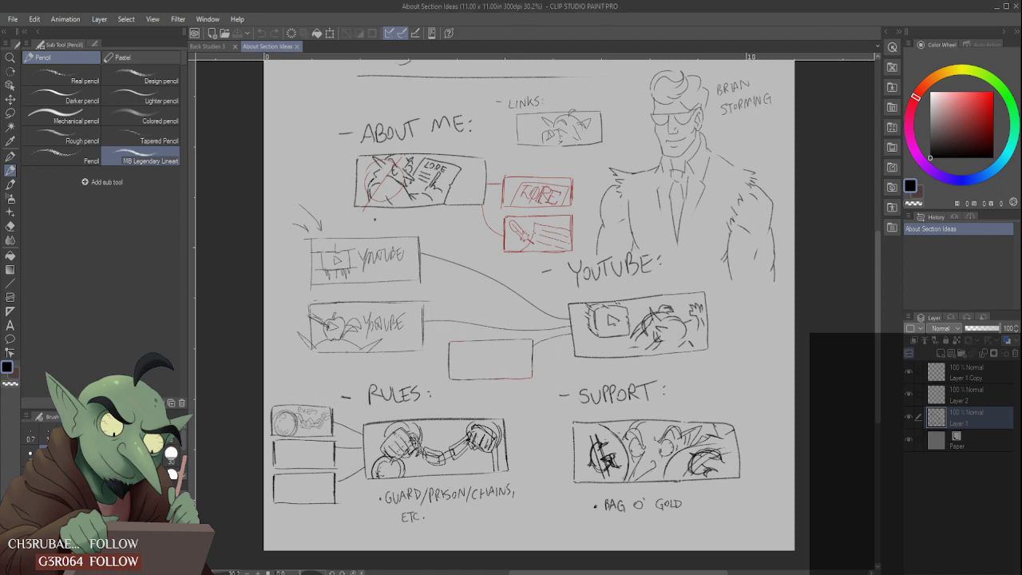
- Toggle the visibility of Layer 1 Copy, Layer 2 and Layer 1 to check which sketches each one holds
scroll(551, 307, "down", 5)
scroll(524, 223, "up", 3)
scroll(532, 216, "up", 1)
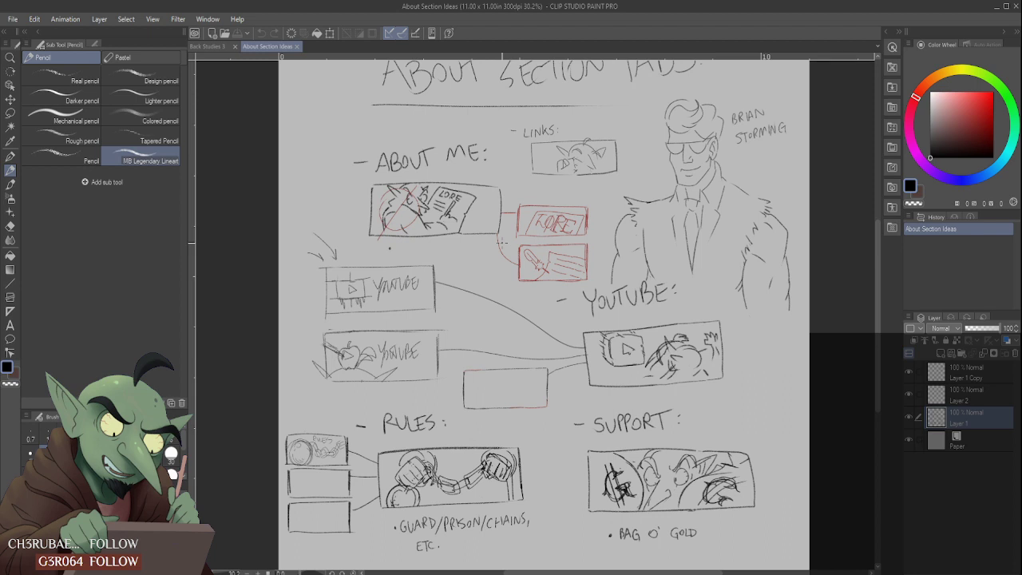
left_click(908, 373)
left_click(909, 373)
left_click(909, 393)
left_click(909, 393)
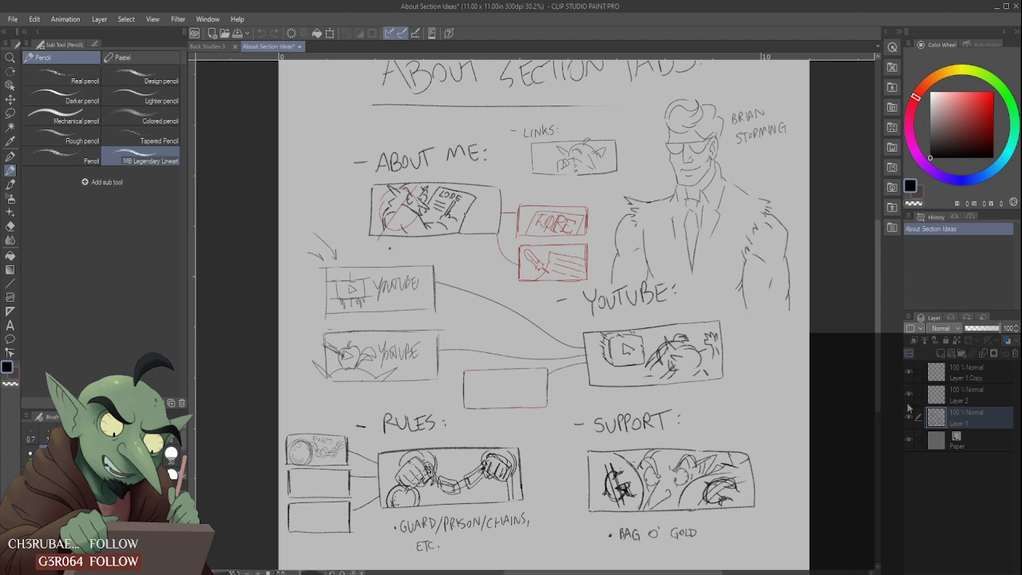
left_click(908, 415)
left_click(909, 415)
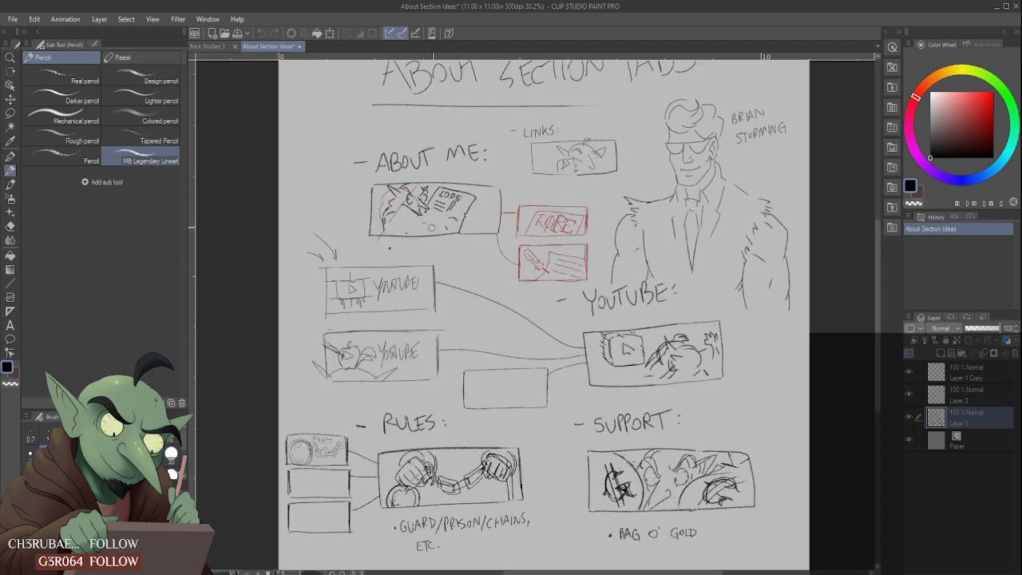
- Erase the crossed-out sketch inside the About Me box on Layer 1, clean up stray marks and patch the box outline
mouse_move(460, 225)
left_mouse_down()
mouse_move(421, 211)
mouse_move(474, 200)
mouse_move(421, 202)
mouse_move(482, 192)
mouse_move(386, 188)
mouse_move(432, 190)
mouse_move(384, 199)
mouse_move(407, 187)
left_mouse_up()
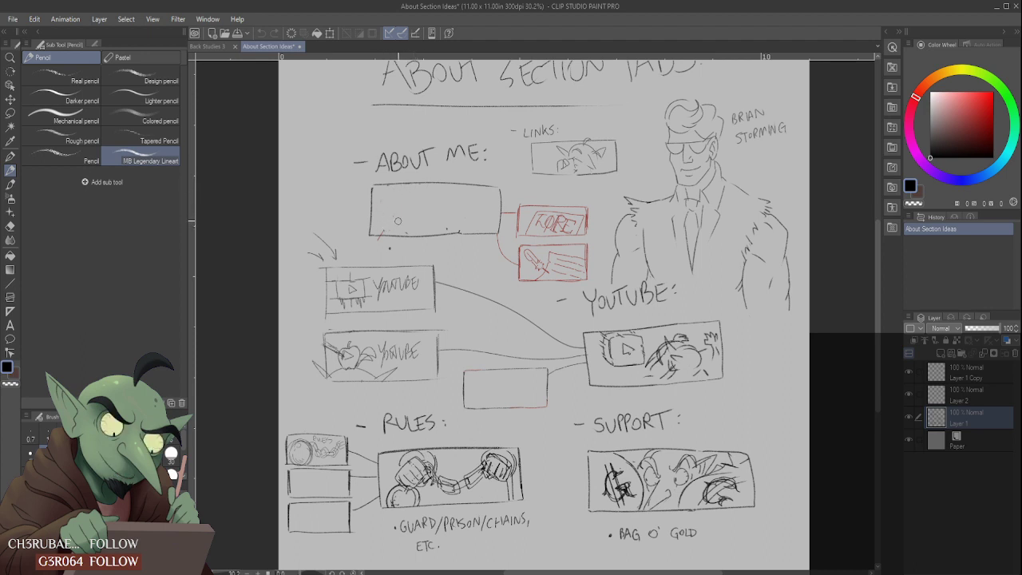
left_click_drag(381, 226, 460, 227)
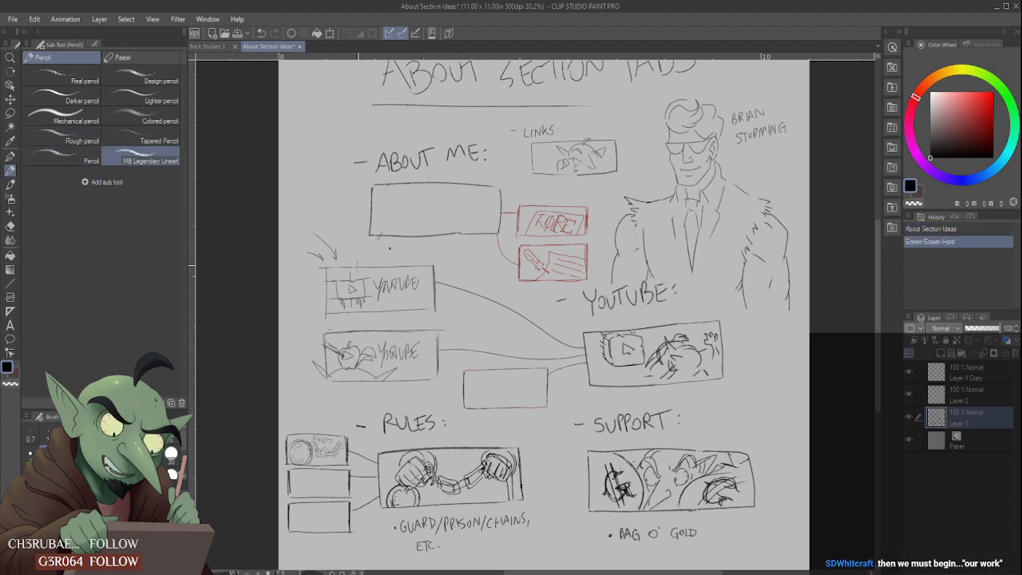
left_click_drag(379, 241, 379, 239)
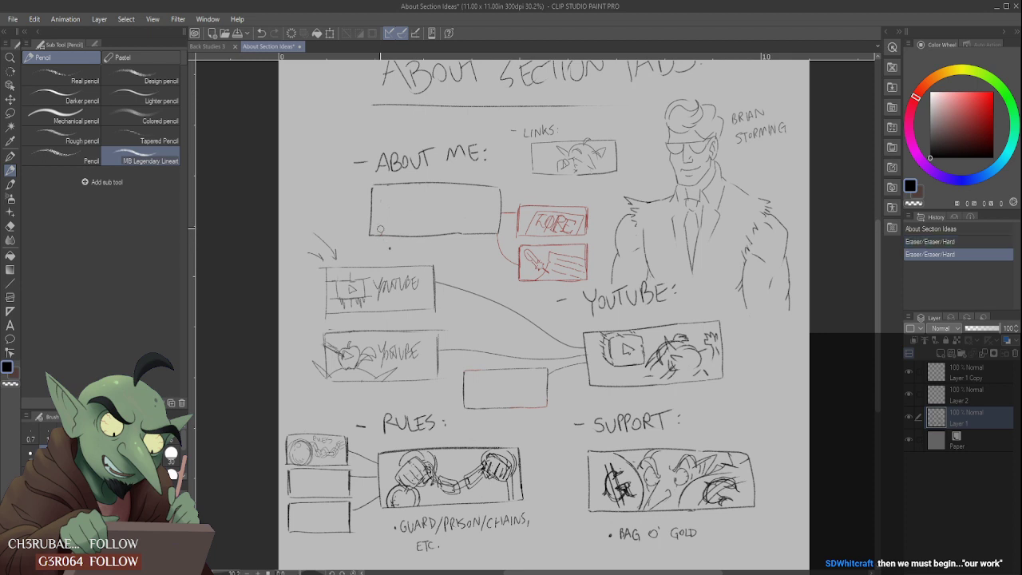
left_click_drag(383, 197, 375, 186)
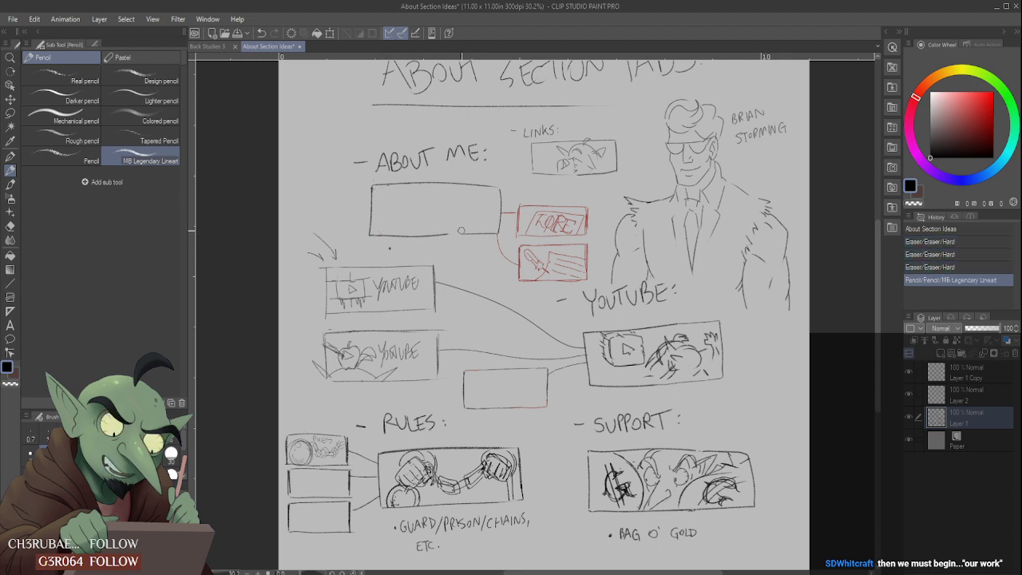
mouse_move(455, 228)
left_mouse_down()
mouse_move(504, 229)
mouse_move(455, 233)
left_mouse_up()
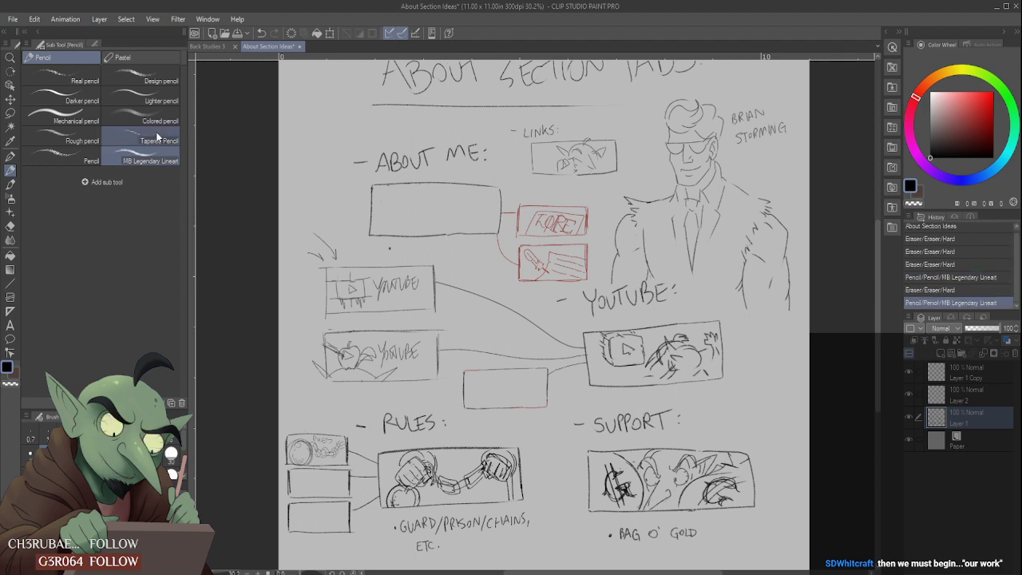
- Redraw the top edge of the About Me box up to its corner with the Real pencil
left_click(63, 160)
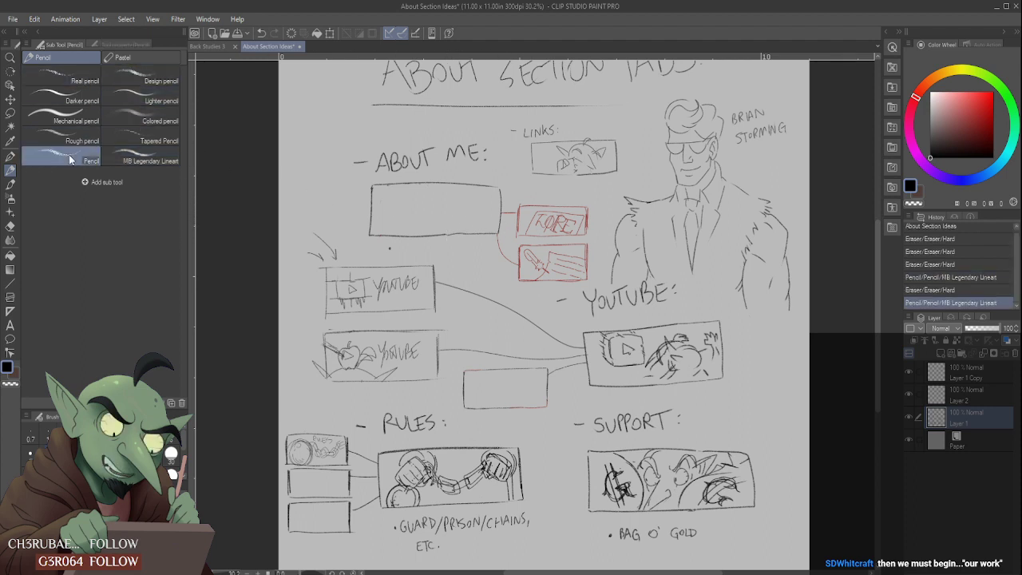
left_click(68, 77)
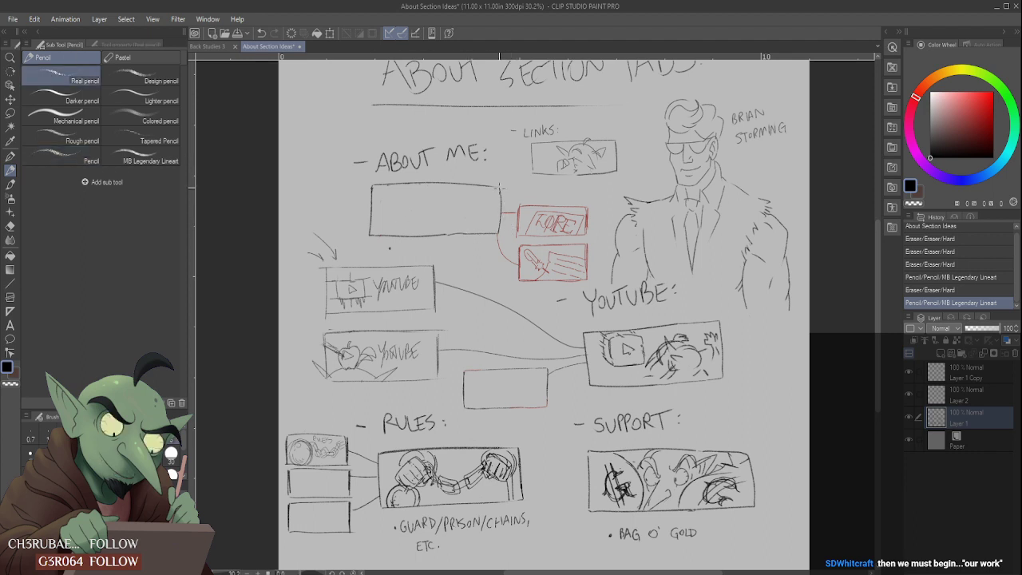
mouse_move(498, 186)
left_mouse_down()
mouse_move(450, 182)
mouse_move(501, 182)
left_mouse_up()
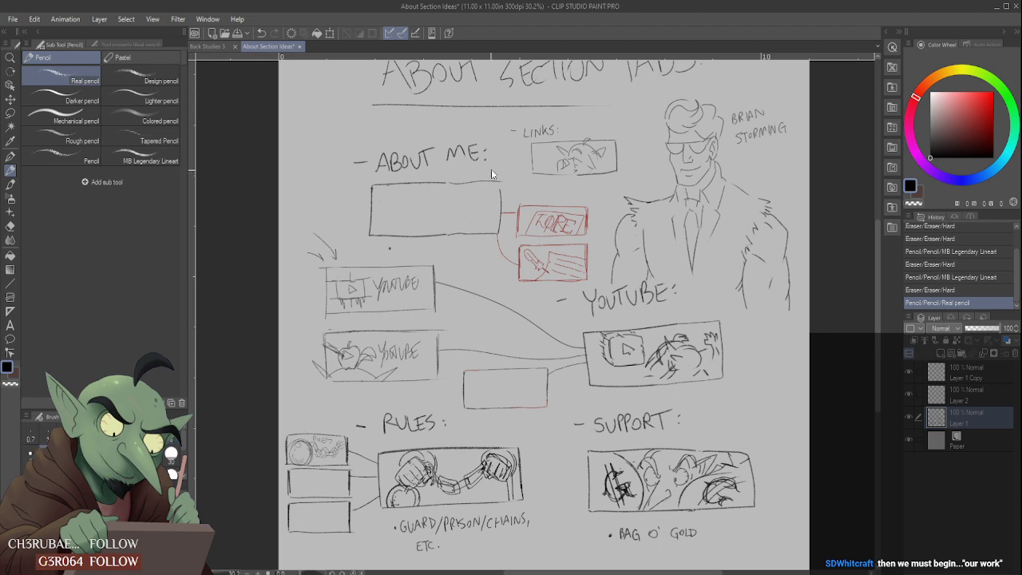
key("ctrl+z")
key("ctrl+y")
key("ctrl+z")
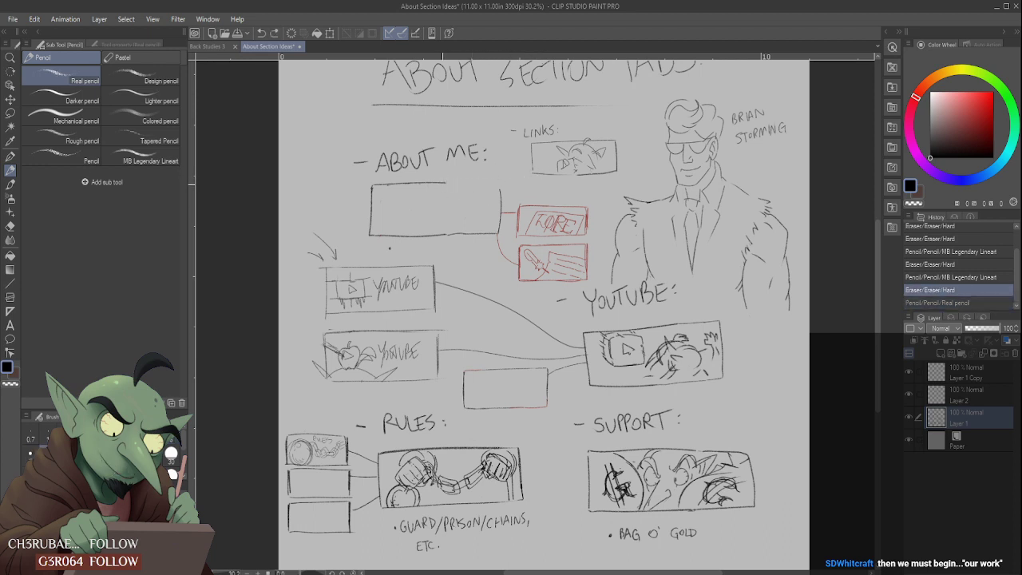
left_click_drag(444, 183, 503, 185)
key("ctrl+z")
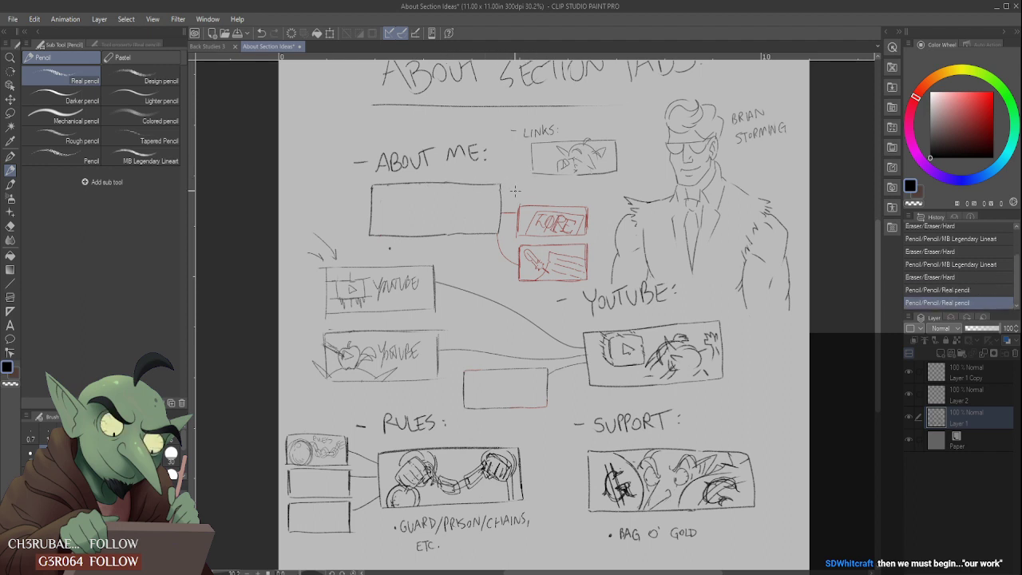
- Redraw the right edge of the About Me box and erase the overshooting lines and the stray dot below it
mouse_move(503, 229)
left_mouse_down()
mouse_move(499, 200)
mouse_move(502, 238)
mouse_move(502, 214)
left_mouse_up()
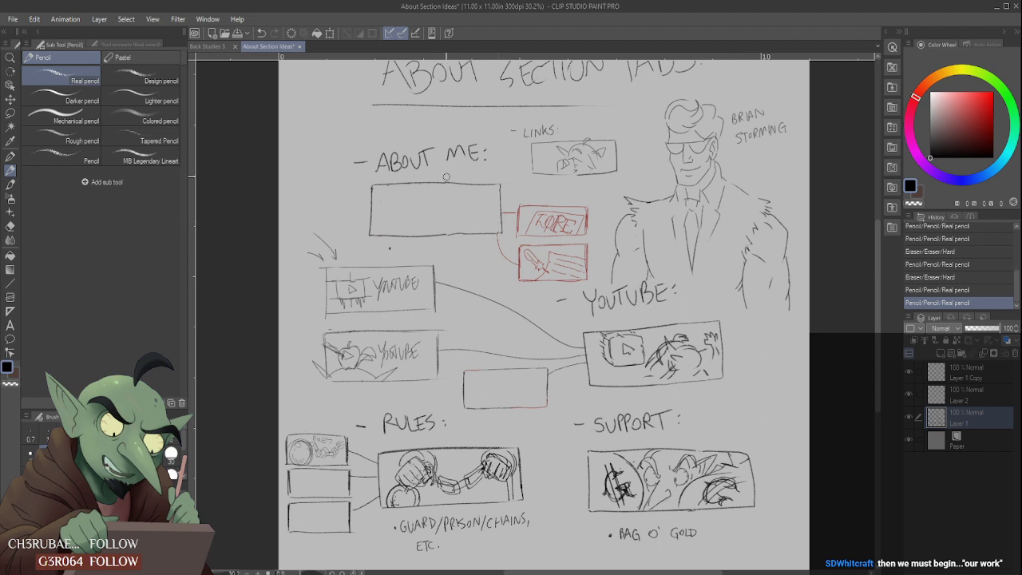
left_click_drag(460, 166, 502, 186)
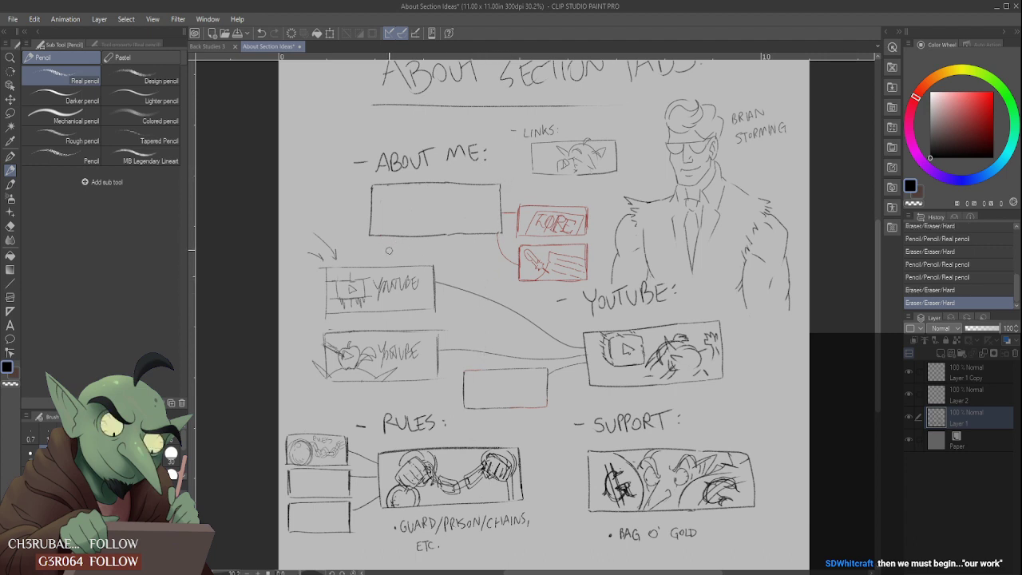
left_click_drag(390, 250, 405, 235)
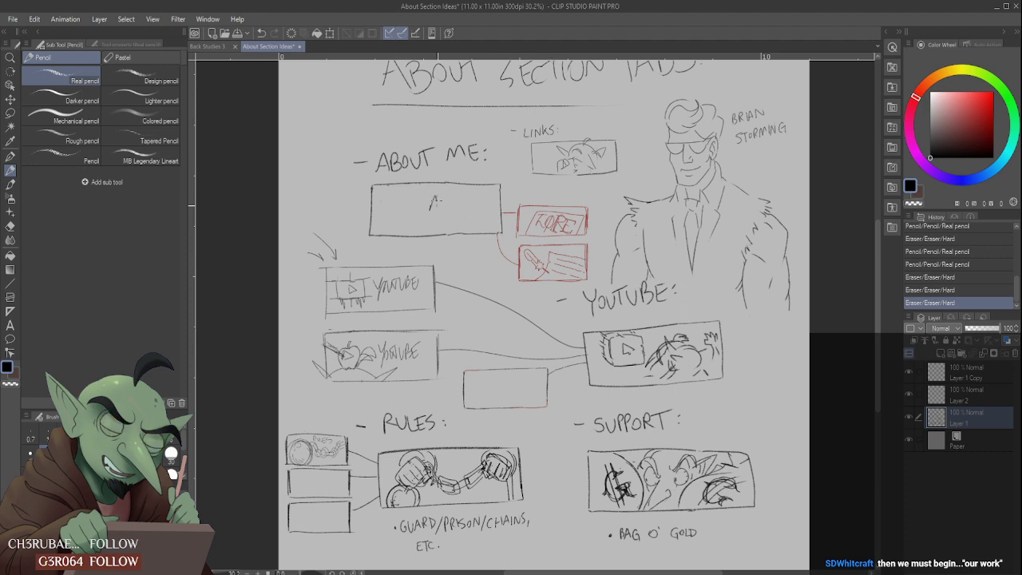
- Letter "ABOUT ME" in the right half of the box, add a dashed vertical divider, and sketch a curved panel edge left of it
left_click_drag(429, 209, 469, 195)
left_click_drag(468, 200, 483, 208)
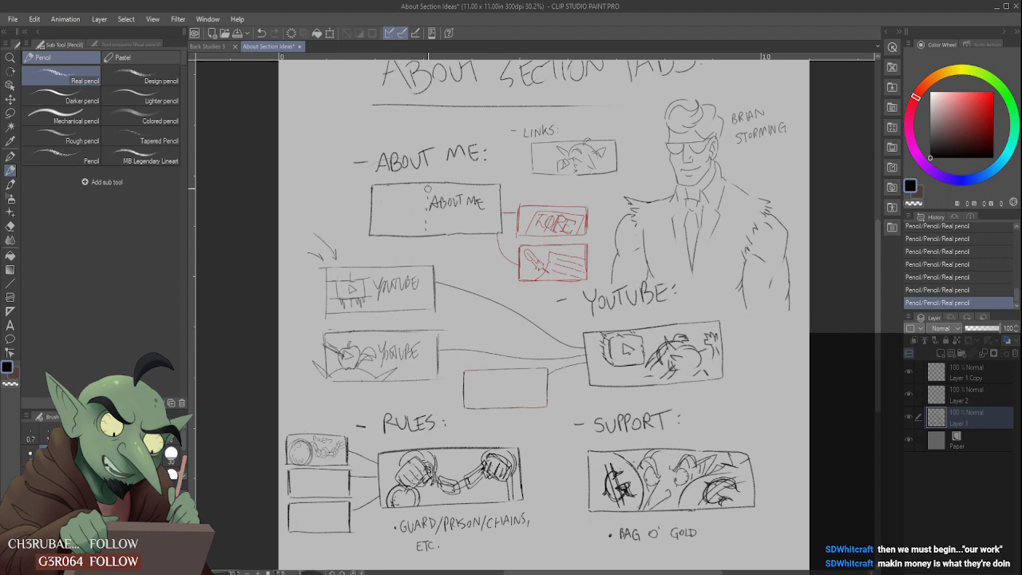
mouse_move(424, 225)
left_mouse_down()
mouse_move(425, 196)
mouse_move(424, 226)
left_mouse_up()
left_click_drag(424, 227, 424, 233)
mouse_move(370, 194)
left_mouse_down()
mouse_move(414, 198)
mouse_move(423, 234)
left_mouse_up()
mouse_move(371, 207)
left_mouse_down()
mouse_move(415, 194)
mouse_move(402, 226)
left_mouse_up()
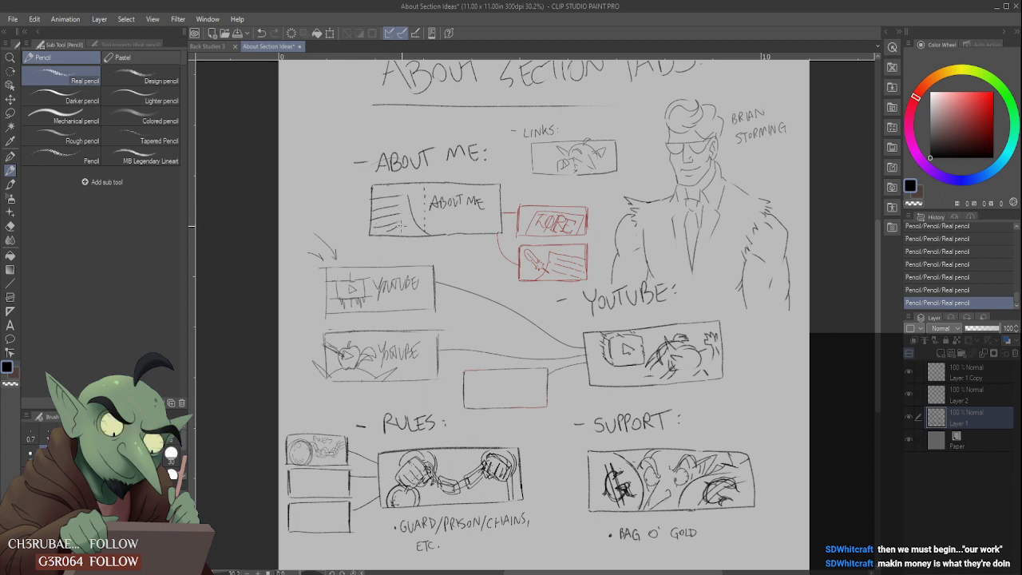
key("ctrl+z")
key("ctrl+z")
key("ctrl+z")
key("ctrl+z")
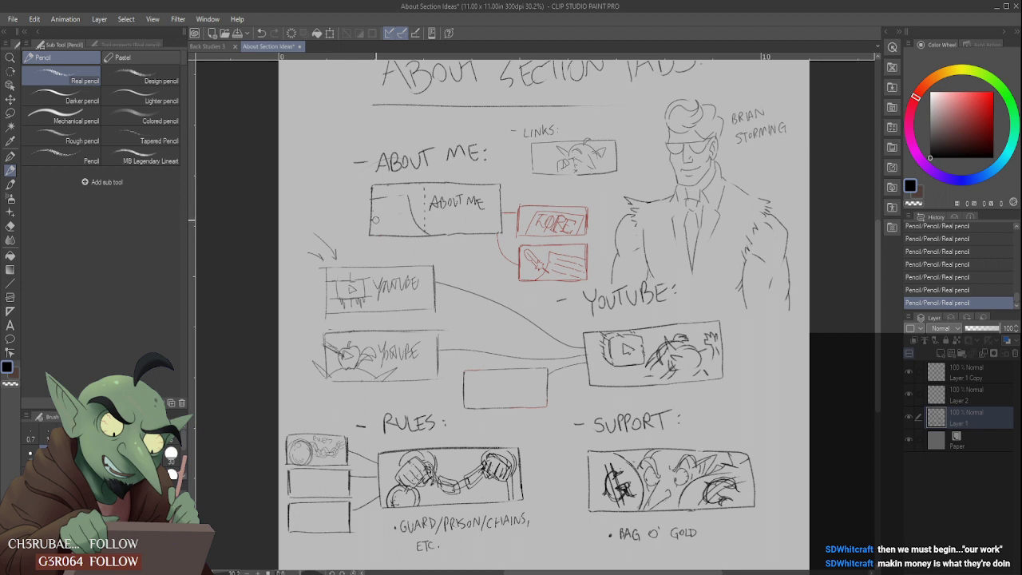
- Clean up the curved panel in the About Me box, then sketch horizontal lines and a small loose scribble inside it
mouse_move(375, 220)
left_mouse_down()
mouse_move(398, 202)
mouse_move(390, 195)
mouse_move(415, 194)
left_mouse_up()
mouse_move(375, 207)
left_mouse_down()
mouse_move(406, 228)
mouse_move(416, 221)
left_mouse_up()
left_click_drag(384, 212, 391, 217)
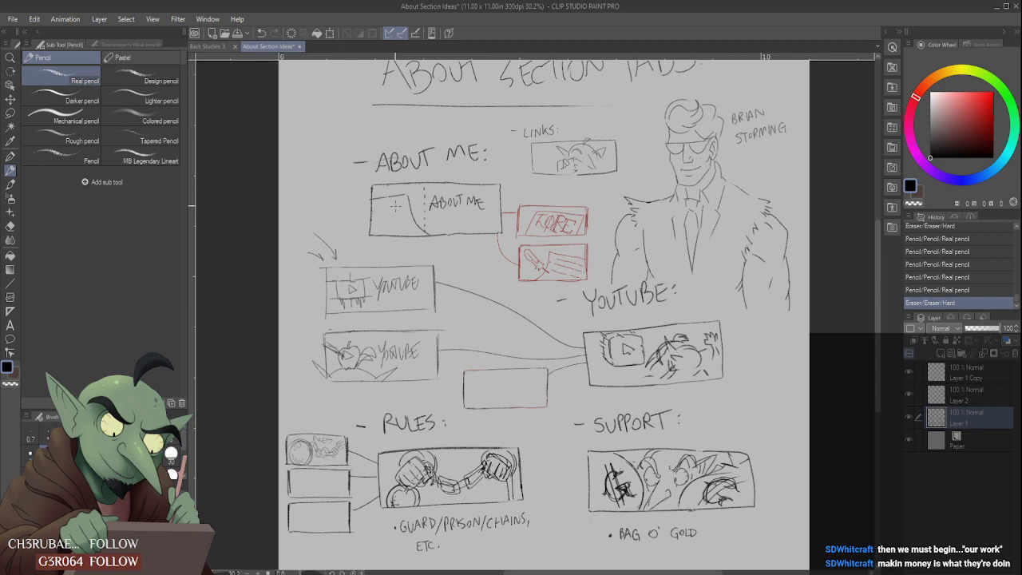
mouse_move(380, 209)
left_mouse_down()
mouse_move(404, 217)
mouse_move(394, 227)
left_mouse_up()
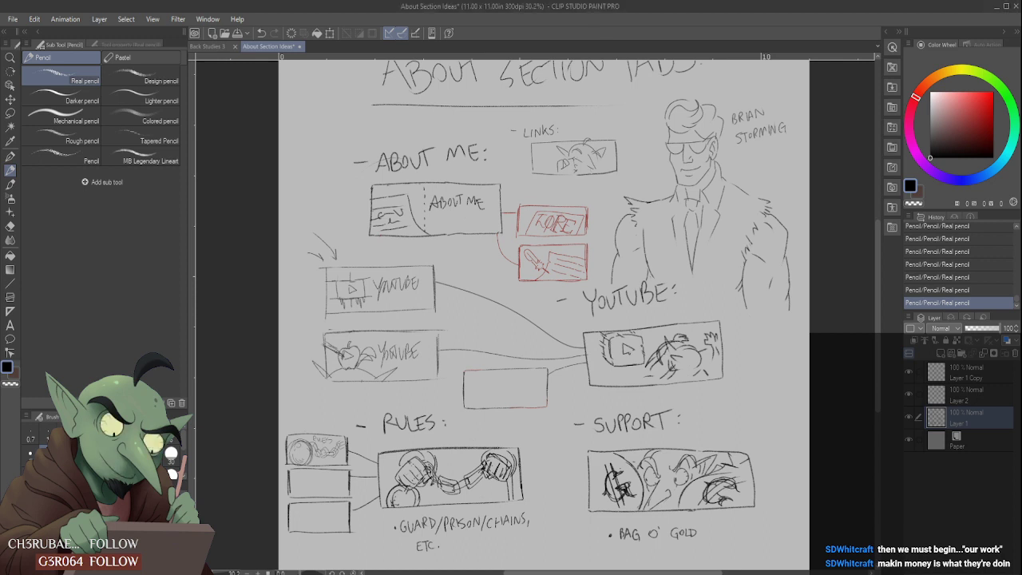
- Paste the scribbled-handwriting reference image, enlarge it and place it over the right half of the canvas
key("ctrl+v")
key("ctrl+t")
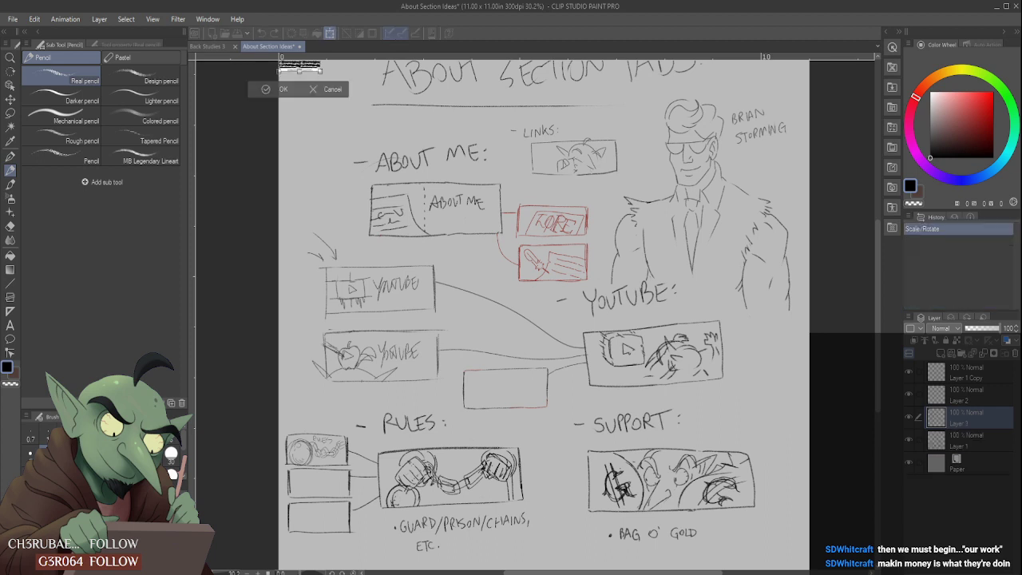
mouse_move(311, 68)
left_mouse_down()
mouse_move(396, 237)
mouse_move(646, 497)
left_mouse_up()
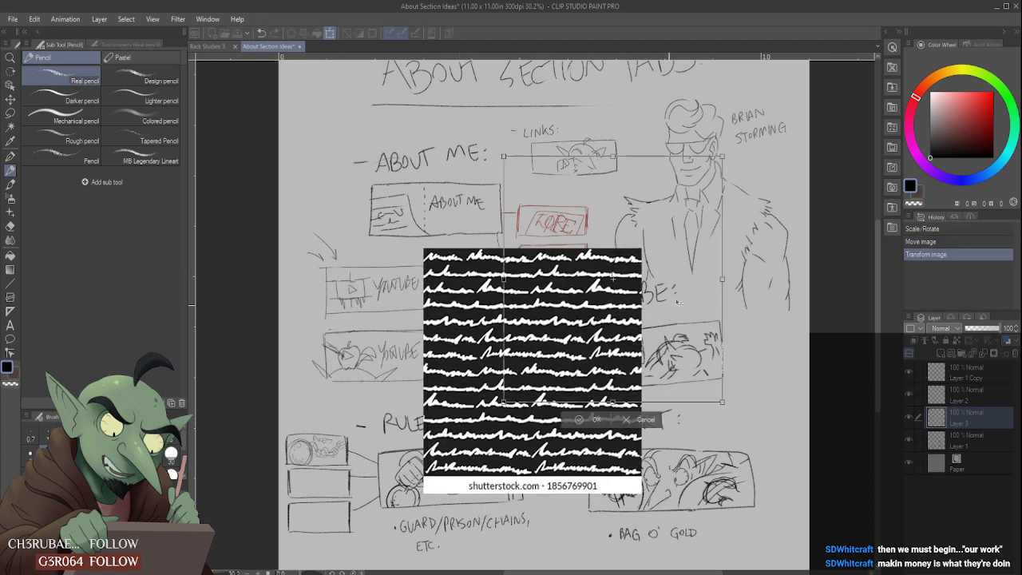
left_click_drag(510, 495, 651, 387)
left_click(649, 398)
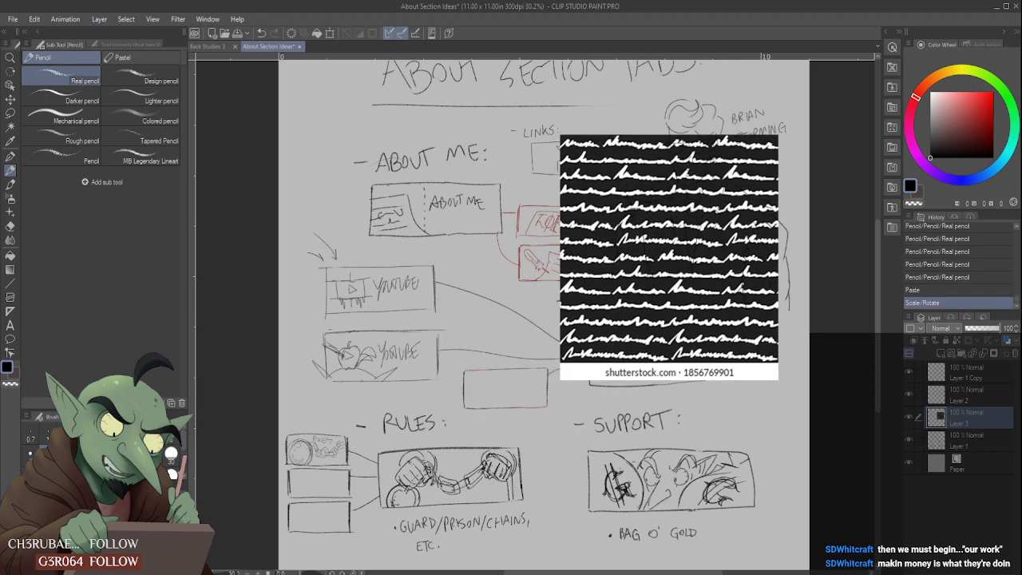
- Move the handwriting reference layer to the top of the layer stack and scale the image down slightly
left_click_drag(984, 420, 982, 369)
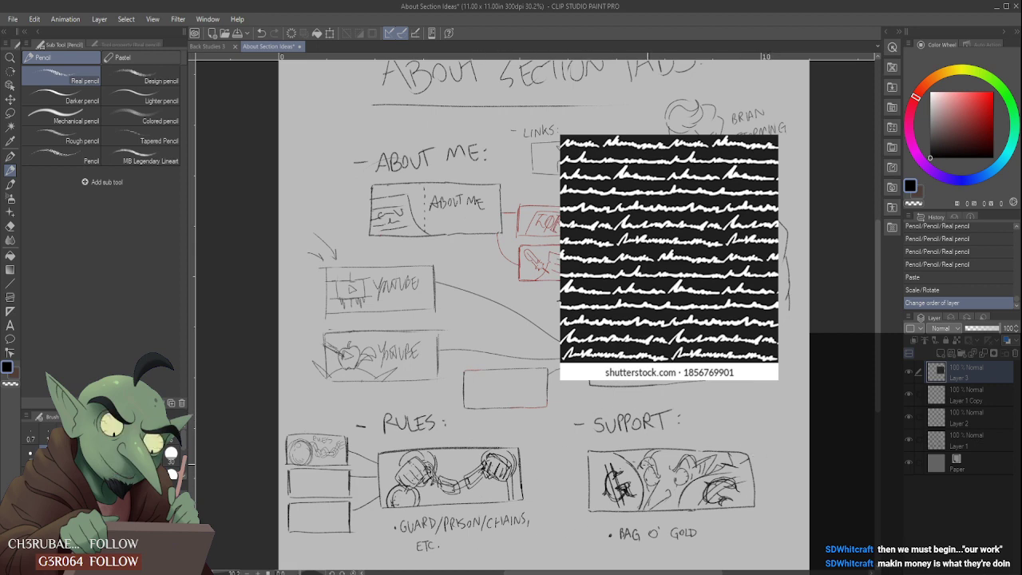
key("ctrl+t")
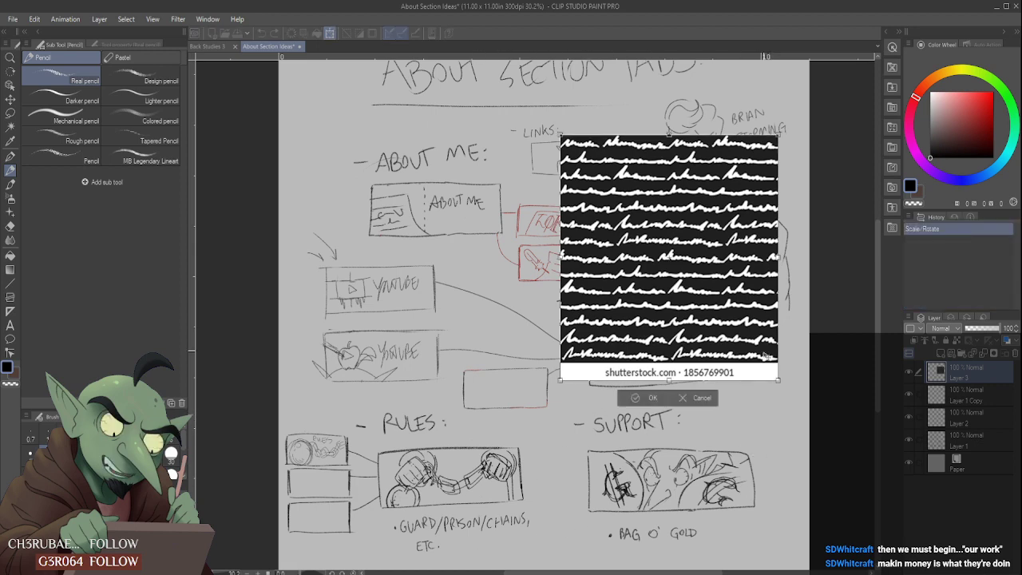
left_click_drag(779, 381, 750, 349)
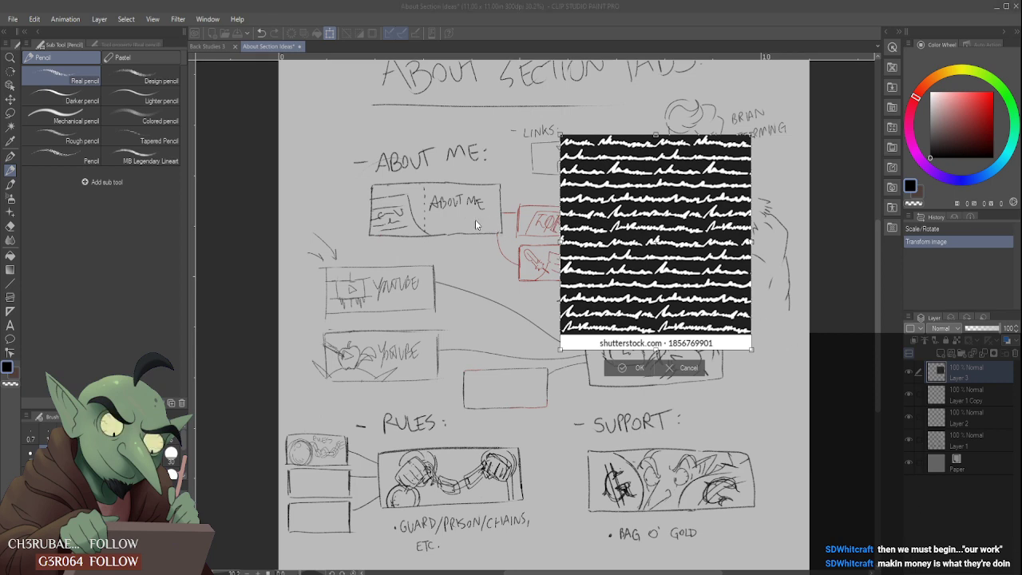
key("Return")
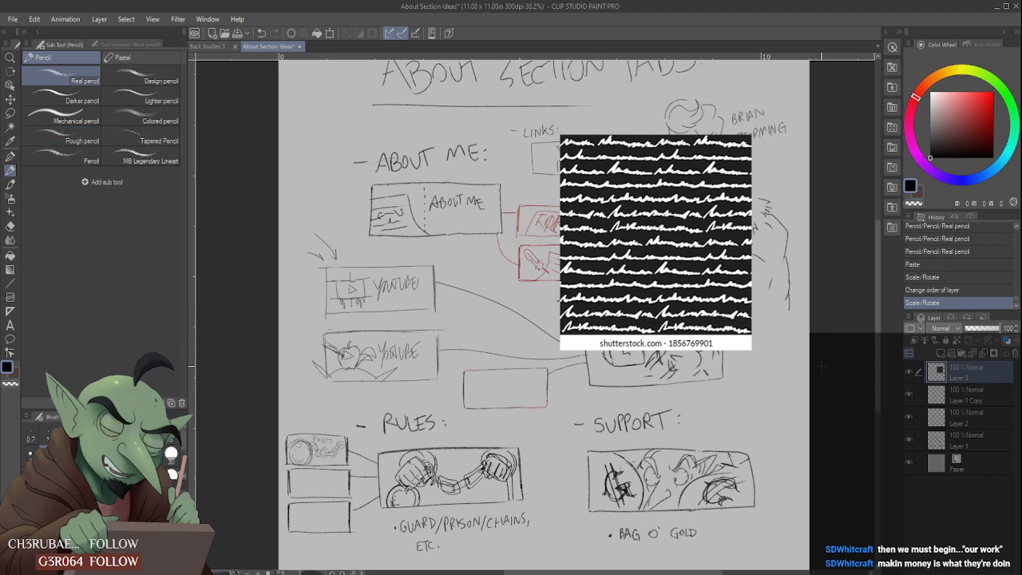
- On Layer 1, sketch a small detail where the curved edge meets the divider and scribble lines of fake writing around "ABOUT ME"
left_click(915, 397)
left_click(914, 395)
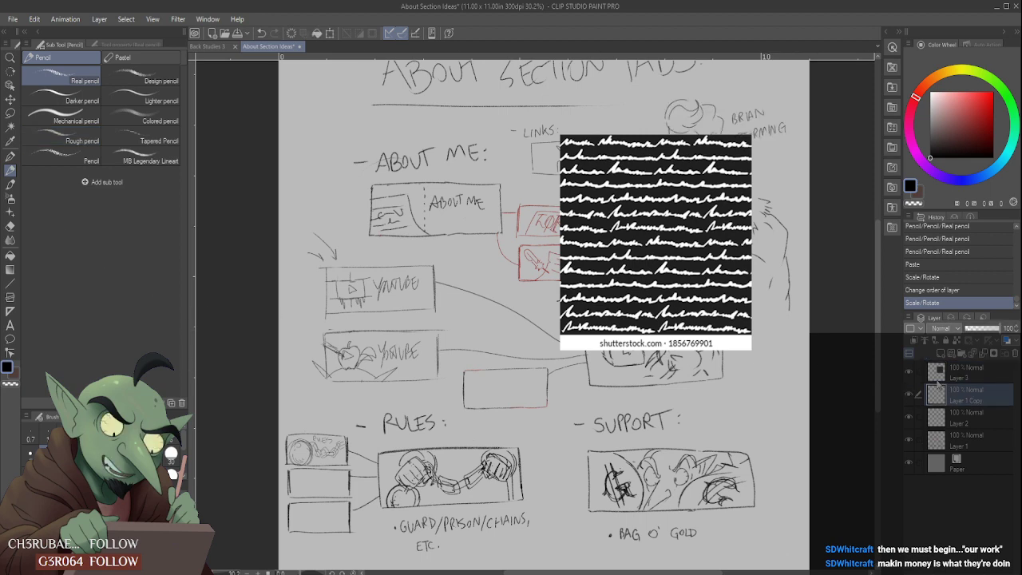
left_click(909, 419)
left_click(909, 419)
left_click(911, 440)
left_click(911, 440)
left_click(918, 440)
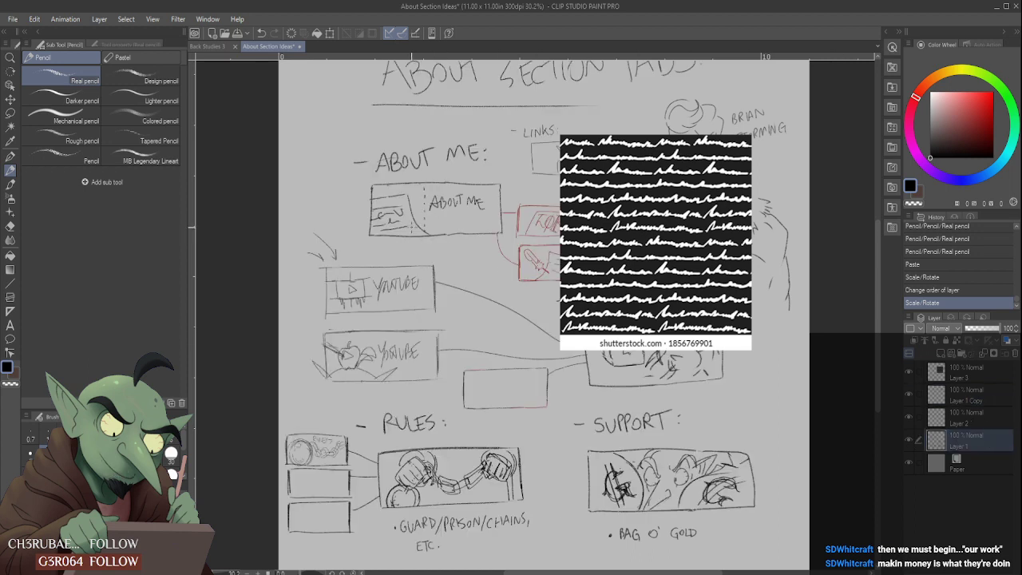
left_click_drag(420, 225, 426, 230)
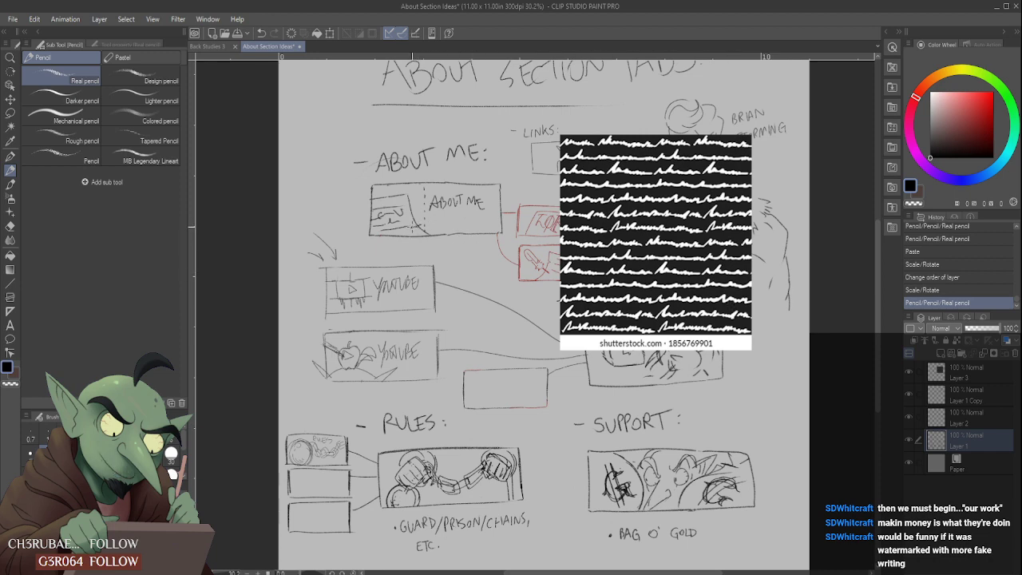
mouse_move(414, 228)
left_mouse_down()
mouse_move(430, 220)
mouse_move(420, 226)
left_mouse_up()
left_click_drag(427, 222, 429, 229)
left_click_drag(428, 224, 433, 229)
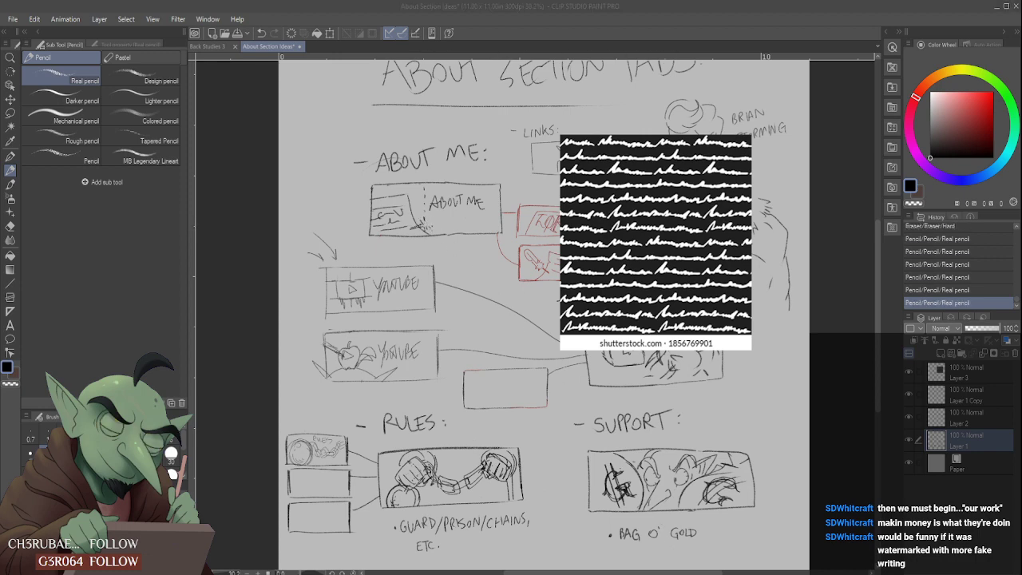
mouse_move(423, 219)
left_mouse_down()
mouse_move(431, 229)
mouse_move(463, 225)
left_mouse_up()
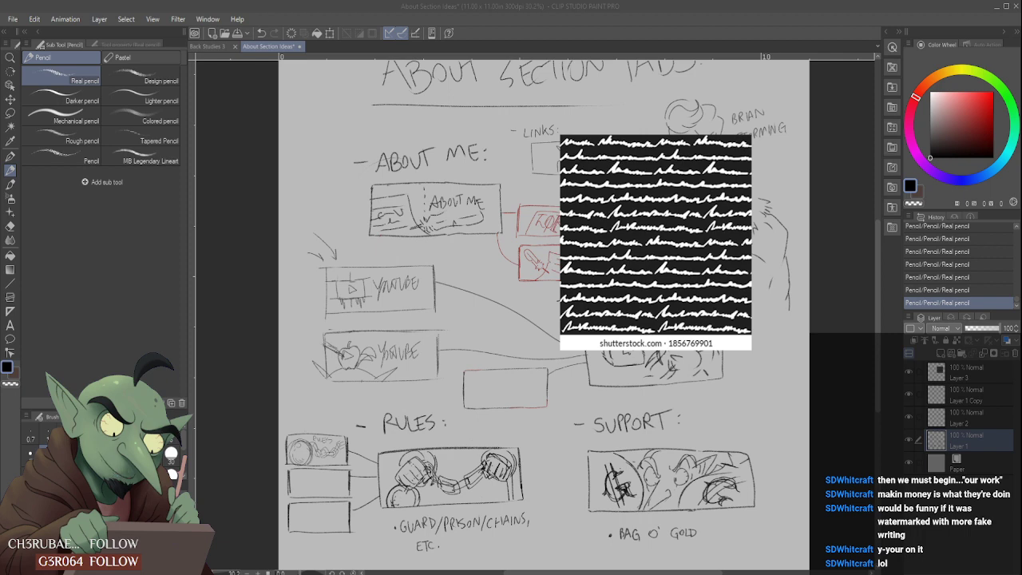
- Open the About Section Rules Panel document
scroll(431, 227, "down", 2)
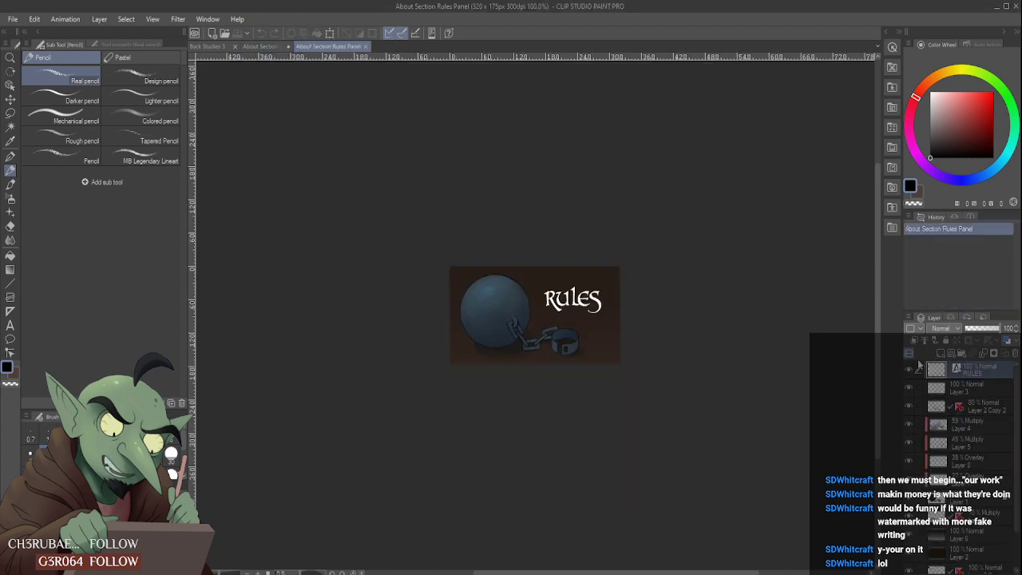
left_click(911, 371)
left_click(910, 371)
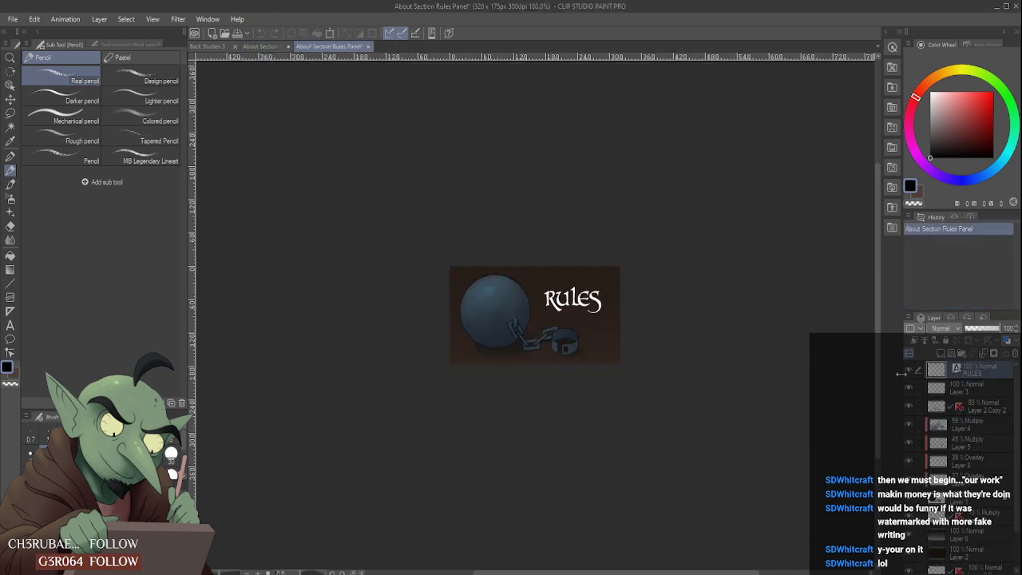
- Clear the artwork from all the Rules panel layers together and delete the RULES text layer
scroll(958, 432, "down", 2)
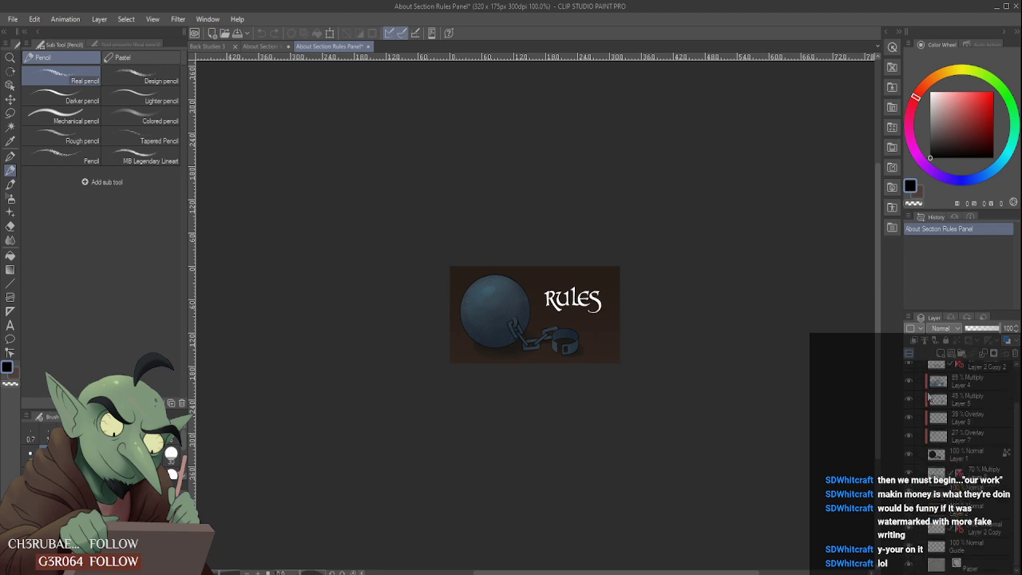
left_click(981, 546, "shift")
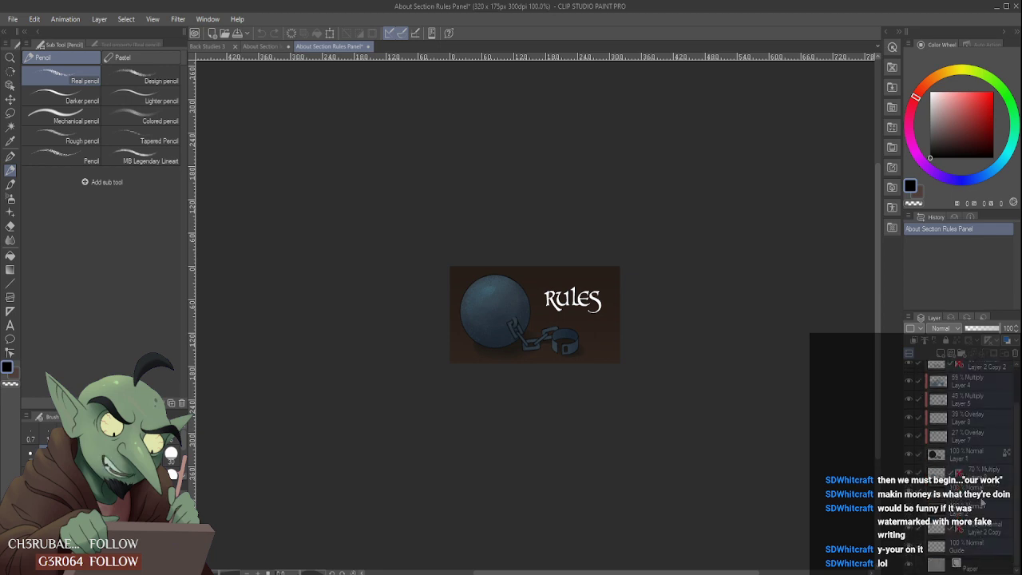
key("Delete")
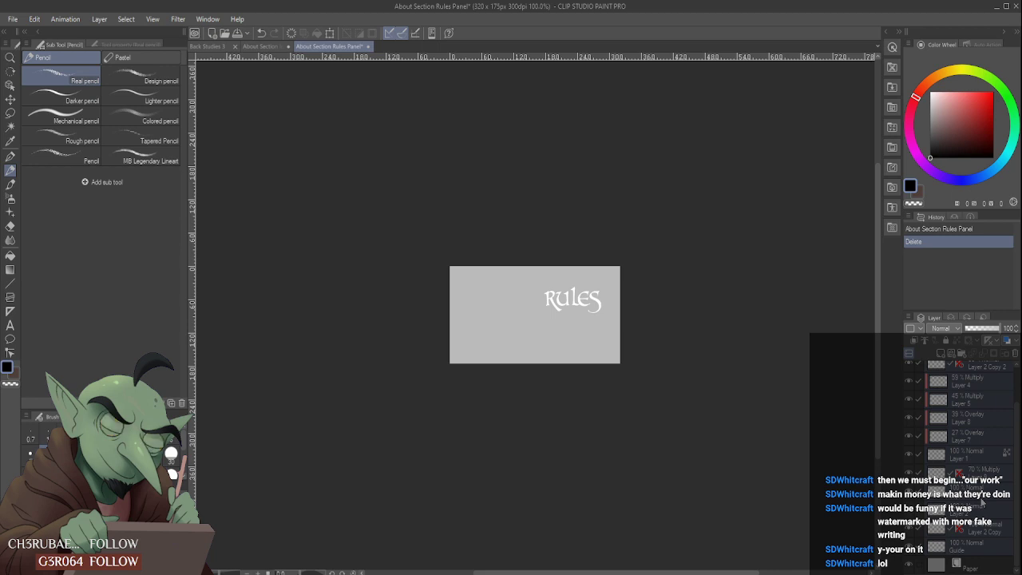
key("Delete")
key("Delete")
key("Delete")
key("Delete")
key("Delete")
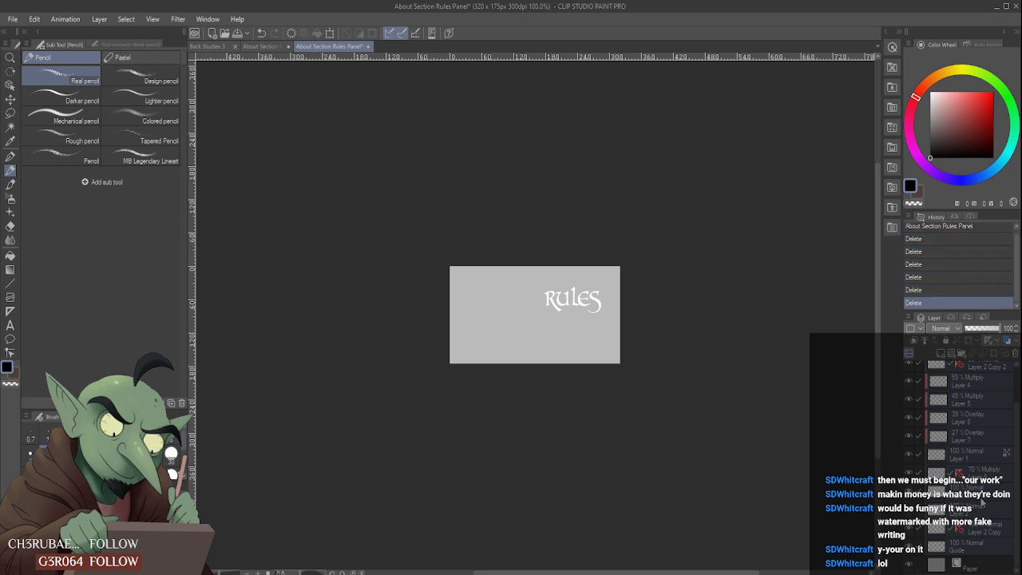
scroll(981, 501, "up", 2)
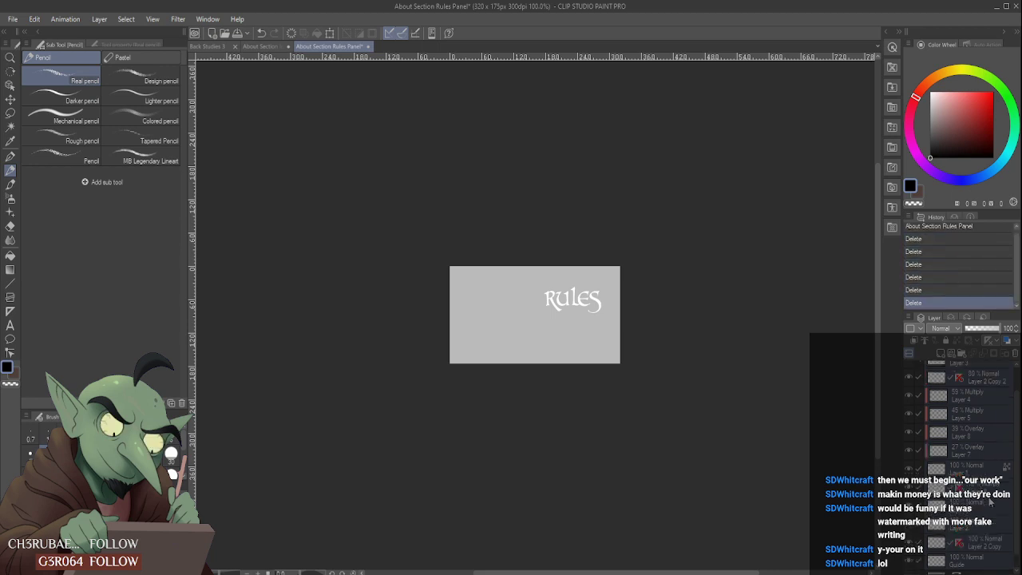
left_click(1014, 355)
- Merge all the remaining layers above Paper into one and delete the merged layer
scroll(982, 460, "down", 2)
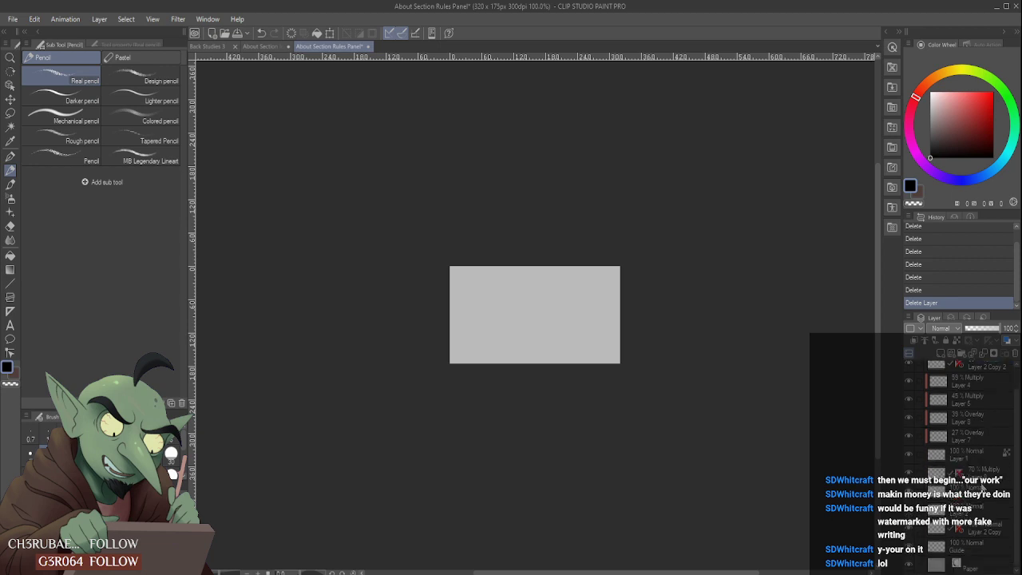
left_click(983, 546, "shift")
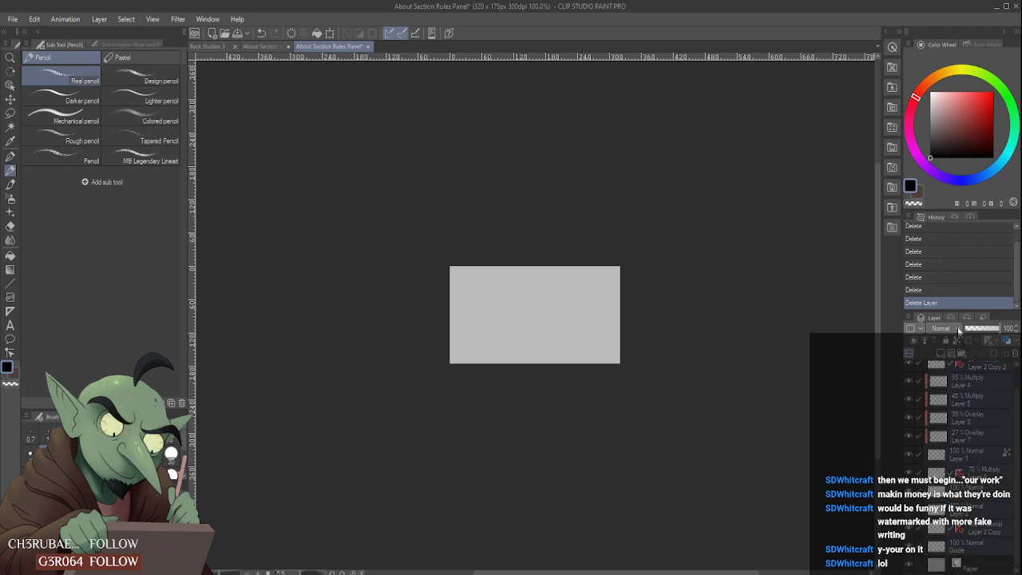
key("shift+alt+e")
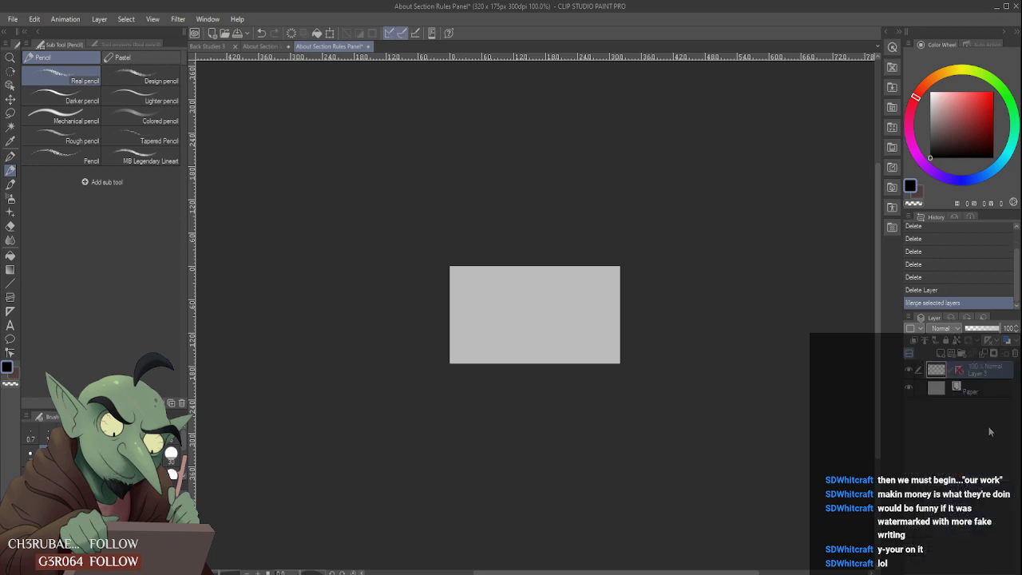
key("Delete")
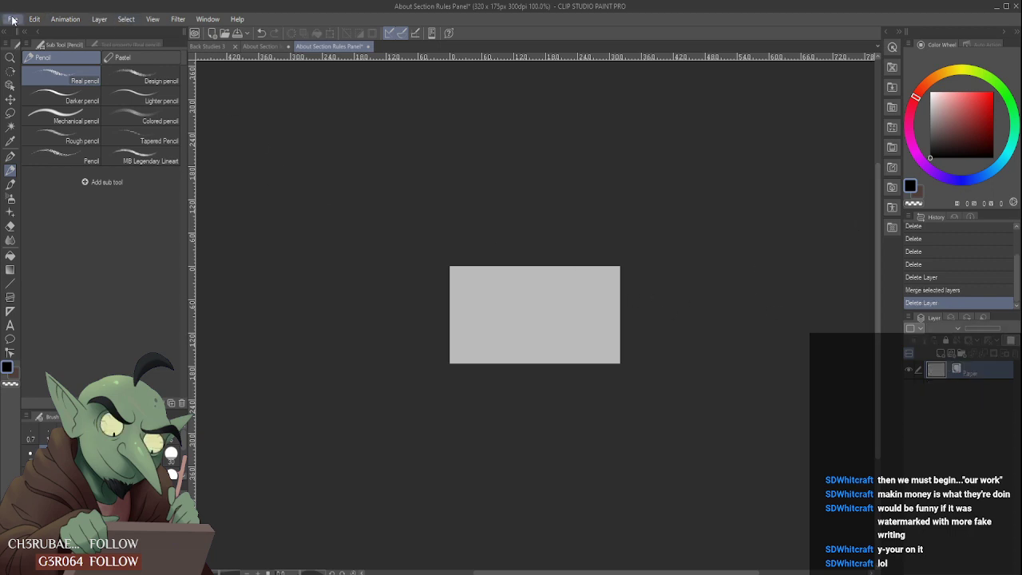
- Save the emptied document under the new name About Section About Me Panel and add a new raster layer
left_click(70, 124)
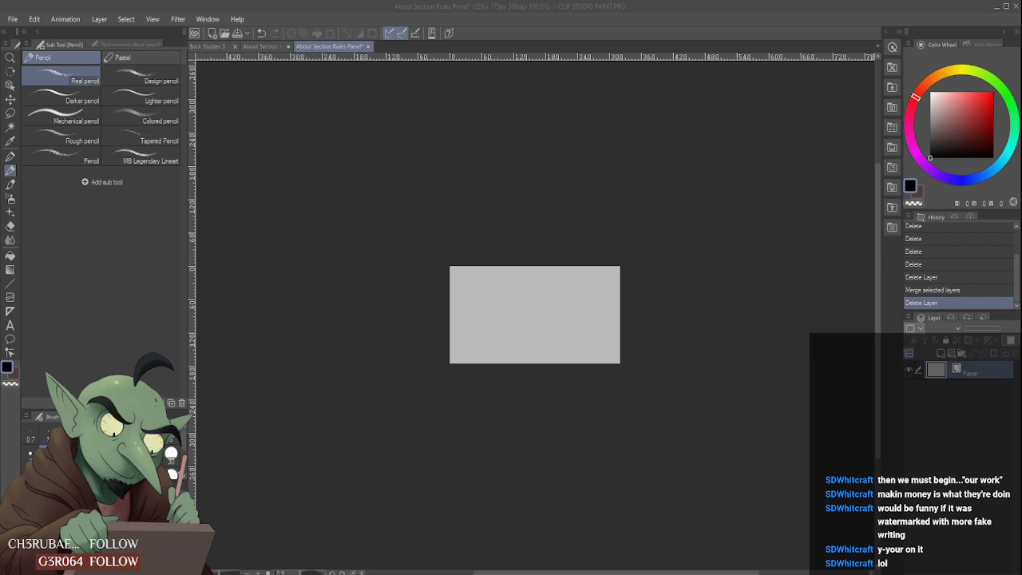
left_click(780, 553)
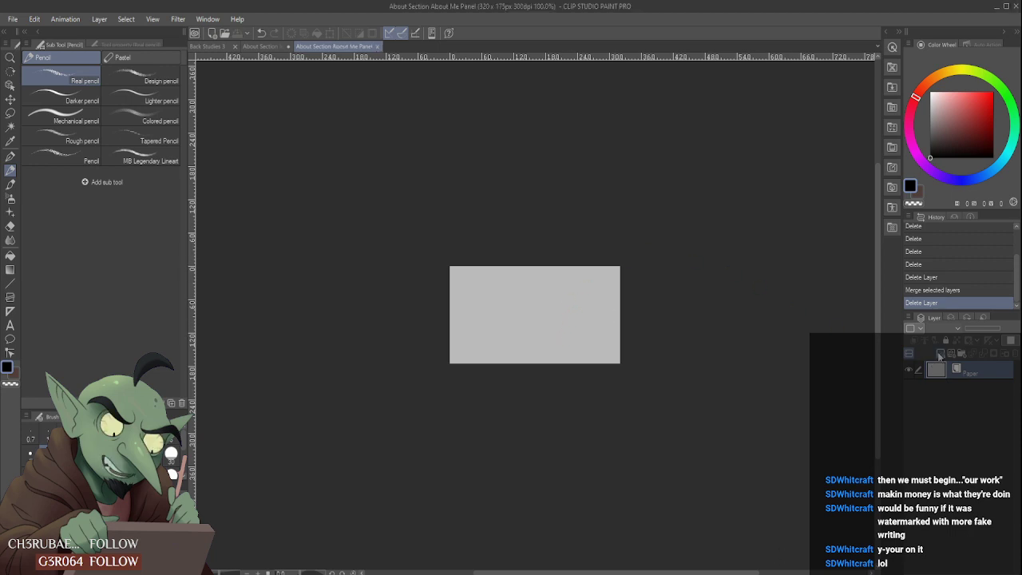
left_click(940, 354)
scroll(620, 361, "up", 1)
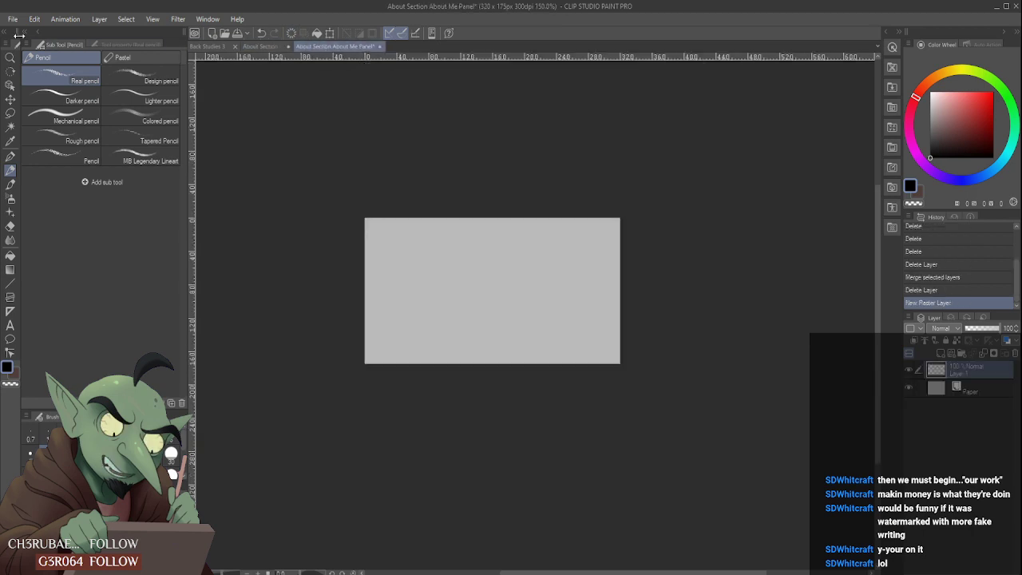
- Reopen the About Section Rules Panel, hide the layers above Layer 2 and sample that layer's dark brown background colour
left_click(14, 21)
left_click(35, 61)
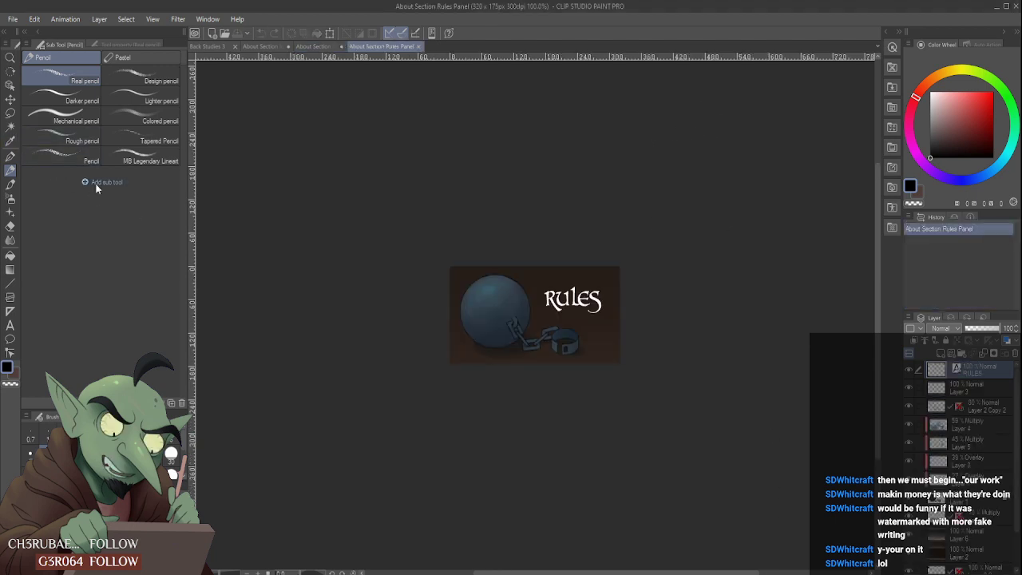
left_click_drag(908, 372, 908, 538)
left_click(983, 557)
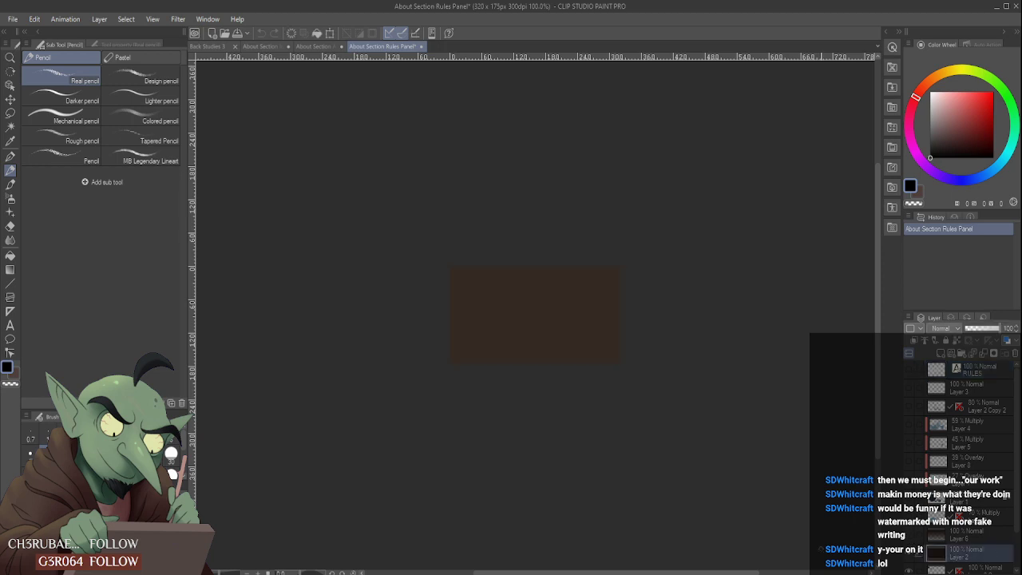
left_click(10, 184)
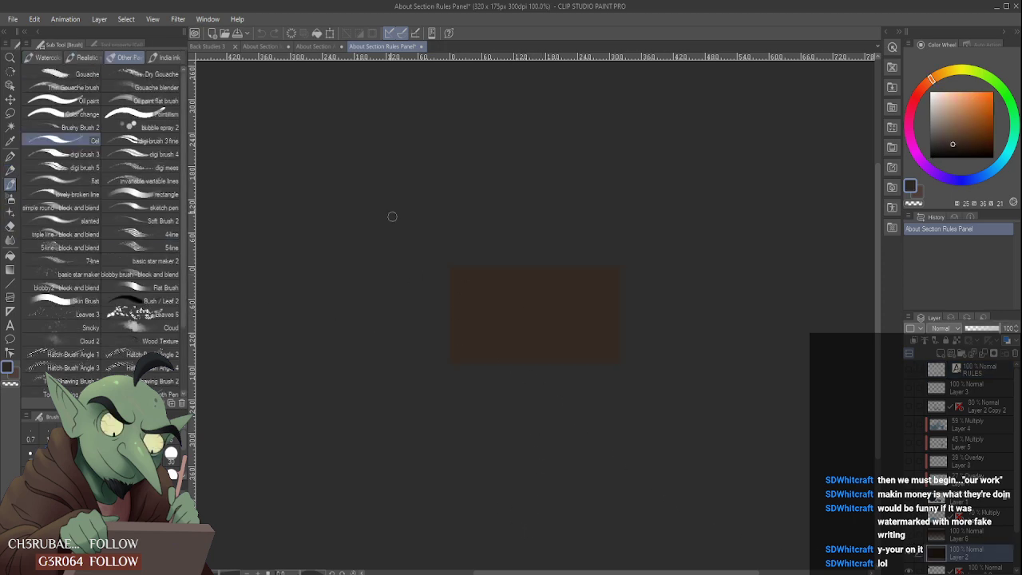
- Fill Layer 1 of the About Section About Me Panel with the sampled dark brown
left_click(313, 46)
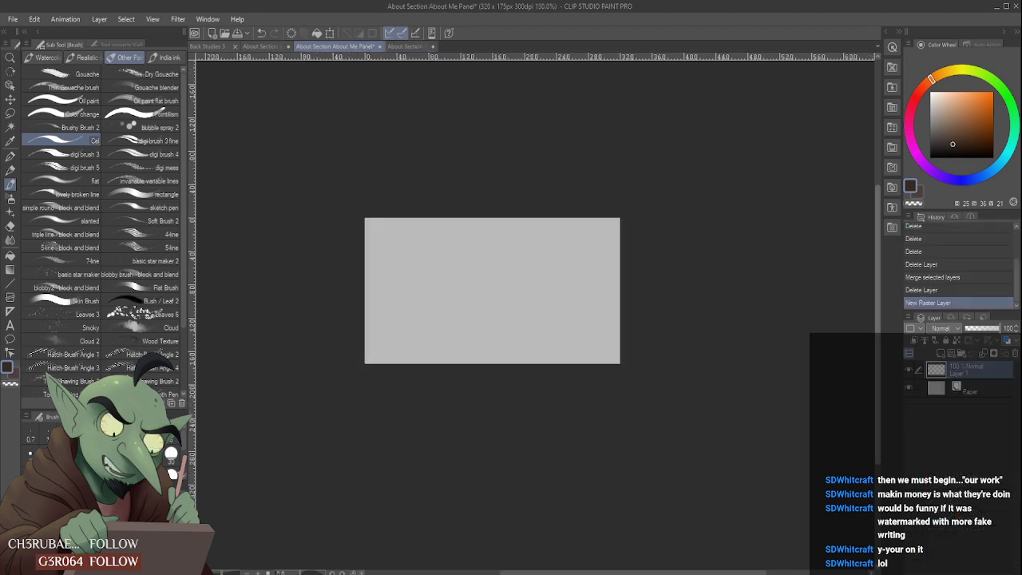
left_click(10, 255)
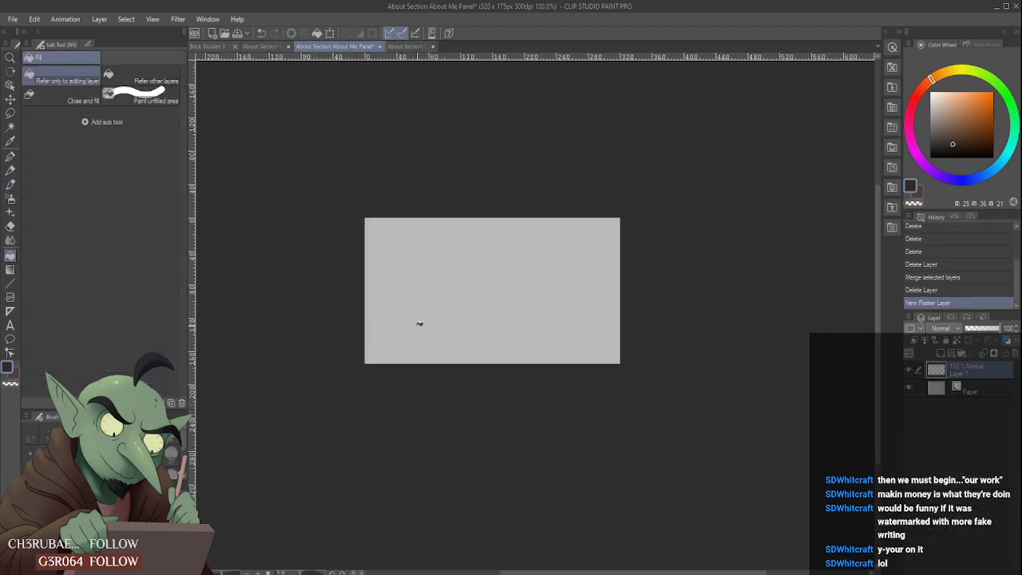
left_click(479, 289)
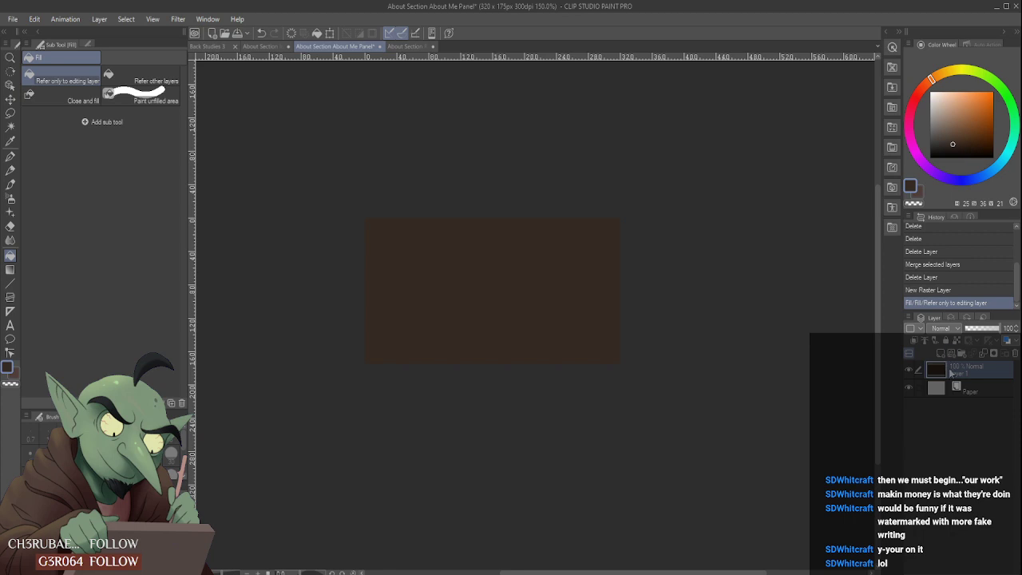
- Show the gradient on Layer 6 of the Rules panel and copy that layer into the About Me panel
left_click(411, 47)
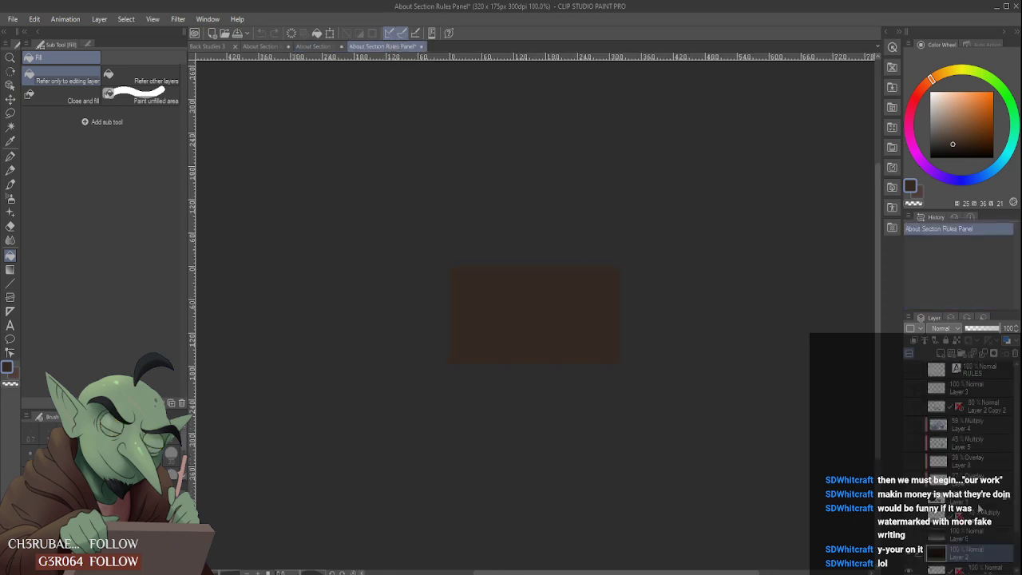
left_click(987, 542)
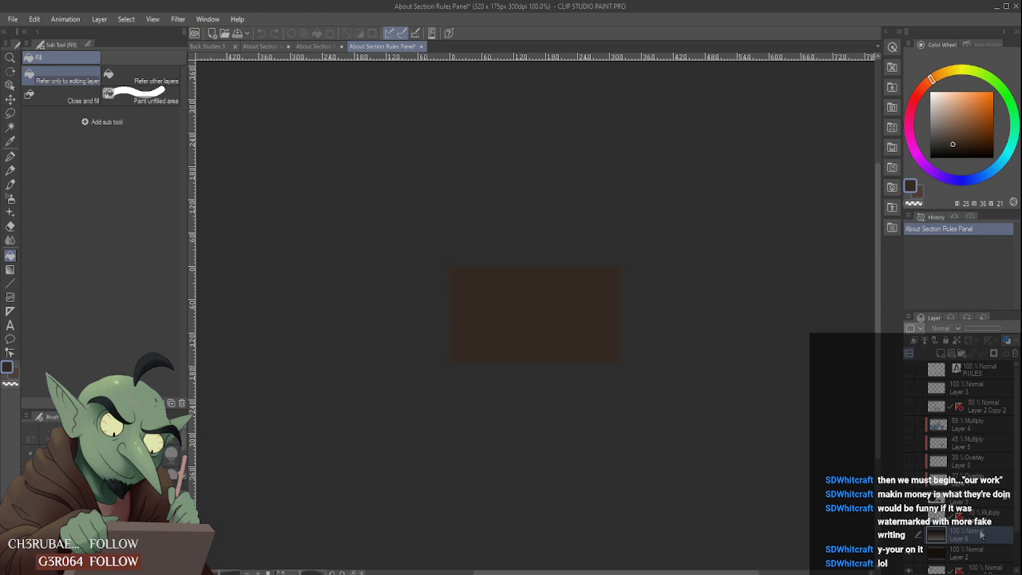
left_click(910, 539)
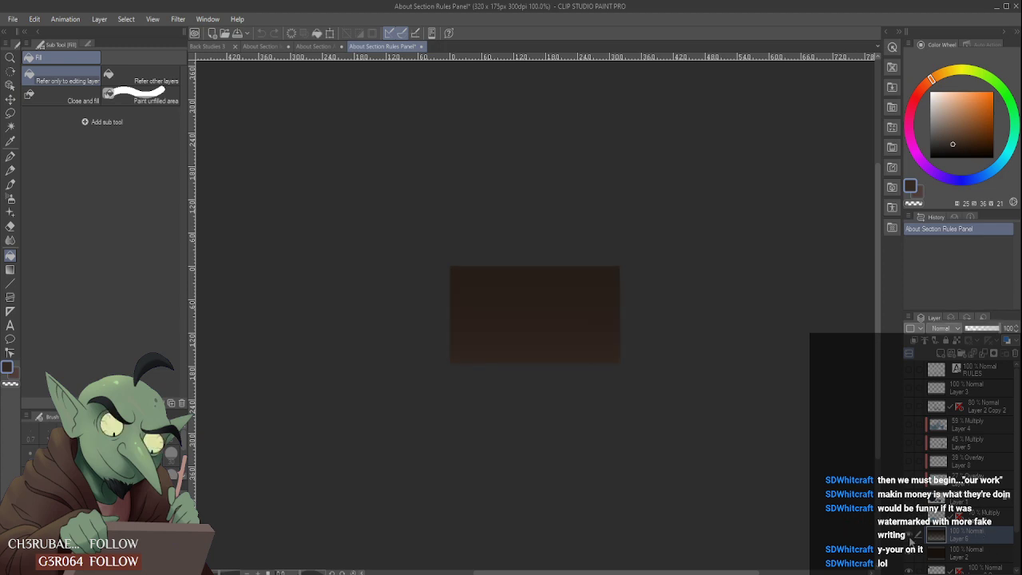
left_click(319, 47)
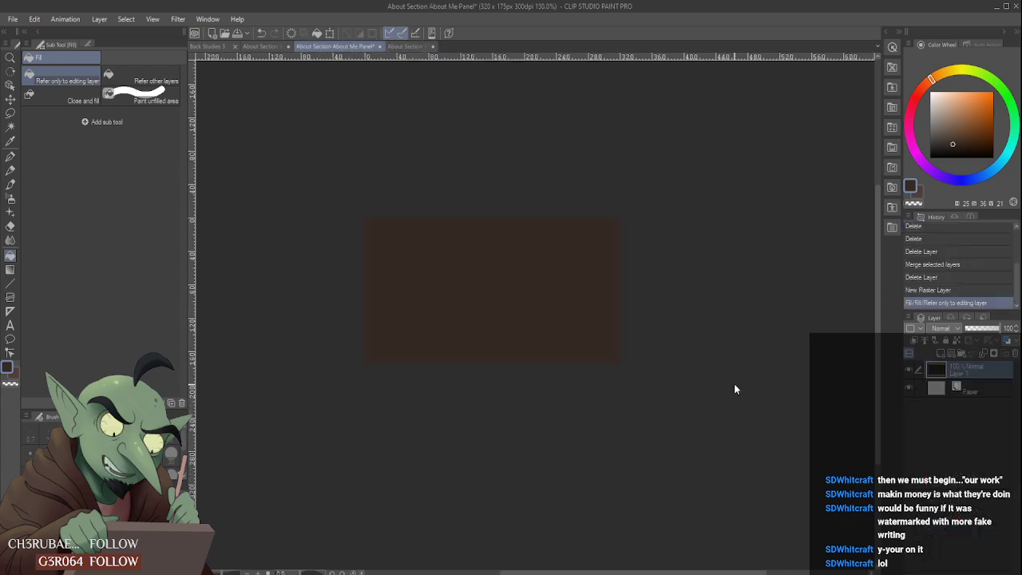
key("ctrl+v")
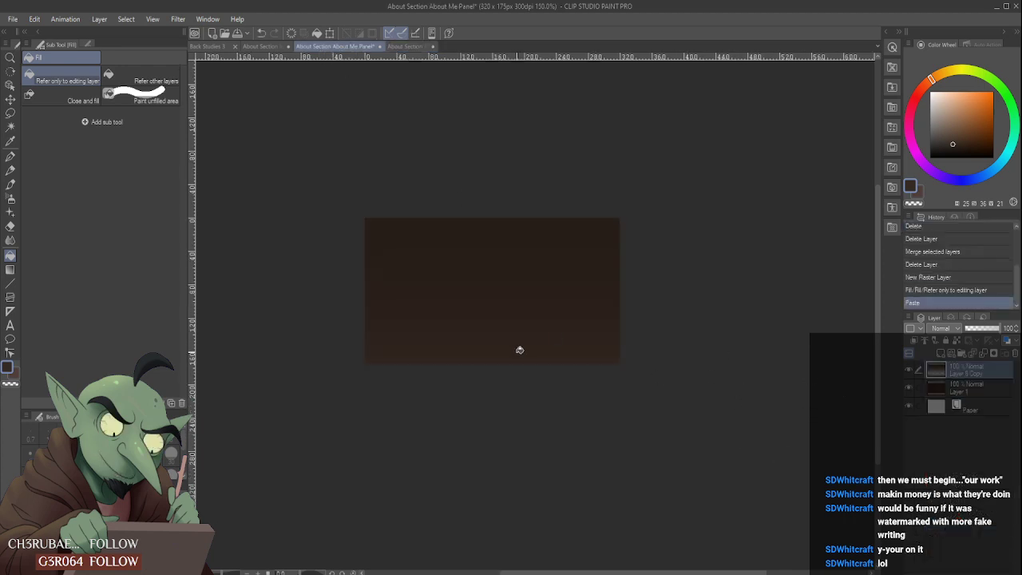
- Add the title "ABOUT ME" in white PR Celtic Narrow text and place it in the upper right of the panel
left_click(11, 326)
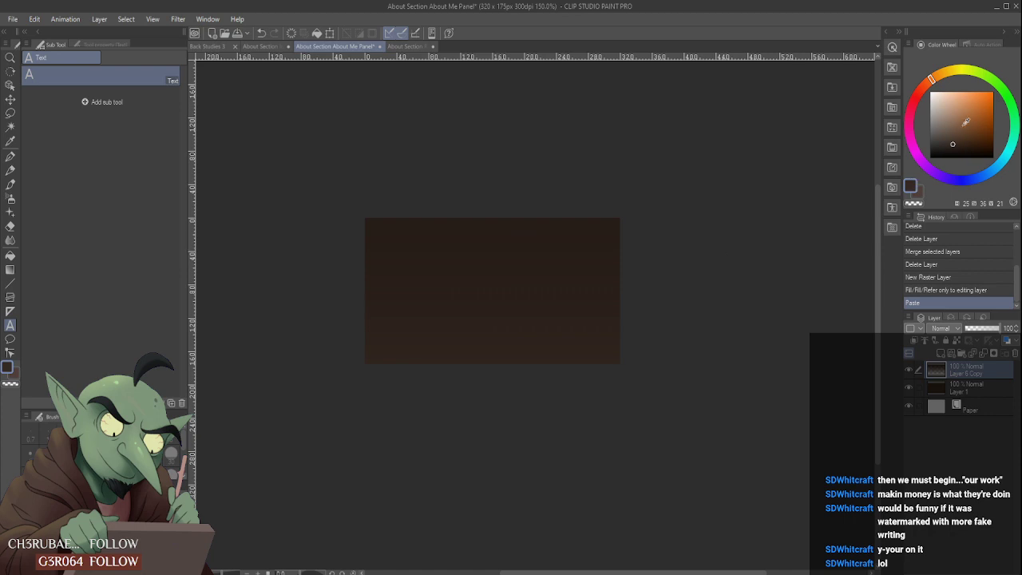
left_click_drag(962, 117, 890, 75)
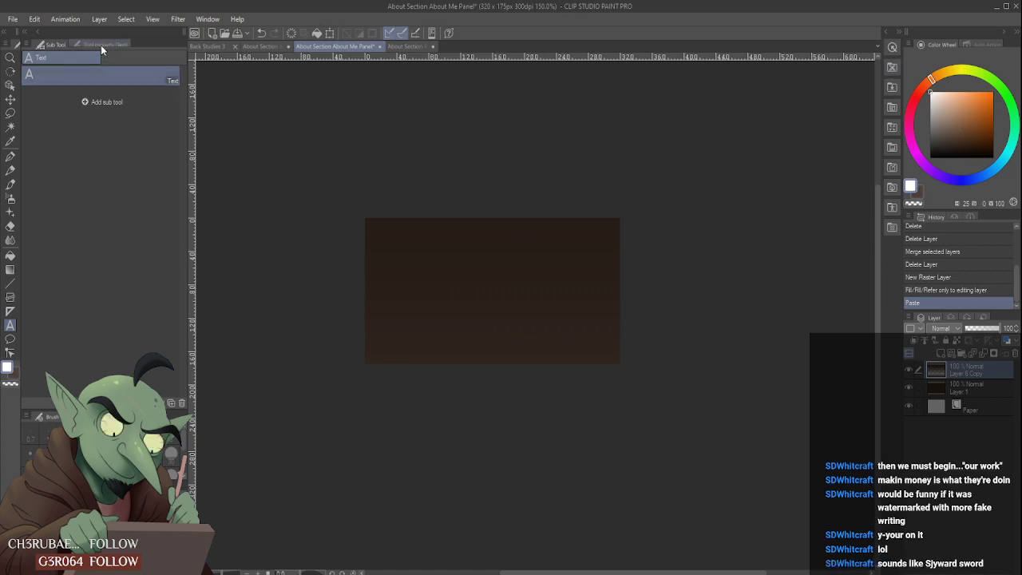
left_click(101, 44)
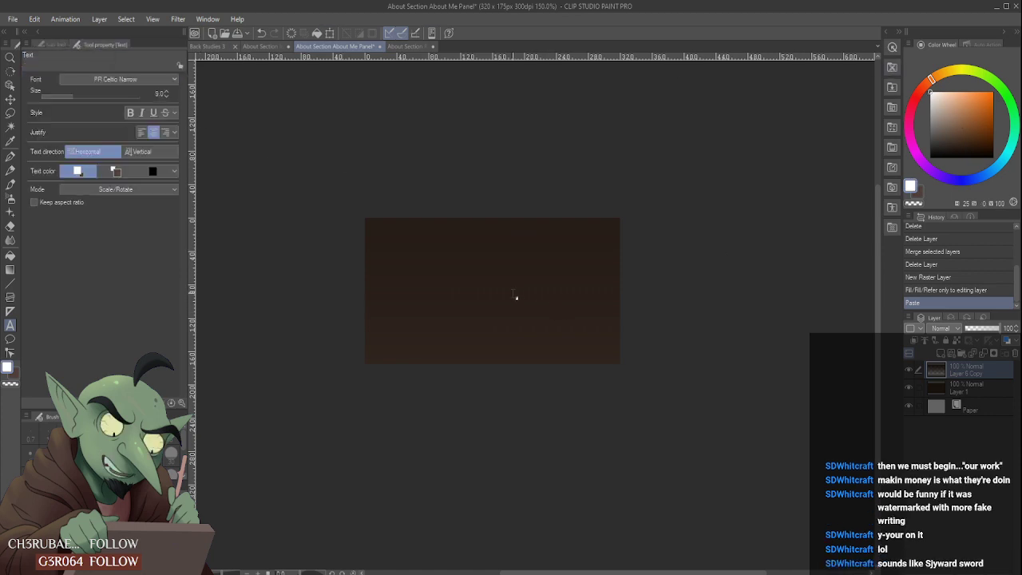
left_click(480, 287)
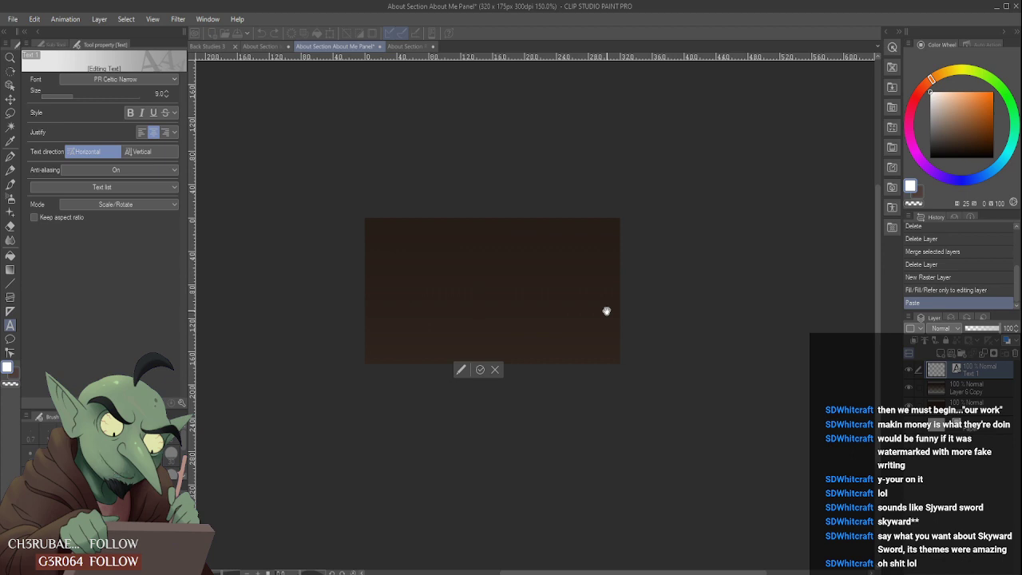
type("ABOUT")
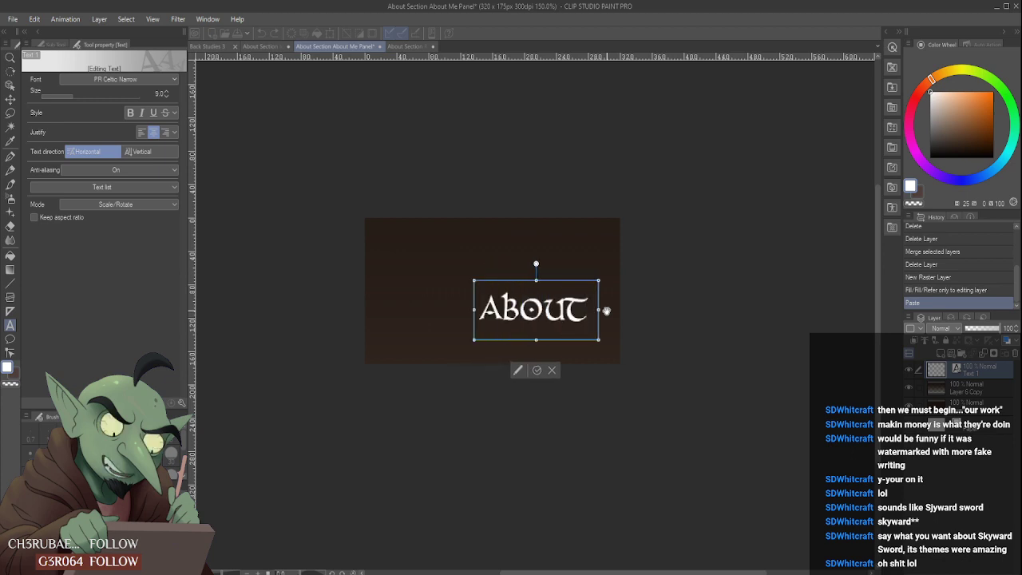
type(" M")
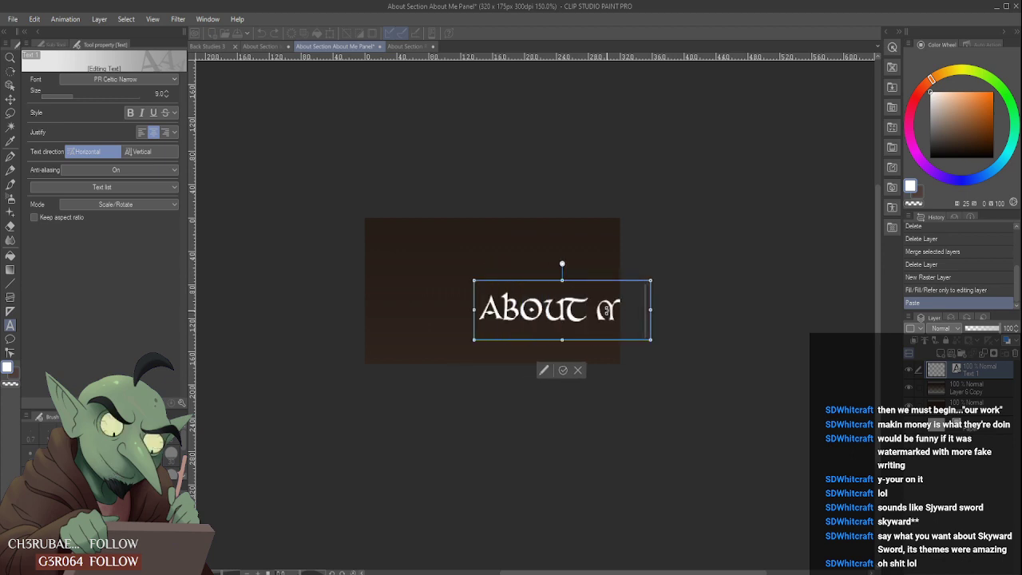
type("E")
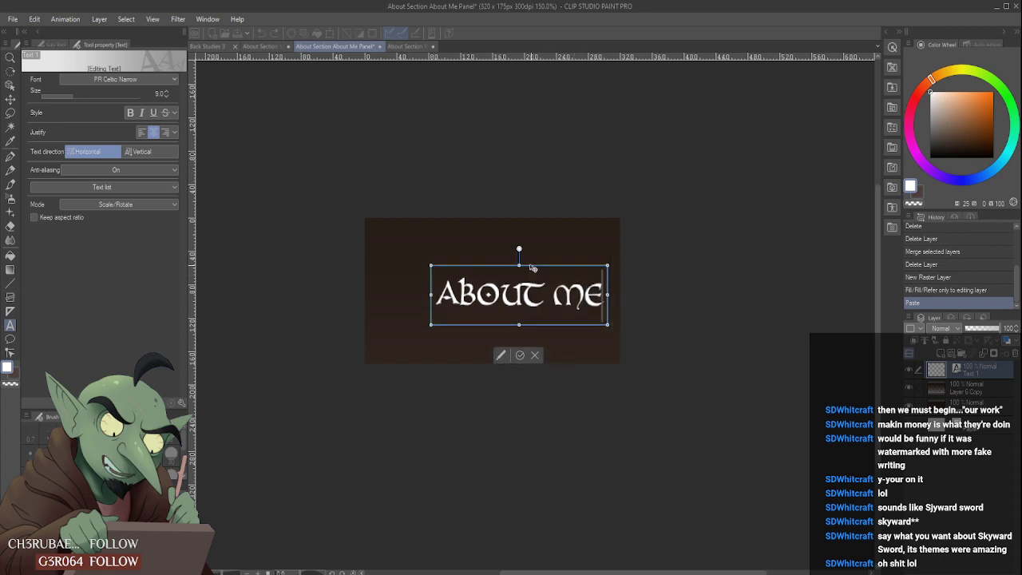
left_click_drag(534, 266, 537, 249)
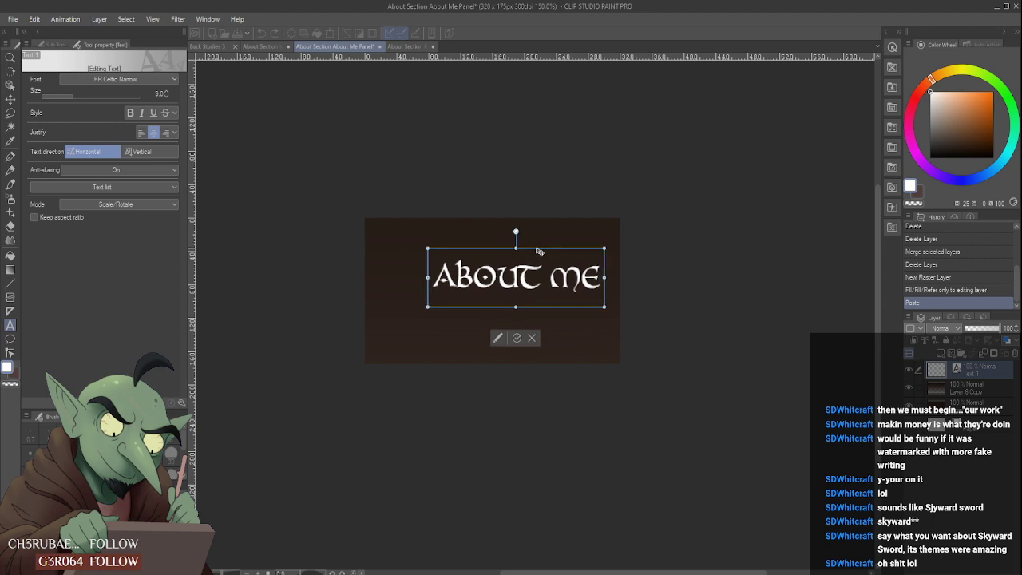
left_click(522, 343)
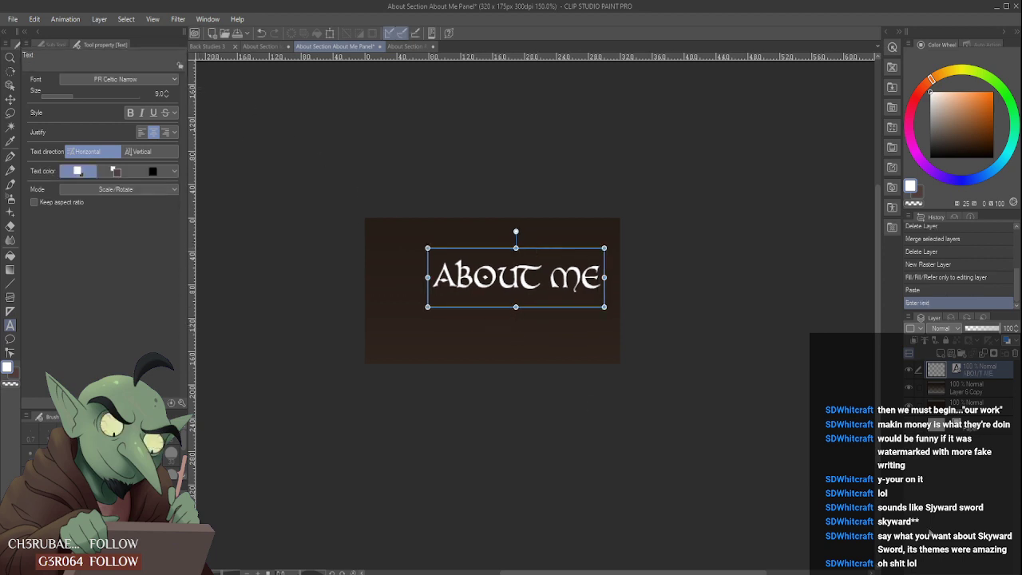
- Switch to the About Section Rules Panel and show its hidden ball-and-chain colour and shading layers
left_click(984, 387)
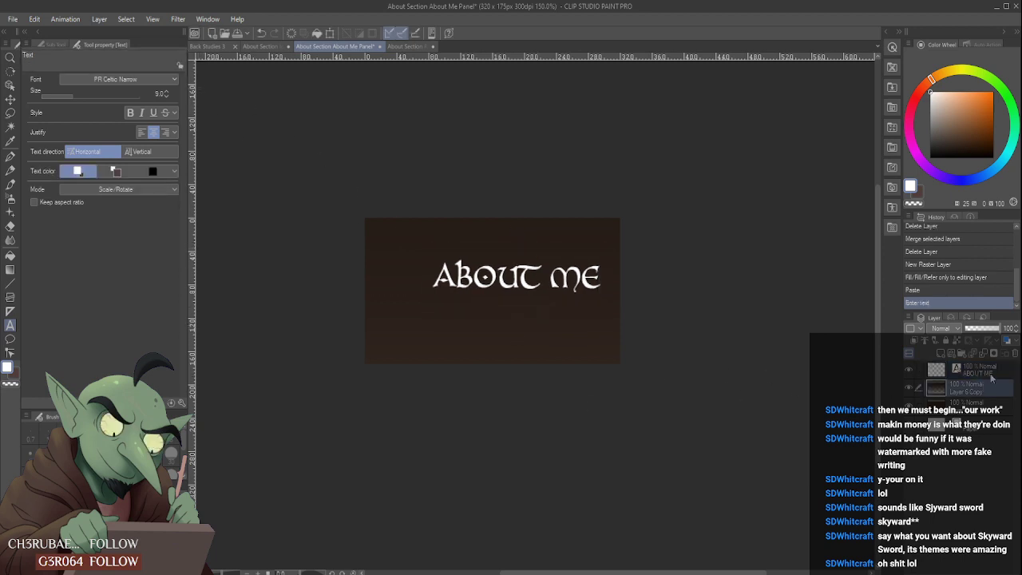
left_click(988, 371)
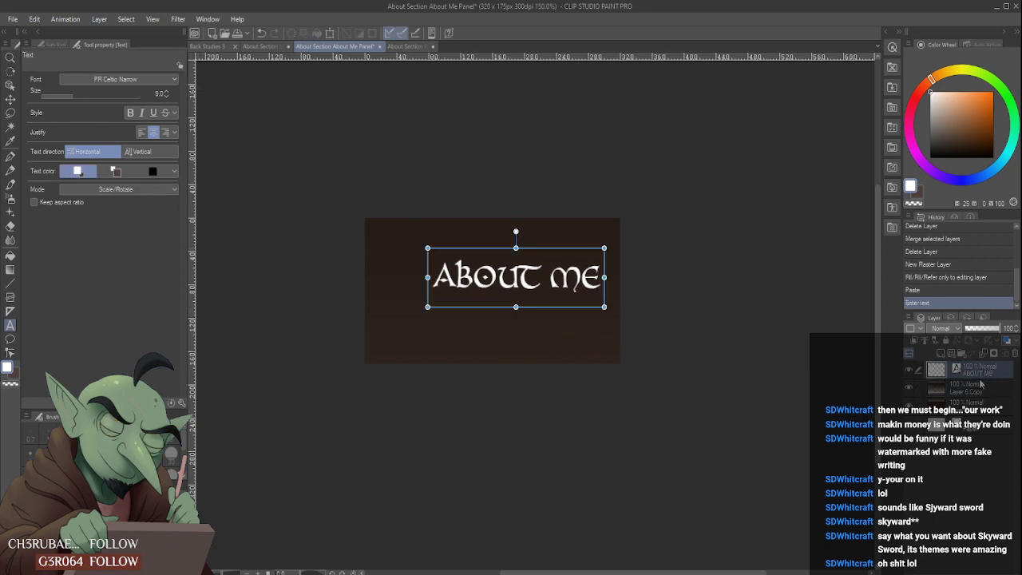
left_click(405, 45)
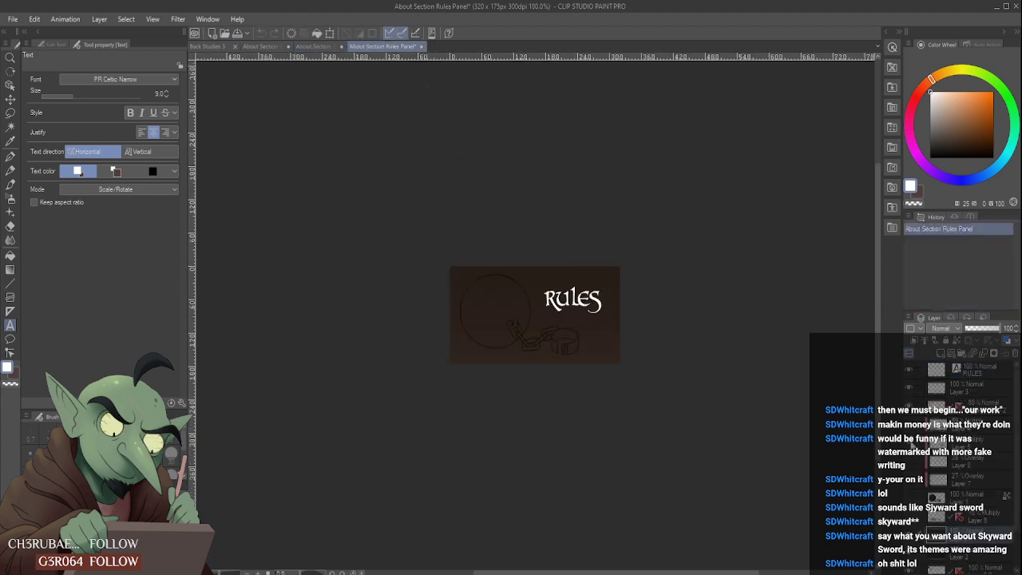
left_click(909, 495)
left_click(909, 515)
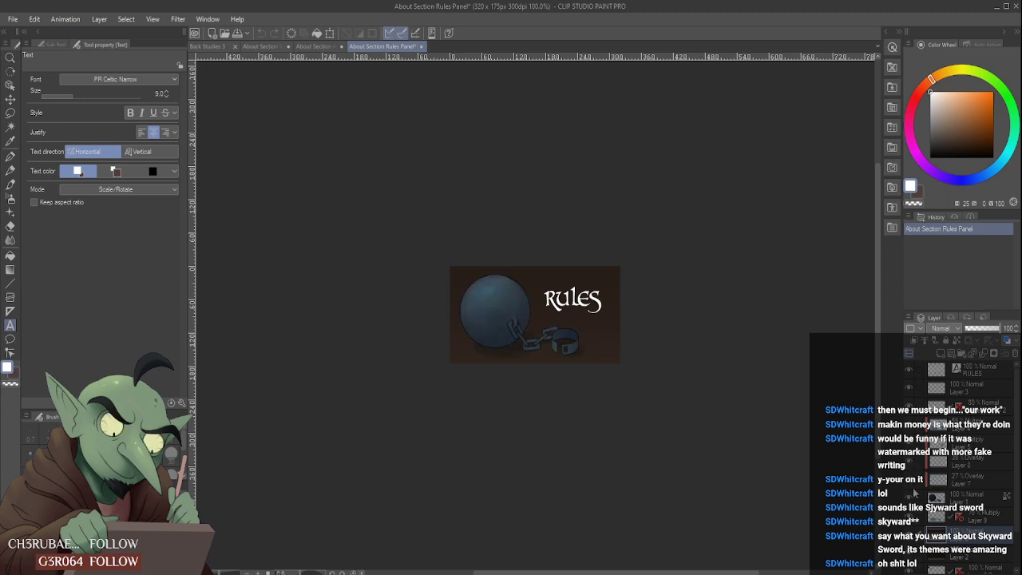
- Copy the RULES text layer of the Rules panel and return to the About Section About Me Panel
left_click(988, 421)
left_click(990, 390)
left_click(993, 374)
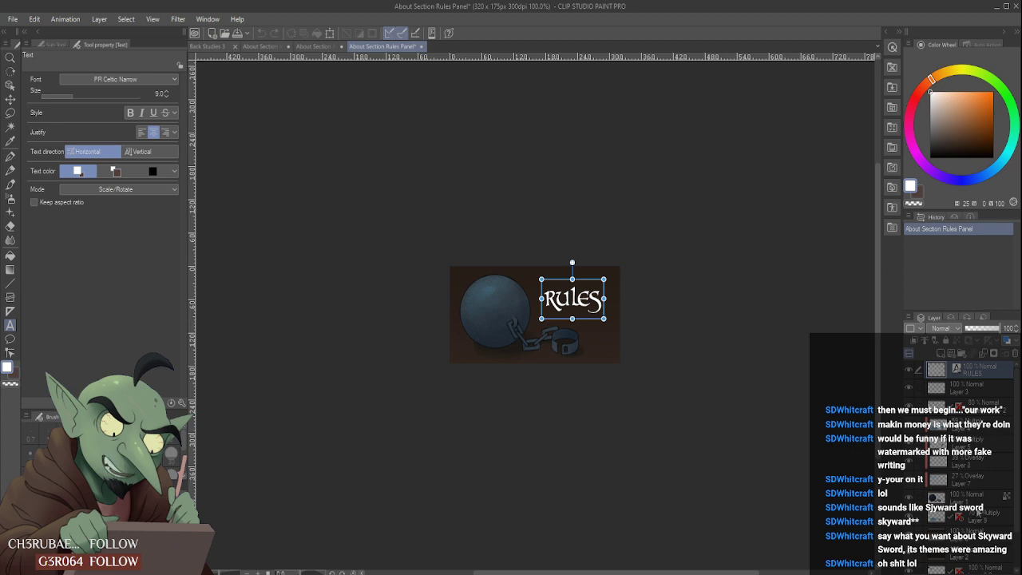
left_click(313, 46)
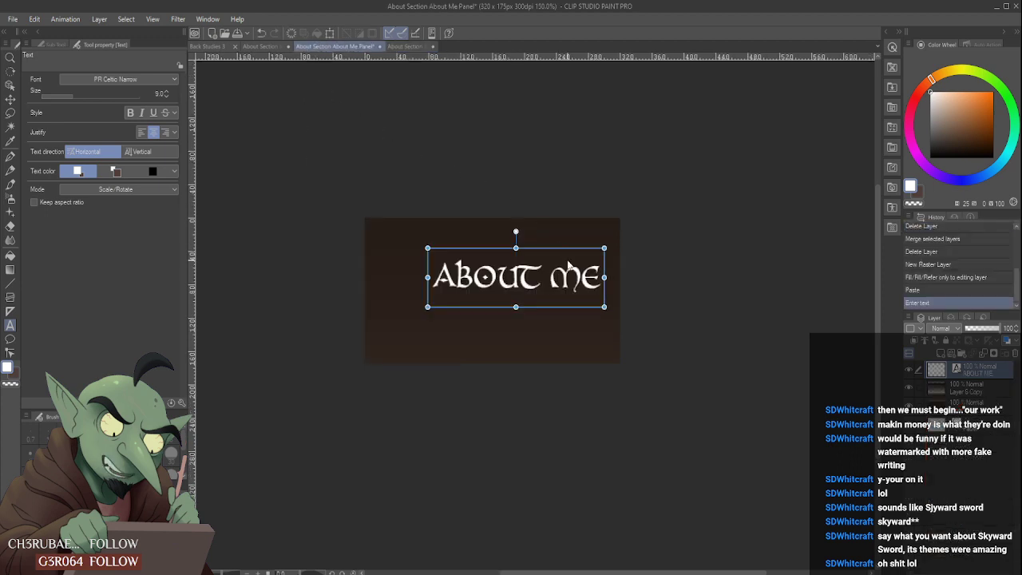
key("ctrl+v")
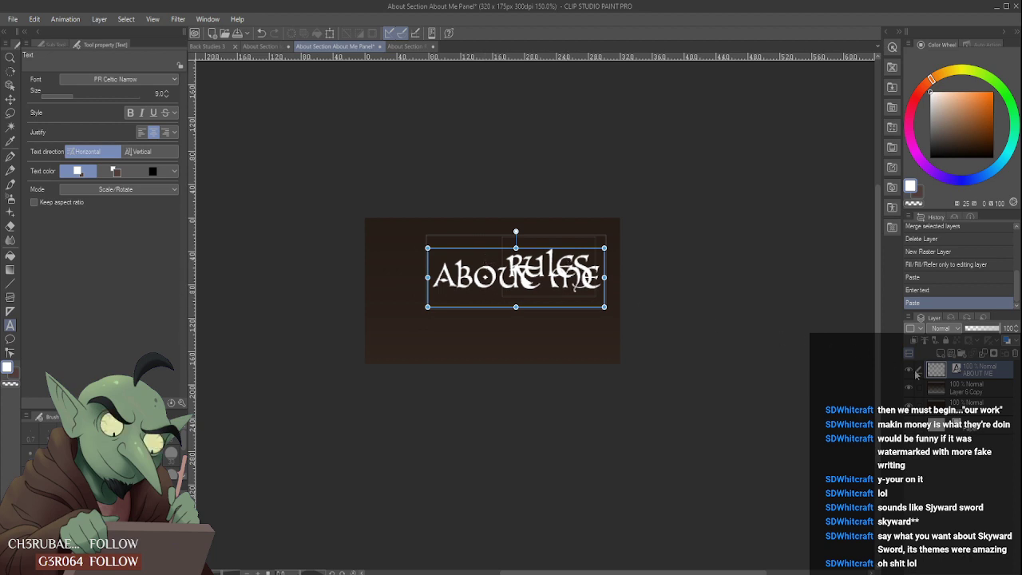
left_click(909, 372)
left_click(909, 372)
key("ctrl+z")
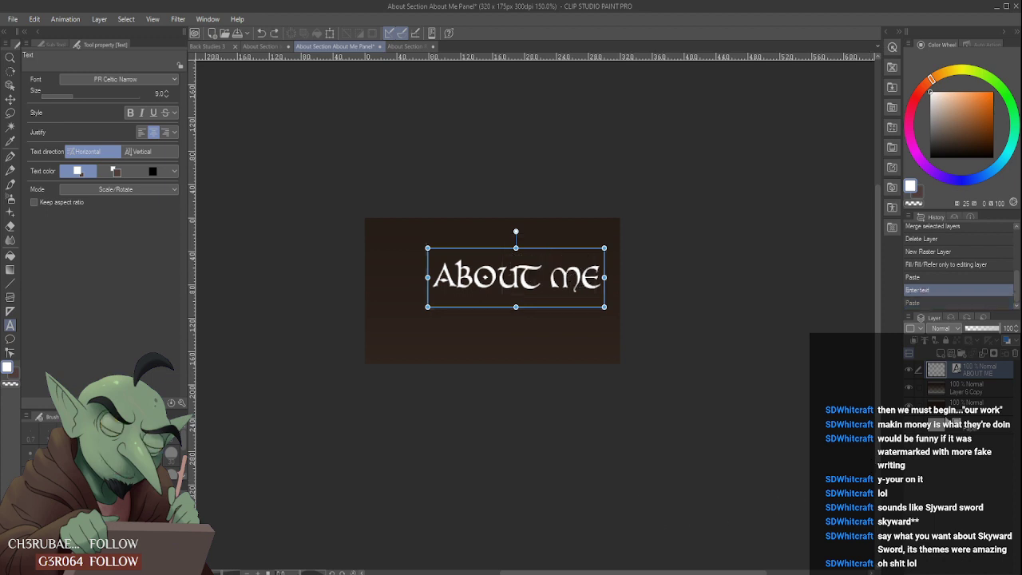
- Paste the RULES text layer above the ABOUT ME title and delete the empty raster layer between them
left_click(942, 357)
key("ctrl+v")
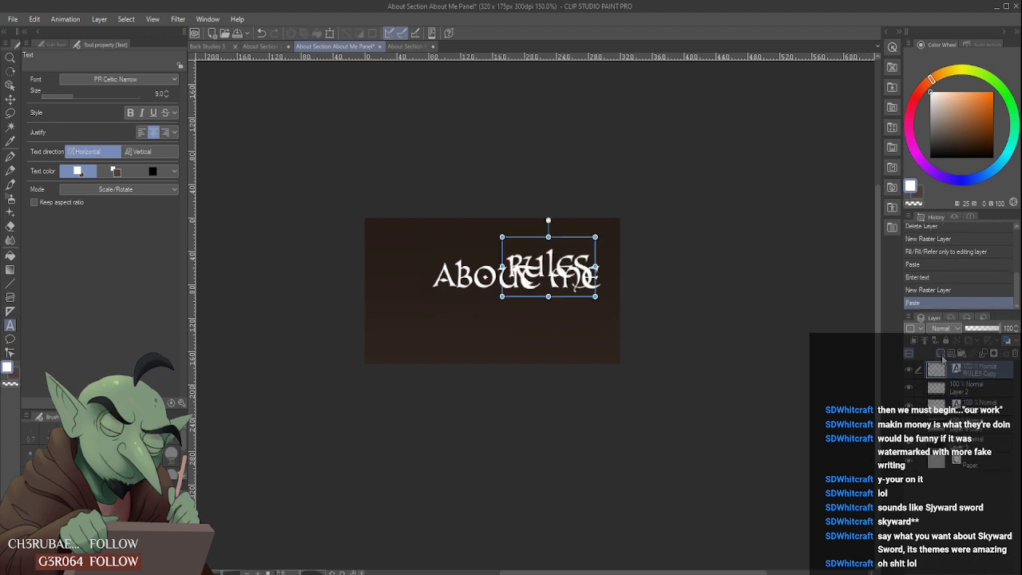
left_click(1016, 354)
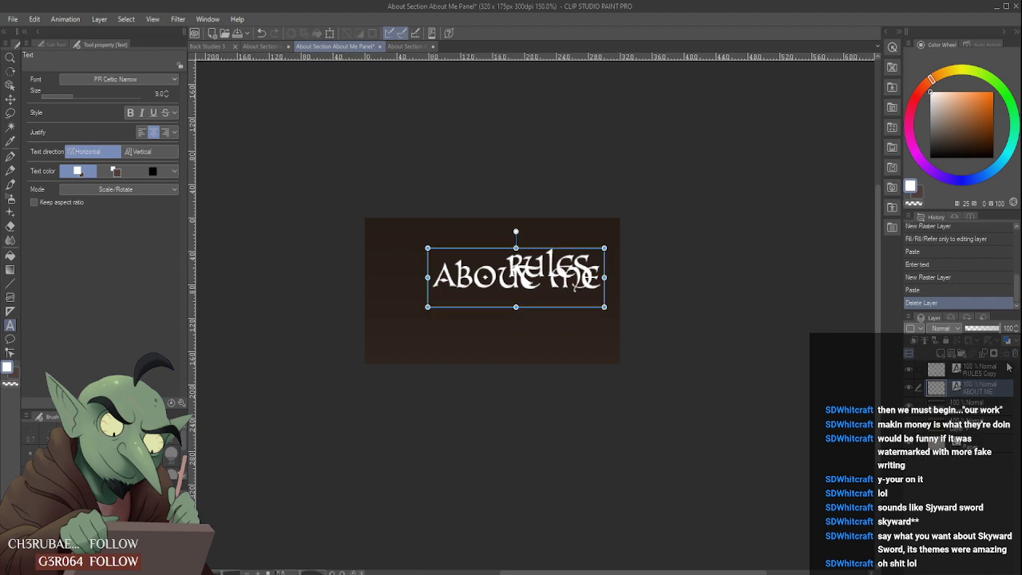
left_click(1001, 373)
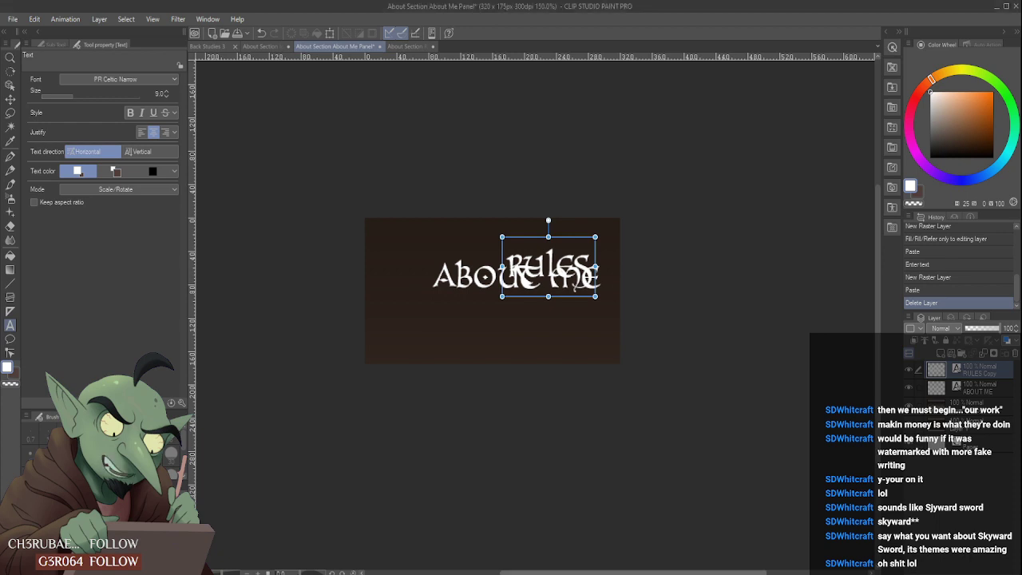
- Nudge the ABOUT ME title upward and slightly right to match the height of the RULES text
left_click(988, 390)
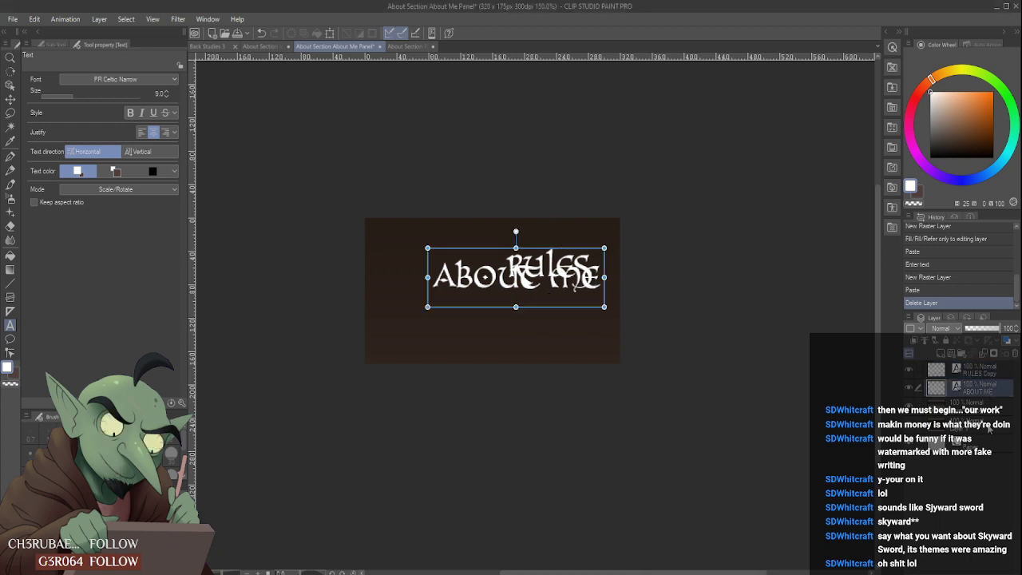
key("ctrl+t")
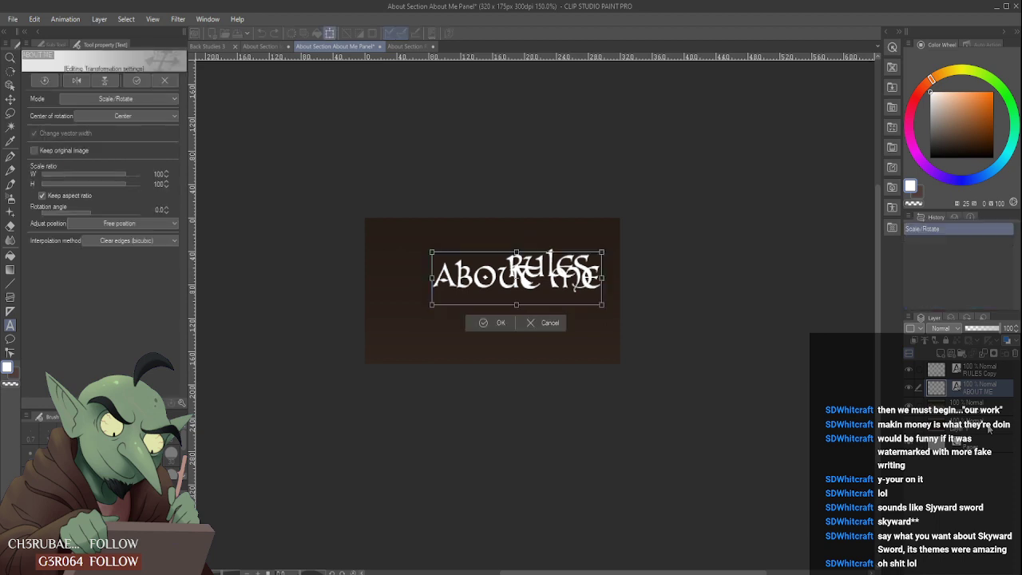
key("Up")
key("Up")
key("Up")
key("Up")
key("Up")
key("Up")
key("Up")
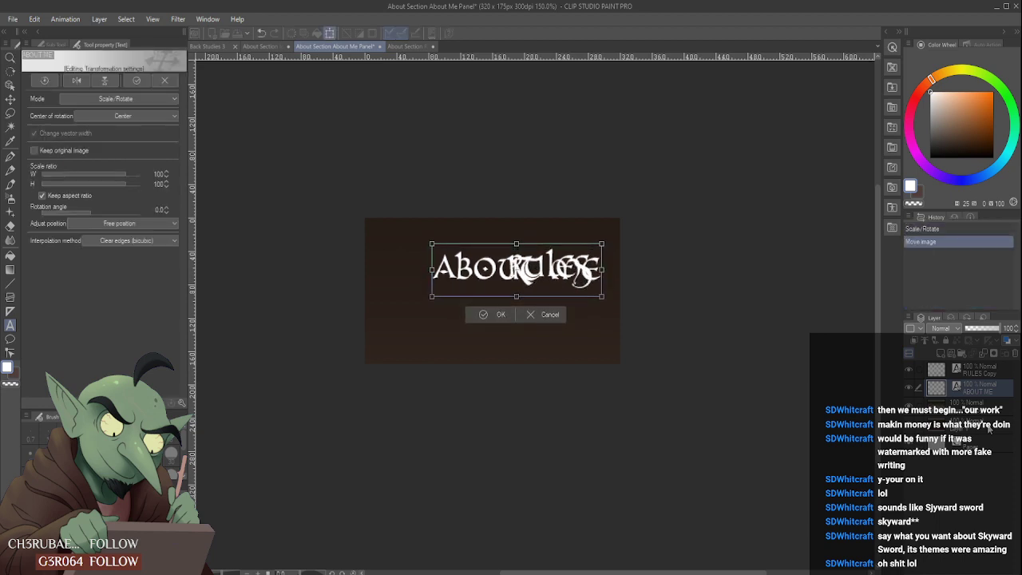
key("Up")
key("Right")
key("Right")
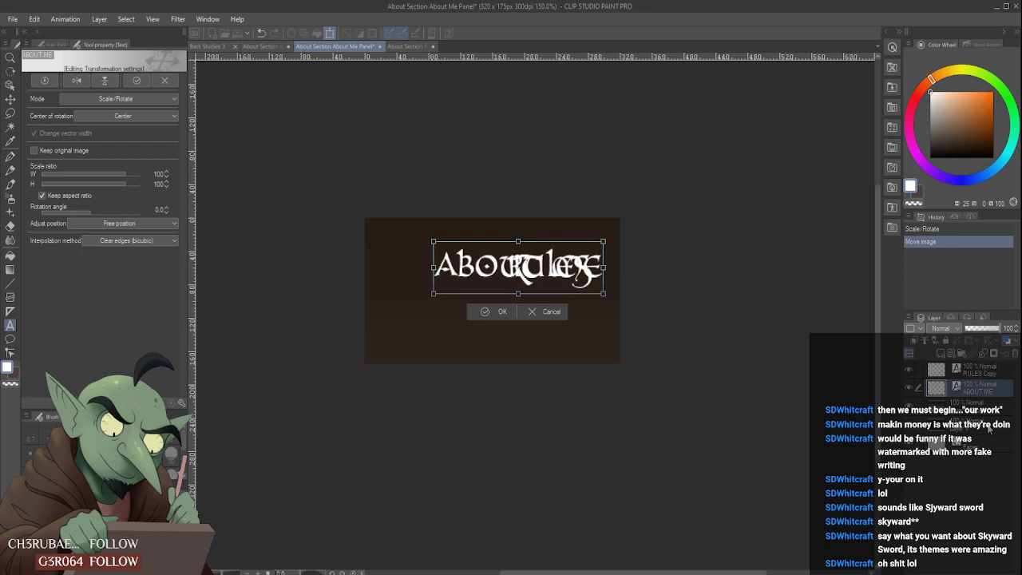
key("Up")
key("Right")
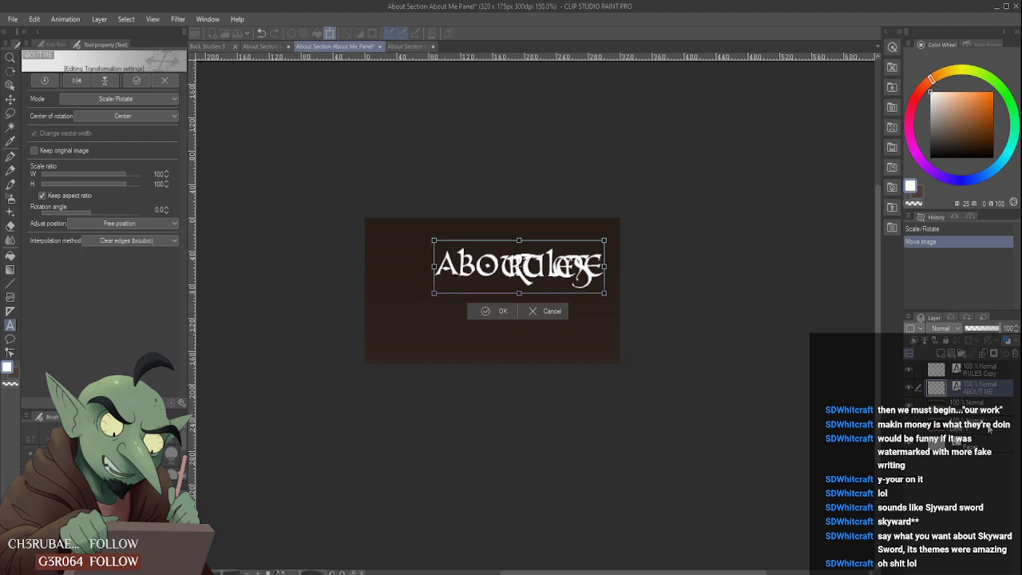
left_click(489, 313)
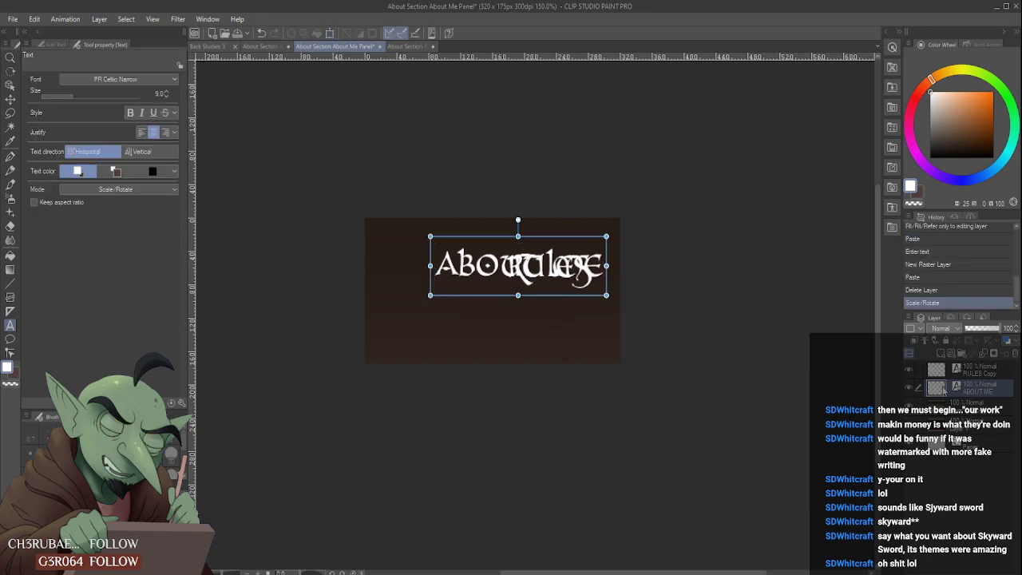
- Nudge the ABOUT ME title left until its right end lines up with the end of the RULES text
left_click(911, 372)
left_click(911, 374)
key("ctrl+t")
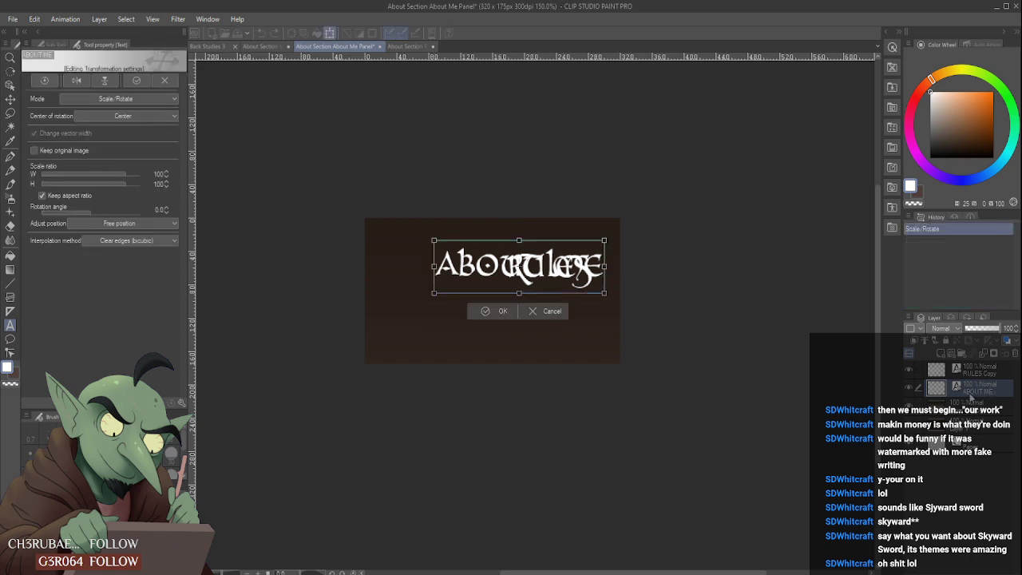
key("Left")
key("Left")
key("Left")
key("Left")
key("Left")
key("Left")
key("Left")
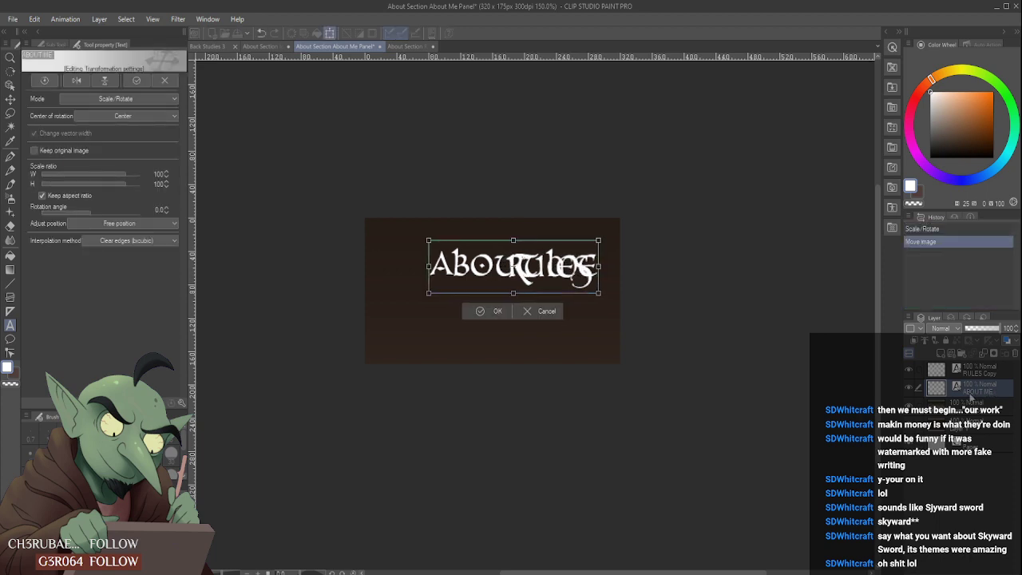
key("Left")
key("Left")
key("Left")
key("Left")
key("Left")
key("Left")
key("Left")
key("Left")
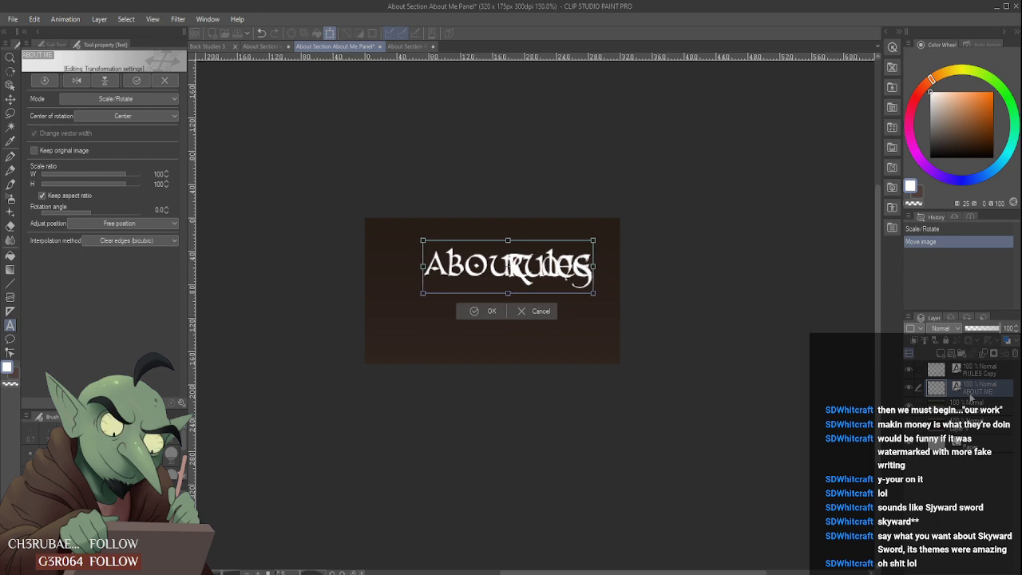
left_click(487, 311)
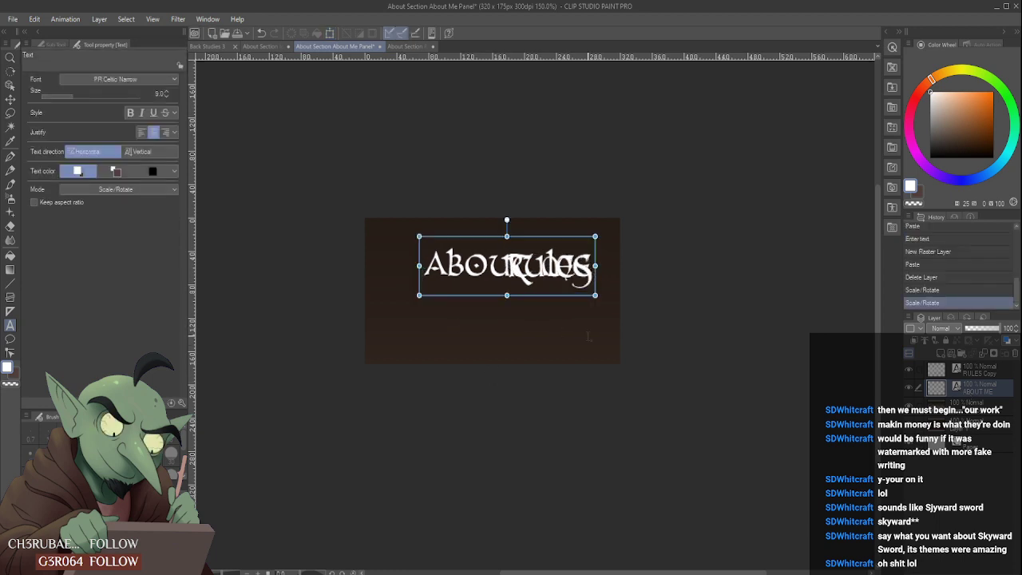
- Compare the ABOUT ME title with the RULES Copy layer and hide that reference layer
left_click(990, 374)
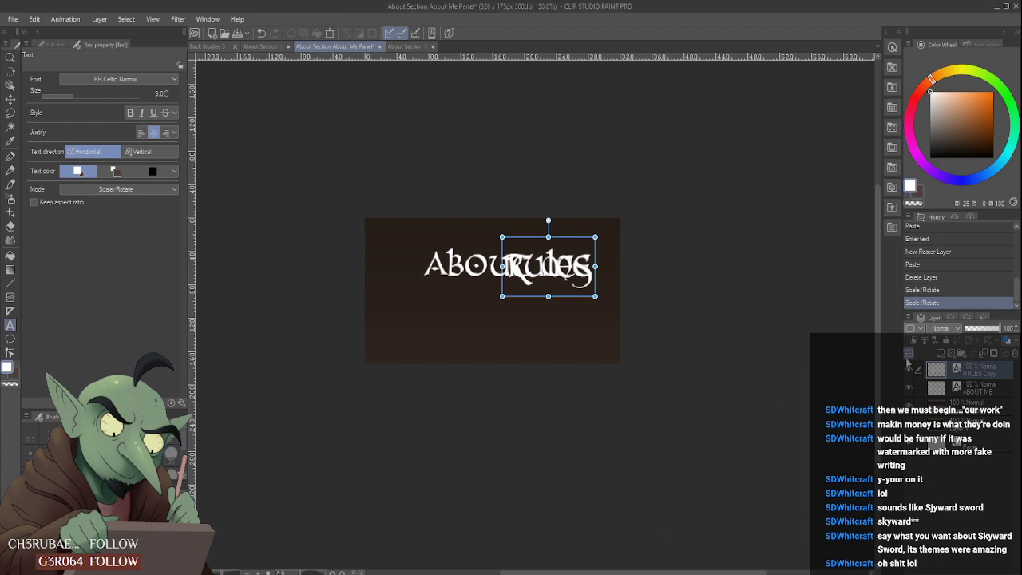
left_click(909, 369)
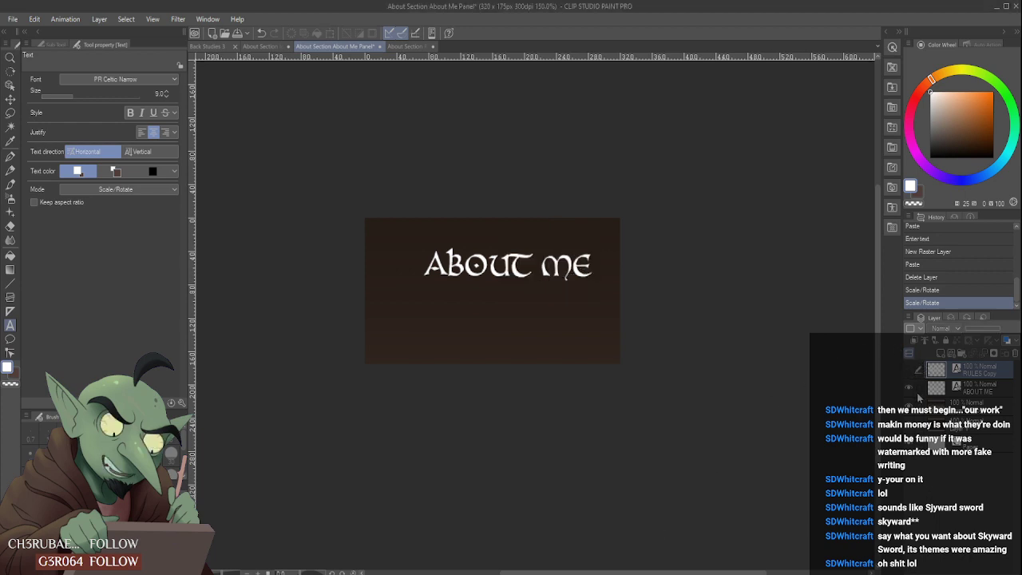
left_click(910, 371)
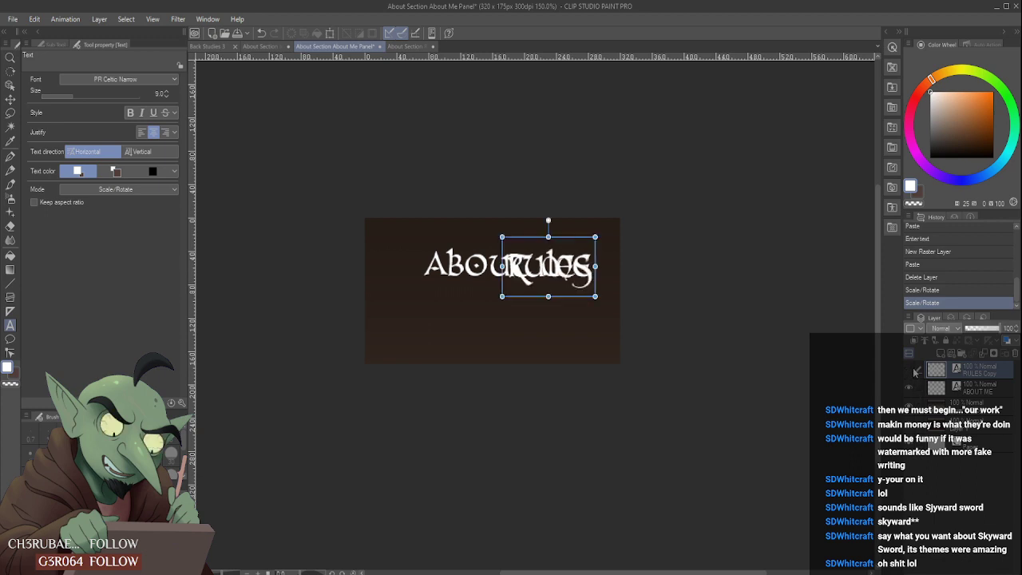
left_click(910, 370)
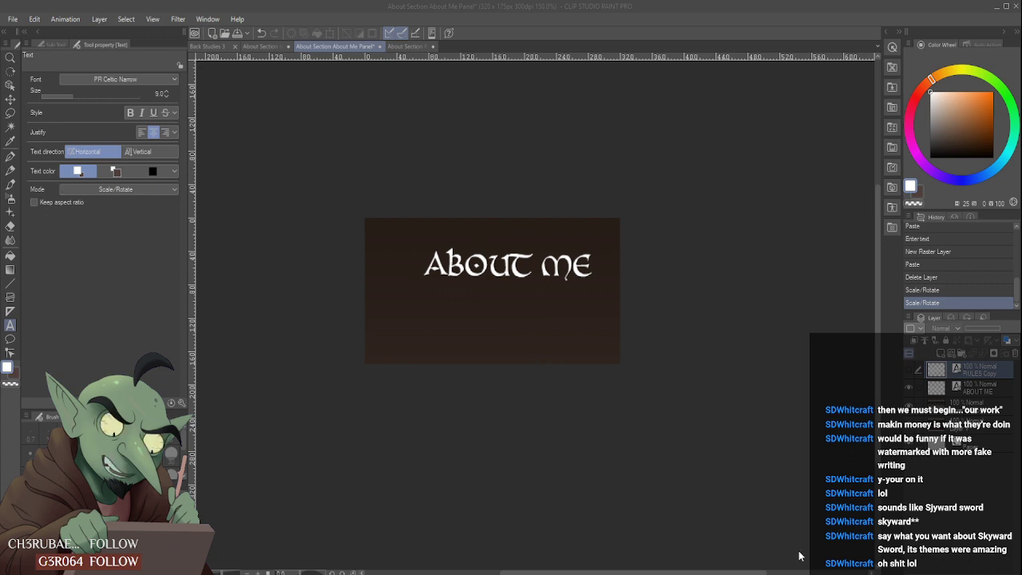
- Add a new raster layer directly beneath the ABOUT ME title and make it the active layer
left_click(861, 558)
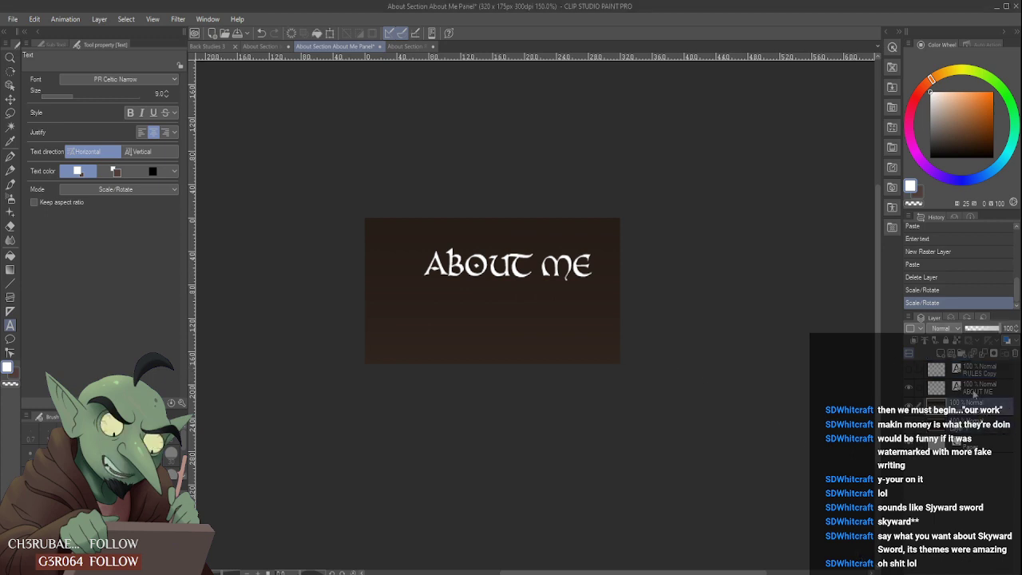
left_click(941, 354)
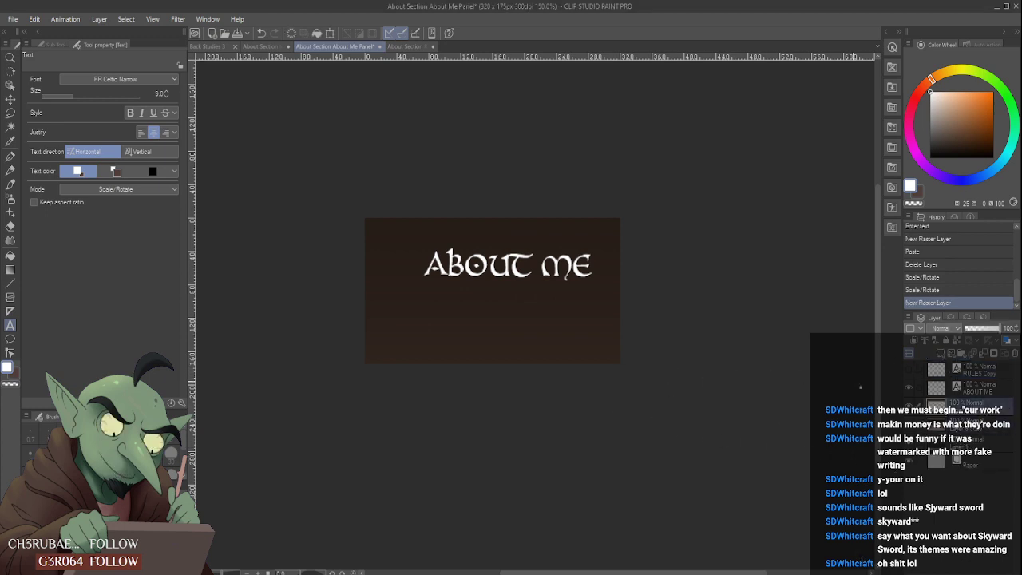
left_click(992, 373)
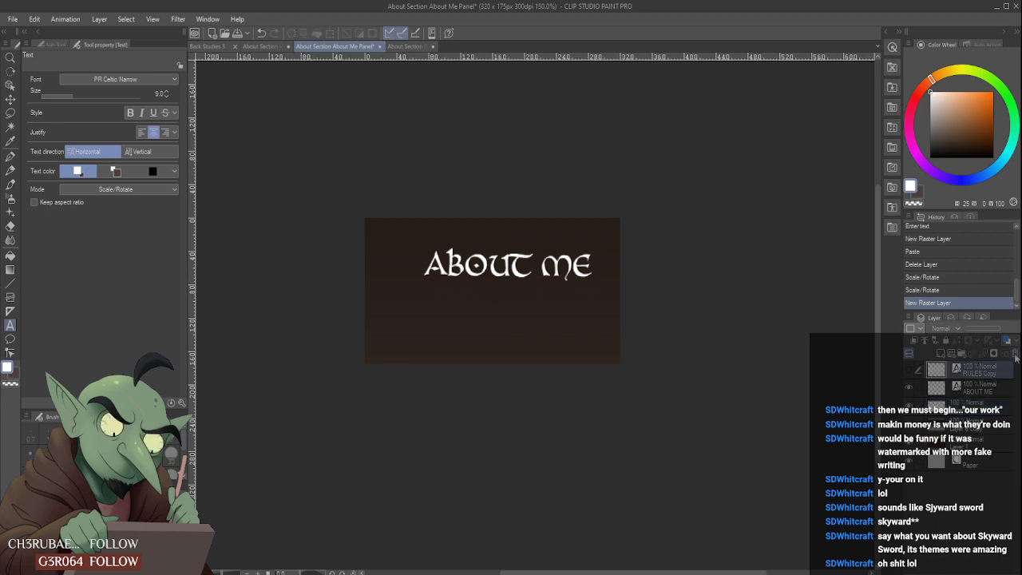
left_click(996, 403)
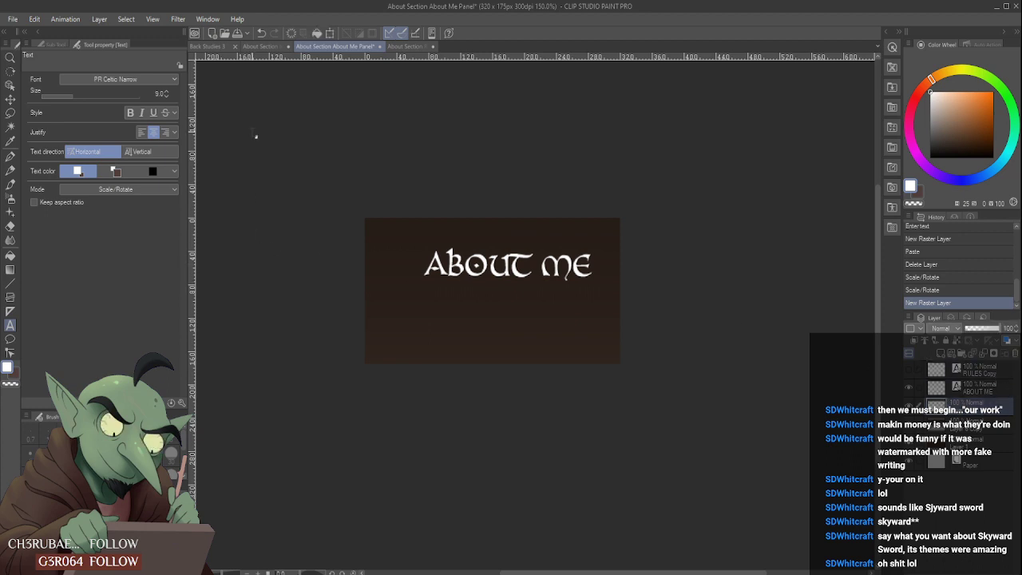
- Choose a light beige-grey drawing colour and the Cel brush from the Other Paint group
left_click(936, 77)
left_click(942, 117)
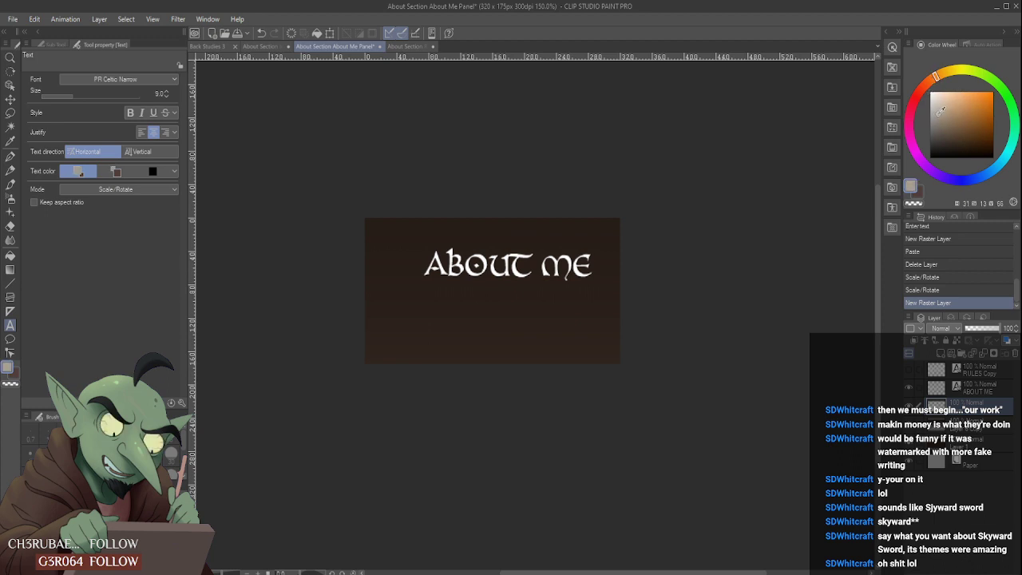
left_click_drag(938, 115, 935, 116)
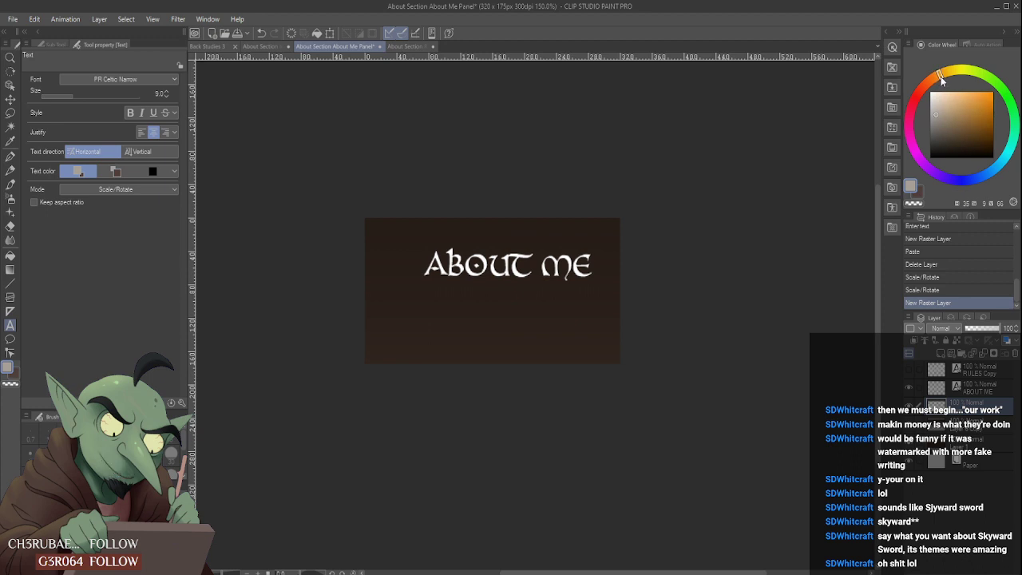
left_click_drag(935, 115, 937, 113)
left_click(11, 183)
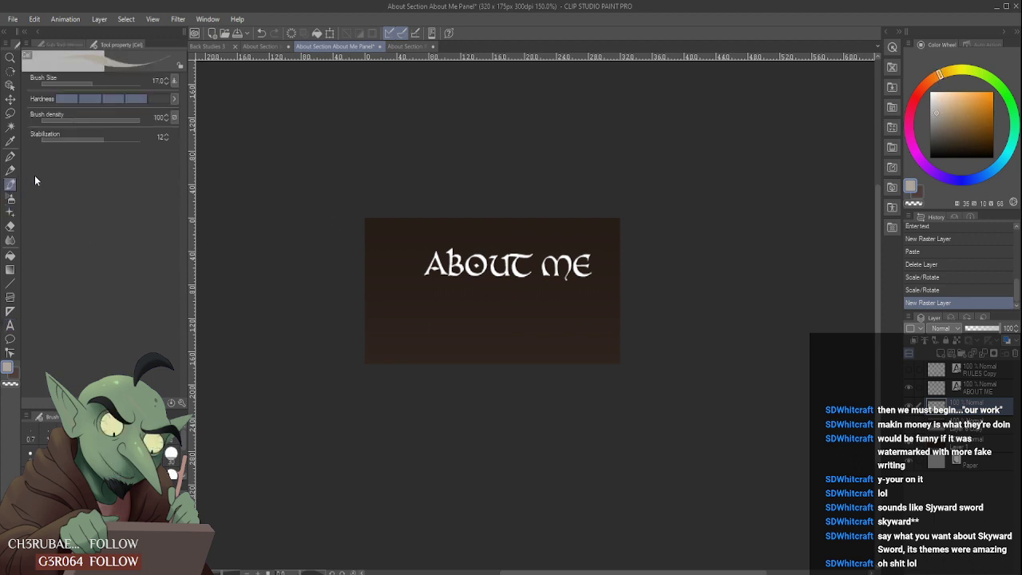
left_click(63, 44)
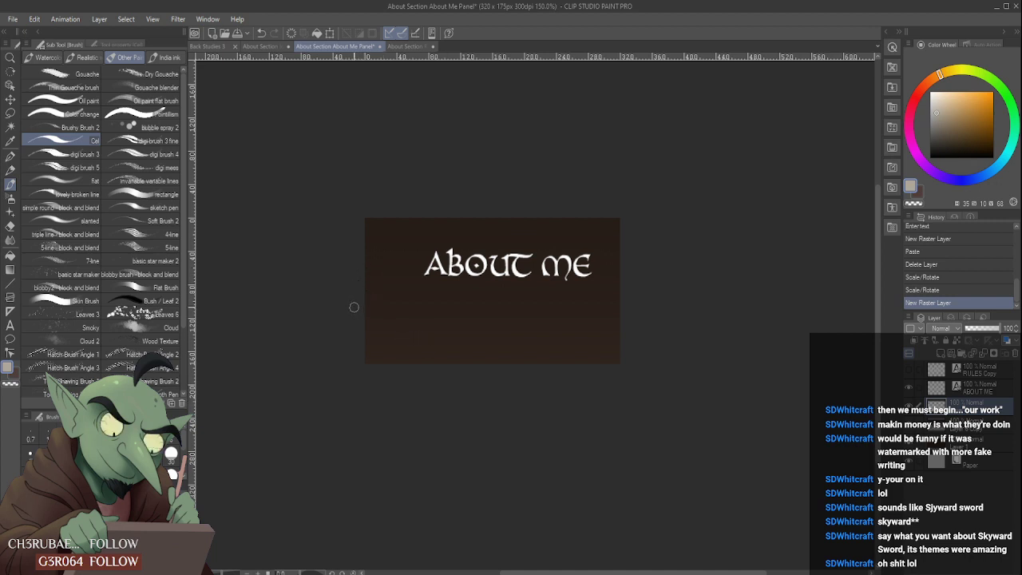
- Paint a solid beige-grey parchment-like shape with a pointed top and curved right edge in the canvas's lower-left corner
mouse_move(353, 306)
left_mouse_down()
mouse_move(411, 285)
mouse_move(470, 371)
left_mouse_up()
mouse_move(360, 311)
left_mouse_down()
mouse_move(402, 298)
mouse_move(366, 319)
mouse_move(376, 363)
mouse_move(368, 353)
mouse_move(364, 367)
mouse_move(385, 392)
mouse_move(396, 379)
mouse_move(386, 311)
mouse_move(433, 353)
mouse_move(403, 294)
mouse_move(455, 366)
left_mouse_up()
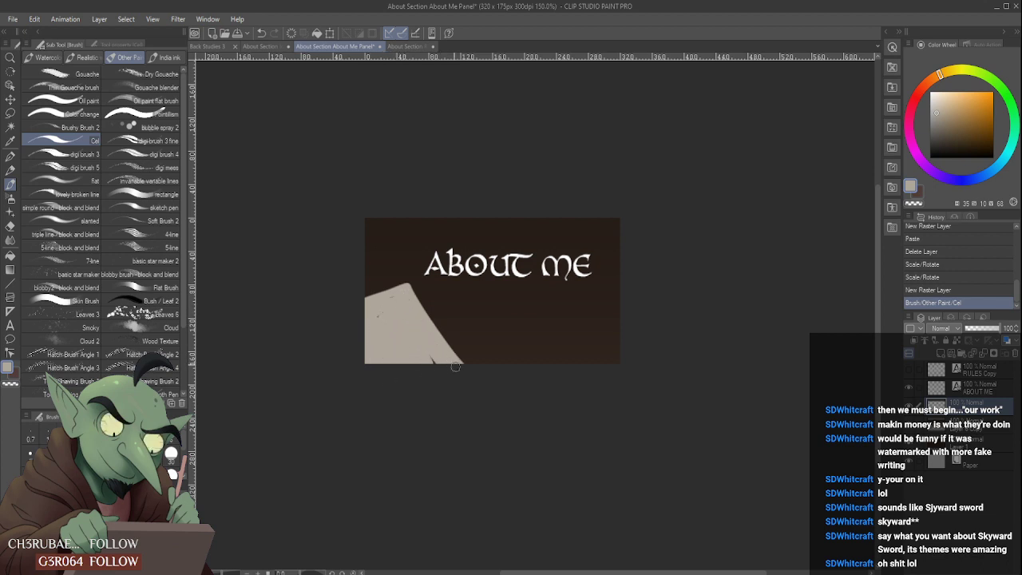
mouse_move(394, 298)
left_mouse_down()
mouse_move(377, 281)
mouse_move(391, 277)
mouse_move(416, 297)
mouse_move(385, 313)
mouse_move(374, 306)
mouse_move(389, 294)
mouse_move(362, 300)
mouse_move(422, 282)
mouse_move(428, 324)
mouse_move(451, 306)
mouse_move(415, 288)
mouse_move(443, 344)
mouse_move(424, 282)
mouse_move(455, 347)
mouse_move(479, 349)
mouse_move(423, 303)
mouse_move(471, 371)
left_mouse_up()
key("bracketright")
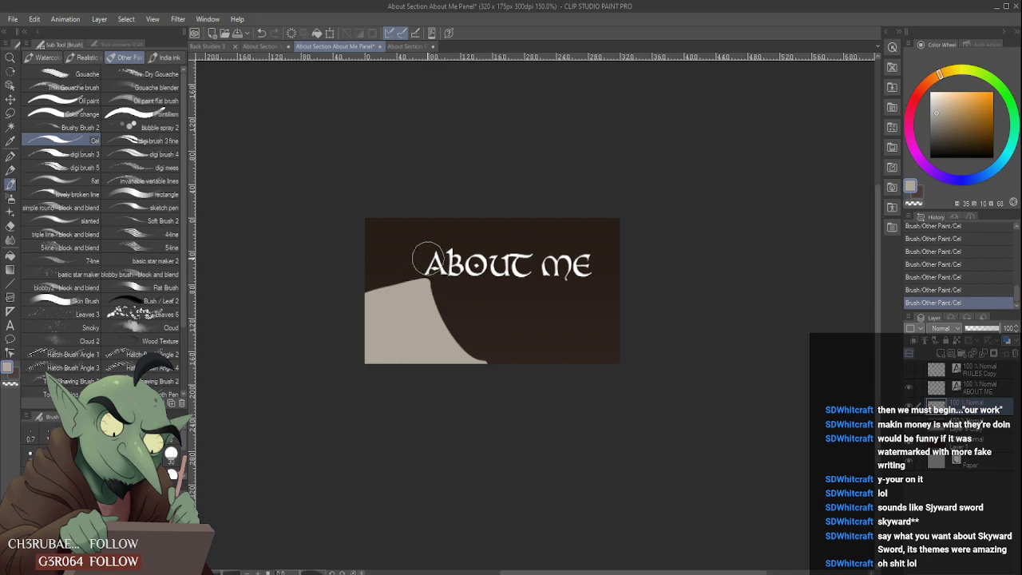
left_click_drag(396, 290, 457, 278)
mouse_move(362, 301)
left_mouse_down()
mouse_move(463, 272)
mouse_move(448, 275)
mouse_move(463, 335)
mouse_move(478, 323)
left_mouse_up()
- Trim the beige shape's peak and curved right edge with the Hard eraser, comparing the canvas with its layer hidden
key("e")
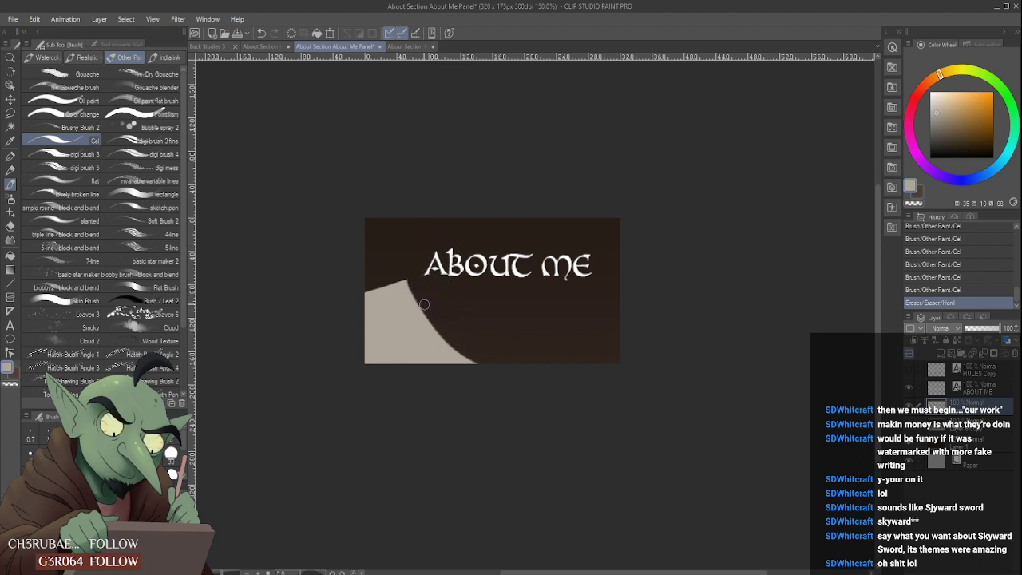
left_click_drag(410, 280, 414, 288)
left_click(437, 322)
left_click(434, 317)
left_click(406, 279)
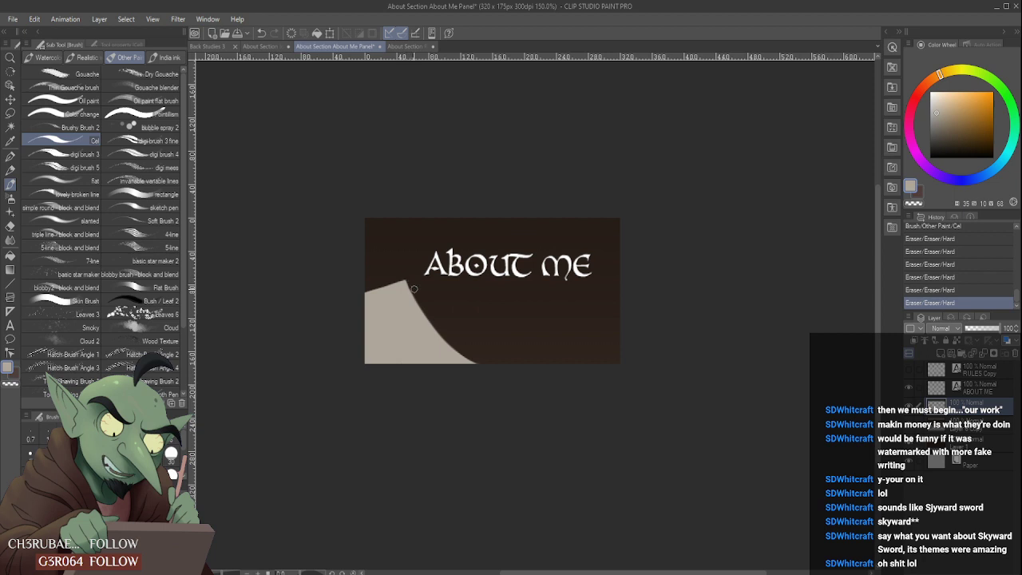
left_click(441, 324)
left_click(909, 406)
left_click(909, 407)
- Add a raster layer above the beige shape, clipped to it, in Multiply mode at 42% opacity
left_click(940, 354)
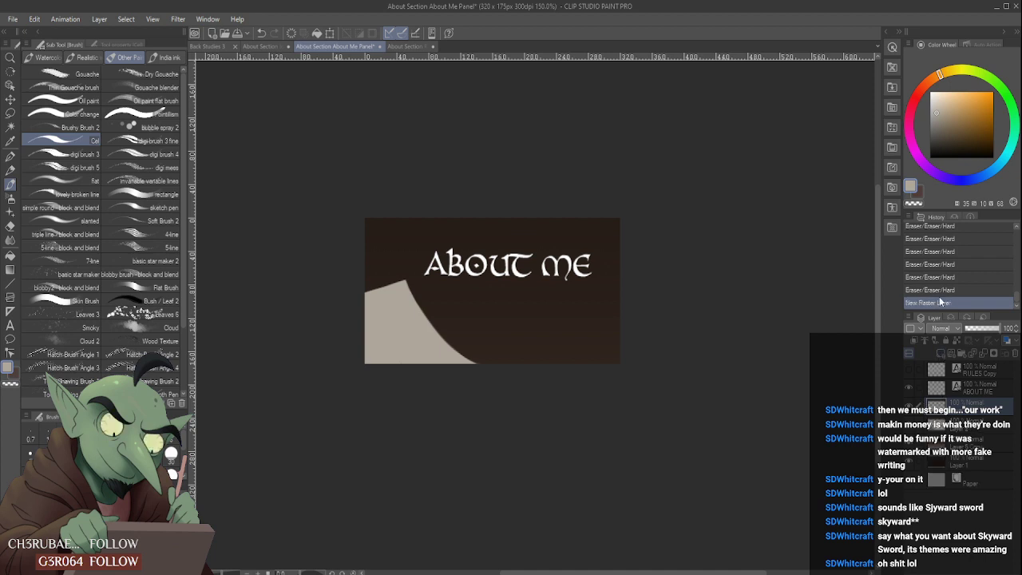
left_click(914, 339)
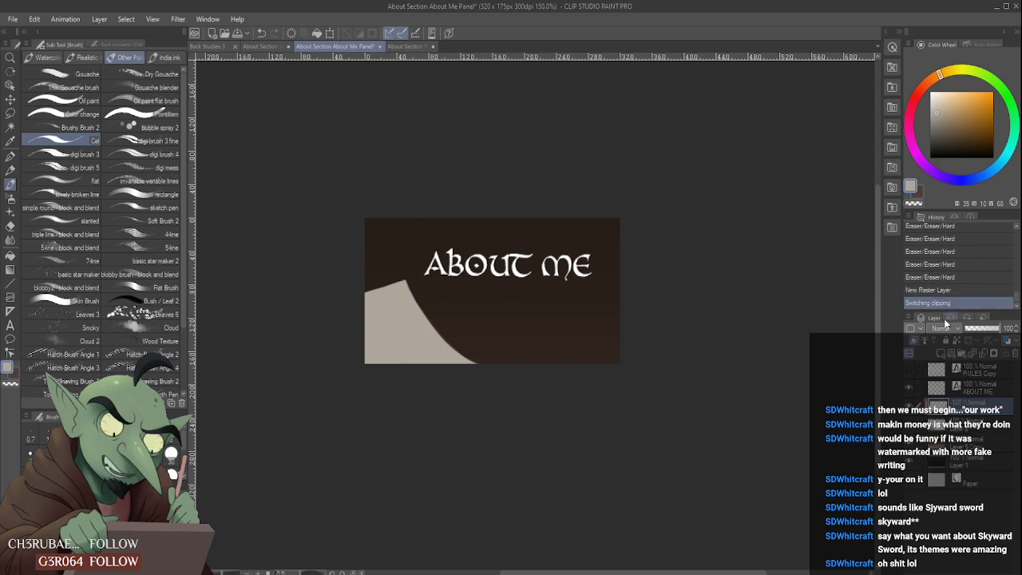
left_click(943, 64)
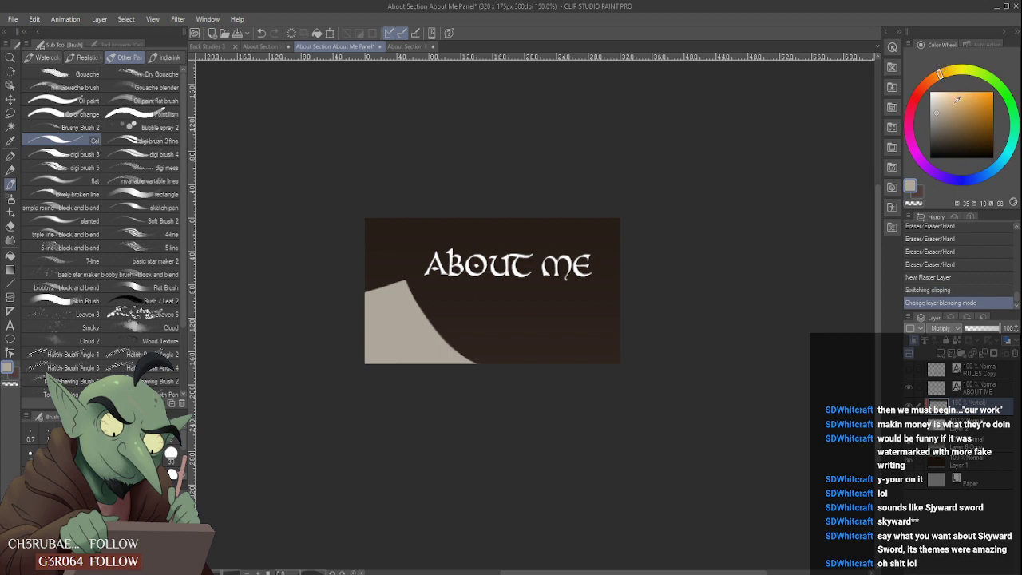
left_click_drag(994, 329, 980, 329)
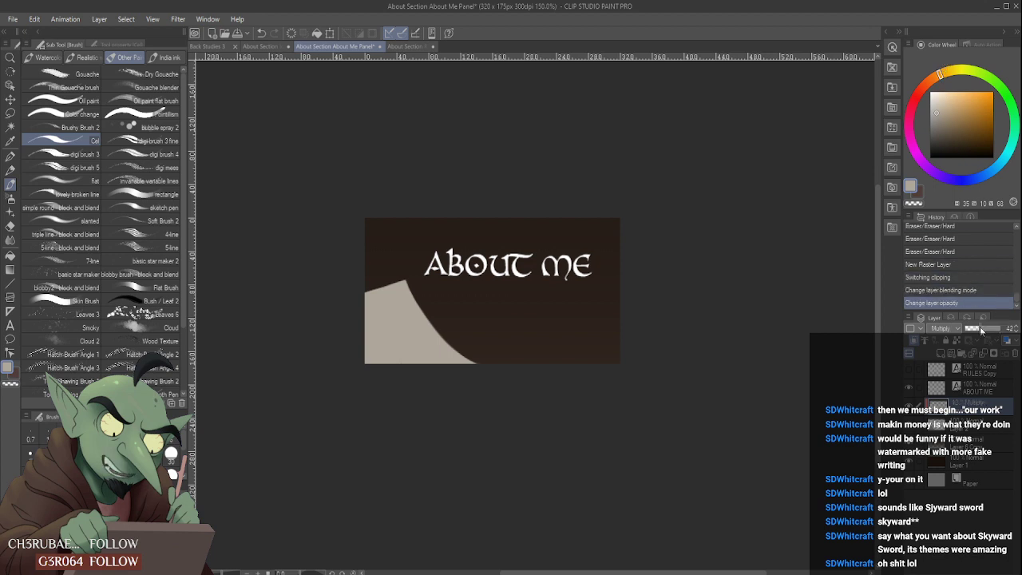
- Shade the lower part of the beige shape in muted blue with the Soft airbrush and smooth it with Blur
left_click(996, 169)
left_click_drag(950, 110, 947, 117)
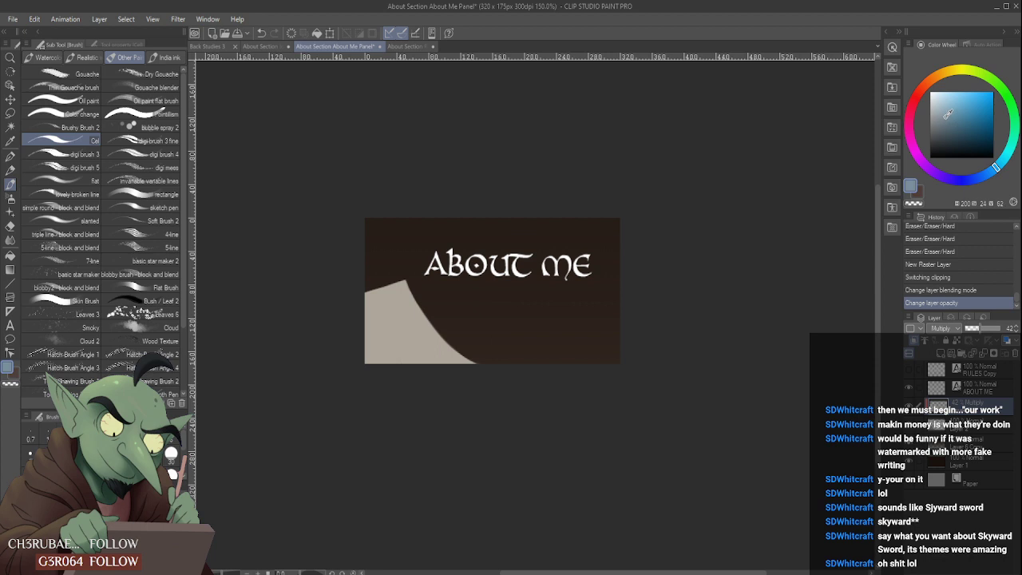
left_click(10, 198)
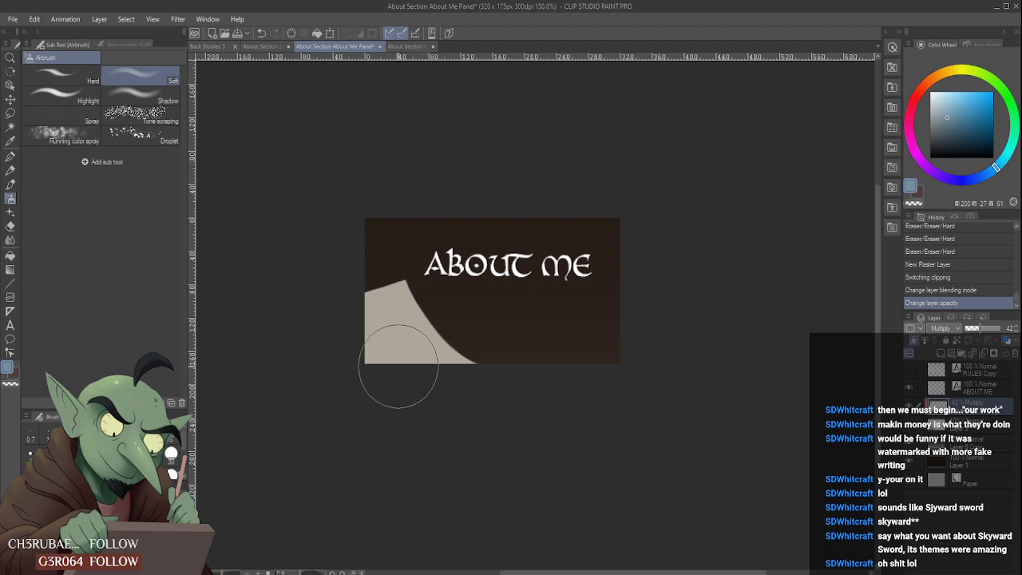
left_click_drag(398, 367, 357, 391)
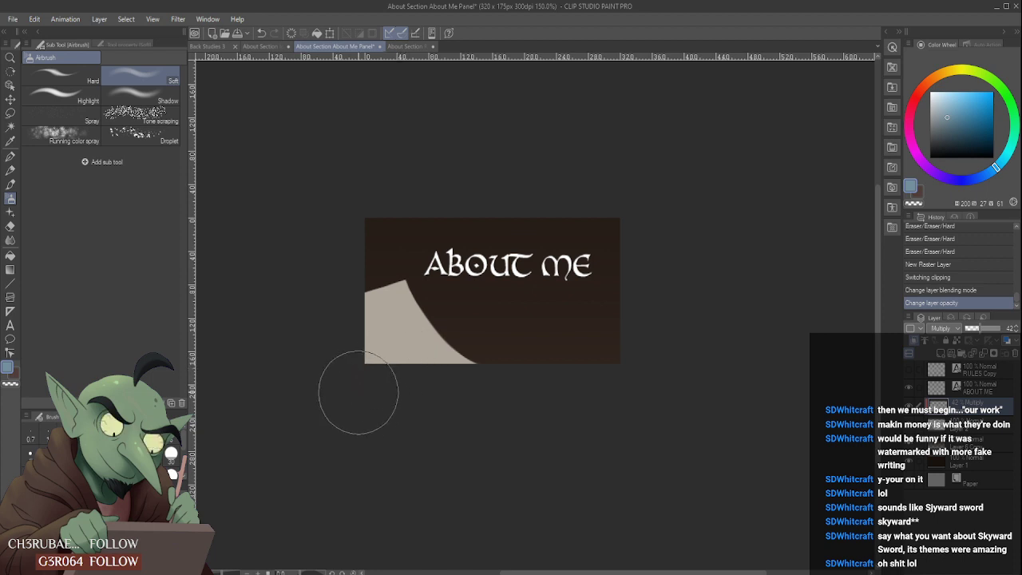
left_click_drag(348, 342, 462, 396)
left_click_drag(350, 344, 454, 377)
left_click_drag(358, 369, 546, 394)
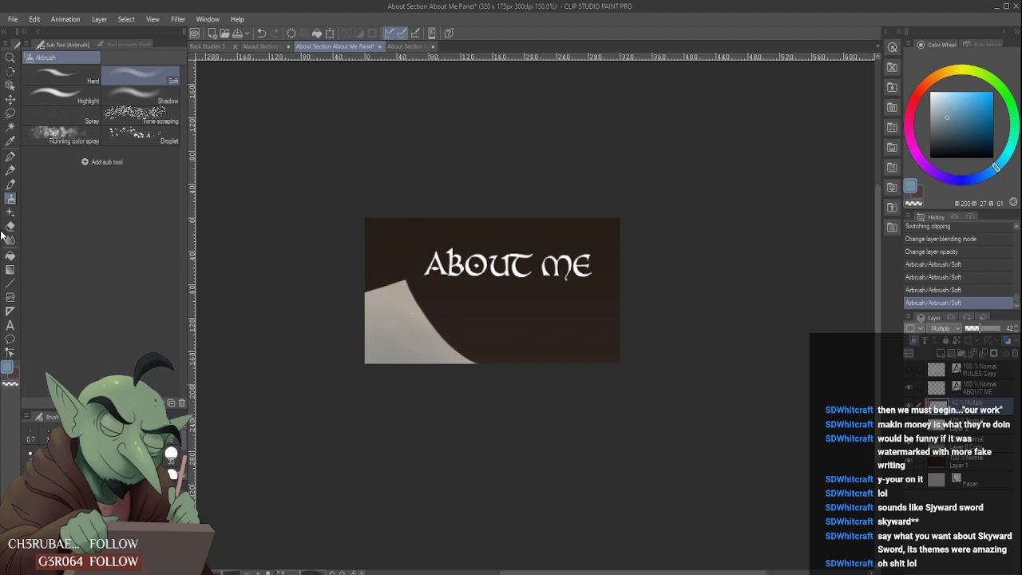
key("j")
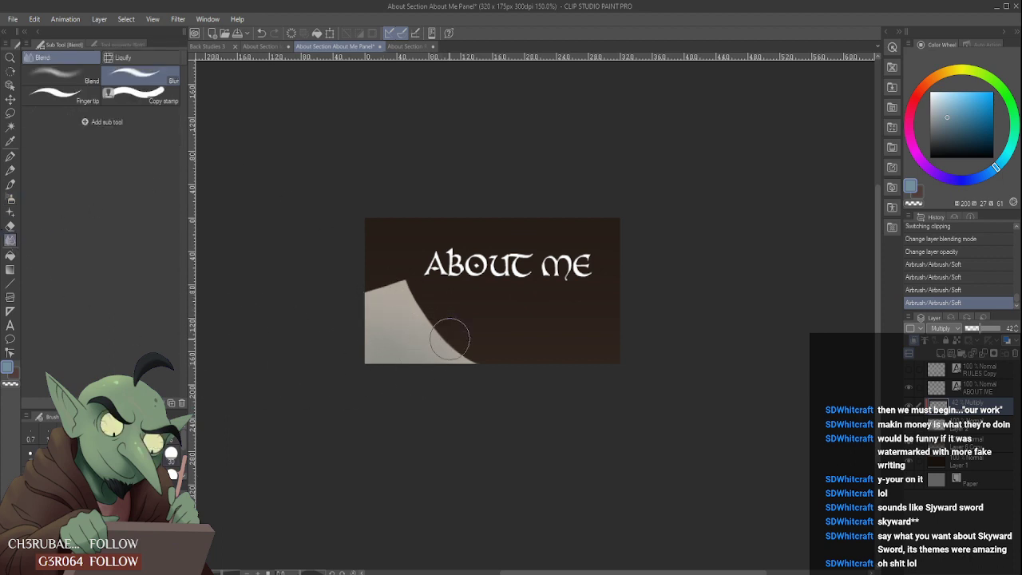
mouse_move(449, 339)
left_mouse_down()
mouse_move(516, 291)
mouse_move(592, 358)
left_mouse_up()
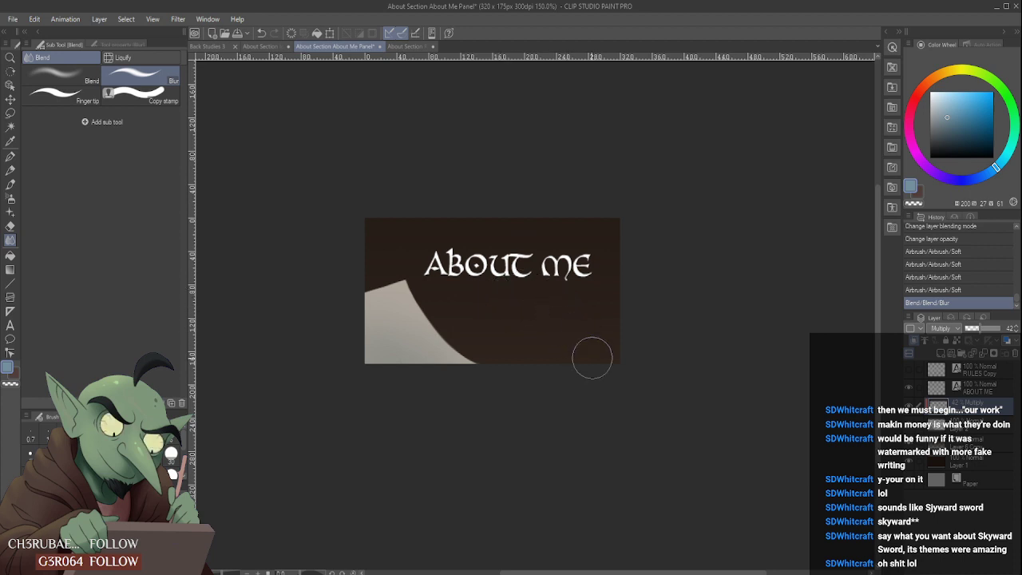
- Hide the dark background layers, Layer 1 and Layer 6 Copy, keeping the Paper layer visible
left_click(10, 170)
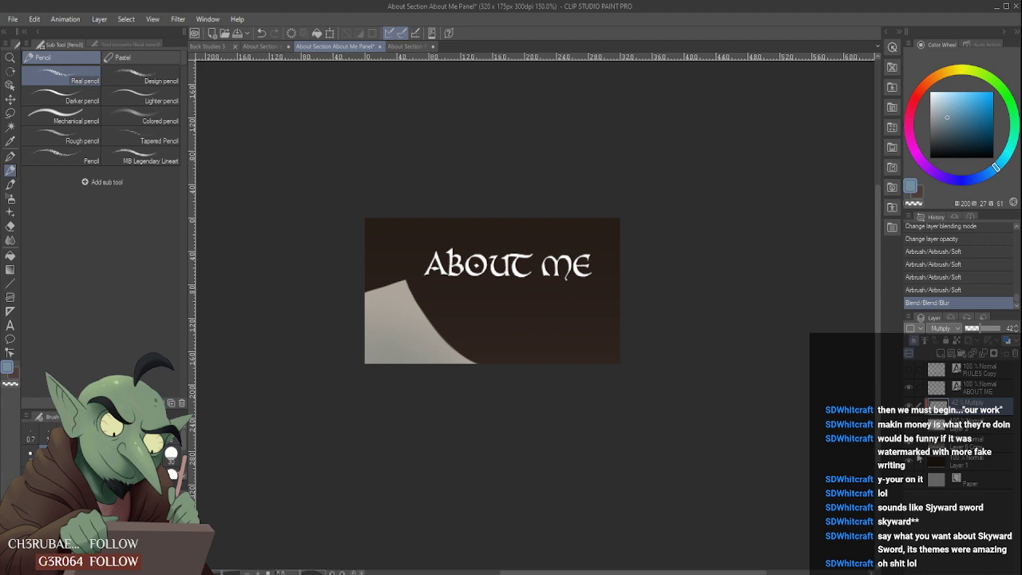
left_click(909, 461)
left_click(909, 443)
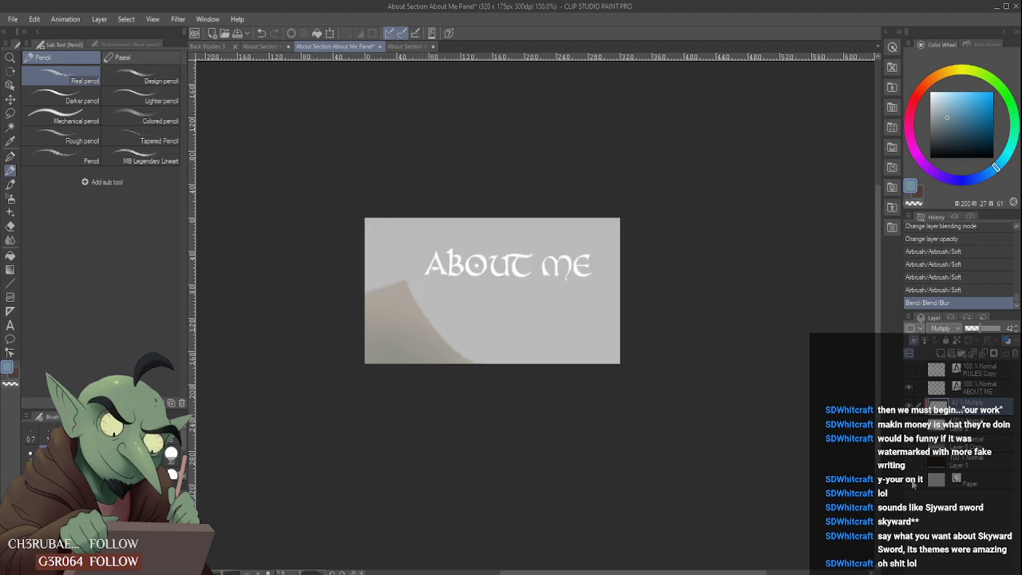
left_click(913, 484)
left_click(914, 484)
- Set the drawing colour to black and add a new raster layer above the Multiply shading layer
left_click_drag(953, 119, 912, 156)
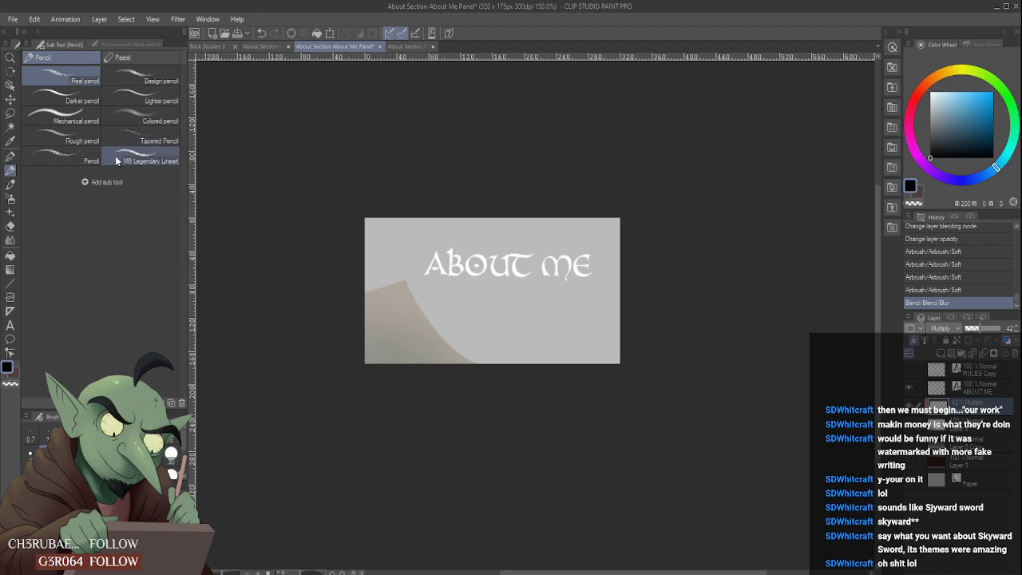
left_click(75, 156)
left_click(66, 68)
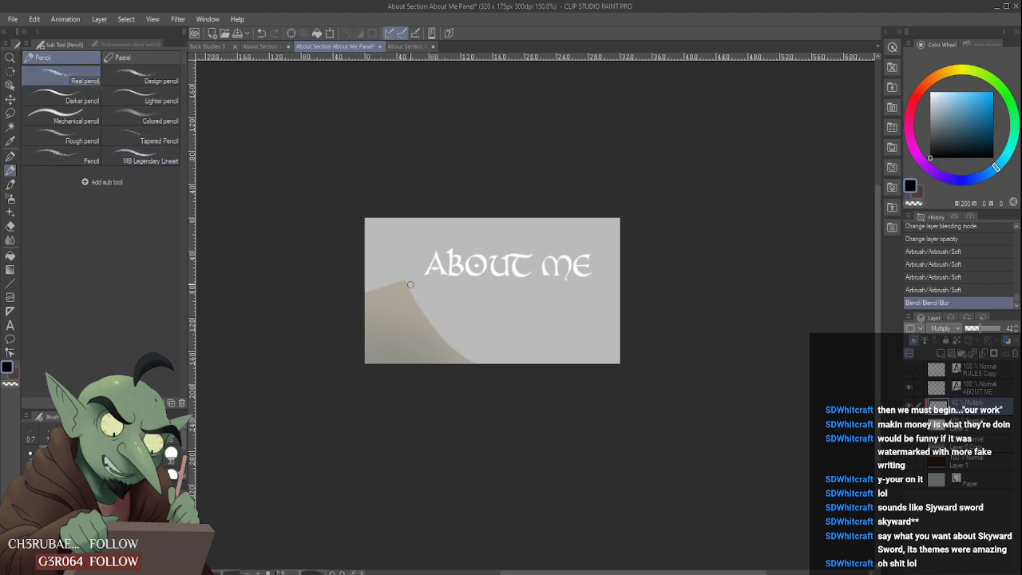
left_click_drag(438, 336, 424, 304)
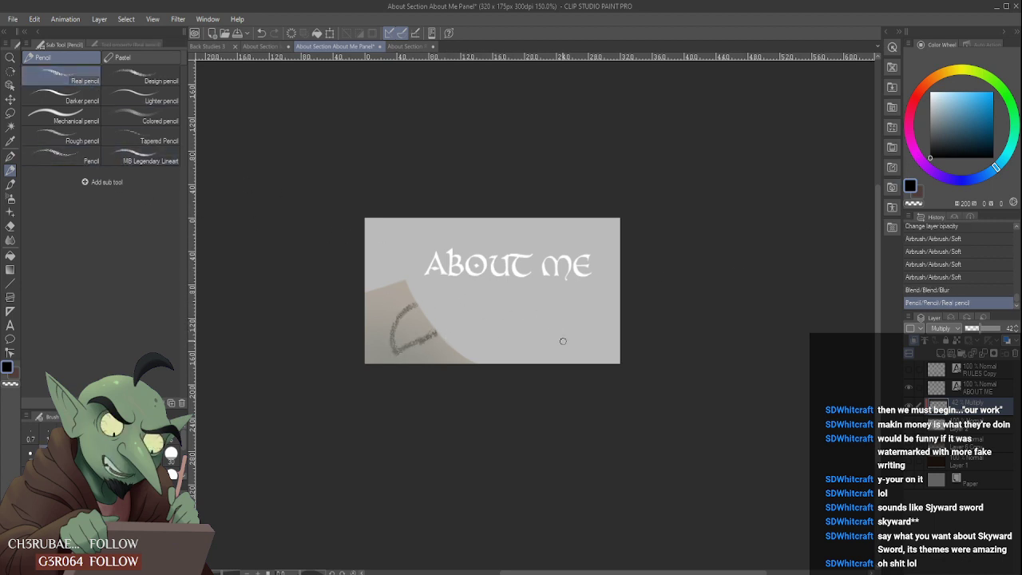
key("ctrl+z")
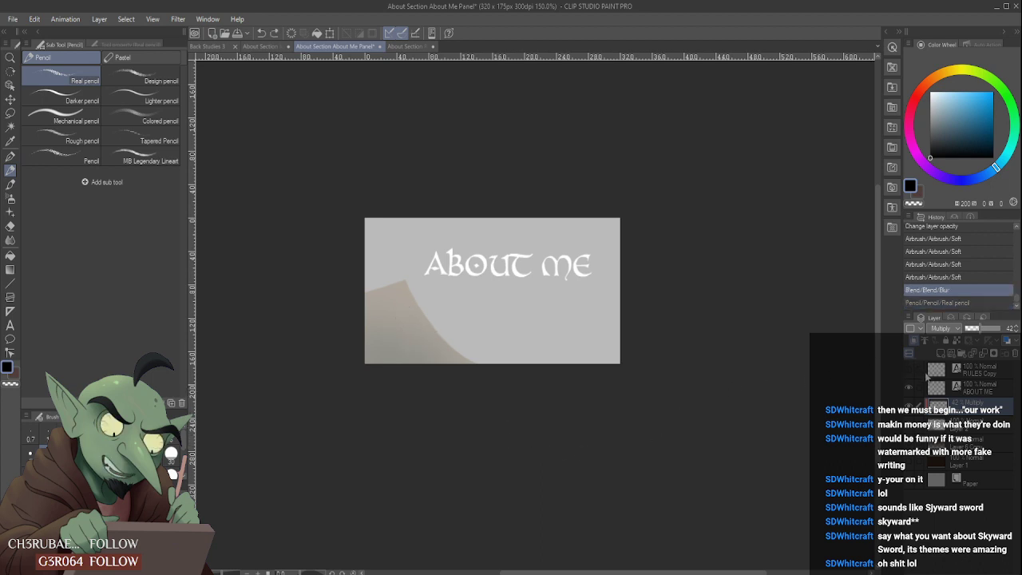
left_click(941, 354)
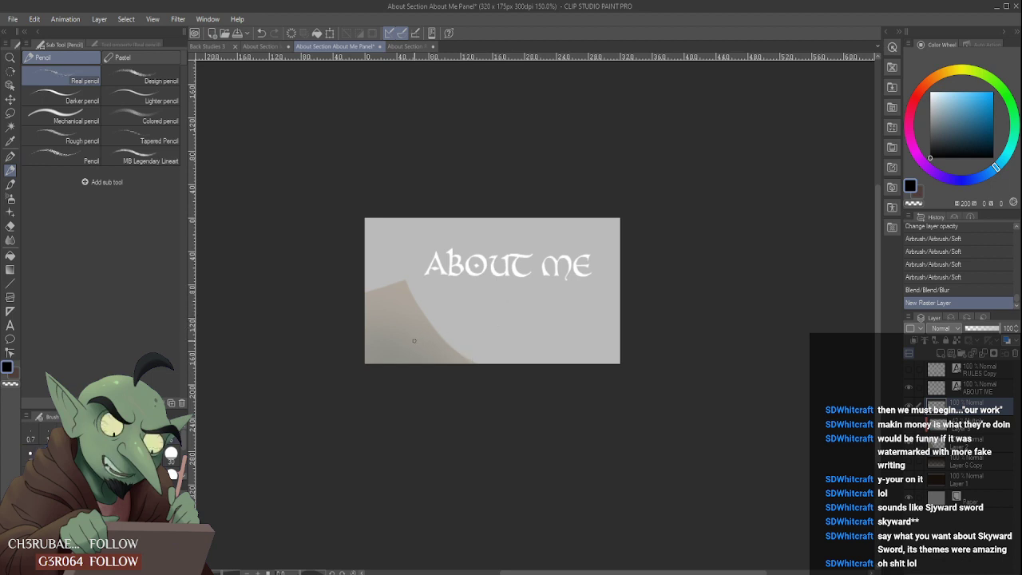
- Switch from the Real pencil to the Pencil brush, trying diagonal strokes across the beige shape's curved edge
left_click_drag(446, 326, 456, 317)
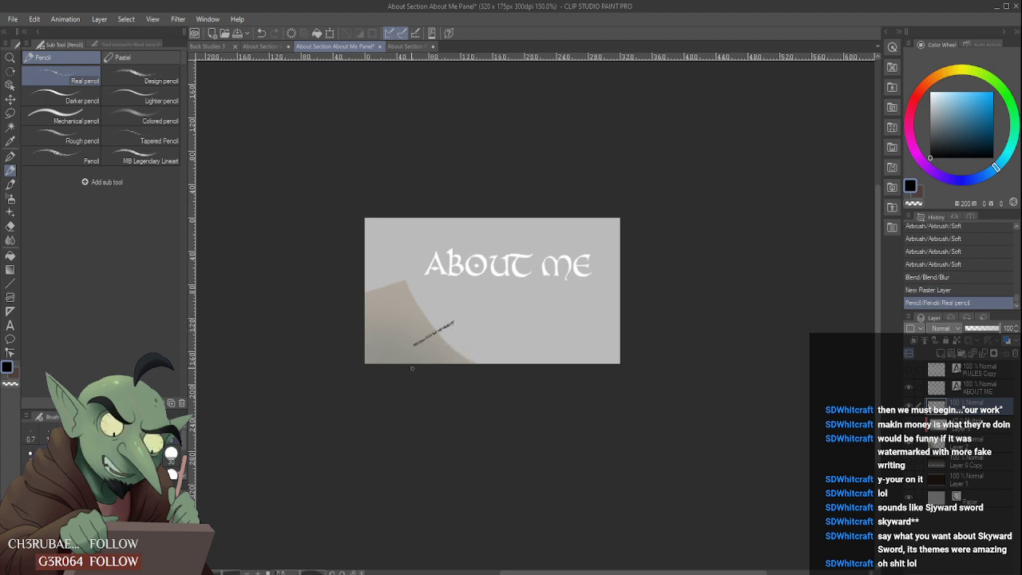
key("ctrl+z")
left_click(88, 156)
mouse_move(403, 343)
left_mouse_down()
mouse_move(493, 307)
mouse_move(515, 325)
left_mouse_up()
key("ctrl+z")
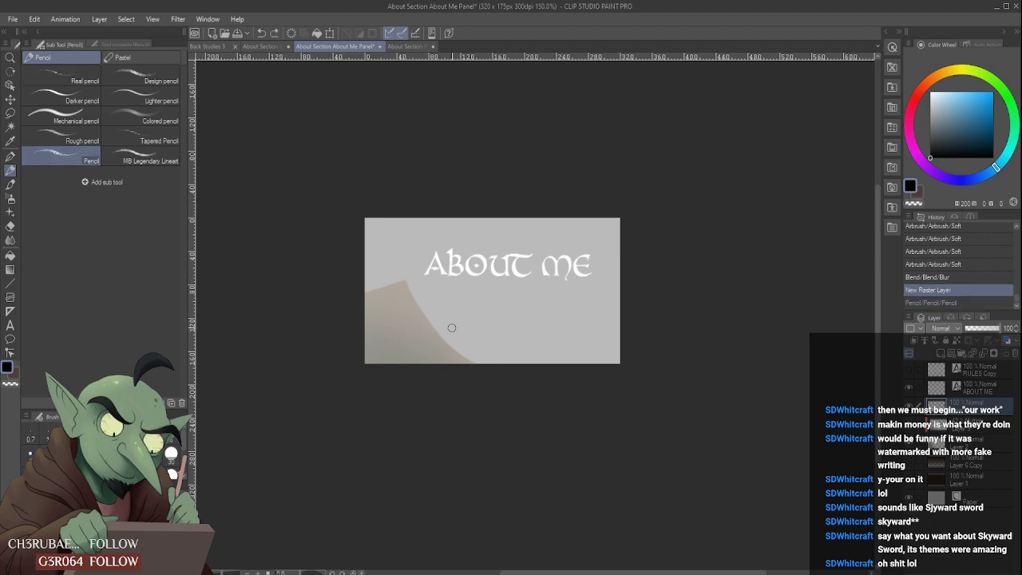
mouse_move(428, 340)
left_mouse_down()
mouse_move(490, 305)
mouse_move(447, 336)
mouse_move(495, 320)
left_mouse_up()
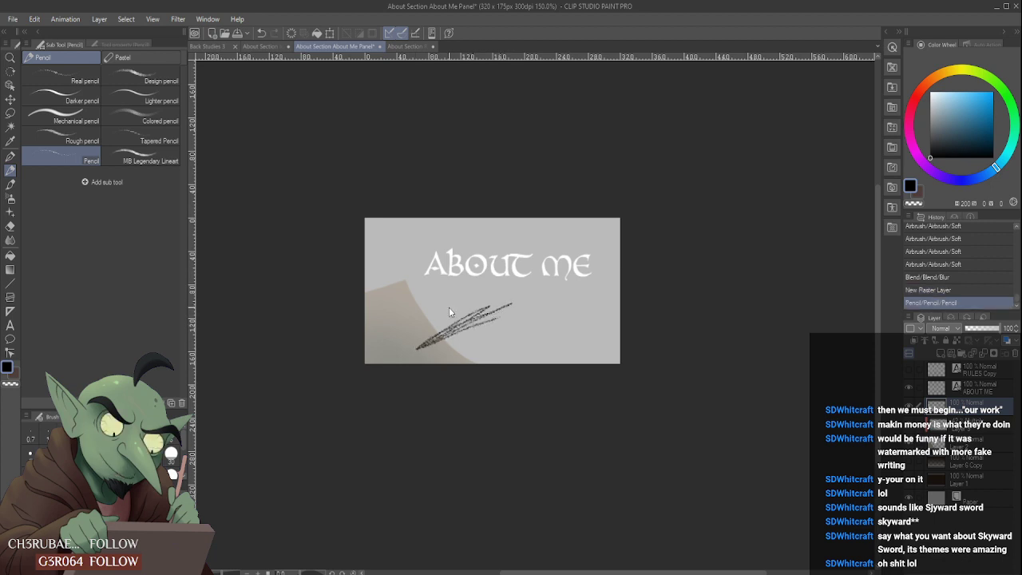
key("ctrl+z")
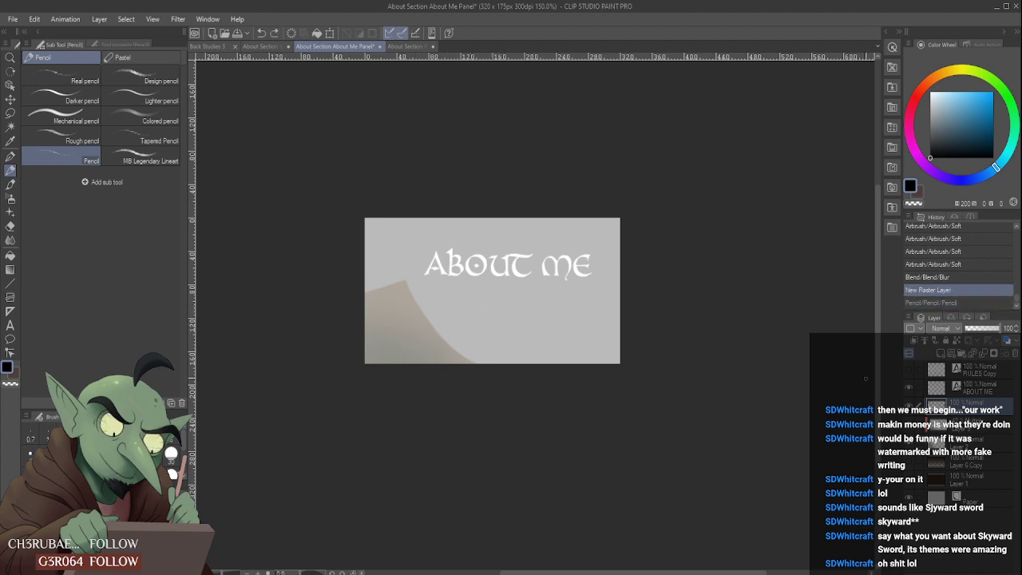
- Sketch a narrow diagonal handle outline crossing the beige shape's curved edge, cleaning up its lower line with the eraser
scroll(427, 327, "up", 3)
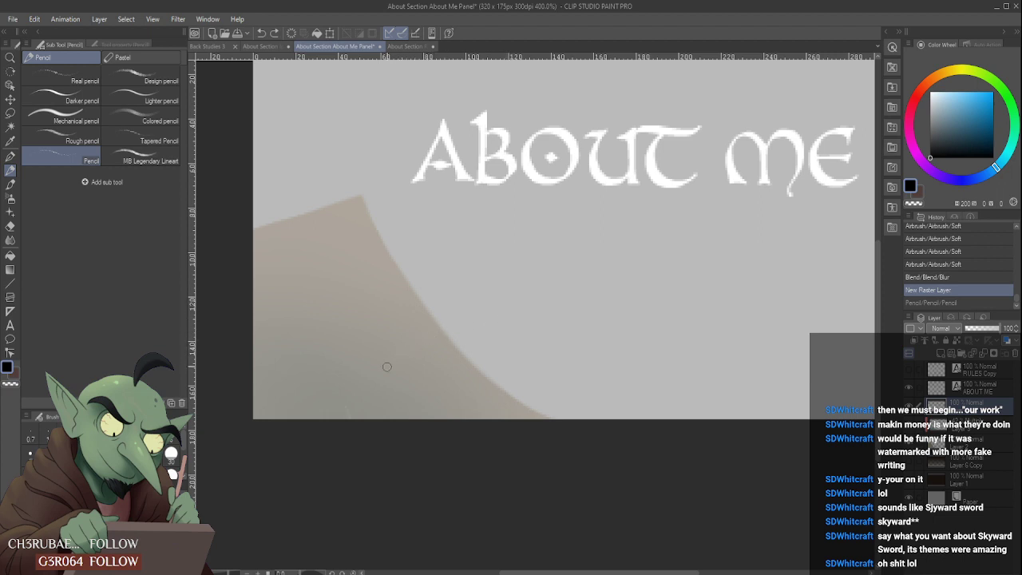
mouse_move(387, 366)
left_mouse_down()
mouse_move(491, 307)
mouse_move(416, 368)
mouse_move(504, 312)
left_mouse_up()
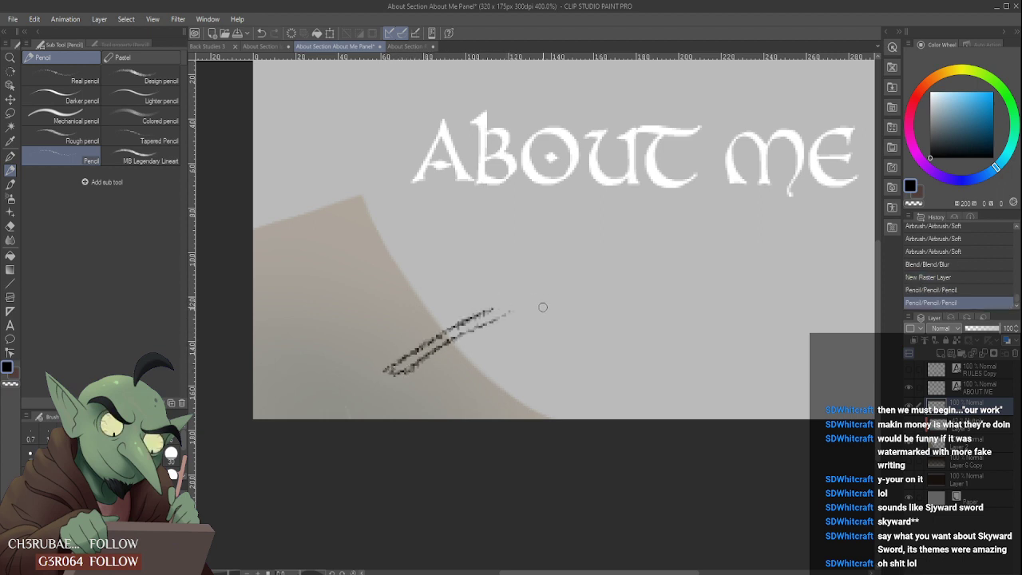
mouse_move(424, 362)
left_mouse_down()
mouse_move(521, 318)
mouse_move(405, 381)
mouse_move(545, 307)
left_mouse_up()
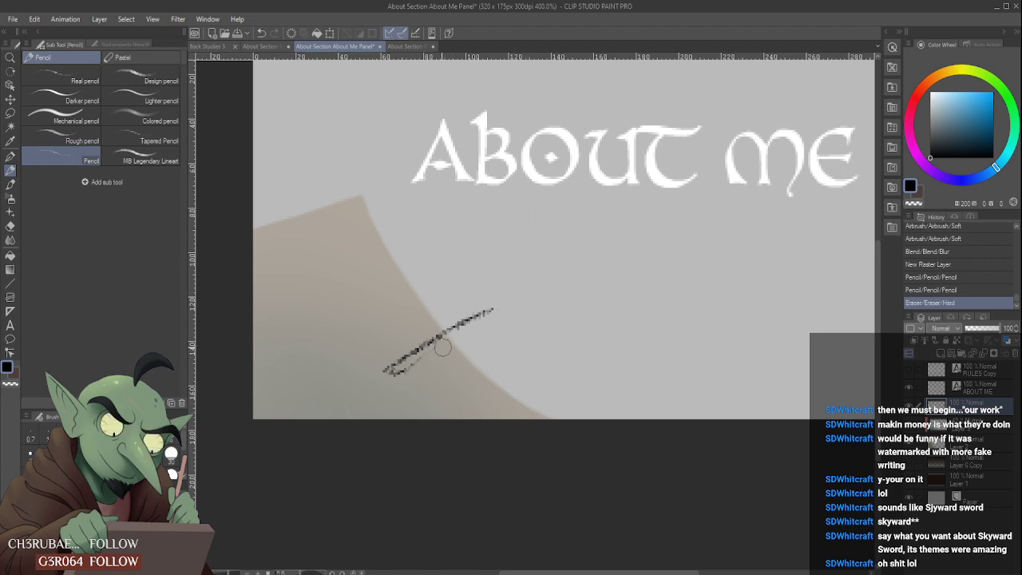
left_click_drag(393, 369, 513, 304)
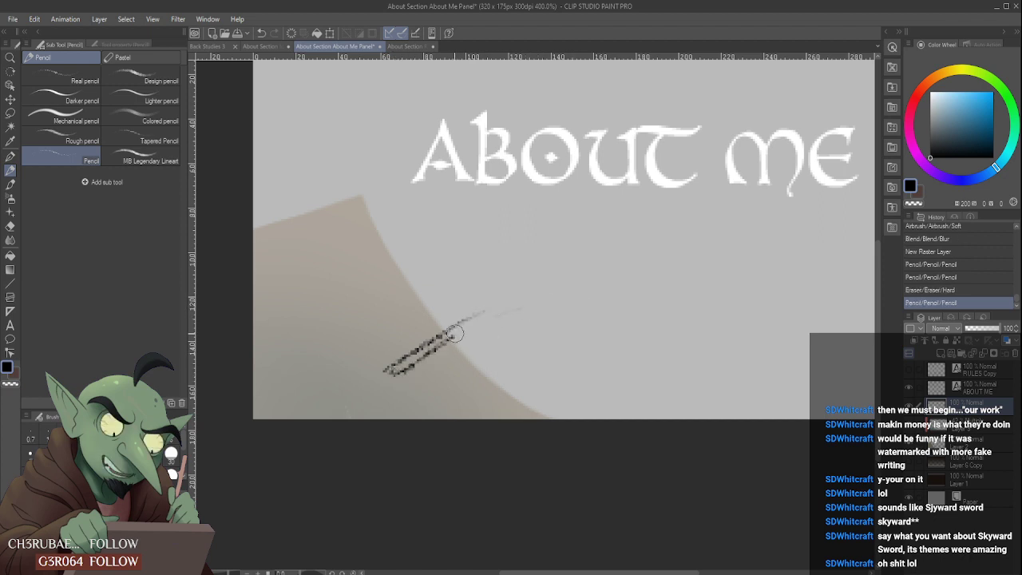
mouse_move(388, 368)
left_mouse_down()
mouse_move(545, 301)
mouse_move(389, 381)
mouse_move(523, 302)
mouse_move(398, 385)
mouse_move(392, 369)
mouse_move(511, 308)
mouse_move(483, 297)
mouse_move(414, 349)
mouse_move(427, 337)
mouse_move(509, 304)
mouse_move(409, 383)
mouse_move(396, 361)
mouse_move(408, 352)
left_mouse_up()
scroll(464, 332, "down", 5)
scroll(465, 333, "up", 3)
scroll(457, 339, "up", 2)
scroll(422, 354, "up", 2)
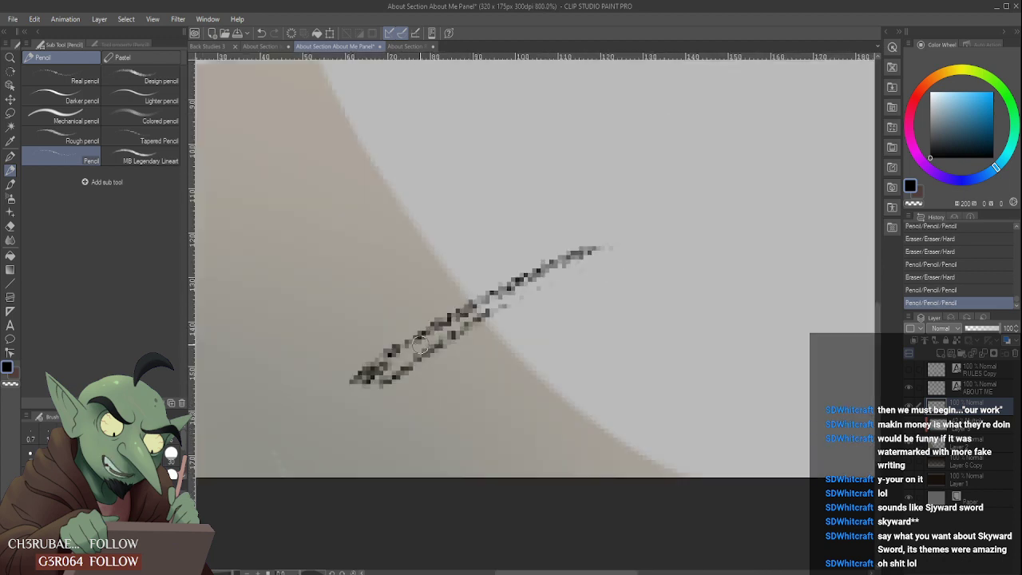
- Undo the last two pencil strokes and erase most of the handle's lower line
key("ctrl+z")
key("ctrl+z")
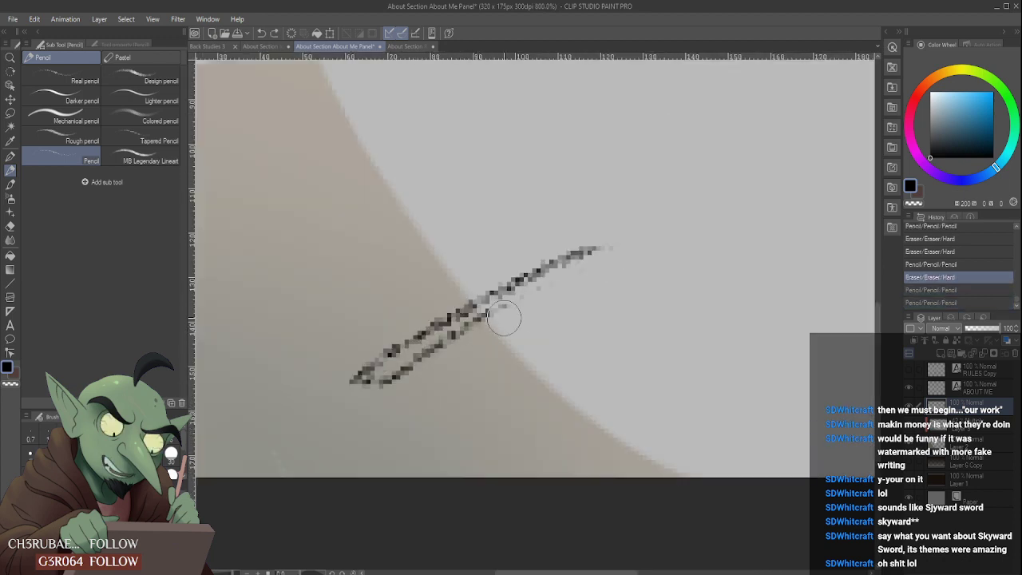
mouse_move(488, 331)
left_mouse_down()
mouse_move(523, 309)
mouse_move(412, 370)
mouse_move(535, 306)
mouse_move(399, 374)
mouse_move(432, 347)
mouse_move(583, 275)
left_mouse_up()
key("ctrl+z")
left_click_drag(391, 376, 619, 260)
key("ctrl+z")
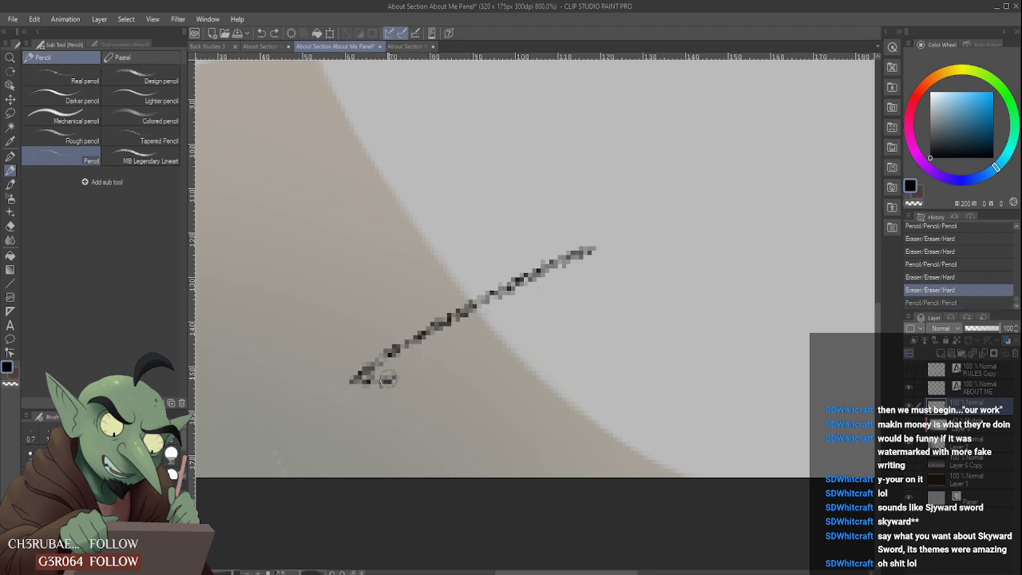
key("ctrl+y")
key("ctrl+z")
- Redraw the handle's lower line parallel to the upper one and sketch the head's jagged left side at its upper end
mouse_move(391, 379)
left_mouse_down()
mouse_move(595, 272)
mouse_move(591, 250)
mouse_move(528, 240)
mouse_move(540, 217)
mouse_move(524, 213)
mouse_move(545, 211)
left_mouse_up()
scroll(580, 254, "down", 1)
scroll(590, 244, "up", 1)
scroll(548, 244, "down", 1)
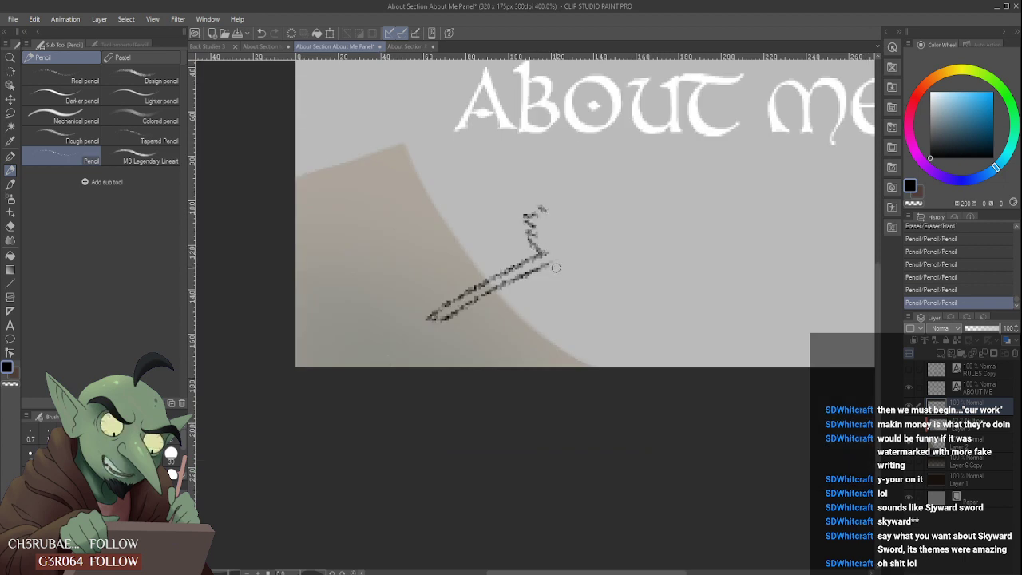
- Complete the head's jagged rounded outline with short pencil strokes along its top, right side and underside
left_click_drag(547, 254, 560, 281)
left_click_drag(561, 278, 569, 280)
left_click_drag(549, 207, 564, 208)
left_click_drag(558, 272, 587, 277)
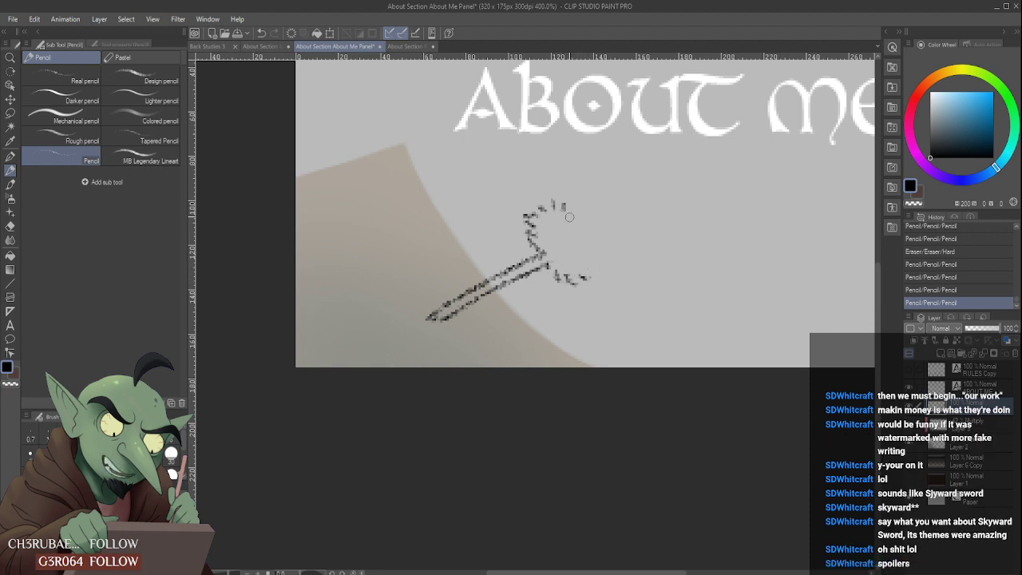
mouse_move(576, 214)
left_mouse_down()
mouse_move(603, 227)
mouse_move(595, 242)
left_mouse_up()
left_click_drag(541, 233, 535, 239)
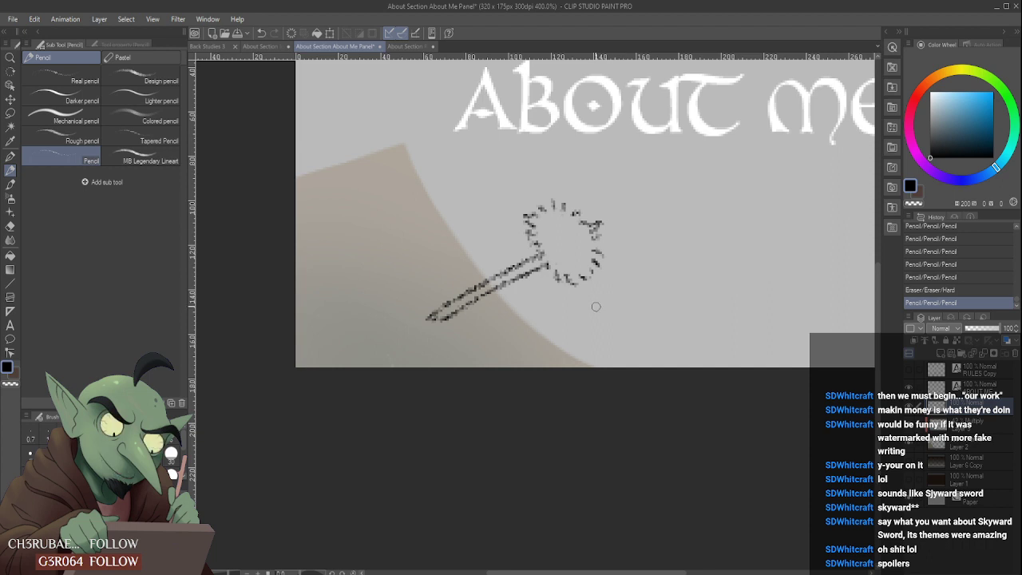
- Erase the stray mark beside the jagged head and move the handle-and-head sketch straight down toward the canvas's lower edge
scroll(595, 302, "down", 2)
scroll(616, 283, "down", 2)
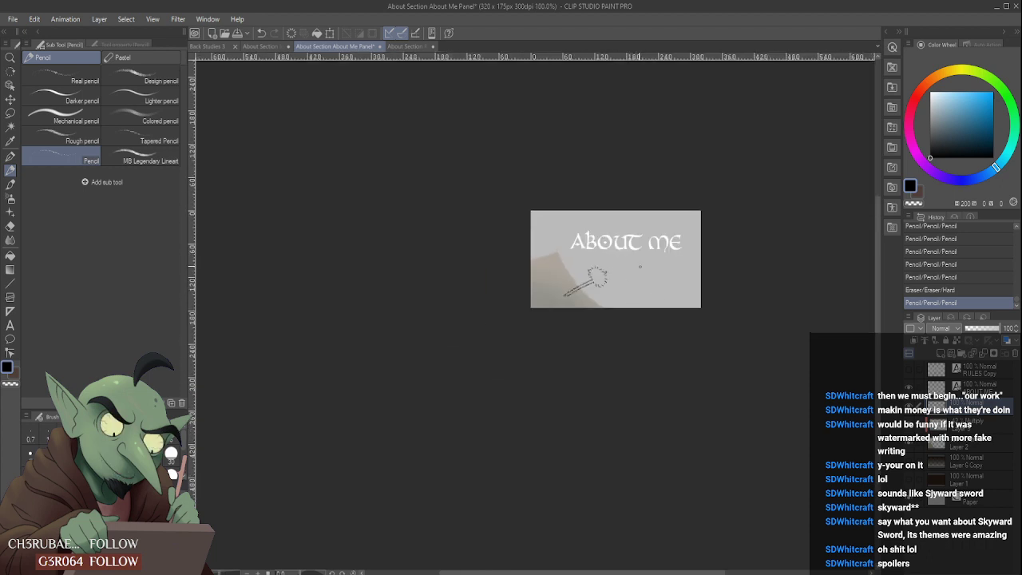
scroll(604, 289, "up", 2)
mouse_move(607, 281)
left_mouse_down()
mouse_move(644, 256)
mouse_move(615, 278)
mouse_move(629, 273)
left_mouse_up()
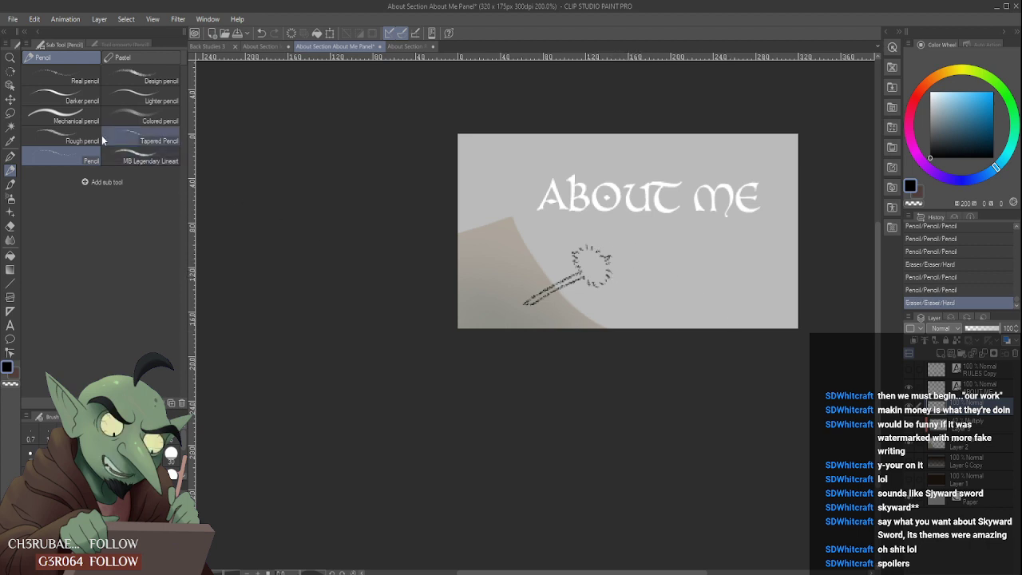
key("ctrl+t")
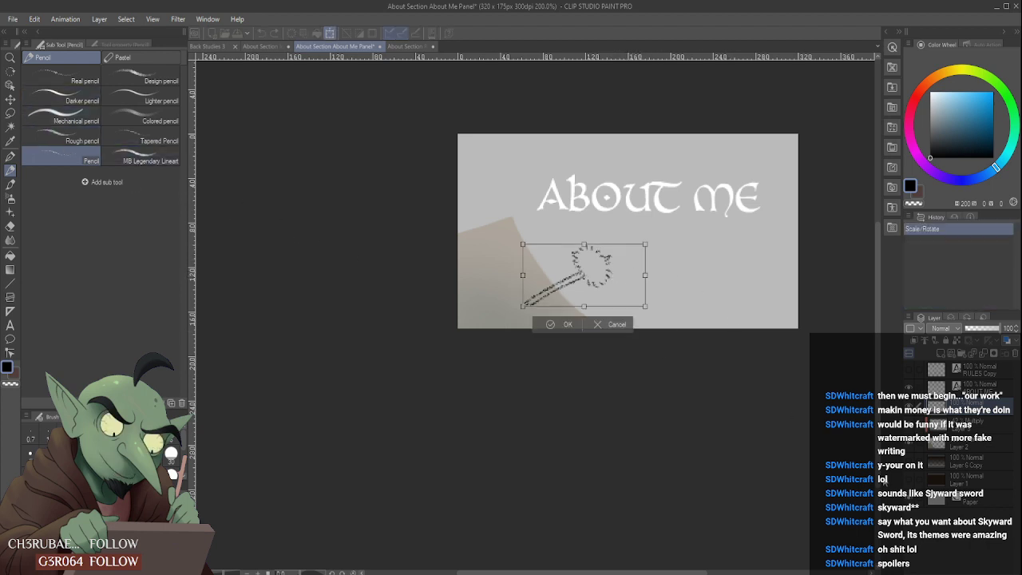
key("Down")
key("Down")
key("Down")
key("Down")
key("Down")
key("Down")
key("Down")
key("Down")
key("Down")
key("Down")
key("Down")
key("Down")
key("Down")
key("Down")
key("Down")
key("Down")
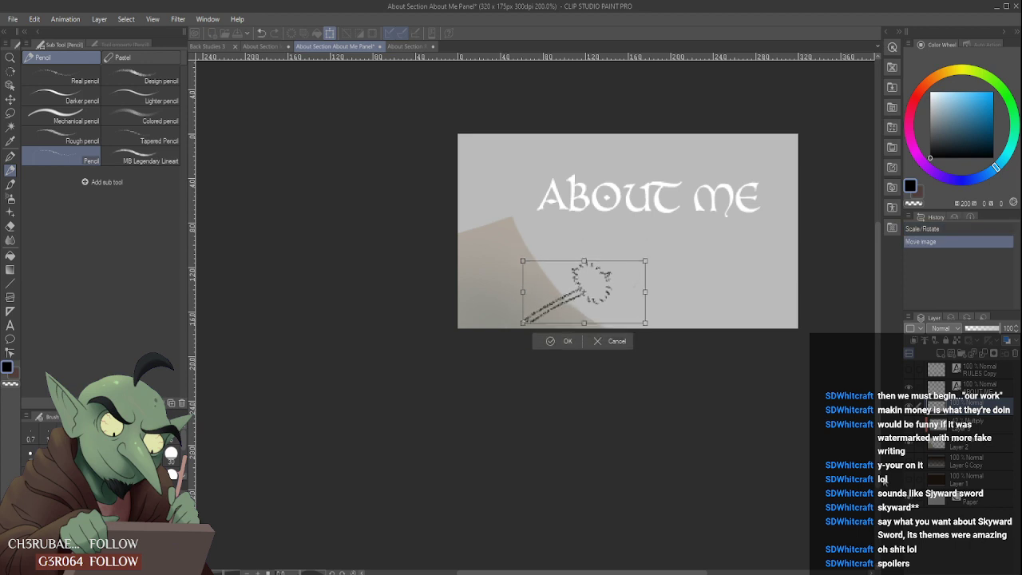
key("Return")
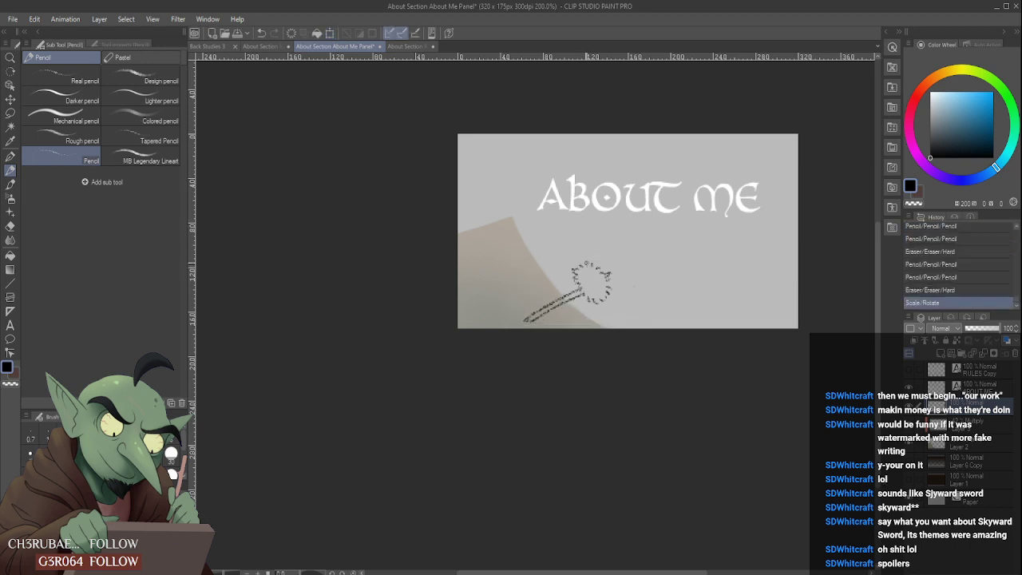
mouse_move(588, 264)
left_mouse_down()
mouse_move(639, 238)
mouse_move(649, 247)
mouse_move(652, 234)
mouse_move(689, 223)
left_mouse_up()
left_click_drag(609, 297, 690, 275)
key("ctrl+z")
key("ctrl+z")
key("ctrl+z")
key("ctrl+z")
key("ctrl+z")
key("ctrl+z")
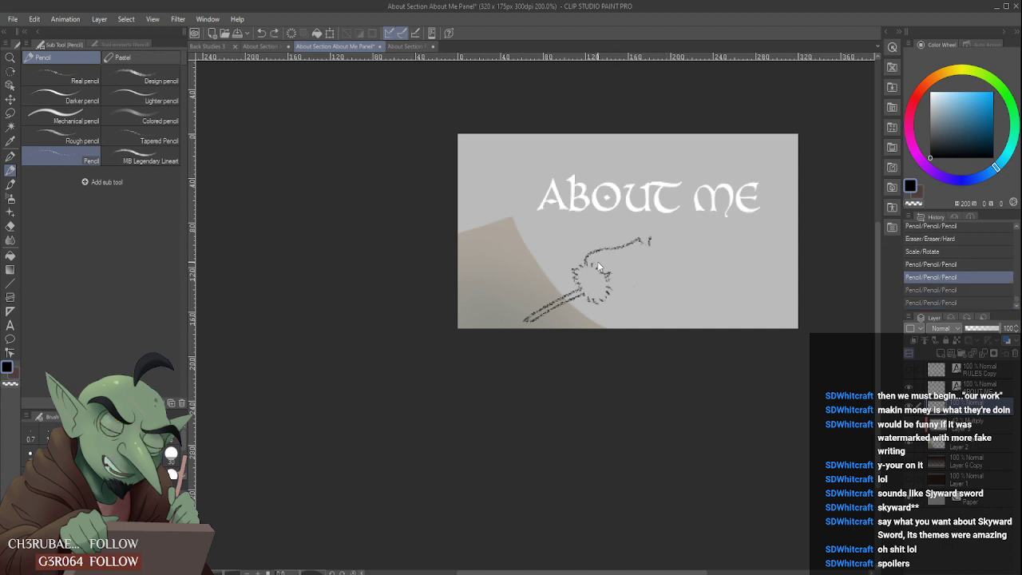
mouse_move(589, 264)
left_mouse_down()
mouse_move(663, 240)
mouse_move(734, 172)
mouse_move(752, 209)
left_mouse_up()
key("ctrl+z")
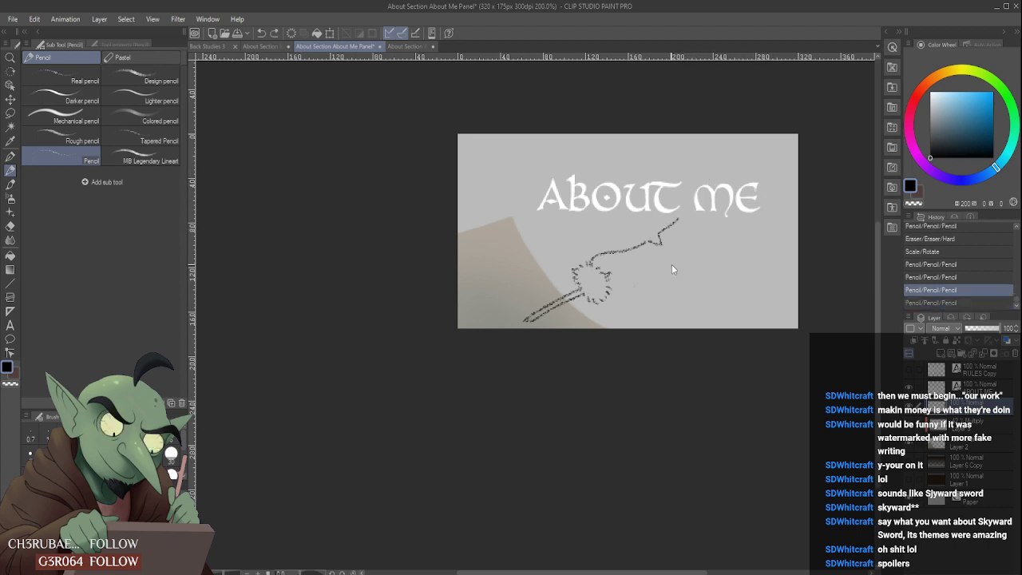
key("ctrl+z")
key("ctrl+z")
key("ctrl+z")
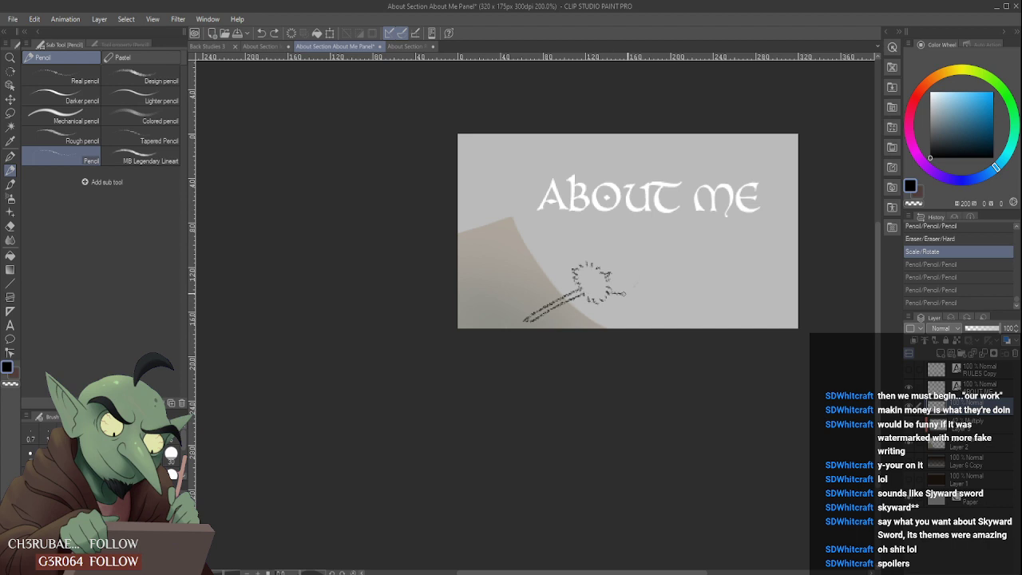
- Sketch the feather's long lower edge and notched upper edge from the jagged head, curving the lower edge into a rounded end beside the title
left_click_drag(625, 293, 730, 244)
left_click_drag(590, 264, 675, 214)
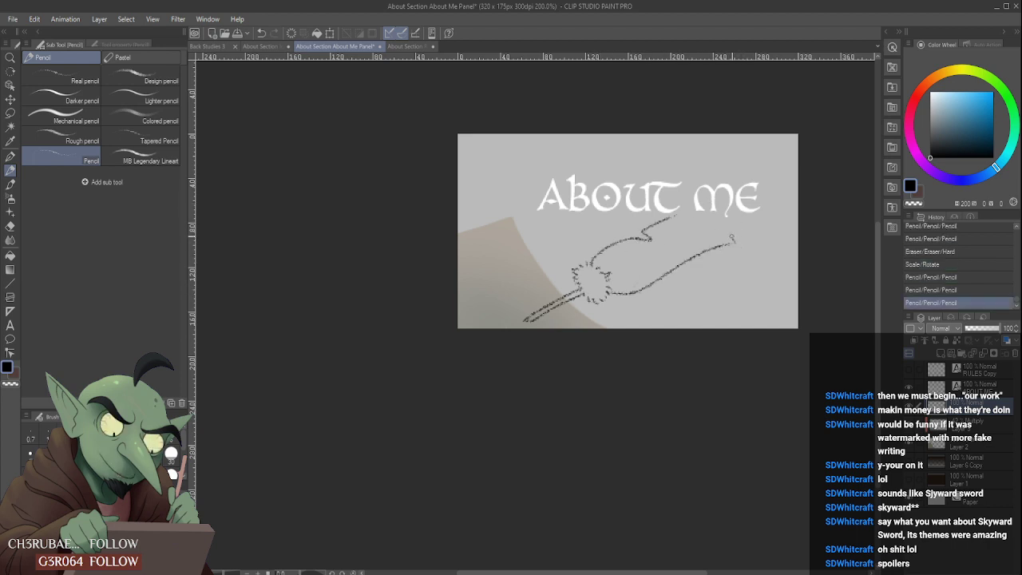
left_click_drag(732, 238, 780, 211)
key("ctrl+z")
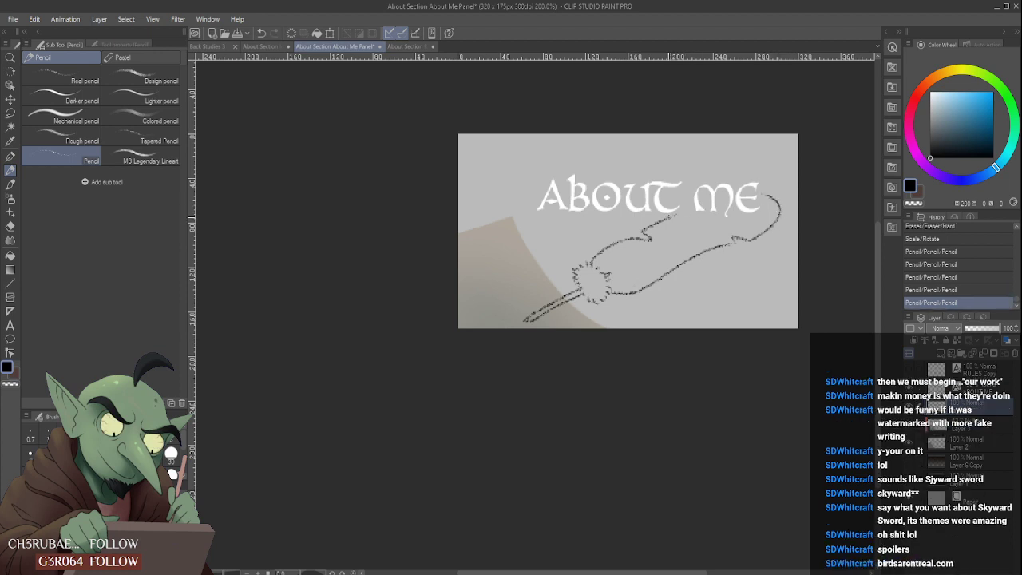
- Close the feather outline by extending its upper edge from the notch across the title's last word to the rounded end
mouse_move(667, 218)
left_mouse_down()
mouse_move(710, 198)
mouse_move(770, 195)
left_mouse_up()
key("ctrl+z")
key("ctrl+z")
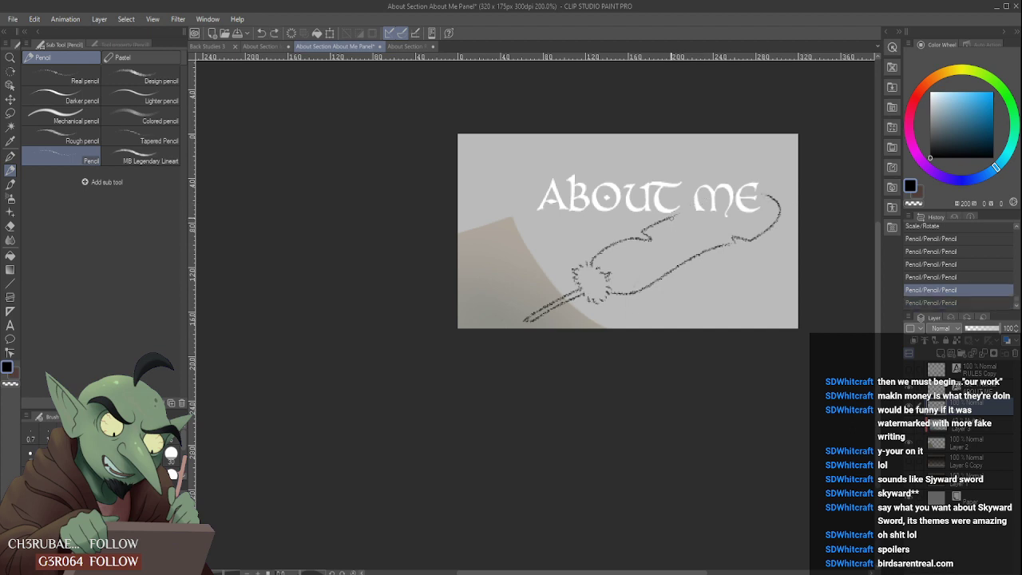
mouse_move(656, 221)
left_mouse_down()
mouse_move(646, 228)
mouse_move(766, 195)
mouse_move(682, 218)
left_mouse_up()
key("ctrl+z")
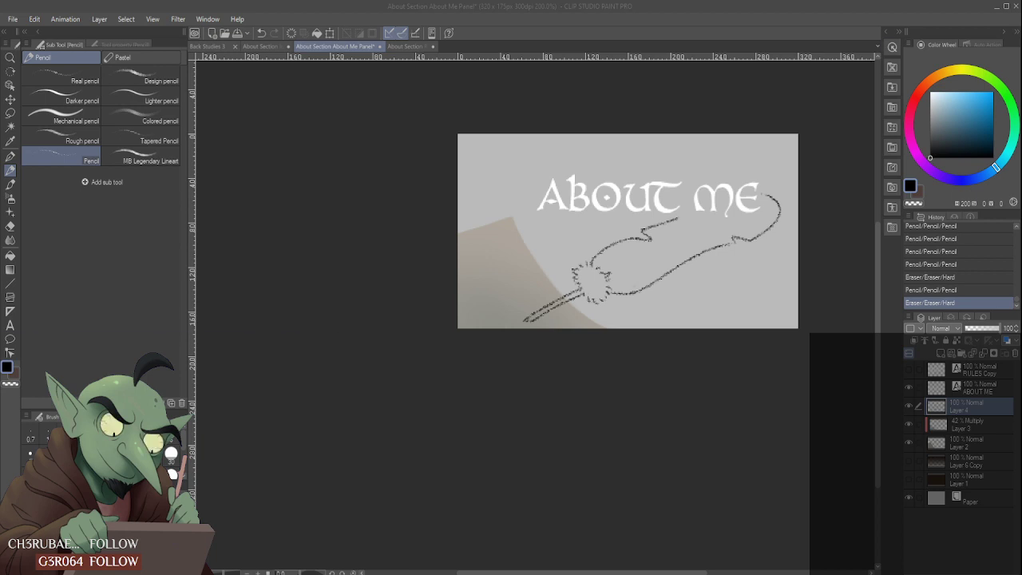
left_click(904, 20)
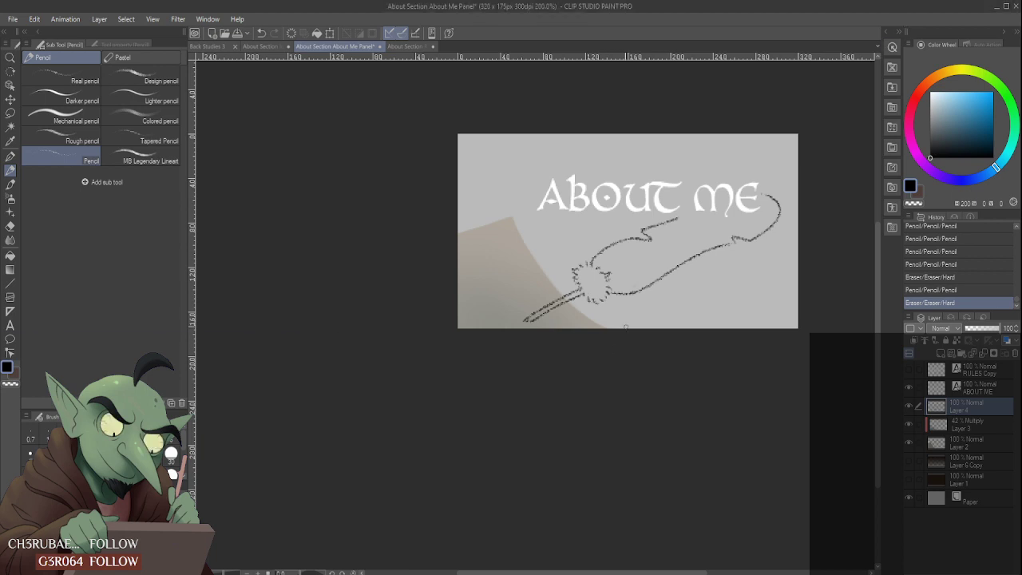
scroll(721, 226, "up", 5)
scroll(700, 219, "down", 2)
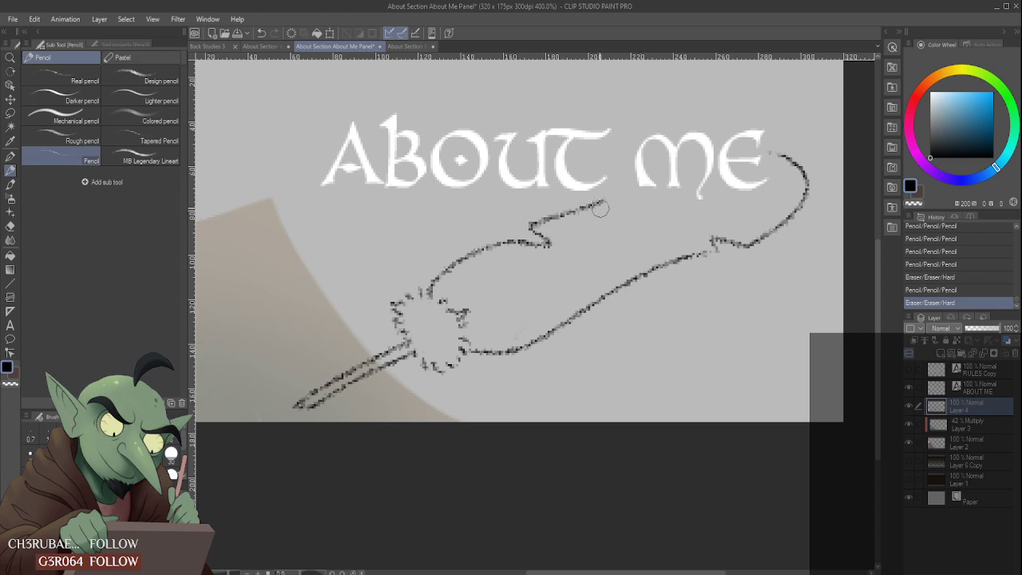
mouse_move(582, 209)
left_mouse_down()
mouse_move(609, 200)
mouse_move(533, 220)
mouse_move(587, 188)
mouse_move(537, 219)
mouse_move(586, 194)
mouse_move(777, 153)
left_mouse_up()
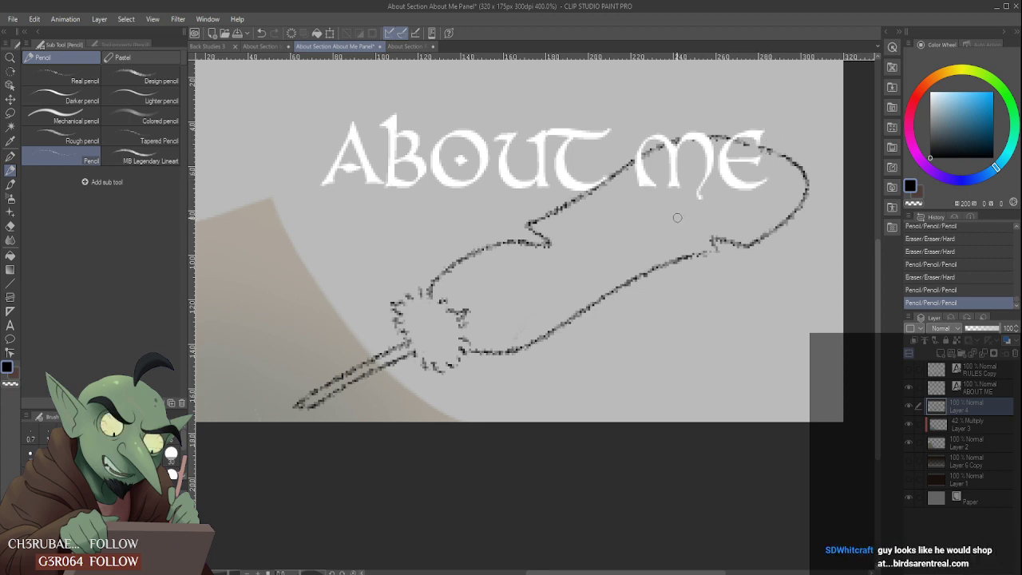
- Retrace the curve of the feather's rounded end just past the title's last letter
scroll(756, 143, "down", 2)
scroll(762, 144, "up", 2)
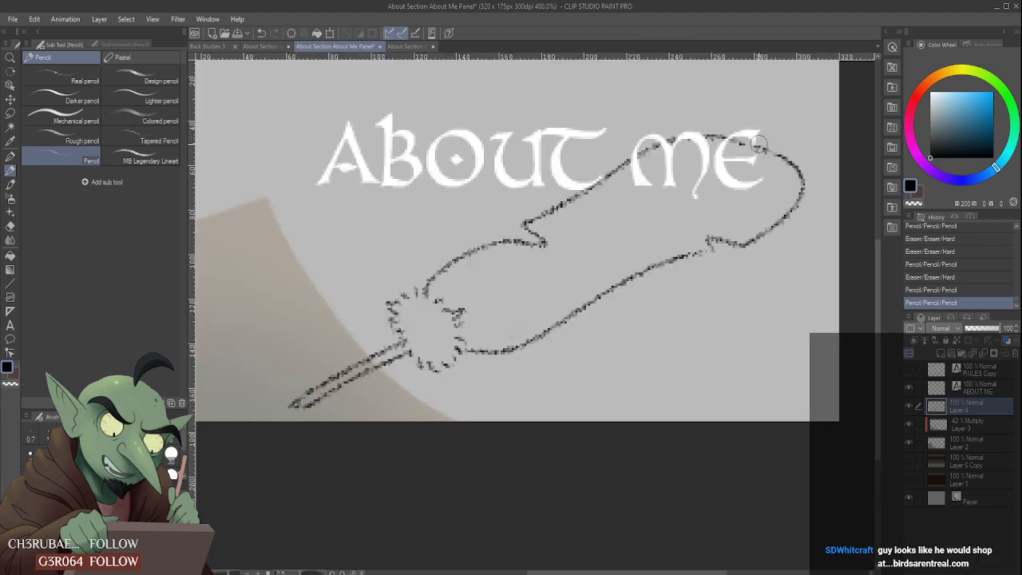
mouse_move(778, 150)
left_mouse_down()
mouse_move(713, 136)
mouse_move(779, 151)
mouse_move(803, 174)
mouse_move(797, 161)
mouse_move(775, 149)
mouse_move(803, 190)
left_mouse_up()
mouse_move(771, 146)
left_mouse_down()
mouse_move(799, 199)
mouse_move(801, 176)
mouse_move(796, 199)
left_mouse_up()
scroll(797, 176, "down", 4)
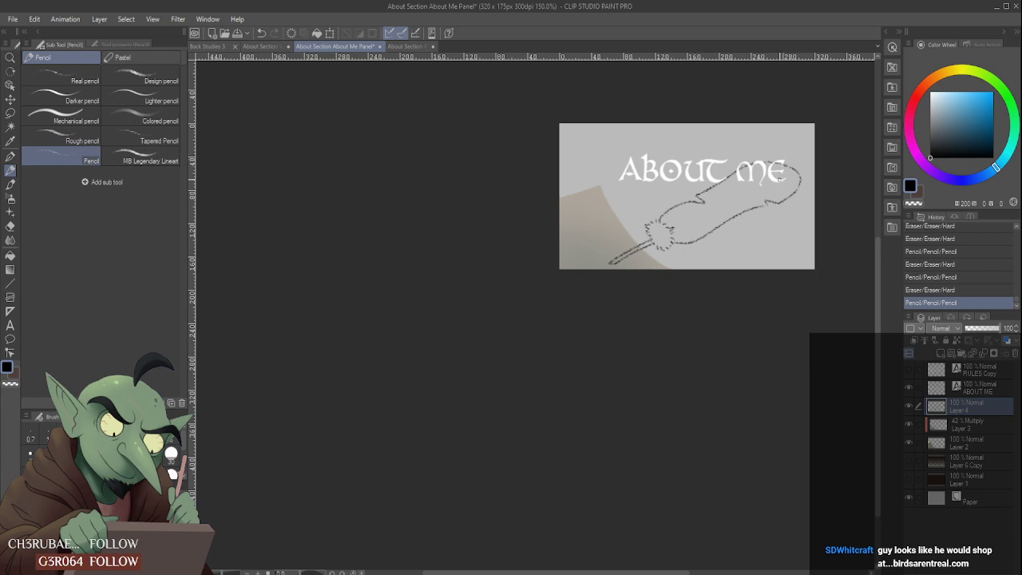
- Erase the uneven outline segment beside the title's last letter and redraw it as a smooth curve into the rounded end
scroll(795, 170, "up", 7)
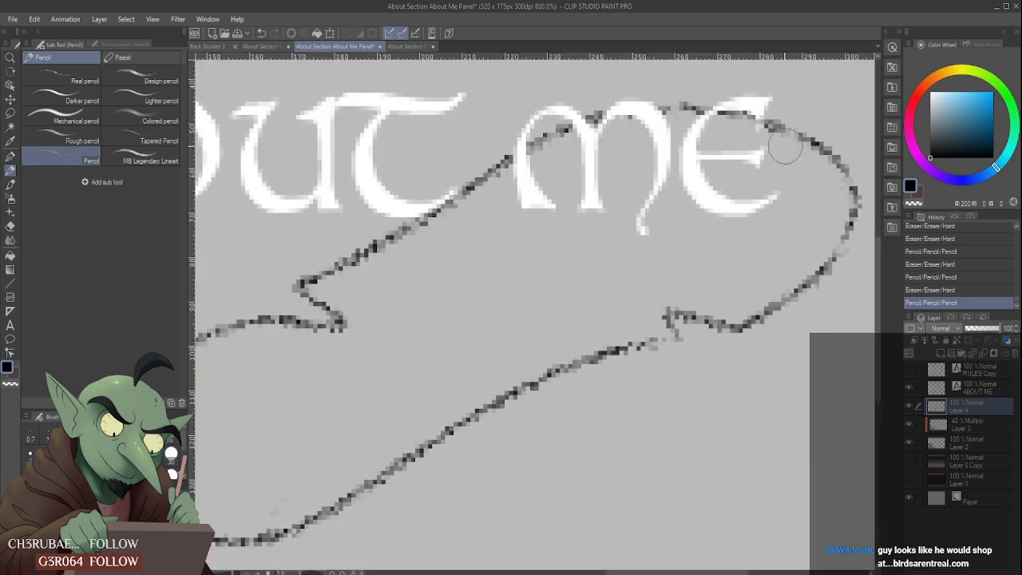
mouse_move(795, 147)
left_mouse_down()
mouse_move(747, 114)
mouse_move(781, 126)
left_mouse_up()
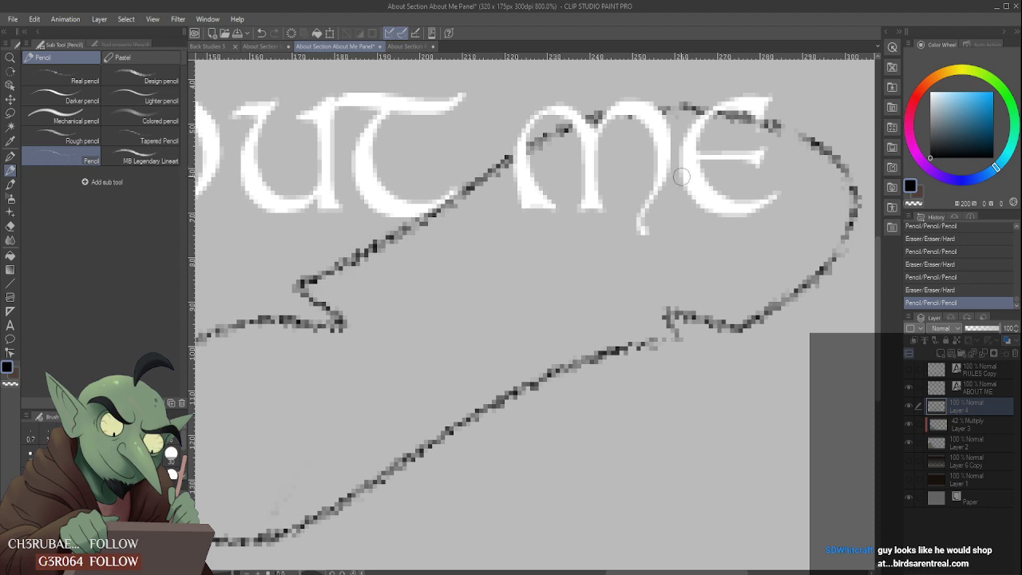
key("ctrl+z")
left_click_drag(718, 113, 816, 147)
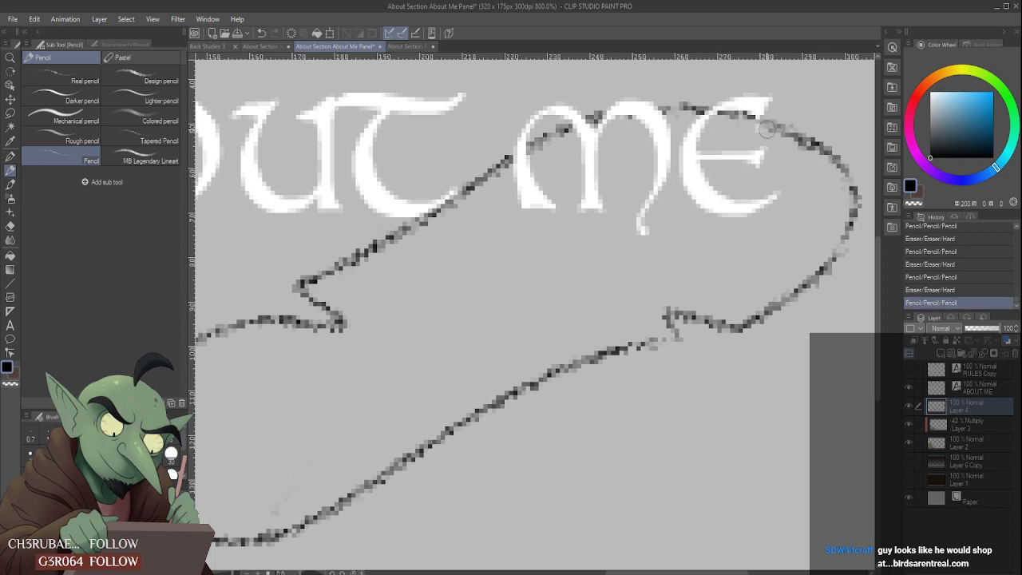
key("ctrl+z")
left_click_drag(719, 114, 823, 148)
key("ctrl+z")
left_click_drag(715, 112, 821, 150)
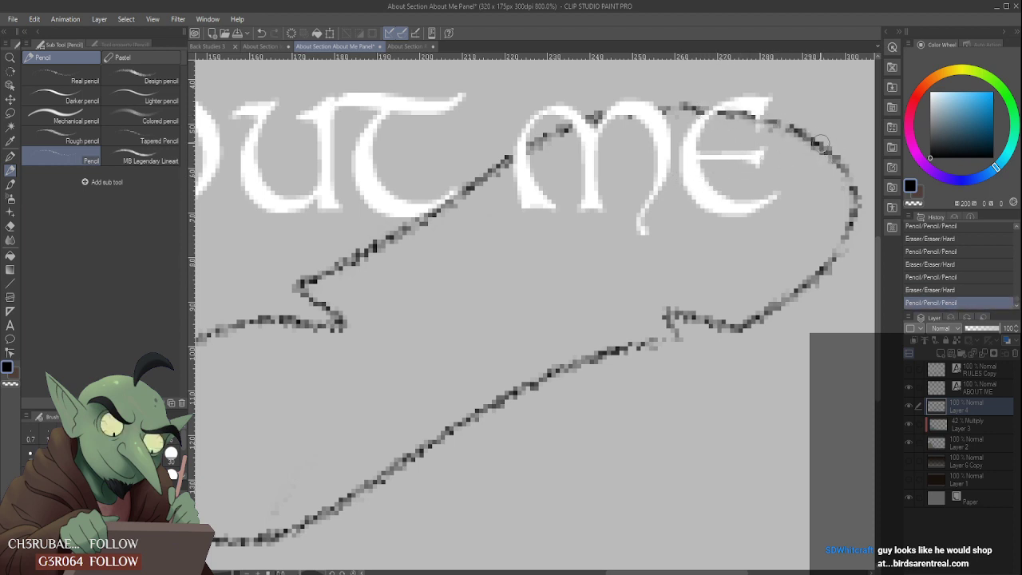
key("ctrl+z")
mouse_move(714, 111)
left_mouse_down()
mouse_move(816, 153)
mouse_move(739, 110)
mouse_move(664, 110)
mouse_move(718, 108)
left_mouse_up()
key("ctrl+z")
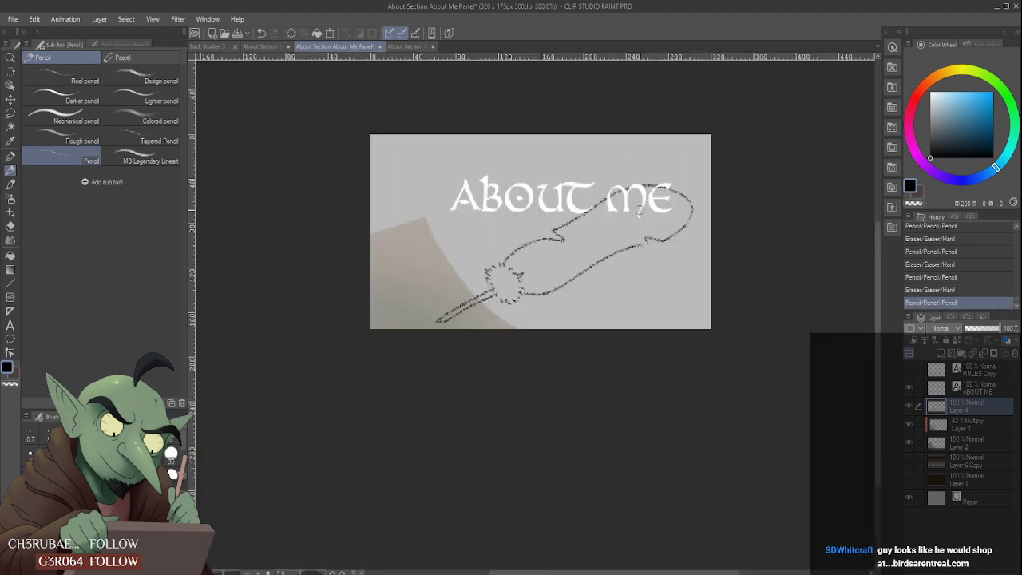
- Touch up the inner corner of the notch in the feather's upper edge
scroll(643, 219, "down", 6)
scroll(619, 214, "up", 4)
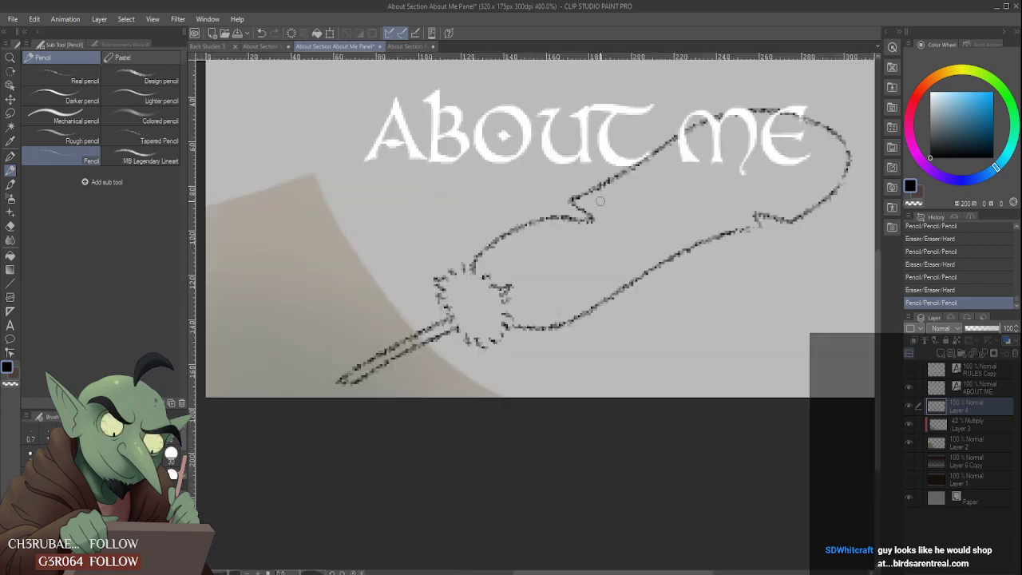
mouse_move(593, 220)
left_mouse_down()
mouse_move(558, 215)
mouse_move(592, 214)
left_mouse_up()
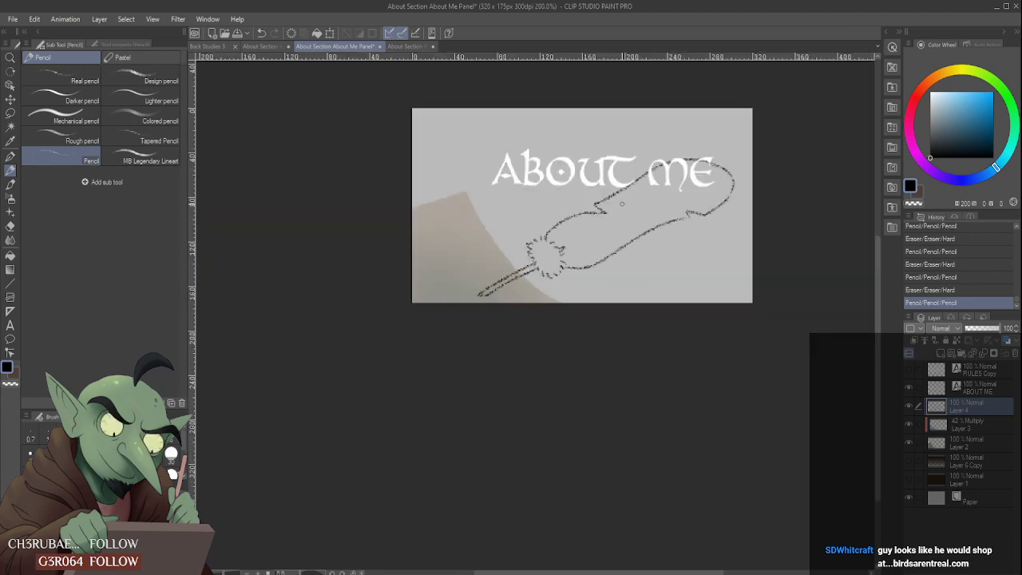
scroll(615, 218, "down", 2)
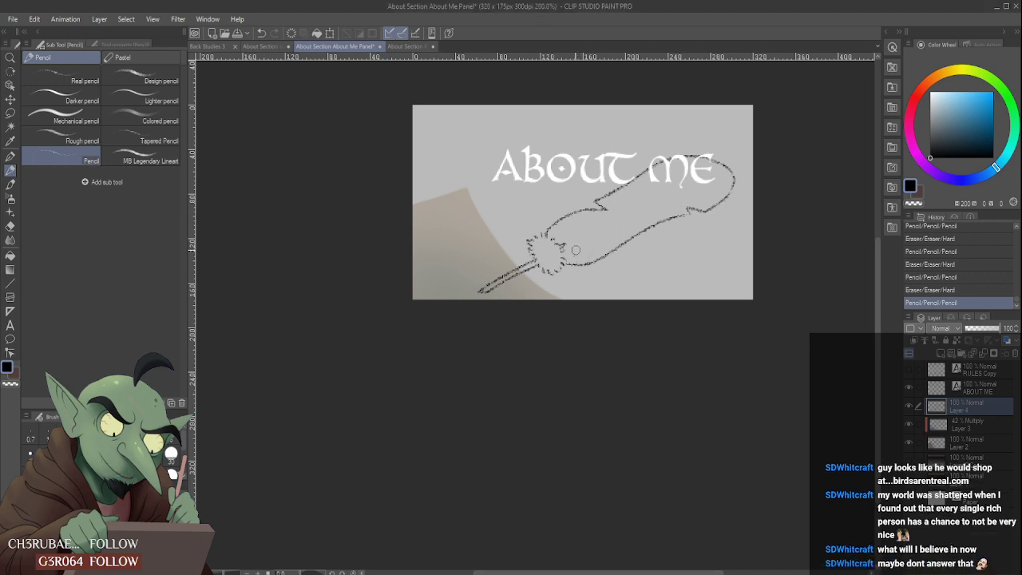
- Darken the lower line of the handle where it crosses the beige shape, redoing the stroke once
scroll(496, 292, "up", 2)
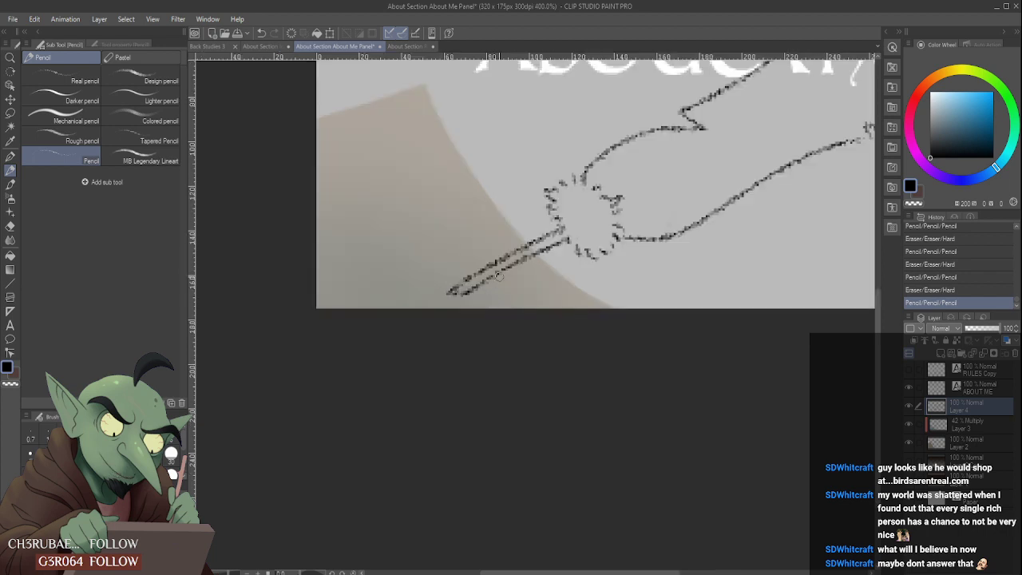
left_click_drag(471, 289, 521, 259)
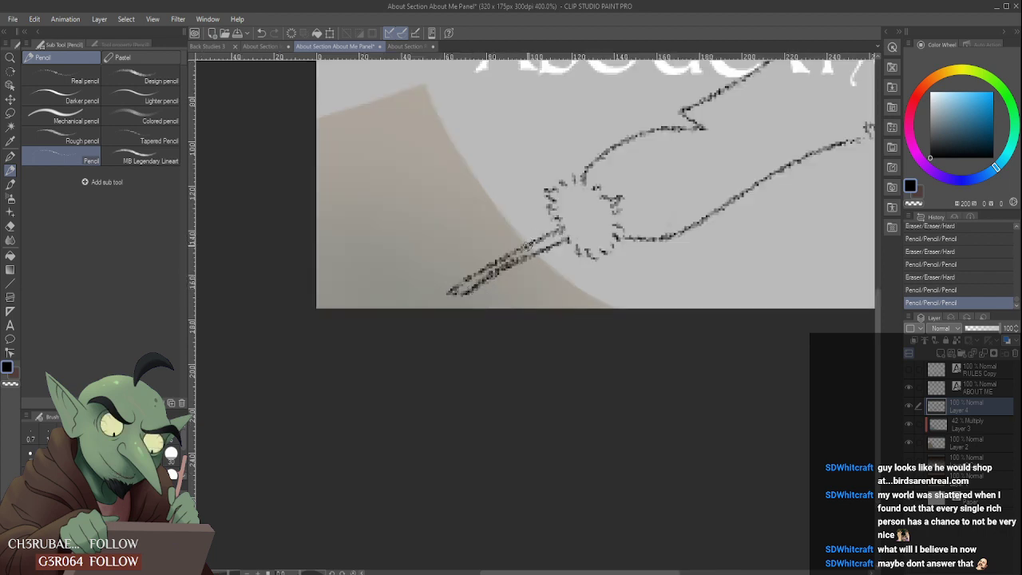
key("ctrl+z")
left_click_drag(471, 289, 522, 260)
- Sketch a straight central shaft line from the jagged head through the feather toward the title's last word, replacing the first flatter attempt
scroll(512, 289, "down", 2)
scroll(623, 219, "up", 1)
scroll(541, 262, "up", 2)
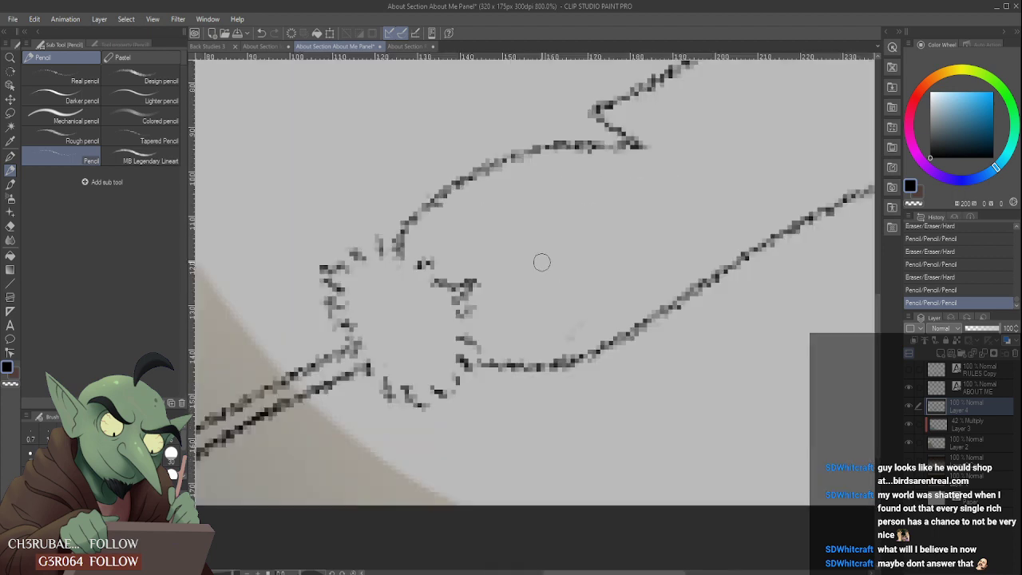
scroll(506, 276, "down", 1)
left_click_drag(491, 281, 701, 196)
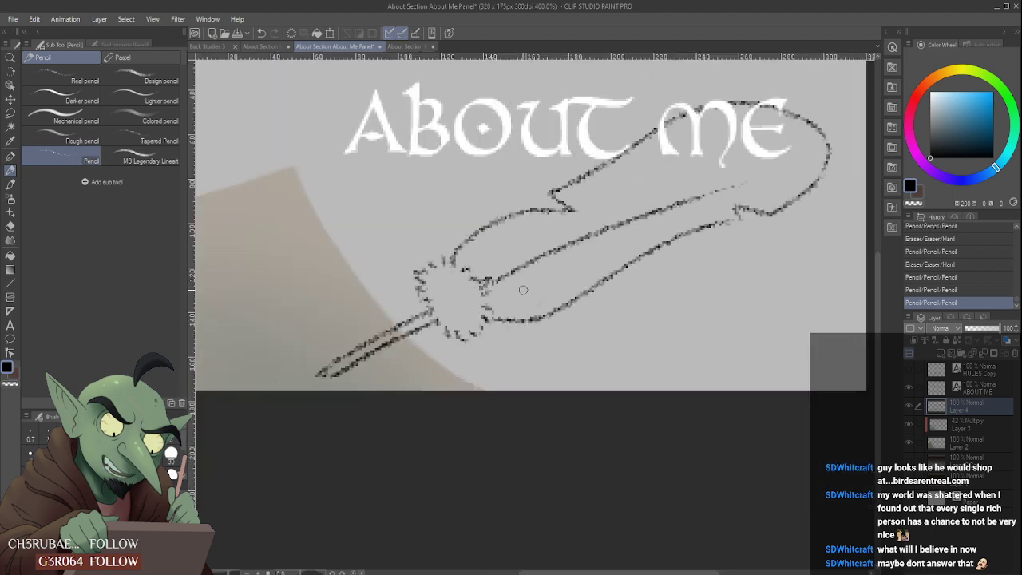
key("ctrl+z")
left_click_drag(486, 283, 716, 166)
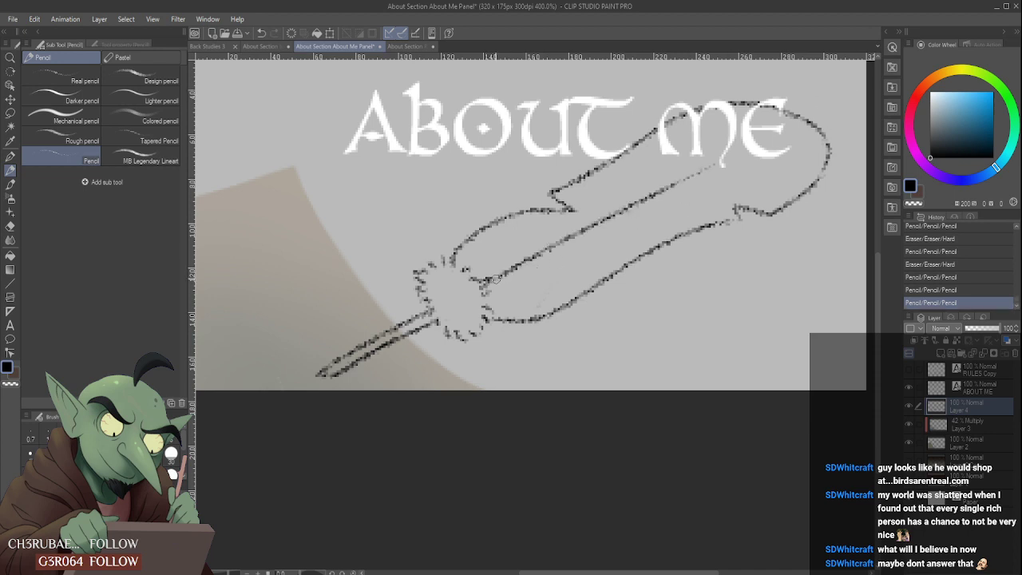
- Add a second line along the central shaft and erase its far end to a thin taper
left_click_drag(484, 281, 675, 183)
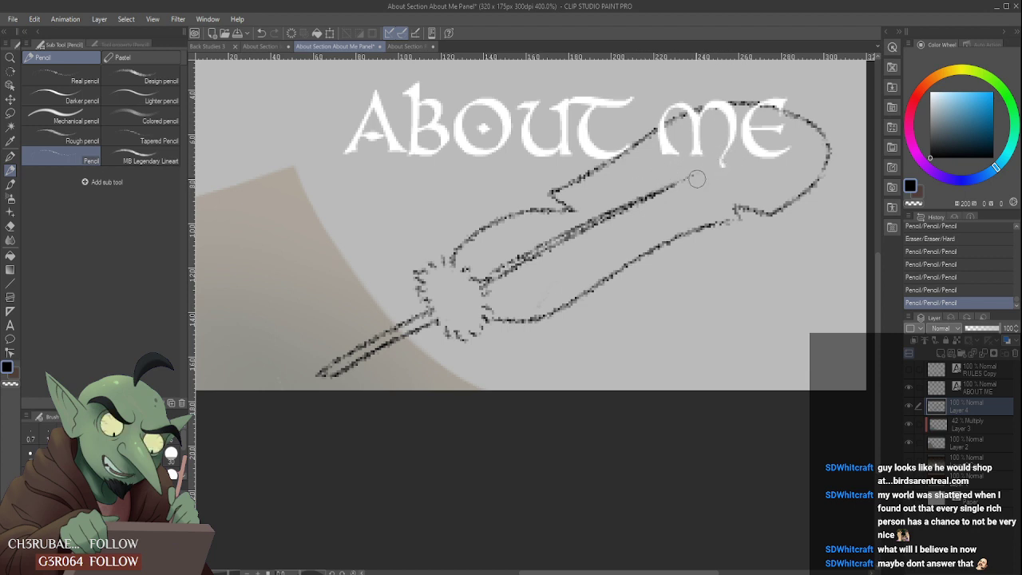
left_click_drag(695, 176, 669, 191)
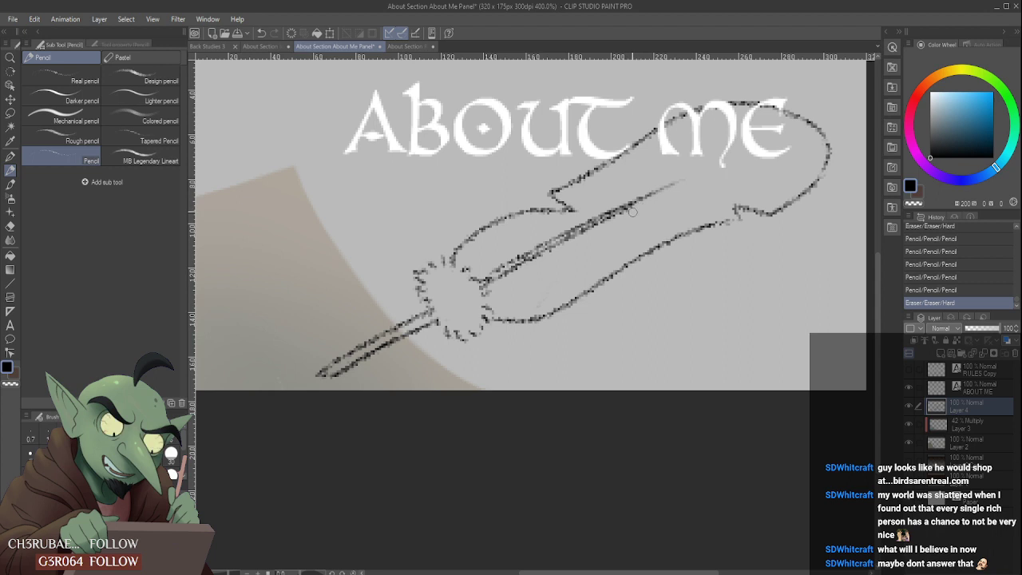
left_click_drag(642, 210, 649, 213)
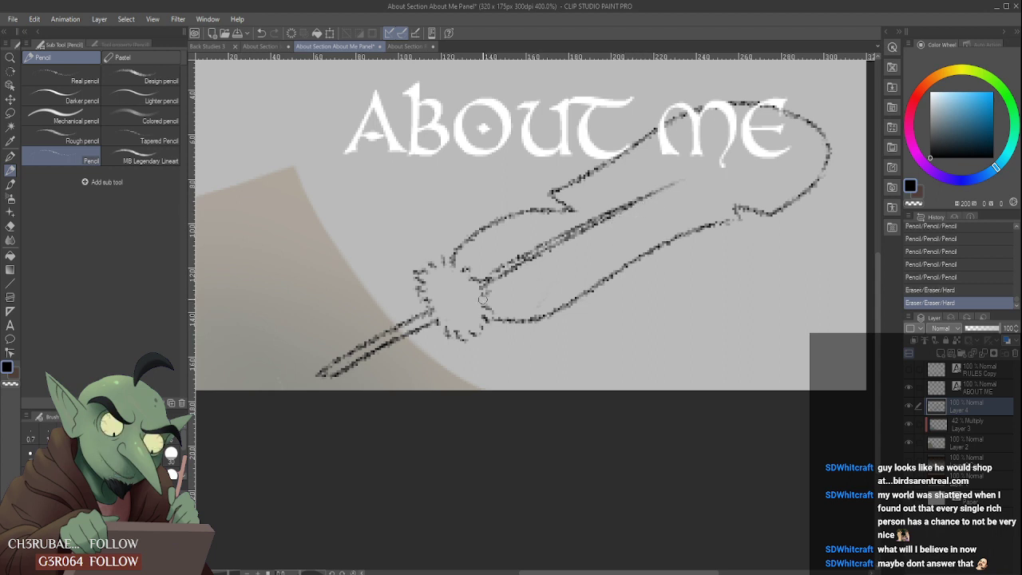
- Erase the feather's lower edge near the jagged head and redraw it as a curve with a small pointed barb beneath
scroll(465, 309, "down", 4)
scroll(577, 273, "up", 4)
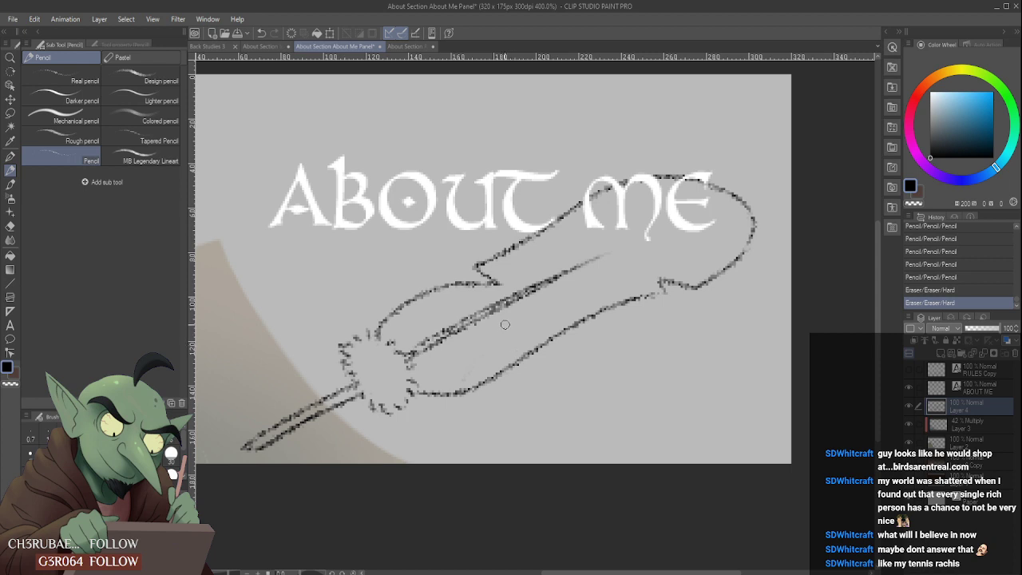
mouse_move(477, 378)
left_mouse_down()
mouse_move(428, 366)
mouse_move(431, 377)
mouse_move(480, 382)
mouse_move(432, 354)
mouse_move(494, 382)
mouse_move(505, 347)
left_mouse_up()
mouse_move(436, 367)
left_mouse_down()
mouse_move(449, 387)
mouse_move(492, 384)
left_mouse_up()
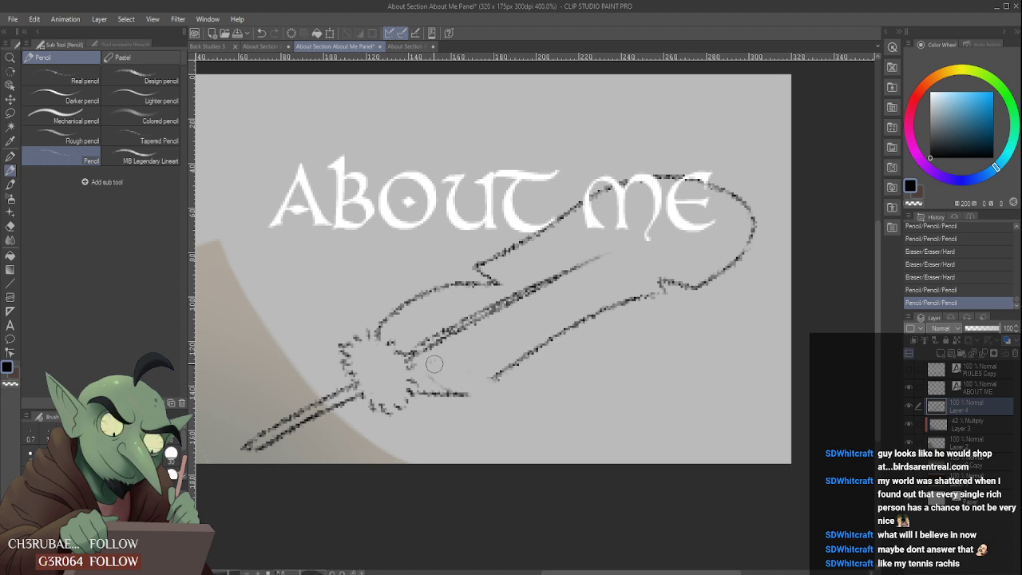
mouse_move(425, 367)
left_mouse_down()
mouse_move(469, 384)
mouse_move(460, 400)
mouse_move(434, 376)
mouse_move(484, 385)
mouse_move(443, 398)
mouse_move(489, 386)
mouse_move(470, 400)
mouse_move(503, 385)
left_mouse_up()
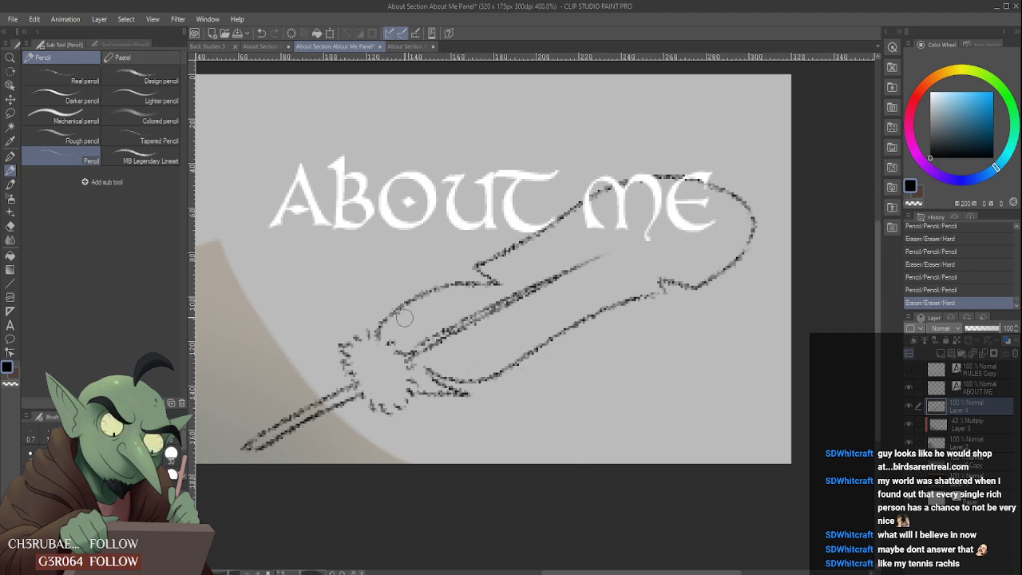
- Rework the feather's upper edge beside the jagged head, adding a curved horn-shaped barb there
mouse_move(405, 317)
left_mouse_down()
mouse_move(382, 325)
mouse_move(395, 300)
mouse_move(380, 334)
mouse_move(412, 286)
mouse_move(396, 290)
mouse_move(406, 334)
mouse_move(410, 295)
mouse_move(409, 316)
mouse_move(436, 293)
mouse_move(402, 316)
mouse_move(426, 293)
mouse_move(393, 321)
left_mouse_up()
scroll(431, 301, "down", 6)
scroll(431, 302, "up", 6)
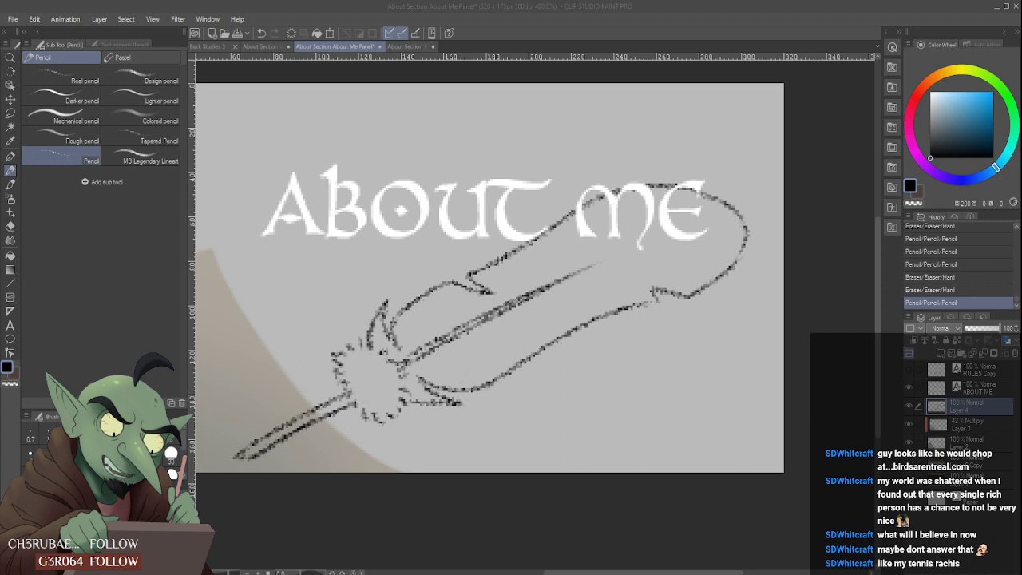
- Redraw the notch in the feather's lower edge near the tip as a deeper, sharper point
scroll(490, 272, "down", 2)
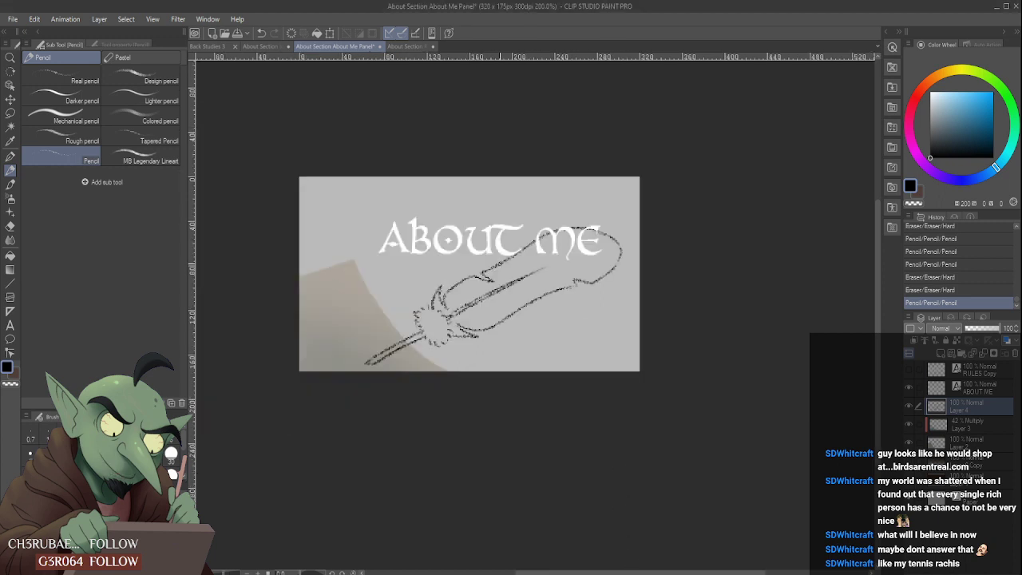
scroll(567, 276, "up", 2)
mouse_move(597, 288)
left_mouse_down()
mouse_move(586, 295)
mouse_move(609, 284)
left_mouse_up()
scroll(591, 247, "down", 4)
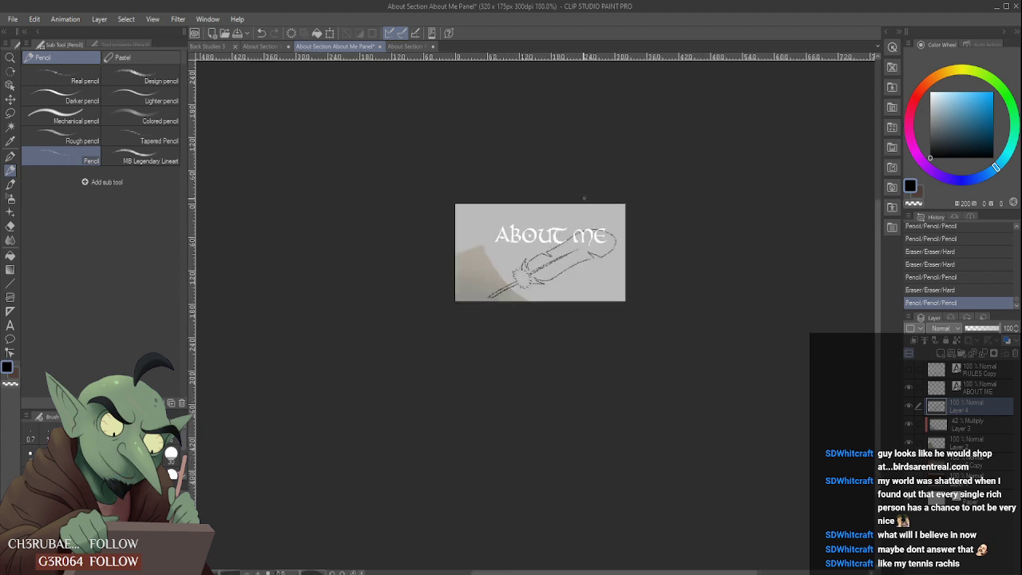
- Touch up the pointed end of the quill's handle over the beige shape
scroll(509, 284, "up", 2)
scroll(495, 287, "up", 2)
scroll(445, 330, "up", 2)
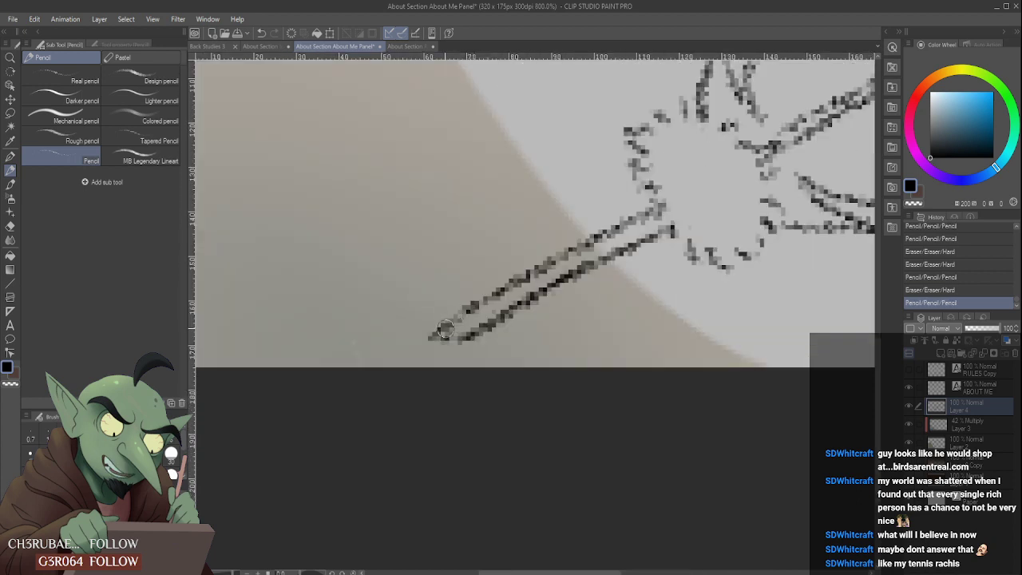
left_click(445, 330)
scroll(445, 330, "down", 5)
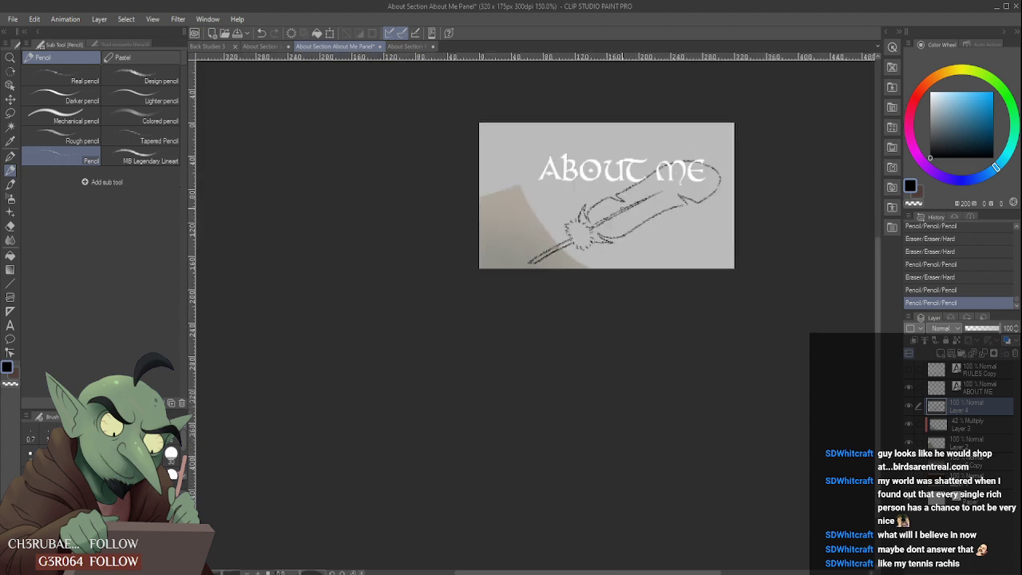
- Extend the lower barb beside the jagged head with additional curved lines and clean up its edges
scroll(598, 243, "up", 3)
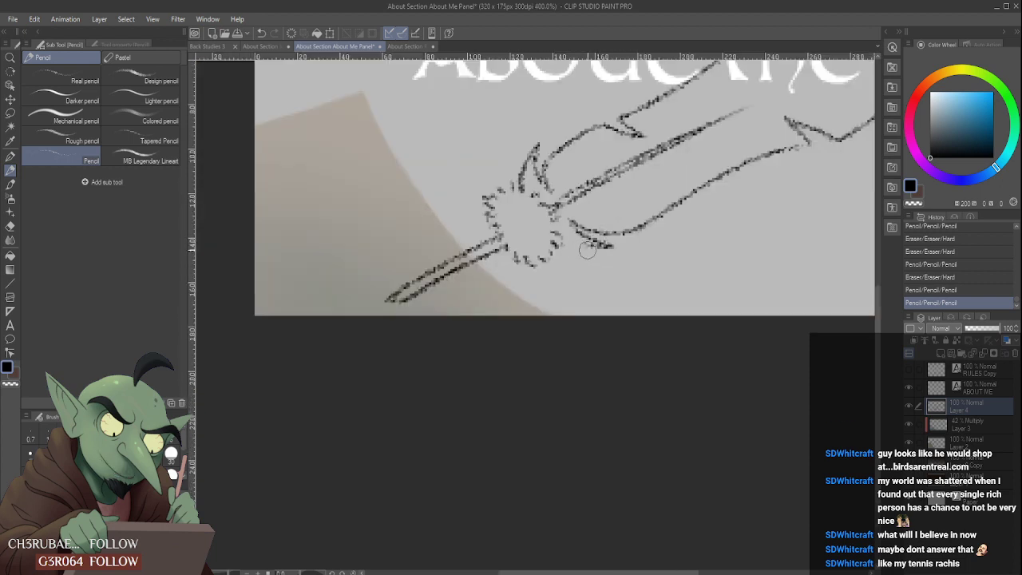
mouse_move(588, 249)
left_mouse_down()
mouse_move(620, 247)
mouse_move(582, 257)
mouse_move(591, 253)
mouse_move(570, 222)
mouse_move(587, 239)
left_mouse_up()
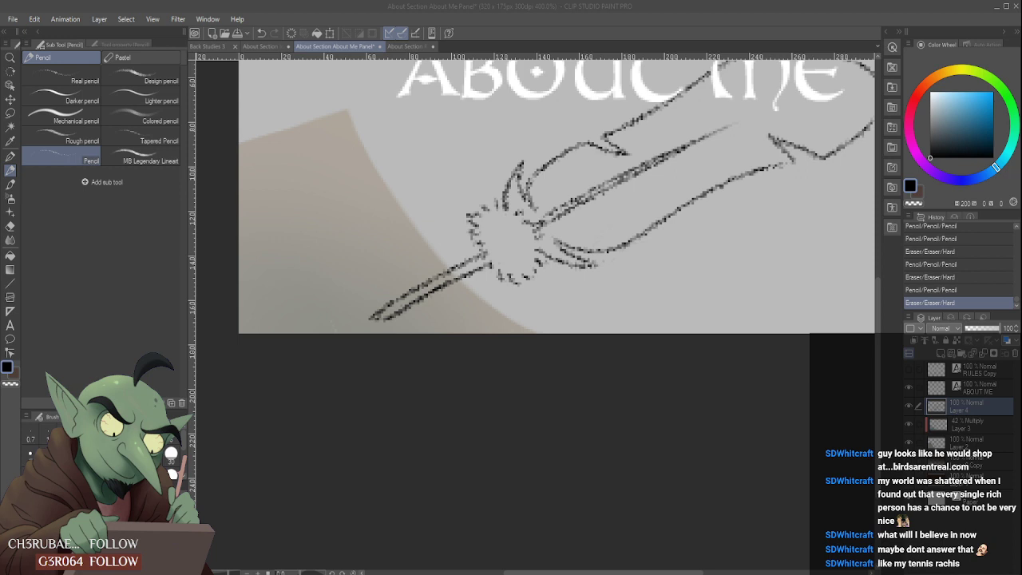
scroll(523, 268, "down", 3)
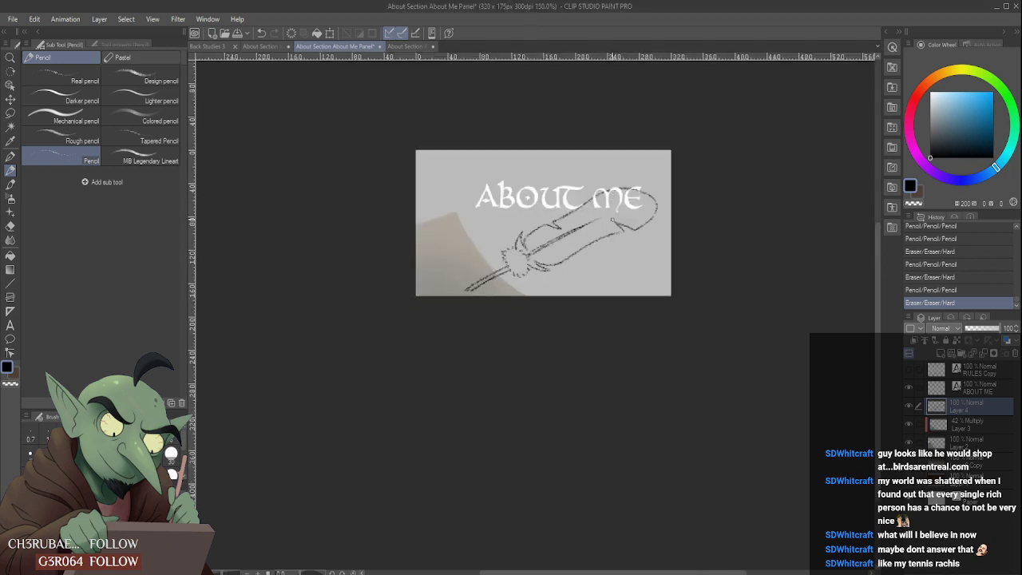
scroll(629, 196, "down", 3)
scroll(635, 185, "up", 3)
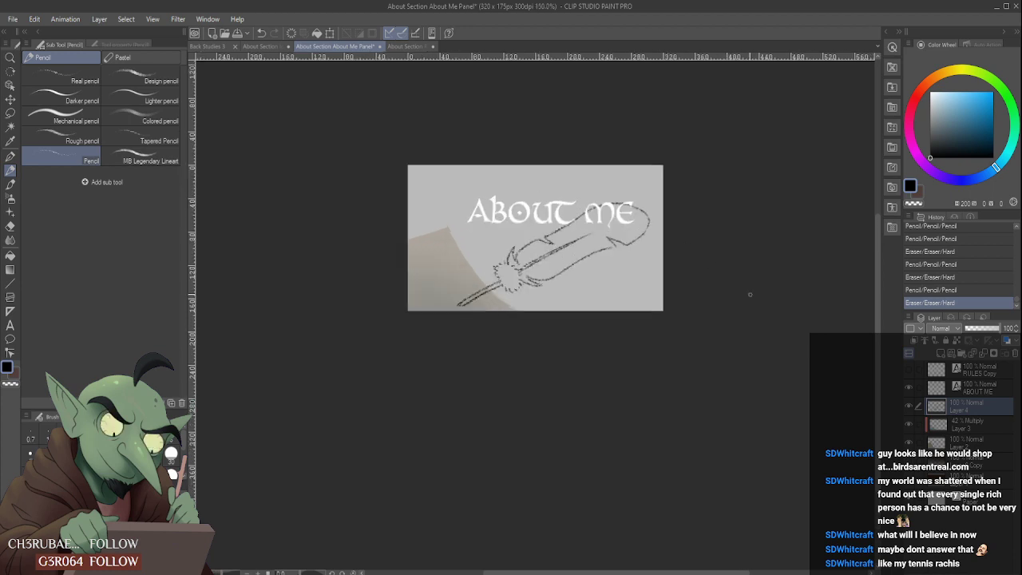
- Turn the hidden dark brown background layers back on and compare the result with the Rules panel
left_click(910, 485)
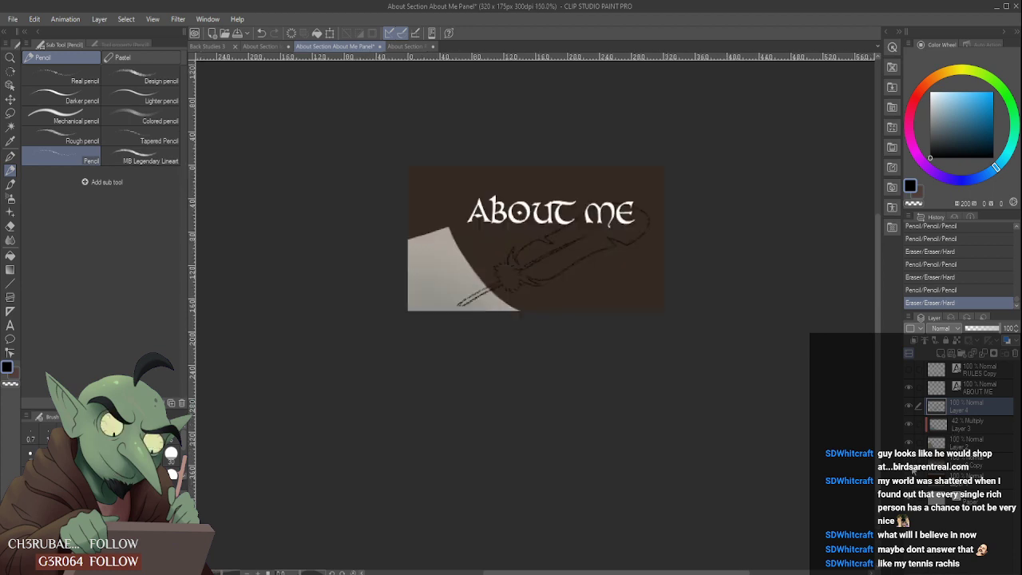
left_click(909, 466)
scroll(584, 187, "down", 2)
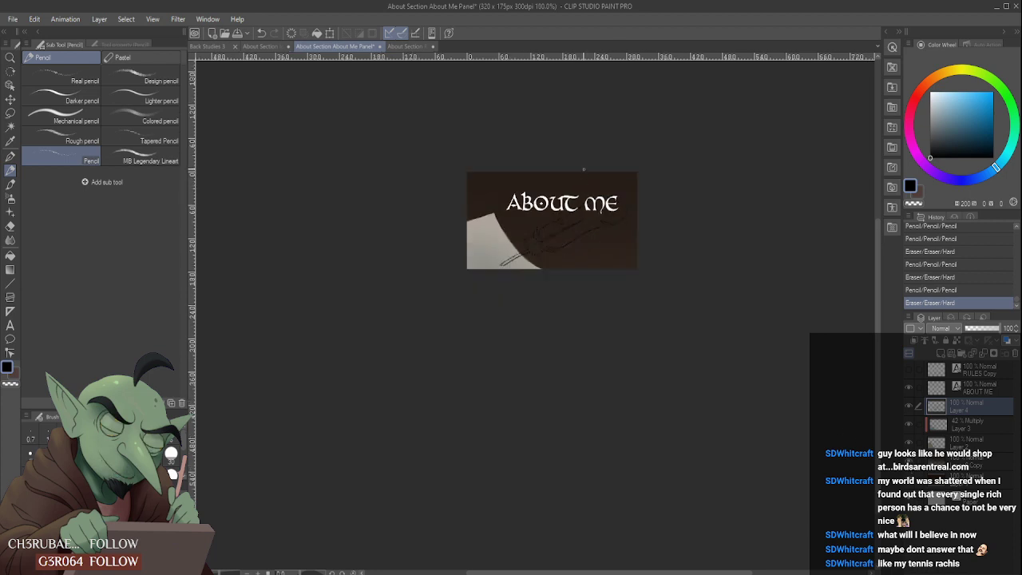
scroll(585, 168, "up", 2)
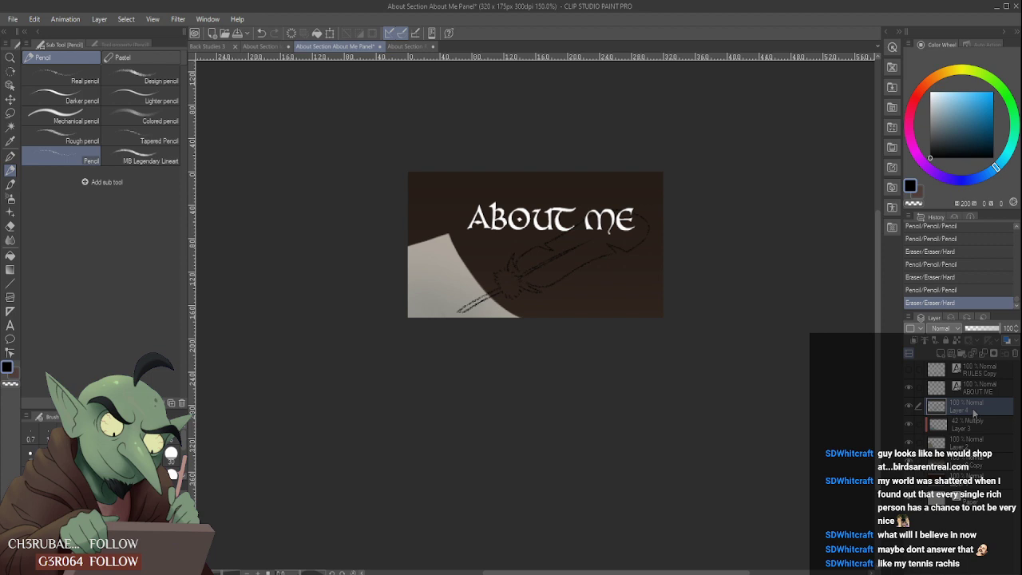
left_click(412, 47)
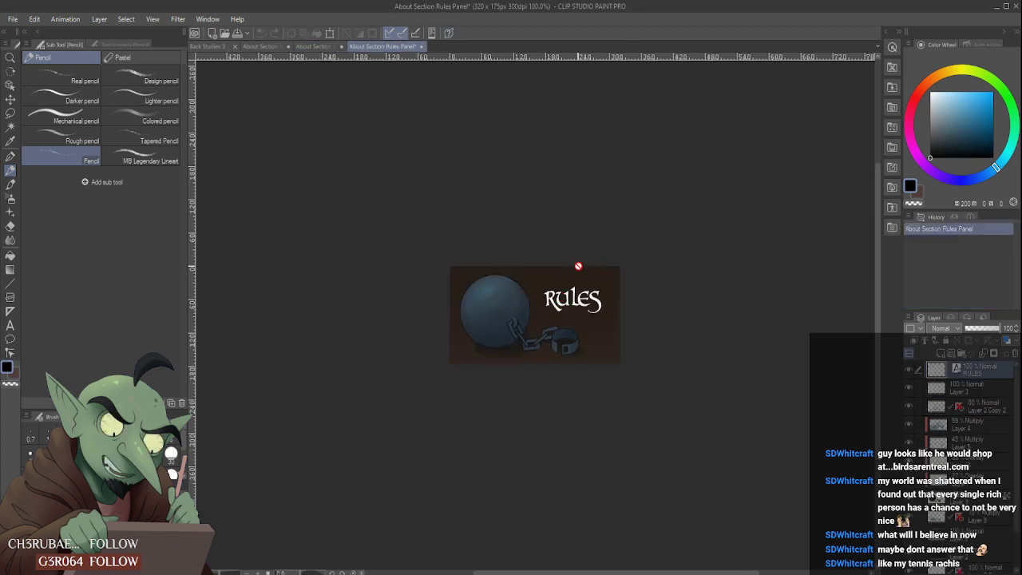
left_click(335, 46)
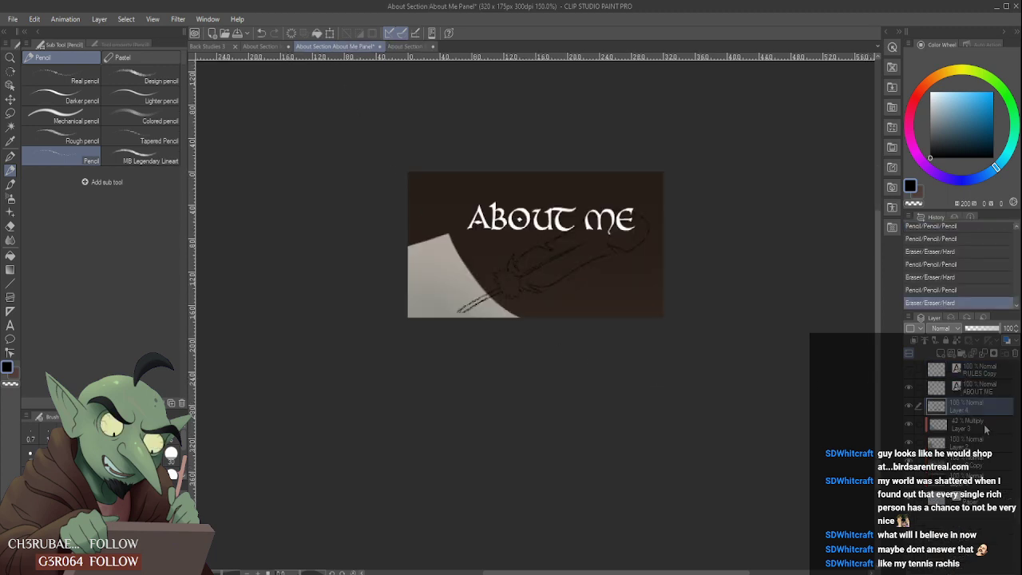
- Add a raster layer directly beneath the sketch and choose a muted grey-blue (201, 24, 57) with the Cel brush
left_click(985, 430)
left_click(942, 354)
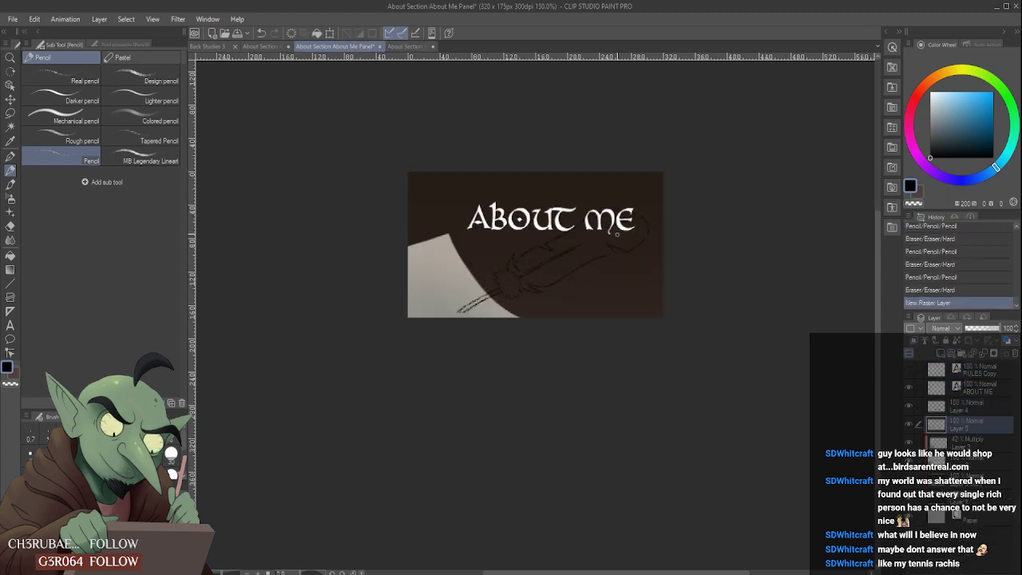
left_click(995, 170)
left_click_drag(946, 126, 945, 120)
key("b")
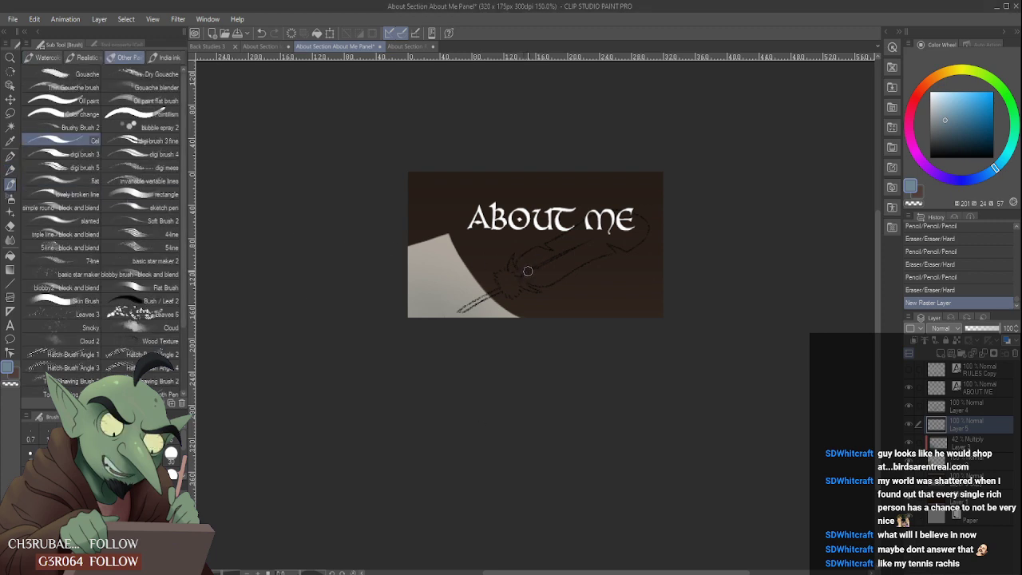
- Block in grey-blue along the feather's central shaft and inside the horn-shaped upper barb
scroll(534, 274, "up", 3)
scroll(533, 275, "down", 4)
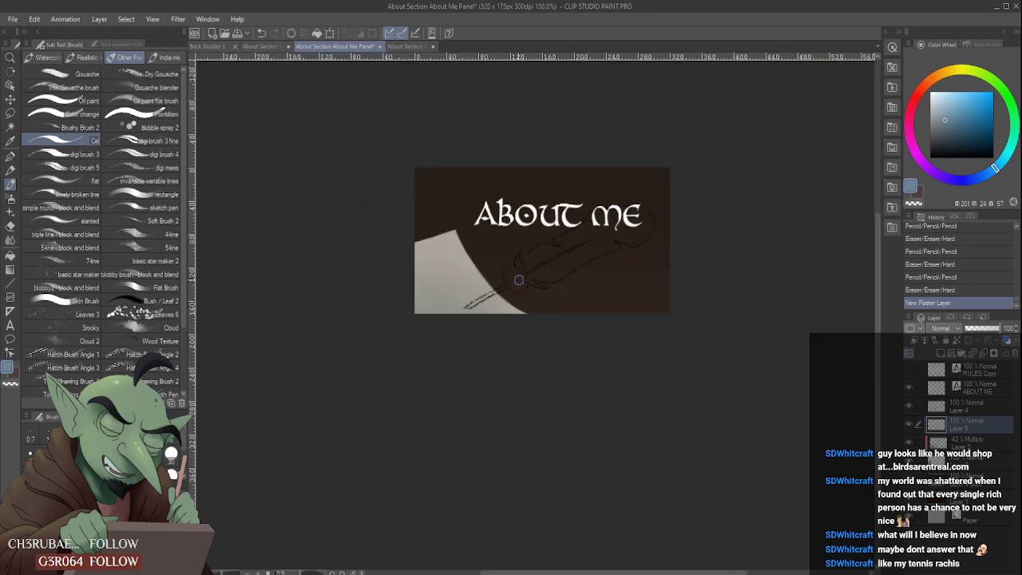
mouse_move(514, 279)
left_mouse_down()
mouse_move(559, 267)
mouse_move(584, 245)
left_mouse_up()
scroll(512, 266, "up", 1)
scroll(523, 266, "up", 2)
mouse_move(513, 267)
left_mouse_down()
mouse_move(526, 270)
mouse_move(495, 255)
left_mouse_up()
mouse_move(490, 287)
left_mouse_down()
mouse_move(483, 258)
mouse_move(499, 282)
mouse_move(477, 239)
left_mouse_up()
scroll(492, 251, "up", 2)
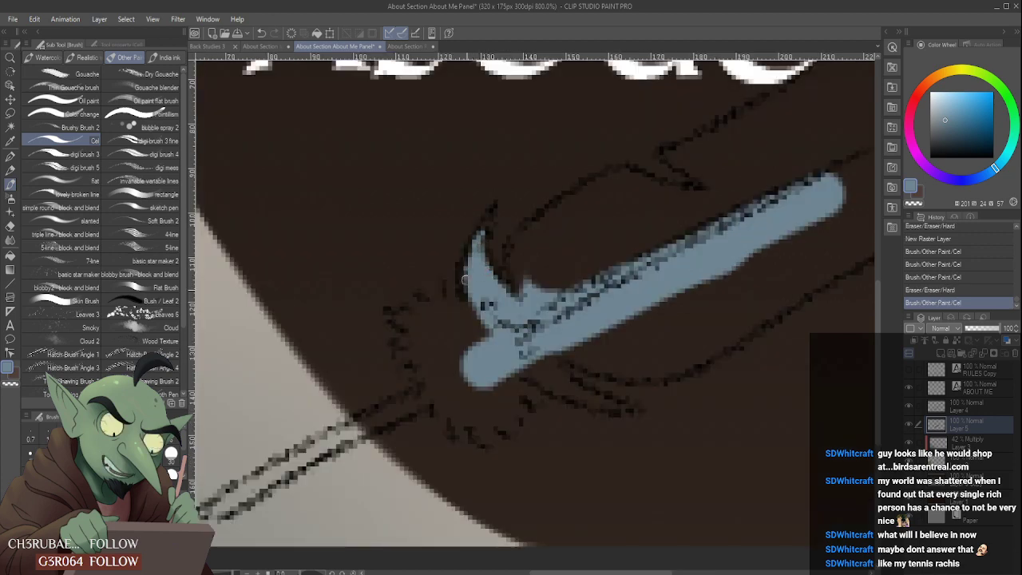
- Outline and fill the feather's upper half from the barb to the upper notch in grey-blue
scroll(489, 299, "down", 4)
mouse_move(486, 316)
left_mouse_down()
mouse_move(500, 302)
mouse_move(489, 281)
mouse_move(540, 250)
mouse_move(614, 263)
left_mouse_up()
scroll(499, 297, "up", 2)
scroll(520, 295, "down", 2)
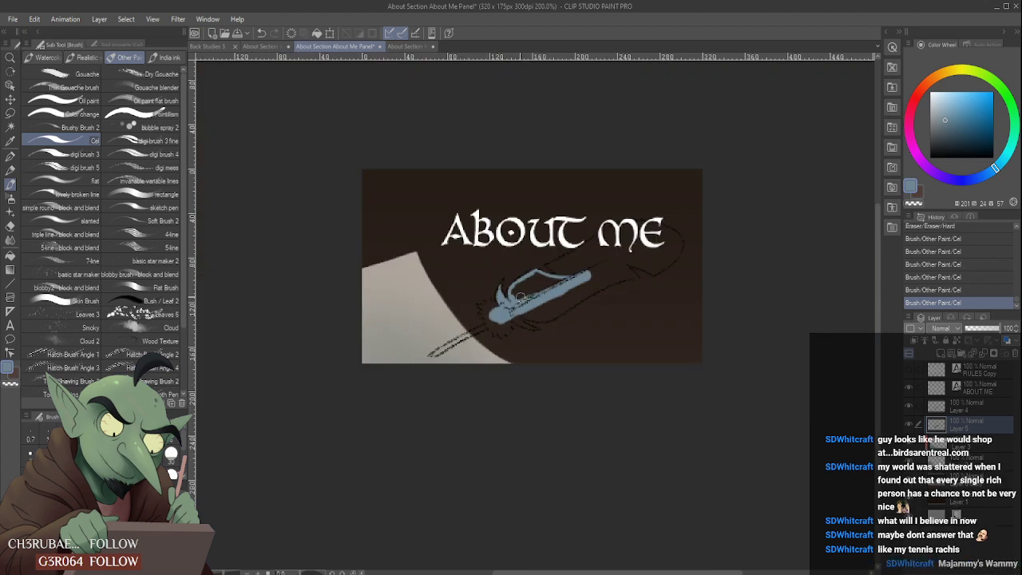
mouse_move(518, 299)
left_mouse_down()
mouse_move(567, 278)
mouse_move(537, 277)
mouse_move(563, 276)
left_mouse_up()
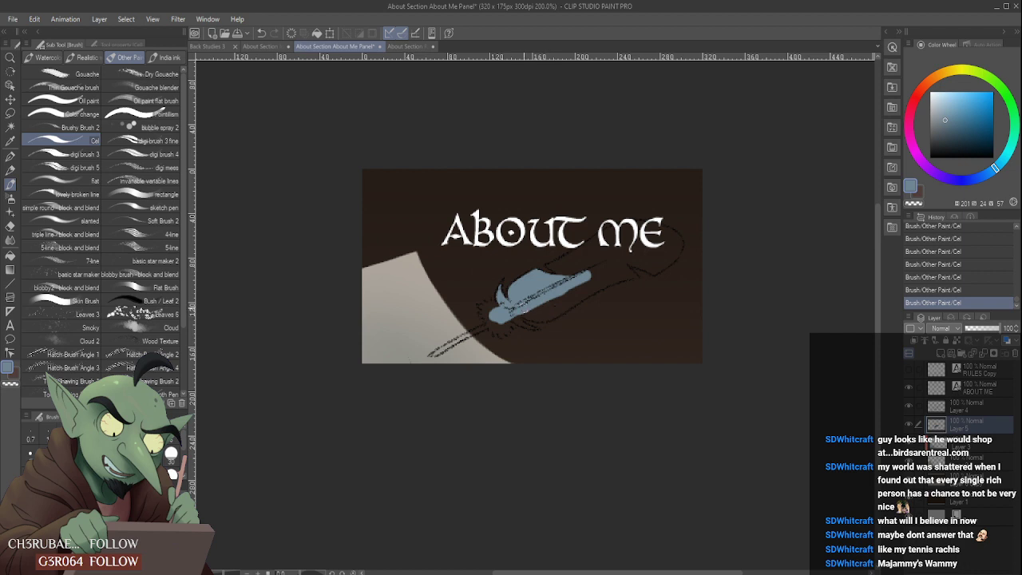
- Fill the feather's lower half beside the shaft and carry the grey-blue up toward the title's last word
mouse_move(524, 308)
left_mouse_down()
mouse_move(564, 303)
mouse_move(594, 276)
left_mouse_up()
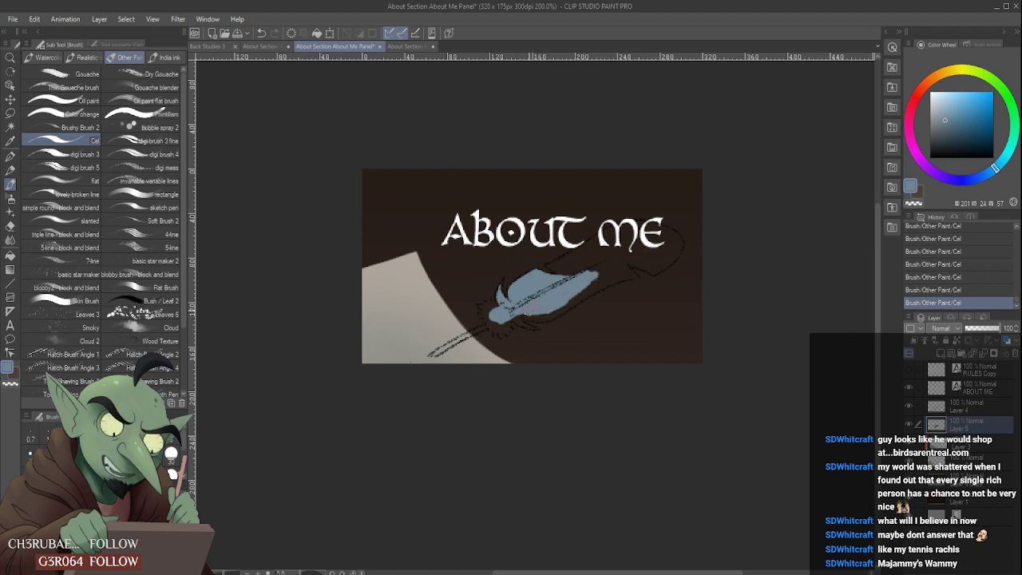
mouse_move(527, 310)
left_mouse_down()
mouse_move(609, 273)
mouse_move(599, 262)
mouse_move(570, 269)
mouse_move(615, 249)
mouse_move(587, 256)
mouse_move(642, 241)
mouse_move(639, 253)
mouse_move(660, 249)
mouse_move(621, 274)
mouse_move(604, 269)
left_mouse_up()
scroll(519, 319, "up", 2)
mouse_move(540, 311)
left_mouse_down()
mouse_move(566, 317)
mouse_move(621, 273)
left_mouse_up()
scroll(557, 294, "down", 2)
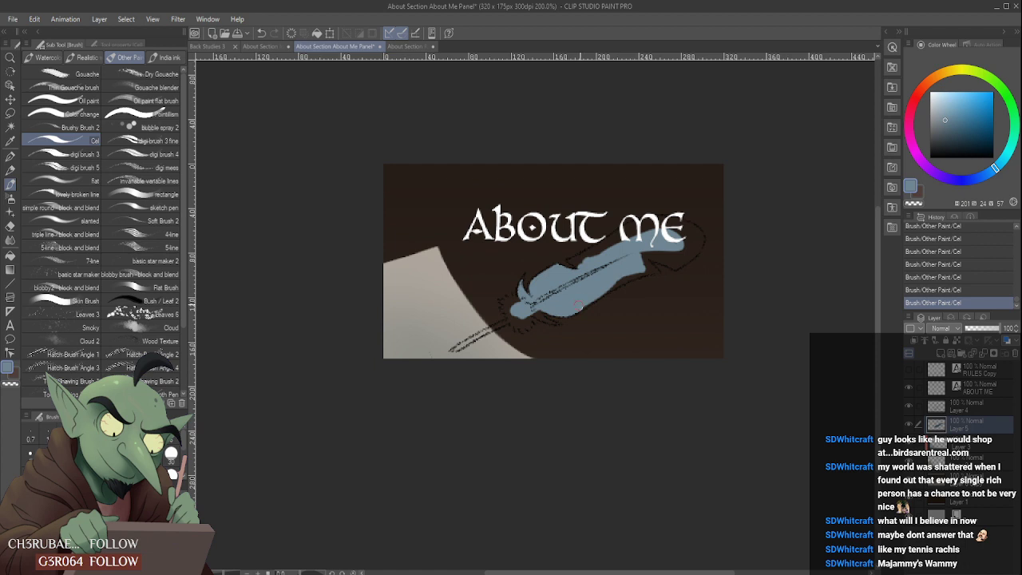
- Extend the grey-blue fill along the feather's lower edge up to the point of the lower notch
left_click_drag(578, 306, 615, 284)
scroll(643, 270, "up", 2)
mouse_move(596, 300)
left_mouse_down()
mouse_move(671, 276)
mouse_move(659, 254)
mouse_move(614, 260)
mouse_move(651, 267)
mouse_move(641, 239)
mouse_move(665, 266)
left_mouse_up()
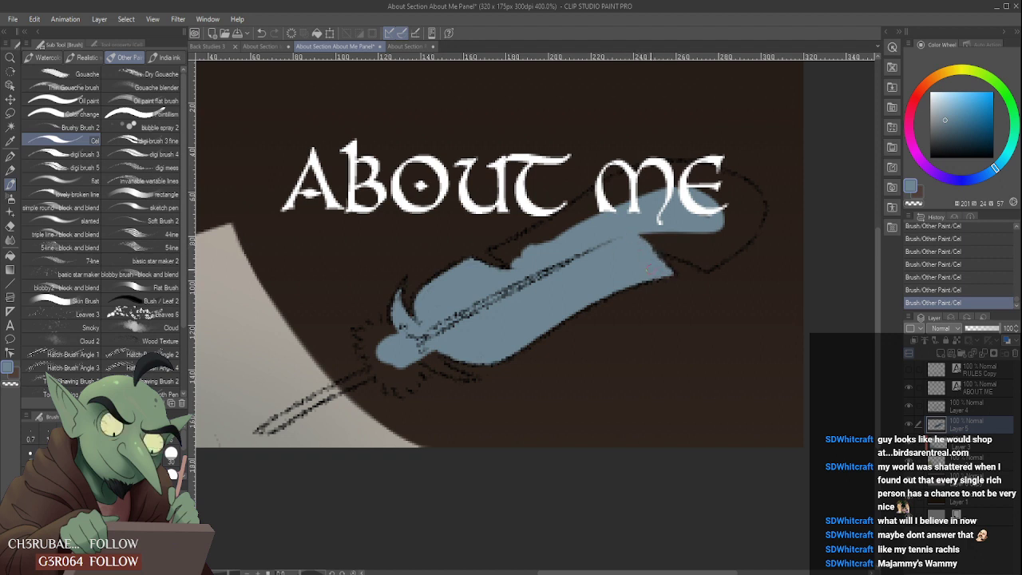
scroll(680, 233, "down", 2)
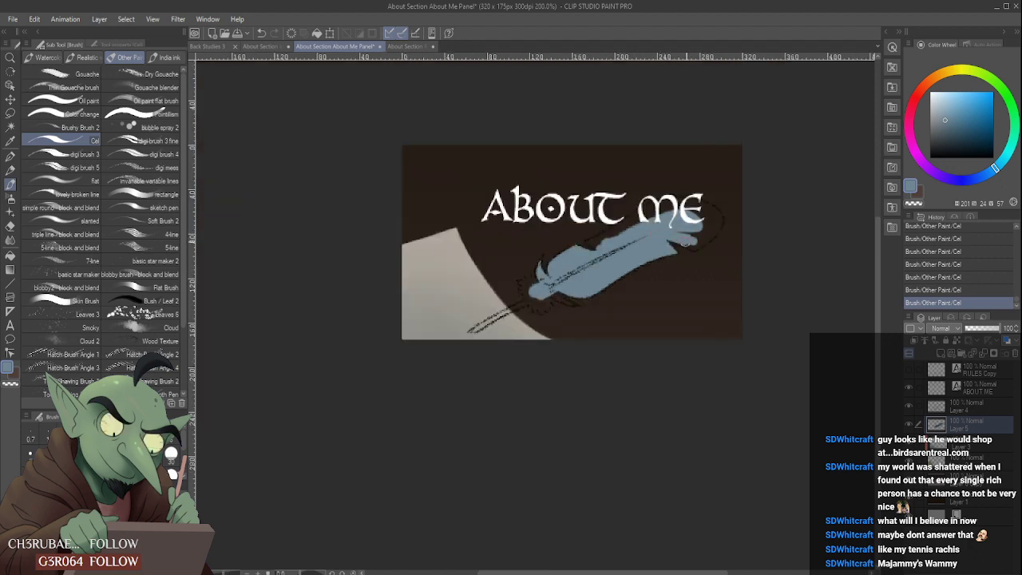
- Fill the feather tip beyond the lower notch and the pointed corner of the upper notch
mouse_move(686, 242)
left_mouse_down()
mouse_move(709, 231)
mouse_move(678, 236)
left_mouse_up()
scroll(590, 242, "up", 4)
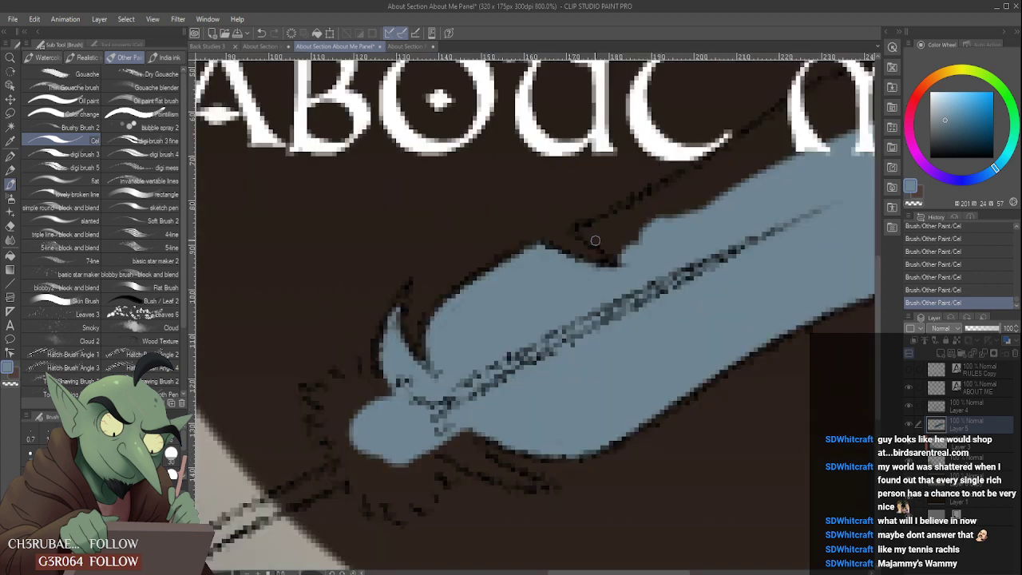
mouse_move(583, 230)
left_mouse_down()
mouse_move(622, 256)
mouse_move(585, 231)
mouse_move(598, 242)
mouse_move(686, 208)
mouse_move(614, 245)
mouse_move(713, 206)
mouse_move(662, 229)
mouse_move(634, 224)
left_mouse_up()
scroll(626, 242, "down", 2)
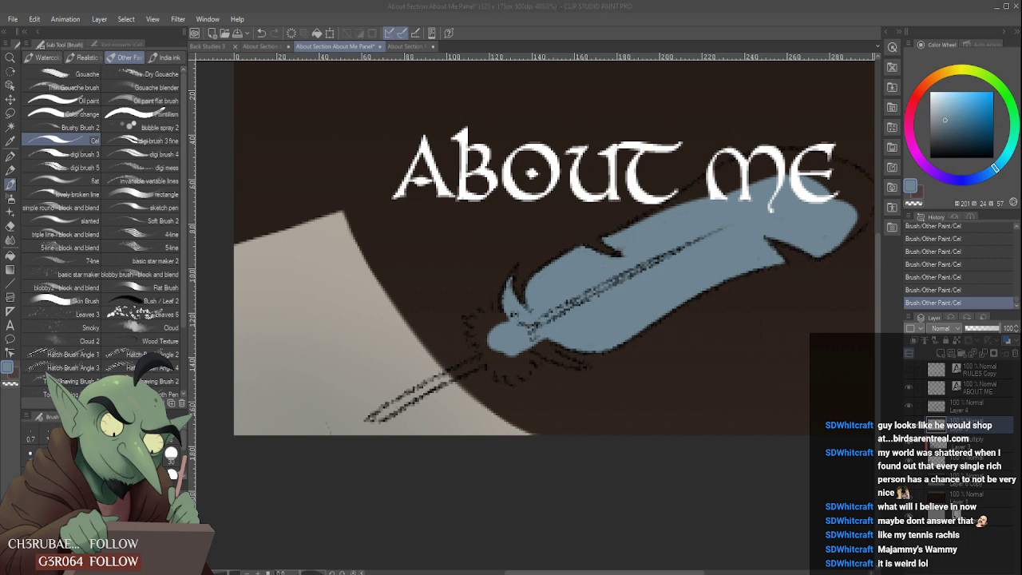
- Fill the feather's upper edge from the upper notch to the area behind the title word "ME"
left_click(640, 532)
scroll(708, 181, "down", 2)
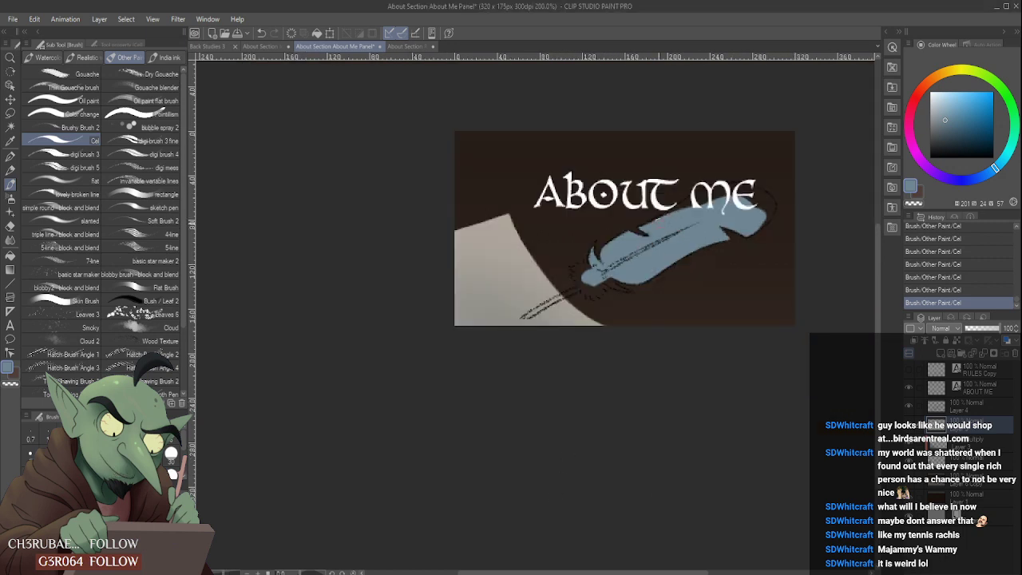
scroll(651, 227, "up", 2)
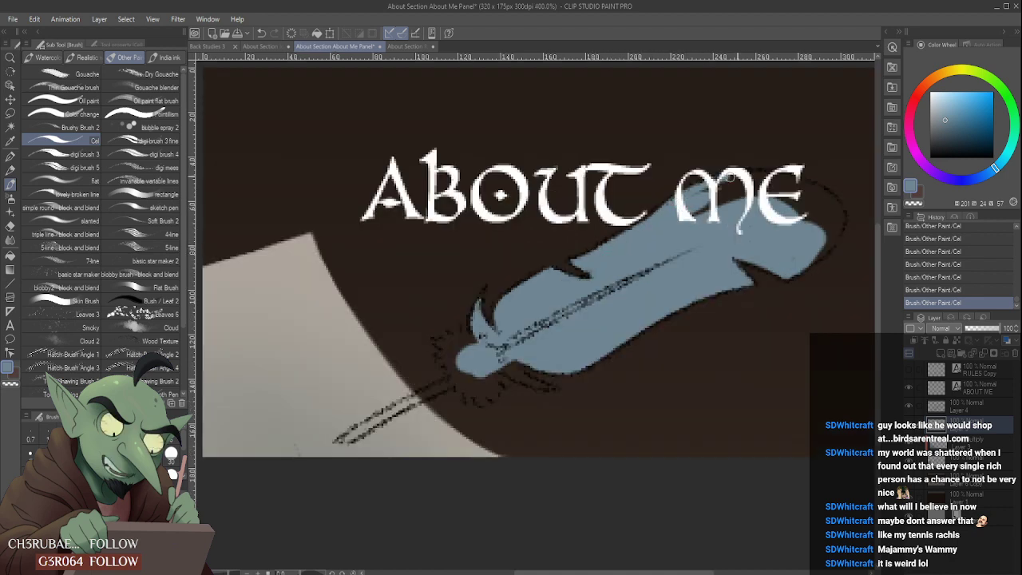
mouse_move(723, 182)
left_mouse_down()
mouse_move(740, 184)
mouse_move(718, 193)
mouse_move(753, 192)
mouse_move(748, 197)
left_mouse_up()
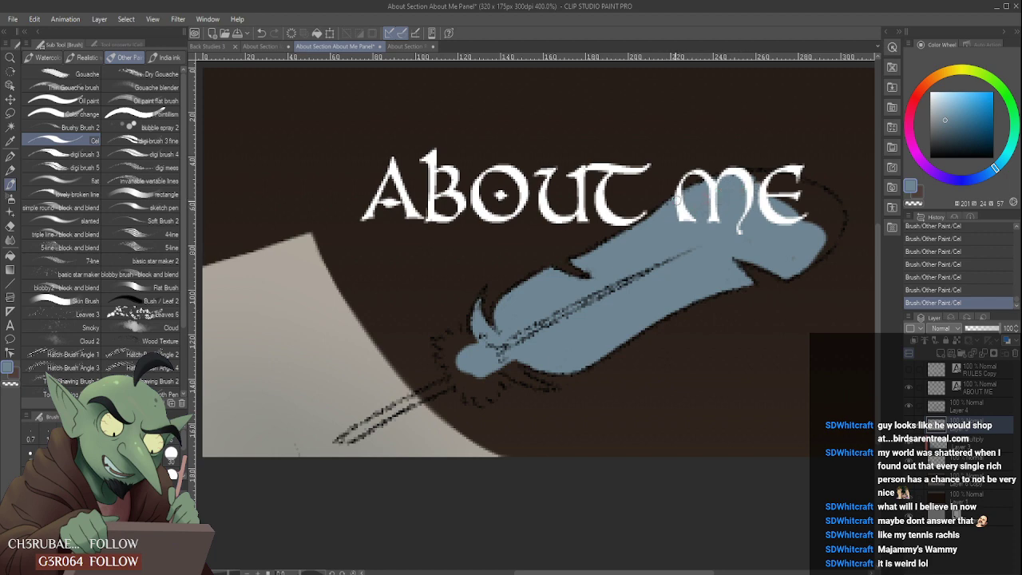
scroll(690, 214, "down", 3)
scroll(757, 226, "up", 3)
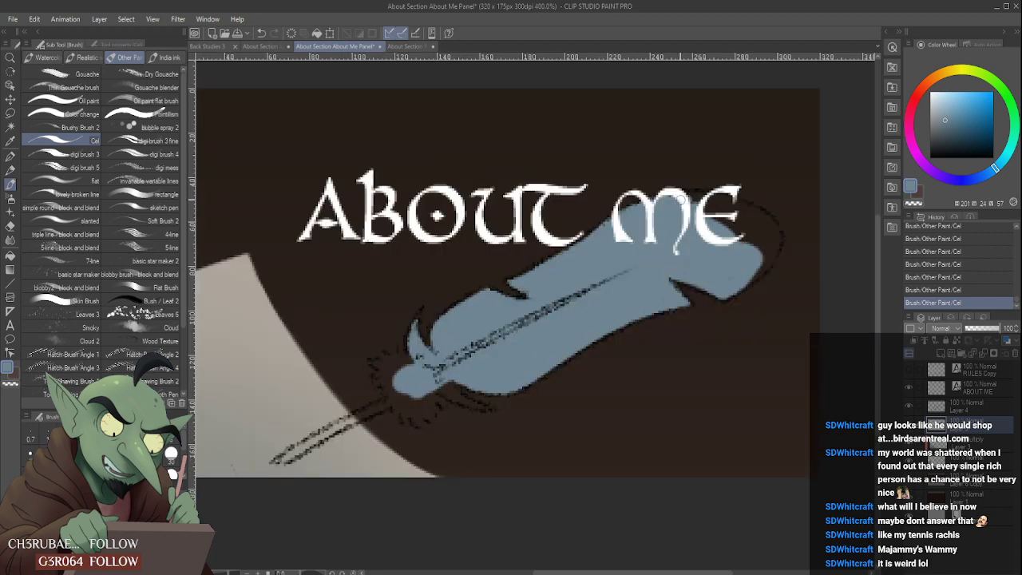
scroll(725, 208, "down", 2)
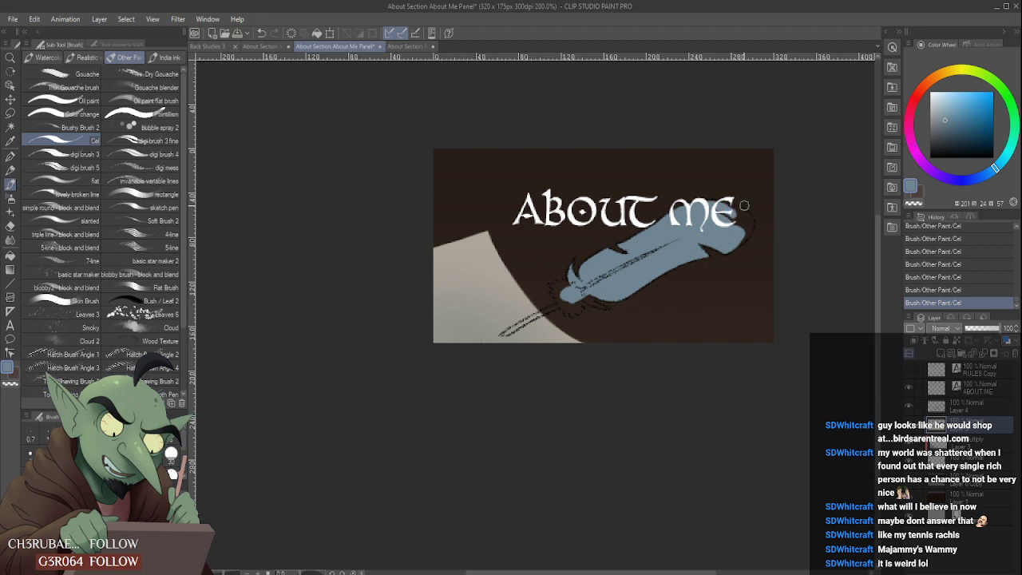
- Fill the feather's rounded tip past the title word "ME" out to the sketched outline and clean its edge
scroll(735, 215, "up", 1)
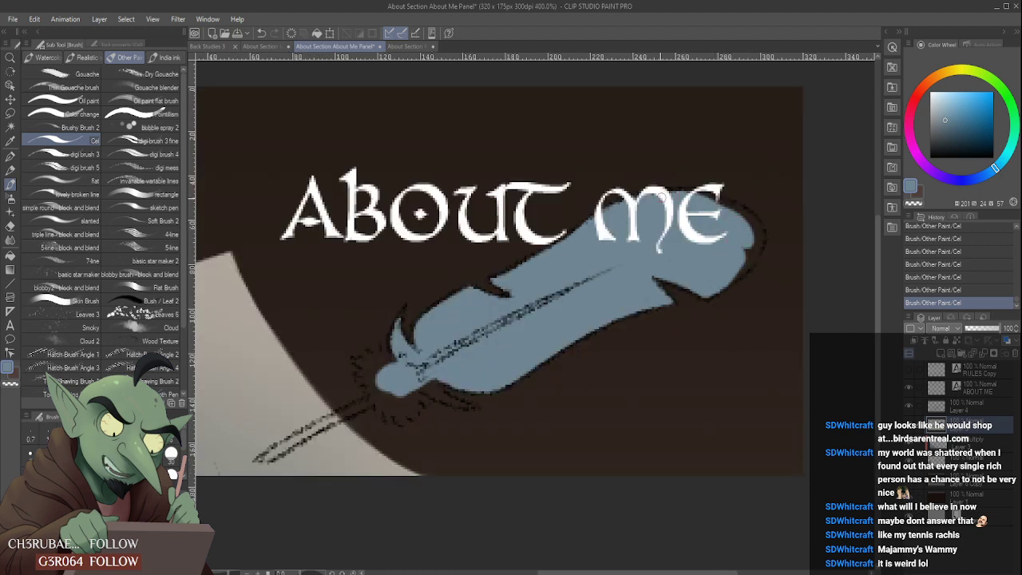
mouse_move(706, 196)
left_mouse_down()
mouse_move(755, 228)
mouse_move(755, 257)
mouse_move(731, 281)
mouse_move(746, 251)
left_mouse_up()
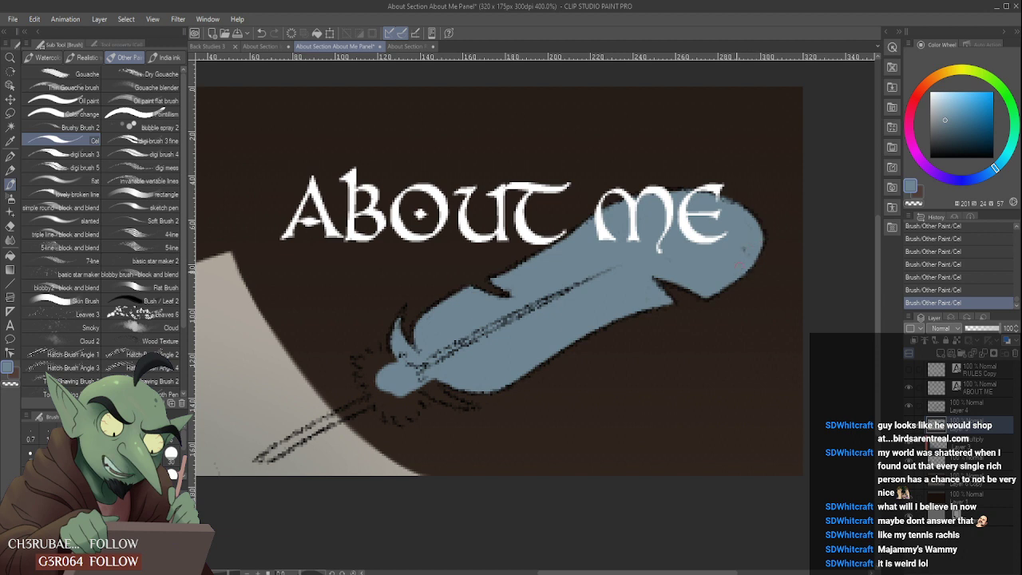
mouse_move(721, 190)
left_mouse_down()
mouse_move(761, 209)
mouse_move(755, 223)
mouse_move(769, 229)
left_mouse_up()
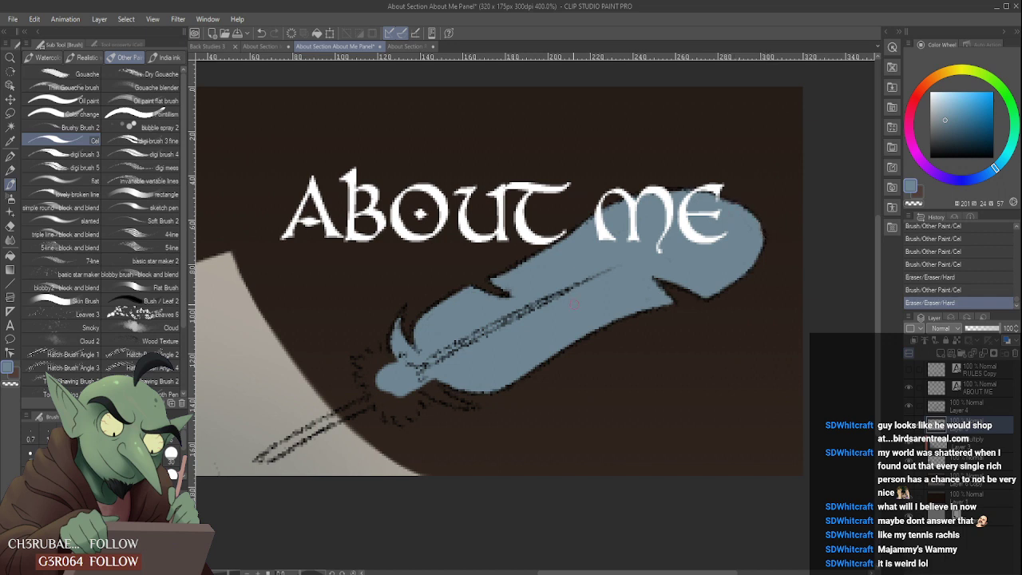
- Fill the lower curved barb at the feather's base with grey-blue and erase stray paint around the base
scroll(500, 324, "down", 2)
scroll(447, 351, "up", 2)
left_click_drag(484, 353, 524, 380)
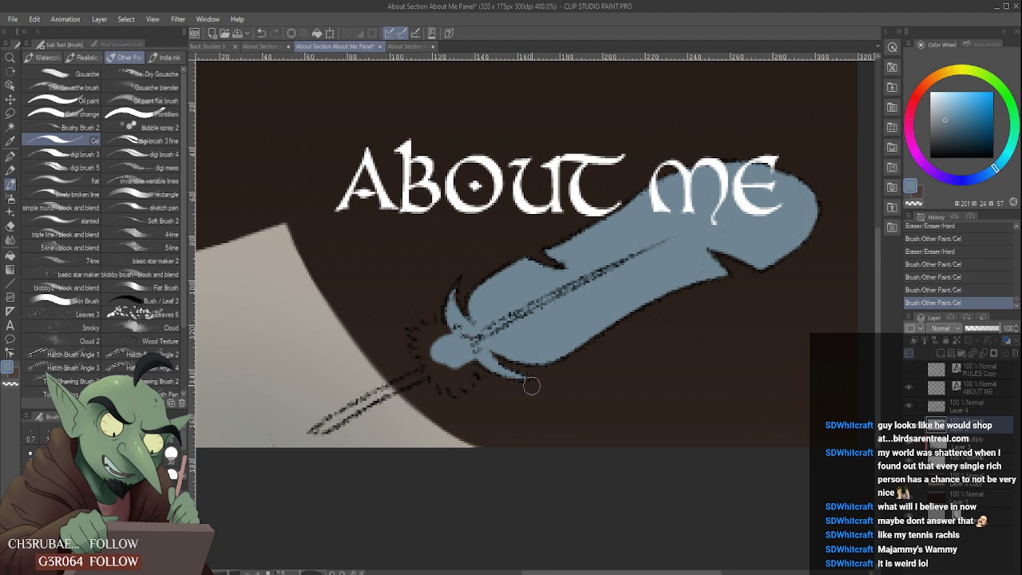
left_click_drag(444, 335, 435, 342)
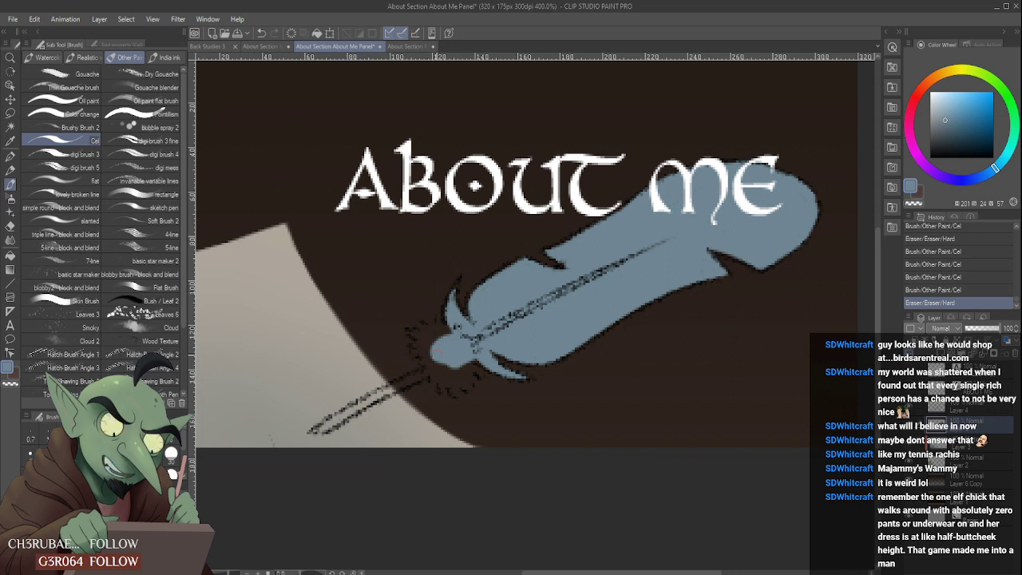
- Paint the spiky downy tuft around the feather's base in grey-blue, following the sketched jagged outline
scroll(444, 355, "down", 2)
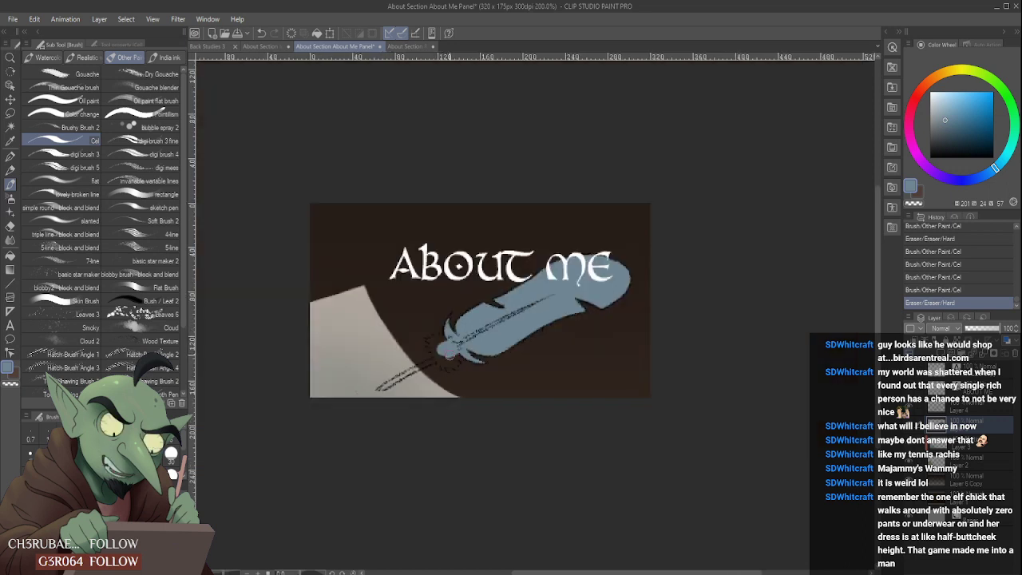
mouse_move(443, 345)
left_mouse_down()
mouse_move(424, 368)
mouse_move(443, 373)
mouse_move(432, 377)
mouse_move(437, 365)
mouse_move(421, 357)
mouse_move(425, 375)
mouse_move(440, 379)
mouse_move(461, 367)
left_mouse_up()
scroll(450, 357, "up", 2)
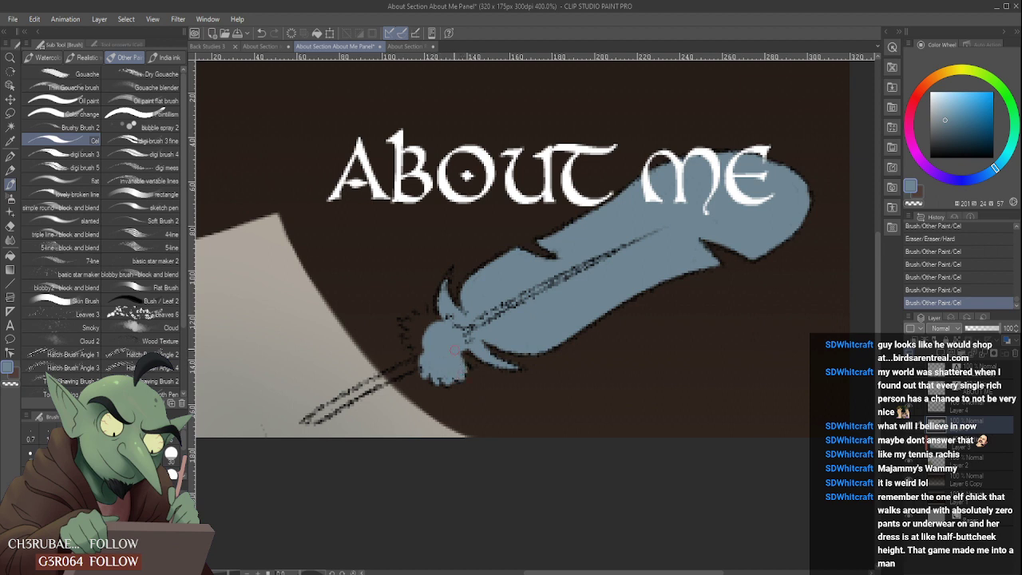
mouse_move(413, 345)
left_mouse_down()
mouse_move(426, 354)
mouse_move(409, 317)
mouse_move(430, 311)
left_mouse_up()
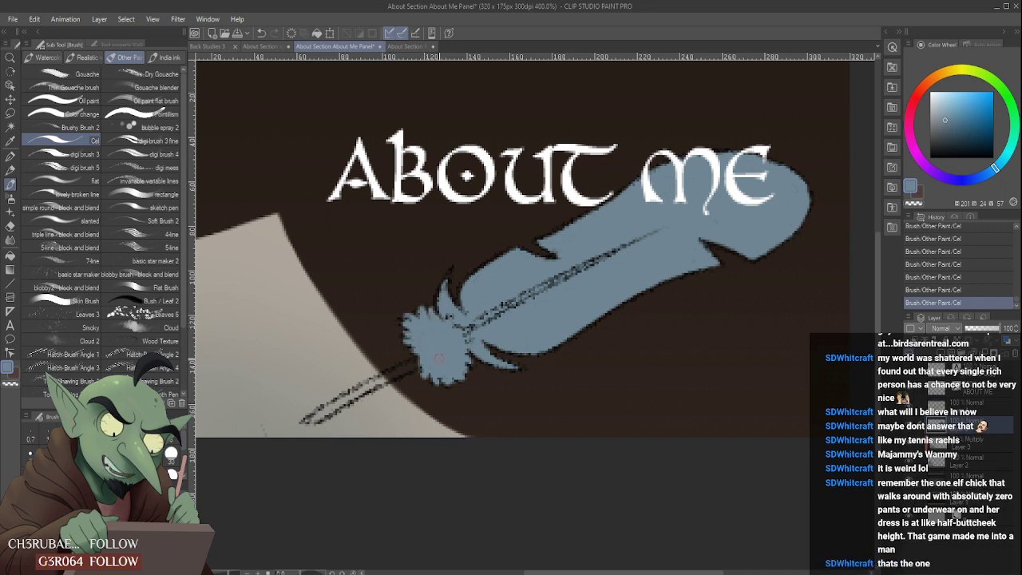
- Fill the bare quill from its point up to the tuft with grey-blue and erase the overspill along both edges
mouse_move(315, 418)
left_mouse_down()
mouse_move(419, 363)
mouse_move(397, 365)
left_mouse_up()
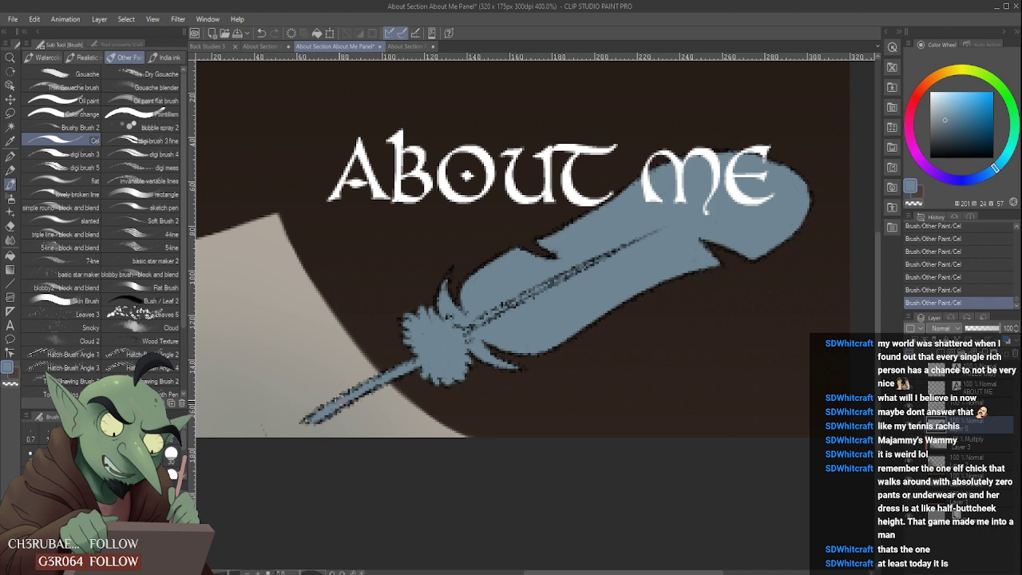
key("e")
mouse_move(308, 419)
left_mouse_down()
mouse_move(310, 406)
mouse_move(381, 364)
left_mouse_up()
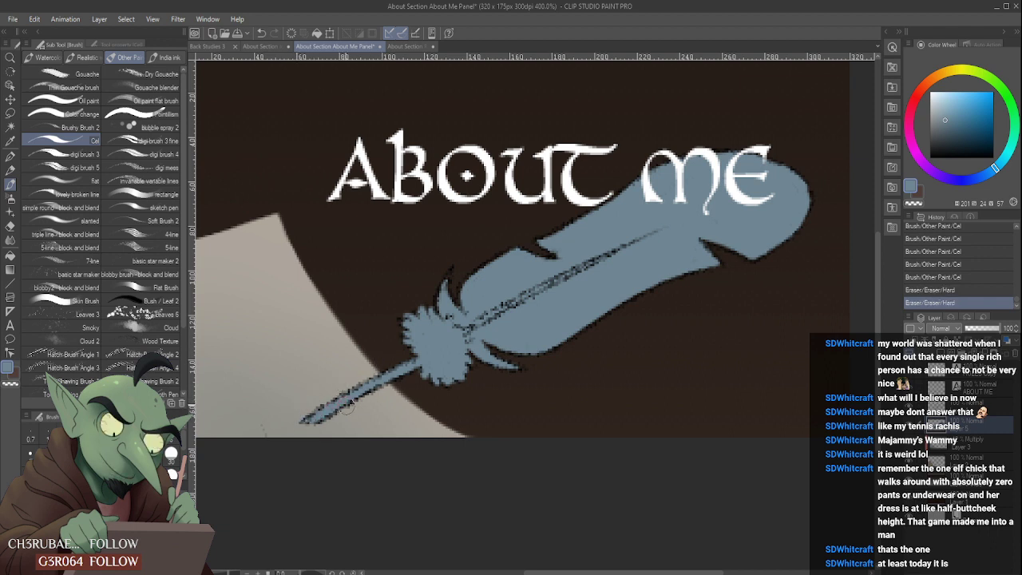
left_click_drag(339, 416, 388, 389)
scroll(398, 358, "down", 2)
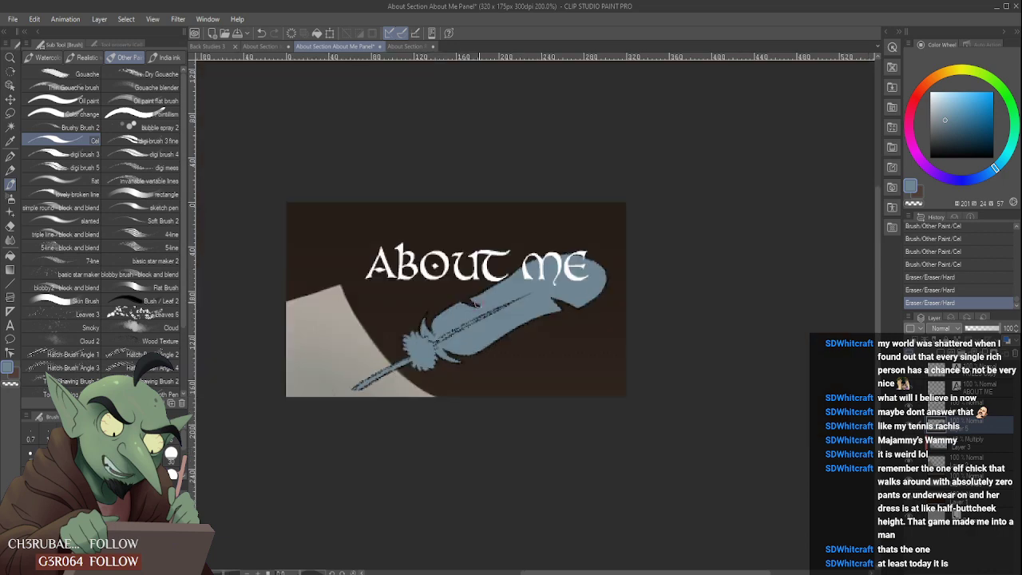
- Check the feather's fill around the tuft and barbs and touch up the grey-blue near the base of the shaft
scroll(473, 317, "up", 4)
scroll(320, 406, "down", 2)
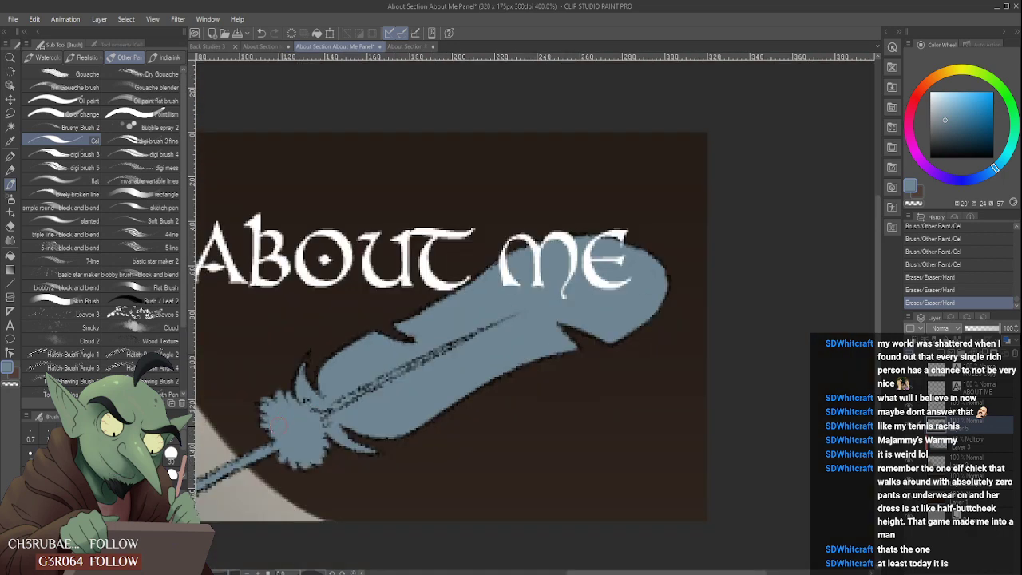
scroll(359, 383, "down", 2)
scroll(359, 383, "up", 2)
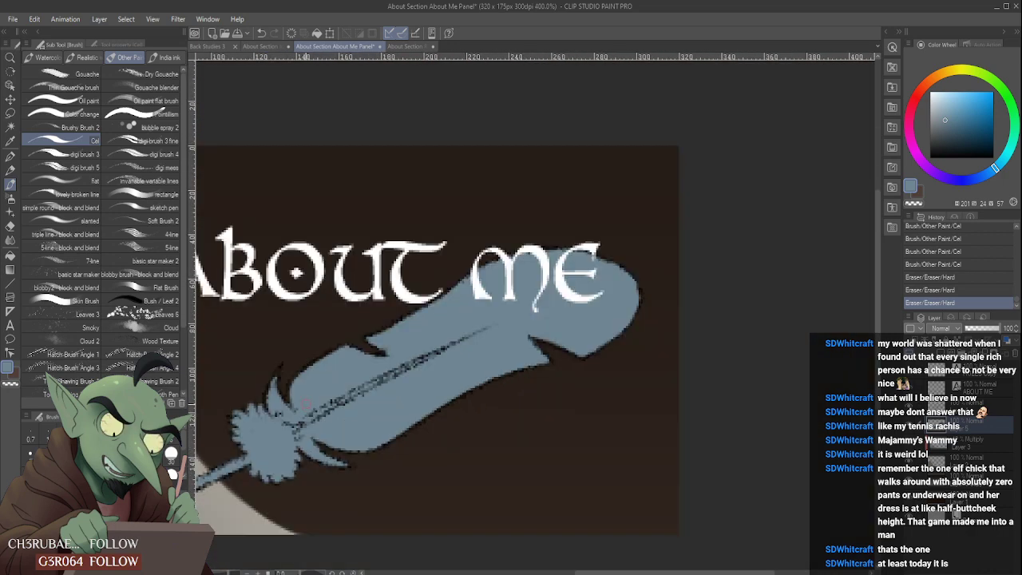
scroll(307, 404, "down", 2)
scroll(320, 397, "up", 2)
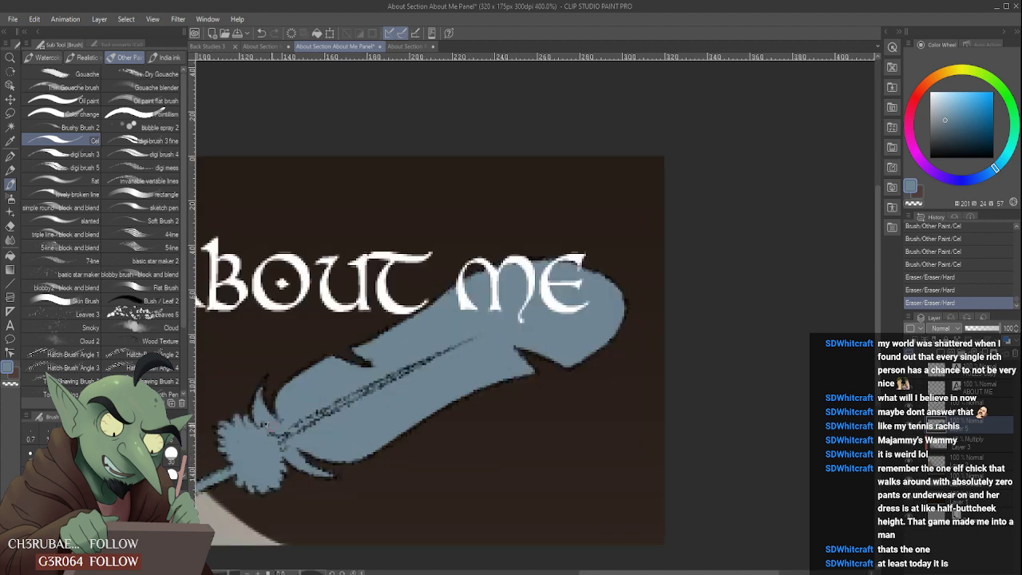
scroll(277, 417, "down", 2)
left_click(325, 398)
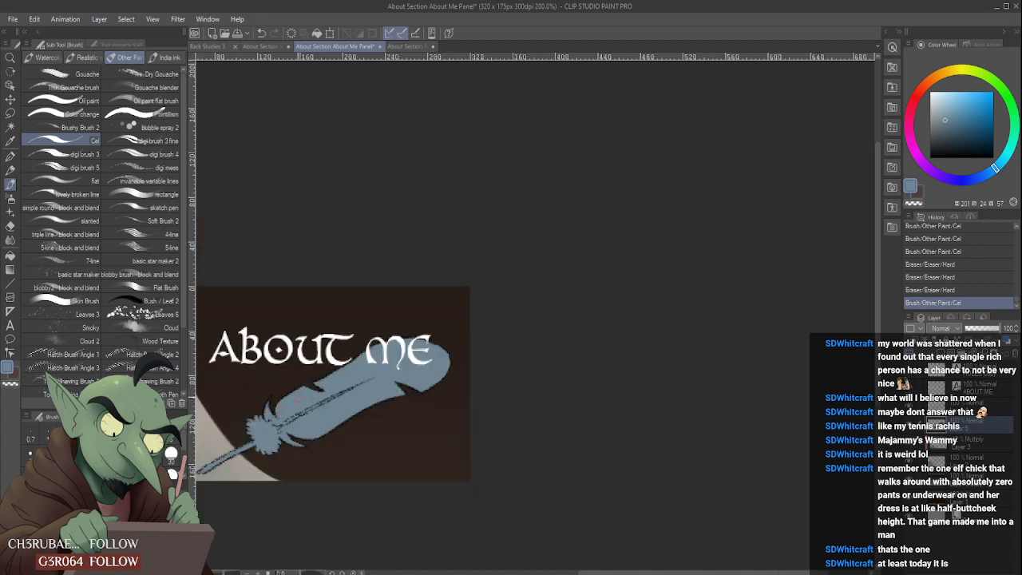
- Touch up the feather's rounded tip beside the end of the title and erase the excess along its outer edge
scroll(427, 326, "up", 2)
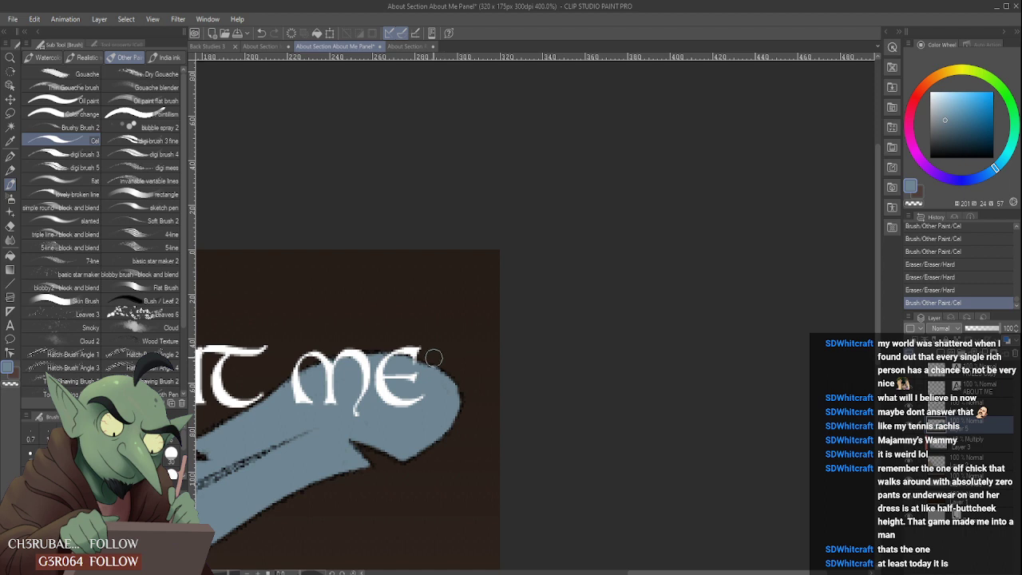
left_click_drag(424, 360, 435, 352)
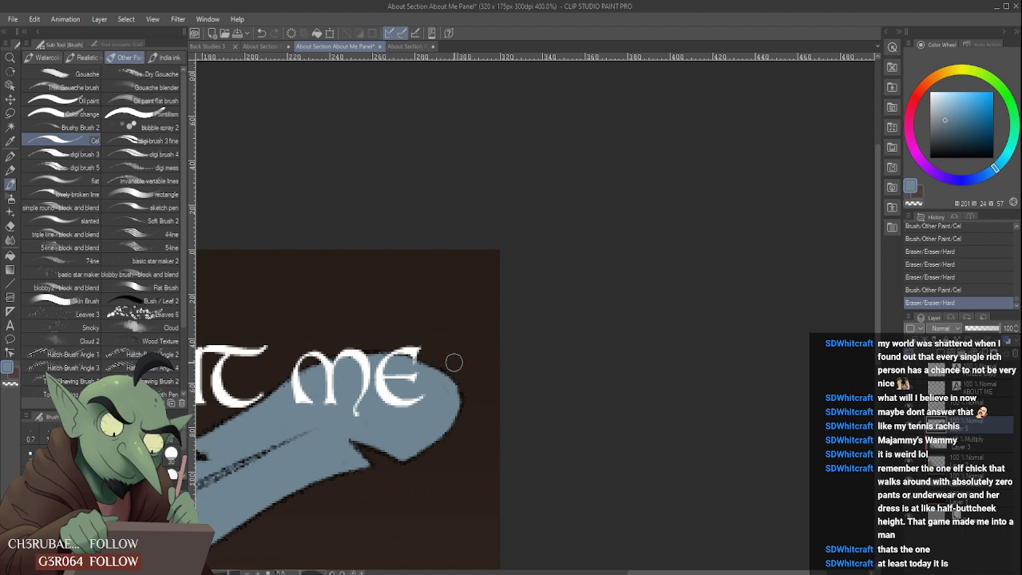
left_click(463, 388)
scroll(432, 333, "down", 3)
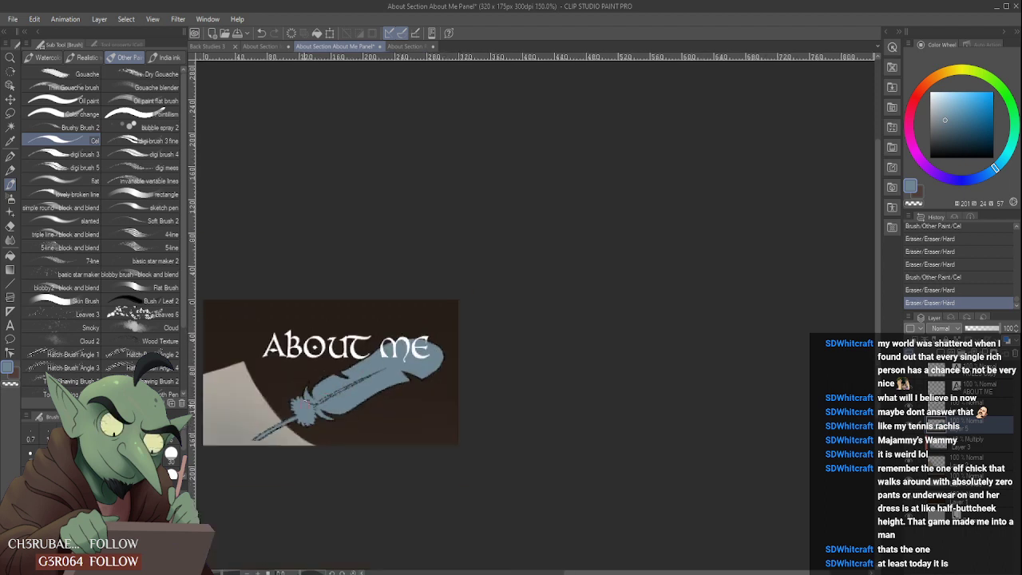
scroll(253, 425, "up", 3)
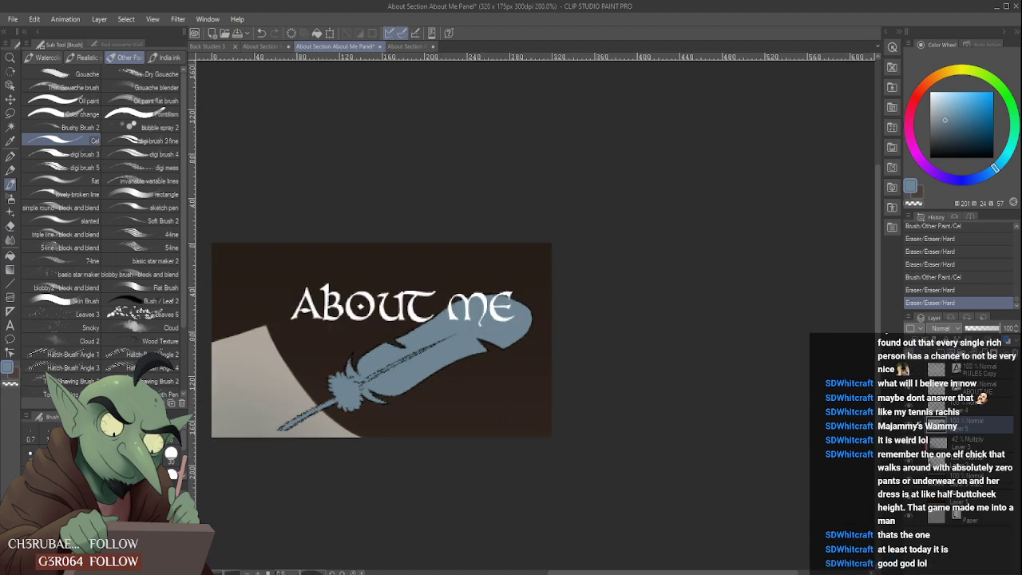
- Lock the feather layer's transparent pixels and lighten the quill point and downy tuft with a smaller soft airbrush in lighter grey-blue (201, 15, 71)
left_click(958, 342)
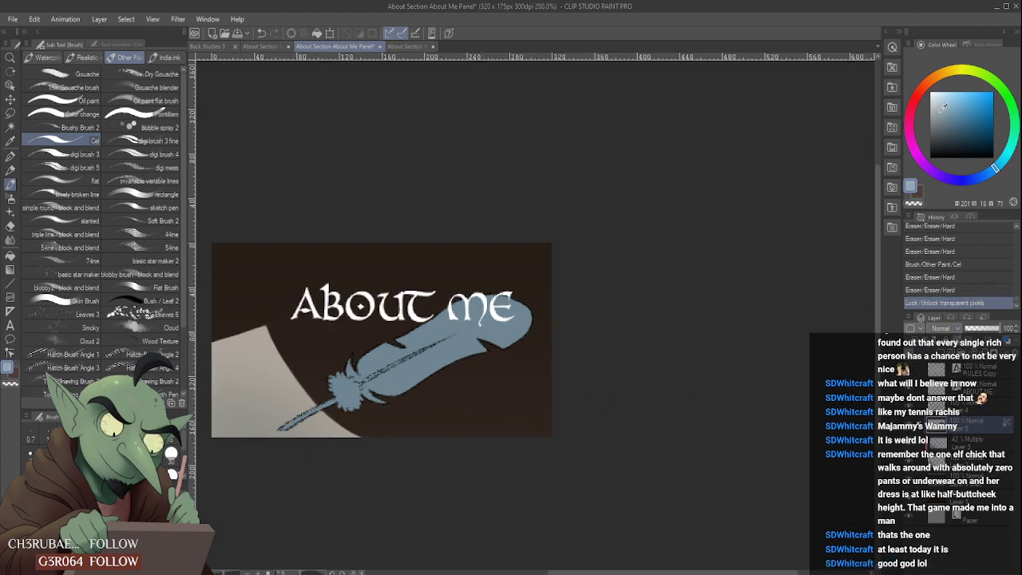
left_click(10, 198)
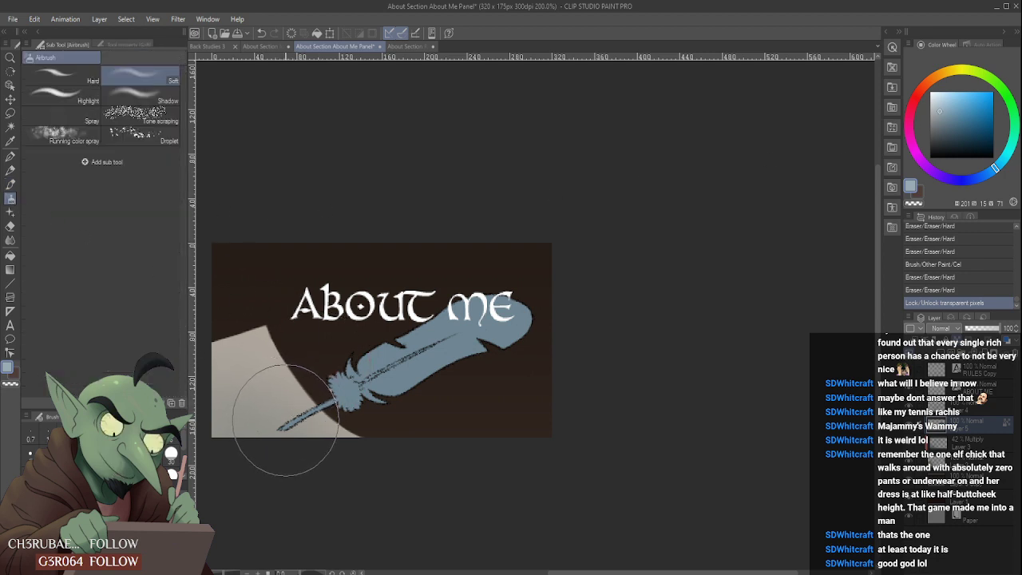
key("bracketleft")
key("bracketleft")
left_click_drag(274, 432, 286, 424)
mouse_move(280, 429)
left_mouse_down()
mouse_move(304, 410)
mouse_move(294, 436)
left_mouse_up()
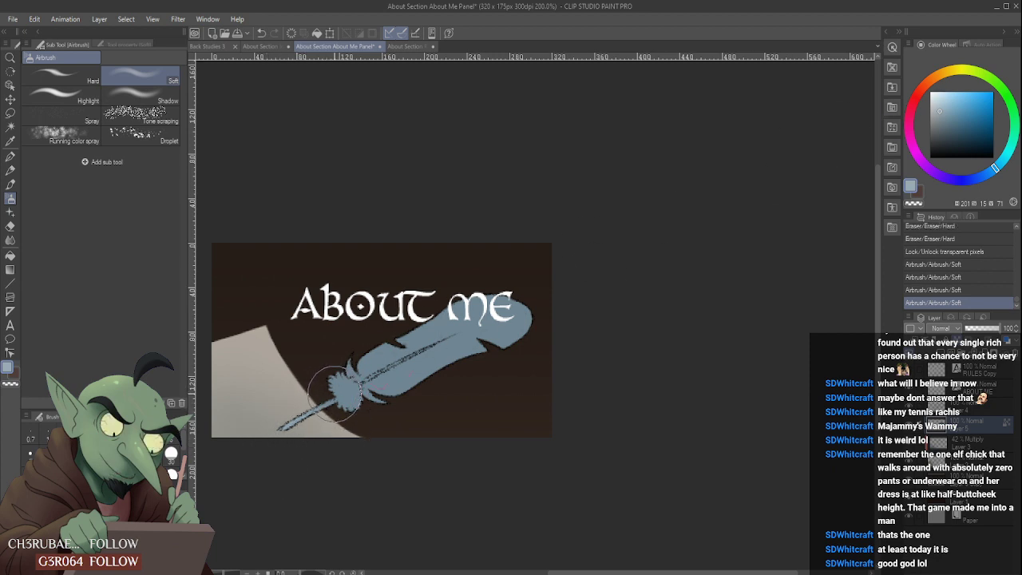
left_click_drag(327, 385, 358, 404)
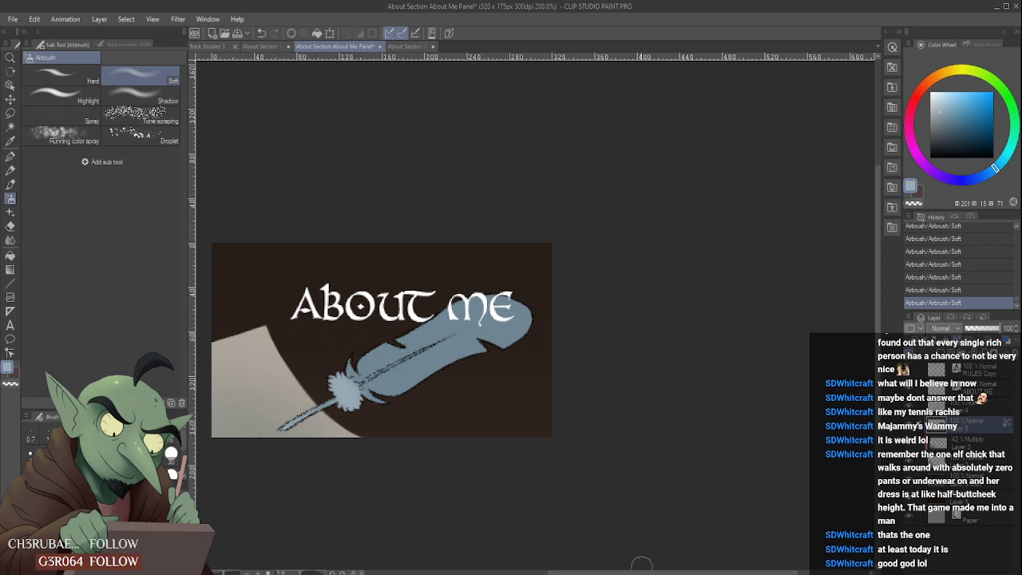
- Undo the last two airbrush strokes and shade the feather's lower edge with a darker grey-blue (205, 26, 47)
left_click(908, 553)
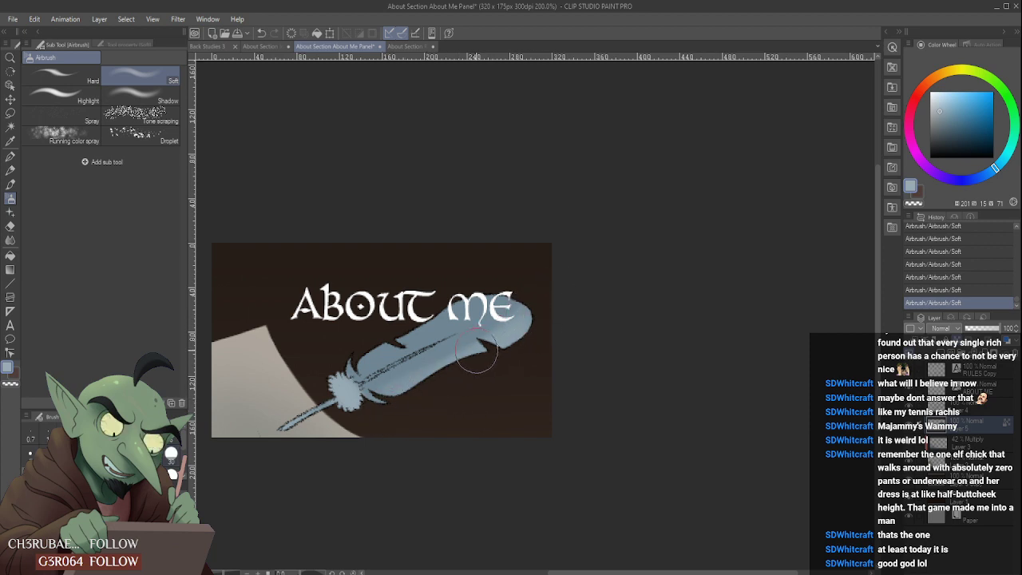
key("ctrl+z")
key("ctrl+z")
left_click(951, 120)
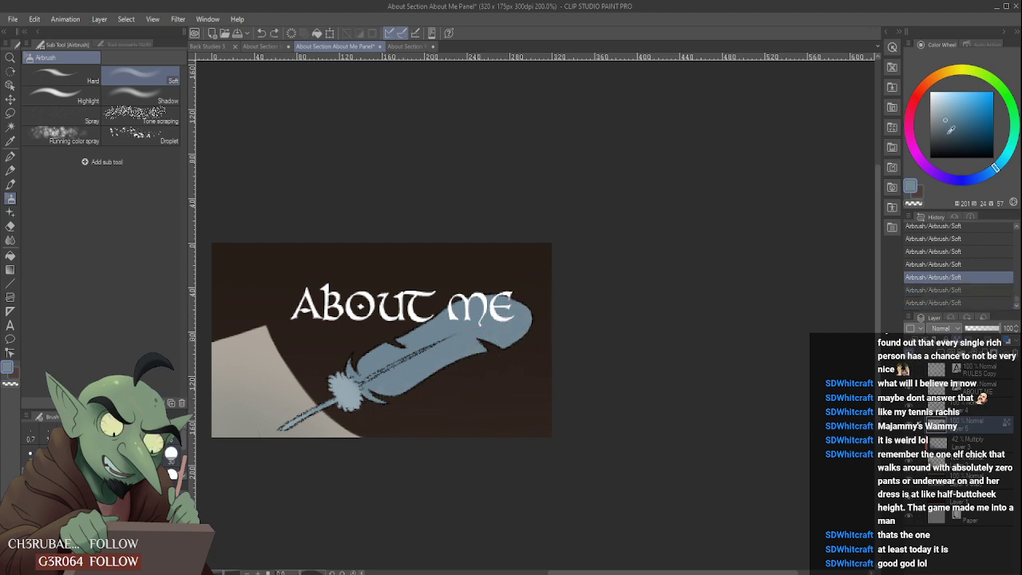
left_click(949, 123)
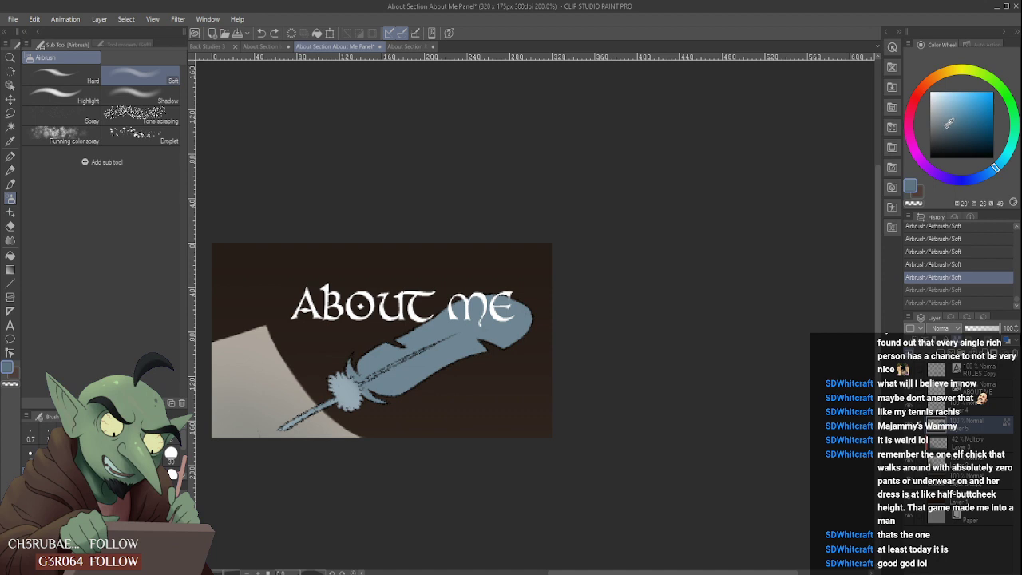
left_click(995, 173)
left_click_drag(398, 404, 496, 341)
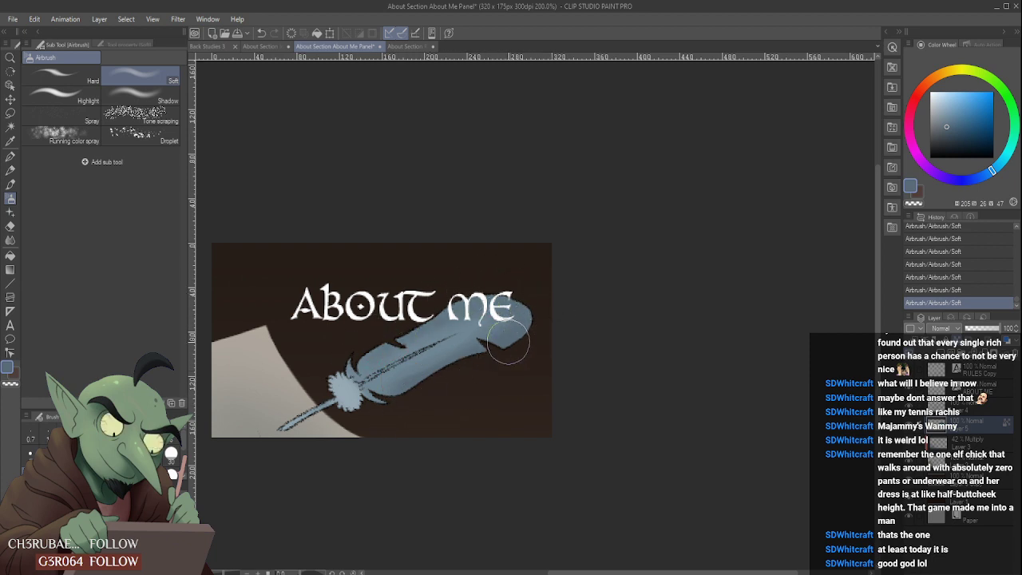
- Soften the feather's new shading near the title and shaft with a smaller Blur brush
left_click(11, 240)
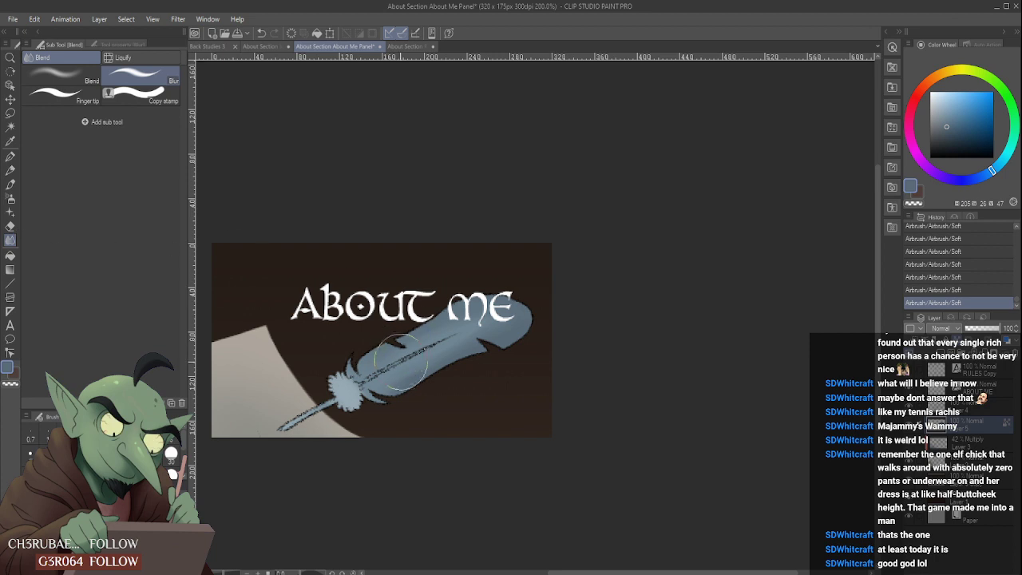
key("bracketleft")
key("bracketleft")
left_click_drag(491, 319, 440, 331)
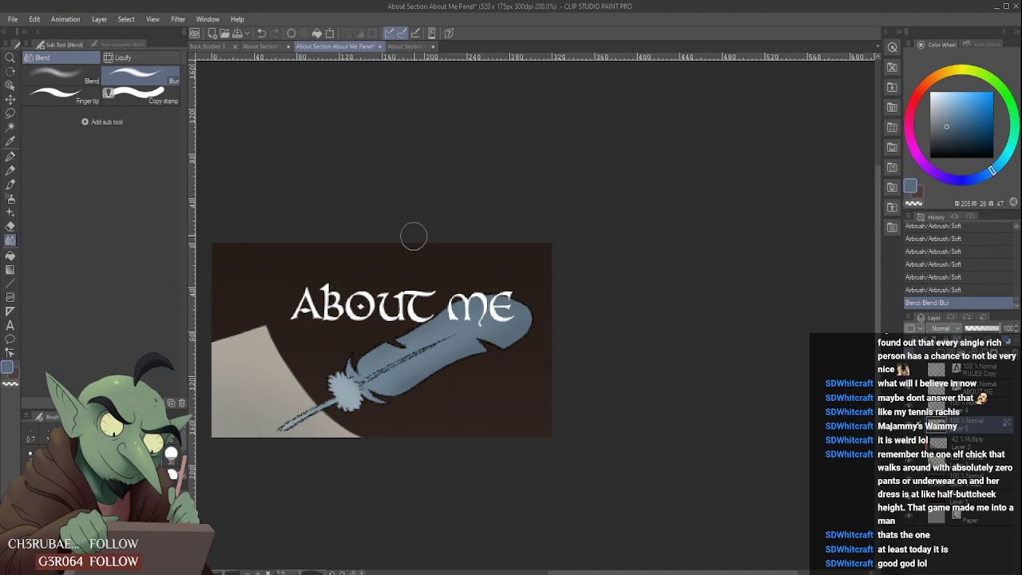
- Deepen the feather's lower edge, rounded tip and upper edge near the tuft with soft airbrush in darker blue (209, 31, 36)
left_click(952, 130)
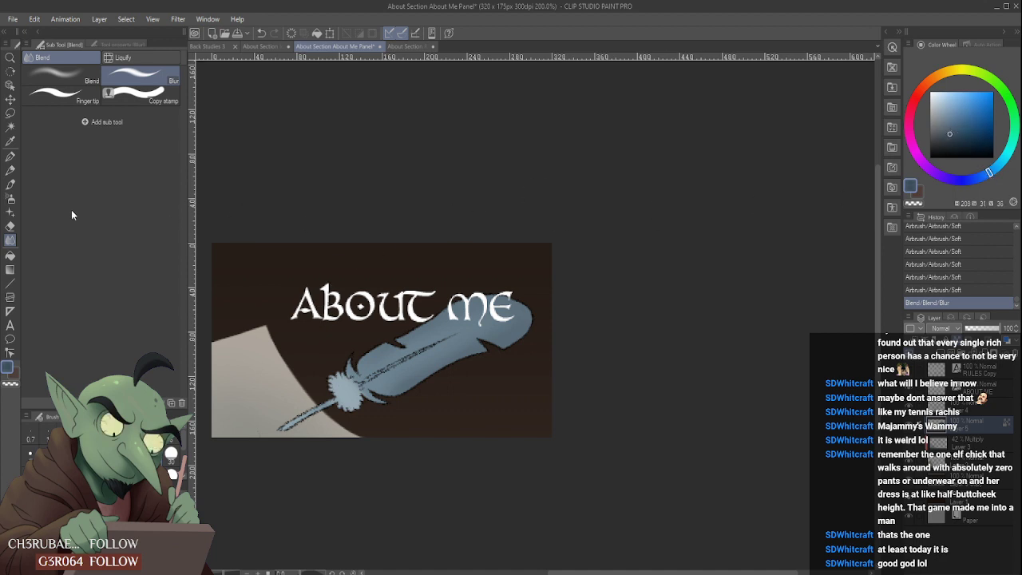
left_click(11, 198)
mouse_move(422, 406)
left_mouse_down()
mouse_move(482, 372)
mouse_move(398, 411)
left_mouse_up()
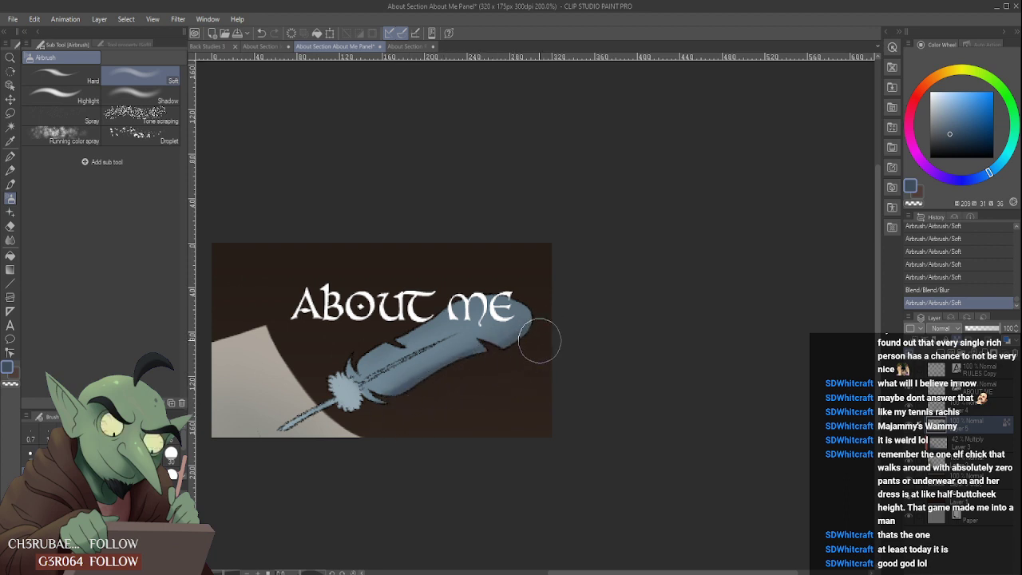
left_click_drag(540, 341, 531, 289)
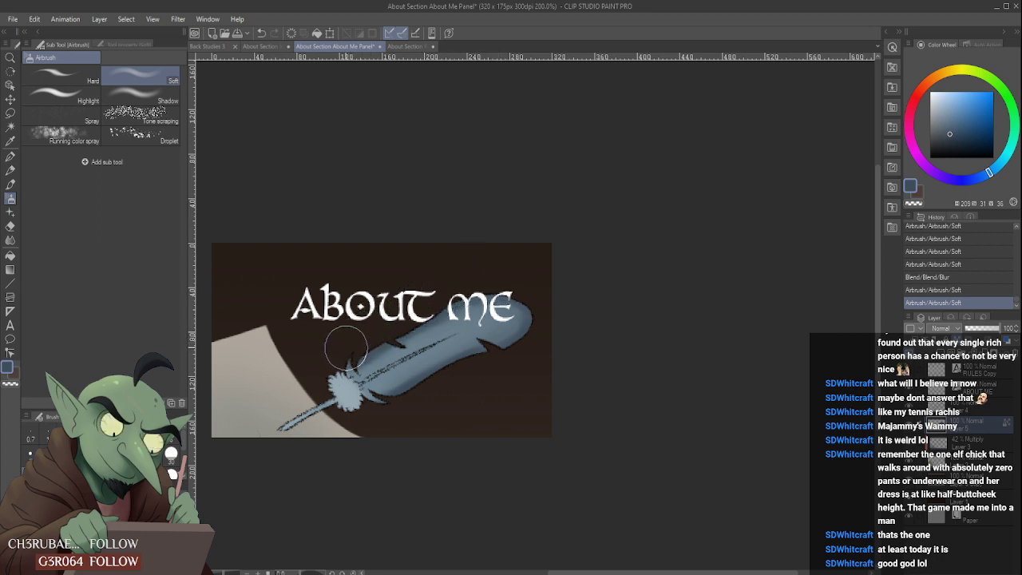
left_click_drag(346, 348, 349, 339)
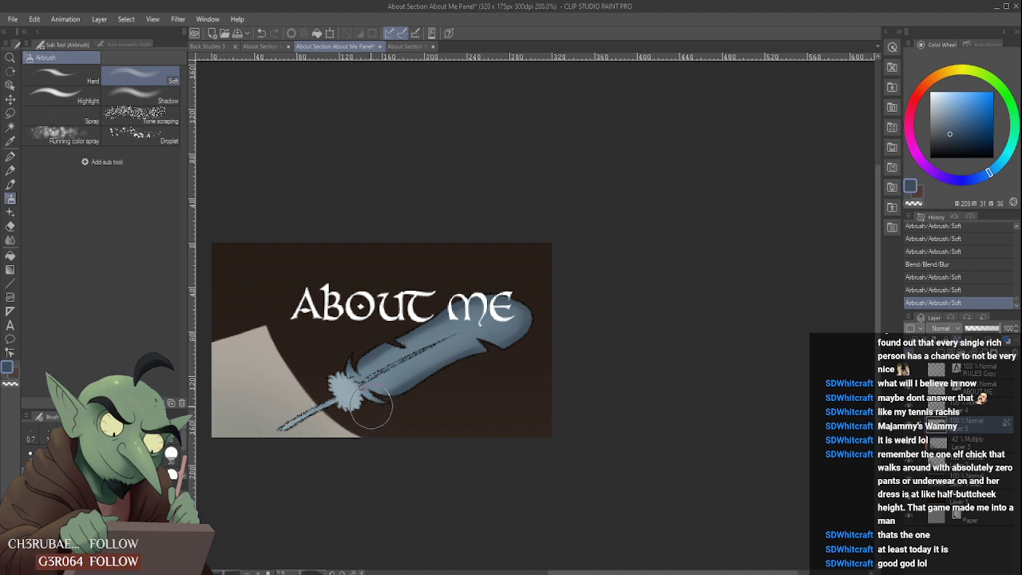
- Darken the small barbs beside the tuft and the feather's upper edge below the title with a smaller soft airbrush
key("bracketleft")
key("bracketleft")
key("bracketleft")
key("bracketleft")
left_click_drag(390, 407, 377, 394)
left_click_drag(351, 359, 351, 366)
mouse_move(397, 328)
left_mouse_down()
mouse_move(416, 322)
mouse_move(430, 343)
mouse_move(491, 307)
left_mouse_up()
- Blur the dark edge shading into the middle of the feather and check the panel at a smaller view
key("j")
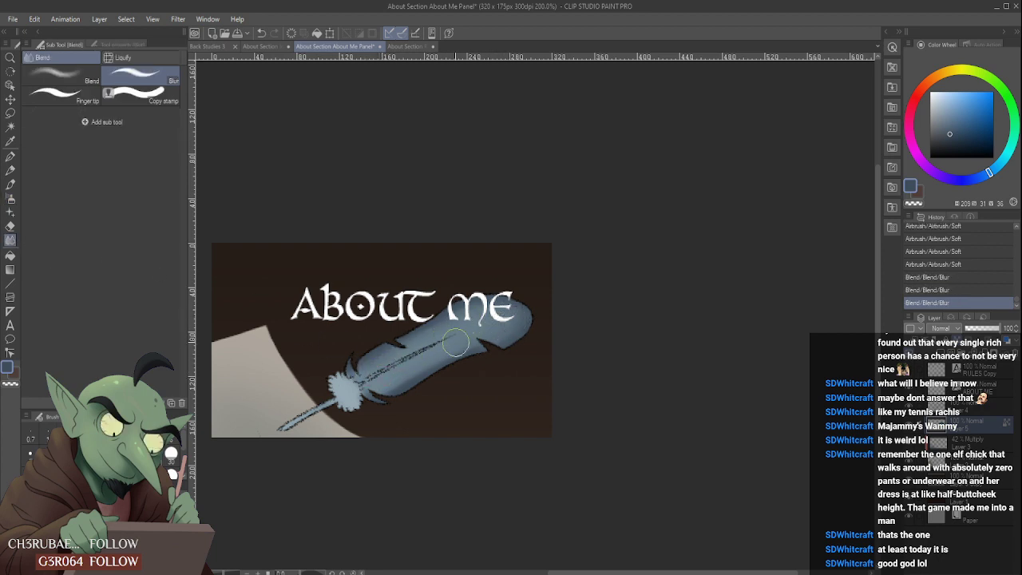
mouse_move(455, 343)
left_mouse_down()
mouse_move(396, 374)
mouse_move(415, 351)
left_mouse_up()
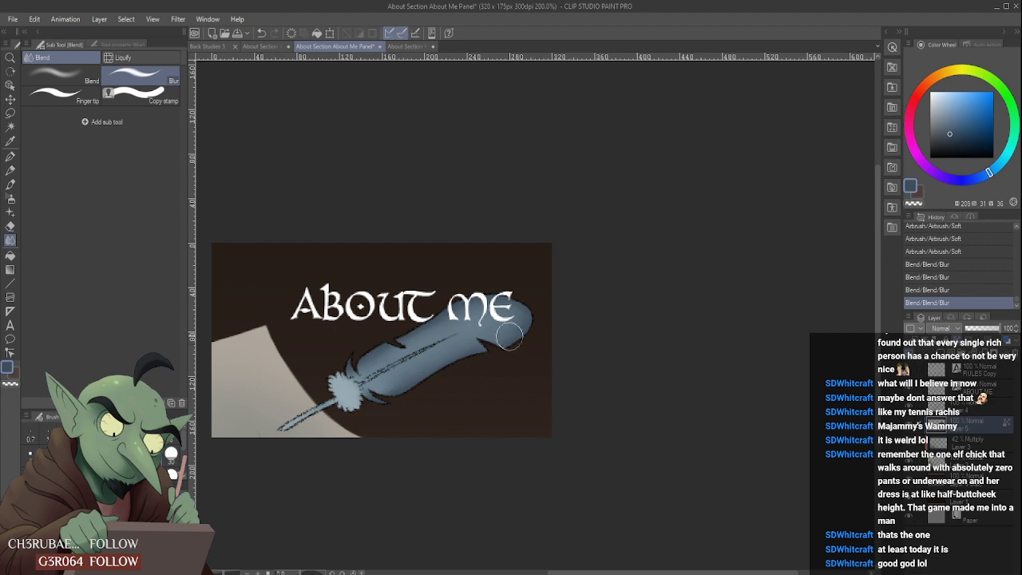
scroll(511, 335, "down", 4)
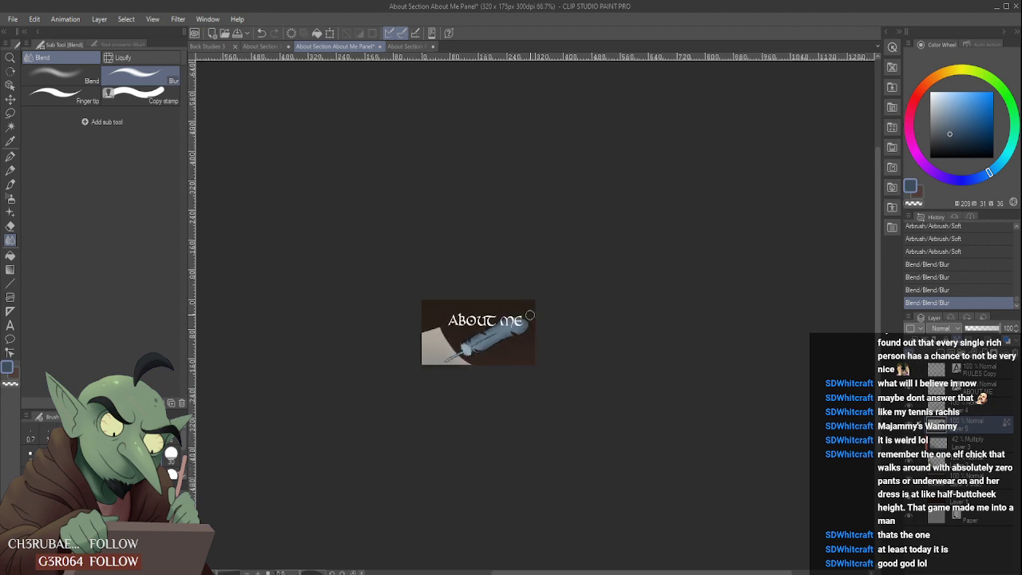
scroll(529, 316, "up", 3)
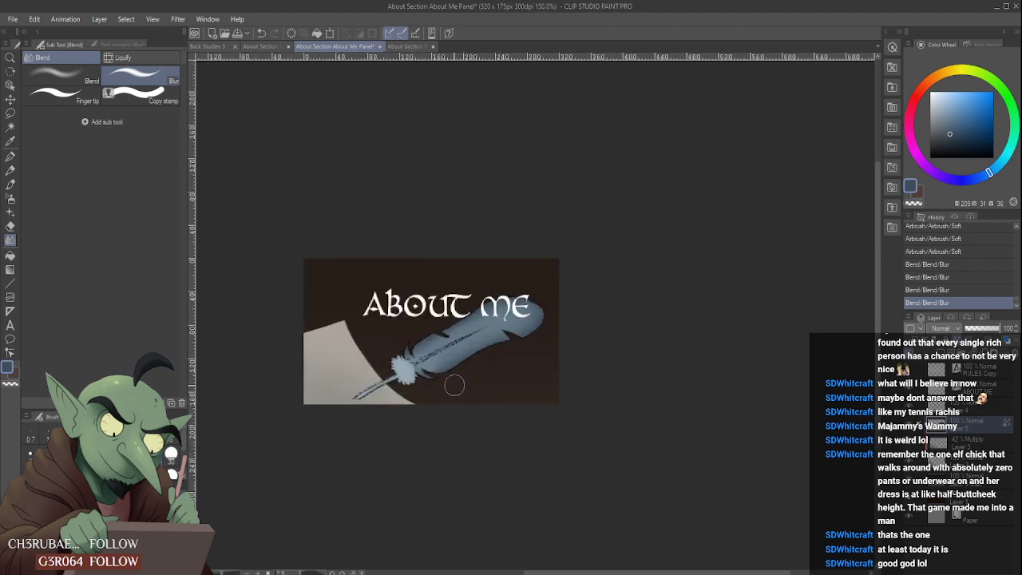
- Add a raster layer above the feather colour, set it to Multiply, clip it to the layer below and lower its opacity to 39%
left_click(941, 352)
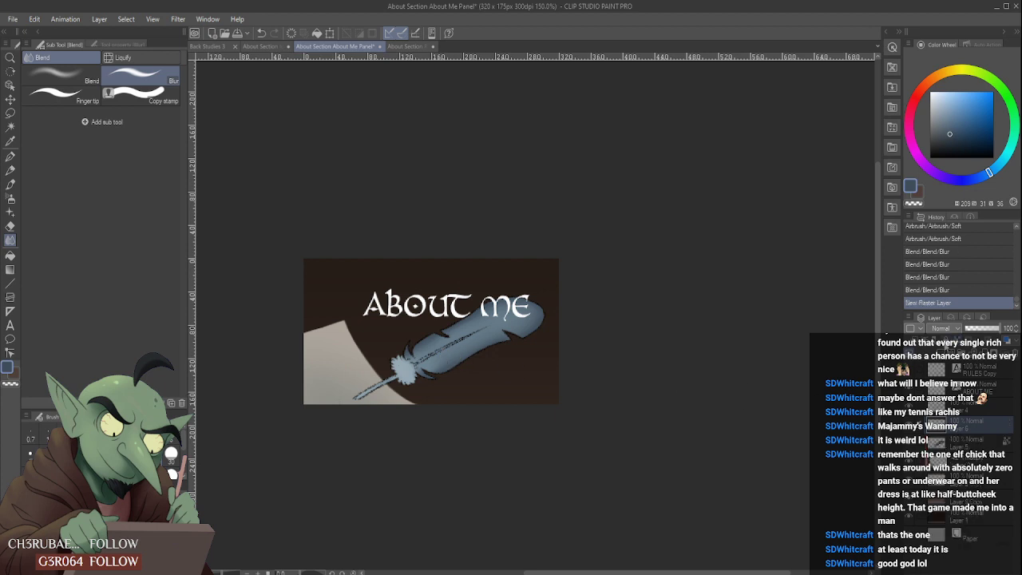
left_click(943, 51)
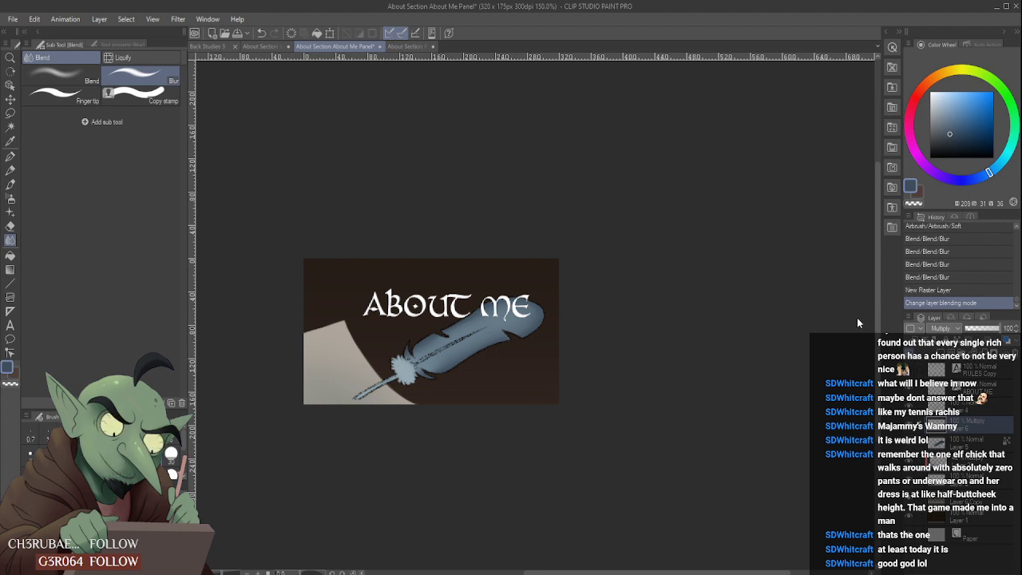
key("ctrl+alt+g")
left_click(980, 329)
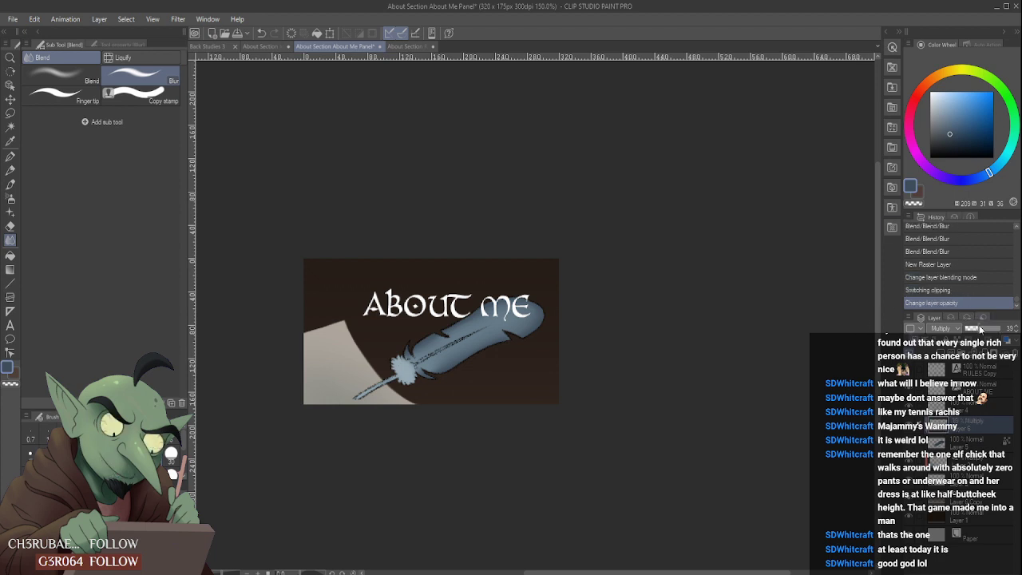
- Airbrush soft grey-blue shadows (203, 29, 60) on the Multiply layer over the downy tuft and along the feather's lower side to the tip
left_click(953, 114)
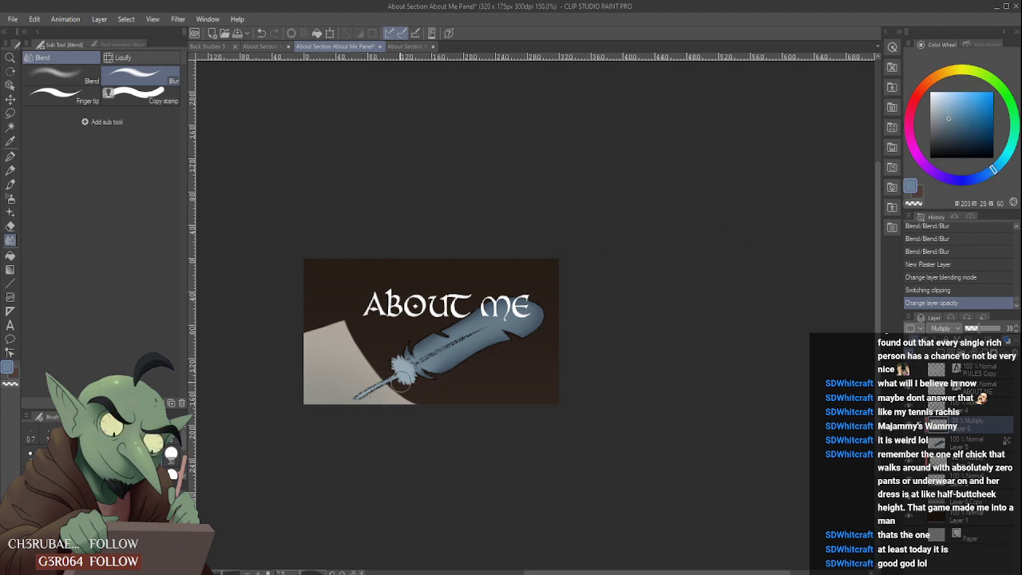
left_click_drag(391, 384, 407, 380)
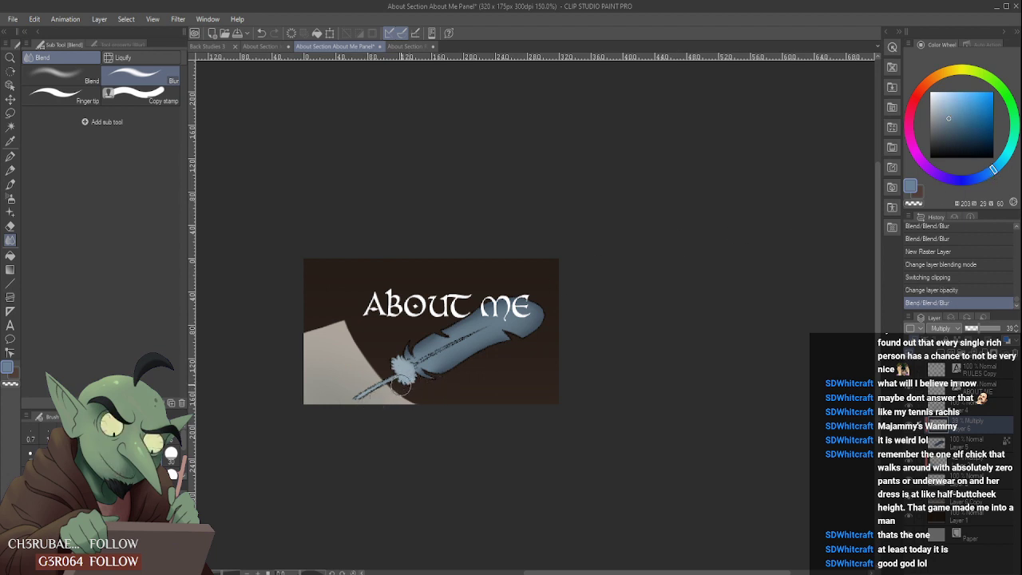
key("b")
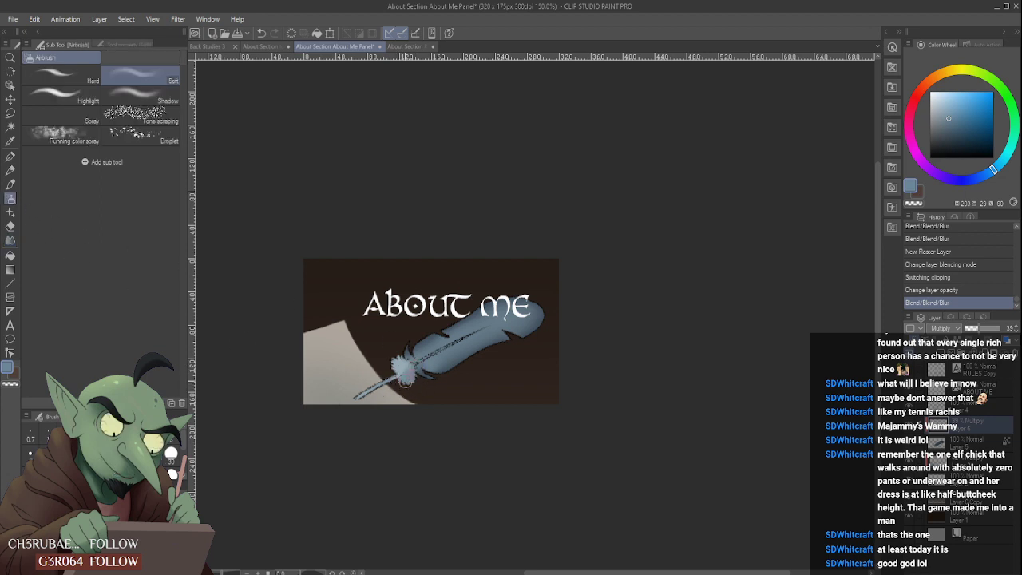
left_click_drag(411, 368, 425, 368)
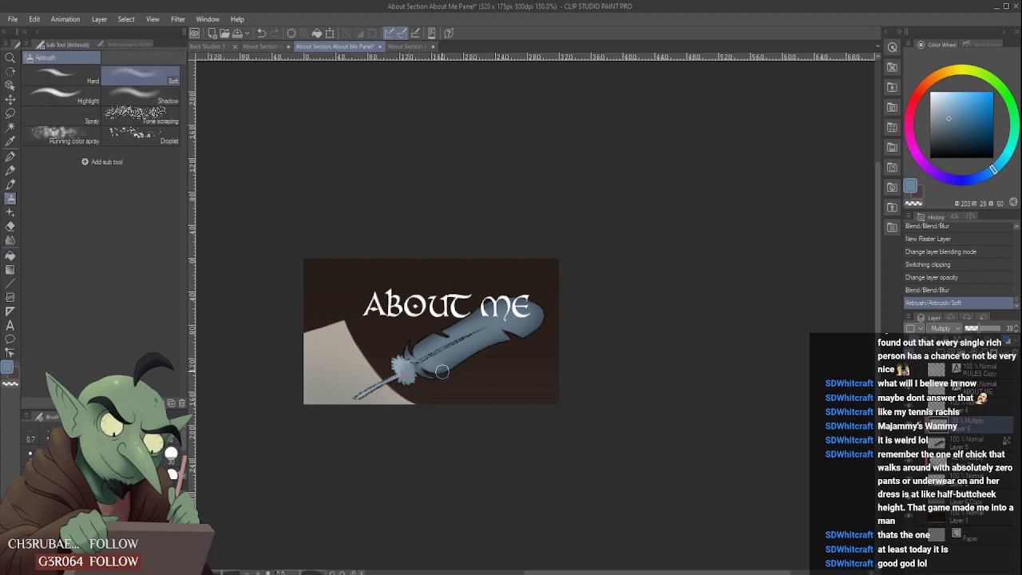
left_click_drag(364, 410, 504, 346)
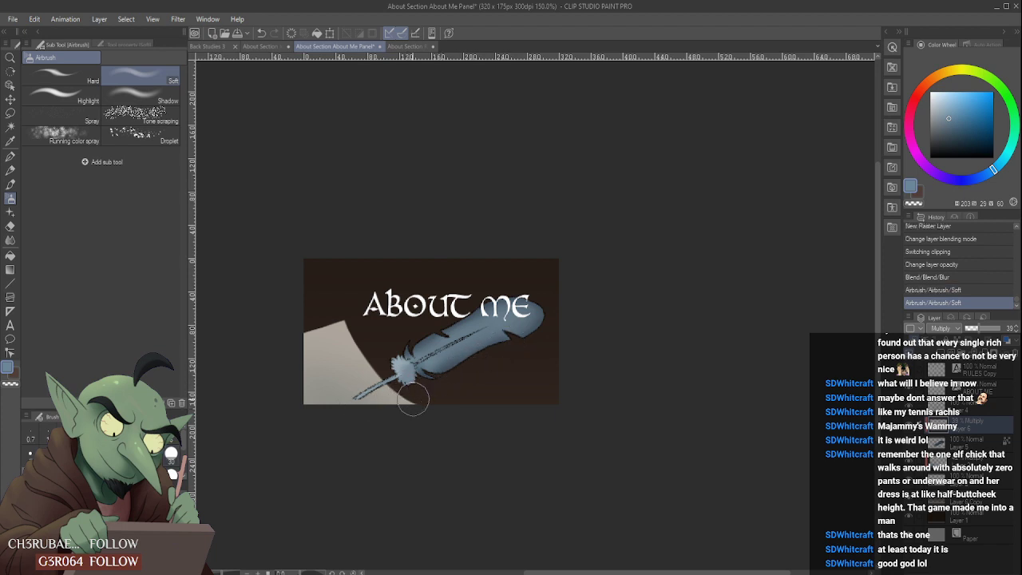
left_click_drag(413, 398, 552, 330)
left_click_drag(426, 375, 566, 311)
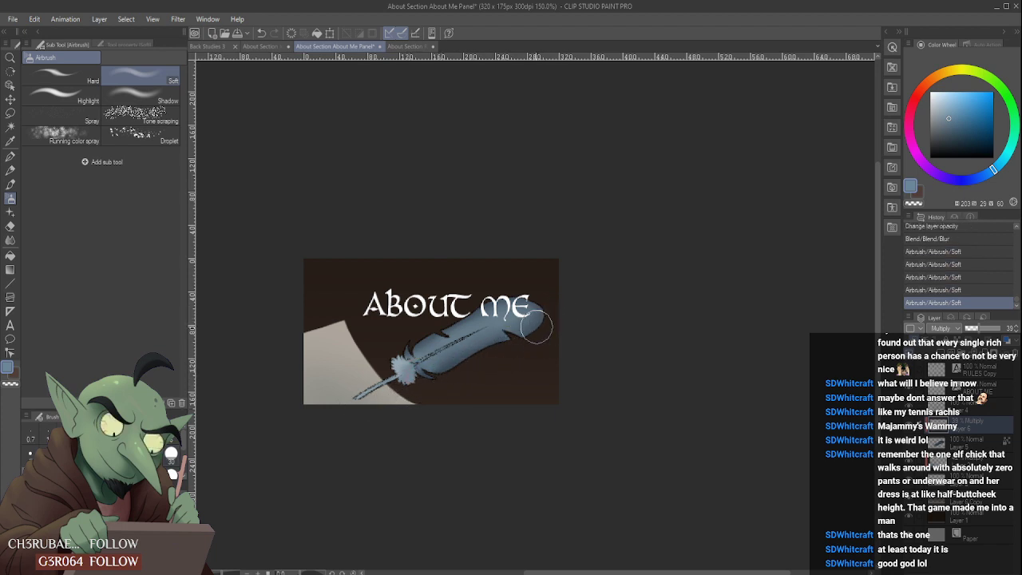
- Blur the Multiply shadows from the tuft along the feather and check the result at a smaller view
left_click(10, 240)
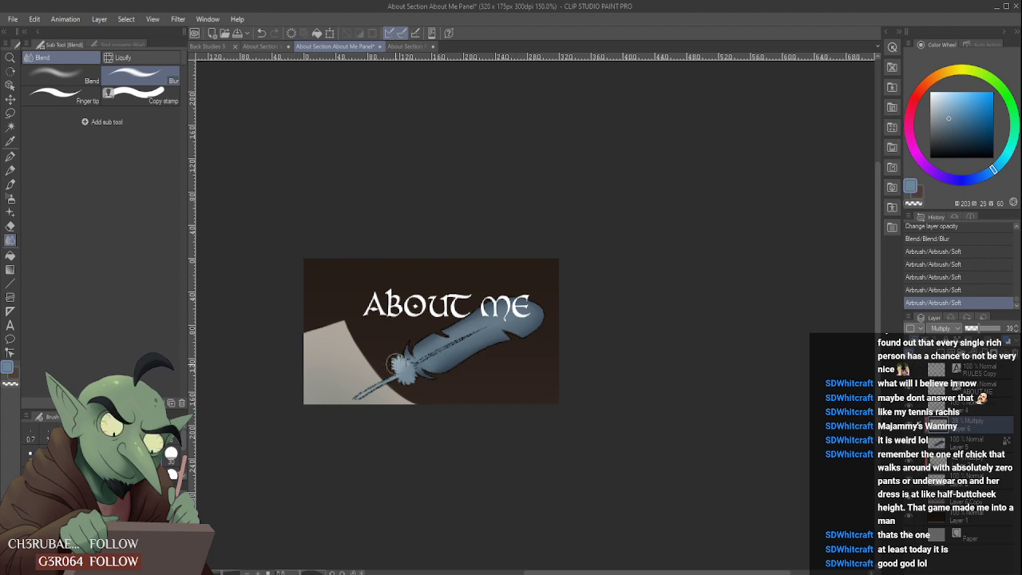
left_click_drag(397, 367, 479, 339)
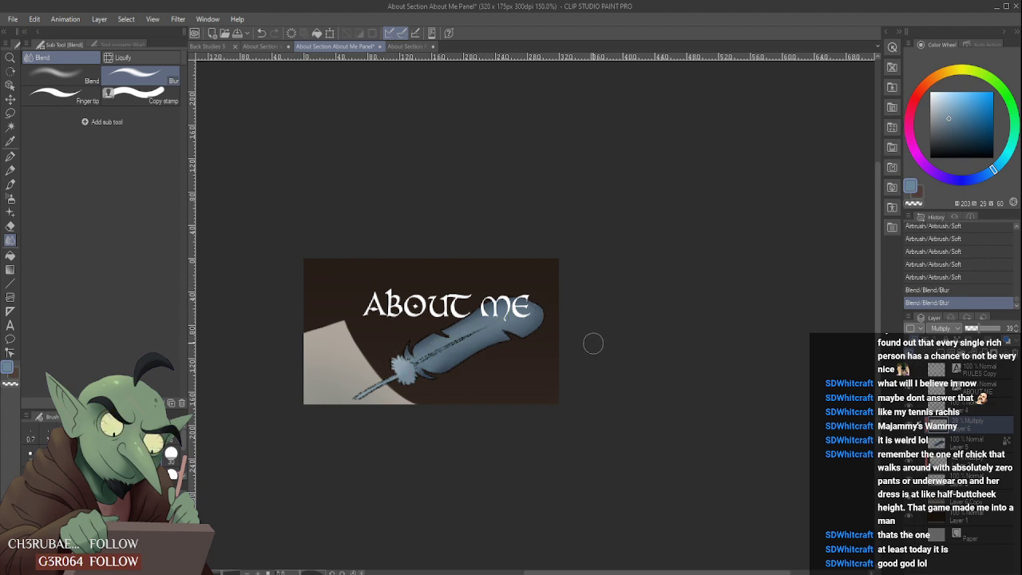
scroll(593, 344, "down", 2)
scroll(592, 344, "up", 1)
- Add a raster layer above the line art and pencil a black barb line from the shaft toward the feather's lower edge
left_click_drag(940, 146, 923, 162)
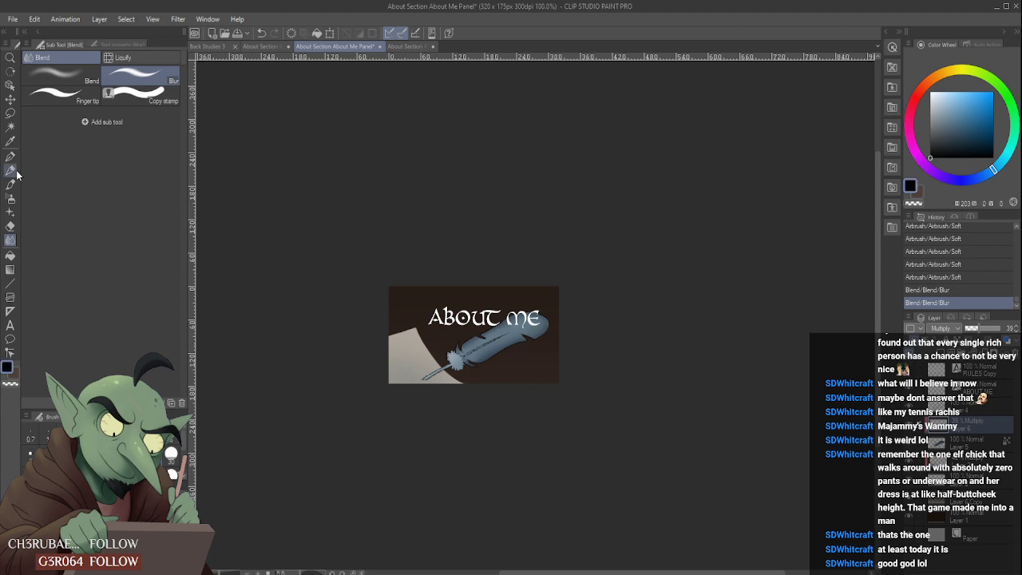
left_click(11, 169)
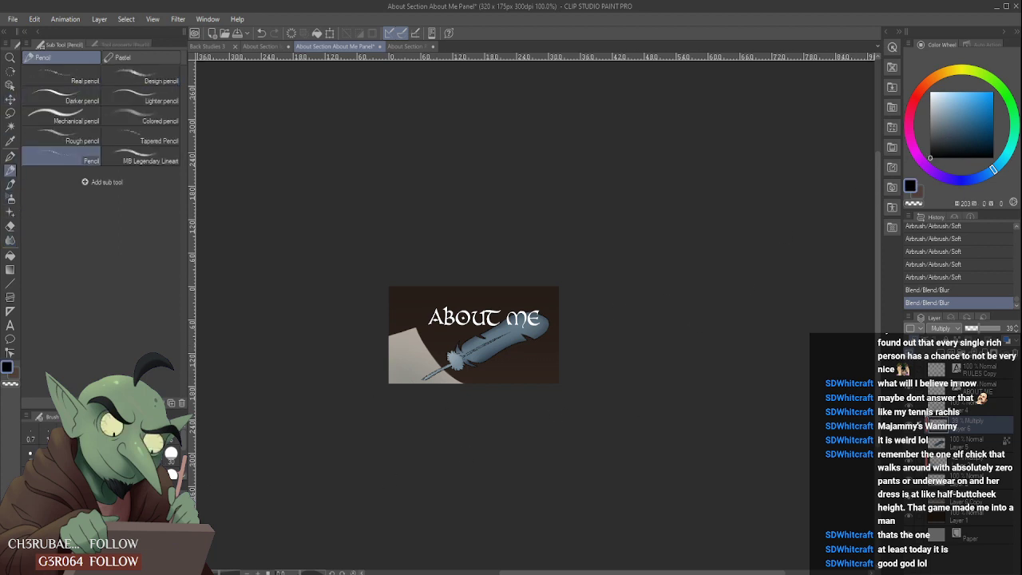
key("ctrl+shift+n")
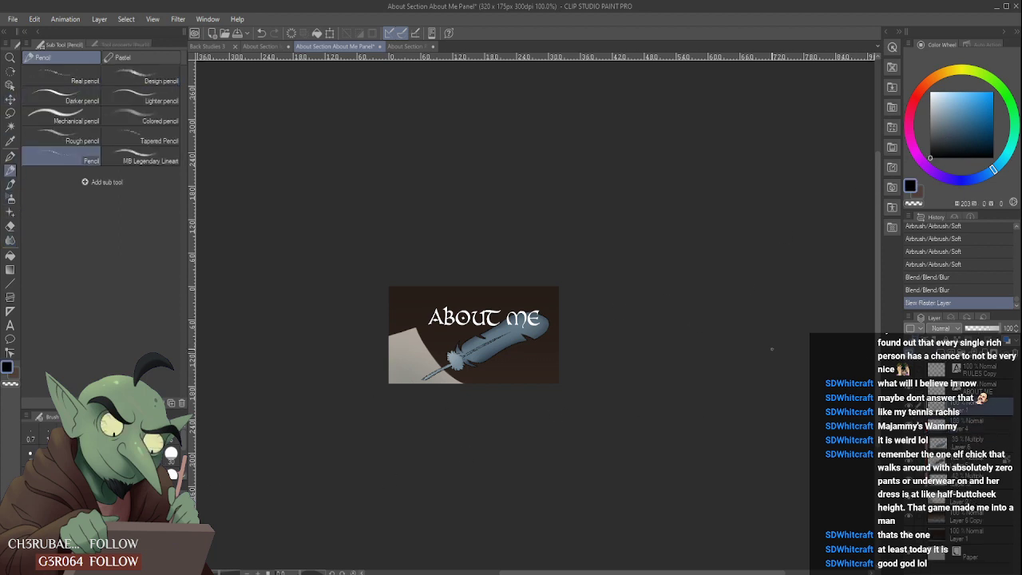
scroll(478, 357, "up", 4)
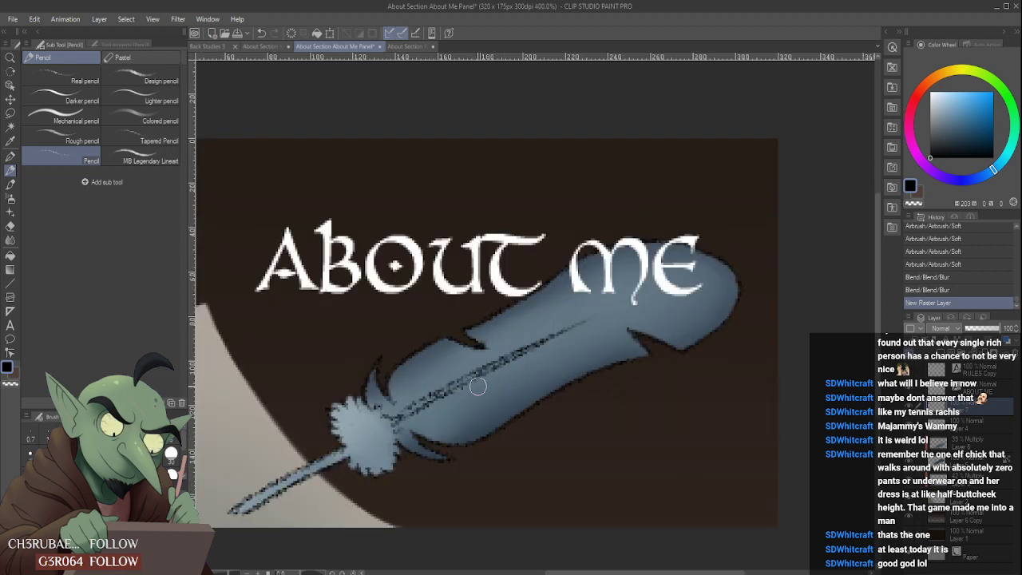
left_click_drag(484, 370, 542, 402)
key("ctrl+z")
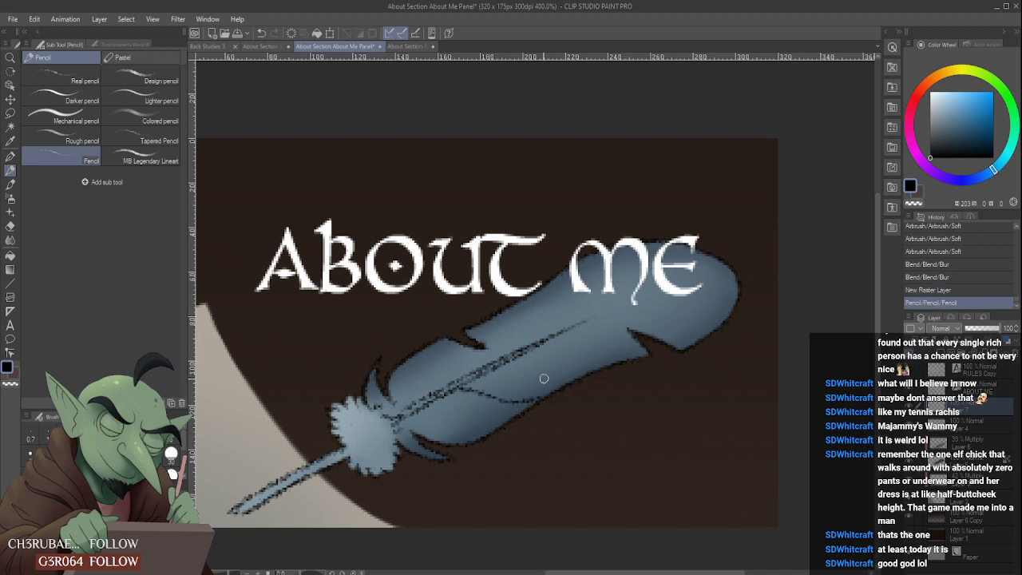
- Pencil a second black barb line from the shaft past the feather's lower edge, undoing and redrawing it until its curve fits
left_click_drag(476, 374, 558, 391)
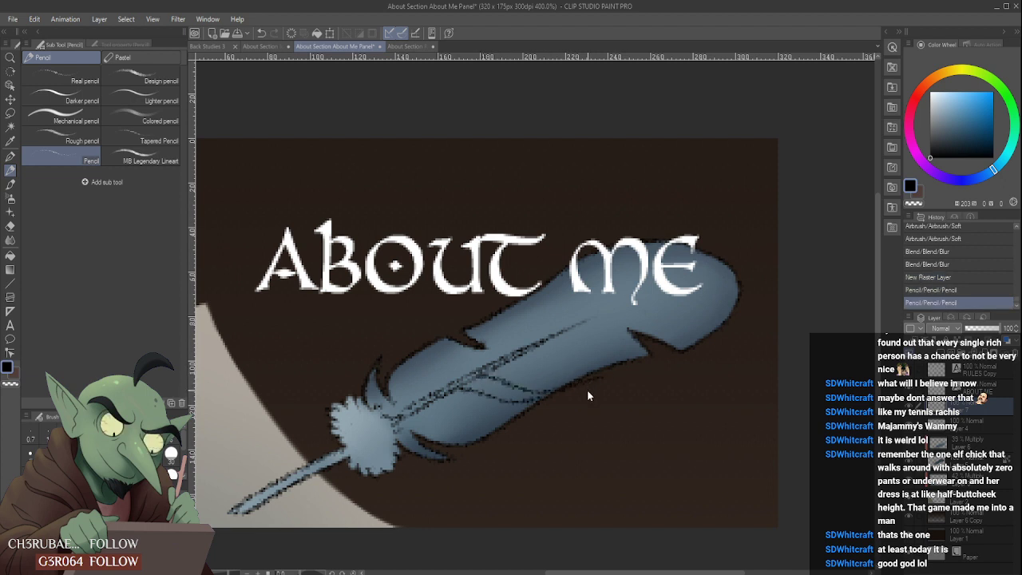
key("ctrl+z")
key("ctrl+alt+0")
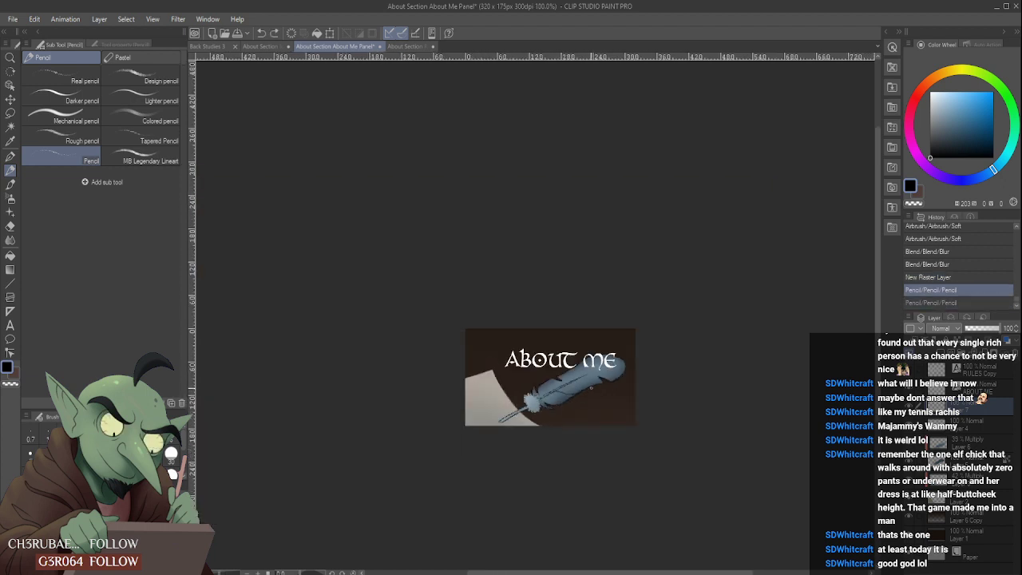
scroll(592, 385, "up", 5)
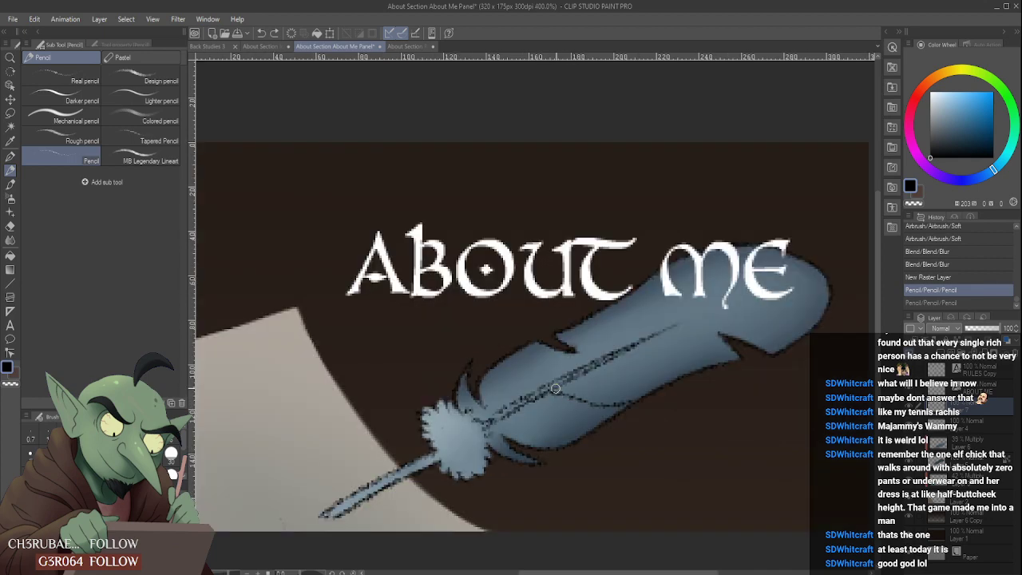
left_click_drag(555, 389, 677, 400)
key("ctrl+alt+0")
scroll(659, 397, "up", 5)
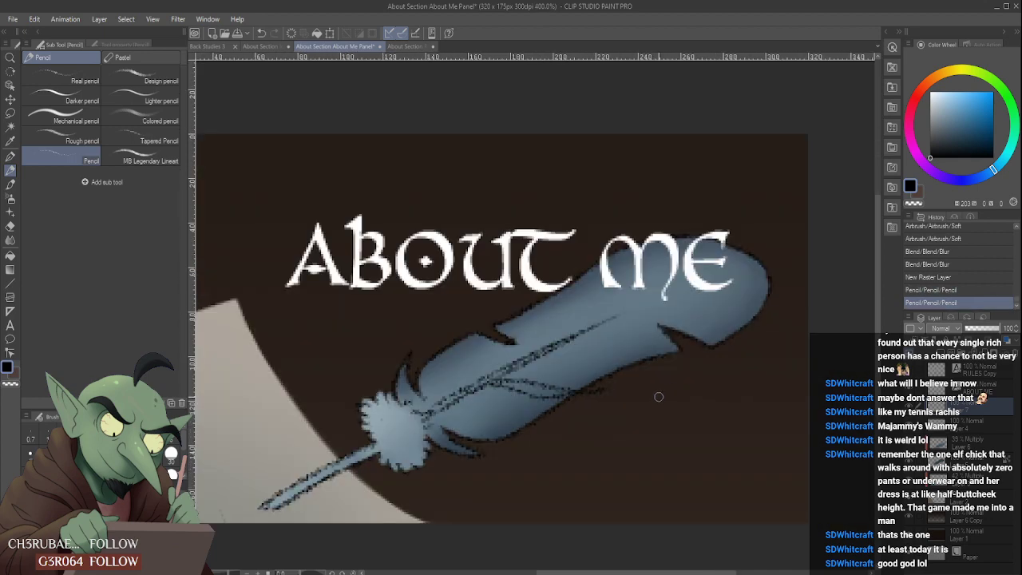
key("ctrl+z")
left_click_drag(469, 395, 611, 418)
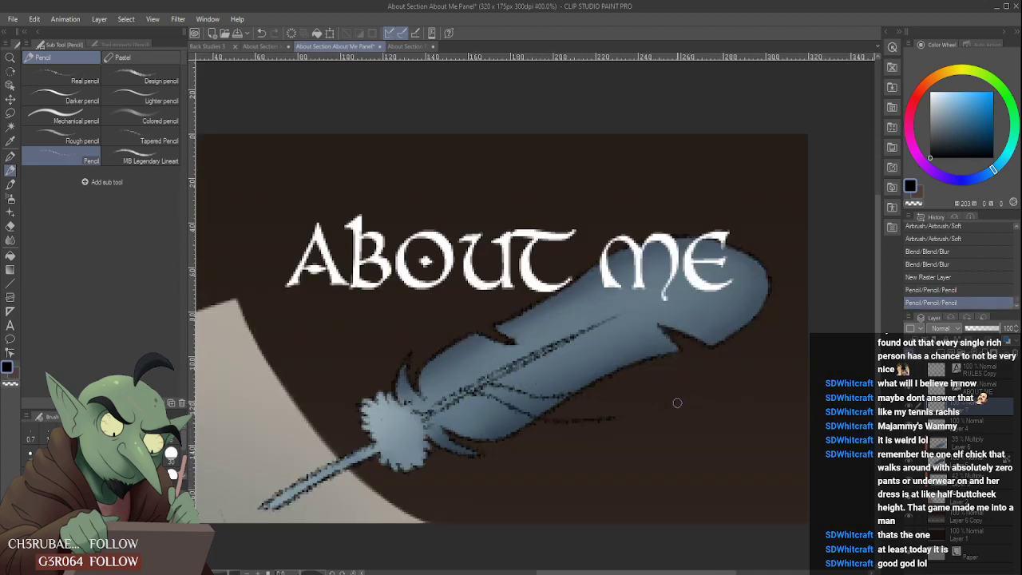
- Try redrawing the second black barb line from the shaft toward the feather's lower edge, trimming its overshoot with the hard eraser
key("ctrl+z")
left_click_drag(467, 395, 611, 402)
key("ctrl+z")
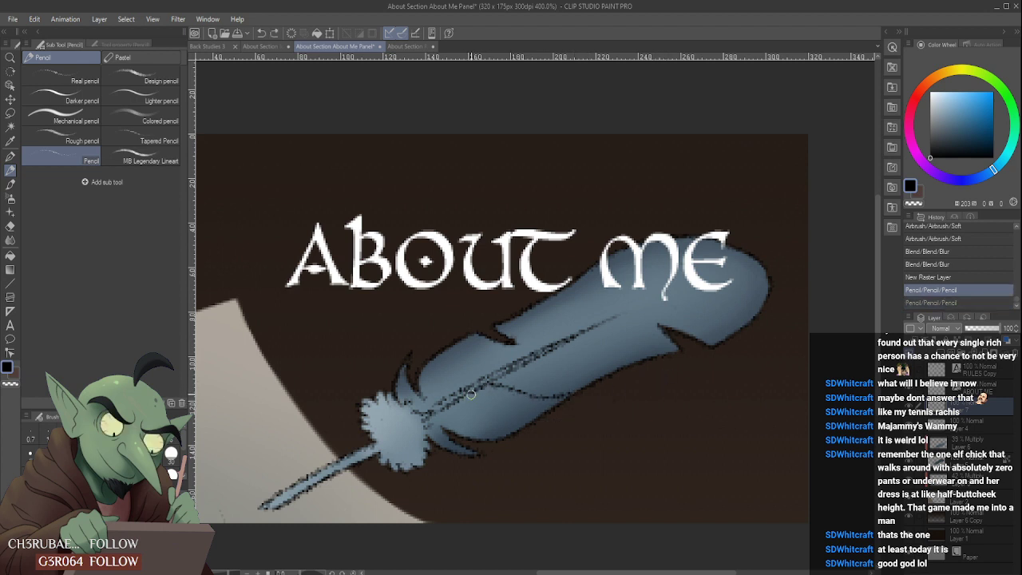
mouse_move(467, 394)
left_mouse_down()
mouse_move(535, 402)
mouse_move(676, 362)
mouse_move(569, 413)
mouse_move(598, 394)
left_mouse_up()
scroll(598, 394, "down", 5)
scroll(597, 370, "up", 3)
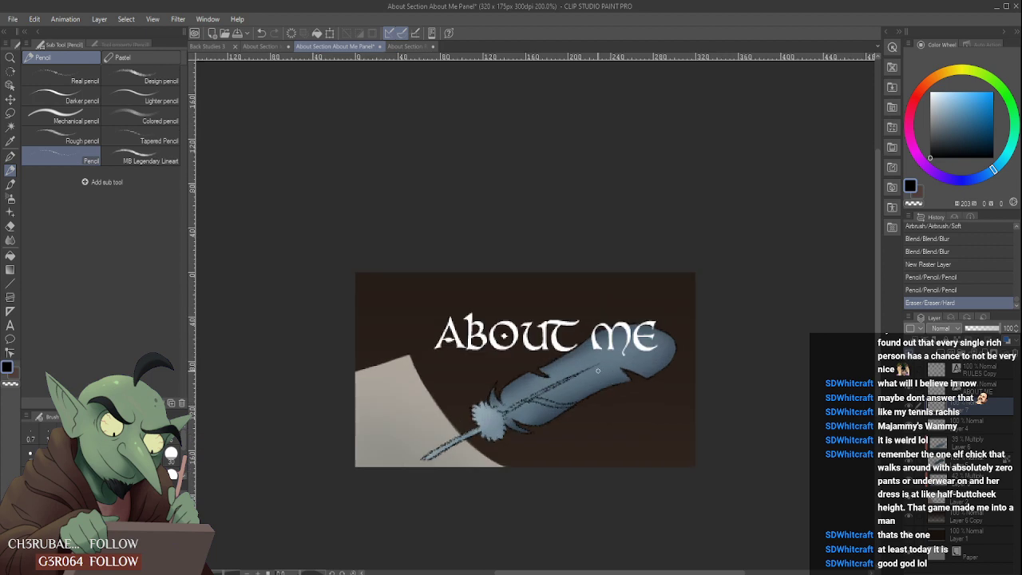
- Undo the eraser trim and both pencilled barb lines, back to the empty new raster layer
key("ctrl+z")
key("ctrl+z")
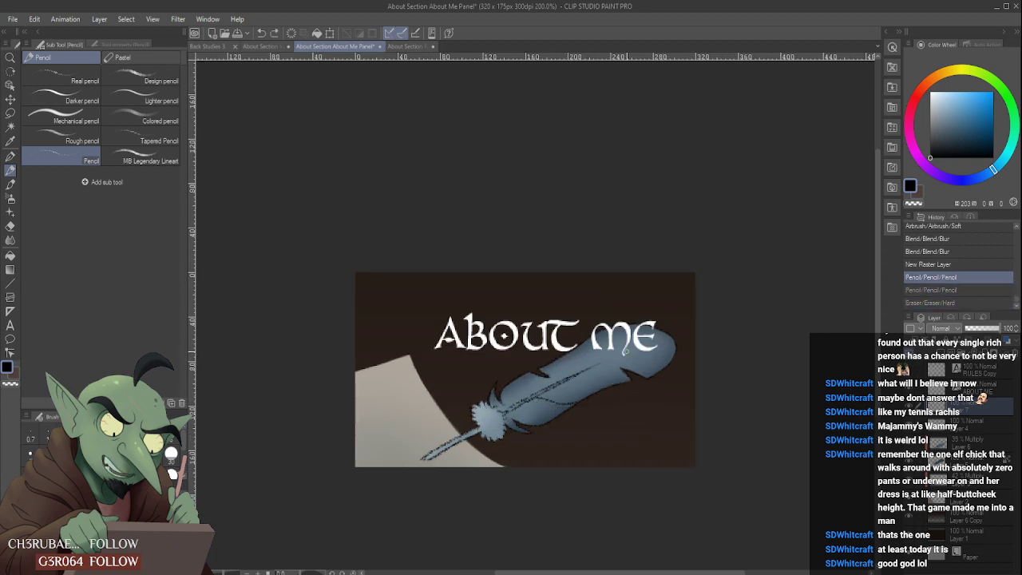
key("ctrl+z")
- Try pencilling barb lines from the upper part of the shaft toward the feather's lower and upper edges, and undo them
scroll(580, 364, "up", 4)
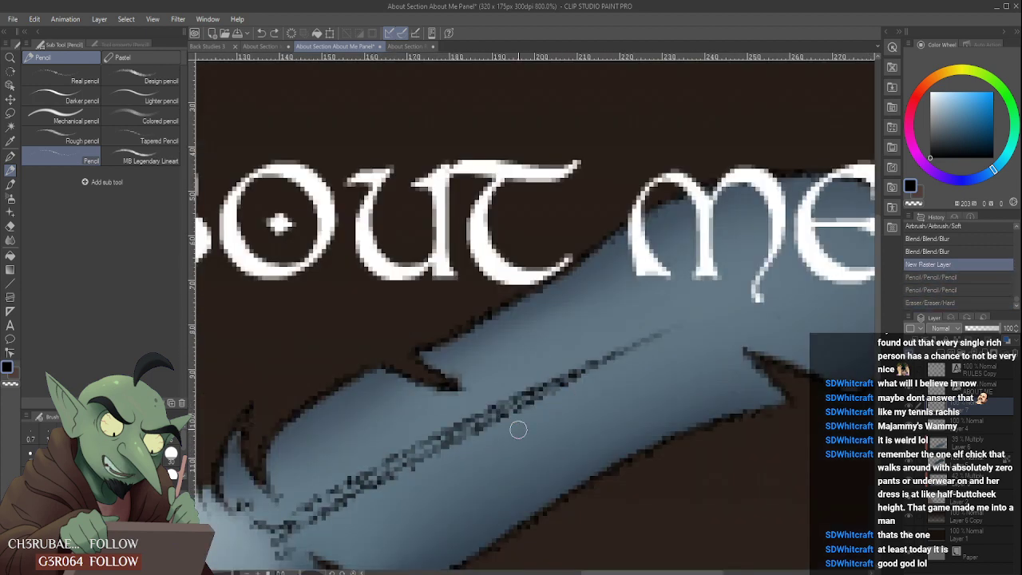
left_click_drag(549, 399, 643, 418)
scroll(654, 395, "down", 4)
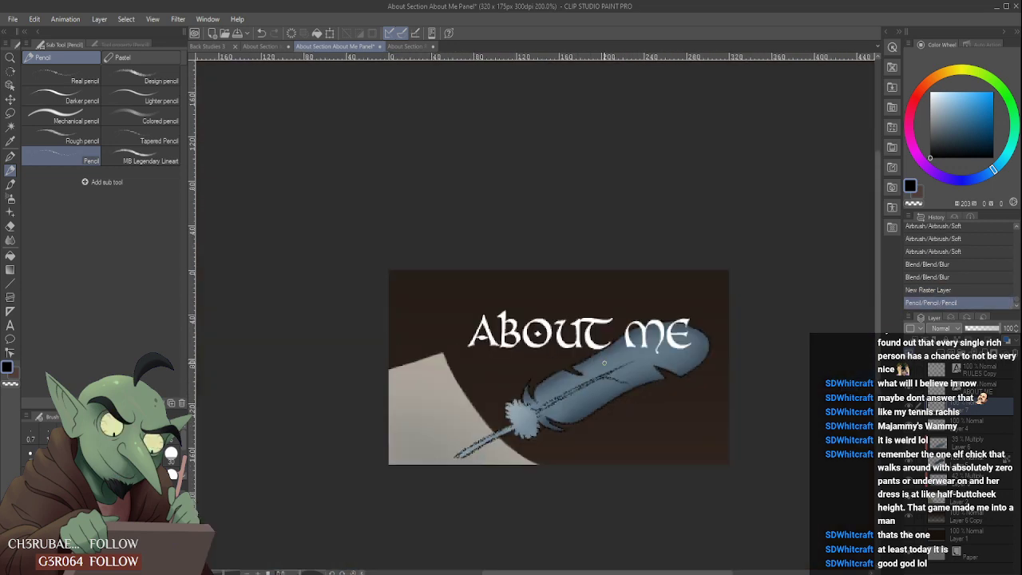
scroll(598, 383, "up", 4)
mouse_move(581, 401)
left_mouse_down()
mouse_move(587, 318)
mouse_move(604, 289)
left_mouse_up()
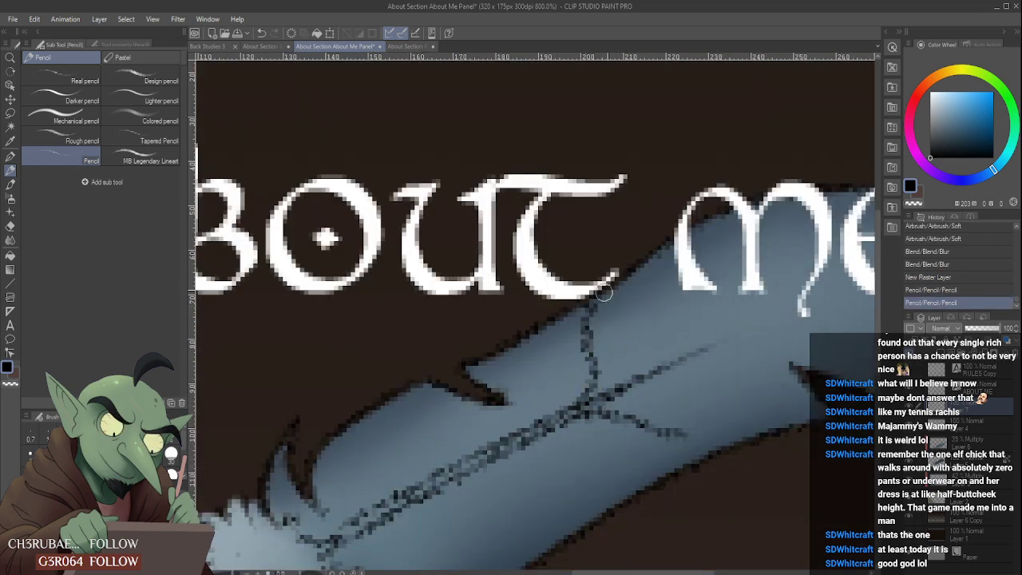
scroll(615, 292, "down", 4)
scroll(623, 296, "up", 2)
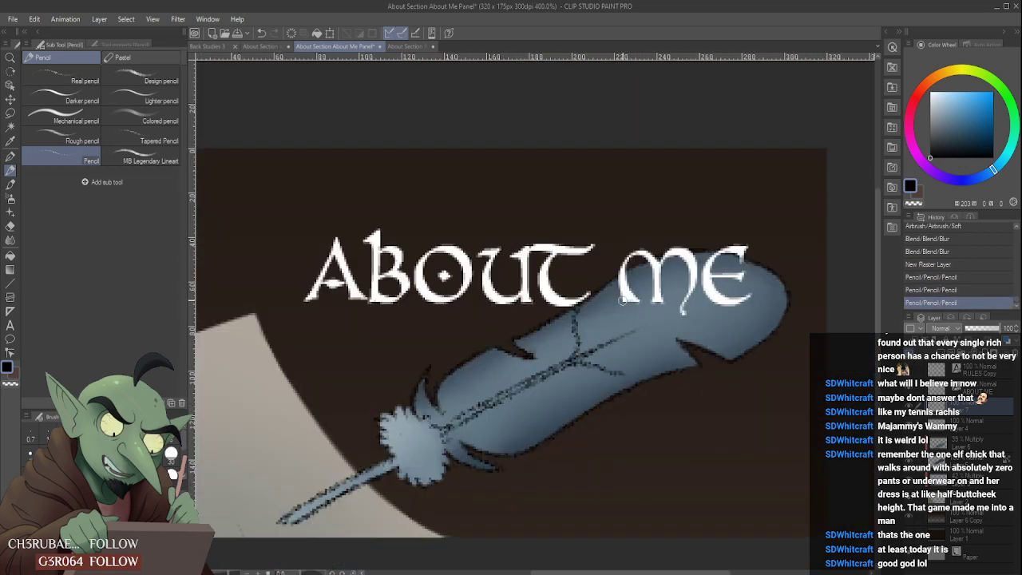
key("ctrl+z")
key("ctrl+z")
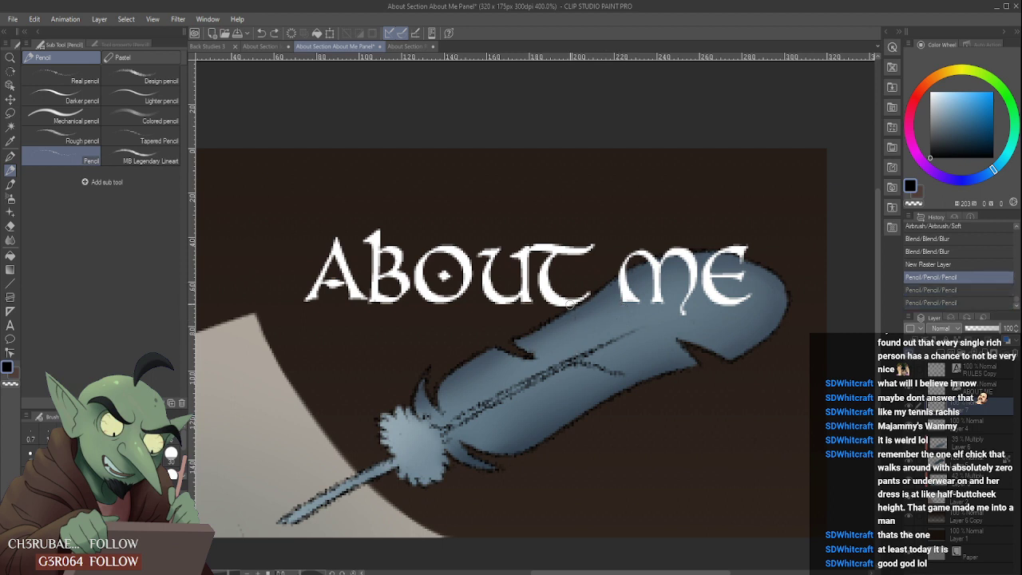
left_click_drag(596, 309, 577, 358)
key("ctrl+z")
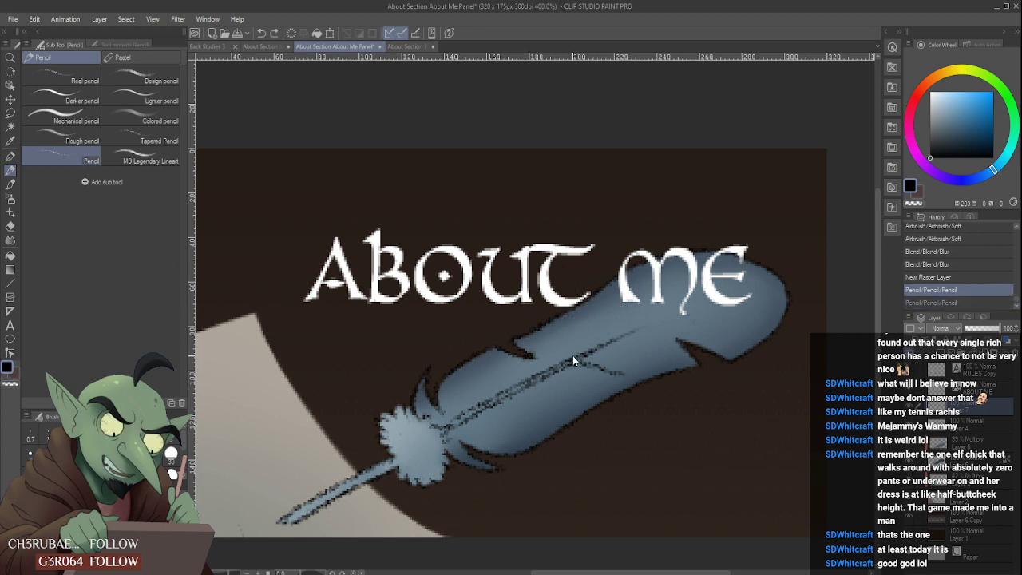
key("ctrl+z")
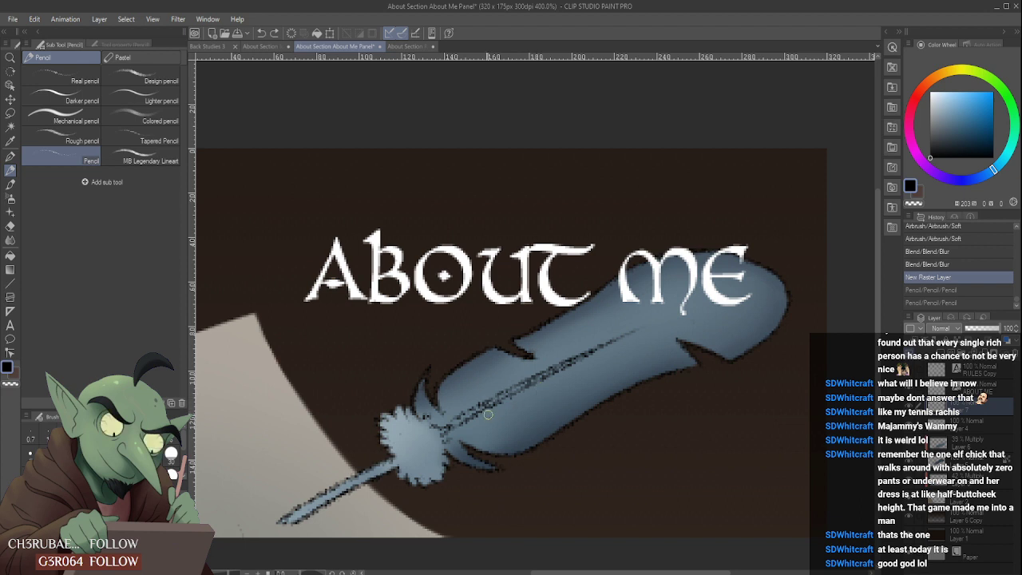
- Try pencilling curved barb lines from the lower shaft toward the feather's upper edge near the tuft
left_click_drag(477, 413, 578, 438)
key("ctrl+z")
mouse_move(477, 413)
left_mouse_down()
mouse_move(590, 418)
mouse_move(595, 431)
mouse_move(567, 452)
mouse_move(519, 400)
left_mouse_up()
scroll(543, 435, "down", 4)
scroll(513, 429, "up", 4)
scroll(527, 384, "down", 4)
scroll(517, 417, "up", 1)
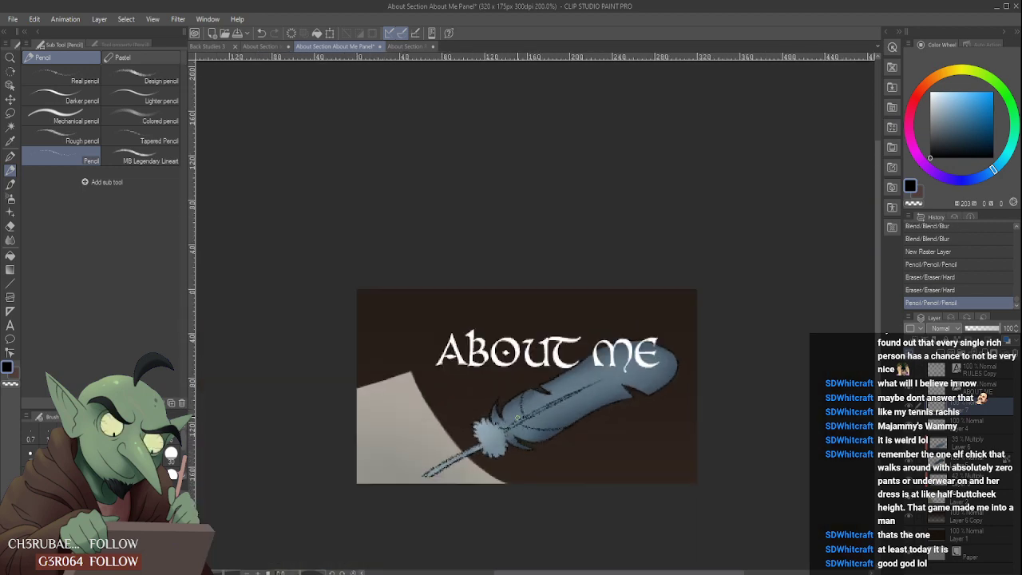
left_click(517, 416)
scroll(511, 418, "up", 8)
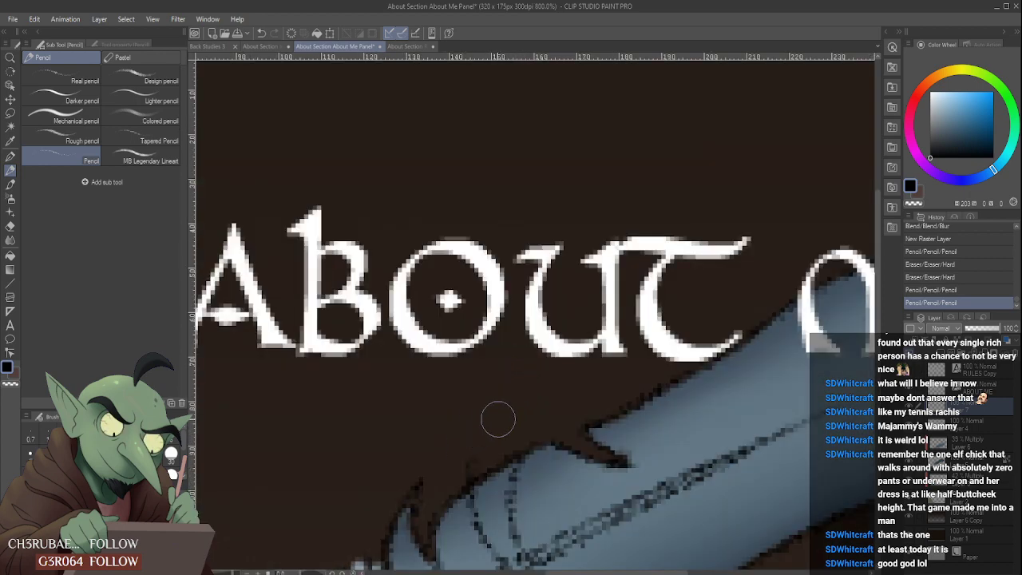
- Erase the barb lines' overshoot beyond the feather's upper edge, check it at a smaller view, and undo all the barb strokes
left_click_drag(498, 420, 480, 444)
scroll(511, 415, "down", 5)
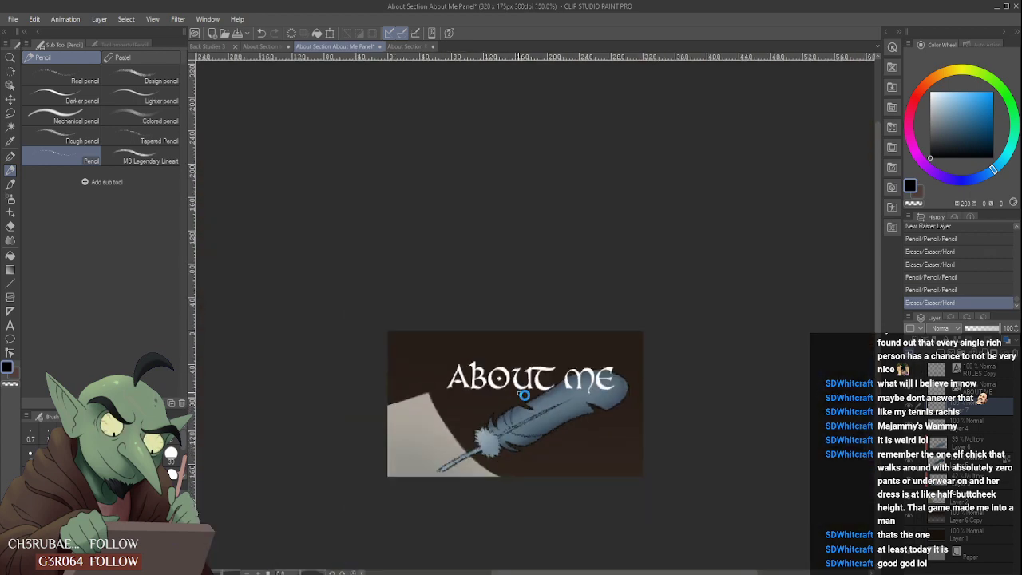
scroll(523, 394, "down", 3)
scroll(567, 364, "up", 3)
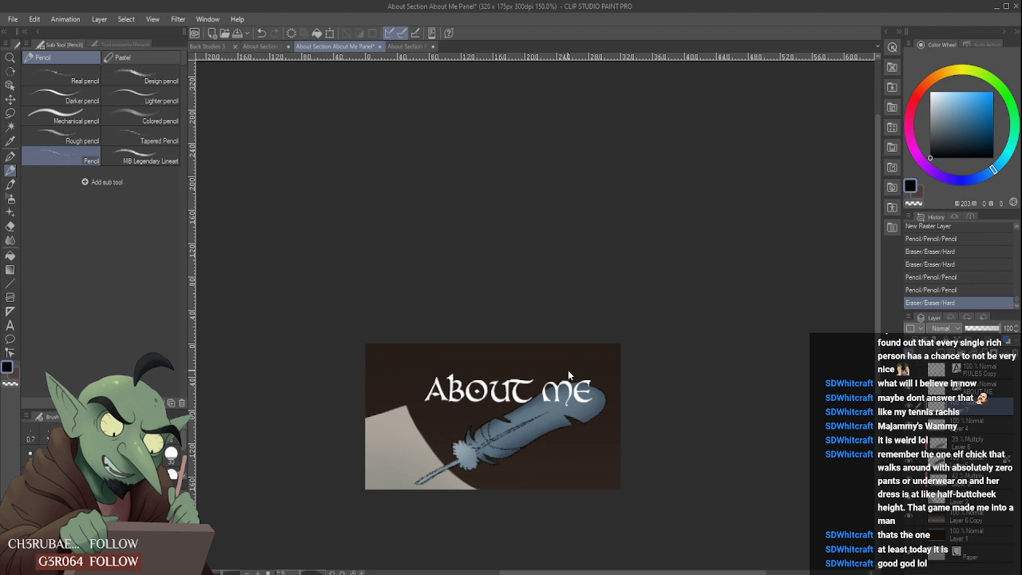
key("ctrl+z")
key("ctrl+z")
key("ctrl+z")
key("ctrl+z")
key("ctrl+z")
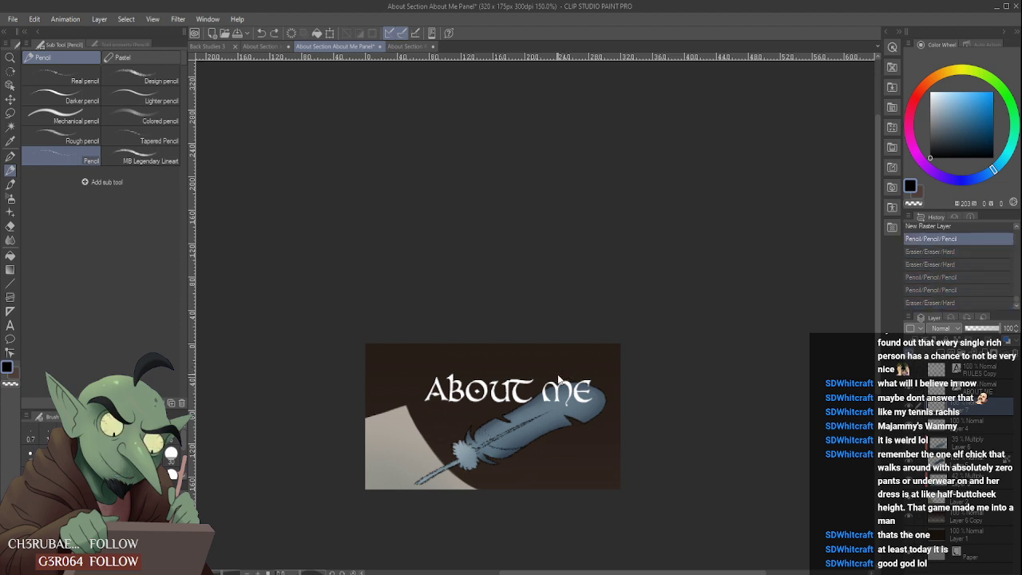
key("ctrl+z")
- Erase the stray pencil specks on the parchment around the quill's nib with the hard eraser
scroll(489, 453, "up", 3)
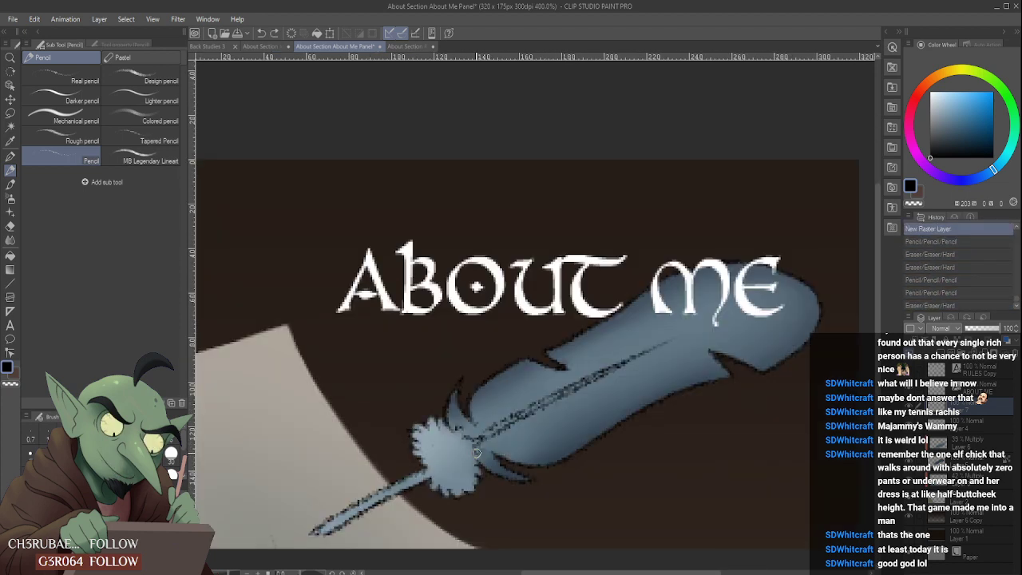
scroll(452, 453, "up", 2)
scroll(450, 461, "down", 4)
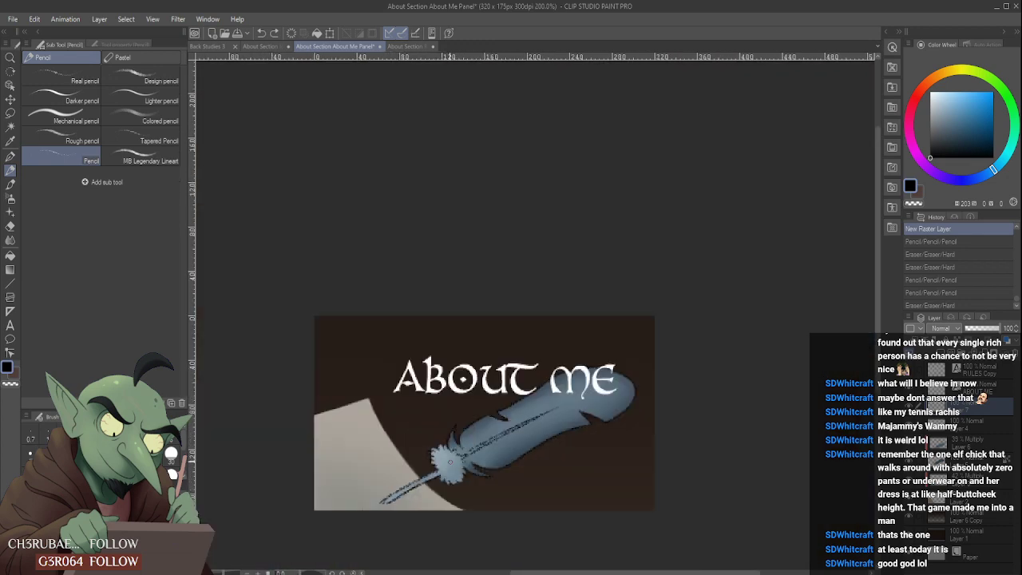
scroll(370, 517, "up", 2)
left_click_drag(355, 515, 347, 490)
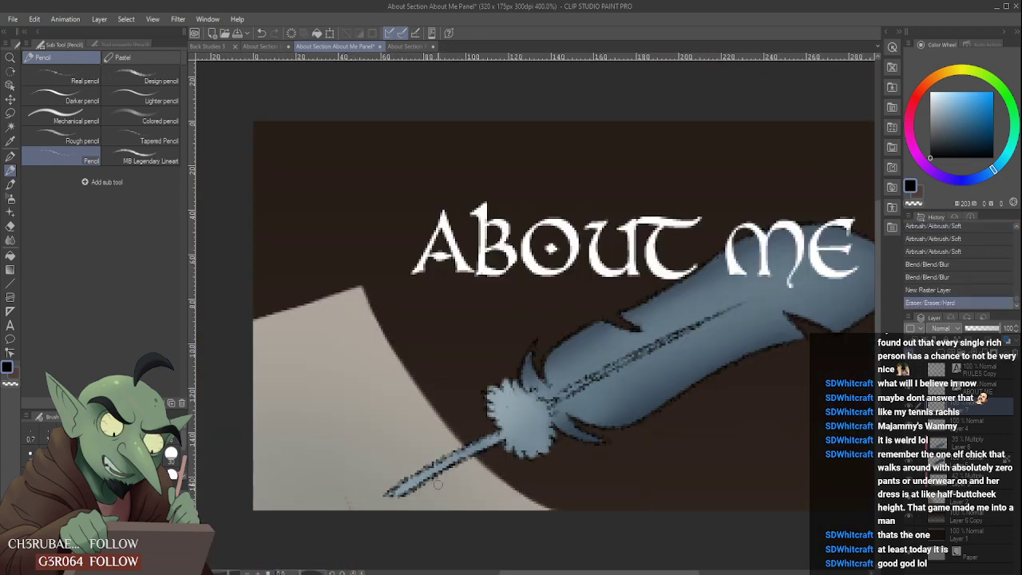
mouse_move(435, 489)
left_mouse_down()
mouse_move(460, 451)
mouse_move(504, 446)
mouse_move(525, 463)
left_mouse_up()
- Pencil short black detail lines where the downy tuft meets the feather's base, and erase the excess over the tuft
scroll(524, 412, "up", 2)
scroll(543, 416, "down", 2)
scroll(543, 416, "up", 2)
left_click_drag(549, 425, 533, 462)
scroll(550, 414, "down", 3)
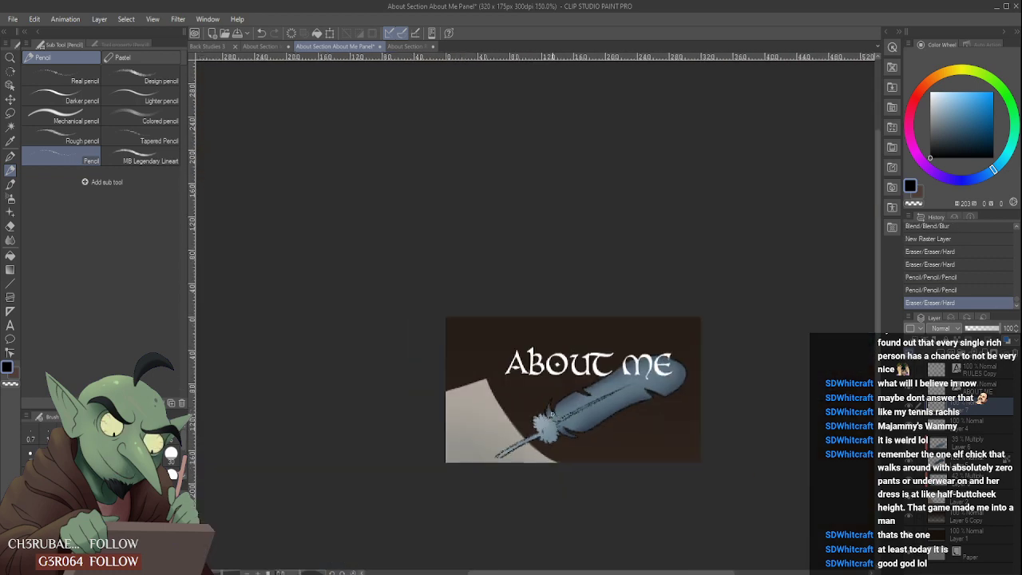
scroll(555, 417, "up", 1)
left_click(544, 436)
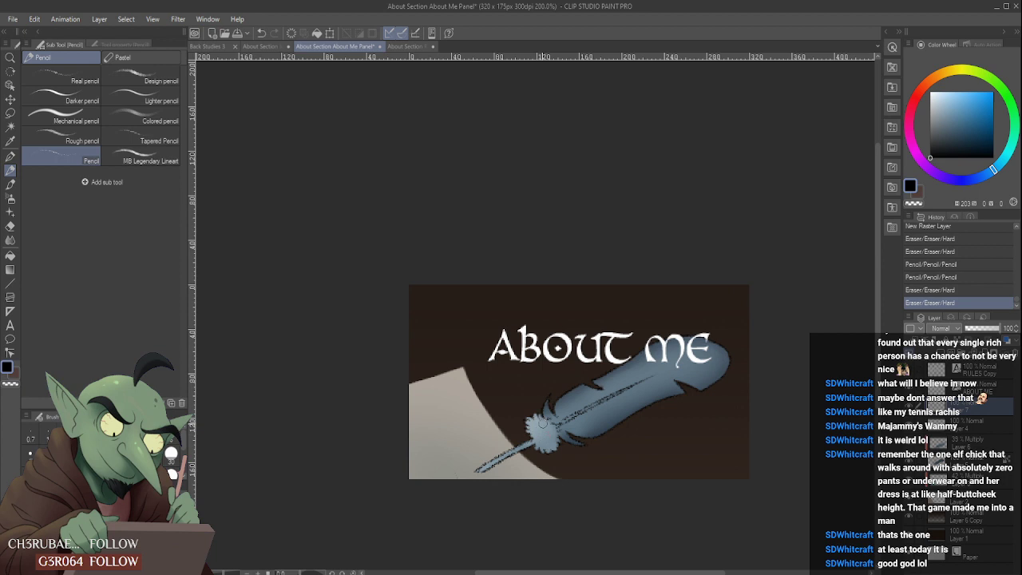
key("ctrl+z")
key("ctrl+y")
- Try a barb line from the upper shaft past the lower edge with its overshoot erased, plus an upward one, and undo them
scroll(700, 367, "up", 4)
left_click_drag(511, 425, 619, 484)
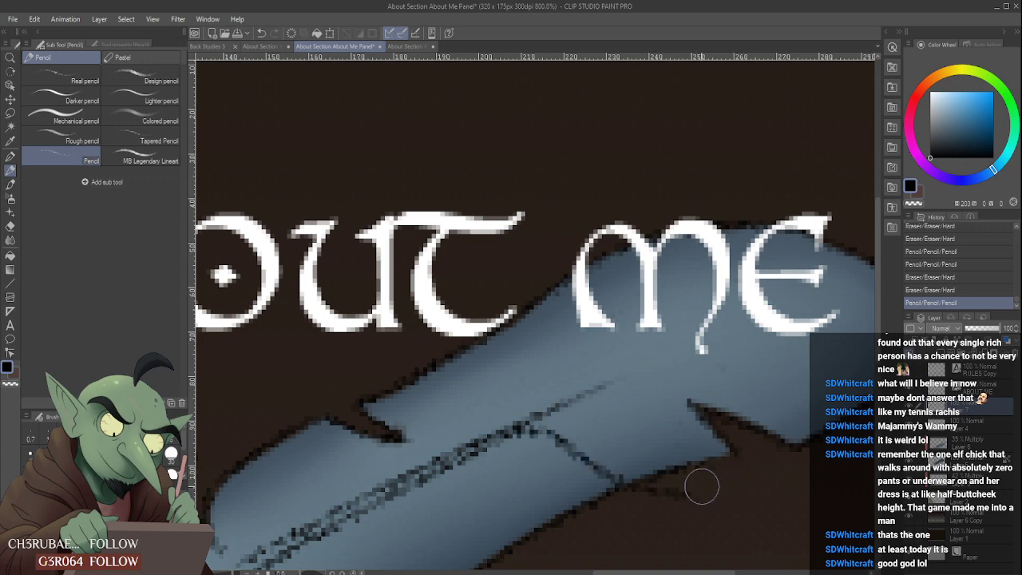
left_click_drag(701, 487, 641, 502)
scroll(678, 490, "down", 5)
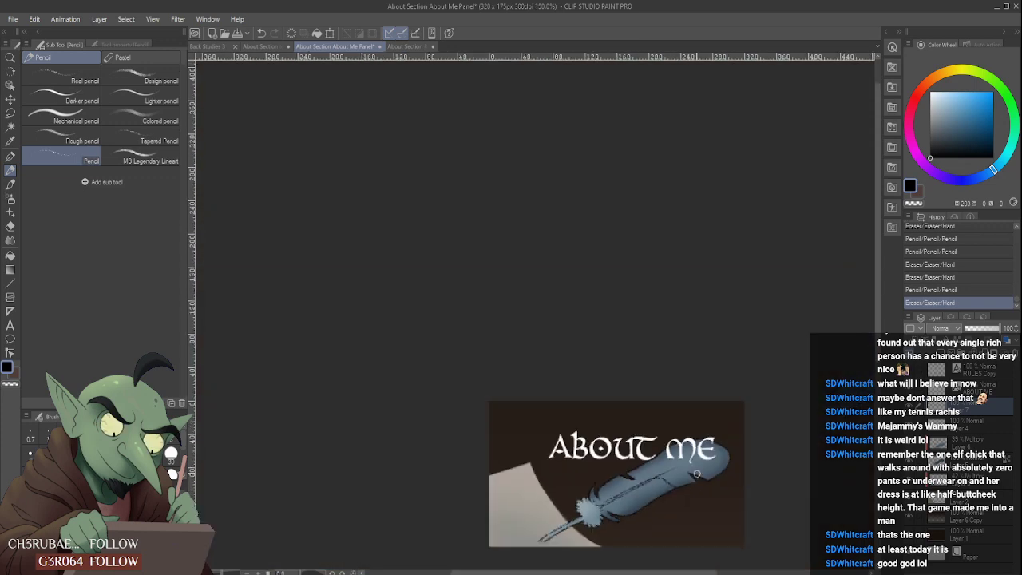
scroll(696, 474, "up", 3)
key("ctrl+z")
key("ctrl+z")
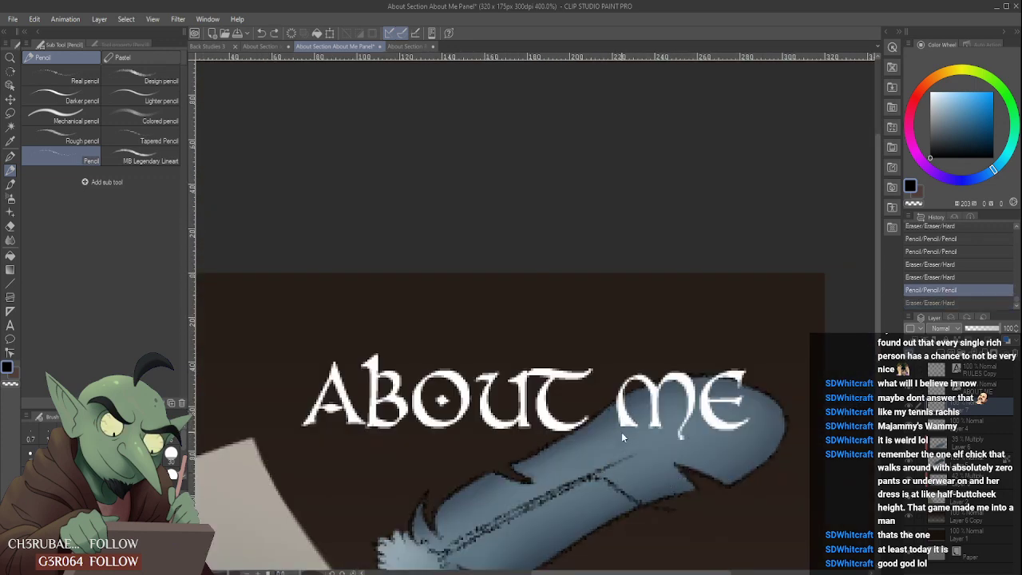
mouse_move(594, 467)
left_mouse_down()
mouse_move(570, 415)
mouse_move(595, 409)
left_mouse_up()
key("ctrl+z")
key("ctrl+z")
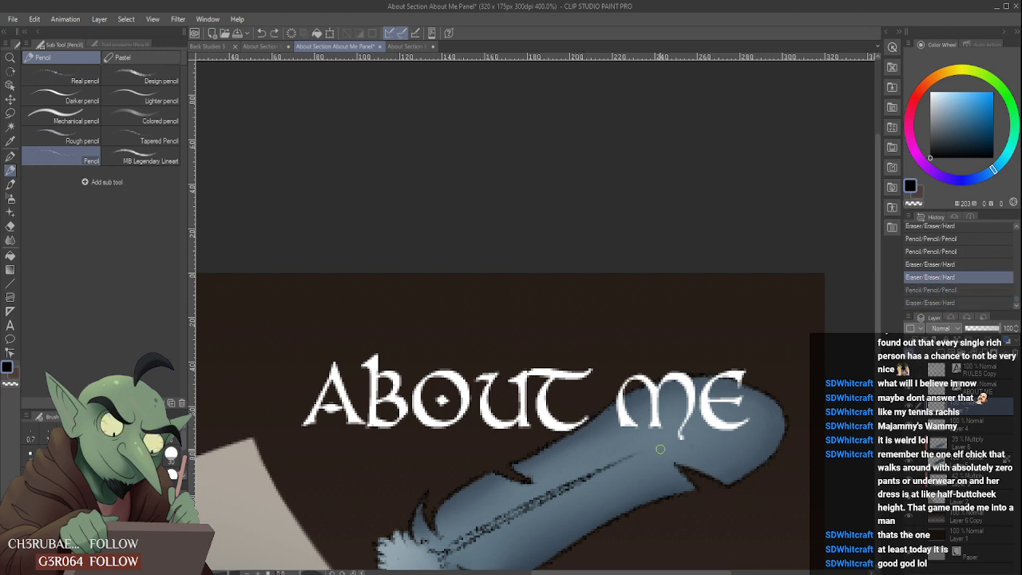
- Pencil a curved black barb line from the middle of the shaft to the feather's lower edge and erase its overshoot
scroll(657, 448, "up", 1)
scroll(655, 447, "down", 1)
scroll(653, 446, "up", 5)
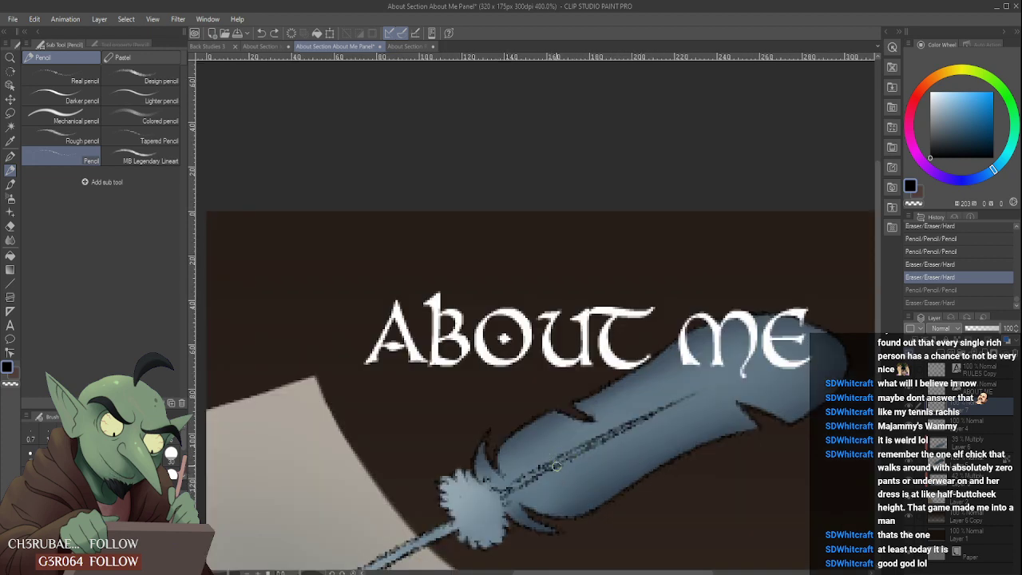
left_click_drag(551, 473, 597, 467)
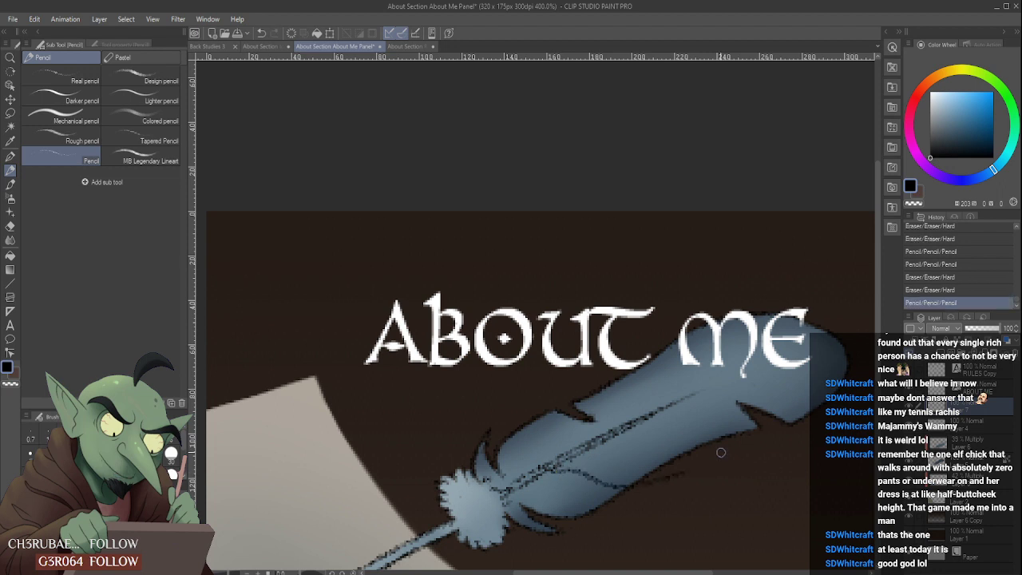
left_click_drag(638, 495, 657, 485)
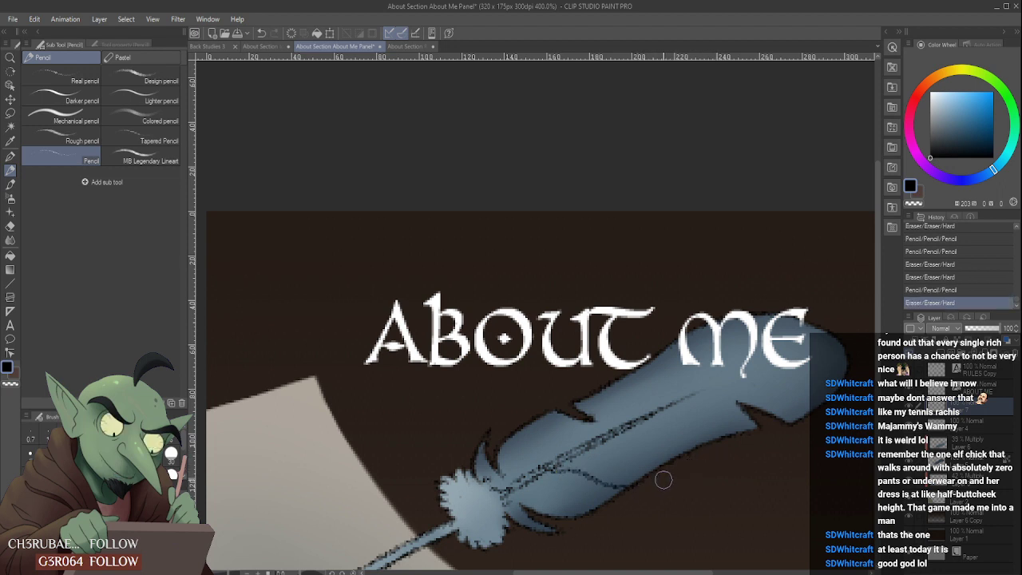
scroll(670, 467, "down", 3)
scroll(676, 456, "down", 2)
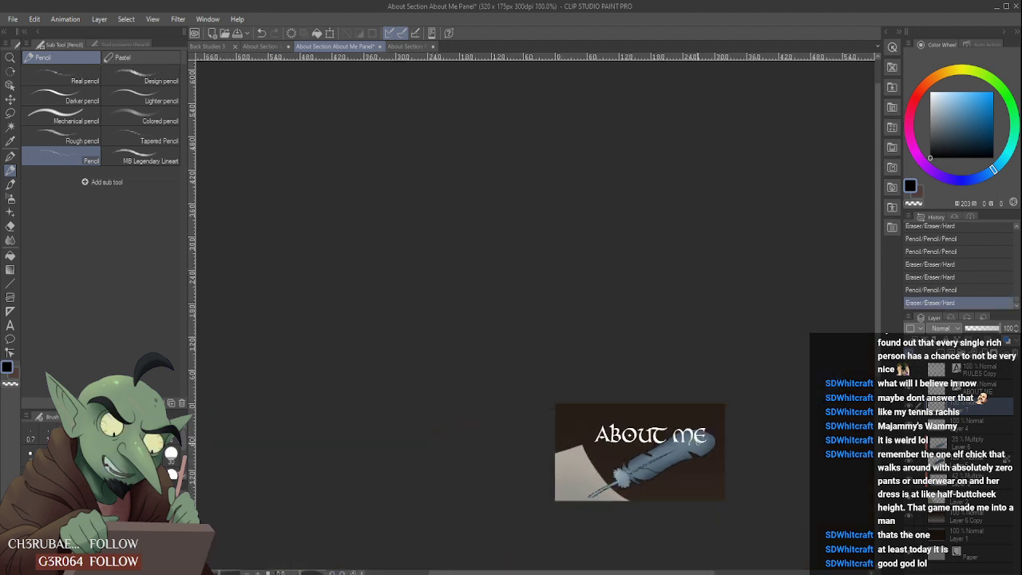
- Erase the barb line's inner stretch next to the shaft, keeping only a short stroke near the feather's lower edge
scroll(671, 471, "up", 5)
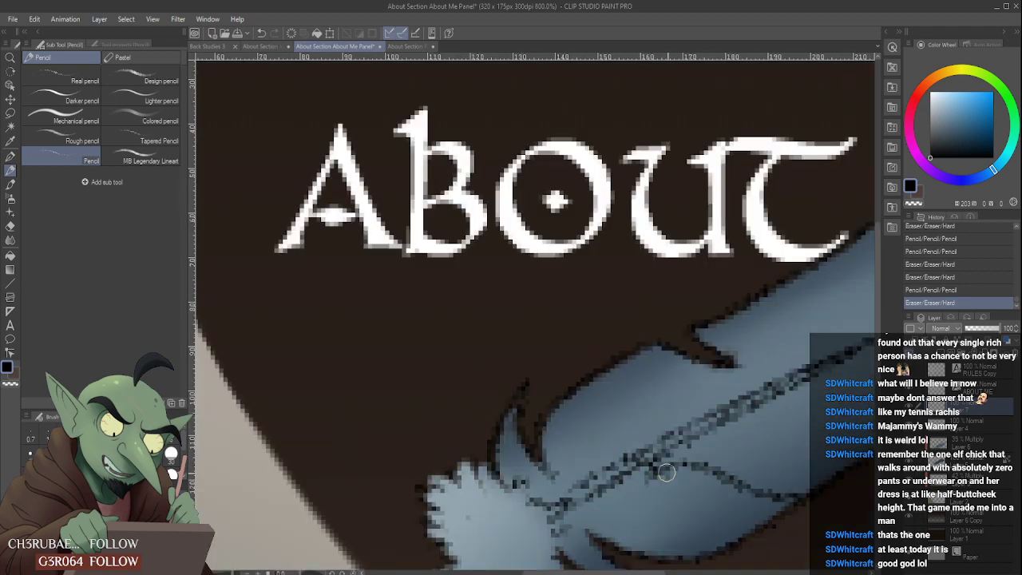
left_click_drag(650, 473, 647, 483)
left_click_drag(714, 491, 666, 502)
scroll(669, 473, "down", 4)
scroll(665, 491, "up", 3)
scroll(679, 461, "down", 2)
scroll(693, 452, "up", 2)
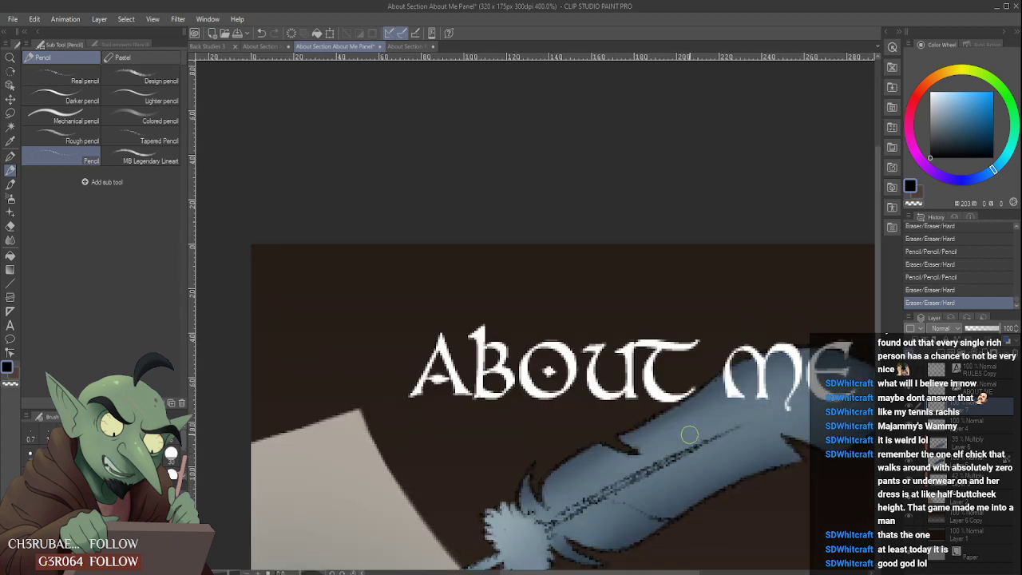
key("ctrl+z")
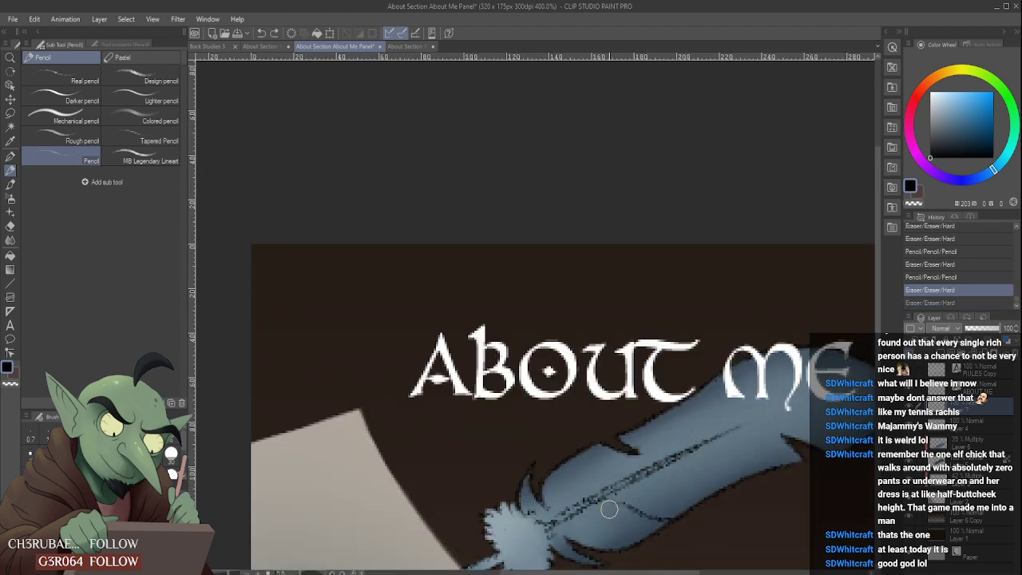
key("ctrl+y")
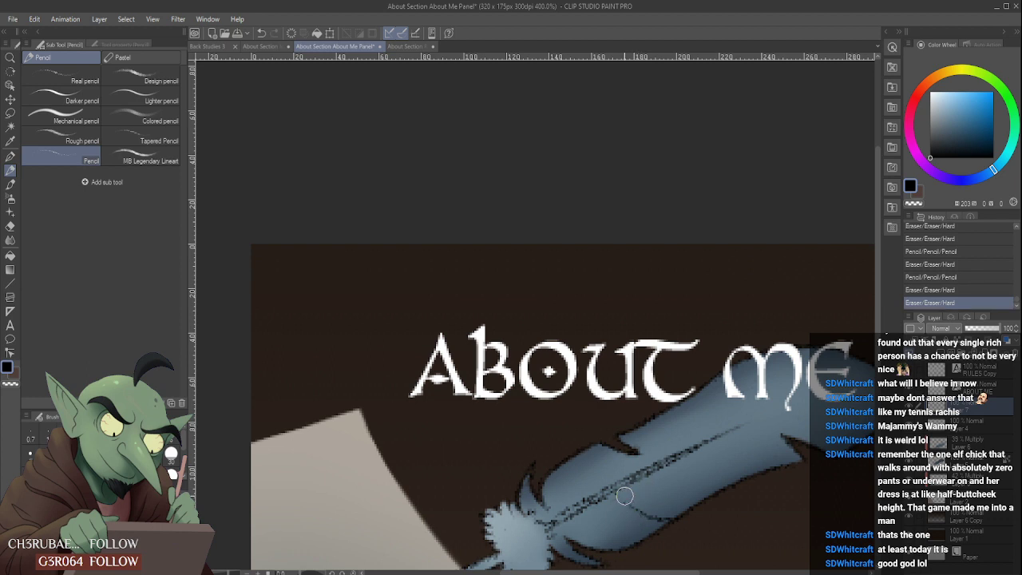
left_click_drag(618, 505, 601, 515)
- Pencil another short barb line farther up the feather's lower half, trim it with the hard eraser, and check the whole panel
scroll(625, 476, "down", 5)
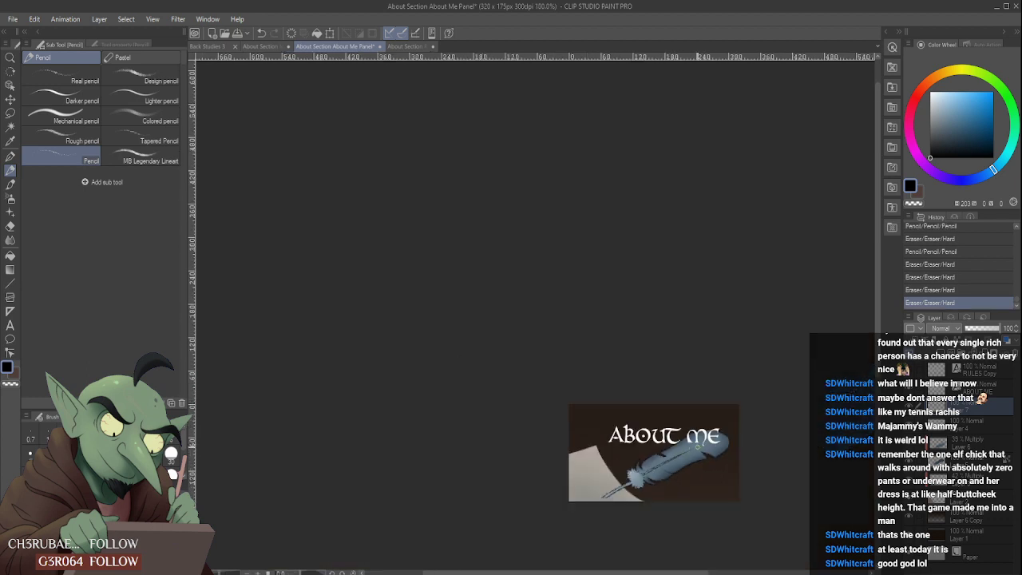
scroll(648, 479, "up", 5)
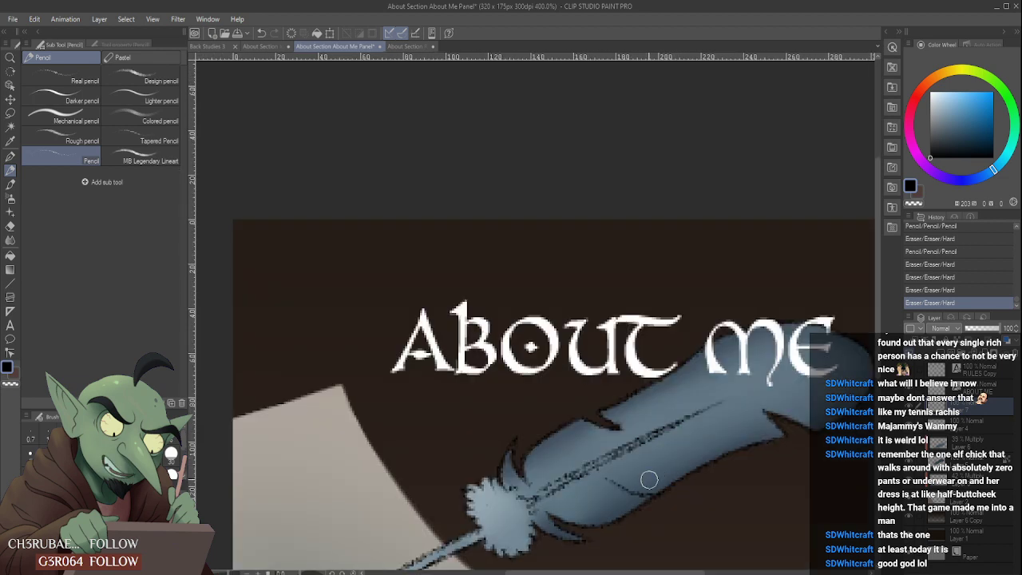
mouse_move(645, 481)
left_mouse_down()
mouse_move(716, 448)
mouse_move(645, 473)
mouse_move(637, 465)
mouse_move(673, 450)
left_mouse_up()
scroll(706, 430, "down", 3)
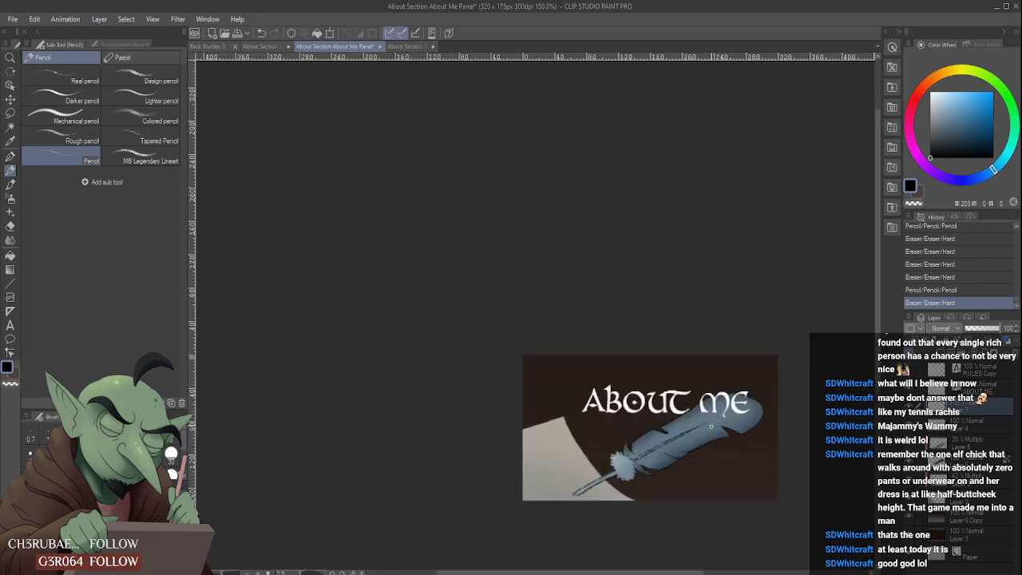
- Lock the transparent pixels of Layer 4 and pick a near-black blue for the Soft airbrush
scroll(711, 426, "up", 1)
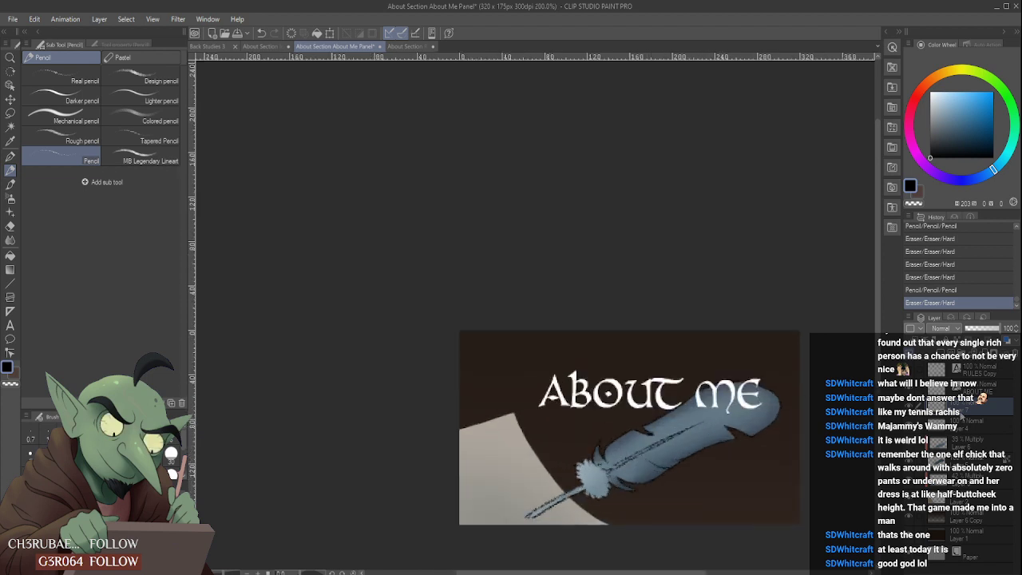
left_click(909, 426)
left_click(909, 426)
left_click(982, 420)
left_click(958, 340)
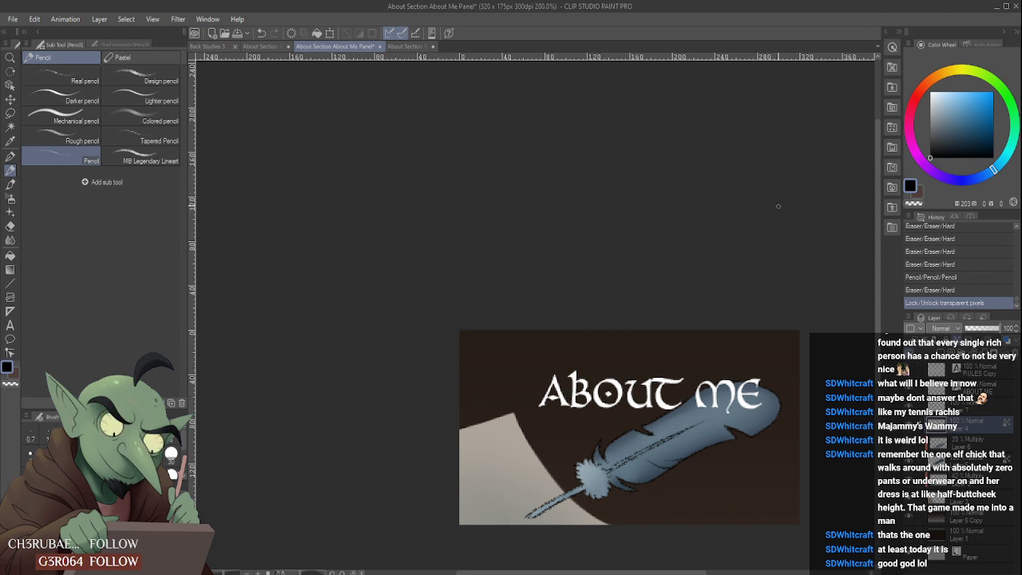
left_click(937, 143)
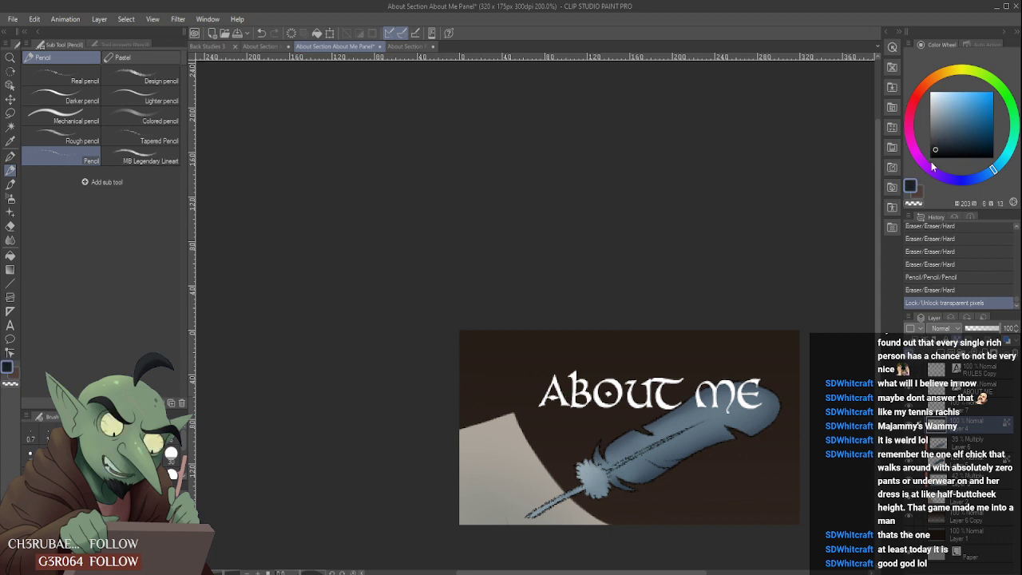
left_click(9, 198)
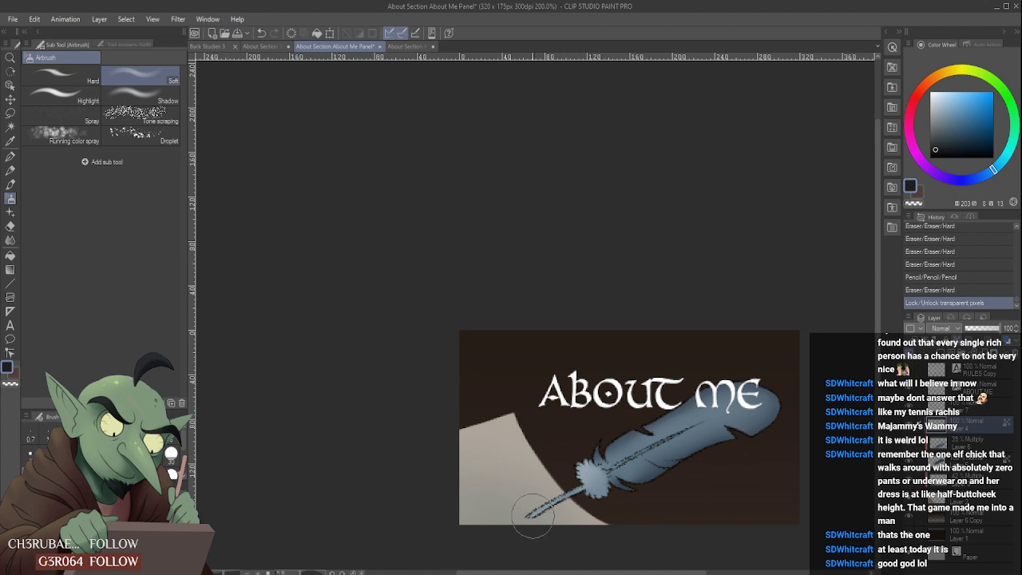
- Try to darken the quill's tip with the Soft airbrush on Layer 4, compare it by toggling the layer, and undo it
left_click_drag(533, 516, 524, 515)
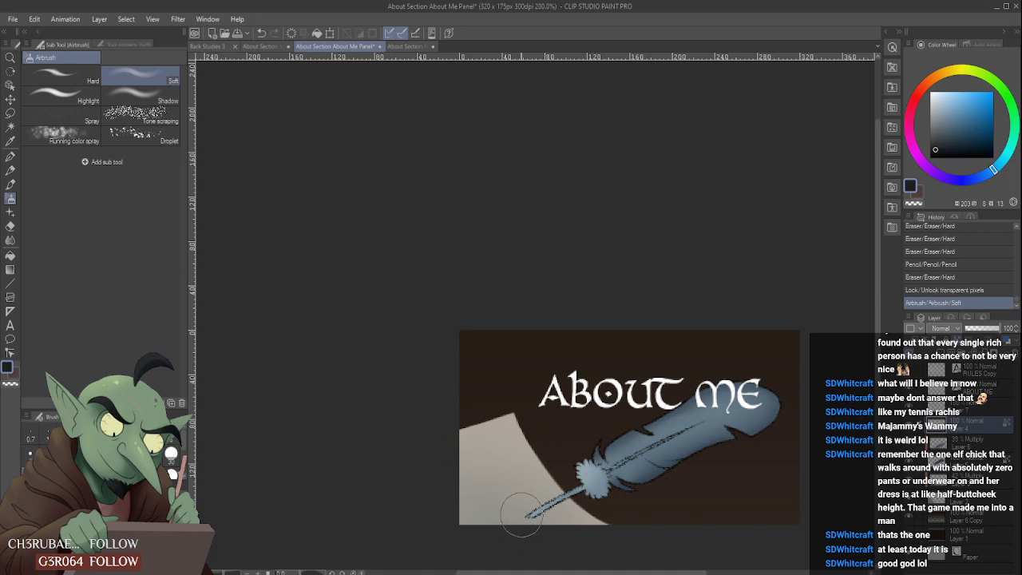
left_click(909, 426)
left_click(909, 426)
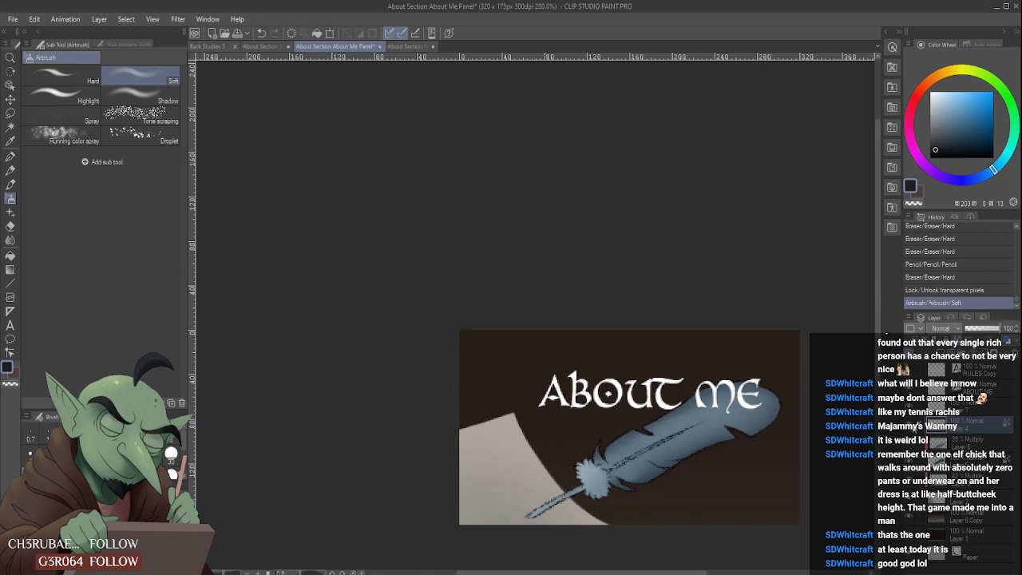
left_click(910, 425)
left_click(909, 425)
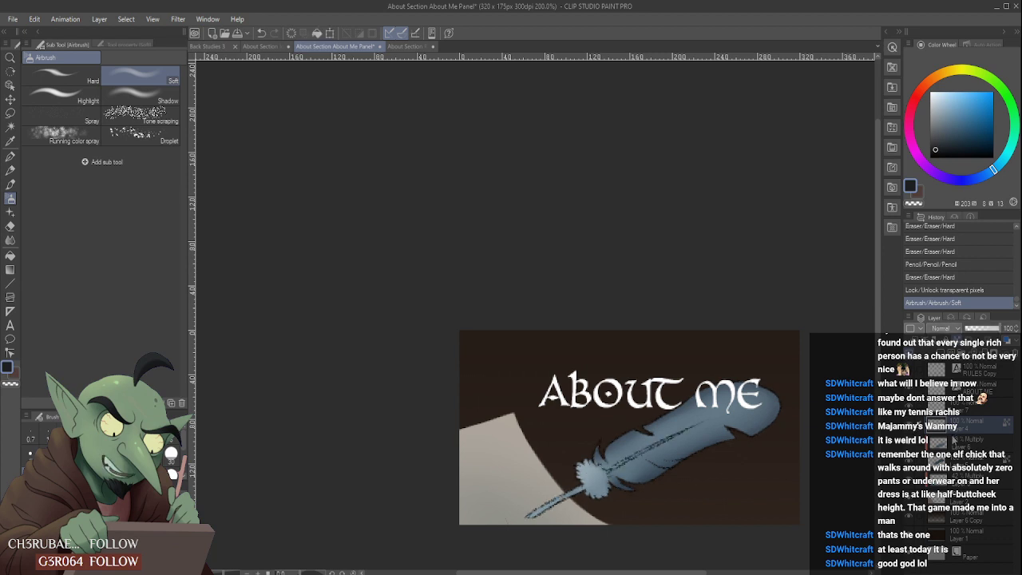
key("ctrl+z")
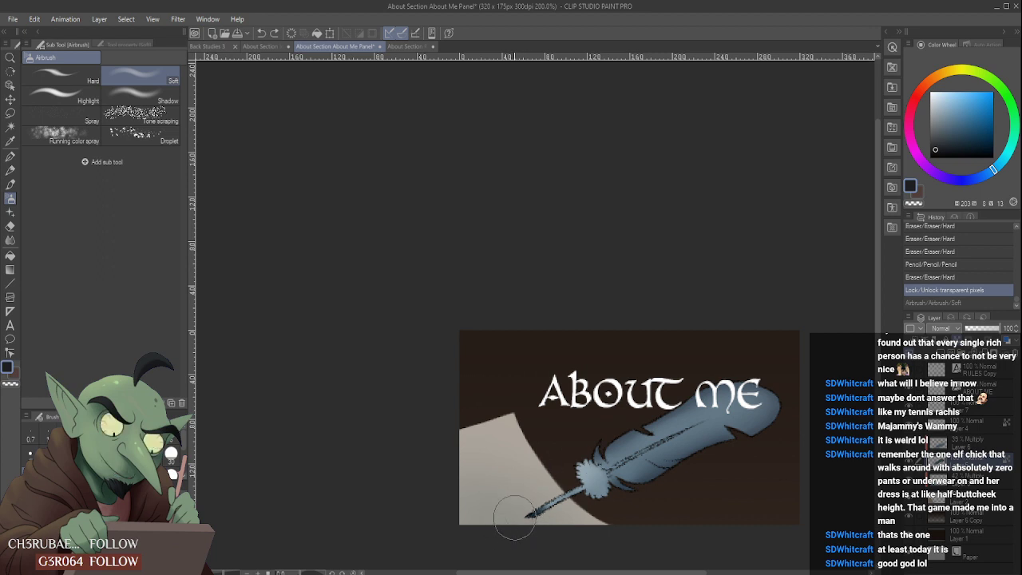
- Airbrush the quill's writing tip near-black on the quill's colour layer so it looks dipped in ink
key("ctrl+y")
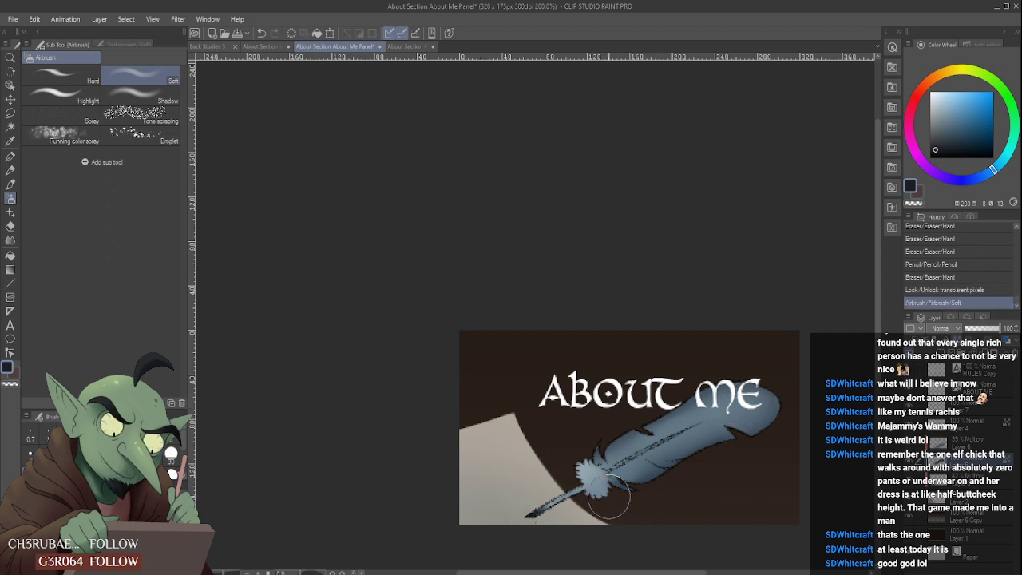
left_click_drag(538, 516, 554, 497)
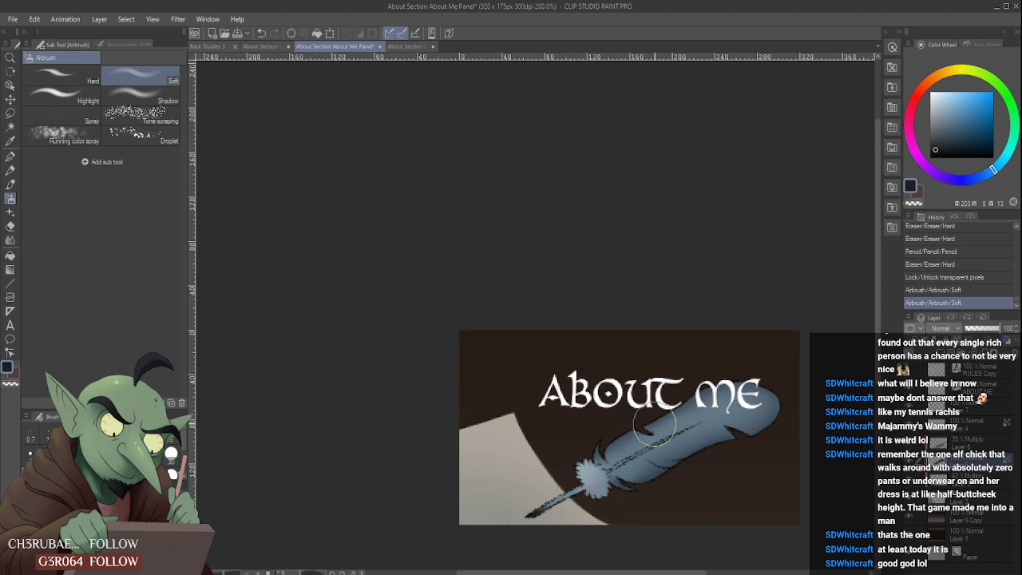
scroll(694, 415, "down", 2)
scroll(634, 439, "up", 4)
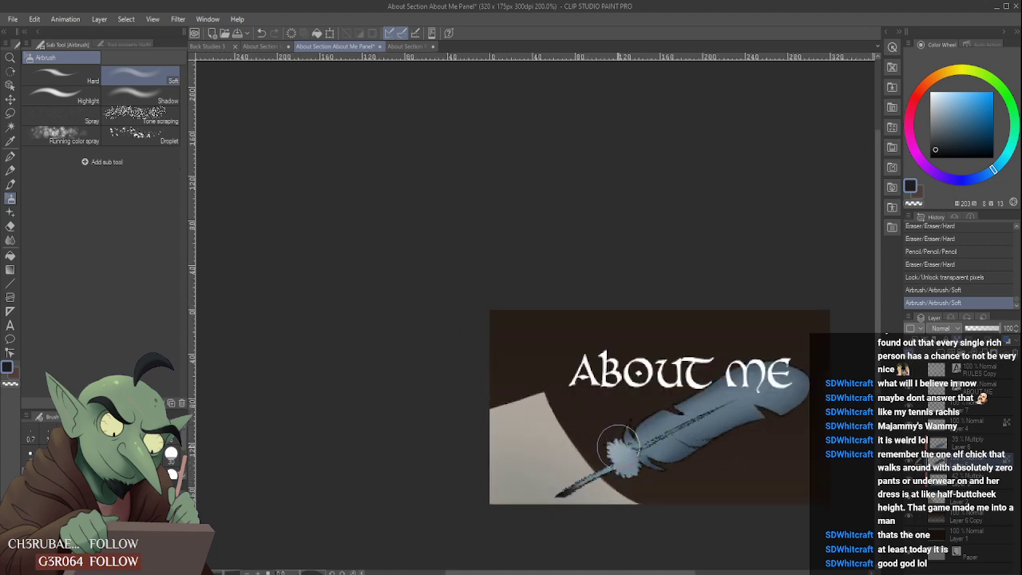
- Deepen the inked tip with the Cel brush and blend it softly into the lower shaft with the Soft airbrush
left_click(10, 184)
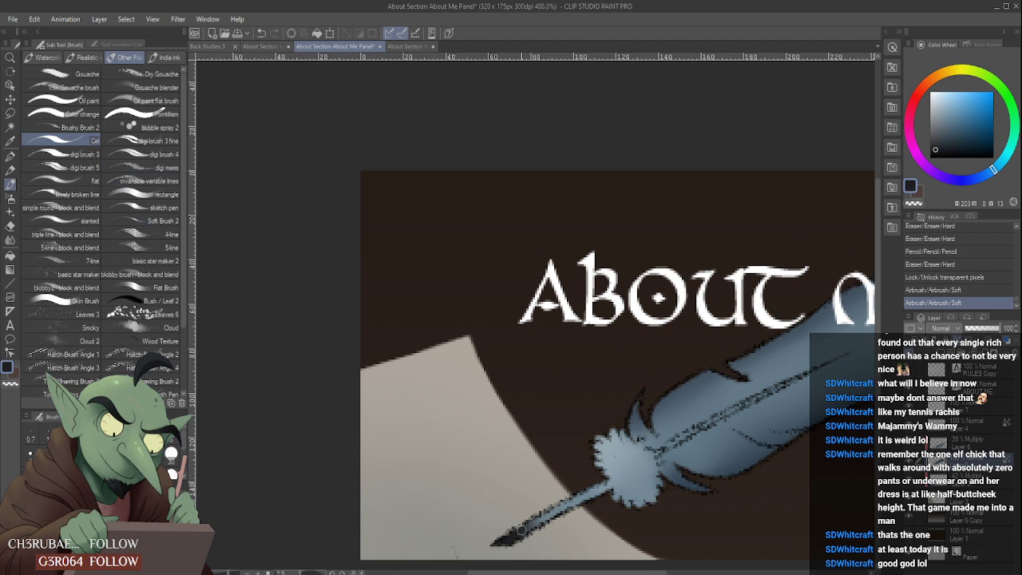
left_click_drag(512, 541, 523, 529)
scroll(519, 504, "down", 3)
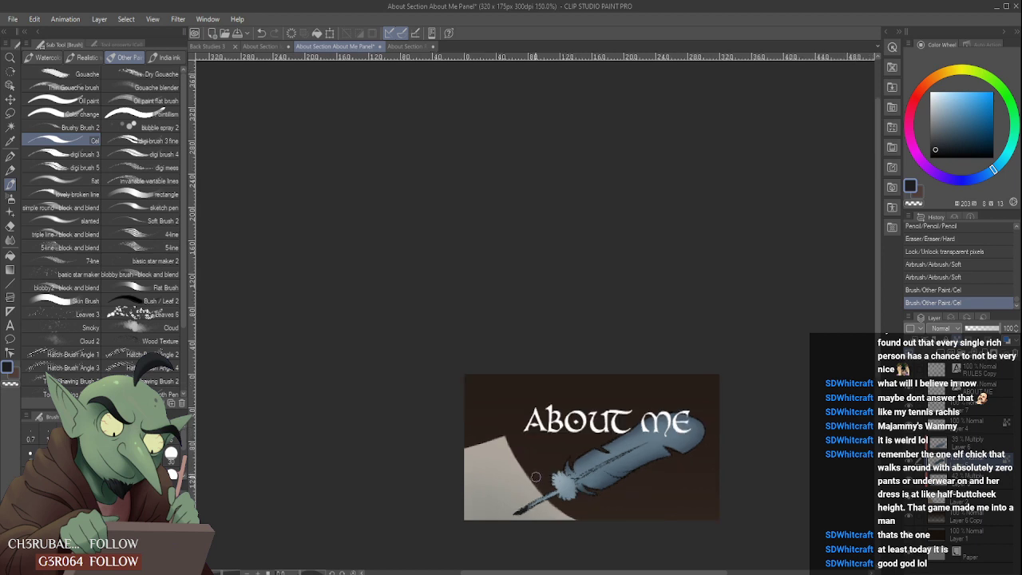
scroll(532, 492, "up", 3)
left_click(10, 198)
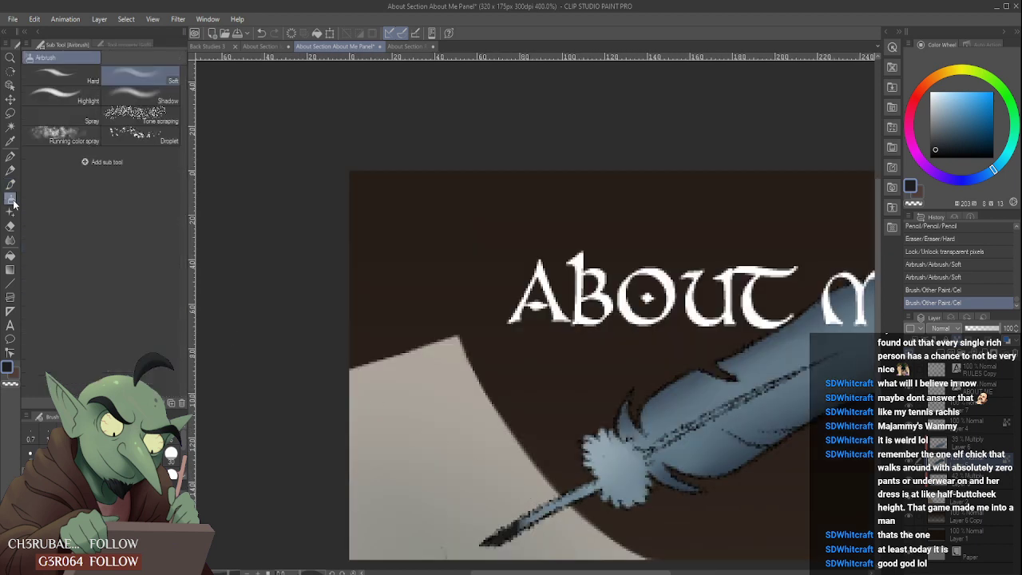
left_click_drag(473, 520, 495, 481)
scroll(499, 471, "down", 2)
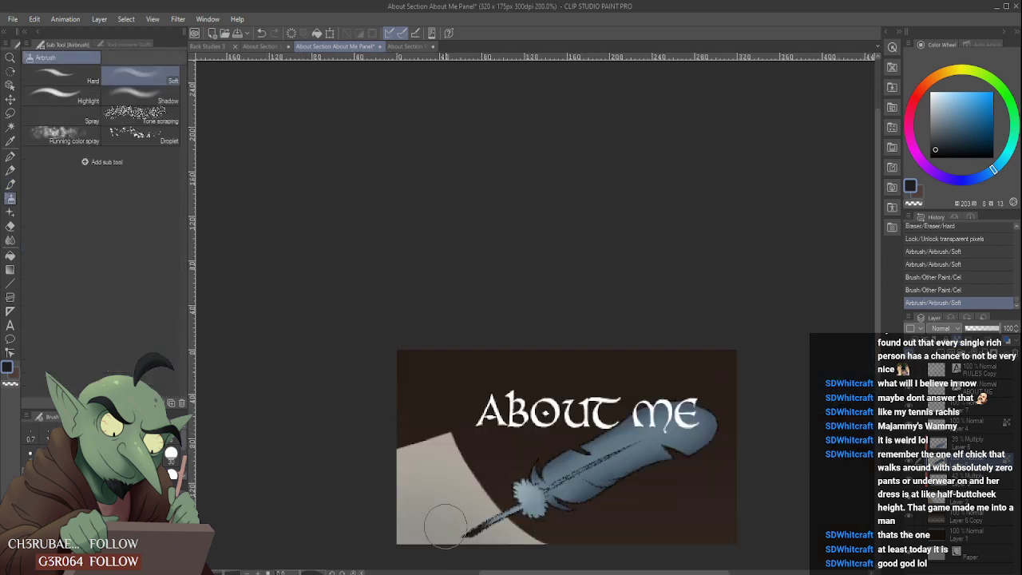
scroll(586, 388, "down", 1)
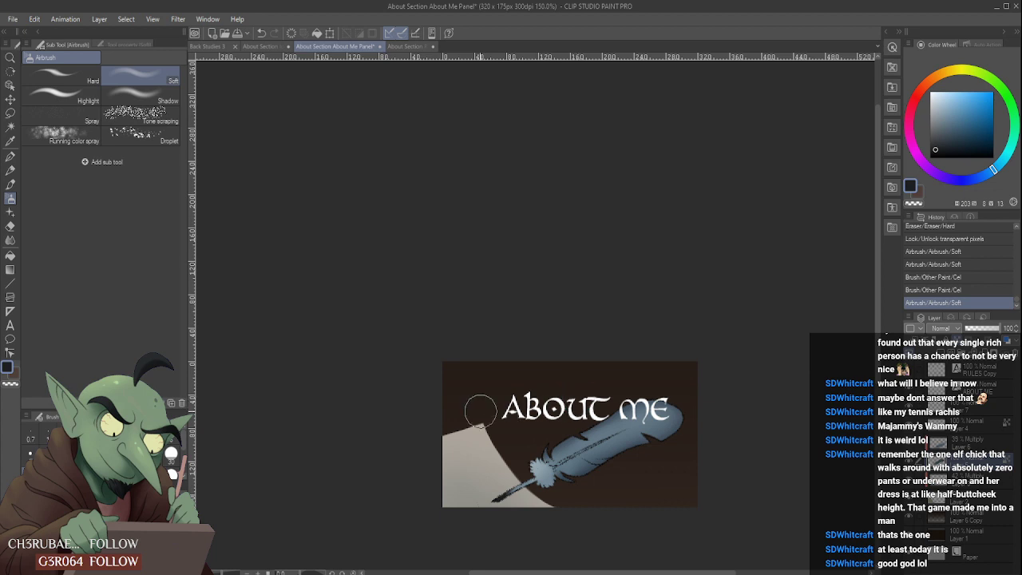
- Choose the Design pencil and add a new raster layer above Layer 2 for writing on the parchment
left_click(11, 170)
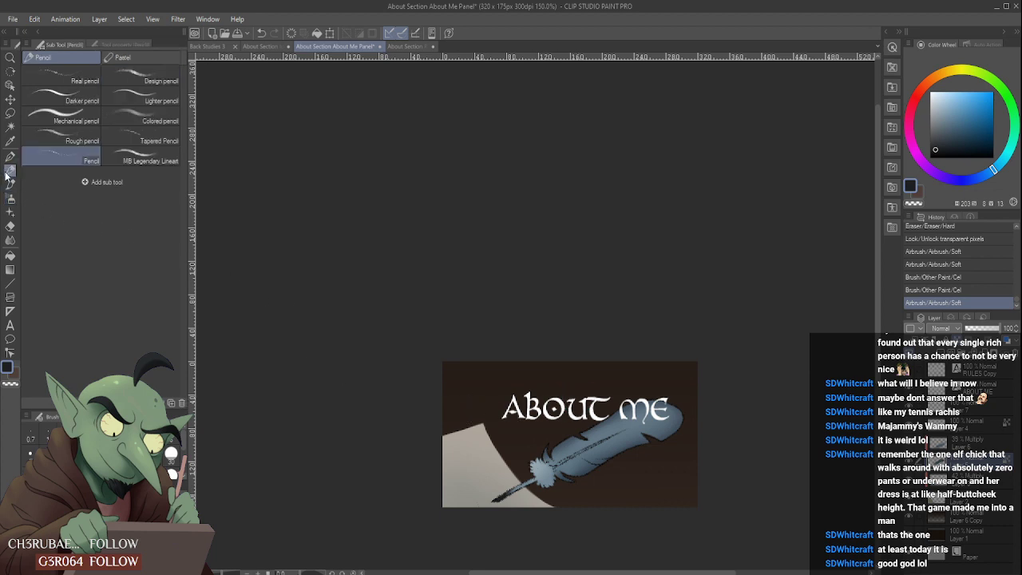
left_click(159, 78)
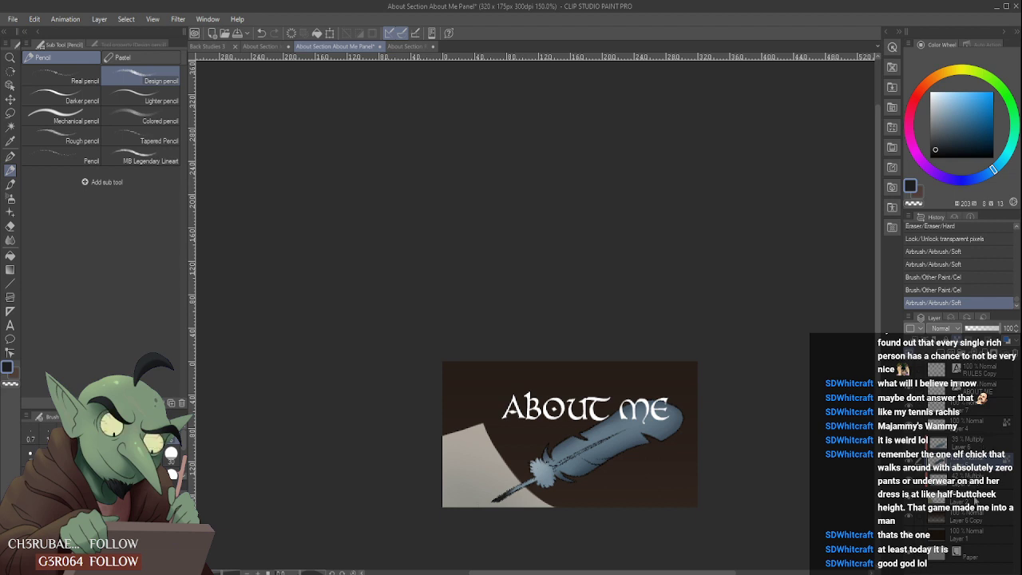
key("ctrl+shift+n")
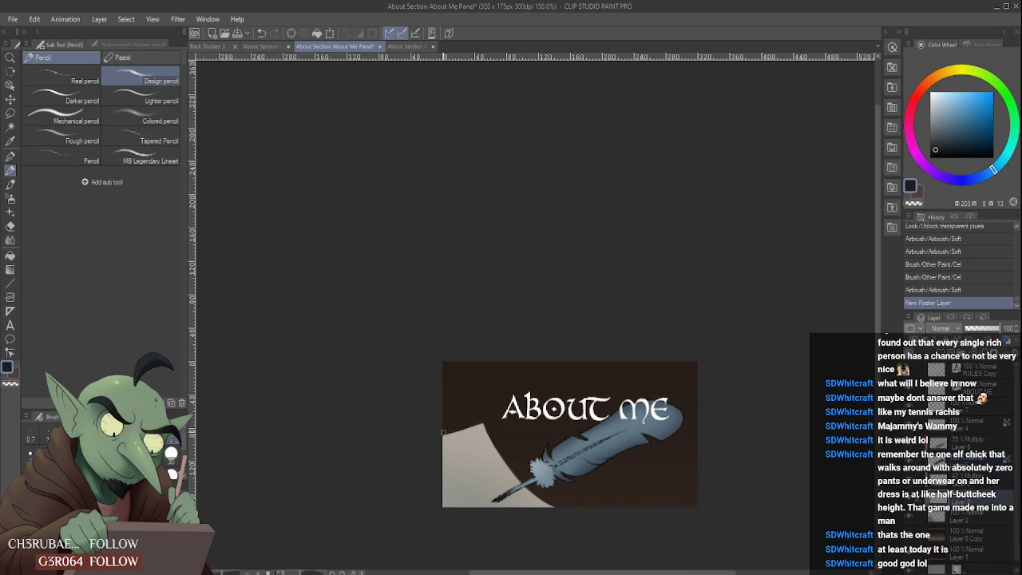
- Try moving Layer 6 Copy up to just below the ABOUT ME text layer, and undo the reordering
left_click(969, 536)
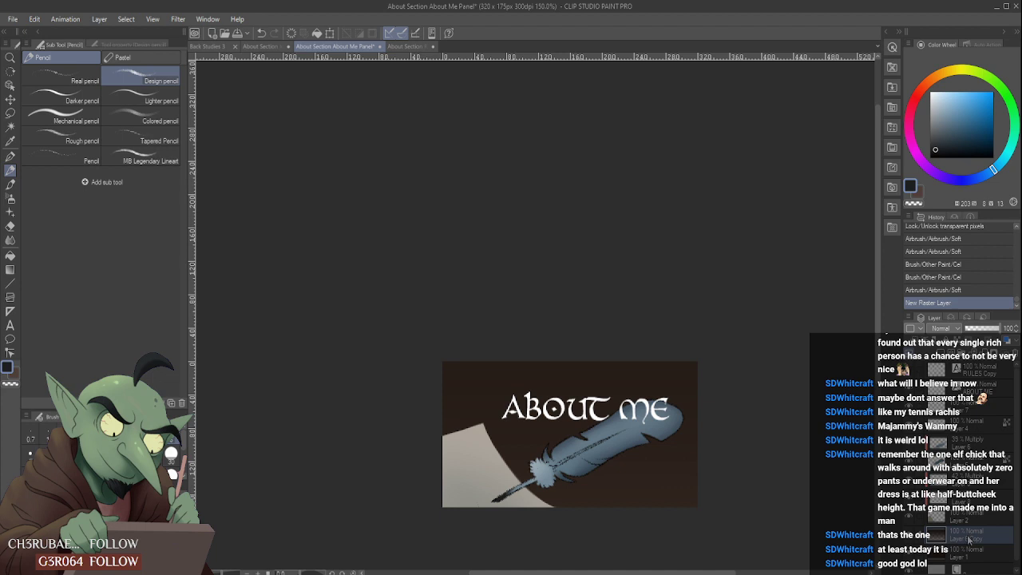
left_click(975, 520)
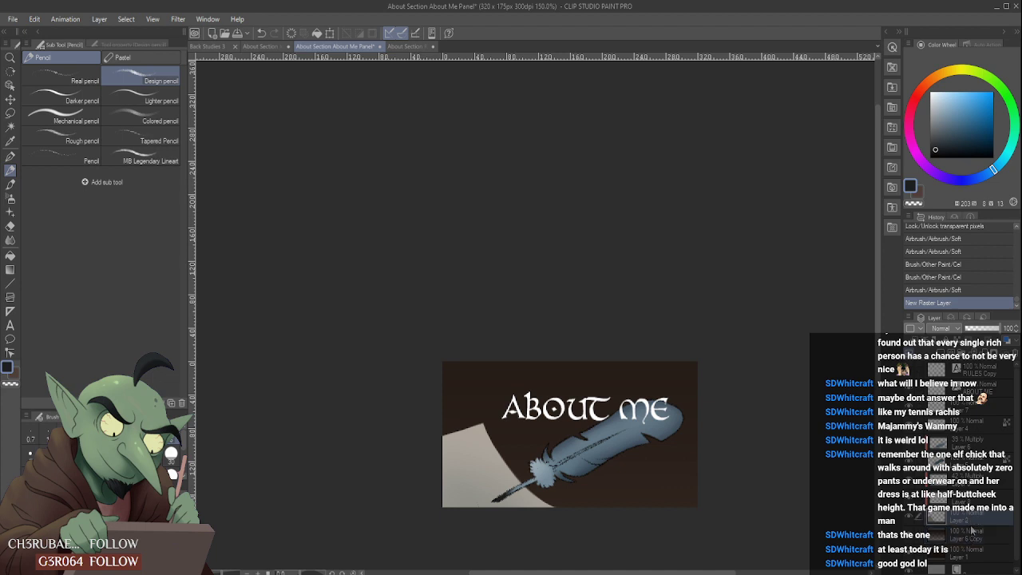
left_click(970, 531)
left_click(979, 515)
left_click(972, 530)
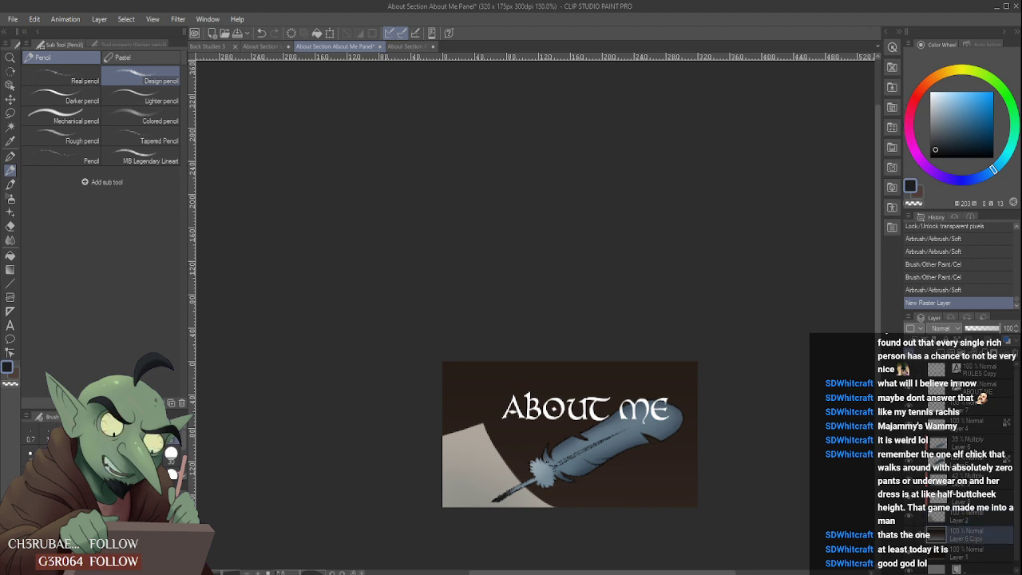
left_click_drag(960, 533, 982, 404)
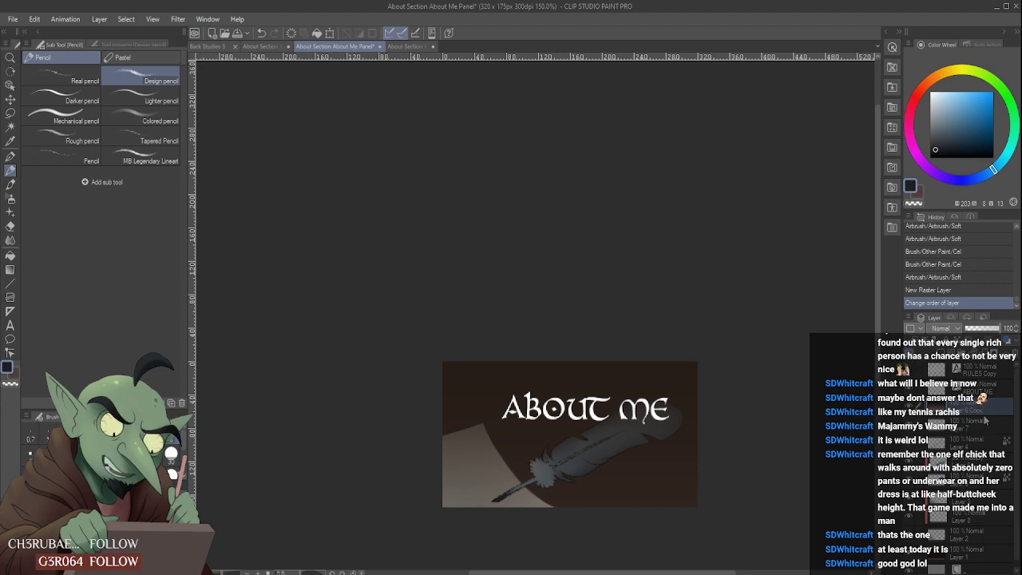
key("ctrl+z")
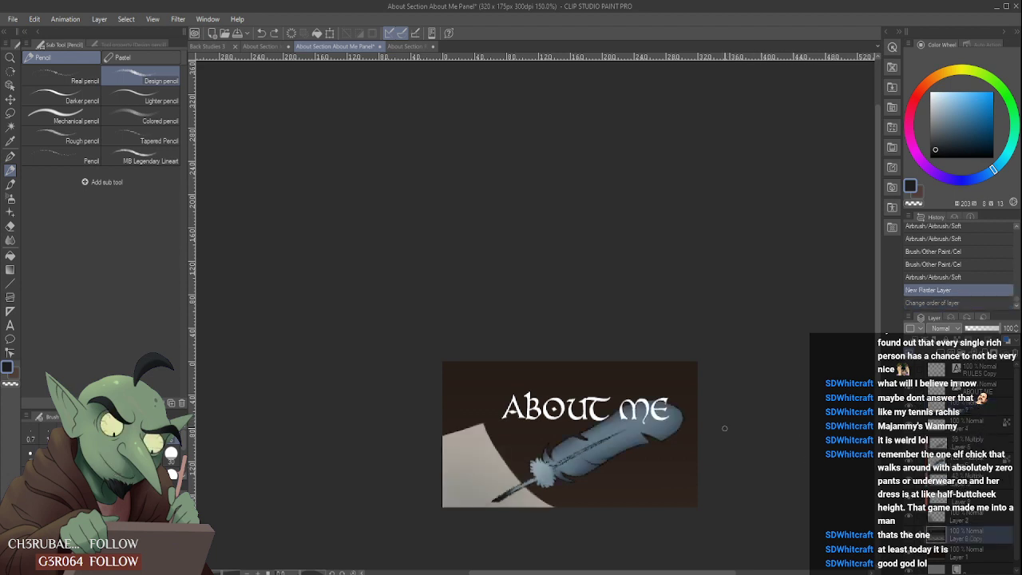
- Scribble a line of dark mock handwriting across the upper part of the parchment on the new layer
scroll(710, 441, "down", 2)
scroll(709, 442, "down", 1)
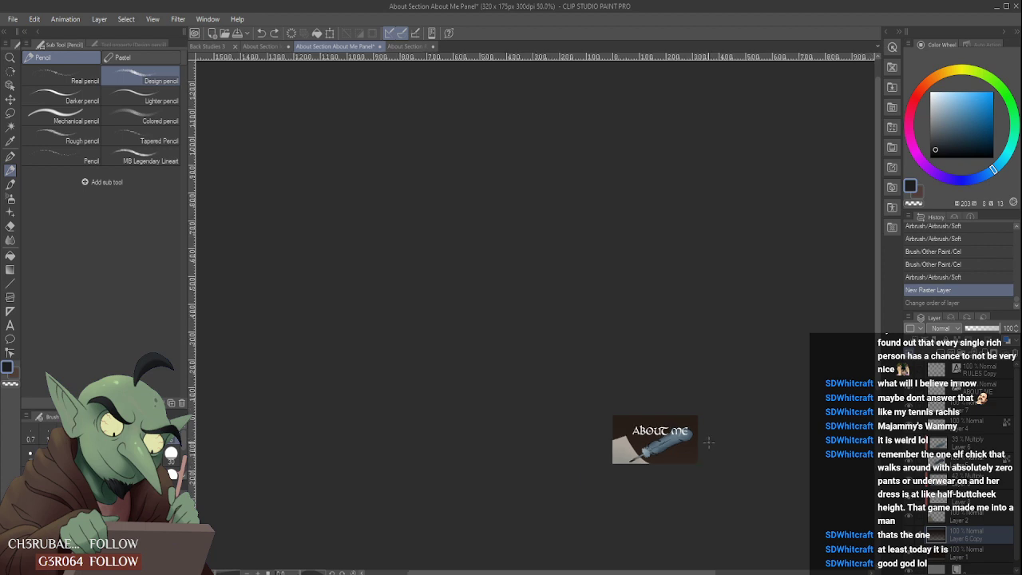
scroll(707, 443, "up", 3)
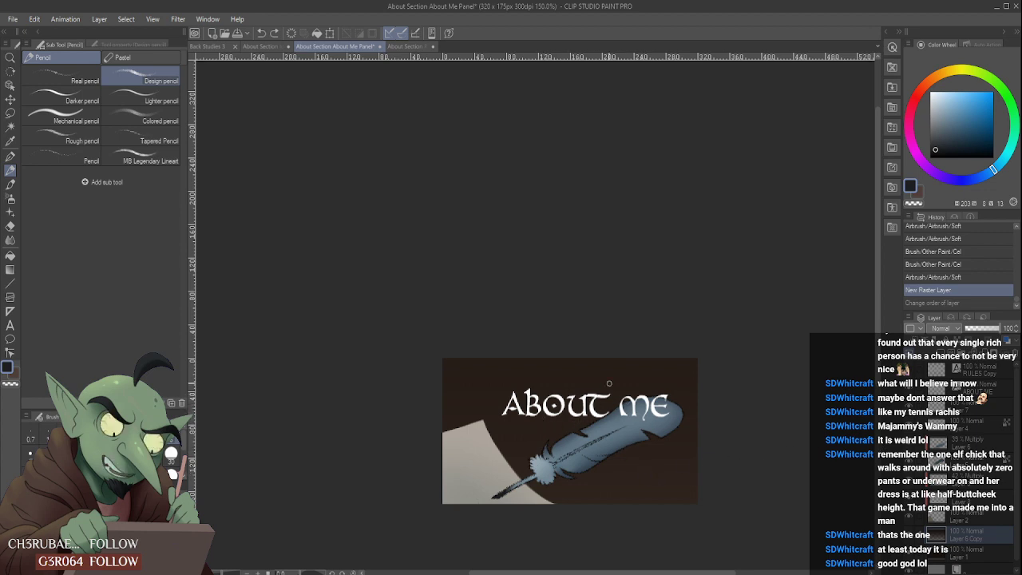
scroll(589, 456, "up", 3)
scroll(586, 457, "down", 3)
scroll(452, 505, "up", 3)
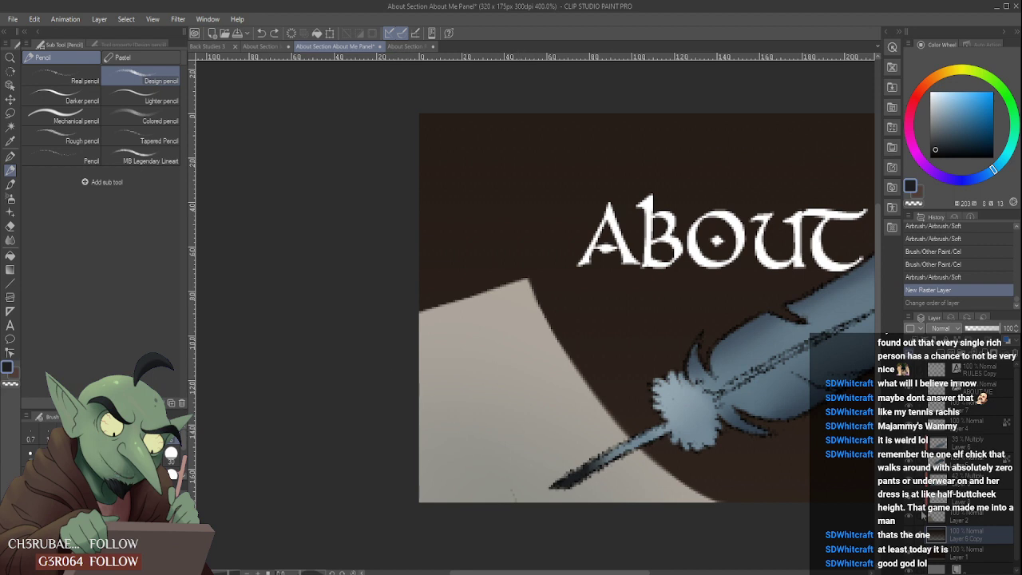
left_click(909, 516)
left_click(909, 517)
left_click(984, 498)
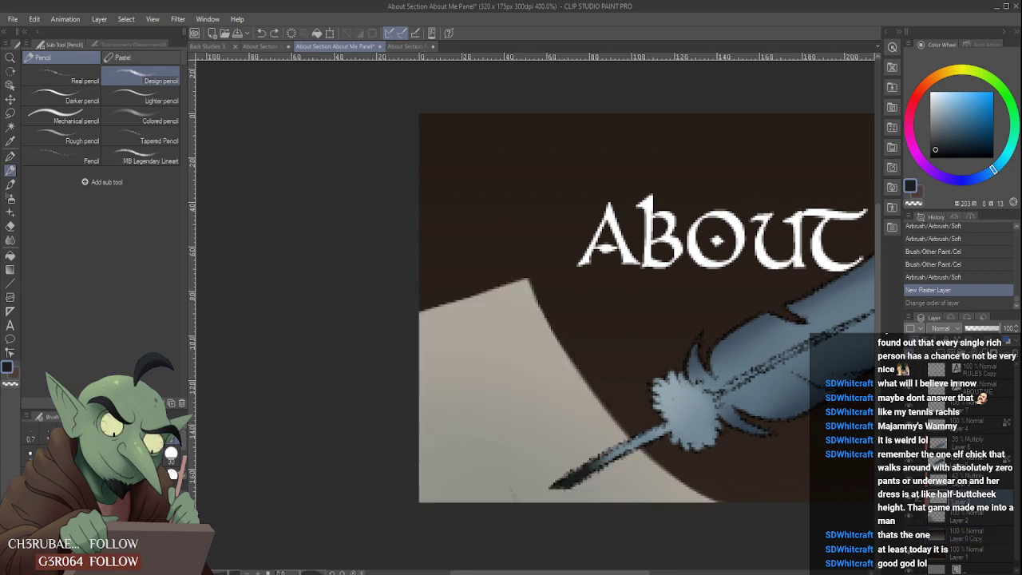
mouse_move(414, 375)
left_mouse_down()
mouse_move(423, 369)
mouse_move(440, 403)
mouse_move(465, 375)
mouse_move(530, 357)
left_mouse_up()
scroll(530, 353, "down", 3)
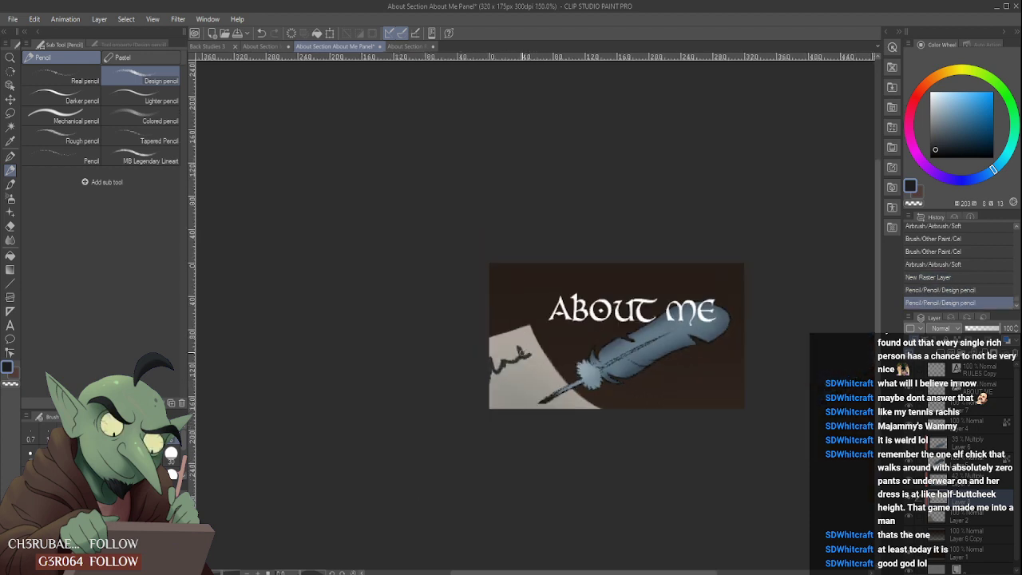
- Try a second line of mock handwriting with extended ends under the first one, and undo its strokes
scroll(517, 366, "up", 3)
mouse_move(452, 435)
left_mouse_down()
mouse_move(484, 445)
mouse_move(480, 415)
mouse_move(498, 440)
mouse_move(519, 416)
mouse_move(545, 412)
mouse_move(568, 399)
left_mouse_up()
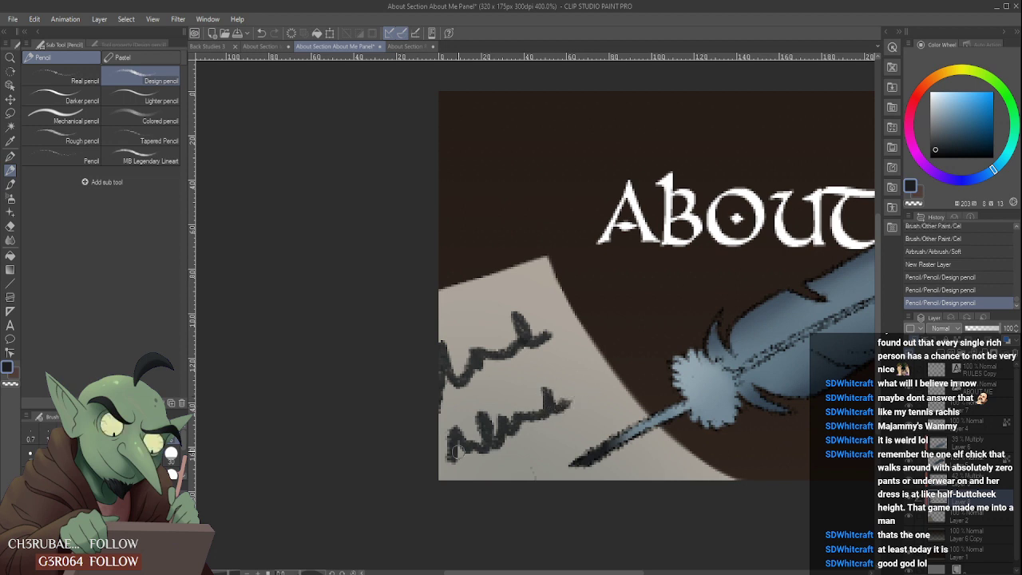
left_click_drag(455, 452, 440, 465)
left_click_drag(565, 399, 581, 390)
scroll(596, 362, "down", 4)
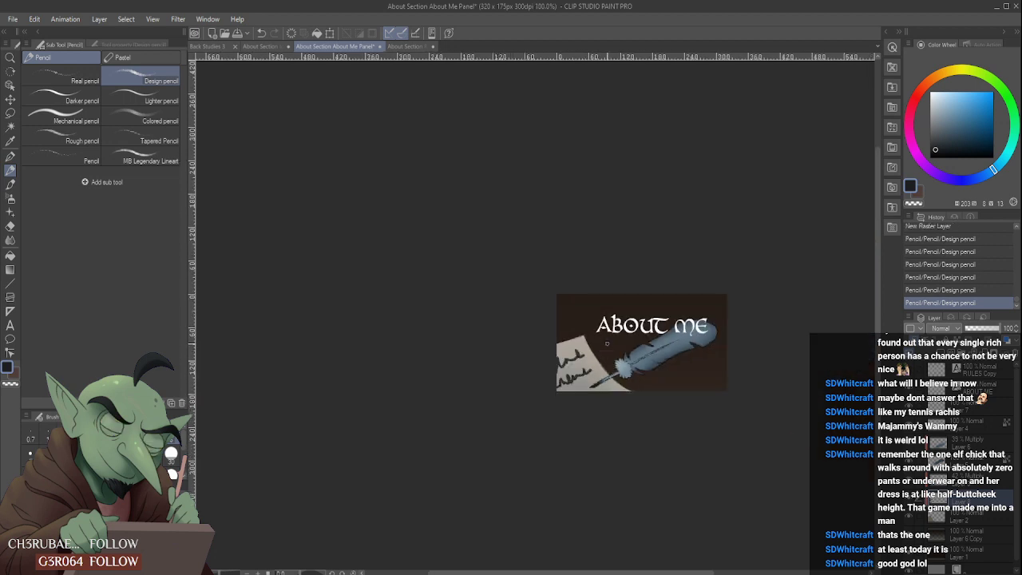
scroll(605, 342, "up", 5)
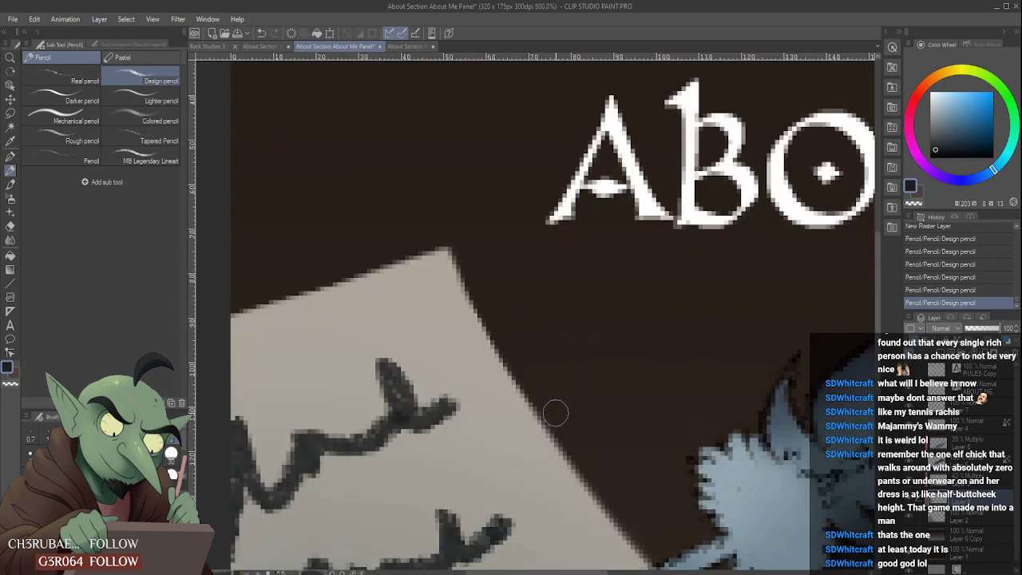
scroll(551, 415, "down", 3)
scroll(496, 486, "up", 4)
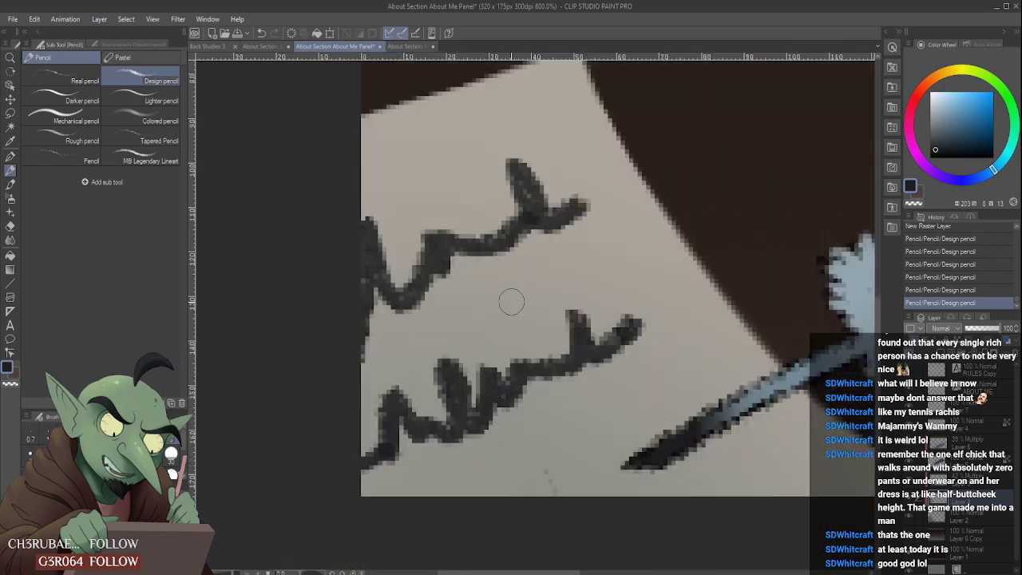
key("ctrl+z")
key("ctrl+z")
key("ctrl+z")
key("ctrl+z")
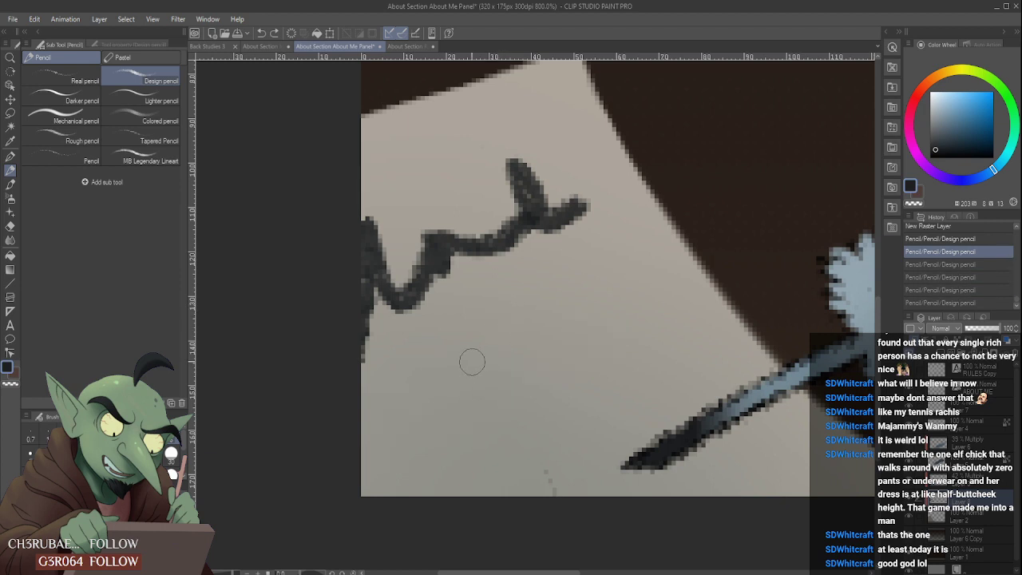
- Try to erase the stray specks near the parchment's lower edge, and scribble a second line of mock handwriting below the first
left_click_drag(525, 499, 547, 479)
scroll(476, 435, "down", 4)
scroll(467, 421, "up", 2)
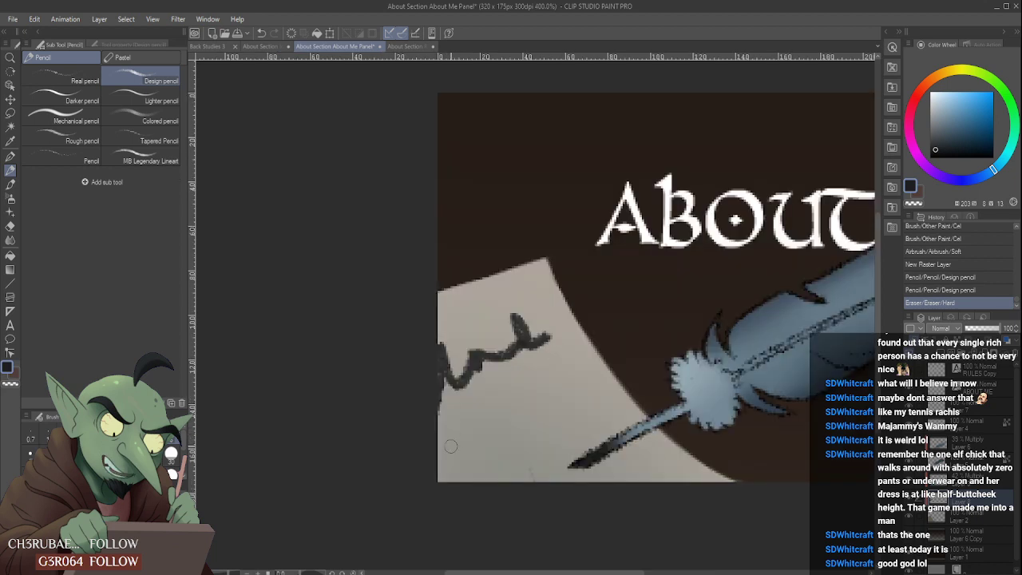
mouse_move(455, 432)
left_mouse_down()
mouse_move(478, 414)
mouse_move(483, 443)
mouse_move(507, 426)
mouse_move(499, 411)
mouse_move(518, 400)
mouse_move(521, 435)
left_mouse_up()
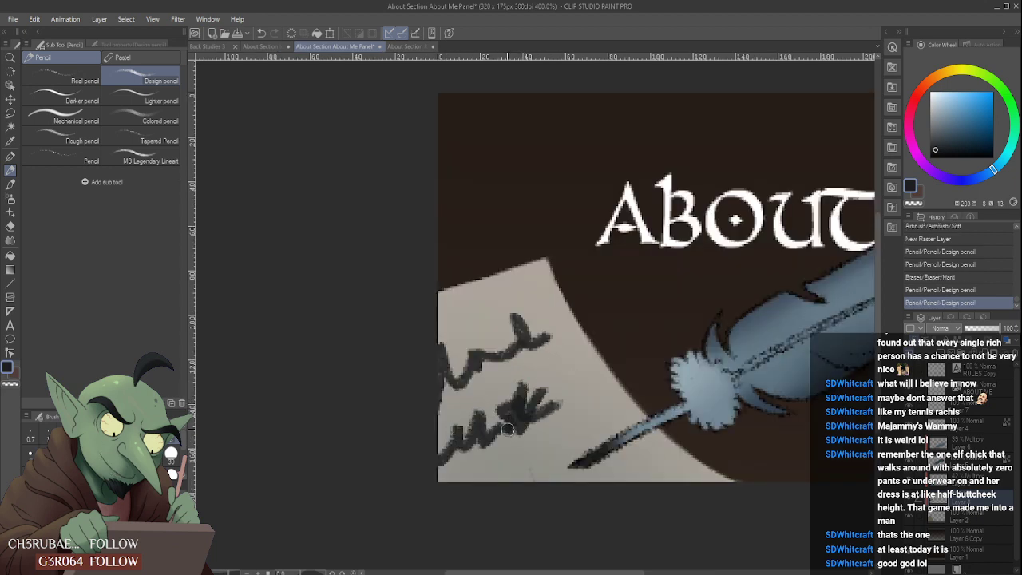
- Erase the messy end of the second handwriting line and redraw it as one smooth upward stroke
mouse_move(519, 391)
left_mouse_down()
mouse_move(502, 435)
mouse_move(507, 389)
mouse_move(498, 428)
mouse_move(587, 391)
mouse_move(555, 388)
left_mouse_up()
mouse_move(484, 440)
left_mouse_down()
mouse_move(515, 407)
mouse_move(571, 396)
left_mouse_up()
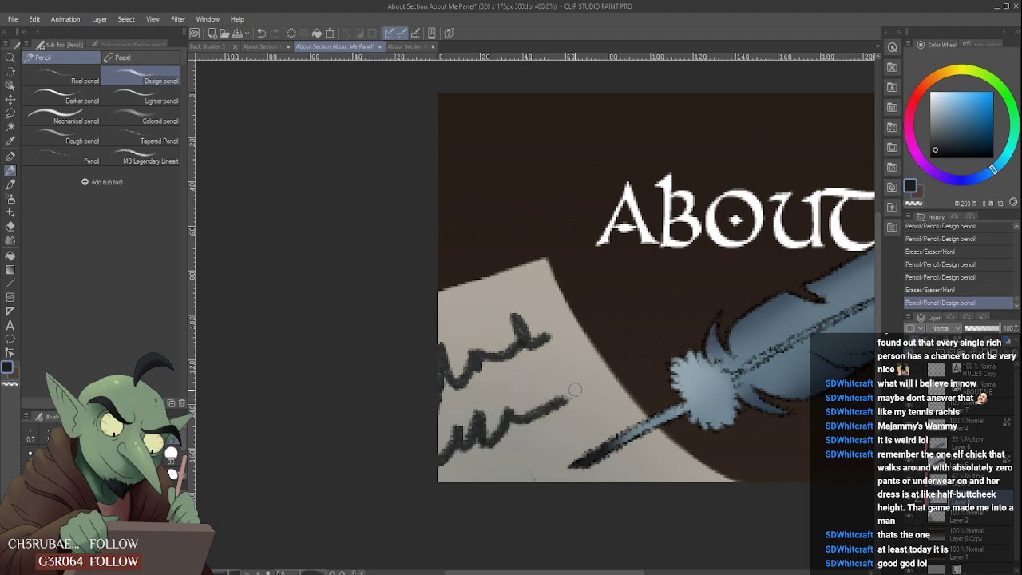
scroll(572, 373, "down", 3)
scroll(572, 376, "up", 5)
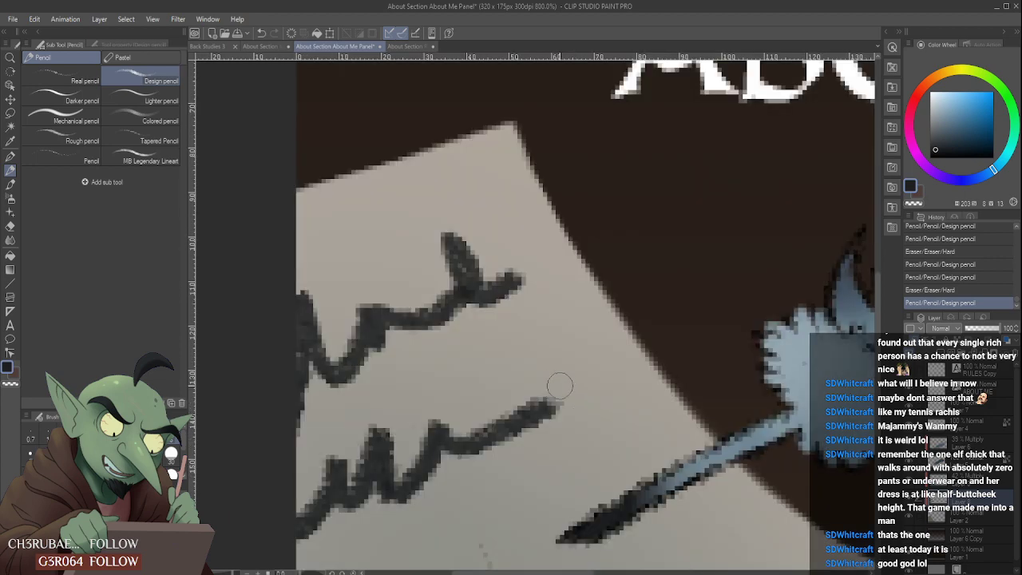
scroll(545, 402, "down", 2)
scroll(585, 360, "down", 4)
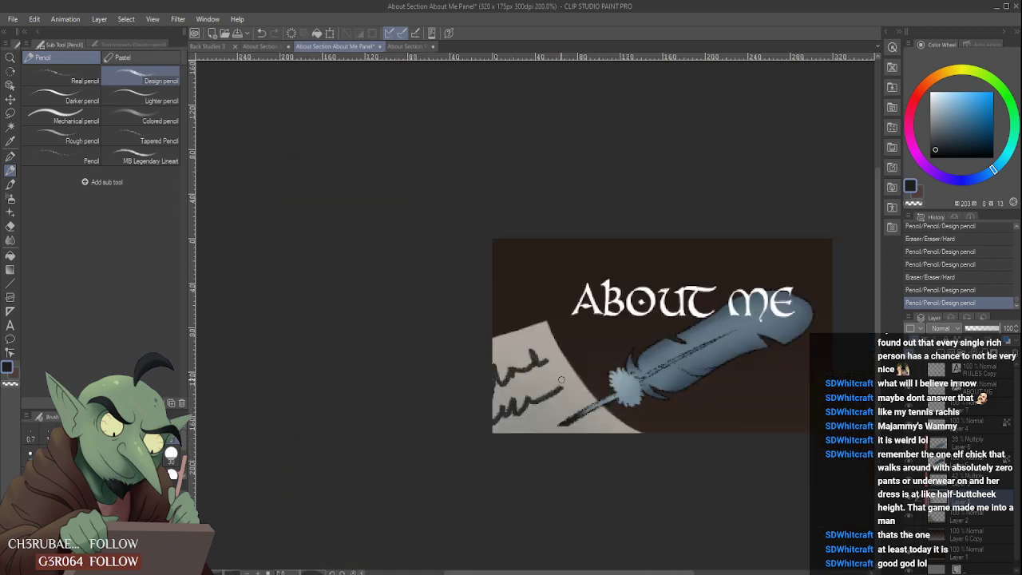
- Try a short third line of mock handwriting at the parchment's lower edge, running into the quill's dark tip
scroll(585, 360, "up", 4)
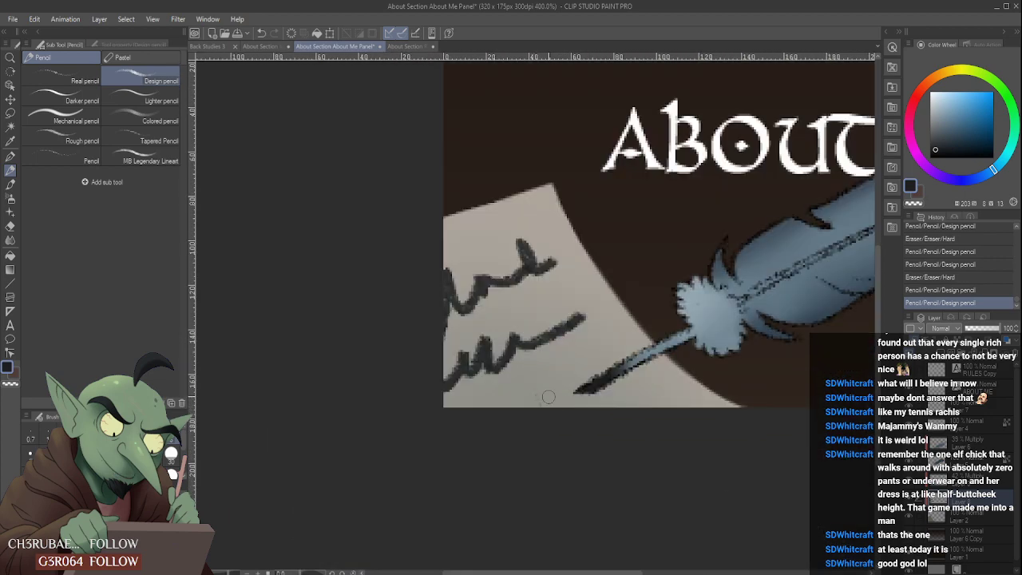
mouse_move(534, 390)
left_mouse_down()
mouse_move(554, 406)
mouse_move(596, 378)
left_mouse_up()
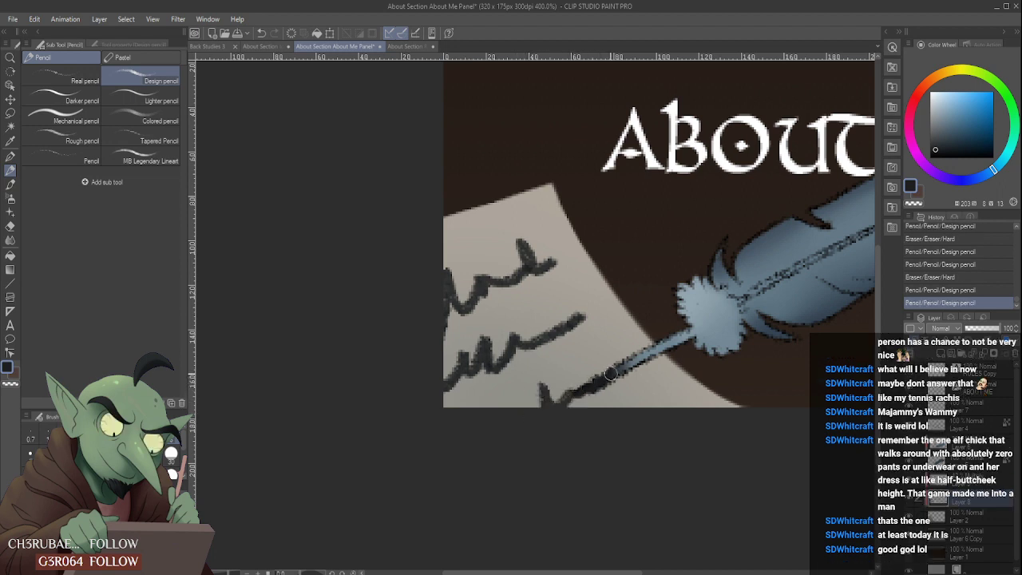
scroll(618, 351, "down", 4)
scroll(588, 379, "up", 1)
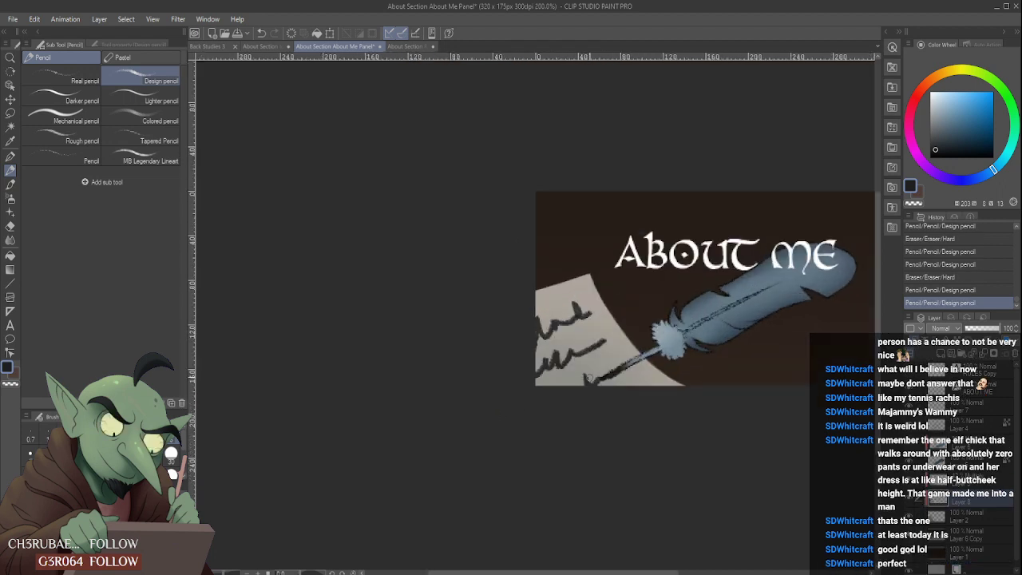
scroll(622, 328, "down", 2)
scroll(628, 325, "up", 4)
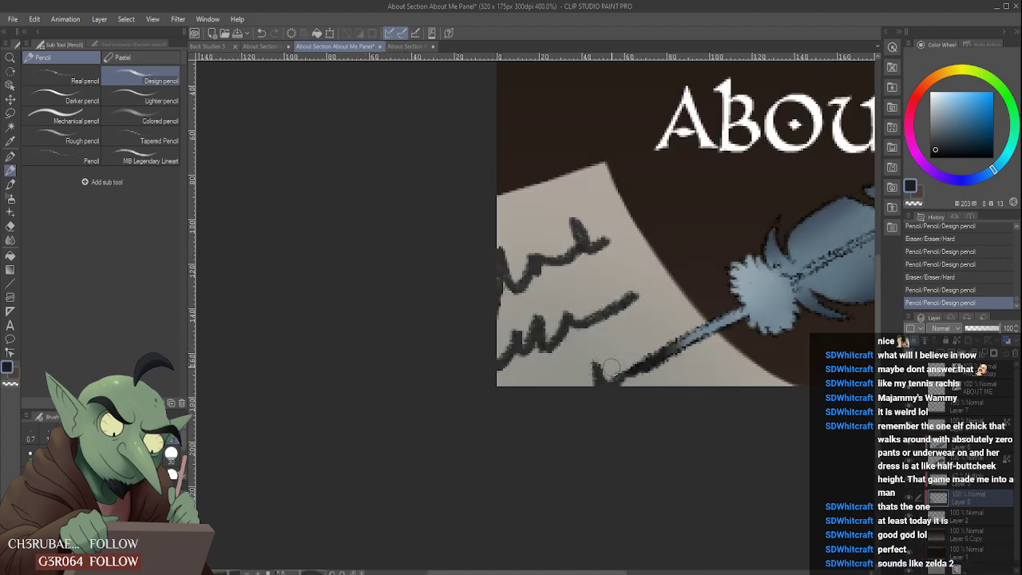
- Try thinning the third handwriting line beside the quill tip with the hard eraser, and undo the whole line
left_click_drag(612, 367, 625, 356)
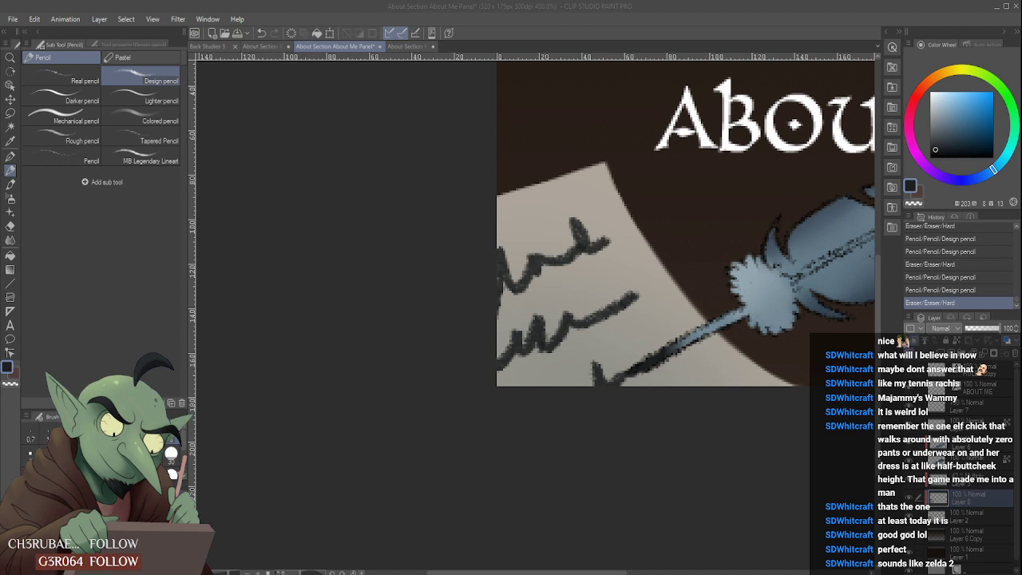
scroll(587, 399, "down", 5)
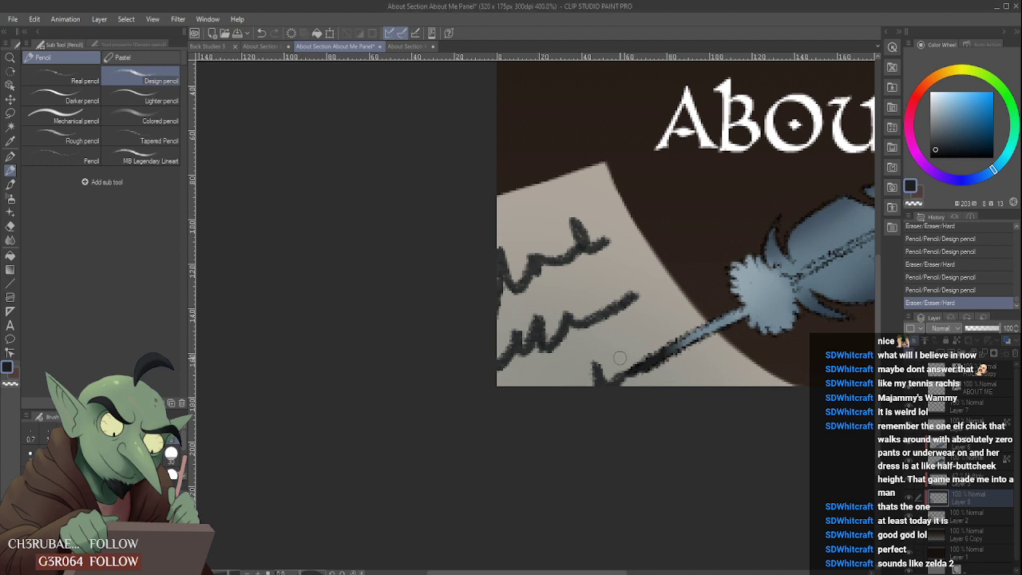
scroll(587, 399, "up", 4)
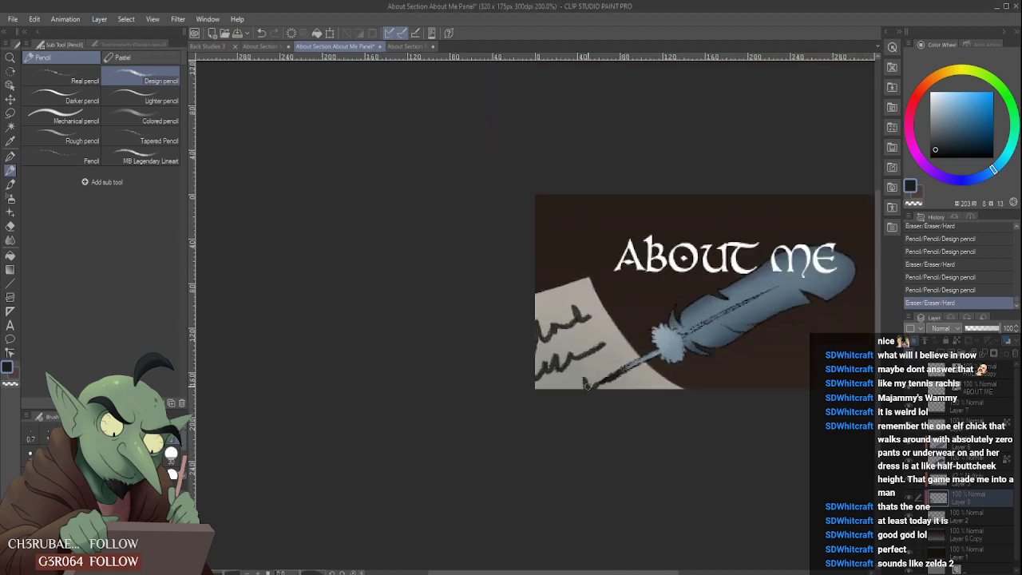
scroll(587, 386, "up", 3)
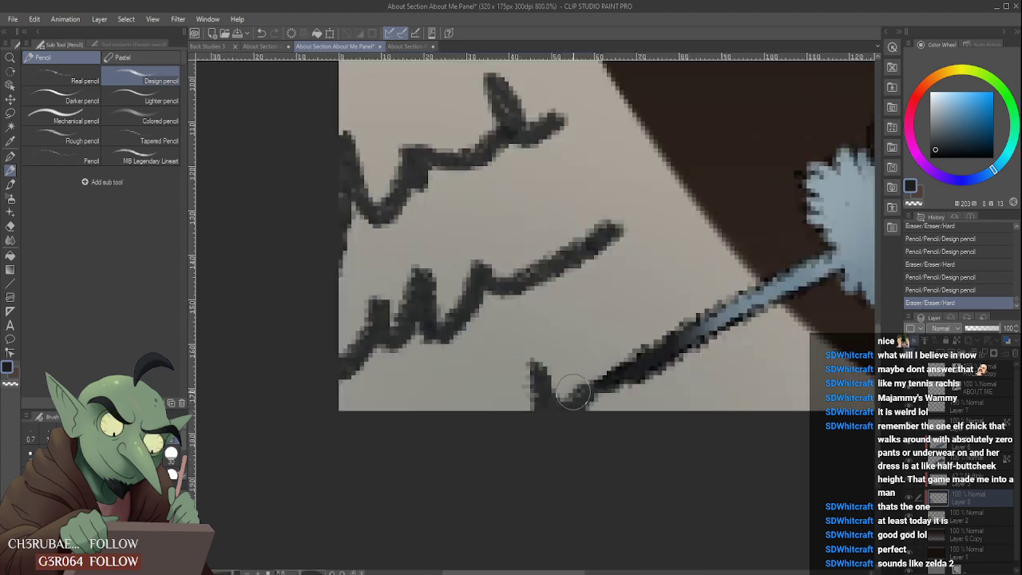
scroll(572, 391, "down", 5)
scroll(598, 371, "up", 5)
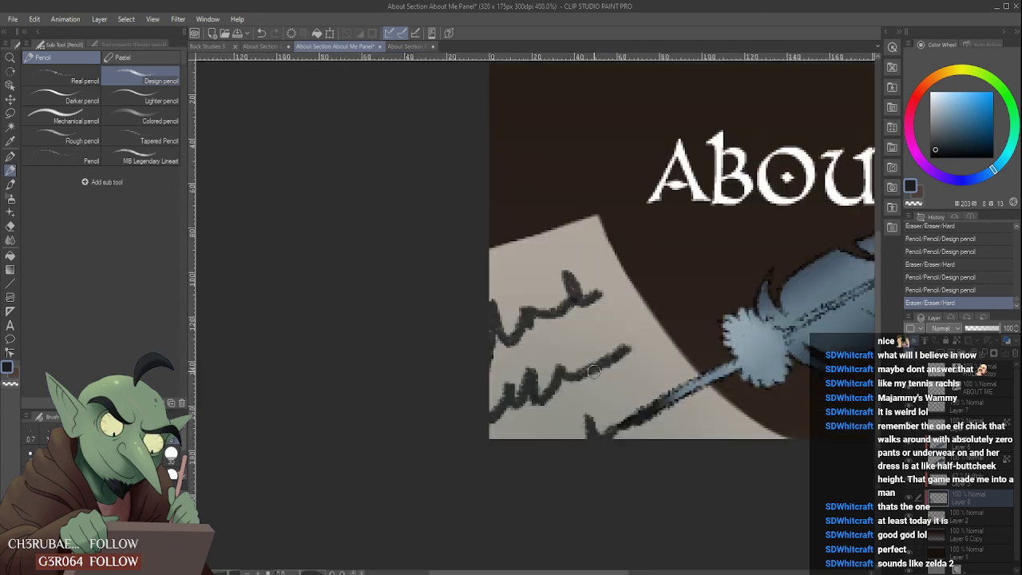
left_click_drag(476, 423, 481, 429)
scroll(530, 377, "down", 4)
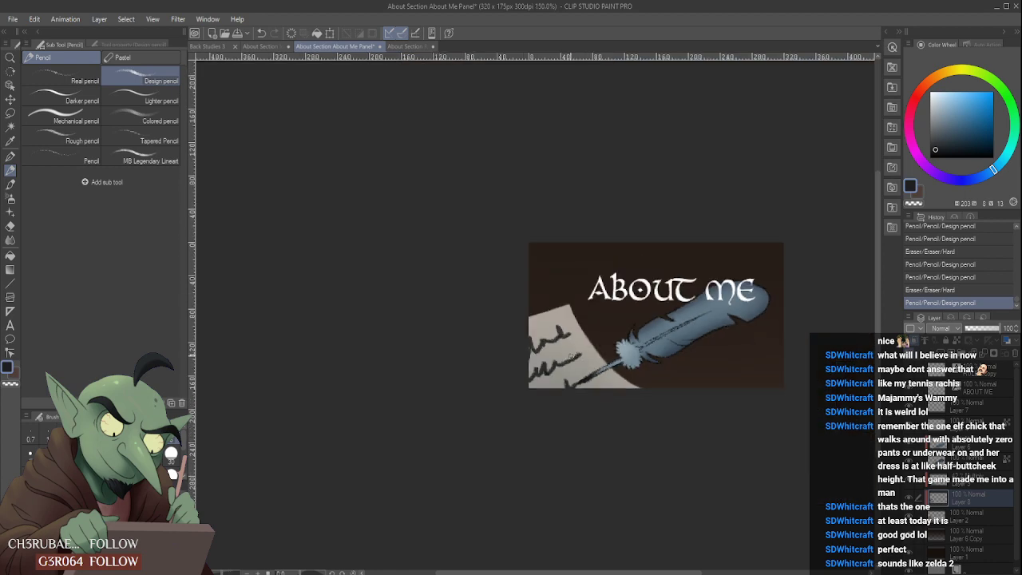
scroll(583, 360, "up", 4)
scroll(572, 377, "down", 4)
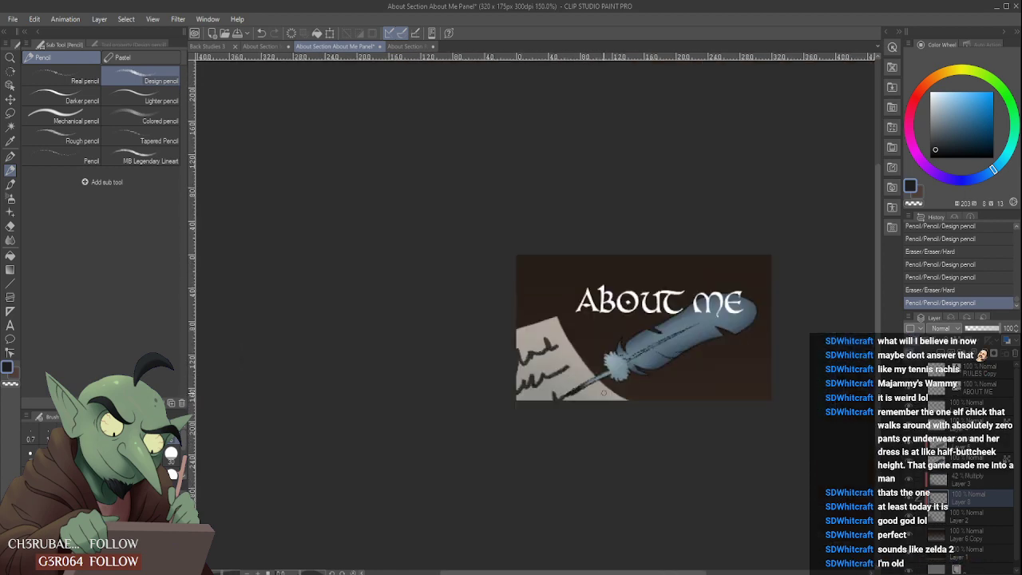
scroll(603, 392, "up", 4)
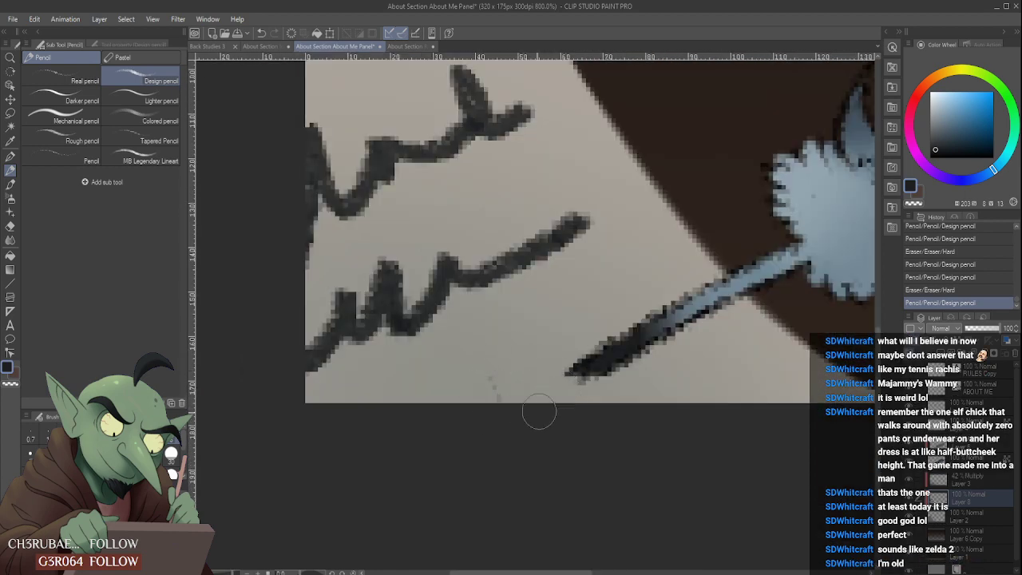
- Scribble a third line of mock handwriting at the parchment's lower edge up to the quill tip, and trim it with the hard eraser
mouse_move(488, 422)
left_mouse_down()
mouse_move(498, 345)
mouse_move(521, 400)
mouse_move(545, 351)
mouse_move(550, 363)
mouse_move(601, 345)
left_mouse_up()
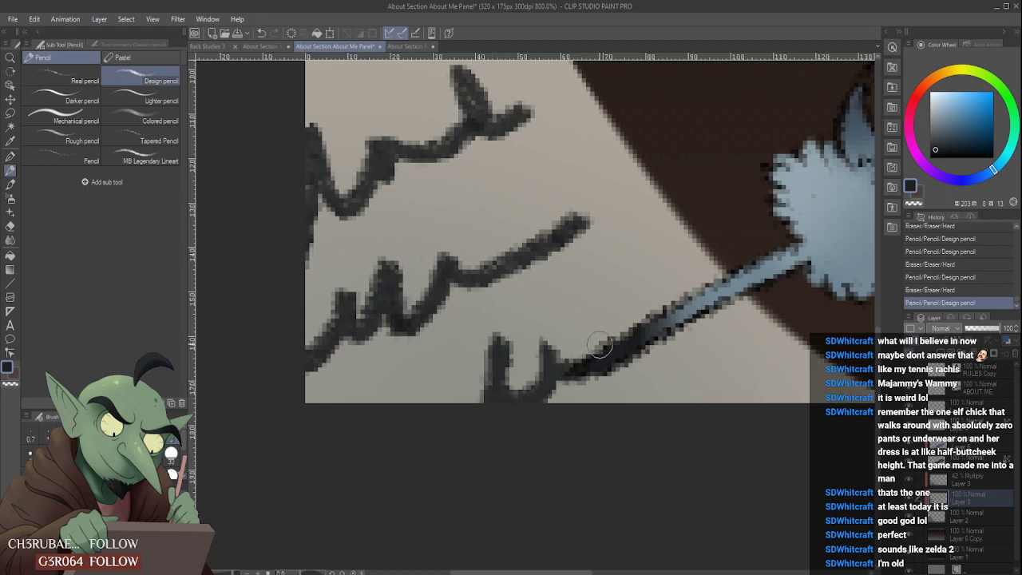
scroll(600, 345, "down", 4)
mouse_move(565, 355)
left_mouse_down()
mouse_move(573, 363)
mouse_move(585, 353)
left_mouse_up()
scroll(603, 330, "down", 2)
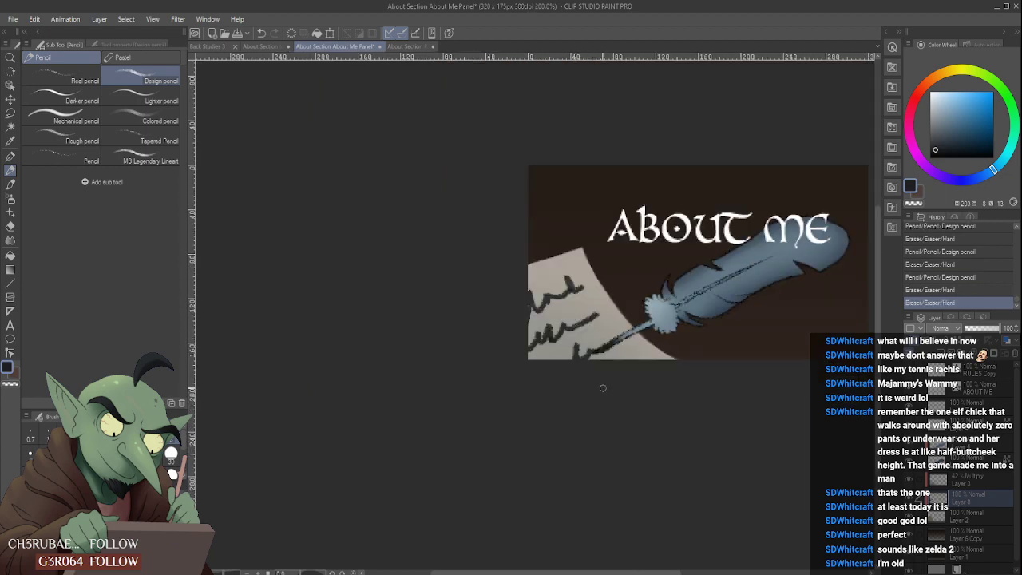
- Try erasing a gap near the end of the second handwriting line, and undo the erasure
scroll(587, 318, "up", 2)
left_click_drag(580, 317, 585, 322)
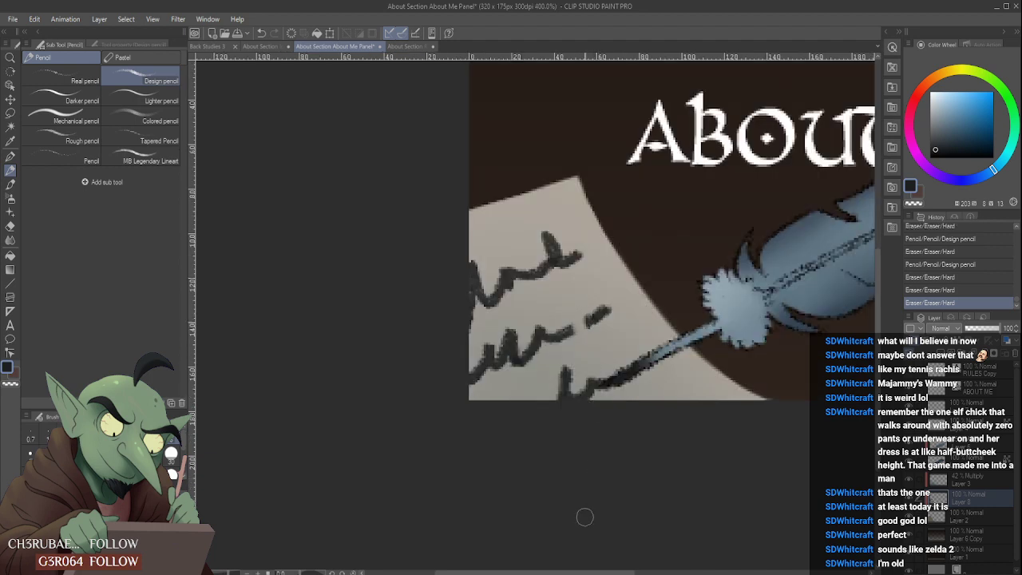
scroll(585, 518, "down", 3)
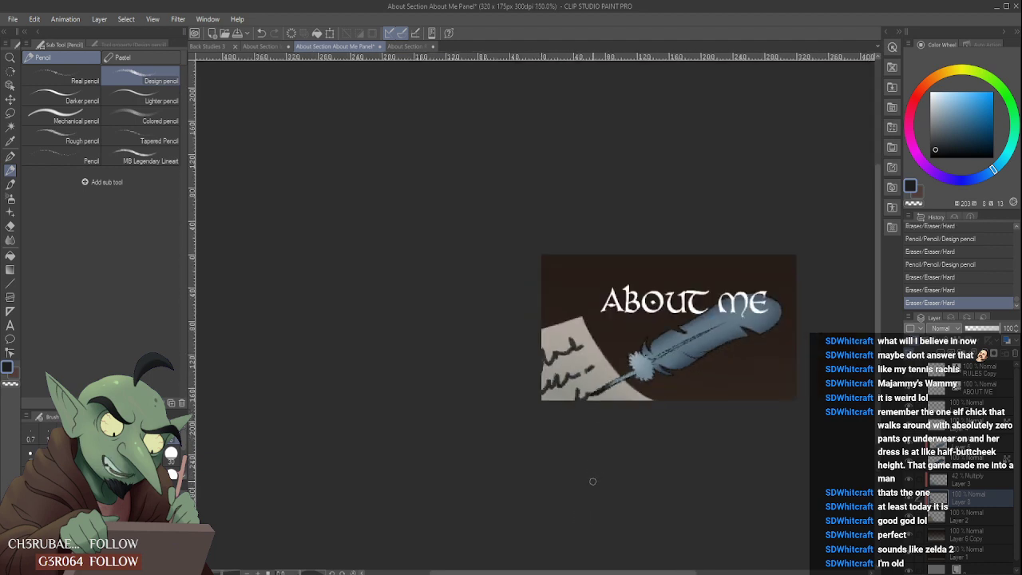
key("ctrl+z")
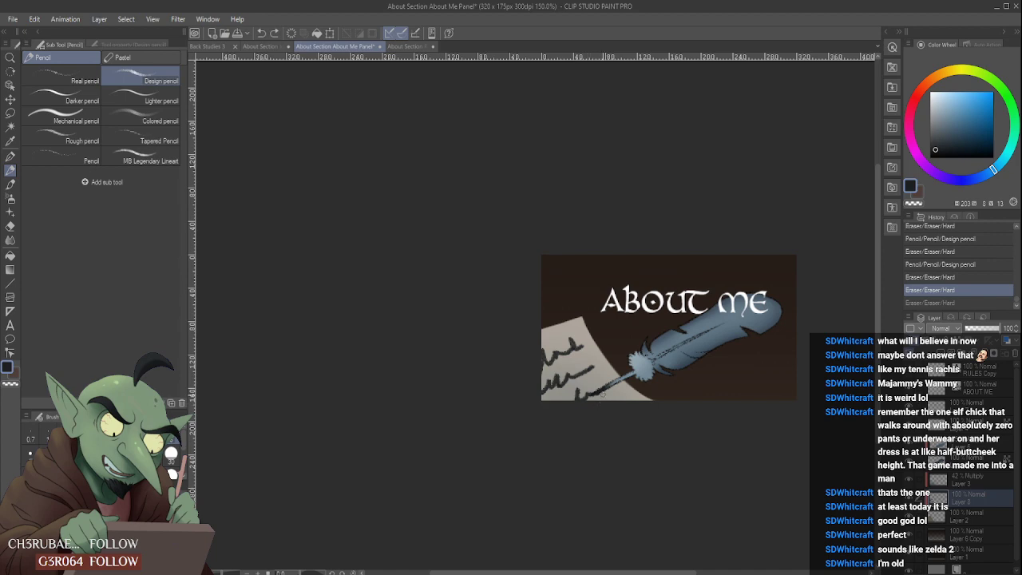
scroll(602, 393, "up", 3)
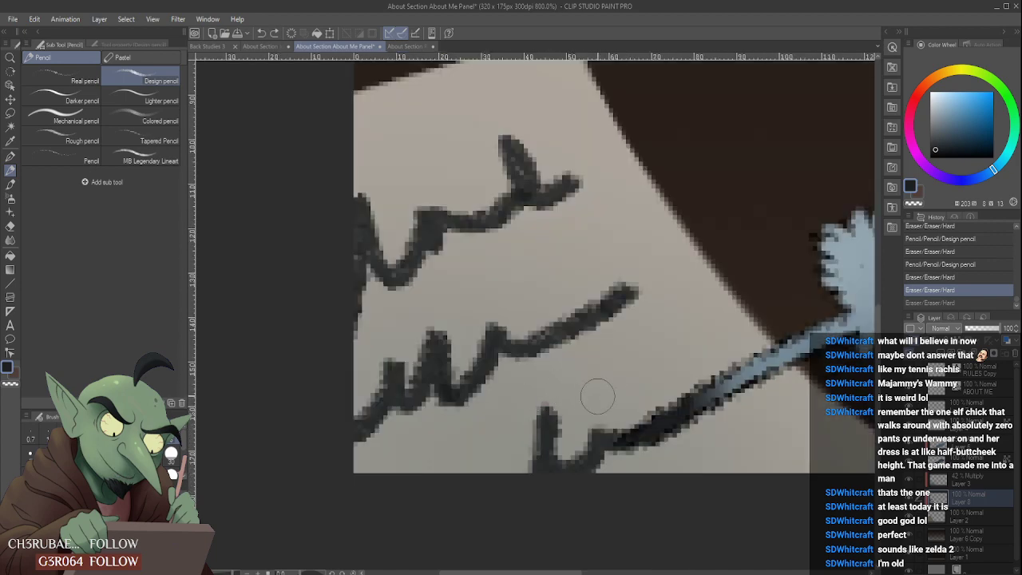
key("ctrl+y")
scroll(597, 396, "down", 4)
scroll(685, 341, "down", 2)
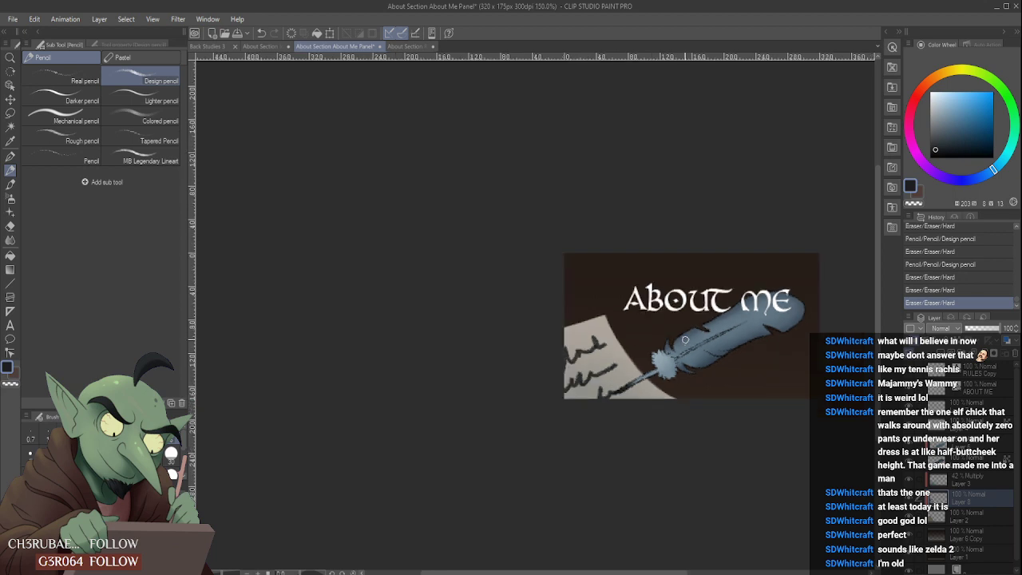
- Try reshaping the end of the second handwriting line into a looped letter, and undo its strokes
scroll(627, 352, "up", 6)
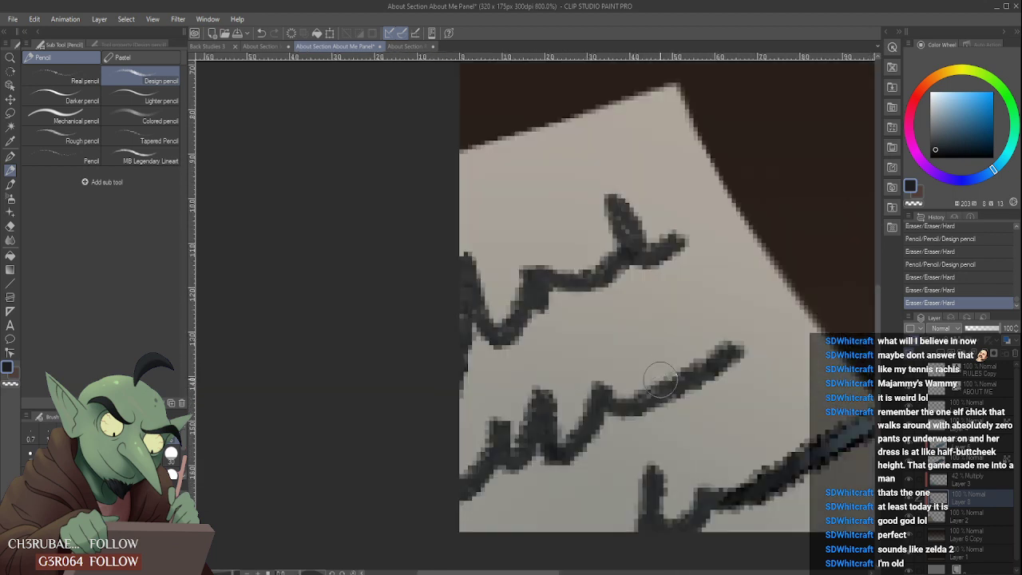
mouse_move(653, 400)
left_mouse_down()
mouse_move(666, 357)
mouse_move(655, 364)
mouse_move(677, 384)
mouse_move(699, 371)
left_mouse_up()
scroll(722, 335, "down", 5)
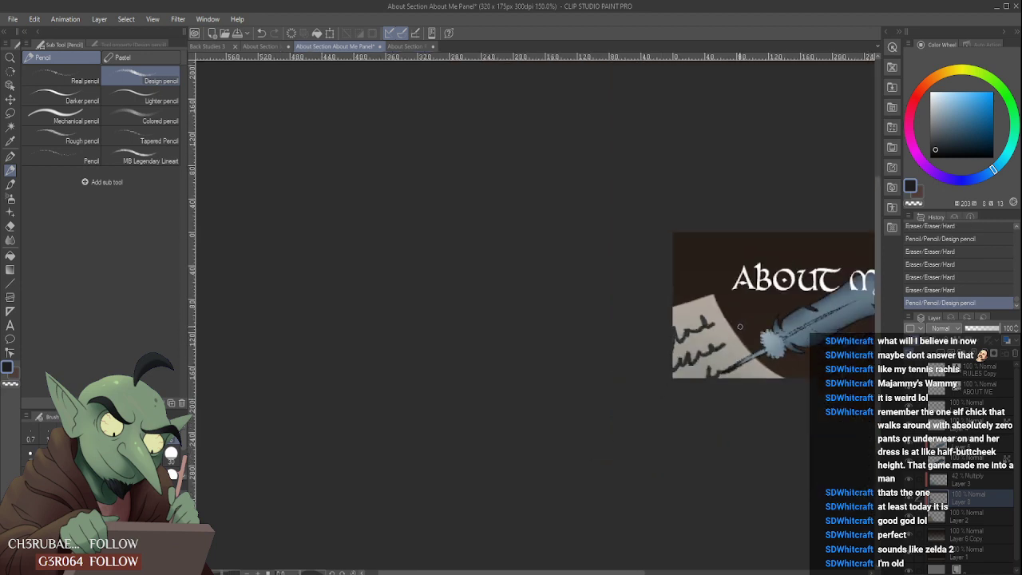
key("ctrl+z")
key("ctrl+z")
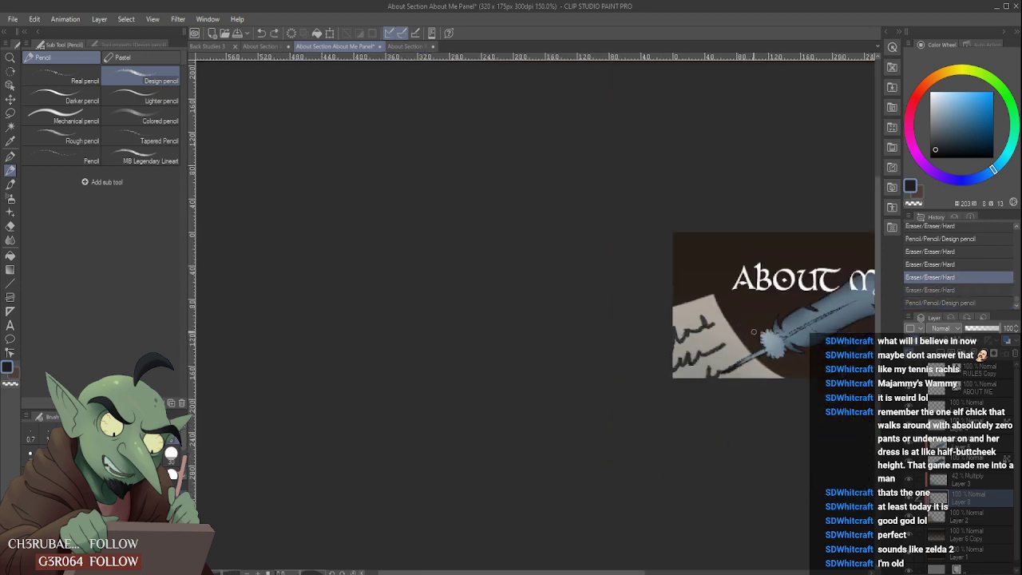
- Examine how the handwriting, parchment and feather quill work together across the whole panel
scroll(651, 391, "down", 2)
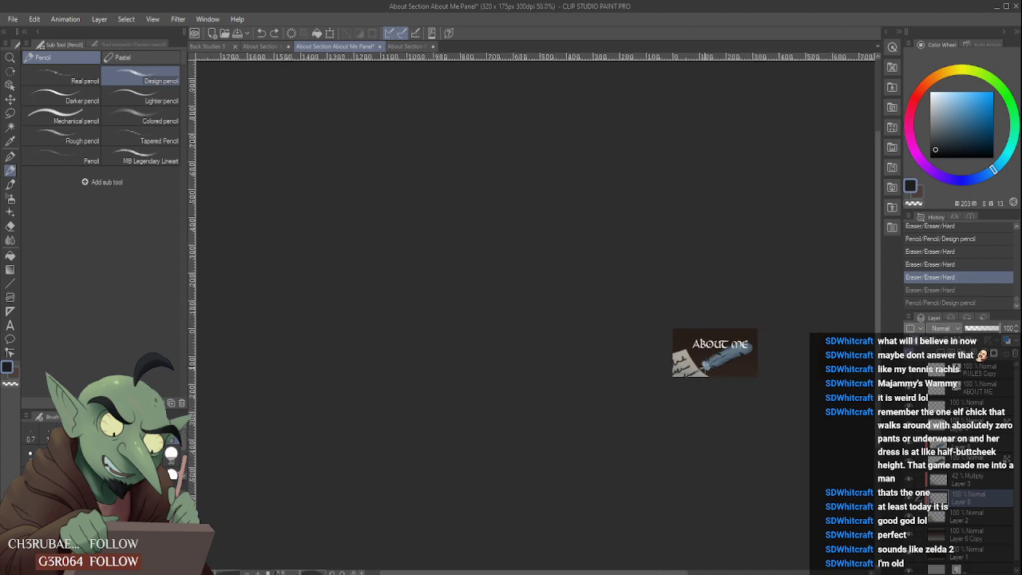
scroll(744, 362, "up", 3)
scroll(664, 385, "up", 2)
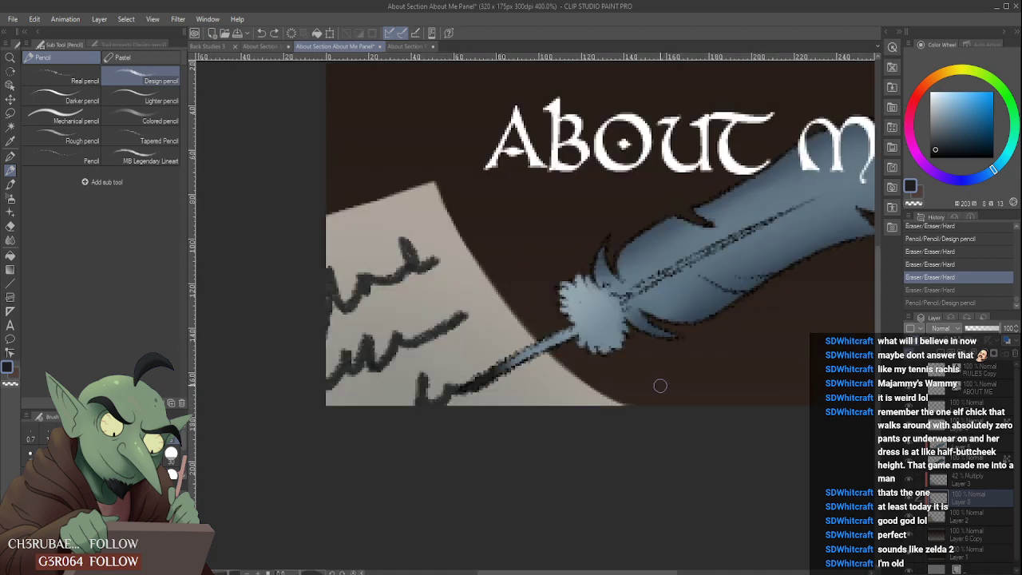
scroll(660, 386, "down", 2)
scroll(641, 383, "up", 1)
scroll(632, 377, "down", 2)
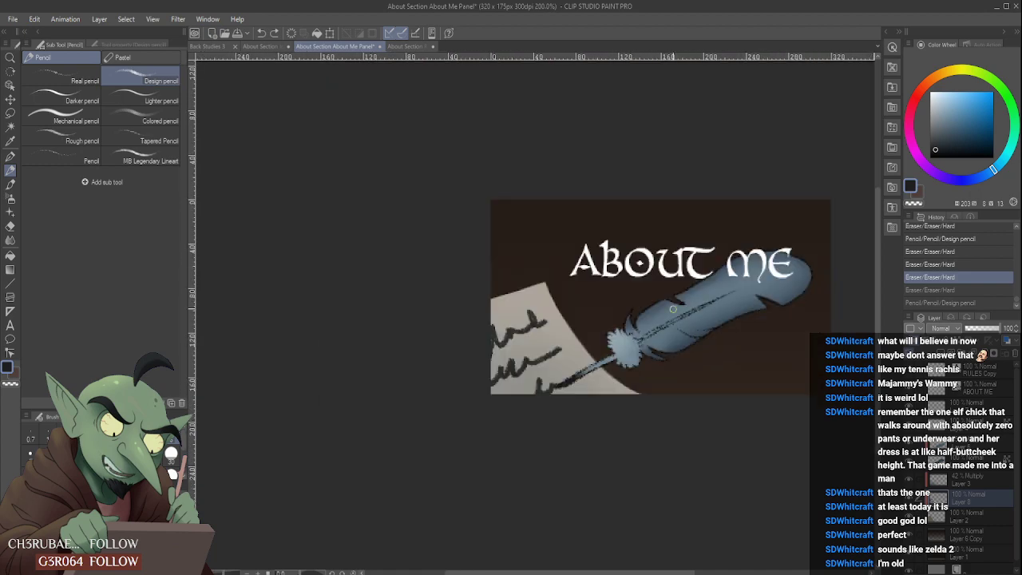
scroll(699, 283, "up", 1)
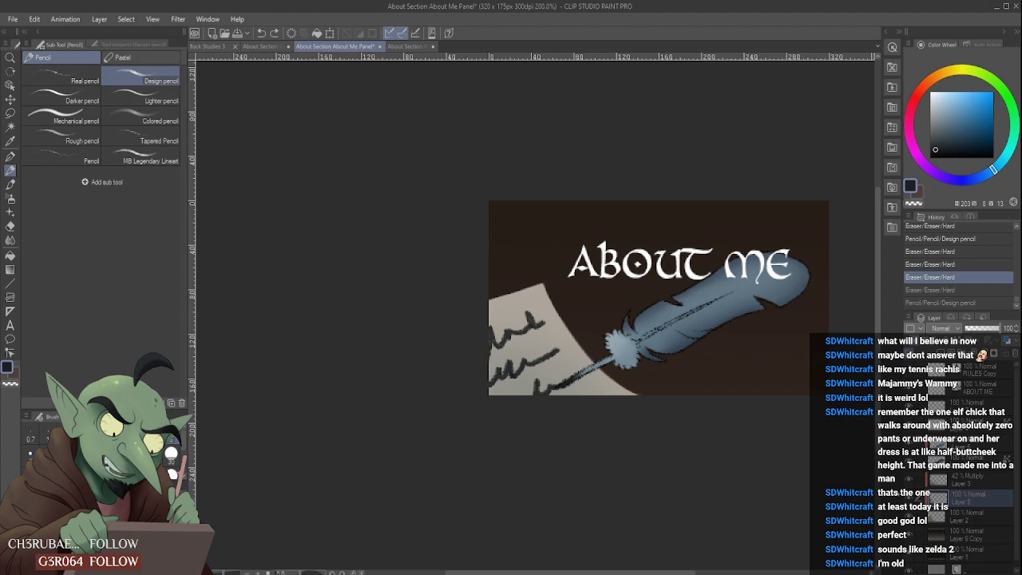
- Hide and show Layer 2 to identify the parchment, and make it the active layer
left_click(909, 516)
left_click(909, 515)
left_click(965, 516)
- Try erasing a rounded notch into the parchment's edge below the quill, and undo the erasure
scroll(622, 385, "up", 4)
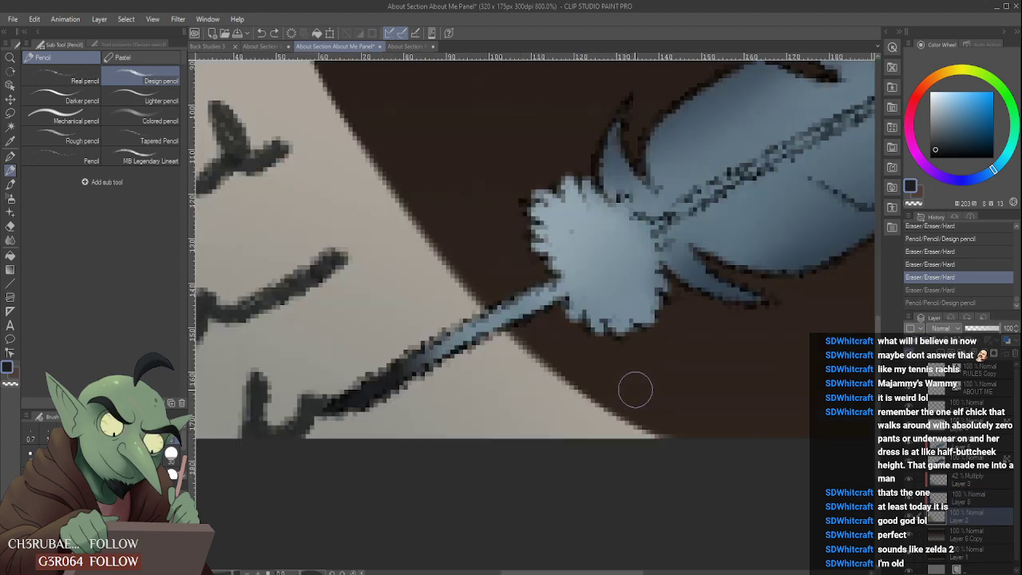
scroll(623, 354, "down", 4)
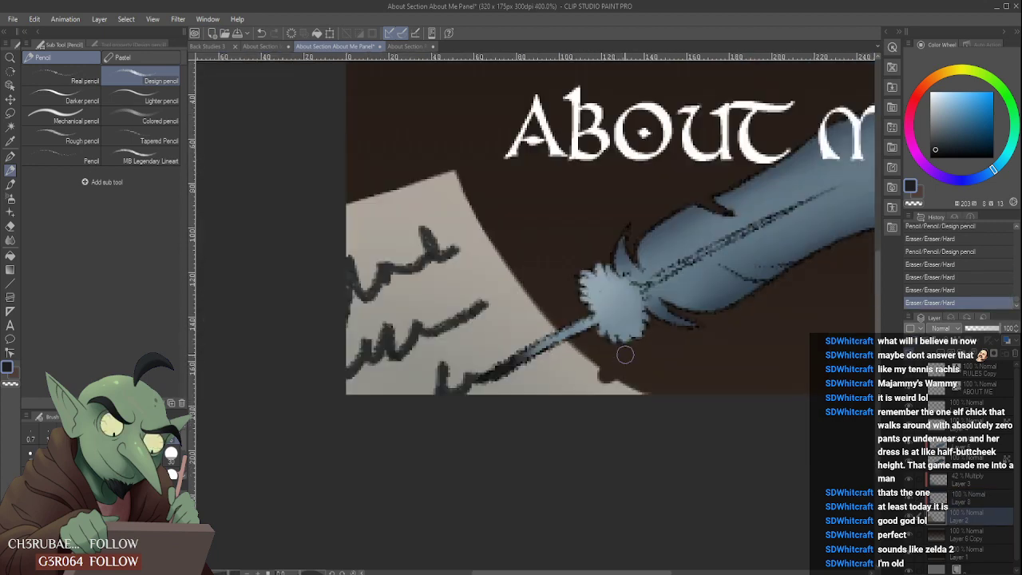
scroll(620, 352, "up", 4)
key("ctrl+z")
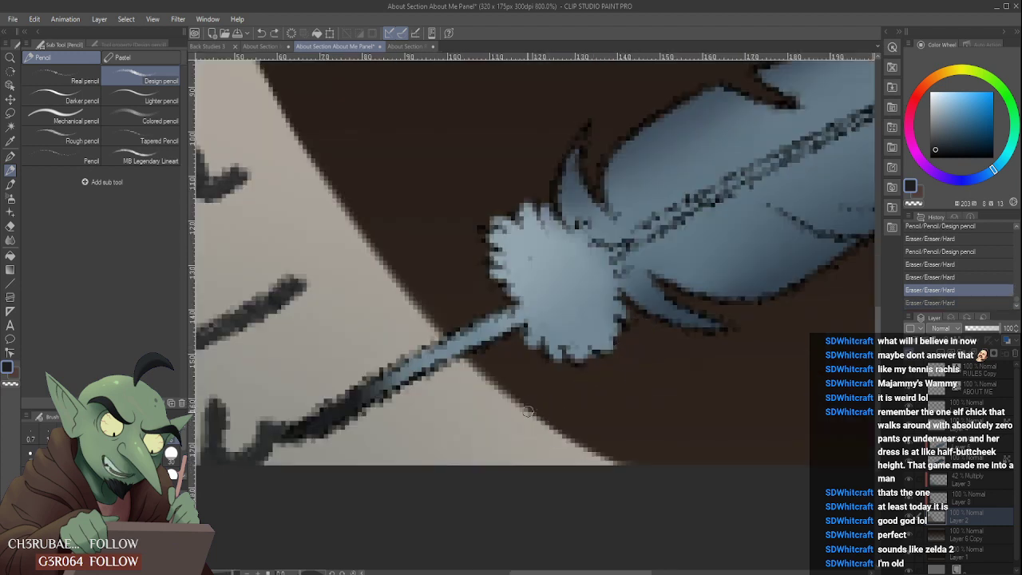
- Erase a jagged tear into the parchment's curved edge below the quill and a small nick into its upper edge
mouse_move(528, 410)
left_mouse_down()
mouse_move(514, 435)
mouse_move(561, 415)
mouse_move(520, 435)
mouse_move(539, 405)
mouse_move(511, 436)
left_mouse_up()
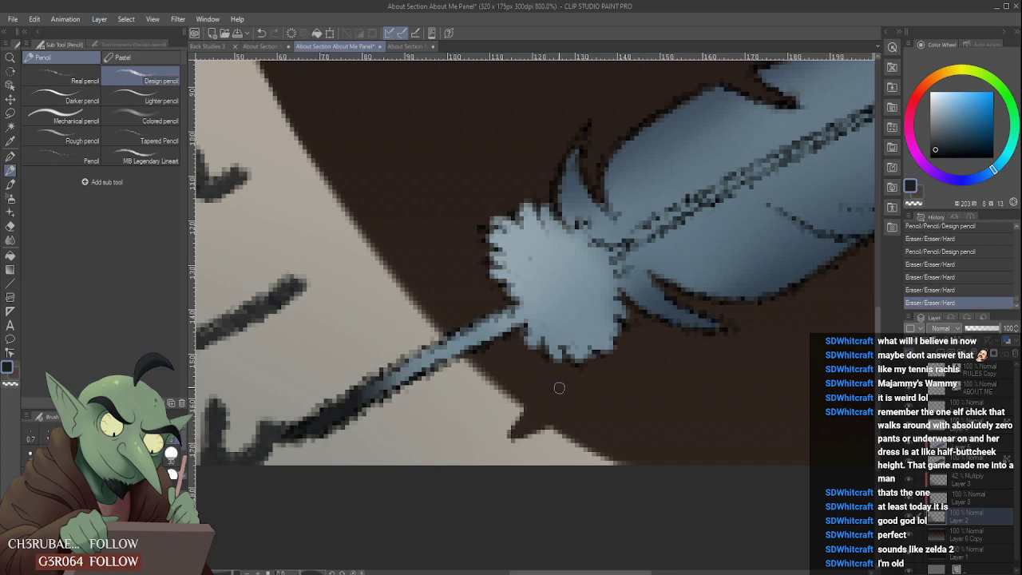
scroll(550, 392, "down", 5)
scroll(536, 380, "up", 3)
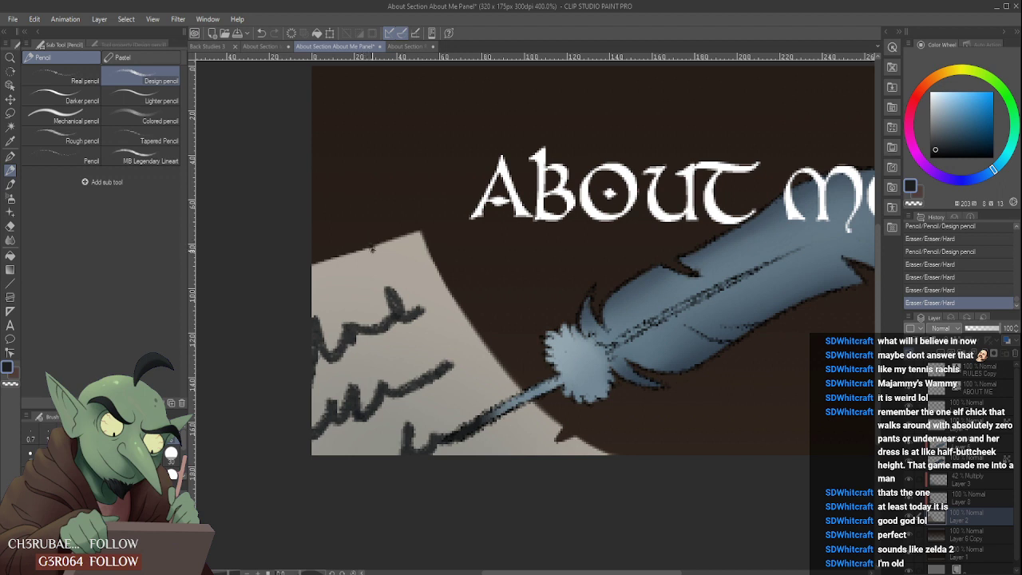
mouse_move(377, 233)
left_mouse_down()
mouse_move(352, 253)
mouse_move(358, 263)
left_mouse_up()
scroll(393, 230, "down", 5)
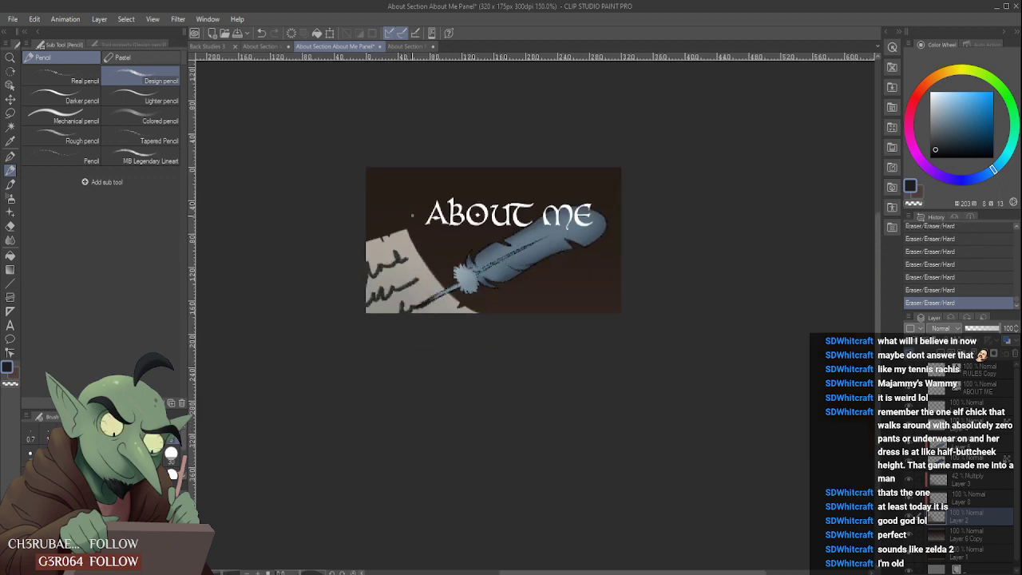
- Extend the parchment's upper corner outward into a sharper point in the parchment's own colour, using the Cel brush
scroll(389, 250, "up", 5)
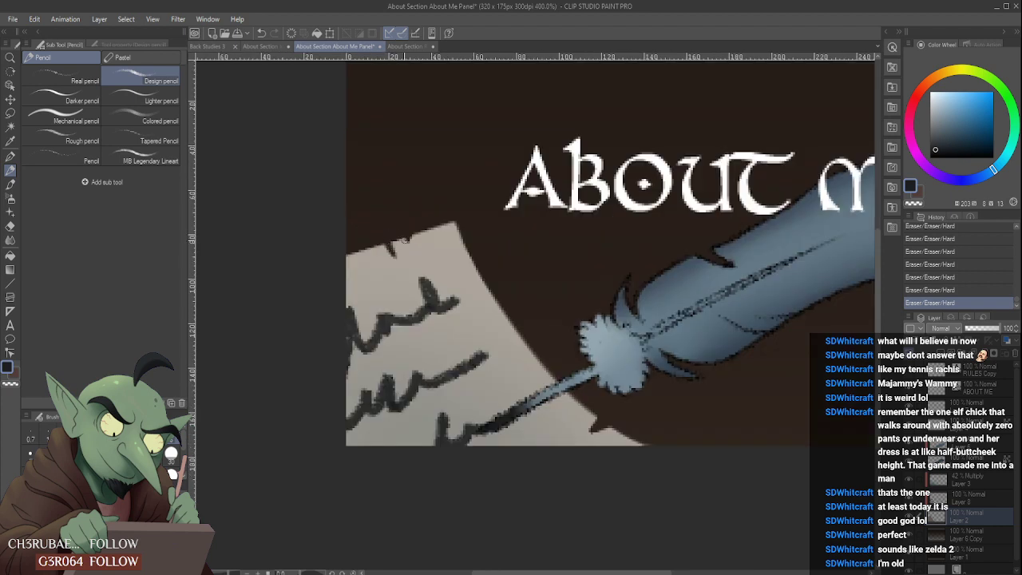
scroll(415, 228, "down", 4)
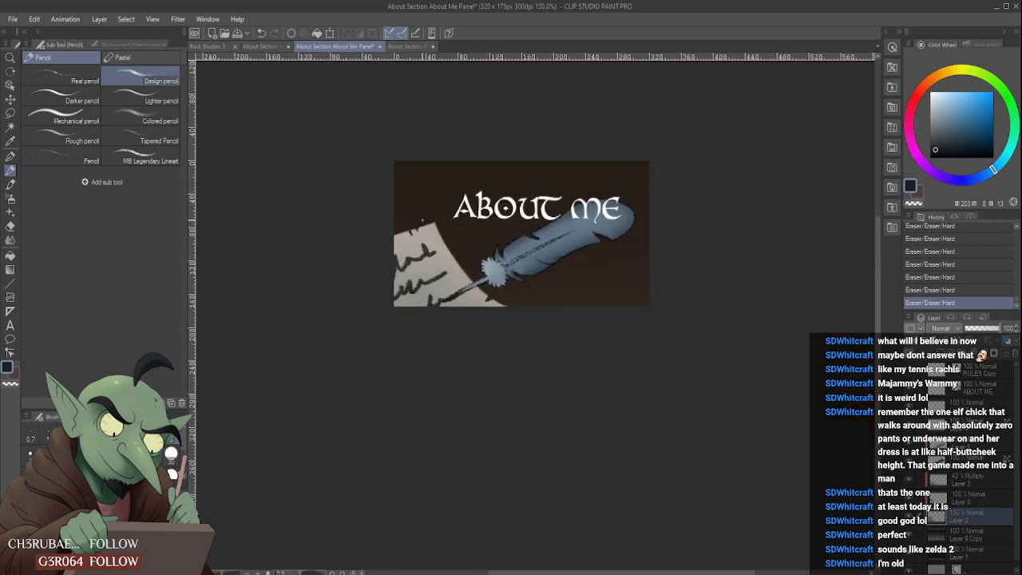
scroll(424, 213, "up", 5)
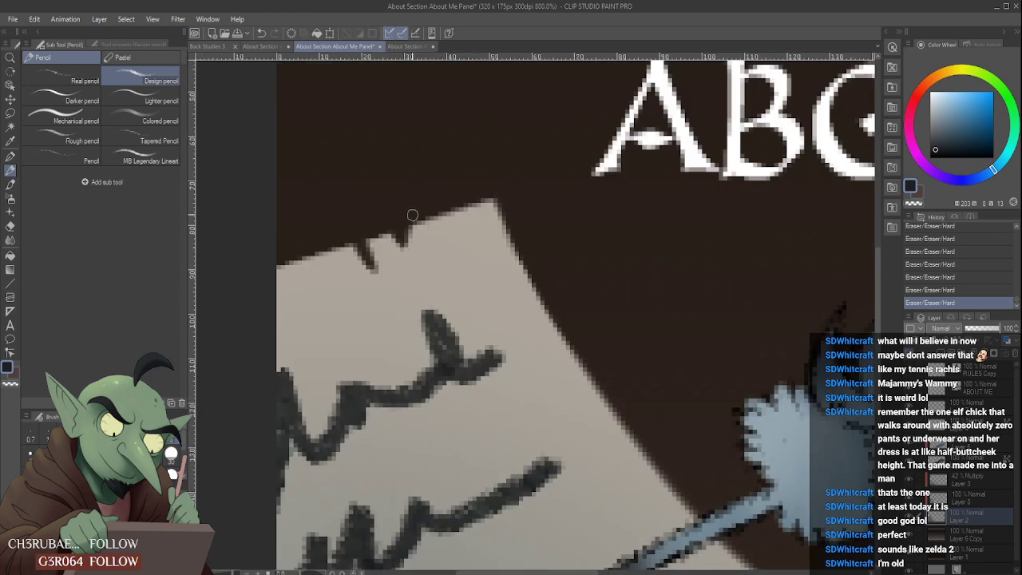
scroll(437, 206, "down", 5)
scroll(439, 200, "up", 4)
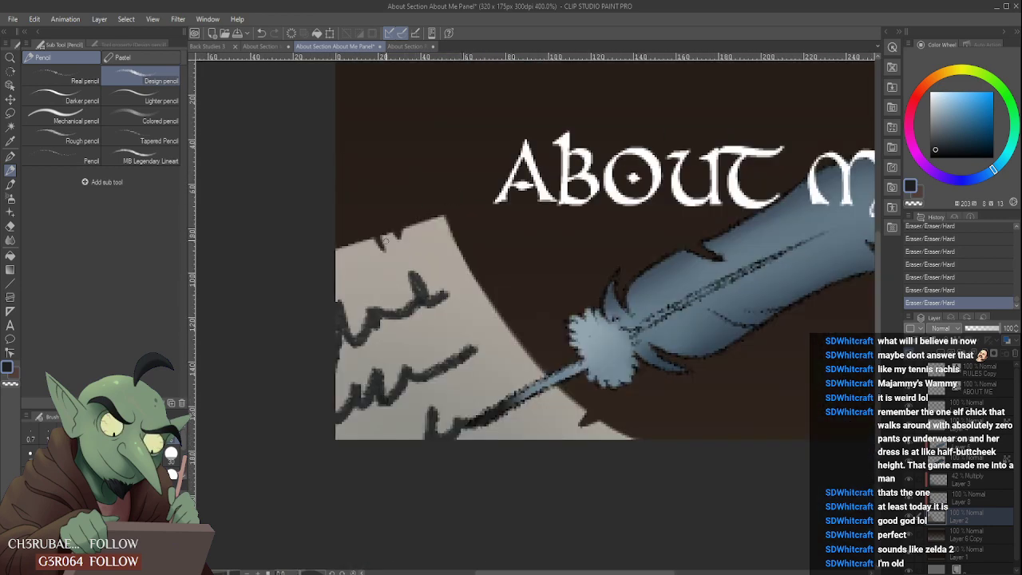
left_click(10, 184)
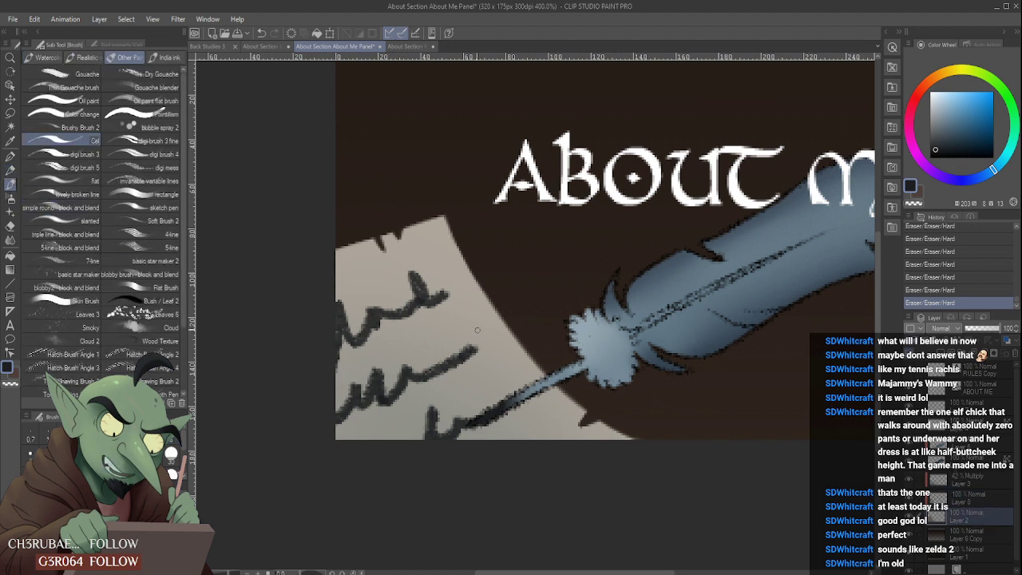
left_click(440, 223, "alt")
left_click_drag(437, 224, 455, 248)
mouse_move(450, 221)
left_mouse_down()
mouse_move(409, 230)
mouse_move(405, 241)
mouse_move(404, 231)
mouse_move(455, 212)
left_mouse_up()
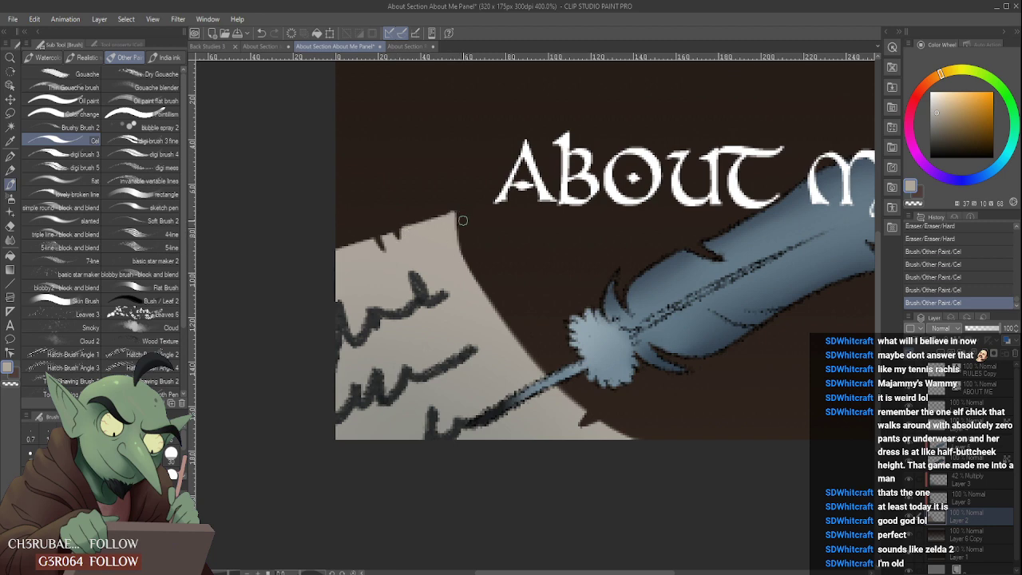
- Erase along the parchment's upper edge from the small nicks to the corner, shaping it into a gentle curve
scroll(475, 208, "down", 4)
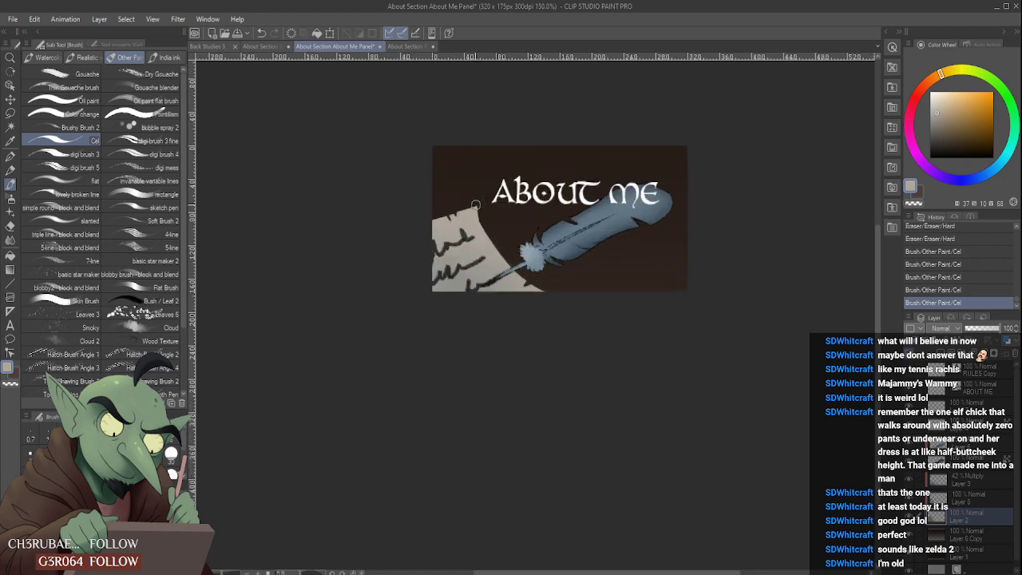
scroll(432, 220, "up", 6)
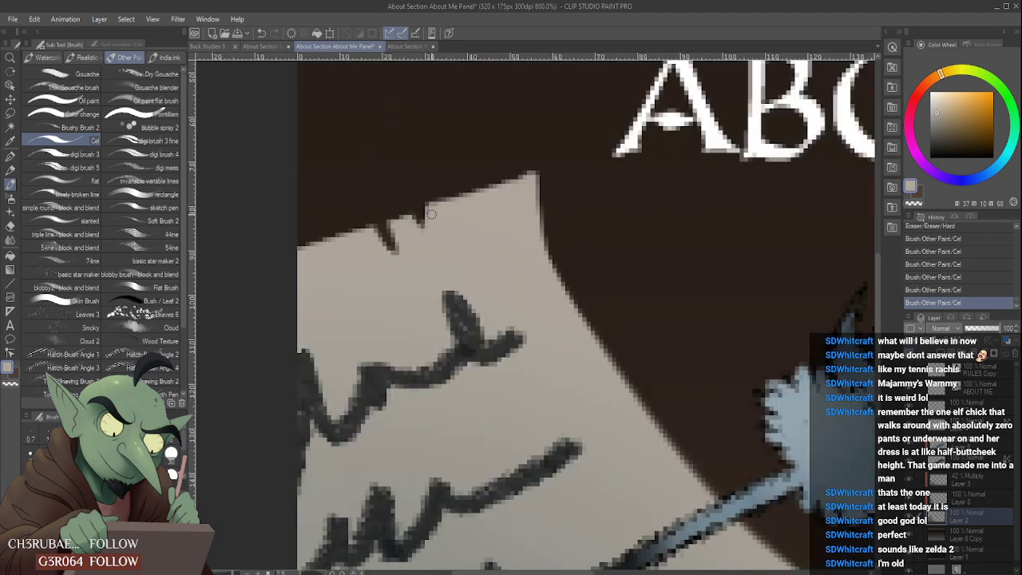
scroll(431, 218, "down", 3)
scroll(471, 205, "up", 3)
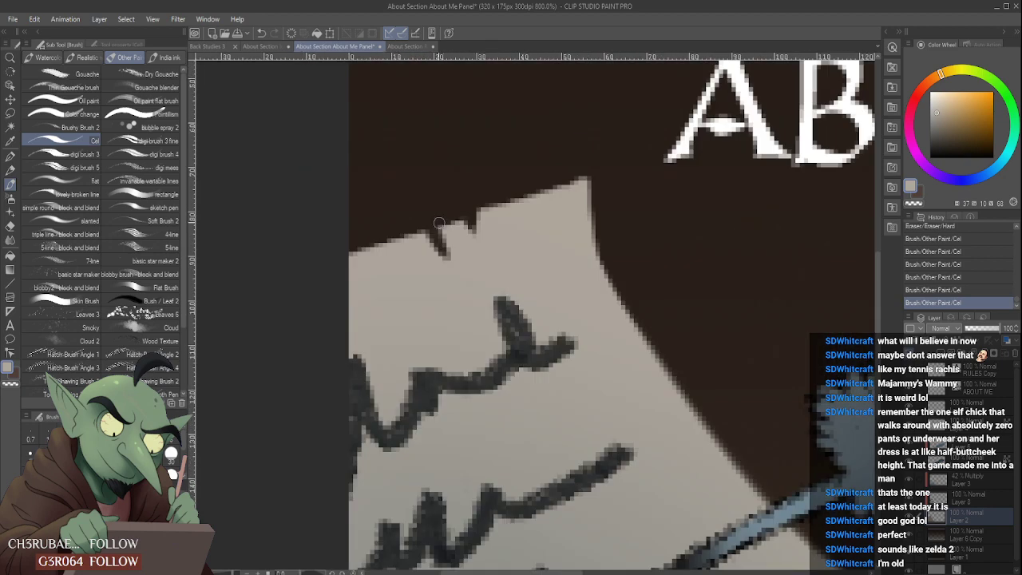
left_click_drag(462, 221, 463, 211)
scroll(463, 212, "down", 3)
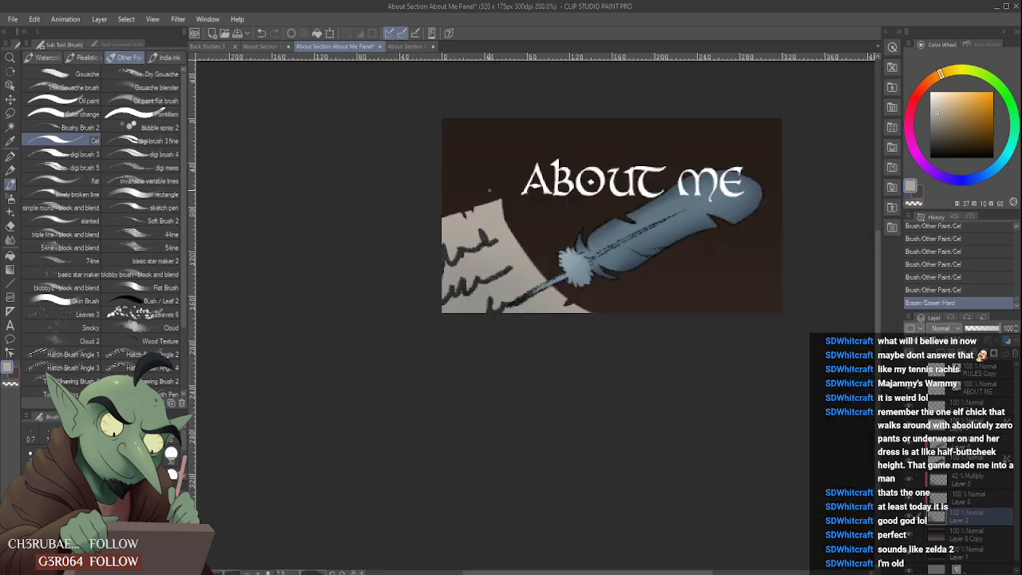
scroll(508, 189, "up", 2)
scroll(508, 189, "up", 2)
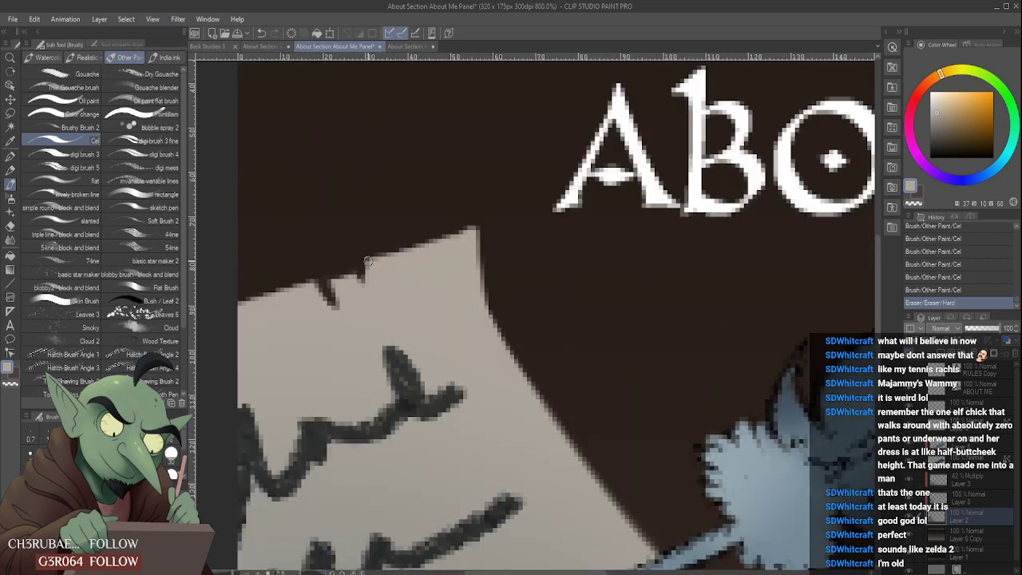
mouse_move(367, 259)
left_mouse_down()
mouse_move(532, 236)
mouse_move(402, 237)
mouse_move(505, 229)
left_mouse_up()
scroll(505, 229, "down", 3)
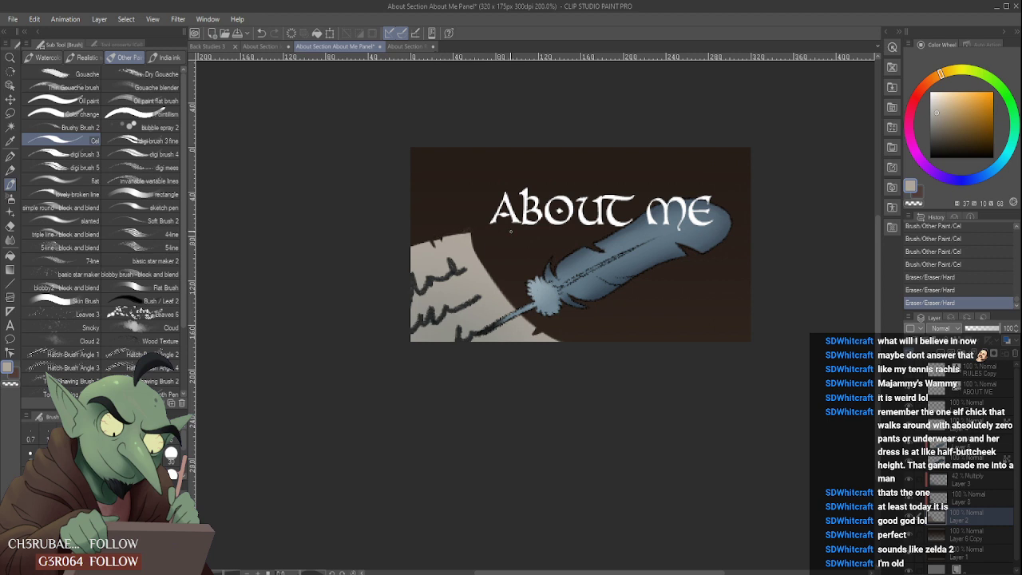
- Touch up the parchment's upper corner and erase along its long side to smooth the curve towards the quill
scroll(511, 231, "down", 3)
scroll(437, 209, "up", 4)
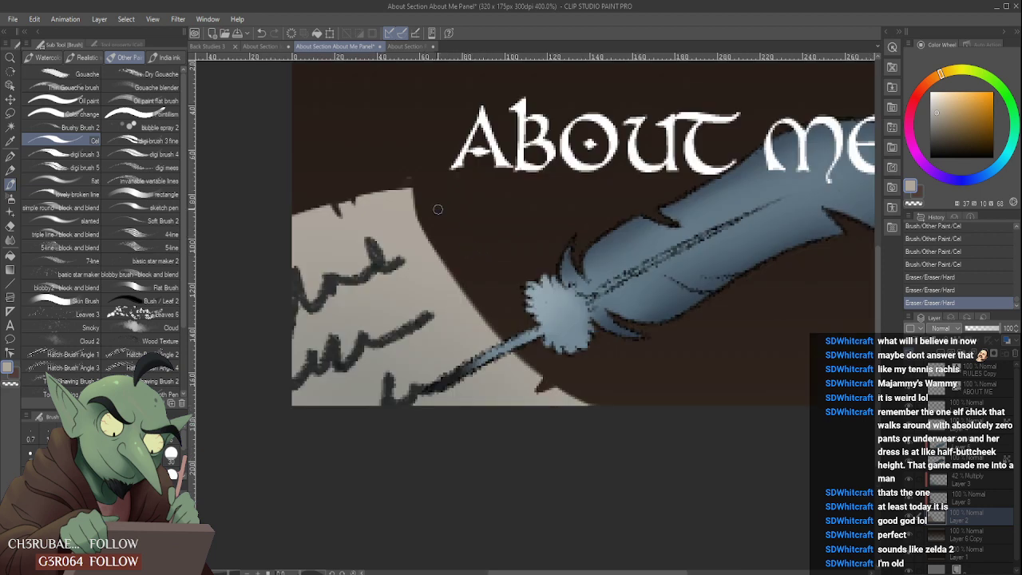
mouse_move(402, 180)
left_mouse_down()
mouse_move(434, 169)
mouse_move(388, 182)
mouse_move(417, 174)
mouse_move(428, 210)
mouse_move(406, 193)
mouse_move(430, 246)
left_mouse_up()
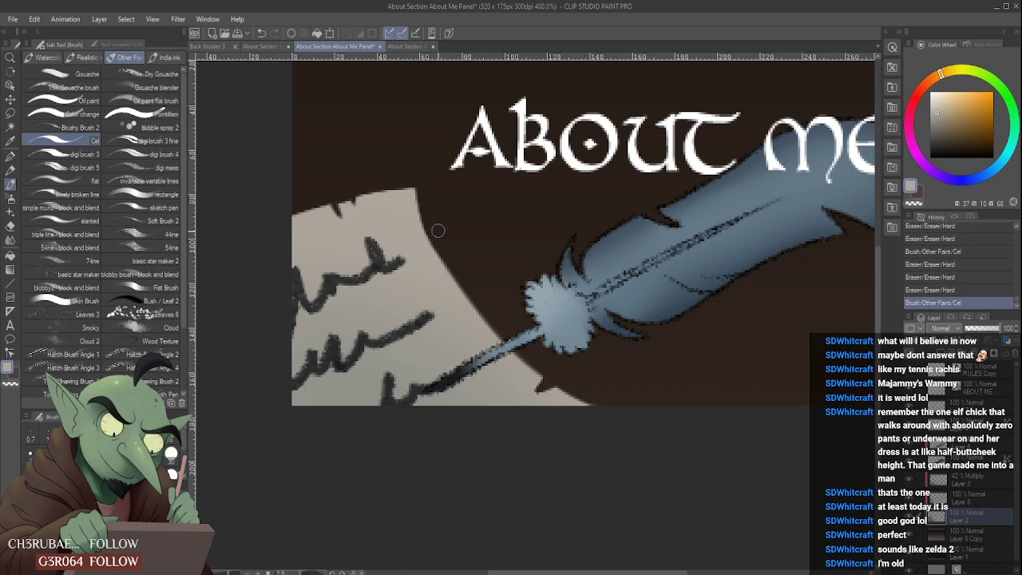
left_click_drag(438, 231, 494, 316)
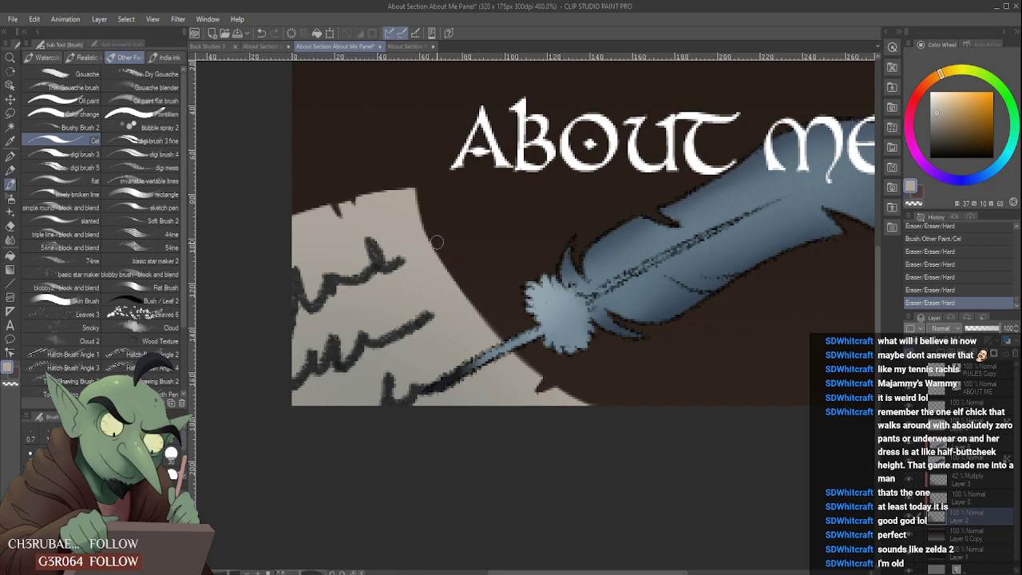
left_click_drag(443, 248, 492, 313)
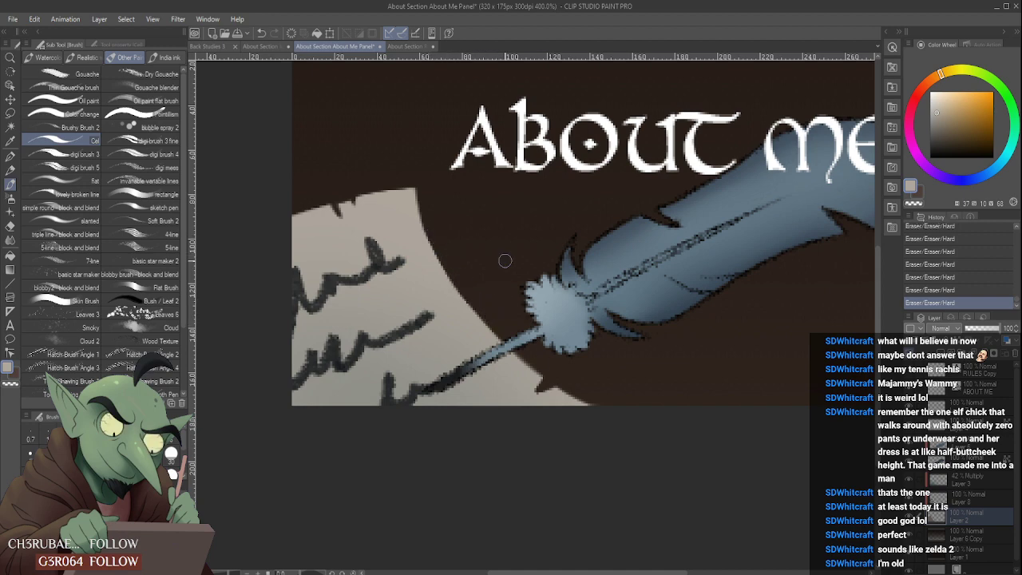
- Paint parchment colour along the lower side of the tear below the quill and trim the edge beyond it
scroll(504, 258, "down", 2)
scroll(552, 333, "up", 3)
scroll(495, 324, "down", 2)
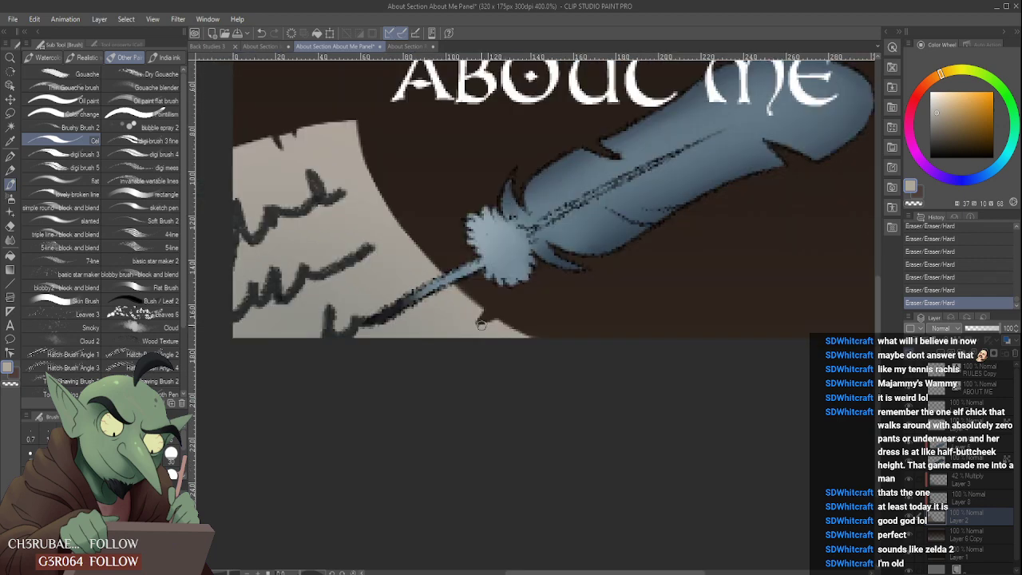
left_click_drag(477, 327, 511, 316)
scroll(479, 286, "up", 2)
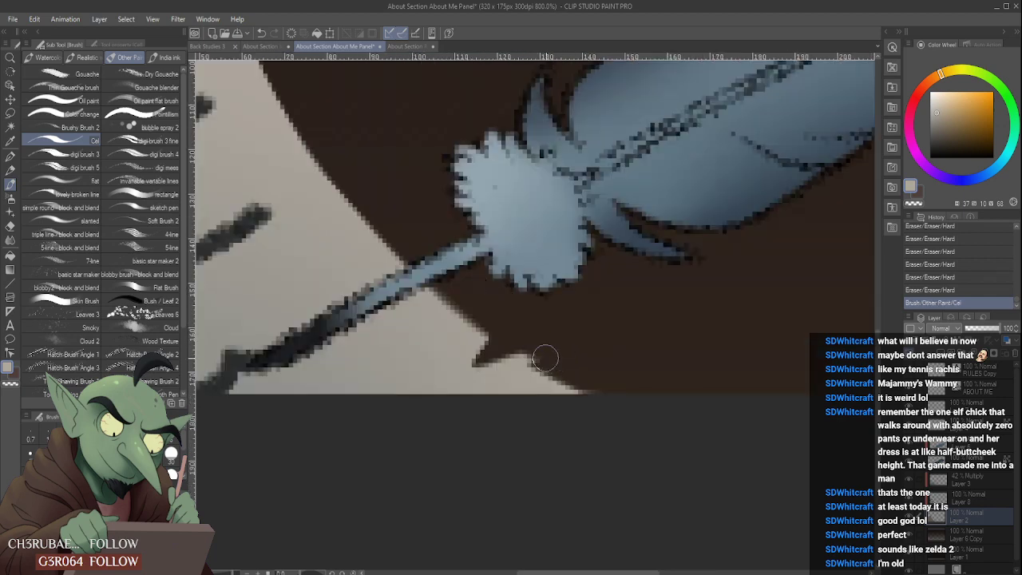
left_click_drag(557, 356, 630, 397)
scroll(564, 338, "down", 3)
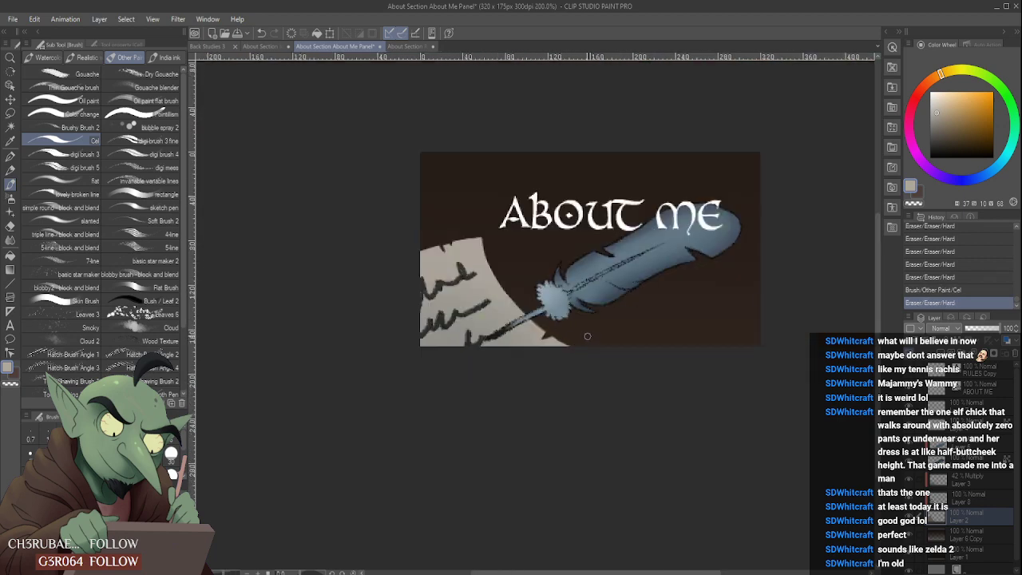
- Add a dab of parchment colour beside the tear below the quill and erase the excess around it
scroll(587, 334, "up", 3)
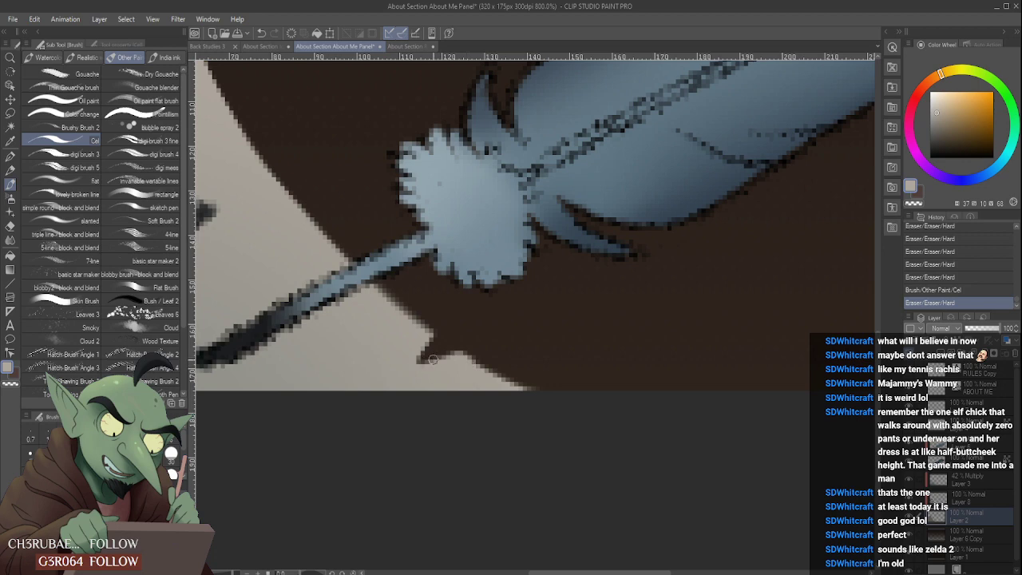
scroll(432, 360, "down", 3)
left_click(467, 340)
scroll(468, 341, "up", 3)
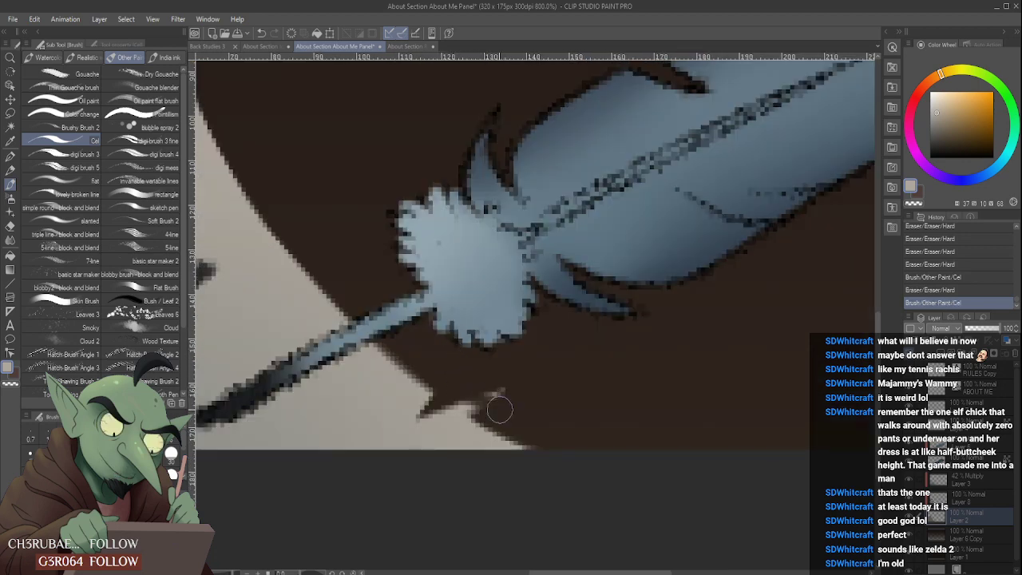
mouse_move(499, 409)
left_mouse_down()
mouse_move(463, 394)
mouse_move(497, 414)
mouse_move(505, 406)
mouse_move(497, 379)
left_mouse_up()
scroll(575, 340, "down", 3)
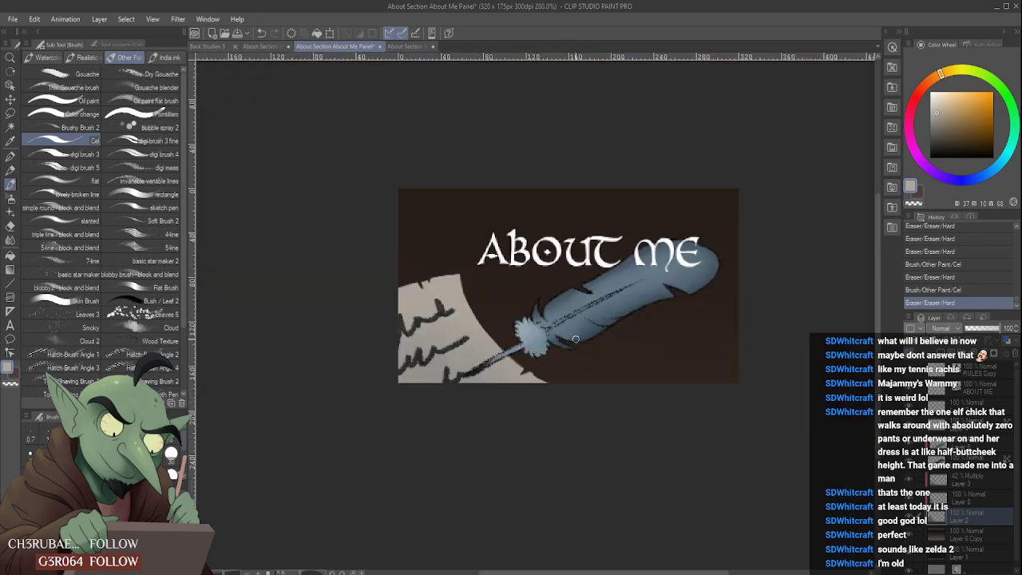
- Erase the parchment's edge beyond the tear into a smooth slope running down to the panel's lower border
scroll(528, 363, "up", 2)
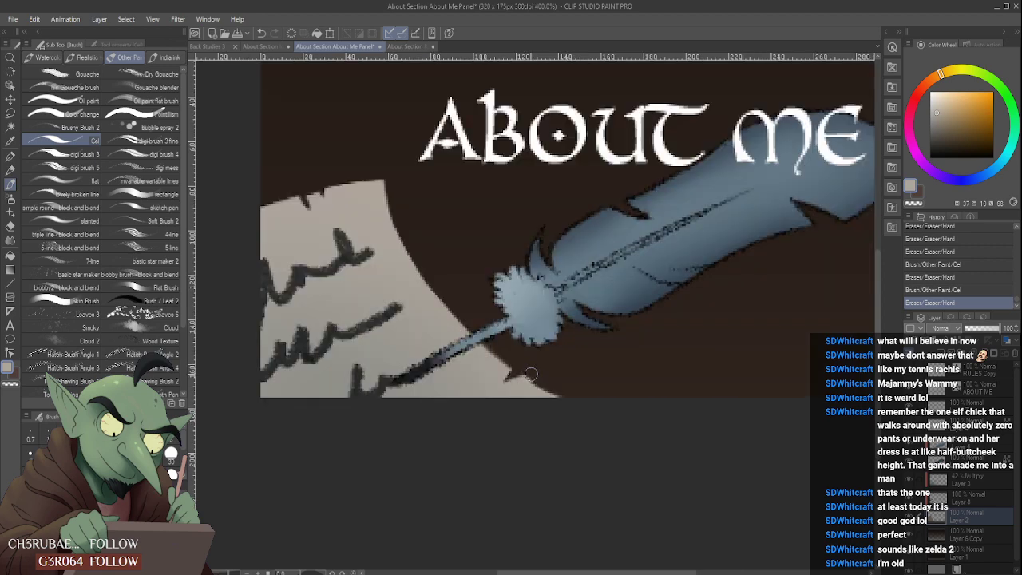
left_click_drag(531, 374, 574, 388)
scroll(554, 357, "down", 2)
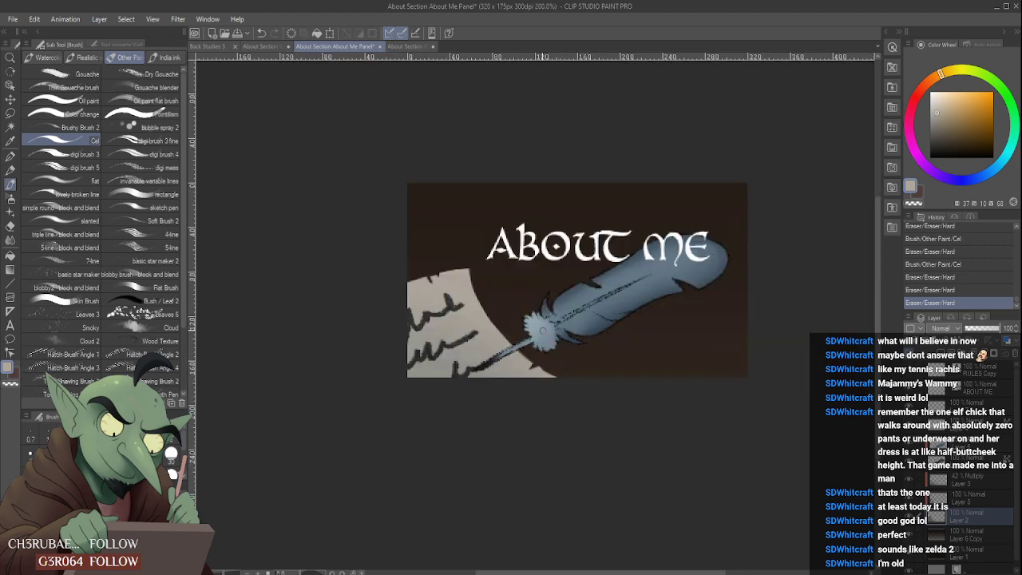
scroll(549, 351, "up", 4)
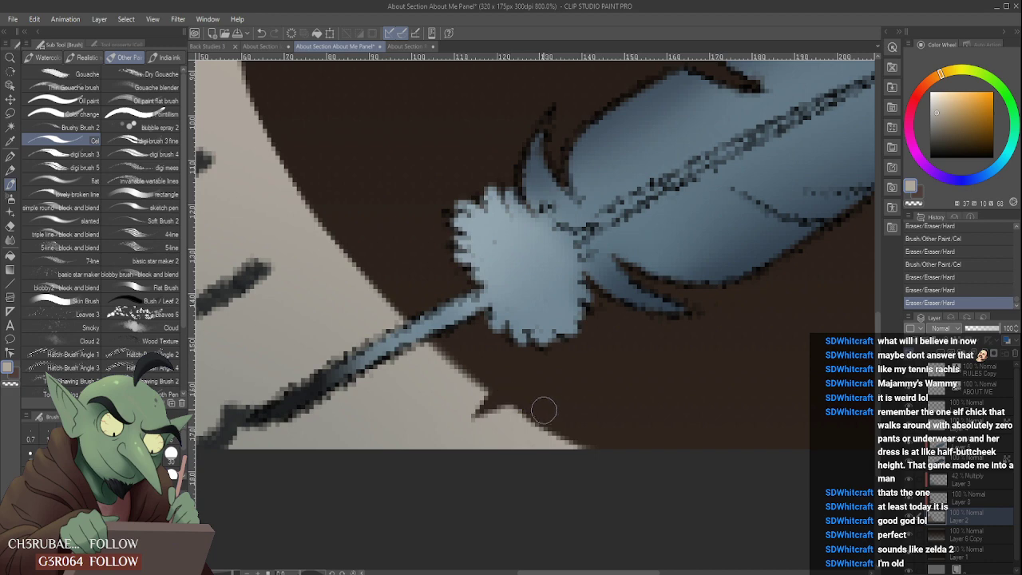
left_click(543, 410)
scroll(545, 347, "down", 4)
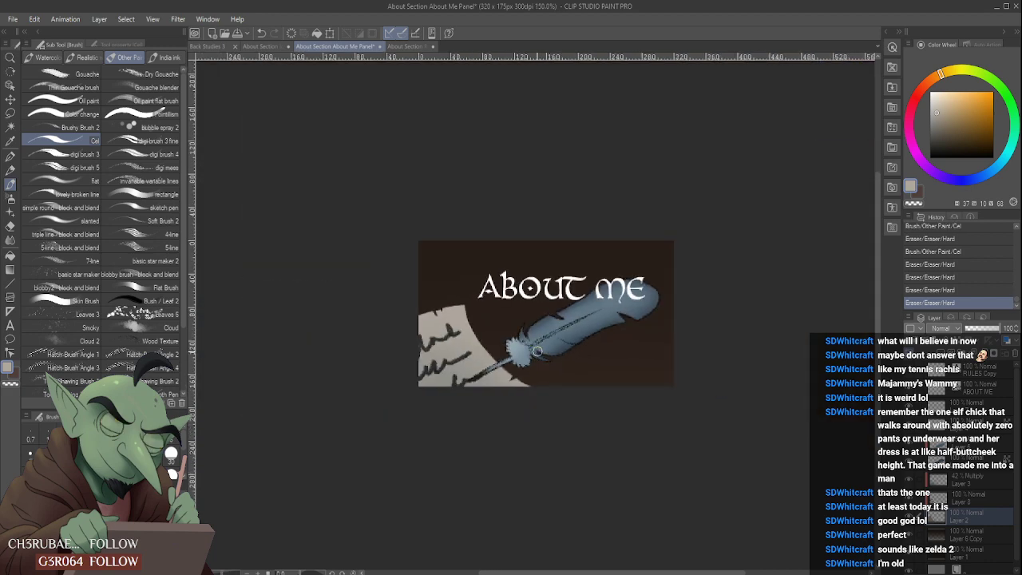
- Widen the larger nick in the parchment's upper edge and shave down the edge between it and the corner
scroll(423, 296, "up", 4)
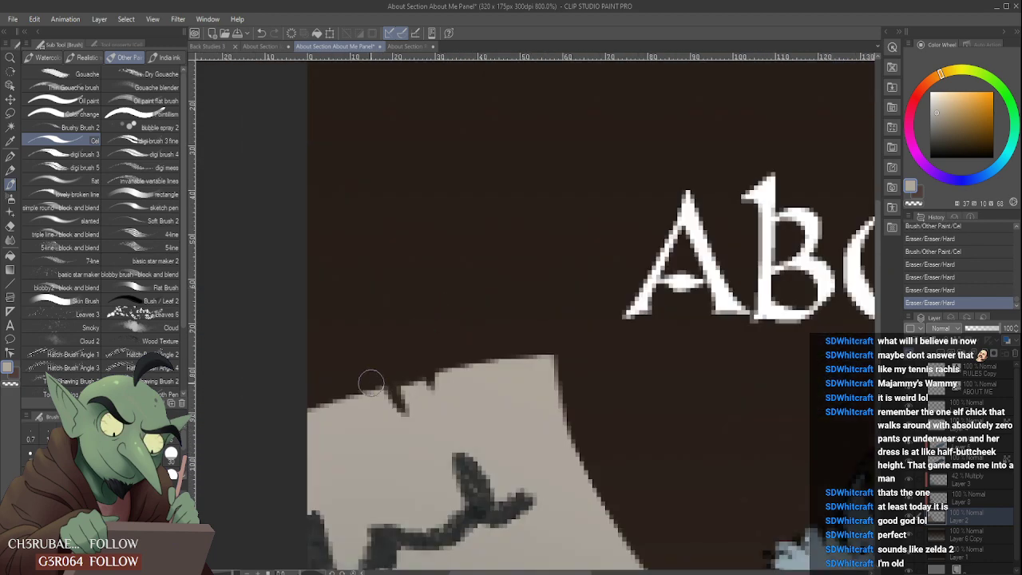
mouse_move(391, 386)
left_mouse_down()
mouse_move(419, 431)
mouse_move(402, 389)
mouse_move(417, 387)
mouse_move(415, 364)
mouse_move(404, 394)
left_mouse_up()
scroll(413, 411, "down", 2)
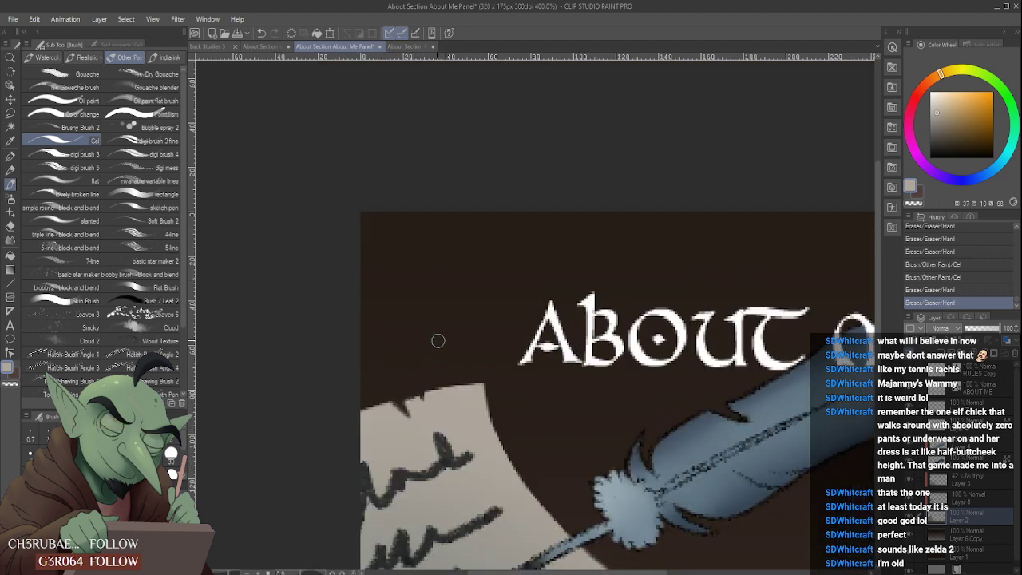
scroll(436, 340, "down", 3)
scroll(436, 343, "up", 3)
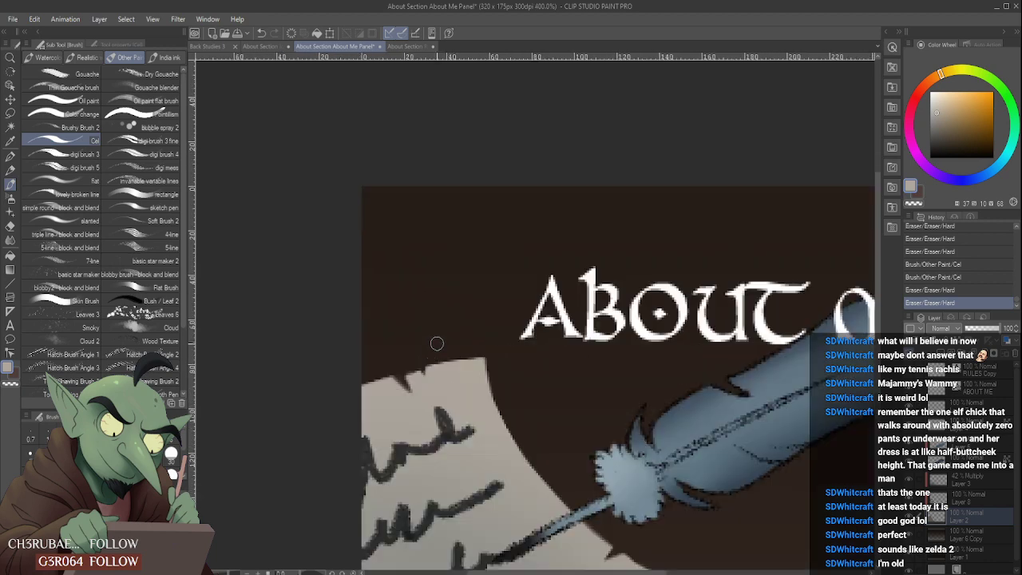
left_click_drag(400, 371, 479, 357)
scroll(456, 345, "down", 3)
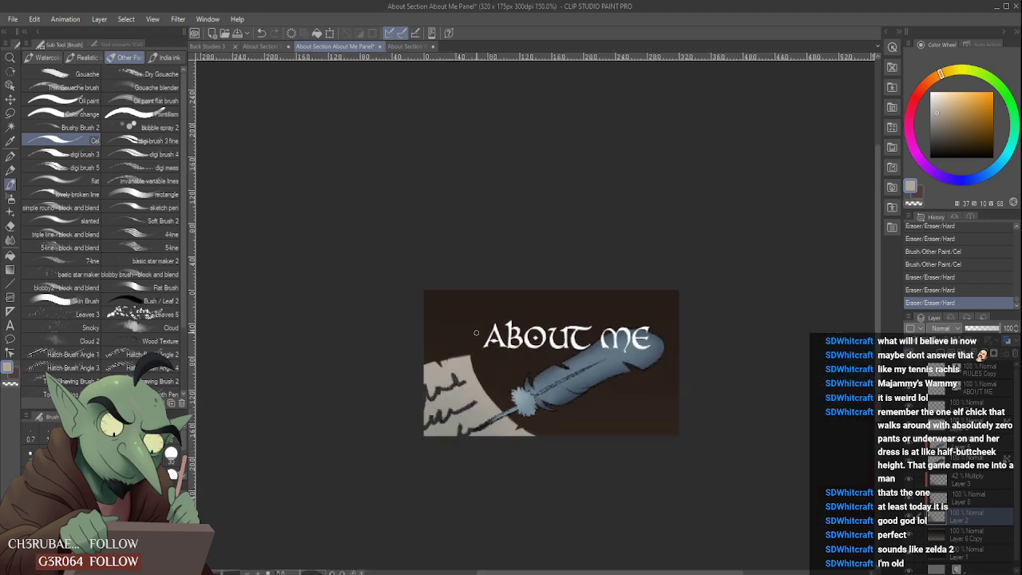
- Repaint the parchment's upper edge from the nick to the corner as a smooth arch and trim the corner's tip
scroll(476, 333, "up", 3)
scroll(425, 380, "up", 2)
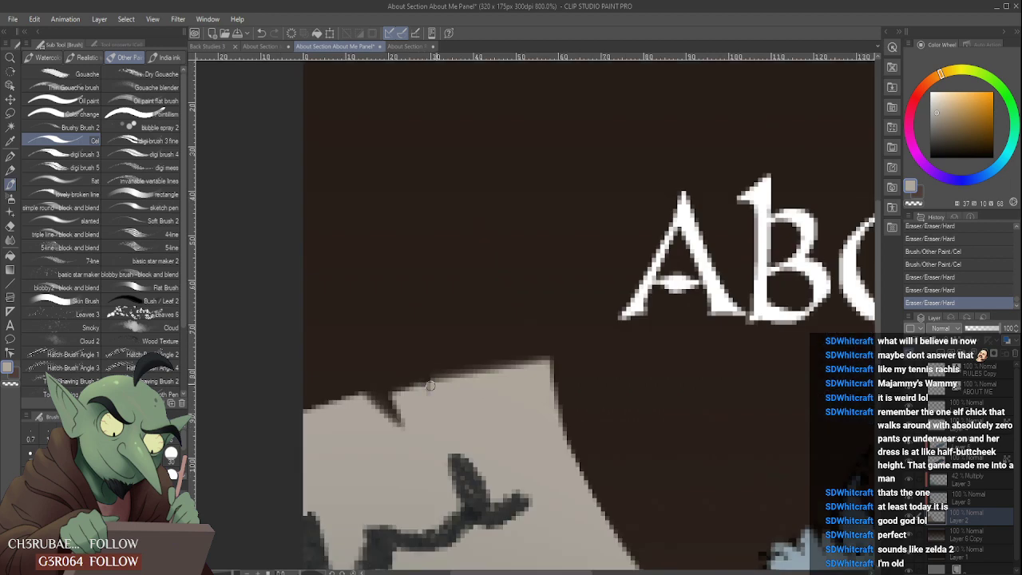
mouse_move(397, 393)
left_mouse_down()
mouse_move(449, 378)
mouse_move(415, 394)
left_mouse_up()
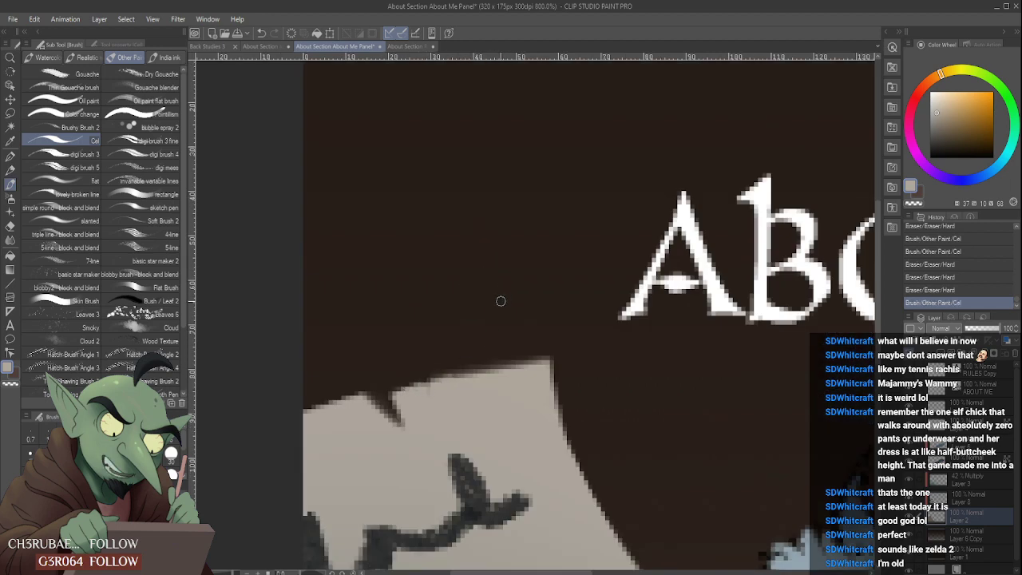
scroll(501, 298, "down", 5)
scroll(536, 319, "up", 4)
scroll(486, 324, "down", 2)
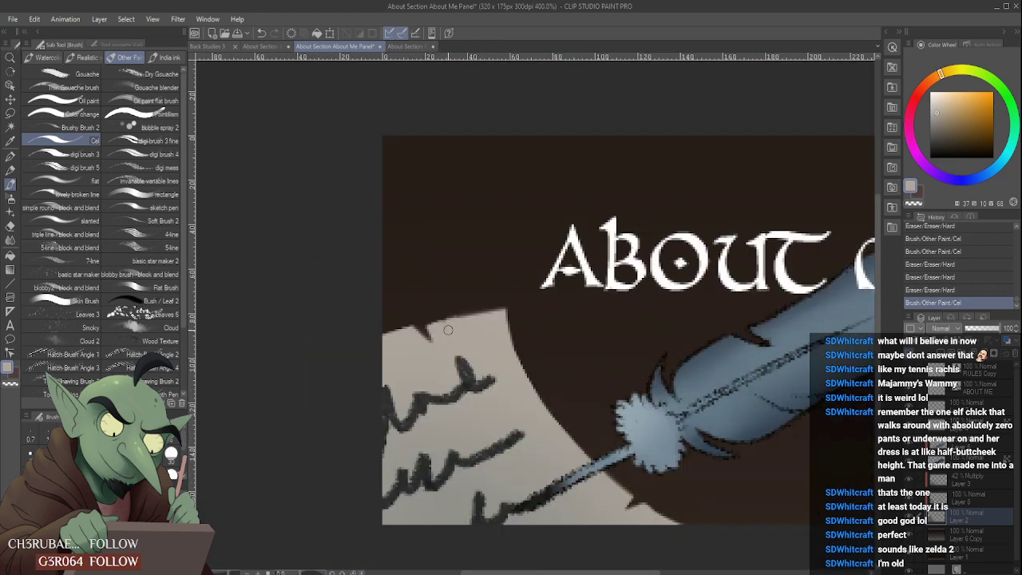
left_click_drag(431, 326, 522, 304)
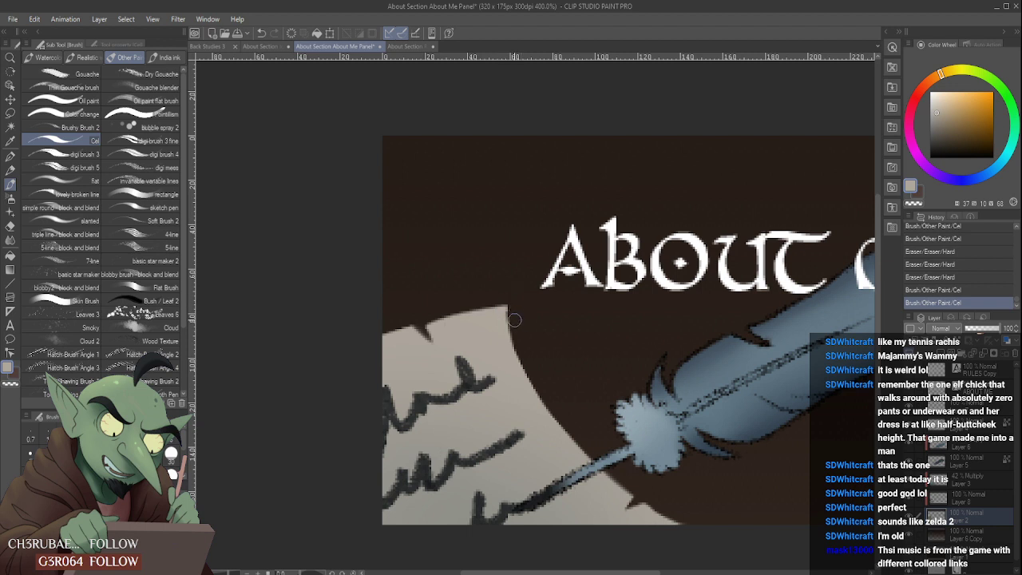
left_click_drag(511, 307, 516, 312)
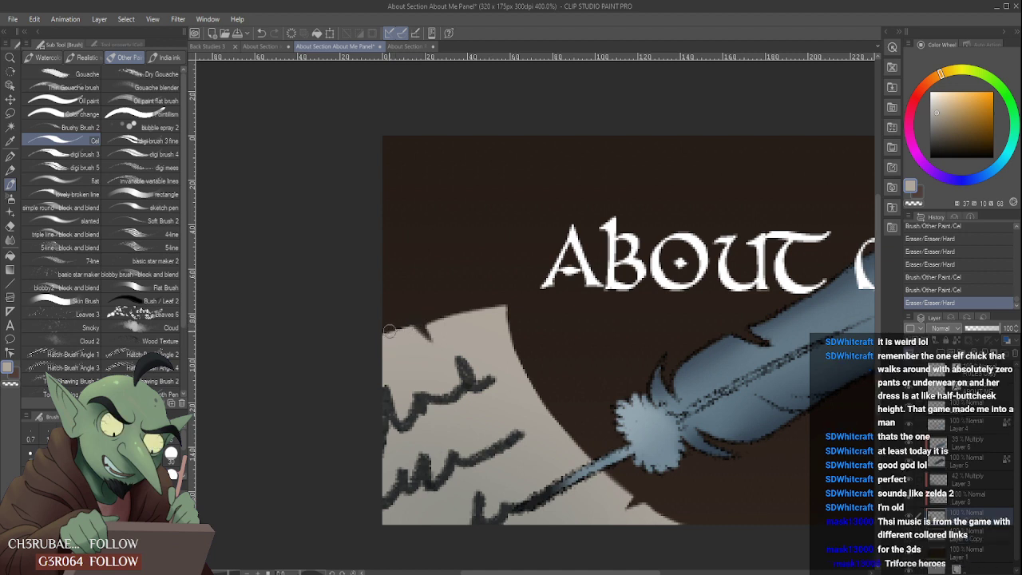
- Shave down the parchment's upper edge from the panel's side border across the nick towards the corner with the hard eraser
left_click_drag(383, 330, 476, 293)
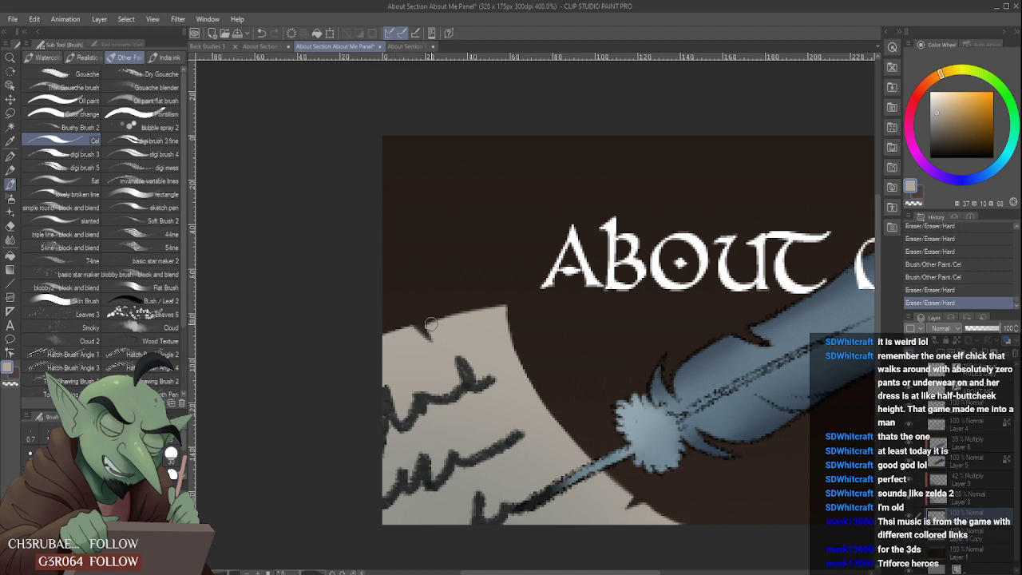
left_click_drag(373, 336, 475, 288)
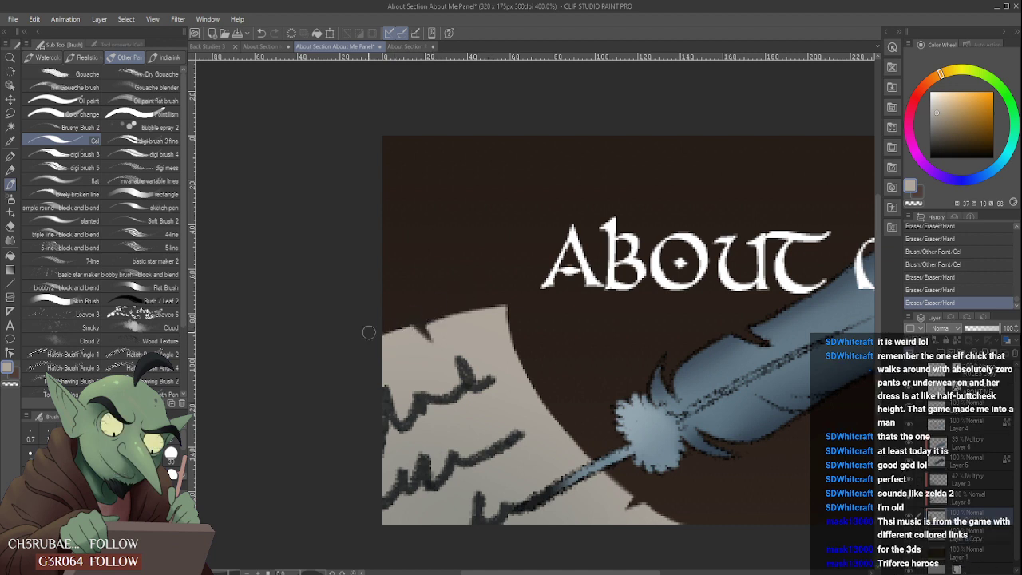
left_click_drag(369, 332, 476, 295)
scroll(505, 344, "down", 3)
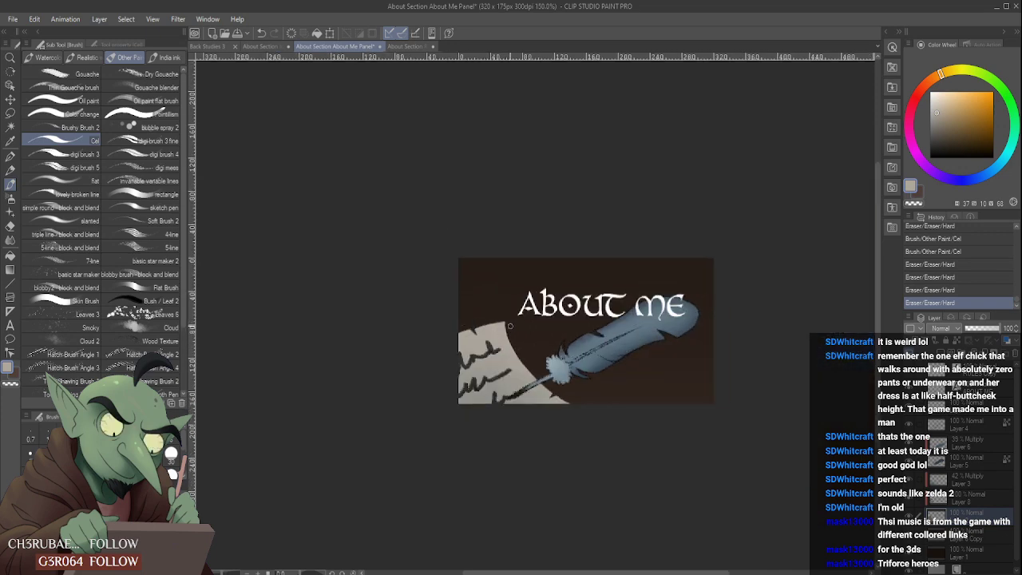
scroll(523, 313, "down", 1)
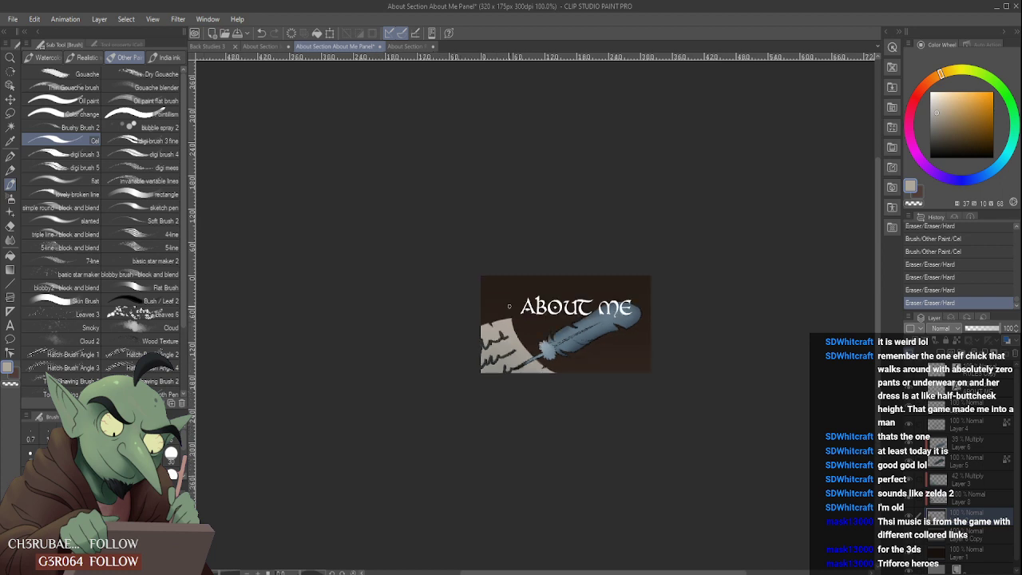
scroll(509, 306, "up", 4)
scroll(485, 323, "down", 2)
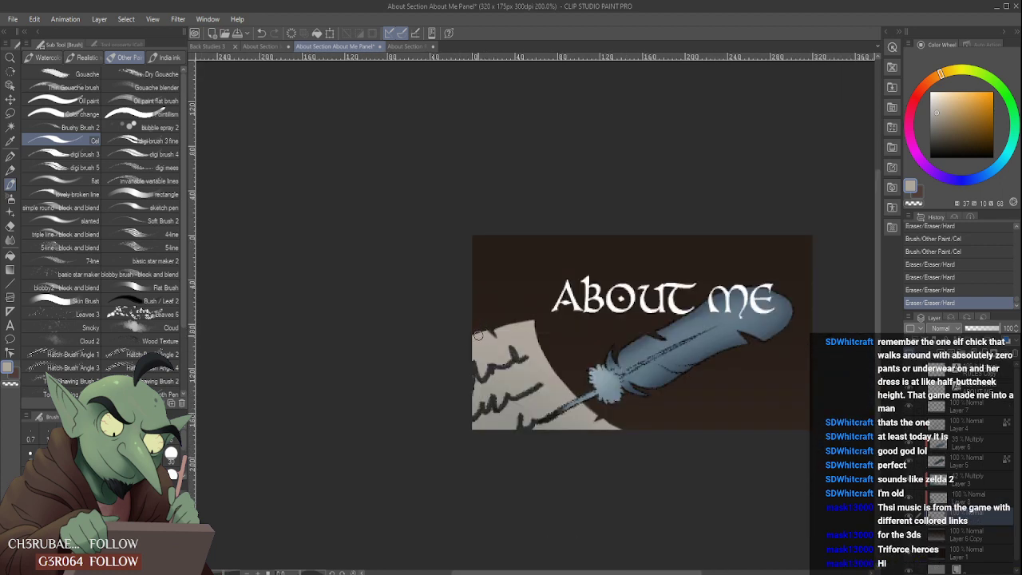
- Repaint the parchment's upper edge as a smooth slope that fills the nick, and erase the excess beyond the corner
left_click_drag(478, 336, 561, 302)
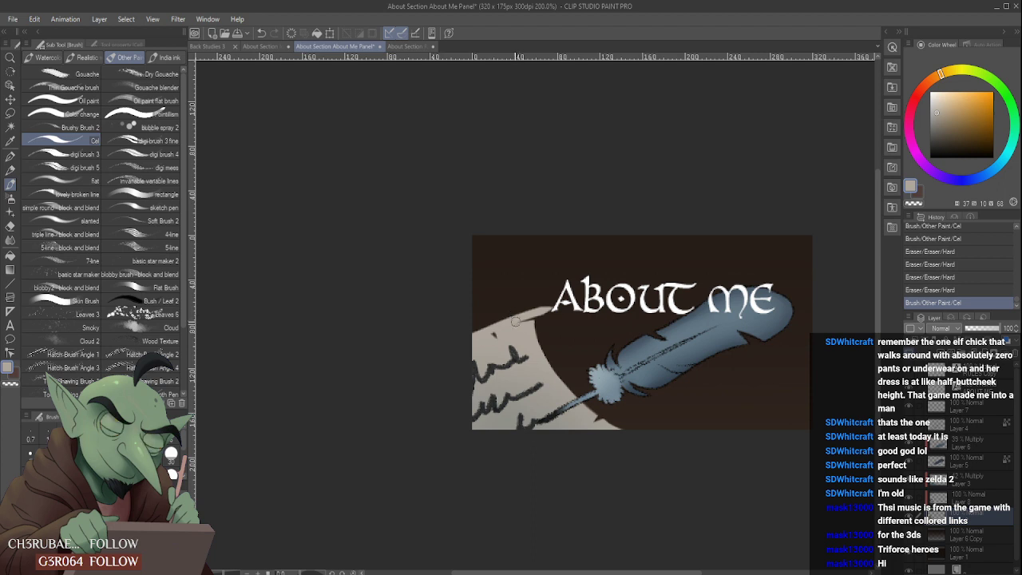
key("ctrl+z")
left_click_drag(467, 339, 559, 304)
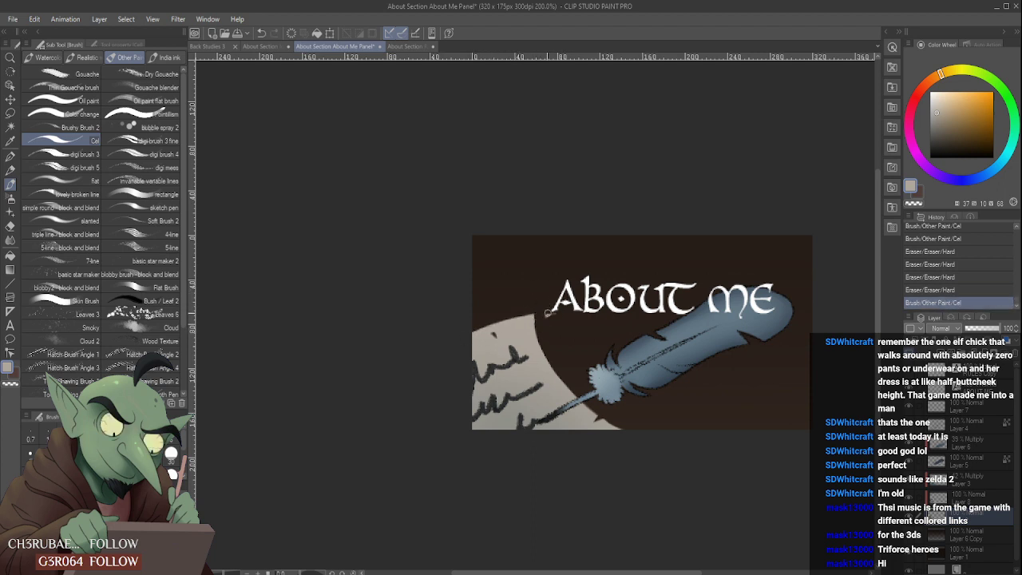
left_click_drag(535, 318, 502, 342)
scroll(536, 331, "down", 3)
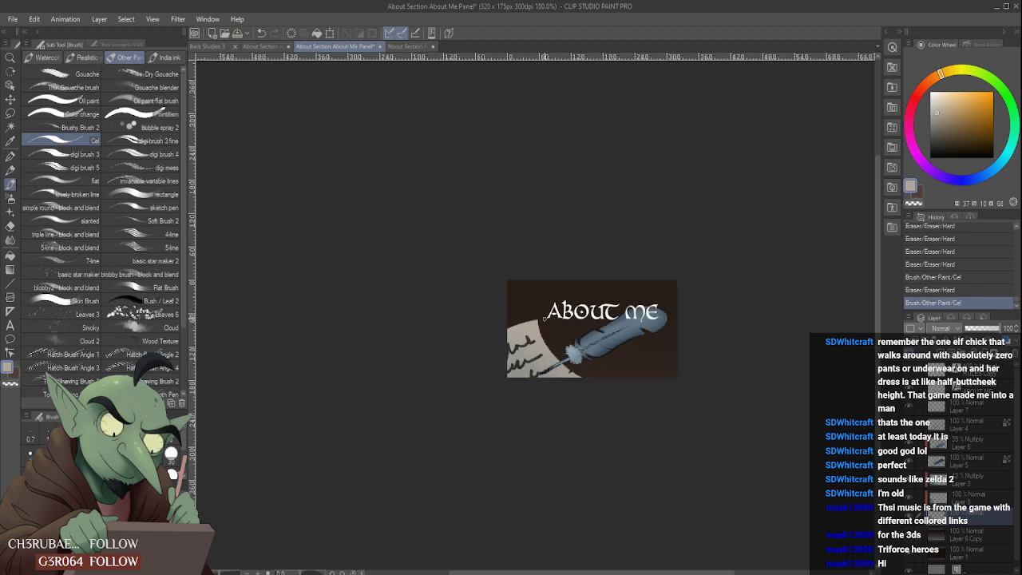
scroll(543, 321, "up", 3)
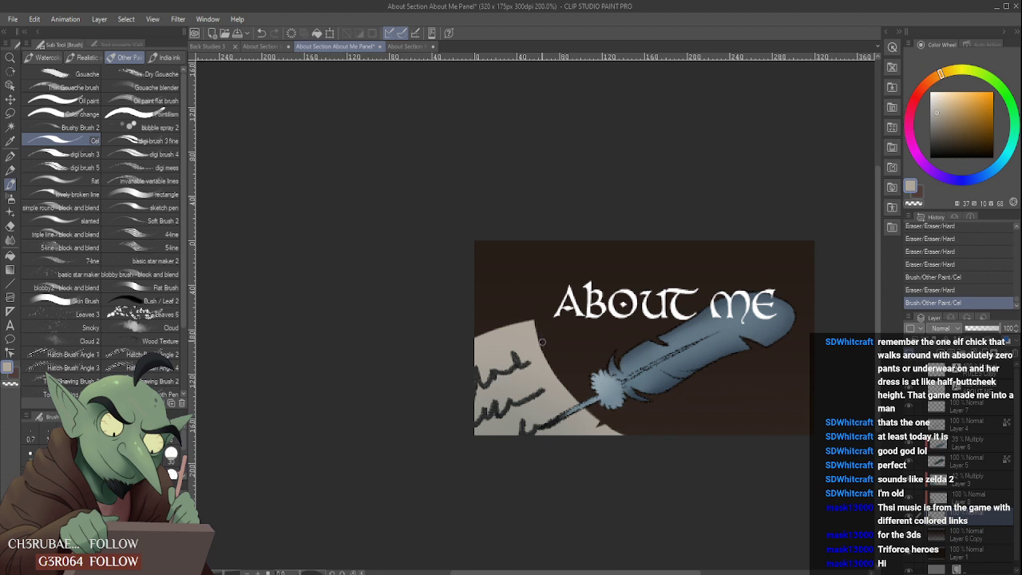
left_click_drag(538, 328, 543, 324)
scroll(540, 324, "down", 2)
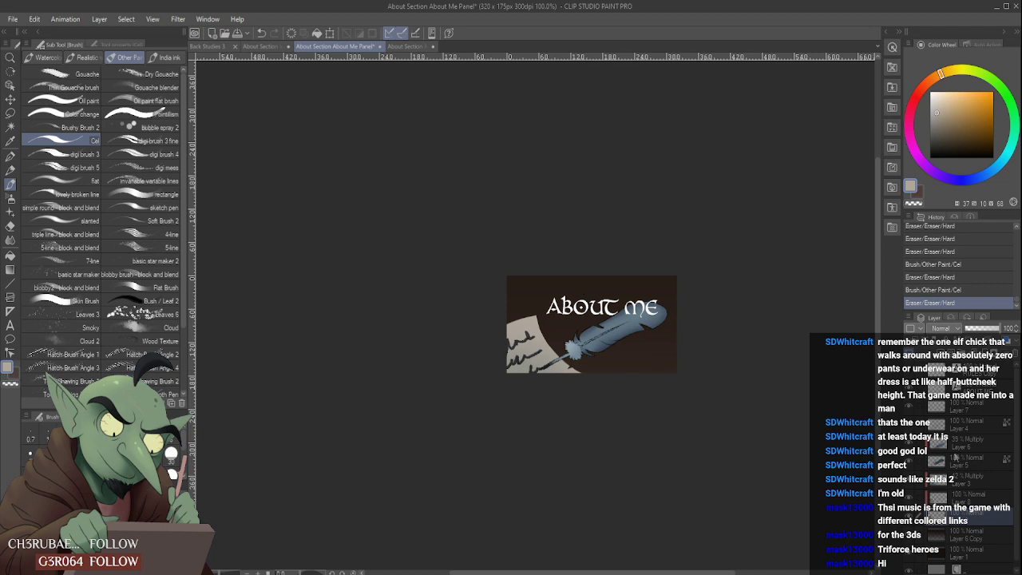
- Merge the Multiply shading layer, Layer 6, into Layer 5 below it
left_click(983, 459)
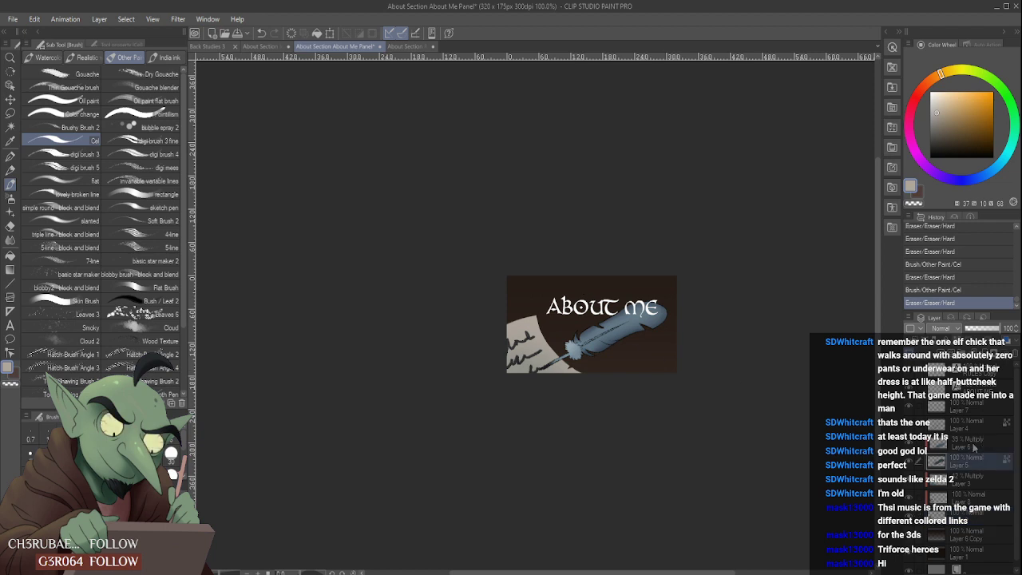
left_click(974, 447)
key("ctrl+e")
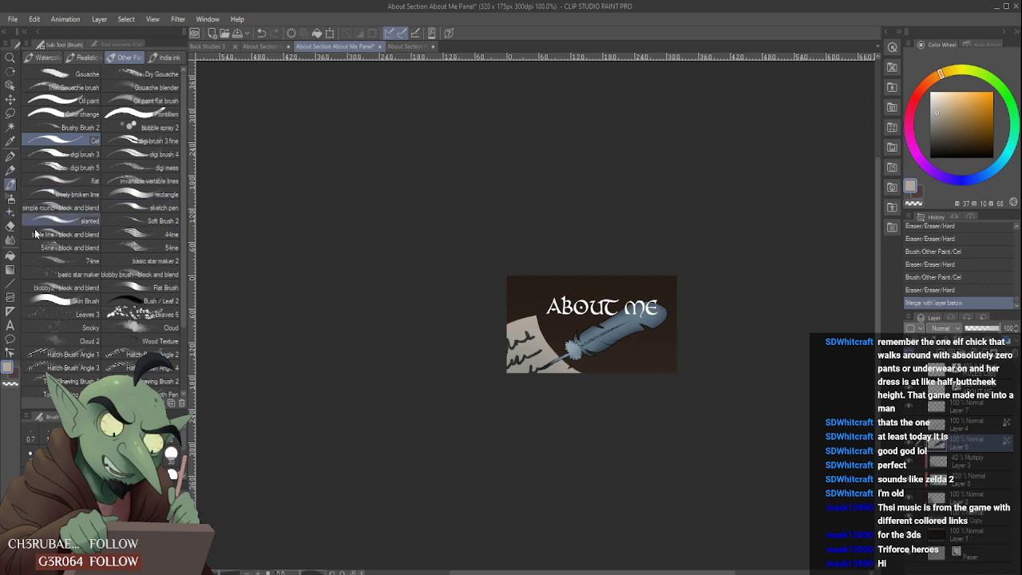
- Try to fade the feather's upper edge and tip behind the title with the soft eraser
left_click(11, 226)
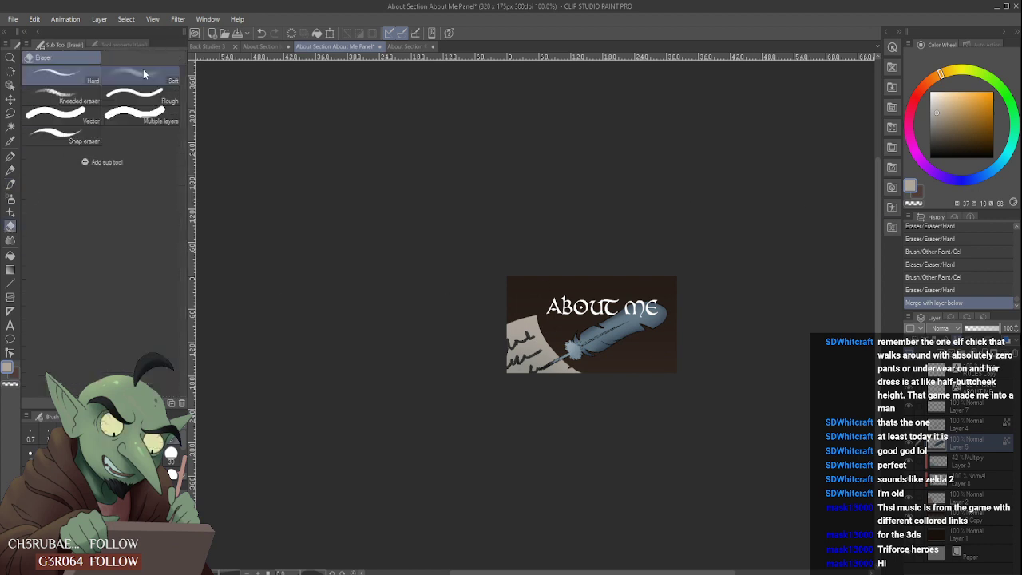
left_click(143, 72)
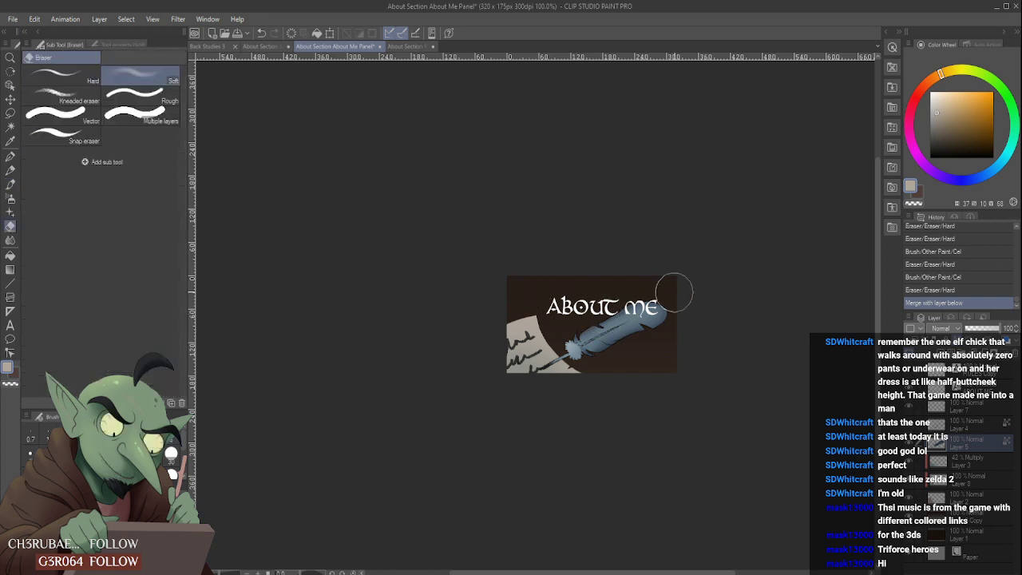
mouse_move(566, 305)
left_mouse_down()
mouse_move(714, 299)
mouse_move(727, 316)
left_mouse_up()
left_click_drag(597, 309, 755, 335)
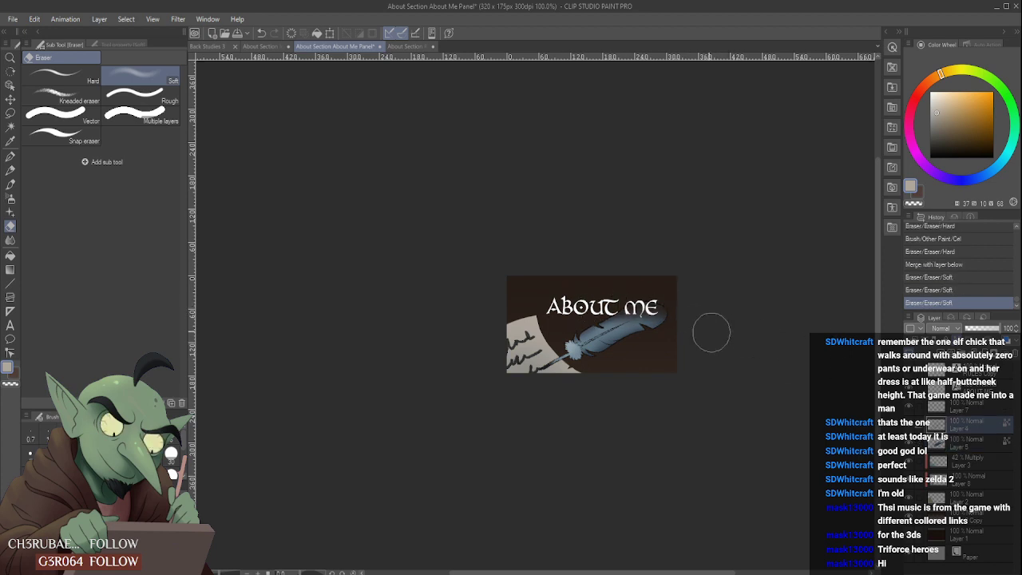
mouse_move(696, 301)
left_mouse_down()
mouse_move(633, 292)
mouse_move(596, 296)
mouse_move(582, 304)
mouse_move(589, 310)
left_mouse_up()
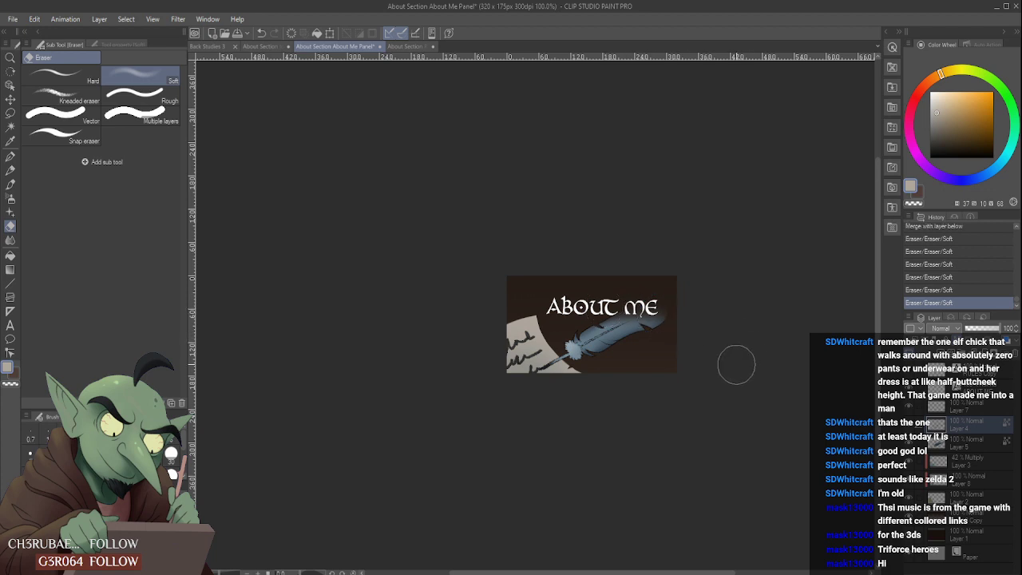
scroll(732, 366, "down", 1)
scroll(728, 369, "up", 1)
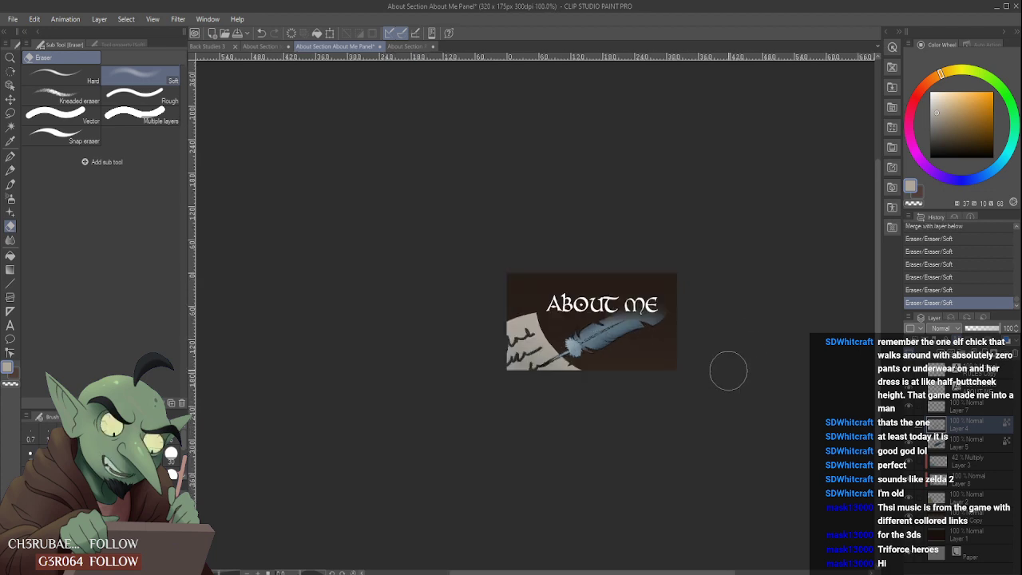
- Undo the soft eraser strokes on the feather
key("ctrl+z")
key("ctrl+z")
key("ctrl+z")
key("ctrl+z")
key("ctrl+z")
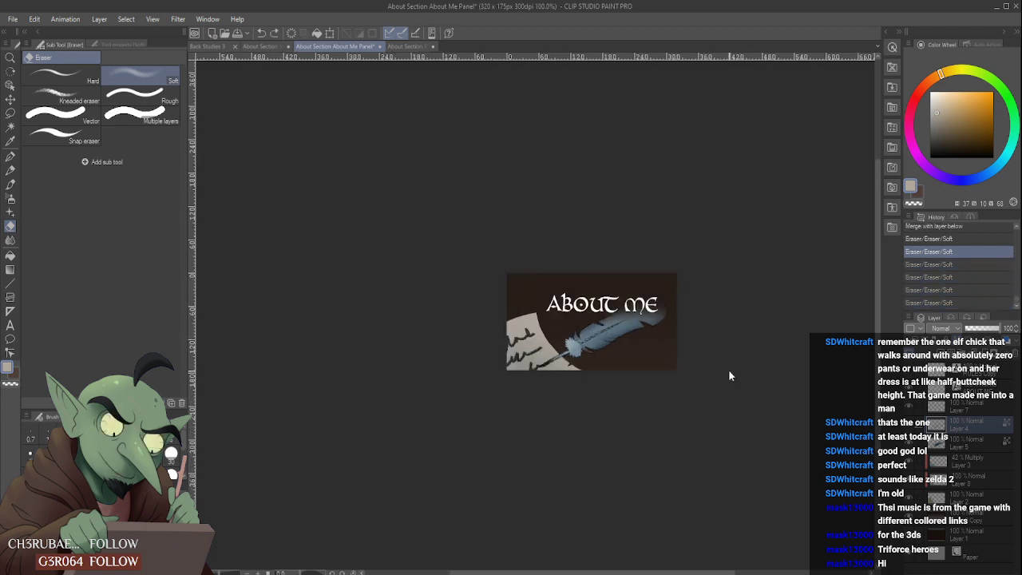
key("ctrl+z")
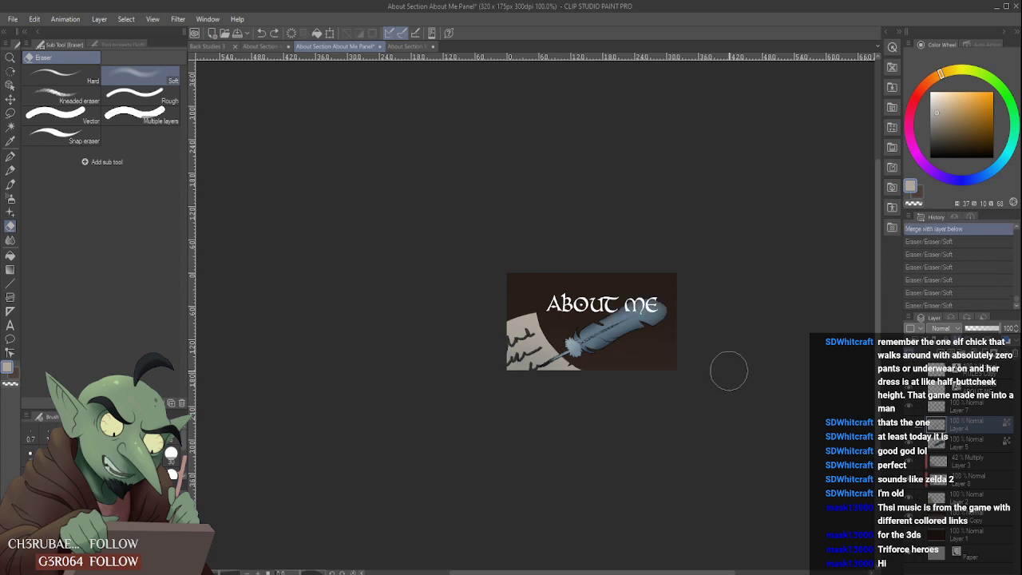
- On Layer 2, trim the parchment's long edge facing the quill from the upper corner downwards with the hard eraser
left_click(972, 407)
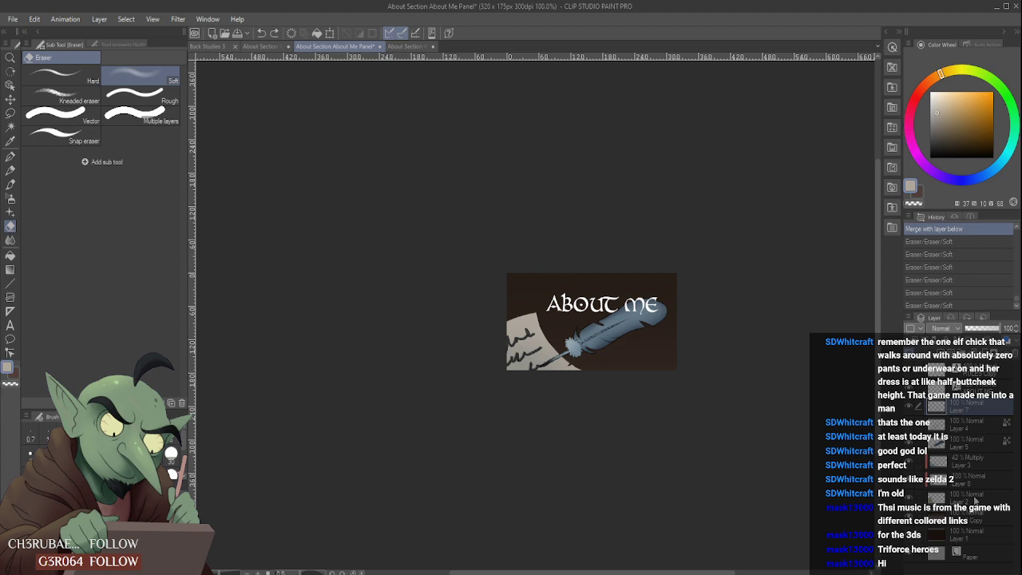
left_click(972, 496)
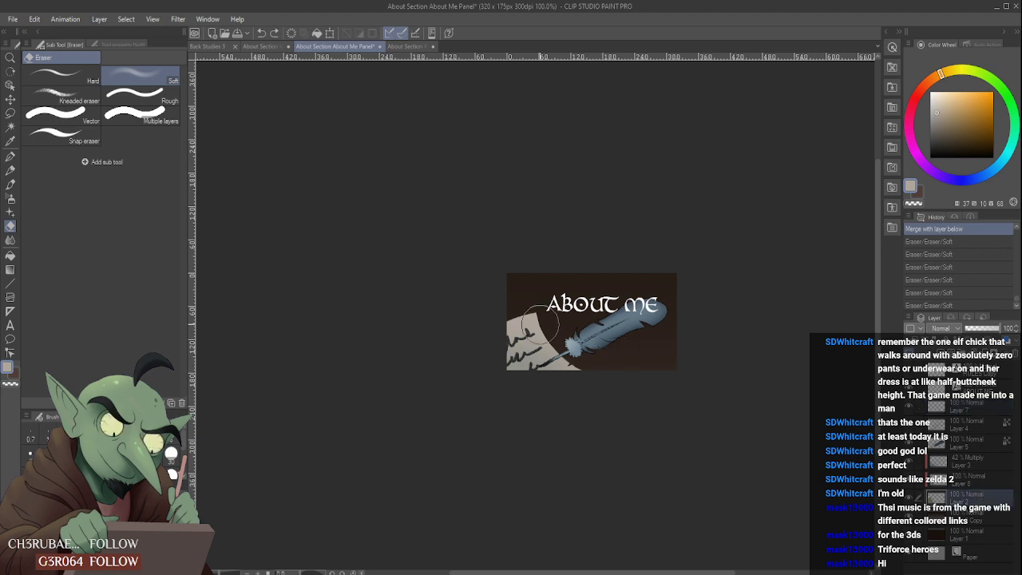
left_click(60, 74)
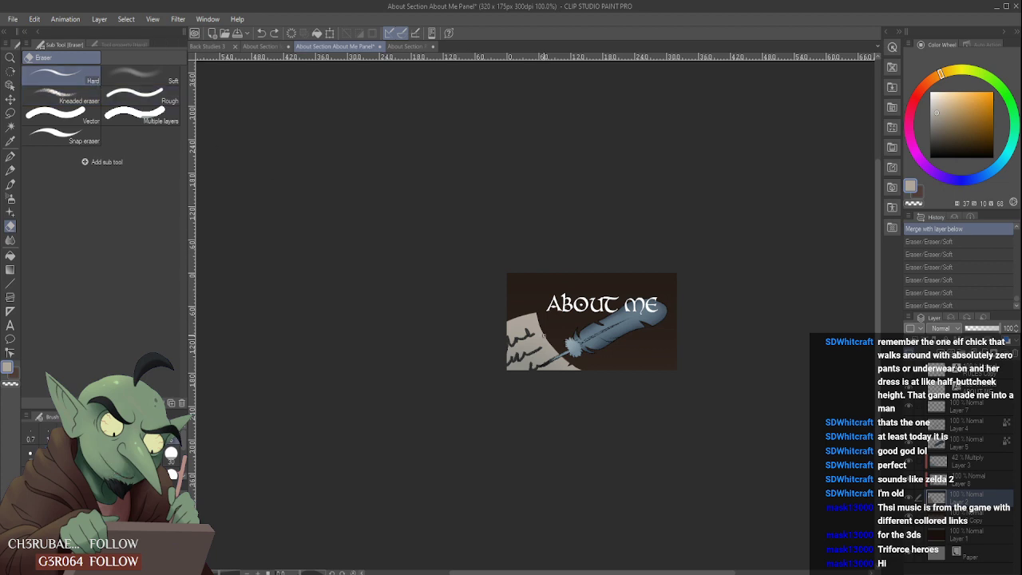
scroll(543, 336, "up", 1)
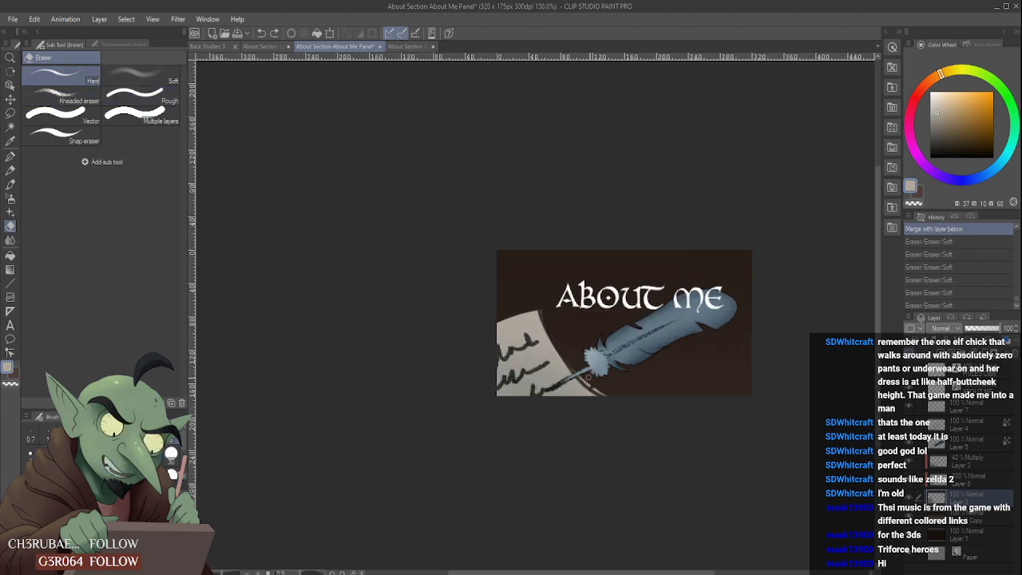
left_click_drag(589, 377, 594, 384)
key("ctrl+z")
left_click_drag(534, 301, 623, 401)
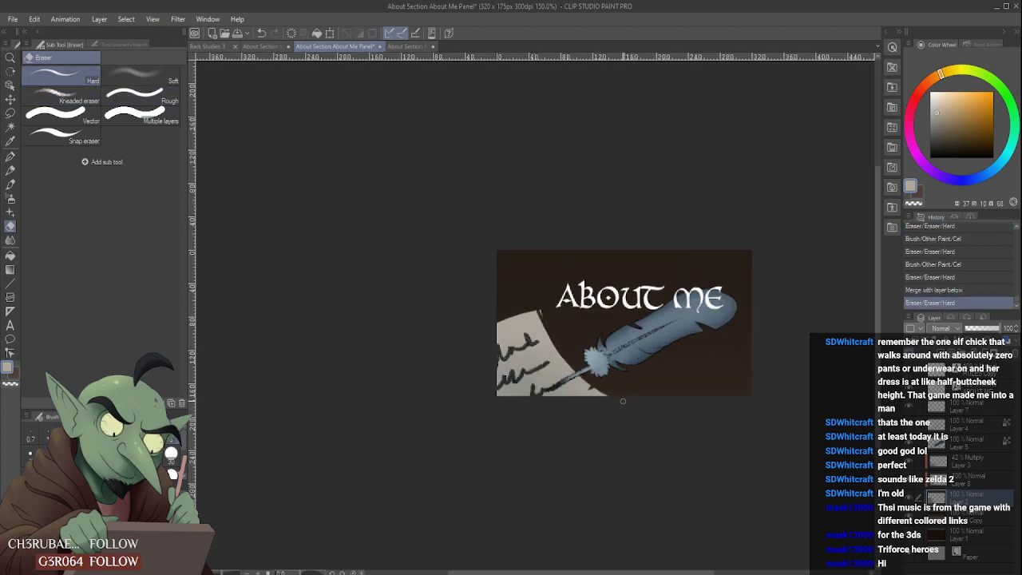
key("ctrl+z")
mouse_move(540, 304)
left_mouse_down()
mouse_move(590, 387)
mouse_move(607, 397)
left_mouse_up()
key("ctrl+z")
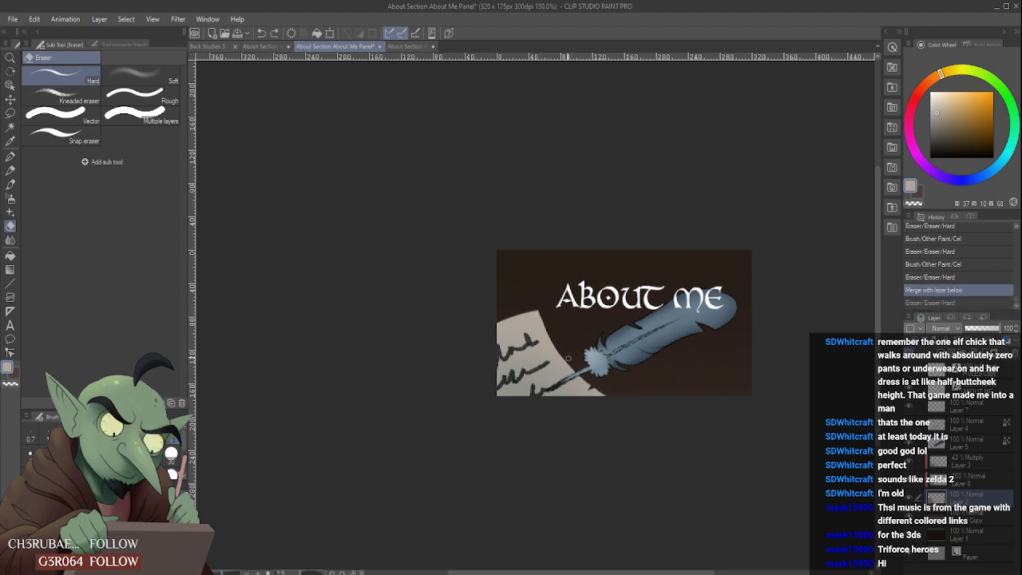
left_click_drag(537, 302, 590, 374)
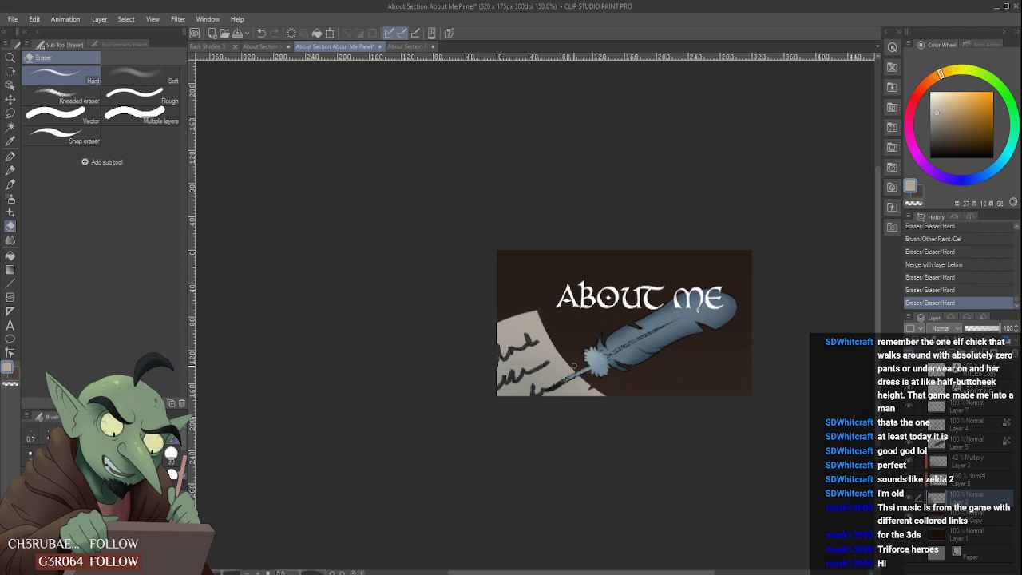
mouse_move(541, 309)
left_mouse_down()
mouse_move(551, 341)
mouse_move(543, 335)
left_mouse_up()
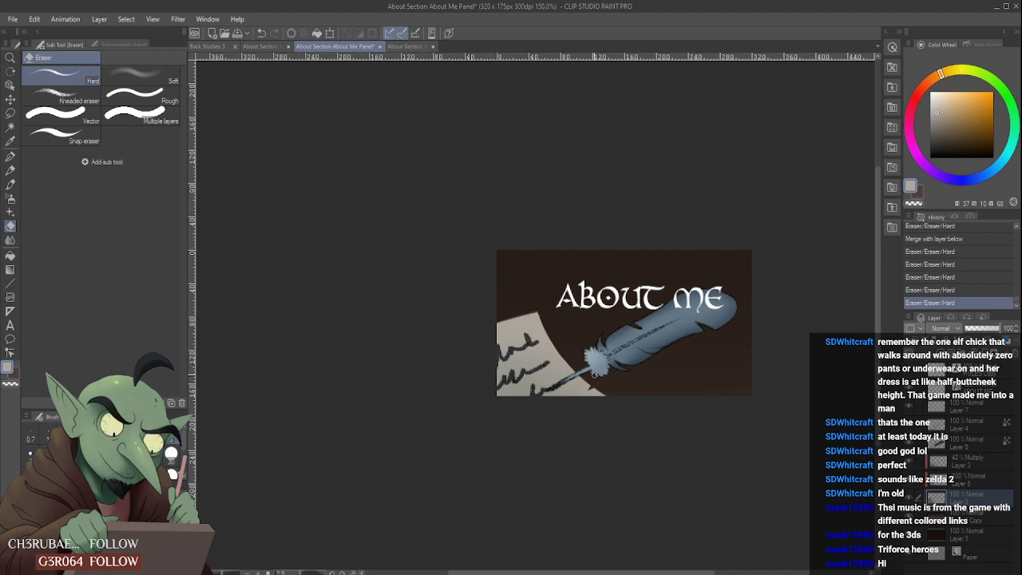
- Try to erase a small nick beside the parchment's upper corner
scroll(594, 368, "down", 3)
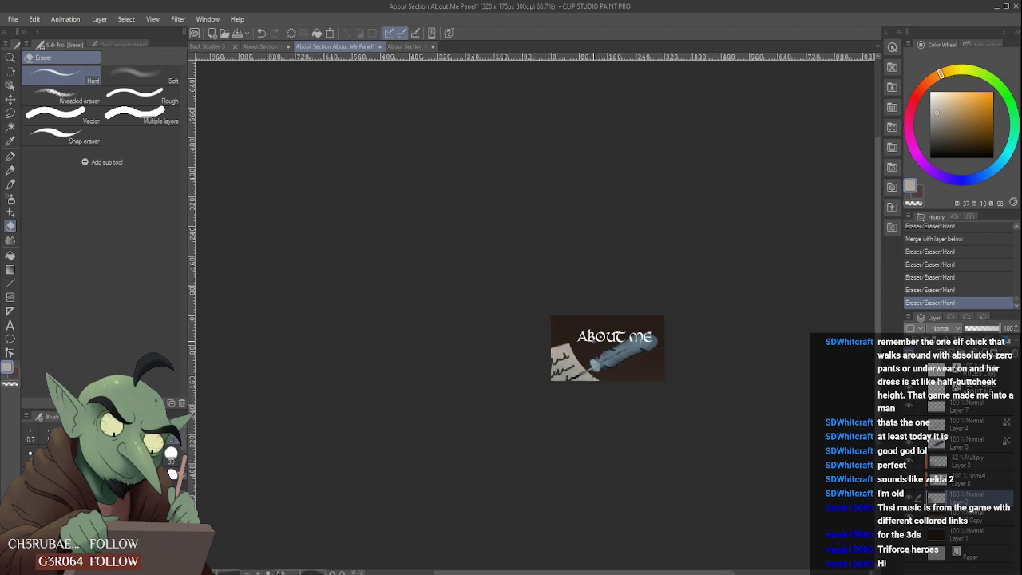
scroll(591, 343, "up", 3)
scroll(511, 314, "up", 3)
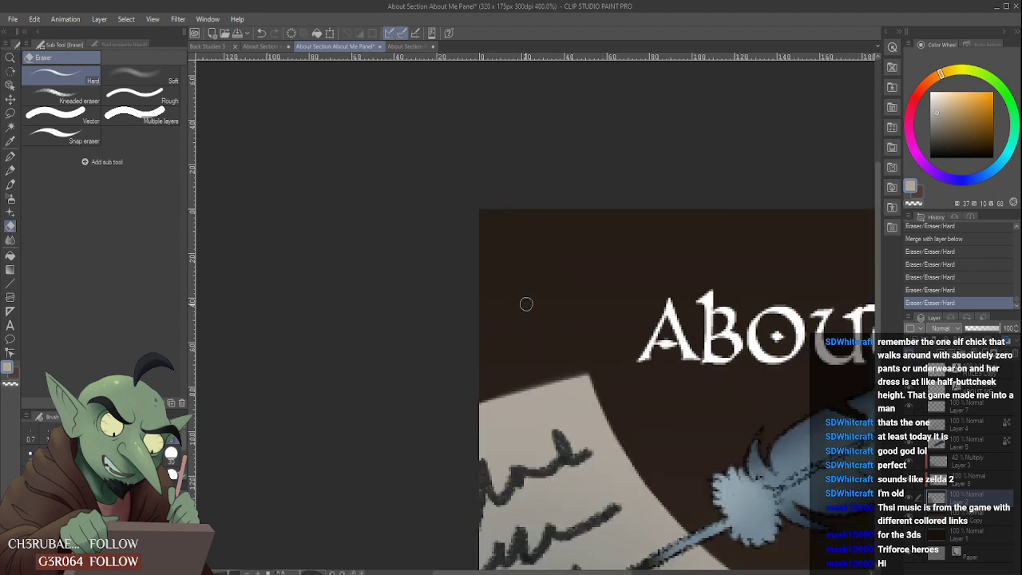
scroll(574, 383, "down", 2)
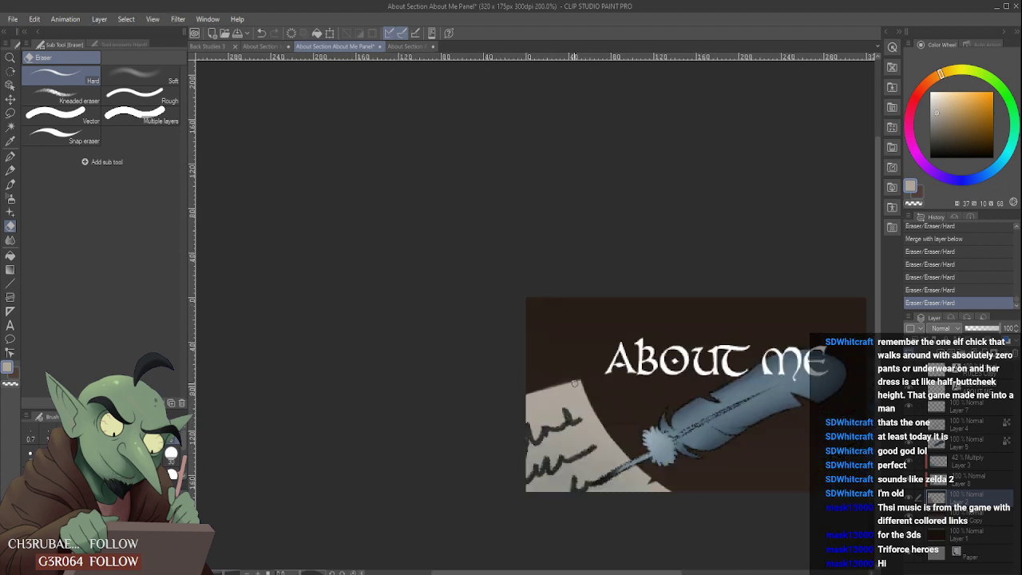
left_click(579, 388)
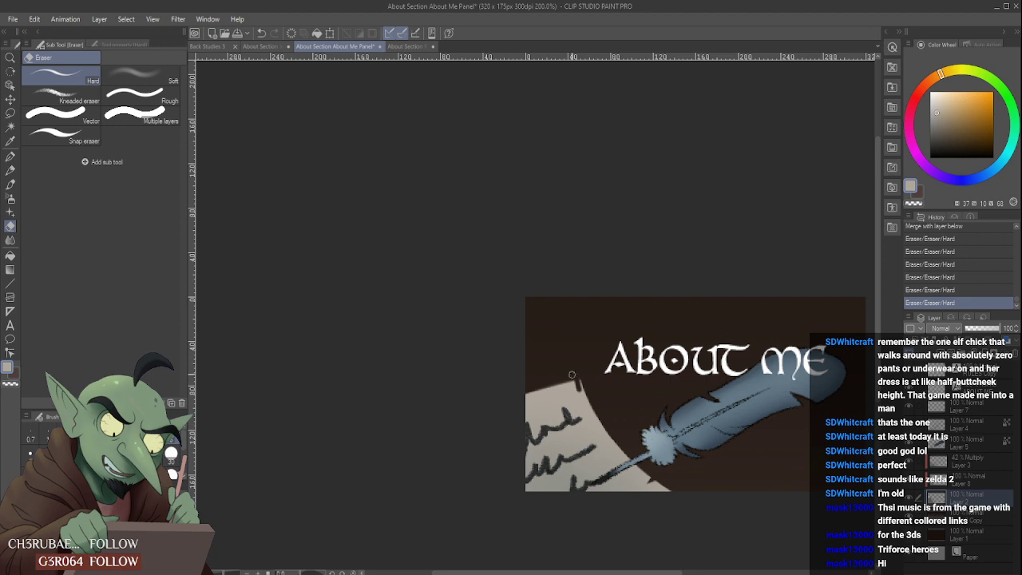
key("ctrl+z")
- Extend the parchment upwards with the Cel brush, then clean up its sloping upper edge and trim the corner's tip
key("b")
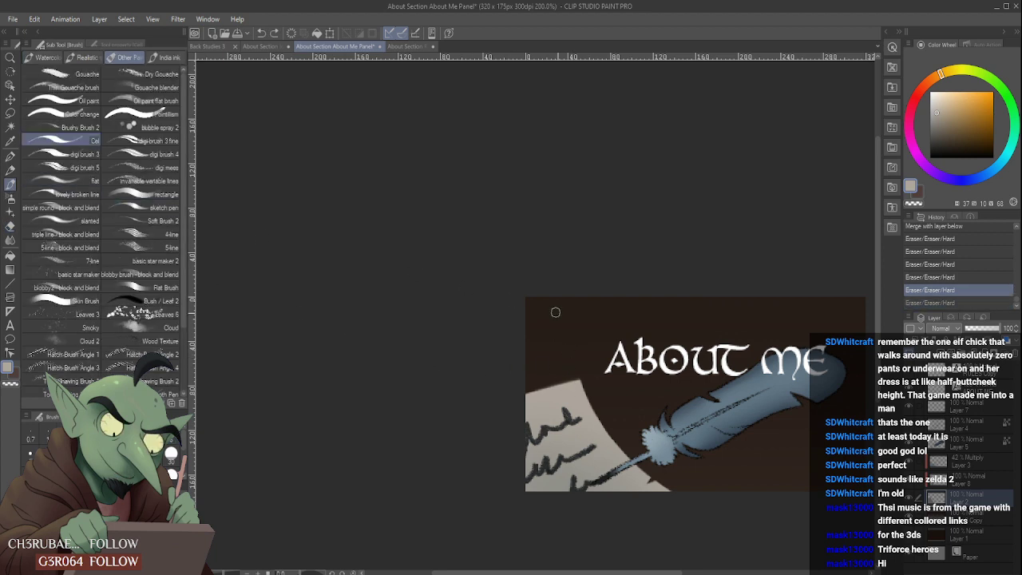
mouse_move(577, 385)
left_mouse_down()
mouse_move(573, 374)
mouse_move(575, 385)
mouse_move(528, 391)
mouse_move(554, 386)
left_mouse_up()
mouse_move(607, 356)
left_mouse_down()
mouse_move(522, 388)
mouse_move(572, 370)
left_mouse_up()
mouse_move(512, 381)
left_mouse_down()
mouse_move(633, 345)
mouse_move(591, 346)
mouse_move(597, 371)
mouse_move(581, 348)
mouse_move(589, 387)
mouse_move(576, 348)
mouse_move(586, 385)
mouse_move(584, 347)
mouse_move(595, 372)
mouse_move(598, 352)
mouse_move(600, 367)
mouse_move(598, 342)
left_mouse_up()
scroll(599, 335, "down", 4)
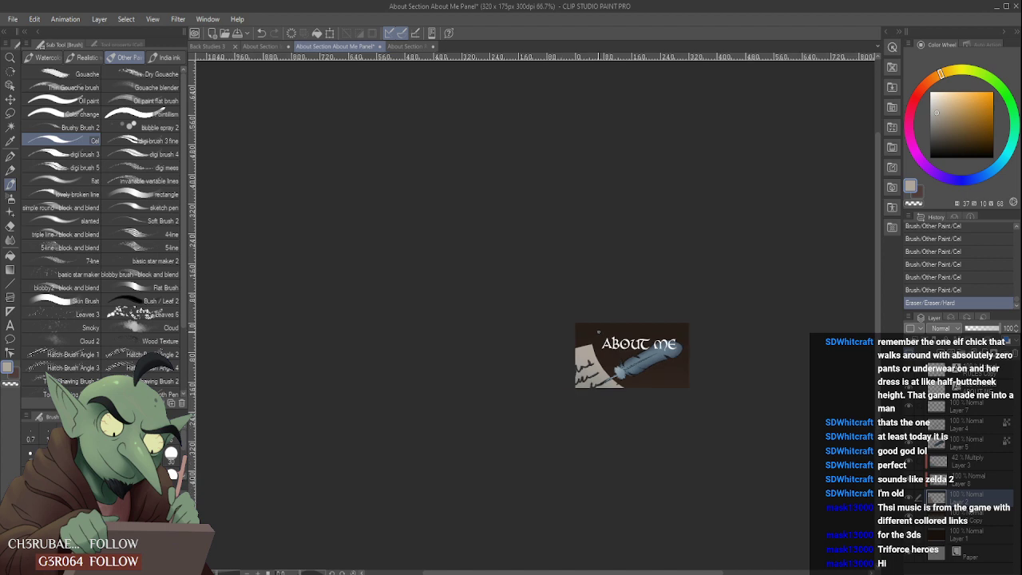
scroll(583, 347, "up", 4)
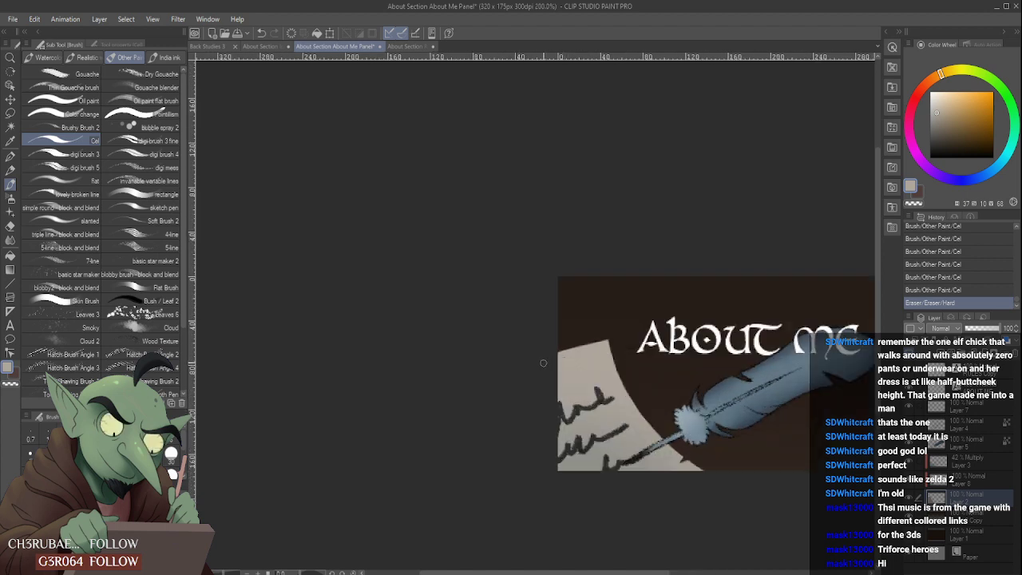
mouse_move(607, 345)
left_mouse_down()
mouse_move(555, 351)
mouse_move(607, 345)
left_mouse_up()
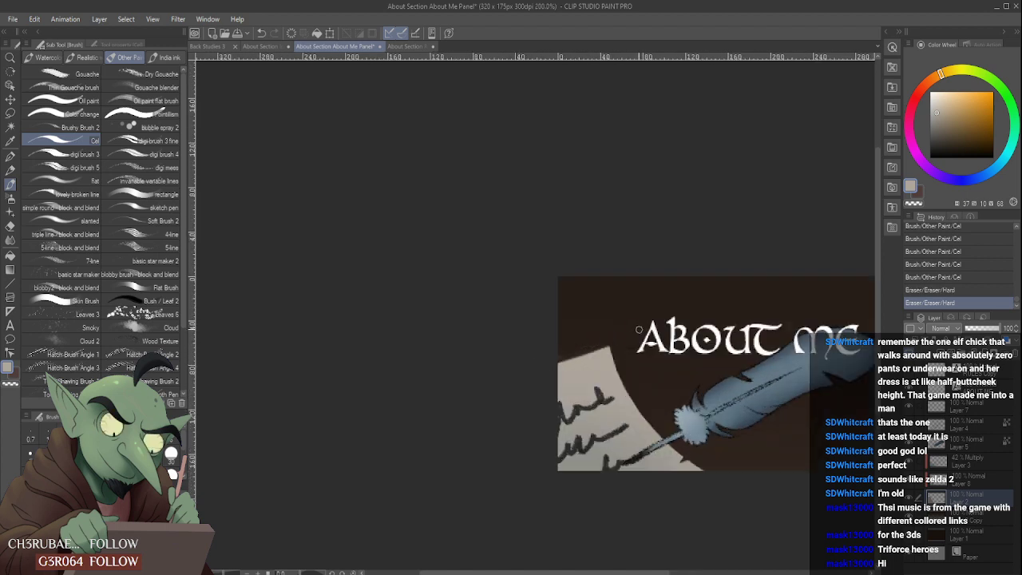
- Try another hard eraser pass along the parchment's sloping upper edge, then undo the last four eraser strokes
mouse_move(543, 364)
left_mouse_down()
mouse_move(616, 344)
mouse_move(601, 340)
left_mouse_up()
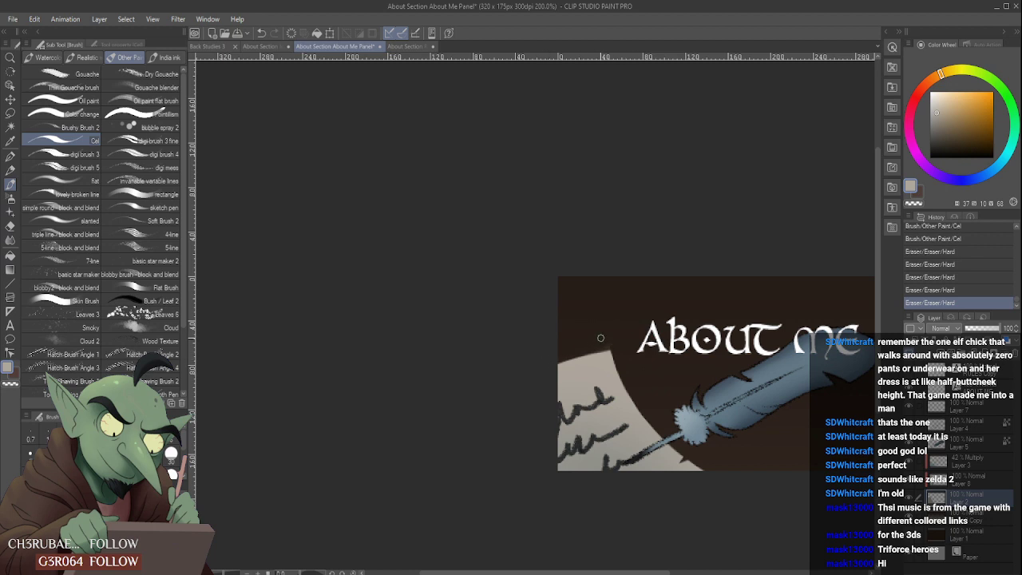
scroll(595, 344, "down", 4)
scroll(616, 332, "up", 3)
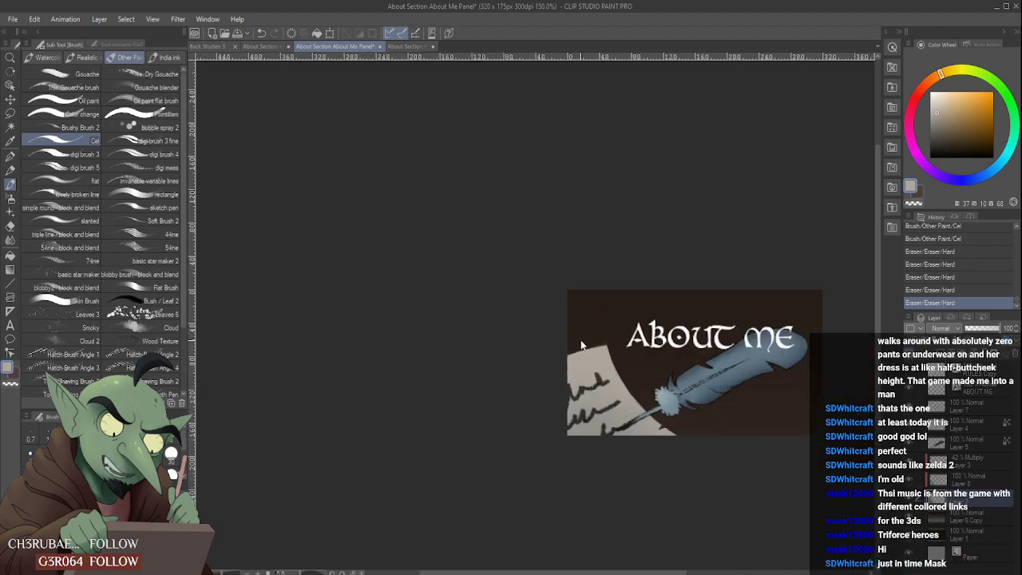
key("ctrl+z")
key("ctrl+z")
key("ctrl+z")
- Trim the parchment's sloping upper edge up to its corner again with long, straight hard eraser strokes, undoing a misplaced one
key("ctrl+z")
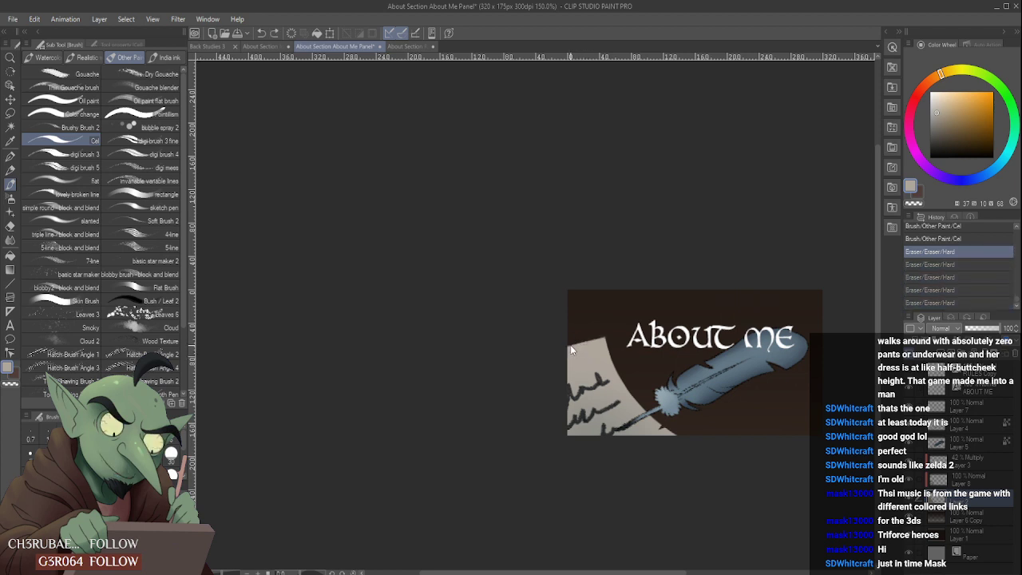
left_click_drag(559, 351, 639, 331)
key("ctrl+z")
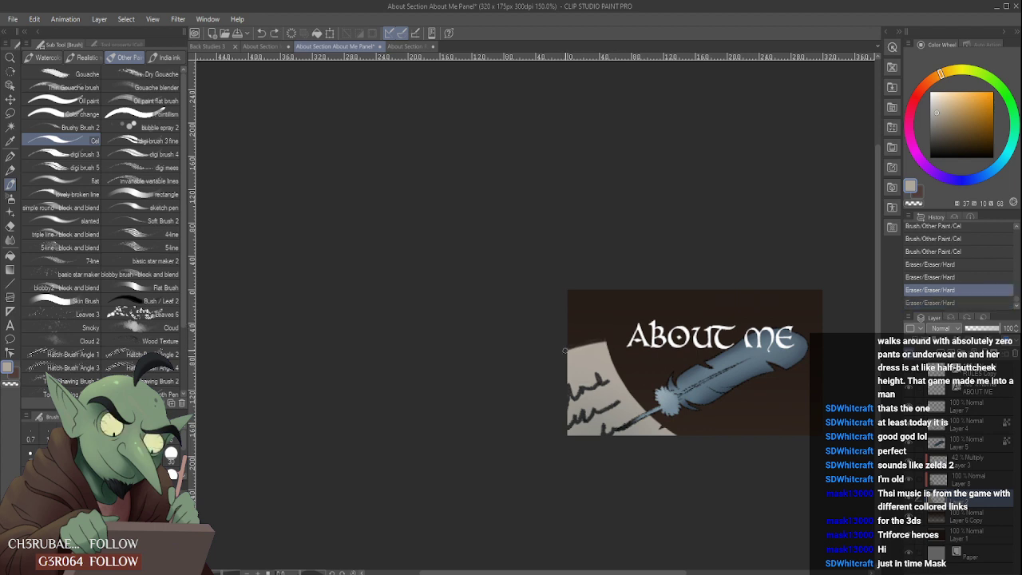
left_click_drag(564, 350, 632, 330)
left_click_drag(556, 351, 628, 331)
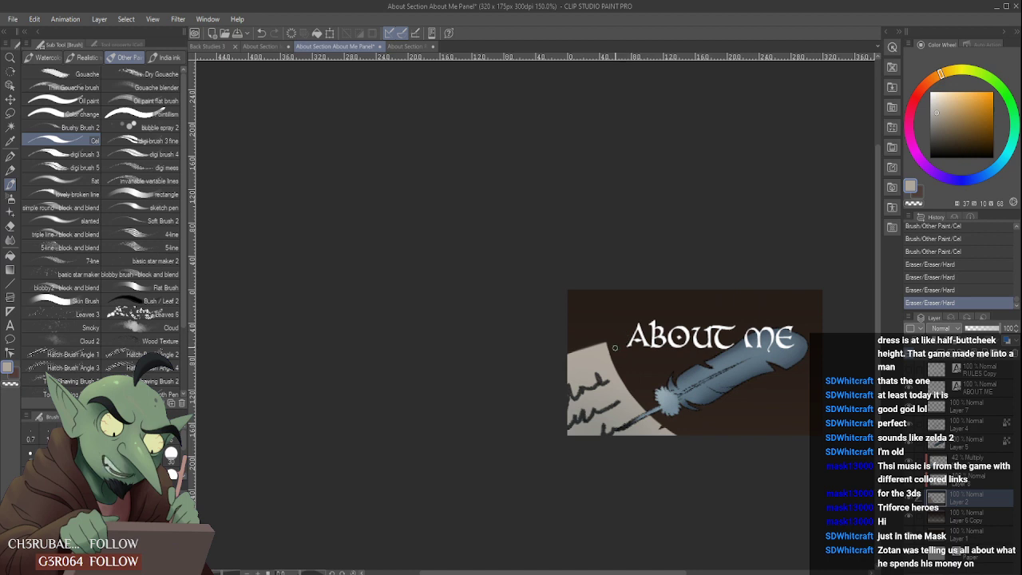
scroll(595, 362, "down", 1)
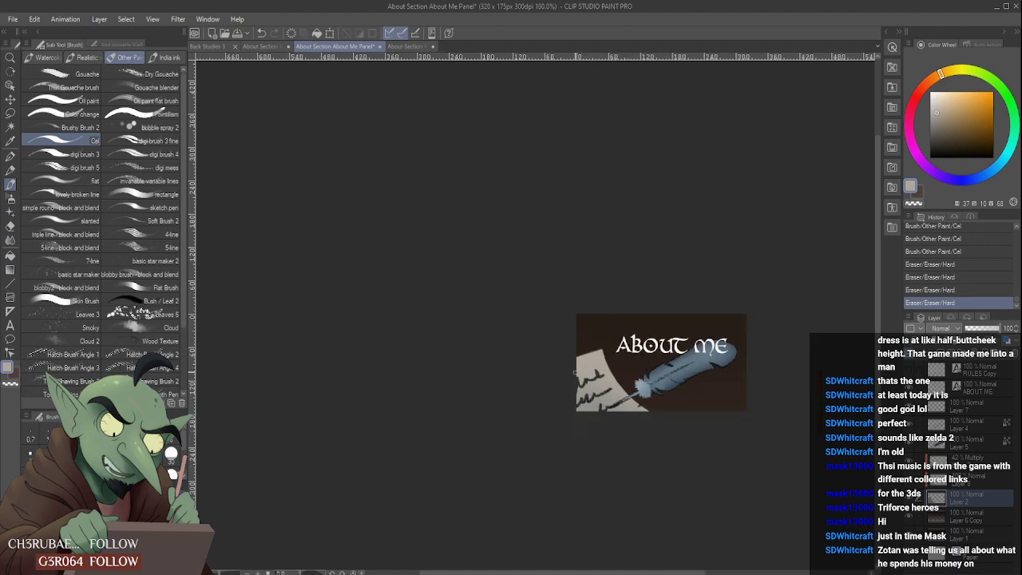
scroll(575, 373, "up", 1)
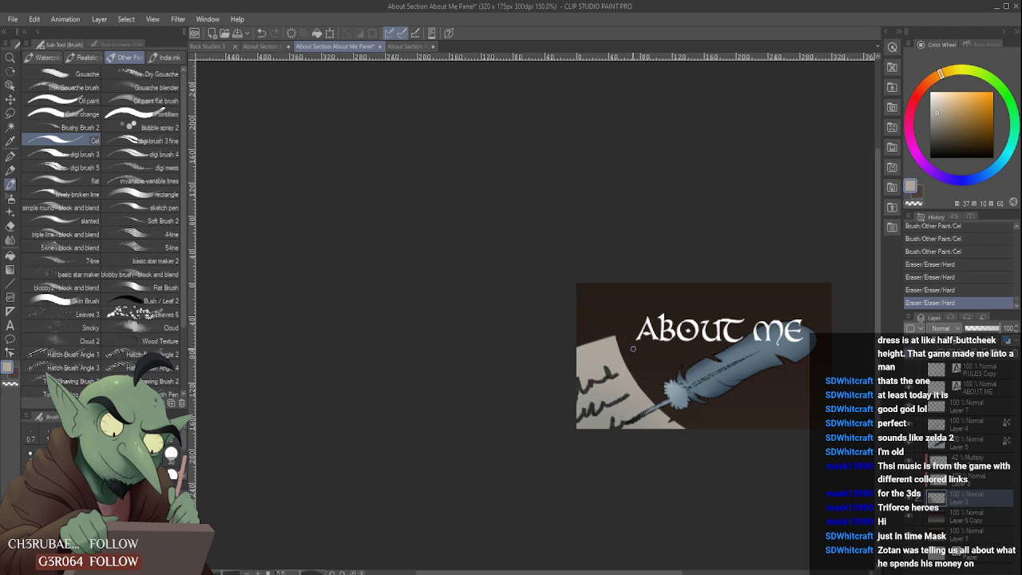
scroll(633, 348, "up", 1)
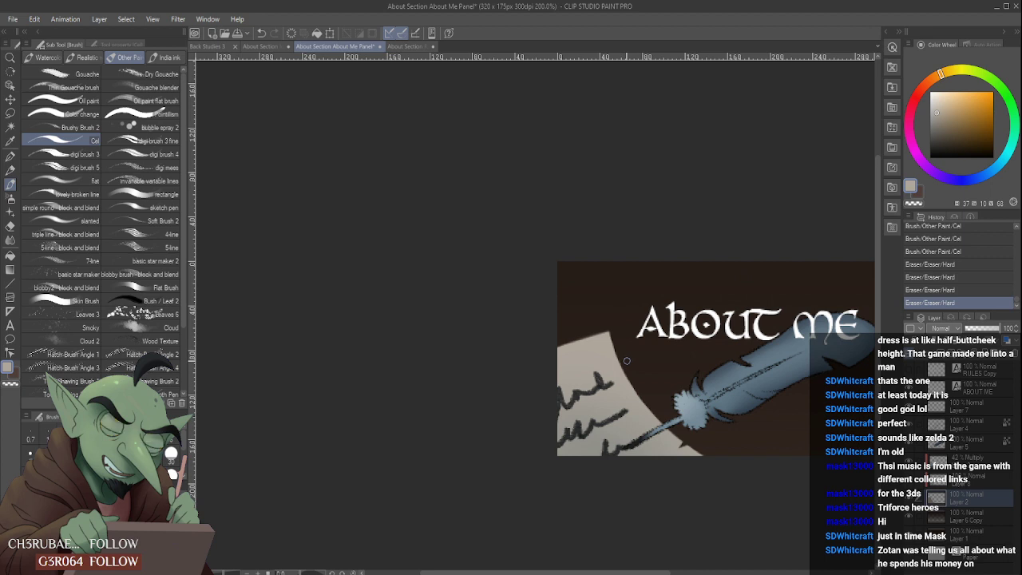
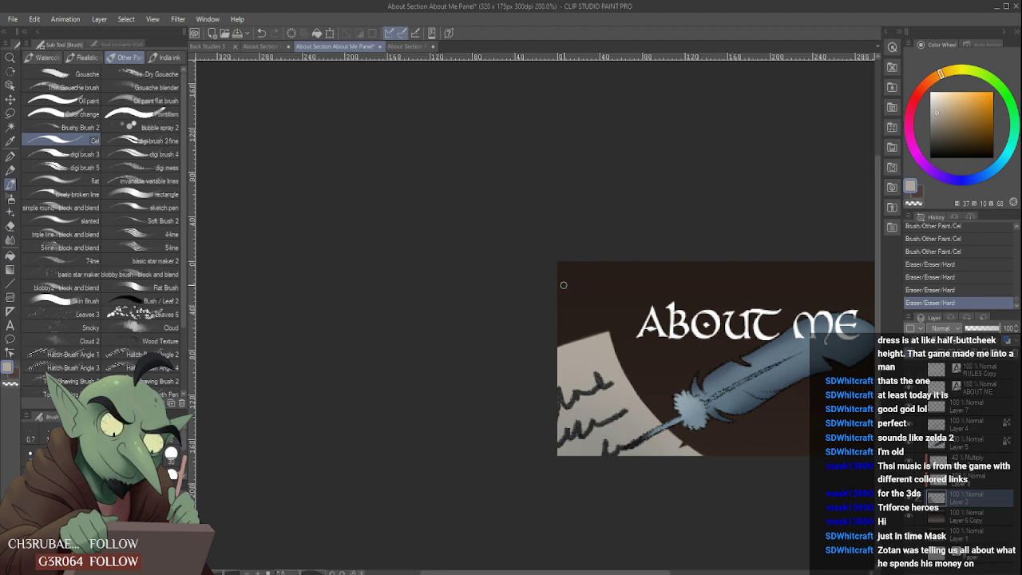
- Undo the last eraser stroke on the parchment's upper edge, inspect the panel at several sizes, and restore the stroke
left_click(583, 340)
key("ctrl+z")
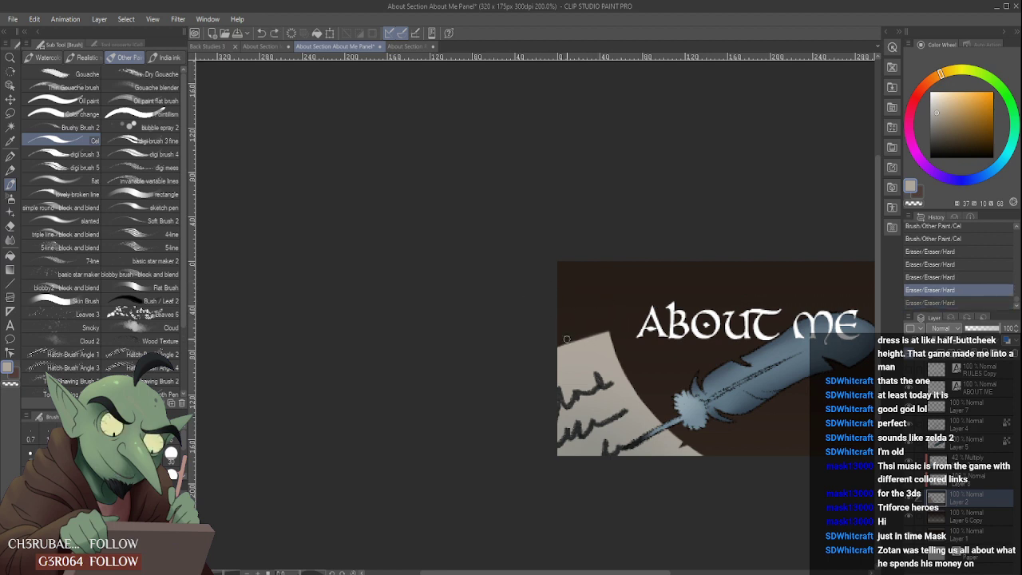
scroll(566, 342, "down", 3)
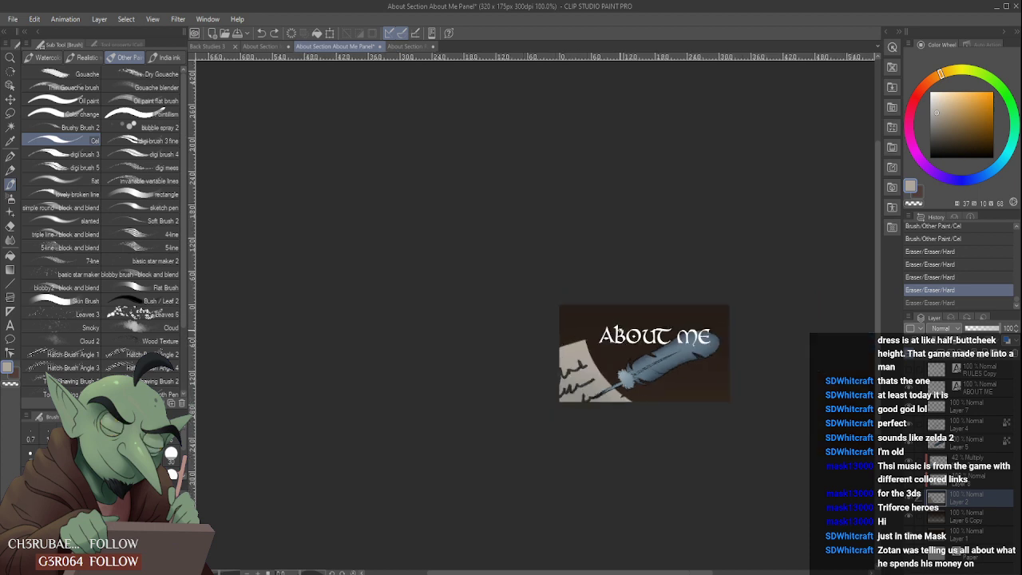
scroll(618, 334, "up", 2)
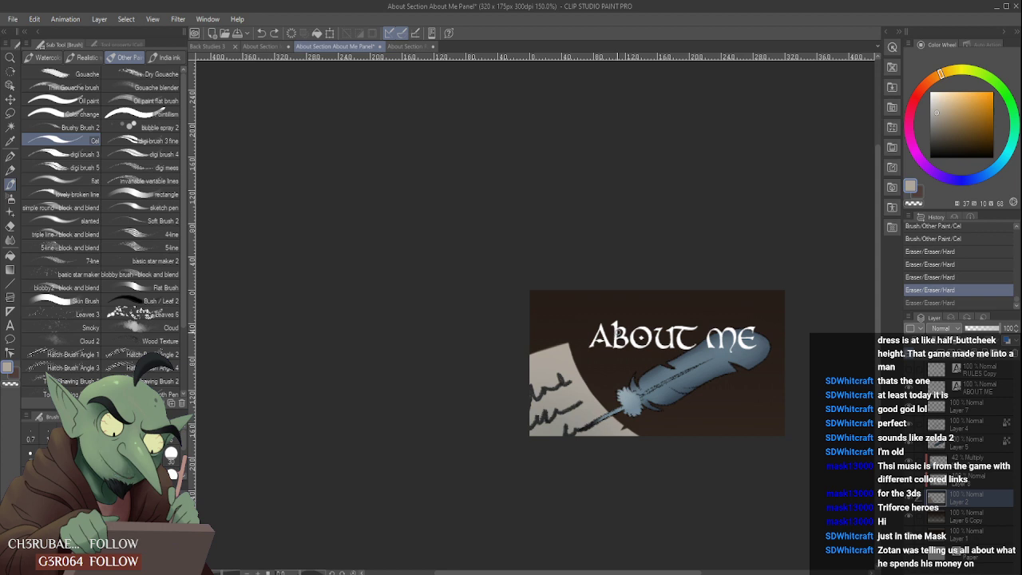
scroll(621, 381, "up", 1)
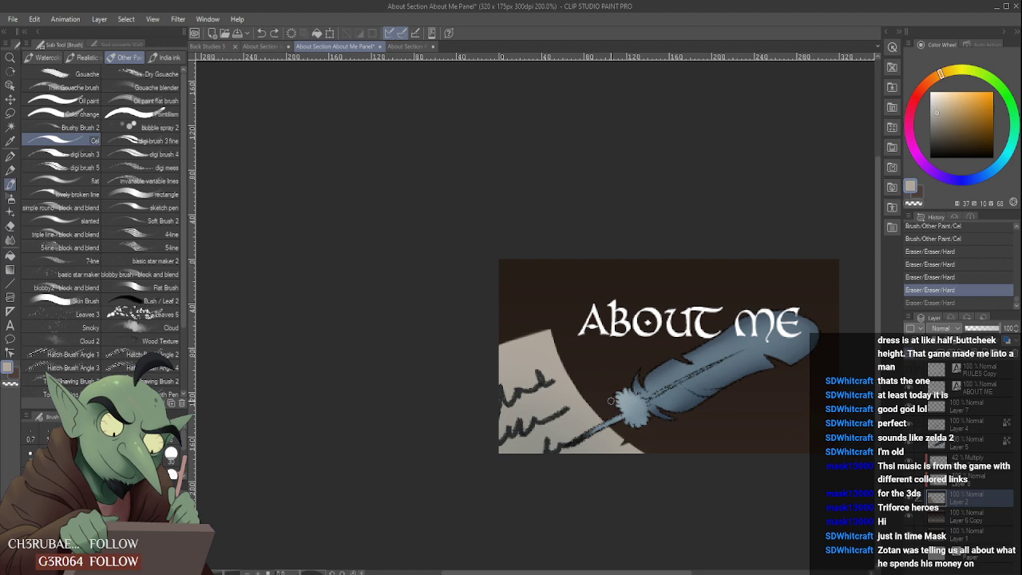
scroll(611, 401, "up", 2)
scroll(574, 386, "down", 2)
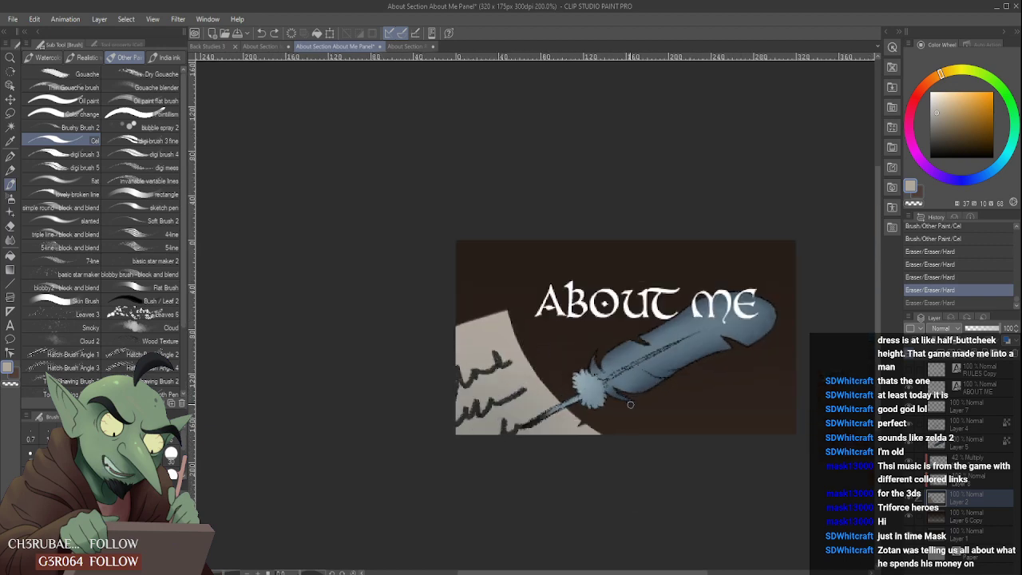
scroll(630, 405, "up", 2)
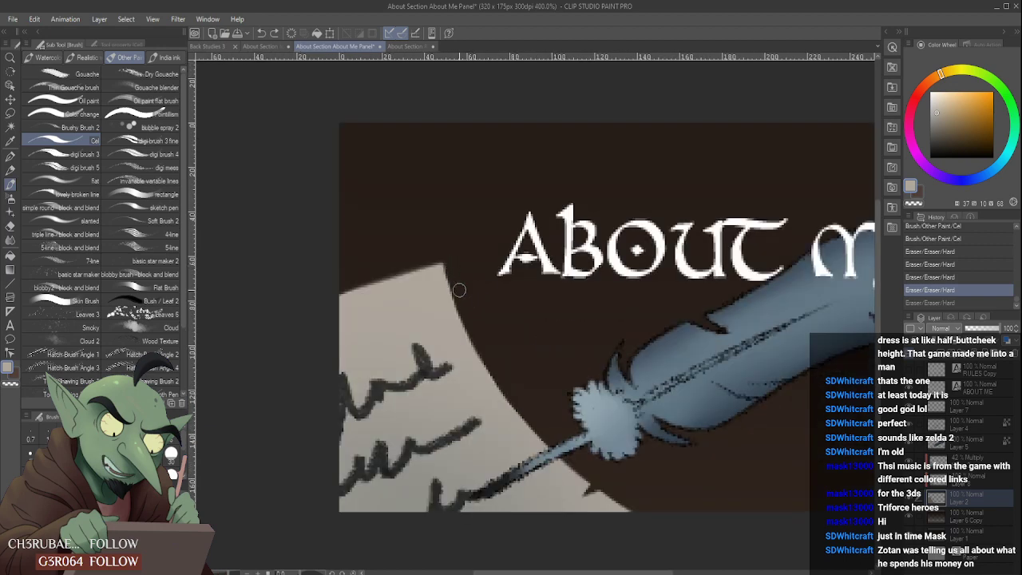
key("ctrl+y")
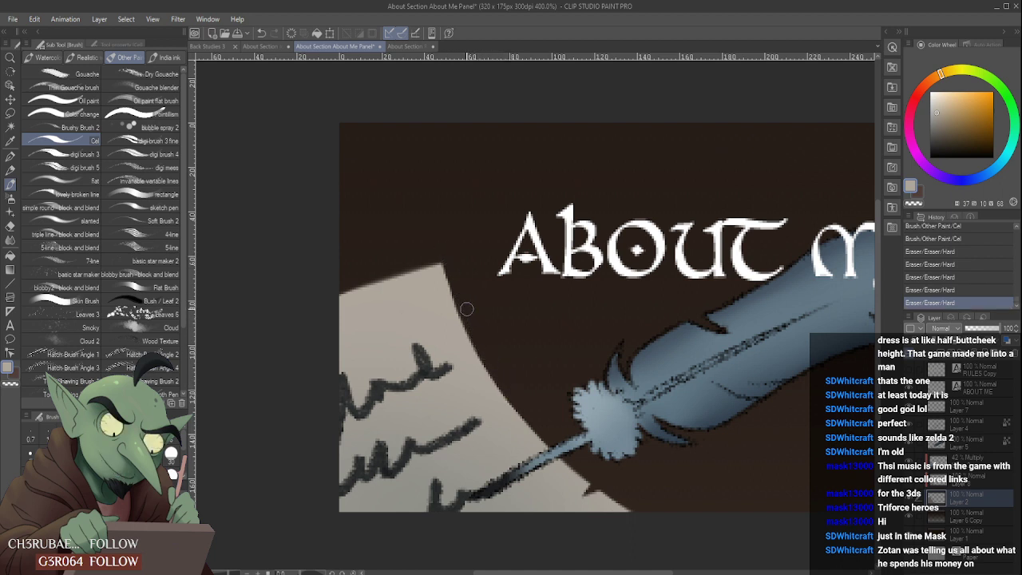
- Trim the parchment's curved edge from its upper corner down towards the quill with two long hard eraser strokes
left_click_drag(463, 305, 516, 396)
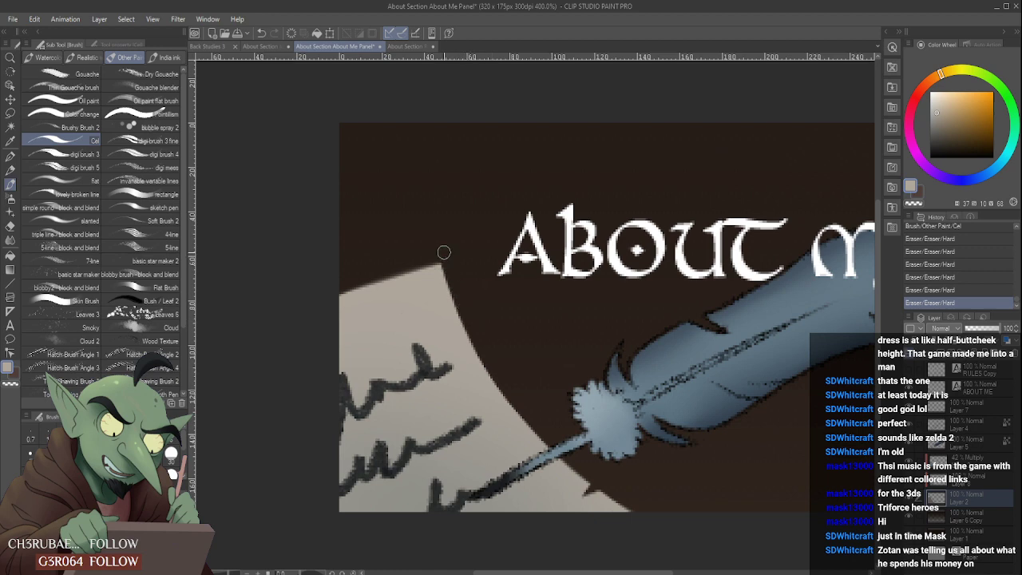
left_click_drag(444, 252, 481, 342)
scroll(471, 320, "down", 2)
scroll(490, 355, "up", 2)
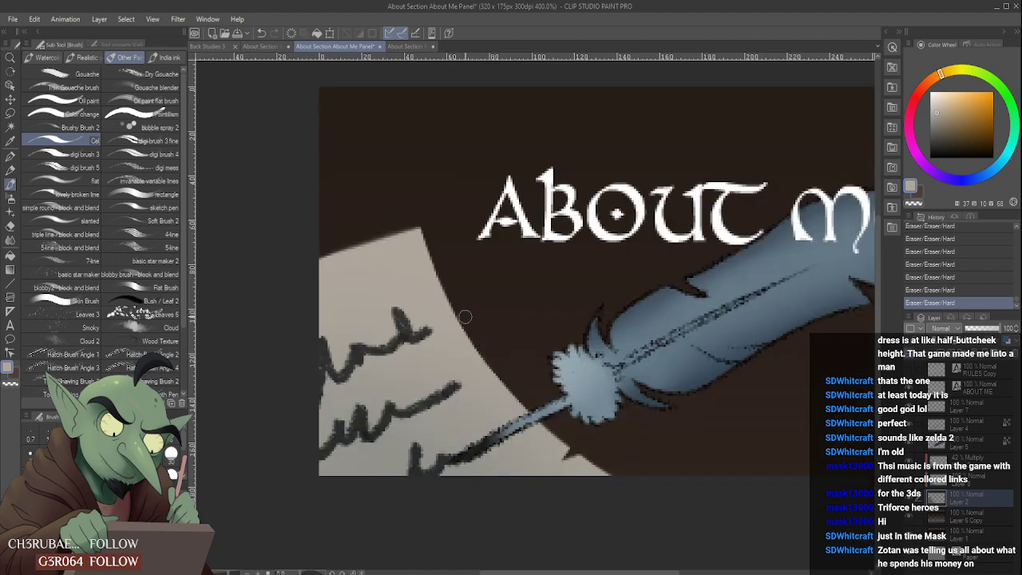
scroll(483, 344, "down", 4)
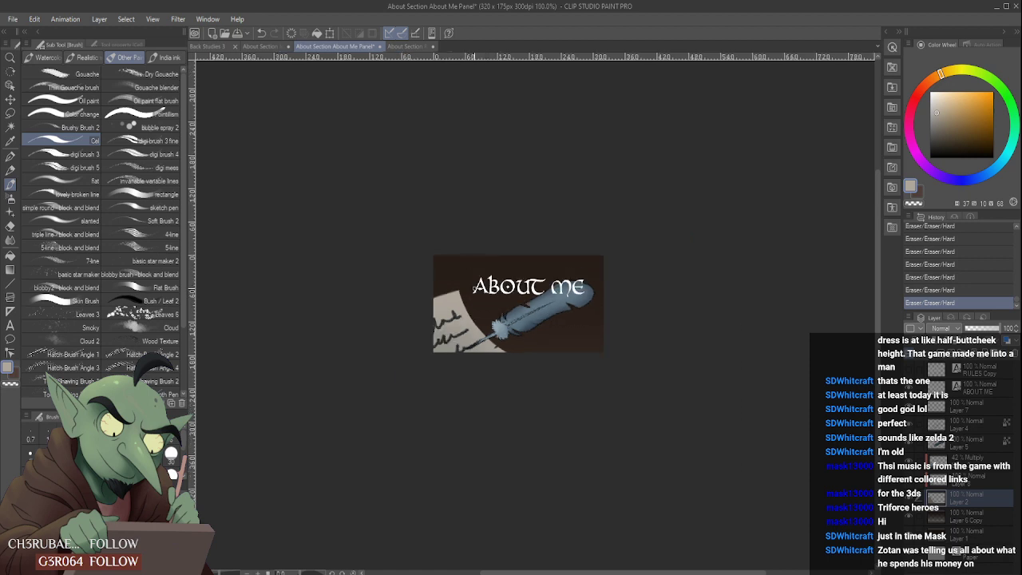
scroll(471, 294, "up", 2)
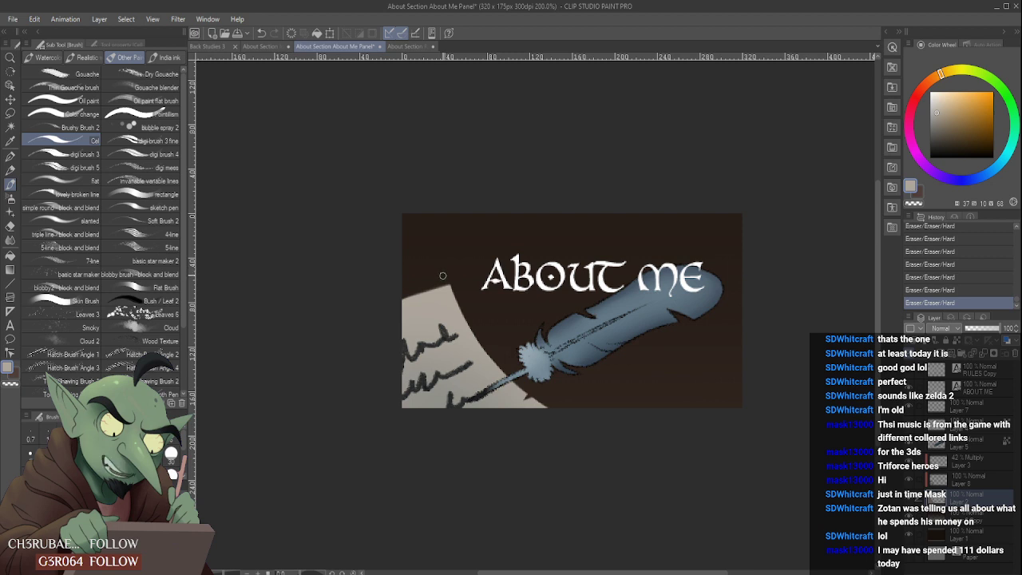
scroll(455, 267, "down", 1)
scroll(466, 262, "up", 1)
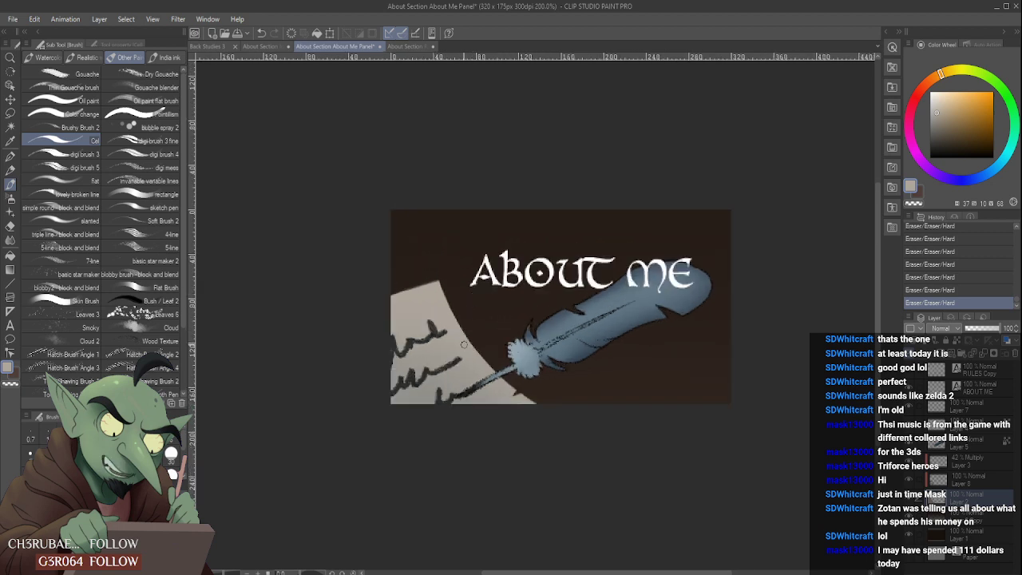
scroll(447, 376, "down", 2)
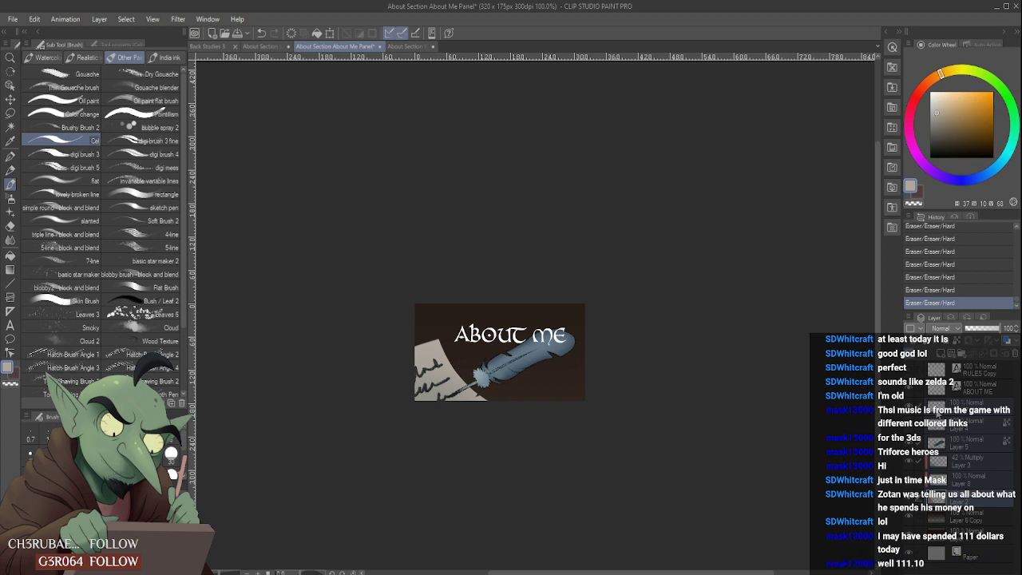
- Transform the selected quill, handwriting and parchment layers together, nudging them slightly across and down from the ABOUT ME title
key("ctrl+t")
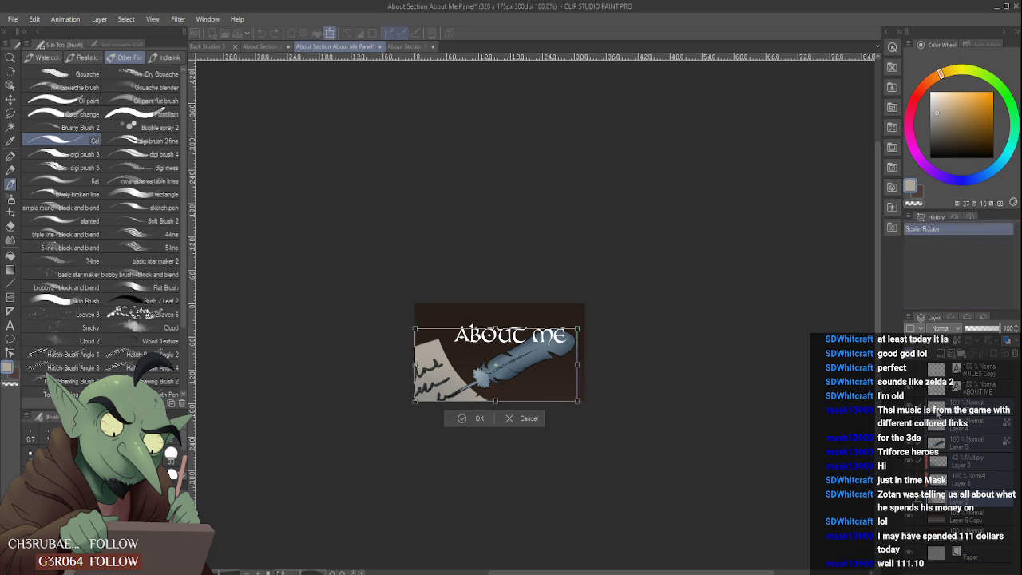
key("Down")
key("Down")
key("Down")
key("Down")
key("Down")
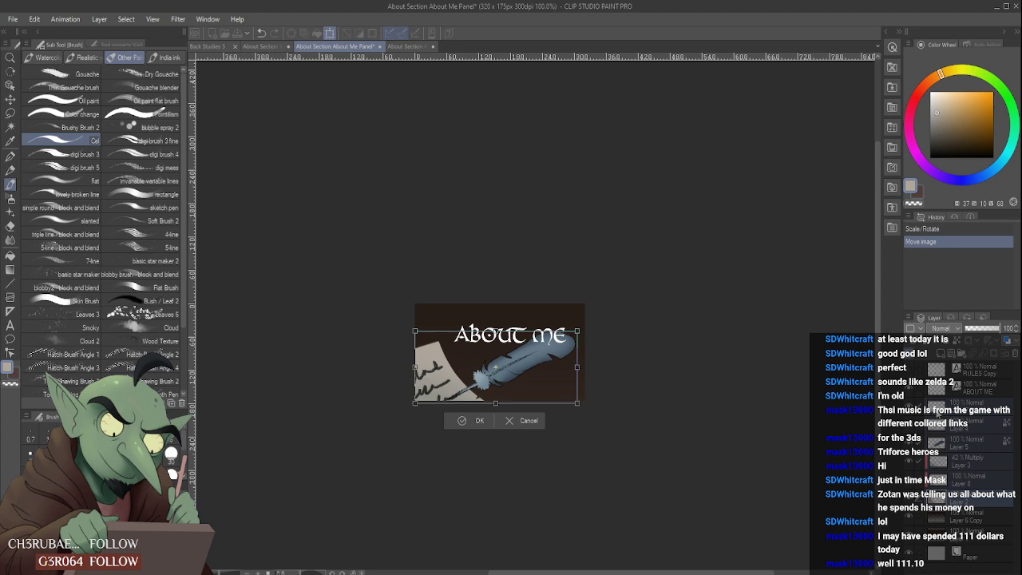
key("Up")
key("Up")
key("Up")
key("Up")
key("Right")
key("Right")
key("Right")
key("Right")
key("Right")
key("Right")
key("Right")
key("Right")
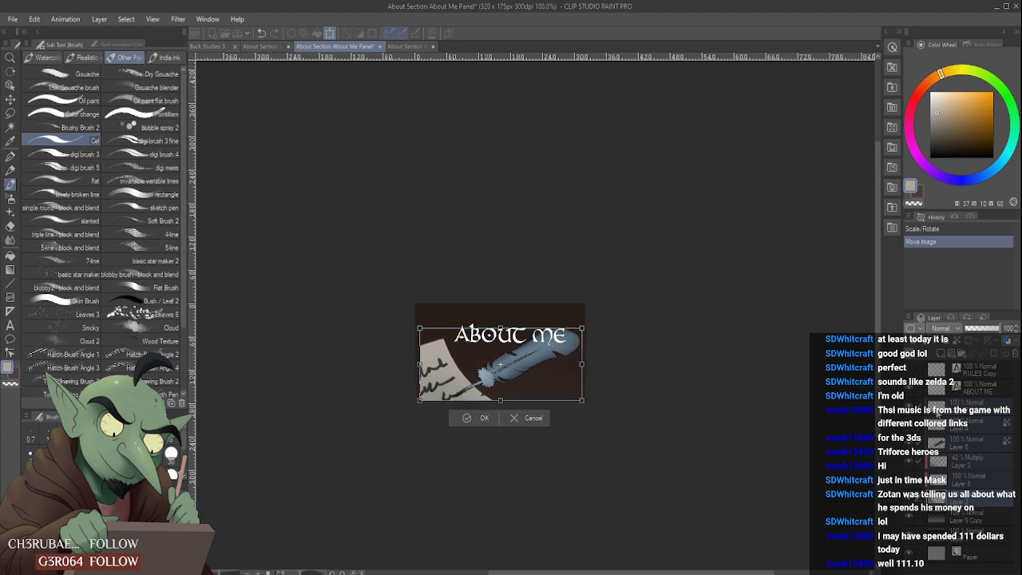
key("Down")
key("Down")
key("Down")
key("Down")
key("Down")
key("Down")
key("Down")
key("Down")
key("Down")
key("Down")
key("Down")
key("Down")
key("Down")
key("Down")
key("Down")
key("Down")
key("Down")
key("Down")
key("Down")
key("Down")
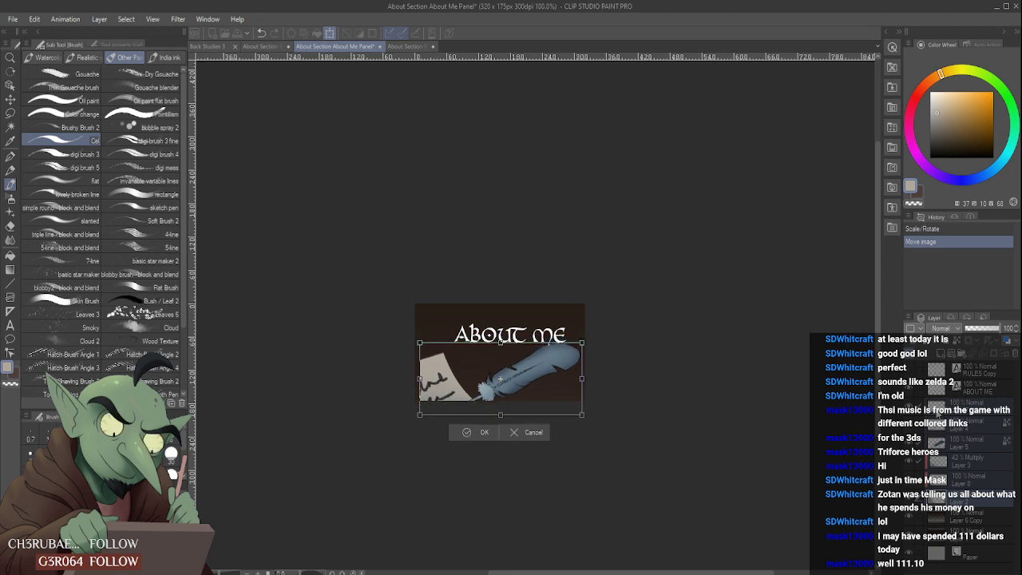
- Rotate the quill and parchment artwork clockwise, reposition it so the quill lies nearly level beneath the title, and apply the transform
left_click_drag(697, 327, 696, 326)
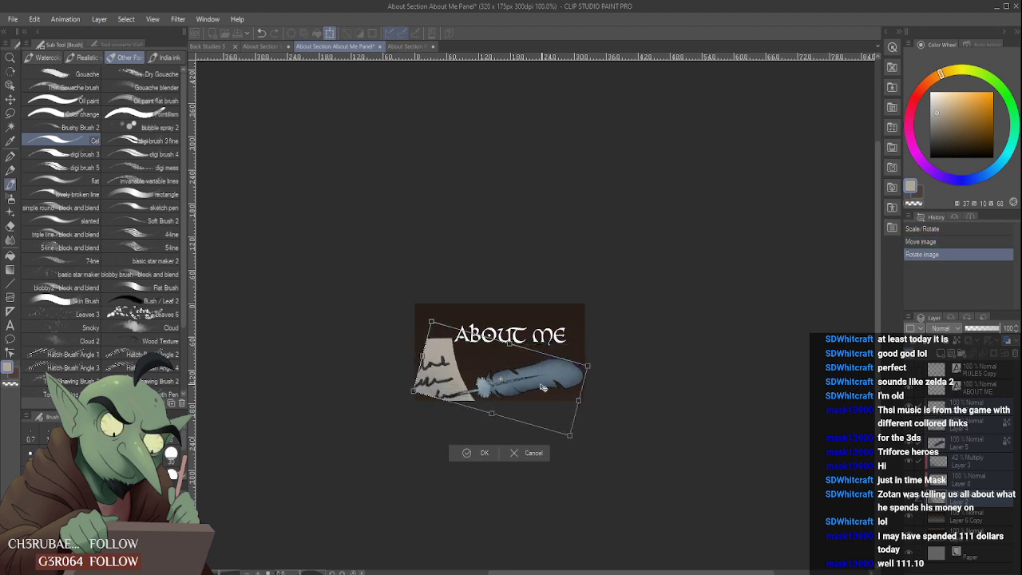
left_click_drag(531, 372, 515, 360)
left_click_drag(617, 326, 621, 347)
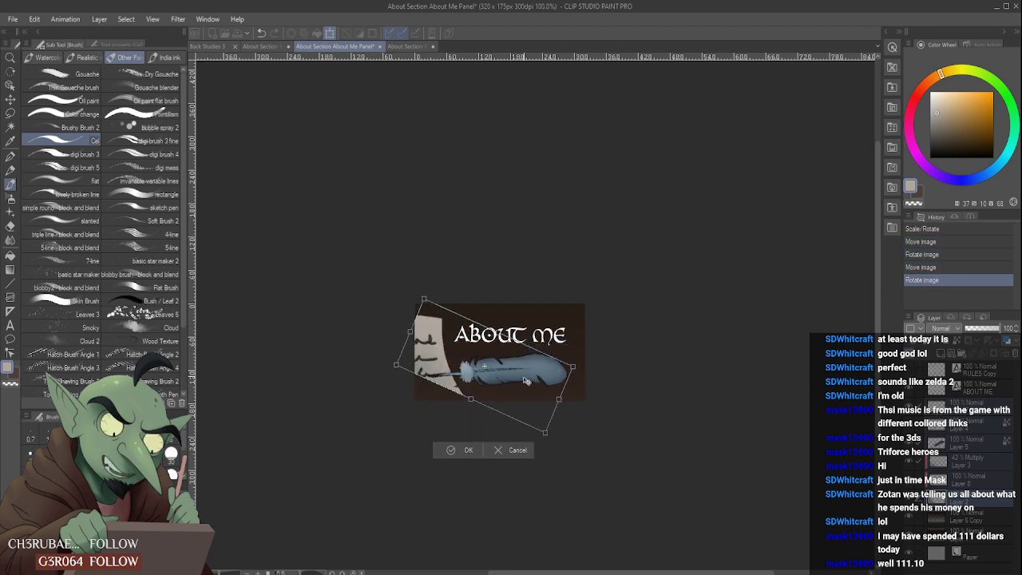
left_click_drag(527, 382, 527, 386)
left_click_drag(597, 349, 600, 337)
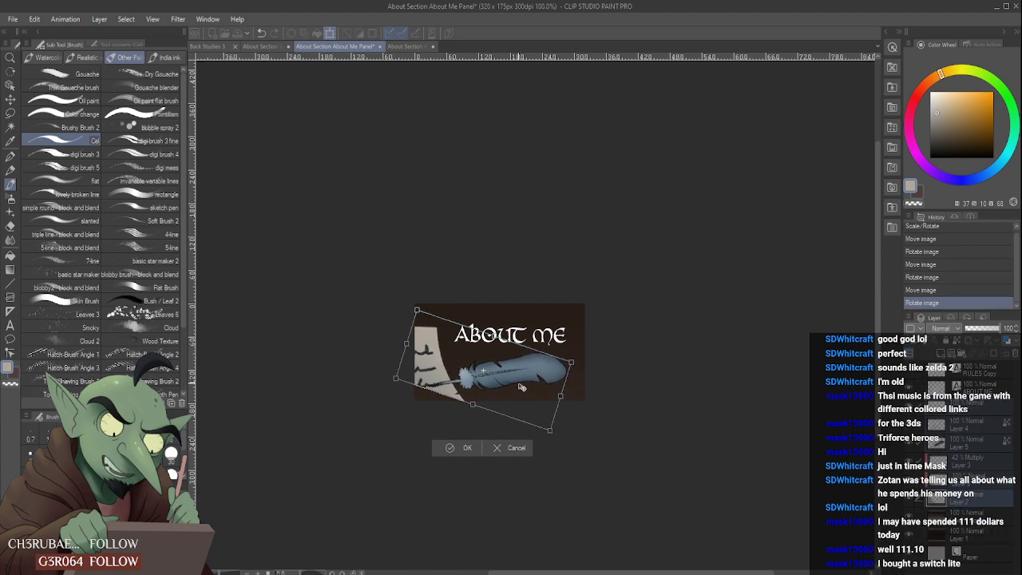
left_click_drag(520, 386, 522, 389)
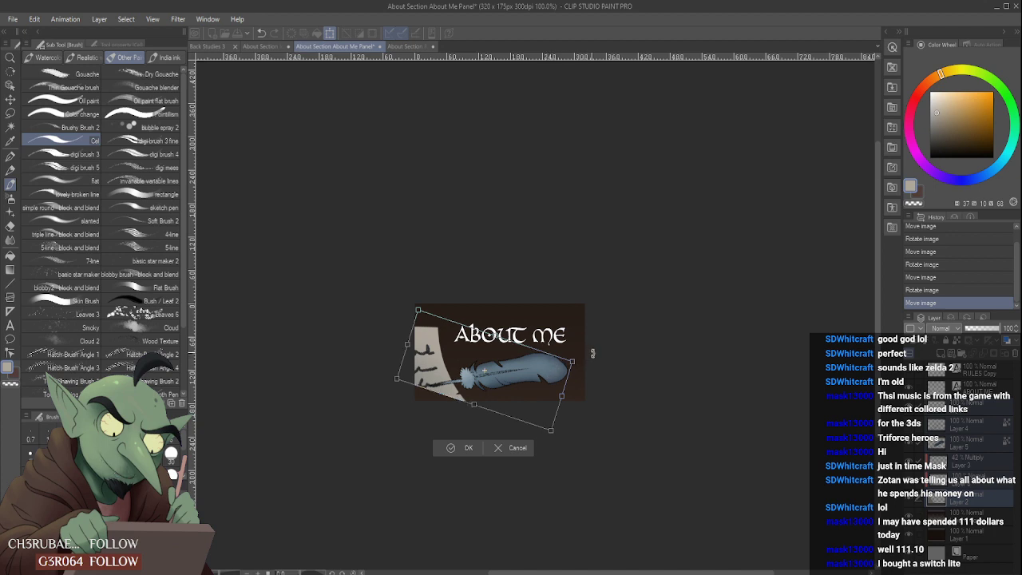
left_click_drag(593, 354, 589, 356)
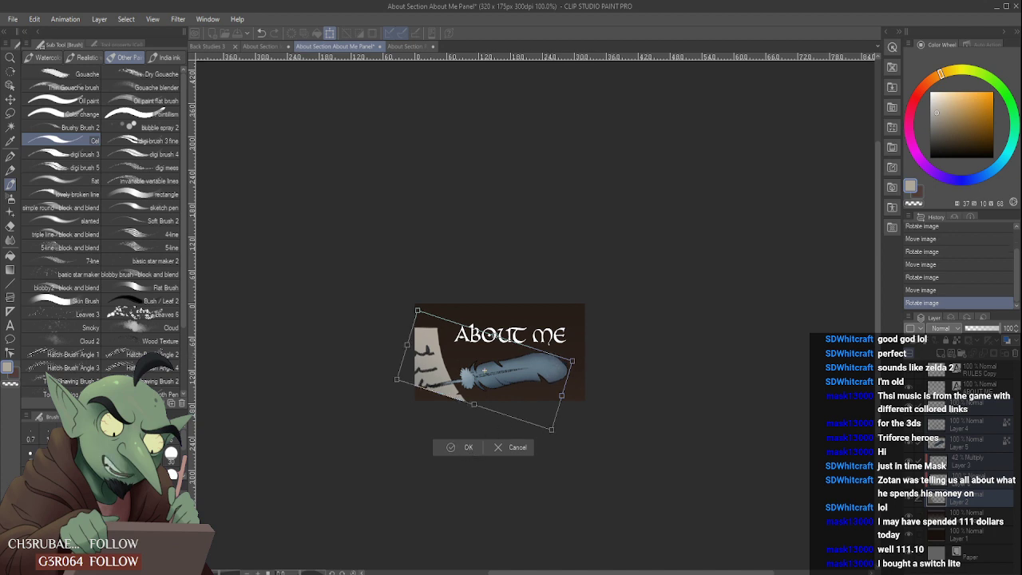
left_click(466, 448)
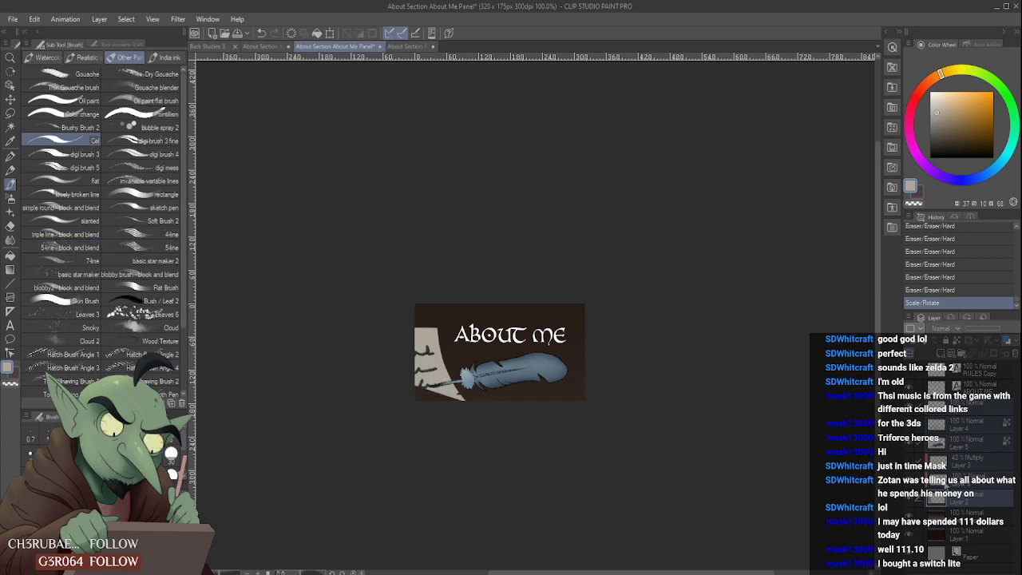
- Try to paint the parchment's missing lower corner on Layer 8 with the Cel brush, then undo the stroke
left_click(968, 478)
left_click(963, 464)
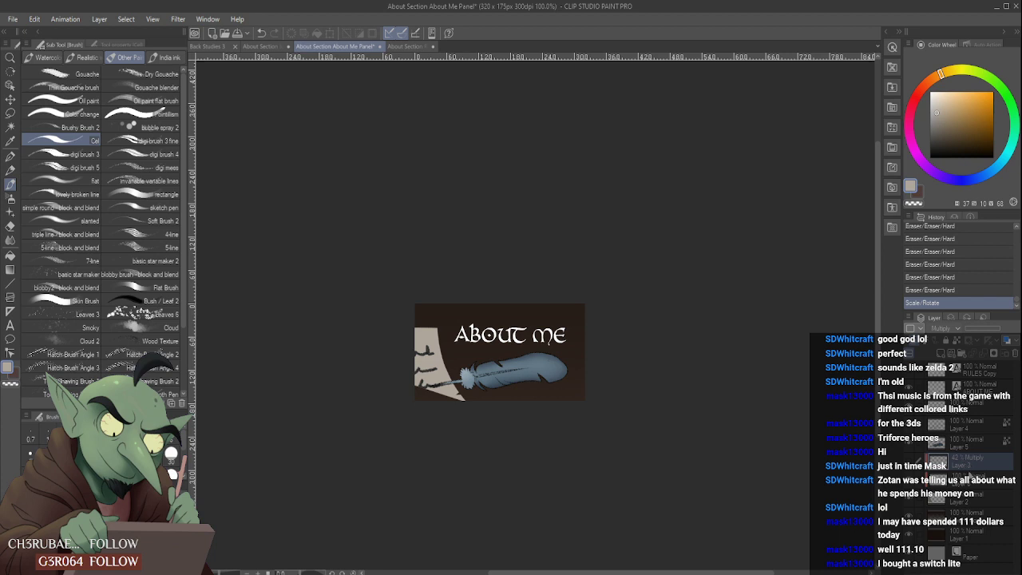
left_click(970, 479)
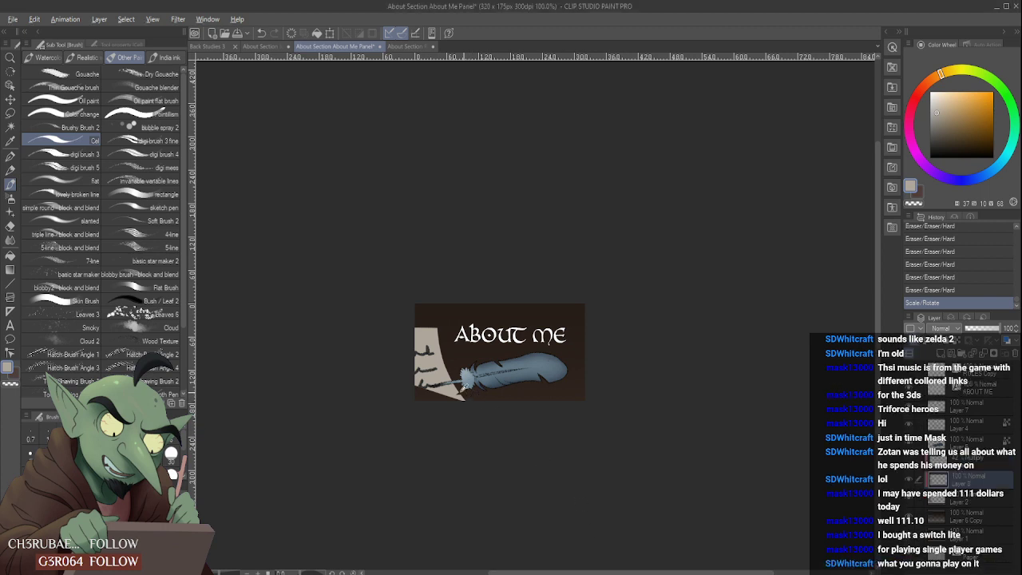
left_click_drag(428, 393, 432, 397)
key("ctrl+z")
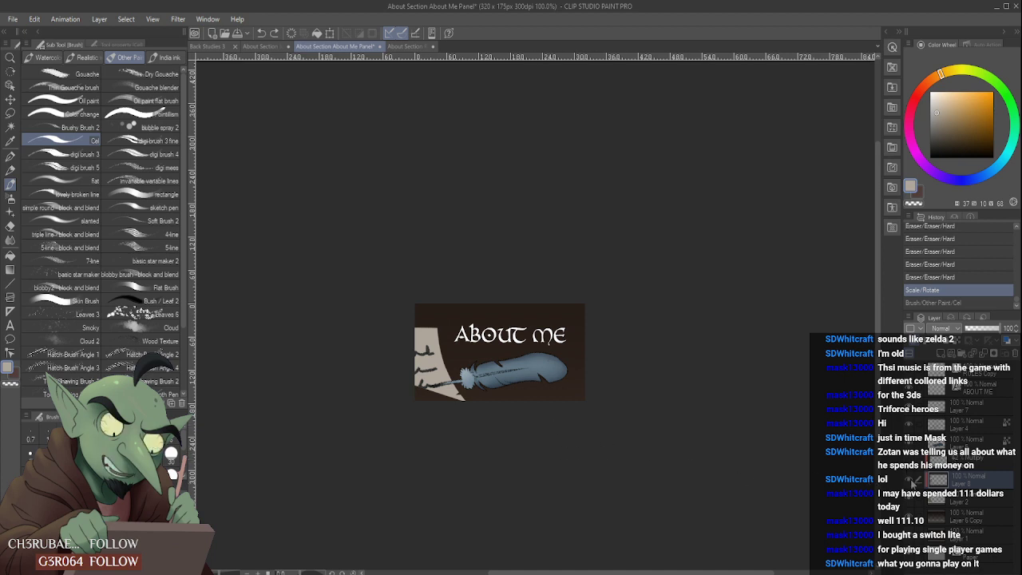
- Fill in the parchment's missing lower corner on Layer 2 with the Cel brush, extending it to the canvas edges
left_click(958, 498)
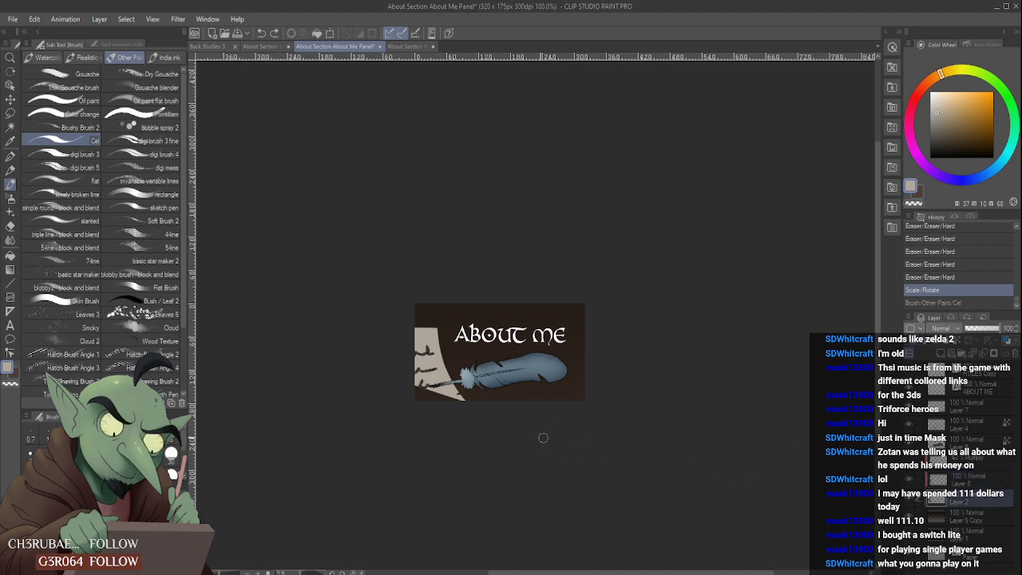
left_click_drag(441, 397, 419, 389)
key("ctrl+y")
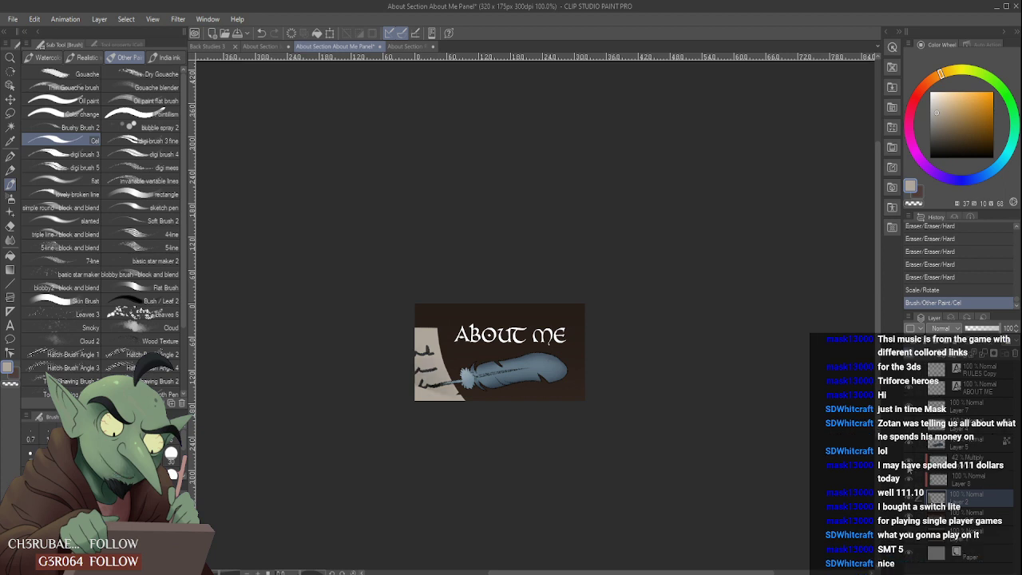
- Shade the parchment's lower corner on the Multiply Layer 3 with the Soft airbrush in greyish blue (201, 27, 62), undoing a stroke made on Layer 2
left_click(10, 198)
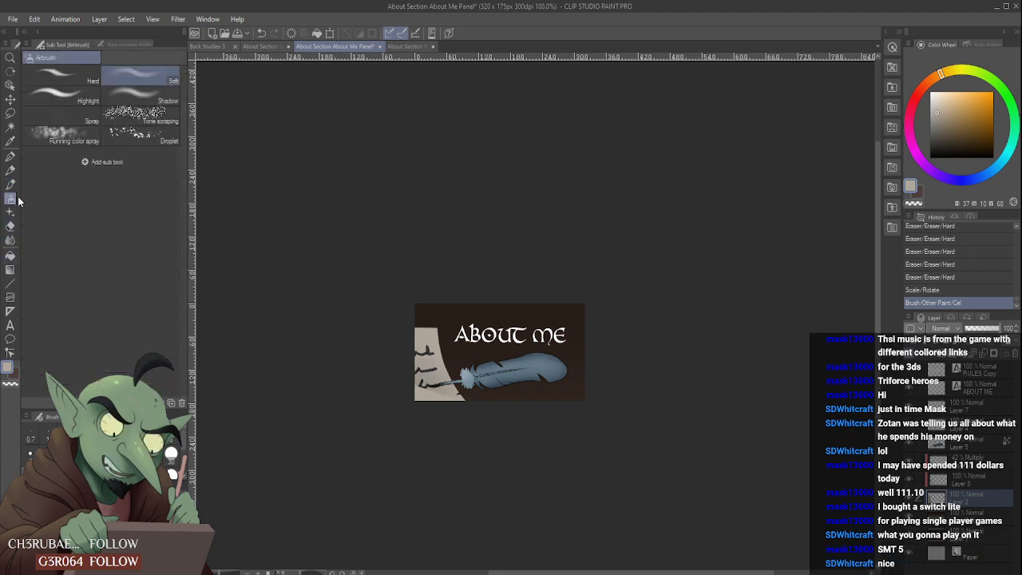
left_click(998, 166)
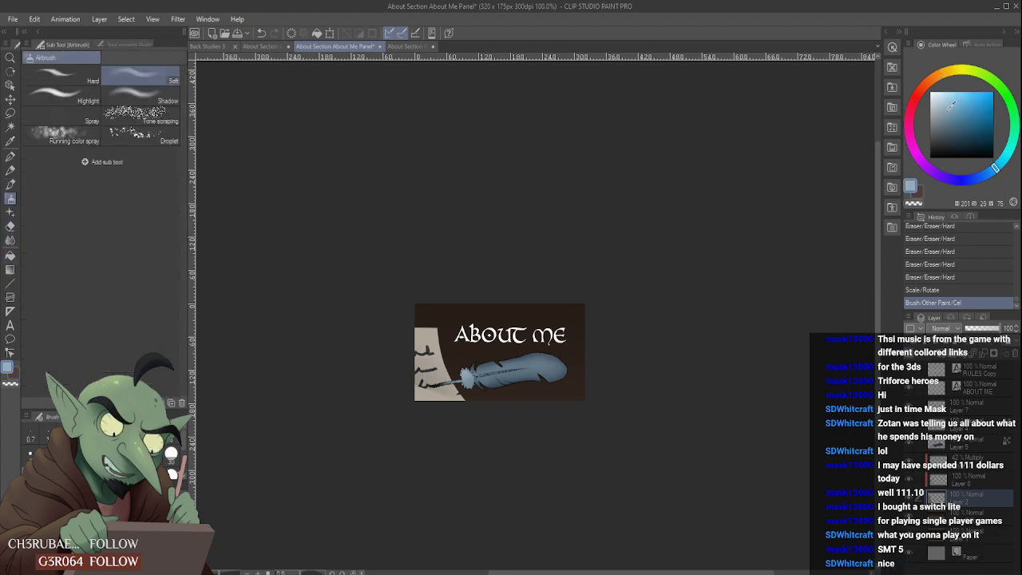
left_click(948, 110)
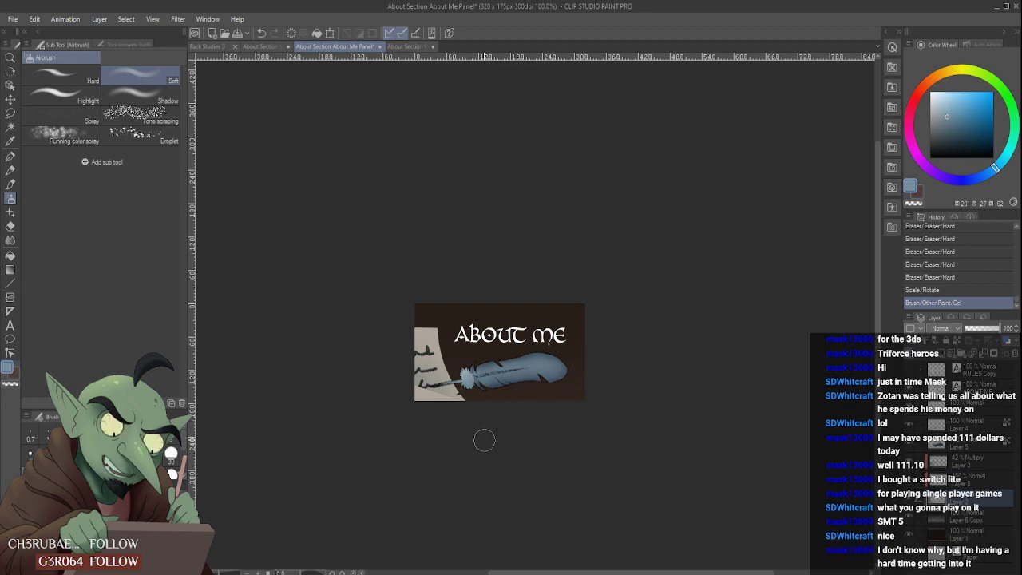
mouse_move(472, 422)
left_mouse_down()
mouse_move(426, 415)
mouse_move(400, 395)
mouse_move(454, 413)
left_mouse_up()
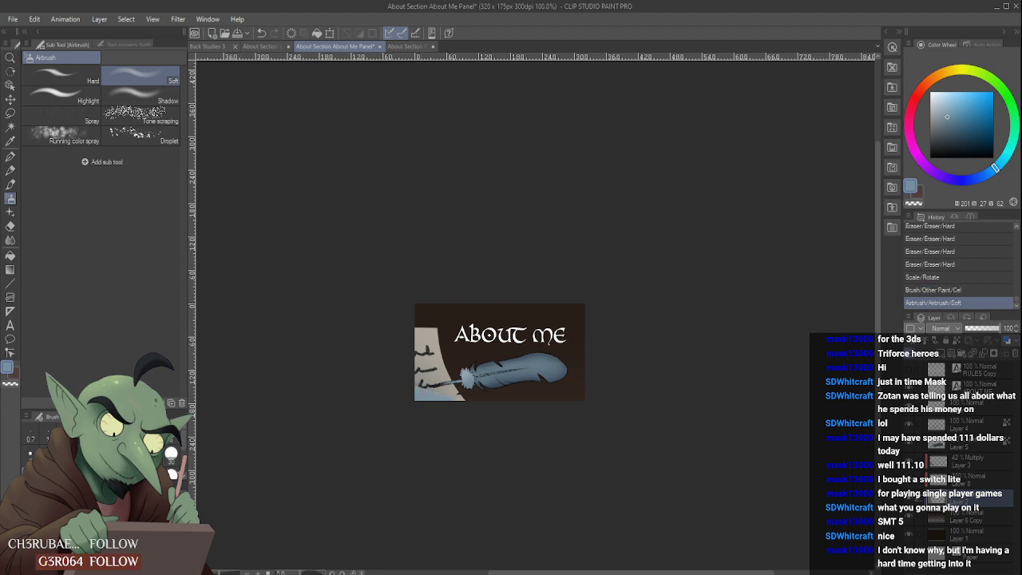
key("ctrl+z")
left_click(992, 463)
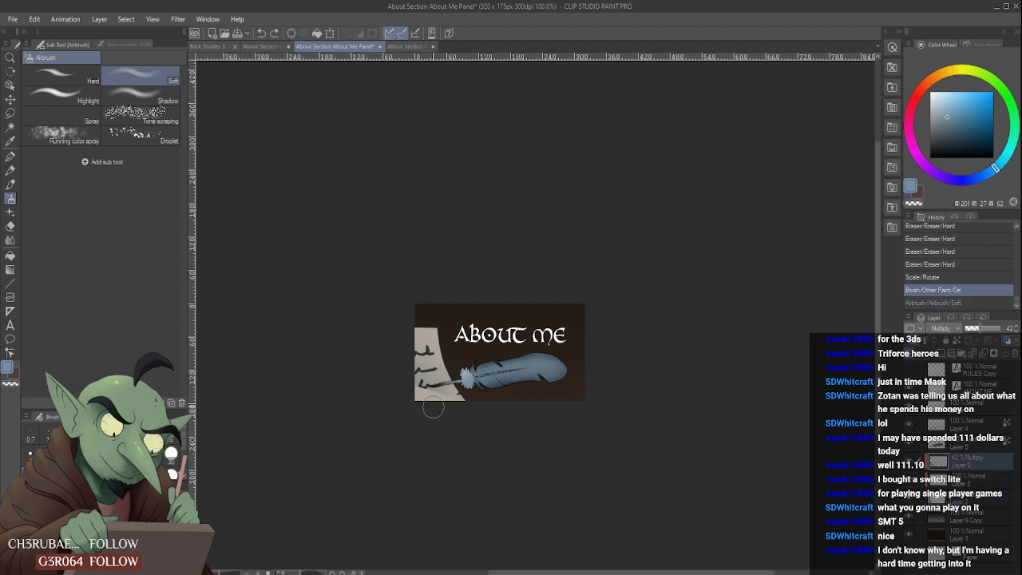
left_click_drag(424, 397, 450, 409)
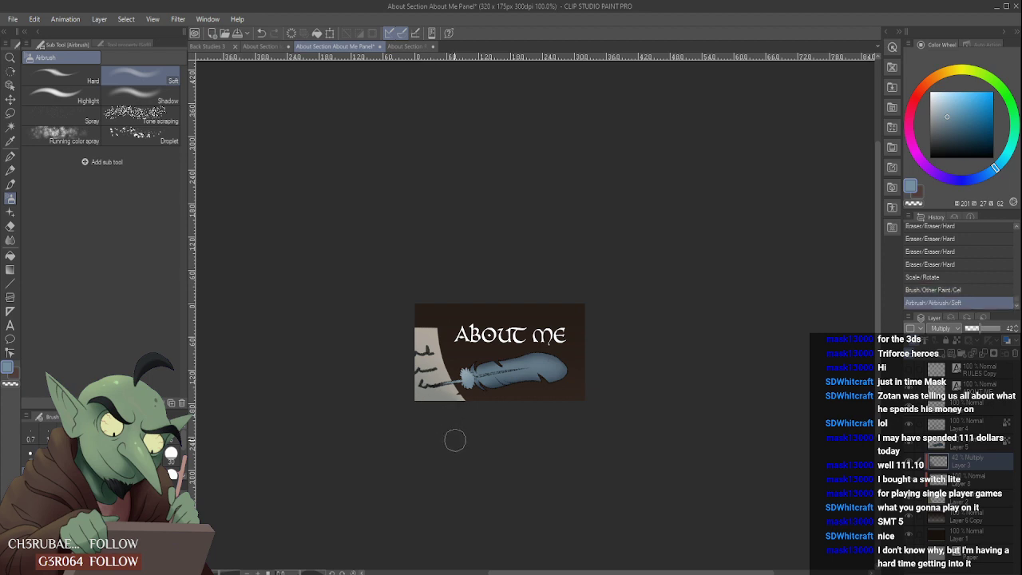
left_click_drag(411, 375, 450, 410)
- Soften the new shading at the parchment's outer edge on the Multiply Layer 3 with the Blur tool
left_click(11, 239)
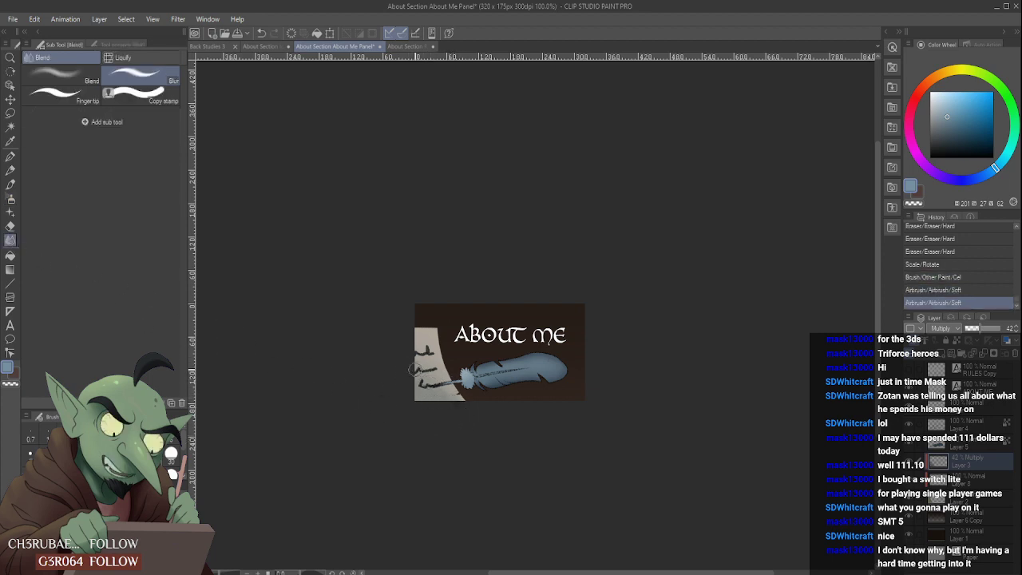
left_click_drag(412, 367, 416, 374)
- Set up the Design pencil in black, check the layers by toggling their visibility, and make Layer 8 active for the handwriting
left_click(11, 170)
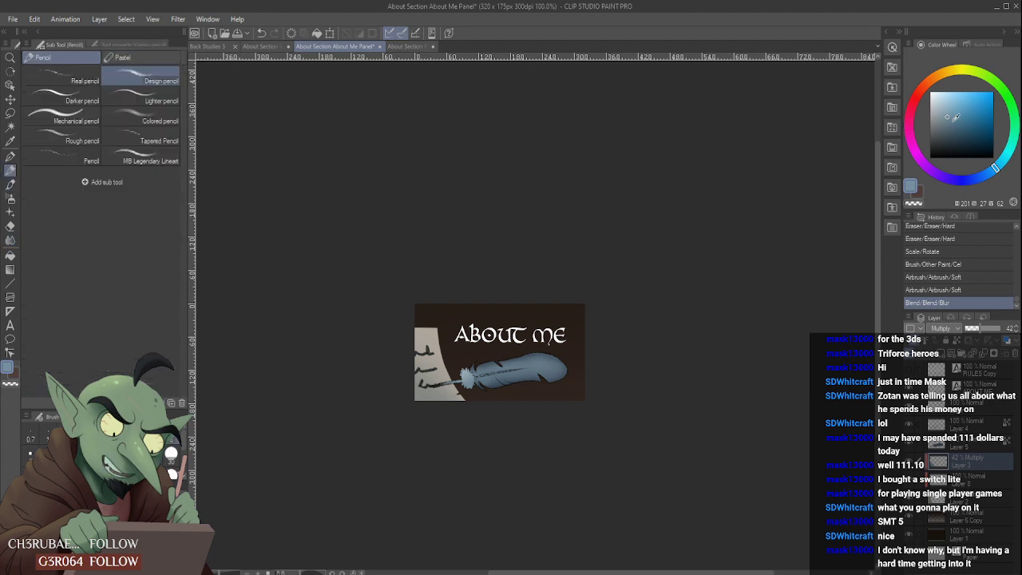
left_click_drag(956, 118, 921, 165)
left_click(911, 444)
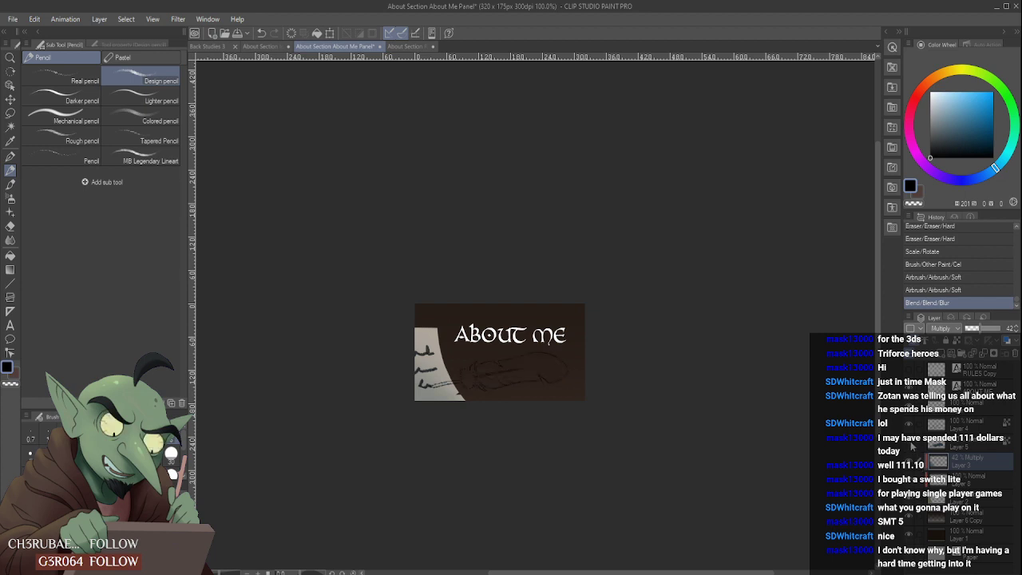
left_click(911, 444)
left_click(911, 461)
left_click(911, 461)
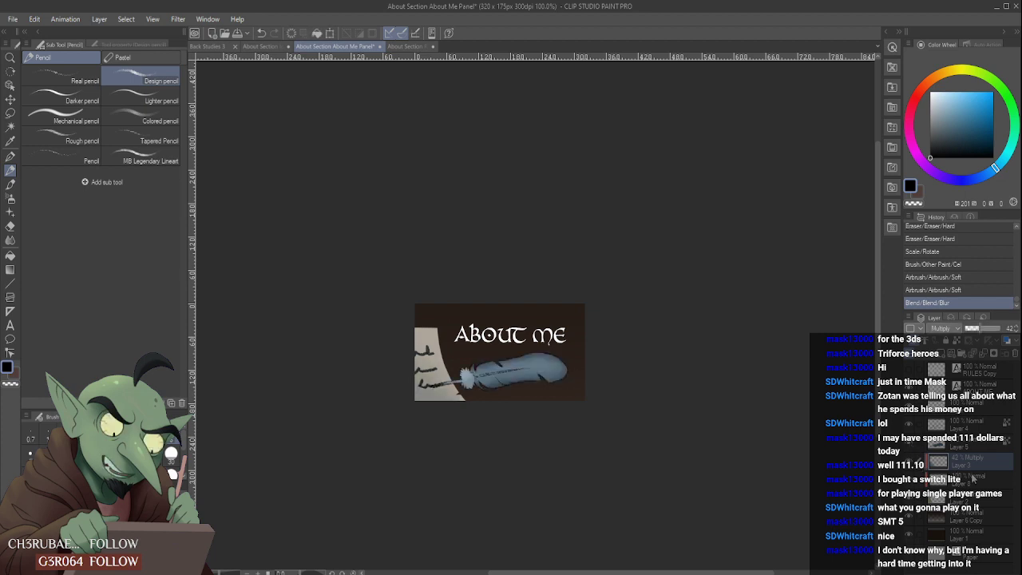
left_click(979, 411)
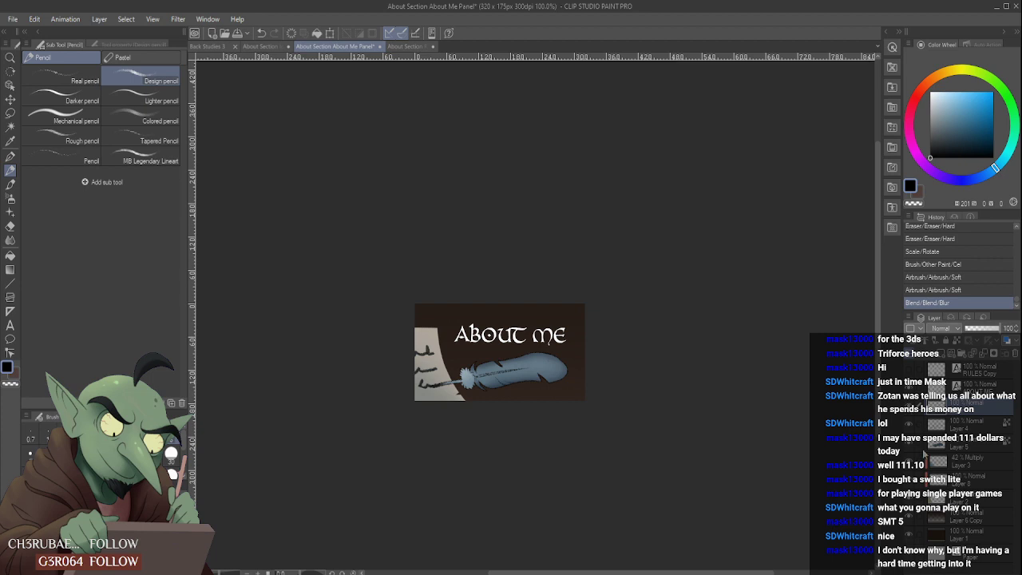
left_click(912, 502)
left_click(912, 502)
left_click(975, 479)
scroll(419, 385, "up", 4)
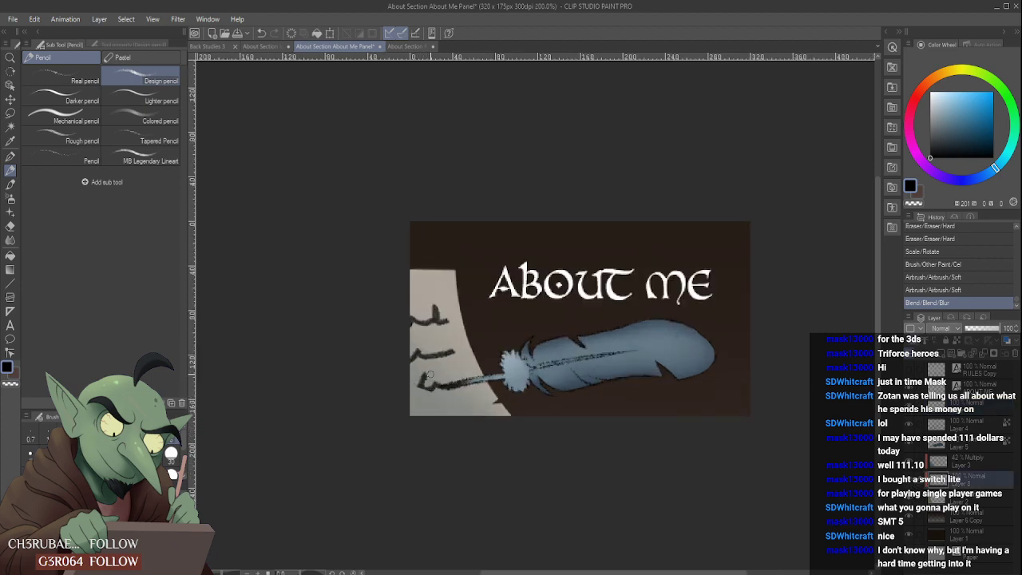
- Extend the lowest handwriting line to the canvas edge on Layer 8 with the Design pencil in near-black (201, 0, 9), undoing unwanted strokes
left_click_drag(411, 395, 384, 415)
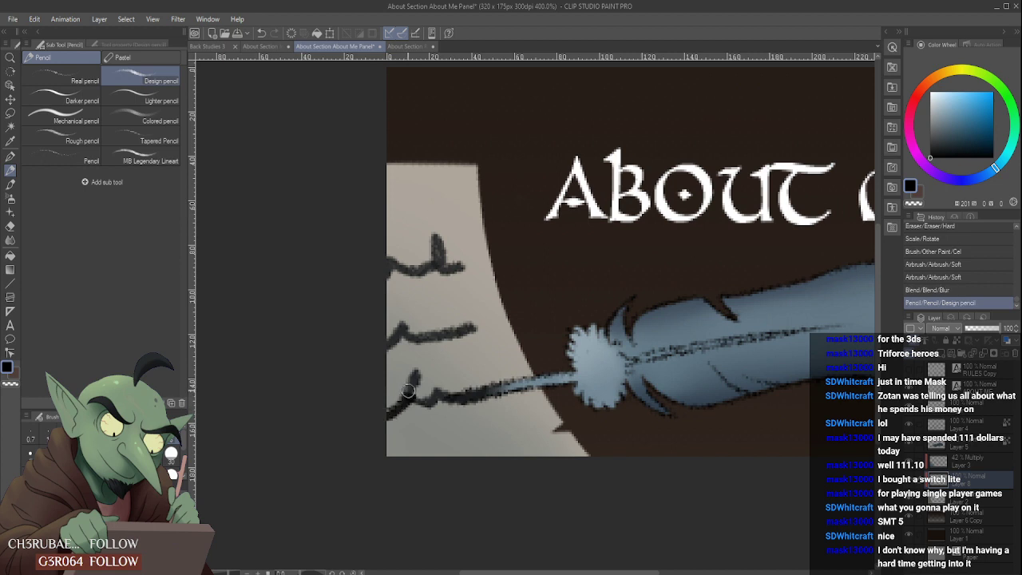
key("ctrl+z")
left_click(930, 150)
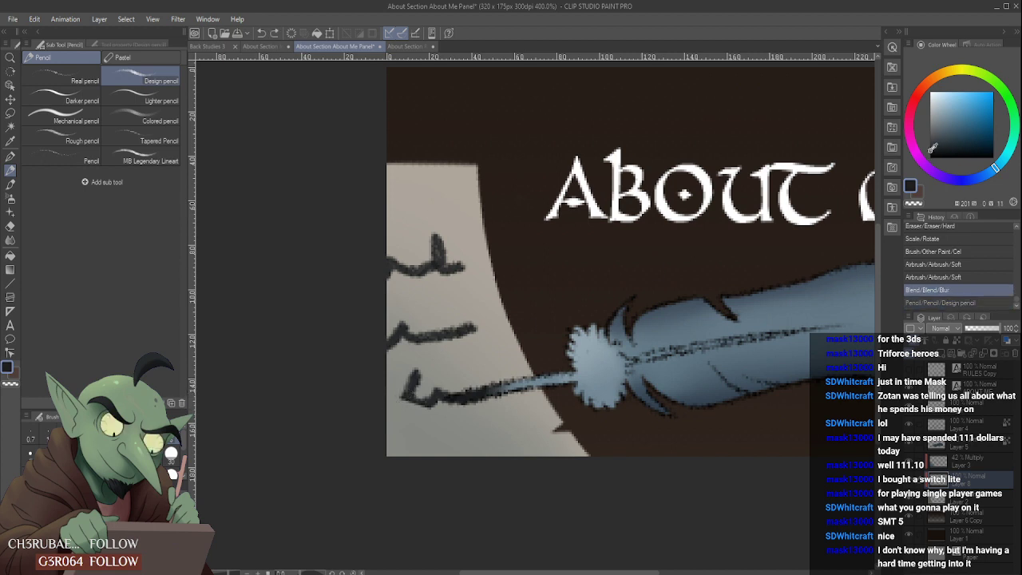
mouse_move(406, 397)
left_mouse_down()
mouse_move(380, 414)
mouse_move(415, 389)
left_mouse_up()
key("ctrl+z")
key("ctrl+z")
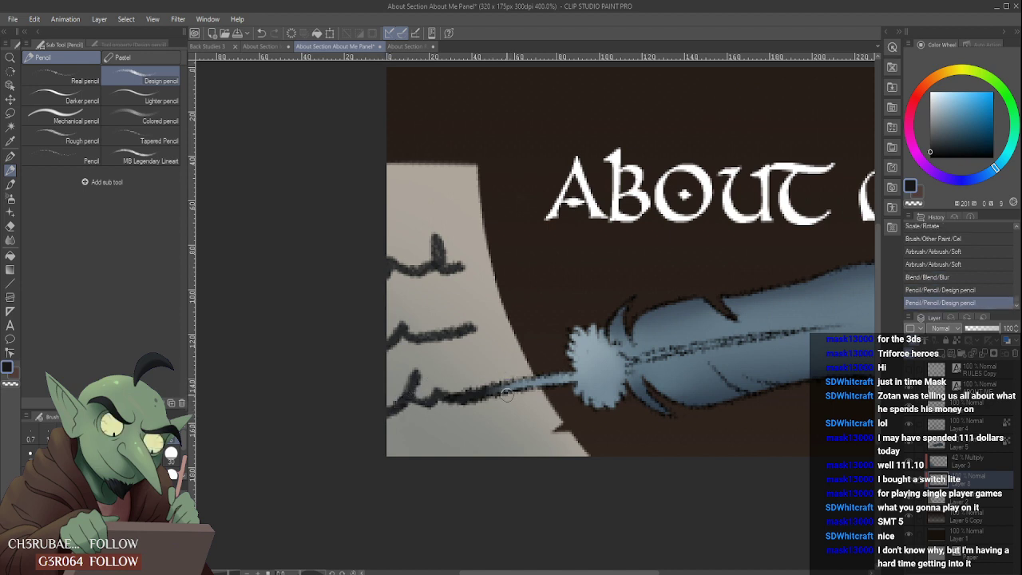
- Trim the end and upper edge of the middle handwriting line on Layer 8 with the Hard eraser
scroll(505, 391, "down", 5)
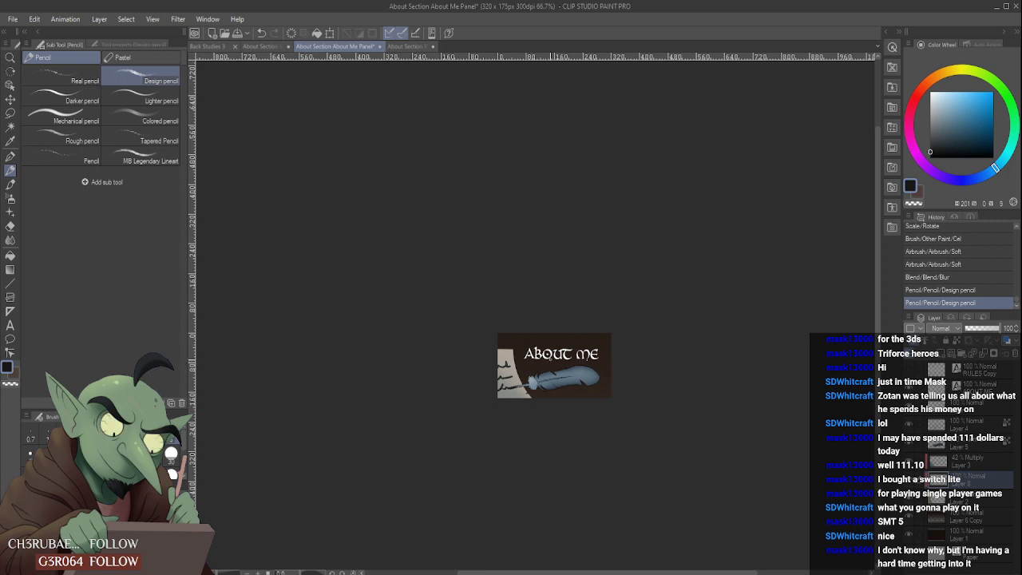
scroll(505, 391, "up", 4)
scroll(508, 391, "up", 2)
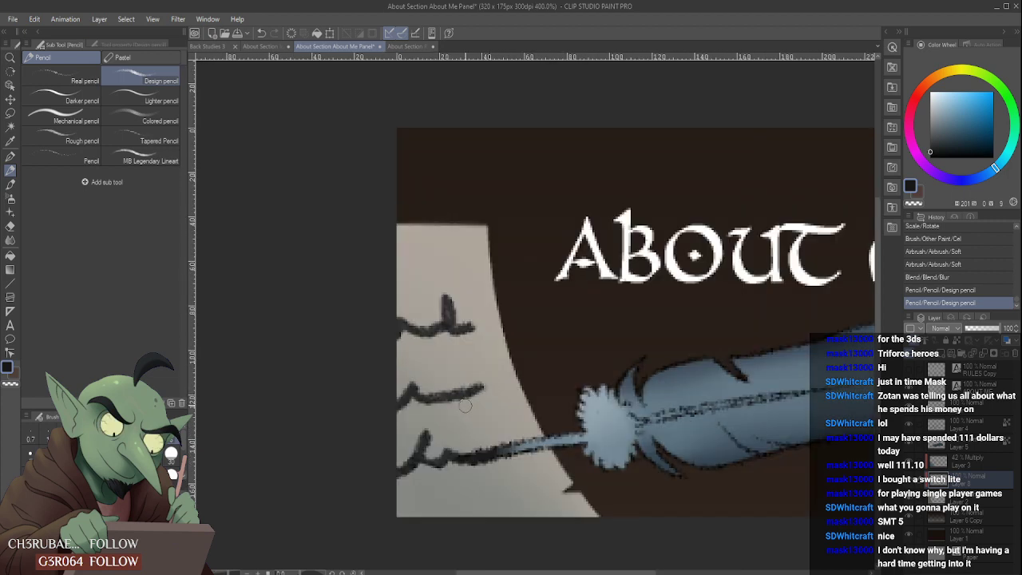
left_click_drag(464, 406, 486, 397)
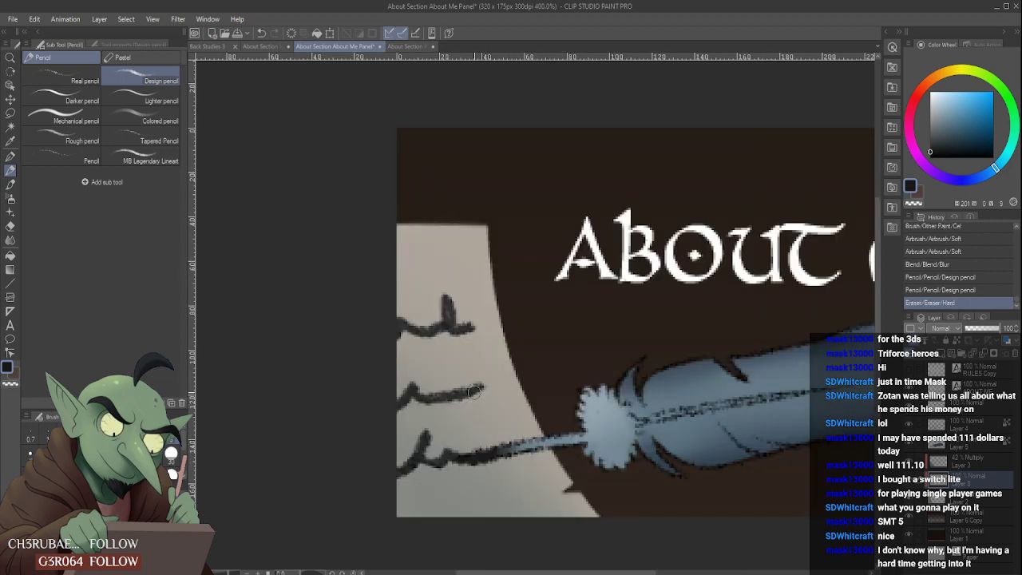
scroll(473, 391, "down", 3)
scroll(456, 384, "up", 3)
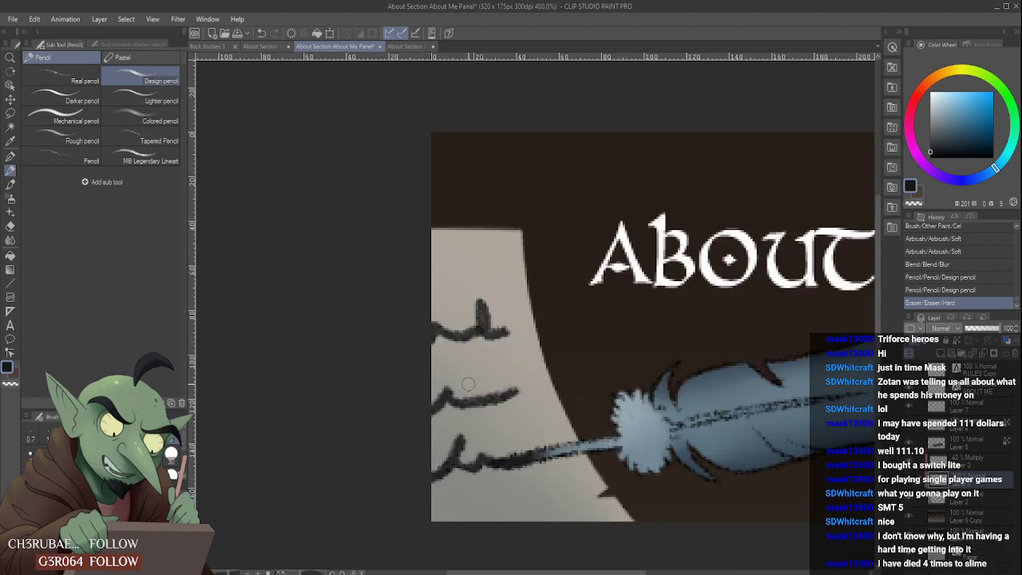
scroll(468, 381, "up", 2)
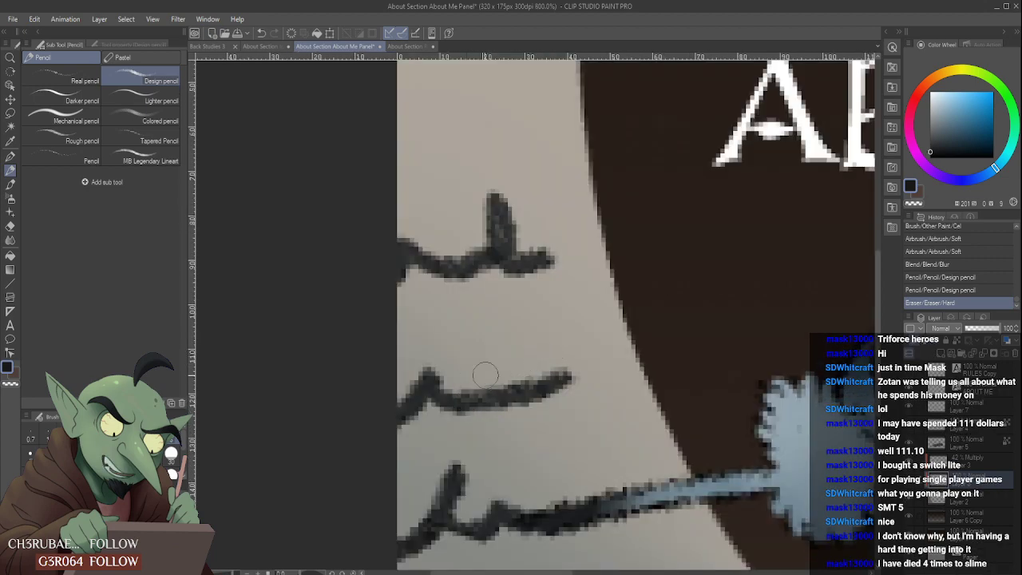
left_click_drag(486, 370, 517, 373)
- Thin the middle handwriting line by erasing along its lower and upper edges with the Hard eraser
scroll(475, 405, "down", 2)
scroll(479, 416, "up", 4)
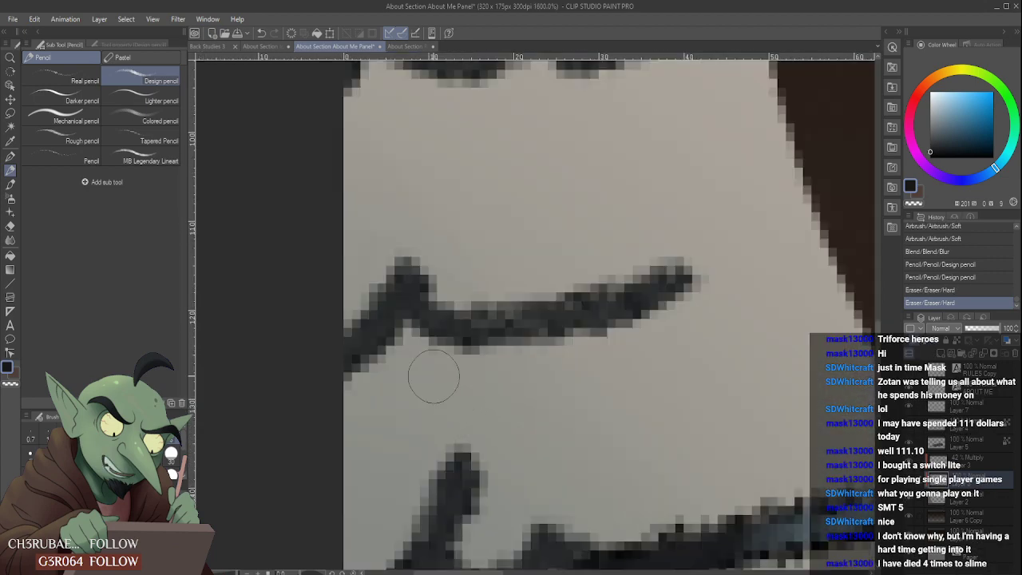
left_click_drag(436, 374, 467, 384)
scroll(584, 379, "down", 2)
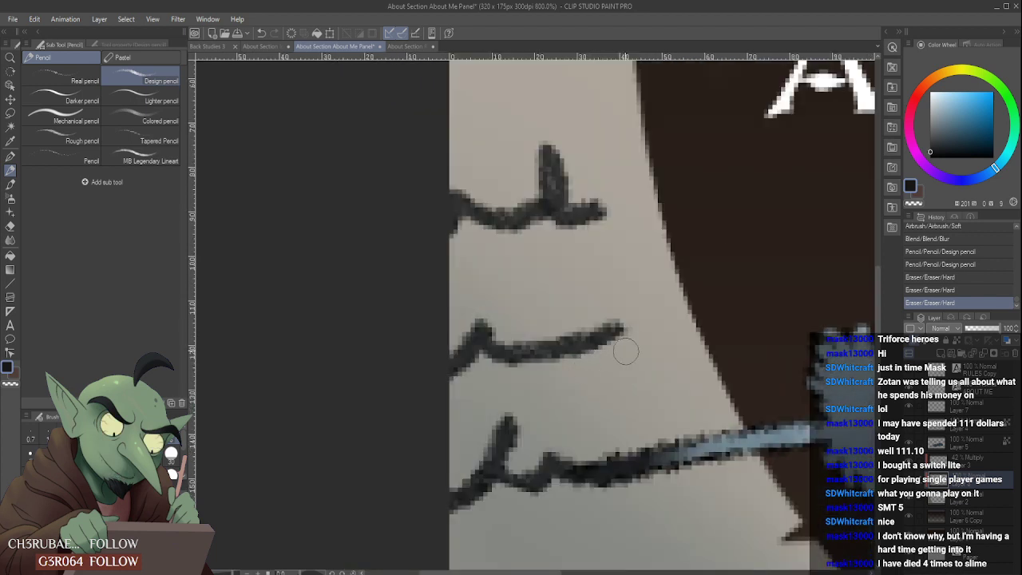
left_click_drag(528, 385, 566, 372)
mouse_move(518, 322)
left_mouse_down()
mouse_move(581, 322)
mouse_move(593, 306)
left_mouse_up()
scroll(547, 319, "down", 2)
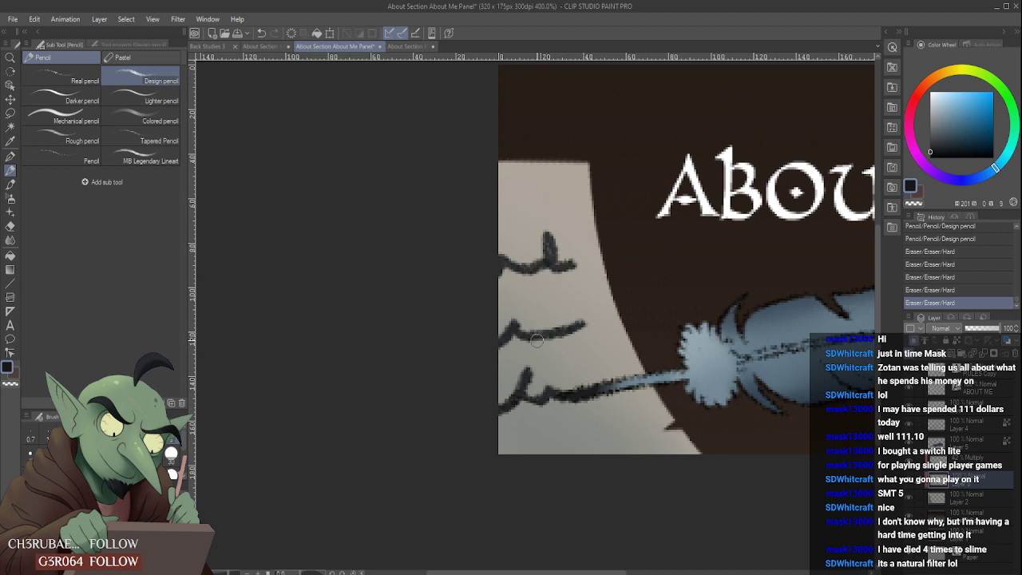
scroll(537, 387, "down", 5)
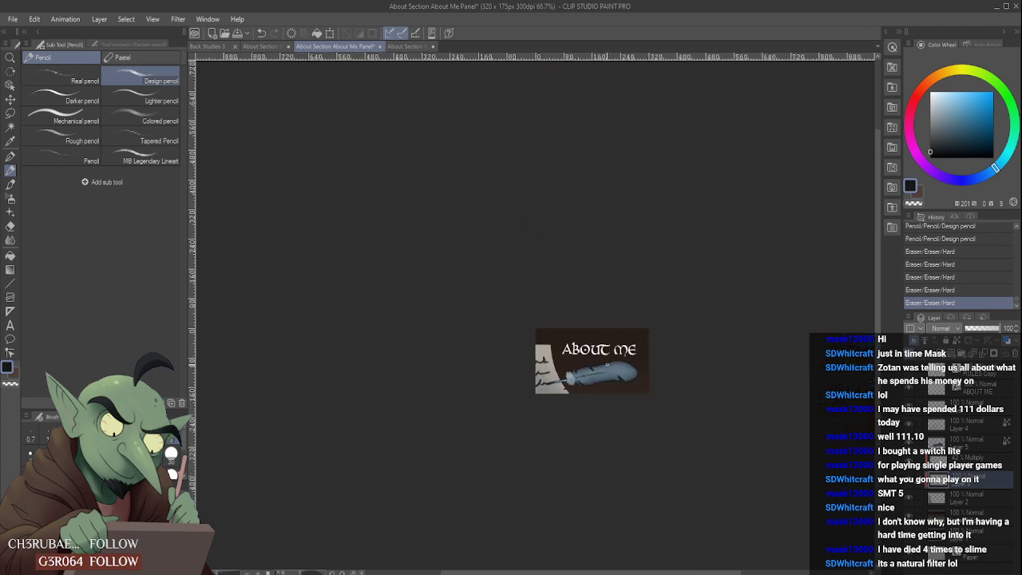
- Identify the feather's colour and outline layers by toggling their visibility, and make Layer 5 active
scroll(627, 384, "up", 2)
scroll(484, 384, "up", 1)
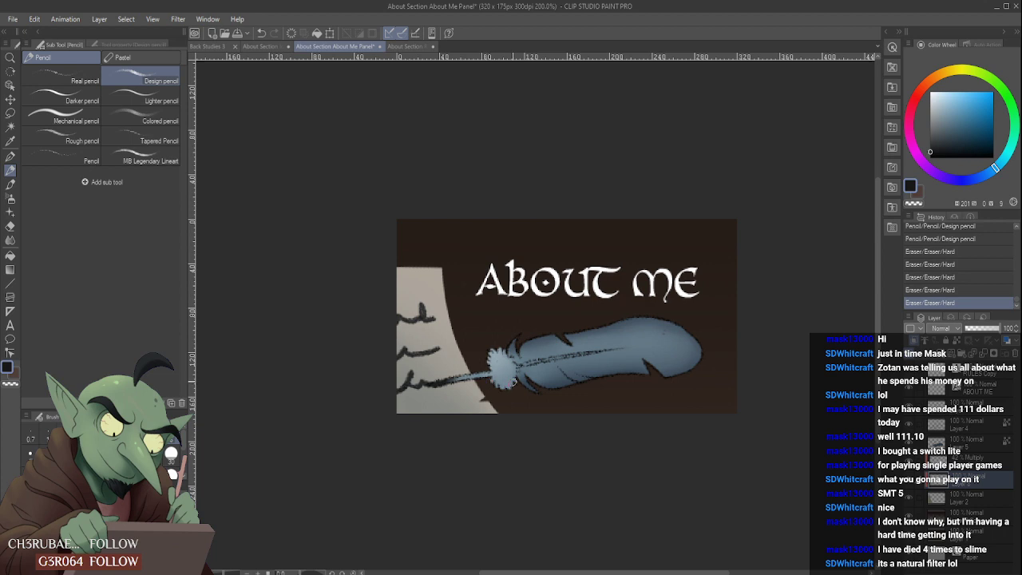
scroll(513, 381, "down", 1)
scroll(654, 356, "up", 3)
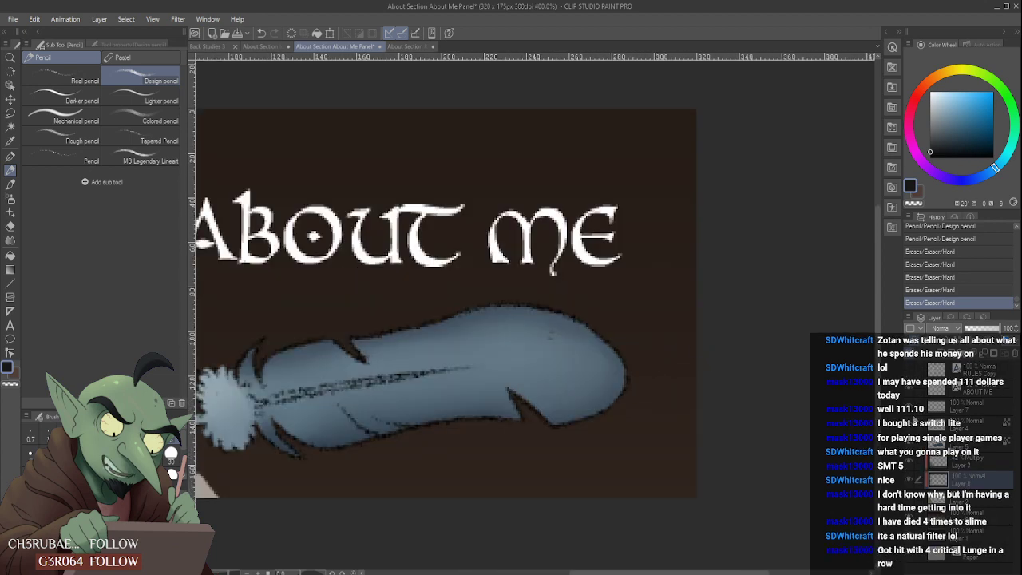
left_click(910, 444)
left_click(909, 444)
left_click(909, 426)
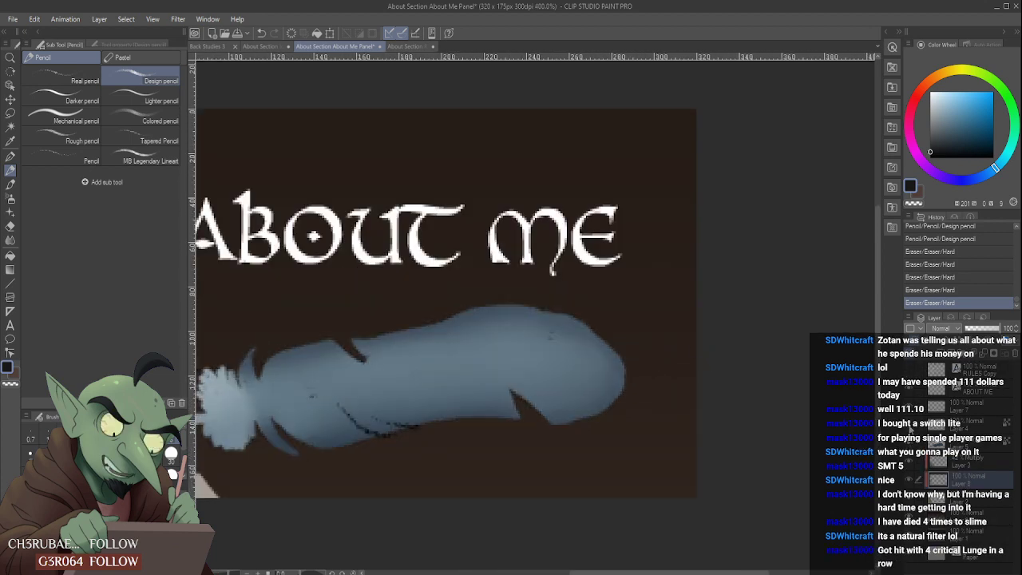
left_click(909, 426)
left_click(968, 425)
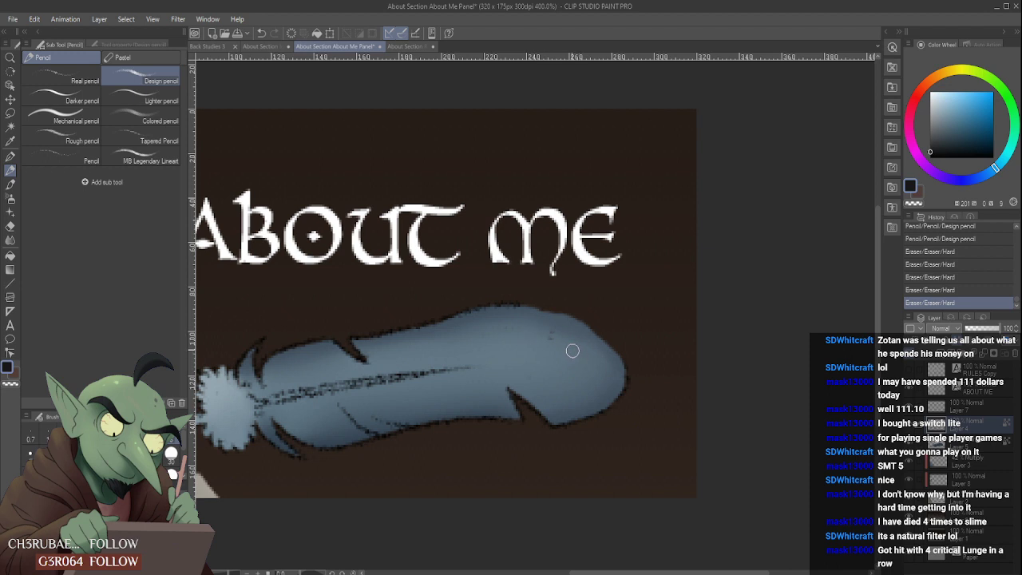
- Toggle Layer 5's transparent-pixel lock and fill the feather's upper tip edge with the Cel brush in sampled slate blue (208, 29, 40)
left_click(11, 182)
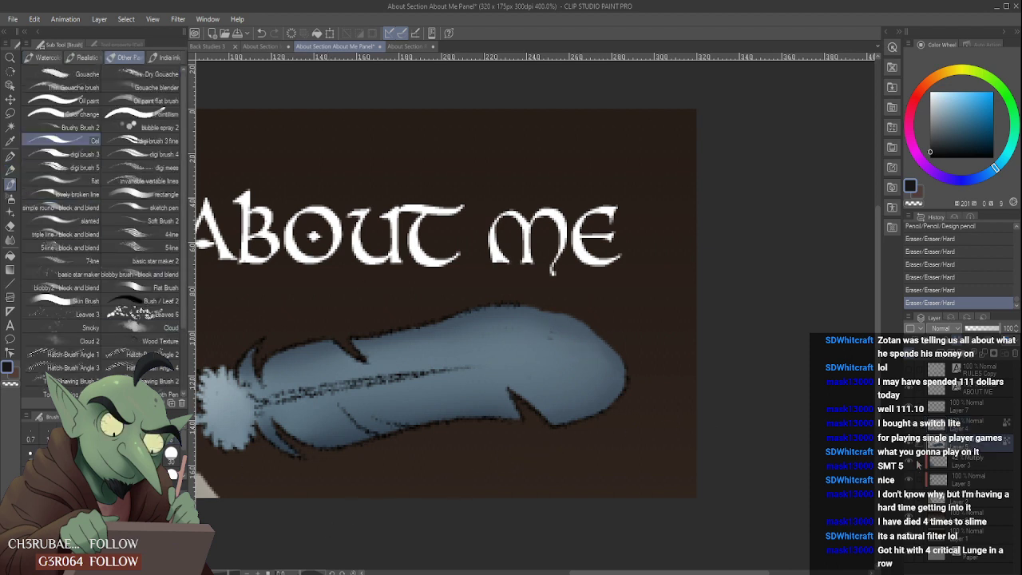
left_click(910, 461)
left_click(909, 461)
left_click(911, 443)
left_click(911, 443)
left_click(565, 320, "alt")
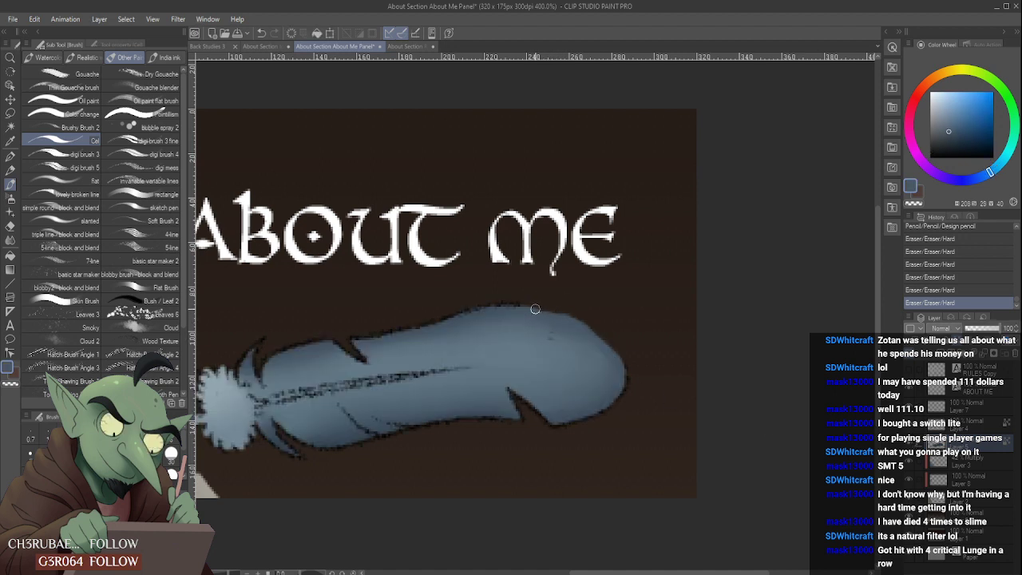
left_click_drag(521, 307, 543, 313)
left_click_drag(612, 354, 617, 361)
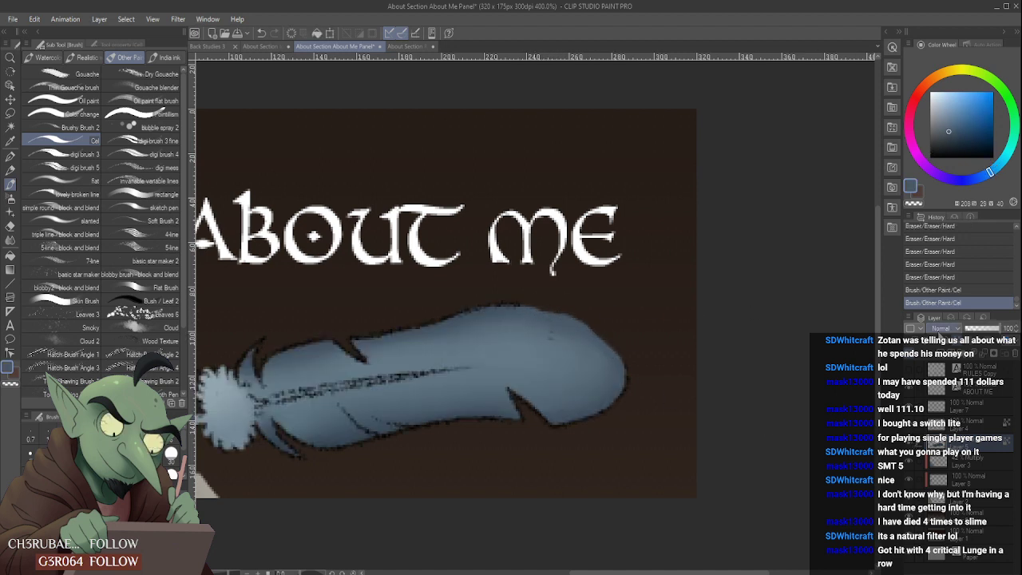
left_click(946, 340)
mouse_move(526, 308)
left_mouse_down()
mouse_move(585, 327)
mouse_move(557, 315)
mouse_move(579, 322)
mouse_move(602, 352)
mouse_move(569, 320)
mouse_move(616, 360)
left_mouse_up()
left_click_drag(562, 323, 616, 367)
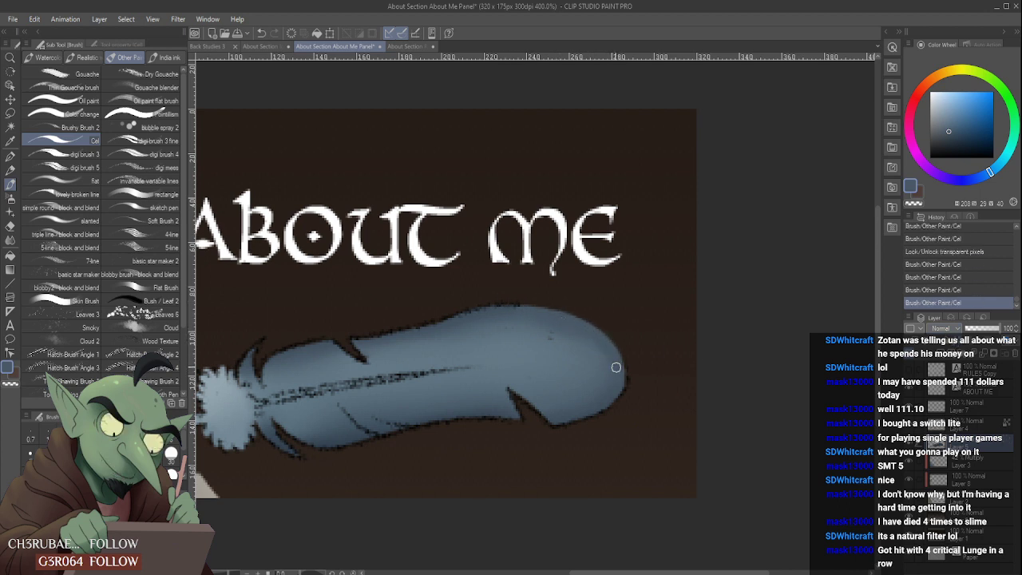
- Outline the feather's rounded tip on Layer 7 with the Real pencil in black, undoing the first attempt
key("p")
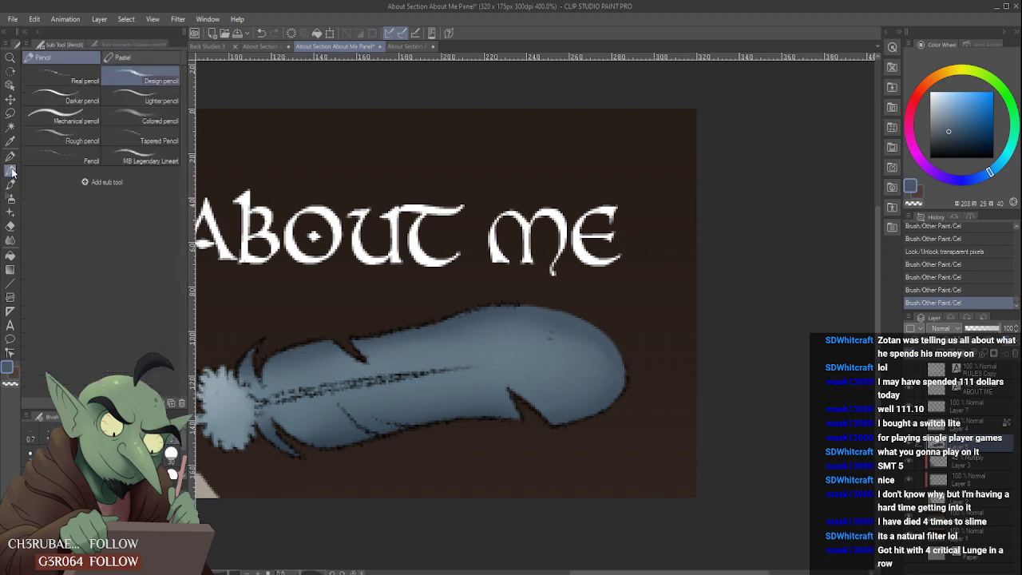
key("x")
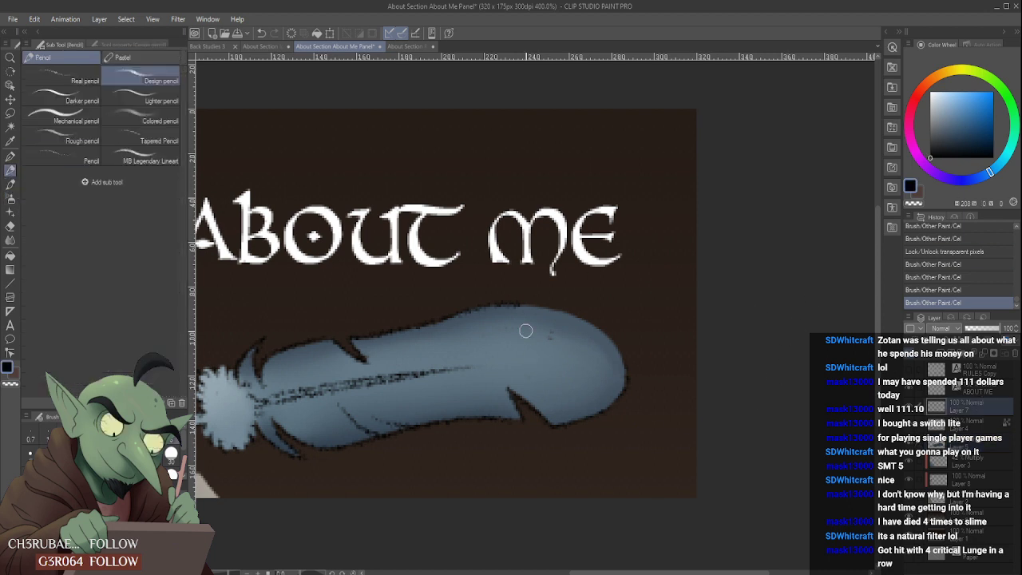
left_click(142, 152)
left_click(75, 77)
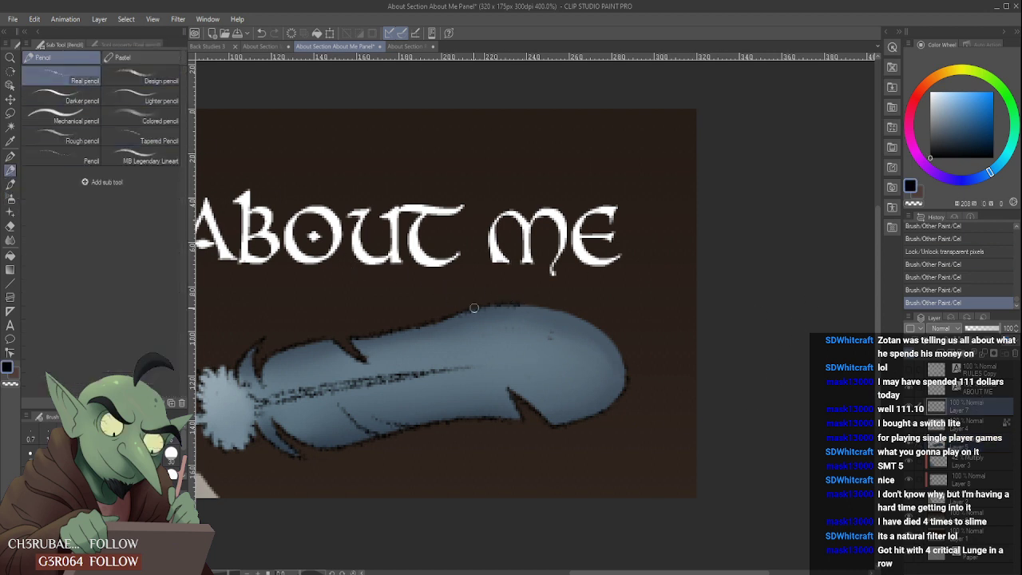
mouse_move(524, 304)
left_mouse_down()
mouse_move(610, 337)
mouse_move(627, 409)
left_mouse_up()
key("ctrl+z")
mouse_move(534, 311)
left_mouse_down()
mouse_move(596, 326)
mouse_move(615, 414)
mouse_move(605, 353)
mouse_move(639, 350)
mouse_move(634, 406)
mouse_move(628, 340)
mouse_move(636, 372)
mouse_move(634, 359)
mouse_move(623, 334)
left_mouse_up()
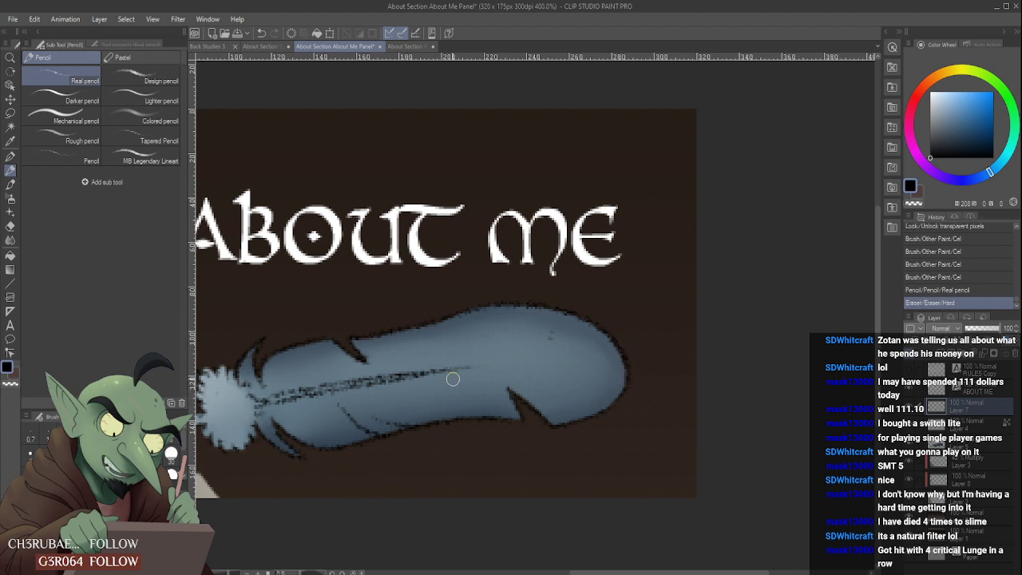
- Clean up the feather's upper outline on Layer 7 with the Hard eraser
left_click(554, 337)
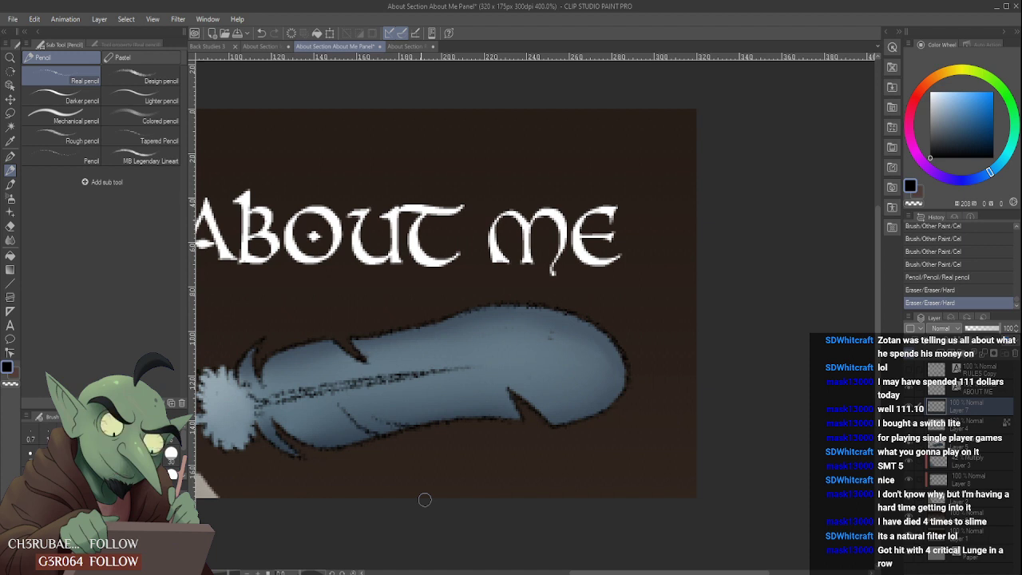
left_click_drag(464, 308, 455, 314)
scroll(609, 398, "down", 3)
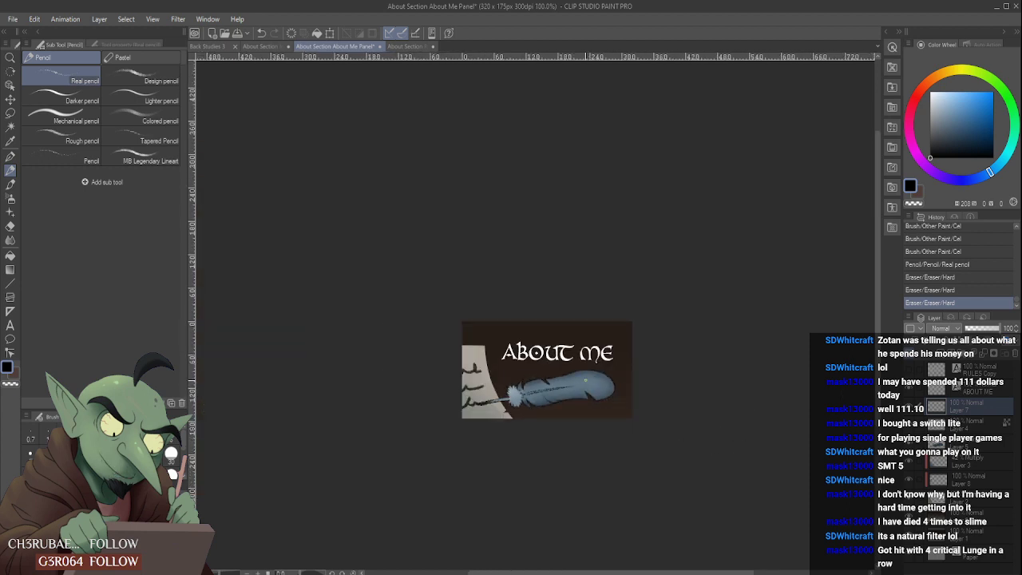
- Identify the quill shaft's line layer and trim the shaft line's tip on Layer 4 with the Hard eraser
scroll(551, 397, "up", 4)
left_click(557, 396)
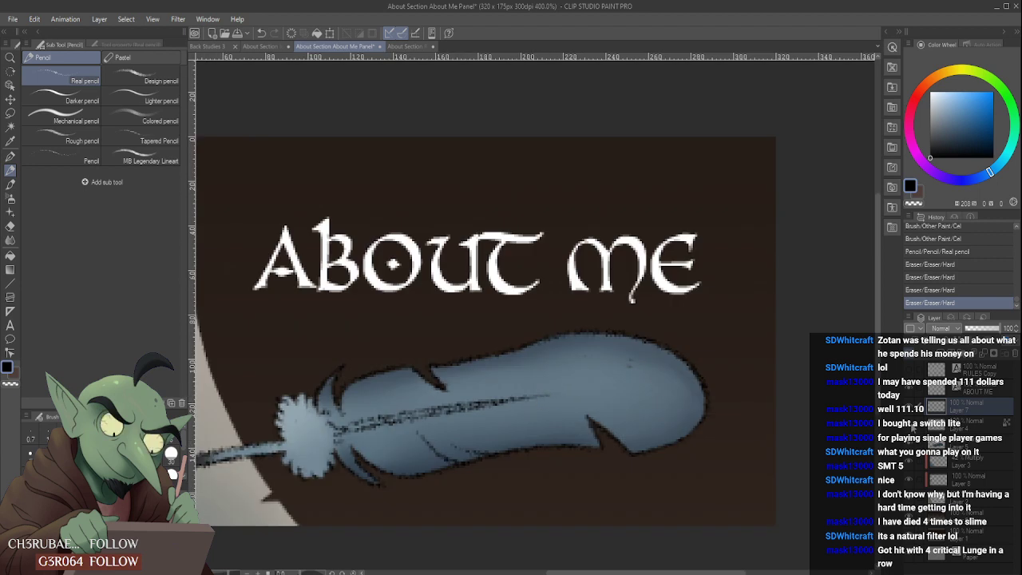
left_click(912, 426)
left_click(912, 427)
left_click(965, 428)
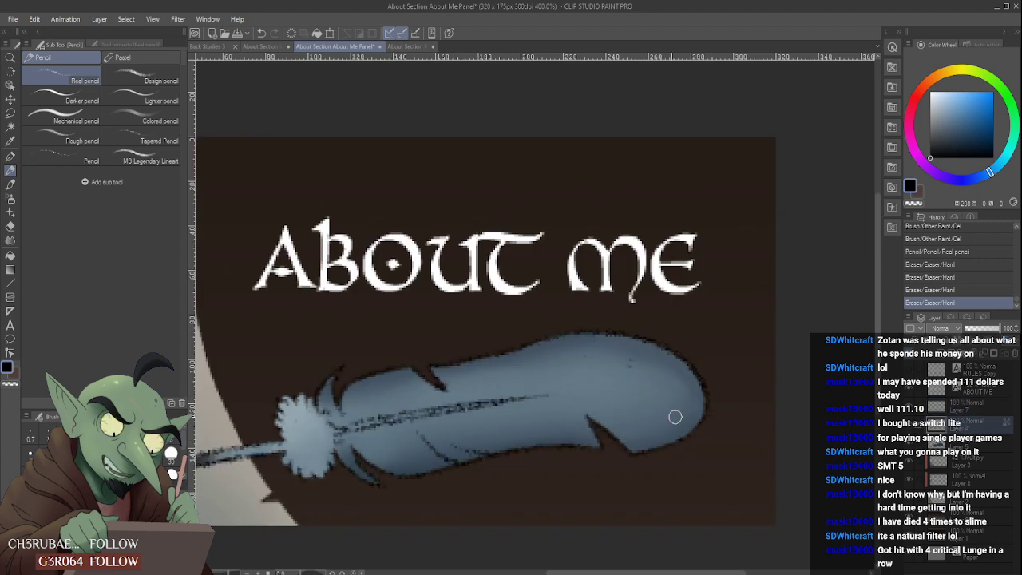
left_click(544, 400)
scroll(524, 410, "up", 2)
scroll(513, 405, "down", 2)
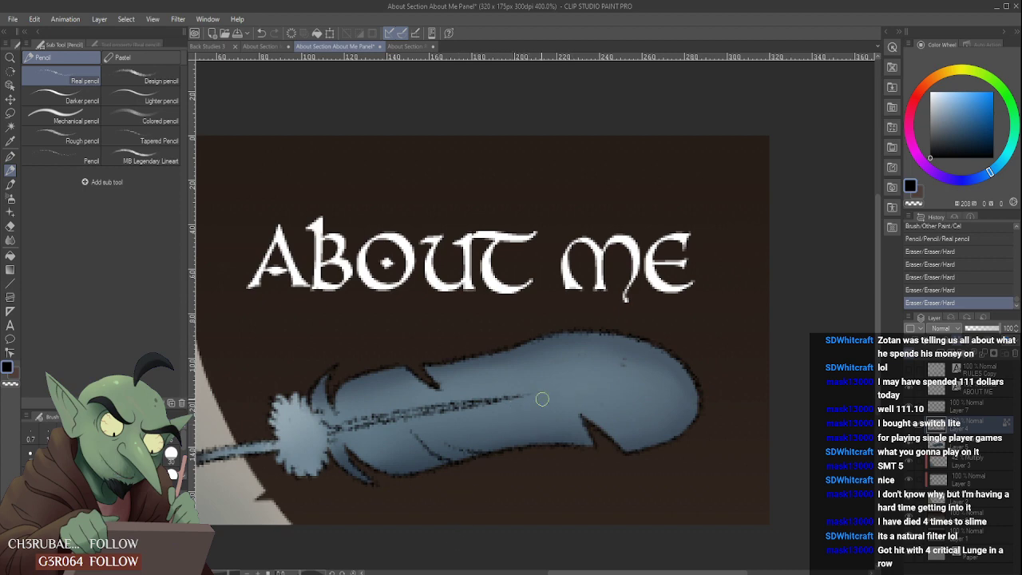
- Trim the tip of the quill's shaft line on Layer 4 with the Hard eraser
scroll(542, 398, "down", 3)
scroll(546, 397, "up", 3)
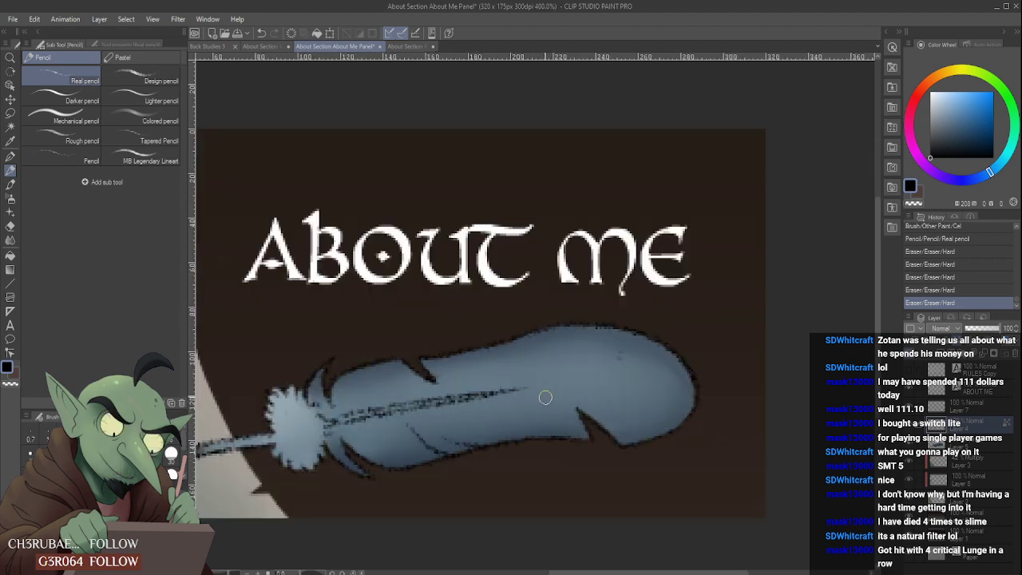
left_click_drag(531, 390, 512, 396)
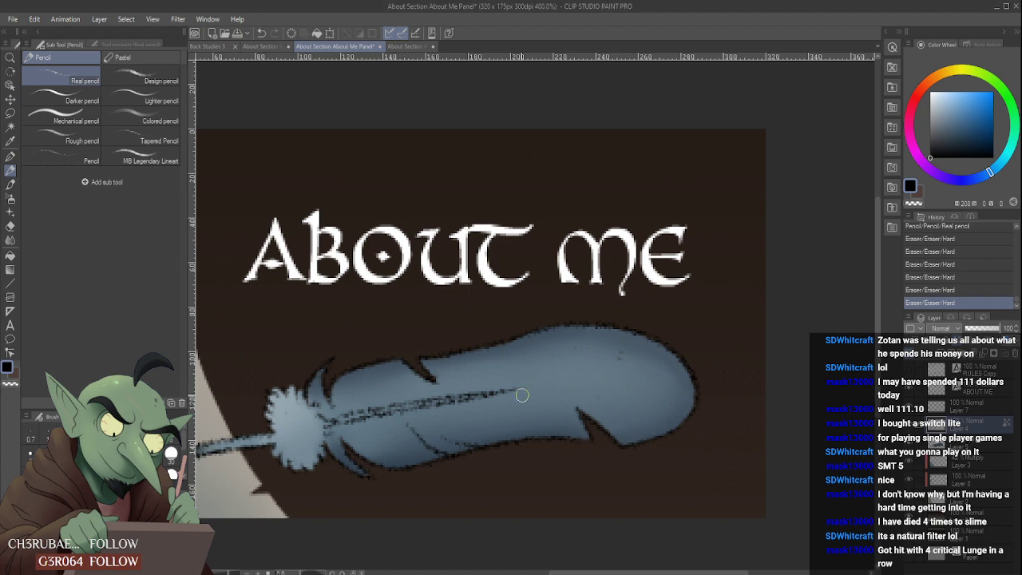
left_click_drag(536, 386, 484, 380)
scroll(542, 451, "down", 4)
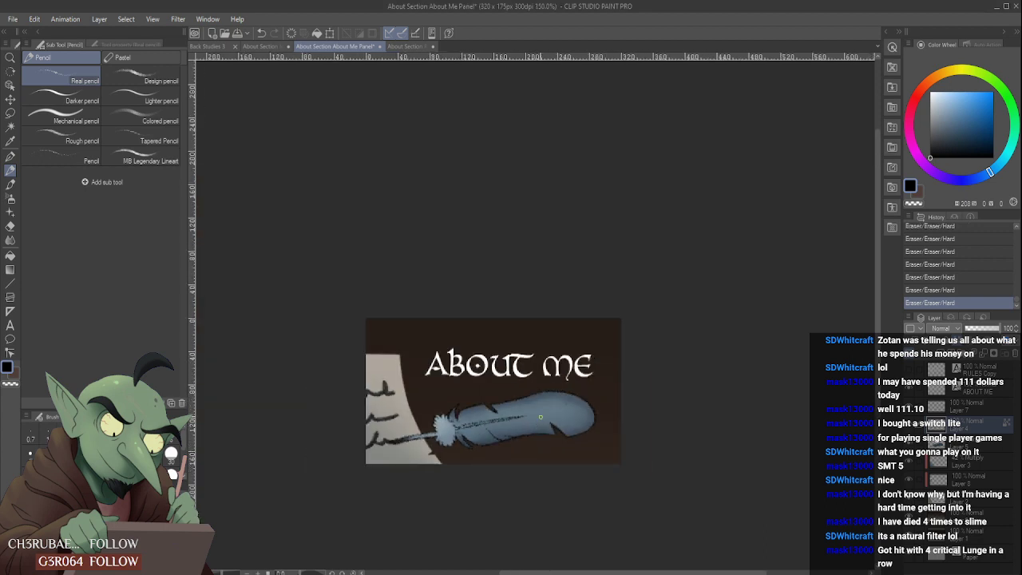
scroll(551, 399, "up", 6)
scroll(594, 376, "down", 2)
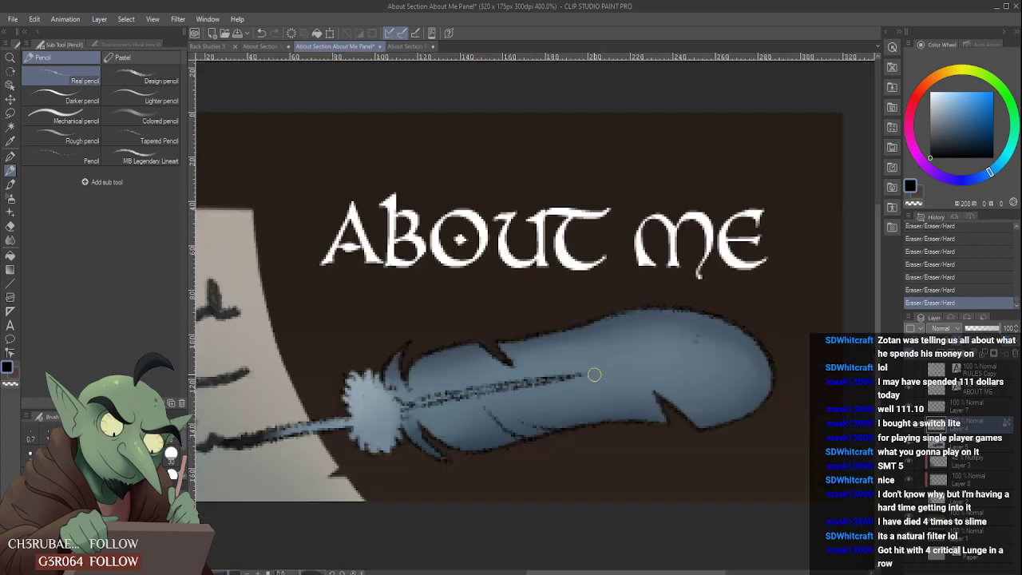
scroll(596, 373, "down", 4)
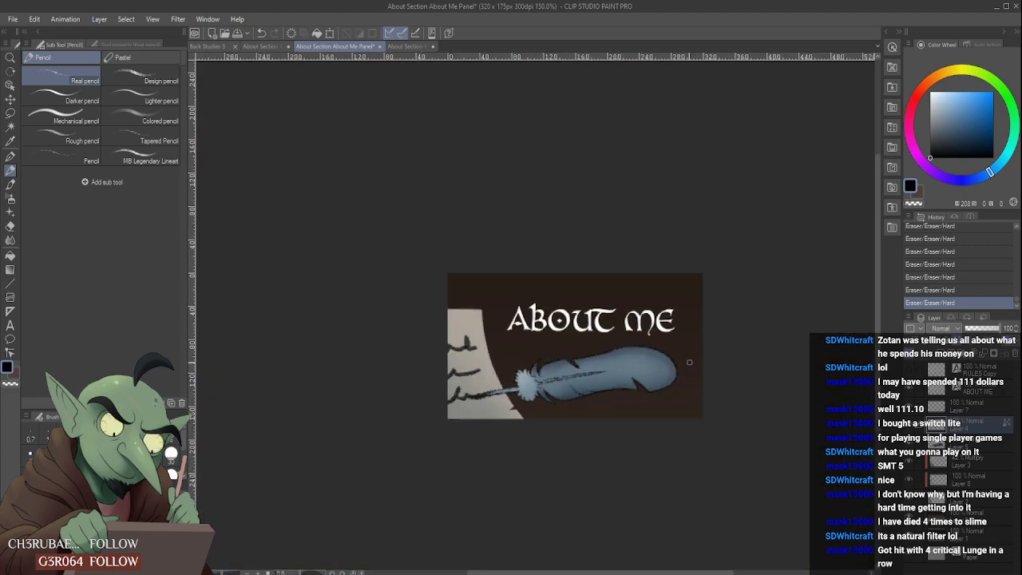
scroll(689, 362, "down", 3)
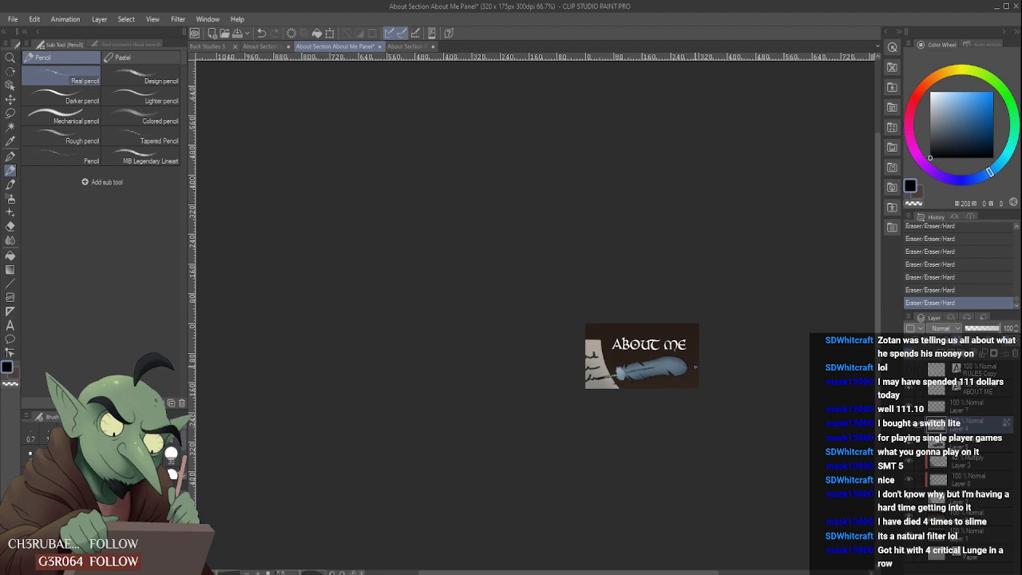
scroll(695, 367, "up", 3)
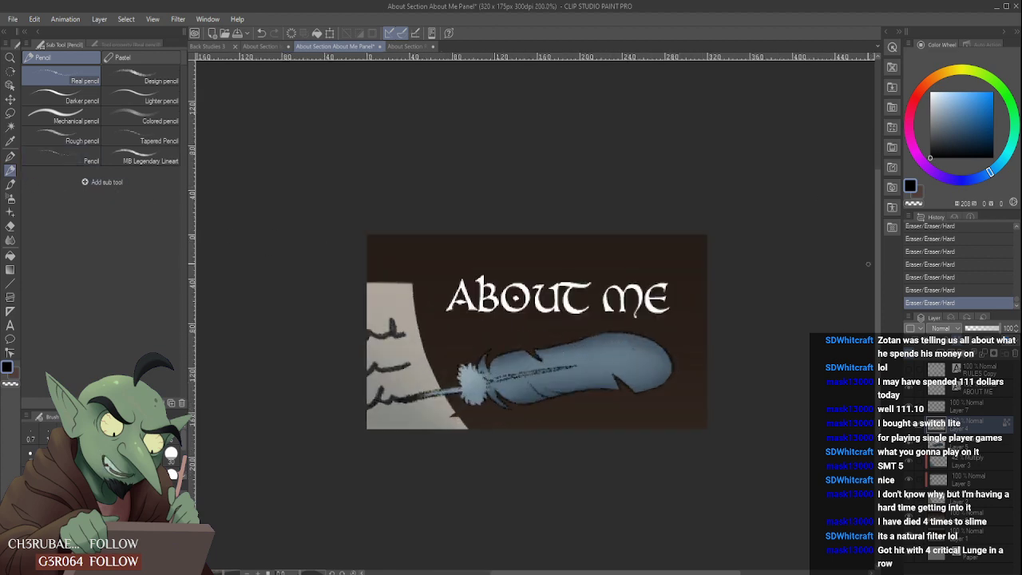
scroll(614, 355, "up", 3)
scroll(631, 335, "down", 2)
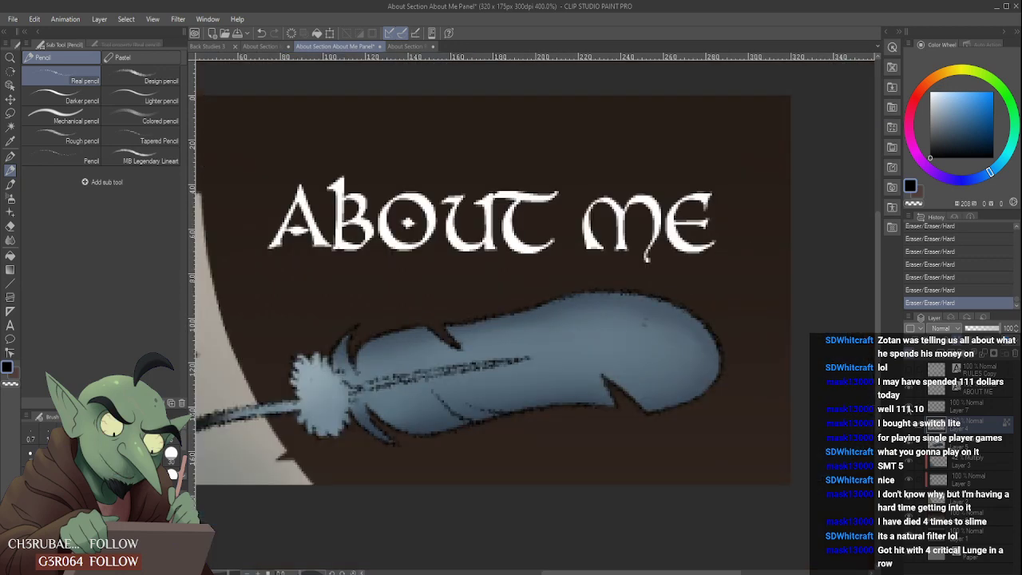
- Try a short black barb line down from the feather's upper edge on Layer 7 with the Real pencil, and undo it
left_click(966, 413)
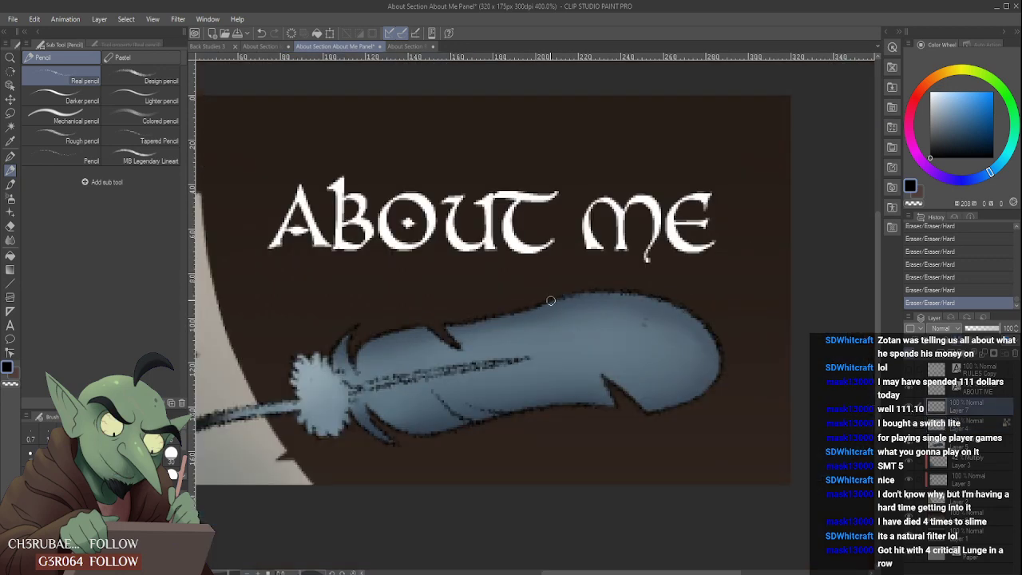
left_click_drag(549, 303, 548, 345)
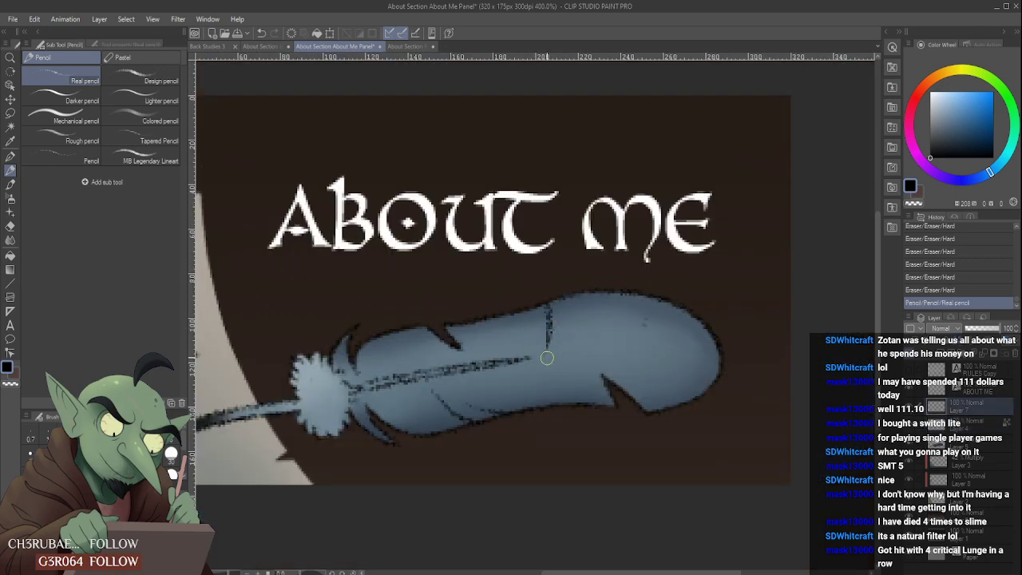
left_click_drag(555, 320, 551, 301)
scroll(551, 327, "down", 4)
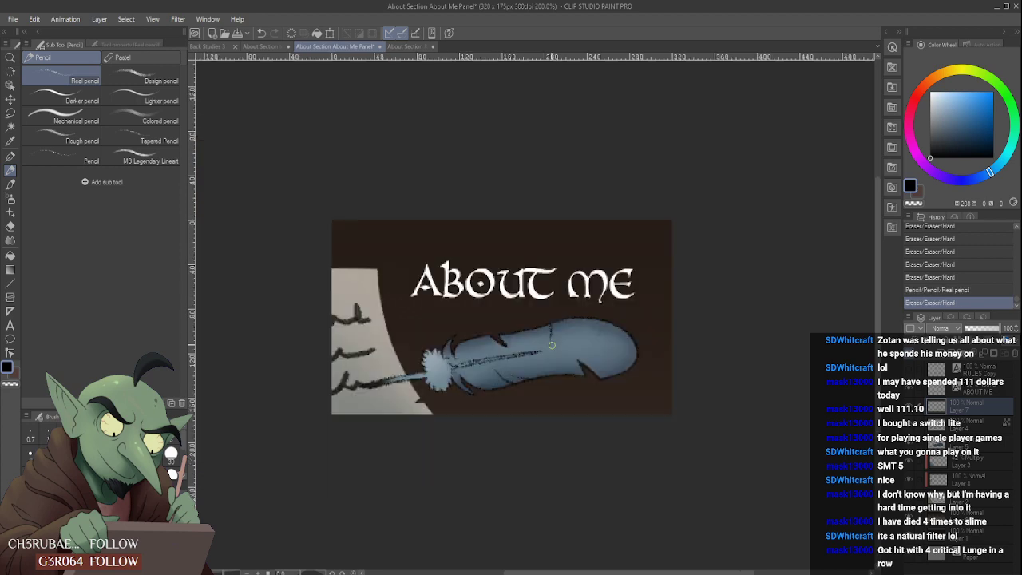
scroll(568, 305, "up", 4)
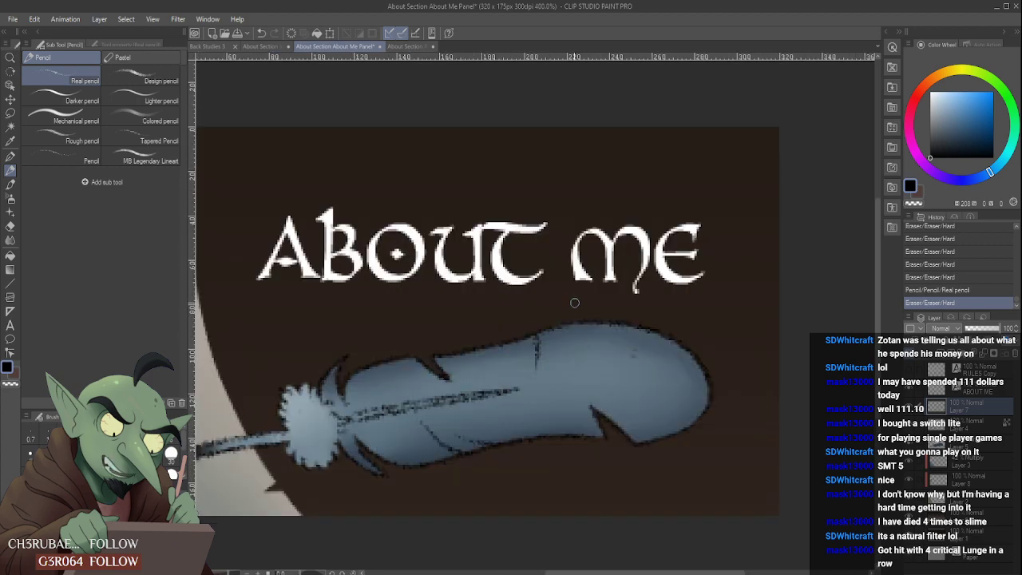
key("ctrl+z")
key("ctrl+z")
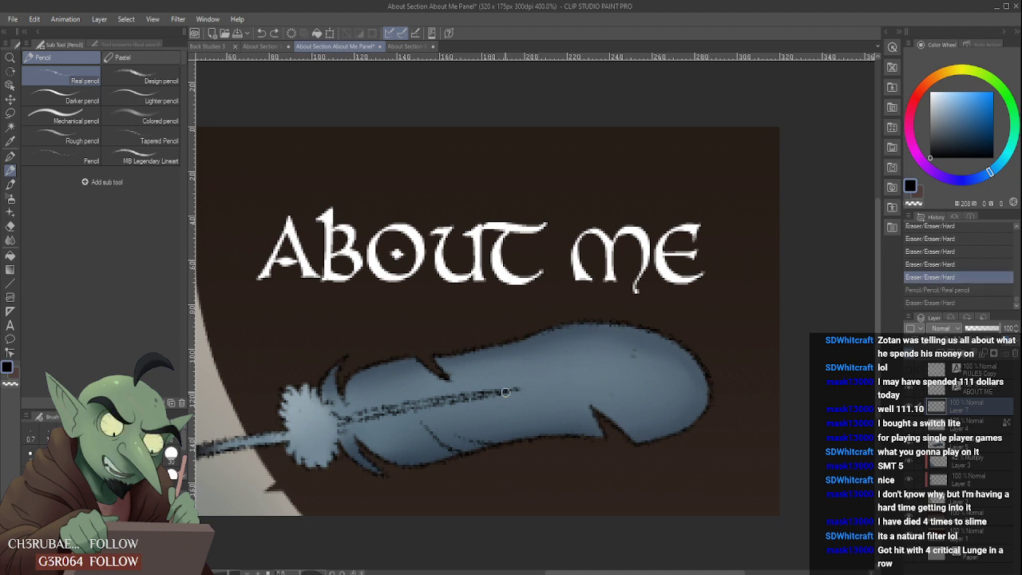
- Extend the quill's shaft line toward the feather's tip on Layer 7 with the Real pencil and taper it with the Hard eraser
left_click_drag(507, 391, 582, 374)
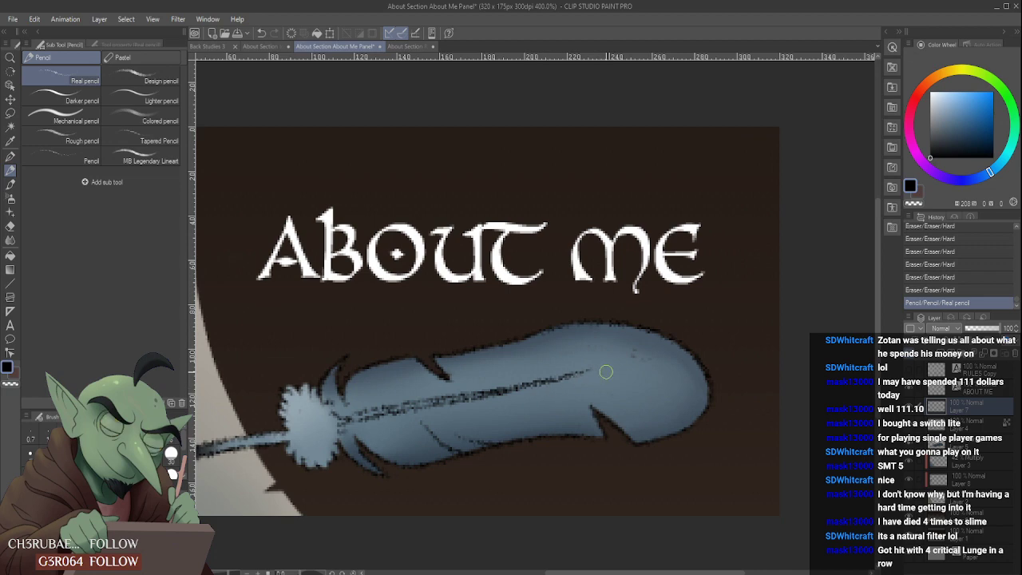
left_click_drag(527, 394, 593, 370)
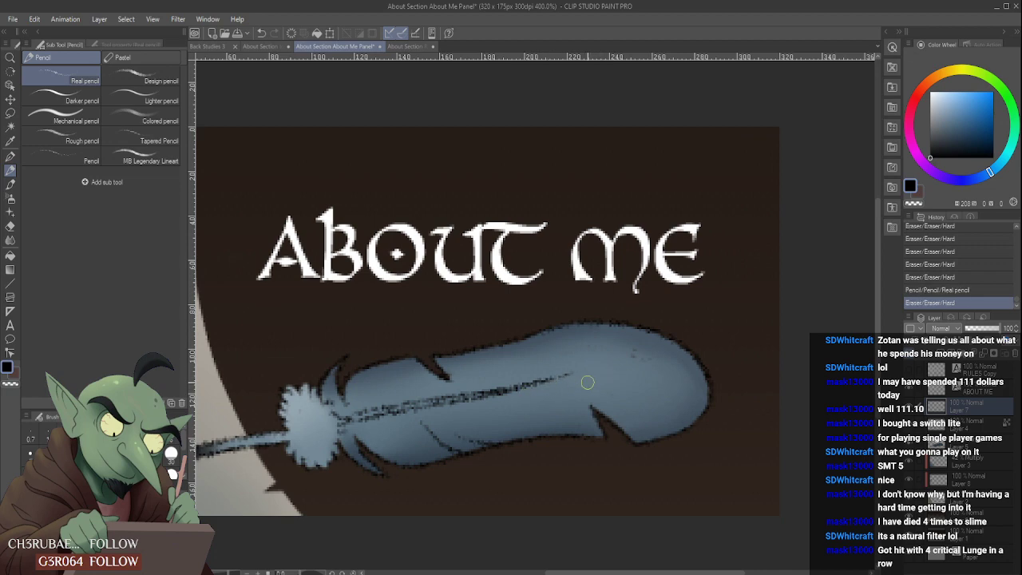
scroll(574, 391, "down", 5)
scroll(575, 392, "up", 4)
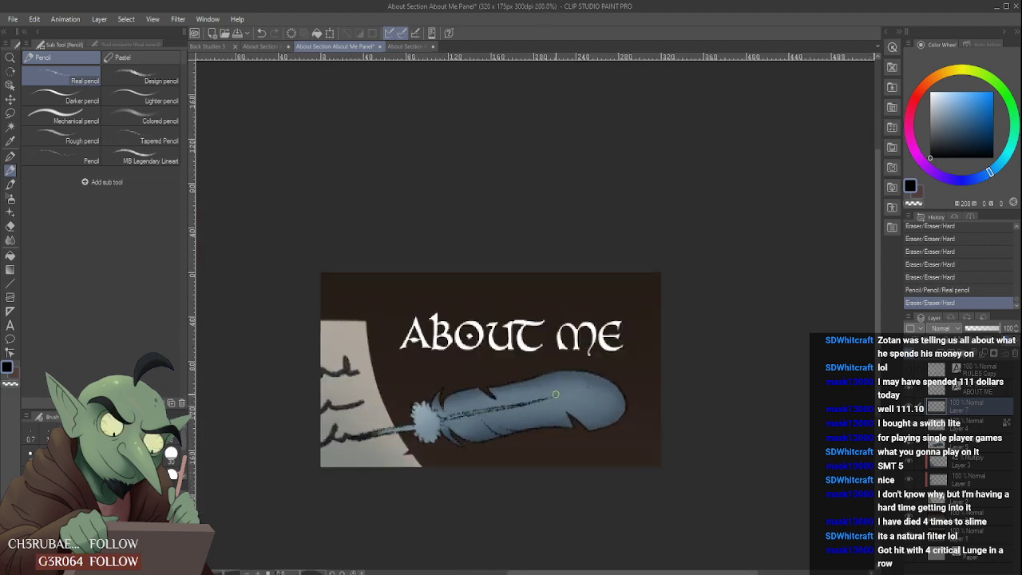
scroll(543, 404, "down", 2)
scroll(531, 402, "up", 4)
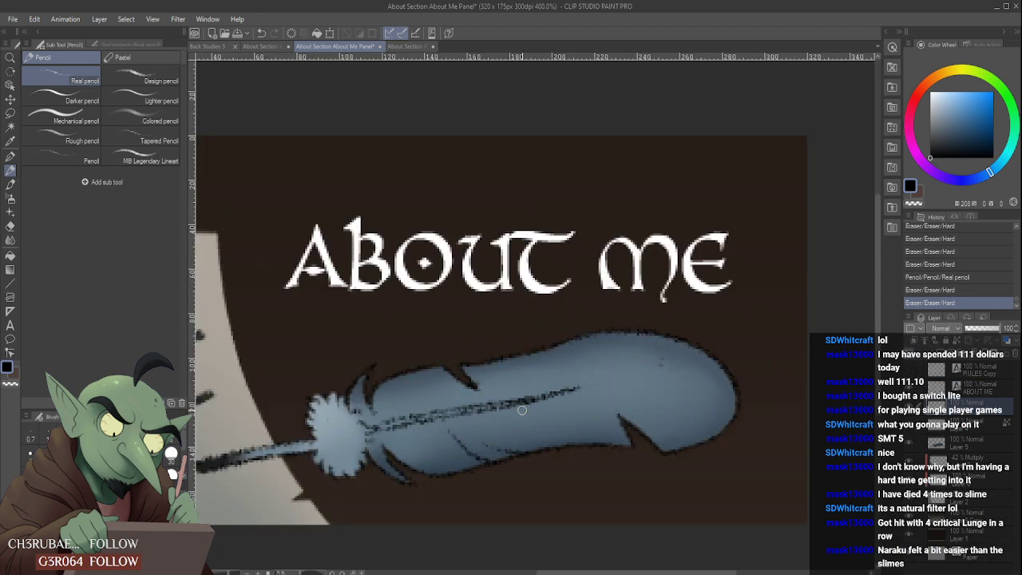
left_click_drag(549, 374, 536, 394)
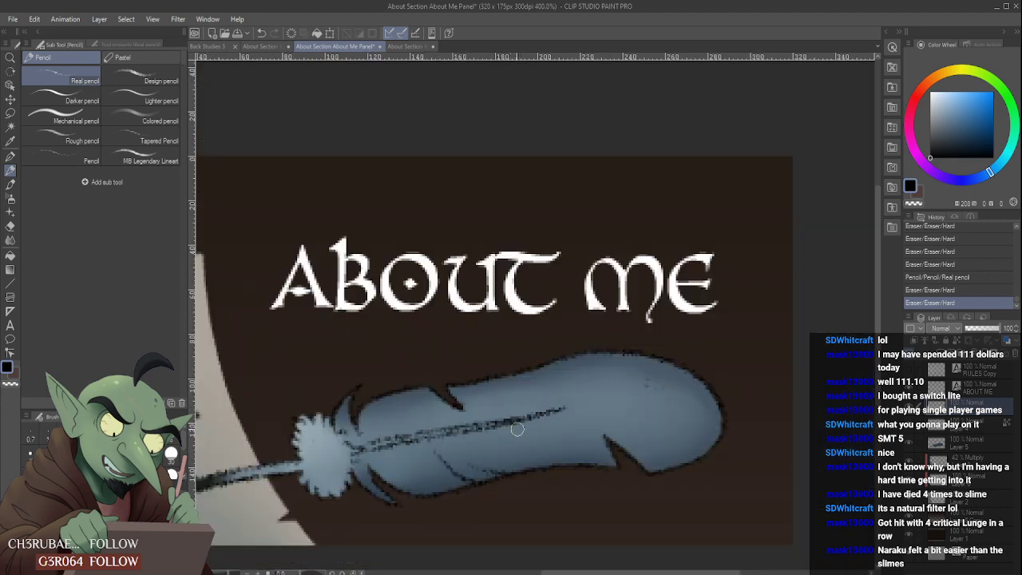
left_click_drag(515, 428, 524, 430)
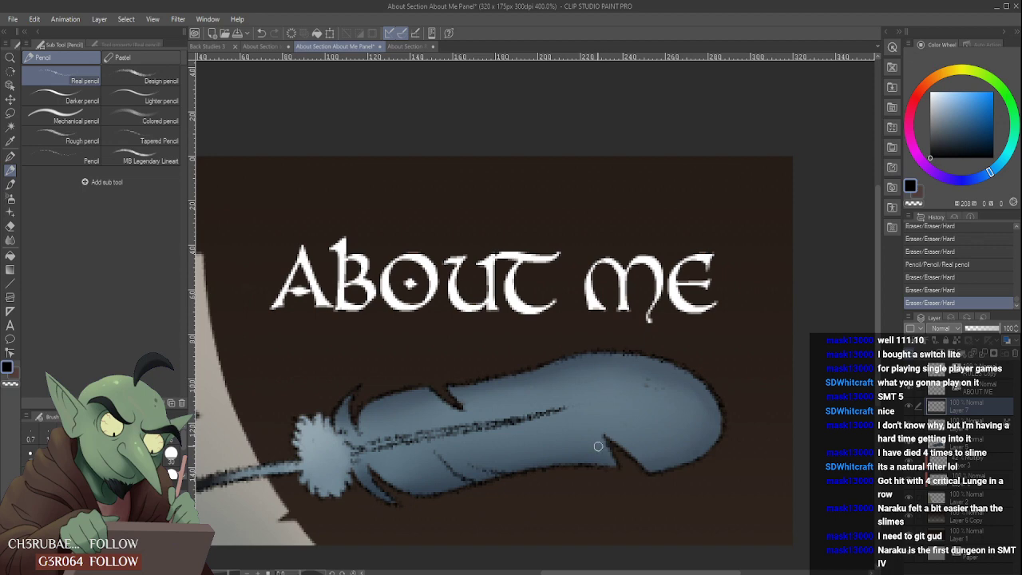
- Touch up the outline at the feather's lower notch with the black Real pencil and trim it with the Hard eraser
scroll(604, 469, "up", 2)
left_click_drag(605, 466, 645, 468)
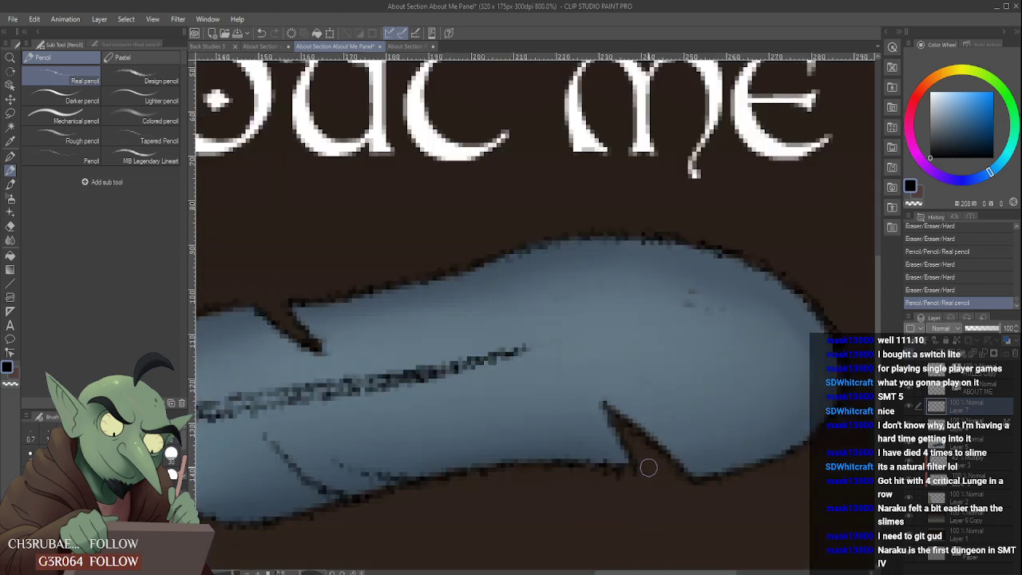
left_click_drag(587, 482, 611, 471)
scroll(612, 470, "down", 5)
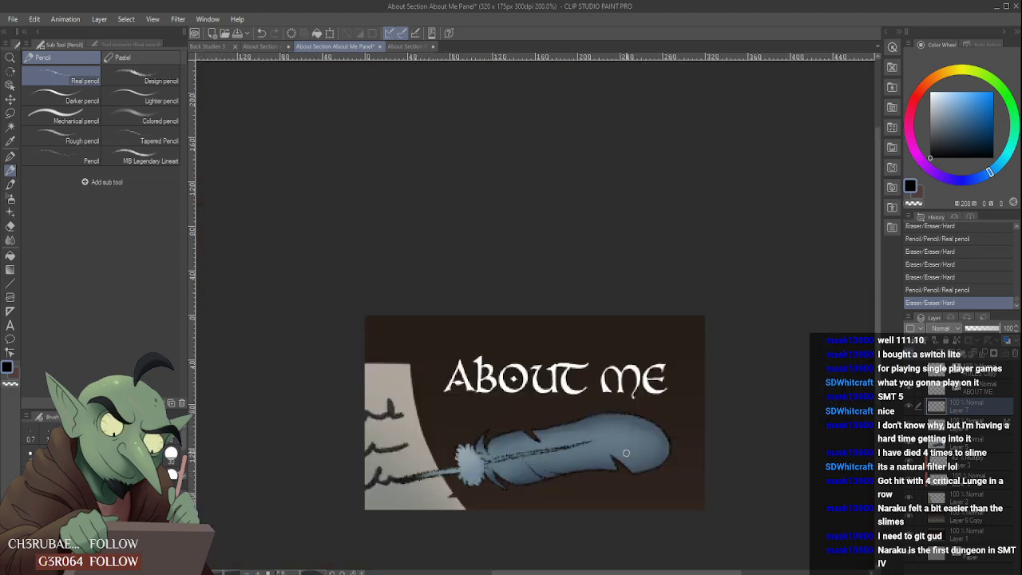
scroll(584, 441, "up", 3)
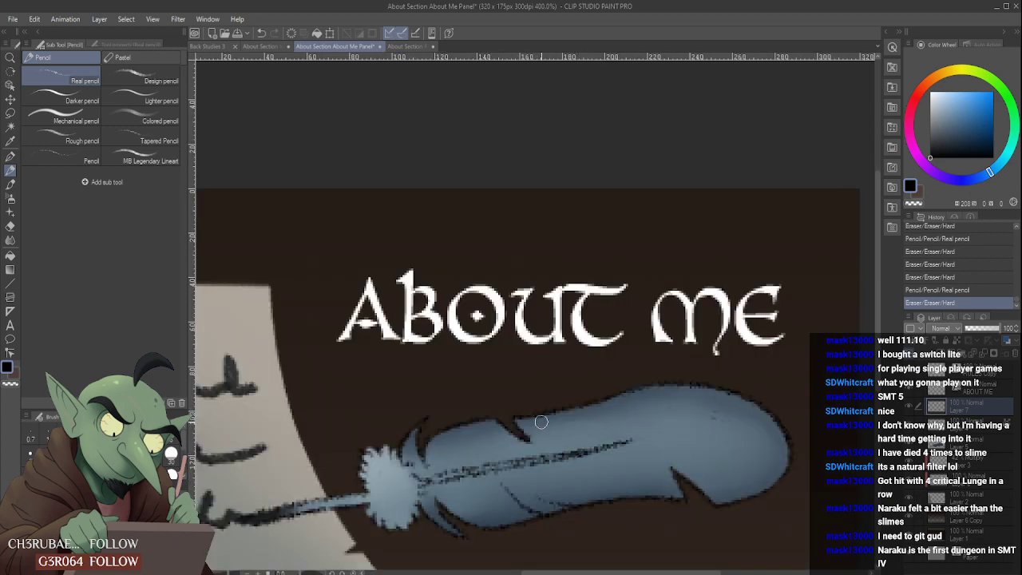
- Clean up the outline around the feather's upper notch on Layer 7 with the Hard eraser
scroll(541, 422, "up", 2)
mouse_move(519, 428)
left_mouse_down()
mouse_move(538, 454)
mouse_move(548, 440)
left_mouse_up()
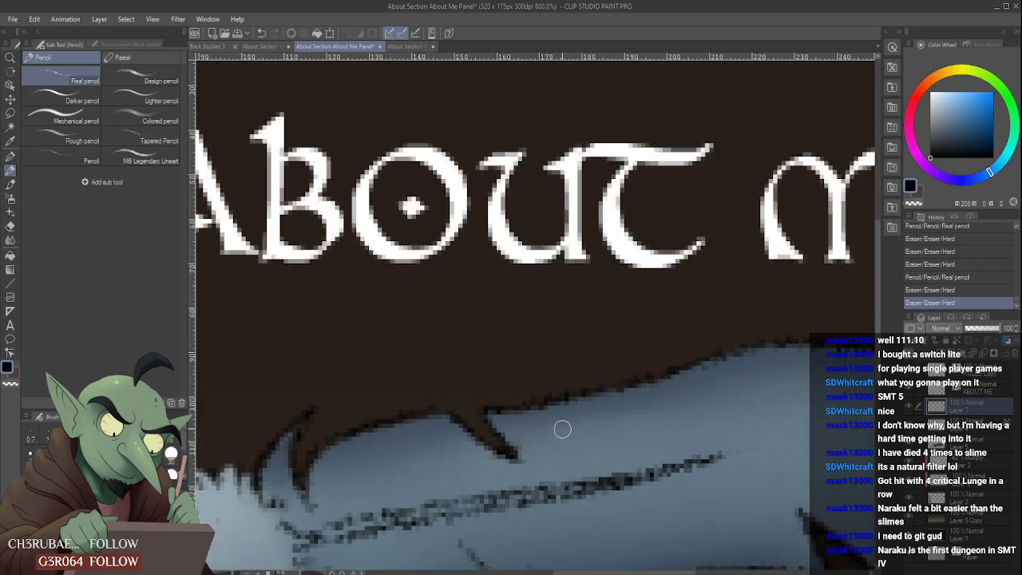
scroll(562, 429, "down", 6)
scroll(633, 395, "up", 4)
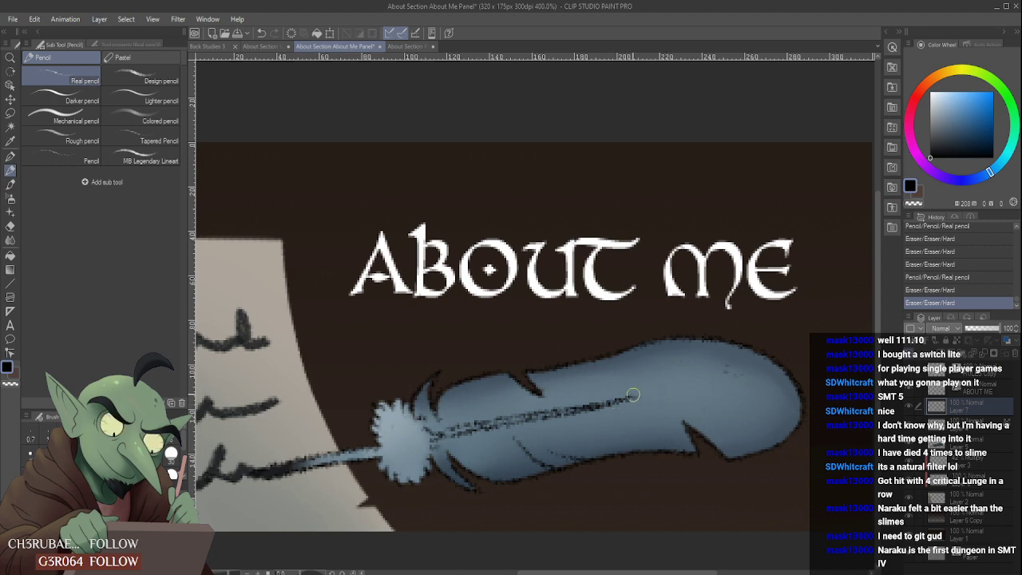
mouse_move(631, 397)
left_mouse_down()
mouse_move(609, 396)
mouse_move(595, 406)
mouse_move(714, 375)
mouse_move(611, 393)
mouse_move(680, 388)
mouse_move(634, 417)
mouse_move(582, 400)
mouse_move(660, 393)
left_mouse_up()
scroll(651, 384, "down", 3)
scroll(652, 379, "down", 1)
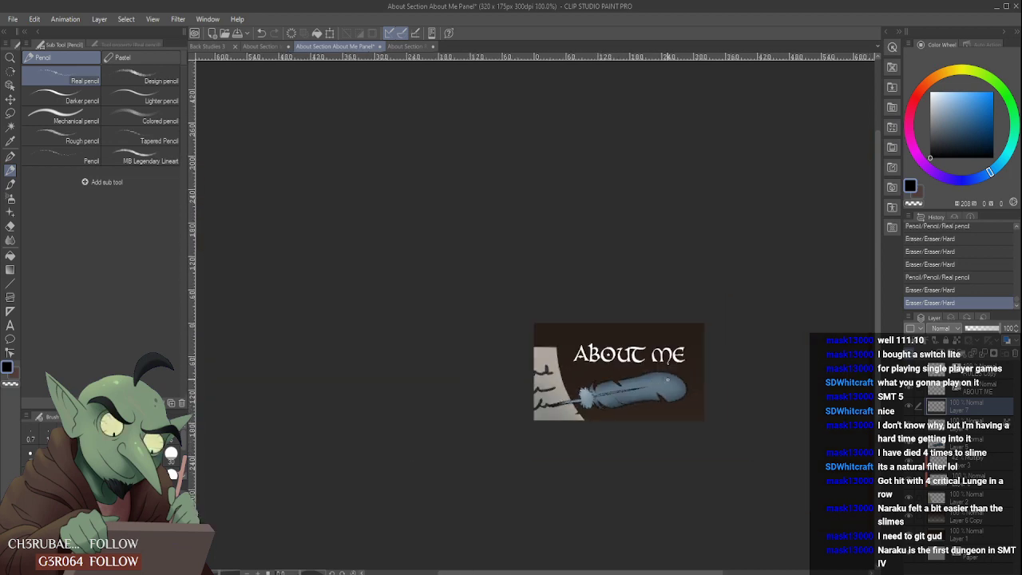
scroll(696, 380, "down", 1)
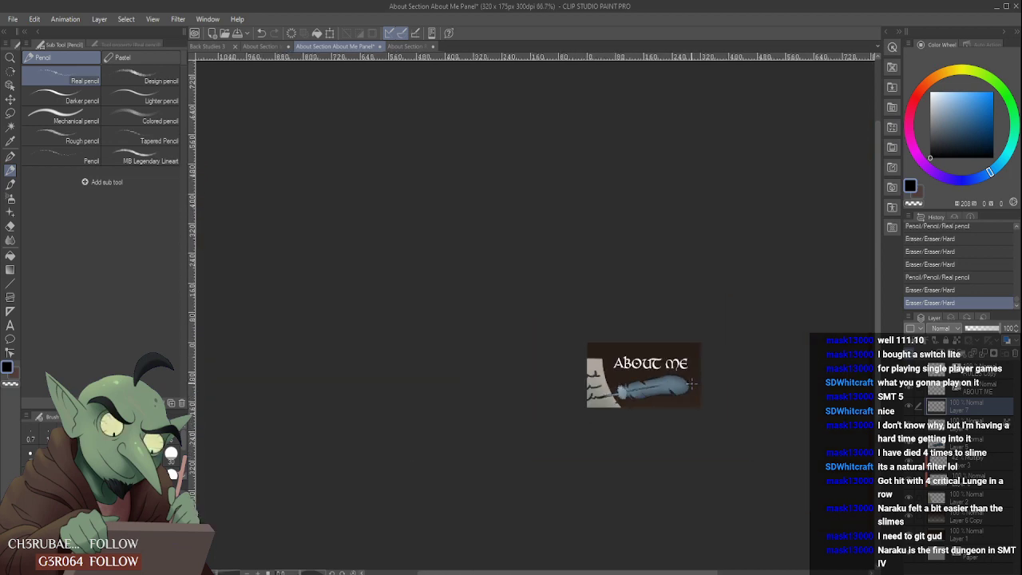
scroll(693, 383, "up", 5)
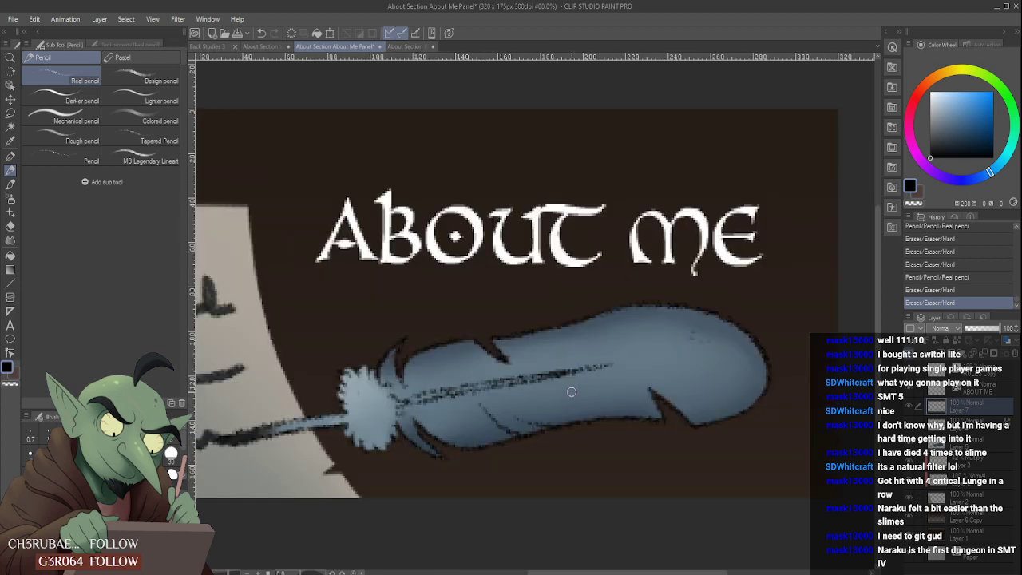
- Try a diagonal black barb line below the feather's shaft with the Real pencil and Hard eraser, and undo it
left_click_drag(572, 392, 622, 421)
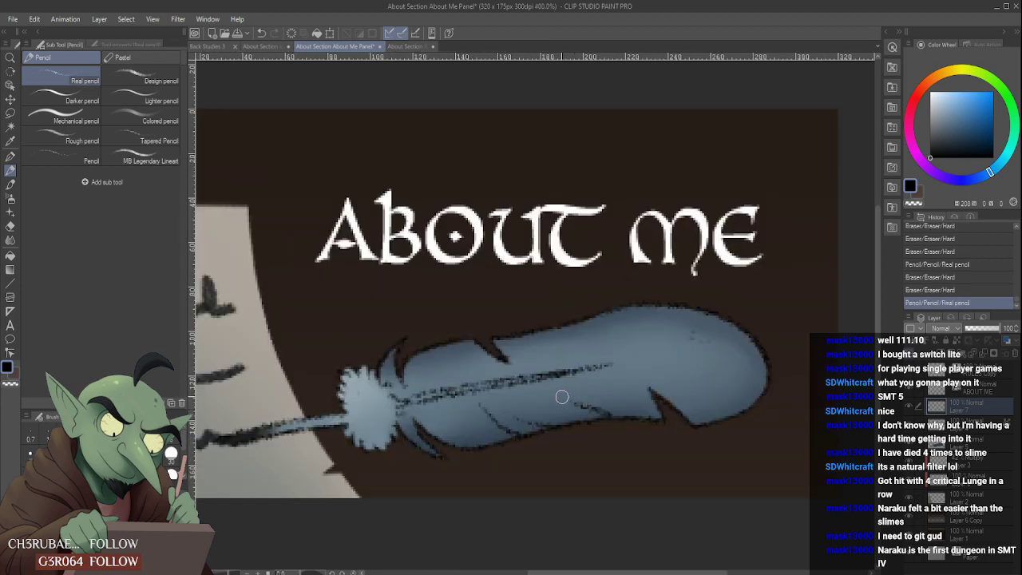
left_click_drag(563, 396, 578, 398)
scroll(591, 373, "down", 4)
scroll(584, 361, "down", 1)
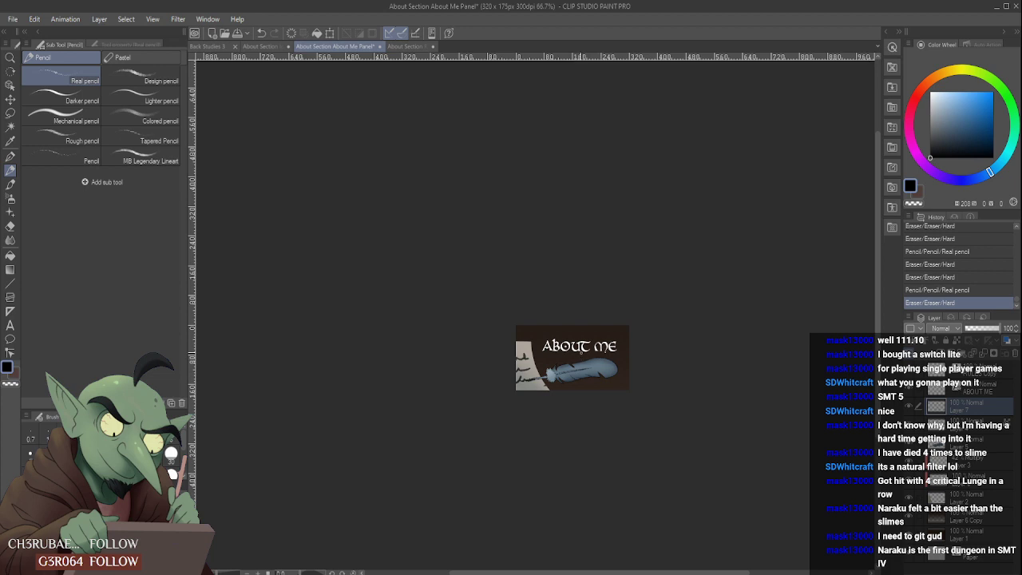
key("ctrl+z")
key("ctrl+z")
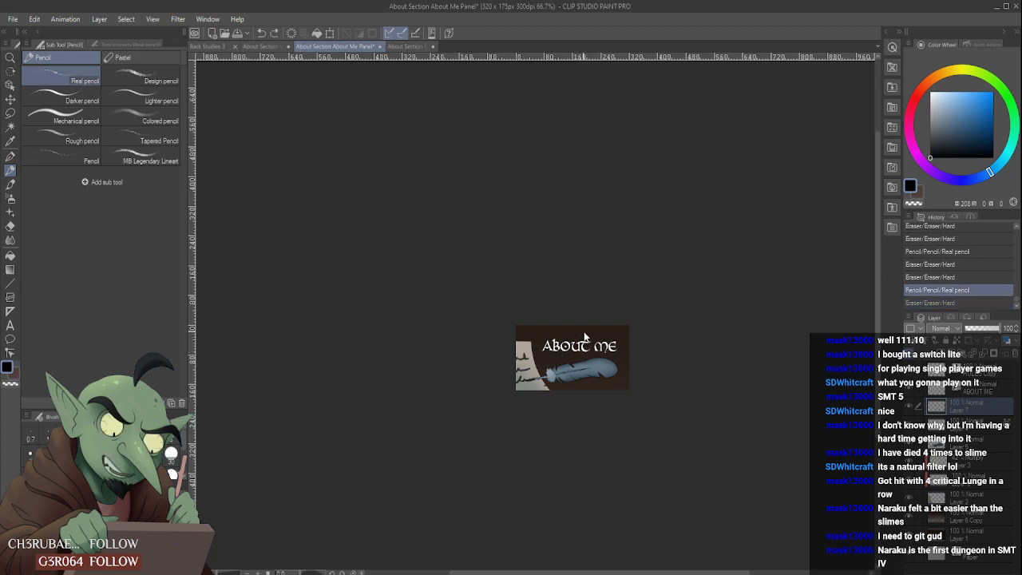
scroll(588, 342, "up", 6)
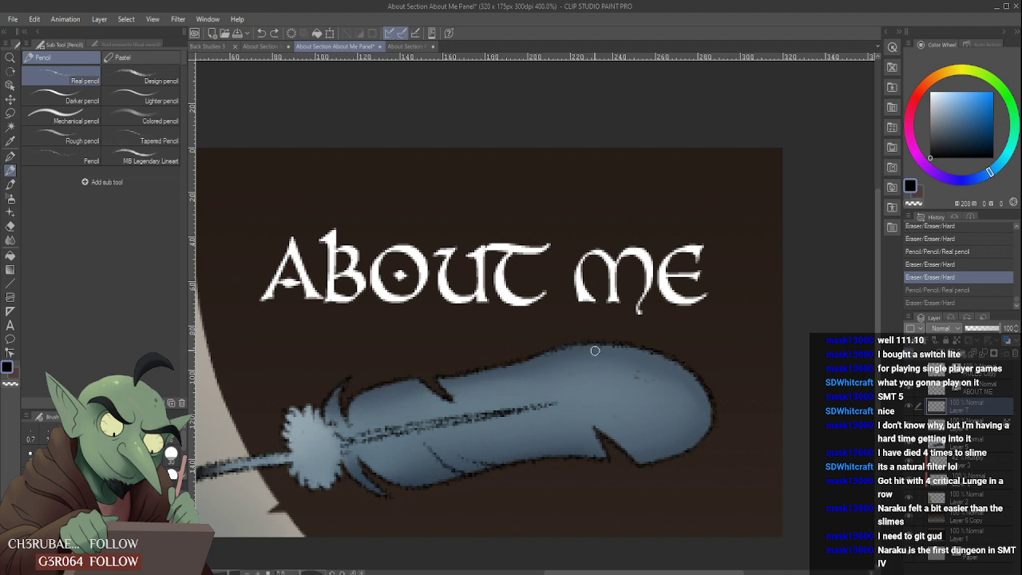
- Draw short curved black barb lines down from the feather's upper edge with the Real pencil and thin them with the Hard eraser
mouse_move(580, 347)
left_mouse_down()
mouse_move(573, 381)
mouse_move(590, 361)
mouse_move(549, 398)
mouse_move(578, 371)
mouse_move(579, 348)
left_mouse_up()
scroll(591, 355, "down", 6)
scroll(595, 345, "up", 6)
scroll(595, 341, "down", 4)
scroll(595, 343, "up", 4)
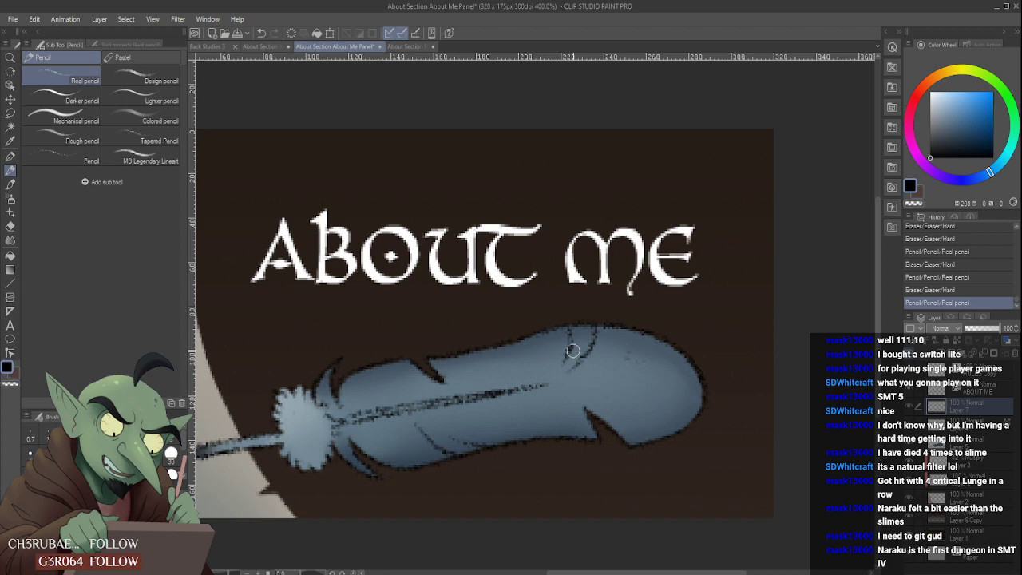
left_click_drag(579, 342, 580, 335)
scroll(601, 322, "down", 4)
scroll(603, 321, "up", 4)
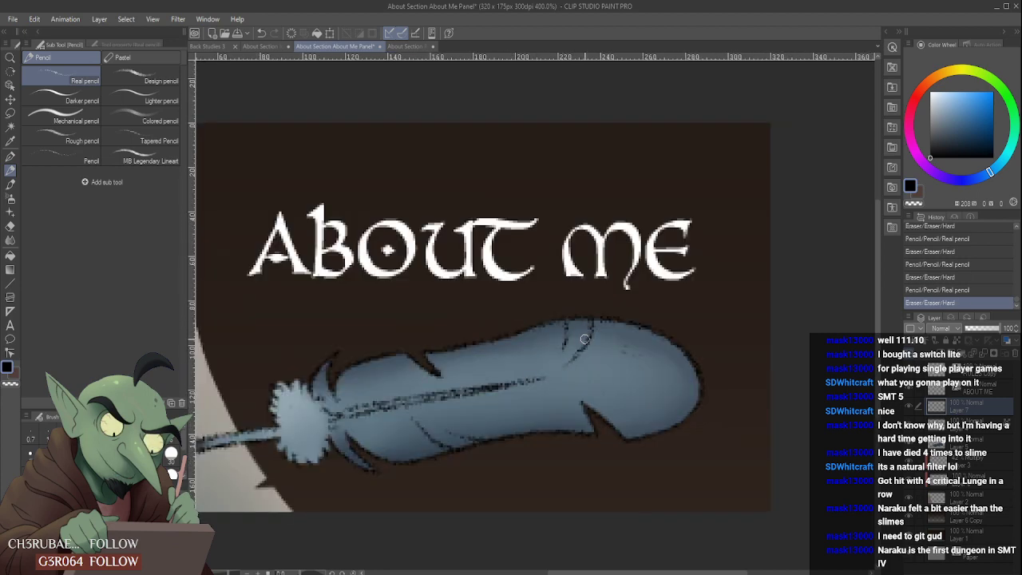
scroll(600, 325, "down", 4)
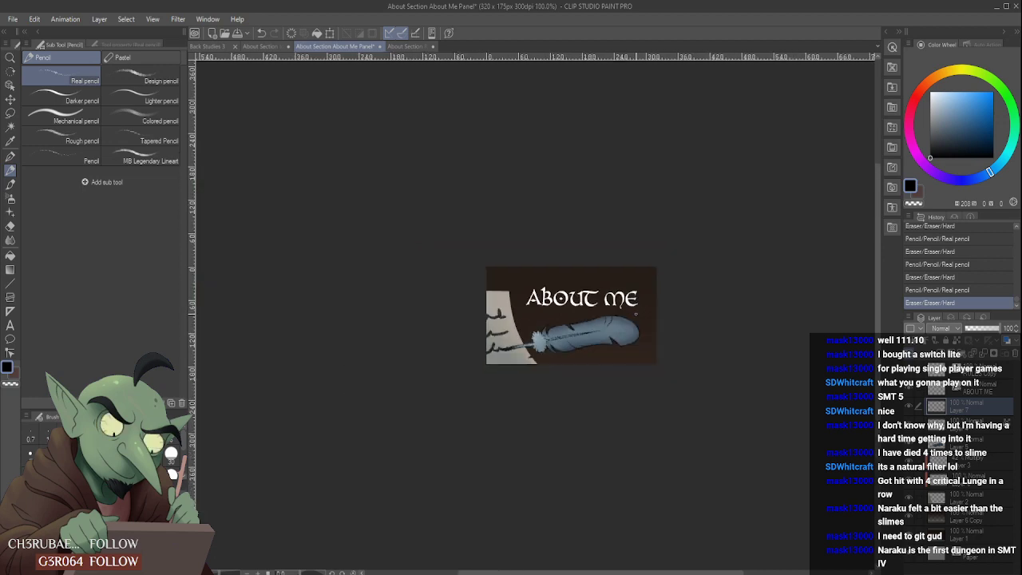
scroll(636, 314, "up", 6)
scroll(554, 375, "down", 2)
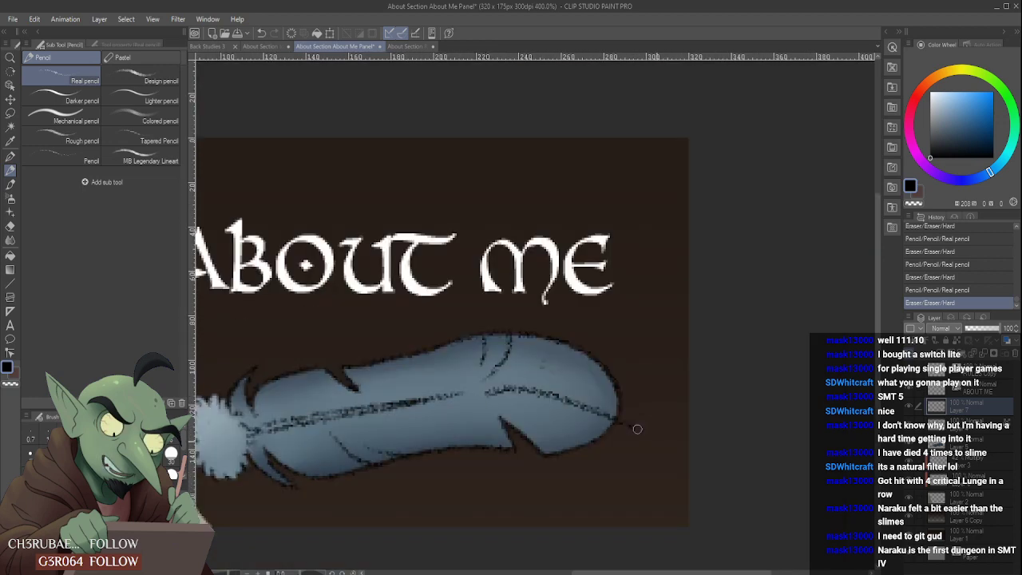
- Try black barb lines inside the feather's rounded tip with the Real pencil and thin them with the Hard eraser
mouse_move(637, 428)
left_mouse_down()
mouse_move(605, 408)
mouse_move(480, 393)
mouse_move(546, 399)
mouse_move(508, 394)
mouse_move(471, 401)
mouse_move(590, 421)
mouse_move(642, 417)
mouse_move(612, 435)
mouse_move(654, 440)
left_mouse_up()
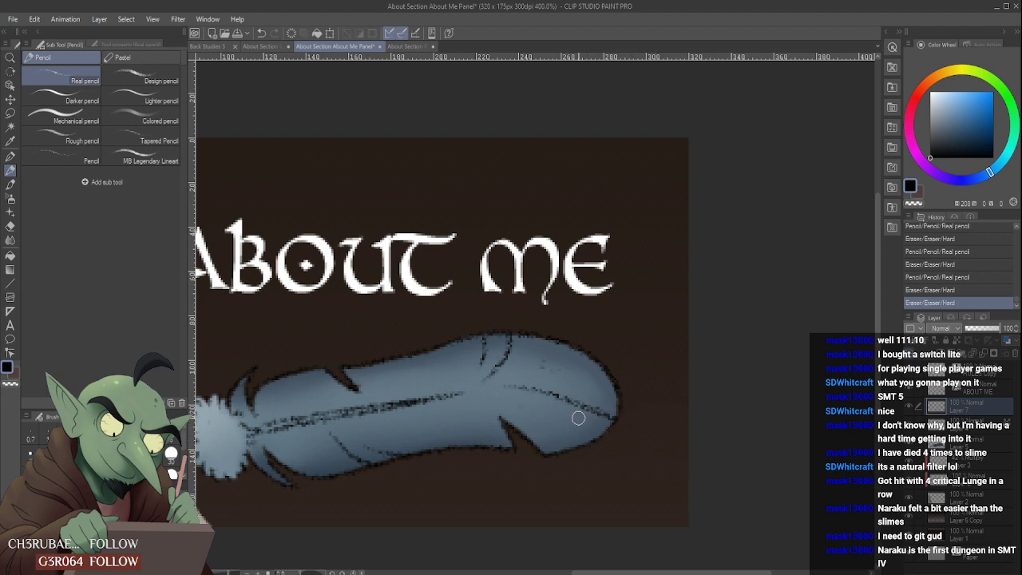
scroll(569, 361, "down", 2)
scroll(579, 392, "up", 2)
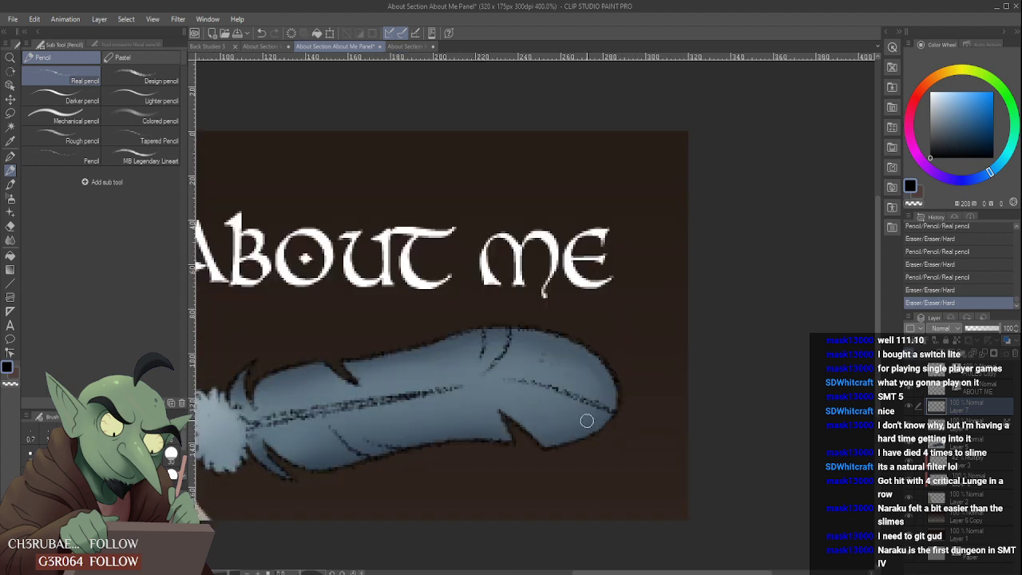
mouse_move(603, 429)
left_mouse_down()
mouse_move(531, 403)
mouse_move(581, 431)
mouse_move(539, 411)
mouse_move(564, 401)
mouse_move(613, 427)
left_mouse_up()
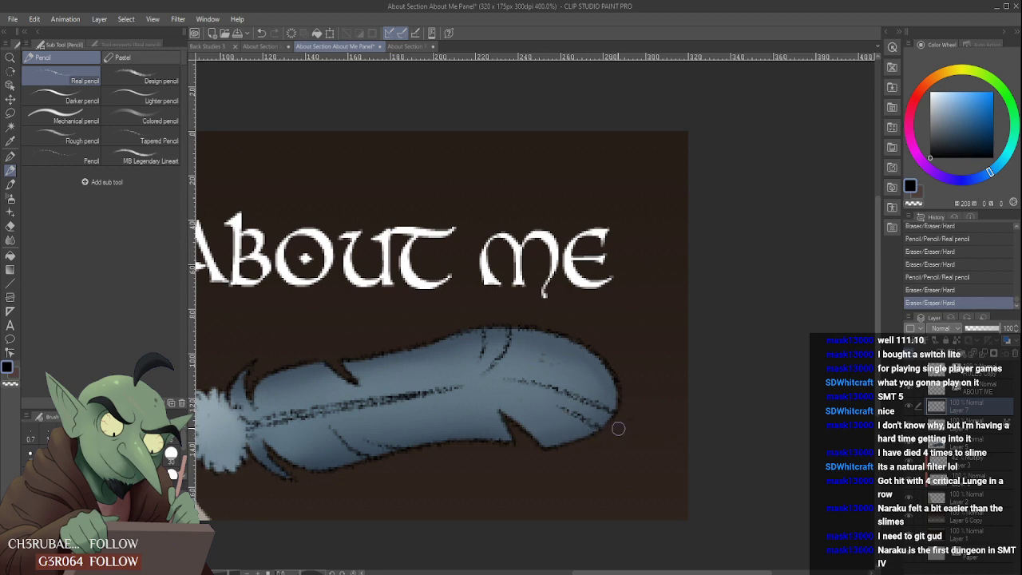
scroll(567, 389, "down", 4)
scroll(552, 373, "up", 2)
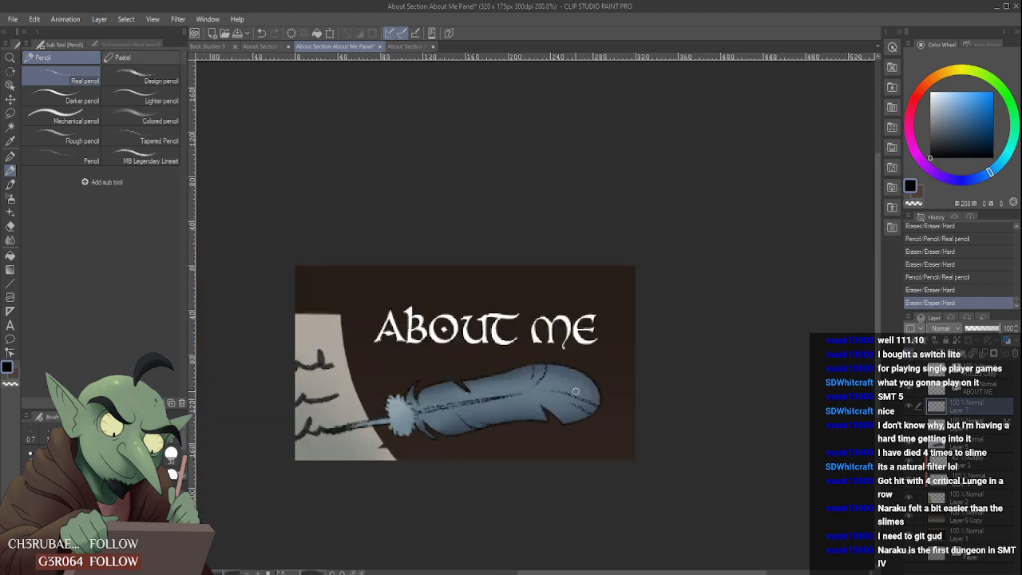
- Erase the black lines inside the feather's rounded tip on Layer 7 with the Hard eraser
left_click_drag(566, 392, 585, 395)
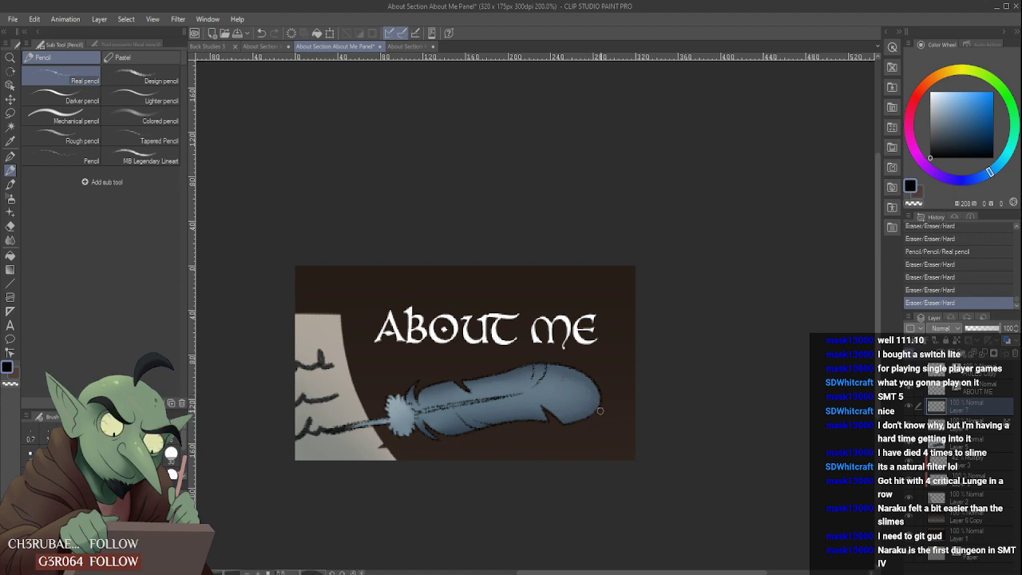
mouse_move(551, 399)
left_mouse_down()
mouse_move(532, 396)
mouse_move(574, 427)
left_mouse_up()
scroll(574, 424, "down", 1)
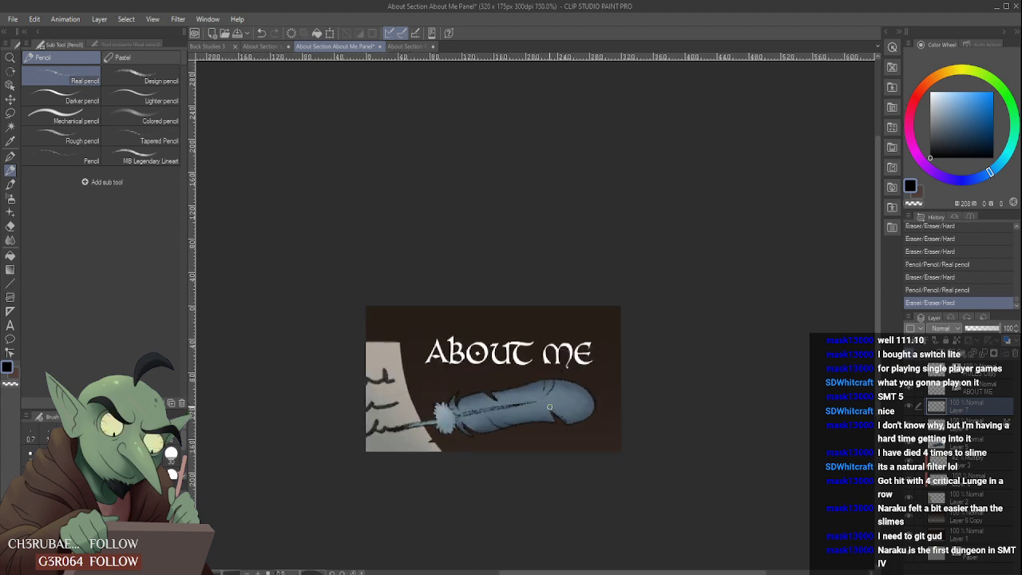
left_click(571, 424)
scroll(541, 318, "down", 3)
scroll(546, 343, "up", 5)
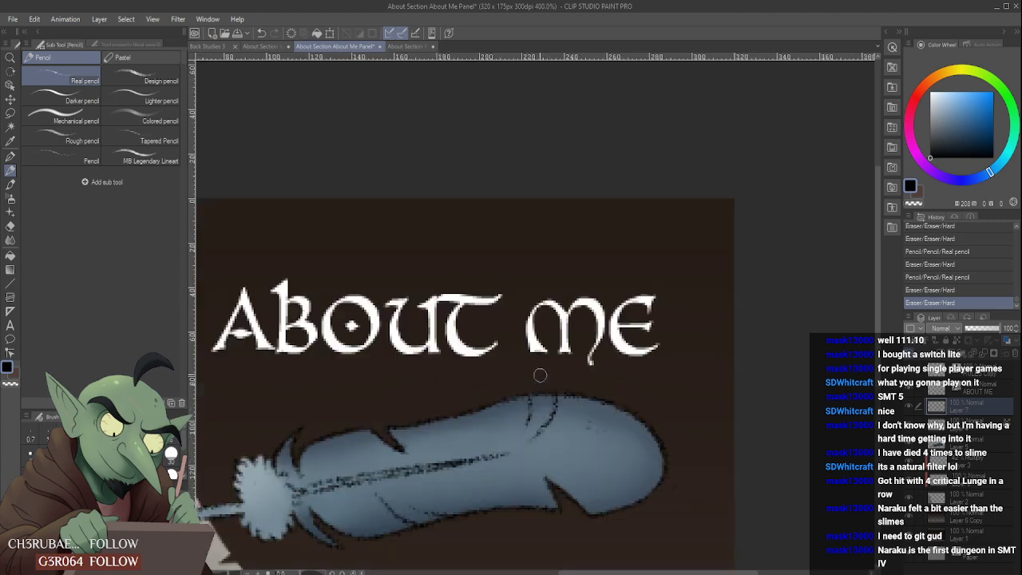
- Redraw the paired curved barb lines below the feather's upper edge with the Real pencil and trim their ends
left_click_drag(540, 393, 527, 426)
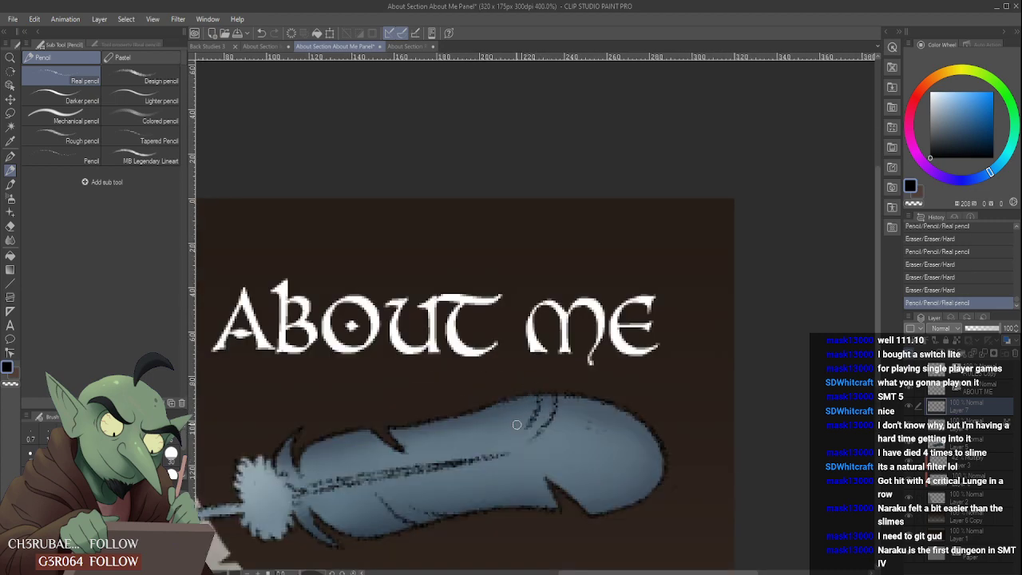
left_click(524, 425)
scroll(521, 400, "down", 3)
scroll(527, 420, "up", 3)
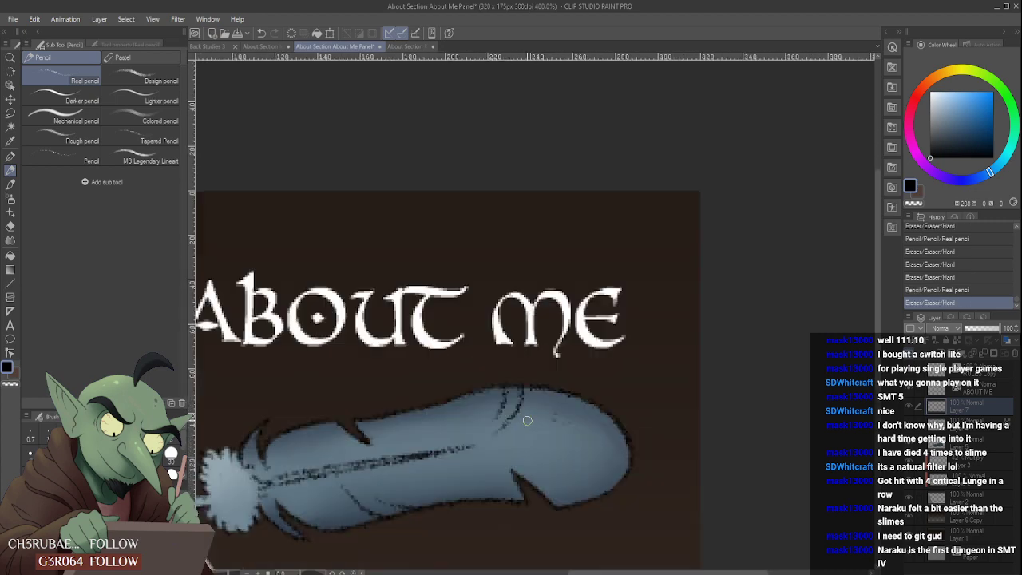
- Erase the curved barb line nearer the quill from the pair at the feather's upper edge with the Hard eraser
mouse_move(509, 392)
left_mouse_down()
mouse_move(487, 421)
mouse_move(502, 427)
left_mouse_up()
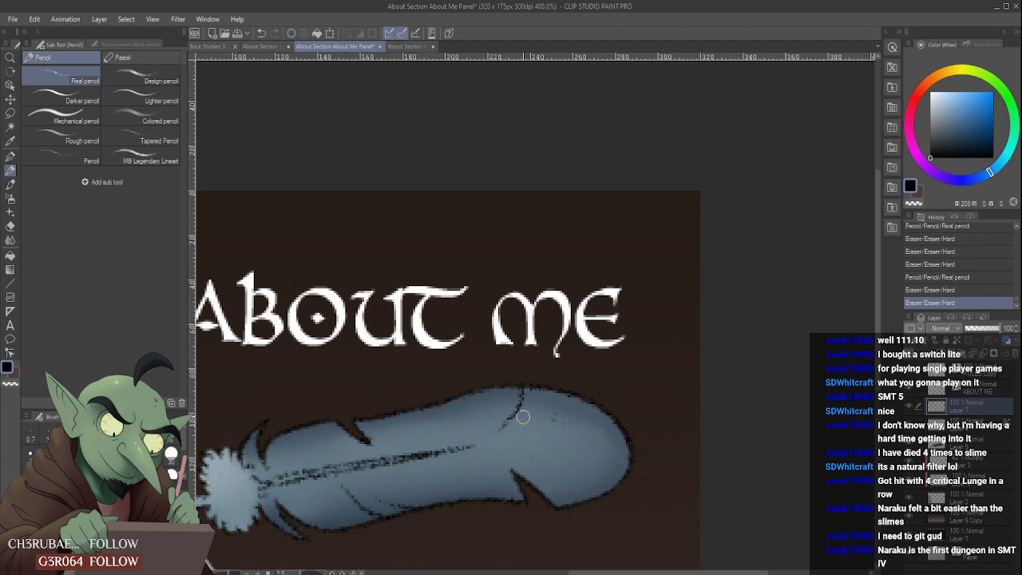
left_click(523, 416)
mouse_move(511, 389)
left_mouse_down()
mouse_move(490, 417)
mouse_move(500, 381)
mouse_move(490, 418)
mouse_move(509, 385)
mouse_move(490, 417)
mouse_move(511, 393)
left_mouse_up()
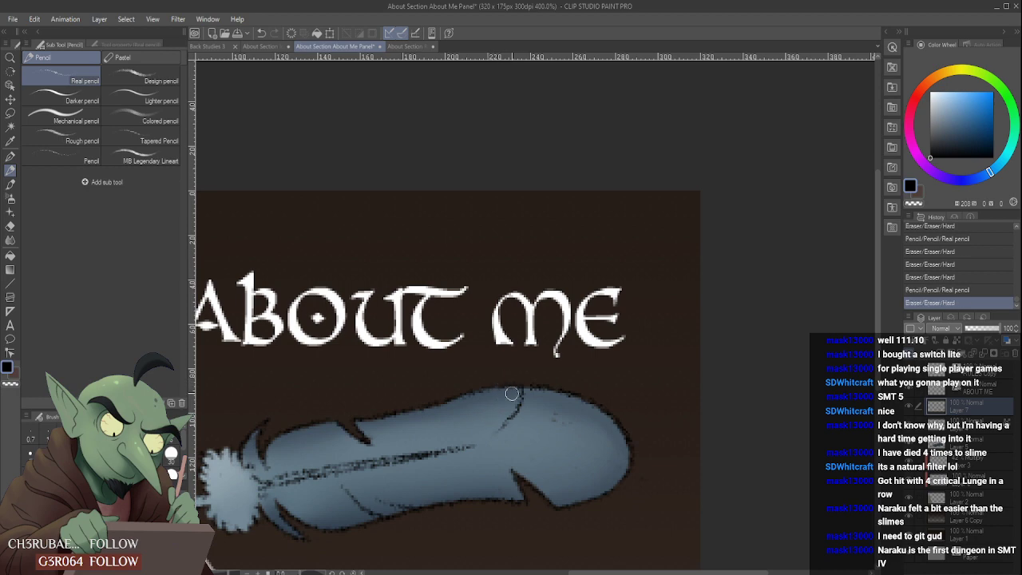
scroll(523, 390, "down", 2)
scroll(519, 391, "up", 4)
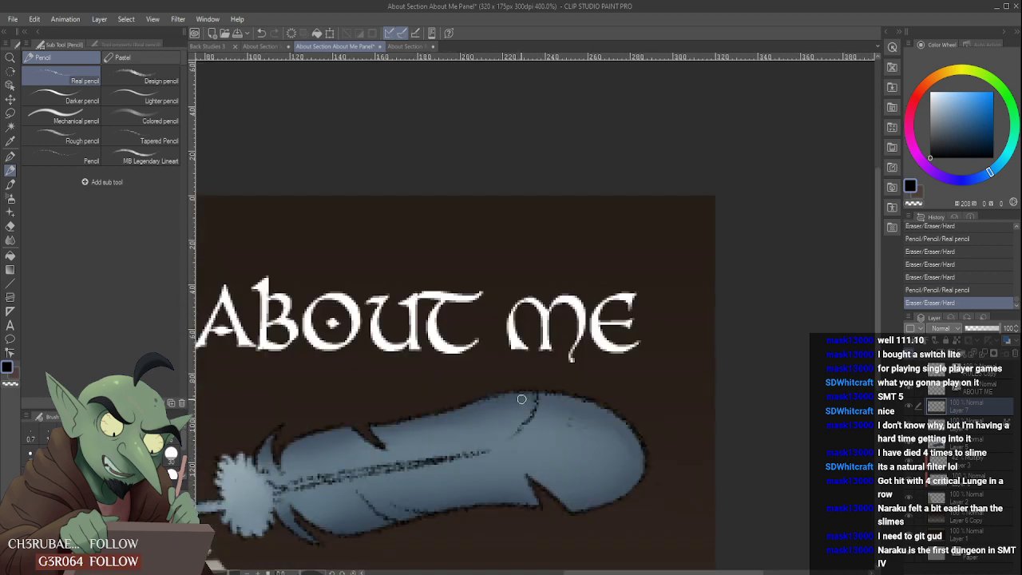
- Try another curved stroke beside the remaining upper-edge barb line with the Real pencil and trim it with the Hard eraser
mouse_move(513, 387)
left_mouse_down()
mouse_move(480, 445)
mouse_move(509, 423)
mouse_move(490, 452)
left_mouse_up()
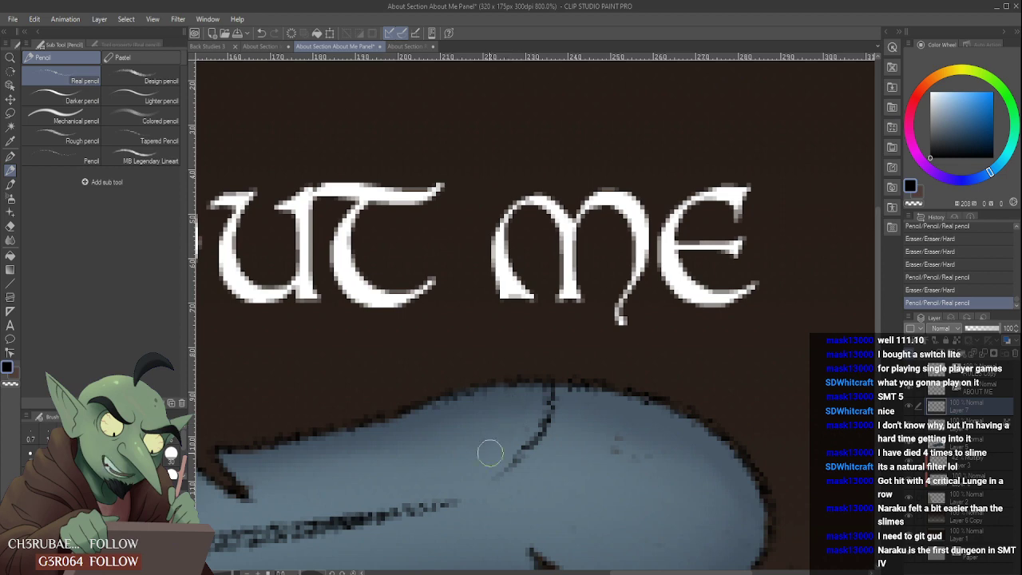
scroll(484, 429, "down", 5)
scroll(573, 409, "up", 5)
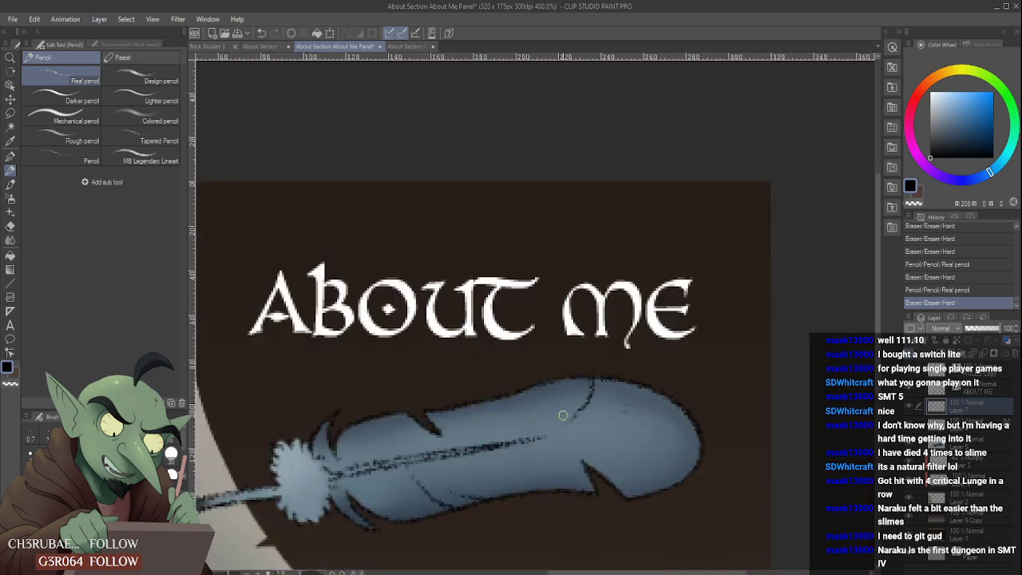
left_click_drag(573, 409, 579, 392)
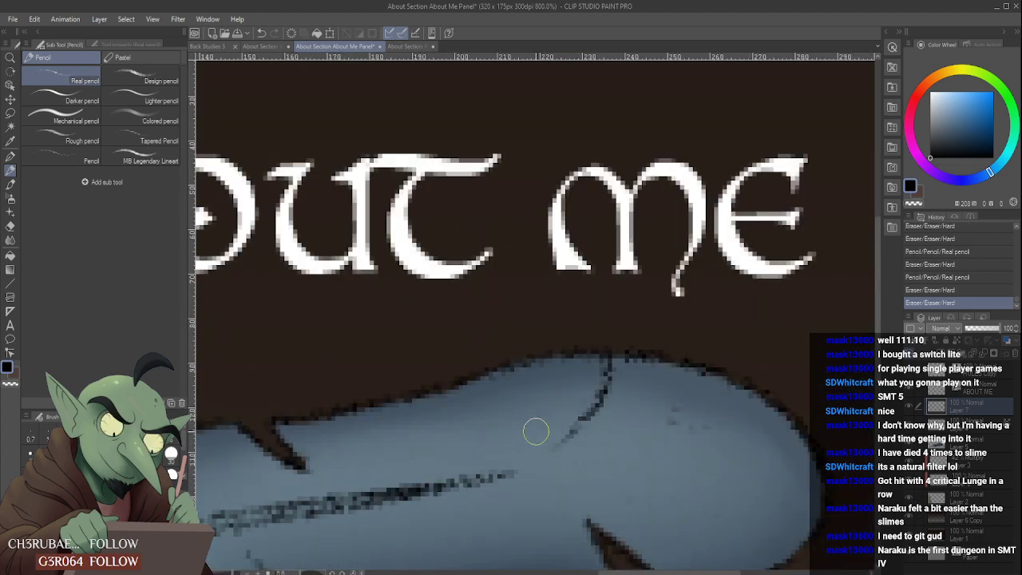
scroll(566, 401, "down", 5)
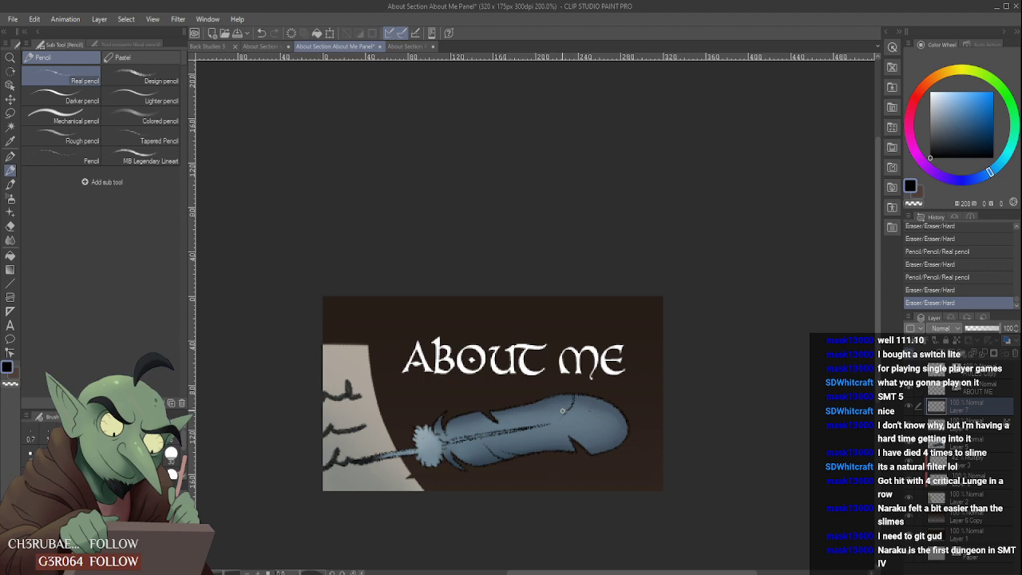
scroll(566, 404, "up", 4)
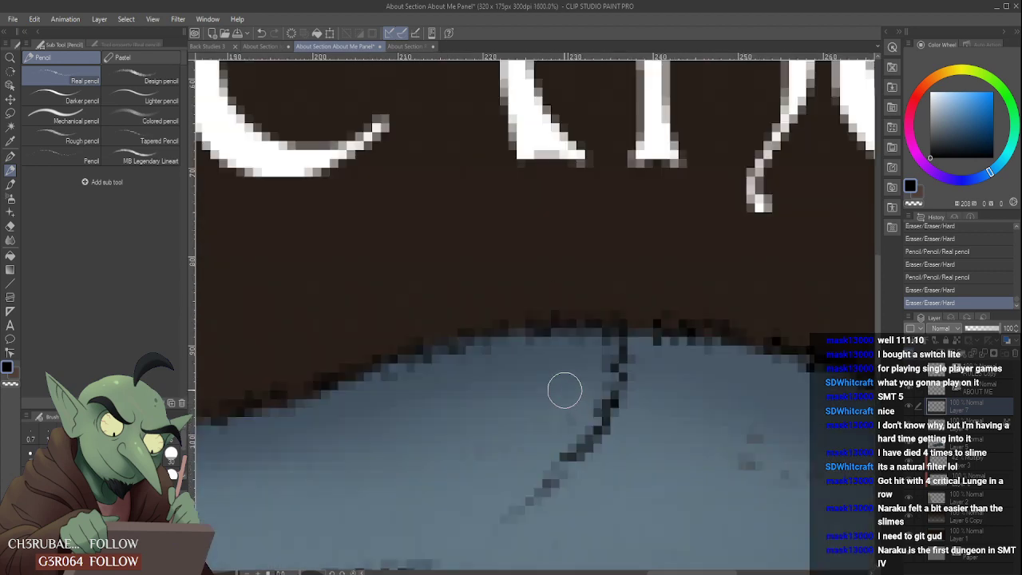
- Erase the remaining curved barb line from the feather's upper edge down toward the shaft with the Hard eraser
scroll(564, 390, "down", 2)
scroll(539, 367, "up", 2)
mouse_move(540, 347)
left_mouse_down()
mouse_move(511, 404)
mouse_move(547, 376)
mouse_move(514, 397)
left_mouse_up()
scroll(514, 397, "down", 6)
scroll(513, 389, "up", 3)
scroll(514, 389, "up", 2)
scroll(595, 357, "down", 2)
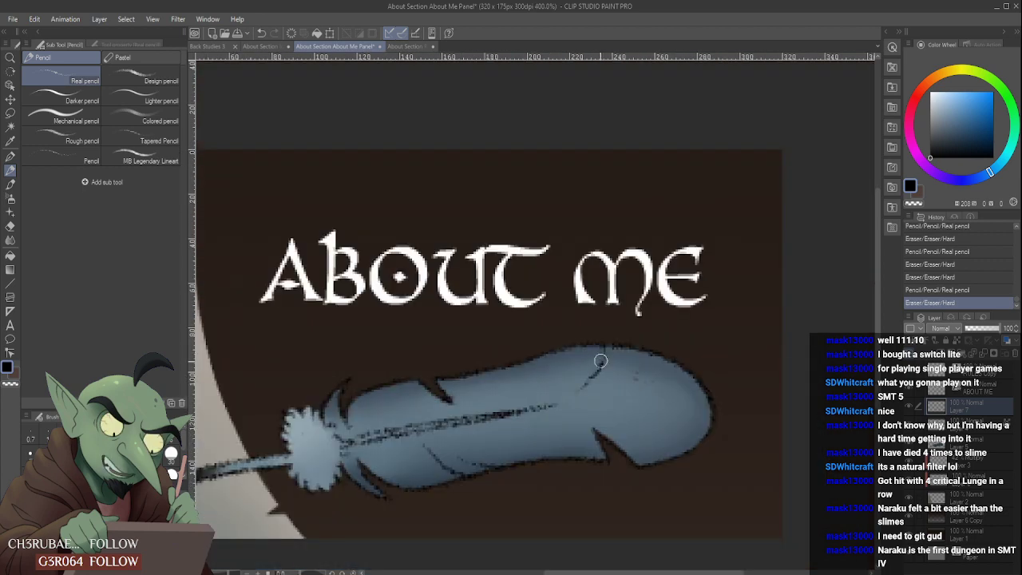
left_click_drag(596, 359, 599, 373)
scroll(572, 381, "down", 3)
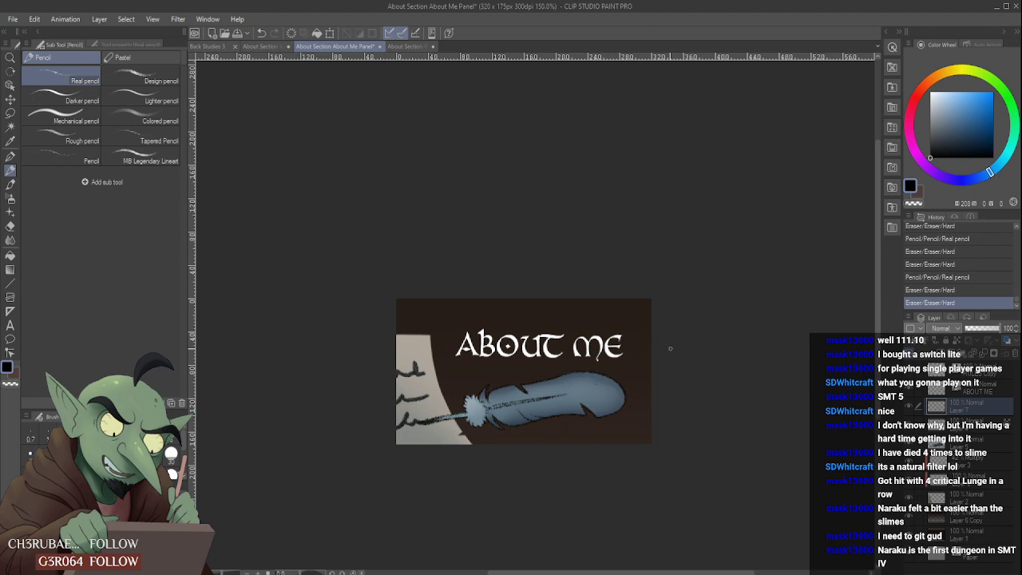
- Sketch a short black barb line above the shaft beside the upper notch with the Real pencil and trim it
scroll(546, 360, "up", 3)
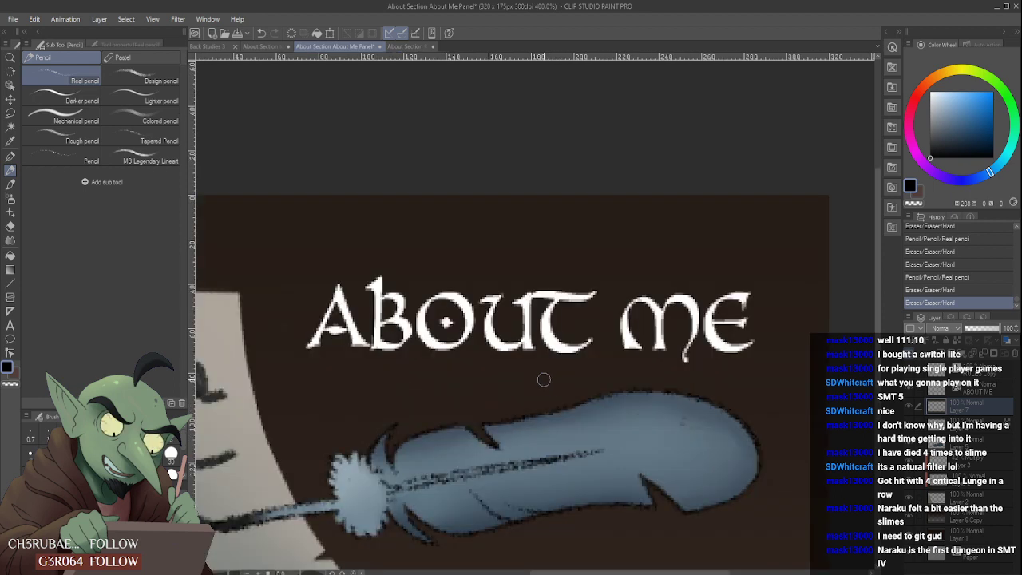
scroll(550, 406, "up", 2)
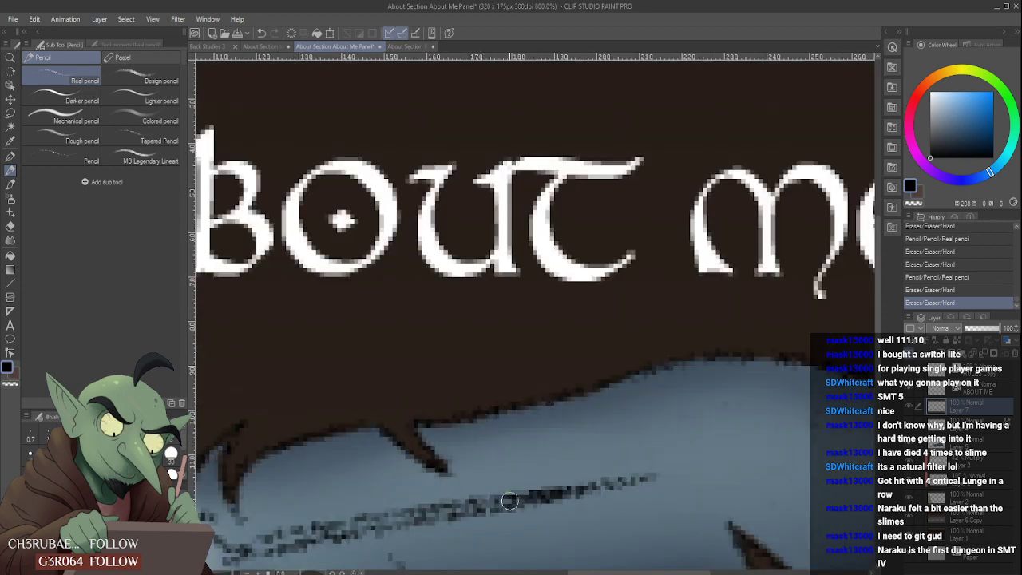
left_click_drag(510, 501, 474, 434)
scroll(513, 408, "down", 4)
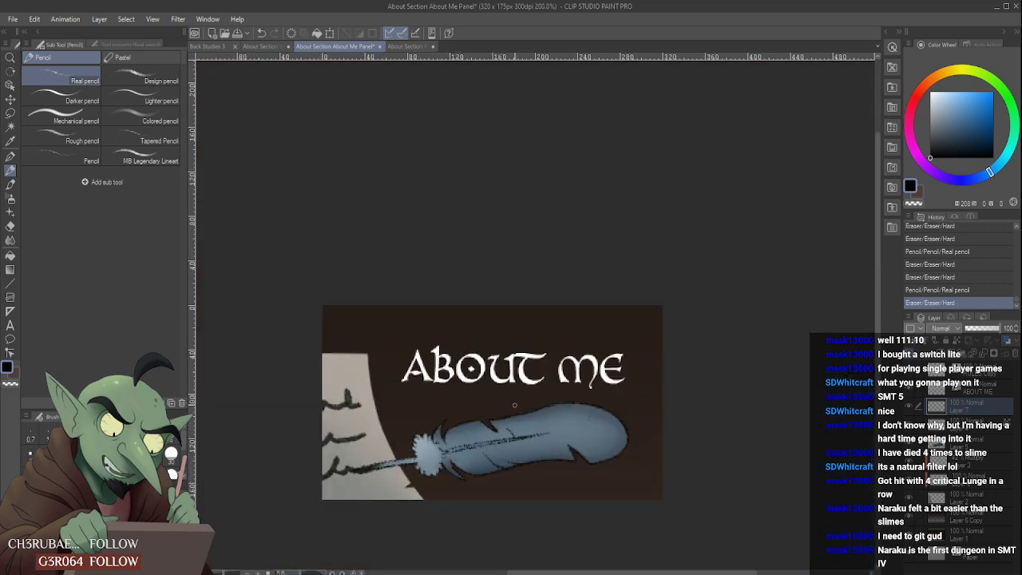
scroll(522, 445, "up", 2)
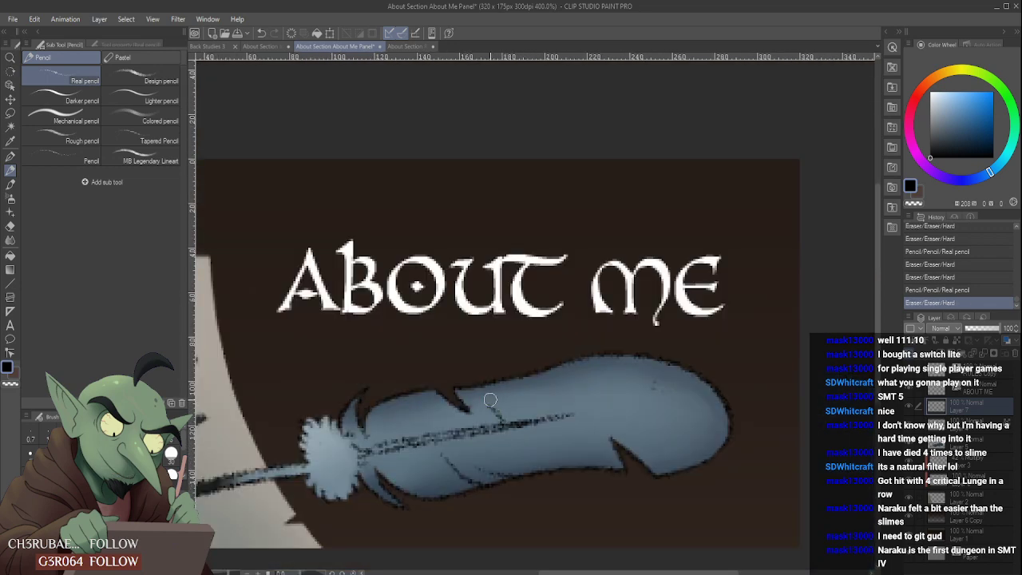
mouse_move(485, 397)
left_mouse_down()
mouse_move(507, 408)
mouse_move(515, 436)
mouse_move(509, 430)
mouse_move(592, 449)
mouse_move(558, 428)
mouse_move(569, 447)
mouse_move(558, 447)
mouse_move(522, 425)
mouse_move(575, 431)
mouse_move(575, 465)
left_mouse_up()
scroll(520, 427, "down", 2)
scroll(522, 437, "up", 2)
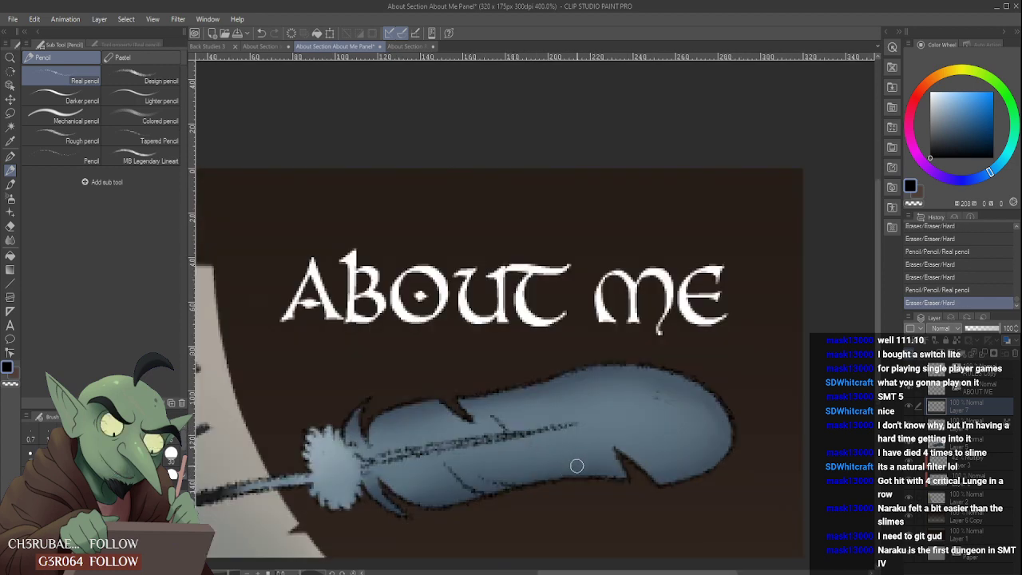
- Rework the short barb line above the shaft with further Real pencil strokes and thin it with the Hard eraser
mouse_move(485, 409)
left_mouse_down()
mouse_move(427, 438)
mouse_move(545, 413)
mouse_move(547, 426)
mouse_move(526, 375)
mouse_move(535, 391)
mouse_move(521, 394)
mouse_move(549, 434)
left_mouse_up()
mouse_move(524, 399)
left_mouse_down()
mouse_move(542, 430)
mouse_move(521, 395)
left_mouse_up()
mouse_move(533, 432)
left_mouse_down()
mouse_move(512, 399)
mouse_move(540, 424)
mouse_move(515, 395)
mouse_move(539, 440)
mouse_move(527, 462)
mouse_move(510, 420)
mouse_move(492, 415)
mouse_move(537, 444)
mouse_move(493, 416)
mouse_move(541, 435)
left_mouse_up()
scroll(531, 404, "down", 5)
scroll(515, 416, "up", 5)
scroll(535, 414, "down", 5)
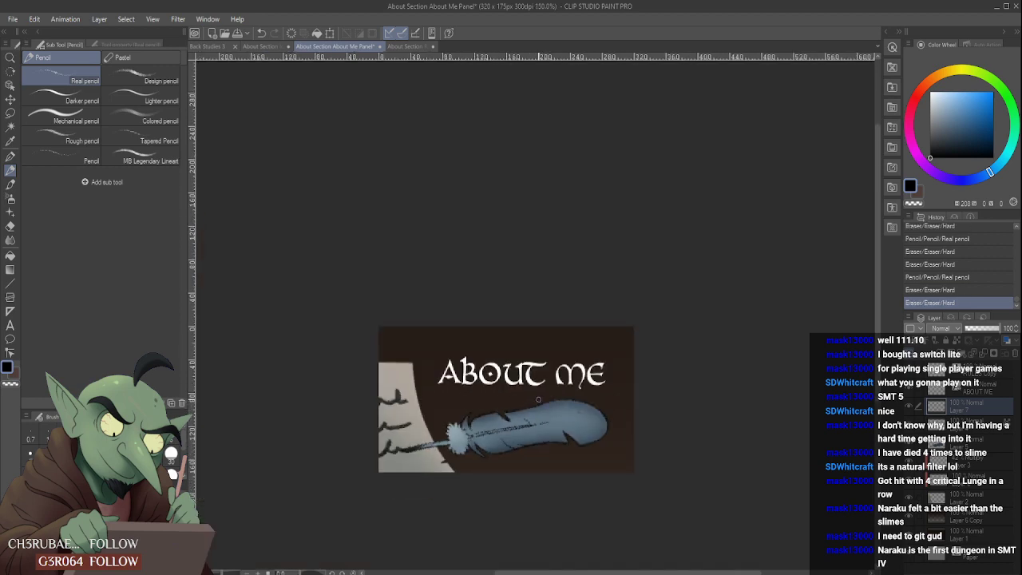
scroll(516, 409, "up", 1)
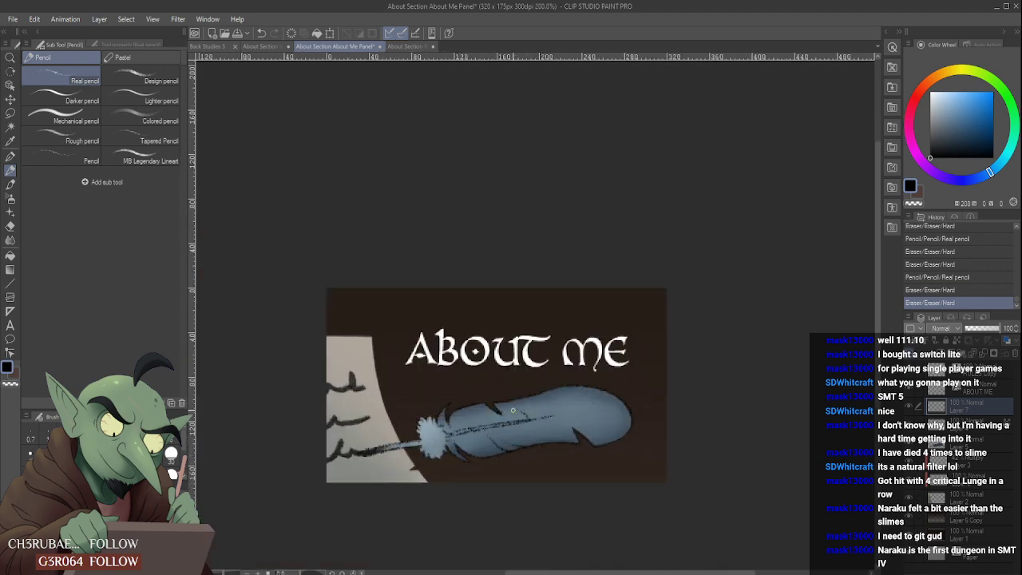
scroll(512, 411, "up", 2)
- Draw a diagonal black barb line below the shaft toward the lower notch with the Real pencil and trim it
left_click_drag(546, 423, 600, 461)
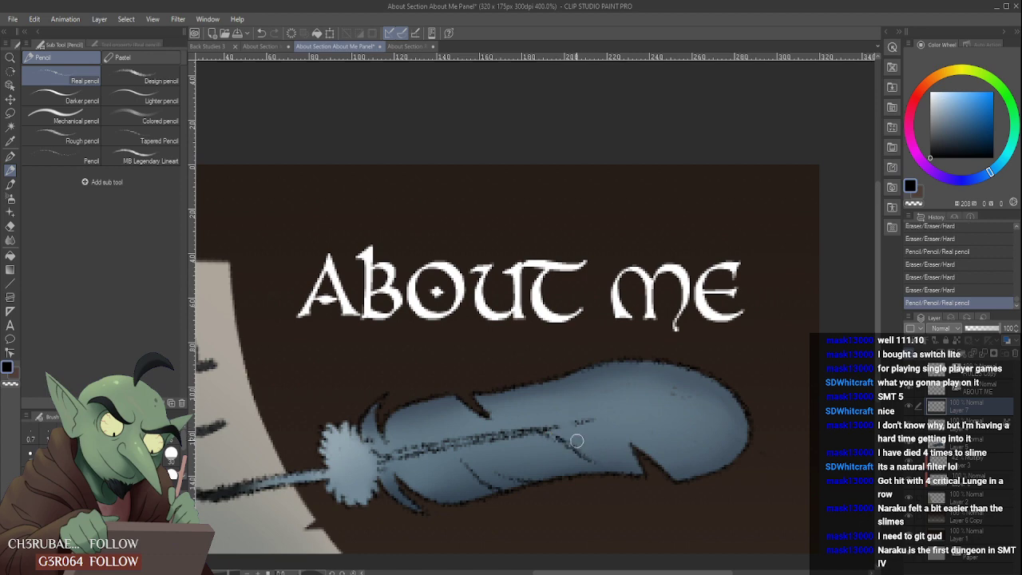
scroll(582, 411, "down", 2)
mouse_move(566, 433)
left_mouse_down()
mouse_move(532, 426)
mouse_move(580, 415)
mouse_move(560, 411)
mouse_move(538, 433)
mouse_move(572, 432)
mouse_move(561, 417)
mouse_move(527, 419)
mouse_move(559, 435)
left_mouse_up()
scroll(609, 410, "up", 2)
scroll(589, 426, "down", 3)
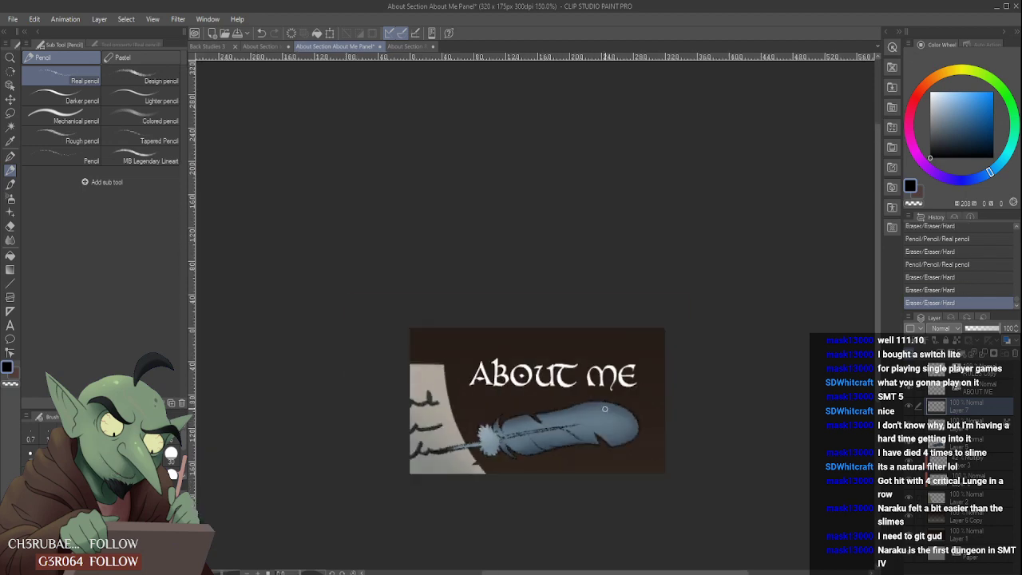
scroll(563, 430, "up", 3)
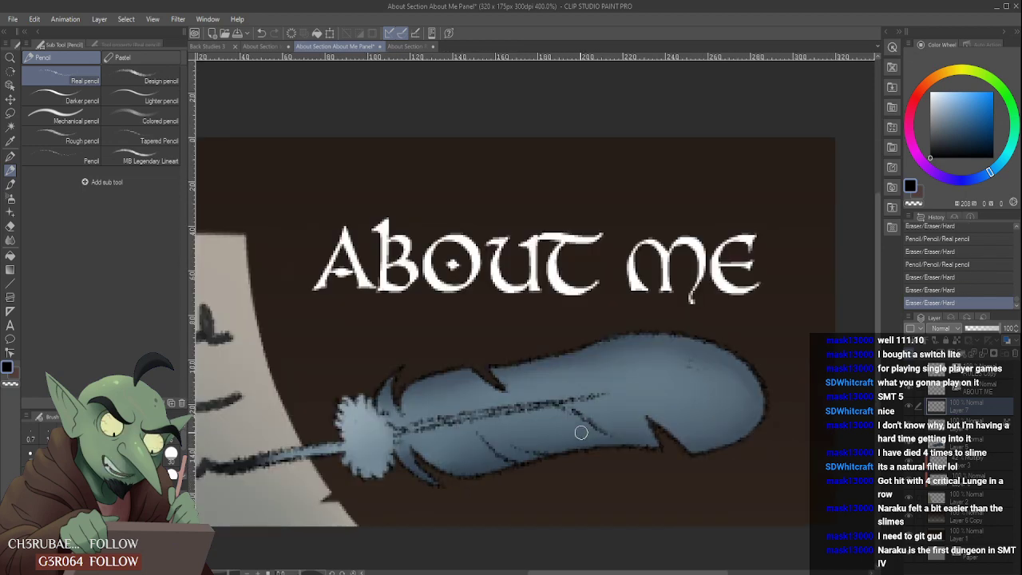
- Thin the diagonal barb line below the shaft with the Hard eraser and retouch its upper end with the Real pencil
left_click_drag(618, 441, 587, 412)
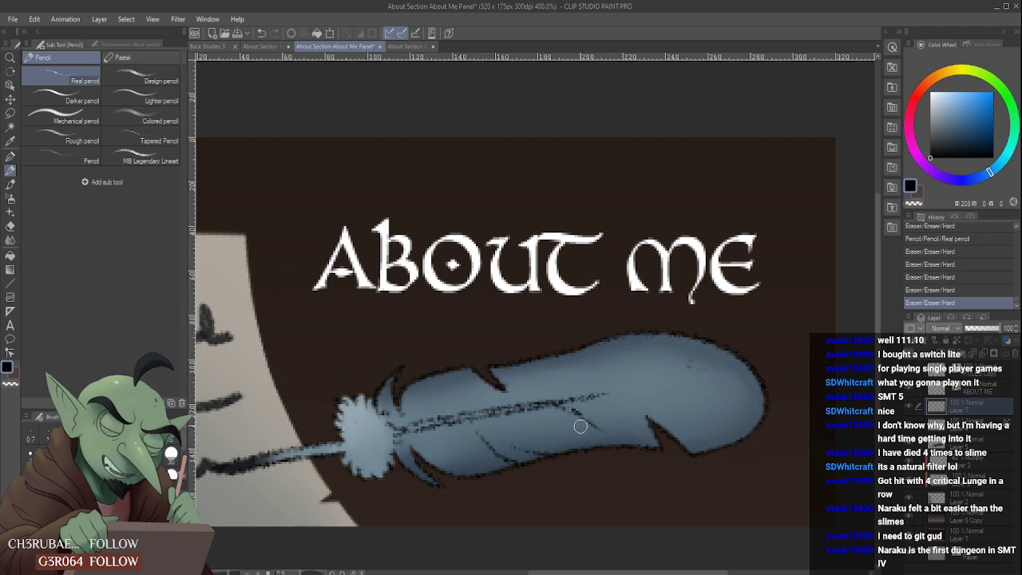
left_click_drag(613, 436, 594, 421)
scroll(575, 385, "down", 4)
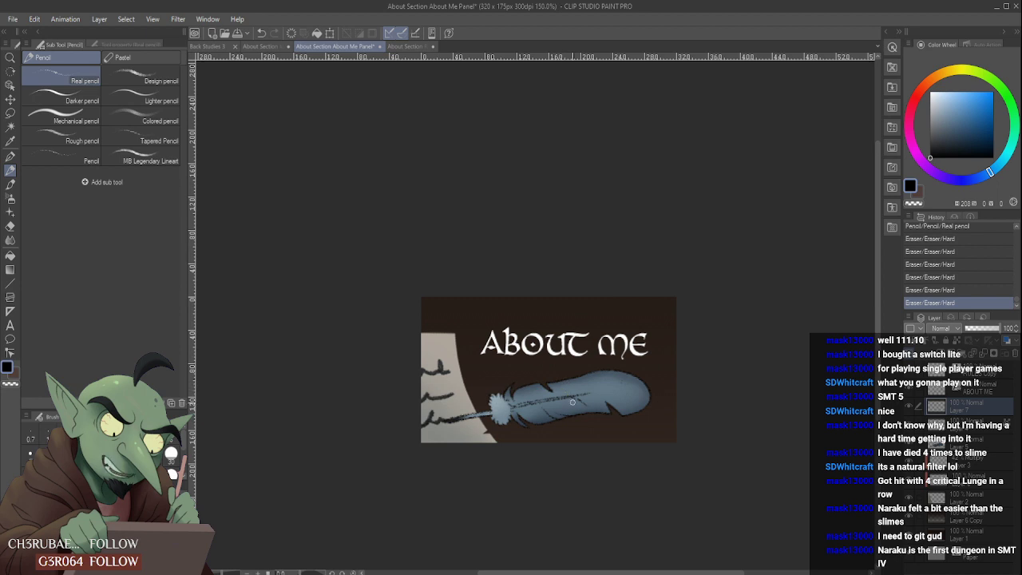
scroll(574, 384, "up", 4)
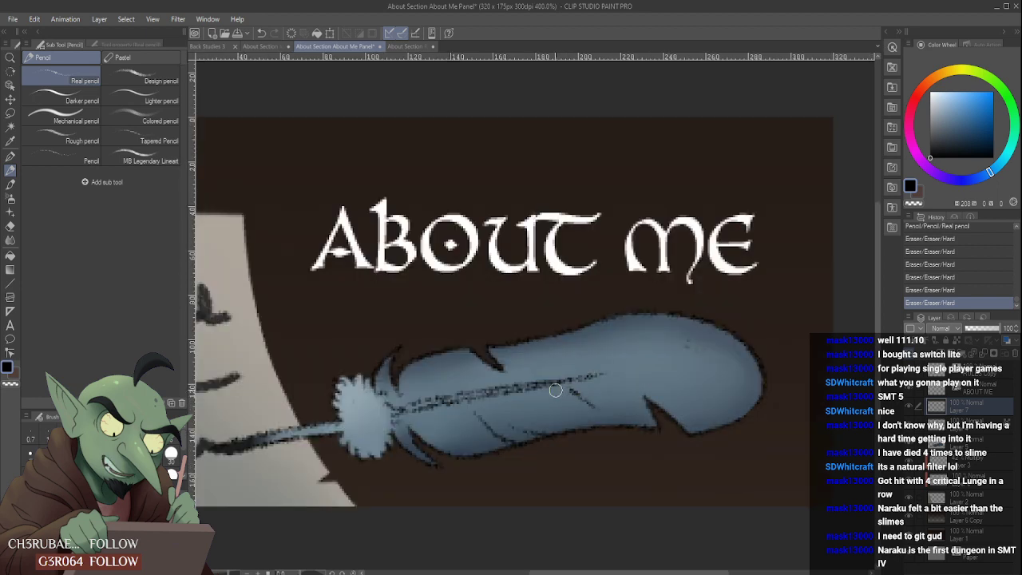
mouse_move(557, 390)
left_mouse_down()
mouse_move(540, 374)
mouse_move(581, 397)
mouse_move(551, 395)
mouse_move(589, 403)
left_mouse_up()
scroll(579, 395, "down", 4)
scroll(577, 397, "up", 4)
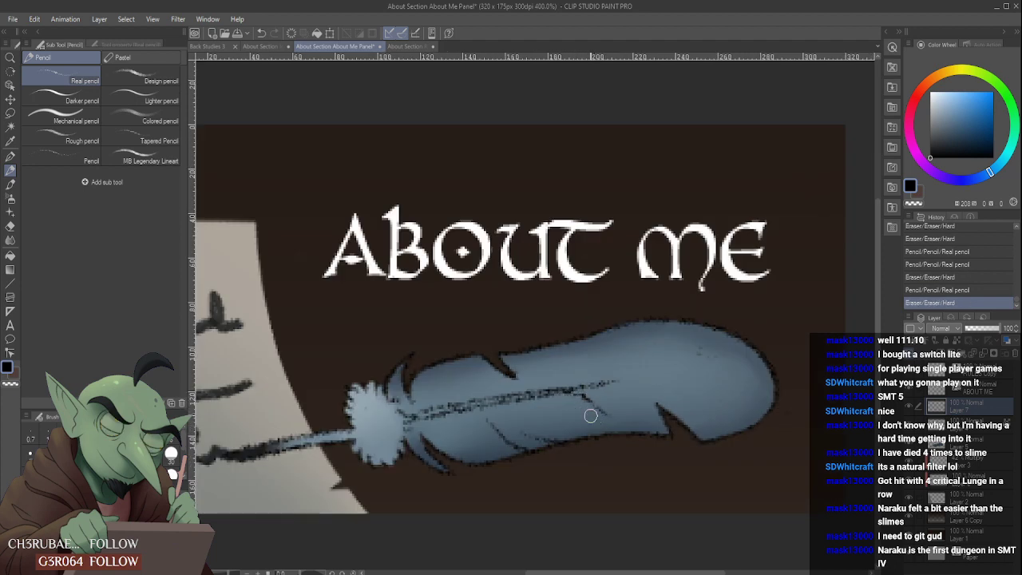
- Erase the diagonal barb line between the shaft and the lower notch with the Hard eraser
scroll(575, 399, "down", 6)
scroll(561, 380, "up", 4)
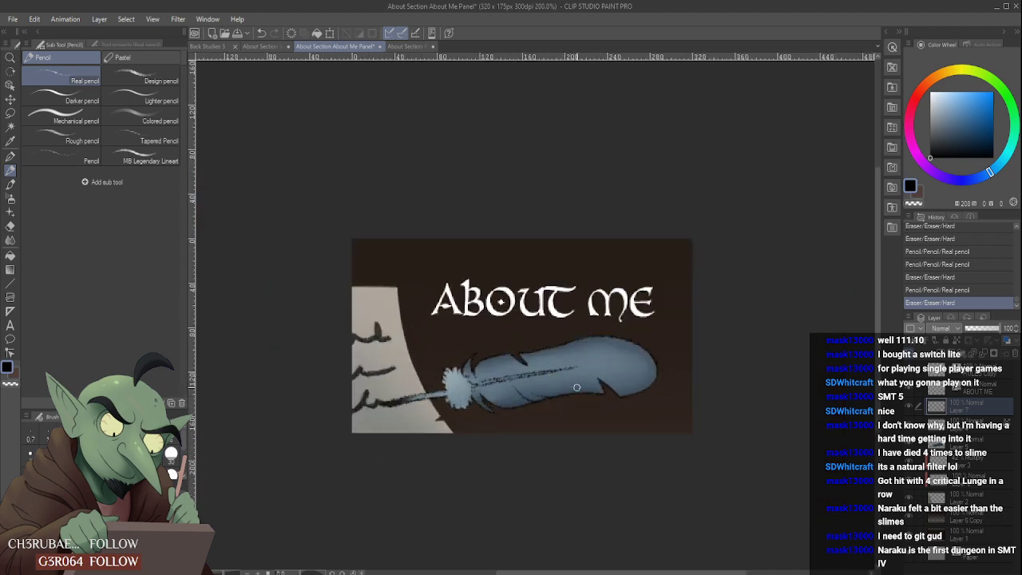
left_click(577, 387)
scroll(567, 367, "up", 4)
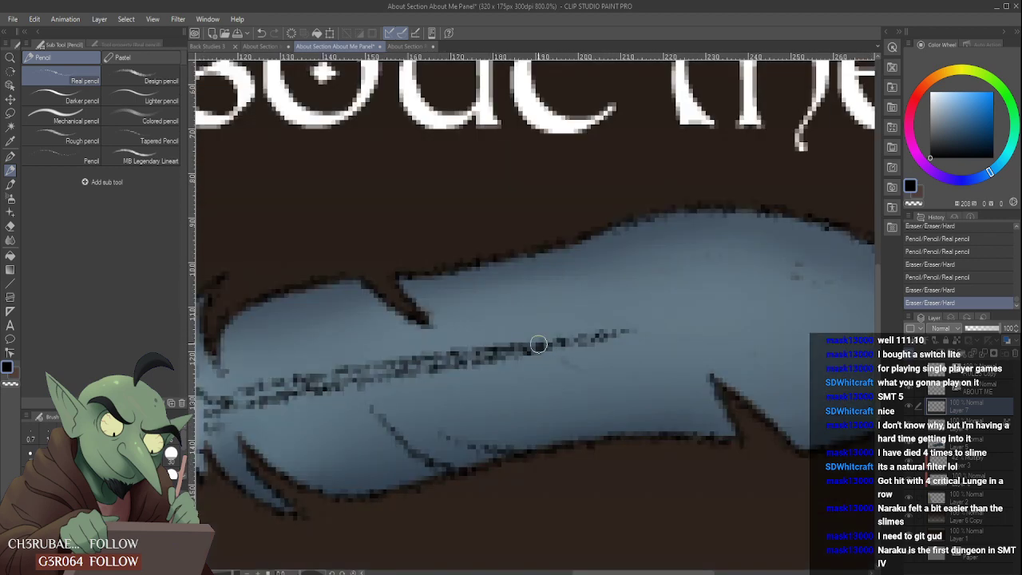
- Retouch the outer end of the quill's central shaft line with the Real pencil and trim it with the Hard eraser
left_click_drag(538, 344, 612, 335)
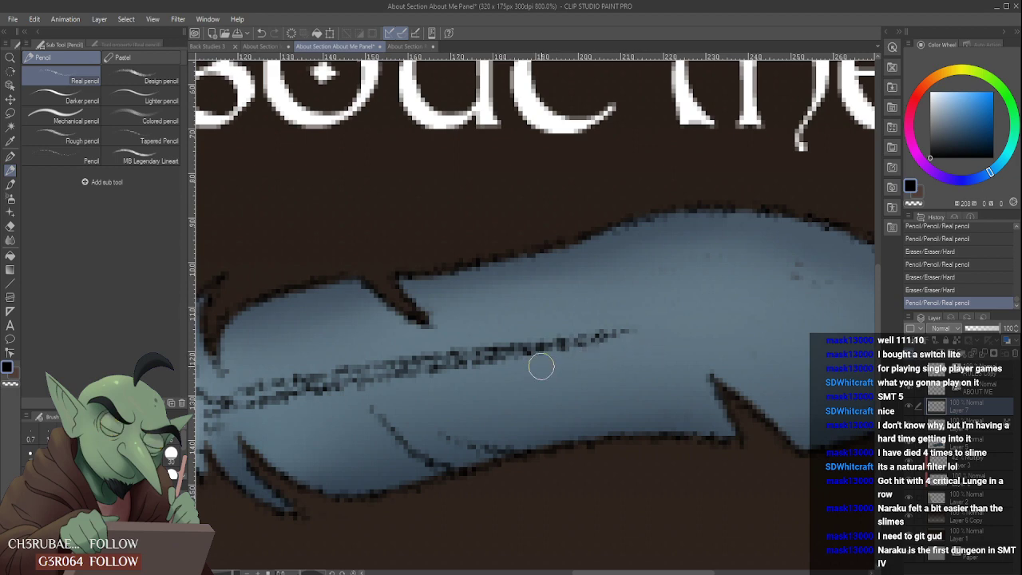
left_click_drag(540, 367, 527, 376)
scroll(527, 379, "down", 5)
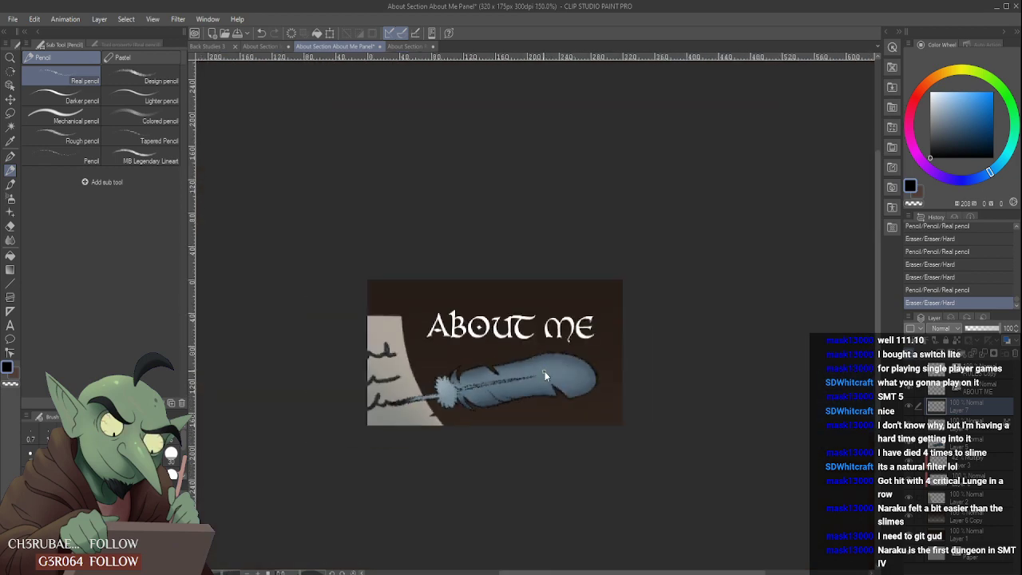
scroll(544, 375, "down", 3)
scroll(544, 372, "up", 6)
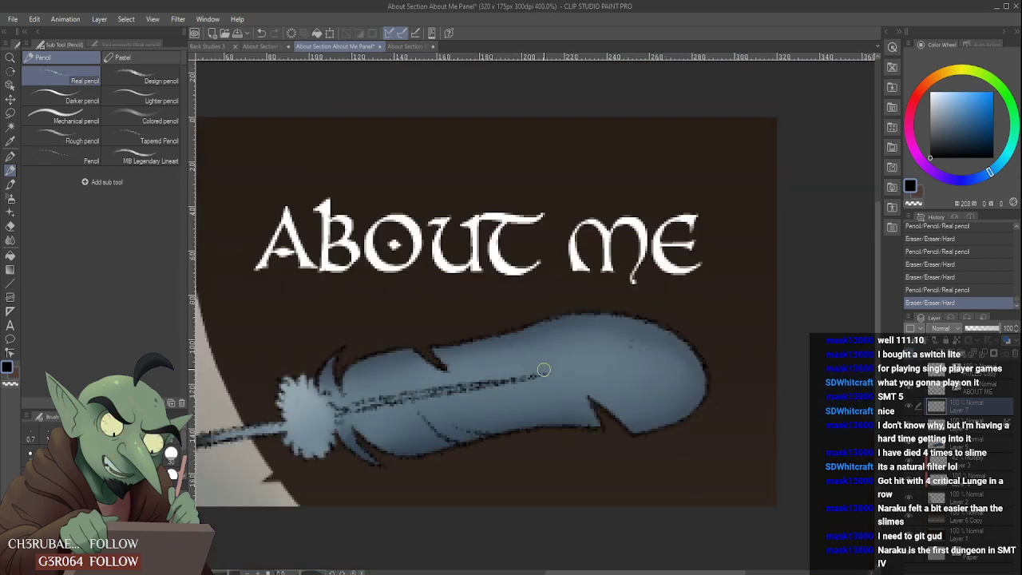
mouse_move(570, 369)
left_mouse_down()
mouse_move(504, 387)
mouse_move(540, 367)
left_mouse_up()
scroll(546, 368, "down", 4)
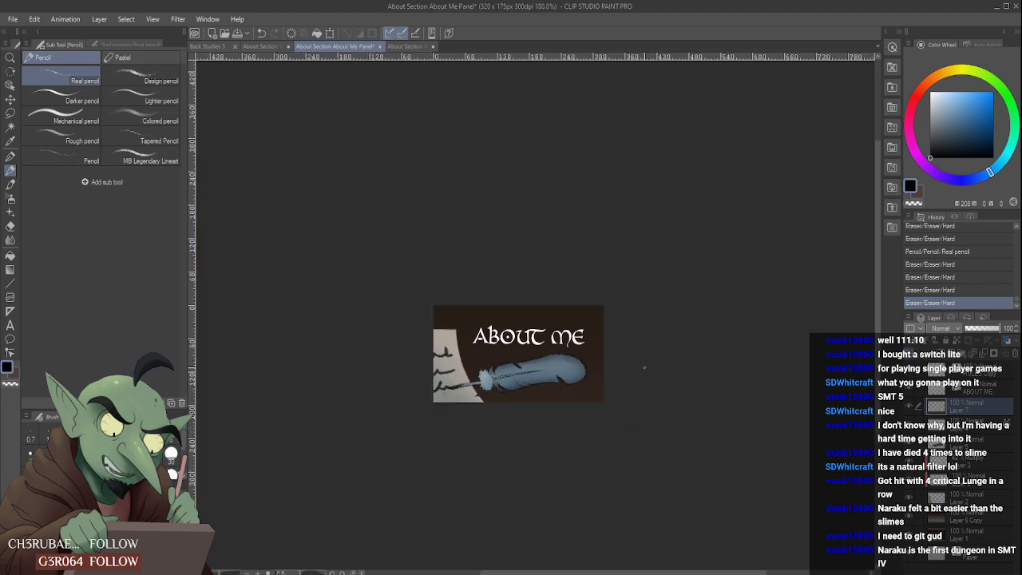
scroll(618, 334, "up", 1)
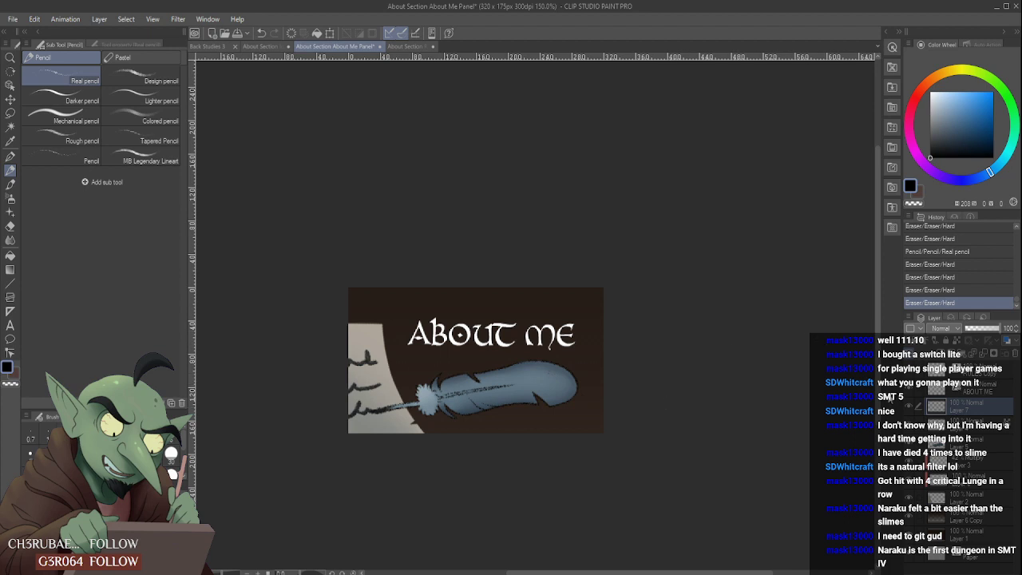
key("ctrl+minus")
key("ctrl+minus")
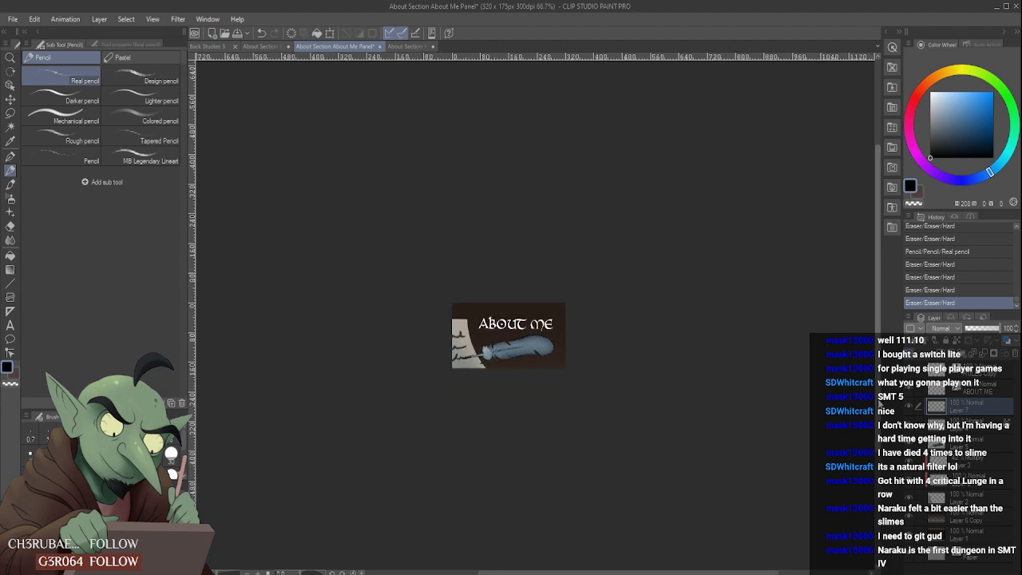
key("ctrl+plus")
key("ctrl+plus")
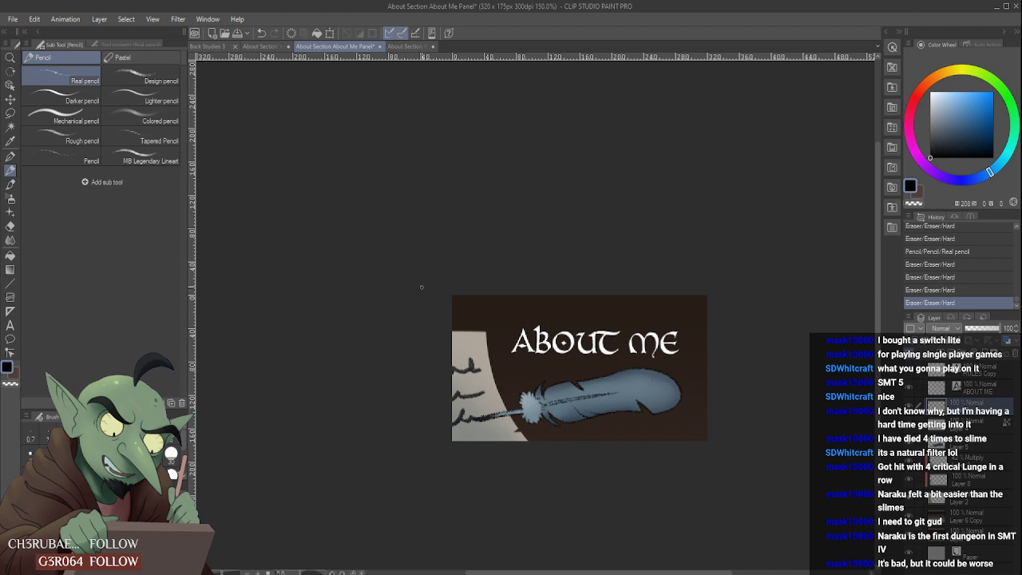
- Dab small near-black ink specks on the parchment just below the quill's tip with the Design pencil
left_click(141, 81)
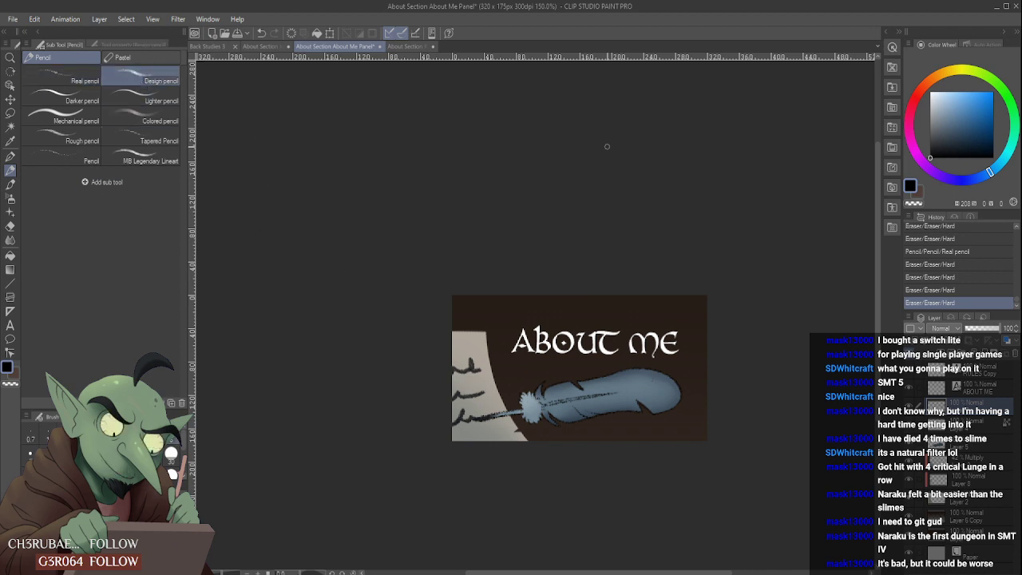
left_click(931, 147)
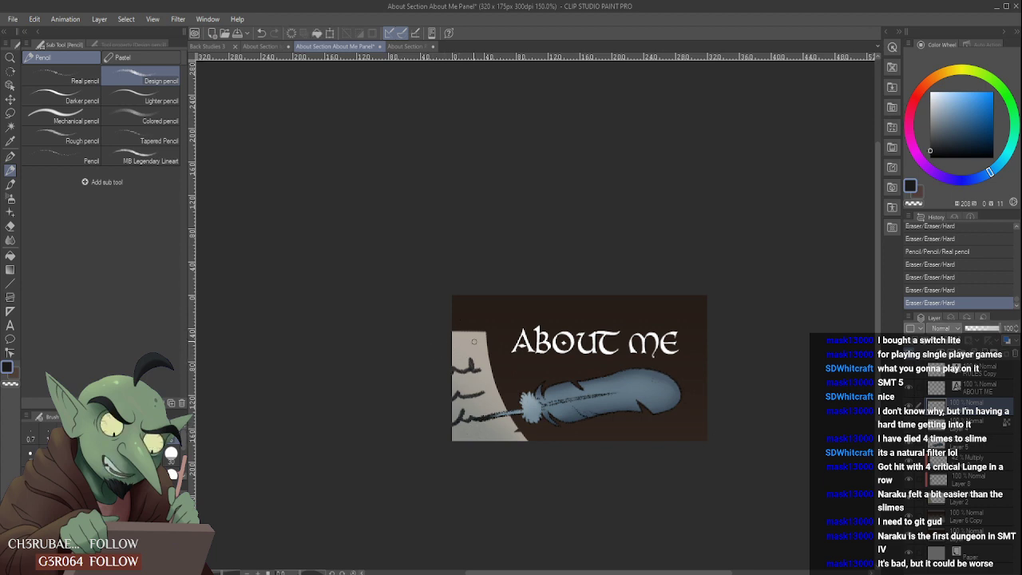
scroll(488, 417, "up", 5)
left_click(465, 411)
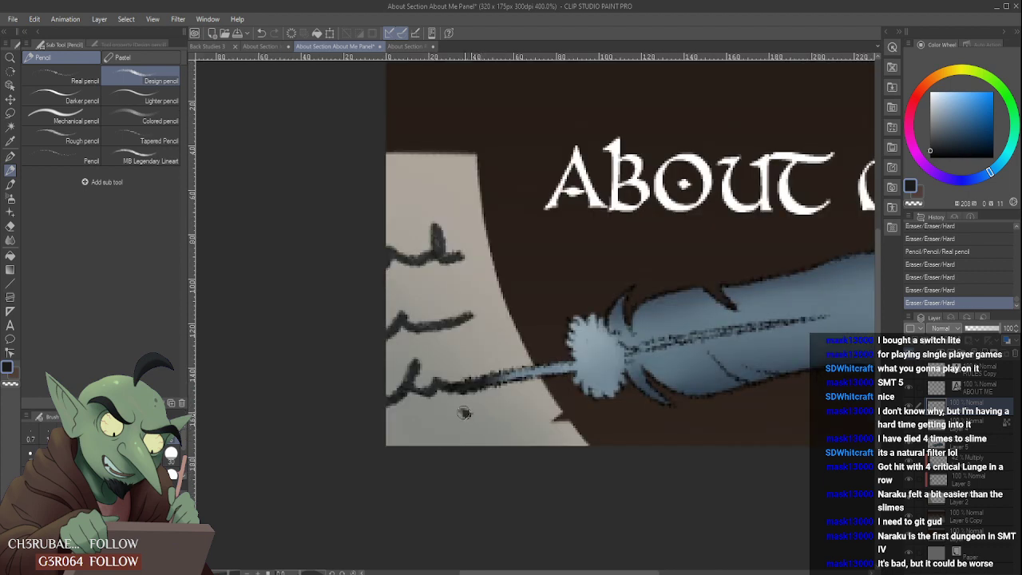
left_click(477, 404)
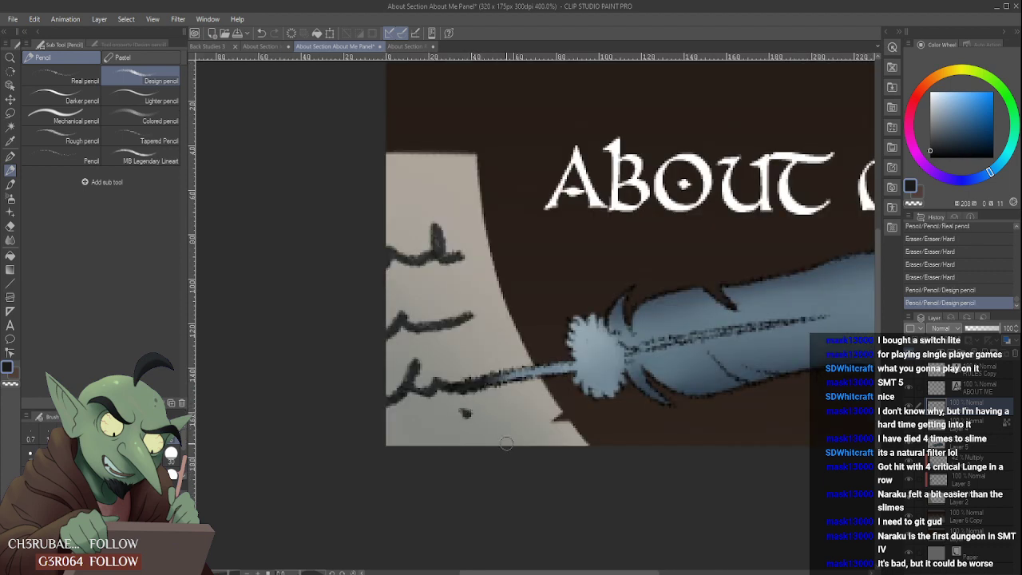
left_click(479, 402)
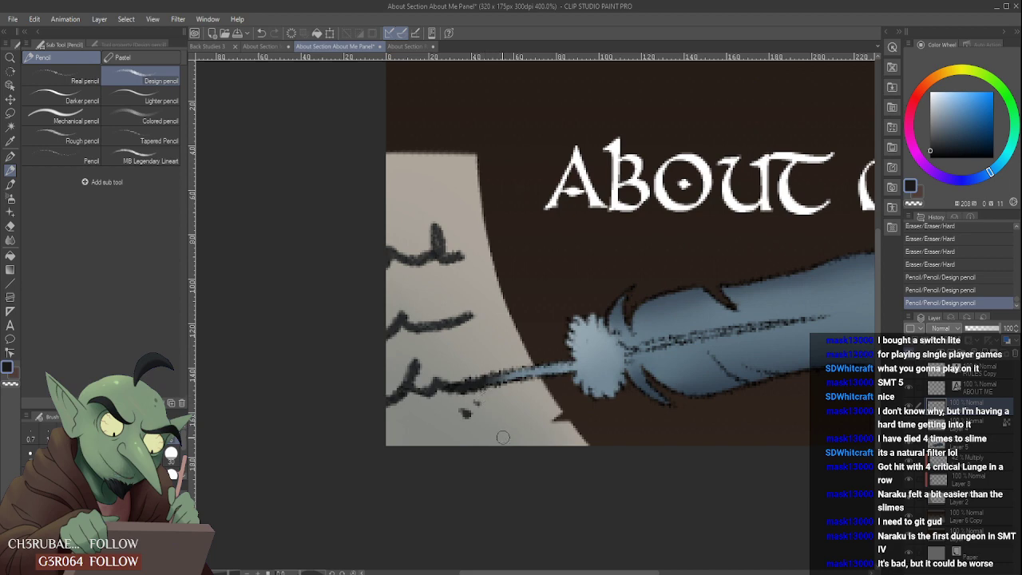
- Erase the ink specks closest to the quill tip, dab one beside the remaining speck and shape it with the Hard eraser
scroll(484, 425, "down", 4)
scroll(483, 420, "up", 4)
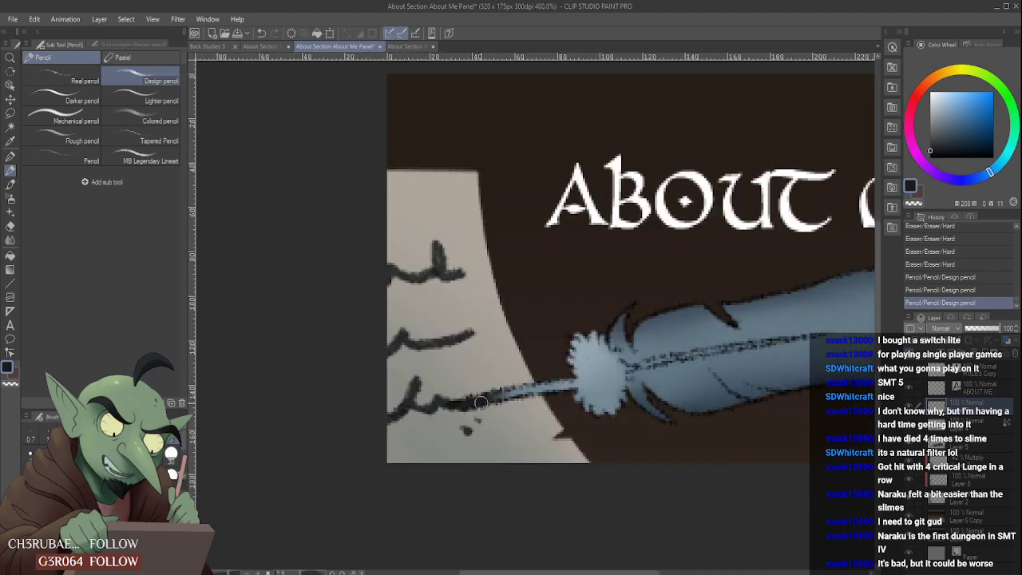
left_click(481, 403)
left_click(488, 432)
left_click(493, 434)
left_click(500, 439)
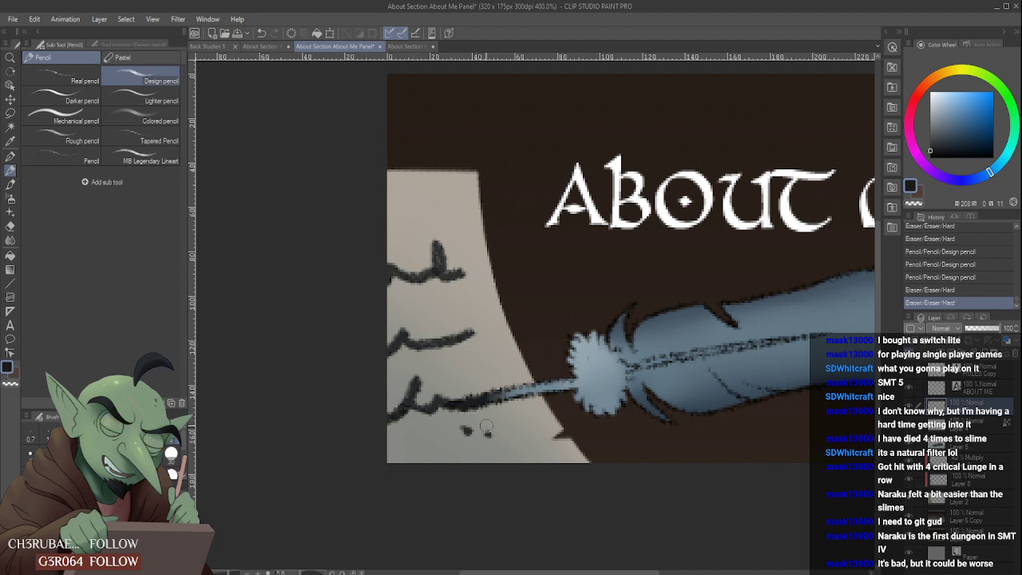
left_click(489, 437)
left_click(484, 437)
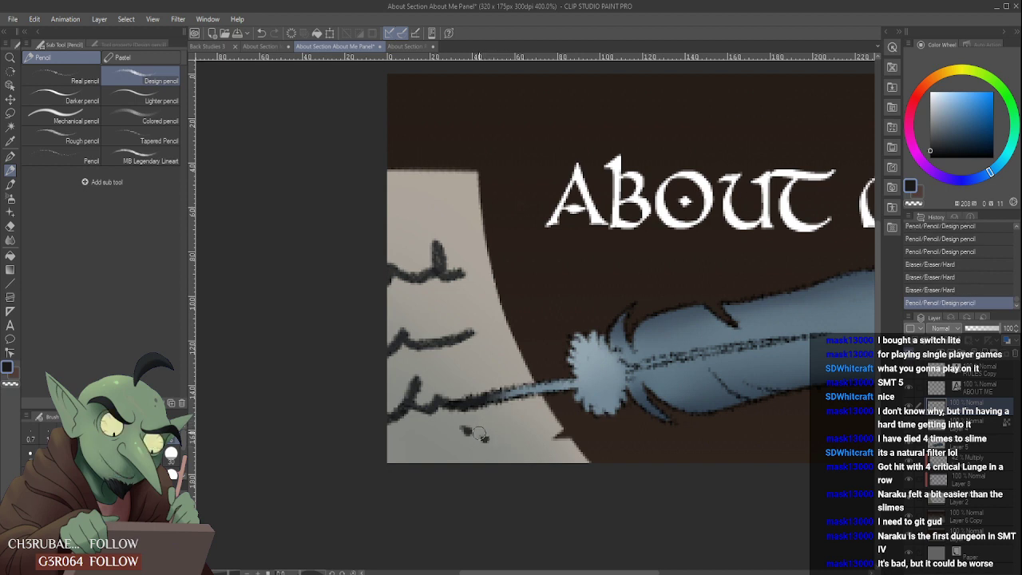
left_click(484, 435)
left_click(487, 434)
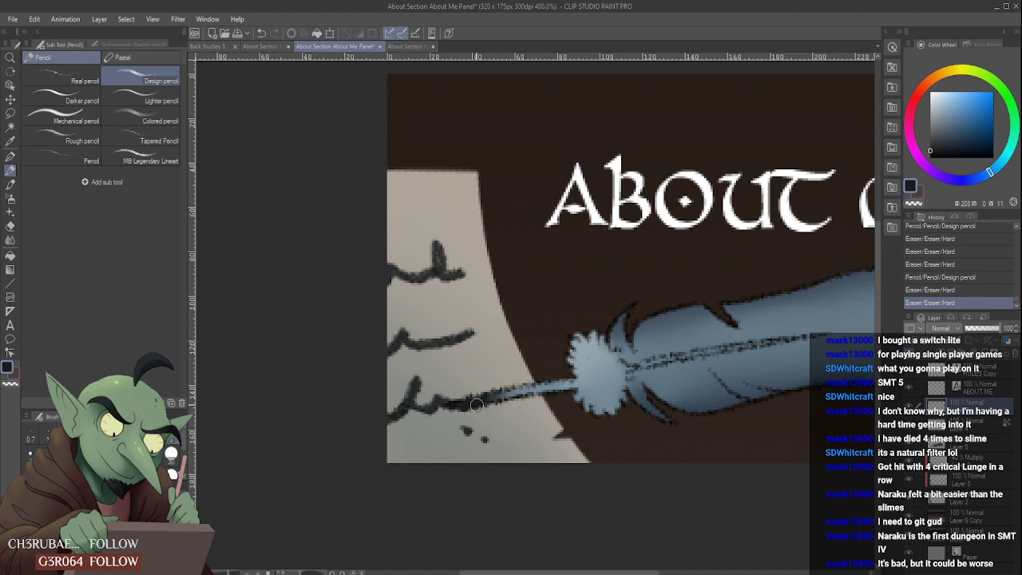
left_click(484, 439)
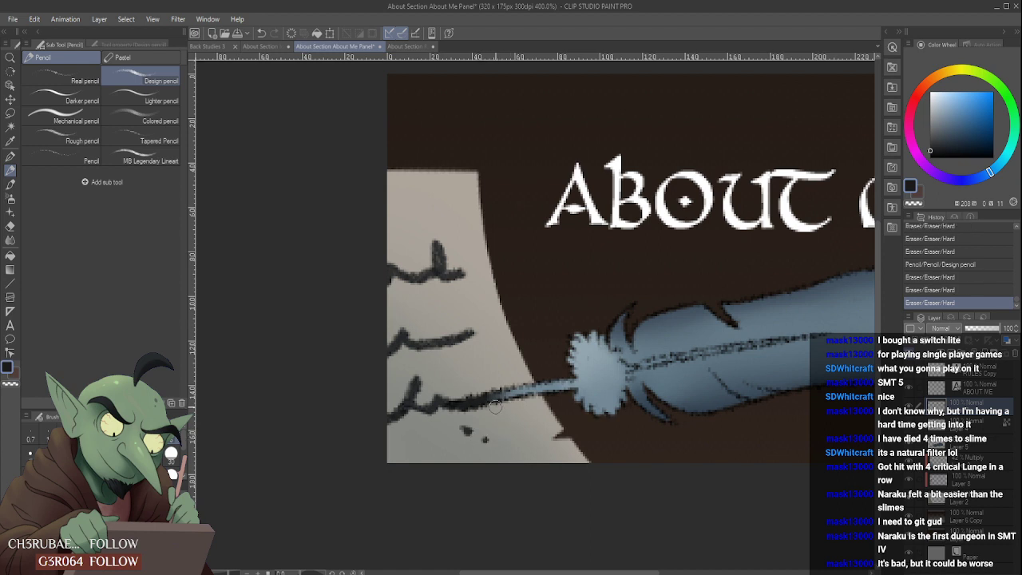
- Try to trim the smaller ink speck with the Hard eraser and undo that stroke
scroll(495, 407, "down", 5)
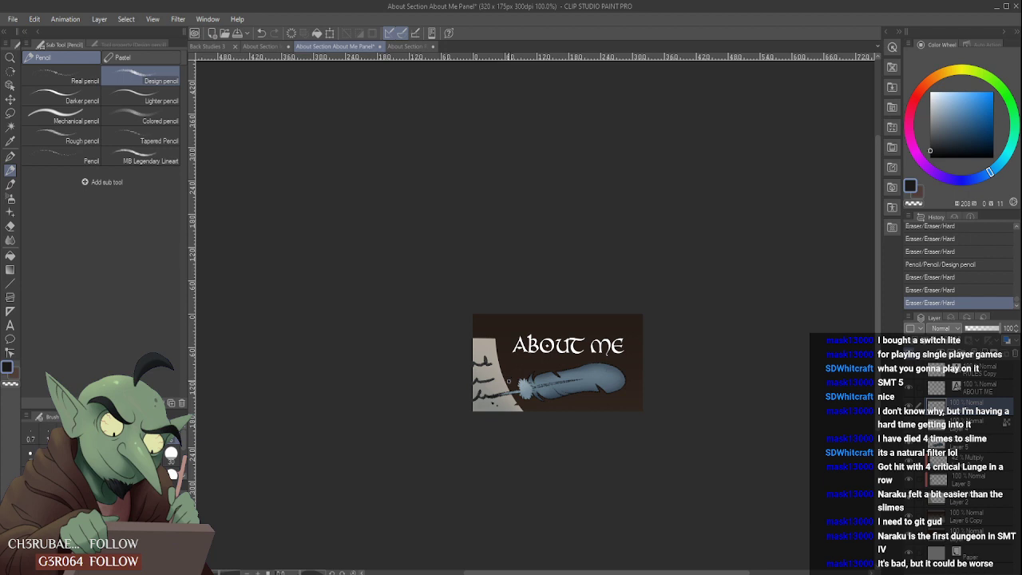
scroll(508, 381, "up", 5)
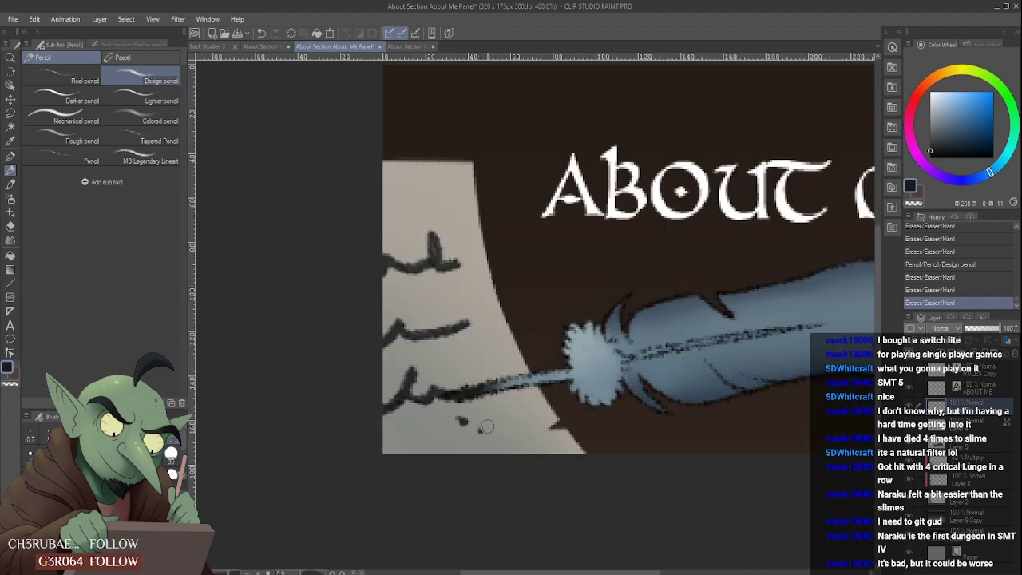
left_click(486, 427)
scroll(481, 398, "down", 3)
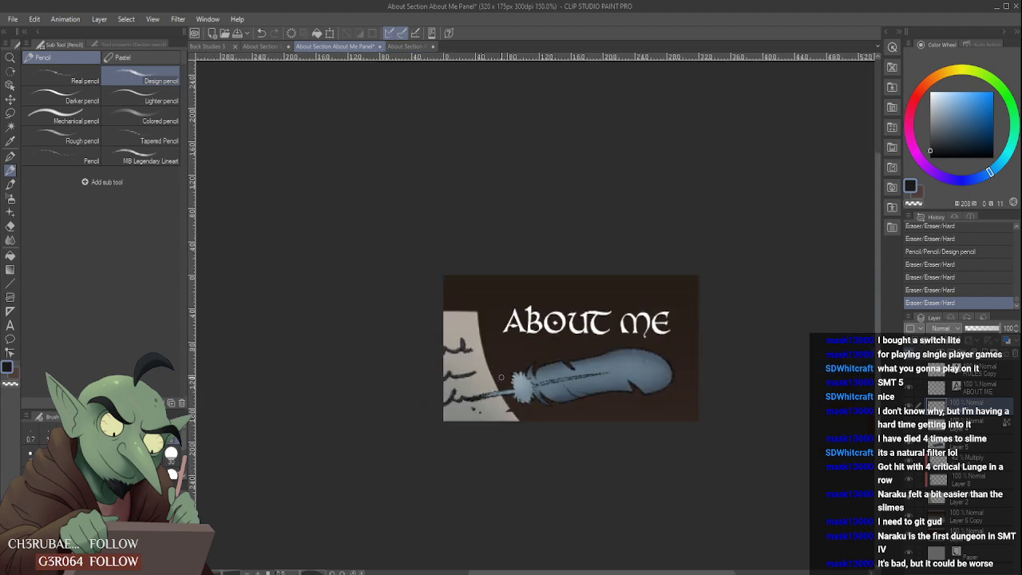
scroll(503, 373, "down", 1)
scroll(517, 362, "up", 4)
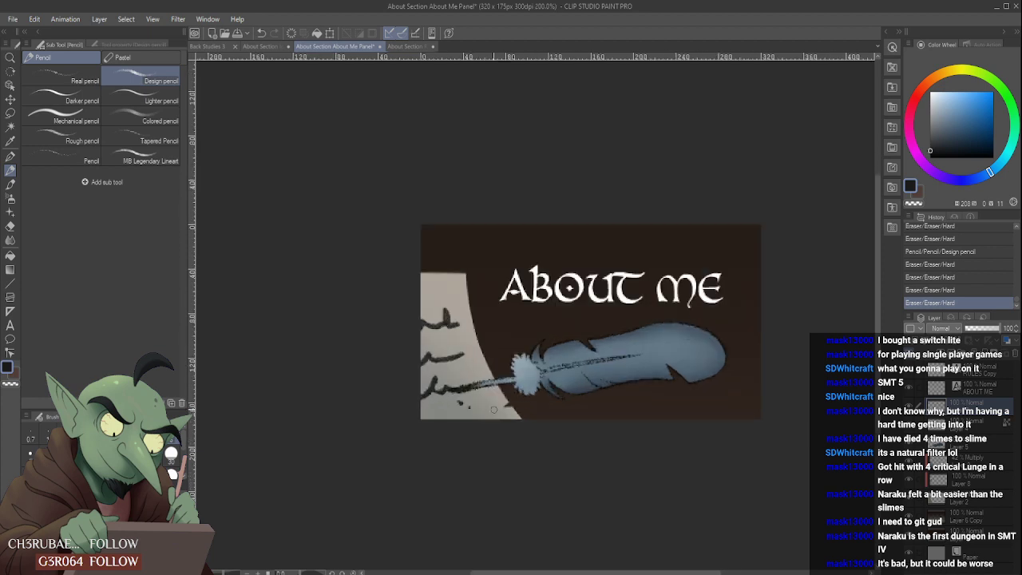
key("ctrl+z")
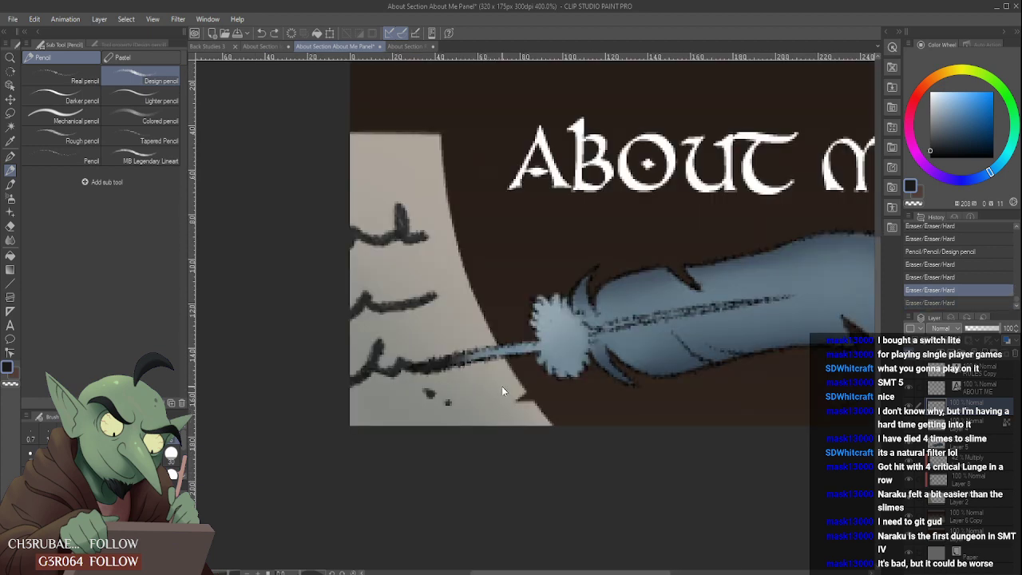
- Examine the whole About Me panel at several zoom levels, checking how the ink specks and quill details read
scroll(502, 387, "down", 2)
scroll(500, 387, "down", 2)
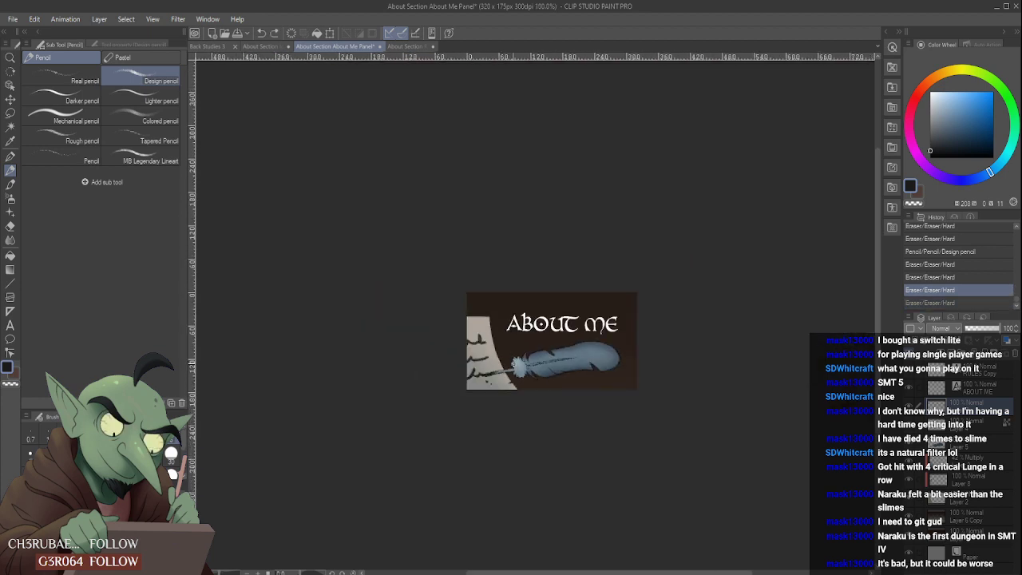
scroll(517, 363, "down", 1)
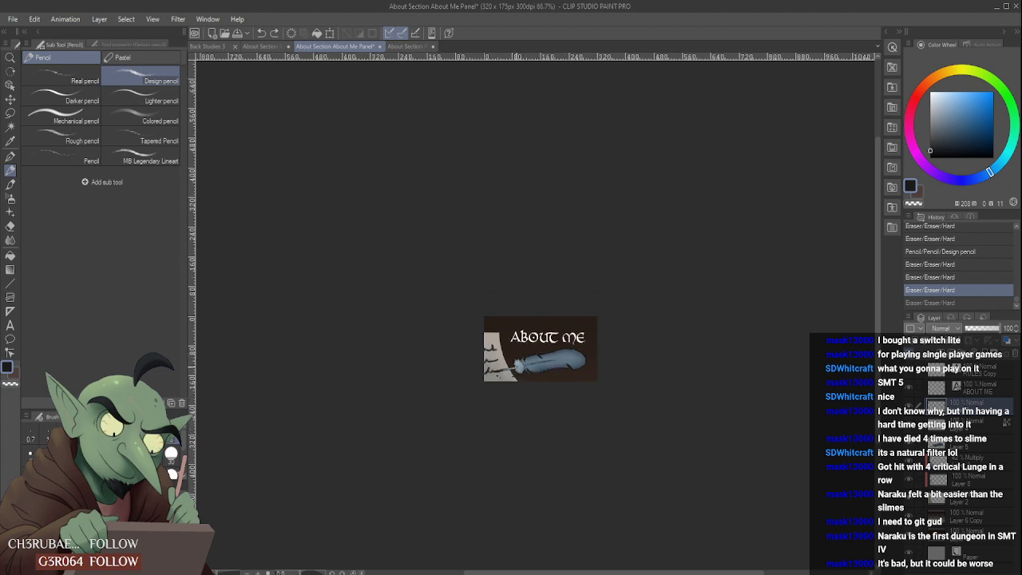
scroll(516, 365, "up", 2)
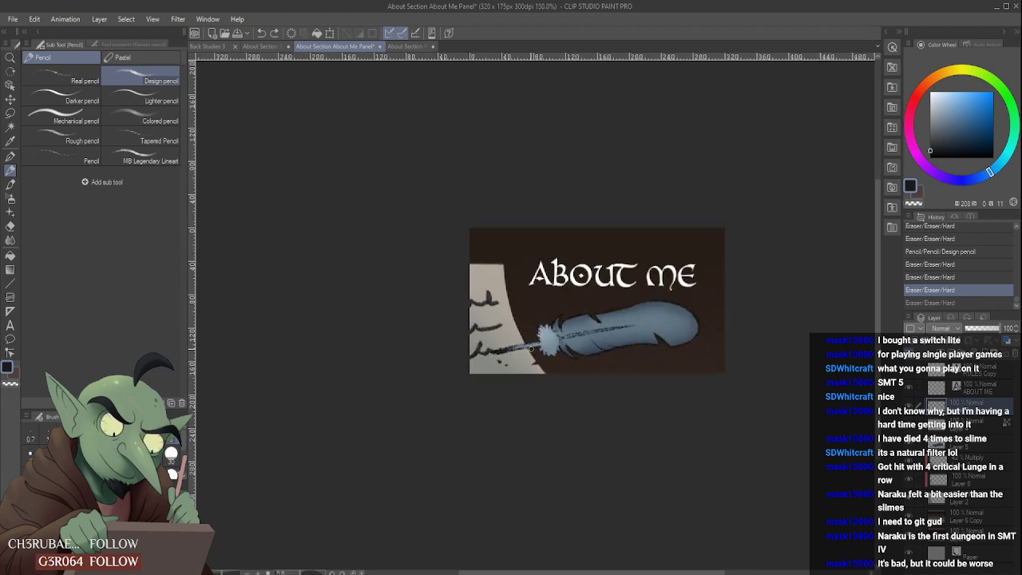
scroll(541, 346, "down", 1)
scroll(595, 317, "up", 2)
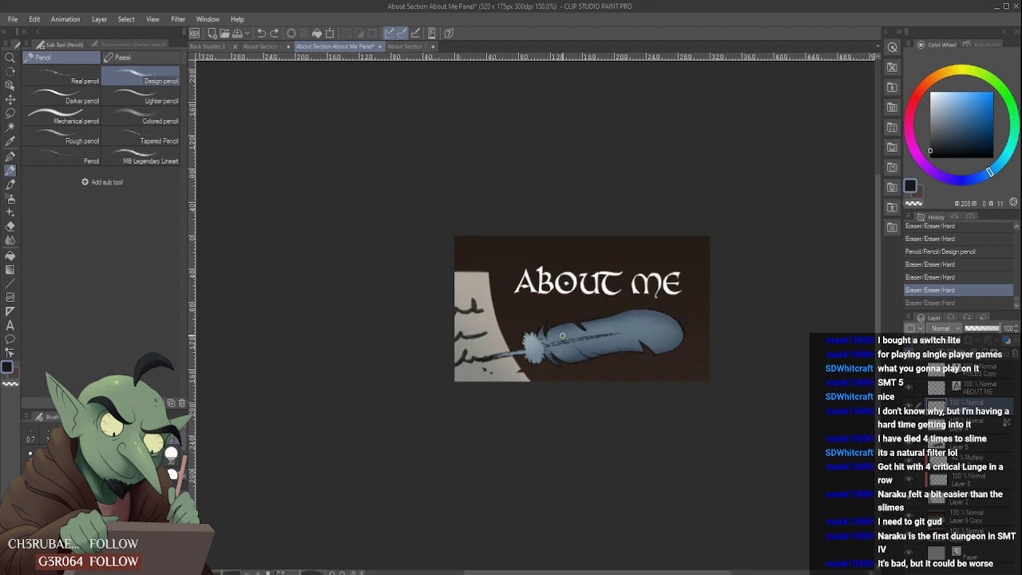
scroll(607, 314, "down", 2)
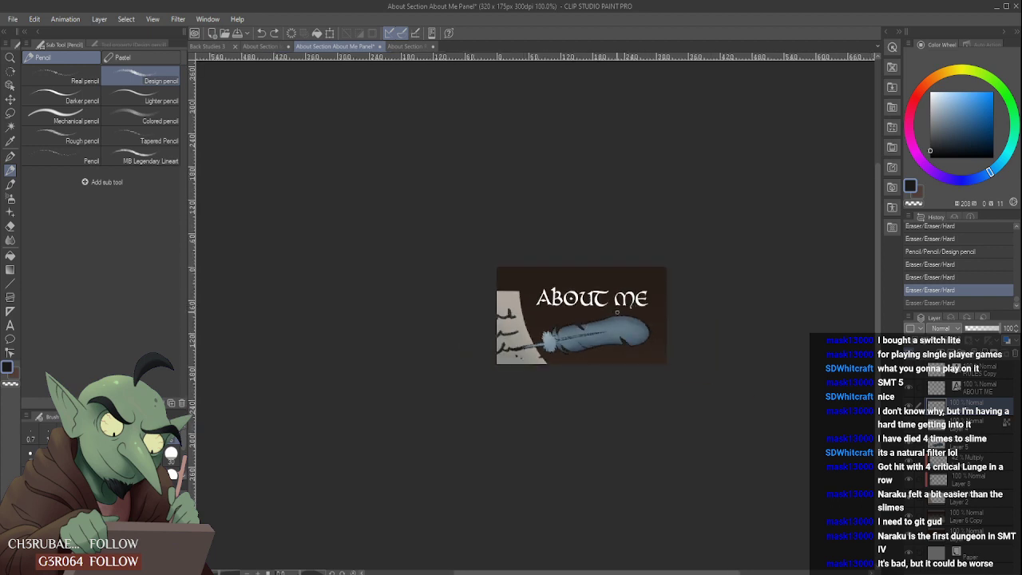
scroll(541, 309, "up", 1)
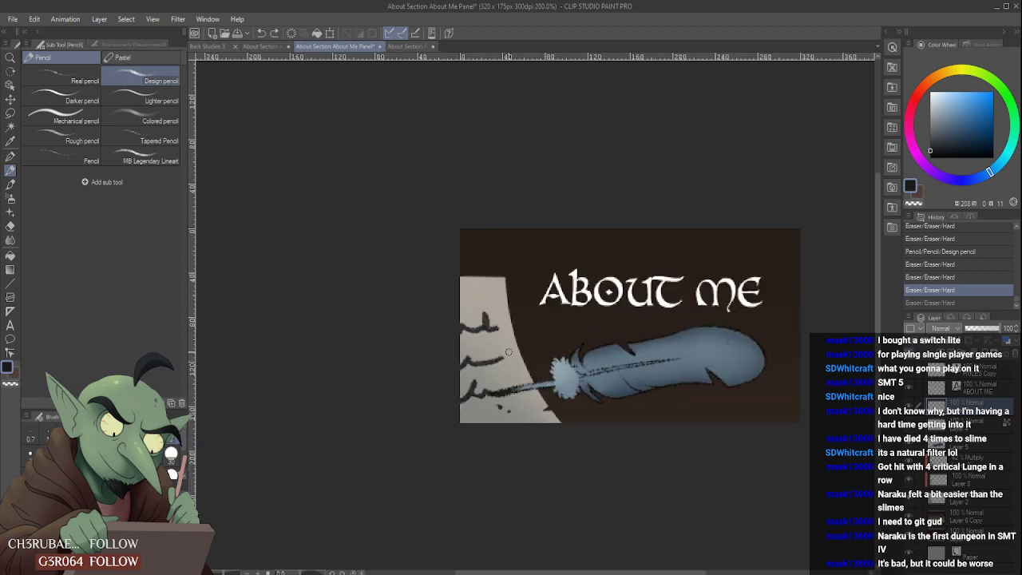
scroll(508, 351, "down", 1)
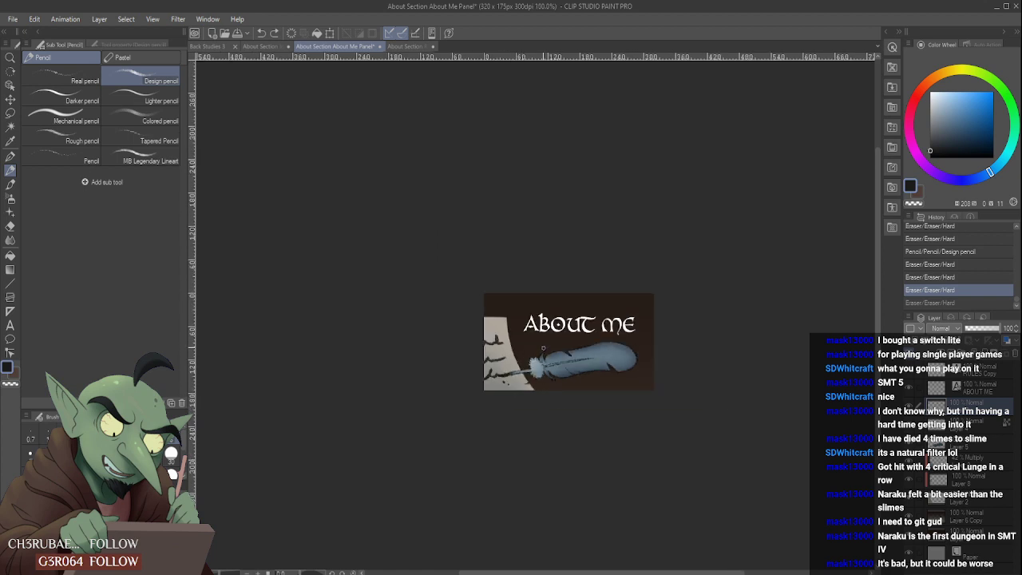
scroll(538, 346, "up", 1)
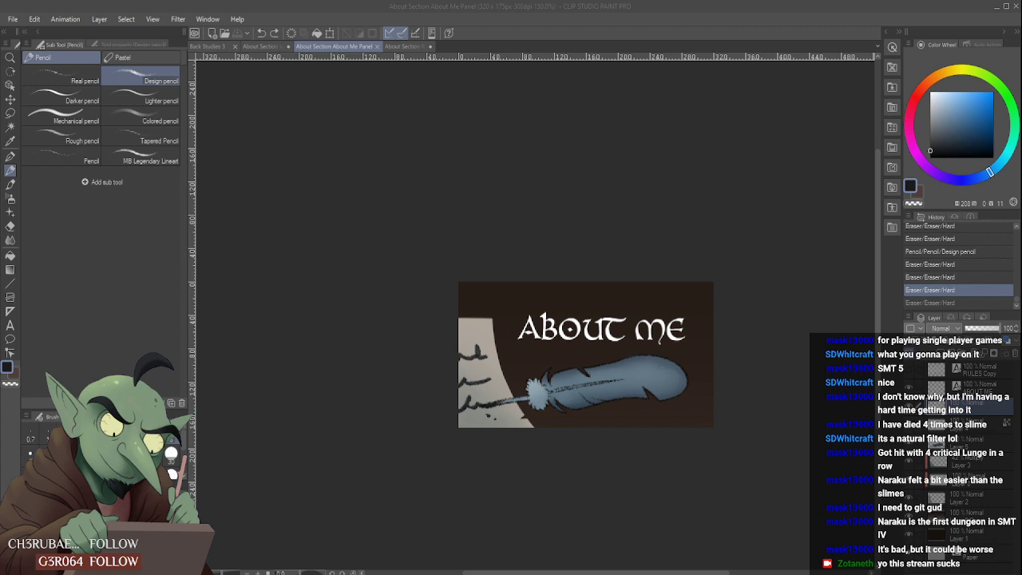
- Close the About Section Rules Panel document
left_click(573, 574)
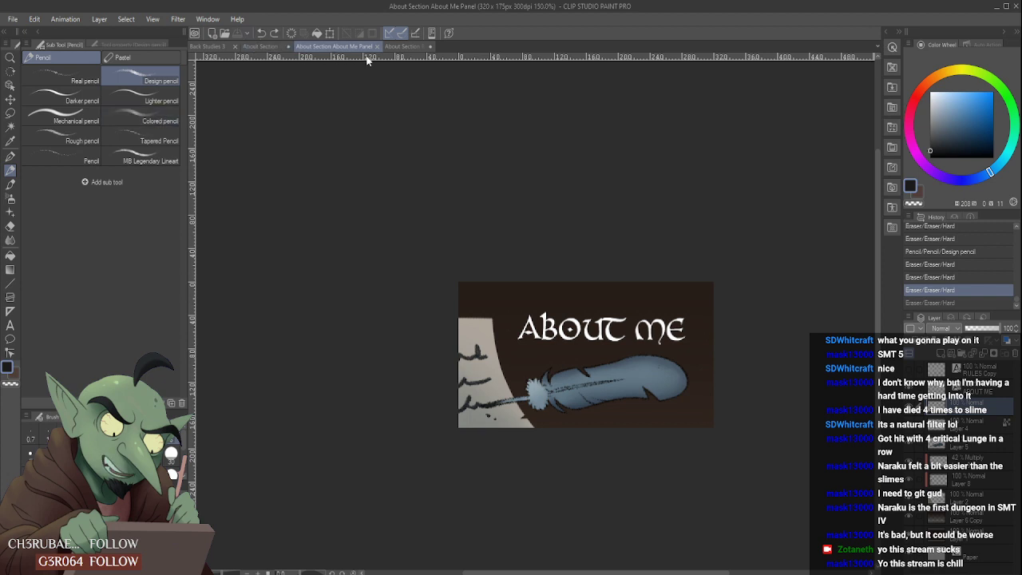
left_click(397, 47)
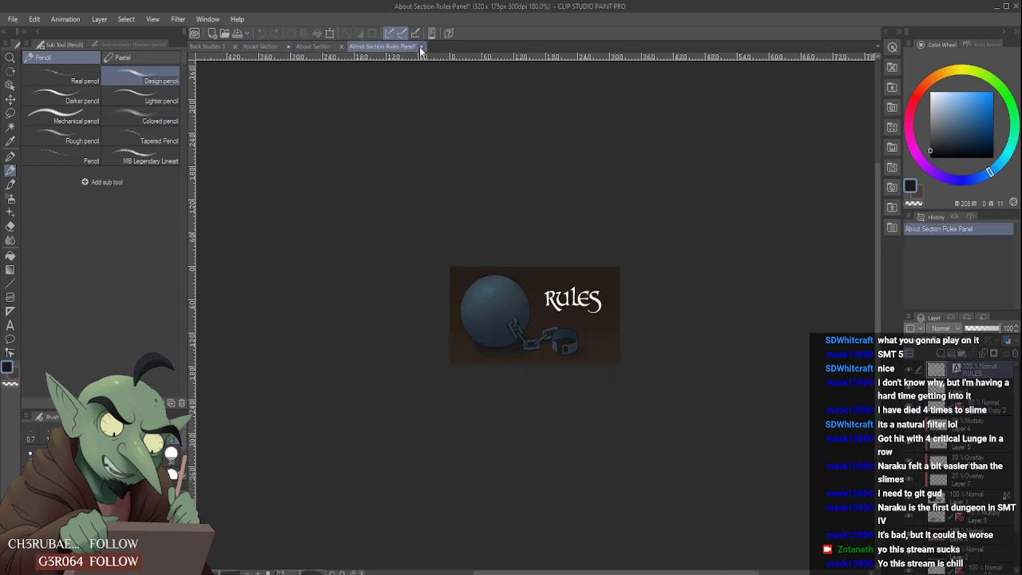
key("ctrl+w")
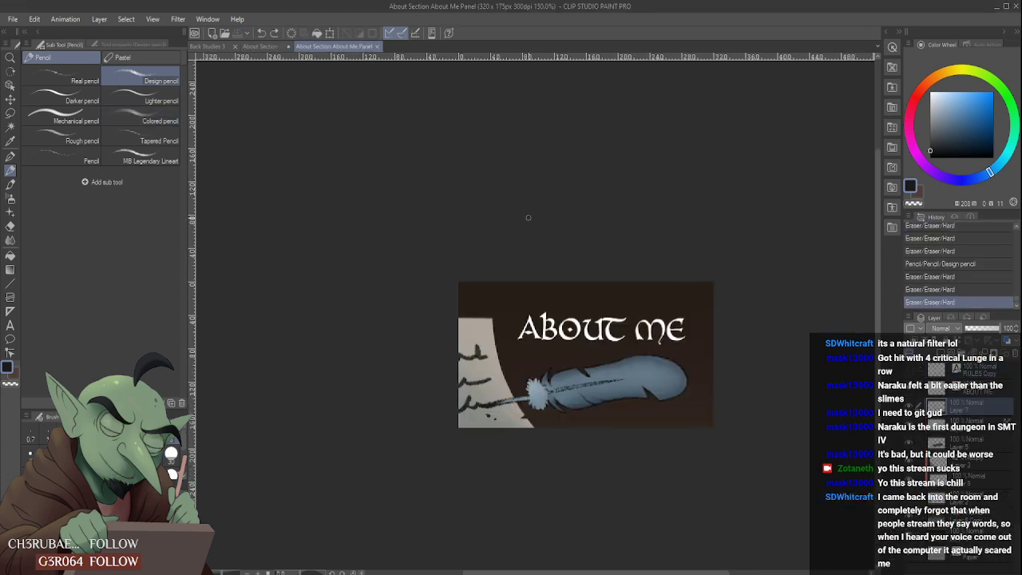
- Switch to the About Section Ideas document and save it
left_click(280, 47)
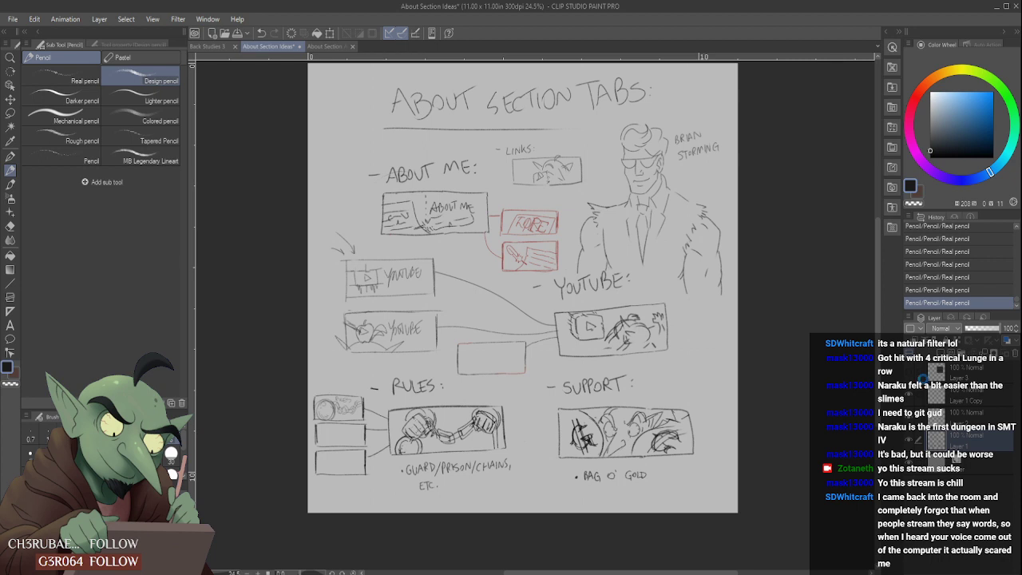
key("ctrl+s")
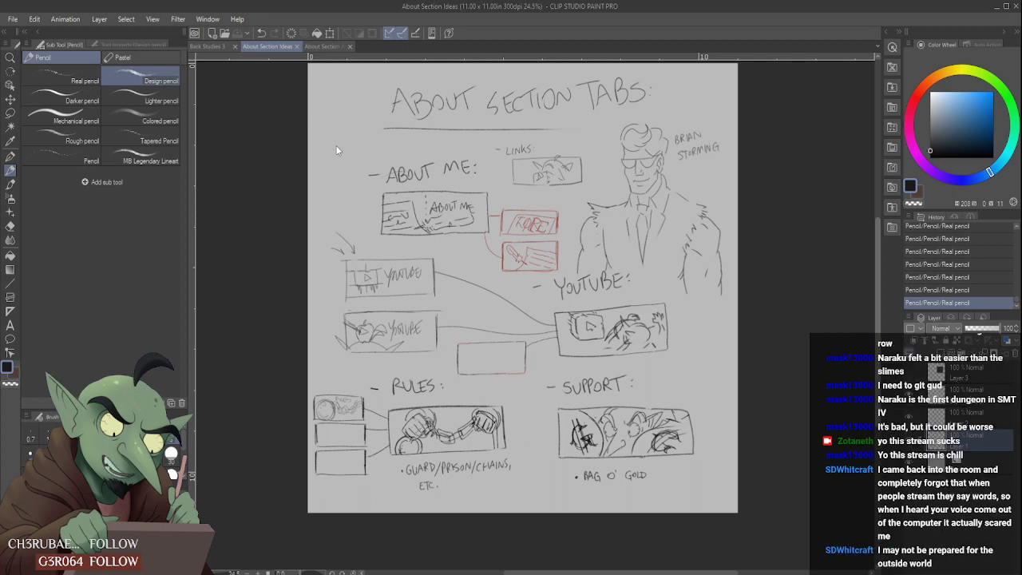
scroll(336, 149, "up", 1)
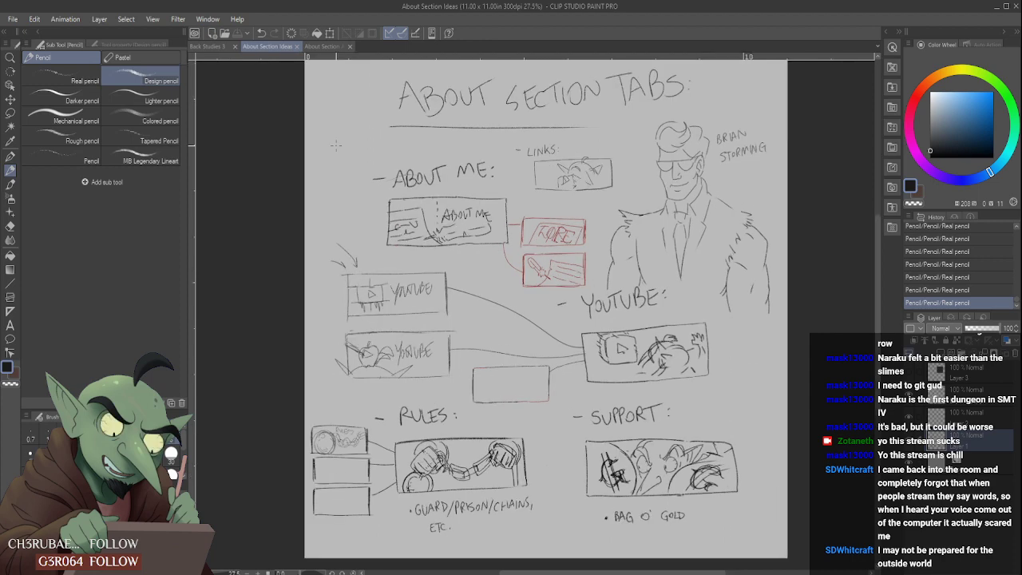
- Look over the About Section Ideas sheet and compare it with the drawings in Back Studies 3
scroll(450, 282, "down", 1)
scroll(501, 323, "up", 1)
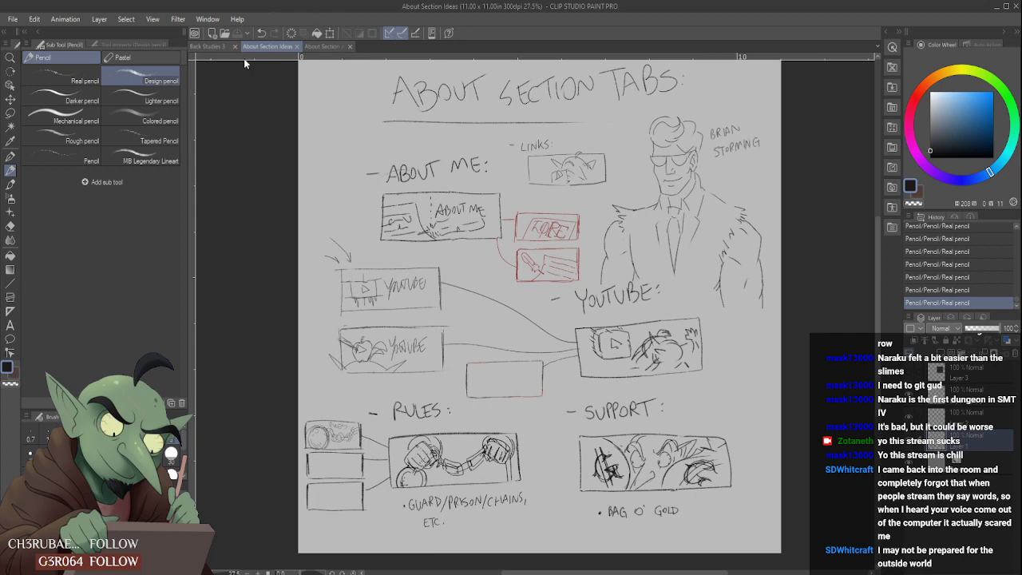
left_click(208, 45)
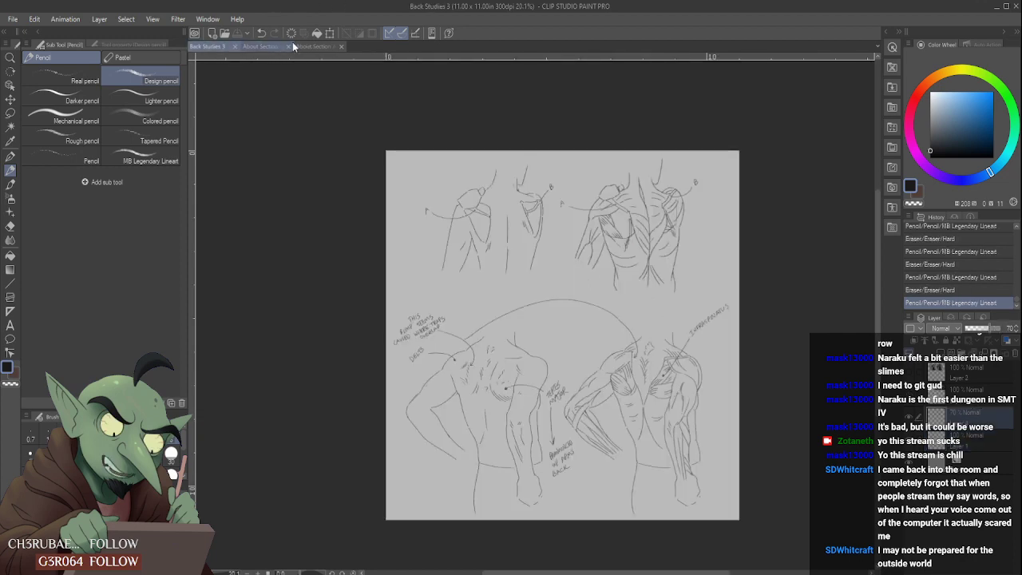
left_click(258, 47)
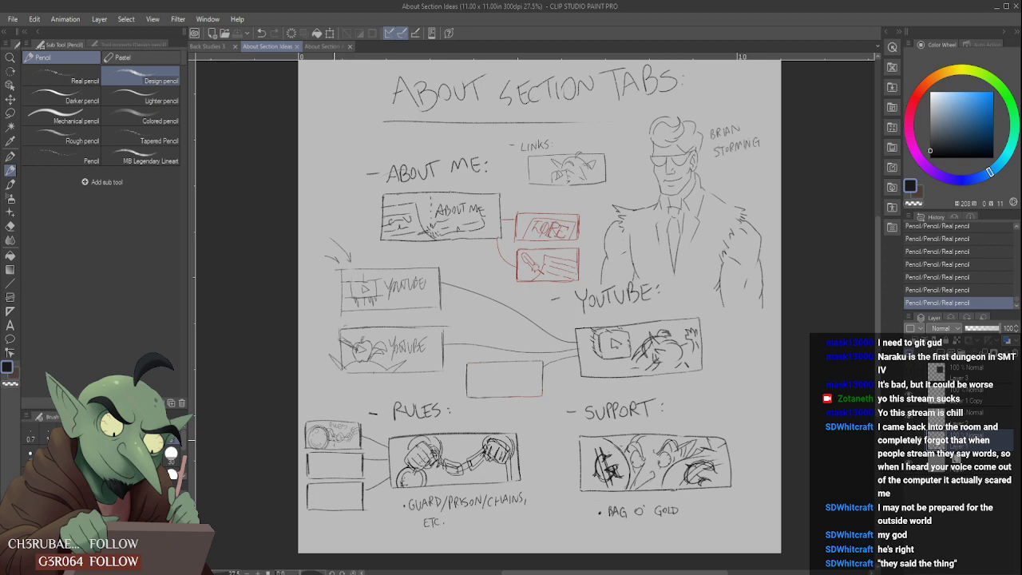
scroll(355, 426, "down", 1)
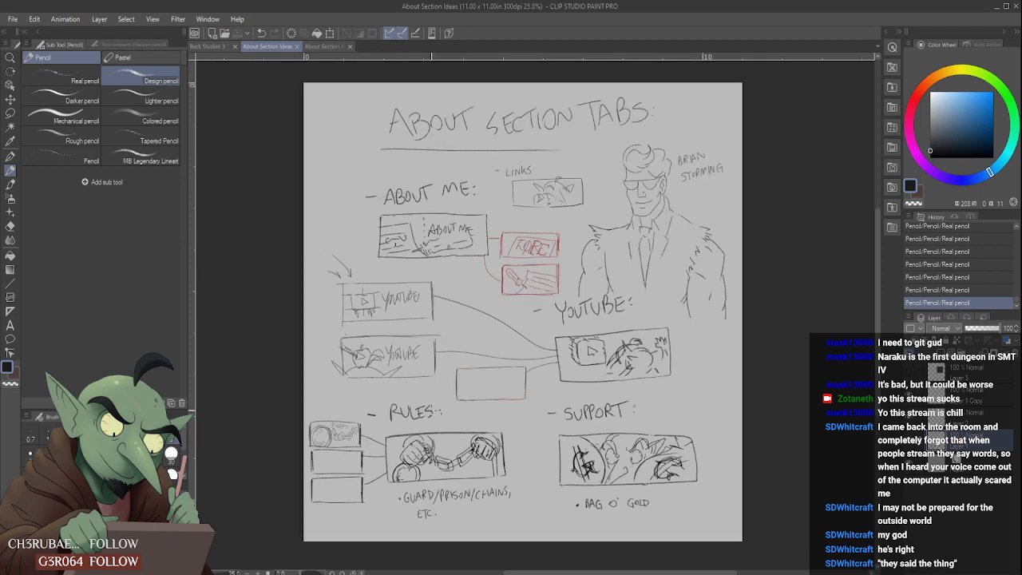
scroll(461, 382, "up", 1)
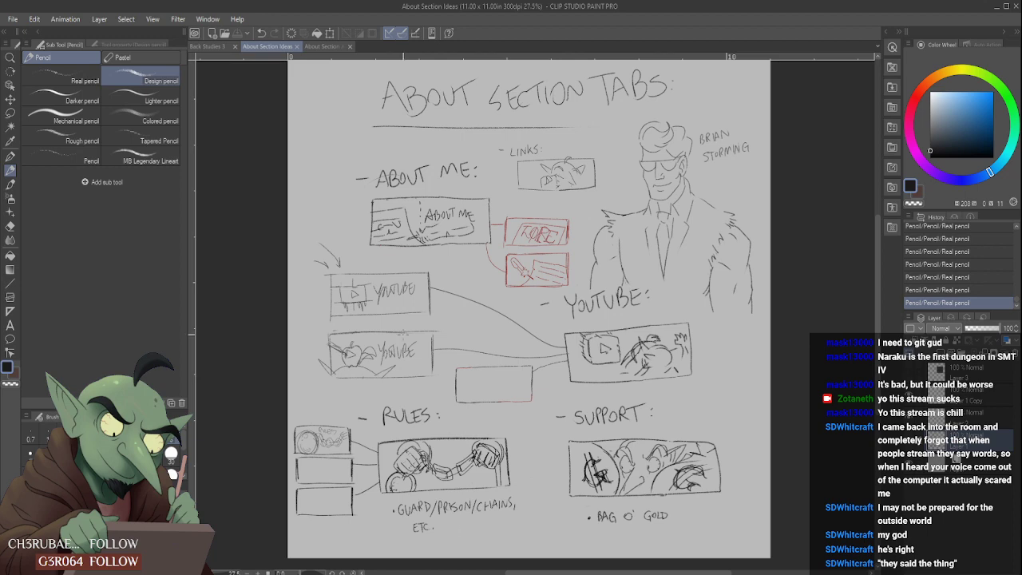
scroll(404, 334, "down", 2)
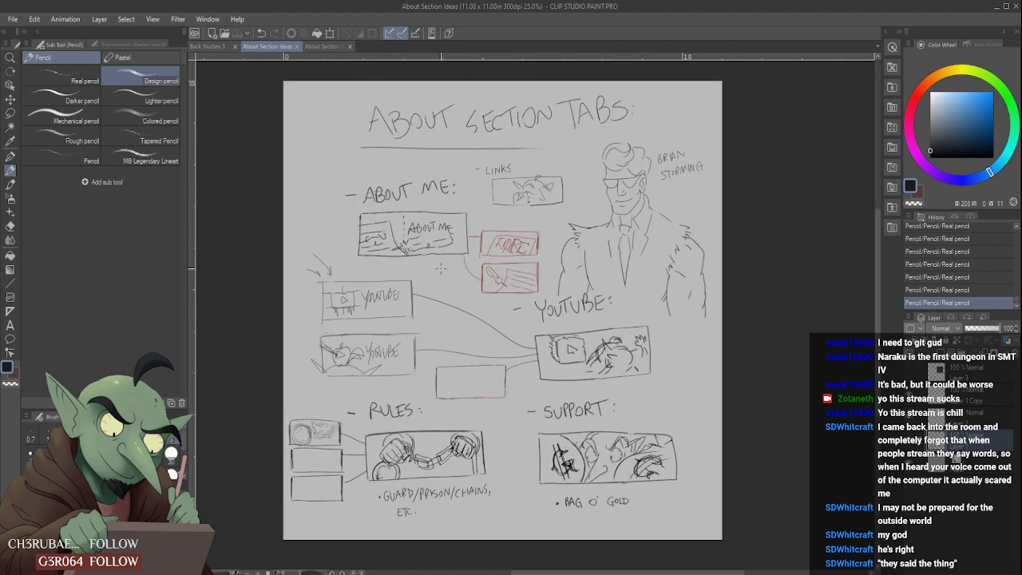
left_click(215, 46)
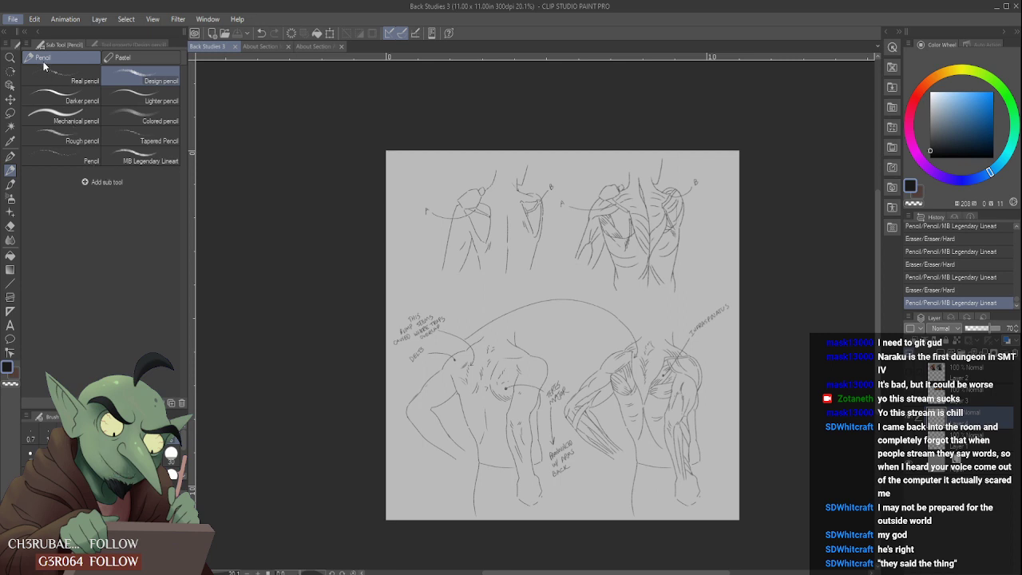
- Open RoH Prologue Page 1 and check its sketches by hiding and showing their layers again
key("alt+Tab")
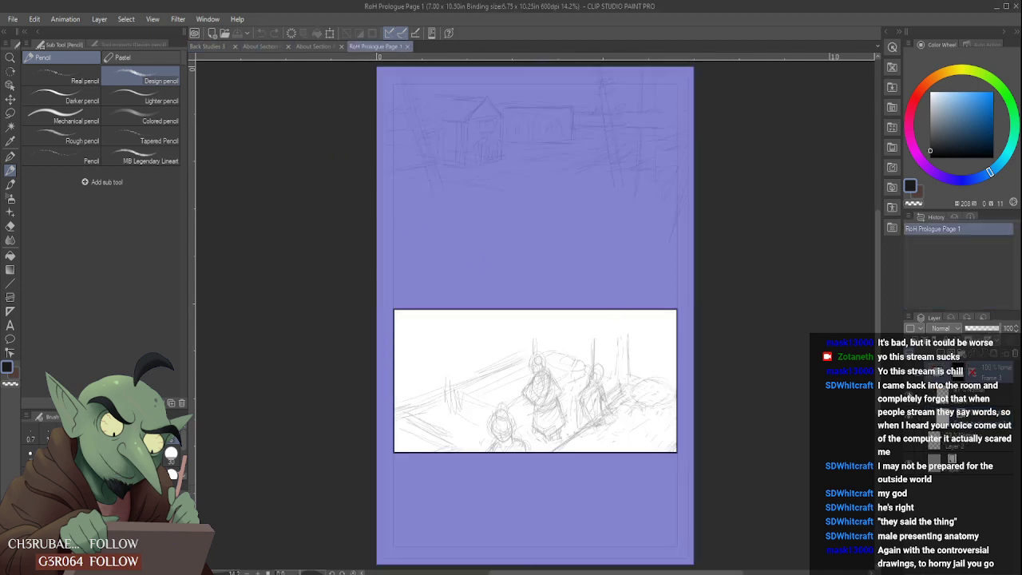
left_click(987, 400)
left_click(909, 394)
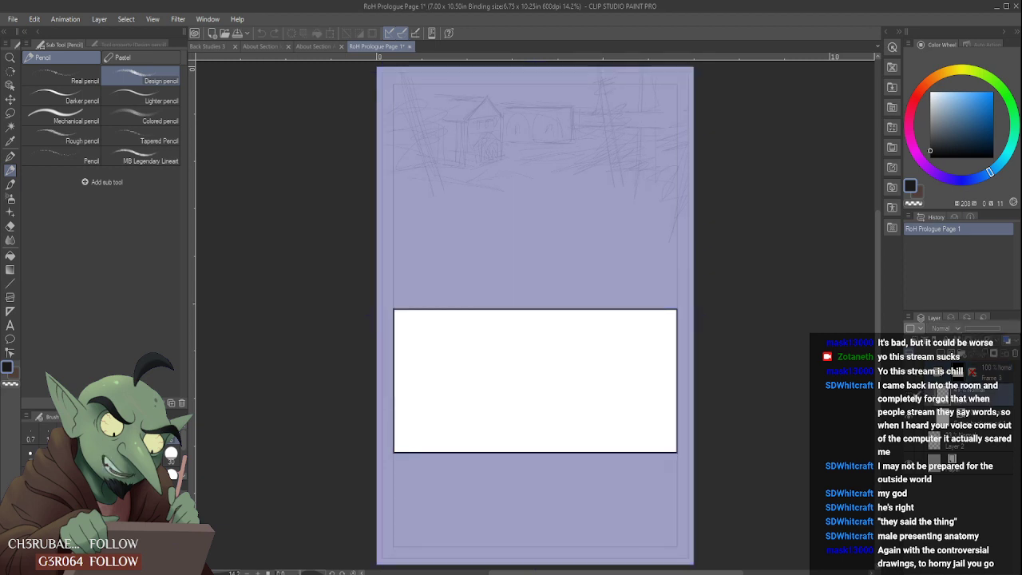
left_click(909, 395)
left_click(911, 442)
left_click(910, 443)
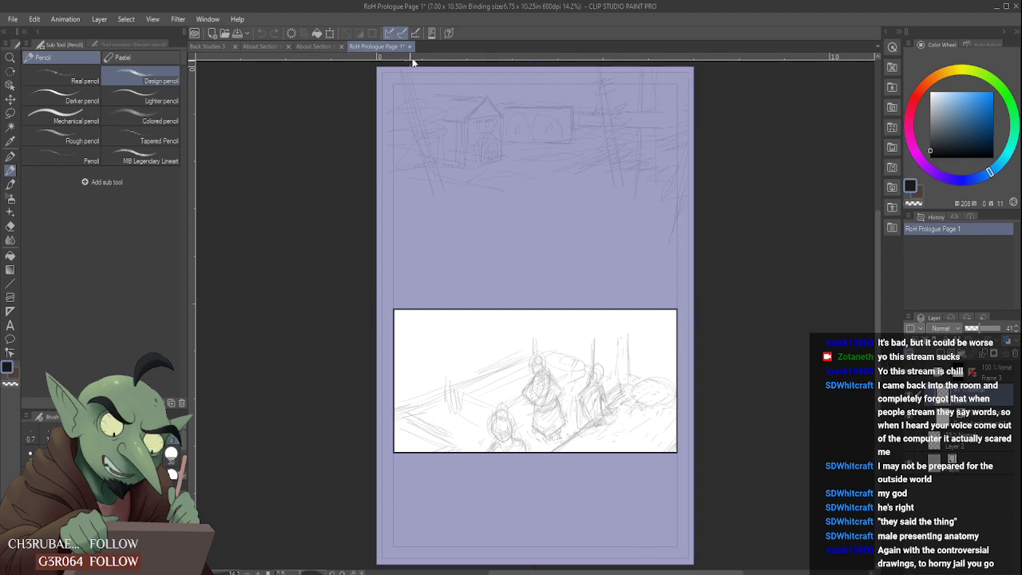
- Apply a Scale/Rotate transform to the lower panel's frame on RoH Prologue Page 1
left_click(207, 45)
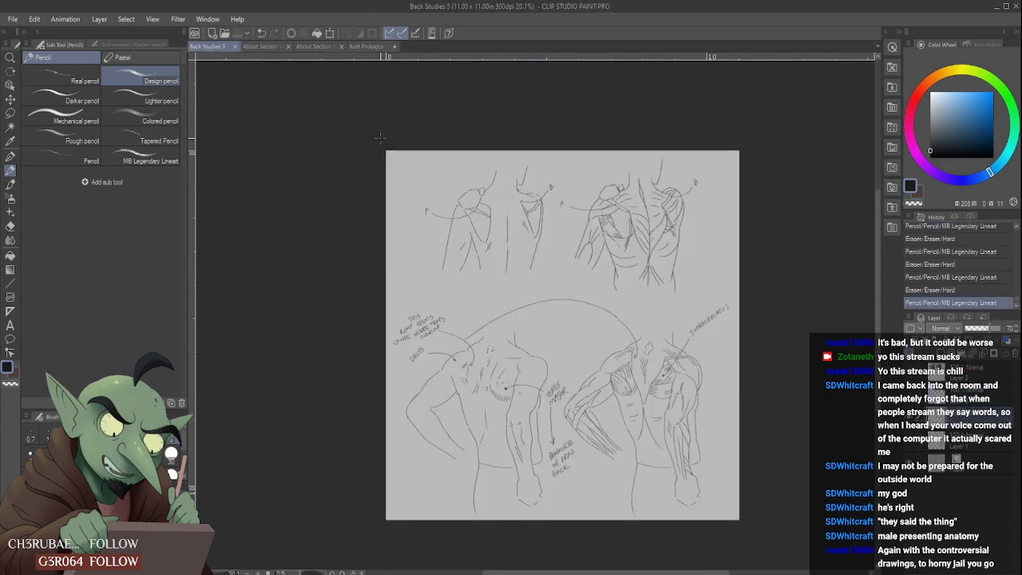
left_click(374, 45)
scroll(473, 320, "down", 1)
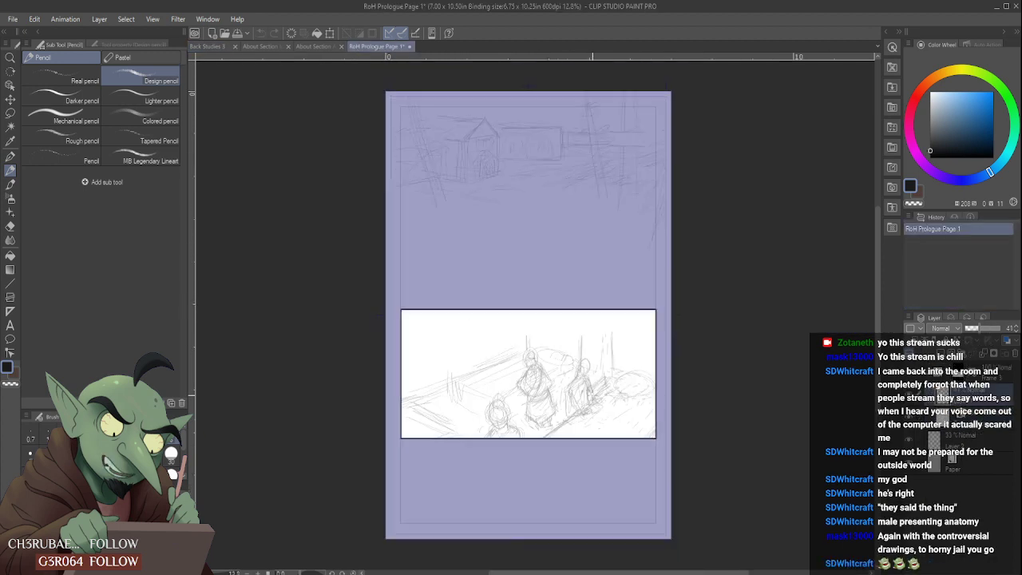
scroll(599, 382, "up", 2)
left_click(966, 376)
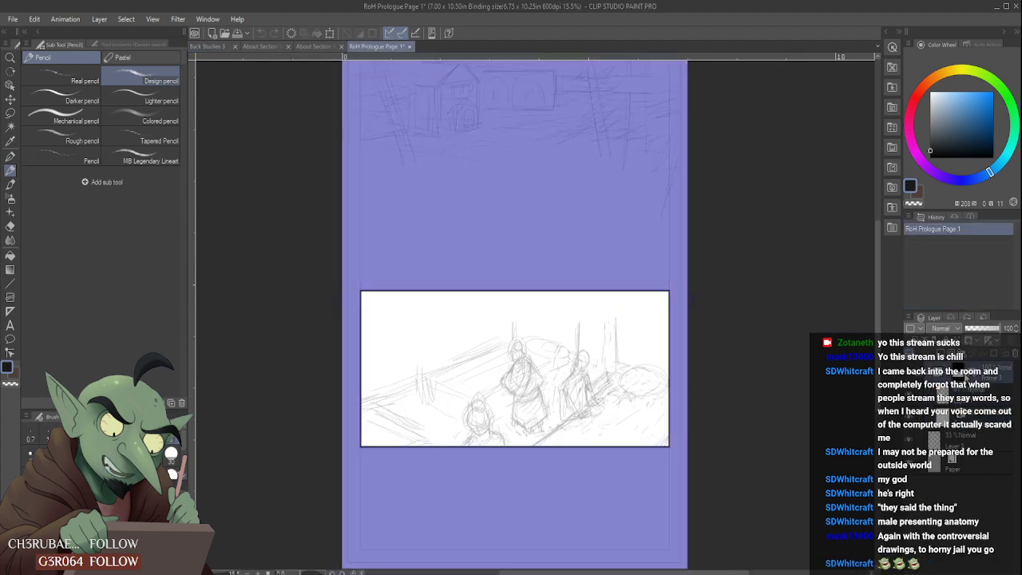
key("ctrl+t")
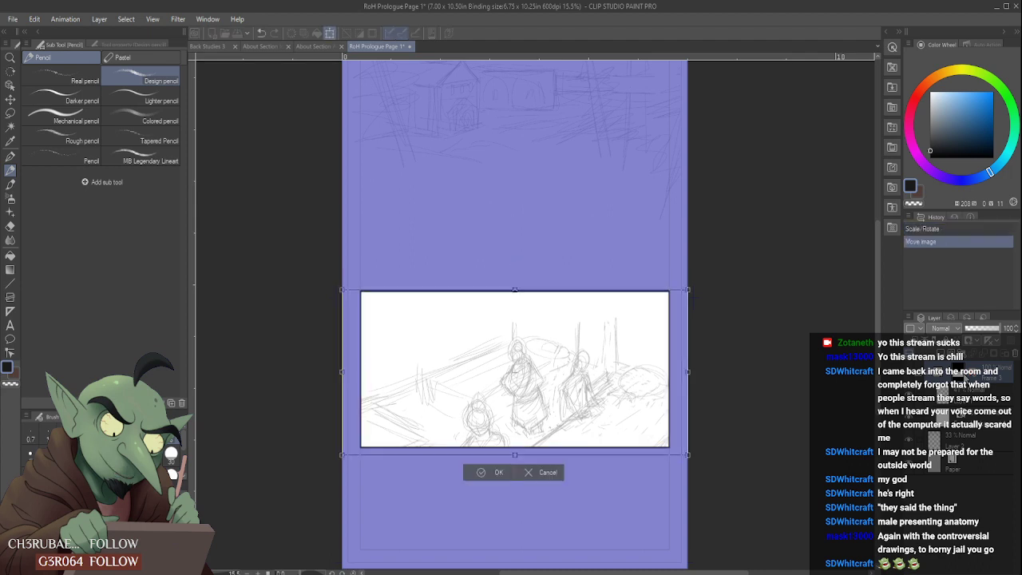
left_click(492, 473)
- Select Layer 2 and the MB Legendary Lineart pencil for sketching on the page
left_click(962, 441)
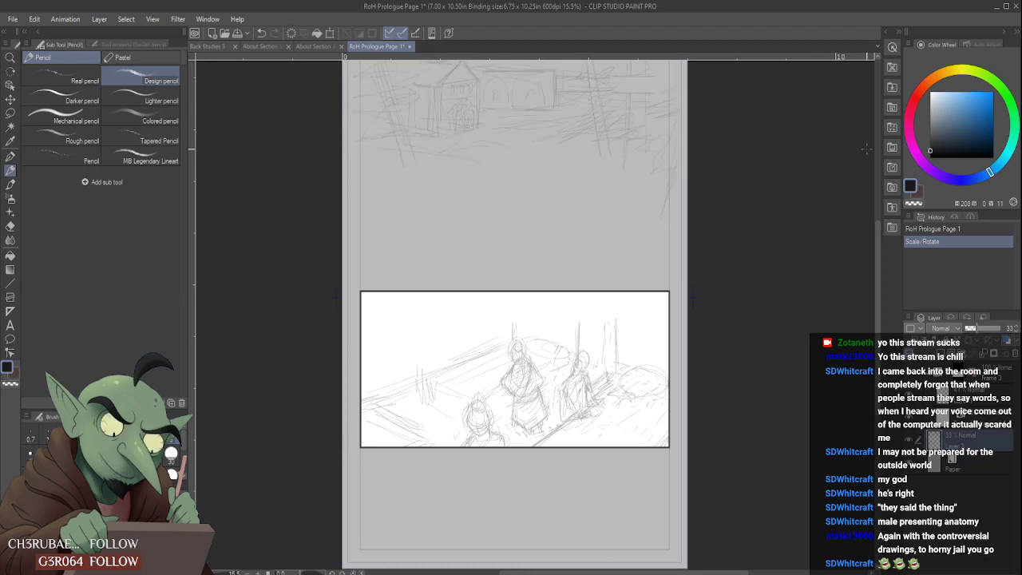
left_click(136, 159)
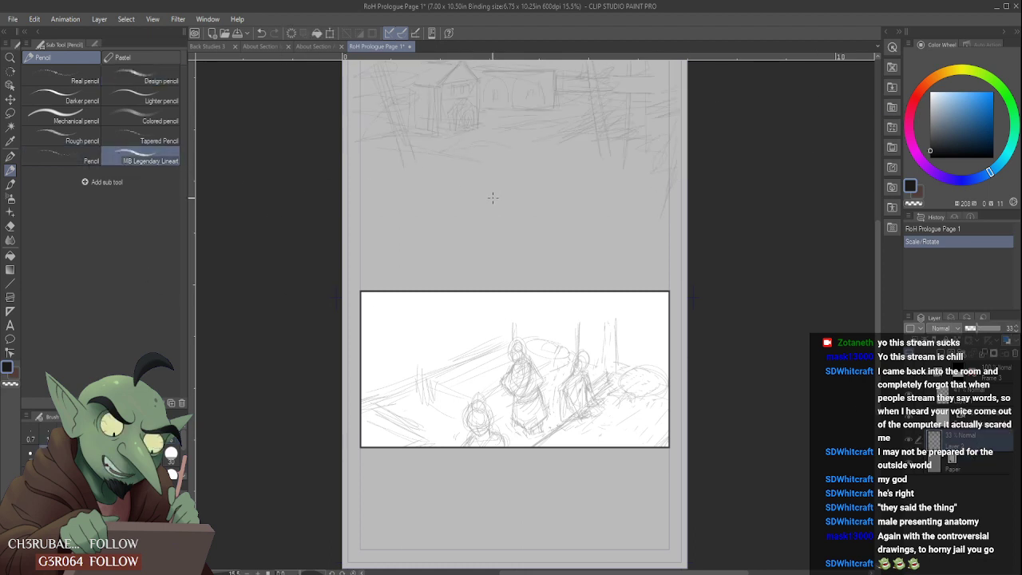
- Try out loose loops and short scribbles in the blank area above the lower panel and undo them
left_click_drag(624, 191, 559, 276)
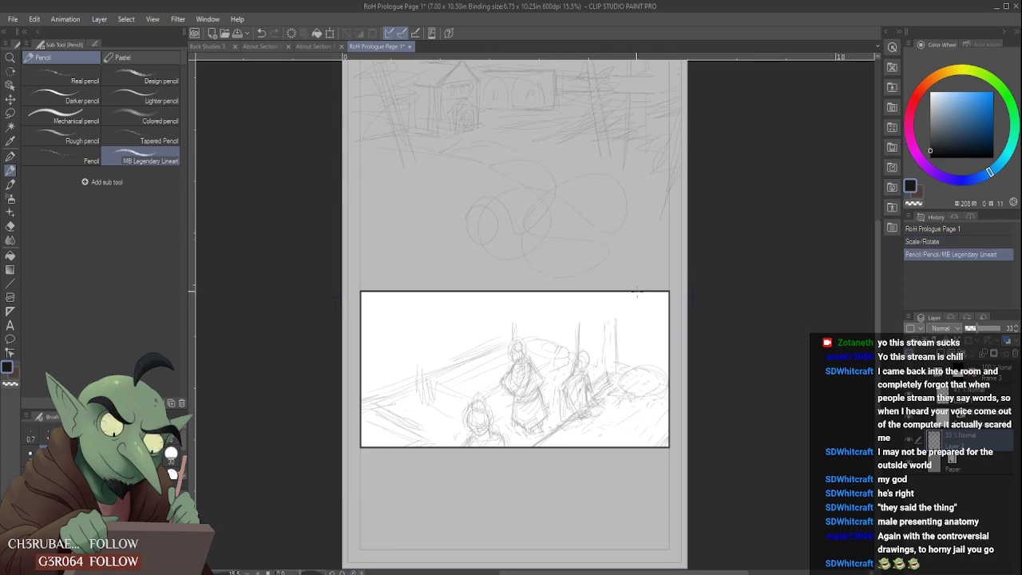
scroll(506, 130, "up", 5)
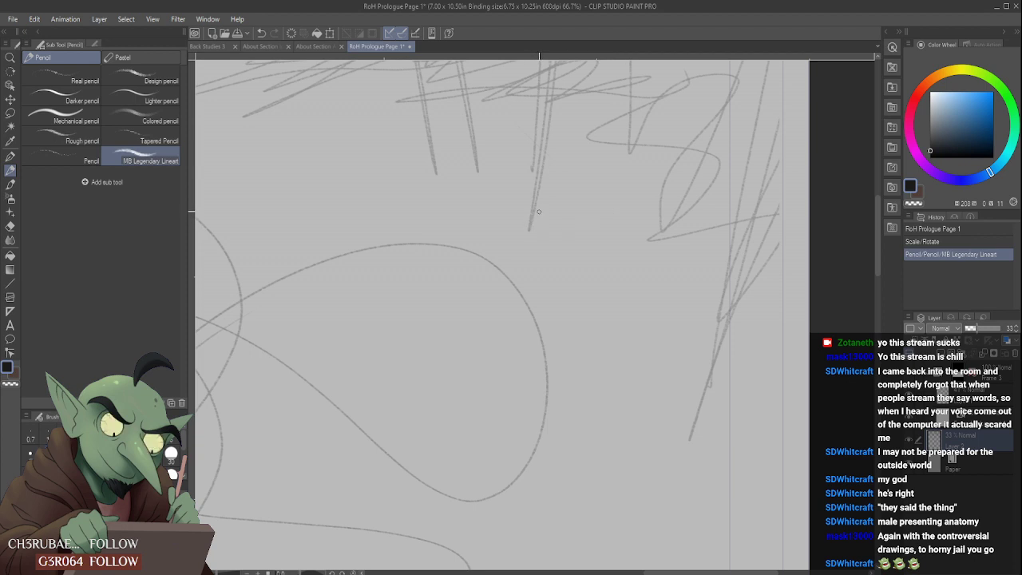
mouse_move(530, 230)
left_mouse_down()
mouse_move(559, 161)
mouse_move(561, 251)
left_mouse_up()
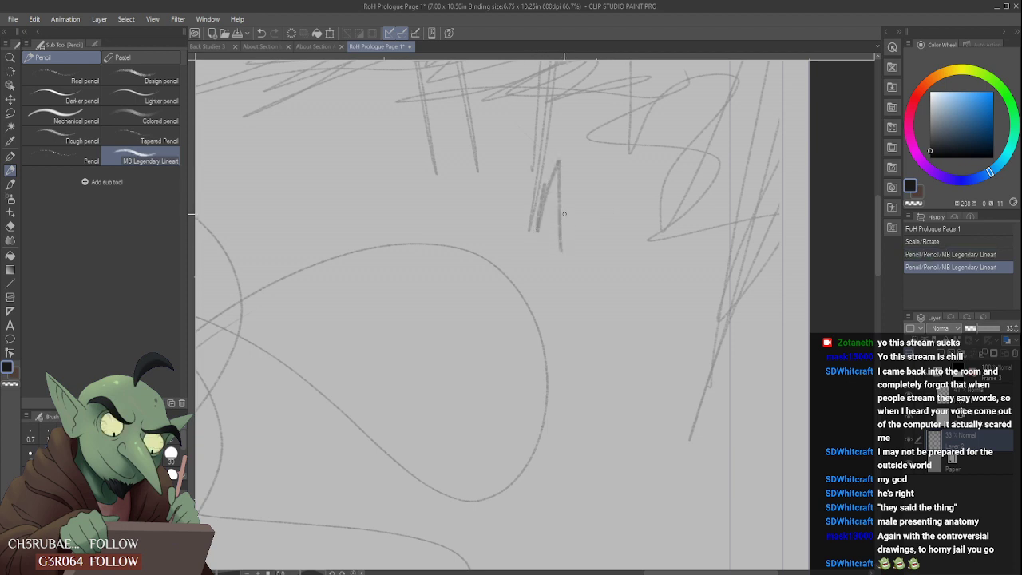
key("ctrl+z")
mouse_move(563, 164)
left_mouse_down()
mouse_move(562, 198)
mouse_move(576, 229)
mouse_move(546, 270)
mouse_move(473, 224)
mouse_move(502, 182)
mouse_move(501, 128)
left_mouse_up()
key("ctrl+z")
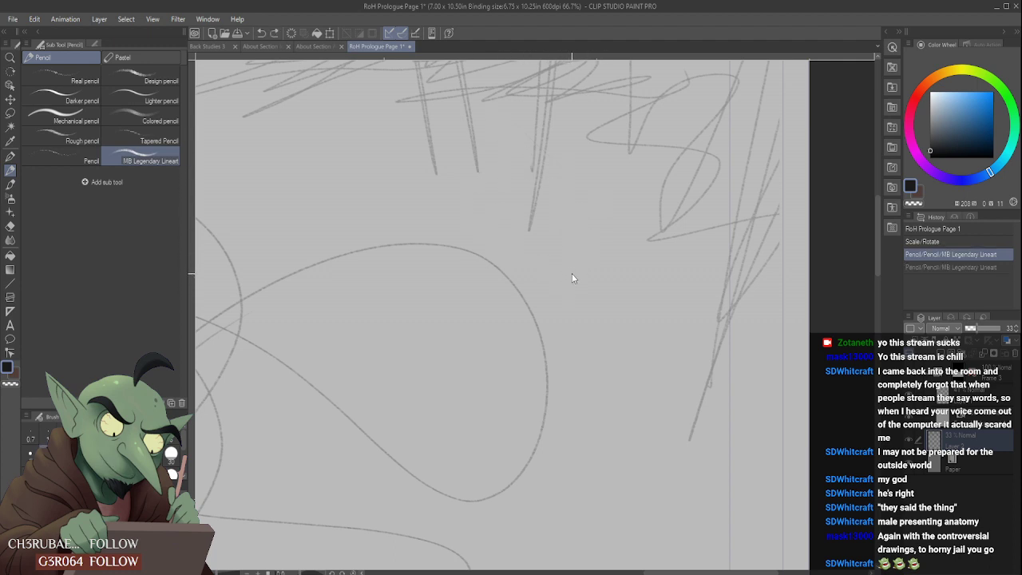
key("ctrl+z")
mouse_move(541, 222)
left_mouse_down()
mouse_move(581, 137)
mouse_move(618, 276)
mouse_move(606, 146)
mouse_move(595, 149)
mouse_move(641, 163)
mouse_move(685, 134)
mouse_move(667, 125)
mouse_move(708, 97)
left_mouse_up()
key("ctrl+z")
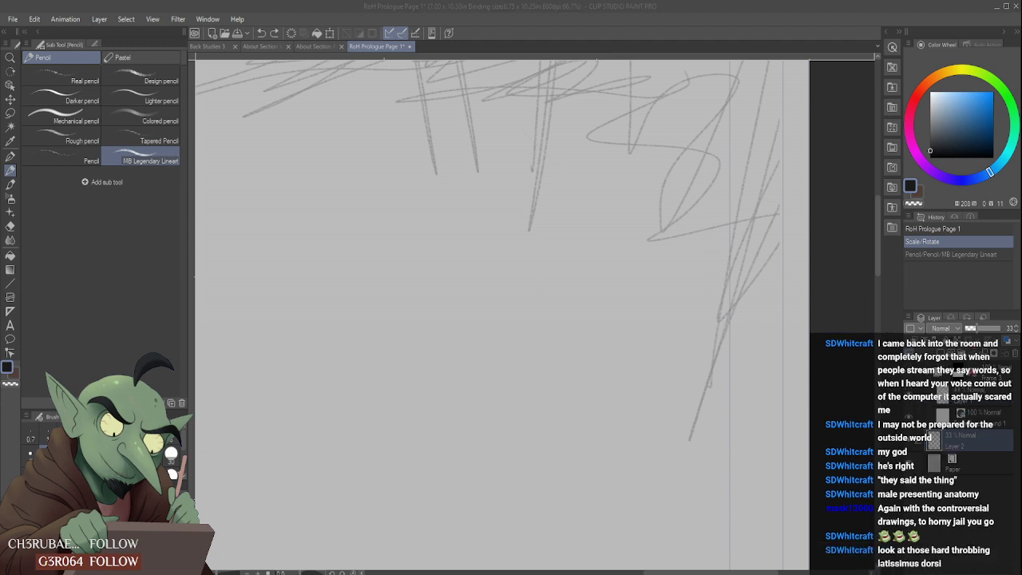
left_click(615, 241)
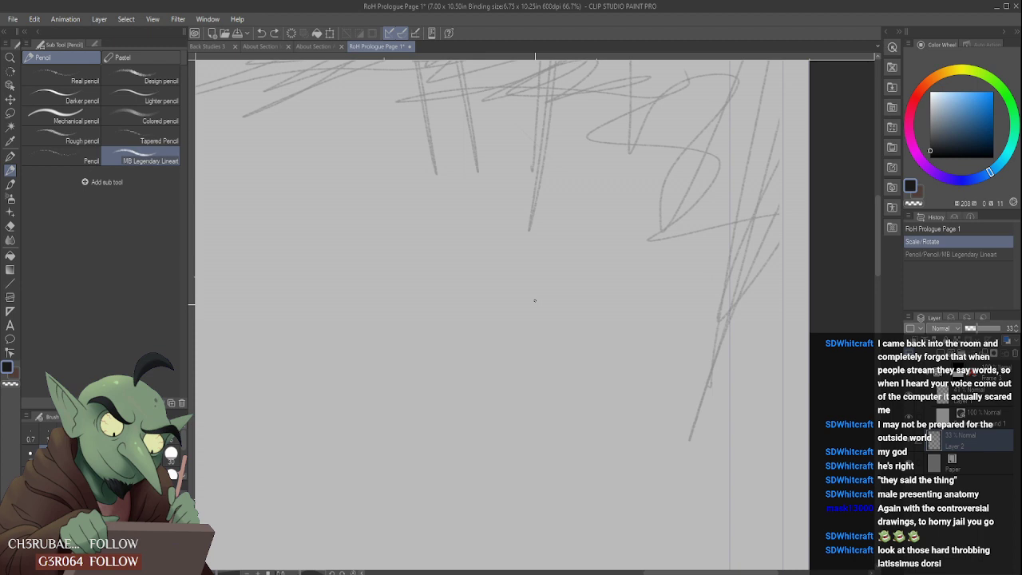
scroll(485, 354, "down", 6)
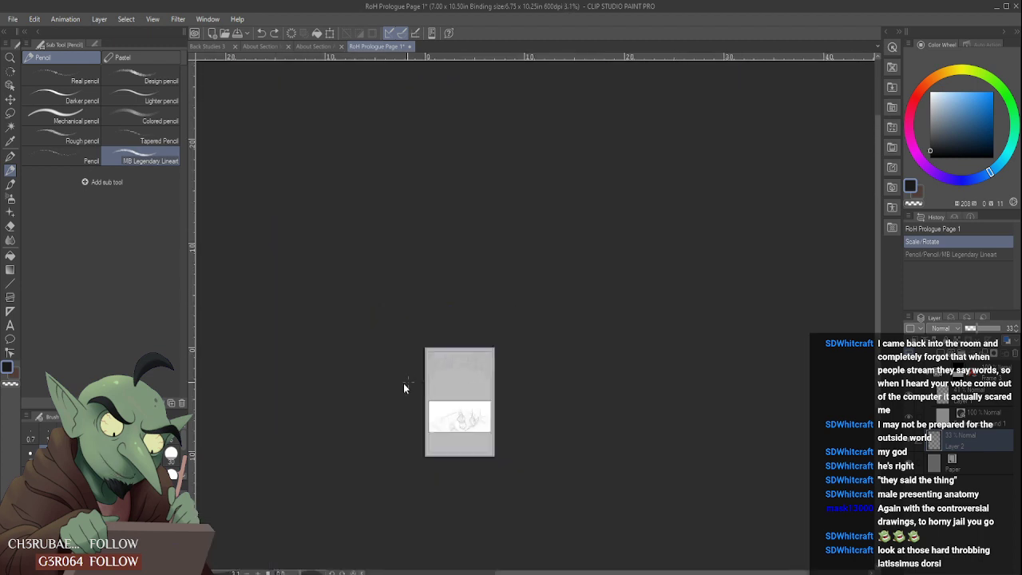
scroll(405, 388, "up", 4)
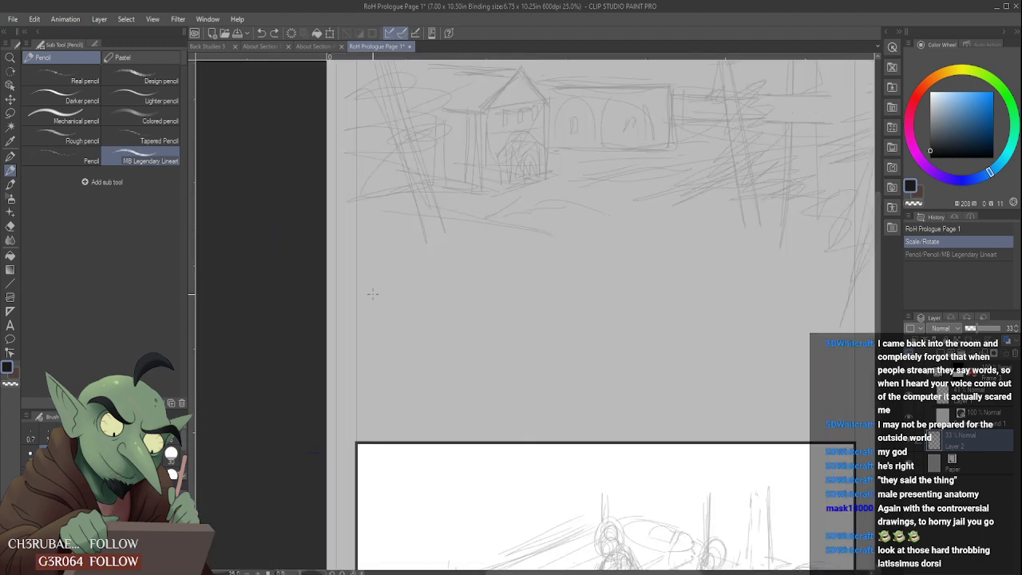
left_click(209, 45)
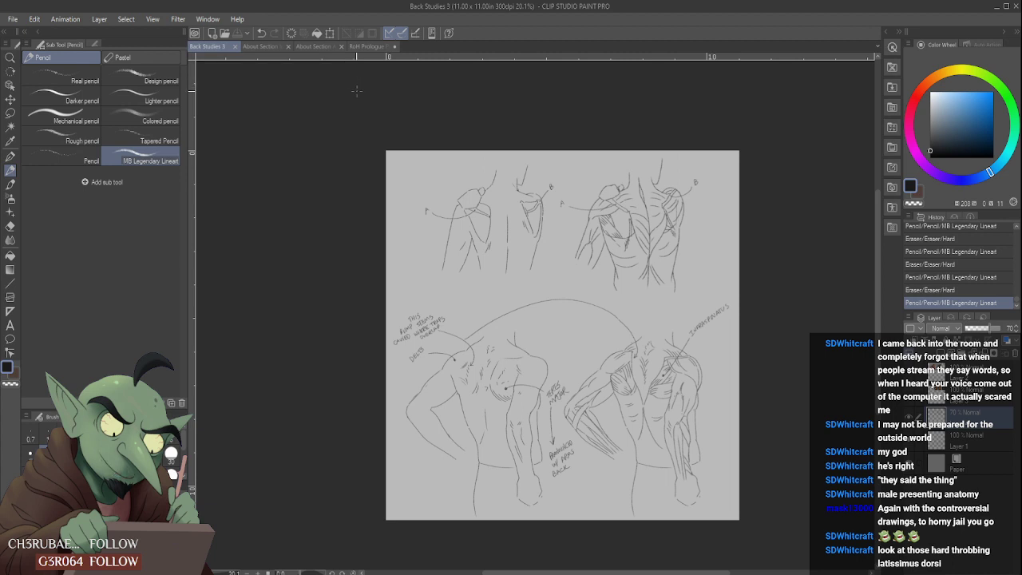
left_click(375, 48)
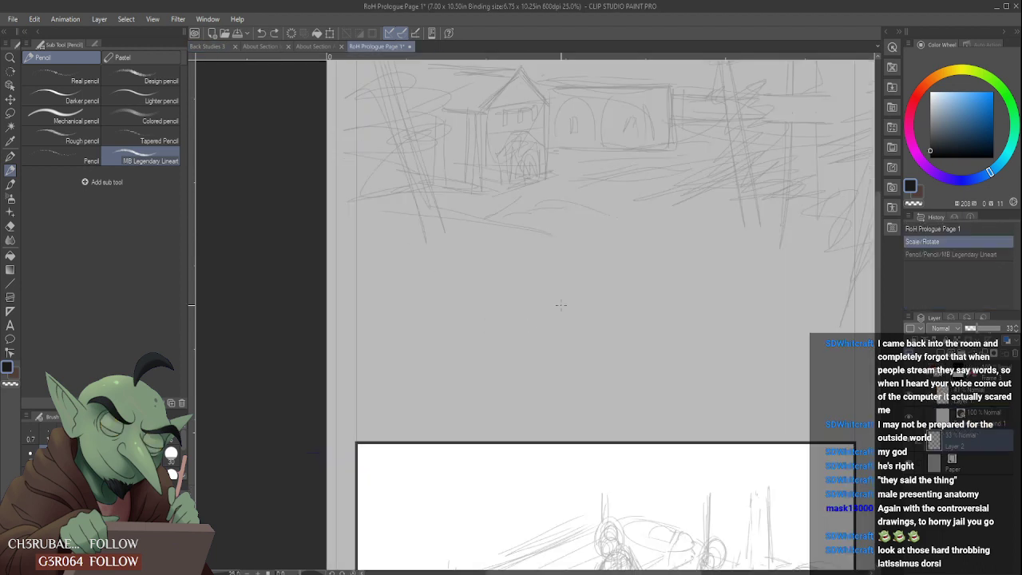
- Sketch light peaks and curved ground marks across the empty area between the buildings and the lower panel
left_click_drag(541, 304, 530, 333)
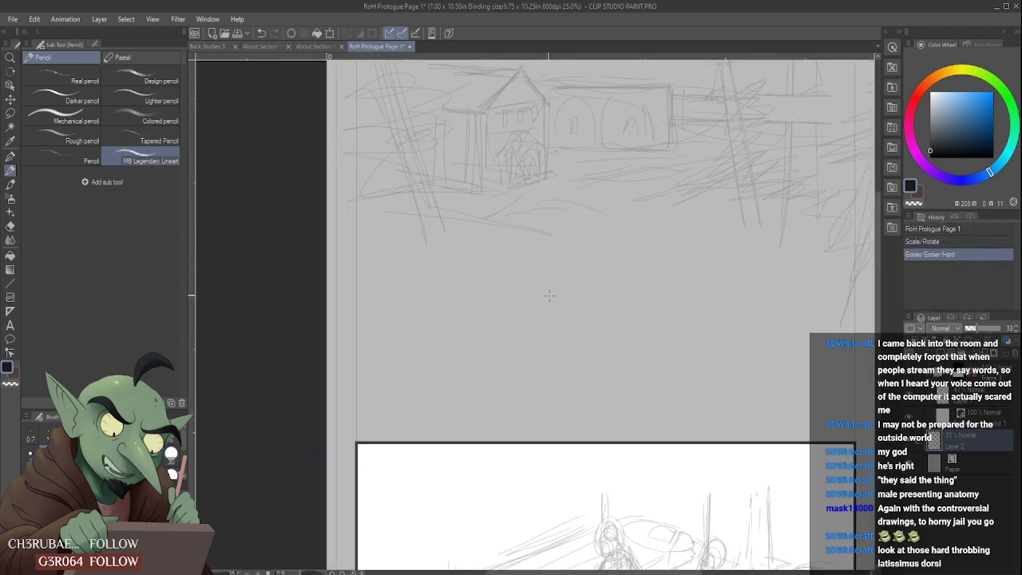
mouse_move(542, 272)
left_mouse_down()
mouse_move(527, 317)
mouse_move(556, 315)
mouse_move(535, 344)
left_mouse_up()
left_click_drag(568, 330, 557, 351)
mouse_move(580, 323)
left_mouse_down()
mouse_move(597, 354)
mouse_move(646, 325)
left_mouse_up()
left_click_drag(710, 334, 698, 353)
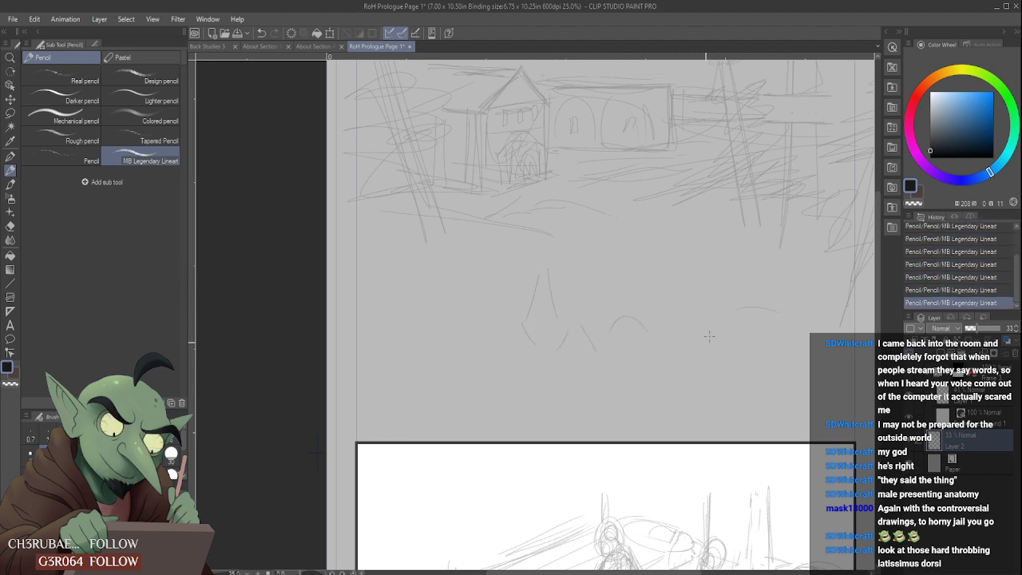
left_click_drag(381, 290, 458, 289)
scroll(617, 360, "down", 2)
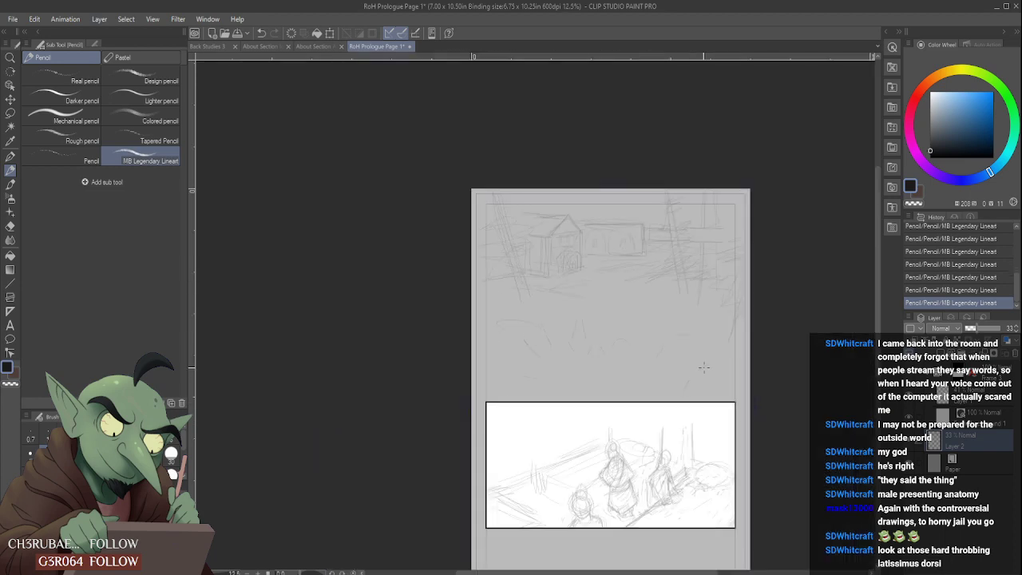
- Erase the central ground marks with the Hard eraser and redraw them as smaller peaks closer to the lower panel
left_click_drag(654, 339, 648, 345)
scroll(588, 340, "up", 2)
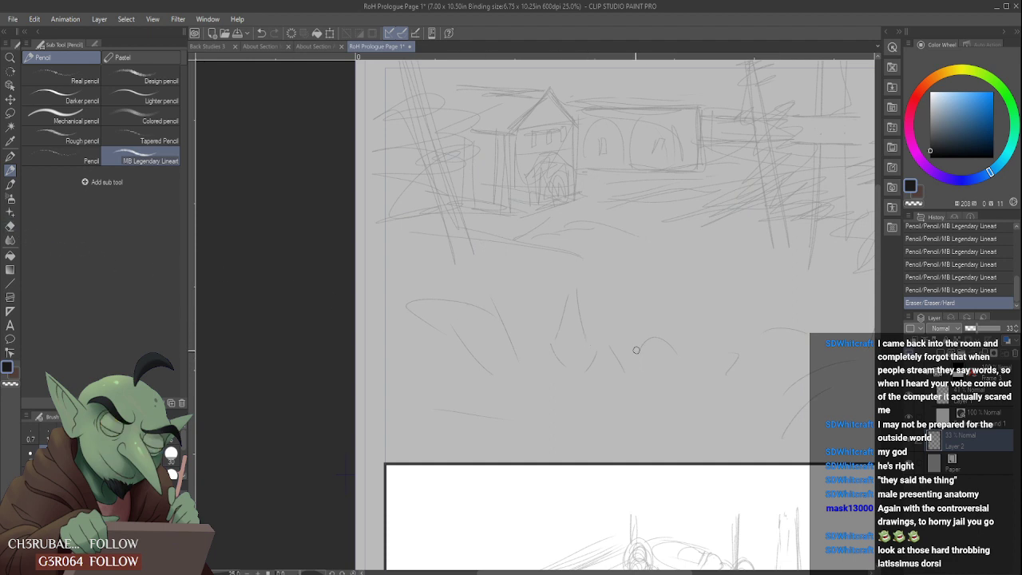
mouse_move(585, 259)
left_mouse_down()
mouse_move(582, 307)
mouse_move(616, 345)
mouse_move(615, 378)
mouse_move(679, 331)
mouse_move(692, 401)
mouse_move(787, 327)
mouse_move(816, 330)
mouse_move(749, 340)
left_mouse_up()
left_click_drag(585, 389, 656, 390)
mouse_move(743, 379)
left_mouse_down()
mouse_move(755, 356)
mouse_move(764, 370)
mouse_move(726, 362)
left_mouse_up()
scroll(734, 372, "down", 2)
scroll(707, 391, "up", 2)
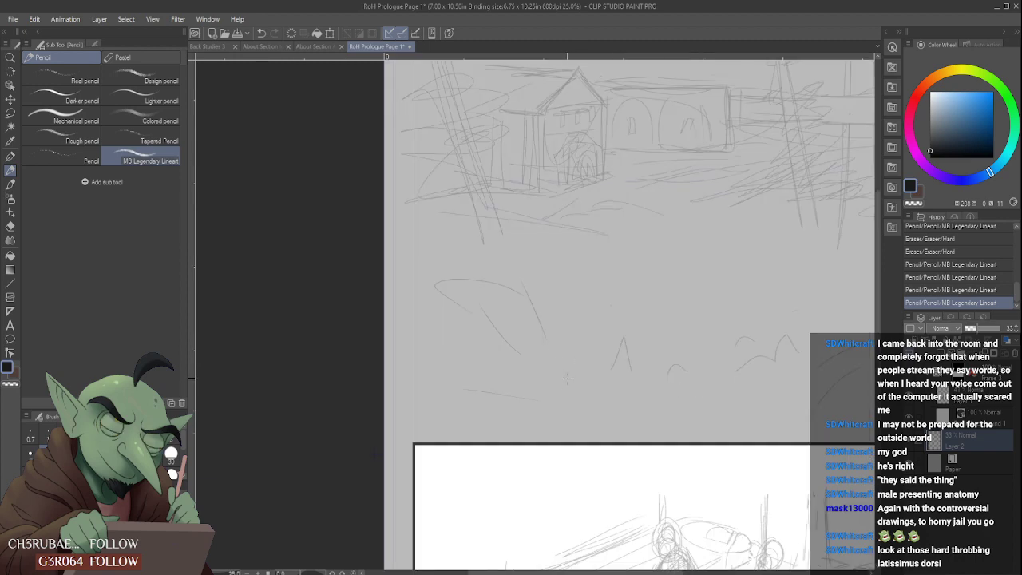
mouse_move(565, 357)
left_mouse_down()
mouse_move(553, 380)
mouse_move(563, 356)
left_mouse_up()
scroll(604, 372, "down", 2)
scroll(614, 368, "up", 2)
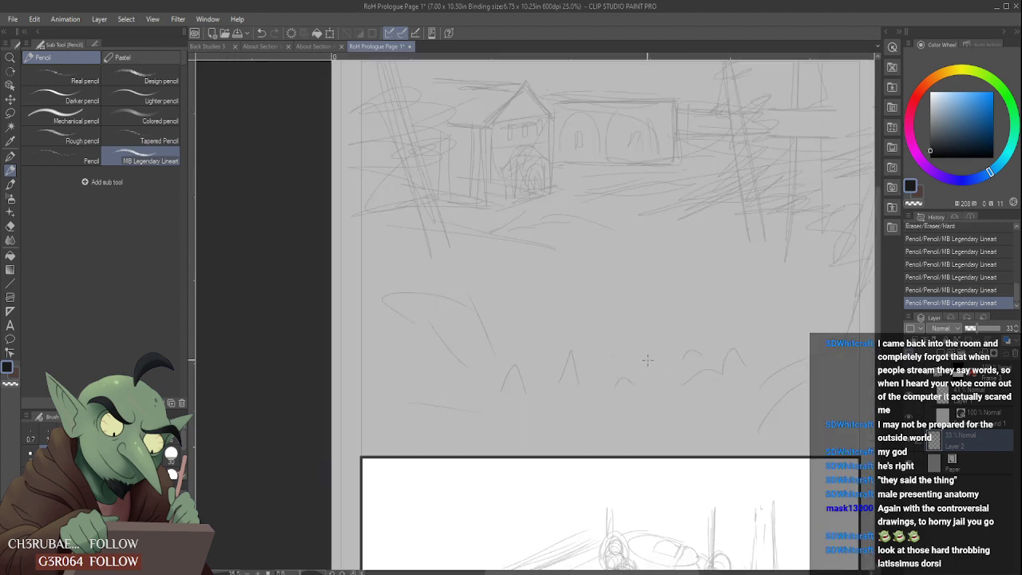
- Sketch steep diagonal blades and a few jagged marks along the foreground just above the lower panel, from its middle to its right corner
left_click_drag(448, 316, 481, 361)
scroll(503, 358, "down", 2)
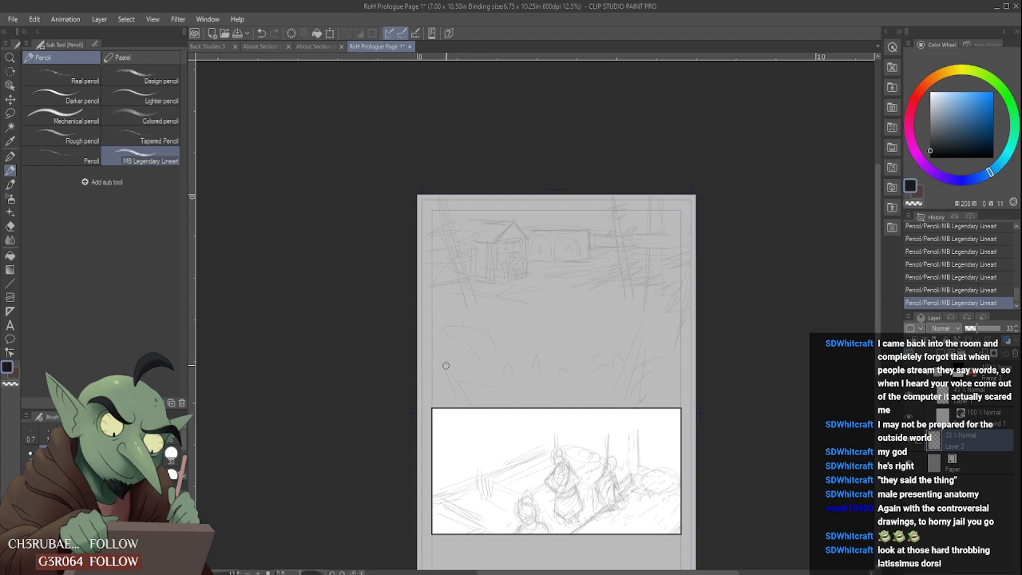
mouse_move(446, 365)
left_mouse_down()
mouse_move(458, 404)
mouse_move(533, 396)
left_mouse_up()
left_click_drag(563, 336, 552, 348)
scroll(566, 328, "down", 1)
scroll(576, 356, "up", 1)
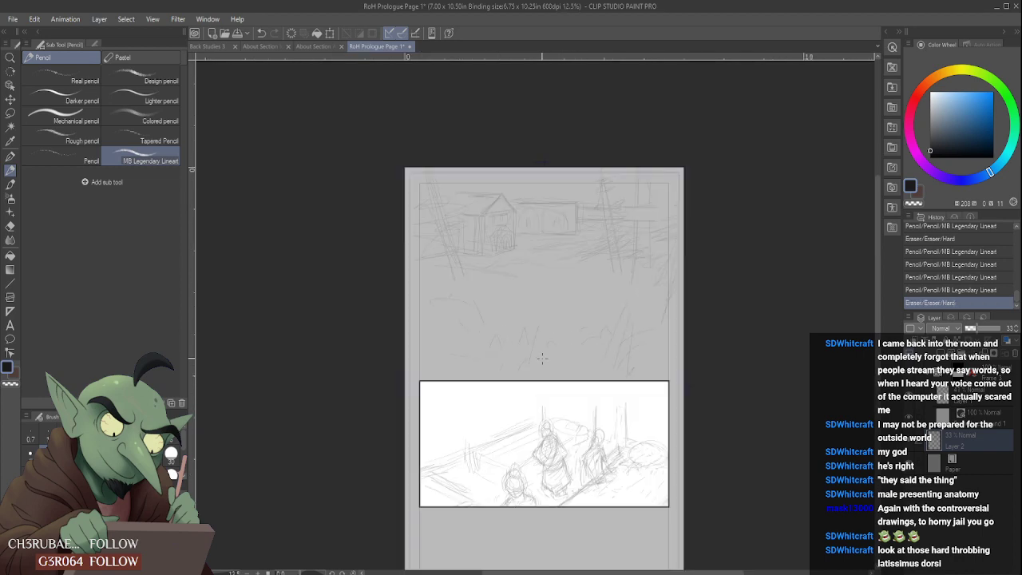
scroll(449, 343, "up", 1)
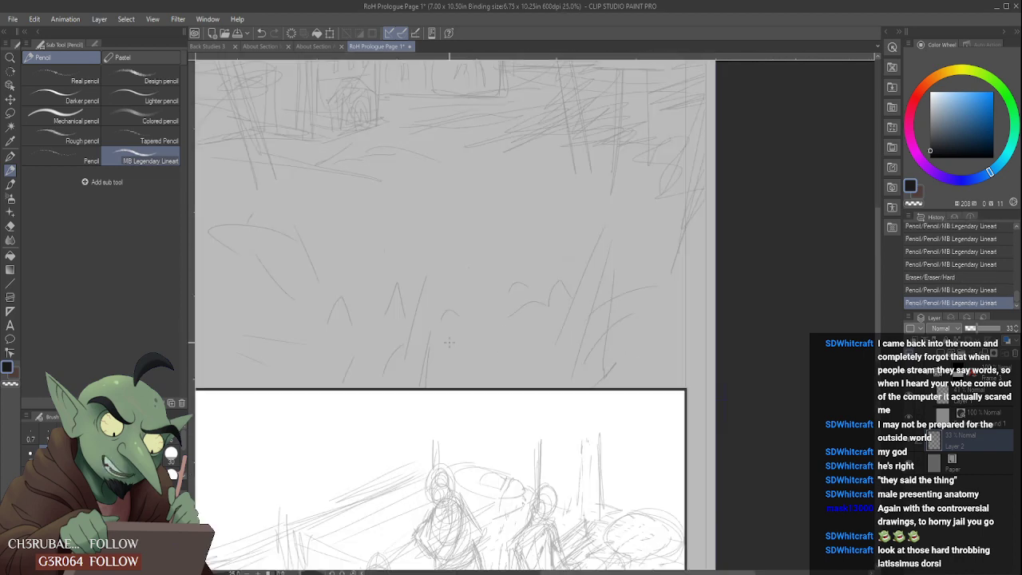
left_click_drag(424, 268, 416, 301)
mouse_move(681, 387)
left_mouse_down()
mouse_move(678, 343)
mouse_move(694, 359)
mouse_move(697, 344)
left_mouse_up()
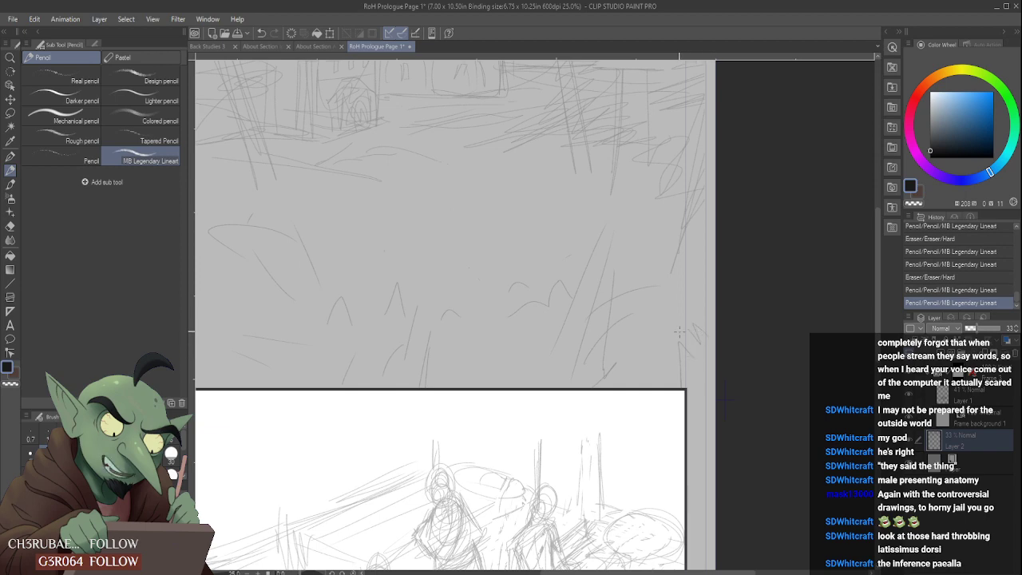
- Erase the curved marks in the right foreground with the Hard eraser and replace them with steep, nearly vertical strokes
scroll(679, 332, "down", 1)
scroll(629, 294, "up", 1)
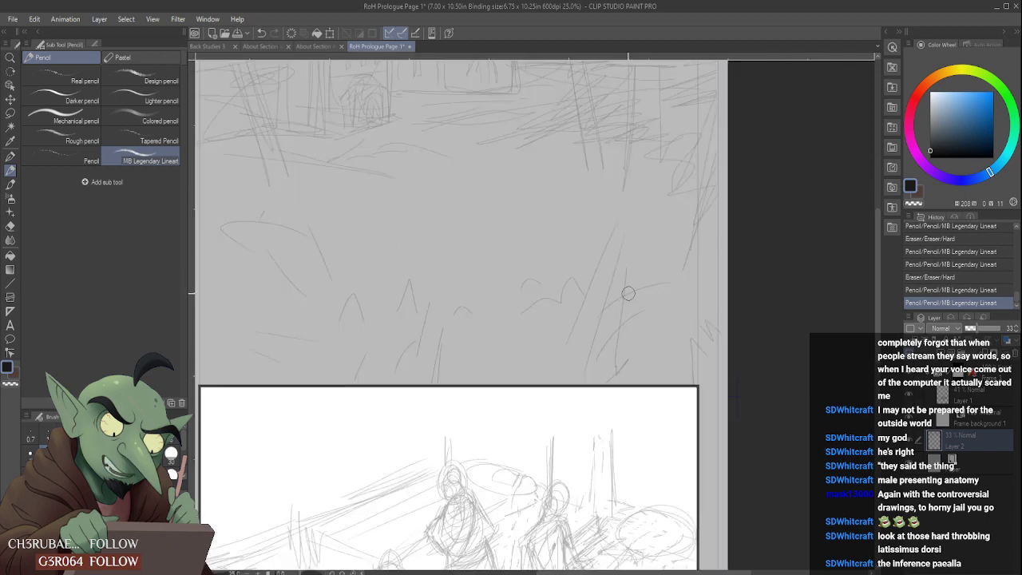
mouse_move(628, 294)
left_mouse_down()
mouse_move(604, 343)
mouse_move(621, 282)
mouse_move(615, 406)
mouse_move(592, 341)
mouse_move(633, 237)
mouse_move(622, 321)
left_mouse_up()
left_click_drag(626, 364, 614, 368)
mouse_move(624, 326)
left_mouse_down()
mouse_move(621, 377)
mouse_move(629, 376)
left_mouse_up()
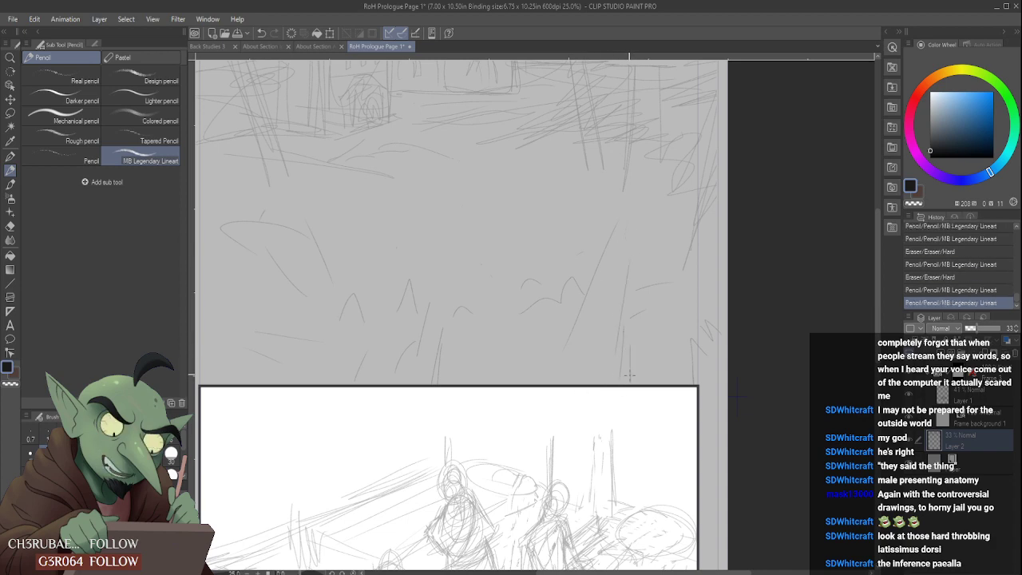
left_click_drag(644, 309, 633, 317)
scroll(634, 328, "down", 2)
scroll(628, 309, "up", 2)
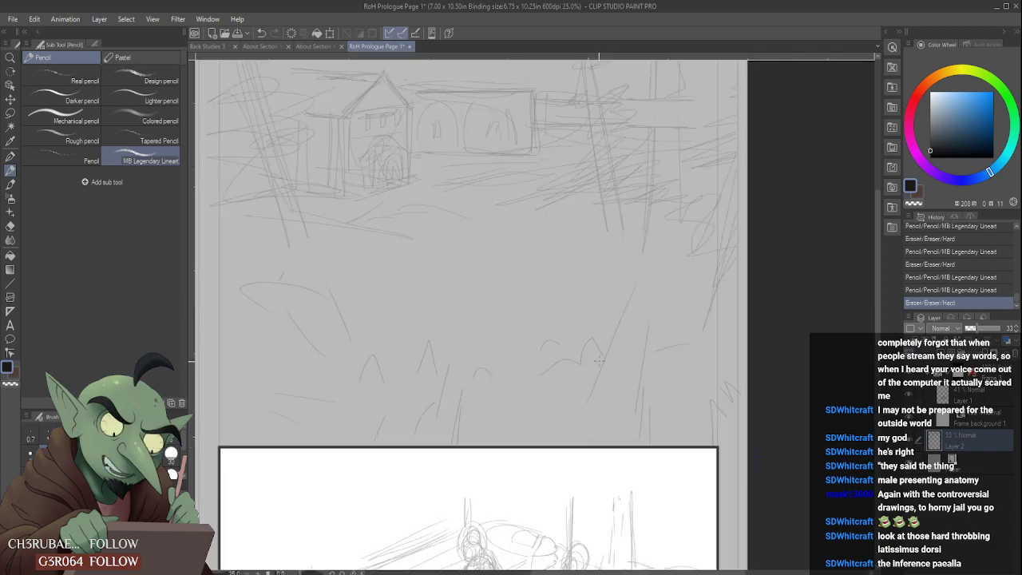
- Touch up the foreground marks above the lower panel with light pencil strokes and the Hard eraser
left_click_drag(564, 431, 572, 415)
left_click_drag(635, 287, 643, 318)
left_click_drag(648, 313, 643, 330)
scroll(650, 317, "down", 3)
scroll(643, 340, "up", 2)
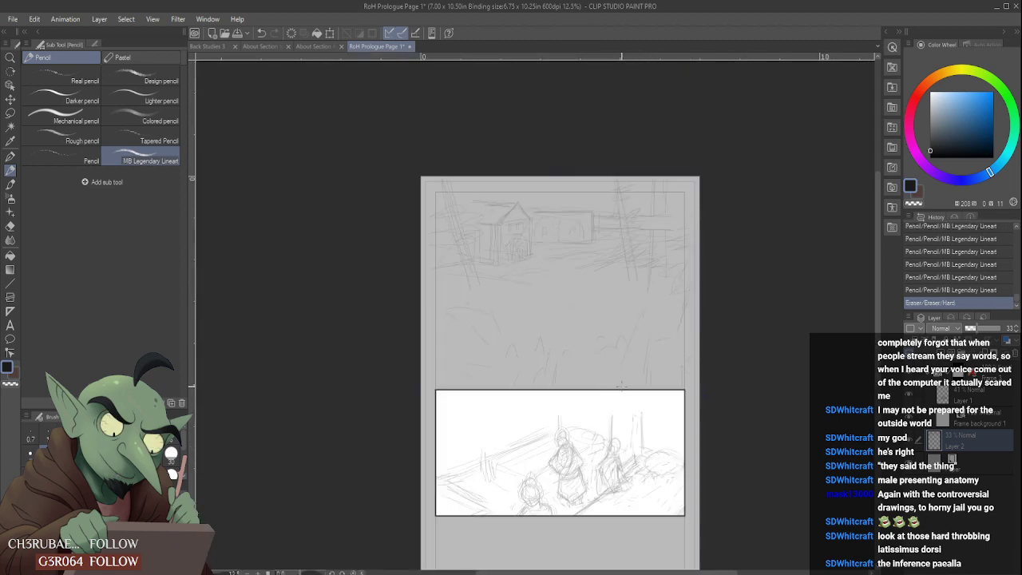
left_click_drag(457, 391, 444, 373)
scroll(565, 379, "down", 2)
scroll(568, 300, "up", 4)
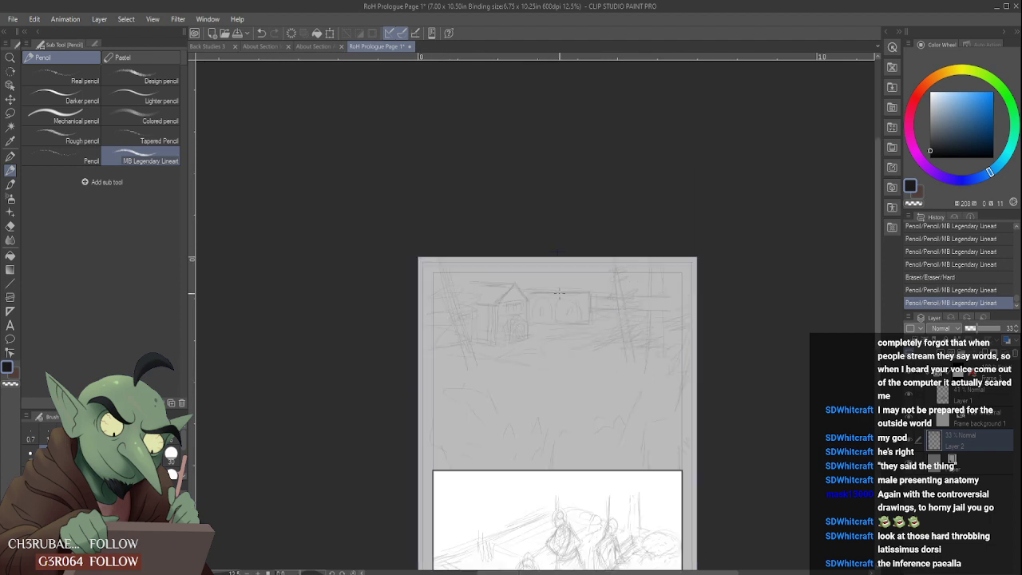
- Sketch light ground contours running from the building's entrance down through the open middle of the upper scene
mouse_move(550, 334)
left_mouse_down()
mouse_move(524, 378)
mouse_move(553, 345)
left_mouse_up()
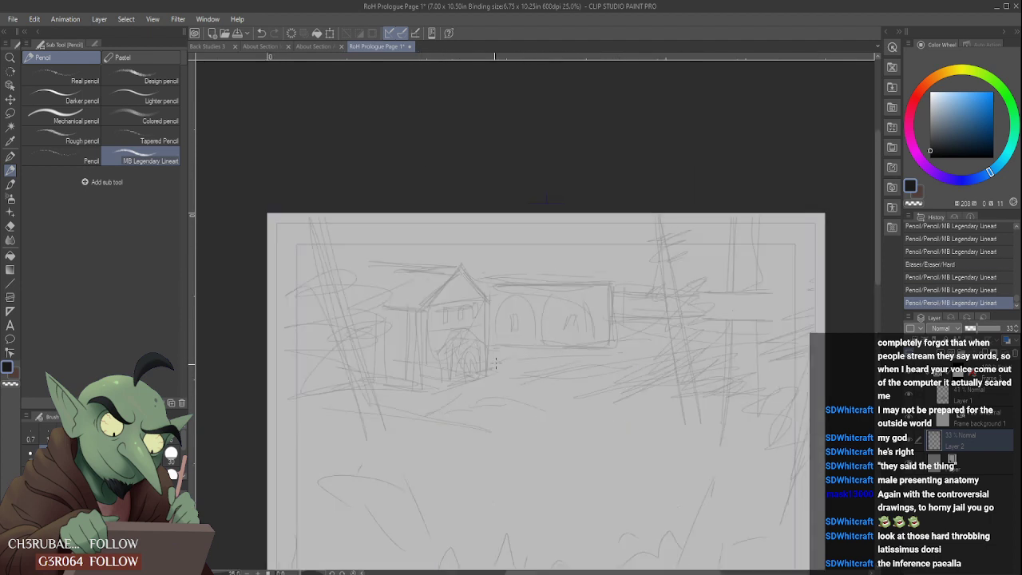
left_click_drag(495, 368, 561, 357)
left_click_drag(558, 411, 608, 388)
left_click_drag(553, 439, 581, 412)
left_click_drag(517, 469, 624, 449)
left_click_drag(503, 492, 613, 484)
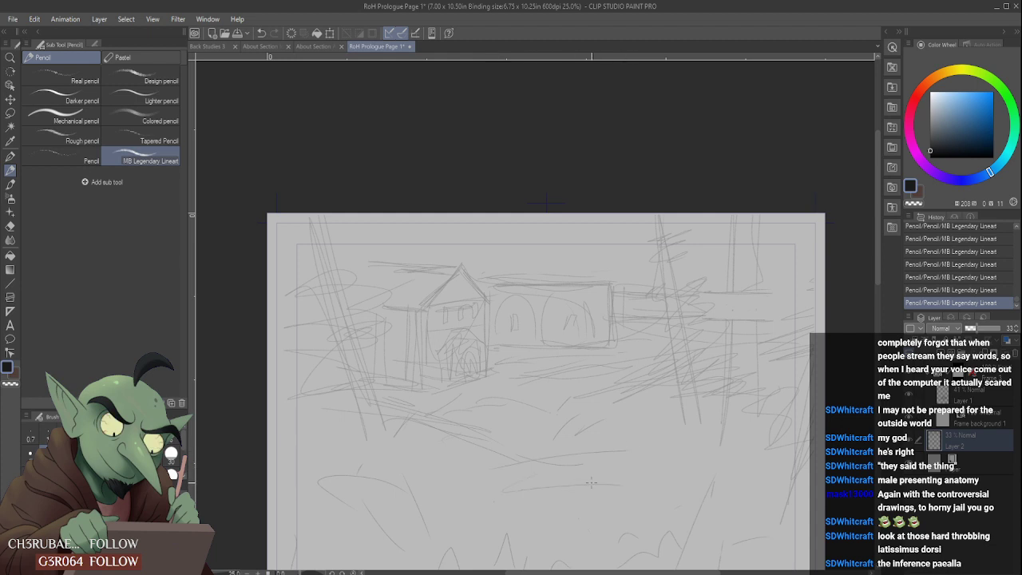
mouse_move(563, 455)
left_mouse_down()
mouse_move(641, 446)
mouse_move(576, 452)
mouse_move(630, 477)
mouse_move(696, 440)
mouse_move(683, 443)
mouse_move(690, 441)
mouse_move(678, 419)
mouse_move(675, 444)
left_mouse_up()
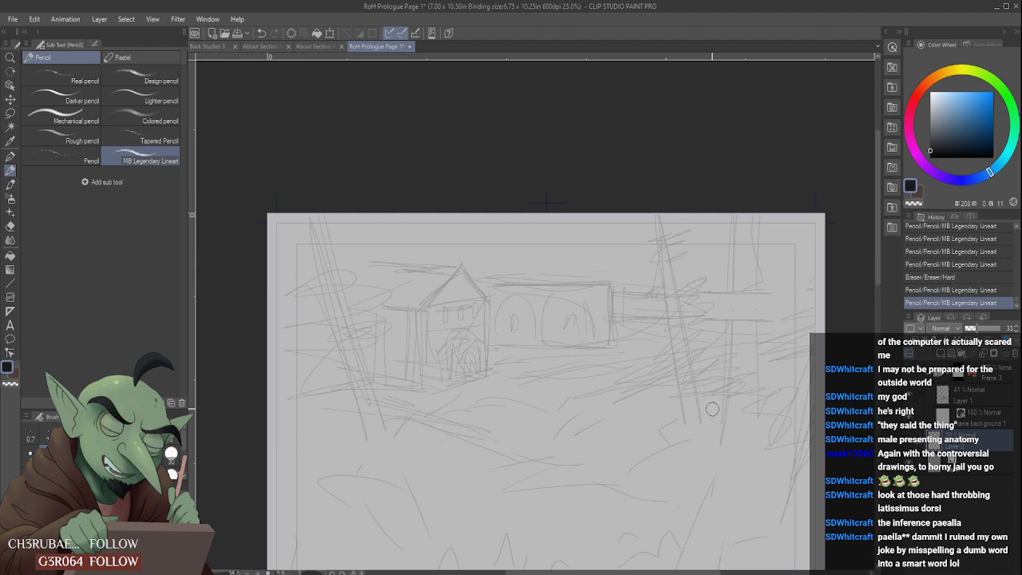
- Erase parts of the ground contours below the right-hand trees and rework them with short pencil strokes
scroll(692, 422, "down", 2)
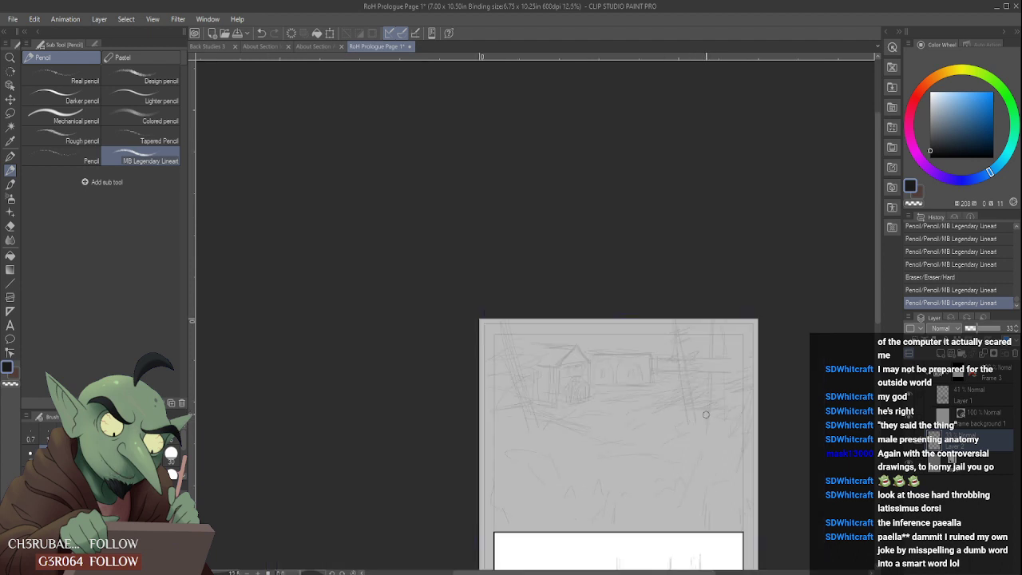
scroll(710, 417, "up", 2)
left_click_drag(652, 454, 664, 455)
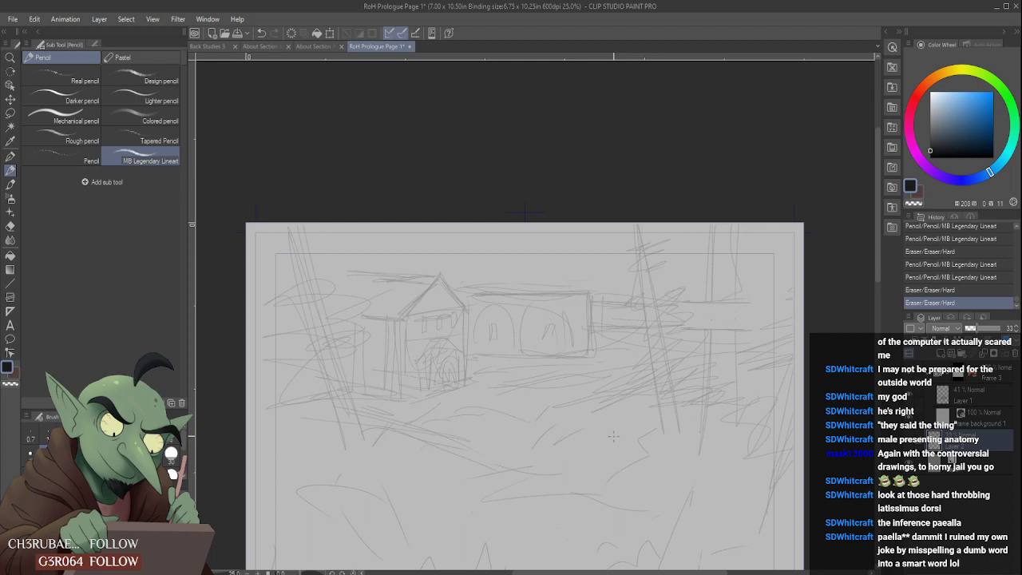
scroll(623, 439, "down", 2)
scroll(631, 455, "up", 2)
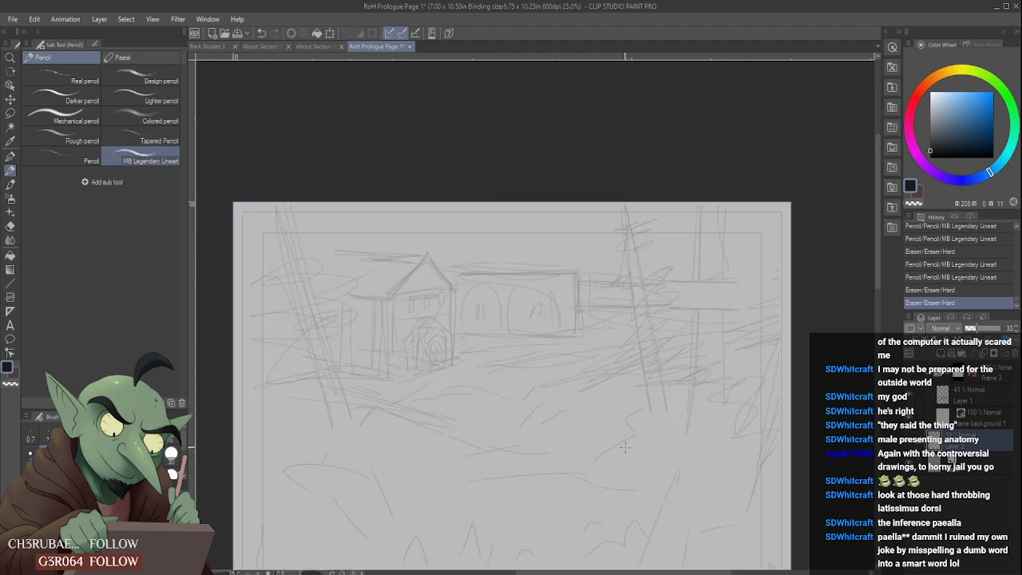
left_click(617, 469)
left_click(599, 471)
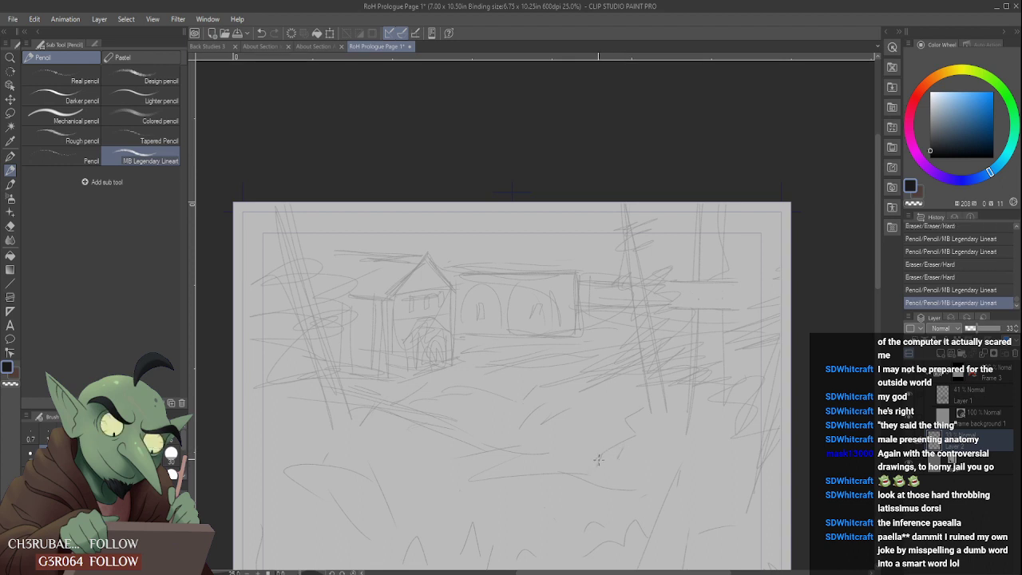
- Clean up the end of the middle ground line and sketch a sloping bank edge toward the right-hand trees
left_click(598, 472)
mouse_move(597, 463)
left_mouse_down()
mouse_move(622, 454)
mouse_move(589, 479)
mouse_move(559, 468)
left_mouse_up()
scroll(630, 469, "down", 2)
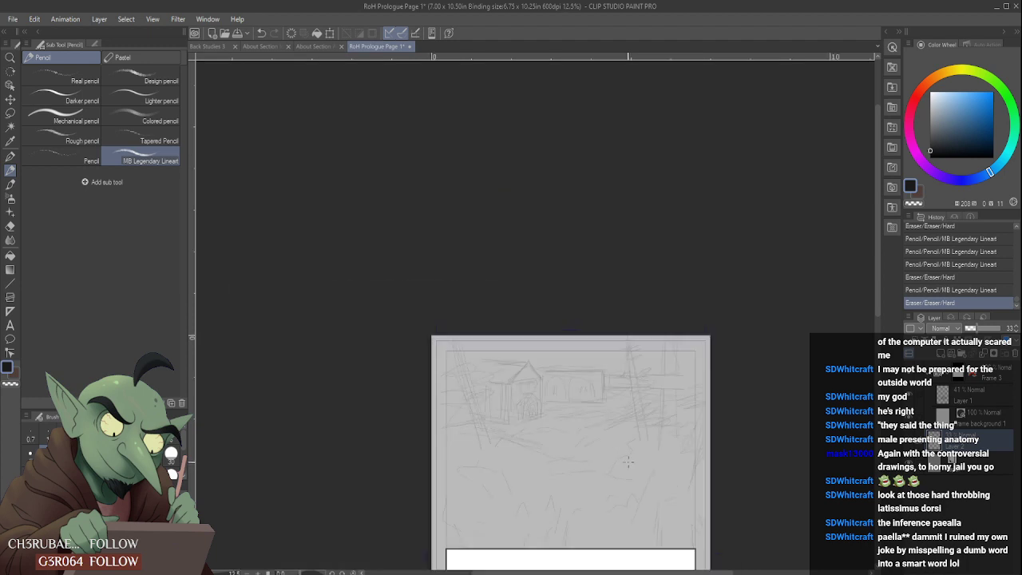
scroll(630, 455, "up", 2)
left_click(650, 431)
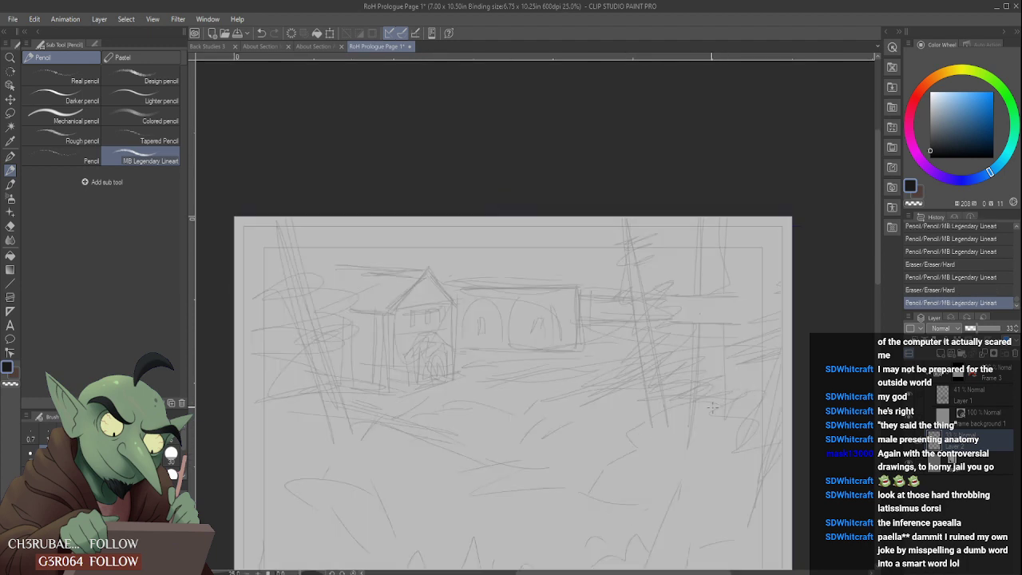
mouse_move(718, 406)
left_mouse_down()
mouse_move(730, 404)
mouse_move(729, 418)
mouse_move(754, 388)
mouse_move(730, 392)
left_mouse_up()
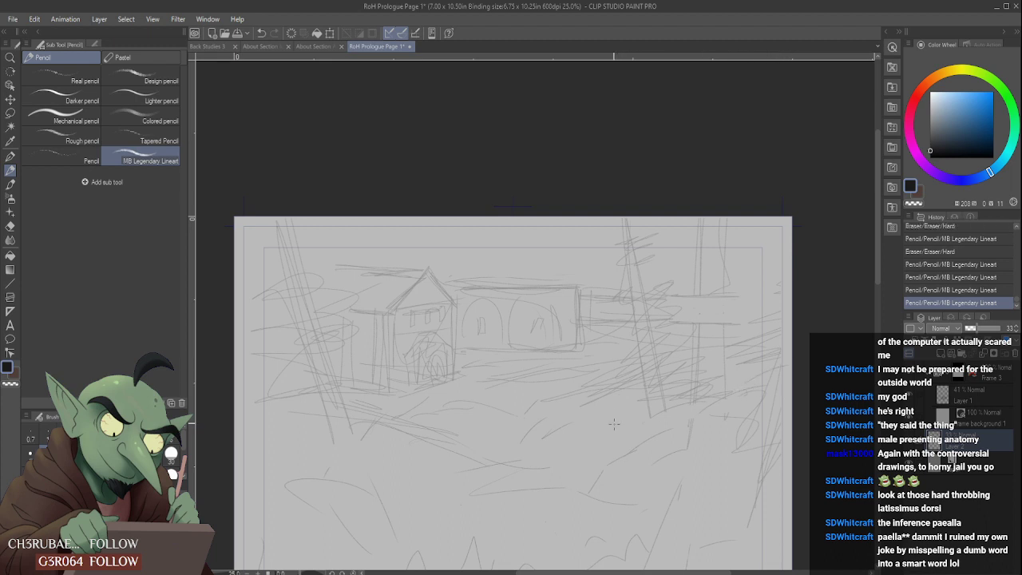
- Sketch a short slanted trunk in the brush beside the right-hand tree trunks
mouse_move(614, 423)
left_mouse_down()
mouse_move(600, 370)
mouse_move(614, 422)
left_mouse_up()
left_click_drag(608, 344, 617, 400)
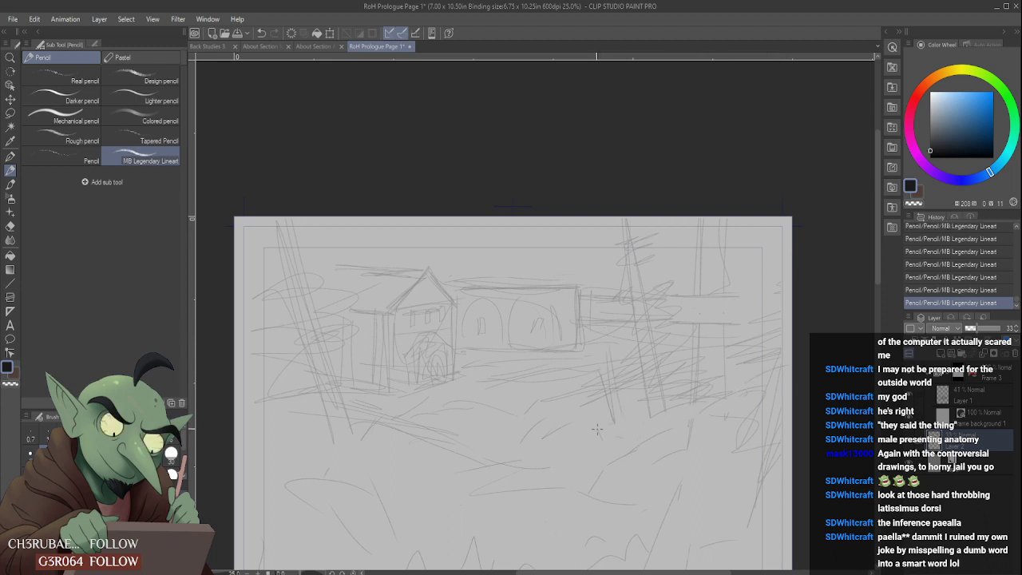
scroll(636, 465, "down", 2)
scroll(592, 475, "up", 1)
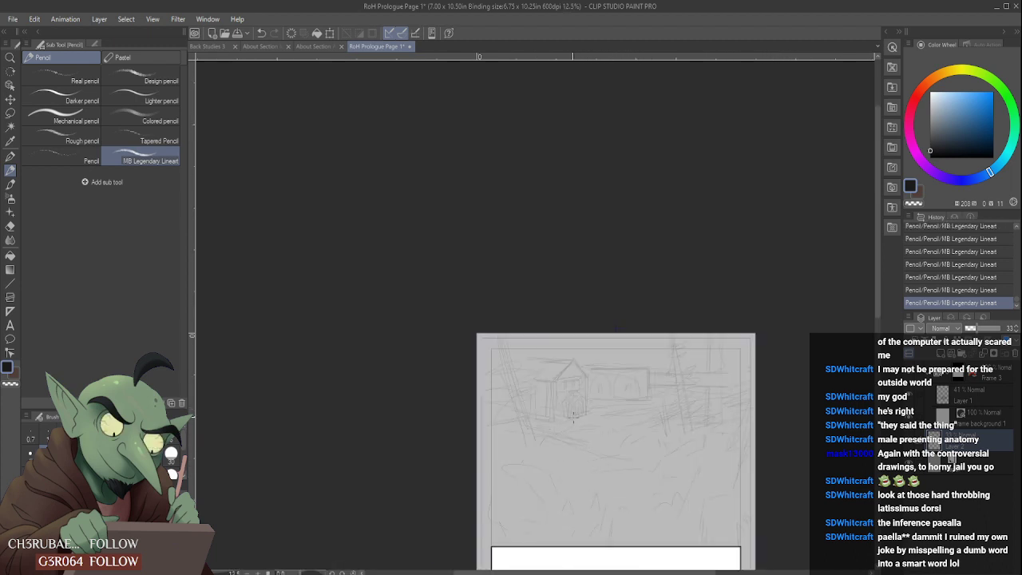
- Sketch vertical posts below the left building, a hill curve beside them, and short marks on the right bank
scroll(566, 451, "up", 1)
left_click_drag(583, 404, 578, 470)
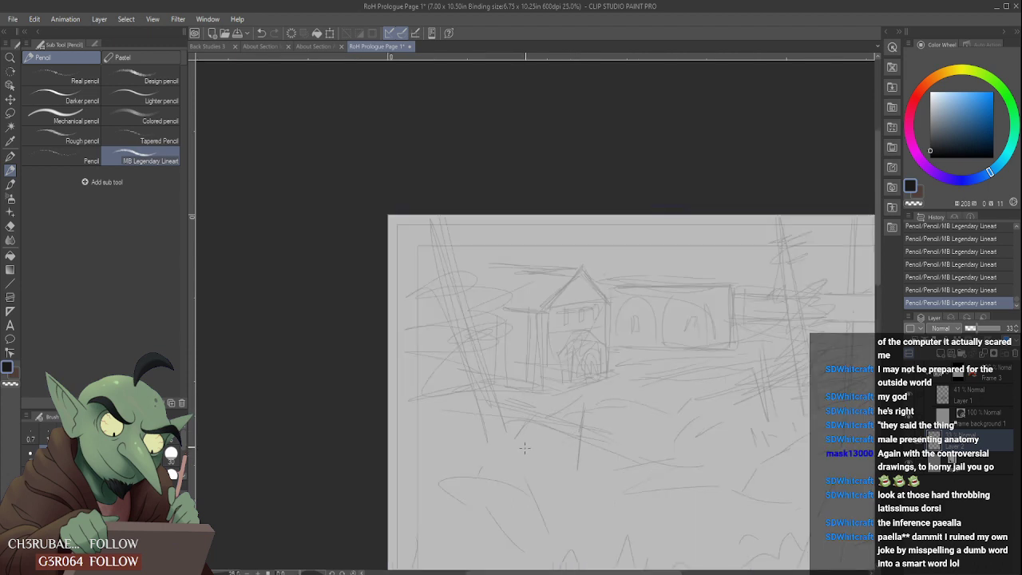
left_click_drag(527, 445, 558, 462)
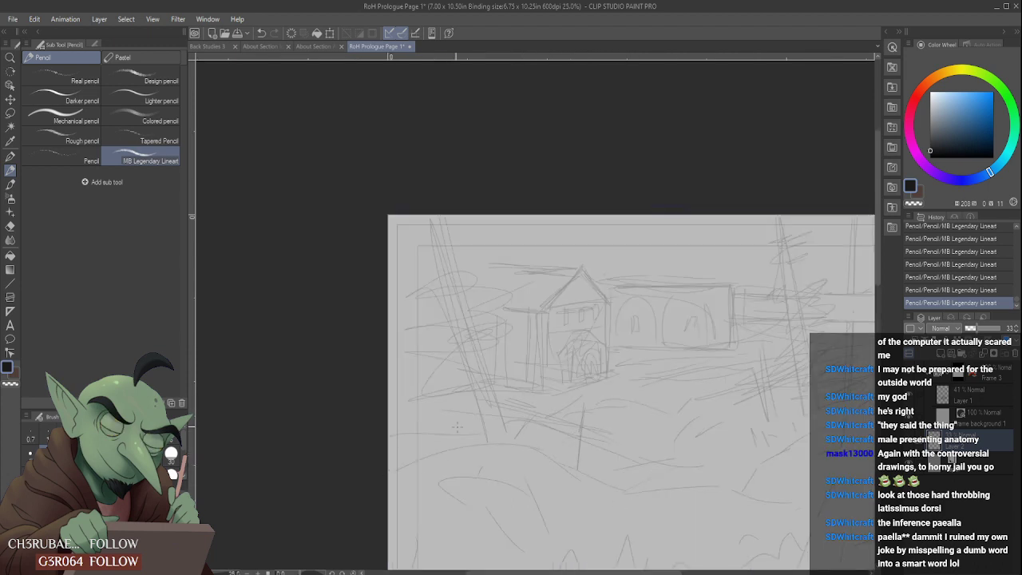
scroll(543, 421, "down", 2)
scroll(543, 421, "up", 1)
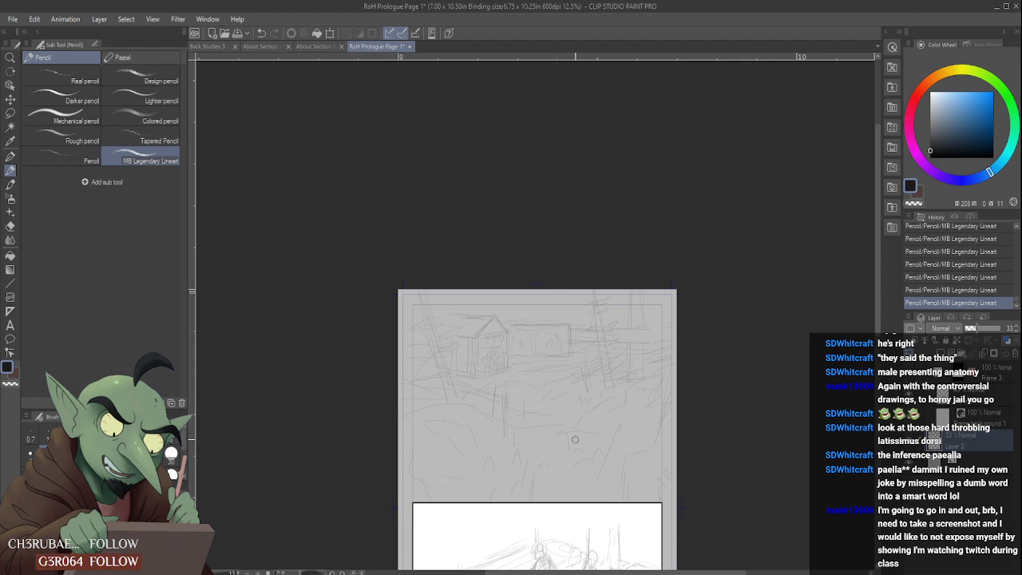
mouse_move(571, 435)
left_mouse_down()
mouse_move(605, 432)
mouse_move(605, 423)
mouse_move(592, 432)
left_mouse_up()
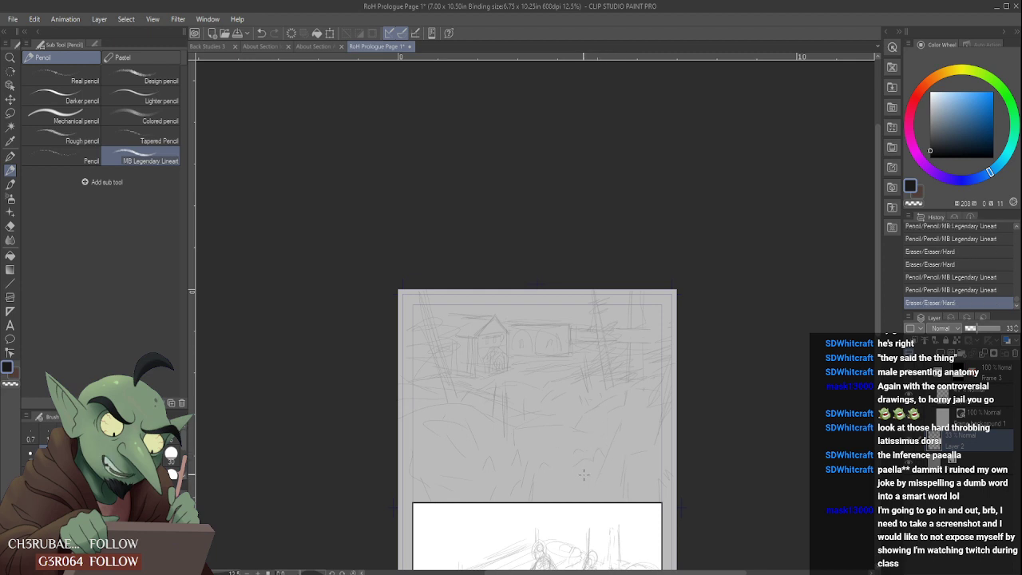
- Sketch and refine another small peak in the middle of the foreground row, using the Hard eraser for corrections
scroll(583, 475, "up", 4)
left_click_drag(398, 416, 398, 426)
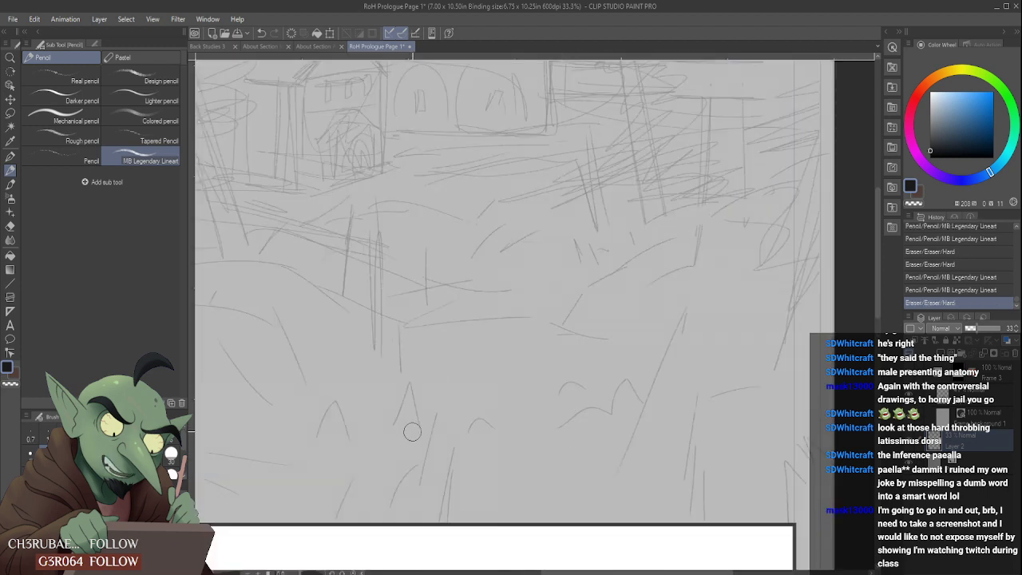
mouse_move(538, 418)
left_mouse_down()
mouse_move(530, 449)
mouse_move(556, 422)
mouse_move(561, 465)
left_mouse_up()
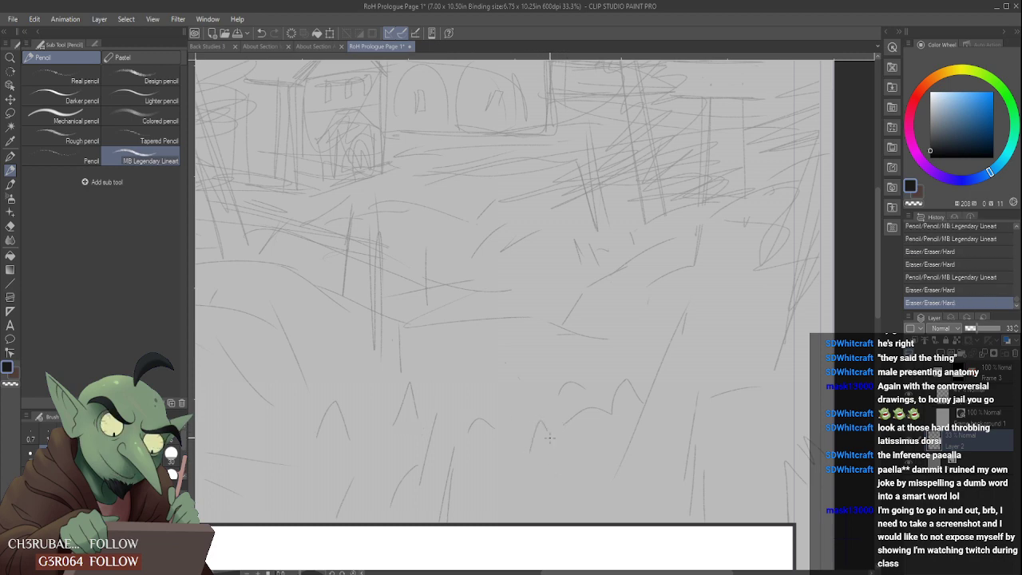
left_click_drag(545, 431, 556, 458)
scroll(537, 438, "down", 1)
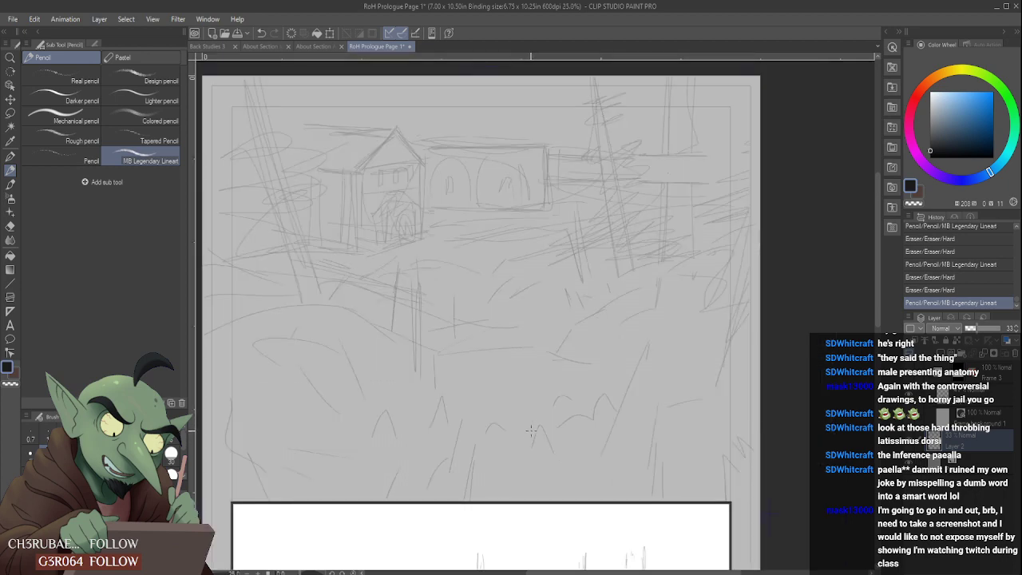
scroll(517, 428, "up", 1)
mouse_move(502, 435)
left_mouse_down()
mouse_move(478, 432)
mouse_move(515, 435)
mouse_move(508, 447)
mouse_move(513, 435)
left_mouse_up()
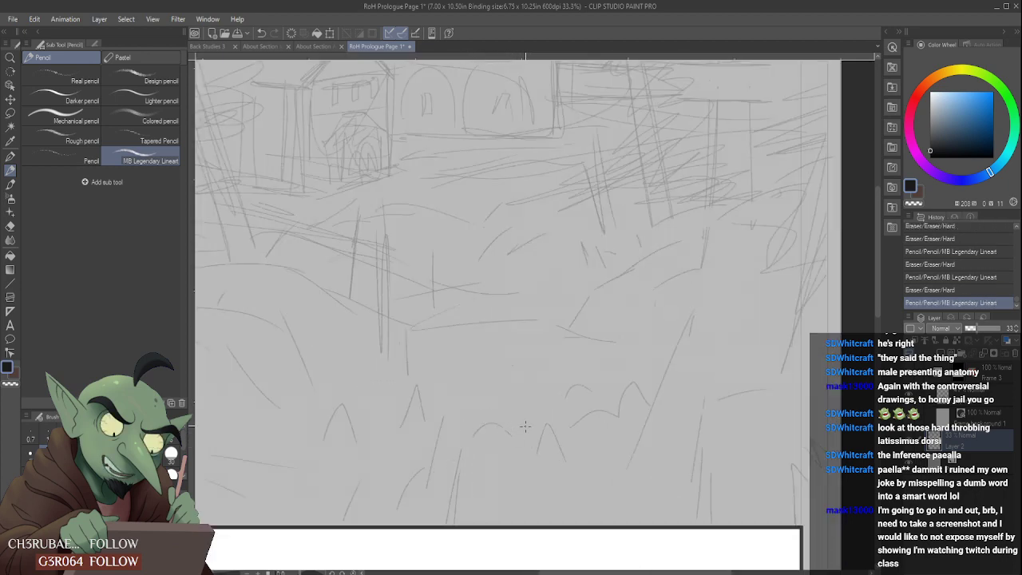
- Add short slanted strokes beneath the central foreground peaks, reaching toward the lower panel's border
scroll(519, 405, "down", 1)
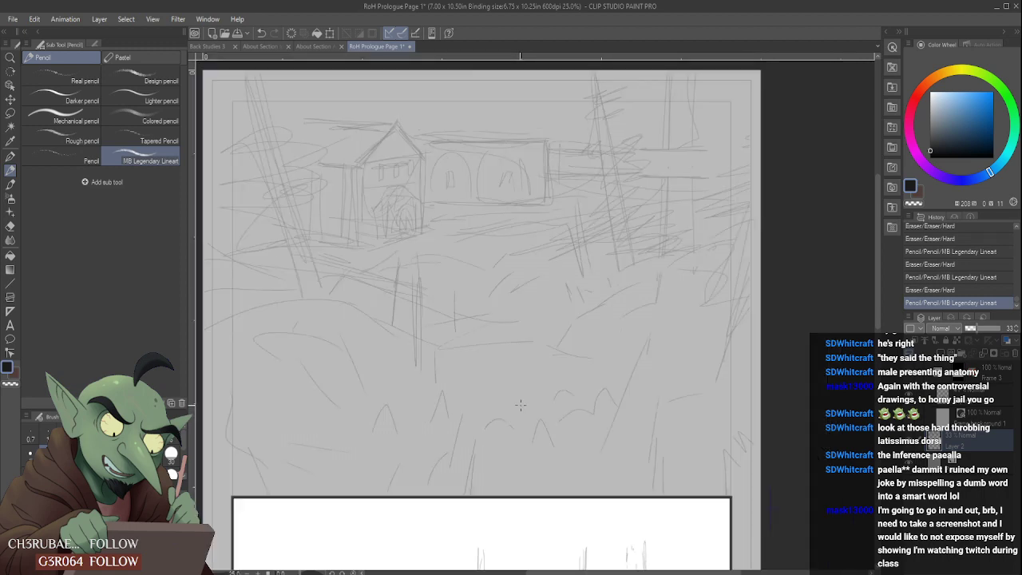
scroll(520, 405, "down", 3)
scroll(592, 383, "up", 3)
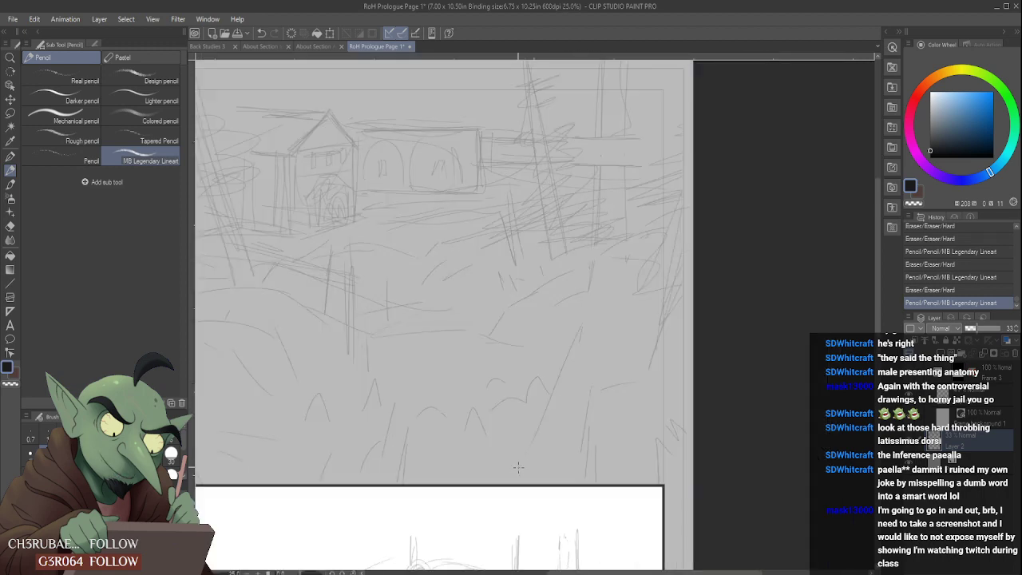
mouse_move(518, 467)
left_mouse_down()
mouse_move(511, 477)
mouse_move(507, 456)
mouse_move(513, 483)
mouse_move(527, 459)
mouse_move(504, 442)
mouse_move(506, 452)
mouse_move(512, 443)
left_mouse_up()
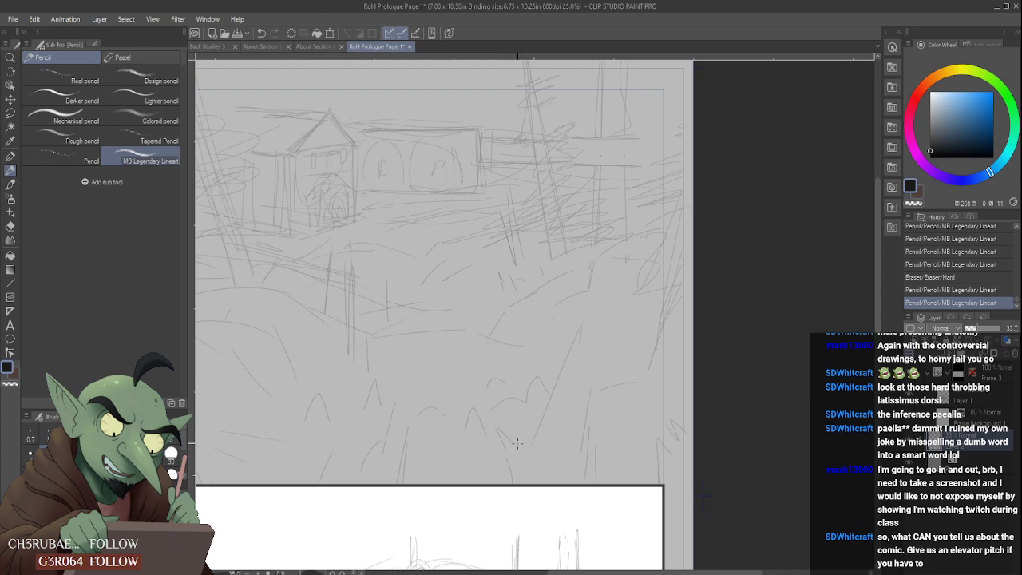
left_click_drag(516, 444, 531, 447)
scroll(533, 470, "down", 2)
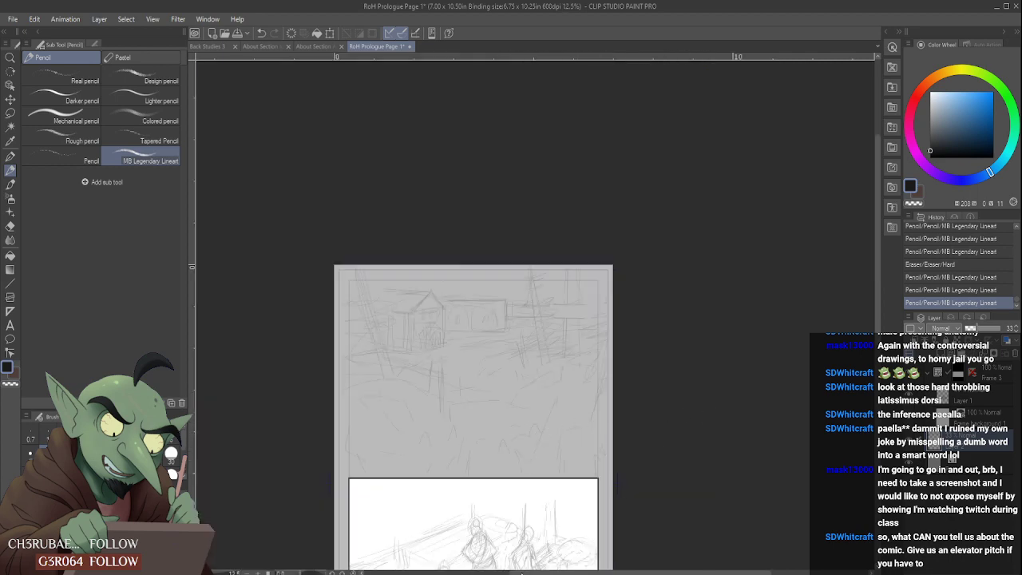
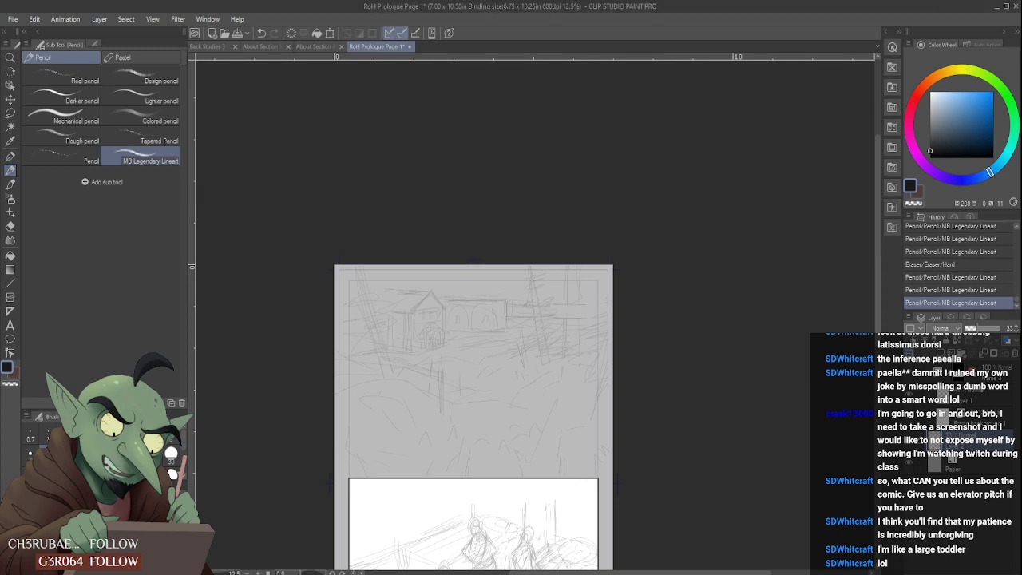
- Close the two About Section documents and return to the RoH Prologue Page 1 document
scroll(569, 544, "down", 2)
scroll(568, 450, "up", 1)
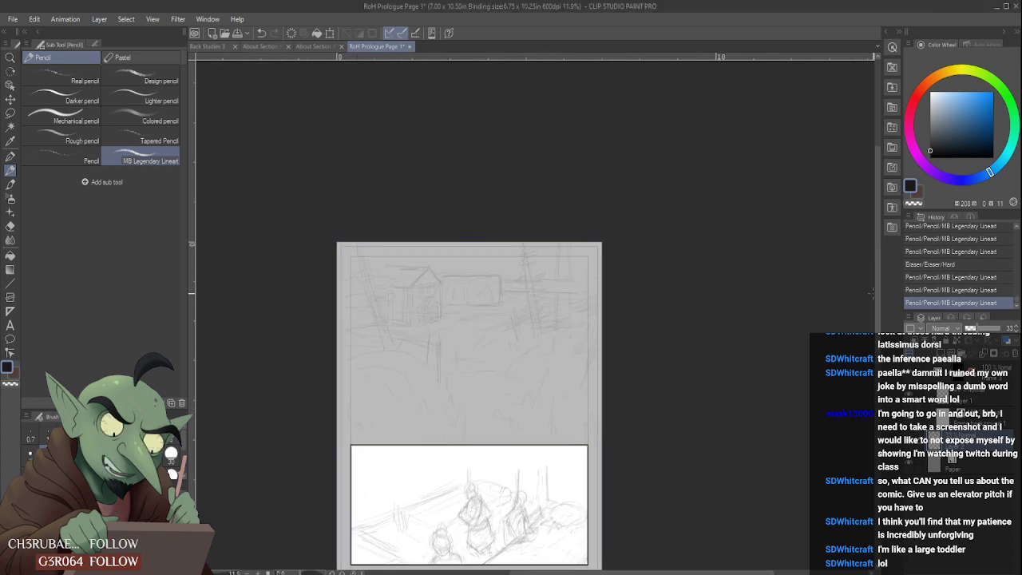
left_click_drag(877, 303, 877, 361)
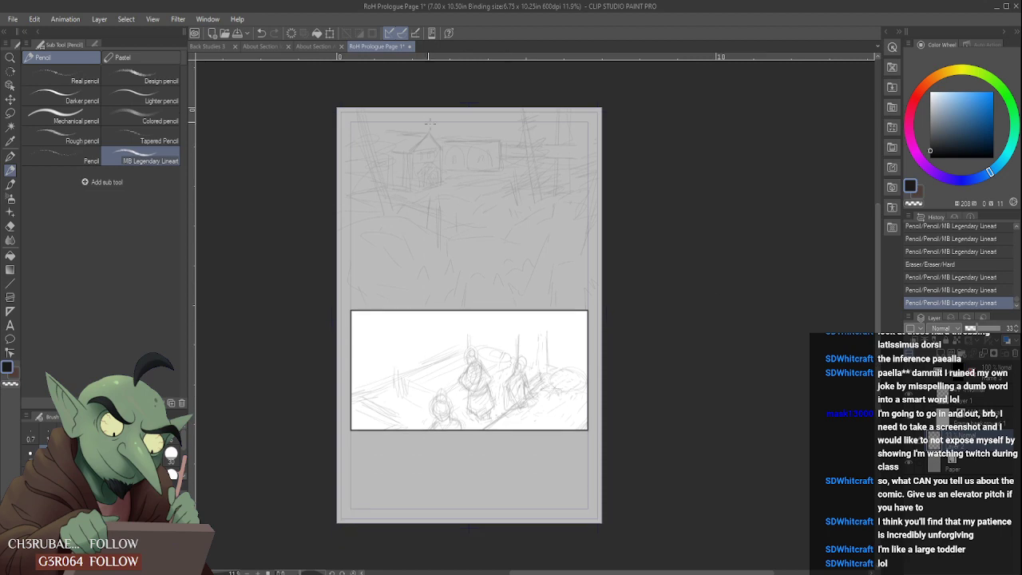
left_click(313, 46)
left_click(376, 46)
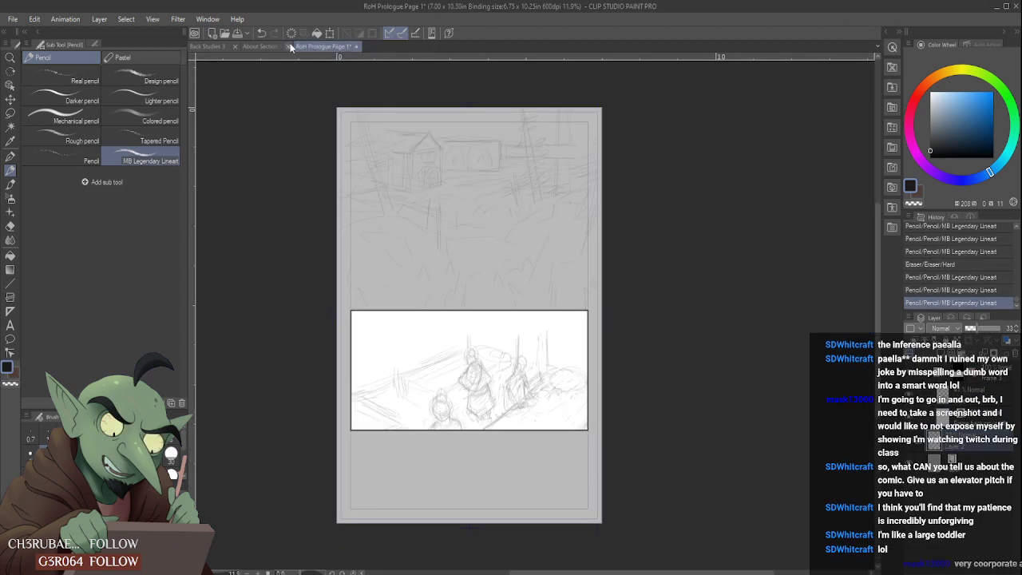
left_click(290, 50)
left_click(297, 46)
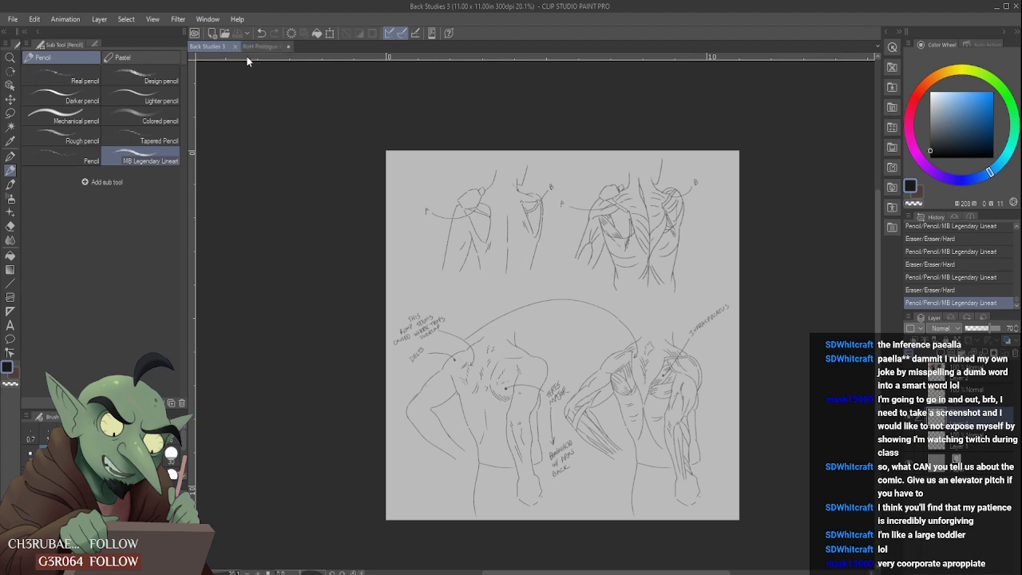
left_click(260, 46)
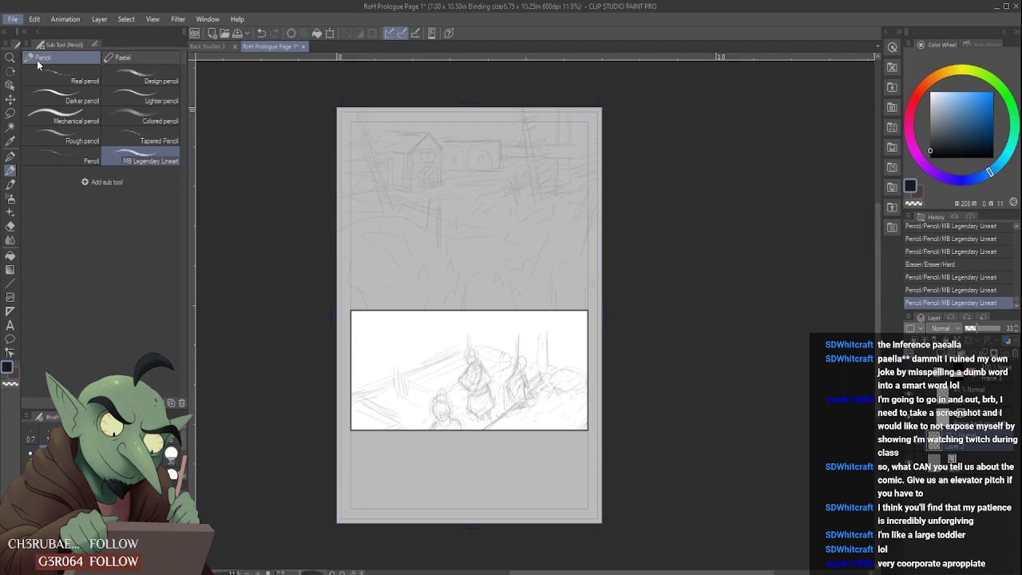
- Open the image file Rites of Harmony Vertical Thumbnail JPEG.jpg alongside the comic page
key("alt+Tab")
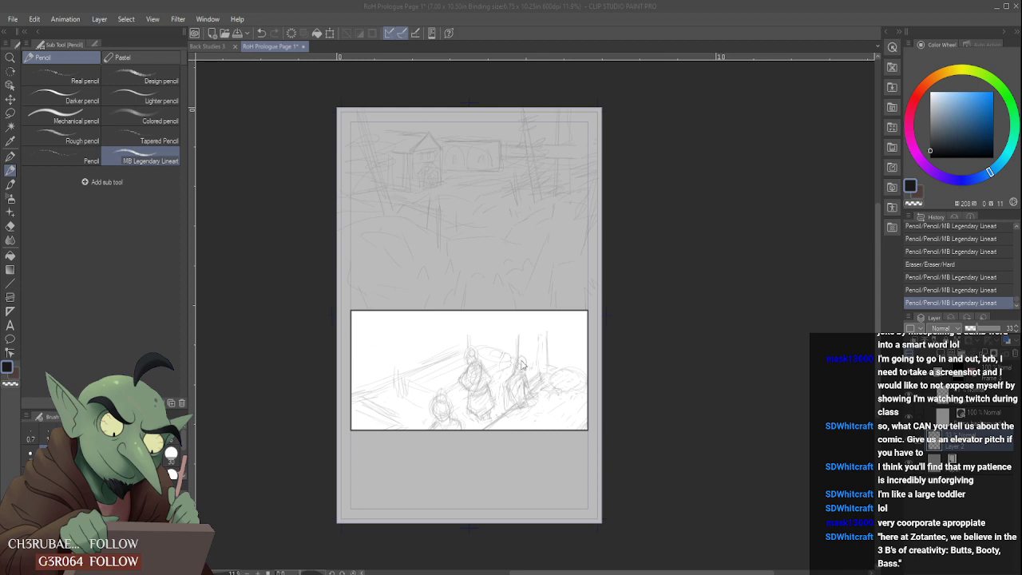
left_click(780, 553)
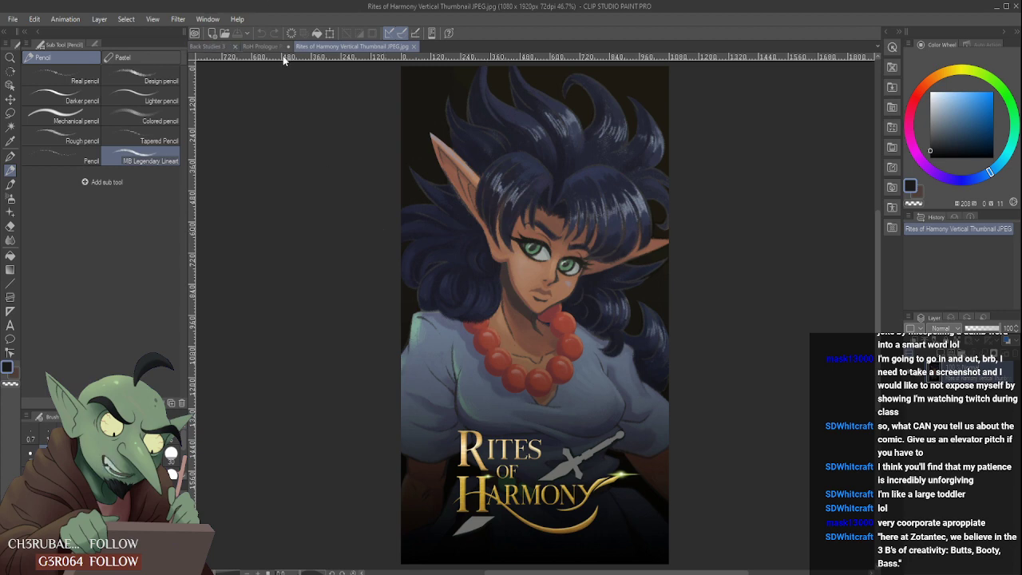
left_click(258, 48)
left_click(342, 50)
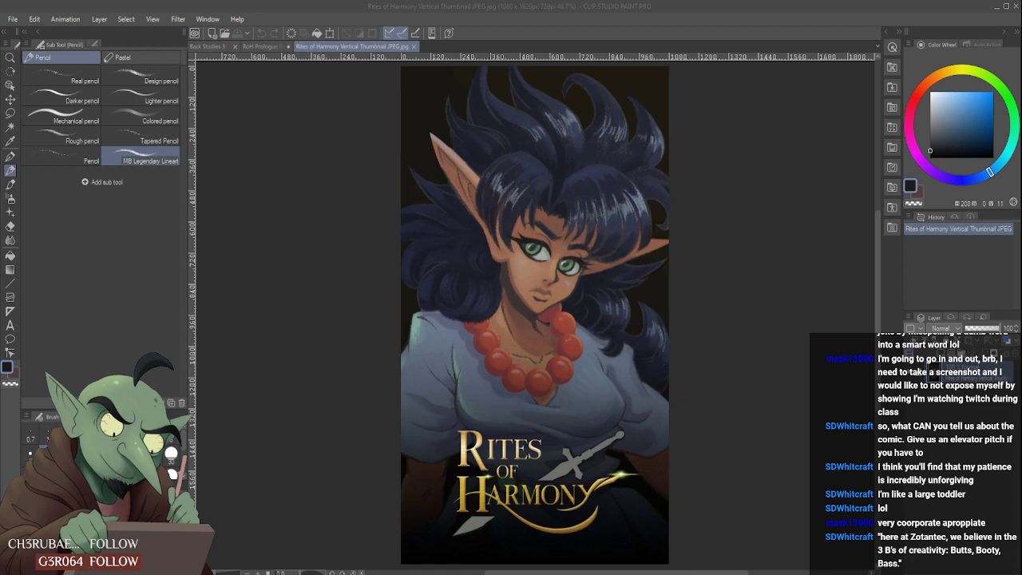
left_click(533, 372)
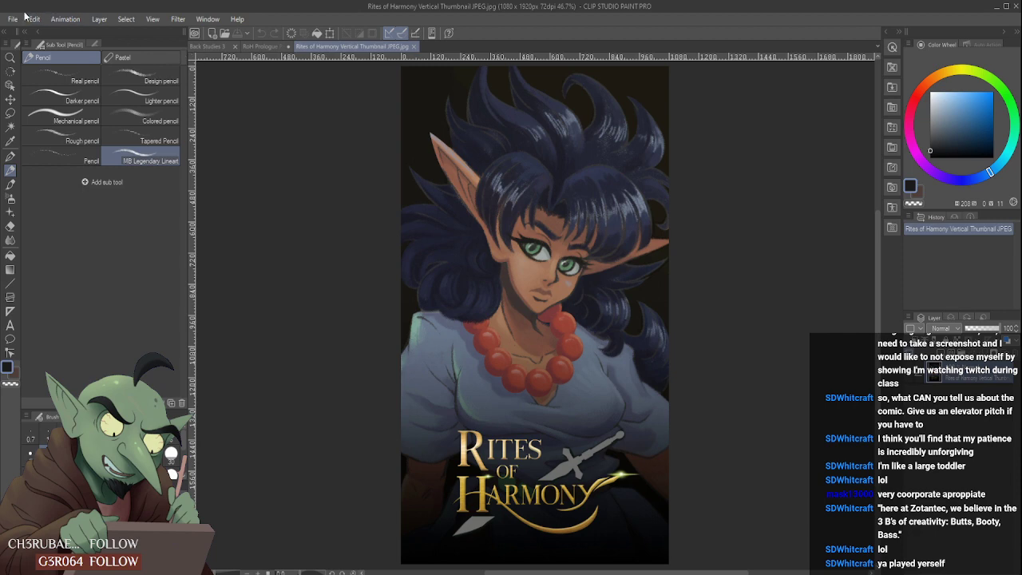
- Create a new blank illustration canvas of 11.00 x 11.00 in at 300 dpi
left_click(52, 61)
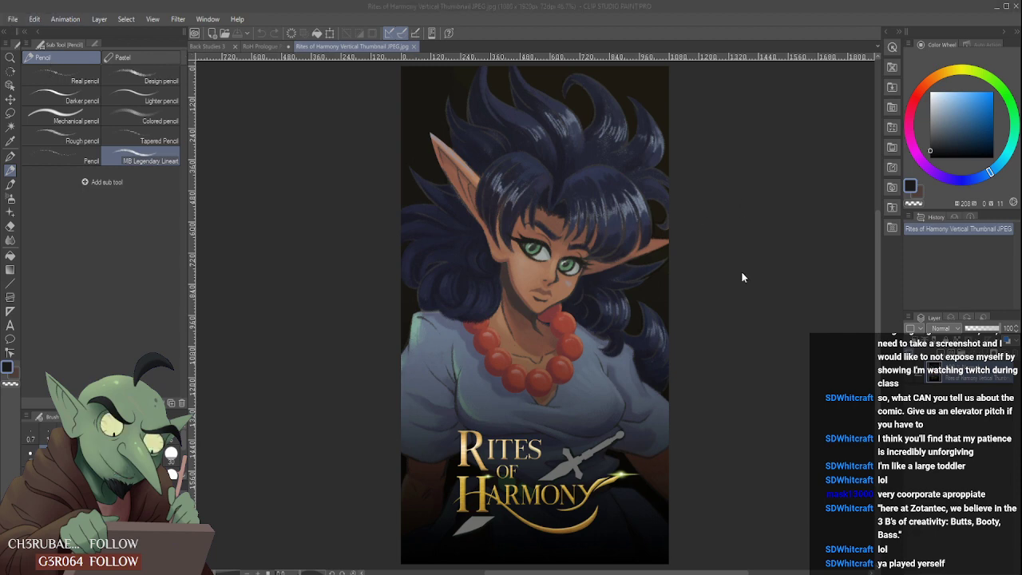
left_click(836, 553)
left_click(11, 19)
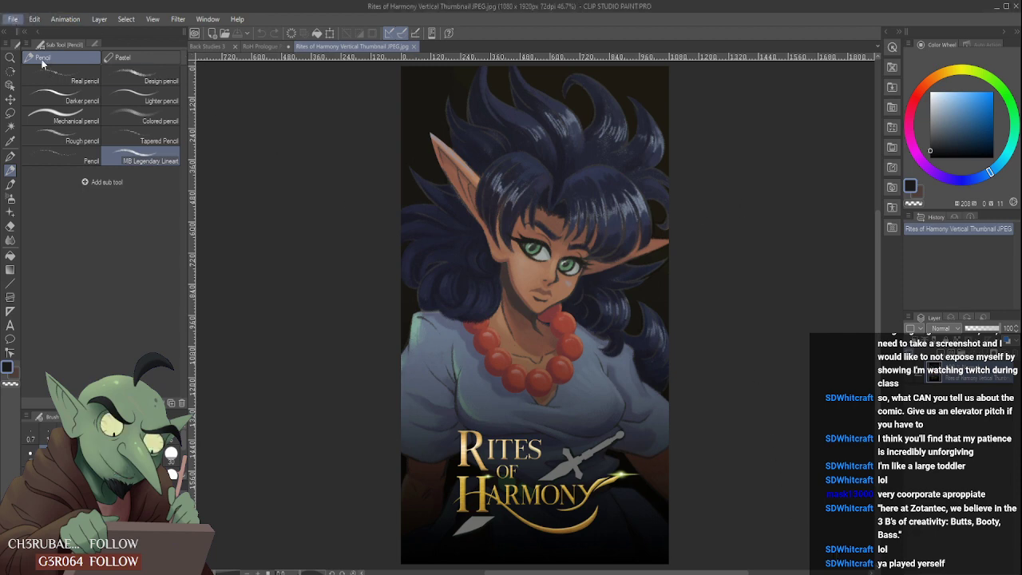
left_click(40, 35)
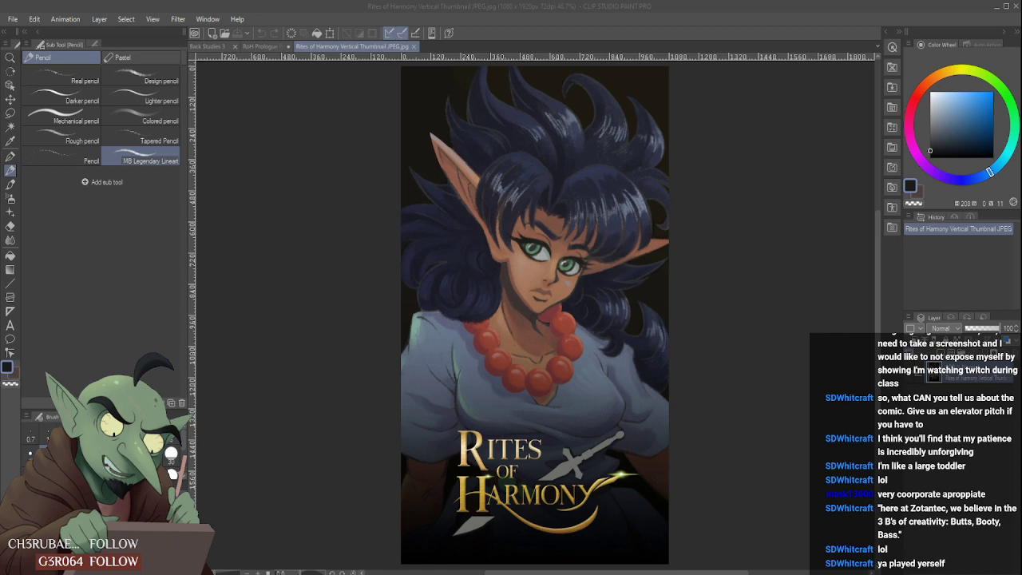
key("Return")
- Copy the Rites of Harmony artwork into the new illustration and scale it to about half size in the canvas's upper-left corner
left_click(311, 47)
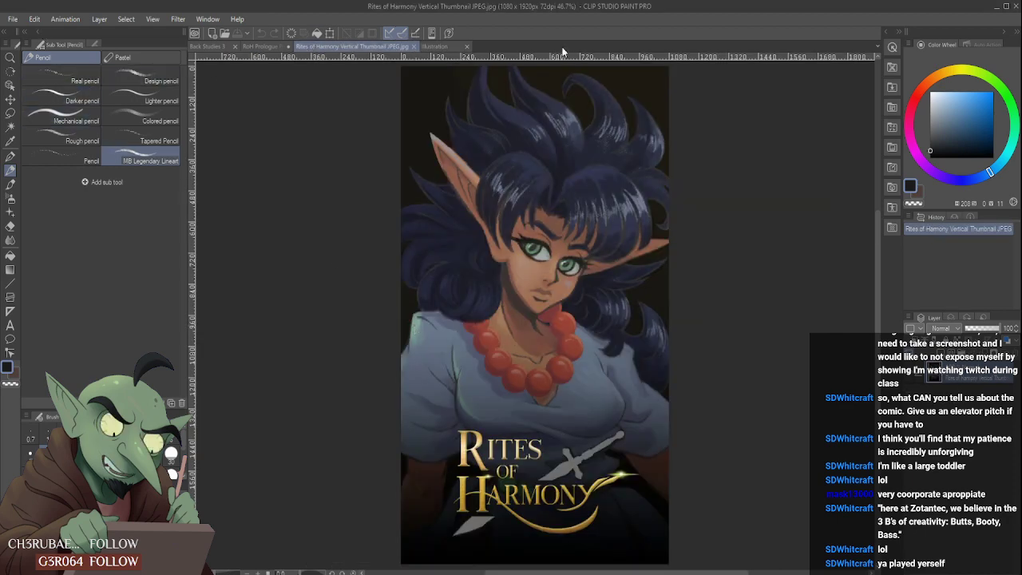
left_click(436, 47)
key("ctrl+v")
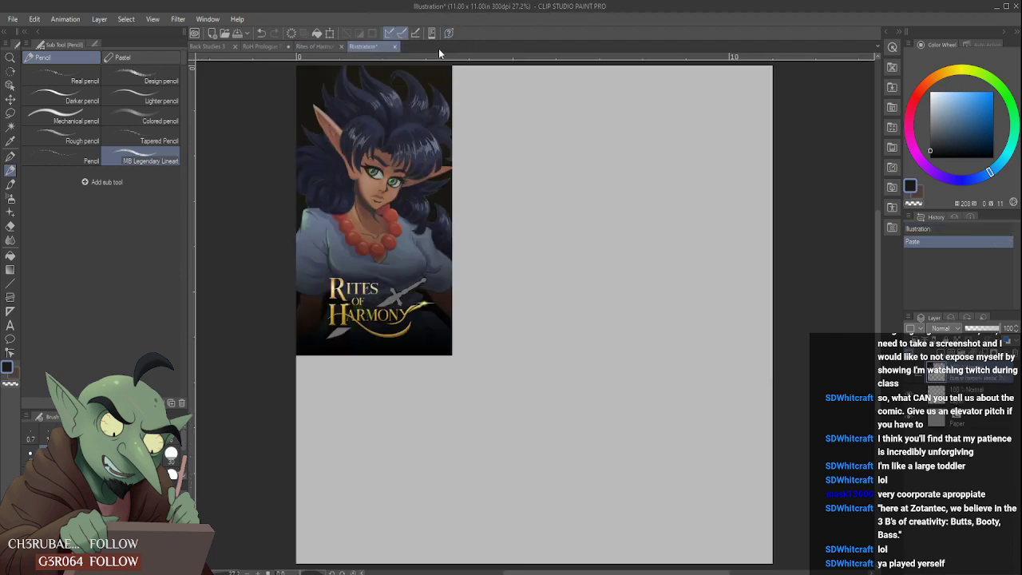
key("ctrl+t")
left_click_drag(452, 355, 360, 208)
left_click(313, 226)
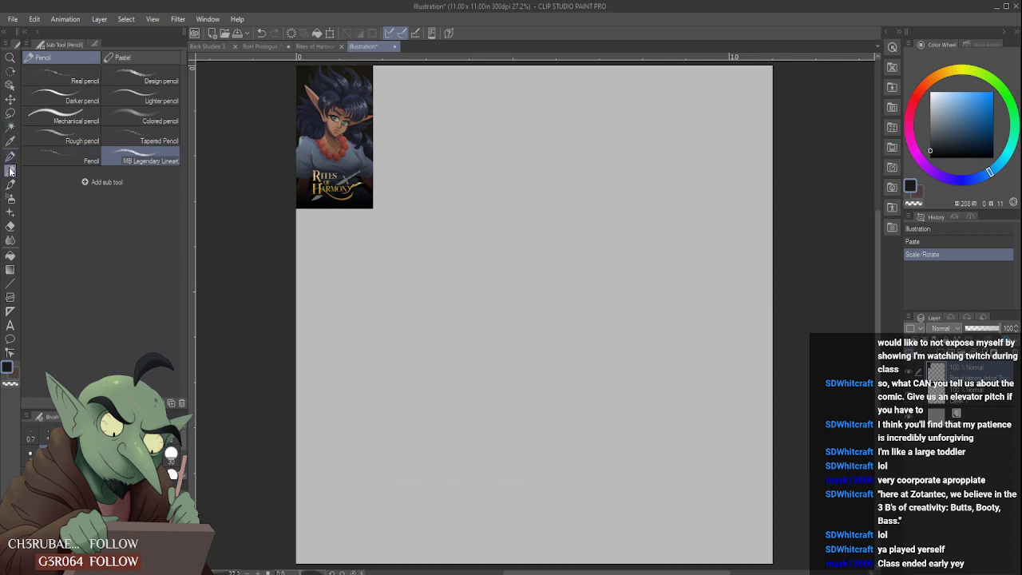
- Draw an arrow rightward from the artwork and handwrite the note "First female of her race" beside it
mouse_move(374, 124)
left_mouse_down()
mouse_move(407, 123)
mouse_move(400, 129)
mouse_move(431, 115)
left_mouse_up()
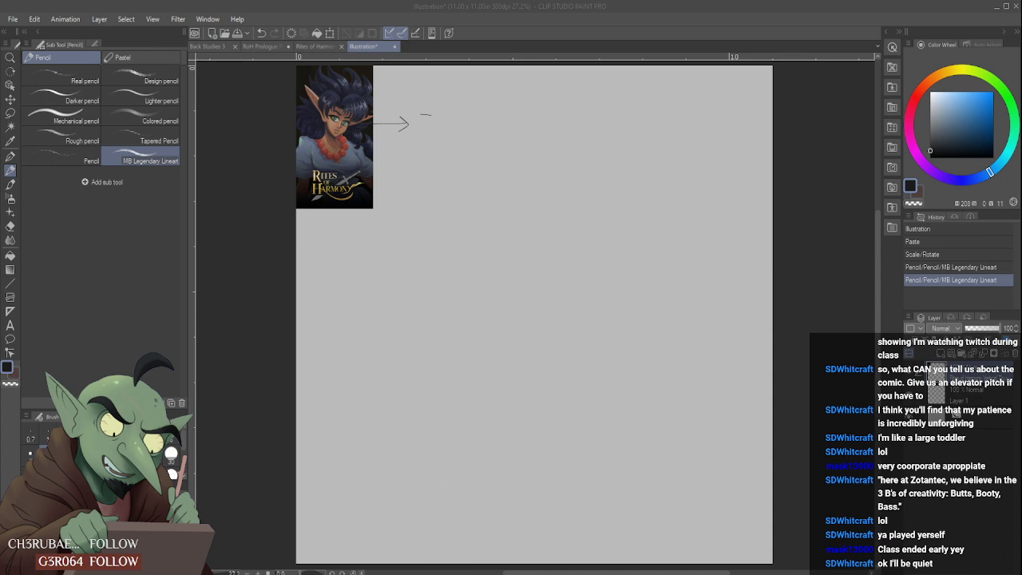
left_click(608, 514)
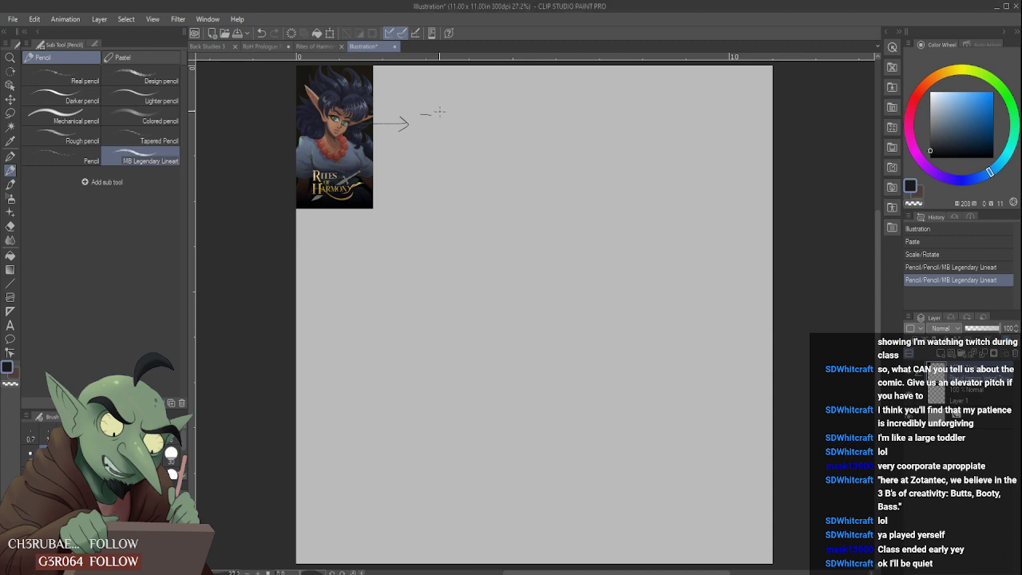
mouse_move(441, 105)
left_mouse_down()
mouse_move(441, 119)
mouse_move(450, 102)
left_mouse_up()
left_click_drag(452, 104, 467, 110)
left_click_drag(464, 98, 473, 96)
left_click_drag(440, 129, 442, 139)
left_click_drag(438, 127, 446, 130)
left_click_drag(448, 127, 455, 134)
left_click_drag(449, 131, 453, 130)
mouse_move(448, 126)
left_mouse_down()
mouse_move(481, 113)
mouse_move(450, 144)
mouse_move(479, 133)
mouse_move(454, 164)
mouse_move(478, 145)
left_mouse_up()
left_click_drag(472, 151, 478, 149)
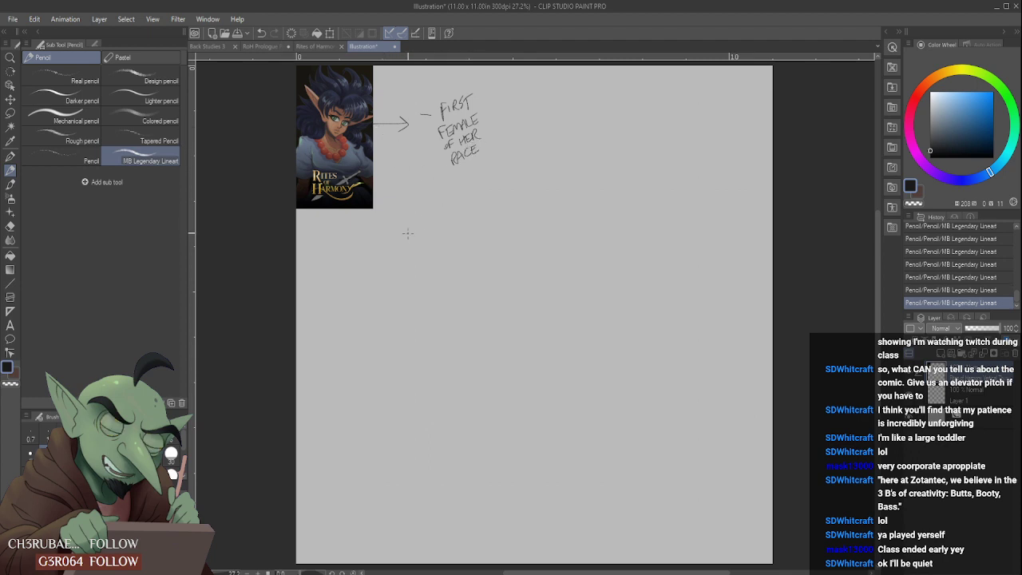
- Handwrite "The Cardinals" under the first note, then circle that note and link the two with an upward arrow
left_click_drag(401, 206, 421, 206)
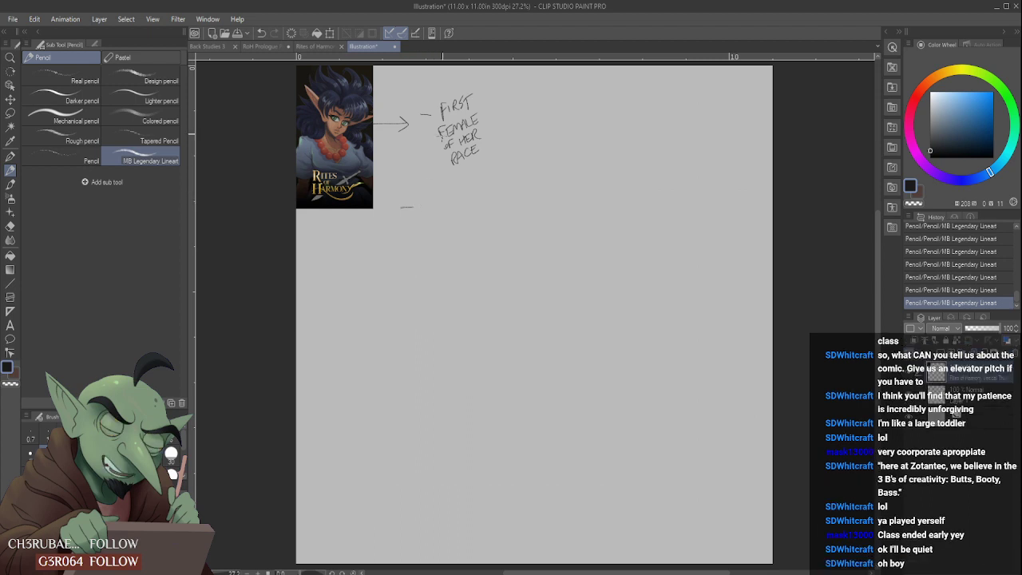
key("e")
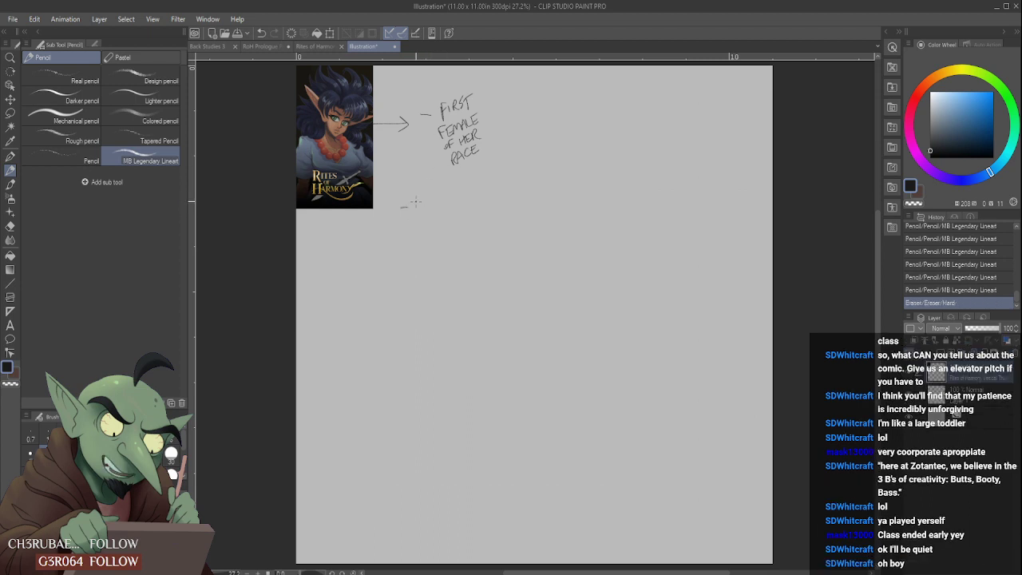
left_click_drag(412, 201, 419, 197)
left_click_drag(423, 203, 427, 211)
left_click_drag(433, 201, 432, 211)
left_click_drag(428, 207, 440, 205)
left_click_drag(435, 202, 453, 210)
left_click_drag(457, 201, 461, 210)
left_click_drag(456, 207, 463, 210)
left_click_drag(462, 201, 471, 210)
mouse_move(470, 200)
left_mouse_down()
mouse_move(471, 209)
mouse_move(482, 200)
left_mouse_up()
left_click_drag(483, 200, 492, 199)
mouse_move(493, 199)
left_mouse_down()
mouse_move(505, 208)
mouse_move(453, 170)
mouse_move(460, 179)
left_mouse_up()
mouse_move(421, 91)
left_mouse_down()
mouse_move(449, 171)
mouse_move(412, 98)
left_mouse_up()
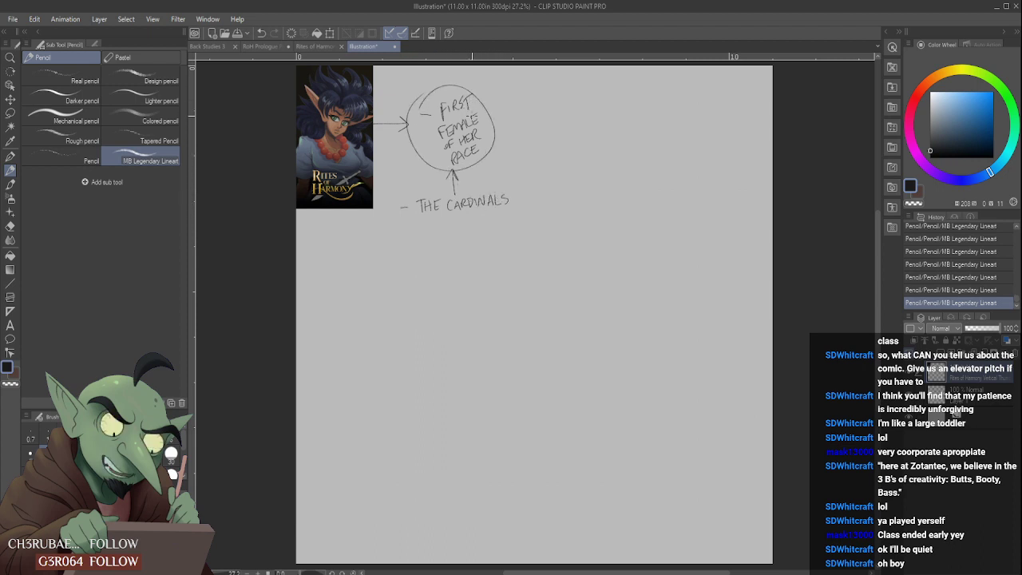
- Draw a short arrow from the circled note to a slashed-circle symbol and sketch a small dagger below it, cleaning up its crossguard
left_click_drag(483, 121, 516, 115)
left_click_drag(520, 107, 538, 97)
mouse_move(486, 184)
left_mouse_down()
mouse_move(518, 135)
mouse_move(503, 168)
mouse_move(518, 147)
mouse_move(500, 166)
mouse_move(504, 158)
left_mouse_up()
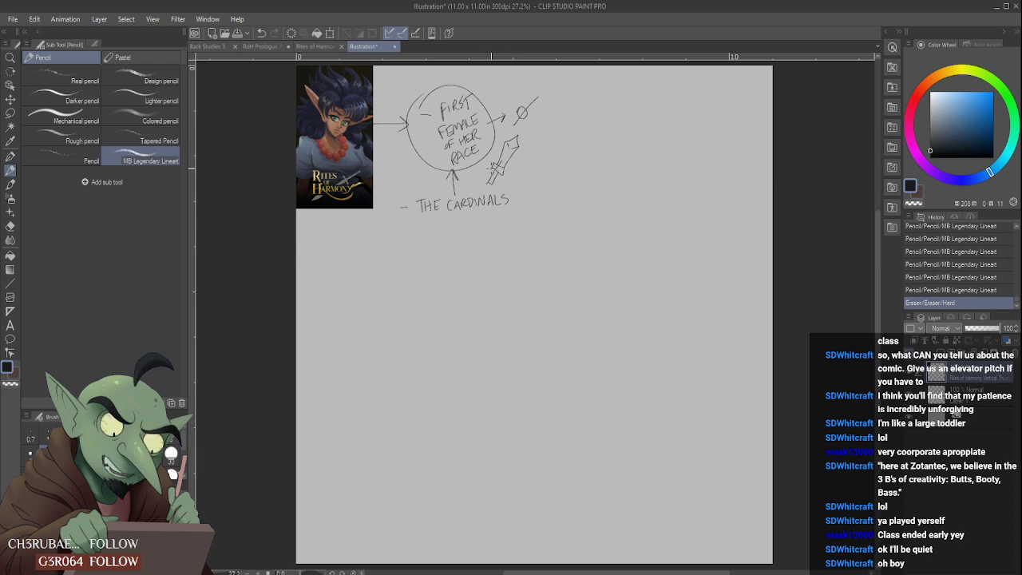
left_click_drag(492, 167, 501, 175)
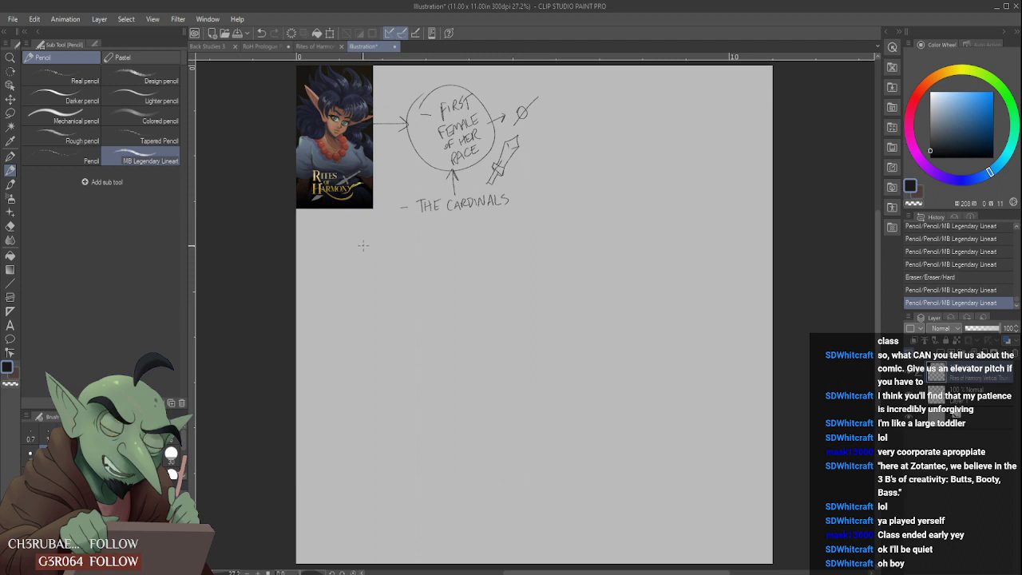
- Draw a curved arrow down from the artwork to a rough sketch of pointed mountain peaks, and erase the stray curve beside the artwork
mouse_move(345, 212)
left_mouse_down()
mouse_move(344, 231)
mouse_move(372, 276)
left_mouse_up()
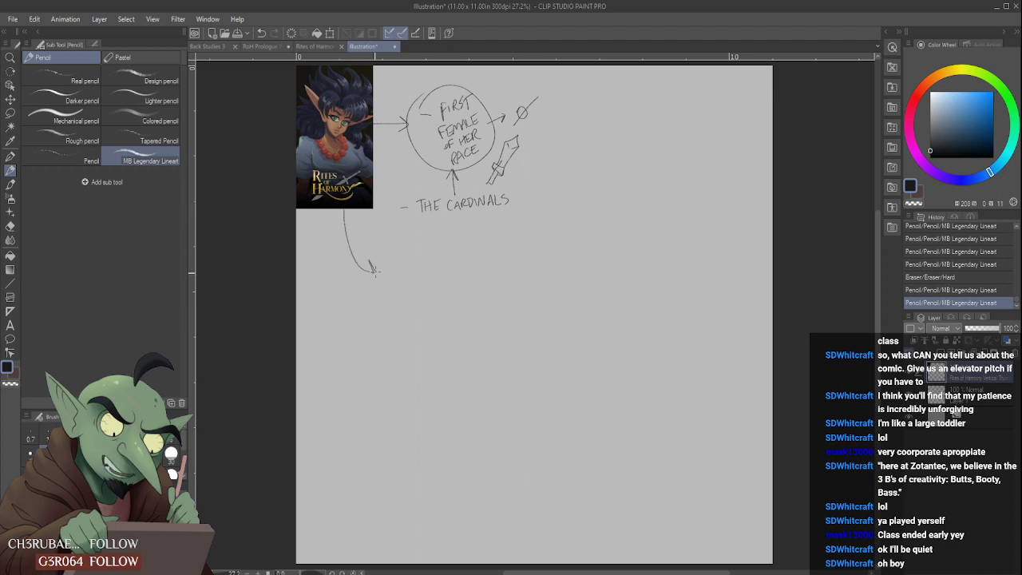
mouse_move(386, 317)
left_mouse_down()
mouse_move(388, 279)
mouse_move(442, 336)
mouse_move(374, 334)
mouse_move(383, 369)
mouse_move(368, 403)
left_mouse_up()
left_click_drag(401, 374, 425, 387)
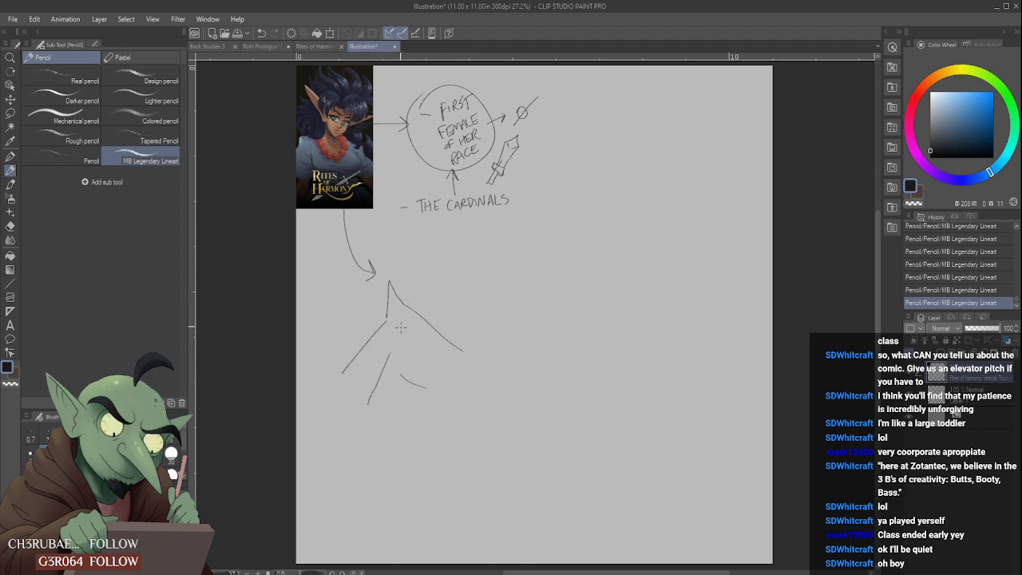
mouse_move(426, 324)
left_mouse_down()
mouse_move(447, 289)
mouse_move(472, 326)
left_mouse_up()
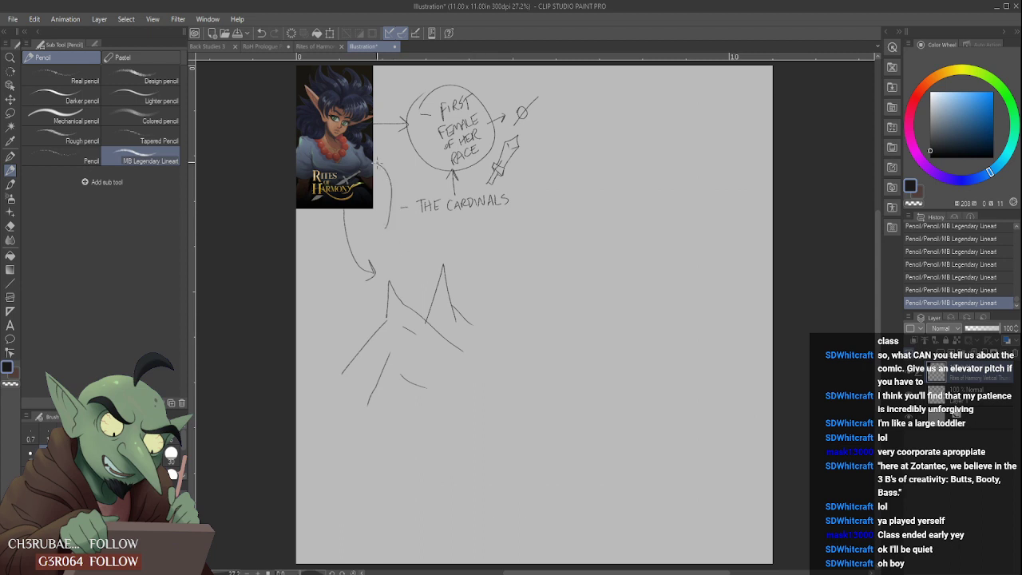
left_click_drag(379, 162, 389, 227)
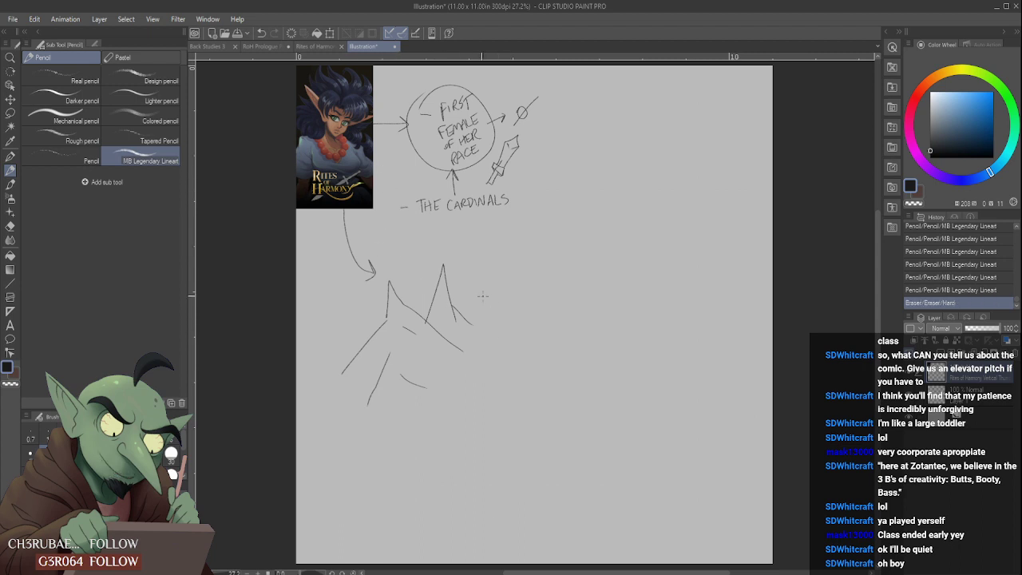
- Draw an arrow rightward from the peaks to a second landscape with low hills, a winding path and a tall distant mountain
mouse_move(459, 281)
left_mouse_down()
mouse_move(497, 271)
mouse_move(471, 286)
mouse_move(485, 277)
left_mouse_up()
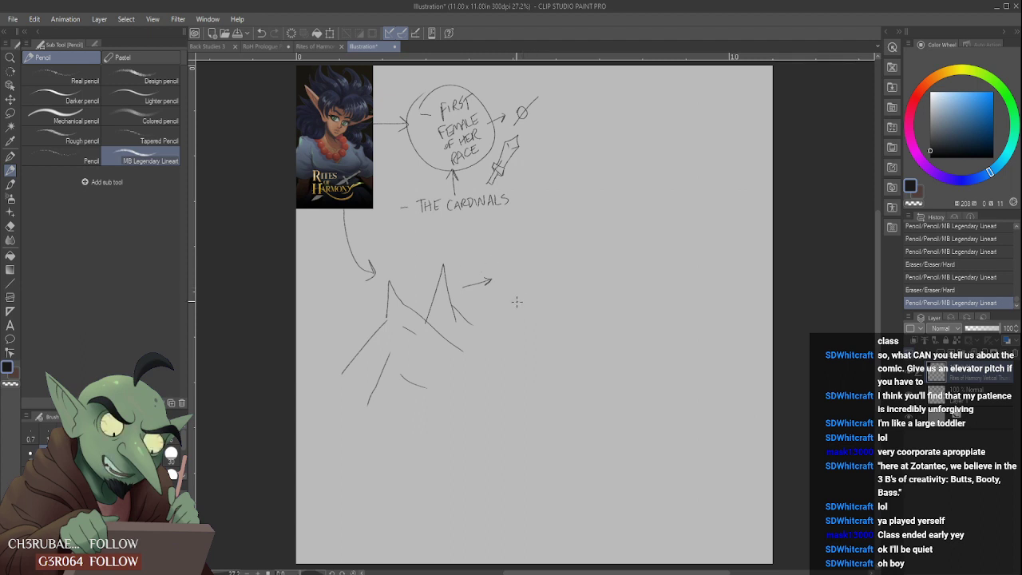
mouse_move(413, 271)
left_mouse_down()
mouse_move(416, 282)
mouse_move(434, 278)
left_mouse_up()
mouse_move(515, 310)
left_mouse_down()
mouse_move(579, 295)
mouse_move(585, 322)
mouse_move(644, 379)
mouse_move(673, 380)
left_mouse_up()
mouse_move(598, 302)
left_mouse_down()
mouse_move(642, 268)
mouse_move(648, 284)
mouse_move(699, 282)
mouse_move(673, 212)
mouse_move(728, 271)
left_mouse_up()
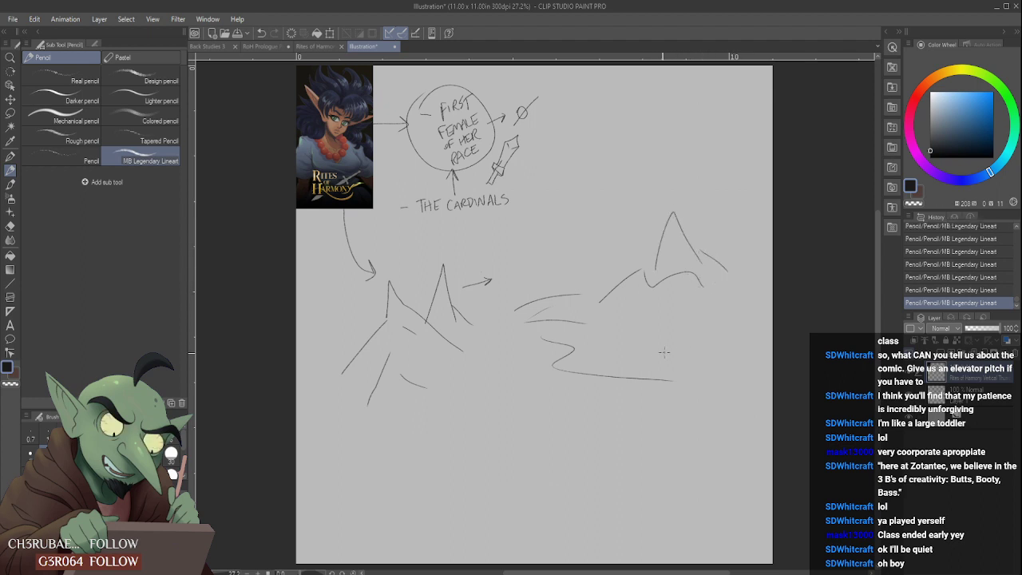
- Sketch an irregular oval patch at the start of the winding path, with a small pointed marker standing in it
left_click_drag(492, 368, 487, 370)
left_click(489, 352)
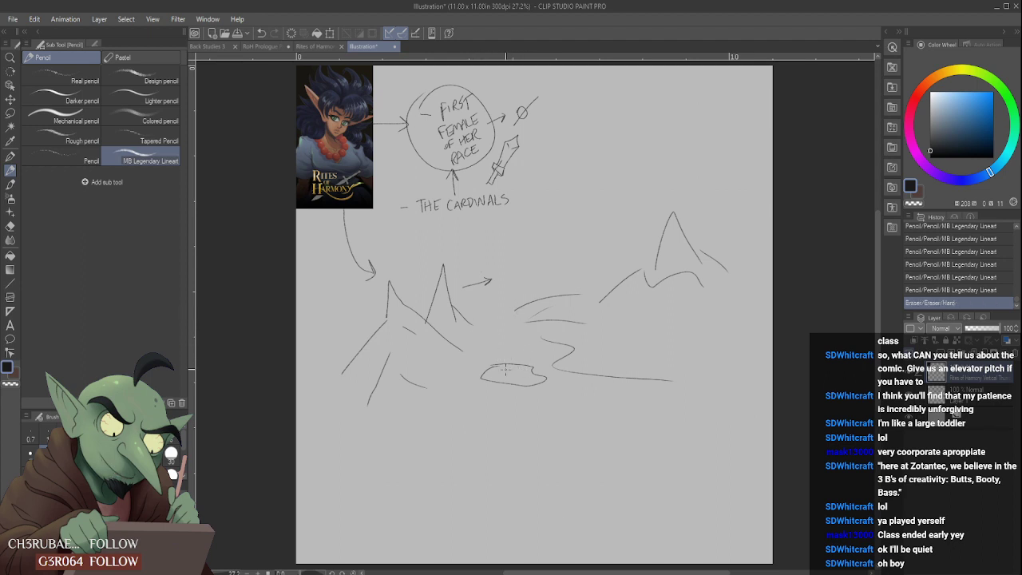
left_click_drag(503, 369, 507, 366)
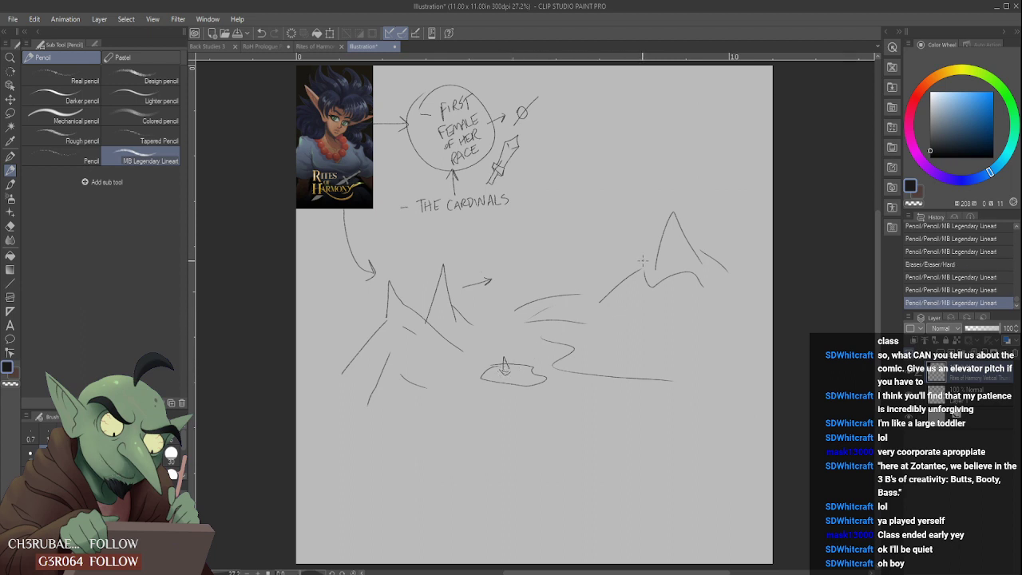
- Redraw the distant mountain's left slope as one wider line and erase the ridge curve at its base
mouse_move(641, 270)
left_mouse_down()
mouse_move(650, 285)
mouse_move(651, 265)
mouse_move(653, 276)
left_mouse_up()
left_click_drag(672, 214, 643, 262)
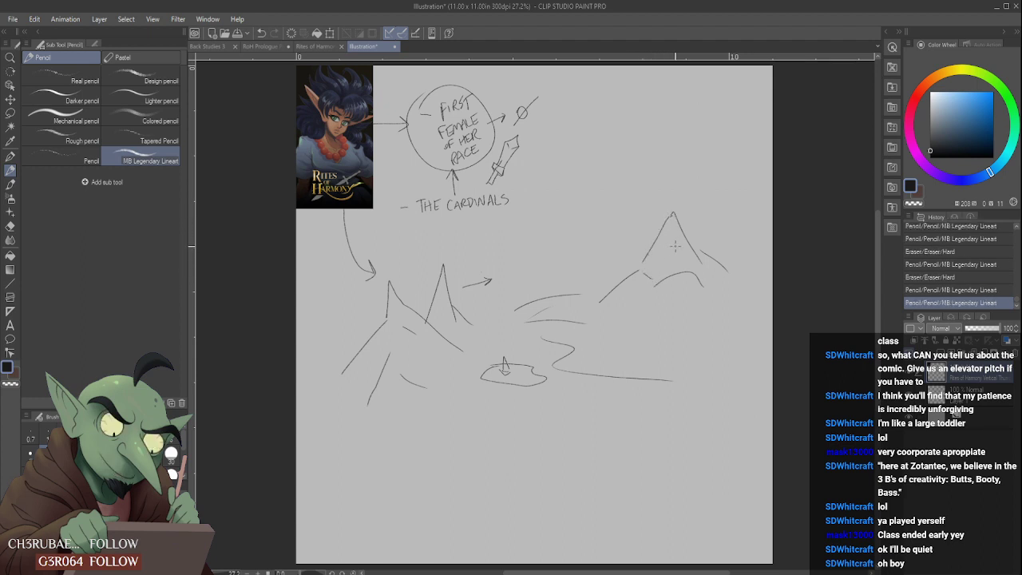
mouse_move(701, 280)
left_mouse_down()
mouse_move(661, 280)
mouse_move(675, 278)
left_mouse_up()
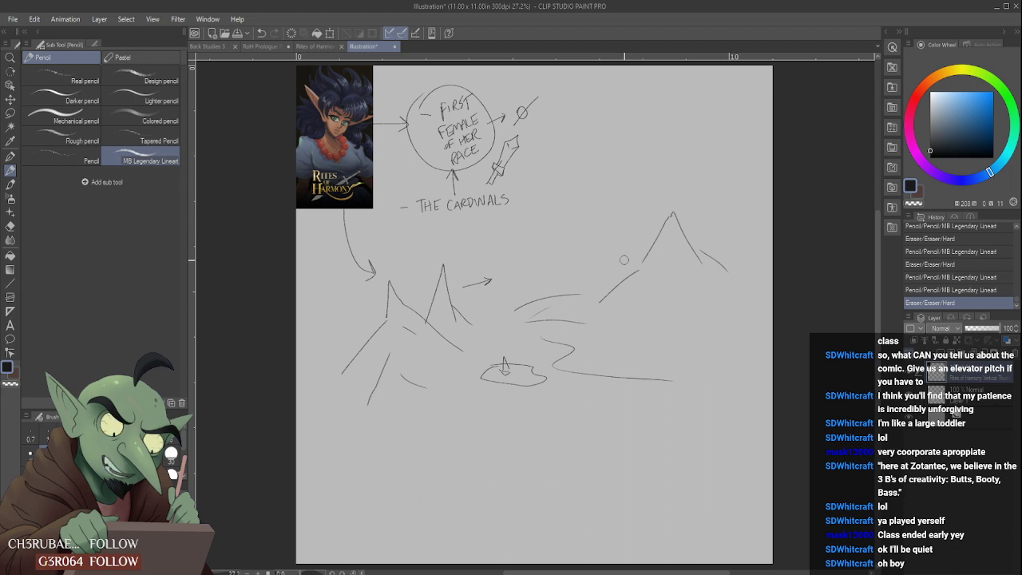
left_click_drag(601, 309, 610, 308)
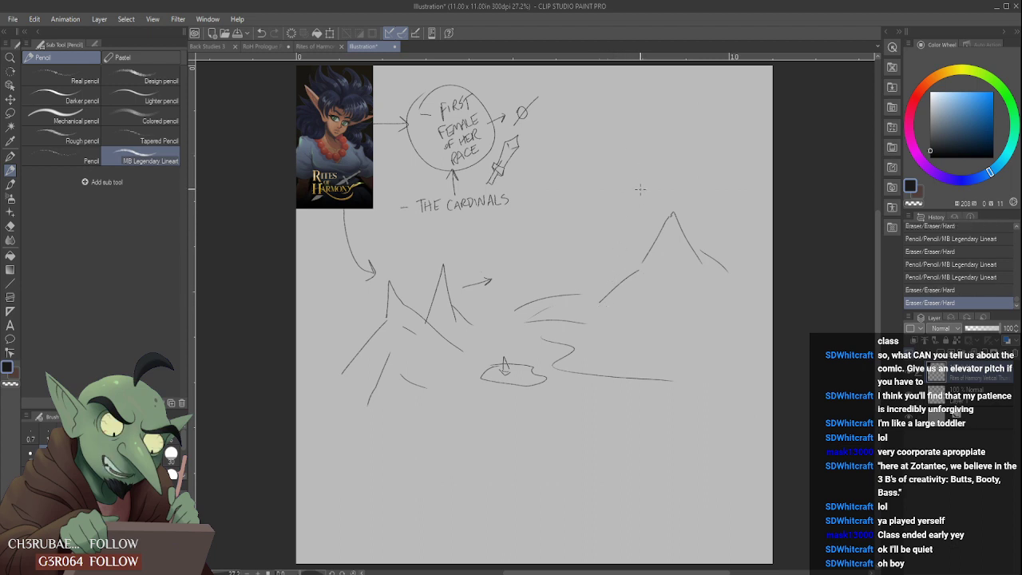
- Sketch a small bearded head in the empty space above the distant mountain
mouse_move(639, 111)
left_mouse_down()
mouse_move(641, 158)
mouse_move(655, 148)
mouse_move(646, 126)
left_mouse_up()
left_click_drag(639, 133, 651, 135)
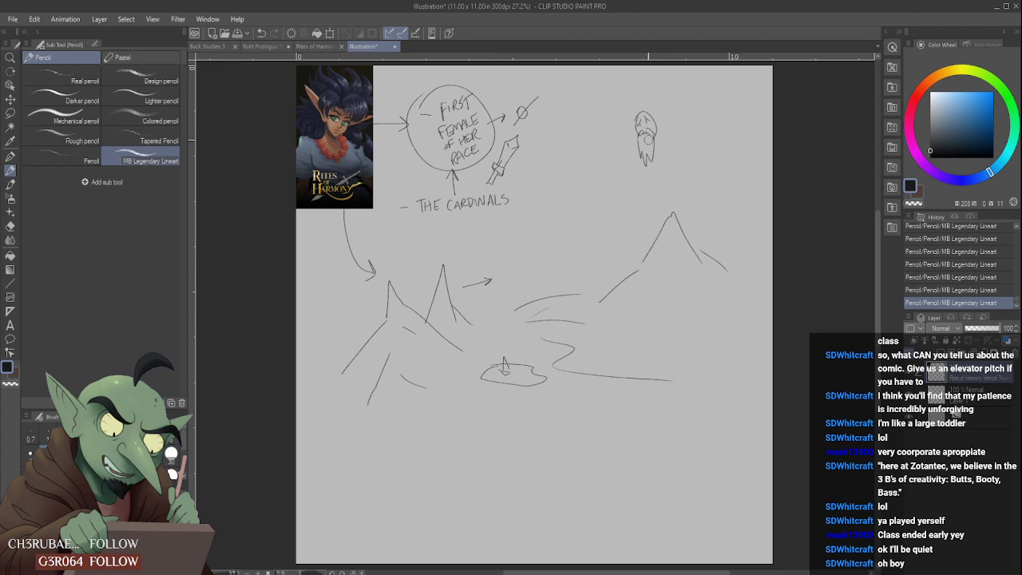
- Add a raised hand on each side of the small bearded head above the distant mountain
mouse_move(644, 141)
left_mouse_down()
mouse_move(648, 149)
mouse_move(608, 133)
mouse_move(629, 147)
mouse_move(677, 123)
mouse_move(673, 141)
mouse_move(680, 120)
left_mouse_up()
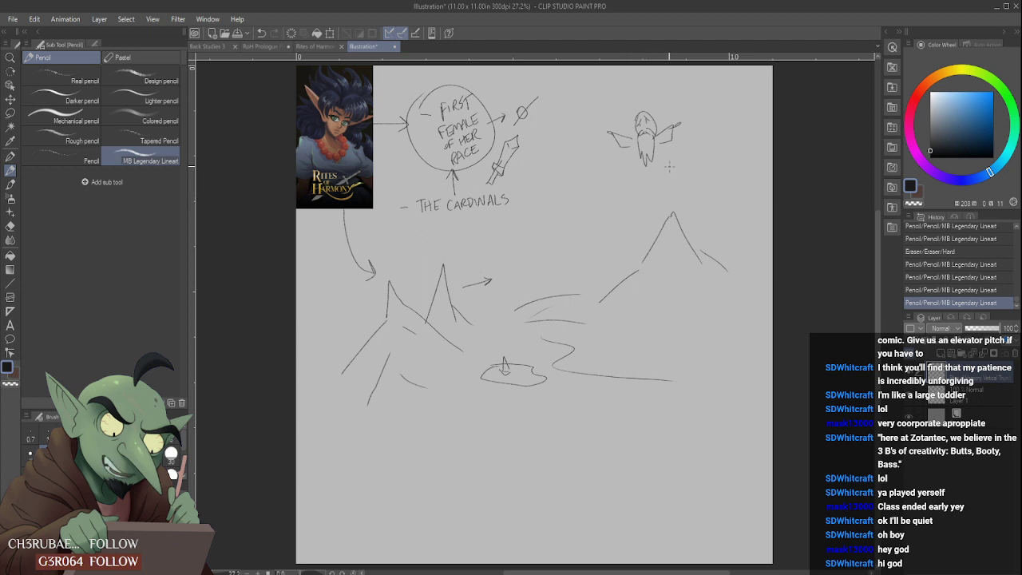
left_click_drag(635, 222, 639, 185)
key("ctrl+z")
- Sketch a small peak on the distant mountain's ridge and a stern, narrow face with long hair below the mountain
mouse_move(591, 293)
left_mouse_down()
mouse_move(644, 261)
mouse_move(618, 277)
mouse_move(620, 262)
mouse_move(641, 269)
mouse_move(623, 261)
mouse_move(616, 278)
mouse_move(639, 273)
left_mouse_up()
mouse_move(657, 312)
left_mouse_down()
mouse_move(668, 324)
mouse_move(683, 320)
mouse_move(664, 321)
mouse_move(652, 365)
left_mouse_up()
mouse_move(665, 293)
left_mouse_down()
mouse_move(645, 329)
mouse_move(664, 283)
mouse_move(685, 295)
left_mouse_up()
mouse_move(687, 294)
left_mouse_down()
mouse_move(682, 363)
mouse_move(685, 303)
mouse_move(691, 369)
left_mouse_up()
left_click_drag(689, 319, 684, 366)
mouse_move(657, 331)
left_mouse_down()
mouse_move(667, 353)
mouse_move(678, 345)
mouse_move(669, 340)
left_mouse_up()
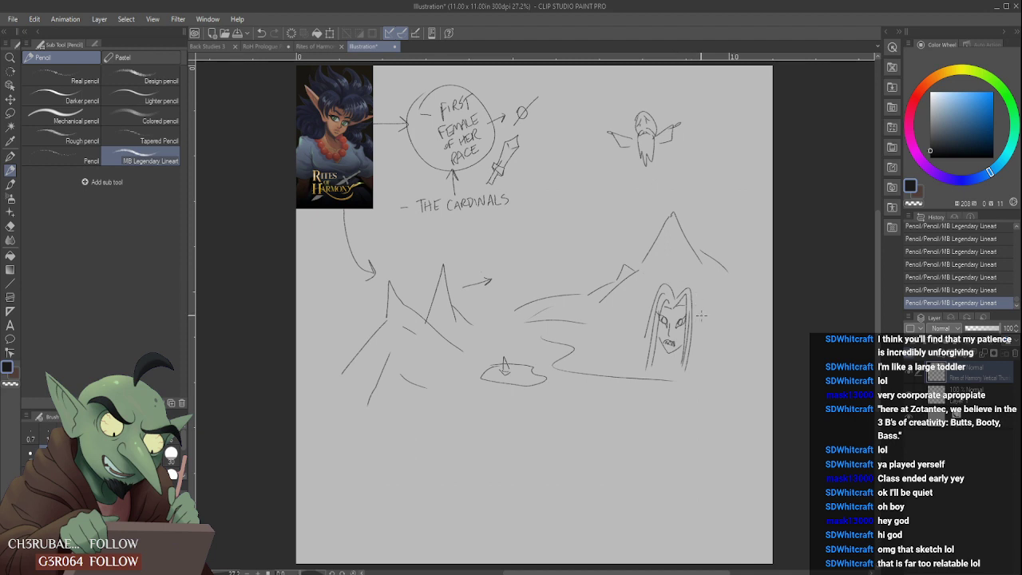
mouse_move(671, 290)
left_mouse_down()
mouse_move(688, 282)
mouse_move(702, 357)
left_mouse_up()
- Sketch a finned oval shape beside the long-haired face and a horned, boxy-headed figure with a shaggy body beneath it
mouse_move(690, 322)
left_mouse_down()
mouse_move(731, 404)
mouse_move(718, 371)
mouse_move(704, 393)
mouse_move(705, 426)
mouse_move(733, 414)
mouse_move(728, 379)
mouse_move(696, 395)
mouse_move(754, 367)
mouse_move(742, 411)
mouse_move(714, 382)
mouse_move(682, 405)
left_mouse_up()
mouse_move(615, 405)
left_mouse_down()
mouse_move(607, 435)
mouse_move(623, 491)
left_mouse_up()
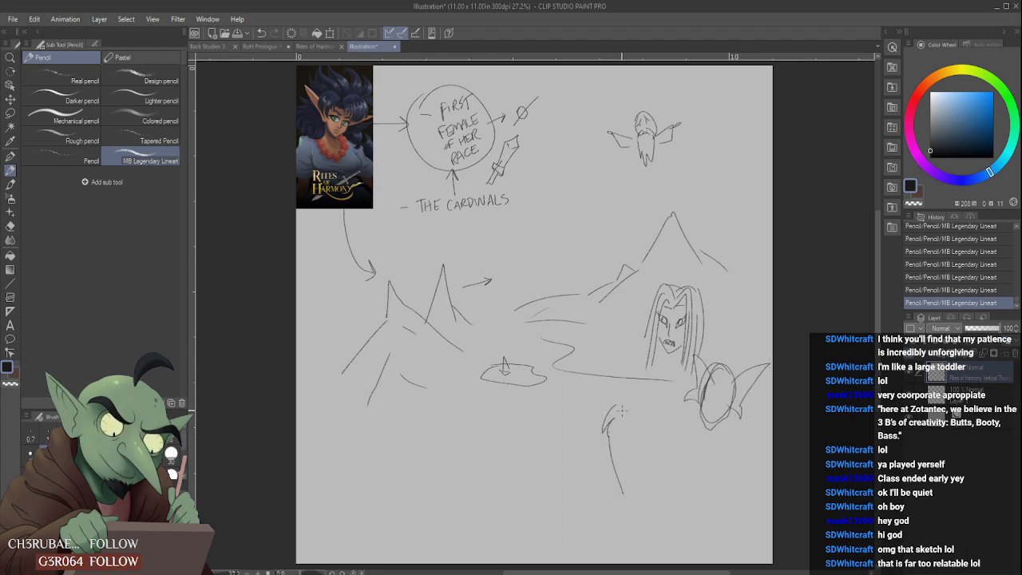
mouse_move(614, 404)
left_mouse_down()
mouse_move(600, 357)
mouse_move(631, 406)
mouse_move(677, 381)
mouse_move(631, 406)
mouse_move(642, 401)
mouse_move(639, 380)
mouse_move(610, 374)
mouse_move(637, 369)
mouse_move(626, 389)
mouse_move(633, 396)
mouse_move(655, 378)
mouse_move(635, 385)
mouse_move(644, 395)
left_mouse_up()
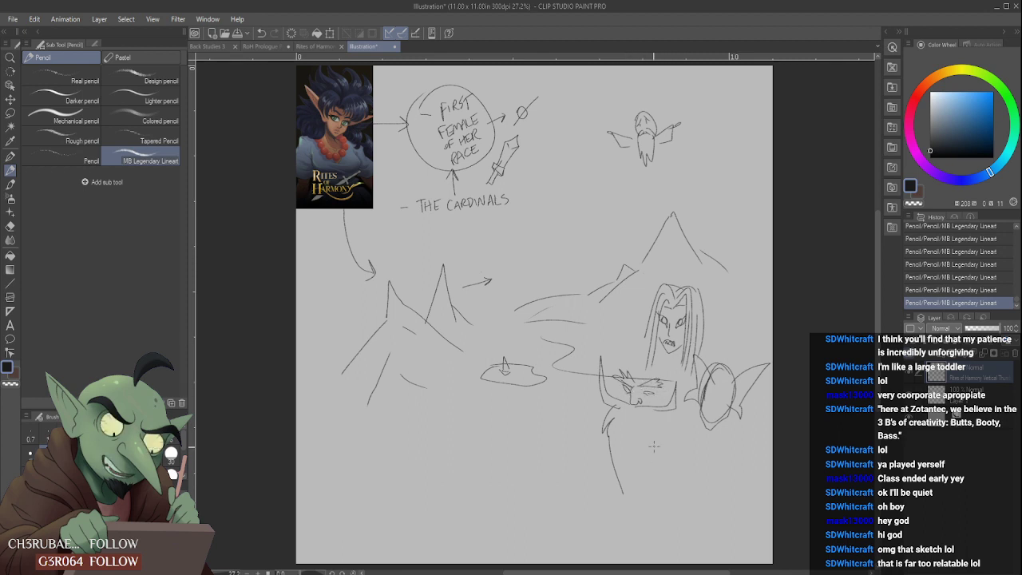
left_click_drag(634, 473, 623, 493)
mouse_move(652, 454)
left_mouse_down()
mouse_move(606, 473)
mouse_move(622, 508)
left_mouse_up()
mouse_move(636, 411)
left_mouse_down()
mouse_move(668, 422)
mouse_move(659, 464)
left_mouse_up()
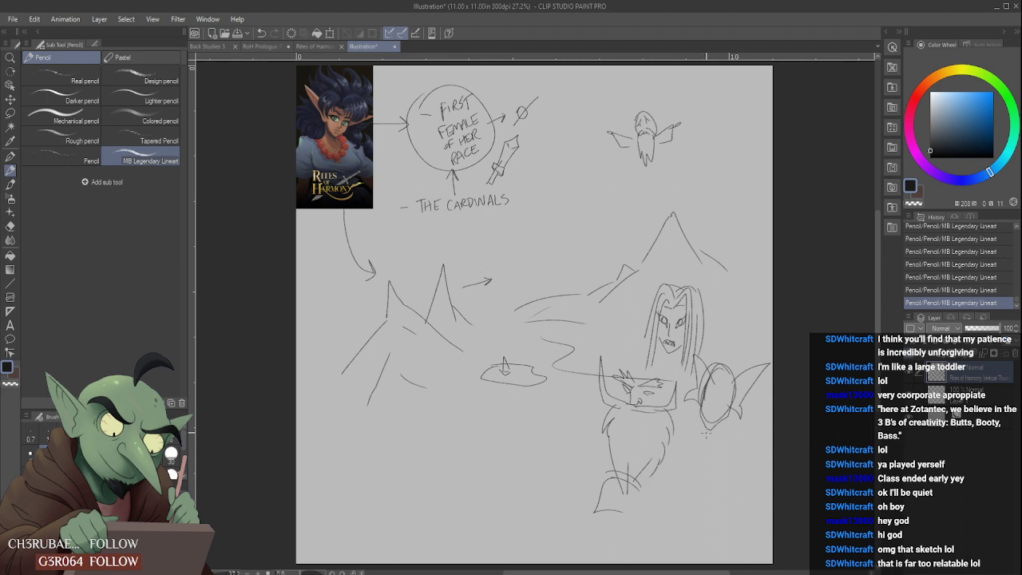
- Draw long lines flaring down from the bearded head around the mountain and figures, and four small people beside the first peaks
mouse_move(626, 361)
left_mouse_down()
mouse_move(652, 190)
mouse_move(669, 254)
left_mouse_up()
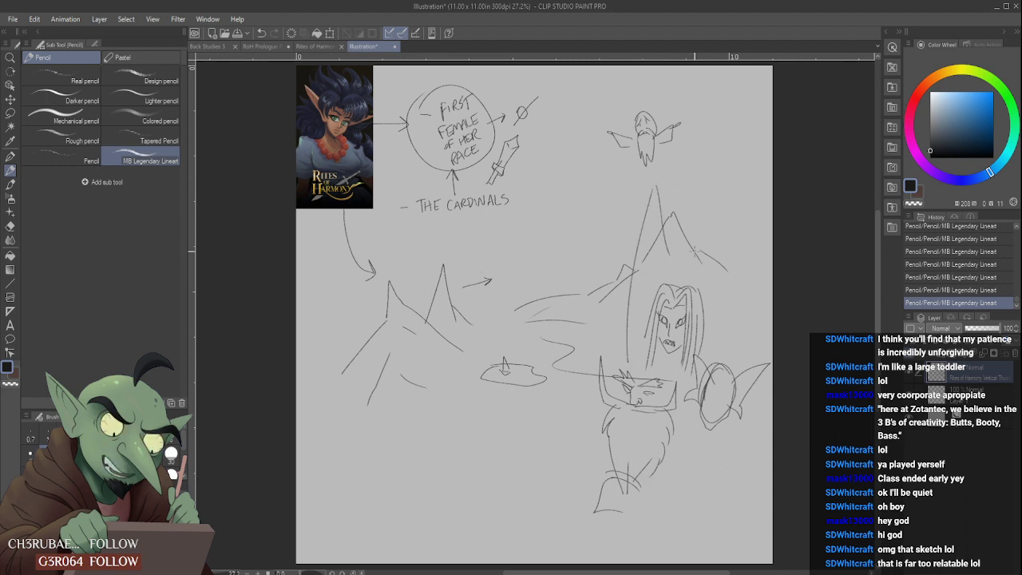
mouse_move(667, 187)
left_mouse_down()
mouse_move(706, 239)
mouse_move(723, 323)
mouse_move(653, 162)
mouse_move(673, 163)
left_mouse_up()
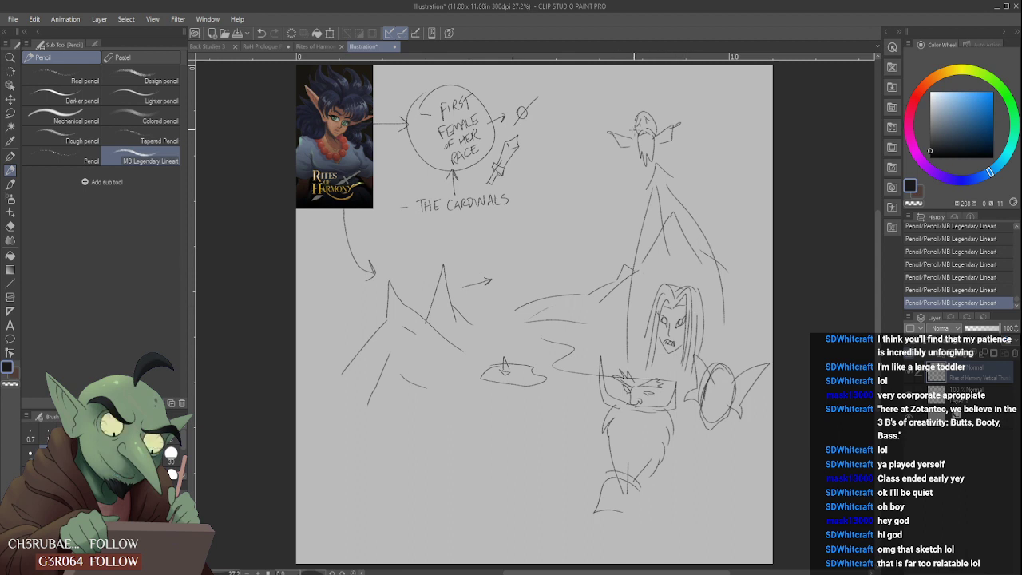
mouse_move(615, 150)
left_mouse_down()
mouse_move(550, 156)
mouse_move(553, 164)
mouse_move(548, 156)
mouse_move(614, 151)
left_mouse_up()
mouse_move(324, 279)
left_mouse_down()
mouse_move(313, 342)
mouse_move(331, 321)
mouse_move(328, 342)
mouse_move(341, 342)
left_mouse_up()
left_click_drag(343, 304, 347, 326)
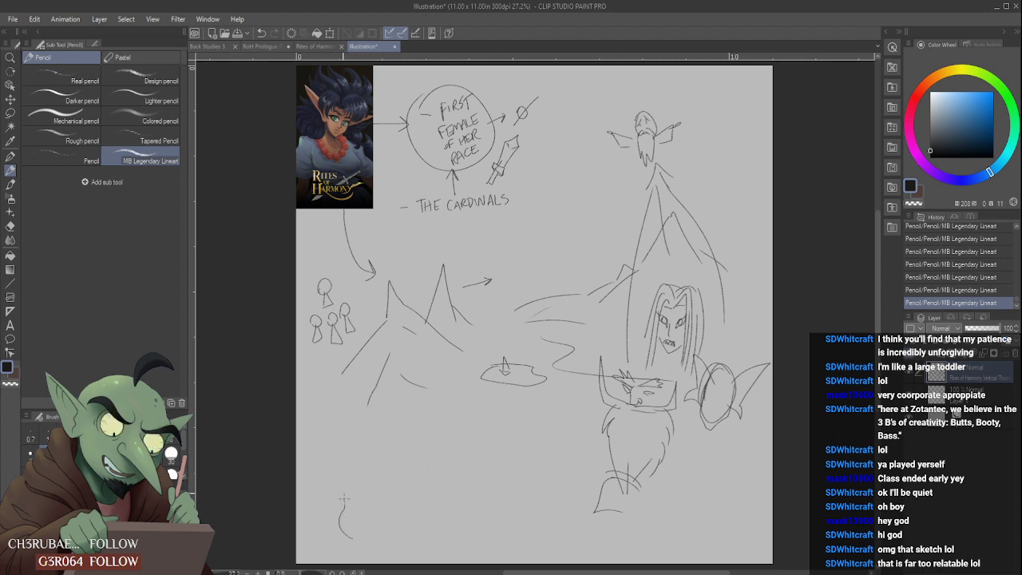
- Sketch a flame, a glowing light bulb and an upward arrow in the canvas's lower-left area, enclosed in a large oval
mouse_move(352, 499)
left_mouse_down()
mouse_move(340, 465)
mouse_move(356, 435)
left_mouse_up()
mouse_move(360, 459)
left_mouse_down()
mouse_move(371, 535)
mouse_move(361, 498)
mouse_move(426, 495)
mouse_move(414, 502)
mouse_move(404, 482)
mouse_move(422, 455)
mouse_move(429, 478)
mouse_move(412, 470)
mouse_move(424, 496)
left_mouse_up()
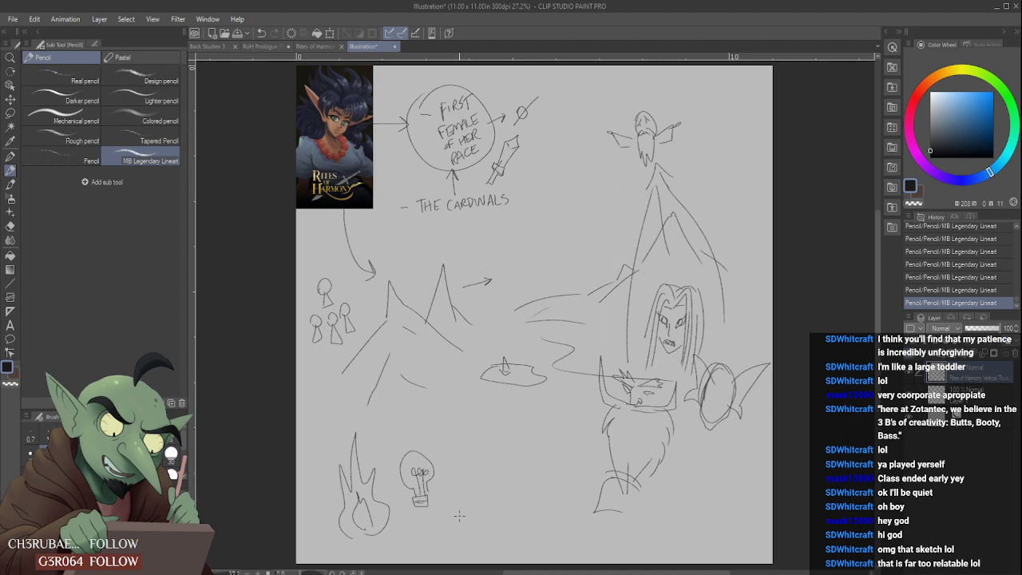
mouse_move(483, 482)
left_mouse_down()
mouse_move(451, 521)
mouse_move(489, 477)
mouse_move(477, 472)
mouse_move(507, 470)
mouse_move(495, 511)
mouse_move(477, 478)
mouse_move(461, 502)
mouse_move(486, 488)
left_mouse_up()
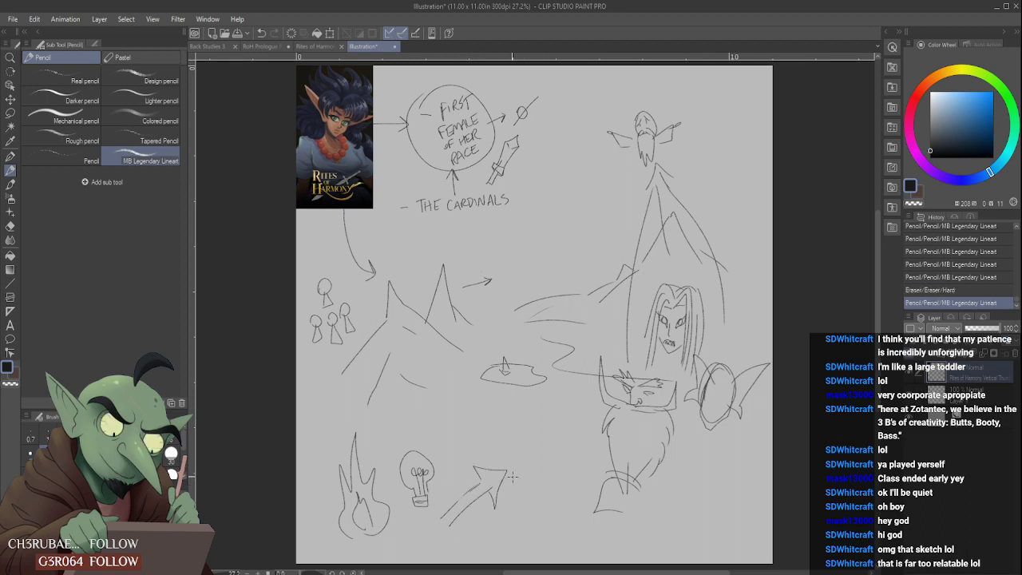
left_click_drag(389, 447, 393, 455)
mouse_move(403, 417)
left_mouse_down()
mouse_move(404, 439)
mouse_move(440, 453)
mouse_move(446, 475)
left_mouse_up()
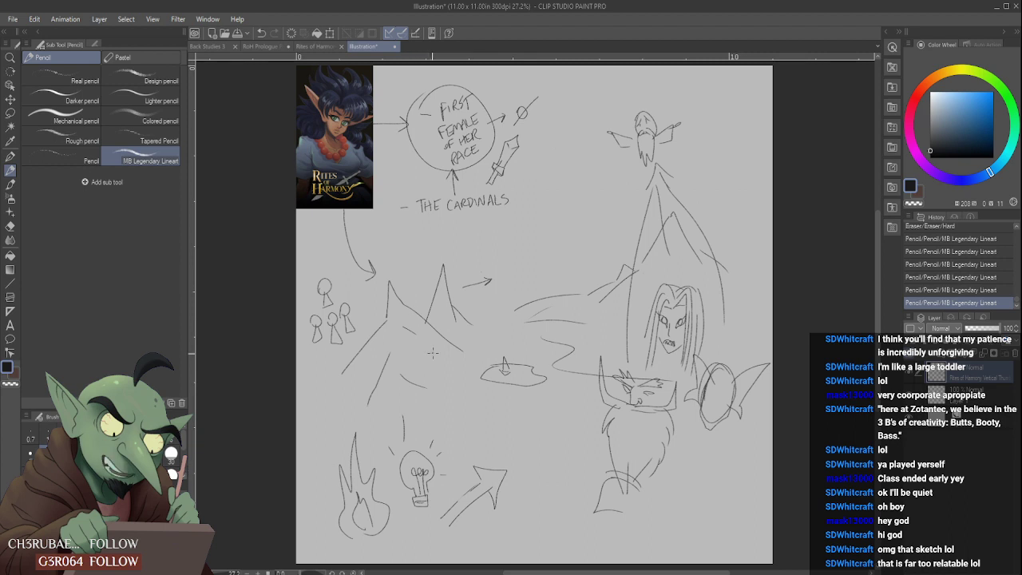
mouse_move(332, 479)
left_mouse_down()
mouse_move(334, 452)
mouse_move(307, 487)
mouse_move(363, 422)
left_mouse_up()
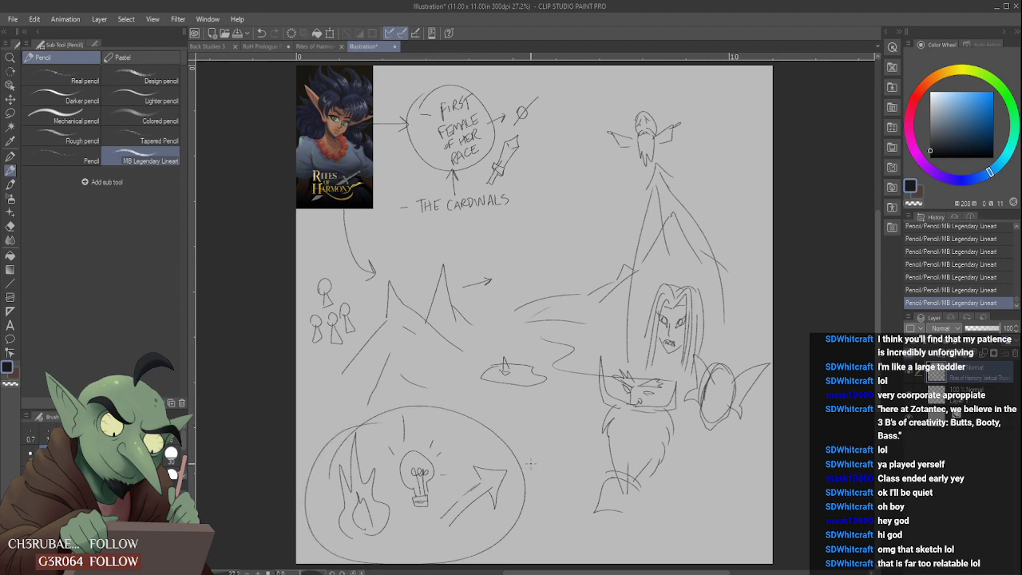
- Loop a line from the oval around the large figures, draw a curved arrow up to the bearded head, and radiate lines from the head
mouse_move(503, 455)
left_mouse_down()
mouse_move(605, 380)
mouse_move(642, 304)
mouse_move(607, 425)
mouse_move(717, 450)
left_mouse_up()
mouse_move(565, 391)
left_mouse_down()
mouse_move(594, 171)
mouse_move(622, 155)
left_mouse_up()
mouse_move(612, 175)
left_mouse_down()
mouse_move(595, 157)
mouse_move(586, 207)
mouse_move(521, 253)
left_mouse_up()
left_click_drag(648, 166, 597, 273)
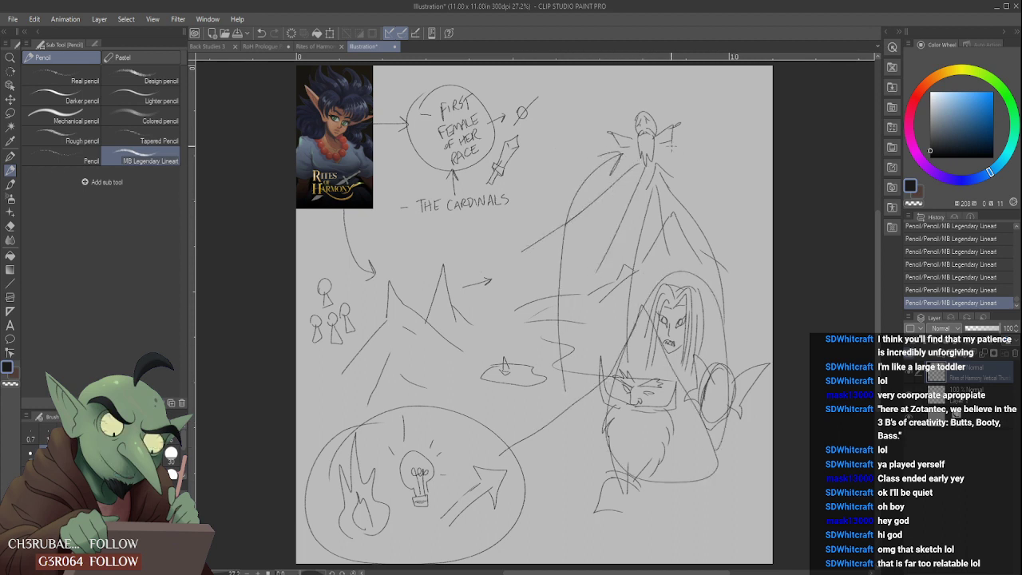
left_click_drag(672, 146, 754, 235)
- Sketch small simplified bearded heads around the second landscape near the lines radiating from the main bearded head
left_click_drag(504, 269, 520, 267)
left_click_drag(736, 277, 756, 307)
mouse_move(759, 281)
left_mouse_down()
mouse_move(760, 304)
mouse_move(760, 292)
left_mouse_up()
mouse_move(603, 320)
left_mouse_down()
mouse_move(597, 350)
mouse_move(610, 364)
mouse_move(620, 332)
left_mouse_up()
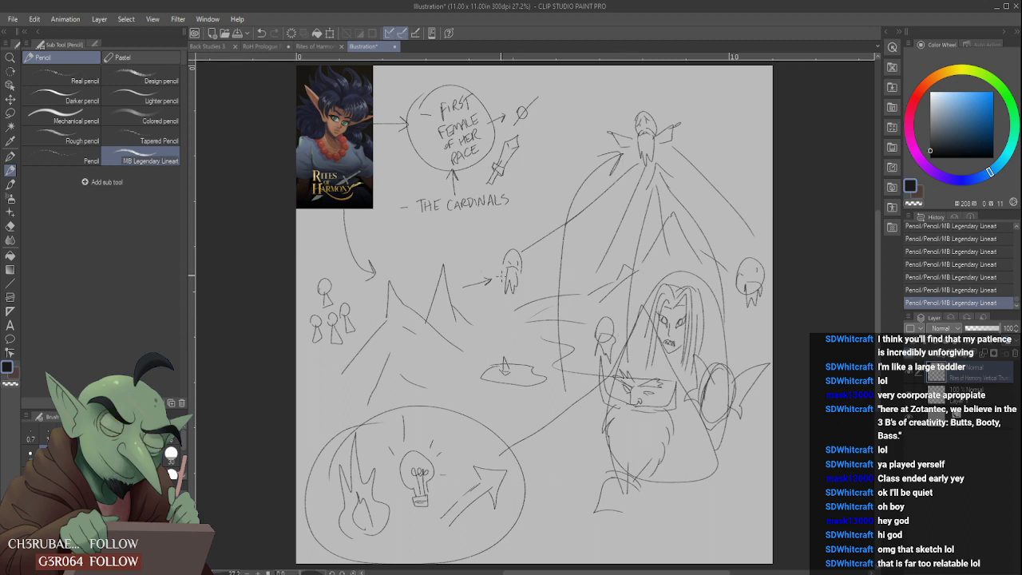
mouse_move(677, 307)
left_mouse_down()
mouse_move(677, 412)
mouse_move(677, 309)
left_mouse_up()
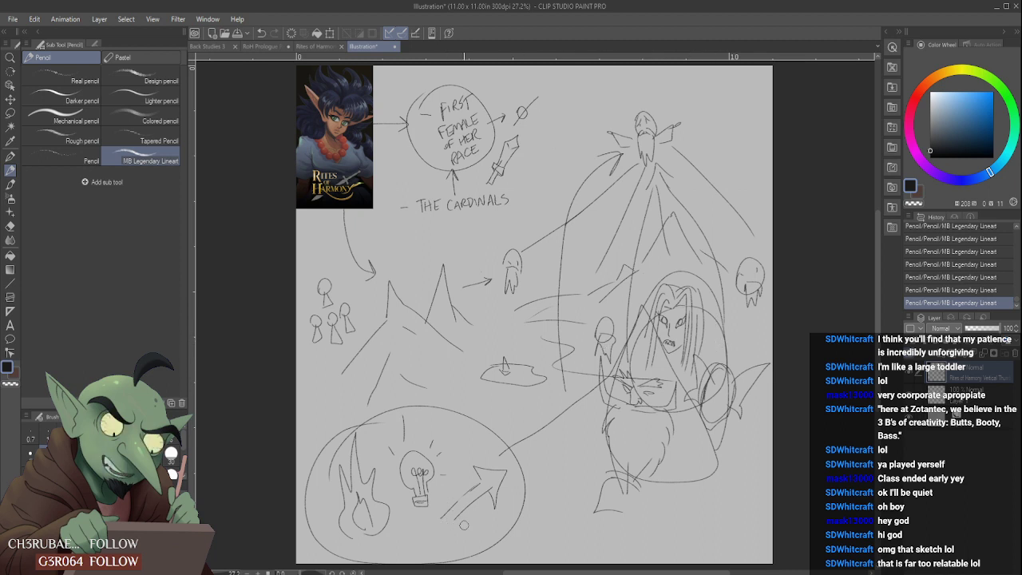
- Draw arrows down to the oval's flame, bulb and arrow, and erase stray line sections and strokes across the cover image
left_click_drag(461, 505, 471, 496)
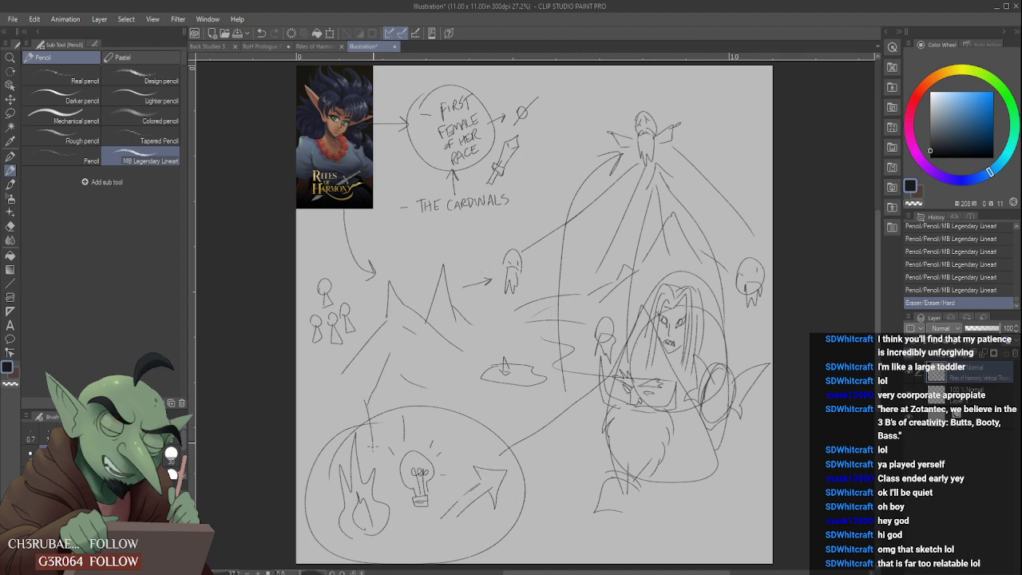
left_click_drag(366, 405, 376, 436)
mouse_move(450, 397)
left_mouse_down()
mouse_move(444, 424)
mouse_move(472, 461)
mouse_move(486, 447)
mouse_move(431, 406)
mouse_move(373, 191)
mouse_move(394, 218)
mouse_move(371, 180)
mouse_move(297, 180)
mouse_move(298, 130)
left_mouse_up()
left_click_drag(297, 92, 372, 71)
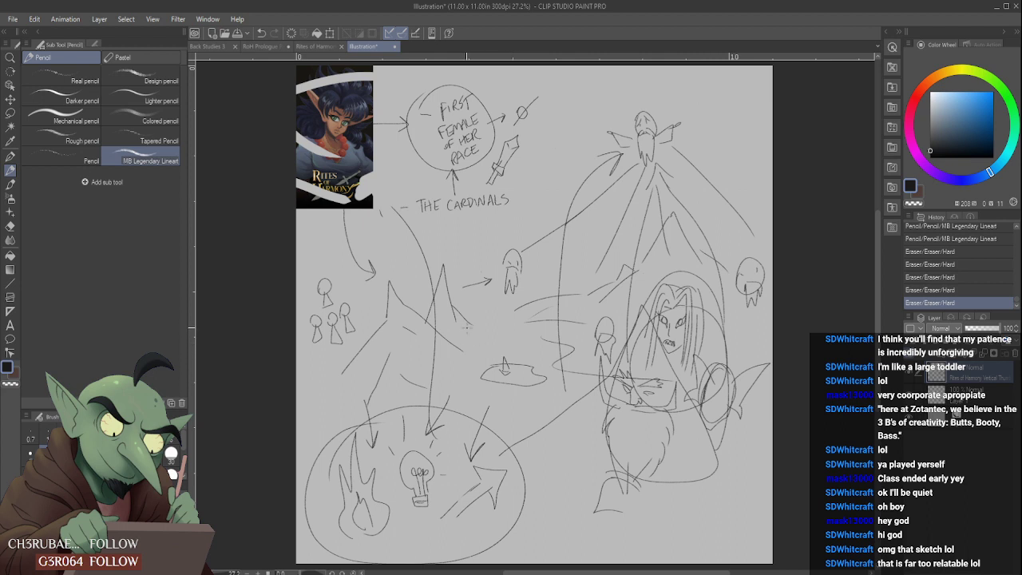
mouse_move(507, 241)
left_mouse_down()
mouse_move(552, 225)
mouse_move(547, 193)
mouse_move(556, 193)
mouse_move(536, 203)
mouse_move(544, 192)
mouse_move(515, 240)
left_mouse_up()
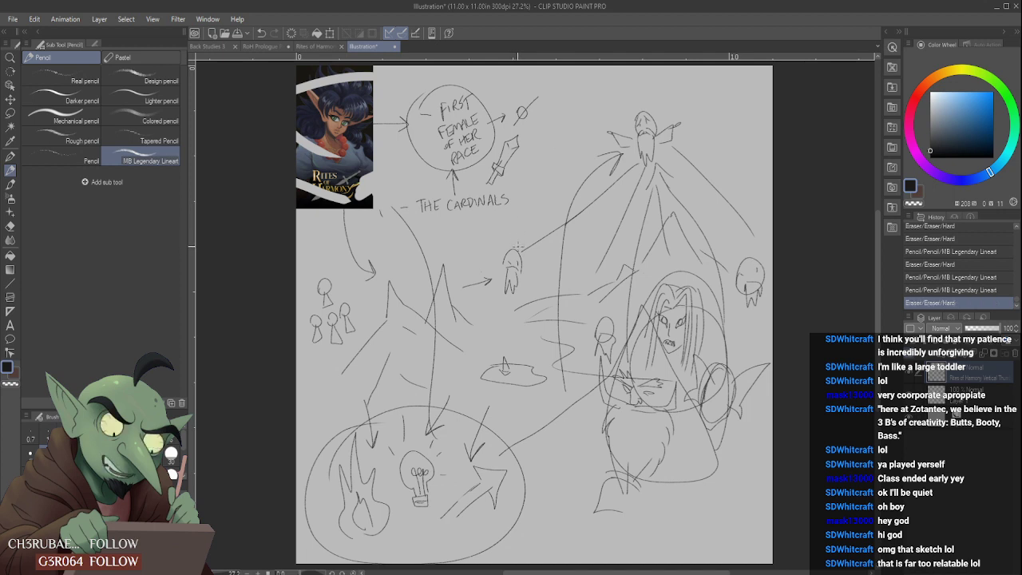
mouse_move(516, 442)
left_mouse_down()
mouse_move(562, 428)
mouse_move(508, 454)
left_mouse_up()
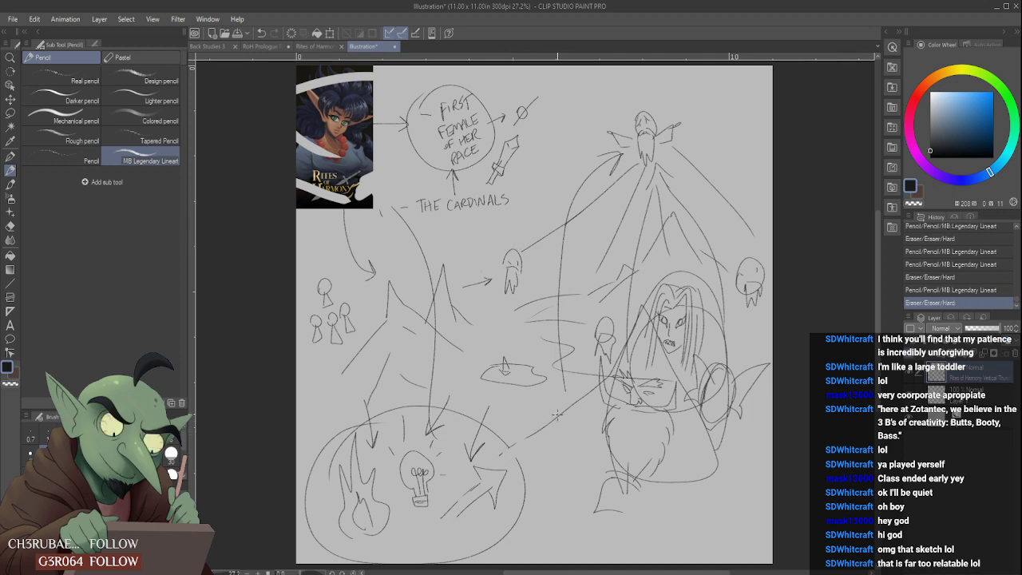
- Close the Illustration sketch canvas without saving, and close the Rites of Harmony thumbnail image
left_click(394, 46)
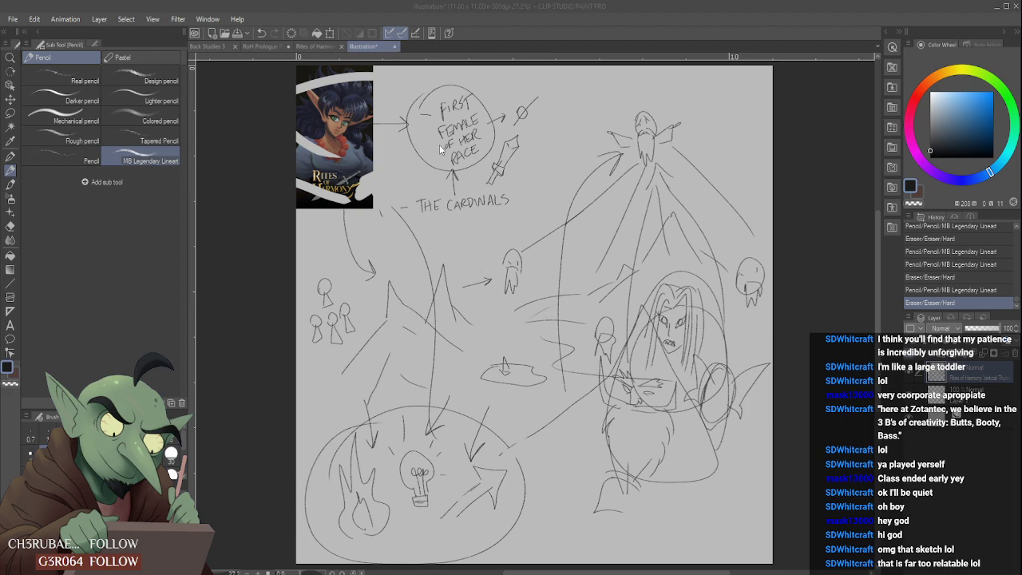
left_click(518, 220)
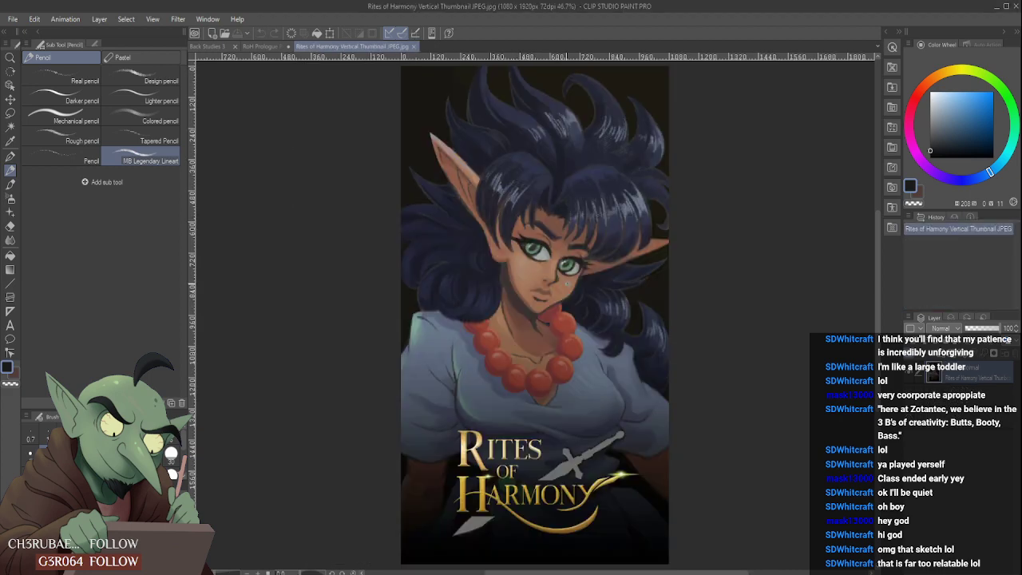
left_click(413, 46)
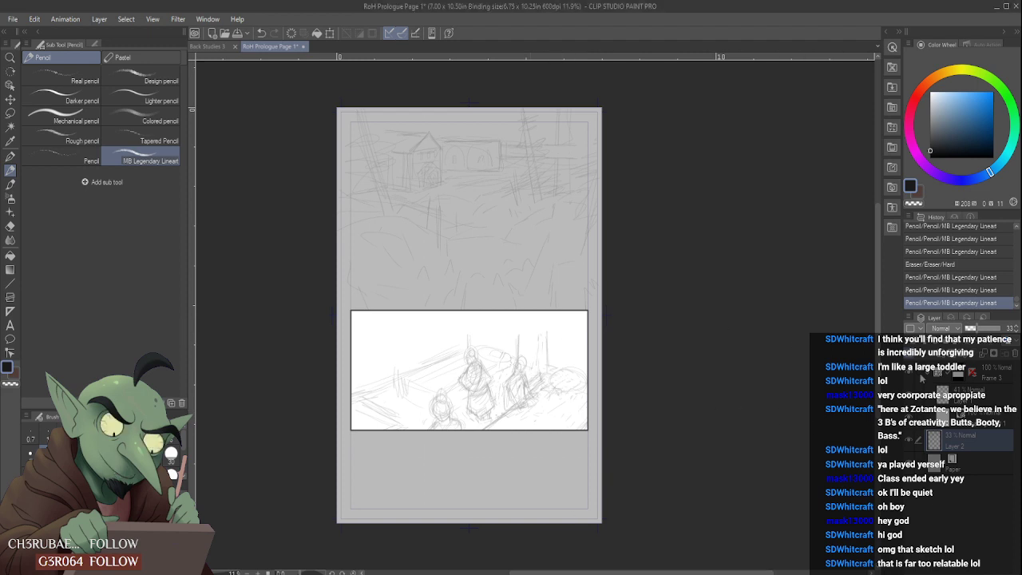
- Toggle the visibility of Layer 1 in the RoH Prologue page to check which sketch it holds
left_click(919, 395)
left_click(909, 397)
left_click(909, 397)
left_click(910, 418)
left_click(909, 419)
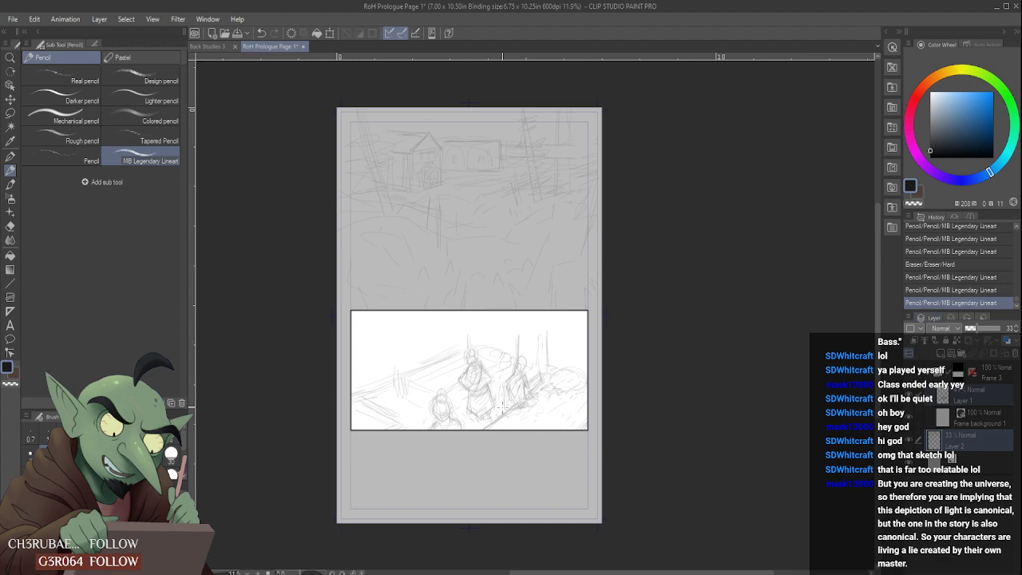
scroll(504, 405, "up", 1)
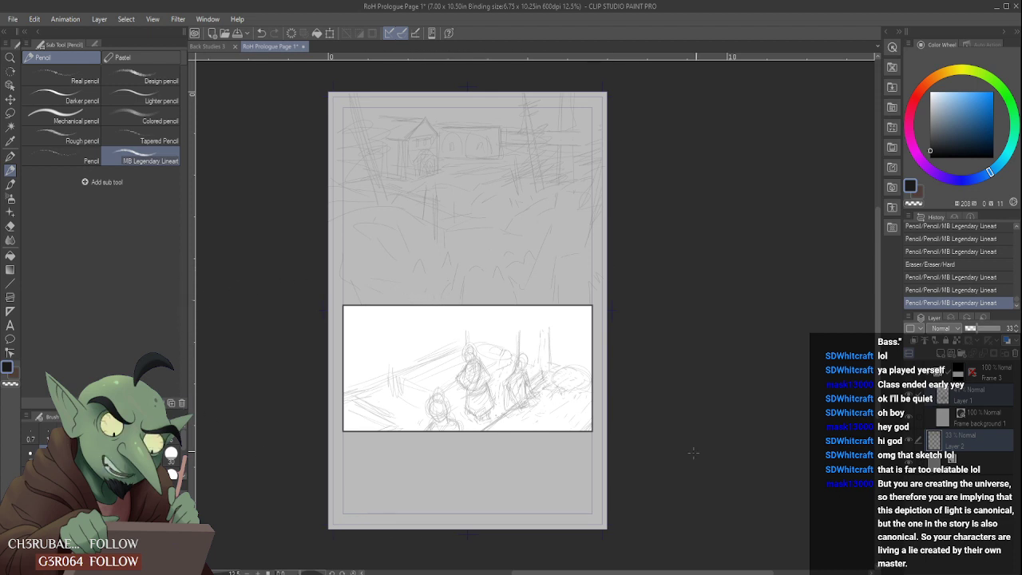
left_click(910, 395)
left_click(910, 395)
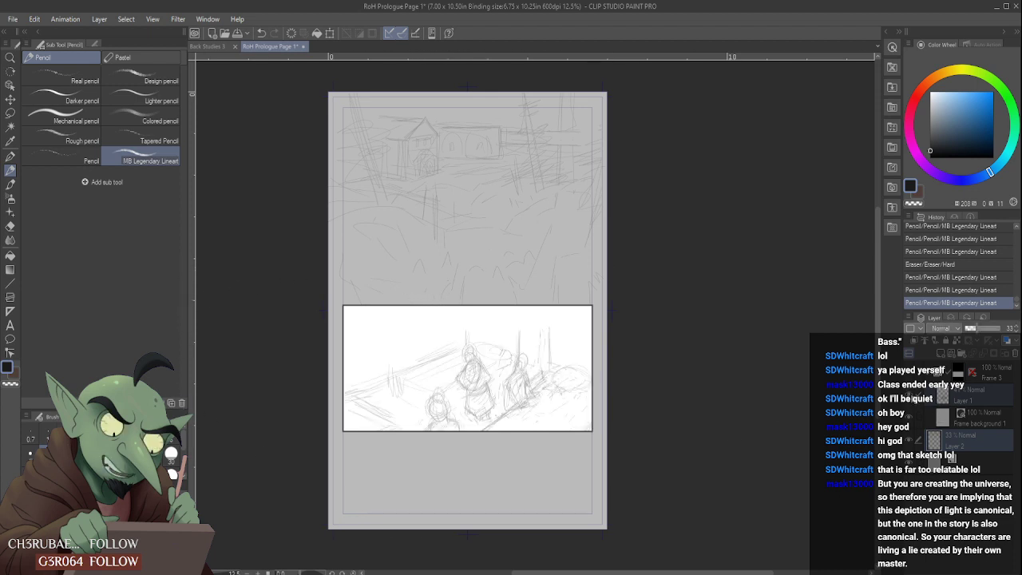
left_click(995, 382)
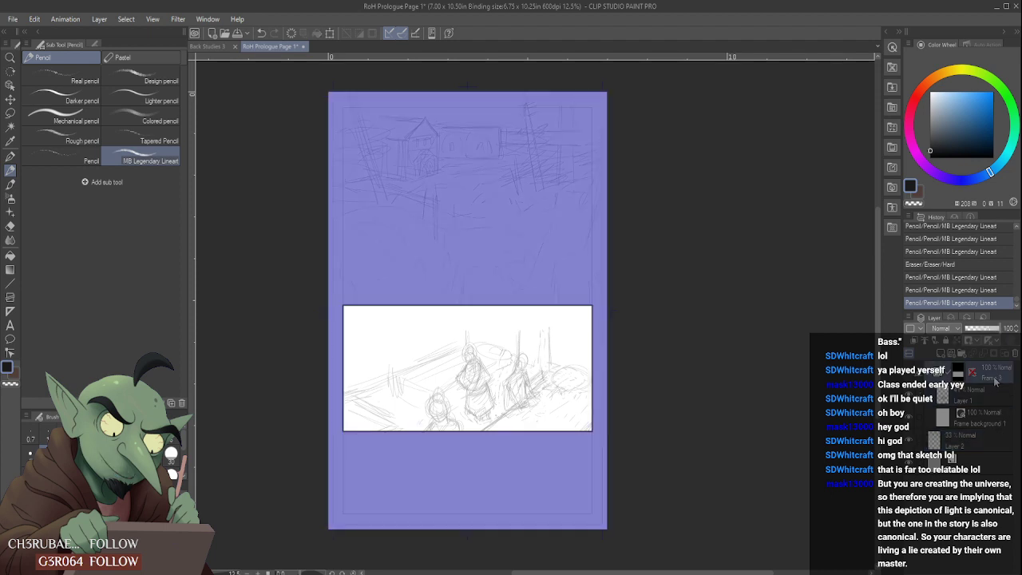
key("ctrl+t")
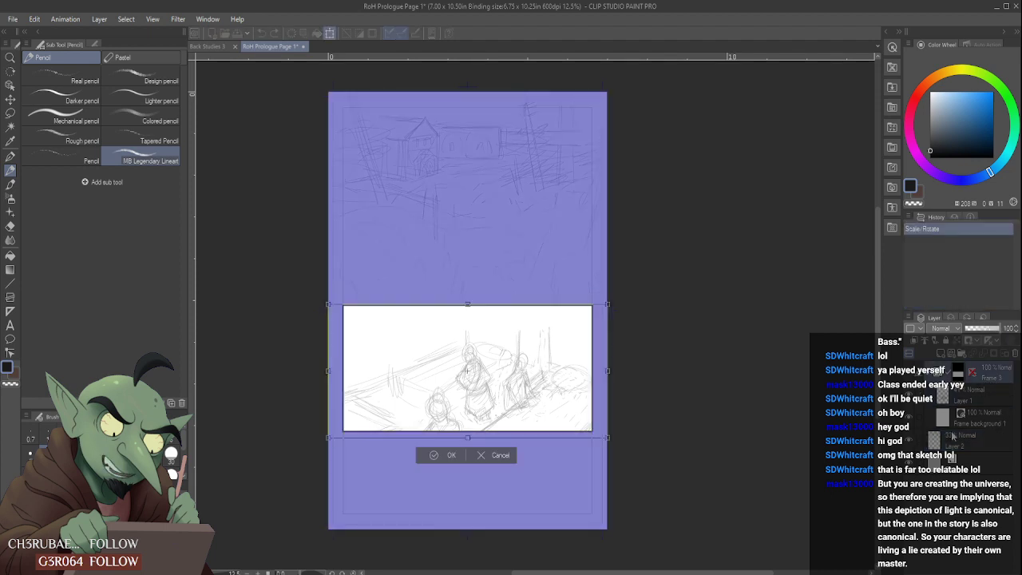
left_click(488, 456)
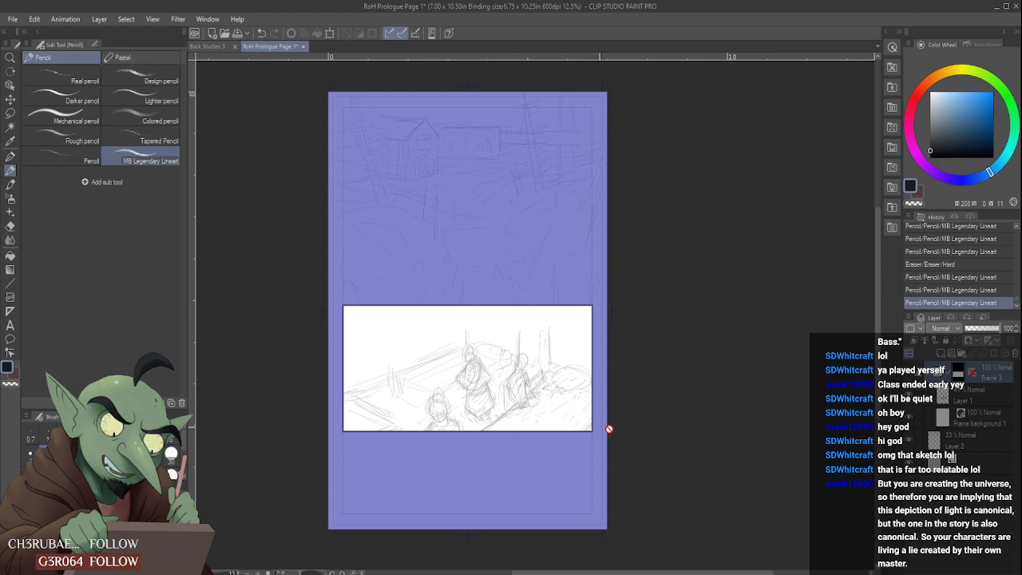
- Toggle Frame 3's visibility to check the panel, and make Layer 2 the active layer
left_click(912, 374)
left_click(912, 373)
left_click(990, 398)
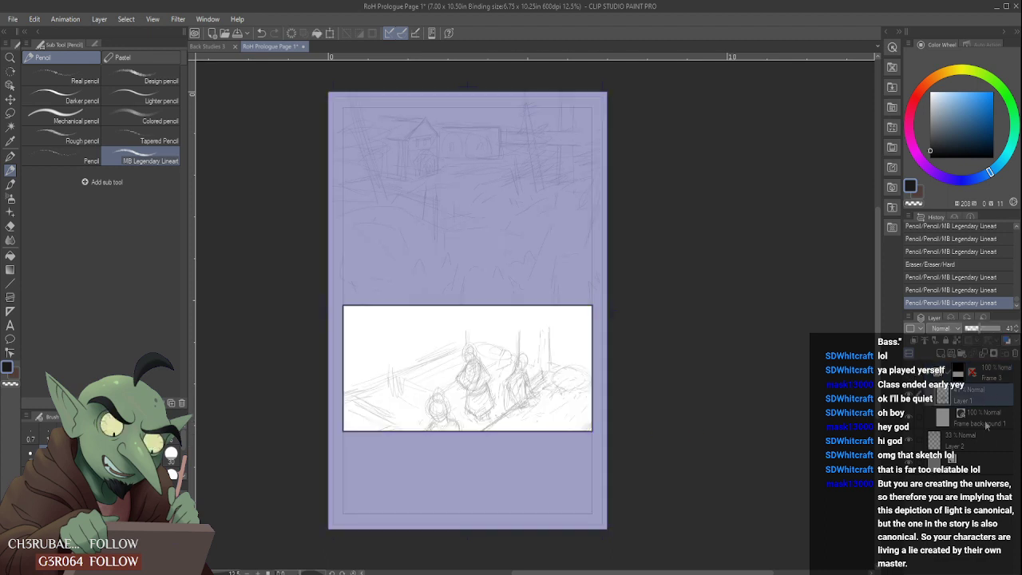
left_click(990, 437)
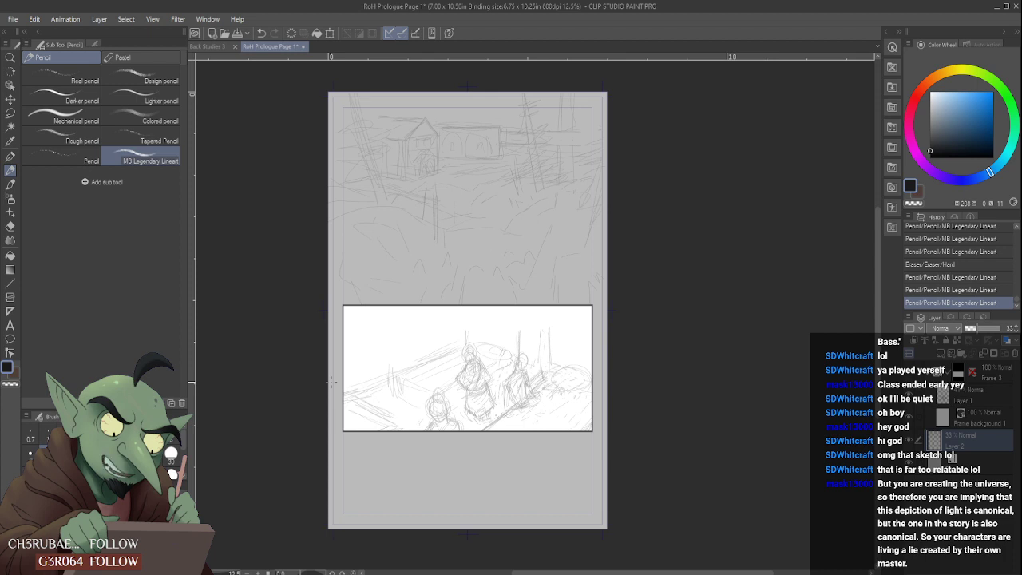
- Create a new 11.00 x 11.00 in illustration canvas at 300 dpi
left_click(14, 21)
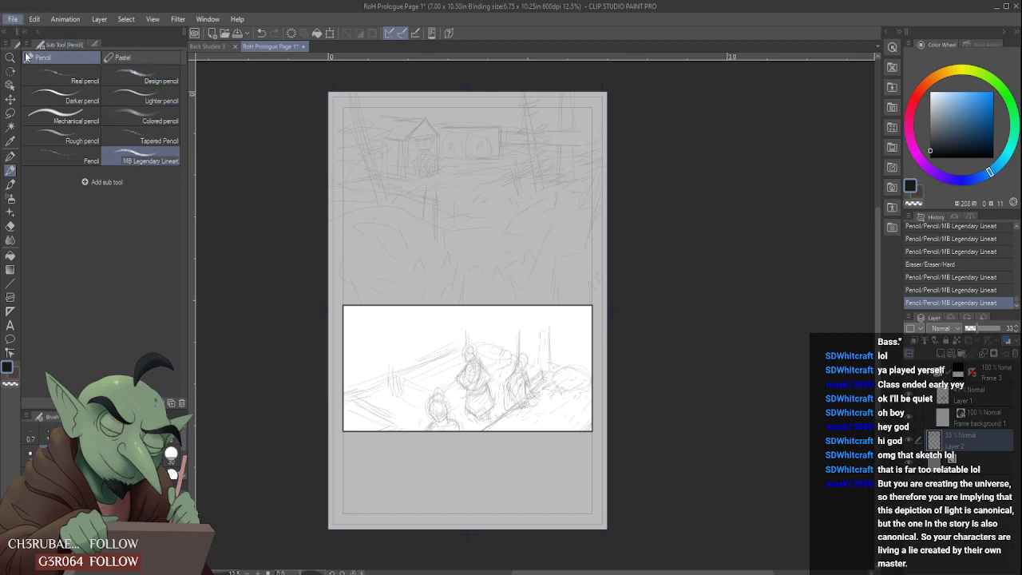
left_click(29, 66)
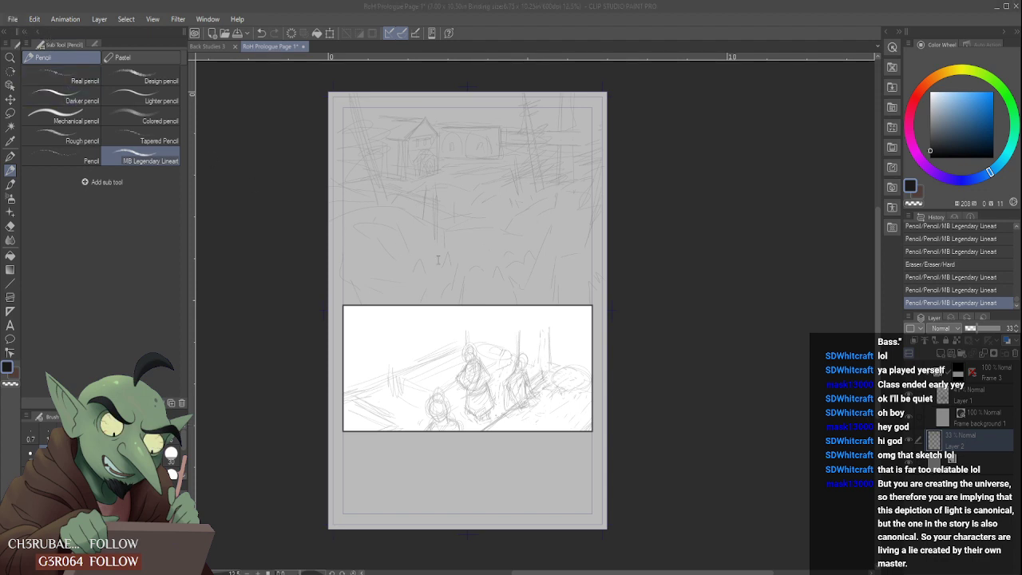
left_click(563, 175)
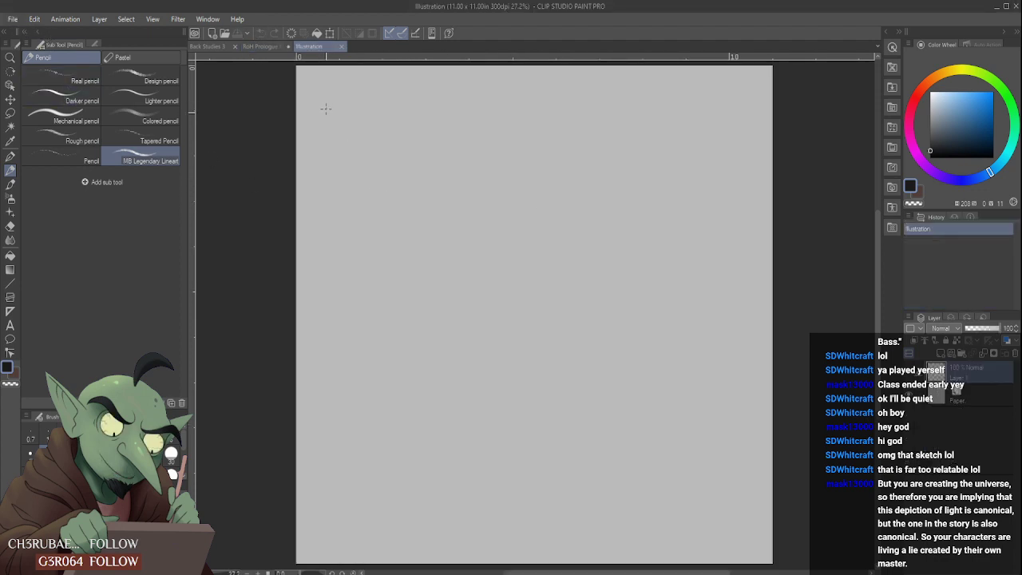
- Sketch a tall page rectangle in the canvas's upper-left area, with a dashed panel rectangle inside its upper half
mouse_move(326, 106)
left_mouse_down()
mouse_move(332, 280)
mouse_move(441, 96)
mouse_move(444, 267)
left_mouse_up()
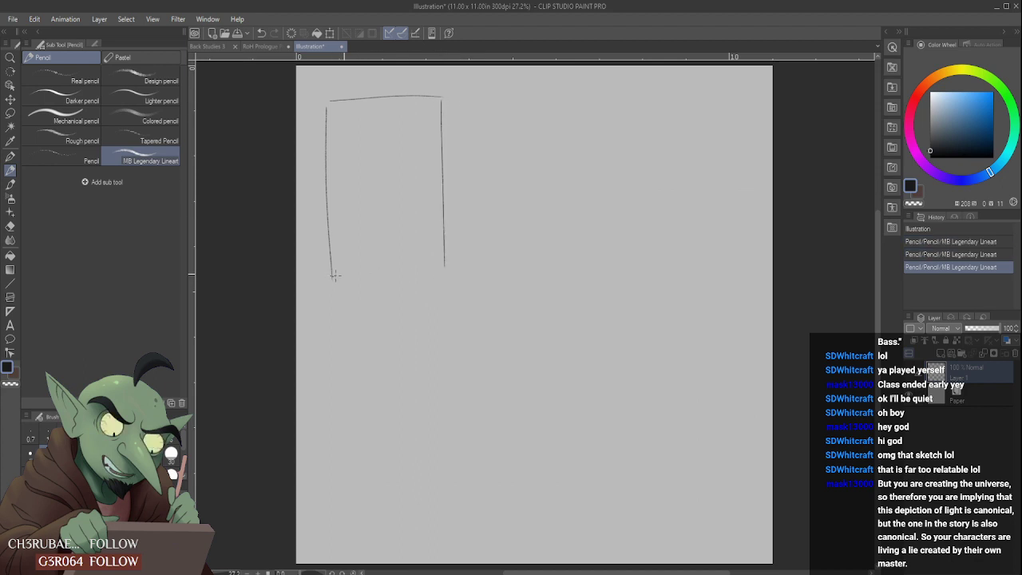
left_click_drag(332, 277, 449, 265)
mouse_move(337, 115)
left_mouse_down()
mouse_move(337, 177)
mouse_move(415, 104)
mouse_move(377, 107)
left_mouse_up()
left_click_drag(345, 177, 427, 171)
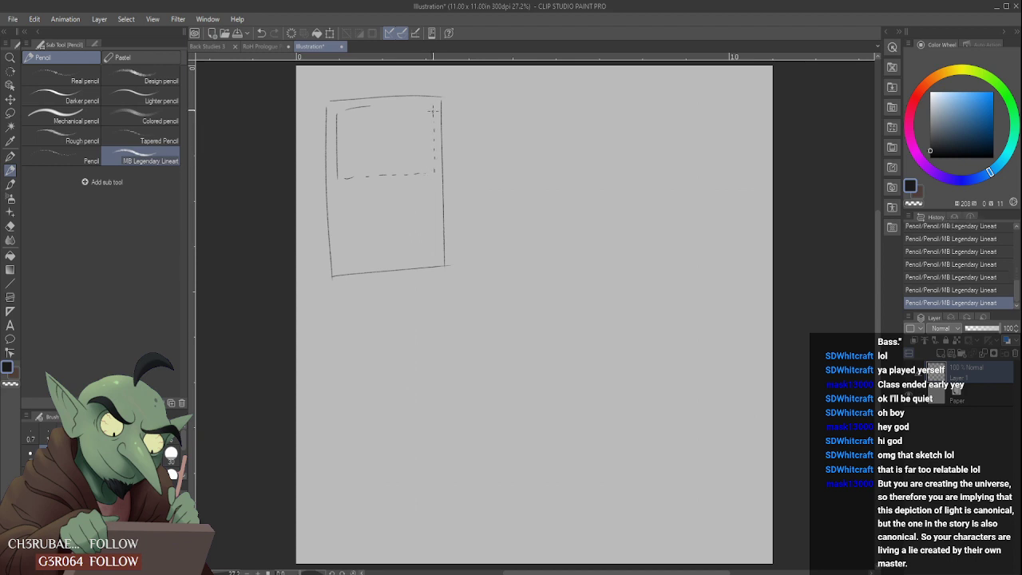
left_click_drag(404, 105, 410, 104)
left_click_drag(415, 105, 420, 104)
left_click_drag(338, 124, 341, 176)
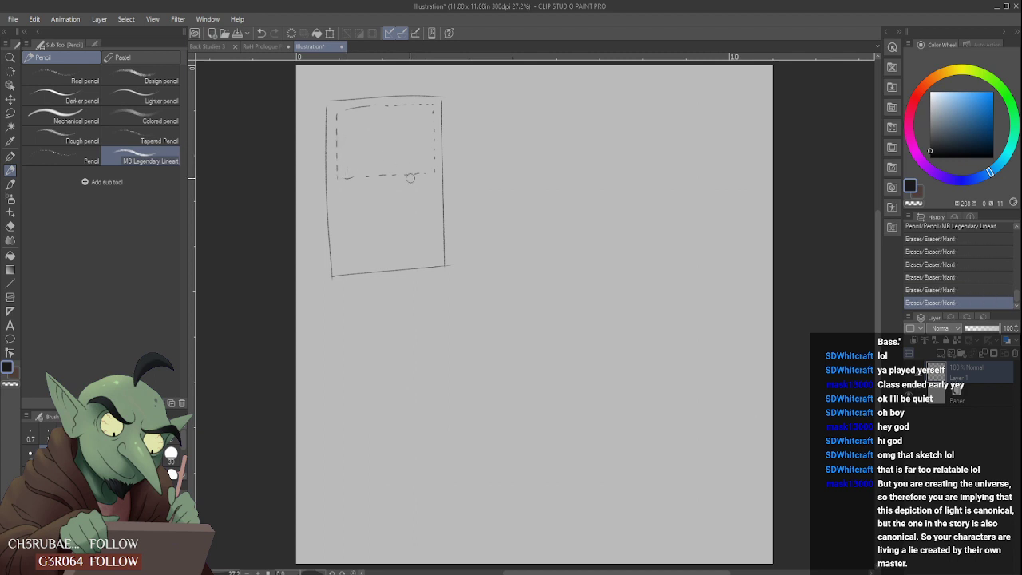
- Rough in the scene inside the dashed panel and outline a wide second panel directly beneath it
left_click_drag(354, 111, 357, 116)
mouse_move(339, 115)
left_mouse_down()
mouse_move(360, 165)
mouse_move(363, 131)
mouse_move(382, 135)
mouse_move(377, 147)
left_mouse_up()
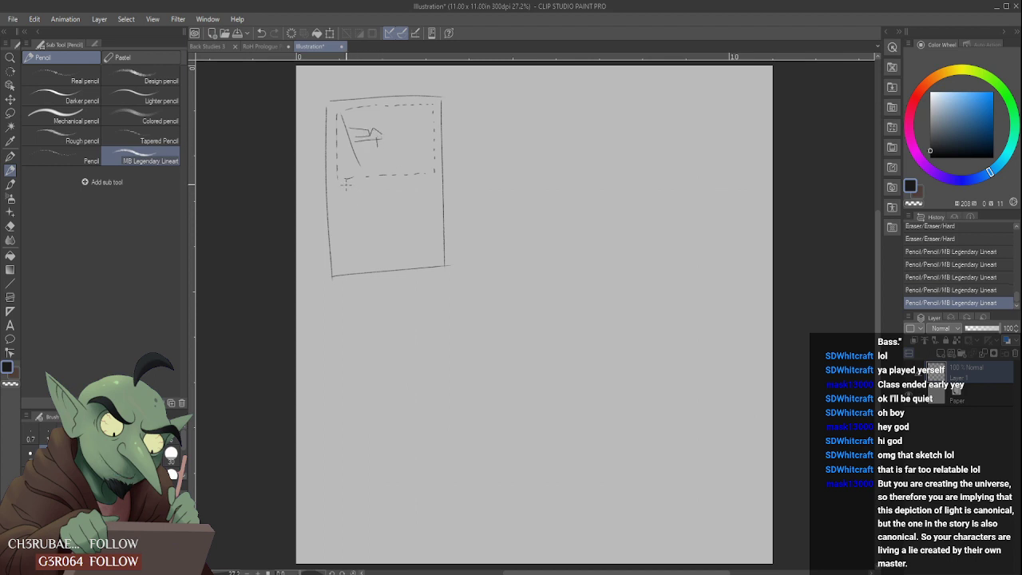
mouse_move(349, 168)
left_mouse_down()
mouse_move(406, 180)
mouse_move(432, 150)
mouse_move(433, 192)
mouse_move(343, 206)
left_mouse_up()
left_click_drag(337, 214, 344, 190)
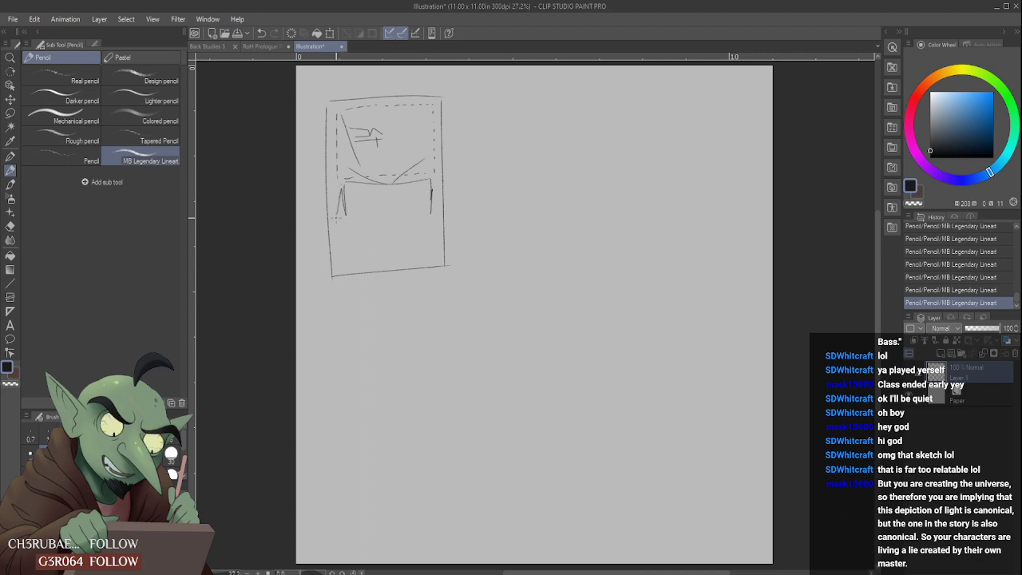
left_click_drag(410, 146, 370, 147)
mouse_move(343, 186)
left_mouse_down()
mouse_move(340, 217)
mouse_move(404, 217)
mouse_move(438, 204)
mouse_move(430, 184)
mouse_move(433, 227)
mouse_move(345, 233)
left_mouse_up()
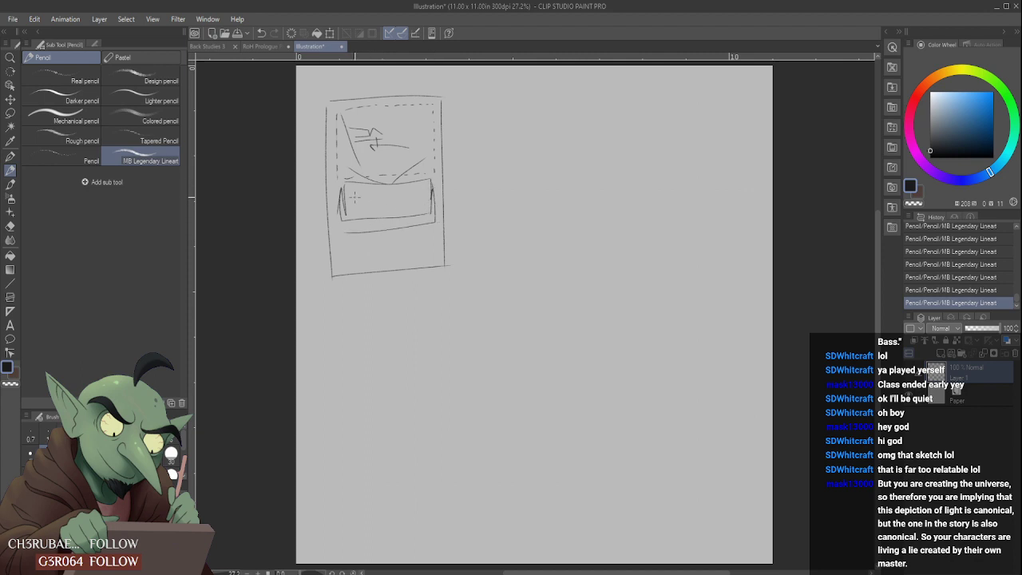
mouse_move(357, 218)
left_mouse_down()
mouse_move(432, 209)
mouse_move(354, 216)
left_mouse_up()
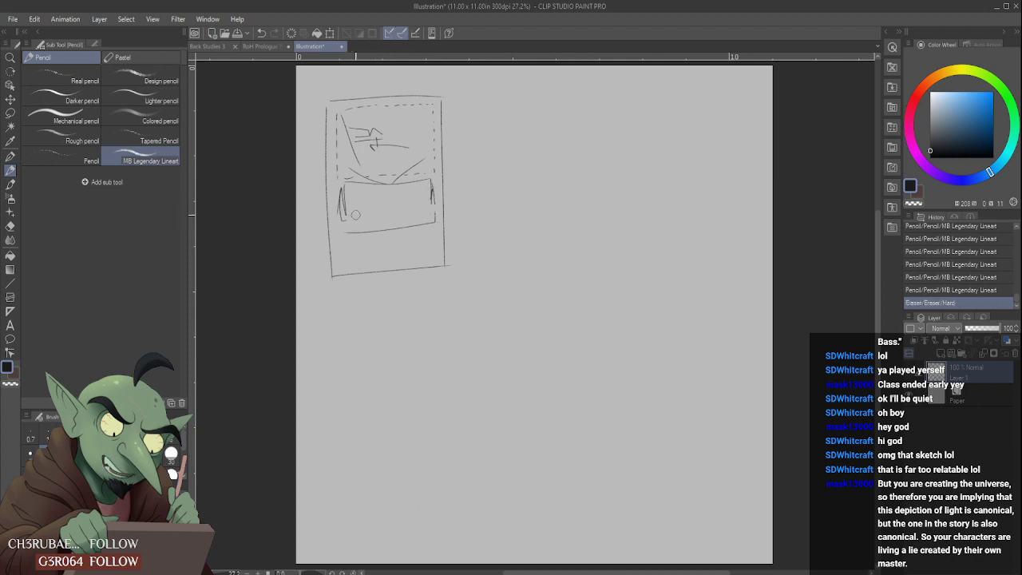
left_click_drag(372, 178, 385, 174)
mouse_move(385, 173)
left_mouse_down()
mouse_move(396, 174)
mouse_move(367, 179)
mouse_move(421, 163)
left_mouse_up()
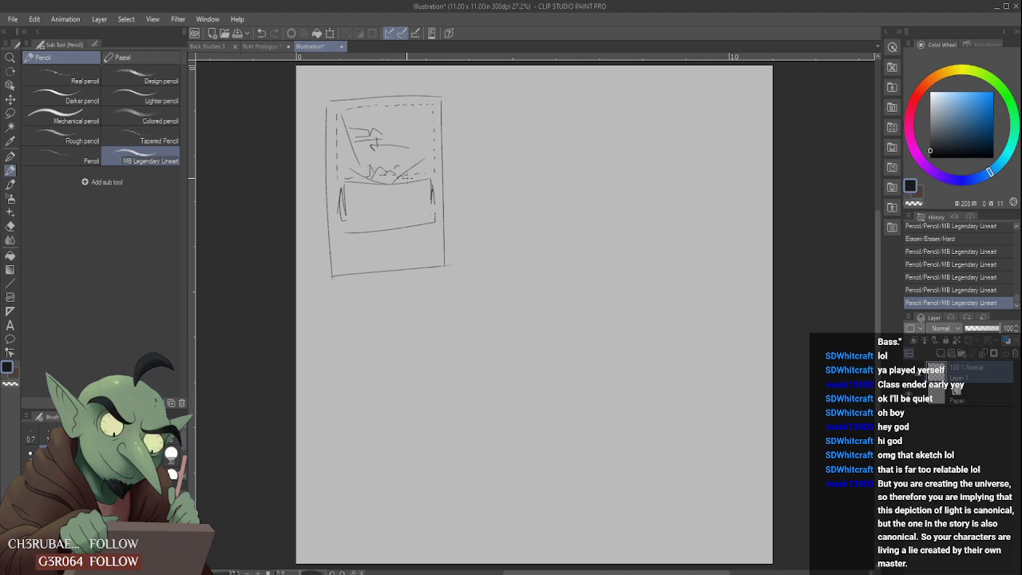
mouse_move(363, 198)
left_mouse_down()
mouse_move(393, 196)
mouse_move(387, 205)
mouse_move(406, 211)
mouse_move(396, 206)
mouse_move(407, 223)
mouse_move(398, 202)
mouse_move(372, 221)
mouse_move(357, 193)
mouse_move(428, 201)
left_mouse_up()
left_click_drag(410, 208, 428, 203)
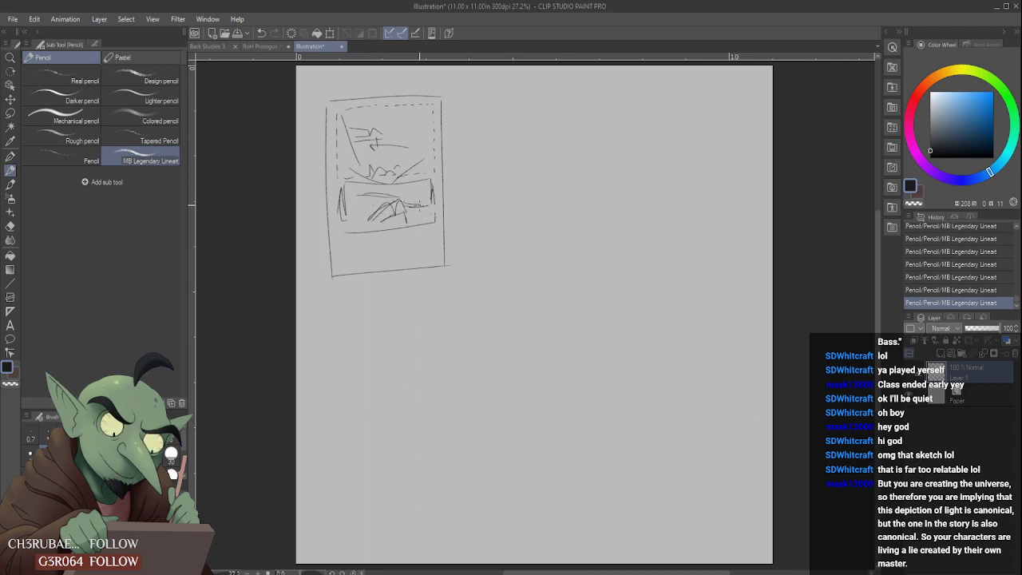
mouse_move(361, 209)
left_mouse_down()
mouse_move(403, 209)
mouse_move(366, 192)
mouse_move(360, 217)
mouse_move(387, 204)
mouse_move(364, 207)
mouse_move(380, 228)
mouse_move(395, 221)
left_mouse_up()
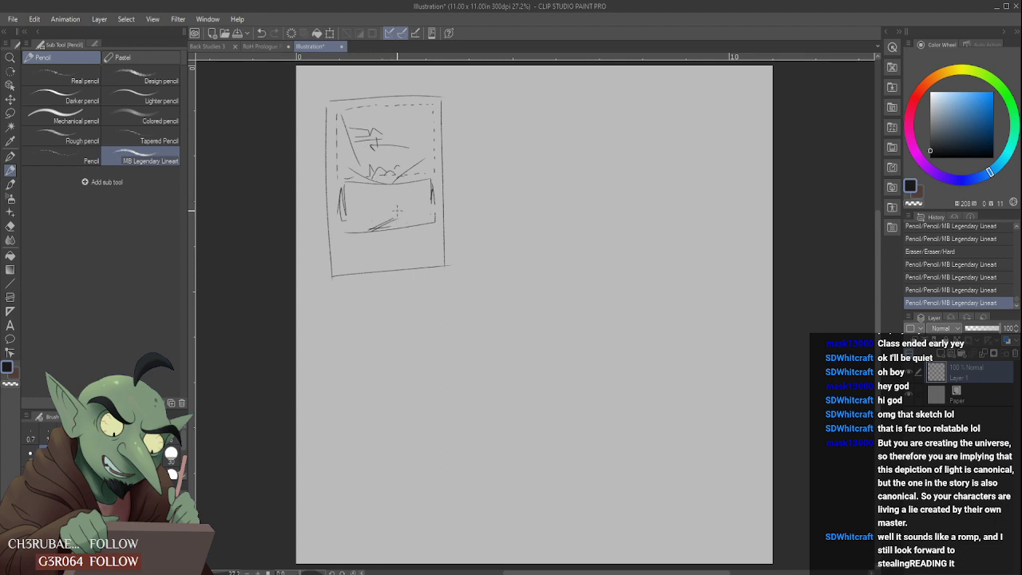
- Sketch a small window frame with a tiny figure inside the second panel, and redraw the panel's side edges
mouse_move(396, 210)
left_mouse_down()
mouse_move(369, 231)
mouse_move(379, 189)
mouse_move(384, 208)
mouse_move(360, 232)
mouse_move(371, 192)
mouse_move(363, 228)
mouse_move(401, 209)
mouse_move(367, 226)
mouse_move(396, 191)
mouse_move(388, 214)
mouse_move(410, 215)
mouse_move(370, 195)
left_mouse_up()
left_click_drag(369, 193, 402, 192)
mouse_move(403, 193)
left_mouse_down()
mouse_move(405, 218)
mouse_move(377, 214)
mouse_move(392, 192)
mouse_move(394, 214)
mouse_move(372, 215)
mouse_move(395, 215)
mouse_move(390, 229)
mouse_move(429, 186)
mouse_move(431, 212)
left_mouse_up()
left_click_drag(343, 191, 343, 231)
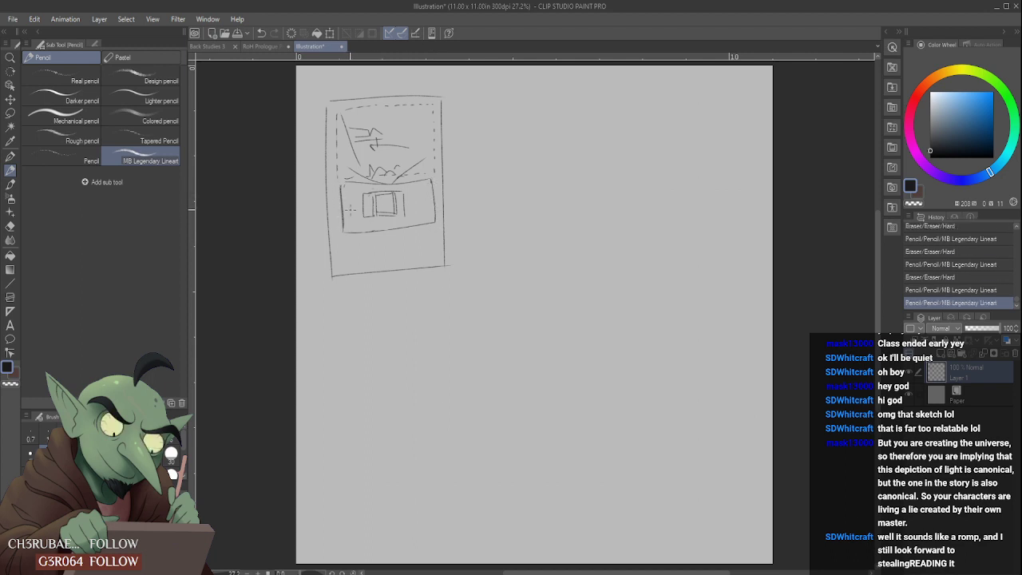
left_click_drag(388, 200, 384, 206)
left_click_drag(384, 206, 383, 203)
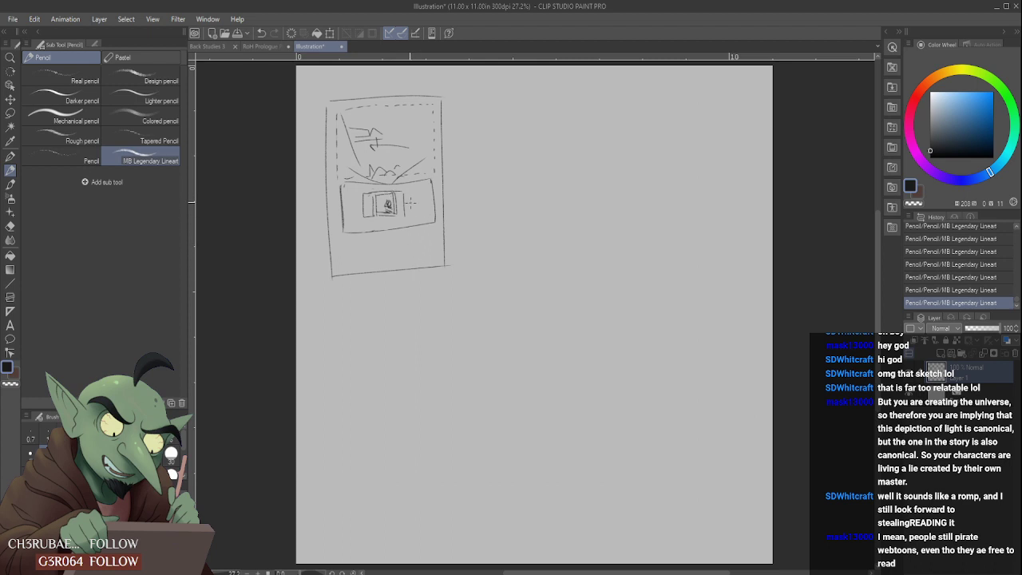
left_click_drag(413, 202, 430, 200)
mouse_move(350, 213)
left_mouse_down()
mouse_move(358, 204)
mouse_move(424, 206)
mouse_move(412, 209)
left_mouse_up()
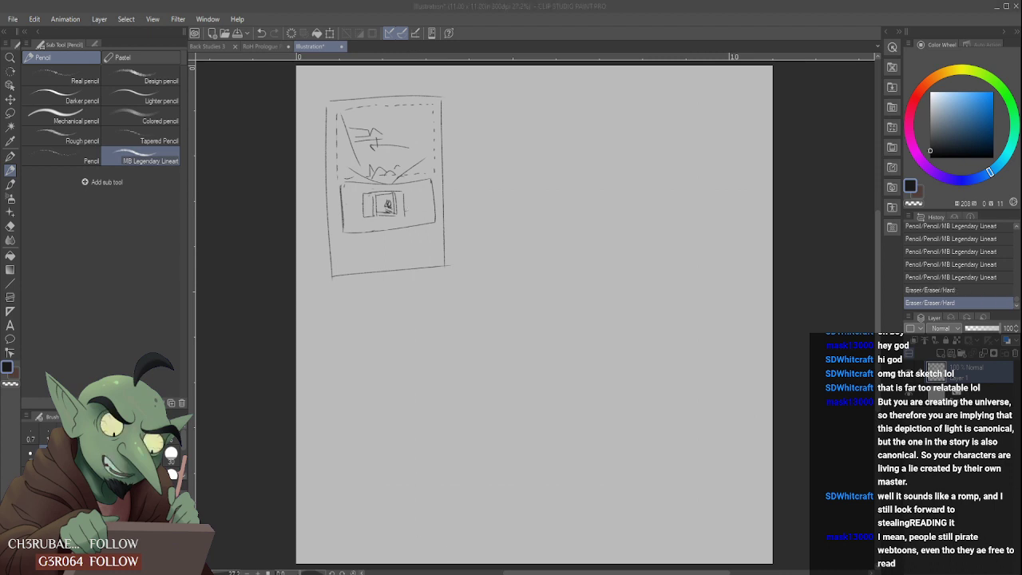
left_click(568, 514)
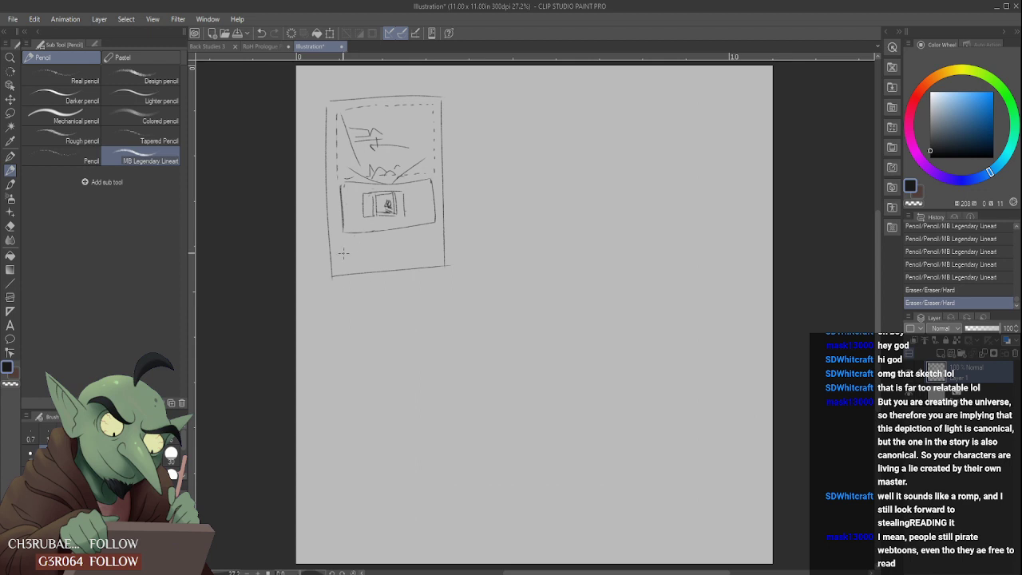
- Outline a third wide panel at the bottom of the thumbnail page, clean up the gap above it, and add a rough curve inside
left_click_drag(345, 262, 344, 234)
mouse_move(344, 233)
left_mouse_down()
mouse_move(447, 234)
mouse_move(437, 257)
left_mouse_up()
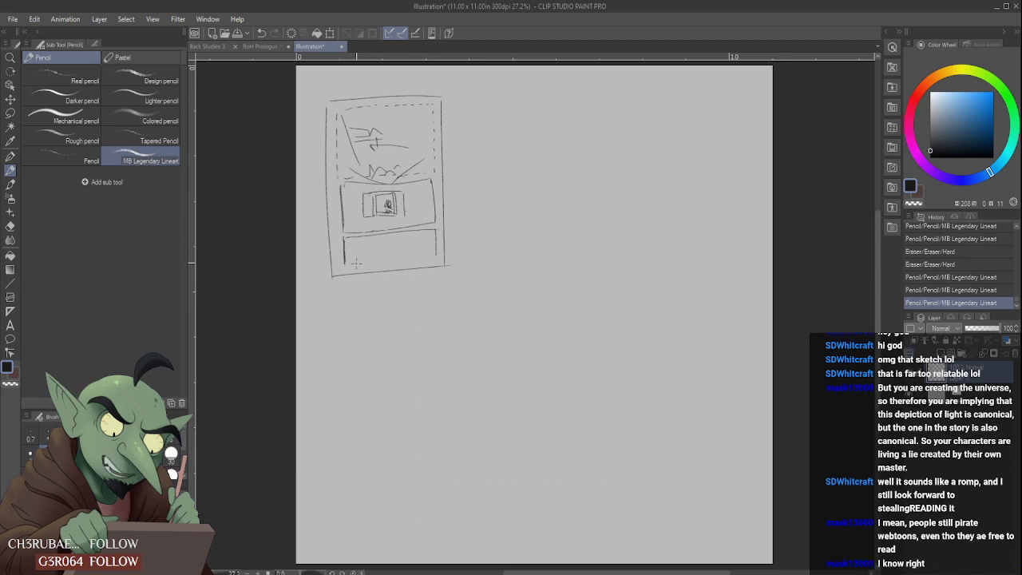
left_click_drag(344, 265, 436, 261)
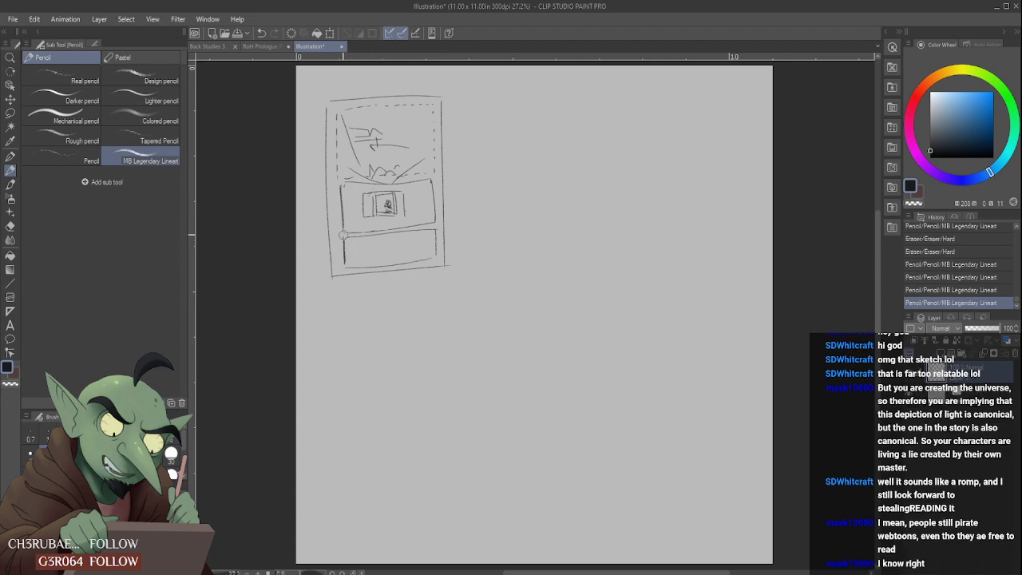
left_click_drag(343, 235, 422, 221)
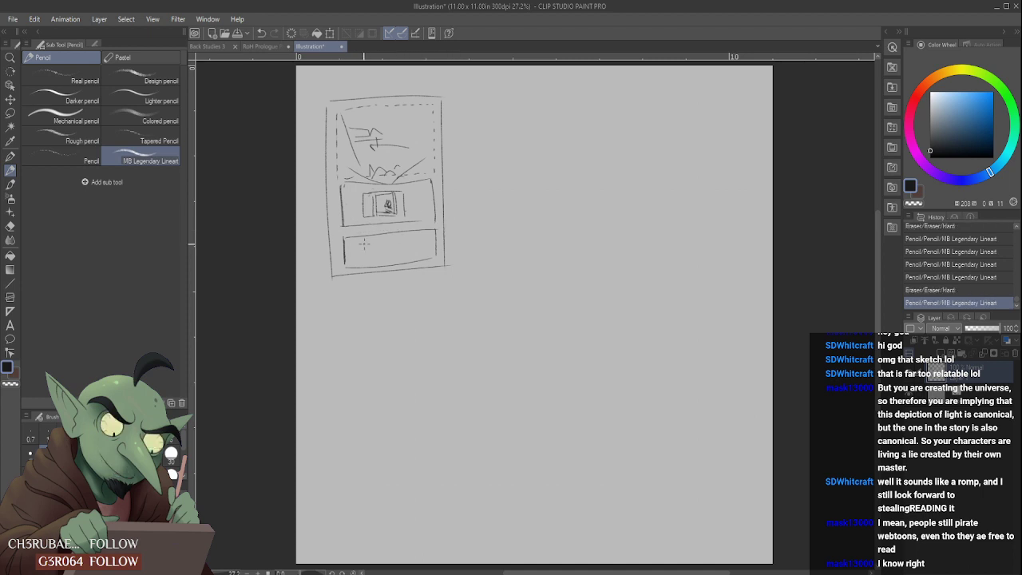
left_click_drag(344, 232, 439, 231)
mouse_move(344, 234)
left_mouse_down()
mouse_move(436, 227)
mouse_move(436, 254)
left_mouse_up()
mouse_move(344, 232)
left_mouse_down()
mouse_move(344, 262)
mouse_move(419, 253)
left_mouse_up()
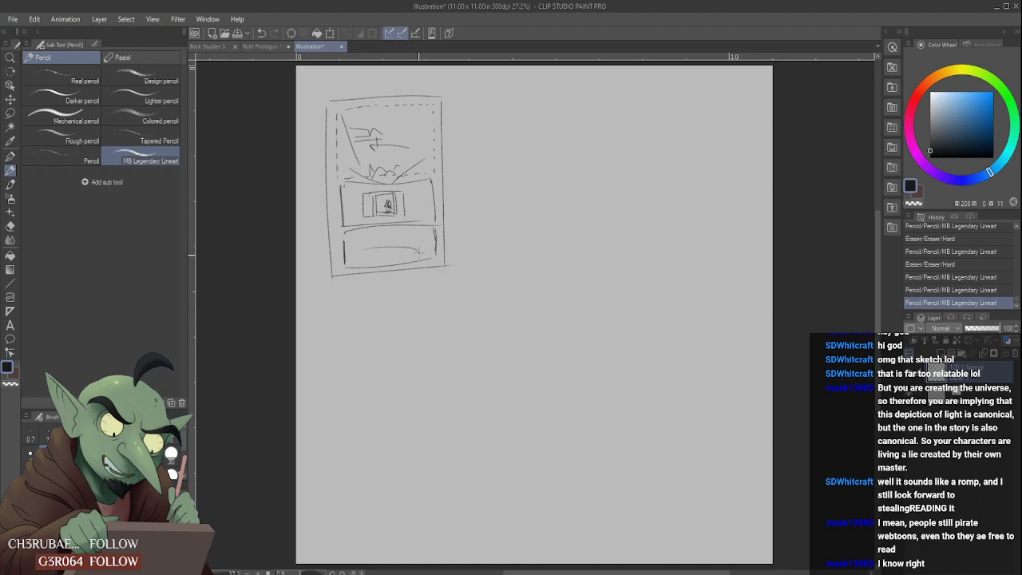
- In the RoH Prologue page, move Frame 3 down to the bottom margin and lower its top border slightly
left_click(259, 47)
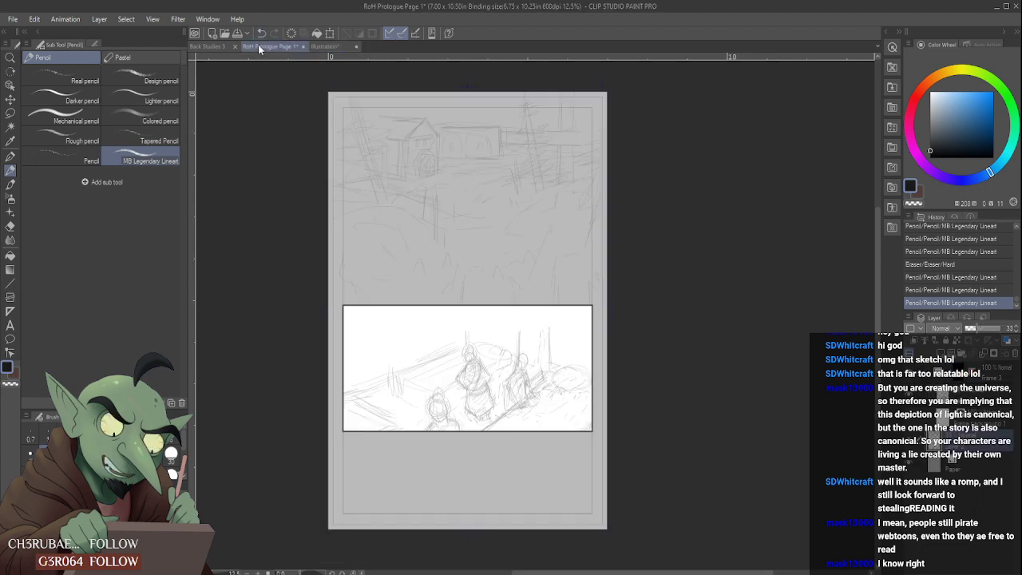
left_click(1005, 380)
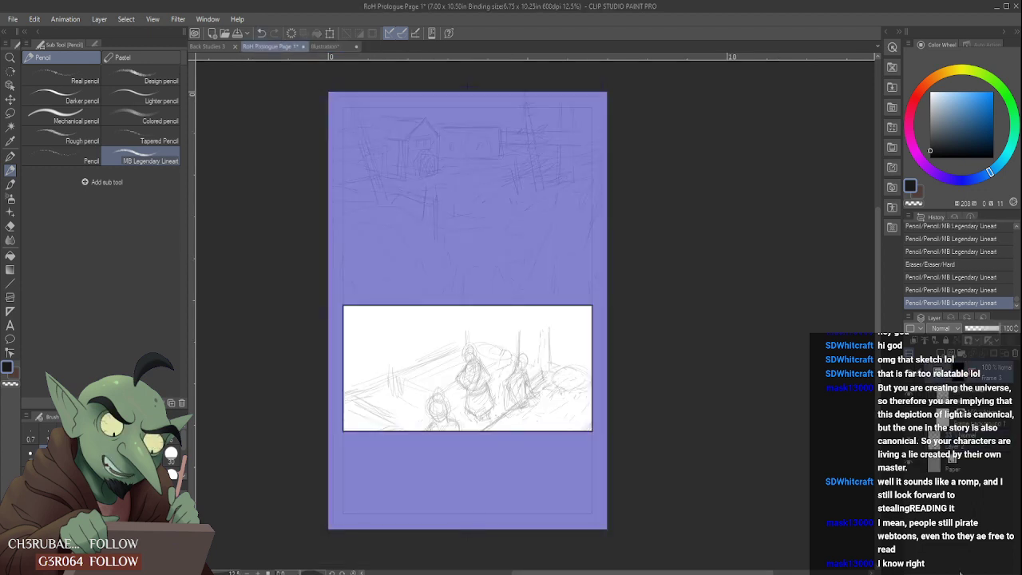
key("ctrl+t")
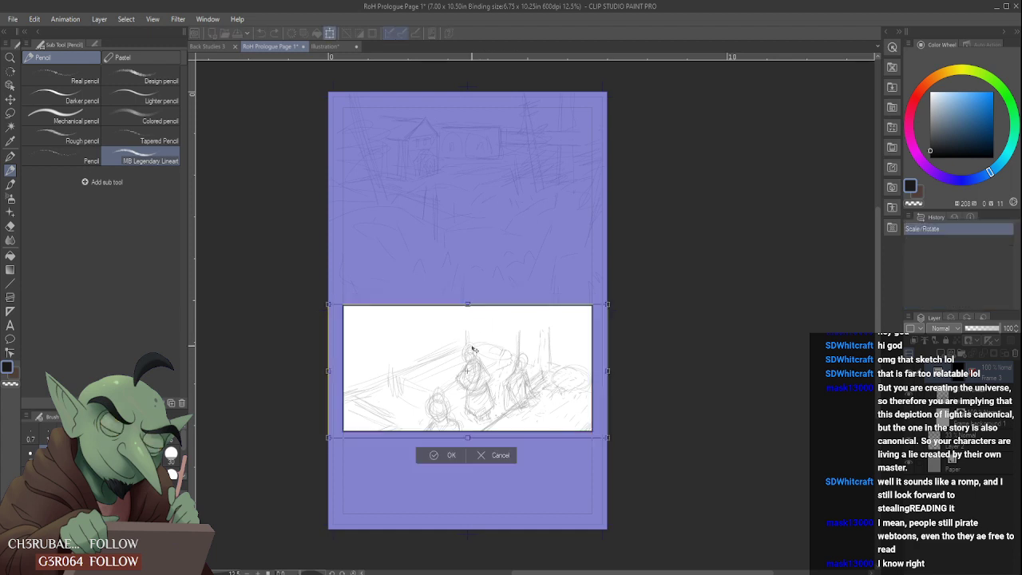
left_click_drag(486, 365, 492, 439)
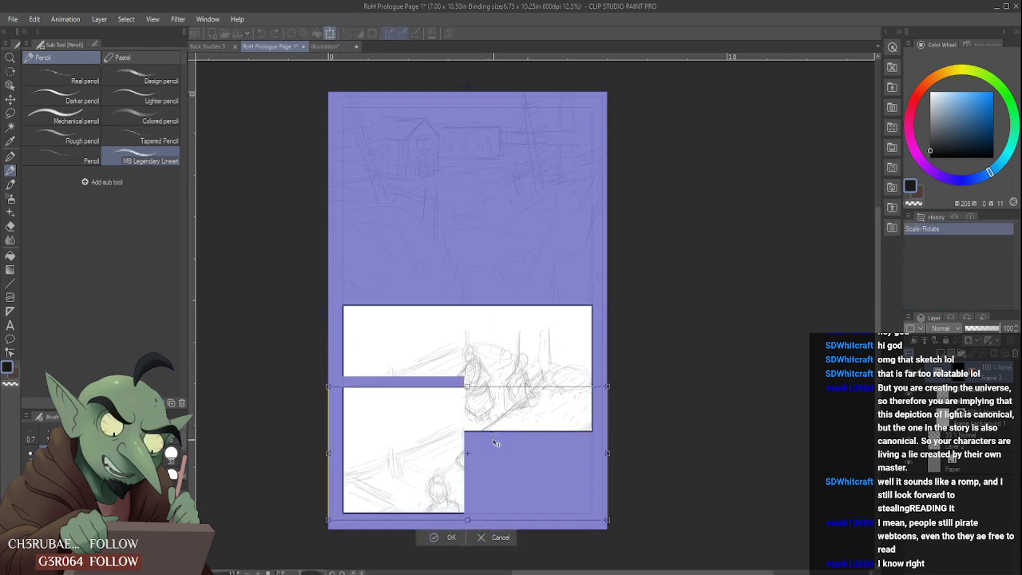
left_click(449, 537)
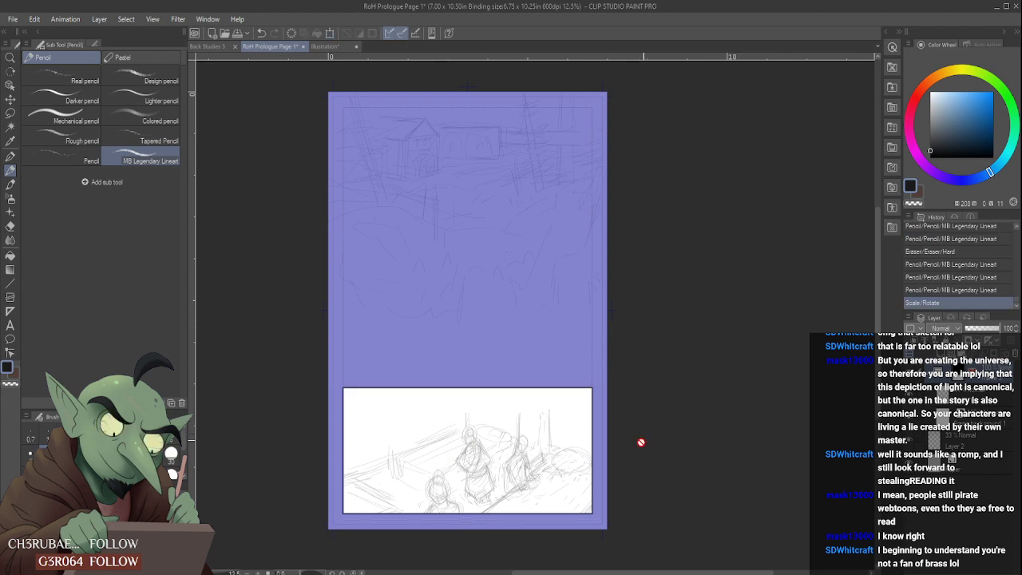
left_click(474, 386)
left_click_drag(468, 387, 468, 403)
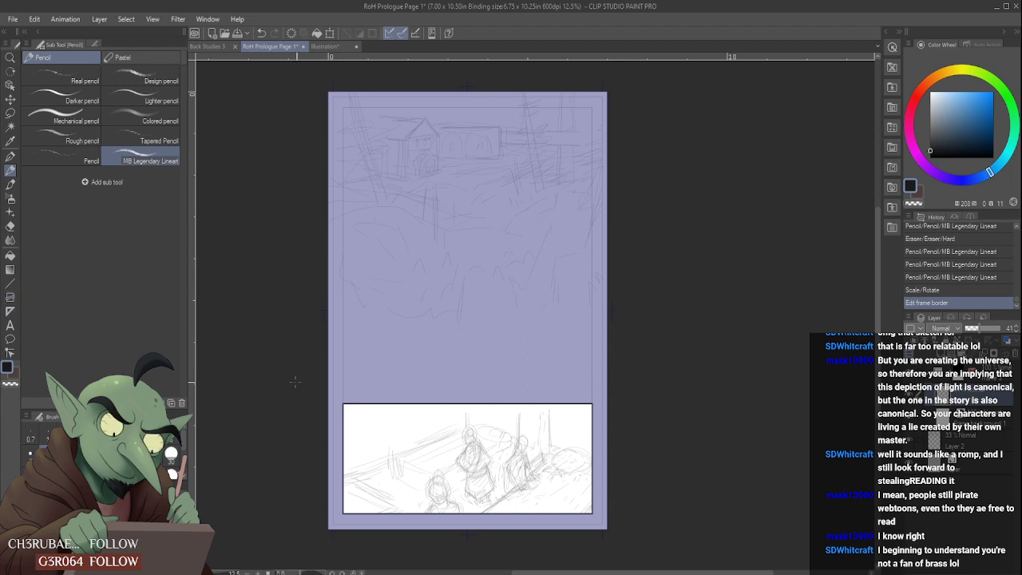
- Pick the dark colour of the bottom panel's top border as the drawing colour
scroll(383, 528, "up", 2)
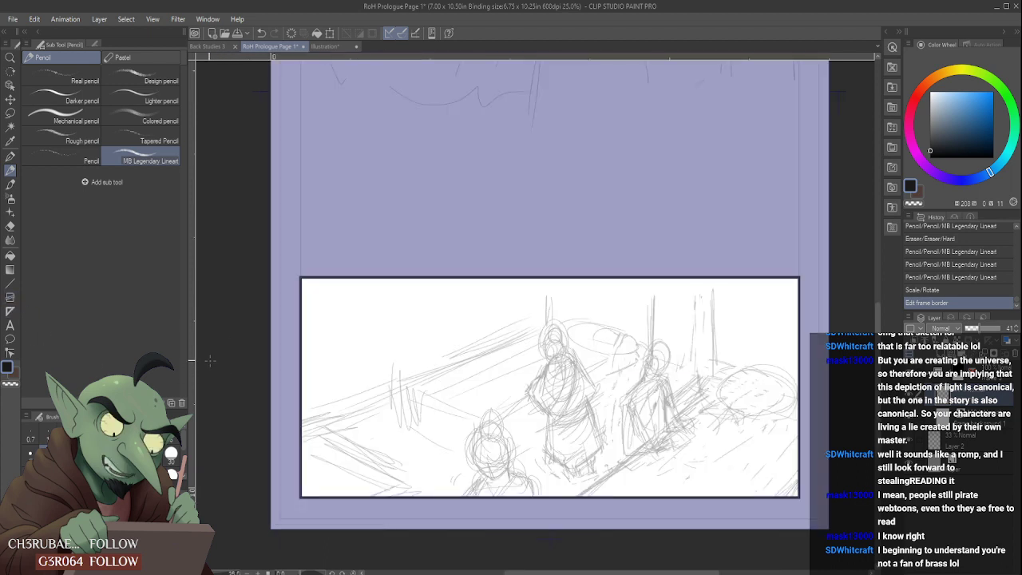
left_click(10, 184)
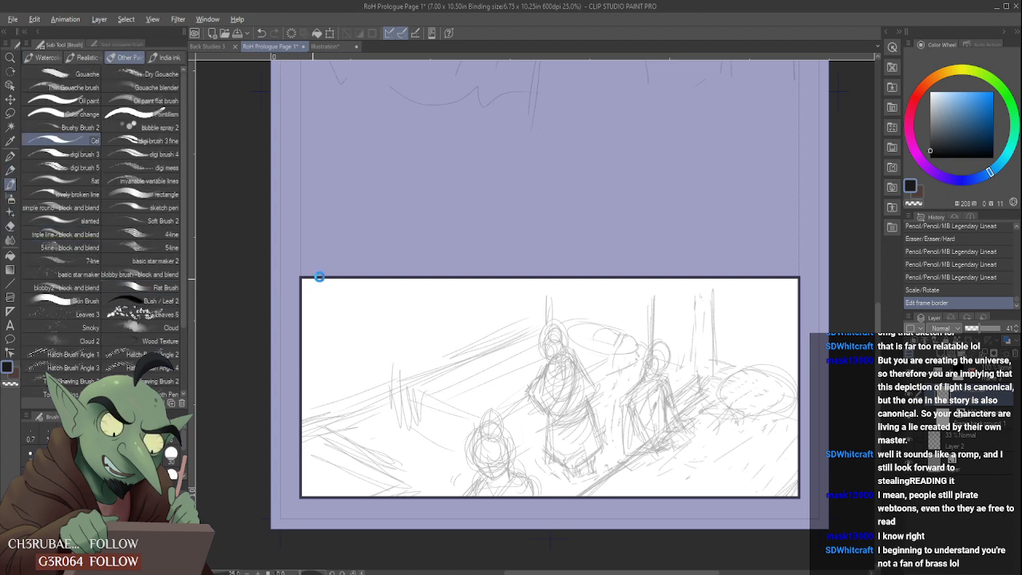
left_click(337, 277, "alt")
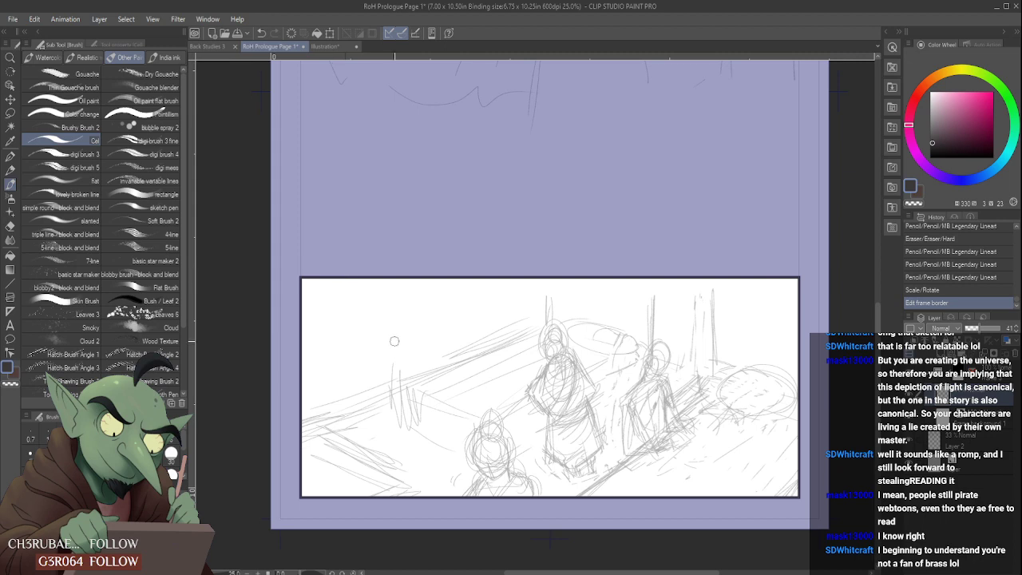
scroll(398, 369, "down", 6)
scroll(365, 388, "up", 2)
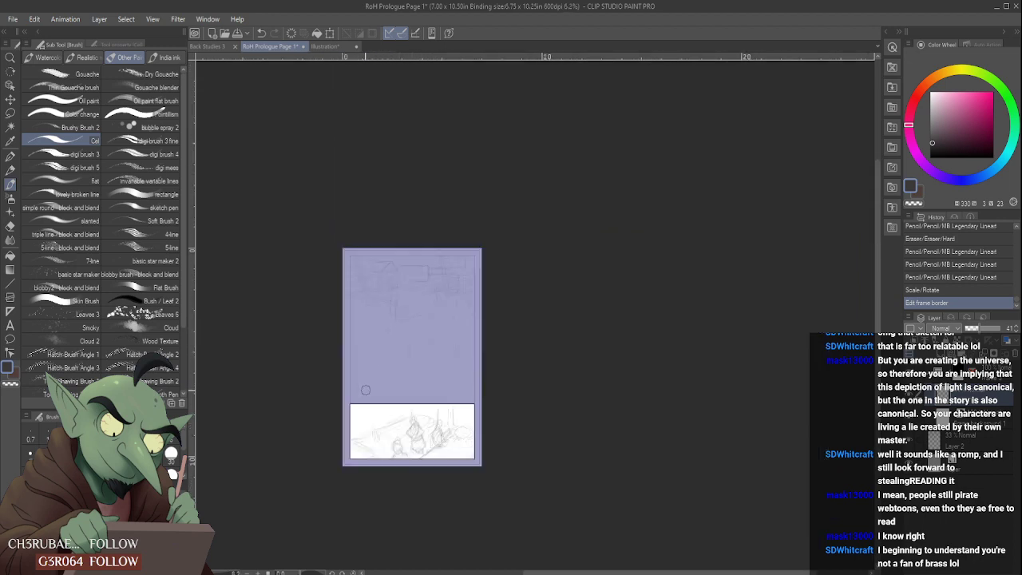
scroll(366, 389, "up", 1)
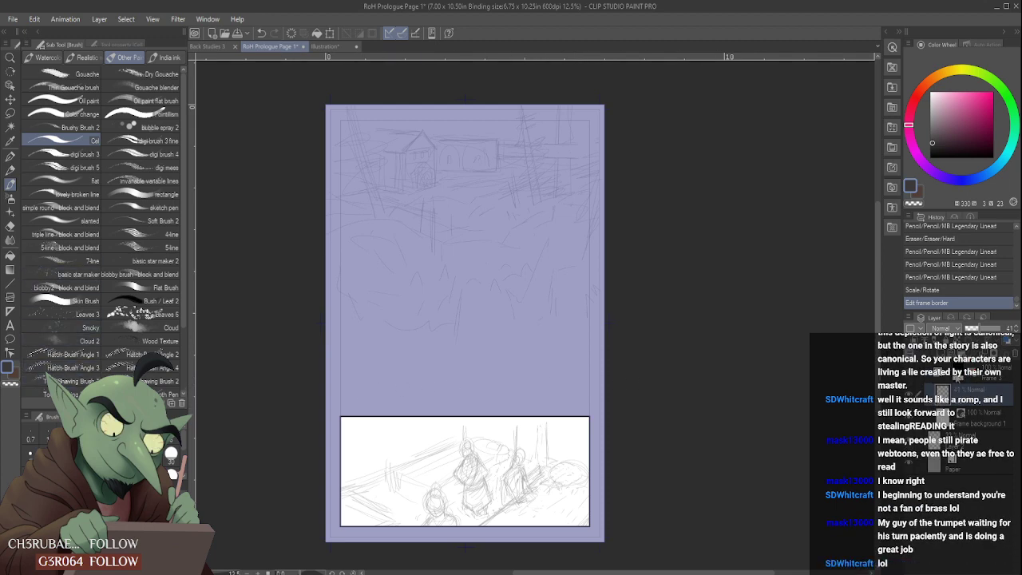
- Raise Frame 3's top border to just below the top scene and divide the frame folder horizontally into two stacked panels
left_click(946, 380)
key("ctrl")
left_click_drag(466, 416, 467, 303)
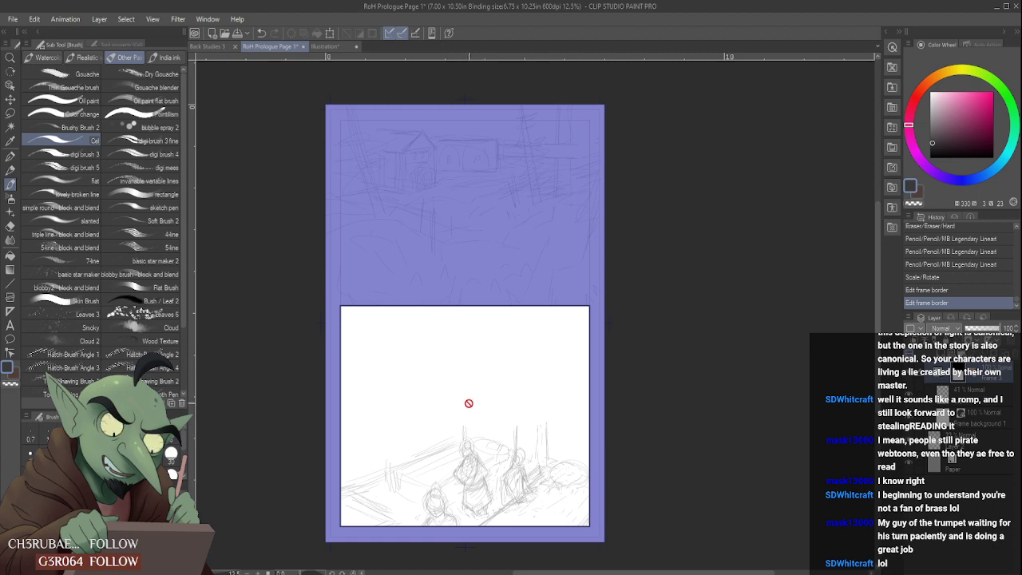
left_click(9, 297)
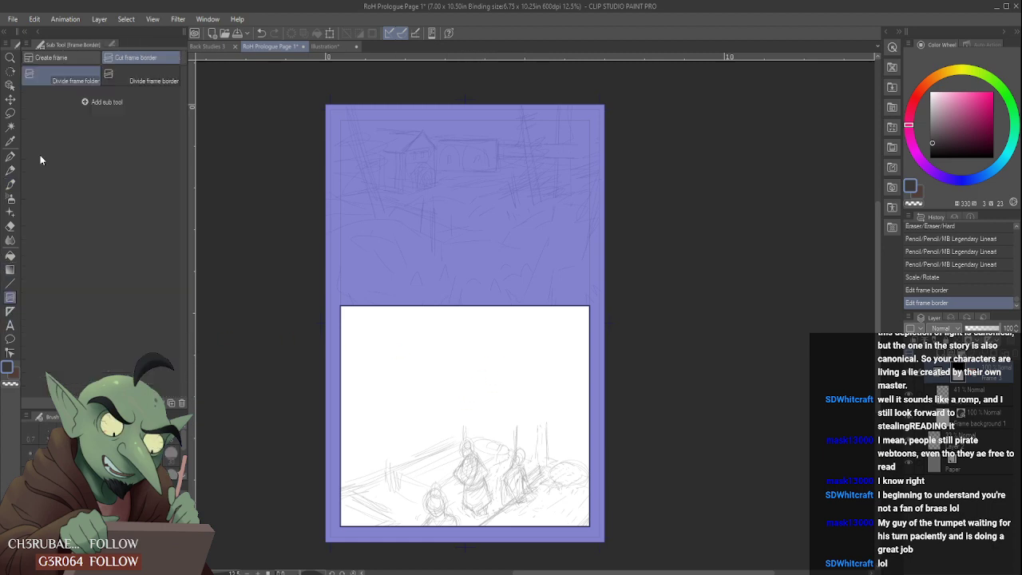
left_click(116, 58)
left_click_drag(340, 412, 364, 411)
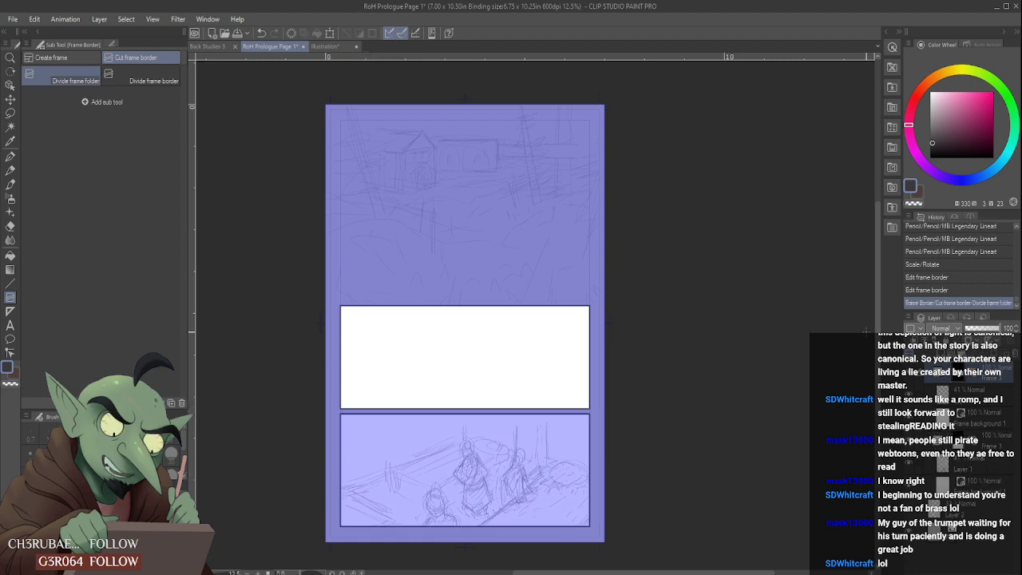
- Shift the gutter between the two lower panels slightly down, enlarging the middle panel
left_click(407, 369)
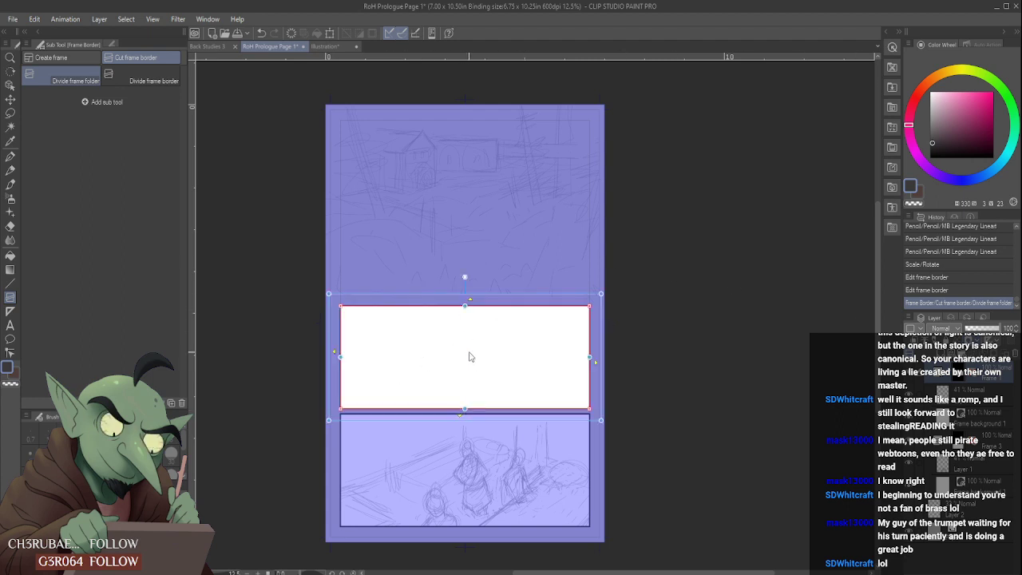
left_click_drag(464, 410, 471, 415)
left_click(541, 335)
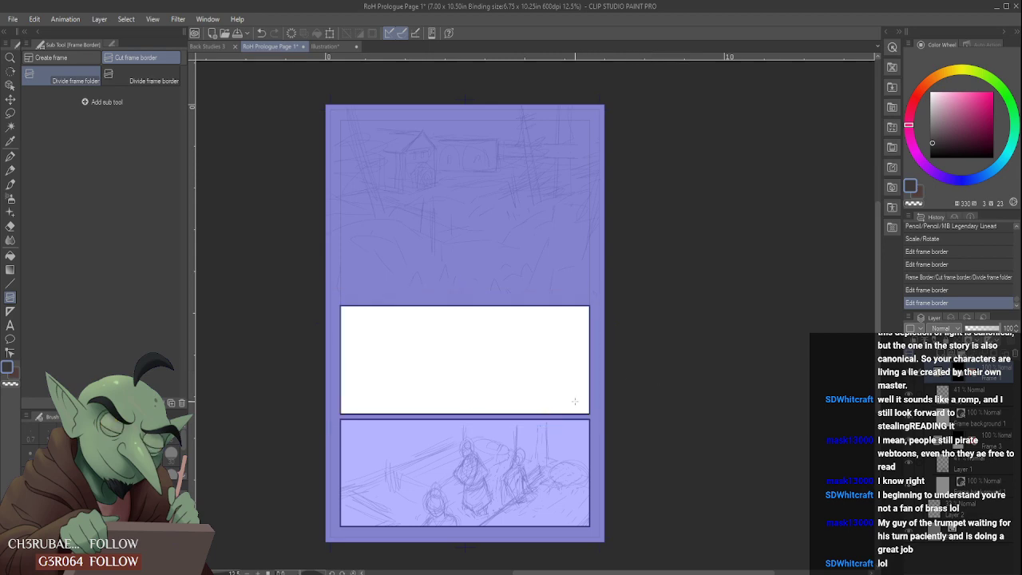
- Draw a few light vertical pencil strokes at the centre of the middle panel on its 41% opacity layer
left_click(974, 401)
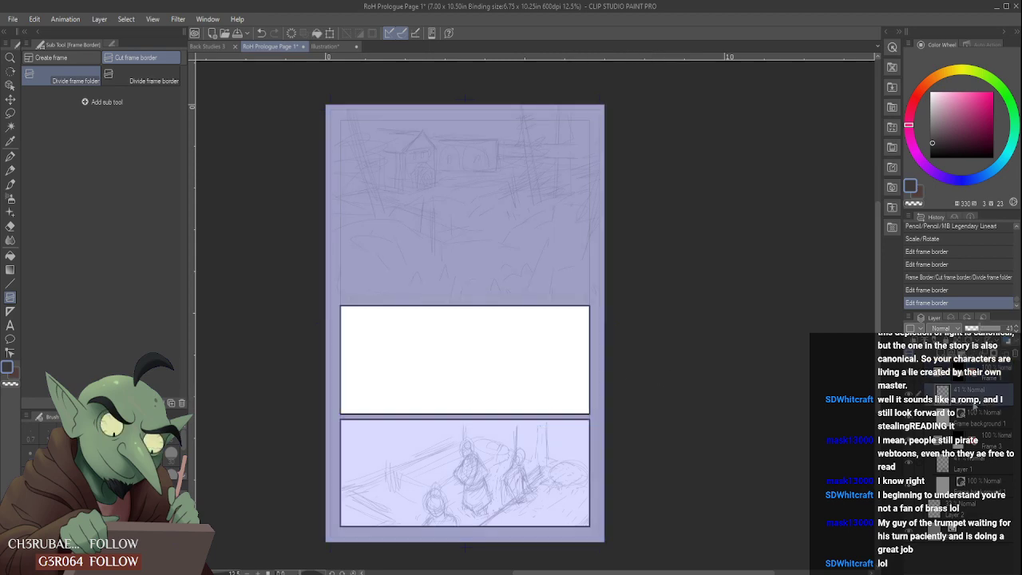
left_click(10, 171)
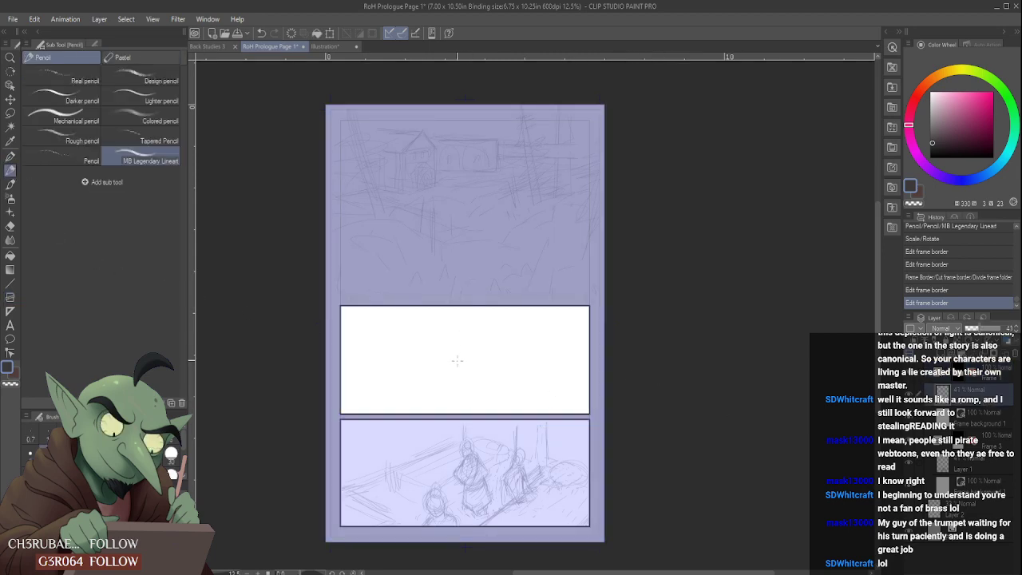
left_click_drag(464, 317, 466, 357)
mouse_move(471, 310)
left_mouse_down()
mouse_move(468, 372)
mouse_move(474, 356)
left_mouse_up()
- Lasso the house and the adjoining arched building in the top scene on the 33% opacity sketch layer and copy them
key("m")
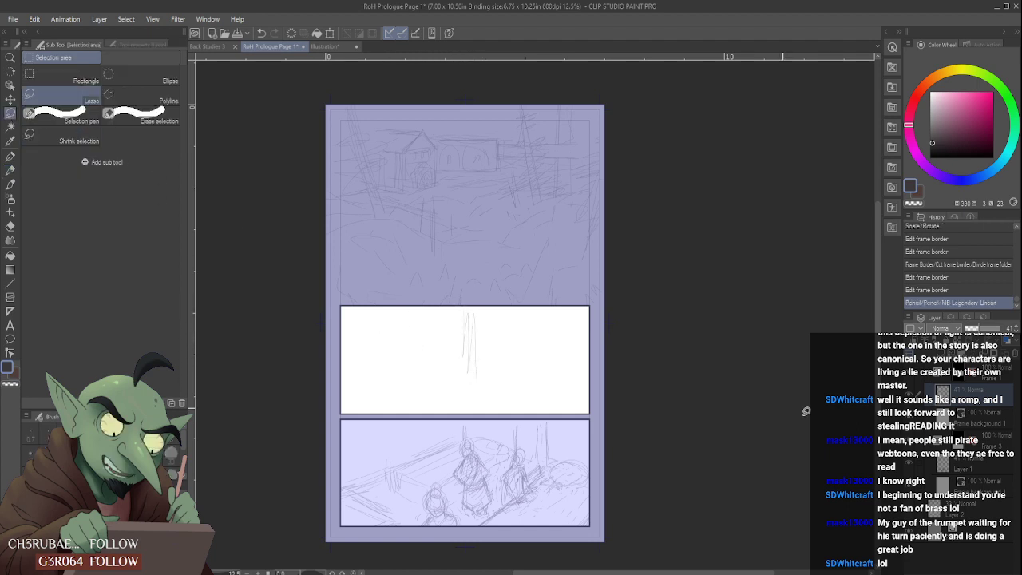
left_click(936, 508)
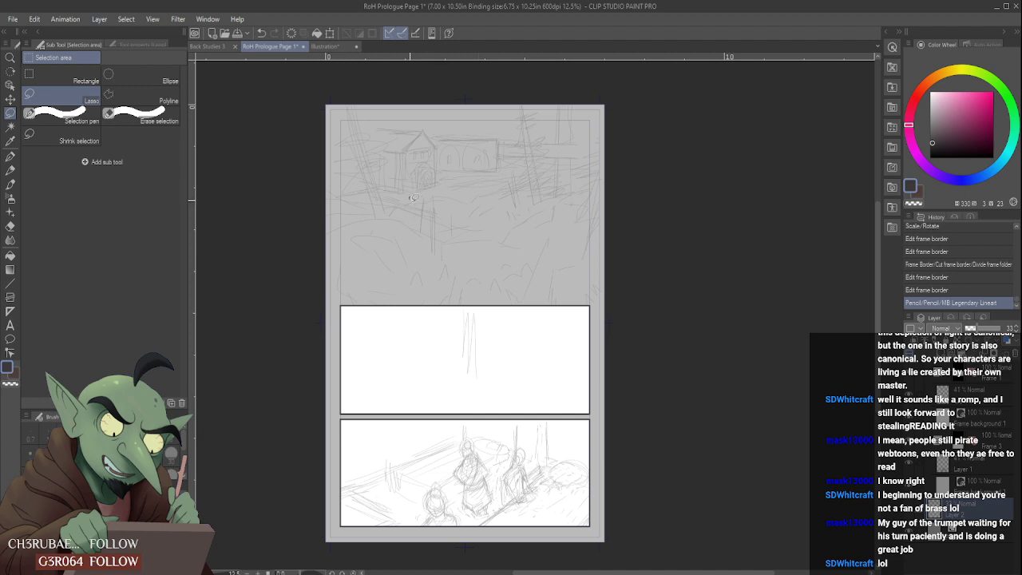
mouse_move(369, 127)
left_mouse_down()
mouse_move(388, 196)
mouse_move(411, 199)
mouse_move(437, 134)
mouse_move(439, 163)
left_mouse_up()
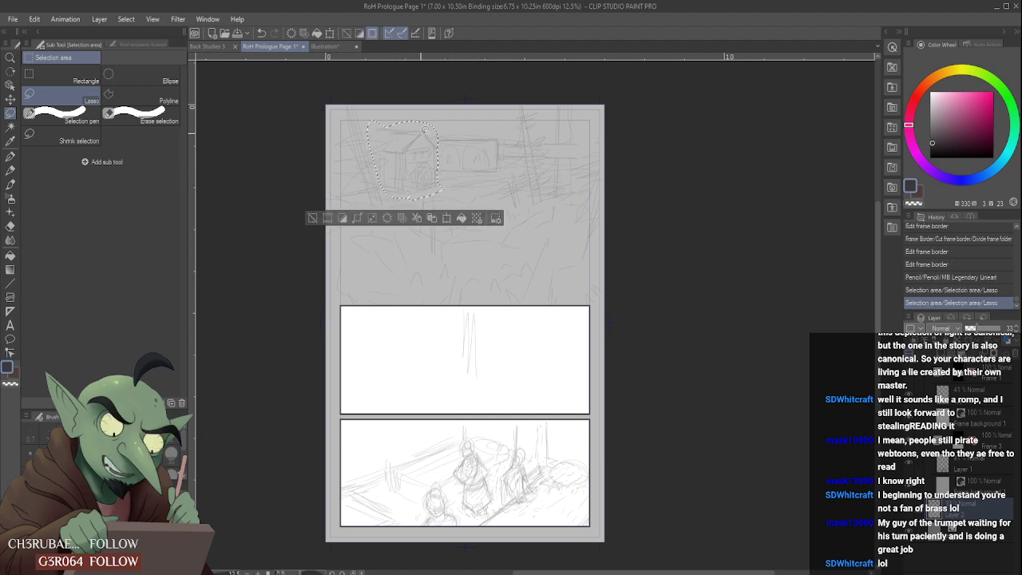
mouse_move(444, 126)
left_mouse_down()
mouse_move(511, 134)
mouse_move(503, 171)
mouse_move(452, 193)
mouse_move(481, 152)
mouse_move(466, 174)
left_mouse_up()
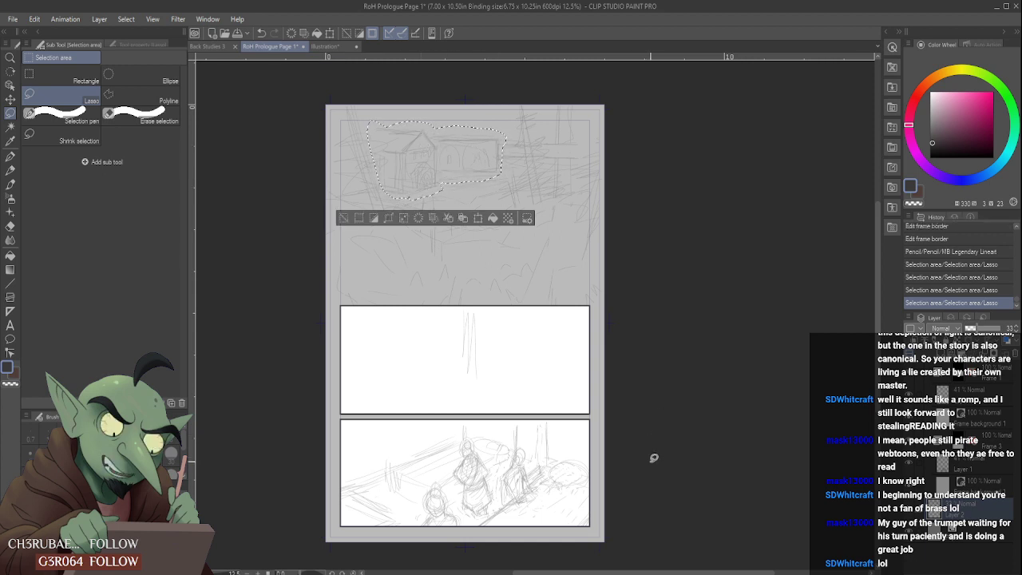
- Deselect the buildings and erase the vertical pencil strokes in the middle panel on its 41% opacity layer
left_click(985, 402)
left_click(987, 456)
left_click(992, 401)
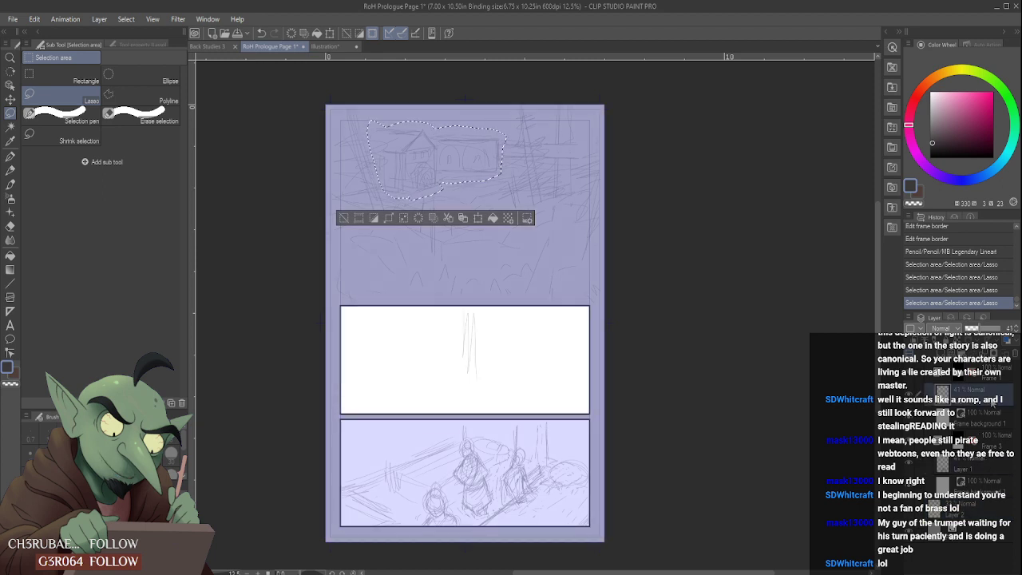
left_click(908, 395)
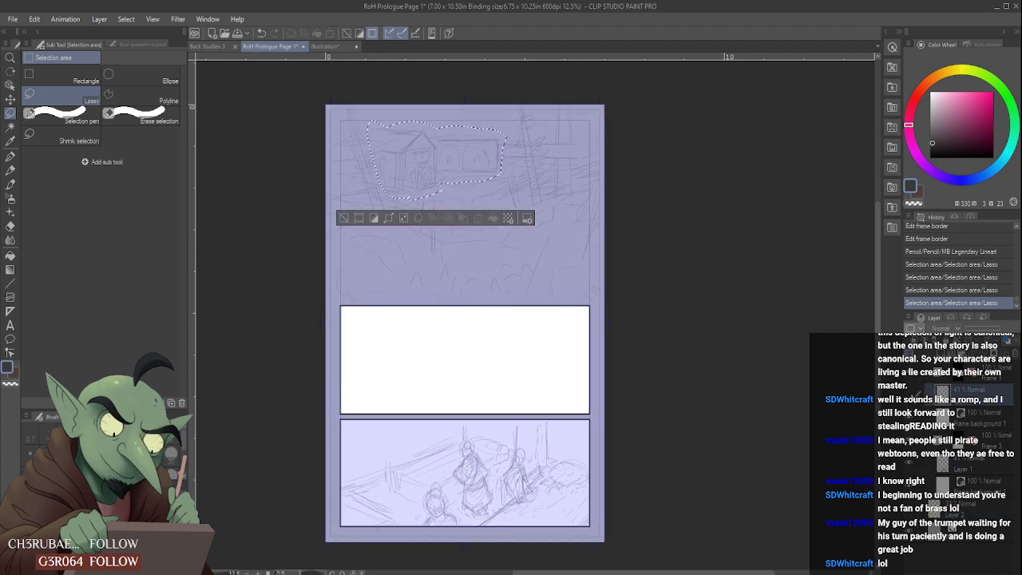
left_click(909, 395)
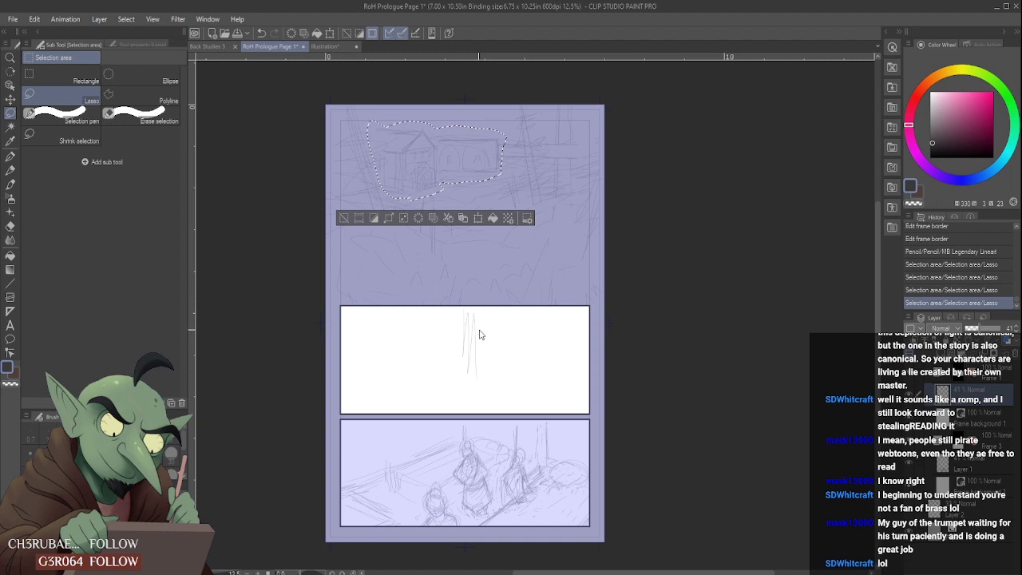
key("ctrl+d")
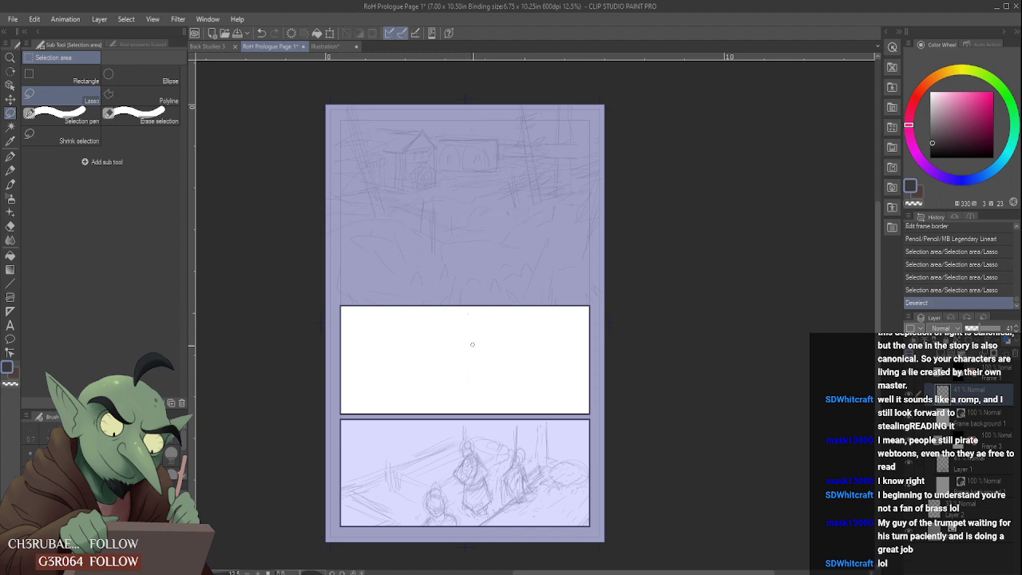
left_click_drag(472, 344, 473, 352)
- Paste the copied building sketch as a new layer, enlarge it and move it down into the middle panel
key("ctrl+v")
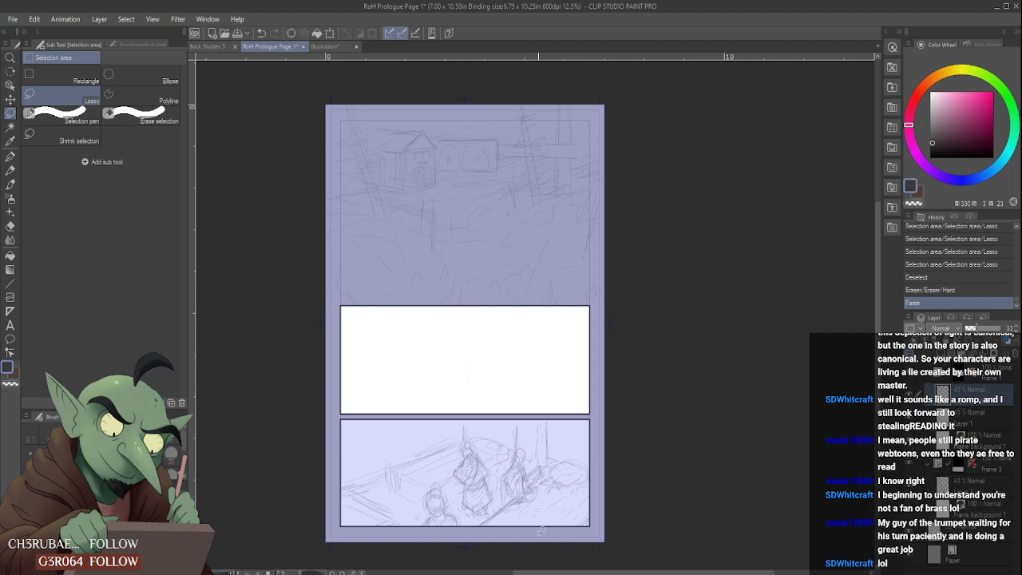
key("ctrl+t")
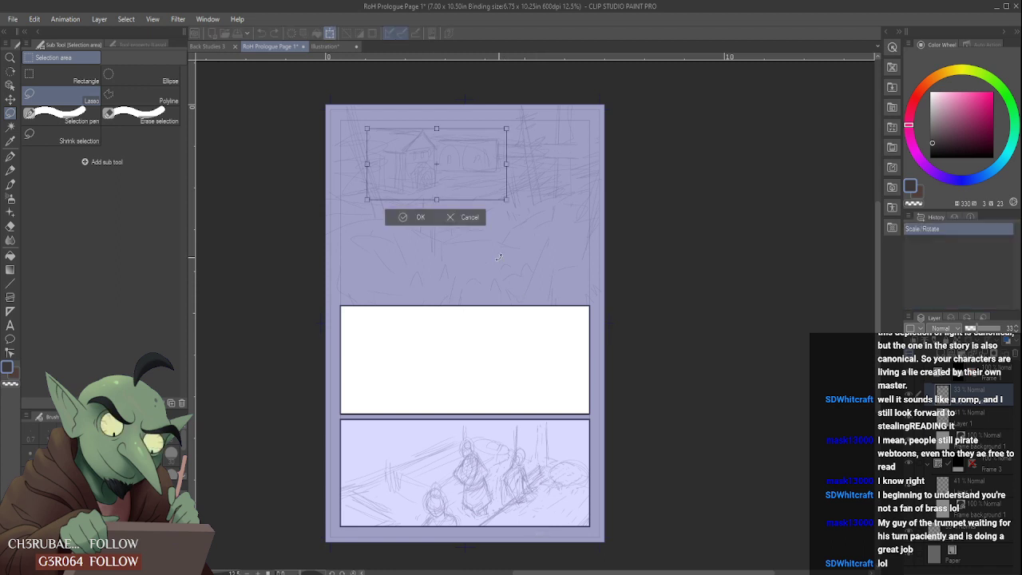
left_click_drag(504, 201, 527, 212)
left_click_drag(483, 176, 479, 359)
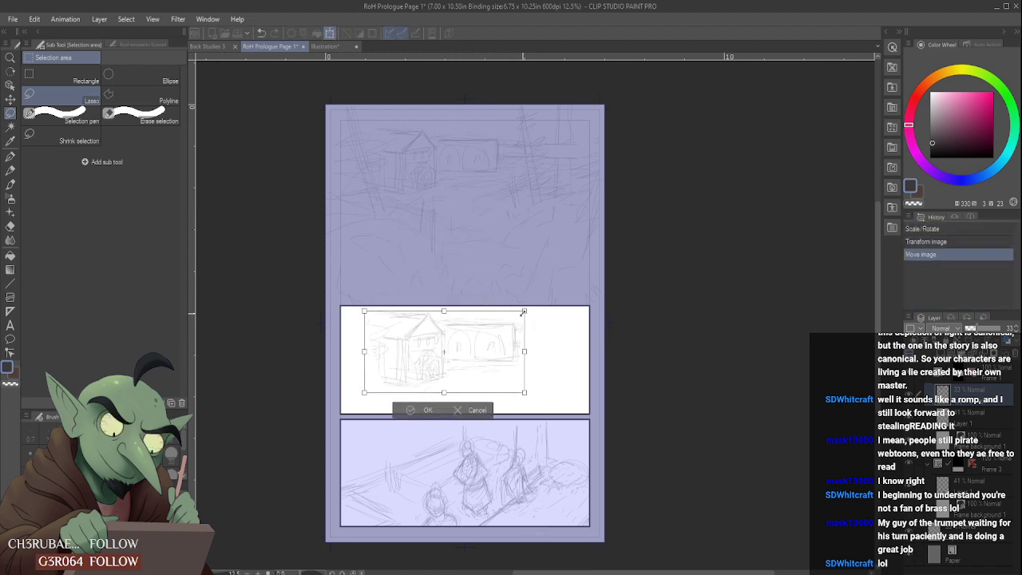
left_click_drag(524, 311, 506, 338)
left_click_drag(560, 413, 557, 343)
left_click_drag(644, 399, 706, 449)
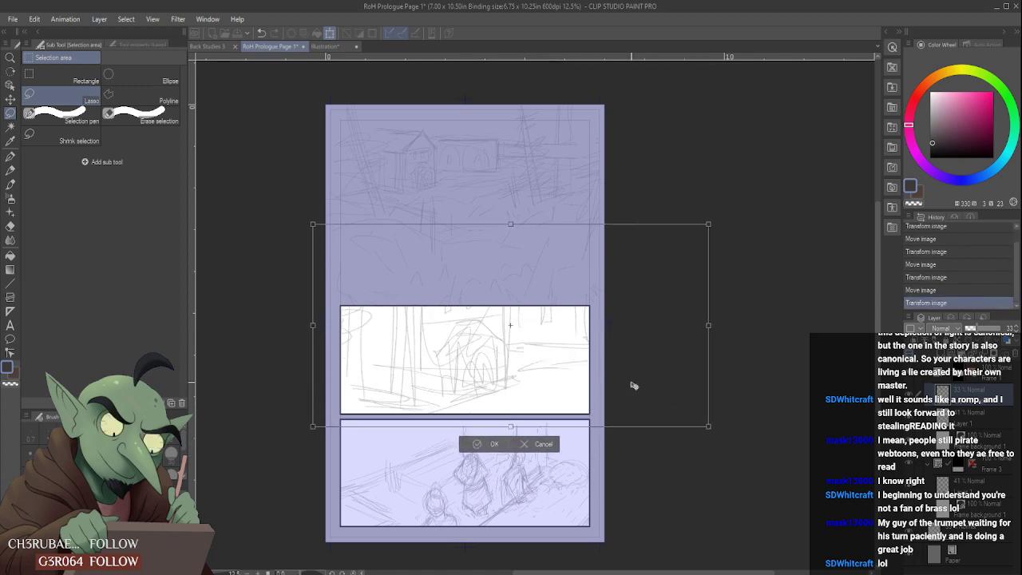
left_click_drag(596, 357, 647, 374)
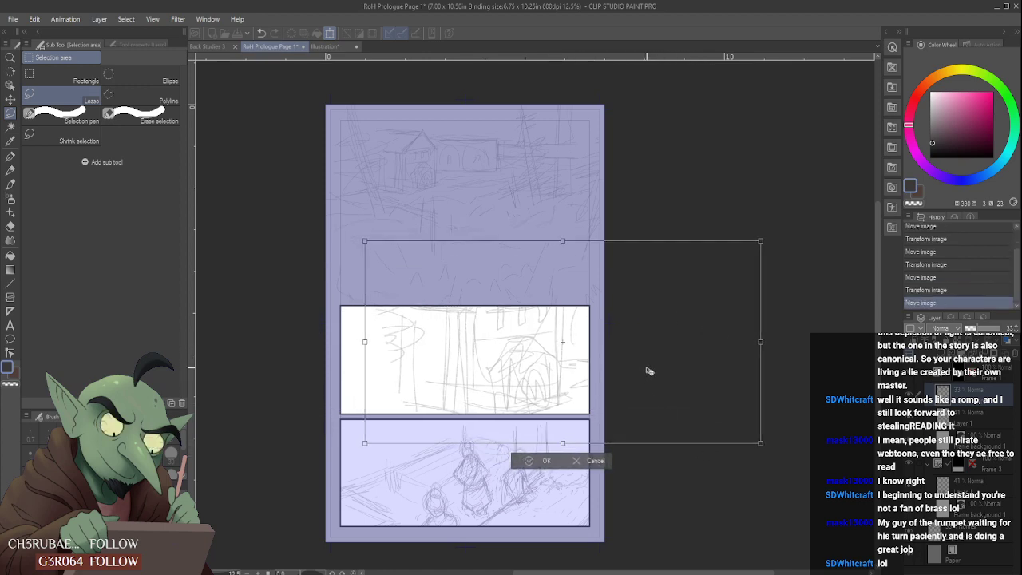
- Enlarge and reposition the pasted sketch until its arched wall with windows fills the middle panel, and apply the transformation
left_click_drag(760, 240, 762, 227)
mouse_move(697, 299)
left_mouse_down()
mouse_move(705, 303)
mouse_move(533, 295)
mouse_move(540, 323)
mouse_move(528, 331)
mouse_move(546, 344)
left_mouse_up()
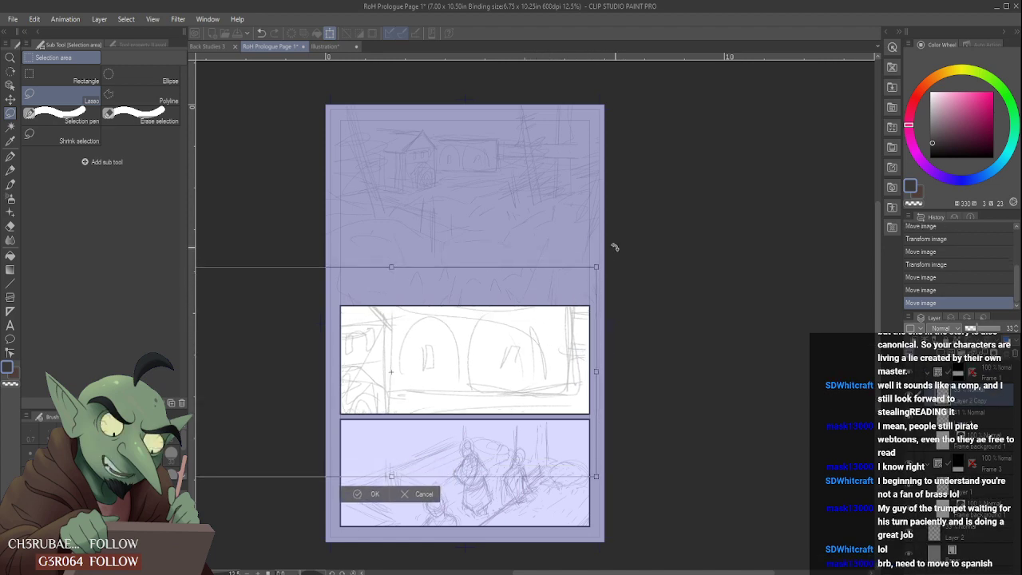
left_click_drag(596, 266, 684, 221)
left_click_drag(627, 298, 587, 333)
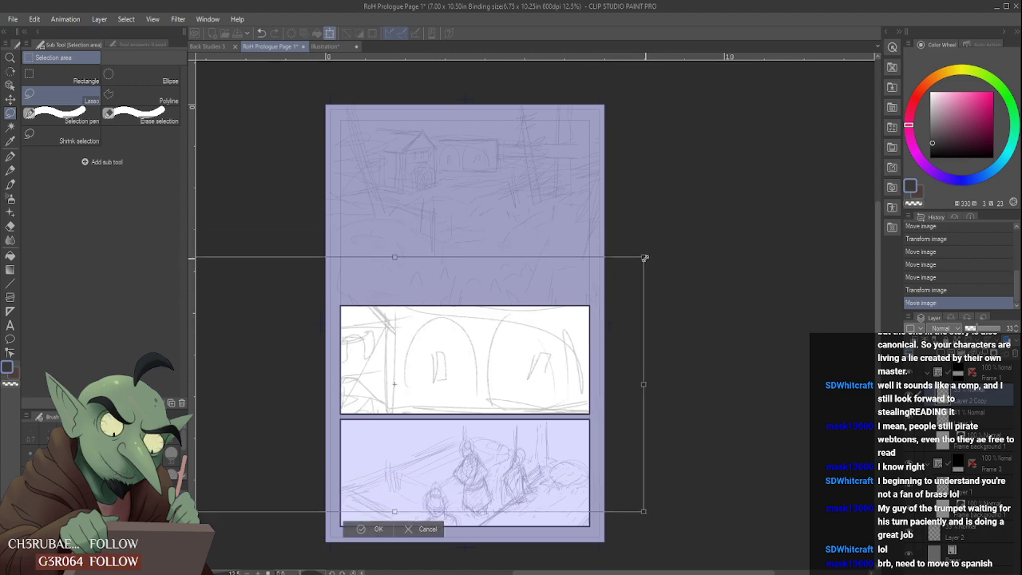
left_click_drag(644, 256, 745, 205)
left_click_drag(633, 294, 576, 314)
left_click_drag(692, 212, 796, 136)
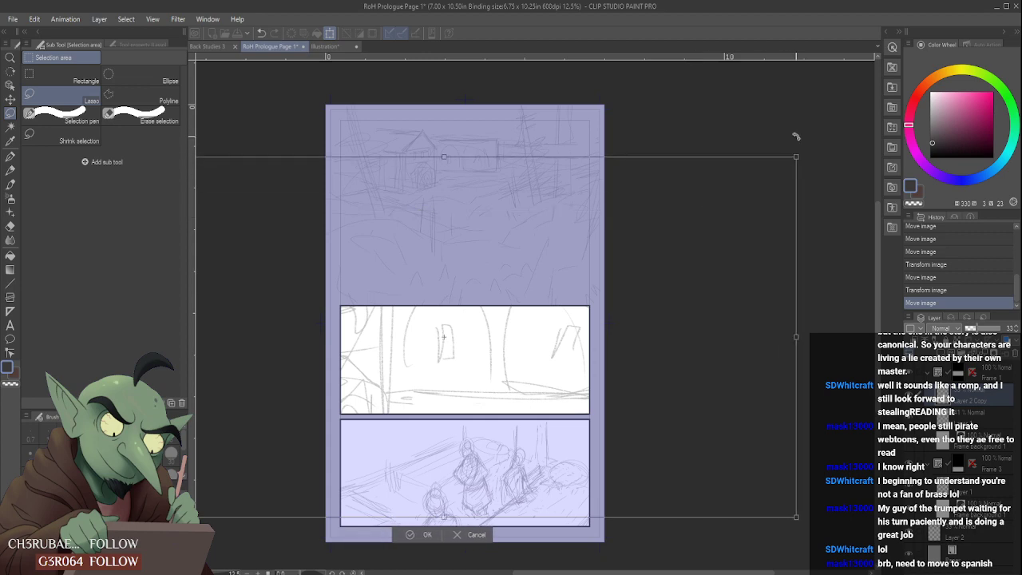
left_click_drag(690, 392, 657, 446)
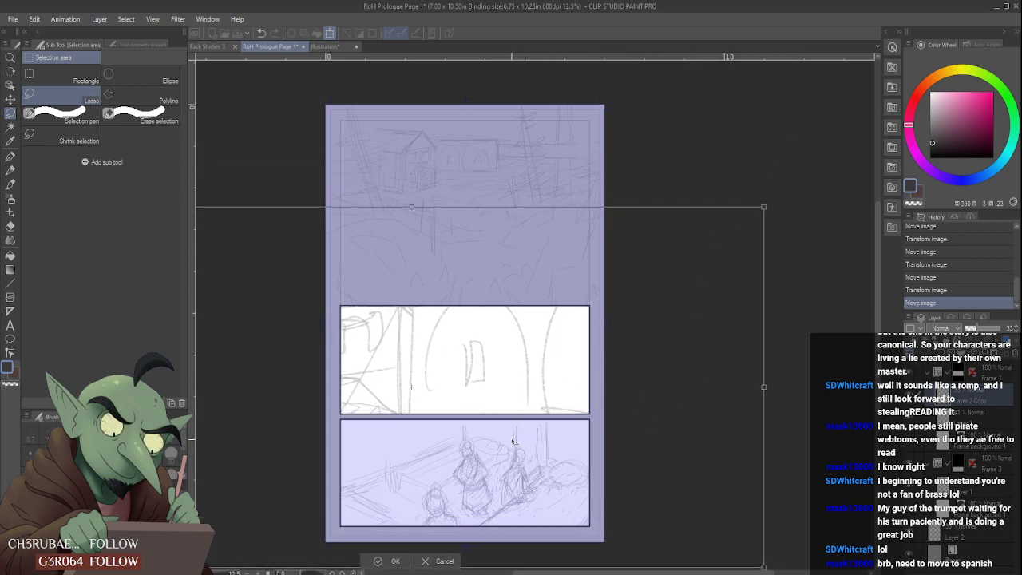
left_click_drag(454, 396, 402, 382)
left_click_drag(405, 381, 407, 381)
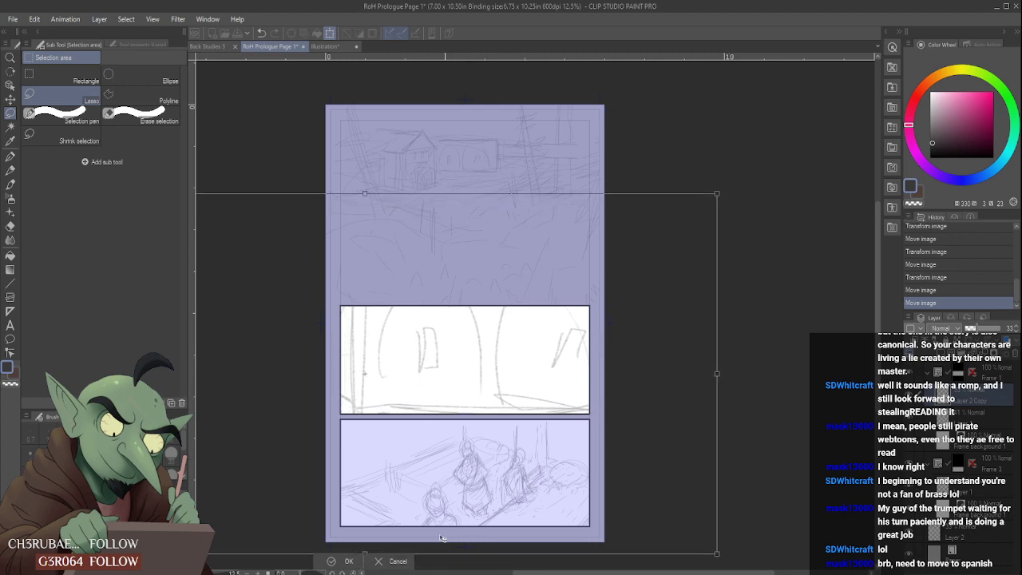
left_click(338, 563)
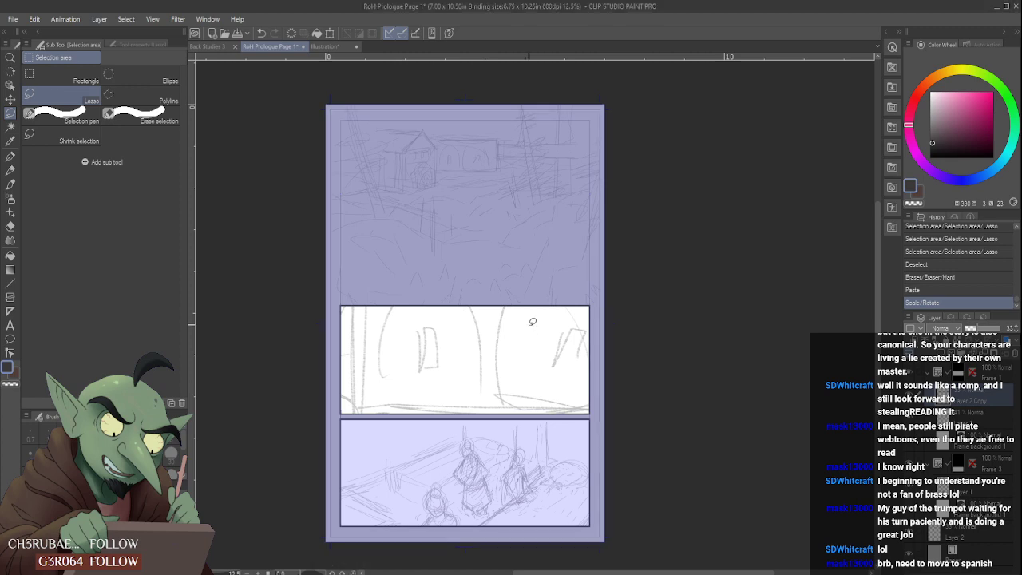
scroll(529, 329, "down", 5)
scroll(523, 386, "up", 2)
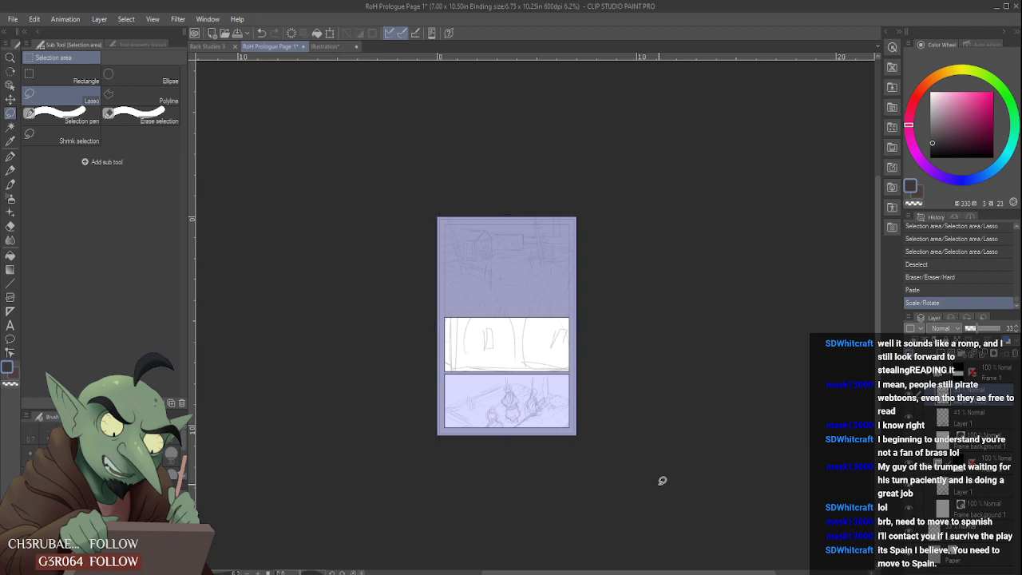
key("ctrl+t")
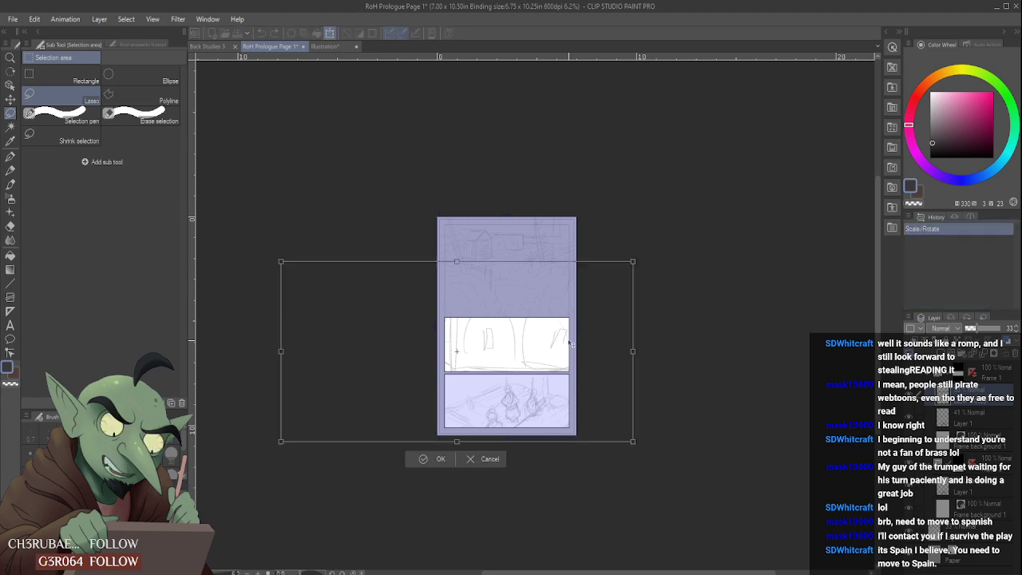
left_click_drag(627, 263, 742, 181)
left_click_drag(685, 247, 595, 291)
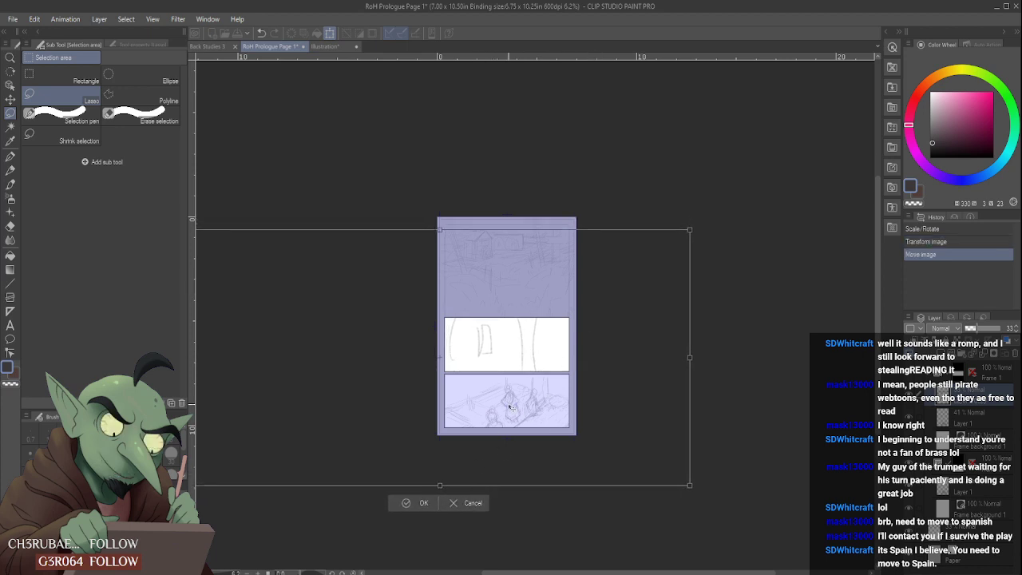
mouse_move(510, 405)
left_mouse_down()
mouse_move(504, 412)
mouse_move(516, 412)
left_mouse_up()
left_click(468, 509)
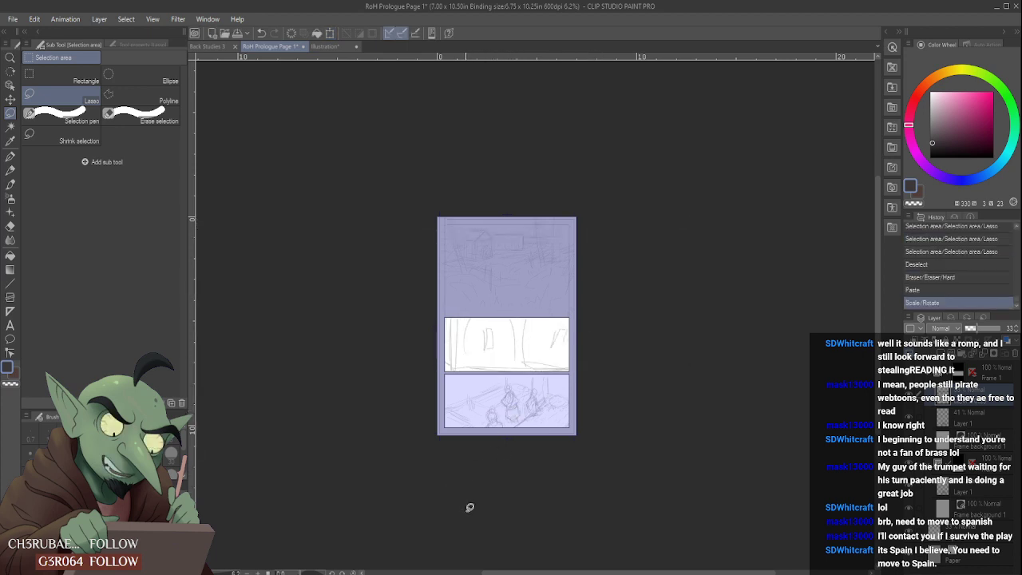
- Delete the pasted building layer and add a new raster layer above the middle panel's 41% opacity layer
left_click(1015, 354)
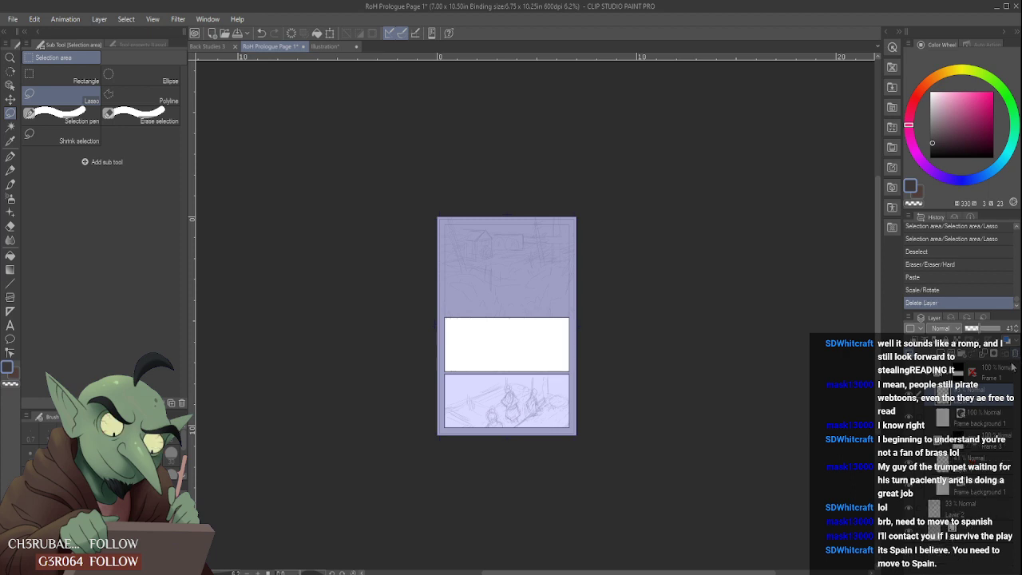
left_click(945, 361)
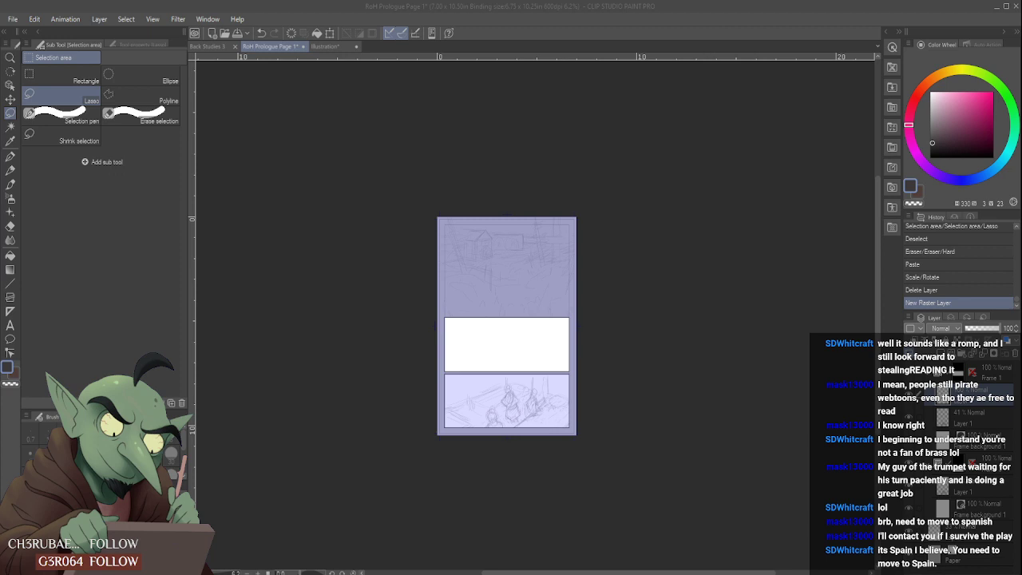
scroll(511, 310, "up", 4)
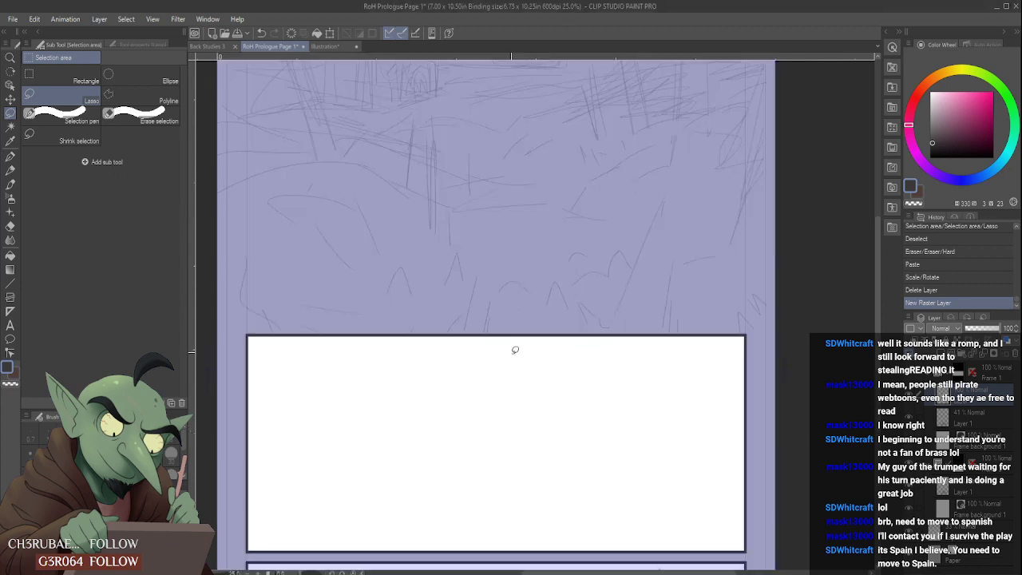
scroll(510, 356, "down", 4)
scroll(507, 415, "up", 4)
- Pencil a vertical and a horizontal guideline in the middle panel on the new layer, and delete that layer
key("p")
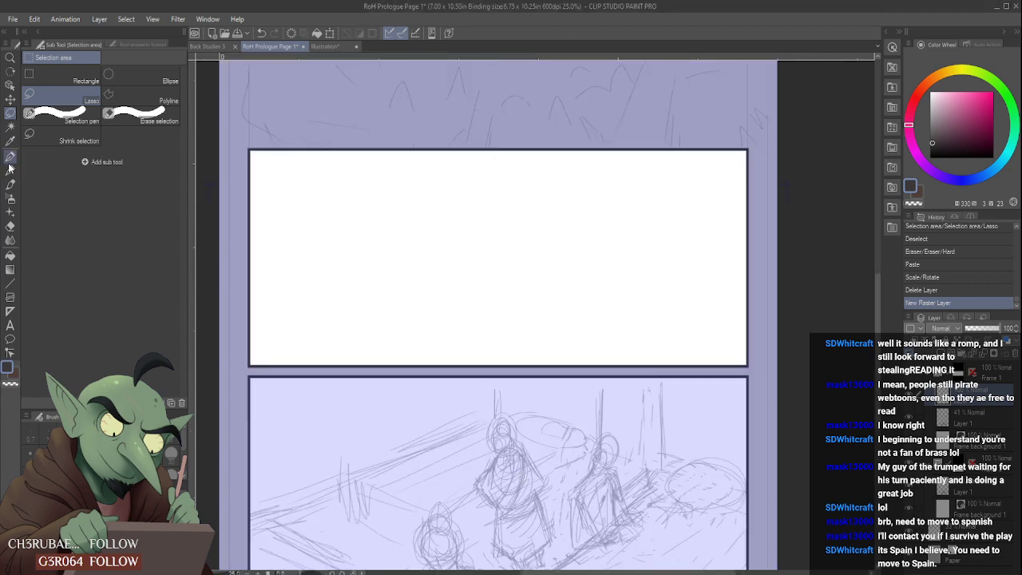
left_click_drag(427, 187, 421, 292)
left_click_drag(413, 190, 571, 183)
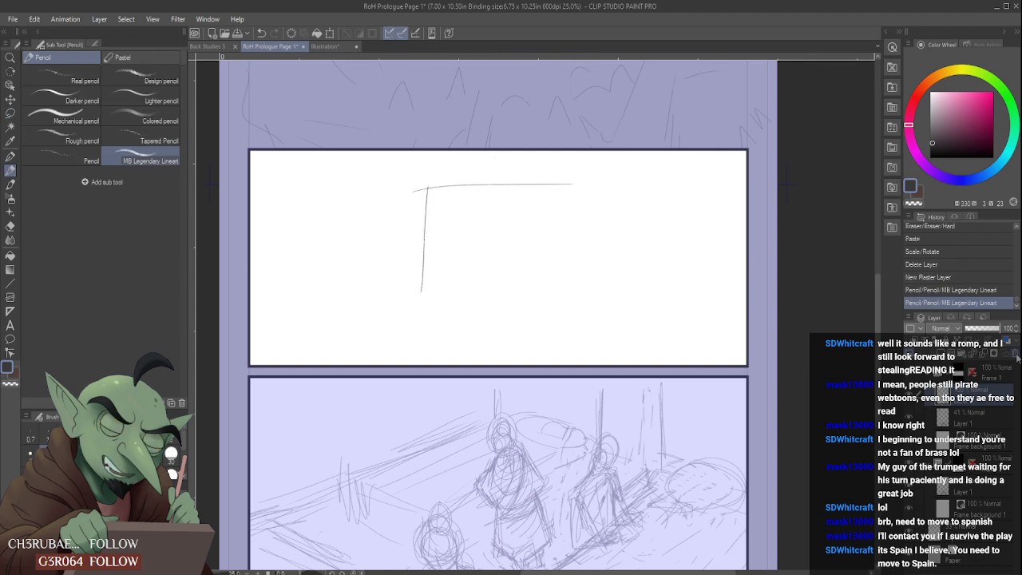
key("Delete")
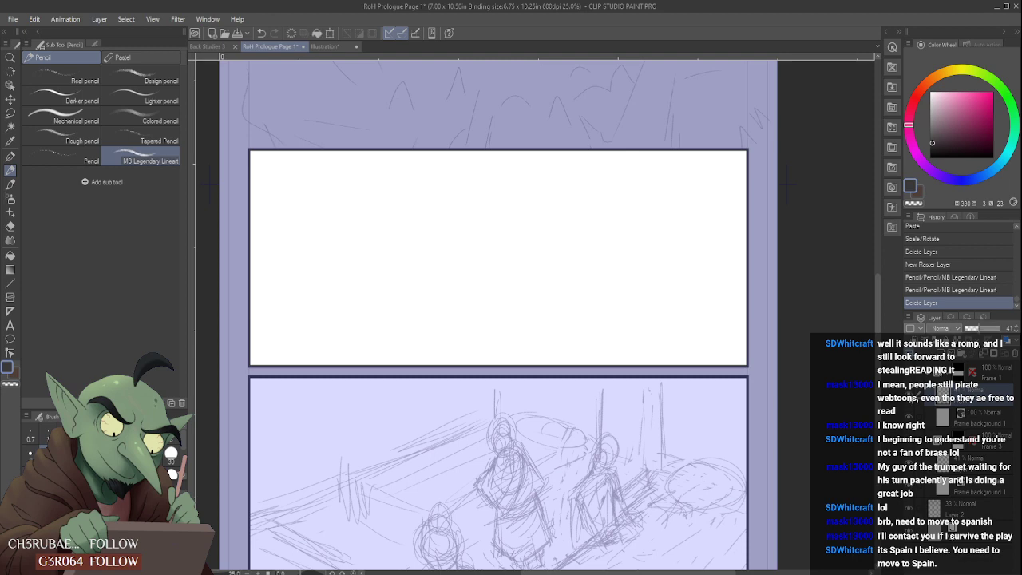
- Sketch a light rectangular shape with an outer frame around it at the centre of the middle panel on the 41% opacity layer
key("ctrl+minus")
key("ctrl+minus")
key("ctrl+minus")
key("ctrl+minus")
scroll(597, 368, "up", 2)
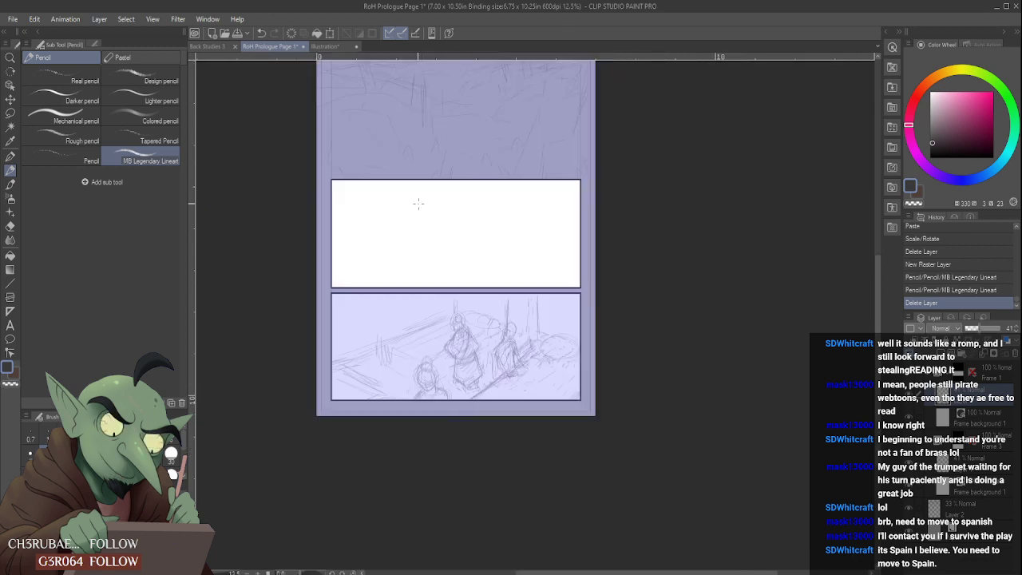
left_click_drag(415, 205, 415, 278)
left_click_drag(500, 240, 409, 196)
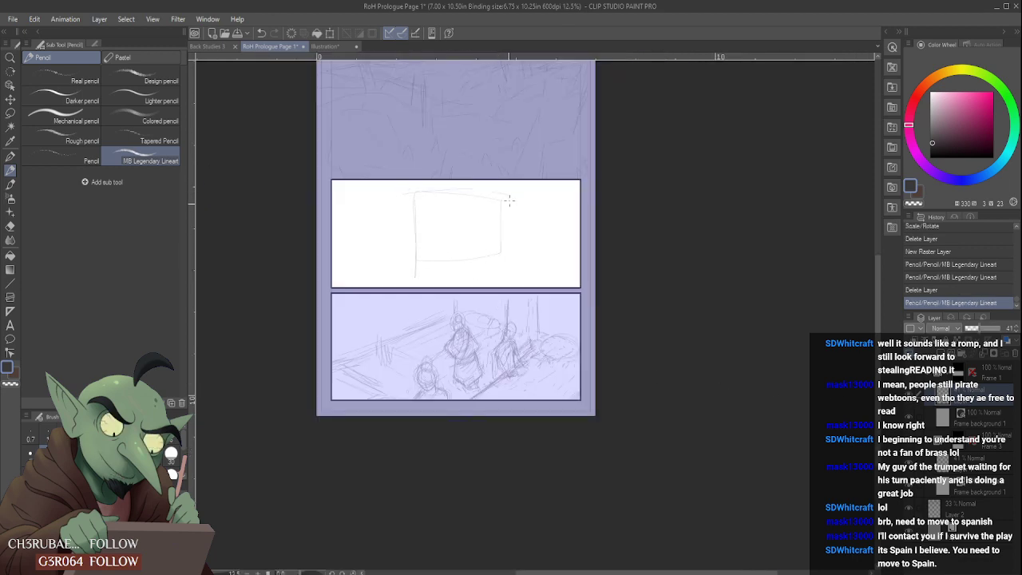
left_click_drag(510, 200, 508, 279)
mouse_move(408, 194)
left_mouse_down()
mouse_move(383, 256)
mouse_move(412, 281)
left_mouse_up()
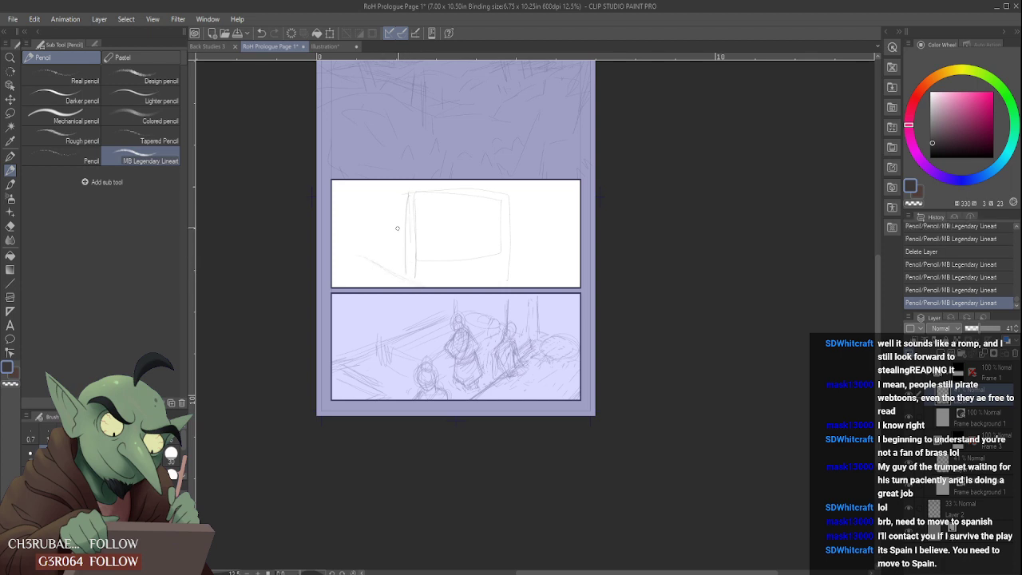
- Undo the rectangle sketch, the layer deletion and the guideline strokes, back to the empty new raster layer in the middle panel
key("ctrl+z")
key("ctrl+z")
key("ctrl+z")
key("ctrl+z")
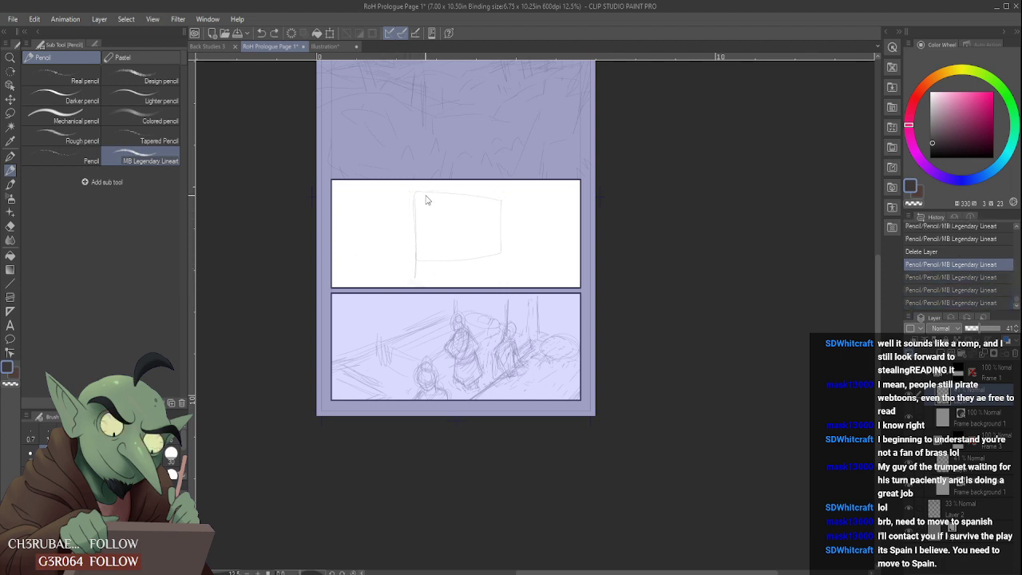
mouse_move(446, 199)
left_mouse_down()
mouse_move(411, 189)
mouse_move(404, 283)
left_mouse_up()
key("ctrl+z")
key("ctrl+z")
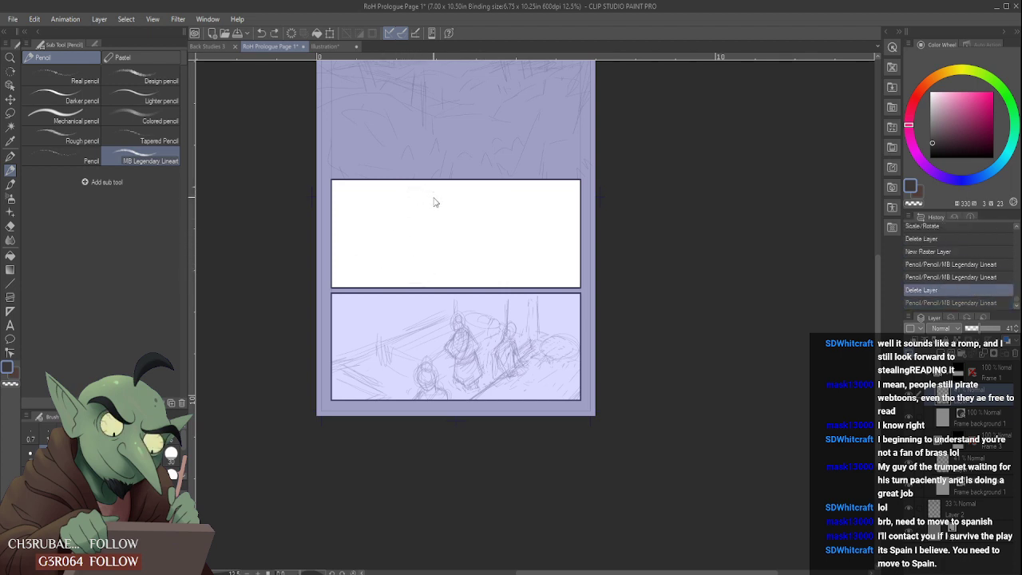
key("ctrl+z")
key("ctrl+z")
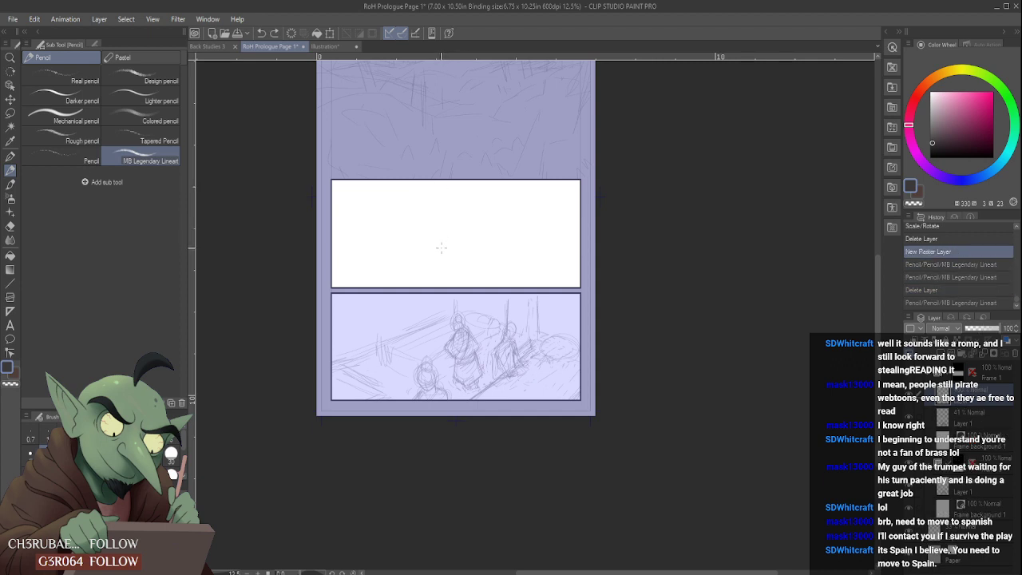
- Pencil a top beam and tall vertical posts in the middle panel on the empty raster layer
scroll(442, 243, "down", 4)
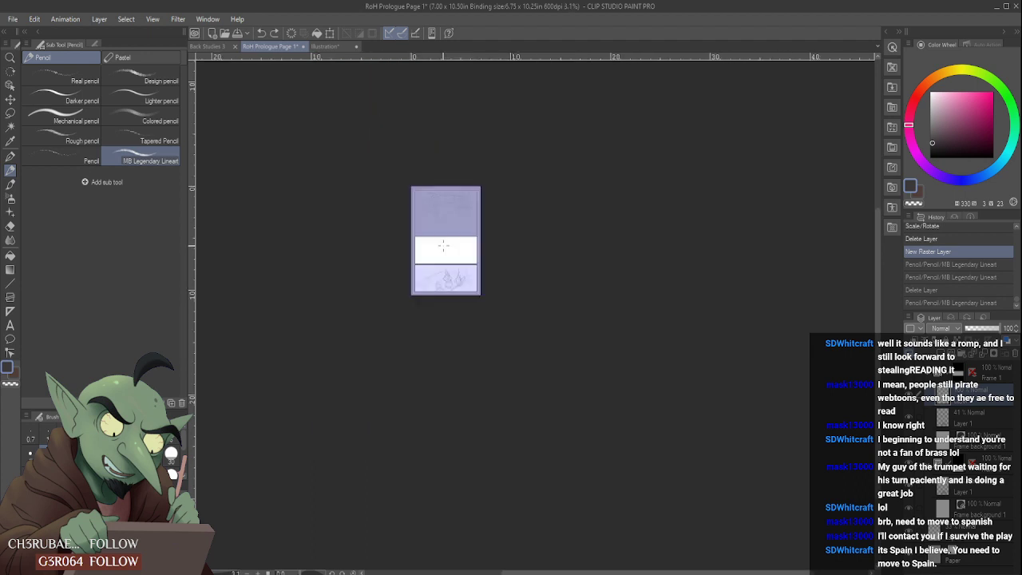
scroll(444, 240, "up", 4)
scroll(444, 238, "down", 2)
scroll(452, 229, "up", 2)
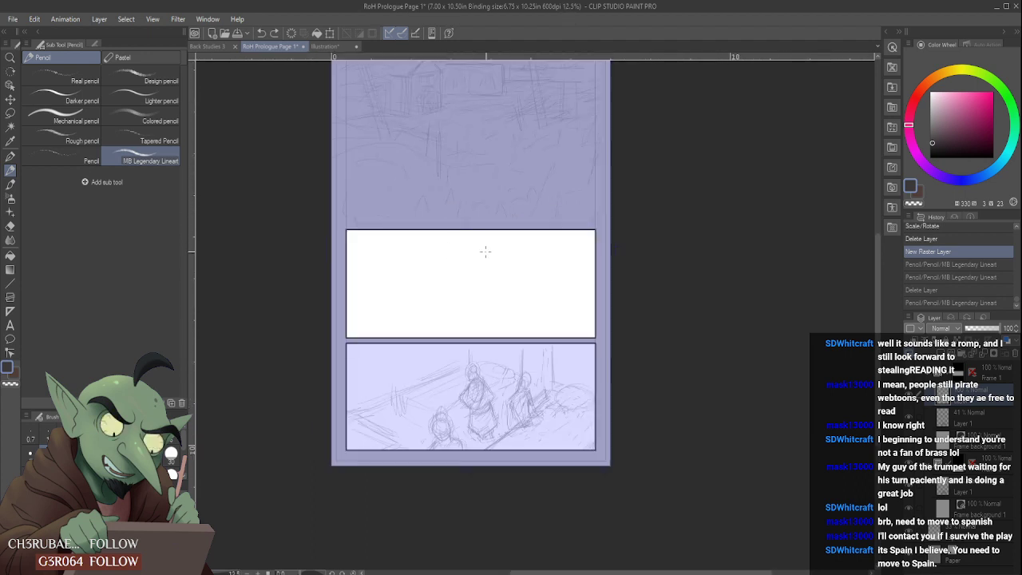
left_click_drag(449, 247, 518, 249)
left_click_drag(520, 248, 520, 324)
mouse_move(435, 242)
left_mouse_down()
mouse_move(431, 299)
mouse_move(428, 241)
mouse_move(419, 285)
mouse_move(408, 254)
left_mouse_up()
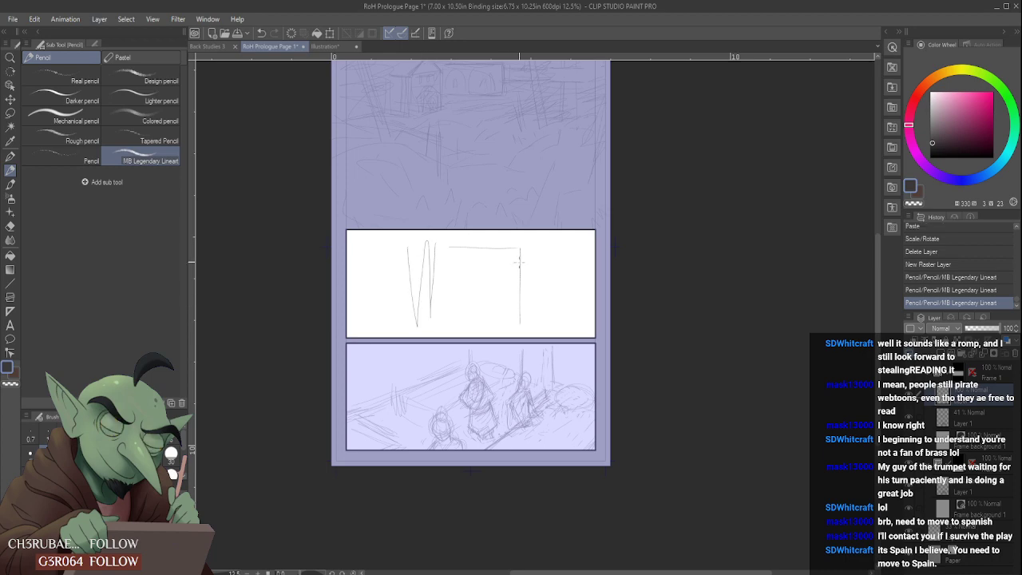
left_click_drag(526, 249, 529, 335)
left_click(538, 249)
left_click(538, 247)
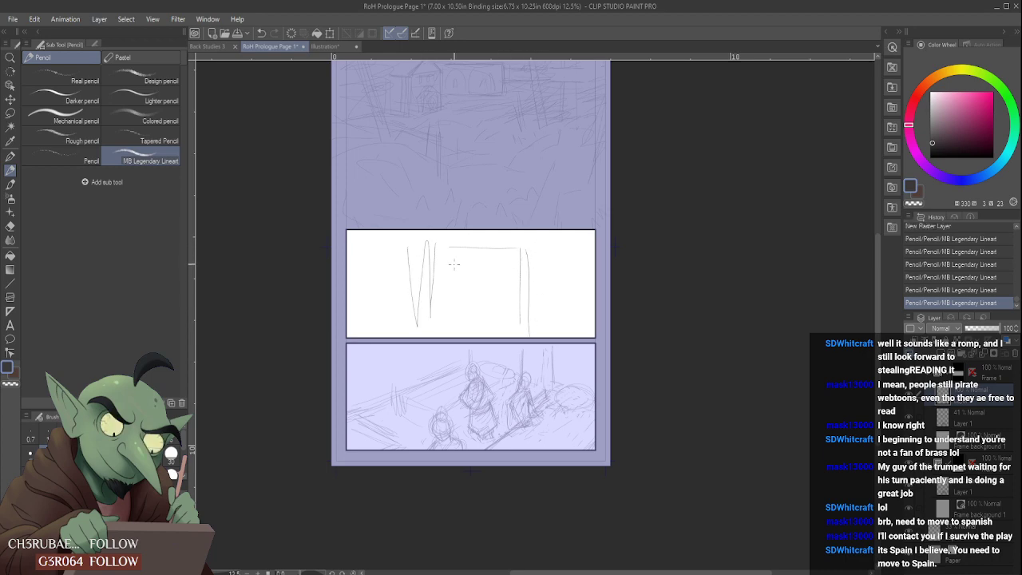
- Add crossbeams, a central post, outer posts and sloping side lines to the middle panel's post structure
scroll(489, 270, "up", 1)
scroll(447, 271, "down", 1)
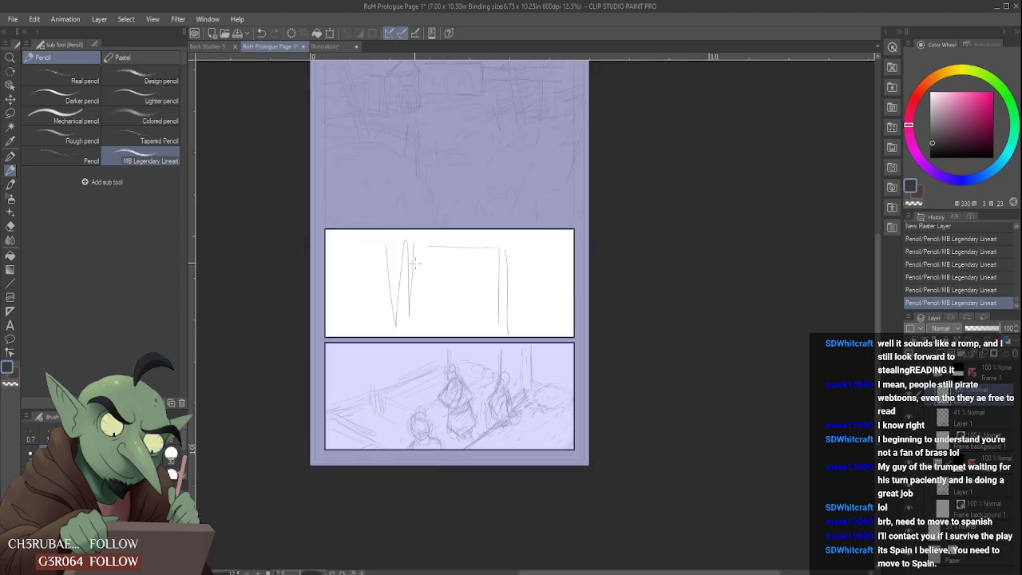
mouse_move(411, 264)
left_mouse_down()
mouse_move(488, 267)
mouse_move(418, 256)
mouse_move(502, 258)
left_mouse_up()
mouse_move(413, 269)
left_mouse_down()
mouse_move(498, 266)
mouse_move(454, 250)
mouse_move(455, 335)
left_mouse_up()
left_click_drag(449, 245, 448, 324)
left_click_drag(410, 277, 494, 281)
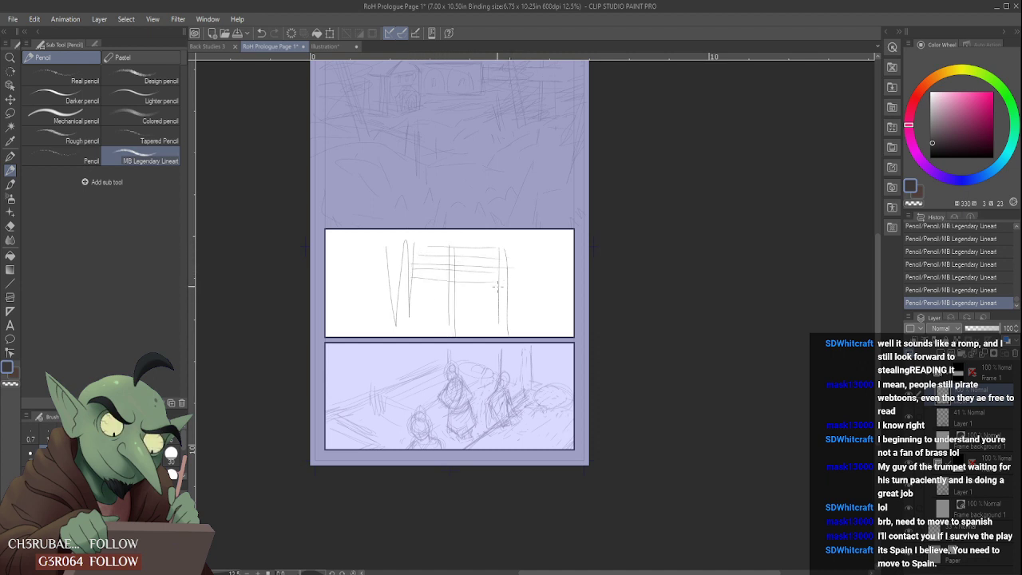
left_click_drag(394, 254, 380, 333)
left_click_drag(514, 260, 516, 327)
mouse_move(405, 257)
left_mouse_down()
mouse_move(357, 301)
mouse_move(383, 285)
mouse_move(355, 314)
left_mouse_up()
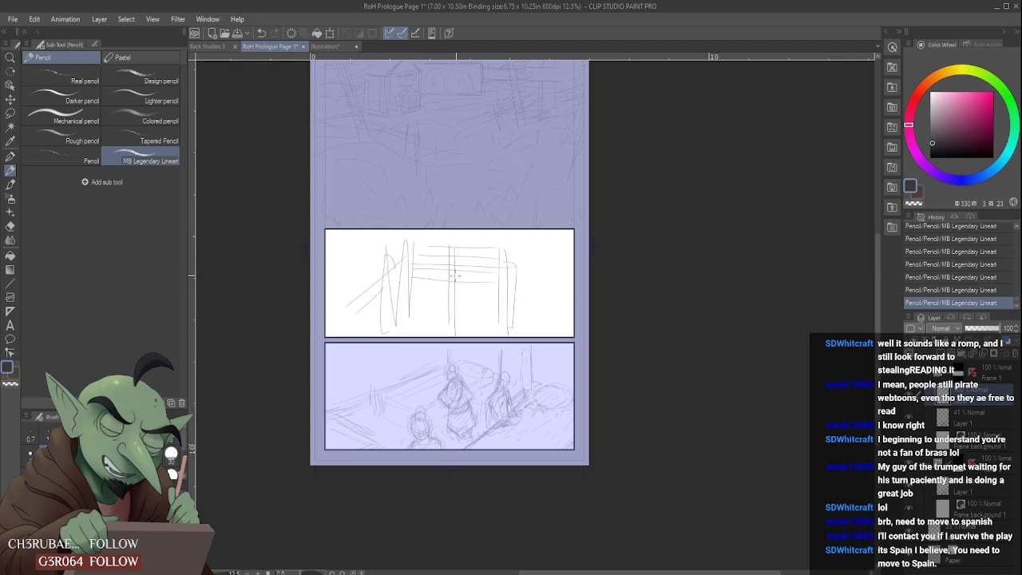
mouse_move(511, 254)
left_mouse_down()
mouse_move(572, 291)
mouse_move(560, 299)
left_mouse_up()
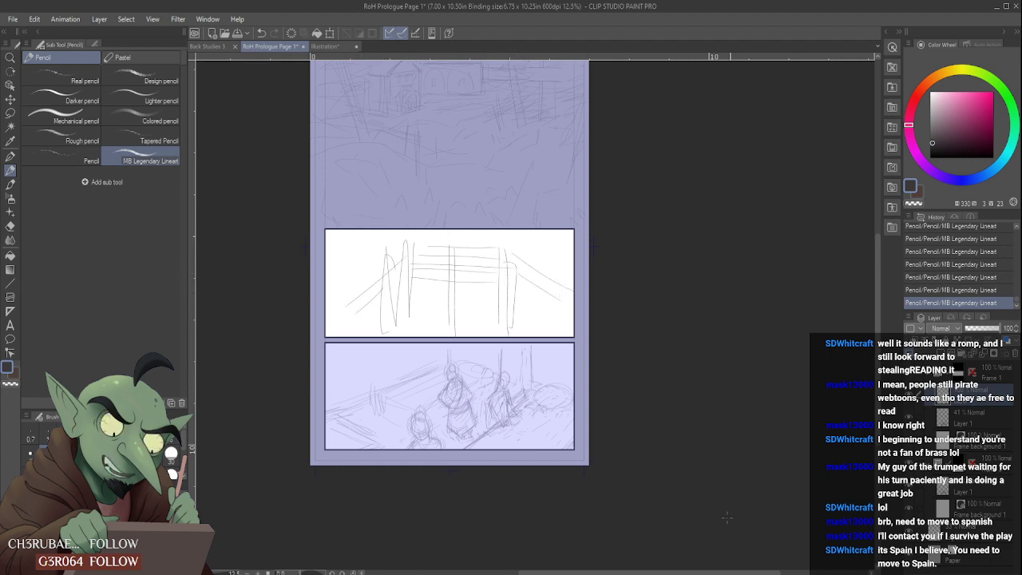
- Try scaling the post structure sketch down with Scale/Rotate in the middle panel, and cancel the transform
key("ctrl+t")
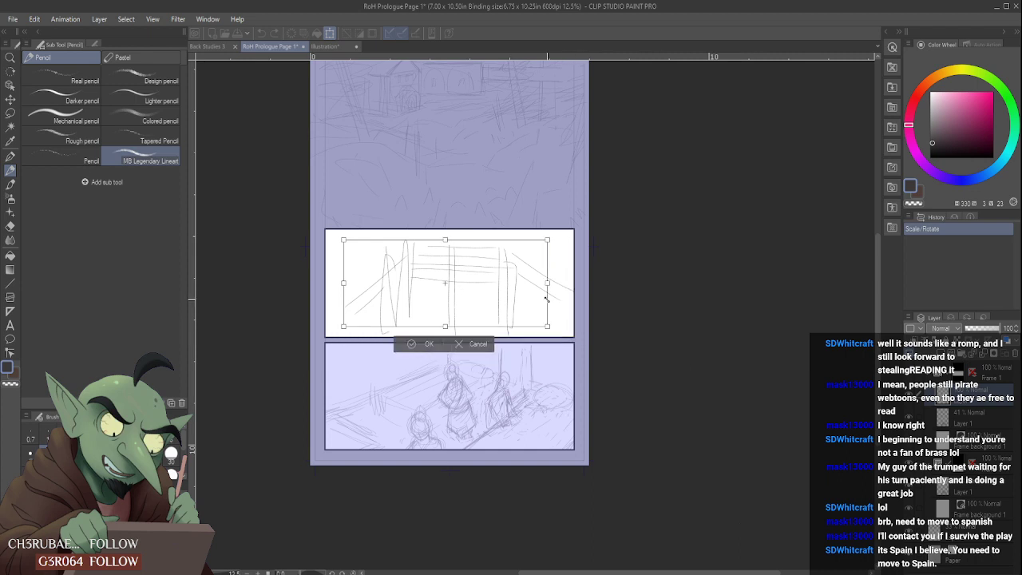
left_click_drag(546, 299, 474, 279)
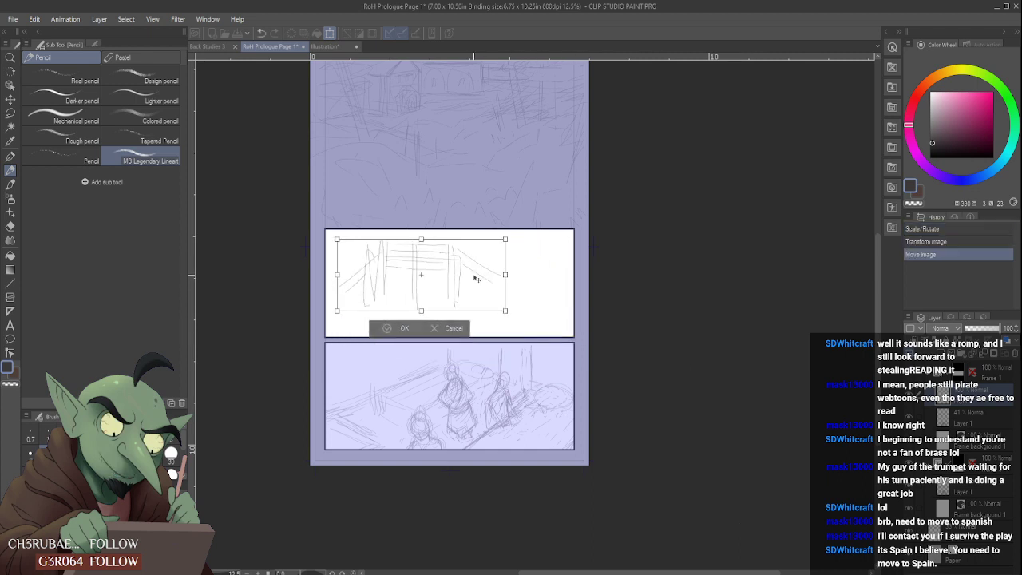
left_click(452, 329)
- Undo all pencil strokes of the post structure, back to the empty new raster layer
key("ctrl+z")
key("ctrl+z")
key("ctrl+z")
key("ctrl+z")
key("ctrl+z")
key("ctrl+z")
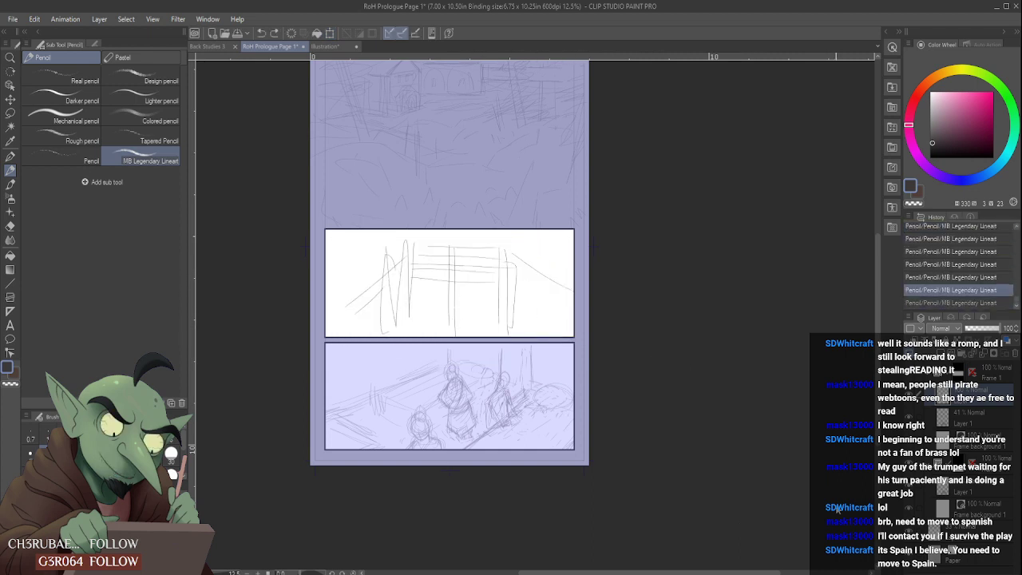
key("ctrl+z")
key("ctrl+z")
key("ctrl+z")
key("ctrl+z")
key("ctrl+z")
key("ctrl+z")
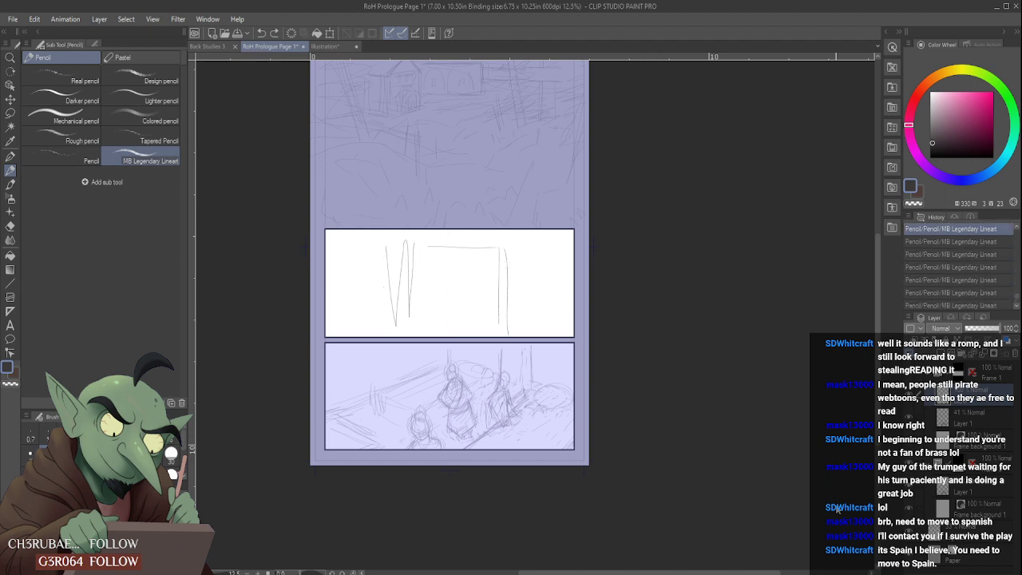
key("ctrl+z")
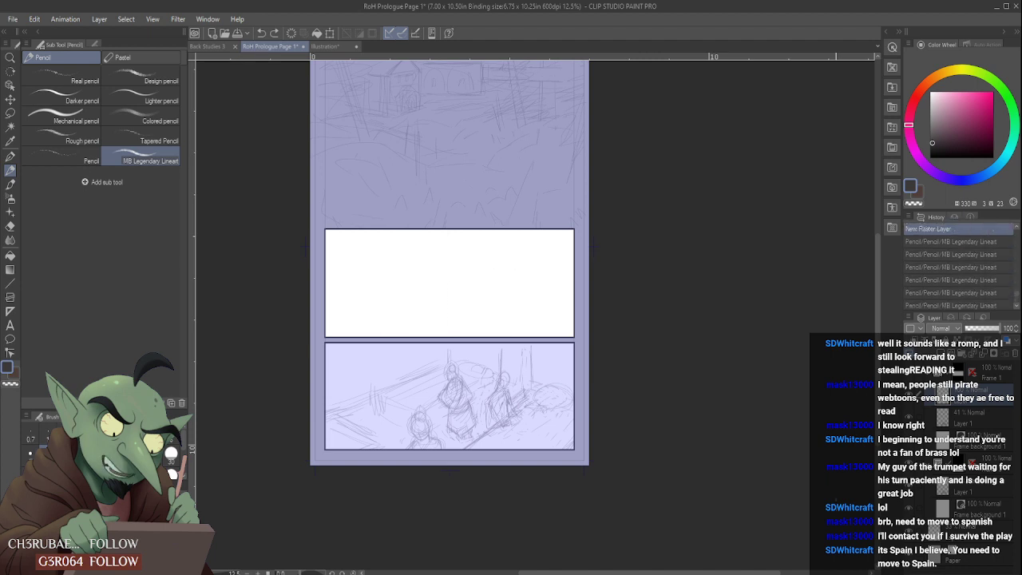
- Pencil a few slanted strokes in the lower left corner of the middle panel and undo them
mouse_move(329, 310)
left_mouse_down()
mouse_move(397, 328)
mouse_move(364, 327)
mouse_move(390, 336)
left_mouse_up()
left_click_drag(339, 325, 367, 334)
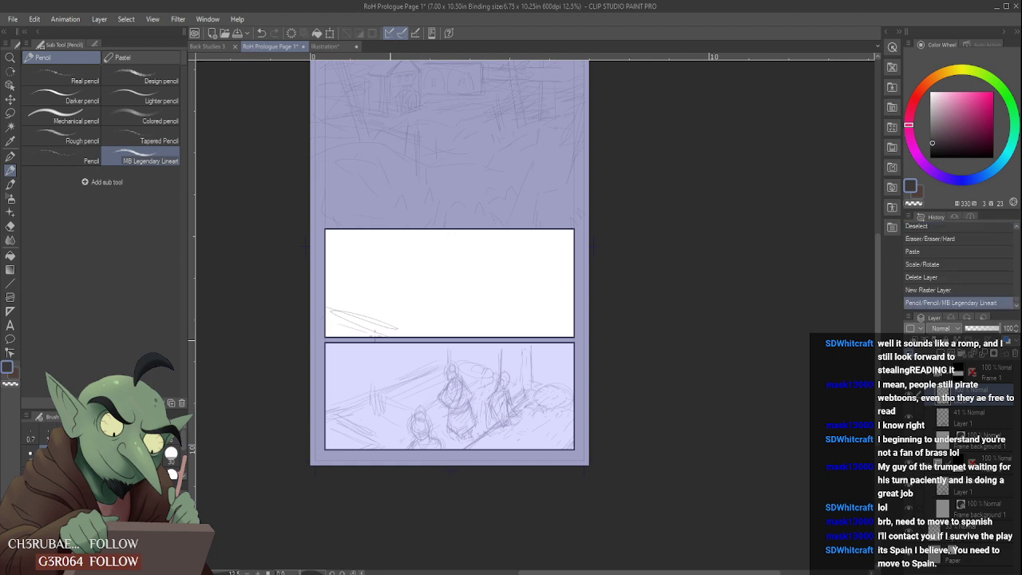
key("ctrl+z")
key("ctrl+z")
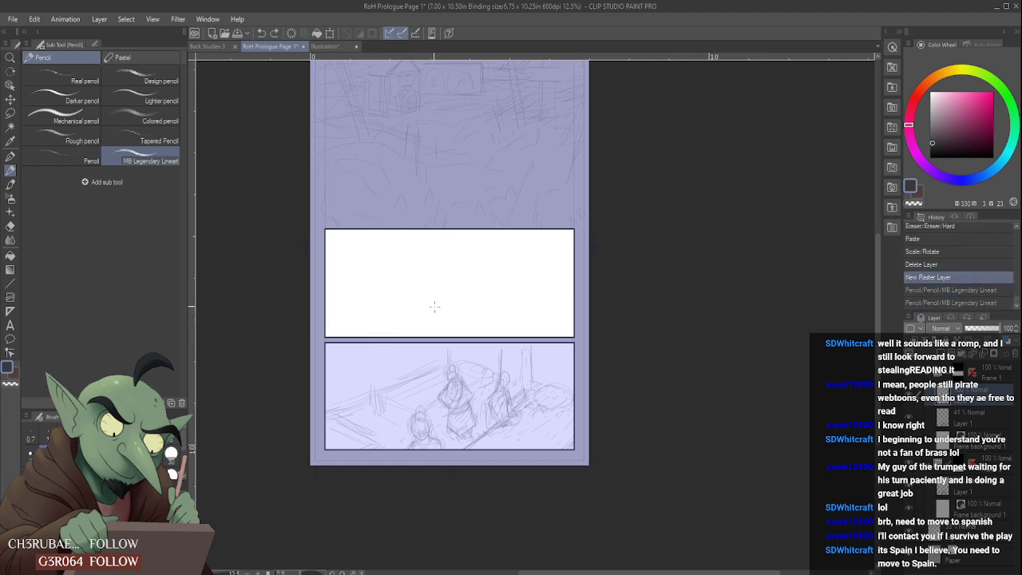
- Paste the copied building sketch, try enlarging and repositioning it across the middle panel, and cancel the transform
key("ctrl+v")
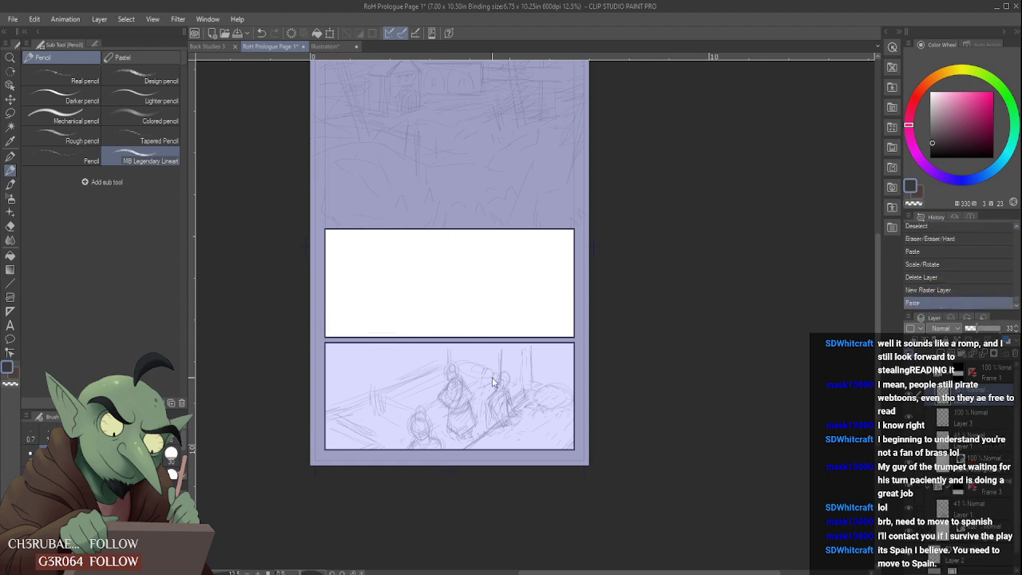
key("ctrl+t")
left_click_drag(427, 106, 650, 185)
left_click_drag(541, 285, 538, 286)
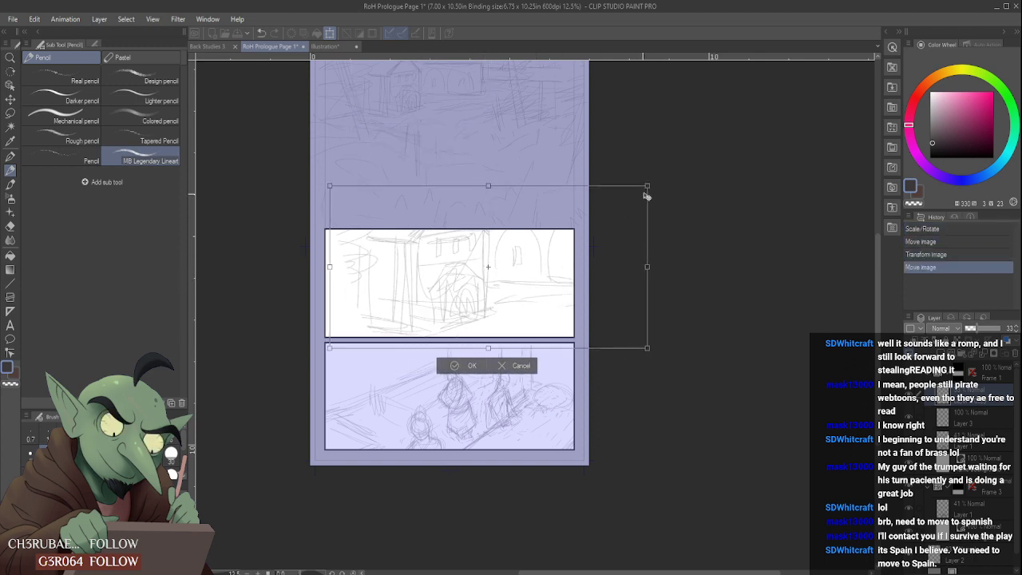
left_click_drag(647, 185, 736, 122)
left_click_drag(659, 199, 578, 203)
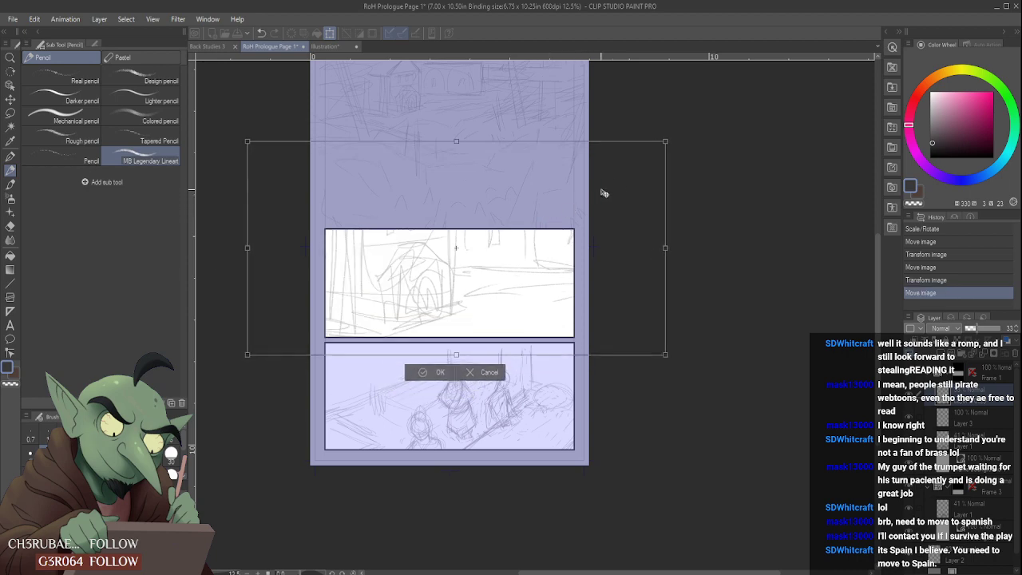
left_click_drag(666, 140, 618, 166)
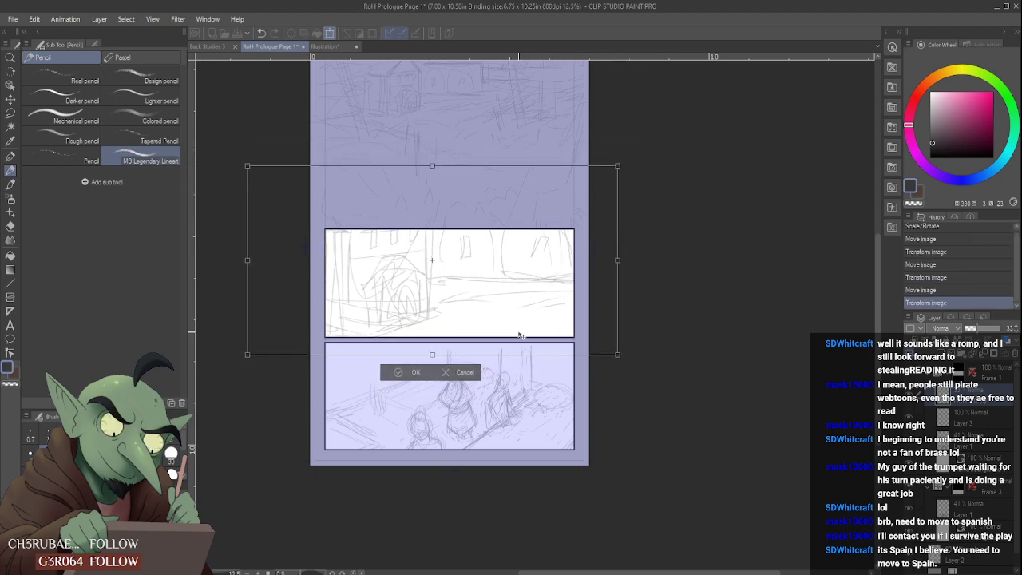
left_click(459, 372)
- Pencil a horizontal and a vertical guideline on the pasted layer, and delete that layer and the empty raster layer beneath it
scroll(454, 274, "up", 3)
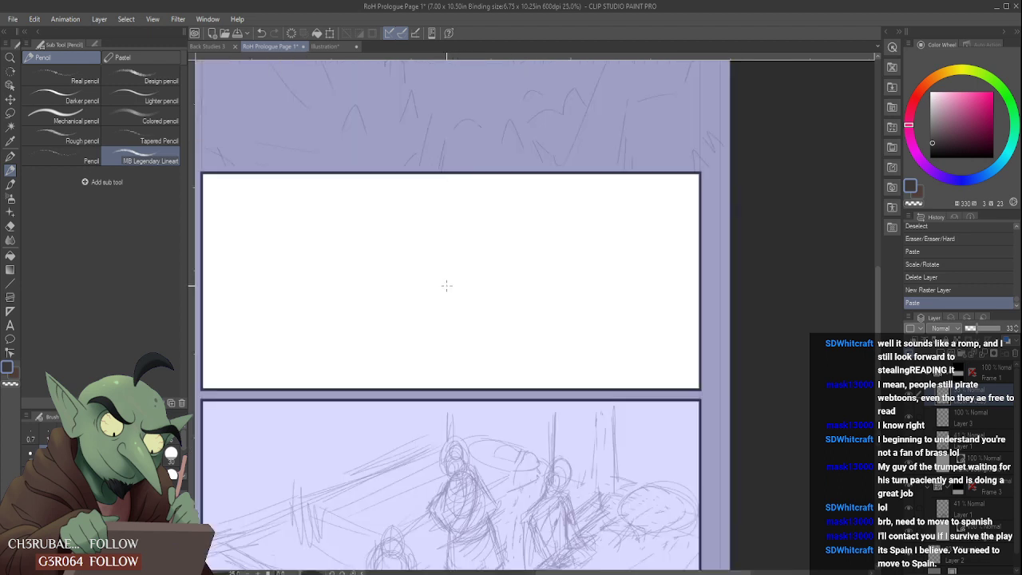
scroll(445, 285, "down", 5)
scroll(441, 279, "up", 2)
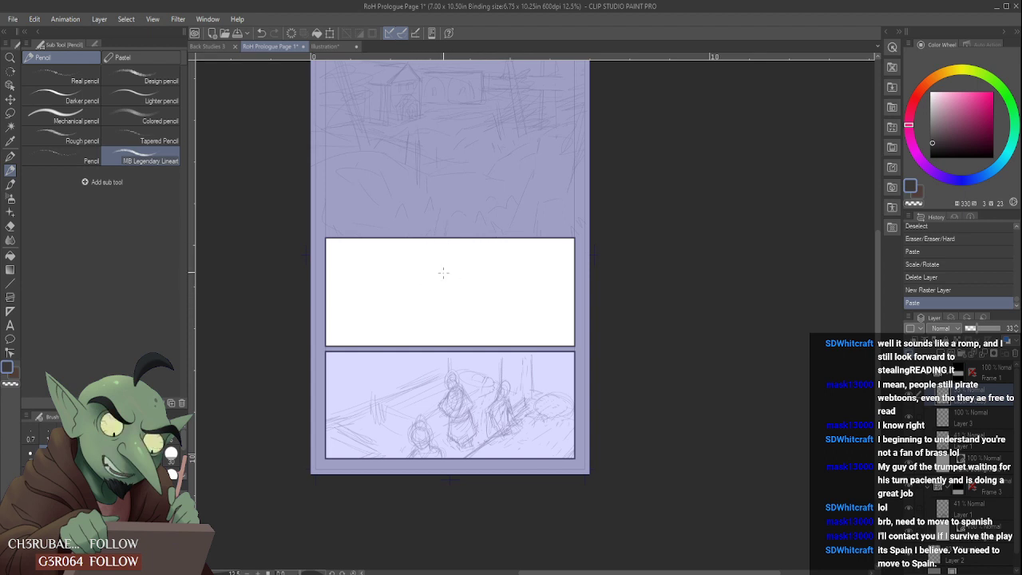
left_click_drag(447, 271, 492, 275)
mouse_move(491, 273)
left_mouse_down()
mouse_move(493, 321)
mouse_move(489, 257)
left_mouse_up()
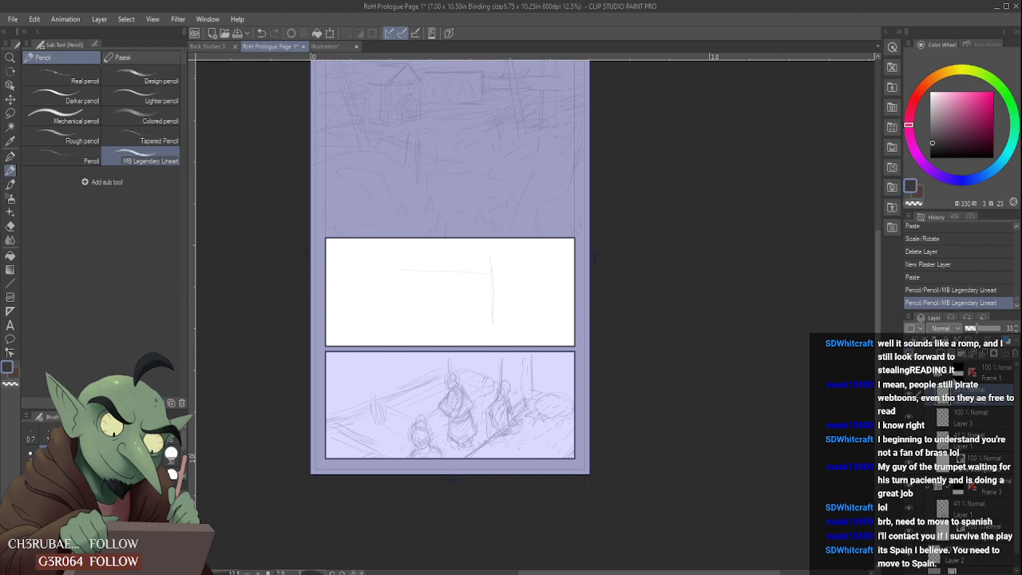
left_click(1017, 353)
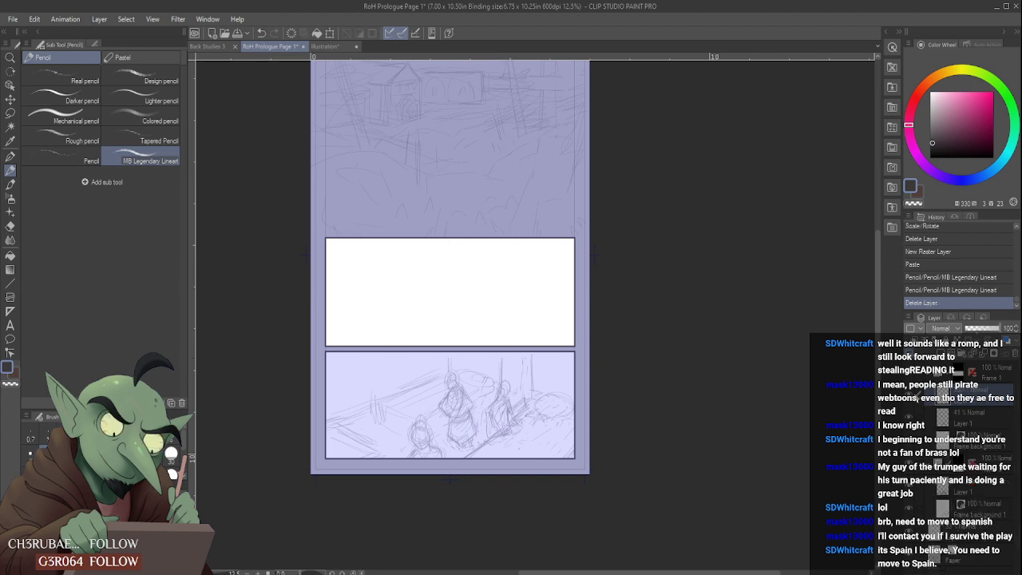
left_click(1018, 356)
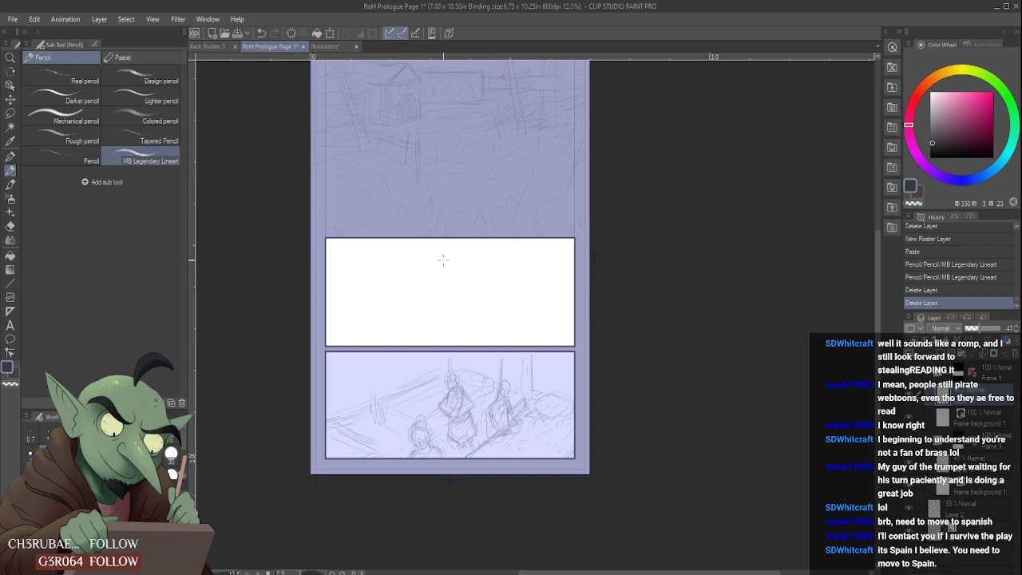
- Pencil vertical strokes on the left side of the middle panel on the 41% opacity layer and erase them
scroll(432, 267, "up", 2)
scroll(469, 295, "down", 2)
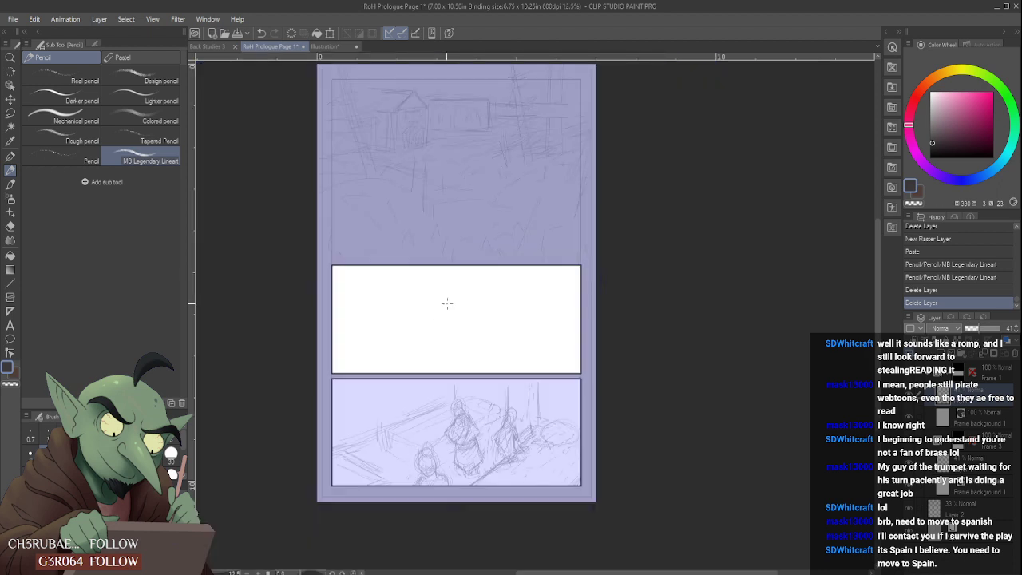
scroll(446, 302, "up", 2)
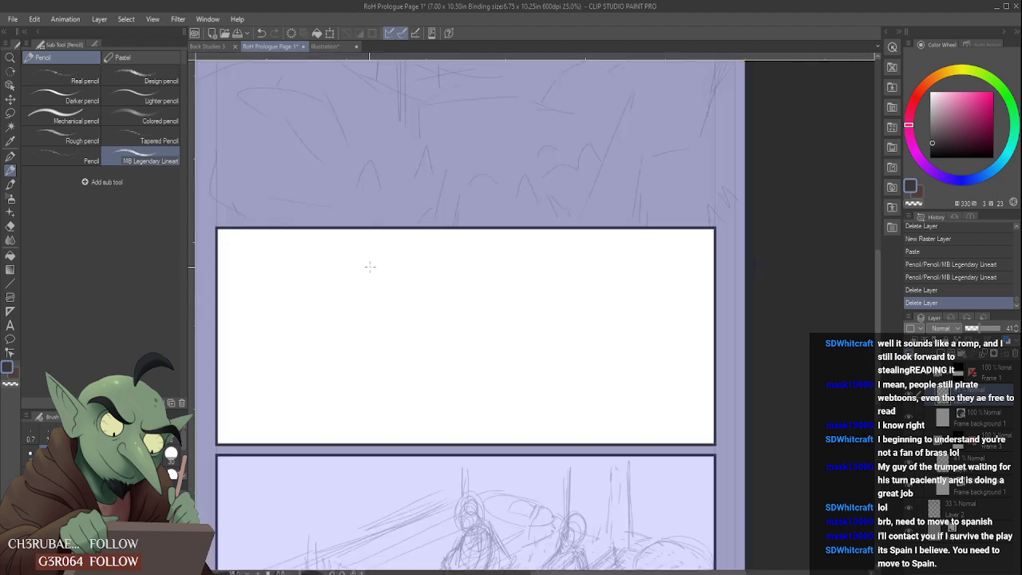
left_click_drag(341, 270, 342, 351)
left_click_drag(343, 272, 341, 399)
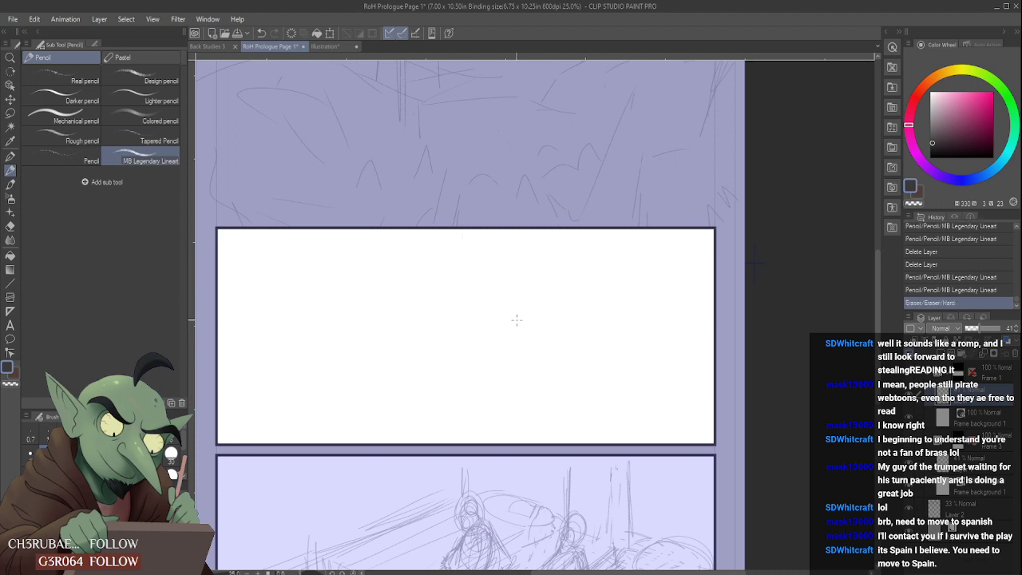
- Sketch an arched roof on two slender posts in the middle panel and undo it
scroll(524, 309, "down", 2)
scroll(520, 308, "up", 2)
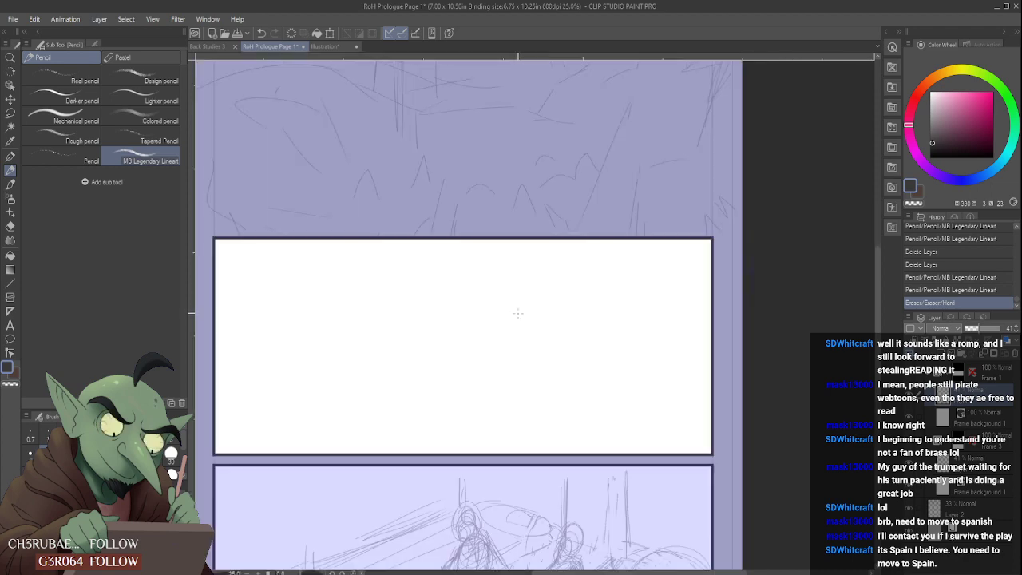
scroll(518, 313, "down", 4)
scroll(512, 227, "up", 2)
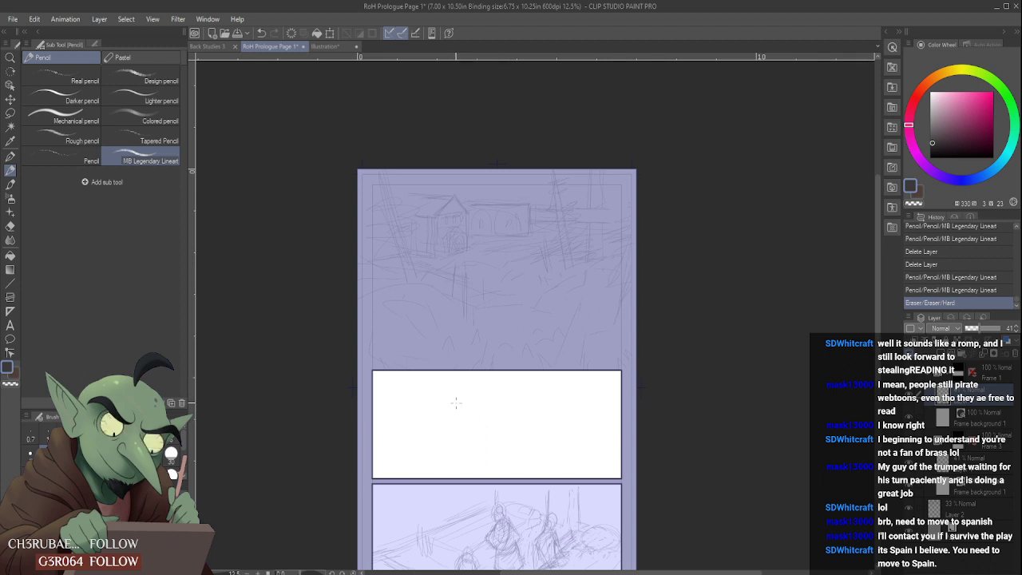
left_click_drag(455, 402, 442, 447)
left_click_drag(447, 391, 503, 389)
mouse_move(428, 400)
left_mouse_down()
mouse_move(455, 373)
mouse_move(554, 406)
left_mouse_up()
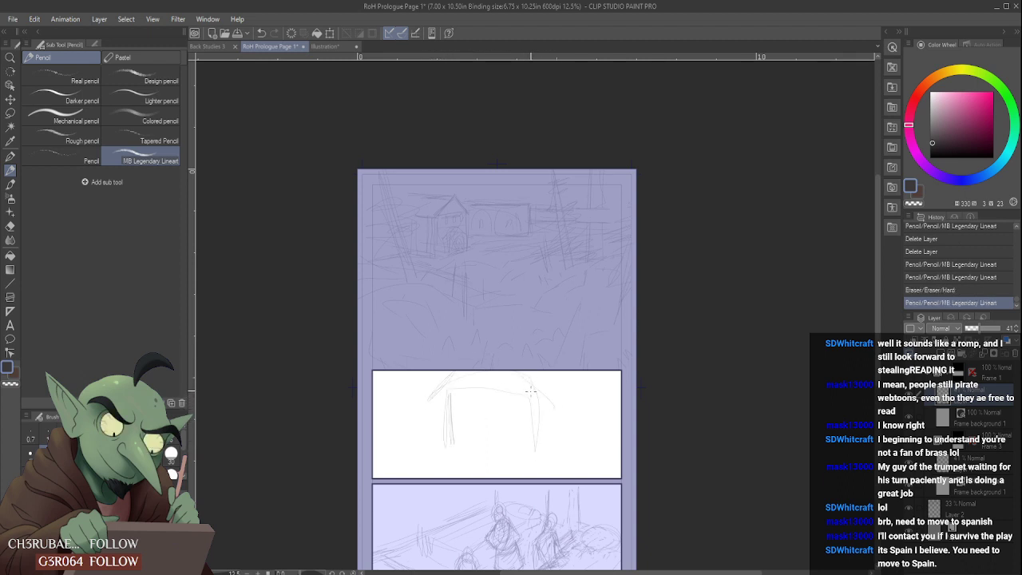
key("ctrl+z")
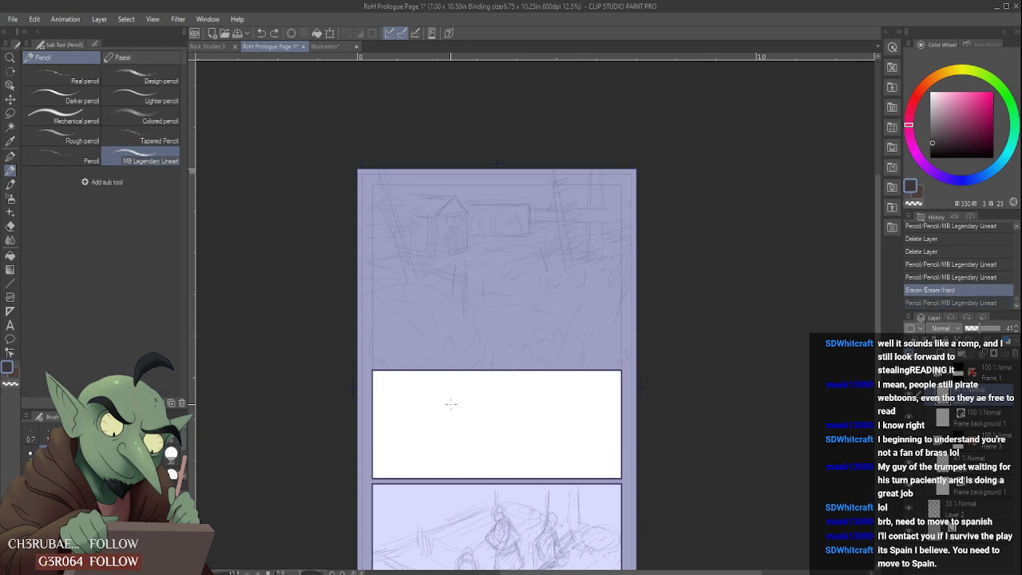
- Try two pencil strokes in the lower part of the middle panel, undoing each one
left_click_drag(467, 444, 467, 439)
key("ctrl+z")
left_click_drag(411, 461, 484, 449)
key("ctrl+z")
- Sketch a peaked roof with slanted lines beneath it near the centre of the middle panel
mouse_move(515, 407)
left_mouse_down()
mouse_move(496, 380)
mouse_move(427, 435)
left_mouse_up()
left_click_drag(521, 410, 507, 400)
key("ctrl+y")
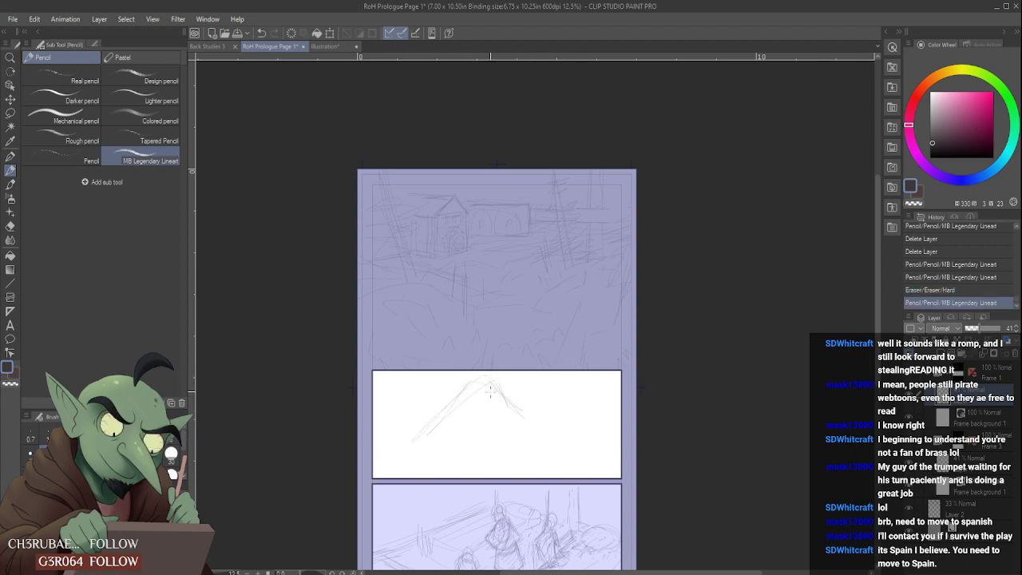
left_click_drag(438, 439, 501, 429)
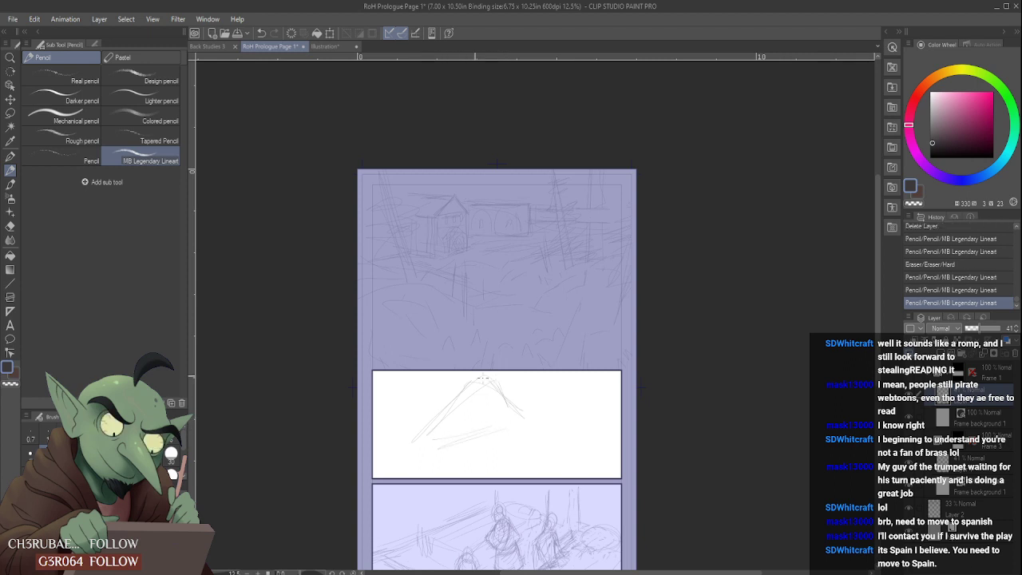
- Rough out vertical posts below the roof, horizontal background strokes beside it and sloping ground lines across the middle panel
mouse_move(451, 398)
left_mouse_down()
mouse_move(459, 469)
mouse_move(505, 475)
mouse_move(517, 431)
mouse_move(524, 475)
left_mouse_up()
left_click_drag(523, 397, 599, 398)
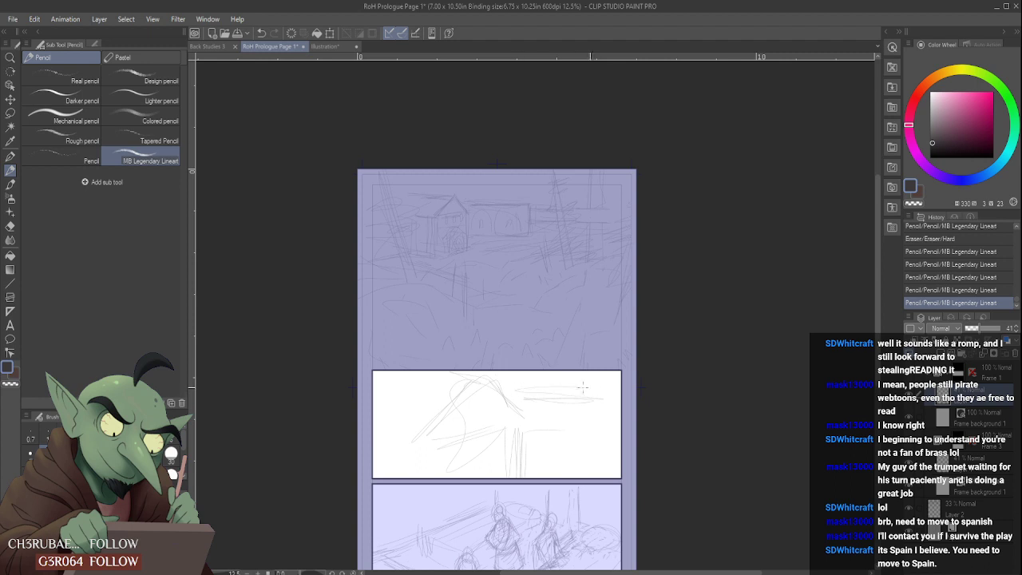
left_click_drag(548, 452, 626, 400)
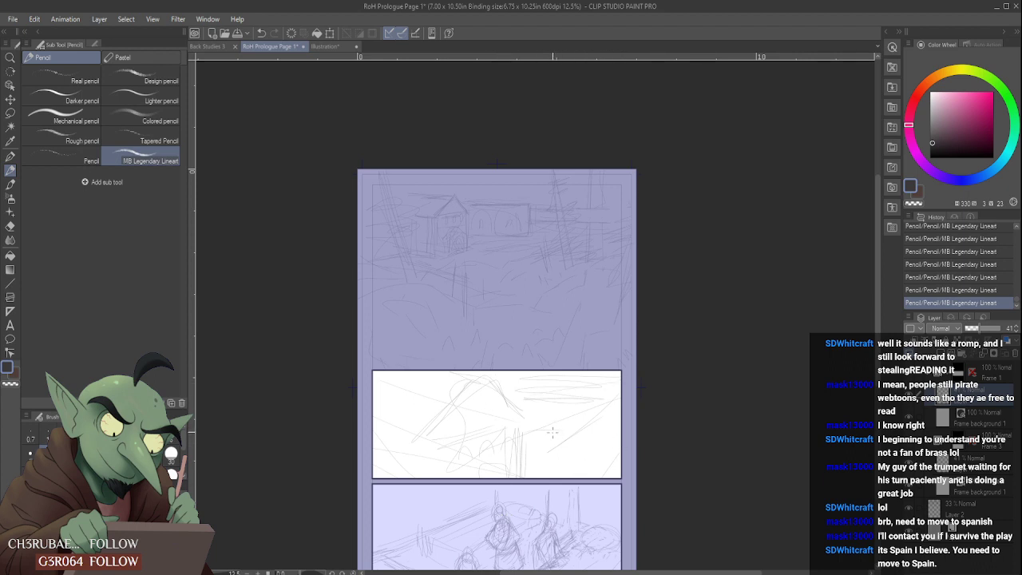
scroll(569, 422, "down", 2)
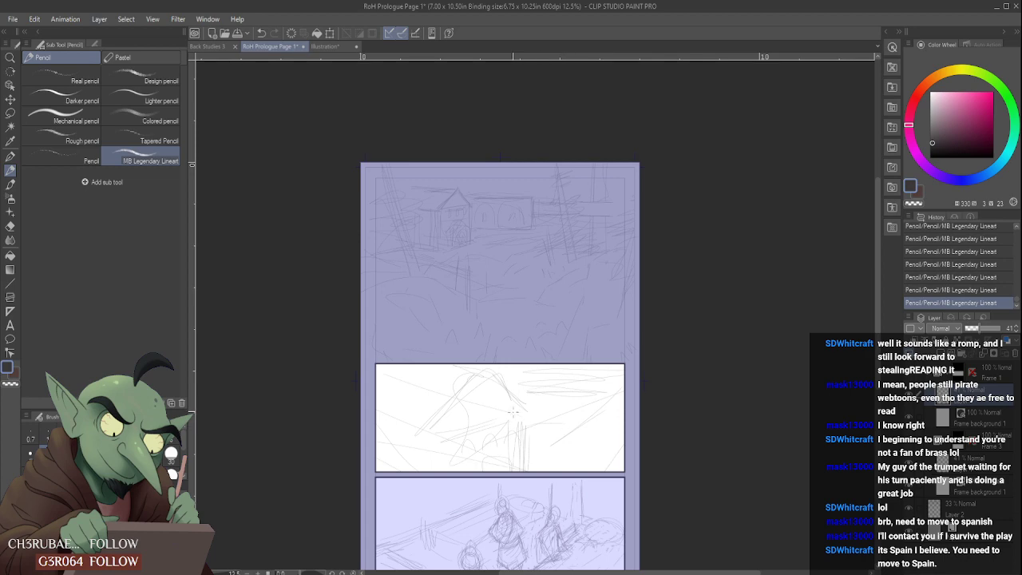
left_click_drag(524, 391, 591, 395)
key("ctrl+t")
left_click_drag(516, 413, 514, 326)
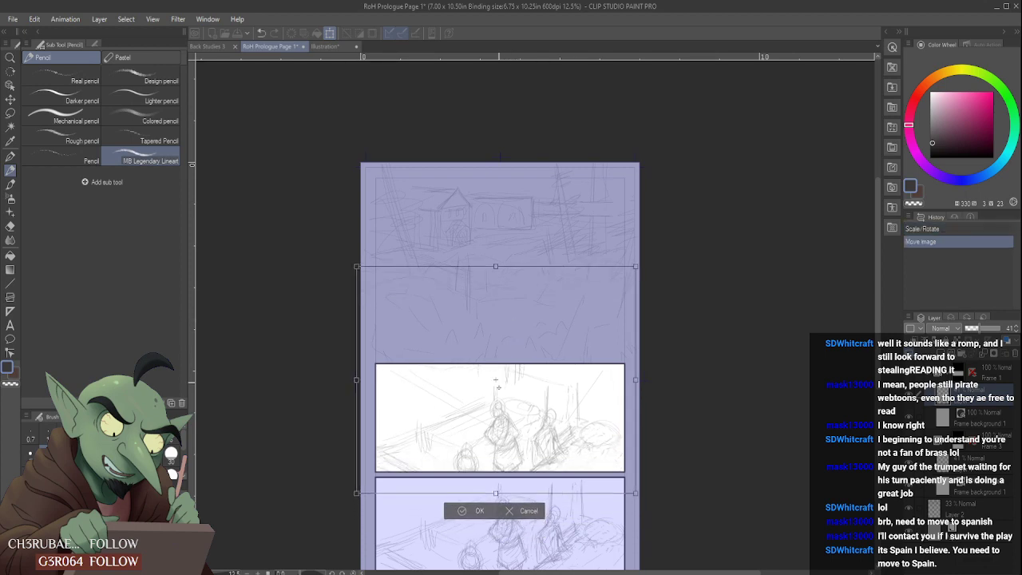
left_click(511, 515)
- Move the middle panel's sketch layer upward, lasso the leftover figure sketch beneath it, delete it and clear the selection
left_click(9, 113)
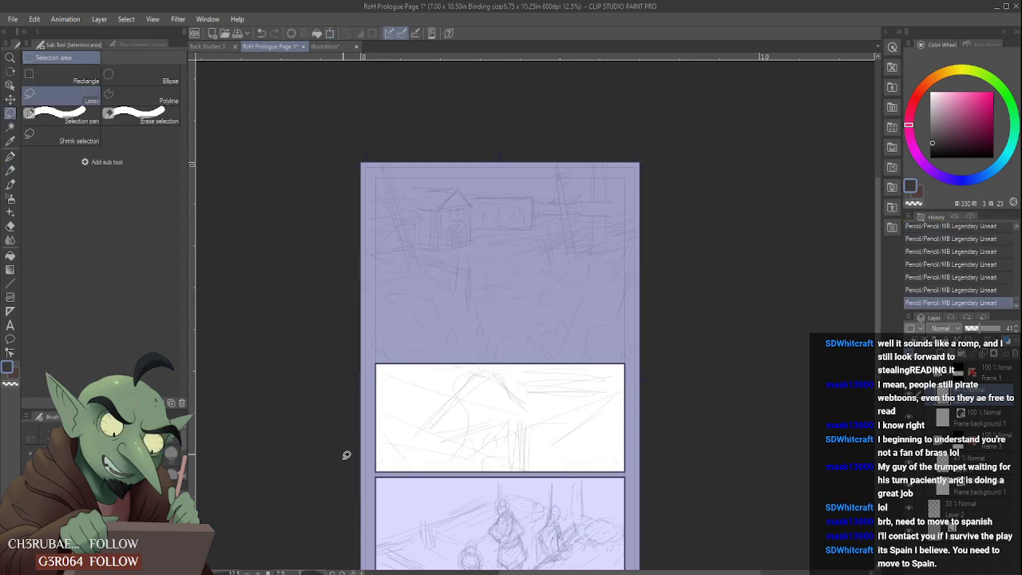
key("ctrl+t")
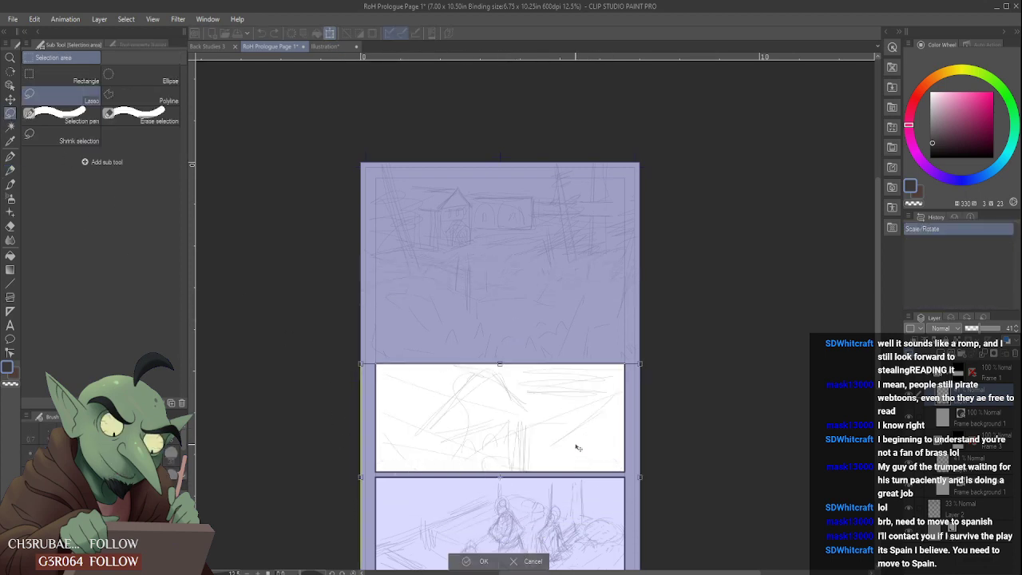
left_click_drag(577, 449, 575, 317)
left_click(458, 472)
mouse_move(364, 491)
left_mouse_down()
mouse_move(331, 424)
mouse_move(643, 491)
mouse_move(493, 531)
left_mouse_up()
key("Delete")
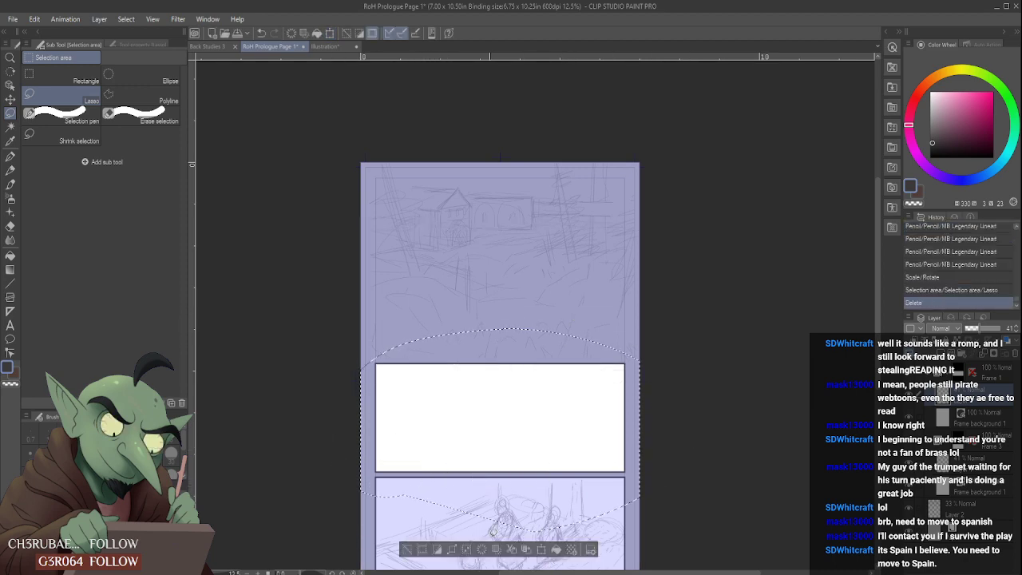
key("ctrl+d")
- Move the remaining building sketch back down into the upper part of the middle panel
key("ctrl+t")
mouse_move(511, 304)
left_mouse_down()
mouse_move(512, 397)
mouse_move(516, 386)
left_mouse_up()
left_click(483, 444)
- Extend the posts downward and pencil a roofed arched doorway in the middle panel, with tall arches and vertical strokes to its left
left_click(11, 170)
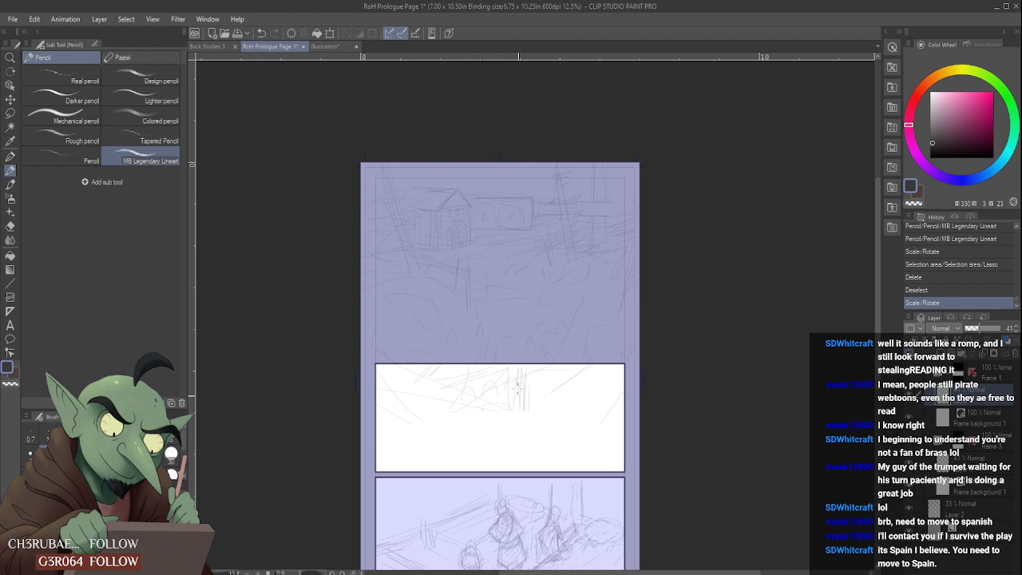
mouse_move(518, 390)
left_mouse_down()
mouse_move(526, 461)
mouse_move(492, 425)
mouse_move(506, 464)
mouse_move(491, 424)
mouse_move(476, 454)
left_mouse_up()
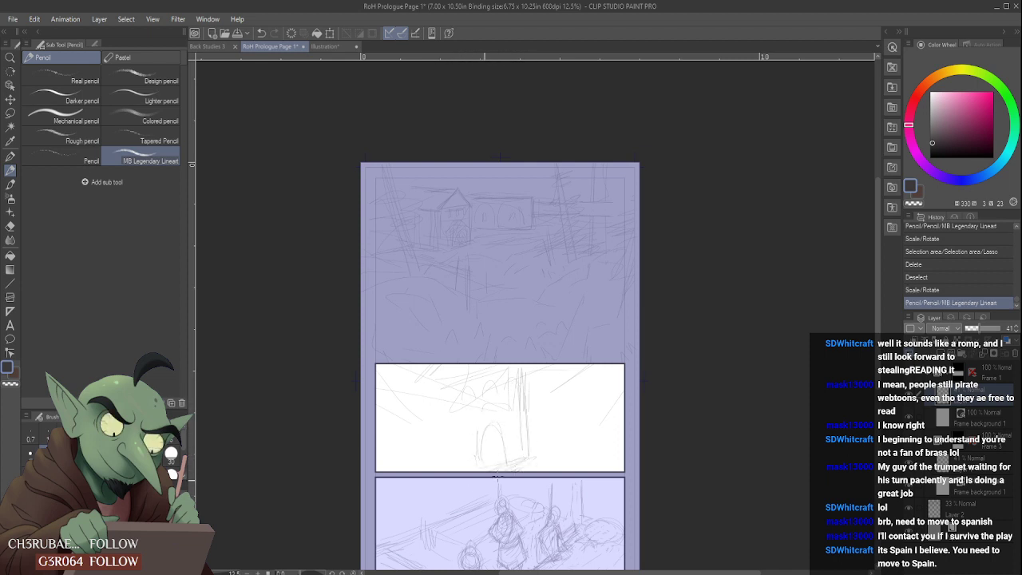
mouse_move(428, 410)
left_mouse_down()
mouse_move(426, 467)
mouse_move(408, 464)
left_mouse_up()
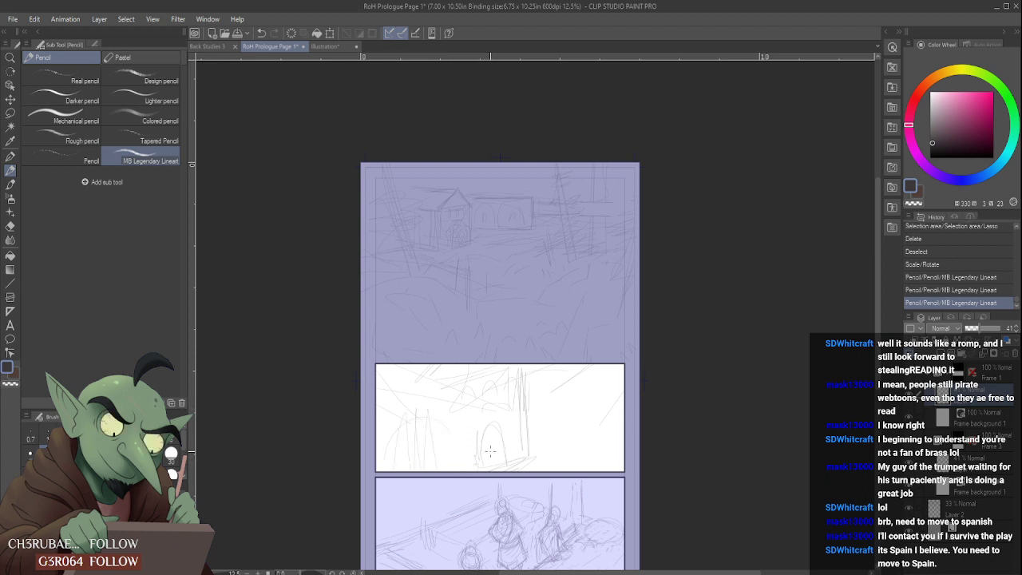
left_click_drag(463, 430, 463, 460)
mouse_move(468, 407)
left_mouse_down()
mouse_move(486, 402)
mouse_move(513, 465)
mouse_move(483, 462)
mouse_move(485, 480)
mouse_move(503, 482)
mouse_move(537, 449)
mouse_move(528, 420)
mouse_move(595, 415)
mouse_move(543, 429)
mouse_move(603, 430)
left_mouse_up()
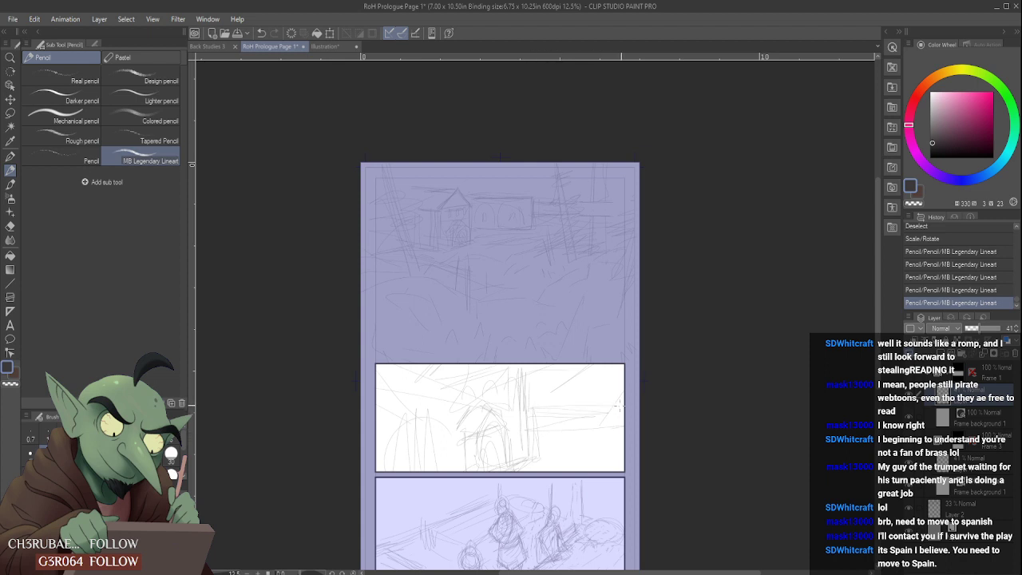
- Rough out horizontal background lines and a small arched building in the middle panel's upper right, erasing stray strokes
mouse_move(564, 406)
left_mouse_down()
mouse_move(619, 414)
mouse_move(625, 430)
left_mouse_up()
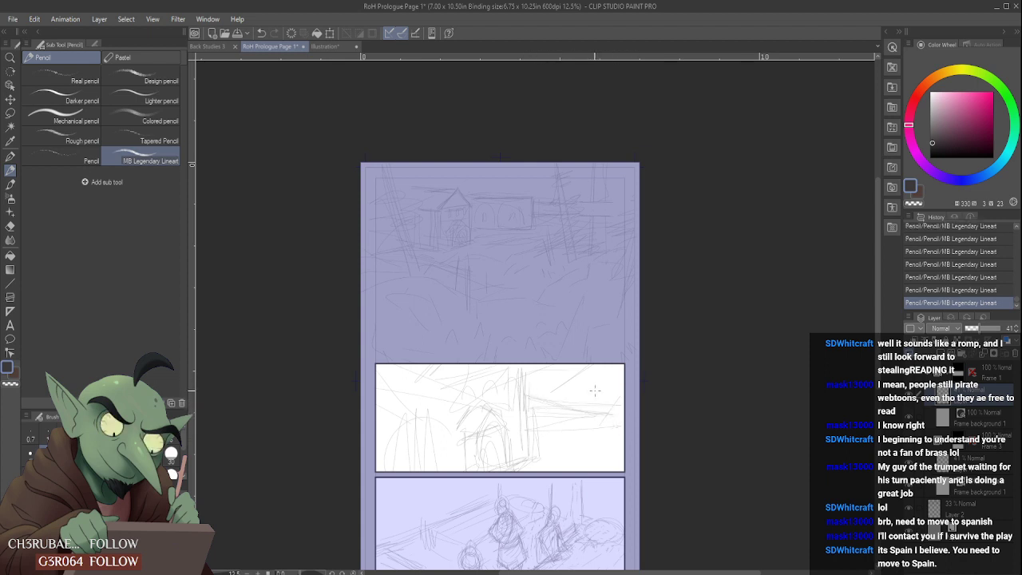
left_click_drag(541, 396, 571, 406)
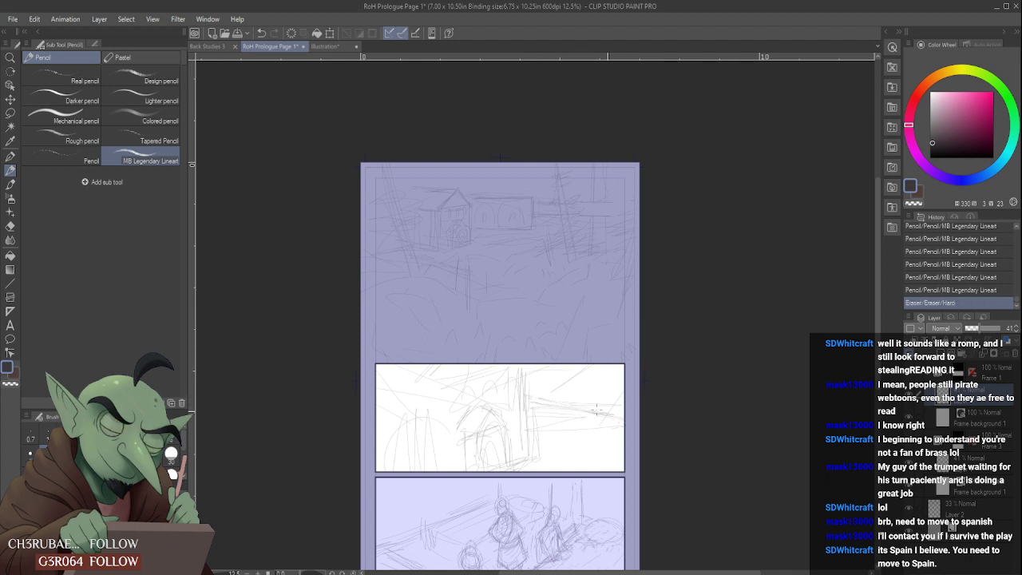
mouse_move(596, 368)
left_mouse_down()
mouse_move(572, 383)
mouse_move(602, 383)
mouse_move(541, 382)
mouse_move(618, 400)
mouse_move(544, 376)
mouse_move(602, 390)
mouse_move(607, 380)
mouse_move(547, 383)
left_mouse_up()
mouse_move(613, 384)
left_mouse_down()
mouse_move(539, 383)
mouse_move(624, 379)
mouse_move(545, 375)
mouse_move(611, 397)
mouse_move(589, 397)
mouse_move(563, 388)
mouse_move(563, 369)
mouse_move(570, 385)
mouse_move(576, 371)
mouse_move(581, 378)
mouse_move(571, 394)
mouse_move(590, 367)
mouse_move(599, 392)
mouse_move(615, 381)
mouse_move(586, 385)
mouse_move(586, 400)
mouse_move(553, 387)
mouse_move(558, 373)
mouse_move(598, 390)
left_mouse_up()
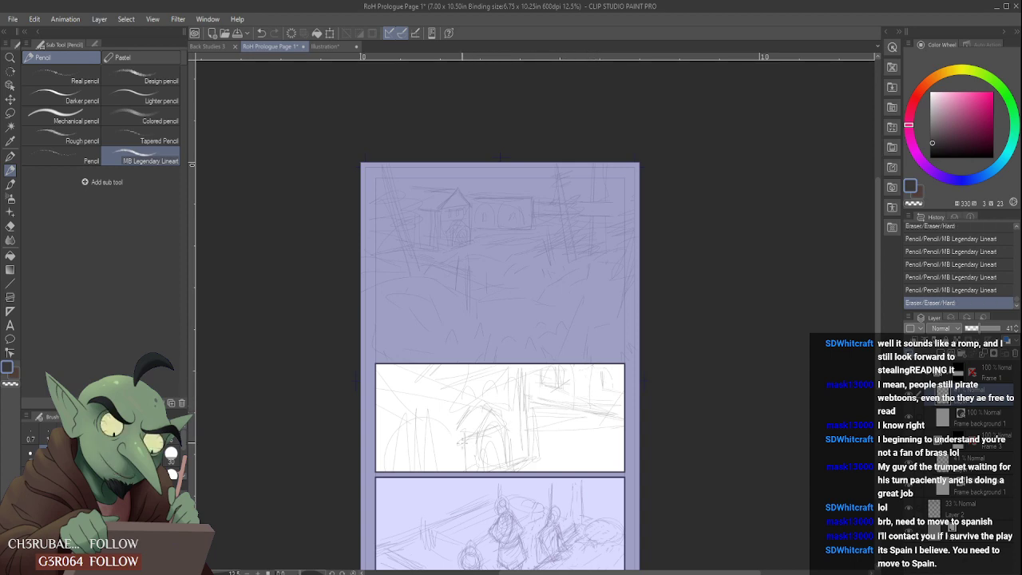
- Redraw the peaked roof and walls around the arched doorway, and shift the whole middle-panel sketch slightly upward
mouse_move(463, 468)
left_mouse_down()
mouse_move(488, 412)
mouse_move(497, 417)
mouse_move(476, 408)
mouse_move(496, 409)
mouse_move(472, 439)
mouse_move(490, 442)
mouse_move(492, 412)
left_mouse_up()
scroll(496, 440, "down", 1)
scroll(475, 437, "up", 1)
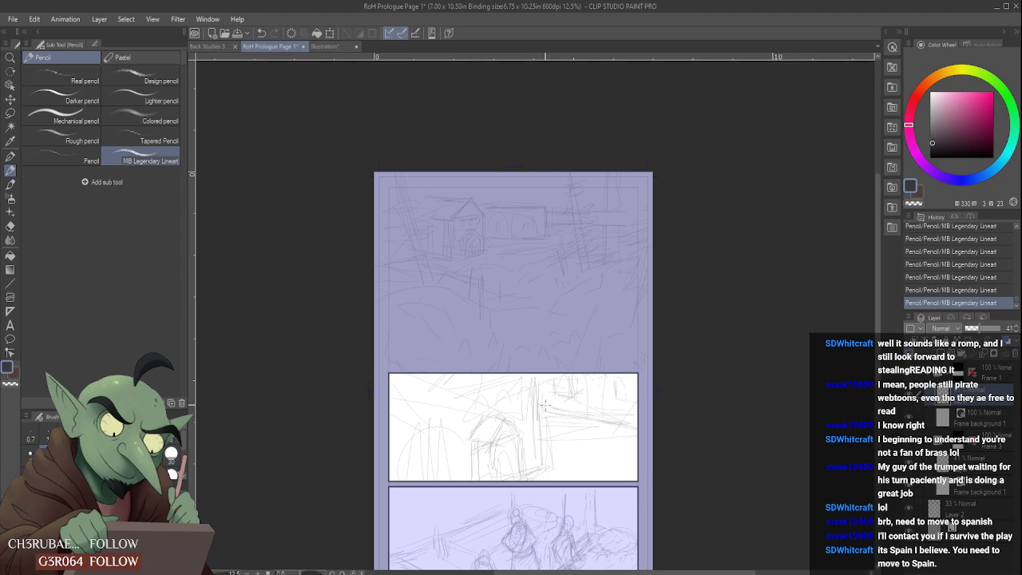
scroll(543, 406, "down", 1)
scroll(552, 424, "up", 1)
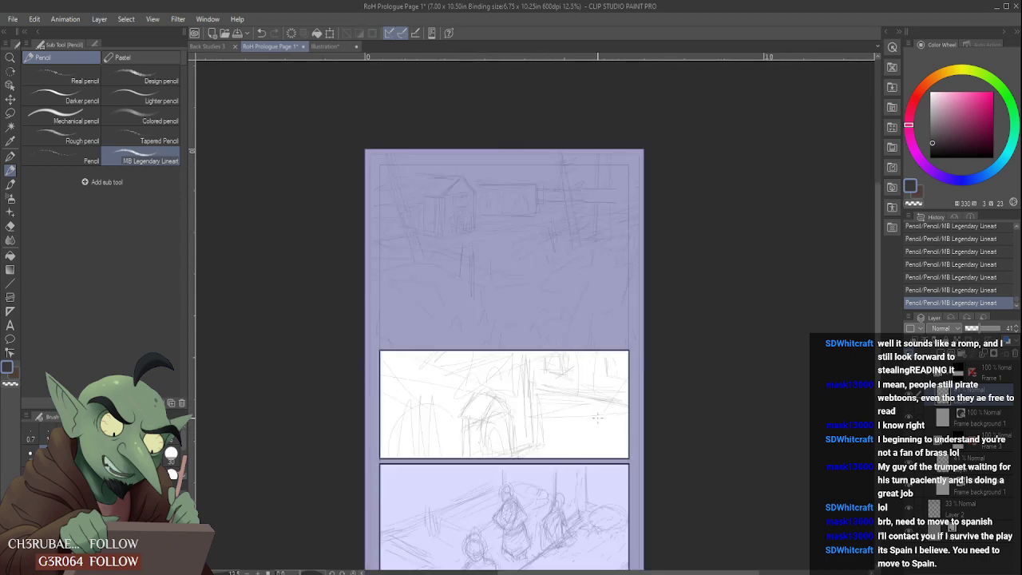
key("ctrl+t")
left_click_drag(537, 417, 532, 399)
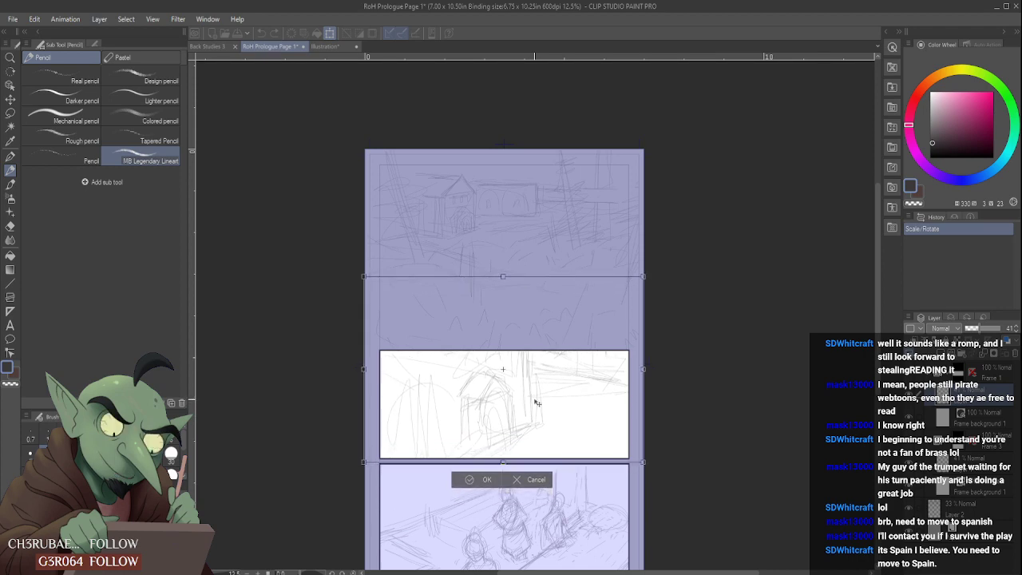
left_click(480, 476)
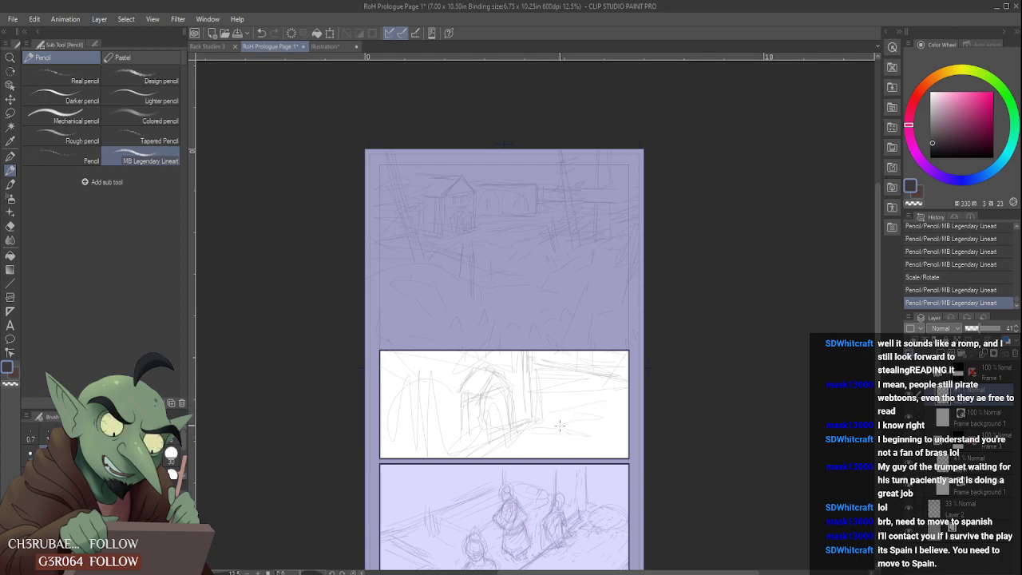
- Add ground lines and wall strokes around the doorway, and tall vertical strokes on the left of the middle panel
left_click_drag(530, 430, 512, 444)
mouse_move(482, 411)
left_mouse_down()
mouse_move(484, 436)
mouse_move(474, 411)
left_mouse_up()
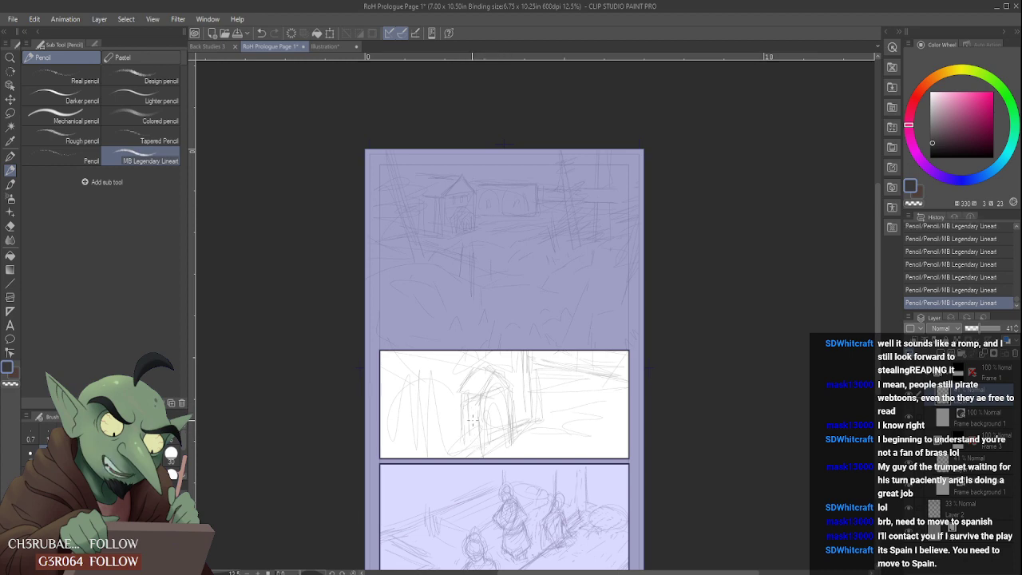
left_click_drag(451, 444, 447, 393)
left_click_drag(436, 456, 436, 440)
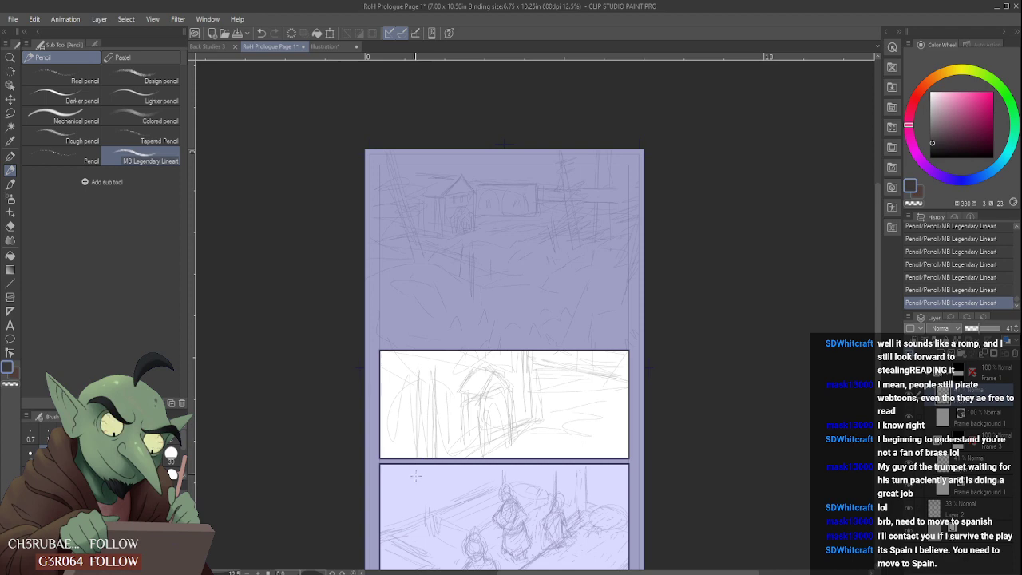
mouse_move(407, 418)
left_mouse_down()
mouse_move(402, 388)
mouse_move(395, 420)
left_mouse_up()
- Switch to the bottom panel's sketch layer and erase the body of the right-hand figure, leaving its head
scroll(628, 406, "down", 1)
scroll(642, 452, "up", 1)
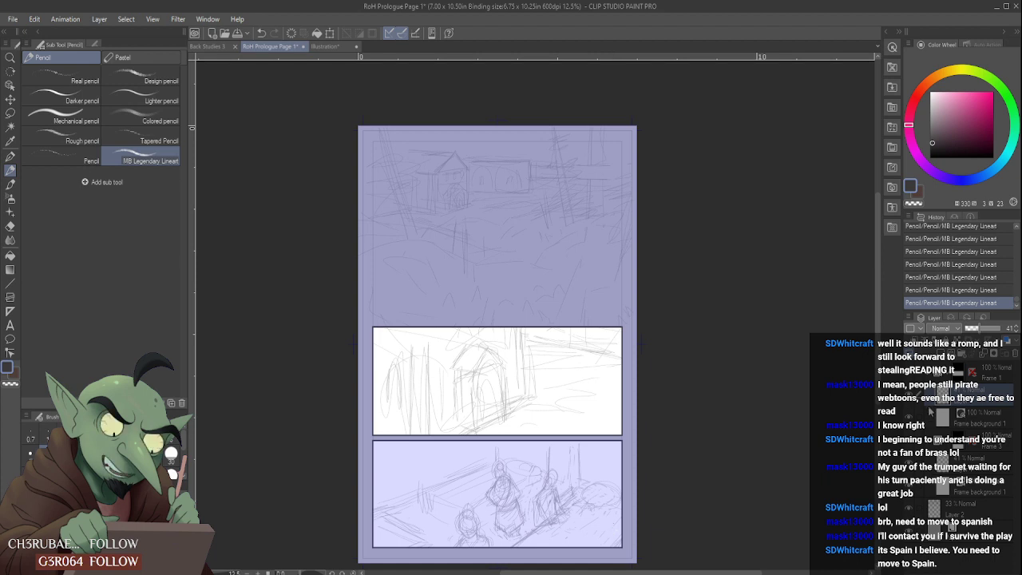
left_click(967, 461)
scroll(536, 503, "up", 2)
scroll(537, 499, "down", 3)
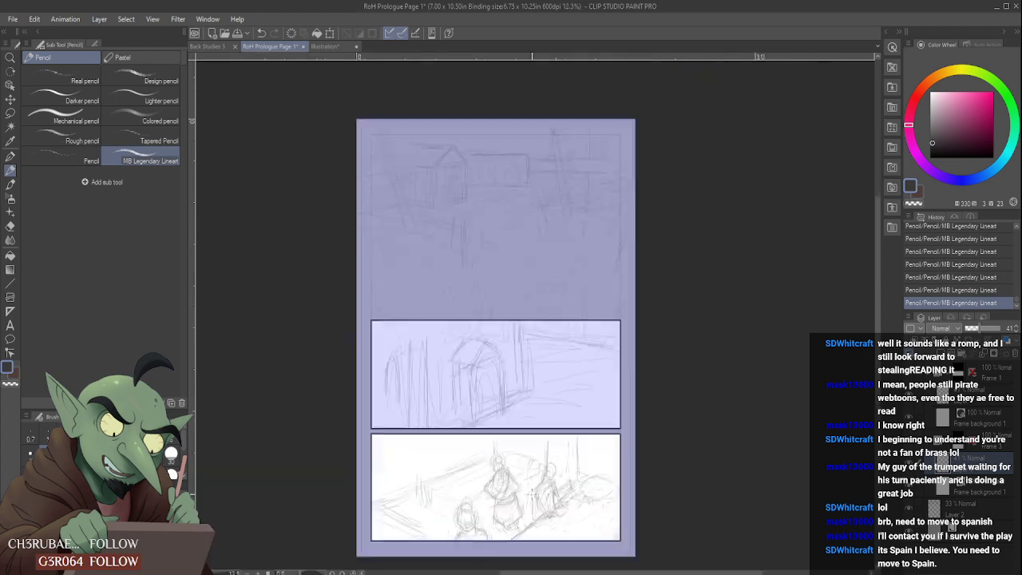
scroll(536, 511, "up", 3)
mouse_move(555, 368)
left_mouse_down()
mouse_move(543, 422)
mouse_move(559, 424)
mouse_move(564, 365)
mouse_move(572, 361)
mouse_move(572, 382)
mouse_move(576, 364)
left_mouse_up()
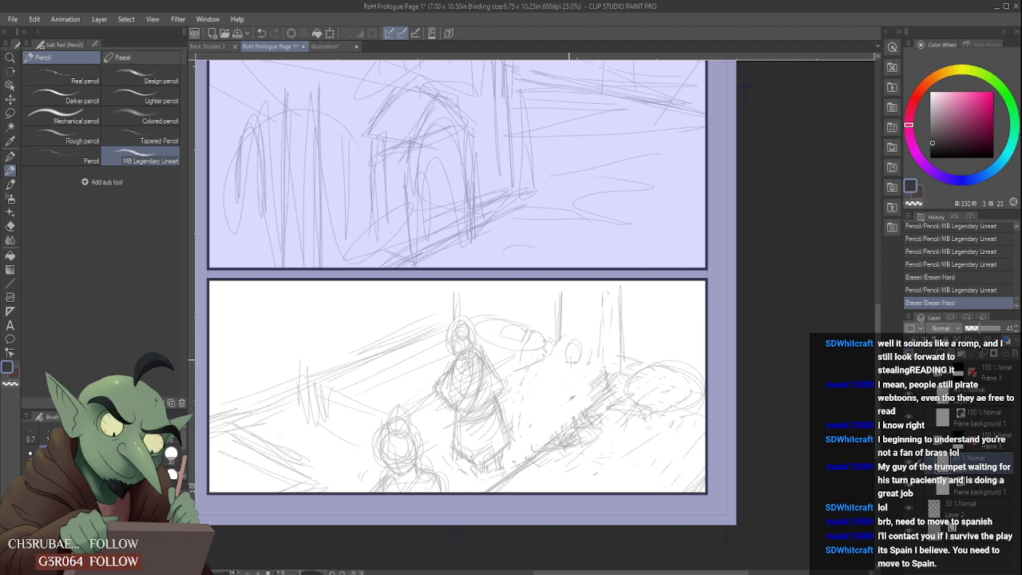
- Lasso the central standing figure in the bottom panel, paste a copy, flip it horizontally and place it over the right-hand head
key("m")
mouse_move(482, 477)
left_mouse_down()
mouse_move(431, 380)
mouse_move(445, 340)
mouse_move(487, 340)
mouse_move(511, 389)
mouse_move(518, 448)
mouse_move(480, 481)
left_mouse_up()
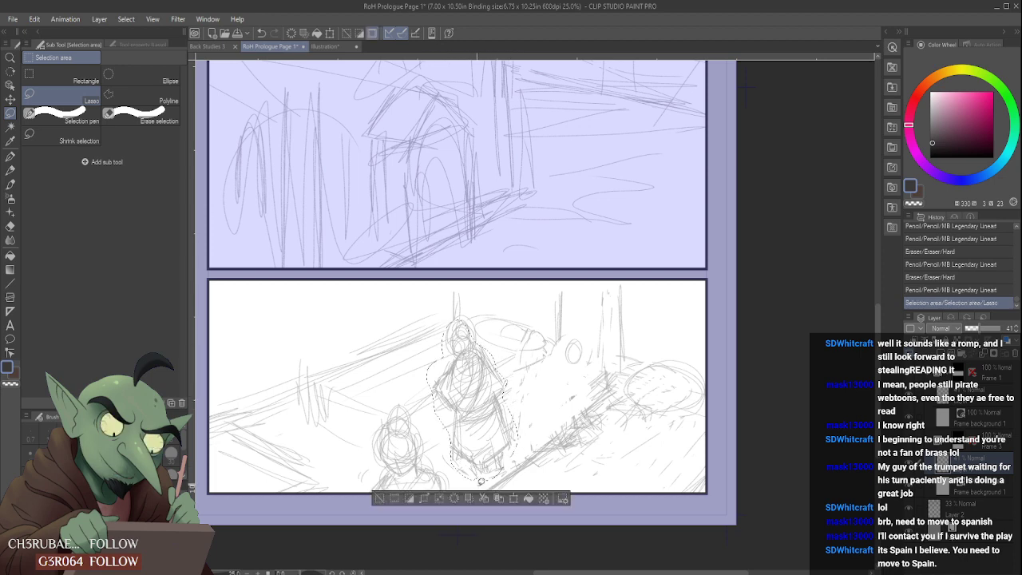
key("ctrl+c")
key("ctrl+v")
key("ctrl+t")
left_click_drag(466, 423, 506, 422)
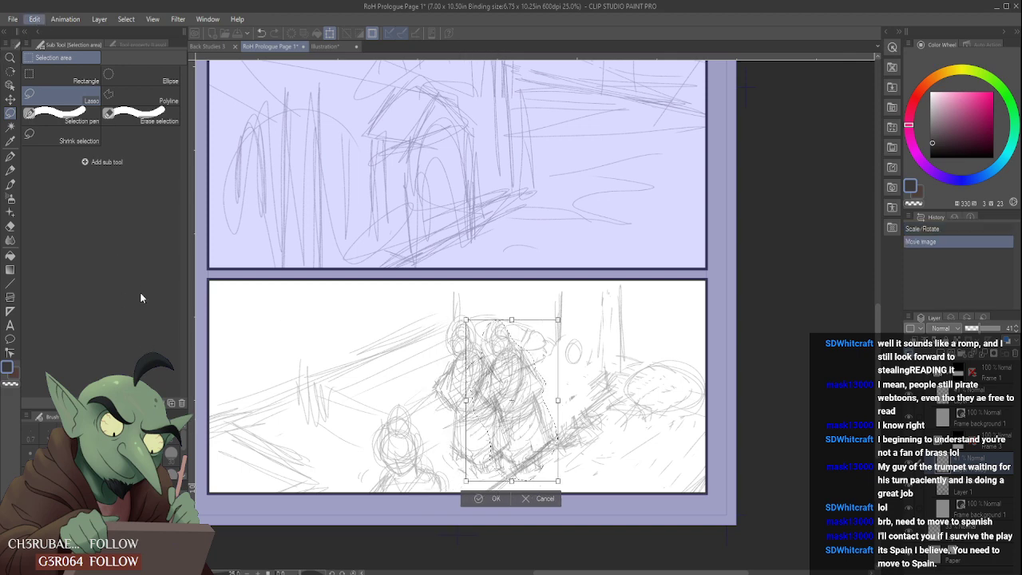
left_click(255, 399)
left_click_drag(517, 429, 568, 423)
left_click(541, 503)
- Lower the pasted figure layer's opacity to 12%, switch to Layer 1 for pencilling and clear the selection
left_click(974, 328)
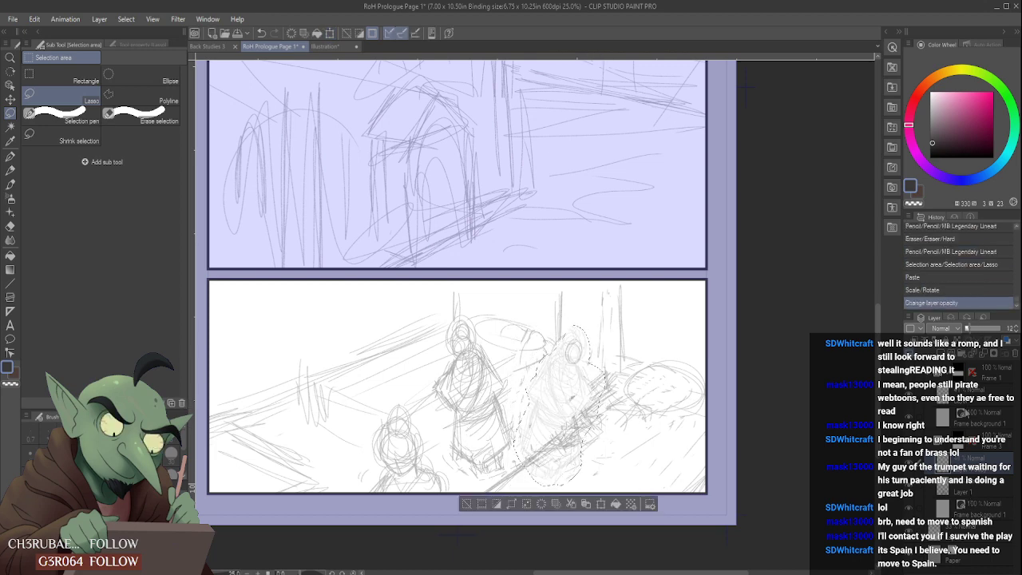
left_click(982, 489)
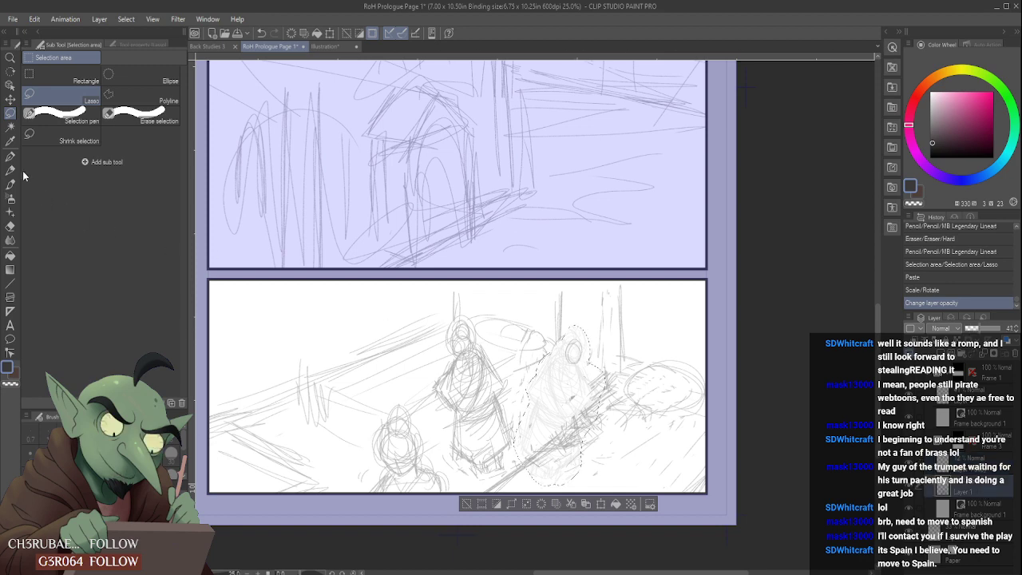
key("p")
left_click_drag(645, 362, 632, 377)
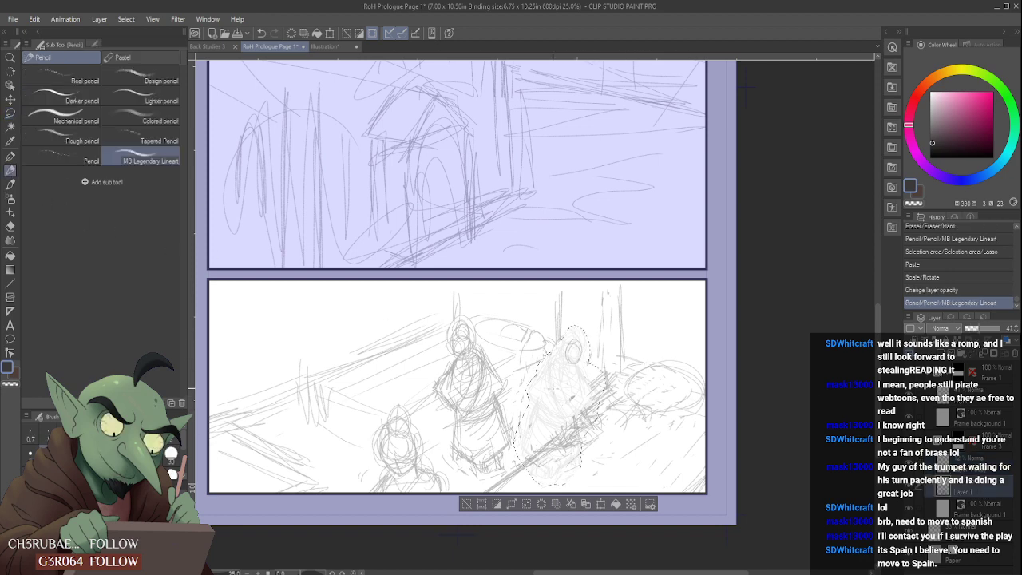
key("ctrl+d")
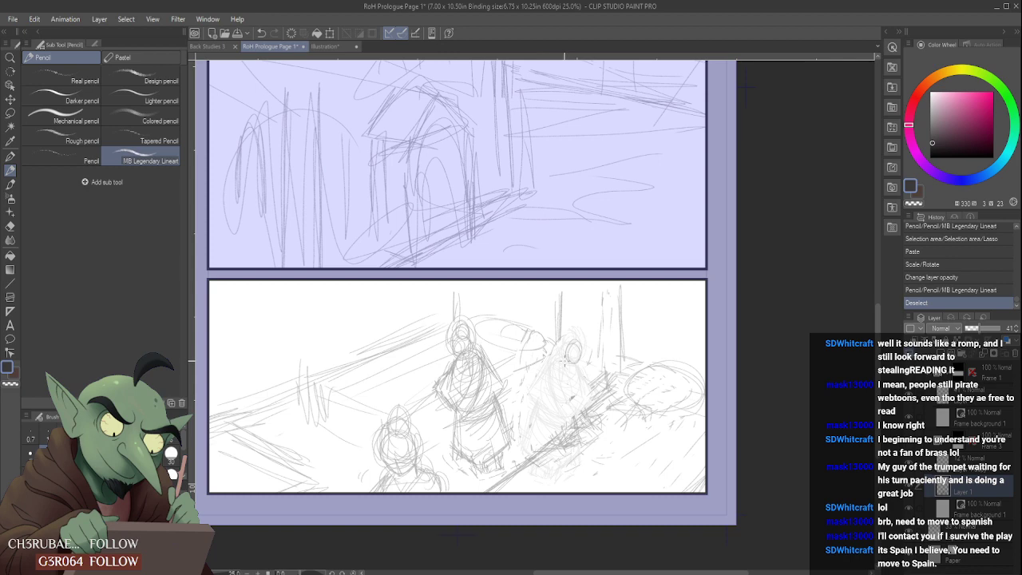
- Pencil the right-hand figure's shoulders, torso and arm below its head, using the faint copy as a guide
left_click_drag(555, 361, 566, 368)
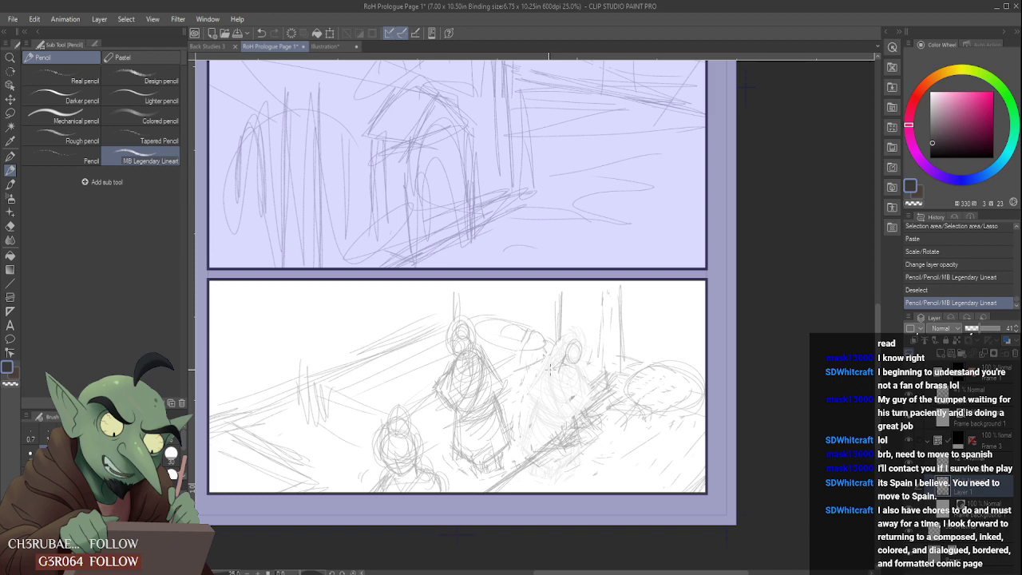
left_click_drag(560, 362, 552, 388)
mouse_move(569, 363)
left_mouse_down()
mouse_move(570, 393)
mouse_move(559, 385)
mouse_move(564, 372)
mouse_move(570, 395)
mouse_move(566, 376)
mouse_move(559, 413)
left_mouse_up()
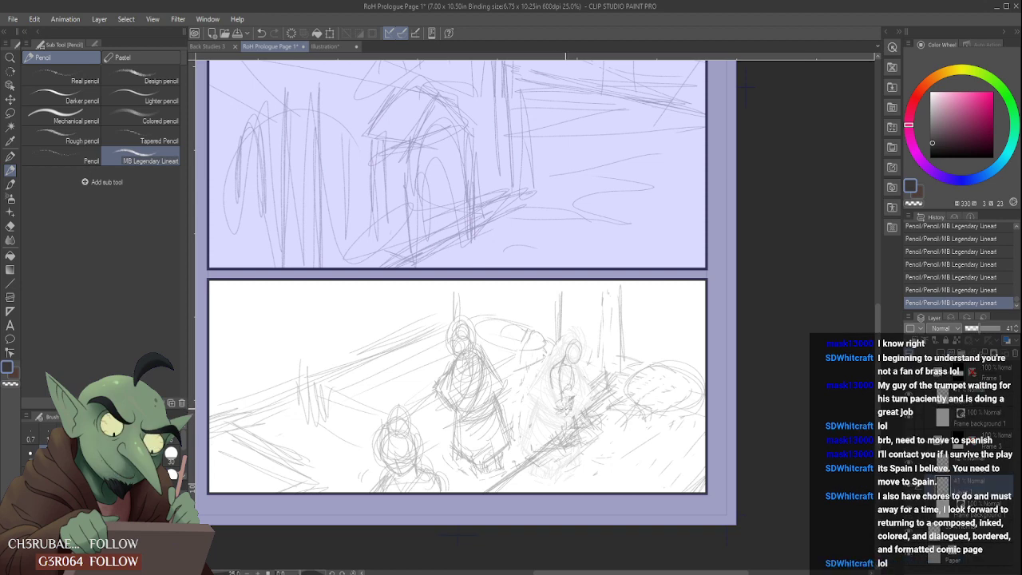
left_click_drag(552, 434, 557, 416)
mouse_move(553, 407)
left_mouse_down()
mouse_move(565, 384)
mouse_move(552, 379)
mouse_move(555, 395)
mouse_move(579, 378)
mouse_move(620, 424)
mouse_move(554, 373)
mouse_move(563, 391)
mouse_move(568, 364)
left_mouse_up()
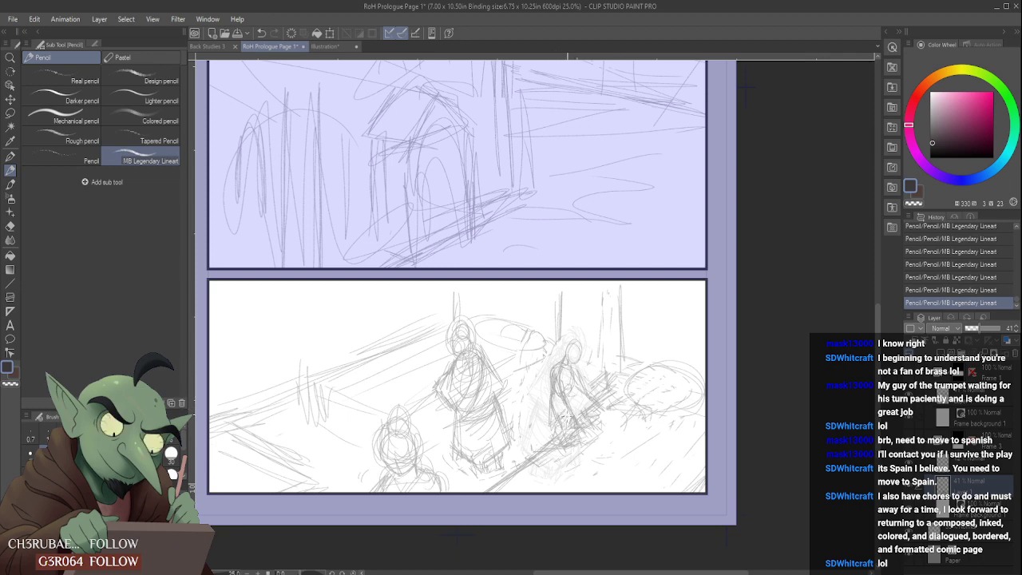
- Sketch the right-hand figure's robe folds and lower body with strokes running down to the ground
left_click_drag(571, 390, 568, 409)
left_click_drag(548, 406, 539, 433)
left_click_drag(547, 404, 540, 425)
left_click_drag(578, 384, 547, 446)
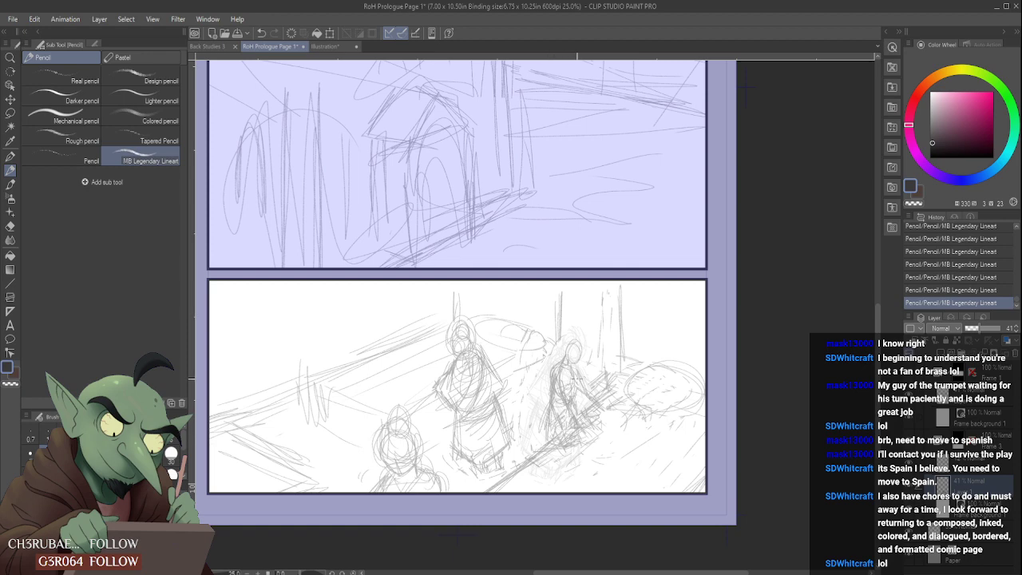
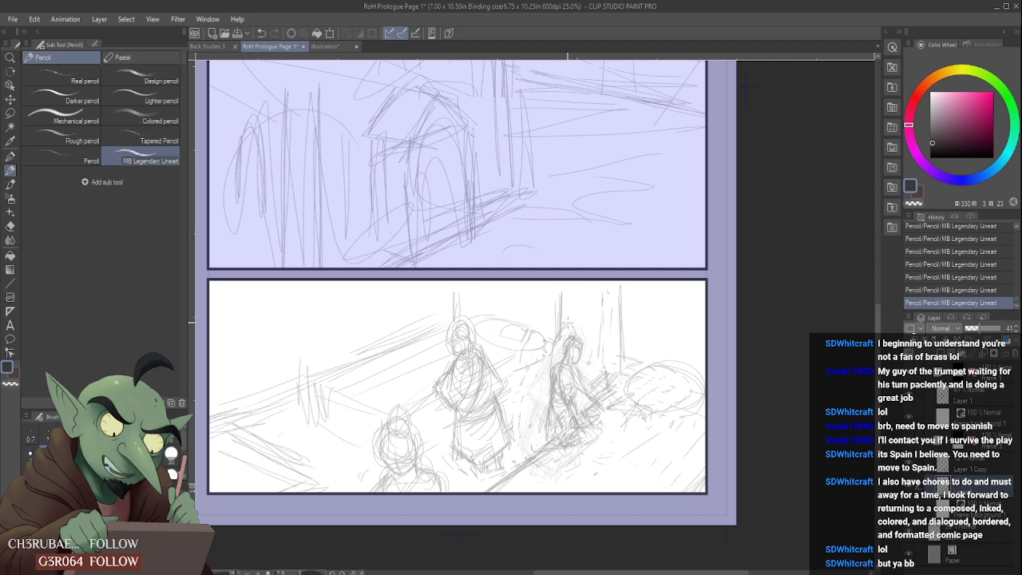
- Refine the face, shoulder and upper arm of the seated figure in the bottom panel with pencil strokes
left_click_drag(569, 322, 578, 336)
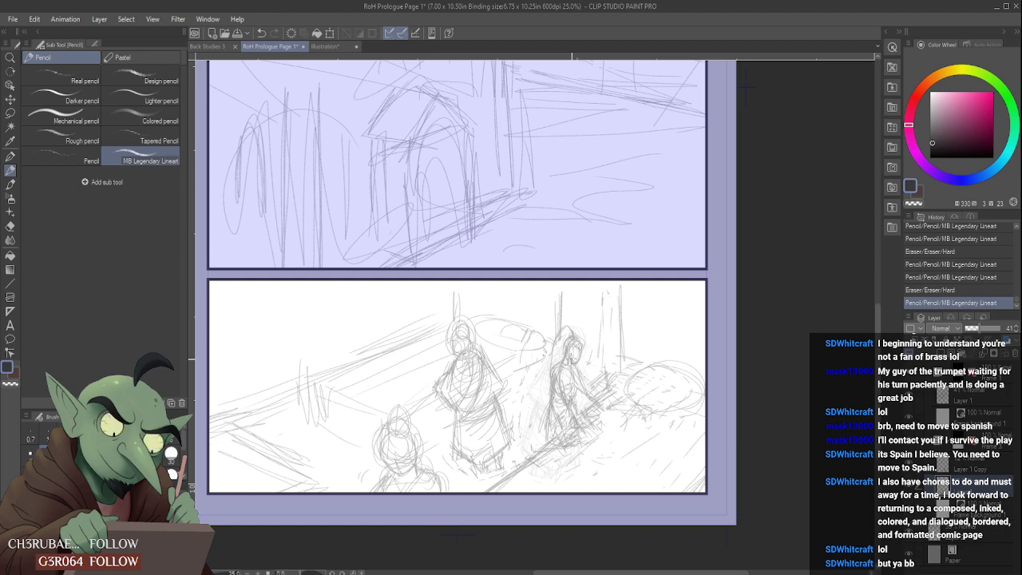
left_click_drag(572, 360, 579, 362)
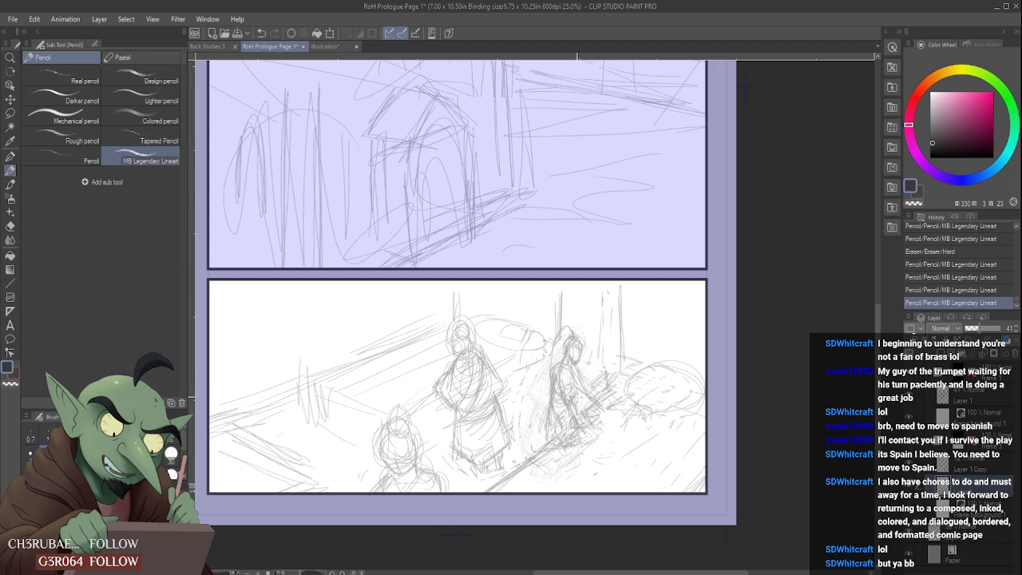
mouse_move(581, 391)
left_mouse_down()
mouse_move(585, 370)
mouse_move(580, 385)
mouse_move(551, 391)
mouse_move(566, 408)
mouse_move(567, 366)
mouse_move(579, 374)
left_mouse_up()
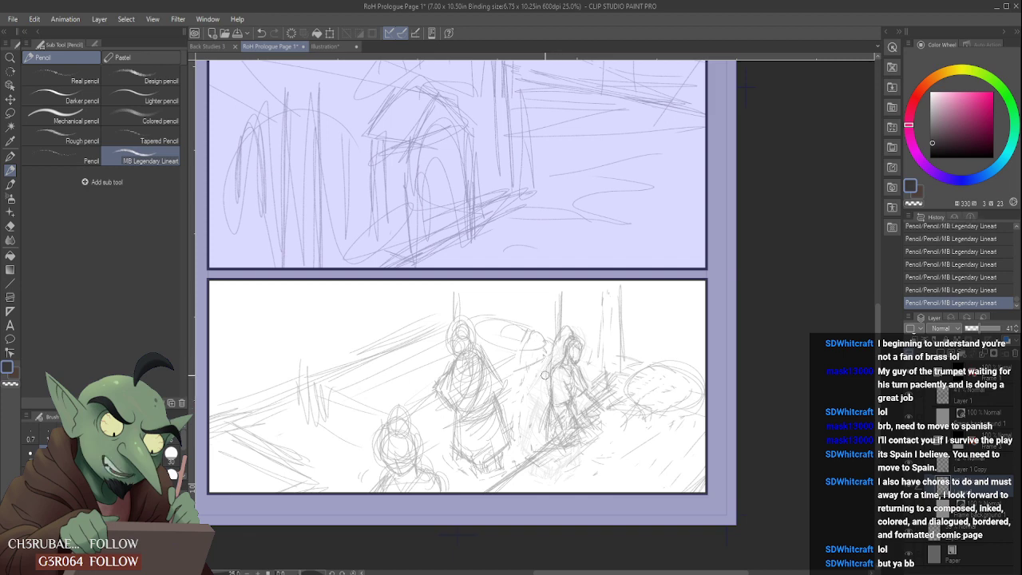
mouse_move(544, 374)
left_mouse_down()
mouse_move(551, 393)
mouse_move(550, 379)
left_mouse_up()
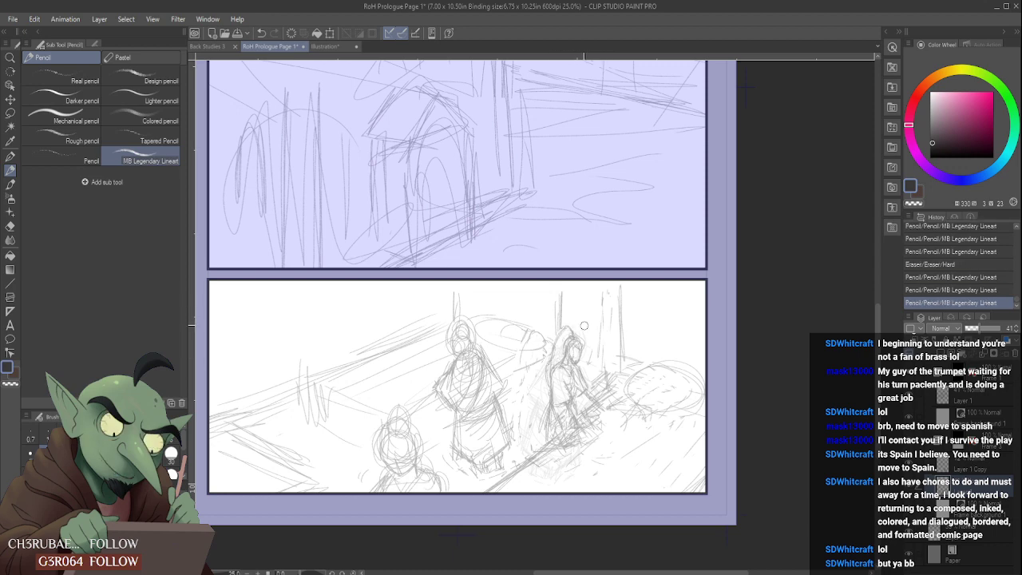
- Sketch the seated figure's hood outline, running from the crown of the head down along the back
left_click_drag(570, 326, 549, 351)
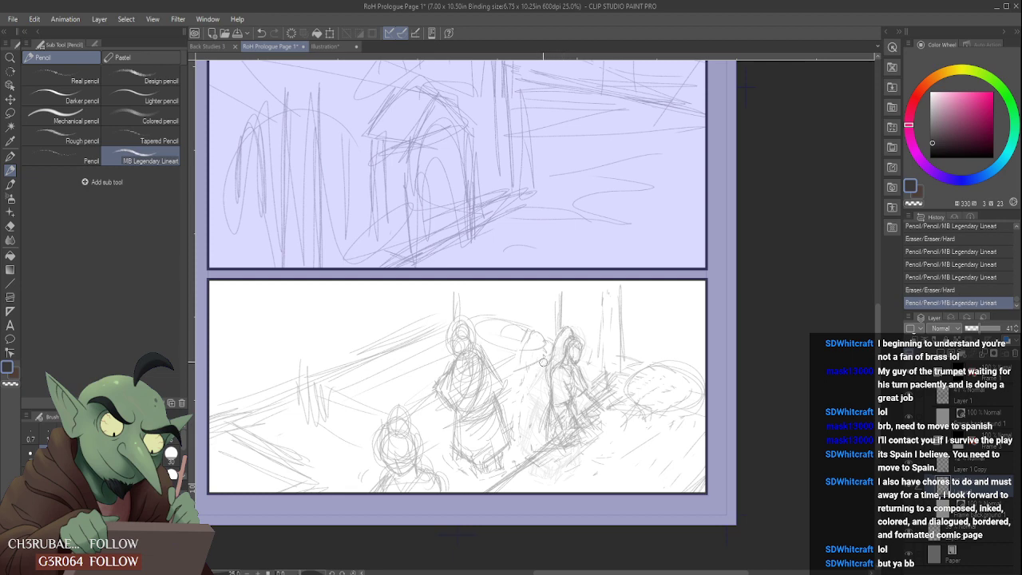
mouse_move(545, 377)
left_mouse_down()
mouse_move(545, 349)
mouse_move(549, 378)
left_mouse_up()
mouse_move(552, 363)
left_mouse_down()
mouse_move(548, 382)
mouse_move(559, 339)
mouse_move(547, 391)
mouse_move(550, 367)
left_mouse_up()
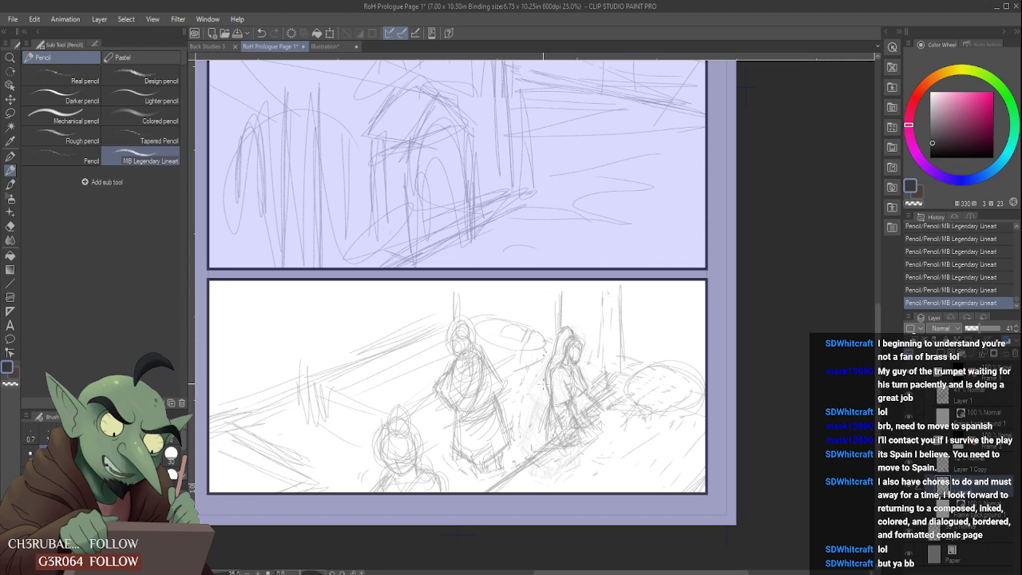
left_click_drag(543, 384, 559, 342)
- Sketch the seated figure's lap, foot and the rounded bundle in front, and erase stray diagonal ground lines below
mouse_move(609, 415)
left_mouse_down()
mouse_move(635, 423)
mouse_move(641, 402)
mouse_move(615, 406)
mouse_move(642, 435)
mouse_move(637, 417)
mouse_move(655, 426)
mouse_move(646, 395)
mouse_move(669, 425)
left_mouse_up()
left_click_drag(668, 429, 646, 433)
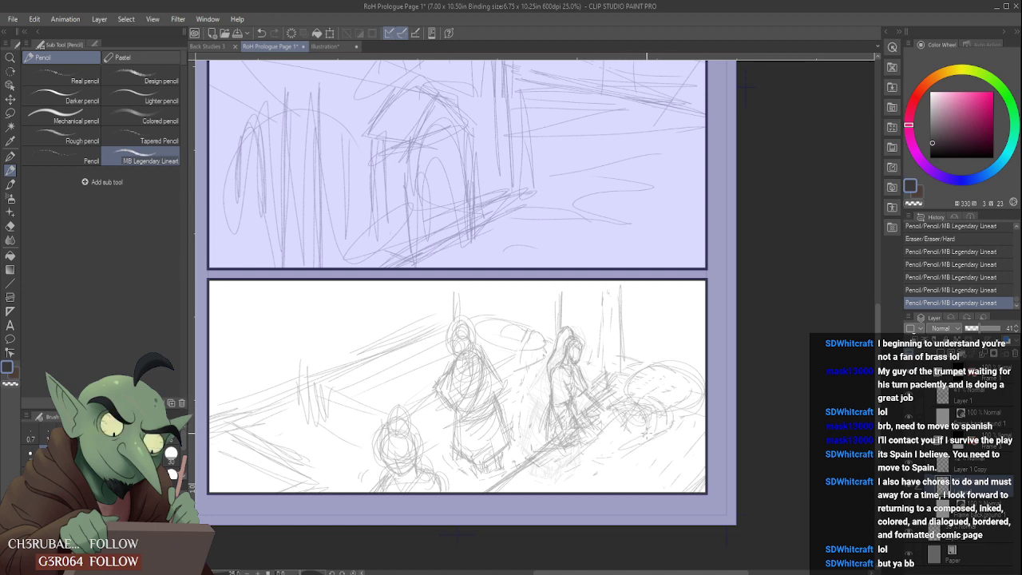
mouse_move(563, 410)
left_mouse_down()
mouse_move(587, 439)
mouse_move(570, 416)
mouse_move(591, 401)
mouse_move(582, 396)
left_mouse_up()
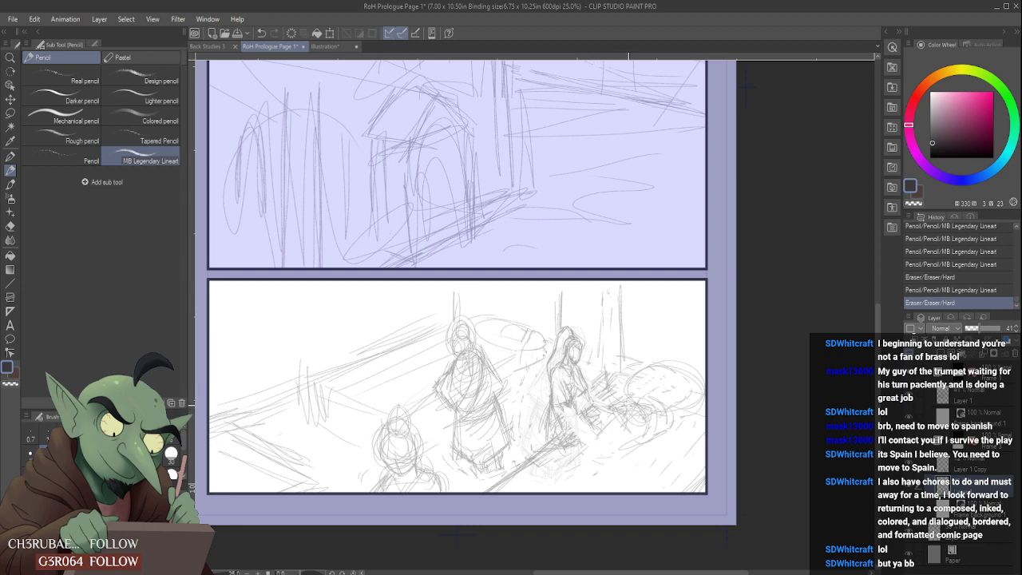
mouse_move(628, 412)
left_mouse_down()
mouse_move(593, 426)
mouse_move(599, 436)
mouse_move(586, 419)
mouse_move(627, 430)
mouse_move(593, 451)
mouse_move(587, 474)
mouse_move(614, 459)
mouse_move(596, 449)
left_mouse_up()
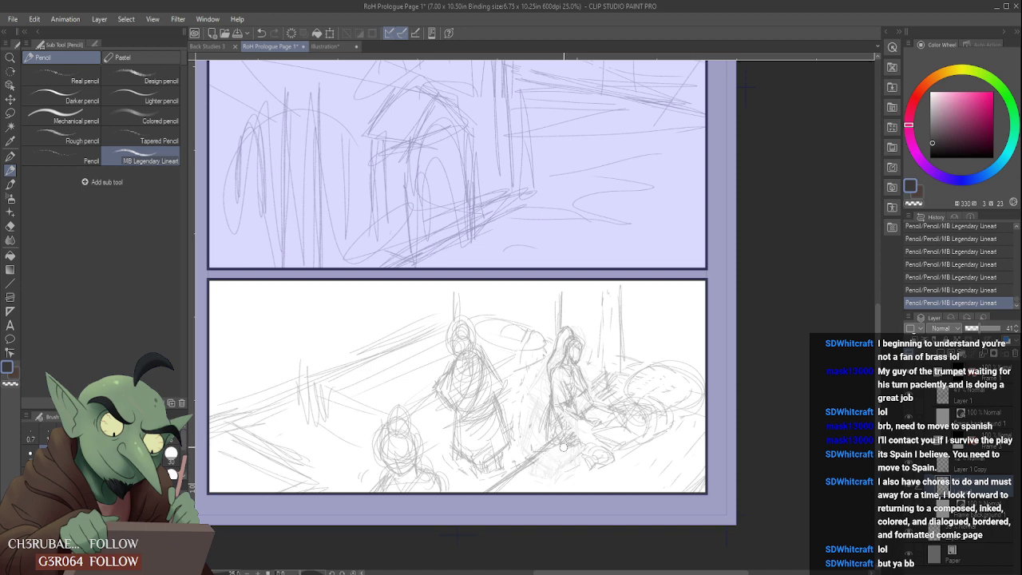
mouse_move(552, 462)
left_mouse_down()
mouse_move(502, 489)
mouse_move(549, 454)
mouse_move(493, 499)
left_mouse_up()
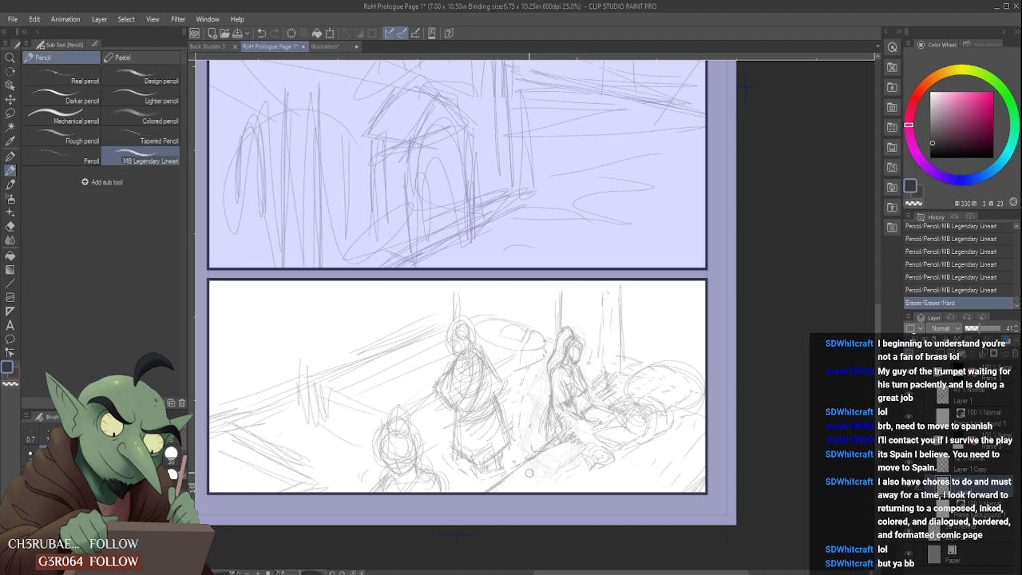
- Redraw the seated figure's chest, shoulders and neckline, alternating pencil strokes with the hard eraser
scroll(596, 442, "down", 2)
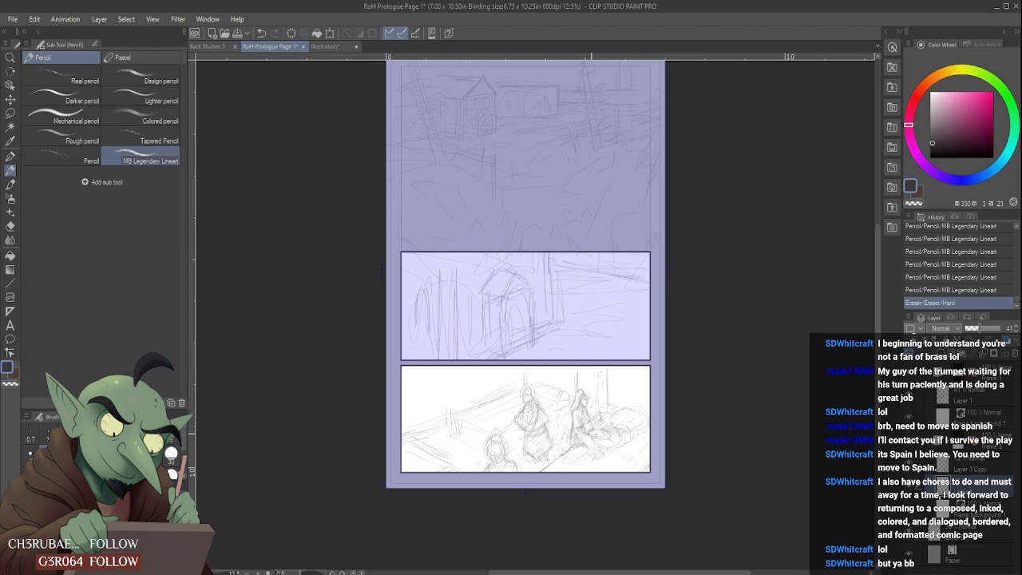
scroll(595, 419, "up", 3)
mouse_move(570, 435)
left_mouse_down()
mouse_move(580, 411)
mouse_move(571, 422)
left_mouse_up()
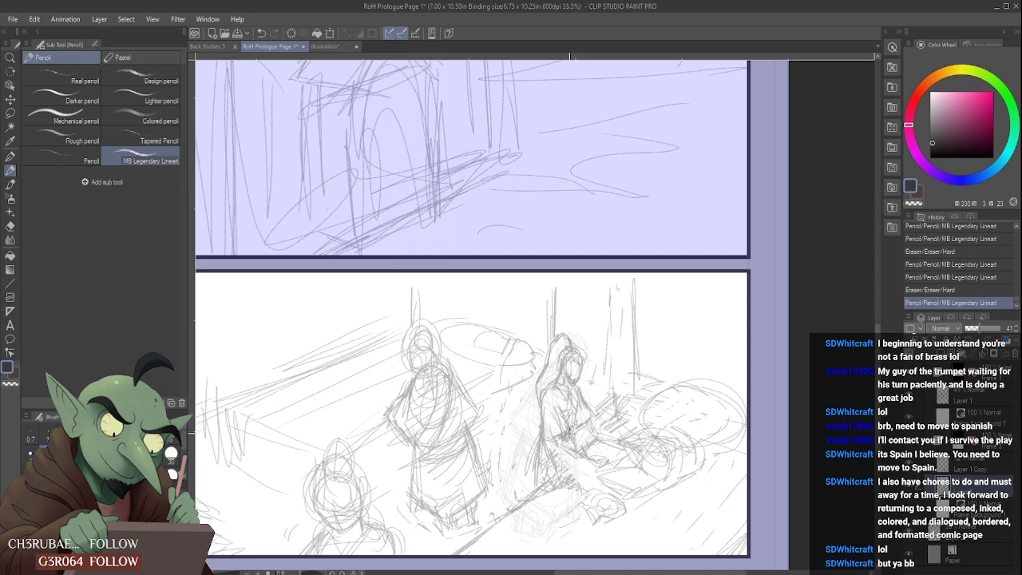
scroll(584, 380, "down", 1)
scroll(579, 387, "up", 2)
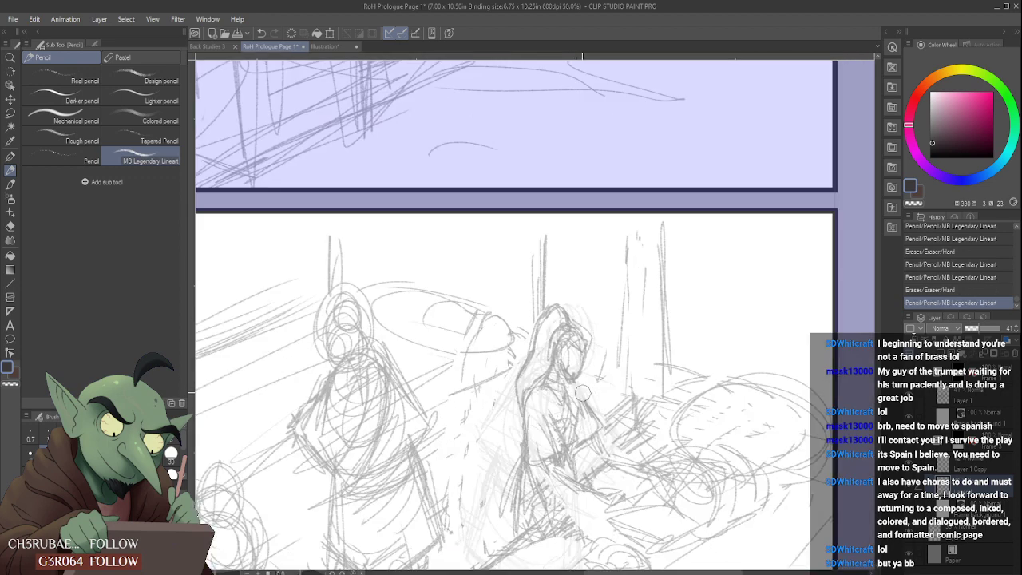
left_click_drag(577, 402, 578, 391)
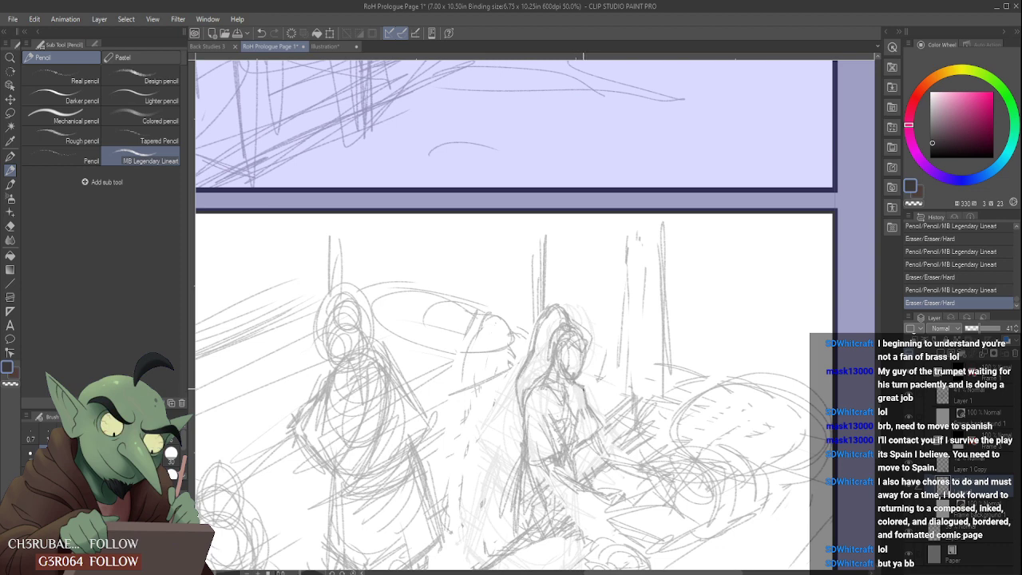
left_click_drag(584, 388, 587, 405)
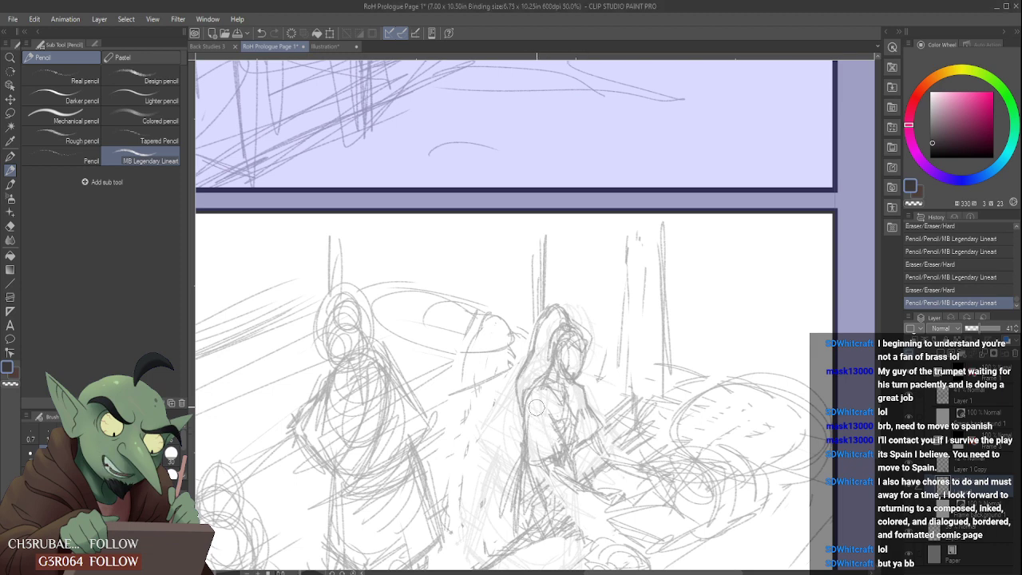
mouse_move(530, 395)
left_mouse_down()
mouse_move(524, 430)
mouse_move(542, 389)
left_mouse_up()
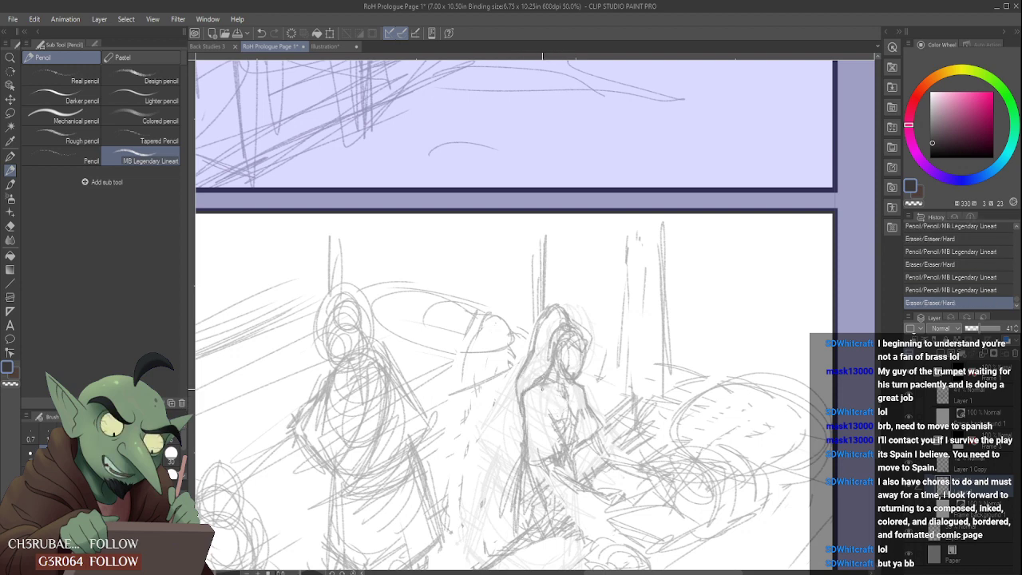
mouse_move(567, 384)
left_mouse_down()
mouse_move(569, 398)
mouse_move(584, 397)
left_mouse_up()
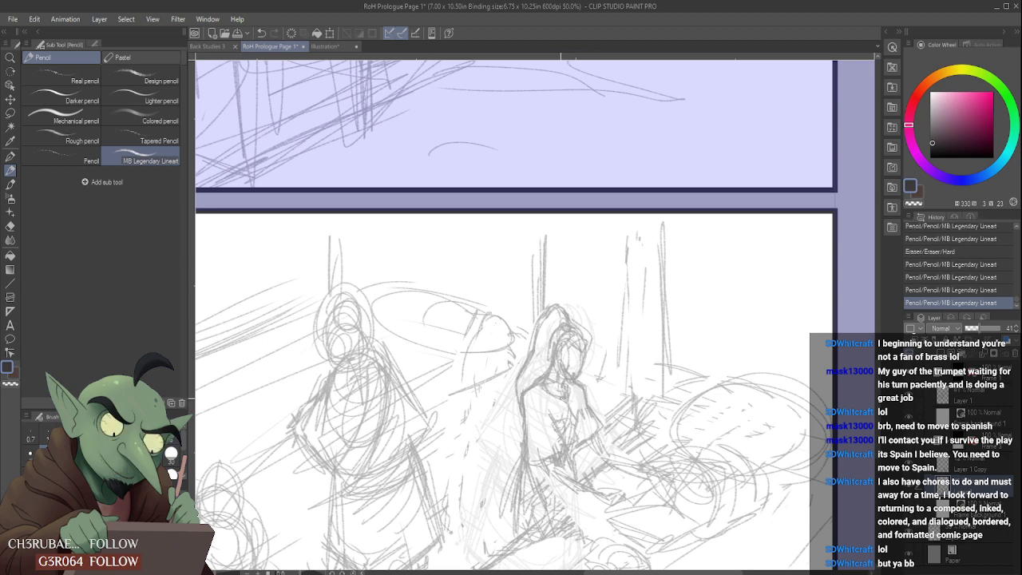
- Define the seated figure's waist and erase and redraw the forearm reaching toward the bundle
scroll(561, 398, "down", 1)
scroll(554, 411, "up", 1)
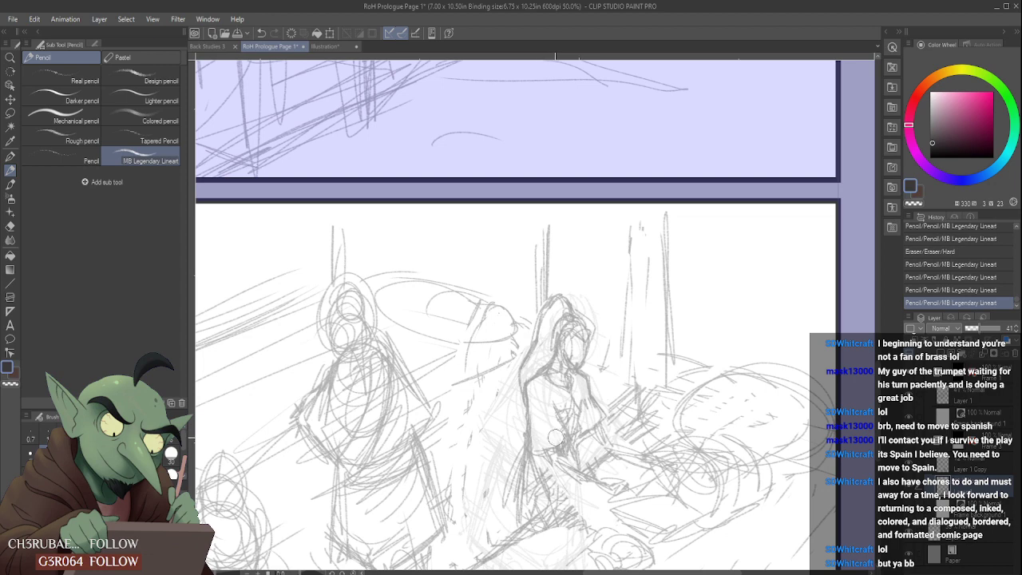
mouse_move(555, 437)
left_mouse_down()
mouse_move(546, 441)
mouse_move(563, 471)
mouse_move(545, 467)
mouse_move(612, 494)
mouse_move(557, 492)
left_mouse_up()
scroll(594, 484, "down", 1)
scroll(595, 462, "up", 2)
key("e")
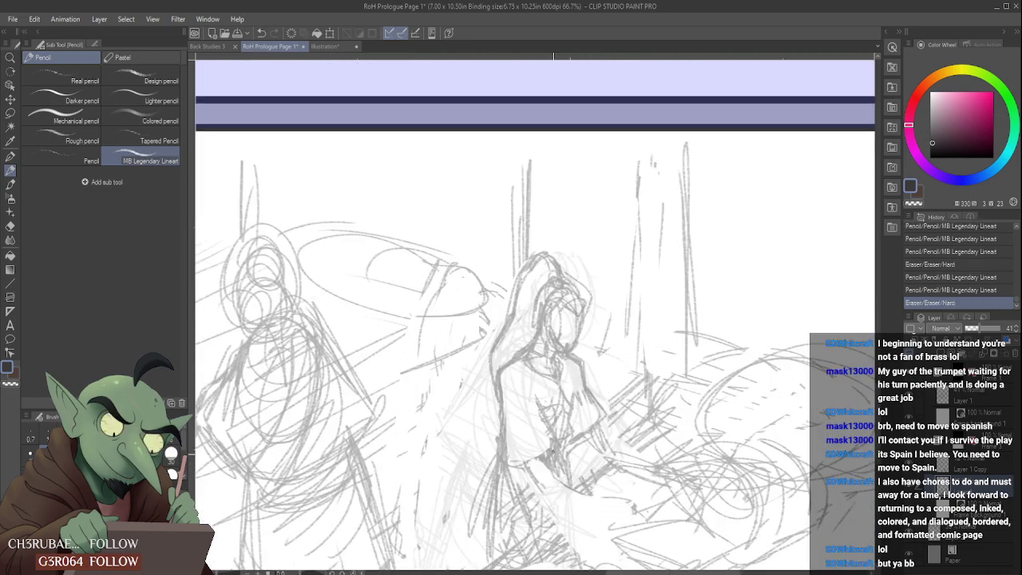
left_click_drag(553, 451, 570, 482)
left_click_drag(557, 476, 614, 501)
mouse_move(541, 494)
left_mouse_down()
mouse_move(601, 512)
mouse_move(552, 477)
mouse_move(614, 503)
left_mouse_up()
key("e")
mouse_move(553, 477)
left_mouse_down()
mouse_move(630, 504)
mouse_move(557, 479)
mouse_move(567, 471)
mouse_move(561, 449)
mouse_move(571, 458)
mouse_move(560, 466)
mouse_move(616, 485)
left_mouse_up()
- Sketch the seated figure's hands resting over the bundle
scroll(623, 502, "down", 1)
scroll(567, 417, "down", 1)
scroll(583, 461, "up", 1)
scroll(604, 469, "down", 1)
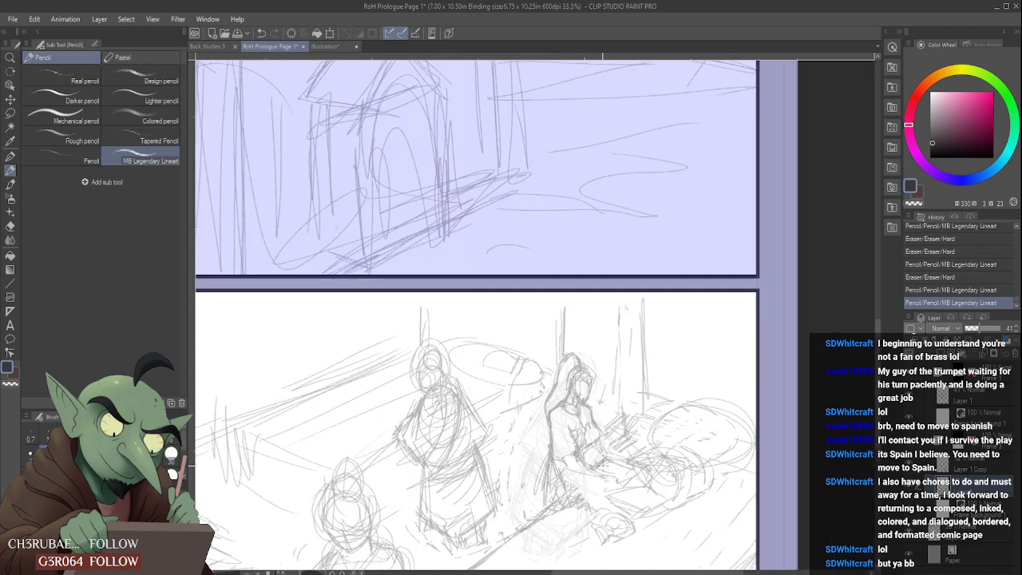
scroll(605, 482, "up", 1)
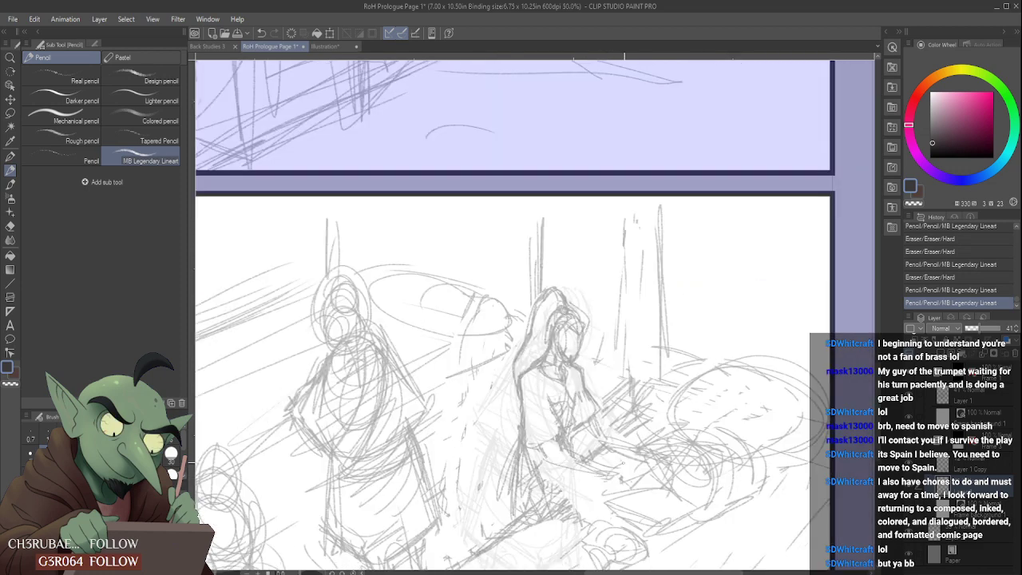
mouse_move(623, 481)
left_mouse_down()
mouse_move(607, 489)
mouse_move(637, 484)
mouse_move(629, 476)
left_mouse_up()
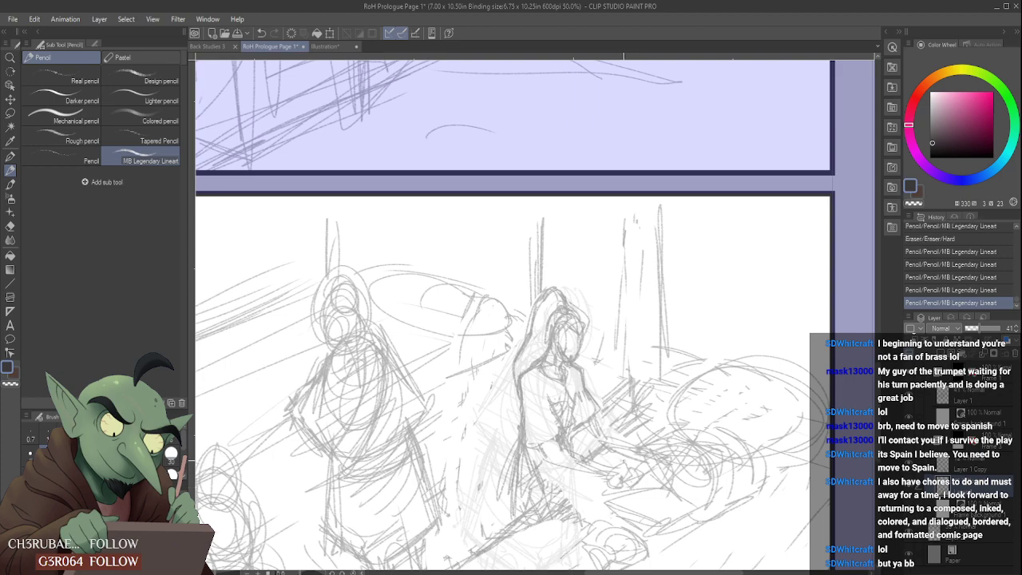
- Clean up and redraw the seated figure's hip and the lower folds of the garment
scroll(582, 479, "up", 4)
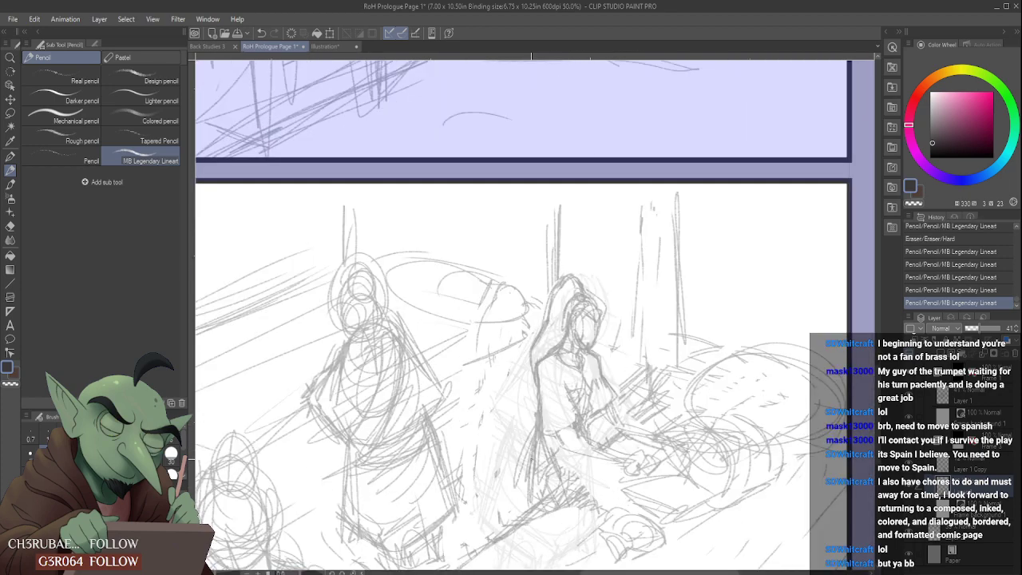
mouse_move(503, 524)
left_mouse_down()
mouse_move(531, 463)
mouse_move(518, 521)
mouse_move(524, 471)
mouse_move(523, 521)
left_mouse_up()
scroll(520, 488, "down", 2)
scroll(520, 495, "up", 1)
left_click_drag(519, 528, 542, 521)
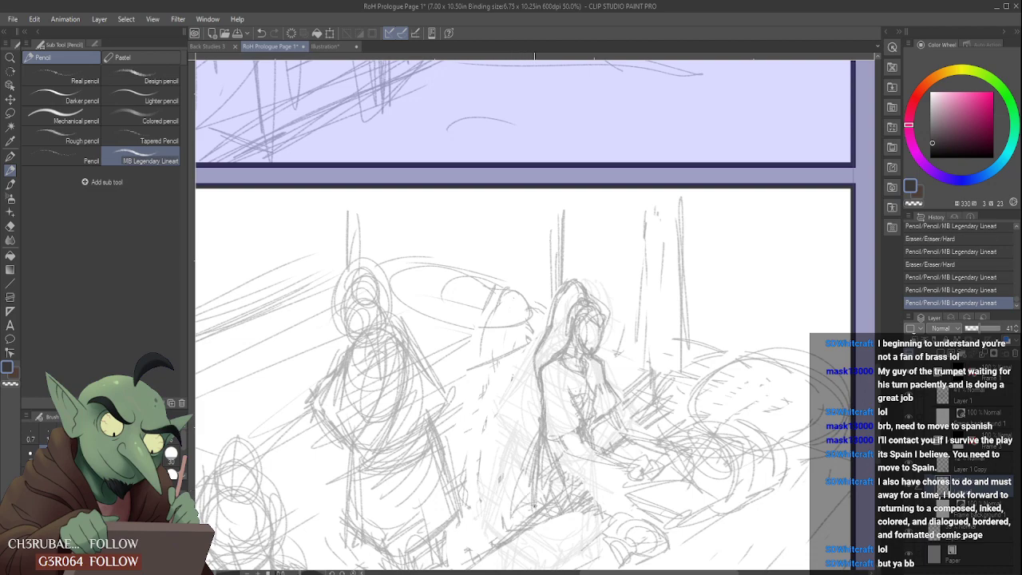
scroll(534, 505, "down", 1)
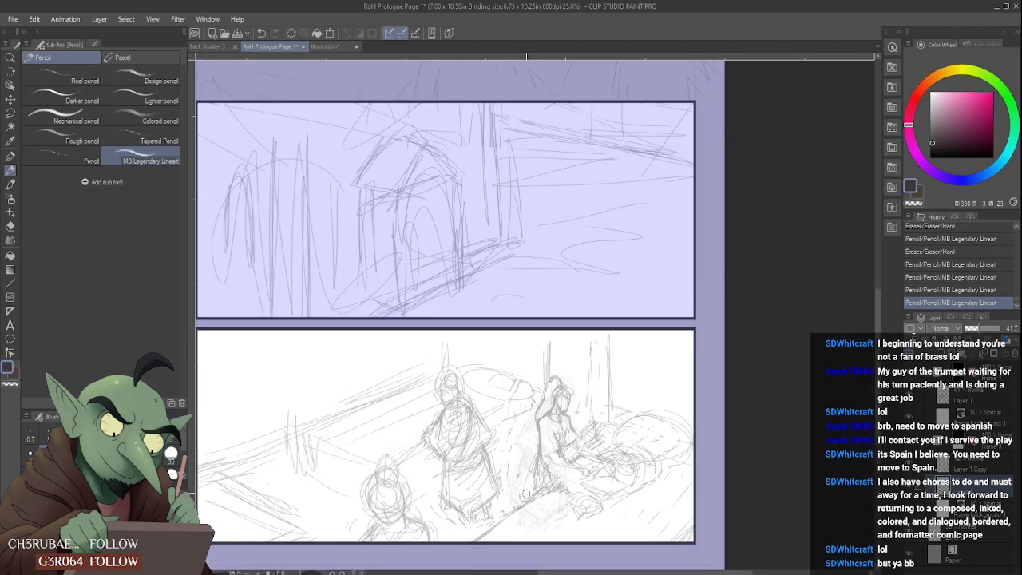
left_click_drag(526, 493, 523, 501)
- Add long pencil strokes for the drapery falling down the seated figure's back
scroll(523, 495, "up", 1)
left_click_drag(536, 447, 523, 500)
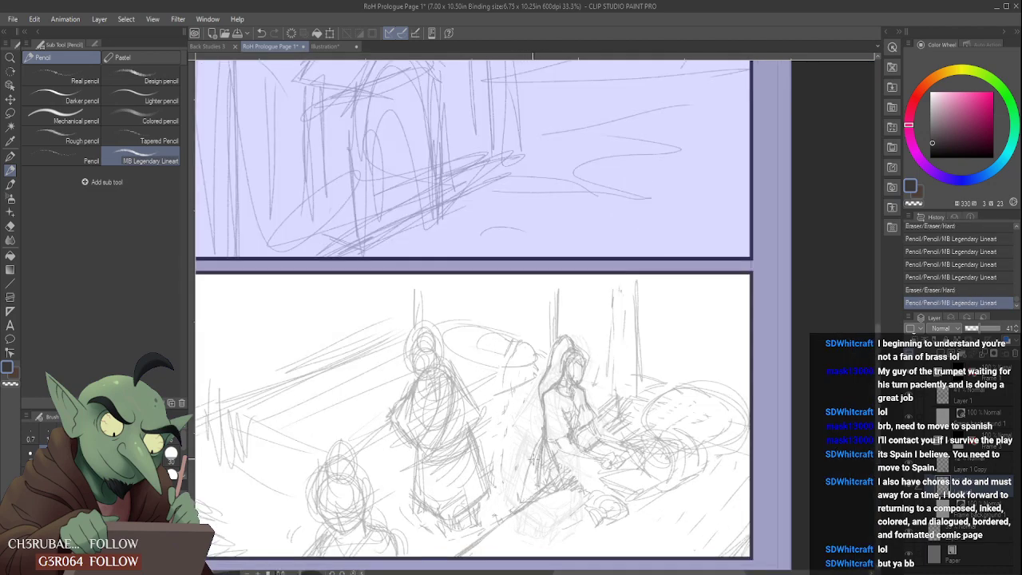
left_click_drag(534, 444, 516, 496)
mouse_move(534, 444)
left_mouse_down()
mouse_move(528, 492)
mouse_move(546, 456)
mouse_move(531, 487)
mouse_move(541, 487)
left_mouse_up()
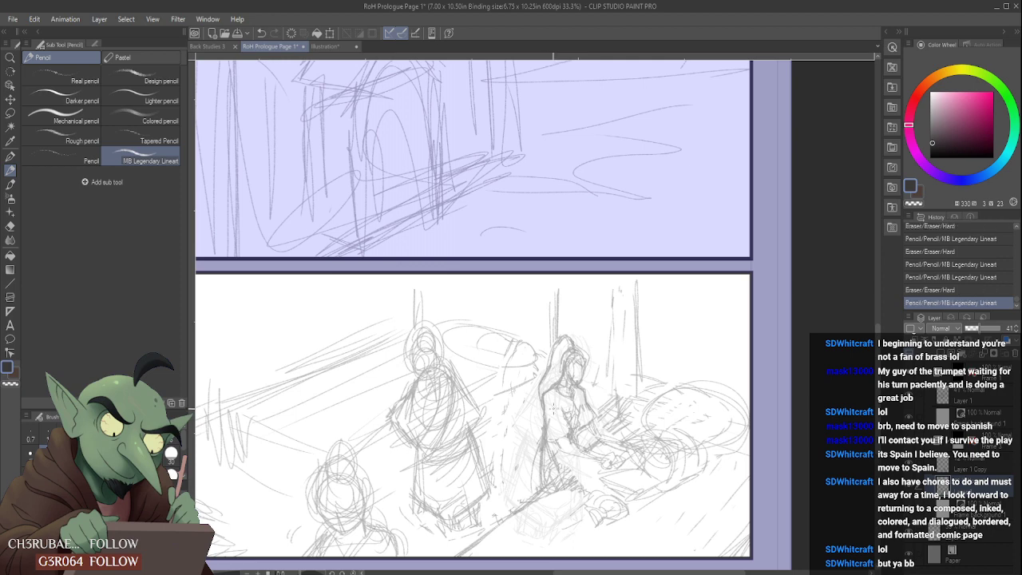
left_click_drag(540, 449, 533, 477)
- Refine the seated figure's near sleeve and elbow with short pencil strokes
scroll(530, 489, "down", 2)
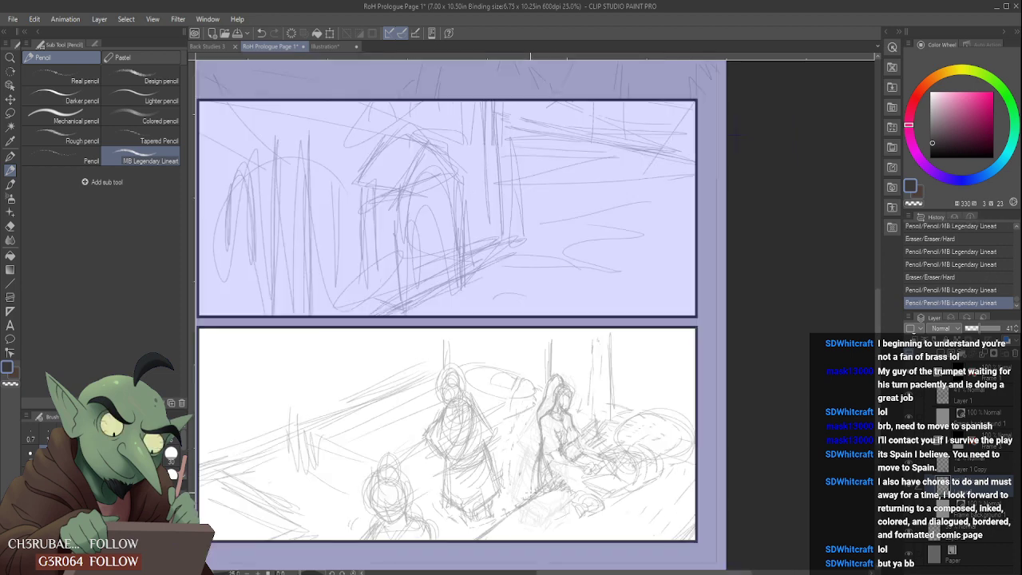
scroll(547, 451, "up", 2)
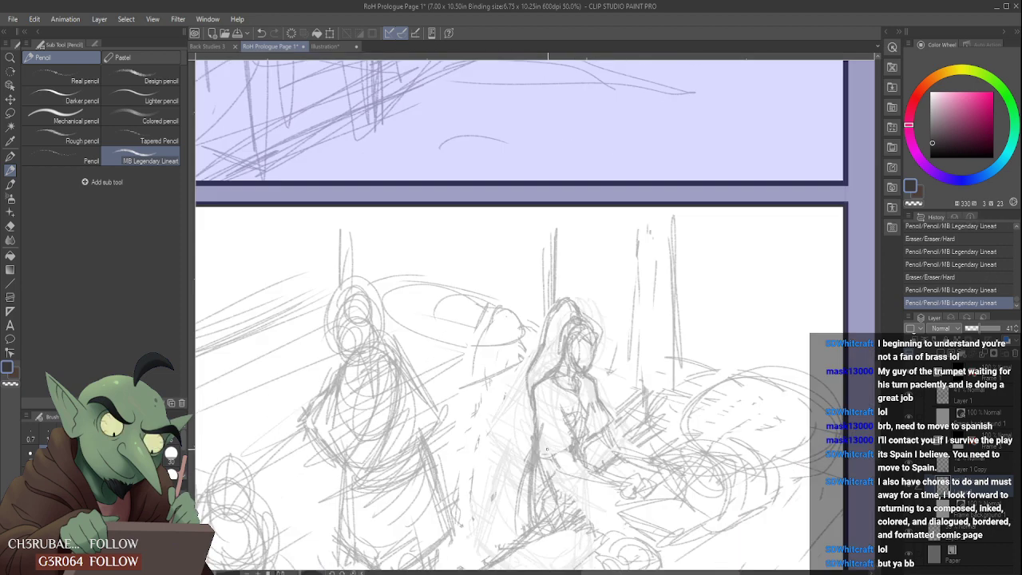
mouse_move(551, 438)
left_mouse_down()
mouse_move(535, 415)
mouse_move(534, 459)
left_mouse_up()
mouse_move(536, 398)
left_mouse_down()
mouse_move(558, 414)
mouse_move(544, 412)
mouse_move(540, 432)
mouse_move(540, 412)
mouse_move(540, 451)
left_mouse_up()
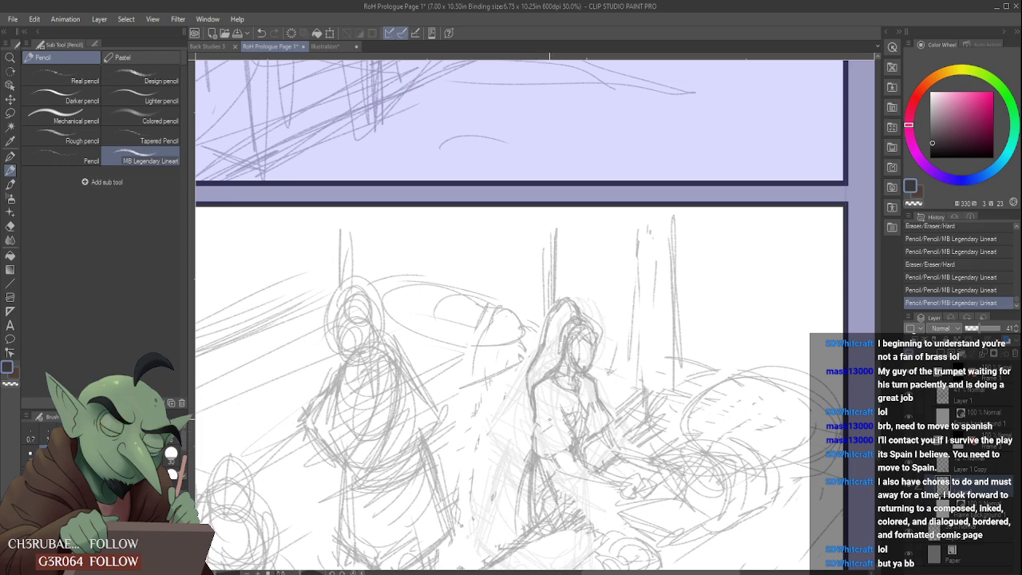
scroll(548, 417, "down", 1)
scroll(559, 405, "down", 1)
scroll(585, 388, "up", 2)
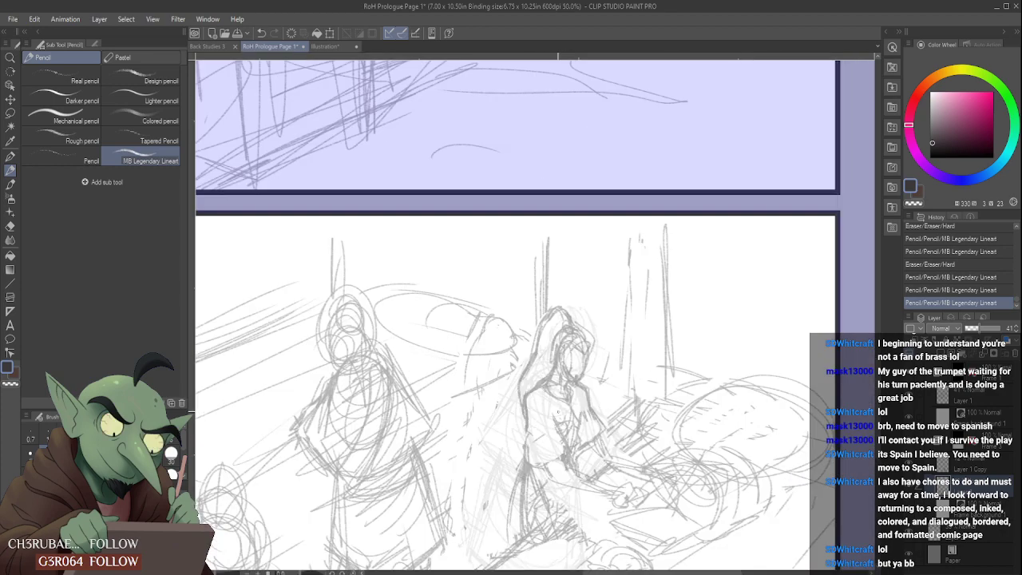
left_click_drag(538, 432, 533, 437)
left_click_drag(536, 432, 524, 439)
scroll(563, 395, "down", 2)
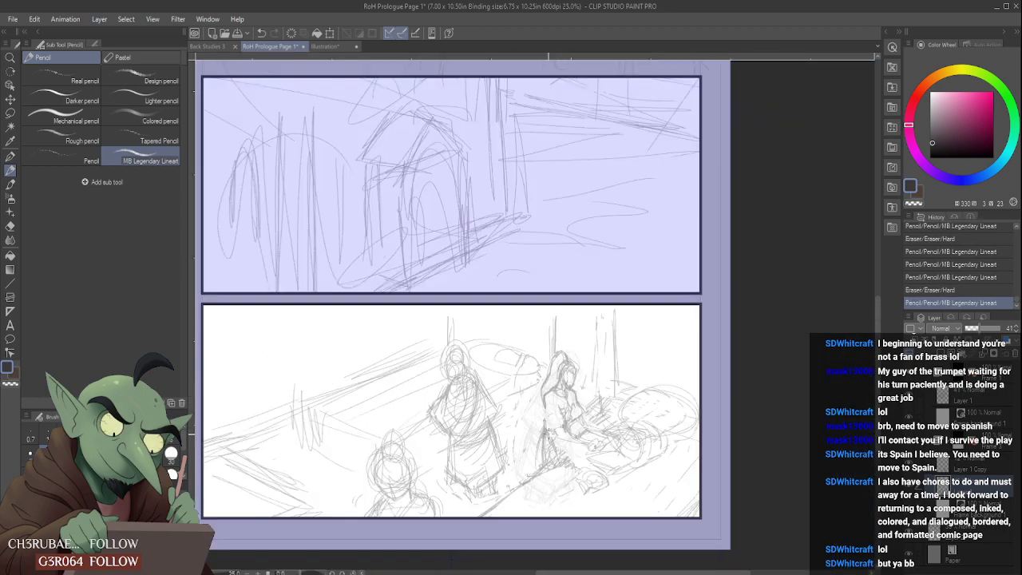
- Sketch the hair bun, hairline and side locks on the foreground figure's head at the panel's lower edge
scroll(395, 491, "up", 1)
left_click_drag(391, 479, 411, 481)
left_click_drag(413, 477, 371, 488)
mouse_move(369, 482)
left_mouse_down()
mouse_move(361, 499)
mouse_move(349, 484)
left_mouse_up()
mouse_move(398, 439)
left_mouse_down()
mouse_move(389, 427)
mouse_move(401, 427)
mouse_move(391, 438)
left_mouse_up()
mouse_move(376, 426)
left_mouse_down()
mouse_move(373, 437)
mouse_move(405, 439)
mouse_move(380, 440)
mouse_move(402, 443)
mouse_move(407, 432)
mouse_move(414, 456)
left_mouse_up()
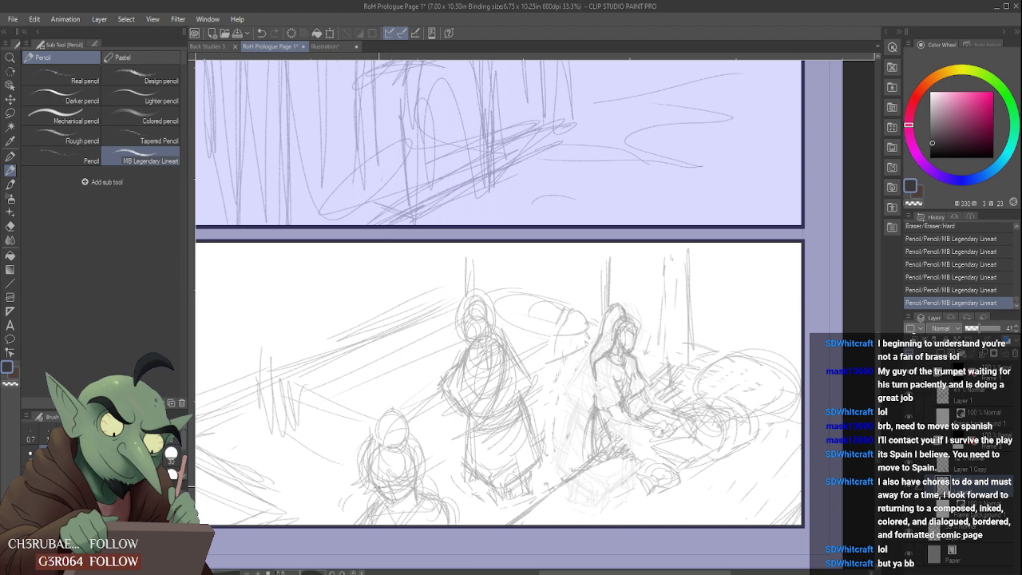
- Add hair strands, face contour and neck lines to the foreground figure
mouse_move(387, 494)
left_mouse_down()
mouse_move(403, 507)
mouse_move(411, 490)
mouse_move(433, 491)
mouse_move(420, 455)
left_mouse_up()
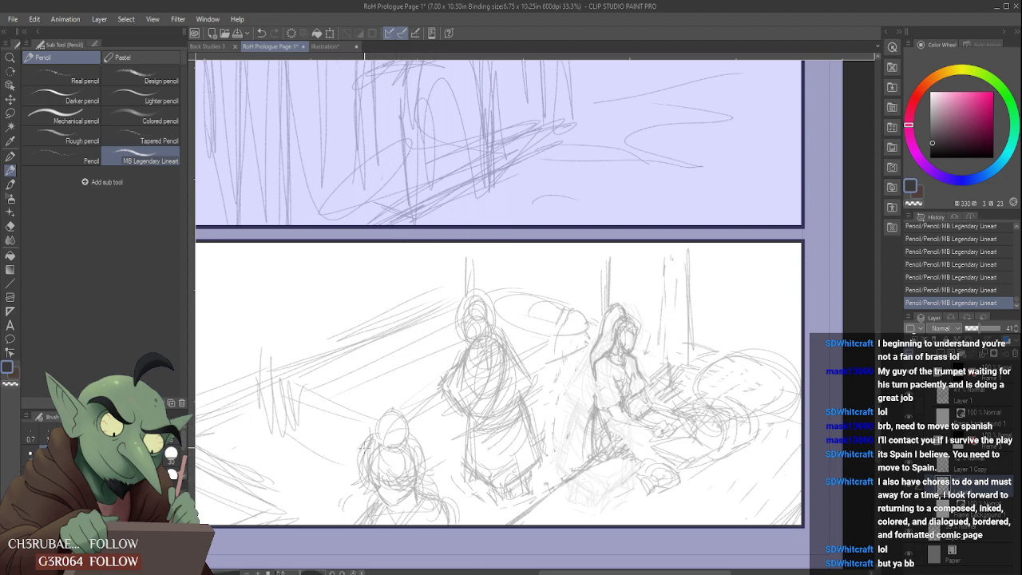
left_click_drag(387, 432, 395, 433)
mouse_move(387, 431)
left_mouse_down()
mouse_move(418, 419)
mouse_move(414, 452)
mouse_move(431, 463)
mouse_move(428, 474)
mouse_move(406, 453)
mouse_move(400, 500)
mouse_move(381, 495)
mouse_move(398, 515)
left_mouse_up()
left_click_drag(400, 503, 406, 494)
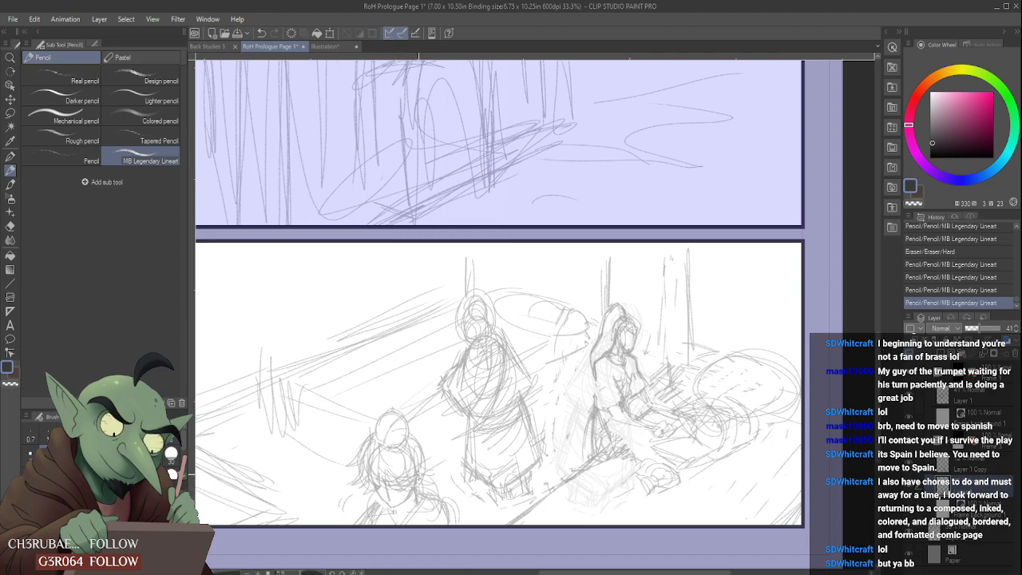
- Rework the foreground figure's neck and shoulder lines with short pencil strokes and light erasing
left_click_drag(417, 441, 417, 471)
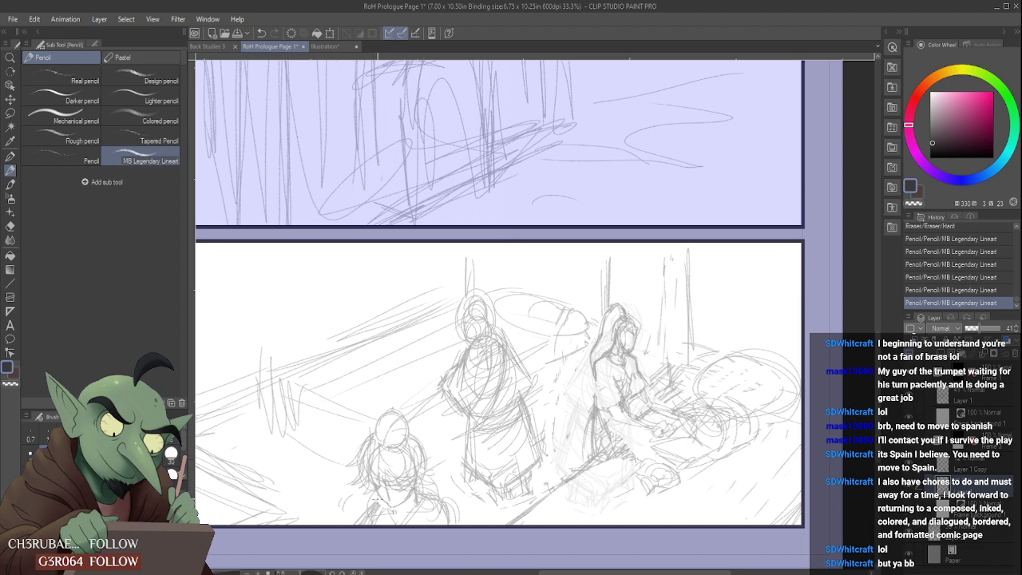
mouse_move(394, 513)
left_mouse_down()
mouse_move(396, 525)
mouse_move(438, 498)
mouse_move(458, 529)
left_mouse_up()
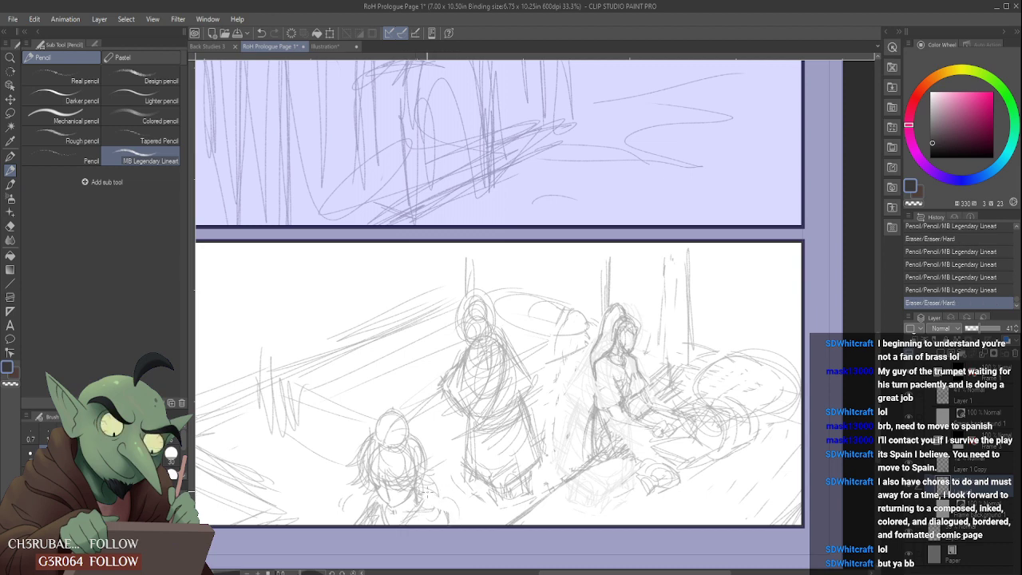
mouse_move(429, 492)
left_mouse_down()
mouse_move(447, 502)
mouse_move(452, 533)
left_mouse_up()
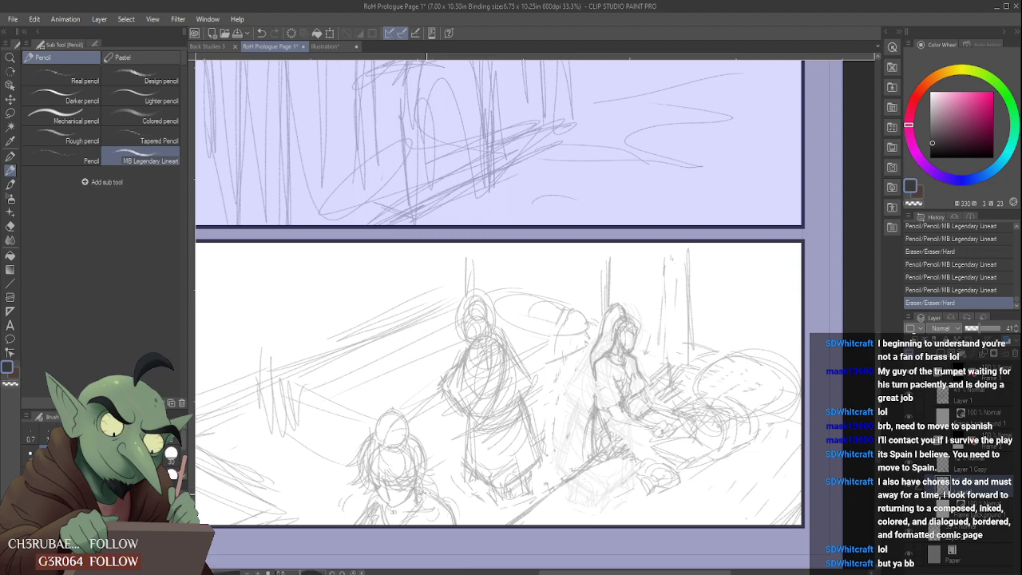
left_click_drag(444, 505, 438, 494)
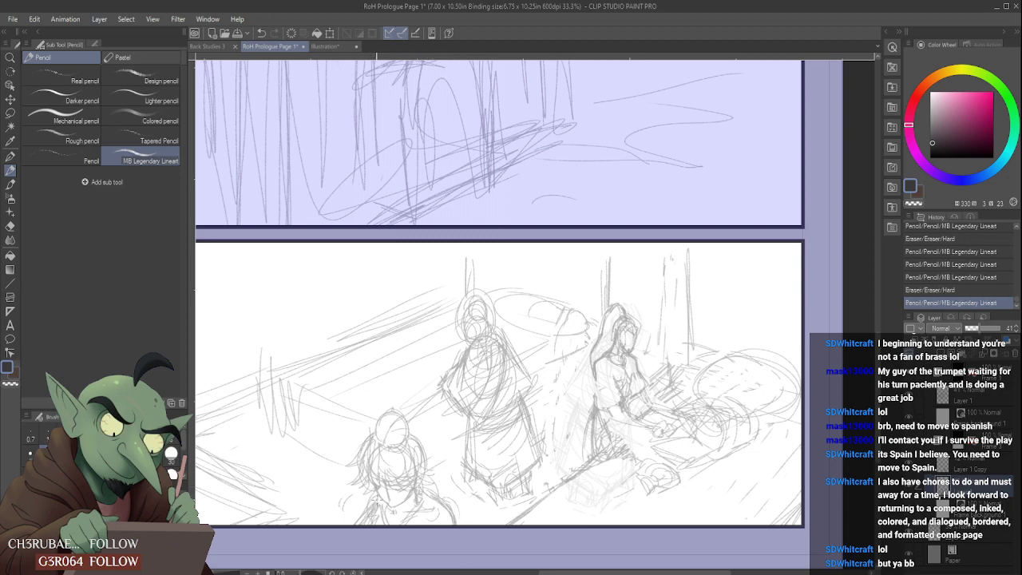
mouse_move(369, 505)
left_mouse_down()
mouse_move(346, 527)
mouse_move(362, 509)
mouse_move(385, 515)
mouse_move(384, 505)
mouse_move(414, 521)
mouse_move(436, 477)
mouse_move(420, 495)
mouse_move(452, 503)
left_mouse_up()
- Clean up the foreground figure's jaw and neck area and redraw the collar and shoulder lines down to the panel edge
scroll(426, 473, "up", 2)
scroll(460, 477, "down", 1)
scroll(460, 477, "down", 1)
scroll(459, 478, "up", 1)
scroll(465, 466, "down", 2)
scroll(441, 487, "up", 2)
scroll(451, 459, "down", 2)
scroll(454, 459, "up", 2)
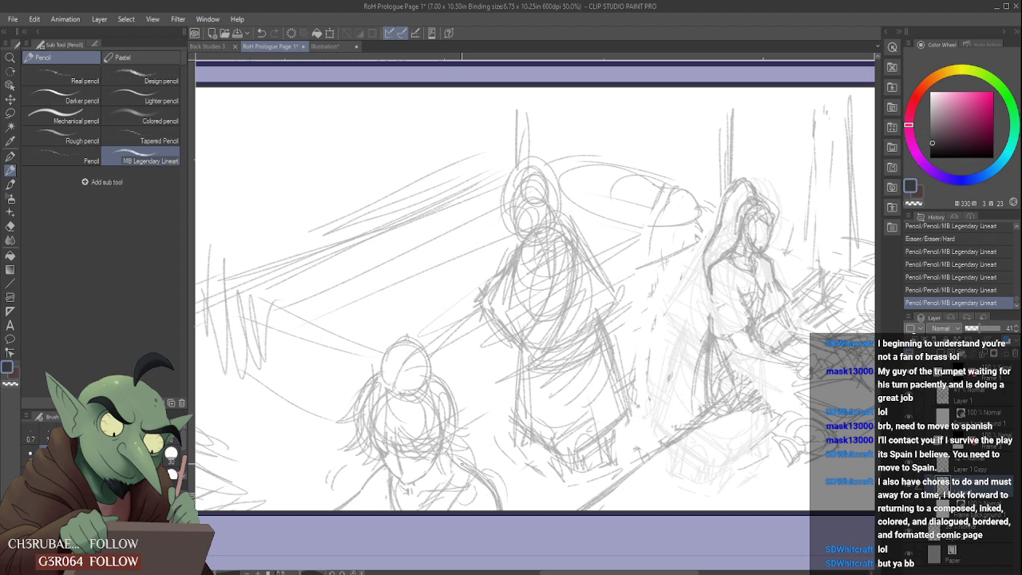
left_click_drag(427, 467, 447, 503)
mouse_move(457, 461)
left_mouse_down()
mouse_move(467, 465)
mouse_move(429, 520)
left_mouse_up()
mouse_move(467, 467)
left_mouse_down()
mouse_move(486, 484)
mouse_move(467, 493)
mouse_move(471, 504)
mouse_move(444, 500)
mouse_move(467, 490)
left_mouse_up()
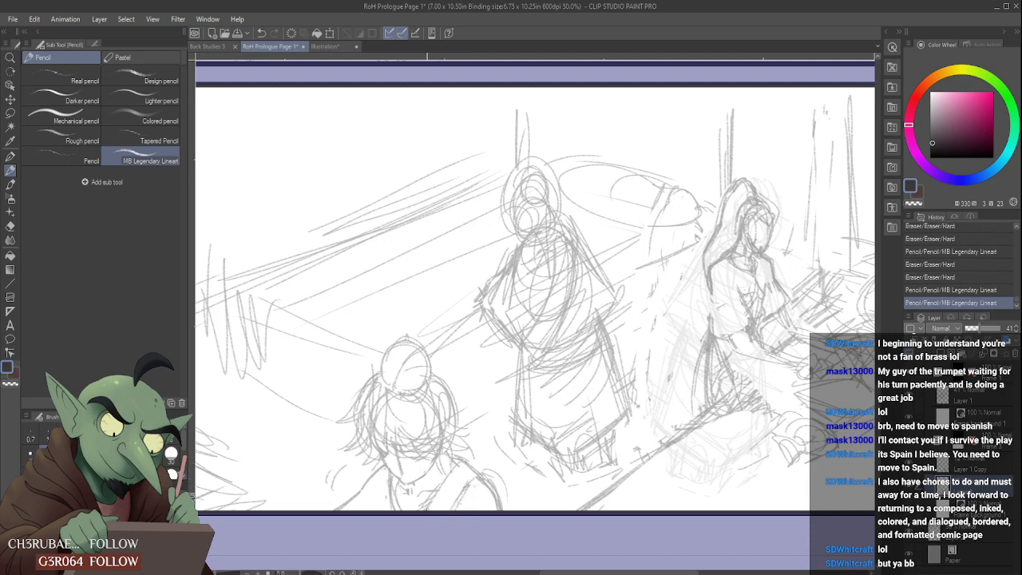
left_click_drag(379, 475, 388, 512)
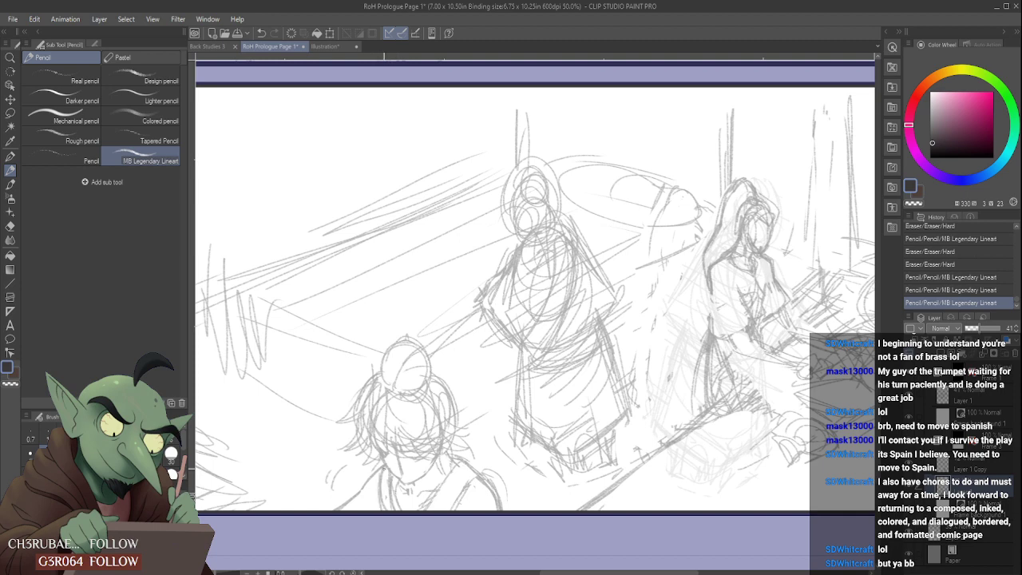
mouse_move(387, 476)
left_mouse_down()
mouse_move(399, 502)
mouse_move(399, 480)
mouse_move(400, 509)
left_mouse_up()
- Refine the foreground figure's shoulder outlines and collar, erasing stray marks between pencil strokes
scroll(396, 448, "down", 2)
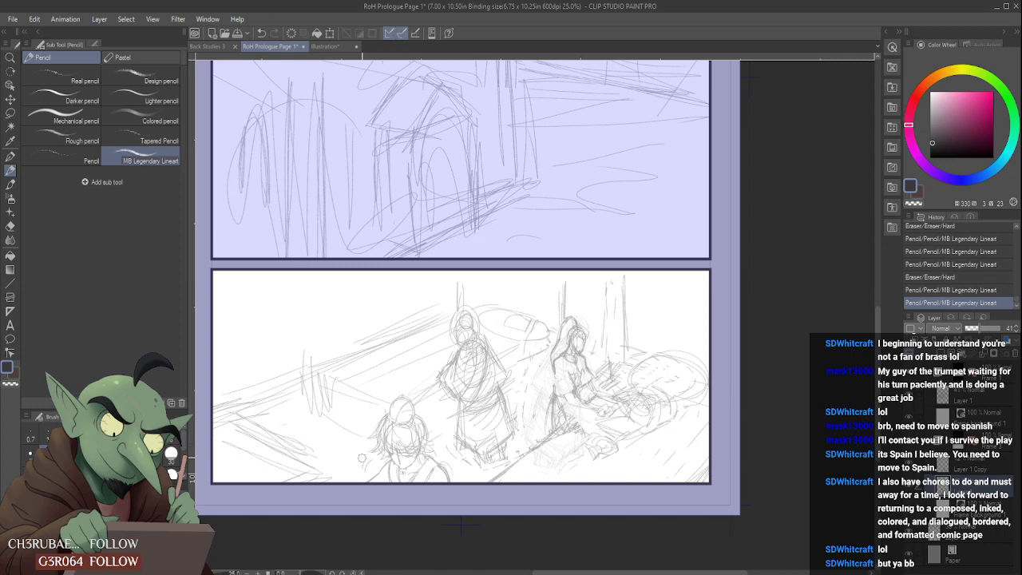
scroll(362, 474, "up", 2)
mouse_move(383, 481)
left_mouse_down()
mouse_move(410, 444)
mouse_move(374, 491)
mouse_move(416, 444)
left_mouse_up()
scroll(467, 445, "down", 2)
scroll(467, 446, "up", 1)
scroll(470, 449, "up", 1)
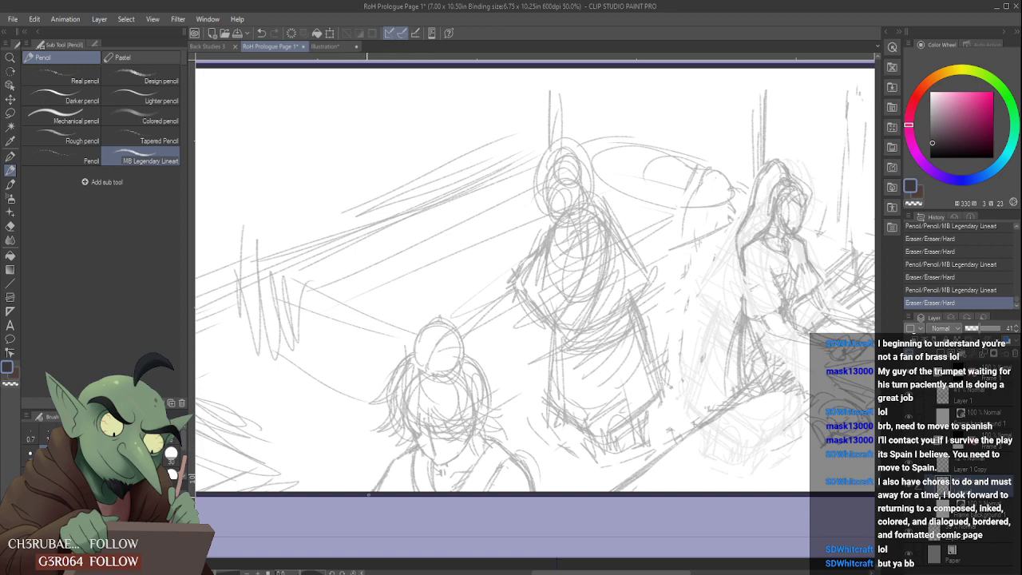
scroll(476, 441, "down", 2)
scroll(479, 439, "up", 1)
left_click_drag(480, 442, 477, 444)
scroll(477, 441, "up", 1)
scroll(477, 443, "down", 2)
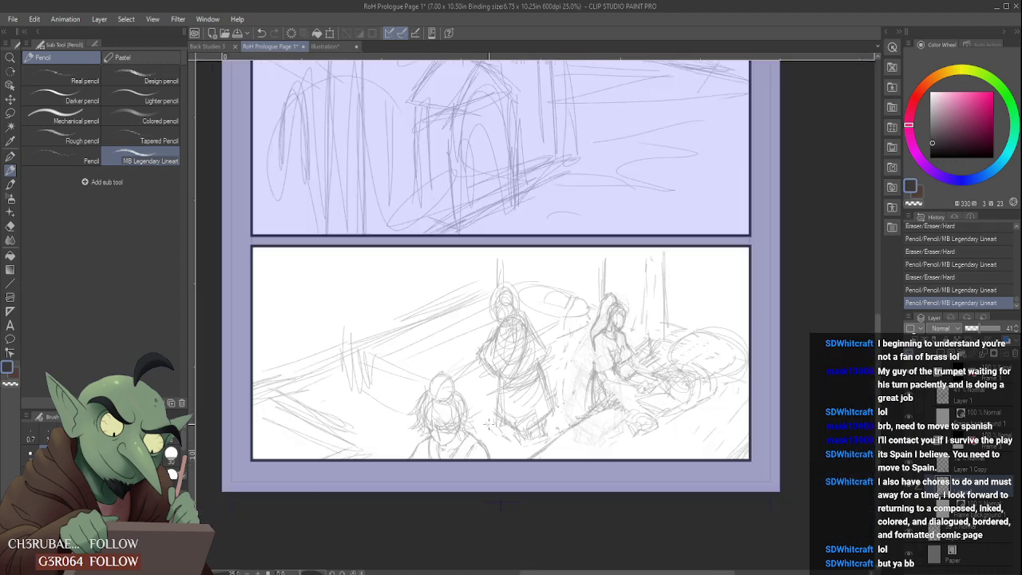
scroll(422, 446, "up", 2)
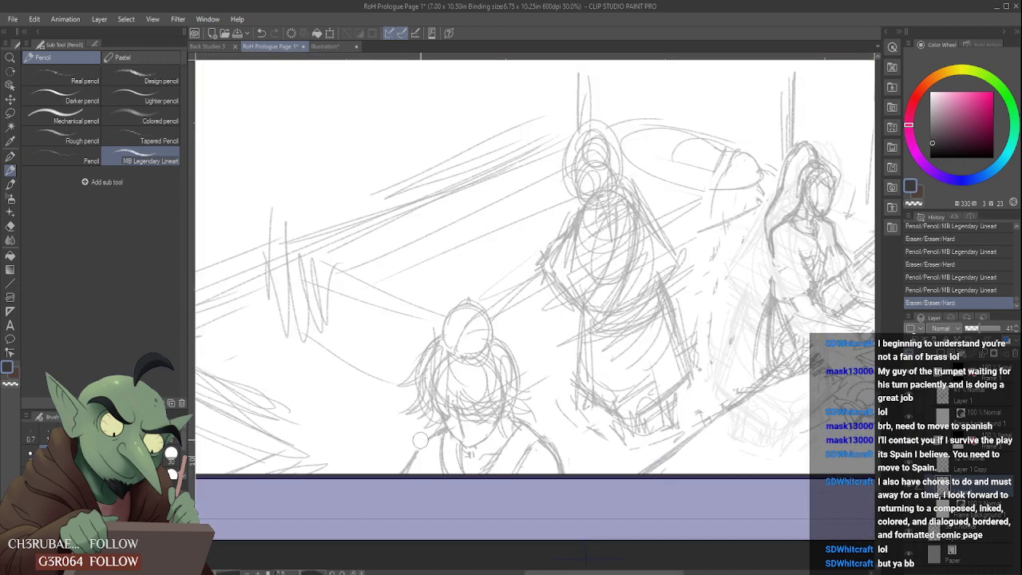
left_click(420, 447)
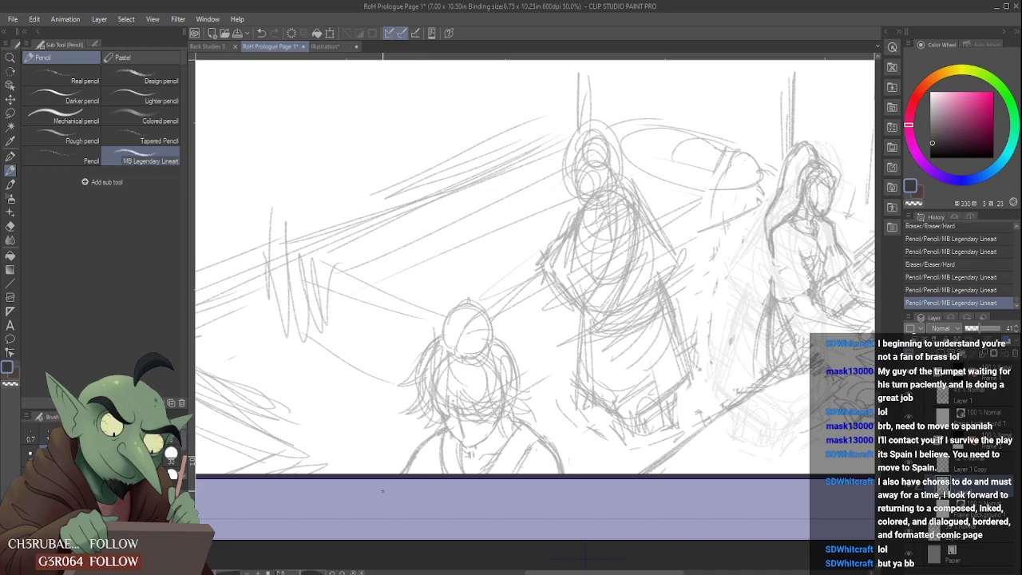
- Add pencil strokes along the lower hem and feet of the standing figure's robe
scroll(420, 447, "down", 3)
scroll(456, 391, "up", 3)
scroll(456, 390, "down", 1)
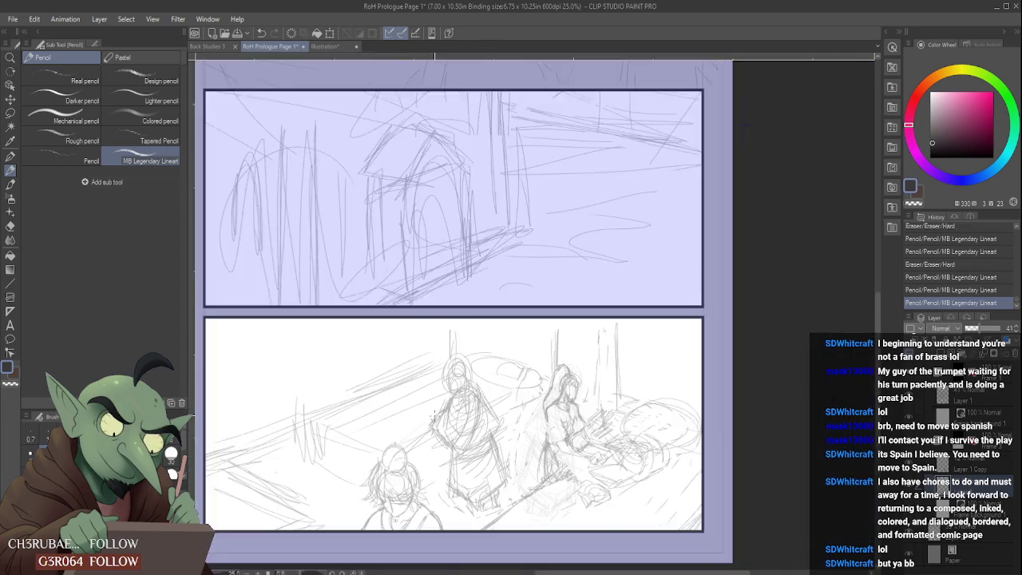
scroll(456, 391, "up", 1)
mouse_move(363, 449)
left_mouse_down()
mouse_move(386, 415)
mouse_move(355, 459)
mouse_move(389, 409)
left_mouse_up()
scroll(372, 427, "up", 1)
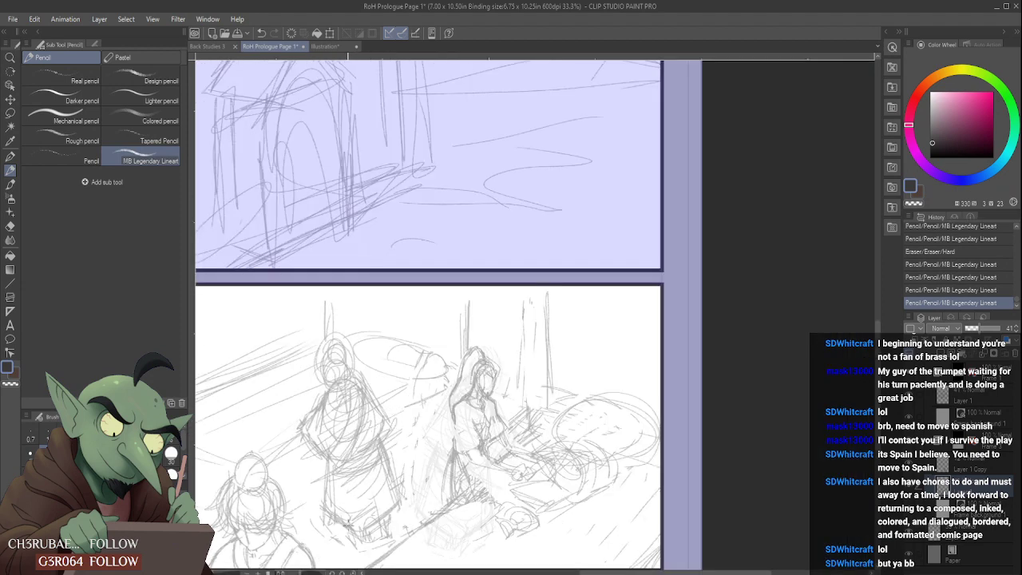
scroll(348, 519, "up", 1)
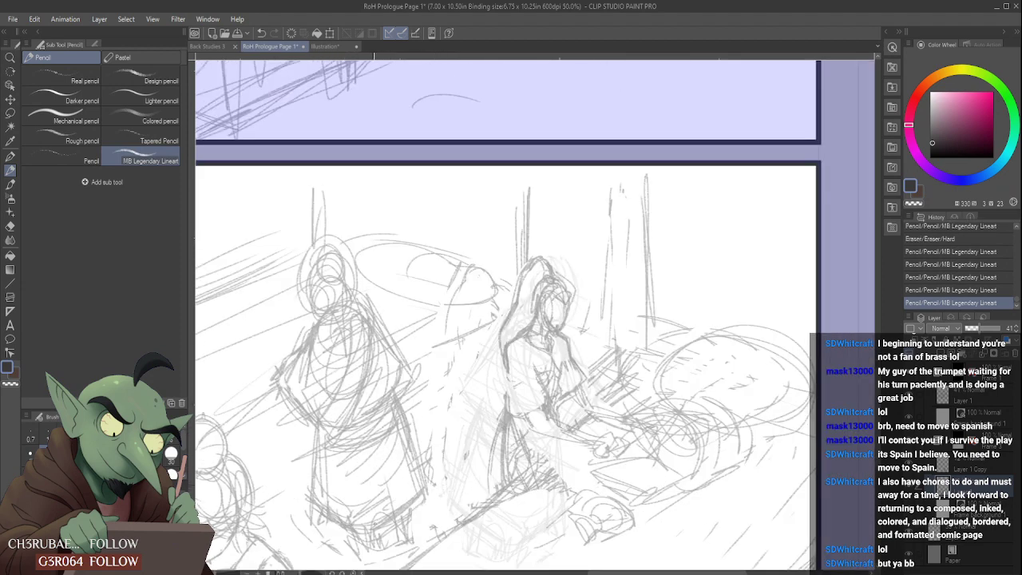
left_click_drag(373, 545, 353, 529)
left_click_drag(368, 565, 415, 524)
left_click_drag(385, 557, 420, 527)
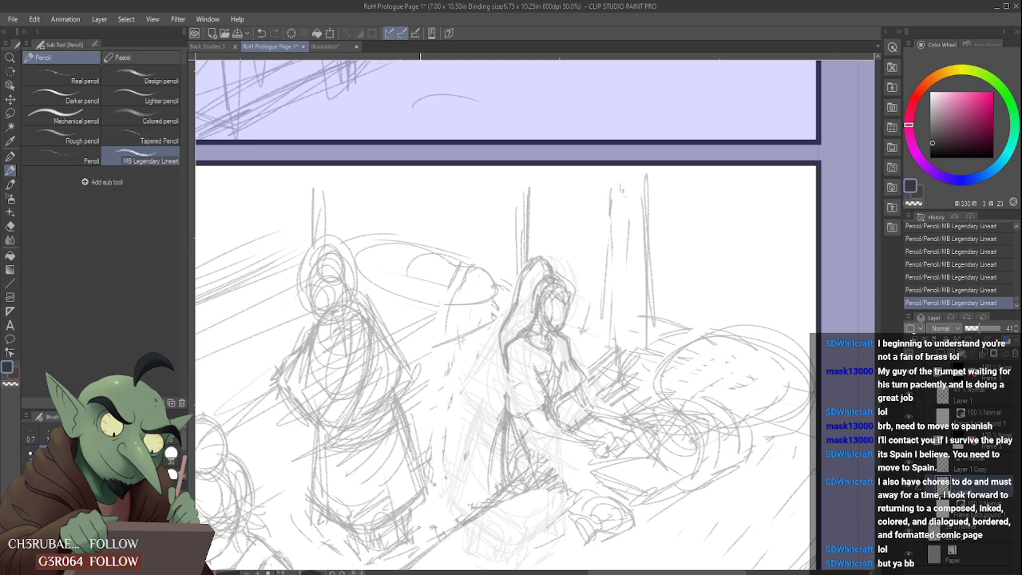
- Try to place a special ruler beside the bottom panel, and undo it
scroll(418, 518, "down", 2)
scroll(327, 523, "down", 2)
scroll(316, 535, "up", 2)
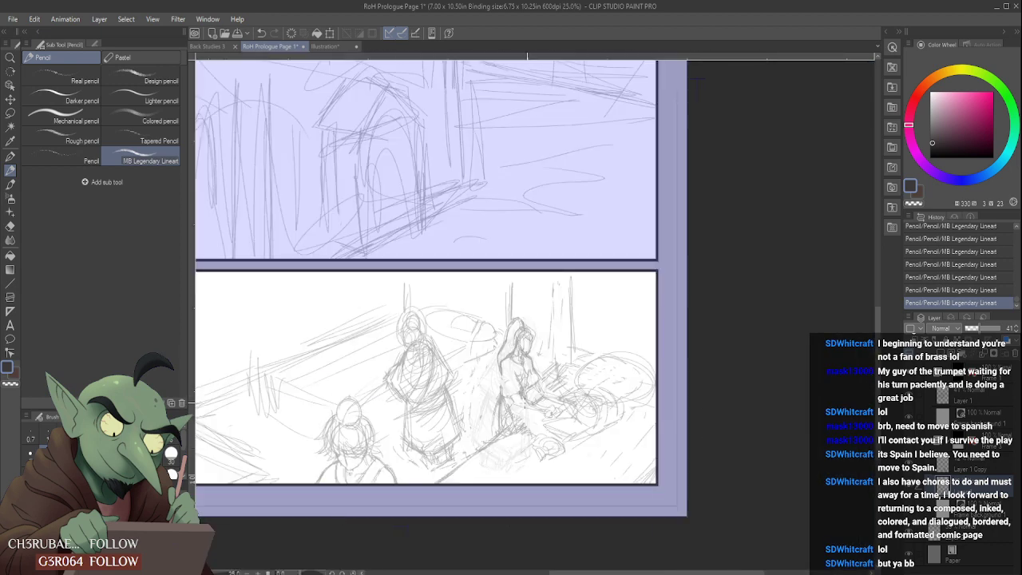
left_click(10, 310)
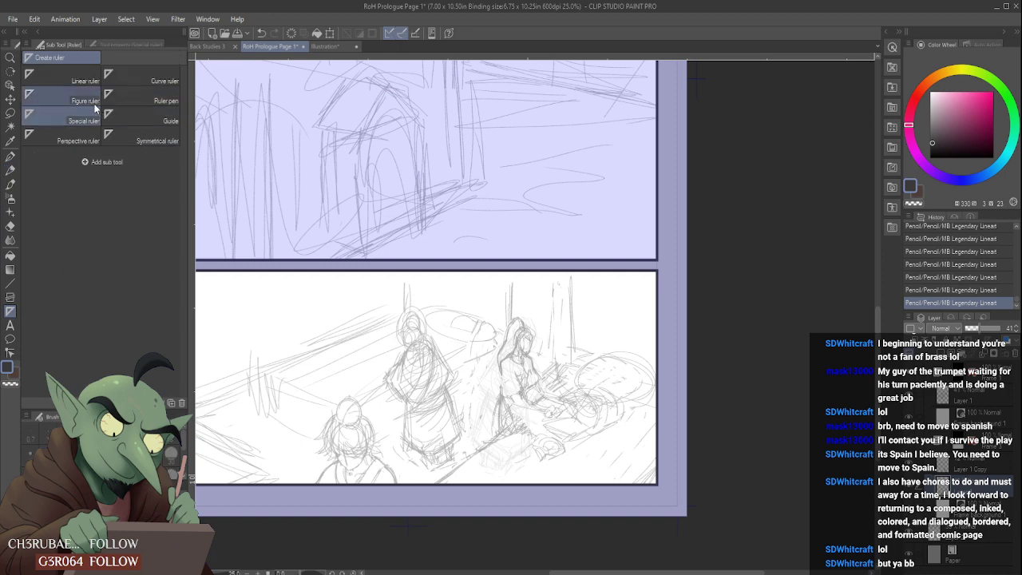
left_click_drag(597, 572, 560, 573)
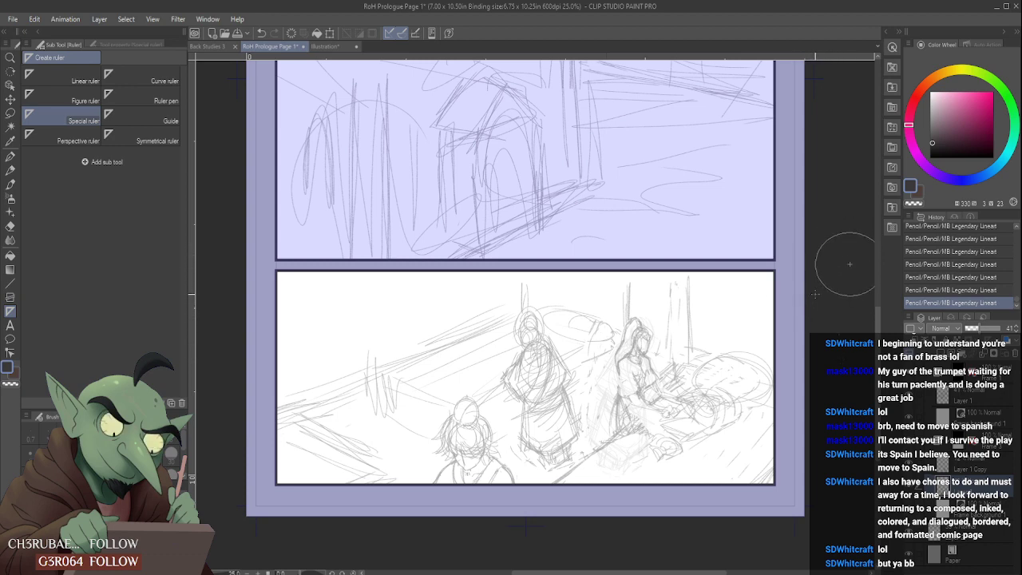
left_click(838, 312)
key("ctrl+z")
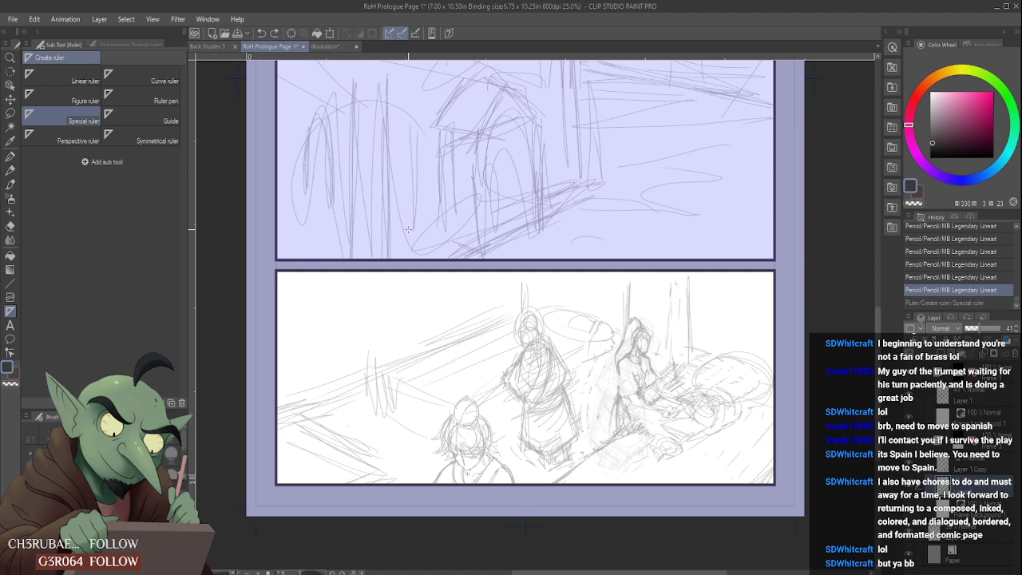
- Try to set up a perspective ruler with guide lines over the bottom panel's ground edge, and undo it
left_click(97, 139)
left_click_drag(819, 291, 731, 349)
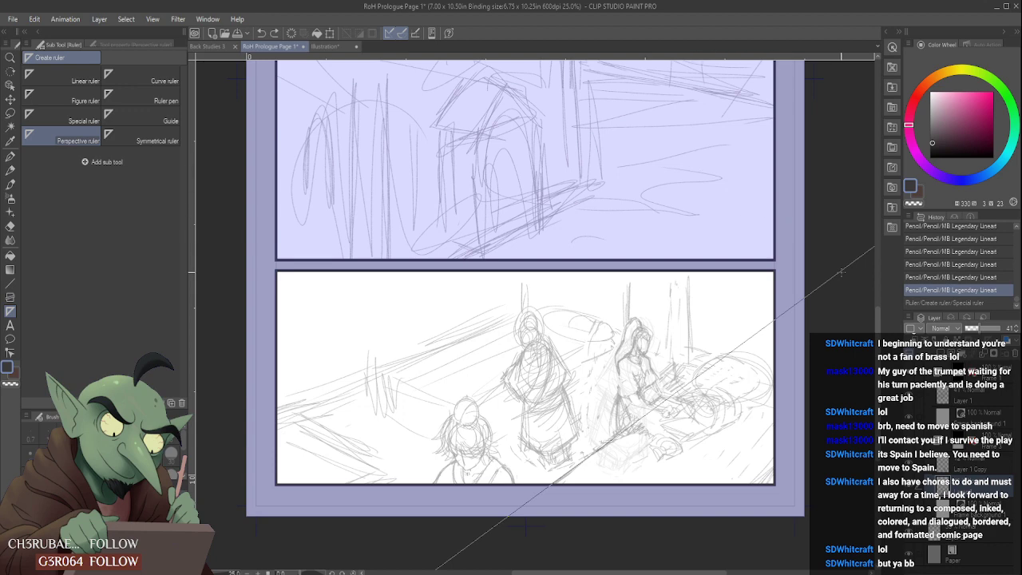
left_click_drag(676, 372, 678, 370)
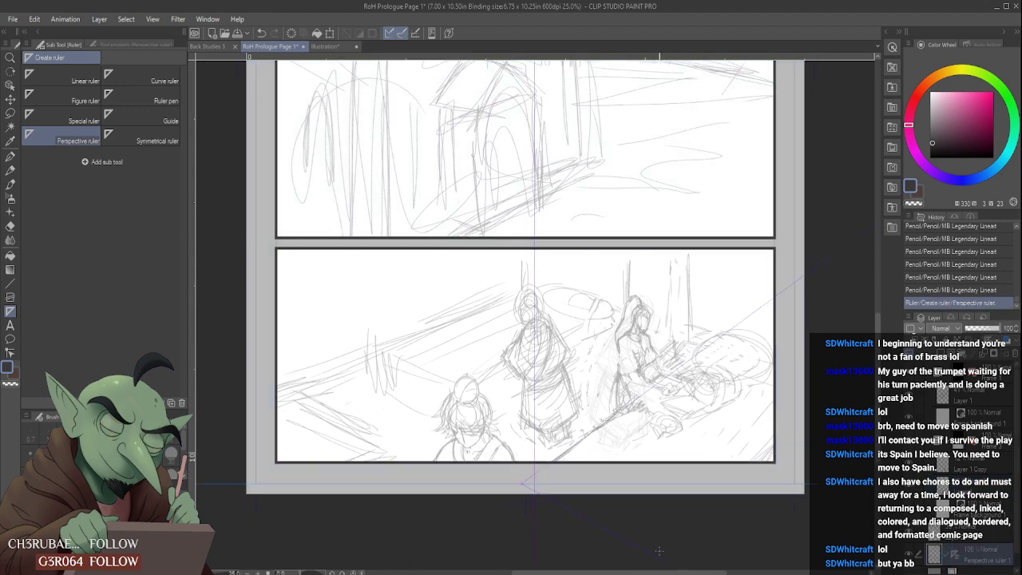
key("ctrl+z")
- Create a perspective ruler vanishing point from guides along the ground diagonal and the roofline, and test it with a pencil mark
left_click_drag(811, 267, 726, 319)
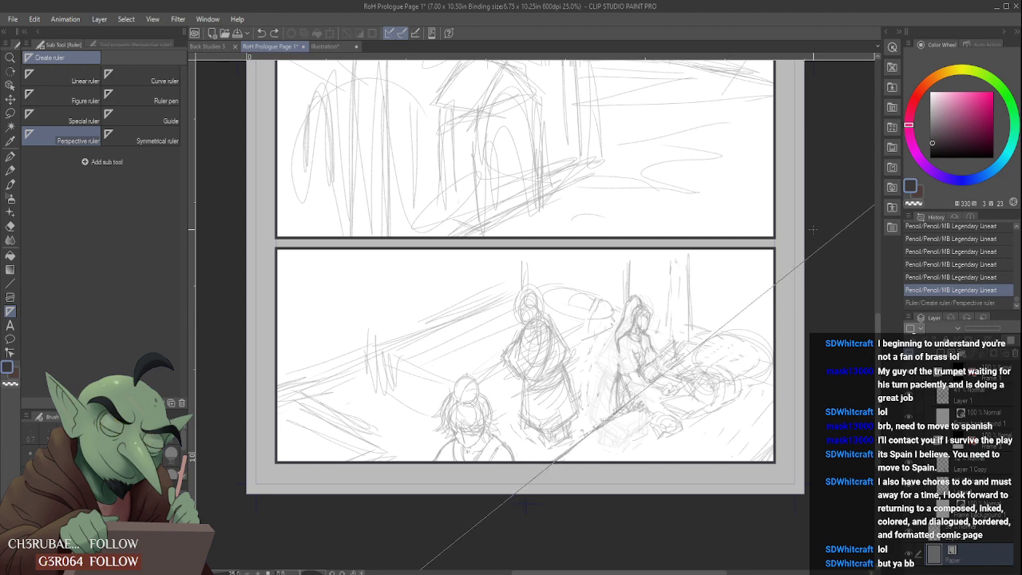
left_click_drag(846, 198, 737, 233)
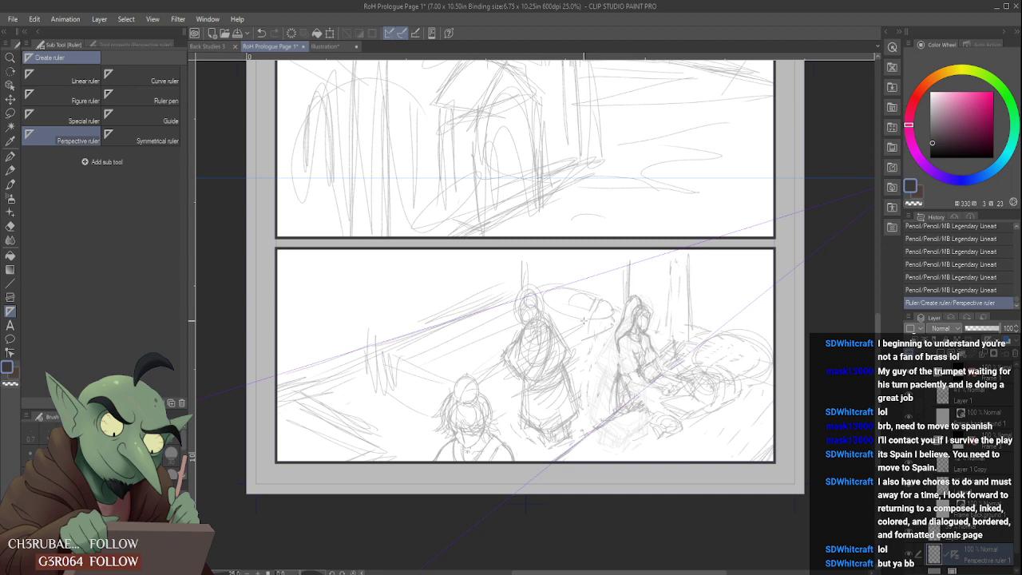
key("p")
key("p")
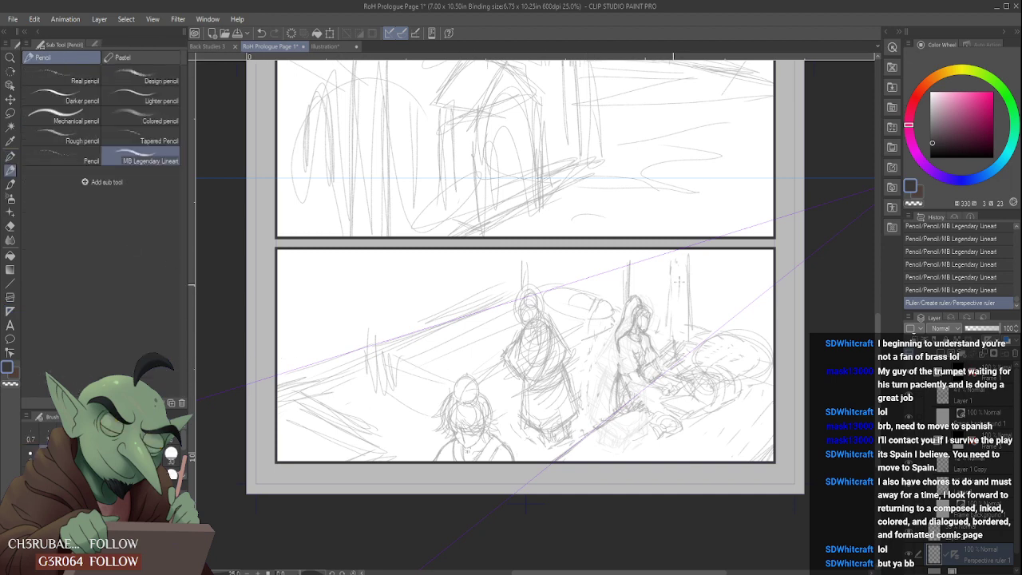
left_click(376, 415)
- Add a second perspective ruler vanishing point from guides descending across the bottom panel and crossing the panel above
left_click(10, 311)
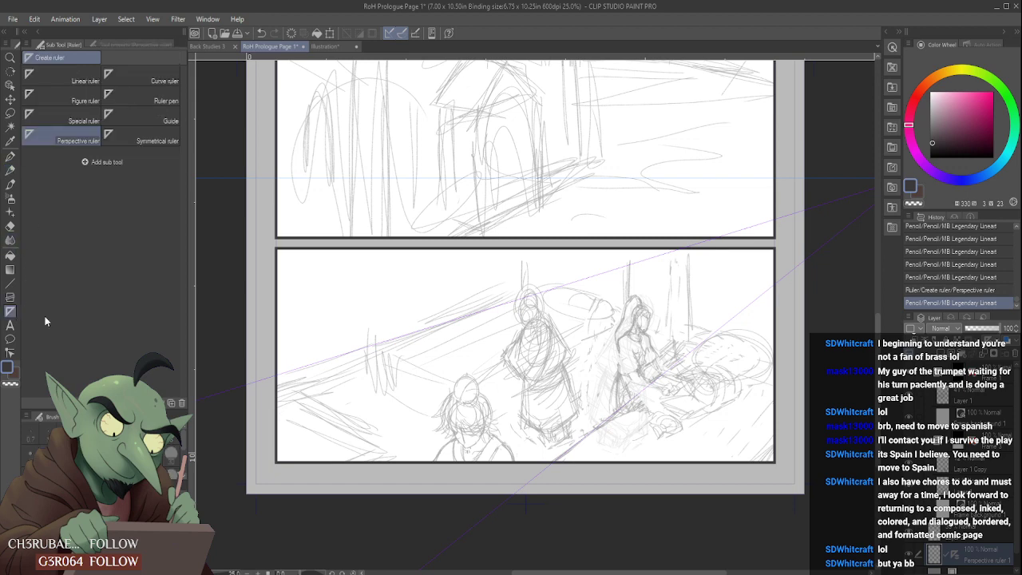
left_click_drag(239, 279, 285, 303)
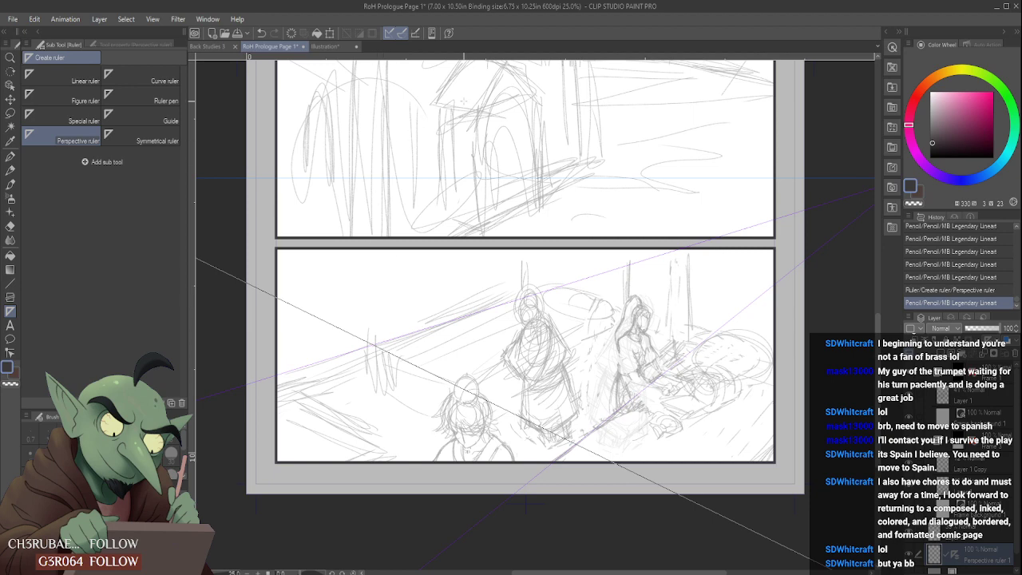
left_click_drag(463, 100, 376, 114)
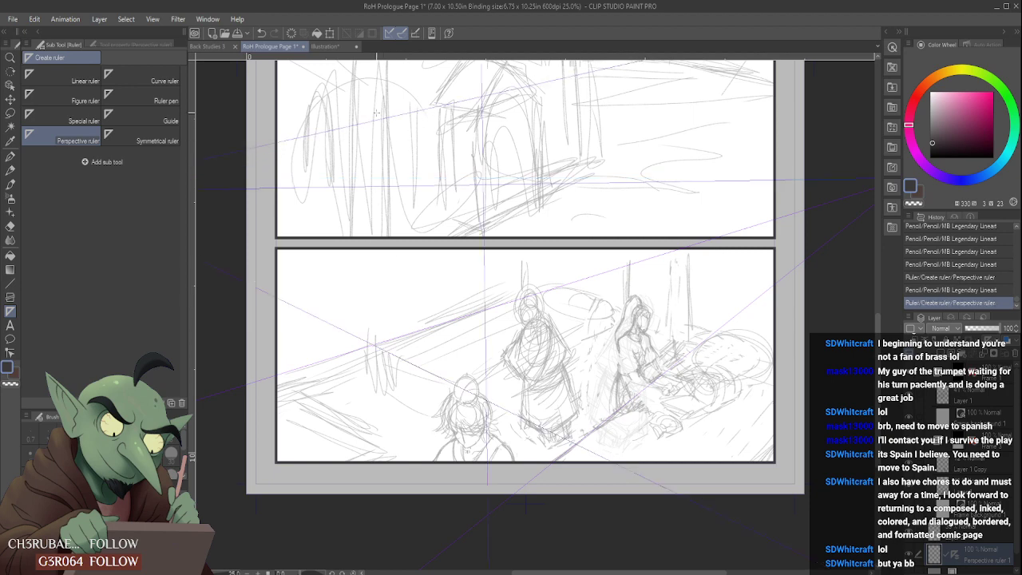
- Test the perspective ruler with pencil strokes in the bottom panel, and select the layer directly above the ruler layer
scroll(387, 156, "down", 2)
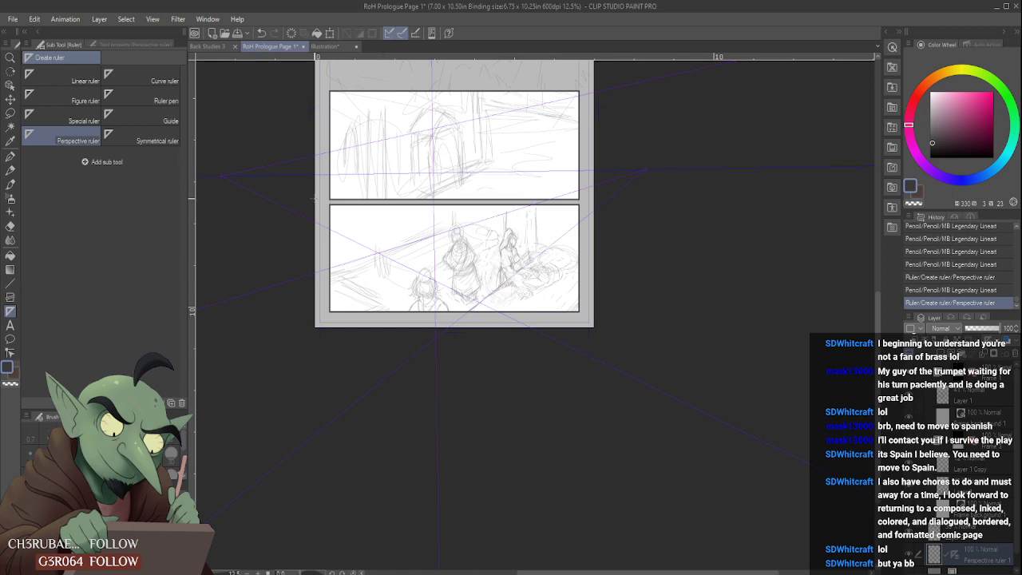
left_click(11, 170)
scroll(403, 214, "up", 4)
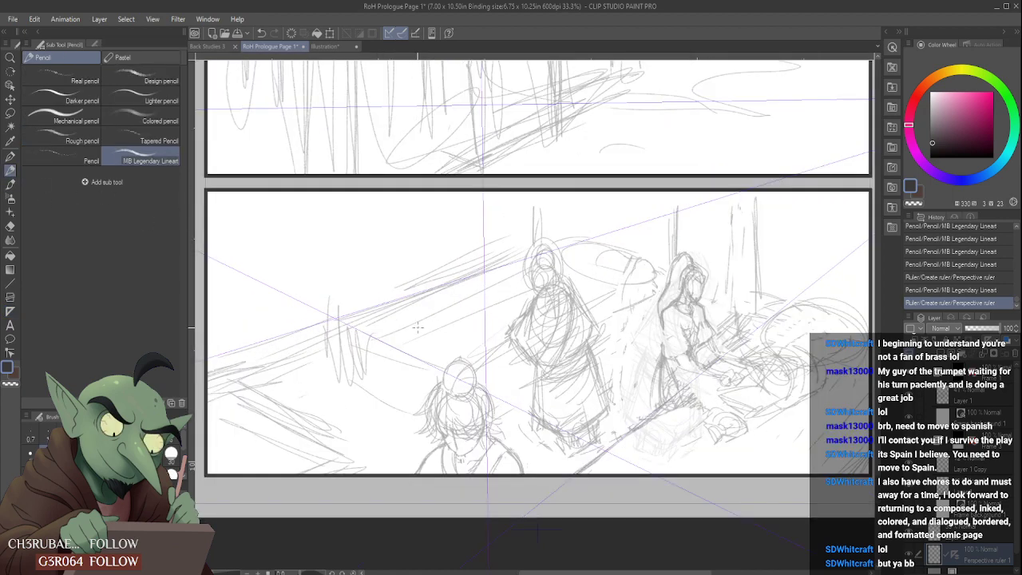
left_click_drag(417, 327, 519, 316)
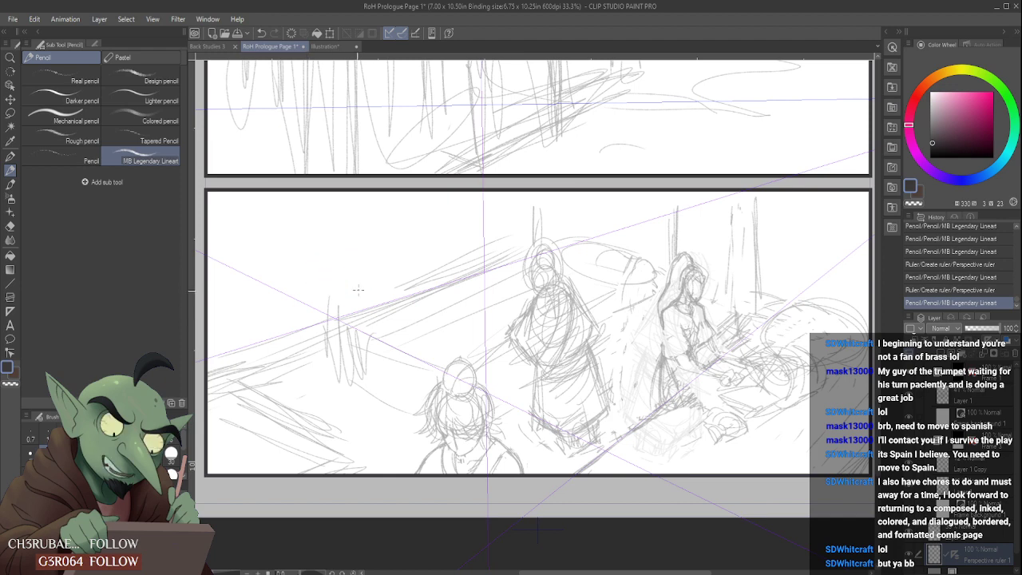
left_click_drag(424, 287, 483, 265)
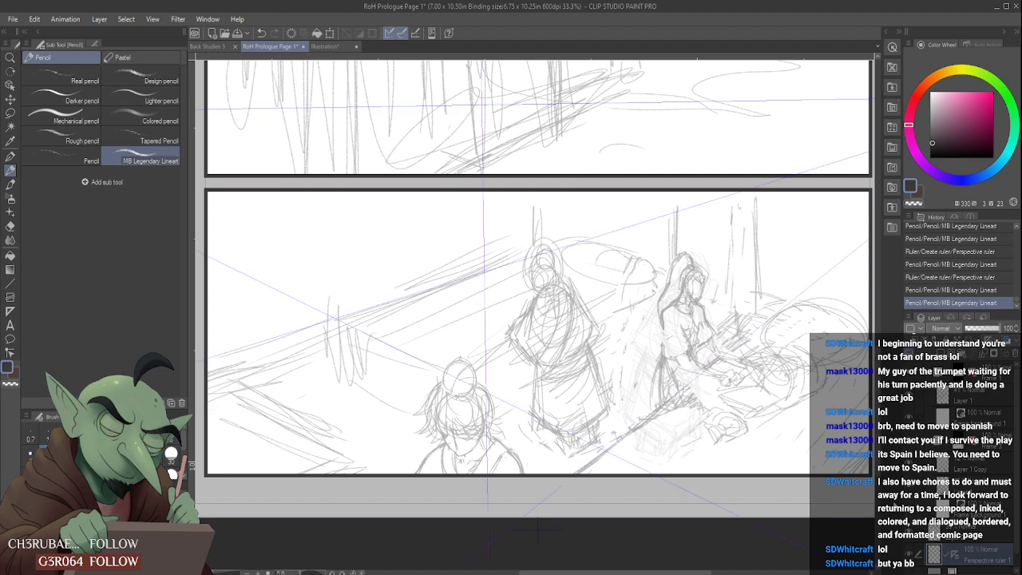
scroll(615, 463, "down", 1)
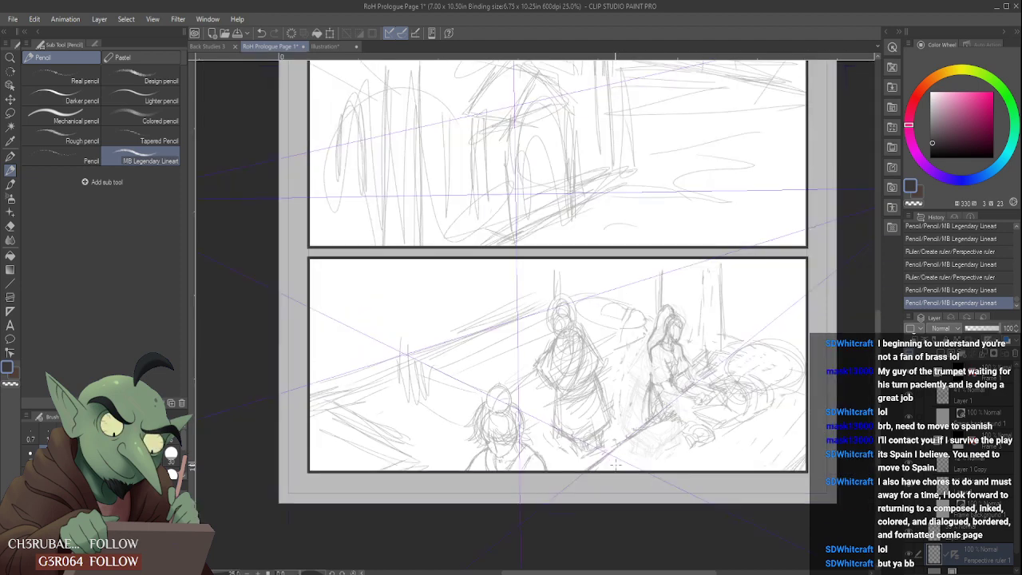
left_click_drag(458, 351, 479, 345)
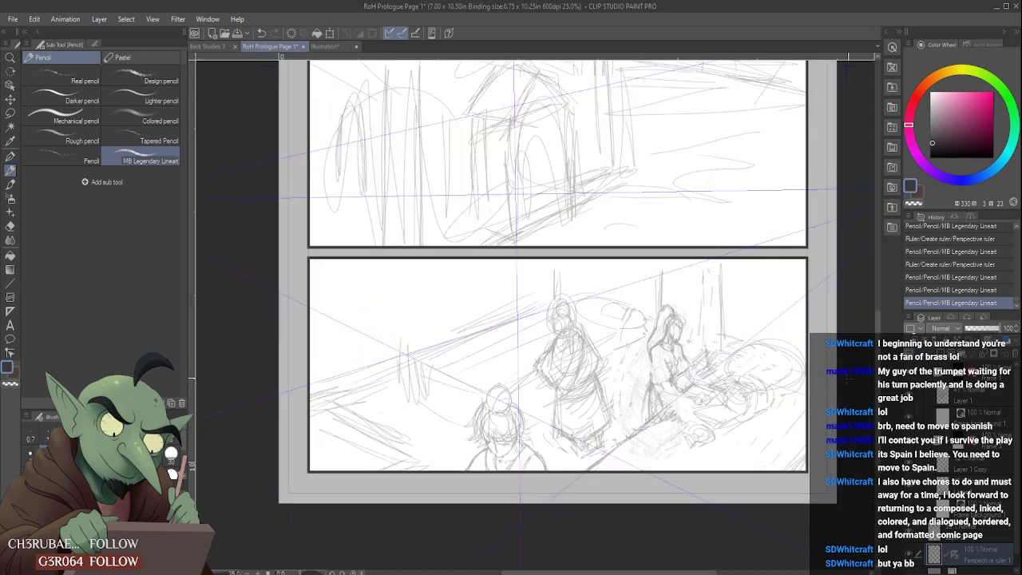
left_click(991, 531)
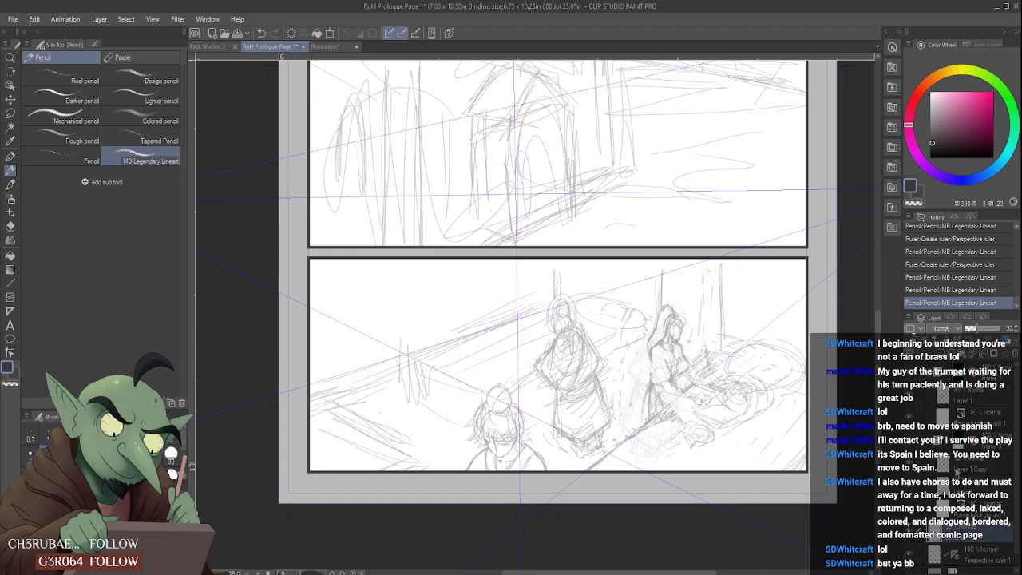
- Undo the pencil test marks and both perspective ruler vanishing points, leaving the page without a ruler
left_click(532, 280)
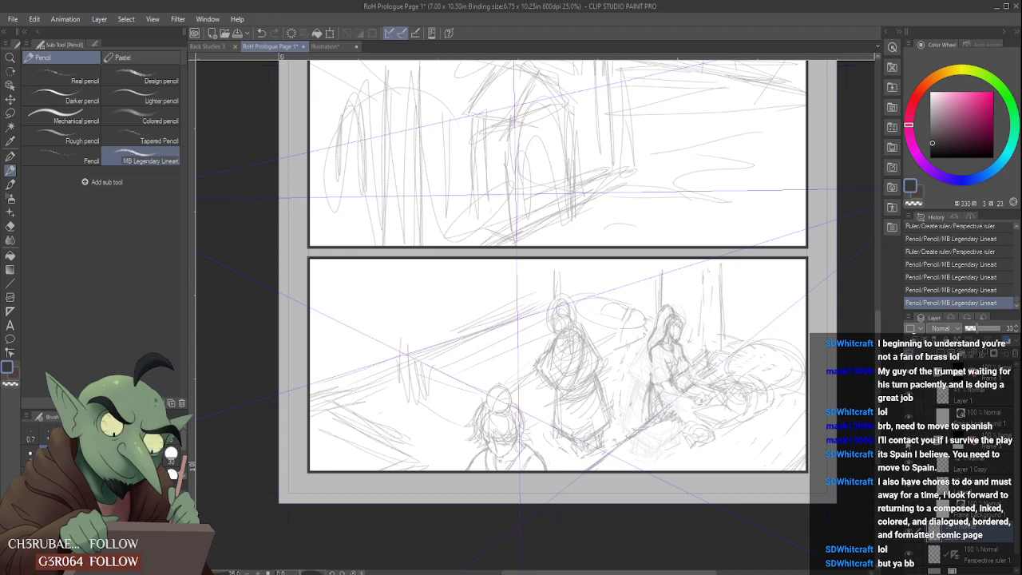
key("ctrl+z")
key("ctrl+z")
key("ctrl+z")
key("ctrl+z")
key("ctrl+z")
key("ctrl+z")
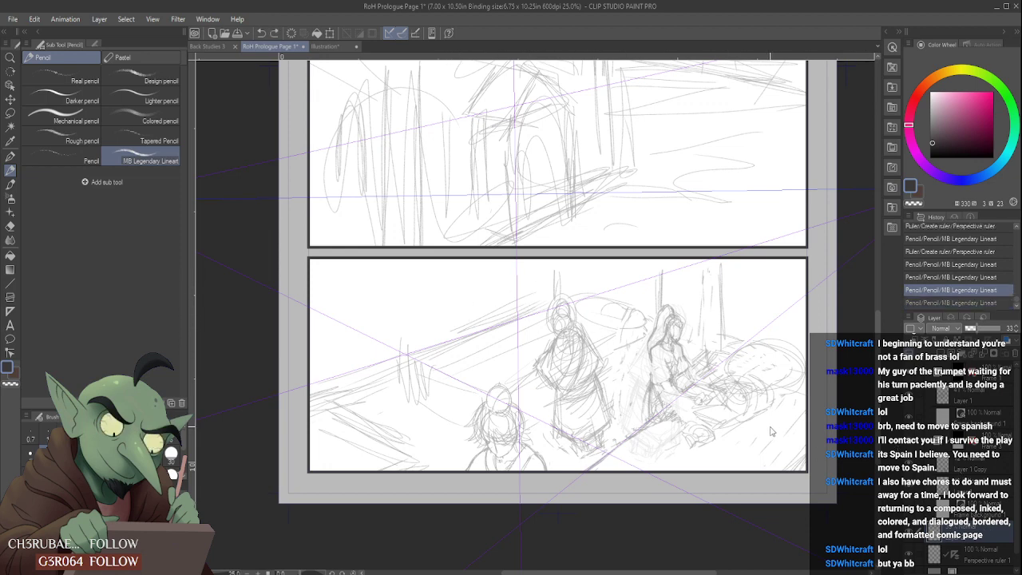
key("ctrl+z")
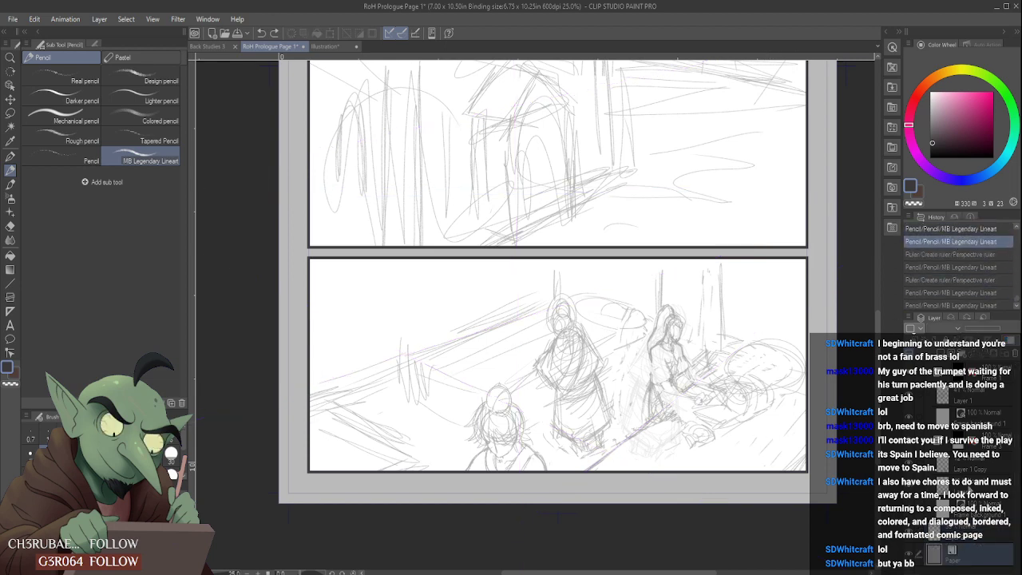
- Select the bottom panel's Layer 1 Copy and create a perspective ruler vanishing point from guides along the ground diagonal and the upper panel's descending line
left_click(997, 464)
left_click(909, 463)
left_click(909, 464)
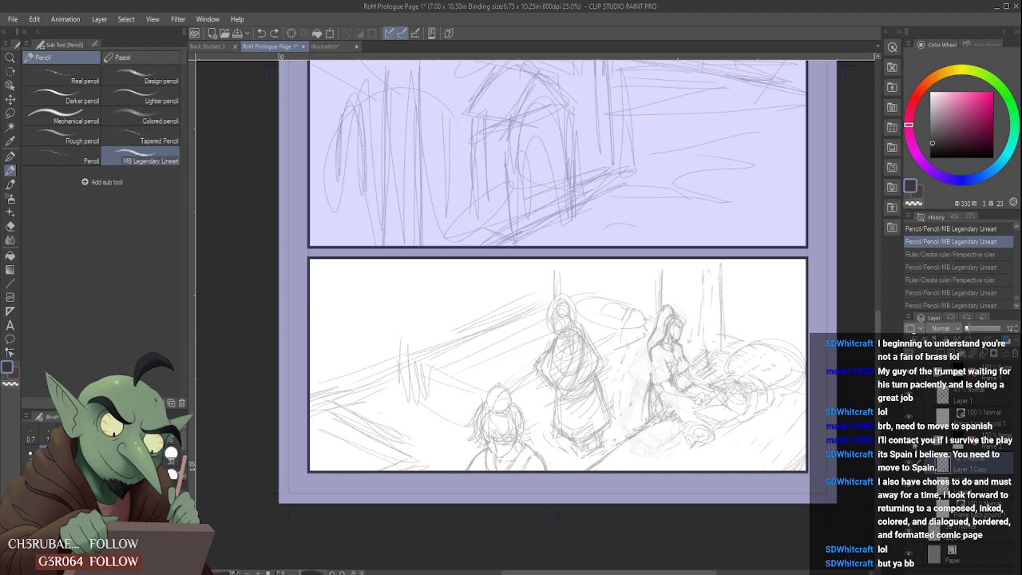
left_click(11, 311)
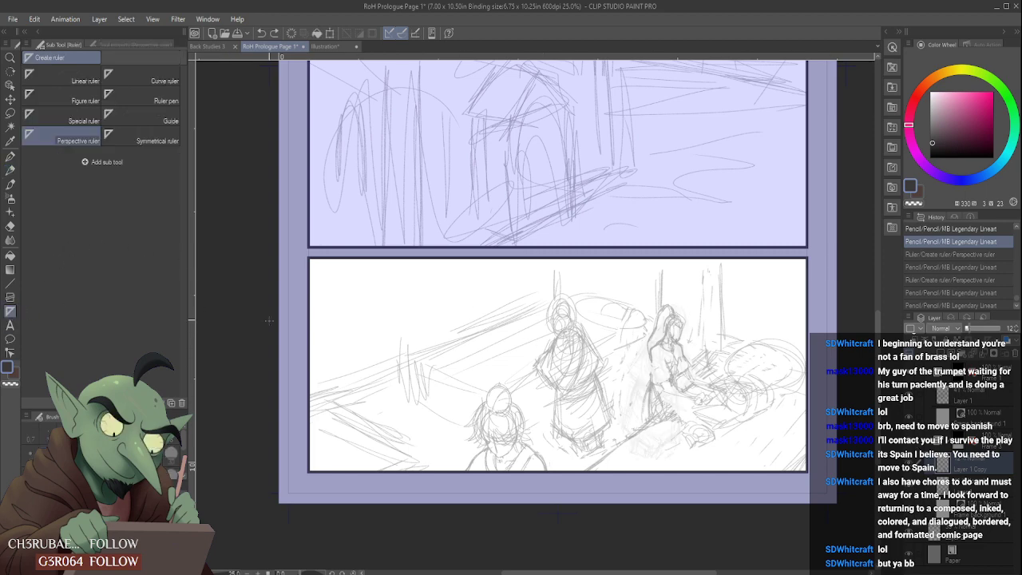
left_click_drag(824, 283, 702, 376)
left_click_drag(510, 78, 615, 104)
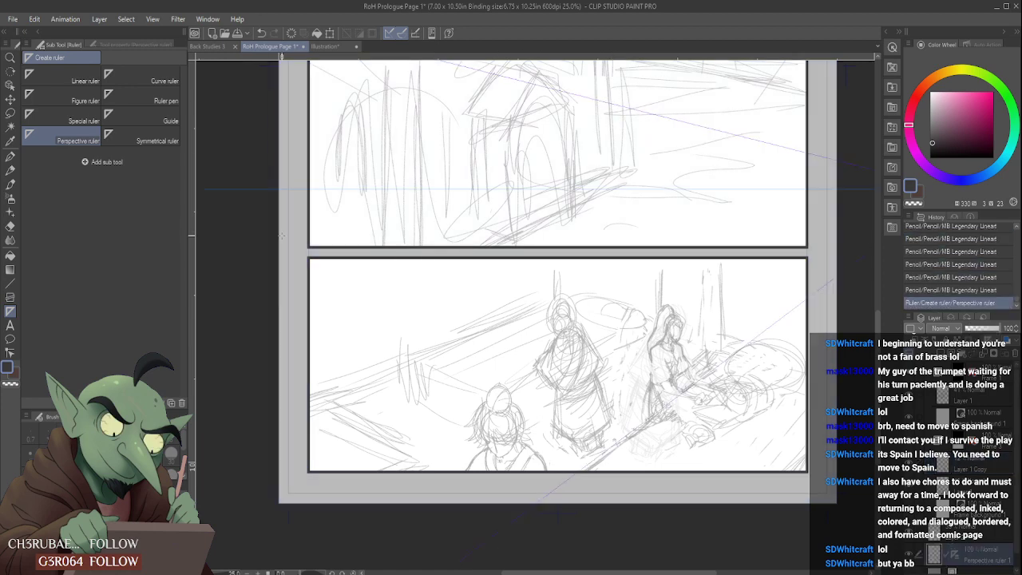
- Add a second vanishing point beyond the page's left side from guides along the bottom panel's left ground edge and rising over the upper panel
scroll(279, 254, "down", 2)
scroll(414, 367, "up", 2)
scroll(416, 383, "down", 2)
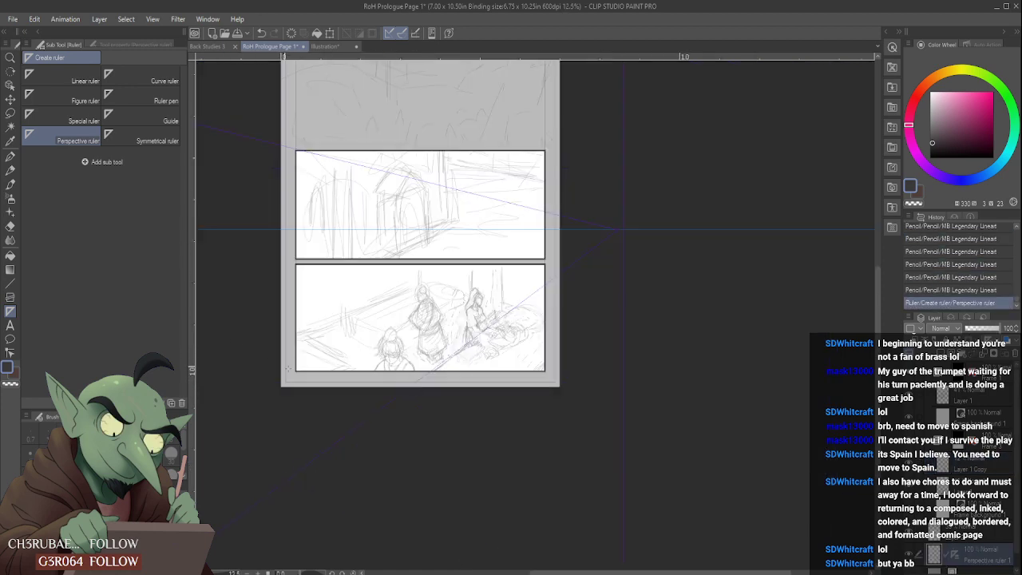
left_click_drag(595, 573, 532, 573)
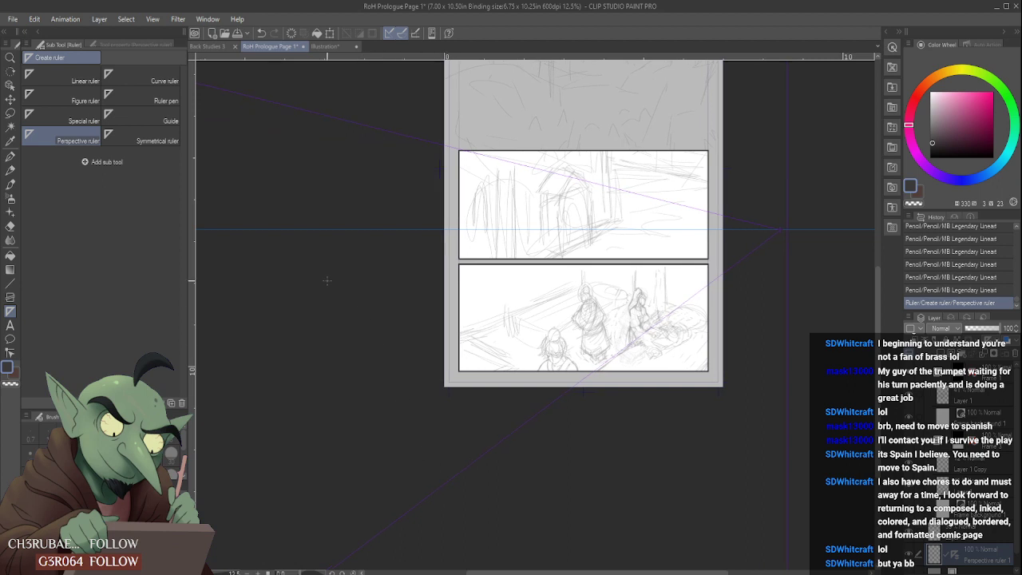
left_click_drag(240, 233, 364, 294)
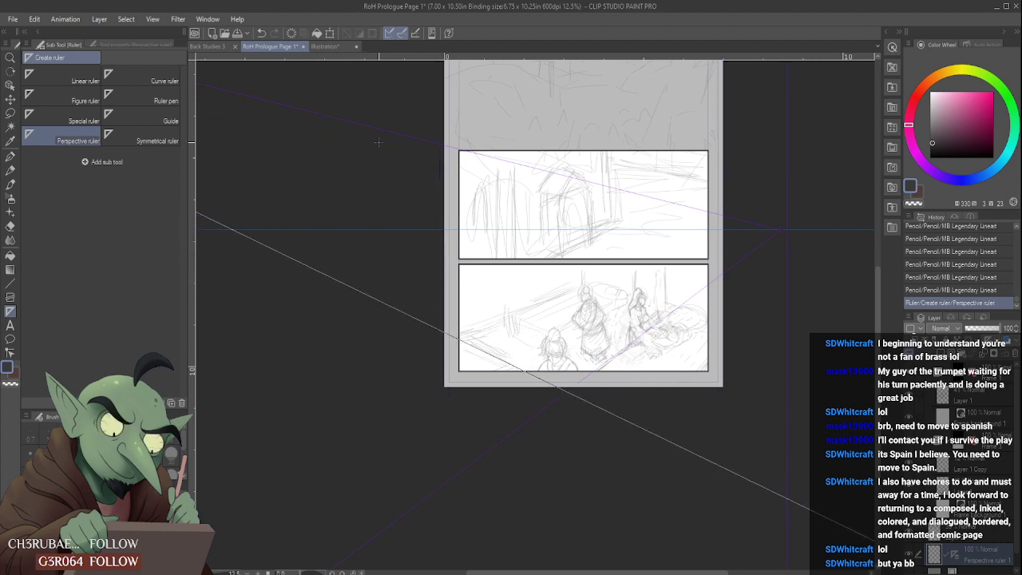
left_click_drag(462, 105, 418, 129)
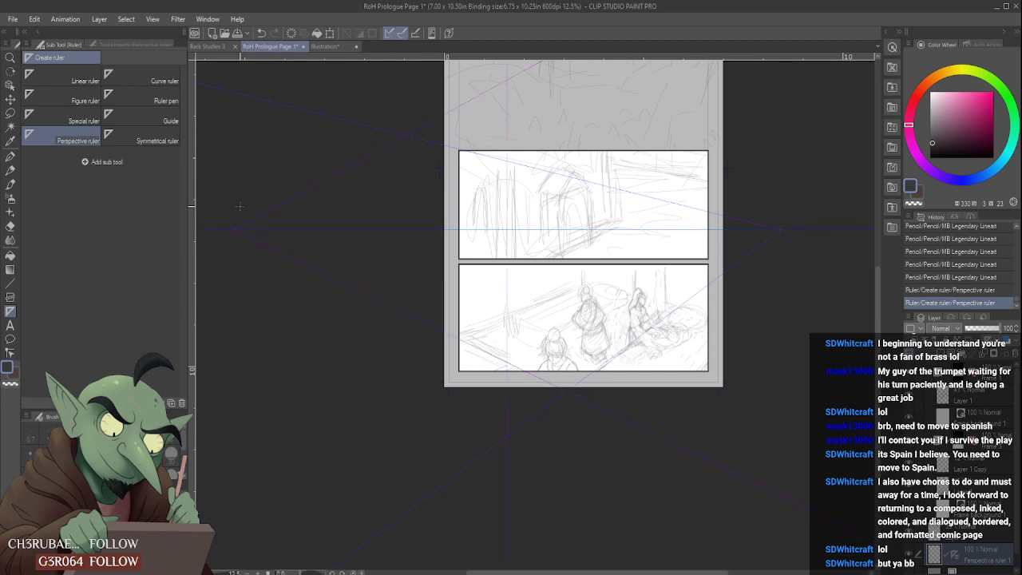
- Test the two-point perspective ruler with MB Legendary Lineart pencil strokes in the left part of the bottom panel
left_click(10, 170)
scroll(505, 342, "up", 2)
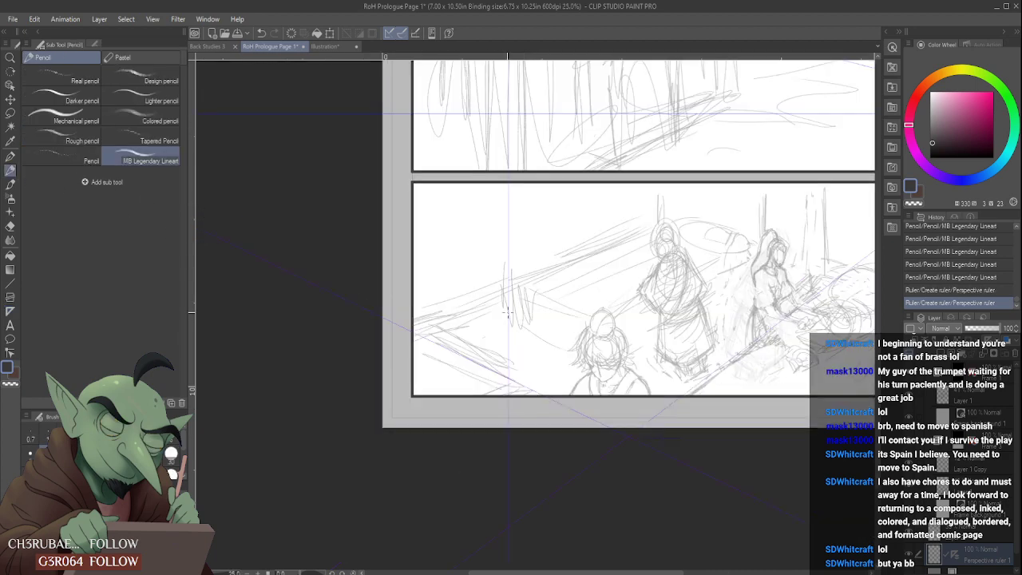
left_click(620, 232)
left_click(424, 277)
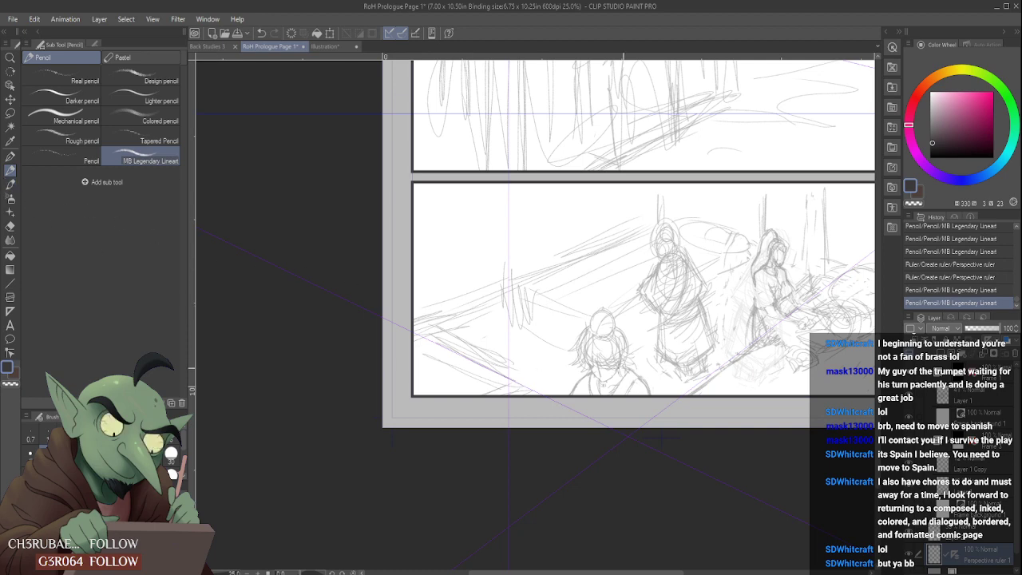
scroll(501, 322, "up", 3)
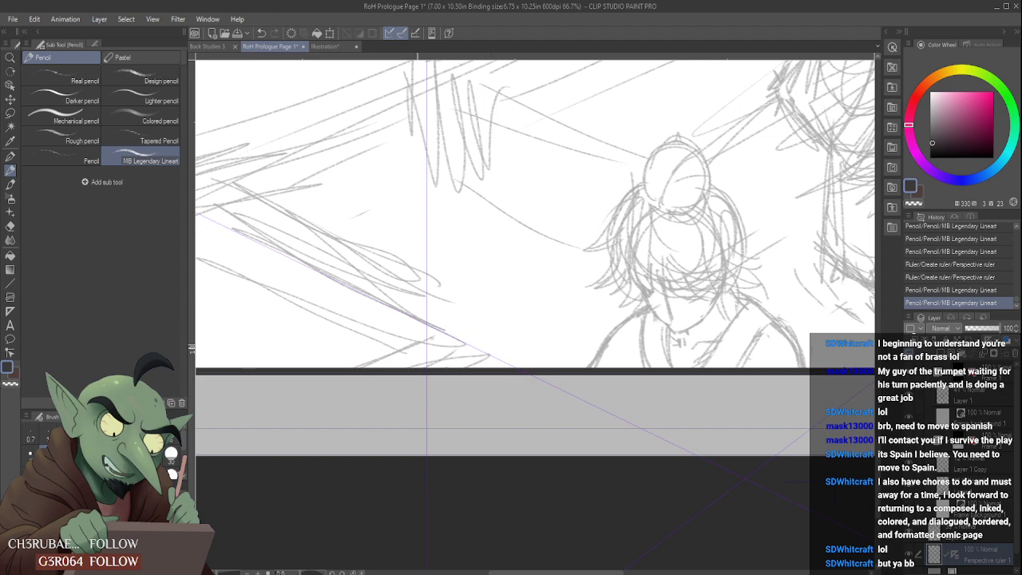
left_click(397, 352)
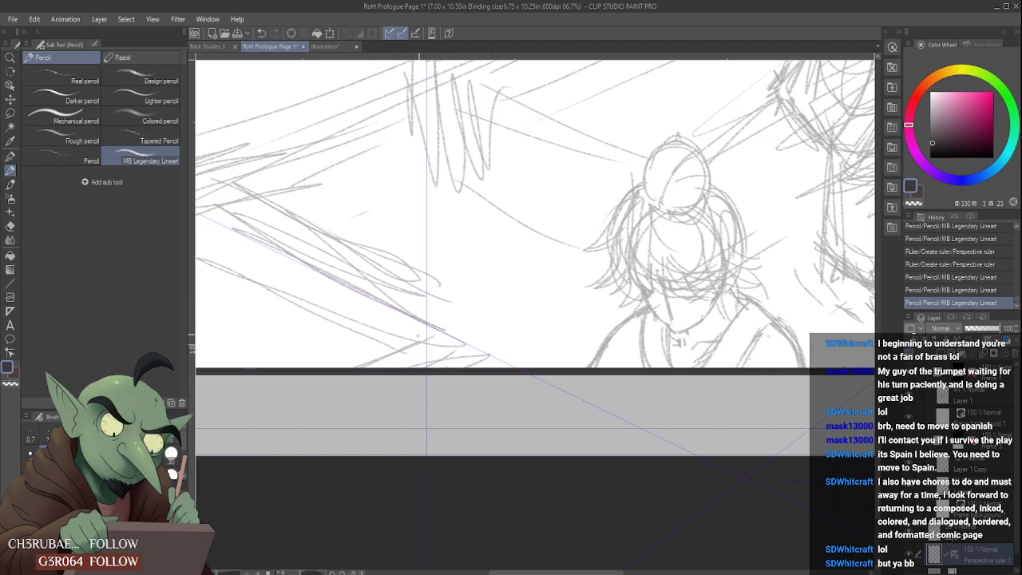
- Switch the drawing colour to black, identify the bottom panel's sketch layer by toggling layer visibility, and select that 41% opacity layer
key("x")
scroll(352, 296, "down", 1)
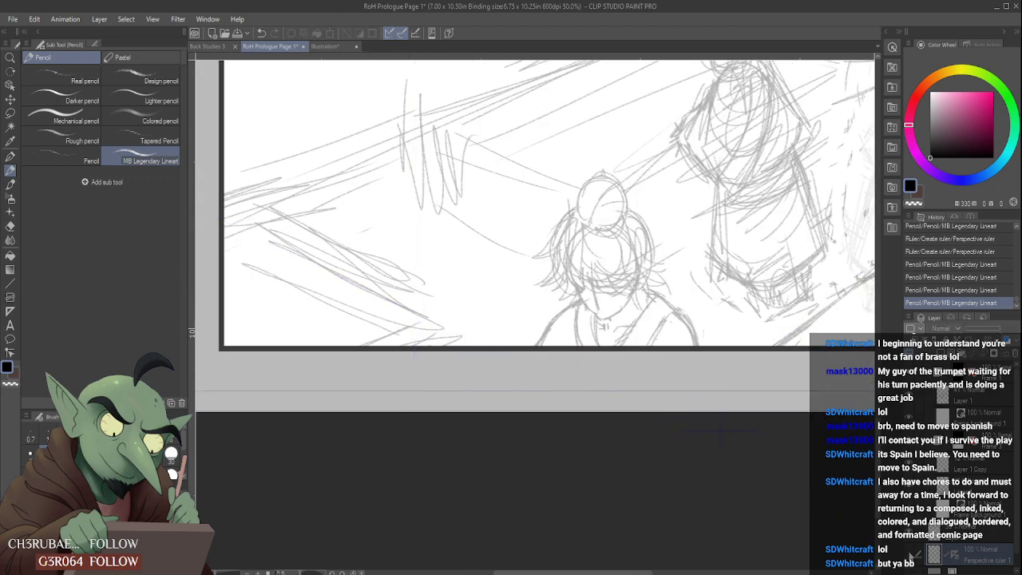
scroll(562, 304, "down", 1)
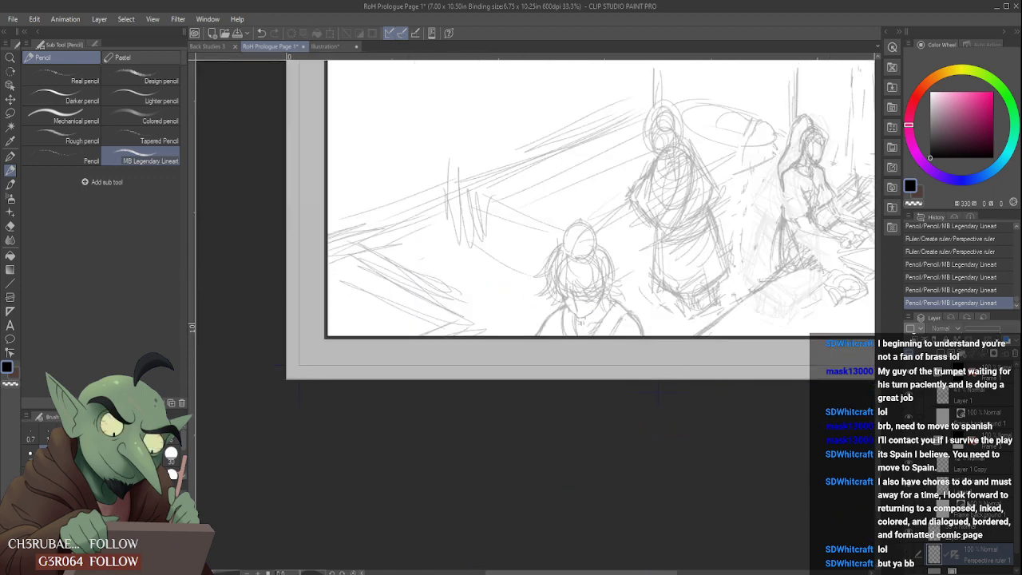
left_click(979, 539)
left_click_drag(1014, 534, 1014, 543)
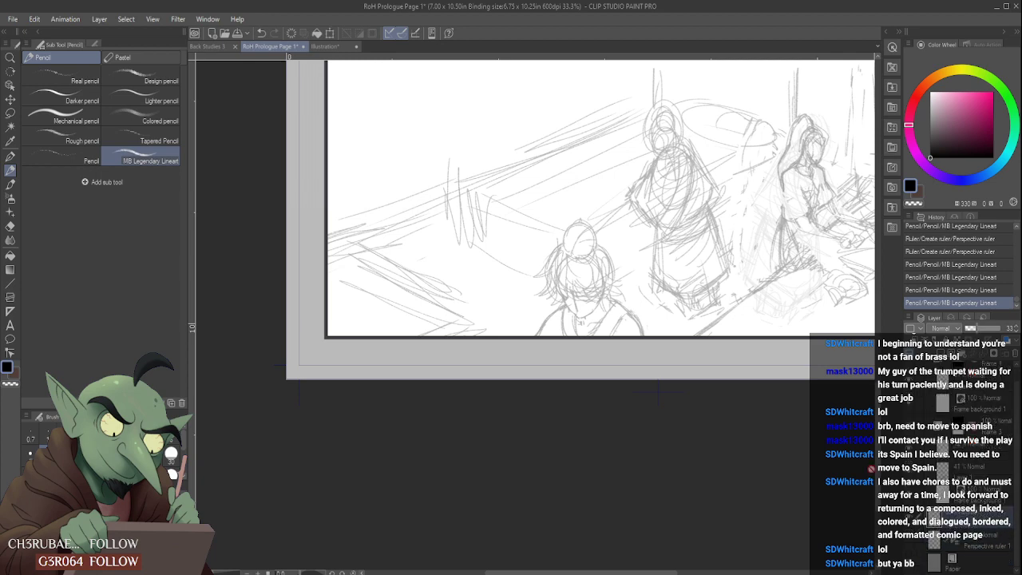
scroll(867, 465, "down", 1)
left_click(909, 428)
left_click(909, 429)
left_click(912, 473)
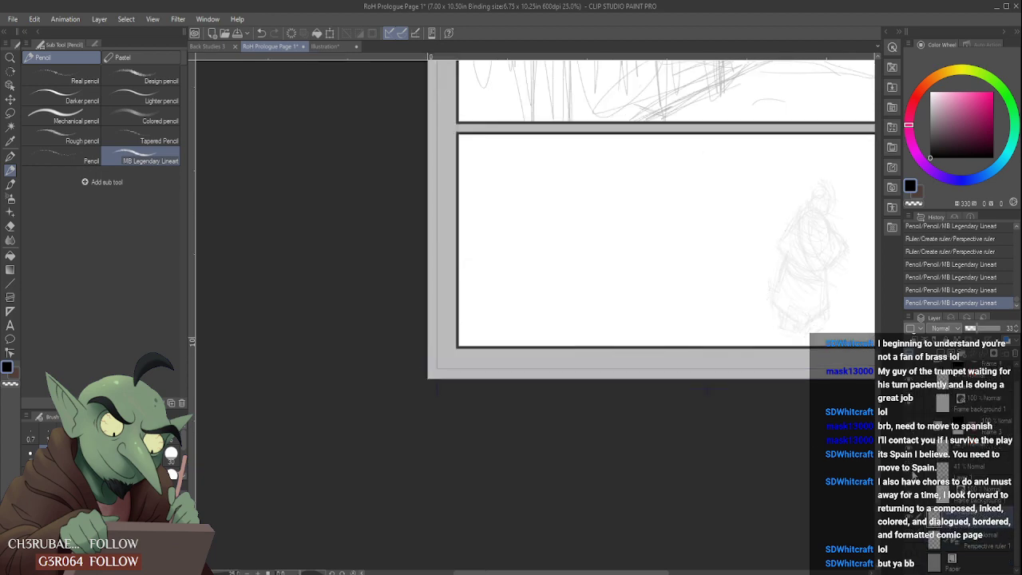
left_click(911, 471)
left_click(981, 471)
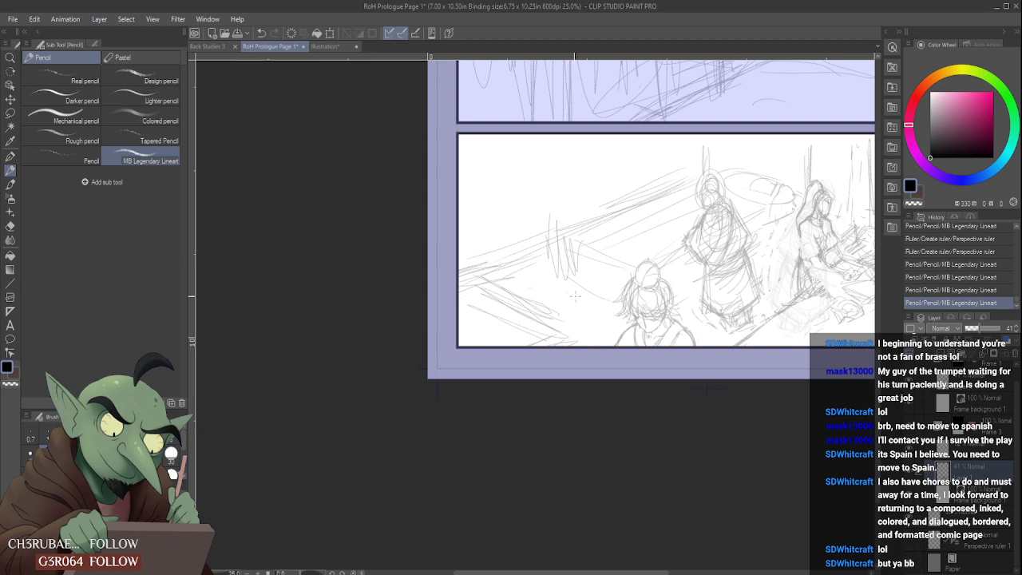
- Try short pencil lines on the ground beside the foreground figure, undoing each one
mouse_move(575, 296)
left_mouse_down()
mouse_move(555, 311)
mouse_move(626, 277)
mouse_move(570, 318)
left_mouse_up()
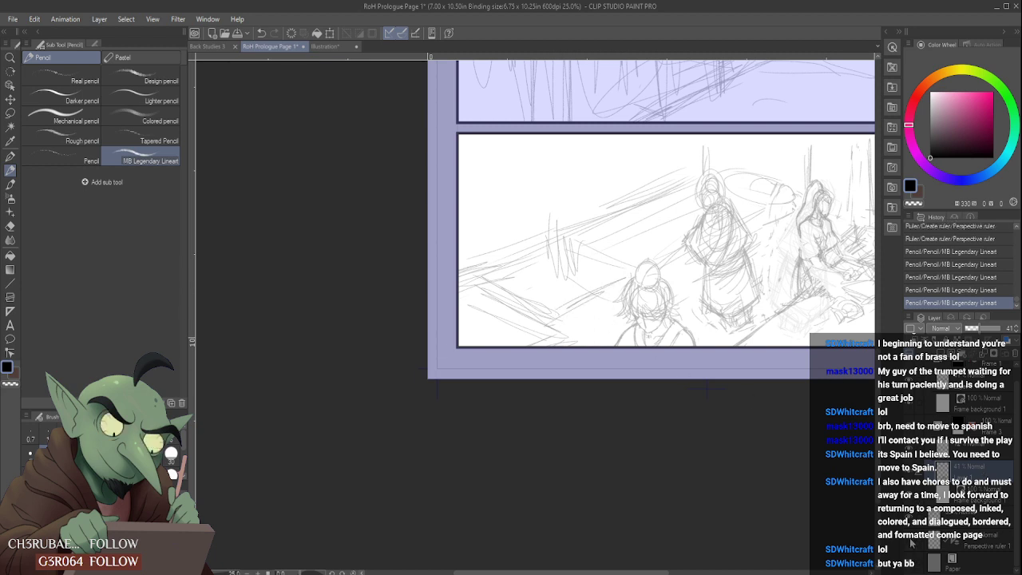
key("ctrl+z")
left_click_drag(598, 293, 635, 289)
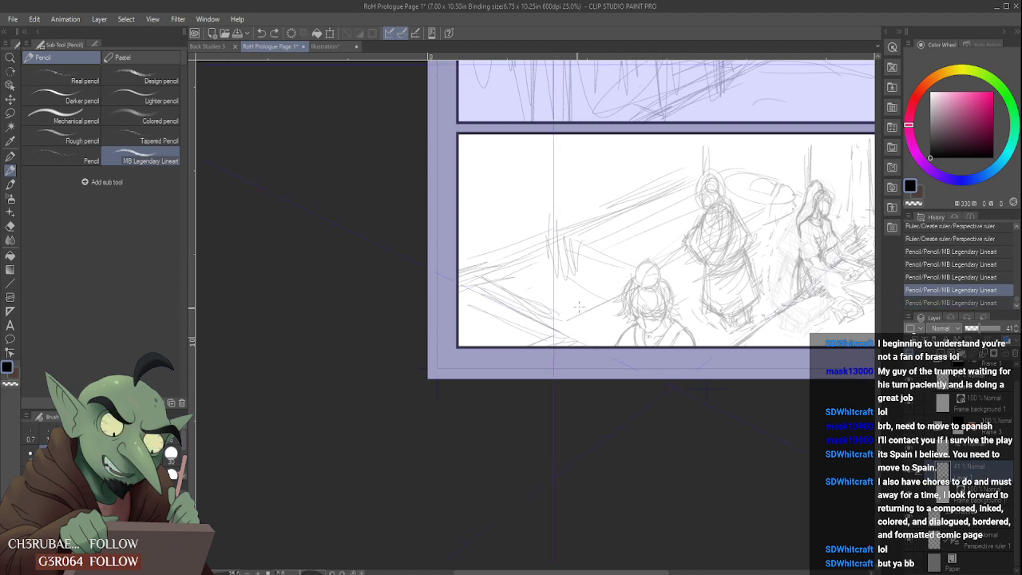
key("ctrl+z")
left_click_drag(525, 267, 626, 299)
key("ctrl+z")
- Pencil ruler-guided lines in both perspective directions across the bottom panel's ground and along the structure behind the figures
left_click_drag(526, 267, 789, 389)
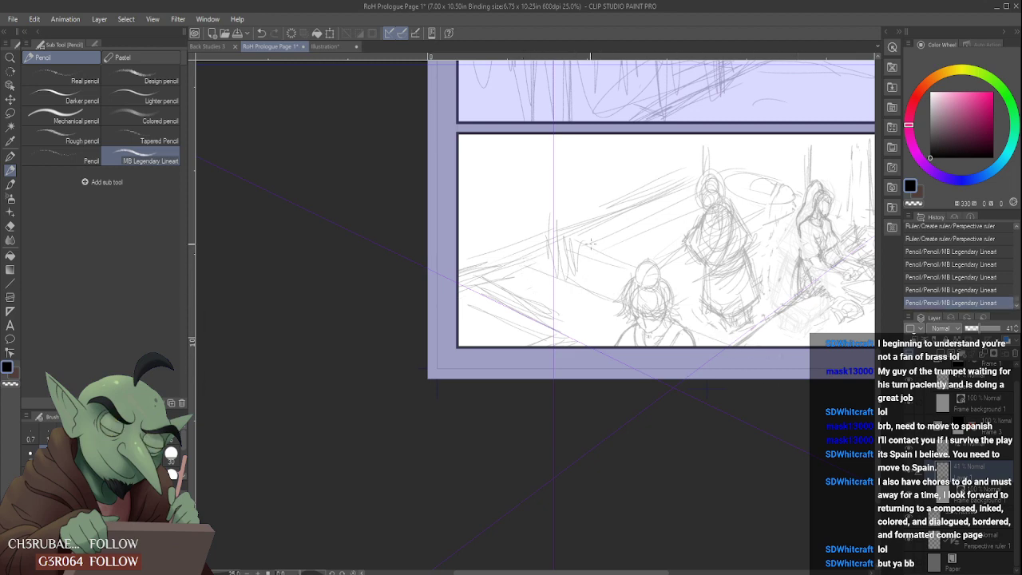
mouse_move(557, 237)
left_mouse_down()
mouse_move(647, 265)
mouse_move(770, 339)
left_mouse_up()
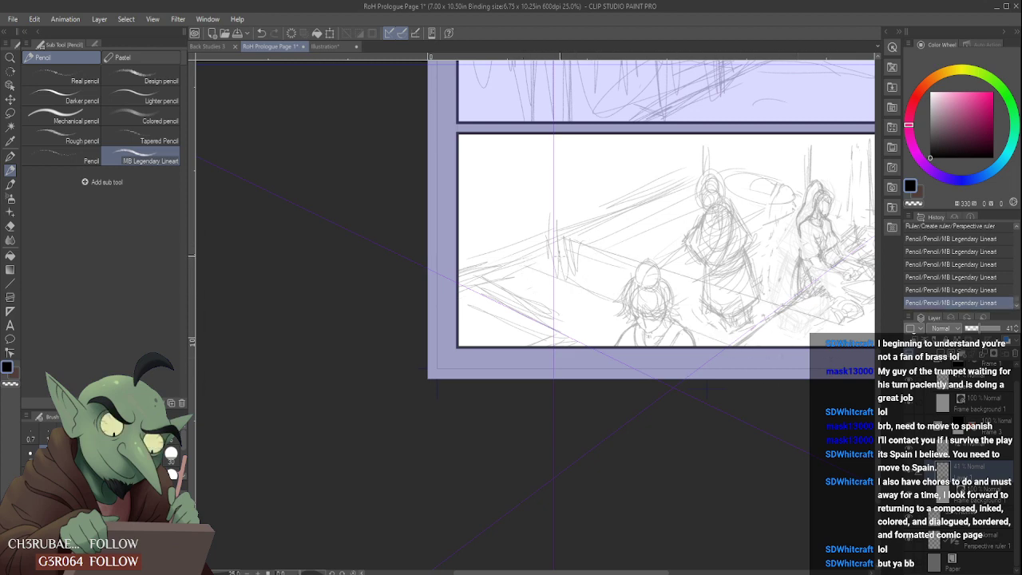
mouse_move(668, 273)
left_mouse_down()
mouse_move(772, 209)
mouse_move(528, 354)
left_mouse_up()
mouse_move(660, 265)
left_mouse_down()
mouse_move(770, 220)
mouse_move(802, 192)
left_mouse_up()
left_click_drag(495, 279, 542, 256)
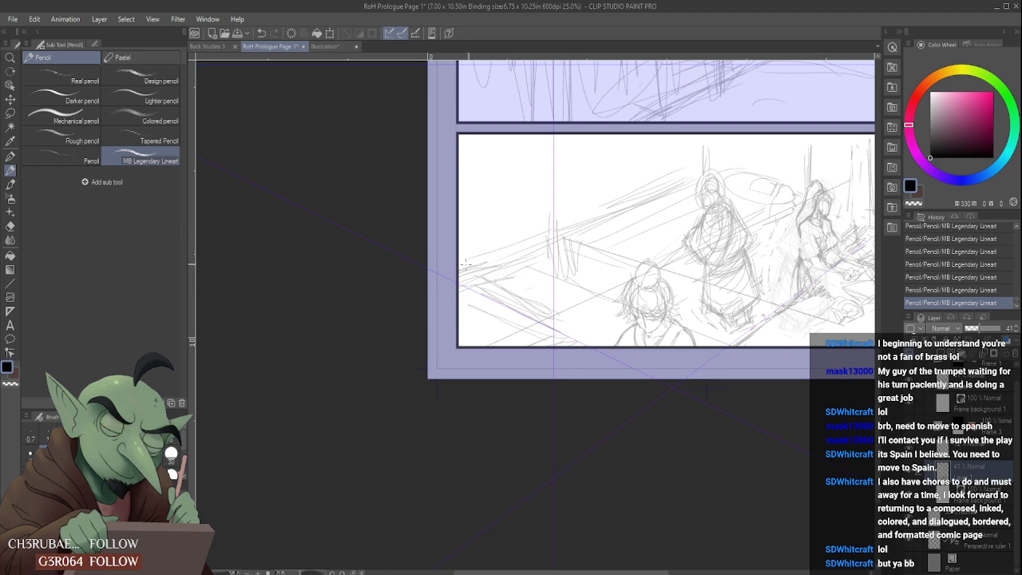
left_click_drag(592, 225, 711, 185)
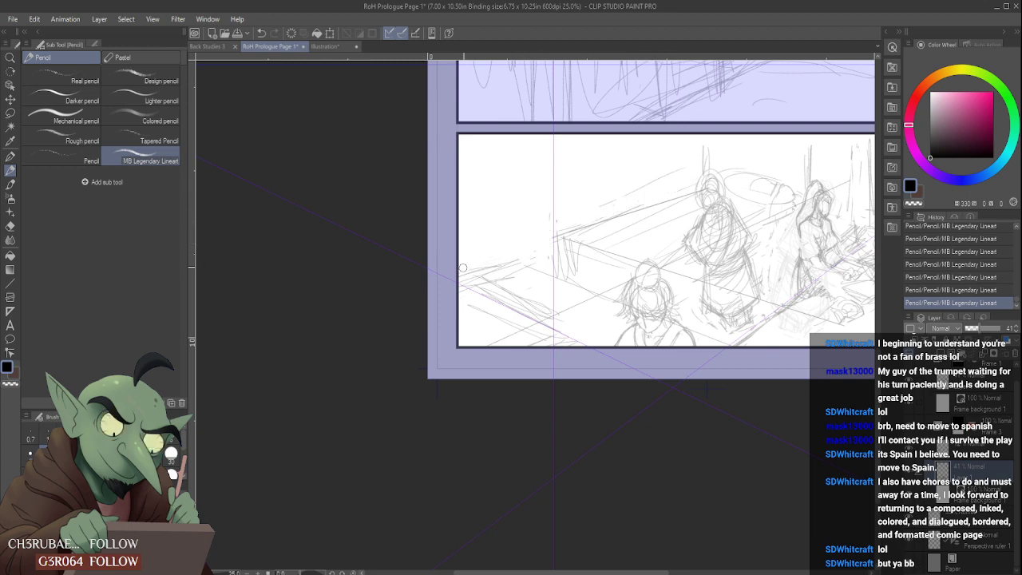
- Erase the loose rough strokes in the bottom panel's lower left corner and restate the diagonal edge there in pencil
mouse_move(462, 267)
left_mouse_down()
mouse_move(546, 238)
mouse_move(447, 273)
mouse_move(457, 303)
mouse_move(477, 290)
mouse_move(460, 280)
mouse_move(480, 294)
left_mouse_up()
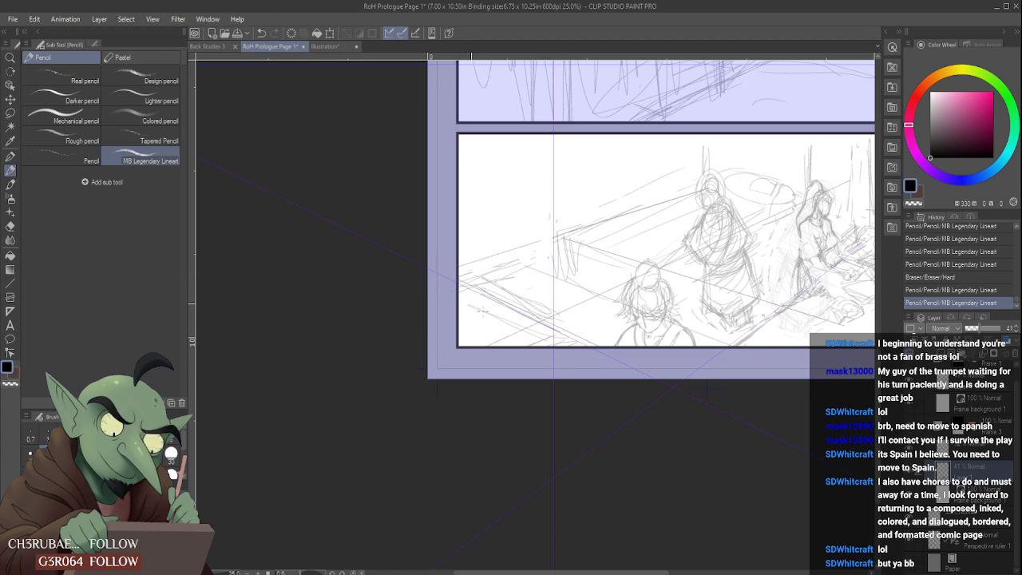
left_click_drag(471, 304, 488, 313)
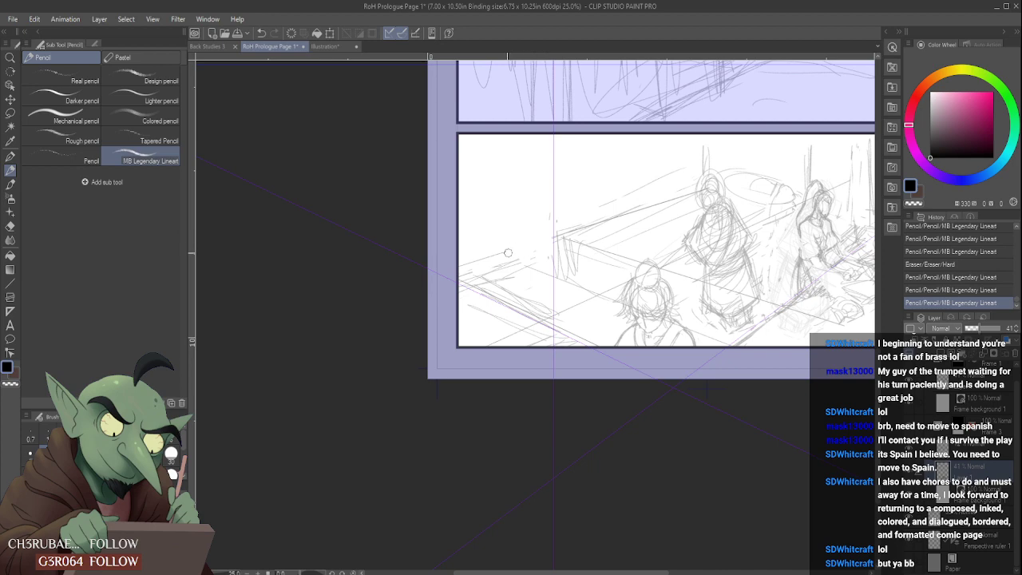
mouse_move(507, 253)
left_mouse_down()
mouse_move(465, 265)
mouse_move(487, 281)
left_mouse_up()
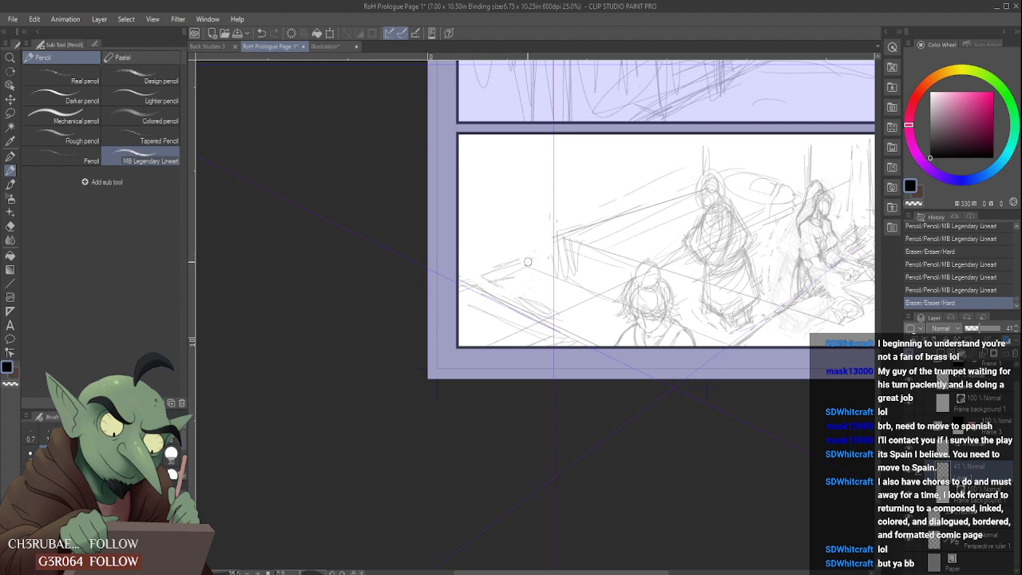
mouse_move(534, 344)
left_mouse_down()
mouse_move(478, 305)
mouse_move(552, 348)
mouse_move(495, 280)
mouse_move(546, 308)
mouse_move(518, 296)
left_mouse_up()
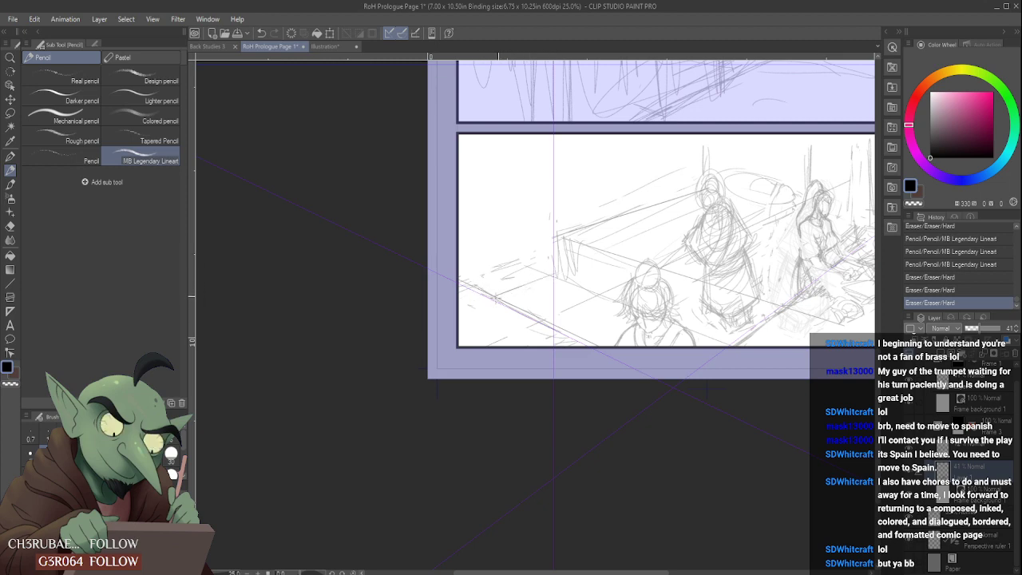
mouse_move(496, 298)
left_mouse_down()
mouse_move(559, 266)
mouse_move(522, 265)
mouse_move(491, 297)
left_mouse_up()
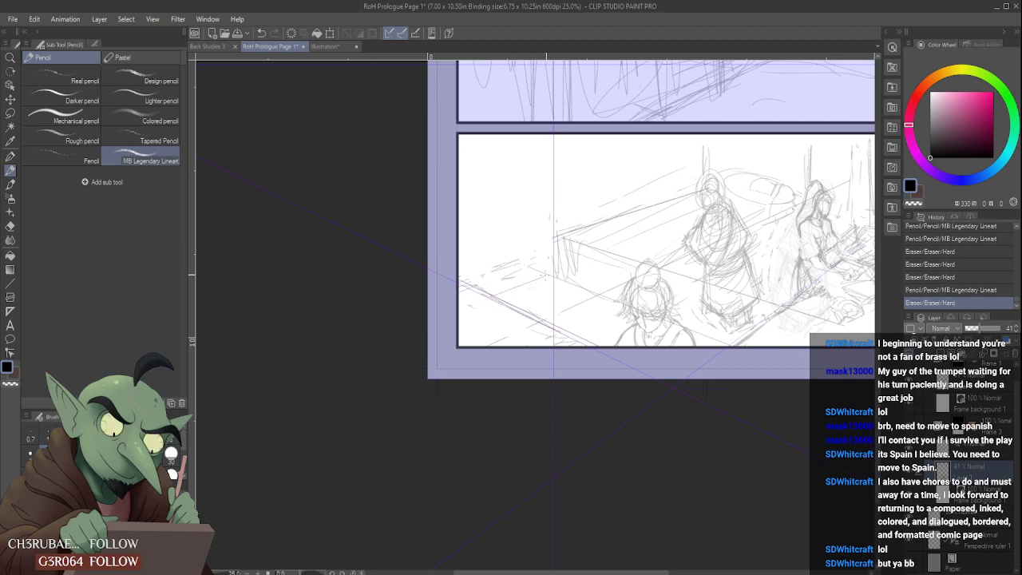
mouse_move(554, 272)
left_mouse_down()
mouse_move(504, 294)
mouse_move(508, 263)
left_mouse_up()
- Pencil the receding edges from the panel's left side toward the foreground figure, comparing the last strokes by undoing and redoing them
left_click_drag(471, 290, 552, 258)
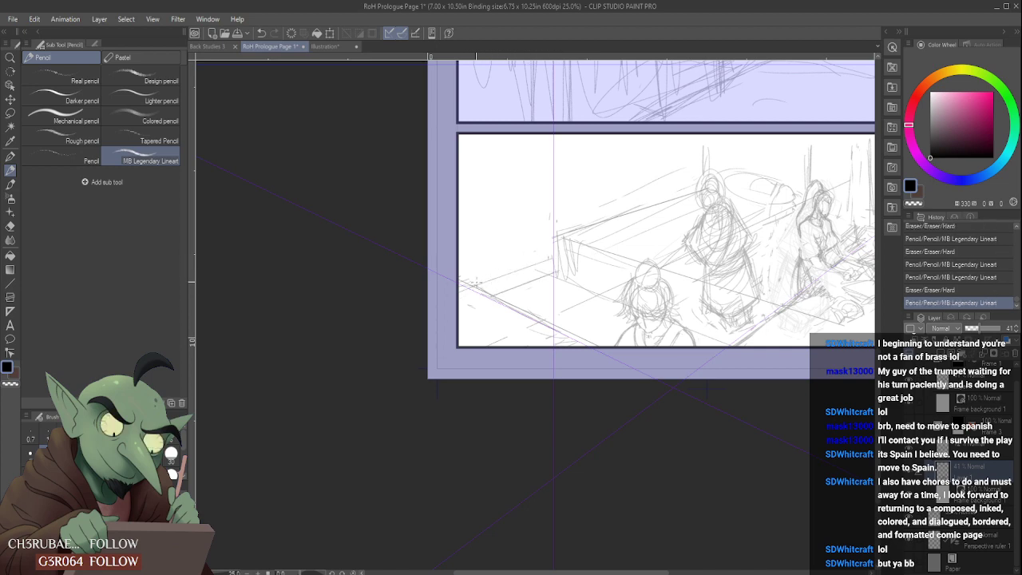
mouse_move(475, 284)
left_mouse_down()
mouse_move(548, 255)
mouse_move(547, 296)
mouse_move(589, 305)
mouse_move(590, 289)
mouse_move(560, 272)
mouse_move(613, 299)
left_mouse_up()
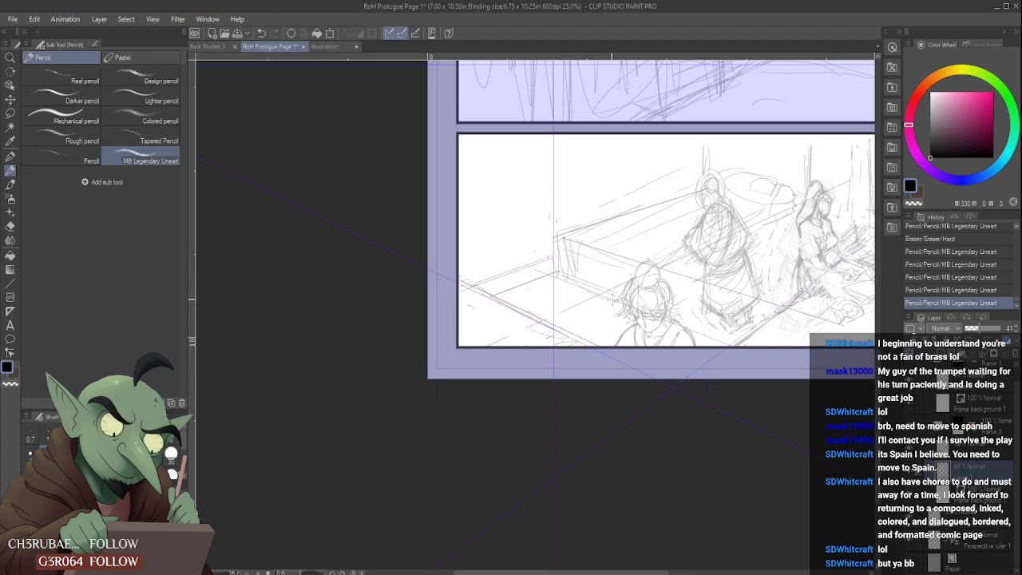
key("ctrl+z")
key("ctrl+z")
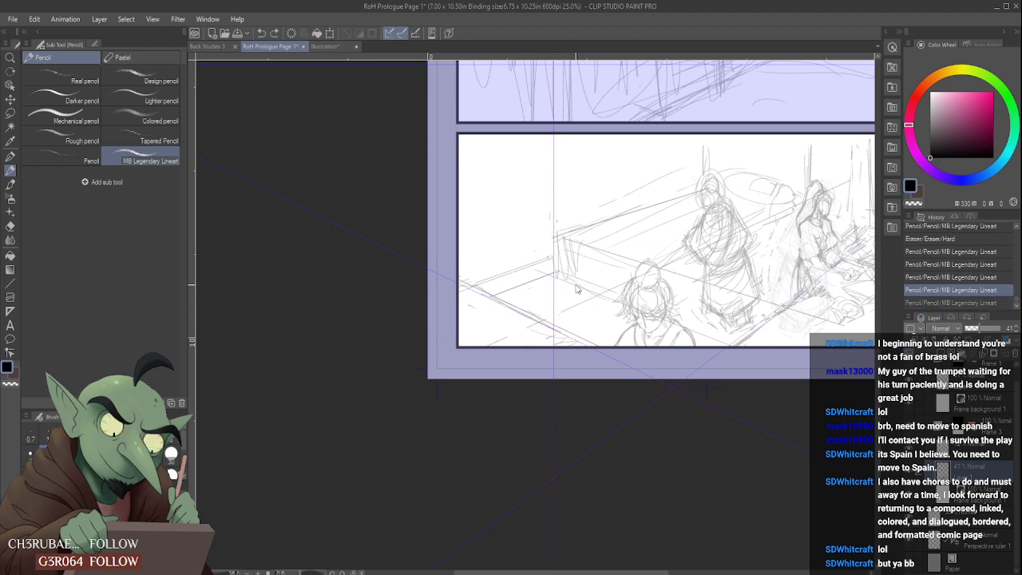
key("ctrl+y")
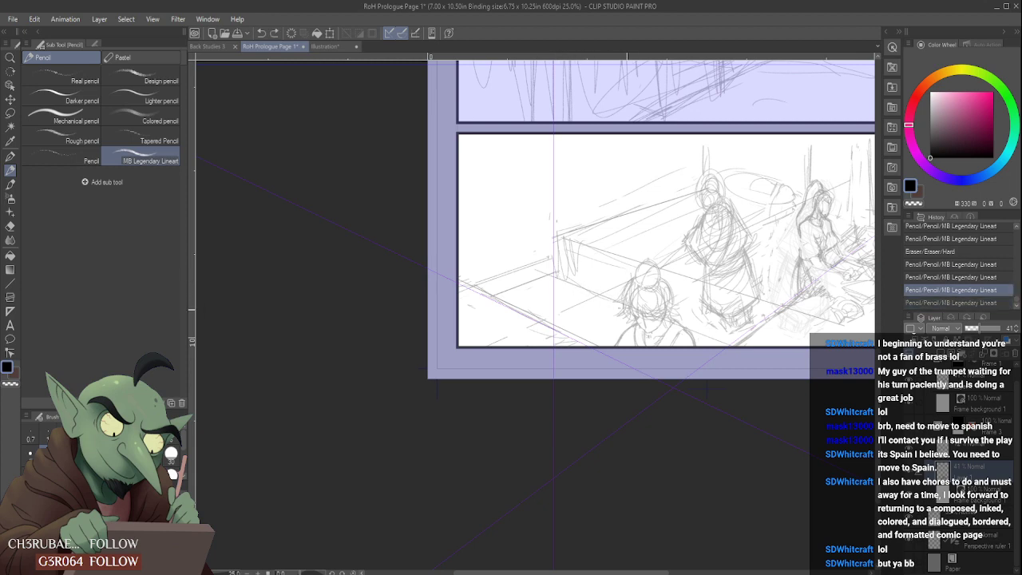
key("ctrl+y")
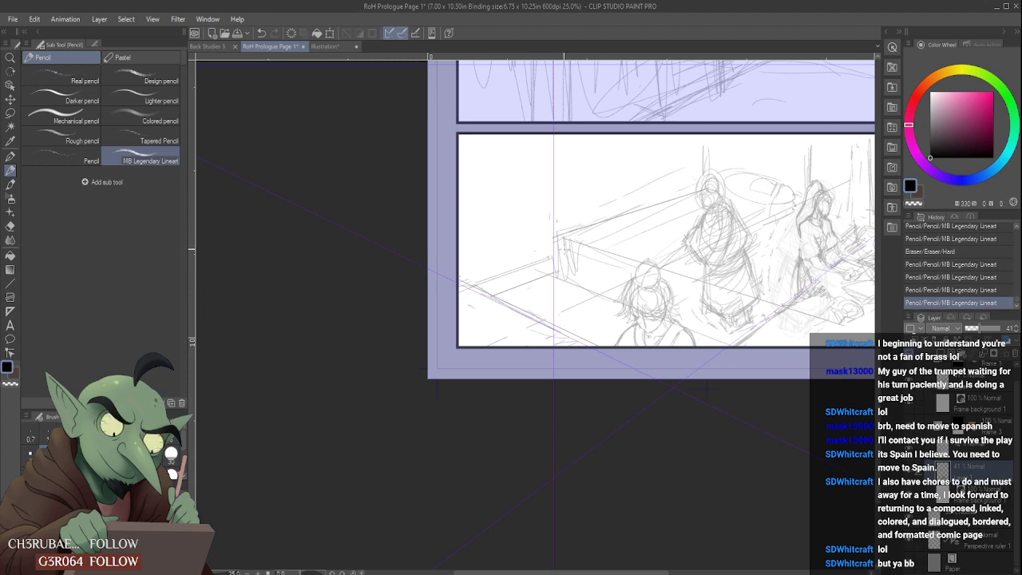
- Pencil and clean up ruler-guided perspective lines around the standing figure and across the ground toward the seated figure in the bottom panel
left_click_drag(687, 256, 789, 209)
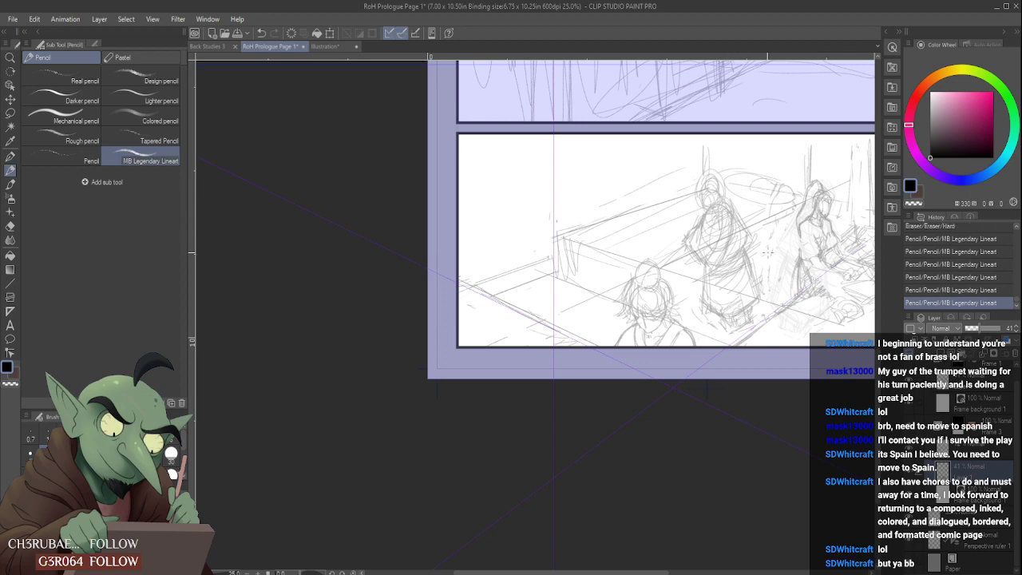
scroll(761, 254, "down", 2)
scroll(775, 218, "up", 2)
mouse_move(694, 190)
left_mouse_down()
mouse_move(689, 207)
mouse_move(704, 211)
mouse_move(684, 201)
left_mouse_up()
scroll(684, 202, "down", 2)
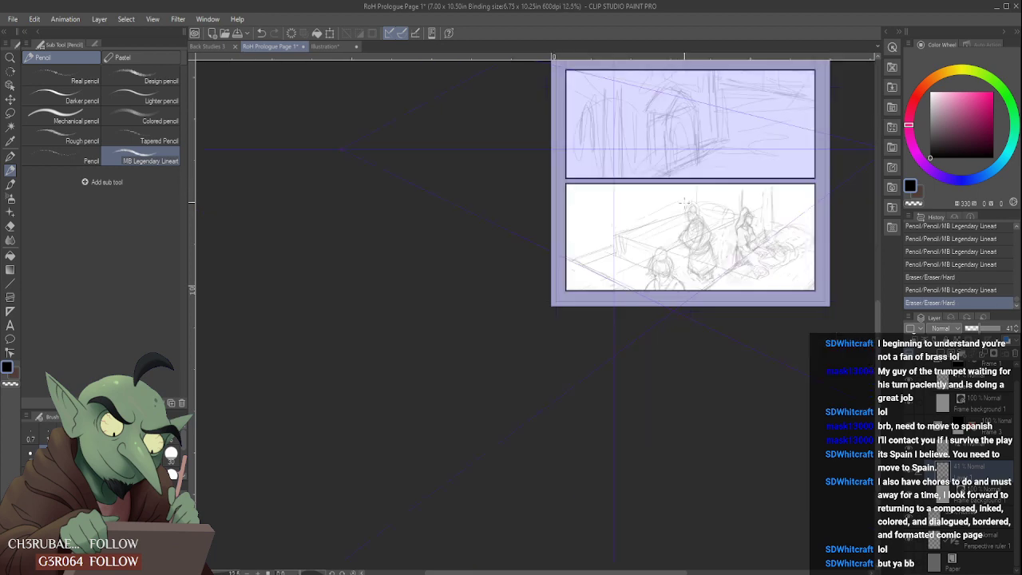
scroll(705, 190, "up", 2)
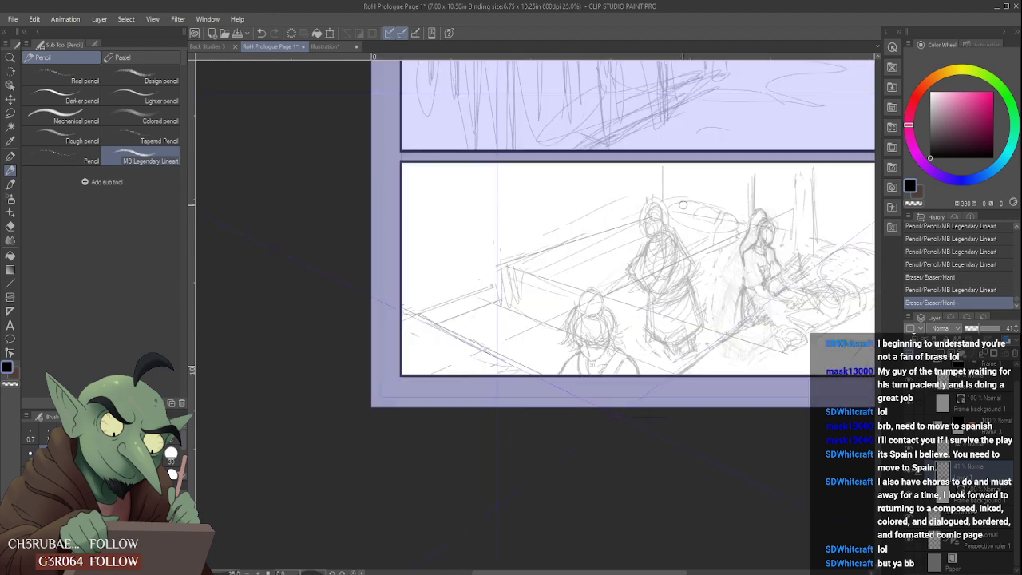
mouse_move(620, 336)
left_mouse_down()
mouse_move(730, 275)
mouse_move(659, 313)
mouse_move(717, 265)
left_mouse_up()
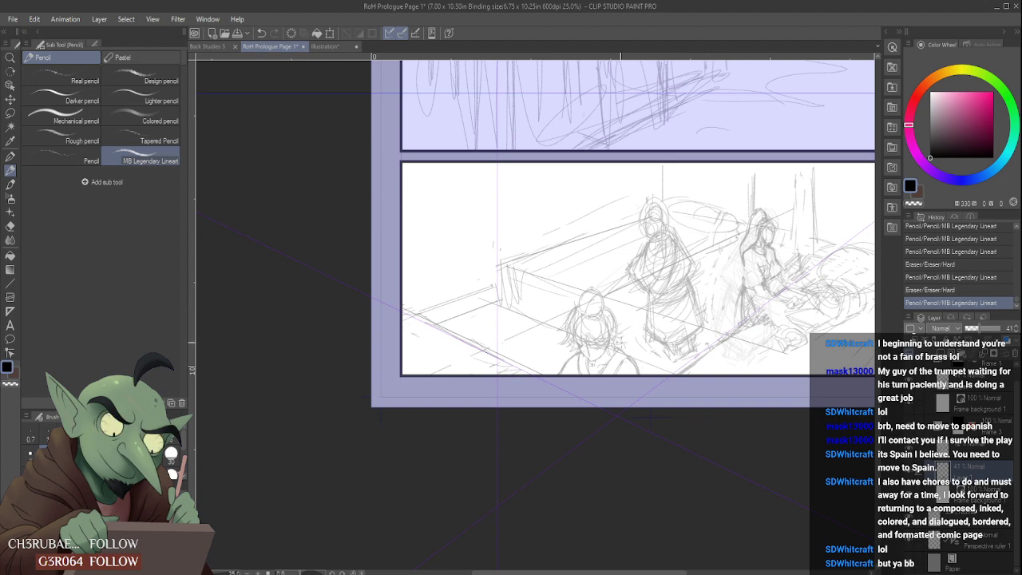
left_click_drag(627, 340, 725, 279)
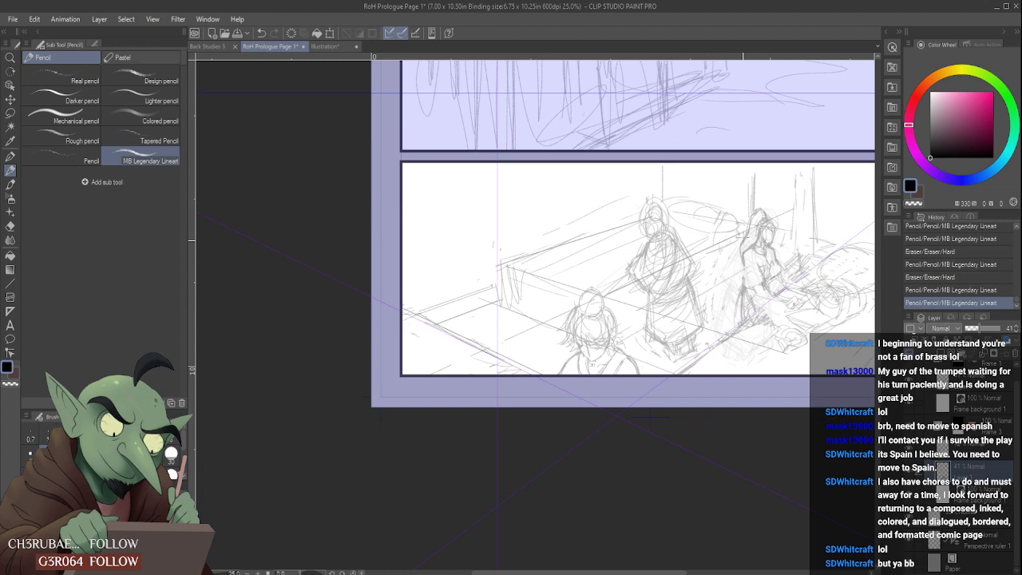
- Restate the back structure's upper receding edge in pencil toward the standing figure's head, undoing strokes to compare them
scroll(728, 275, "down", 2)
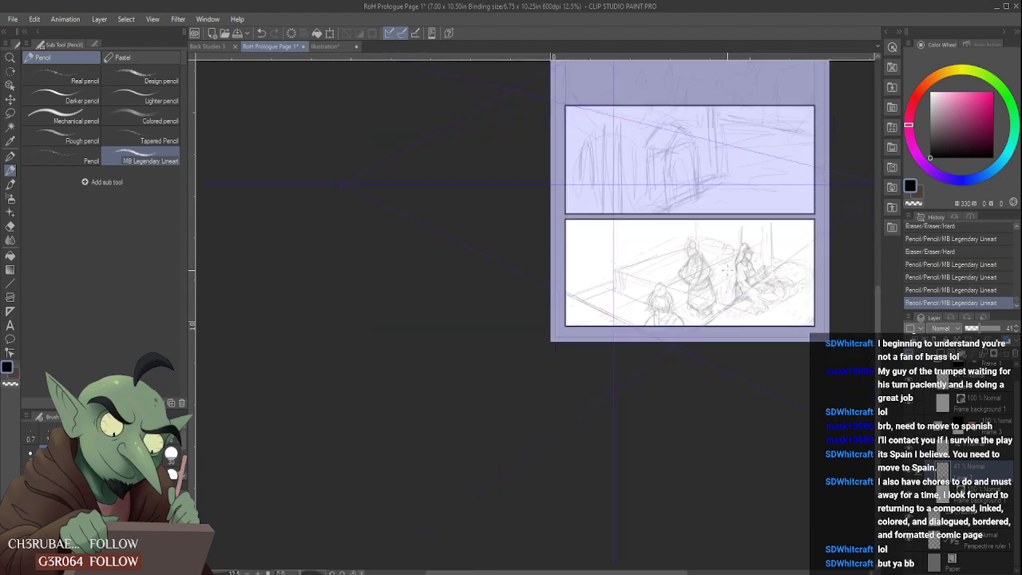
scroll(676, 274, "up", 2)
scroll(671, 275, "down", 2)
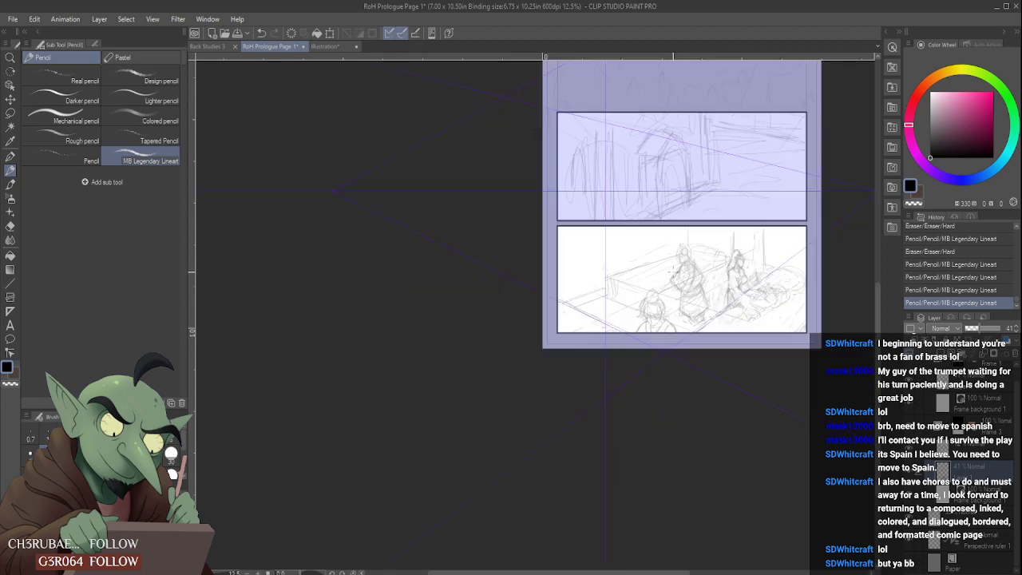
scroll(672, 267, "up", 3)
mouse_move(675, 230)
left_mouse_down()
mouse_move(496, 290)
mouse_move(678, 234)
mouse_move(685, 221)
left_mouse_up()
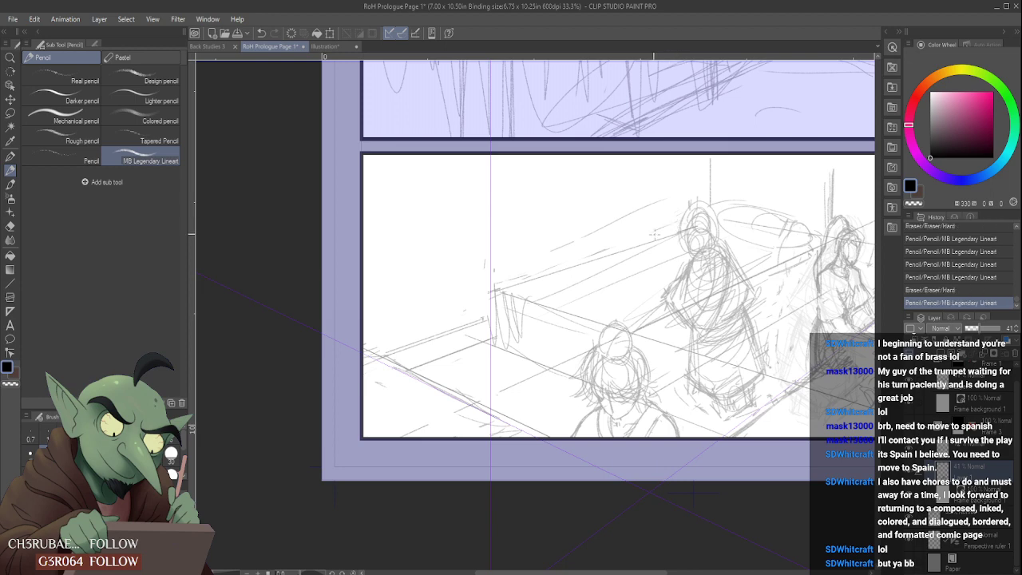
key("ctrl+z")
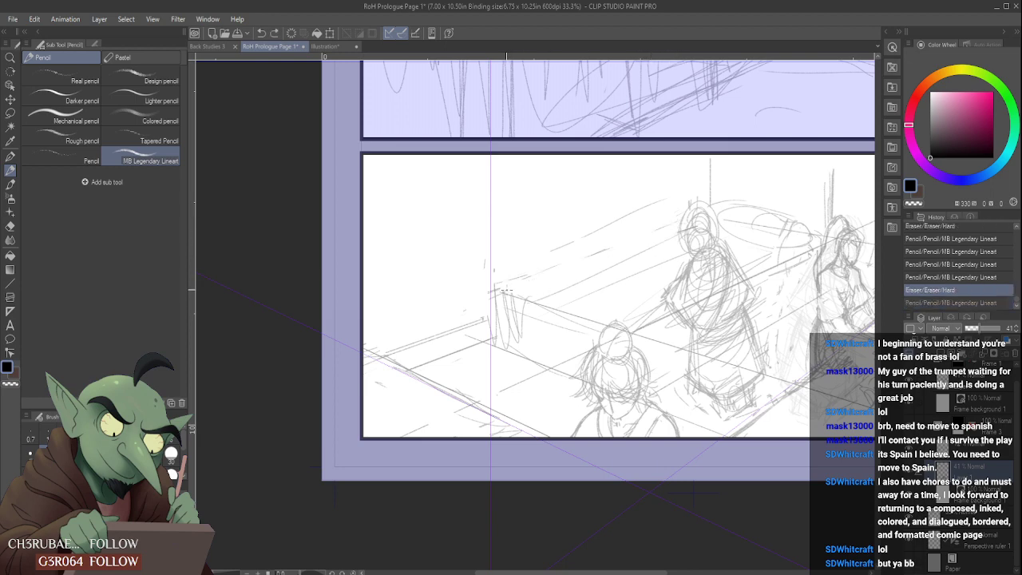
mouse_move(495, 292)
left_mouse_down()
mouse_move(658, 239)
mouse_move(684, 220)
mouse_move(523, 266)
mouse_move(528, 279)
mouse_move(698, 213)
mouse_move(678, 220)
left_mouse_up()
key("ctrl+z")
key("ctrl+z")
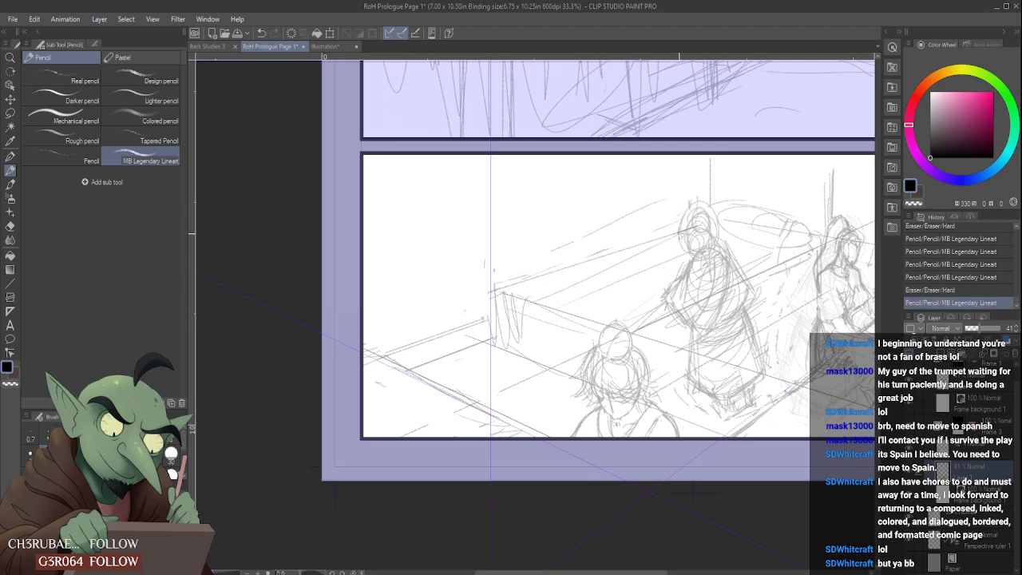
- Pencil the opposite receding edge from the standing figure's head to the seated figure and erase the rough verticals behind her
scroll(604, 342, "down", 3)
scroll(742, 332, "up", 2)
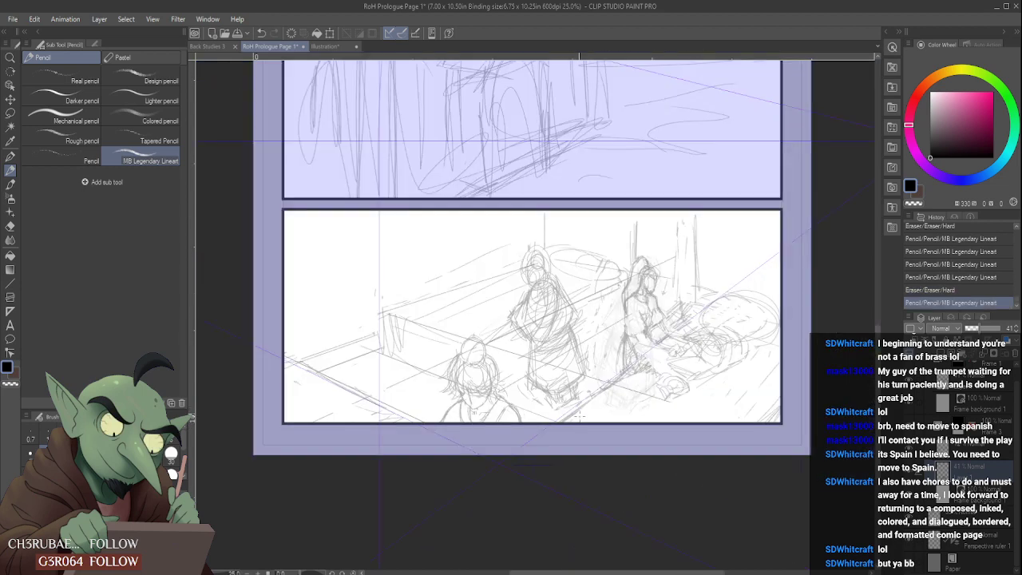
mouse_move(742, 293)
left_mouse_down()
mouse_move(758, 275)
mouse_move(704, 305)
left_mouse_up()
left_click_drag(552, 259, 778, 299)
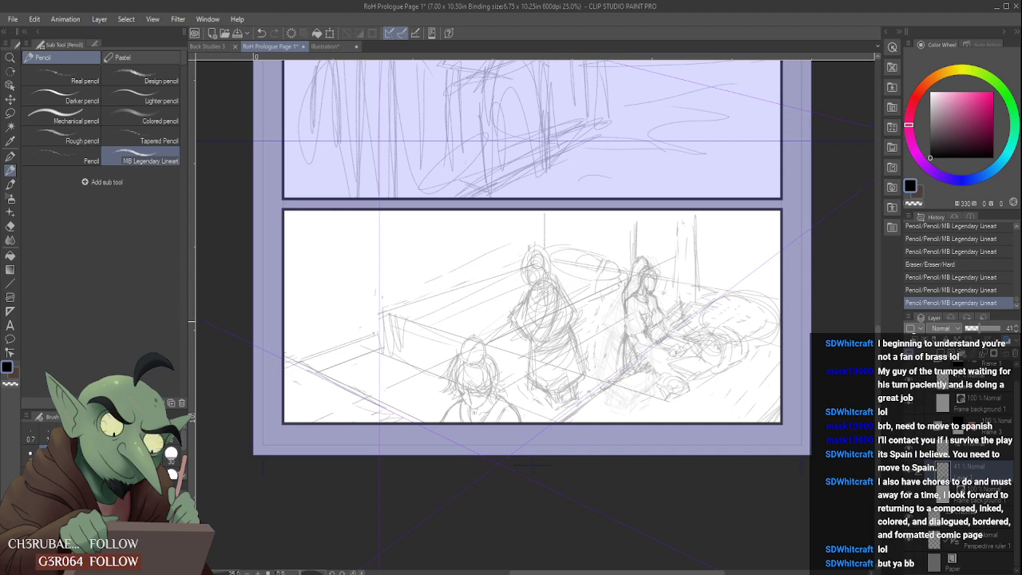
left_click_drag(554, 260, 639, 277)
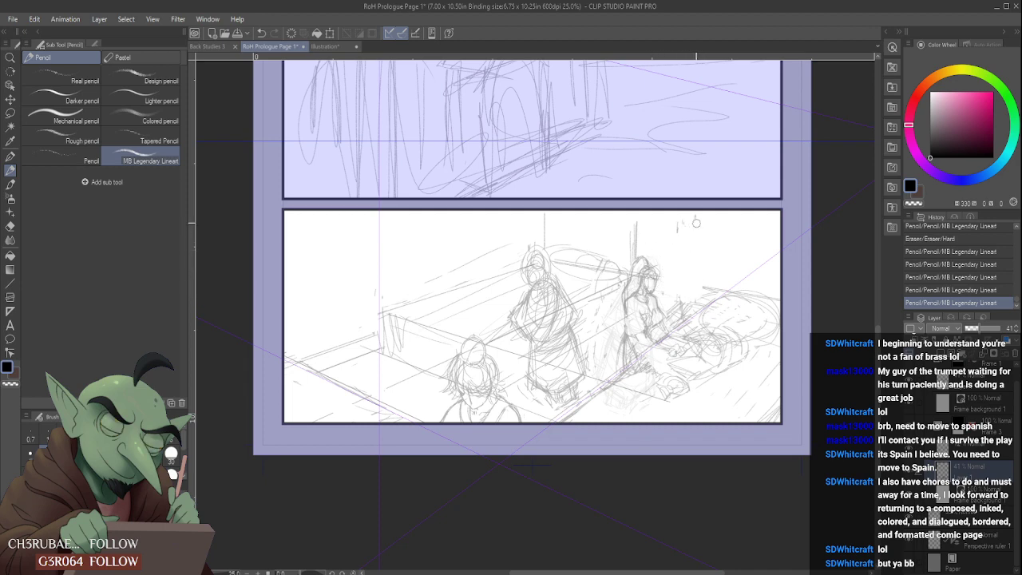
- Pencil the long diagonal ground edge from the panel's lower border past the seated figure, redoing misplaced strokes and erasing the overrun beyond the back corner
mouse_move(710, 289)
left_mouse_down()
mouse_move(730, 287)
mouse_move(781, 243)
left_mouse_up()
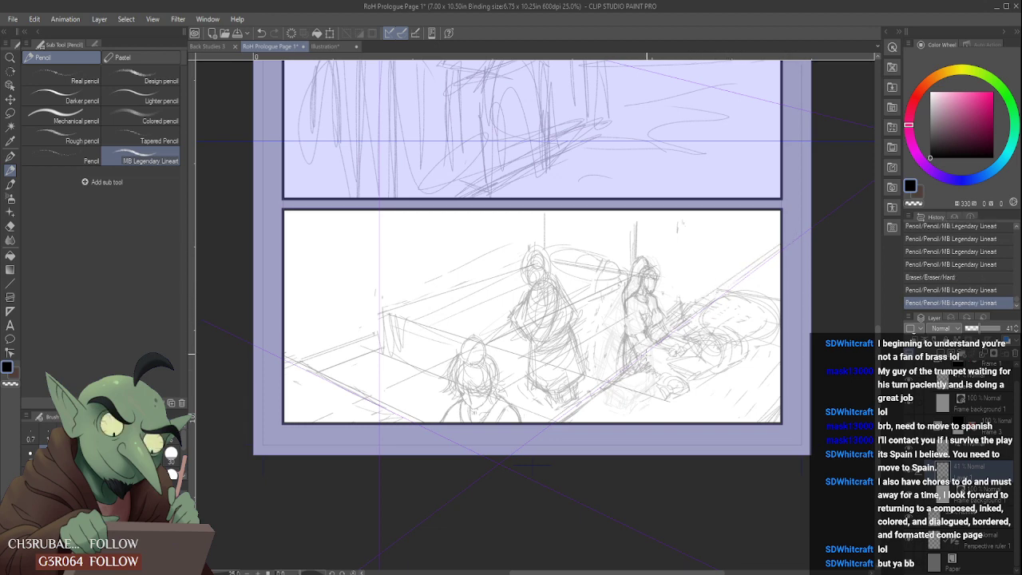
key("ctrl+z")
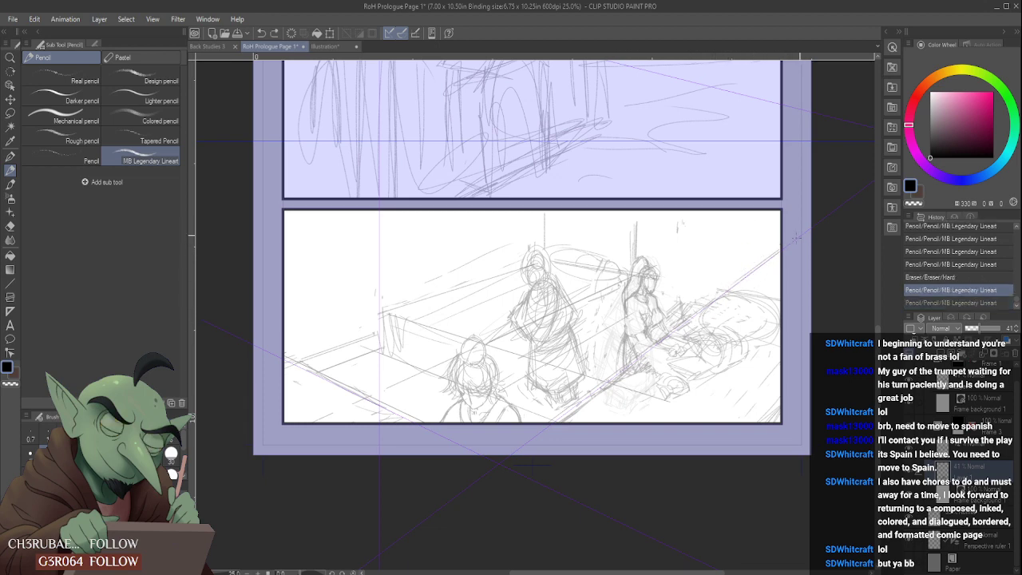
left_click_drag(715, 300, 781, 250)
left_click_drag(639, 353, 719, 294)
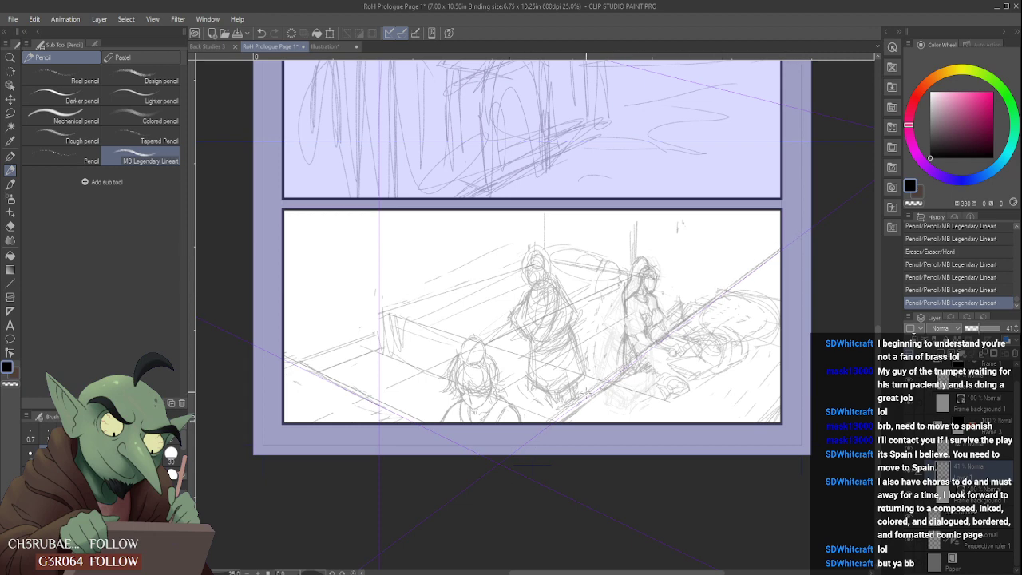
key("ctrl+z")
key("ctrl+z")
left_click_drag(569, 415, 759, 273)
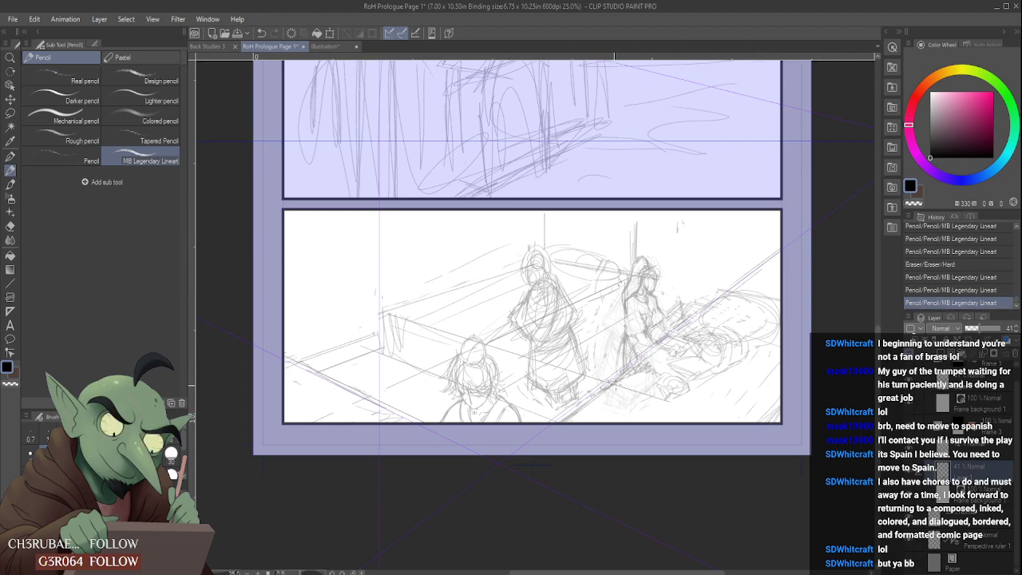
left_click_drag(575, 418, 694, 332)
mouse_move(563, 424)
left_mouse_down()
mouse_move(765, 283)
mouse_move(783, 299)
left_mouse_up()
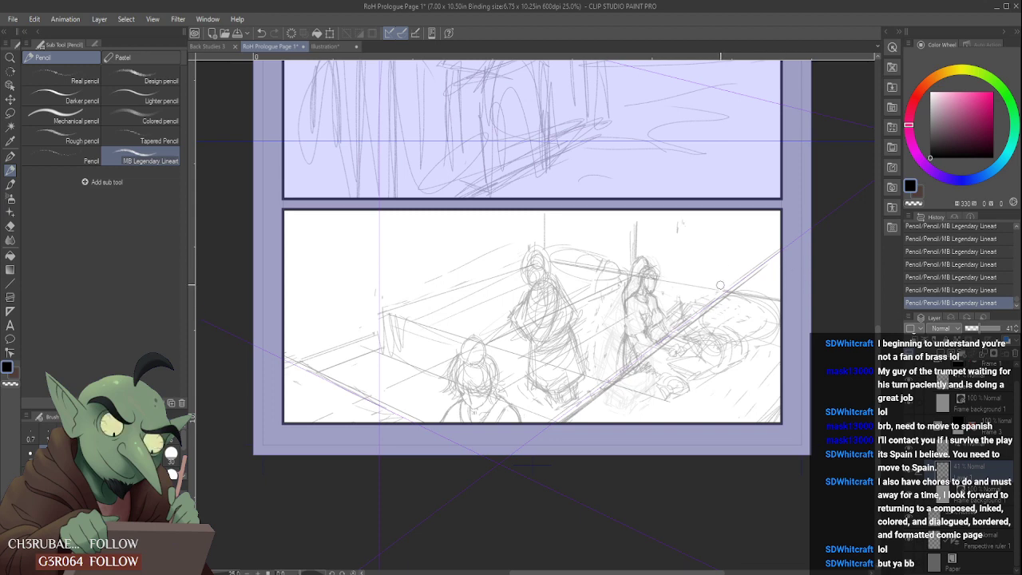
mouse_move(720, 286)
left_mouse_down()
mouse_move(766, 274)
mouse_move(741, 282)
mouse_move(780, 248)
left_mouse_up()
left_click_drag(649, 277, 635, 273)
- Pencil vertical wall posts at the back corner, beside the seated figure and above the standing figure
left_click_drag(731, 223, 729, 288)
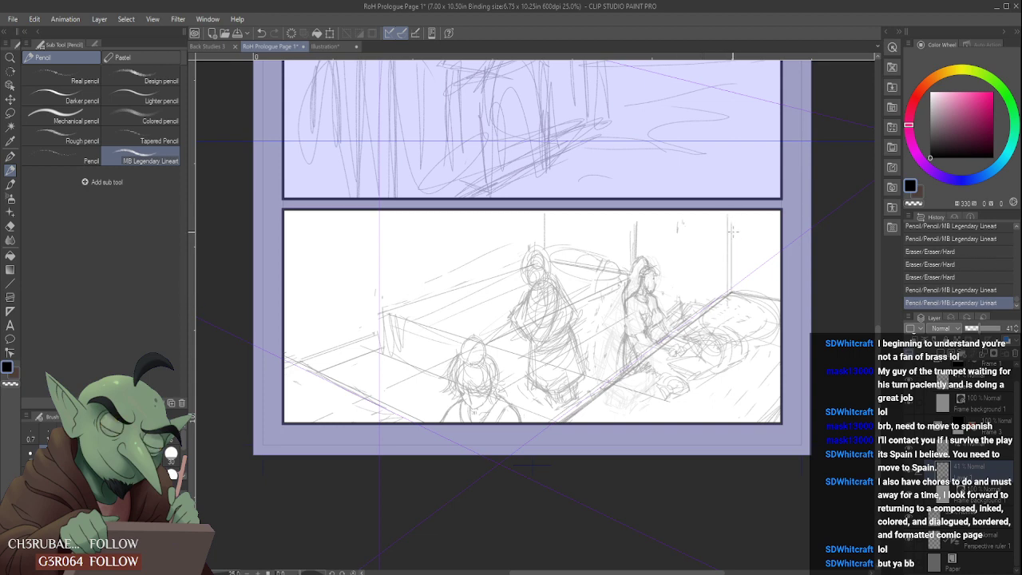
left_click_drag(627, 213, 627, 297)
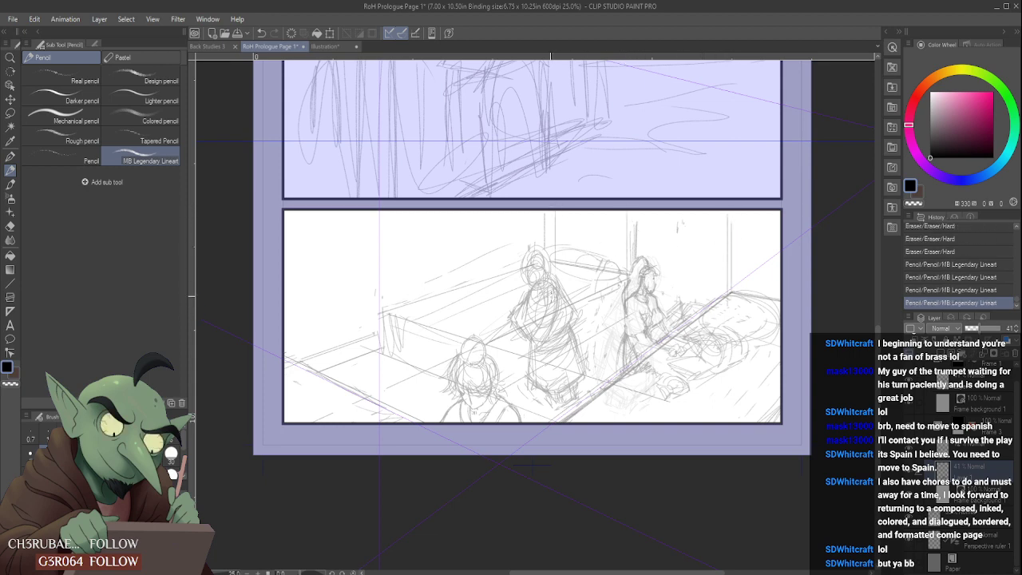
left_click_drag(547, 213, 550, 247)
mouse_move(742, 236)
left_mouse_down()
mouse_move(757, 202)
mouse_move(745, 286)
mouse_move(780, 281)
left_mouse_up()
scroll(775, 279, "down", 3)
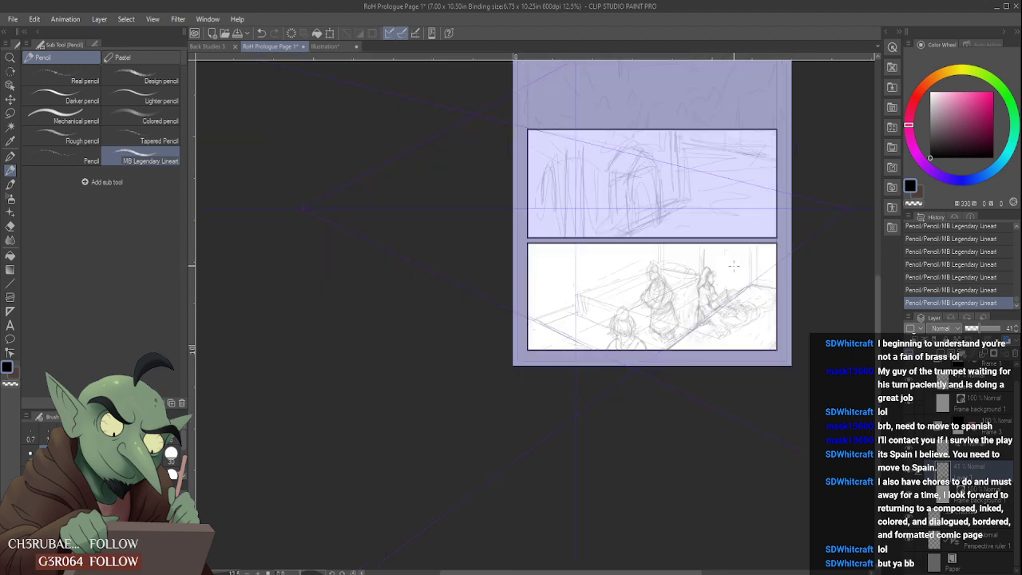
- Pencil evenly spaced receding plank lines up the wall behind the foreground and standing figures, redrawing misplaced strokes
scroll(733, 262, "up", 3)
left_click_drag(329, 357, 408, 330)
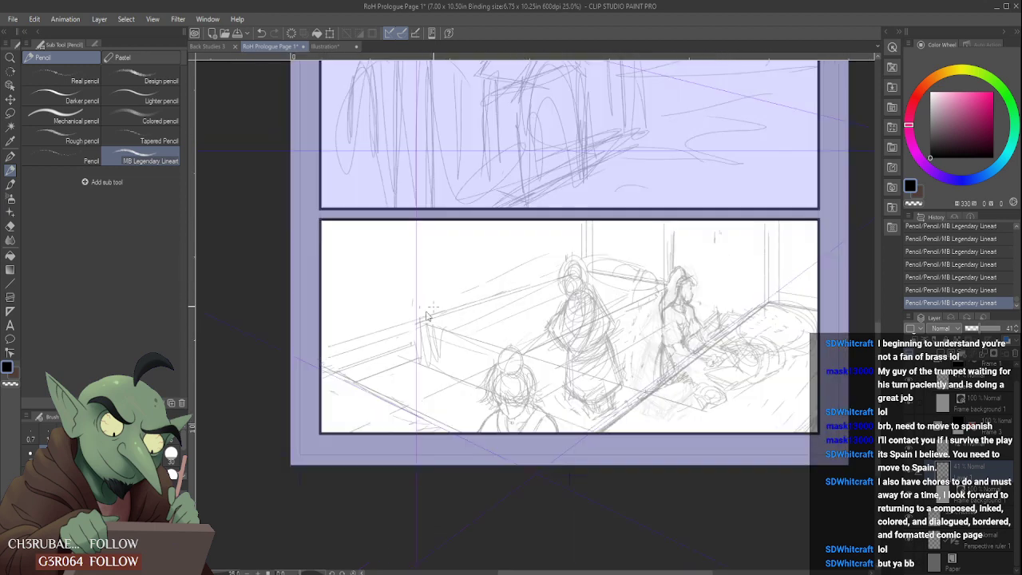
key("ctrl+z")
left_click_drag(325, 343, 515, 281)
left_click_drag(334, 321, 529, 267)
left_click_drag(341, 300, 551, 247)
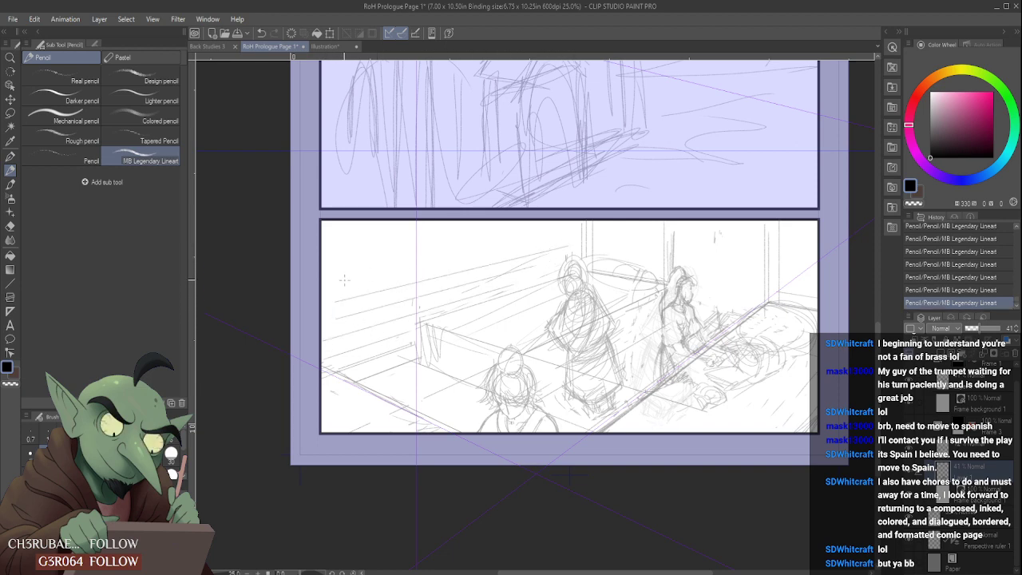
left_click_drag(344, 279, 555, 232)
key("ctrl+z")
left_click_drag(350, 282, 546, 237)
left_click_drag(324, 269, 527, 230)
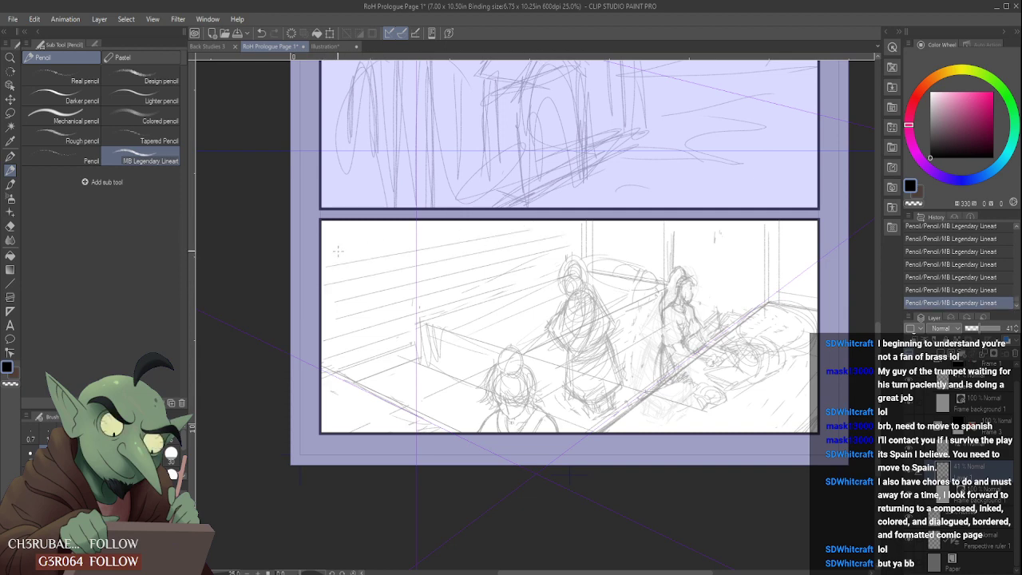
left_click_drag(338, 252, 538, 218)
left_click_drag(334, 239, 541, 203)
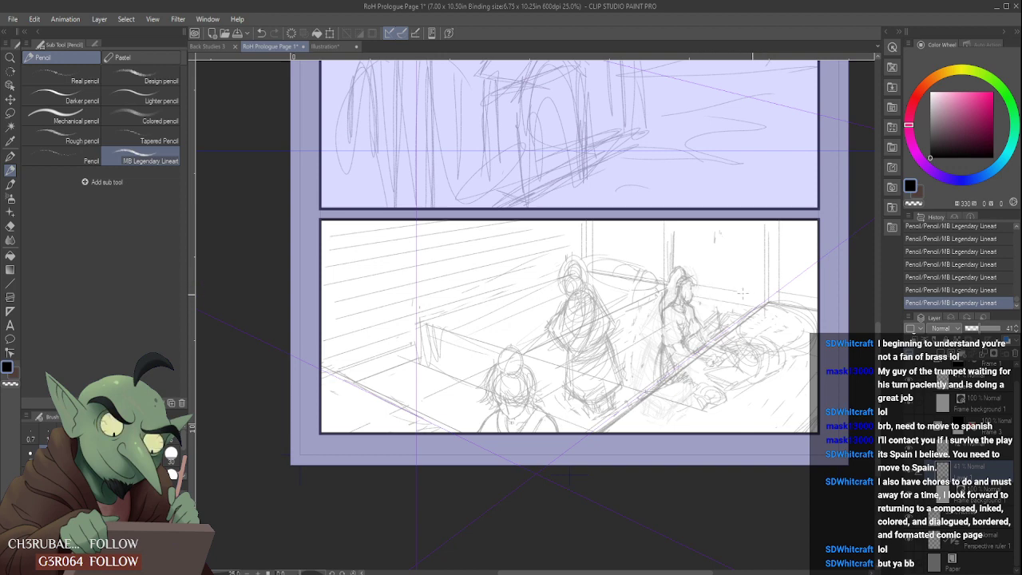
- Pencil receding plank lines on the back wall between the seated figure and the corner post, undoing and redrawing misplaced strokes
key("ctrl+z")
key("ctrl+z")
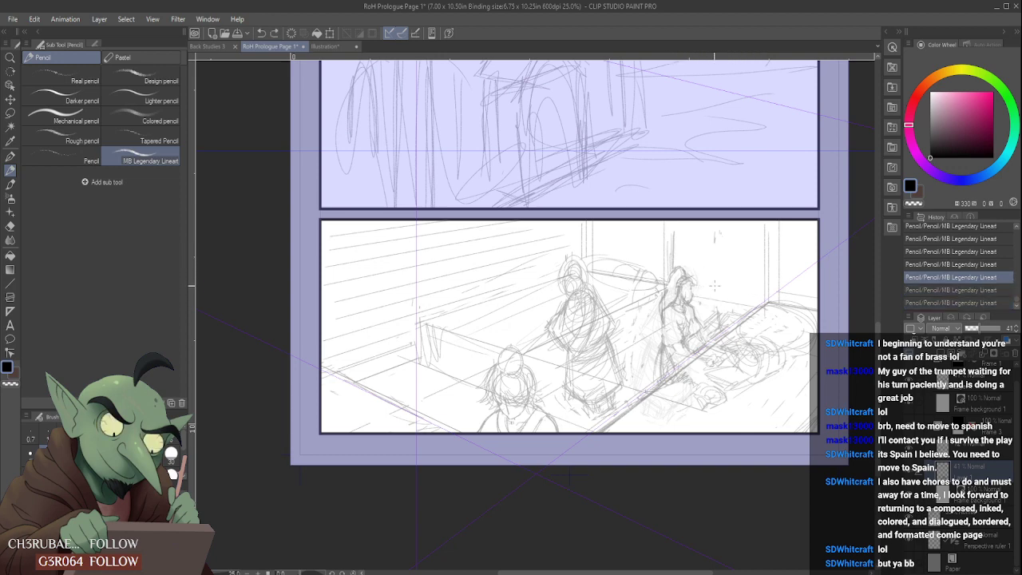
key("ctrl+y")
key("ctrl+y")
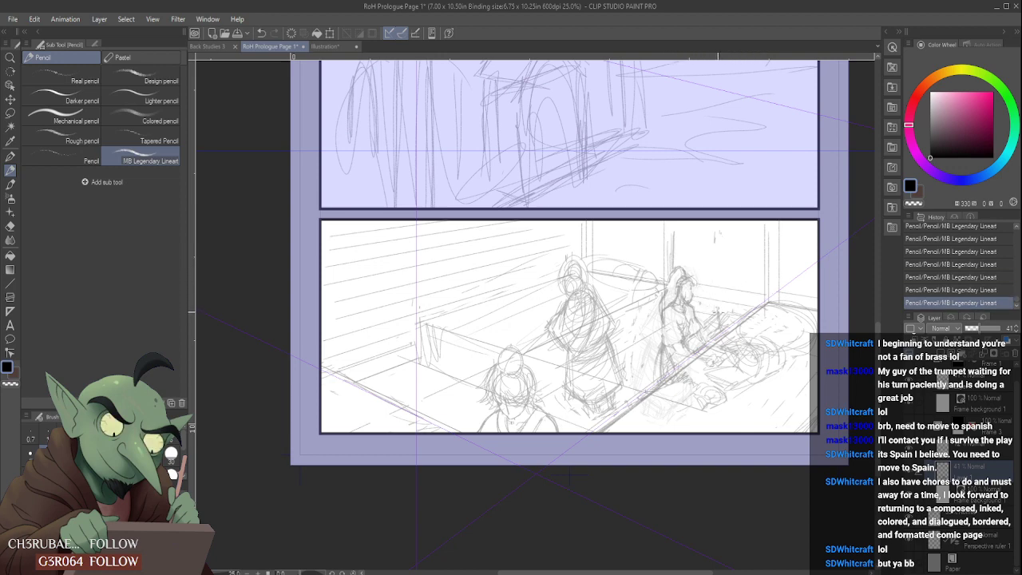
left_click_drag(680, 263, 757, 273)
key("ctrl+z")
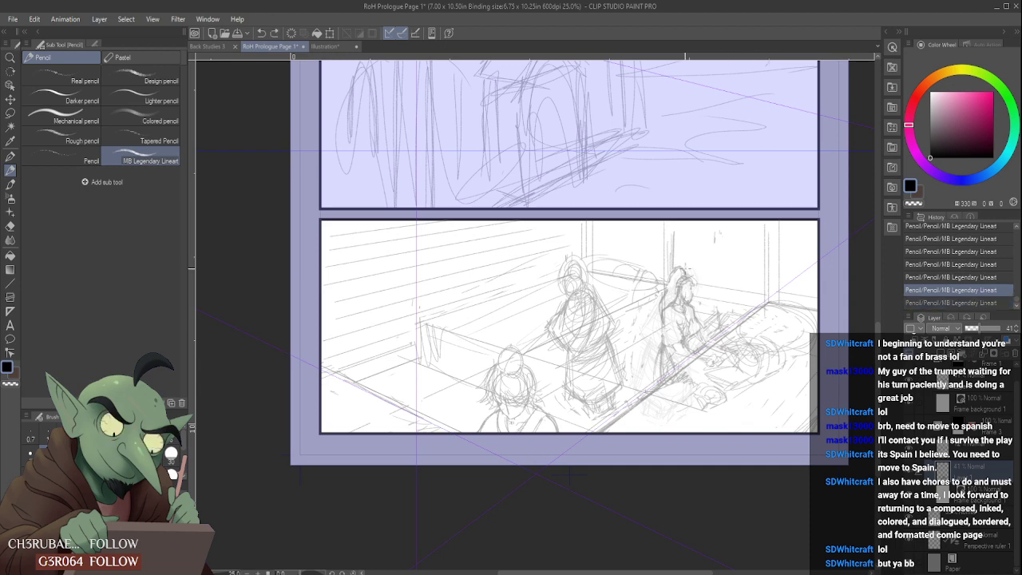
mouse_move(686, 265)
left_mouse_down()
mouse_move(759, 278)
mouse_move(759, 265)
left_mouse_up()
key("ctrl+z")
left_click_drag(685, 256, 762, 268)
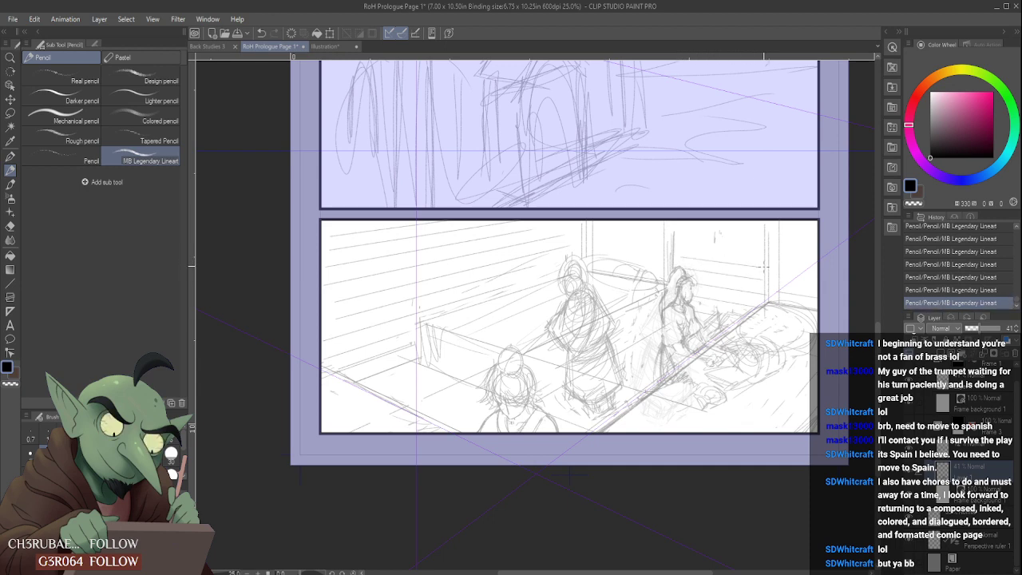
key("ctrl+z")
left_click_drag(683, 252, 762, 263)
mouse_move(684, 237)
left_mouse_down()
mouse_move(762, 247)
mouse_move(759, 233)
left_mouse_up()
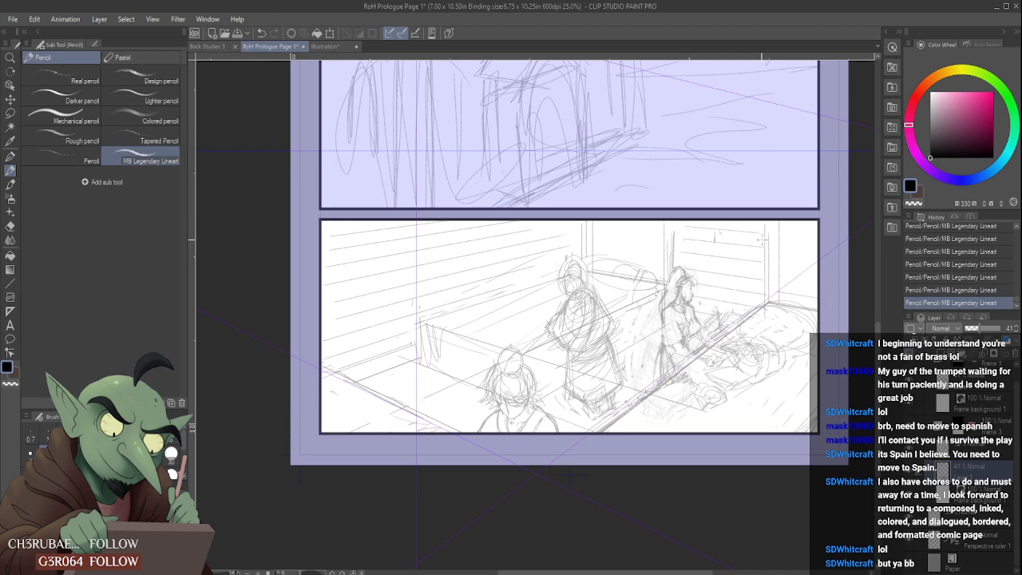
- Pencil perspective construction lines for a box-shaped table beside the plank wall, behind the foreground figure
scroll(686, 328, "down", 2)
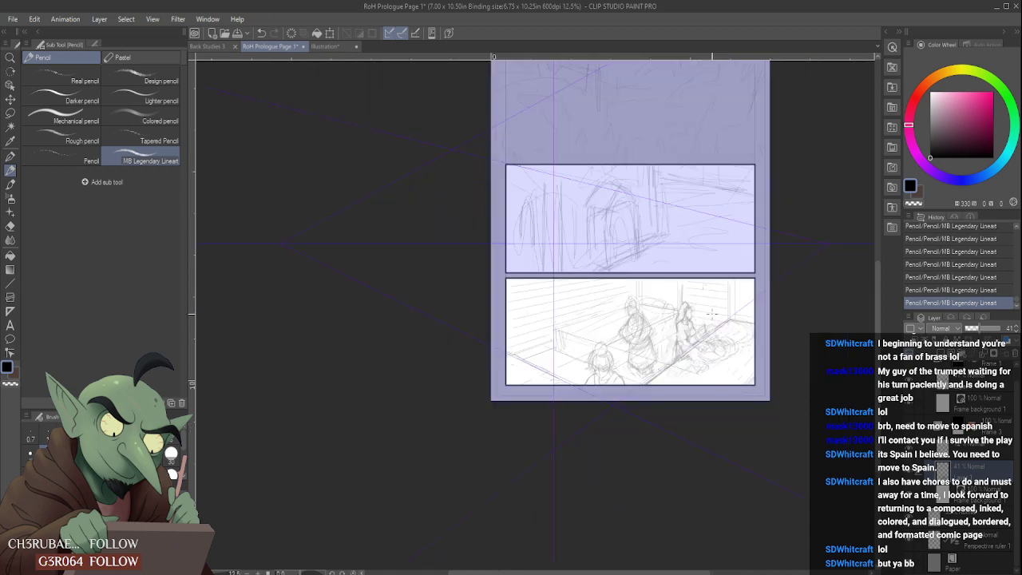
scroll(573, 333, "up", 2)
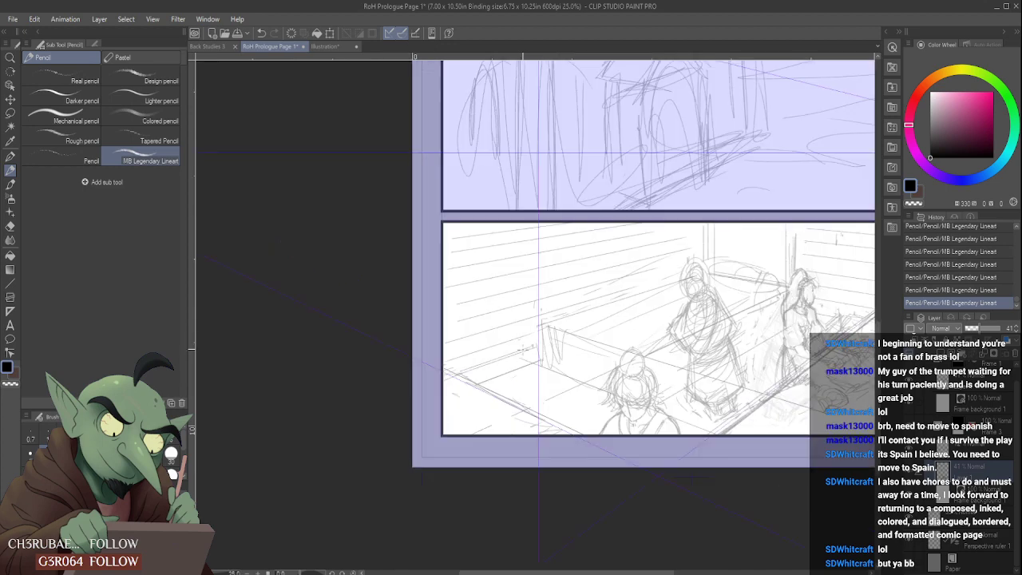
scroll(521, 352, "down", 2)
scroll(566, 317, "up", 2)
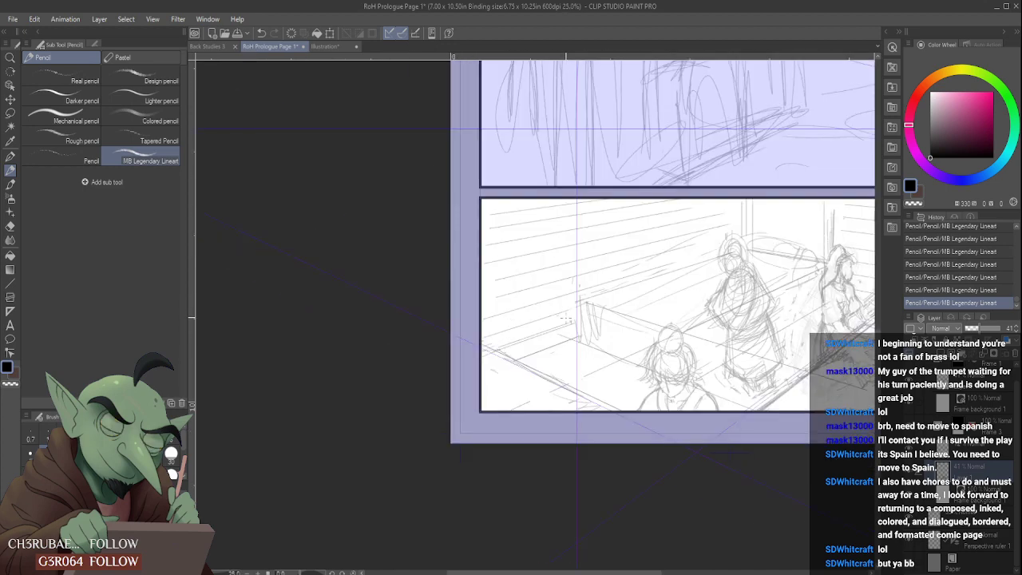
left_click_drag(563, 336, 563, 293)
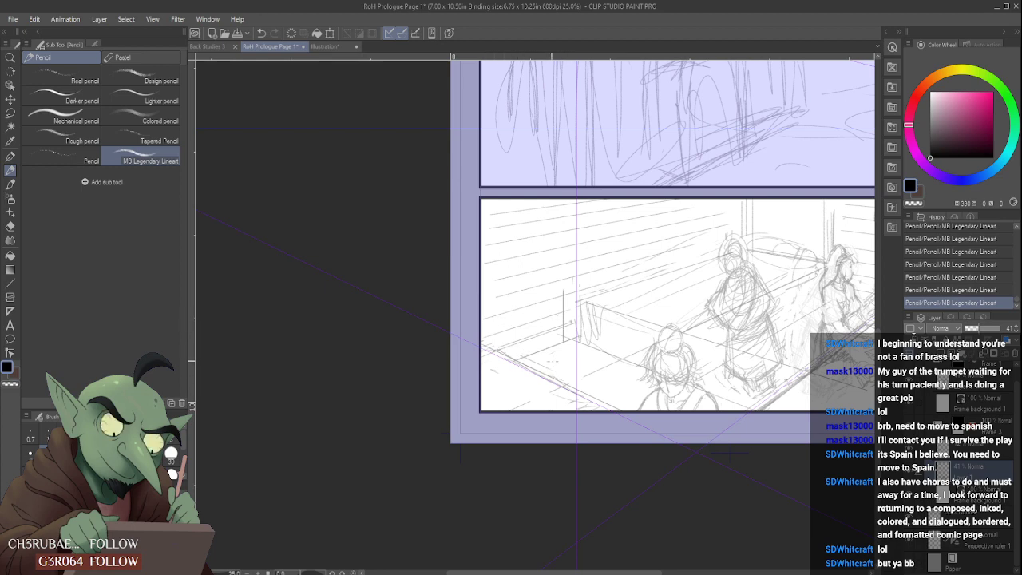
left_click_drag(557, 370, 556, 319)
mouse_move(521, 360)
left_mouse_down()
mouse_move(515, 318)
mouse_move(550, 321)
mouse_move(515, 305)
mouse_move(571, 326)
mouse_move(524, 306)
mouse_move(558, 314)
left_mouse_up()
left_click_drag(594, 359, 595, 299)
mouse_move(520, 305)
left_mouse_down()
mouse_move(575, 288)
mouse_move(591, 297)
left_mouse_up()
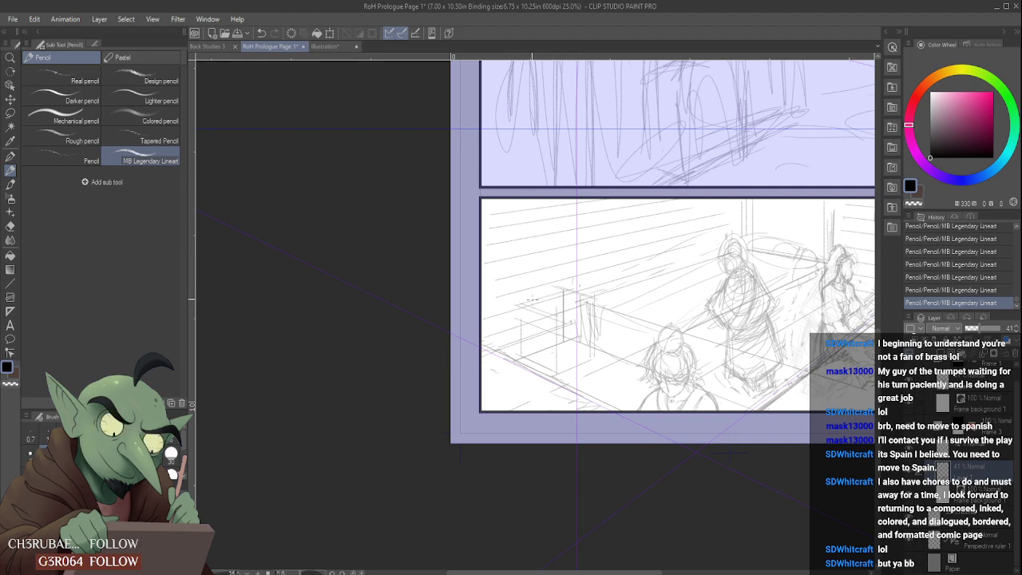
left_click_drag(514, 302, 572, 283)
mouse_move(531, 305)
left_mouse_down()
mouse_move(520, 301)
mouse_move(515, 359)
mouse_move(513, 316)
left_mouse_up()
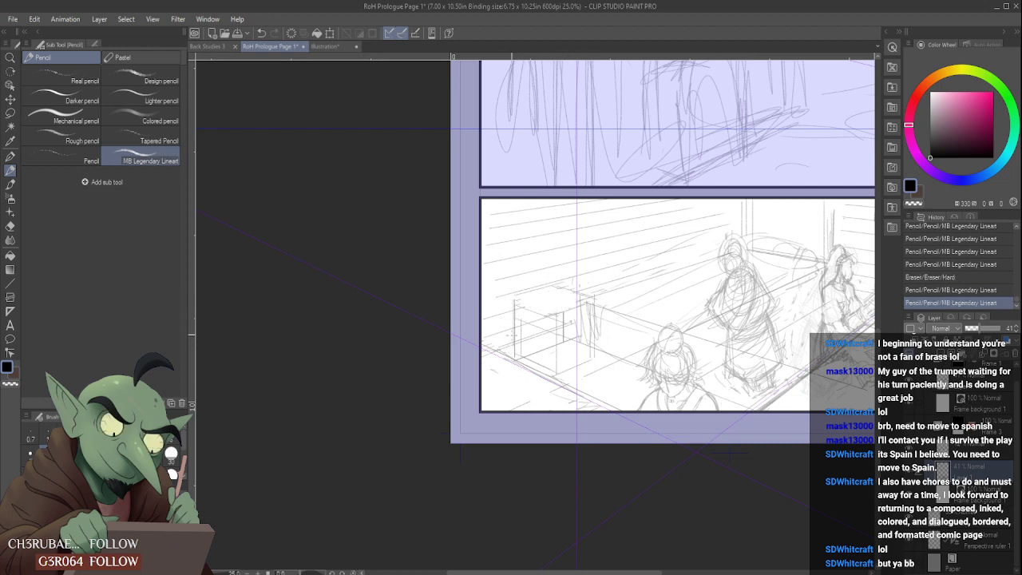
- Erase the box's stray construction lines and redraw its top, base and corner edges in pencil
mouse_move(580, 316)
left_mouse_down()
mouse_move(591, 356)
mouse_move(548, 331)
mouse_move(565, 346)
mouse_move(547, 319)
left_mouse_up()
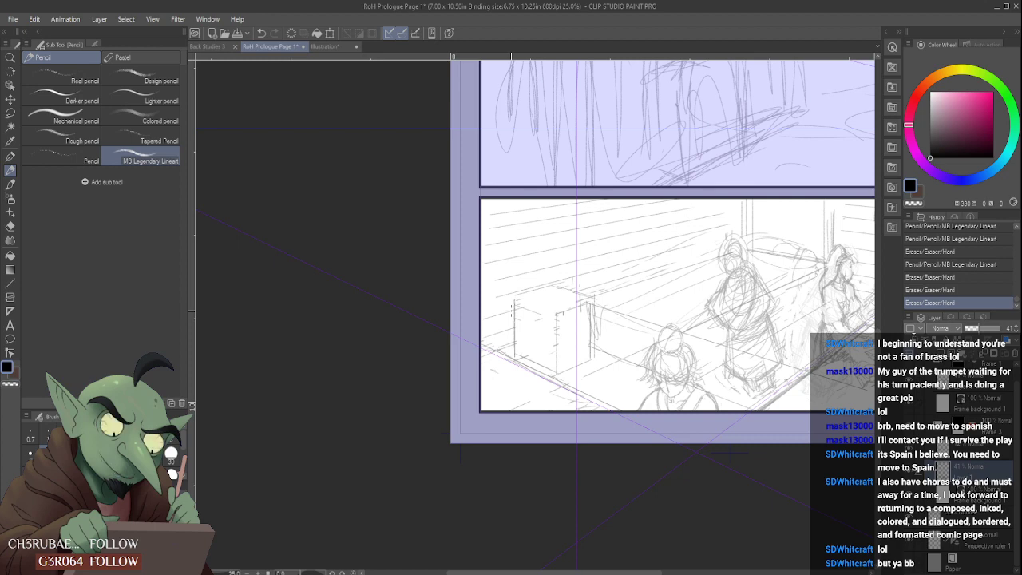
mouse_move(521, 301)
left_mouse_down()
mouse_move(556, 312)
mouse_move(525, 306)
mouse_move(593, 299)
left_mouse_up()
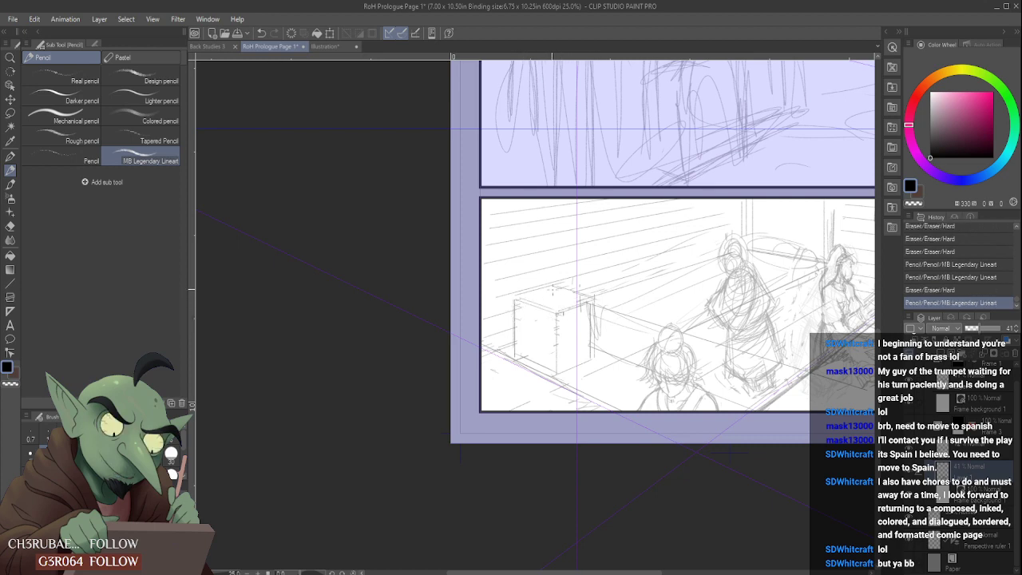
left_click_drag(515, 300, 518, 304)
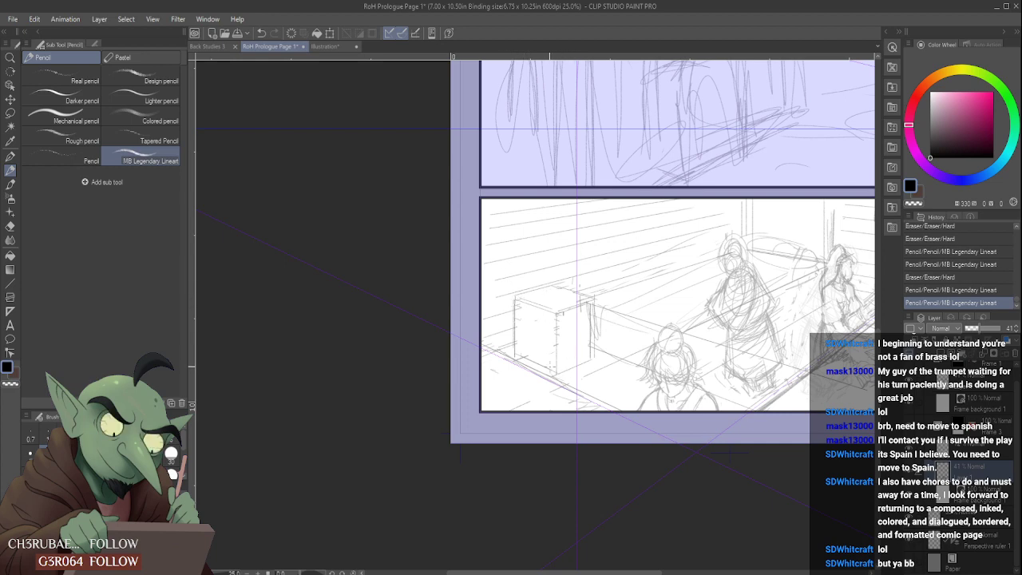
mouse_move(523, 360)
left_mouse_down()
mouse_move(551, 372)
mouse_move(517, 361)
left_mouse_up()
left_click_drag(553, 286, 553, 311)
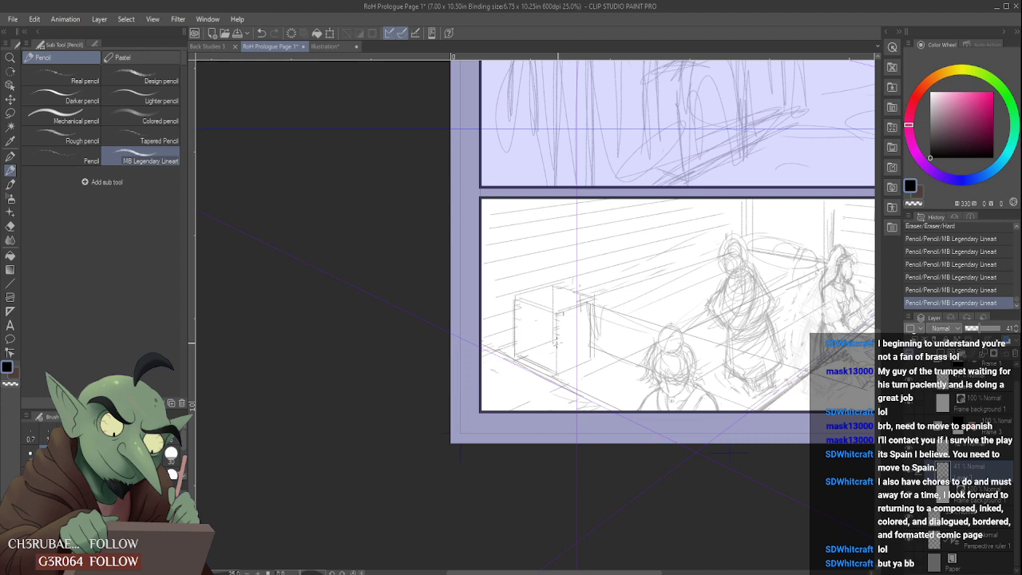
scroll(517, 265, "down", 3)
scroll(540, 281, "up", 3)
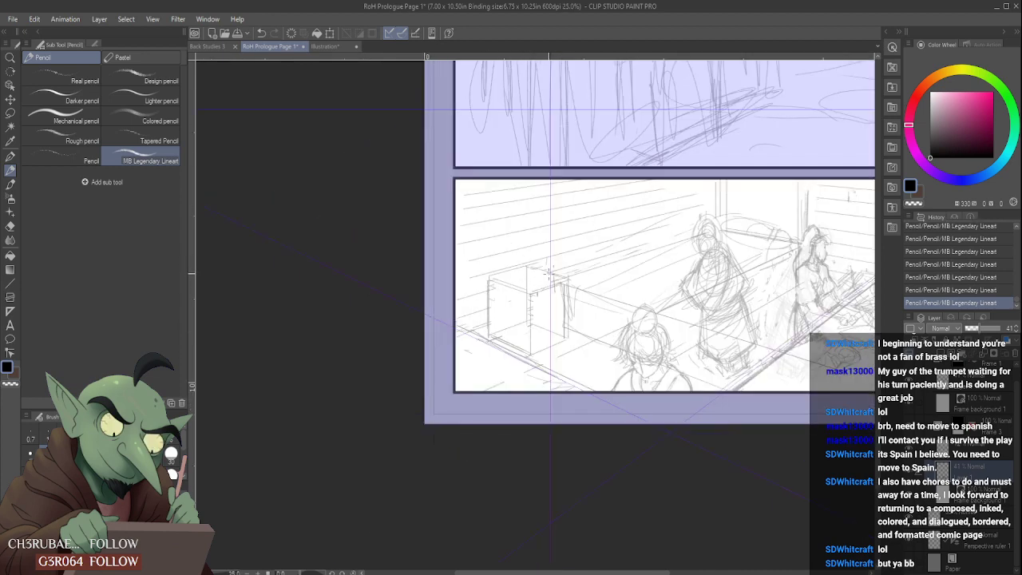
scroll(520, 275, "down", 3)
scroll(540, 278, "up", 3)
left_click_drag(535, 278, 547, 285)
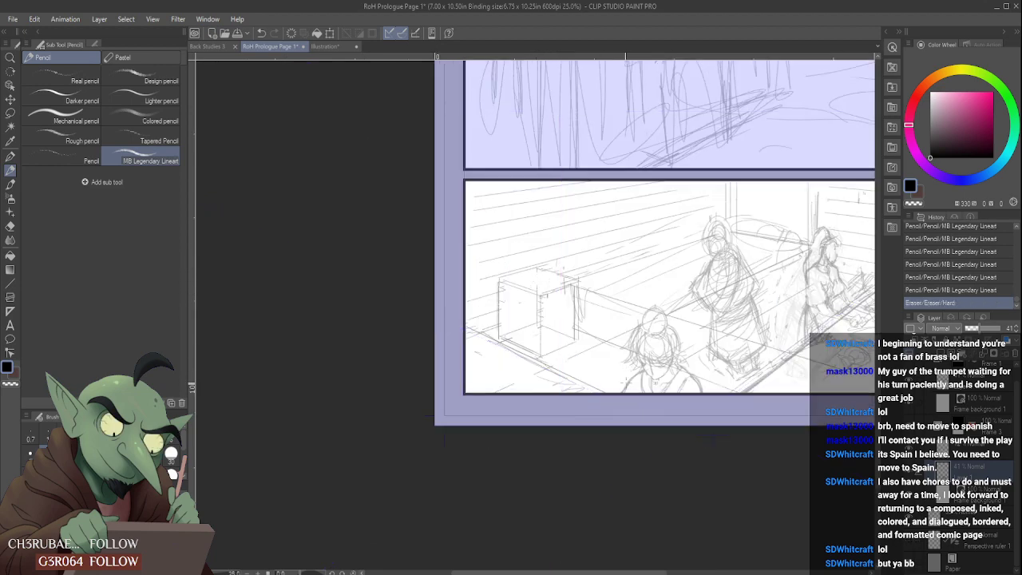
- Move the Perspective ruler 1 layer directly beneath the 41% sketch layer and reselect the sketch layer
left_click_drag(1007, 540, 995, 489)
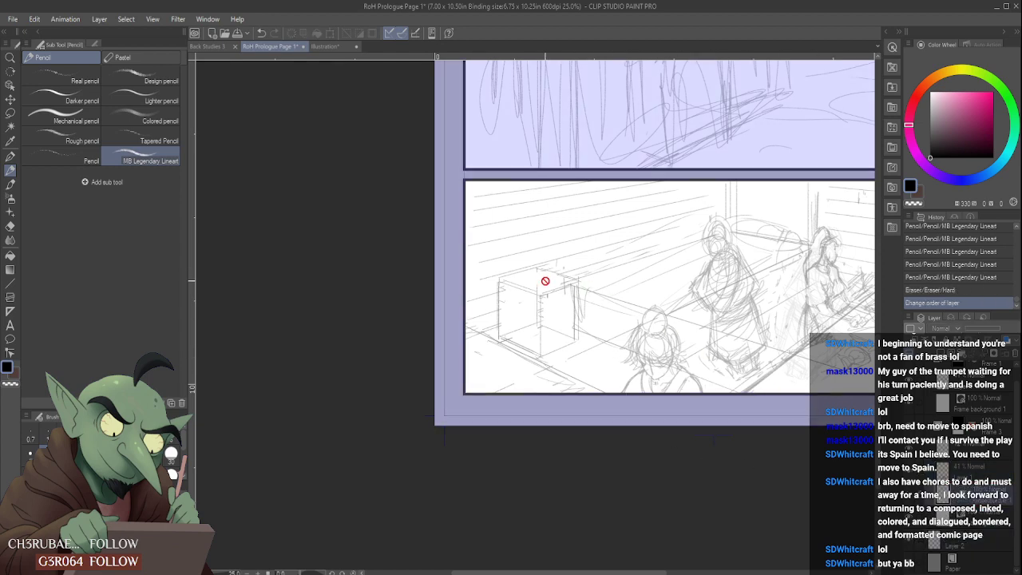
left_click(968, 470)
- Pencil a lit candle with curved glow rings on top of the box, undoing and redrawing misplaced strokes
mouse_move(537, 270)
left_mouse_down()
mouse_move(538, 297)
mouse_move(500, 278)
mouse_move(576, 281)
mouse_move(536, 280)
mouse_move(541, 271)
mouse_move(525, 278)
mouse_move(554, 278)
mouse_move(524, 279)
mouse_move(557, 268)
mouse_move(525, 281)
mouse_move(555, 272)
mouse_move(539, 269)
mouse_move(543, 277)
mouse_move(527, 282)
mouse_move(568, 271)
mouse_move(528, 279)
mouse_move(565, 269)
mouse_move(532, 251)
left_mouse_up()
left_click(500, 279)
key("ctrl+z")
key("ctrl+z")
key("ctrl+z")
key("ctrl+z")
key("ctrl+z")
key("ctrl+z")
key("ctrl+z")
key("ctrl+z")
key("ctrl+z")
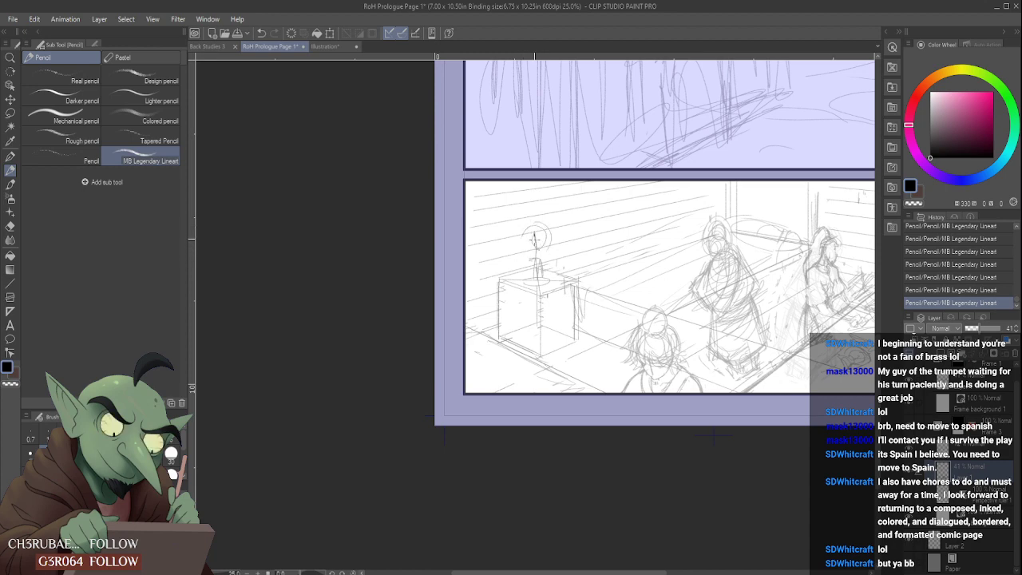
left_click_drag(542, 210, 561, 241)
- Clean up and re-pencil the low platform's lower edge running from the foreground figure past the standing figure to the seated figure
scroll(535, 258, "down", 1)
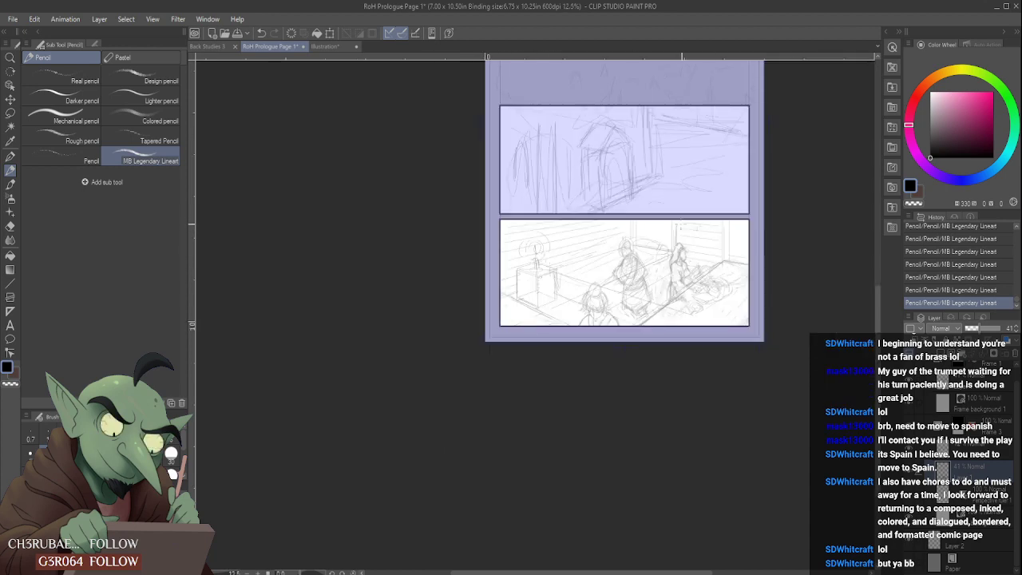
scroll(725, 273, "up", 1)
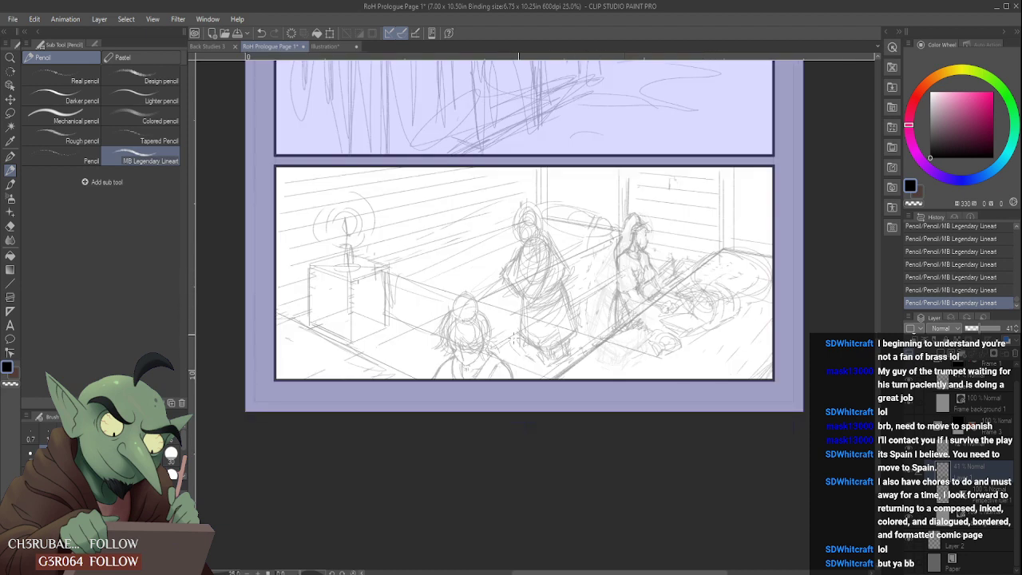
scroll(588, 292, "down", 1)
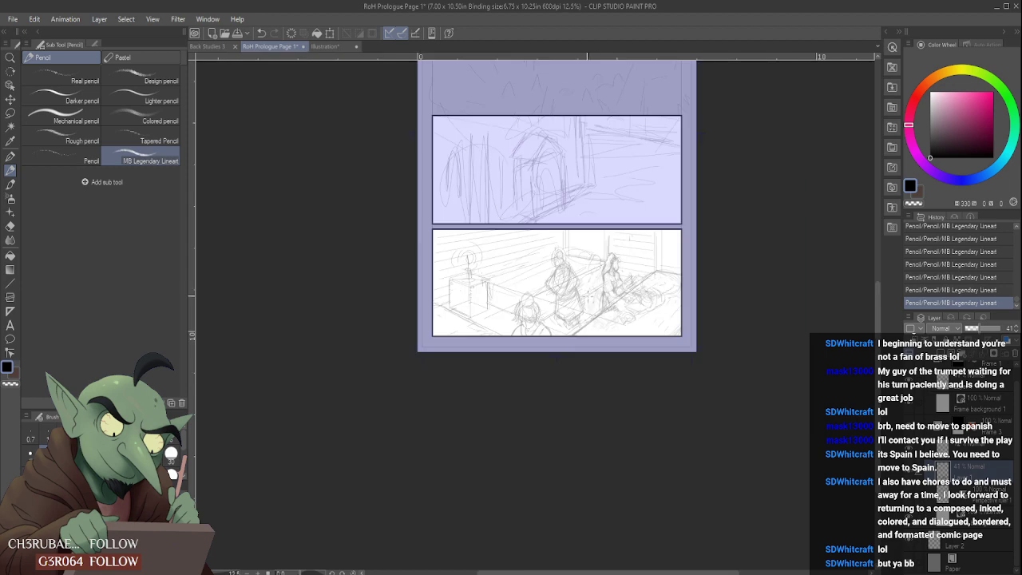
scroll(560, 315, "up", 1)
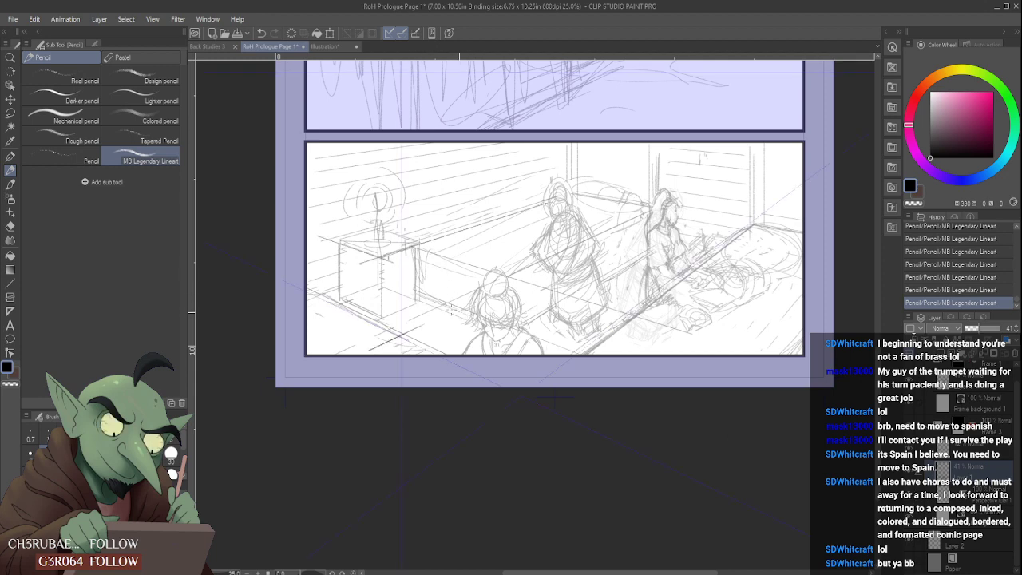
left_click_drag(466, 313, 418, 290)
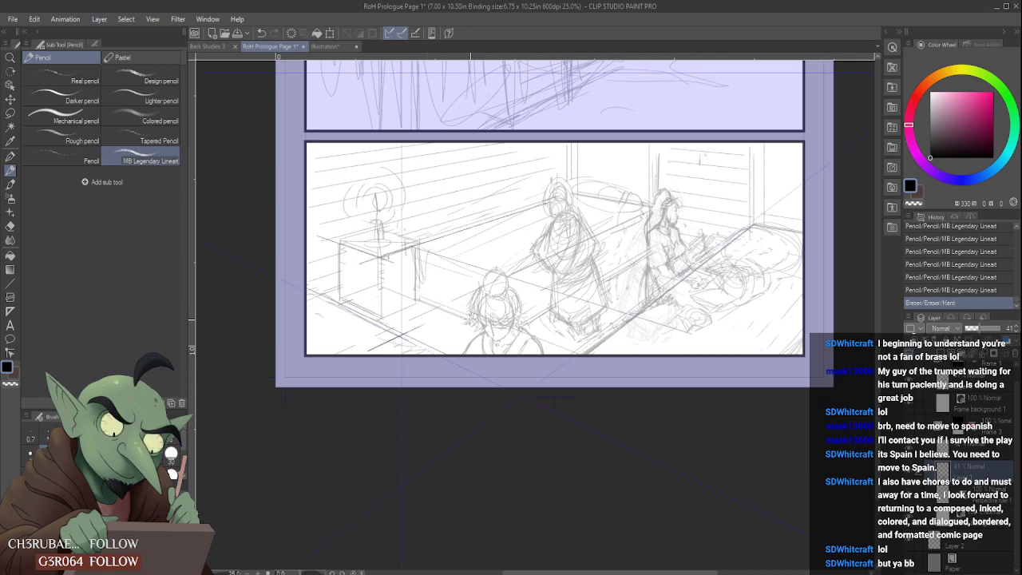
left_click_drag(470, 320, 550, 310)
left_click_drag(603, 278, 582, 295)
left_click_drag(597, 288, 577, 304)
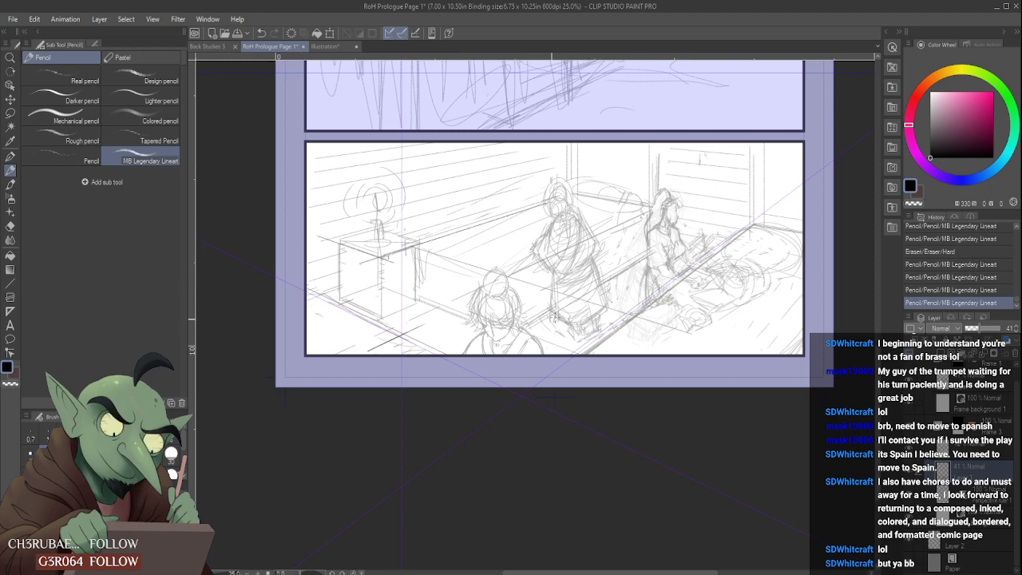
left_click_drag(529, 331, 652, 253)
left_click_drag(529, 329, 650, 255)
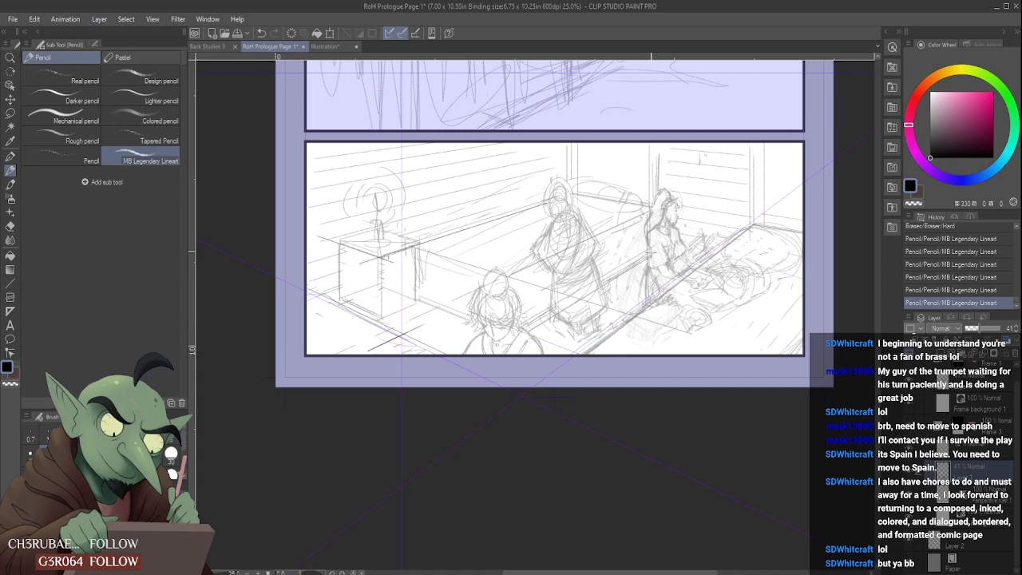
mouse_move(545, 315)
left_mouse_down()
mouse_move(591, 291)
mouse_move(551, 318)
left_mouse_up()
mouse_move(553, 279)
left_mouse_down()
mouse_move(551, 313)
mouse_move(587, 281)
left_mouse_up()
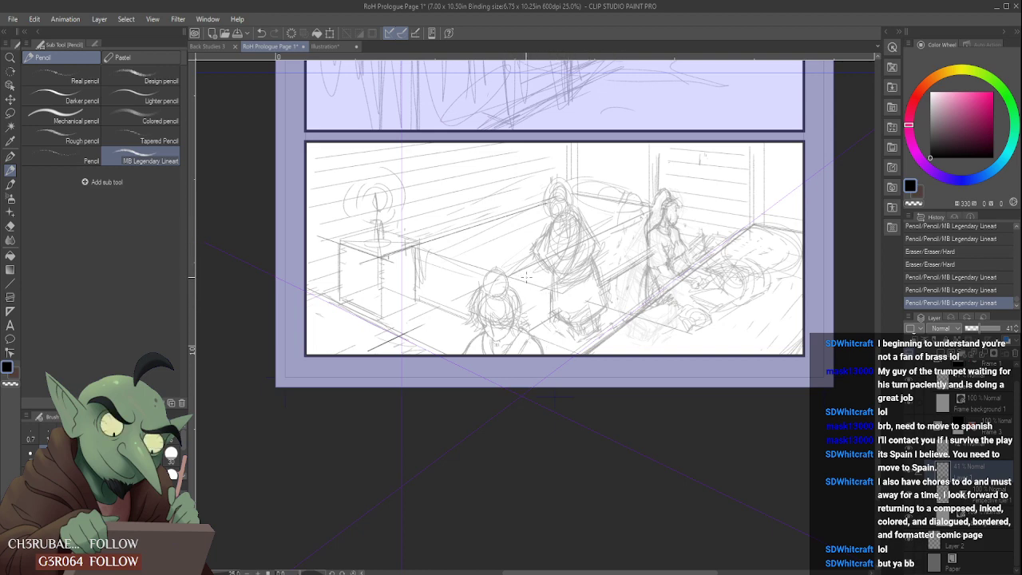
- Re-pencil the platform's upper edge on both sides of the standing figure and erase the overlapping strokes
left_click_drag(604, 234, 648, 212)
mouse_move(519, 279)
left_mouse_down()
mouse_move(648, 212)
mouse_move(519, 269)
mouse_move(535, 267)
left_mouse_up()
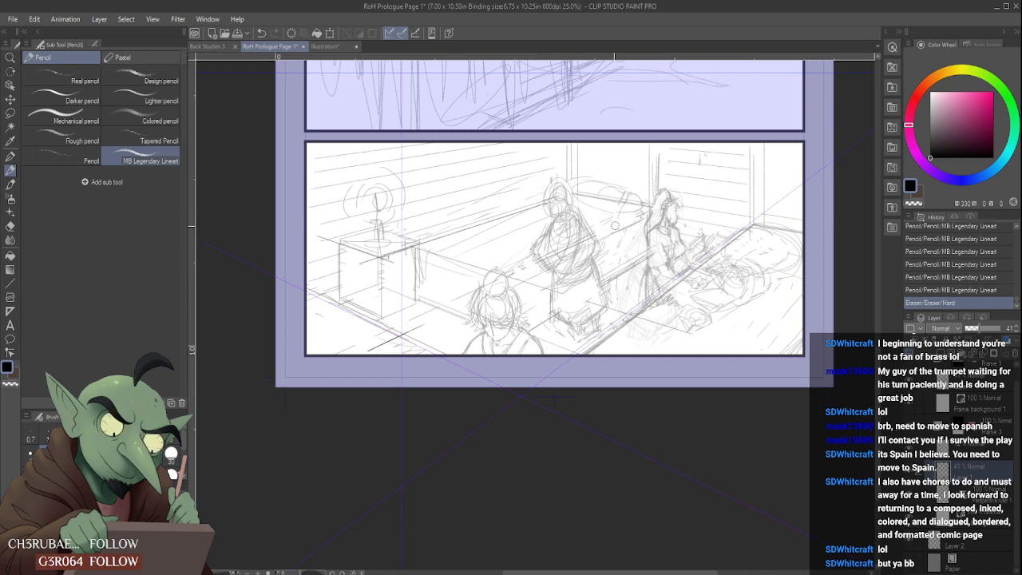
mouse_move(618, 227)
left_mouse_down()
mouse_move(641, 216)
mouse_move(524, 283)
left_mouse_up()
left_click_drag(625, 202, 649, 206)
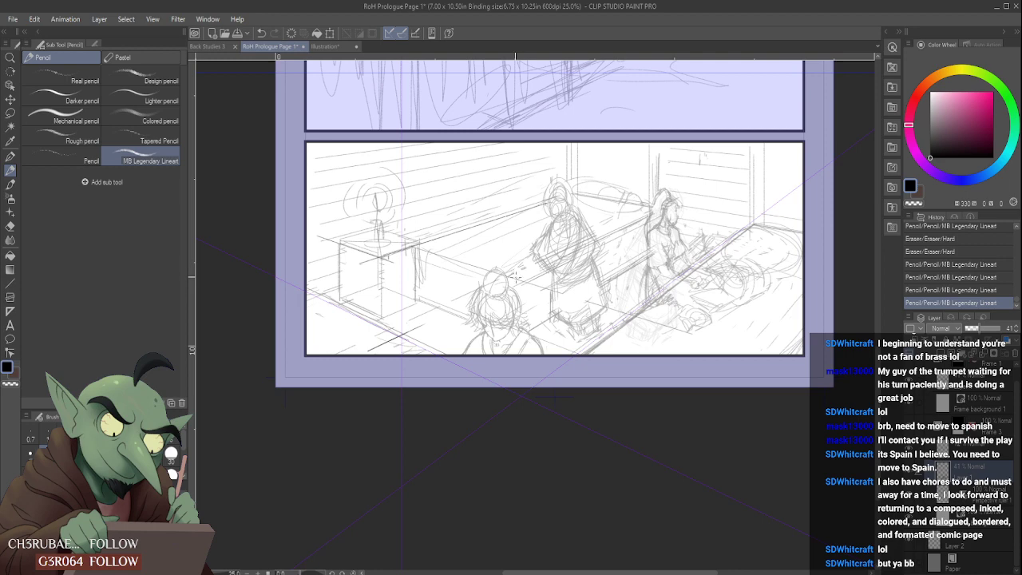
mouse_move(516, 277)
left_mouse_down()
mouse_move(543, 267)
mouse_move(521, 280)
left_mouse_up()
- Toggle the Perspective ruler 1 layer's visibility, select that layer and erase its stray dark strokes along the wall, box and ground
scroll(477, 245, "down", 2)
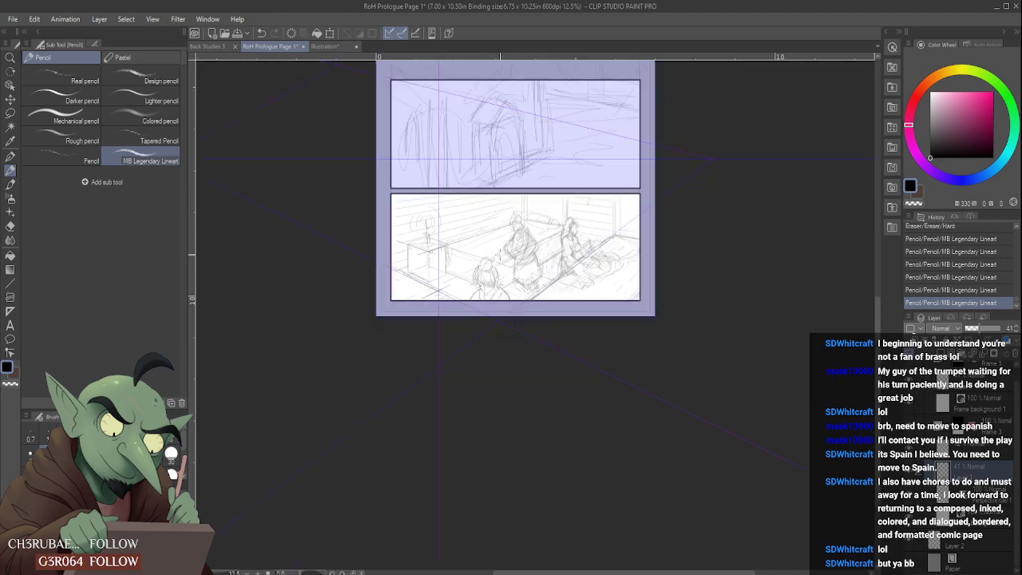
scroll(500, 256, "up", 2)
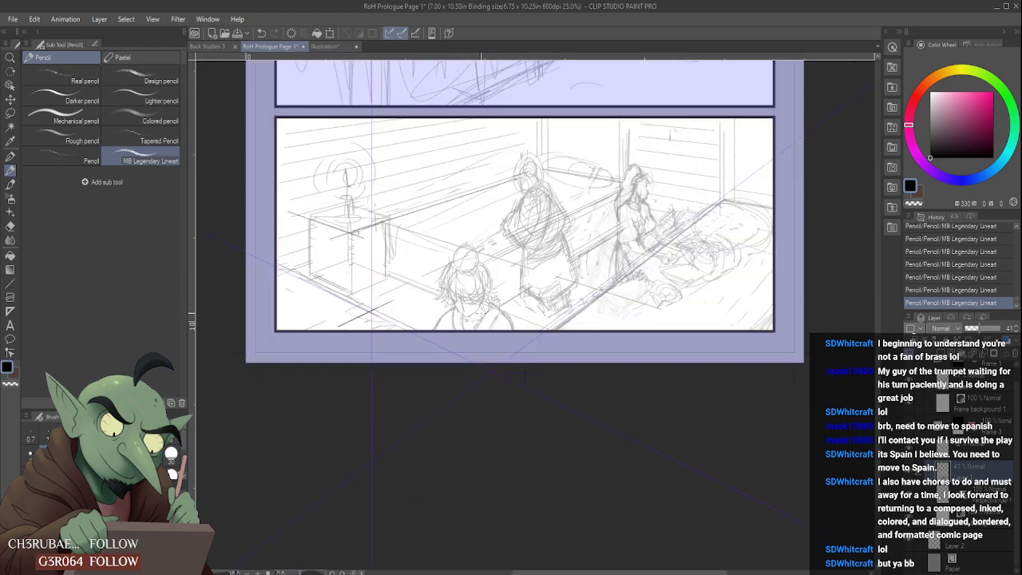
scroll(481, 314, "down", 2)
scroll(495, 253, "up", 2)
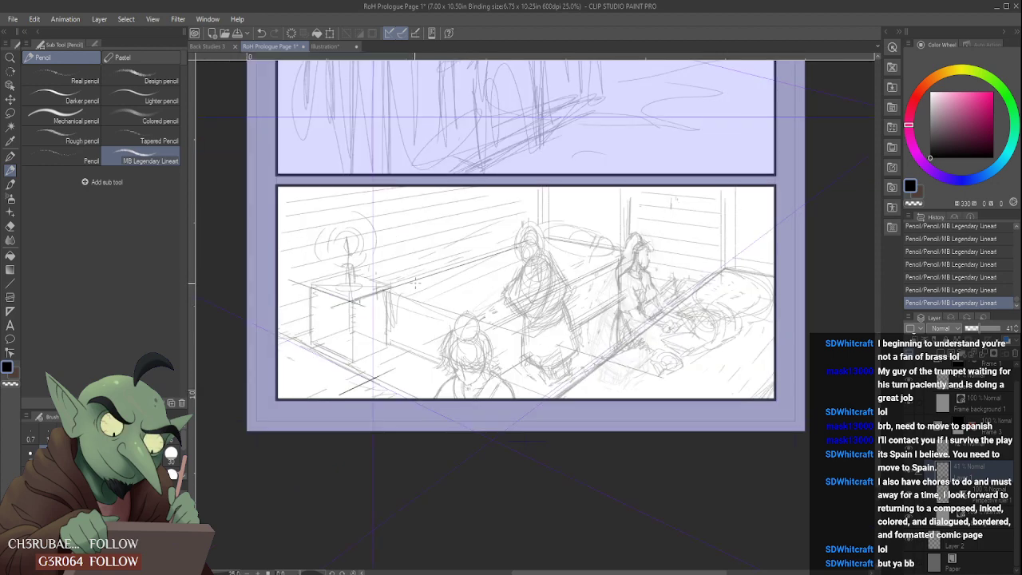
scroll(415, 280, "up", 1)
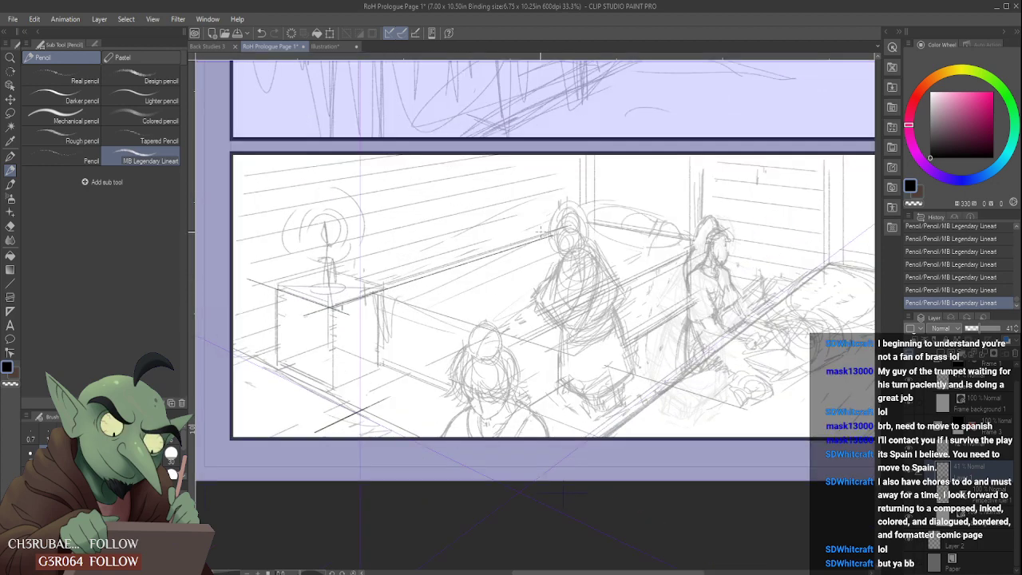
left_click_drag(399, 289, 394, 296)
left_click(908, 493)
left_click(909, 494)
left_click(955, 489)
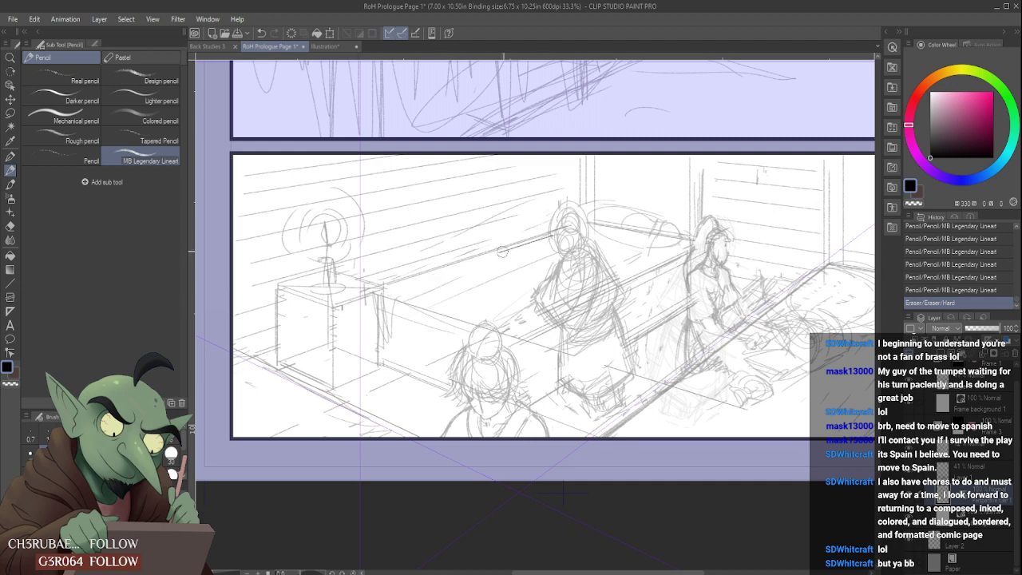
left_click_drag(557, 230, 565, 231)
scroll(533, 274, "down", 3)
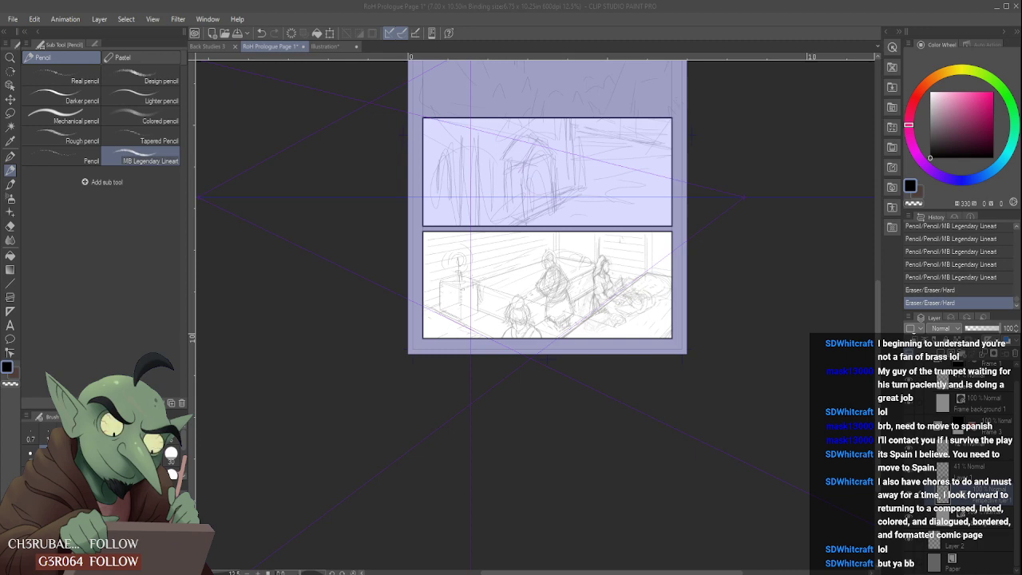
scroll(513, 229, "down", 1)
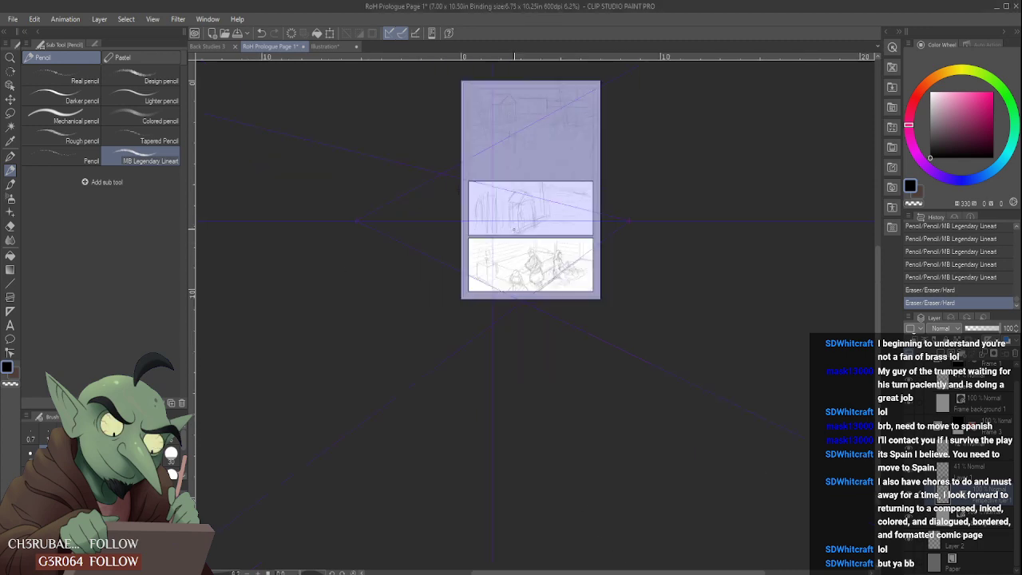
scroll(515, 230, "up", 4)
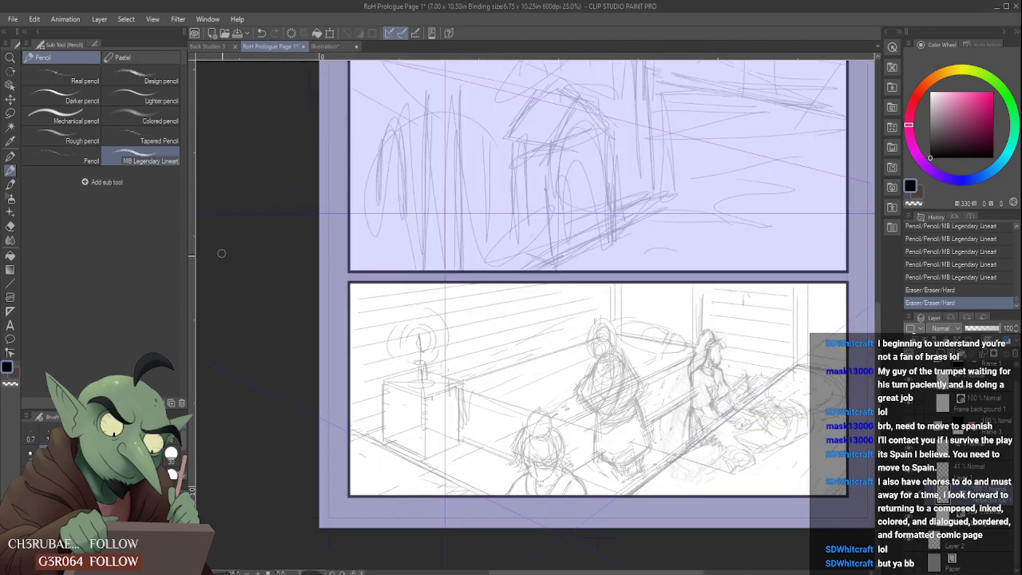
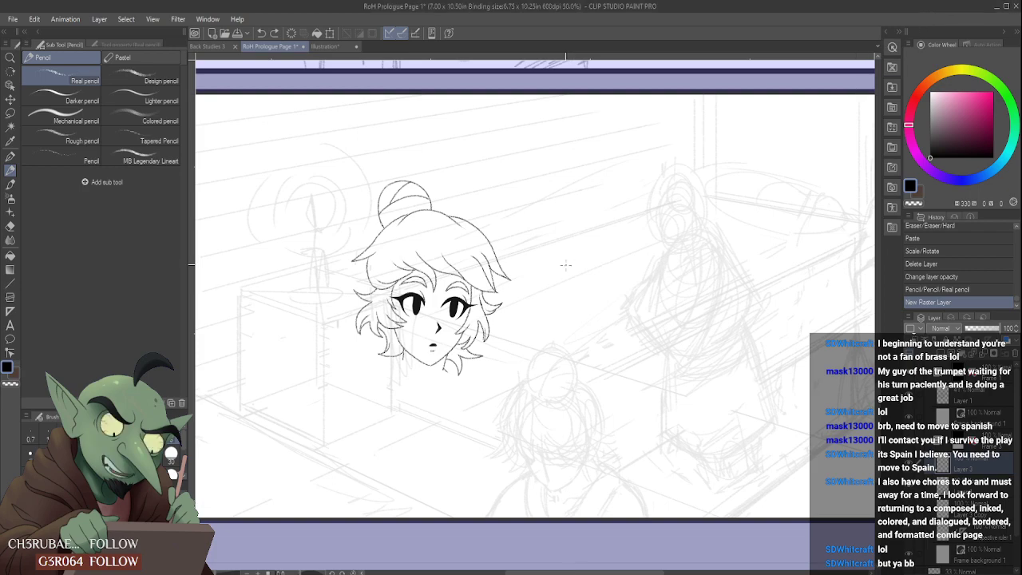
- Pencil the left side of the foreground figure's hair over the faint sketch, curving from the bun down to two pointed tips
scroll(537, 385, "up", 2)
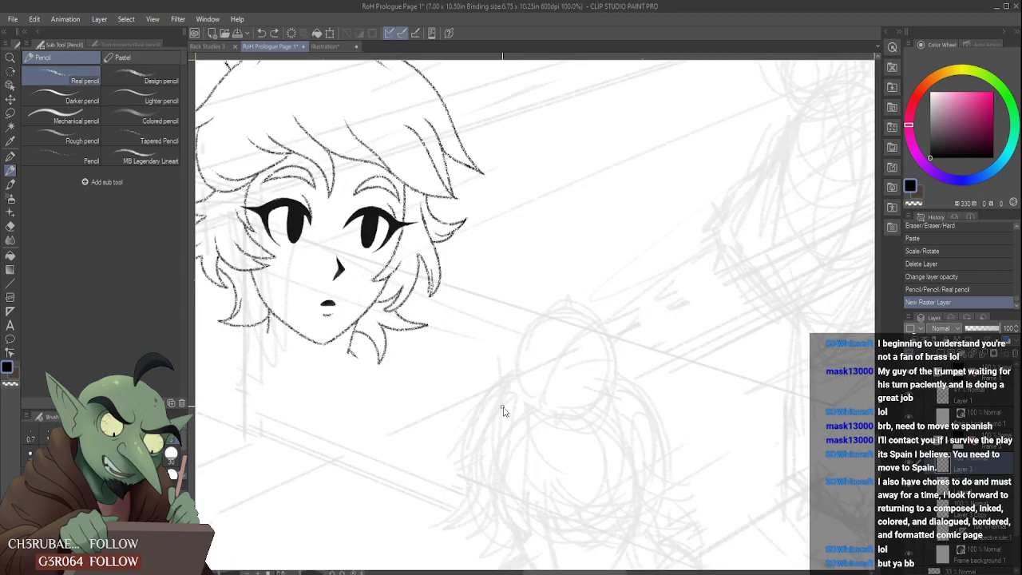
scroll(506, 410, "down", 1)
scroll(479, 491, "up", 1)
scroll(594, 424, "down", 1)
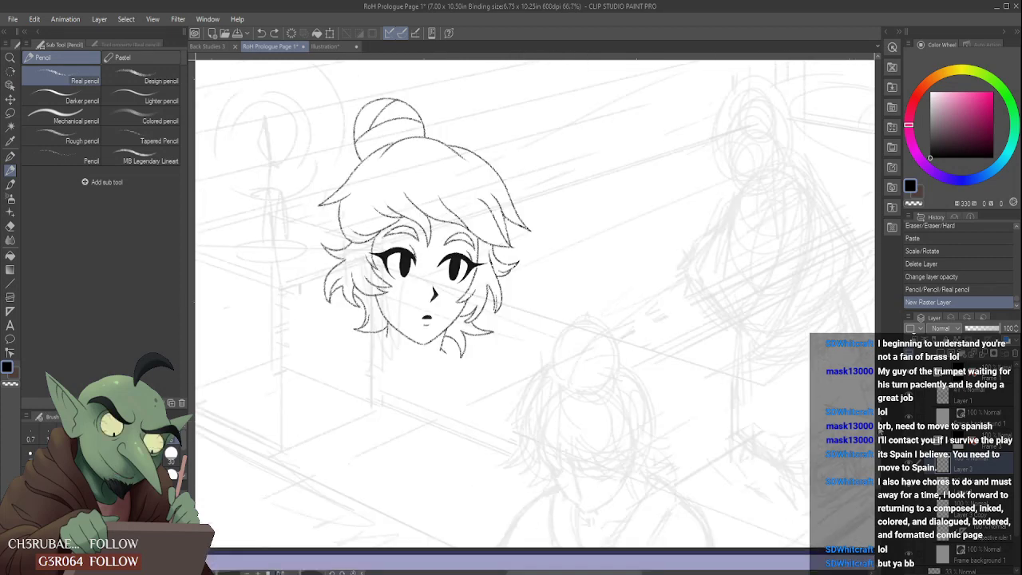
scroll(534, 303, "down", 2)
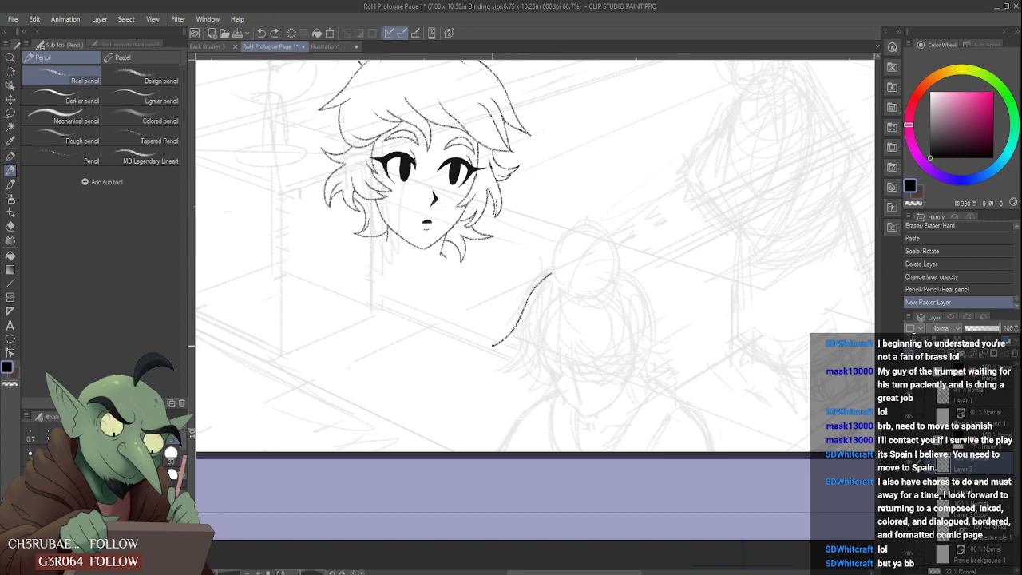
scroll(518, 346, "up", 3)
mouse_move(494, 342)
left_mouse_down()
mouse_move(527, 318)
mouse_move(485, 422)
mouse_move(543, 364)
left_mouse_up()
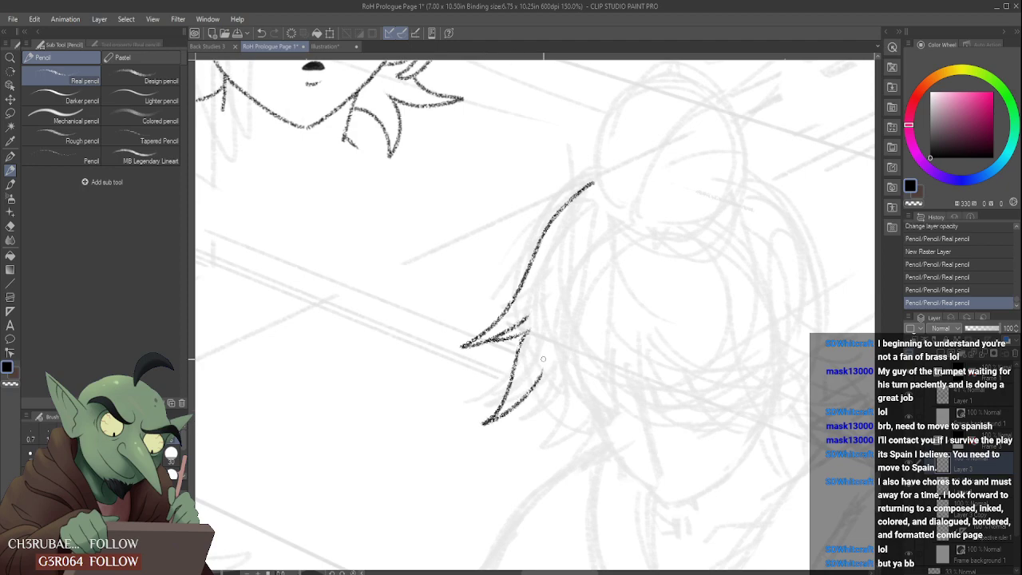
left_click_drag(517, 405, 559, 382)
scroll(548, 360, "down", 3)
scroll(554, 358, "up", 3)
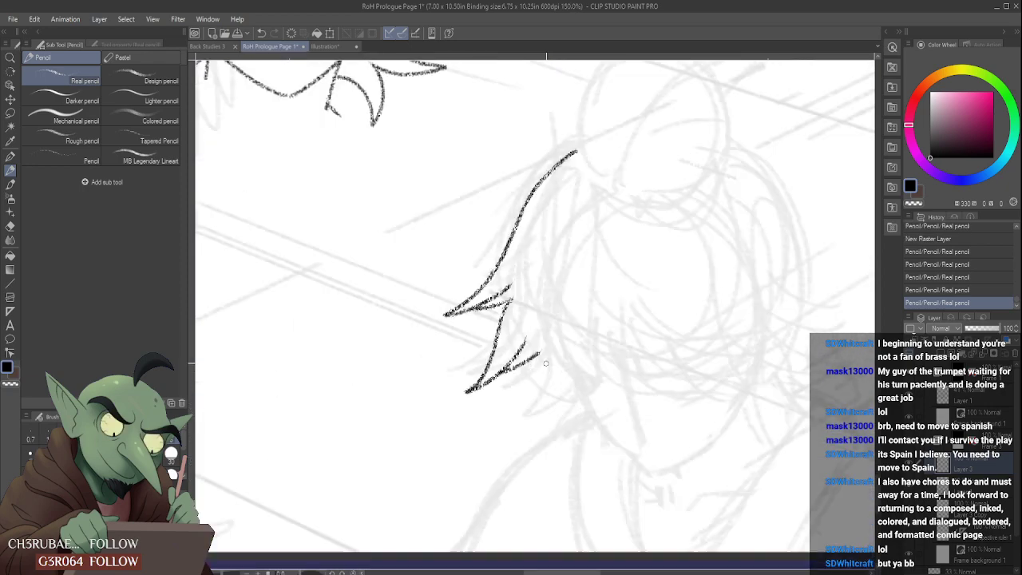
scroll(546, 357, "down", 3)
scroll(547, 357, "up", 2)
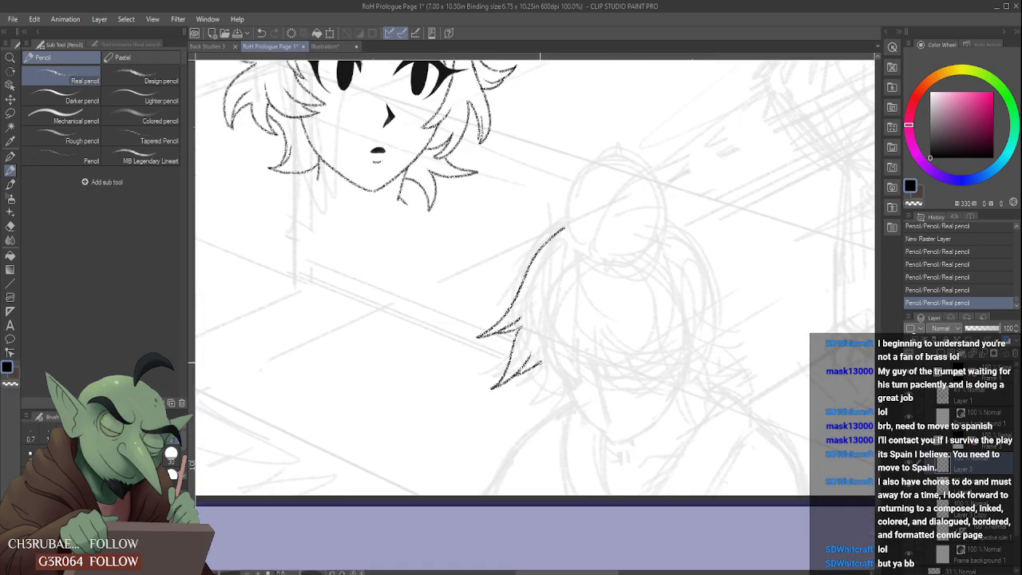
- Pencil the spiky lower edge of the foreground figure's hair across the head, erasing overlapping strokes between the tufts
mouse_move(539, 349)
left_mouse_down()
mouse_move(556, 378)
mouse_move(592, 379)
left_mouse_up()
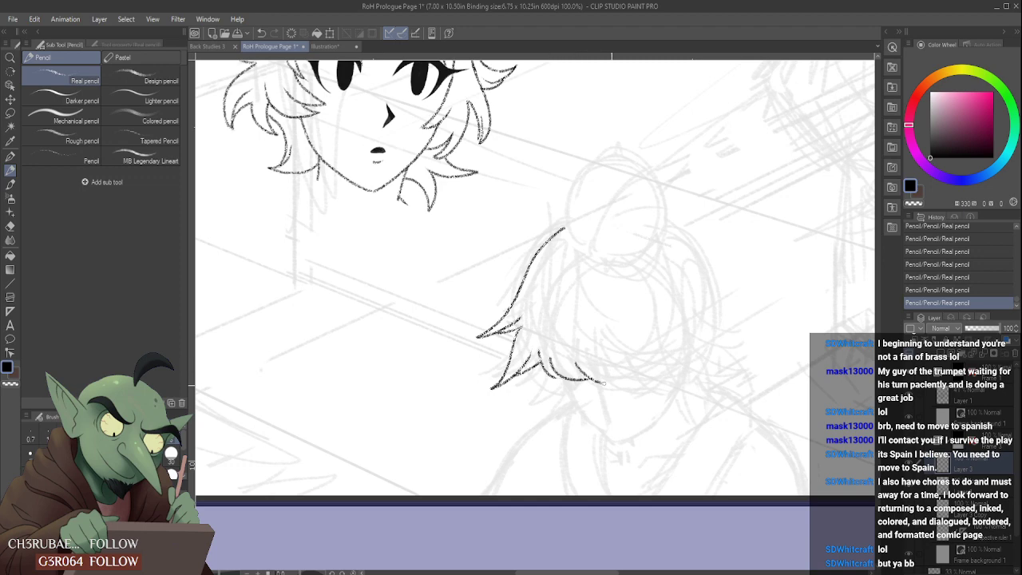
scroll(615, 346, "up", 1)
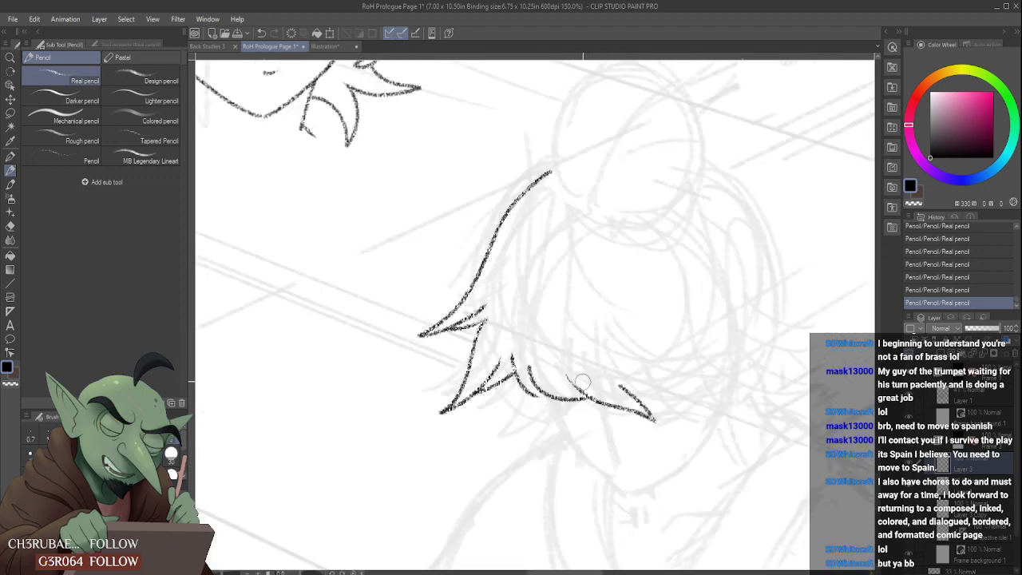
left_click_drag(592, 386, 546, 396)
mouse_move(533, 362)
left_mouse_down()
mouse_move(526, 327)
mouse_move(530, 336)
mouse_move(506, 370)
left_mouse_up()
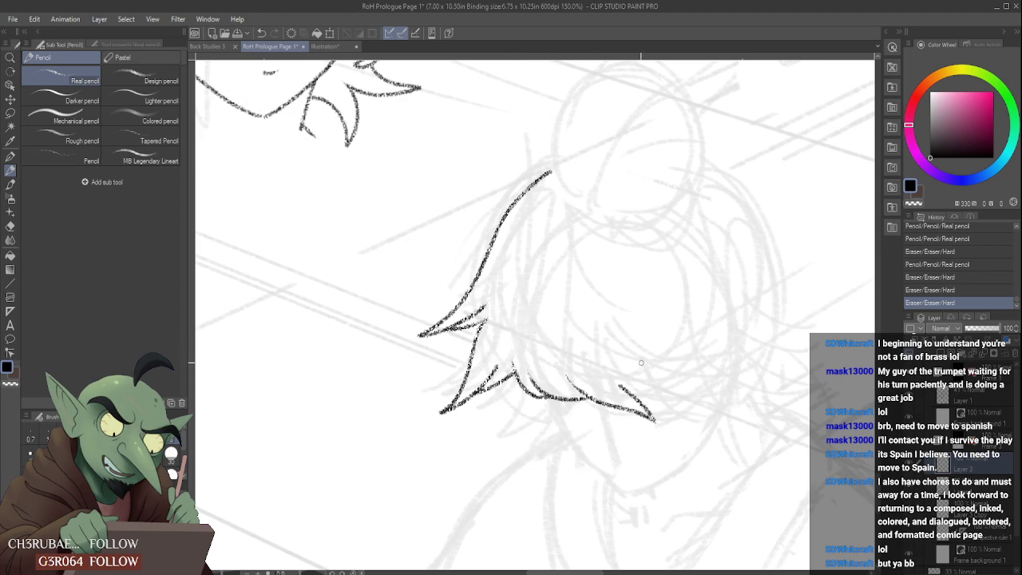
left_click_drag(620, 381, 614, 372)
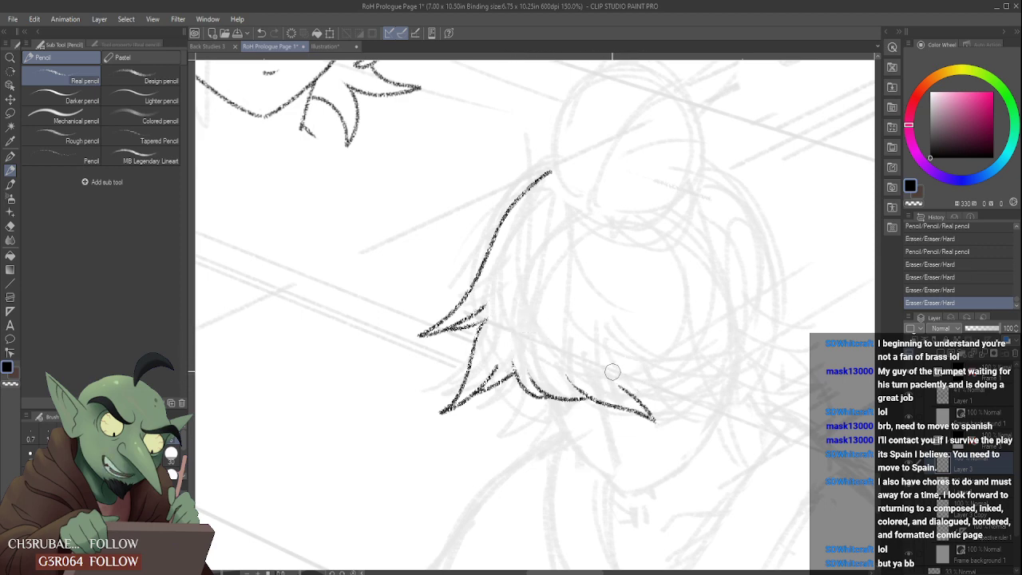
mouse_move(671, 390)
left_mouse_down()
mouse_move(642, 381)
mouse_move(616, 389)
mouse_move(682, 408)
left_mouse_up()
mouse_move(618, 369)
left_mouse_down()
mouse_move(645, 375)
mouse_move(623, 372)
mouse_move(680, 411)
left_mouse_up()
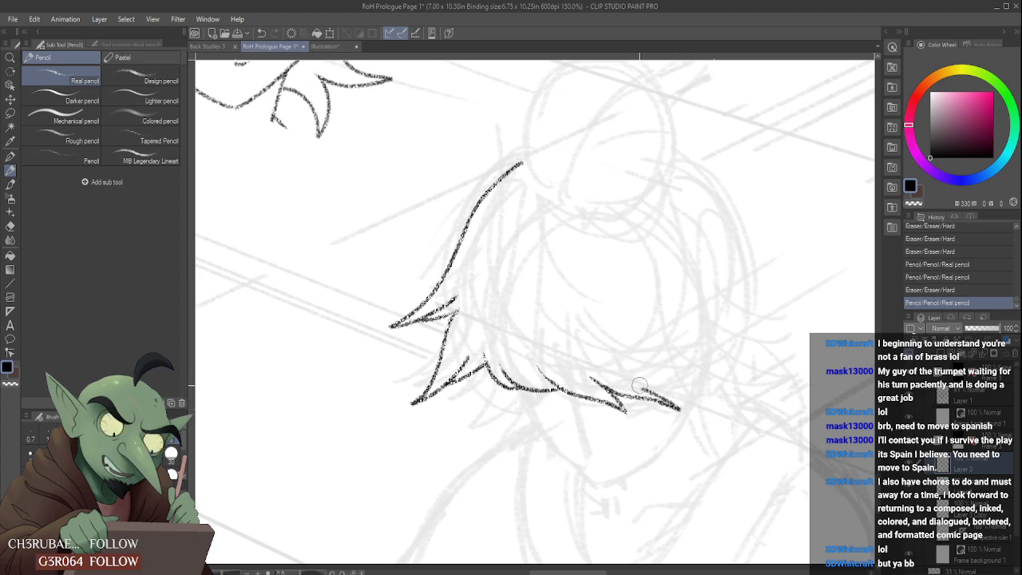
mouse_move(635, 379)
left_mouse_down()
mouse_move(685, 407)
mouse_move(629, 372)
mouse_move(662, 388)
left_mouse_up()
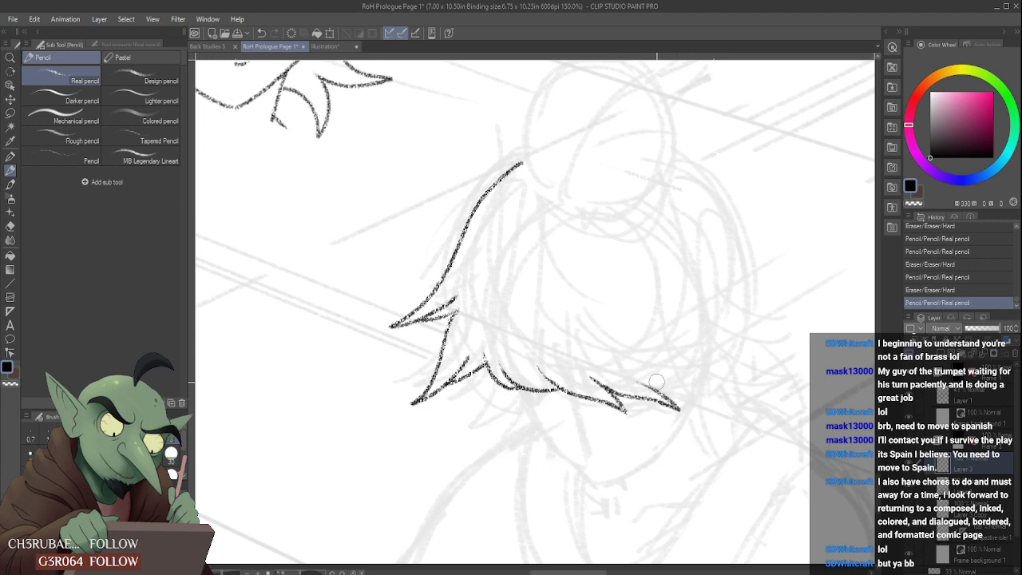
- Pencil two curved inner strands on the foreground figure's hair below the bun and clean up their ends
scroll(637, 352, "down", 3)
scroll(603, 277, "up", 1)
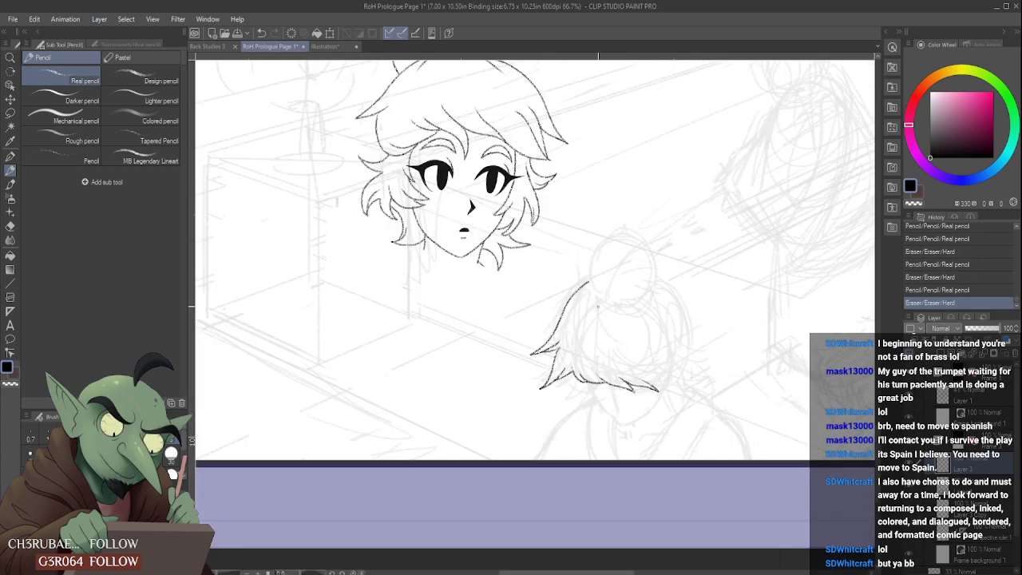
scroll(597, 306, "up", 3)
left_click_drag(572, 296, 570, 380)
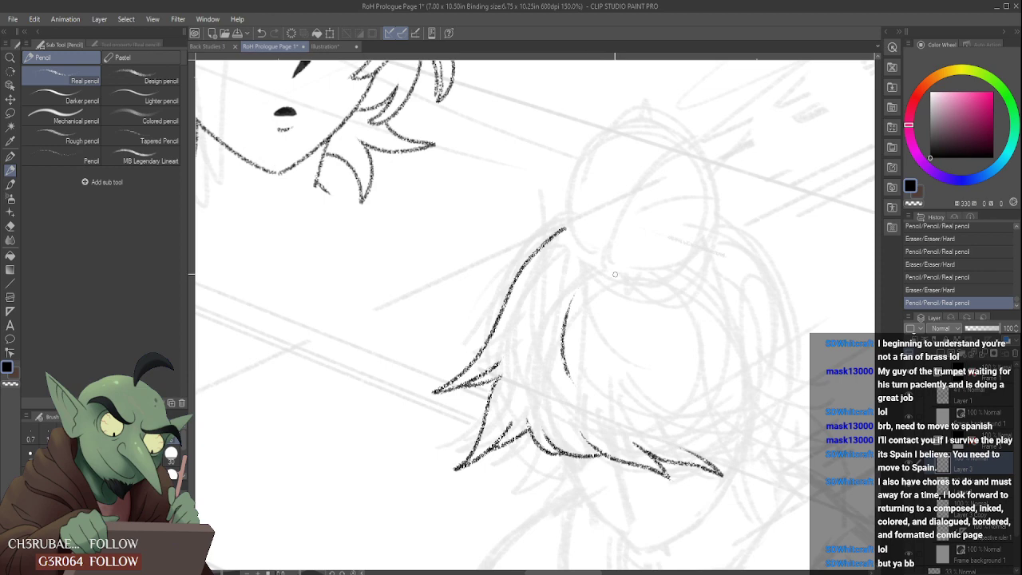
left_click_drag(617, 267, 621, 375)
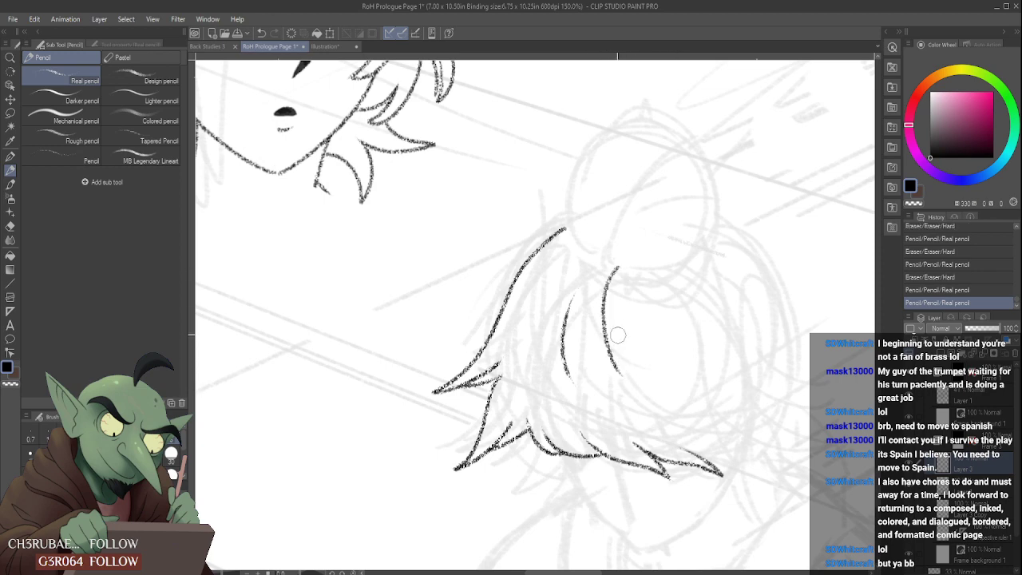
left_click_drag(642, 261, 605, 276)
scroll(605, 277, "down", 3)
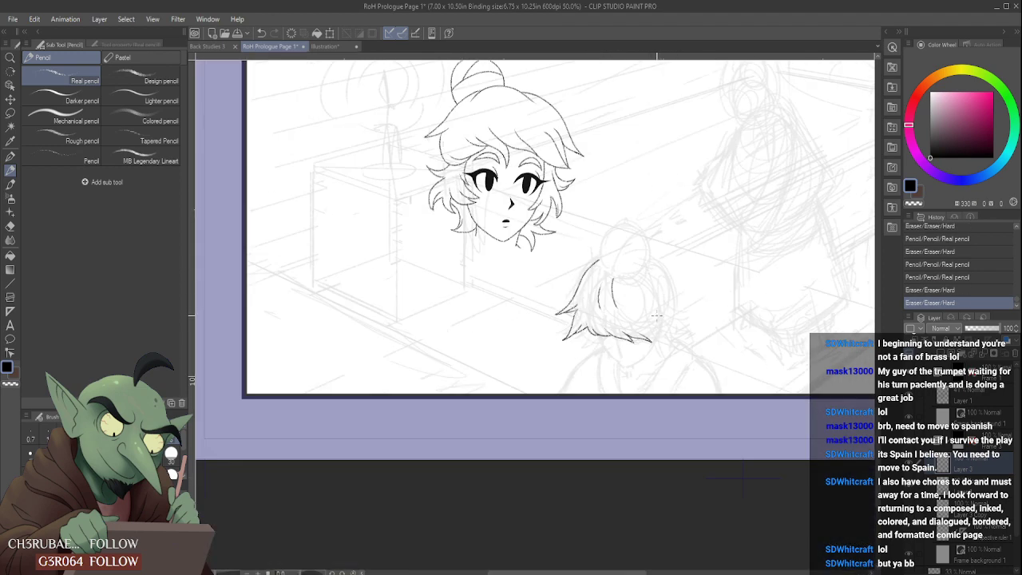
- Pencil a small pointed tuft beneath the lower-left edge of the foreground figure's hair
scroll(654, 315, "up", 3)
mouse_move(572, 335)
left_mouse_down()
mouse_move(547, 350)
mouse_move(591, 354)
left_mouse_up()
scroll(595, 320, "down", 3)
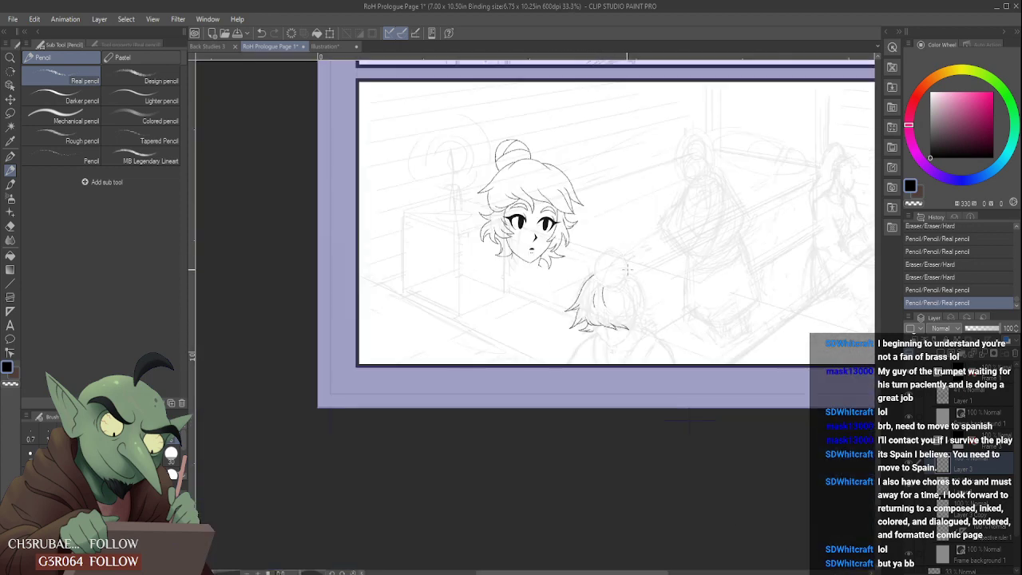
- Pencil the foreground figure's pointed outline below the hair and erase the stray marks around it
scroll(592, 298, "up", 3)
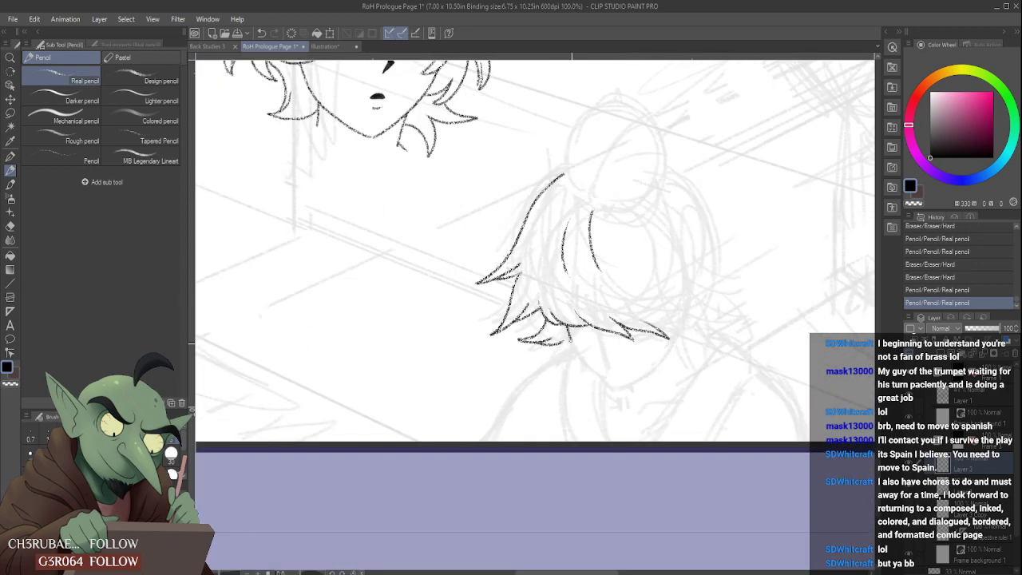
mouse_move(590, 369)
left_mouse_down()
mouse_move(634, 380)
mouse_move(654, 365)
left_mouse_up()
scroll(658, 362, "down", 4)
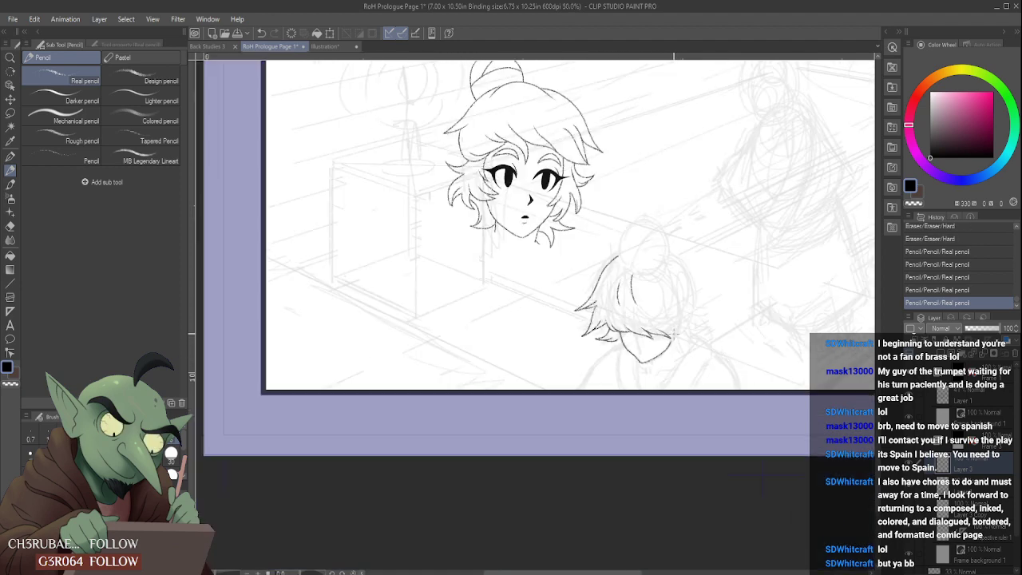
scroll(653, 339, "up", 4)
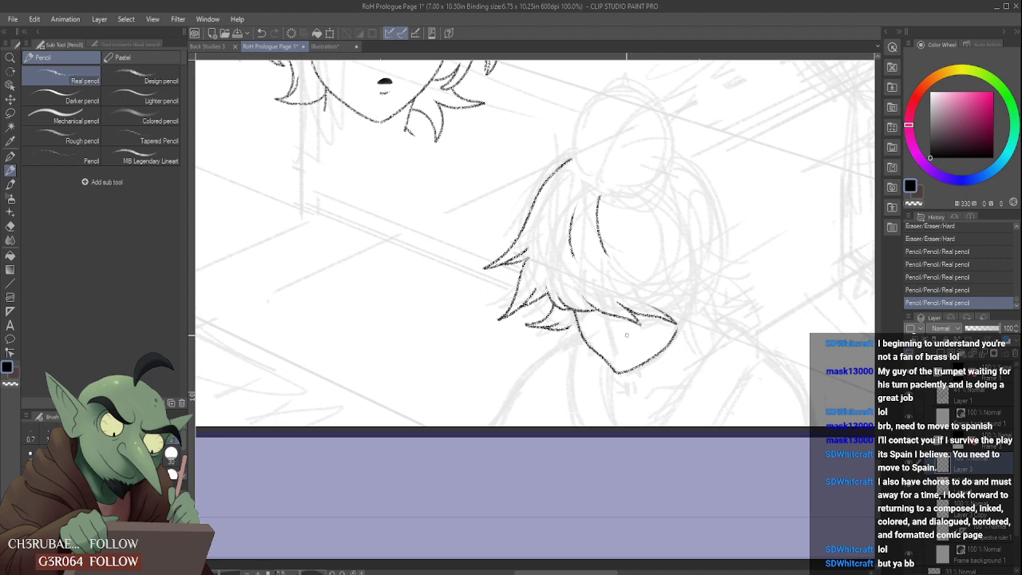
scroll(605, 334, "down", 4)
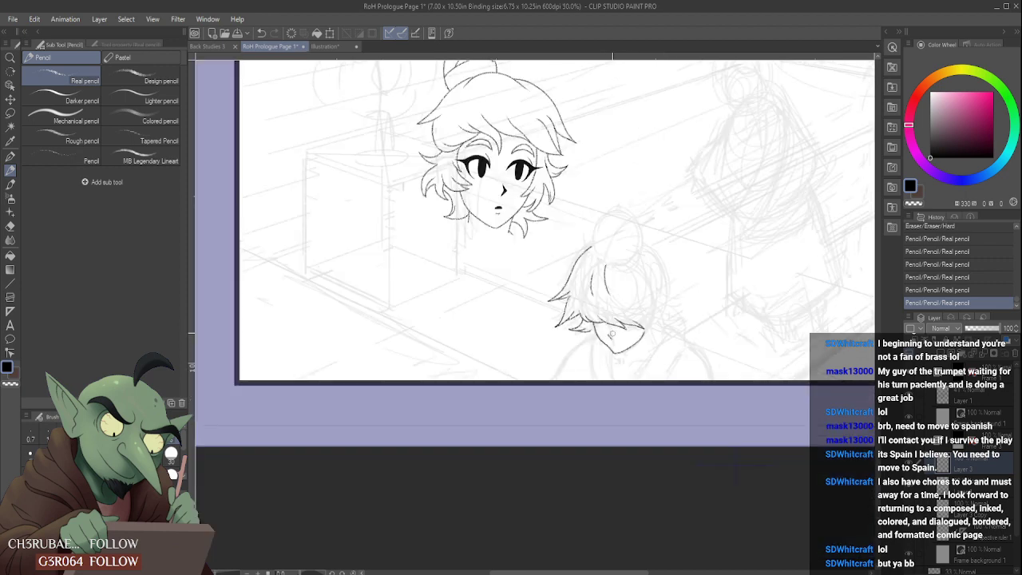
left_click(612, 337)
scroll(631, 333, "up", 5)
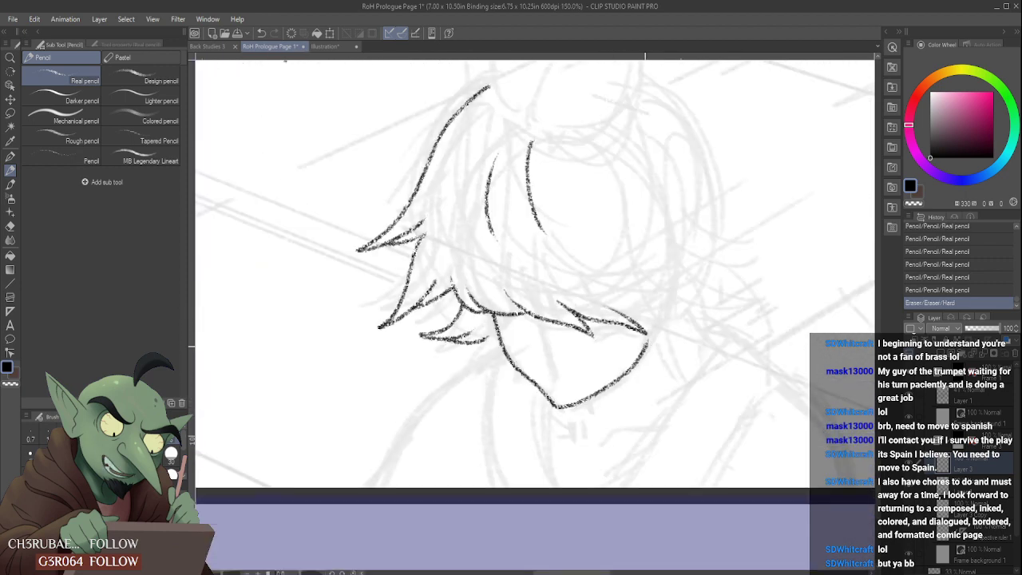
- Add an upturned tuft at the right end of the hair's lower edge and extend the left outline up to the bun
left_click_drag(630, 318, 700, 282)
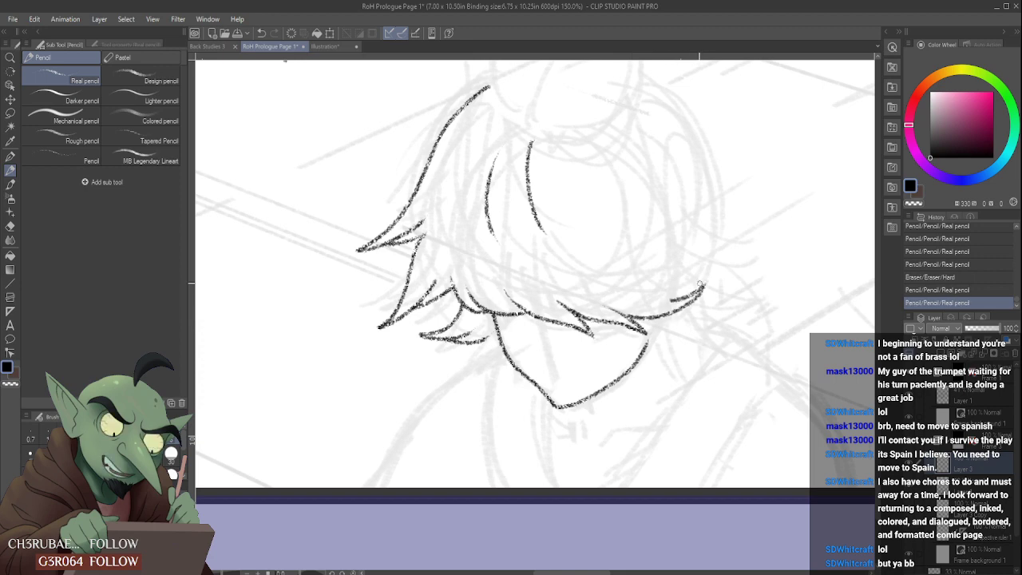
scroll(693, 283, "down", 3)
scroll(697, 260, "up", 2)
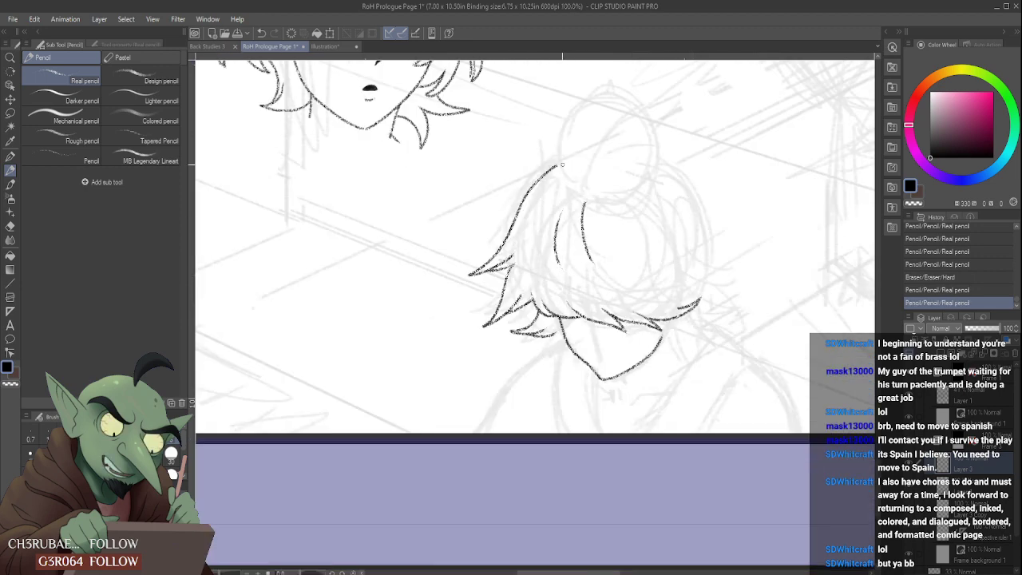
scroll(562, 168, "up", 1)
mouse_move(561, 165)
left_mouse_down()
mouse_move(531, 180)
mouse_move(488, 251)
mouse_move(594, 148)
mouse_move(567, 150)
left_mouse_up()
scroll(600, 181, "down", 3)
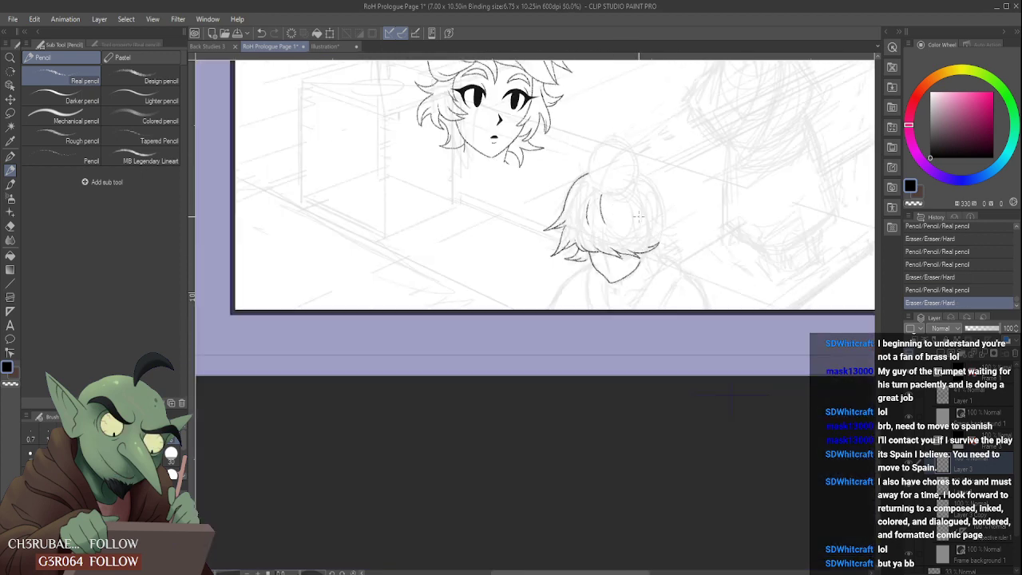
- Pencil the right side of the foreground figure's hair curving down from the bun, undoing and redrawing the stroke
scroll(662, 164, "up", 2)
mouse_move(605, 187)
left_mouse_down()
mouse_move(677, 295)
mouse_move(693, 299)
left_mouse_up()
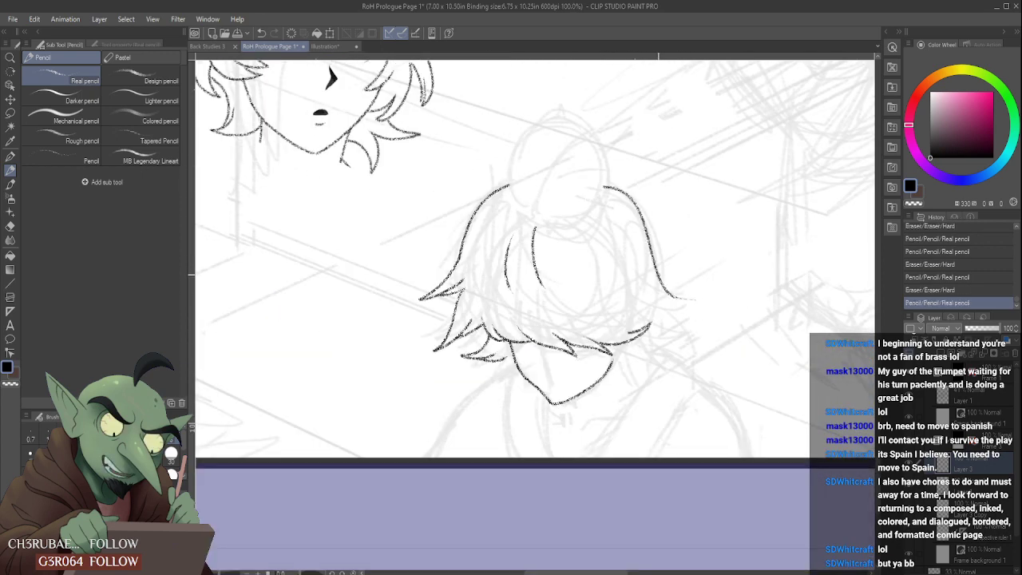
mouse_move(600, 183)
left_mouse_down()
mouse_move(638, 208)
mouse_move(665, 280)
mouse_move(686, 301)
mouse_move(648, 254)
mouse_move(693, 300)
left_mouse_up()
left_click_drag(606, 185, 668, 261)
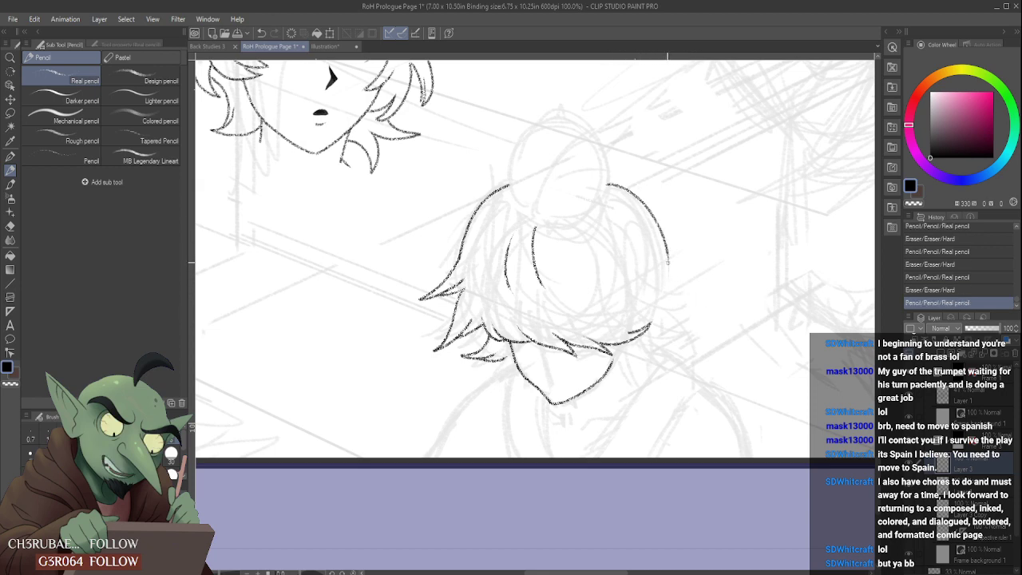
key("ctrl+z")
left_click_drag(606, 181, 664, 257)
key("ctrl+z")
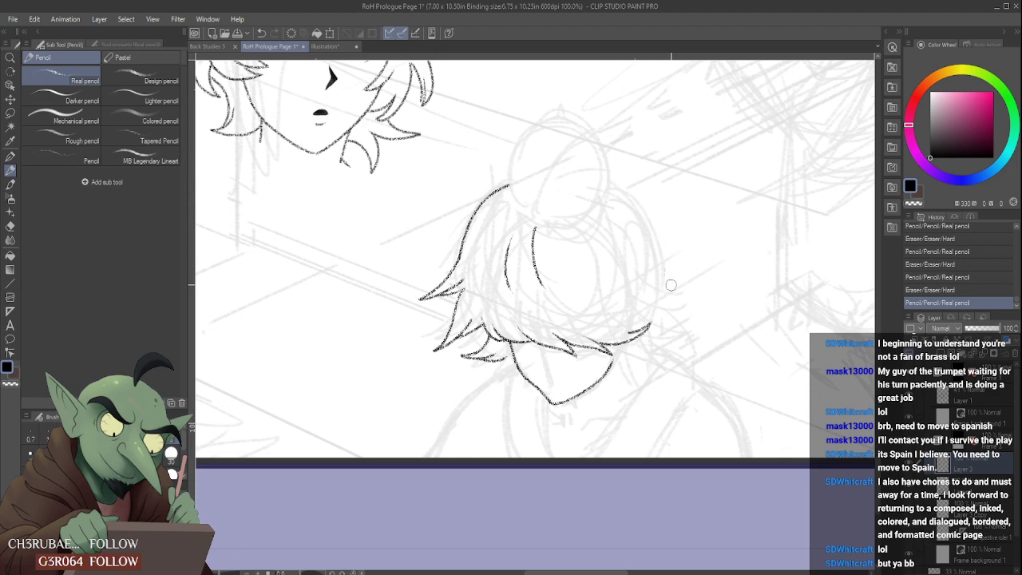
mouse_move(607, 182)
left_mouse_down()
mouse_move(643, 208)
mouse_move(660, 267)
left_mouse_up()
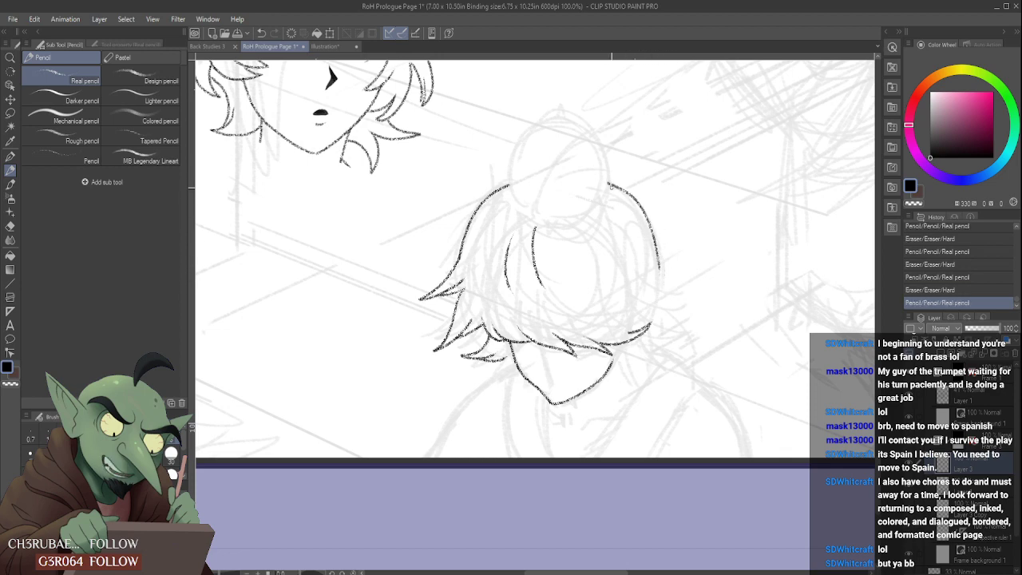
- Finish the right side of the foreground figure's hair with an outward-flicked tip and erase the excess strokes
scroll(649, 268, "up", 1)
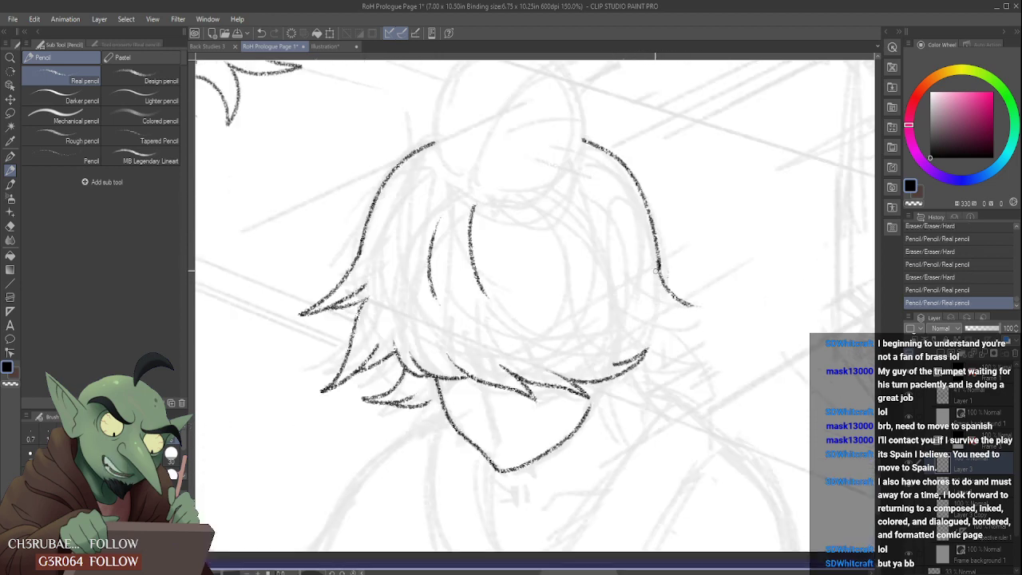
mouse_move(661, 281)
left_mouse_down()
mouse_move(665, 273)
mouse_move(706, 301)
mouse_move(675, 261)
left_mouse_up()
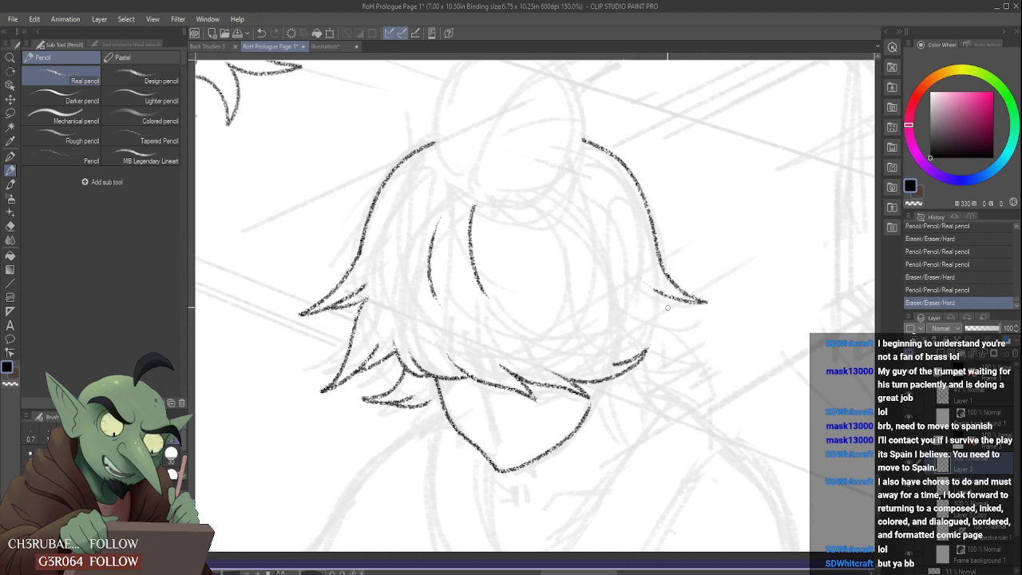
mouse_move(693, 303)
left_mouse_down()
mouse_move(628, 301)
mouse_move(676, 311)
left_mouse_up()
scroll(645, 316, "down", 3)
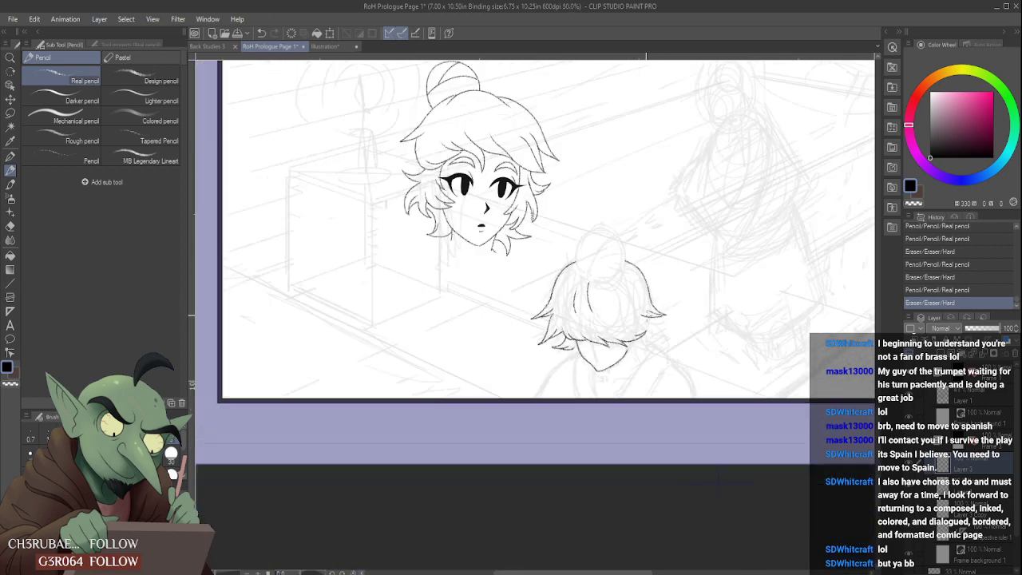
scroll(613, 281, "up", 2)
- Trim and taper the leftmost inner strand of the foreground figure's hair with the eraser
scroll(573, 293, "up", 2)
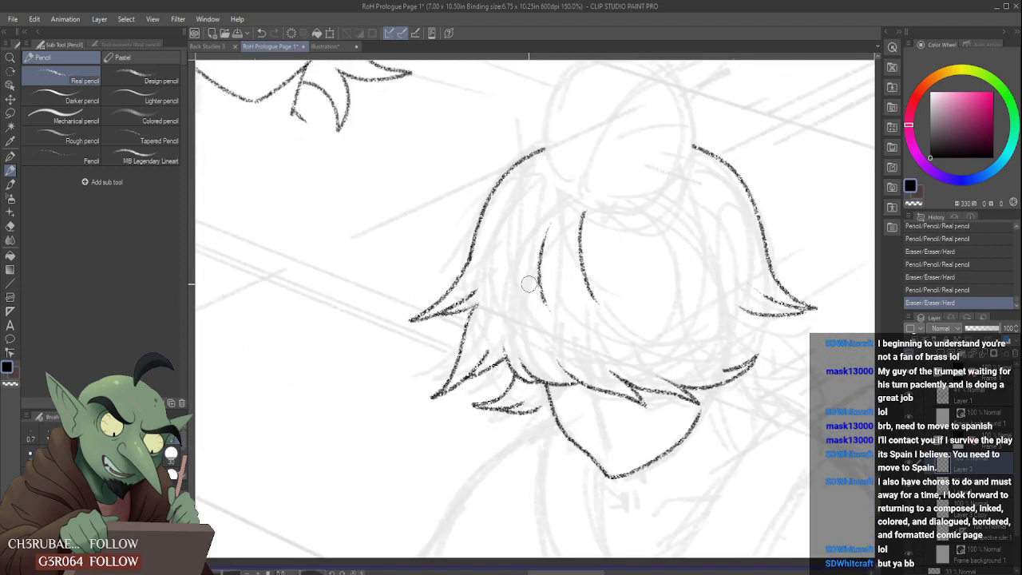
left_click_drag(529, 257, 550, 330)
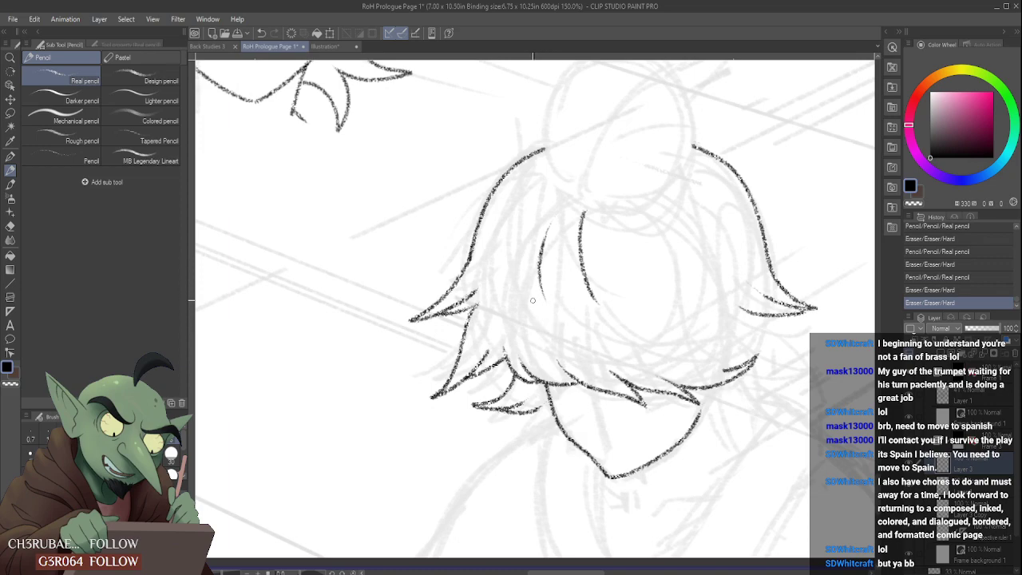
scroll(536, 298, "up", 1)
left_click_drag(524, 243, 549, 314)
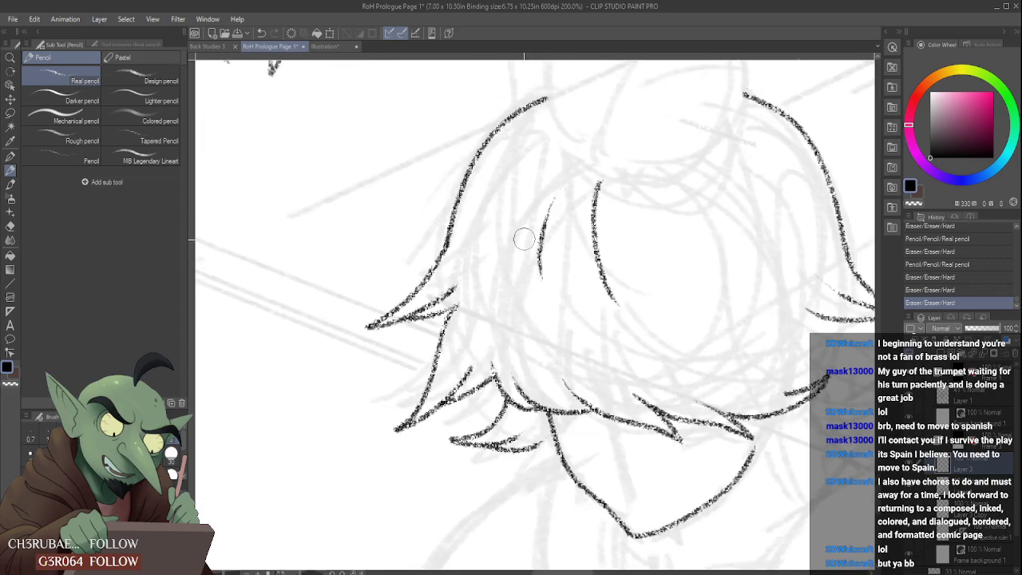
- Try to pencil the left side of the bun above the foreground figure's hair, undoing the strokes
scroll(531, 299, "down", 2)
scroll(559, 237, "up", 2)
scroll(559, 237, "down", 2)
scroll(549, 191, "up", 1)
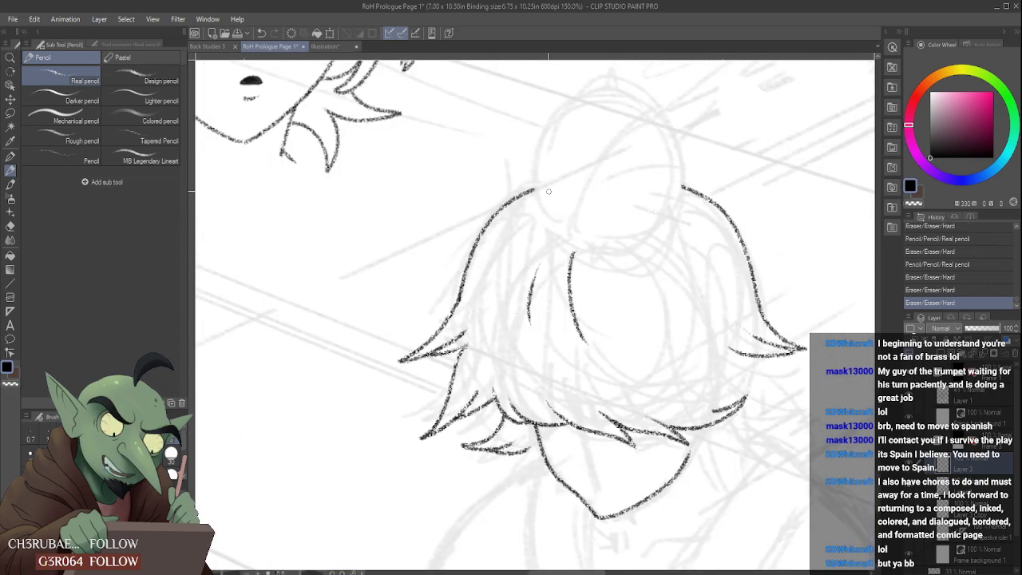
mouse_move(535, 192)
left_mouse_down()
mouse_move(610, 98)
mouse_move(551, 225)
left_mouse_up()
key("ctrl+z")
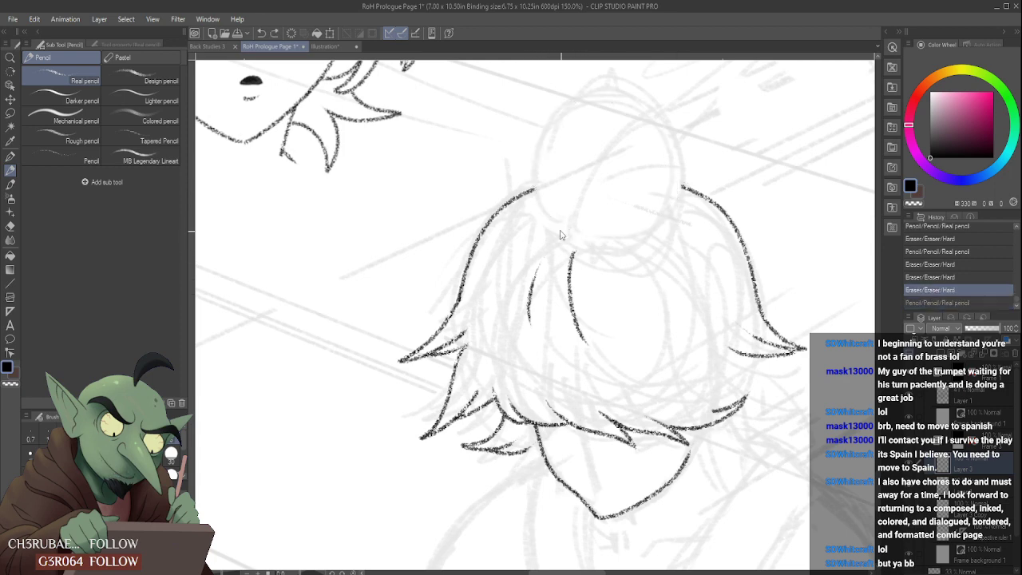
key("ctrl+y")
key("ctrl+z")
mouse_move(528, 172)
left_mouse_down()
mouse_move(664, 136)
mouse_move(538, 183)
mouse_move(589, 109)
mouse_move(650, 237)
mouse_move(647, 127)
mouse_move(558, 216)
mouse_move(547, 138)
mouse_move(662, 205)
mouse_move(576, 105)
mouse_move(656, 230)
mouse_move(550, 131)
left_mouse_up()
key("ctrl+z")
key("ctrl+z")
key("ctrl+z")
key("ctrl+z")
key("ctrl+z")
- Try several freehand ovals for the foreground figure's bun over the faint sketch, undoing each one
scroll(582, 210, "down", 4)
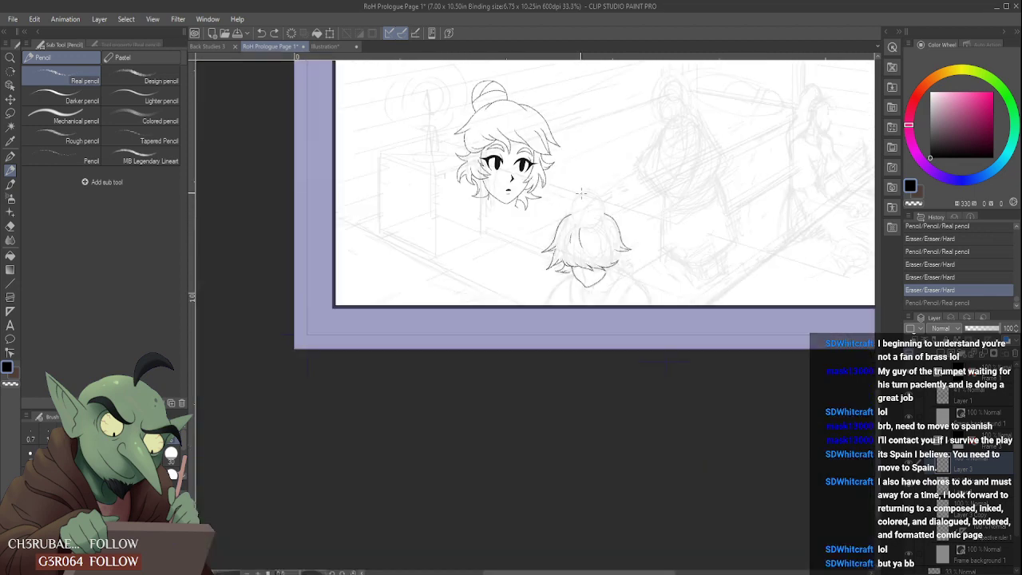
scroll(582, 192, "up", 4)
left_click_drag(563, 171, 628, 184)
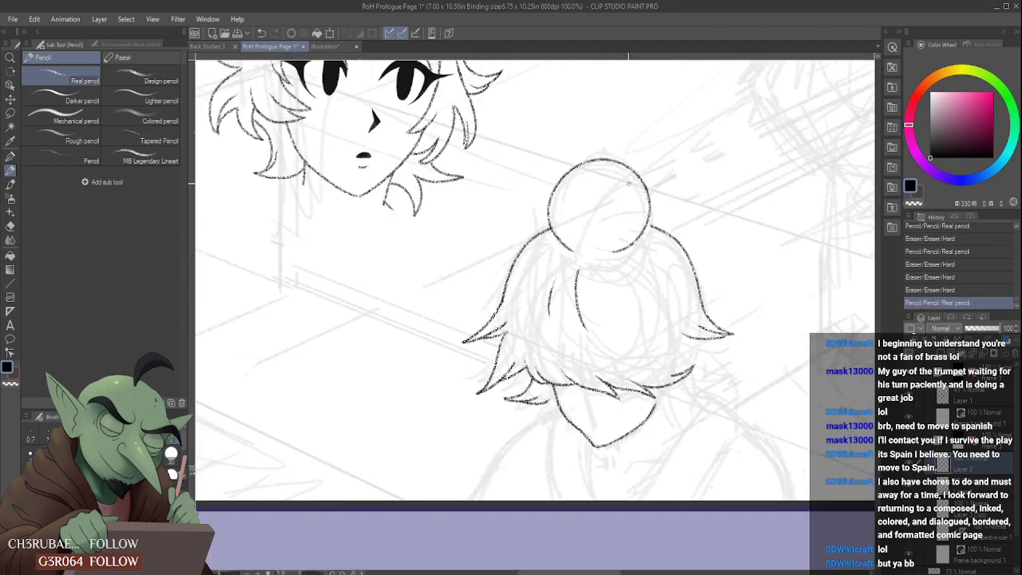
key("ctrl+z")
left_click_drag(567, 164, 631, 180)
key("ctrl+z")
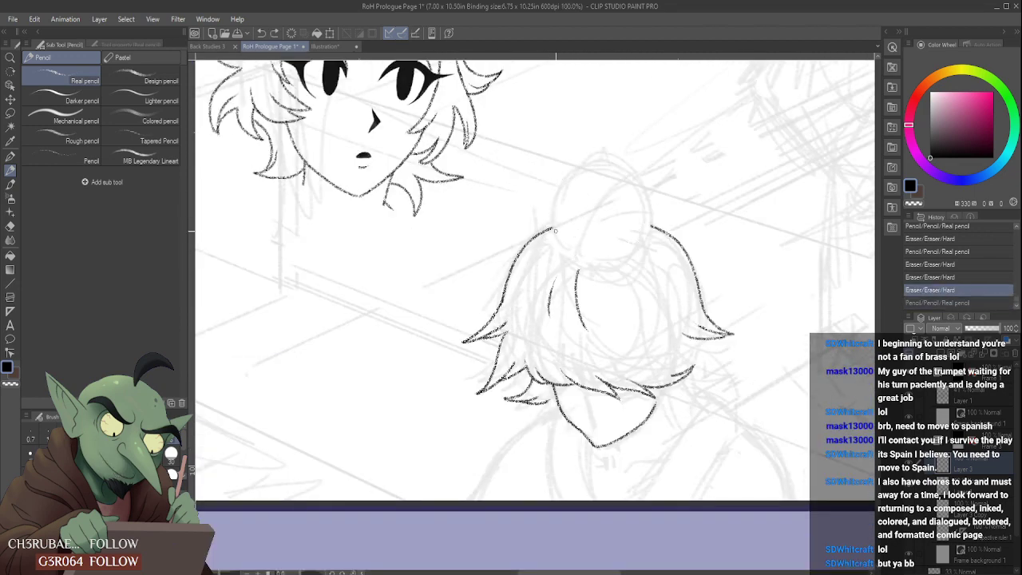
mouse_move(553, 230)
left_mouse_down()
mouse_move(571, 240)
mouse_move(650, 195)
mouse_move(587, 267)
mouse_move(587, 174)
mouse_move(582, 276)
mouse_move(587, 164)
mouse_move(568, 263)
mouse_move(563, 240)
mouse_move(638, 223)
mouse_move(563, 243)
mouse_move(637, 170)
mouse_move(575, 244)
mouse_move(619, 158)
mouse_move(589, 252)
mouse_move(641, 214)
mouse_move(567, 254)
mouse_move(642, 209)
mouse_move(571, 244)
mouse_move(636, 159)
mouse_move(574, 253)
left_mouse_up()
key("ctrl+z")
key("ctrl+z")
key("ctrl+z")
key("ctrl+z")
key("ctrl+z")
key("ctrl+z")
key("ctrl+z")
key("ctrl+z")
key("ctrl+z")
key("ctrl+z")
key("ctrl+z")
key("ctrl+z")
key("ctrl+z")
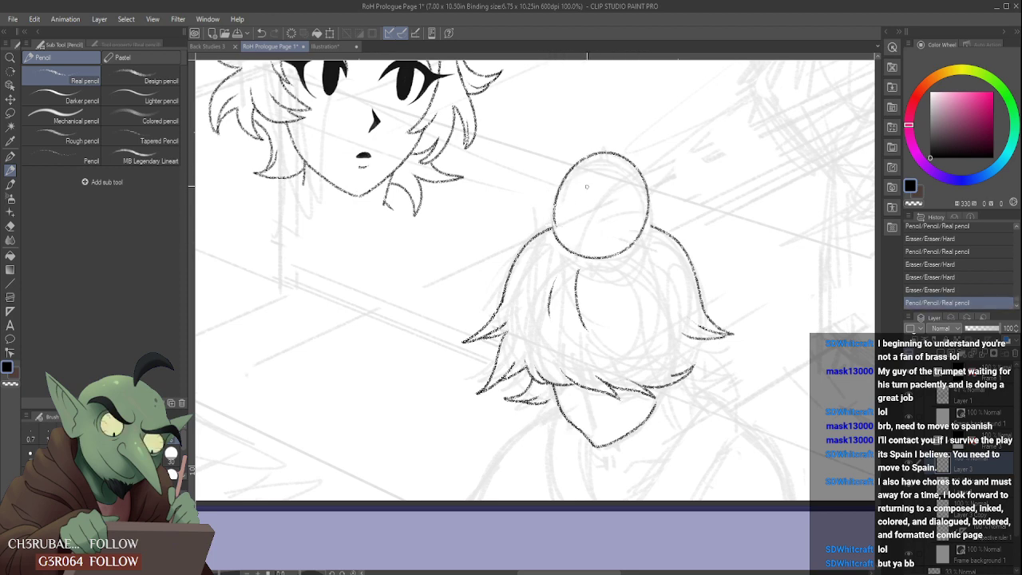
key("ctrl+z")
mouse_move(554, 212)
left_mouse_down()
mouse_move(629, 157)
mouse_move(572, 244)
left_mouse_up()
- Raise the Real pencil's stabilization to 80 and pencil the closed round bun on top of the foreground figure's head
key("ctrl+z")
left_click(121, 44)
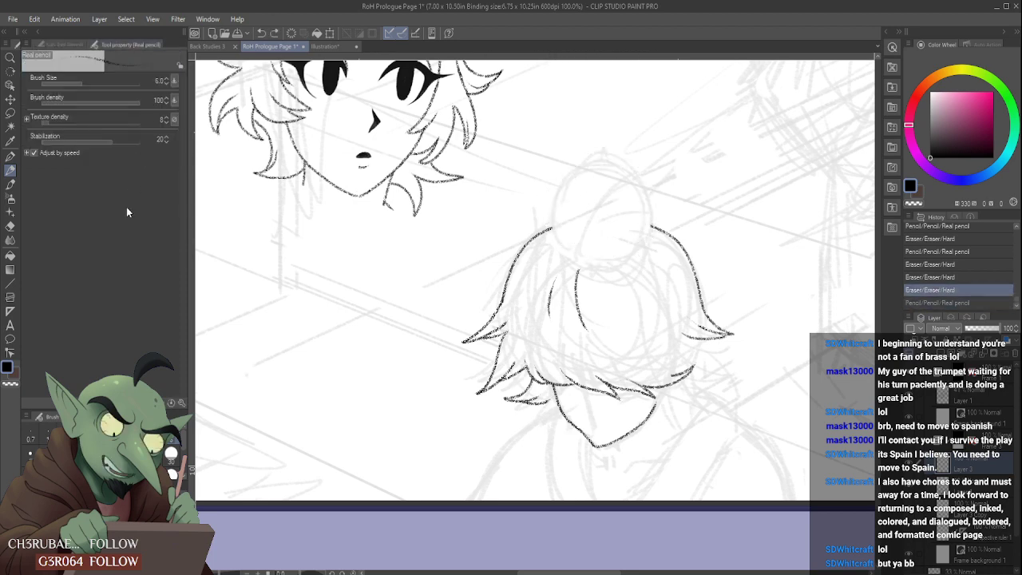
left_click_drag(125, 140, 136, 139)
mouse_move(553, 231)
left_mouse_down()
mouse_move(648, 203)
mouse_move(565, 254)
mouse_move(607, 261)
mouse_move(562, 232)
mouse_move(616, 248)
mouse_move(559, 206)
left_mouse_up()
key("ctrl+z")
key("ctrl+z")
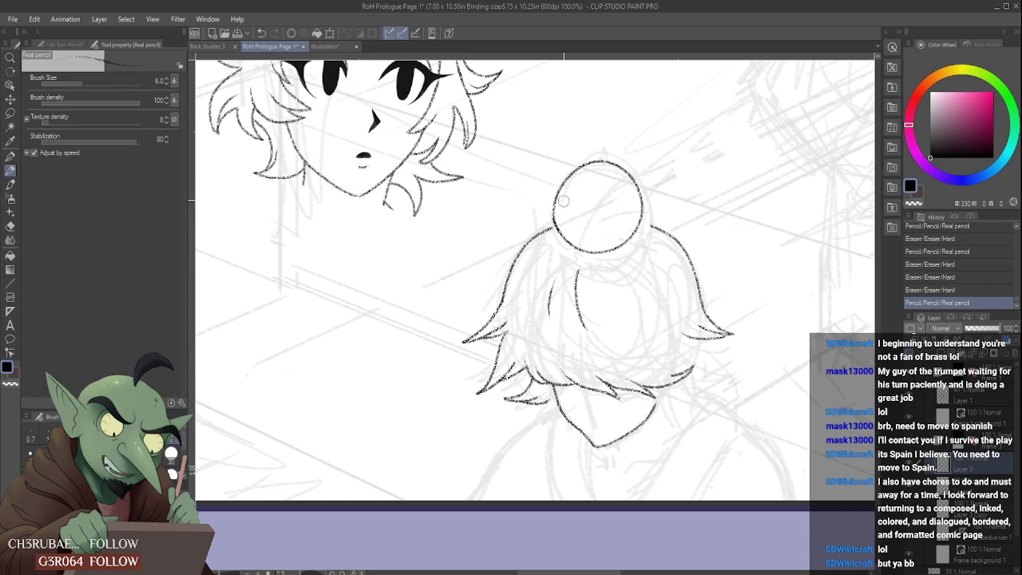
scroll(566, 196, "down", 2)
scroll(569, 186, "up", 2)
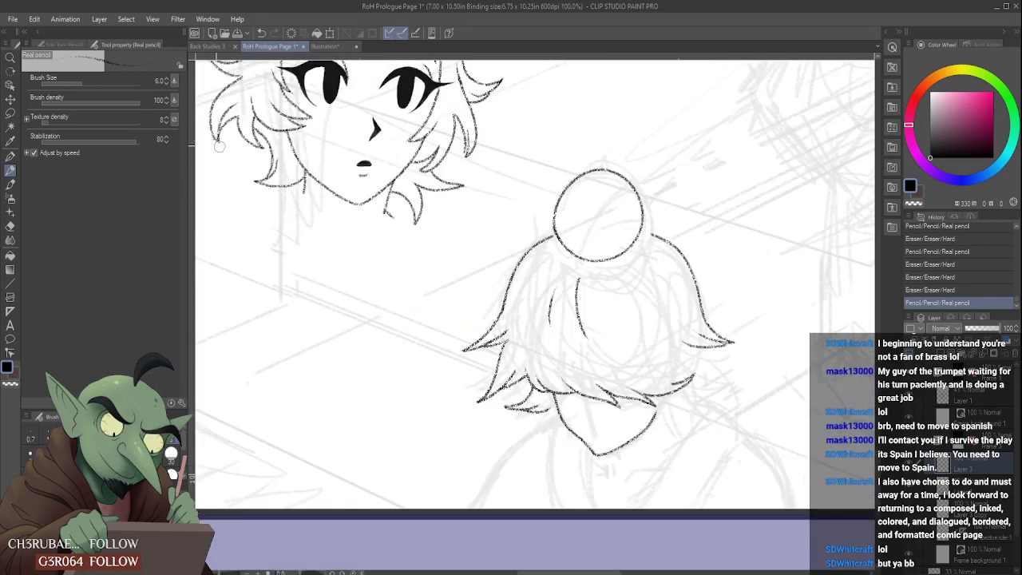
- Lasso the bun, reshape its left side slightly with a mesh transformation, and deselect it
key("m")
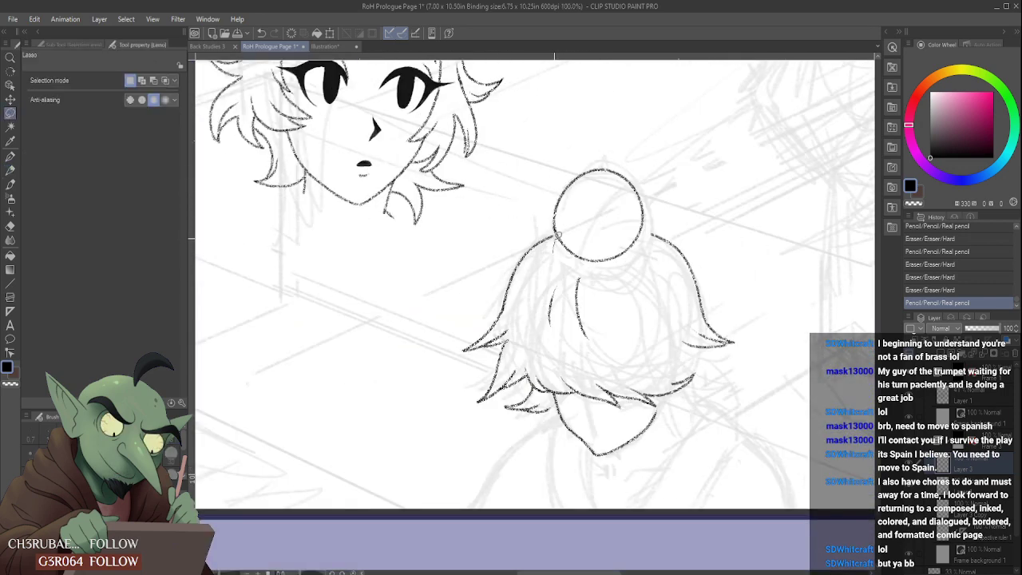
left_click_drag(649, 232, 635, 260)
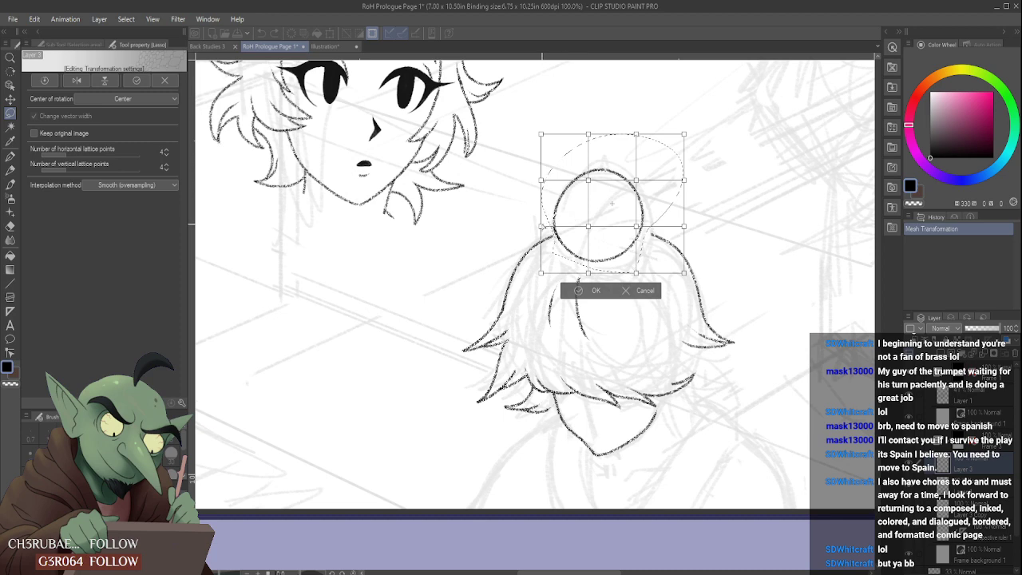
left_click_drag(548, 227, 551, 223)
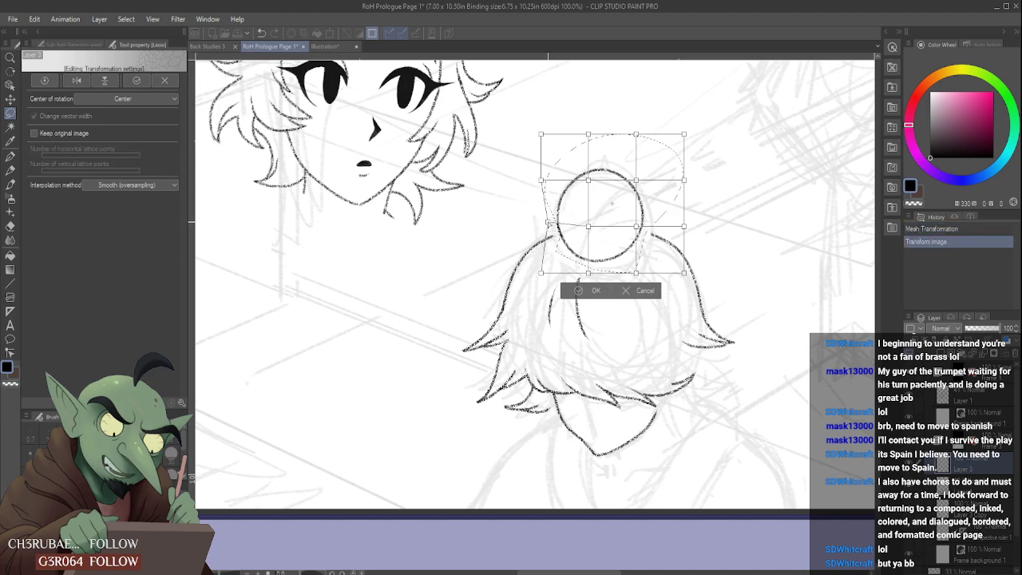
left_click_drag(546, 219, 589, 219)
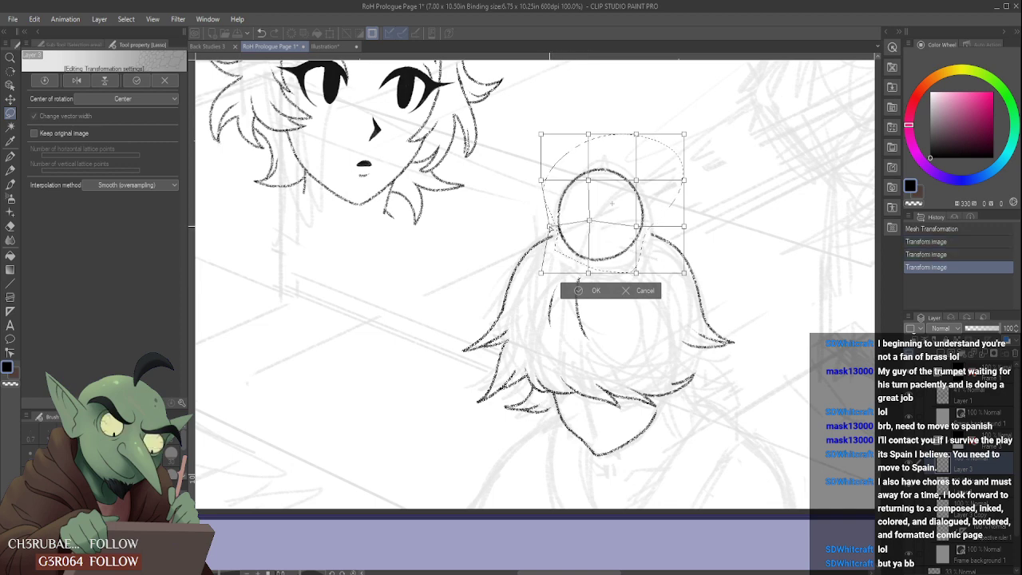
left_click_drag(550, 226, 549, 225)
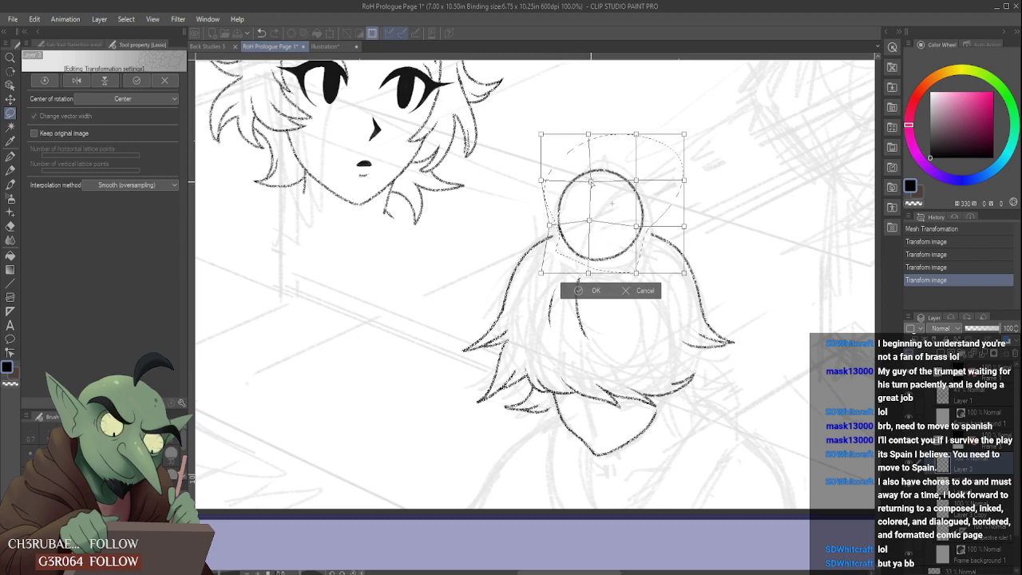
left_click_drag(591, 183, 589, 182)
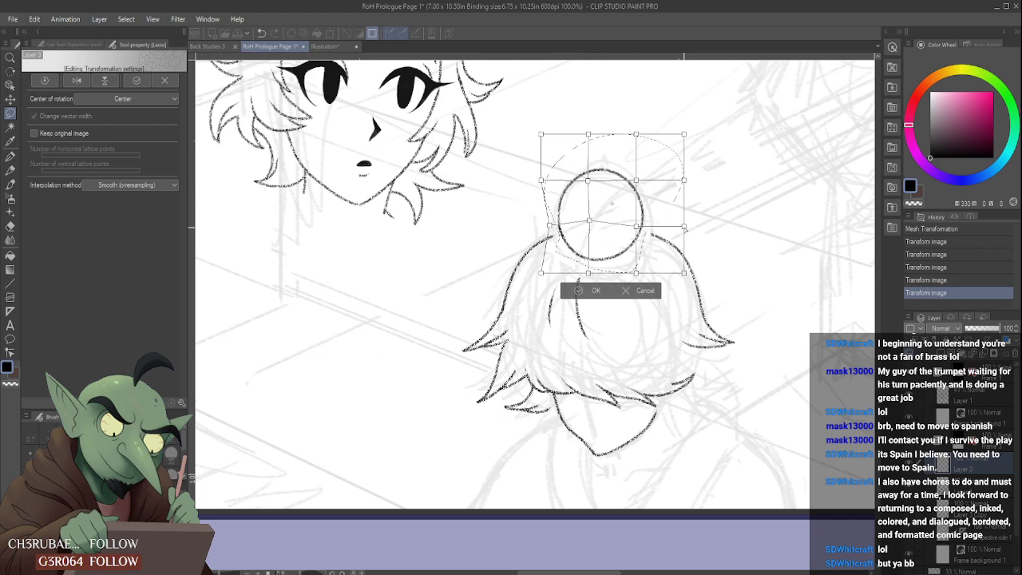
left_click(593, 291)
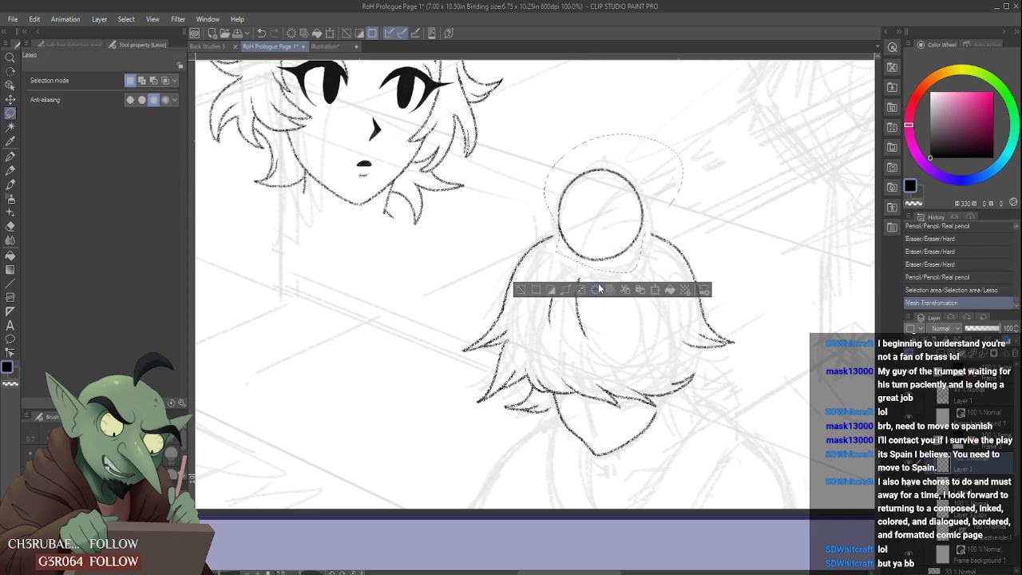
key("ctrl+d")
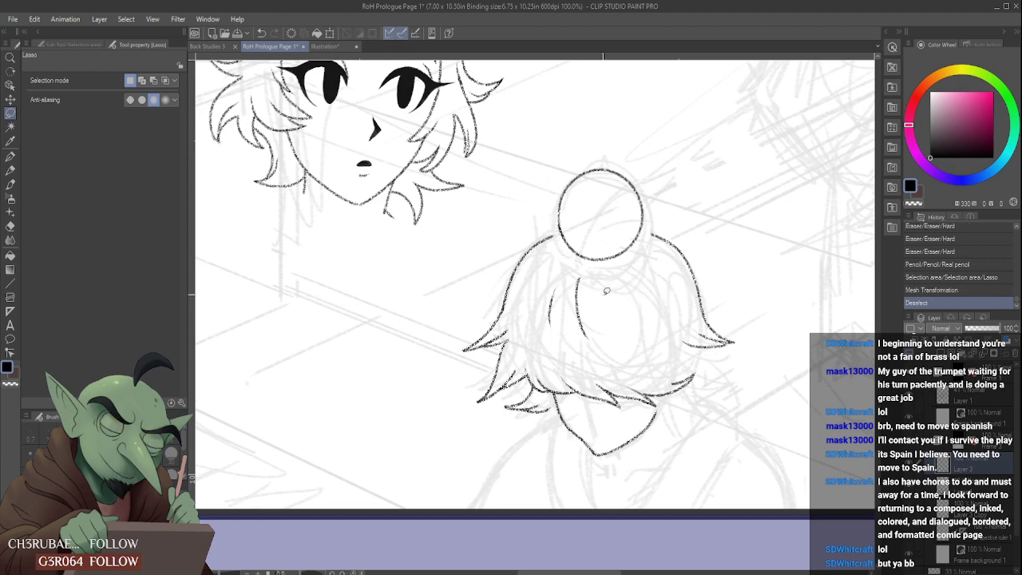
- Extend the central hair strand and the left and right hair outlines with the Real pencil until they meet the bun
key("p")
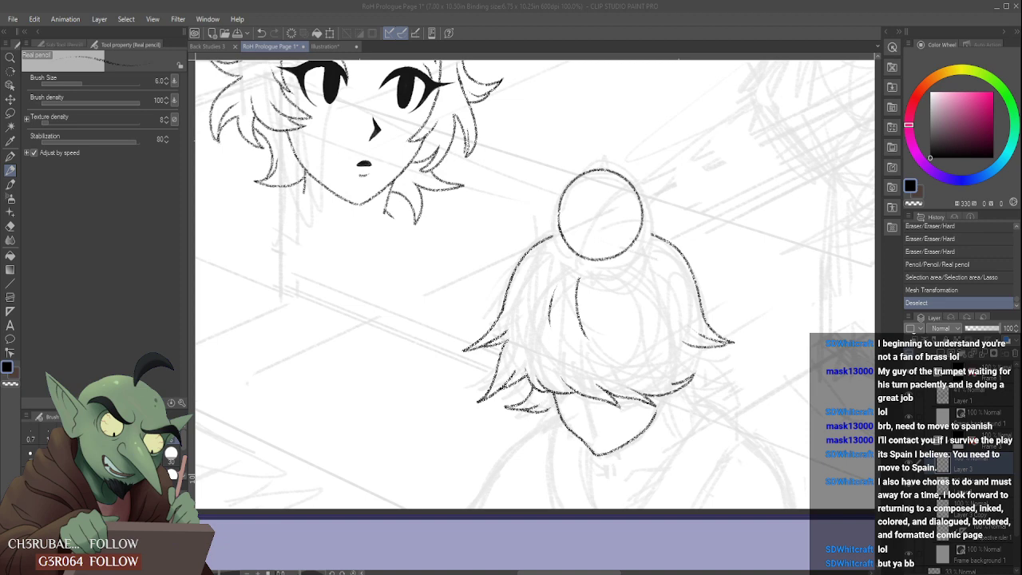
left_click(607, 330)
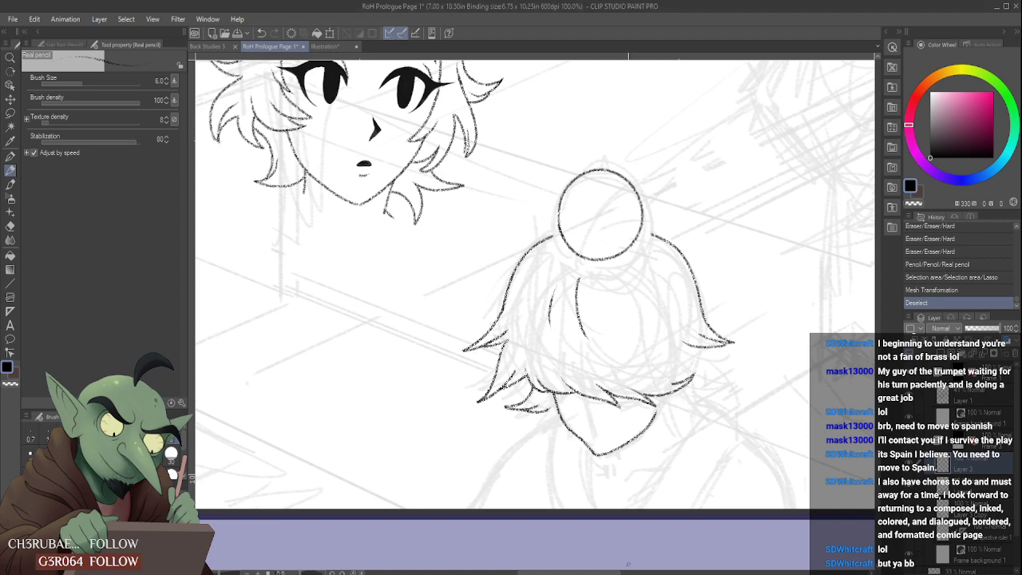
scroll(571, 289, "up", 3)
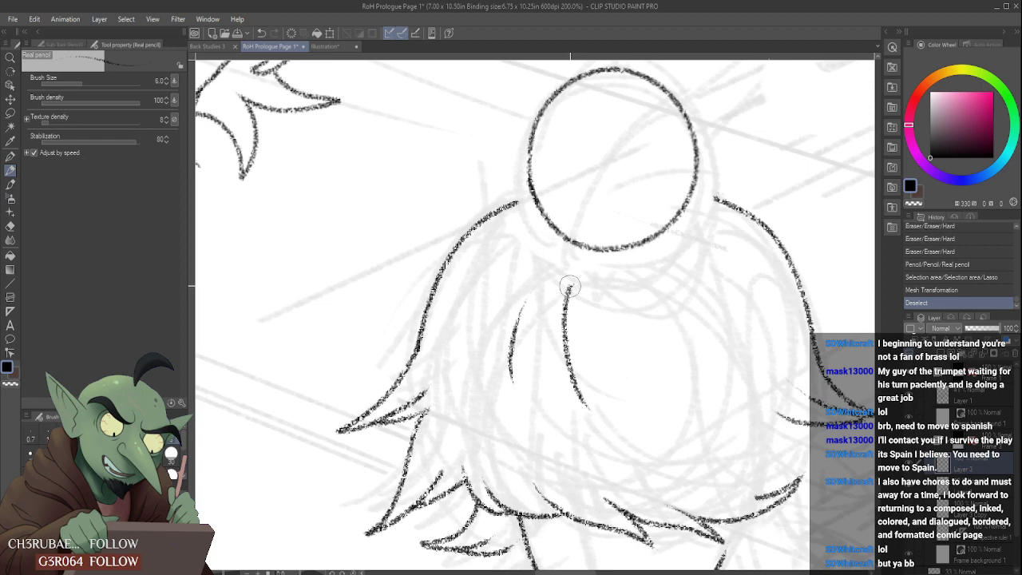
left_click_drag(569, 288, 588, 226)
scroll(518, 202, "up", 3)
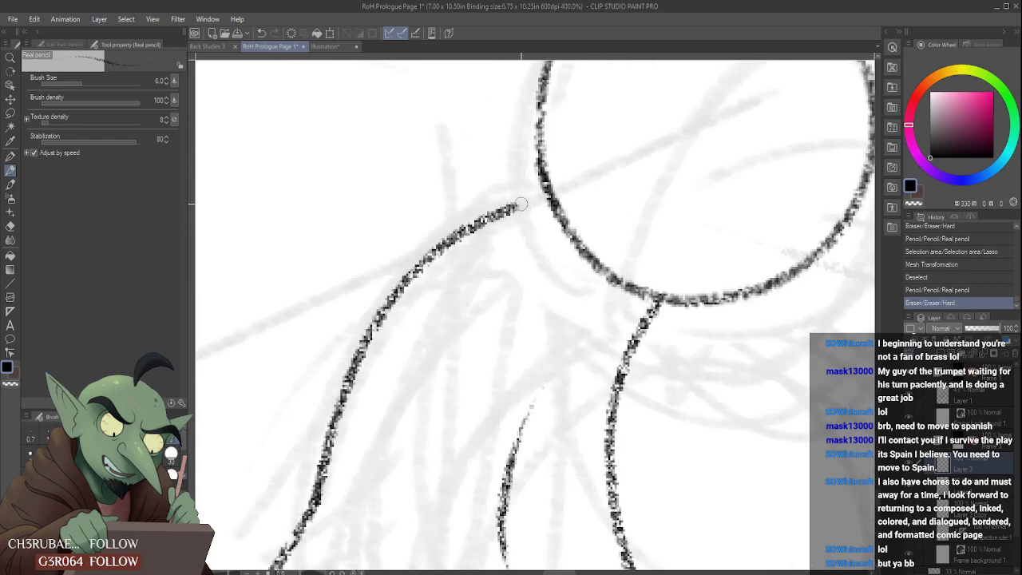
left_click_drag(515, 206, 553, 197)
scroll(563, 277, "up", 5)
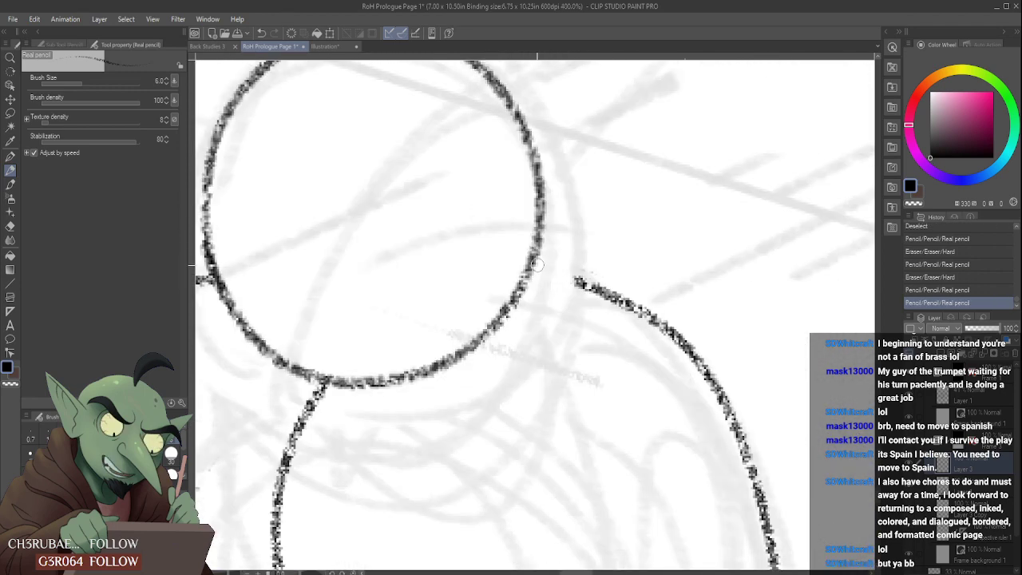
mouse_move(538, 265)
left_mouse_down()
mouse_move(588, 283)
mouse_move(566, 245)
mouse_move(536, 260)
left_mouse_up()
scroll(525, 210, "down", 4)
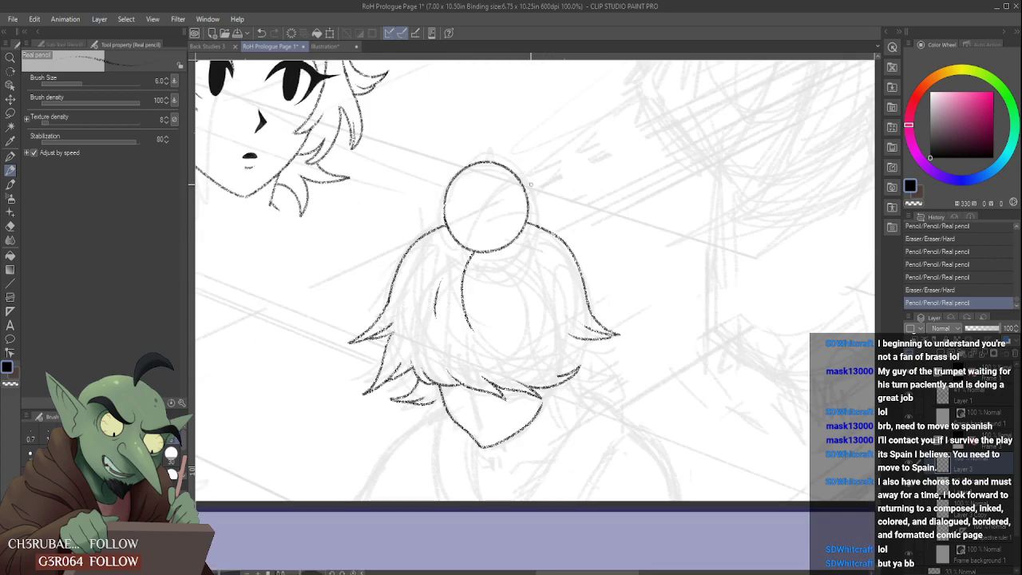
- Rework the uneven left edge of the bun and erase that section of its outline
scroll(447, 233, "up", 4)
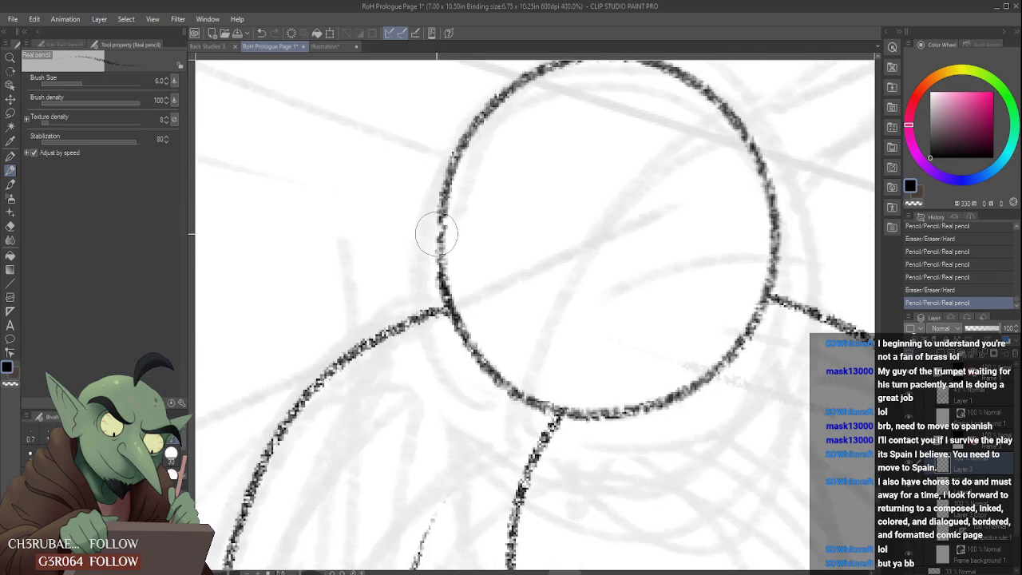
left_click_drag(439, 263, 442, 202)
left_click_drag(438, 270, 445, 163)
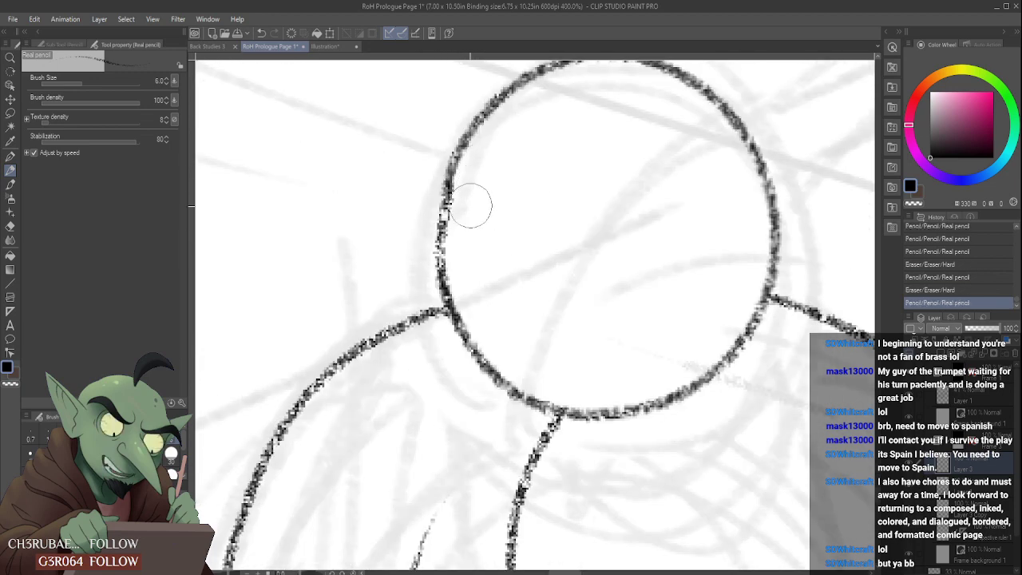
left_click_drag(469, 254, 464, 214)
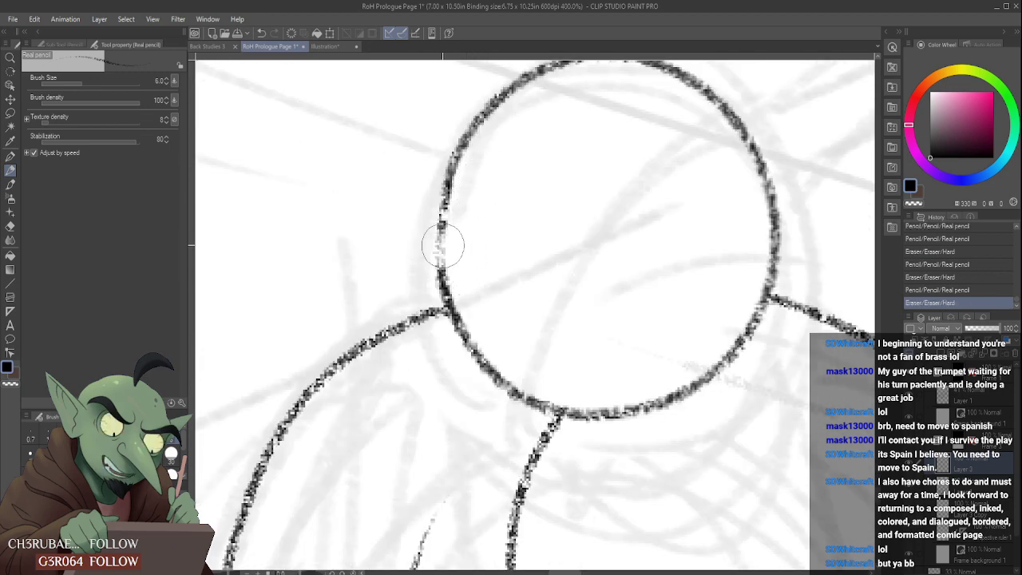
left_click_drag(443, 247, 449, 189)
left_click_drag(441, 269, 454, 153)
left_click_drag(452, 228, 450, 165)
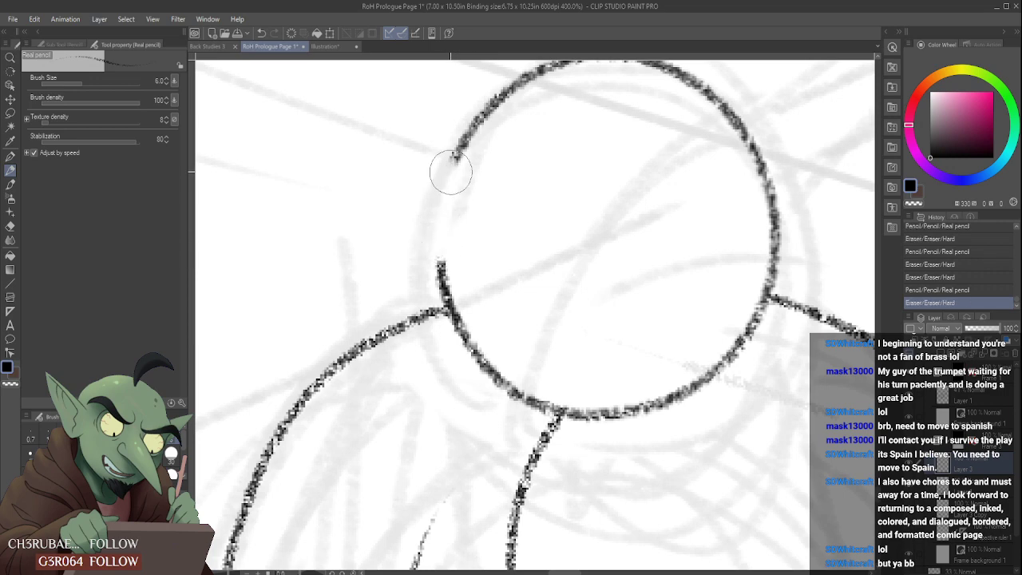
- Redraw the missing left section of the bun's outline and erase its uneven edges
left_click_drag(441, 262, 479, 138)
scroll(457, 178, "down", 2)
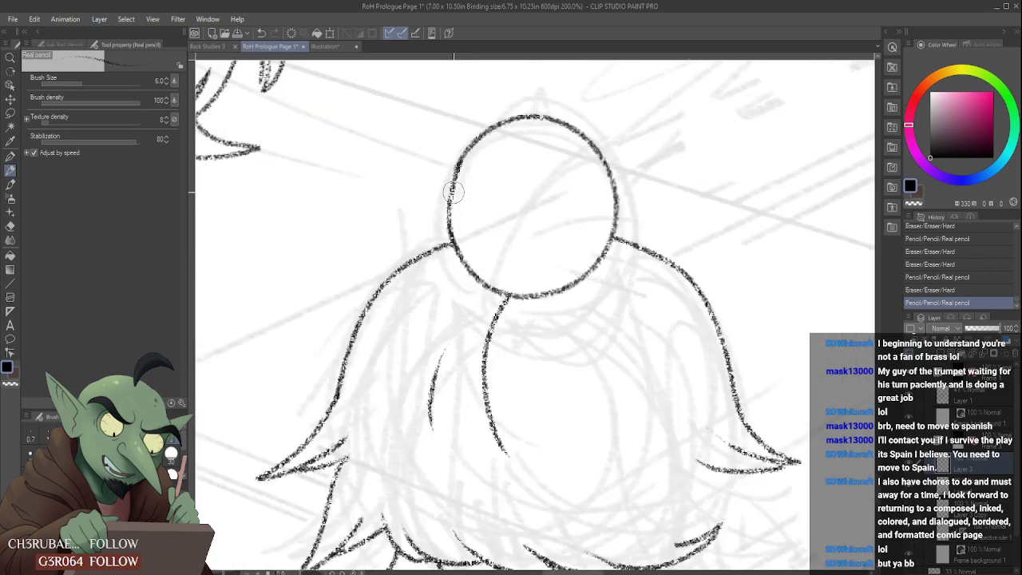
mouse_move(455, 191)
left_mouse_down()
mouse_move(452, 217)
mouse_move(462, 157)
left_mouse_up()
scroll(457, 160, "up", 2)
mouse_move(442, 278)
left_mouse_down()
mouse_move(489, 120)
mouse_move(430, 166)
left_mouse_up()
scroll(425, 174, "down", 3)
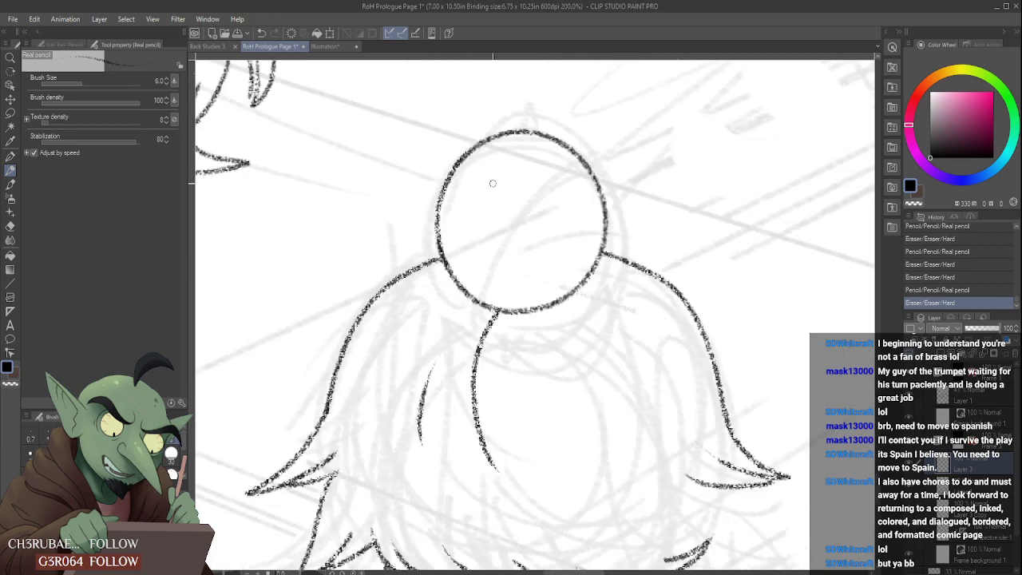
- Pencil a diagonal curve and a branching strand line across the bun, and erase the ends overshooting its outline
left_click_drag(469, 258, 585, 160)
left_click_drag(497, 217, 599, 202)
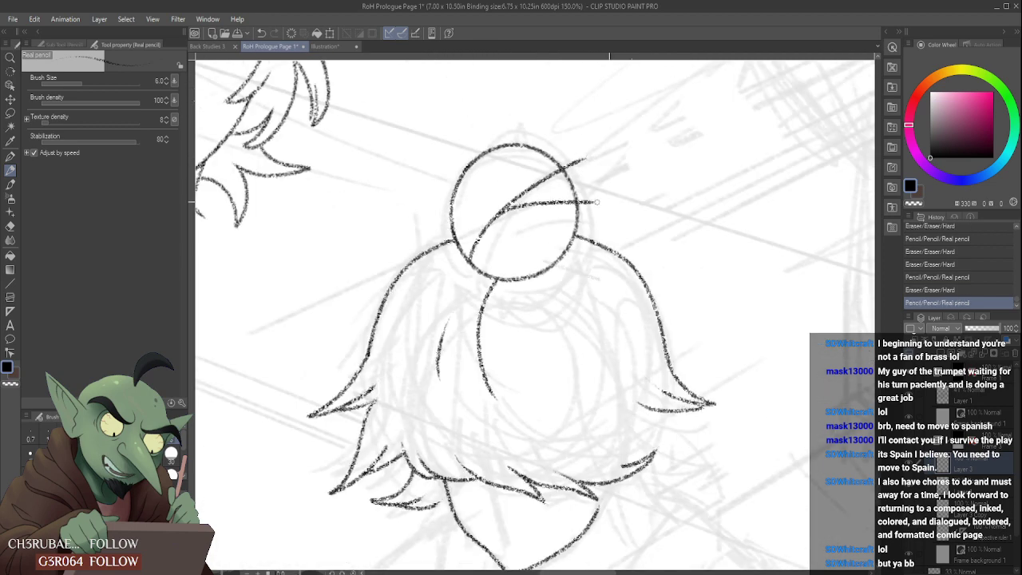
scroll(583, 144, "up", 1)
mouse_move(564, 167)
left_mouse_down()
mouse_move(568, 175)
mouse_move(559, 166)
left_mouse_up()
mouse_move(590, 205)
left_mouse_down()
mouse_move(604, 228)
mouse_move(585, 218)
mouse_move(587, 230)
mouse_move(584, 211)
left_mouse_up()
scroll(551, 186, "down", 3)
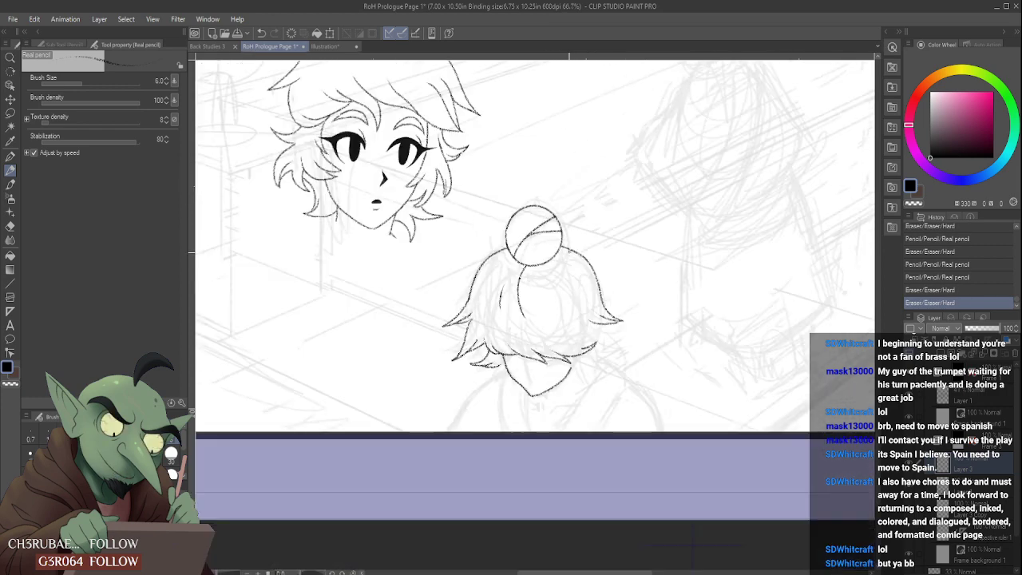
- Touch up the upper right end of the pointed shape beneath the hair where it meets the hair tip
scroll(447, 283, "up", 2)
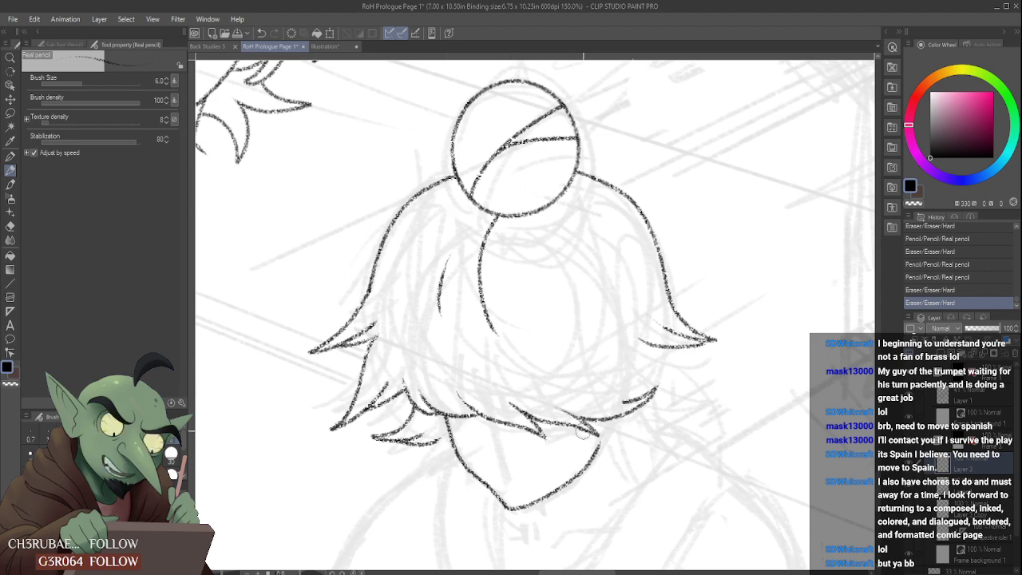
scroll(586, 432, "up", 1)
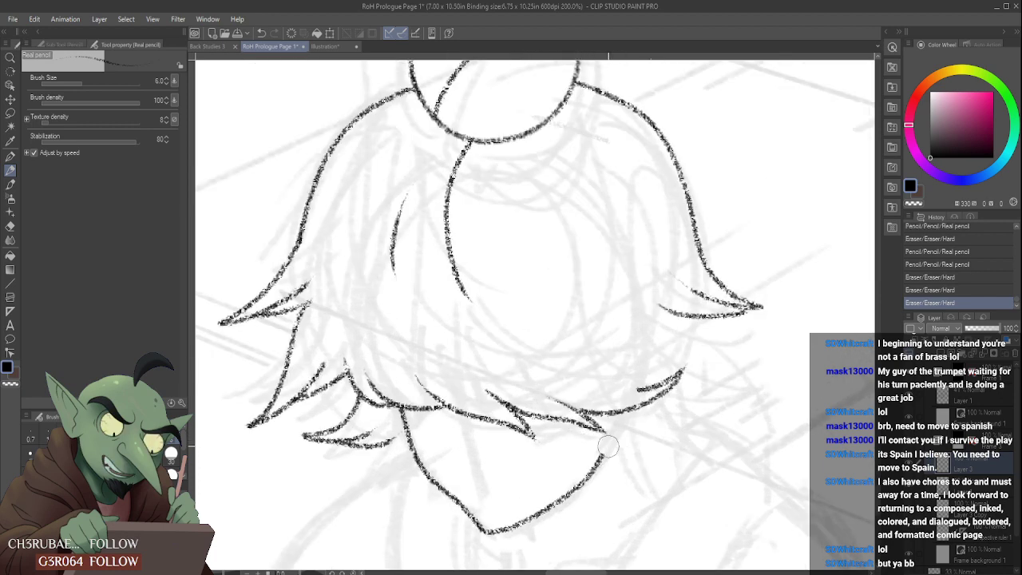
mouse_move(601, 457)
left_mouse_down()
mouse_move(610, 471)
mouse_move(608, 436)
mouse_move(607, 479)
left_mouse_up()
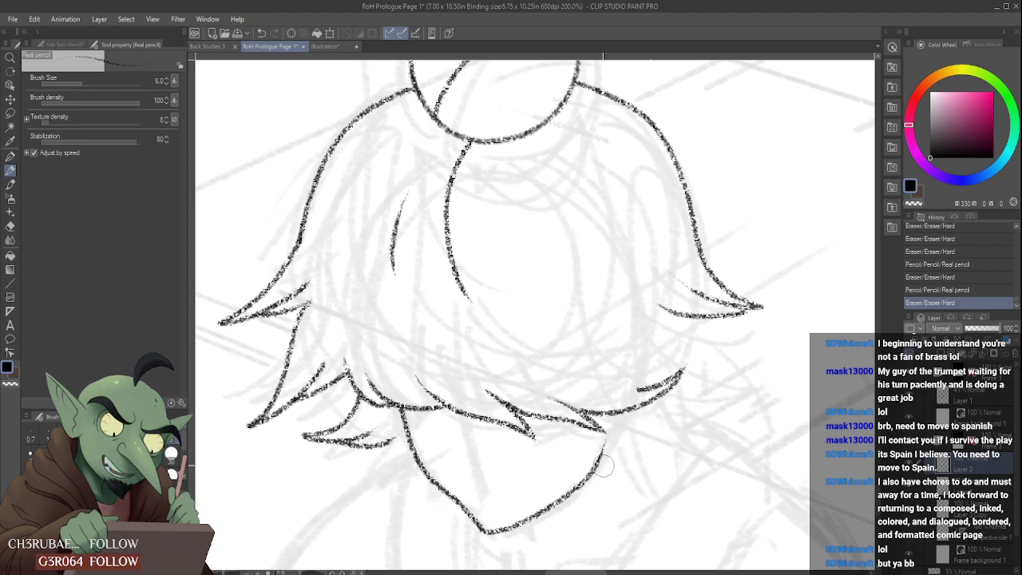
scroll(613, 434, "down", 1)
scroll(599, 433, "down", 3)
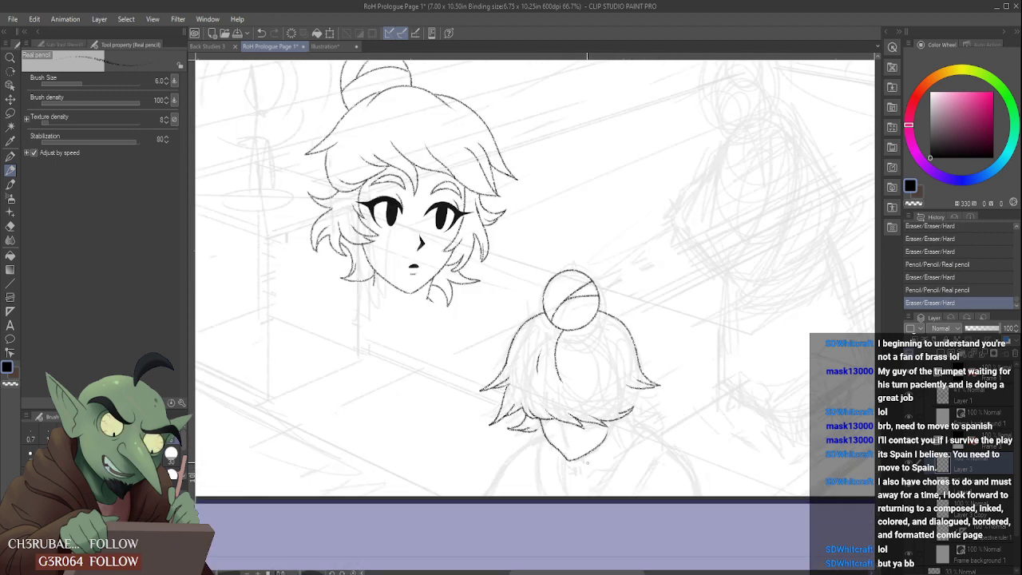
- Erase and redraw the lower left edge of the pointed shape beneath the hair, then rejoin it at the tip
scroll(599, 433, "up", 4)
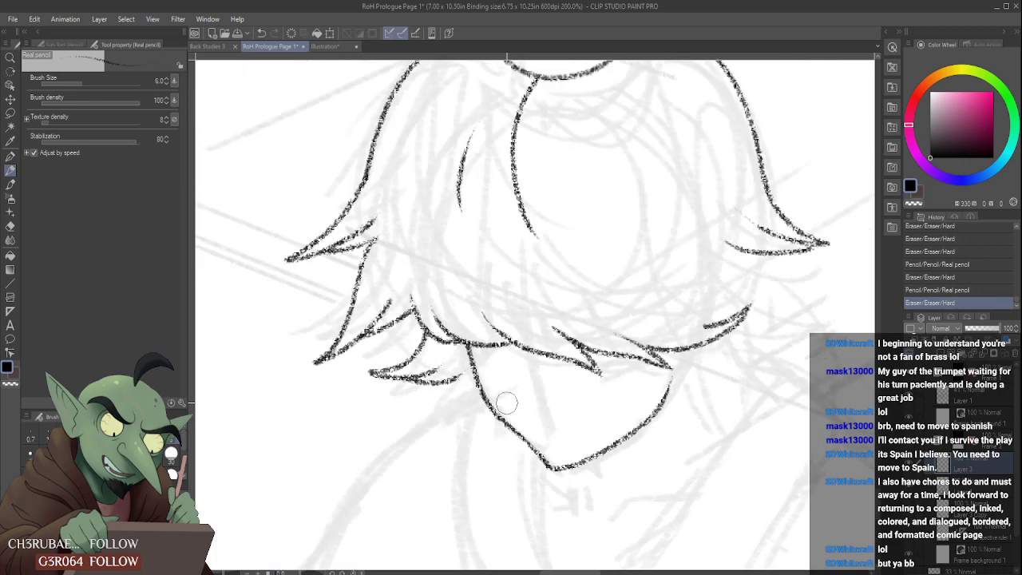
mouse_move(507, 403)
left_mouse_down()
mouse_move(547, 441)
mouse_move(515, 426)
mouse_move(512, 433)
left_mouse_up()
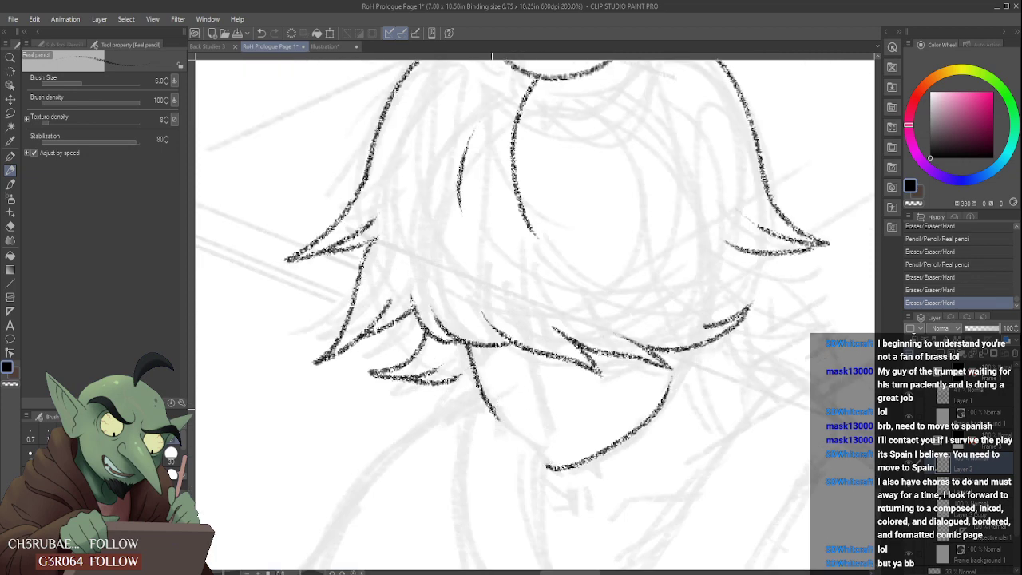
left_click_drag(495, 392, 552, 469)
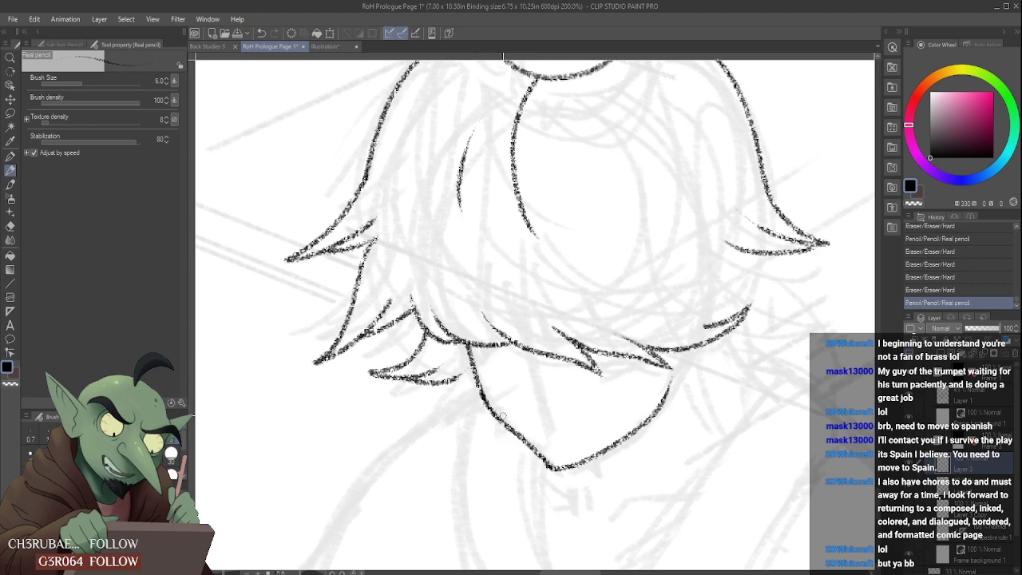
key("ctrl+z")
mouse_move(500, 420)
left_mouse_down()
mouse_move(480, 392)
mouse_move(551, 467)
left_mouse_up()
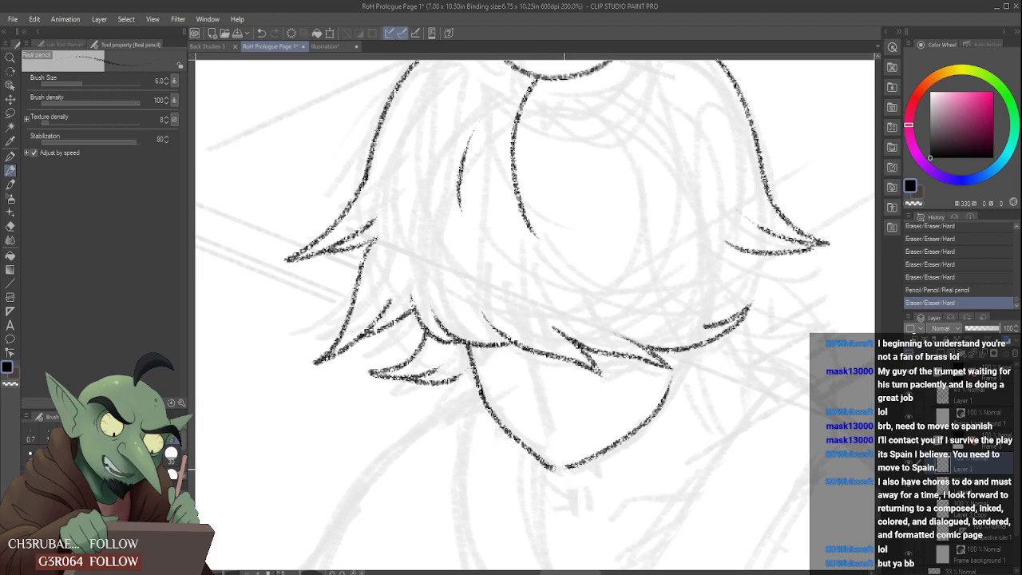
left_click_drag(548, 470, 576, 457)
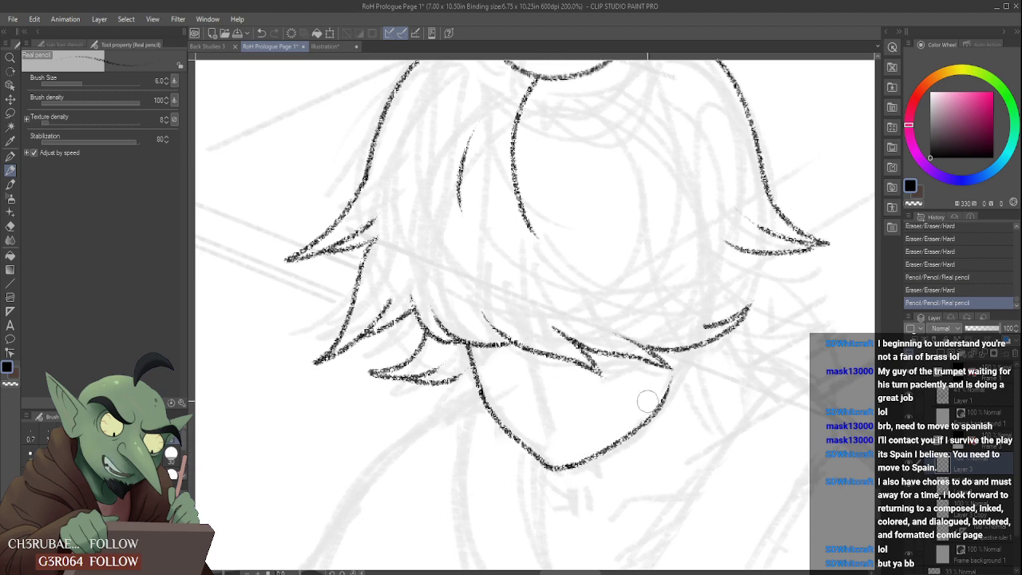
- Clean up the right edge of the pointed shape and pencil the lower left hair lock's underside to meet its outline
scroll(681, 377, "down", 2)
scroll(689, 381, "up", 2)
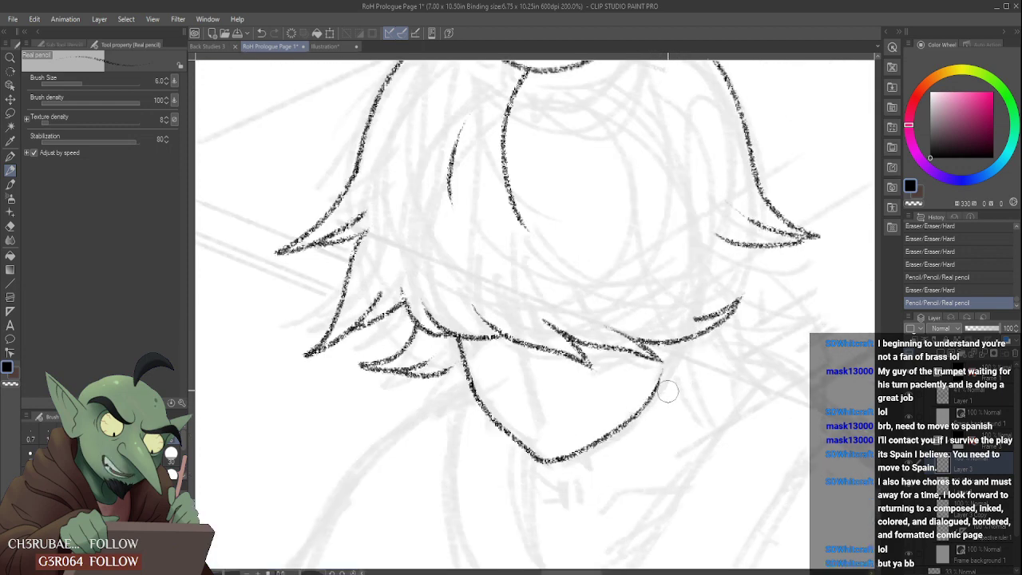
mouse_move(669, 391)
left_mouse_down()
mouse_move(679, 370)
mouse_move(602, 351)
mouse_move(616, 338)
left_mouse_up()
scroll(637, 373, "down", 2)
scroll(695, 331, "up", 2)
scroll(655, 294, "down", 4)
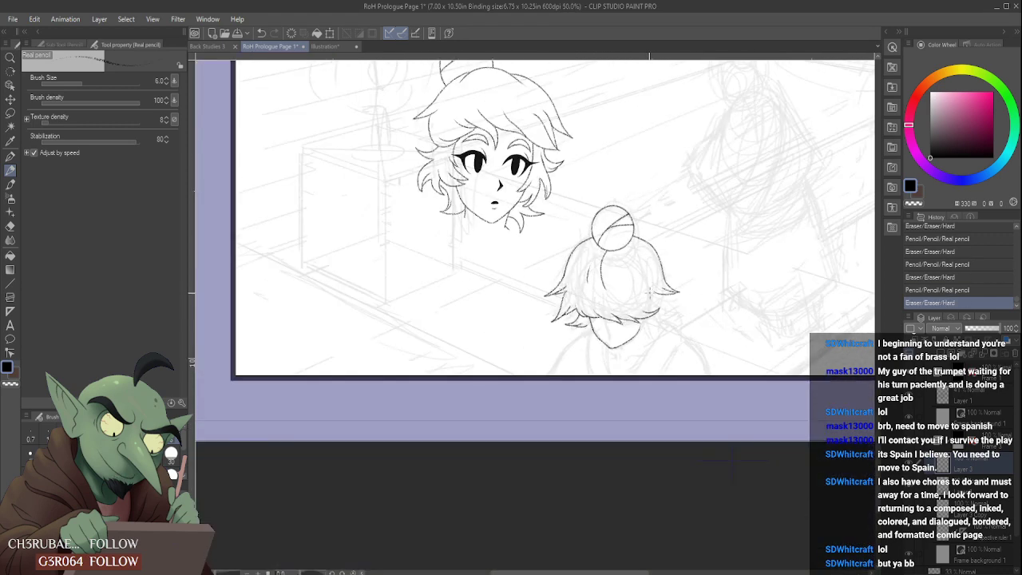
scroll(649, 292, "up", 4)
left_click_drag(608, 324, 623, 308)
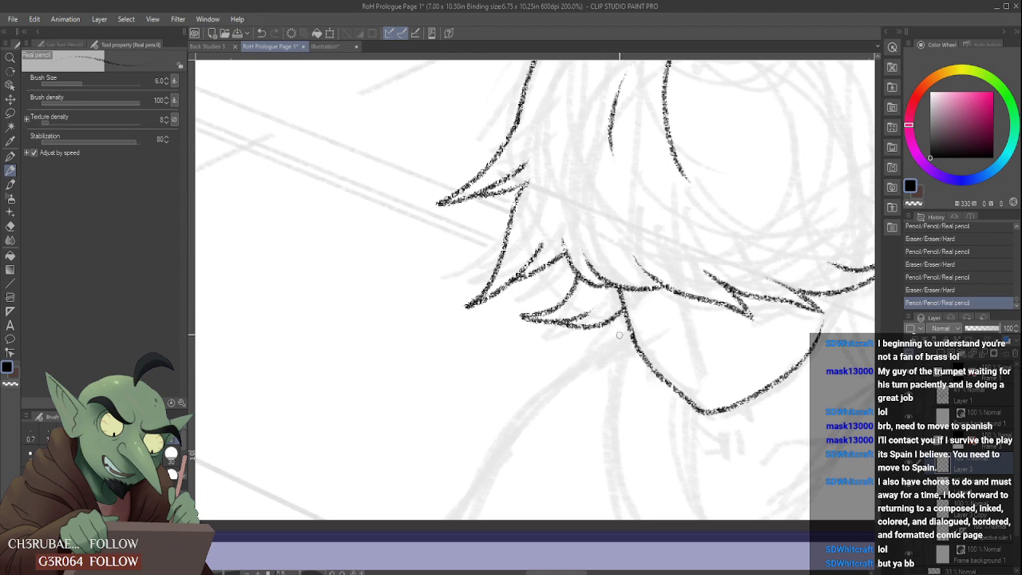
- Pencil a curved neck line from the tip of the pointed shape down to the panel's bottom border, redoing the first stroke
scroll(618, 335, "down", 2)
scroll(631, 348, "down", 1)
scroll(653, 373, "up", 2)
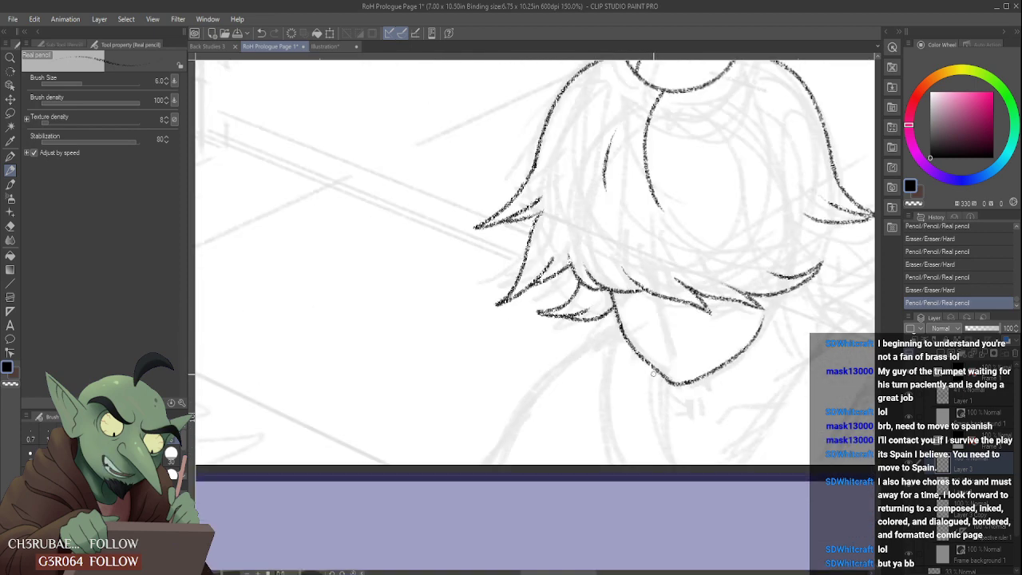
left_click_drag(663, 380, 673, 464)
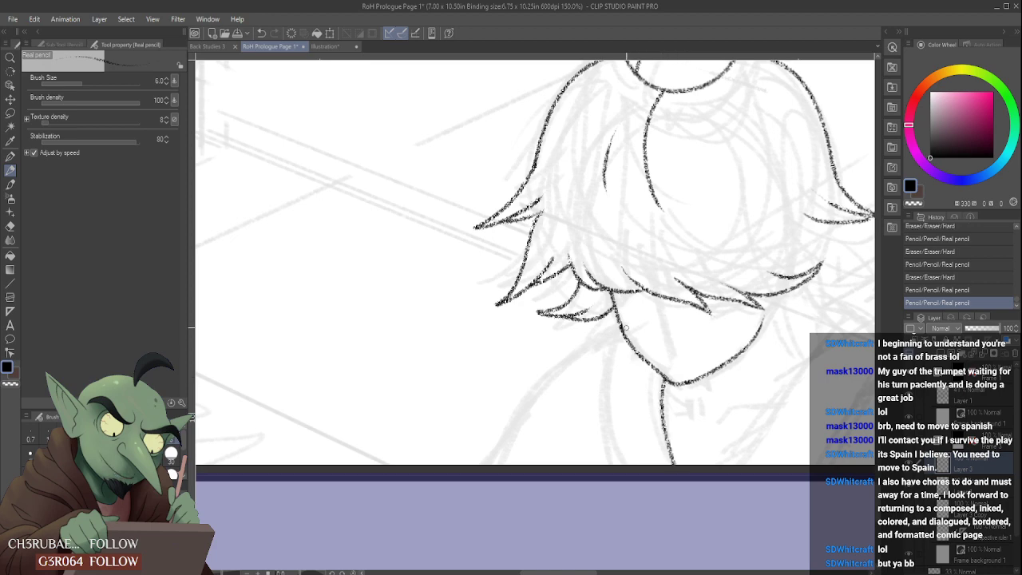
key("ctrl+z")
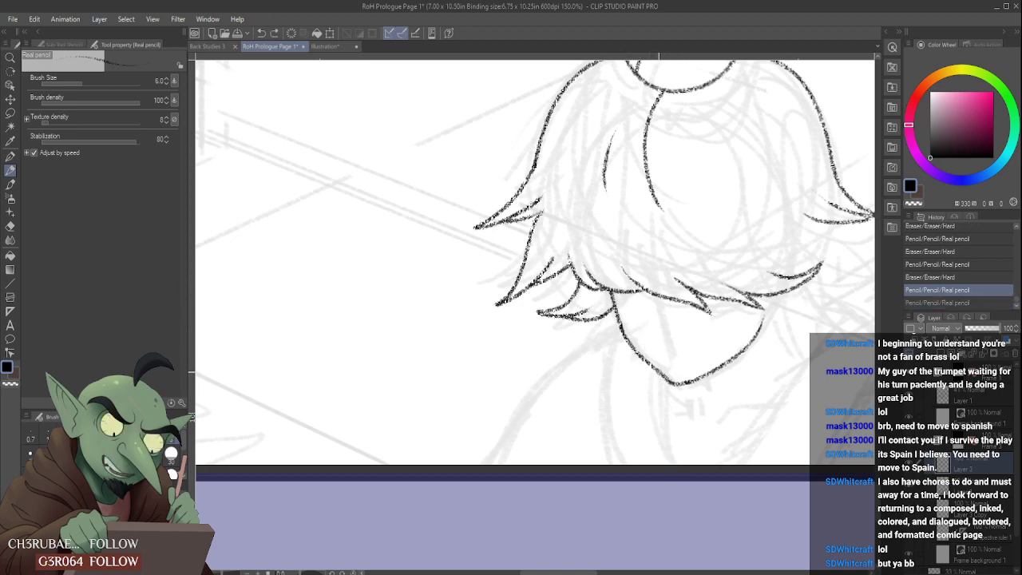
left_click_drag(660, 370, 703, 514)
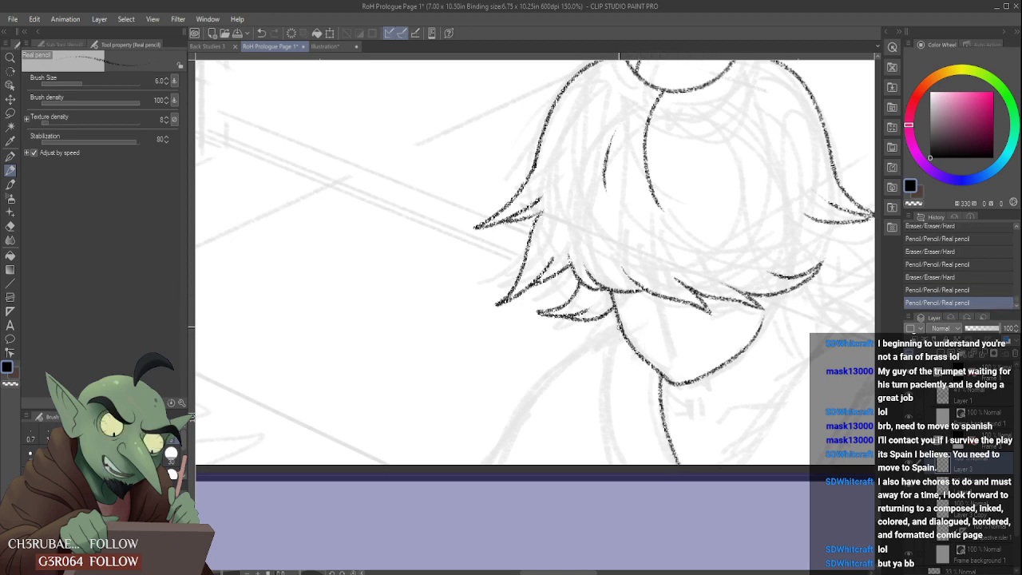
- Pencil the left neck line from beneath the lower left hair lock to the panel border, redrawing until the curve is clean
left_click_drag(620, 327, 645, 523)
key("ctrl+z")
left_click_drag(605, 363, 619, 488)
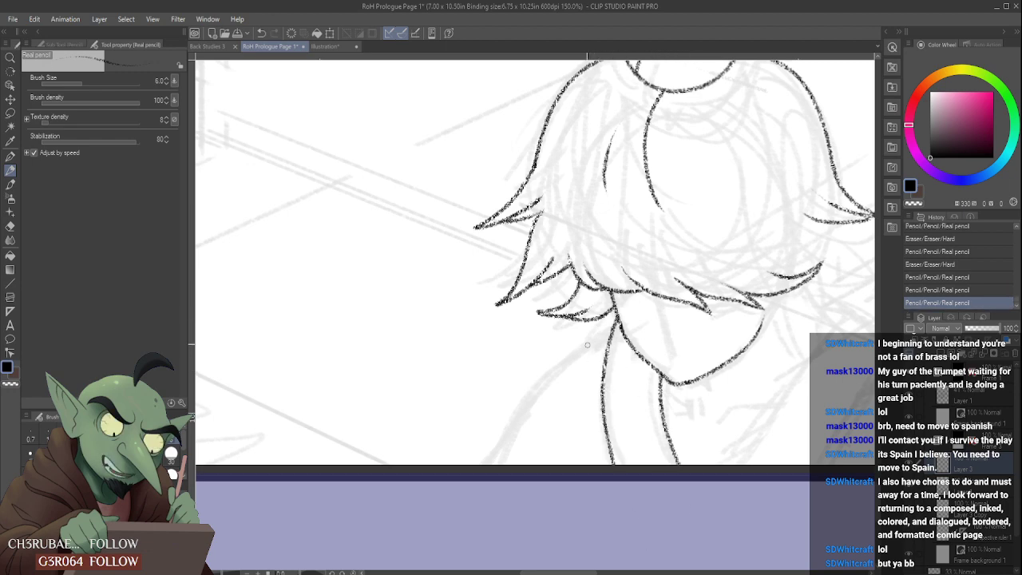
key("ctrl+z")
mouse_move(619, 319)
left_mouse_down()
mouse_move(602, 361)
mouse_move(616, 488)
left_mouse_up()
key("ctrl+z")
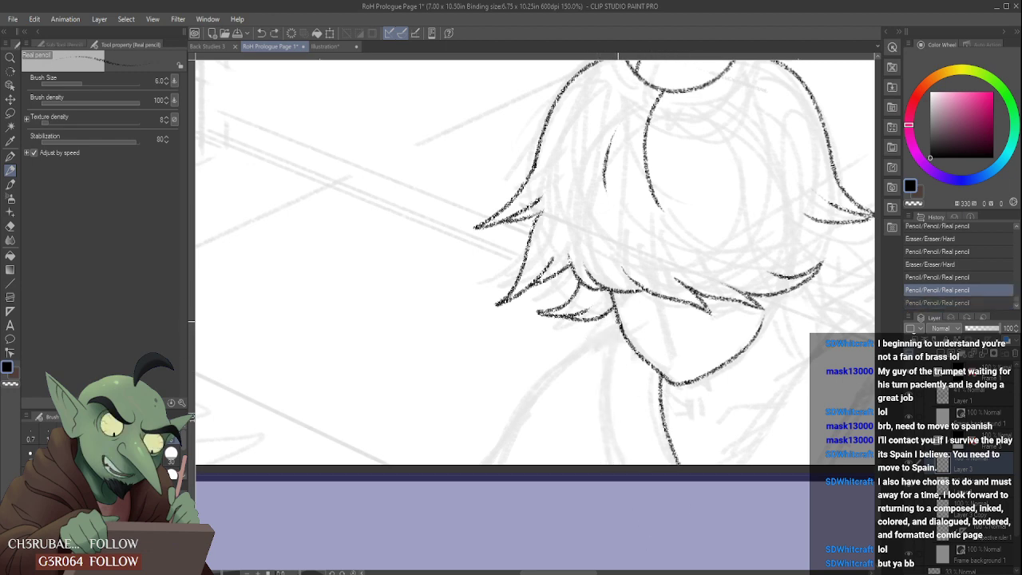
left_click_drag(617, 319, 616, 492)
key("ctrl+z")
left_click_drag(620, 320, 609, 471)
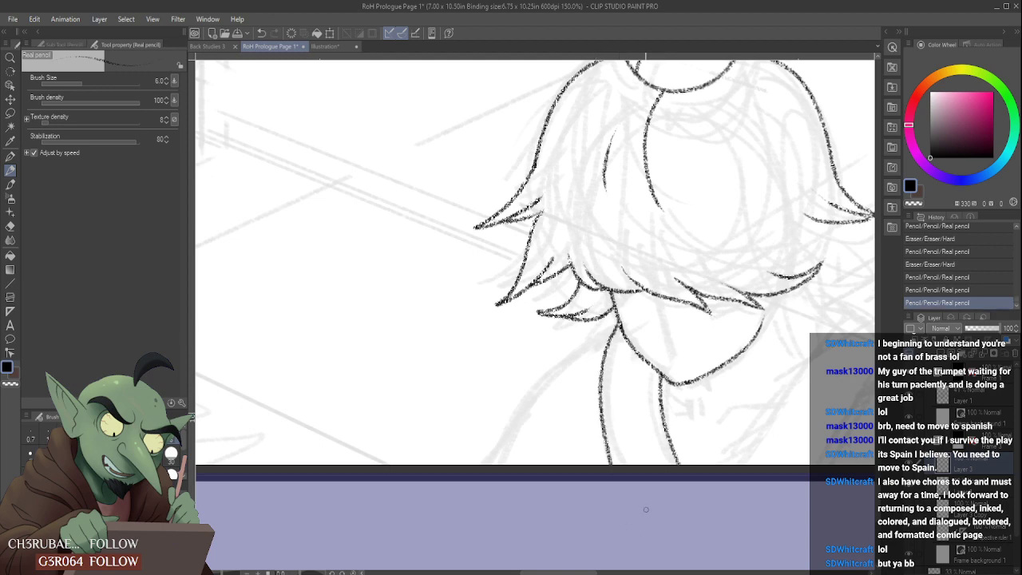
key("ctrl+z")
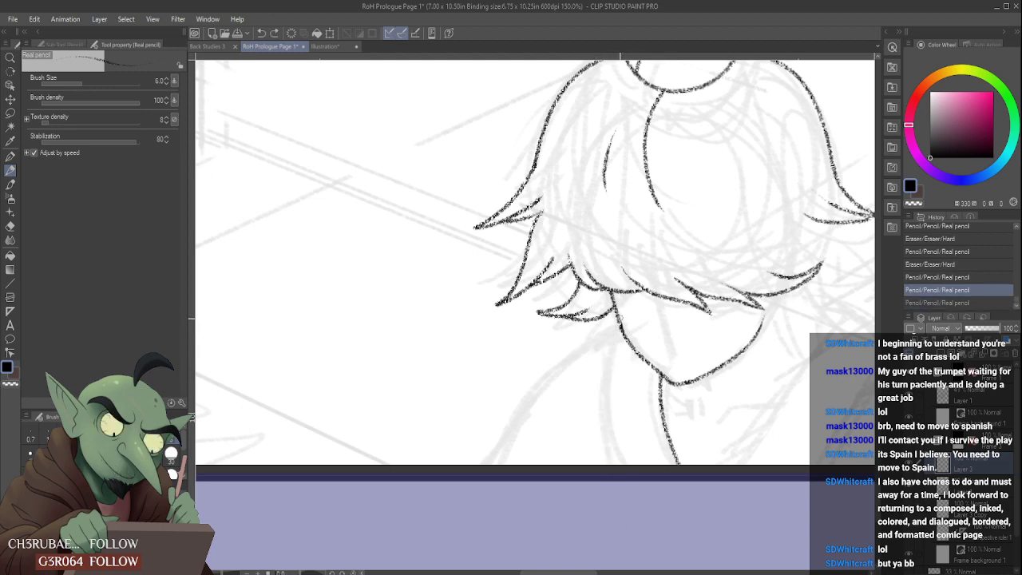
left_click_drag(616, 328, 615, 469)
key("ctrl+z")
left_click_drag(618, 322, 615, 470)
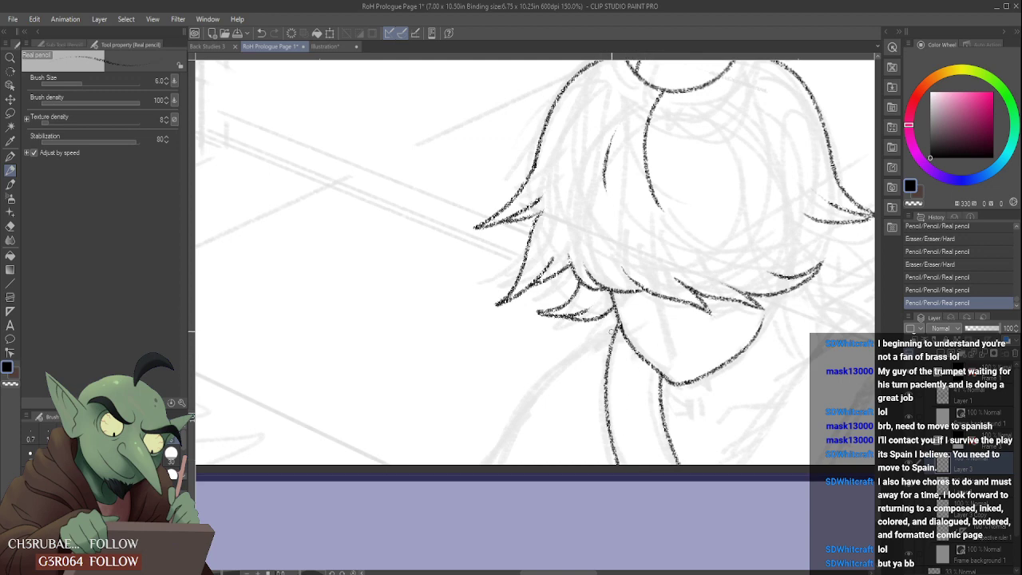
left_click_drag(610, 329, 500, 465)
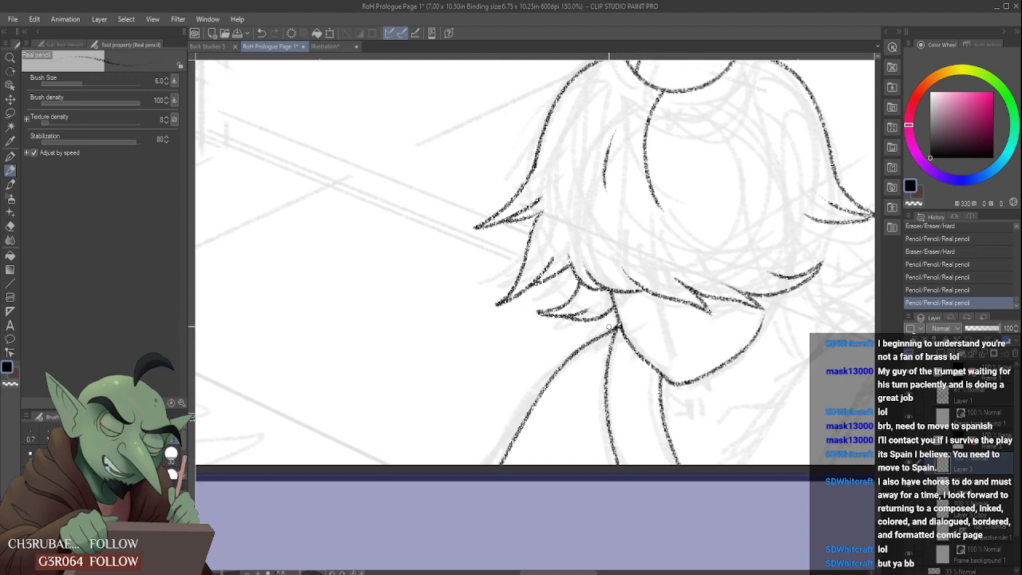
key("ctrl+z")
left_click_drag(613, 330, 499, 465)
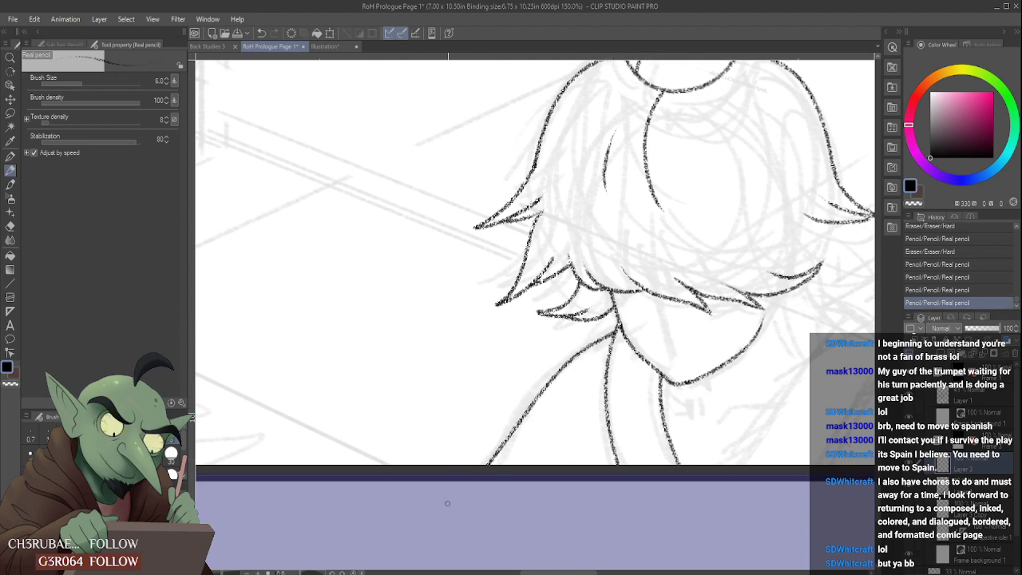
key("ctrl+z")
mouse_move(581, 352)
left_mouse_down()
mouse_move(532, 392)
mouse_move(447, 525)
left_mouse_up()
scroll(517, 413, "down", 4)
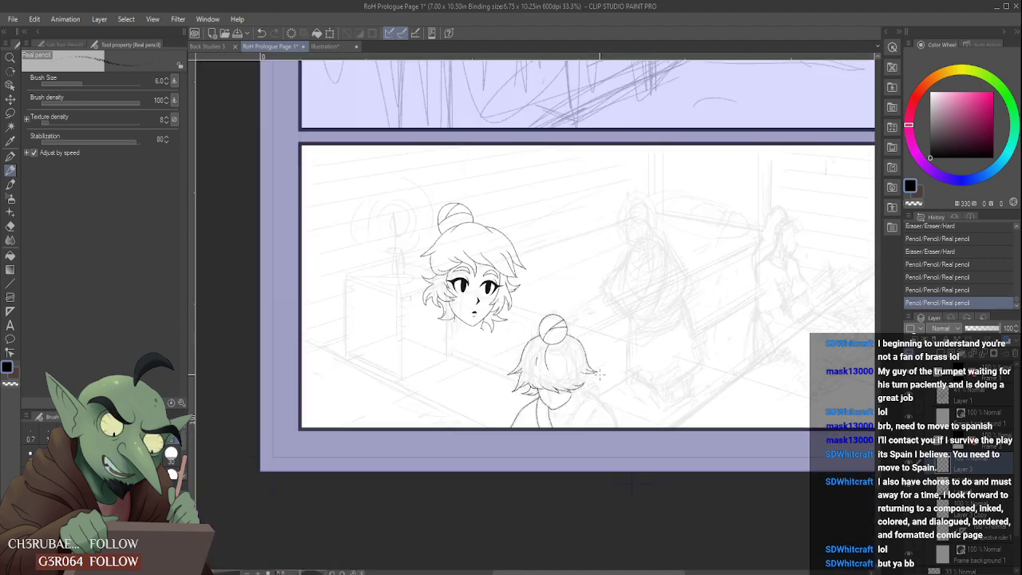
scroll(587, 414, "up", 4)
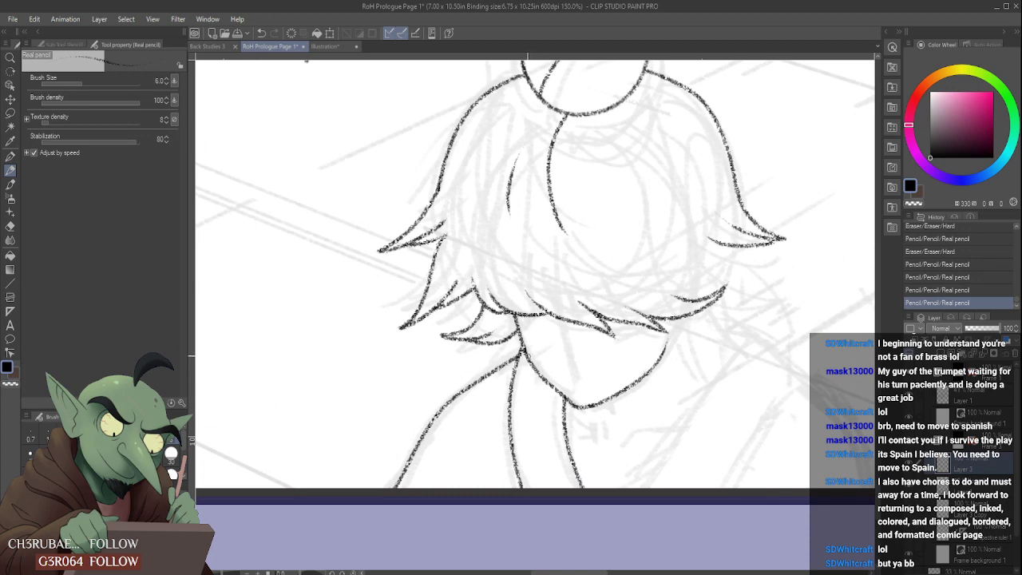
key("ctrl+z")
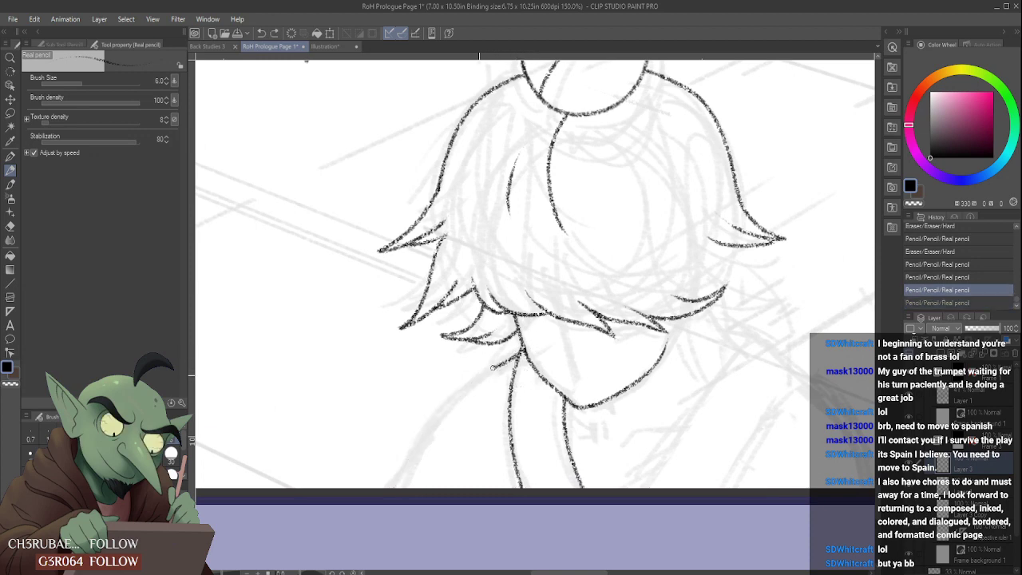
mouse_move(511, 359)
left_mouse_down()
mouse_move(438, 406)
mouse_move(391, 487)
left_mouse_up()
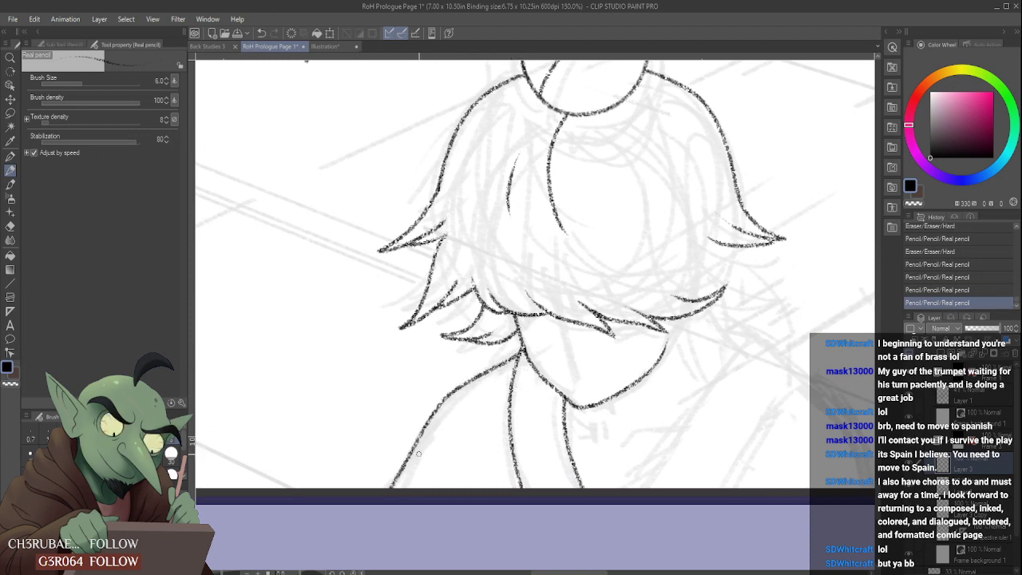
mouse_move(417, 454)
left_mouse_down()
mouse_move(424, 437)
mouse_move(381, 487)
left_mouse_up()
scroll(392, 471, "down", 4)
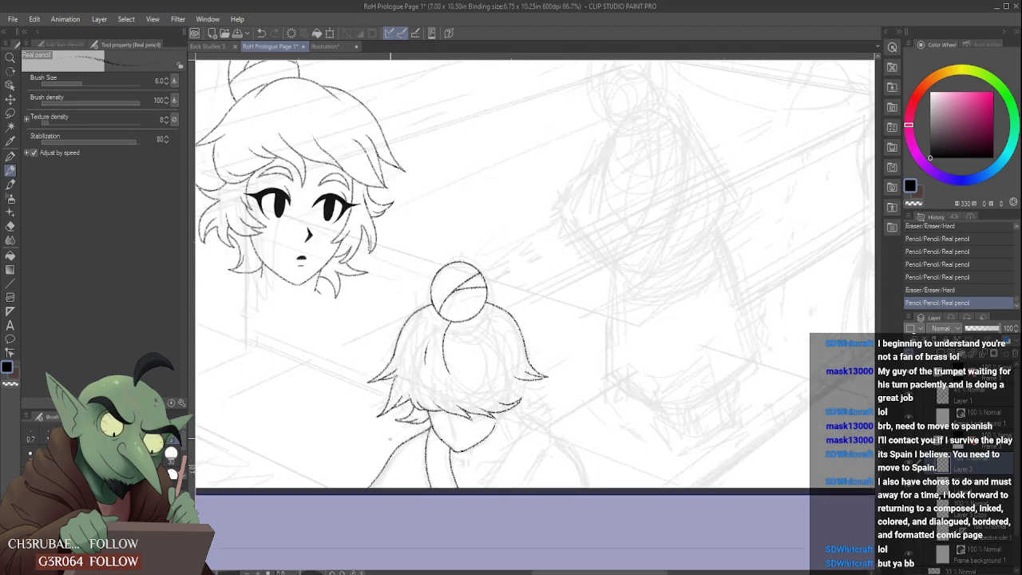
scroll(385, 358, "up", 1)
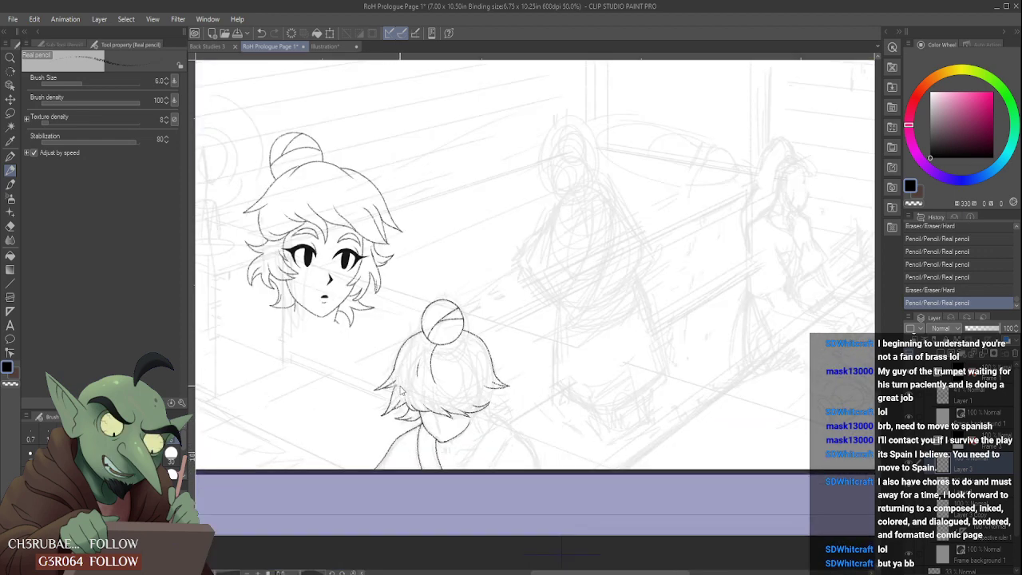
key("ctrl+z")
key("ctrl+z")
key("ctrl+z")
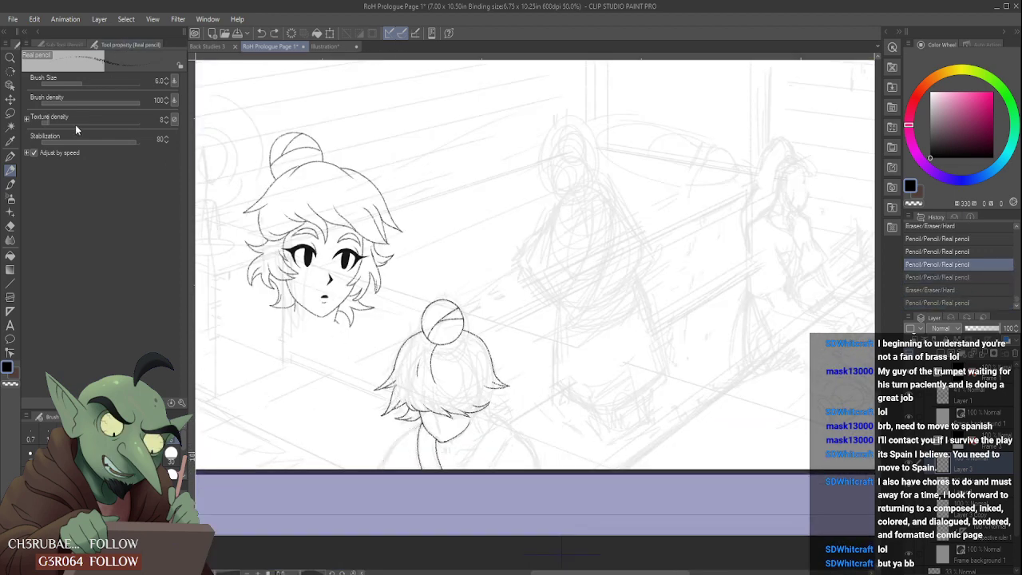
- Set the pencil stabilization to 20 and pencil the left shoulder line from the neck down to the panel border
left_click(167, 136)
scroll(396, 436, "up", 2)
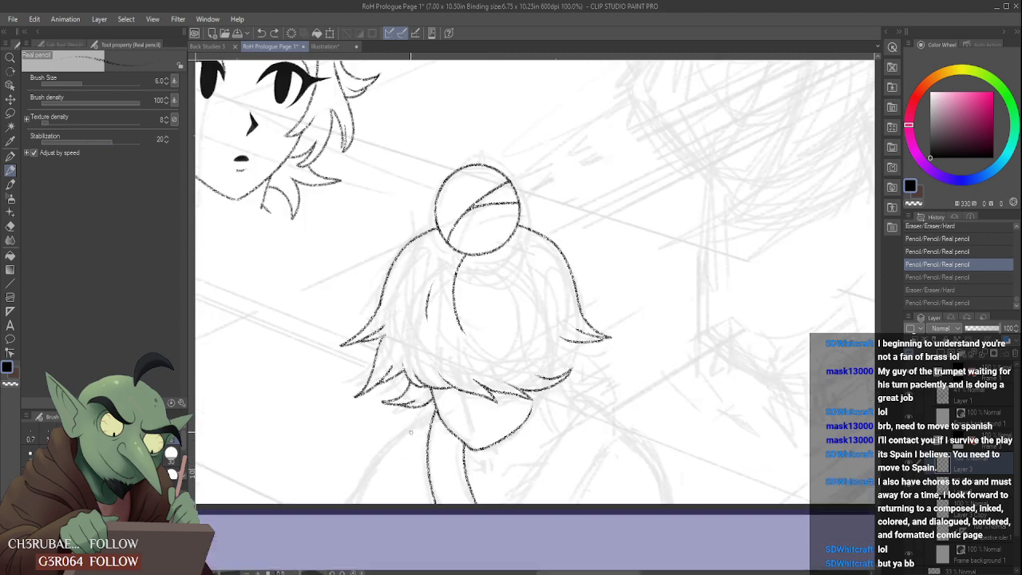
scroll(379, 457, "down", 3)
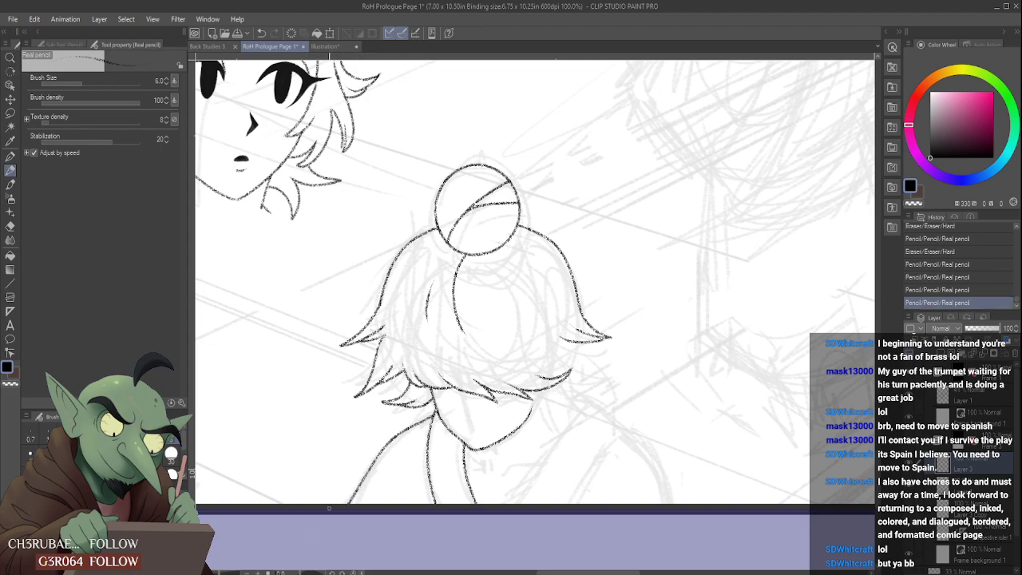
scroll(443, 441, "up", 5)
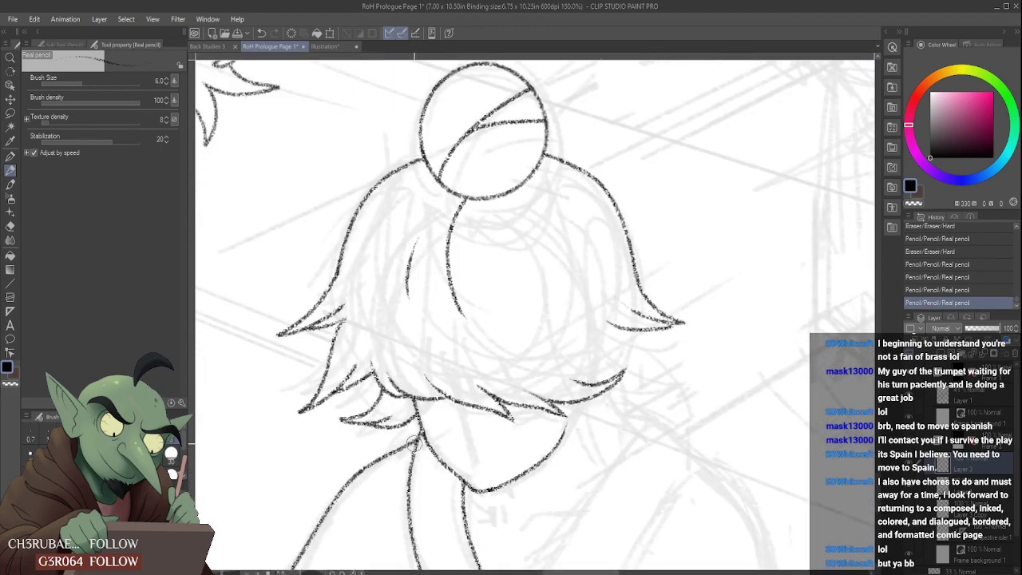
- Clean up the junction where the left shoulder and neck lines meet the pointed shape's outline
left_click(414, 434)
mouse_move(424, 432)
left_mouse_down()
mouse_move(409, 468)
mouse_move(424, 433)
left_mouse_up()
left_click(415, 440)
left_click(419, 438)
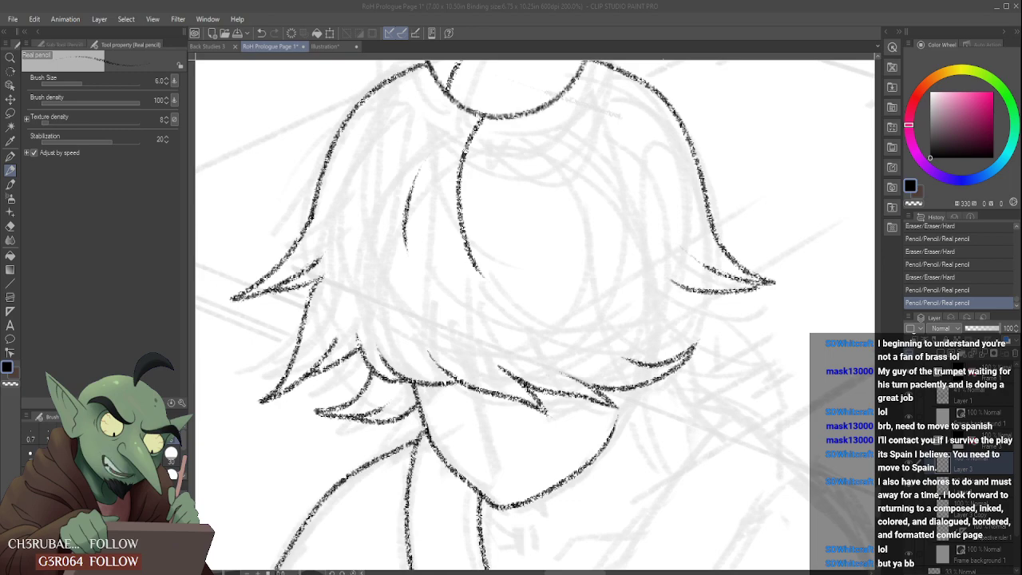
- Pencil short strokes beneath the pointed shape: a curve off the right neck line, a slanted line beside it, and a small tick
scroll(610, 482, "down", 5)
scroll(609, 483, "up", 3)
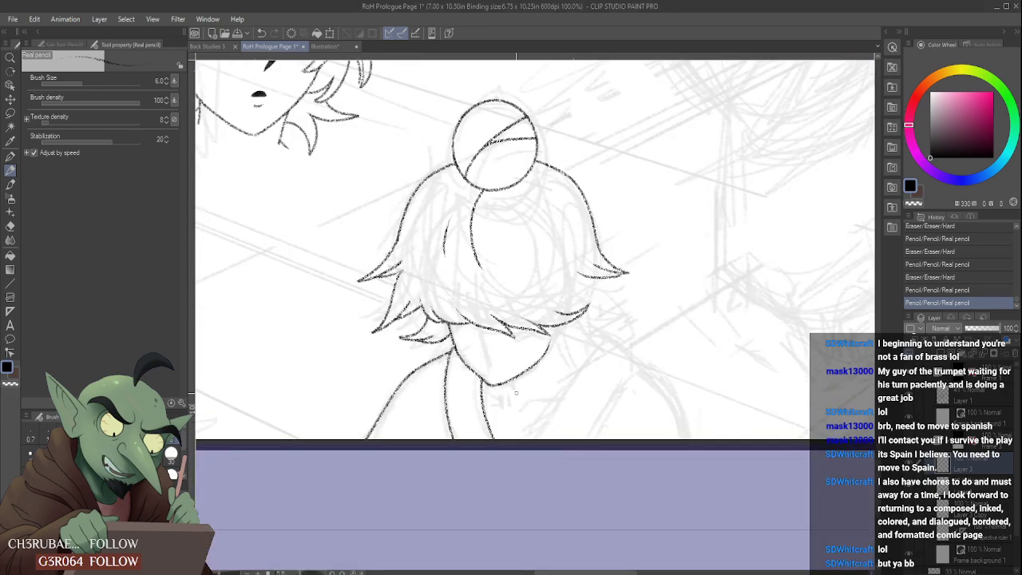
scroll(515, 392, "up", 2)
mouse_move(473, 381)
left_mouse_down()
mouse_move(499, 409)
mouse_move(509, 385)
mouse_move(581, 405)
left_mouse_up()
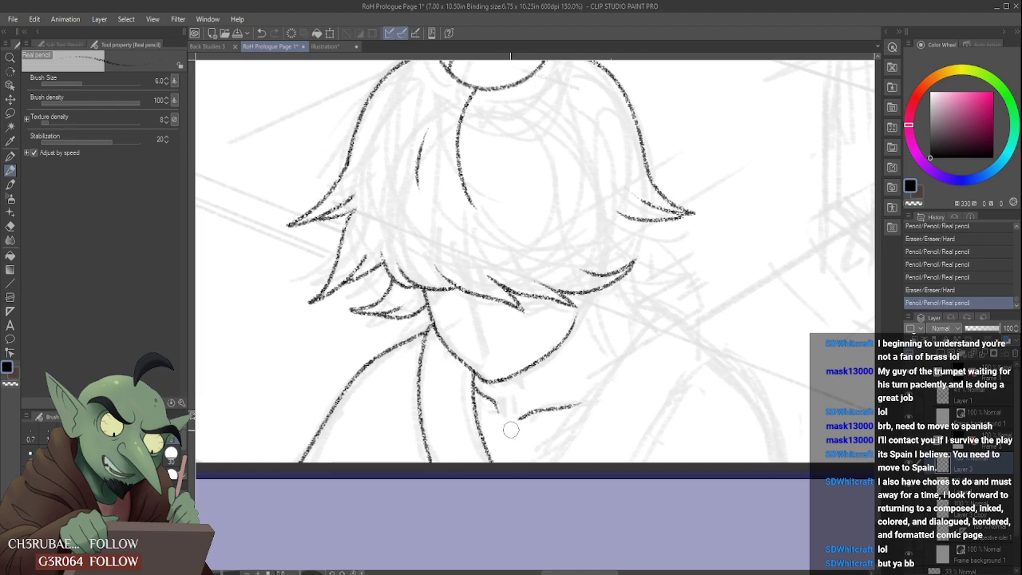
mouse_move(511, 430)
left_mouse_down()
mouse_move(528, 412)
mouse_move(612, 396)
mouse_move(599, 415)
left_mouse_up()
mouse_move(555, 370)
left_mouse_down()
mouse_move(584, 372)
mouse_move(550, 380)
left_mouse_up()
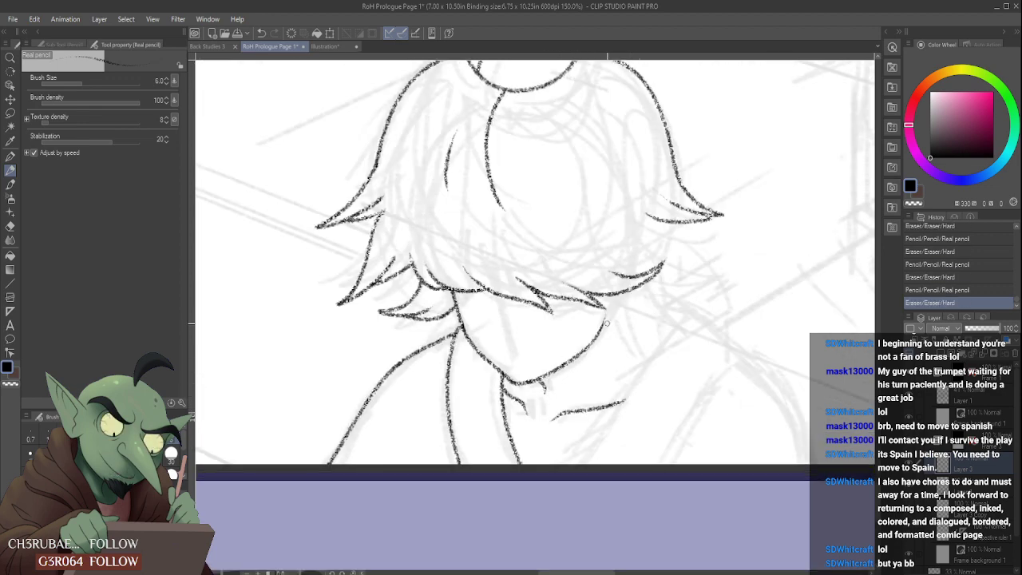
- Pencil a short diagonal line down from the hair's lower right edge, redo it, and tidy its ends
left_click_drag(615, 294, 637, 351)
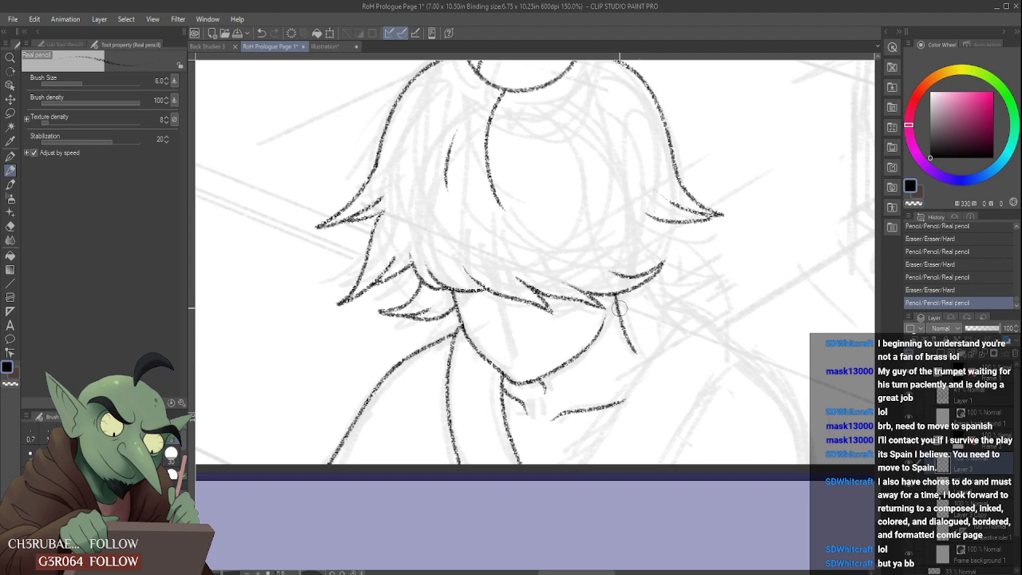
key("ctrl+z")
left_click_drag(619, 310, 642, 350)
mouse_move(604, 294)
left_mouse_down()
mouse_move(625, 315)
mouse_move(657, 323)
mouse_move(642, 332)
left_mouse_up()
scroll(635, 300, "down", 3)
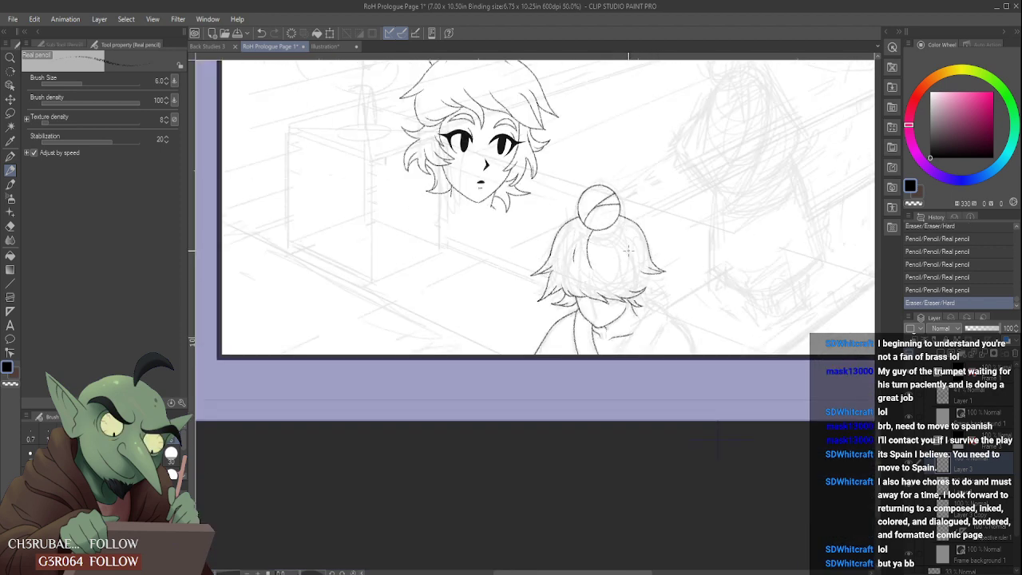
- Pencil a curved, pointed hair lock hanging below the hair's lower right edge, over the right side of the jaw
scroll(629, 307, "up", 6)
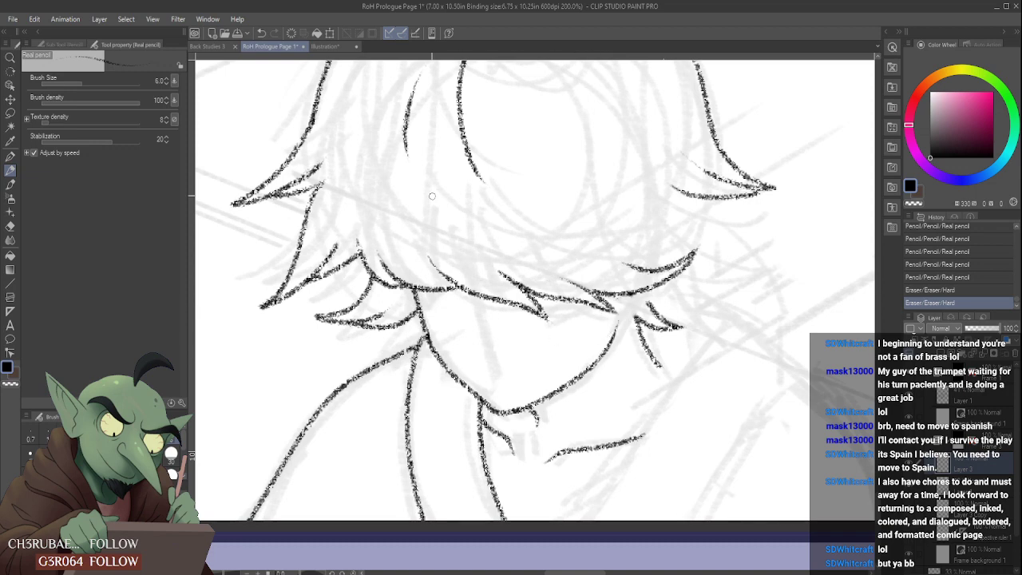
scroll(432, 196, "down", 6)
scroll(393, 218, "up", 6)
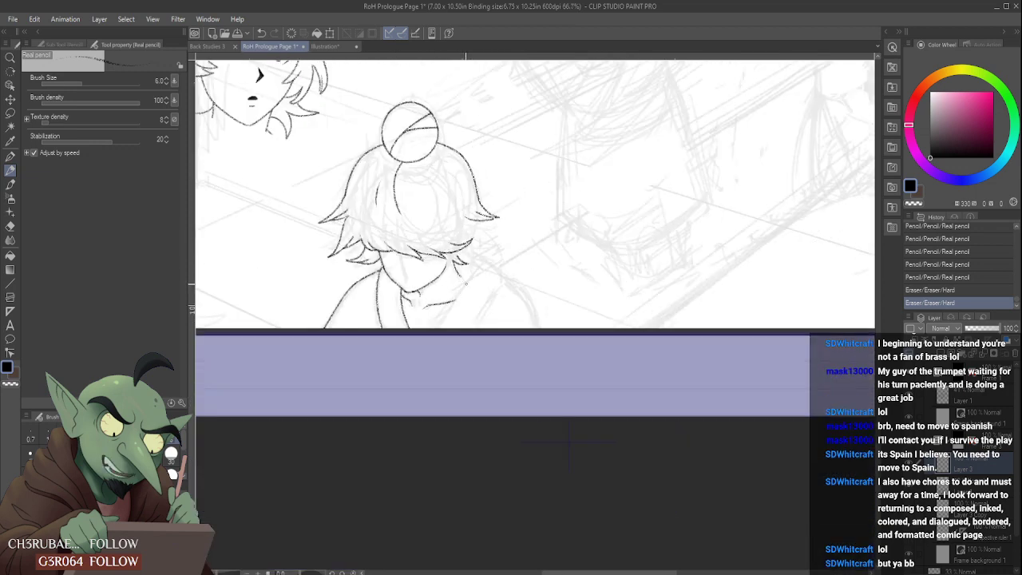
mouse_move(369, 228)
left_mouse_down()
mouse_move(413, 229)
mouse_move(401, 228)
mouse_move(400, 253)
mouse_move(416, 235)
mouse_move(459, 240)
mouse_move(407, 238)
mouse_move(434, 202)
mouse_move(405, 254)
left_mouse_up()
scroll(406, 217, "down", 3)
scroll(406, 215, "up", 3)
scroll(400, 221, "down", 4)
scroll(405, 215, "up", 4)
left_click_drag(391, 261, 432, 203)
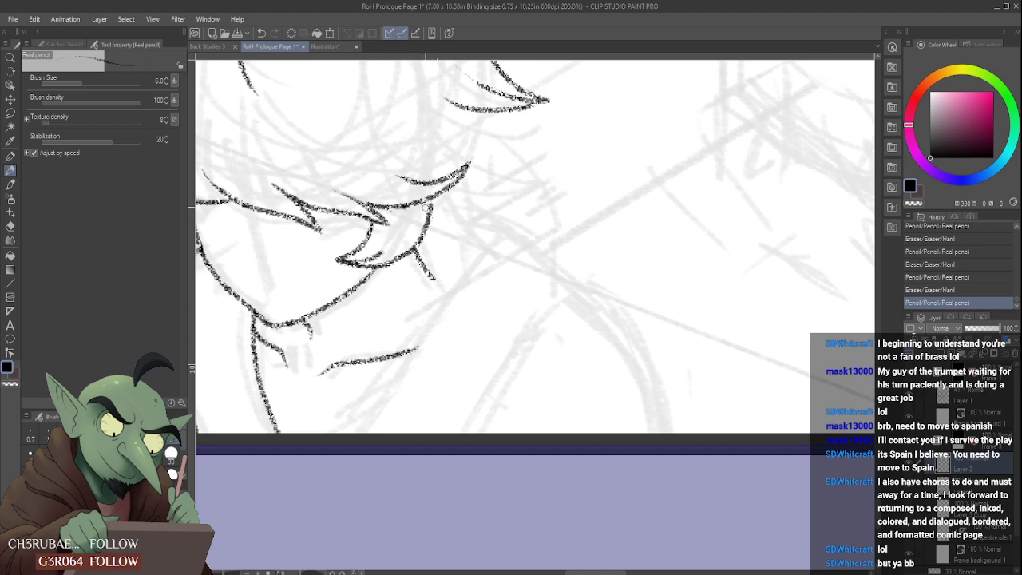
- Add an inner strand line to the lock over the right side of the jaw and trim the lock's upper end
key("ctrl+z")
key("ctrl+z")
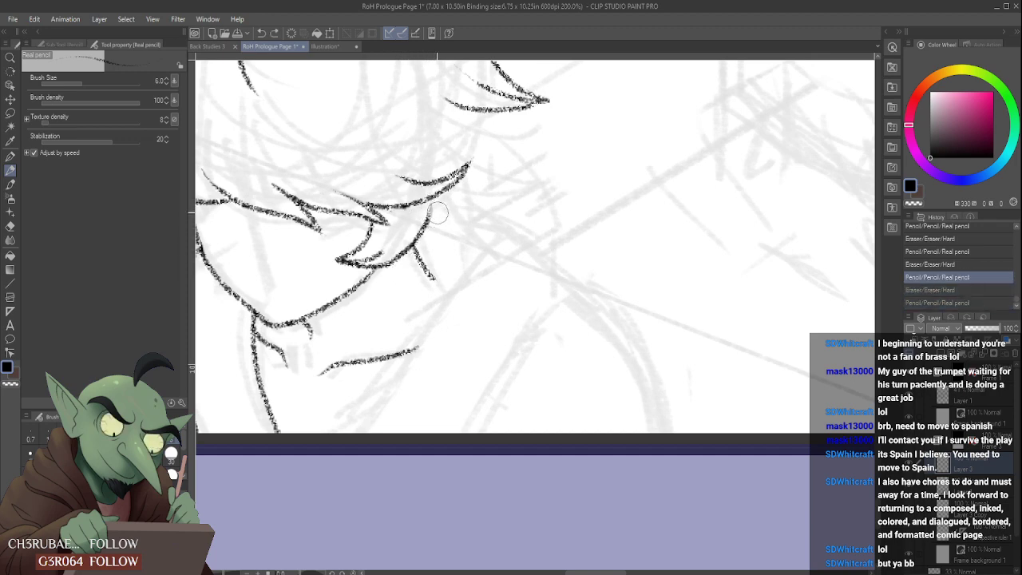
key("ctrl+y")
key("ctrl+y")
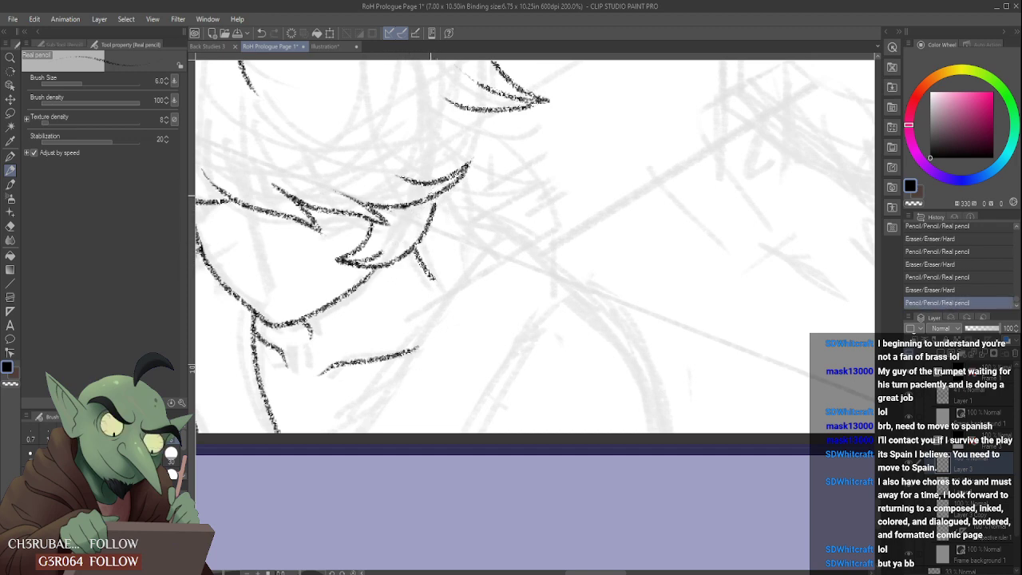
mouse_move(384, 254)
left_mouse_down()
mouse_move(407, 217)
mouse_move(407, 226)
left_mouse_up()
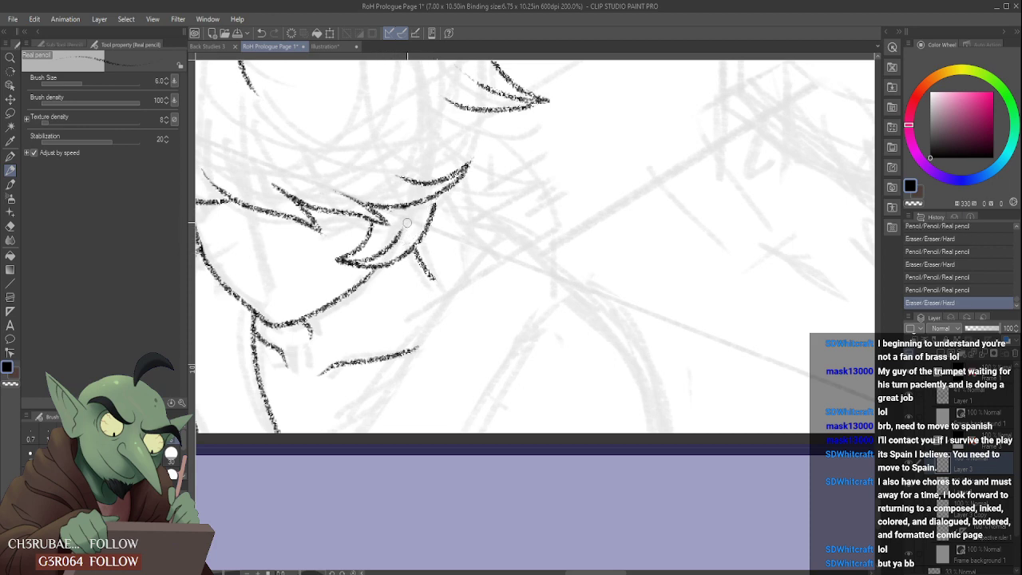
mouse_move(395, 248)
left_mouse_down()
mouse_move(439, 194)
mouse_move(436, 212)
left_mouse_up()
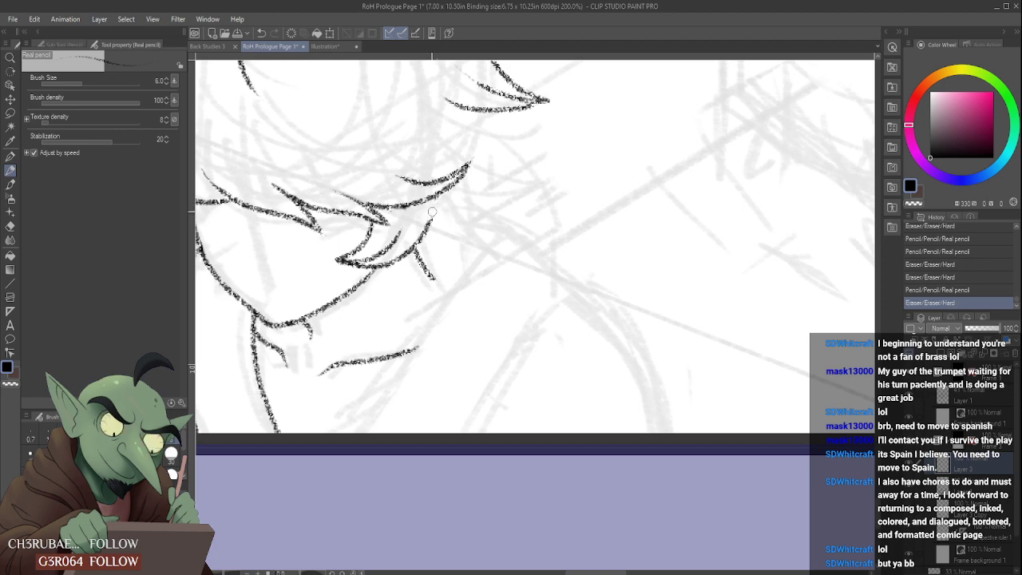
- Pencil a small pointed hair lock over the left side of the jaw, just above the neck line
scroll(436, 212, "down", 5)
scroll(393, 205, "up", 3)
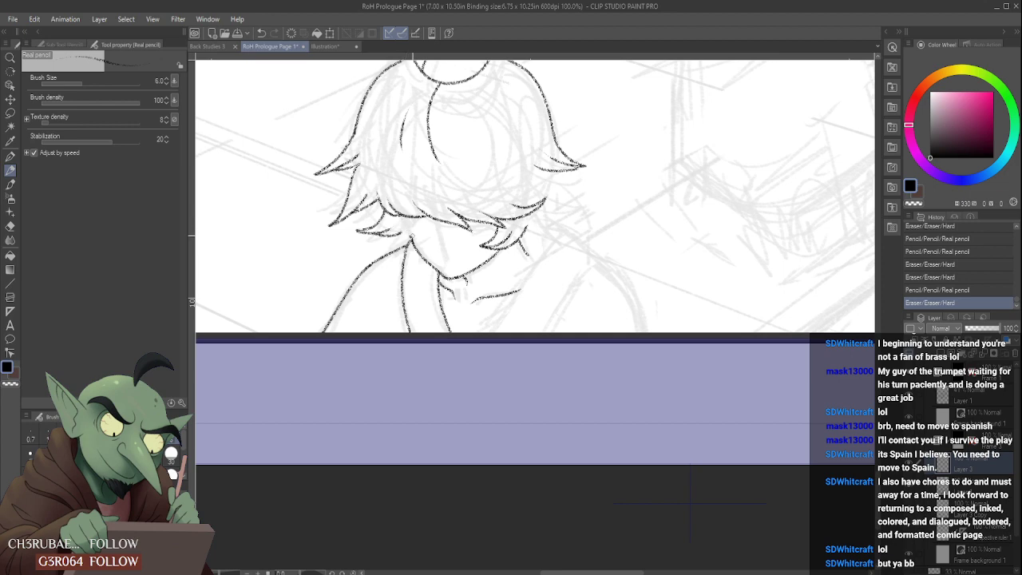
scroll(436, 238, "up", 2)
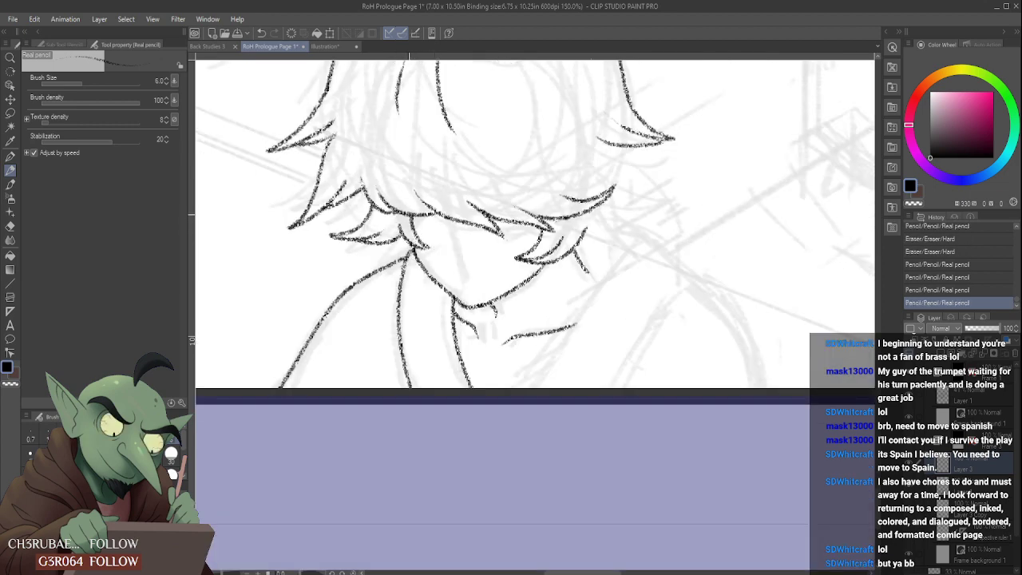
scroll(399, 224, "down", 5)
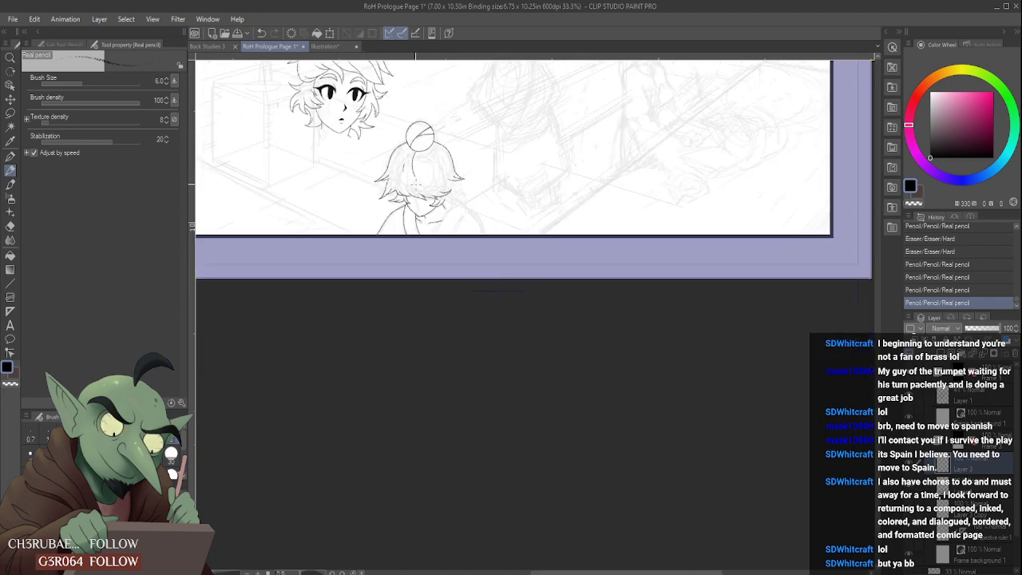
- Shorten the lower left hair lock and redraw its tip and underside strands
scroll(414, 182, "up", 5)
scroll(423, 261, "down", 5)
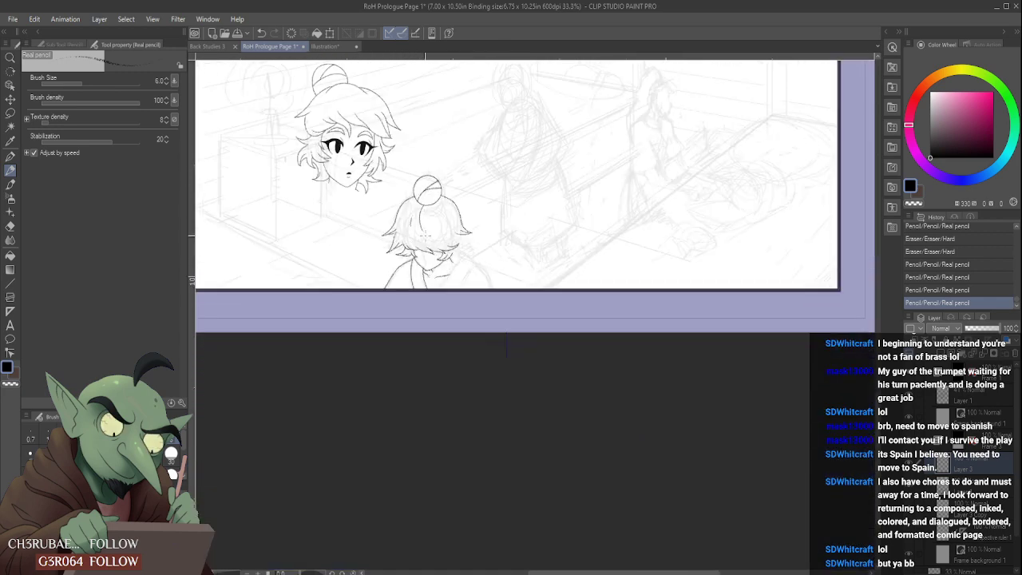
scroll(391, 236, "up", 3)
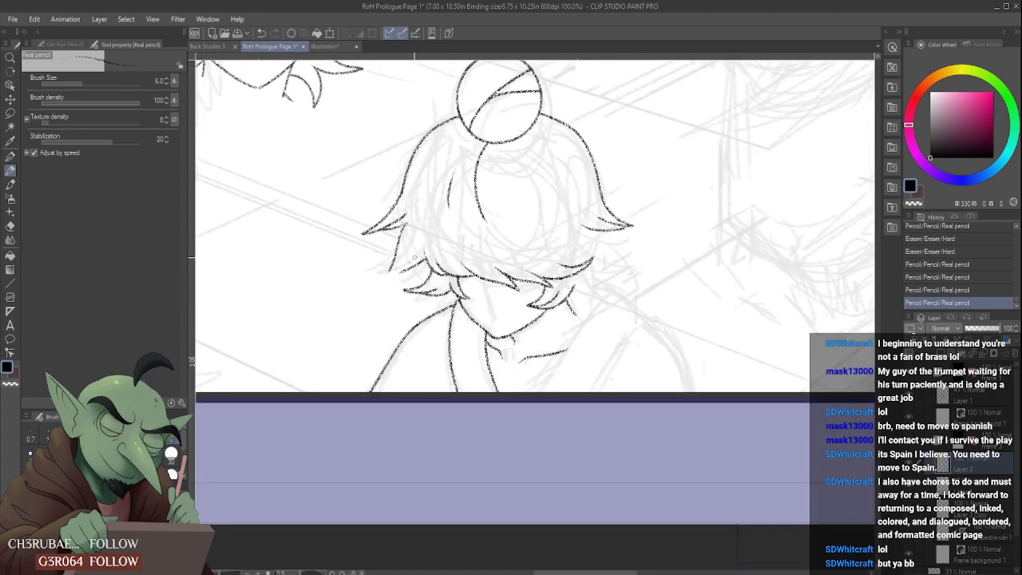
scroll(391, 268, "up", 2)
left_click_drag(397, 277, 418, 259)
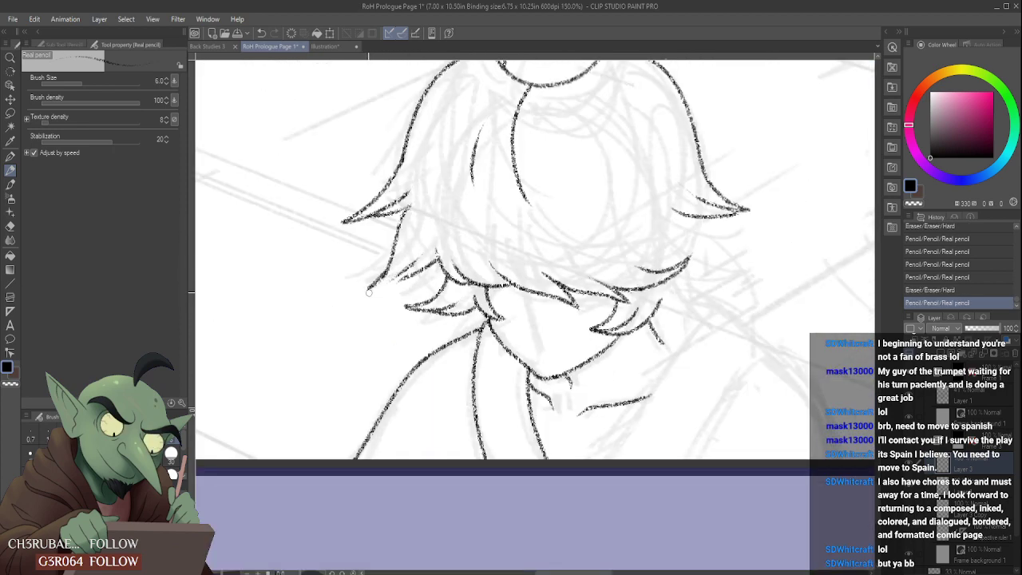
mouse_move(376, 284)
left_mouse_down()
mouse_move(422, 250)
mouse_move(398, 278)
mouse_move(427, 247)
left_mouse_up()
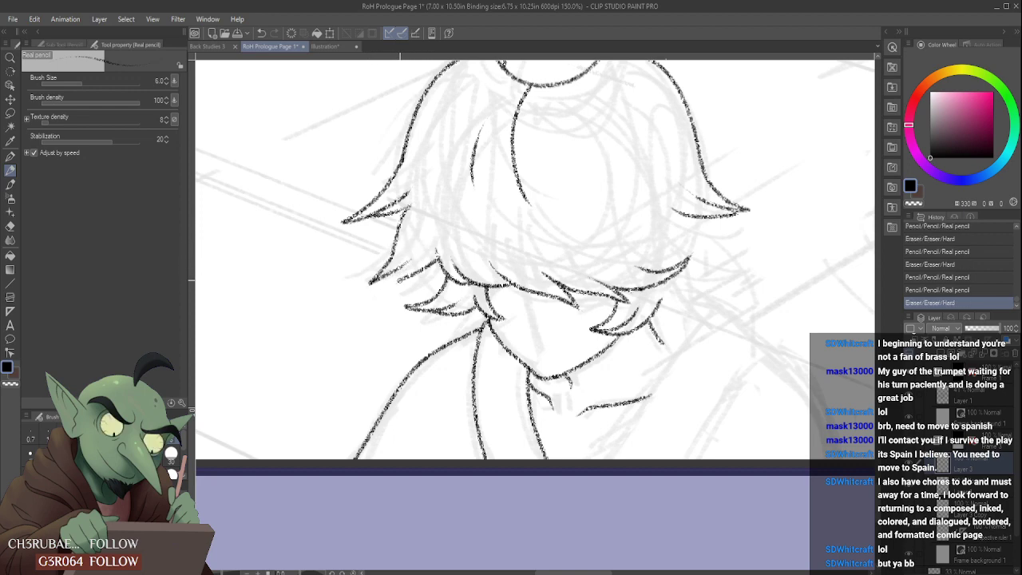
mouse_move(399, 279)
left_mouse_down()
mouse_move(410, 256)
mouse_move(428, 265)
mouse_move(431, 245)
left_mouse_up()
- Pencil a short strand where the lower left hair lock meets the bottom edge of the hair, cleaning up the junction
scroll(432, 239, "down", 2)
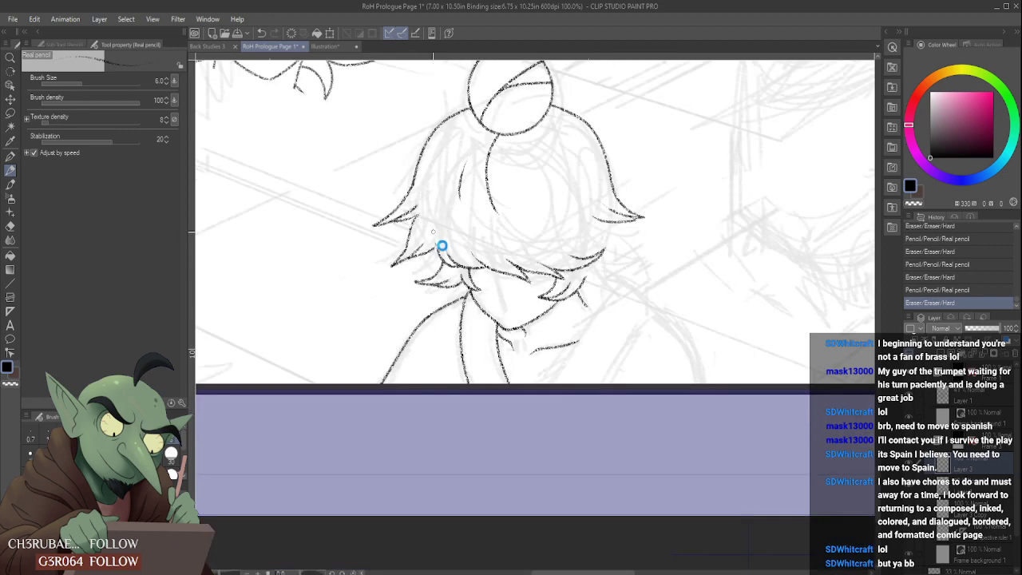
scroll(435, 247, "up", 4)
scroll(432, 252, "down", 3)
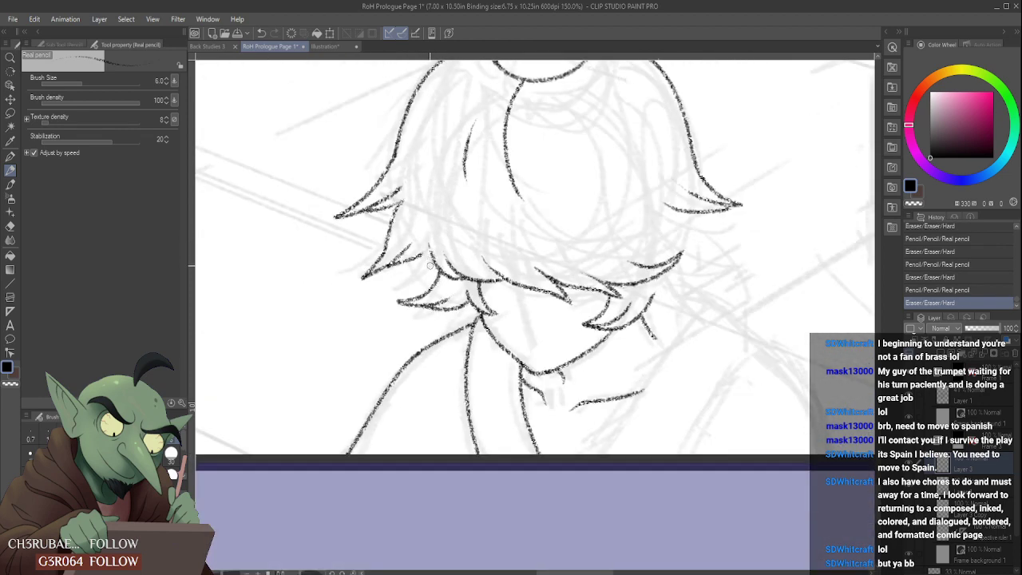
mouse_move(428, 265)
left_mouse_down()
mouse_move(420, 242)
mouse_move(435, 269)
left_mouse_up()
- Pencil small pointed locks joining the hair's upper right tip to its lower right edge and clean up their overlaps
scroll(440, 225, "down", 1)
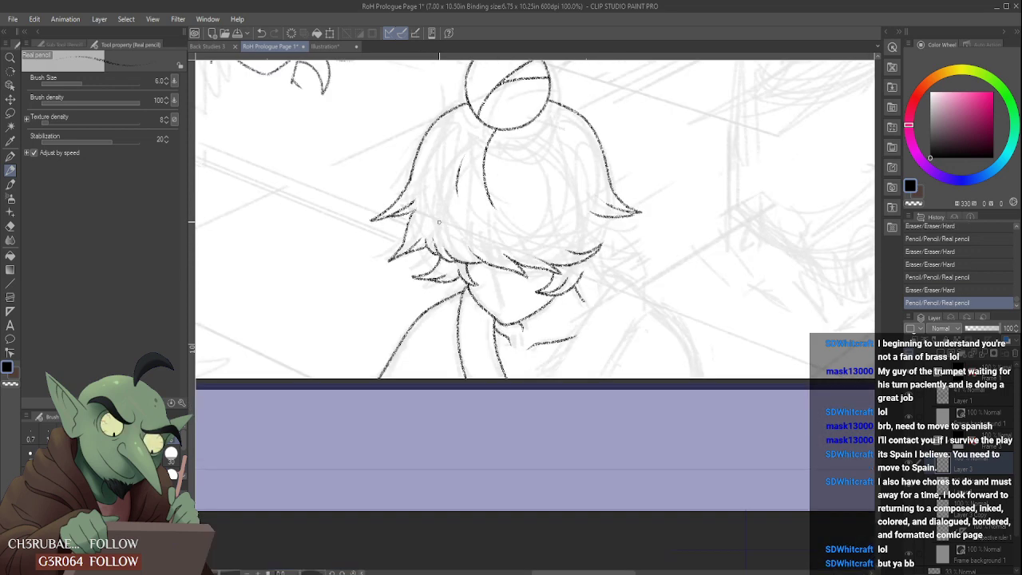
scroll(438, 222, "down", 3)
scroll(507, 215, "up", 3)
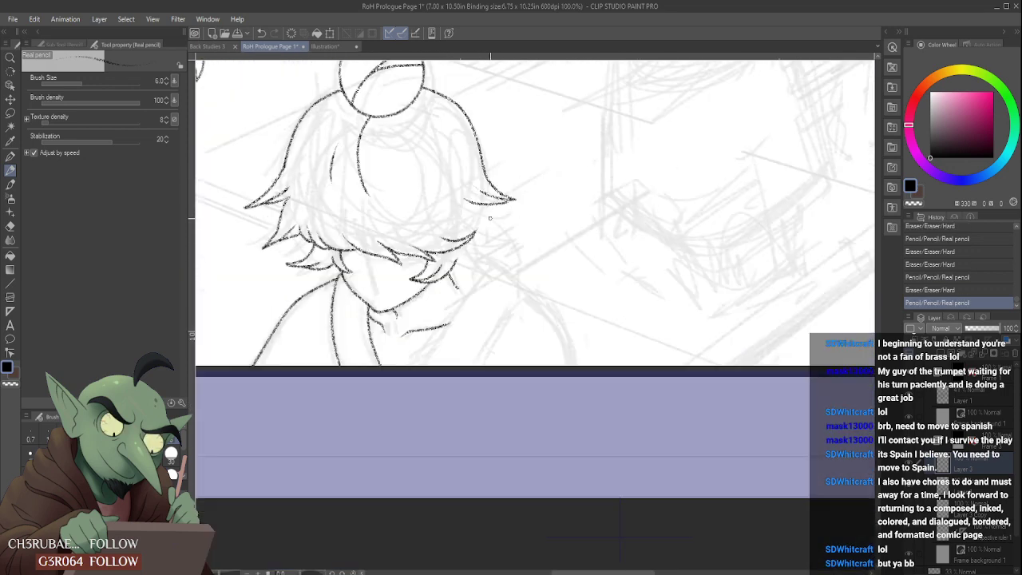
scroll(534, 207, "down", 4)
scroll(535, 208, "up", 3)
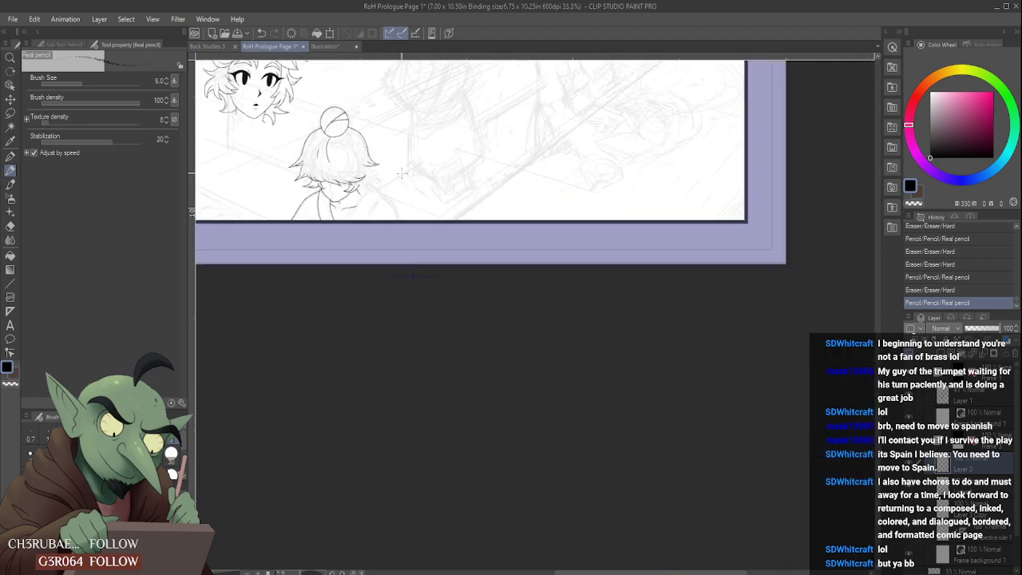
scroll(440, 337, "up", 3)
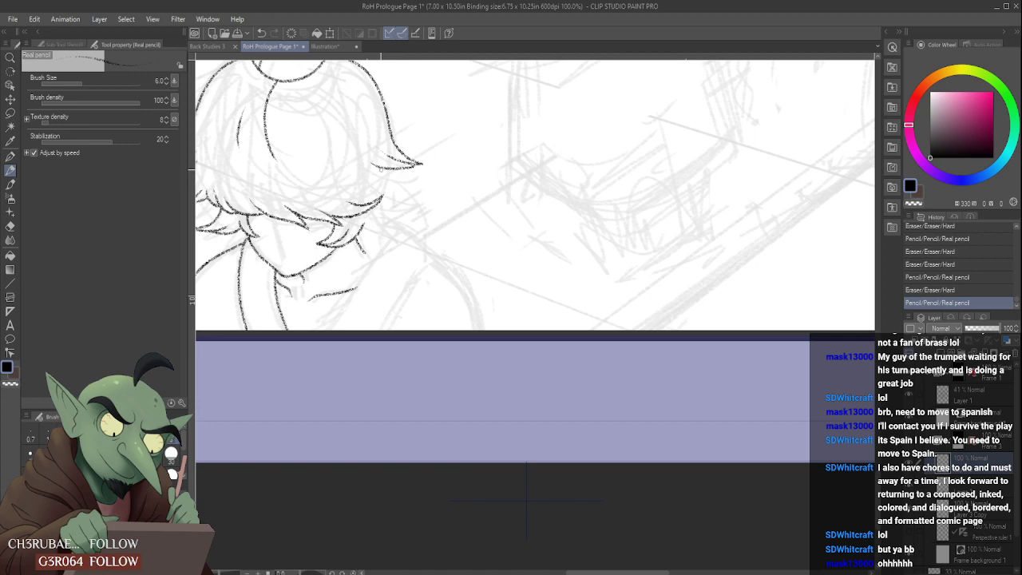
mouse_move(393, 184)
left_mouse_down()
mouse_move(398, 209)
mouse_move(389, 190)
left_mouse_up()
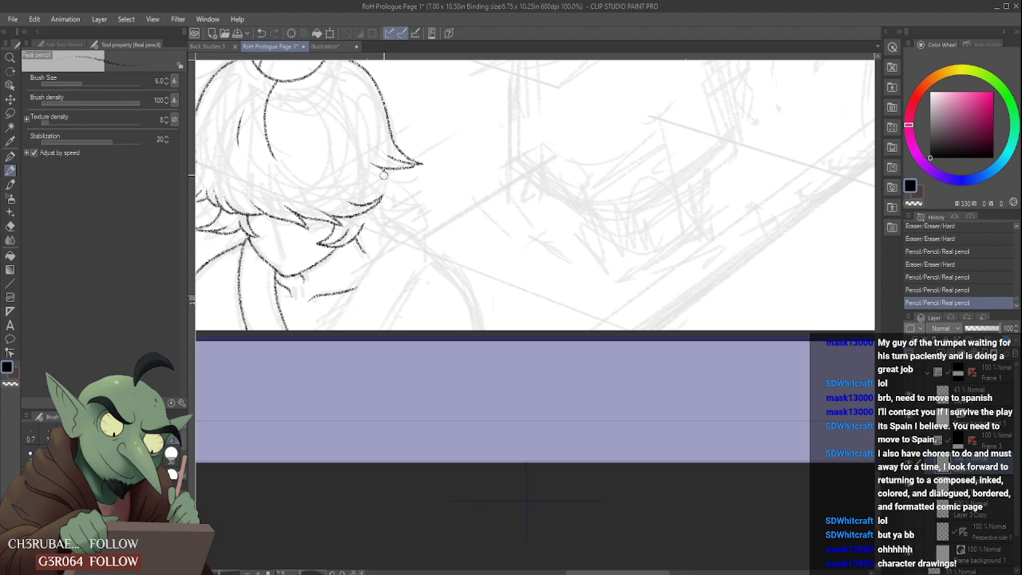
mouse_move(384, 173)
left_mouse_down()
mouse_move(419, 187)
mouse_move(376, 186)
mouse_move(374, 201)
mouse_move(414, 188)
mouse_move(407, 204)
left_mouse_up()
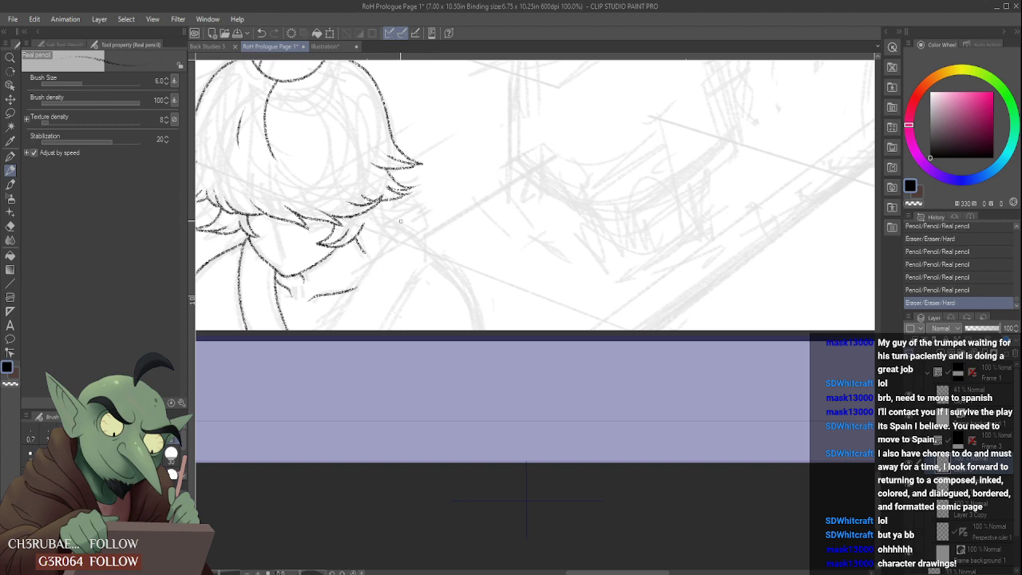
scroll(369, 190, "down", 3)
scroll(367, 170, "up", 5)
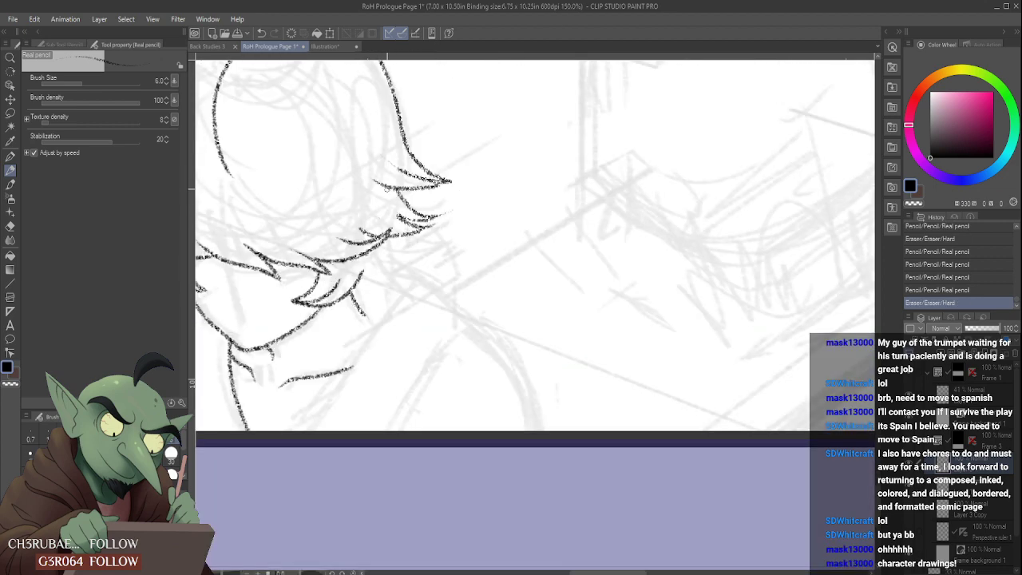
mouse_move(384, 204)
left_mouse_down()
mouse_move(416, 223)
mouse_move(399, 222)
left_mouse_up()
- Pencil a short strand line below the bun, beside the long central parting line
scroll(389, 173, "down", 4)
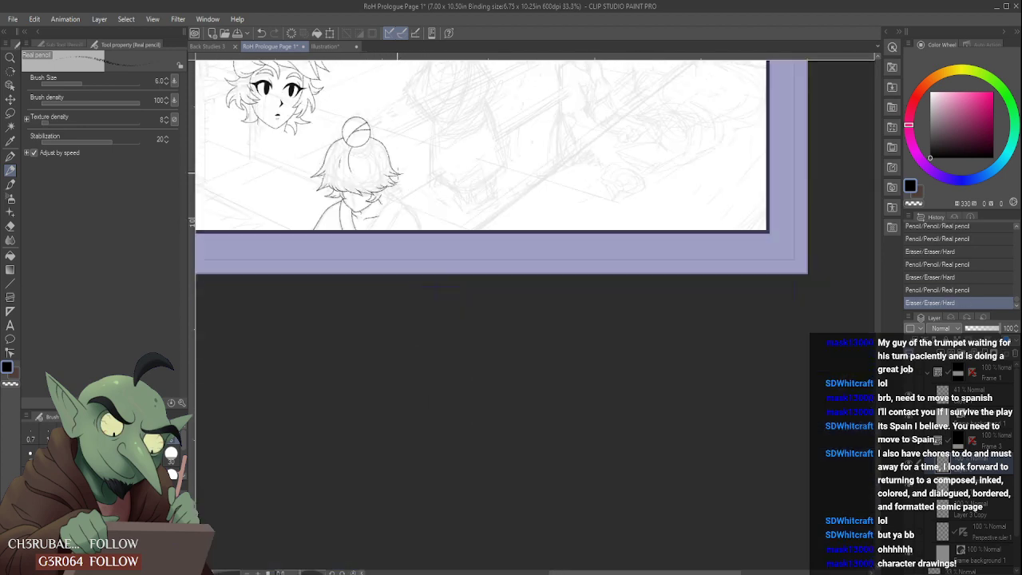
scroll(414, 128, "up", 4)
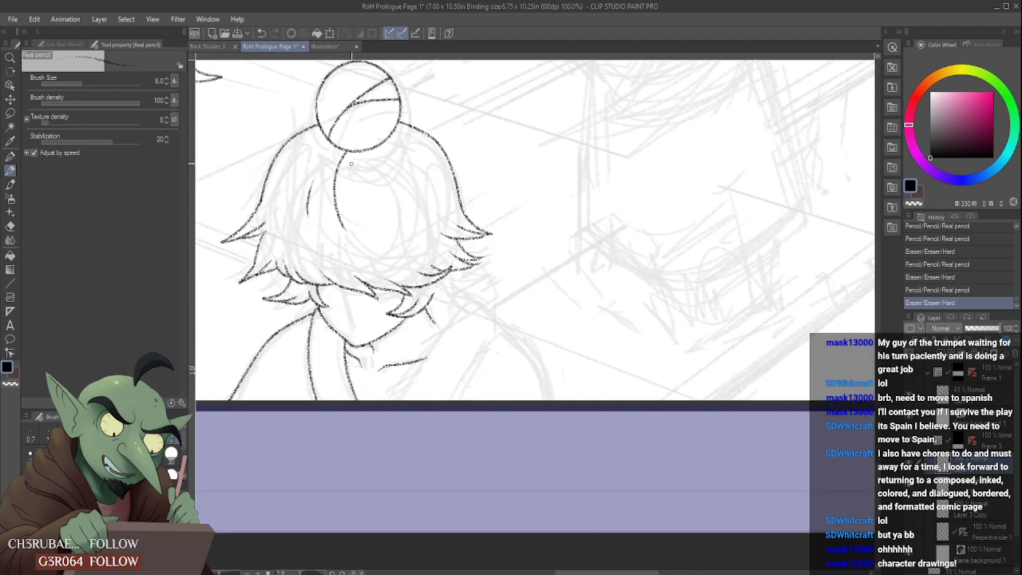
mouse_move(353, 155)
left_mouse_down()
mouse_move(346, 177)
mouse_move(358, 190)
left_mouse_up()
scroll(357, 190, "down", 4)
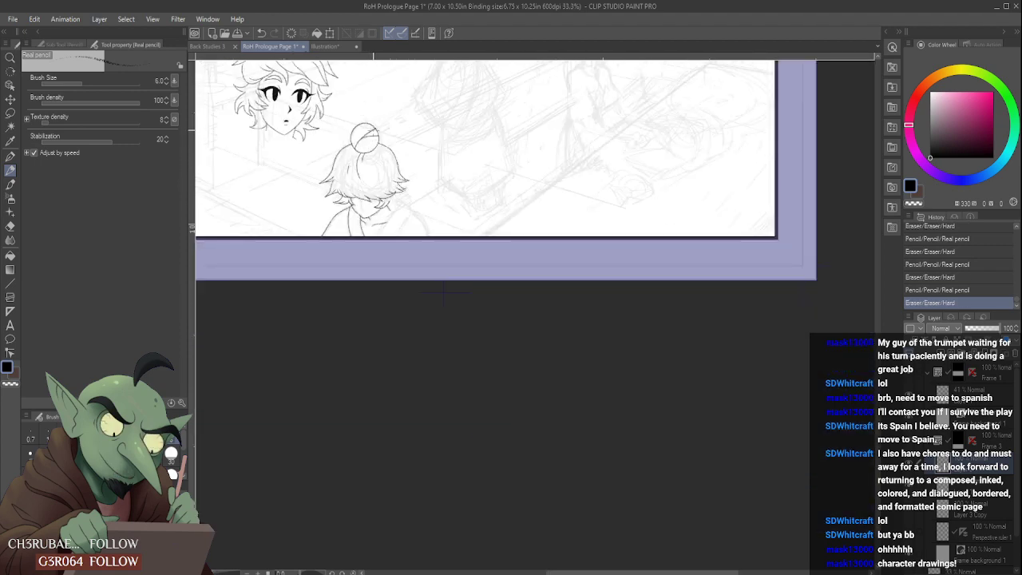
scroll(356, 166, "up", 4)
left_click_drag(346, 185, 372, 246)
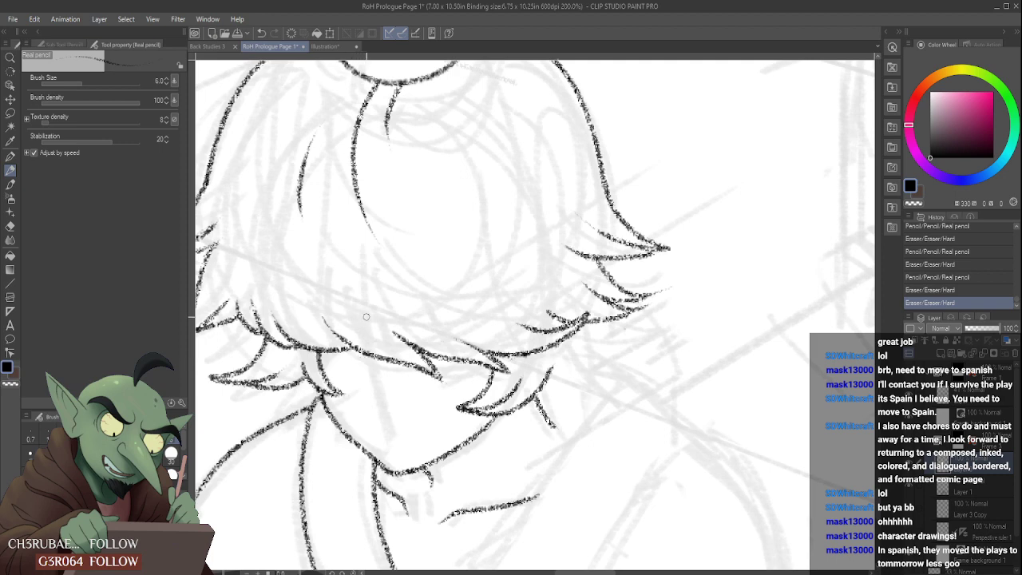
- Pencil another small pointed lock beneath the hair's lower right edge, beside the jaw lock, and tidy its lines
scroll(372, 311, "down", 3)
scroll(541, 264, "down", 1)
scroll(479, 317, "up", 3)
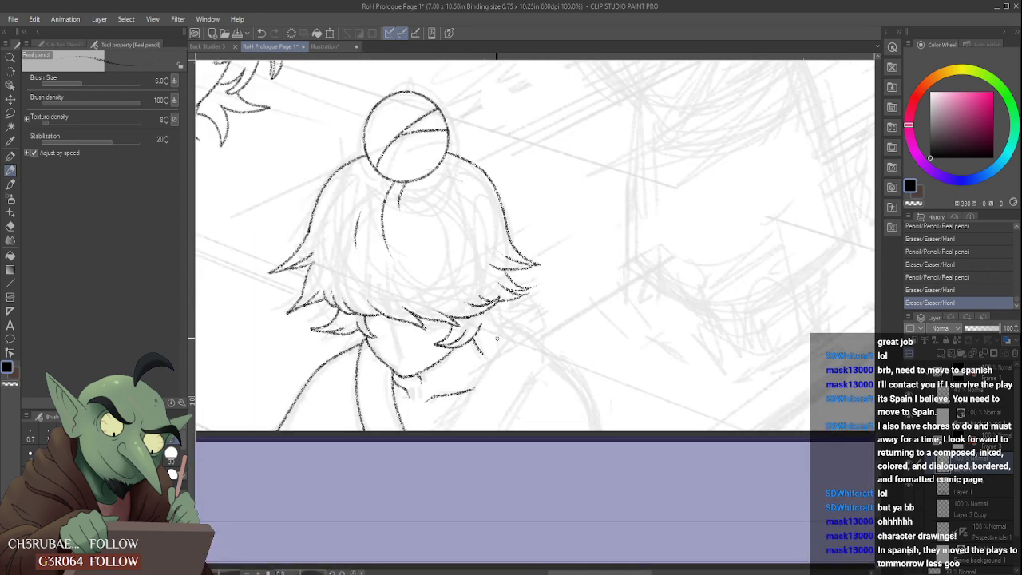
mouse_move(479, 316)
left_mouse_down()
mouse_move(472, 330)
mouse_move(503, 311)
left_mouse_up()
mouse_move(518, 301)
left_mouse_down()
mouse_move(500, 322)
mouse_move(481, 311)
mouse_move(463, 336)
left_mouse_up()
scroll(467, 333, "down", 3)
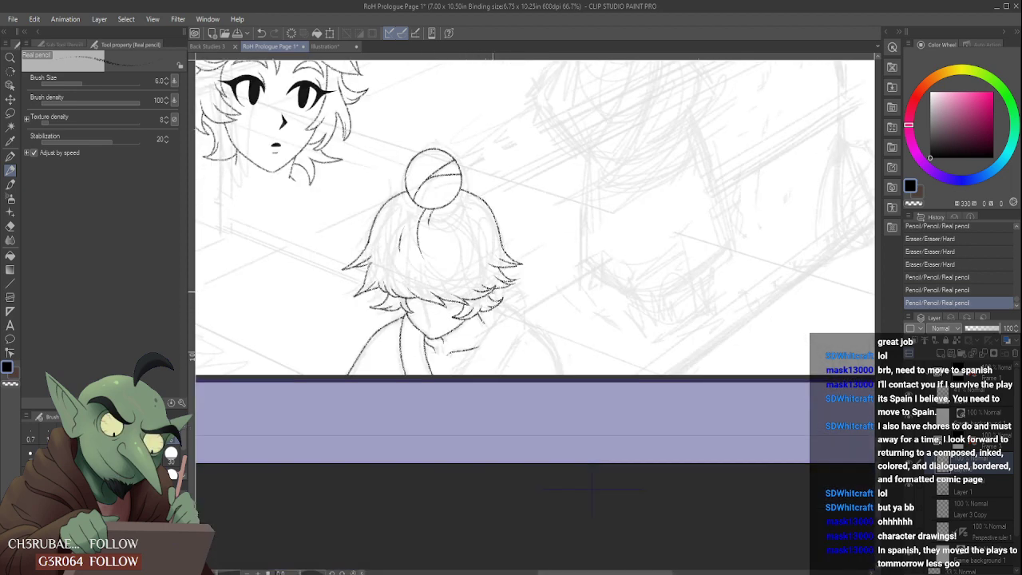
scroll(499, 302, "up", 3)
mouse_move(498, 304)
left_mouse_down()
mouse_move(486, 301)
mouse_move(514, 289)
mouse_move(515, 303)
mouse_move(503, 299)
mouse_move(519, 306)
left_mouse_up()
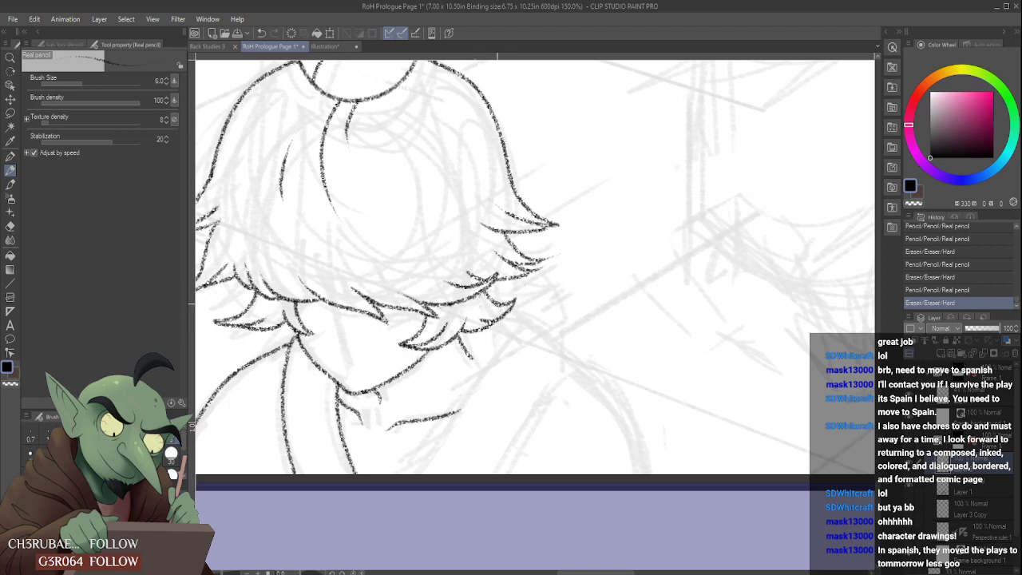
- Pencil a diagonal collar line from the panel border up to just below the right hair locks
scroll(497, 303, "down", 7)
scroll(497, 306, "up", 5)
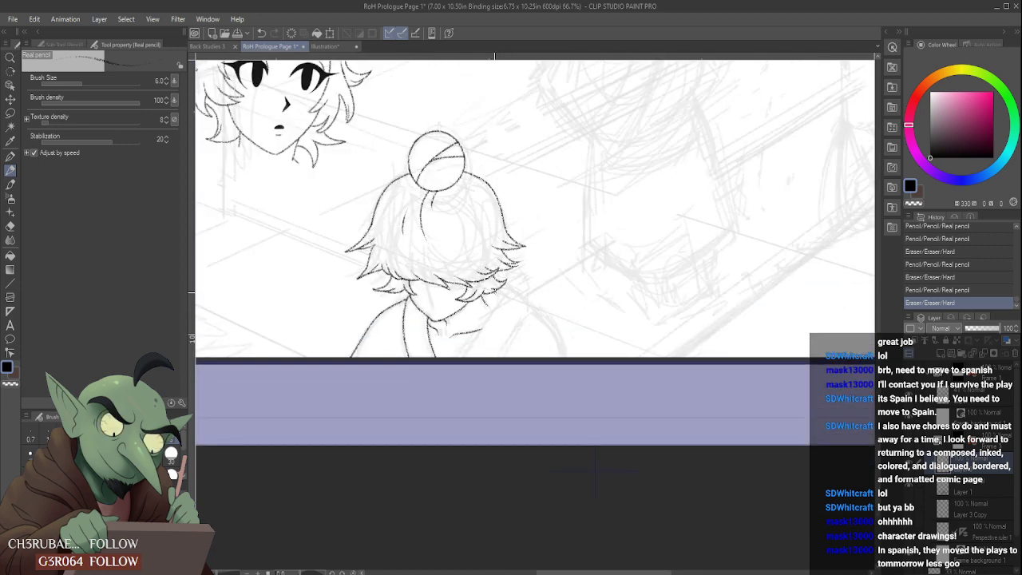
left_click_drag(464, 359, 505, 298)
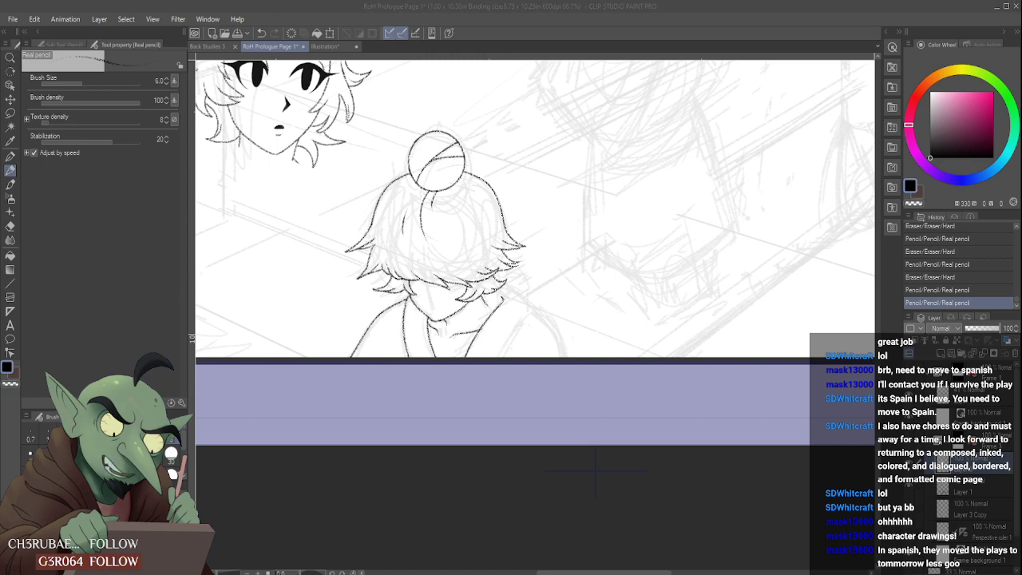
left_click(629, 561)
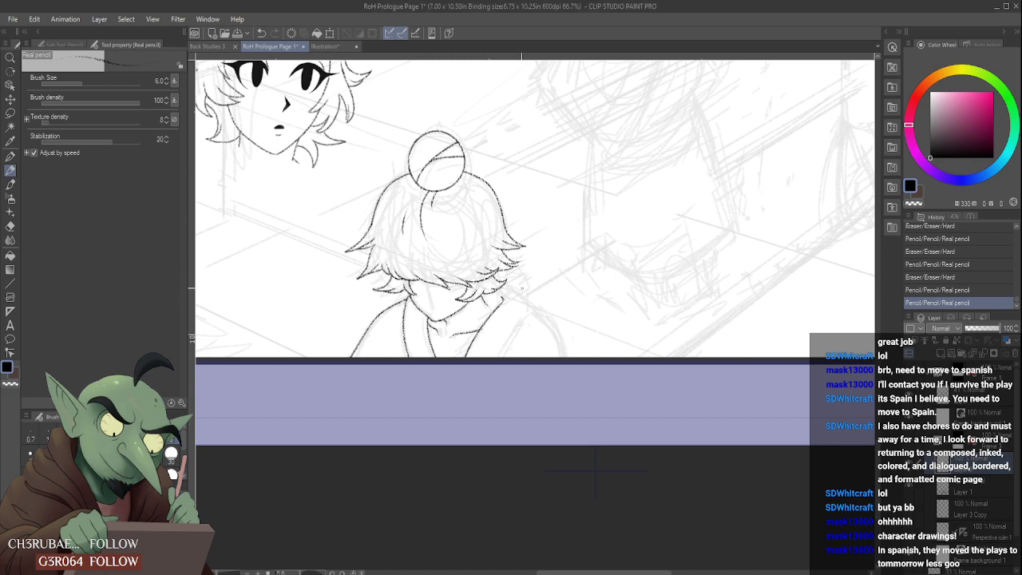
- Clean up the diagonal collar line's upper end and pencil the collar's outer edge back down to the panel border
scroll(503, 311, "up", 3)
left_click_drag(503, 309, 508, 331)
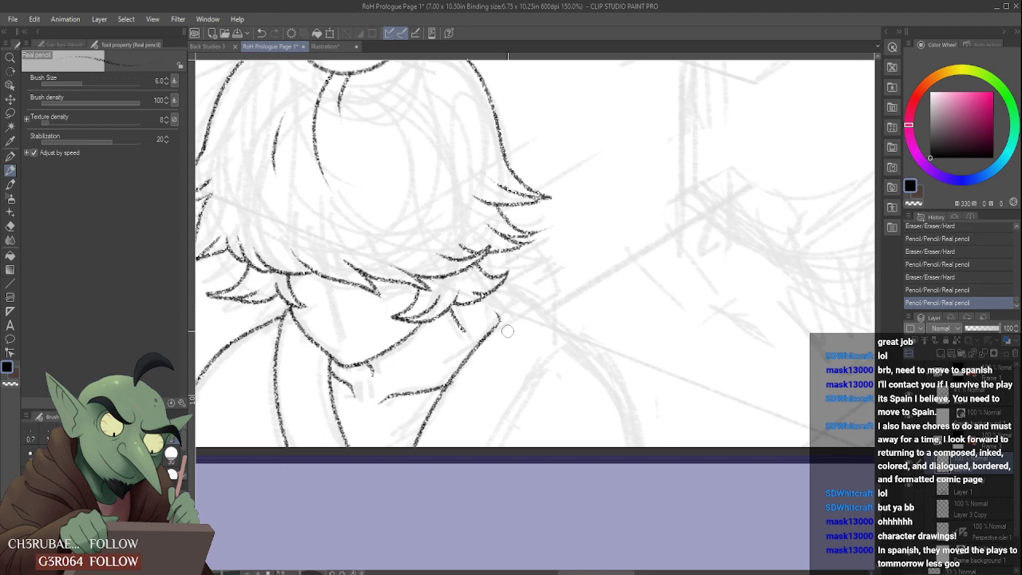
mouse_move(492, 294)
left_mouse_down()
mouse_move(551, 349)
mouse_move(466, 486)
left_mouse_up()
scroll(511, 397, "down", 3)
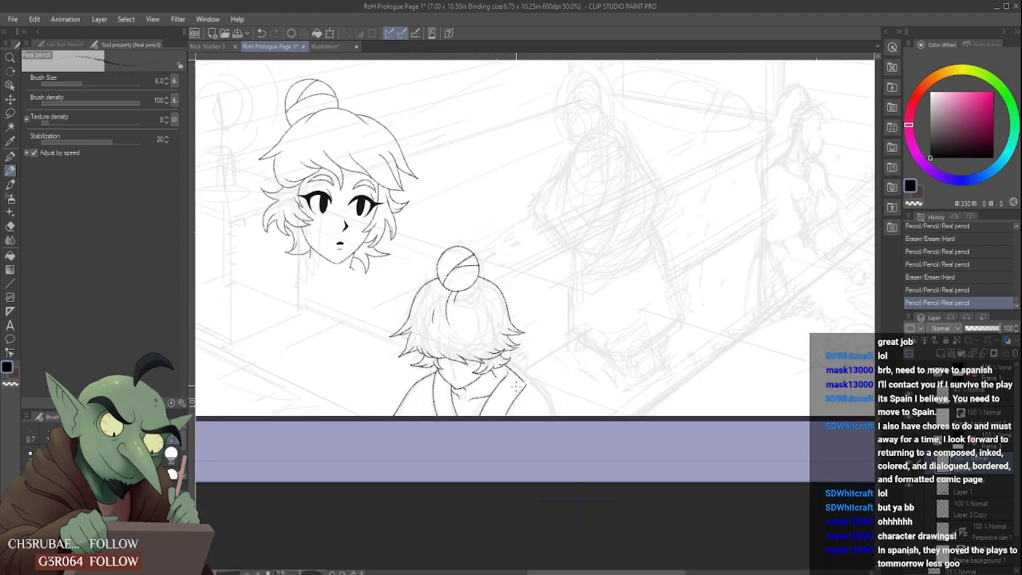
- Redraw the collar's outer edge from its upper outer corner diagonally down to the panel border
scroll(515, 386, "up", 2)
mouse_move(526, 384)
left_mouse_down()
mouse_move(510, 392)
mouse_move(479, 447)
mouse_move(502, 388)
mouse_move(482, 447)
left_mouse_up()
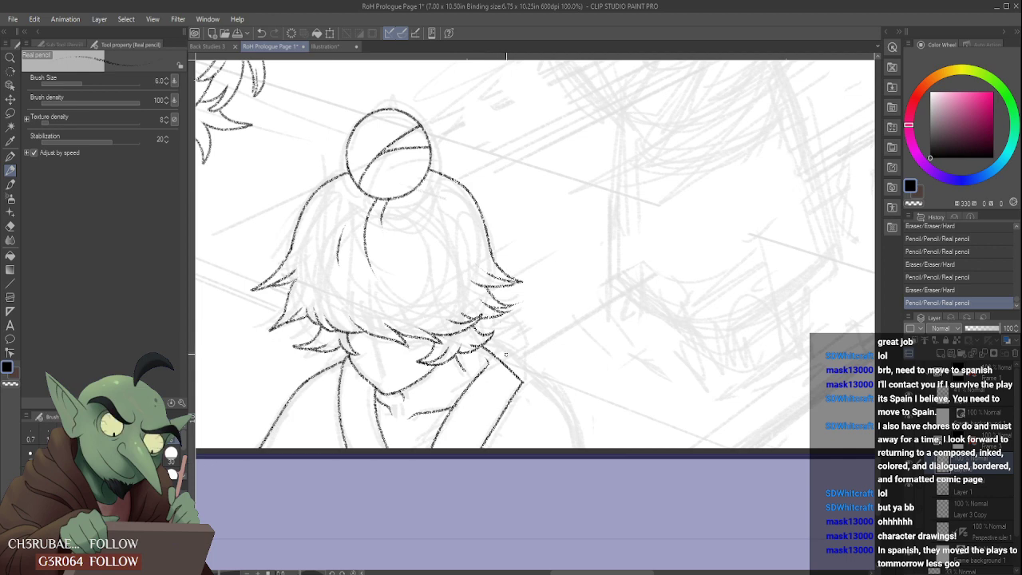
key("ctrl+z")
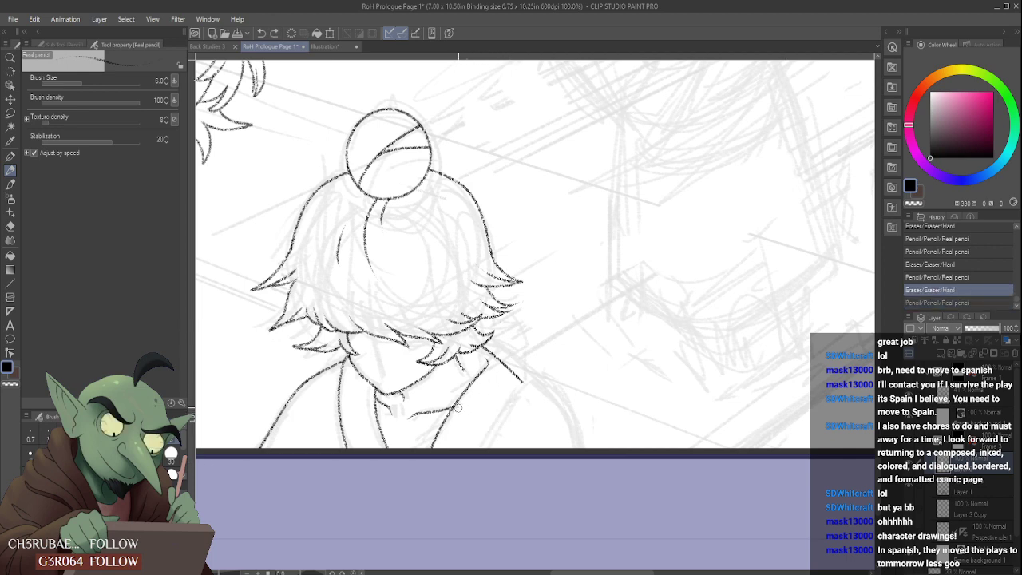
mouse_move(459, 407)
left_mouse_down()
mouse_move(506, 376)
mouse_move(477, 447)
left_mouse_up()
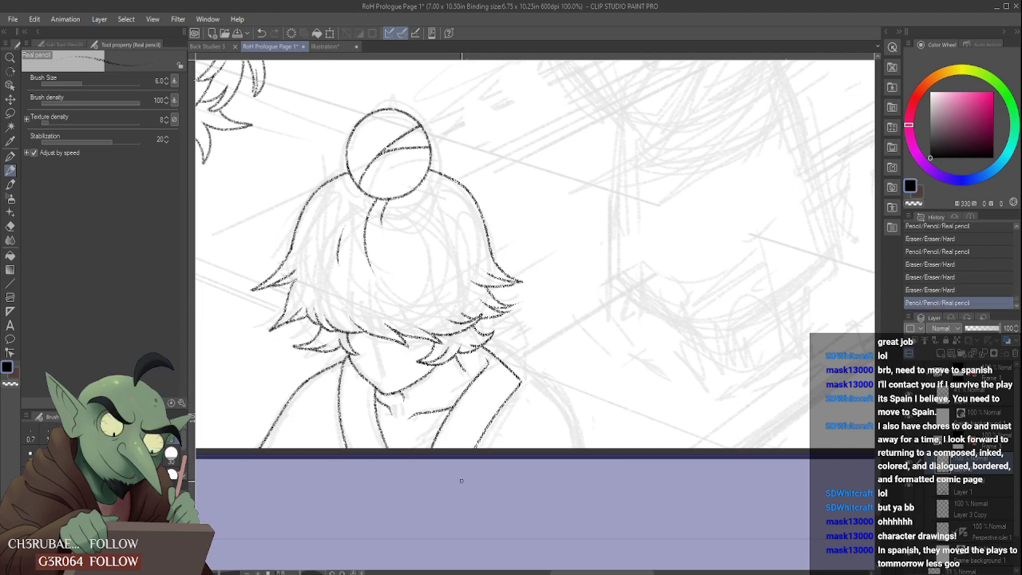
- Pencil the right shoulder curve from the collar's outer corner down to the panel border
left_click_drag(524, 384, 576, 447)
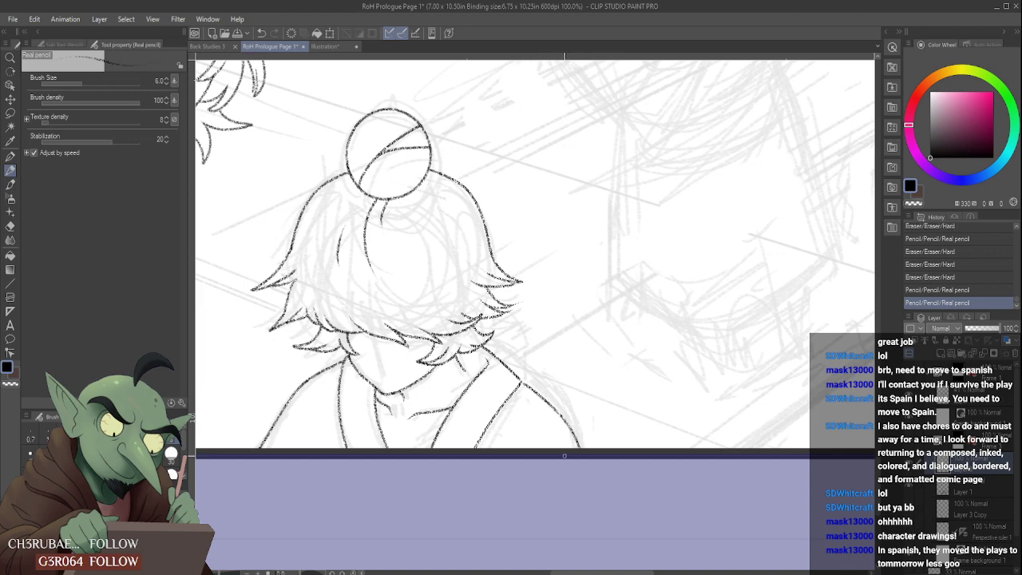
key("ctrl+z")
left_click_drag(528, 390, 561, 449)
scroll(538, 403, "down", 5)
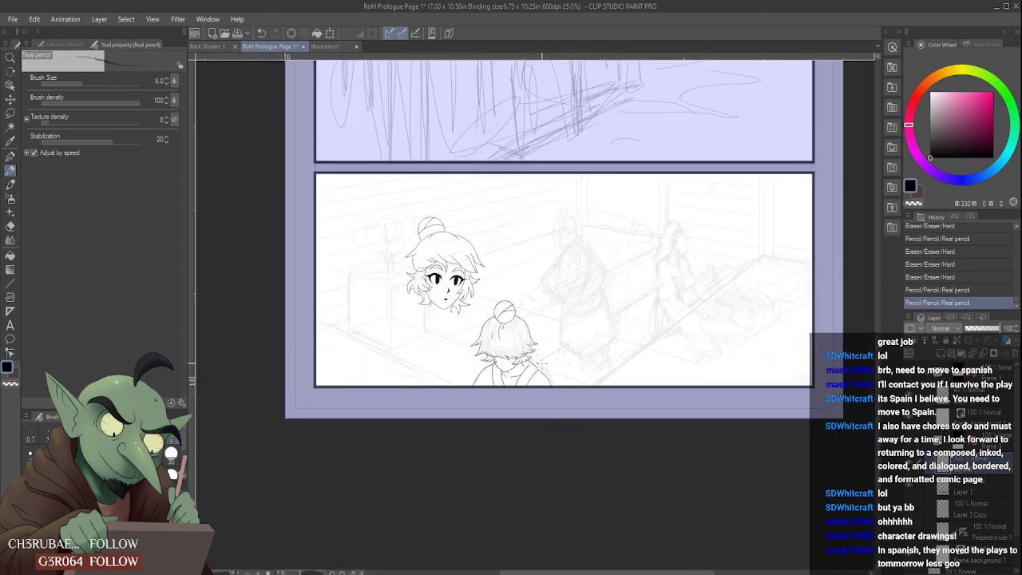
scroll(503, 369, "up", 6)
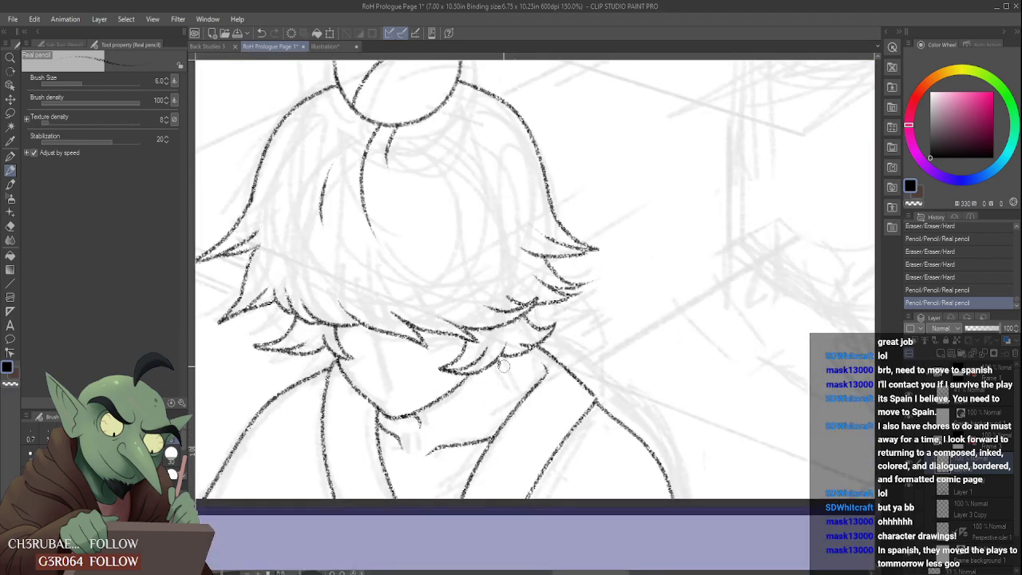
scroll(519, 367, "down", 4)
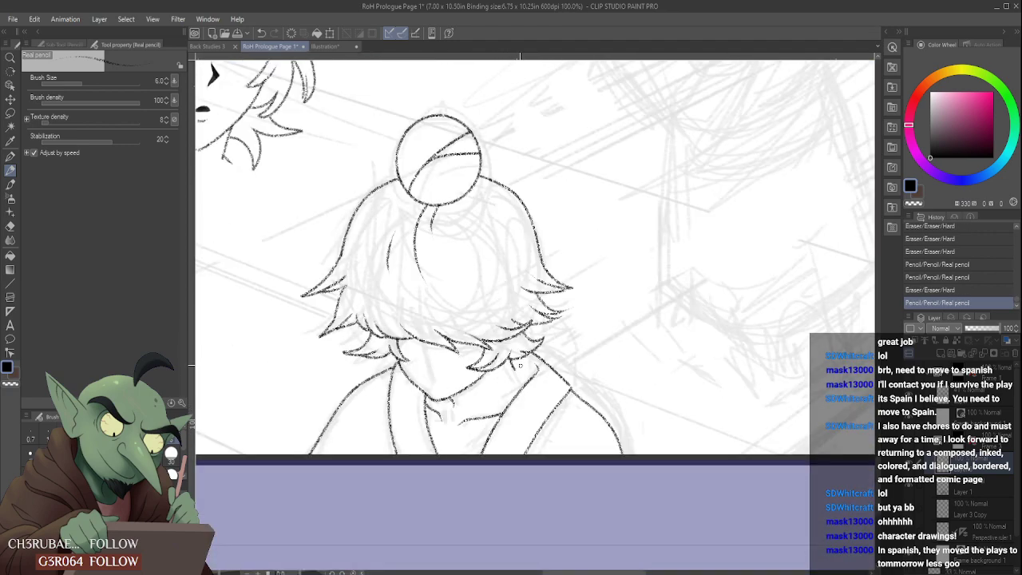
- Pencil the short neck line beneath the right hair locks, extending it diagonally to the collar's inner edge
scroll(523, 354, "up", 2)
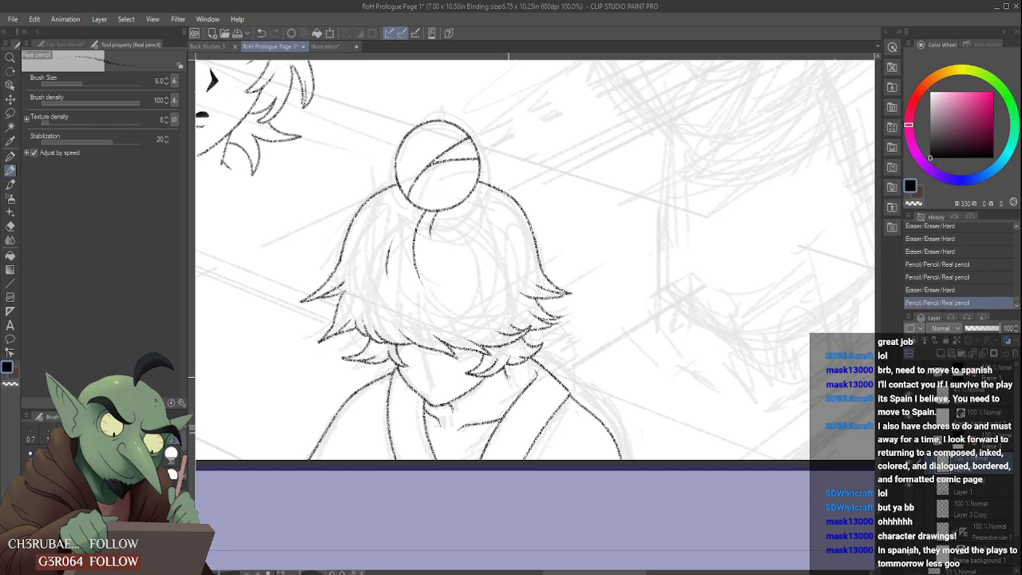
left_click_drag(505, 382, 514, 378)
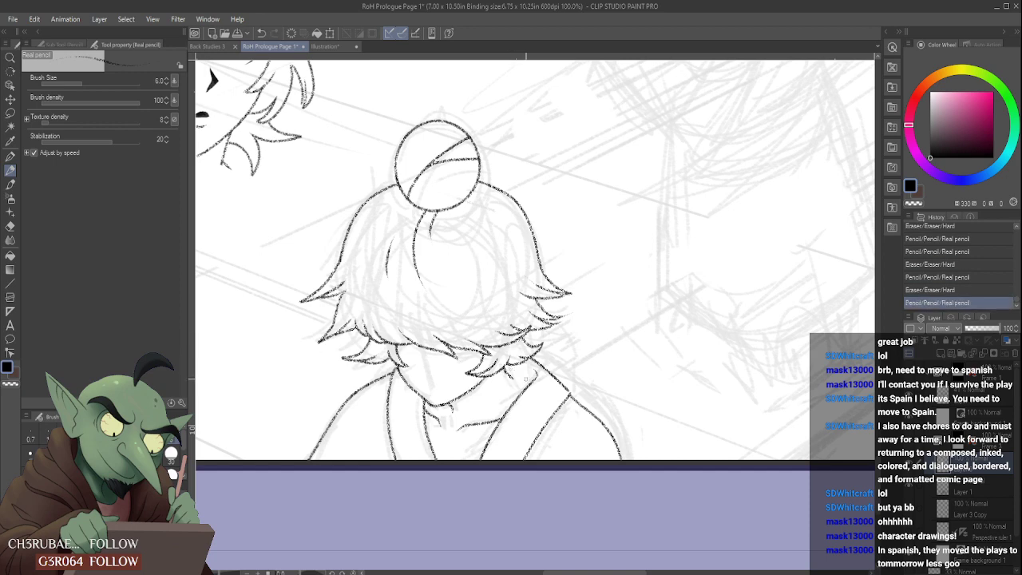
scroll(526, 383, "down", 3)
scroll(520, 367, "down", 2)
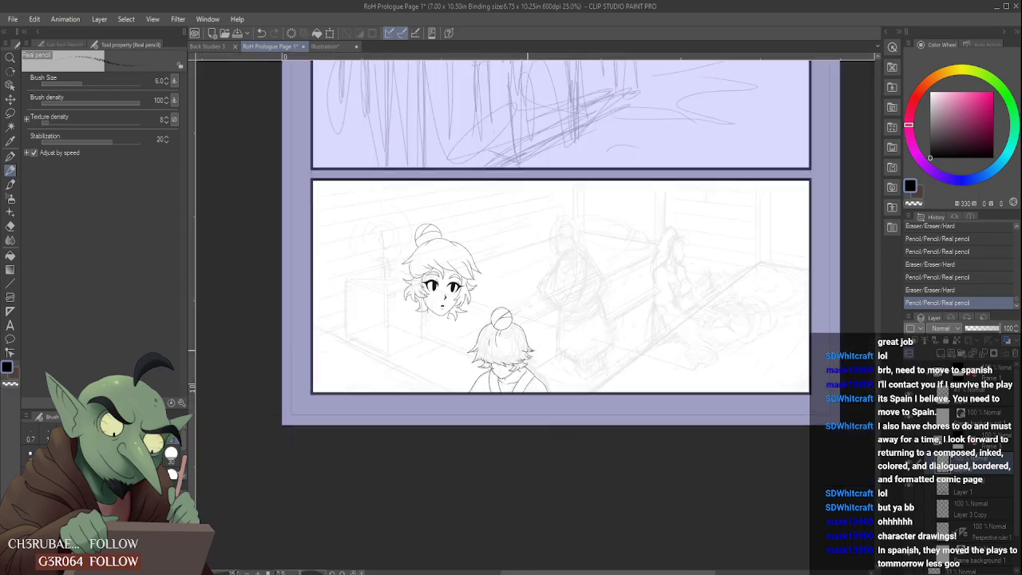
scroll(523, 367, "up", 4)
left_click_drag(497, 388, 503, 381)
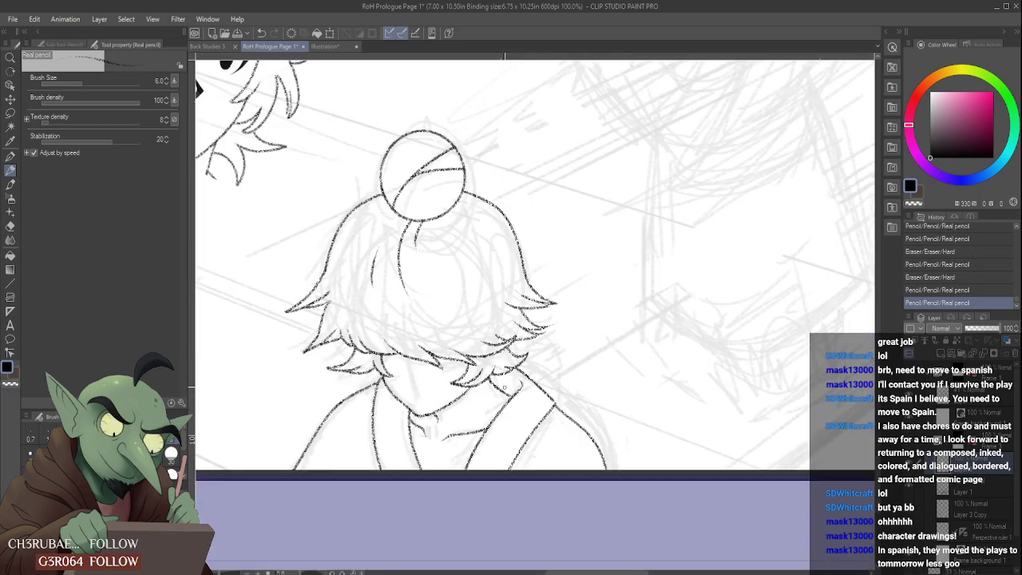
scroll(503, 359, "down", 4)
scroll(508, 337, "down", 1)
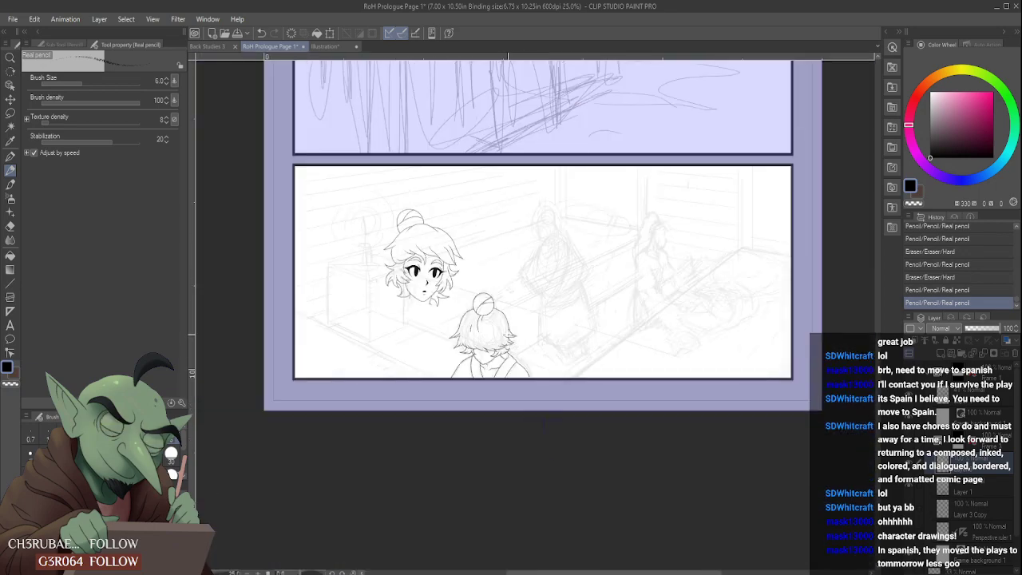
scroll(496, 320, "up", 1)
scroll(496, 320, "up", 3)
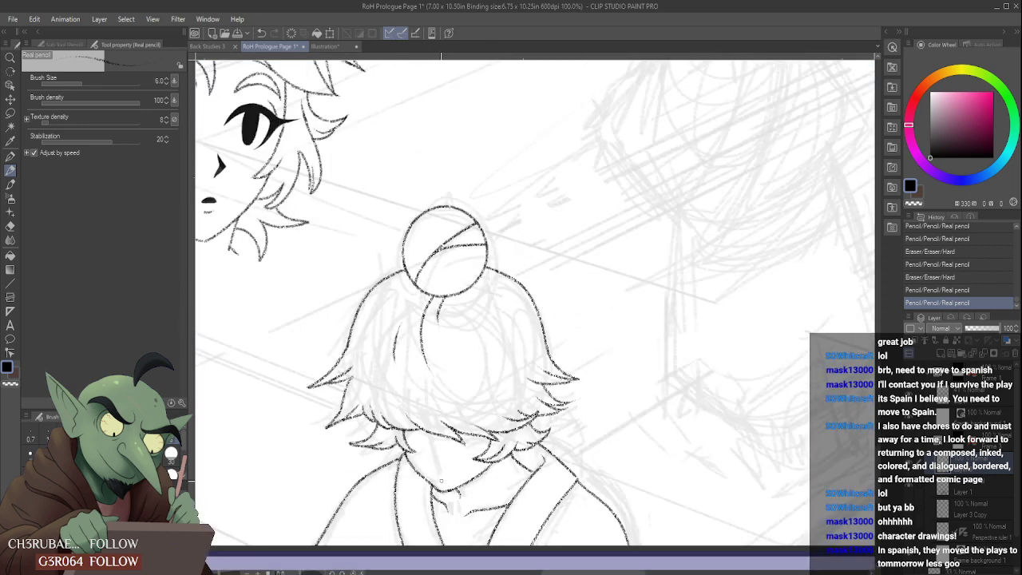
- With the Design pencil, draw a small solid black nose shadow below the fringe and trim its shape
scroll(441, 481, "up", 1)
left_click(64, 44)
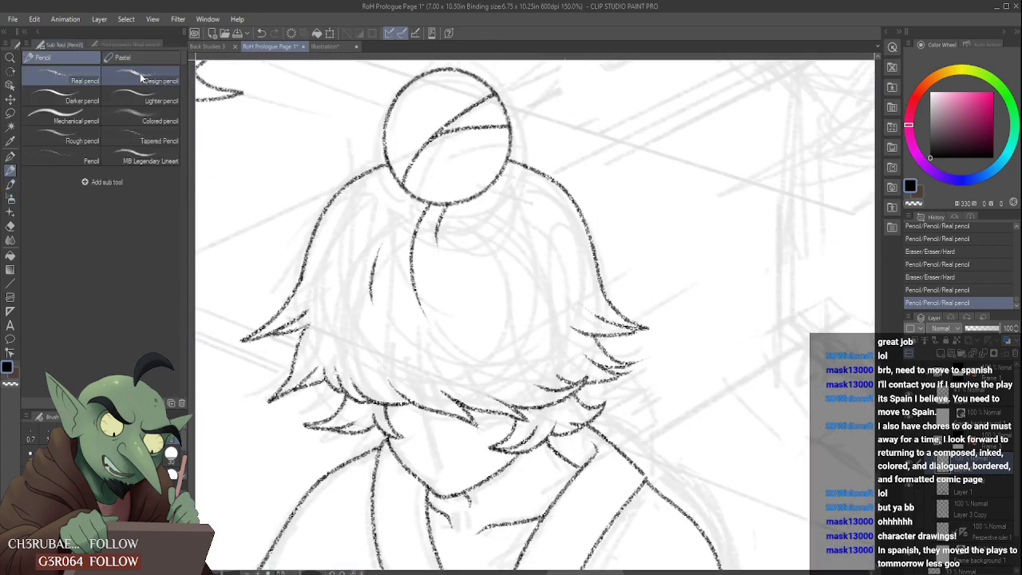
left_click(144, 79)
scroll(394, 414, "up", 1)
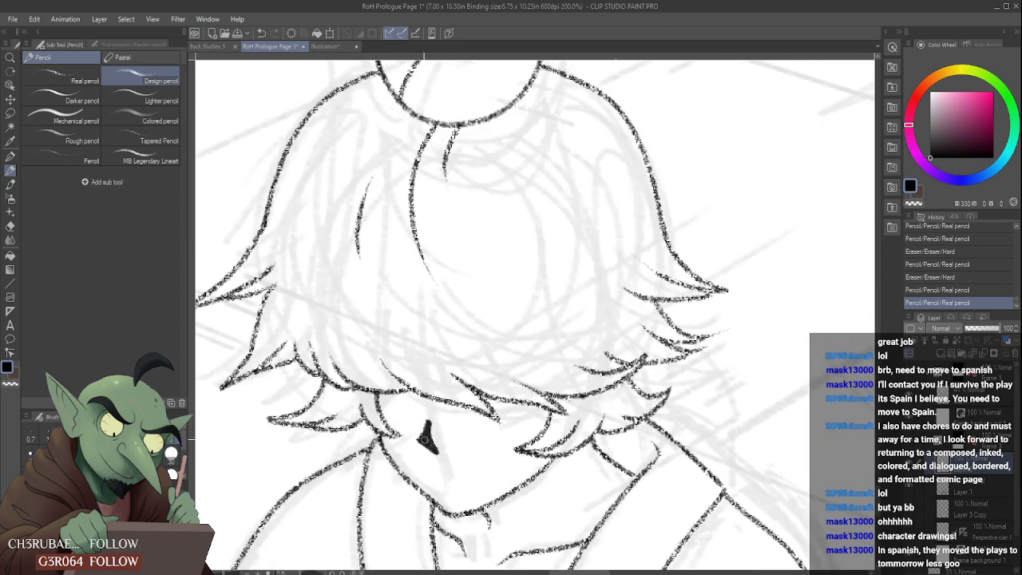
mouse_move(424, 440)
left_mouse_down()
mouse_move(412, 435)
mouse_move(423, 414)
mouse_move(444, 459)
mouse_move(416, 454)
mouse_move(410, 444)
mouse_move(431, 466)
mouse_move(424, 439)
mouse_move(414, 442)
mouse_move(433, 467)
left_mouse_up()
scroll(432, 441, "down", 3)
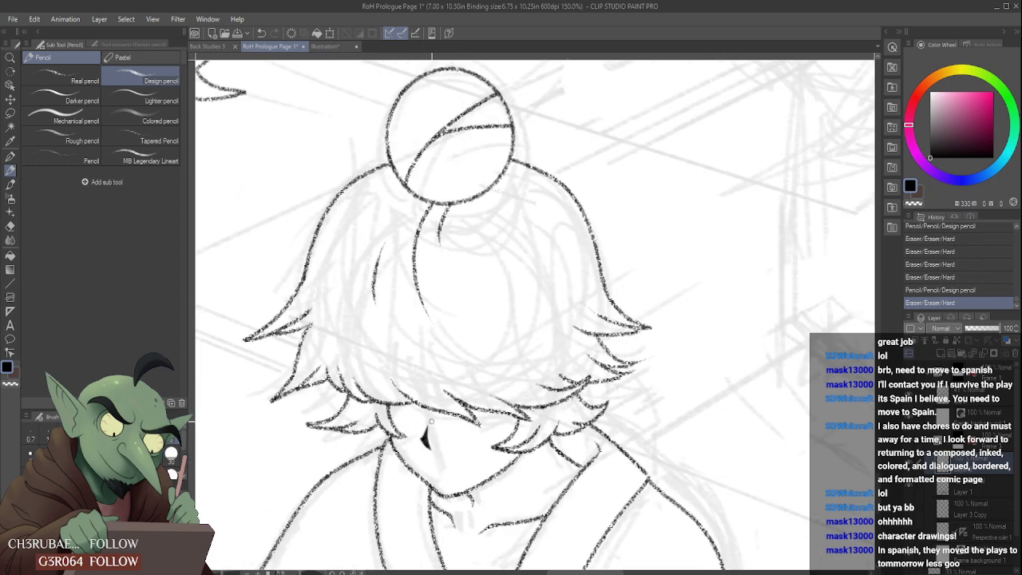
- Refine the nose shadow into a narrow, sharp angular wedge with extra Design pencil strokes and erasing
scroll(435, 437, "up", 3)
left_click_drag(441, 433, 435, 450)
mouse_move(430, 443)
left_mouse_down()
mouse_move(433, 408)
mouse_move(410, 429)
mouse_move(441, 467)
left_mouse_up()
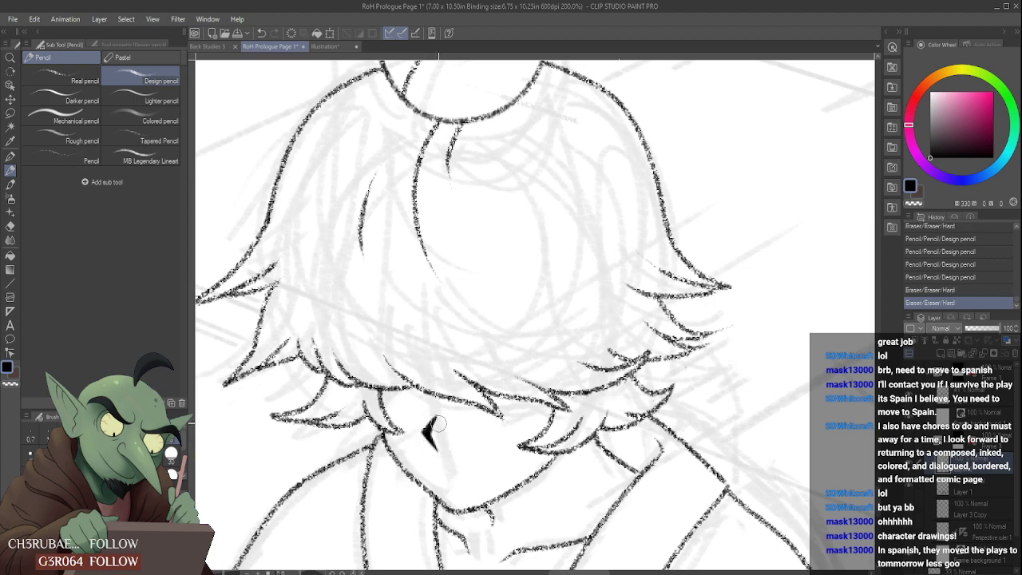
left_click_drag(439, 424, 441, 417)
scroll(438, 431, "down", 5)
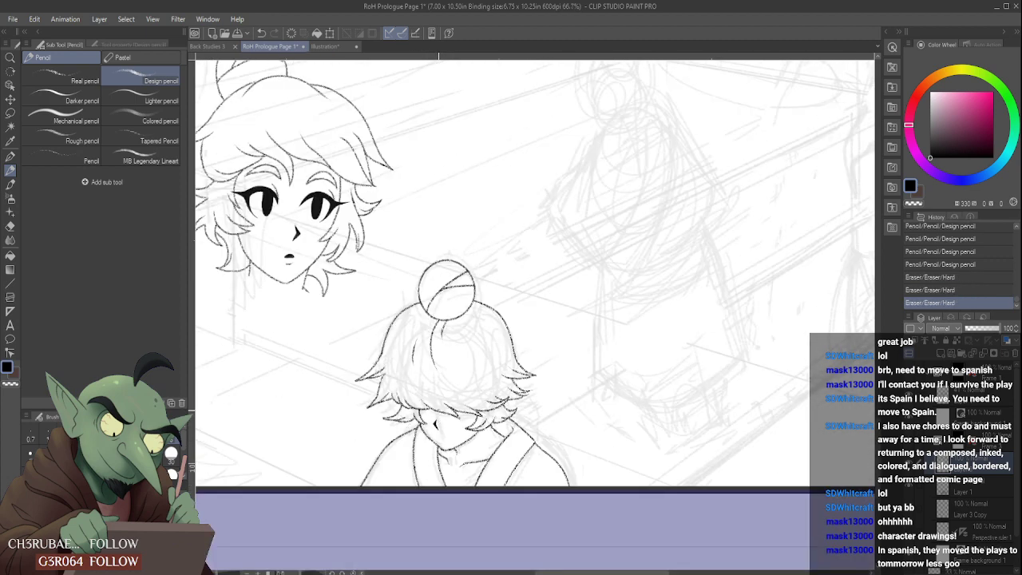
scroll(436, 431, "up", 2)
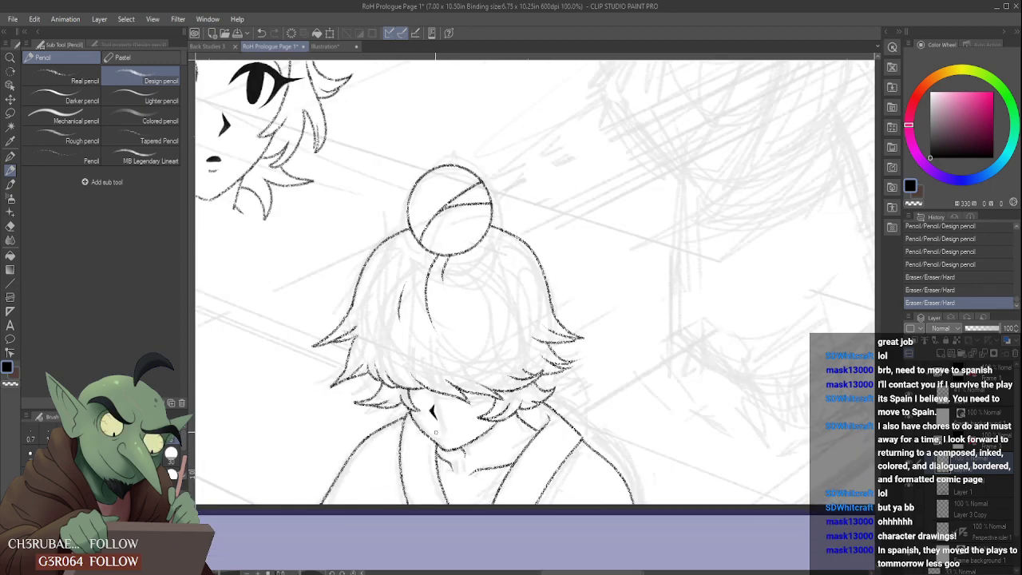
scroll(433, 432, "down", 3)
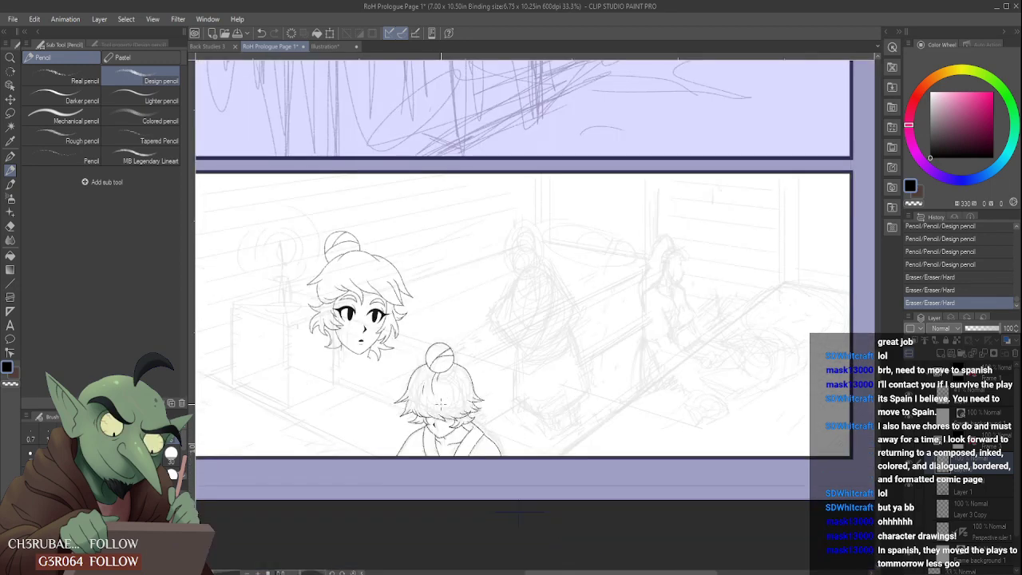
- With the Real pencil, draw a small curved mouth line between the nose and the chin
left_click(67, 80)
scroll(408, 432, "up", 4)
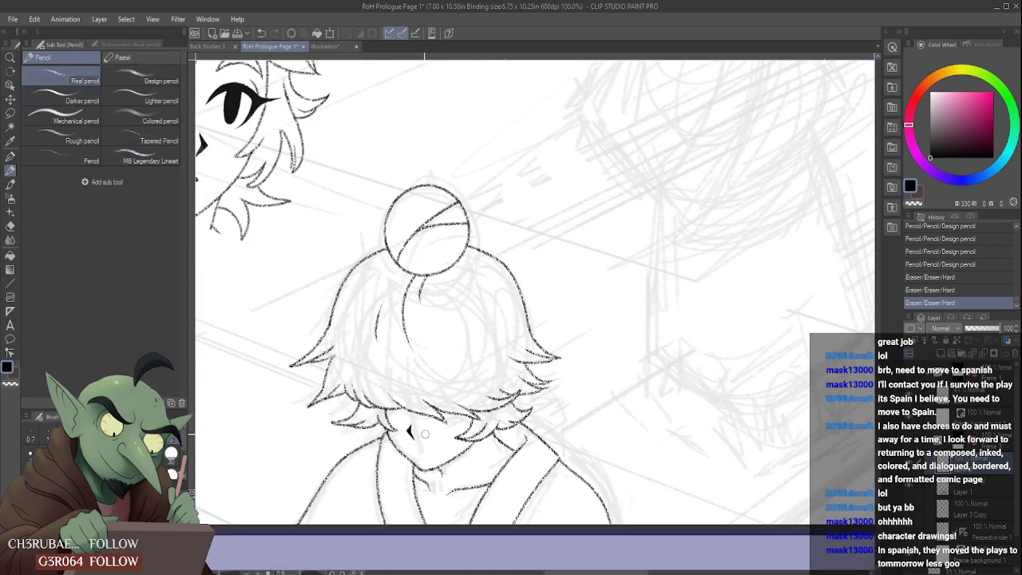
mouse_move(406, 438)
left_mouse_down()
mouse_move(409, 414)
mouse_move(422, 415)
left_mouse_up()
scroll(412, 412, "down", 4)
scroll(417, 392, "up", 3)
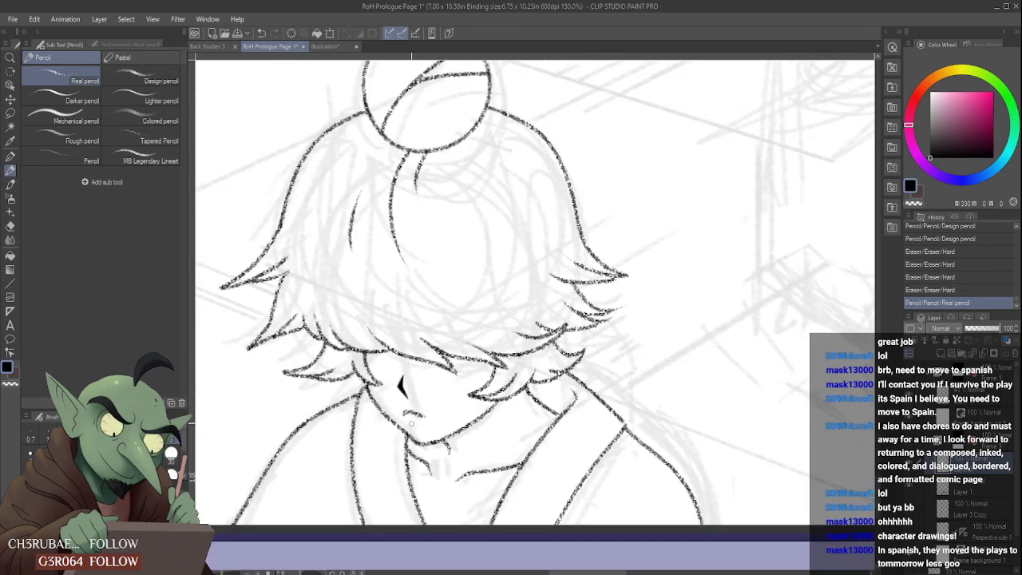
scroll(412, 422, "down", 3)
scroll(414, 416, "up", 3)
- Pencil a tiny lower lip mark beneath the mouth line and tidy it with the eraser
left_click_drag(422, 409, 431, 415)
scroll(432, 413, "down", 3)
scroll(424, 407, "up", 4)
scroll(421, 406, "down", 2)
scroll(443, 382, "down", 2)
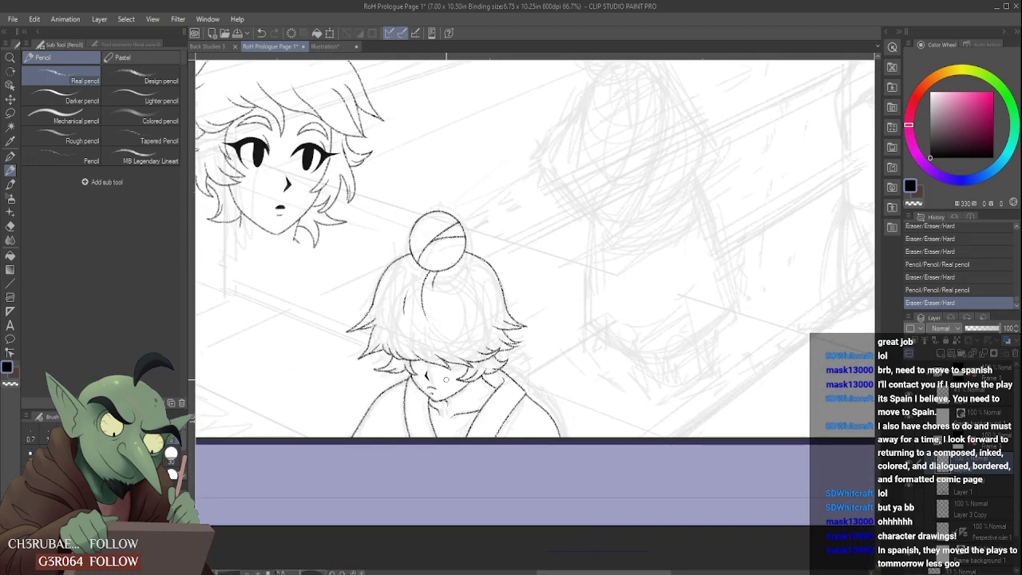
scroll(447, 378, "down", 2)
scroll(435, 380, "up", 4)
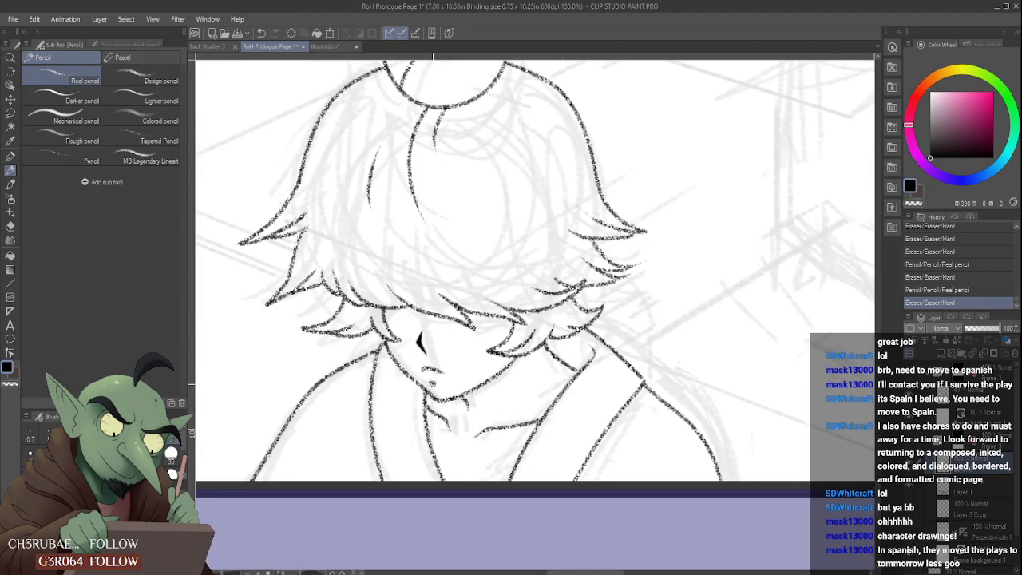
left_click_drag(428, 378, 438, 388)
scroll(437, 385, "down", 4)
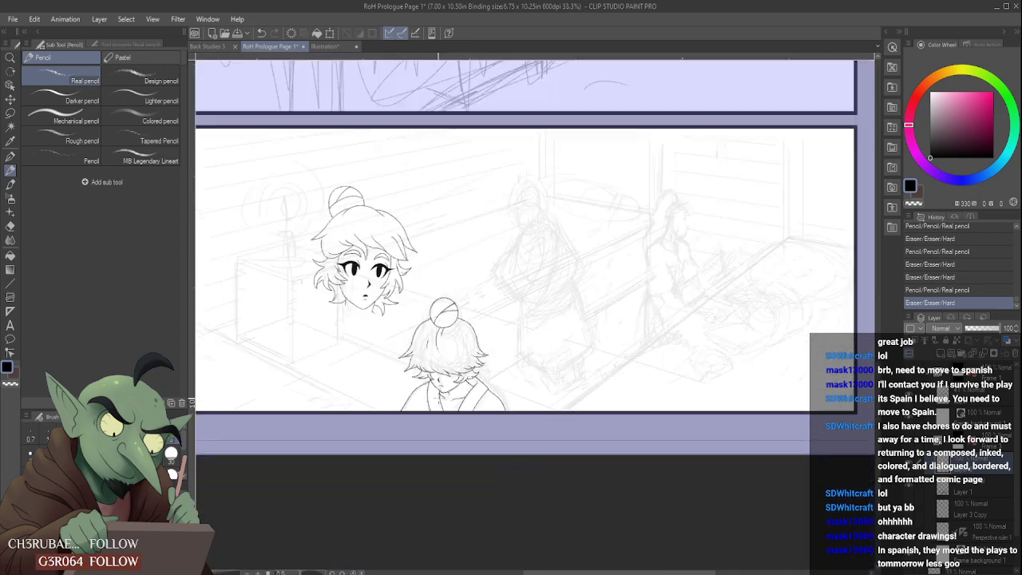
scroll(421, 325, "up", 3)
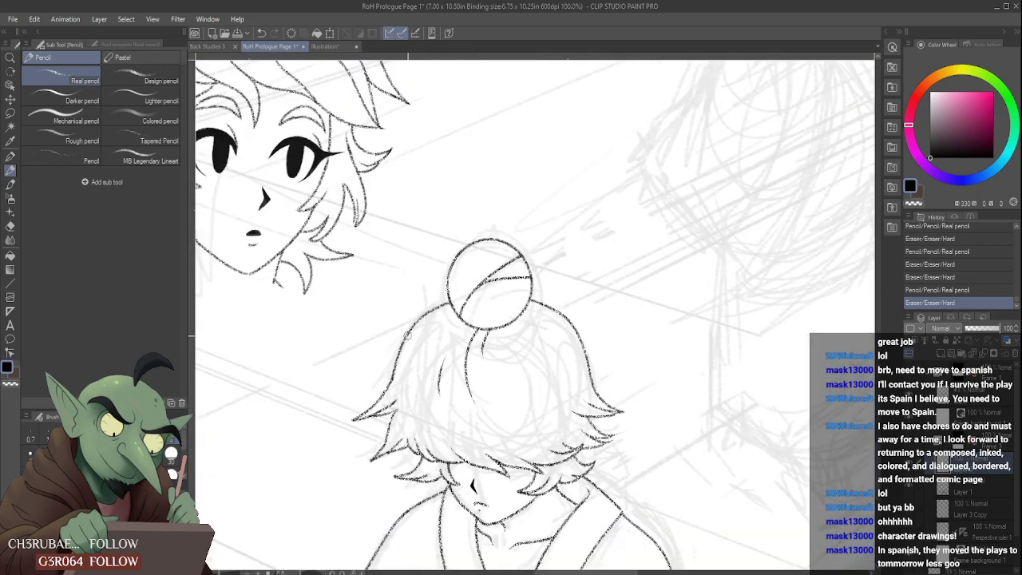
- Pencil a pointed hair lock flicking outward from the left side of the crown, blending it into the head outline
mouse_move(411, 331)
left_mouse_down()
mouse_move(370, 351)
mouse_move(397, 364)
left_mouse_up()
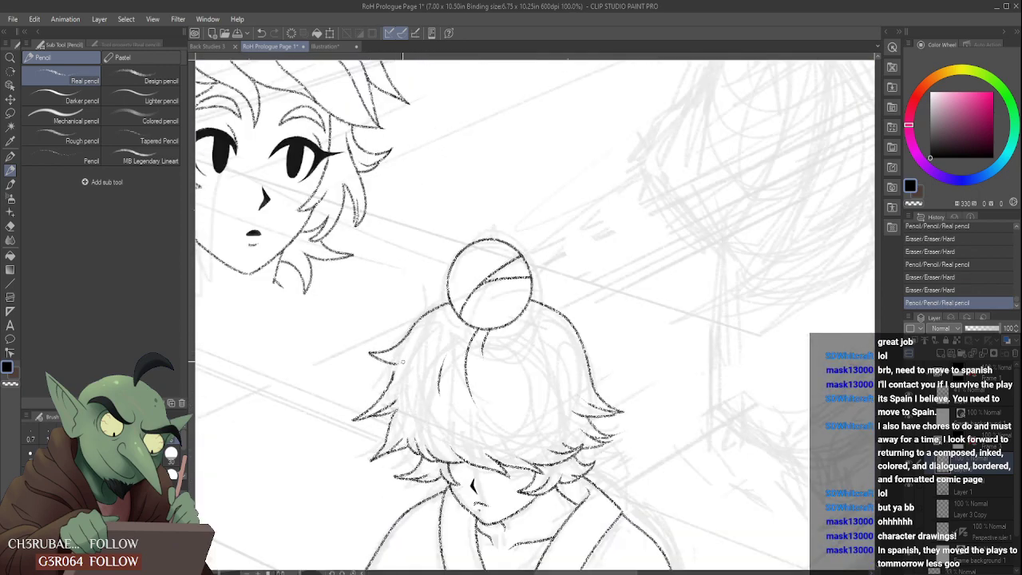
scroll(404, 359, "up", 2)
key("ctrl+z")
left_click_drag(327, 334, 400, 348)
mouse_move(394, 361)
left_mouse_down()
mouse_move(392, 379)
mouse_move(417, 312)
mouse_move(469, 257)
left_mouse_up()
mouse_move(399, 326)
left_mouse_down()
mouse_move(419, 297)
mouse_move(487, 252)
mouse_move(436, 279)
mouse_move(495, 238)
left_mouse_up()
mouse_move(429, 287)
left_mouse_down()
mouse_move(475, 243)
mouse_move(503, 237)
left_mouse_up()
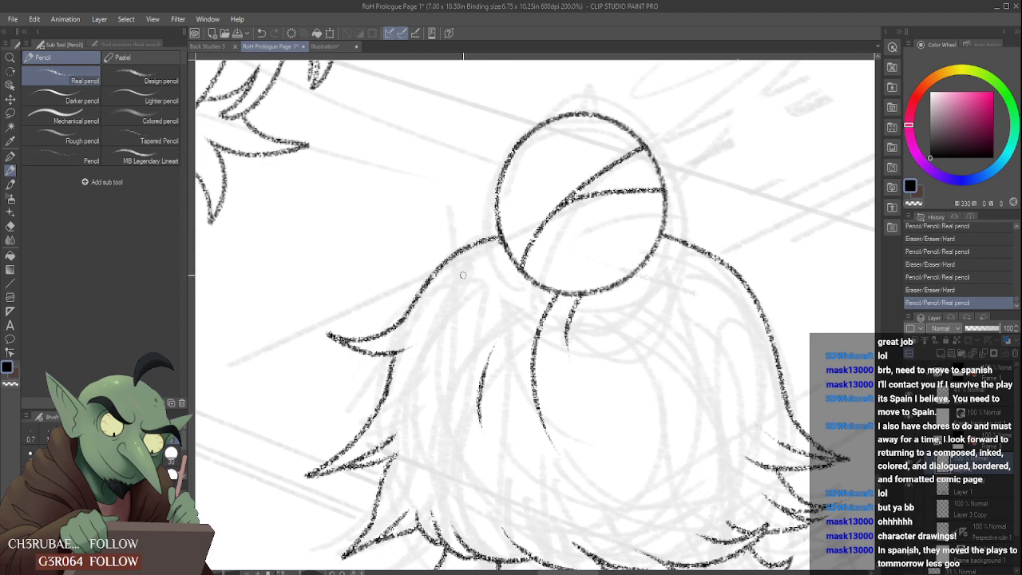
scroll(449, 297, "down", 5)
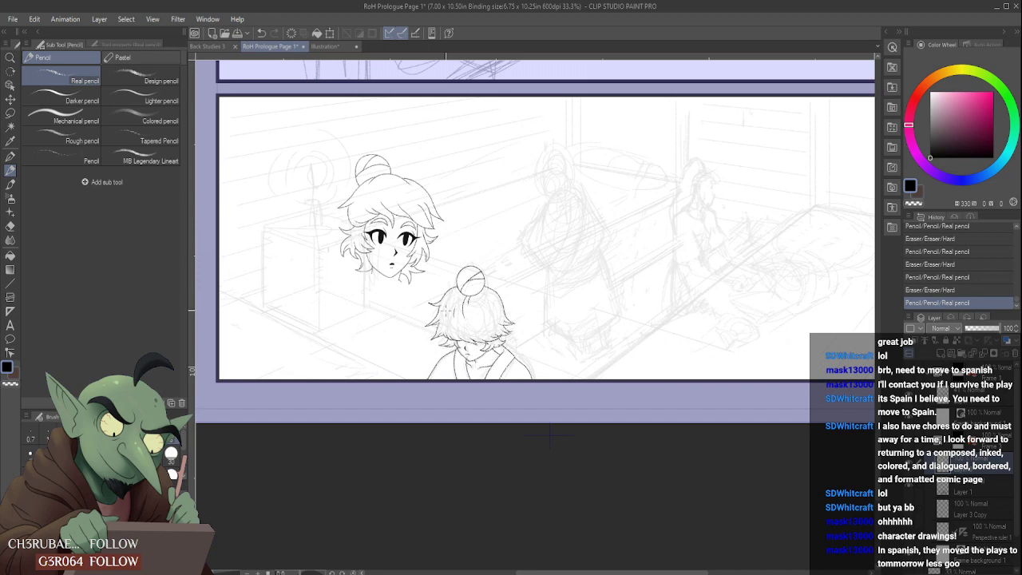
- Shorten and reshape the tip of the hair lock directly below the new left crown lock
scroll(435, 318, "up", 4)
mouse_move(424, 332)
left_mouse_down()
mouse_move(392, 342)
mouse_move(458, 315)
mouse_move(435, 335)
left_mouse_up()
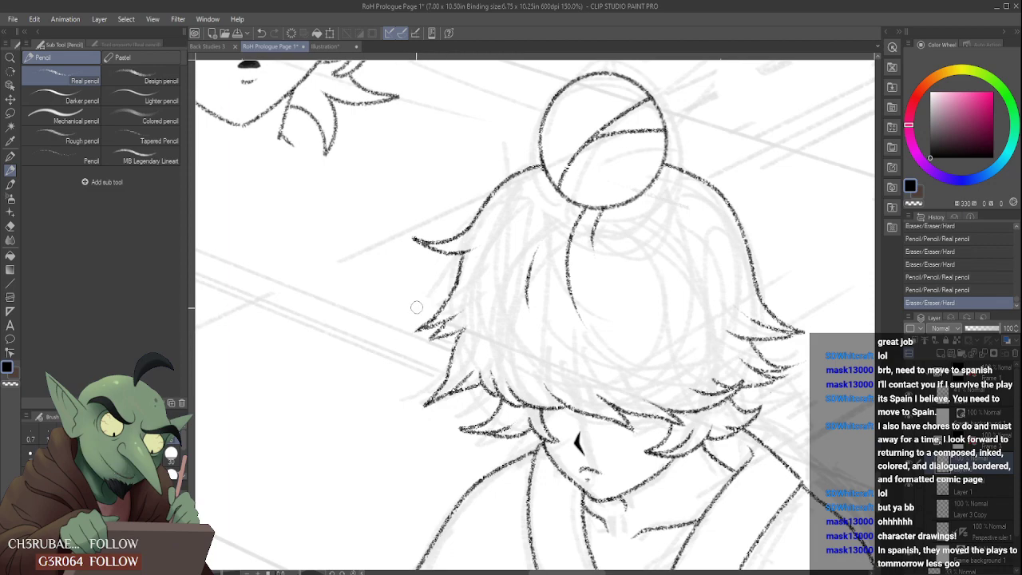
scroll(394, 355, "down", 4)
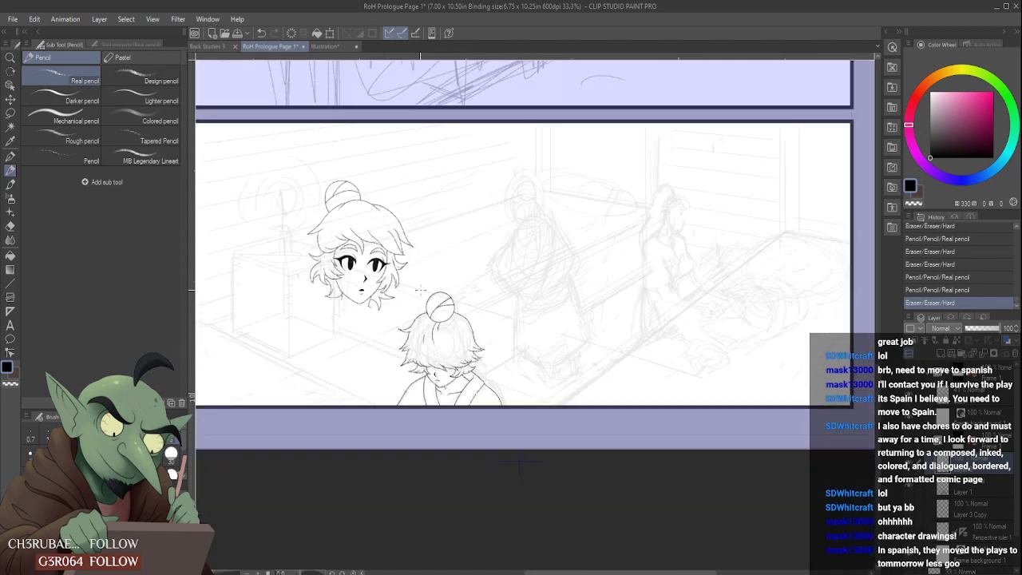
scroll(439, 351, "up", 4)
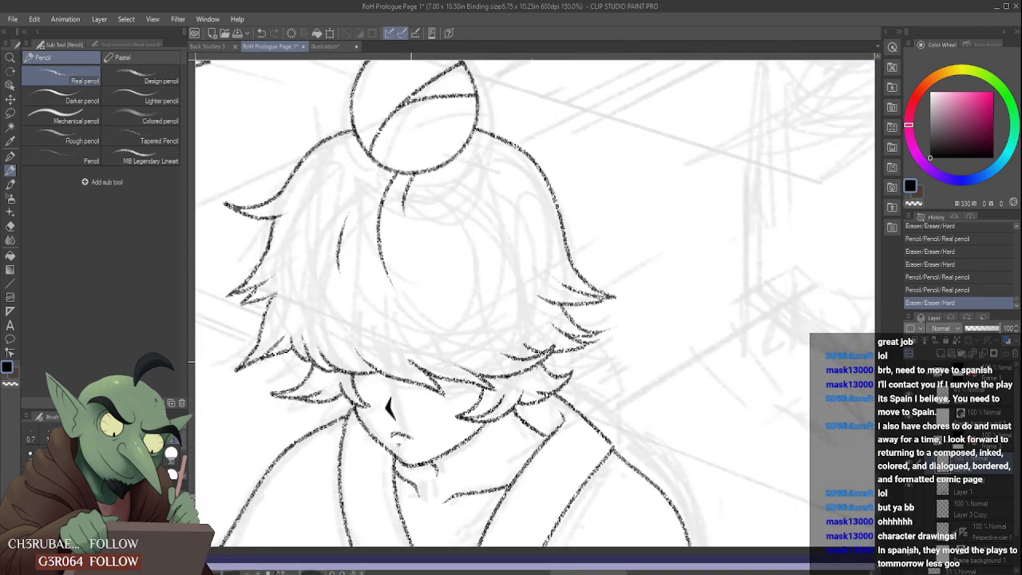
mouse_move(411, 364)
left_mouse_down()
mouse_move(390, 339)
mouse_move(409, 350)
left_mouse_up()
scroll(399, 294, "down", 4)
scroll(431, 318, "down", 1)
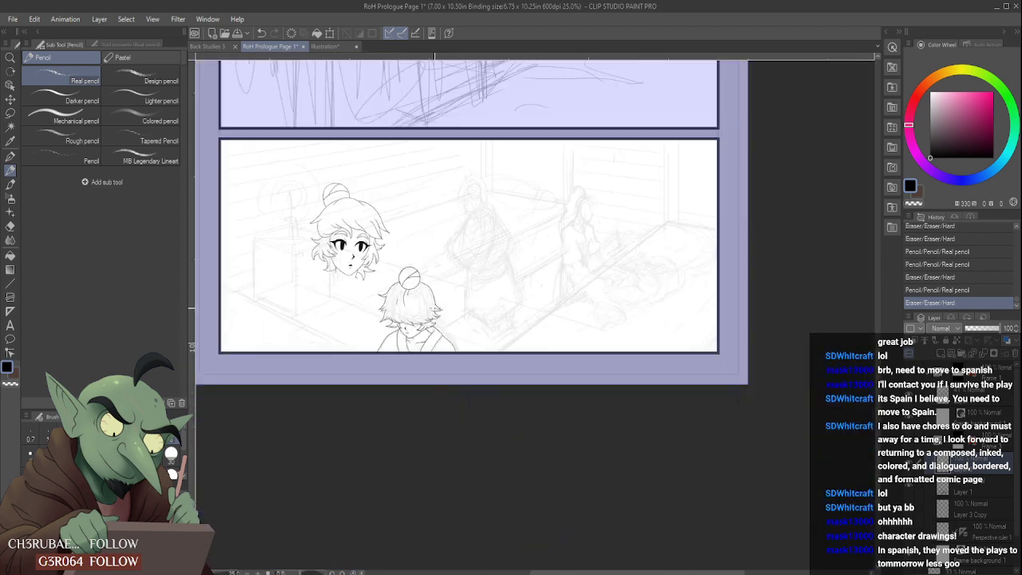
scroll(435, 267, "up", 1)
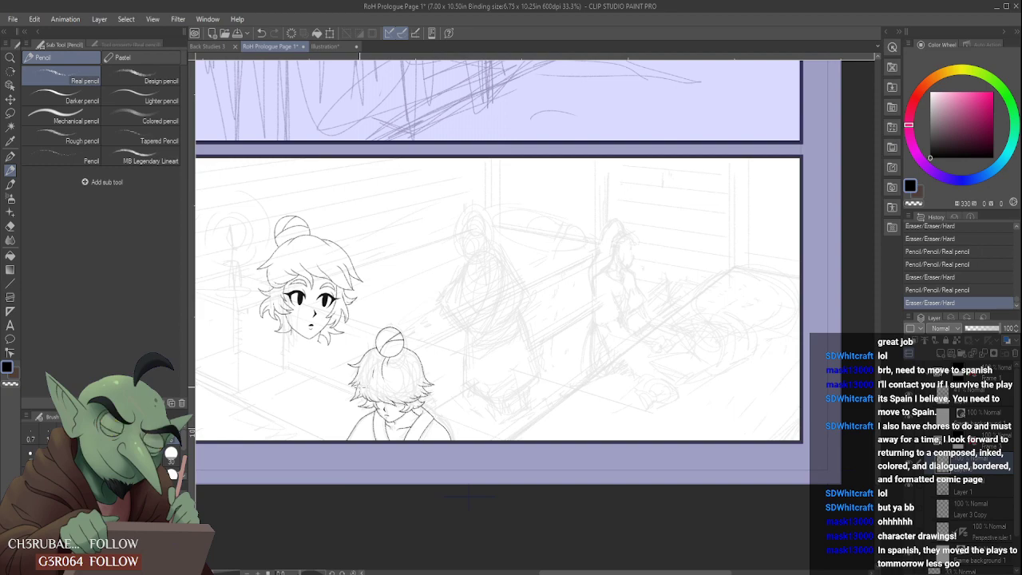
scroll(391, 400, "up", 3)
scroll(359, 399, "down", 3)
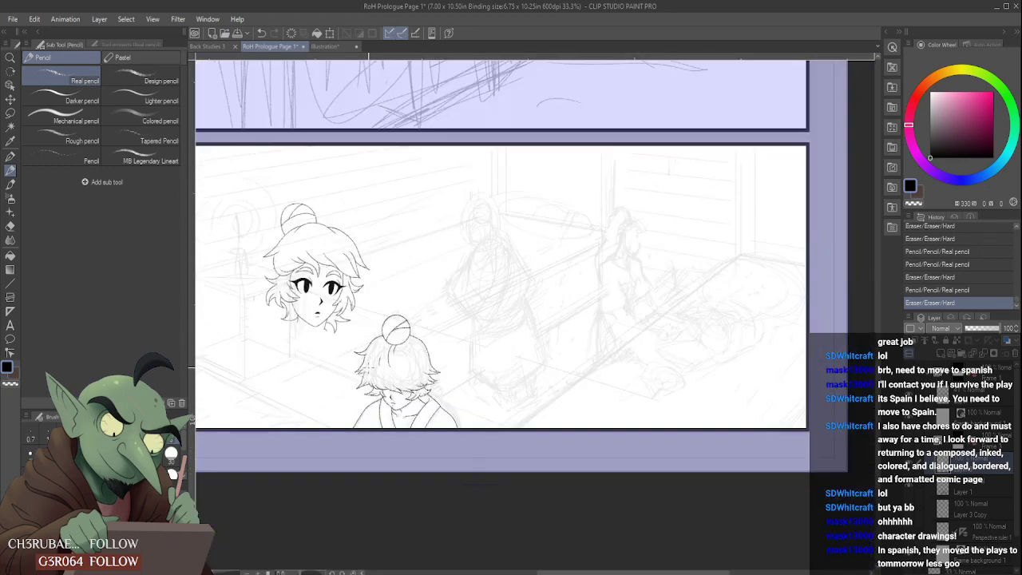
- Erase the lowest pointed lock on the left of the foreground figure's head and pencil a smooth inward curve in its place
scroll(364, 382, "up", 4)
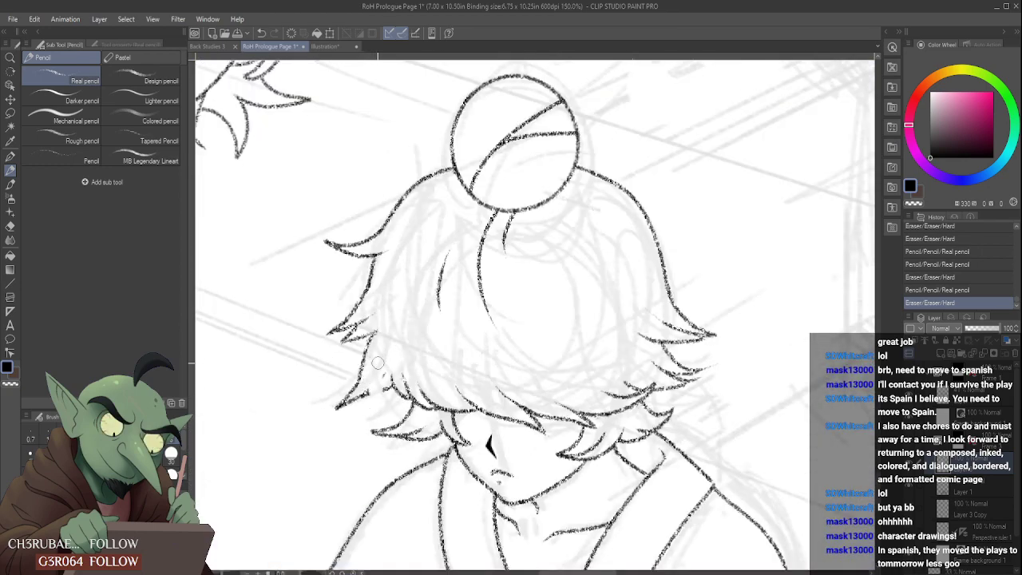
mouse_move(343, 401)
left_mouse_down()
mouse_move(374, 338)
mouse_move(397, 392)
mouse_move(384, 356)
left_mouse_up()
key("e")
scroll(416, 318, "down", 5)
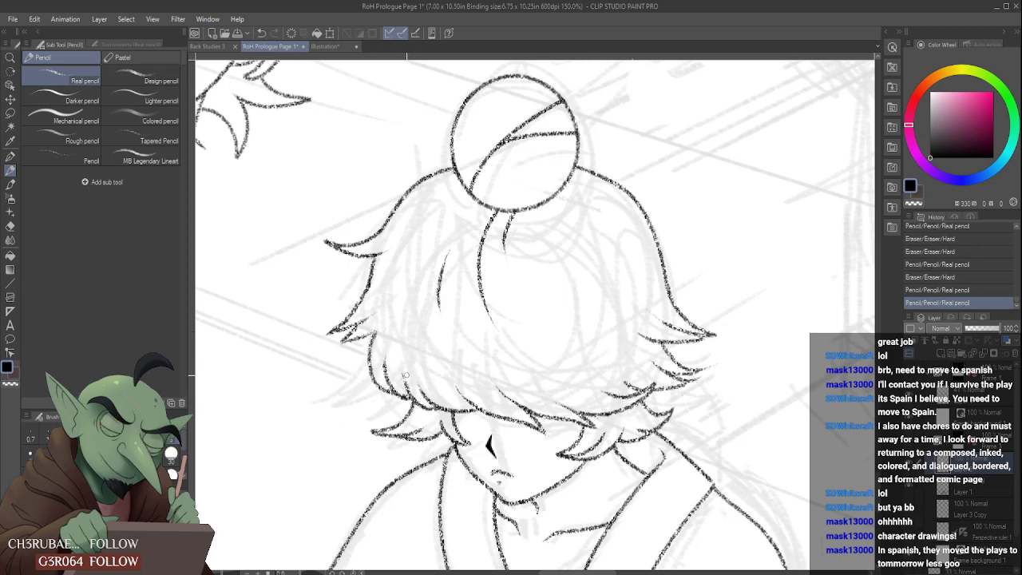
scroll(415, 318, "down", 1)
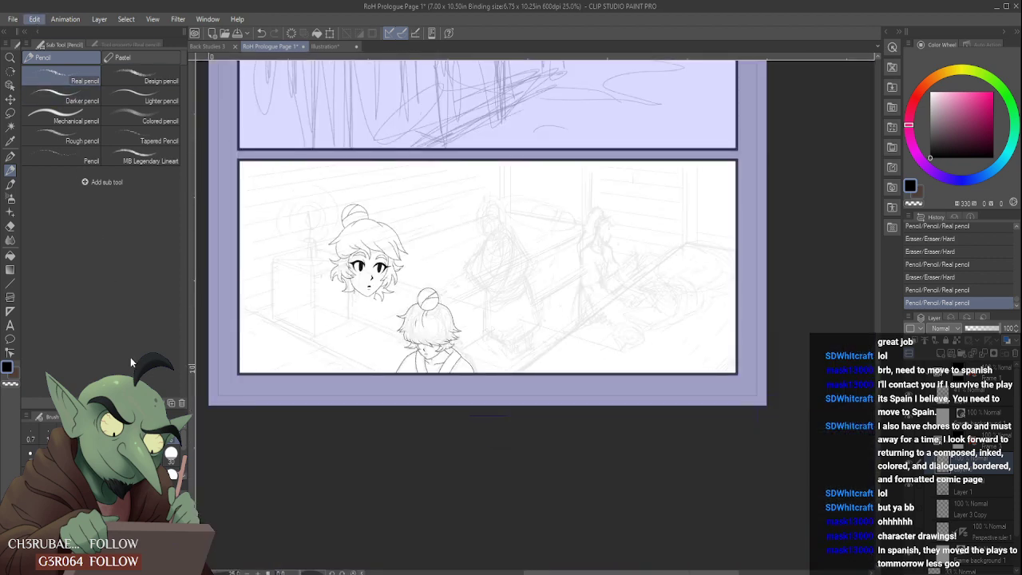
- Flip the canvas horizontally and erase the foreground figure's head outline on the left side of the bun
left_click(234, 387)
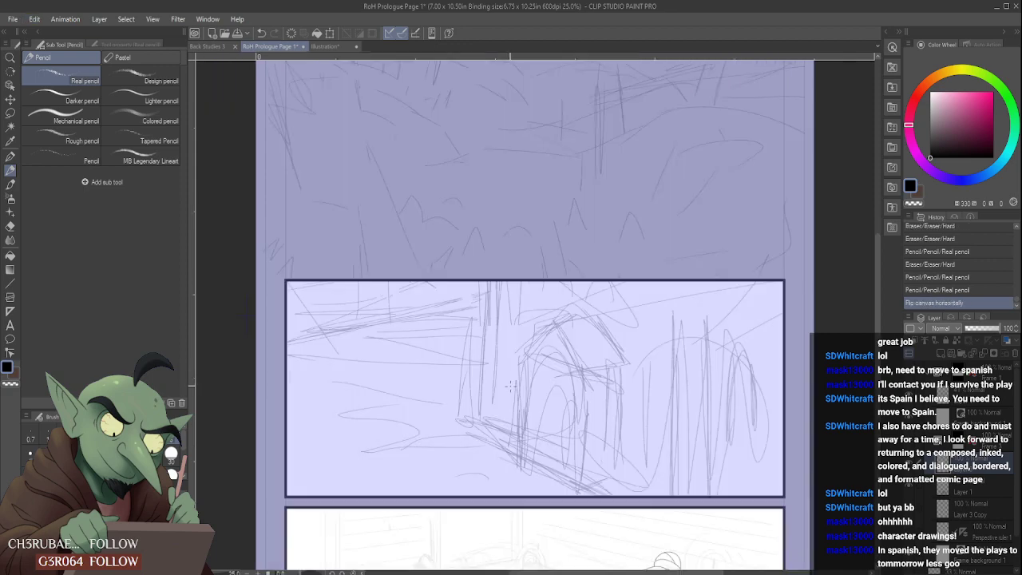
scroll(533, 425, "down", 2)
scroll(532, 425, "up", 2)
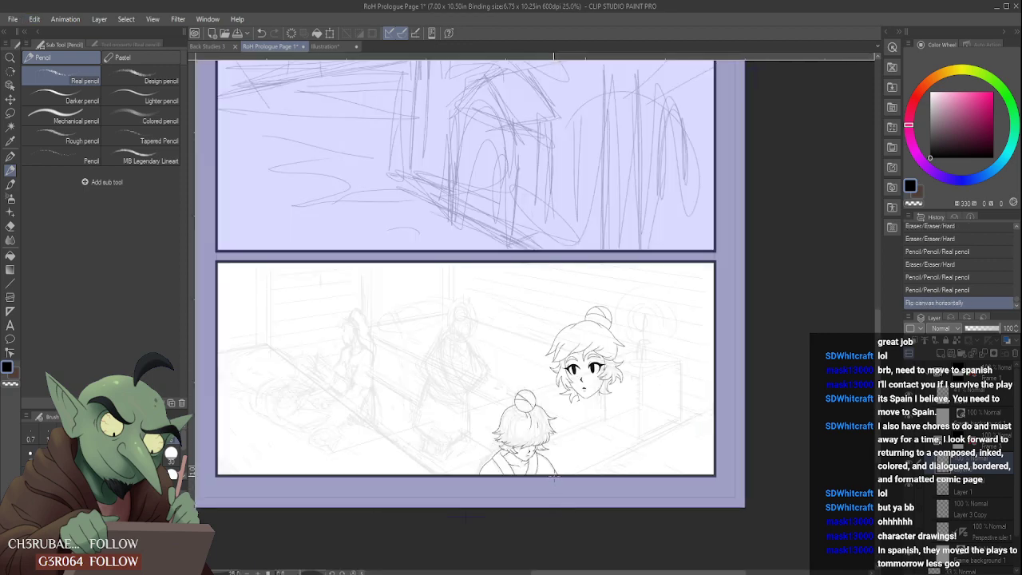
scroll(505, 419, "up", 6)
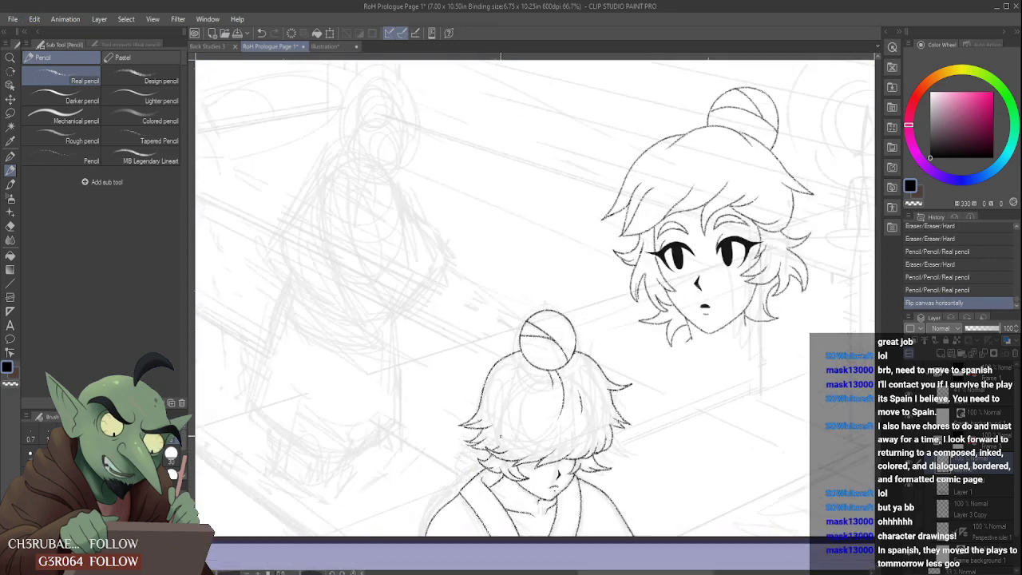
scroll(482, 373, "down", 3)
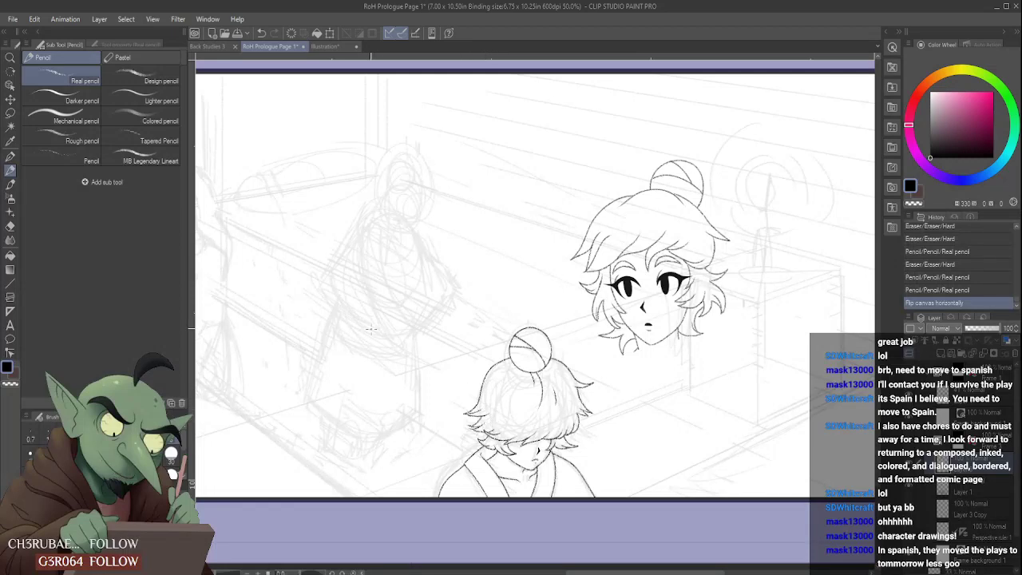
scroll(482, 364, "up", 2)
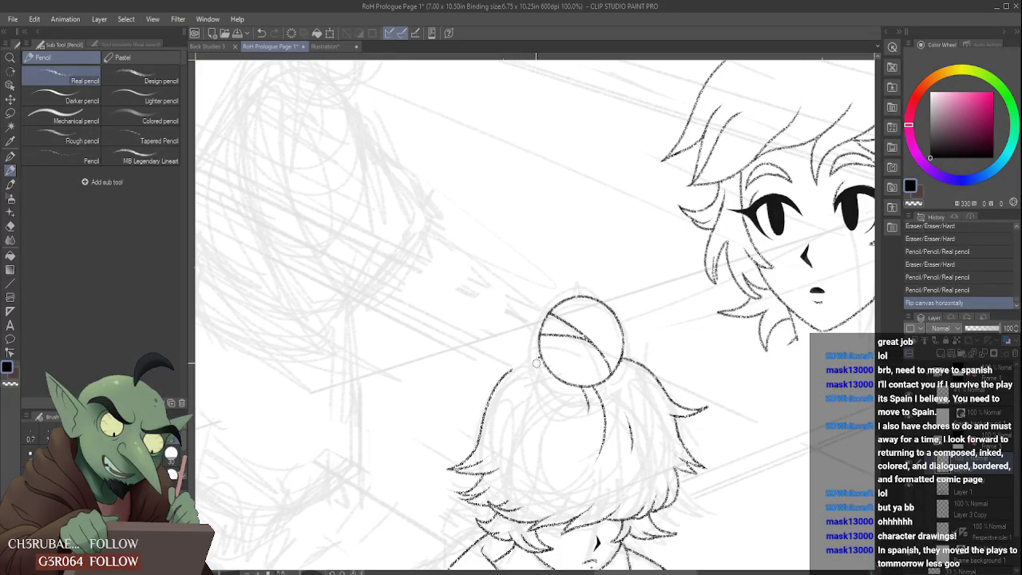
mouse_move(531, 360)
left_mouse_down()
mouse_move(492, 393)
mouse_move(482, 432)
left_mouse_up()
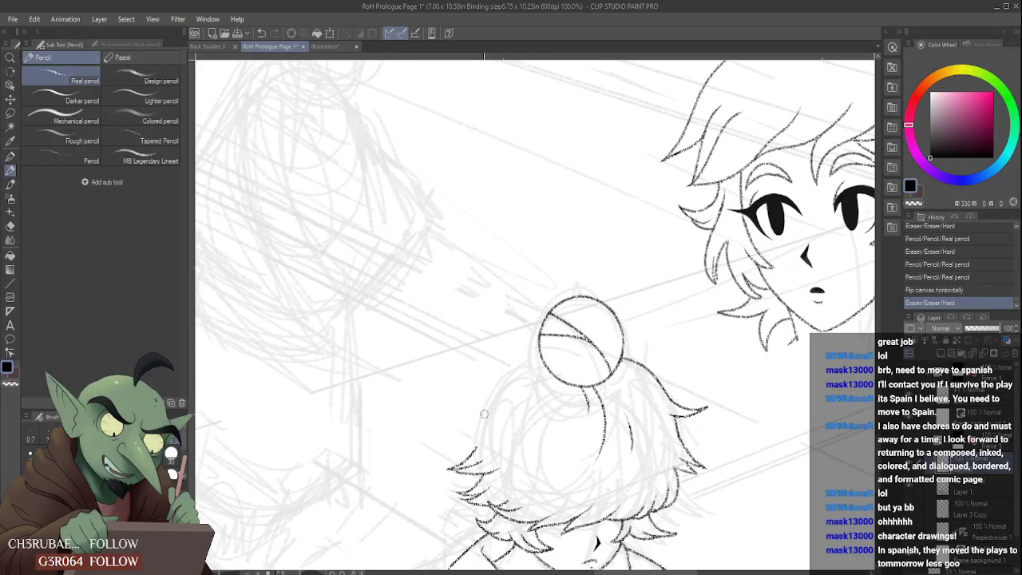
scroll(483, 415, "down", 3)
scroll(485, 394, "up", 3)
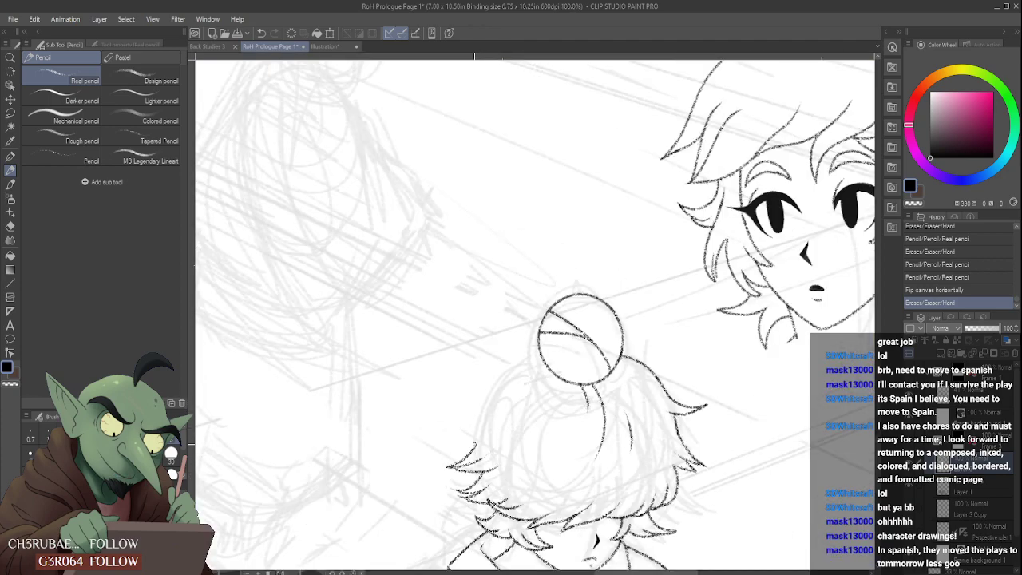
mouse_move(480, 417)
left_mouse_down()
mouse_move(455, 428)
mouse_move(523, 349)
left_mouse_up()
scroll(525, 352, "down", 3)
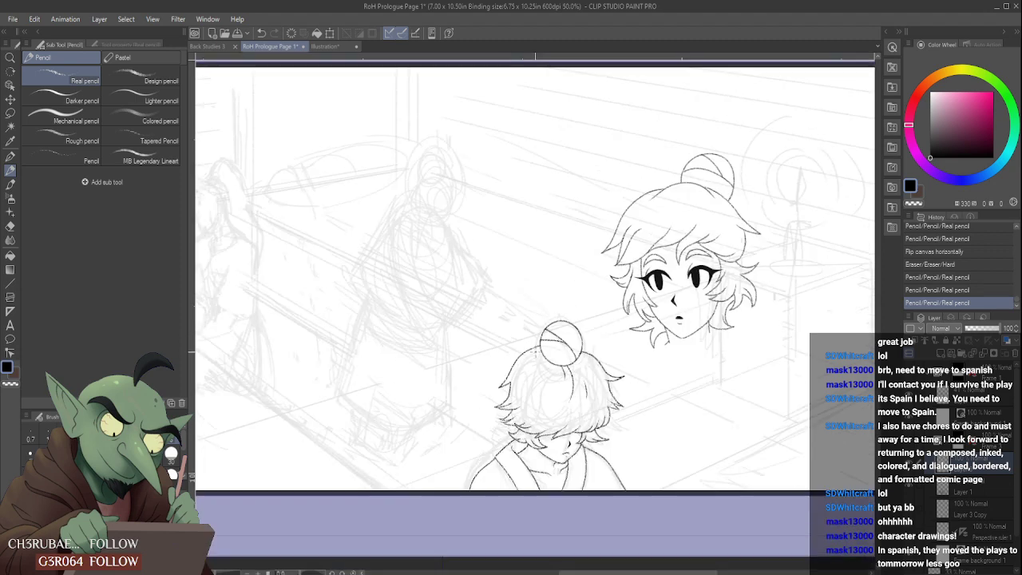
scroll(502, 308, "up", 2)
key("ctrl+z")
key("ctrl+z")
key("ctrl+z")
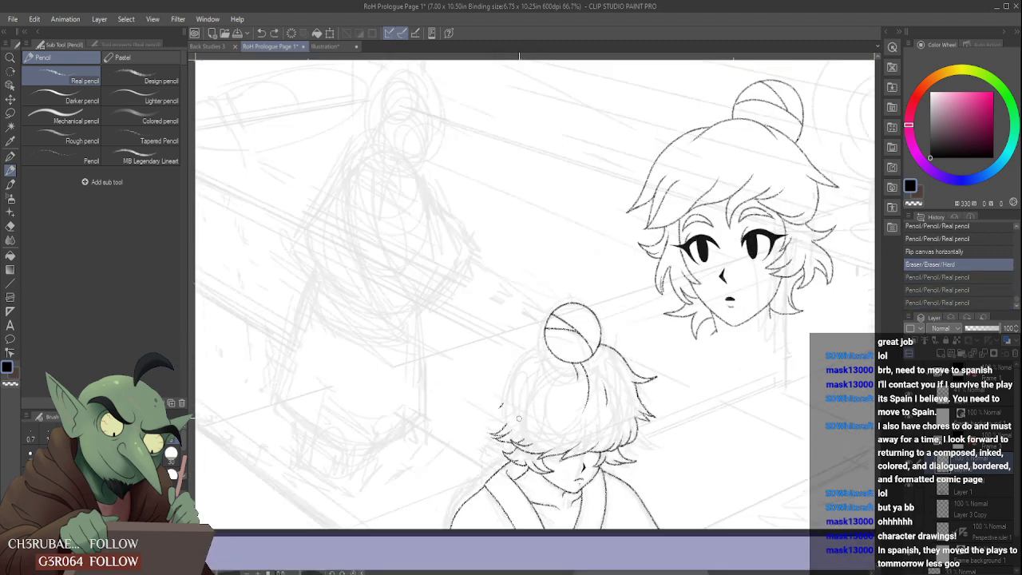
- Clear the leftover outline marks and pencil a new left head outline from the bun down to an outward-flicking lock
left_click_drag(500, 407, 502, 411)
mouse_move(502, 411)
left_mouse_down()
mouse_move(472, 428)
mouse_move(511, 367)
mouse_move(546, 342)
mouse_move(484, 419)
left_mouse_up()
key("ctrl+z")
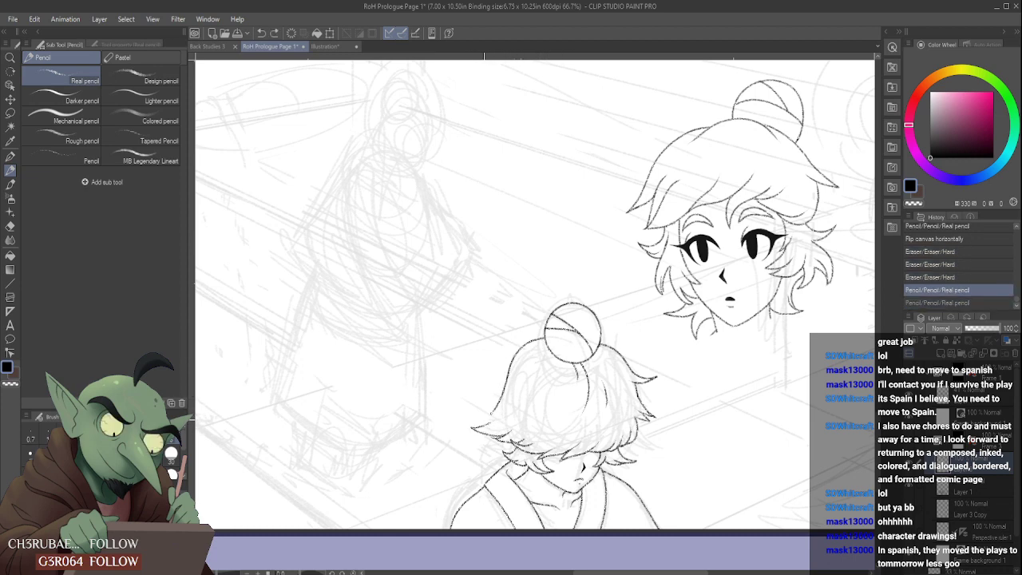
key("ctrl+y")
key("ctrl+z")
left_click_drag(546, 339, 482, 407)
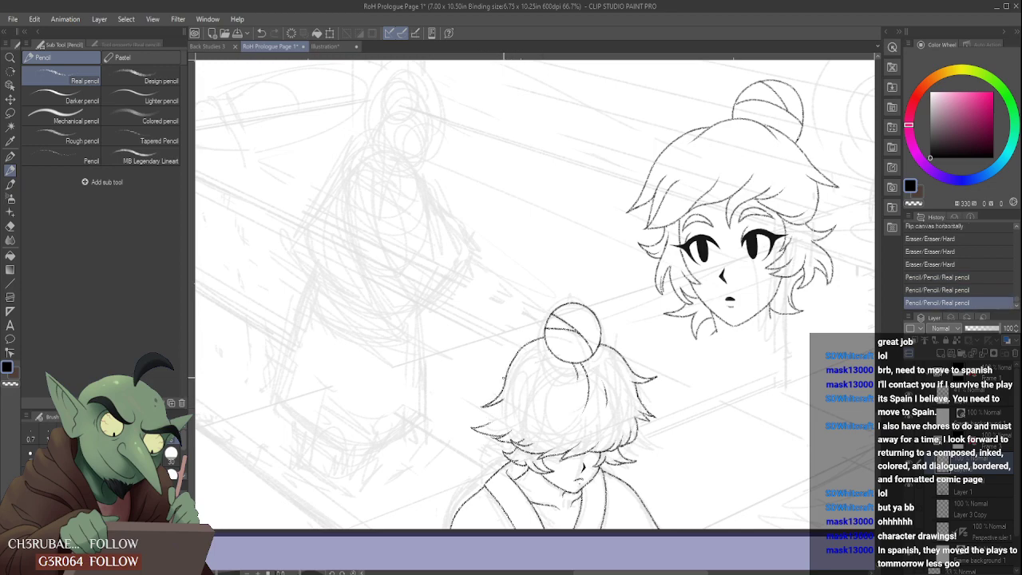
- Refine the curve of the upper left head outline between the bun and the flicked lock with the eraser and pencil
scroll(505, 377, "down", 2)
scroll(527, 341, "up", 4)
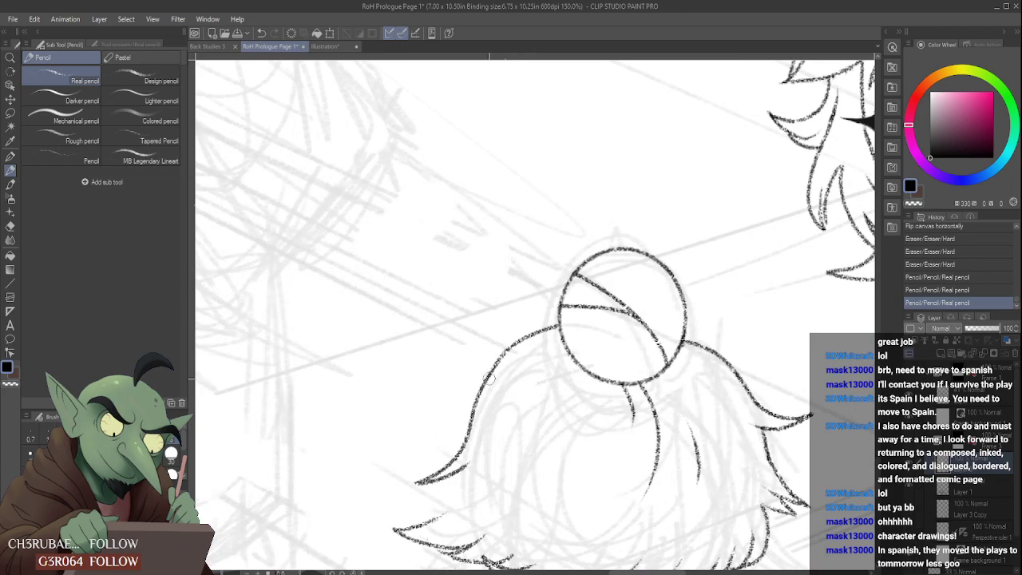
left_click_drag(483, 389, 527, 339)
left_click_drag(479, 396, 545, 321)
scroll(546, 322, "down", 3)
scroll(562, 316, "down", 1)
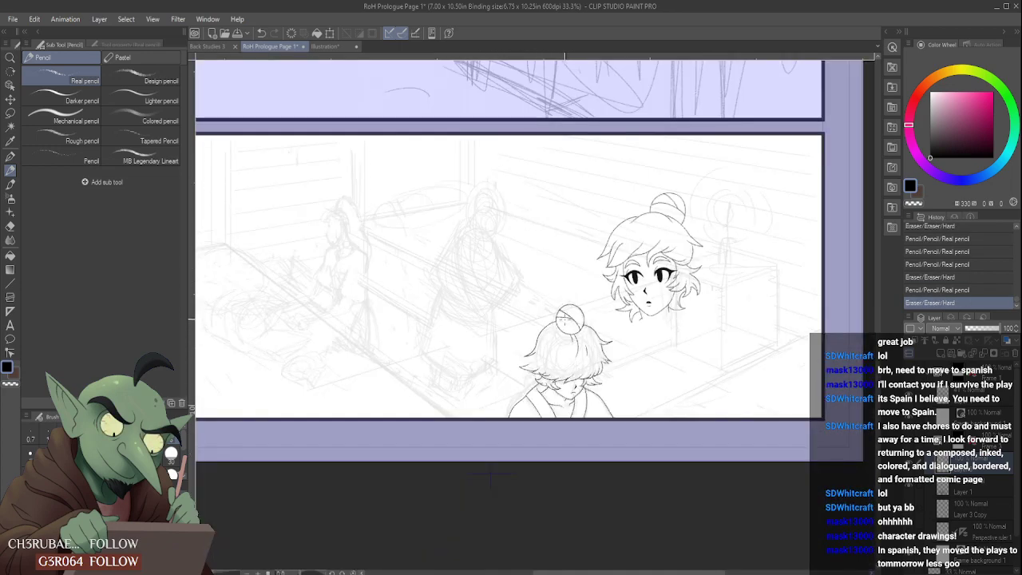
- Pencil a short second spike directly beneath the flicked lock on the left side of the head
scroll(511, 383, "up", 2)
mouse_move(517, 377)
left_mouse_down()
mouse_move(479, 397)
mouse_move(502, 408)
left_mouse_up()
scroll(508, 394, "down", 4)
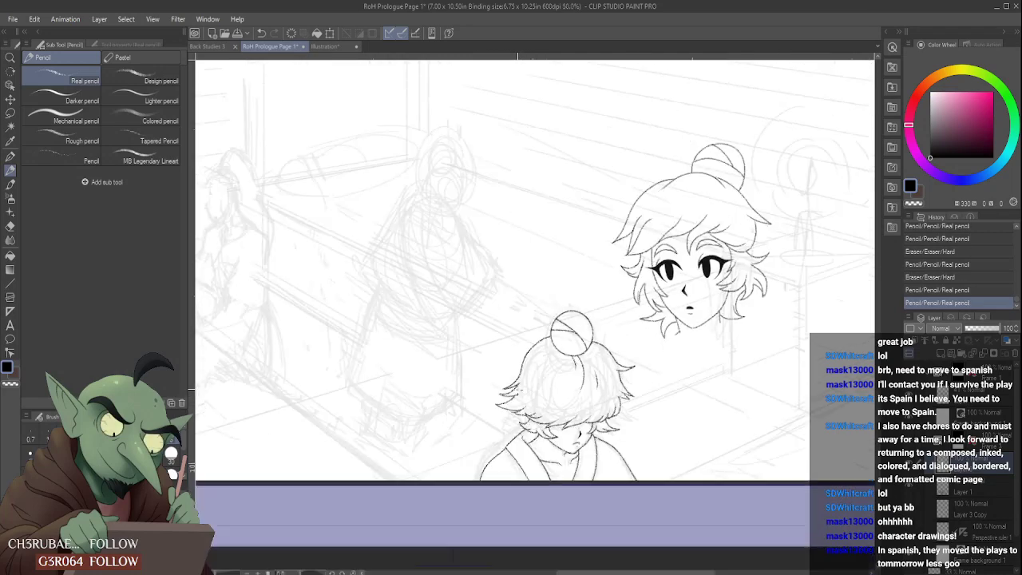
- Erase the long lock below the new spike and redraw it as a short pointed lock joining the lower hair tufts
scroll(511, 393, "up", 3)
scroll(514, 398, "up", 1)
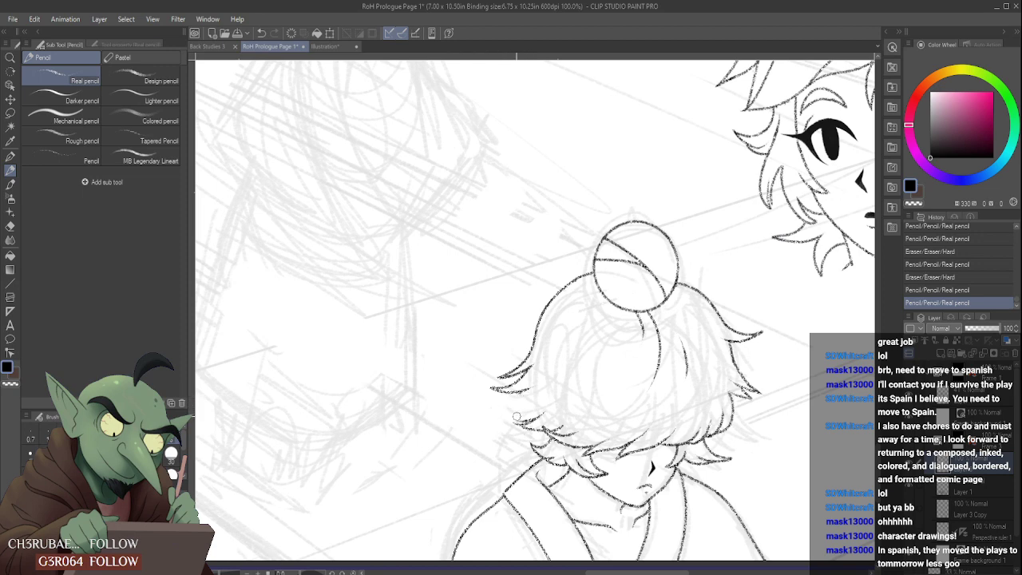
mouse_move(516, 416)
left_mouse_down()
mouse_move(535, 394)
mouse_move(492, 412)
left_mouse_up()
left_click_drag(492, 413, 536, 411)
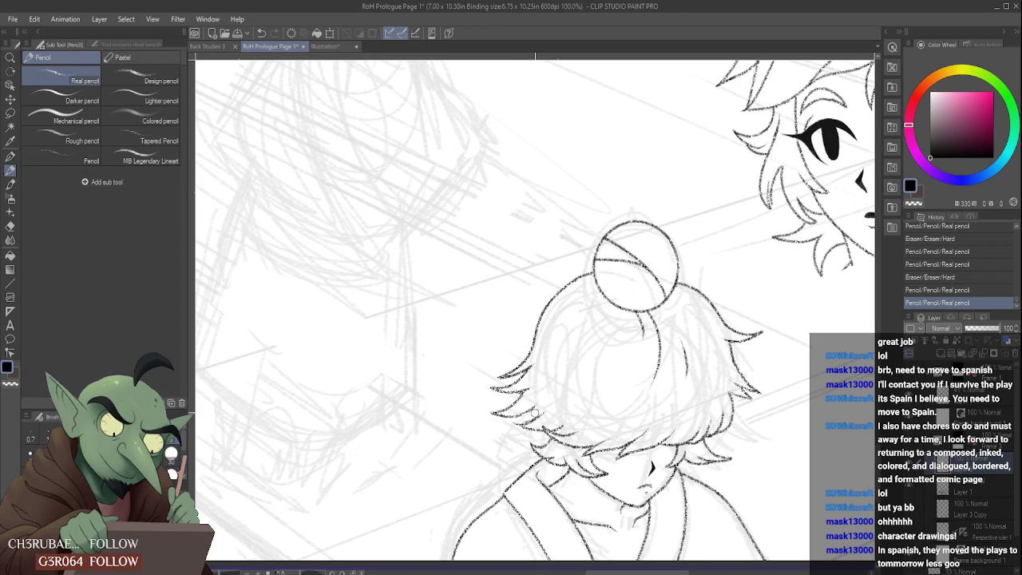
key("ctrl+z")
scroll(551, 385, "down", 1)
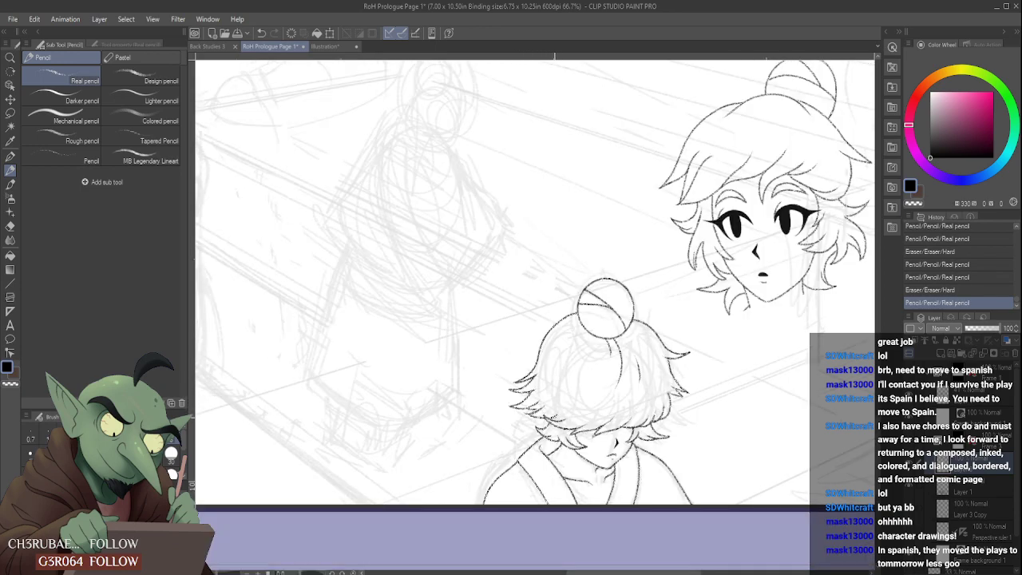
- Hide the rough sketch layer to review the clean line art on its own, and show the sketch again
scroll(556, 349, "down", 3)
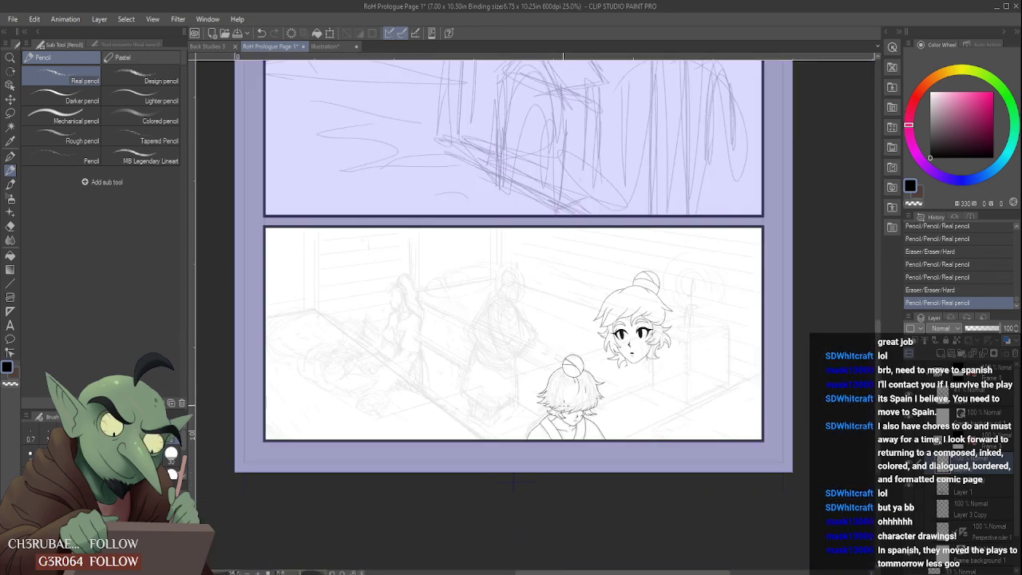
scroll(563, 406, "up", 1)
scroll(575, 385, "up", 1)
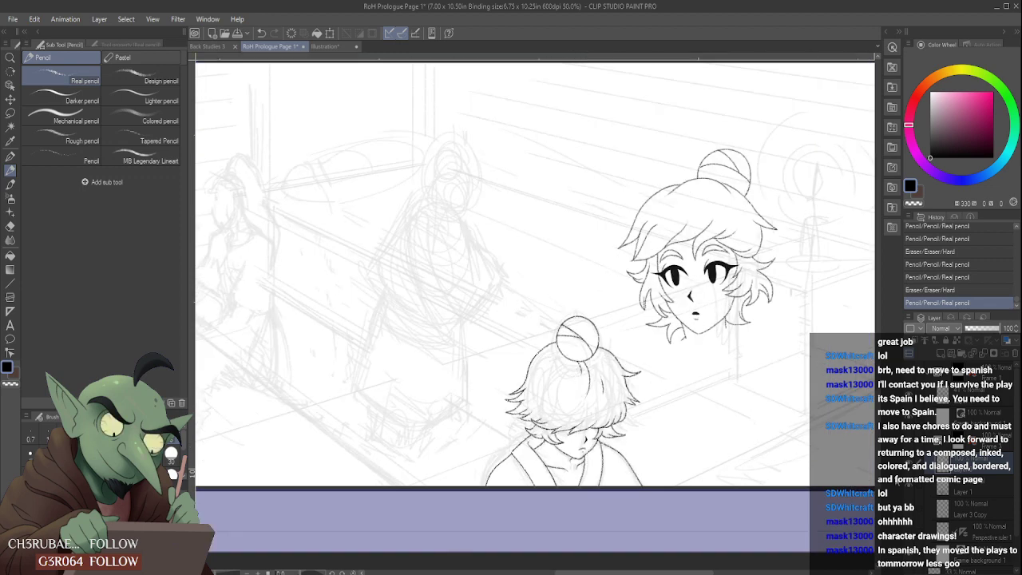
left_click(910, 487)
key("ctrl+minus")
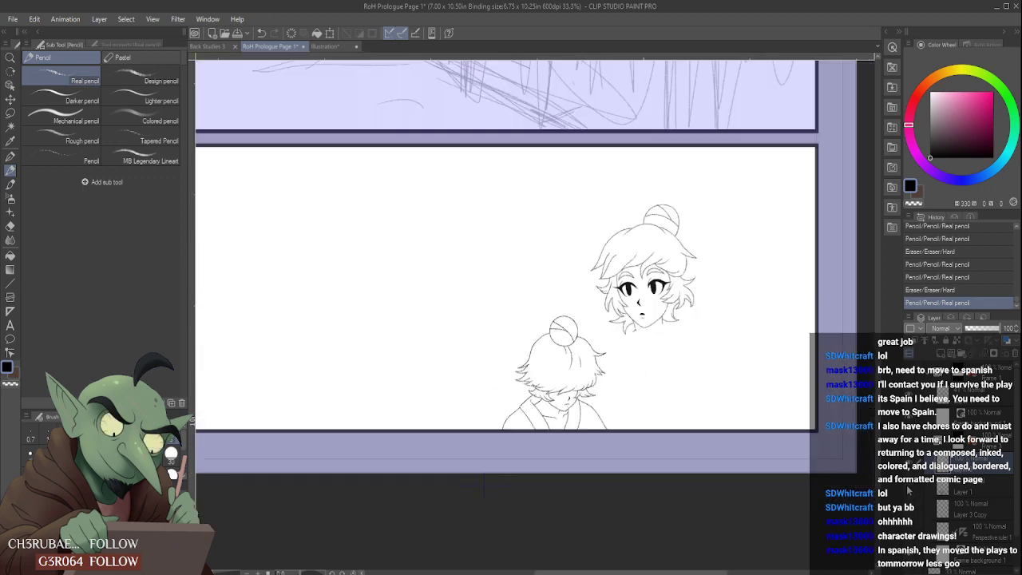
left_click(910, 487)
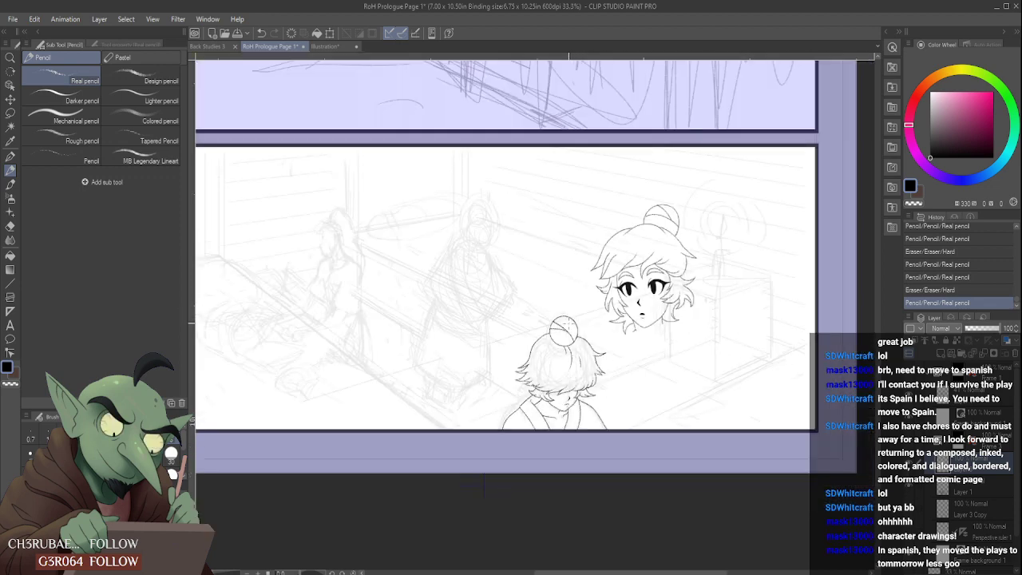
- Erase the outline segment beside the bun and redraw it so the left head outline meets the bun smoothly
scroll(569, 323, "up", 1)
scroll(500, 329, "up", 3)
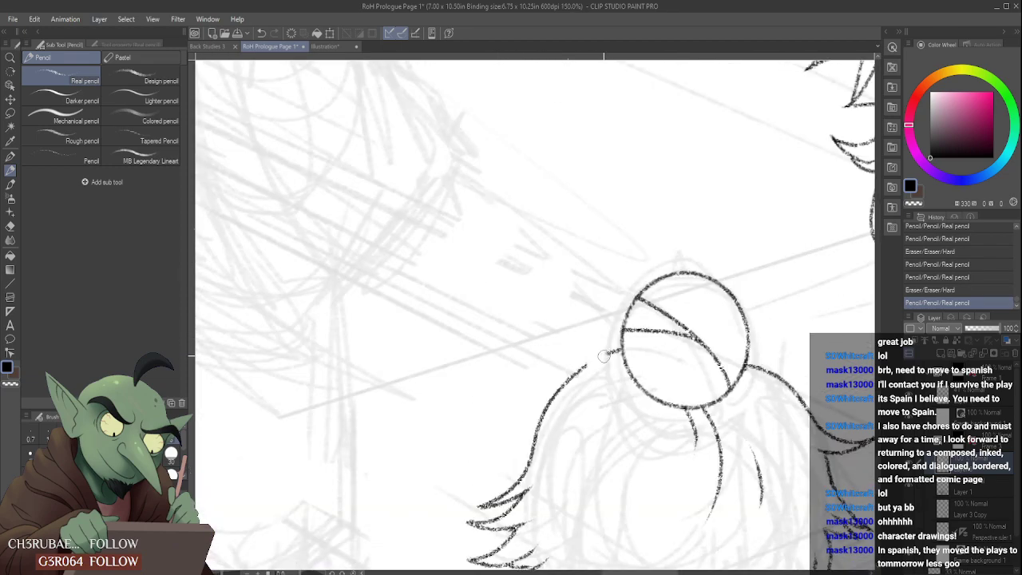
left_click_drag(604, 356, 623, 350)
scroll(573, 388, "down", 3)
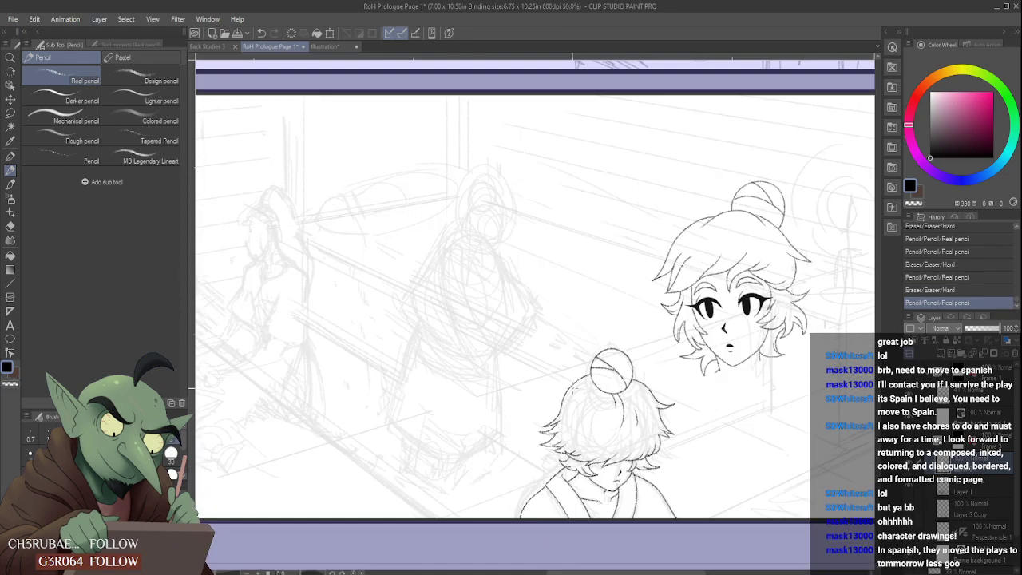
scroll(575, 383, "down", 3)
scroll(591, 380, "up", 3)
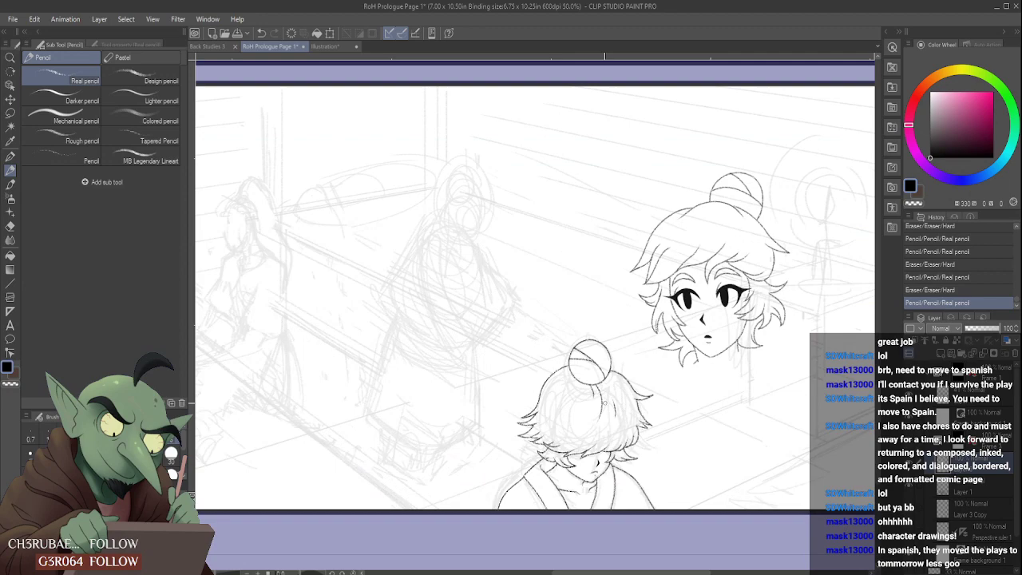
- Erase the vertical parting lines beneath the bun and pencil a single curved hair line sweeping down to the left
scroll(600, 391, "up", 2)
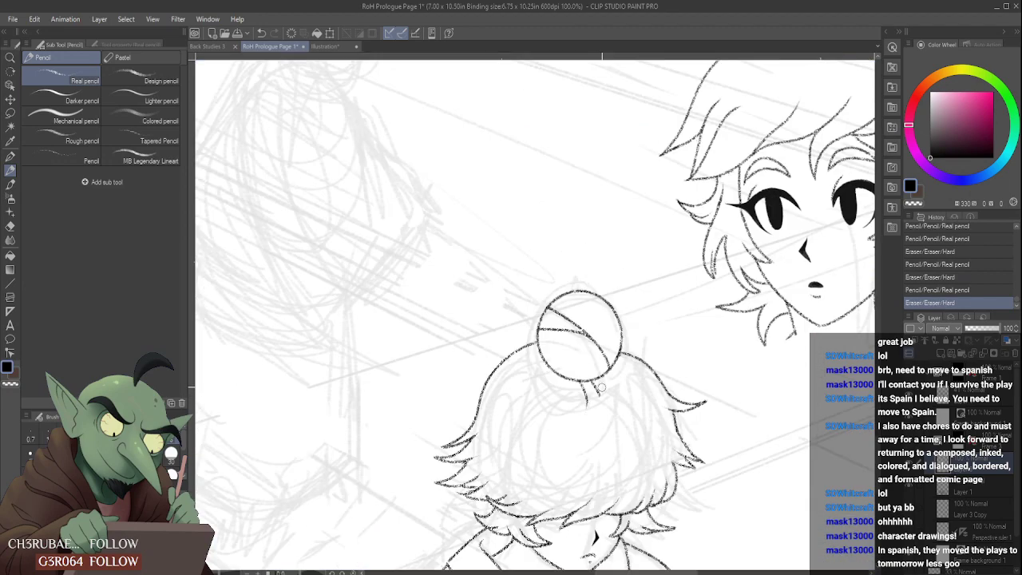
mouse_move(600, 391)
left_mouse_down()
mouse_move(586, 394)
mouse_move(598, 390)
left_mouse_up()
scroll(590, 402, "down", 3)
scroll(590, 403, "up", 3)
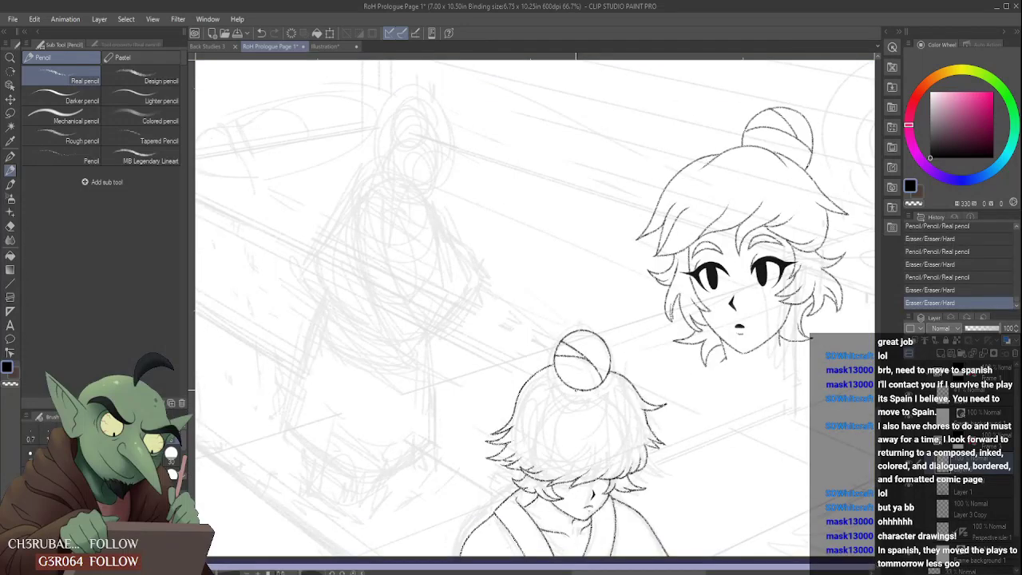
left_click_drag(577, 389, 558, 414)
- Pencil a short hair line running outward from the lower right edge of the bun
scroll(553, 416, "up", 1)
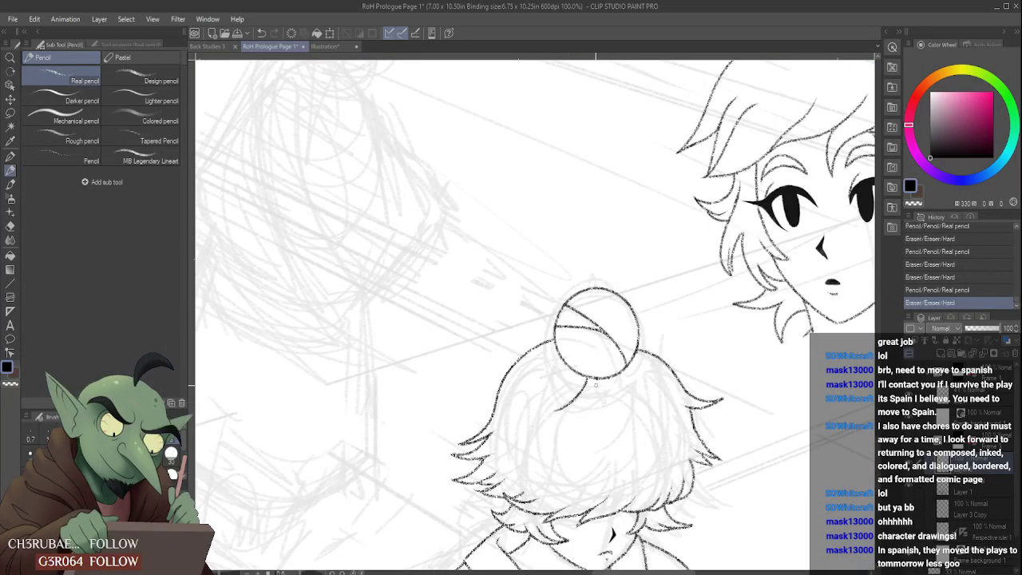
mouse_move(622, 373)
left_mouse_down()
mouse_move(654, 386)
mouse_move(645, 374)
left_mouse_up()
scroll(642, 377, "down", 4)
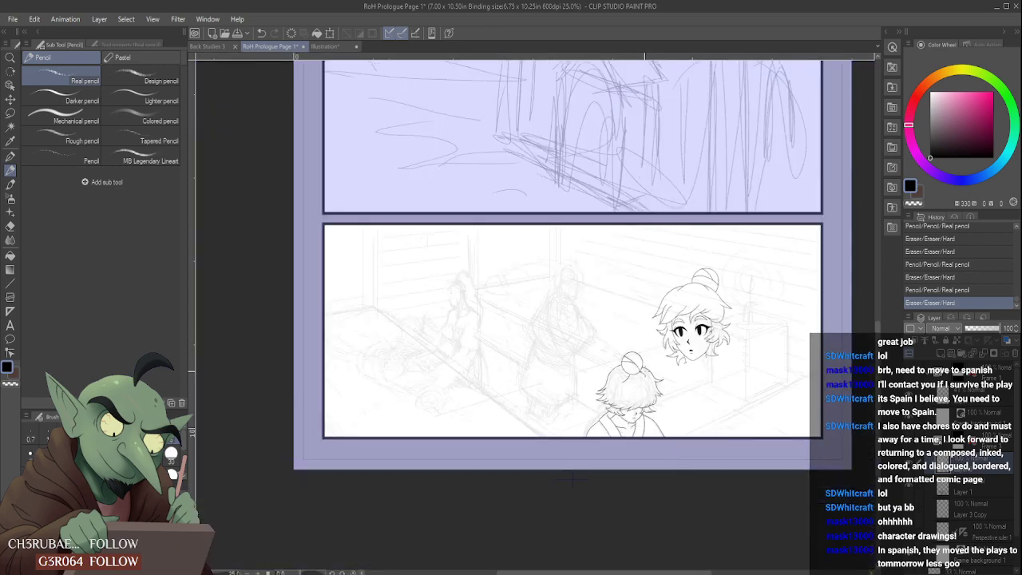
- Pencil a curved strand rising from the middle of the fringe and tidy it with the eraser
scroll(629, 401, "up", 3)
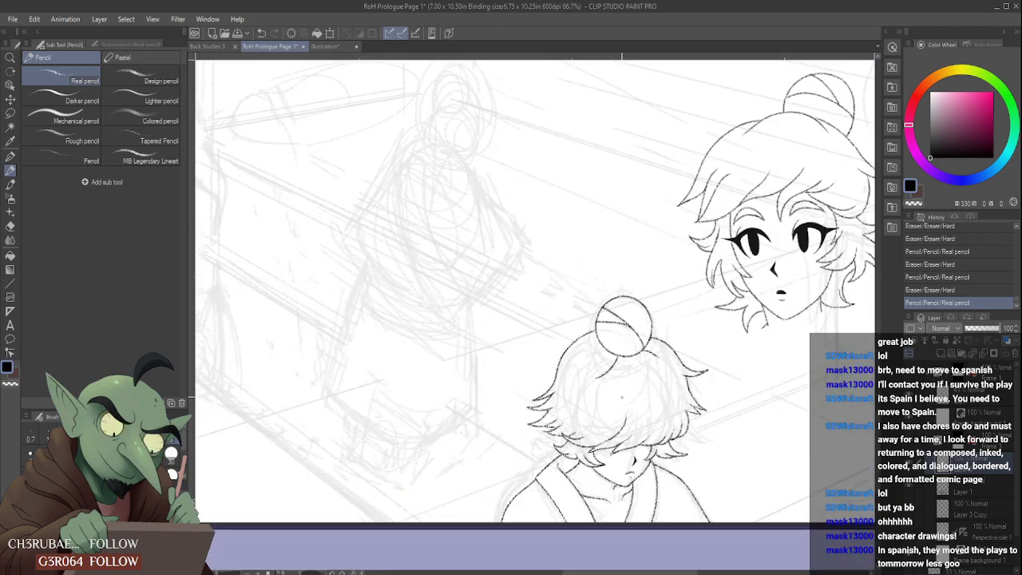
scroll(618, 435, "up", 4)
left_click_drag(626, 440, 617, 449)
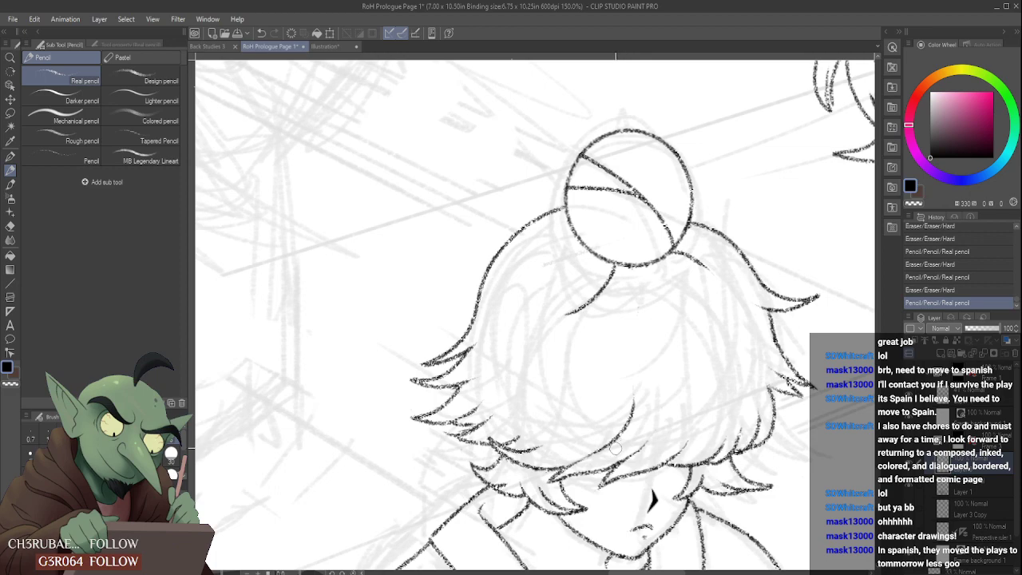
scroll(638, 385, "down", 4)
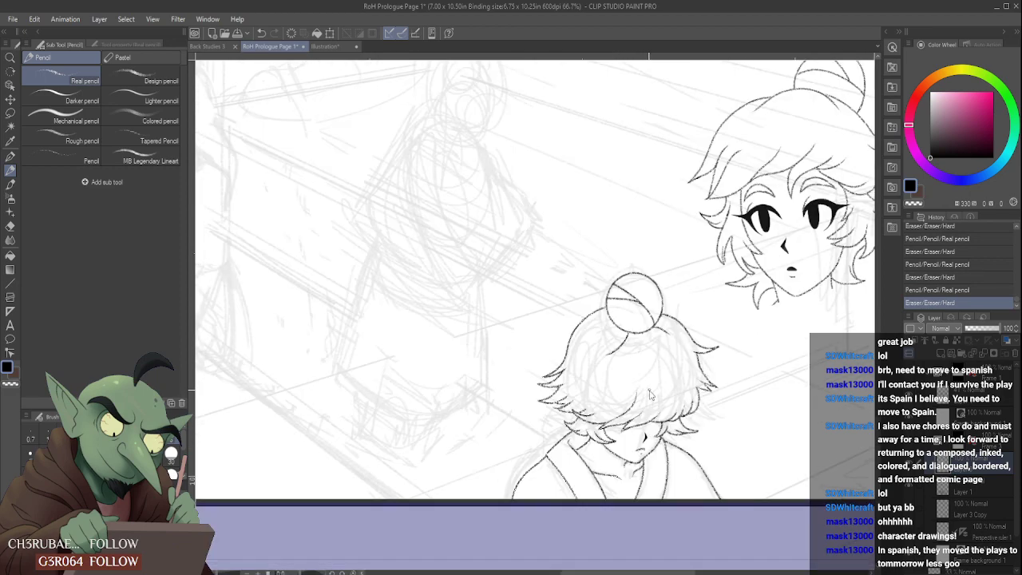
scroll(648, 393, "down", 1)
scroll(643, 399, "up", 3)
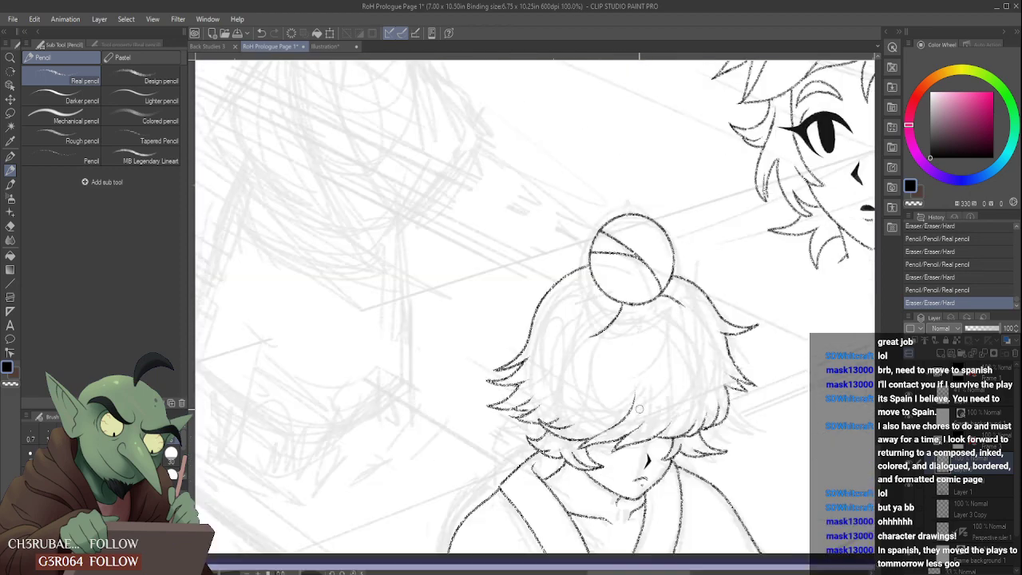
- Trim the curved strand in the middle of the foreground figure's fringe with the hard eraser
left_click_drag(637, 401, 607, 435)
scroll(632, 419, "up", 1)
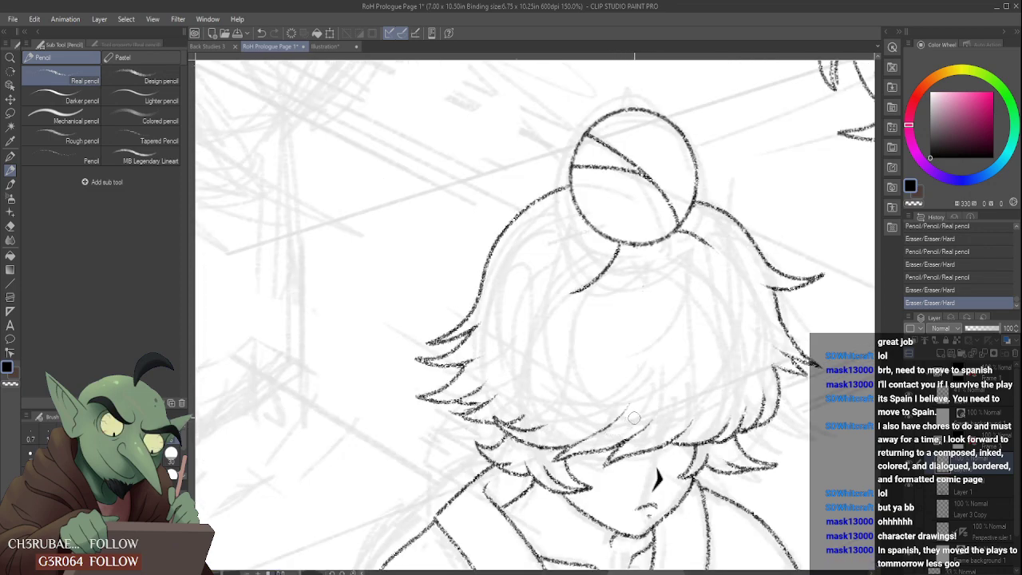
scroll(648, 392, "down", 3)
scroll(653, 384, "up", 1)
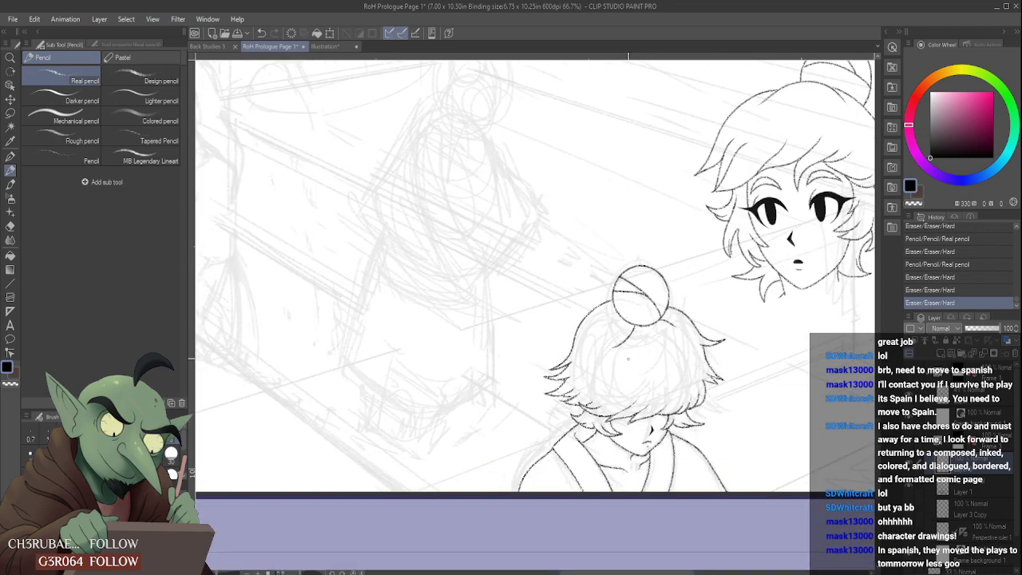
- Undo the fringe strand with its eraser touch-ups and redo them to compare the hair with and without it
key("ctrl+z")
key("ctrl+z")
key("ctrl+z")
key("ctrl+z")
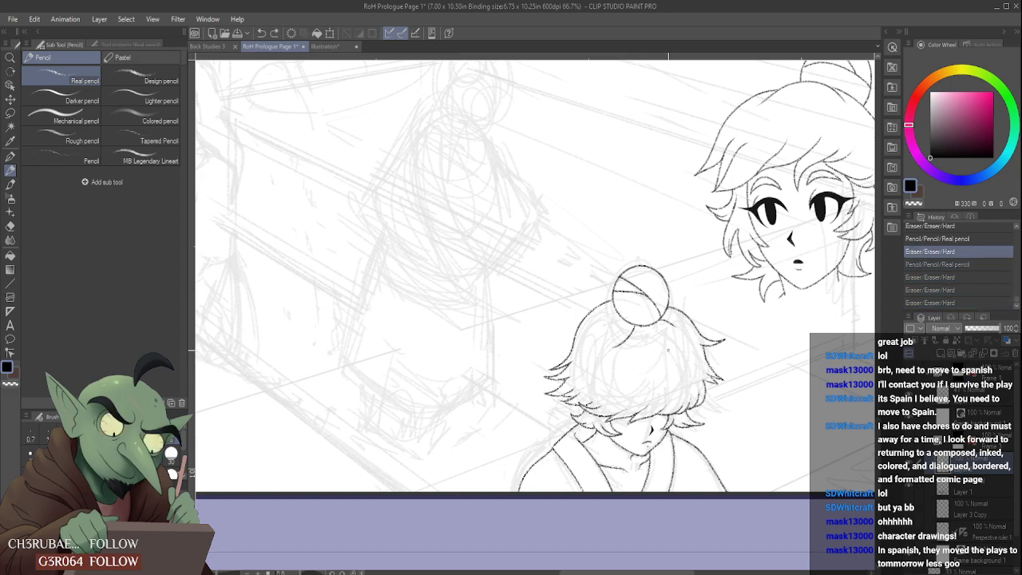
scroll(616, 403, "down", 2)
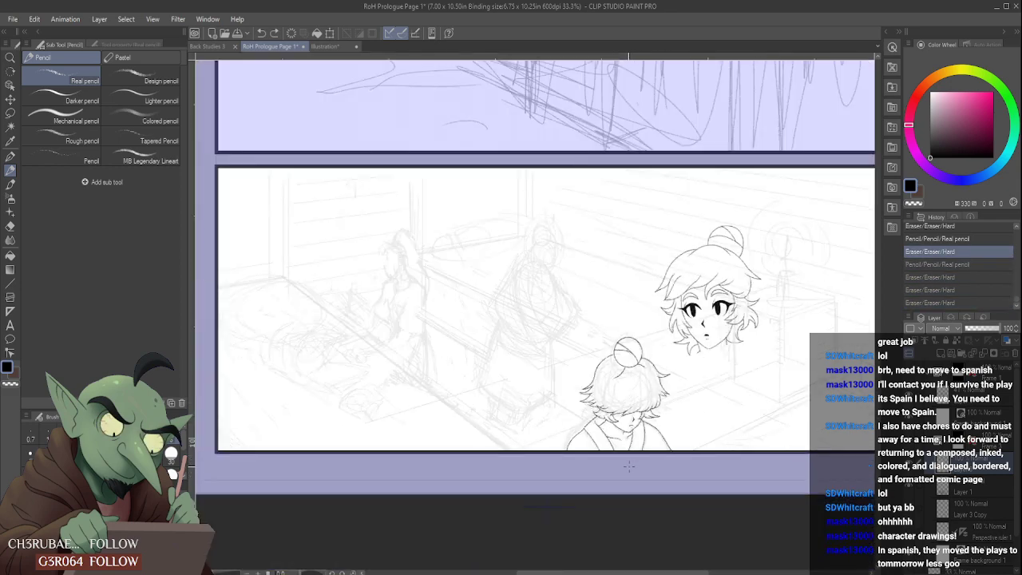
scroll(643, 399, "up", 4)
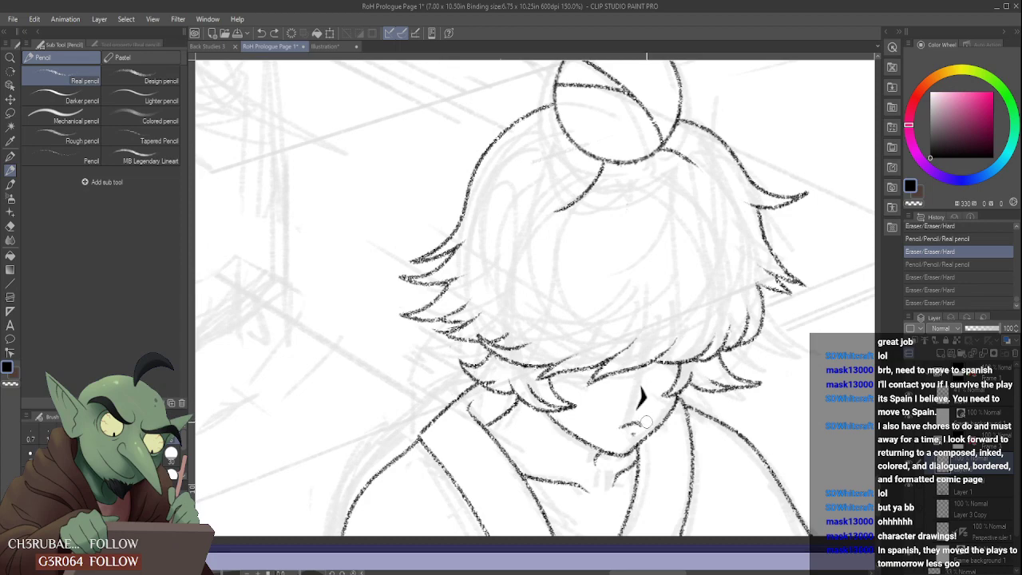
key("ctrl+y")
key("ctrl+y")
scroll(644, 411, "down", 4)
scroll(647, 406, "up", 2)
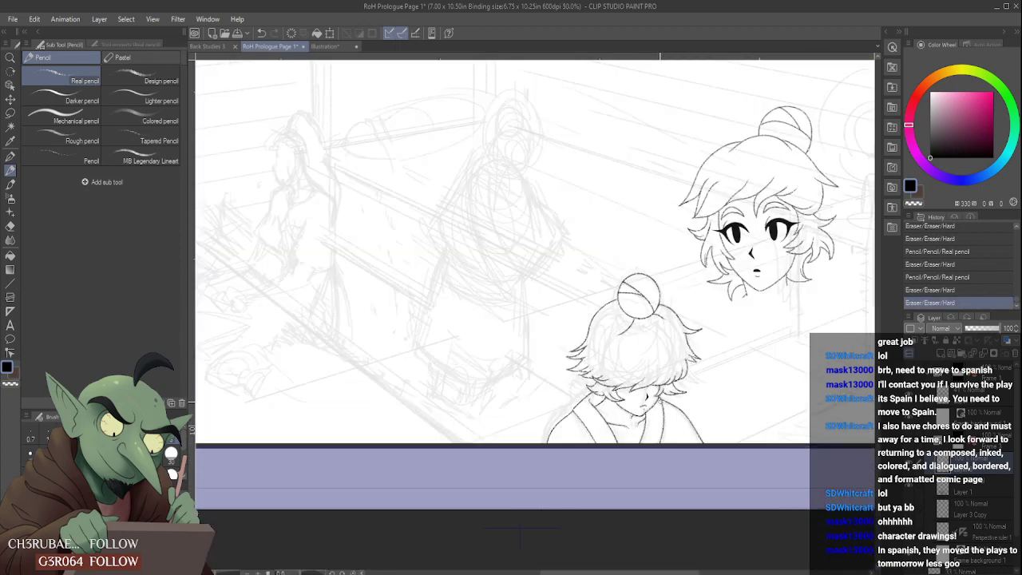
scroll(639, 407, "up", 3)
scroll(639, 407, "down", 4)
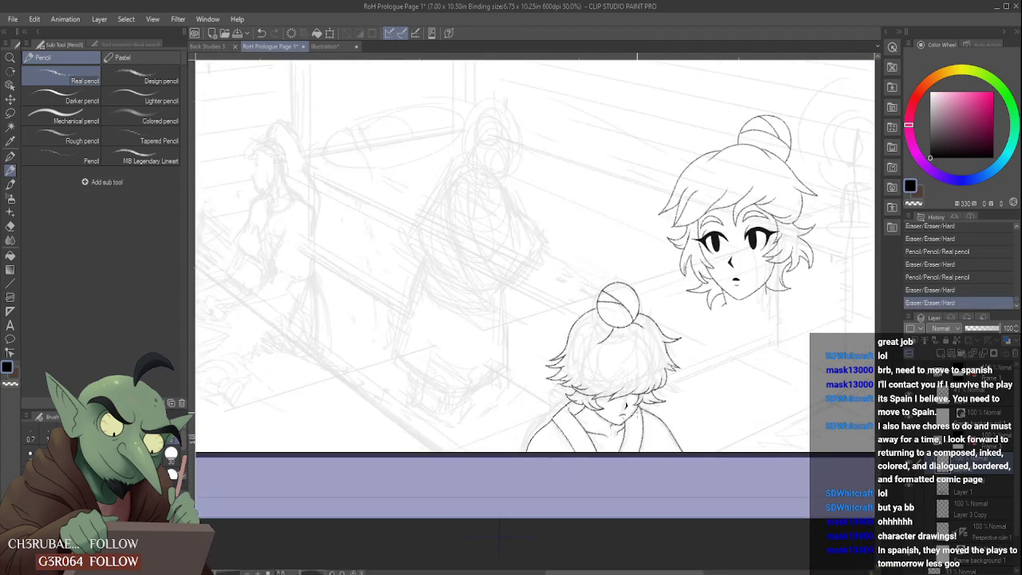
- Pencil one short stroke on the lower face of the foreground figure
scroll(630, 411, "up", 4)
left_click_drag(596, 427, 598, 433)
scroll(623, 408, "down", 6)
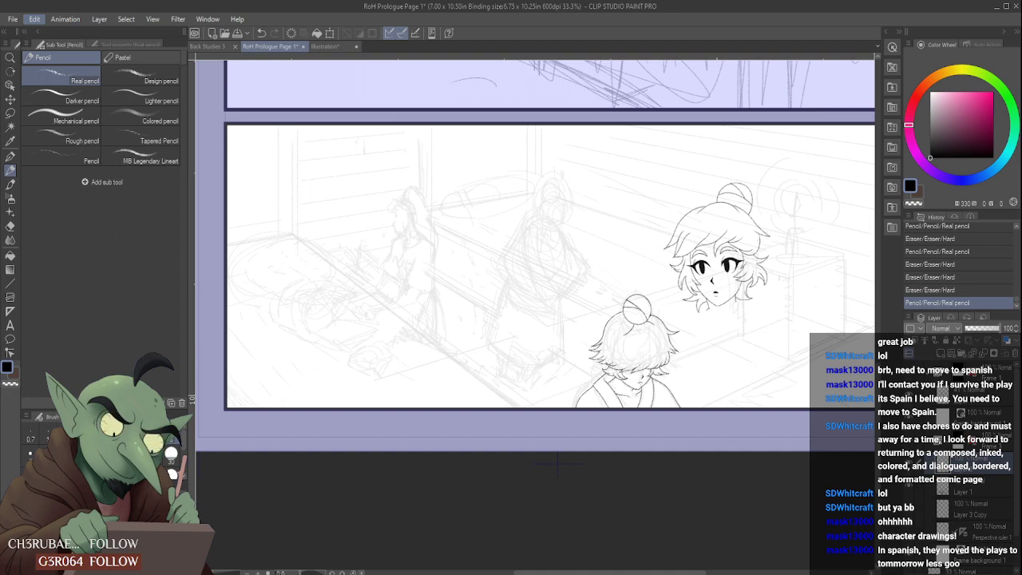
- Flip the canvas horizontally and check the bottom panel in that orientation
left_click(240, 384)
scroll(531, 447, "down", 7)
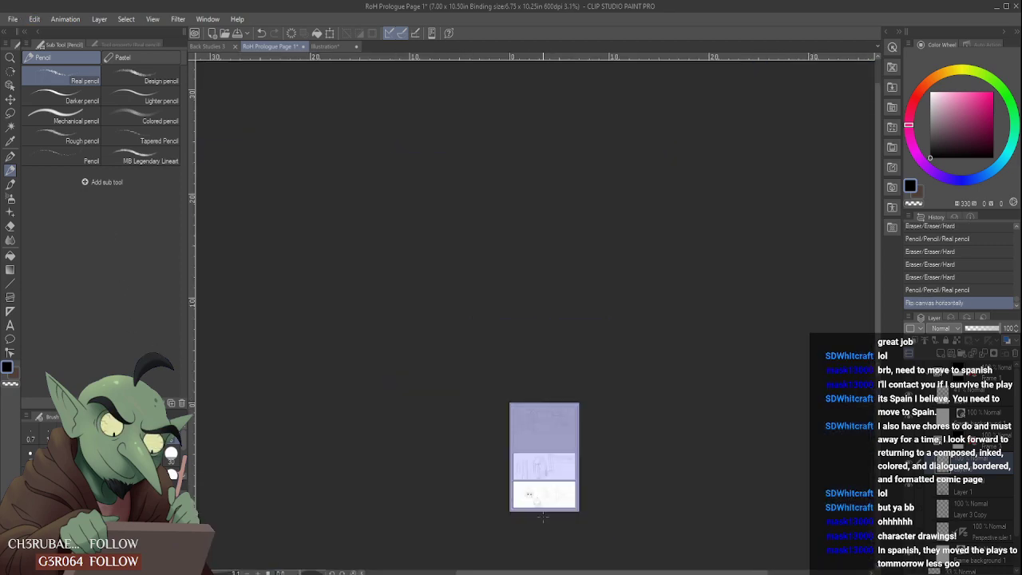
scroll(532, 483, "up", 6)
scroll(530, 473, "up", 2)
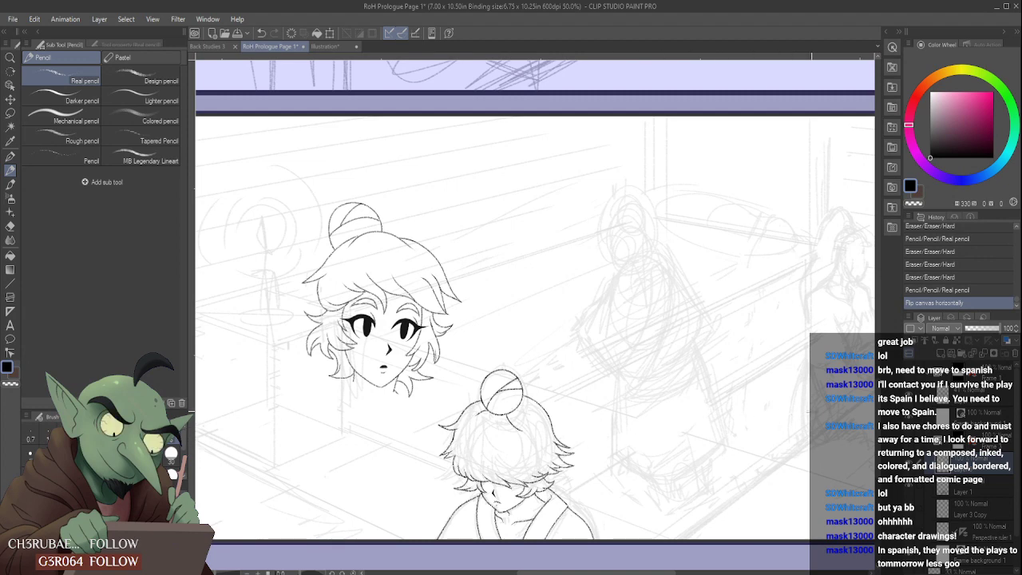
- Identify the layer holding the spare wide-eyed head by toggling layer visibility, and delete Layer 3 Copy
left_click(909, 469)
left_click(909, 469)
left_click(908, 486)
left_click(909, 486)
left_click(969, 512)
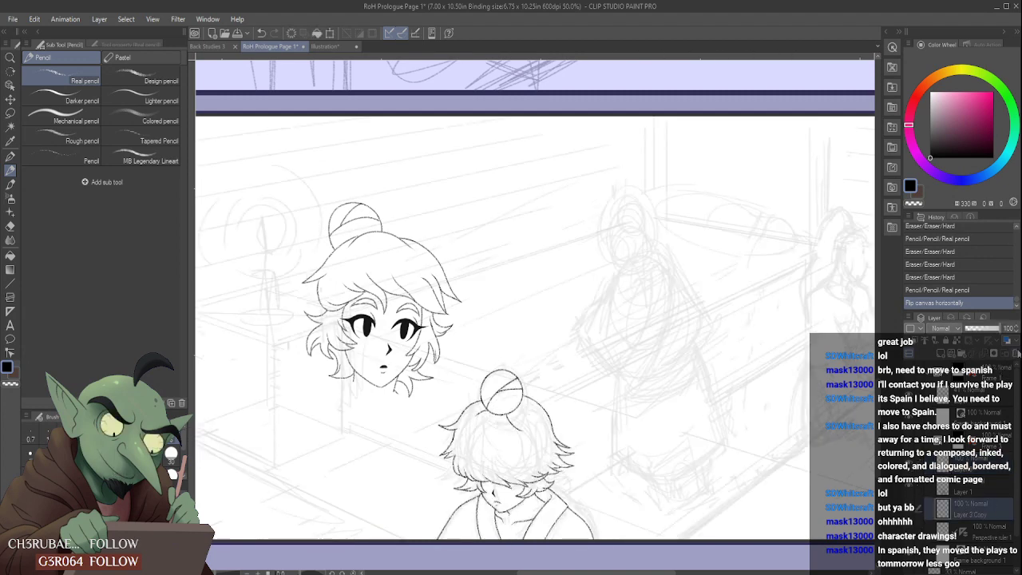
left_click(1016, 352)
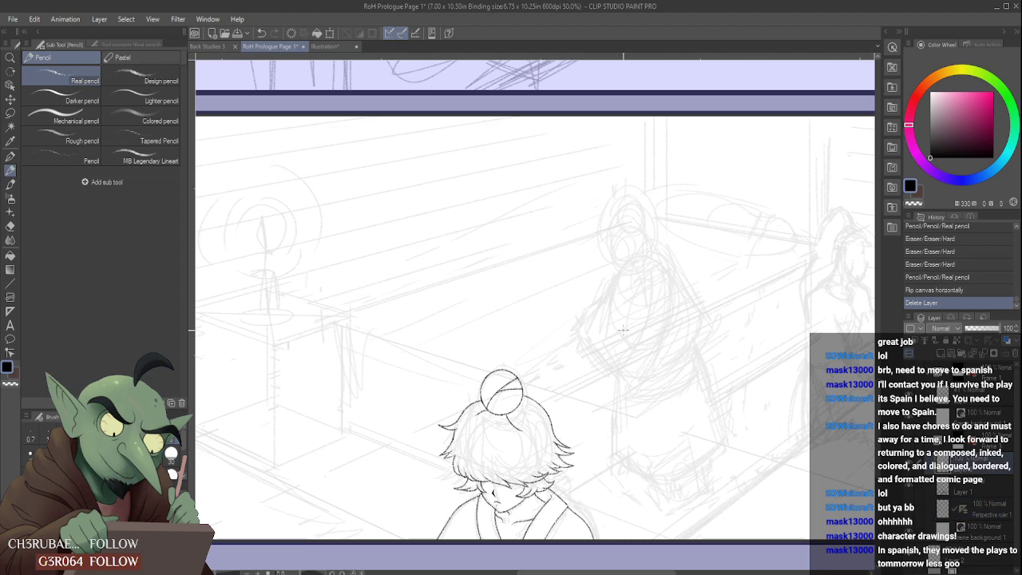
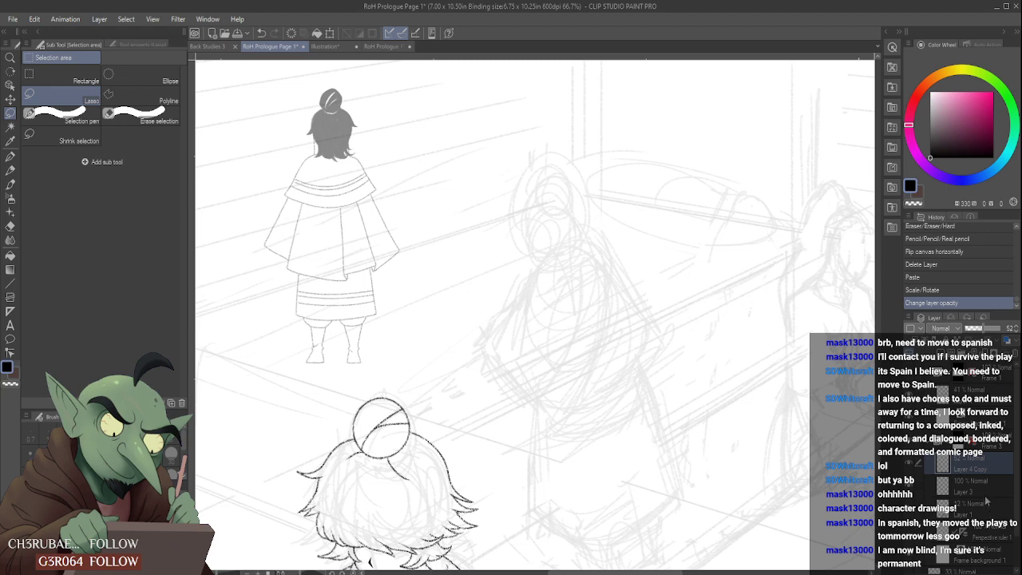
- On Layer 3, pencil the left edge and curved hem of the cape over the rough sketch of the right-hand figure
left_click(987, 488)
left_click(10, 170)
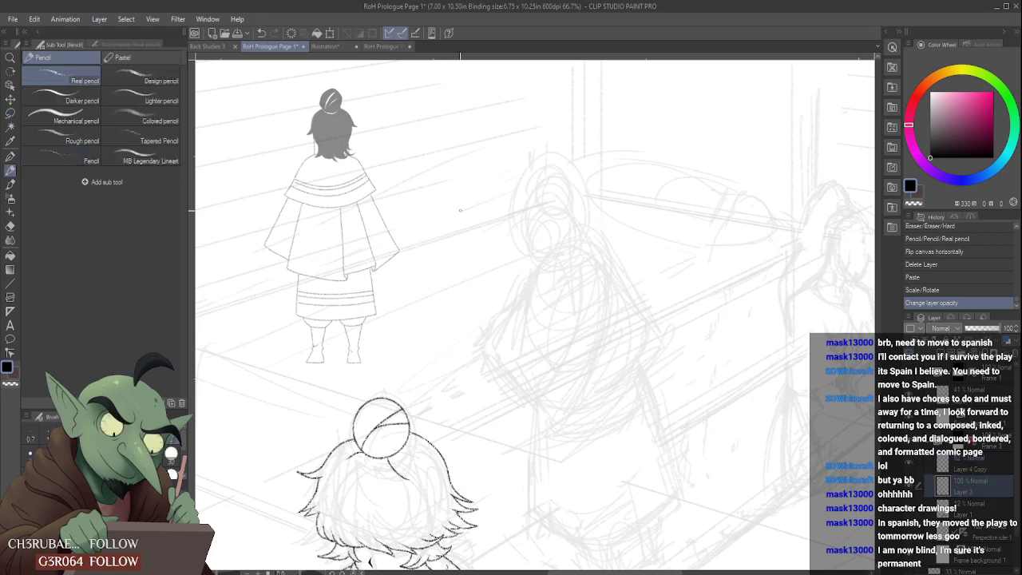
scroll(534, 218, "up", 2)
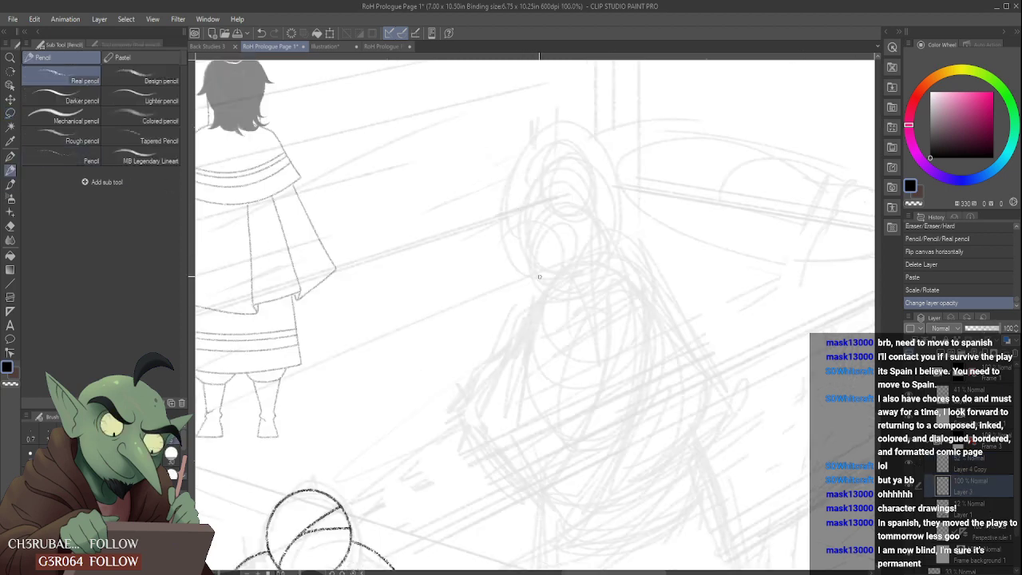
mouse_move(537, 306)
left_mouse_down()
mouse_move(477, 381)
mouse_move(486, 423)
mouse_move(714, 413)
left_mouse_up()
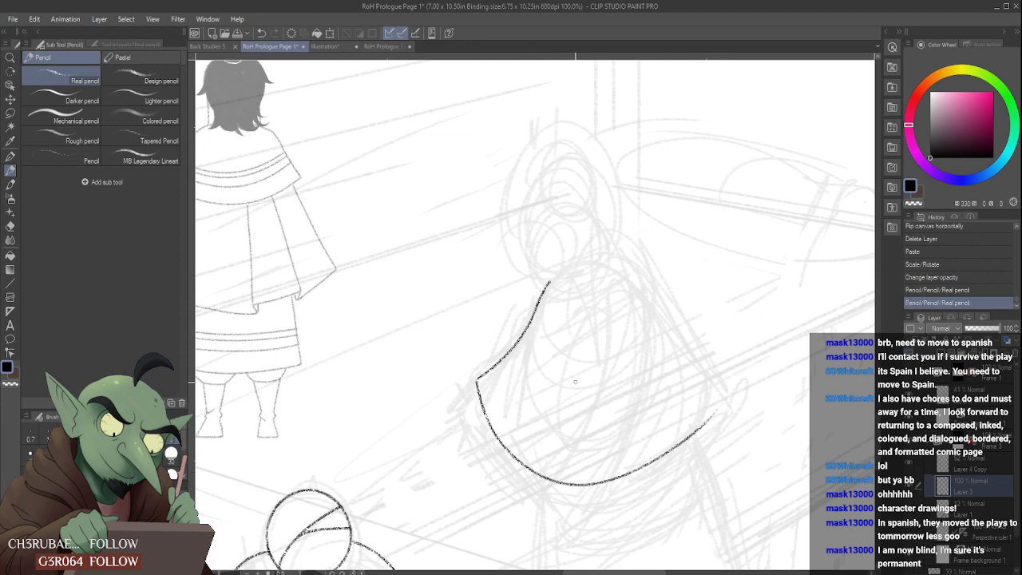
- Erase the upper part of the cape's left edge and redraw it as an inward curve from shoulder to corner
scroll(531, 375, "up", 2)
mouse_move(537, 327)
left_mouse_down()
mouse_move(565, 234)
mouse_move(546, 289)
left_mouse_up()
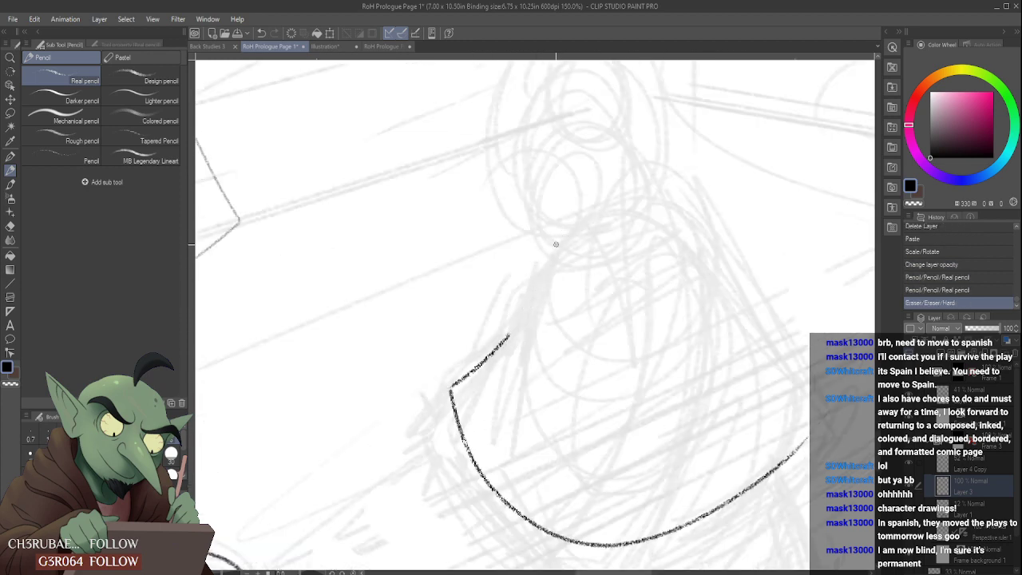
mouse_move(556, 244)
left_mouse_down()
mouse_move(533, 271)
mouse_move(512, 334)
mouse_move(516, 325)
mouse_move(464, 371)
mouse_move(515, 323)
left_mouse_up()
scroll(523, 327, "down", 5)
scroll(523, 327, "up", 4)
scroll(476, 362, "up", 2)
scroll(557, 238, "down", 2)
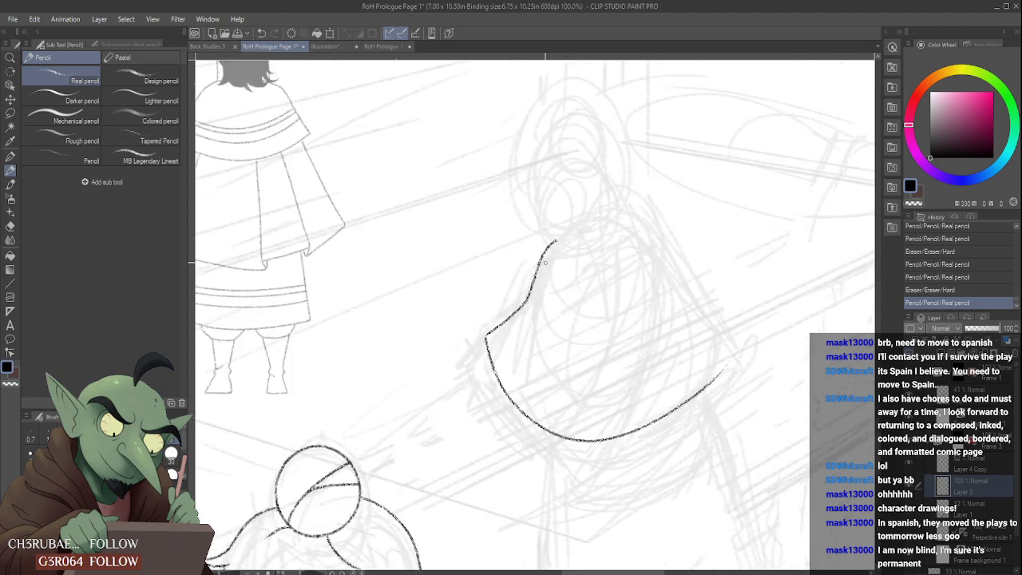
- Pencil the right side of the cape from the neck over the shoulder down to the hem
scroll(546, 262, "down", 5)
scroll(606, 223, "up", 4)
mouse_move(586, 196)
left_mouse_down()
mouse_move(612, 209)
mouse_move(707, 378)
mouse_move(664, 410)
left_mouse_up()
scroll(671, 302, "up", 2)
scroll(672, 393, "down", 4)
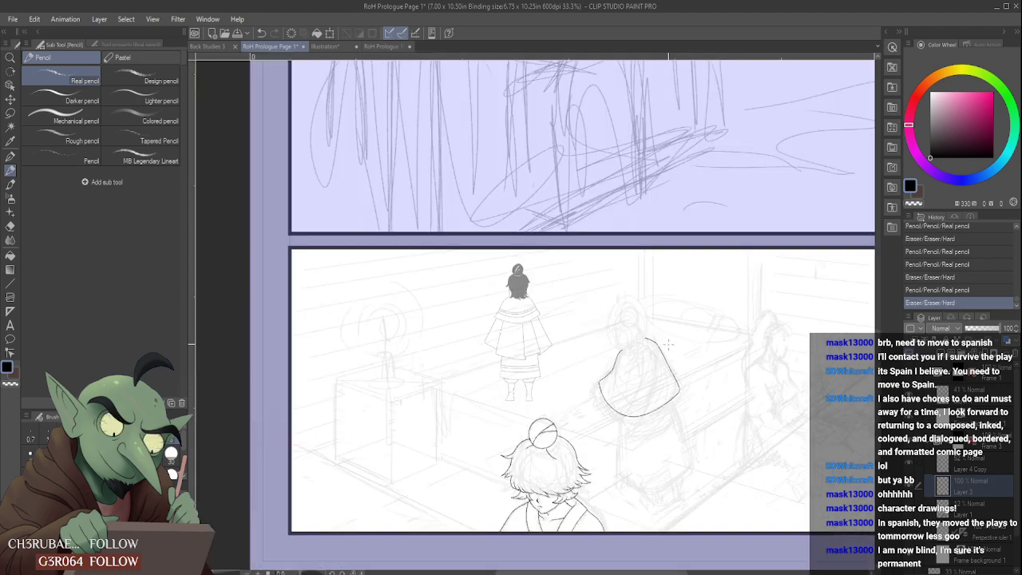
- Rework the cape's right shoulder line, erasing its excess near the neck and thinning the curve
scroll(651, 342, "up", 3)
mouse_move(600, 323)
left_mouse_down()
mouse_move(647, 345)
mouse_move(639, 341)
mouse_move(653, 382)
left_mouse_up()
scroll(627, 340, "up", 2)
left_click_drag(591, 305, 581, 318)
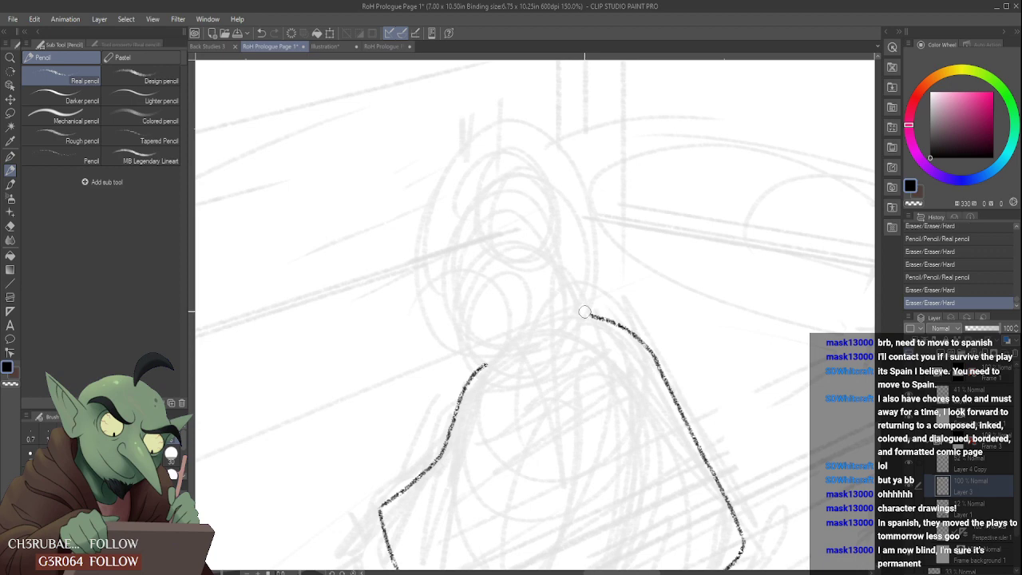
scroll(653, 336, "up", 3)
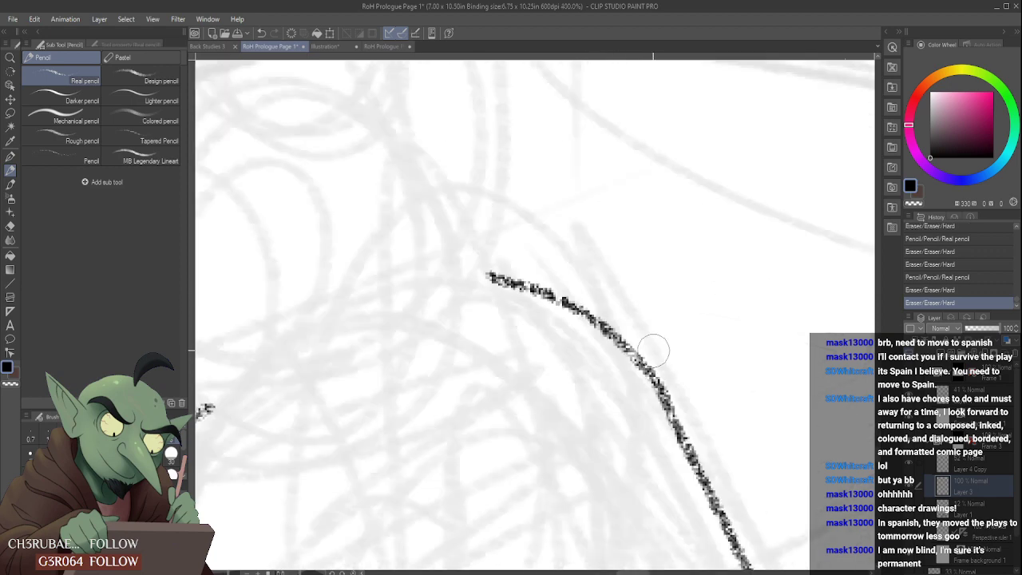
left_click_drag(656, 352, 698, 423)
scroll(646, 330, "down", 6)
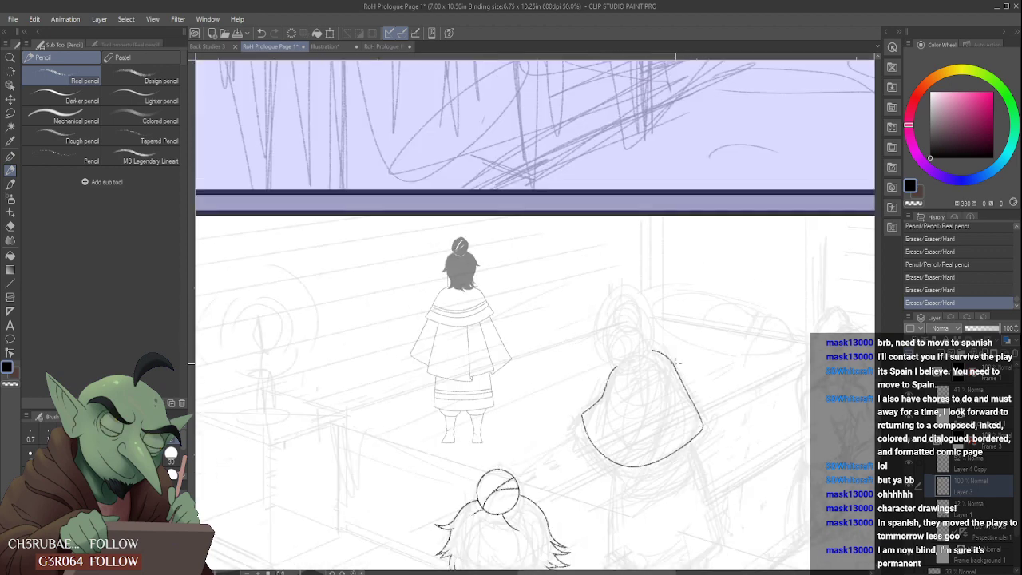
- Redraw the lower right edge of the cape and sharpen the corner where it meets the hem
scroll(681, 387, "up", 2)
left_click_drag(681, 387, 704, 431)
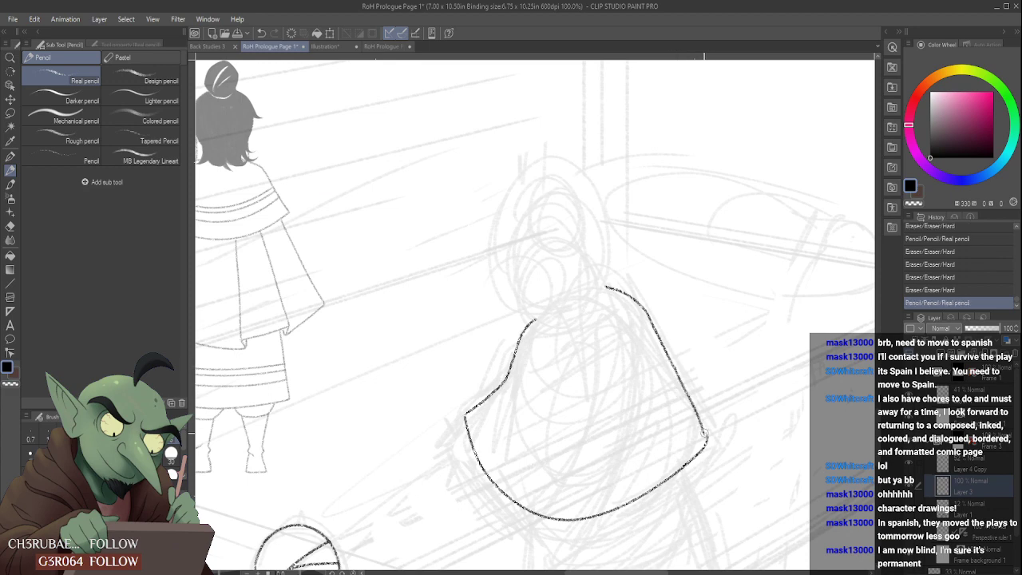
scroll(701, 426, "up", 2)
left_click_drag(704, 435, 708, 458)
left_click_drag(699, 420, 704, 448)
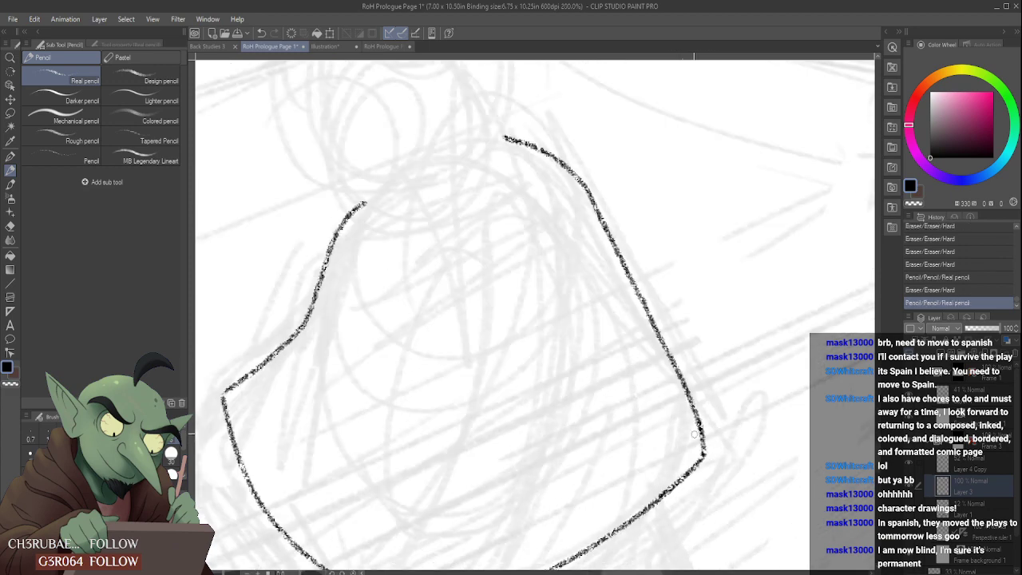
scroll(696, 434, "down", 3)
scroll(702, 384, "down", 3)
scroll(656, 429, "up", 2)
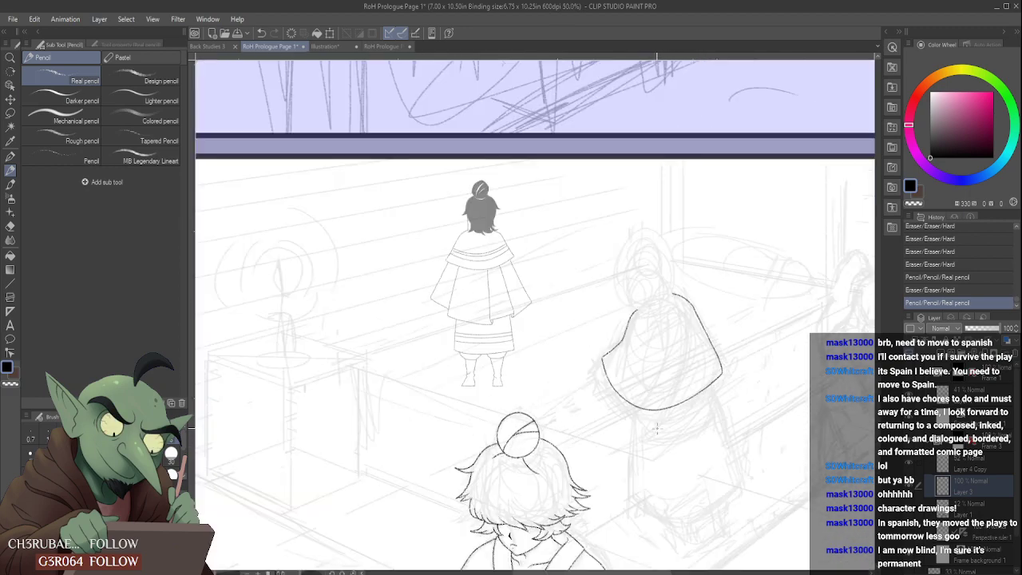
scroll(627, 406, "up", 2)
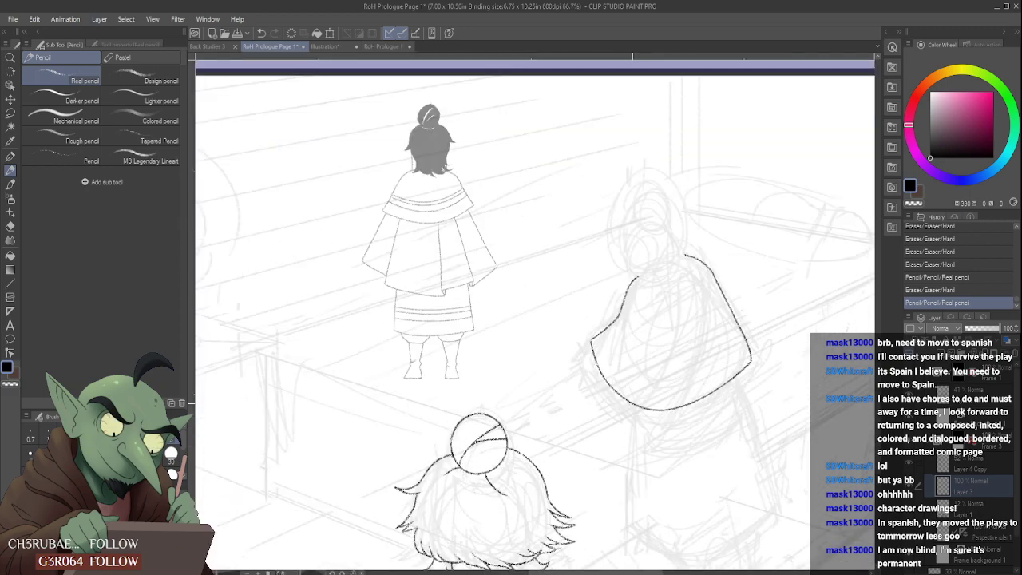
- Pencil the garment below the cape, with its left side, stepped curved hem and right-hand edges
mouse_move(626, 399)
left_mouse_down()
mouse_move(620, 464)
mouse_move(723, 488)
mouse_move(728, 471)
left_mouse_up()
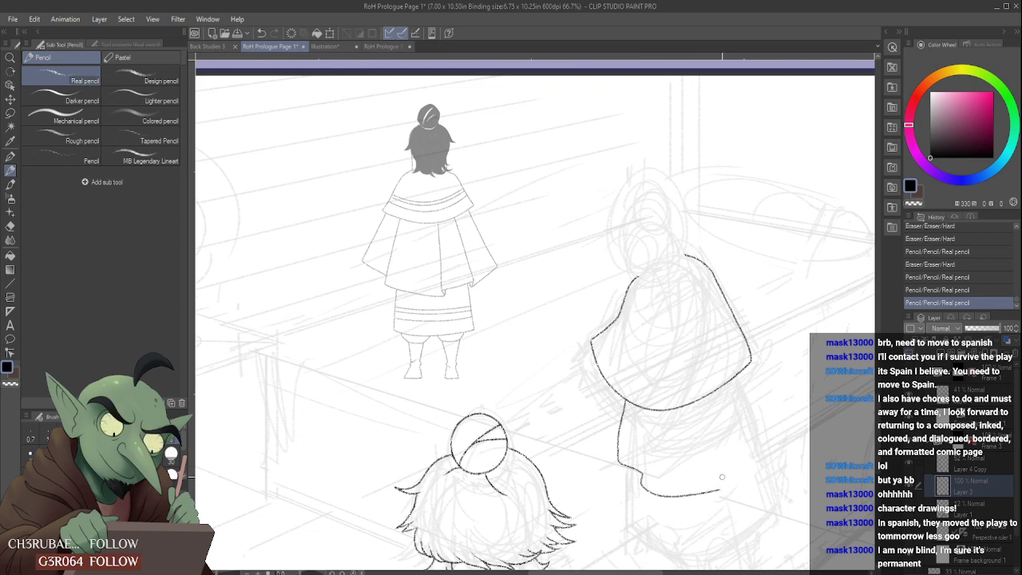
scroll(722, 476, "up", 2)
left_click_drag(726, 494, 712, 413)
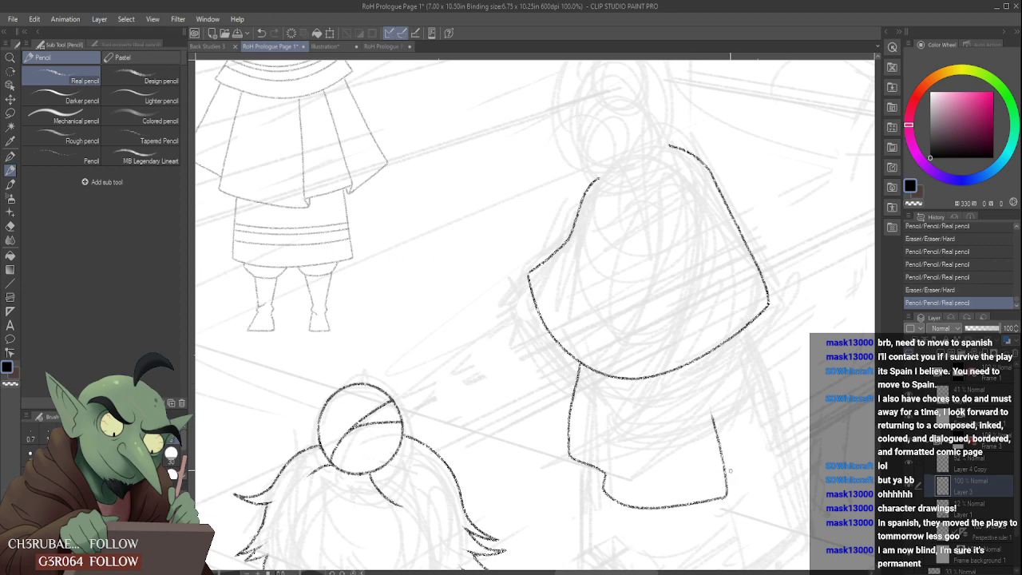
mouse_move(727, 477)
left_mouse_down()
mouse_move(760, 454)
mouse_move(782, 453)
mouse_move(754, 460)
mouse_move(711, 341)
left_mouse_up()
scroll(711, 327, "down", 3)
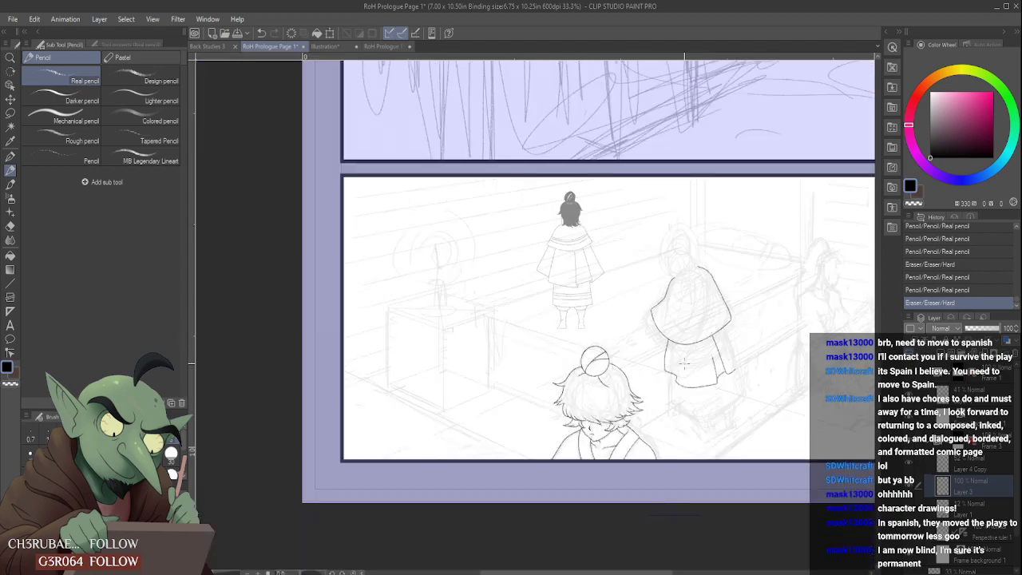
- Erase the lower garment's left edge and redraw it slightly farther in, running straight down from the cape
scroll(685, 364, "up", 3)
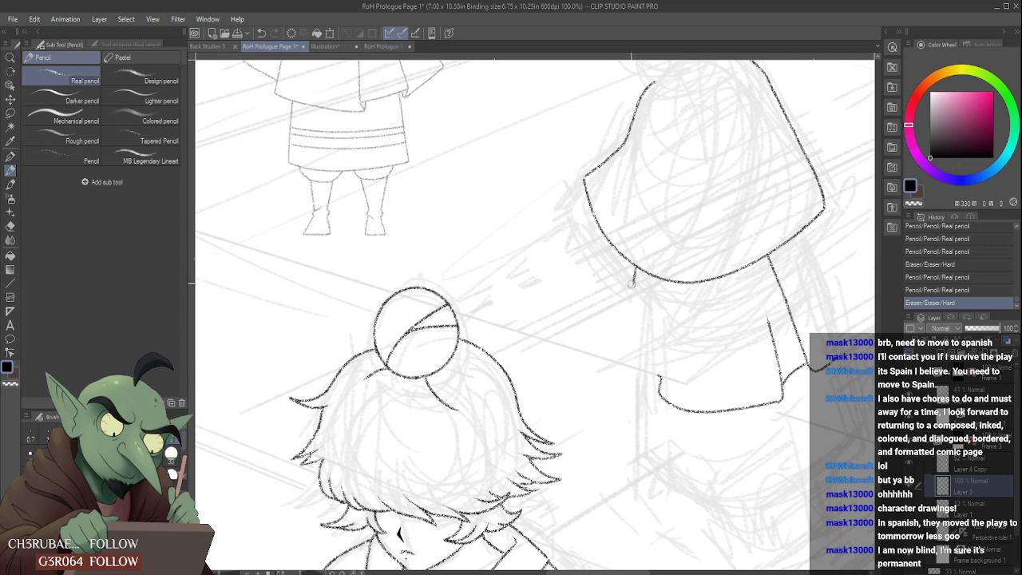
mouse_move(631, 282)
left_mouse_down()
mouse_move(633, 273)
mouse_move(650, 288)
left_mouse_up()
left_click_drag(660, 373, 657, 281)
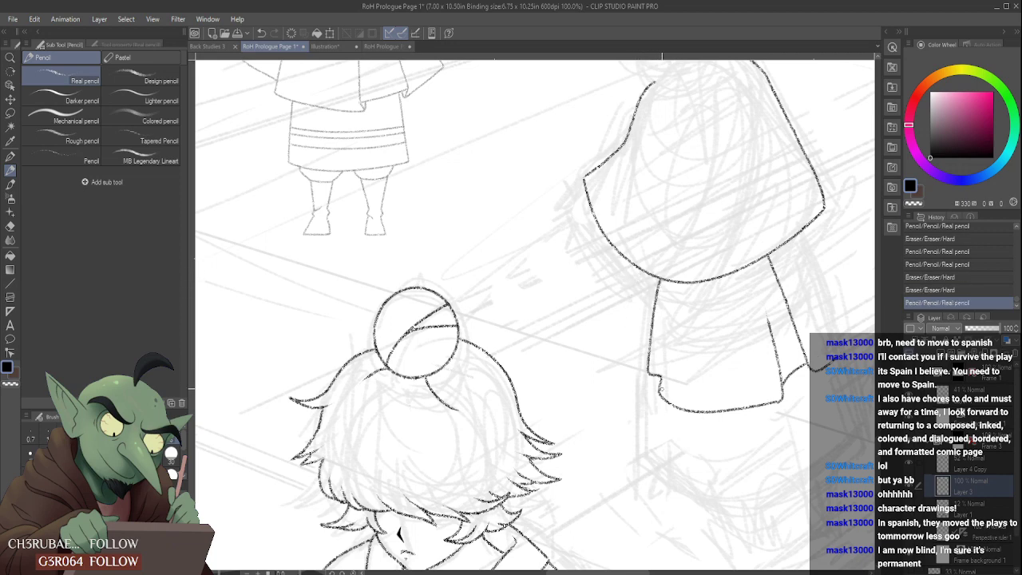
scroll(669, 339, "down", 2)
scroll(673, 305, "down", 2)
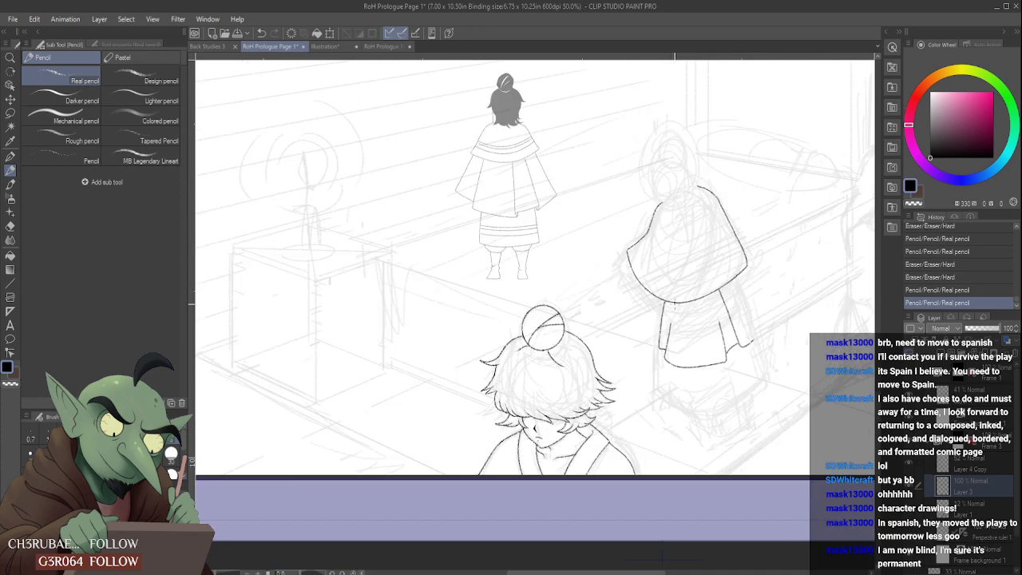
- Pencil the front panel's left fold line and extend it up to the cape hem
scroll(673, 305, "down", 2)
scroll(672, 306, "up", 5)
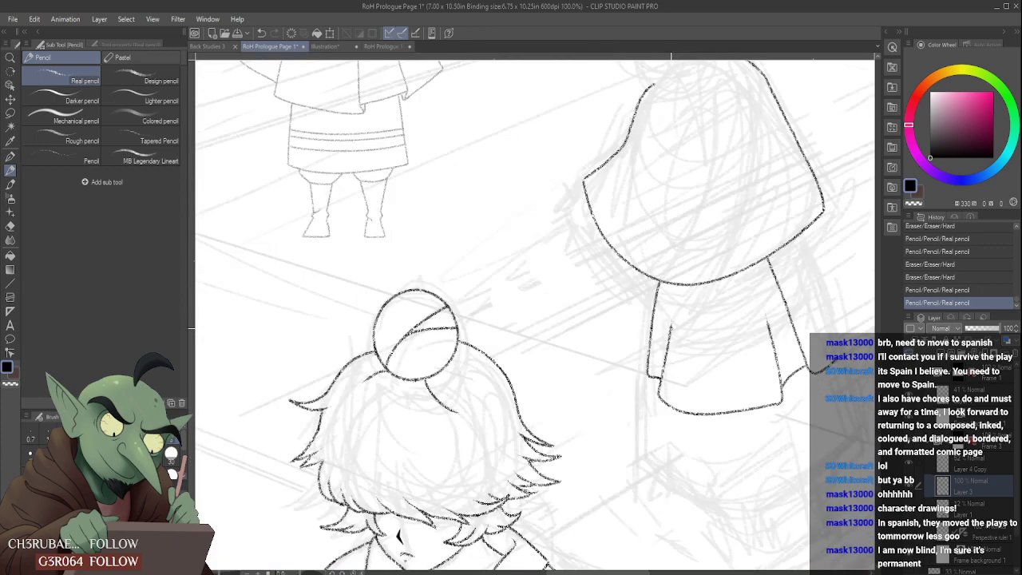
left_click_drag(671, 328, 677, 283)
scroll(671, 300, "down", 1)
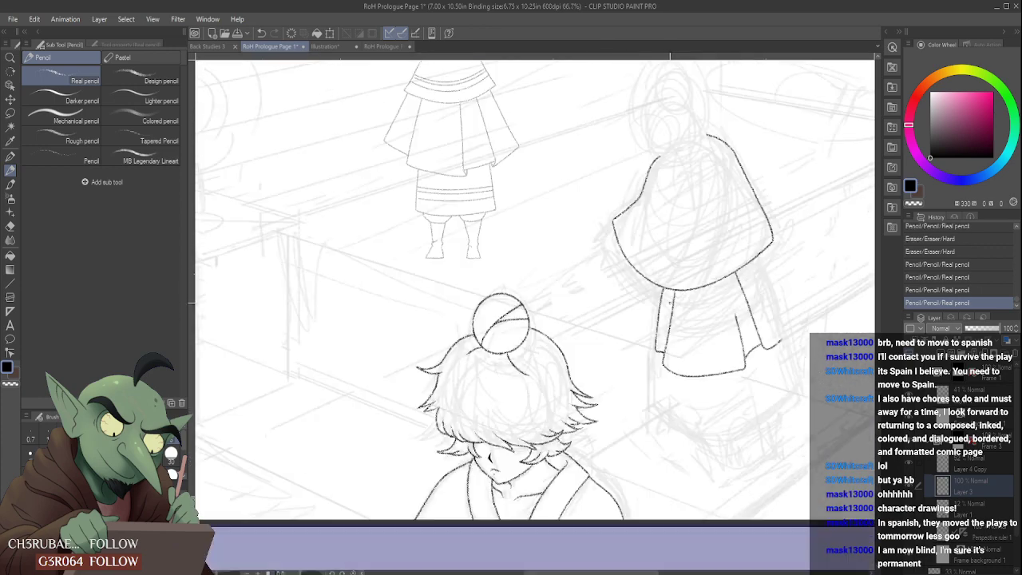
scroll(670, 304, "down", 1)
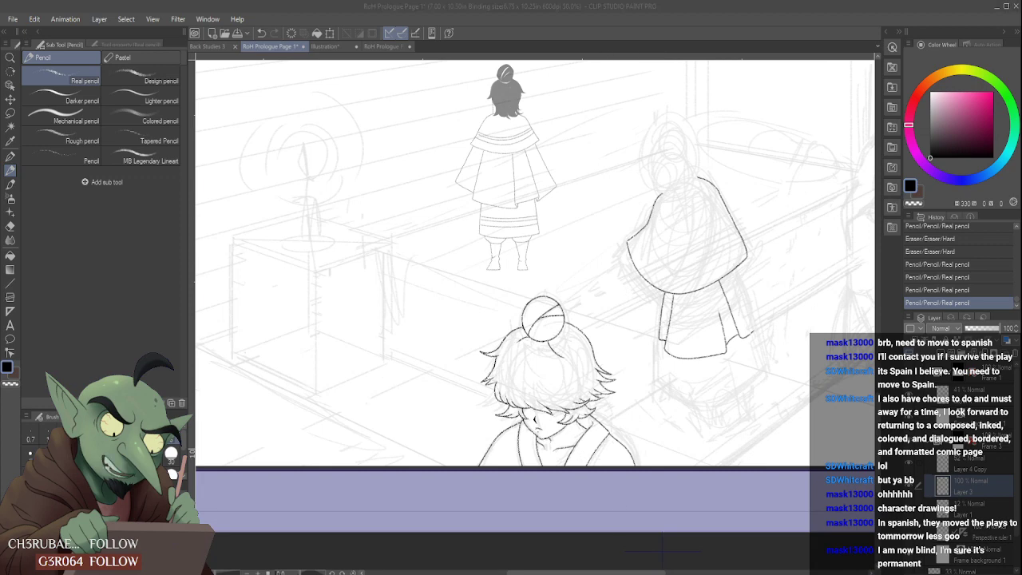
- Extend the front panel's right fold line up to the cape hem
left_click(620, 511)
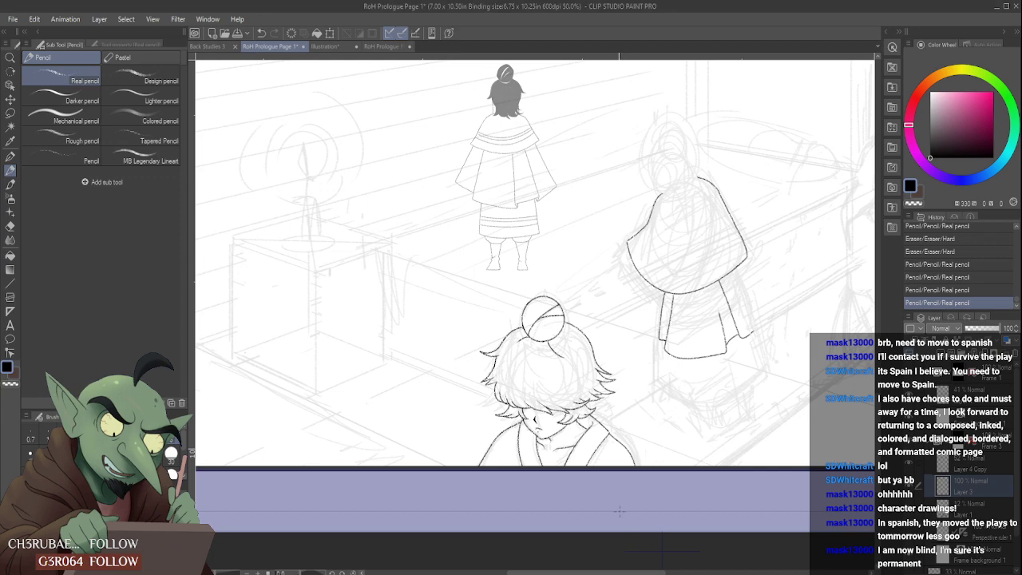
scroll(724, 349, "up", 3)
left_click_drag(733, 368, 696, 312)
scroll(717, 365, "down", 1)
scroll(717, 365, "down", 4)
scroll(722, 343, "up", 3)
scroll(703, 337, "up", 1)
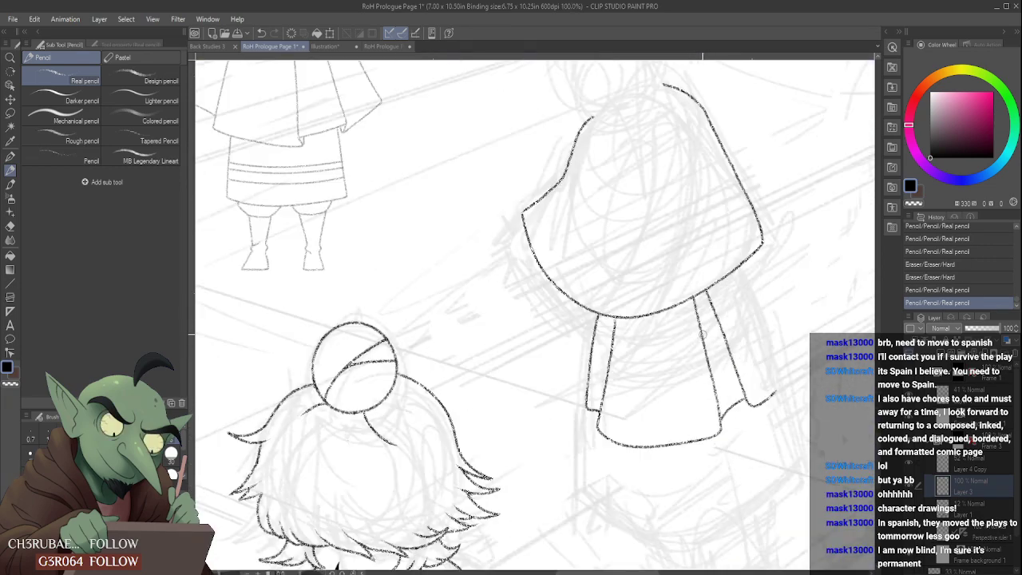
- Rework the front panel's right edge and hem corner, and redraw the short hem joining it to the panel behind
left_click_drag(717, 438, 709, 381)
mouse_move(717, 418)
left_mouse_down()
mouse_move(715, 403)
mouse_move(717, 426)
left_mouse_up()
mouse_move(705, 351)
left_mouse_down()
mouse_move(714, 433)
mouse_move(658, 448)
mouse_move(732, 418)
mouse_move(715, 425)
left_mouse_up()
scroll(658, 448, "up", 1)
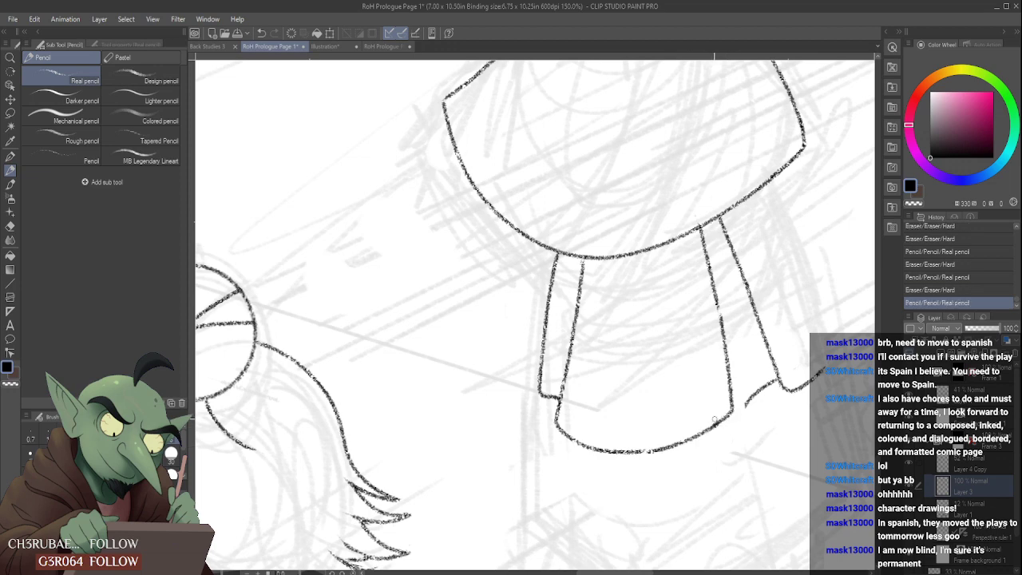
mouse_move(765, 395)
left_mouse_down()
mouse_move(752, 388)
mouse_move(778, 365)
mouse_move(737, 392)
mouse_move(745, 384)
left_mouse_up()
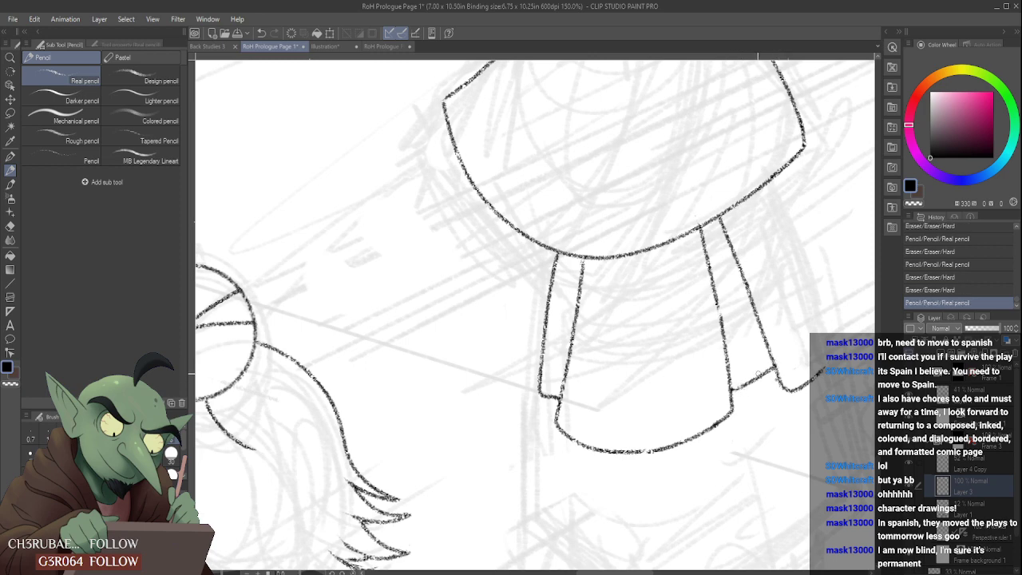
scroll(713, 410, "down", 3)
scroll(725, 388, "up", 1)
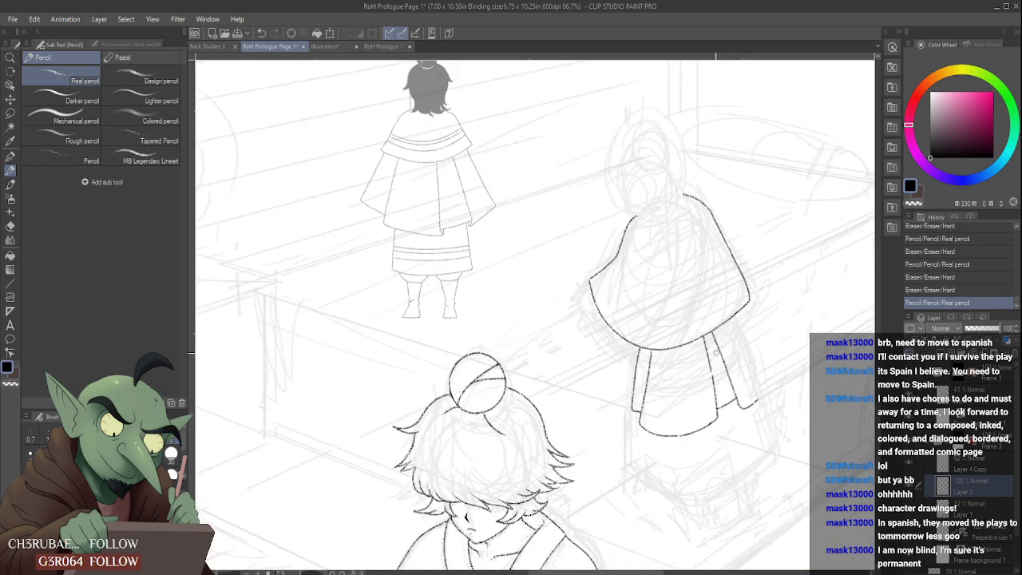
- Try a wider outer edge for the lower garment from the cape's right corner, and undo the last strokes
left_click_drag(739, 315, 768, 381)
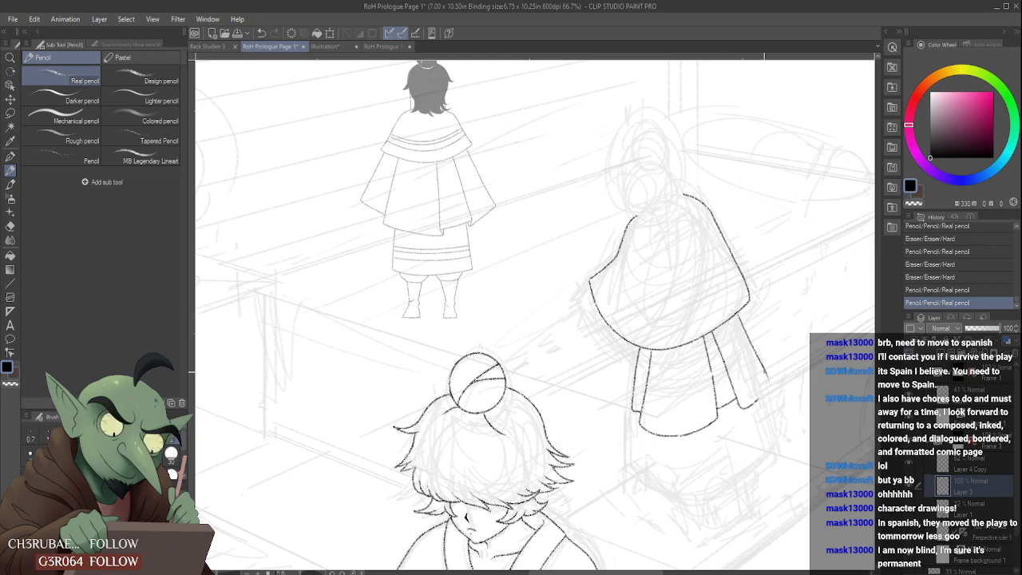
key("ctrl+z")
key("ctrl+z")
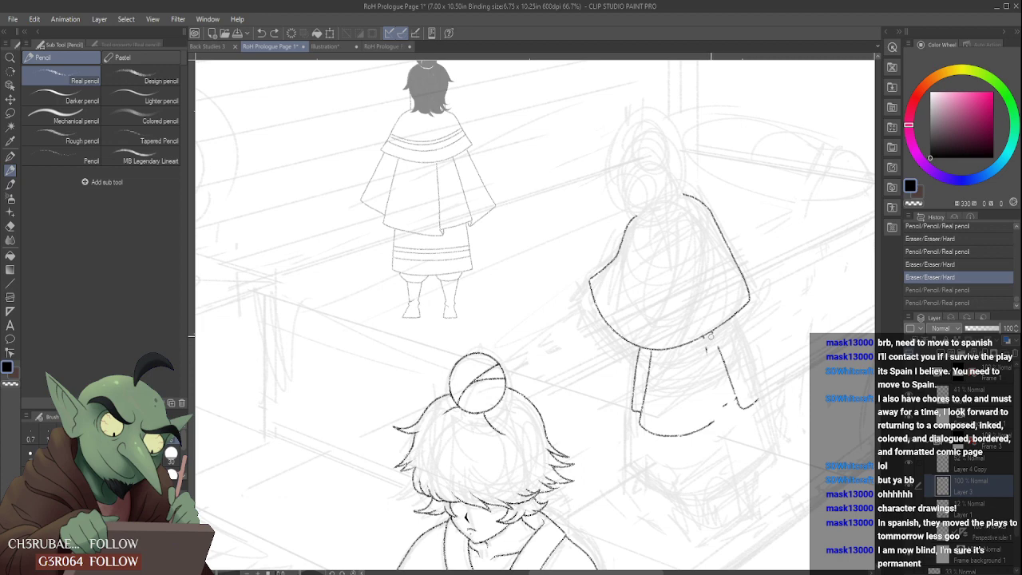
- Erase the lower garment's right-hand fold and edge lines, clearing the stubs along the cape hem
mouse_move(720, 349)
left_mouse_down()
mouse_move(745, 410)
mouse_move(731, 410)
mouse_move(754, 409)
mouse_move(742, 435)
left_mouse_up()
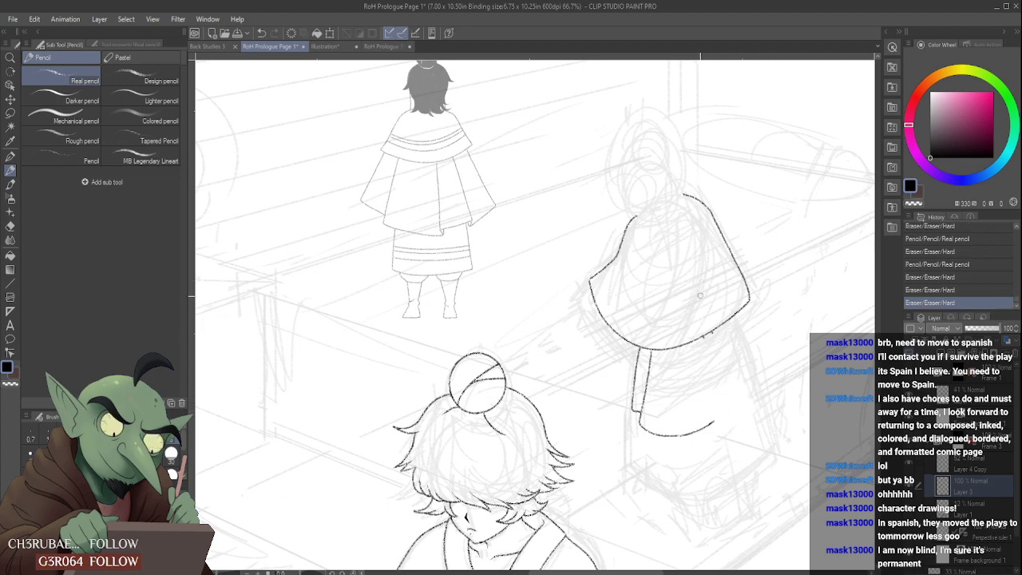
scroll(701, 297, "up", 3)
mouse_move(707, 384)
left_mouse_down()
mouse_move(722, 372)
mouse_move(707, 384)
left_mouse_up()
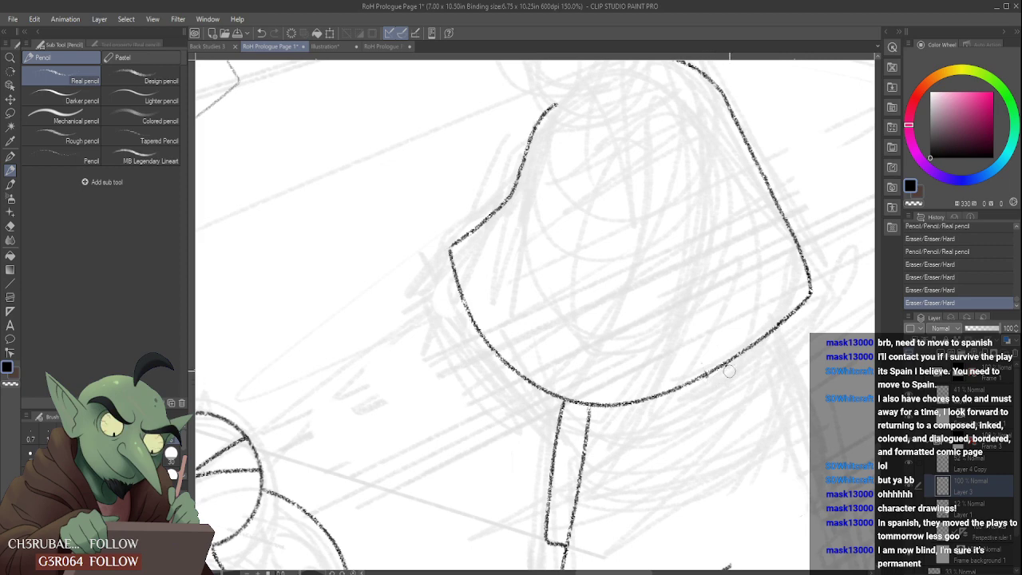
scroll(719, 395, "down", 3)
scroll(718, 421, "up", 2)
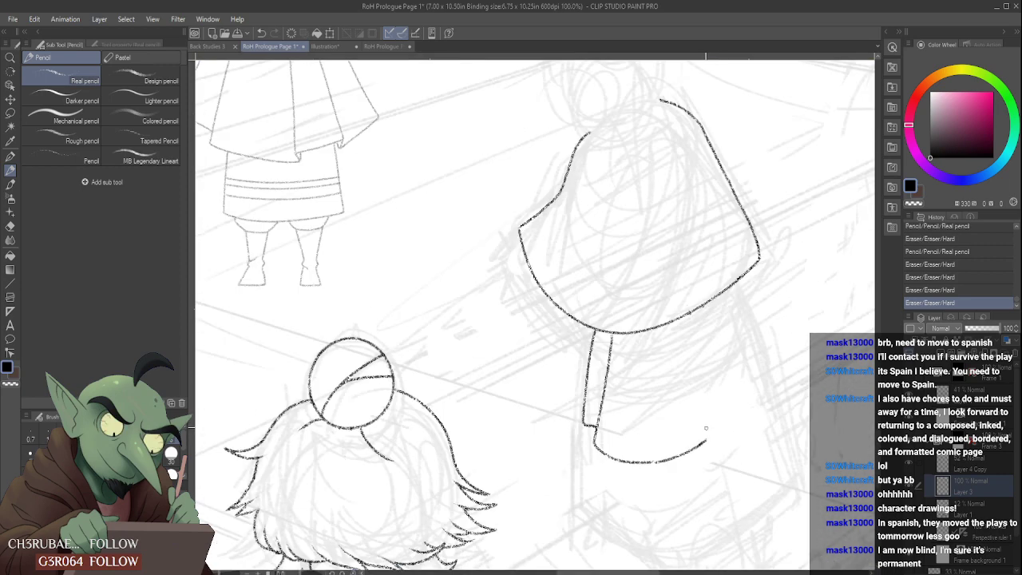
- Redraw the front panel's right edge as a partial fold with a wavy hem continuing to the right, and taper its upper end
mouse_move(708, 429)
left_mouse_down()
mouse_move(735, 411)
mouse_move(694, 357)
left_mouse_up()
scroll(713, 349, "down", 2)
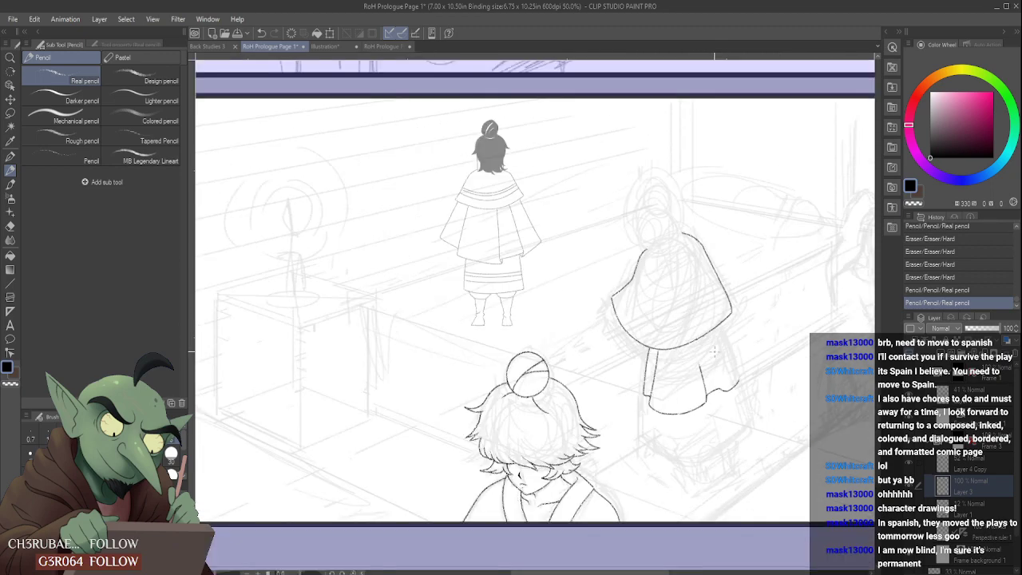
scroll(705, 350, "up", 2)
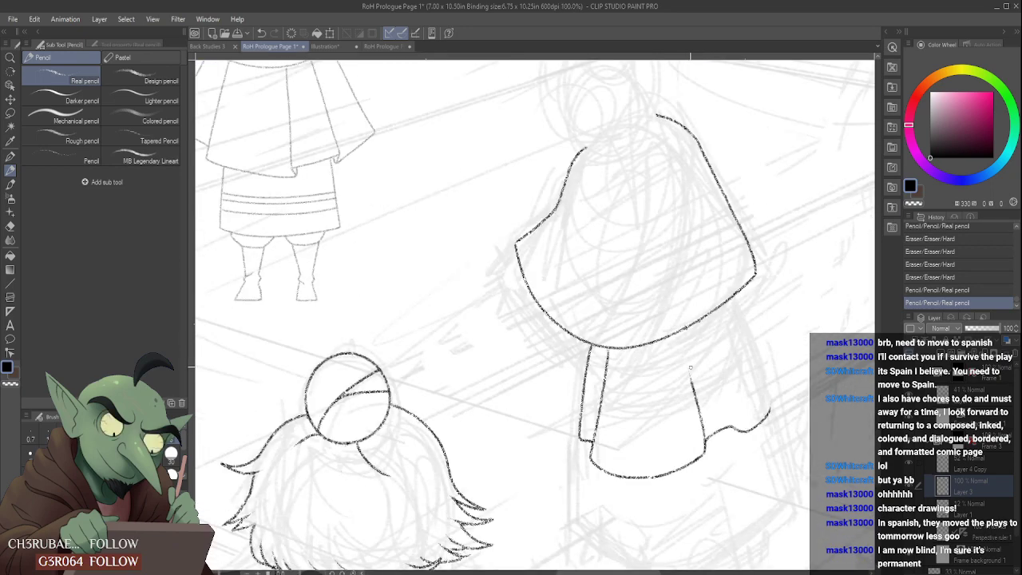
mouse_move(691, 379)
left_mouse_down()
mouse_move(681, 341)
mouse_move(701, 404)
left_mouse_up()
scroll(705, 347, "down", 1)
scroll(732, 348, "up", 1)
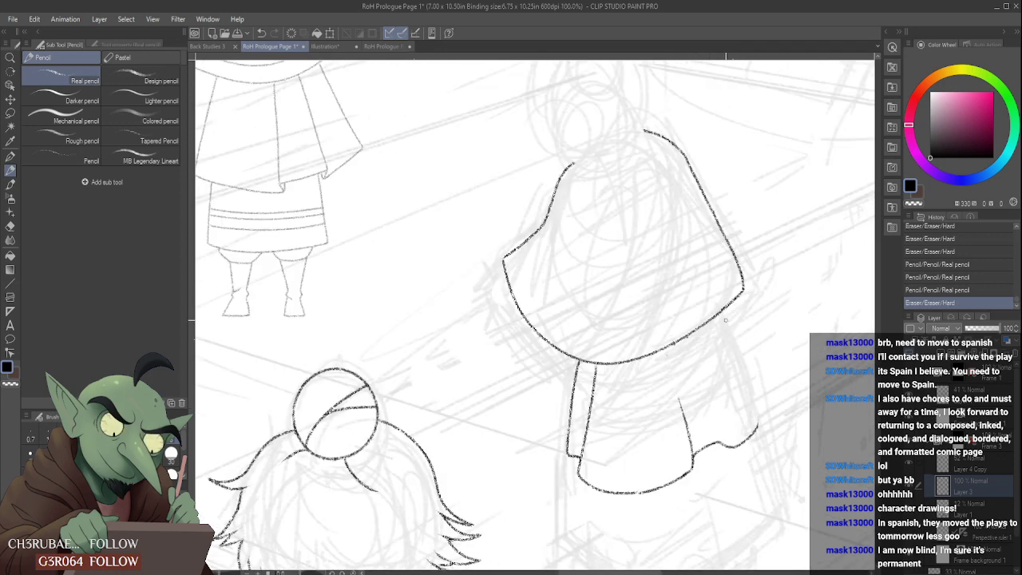
- Pencil a narrow rear fold along the lower garment's right side, from the cape hem down to the wavy hem
mouse_move(757, 411)
left_mouse_down()
mouse_move(727, 330)
mouse_move(749, 352)
mouse_move(756, 412)
left_mouse_up()
scroll(733, 291, "down", 3)
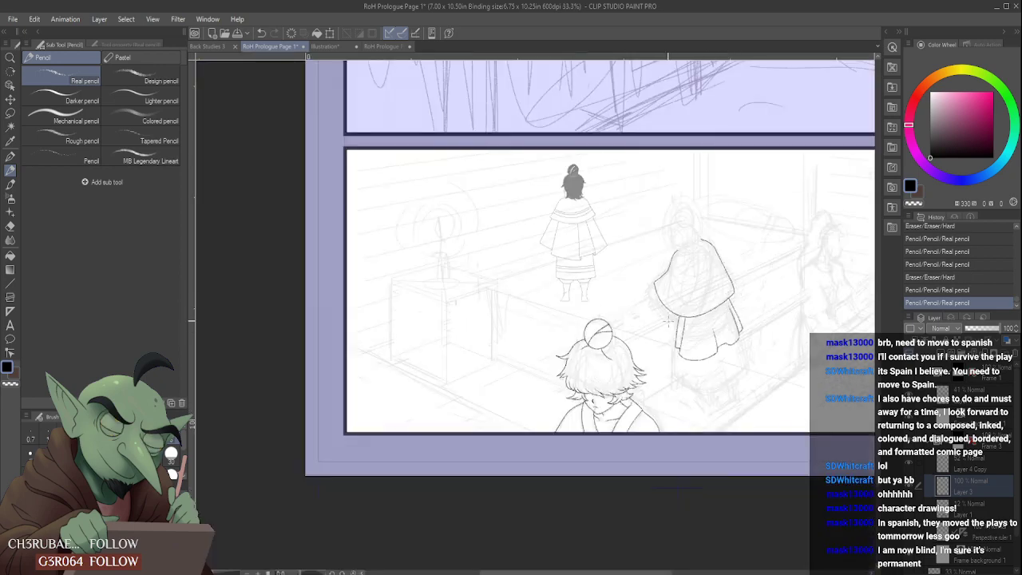
scroll(755, 307, "up", 2)
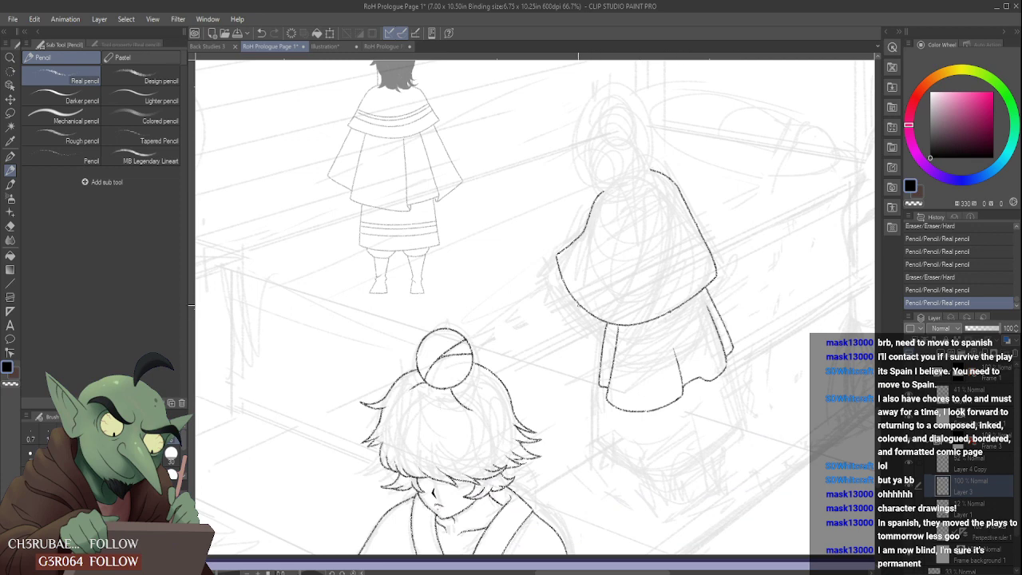
scroll(560, 272, "down", 1)
scroll(563, 270, "up", 1)
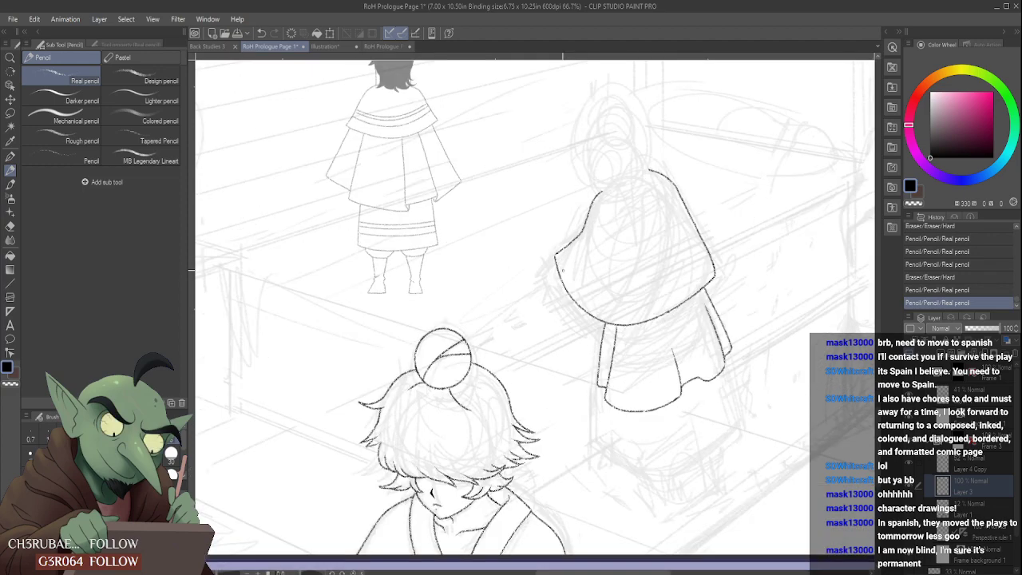
scroll(562, 272, "up", 1)
left_click_drag(554, 250, 554, 251)
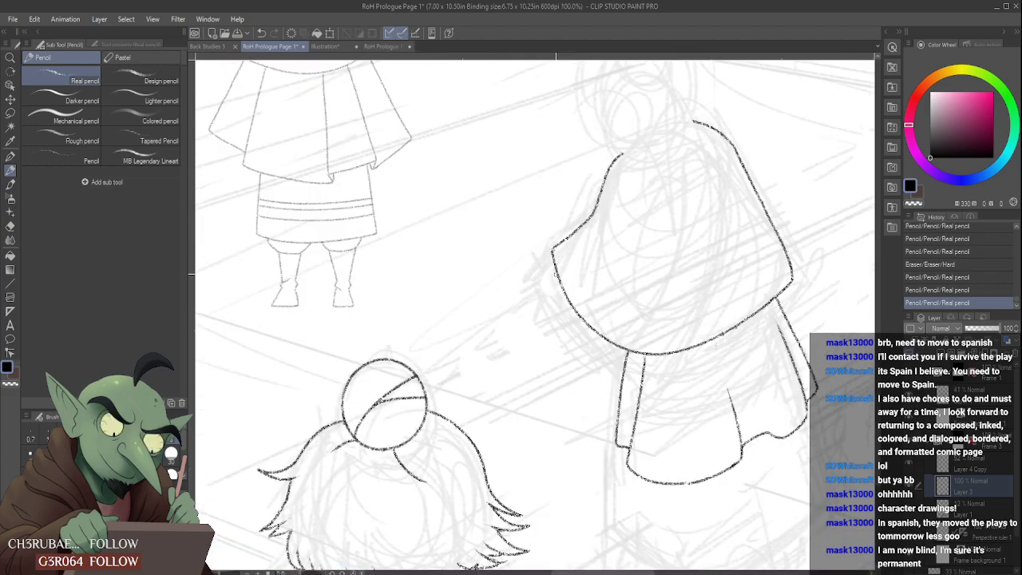
scroll(562, 272, "down", 3)
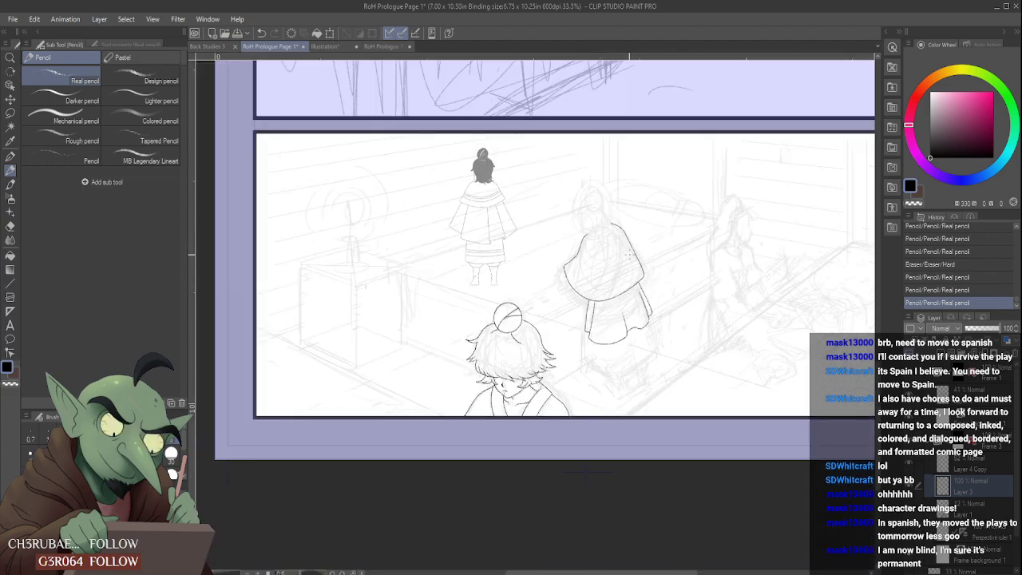
scroll(620, 218, "up", 2)
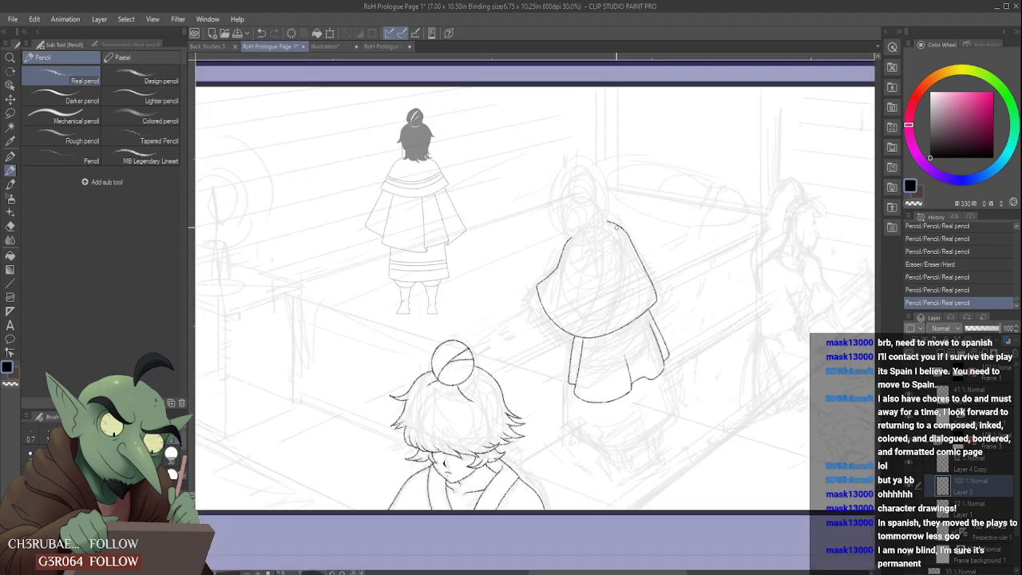
- Erase the curved upper end of the cape's right shoulder line and redraw it as a cleaner curve toward the neck
left_click(611, 222)
left_click(625, 228)
scroll(623, 228, "up", 1)
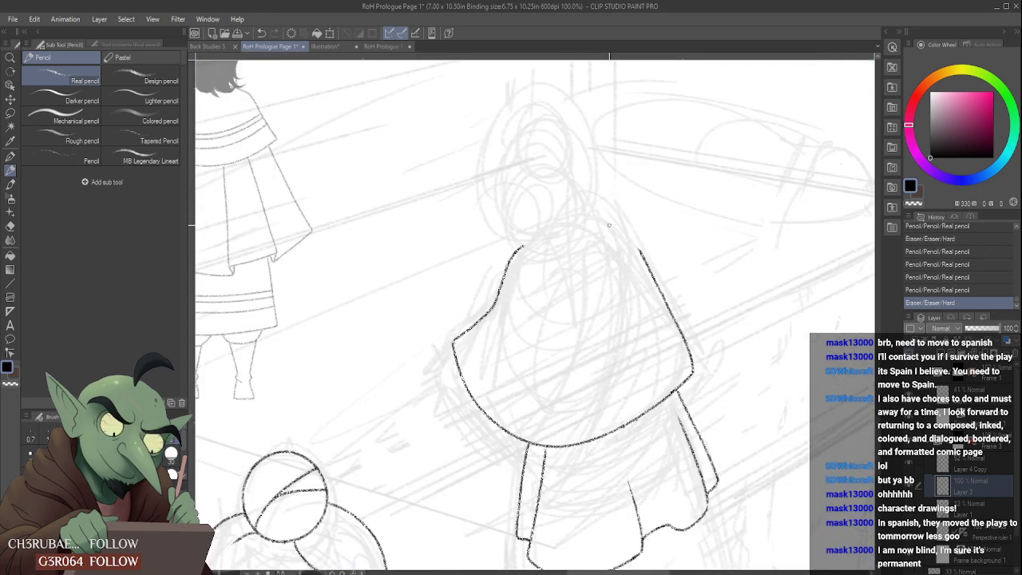
left_click_drag(608, 226, 657, 273)
scroll(640, 242, "down", 1)
scroll(636, 234, "down", 2)
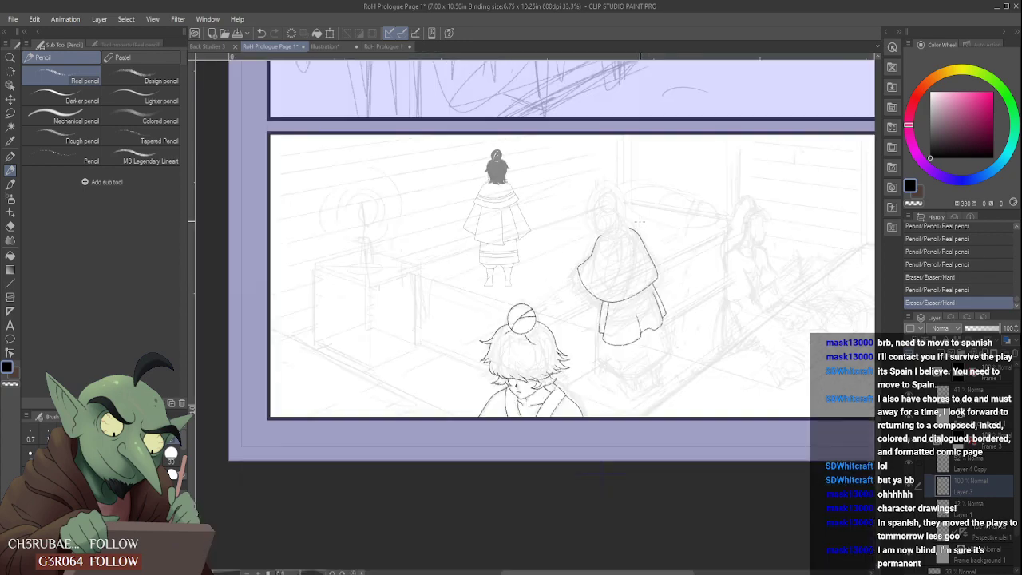
- Pencil an underskirt below the front panel, with a left edge from the cape, a wide curved lower hem and a right edge joining it
scroll(643, 336, "up", 3)
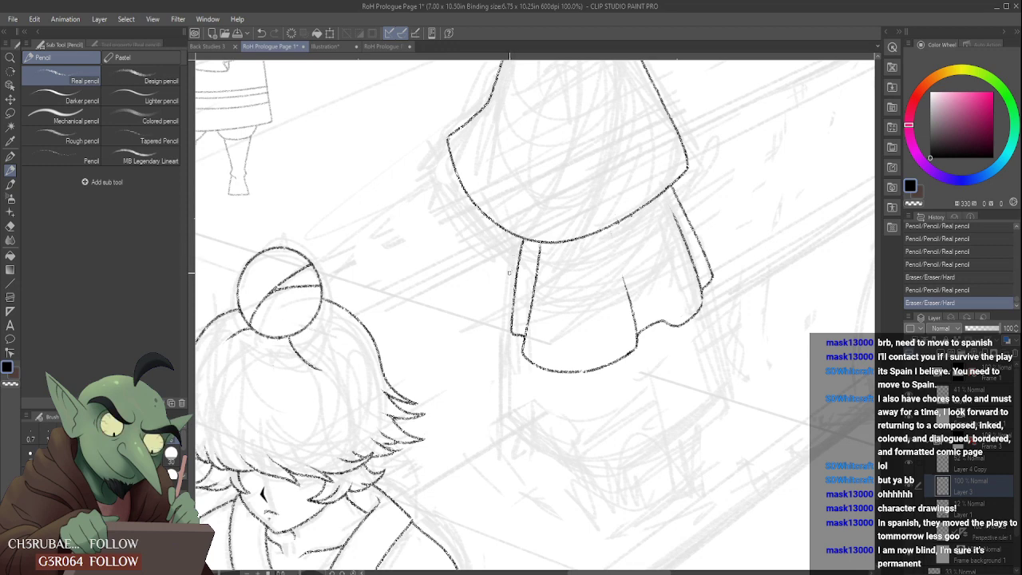
mouse_move(517, 237)
left_mouse_down()
mouse_move(508, 277)
mouse_move(521, 392)
mouse_move(650, 387)
mouse_move(717, 271)
left_mouse_up()
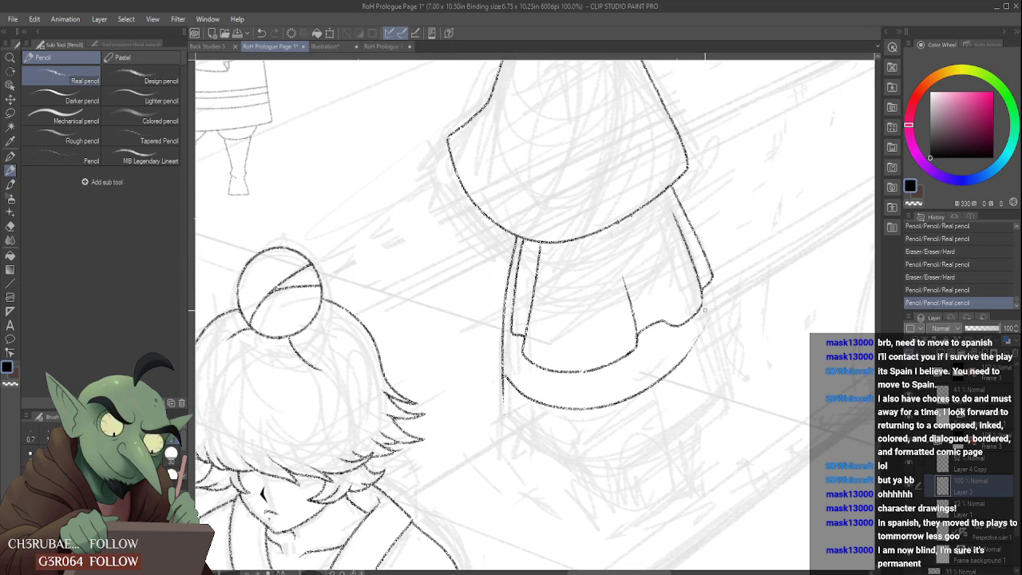
key("ctrl+z")
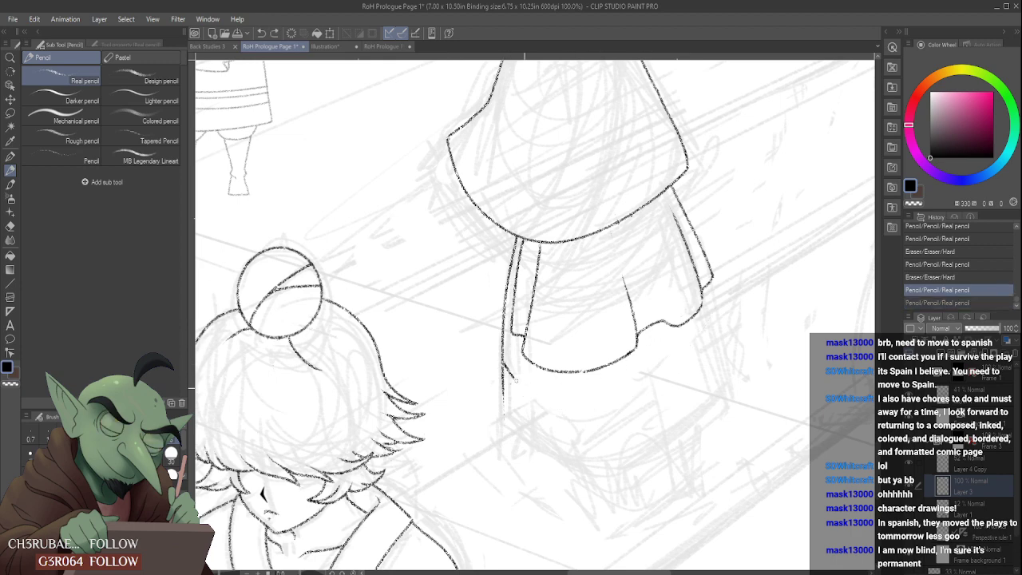
left_click_drag(504, 367, 696, 350)
left_click_drag(706, 288, 702, 351)
key("ctrl+z")
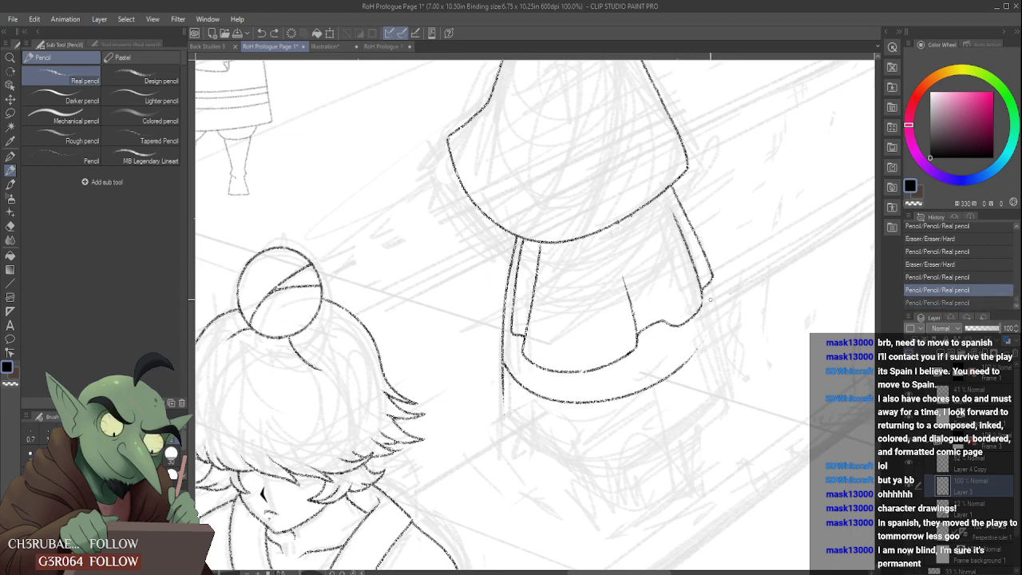
mouse_move(708, 285)
left_mouse_down()
mouse_move(713, 316)
mouse_move(693, 355)
left_mouse_up()
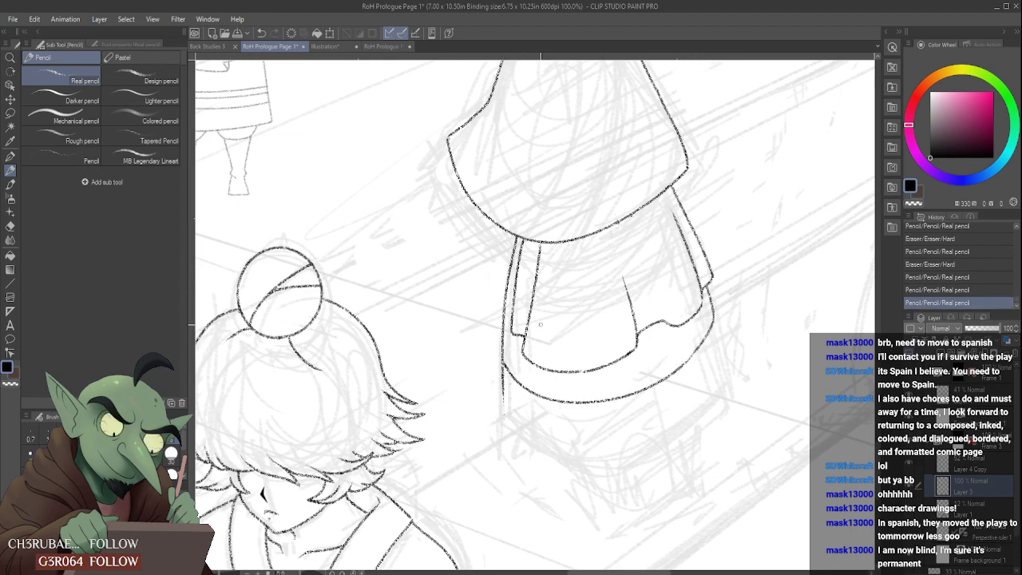
- Erase the overshooting line at the underskirt's lower left corner and blend the side into the hem with a rounded curve
left_click_drag(498, 396, 504, 419)
key("ctrl+z")
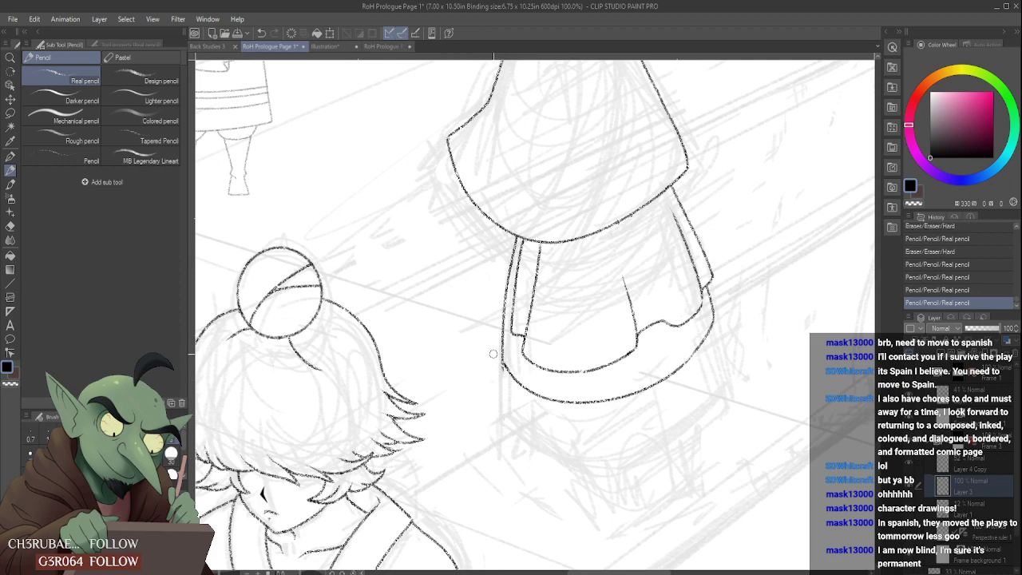
left_click_drag(503, 356, 507, 393)
scroll(502, 360, "up", 2)
left_click_drag(503, 356, 504, 369)
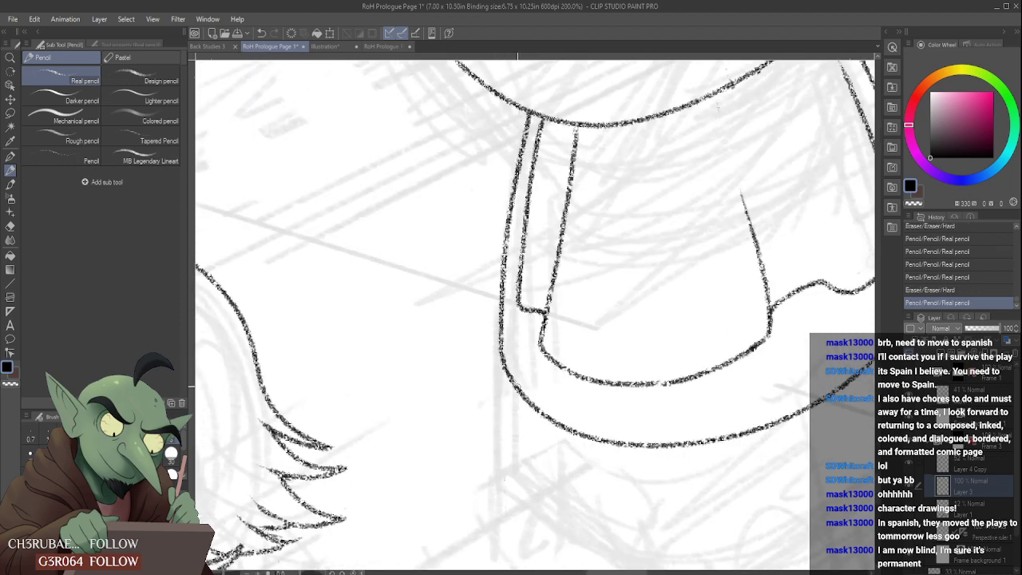
scroll(507, 374, "down", 4)
scroll(523, 292, "down", 2)
- Rework the underskirt's right edge so it curves from the folded panel into the lower hem
scroll(601, 301, "up", 4)
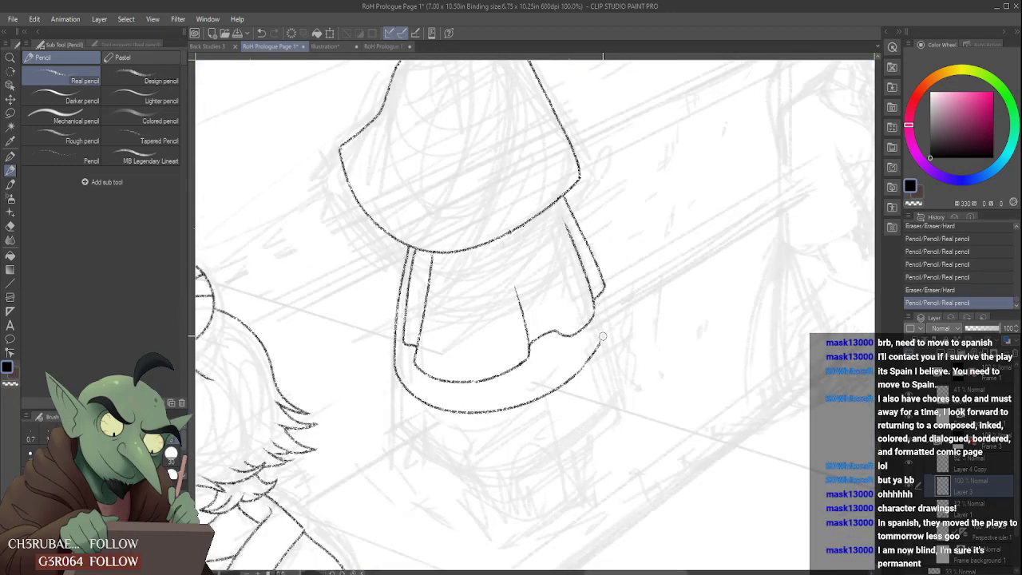
mouse_move(603, 345)
left_mouse_down()
mouse_move(599, 332)
mouse_move(595, 355)
left_mouse_up()
scroll(587, 353, "down", 2)
scroll(589, 343, "down", 1)
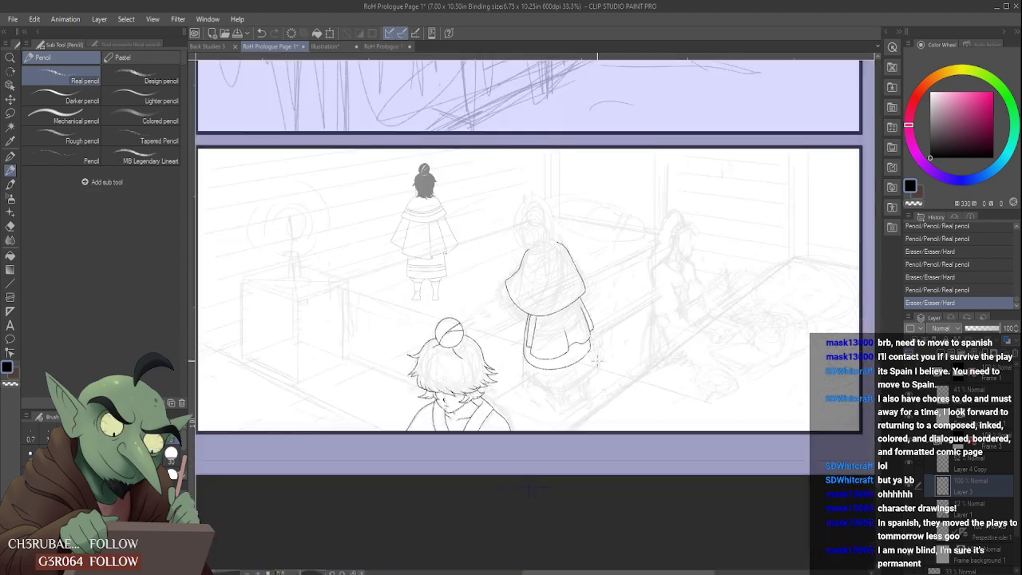
- Touch up the underskirt's lower hem and pencil a short line for the left leg beneath it
scroll(591, 367, "up", 3)
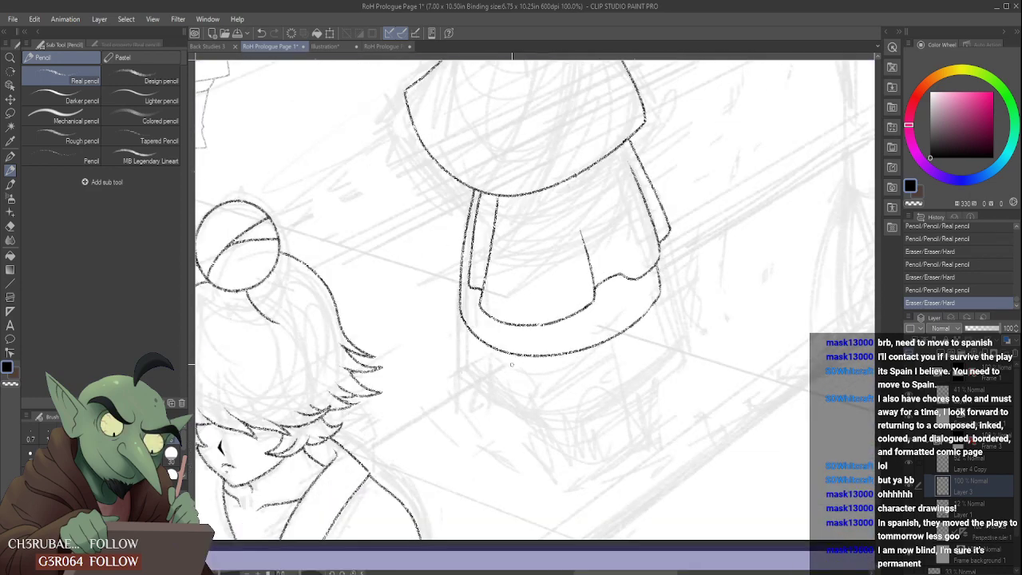
left_click_drag(483, 340, 498, 350)
scroll(502, 353, "down", 3)
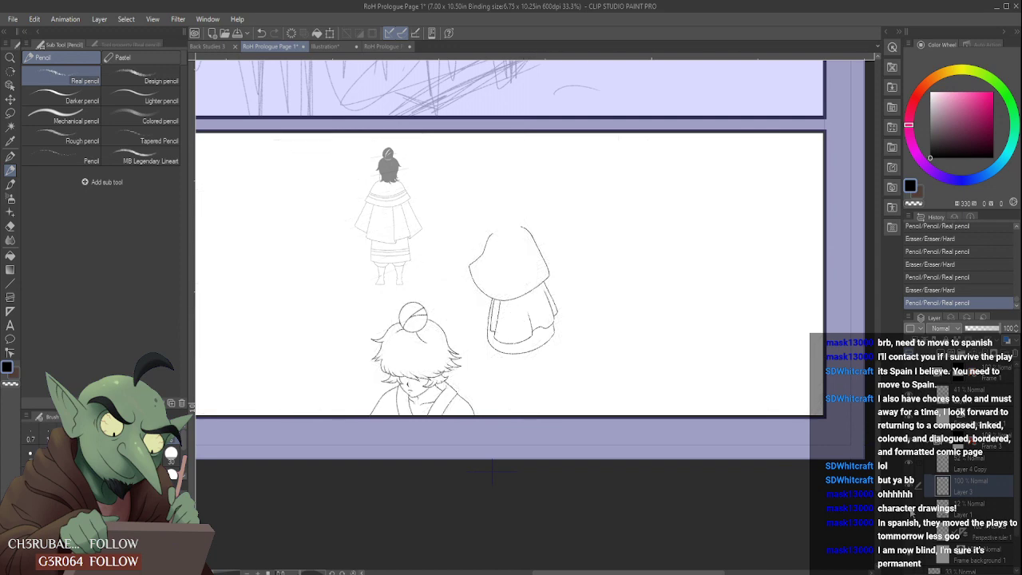
scroll(493, 472, "down", 1)
scroll(530, 358, "up", 4)
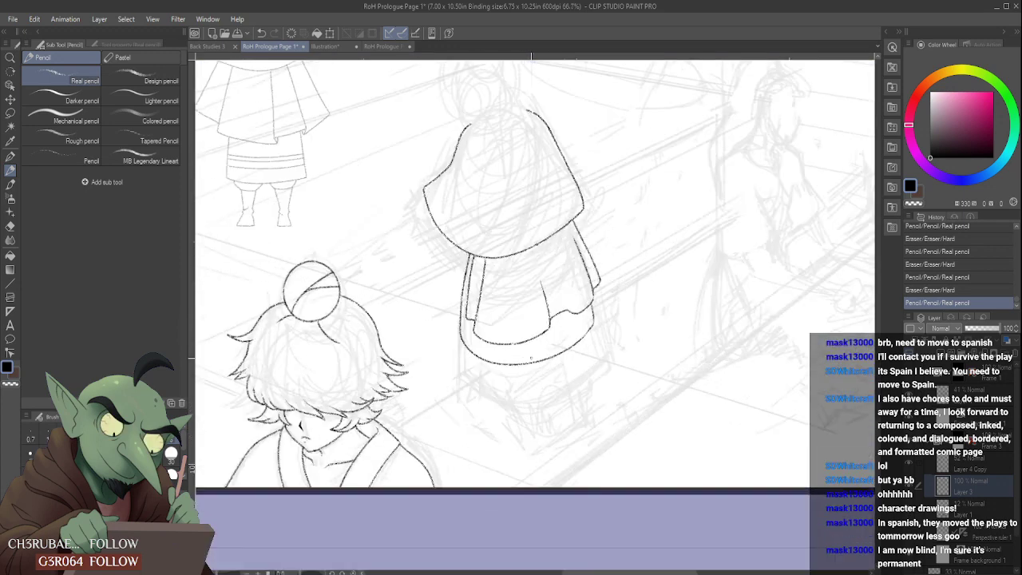
left_click_drag(486, 361, 490, 381)
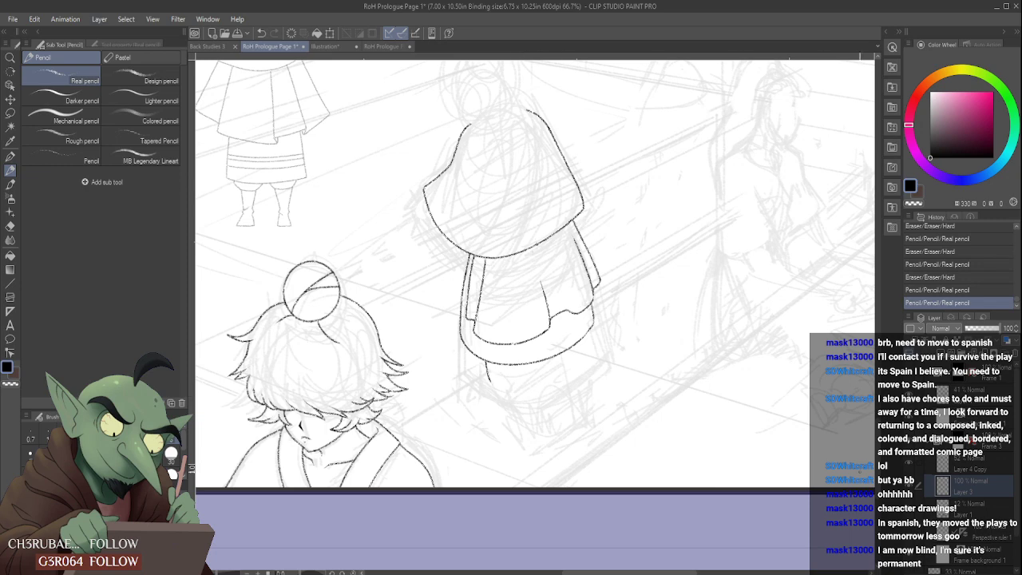
- Rough out the caped figure's legs and feet below the hem on the faint sketch layer, Layer 1
left_click(956, 508)
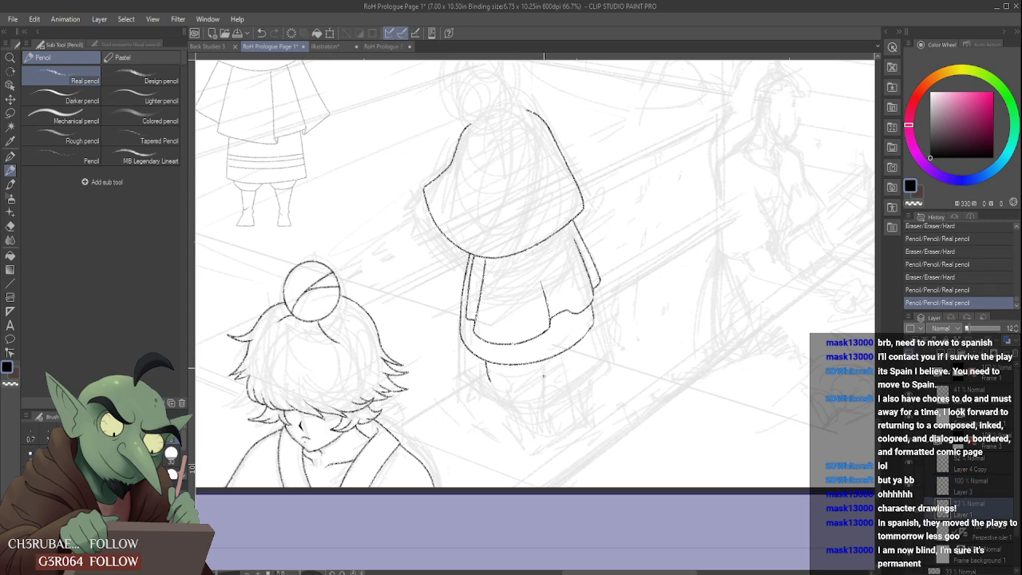
left_click_drag(531, 386, 529, 405)
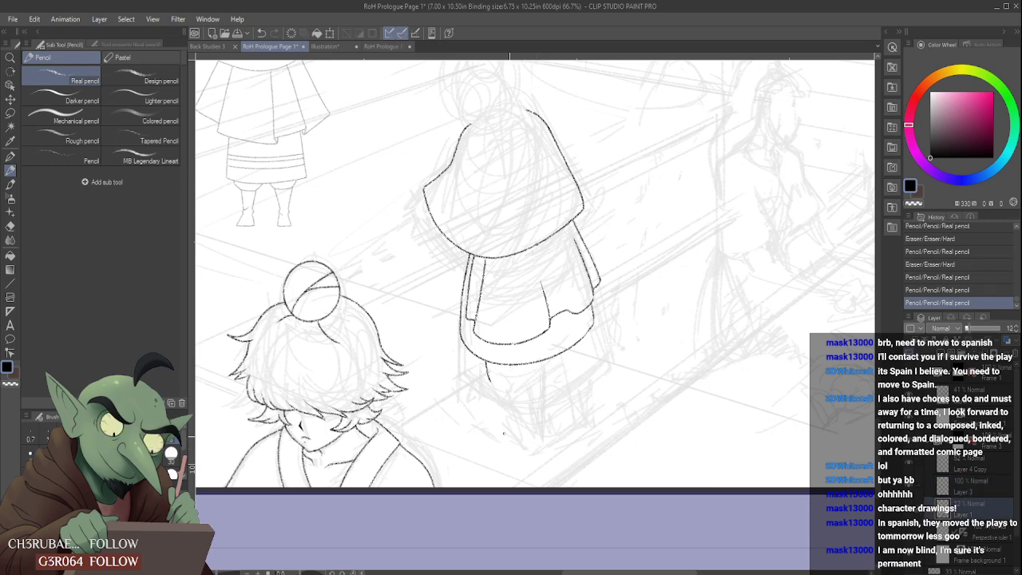
left_click_drag(515, 438, 517, 421)
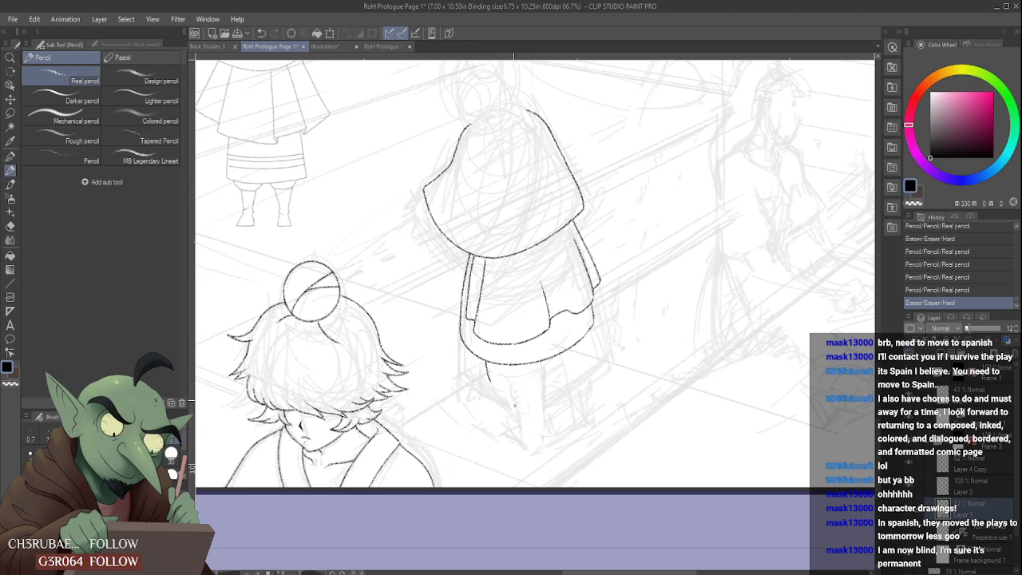
mouse_move(515, 406)
left_mouse_down()
mouse_move(507, 434)
mouse_move(530, 422)
mouse_move(534, 444)
mouse_move(533, 425)
mouse_move(525, 441)
mouse_move(536, 447)
mouse_move(548, 438)
mouse_move(545, 423)
mouse_move(549, 438)
mouse_move(539, 414)
left_mouse_up()
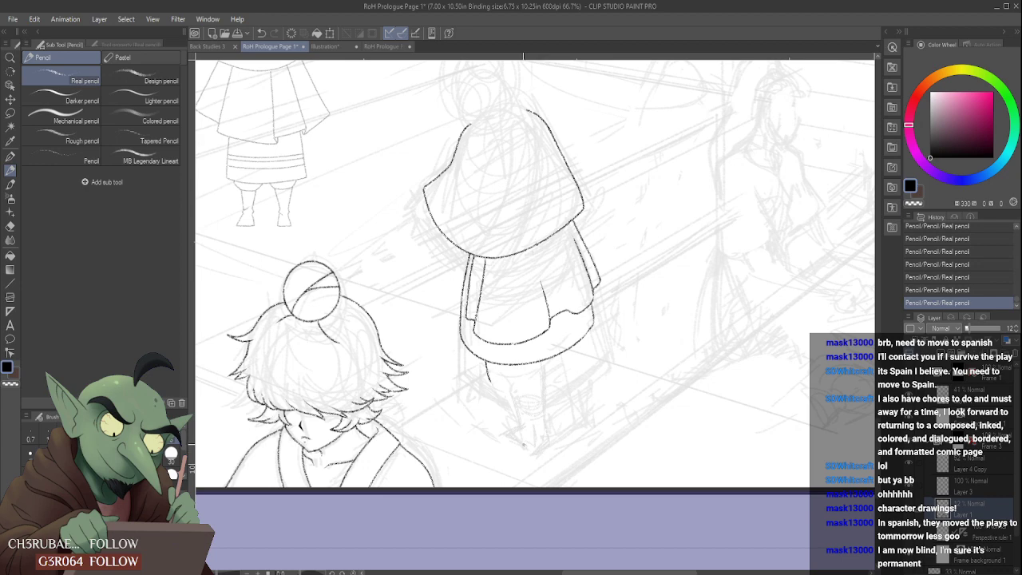
scroll(562, 380, "down", 2)
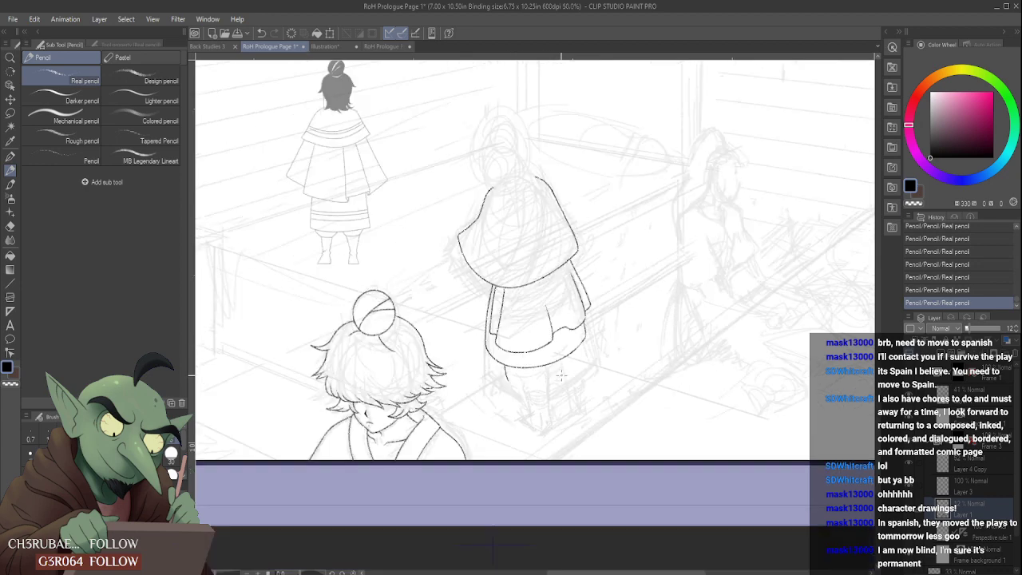
scroll(564, 372, "up", 1)
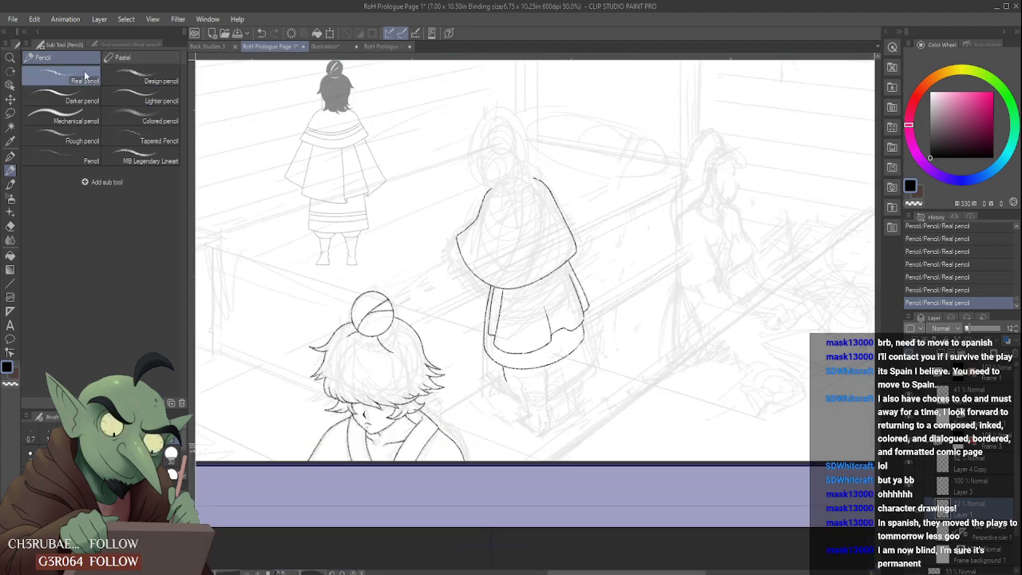
- Lasso the rough leg sketch, move it up closer under the hem with a slight rotation, apply the transform and deselect
left_click(8, 114)
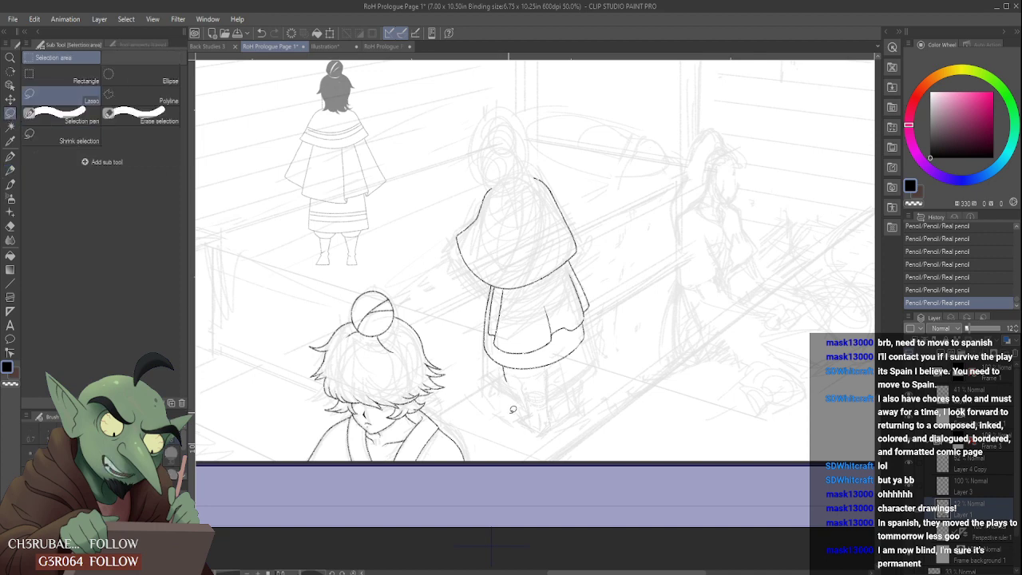
mouse_move(517, 364)
left_mouse_down()
mouse_move(595, 387)
mouse_move(532, 441)
left_mouse_up()
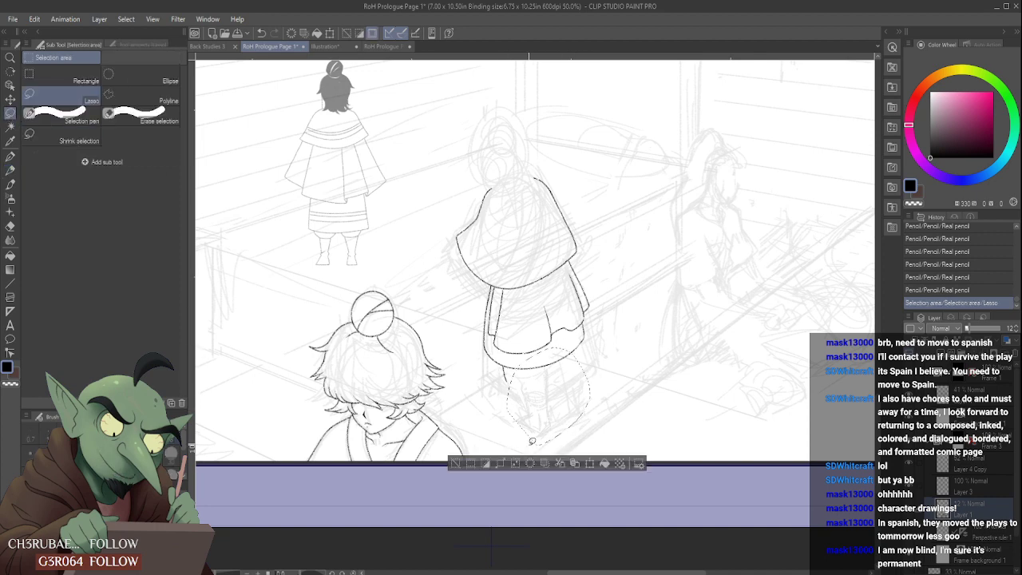
key("ctrl+t")
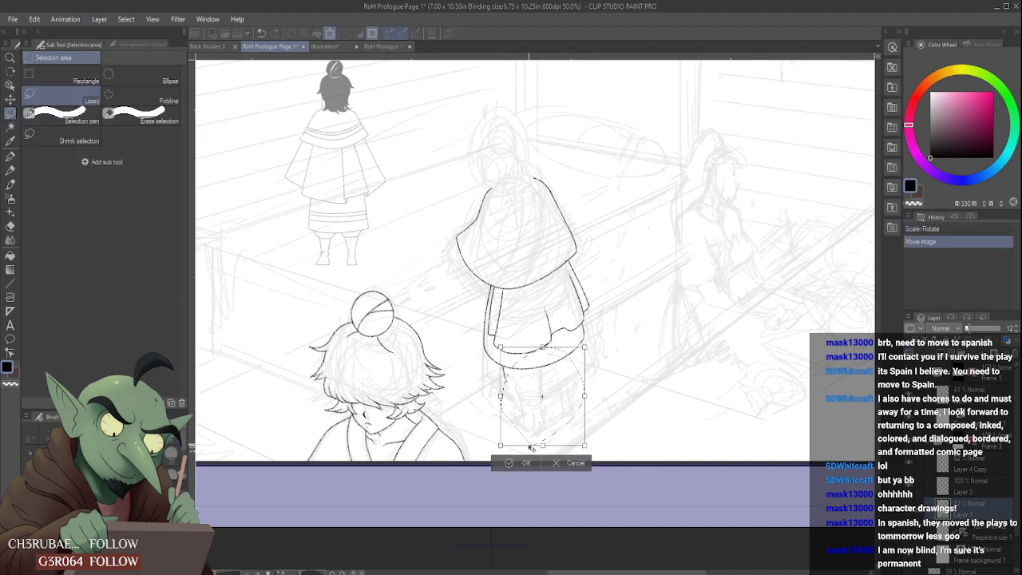
mouse_move(531, 447)
left_mouse_down()
mouse_move(531, 428)
mouse_move(527, 441)
left_mouse_up()
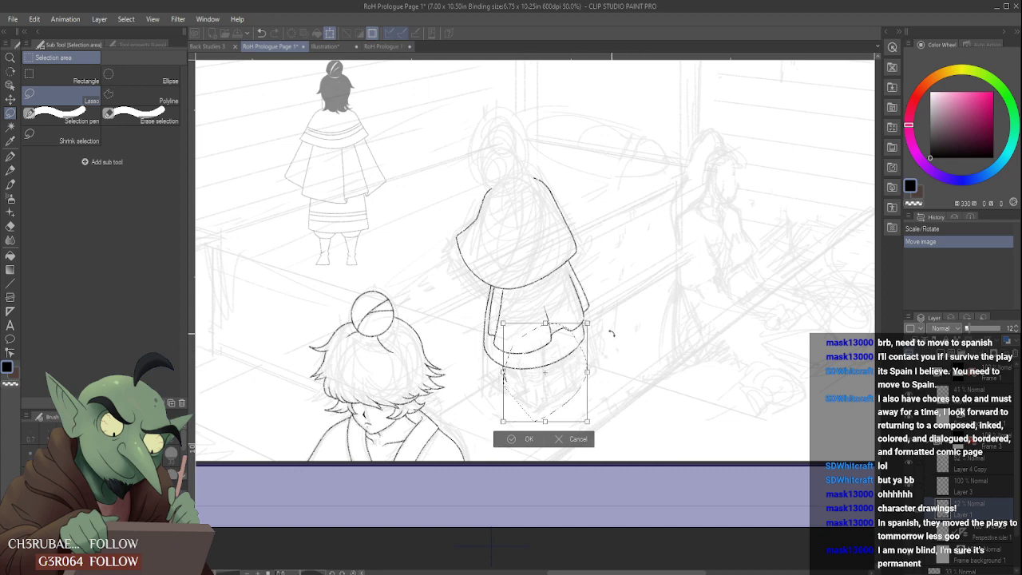
left_click_drag(612, 332, 614, 338)
left_click_drag(566, 361, 558, 365)
left_click(515, 444)
key("ctrl+d")
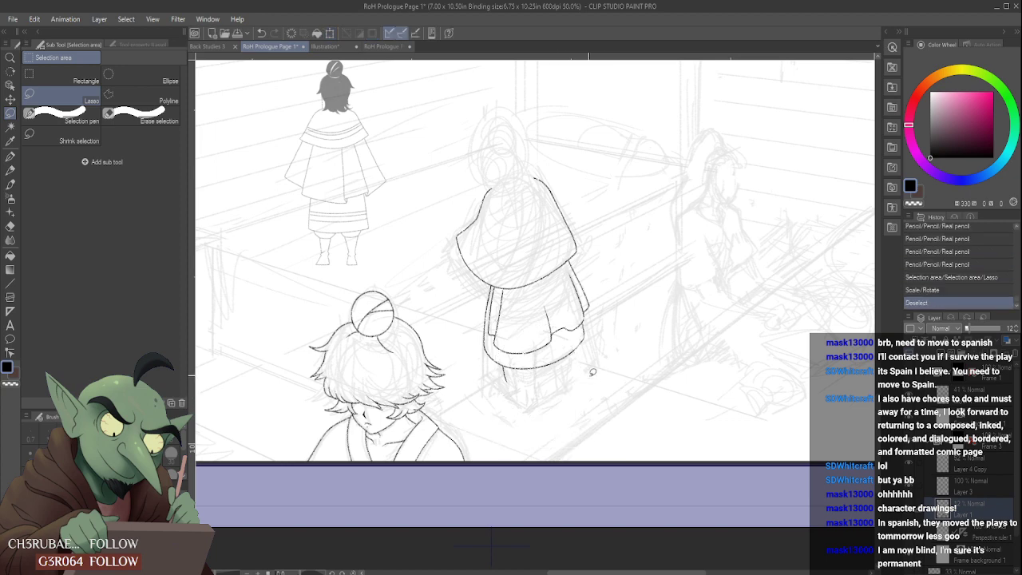
- Erase the short left-leg line beneath the caped figure's underskirt hem on Layer 3
scroll(554, 354, "down", 1)
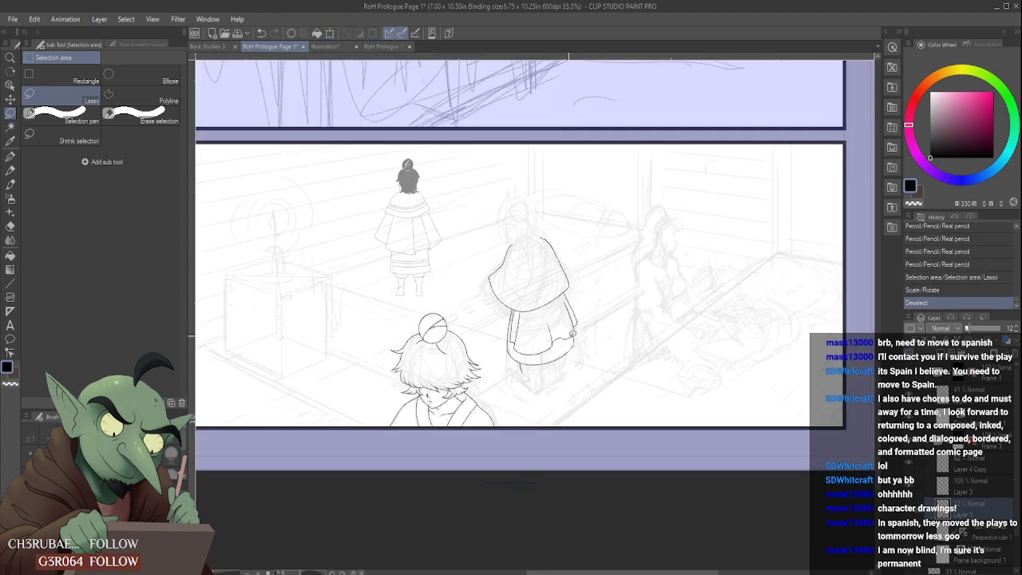
scroll(570, 332, "up", 2)
scroll(564, 364, "down", 1)
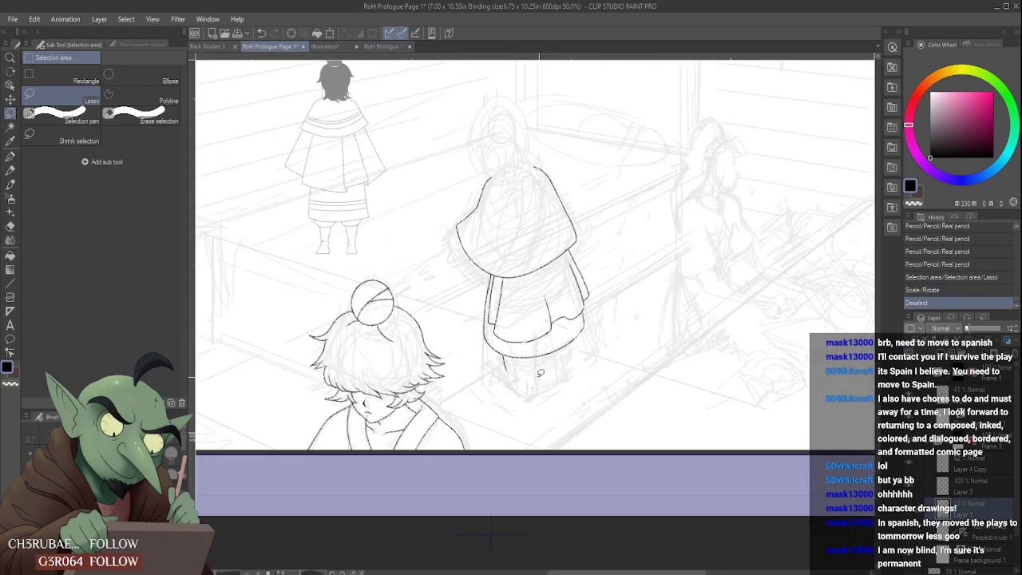
left_click(978, 490)
scroll(517, 360, "up", 2)
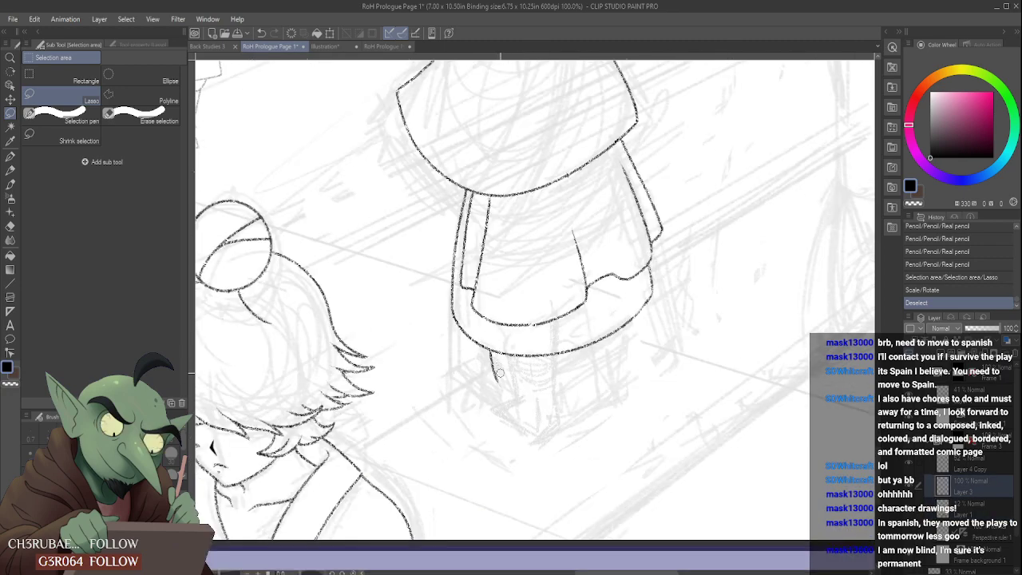
left_click_drag(496, 377, 494, 361)
scroll(511, 390, "down", 3)
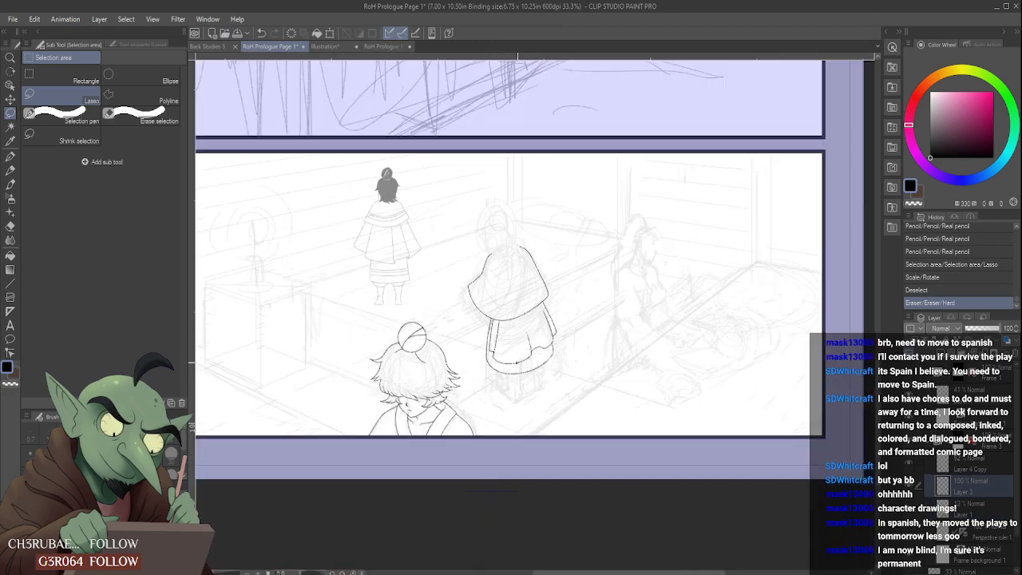
- Compare the caped figure's proportions with the standing reference figure, toggling the visibility of Layer 4 Copy
key("p")
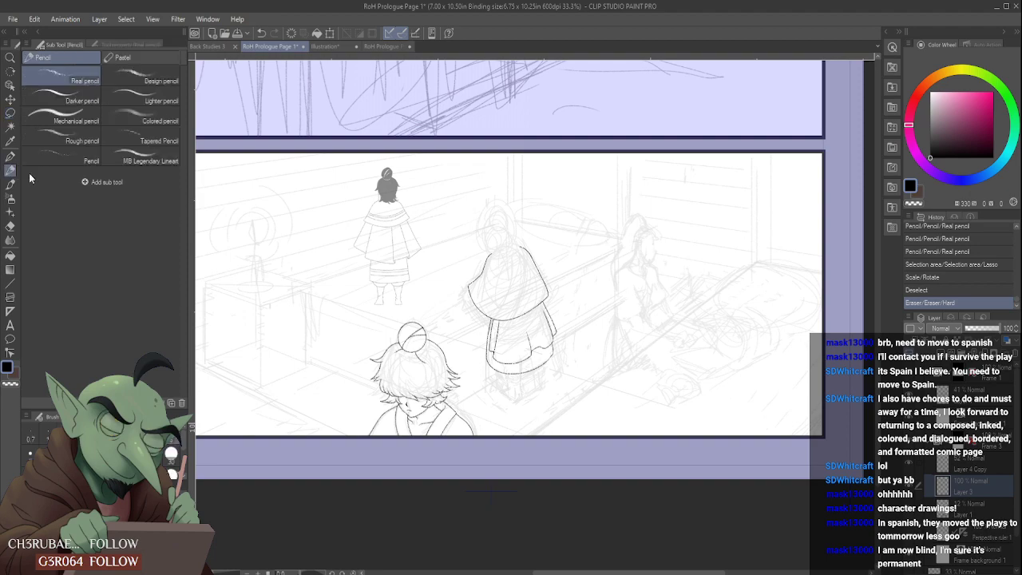
scroll(510, 378, "up", 2)
scroll(510, 379, "up", 2)
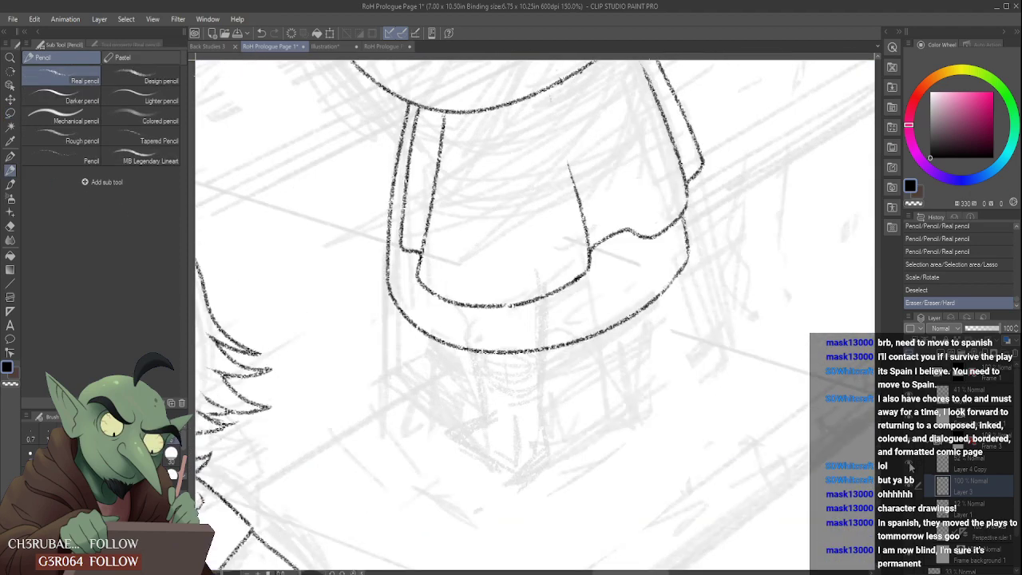
scroll(511, 305, "down", 3)
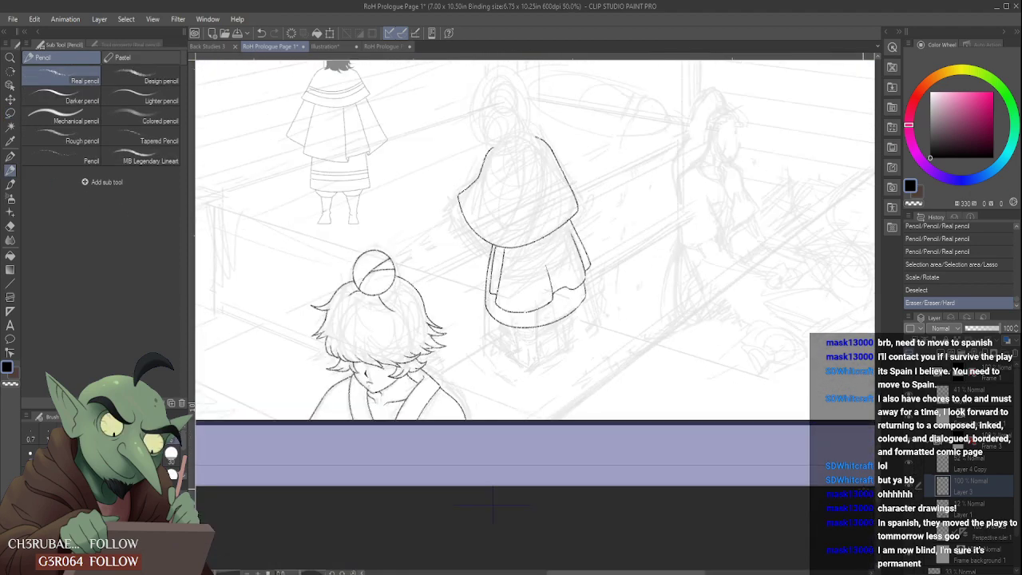
scroll(512, 306, "down", 1)
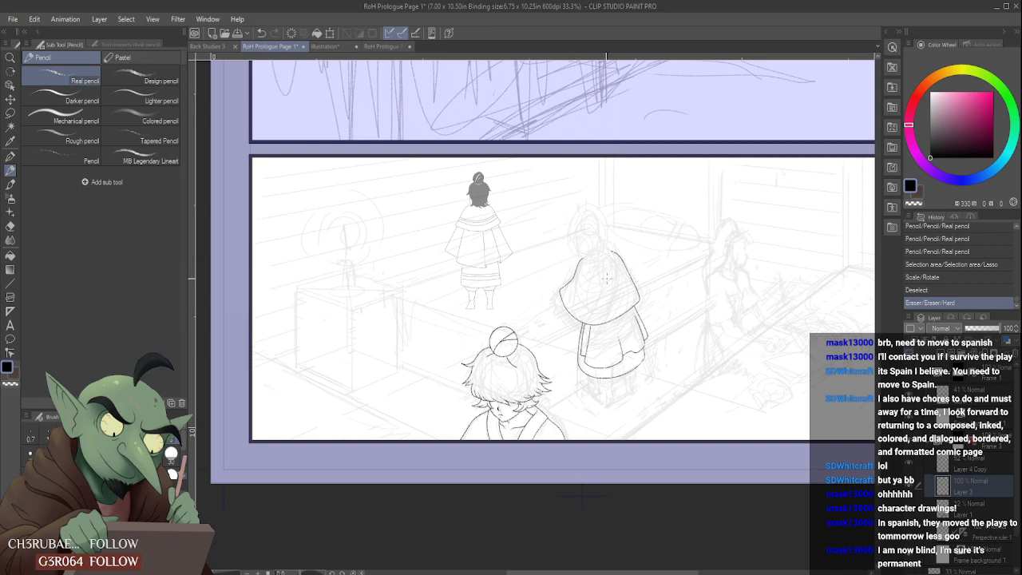
scroll(606, 278, "up", 1)
scroll(607, 328, "down", 1)
scroll(607, 325, "up", 1)
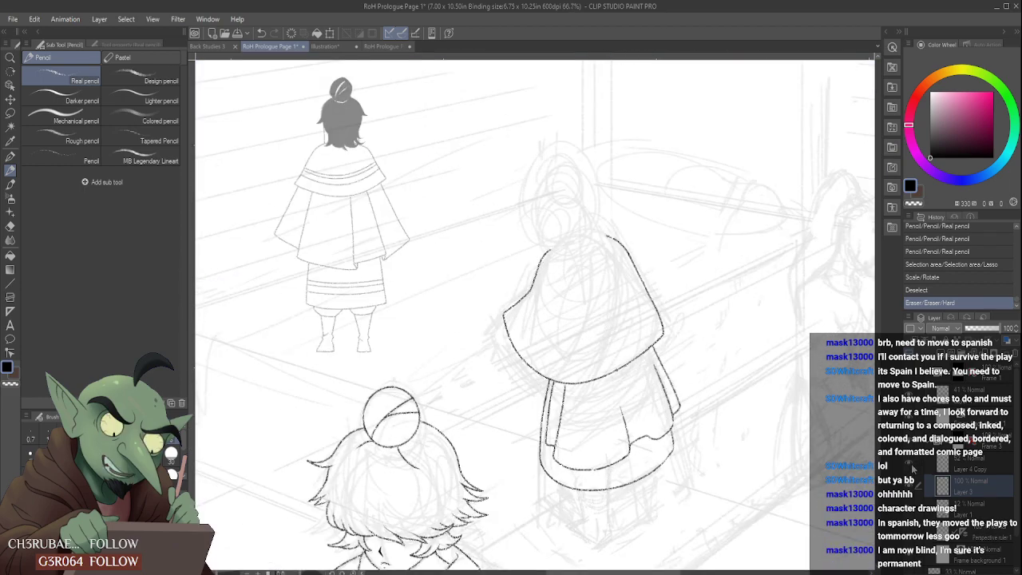
left_click(911, 468)
left_click(911, 467)
- Erase the cape's lower edge and pencil it again as a higher curve between the cape's left and right corners
left_click_drag(504, 314, 514, 347)
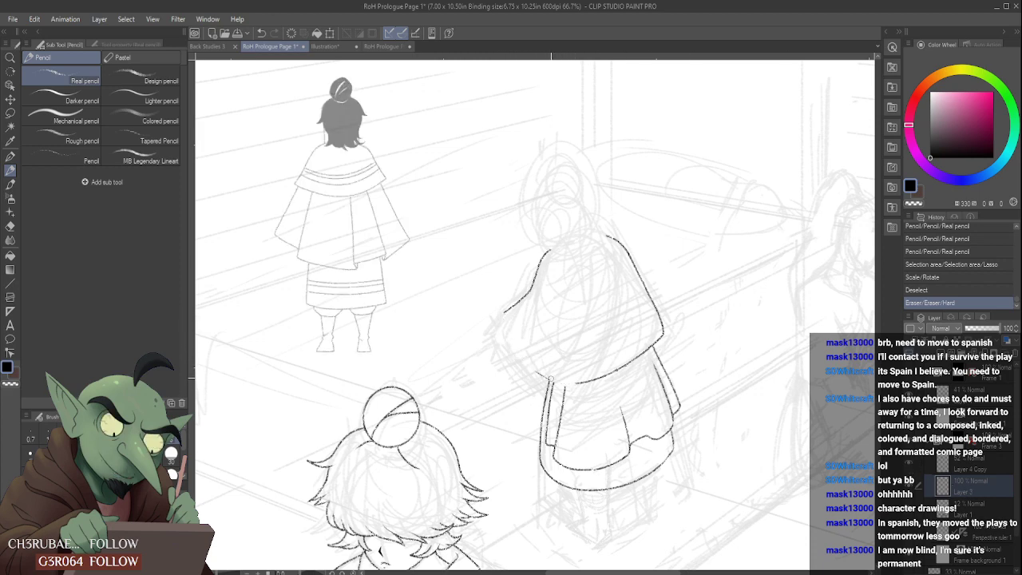
left_click_drag(576, 382, 644, 350)
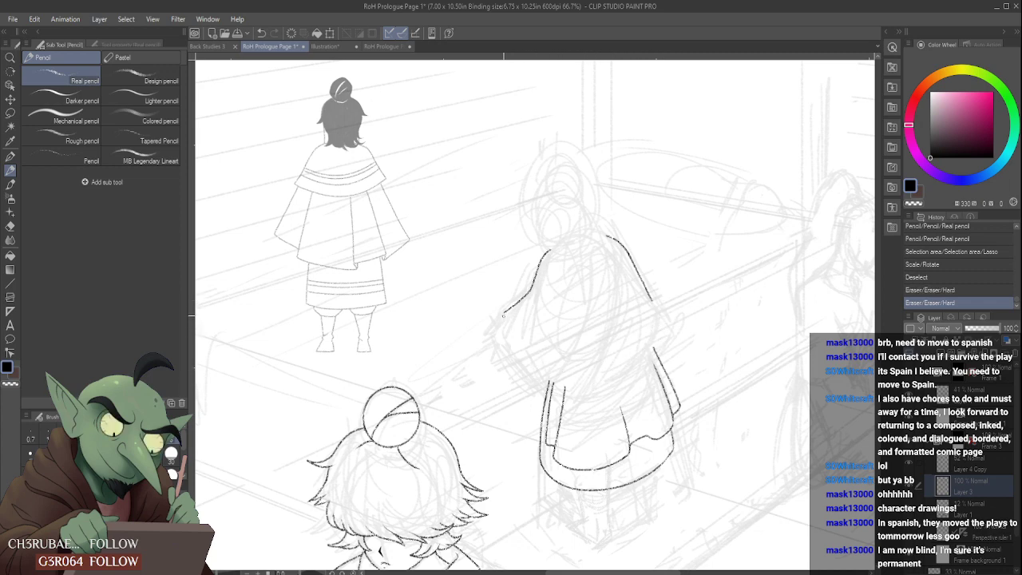
mouse_move(504, 315)
left_mouse_down()
mouse_move(581, 356)
mouse_move(657, 323)
left_mouse_up()
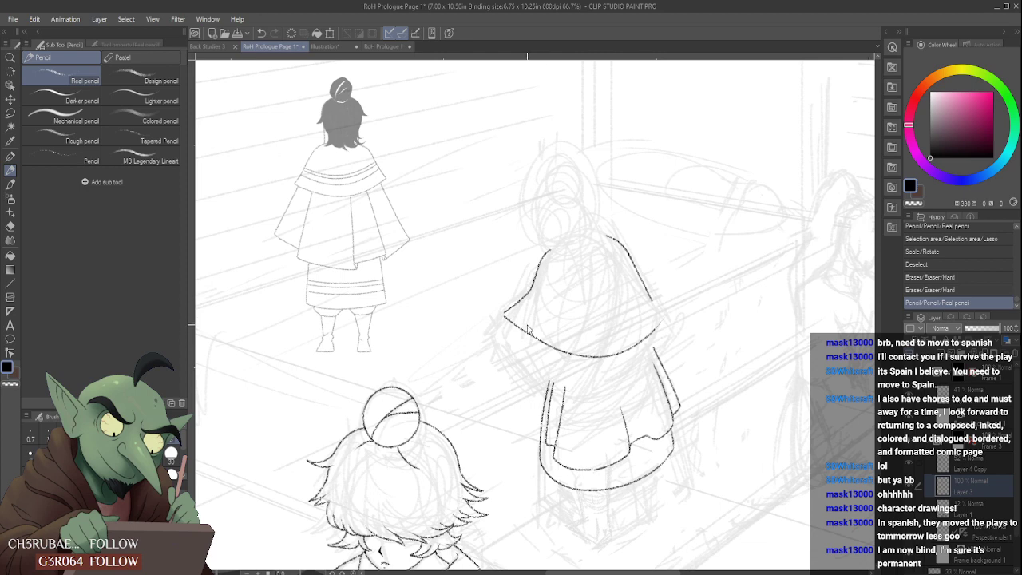
key("ctrl+z")
mouse_move(504, 313)
left_mouse_down()
mouse_move(664, 300)
mouse_move(655, 329)
mouse_move(647, 314)
mouse_move(653, 328)
left_mouse_up()
scroll(658, 294, "up", 2)
scroll(647, 307, "down", 5)
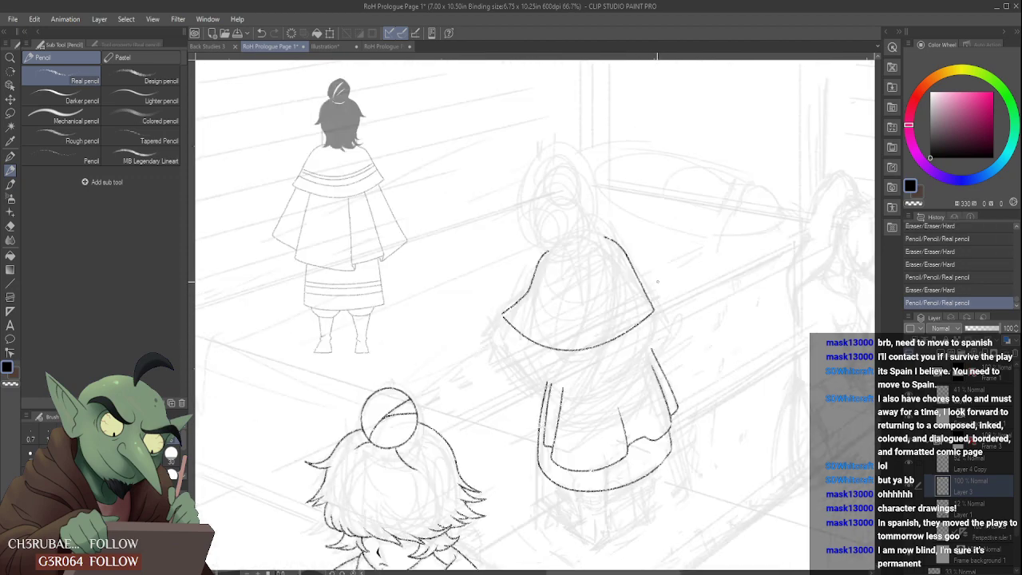
scroll(650, 288, "up", 3)
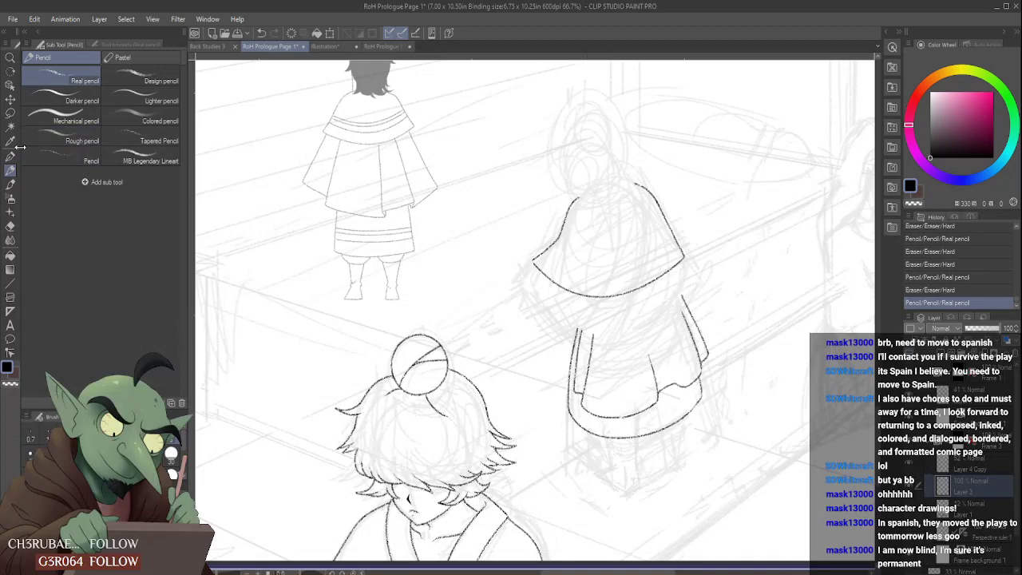
- Lasso the folded garment section below the cape, move it up and slightly left to meet the cape's hem, apply the transform and deselect
key("m")
scroll(720, 357, "up", 4)
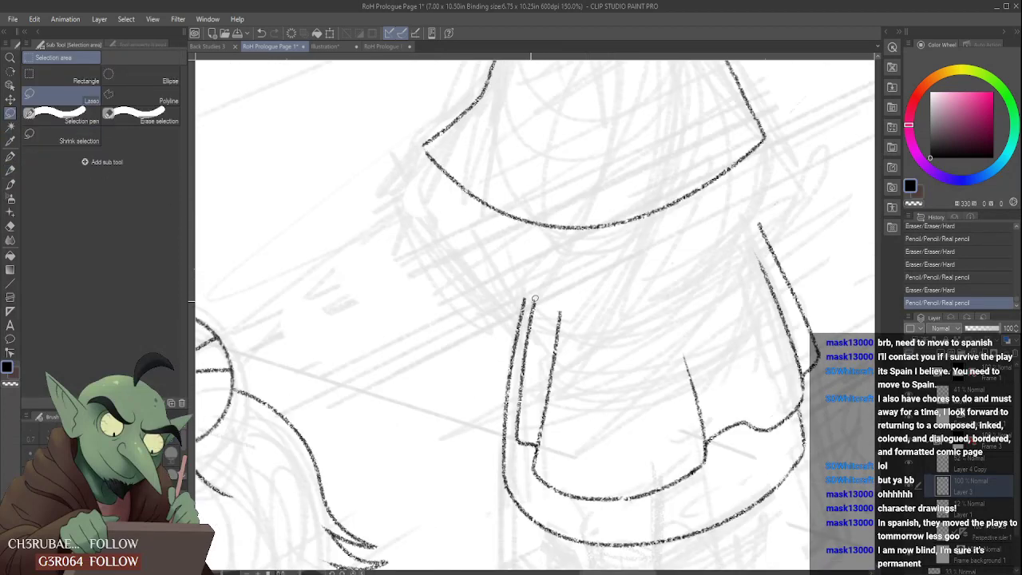
mouse_move(530, 296)
left_mouse_down()
mouse_move(515, 438)
mouse_move(543, 484)
mouse_move(627, 501)
mouse_move(749, 472)
mouse_move(796, 425)
mouse_move(861, 297)
mouse_move(774, 185)
mouse_move(658, 271)
mouse_move(555, 261)
left_mouse_up()
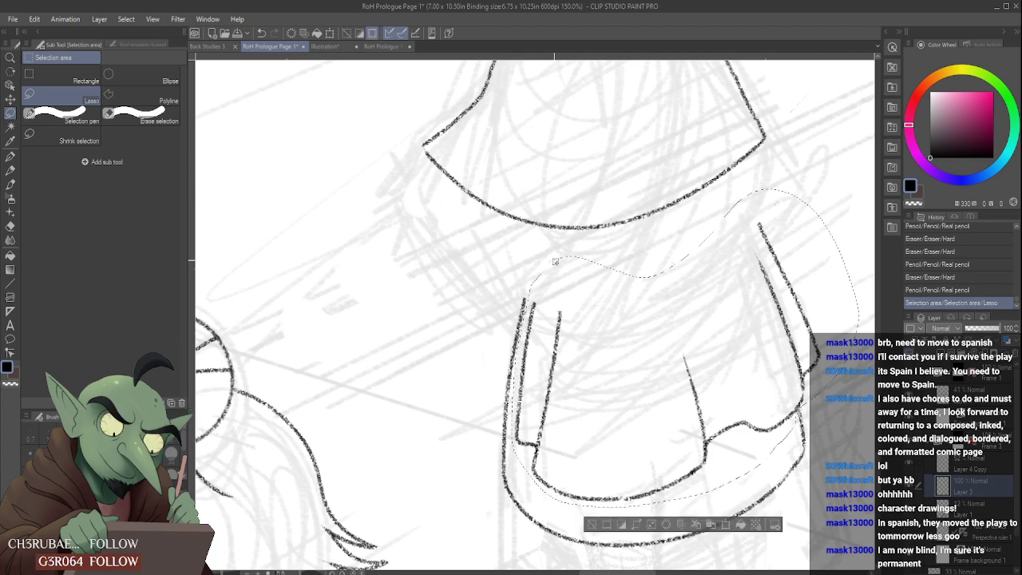
key("ctrl+t")
key("Up")
key("Up")
key("Up")
key("Up")
key("Up")
key("Up")
key("Up")
key("Up")
key("Up")
key("Up")
key("Up")
key("Up")
key("Up")
key("Up")
key("Up")
key("Up")
key("Up")
key("Up")
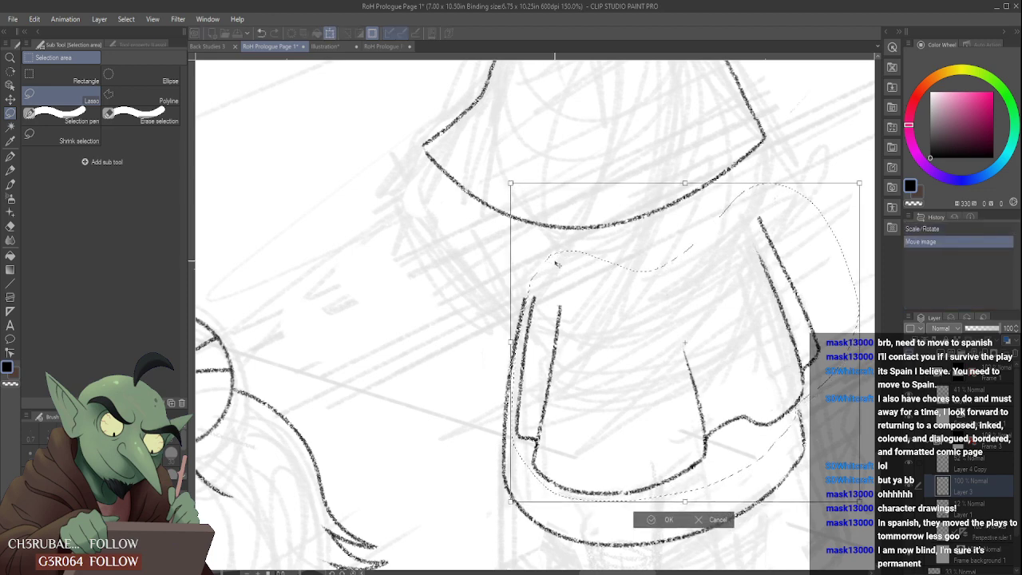
key("Up")
key("Up")
key("Up")
key("Up")
key("Up")
key("Up")
key("Up")
key("Up")
key("Up")
key("Up")
key("Up")
key("Up")
key("Up")
key("Up")
key("Up")
key("Up")
key("Up")
key("Up")
key("Up")
key("Up")
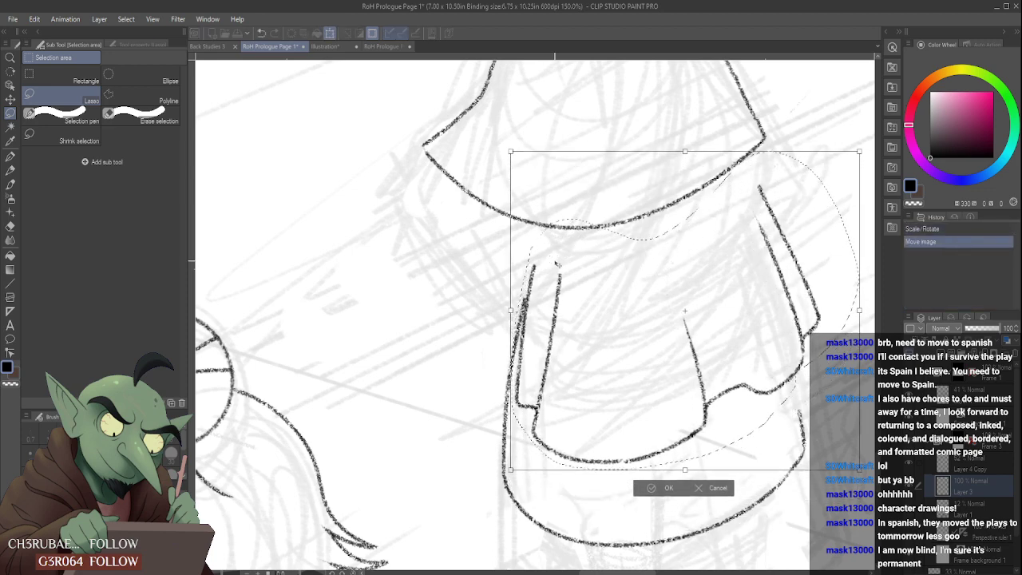
key("Up")
key("Up")
key("Up")
key("Up")
key("Up")
key("Up")
key("Up")
key("Up")
key("Up")
key("Up")
key("Up")
key("Up")
key("Up")
key("Up")
key("Up")
key("Up")
key("Up")
key("Up")
key("Up")
key("Up")
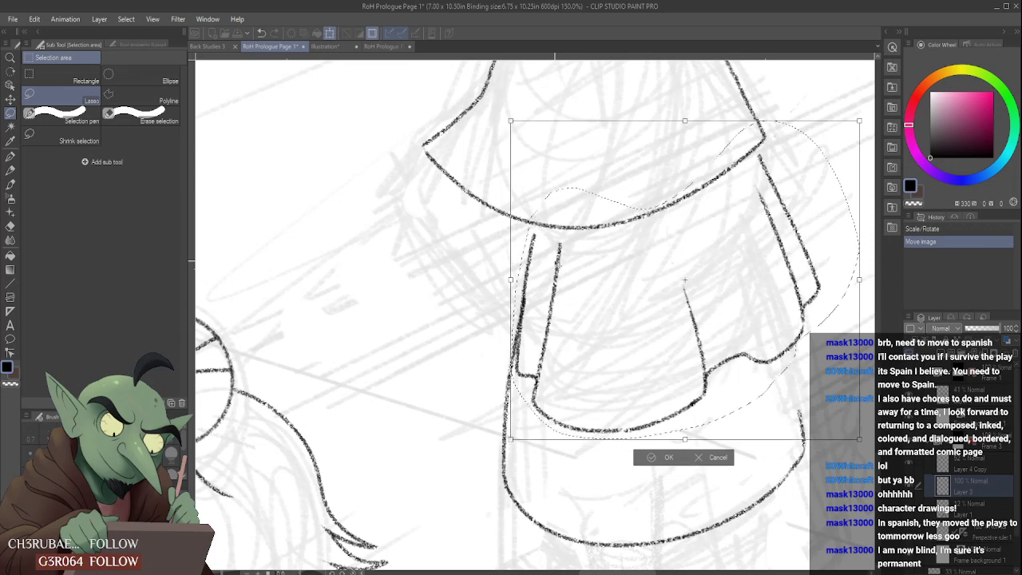
key("Left")
key("Left")
key("Left")
key("Left")
key("Left")
key("Left")
key("Left")
key("Up")
key("Up")
key("Up")
key("Up")
key("Up")
key("Up")
key("Up")
key("Up")
key("Up")
key("Up")
key("Up")
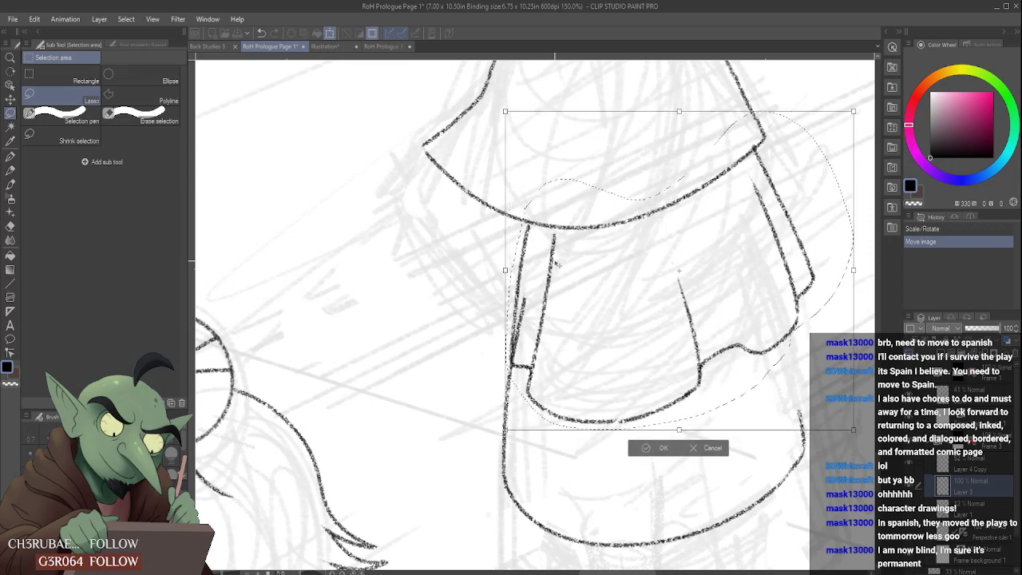
key("Left")
key("Left")
key("Left")
key("Left")
key("Left")
key("Left")
key("Left")
key("Left")
key("Left")
key("Left")
key("Left")
key("Left")
key("Left")
key("Left")
key("Left")
key("Left")
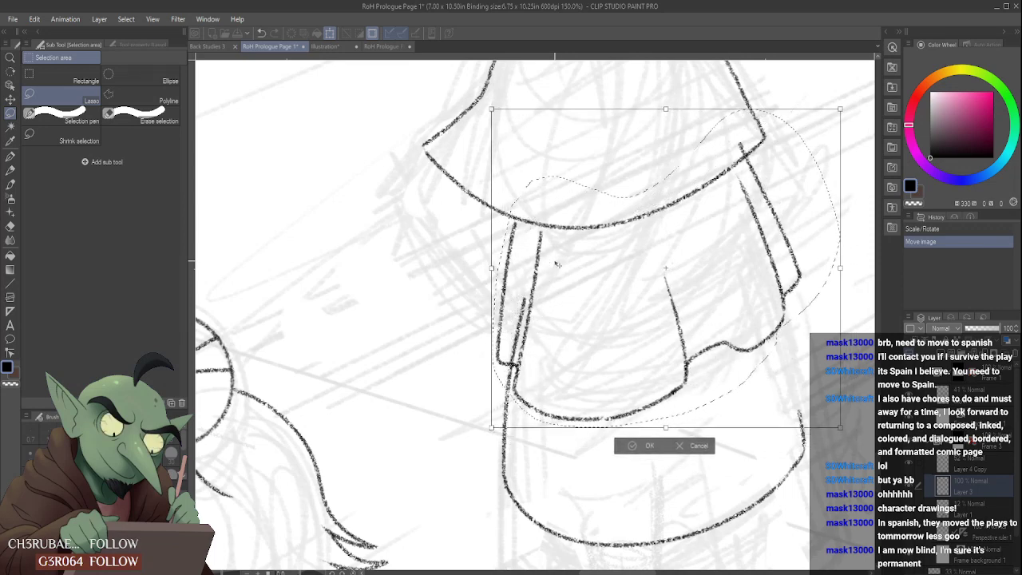
key("Up")
key("Up")
key("Up")
key("Up")
key("Up")
key("Up")
key("Up")
key("Up")
key("Up")
key("Up")
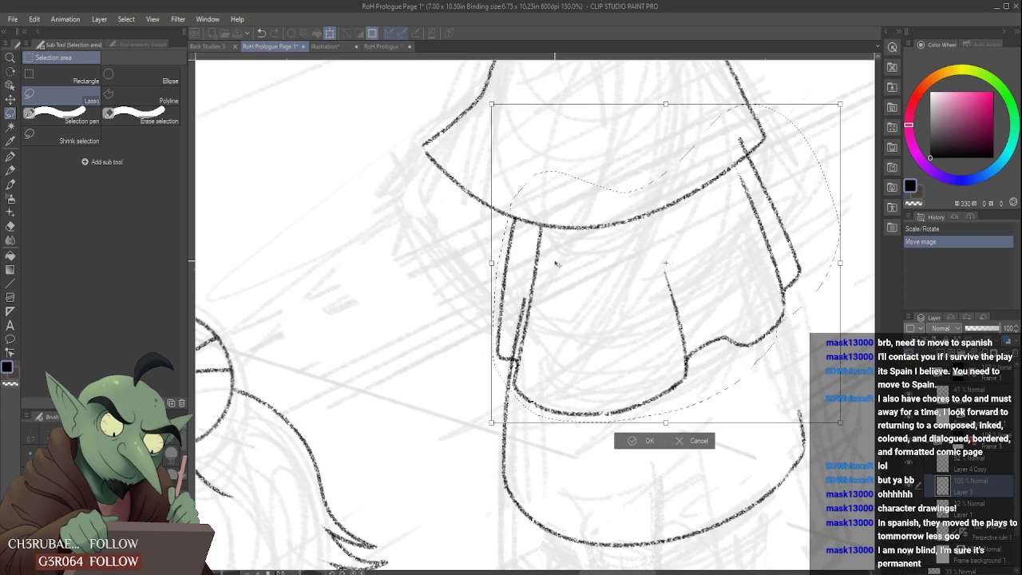
scroll(645, 317, "down", 4)
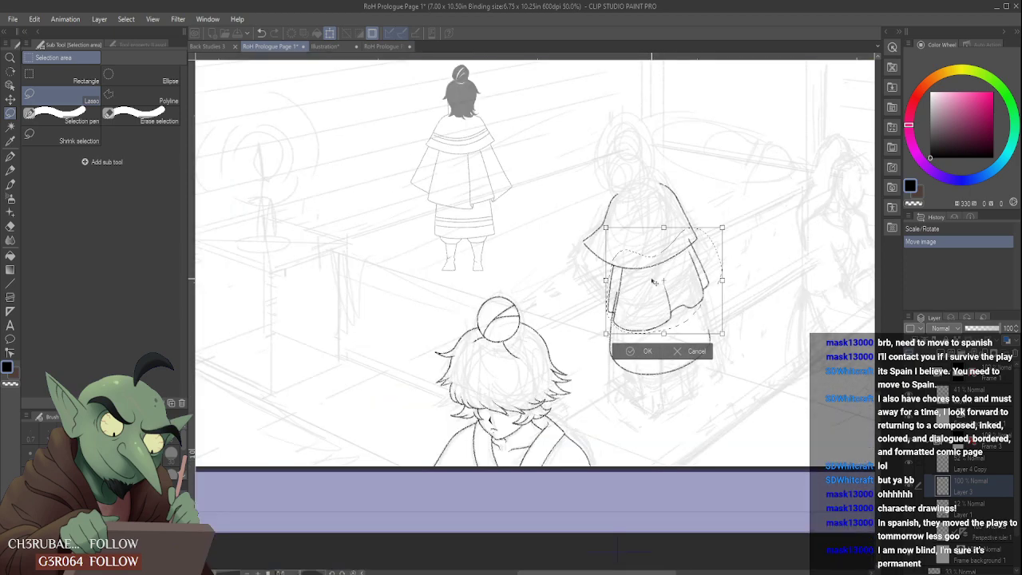
scroll(675, 318, "up", 1)
left_click(646, 351)
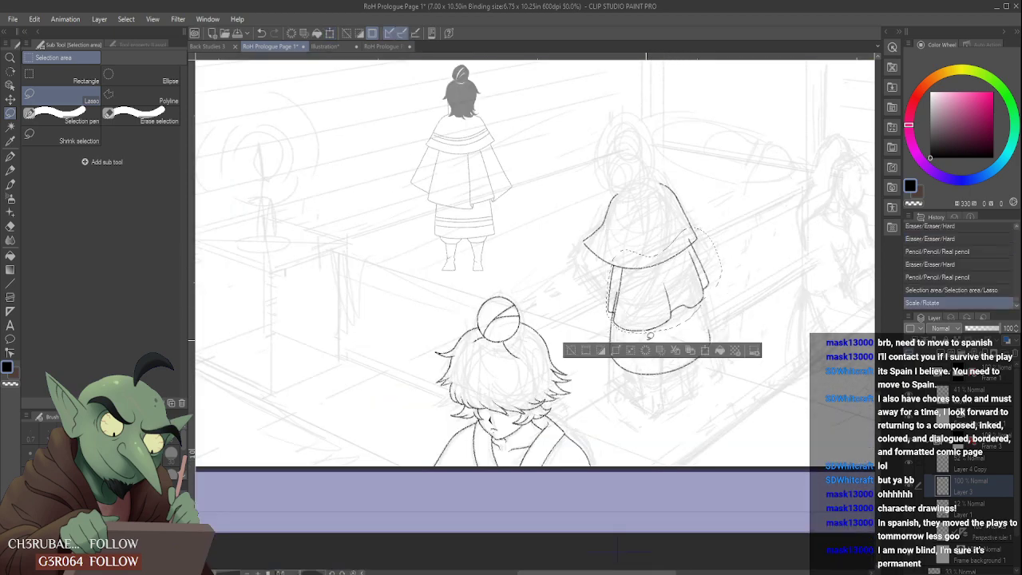
scroll(631, 297, "up", 2)
key("ctrl+d")
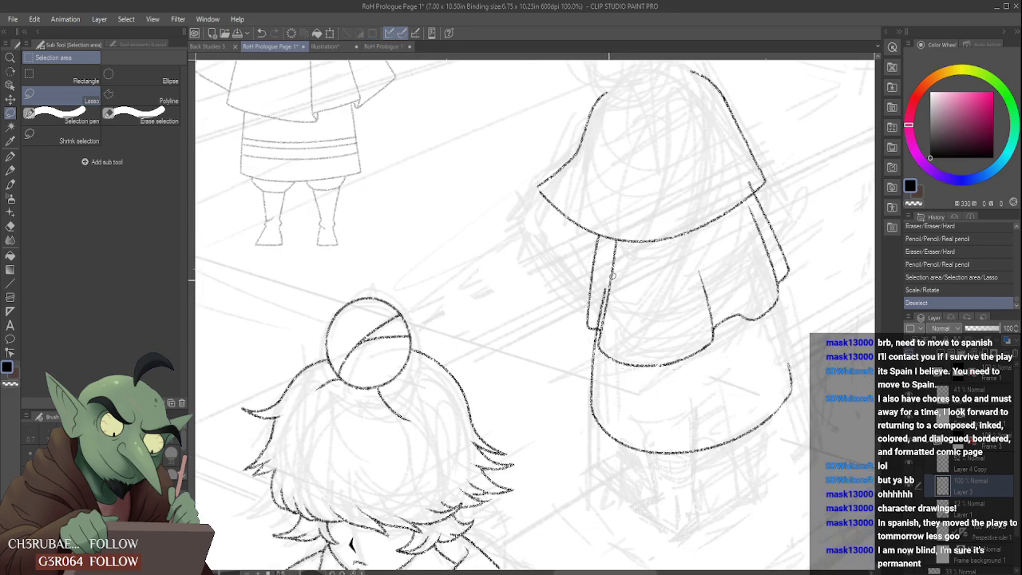
- Erase the overlapping line ends at the folded panel's lower left corner and above the cape's hem on the right
scroll(611, 278, "up", 2)
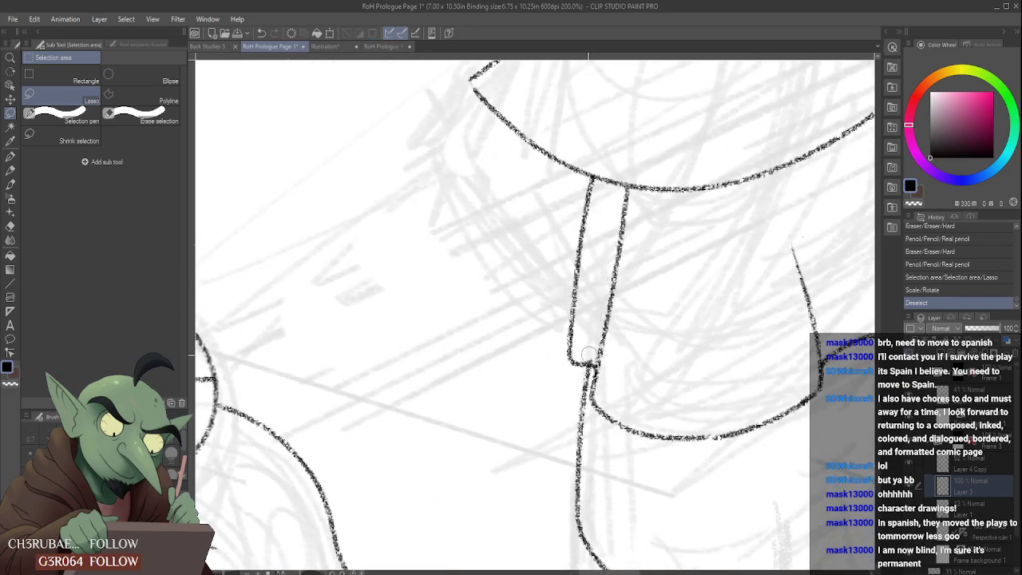
left_click_drag(592, 355, 588, 356)
scroll(586, 353, "down", 4)
scroll(686, 293, "up", 2)
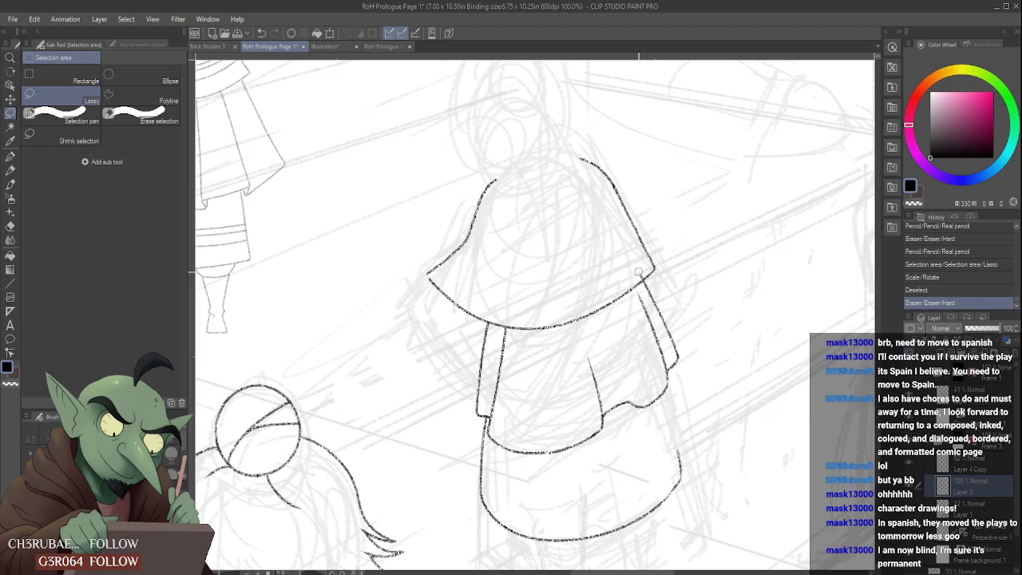
left_click_drag(639, 277, 641, 272)
- Rework the underskirt's right edge with the Real pencil so it runs from the folded section down into the lower hem
left_click(9, 170)
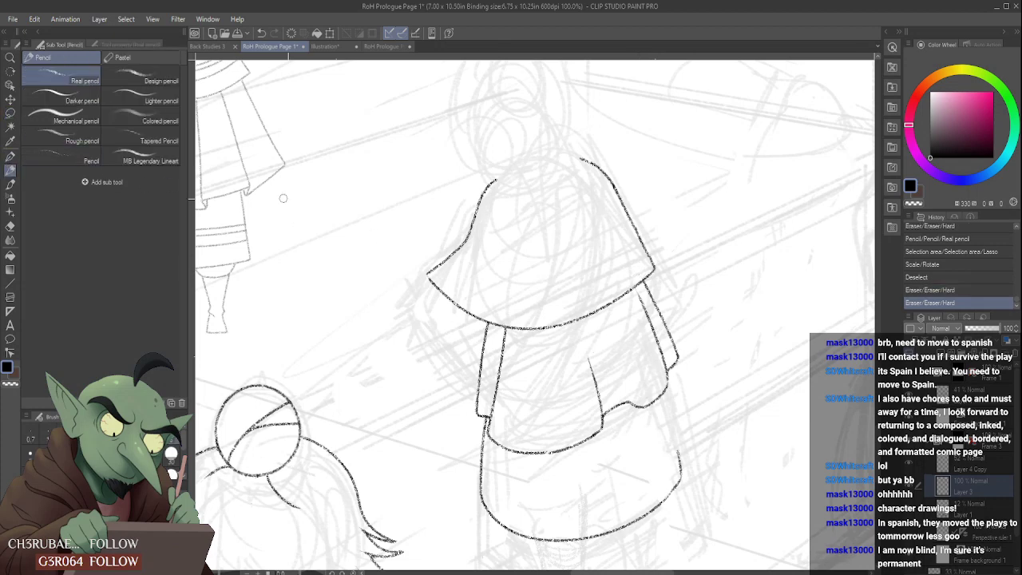
left_click_drag(663, 407, 677, 463)
scroll(674, 436, "down", 2)
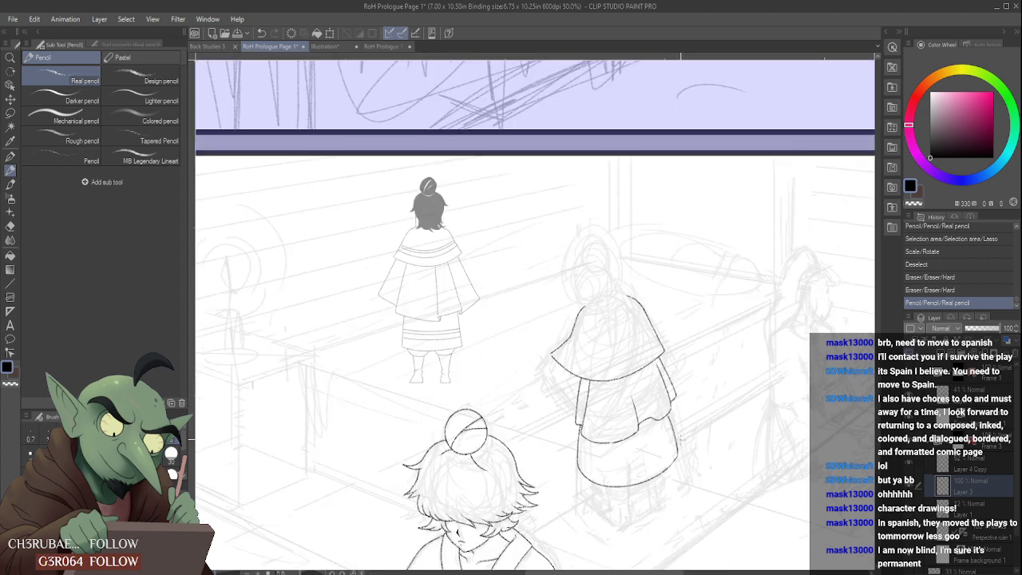
scroll(680, 438, "up", 1)
key("ctrl+z")
scroll(669, 339, "up", 3)
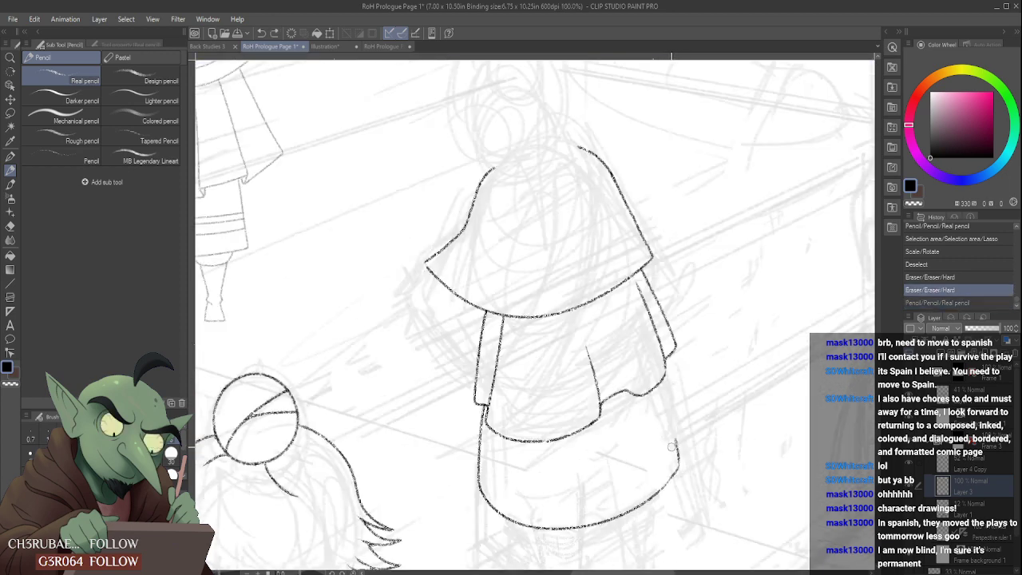
key("ctrl+z")
mouse_move(647, 356)
left_mouse_down()
mouse_move(677, 479)
mouse_move(669, 511)
left_mouse_up()
scroll(671, 479, "down", 5)
scroll(688, 422, "up", 4)
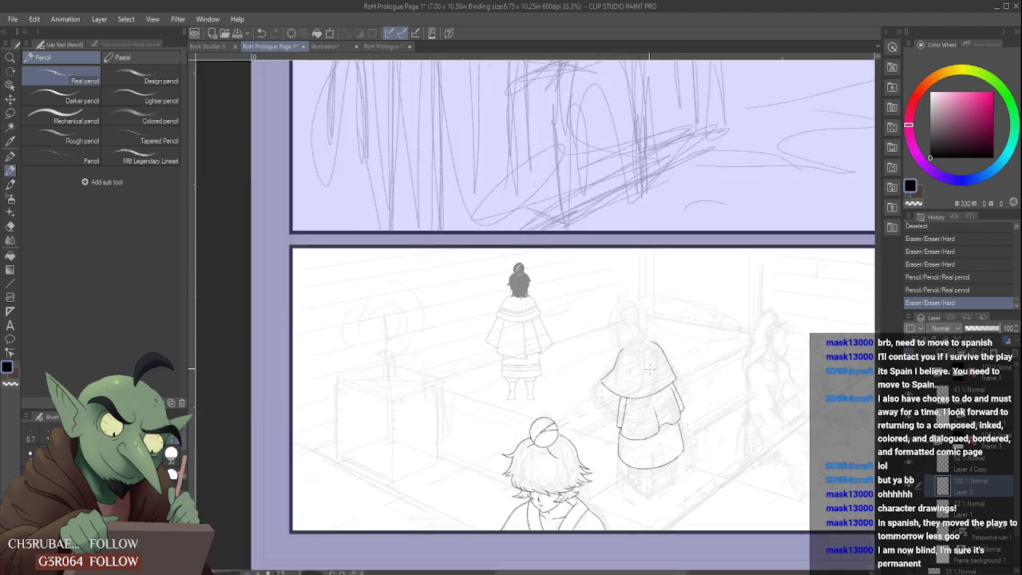
- Extend the cape's left shoulder line toward the neck and pencil two short lines rising from it at the head's base
scroll(613, 345, "up", 2)
mouse_move(577, 372)
left_mouse_down()
mouse_move(631, 333)
mouse_move(611, 346)
left_mouse_up()
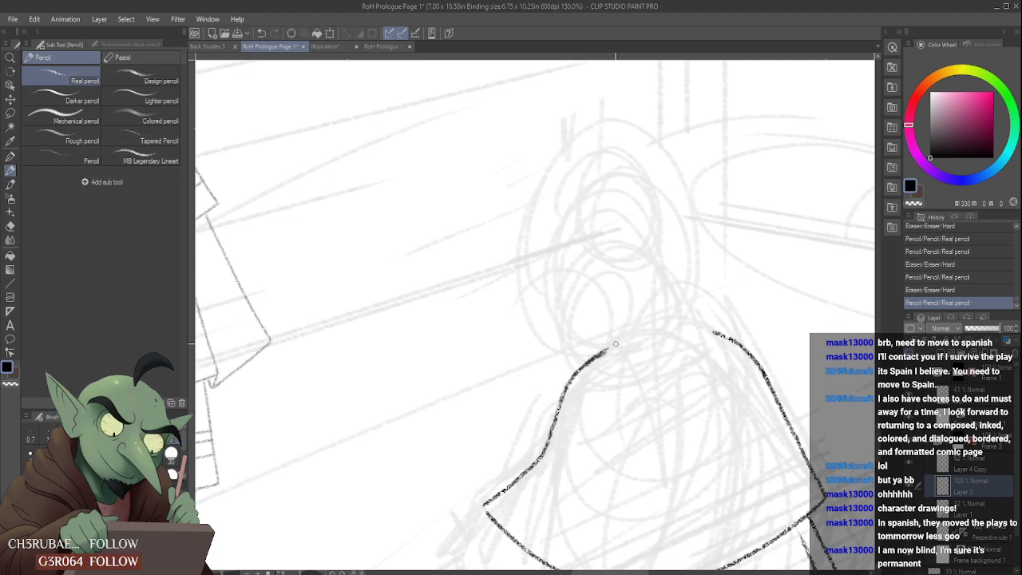
left_click_drag(561, 295, 572, 372)
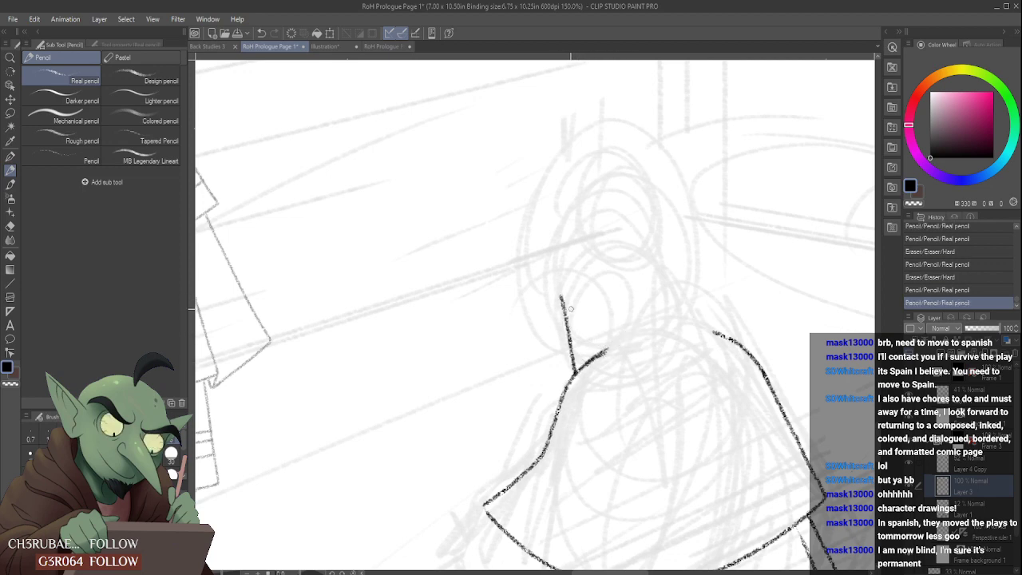
left_click_drag(563, 292, 569, 308)
mouse_move(600, 362)
left_mouse_down()
mouse_move(628, 347)
mouse_move(595, 346)
left_mouse_up()
mouse_move(594, 346)
left_mouse_down()
mouse_move(595, 360)
mouse_move(596, 345)
left_mouse_up()
scroll(601, 323, "down", 3)
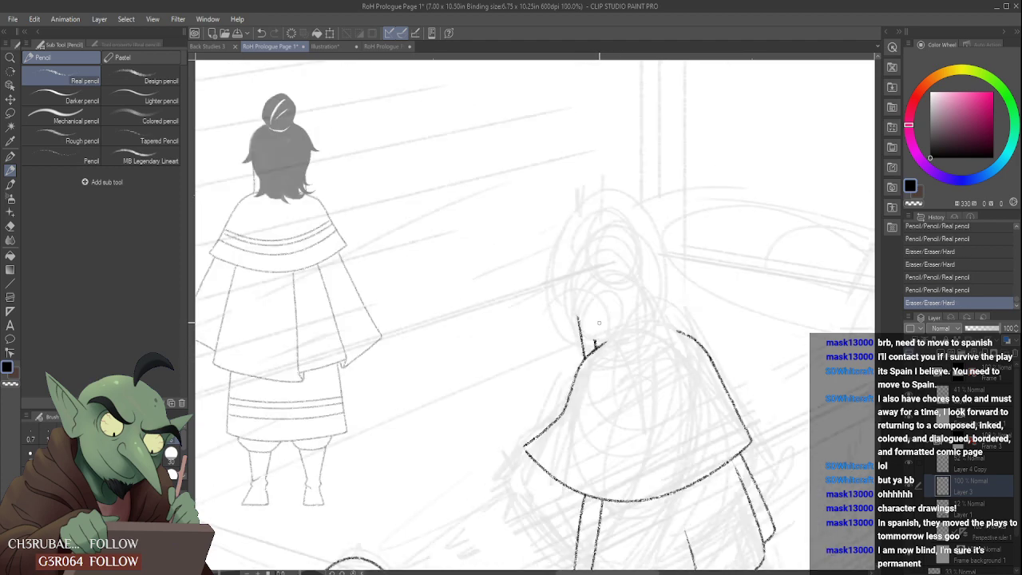
scroll(616, 293, "up", 3)
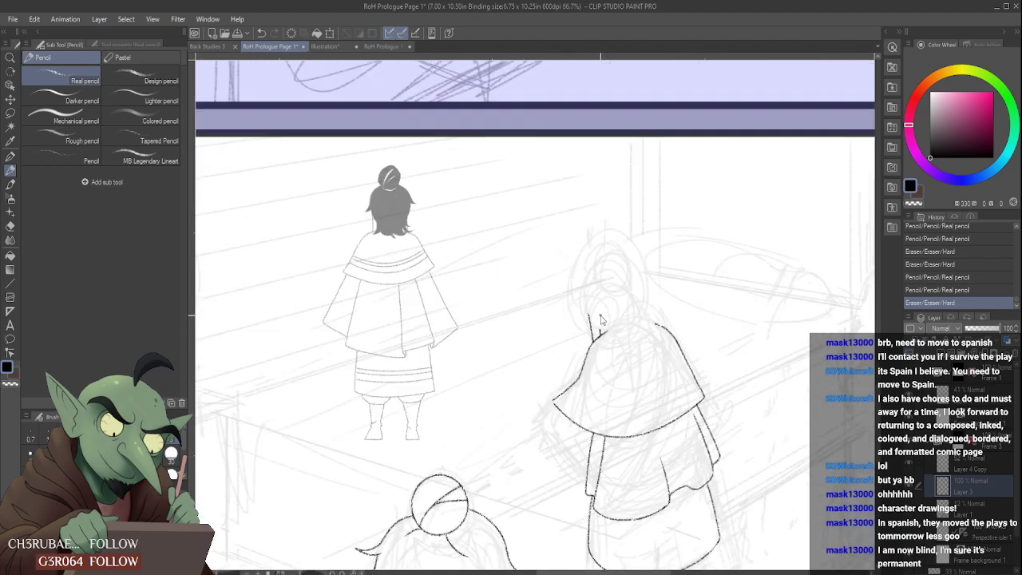
- Rework the cape's left edge below the neck with the Real pencil and hide the rough sketch to check the clean lines
left_click_drag(580, 365, 578, 329)
scroll(596, 297, "down", 3)
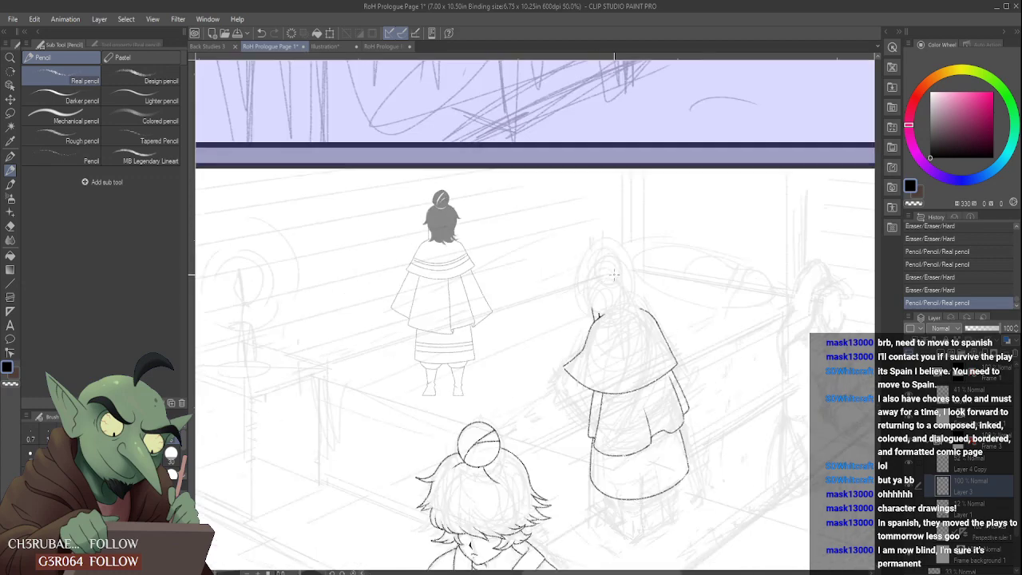
scroll(631, 263, "down", 2)
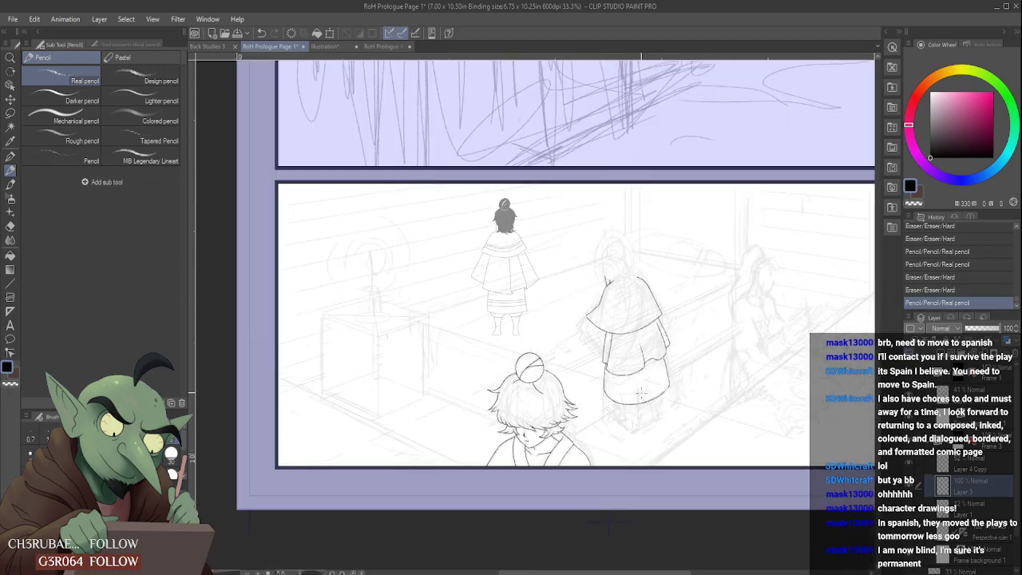
scroll(655, 391, "up", 2)
scroll(529, 317, "down", 2)
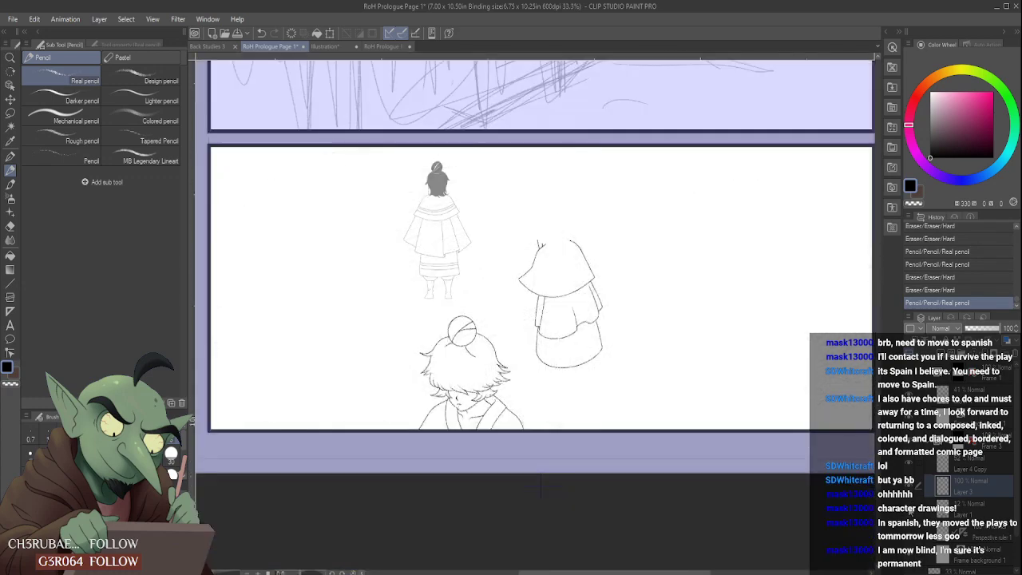
- Redraw the outline of the narrow hanging panel on the garment's left side so its lower end flares further outward
scroll(553, 308, "up", 4)
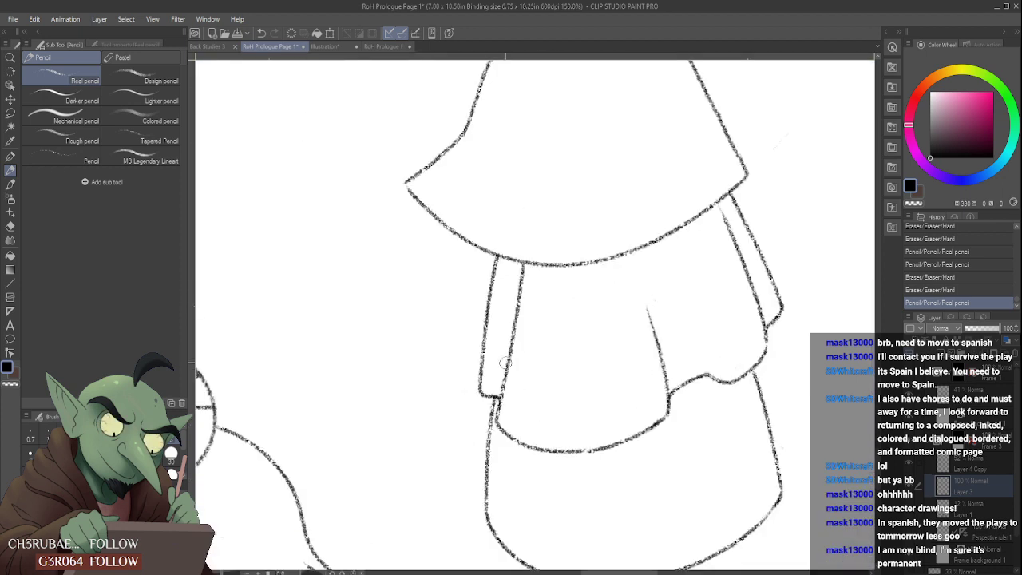
mouse_move(483, 394)
left_mouse_down()
mouse_move(491, 403)
mouse_move(493, 263)
mouse_move(474, 374)
mouse_move(500, 396)
mouse_move(482, 397)
mouse_move(500, 399)
mouse_move(485, 511)
mouse_move(495, 432)
left_mouse_up()
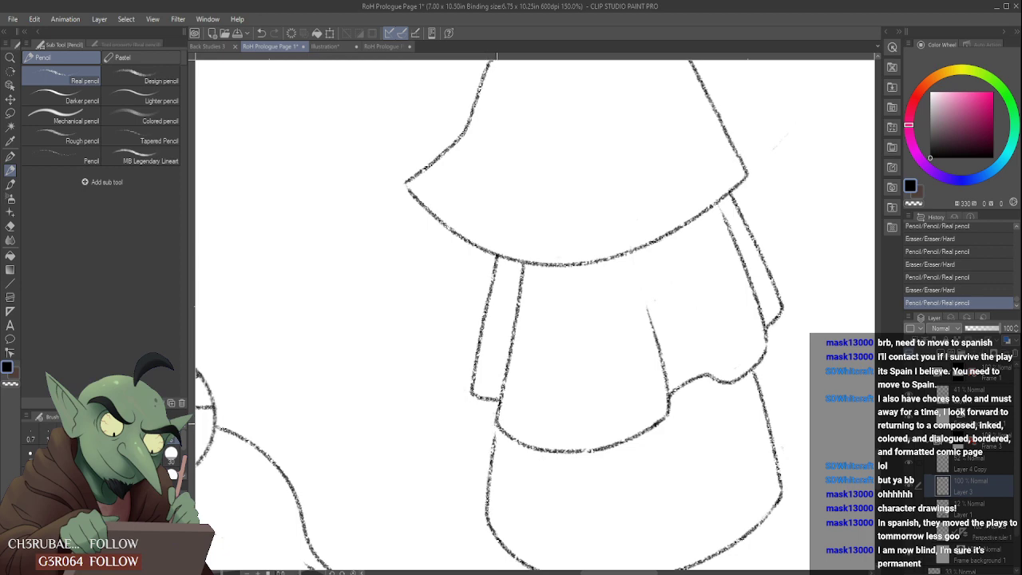
scroll(493, 439, "down", 4)
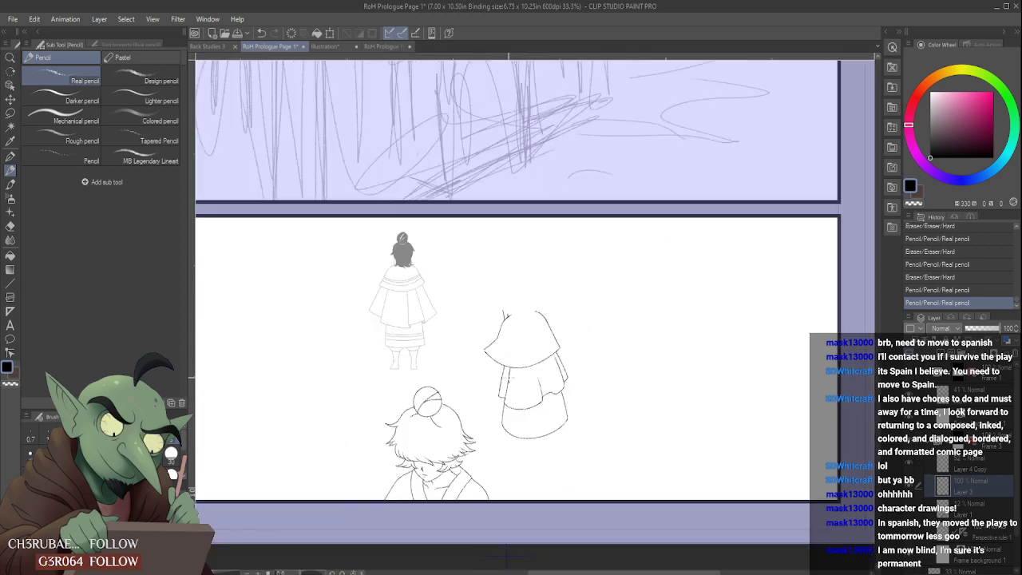
scroll(527, 431, "up", 4)
scroll(527, 431, "down", 2)
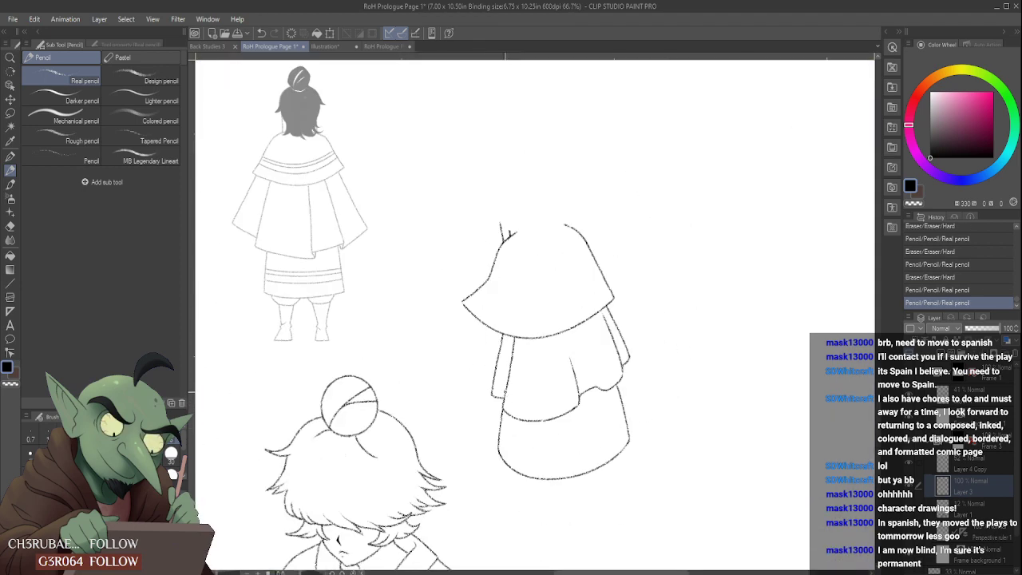
- Undo the underskirt's left edge and redraw it from the folded section down to the lower hem, flaring slightly outward
scroll(508, 394, "up", 2)
key("ctrl+z")
key("ctrl+z")
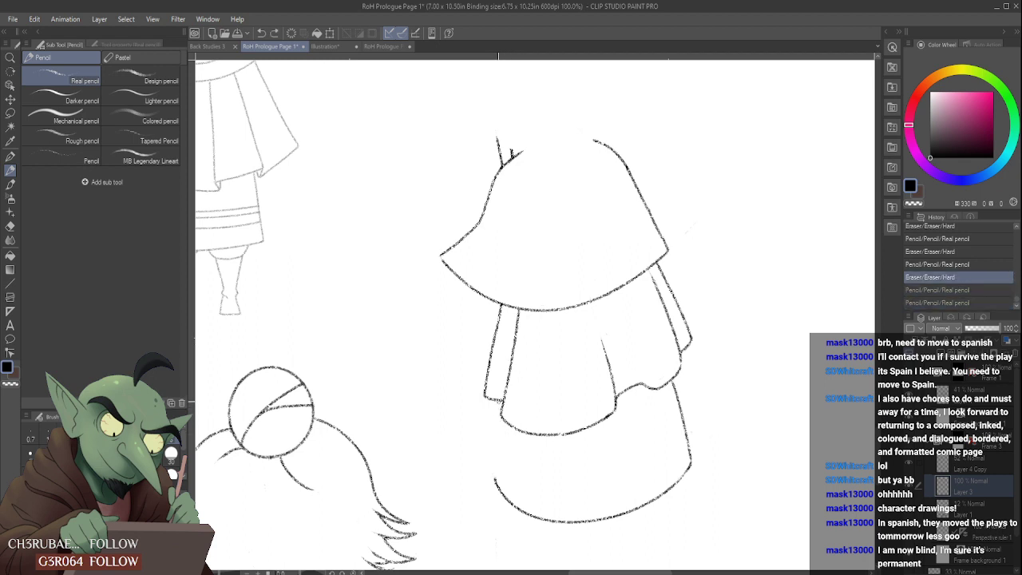
left_click_drag(497, 400, 494, 478)
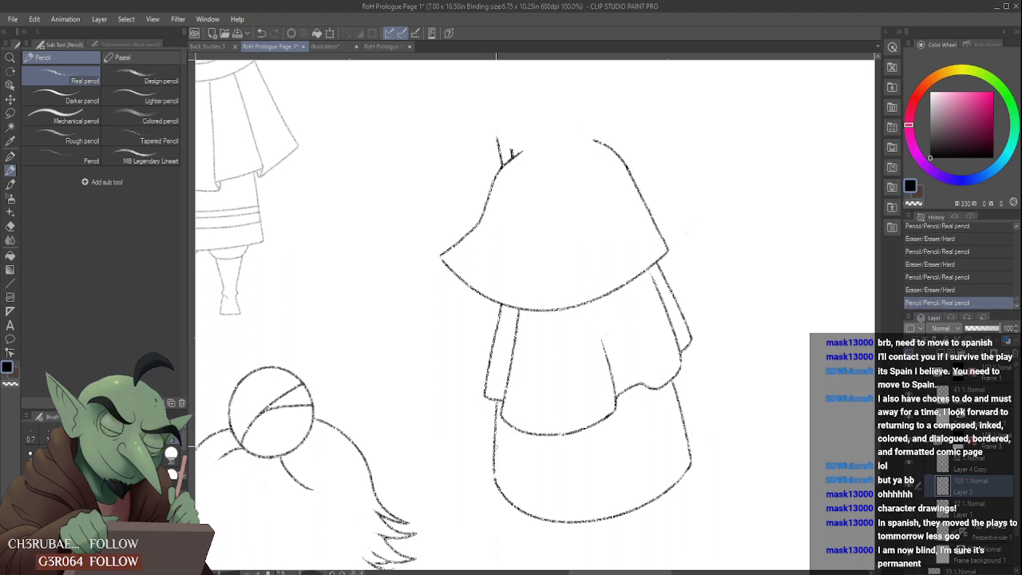
key("ctrl+z")
mouse_move(502, 407)
left_mouse_down()
mouse_move(513, 315)
mouse_move(493, 478)
mouse_move(488, 467)
left_mouse_up()
scroll(492, 459, "down", 3)
scroll(527, 367, "up", 1)
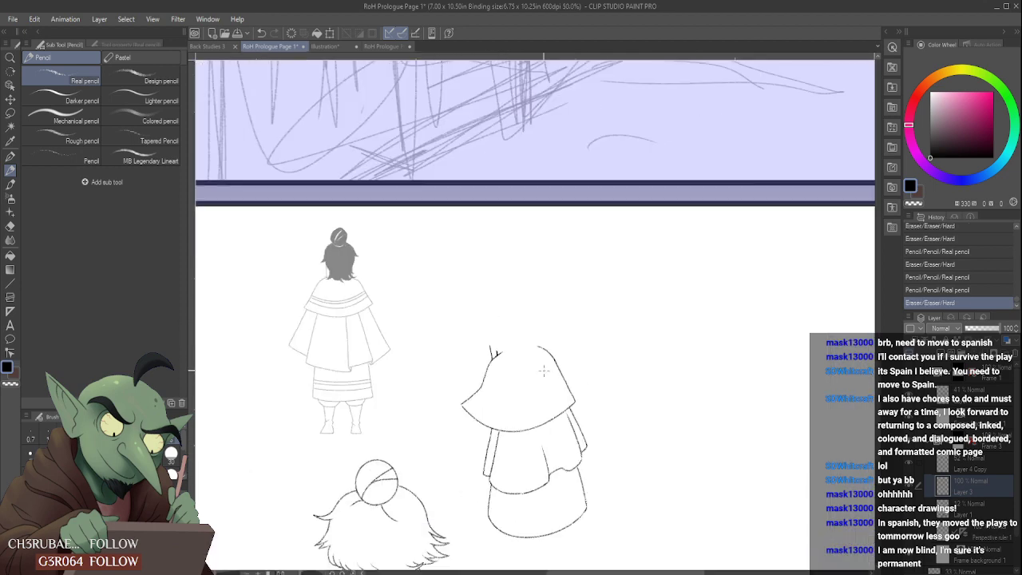
- Show the rough sketch layer again and pencil the caped figure's left-hand leg and pointed foot below the hem
left_click(909, 511)
scroll(732, 447, "down", 1)
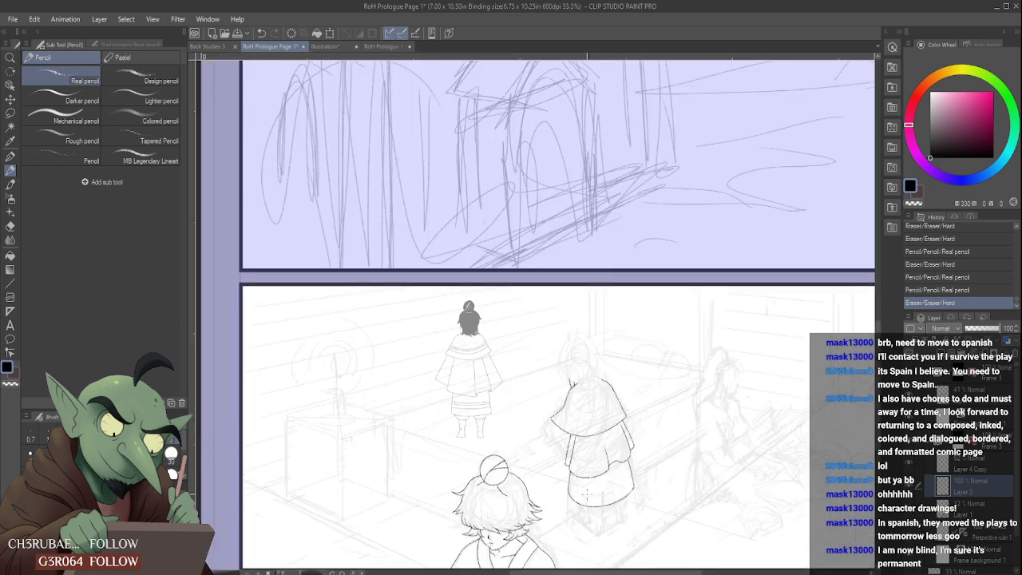
scroll(601, 510, "up", 2)
scroll(644, 486, "up", 3)
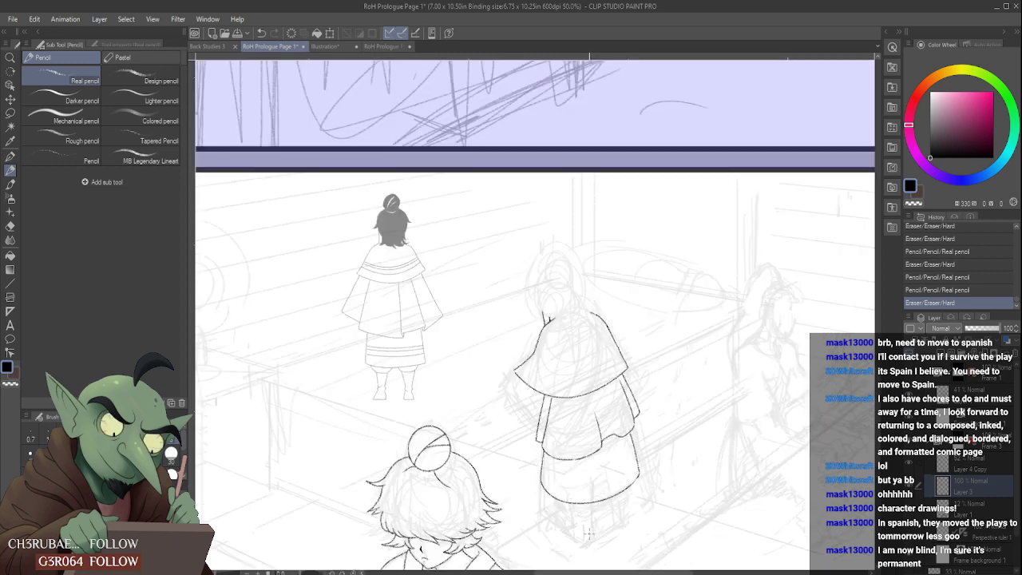
mouse_move(526, 428)
left_mouse_down()
mouse_move(557, 484)
mouse_move(513, 513)
mouse_move(577, 546)
mouse_move(605, 540)
left_mouse_up()
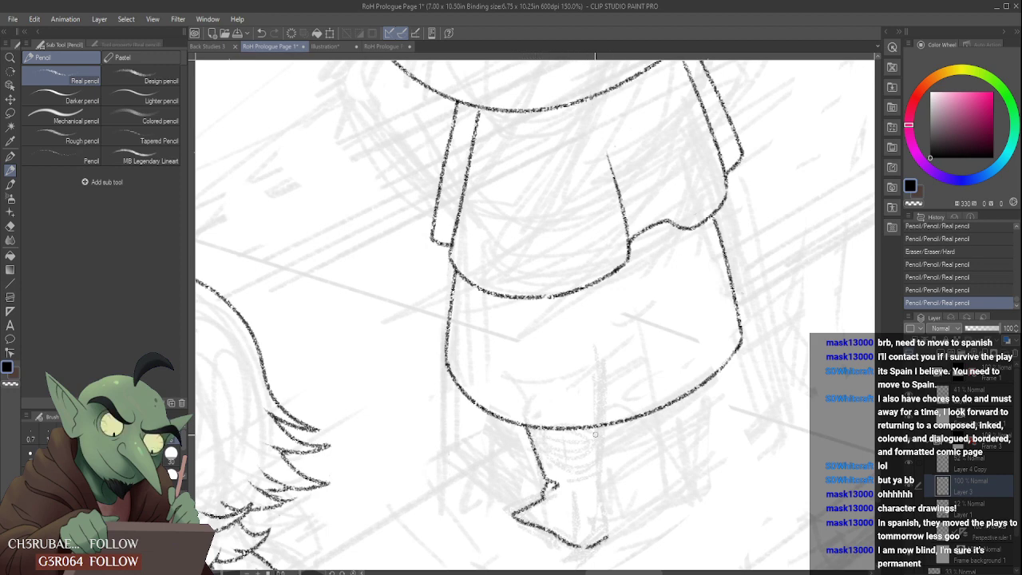
mouse_move(597, 427)
left_mouse_down()
mouse_move(595, 478)
mouse_move(575, 496)
mouse_move(595, 489)
mouse_move(606, 537)
left_mouse_up()
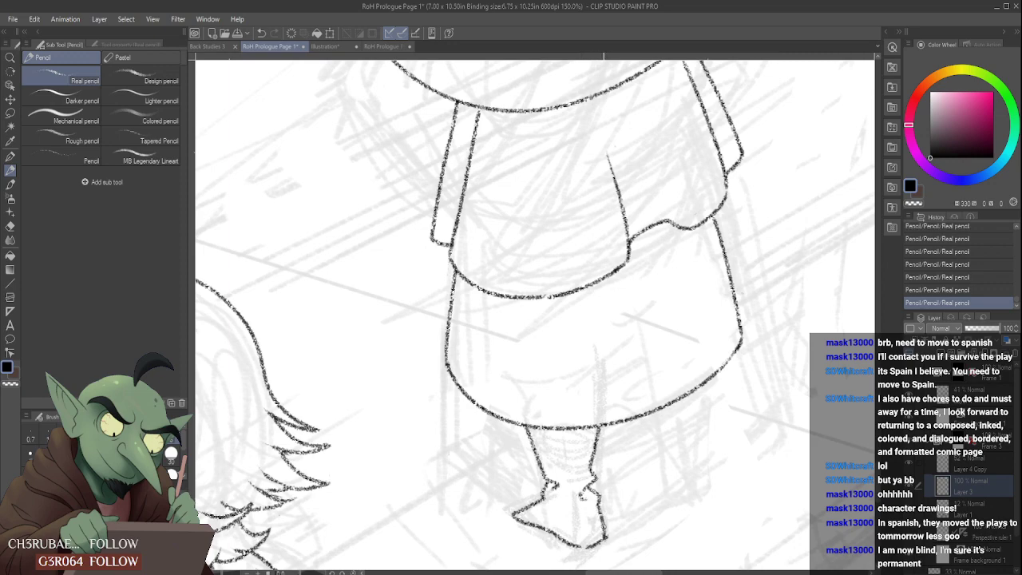
scroll(613, 504, "down", 3)
scroll(610, 506, "up", 3)
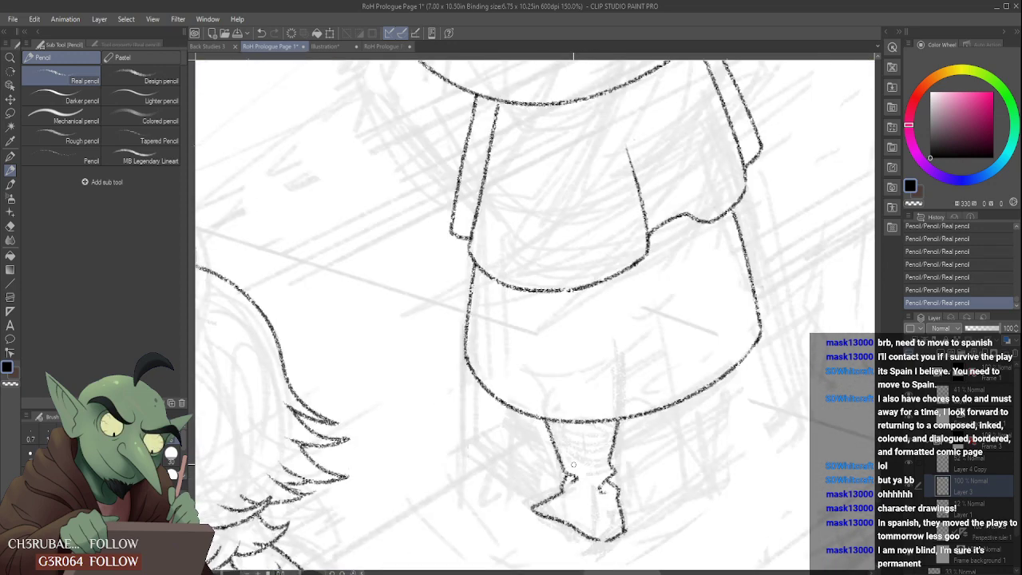
- Add a short fold line above the left-hand ankle and refine the foot's lower right corner
scroll(592, 451, "up", 1)
left_click_drag(595, 462, 591, 479)
scroll(639, 505, "down", 1)
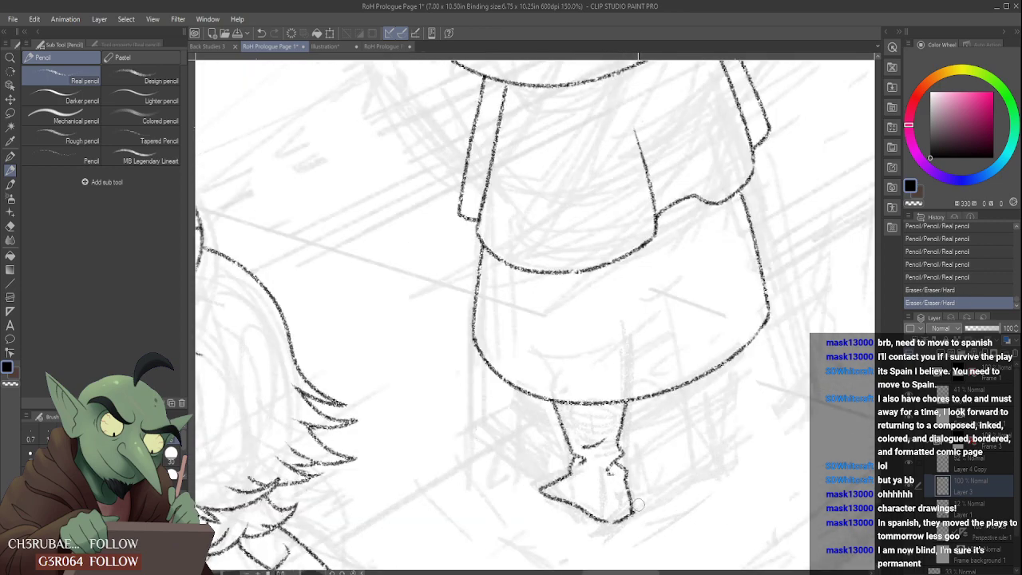
scroll(639, 504, "up", 1)
mouse_move(637, 519)
left_mouse_down()
mouse_move(633, 493)
mouse_move(597, 529)
mouse_move(616, 511)
mouse_move(589, 522)
mouse_move(624, 523)
mouse_move(611, 511)
mouse_move(583, 524)
mouse_move(617, 529)
mouse_move(625, 509)
left_mouse_up()
scroll(628, 512, "down", 1)
scroll(629, 512, "up", 1)
scroll(622, 497, "down", 2)
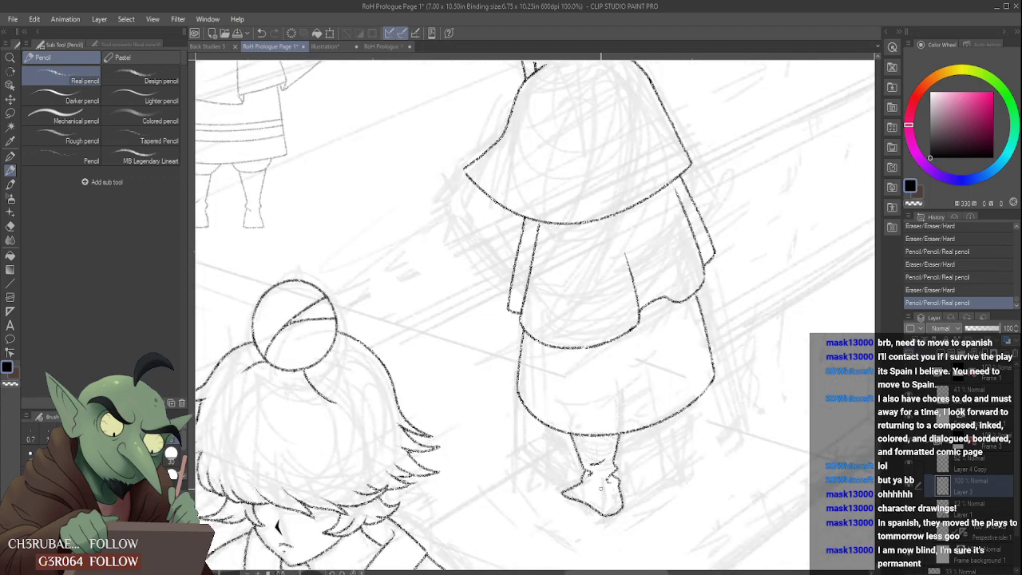
- Redraw the top of the left-hand foot from the toe to the ankle and touch up its sole
scroll(584, 492, "up", 4)
mouse_move(533, 481)
left_mouse_down()
mouse_move(513, 486)
mouse_move(561, 463)
left_mouse_up()
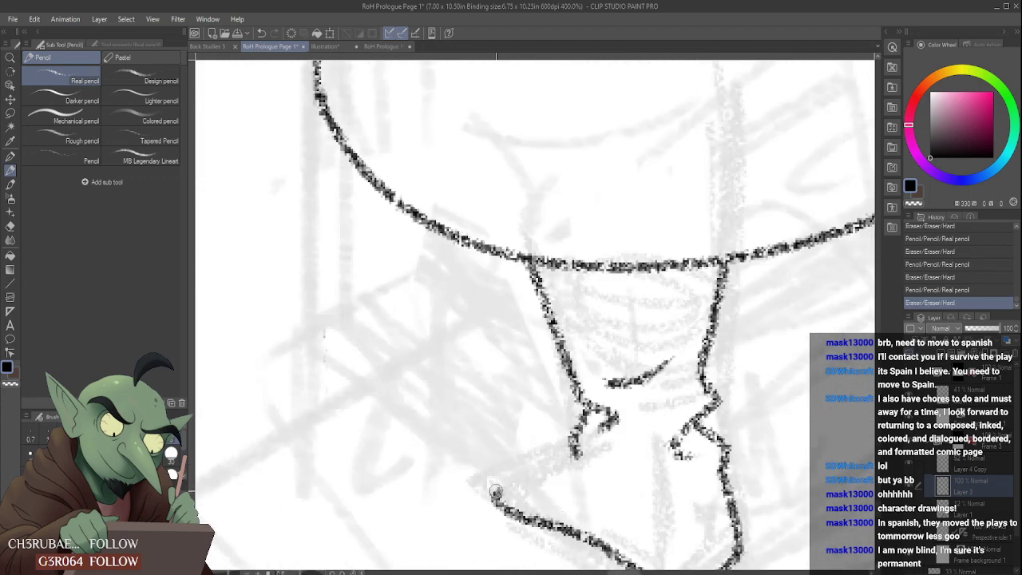
mouse_move(495, 491)
left_mouse_down()
mouse_move(578, 454)
mouse_move(567, 457)
mouse_move(579, 454)
mouse_move(592, 480)
left_mouse_up()
scroll(636, 462, "down", 4)
scroll(631, 463, "up", 4)
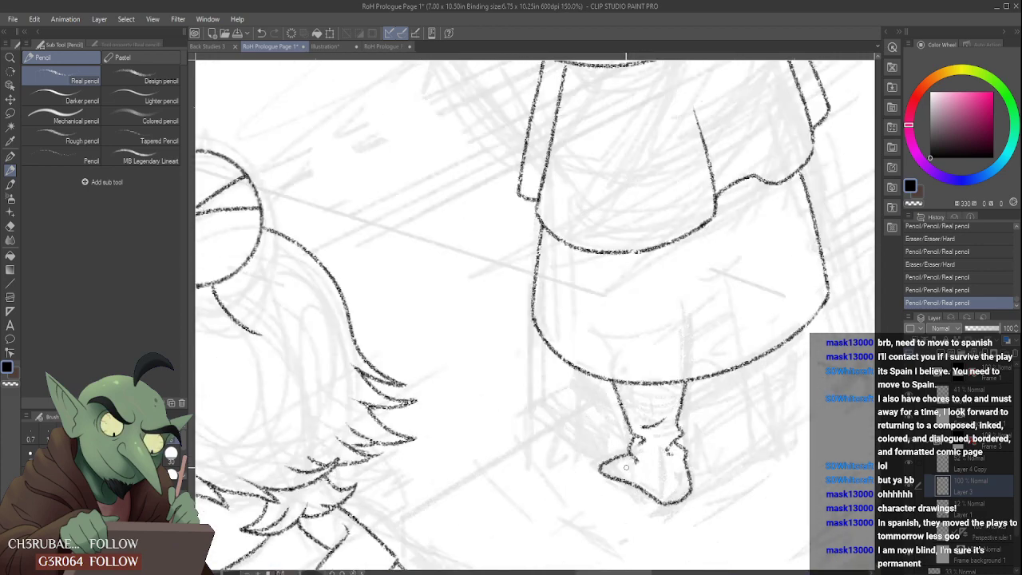
mouse_move(671, 511)
left_mouse_down()
mouse_move(611, 435)
mouse_move(568, 457)
mouse_move(556, 455)
mouse_move(577, 444)
mouse_move(551, 453)
mouse_move(584, 439)
mouse_move(567, 474)
mouse_move(638, 504)
left_mouse_up()
- Erase the left-hand foot's sole line, try a more rounded sole and undo that attempt
scroll(610, 435, "down", 2)
scroll(590, 467, "down", 4)
scroll(583, 467, "up", 3)
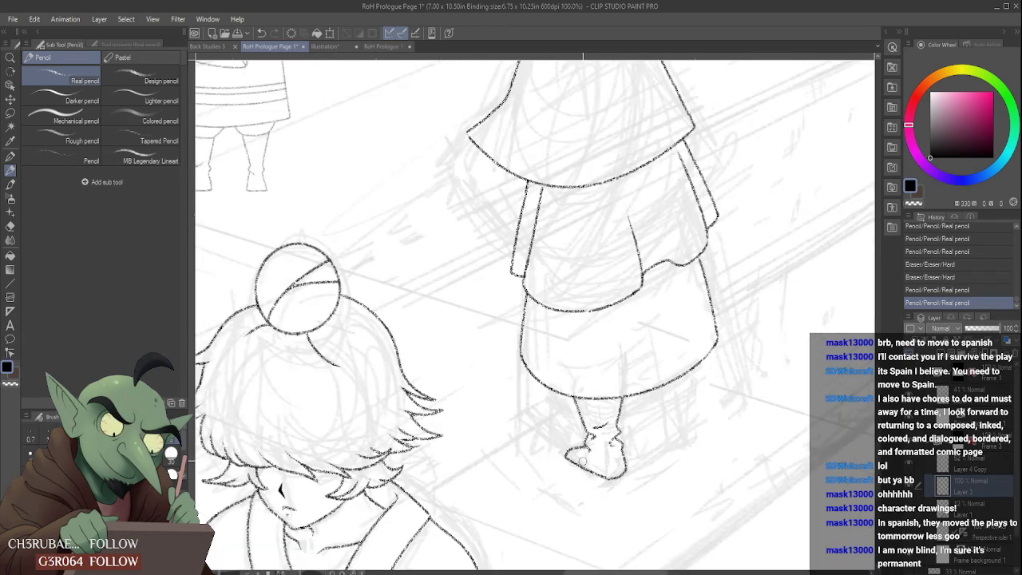
left_click_drag(568, 466, 611, 487)
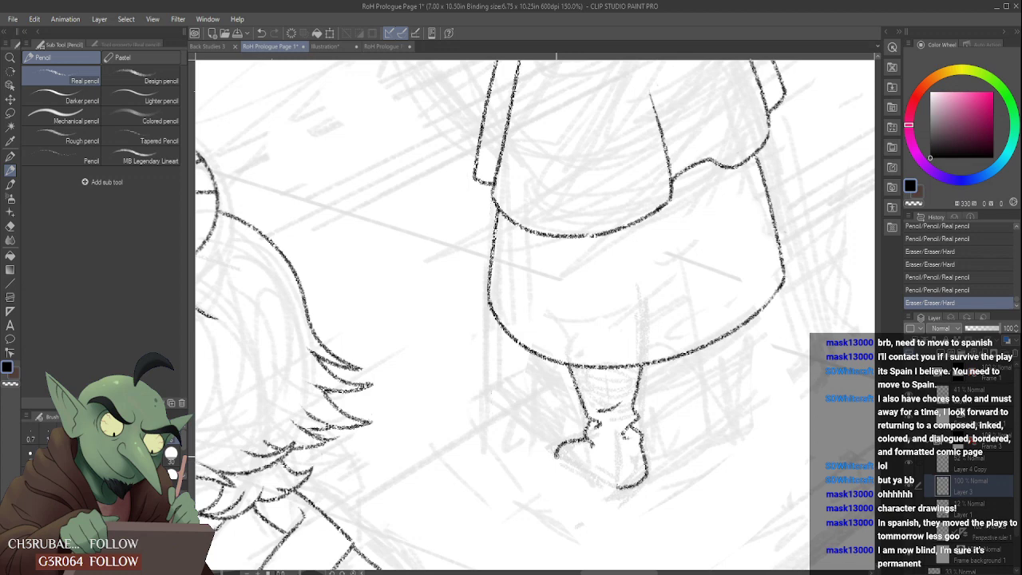
left_click_drag(557, 453, 607, 481)
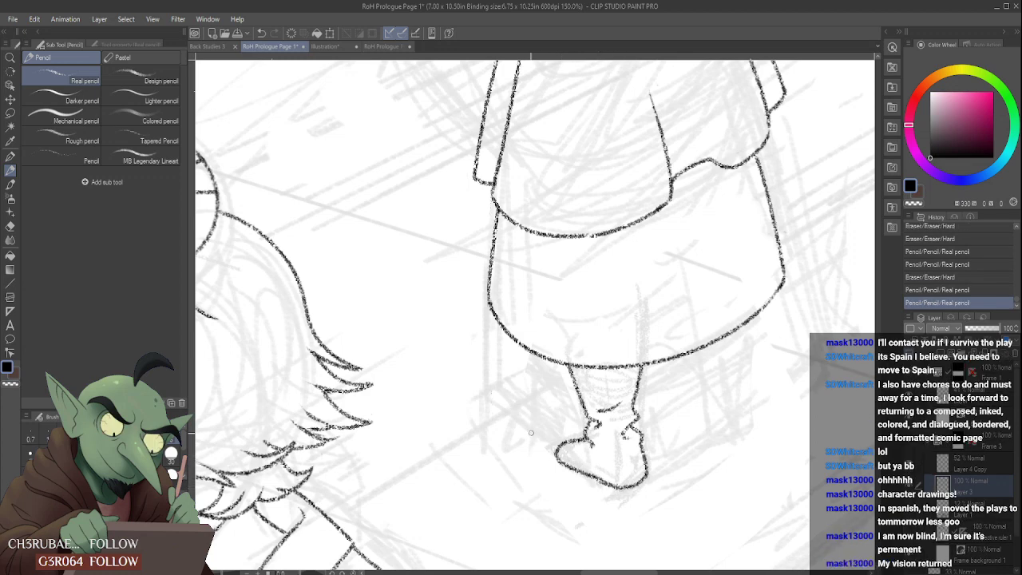
key("ctrl+z")
key("ctrl+z")
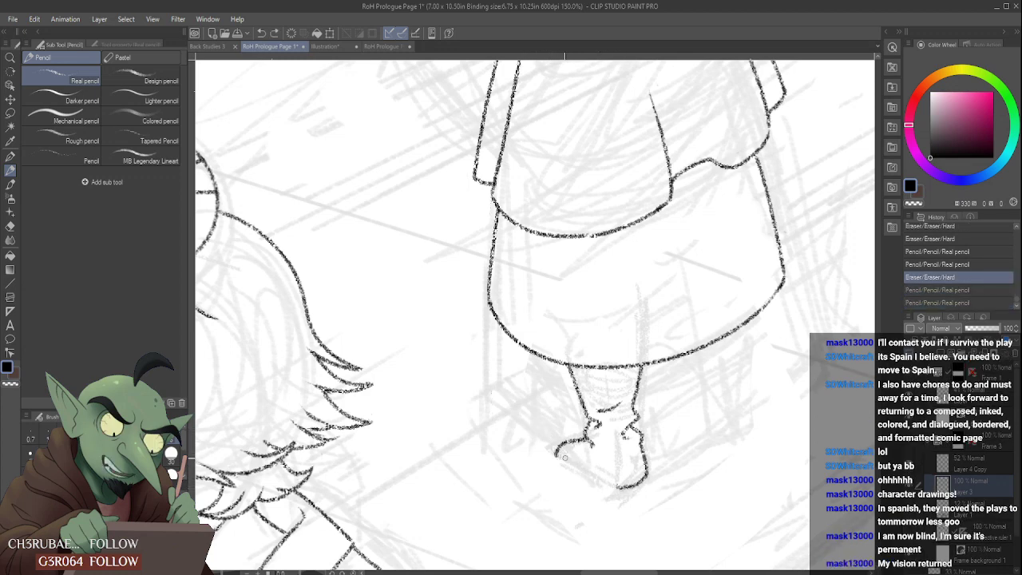
- Redraw the left-hand foot's sole as a straight diagonal and join it to the right side in an angular corner
left_click_drag(557, 455, 610, 489)
mouse_move(642, 447)
left_mouse_down()
mouse_move(626, 486)
mouse_move(644, 452)
mouse_move(642, 486)
mouse_move(642, 466)
mouse_move(637, 483)
mouse_move(621, 486)
mouse_move(650, 465)
mouse_move(629, 491)
left_mouse_up()
key("ctrl+z")
key("ctrl+z")
key("ctrl+z")
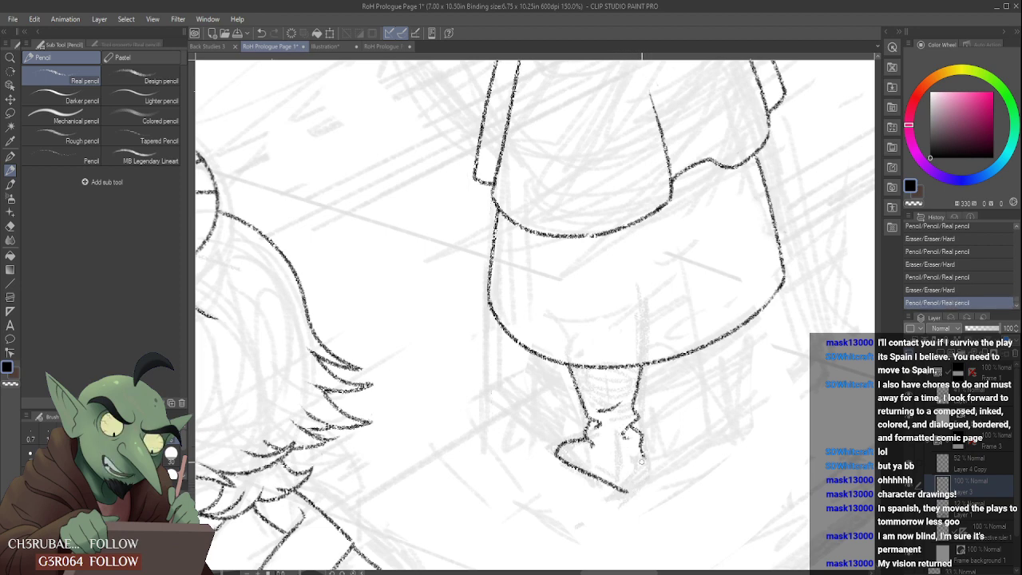
mouse_move(643, 456)
left_mouse_down()
mouse_move(650, 480)
mouse_move(627, 491)
left_mouse_up()
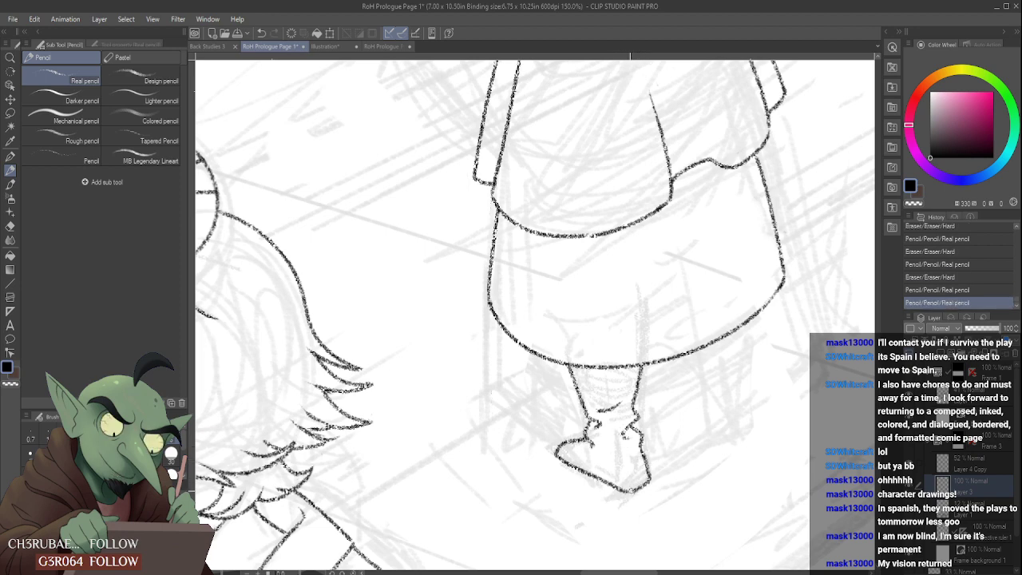
scroll(643, 489, "down", 2)
scroll(634, 475, "down", 4)
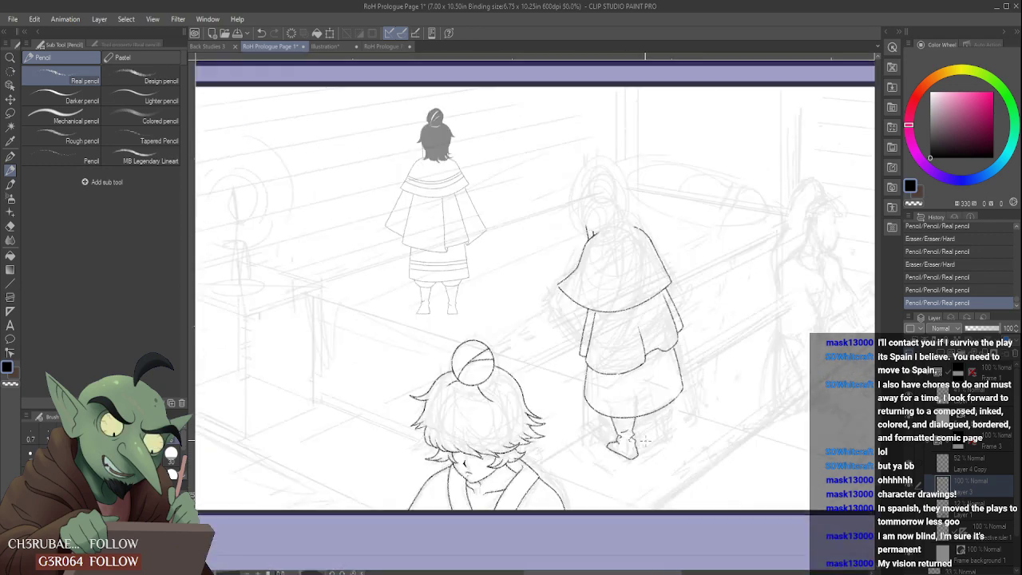
- Clean up the left-hand foot's inner ankle marks, lower corner and right edge with small eraser and pencil touches
scroll(644, 440, "up", 5)
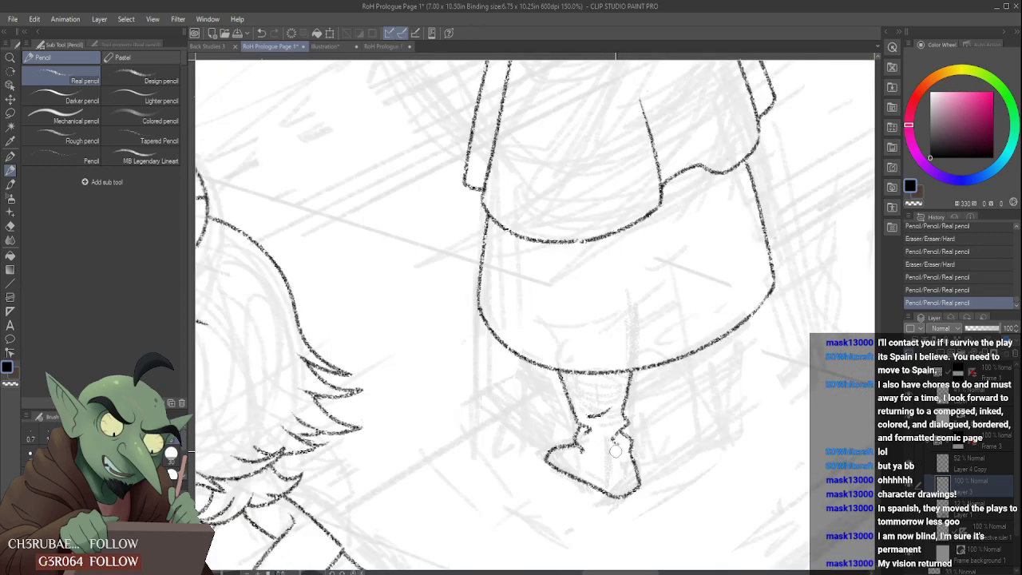
left_click_drag(616, 451, 615, 444)
scroll(613, 432, "down", 3)
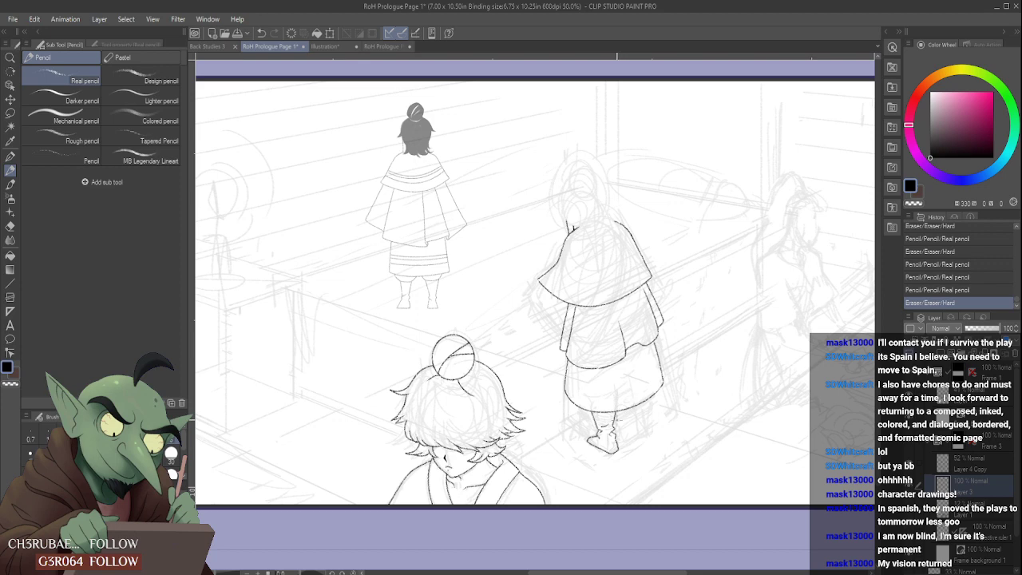
scroll(581, 414, "up", 3)
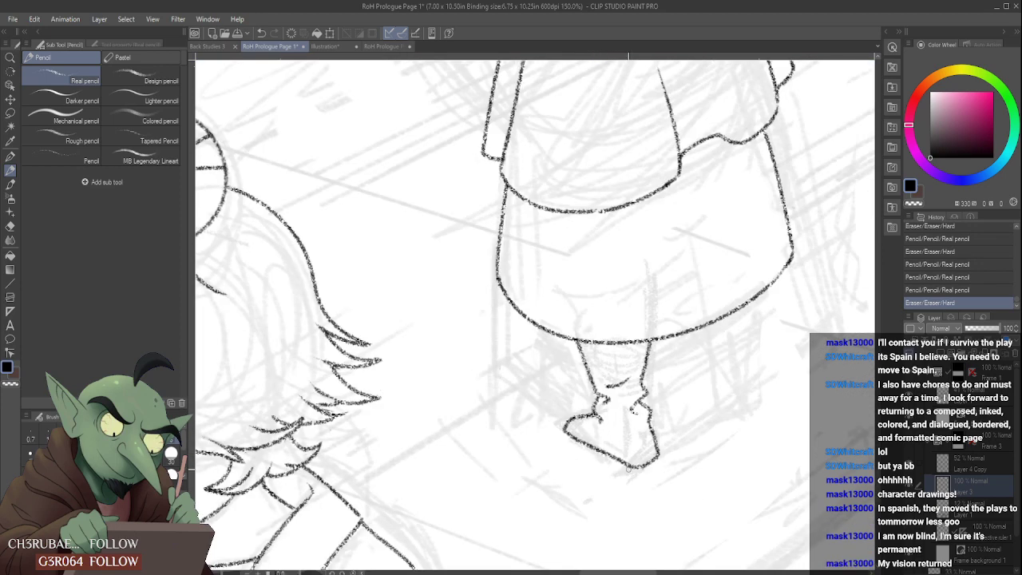
mouse_move(629, 470)
left_mouse_down()
mouse_move(619, 464)
mouse_move(649, 475)
mouse_move(644, 465)
left_mouse_up()
scroll(631, 452, "down", 3)
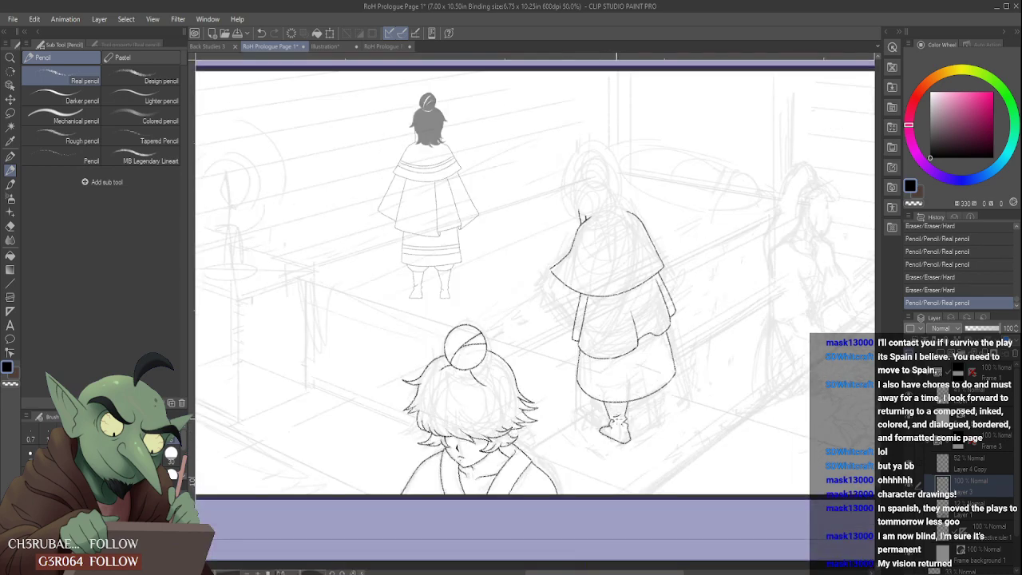
scroll(603, 389, "down", 1)
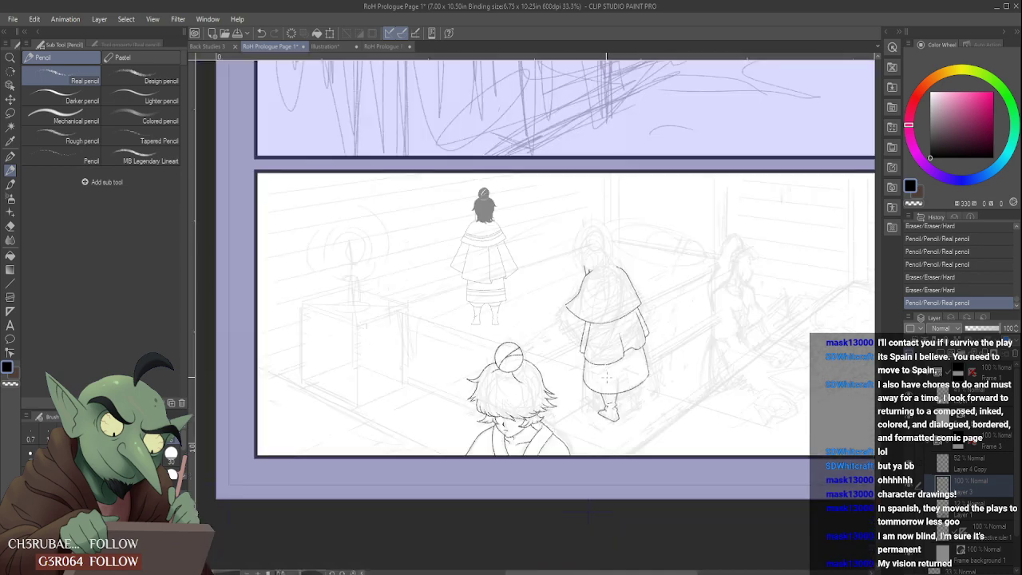
scroll(607, 401, "up", 5)
mouse_move(630, 435)
left_mouse_down()
mouse_move(630, 450)
mouse_move(654, 431)
mouse_move(629, 440)
mouse_move(645, 423)
mouse_move(632, 447)
left_mouse_up()
scroll(631, 408, "down", 5)
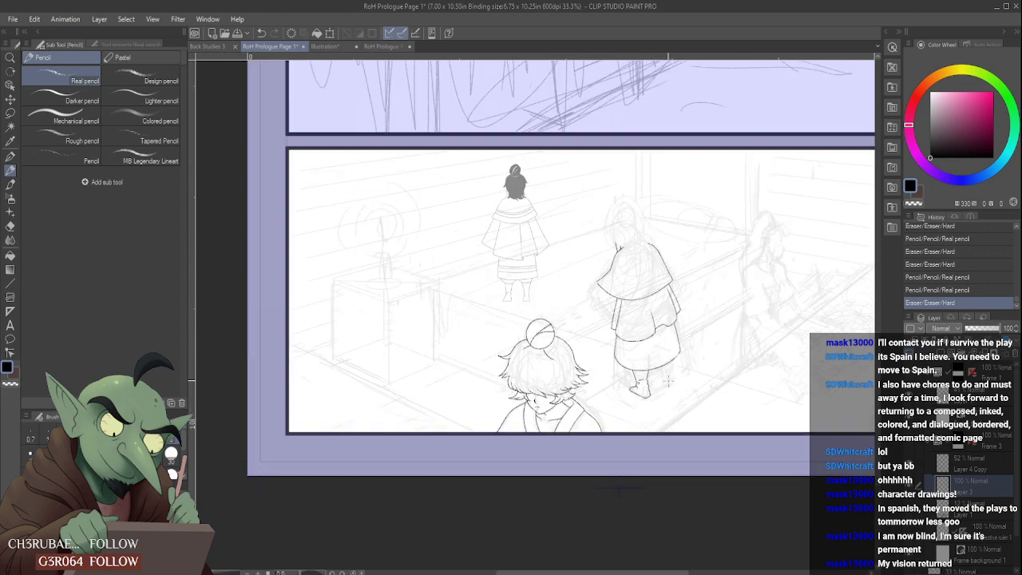
- Pencil the caped figure's right-hand leg and foot below the underskirt's hem
scroll(669, 382, "up", 4)
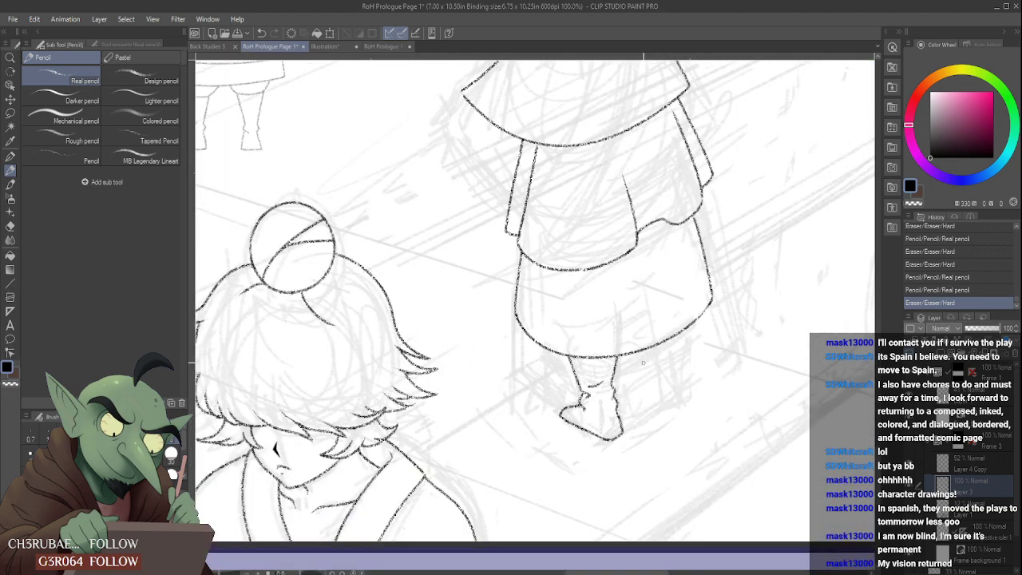
left_click_drag(646, 351, 651, 373)
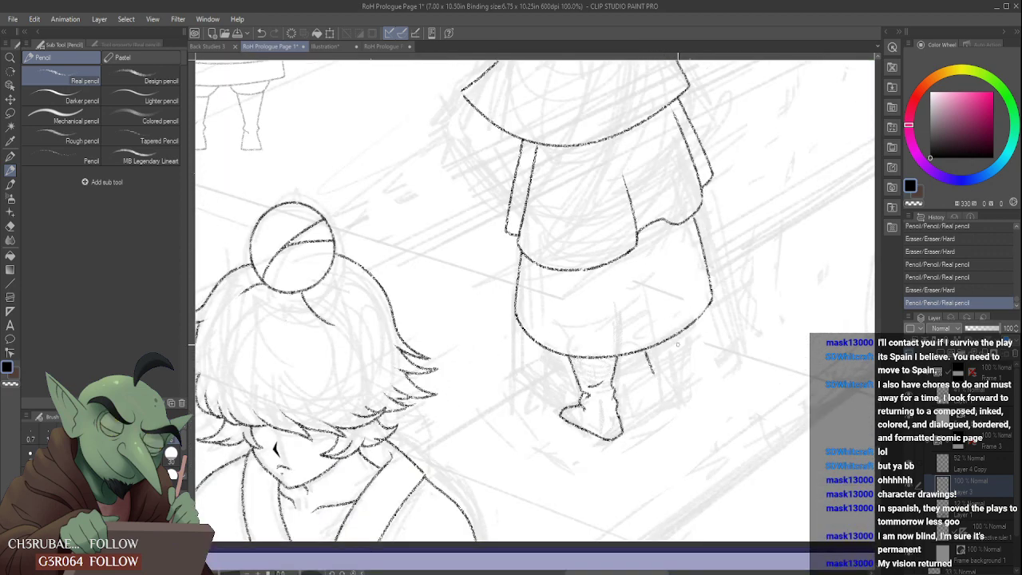
mouse_move(682, 334)
left_mouse_down()
mouse_move(680, 380)
mouse_move(630, 380)
mouse_move(666, 411)
mouse_move(685, 407)
mouse_move(675, 409)
mouse_move(682, 378)
mouse_move(668, 411)
mouse_move(682, 400)
mouse_move(680, 375)
mouse_move(688, 393)
mouse_move(680, 370)
left_mouse_up()
mouse_move(663, 411)
left_mouse_down()
mouse_move(687, 395)
mouse_move(682, 370)
left_mouse_up()
scroll(680, 371, "down", 3)
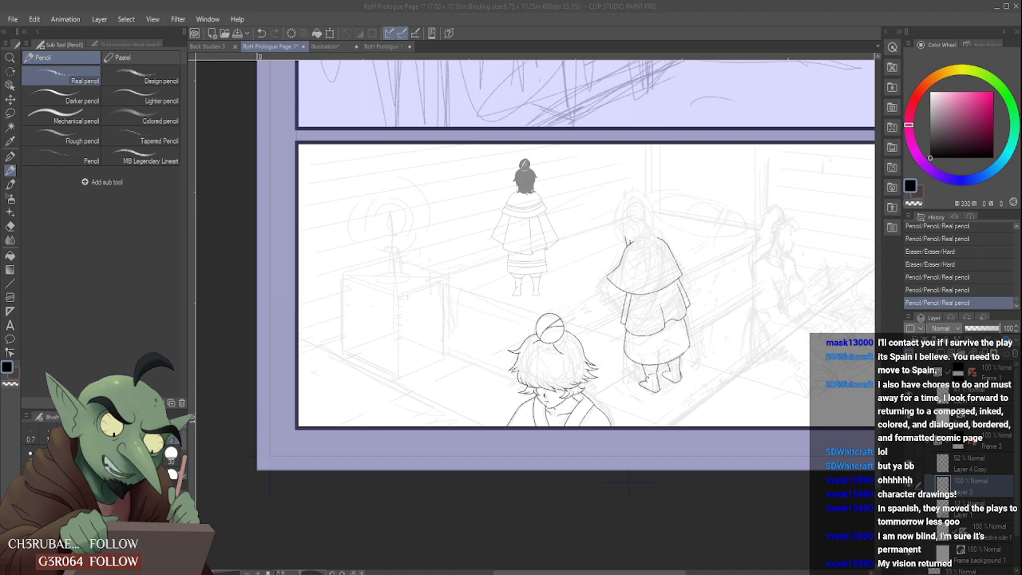
- Refine the right-hand foot's sole corner and outer edge, and erase the stray marks around its inner ankle
scroll(670, 379, "up", 4)
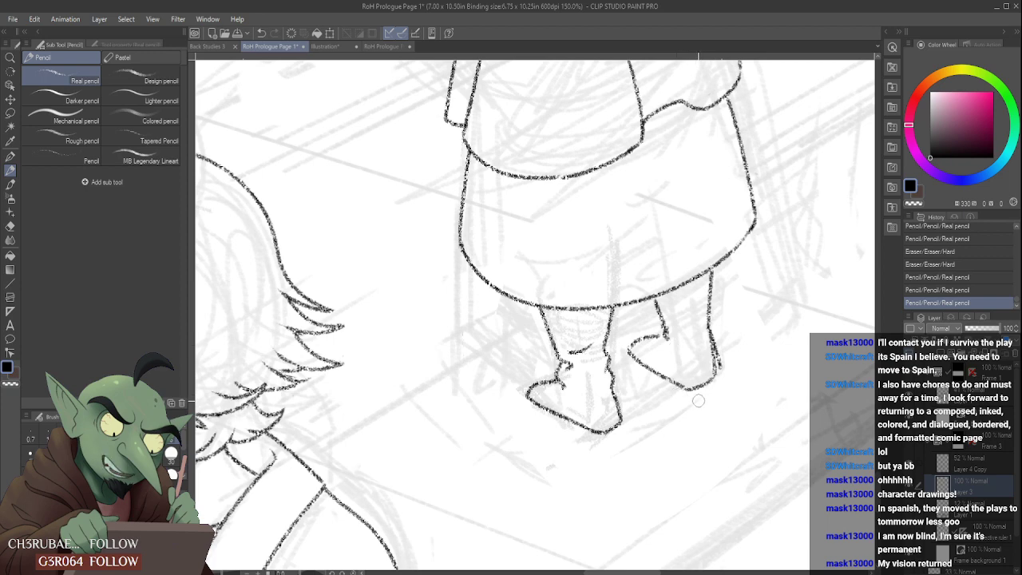
mouse_move(679, 395)
left_mouse_down()
mouse_move(703, 396)
mouse_move(694, 400)
left_mouse_up()
mouse_move(718, 327)
left_mouse_down()
mouse_move(725, 371)
mouse_move(717, 329)
mouse_move(722, 369)
mouse_move(715, 343)
left_mouse_up()
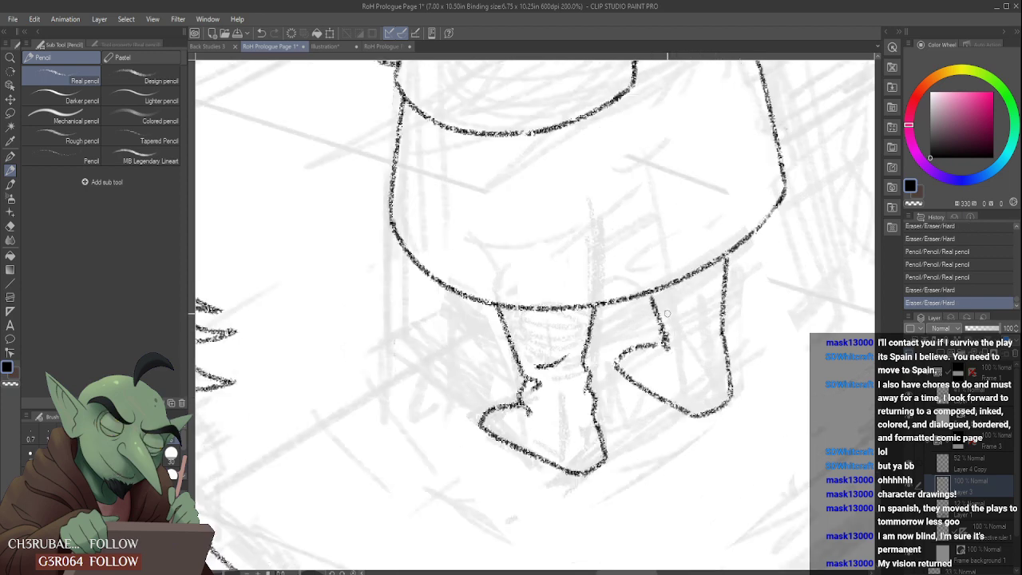
scroll(672, 316, "up", 1)
left_click_drag(663, 325, 652, 329)
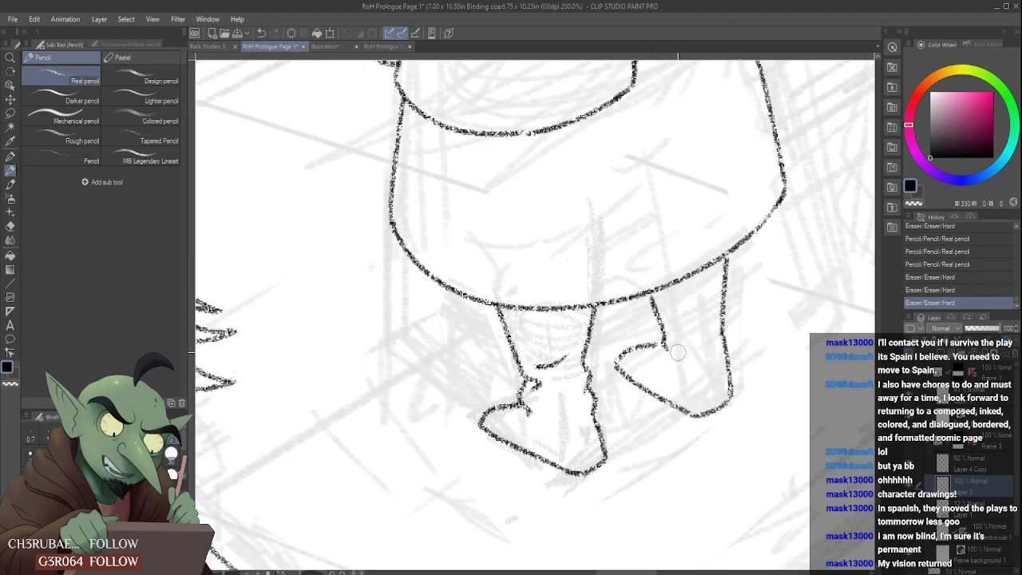
mouse_move(677, 352)
left_mouse_down()
mouse_move(658, 342)
mouse_move(669, 355)
mouse_move(679, 341)
mouse_move(660, 354)
left_mouse_up()
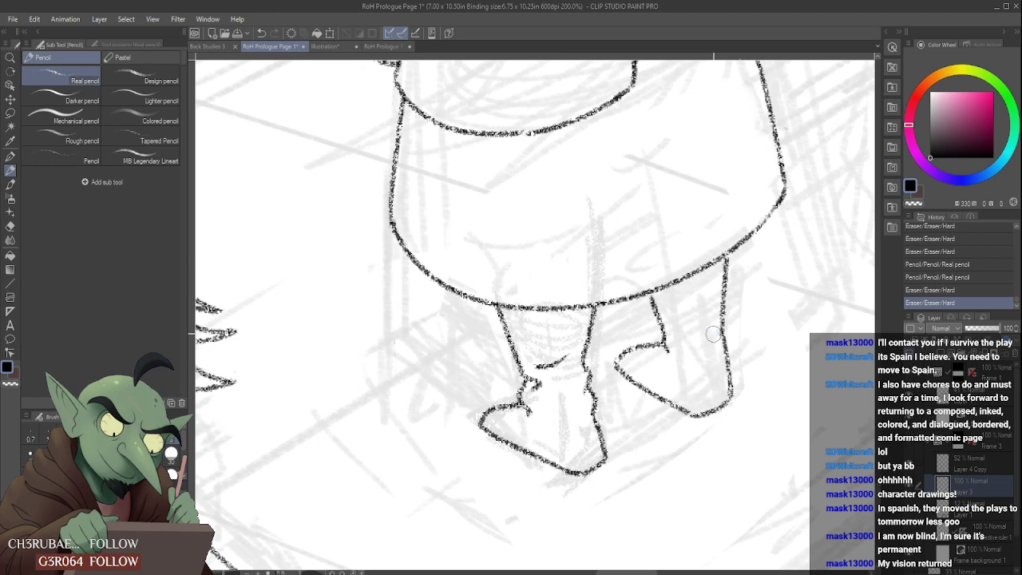
- Erase the right-hand foot's outer ankle, redraw it with a small notch, and pencil a short crease across the ankle
mouse_move(713, 334)
left_mouse_down()
mouse_move(721, 327)
mouse_move(709, 365)
mouse_move(721, 355)
left_mouse_up()
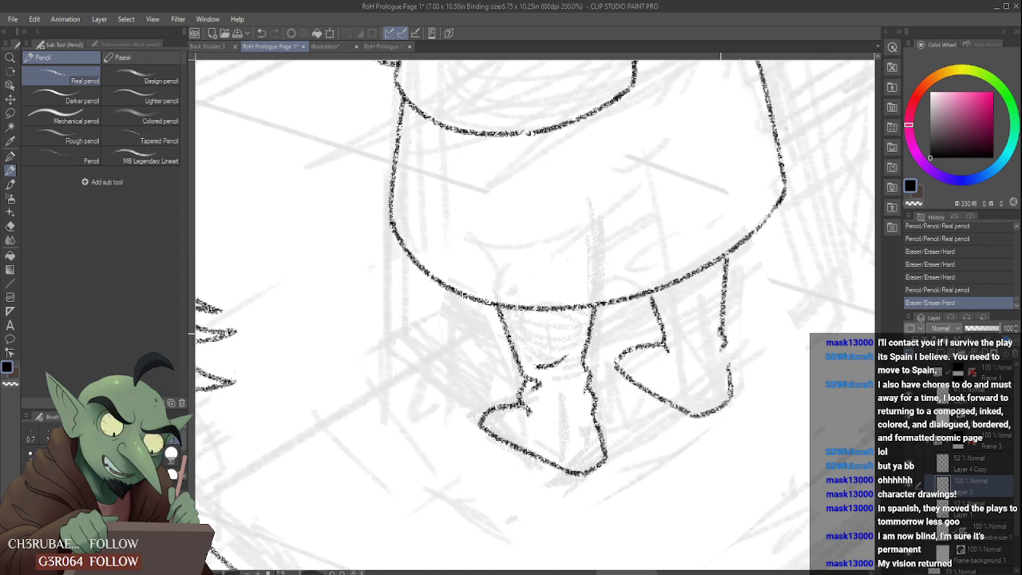
mouse_move(721, 348)
left_mouse_down()
mouse_move(711, 333)
mouse_move(735, 381)
mouse_move(733, 343)
mouse_move(733, 366)
mouse_move(721, 360)
mouse_move(730, 399)
left_mouse_up()
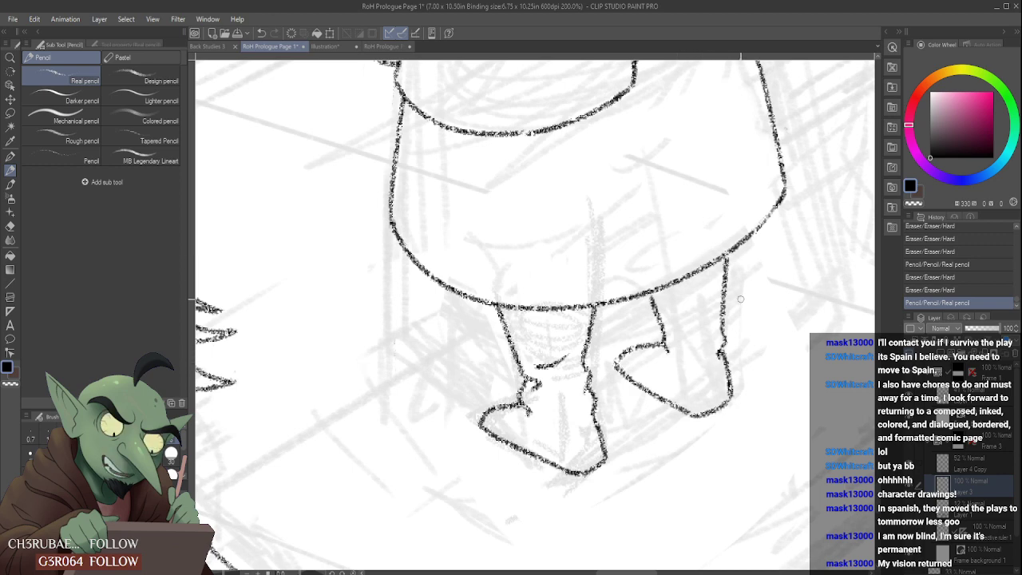
mouse_move(678, 339)
left_mouse_down()
mouse_move(707, 326)
mouse_move(678, 359)
left_mouse_up()
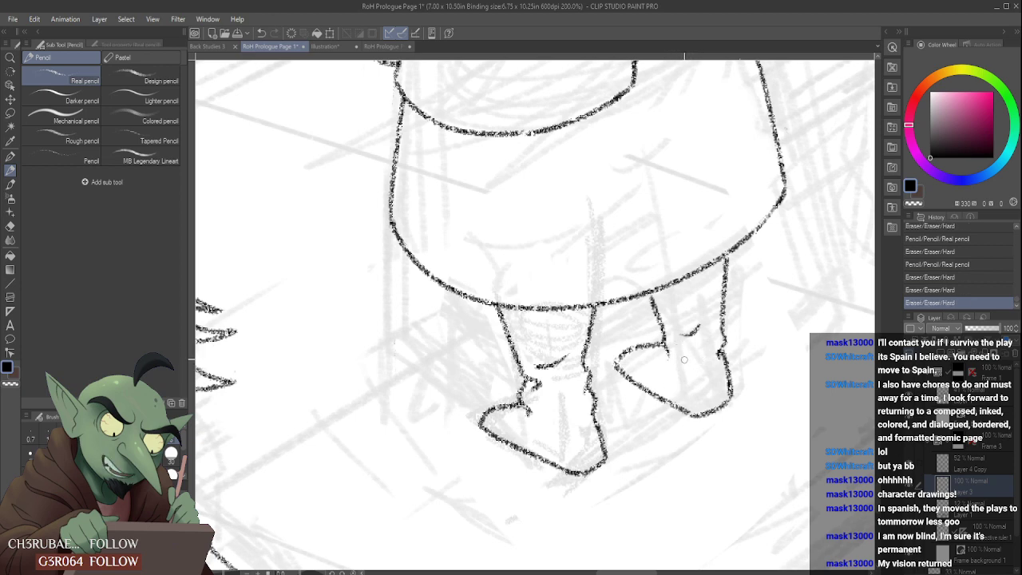
- Shape the right-hand foot's inner ankle into a small hooked fold with short pencil and eraser touches
mouse_move(681, 352)
left_mouse_down()
mouse_move(699, 363)
mouse_move(669, 354)
mouse_move(682, 354)
mouse_move(670, 369)
left_mouse_up()
scroll(692, 318, "down", 4)
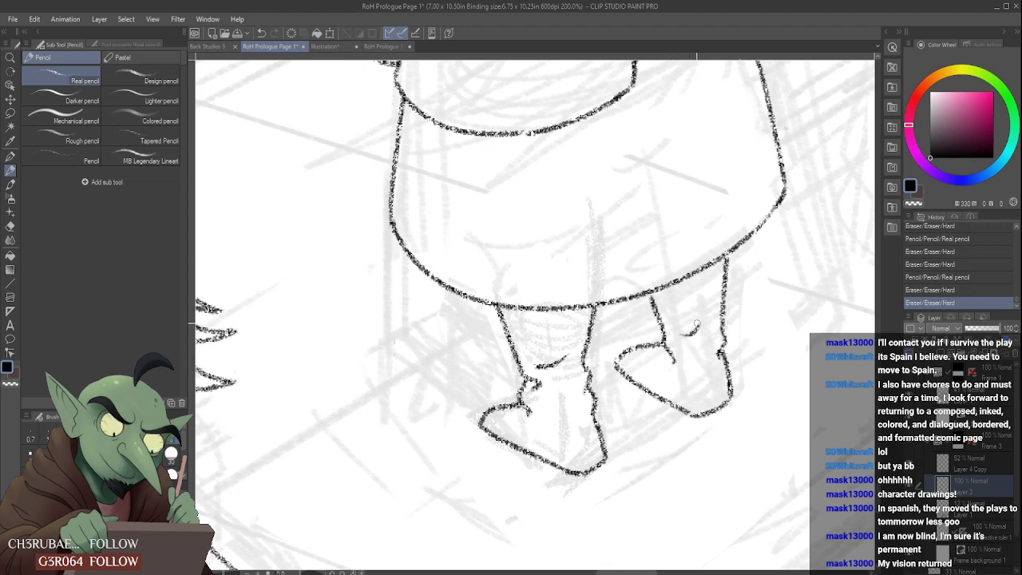
scroll(697, 319, "up", 4)
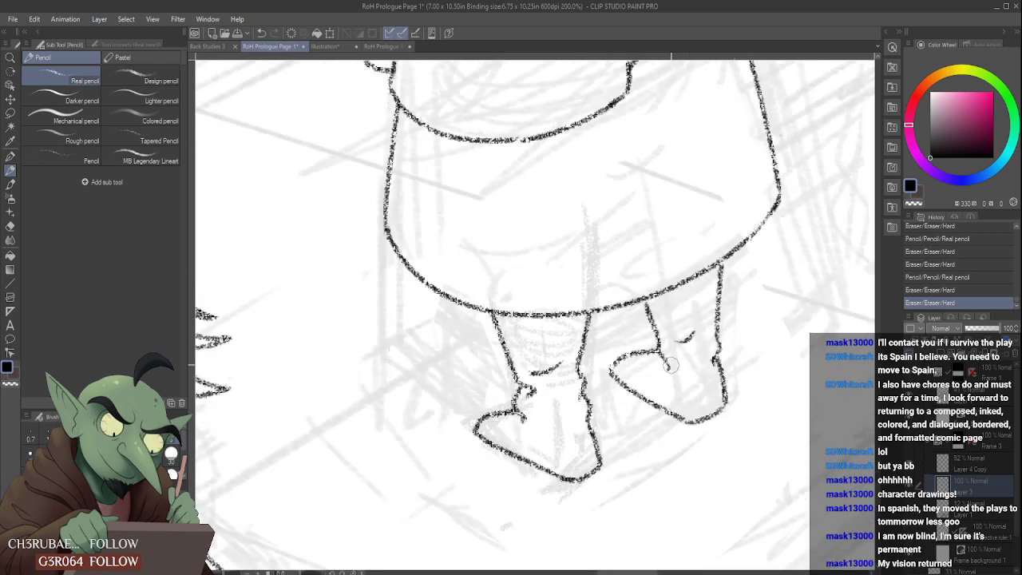
mouse_move(664, 360)
left_mouse_down()
mouse_move(656, 370)
mouse_move(670, 352)
left_mouse_up()
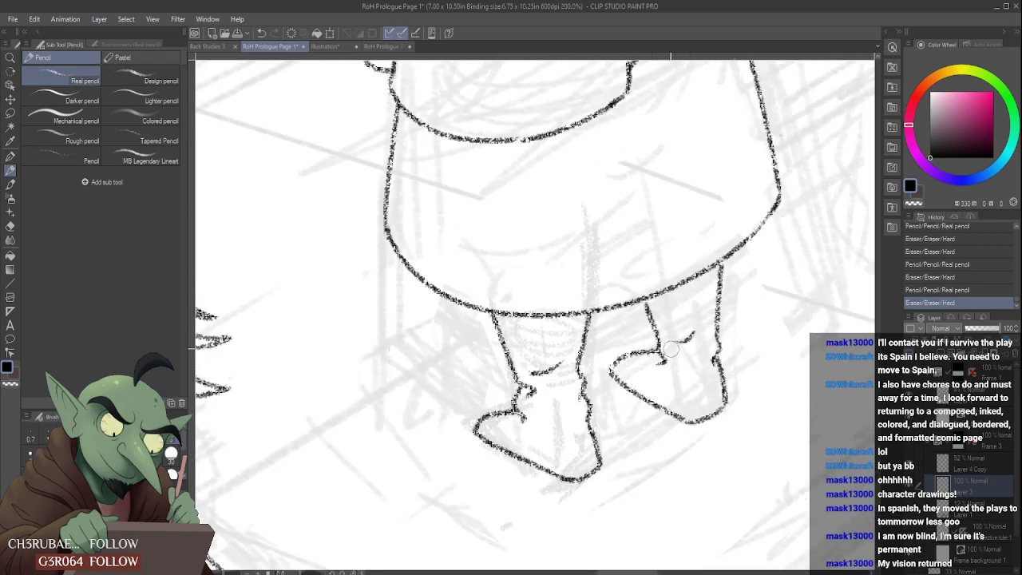
left_click_drag(645, 307, 643, 301)
- Erase the right-hand foot's outer edge below the ankle and redraw it as a line curving down to the sole
scroll(690, 342, "down", 1)
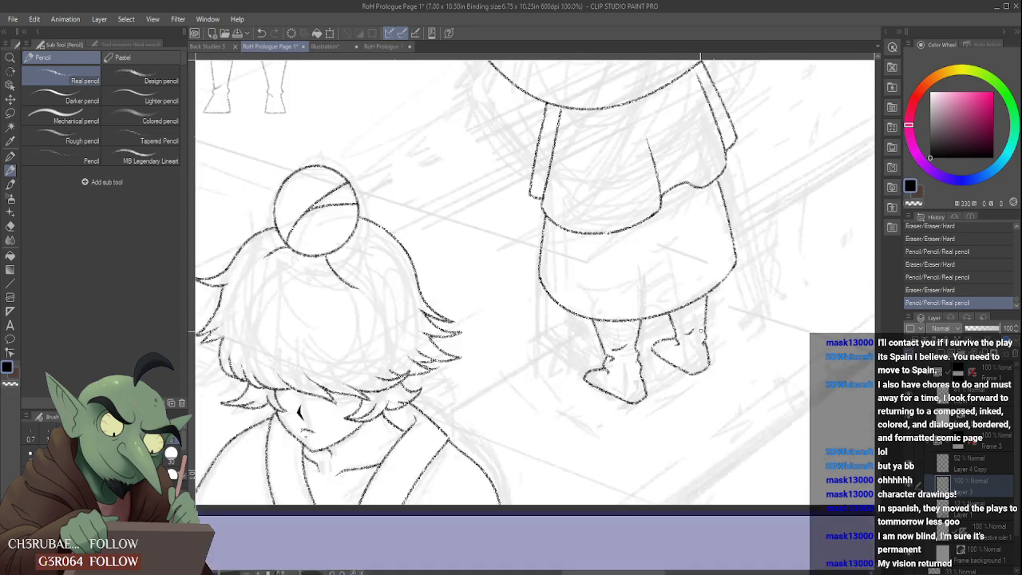
scroll(701, 344, "up", 3)
scroll(692, 354, "down", 1)
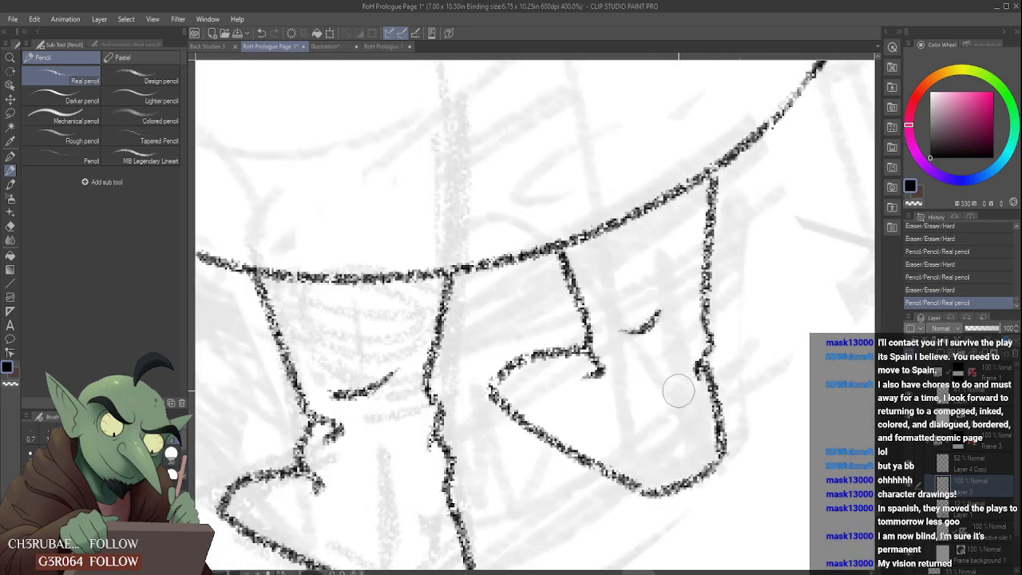
mouse_move(676, 392)
left_mouse_down()
mouse_move(715, 379)
mouse_move(718, 368)
mouse_move(727, 449)
left_mouse_up()
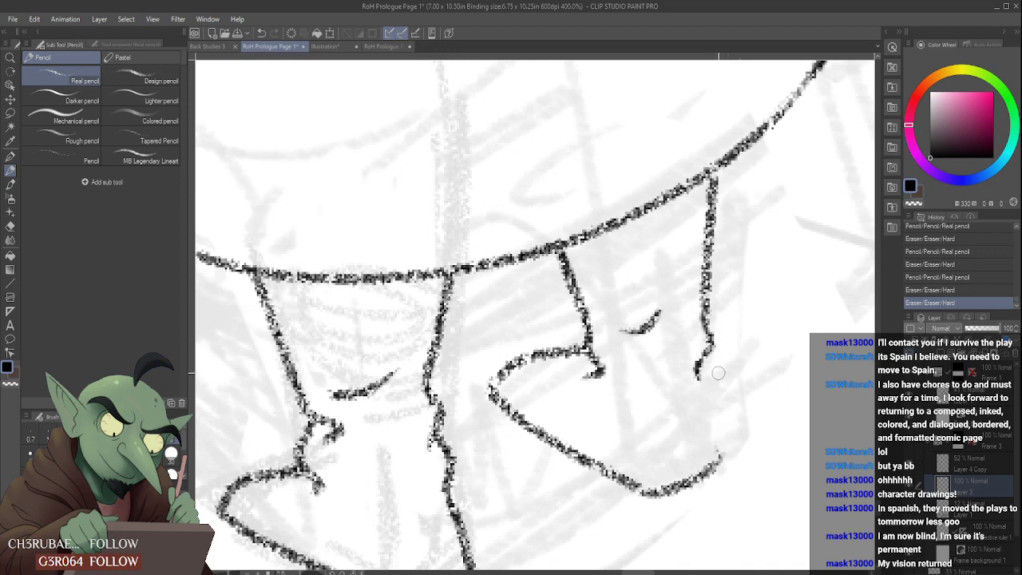
left_click_drag(709, 352, 727, 455)
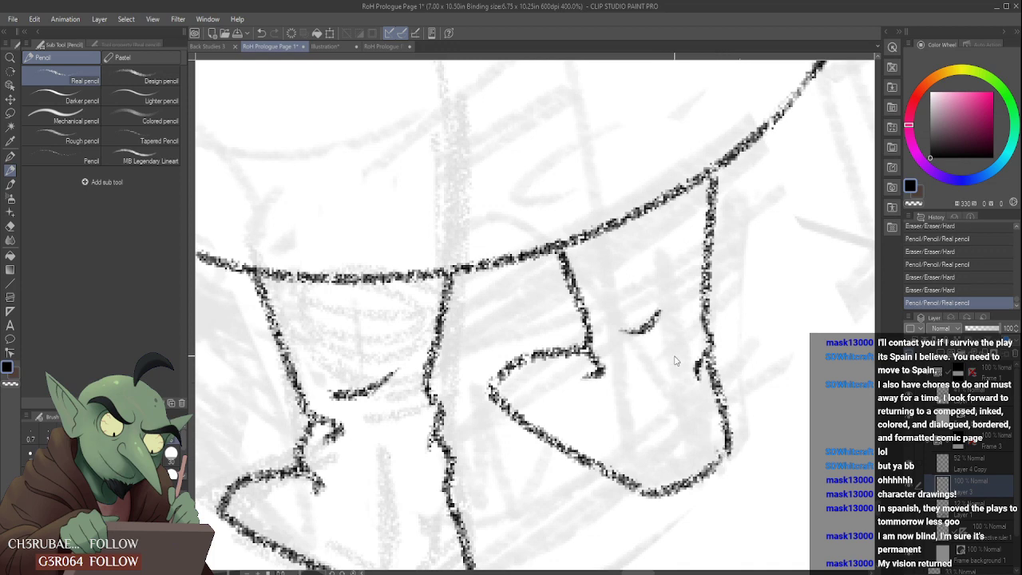
key("ctrl+z")
left_click_drag(701, 364, 723, 457)
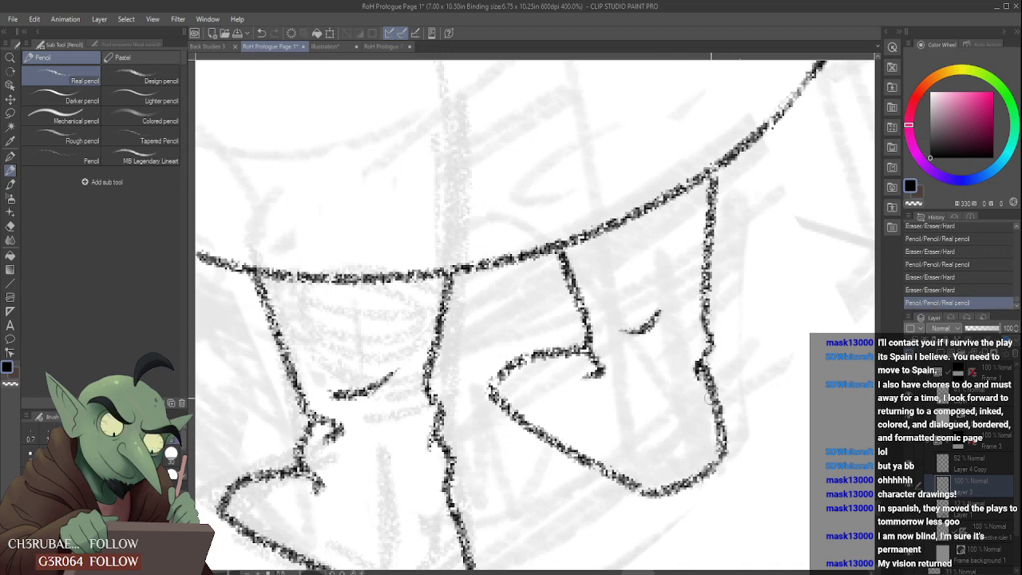
scroll(663, 407, "down", 3)
scroll(599, 398, "up", 1)
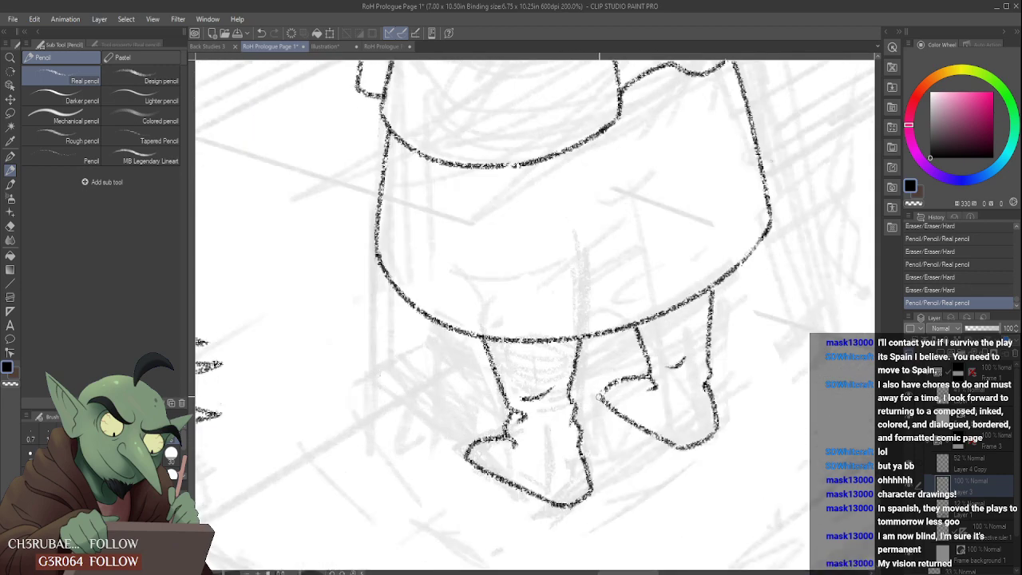
- Erase the right-hand foot's toe tip and upper line, then redraw them running back to the inner ankle
mouse_move(603, 393)
left_mouse_down()
mouse_move(595, 402)
mouse_move(605, 405)
left_mouse_up()
scroll(618, 385, "down", 5)
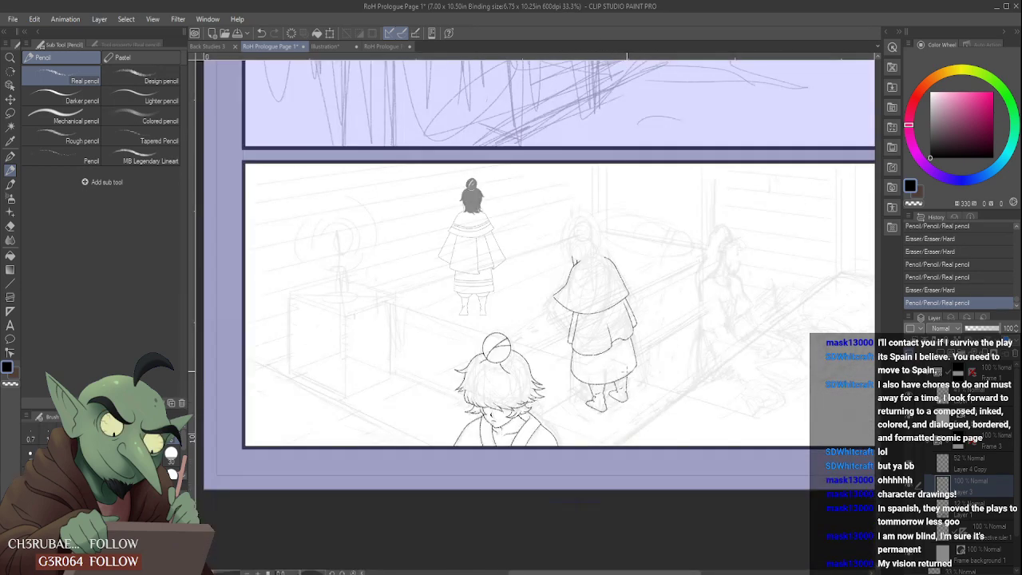
scroll(618, 385, "up", 7)
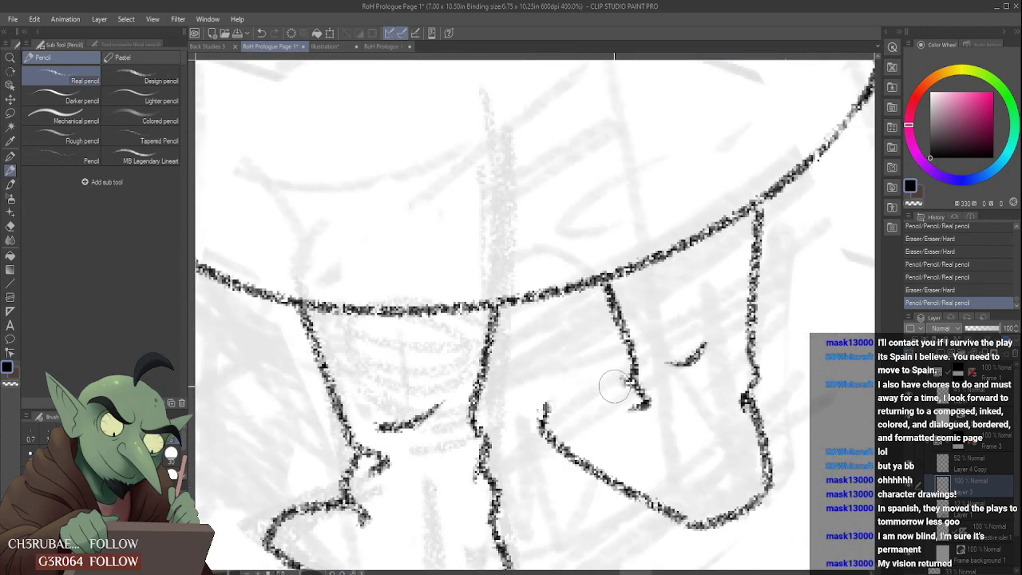
left_click_drag(615, 387, 626, 400)
mouse_move(543, 414)
left_mouse_down()
mouse_move(577, 392)
mouse_move(638, 397)
mouse_move(626, 399)
mouse_move(640, 389)
left_mouse_up()
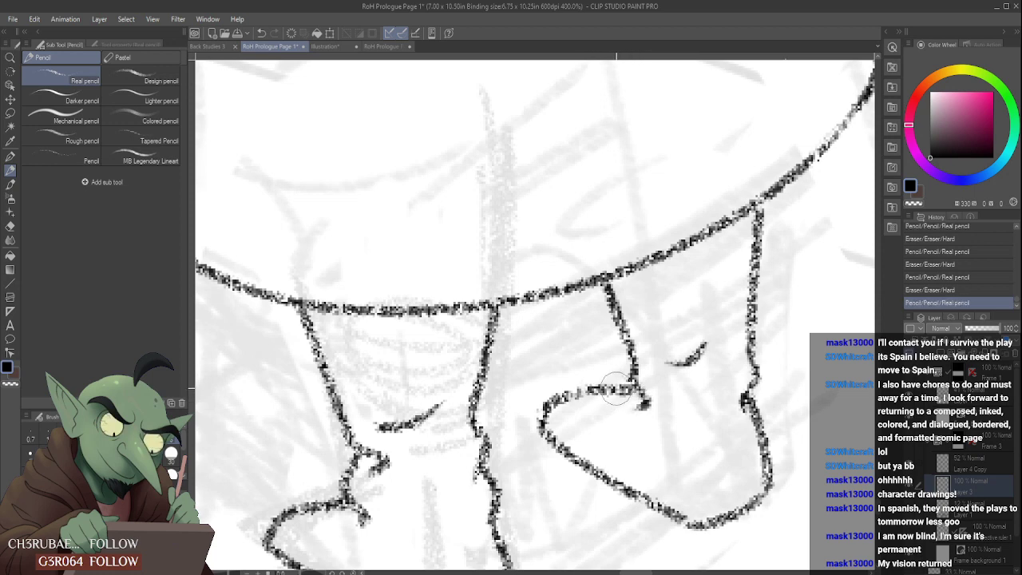
key("ctrl+z")
left_click_drag(580, 395, 645, 391)
scroll(676, 377, "down", 5)
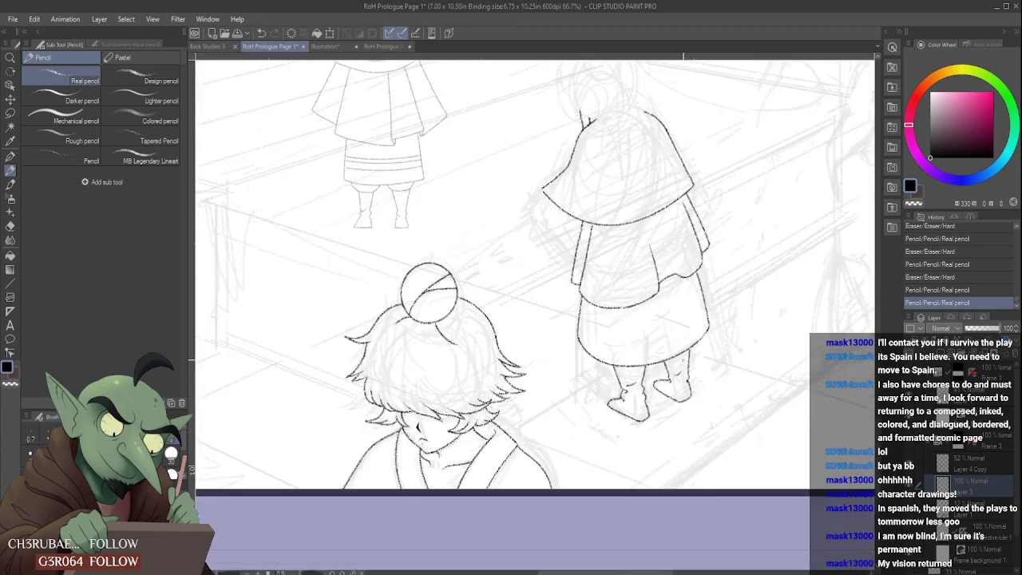
- Round off the right-hand foot's sole and lower outer corner
scroll(681, 371, "down", 1)
scroll(686, 397, "up", 4)
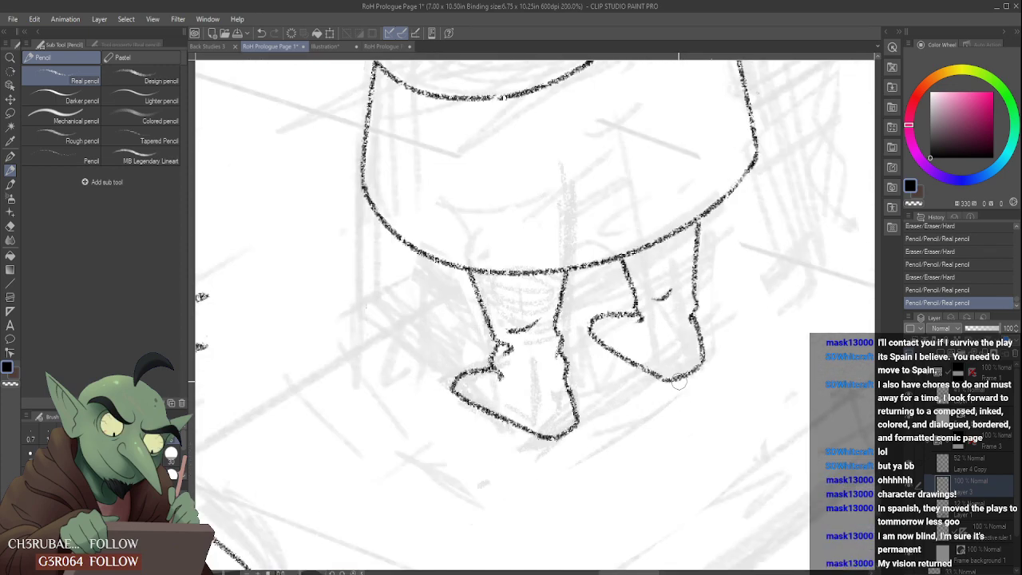
mouse_move(679, 385)
left_mouse_down()
mouse_move(706, 358)
mouse_move(708, 377)
mouse_move(703, 361)
left_mouse_up()
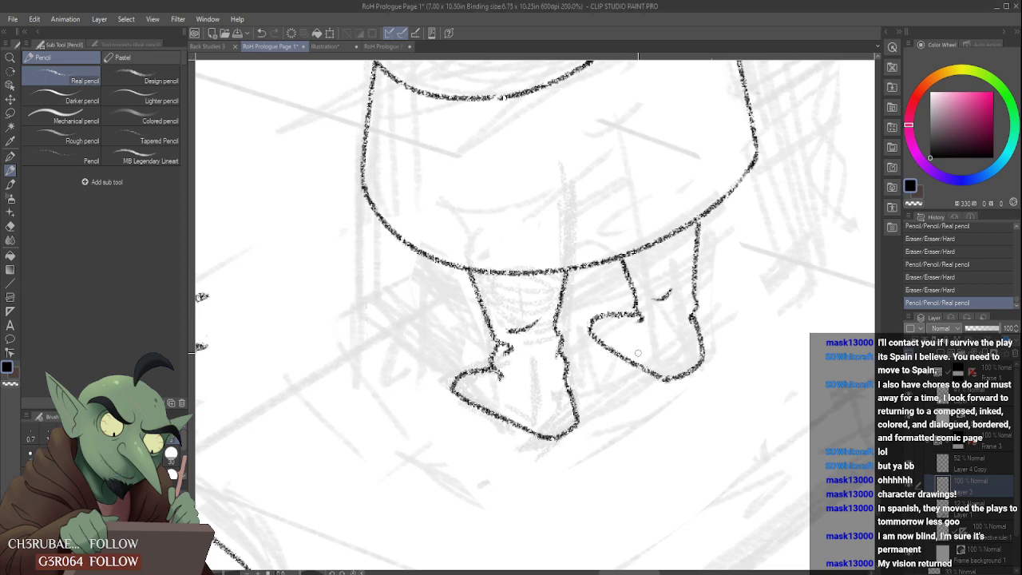
mouse_move(656, 393)
left_mouse_down()
mouse_move(683, 380)
mouse_move(654, 383)
mouse_move(671, 378)
left_mouse_up()
scroll(680, 368, "down", 6)
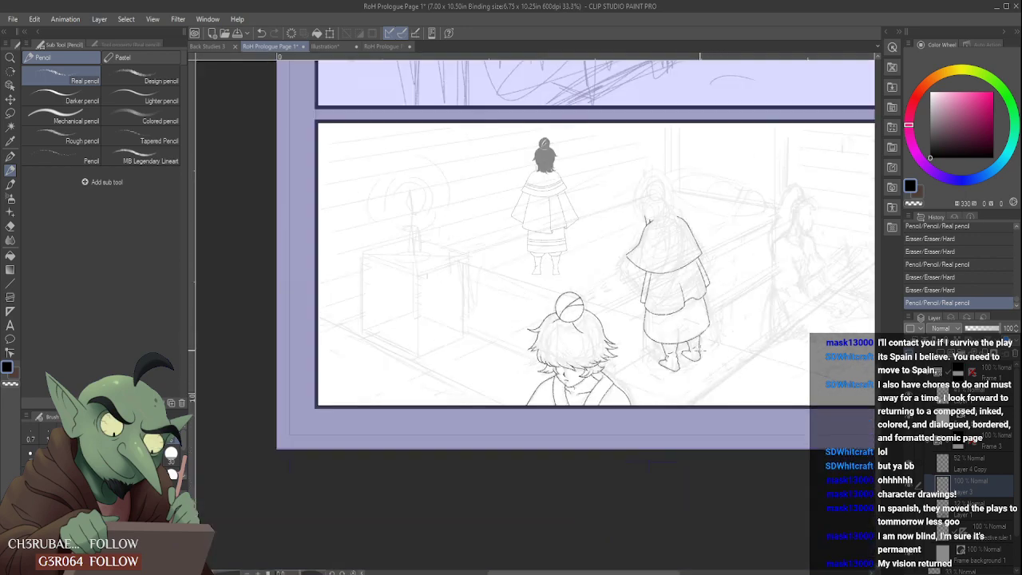
- Redraw the right-hand leg's inner line with a slight bend leading into the ankle
scroll(680, 369, "up", 6)
mouse_move(651, 351)
left_mouse_down()
mouse_move(642, 324)
mouse_move(641, 335)
mouse_move(659, 336)
mouse_move(652, 361)
left_mouse_up()
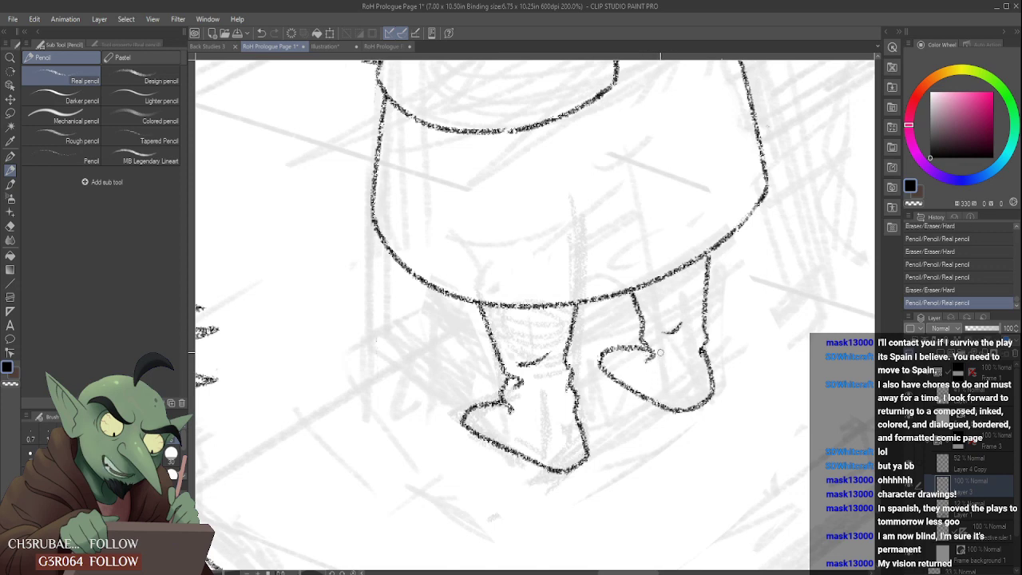
scroll(662, 353, "down", 2)
scroll(652, 347, "up", 6)
scroll(591, 378, "down", 2)
- Erase the right-hand foot's upper line and redraw it from the toe to the bent inner ankle
mouse_move(630, 350)
left_mouse_down()
mouse_move(589, 377)
mouse_move(581, 369)
mouse_move(628, 396)
mouse_move(565, 376)
mouse_move(631, 364)
left_mouse_up()
key("ctrl+z")
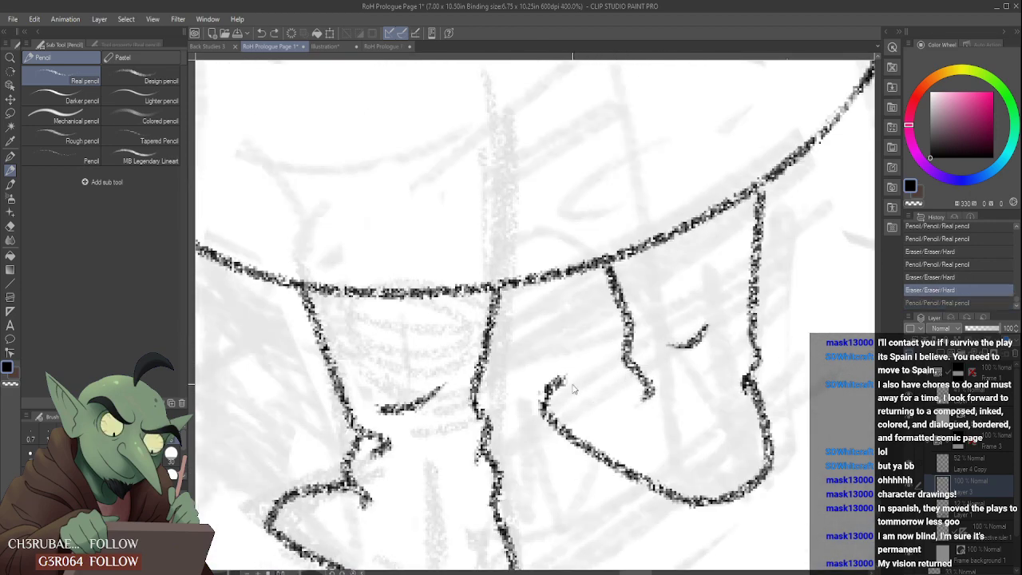
left_click_drag(563, 380, 635, 369)
key("ctrl+z")
mouse_move(550, 383)
left_mouse_down()
mouse_move(668, 377)
mouse_move(673, 365)
mouse_move(639, 397)
mouse_move(652, 371)
mouse_move(644, 355)
mouse_move(654, 380)
mouse_move(642, 394)
mouse_move(634, 376)
mouse_move(626, 409)
mouse_move(652, 381)
left_mouse_up()
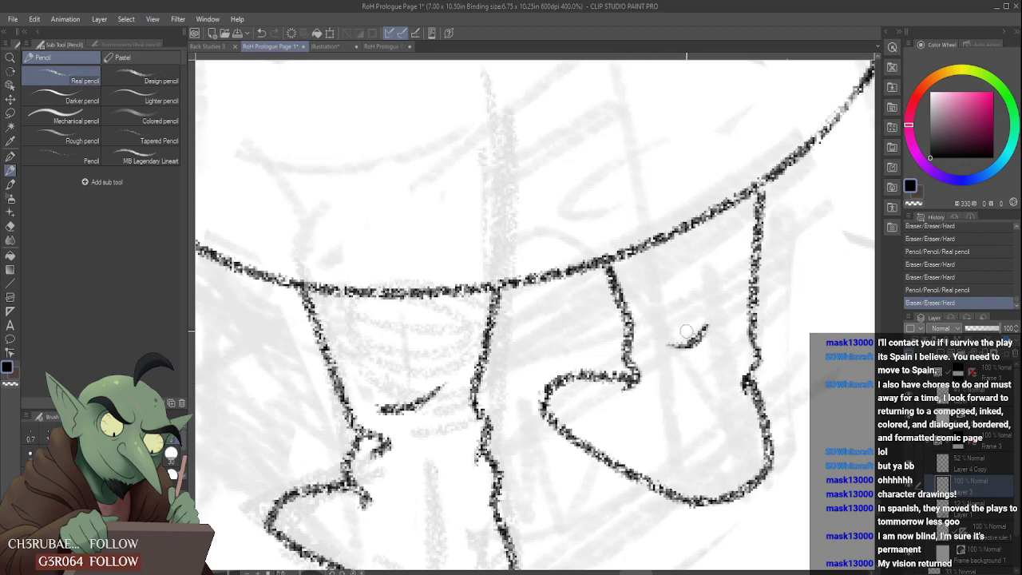
scroll(686, 331, "down", 4)
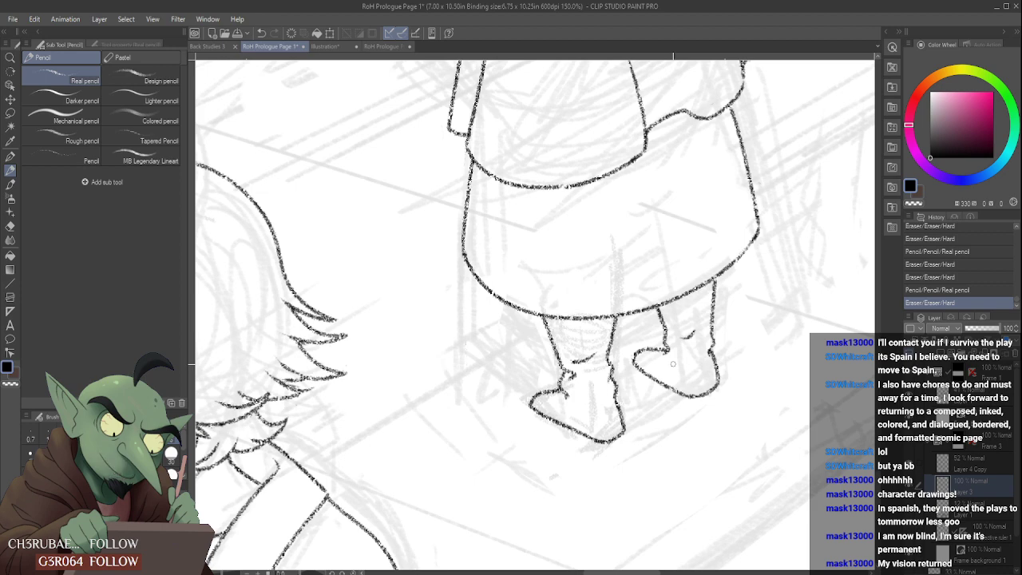
- Touch up the left-hand foot's lower corner, and redraw the right-hand foot's outer edge as a straighter line down to the sole
scroll(640, 426, "up", 1)
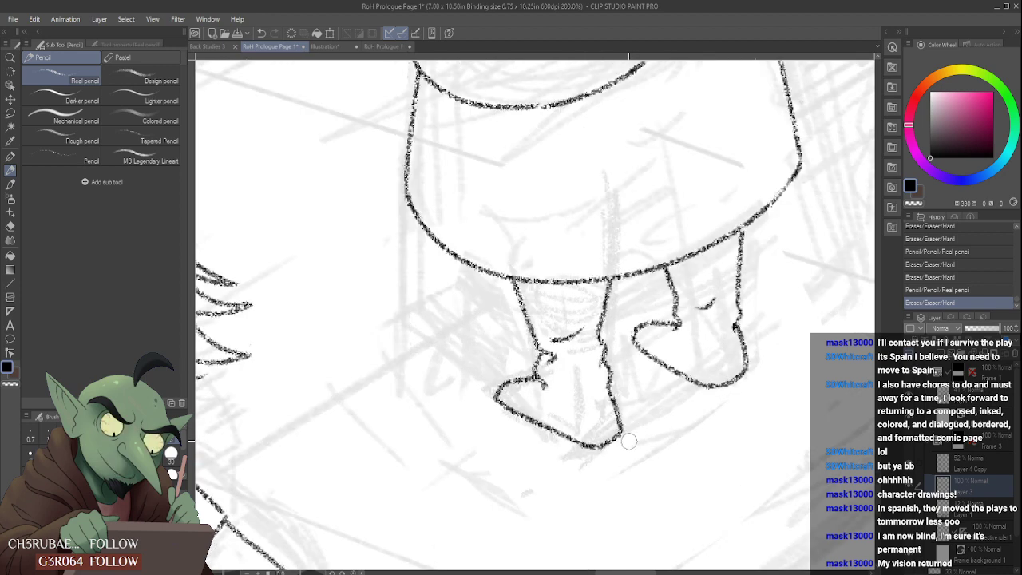
left_click_drag(632, 420, 627, 431)
scroll(615, 383, "down", 1)
scroll(624, 419, "up", 1)
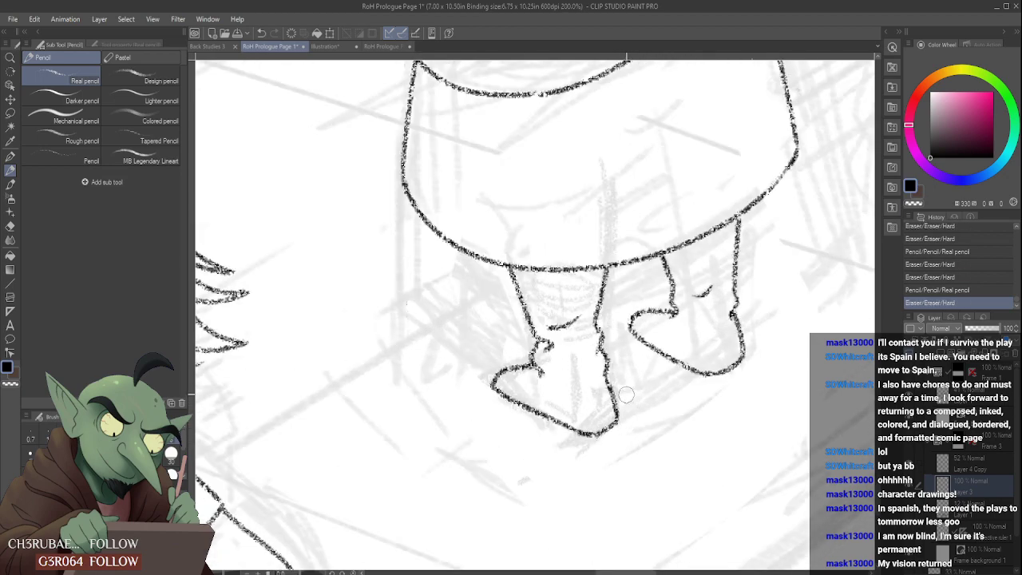
scroll(626, 429, "down", 5)
scroll(648, 389, "up", 5)
left_click_drag(628, 381, 632, 432)
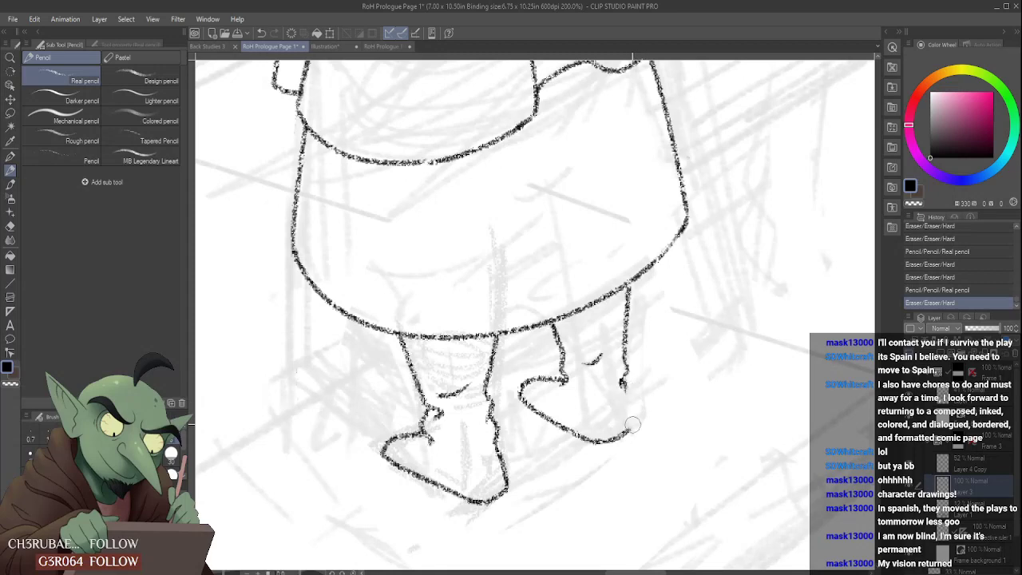
left_click_drag(624, 384, 626, 418)
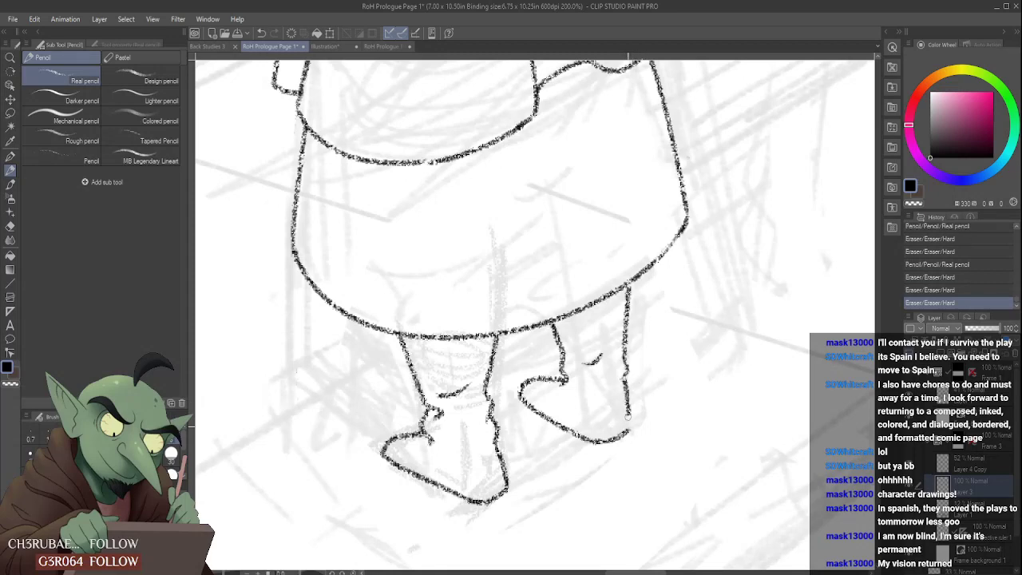
scroll(564, 386, "down", 1)
scroll(564, 386, "down", 2)
scroll(571, 387, "up", 4)
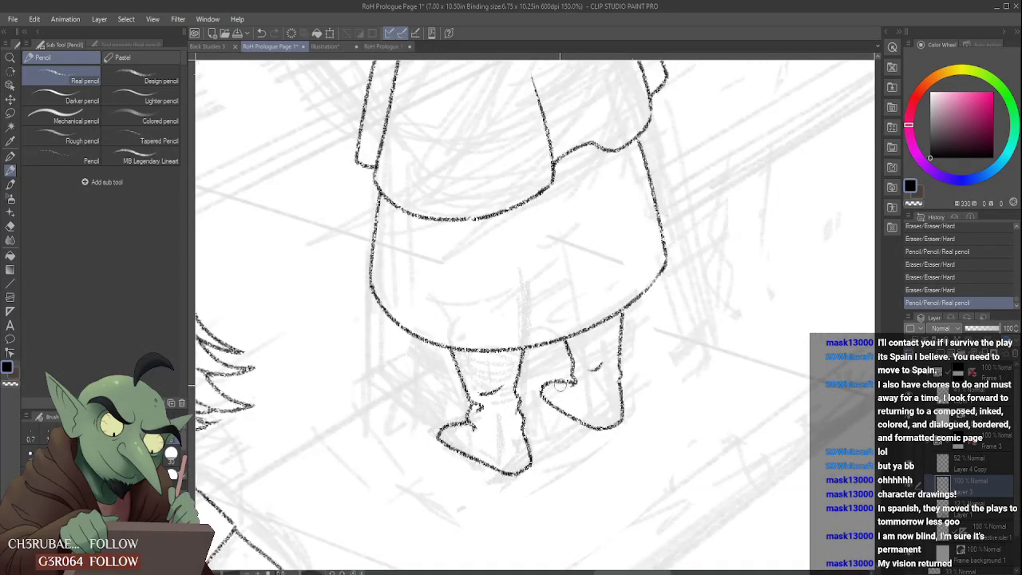
- Touch up the right-hand foot's inner ankle and crease with short pencil strokes
mouse_move(580, 388)
left_mouse_down()
mouse_move(565, 384)
mouse_move(578, 377)
mouse_move(587, 386)
left_mouse_up()
scroll(583, 383, "down", 5)
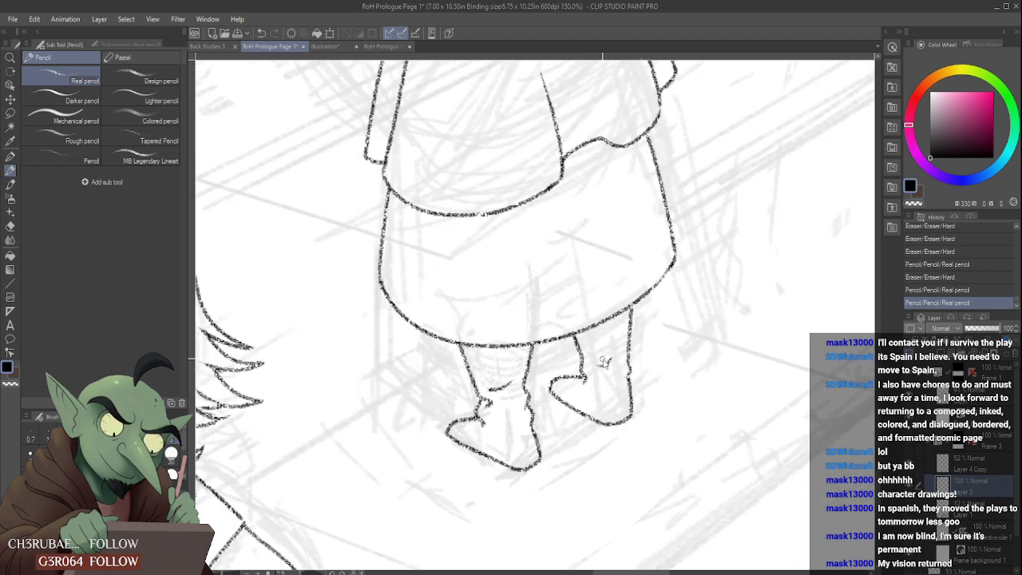
scroll(611, 372, "down", 2)
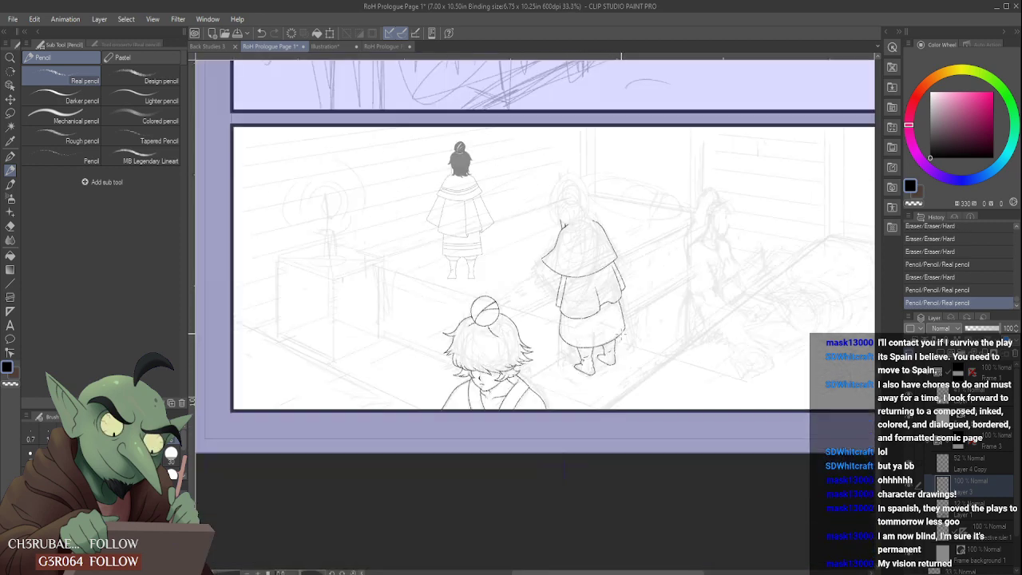
scroll(611, 373, "up", 7)
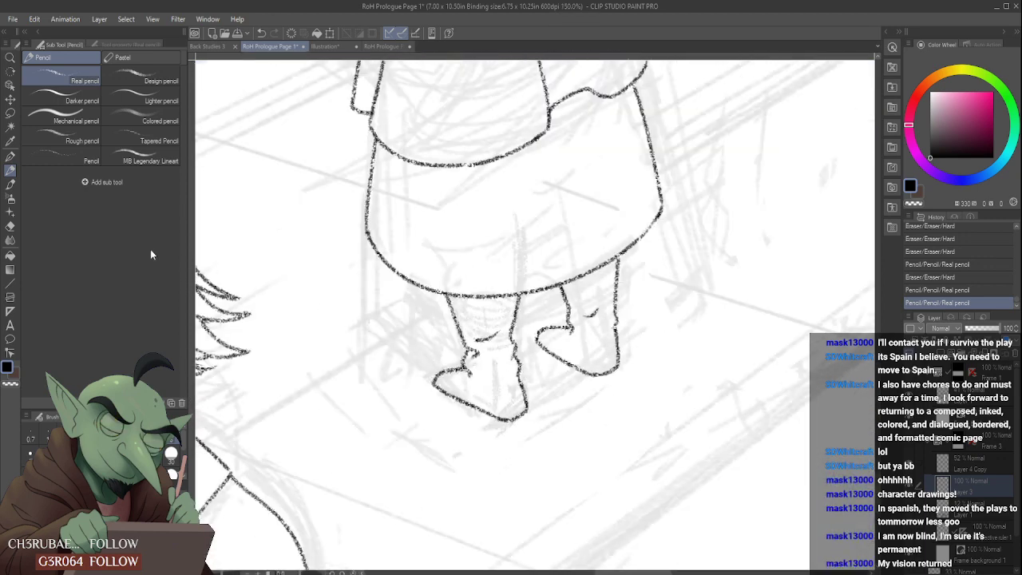
- Lasso the right-hand leg and foot, rotate them slightly counter-clockwise, apply the transformation and deselect
left_click(11, 113)
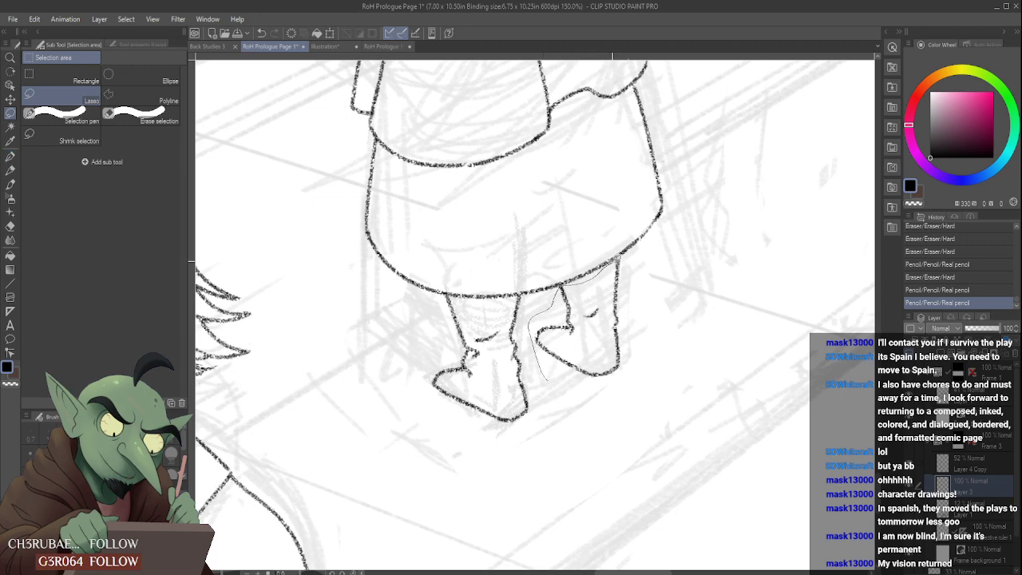
left_click_drag(613, 260, 542, 415)
key("ctrl+t")
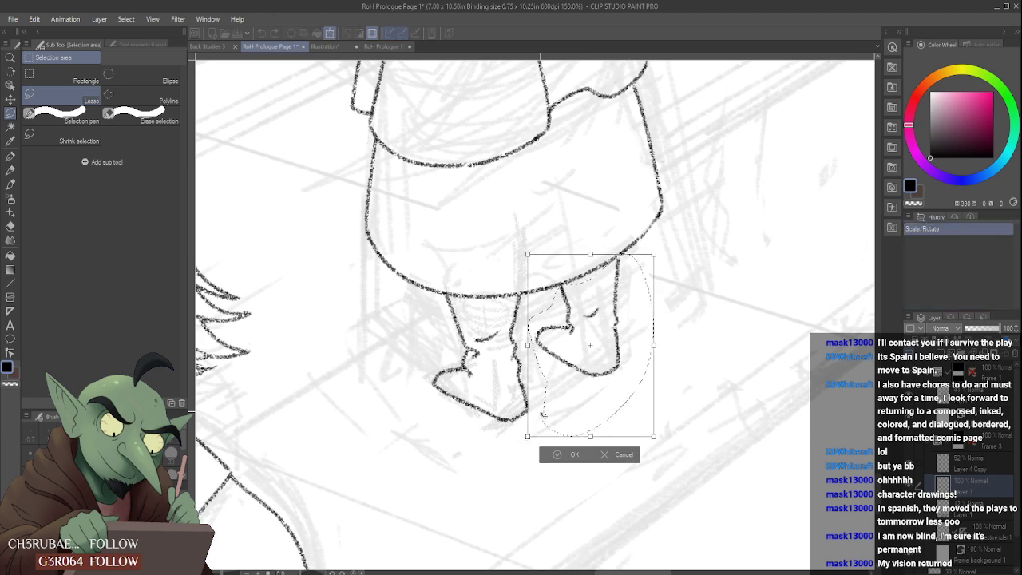
left_click_drag(636, 294, 638, 295)
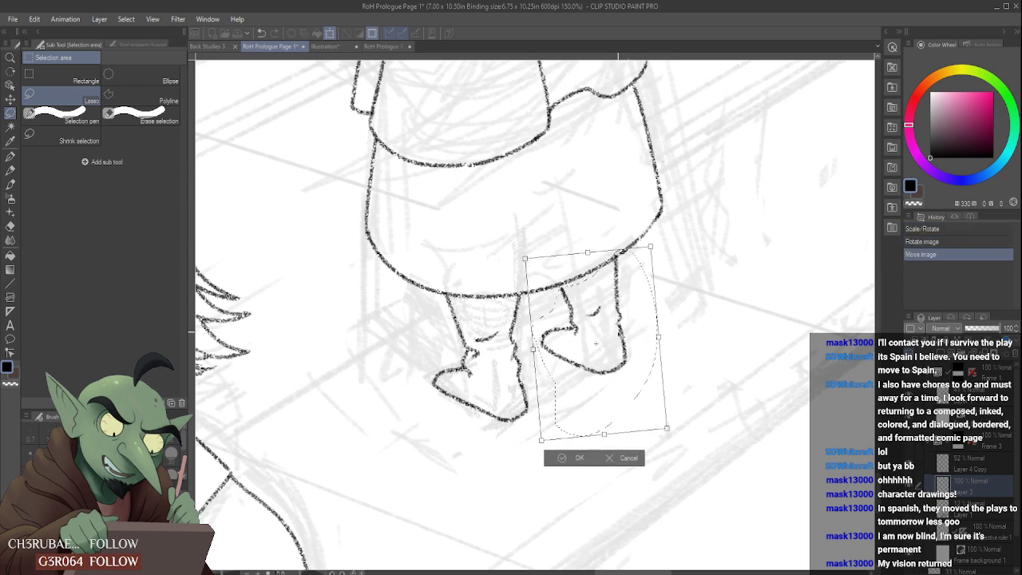
left_click(578, 458)
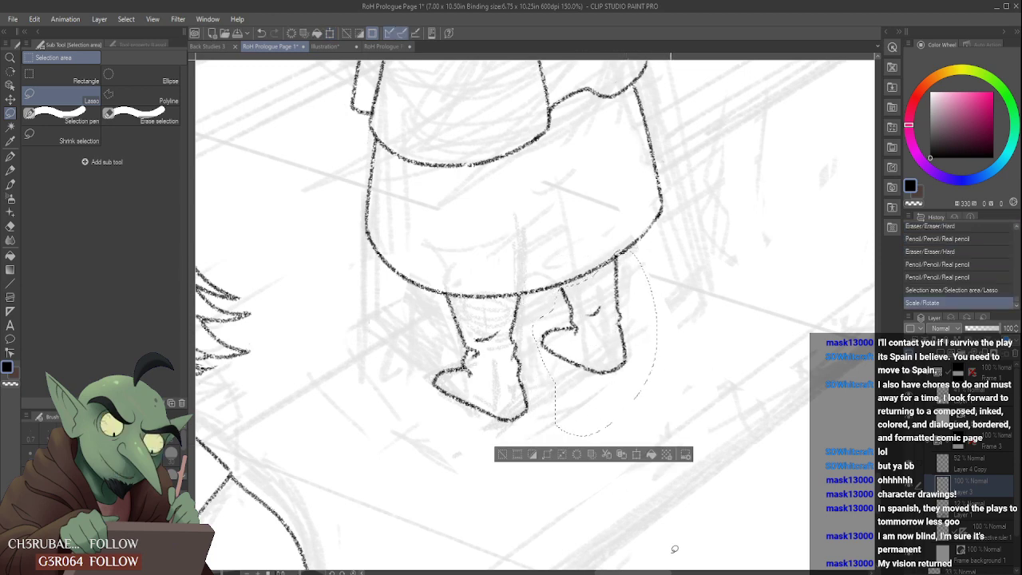
key("ctrl+d")
scroll(554, 283, "down", 4)
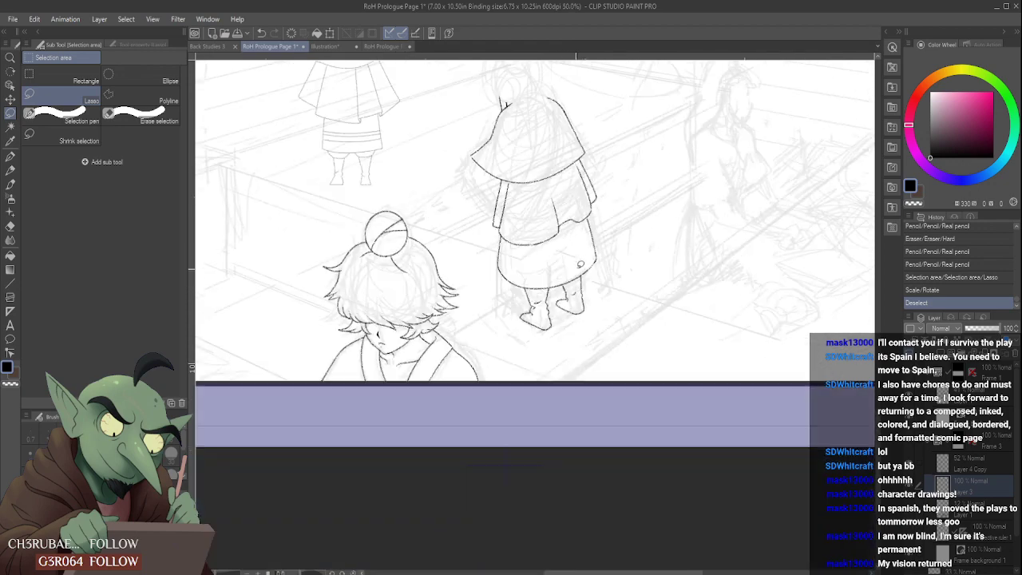
scroll(576, 286, "up", 4)
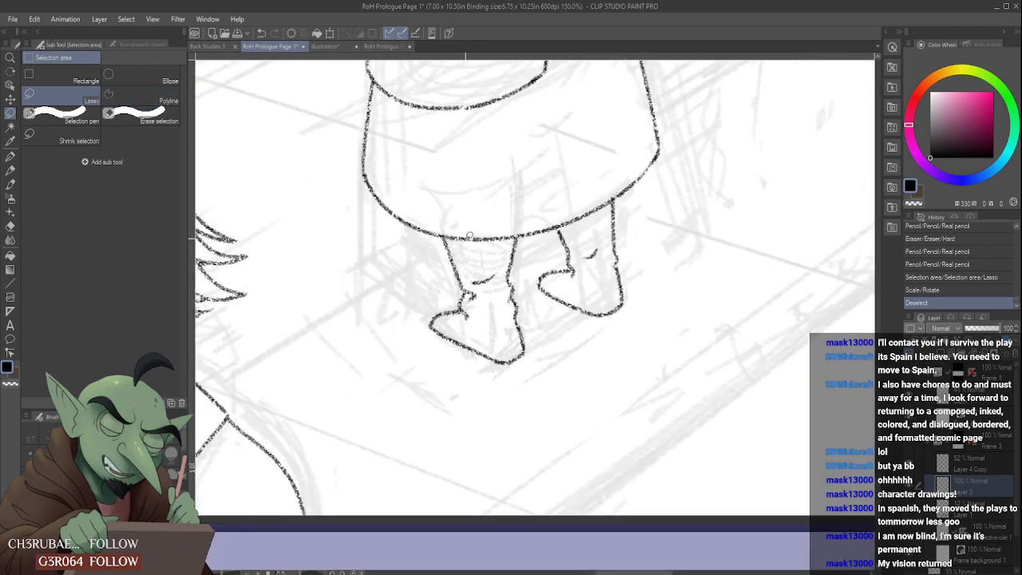
- Restore the selection around the right-hand foot, nudge its toe side slightly outward with Mesh Transformation, and deselect
key("ctrl+z")
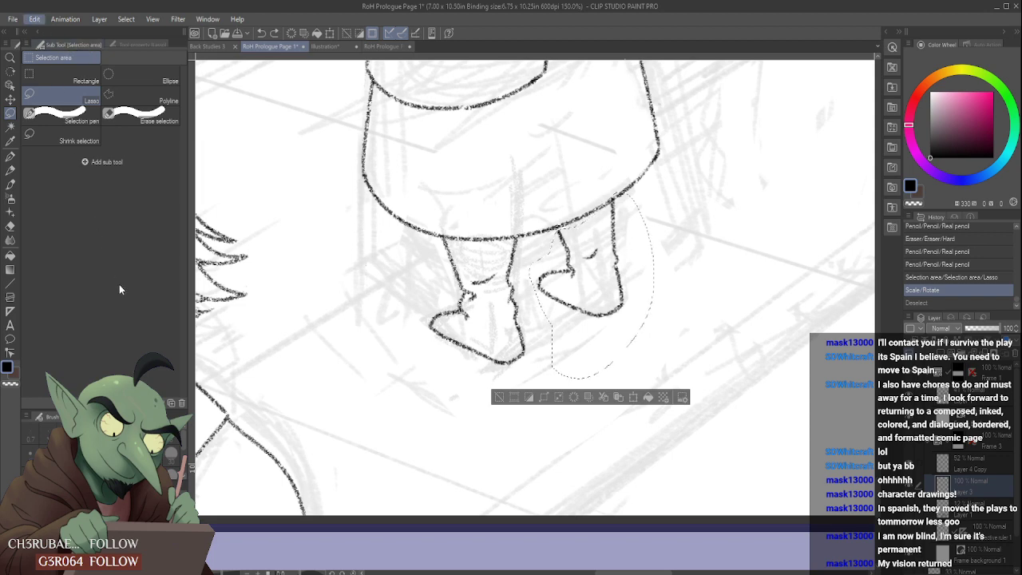
left_click(243, 408)
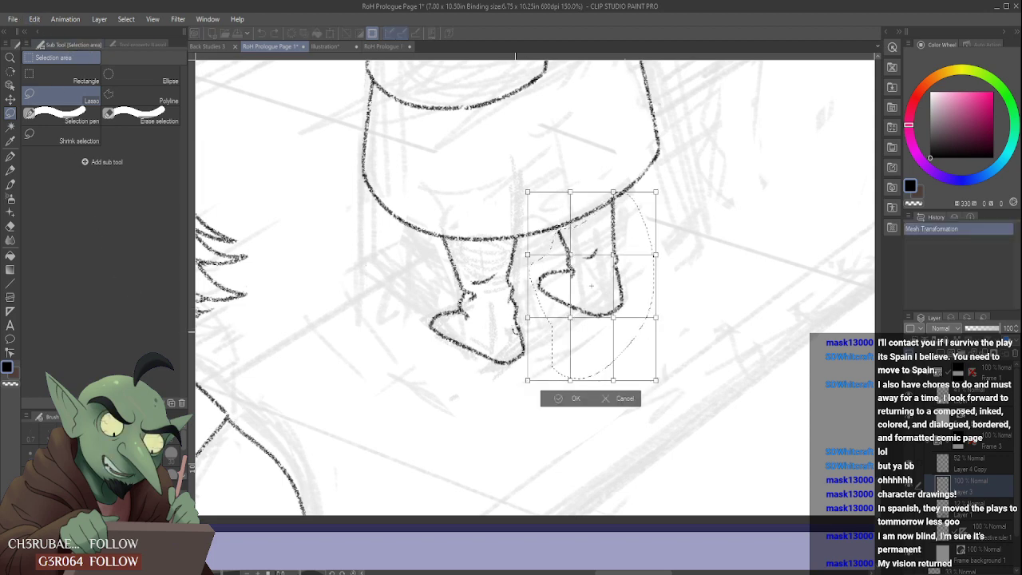
left_click_drag(527, 318, 524, 328)
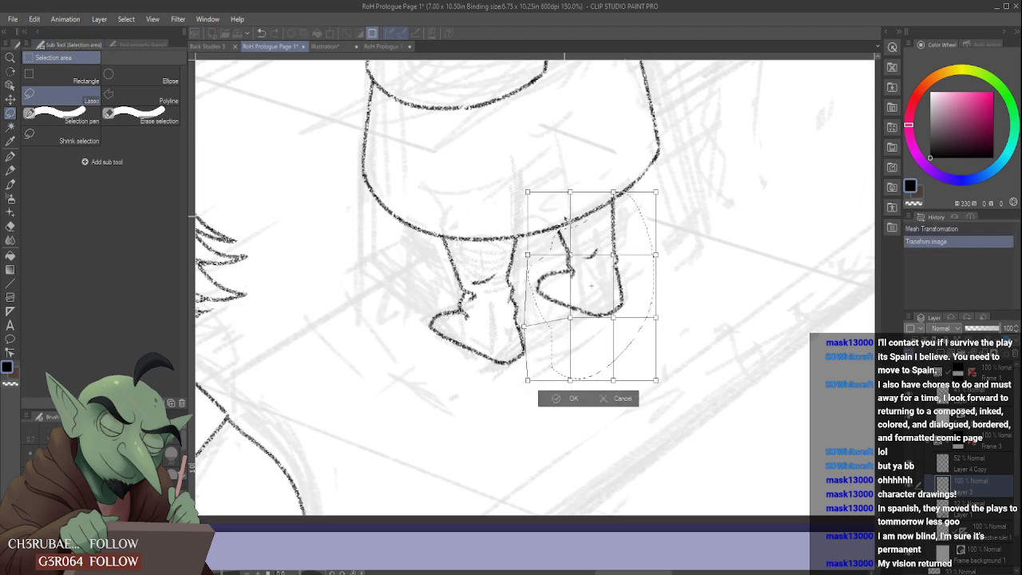
left_click_drag(529, 198, 523, 201)
left_click(563, 403)
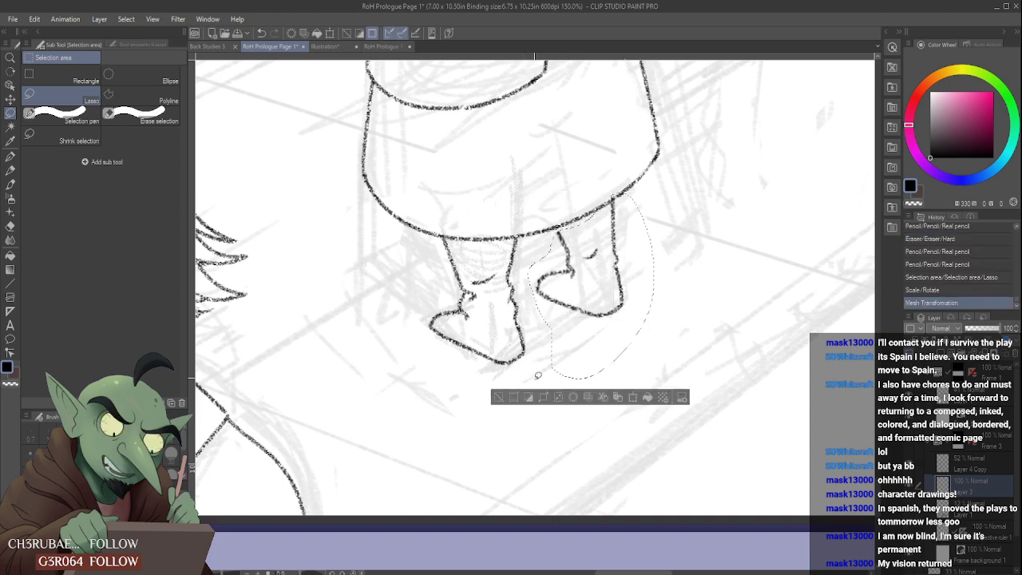
key("ctrl+d")
- Erase and redraw the right-hand leg's inner line from the hem to the ankle, along with the foot's upper line
left_click(18, 173)
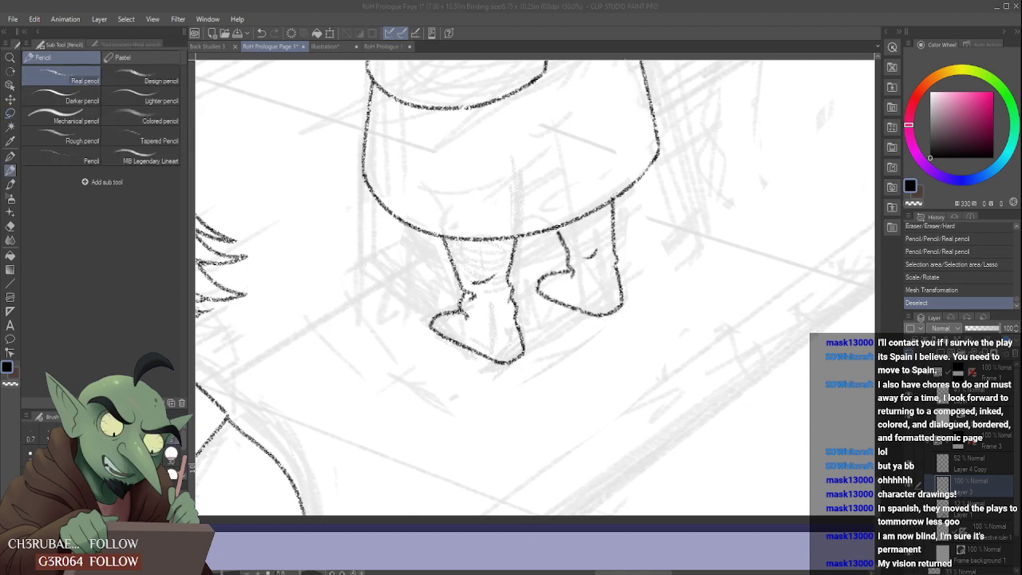
scroll(539, 237, "up", 2)
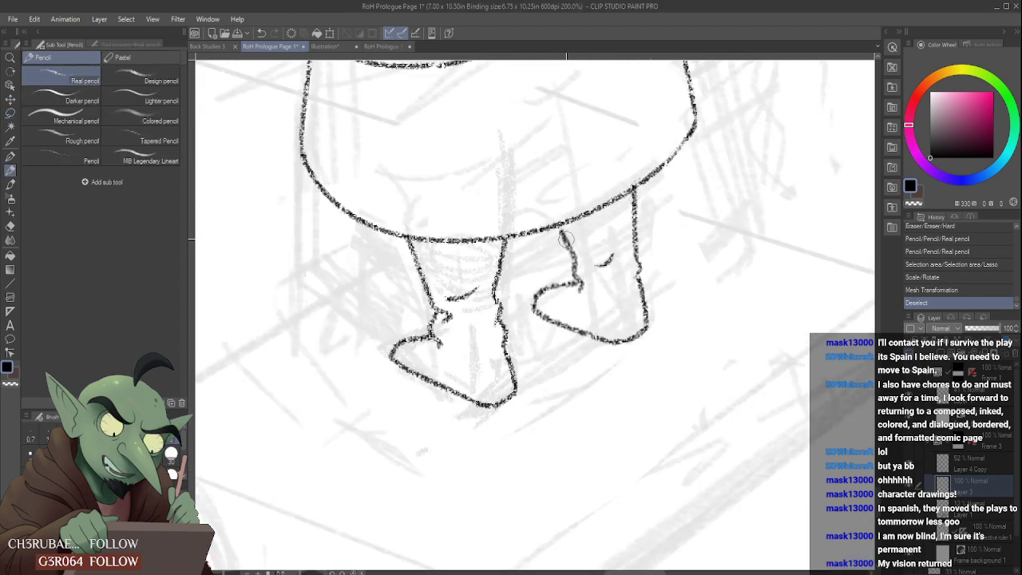
mouse_move(563, 237)
left_mouse_down()
mouse_move(587, 290)
mouse_move(566, 240)
mouse_move(582, 275)
mouse_move(577, 285)
mouse_move(581, 267)
mouse_move(571, 293)
mouse_move(574, 258)
mouse_move(578, 279)
mouse_move(541, 292)
mouse_move(543, 313)
mouse_move(534, 310)
mouse_move(574, 330)
mouse_move(539, 298)
mouse_move(586, 287)
left_mouse_up()
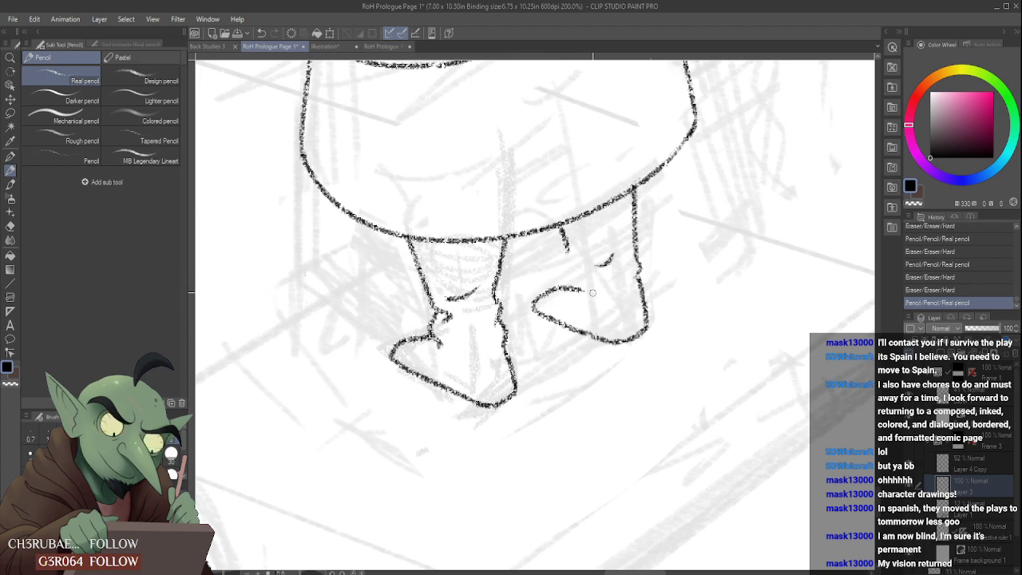
mouse_move(564, 249)
left_mouse_down()
mouse_move(582, 281)
mouse_move(575, 298)
mouse_move(563, 289)
mouse_move(590, 288)
left_mouse_up()
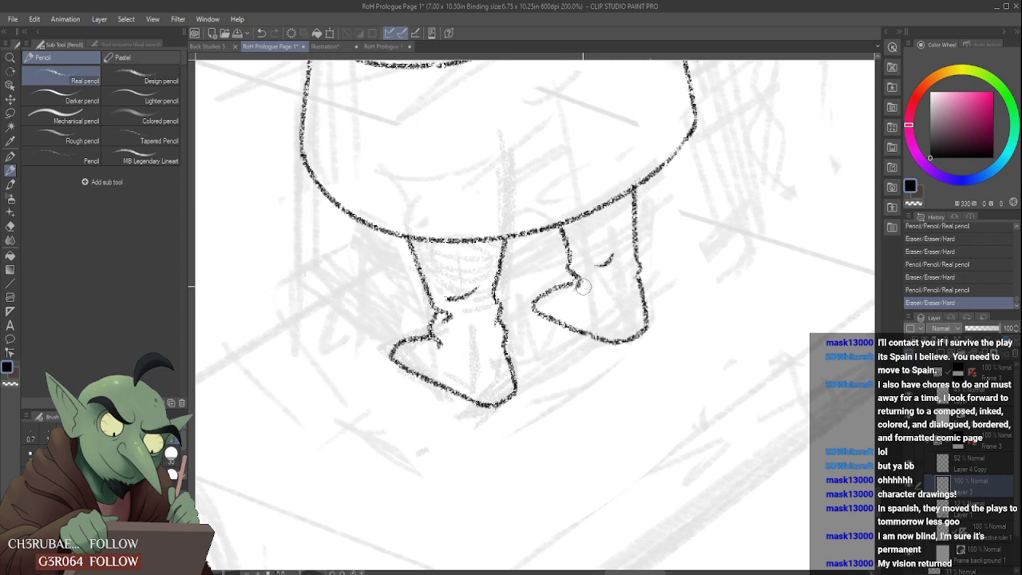
- Touch up the right-hand foot's inner ankle crease where the leg line meets the upper foot line
scroll(584, 257, "down", 2)
scroll(595, 283, "up", 4)
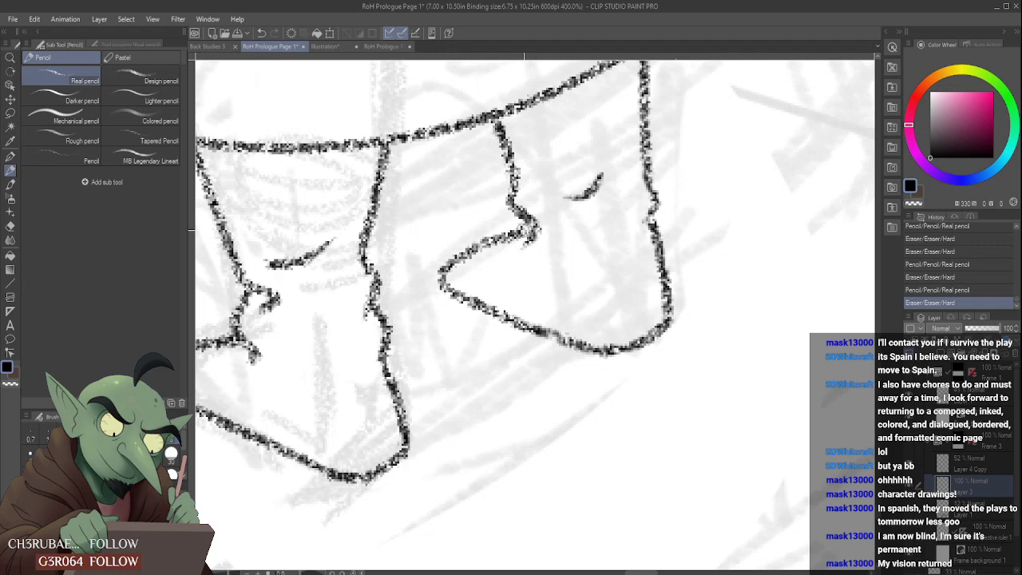
mouse_move(517, 214)
left_mouse_down()
mouse_move(543, 234)
mouse_move(546, 226)
mouse_move(548, 253)
left_mouse_up()
scroll(555, 214, "down", 4)
scroll(543, 203, "up", 2)
scroll(547, 215, "up", 2)
left_click_drag(533, 174, 532, 170)
- Hide the rough sketch beneath the bottom panel's clean line art
scroll(544, 210, "down", 5)
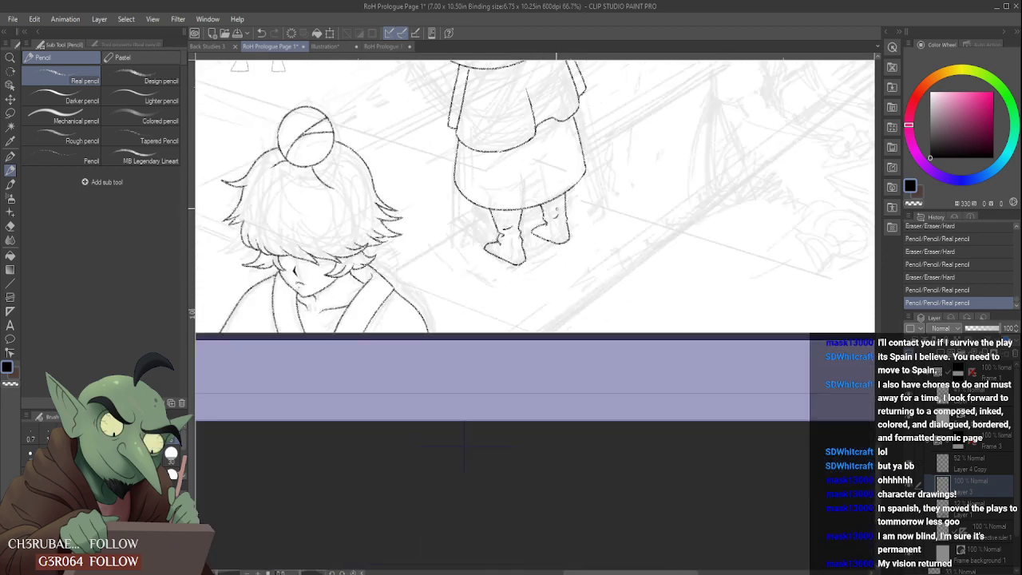
scroll(584, 188, "down", 4)
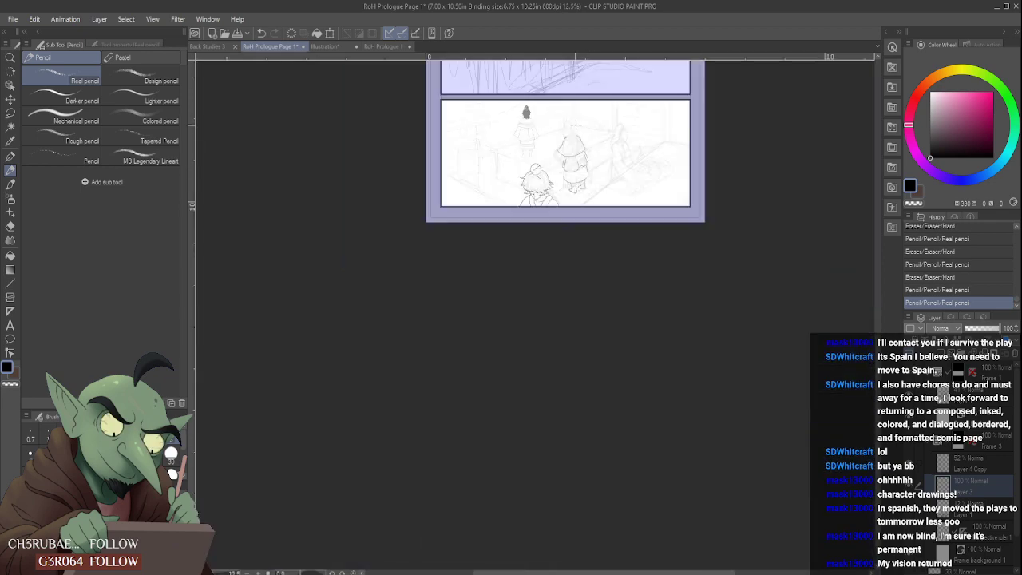
scroll(560, 327, "up", 1)
left_click(911, 510)
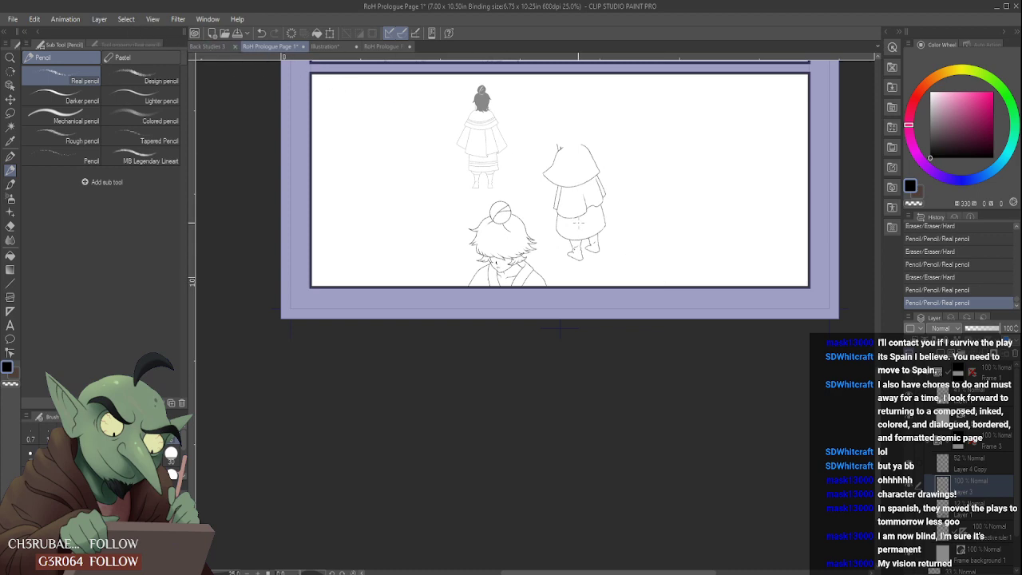
scroll(569, 238, "up", 6)
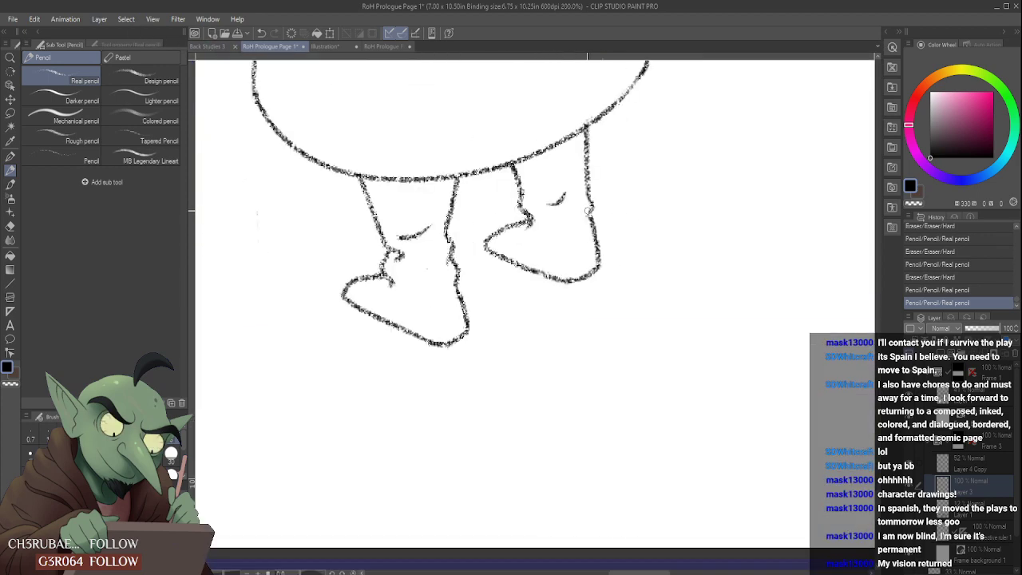
- Rework the right-hand foot's outer ankle with a short crease running inward from the outer edge
mouse_move(588, 211)
left_mouse_down()
mouse_move(560, 228)
mouse_move(583, 229)
mouse_move(568, 237)
mouse_move(568, 250)
mouse_move(532, 259)
mouse_move(569, 238)
mouse_move(573, 255)
left_mouse_up()
scroll(553, 239, "down", 4)
scroll(563, 232, "up", 1)
scroll(565, 232, "up", 3)
scroll(586, 232, "down", 3)
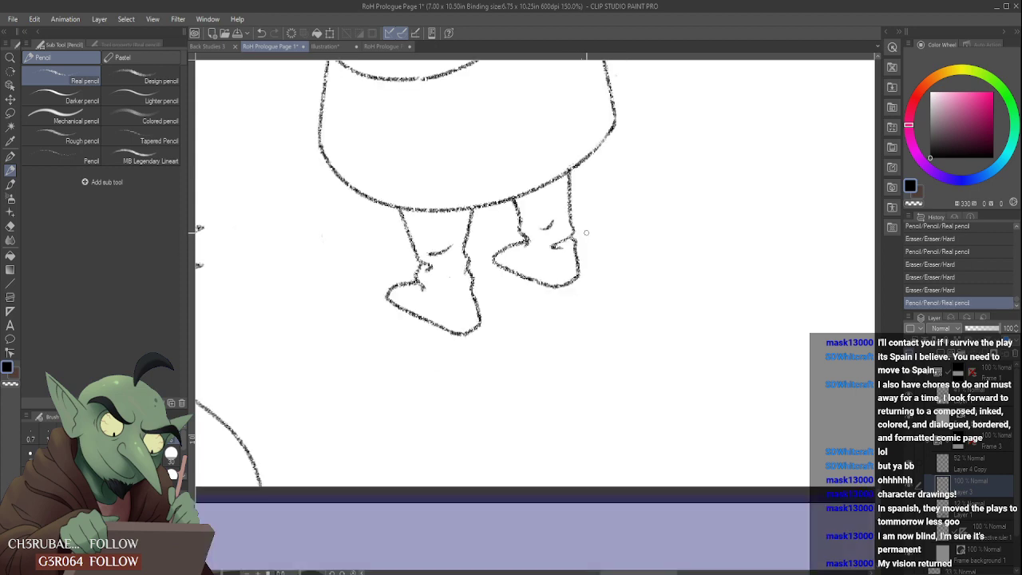
scroll(590, 220, "down", 1)
scroll(575, 214, "up", 4)
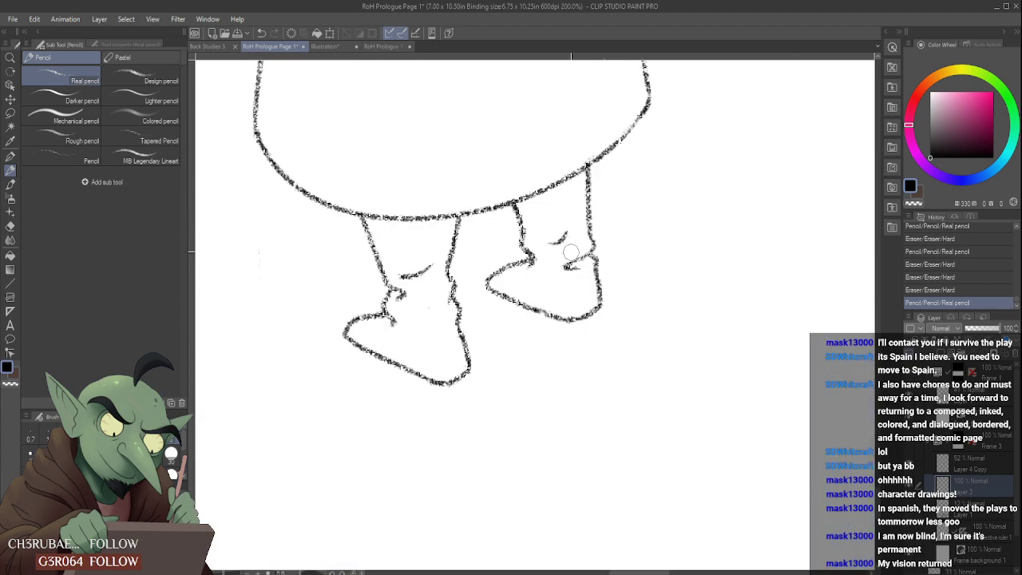
- Redraw the right-hand leg's lower crease as a shallow upturned curve and reshape the outer ankle crease into a short hook
mouse_move(568, 249)
left_mouse_down()
mouse_move(583, 271)
mouse_move(563, 269)
mouse_move(580, 278)
mouse_move(577, 251)
mouse_move(542, 274)
mouse_move(563, 238)
mouse_move(552, 270)
left_mouse_up()
scroll(551, 257, "down", 4)
scroll(552, 250, "up", 4)
mouse_move(542, 275)
left_mouse_down()
mouse_move(565, 268)
mouse_move(545, 286)
left_mouse_up()
scroll(540, 276, "down", 2)
scroll(540, 273, "down", 2)
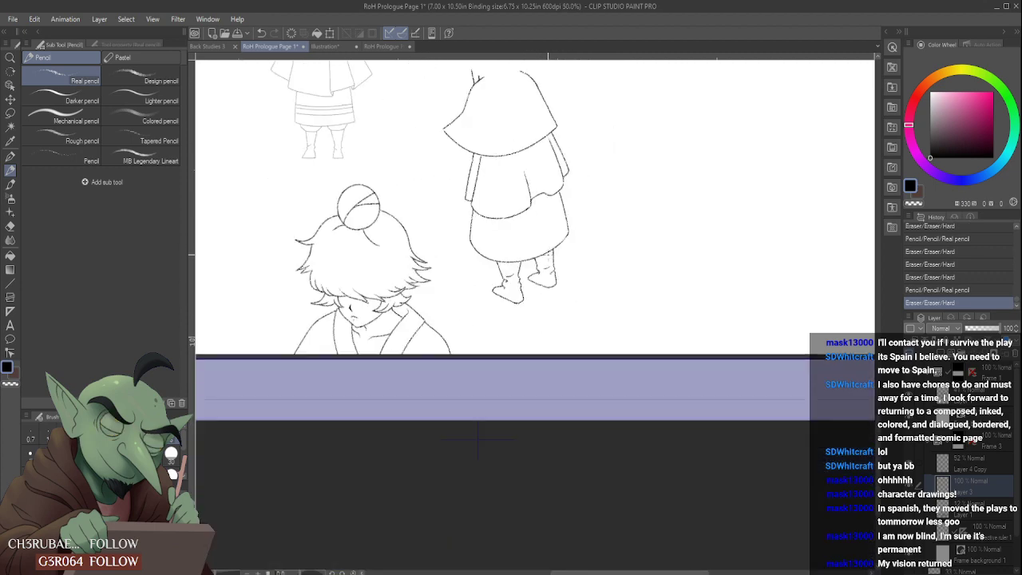
scroll(547, 272, "up", 4)
mouse_move(532, 277)
left_mouse_down()
mouse_move(519, 269)
mouse_move(548, 277)
left_mouse_up()
scroll(532, 265, "down", 2)
scroll(540, 281, "up", 2)
scroll(432, 328, "down", 2)
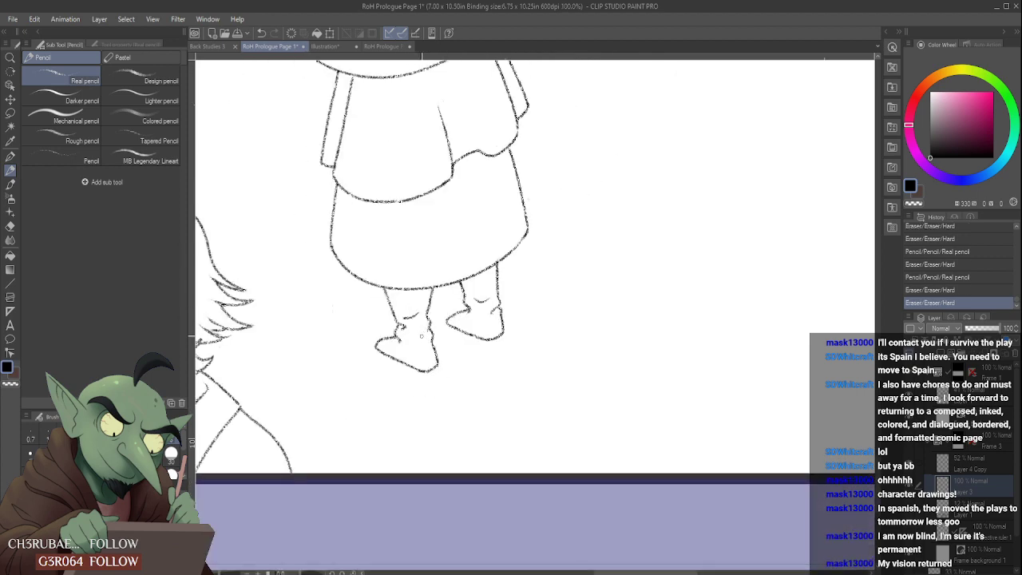
scroll(421, 335, "down", 3)
- Try redrawing the right-hand foot's upper line with a rounder toe leading into the inner ankle
scroll(451, 312, "up", 4)
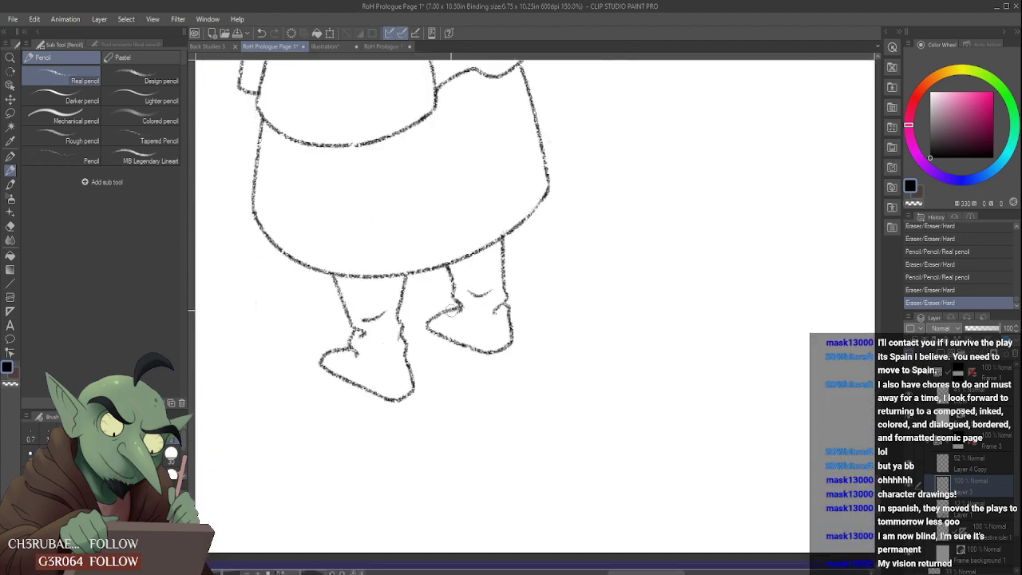
scroll(452, 312, "up", 1)
mouse_move(438, 310)
left_mouse_down()
mouse_move(469, 300)
mouse_move(423, 324)
mouse_move(466, 304)
left_mouse_up()
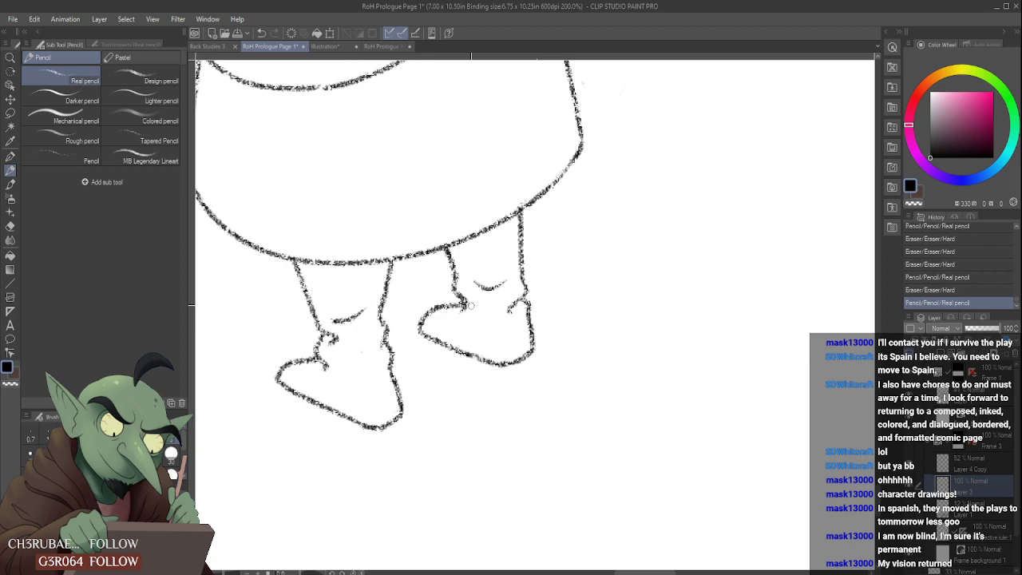
scroll(457, 305, "down", 4)
scroll(459, 302, "down", 2)
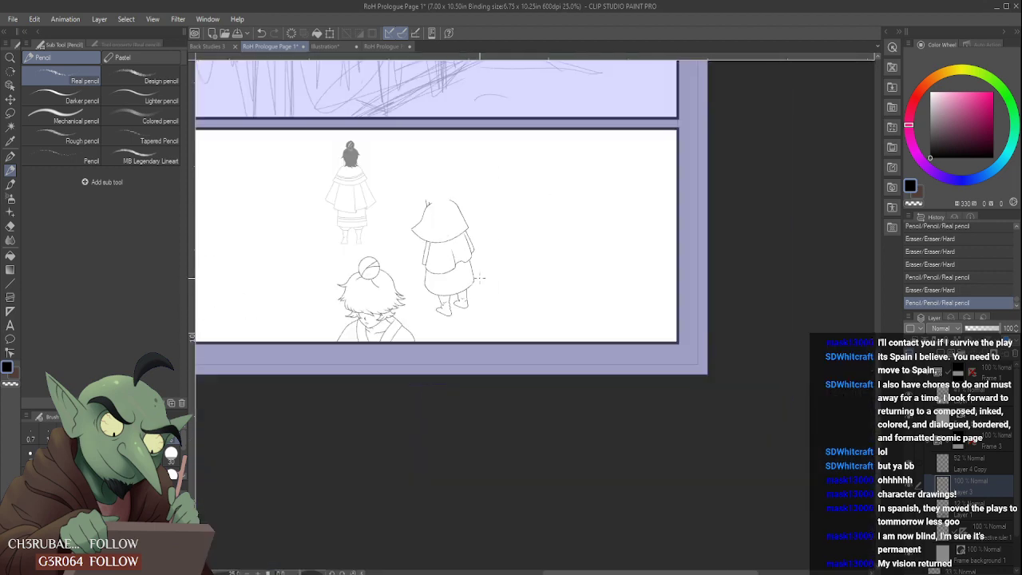
scroll(459, 302, "up", 6)
- Undo the last pencil and eraser strokes on the right-hand foot's upper line
key("ctrl+z")
key("ctrl+z")
key("ctrl+z")
key("ctrl+z")
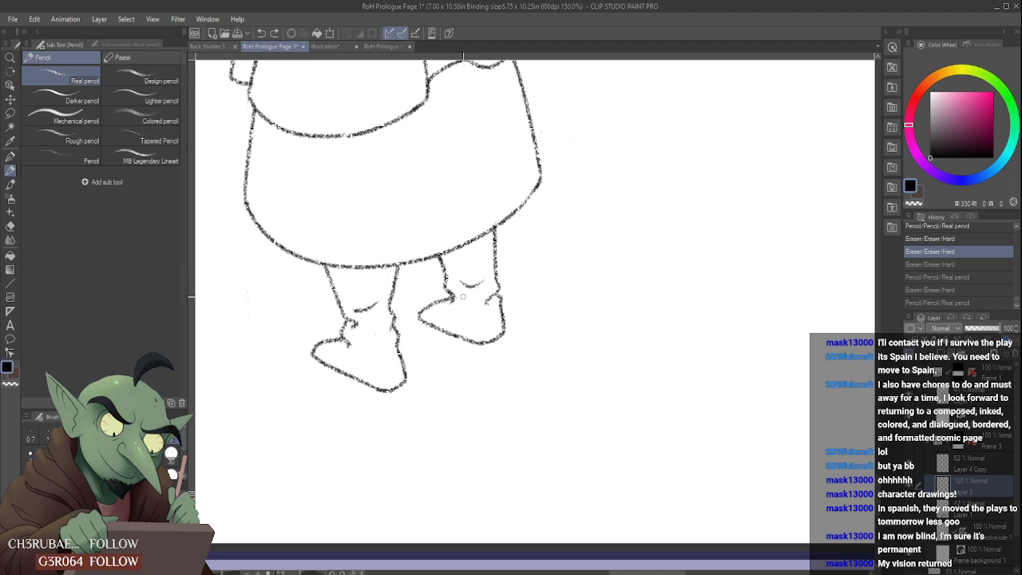
scroll(462, 296, "down", 4)
scroll(462, 287, "up", 2)
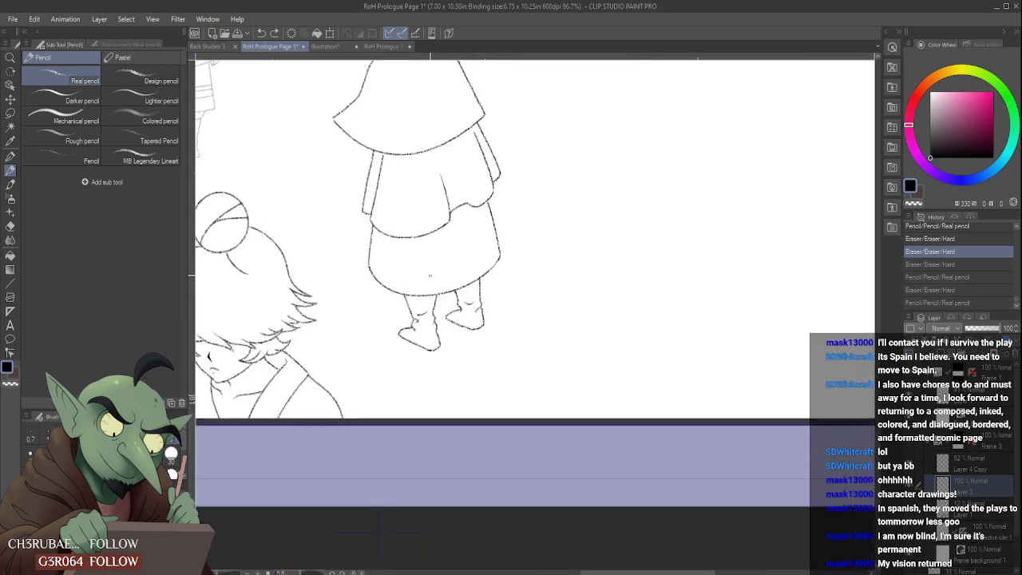
key("ctrl+z")
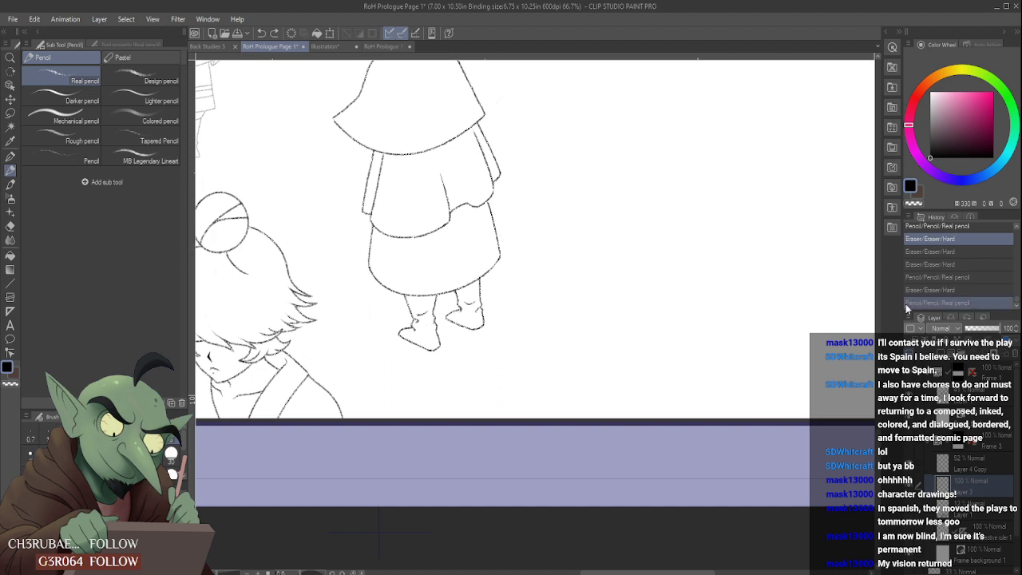
- Redraw the right-hand foot's upper line as a gentle curve from the toe to the inner ankle
scroll(459, 311, "up", 3)
mouse_move(457, 316)
left_mouse_down()
mouse_move(437, 323)
mouse_move(453, 313)
left_mouse_up()
left_click_drag(447, 321, 460, 318)
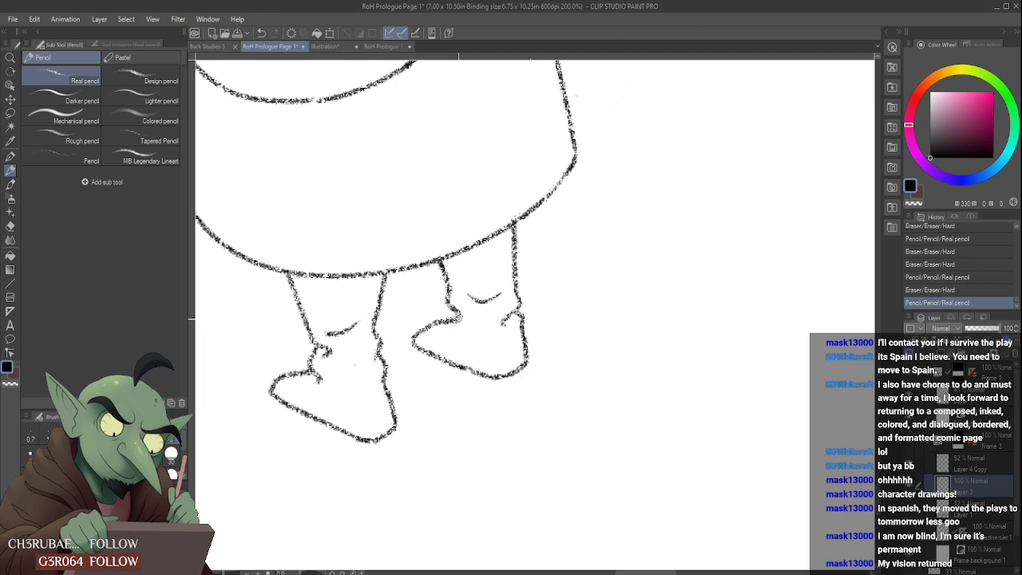
scroll(458, 318, "down", 6)
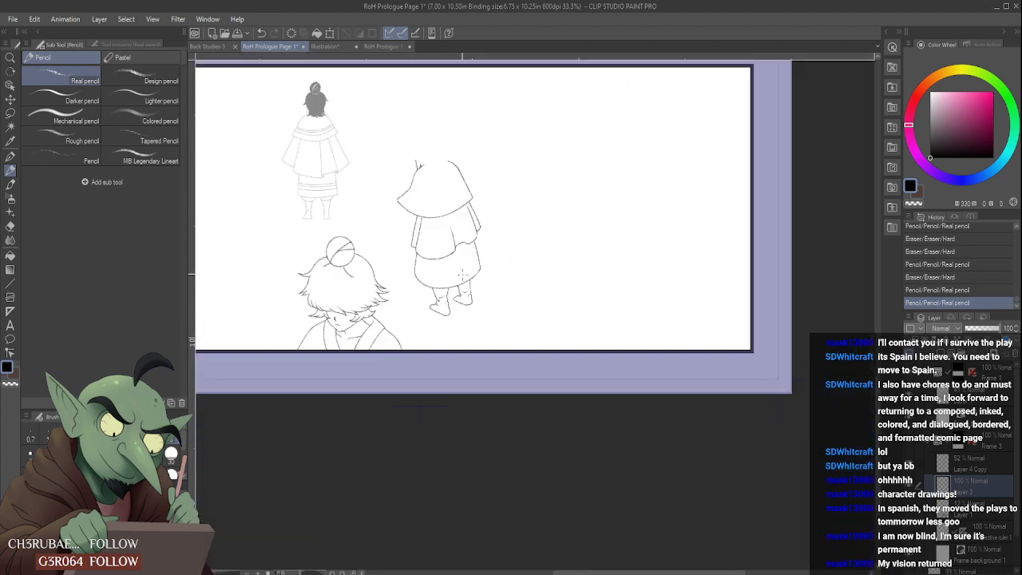
- Try reworking the right-hand leg's inner line and redrawing the foot with a shorter, rounder toe
scroll(457, 304, "up", 5)
mouse_move(455, 303)
left_mouse_down()
mouse_move(443, 280)
mouse_move(456, 309)
left_mouse_up()
scroll(453, 289, "down", 3)
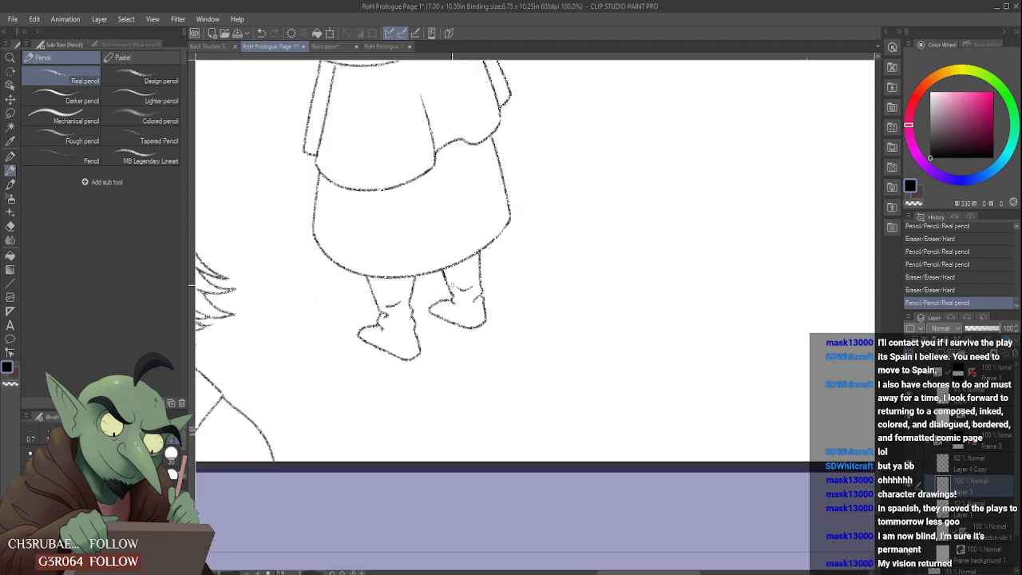
scroll(446, 293, "down", 2)
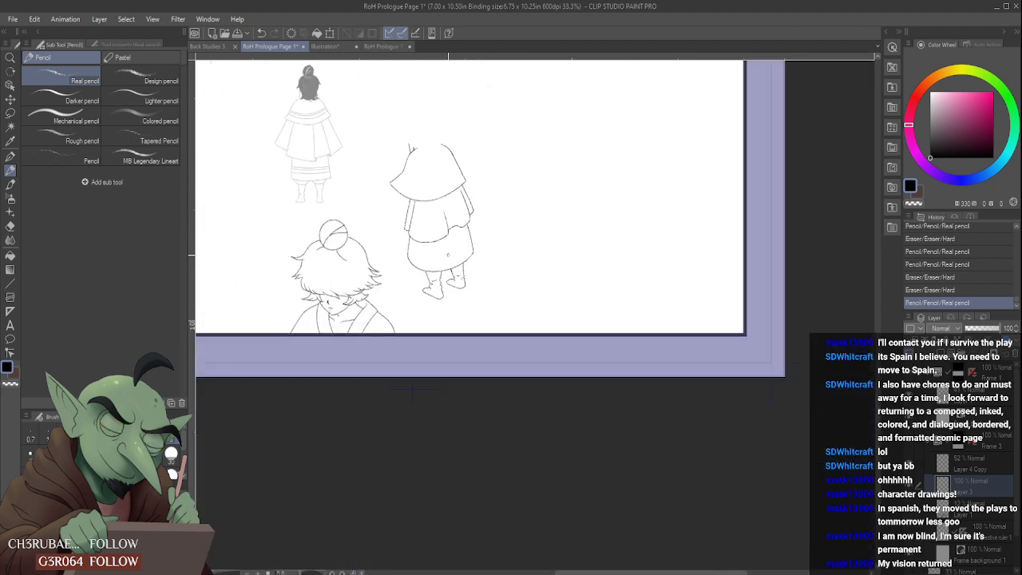
scroll(451, 297, "up", 5)
mouse_move(453, 299)
left_mouse_down()
mouse_move(475, 283)
mouse_move(461, 318)
left_mouse_up()
scroll(463, 319, "down", 4)
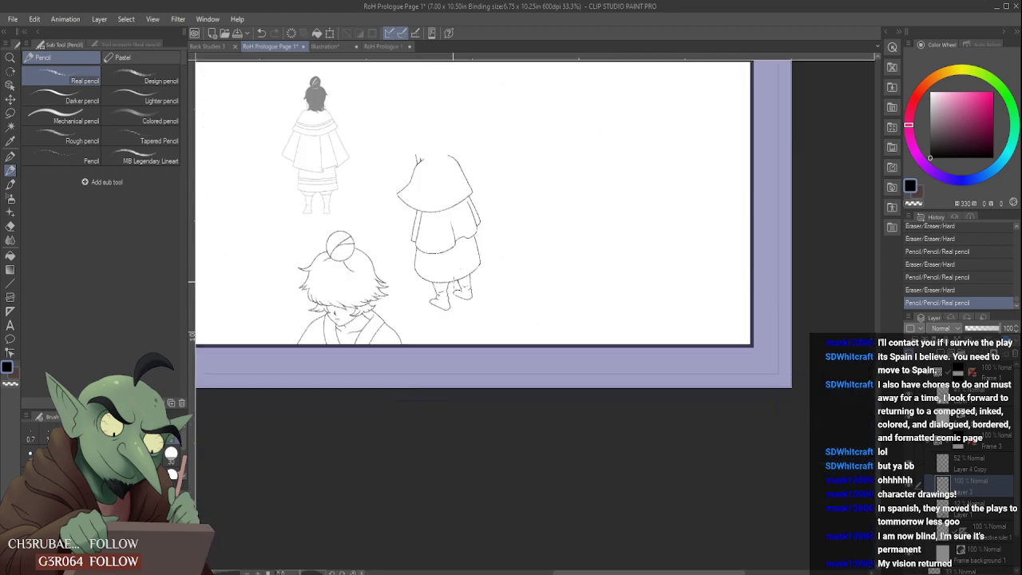
scroll(462, 307, "up", 4)
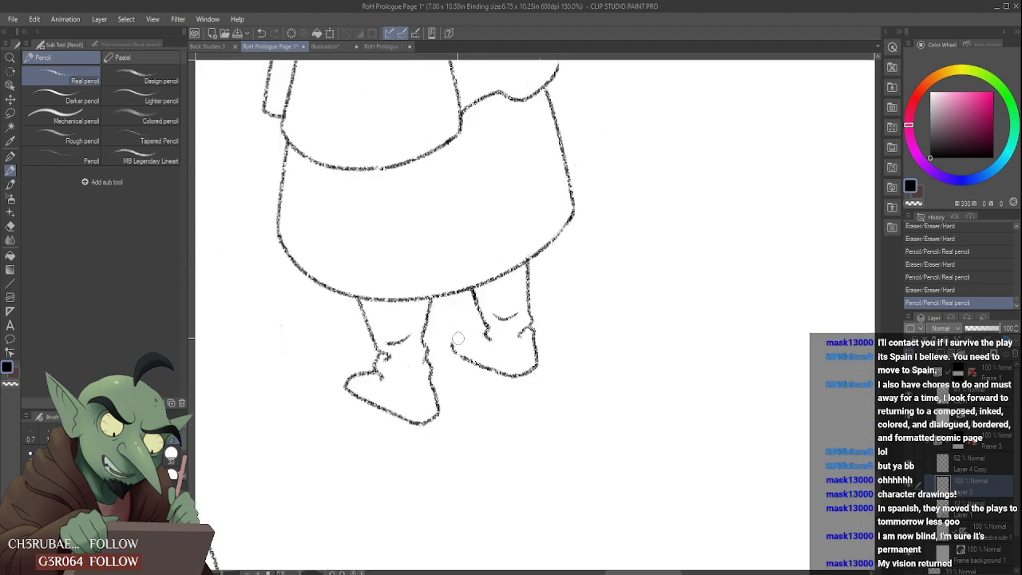
mouse_move(459, 333)
left_mouse_down()
mouse_move(456, 352)
mouse_move(476, 334)
left_mouse_up()
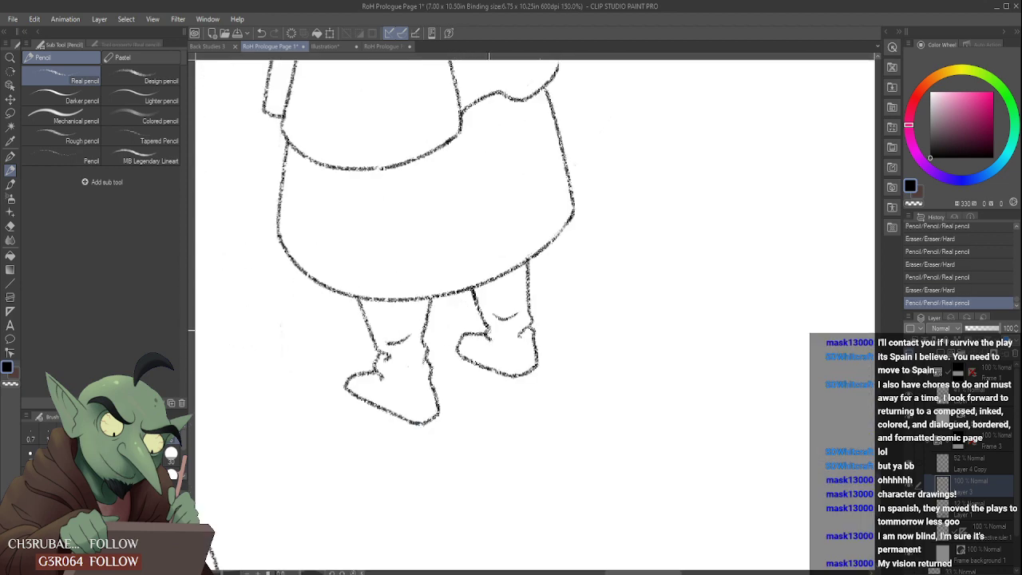
scroll(479, 320, "down", 3)
scroll(471, 298, "up", 2)
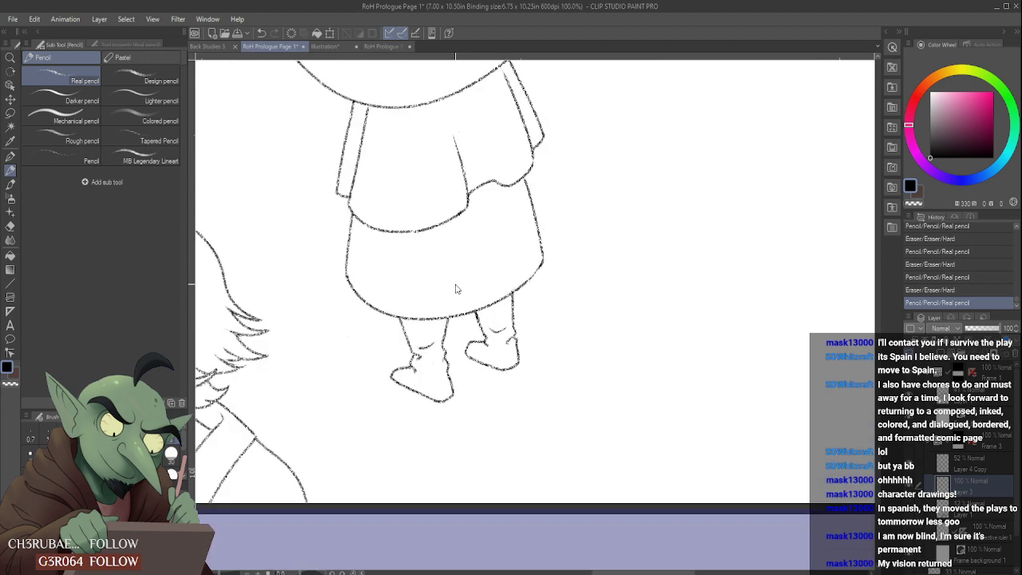
- Undo the last pencil and eraser strokes on the right-hand foot, going back to the longer, more pointed toe
key("ctrl+z")
key("ctrl+z")
key("ctrl+z")
key("ctrl+z")
key("ctrl+z")
key("ctrl+z")
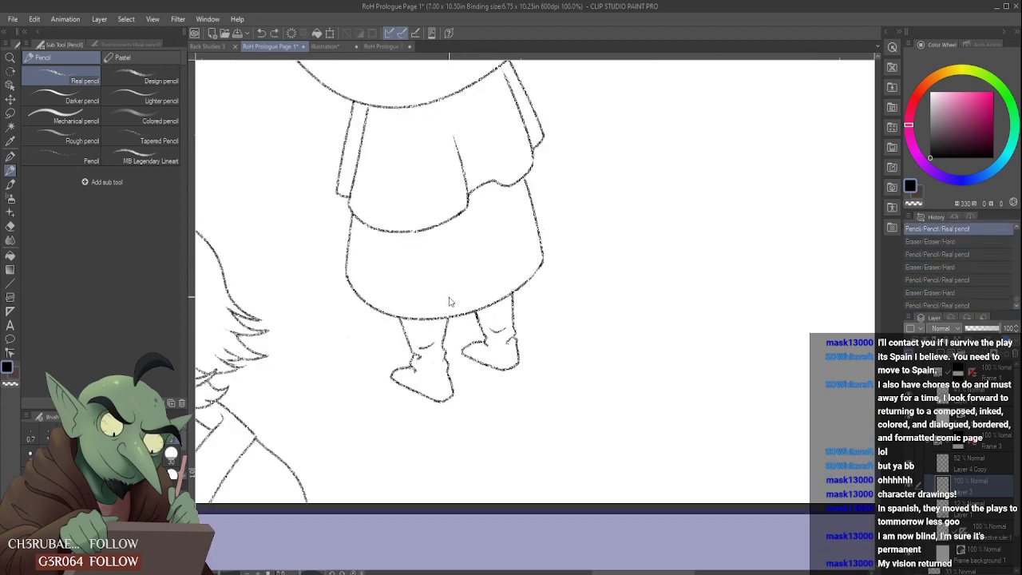
scroll(467, 308, "down", 3)
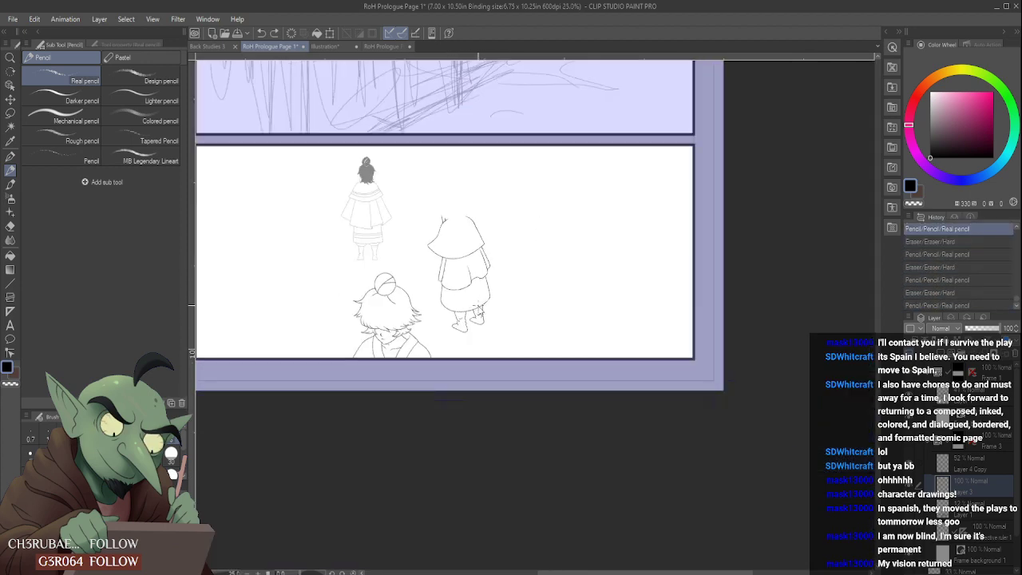
scroll(479, 311, "up", 3)
key("ctrl+y")
key("ctrl+y")
key("ctrl+y")
key("ctrl+y")
key("ctrl+y")
key("ctrl+y")
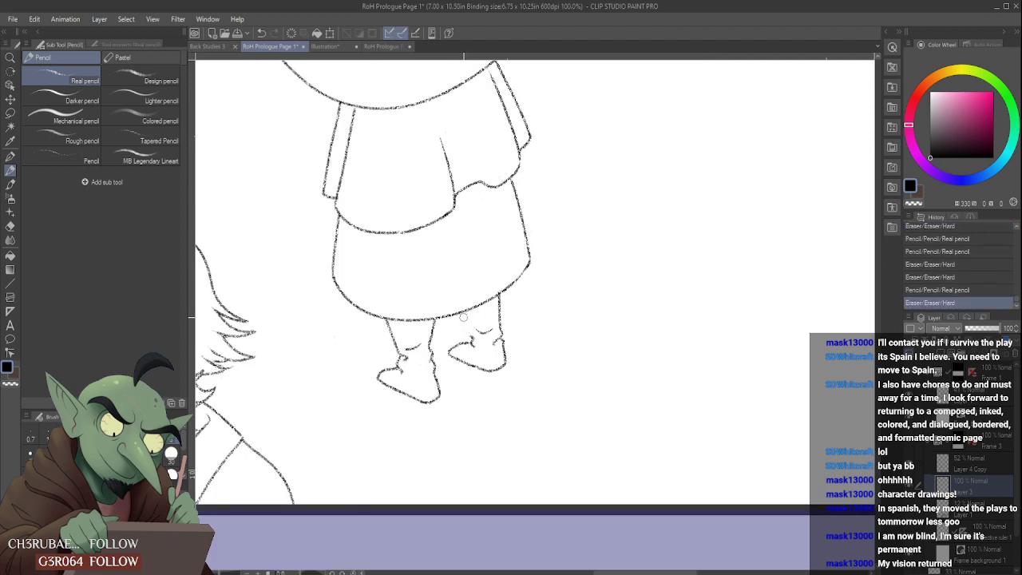
- Redraw the right-hand leg's lower crease and its outer line from the ankle up to the skirt hem
scroll(467, 324, "up", 2)
left_click_drag(482, 340, 507, 335)
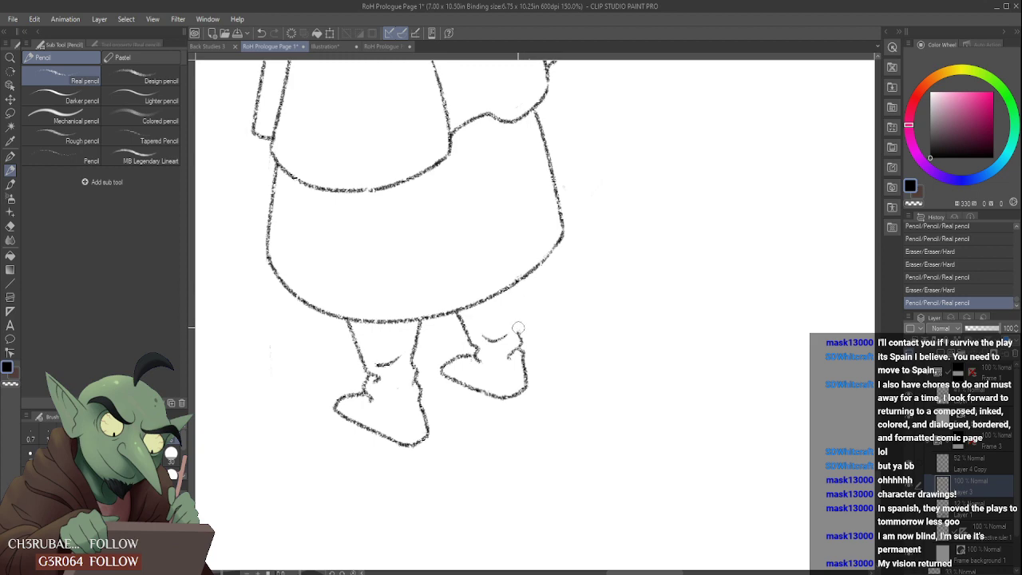
left_click_drag(518, 334, 515, 288)
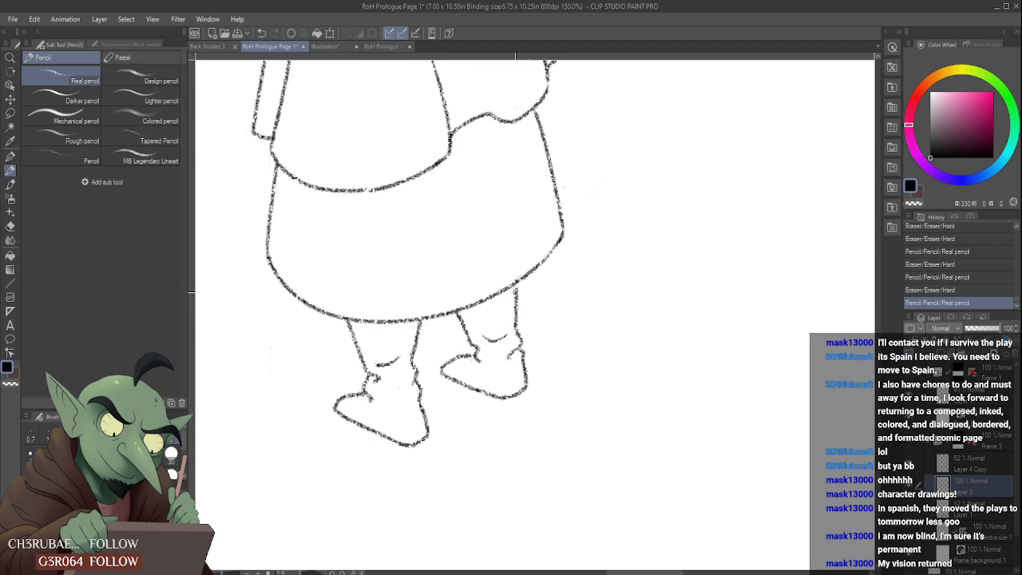
scroll(490, 290, "down", 2)
scroll(508, 293, "down", 1)
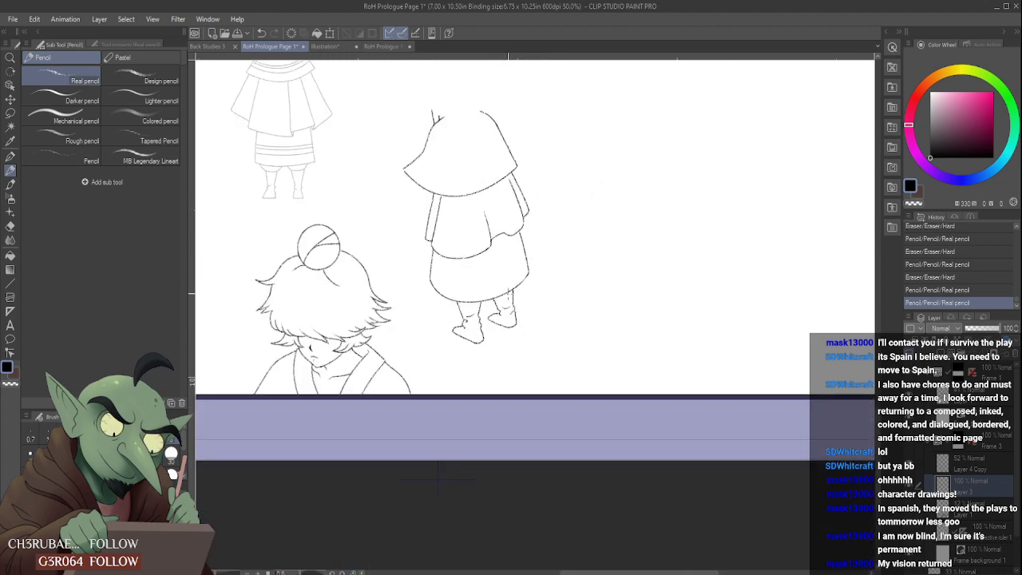
- Touch up the right-hand leg's inner line and ankle with short pencil and eraser strokes
scroll(504, 313, "up", 3)
left_click_drag(497, 313, 502, 325)
scroll(503, 331, "down", 4)
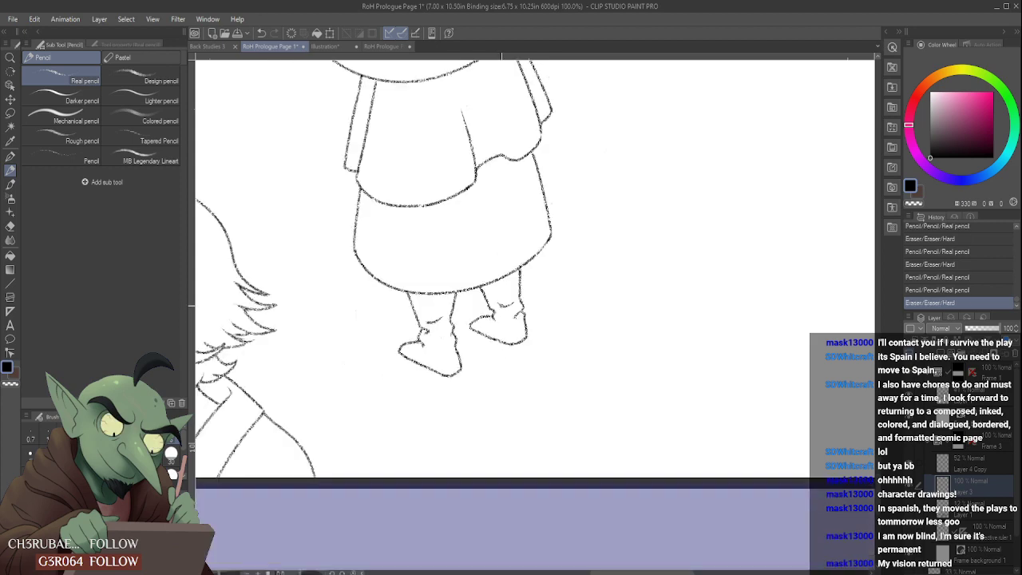
scroll(484, 310, "up", 4)
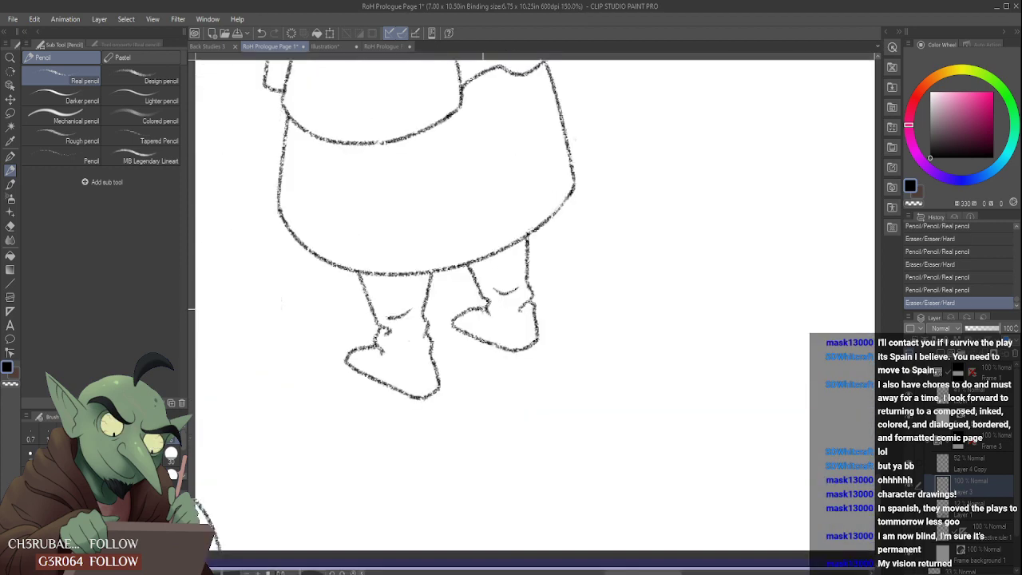
left_click(484, 310)
scroll(487, 311, "down", 2)
scroll(489, 315, "down", 2)
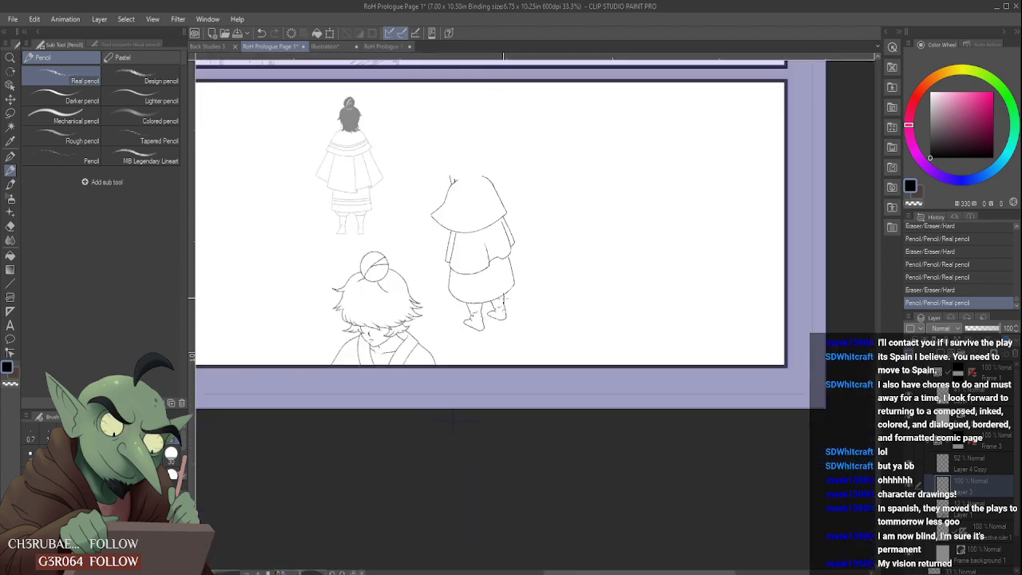
scroll(483, 315, "up", 4)
mouse_move(495, 331)
left_mouse_down()
mouse_move(467, 345)
mouse_move(494, 323)
left_mouse_up()
scroll(483, 336, "down", 4)
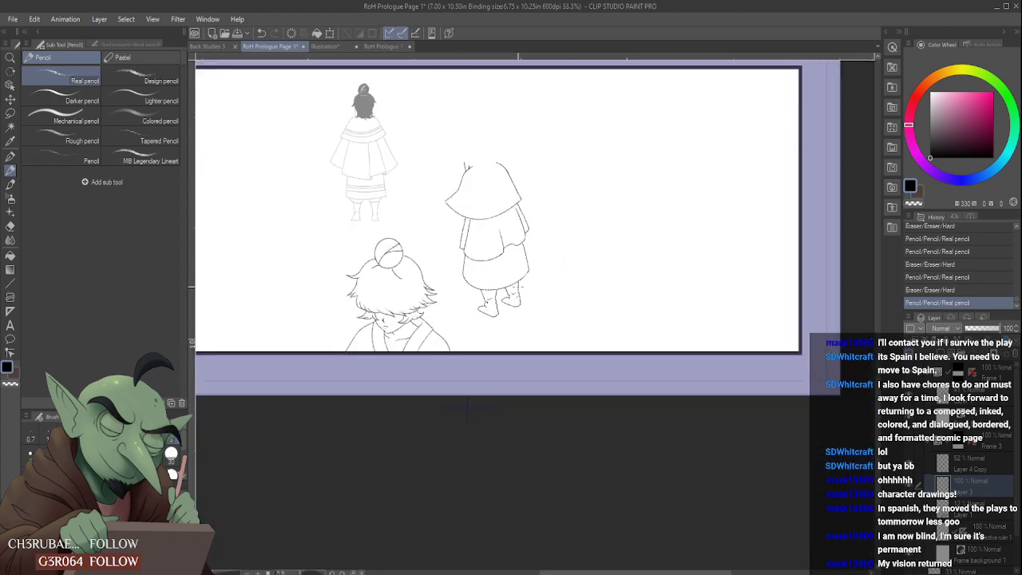
- Show the rough sketch layer again beneath the clean pencil lines around the caped figure
left_click_drag(517, 207, 519, 220)
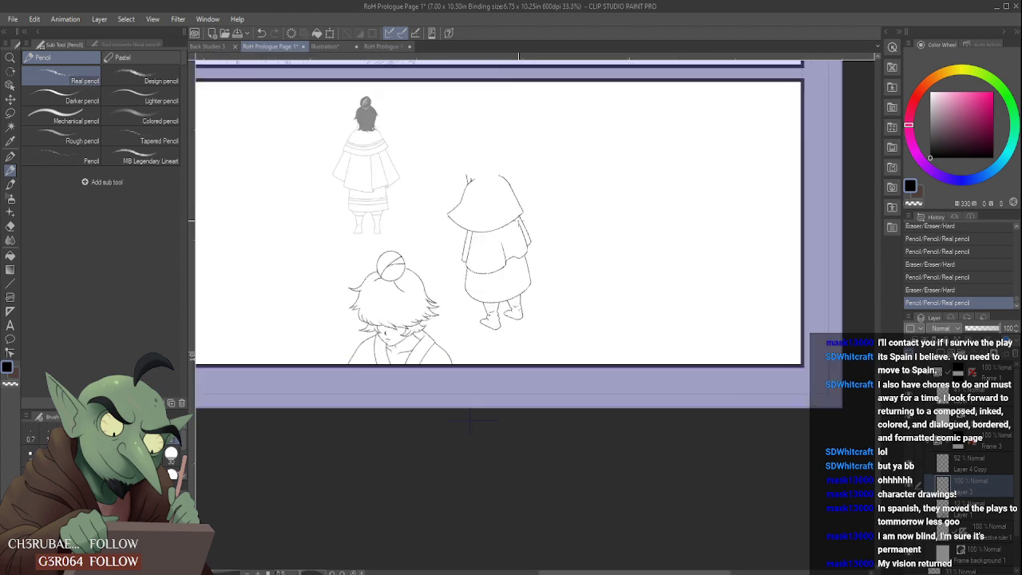
left_click(909, 509)
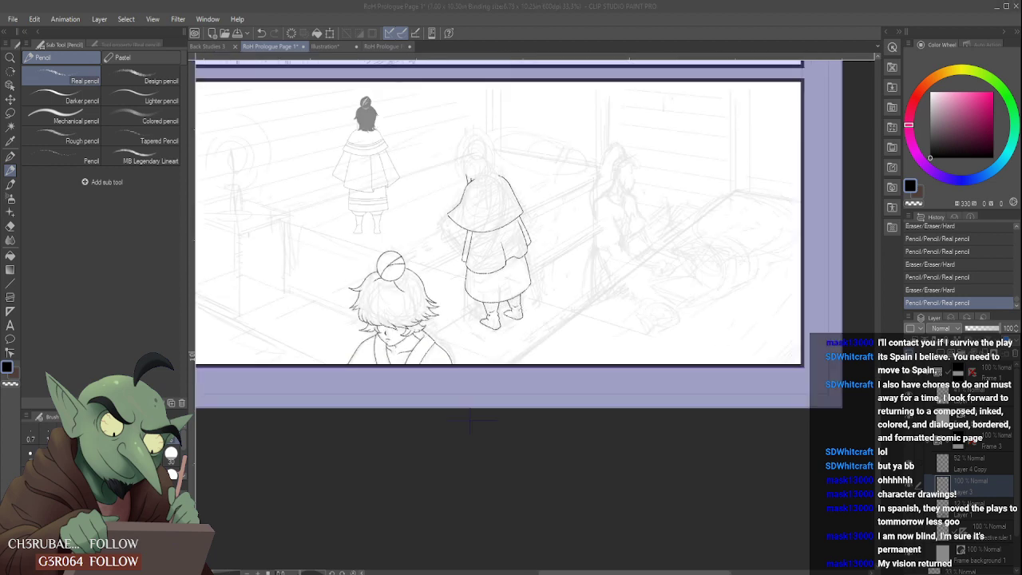
scroll(489, 286, "up", 5)
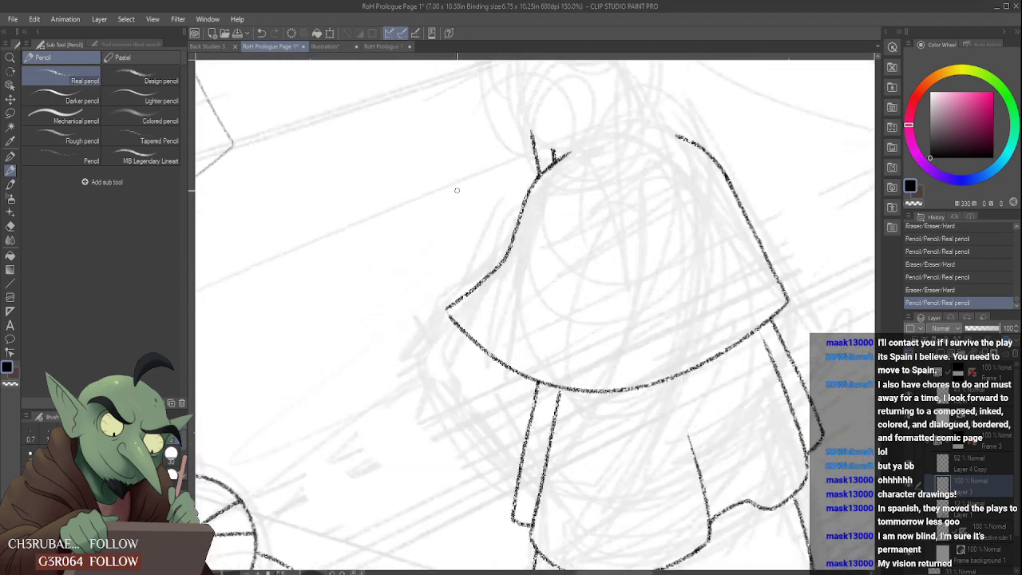
- Try drawing a curved trim line across the cape, parallel to its lower hem
left_click_drag(488, 284, 757, 276)
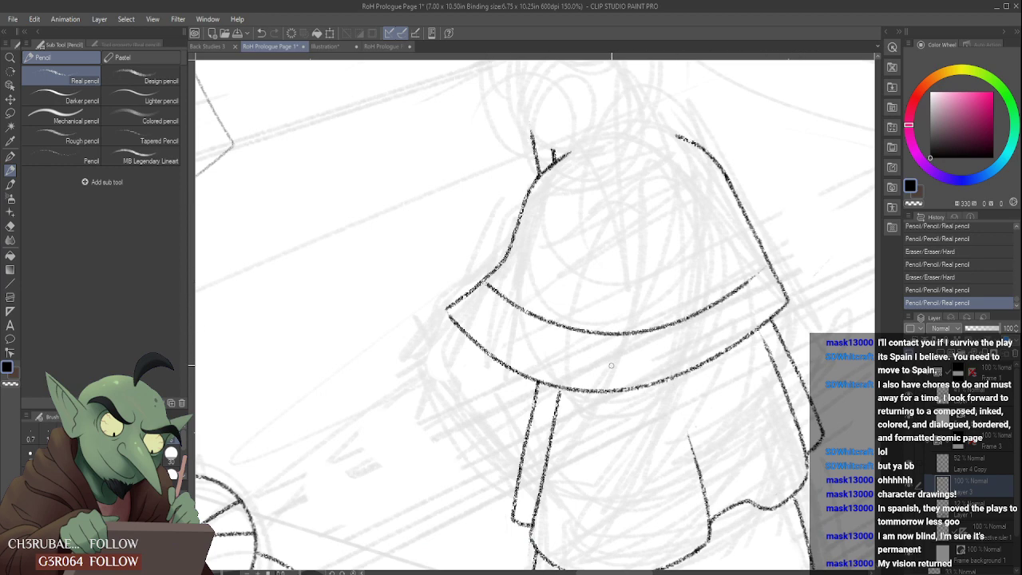
key("ctrl+z")
left_click_drag(479, 287, 791, 267)
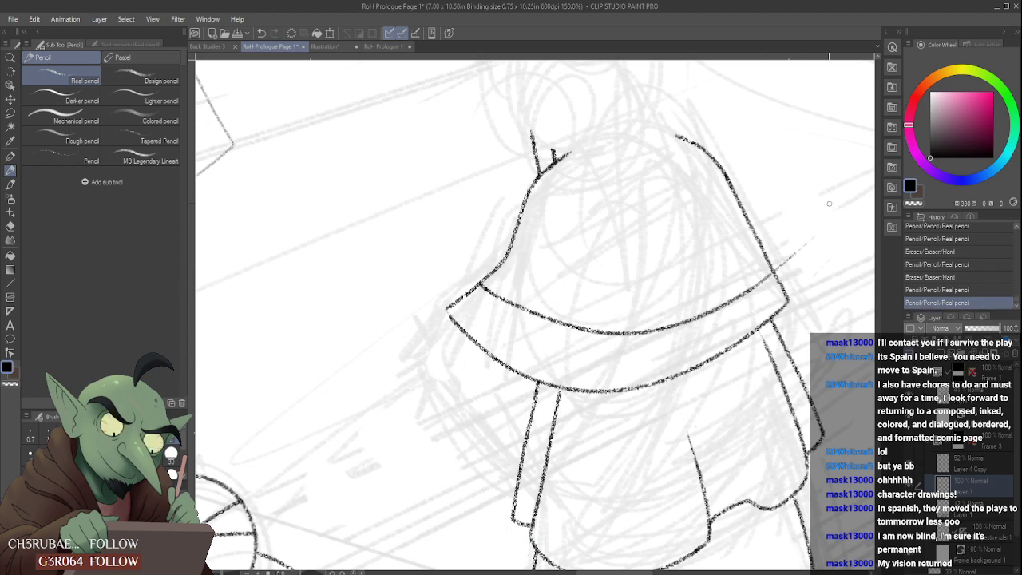
key("ctrl+z")
mouse_move(478, 284)
left_mouse_down()
mouse_move(627, 329)
mouse_move(798, 252)
left_mouse_up()
key("ctrl+z")
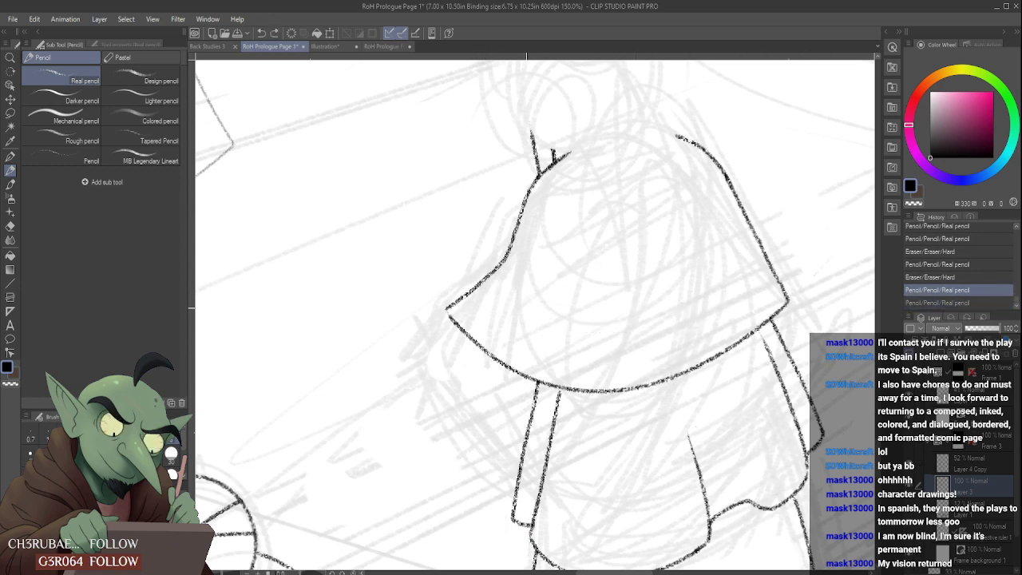
left_click_drag(484, 283, 786, 275)
key("ctrl+z")
- Draw a smooth curved trim line above the cape's lower hem, running between both side edges of the cape
mouse_move(480, 285)
left_mouse_down()
mouse_move(687, 299)
mouse_move(781, 232)
left_mouse_up()
key("ctrl+z")
left_click_drag(484, 281, 793, 211)
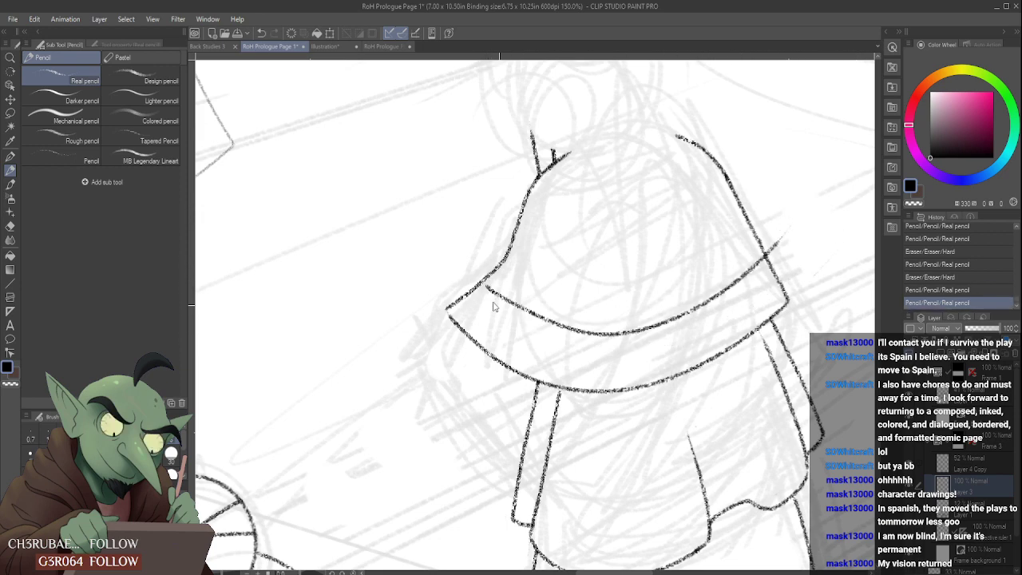
key("ctrl+z")
mouse_move(479, 284)
left_mouse_down()
mouse_move(765, 249)
mouse_move(772, 239)
mouse_move(508, 308)
mouse_move(773, 254)
left_mouse_up()
key("ctrl+z")
scroll(673, 357, "down", 3)
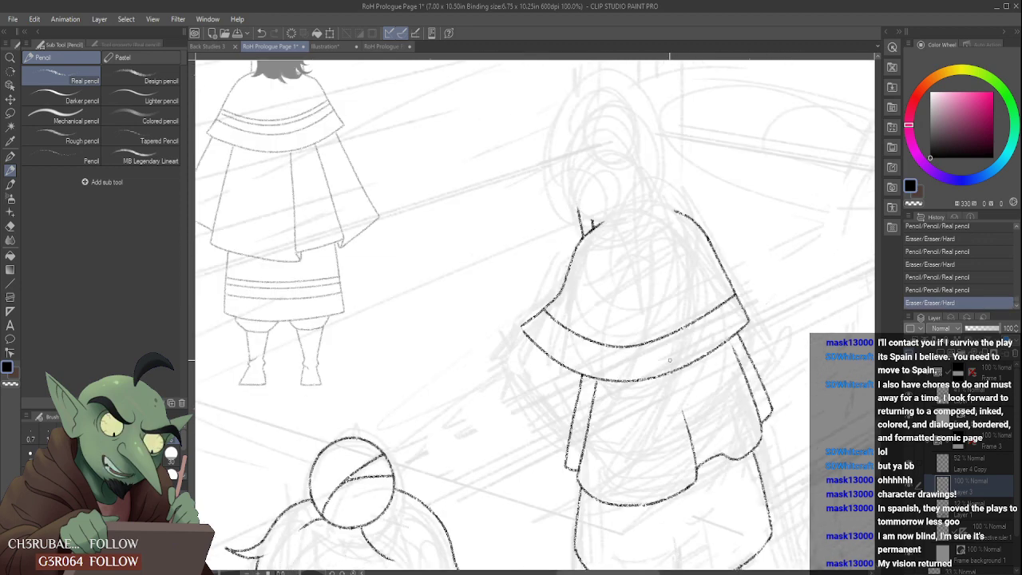
- Clean up the skirt hem's curve between its outer right-hand corner and the right-hand leg
scroll(691, 471, "up", 2)
scroll(722, 451, "up", 3)
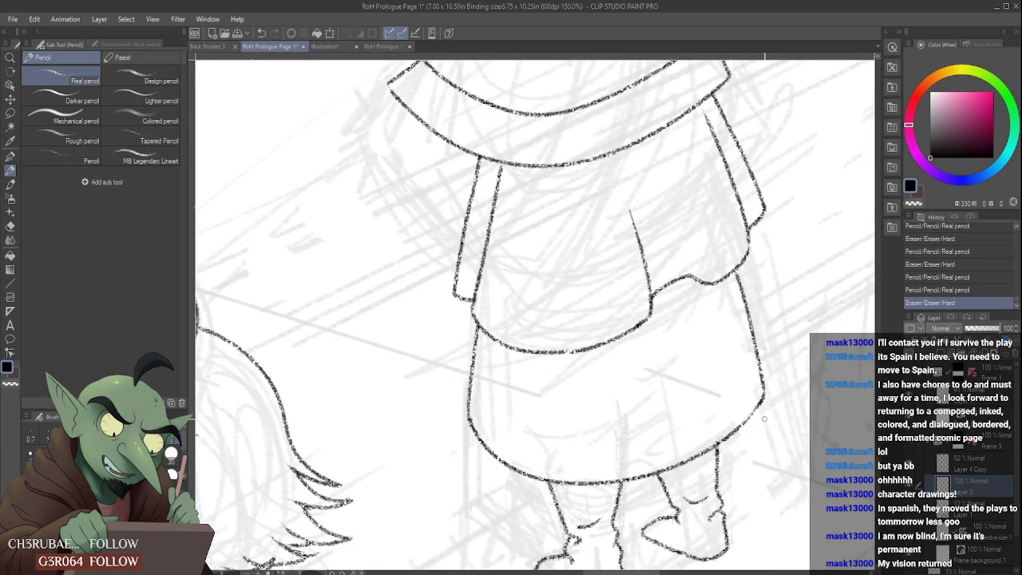
mouse_move(733, 428)
left_mouse_down()
mouse_move(770, 396)
mouse_move(717, 447)
left_mouse_up()
scroll(771, 389, "up", 2)
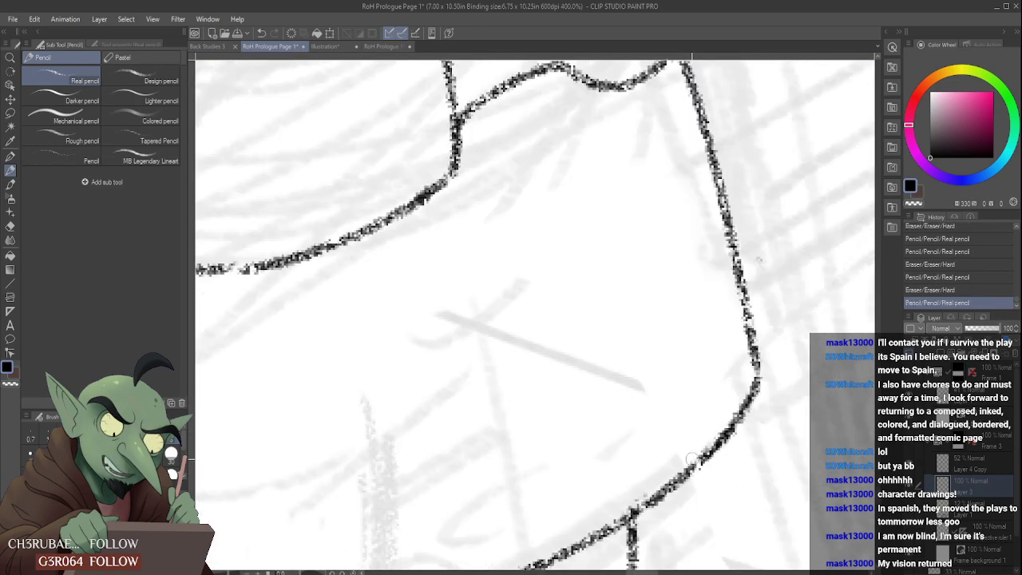
scroll(722, 411, "down", 6)
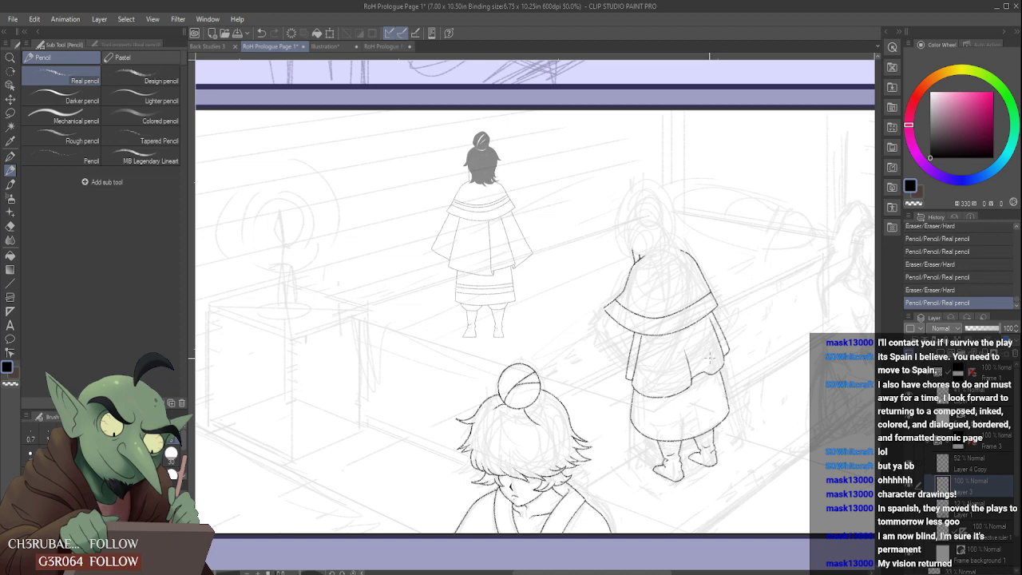
- Try drawing a second curved trim line closely above the first one on the cape
scroll(700, 316, "up", 4)
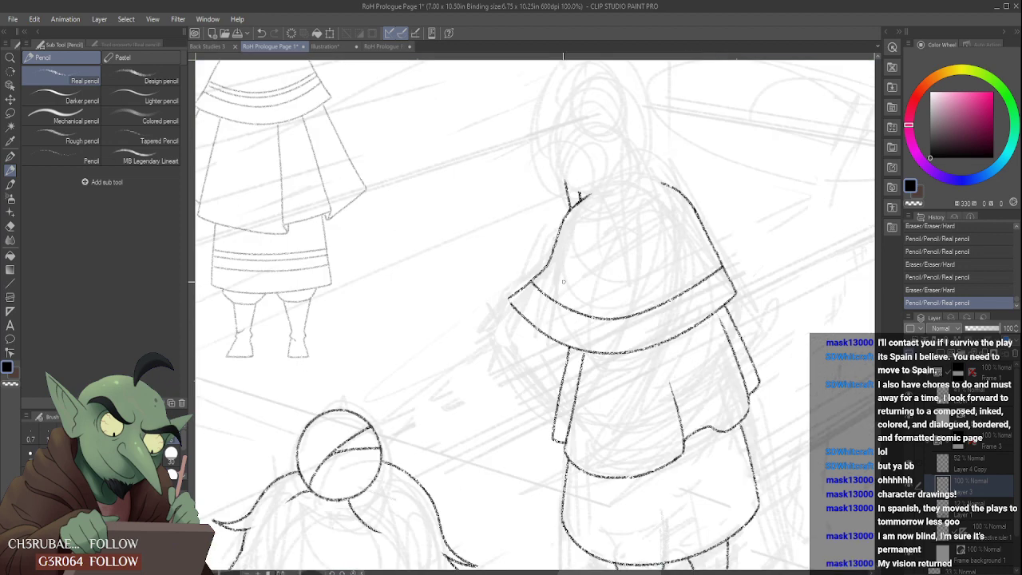
left_click_drag(535, 276, 741, 254)
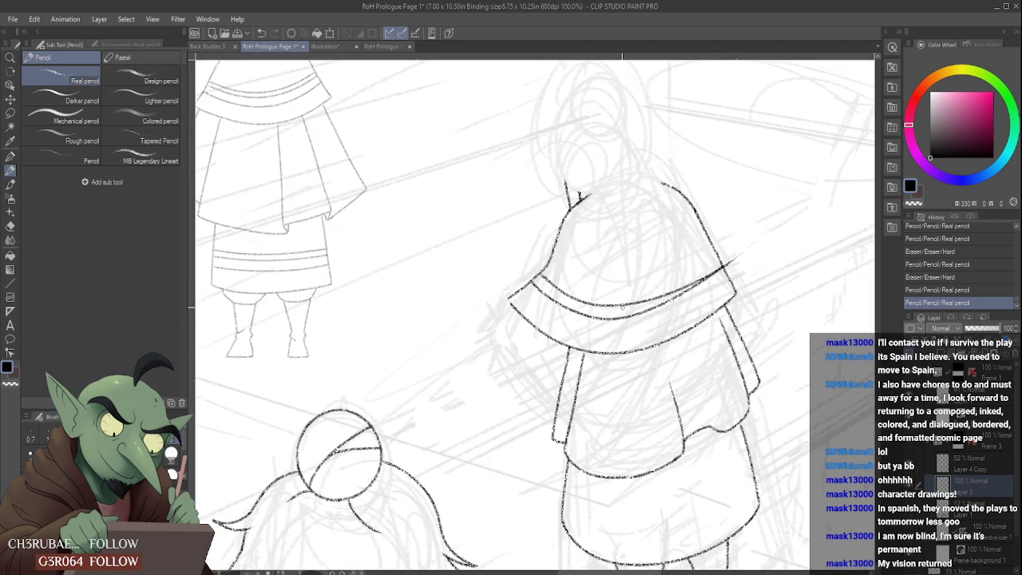
key("ctrl+z")
key("ctrl+y")
key("ctrl+z")
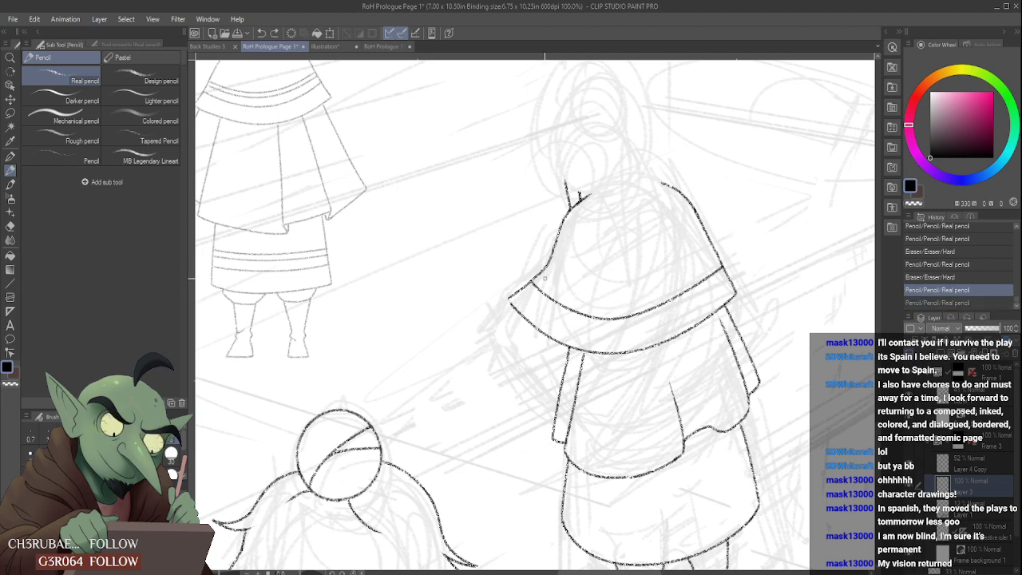
mouse_move(543, 276)
left_mouse_down()
mouse_move(598, 303)
mouse_move(721, 263)
left_mouse_up()
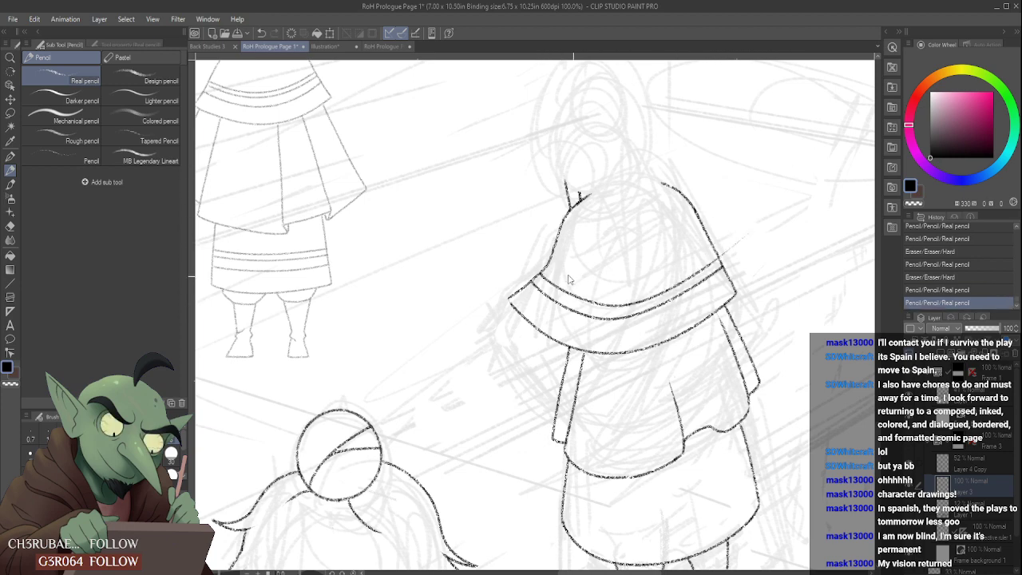
key("ctrl+z")
key("ctrl+y")
key("ctrl+z")
- Draw the cape's second trim line as a curve parallel to the first, ending at both side edges
mouse_move(540, 275)
left_mouse_down()
mouse_move(713, 264)
mouse_move(753, 231)
left_mouse_up()
key("ctrl+z")
mouse_move(538, 275)
left_mouse_down()
mouse_move(760, 218)
mouse_move(723, 253)
mouse_move(730, 237)
left_mouse_up()
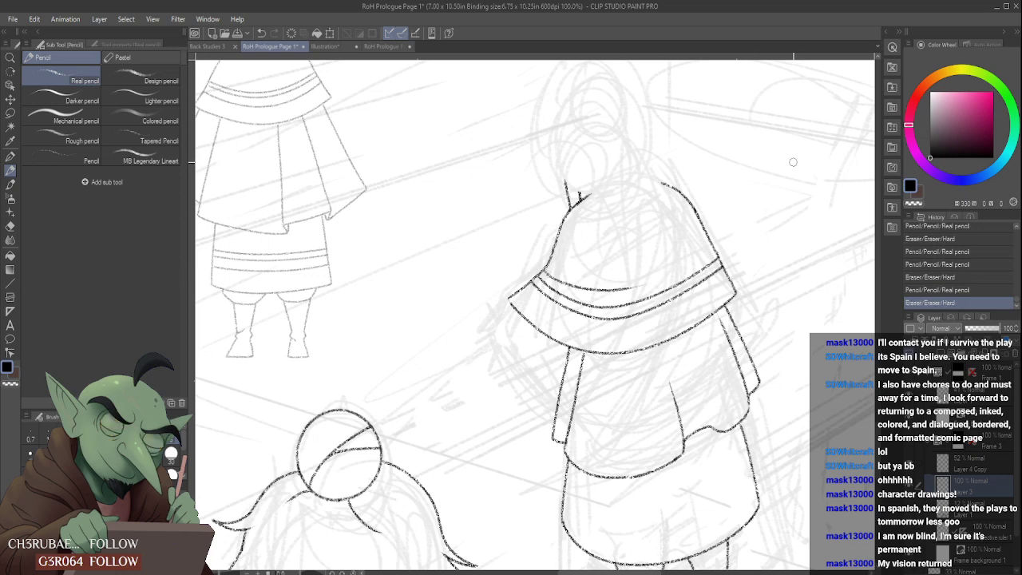
- Undo the partial third trim line and try redrawing it as a full curve across the cape
key("ctrl+z")
key("ctrl+z")
left_click_drag(556, 282, 728, 233)
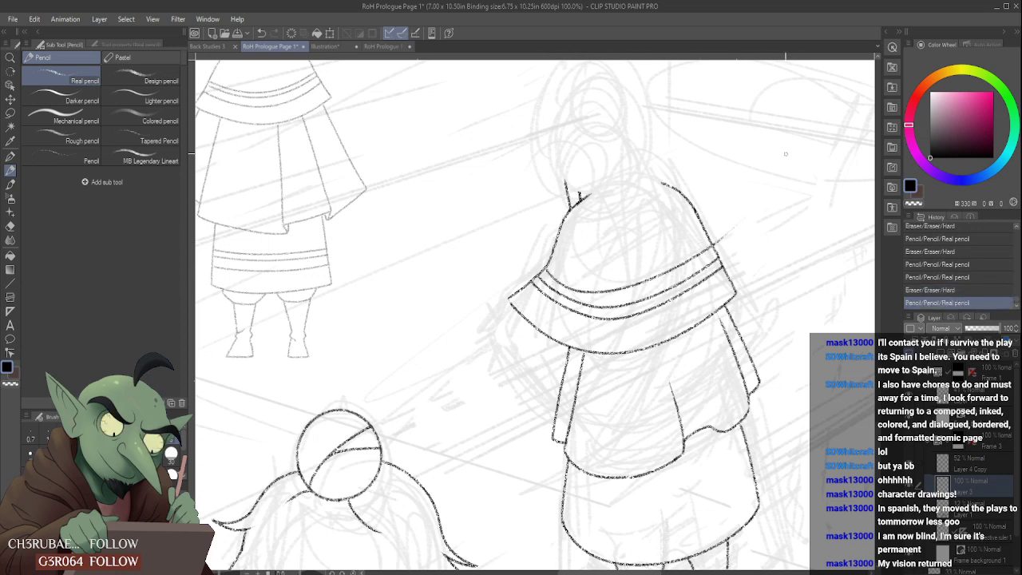
key("ctrl+z")
mouse_move(557, 282)
left_mouse_down()
mouse_move(741, 234)
mouse_move(762, 214)
left_mouse_up()
key("ctrl+z")
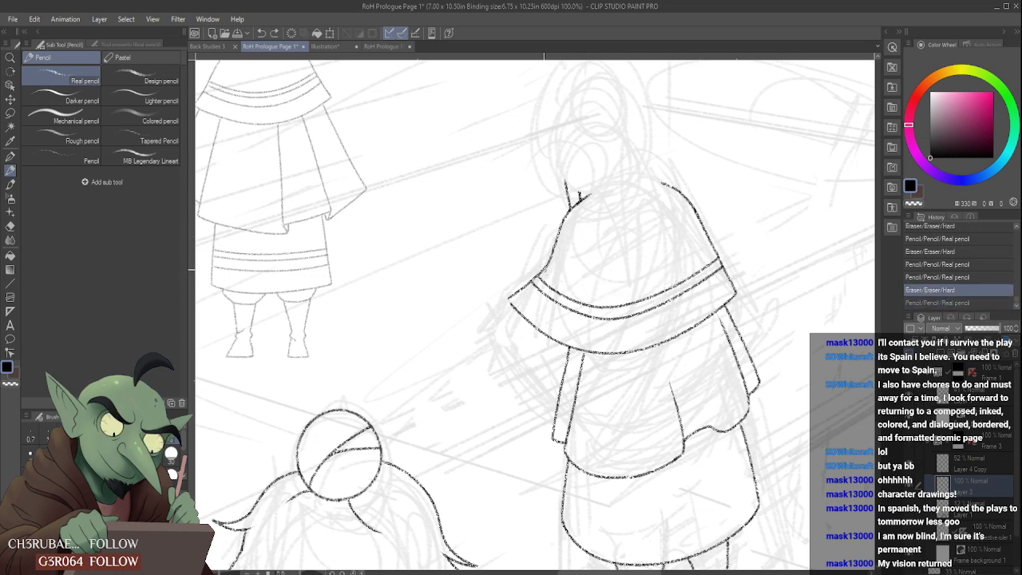
- Try drawing the cape's third trim line as one long curve just above the second, undoing each attempt
left_click_drag(555, 289, 737, 233)
key("ctrl+z")
mouse_move(553, 293)
left_mouse_down()
mouse_move(631, 281)
mouse_move(735, 231)
left_mouse_up()
key("ctrl+z")
left_click_drag(554, 293, 728, 243)
key("ctrl+z")
left_click_drag(556, 295, 748, 247)
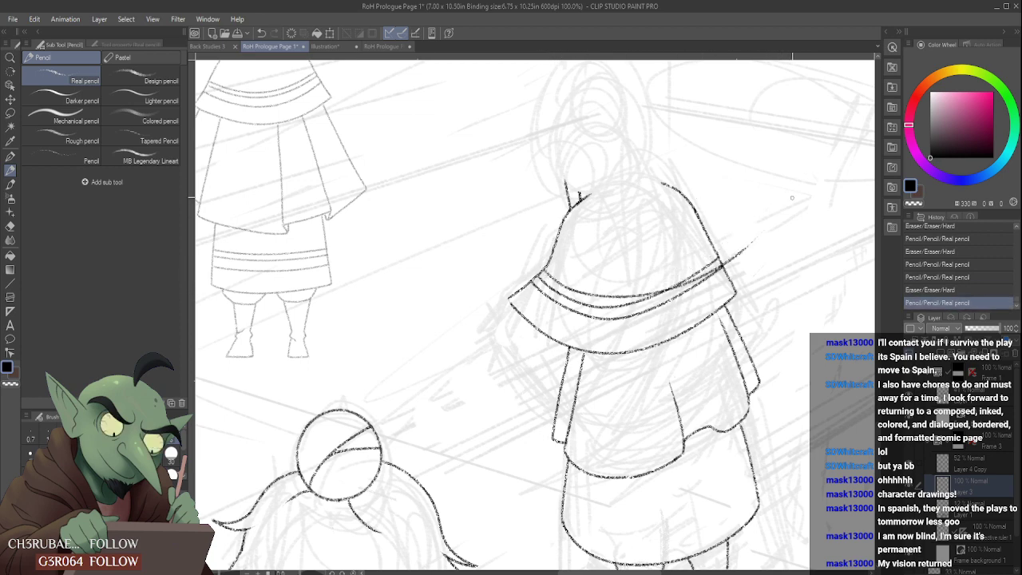
key("ctrl+z")
left_click_drag(580, 282, 732, 214)
key("ctrl+z")
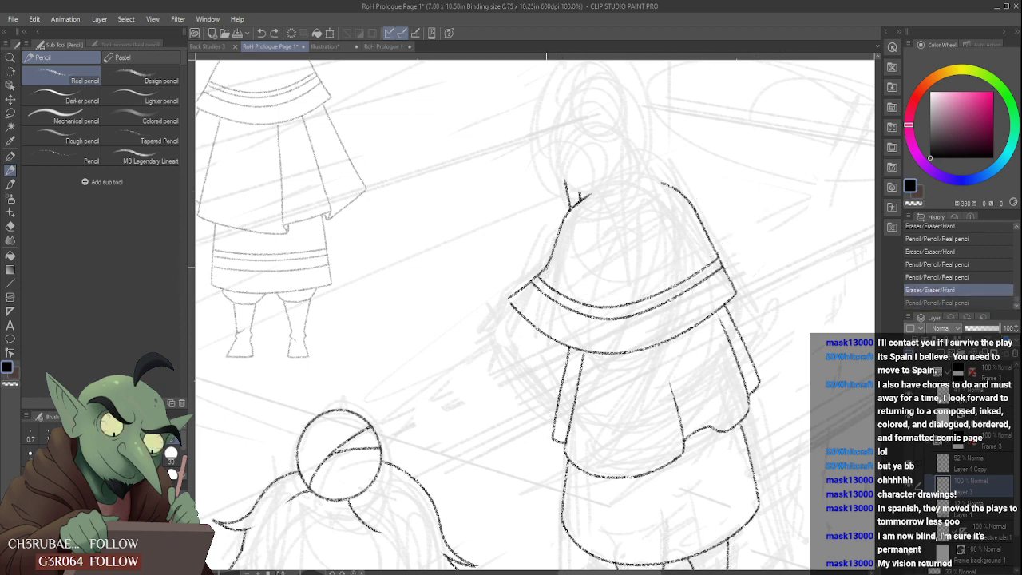
- Try more full-width curves for the third trim line, starting at the cape's left edge and following the second line
left_click_drag(564, 292, 738, 245)
key("ctrl+z")
left_click_drag(546, 289, 733, 227)
key("ctrl+z")
left_click_drag(541, 293, 733, 232)
key("ctrl+z")
left_click_drag(543, 292, 716, 244)
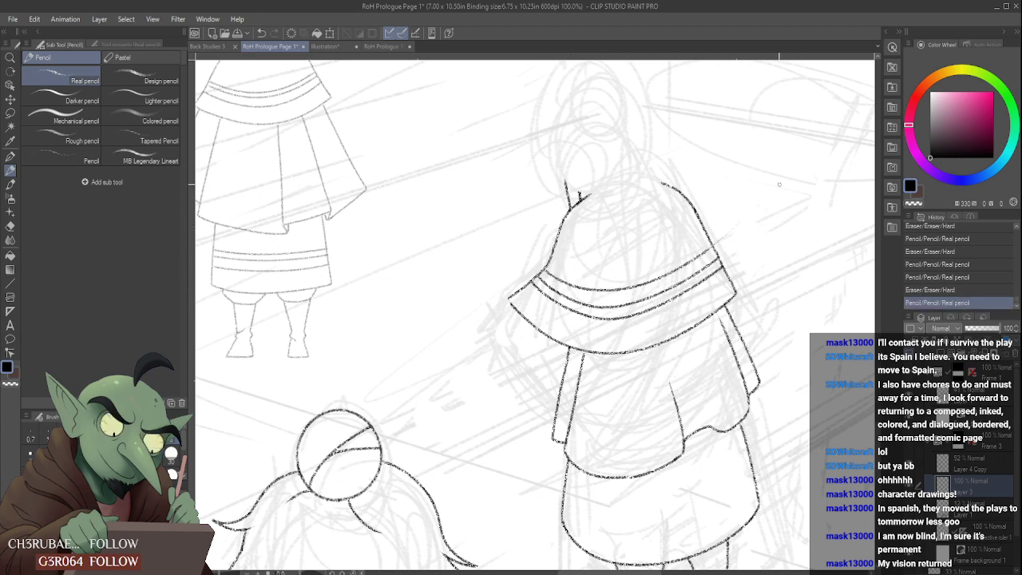
key("ctrl+z")
left_click_drag(552, 295, 756, 237)
key("ctrl+z")
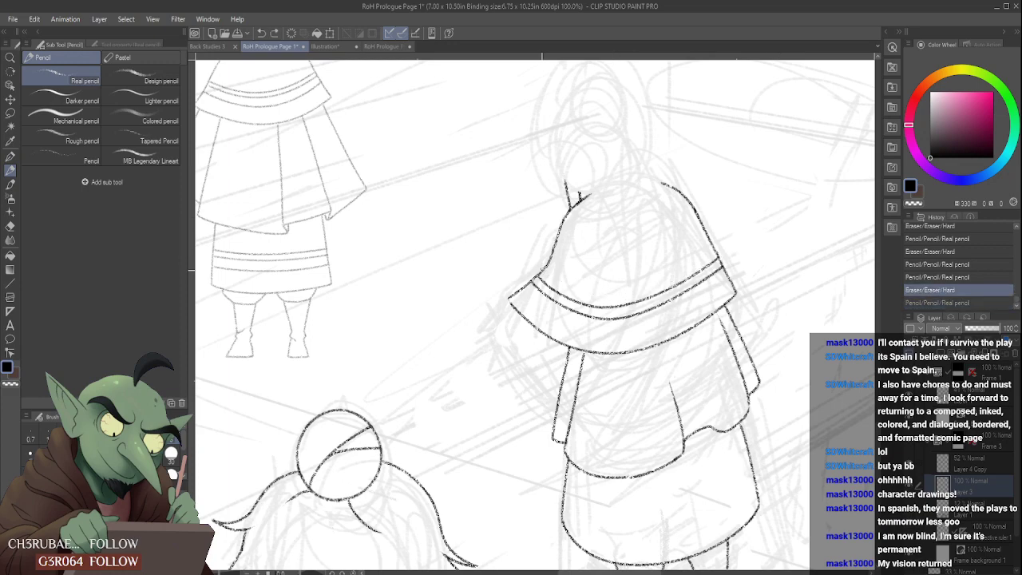
- Try a third trim line running past the cape's right edge, check it against the whole panel and undo it
mouse_move(541, 290)
left_mouse_down()
mouse_move(740, 227)
mouse_move(755, 211)
left_mouse_up()
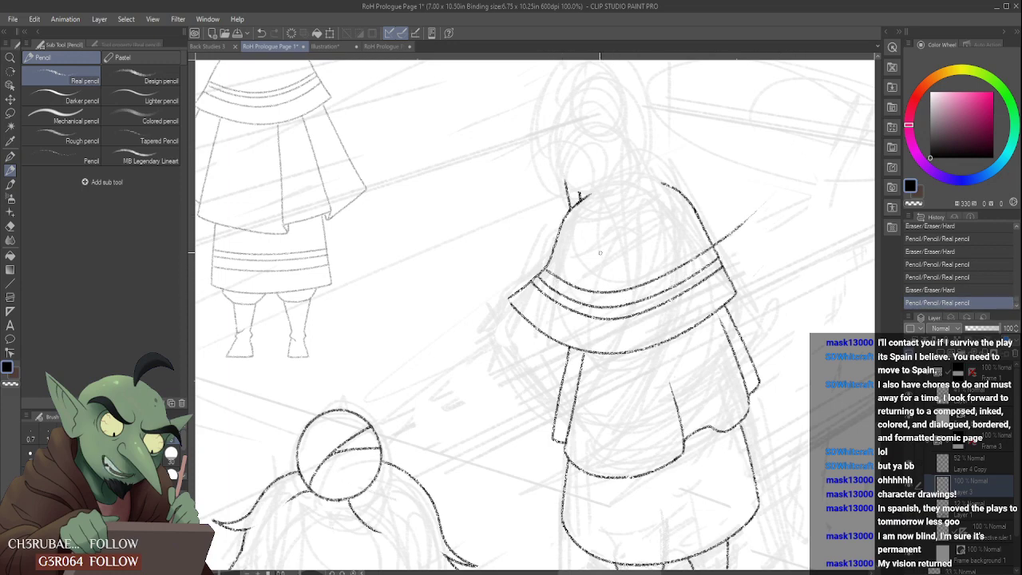
scroll(600, 253, "down", 3)
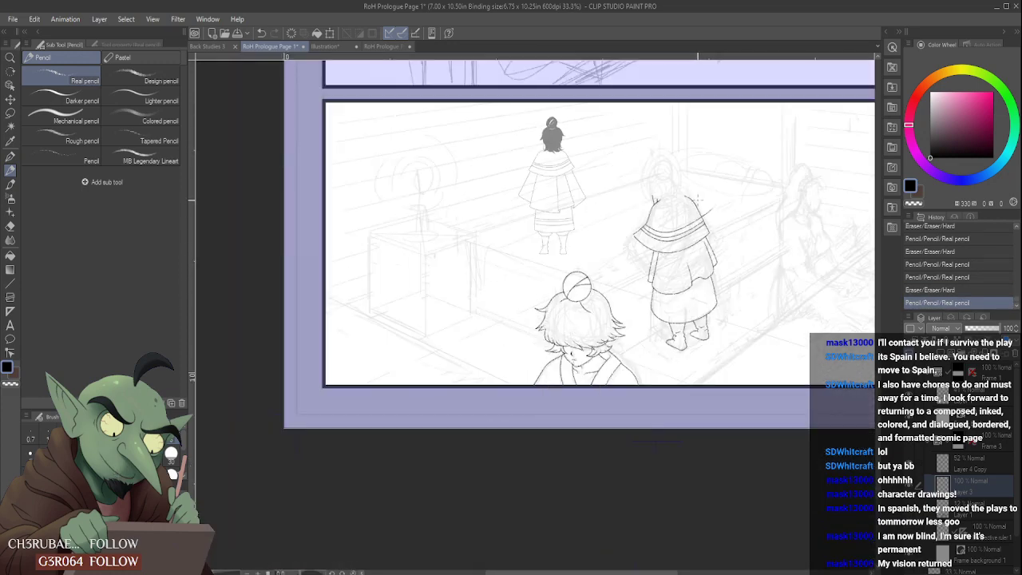
scroll(698, 200, "up", 5)
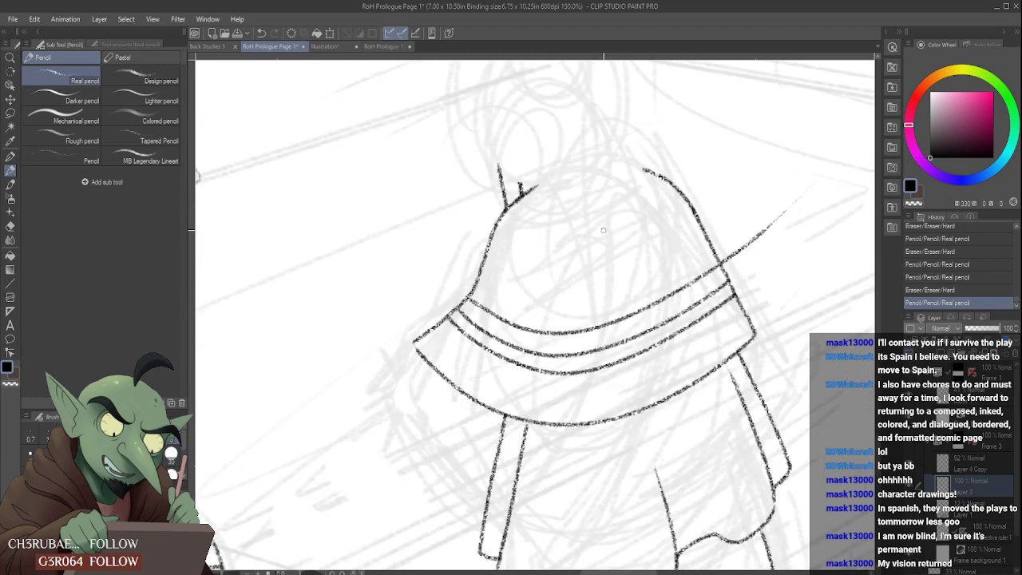
key("ctrl+z")
- Retry the third trim line at closer view, sweeping from the cape's left edge toward its right edge and undoing each attempt
mouse_move(472, 299)
left_mouse_down()
mouse_move(705, 279)
mouse_move(723, 269)
left_mouse_up()
key("ctrl+z")
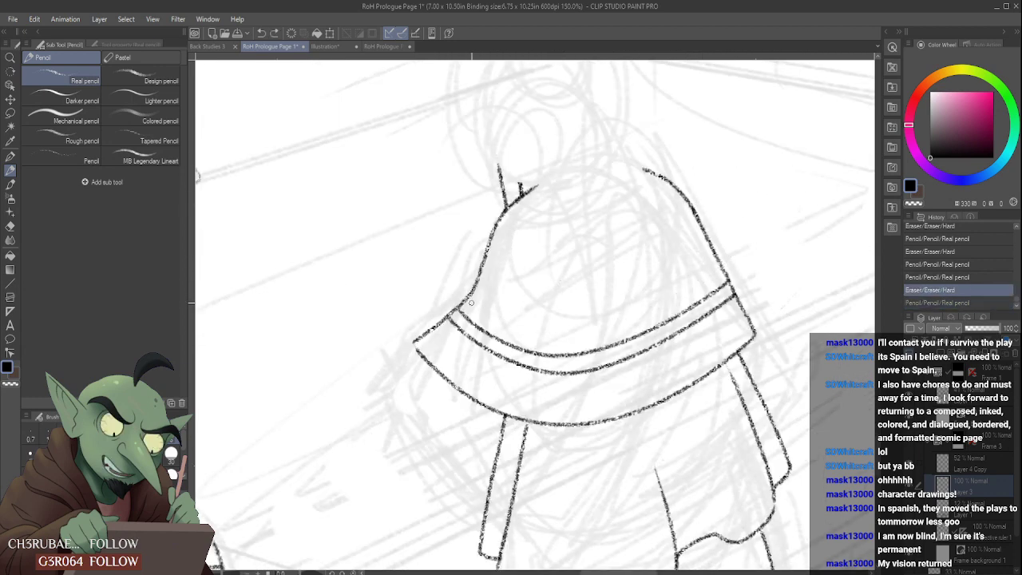
left_click_drag(470, 299, 594, 331)
left_click(744, 196)
key("ctrl+z")
key("ctrl+z")
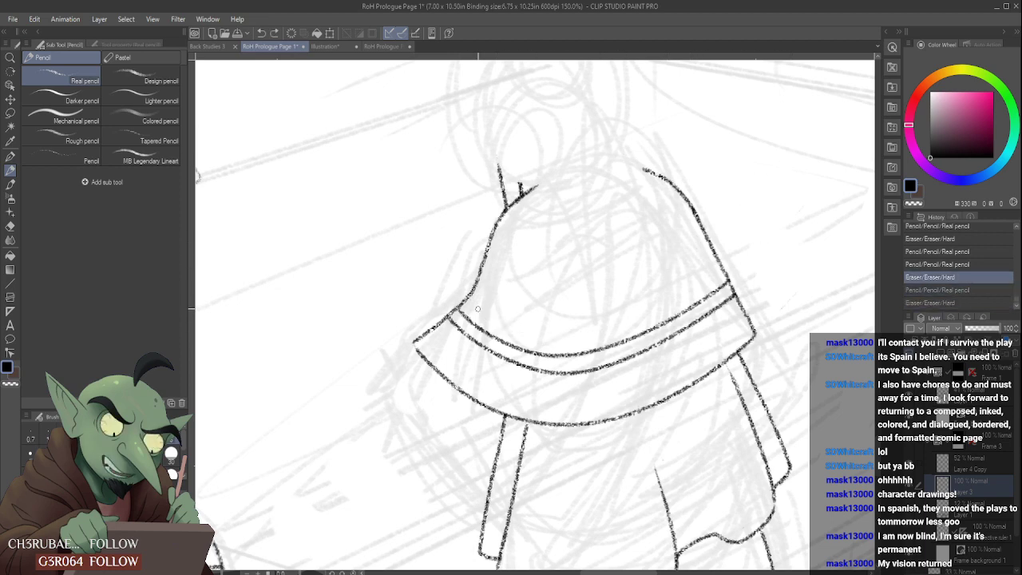
left_click_drag(470, 299, 593, 329)
key("ctrl+z")
left_click_drag(470, 297, 723, 281)
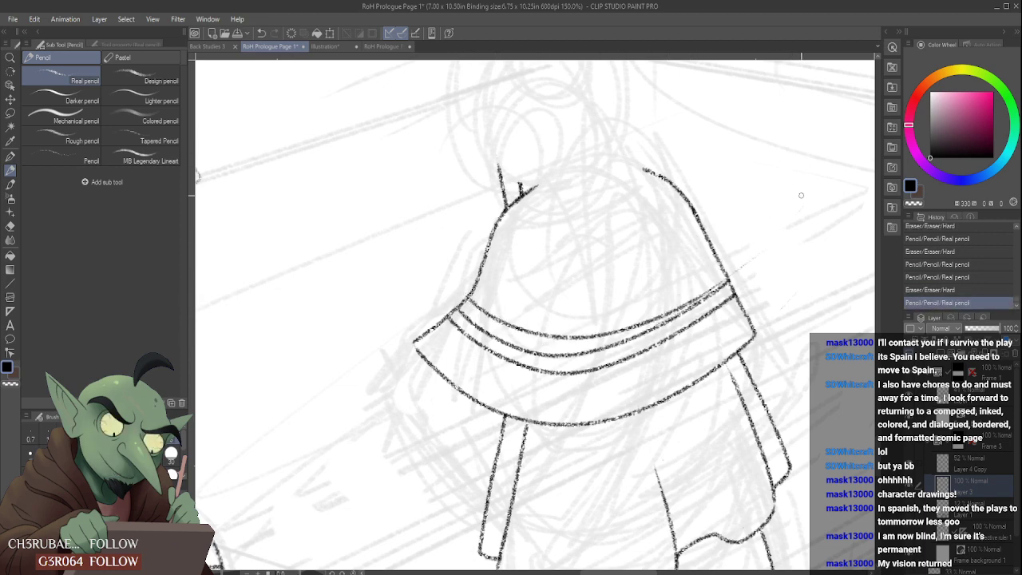
key("ctrl+z")
left_click_drag(475, 300, 736, 228)
- Try further curves for the third trim line, including one worked in two parts, and undo them
key("ctrl+z")
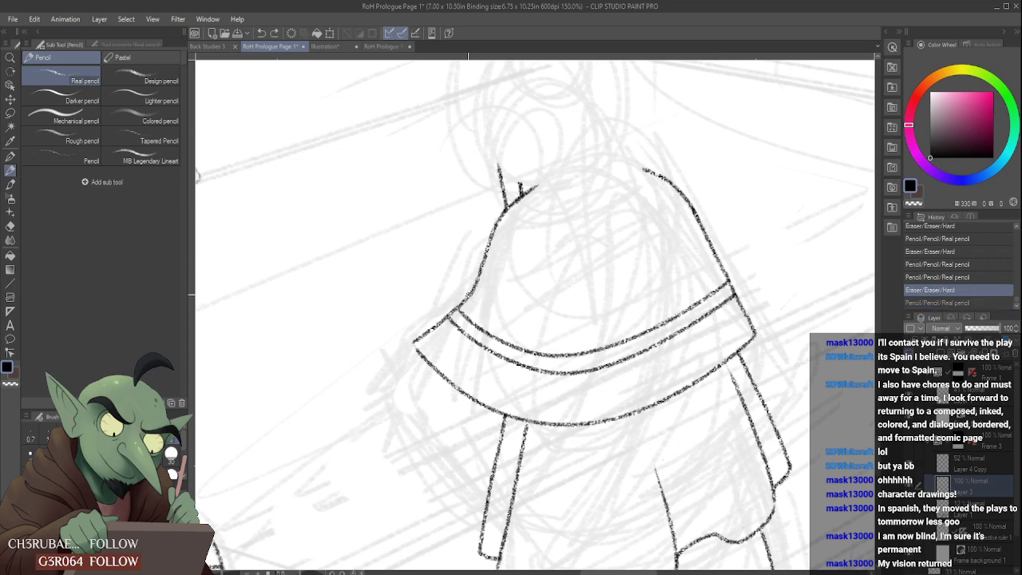
left_click_drag(468, 297, 750, 241)
key("ctrl+z")
mouse_move(471, 297)
left_mouse_down()
mouse_move(654, 322)
mouse_move(715, 268)
left_mouse_up()
key("ctrl+z")
left_click_drag(472, 296, 554, 337)
left_click_drag(559, 337, 746, 222)
- Try drawing the third trim line again as a single continuous curve across the cape, undoing every attempt
key("ctrl+z")
key("ctrl+z")
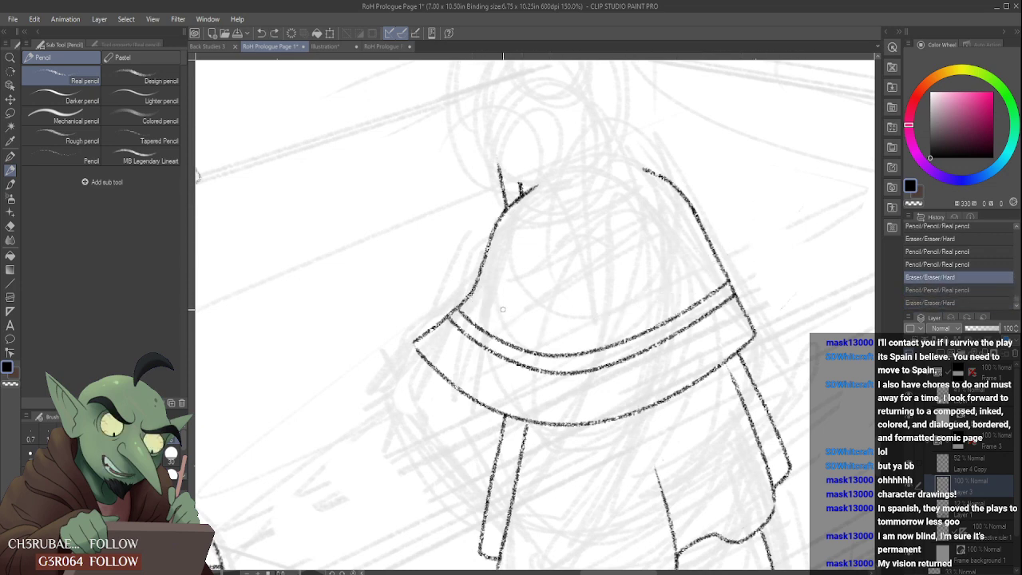
left_click_drag(466, 297, 724, 273)
key("ctrl+z")
mouse_move(468, 297)
left_mouse_down()
mouse_move(530, 332)
mouse_move(736, 255)
left_mouse_up()
key("ctrl+z")
mouse_move(468, 297)
left_mouse_down()
mouse_move(563, 332)
mouse_move(703, 270)
left_mouse_up()
key("ctrl+z")
mouse_move(471, 297)
left_mouse_down()
mouse_move(740, 271)
mouse_move(754, 260)
left_mouse_up()
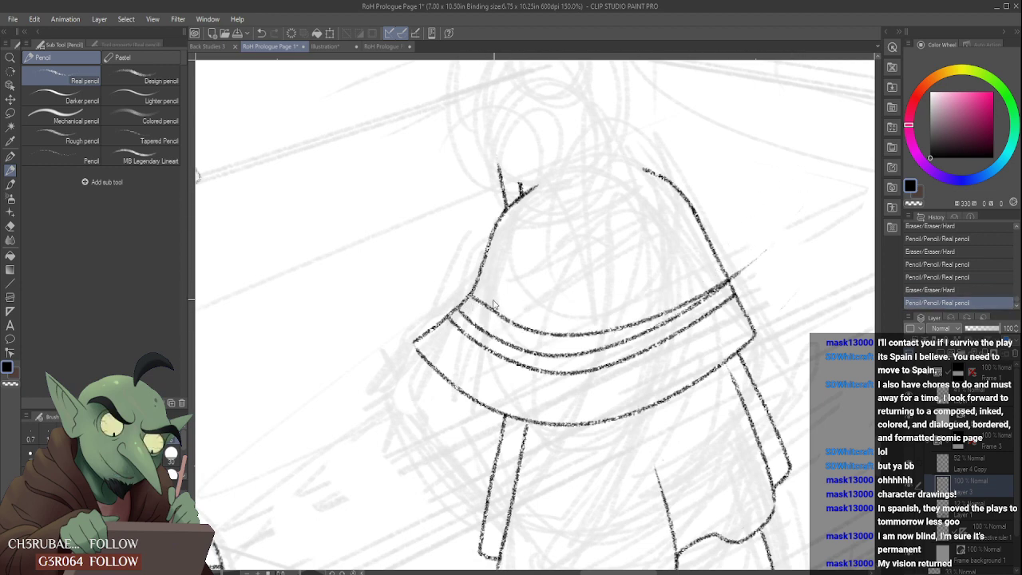
key("ctrl+z")
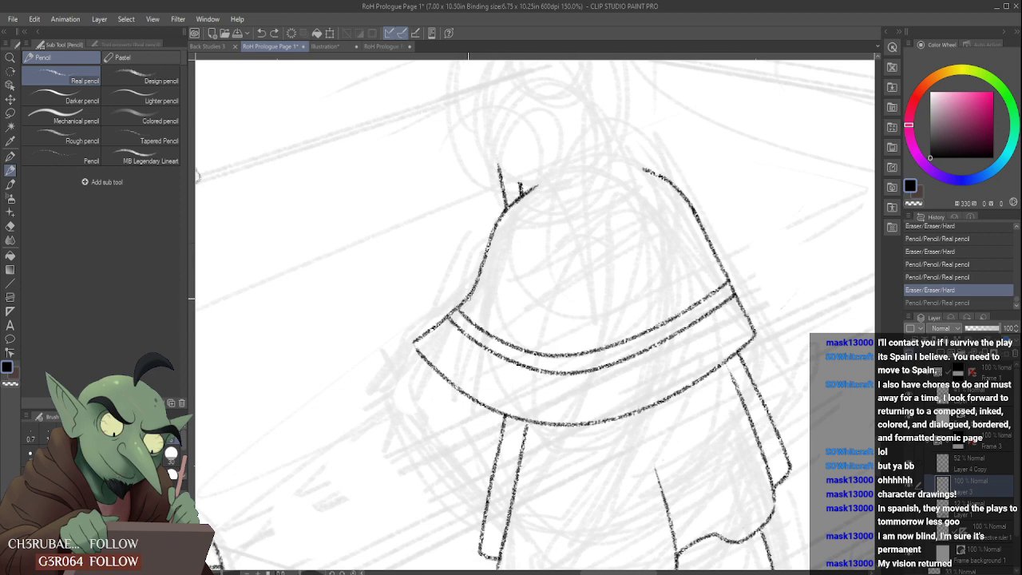
- Try a third trim line sweeping well beyond the cape's right edge, review it at another view and undo it
mouse_move(461, 305)
left_mouse_down()
mouse_move(583, 326)
mouse_move(750, 245)
left_mouse_up()
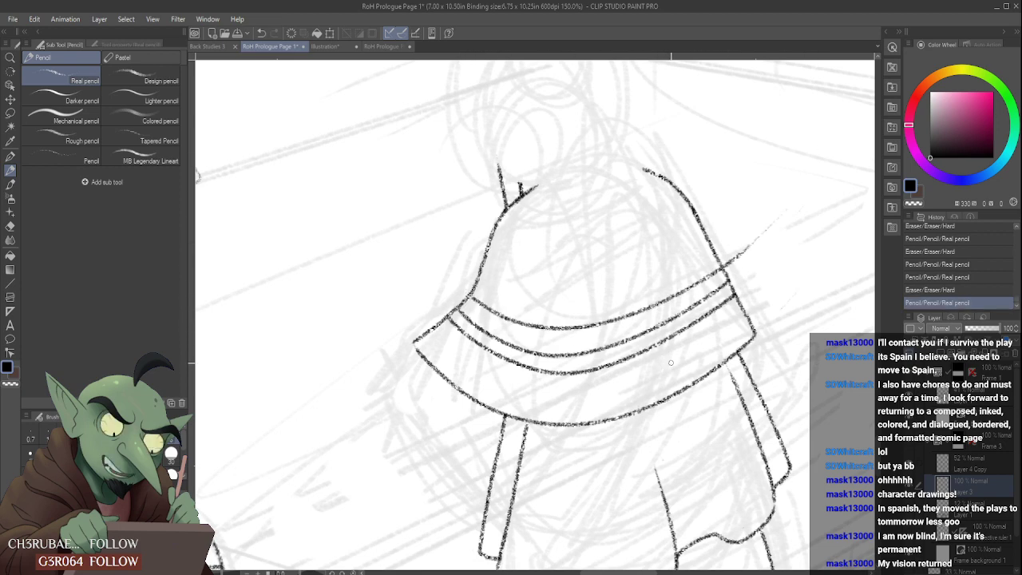
scroll(662, 363, "down", 2)
scroll(696, 338, "up", 2)
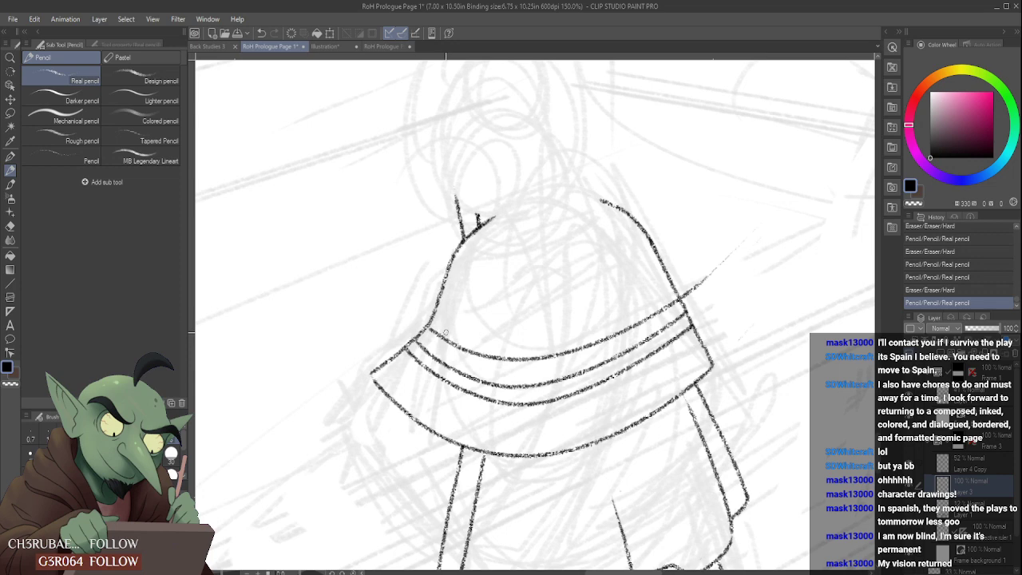
key("ctrl+z")
- Try steeper and flatter curves for the third trim line above the existing two, undoing each one
left_click_drag(431, 329, 679, 265)
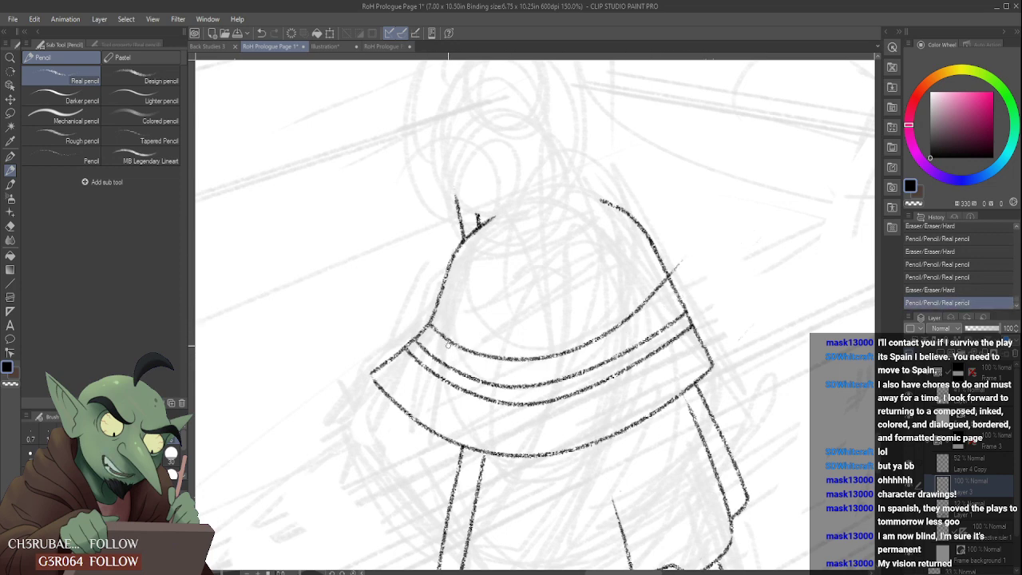
key("ctrl+z")
mouse_move(430, 328)
left_mouse_down()
mouse_move(494, 361)
mouse_move(682, 309)
left_mouse_up()
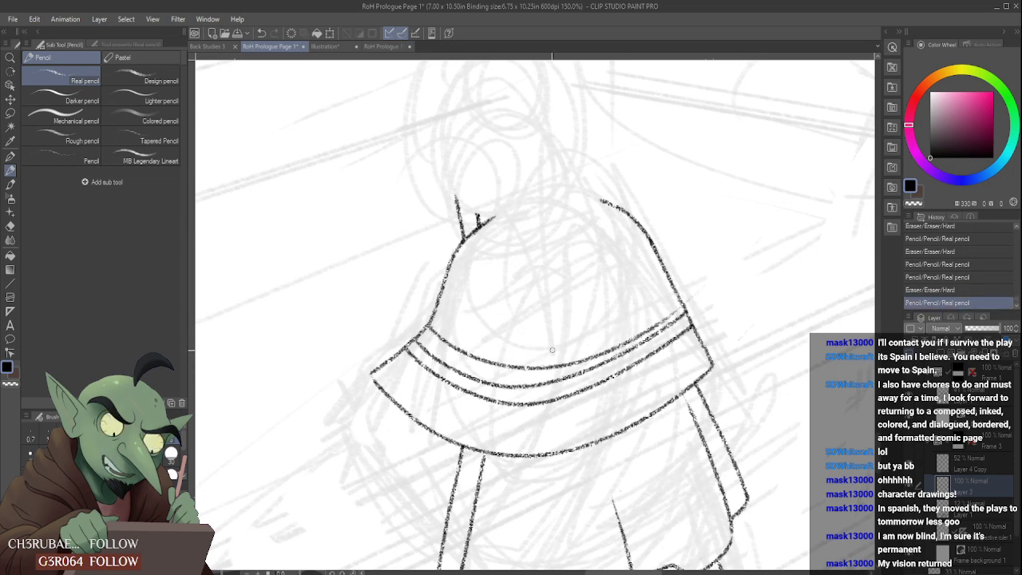
key("ctrl+z")
left_click_drag(429, 328, 682, 269)
key("ctrl+z")
mouse_move(431, 329)
left_mouse_down()
mouse_move(519, 372)
mouse_move(695, 272)
mouse_move(429, 329)
mouse_move(696, 276)
left_mouse_up()
key("ctrl+z")
- Repeat the third trim line from the cape's left edge with small changes in curvature, undoing every version
key("ctrl+z")
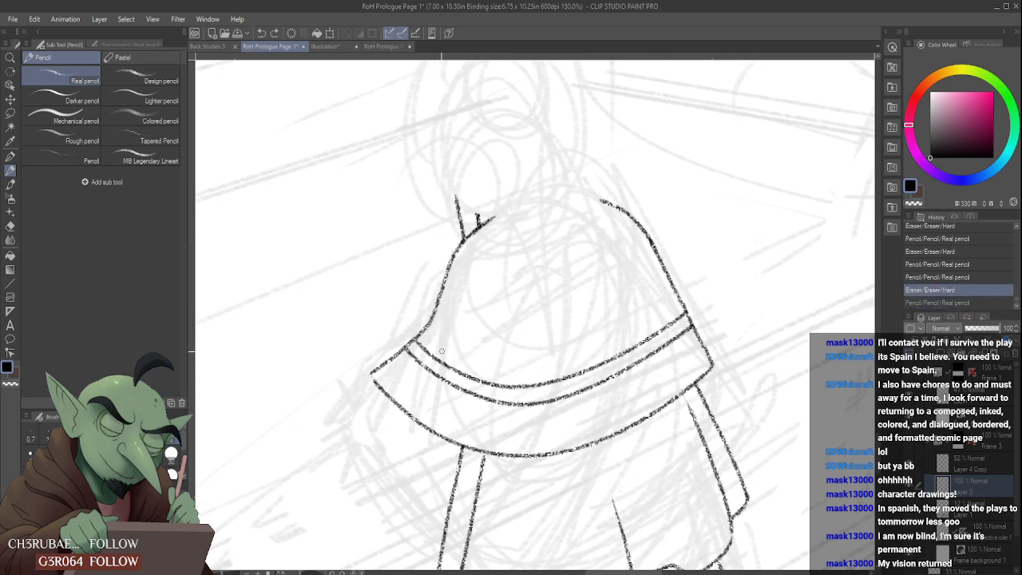
left_click_drag(428, 326, 695, 273)
key("ctrl+z")
left_click_drag(431, 329, 678, 298)
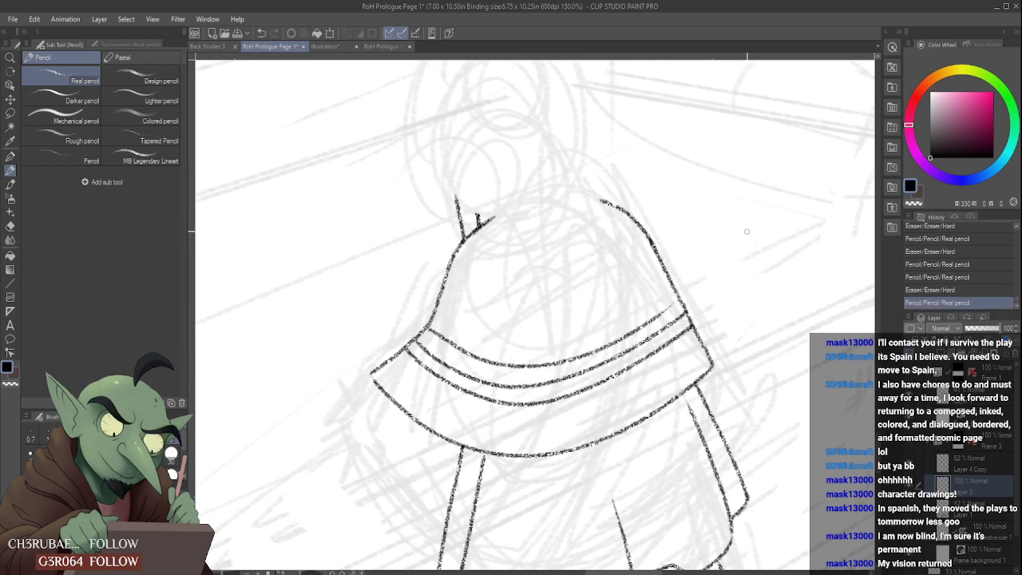
key("ctrl+z")
left_click_drag(425, 328, 695, 272)
key("ctrl+z")
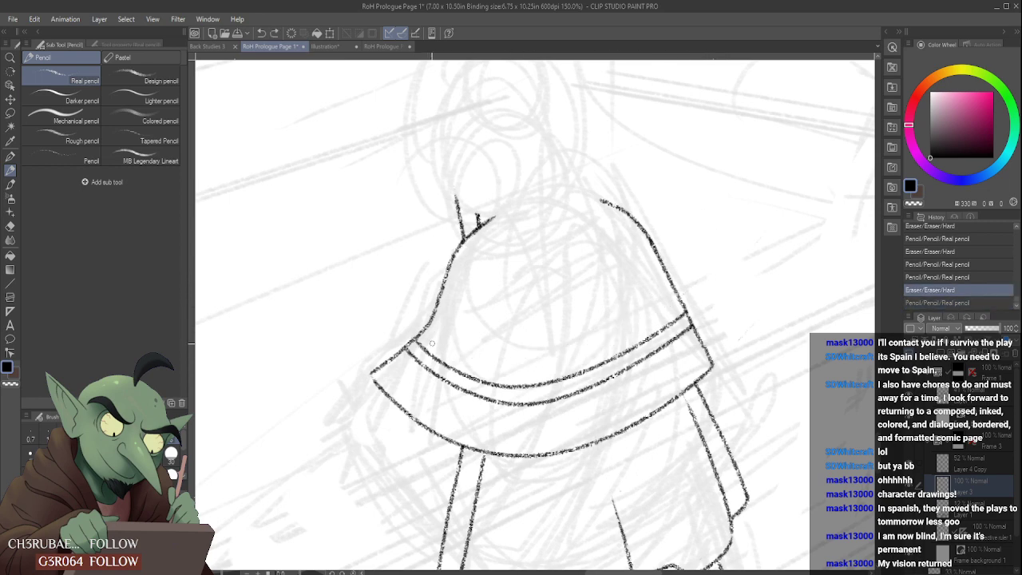
mouse_move(423, 329)
left_mouse_down()
mouse_move(478, 361)
mouse_move(675, 296)
left_mouse_up()
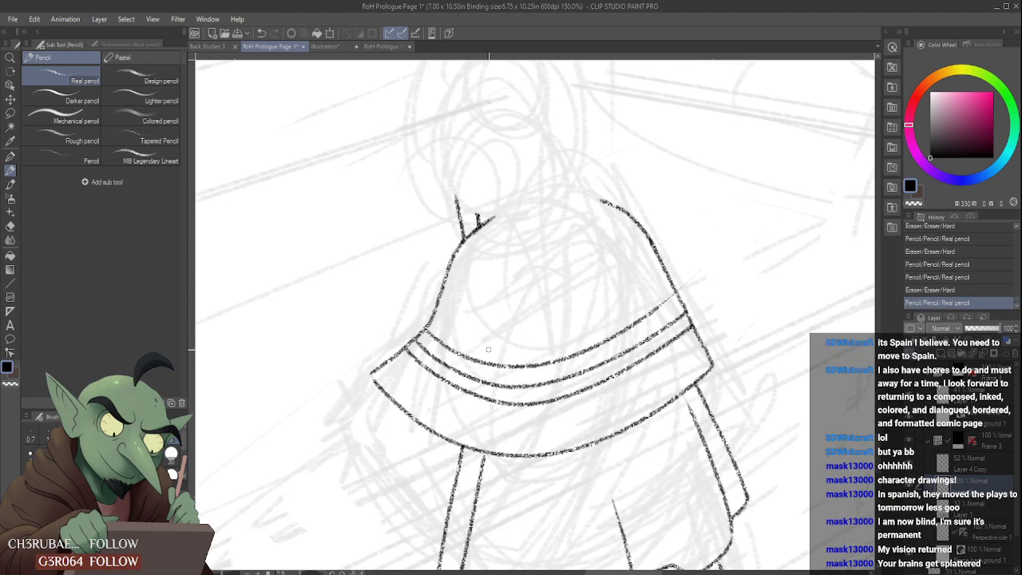
key("ctrl+z")
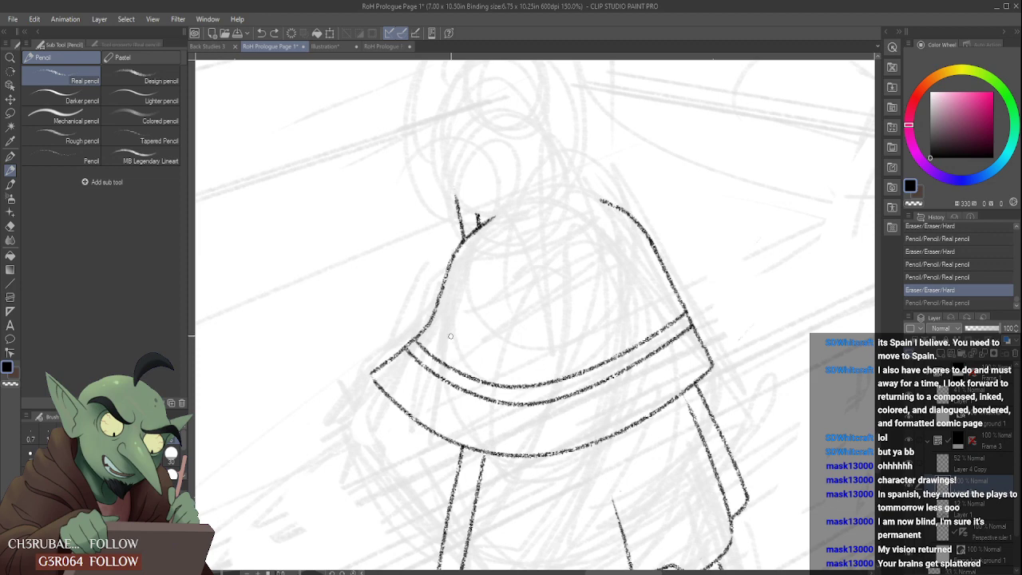
- Try shallower third trim lines ending near the cape's right edge and undo them all
left_click_drag(431, 361, 689, 265)
key("ctrl+z")
left_click_drag(427, 329, 670, 304)
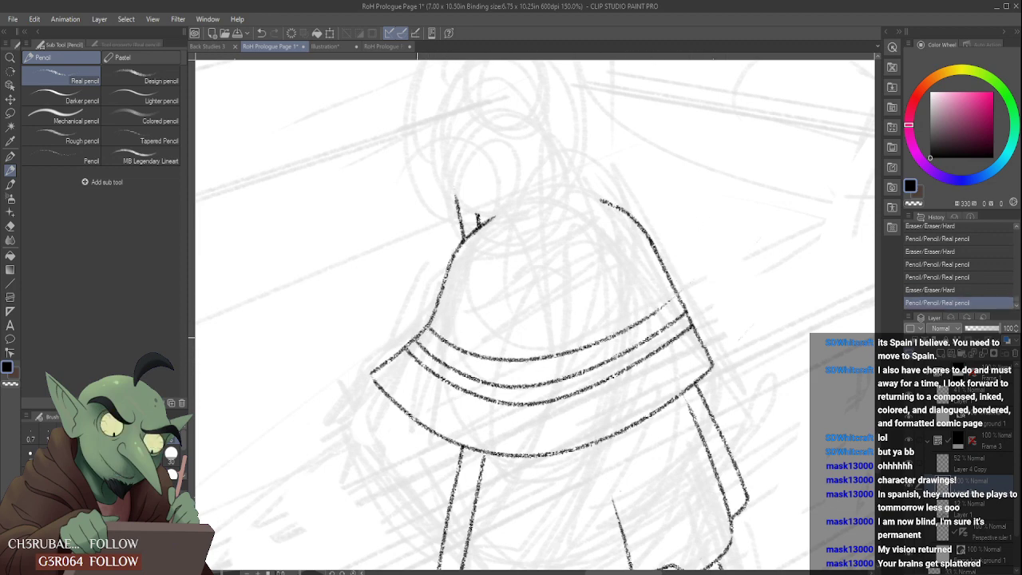
key("ctrl+z")
left_click_drag(427, 329, 686, 303)
key("ctrl+z")
left_click_drag(424, 328, 661, 309)
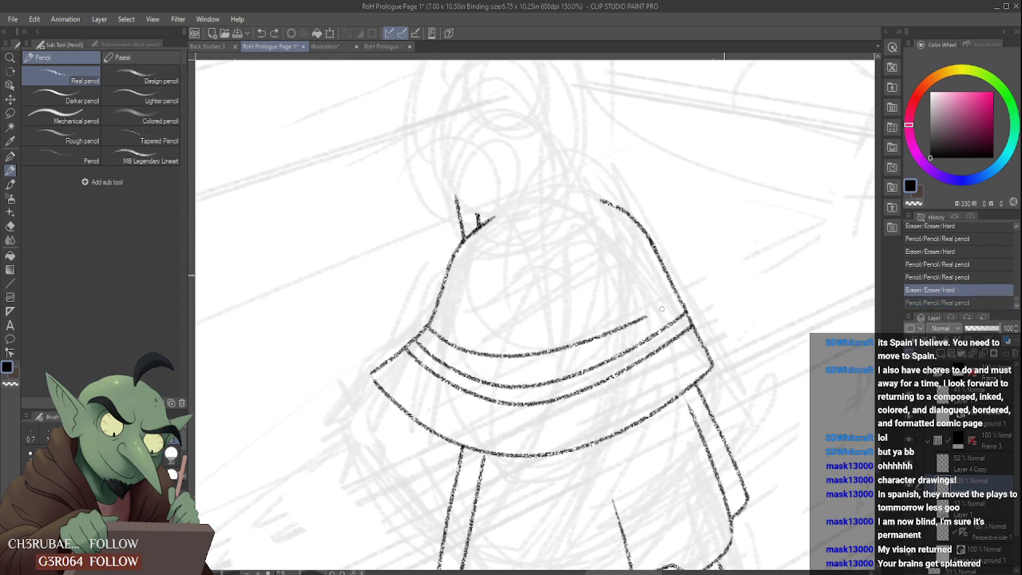
key("ctrl+z")
left_click_drag(427, 329, 679, 315)
key("ctrl+z")
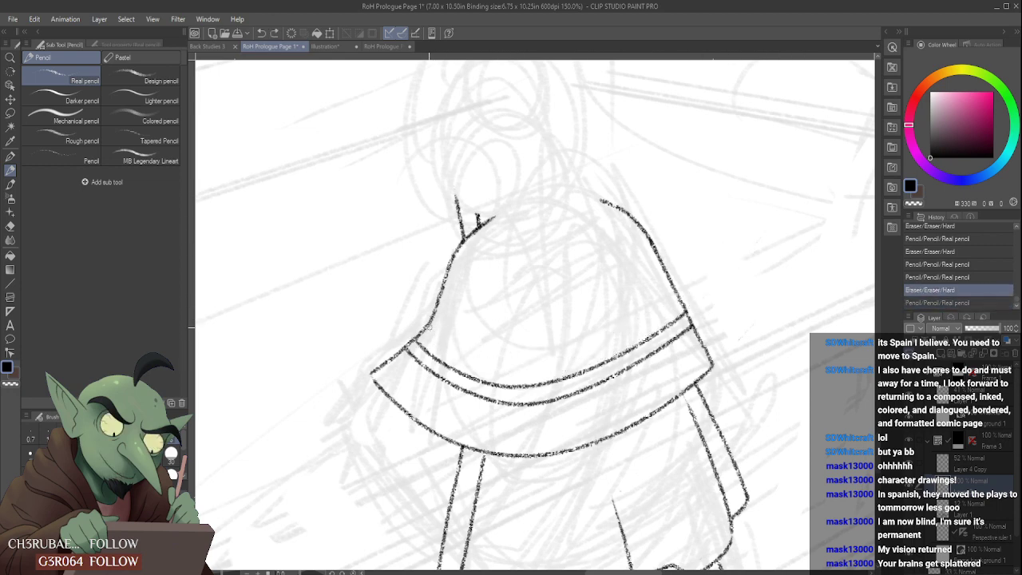
- Attempt the third trim line with longer strokes crossing the cape's right outline, undoing each stroke
mouse_move(427, 327)
left_mouse_down()
mouse_move(661, 300)
mouse_move(693, 271)
left_mouse_up()
key("ctrl+z")
left_click_drag(442, 334, 695, 280)
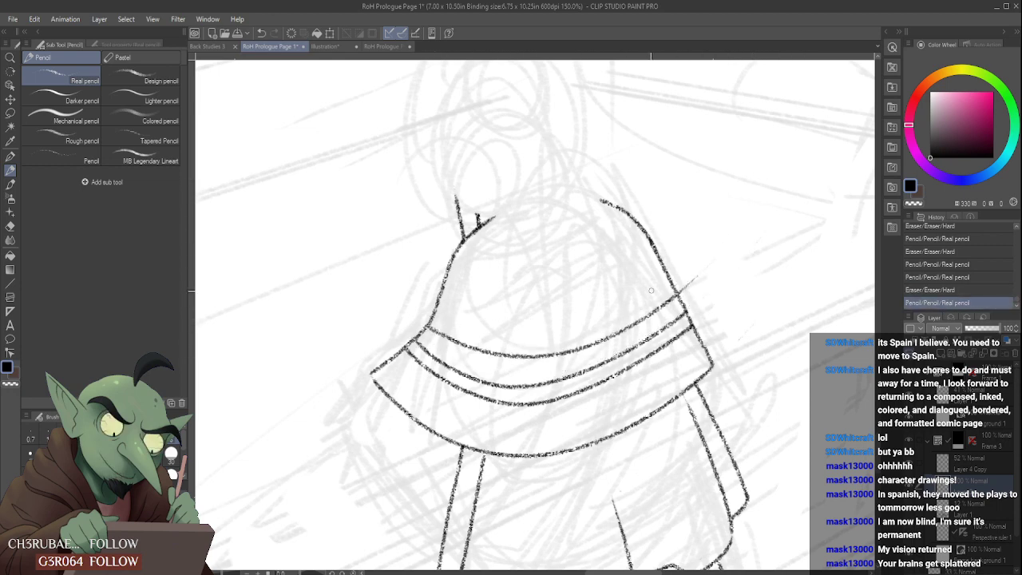
key("ctrl+z")
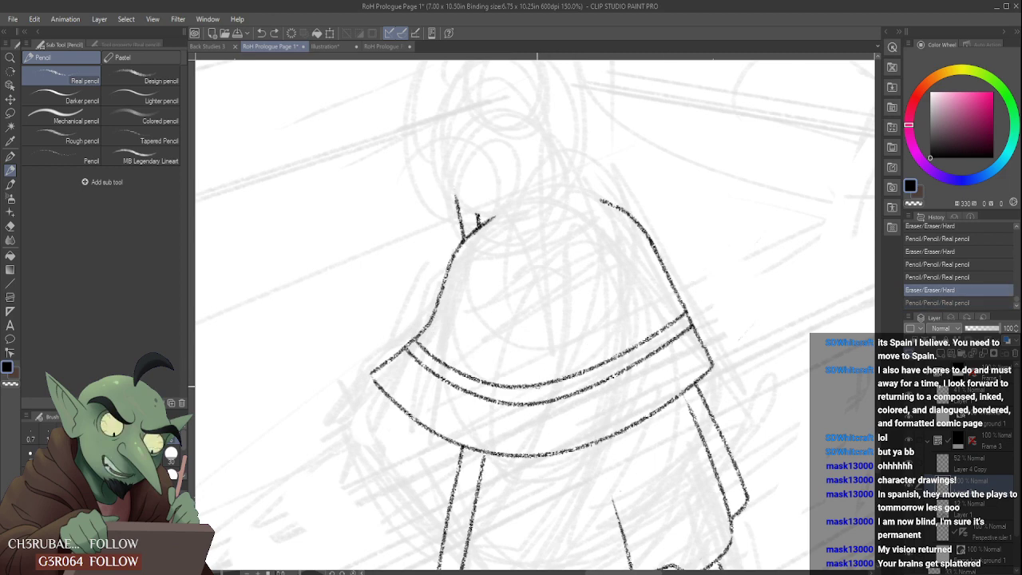
left_click_drag(431, 332, 695, 297)
key("ctrl+z")
- Draw the third trim line across the cape above the other two and check it against the whole panel
left_click_drag(421, 334, 680, 305)
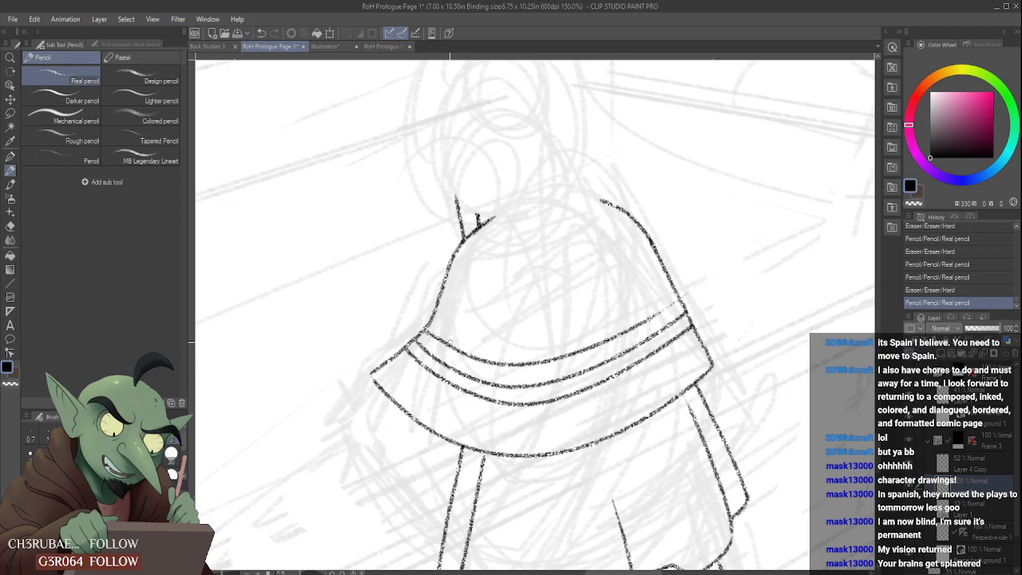
scroll(562, 313, "down", 5)
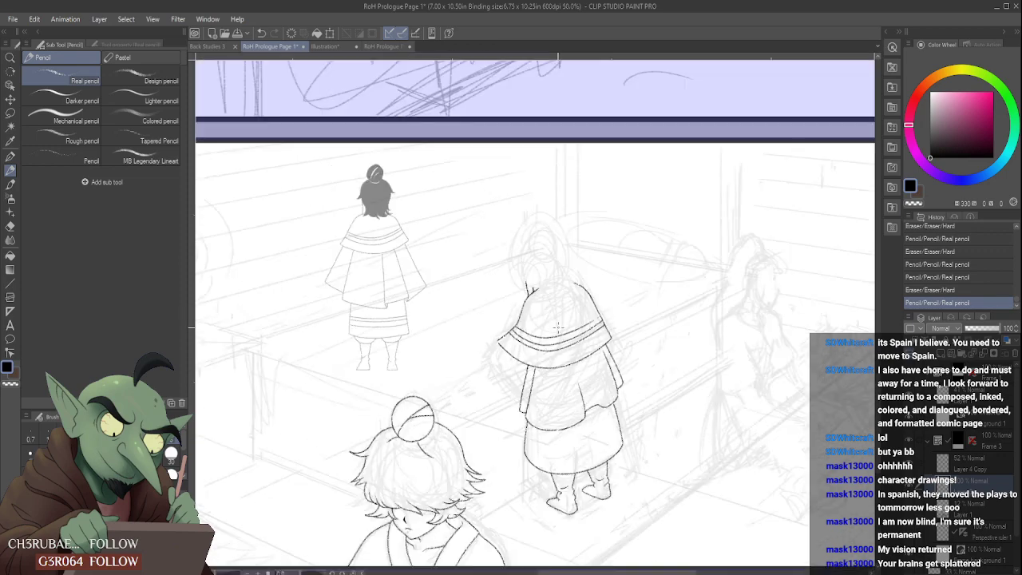
scroll(559, 324, "up", 5)
scroll(440, 341, "up", 1)
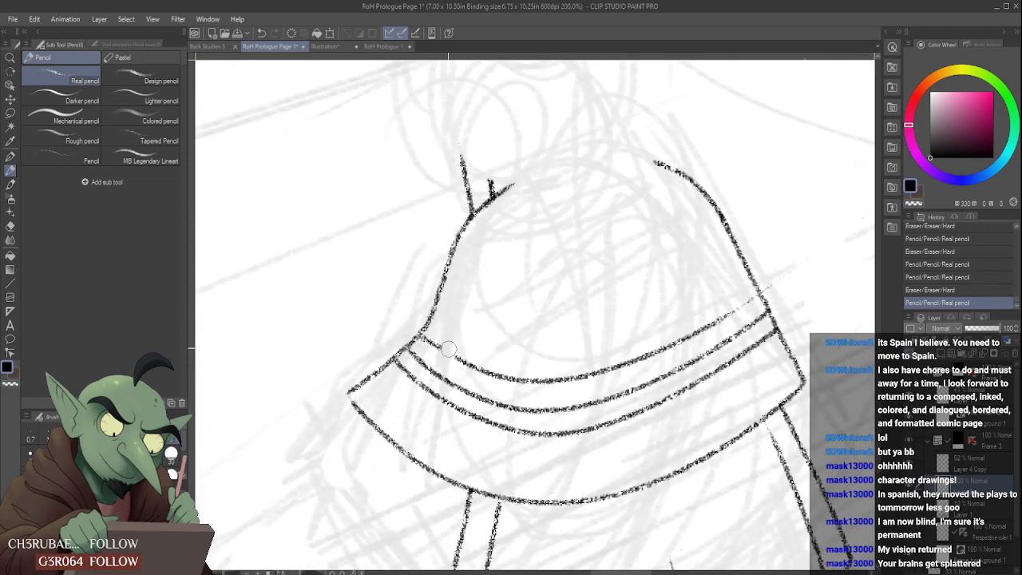
- Rework the third trim line's left end to meet the cape's outline, comparing versions through undo and redo
left_click_drag(429, 319, 430, 331)
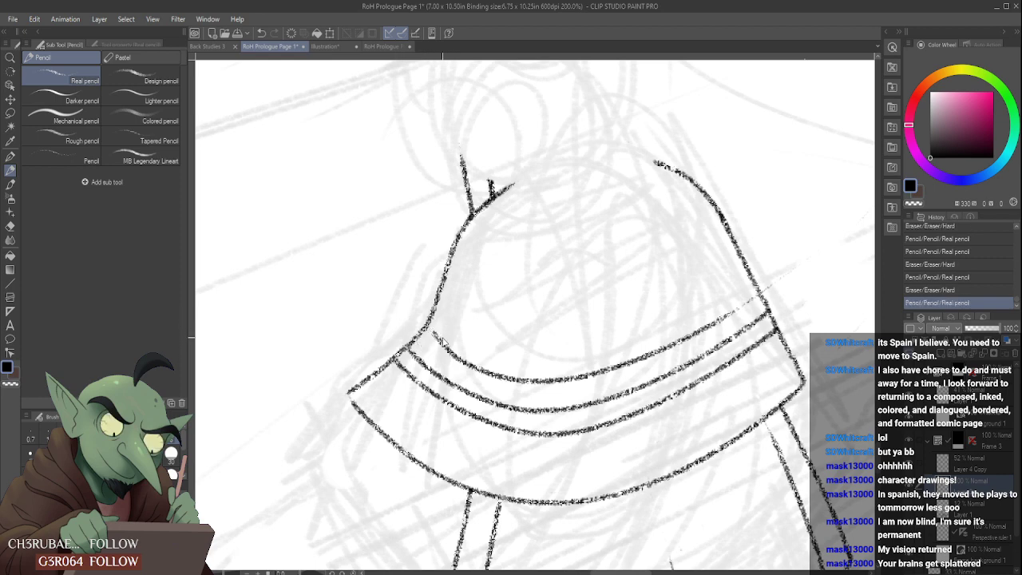
key("ctrl+z")
key("ctrl+y")
key("ctrl+z")
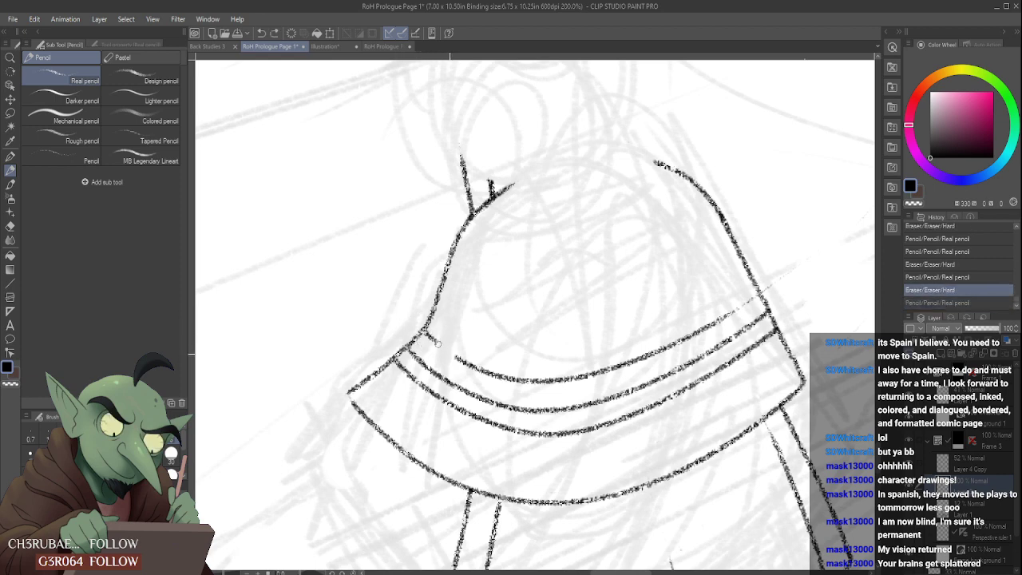
key("ctrl+y")
key("ctrl+z")
key("ctrl+y")
key("ctrl+z")
key("ctrl+y")
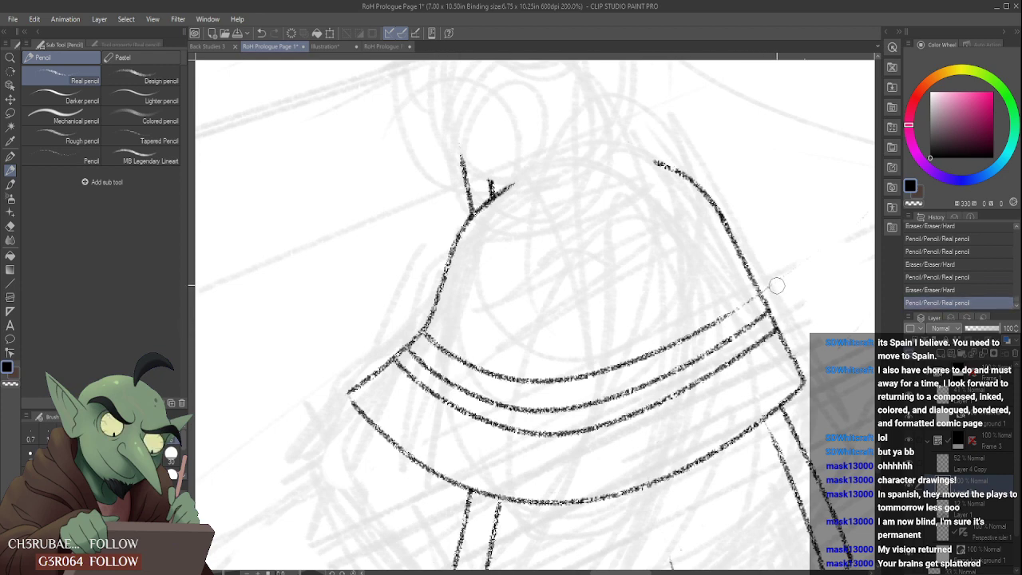
- Erase the third trim line's overshoot beyond the cape's right edge and check the figure within the panel
mouse_move(776, 280)
left_mouse_down()
mouse_move(673, 344)
mouse_move(793, 262)
mouse_move(775, 279)
left_mouse_up()
scroll(763, 289, "down", 1)
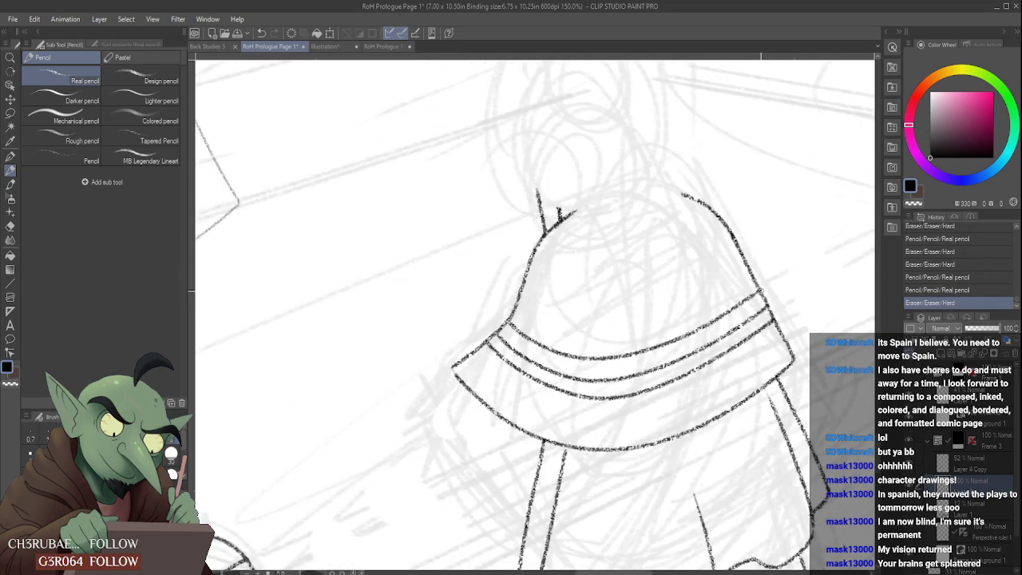
scroll(767, 284, "down", 5)
scroll(785, 271, "up", 5)
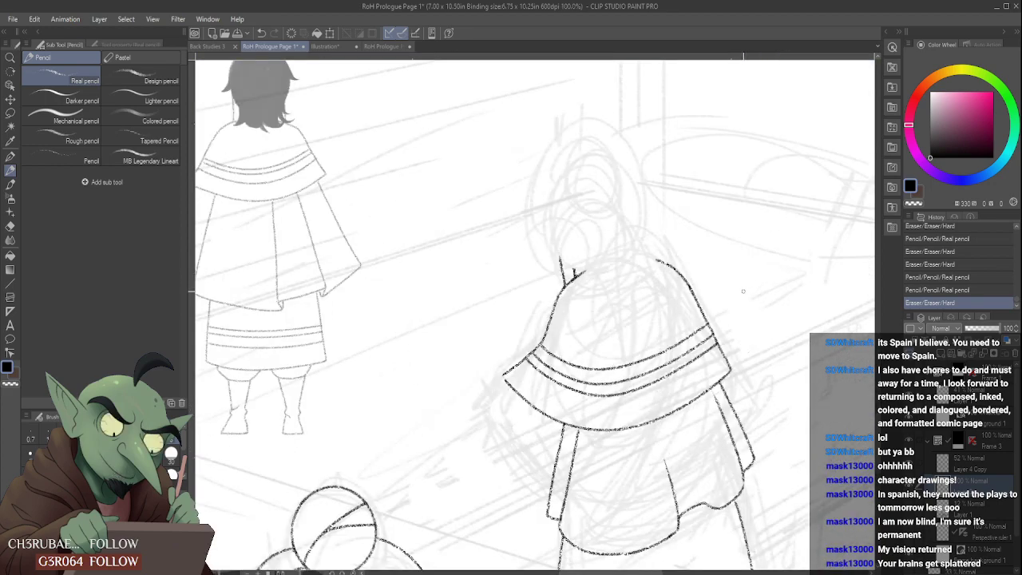
scroll(743, 291, "down", 2)
scroll(729, 448, "down", 1)
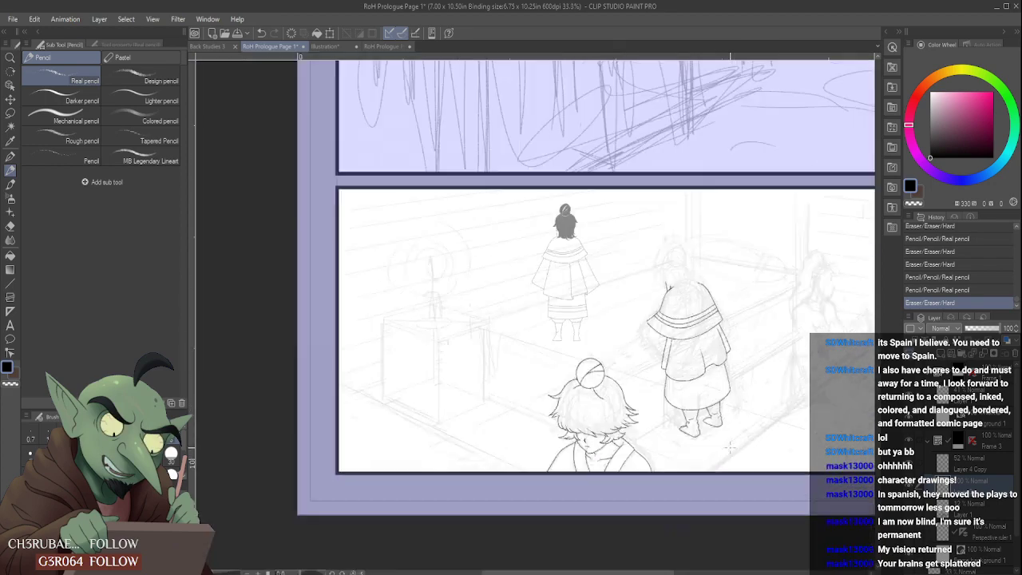
scroll(729, 448, "up", 3)
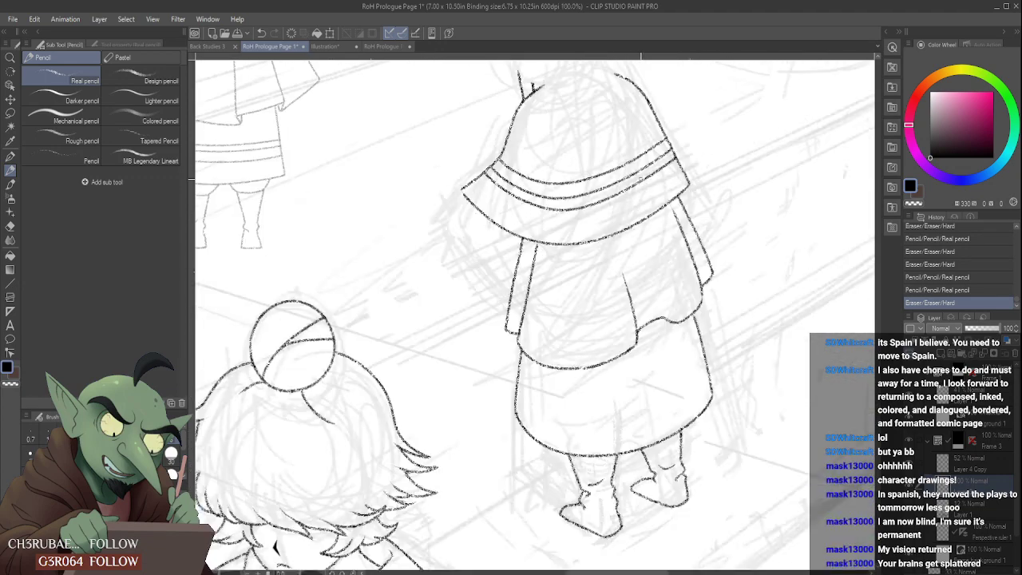
- Try a curved band line across the lower skirt above its hem and undo each attempt
mouse_move(680, 390)
left_mouse_down()
mouse_move(740, 318)
mouse_move(711, 377)
left_mouse_up()
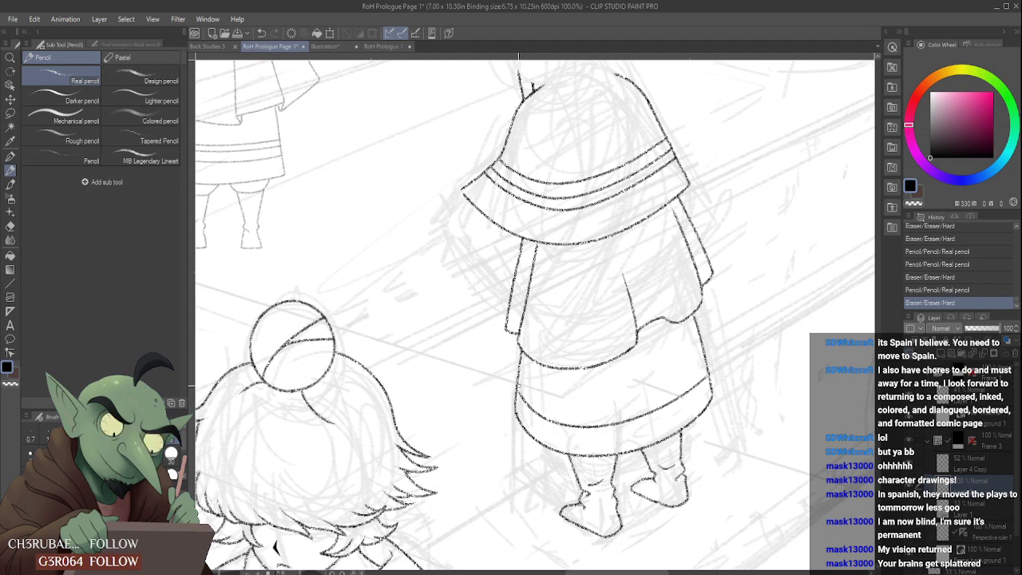
key("ctrl+z")
key("ctrl+z")
mouse_move(521, 382)
left_mouse_down()
mouse_move(569, 420)
mouse_move(711, 365)
left_mouse_up()
key("ctrl+z")
left_click_drag(517, 382, 705, 369)
key("ctrl+z")
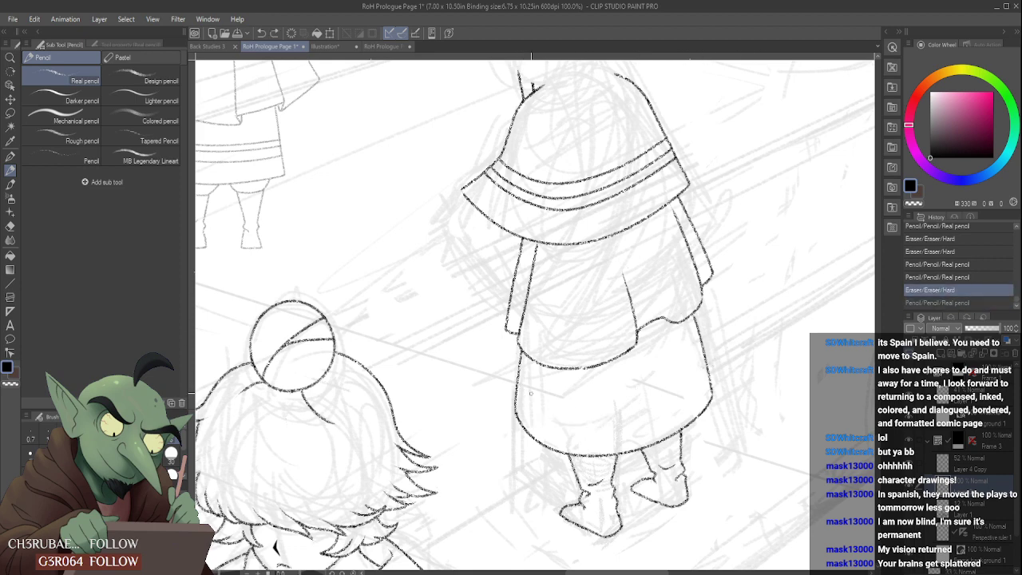
- Try longer skirt band lines running past the skirt's right edge and undo them
left_click_drag(517, 382, 729, 357)
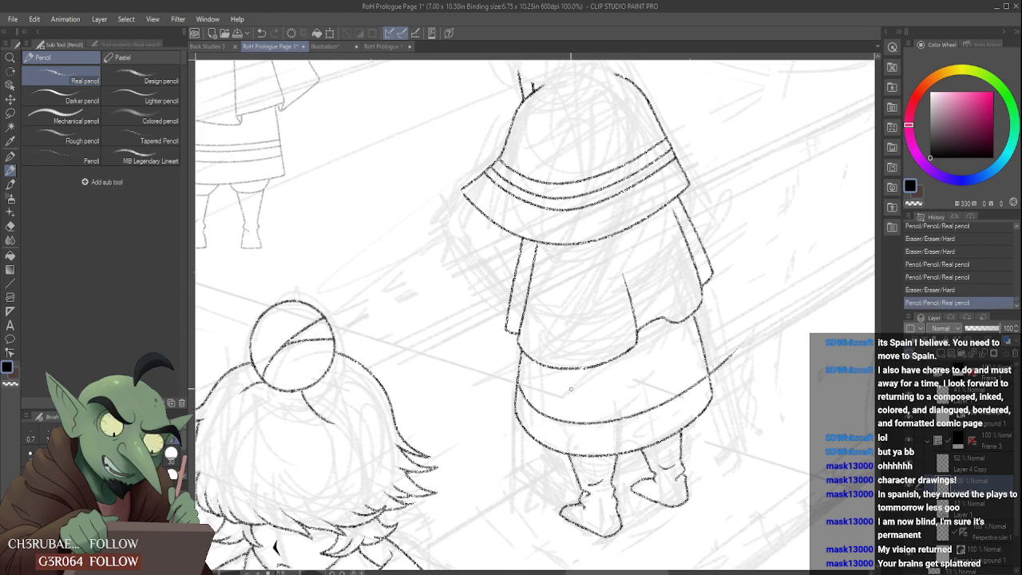
key("ctrl+z")
left_click_drag(518, 383, 773, 358)
key("ctrl+z")
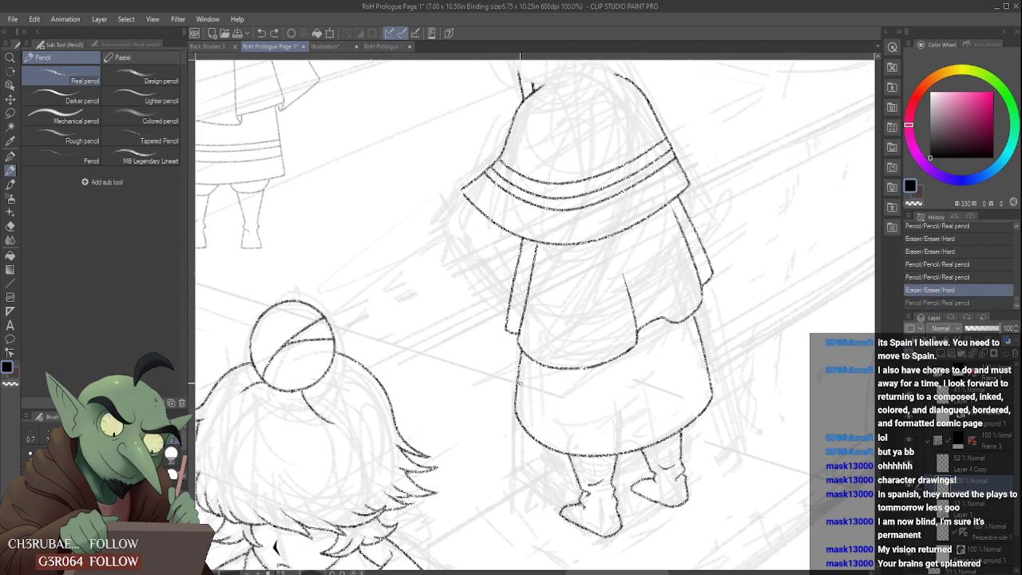
left_click_drag(517, 384, 755, 334)
key("ctrl+z")
- Draw the first band line across the skirt parallel to the hem and erase its overshoot at the right edge
mouse_move(517, 384)
left_mouse_down()
mouse_move(534, 411)
mouse_move(713, 373)
left_mouse_up()
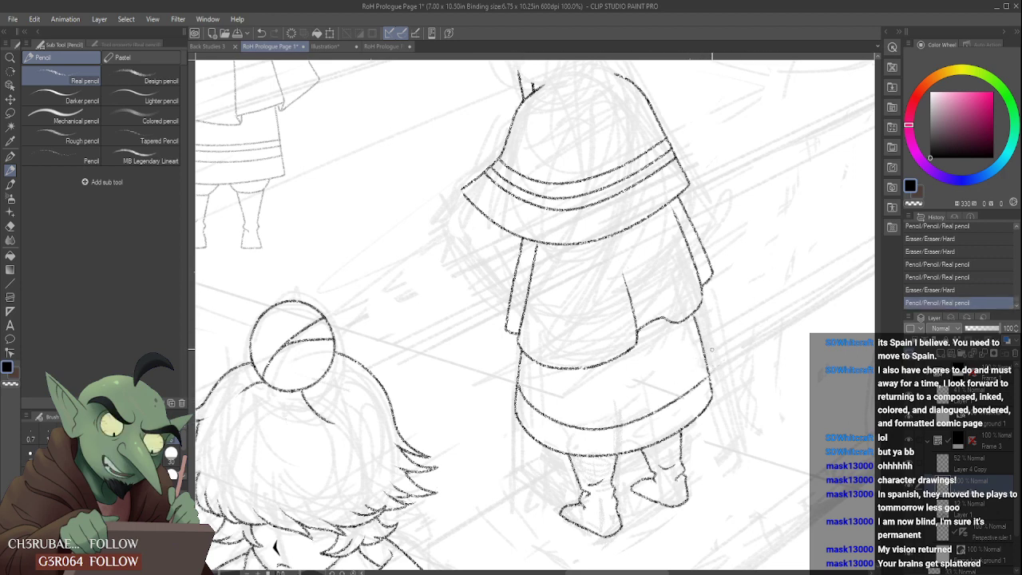
left_click_drag(715, 373, 715, 360)
scroll(715, 360, "down", 3)
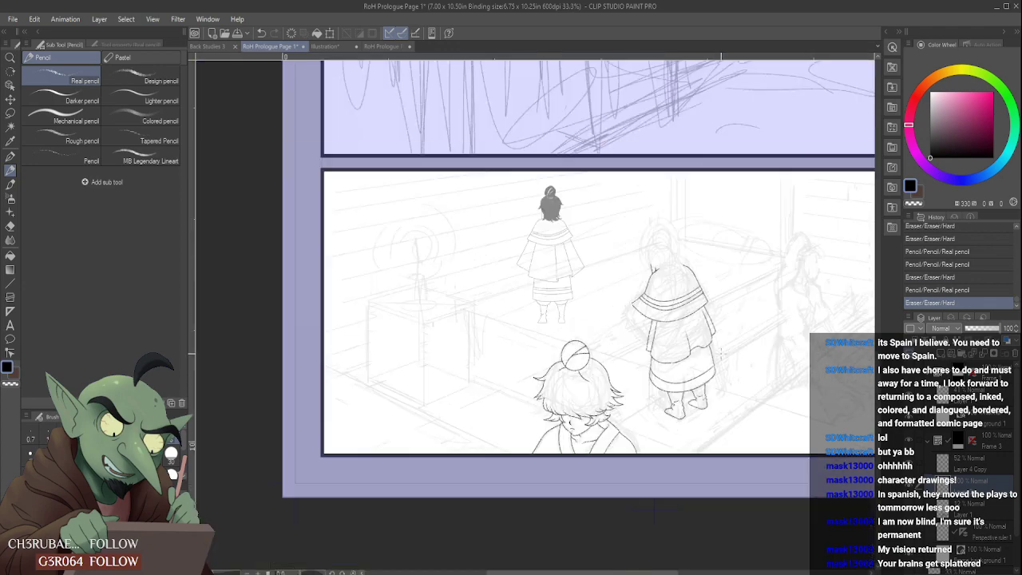
scroll(716, 359, "up", 2)
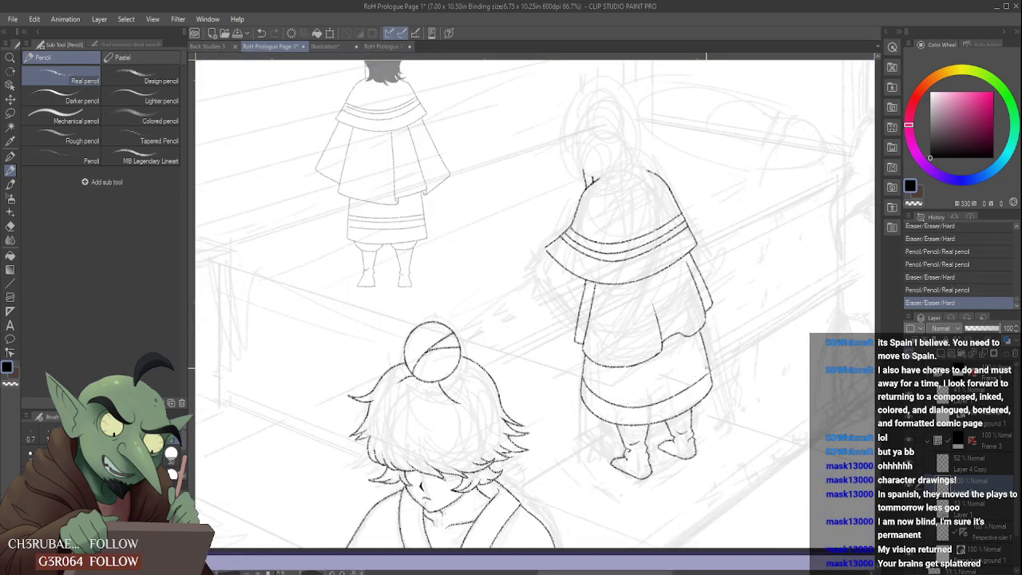
- Draw a second band line just above the first on the skirt, redoing it so it reaches the skirt's left edge
scroll(716, 360, "up", 2)
left_click_drag(521, 377, 704, 358)
scroll(697, 359, "down", 3)
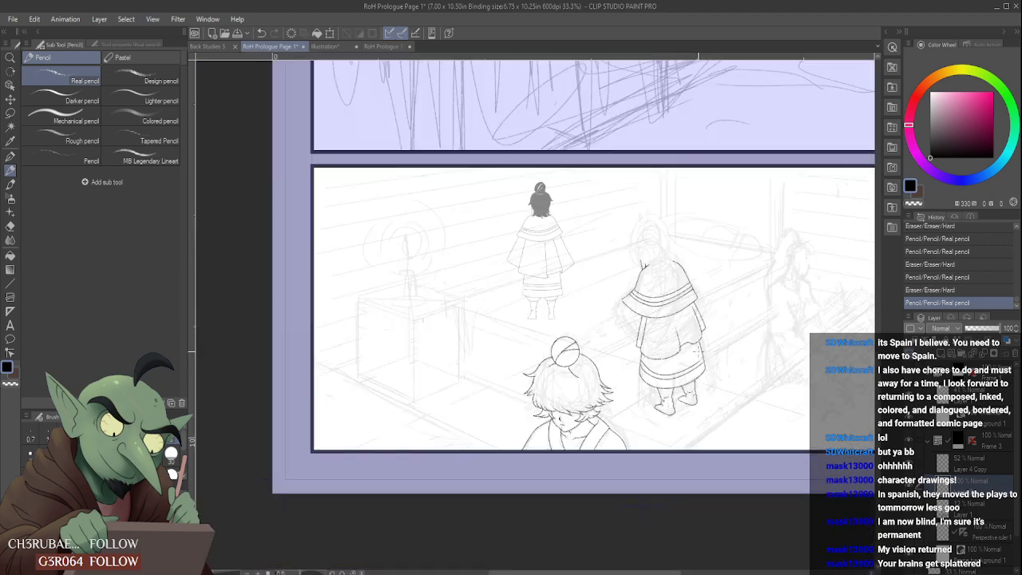
scroll(564, 373, "up", 4)
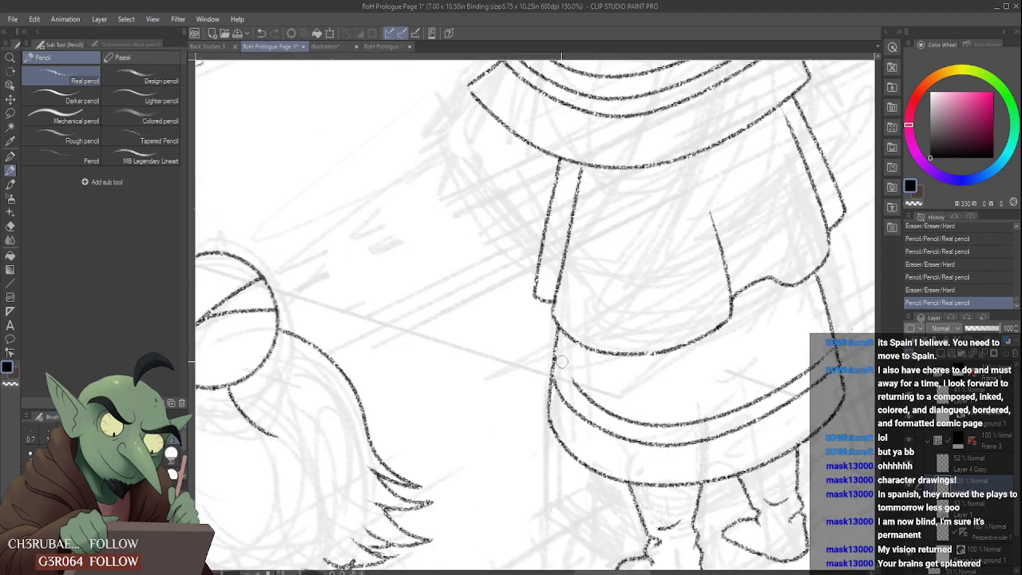
mouse_move(563, 361)
left_mouse_down()
mouse_move(581, 385)
mouse_move(554, 368)
mouse_move(592, 397)
mouse_move(594, 388)
mouse_move(583, 392)
mouse_move(605, 412)
left_mouse_up()
key("ctrl+z")
key("ctrl+z")
key("ctrl+z")
scroll(663, 359, "down", 4)
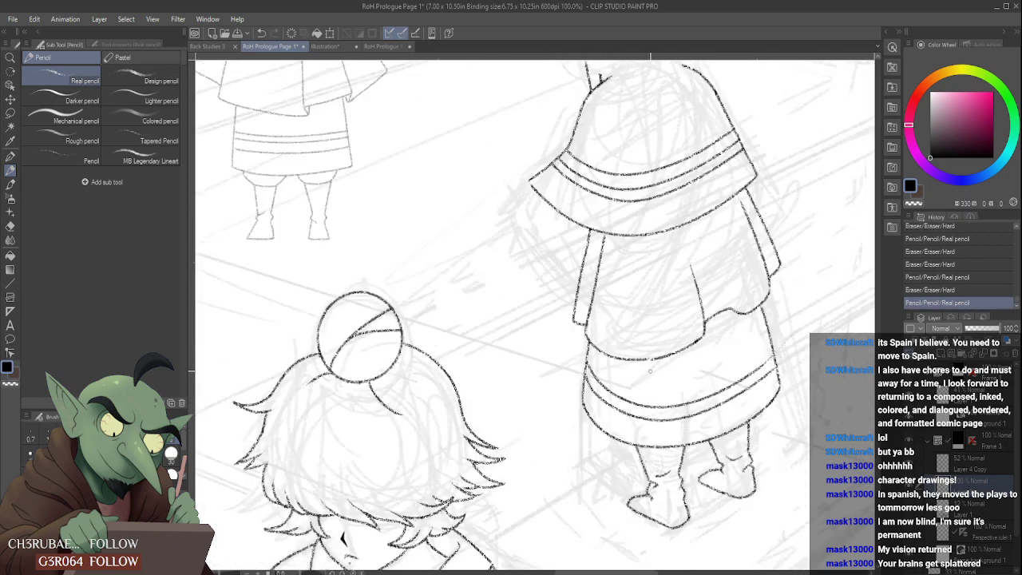
scroll(703, 355, "up", 4)
scroll(677, 369, "up", 1)
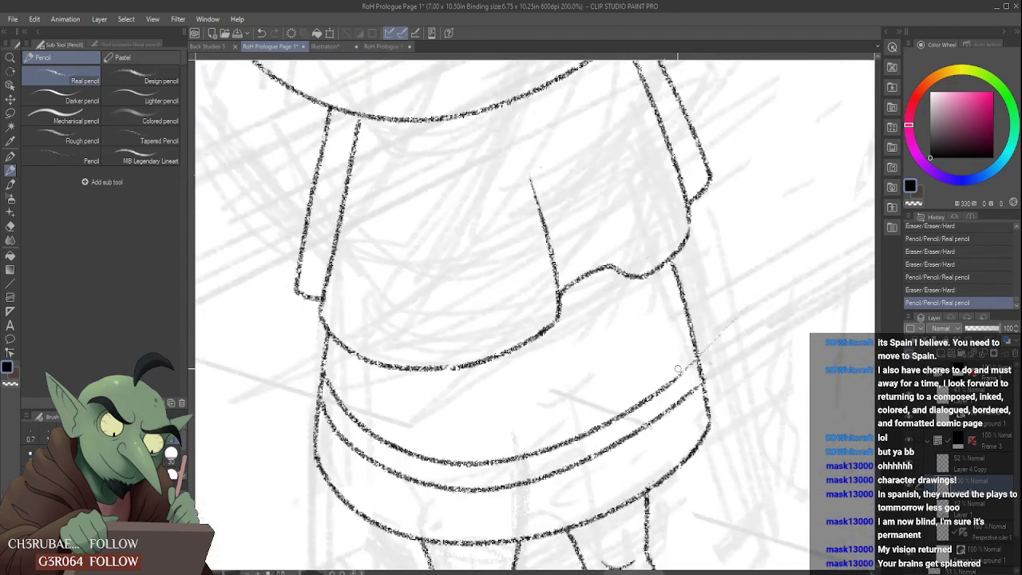
- Erase and redraw the right end of the skirt's second band line so it stops cleanly at the skirt's right edge
mouse_move(728, 328)
left_mouse_down()
mouse_move(601, 431)
mouse_move(702, 359)
left_mouse_up()
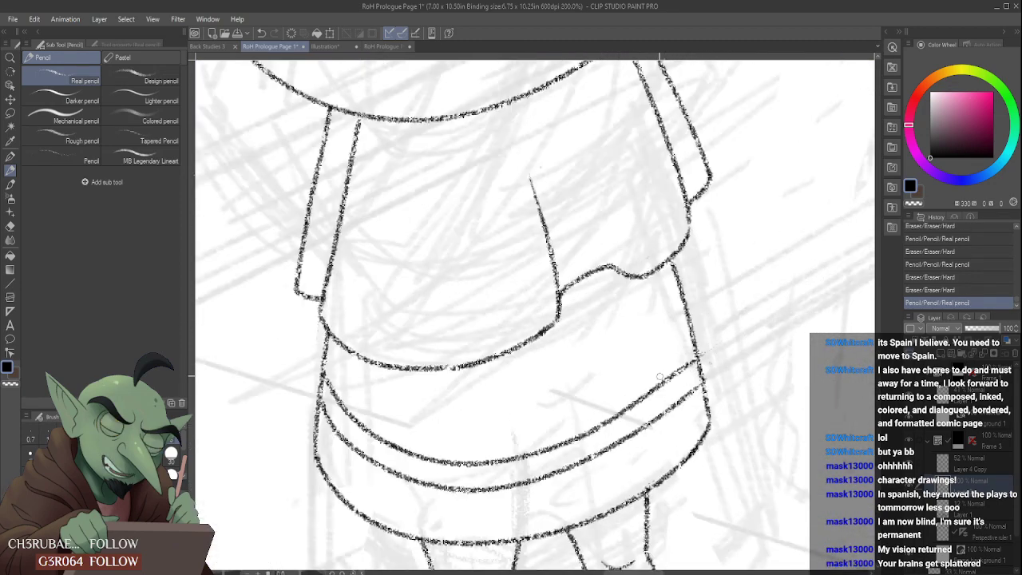
key("ctrl+z")
left_click_drag(600, 427, 736, 341)
key("ctrl+z")
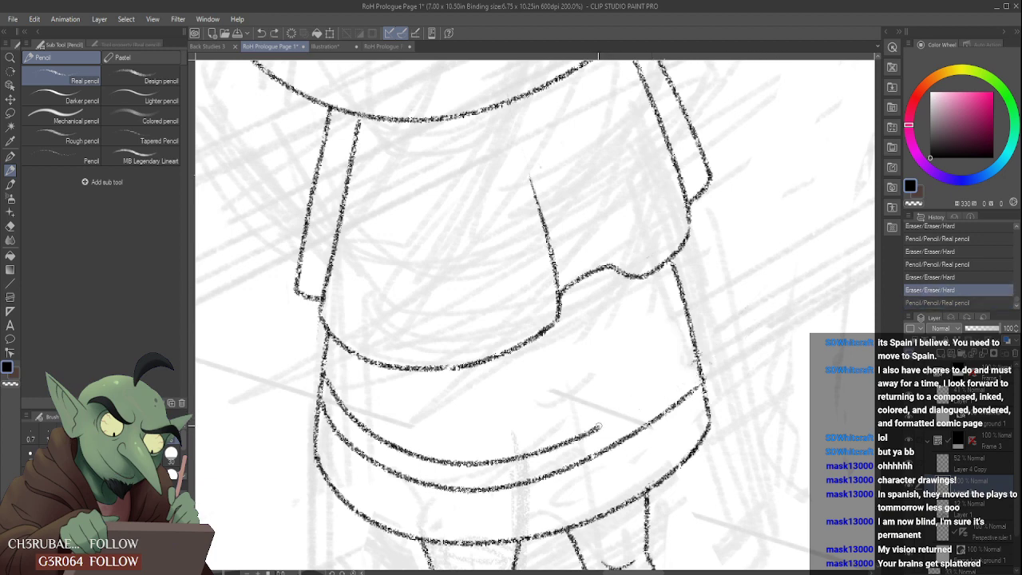
mouse_move(599, 428)
left_mouse_down()
mouse_move(701, 360)
mouse_move(706, 342)
mouse_move(698, 357)
mouse_move(714, 371)
left_mouse_up()
key("ctrl+z")
scroll(648, 415, "down", 5)
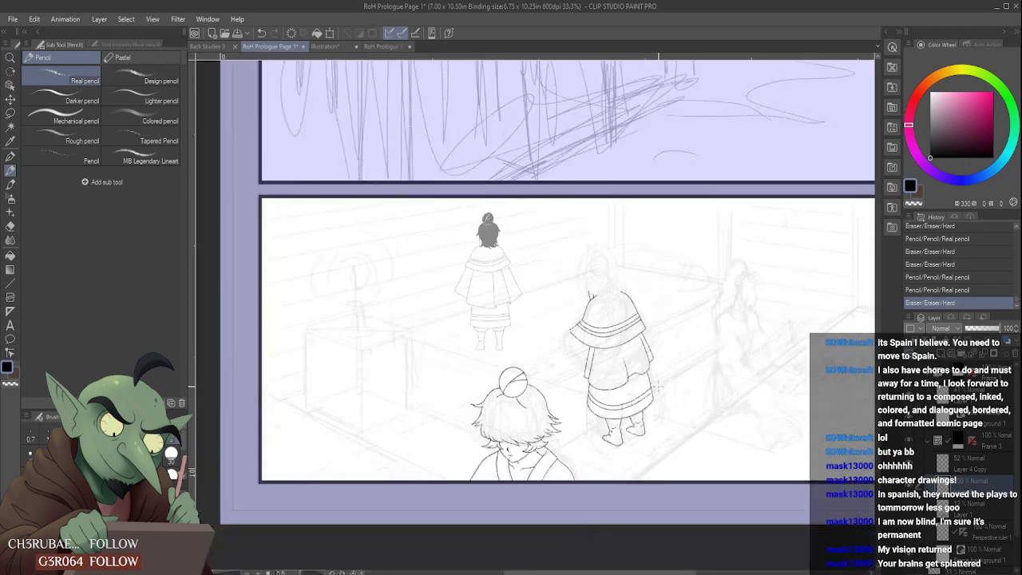
- Try a third curved band line across the skirt above the two existing bands and undo each attempt
scroll(645, 403, "up", 3)
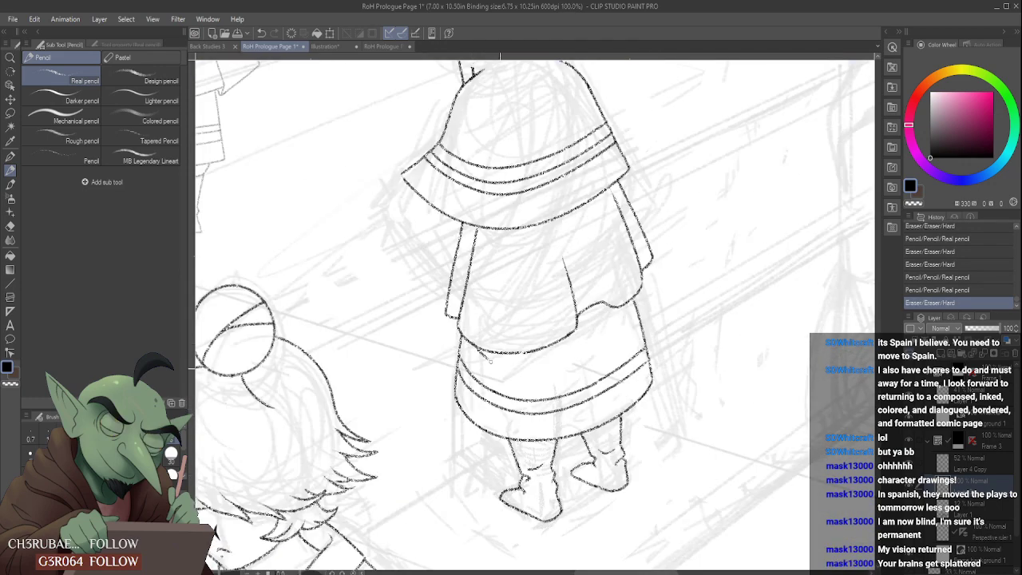
left_click_drag(470, 343, 636, 338)
key("ctrl+z")
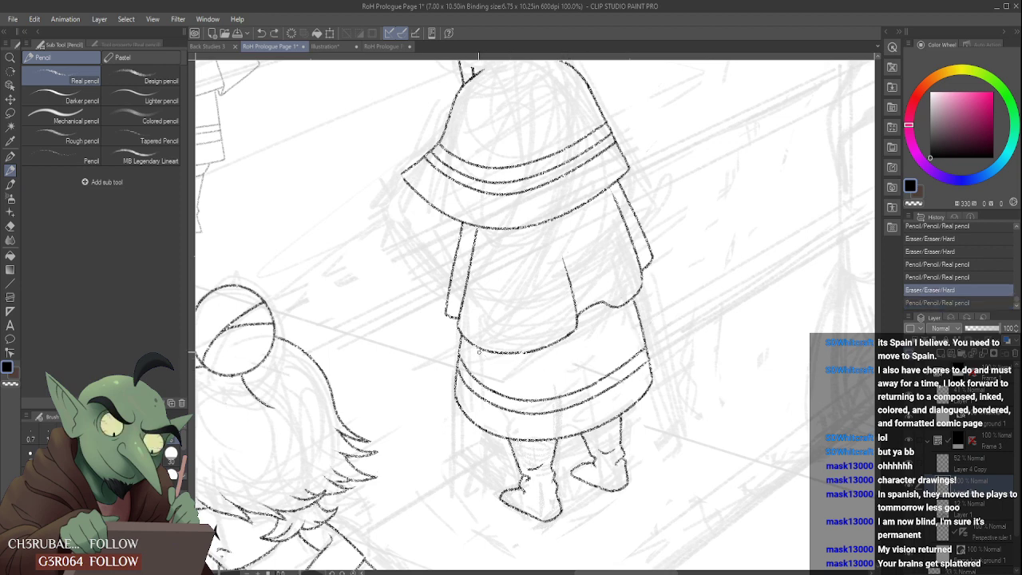
left_click_drag(461, 341, 637, 316)
key("ctrl+z")
left_click_drag(461, 341, 647, 333)
key("ctrl+z")
- Try more third band curves between the tunic hem and the upper skirt band, undoing each one
mouse_move(462, 342)
left_mouse_down()
mouse_move(498, 375)
mouse_move(647, 332)
left_mouse_up()
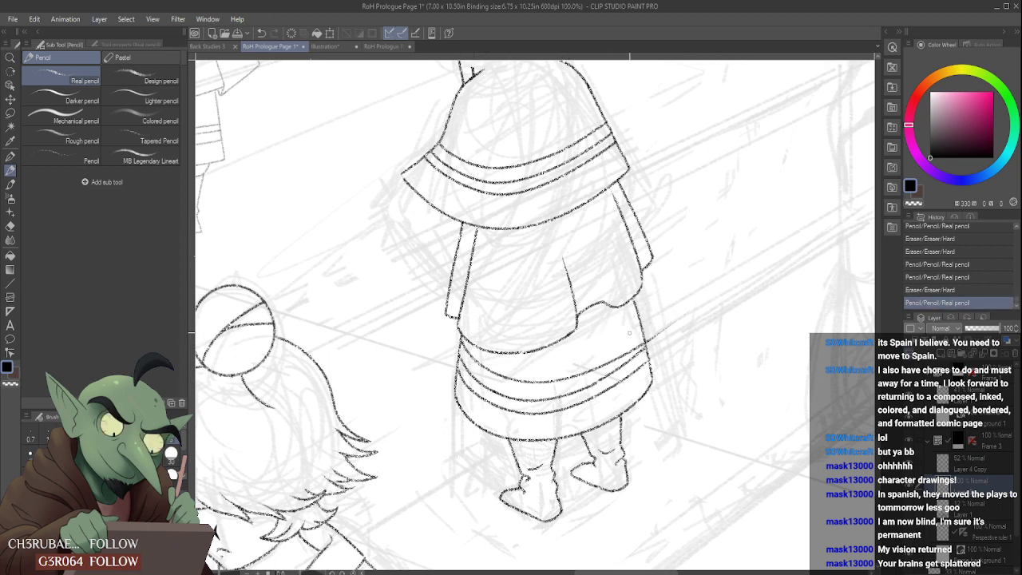
key("ctrl+z")
left_click_drag(461, 342, 647, 332)
key("ctrl+z")
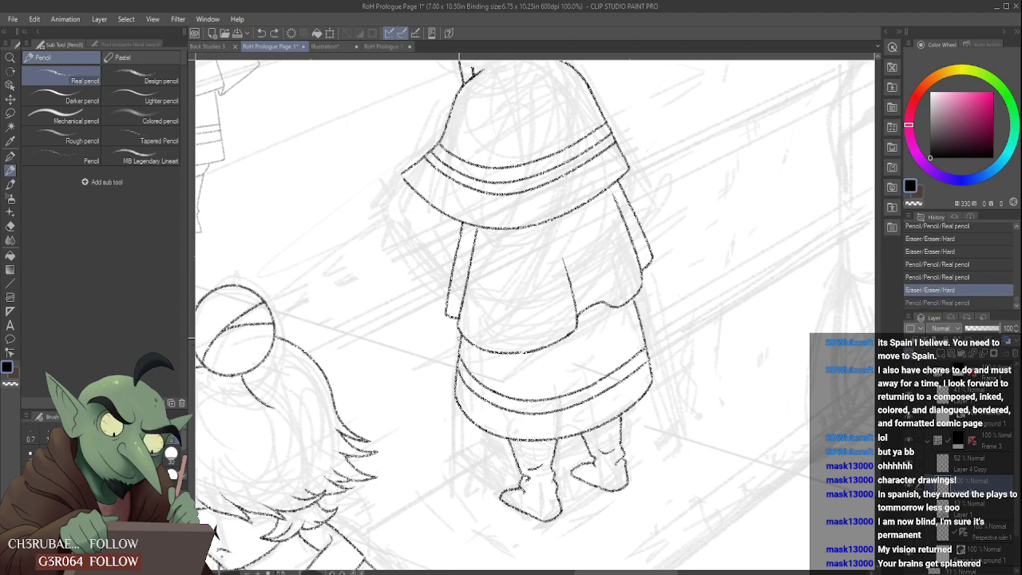
left_click_drag(462, 342, 646, 332)
key("ctrl+z")
left_click_drag(462, 342, 647, 332)
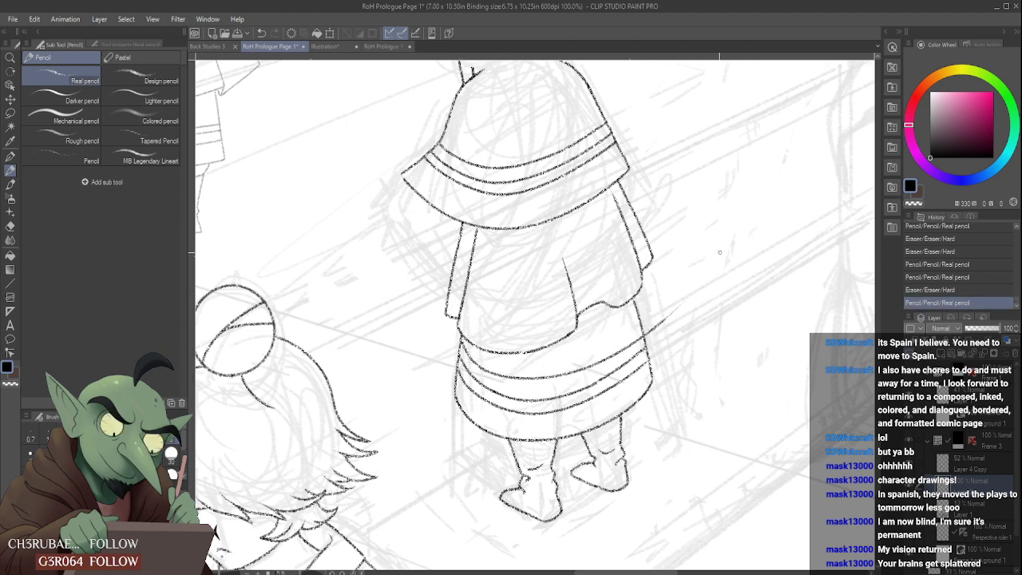
key("ctrl+z")
- Draw a third skirt band line past the right edge, erase its left end and redraw that end up to the tunic hem
left_click_drag(461, 342, 663, 318)
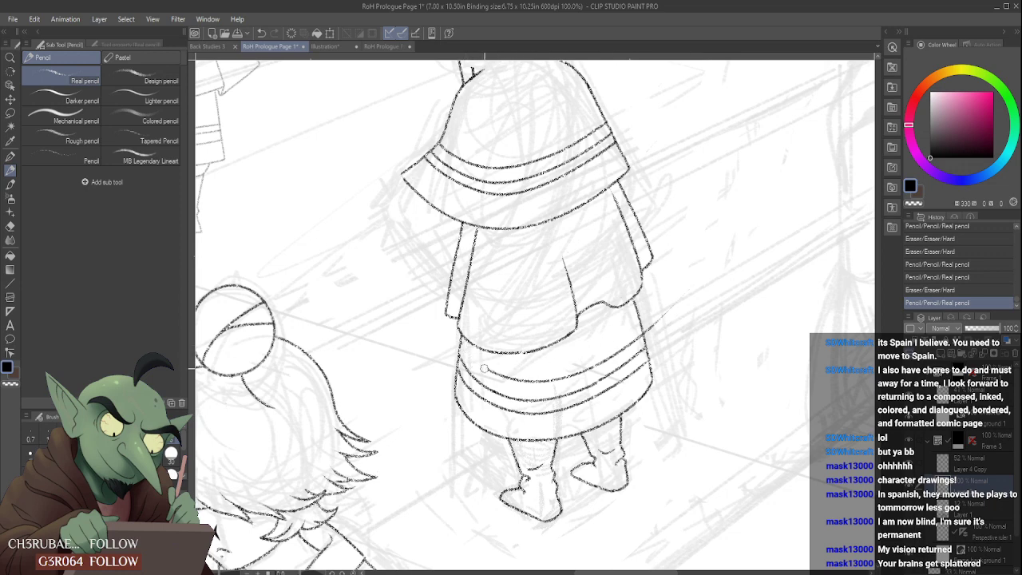
left_click_drag(476, 360, 480, 363)
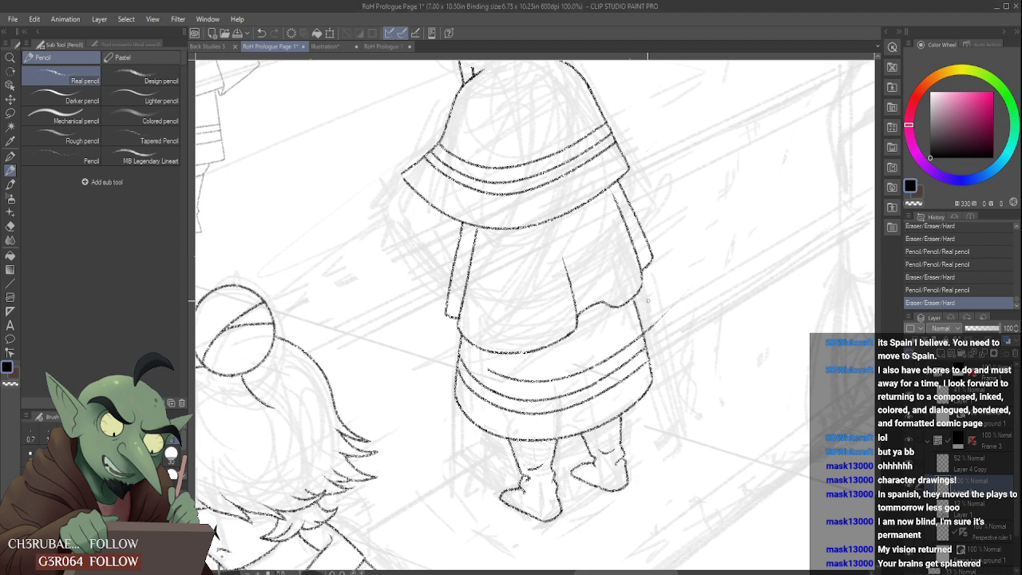
scroll(648, 300, "up", 2)
left_click_drag(422, 378, 441, 390)
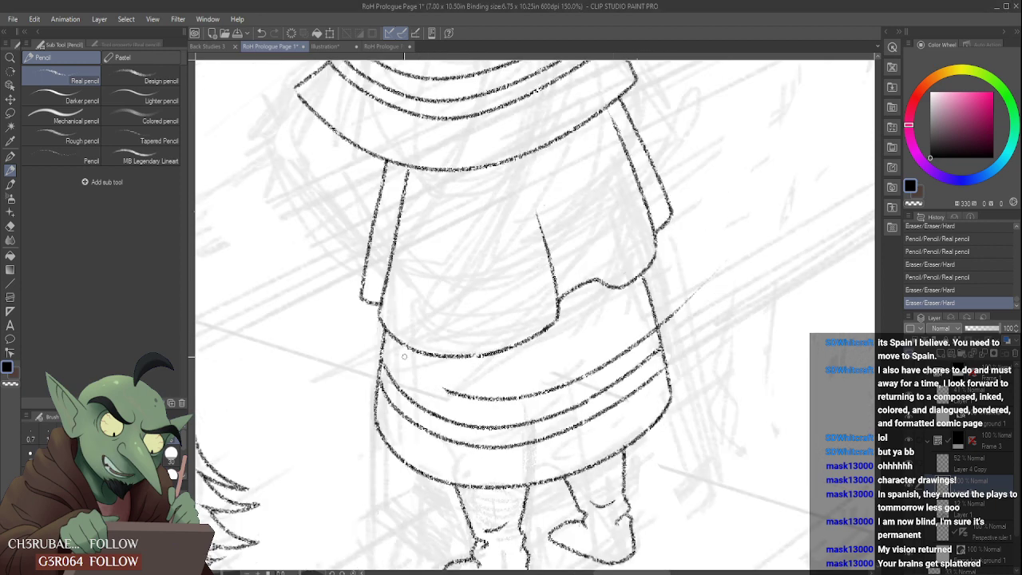
left_click_drag(391, 337, 445, 391)
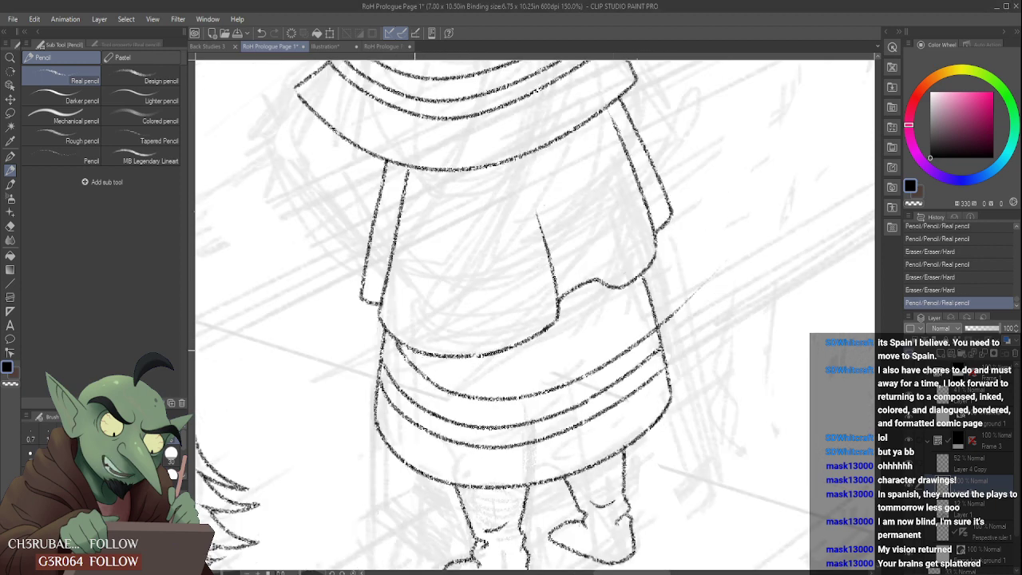
- Rework the left end of the third band line repeatedly, comparing the skirt with and without the stroke
key("ctrl+z")
key("ctrl+y")
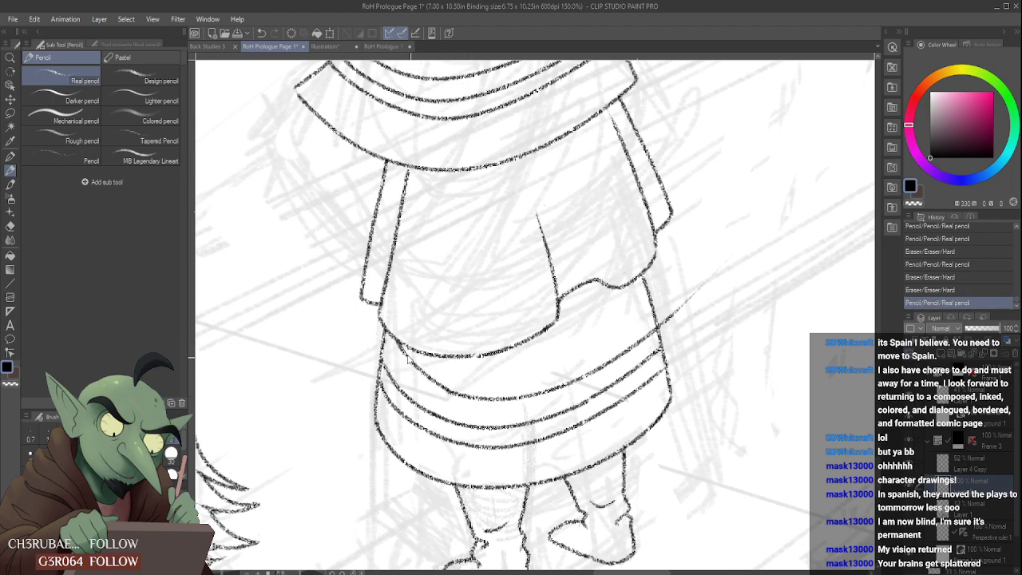
key("ctrl+z")
key("ctrl+y")
key("ctrl+z")
key("ctrl+y")
key("ctrl+z")
key("ctrl+y")
key("ctrl+z")
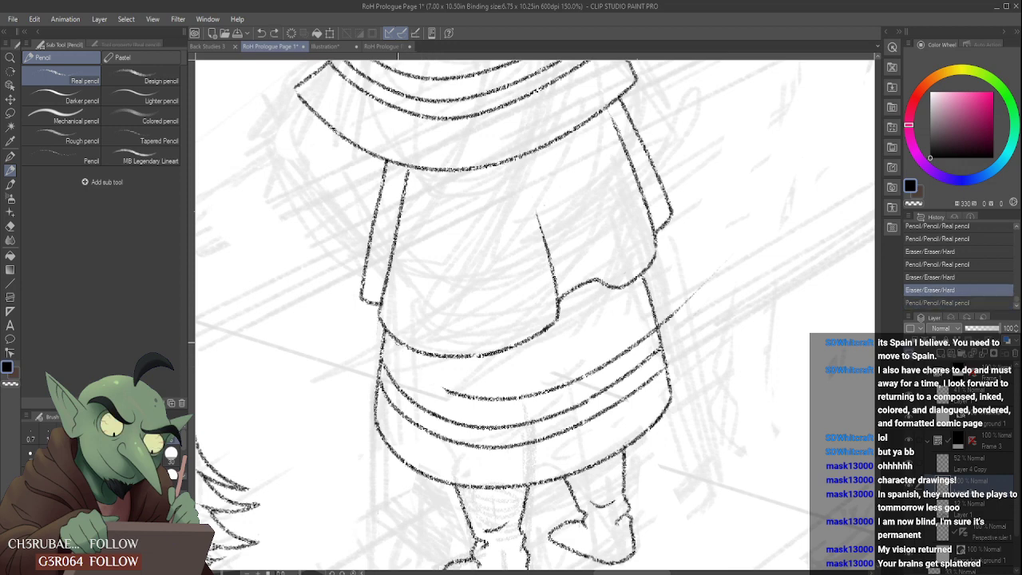
key("ctrl+y")
key("ctrl+z")
key("ctrl+y")
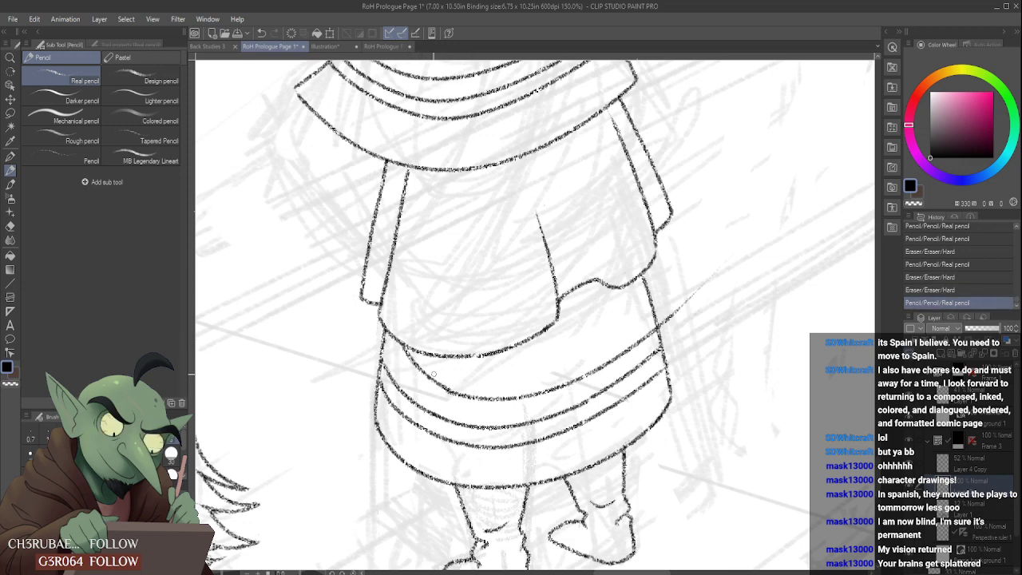
key("ctrl+z")
key("ctrl+y")
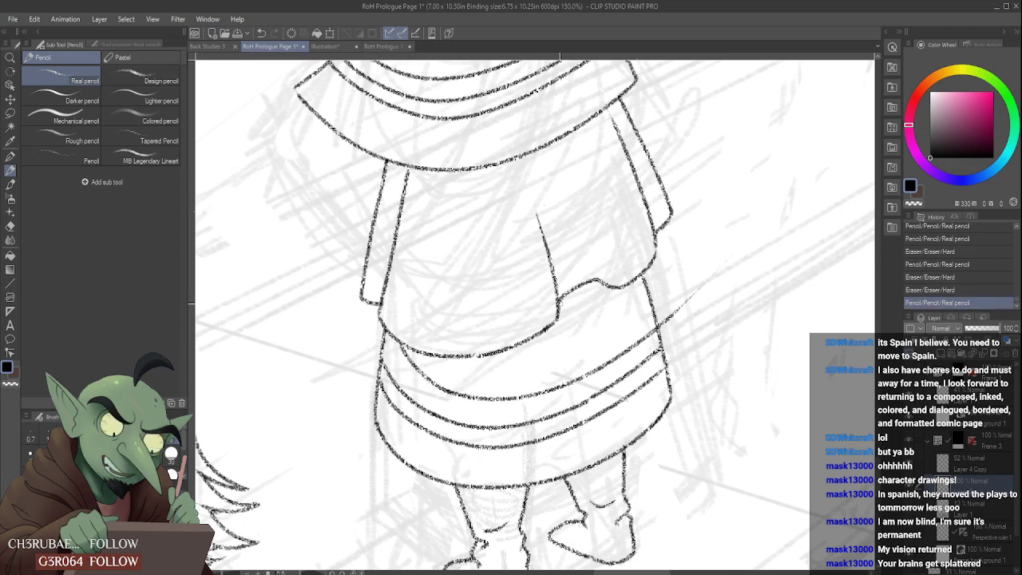
- Check the third band line against the whole figure and undo it together with its erased and redrawn end
scroll(403, 340, "up", 2)
scroll(562, 277, "down", 3)
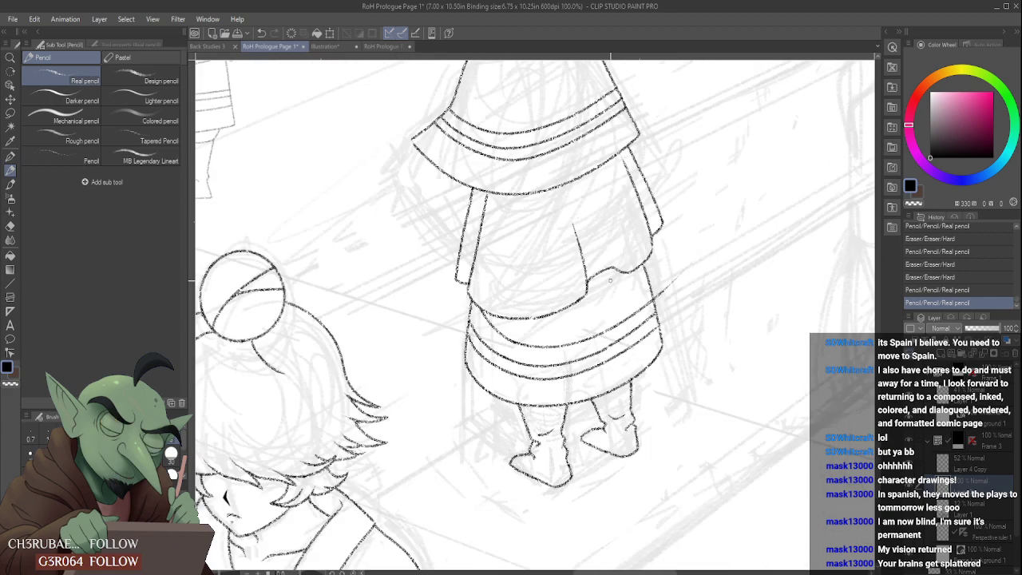
scroll(645, 283, "up", 1)
scroll(641, 280, "down", 1)
scroll(640, 280, "up", 1)
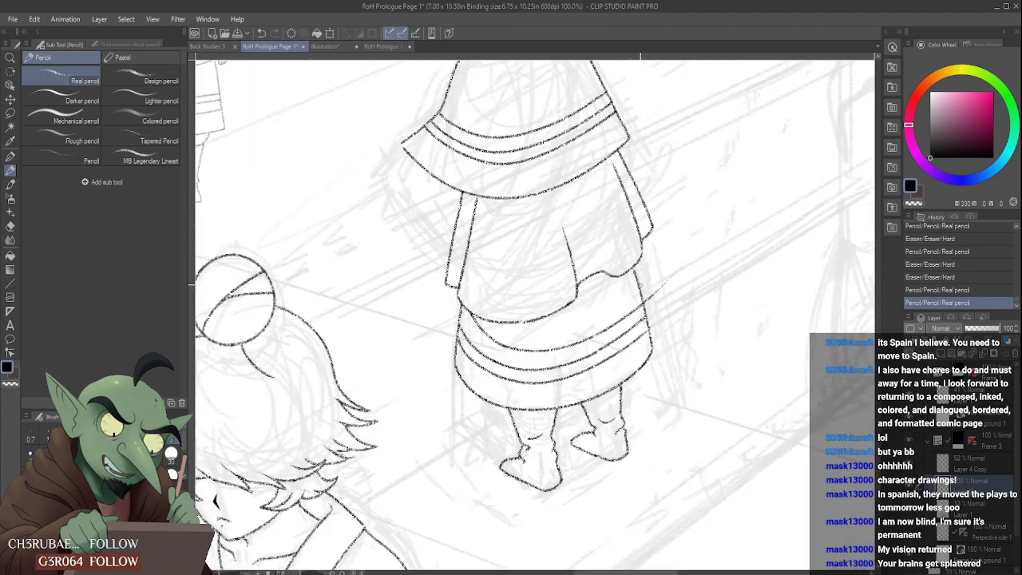
key("ctrl+z")
key("ctrl+z")
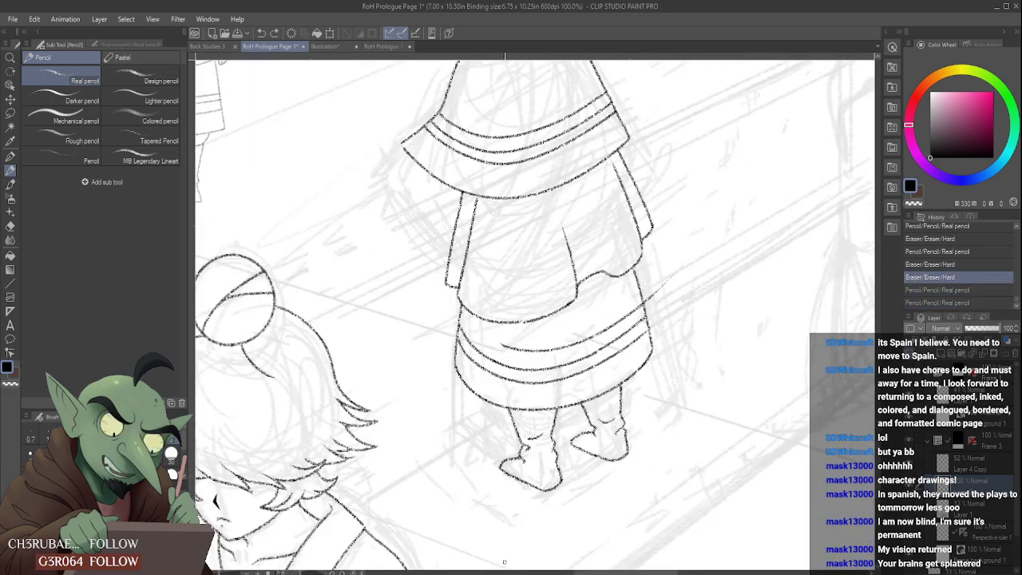
key("ctrl+z")
key("ctrl+z")
key("ctrl+z")
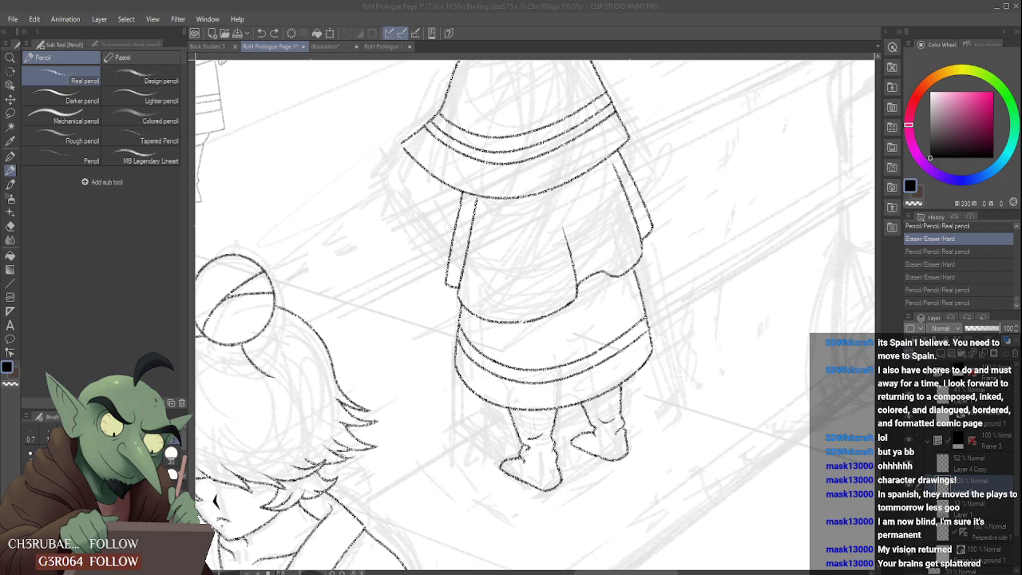
- Try the third band line again from the skirt's upper left edge to its right edge, undoing each stroke
left_click(572, 507)
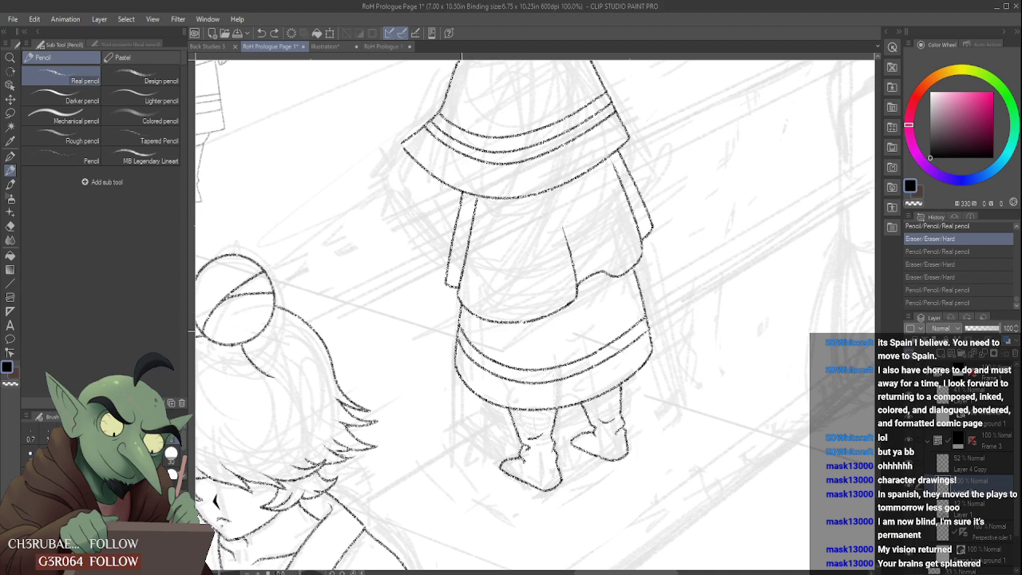
left_click_drag(463, 313, 645, 307)
key("ctrl+z")
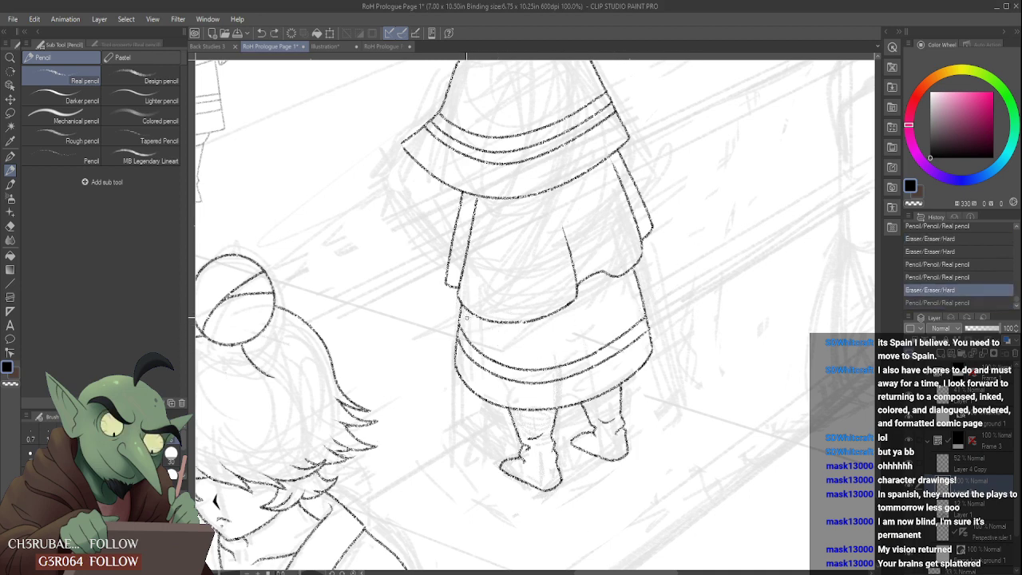
mouse_move(461, 310)
left_mouse_down()
mouse_move(576, 342)
mouse_move(645, 305)
left_mouse_up()
key("ctrl+z")
left_click_drag(464, 318, 647, 306)
key("ctrl+z")
- Draw a third band line spanning the skirt edge to edge, check it at page scale and undo it
left_click_drag(460, 312, 643, 309)
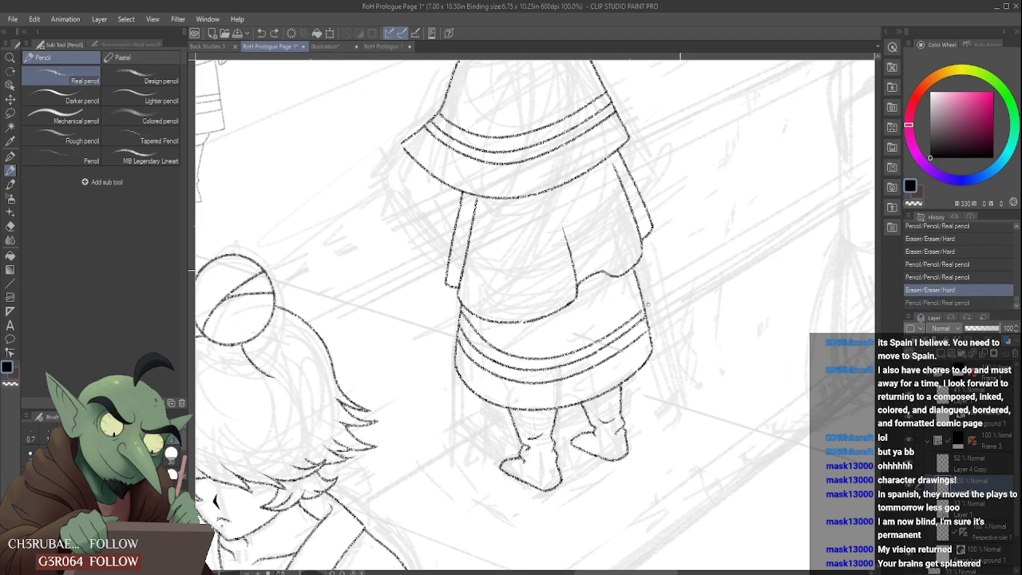
key("ctrl+z")
mouse_move(459, 310)
left_mouse_down()
mouse_move(526, 353)
mouse_move(644, 308)
left_mouse_up()
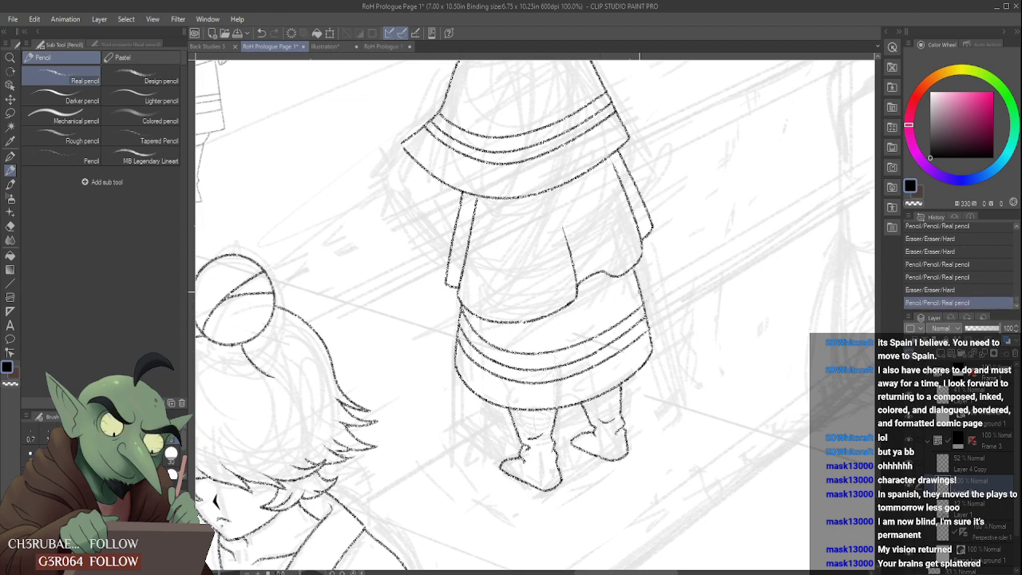
scroll(636, 287, "down", 4)
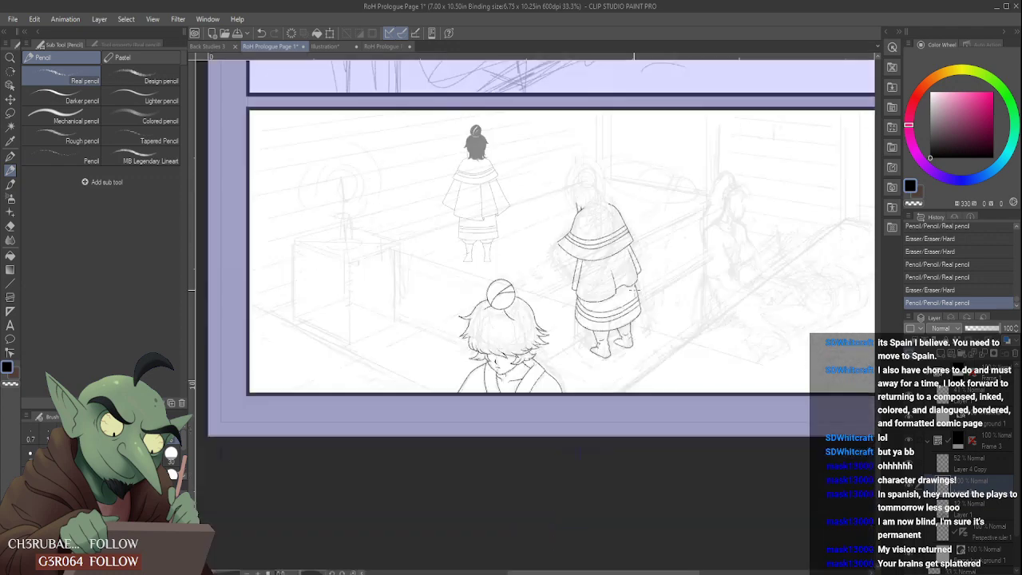
scroll(636, 285, "up", 4)
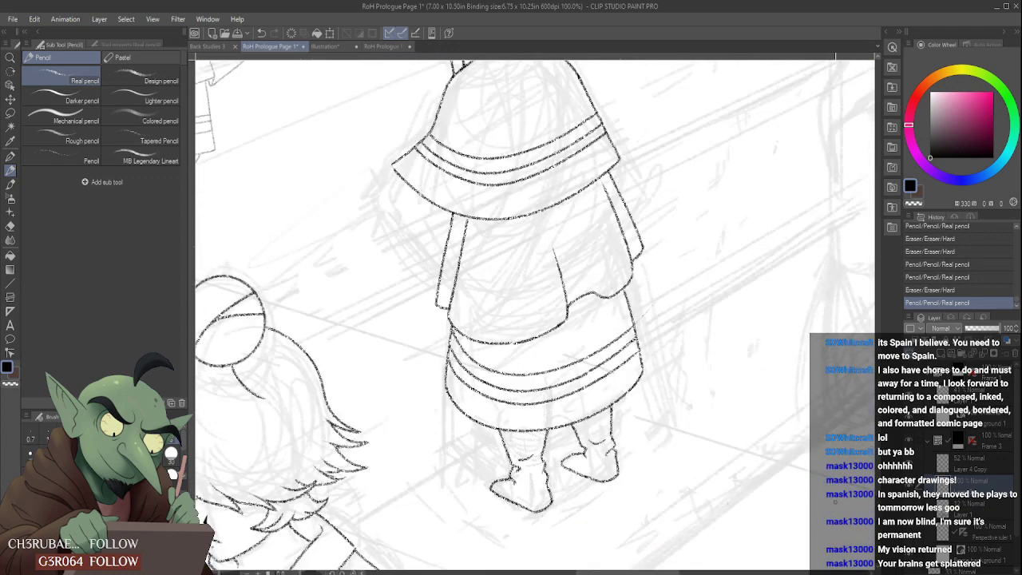
key("ctrl+z")
- Add a new raster layer and try the third skirt band line on it, undoing both strokes
key("ctrl+shift+n")
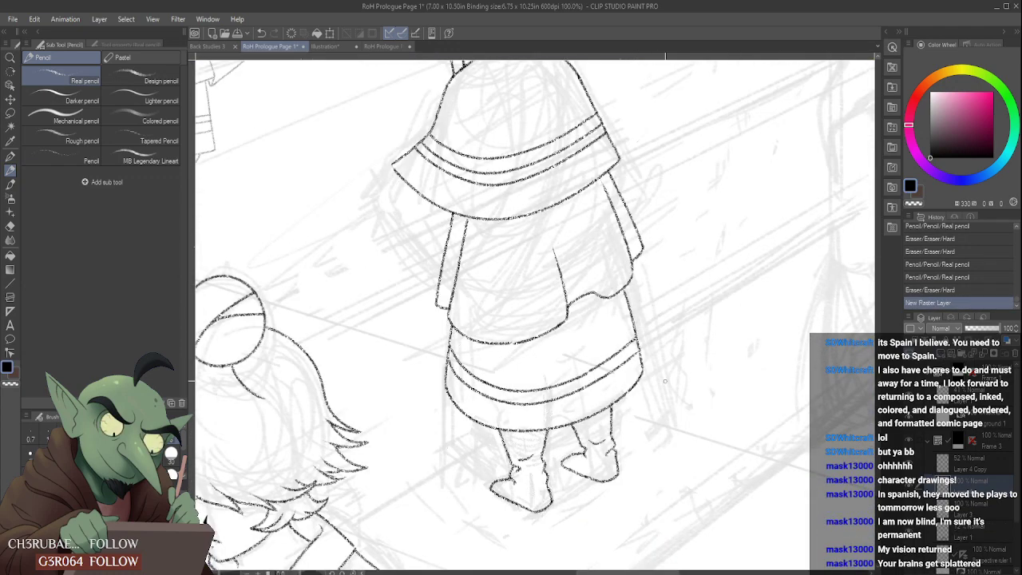
left_click_drag(454, 332, 645, 316)
key("ctrl+z")
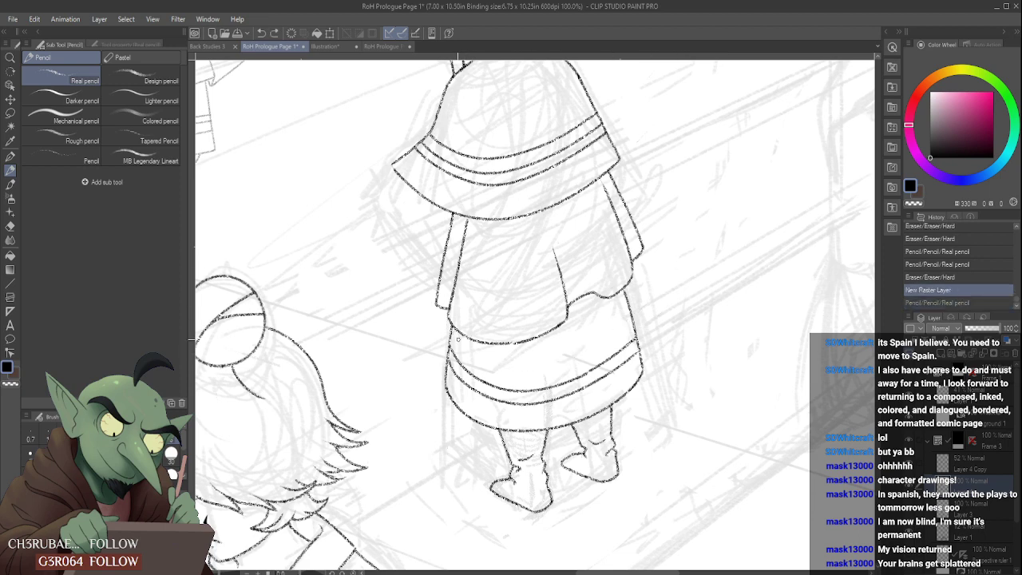
mouse_move(452, 331)
left_mouse_down()
mouse_move(491, 371)
mouse_move(675, 299)
left_mouse_up()
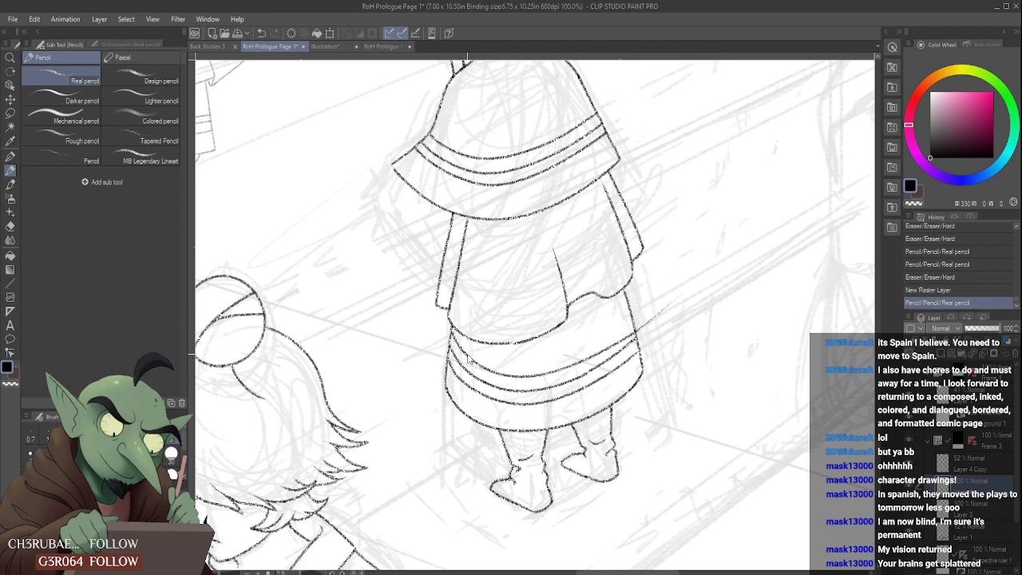
key("ctrl+z")
- Try third band curves on the new layer that run past the skirt's right edge and undo each one
left_click_drag(457, 336, 644, 318)
key("ctrl+z")
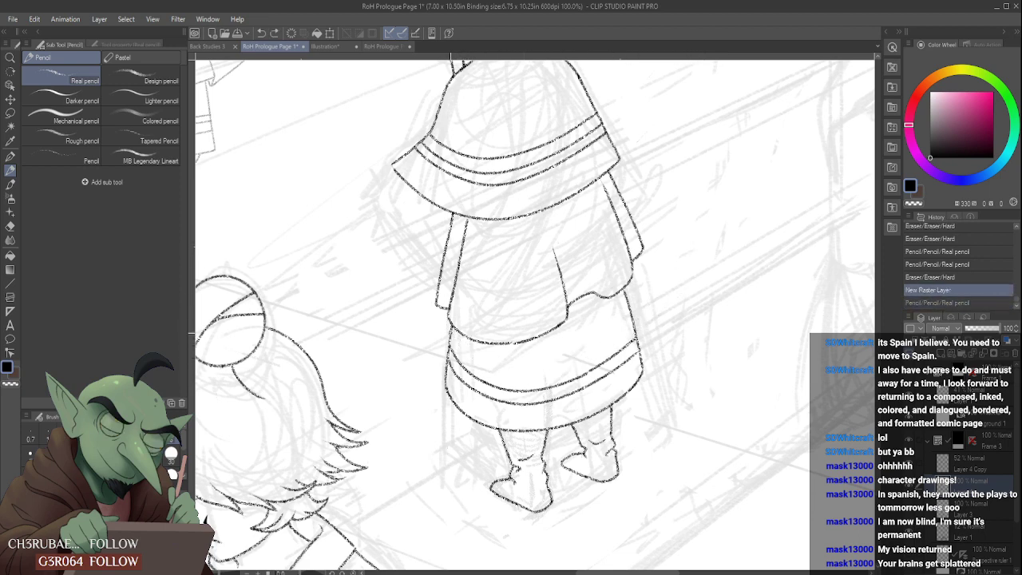
left_click_drag(452, 332, 671, 308)
key("ctrl+z")
left_click_drag(452, 332, 677, 317)
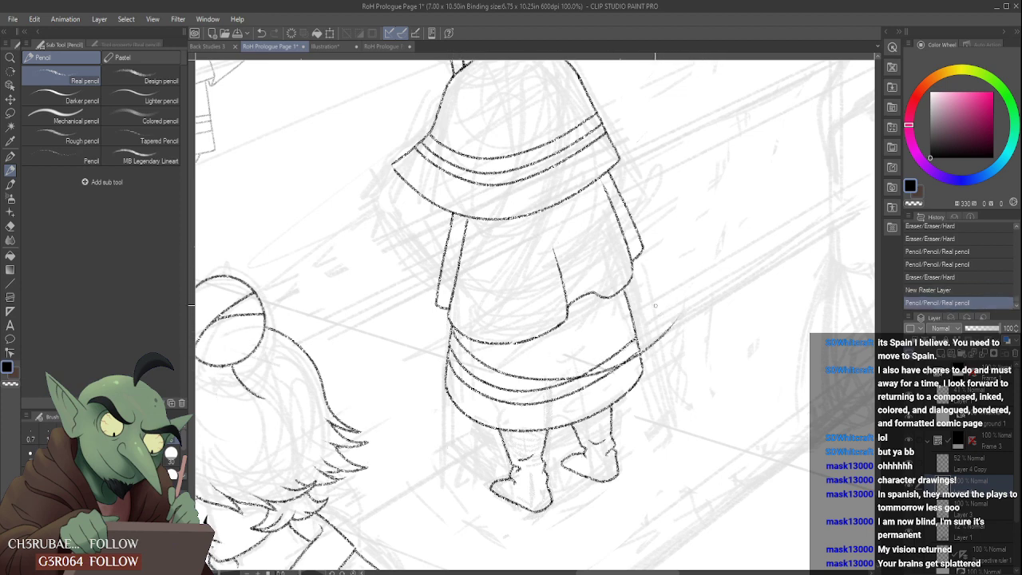
key("ctrl+z")
mouse_move(452, 332)
left_mouse_down()
mouse_move(595, 342)
mouse_move(659, 288)
left_mouse_up()
key("ctrl+z")
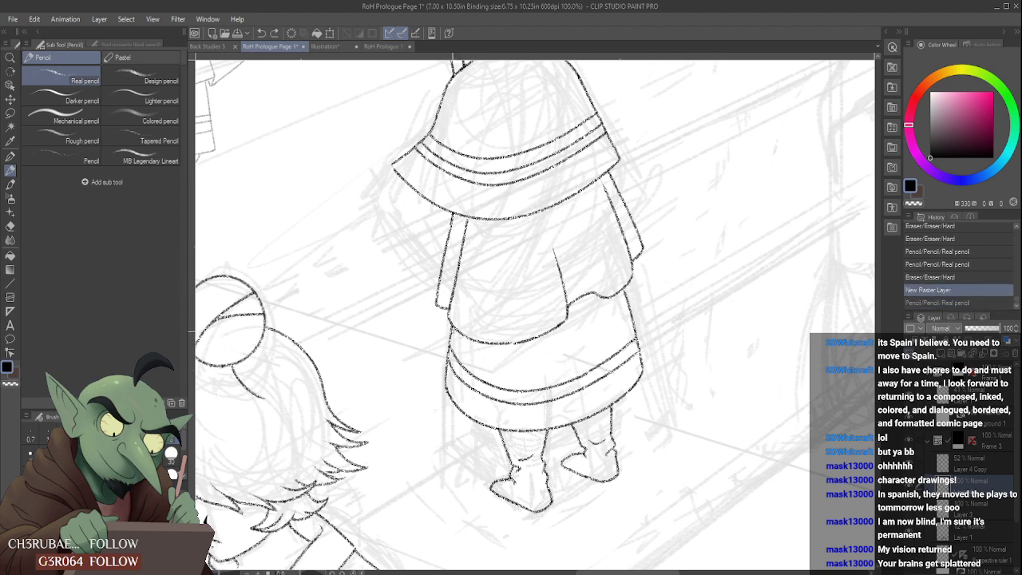
- Try steeper third band curves rising toward the skirt's upper right edge and undo them
left_click_drag(452, 333, 639, 299)
key("ctrl+z")
mouse_move(452, 332)
left_mouse_down()
mouse_move(600, 351)
mouse_move(670, 303)
left_mouse_up()
key("ctrl+z")
left_click_drag(452, 332, 659, 289)
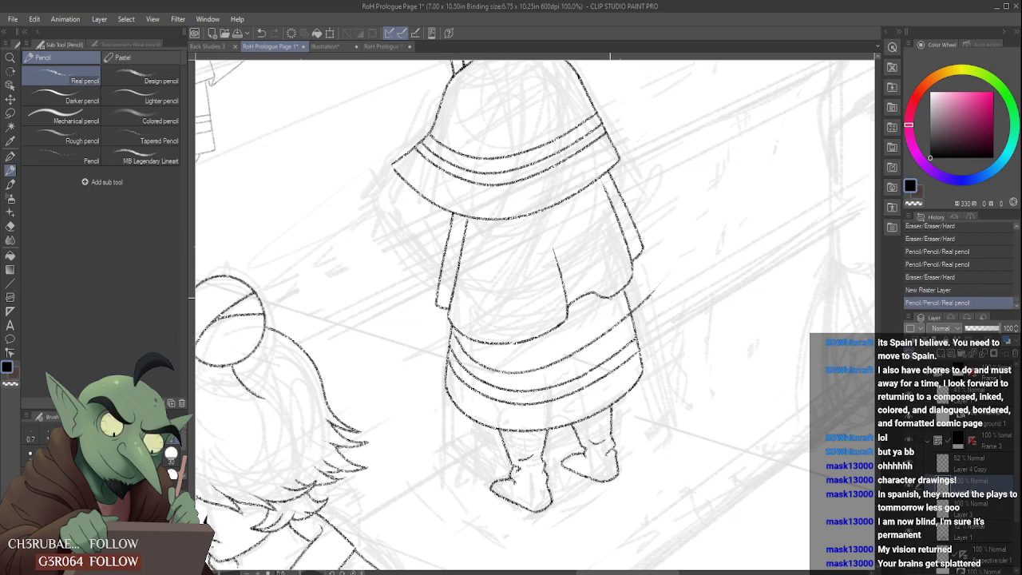
key("ctrl+z")
left_click_drag(452, 334, 655, 302)
key("ctrl+z")
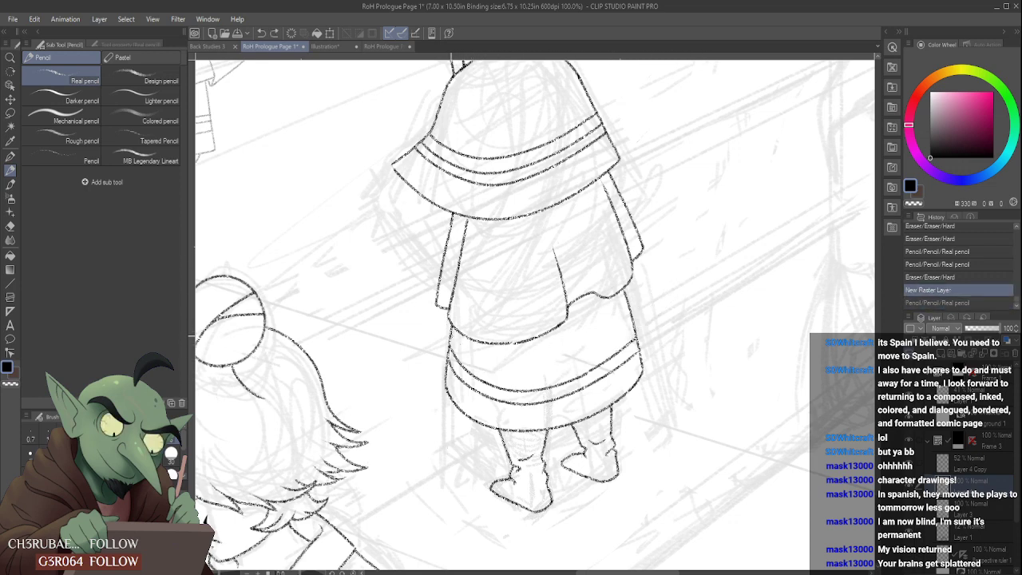
- Draw the third band line across the skirt on the new layer, above the other two and slightly past the right edge
mouse_move(452, 335)
left_mouse_down()
mouse_move(497, 345)
mouse_move(645, 322)
left_mouse_up()
key("ctrl+z")
left_click_drag(452, 334, 648, 309)
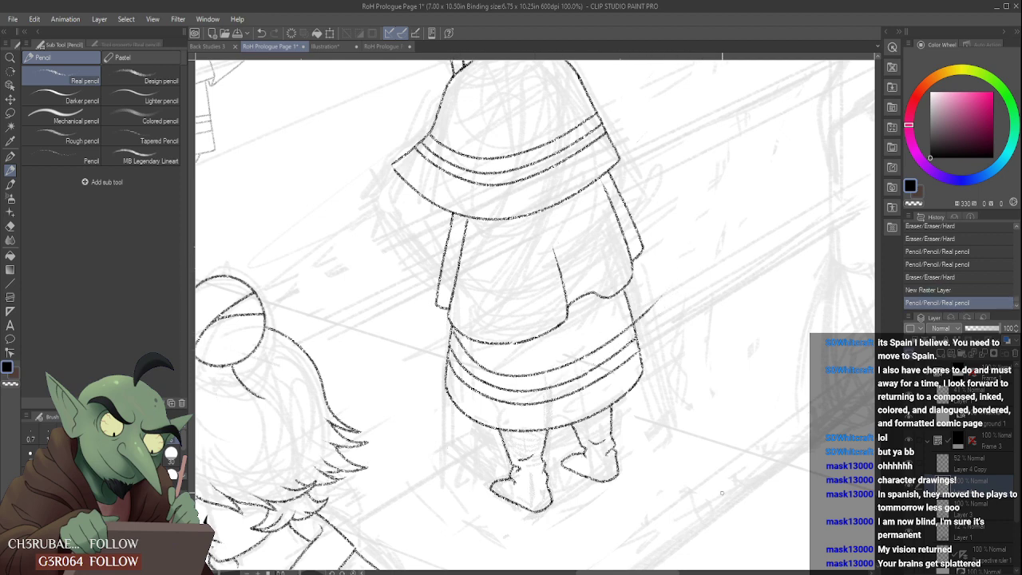
- Transform the new third band line by nudging it slightly right and rotating it slightly counterclockwise
key("ctrl+t")
key("Right")
key("Right")
key("Right")
key("Right")
key("Right")
key("Right")
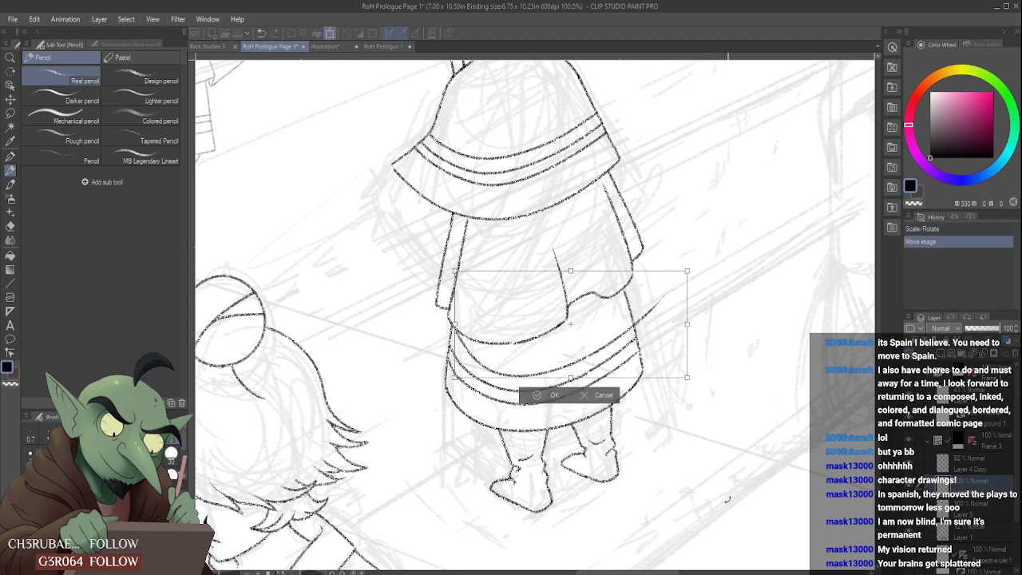
left_click_drag(770, 348, 753, 336)
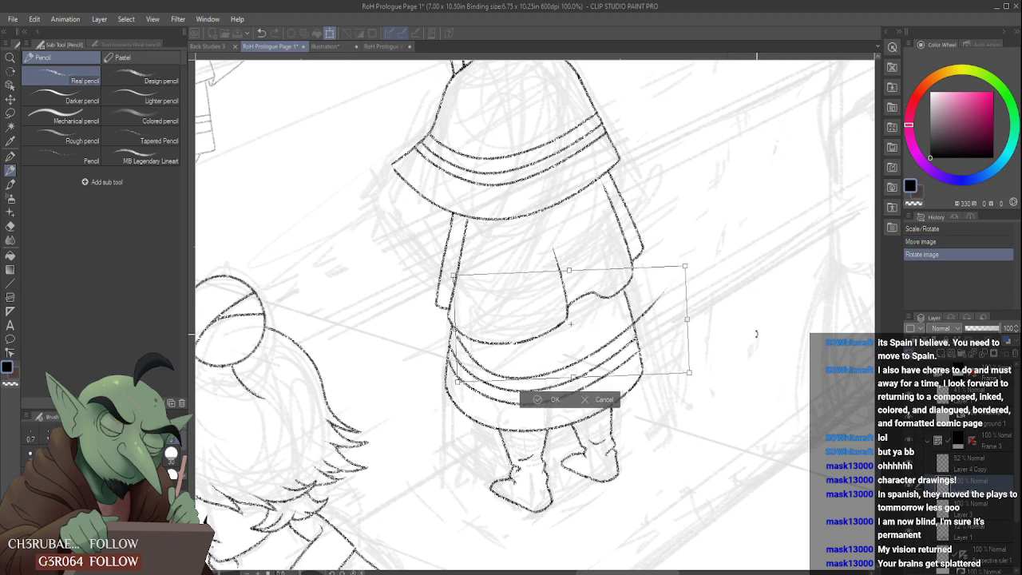
left_click(534, 399)
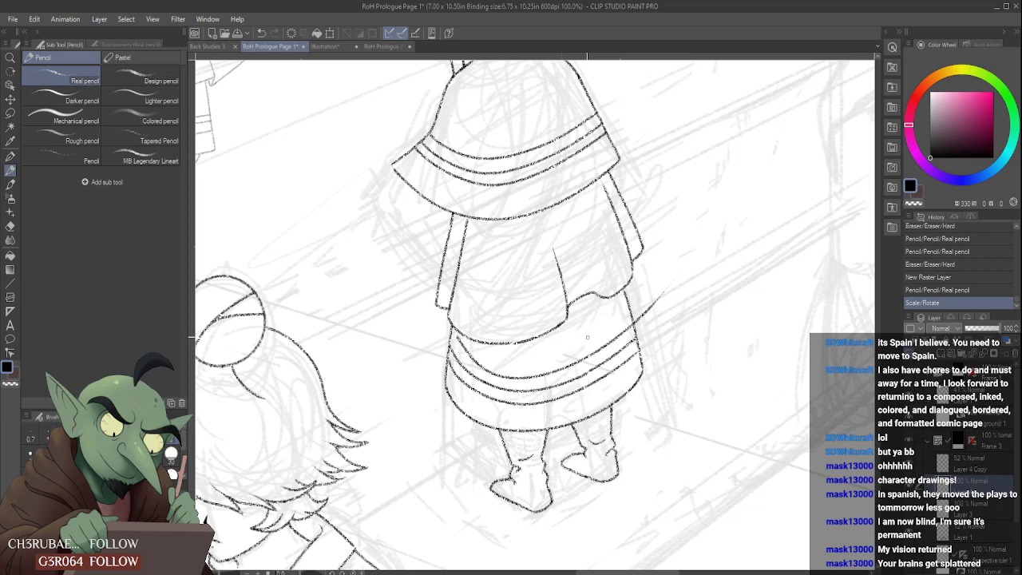
- Erase the third band line's overshoot past the skirt's right edge and redraw its left end up to the skirt's left edge
left_click_drag(666, 285, 644, 319)
scroll(457, 321, "up", 3)
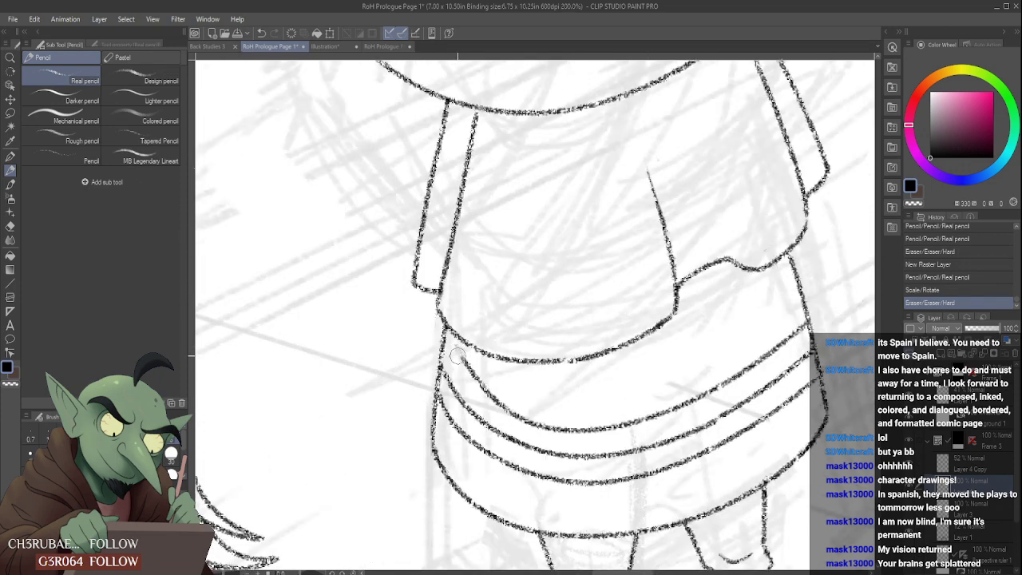
left_click_drag(496, 401, 447, 331)
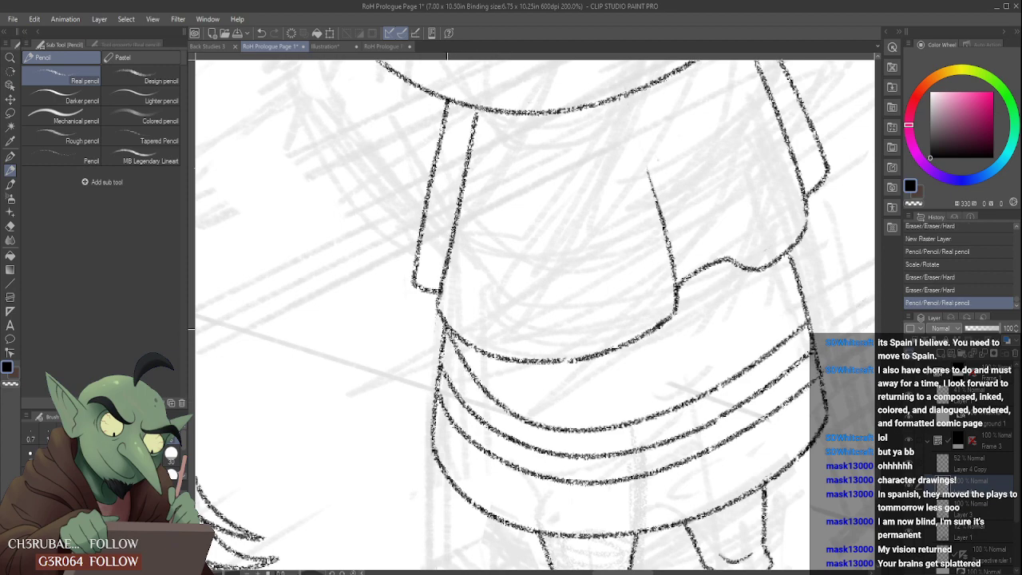
- Merge the third band line's layer with the layer below
scroll(456, 320, "down", 3)
scroll(463, 286, "down", 2)
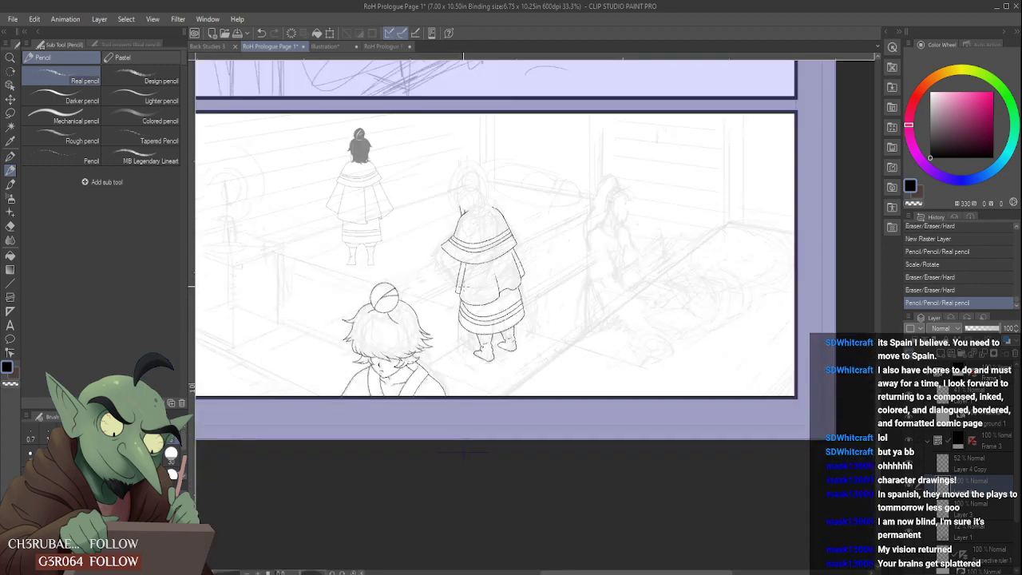
scroll(463, 289, "up", 2)
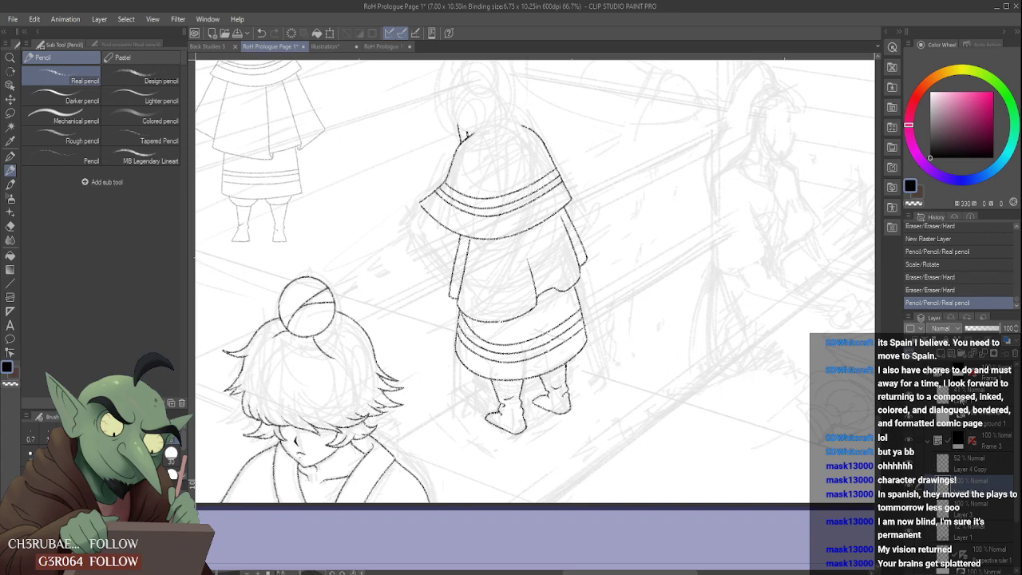
key("ctrl+e")
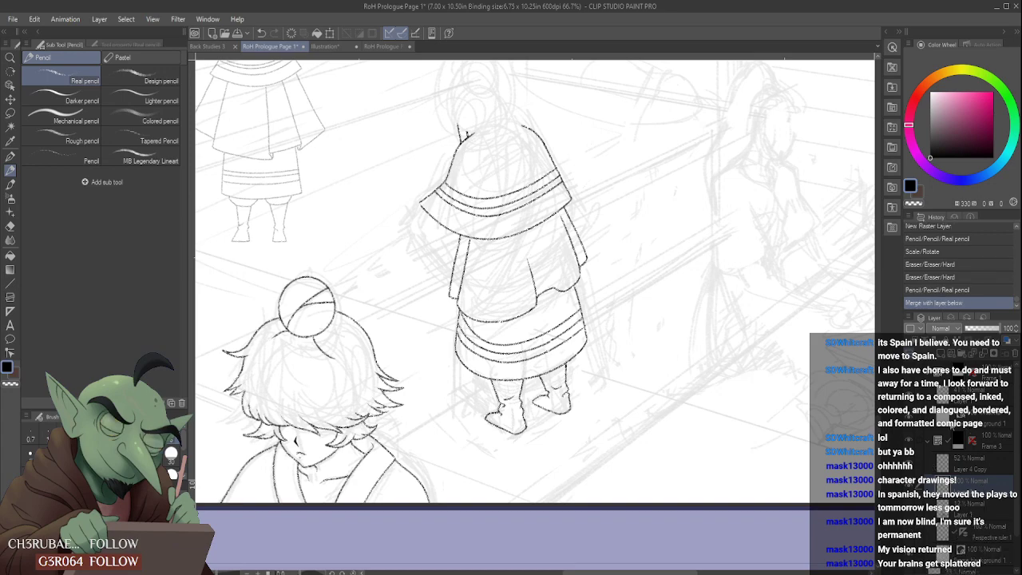
- Erase and redraw the upper part of the skirt's left edge where it meets the garment hem above the bands
scroll(505, 283, "down", 5)
scroll(500, 278, "up", 5)
scroll(500, 278, "up", 1)
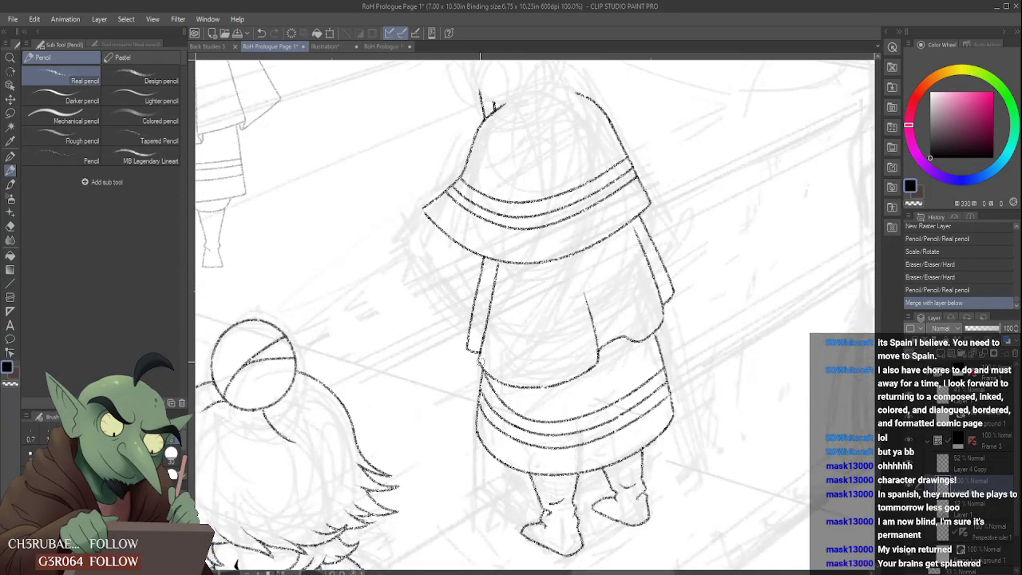
mouse_move(481, 362)
left_mouse_down()
mouse_move(535, 409)
mouse_move(488, 402)
mouse_move(482, 379)
left_mouse_up()
scroll(486, 348, "up", 1)
scroll(483, 368, "up", 1)
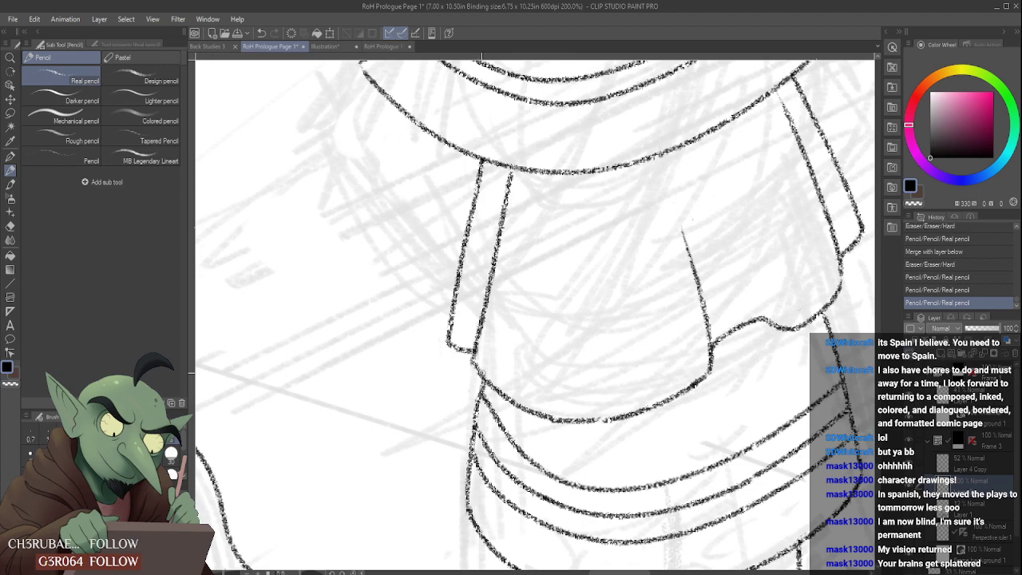
scroll(479, 351, "down", 4)
scroll(470, 333, "up", 3)
key("ctrl+z")
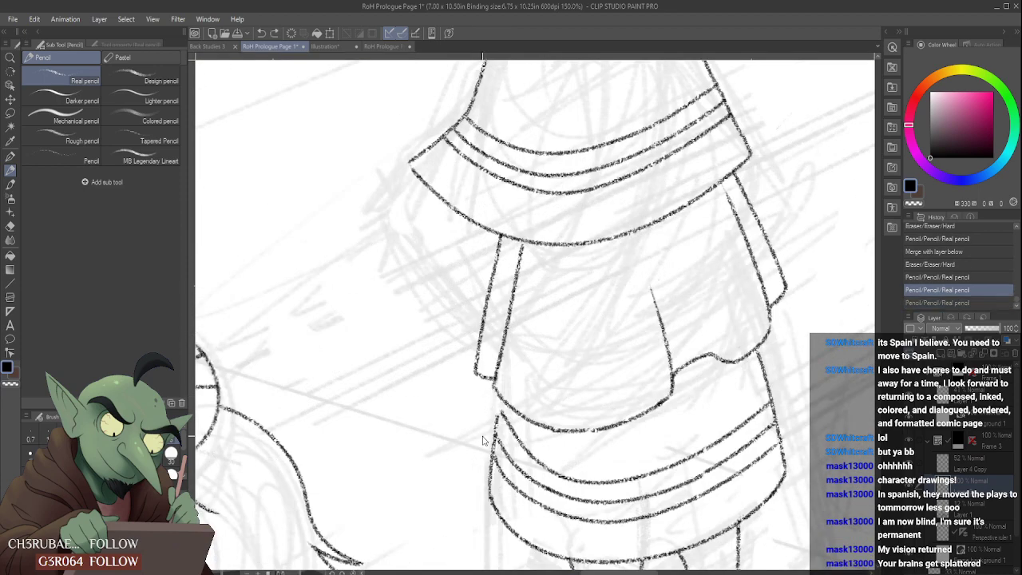
key("ctrl+z")
left_click_drag(497, 416, 499, 397)
key("ctrl+z")
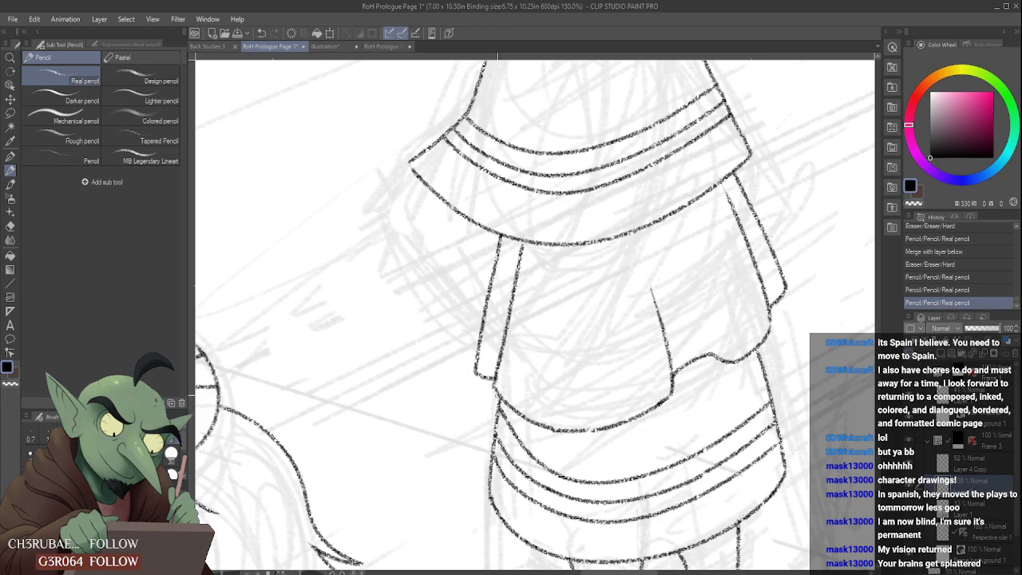
- Erase the left ends of all three skirt band lines and clean up the skirt edge beside them
scroll(525, 380, "down", 5)
scroll(523, 399, "up", 5)
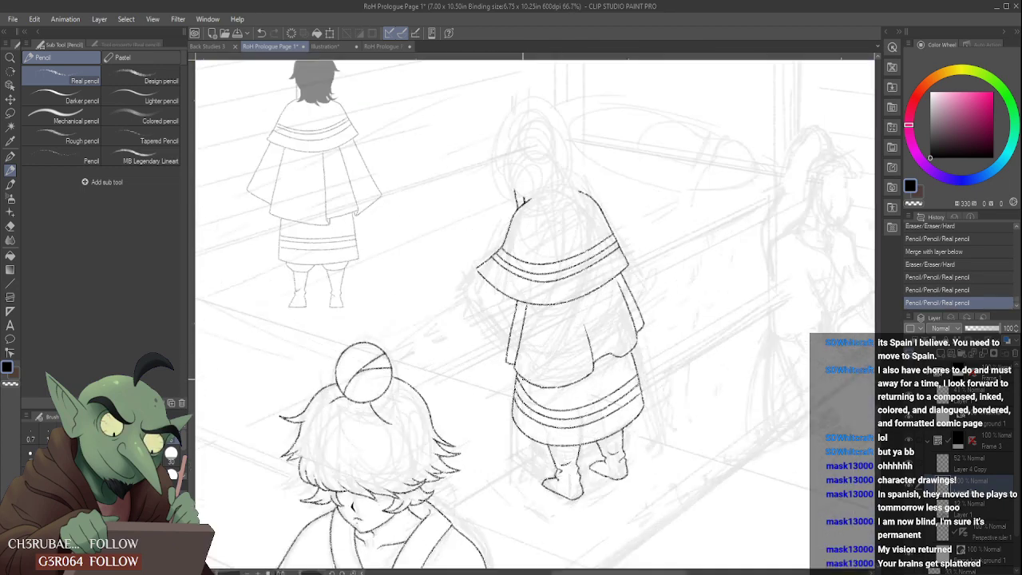
mouse_move(529, 433)
left_mouse_down()
mouse_move(511, 438)
mouse_move(514, 382)
left_mouse_up()
scroll(517, 418, "down", 5)
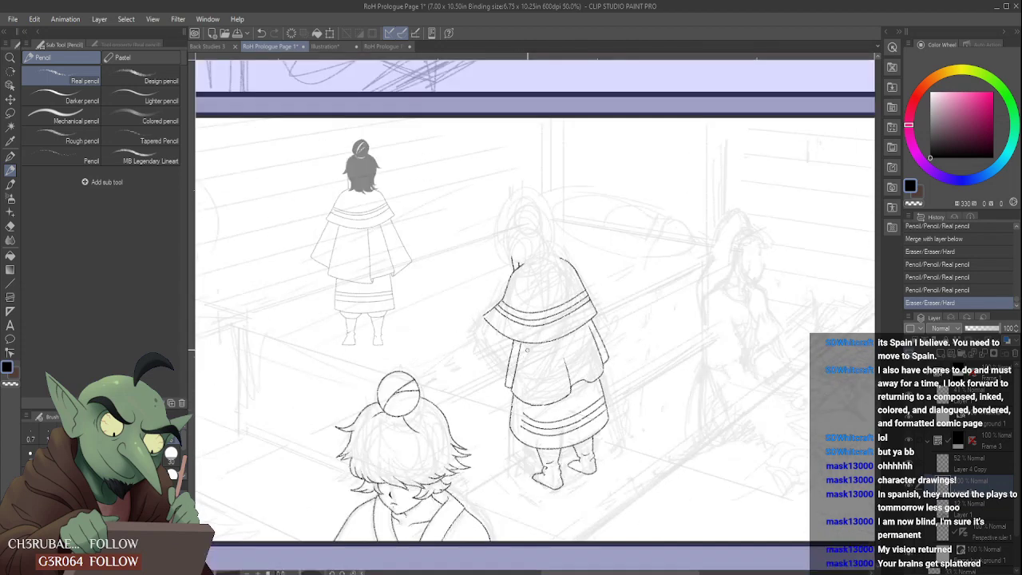
scroll(519, 411, "up", 5)
left_click_drag(551, 442, 542, 427)
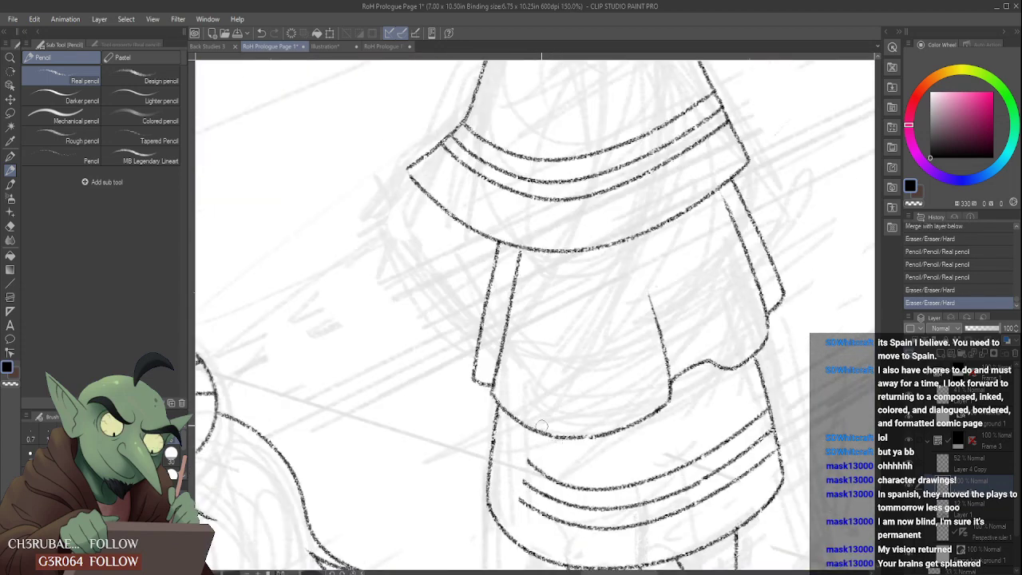
left_click_drag(487, 397, 496, 401)
- Redraw the lowest skirt band's left end from the skirt's left edge to the existing line
scroll(495, 399, "down", 5)
scroll(499, 458, "up", 5)
left_click_drag(491, 447, 527, 479)
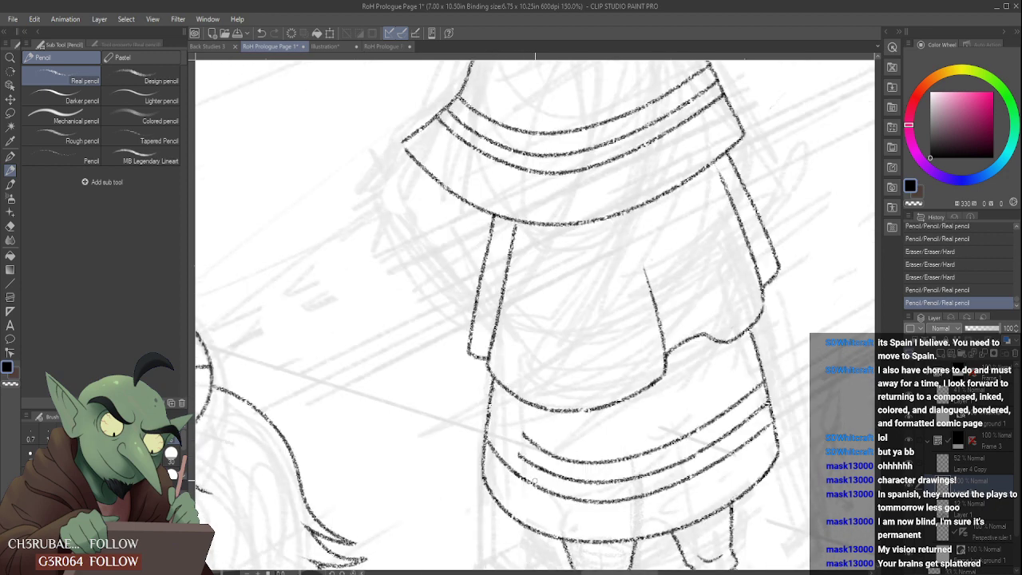
- Redraw the middle skirt band's left end, undoing strokes until one joins the skirt edge to the existing line
mouse_move(490, 431)
left_mouse_down()
mouse_move(524, 441)
mouse_move(525, 455)
left_mouse_up()
key("ctrl+z")
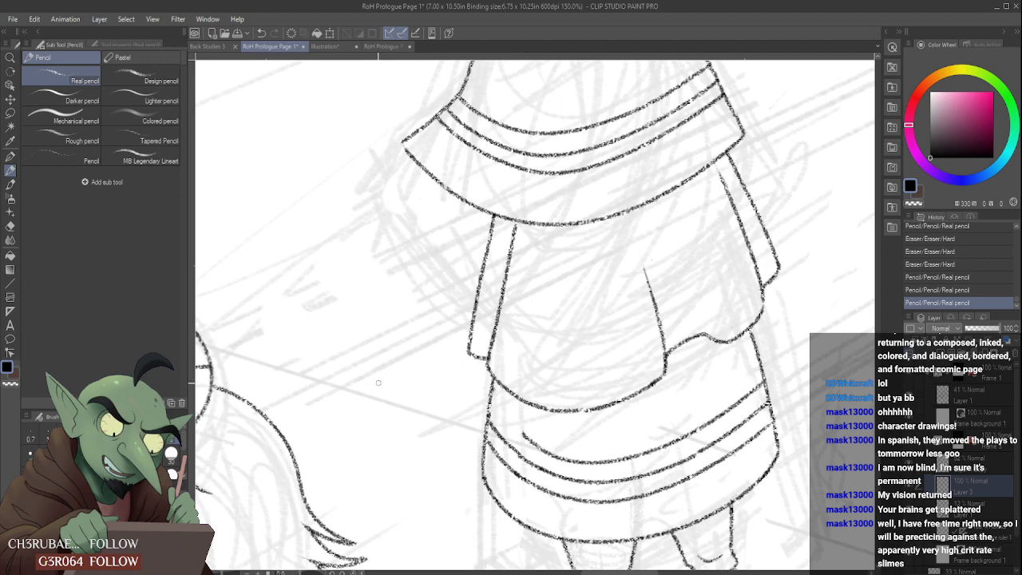
mouse_move(512, 429)
left_mouse_down()
mouse_move(508, 447)
mouse_move(492, 420)
mouse_move(524, 458)
left_mouse_up()
key("ctrl+z")
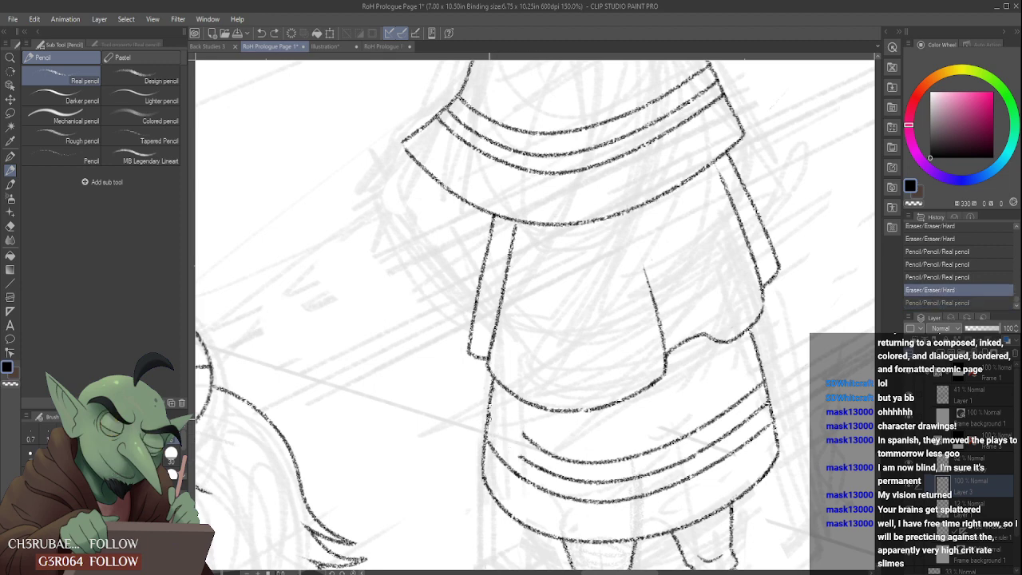
left_click_drag(490, 417, 524, 460)
key("ctrl+z")
left_click_drag(489, 420, 529, 461)
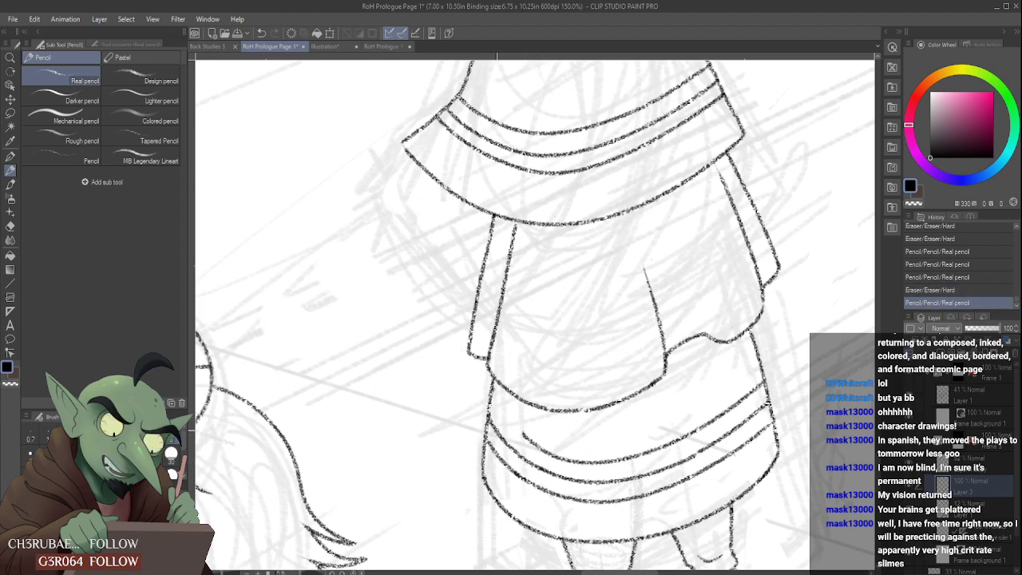
- Redraw the top skirt band's left end, erase the rough overlap, and touch up where it meets the skirt's left edge
left_click_drag(495, 399, 536, 441)
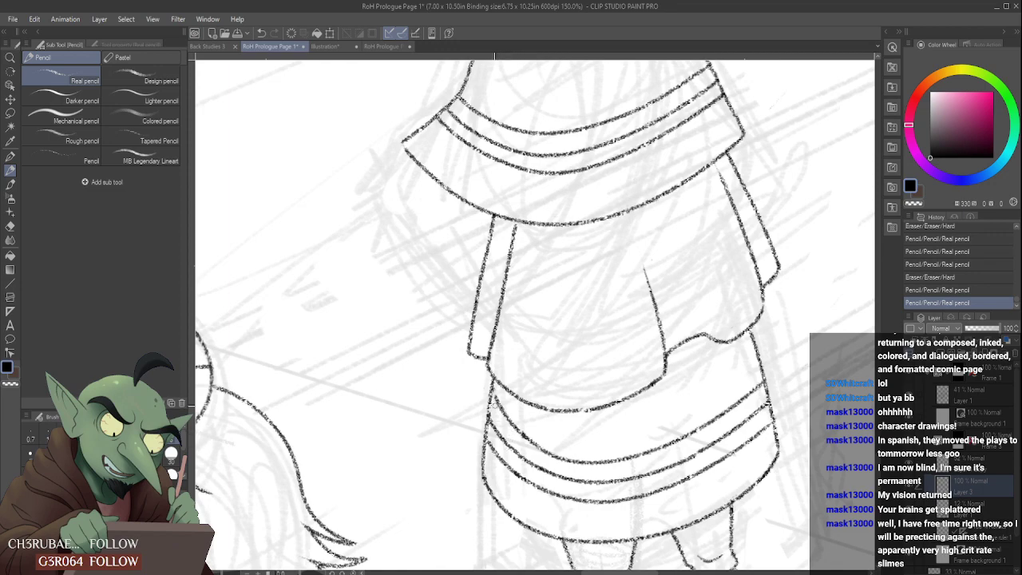
scroll(545, 364, "down", 1)
scroll(526, 390, "up", 1)
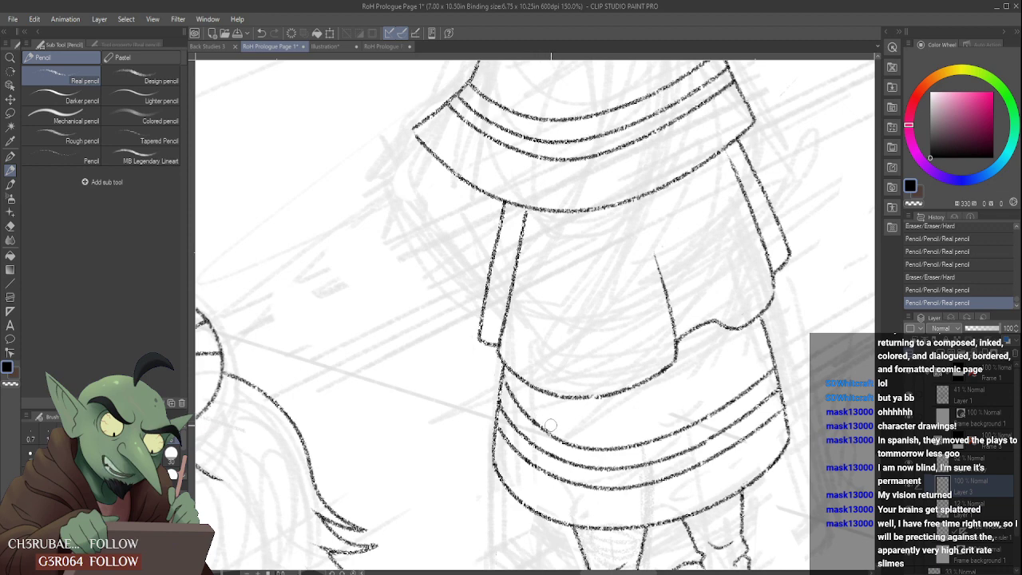
left_click_drag(550, 425, 548, 434)
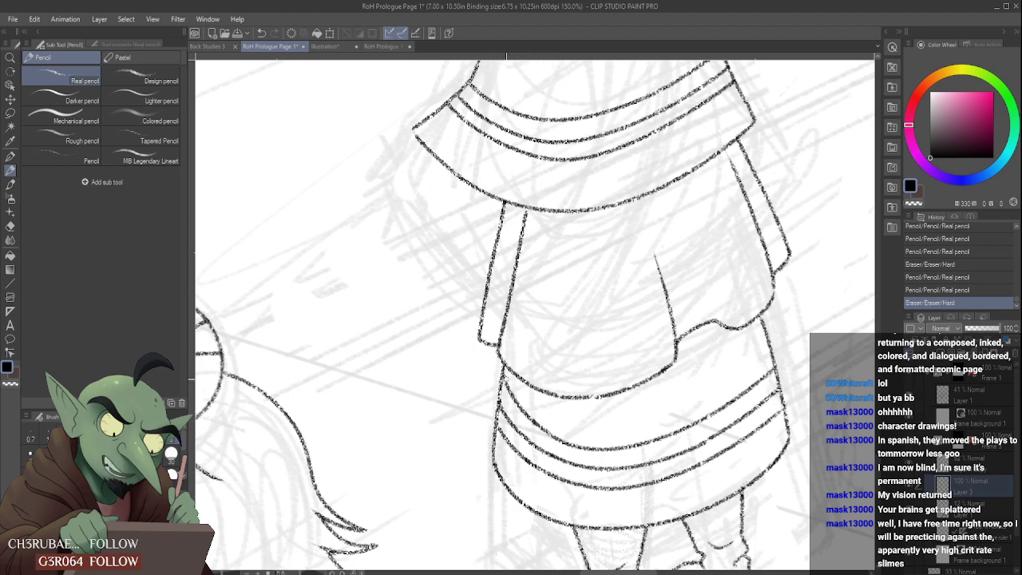
scroll(505, 379, "up", 1)
left_click_drag(503, 379, 503, 357)
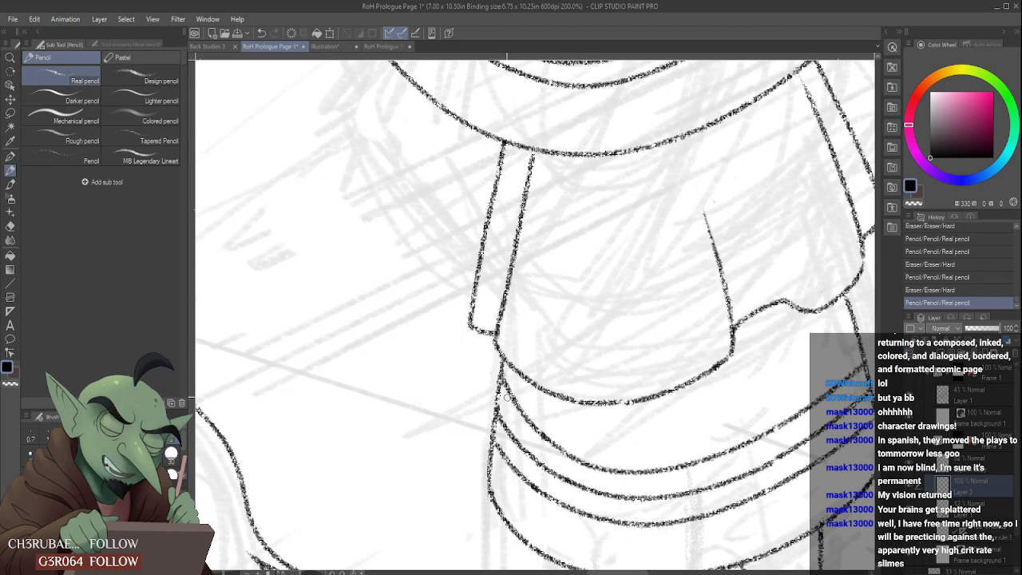
- Erase the left halves of all three skirt band lines, from the skirt's left edge to about its middle
scroll(511, 392, "down", 4)
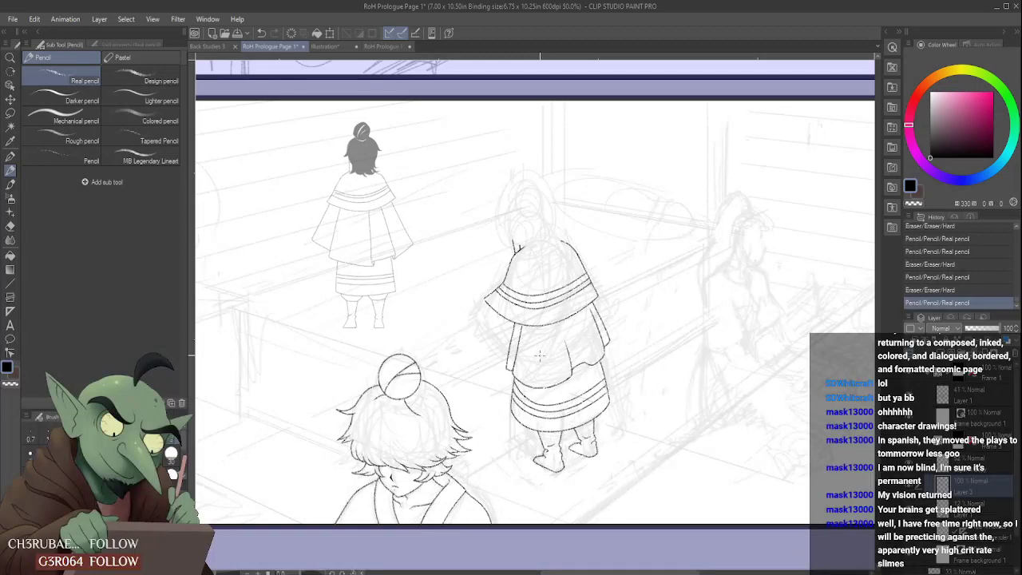
scroll(539, 355, "down", 2)
scroll(538, 357, "up", 5)
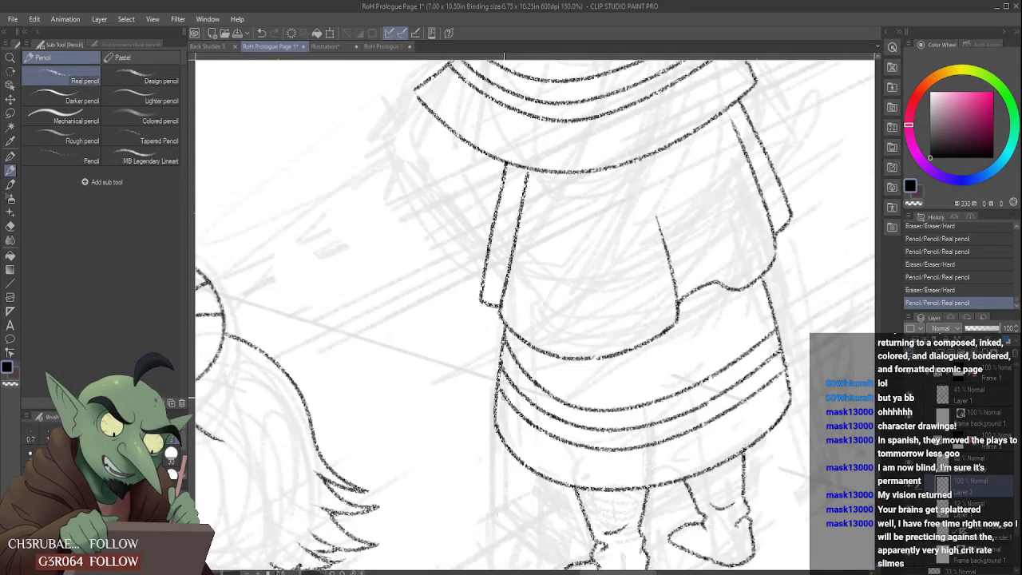
mouse_move(544, 382)
left_mouse_down()
mouse_move(565, 436)
mouse_move(580, 407)
mouse_move(598, 406)
mouse_move(603, 465)
left_mouse_up()
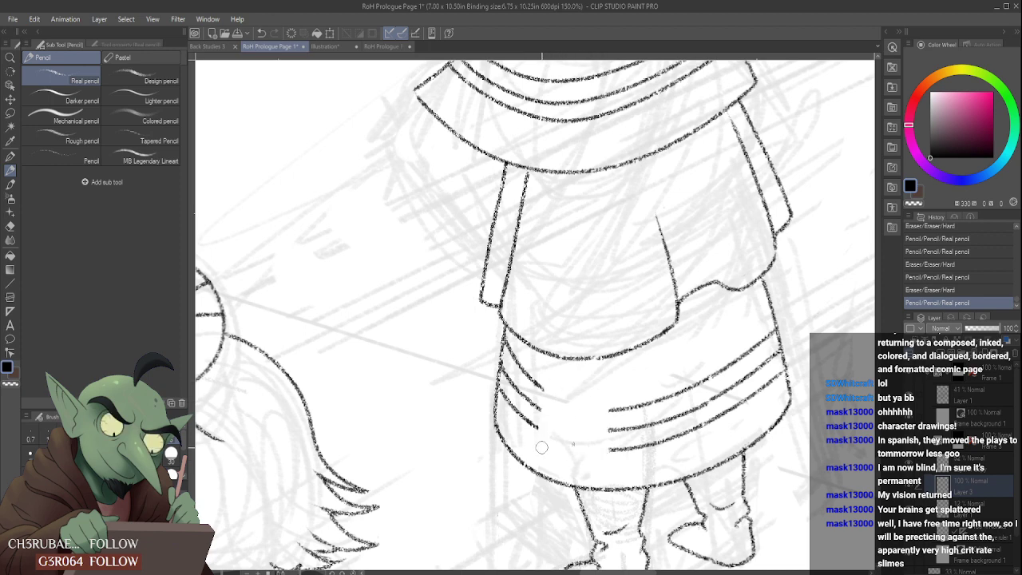
mouse_move(542, 448)
left_mouse_down()
mouse_move(535, 418)
mouse_move(523, 417)
mouse_move(519, 353)
mouse_move(508, 414)
mouse_move(509, 342)
left_mouse_up()
- Try a new left half for the lowest skirt band, compare it with and without the stroke, and undo it
mouse_move(528, 375)
left_mouse_down()
mouse_move(572, 449)
mouse_move(551, 399)
mouse_move(595, 444)
left_mouse_up()
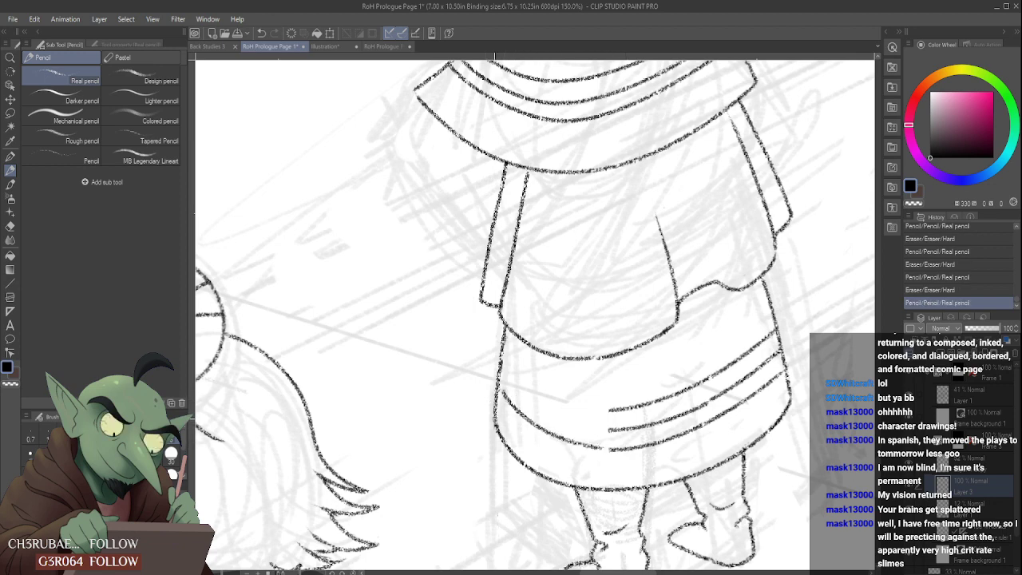
key("ctrl+z")
key("ctrl+y")
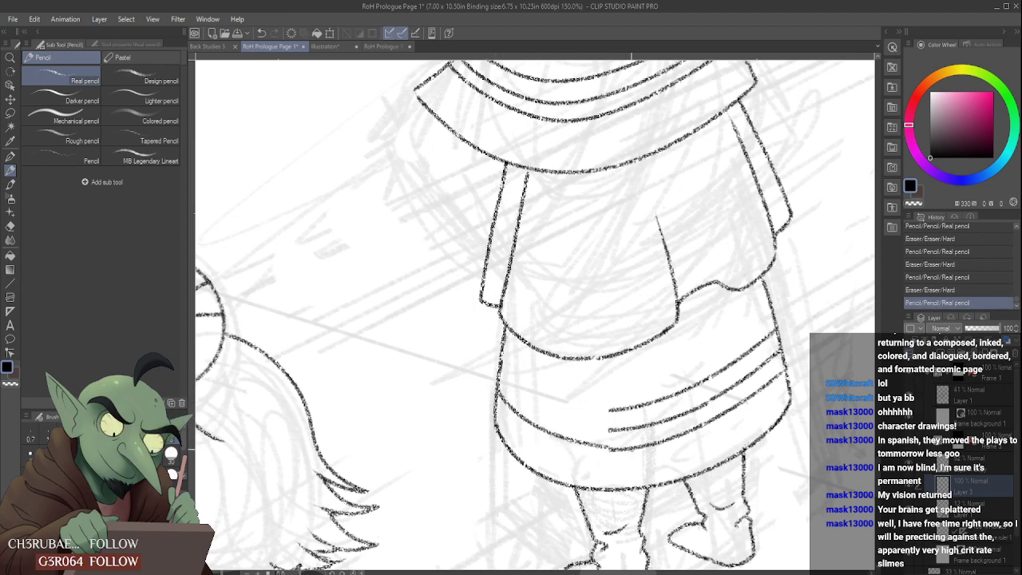
key("ctrl+z")
key("ctrl+y")
key("ctrl+z")
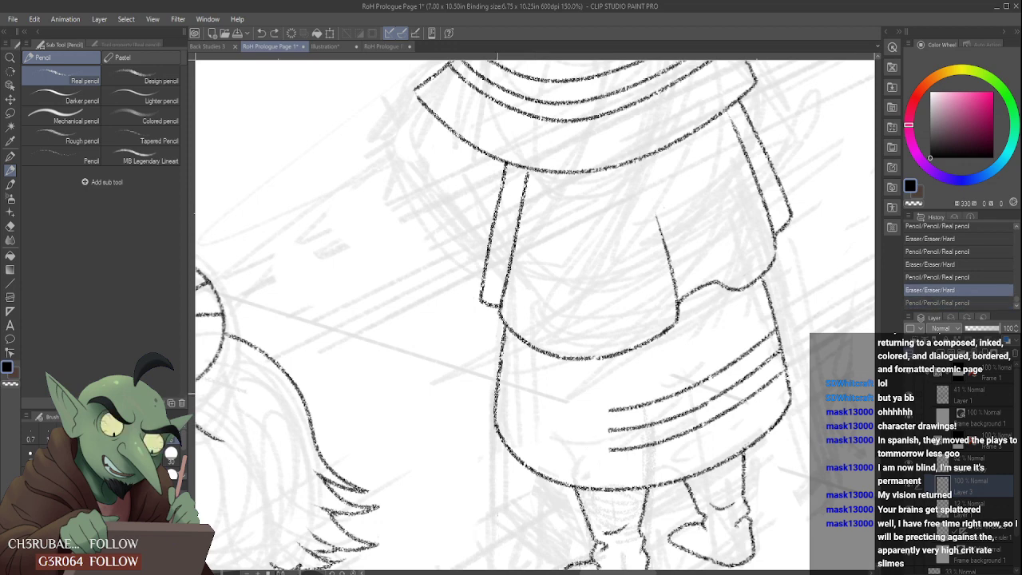
- Redraw the left halves of the lowest and middle skirt bands, curving from the skirt's left edge into the remaining right halves
left_click_drag(495, 393, 607, 450)
mouse_move(500, 382)
left_mouse_down()
mouse_move(519, 397)
mouse_move(612, 408)
left_mouse_up()
key("ctrl+z")
key("ctrl+y")
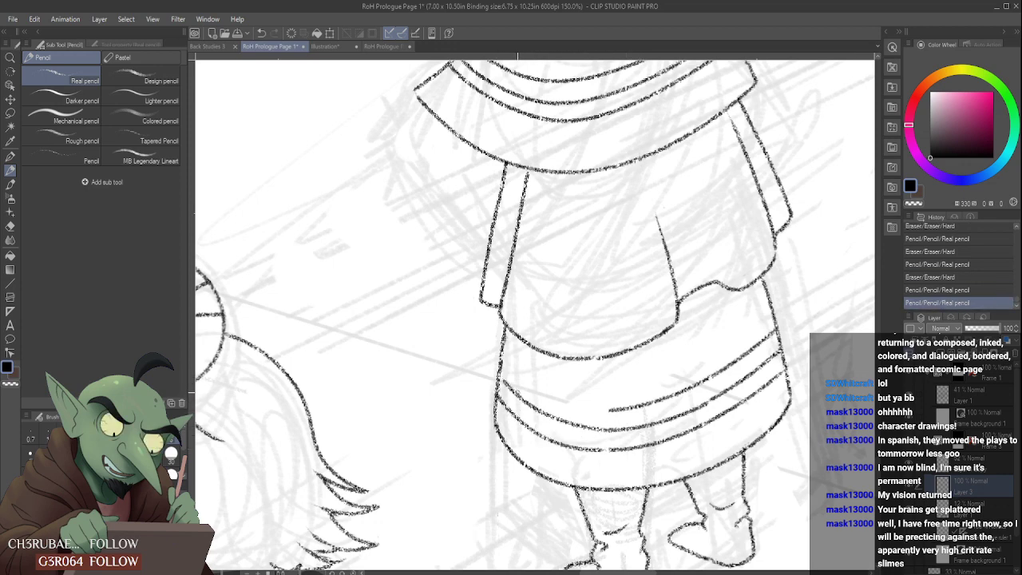
key("ctrl+z")
key("ctrl+y")
- Try two curves for the top skirt band's left half and undo both
left_click_drag(502, 354, 607, 410)
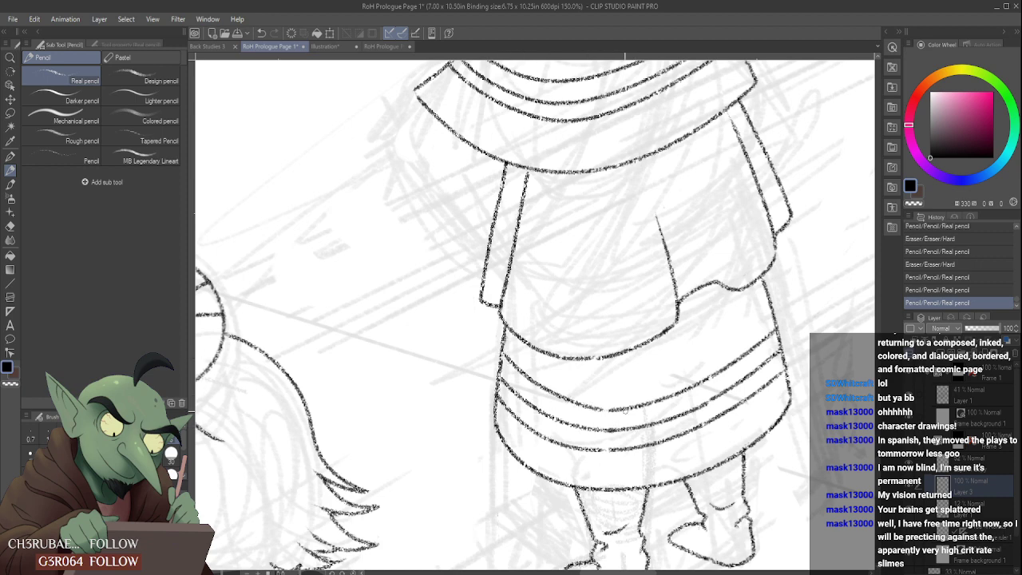
key("ctrl+z")
mouse_move(502, 356)
left_mouse_down()
mouse_move(549, 392)
mouse_move(615, 410)
left_mouse_up()
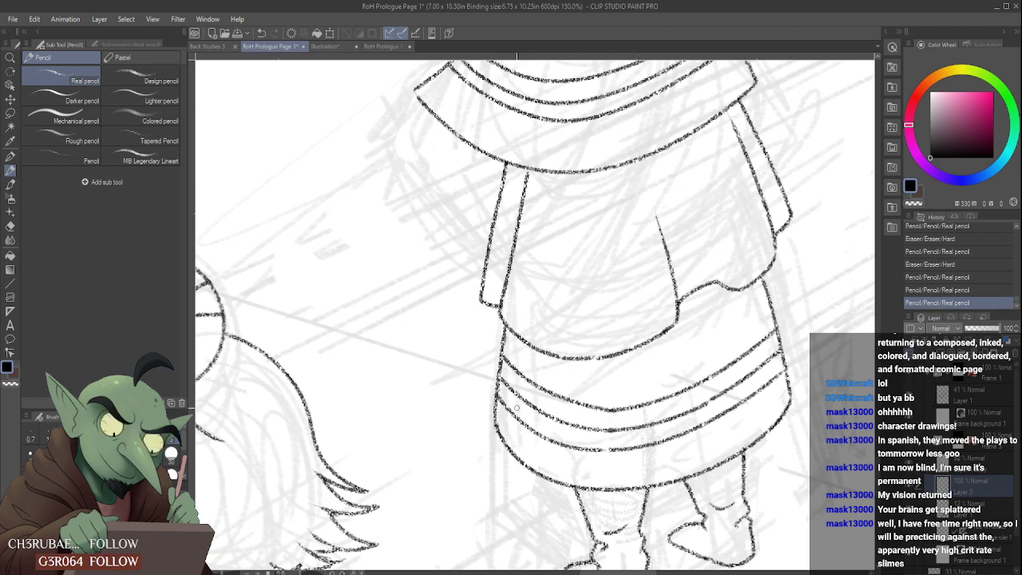
key("ctrl+z")
key("ctrl+y")
key("ctrl+z")
- Draw another curve for the top skirt band's left half, compare the skirt with and without it, and undo it
mouse_move(503, 352)
left_mouse_down()
mouse_move(551, 392)
mouse_move(610, 410)
left_mouse_up()
key("ctrl+z")
key("ctrl+y")
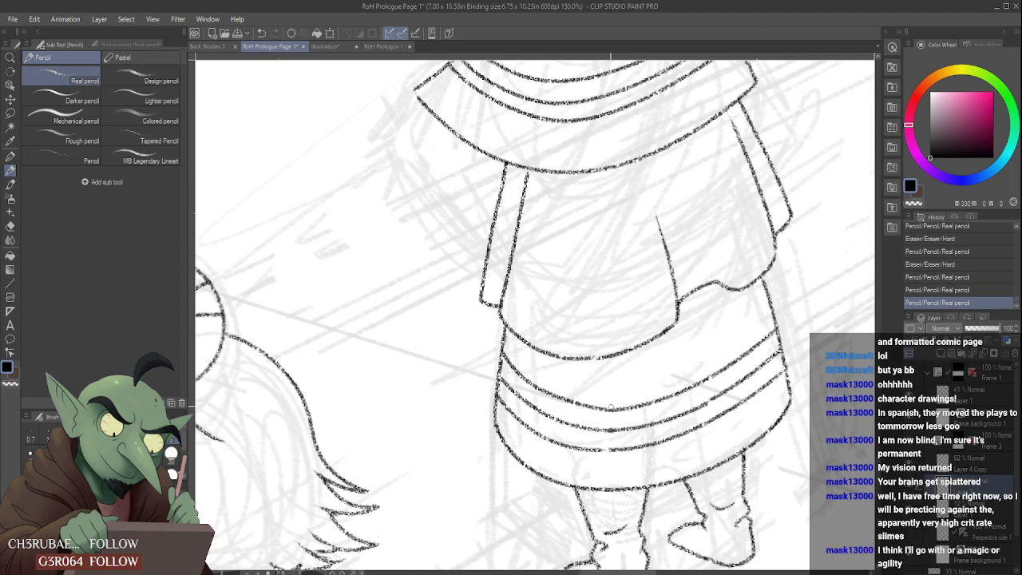
key("ctrl+z")
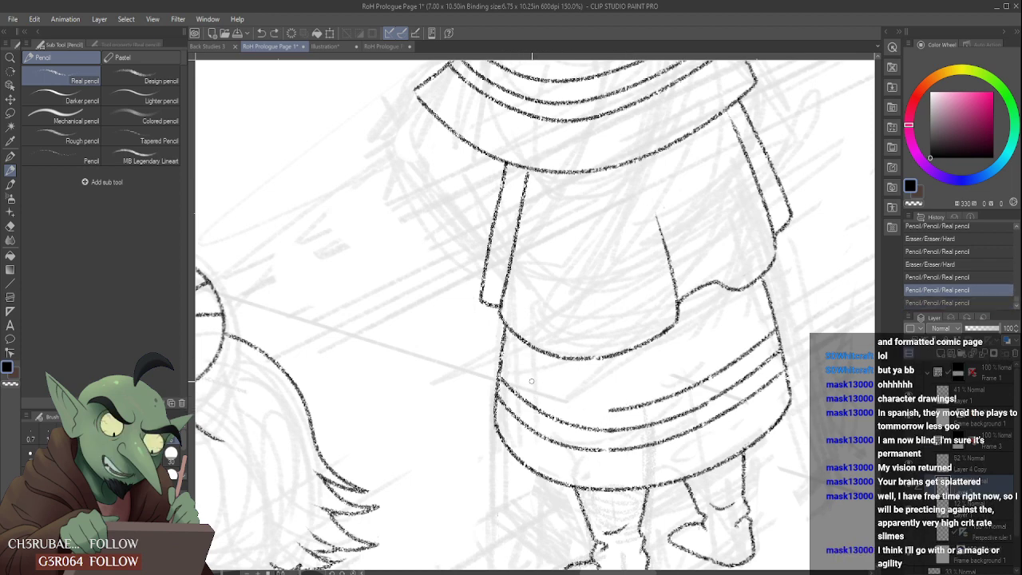
key("ctrl+y")
key("ctrl+z")
key("ctrl+y")
key("ctrl+z")
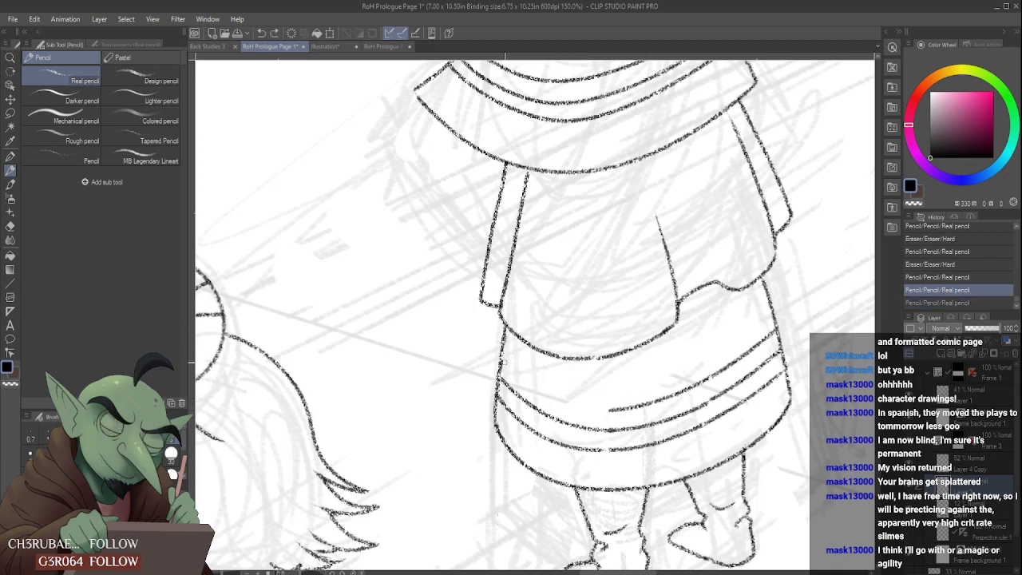
- Compare the skirt with and without the top band's redrawn left half, undo it, and try another curve there
key("ctrl+y")
key("ctrl+z")
key("ctrl+y")
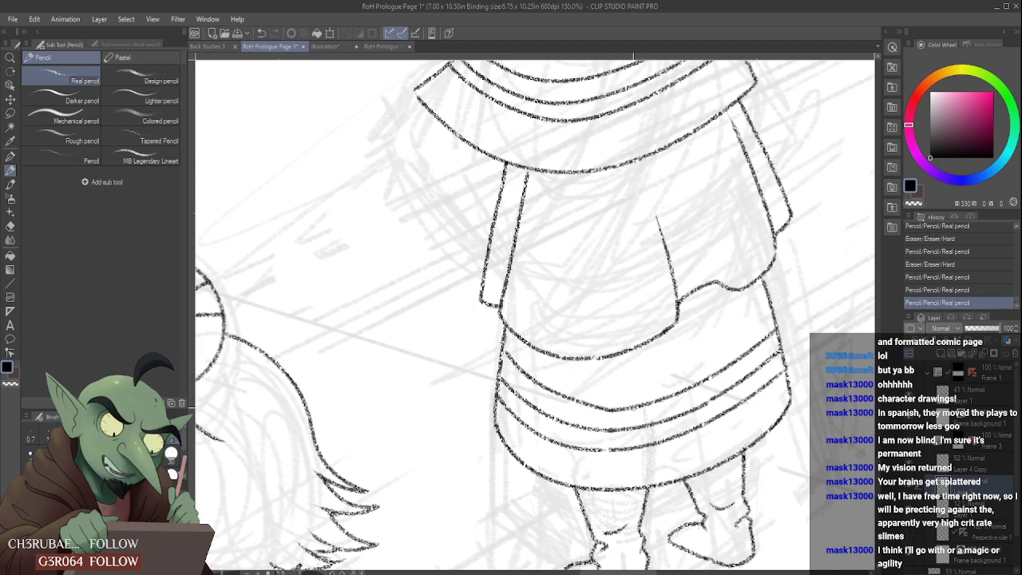
key("ctrl+z")
key("ctrl+y")
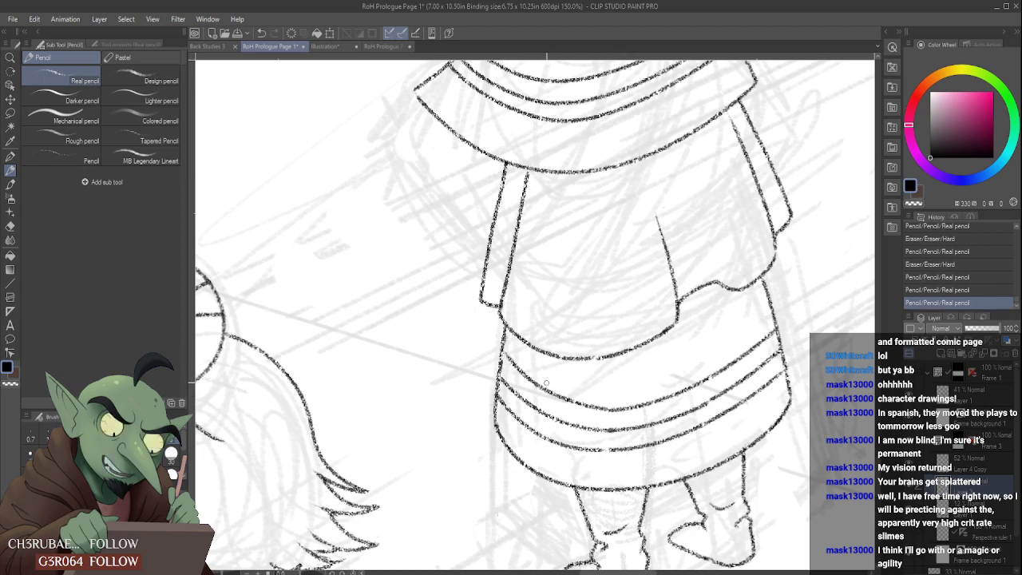
key("ctrl+z")
left_click_drag(506, 352, 613, 408)
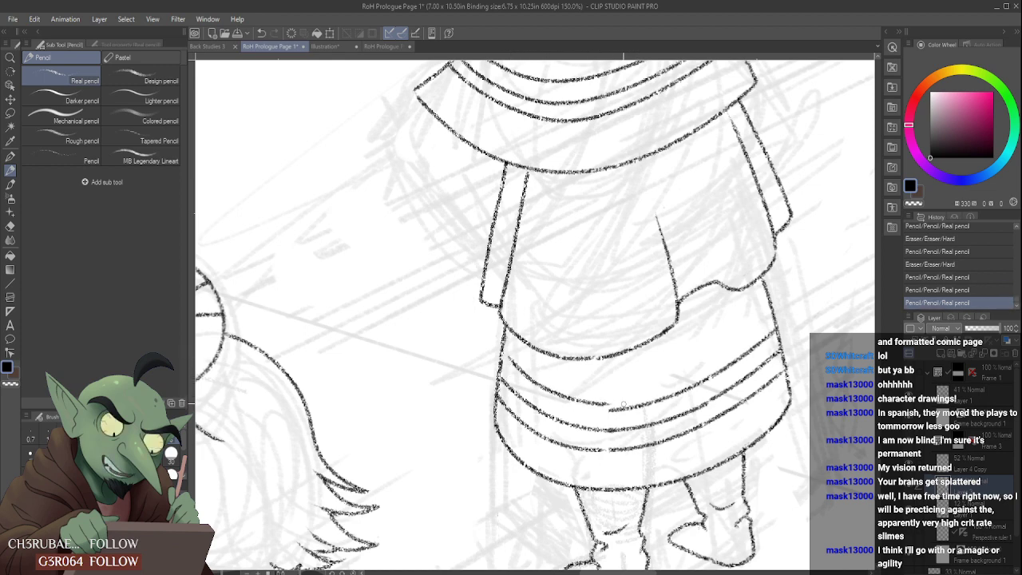
key("ctrl+z")
- Redraw the top skirt band's left half from the skirt's left edge into the right half and clean the bands' central joins with the eraser
mouse_move(505, 348)
left_mouse_down()
mouse_move(572, 402)
mouse_move(613, 410)
left_mouse_up()
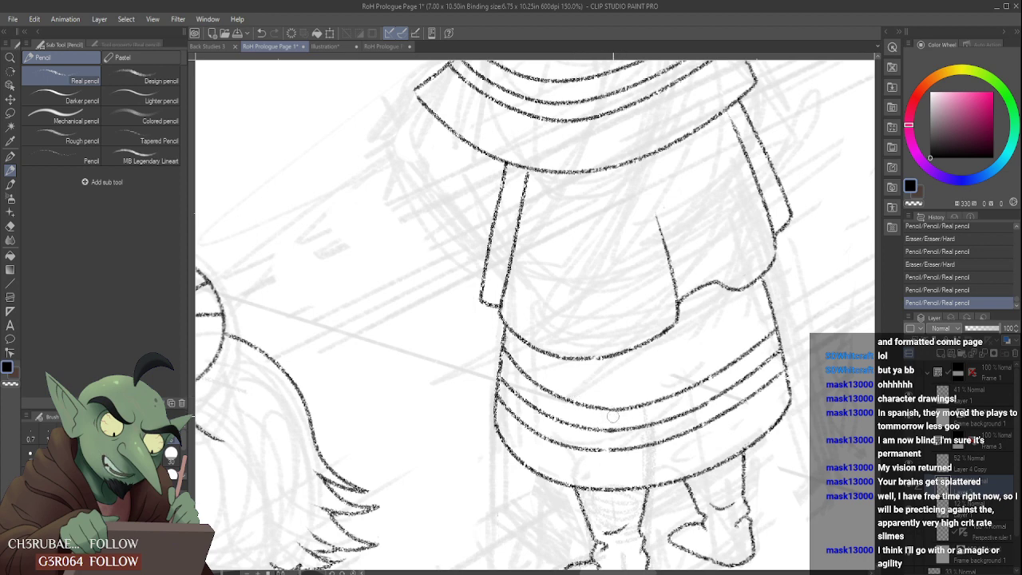
left_click_drag(612, 416, 597, 416)
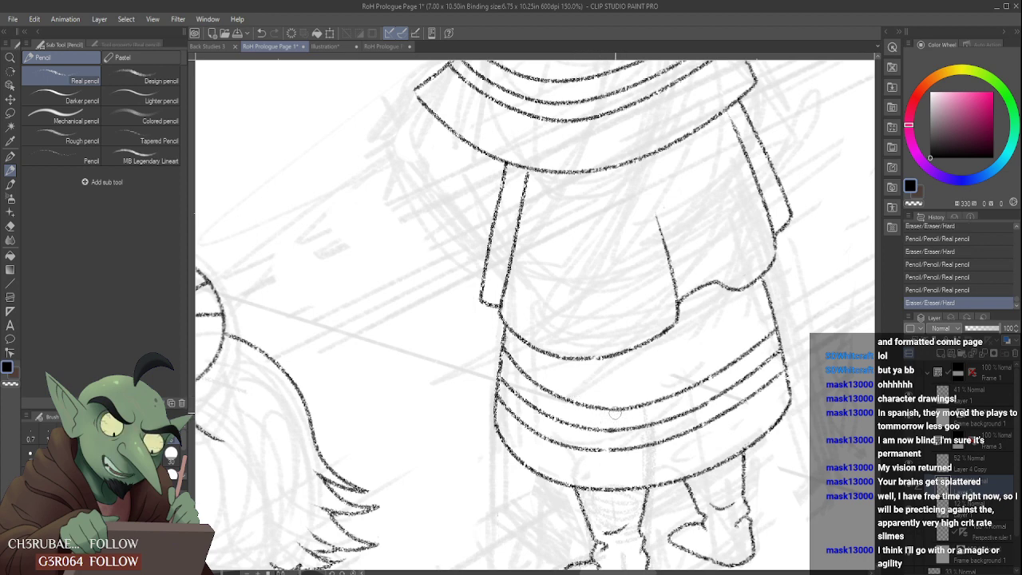
left_click_drag(611, 418, 586, 410)
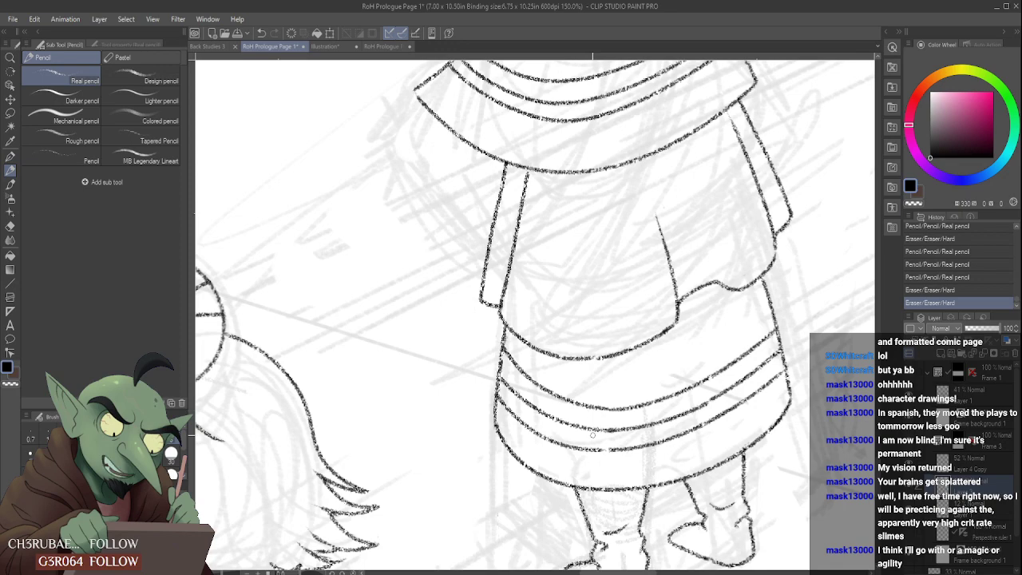
scroll(605, 405, "down", 4)
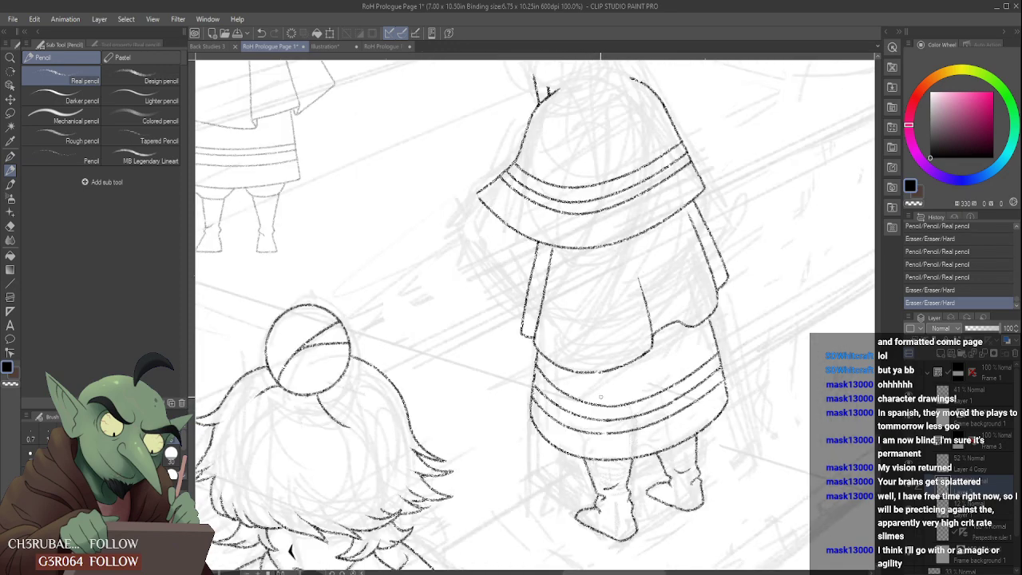
scroll(595, 415, "up", 4)
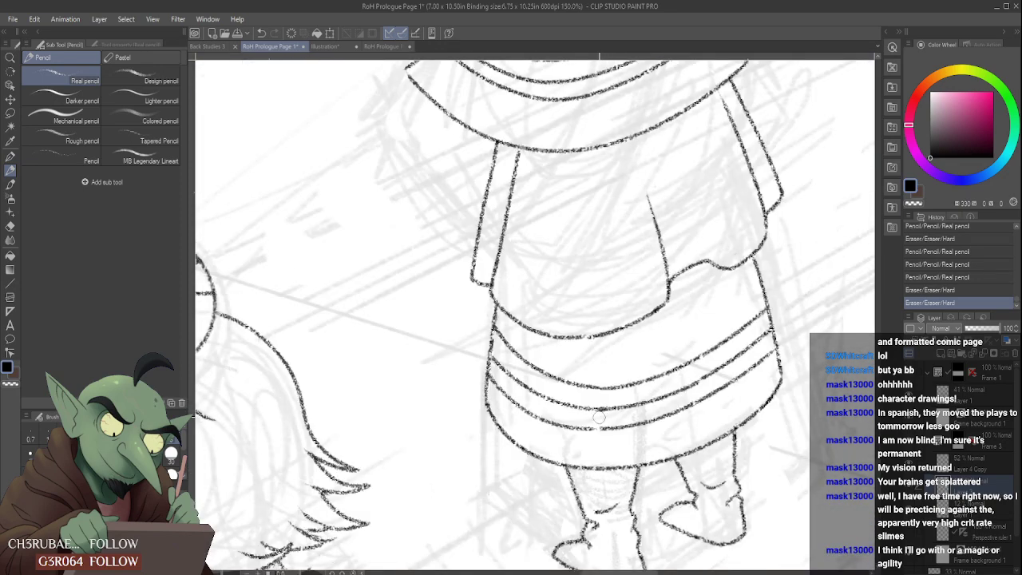
left_click_drag(603, 417, 599, 414)
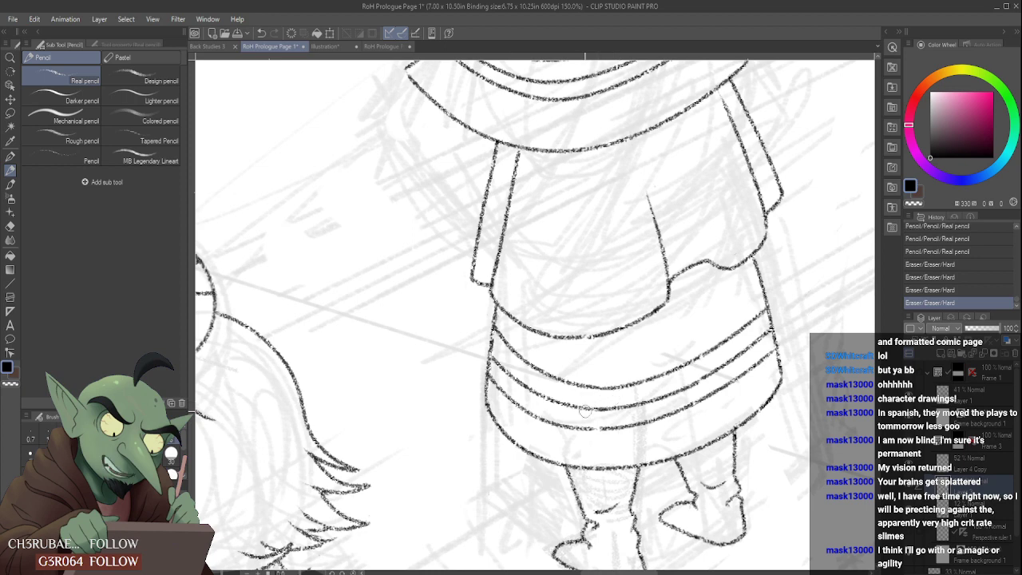
- Redraw the left end of the top skirt band so it meets the skirt's left edge
scroll(586, 409, "down", 2)
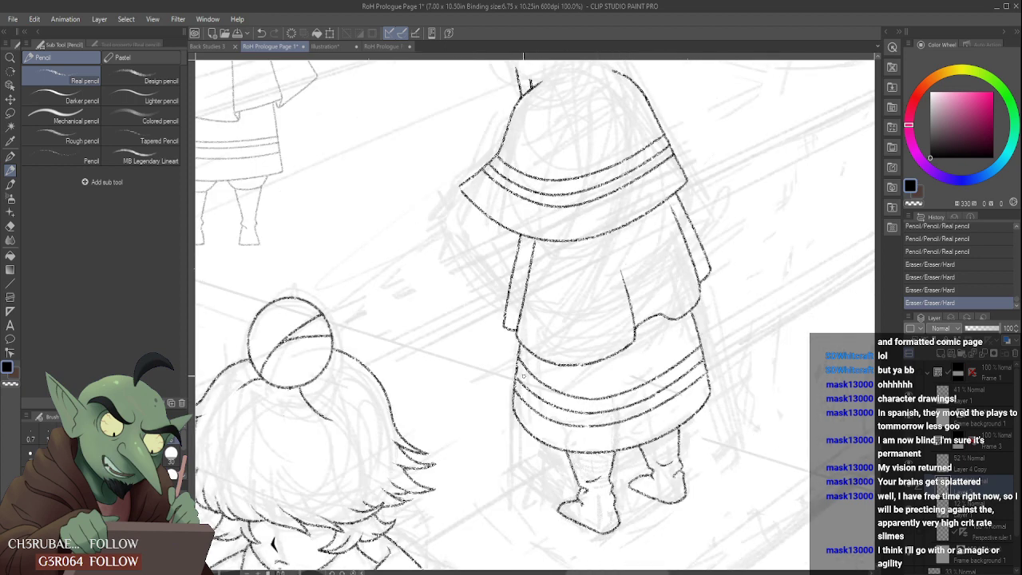
scroll(524, 375, "up", 2)
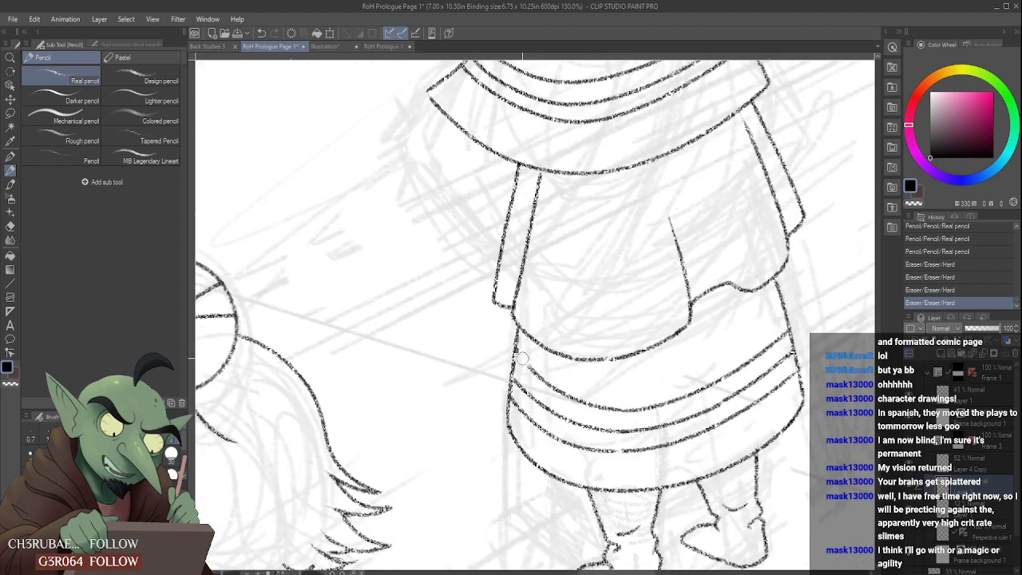
left_click_drag(530, 368, 551, 382)
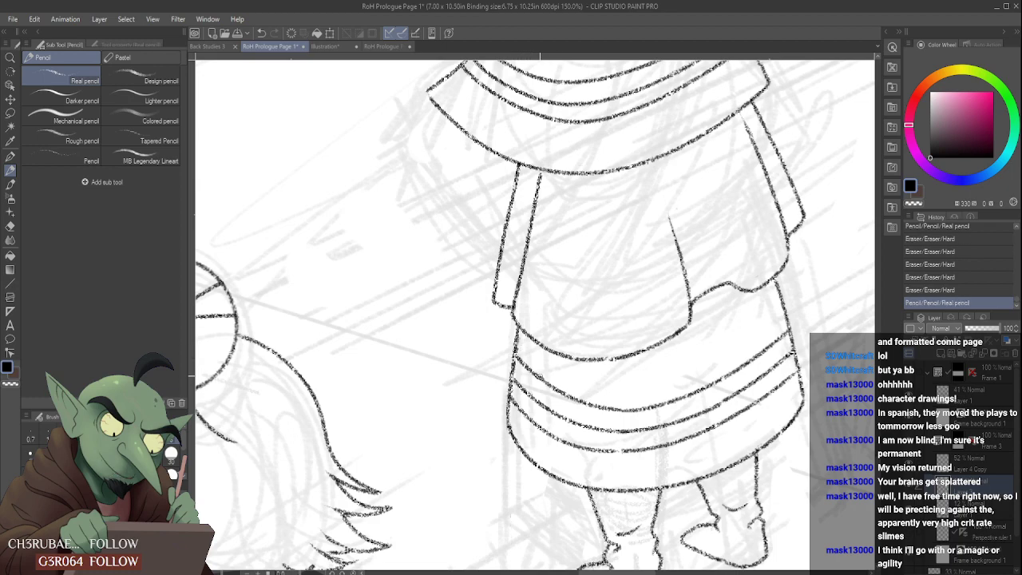
- Erase the lowest skirt band's stretch left of centre and redraw it as a smoother curve joining both remaining parts
scroll(591, 297, "down", 5)
scroll(651, 381, "up", 6)
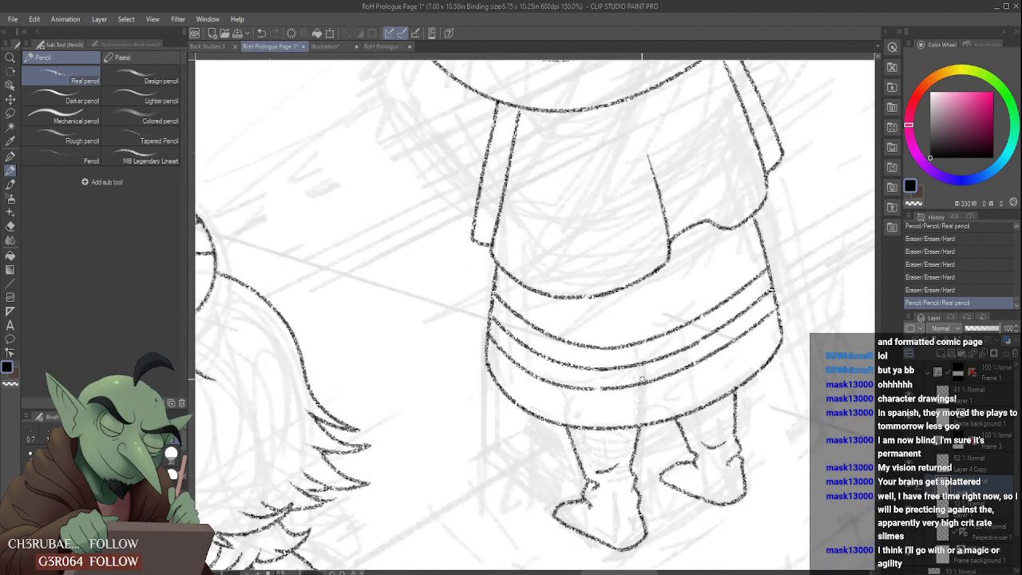
left_click_drag(508, 381, 585, 392)
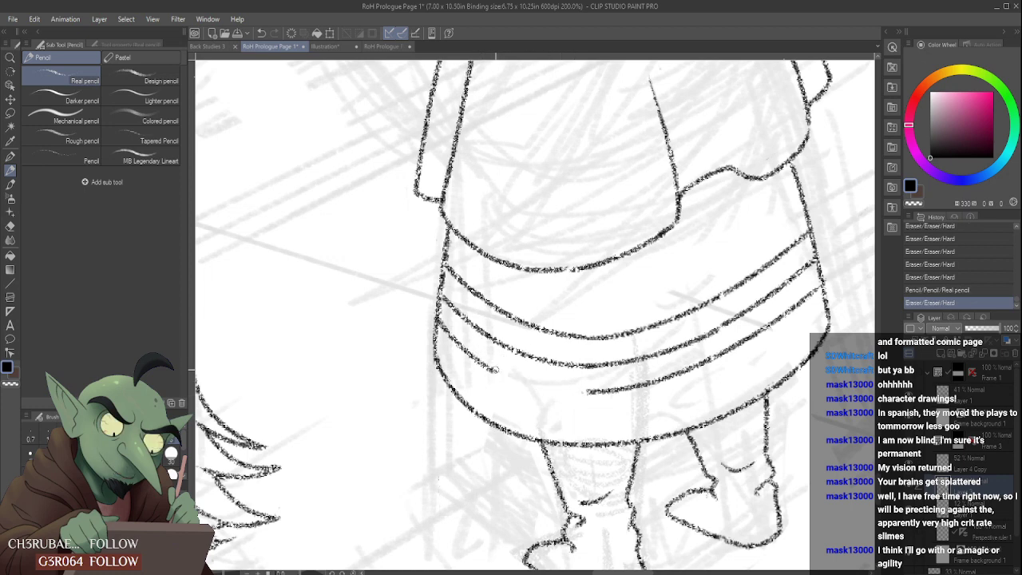
left_click_drag(495, 369, 588, 391)
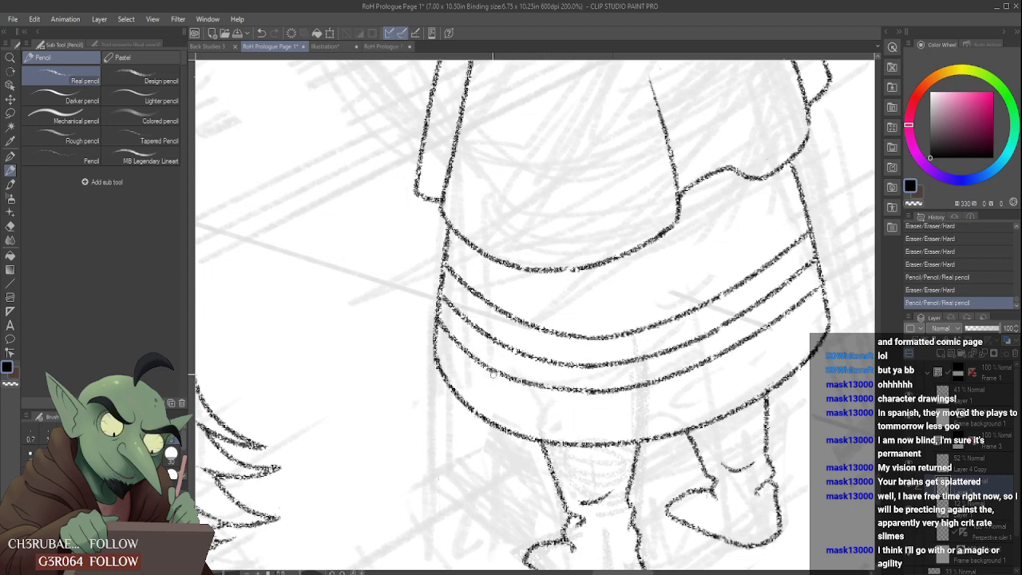
key("ctrl+z")
left_click_drag(494, 369, 593, 393)
key("ctrl+z")
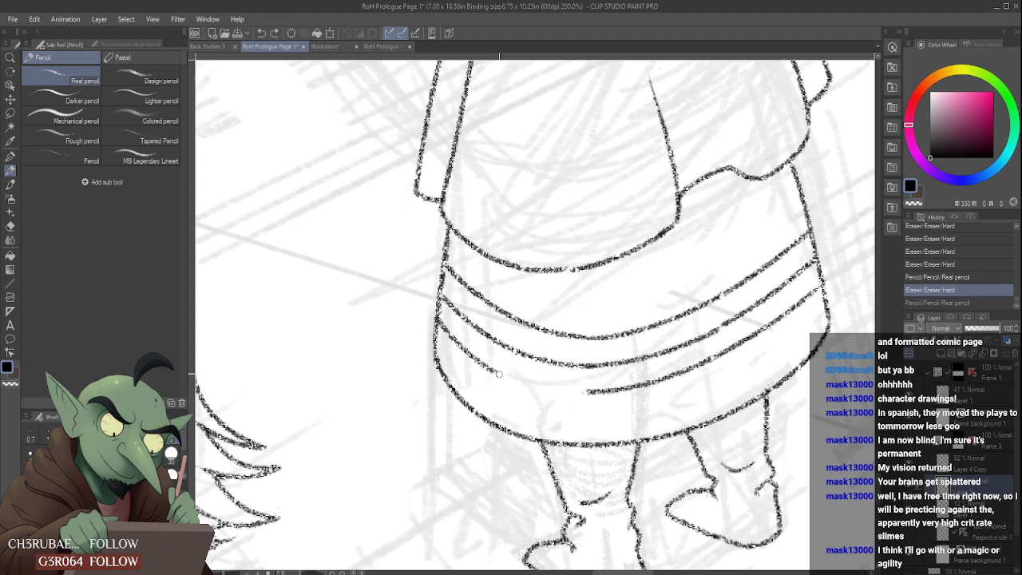
key("ctrl+y")
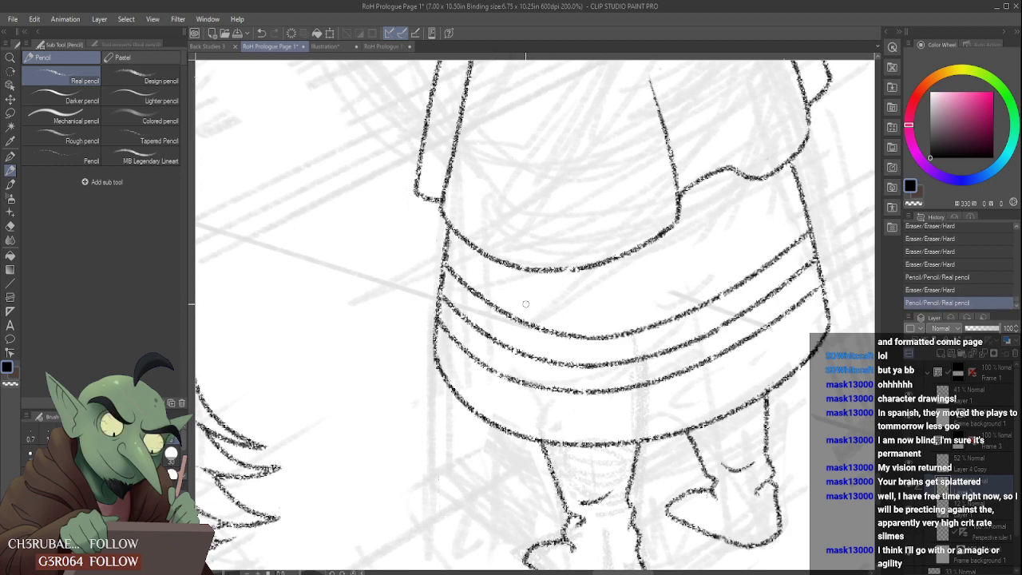
- Draw the outline of the bent left sleeve from the cape's left corner around the elbow to the hanging panel's edge
scroll(612, 280, "down", 6)
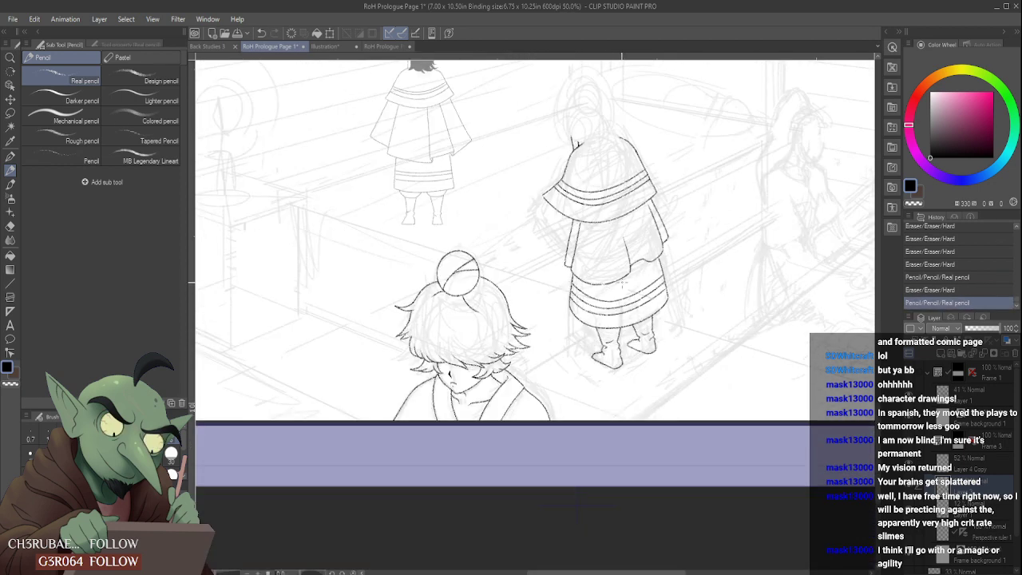
scroll(604, 296, "up", 3)
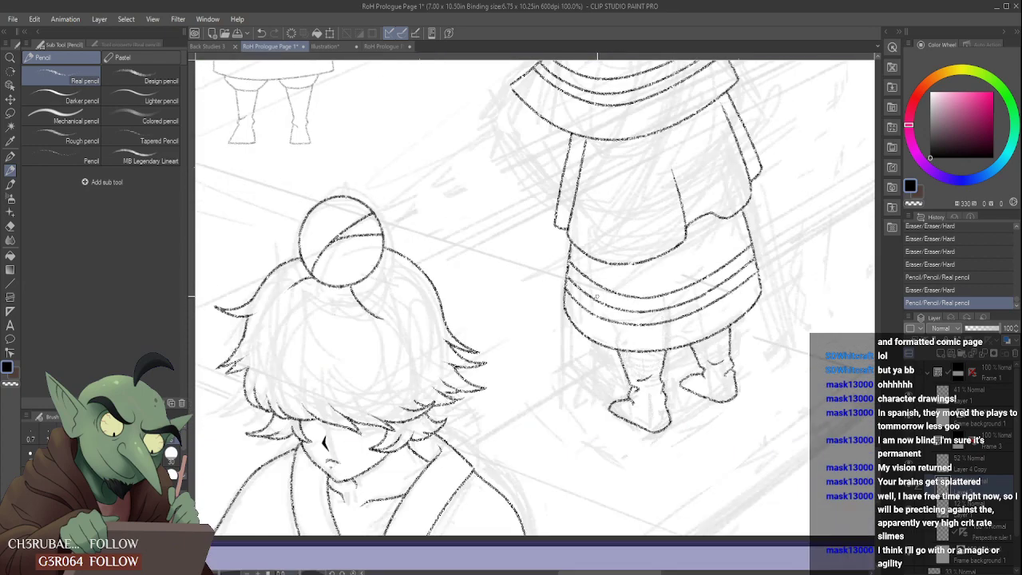
scroll(596, 296, "down", 2)
scroll(590, 139, "down", 2)
scroll(589, 138, "up", 3)
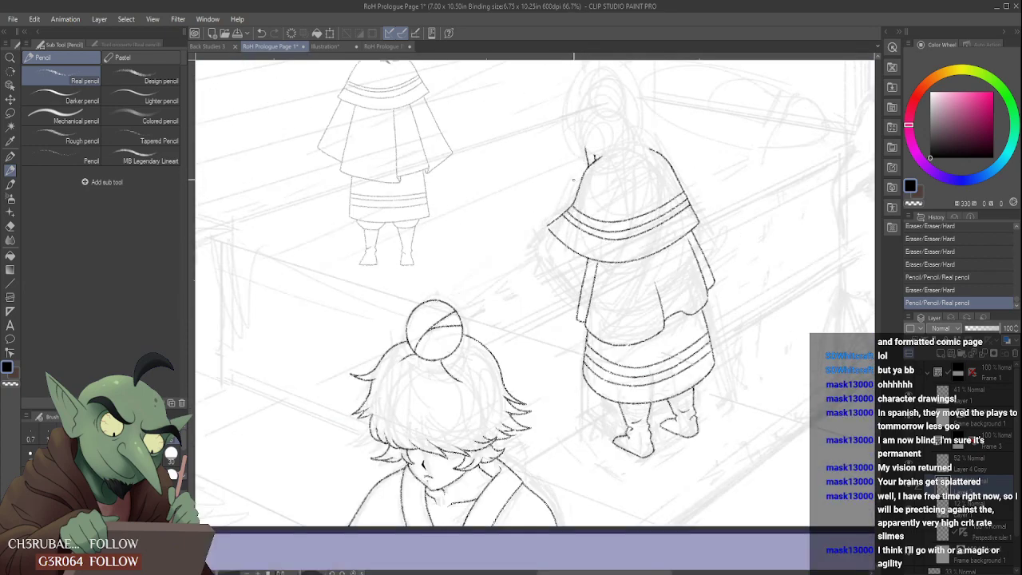
scroll(534, 278, "up", 2)
mouse_move(513, 281)
left_mouse_down()
mouse_move(487, 357)
mouse_move(527, 423)
mouse_move(601, 421)
mouse_move(629, 411)
left_mouse_up()
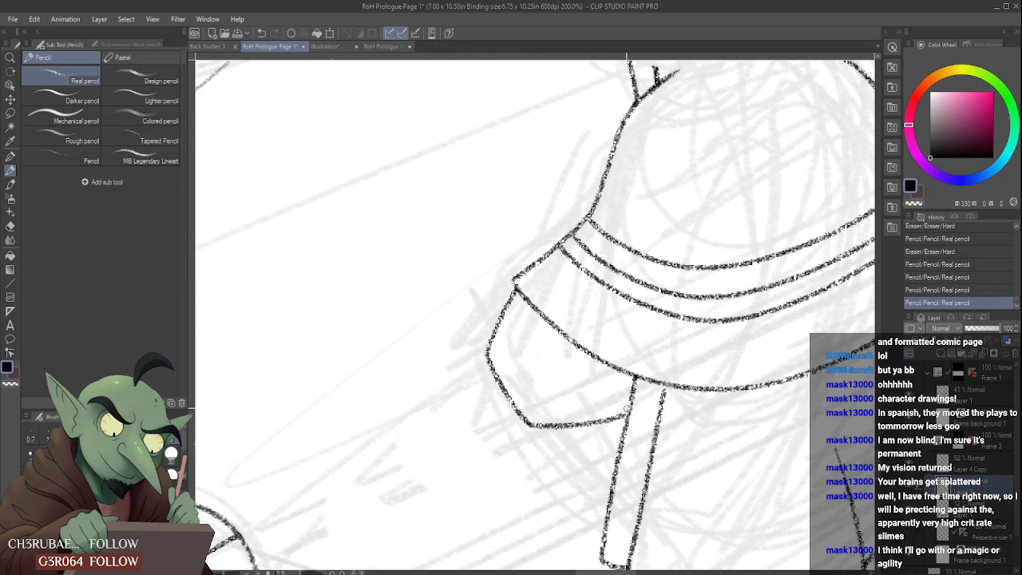
scroll(582, 386, "down", 3)
- Draw a short, thick curved fold inside the bent left sleeve and trim its edges with the eraser
scroll(582, 386, "up", 2)
mouse_move(587, 375)
left_mouse_down()
mouse_move(573, 422)
mouse_move(576, 373)
left_mouse_up()
scroll(573, 381, "up", 1)
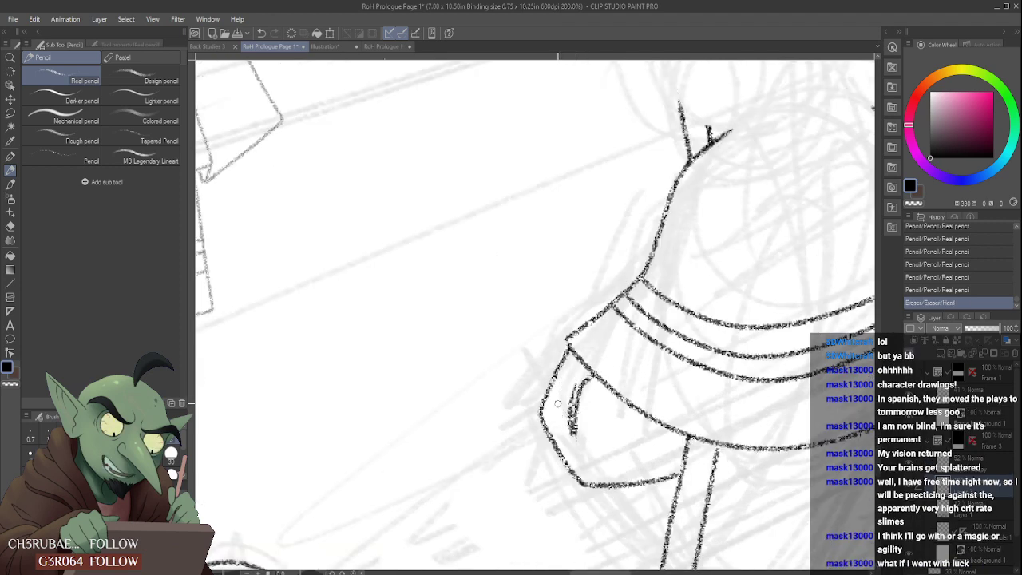
left_click_drag(579, 428, 581, 446)
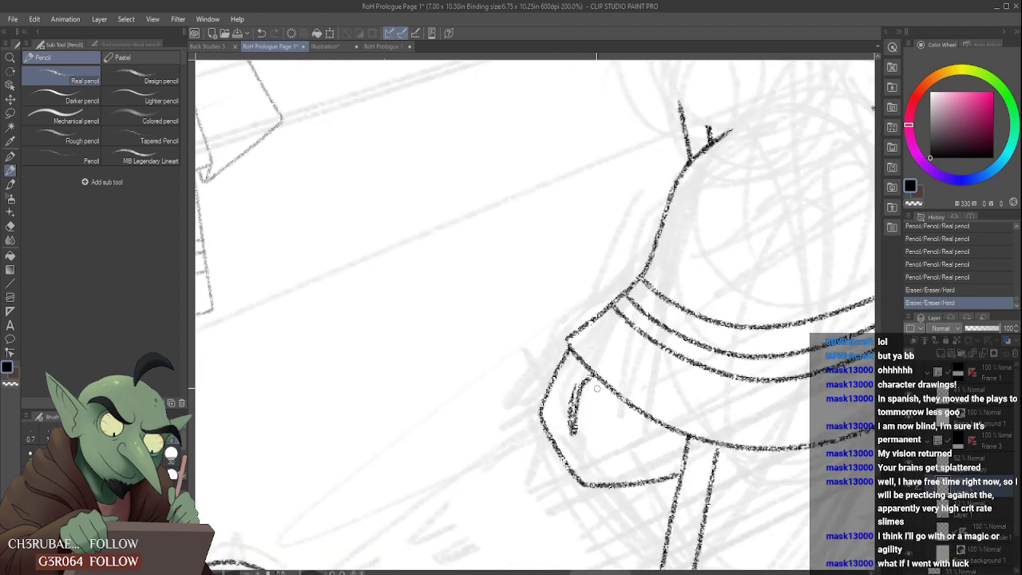
scroll(590, 391, "down", 3)
scroll(591, 394, "up", 3)
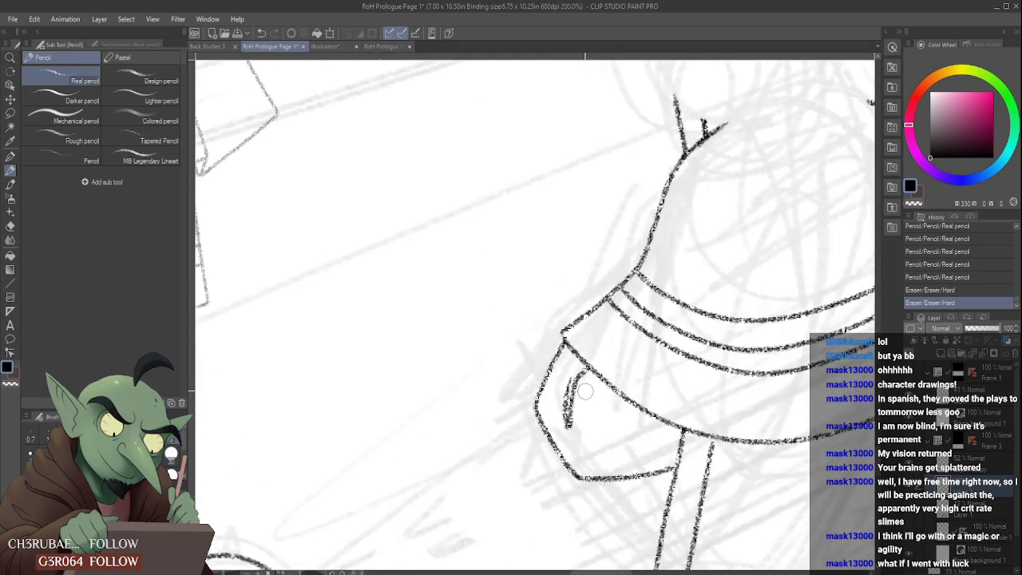
mouse_move(576, 378)
left_mouse_down()
mouse_move(566, 421)
mouse_move(586, 374)
mouse_move(574, 433)
mouse_move(573, 378)
left_mouse_up()
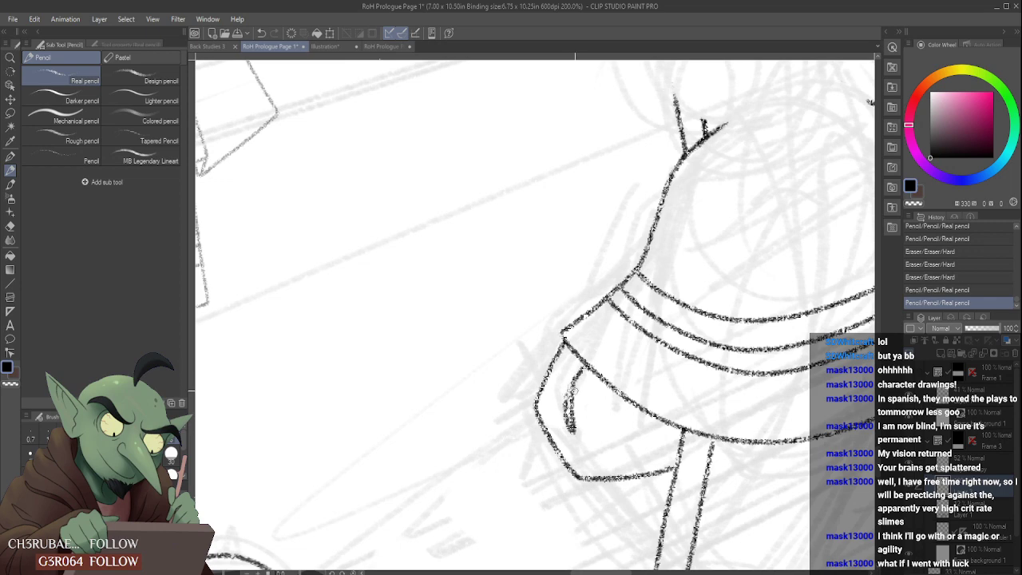
mouse_move(581, 422)
left_mouse_down()
mouse_move(561, 385)
mouse_move(561, 422)
left_mouse_up()
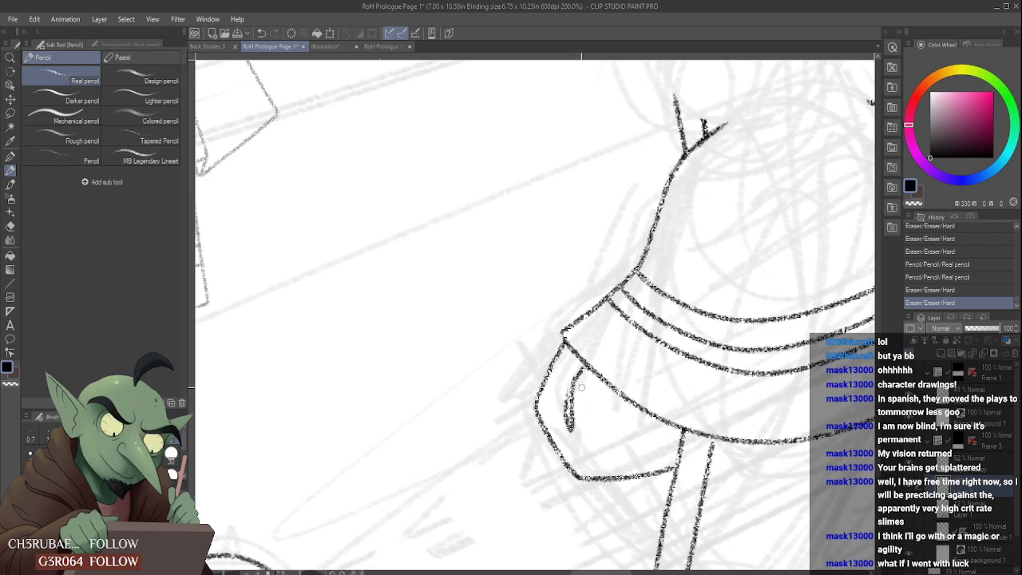
- Refine the sleeve fold's upper part and add a second short fold line beside it beneath the cape's hem
scroll(582, 383, "down", 3)
scroll(584, 378, "up", 5)
left_click_drag(570, 399, 581, 374)
scroll(568, 399, "down", 5)
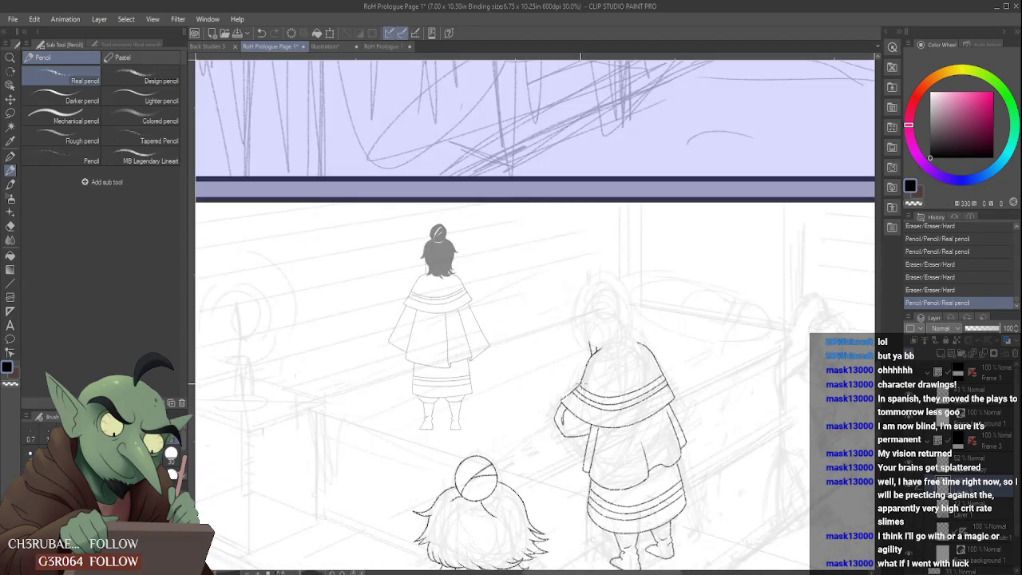
scroll(569, 409, "up", 3)
left_click_drag(562, 414, 560, 453)
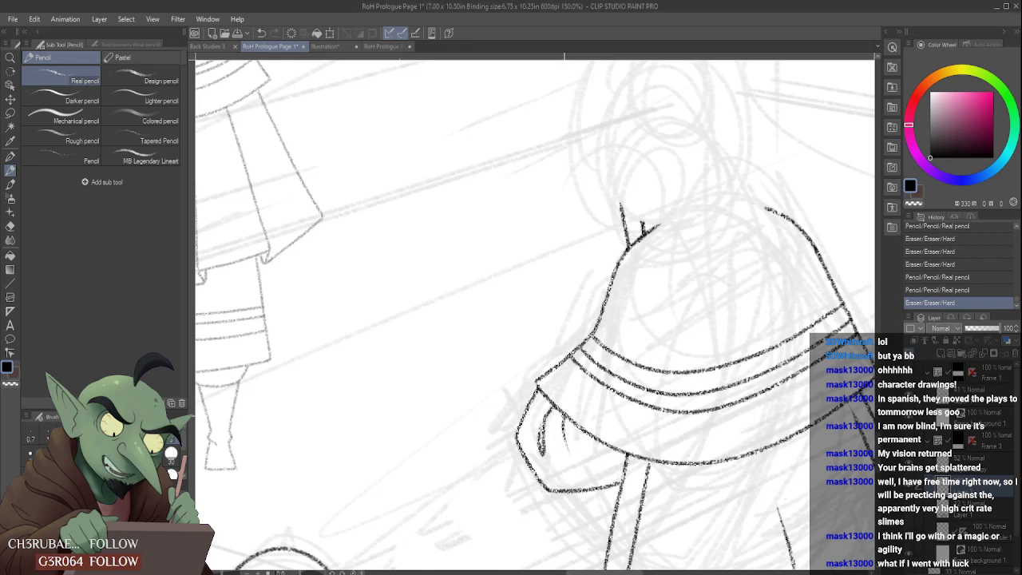
scroll(564, 432, "down", 3)
scroll(561, 436, "up", 3)
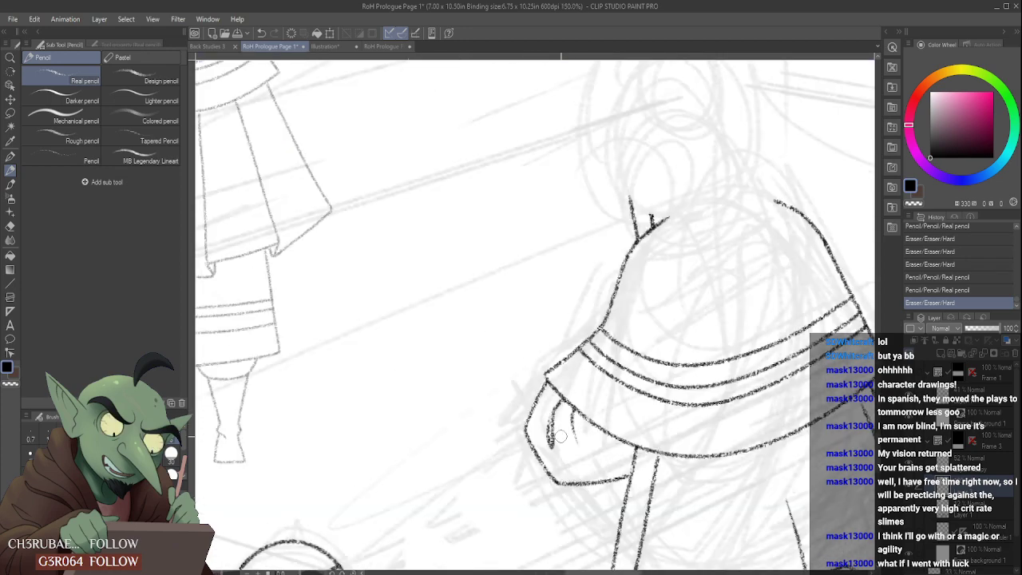
scroll(563, 435, "down", 3)
scroll(572, 441, "up", 3)
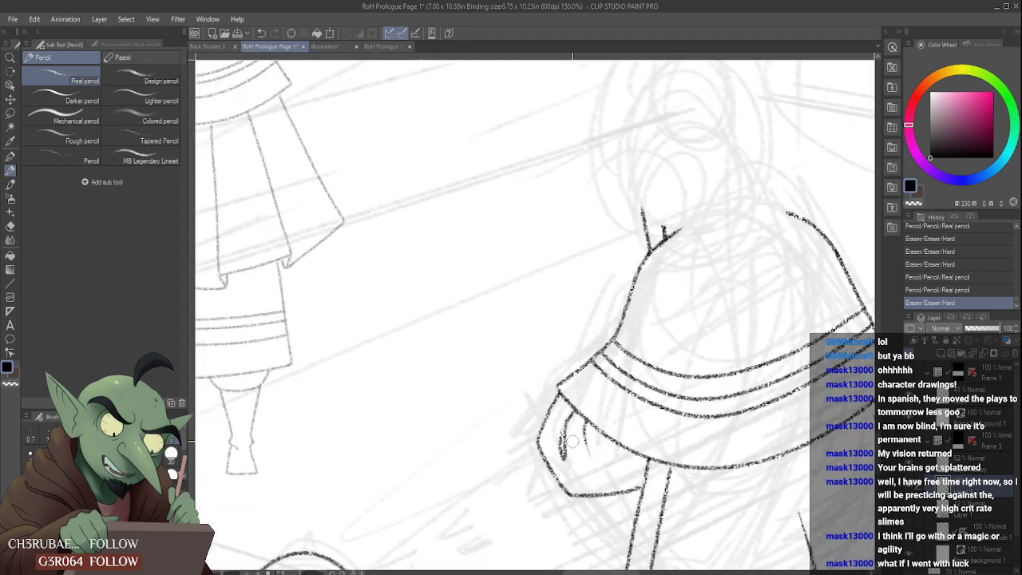
scroll(564, 436, "down", 3)
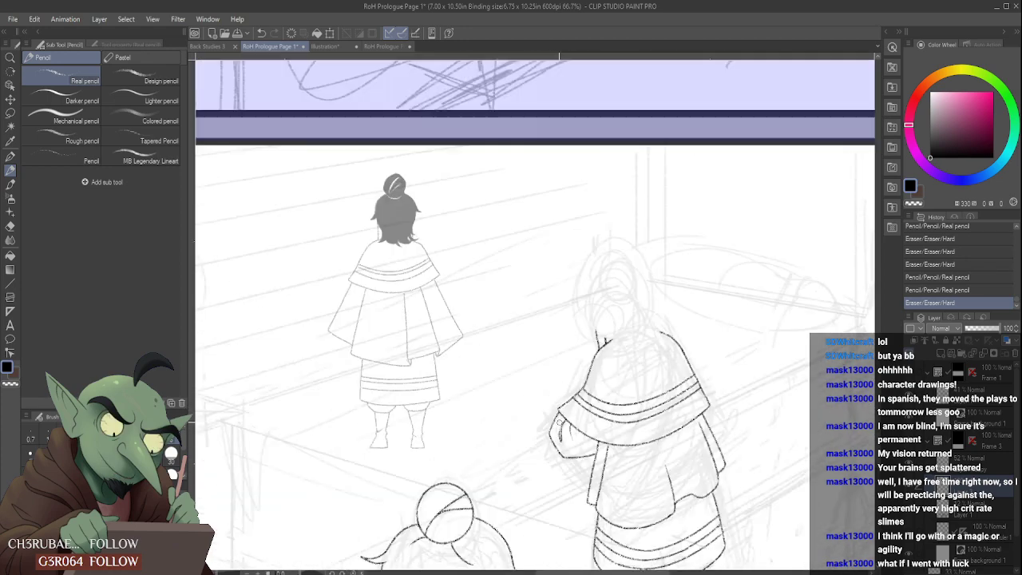
- Erase the fold lines inside the bent left sleeve, try a fainter fold in their place, and undo it
scroll(564, 436, "up", 3)
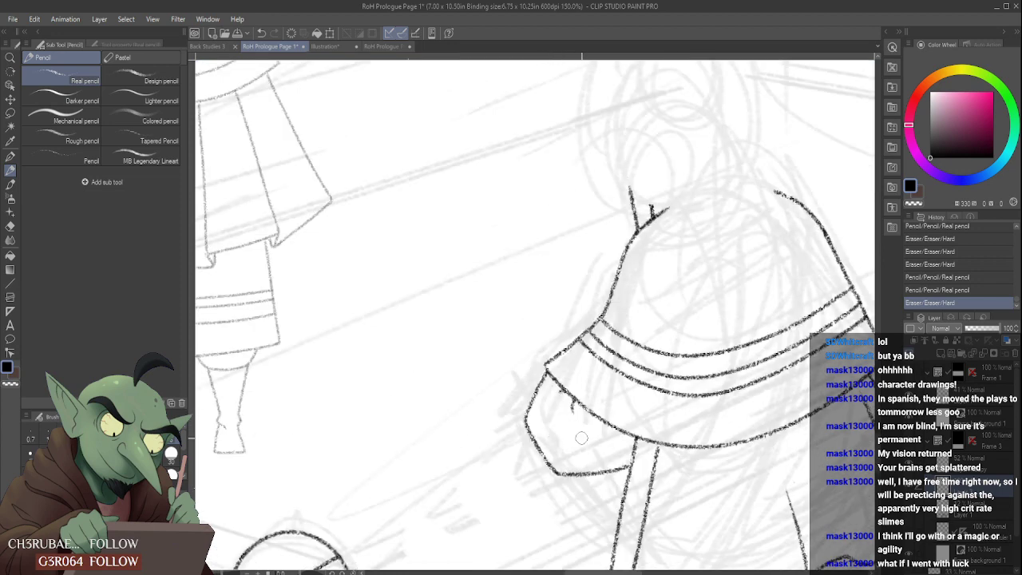
mouse_move(559, 396)
left_mouse_down()
mouse_move(577, 414)
mouse_move(548, 421)
mouse_move(556, 391)
left_mouse_up()
scroll(555, 395, "down", 6)
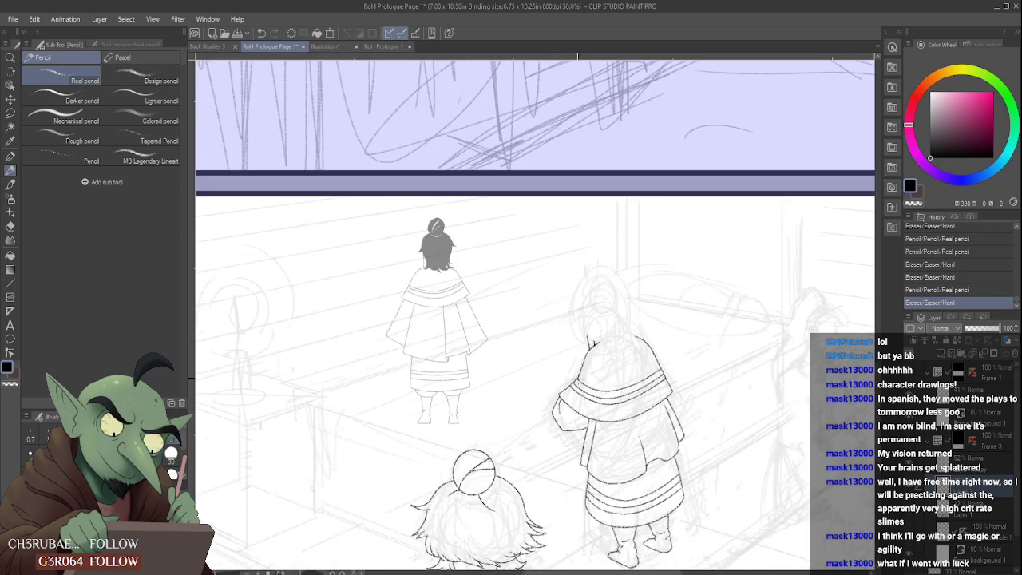
scroll(569, 360, "up", 3)
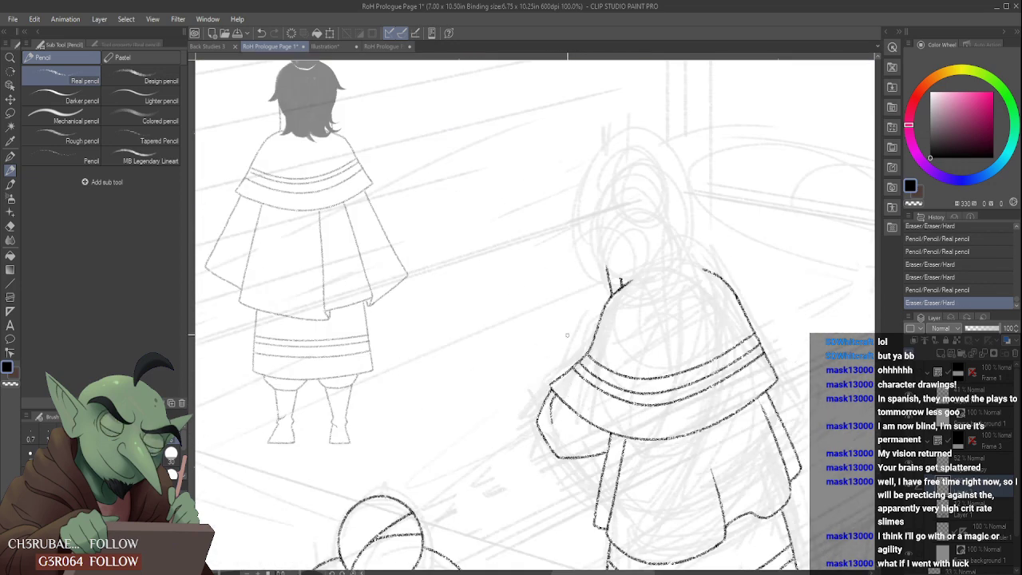
key("ctrl+z")
key("ctrl+z")
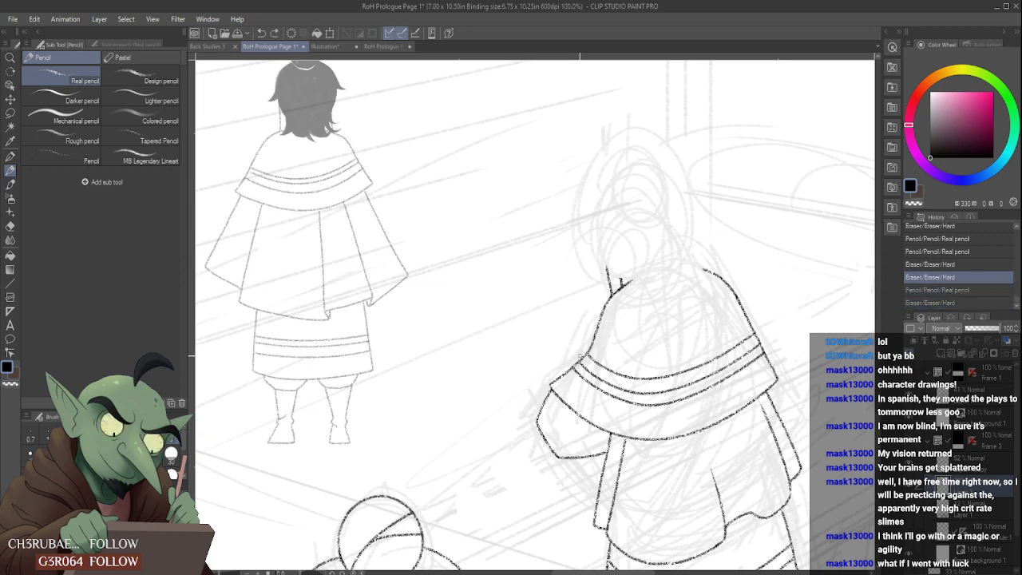
- Erase the bent left sleeve's outline and redraw the cape's left edge straight down to the hem corner
mouse_move(543, 404)
left_mouse_down()
mouse_move(544, 453)
mouse_move(553, 396)
mouse_move(584, 354)
left_mouse_up()
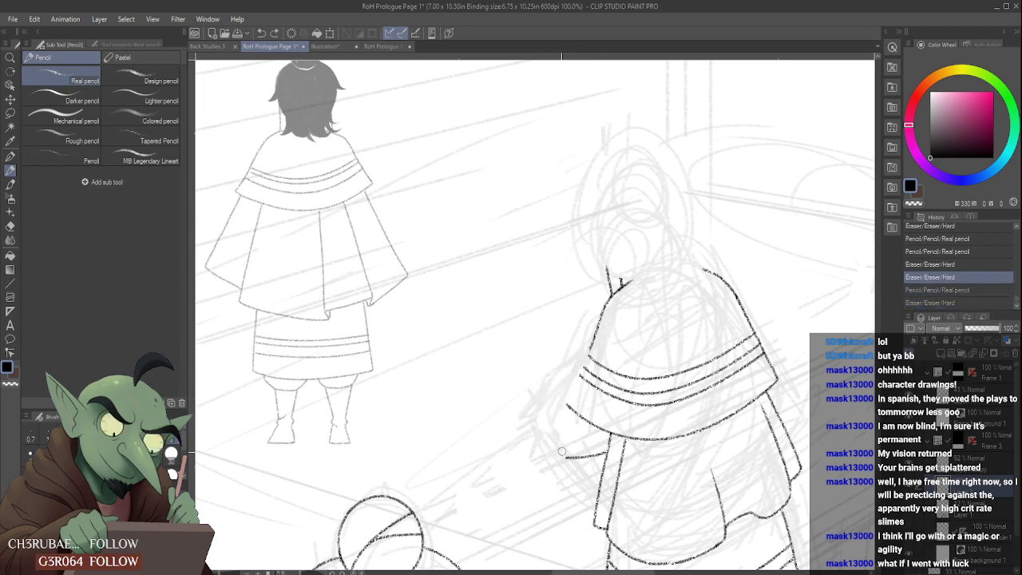
left_click_drag(561, 452, 604, 452)
scroll(587, 352, "up", 2)
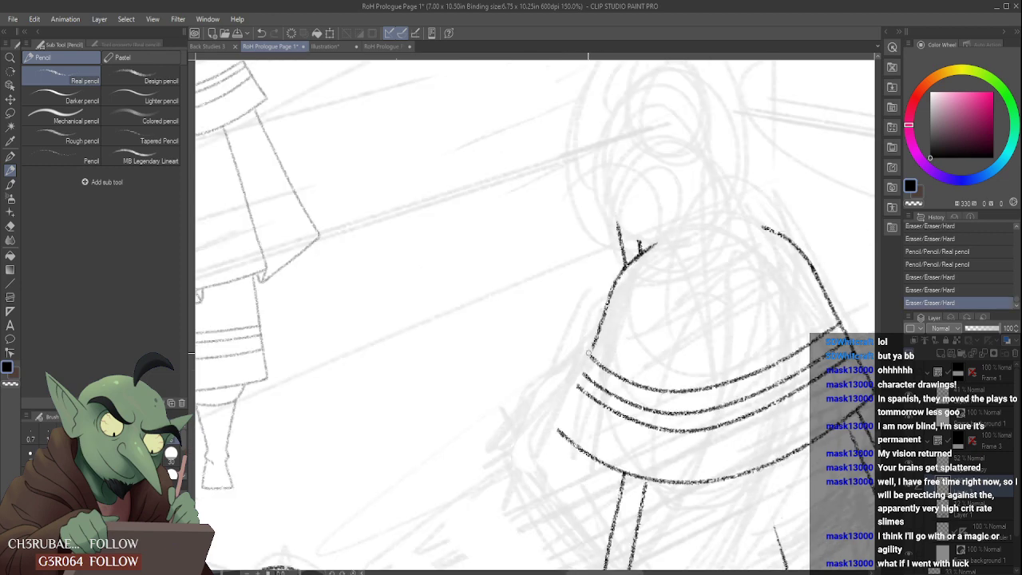
mouse_move(591, 350)
left_mouse_down()
mouse_move(552, 425)
mouse_move(562, 435)
mouse_move(552, 436)
mouse_move(554, 426)
left_mouse_up()
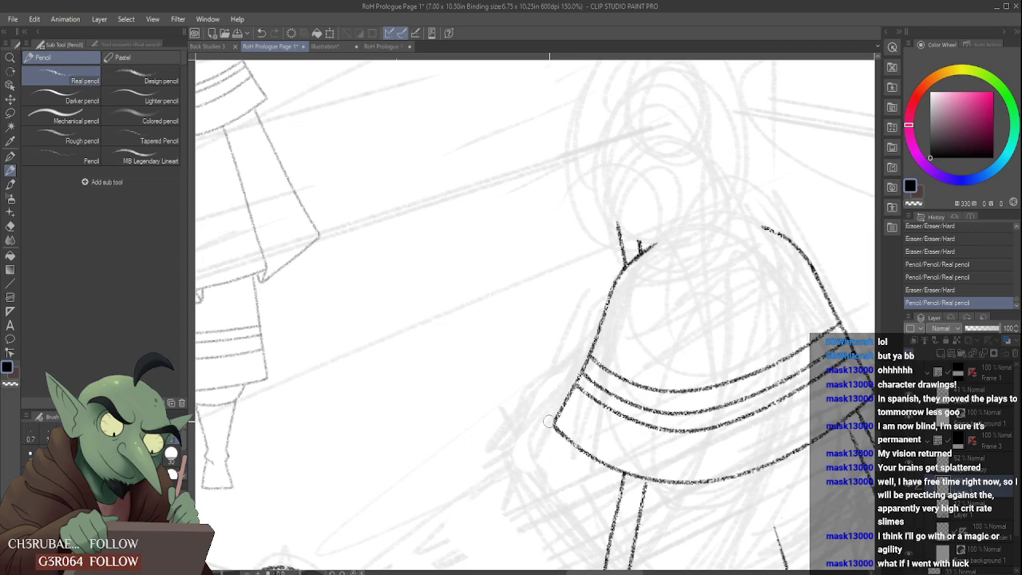
scroll(548, 421, "down", 2)
scroll(593, 361, "down", 2)
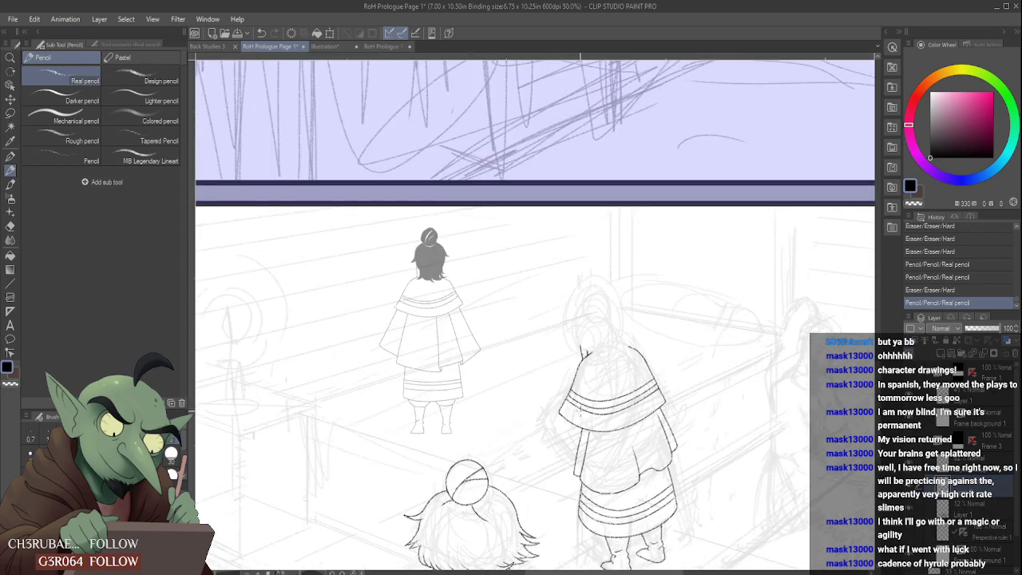
- Try short sleeve curves from the cape's left hem corner to the hanging panel and undo them
scroll(543, 430, "up", 4)
mouse_move(537, 420)
left_mouse_down()
mouse_move(536, 448)
mouse_move(590, 490)
left_mouse_up()
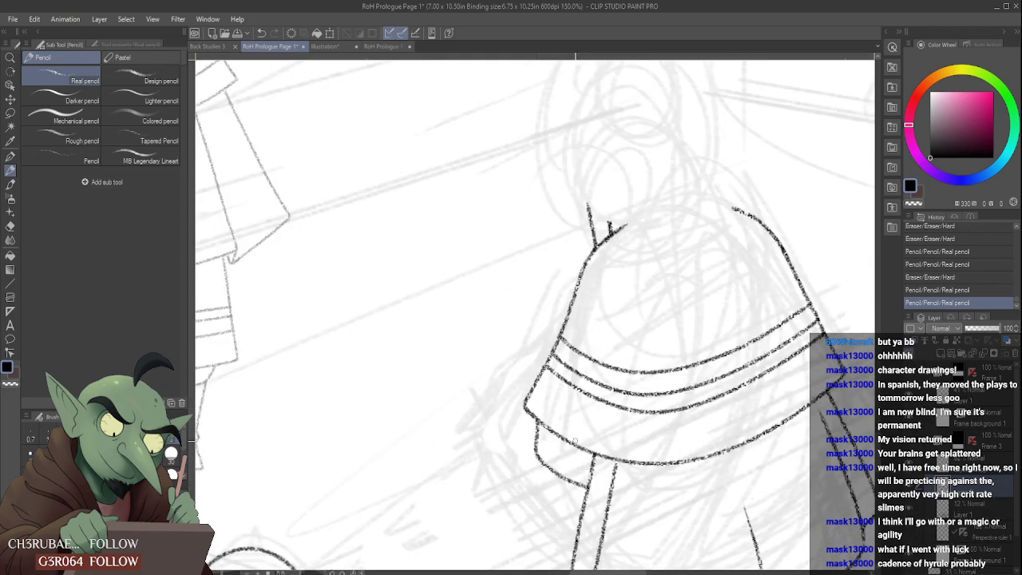
scroll(583, 423, "down", 3)
scroll(581, 425, "up", 2)
key("ctrl+z")
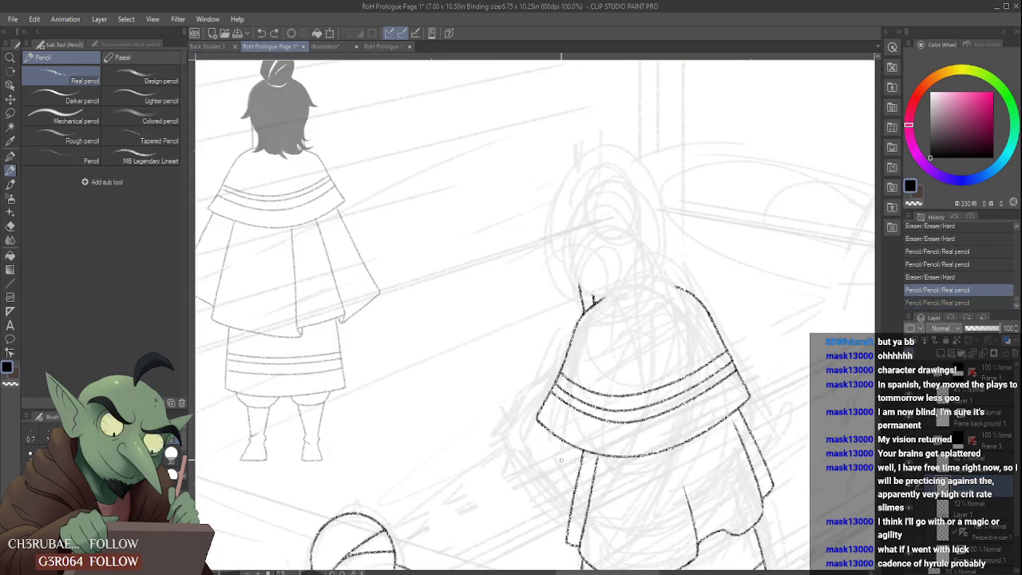
key("ctrl+y")
left_click_drag(557, 462, 580, 470)
key("ctrl+z")
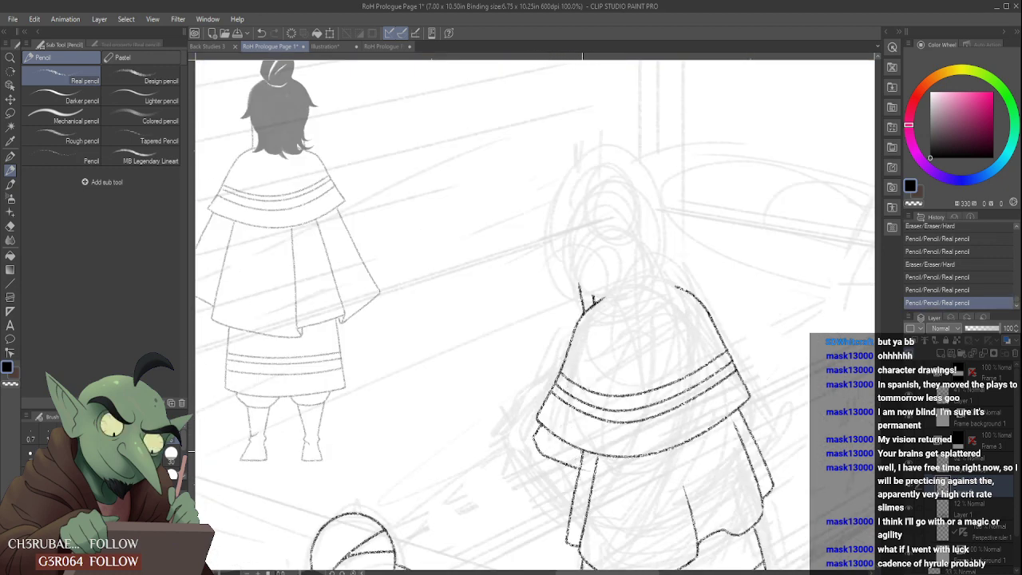
key("ctrl+z")
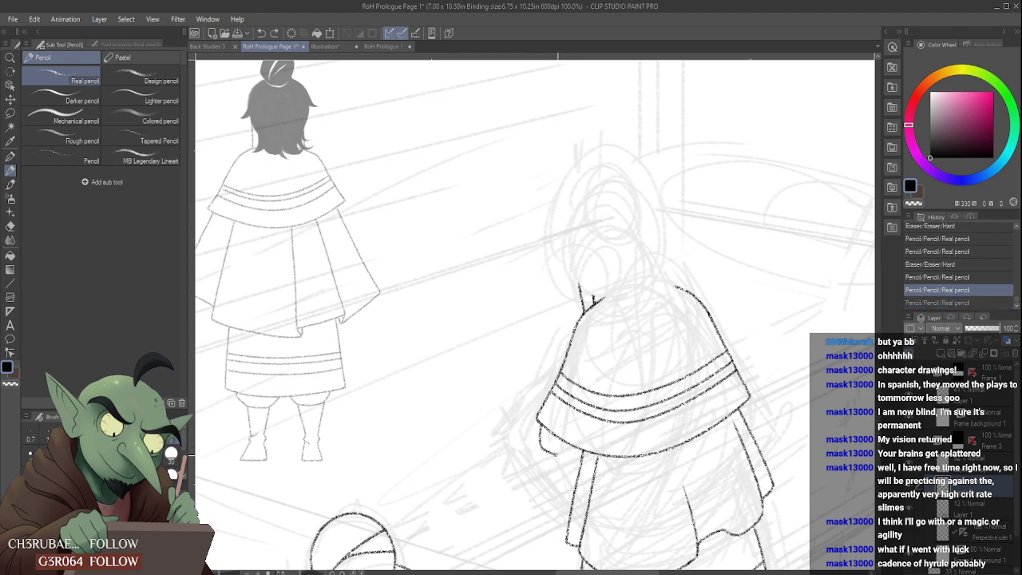
- Draw a small rounded sleeve edge beneath the cape's left hem corner and refine its curve with eraser and pencil
mouse_move(569, 455)
left_mouse_down()
mouse_move(592, 440)
mouse_move(554, 438)
mouse_move(546, 446)
mouse_move(583, 462)
left_mouse_up()
key("ctrl+z")
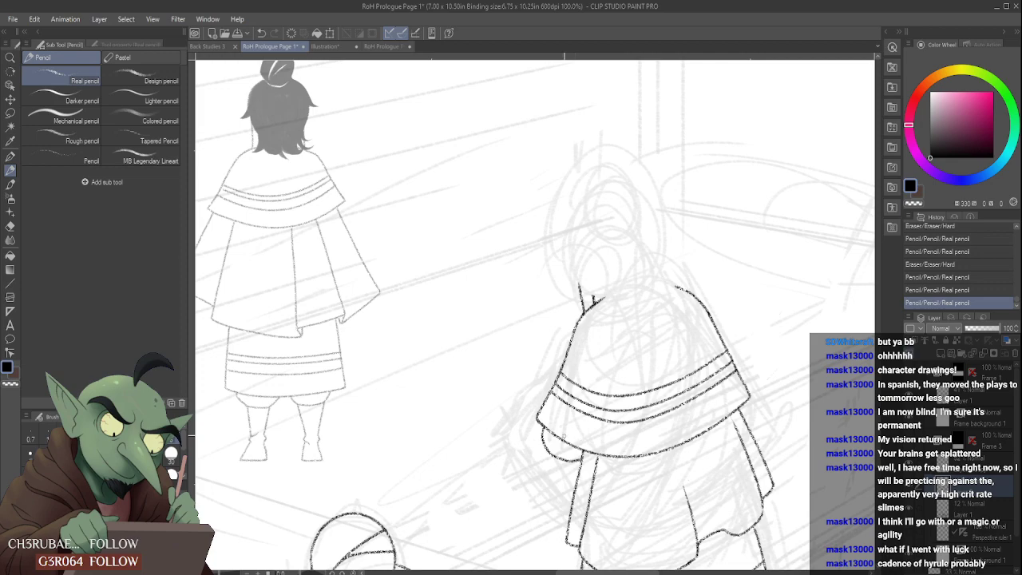
scroll(558, 435, "up", 2)
mouse_move(535, 437)
left_mouse_down()
mouse_move(531, 426)
mouse_move(528, 442)
left_mouse_up()
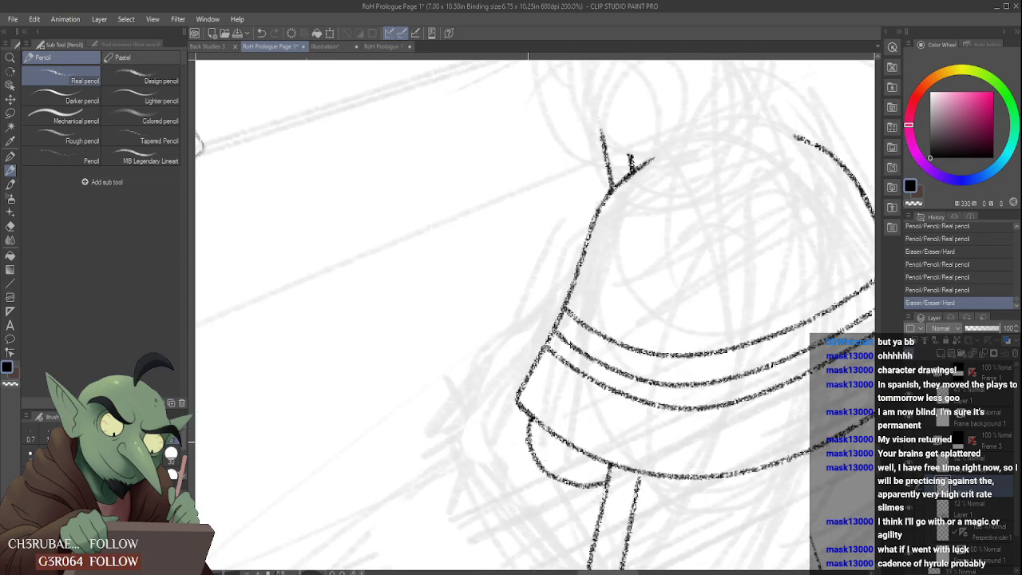
scroll(537, 430, "down", 5)
scroll(537, 430, "up", 4)
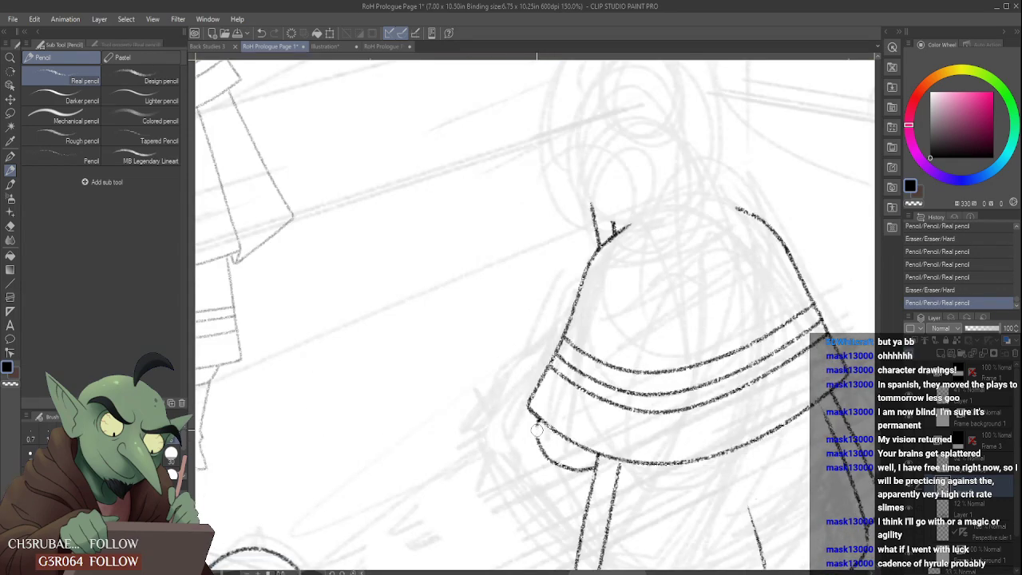
left_click_drag(542, 438, 544, 453)
scroll(537, 427, "up", 1)
mouse_move(540, 416)
left_mouse_down()
mouse_move(543, 459)
mouse_move(558, 474)
left_mouse_up()
scroll(547, 455, "down", 8)
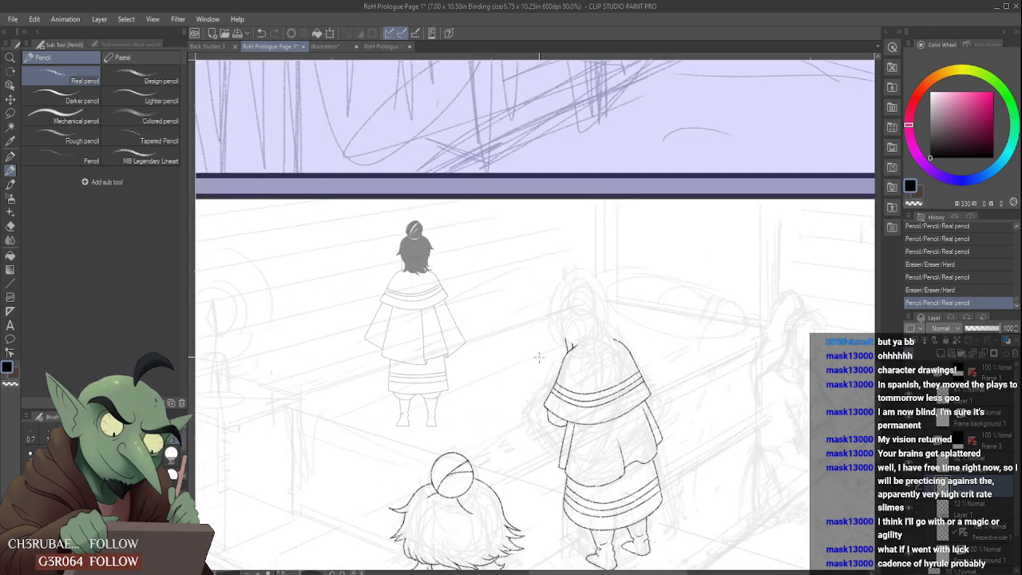
- Hide the rough sketch layer to check the clean figures on their own and show it again
scroll(596, 335, "up", 2)
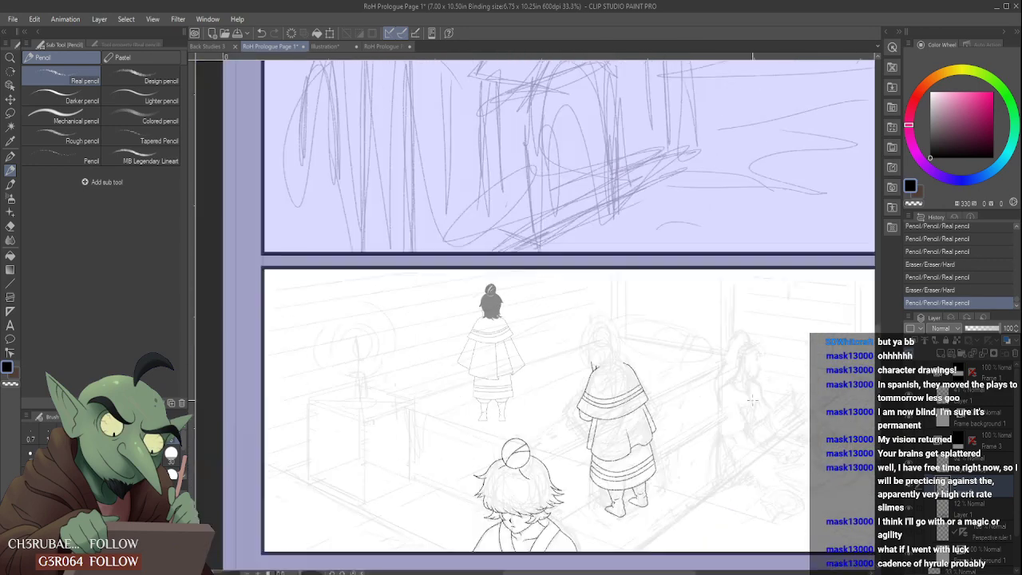
left_click(913, 511)
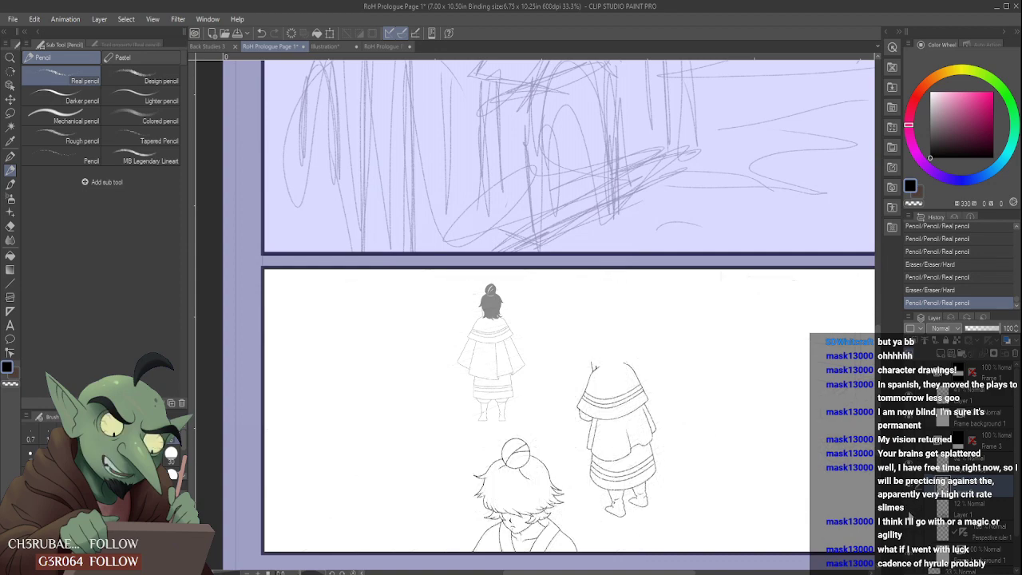
left_click(909, 511)
- Switch to the Design pencil and draw a thick curved hair stroke at the lower left of the caped figure's head
scroll(619, 339, "up", 3)
left_click(164, 76)
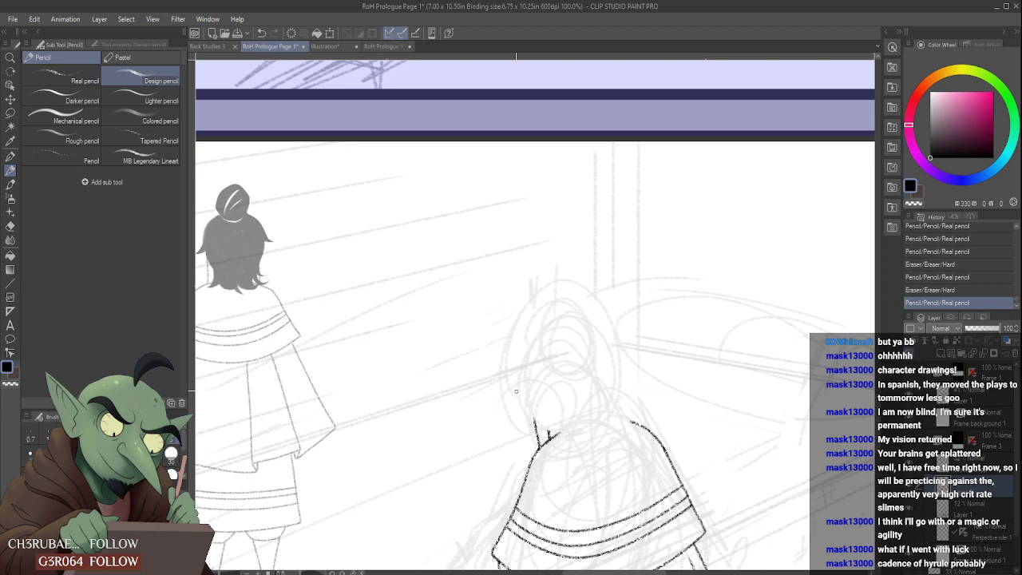
scroll(527, 402, "up", 2)
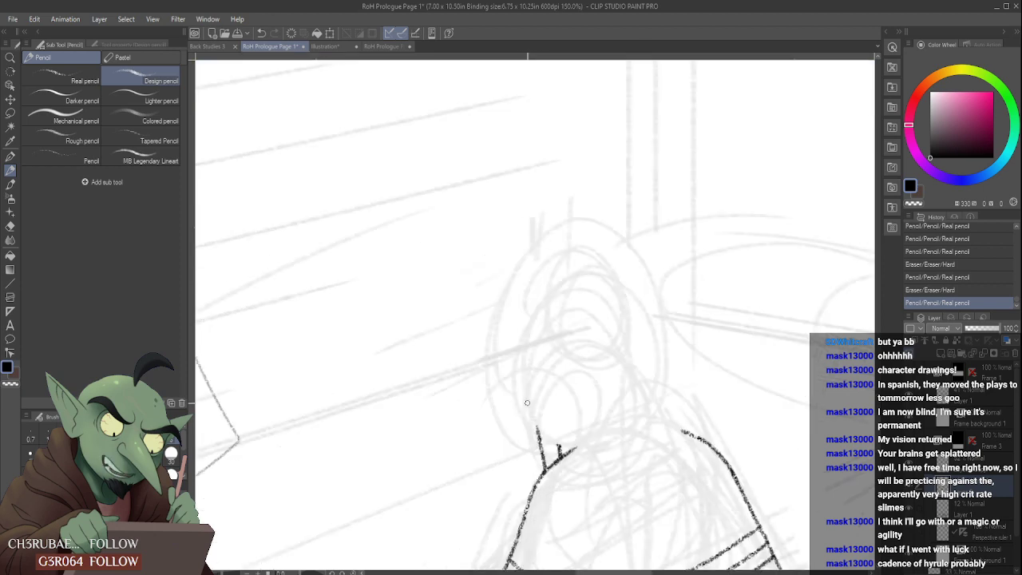
left_click_drag(505, 371, 541, 404)
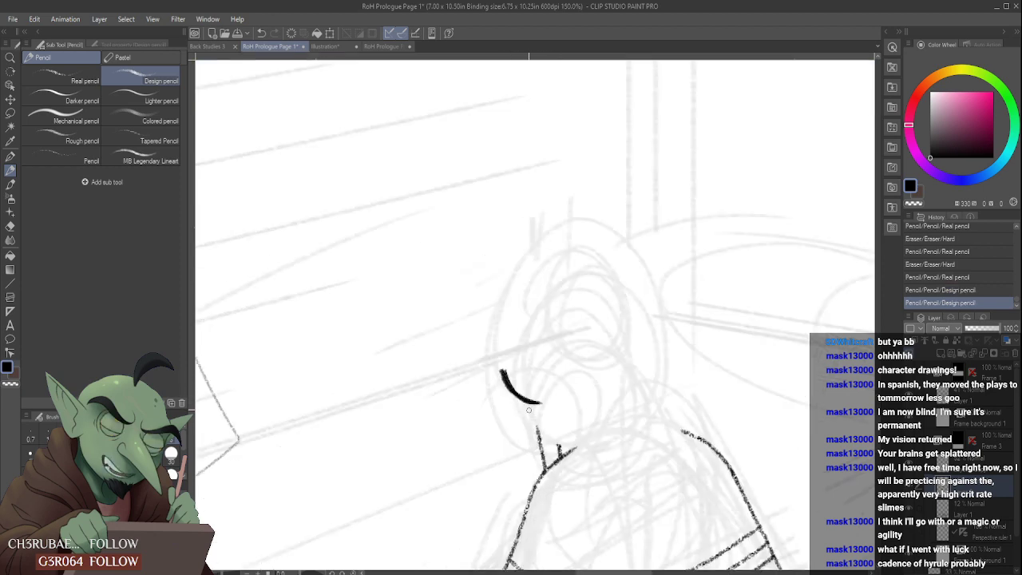
scroll(535, 403, "down", 2)
scroll(523, 399, "up", 2)
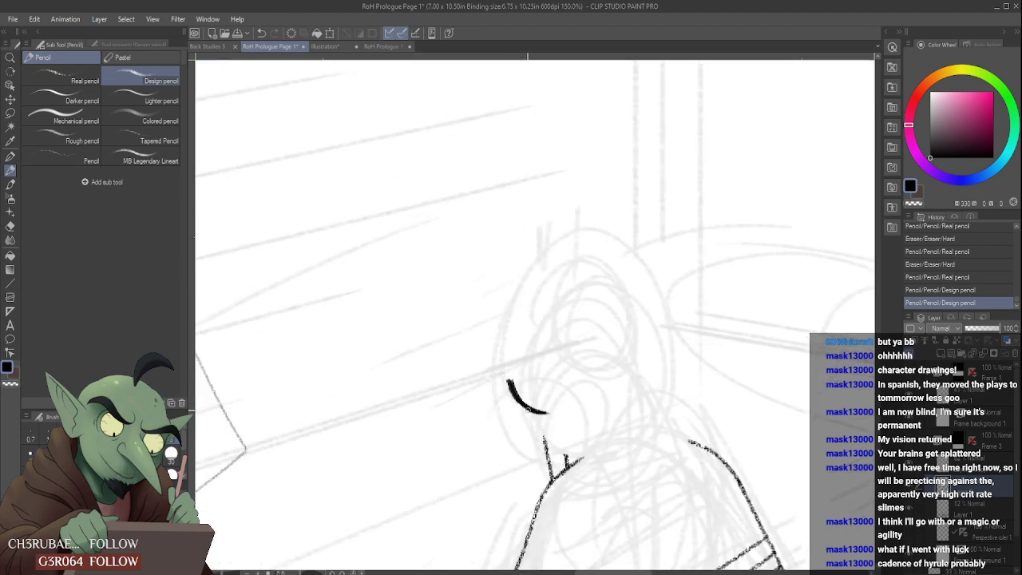
- Try raising the rough sketch layer to 100% opacity and undo the change
scroll(525, 397, "down", 4)
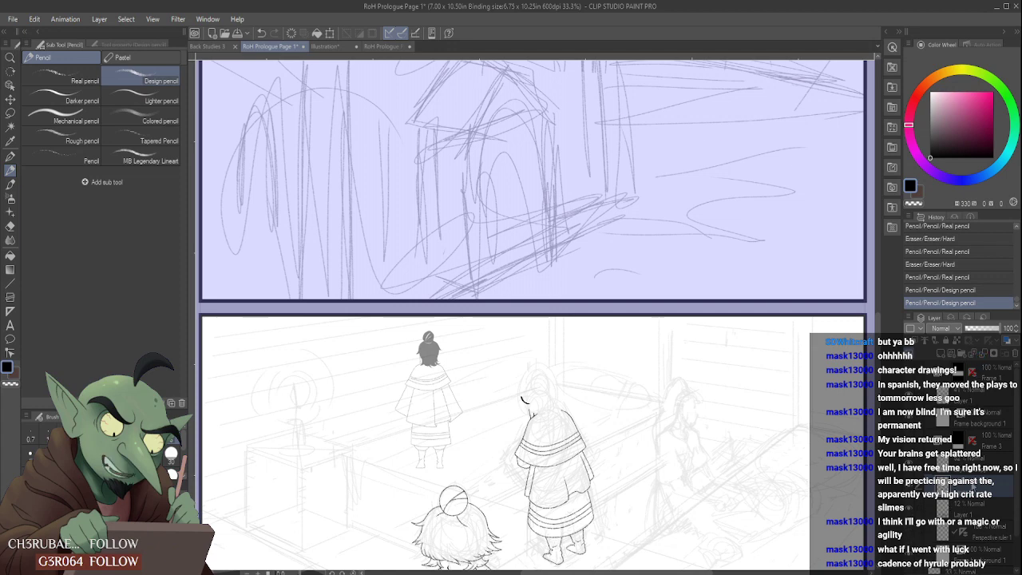
left_click(981, 515)
left_click_drag(973, 329, 1001, 329)
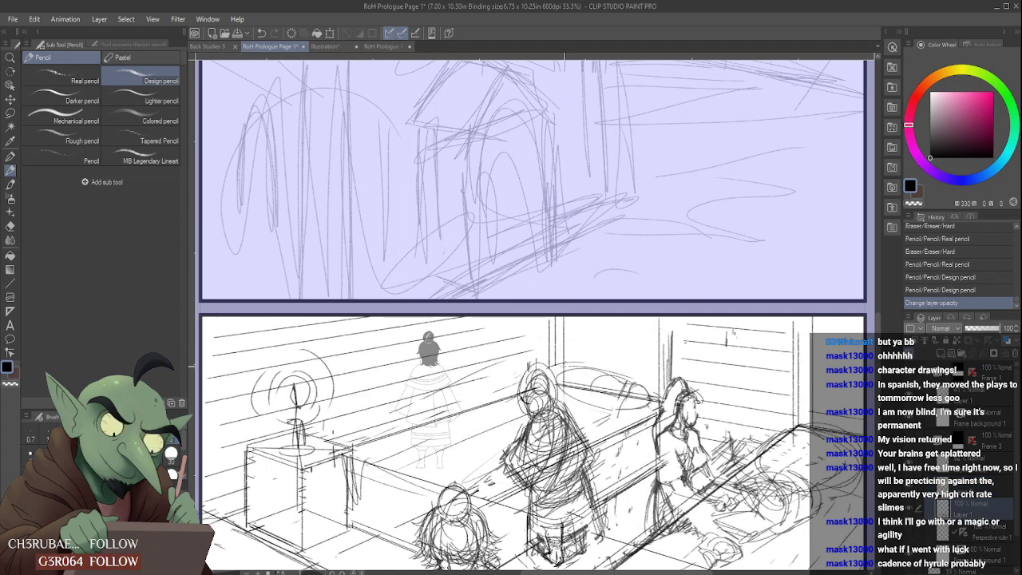
key("ctrl+z")
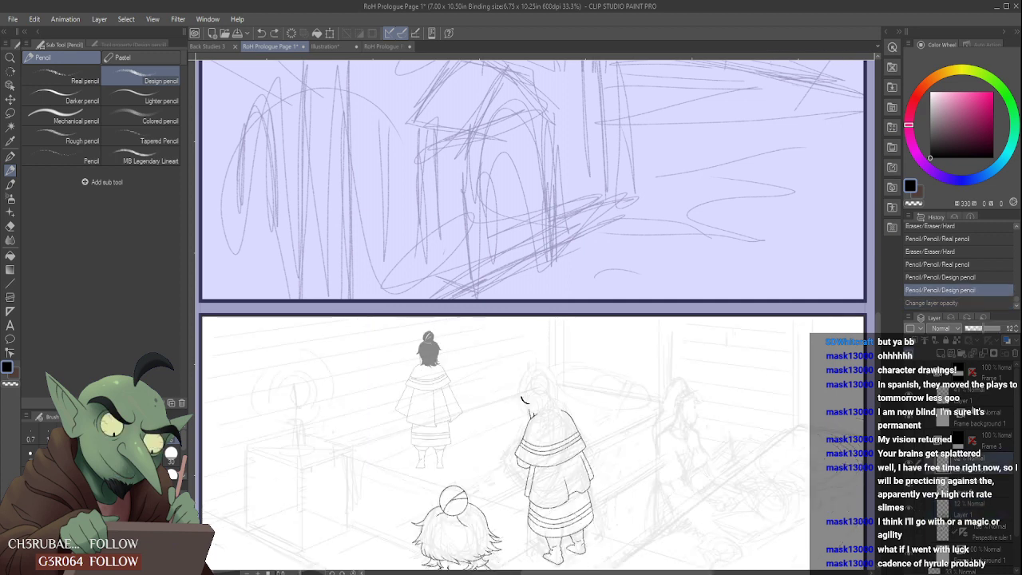
- Raise the standing back-view figure's layer to 100% opacity, sample its black hair colour and reselect the caped figure's line layer
key("ctrl+y")
left_click(429, 350, "alt")
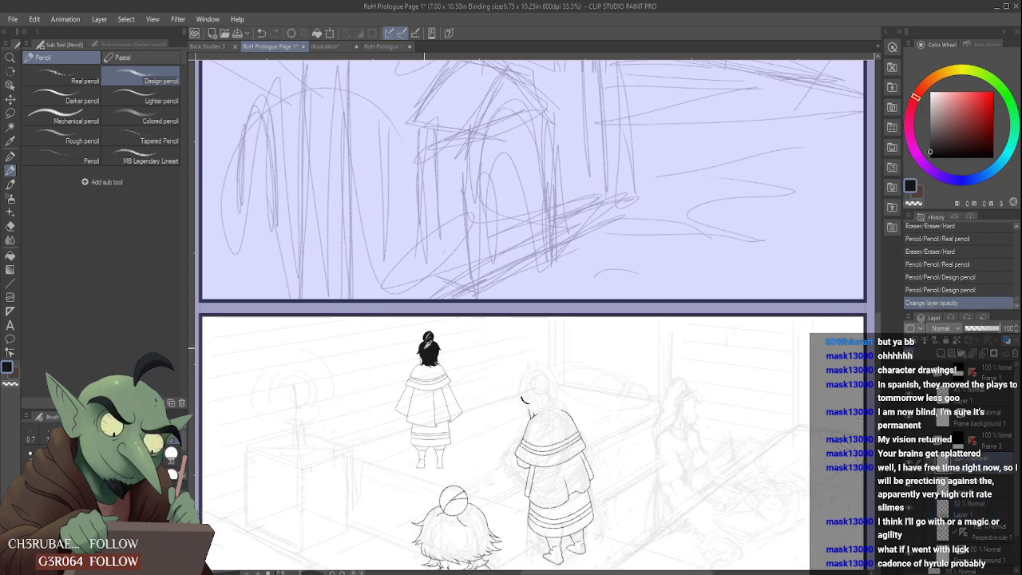
left_click(969, 490)
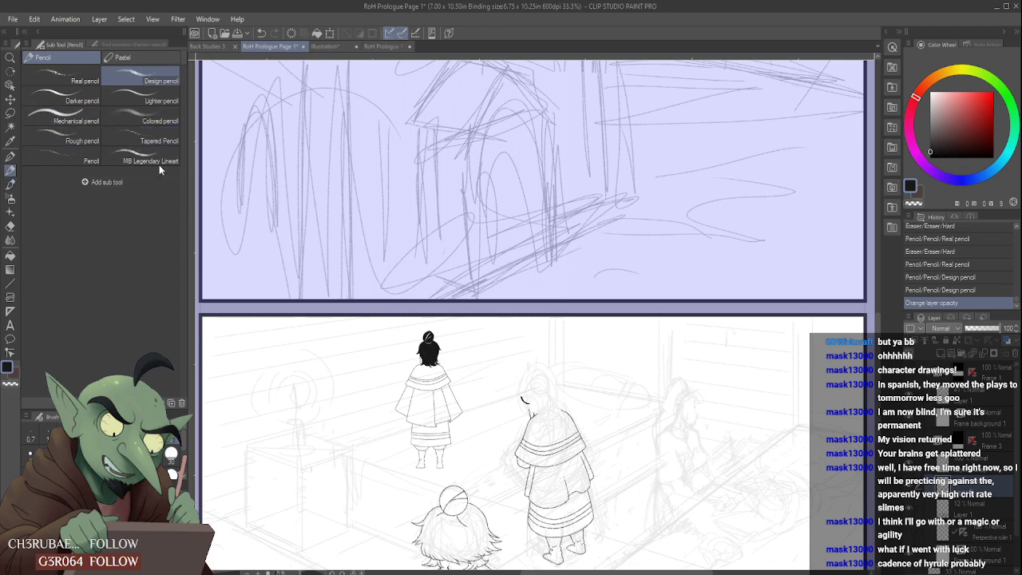
- Thicken the caped figure's lower-left hair stroke into a solid black lock with overlapping curved strokes
scroll(543, 386, "up", 5)
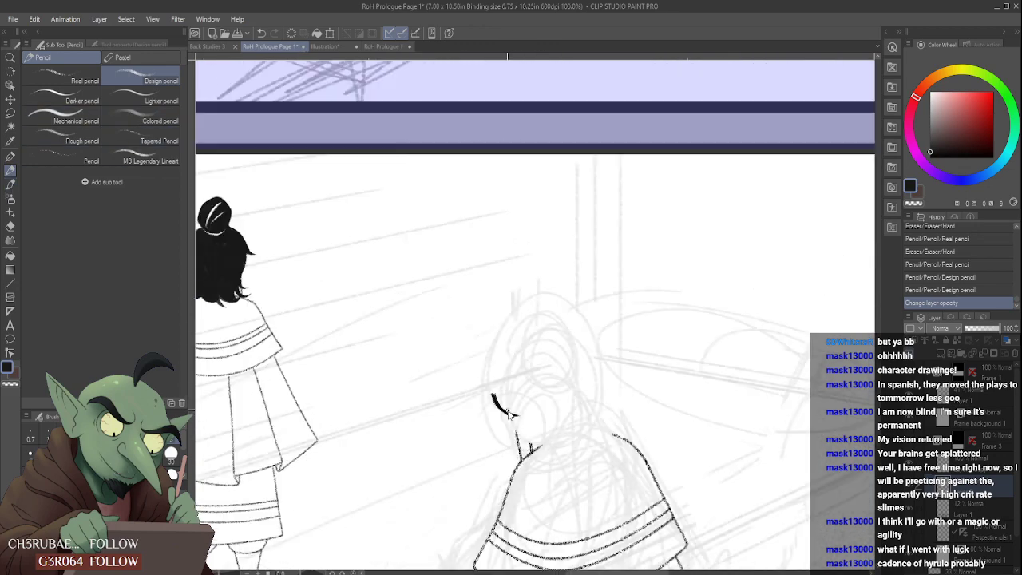
left_click_drag(480, 383, 478, 372)
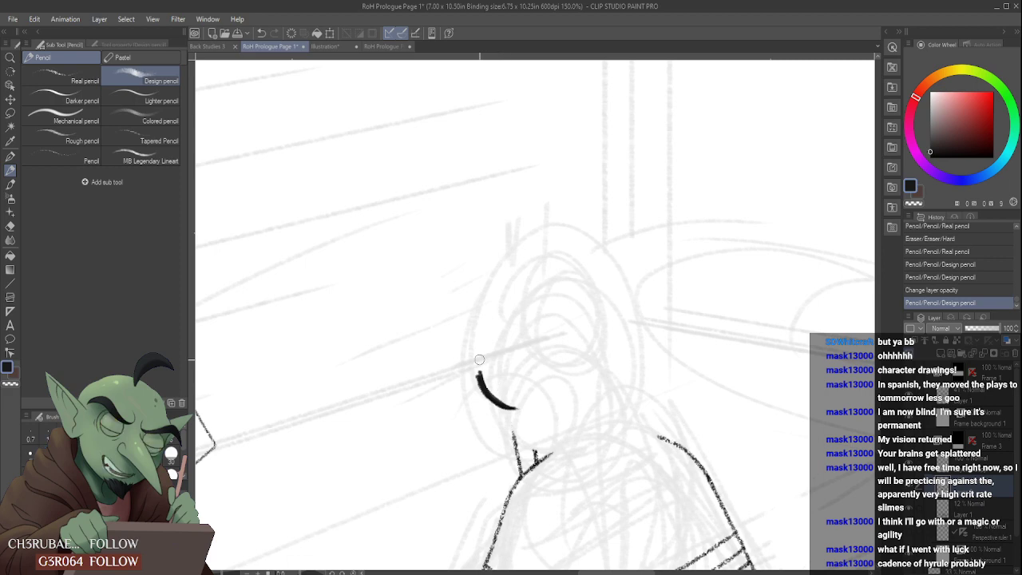
mouse_move(478, 361)
left_mouse_down()
mouse_move(518, 408)
mouse_move(499, 399)
mouse_move(523, 405)
left_mouse_up()
mouse_move(476, 360)
left_mouse_down()
mouse_move(532, 404)
mouse_move(550, 404)
mouse_move(517, 389)
left_mouse_up()
scroll(492, 382, "down", 1)
scroll(493, 389, "down", 2)
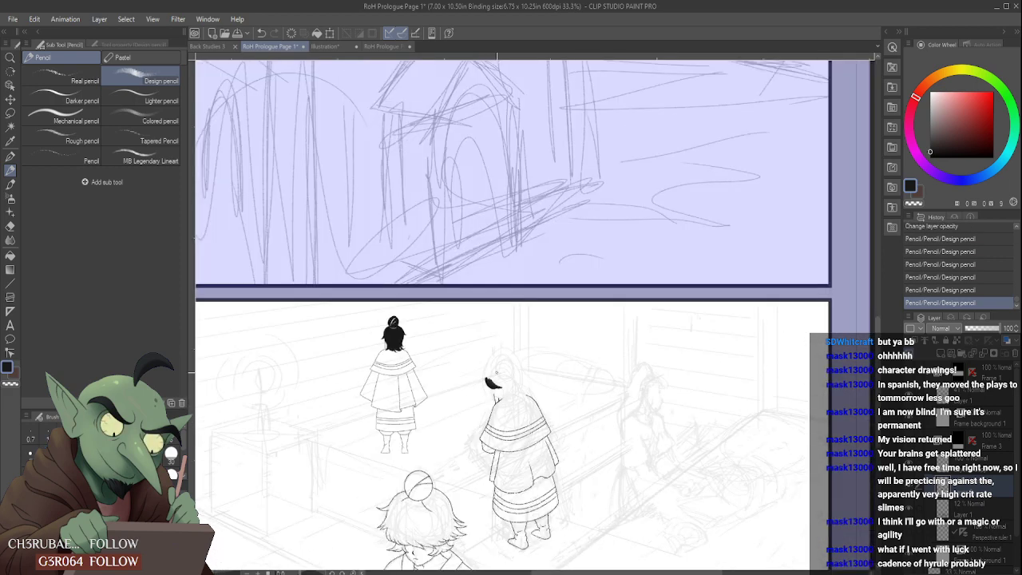
- Draw the hair's outer contour over the top of the caped figure's head and down its right side
scroll(488, 380, "up", 2)
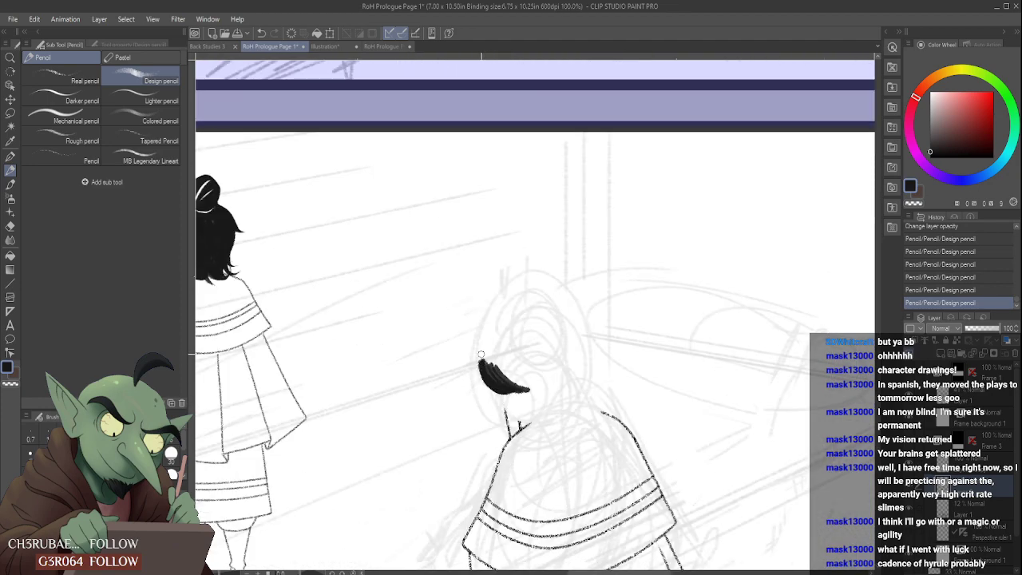
mouse_move(481, 352)
left_mouse_down()
mouse_move(517, 387)
mouse_move(488, 372)
mouse_move(501, 383)
mouse_move(486, 345)
mouse_move(485, 361)
mouse_move(513, 301)
mouse_move(552, 361)
left_mouse_up()
left_click_drag(522, 310, 559, 379)
left_click_drag(564, 317, 566, 384)
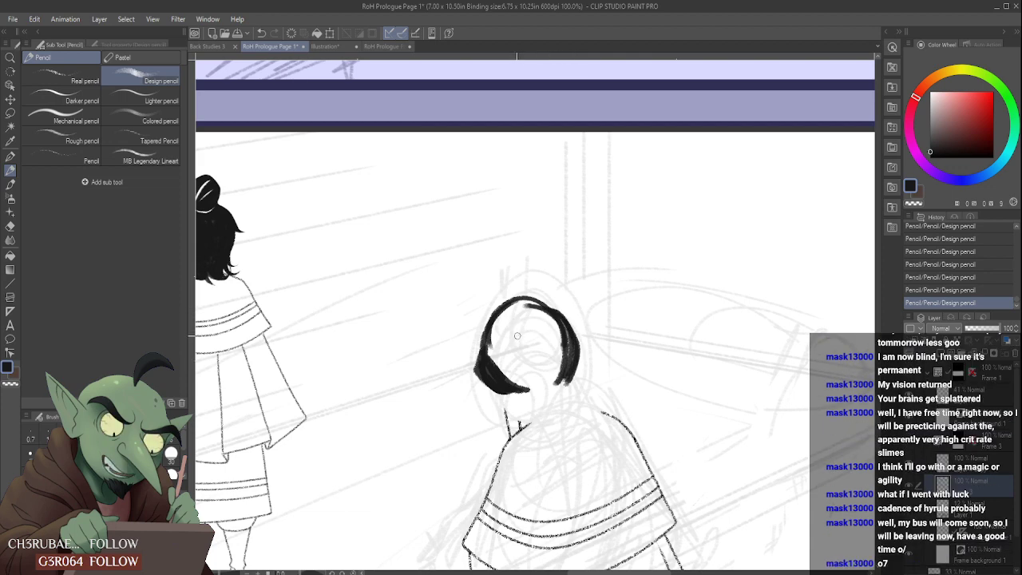
- Add a small curled lock hanging toward the collar and clean up the hair's left edge with pencil and eraser
scroll(511, 382, "up", 2)
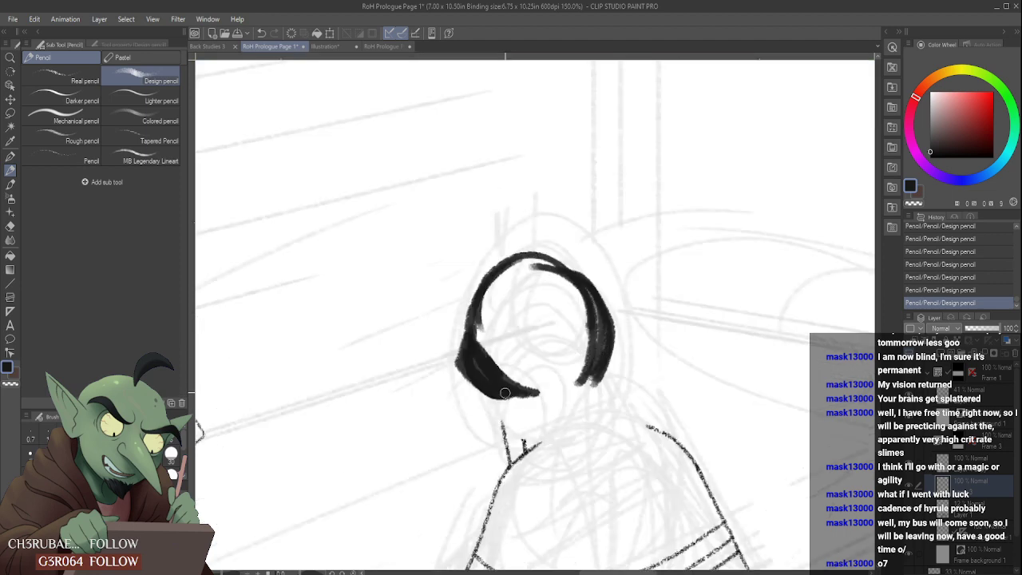
mouse_move(505, 392)
left_mouse_down()
mouse_move(524, 425)
mouse_move(513, 432)
left_mouse_up()
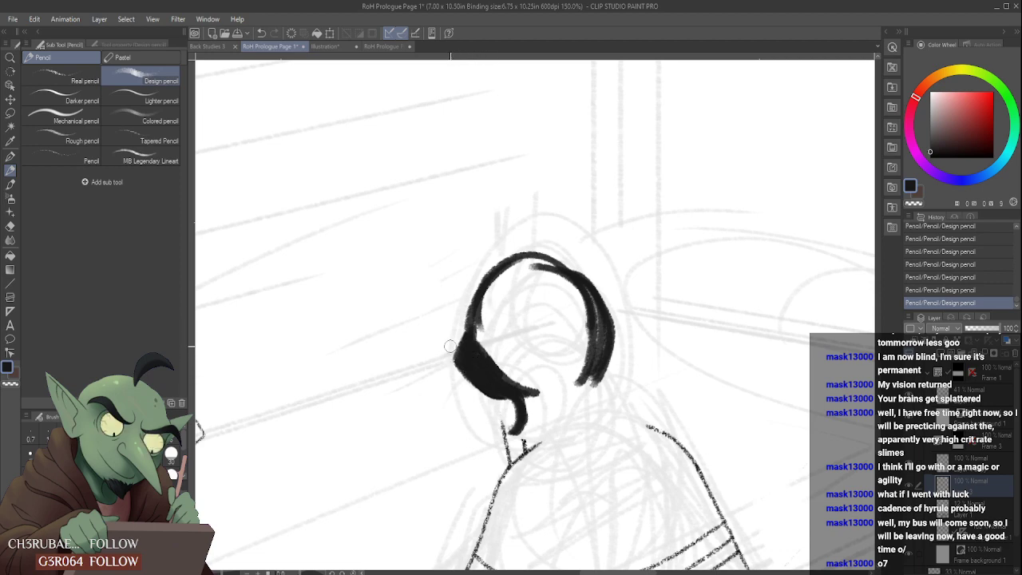
mouse_move(457, 334)
left_mouse_down()
mouse_move(507, 273)
mouse_move(479, 334)
left_mouse_up()
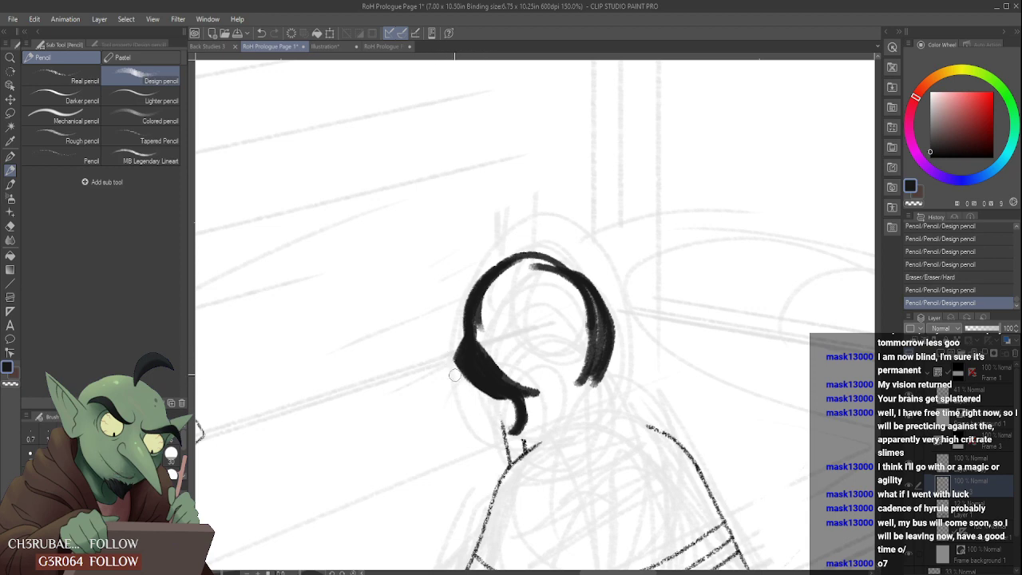
left_click_drag(454, 375, 502, 408)
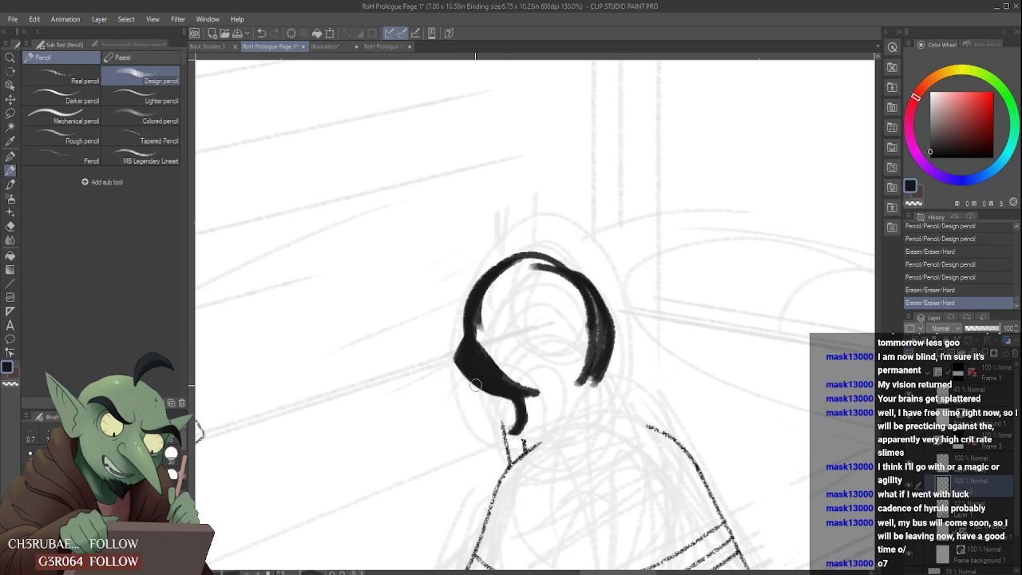
- Draw parallel curved strands across the inside of the head, starting from the left hair mass
scroll(480, 351, "down", 2)
left_click_drag(479, 337, 493, 359)
mouse_move(482, 333)
left_mouse_down()
mouse_move(505, 365)
mouse_move(521, 357)
left_mouse_up()
scroll(497, 305, "up", 3)
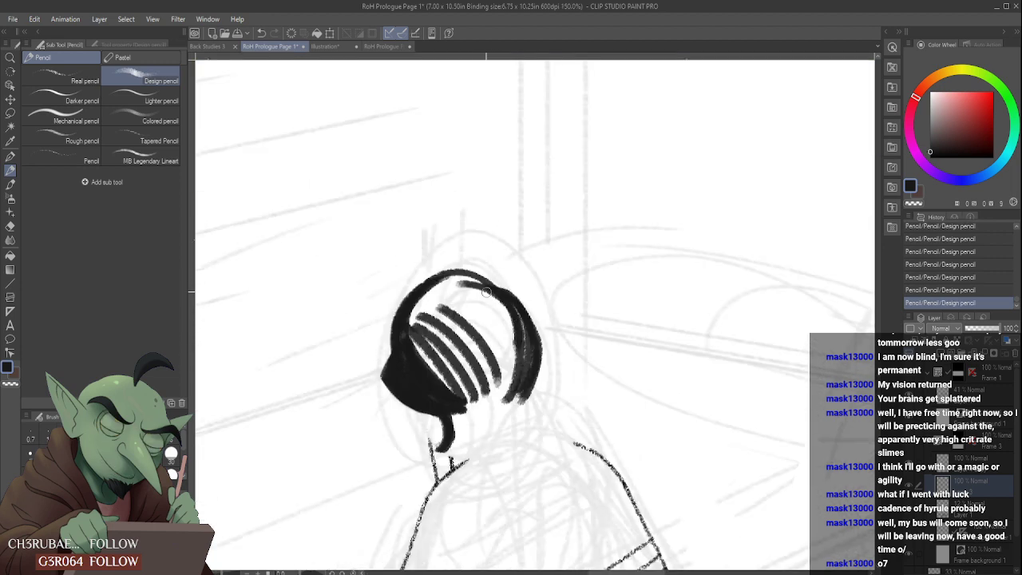
- Smooth the hair's top contour, thicken its right side and add a lock flicking outward above the shoulder
mouse_move(404, 284)
left_mouse_down()
mouse_move(440, 269)
mouse_move(412, 282)
mouse_move(499, 287)
mouse_move(519, 299)
mouse_move(540, 348)
left_mouse_up()
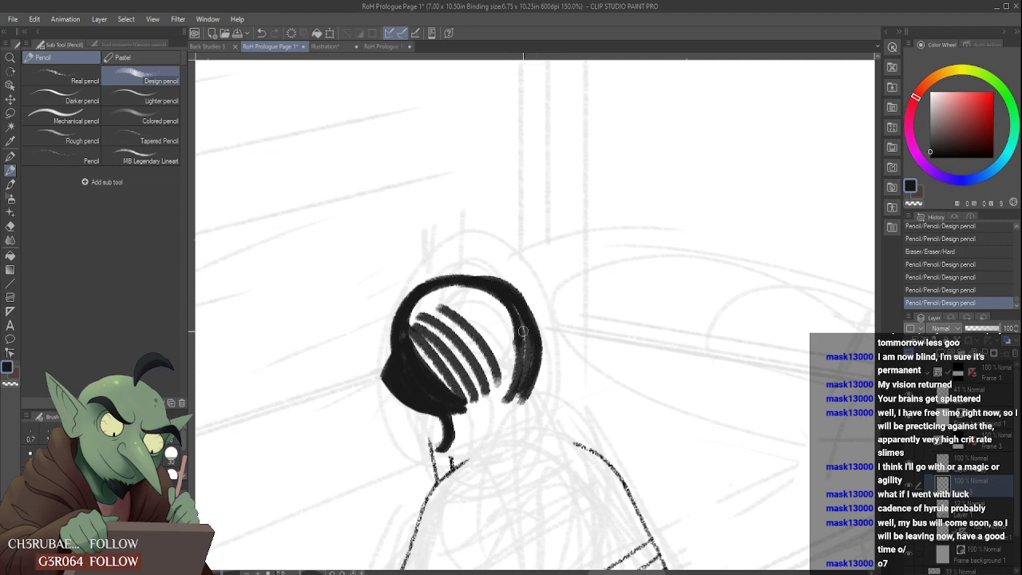
left_click_drag(527, 302, 543, 361)
mouse_move(500, 287)
left_mouse_down()
mouse_move(535, 359)
mouse_move(528, 369)
left_mouse_up()
mouse_move(531, 329)
left_mouse_down()
mouse_move(541, 390)
mouse_move(529, 407)
left_mouse_up()
mouse_move(537, 369)
left_mouse_down()
mouse_move(546, 414)
mouse_move(563, 421)
left_mouse_up()
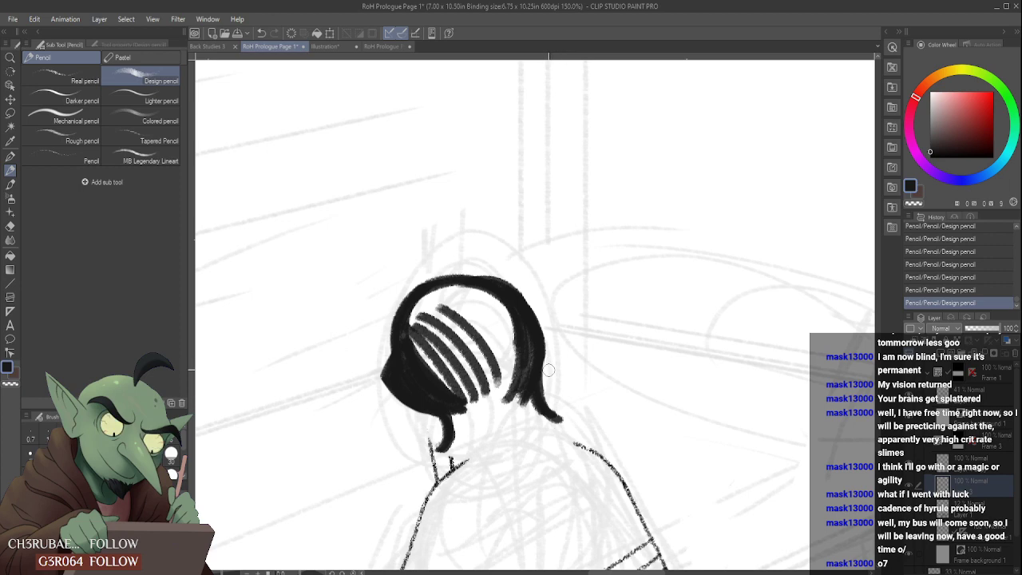
- Trim the outer edges of the caped figure's hair on its right and left sides with the Hard eraser
left_click_drag(548, 364, 547, 405)
scroll(548, 367, "down", 5)
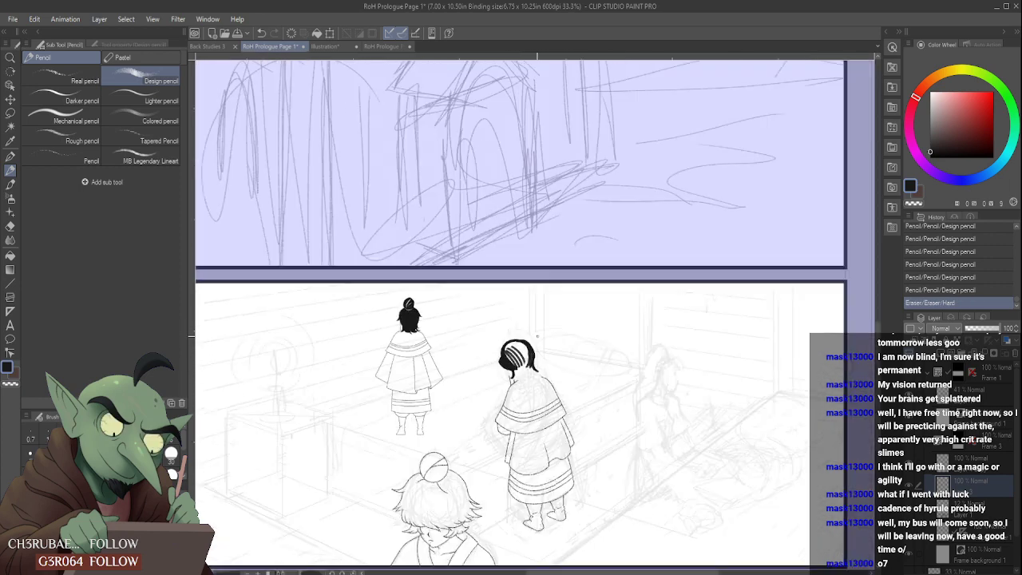
scroll(537, 335, "up", 3)
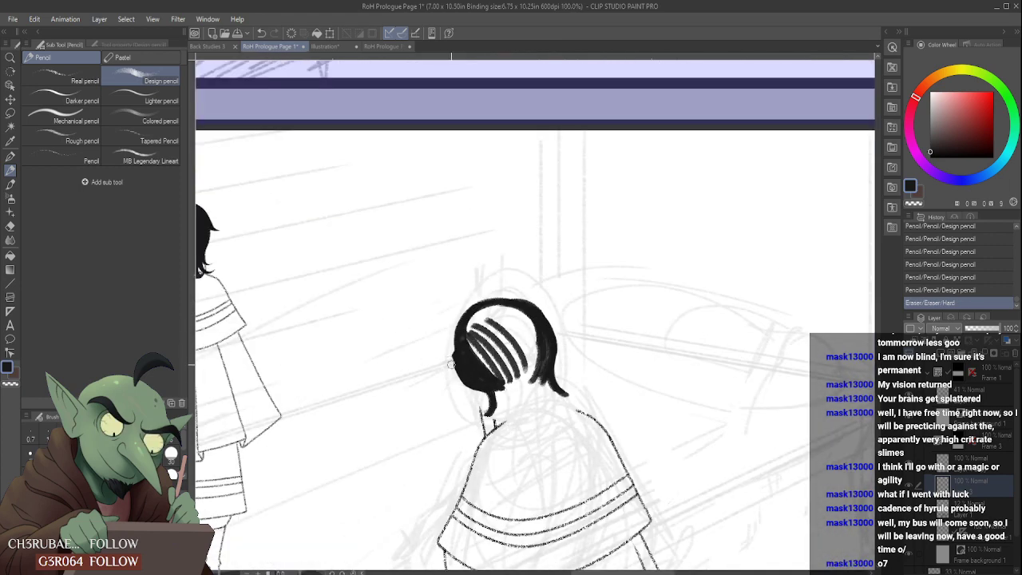
left_click_drag(451, 365, 483, 399)
scroll(447, 352, "up", 2)
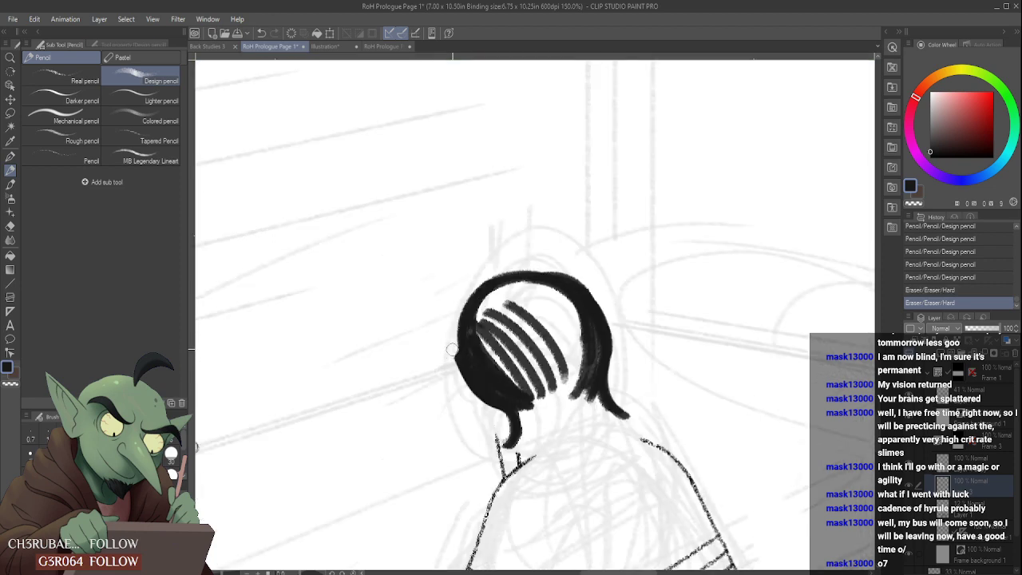
left_click_drag(451, 348, 470, 286)
scroll(537, 257, "down", 4)
scroll(516, 297, "up", 4)
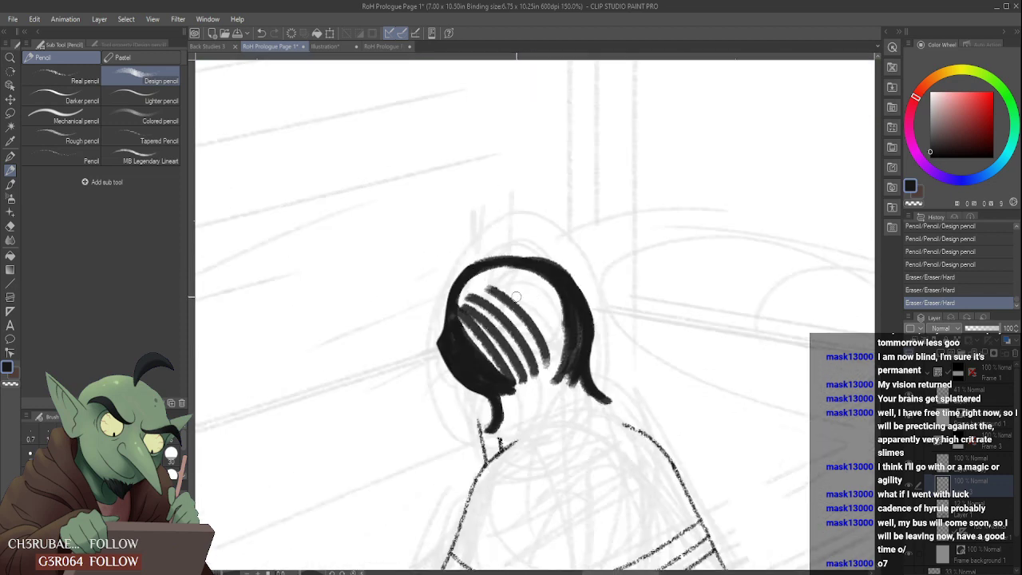
- Add a small lock flicking outward from the hair's upper left edge and trim the contour over the head
mouse_move(459, 286)
left_mouse_down()
mouse_move(422, 310)
mouse_move(461, 287)
mouse_move(446, 283)
mouse_move(472, 248)
mouse_move(463, 261)
left_mouse_up()
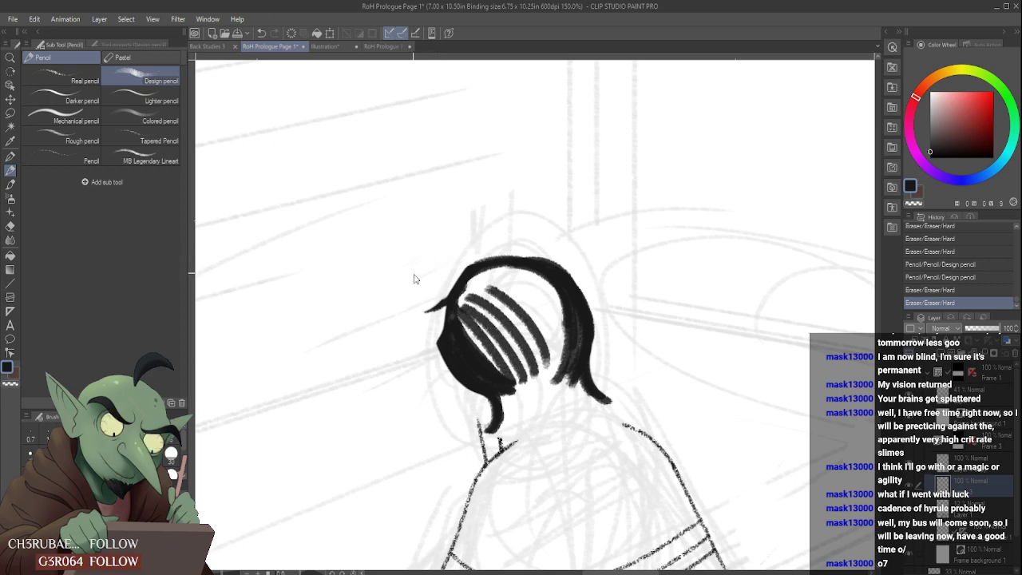
key("ctrl+z")
key("ctrl+y")
key("ctrl+z")
left_click_drag(451, 297, 517, 270)
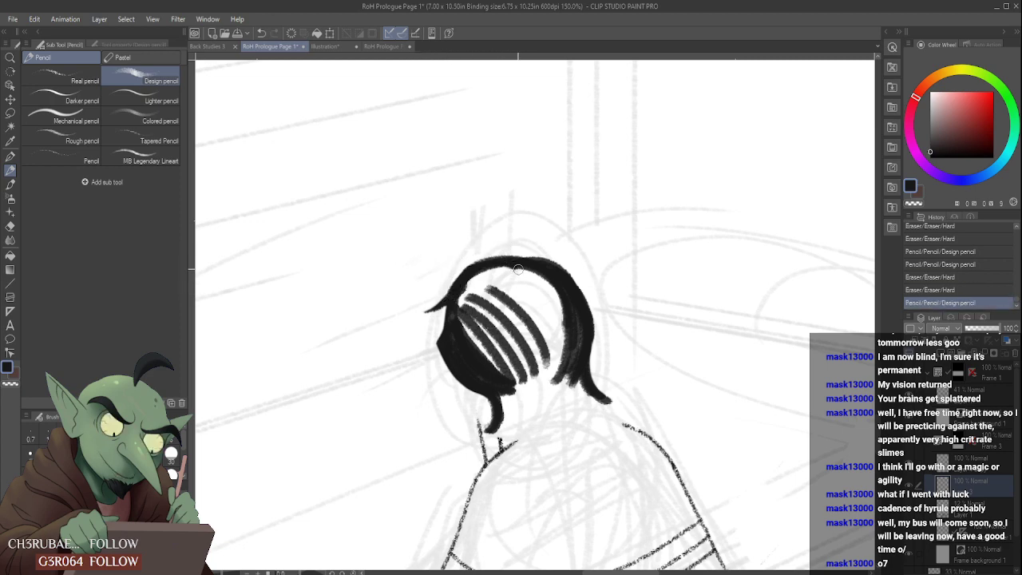
left_click_drag(457, 263, 561, 265)
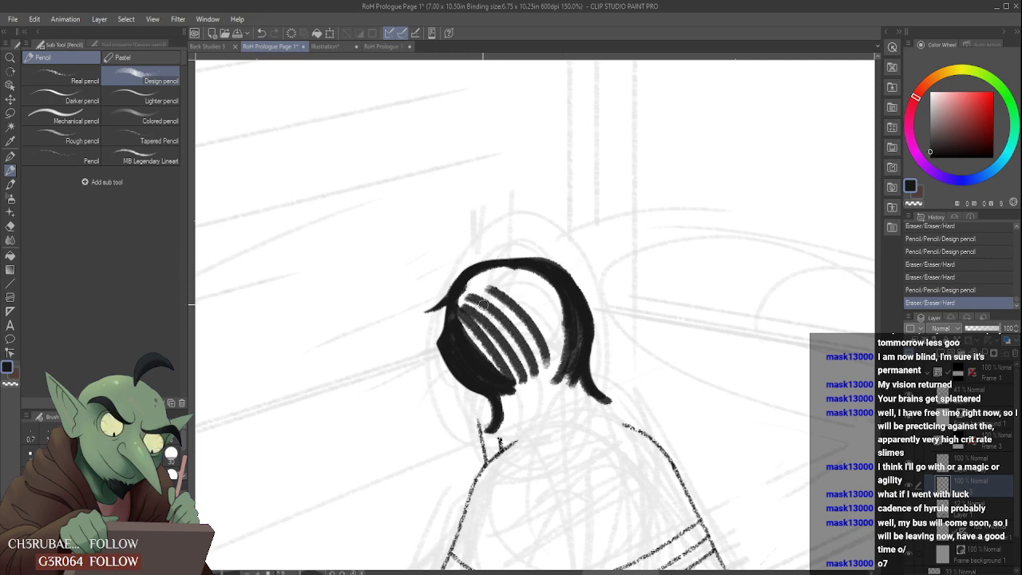
- Widen the left hair mass inward and add dark strands inside the hair's right side with the Design pencil
left_click_drag(466, 282, 503, 374)
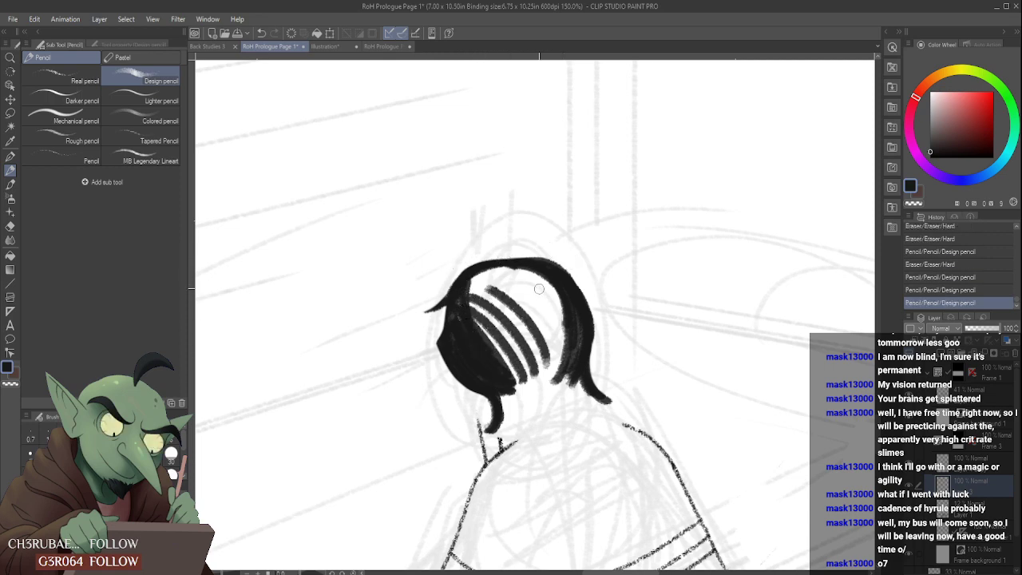
mouse_move(539, 289)
left_mouse_down()
mouse_move(568, 374)
mouse_move(550, 371)
left_mouse_up()
mouse_move(462, 298)
left_mouse_down()
mouse_move(458, 310)
mouse_move(458, 273)
mouse_move(561, 237)
left_mouse_up()
- Refine the hair's top contour over the crown with the Hard eraser
scroll(458, 273, "up", 1)
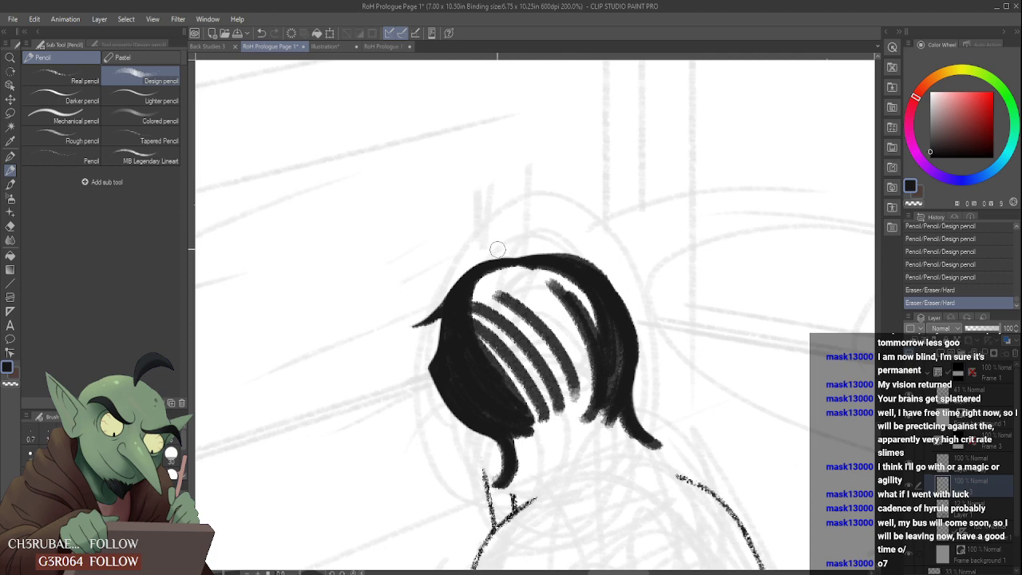
scroll(523, 259, "down", 3)
mouse_move(498, 249)
left_mouse_down()
mouse_move(506, 243)
mouse_move(551, 275)
left_mouse_up()
scroll(528, 244, "up", 1)
left_click_drag(519, 251, 565, 306)
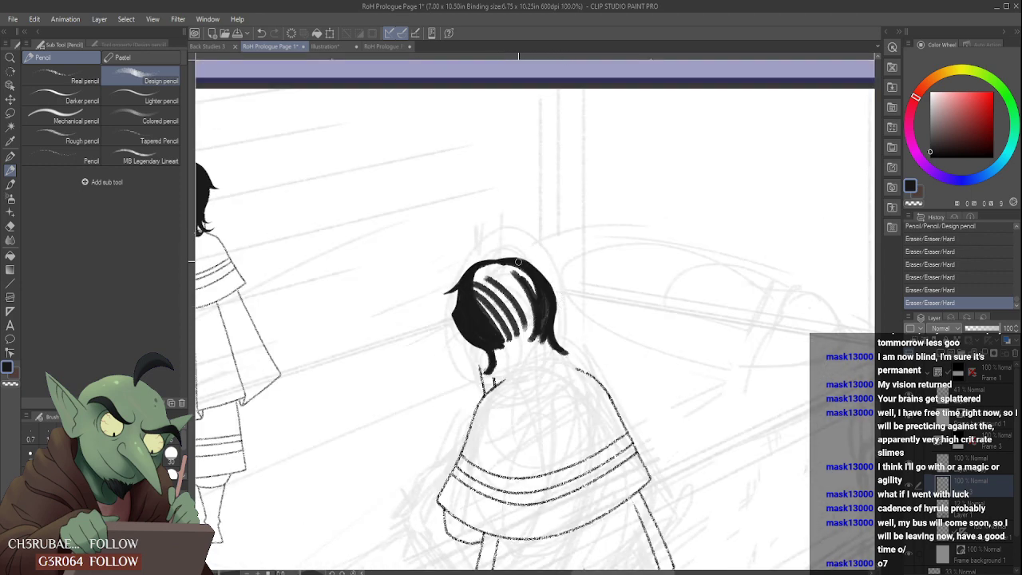
- Draw a pointed lock flicking outward from the hair's right edge and clean up its outline with the eraser
mouse_move(518, 262)
left_mouse_down()
mouse_move(553, 289)
mouse_move(555, 313)
left_mouse_up()
mouse_move(540, 273)
left_mouse_down()
mouse_move(572, 303)
mouse_move(557, 297)
left_mouse_up()
scroll(555, 284, "up", 2)
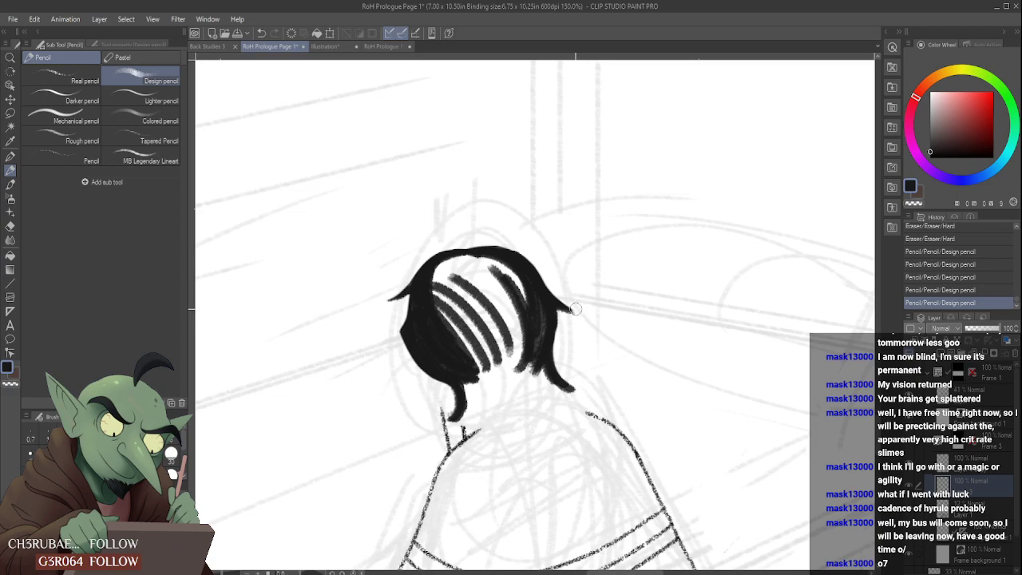
left_click_drag(576, 309, 543, 273)
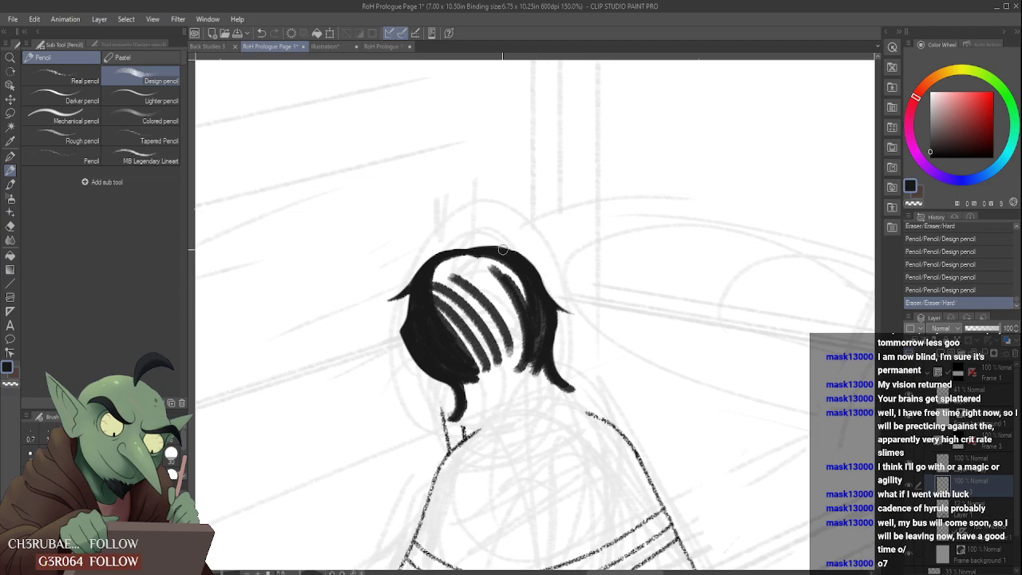
- Draw short downward strands across the nape, filling the gap between the left and right hair masses
scroll(490, 240, "down", 3)
scroll(494, 287, "up", 2)
scroll(485, 297, "down", 1)
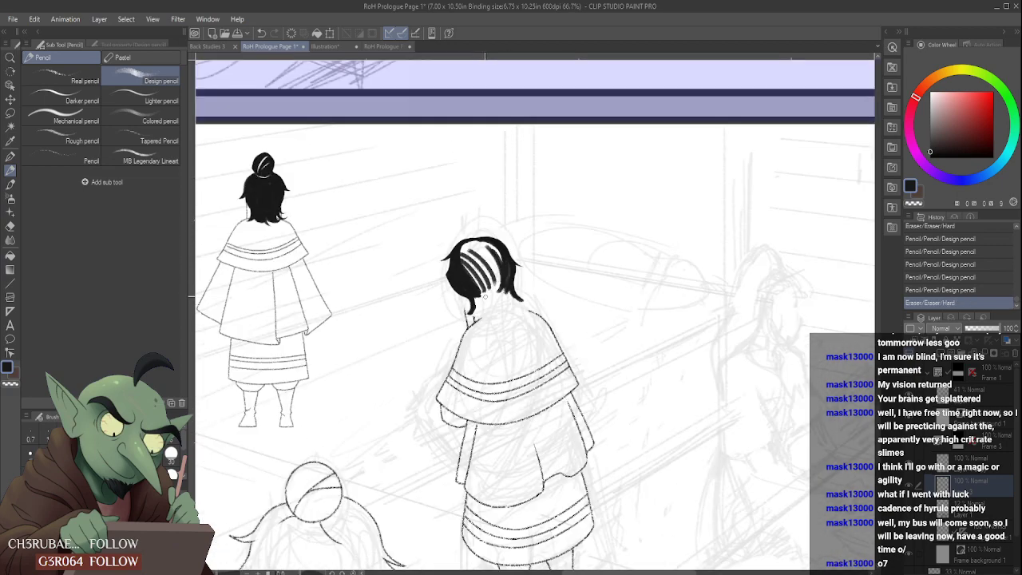
scroll(485, 296, "up", 2)
mouse_move(478, 289)
left_mouse_down()
mouse_move(468, 307)
mouse_move(483, 350)
left_mouse_up()
left_click_drag(472, 308, 490, 346)
mouse_move(467, 283)
left_mouse_down()
mouse_move(498, 341)
mouse_move(469, 281)
mouse_move(511, 335)
left_mouse_up()
mouse_move(499, 280)
left_mouse_down()
mouse_move(512, 332)
mouse_move(522, 332)
mouse_move(508, 298)
mouse_move(516, 325)
mouse_move(540, 326)
left_mouse_up()
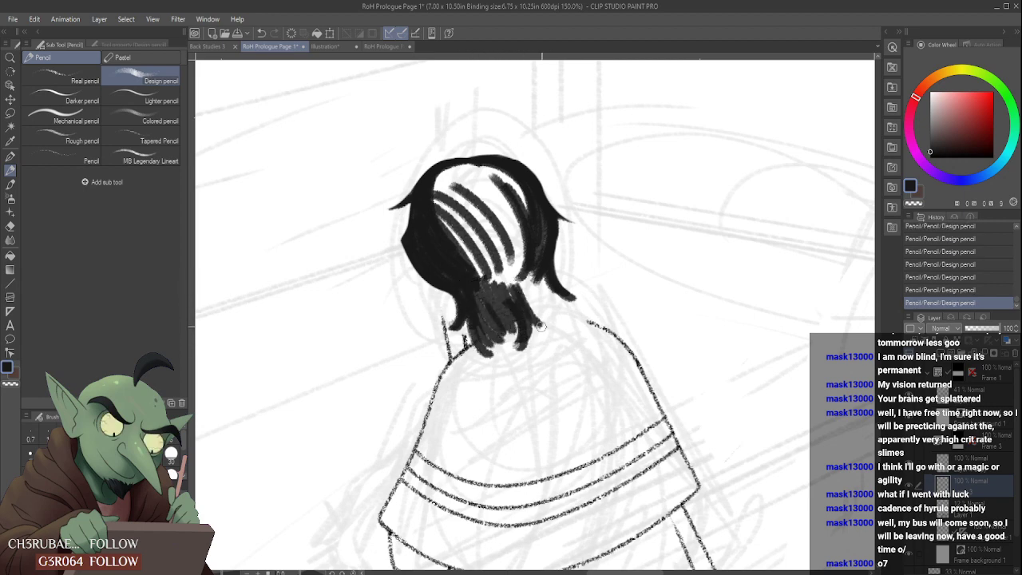
mouse_move(529, 284)
left_mouse_down()
mouse_move(564, 313)
mouse_move(583, 292)
mouse_move(551, 316)
left_mouse_up()
mouse_move(539, 281)
left_mouse_down()
mouse_move(549, 319)
mouse_move(541, 308)
left_mouse_up()
left_click_drag(532, 284, 539, 320)
- Draw and fill a rounded black bun on top of the caped figure's head
scroll(524, 256, "down", 2)
scroll(522, 223, "down", 1)
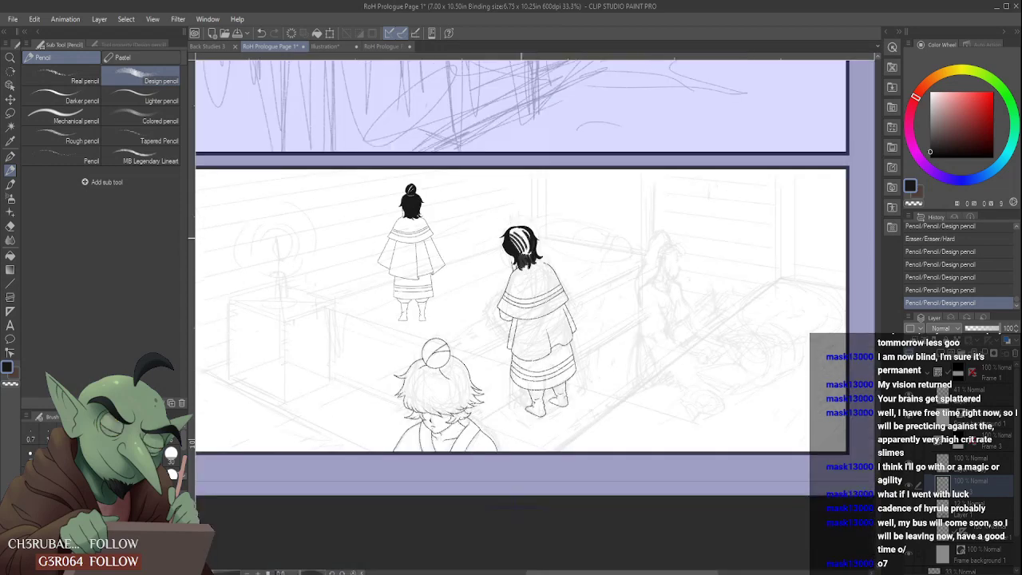
scroll(522, 223, "up", 3)
mouse_move(506, 254)
left_mouse_down()
mouse_move(540, 245)
mouse_move(523, 219)
mouse_move(517, 256)
mouse_move(527, 212)
mouse_move(545, 233)
mouse_move(539, 259)
mouse_move(508, 235)
mouse_move(529, 261)
mouse_move(535, 222)
mouse_move(520, 231)
left_mouse_up()
scroll(543, 259, "down", 2)
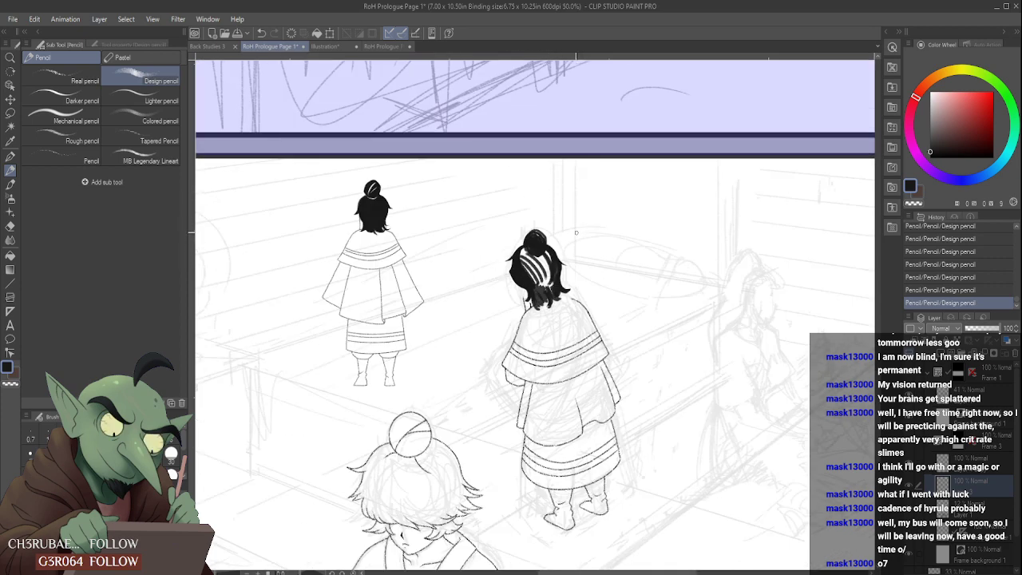
scroll(537, 263, "down", 2)
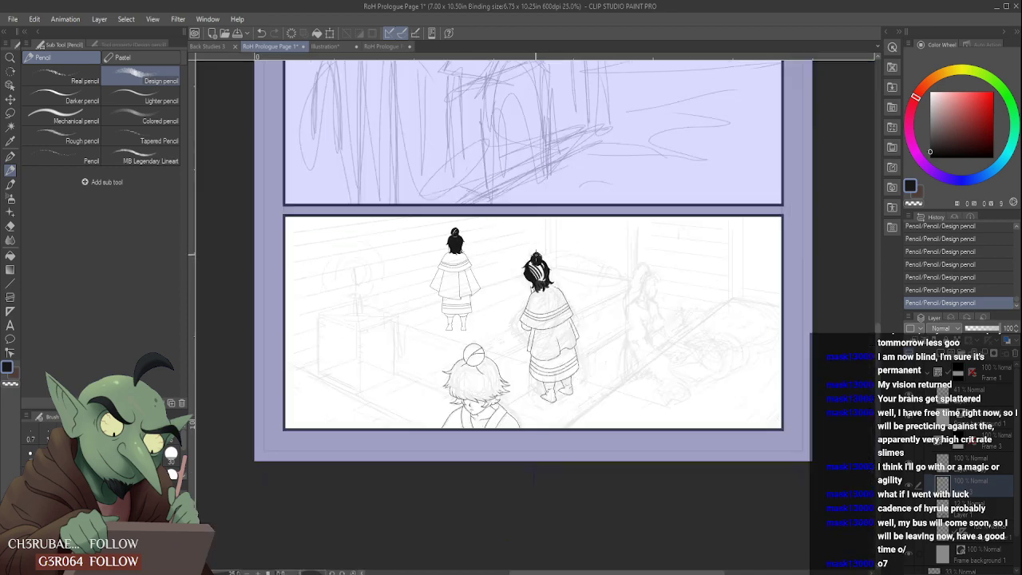
- Darken the nape hair and shape its lower ends into curved, pointed tips with pencil and eraser
scroll(534, 281, "up", 6)
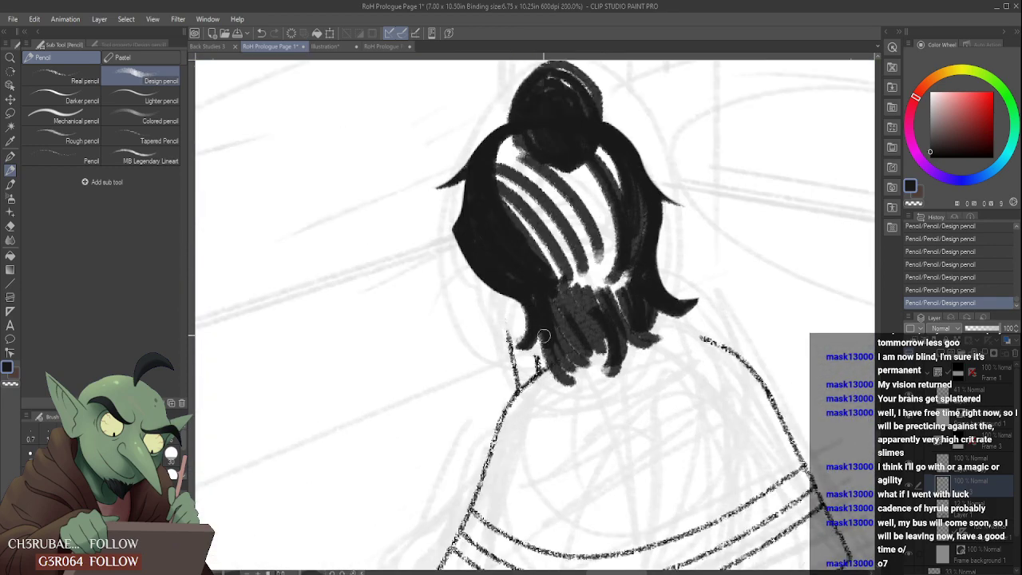
mouse_move(524, 353)
left_mouse_down()
mouse_move(545, 333)
mouse_move(551, 354)
left_mouse_up()
left_click_drag(544, 329, 578, 386)
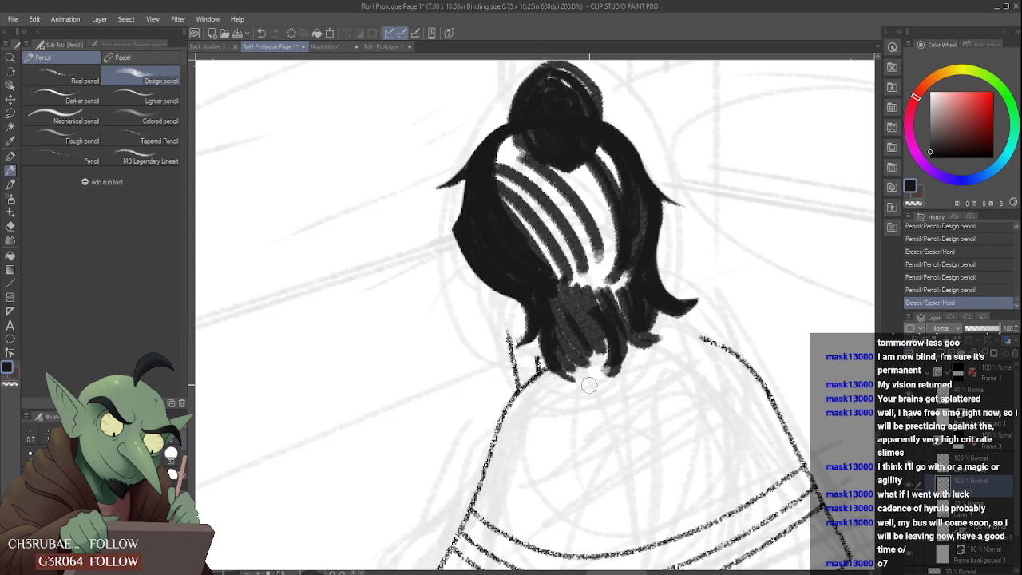
mouse_move(552, 348)
left_mouse_down()
mouse_move(577, 381)
mouse_move(593, 382)
mouse_move(567, 357)
mouse_move(589, 367)
left_mouse_up()
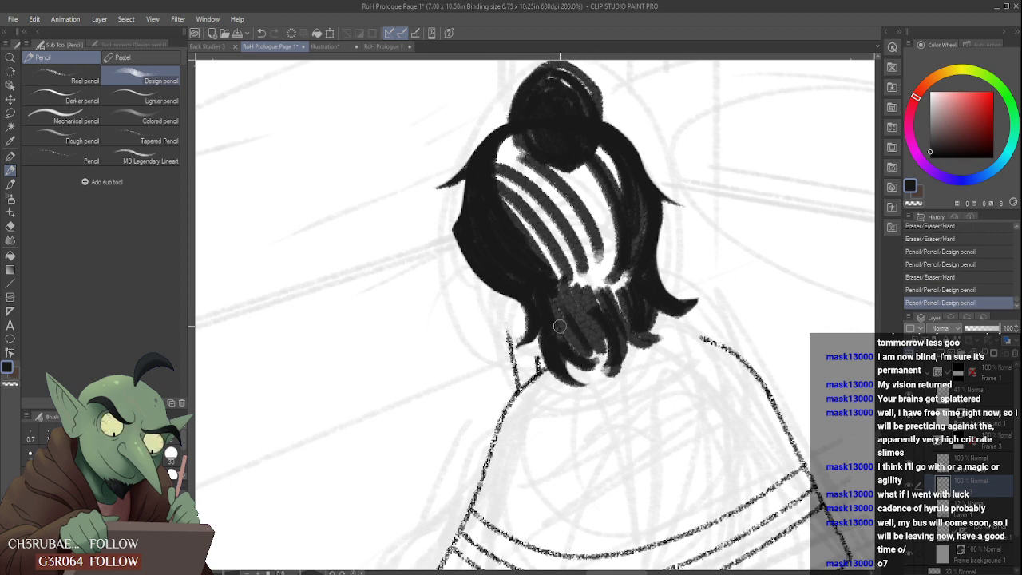
mouse_move(562, 327)
left_mouse_down()
mouse_move(605, 358)
mouse_move(576, 321)
mouse_move(604, 351)
mouse_move(599, 326)
mouse_move(617, 378)
mouse_move(614, 349)
mouse_move(583, 367)
left_mouse_up()
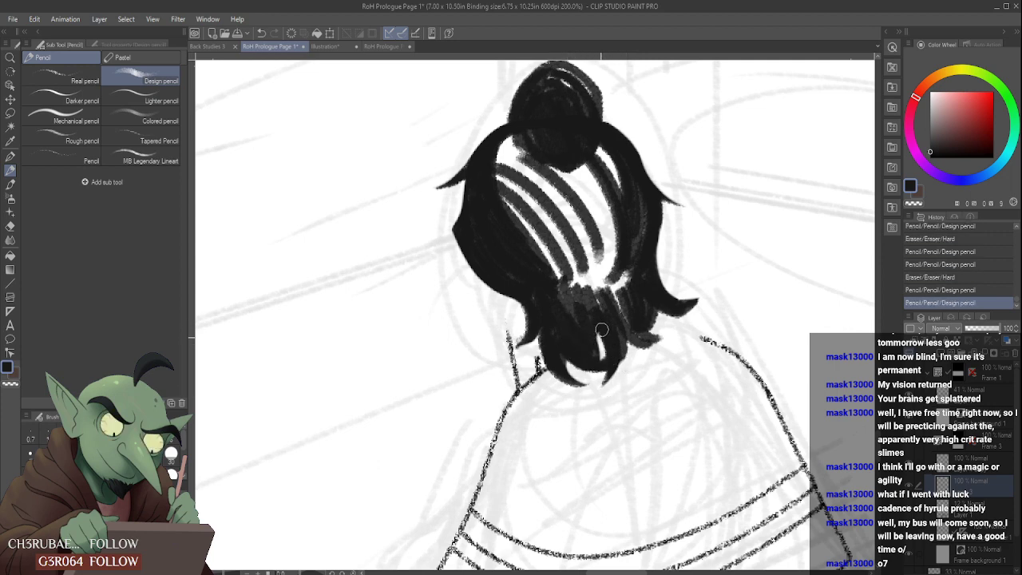
left_click_drag(602, 329, 598, 343)
mouse_move(629, 343)
left_mouse_down()
mouse_move(647, 324)
mouse_move(636, 333)
mouse_move(671, 323)
mouse_move(636, 329)
mouse_move(676, 320)
mouse_move(643, 357)
mouse_move(683, 330)
mouse_move(649, 348)
left_mouse_up()
- Shape the locks at the hair's lower right into pointed tips flicking outward above the shoulder
scroll(650, 338, "down", 4)
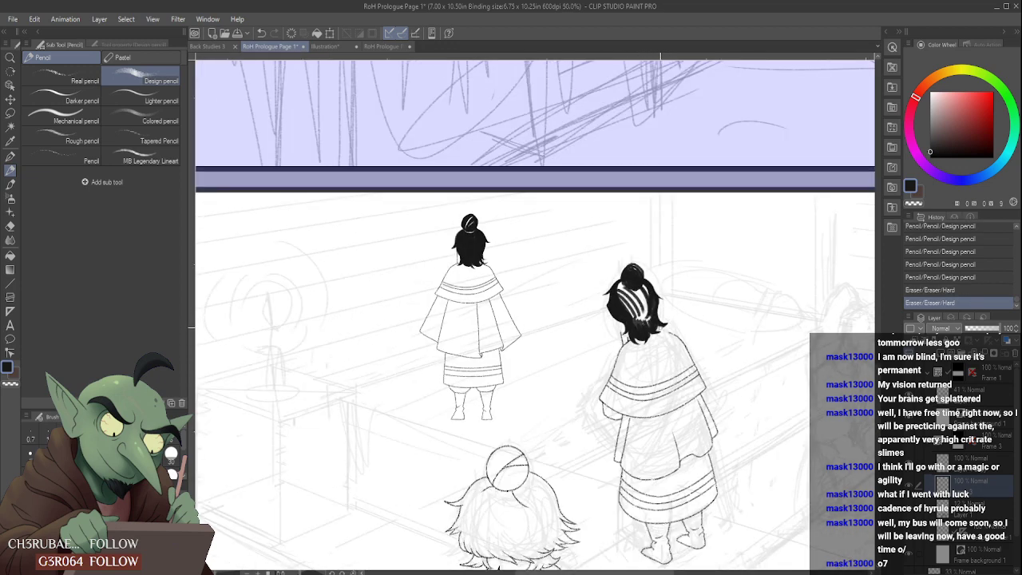
scroll(650, 337, "up", 3)
mouse_move(663, 339)
left_mouse_down()
mouse_move(649, 327)
mouse_move(669, 337)
mouse_move(657, 345)
mouse_move(680, 331)
left_mouse_up()
mouse_move(642, 327)
left_mouse_down()
mouse_move(681, 331)
mouse_move(660, 342)
left_mouse_up()
scroll(684, 350, "down", 3)
scroll(683, 333, "up", 3)
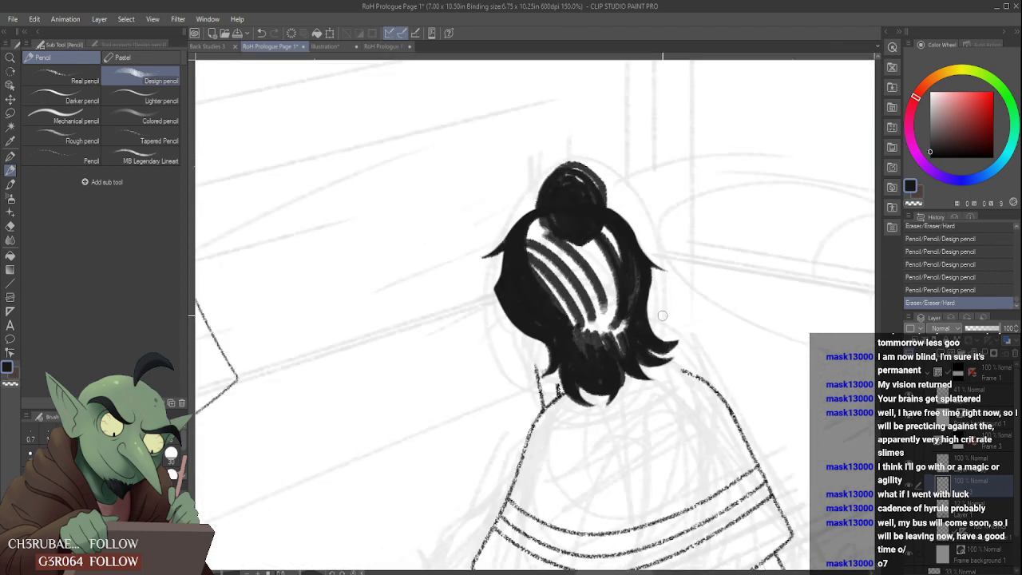
- Smooth the hair's right edge down to the lowest outward lock with pencil and eraser
mouse_move(652, 303)
left_mouse_down()
mouse_move(649, 272)
mouse_move(649, 296)
mouse_move(639, 266)
mouse_move(644, 304)
left_mouse_up()
mouse_move(642, 265)
left_mouse_down()
mouse_move(633, 311)
mouse_move(640, 268)
mouse_move(641, 321)
mouse_move(642, 298)
mouse_move(677, 342)
left_mouse_up()
scroll(690, 325, "down", 8)
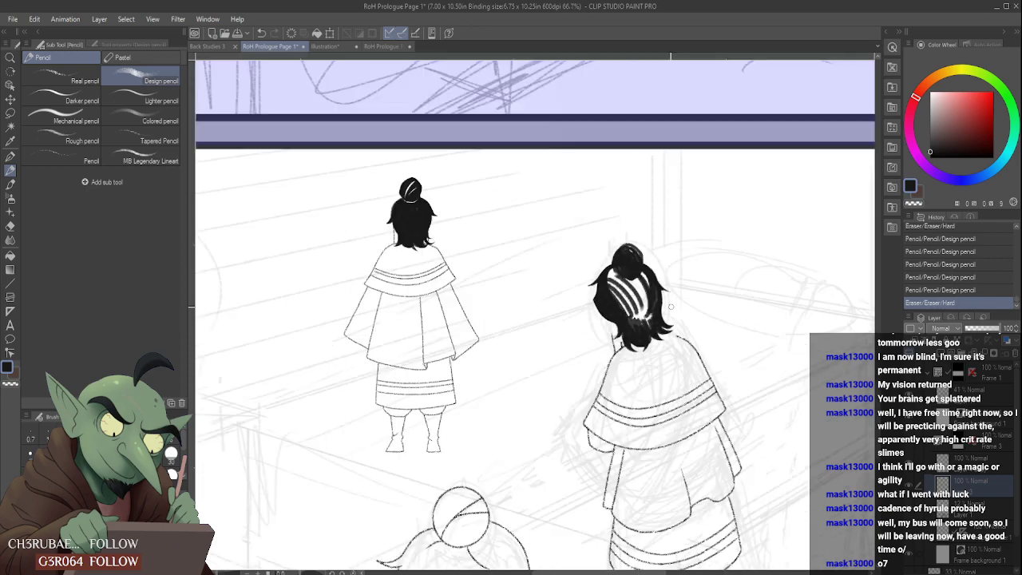
scroll(673, 272, "up", 8)
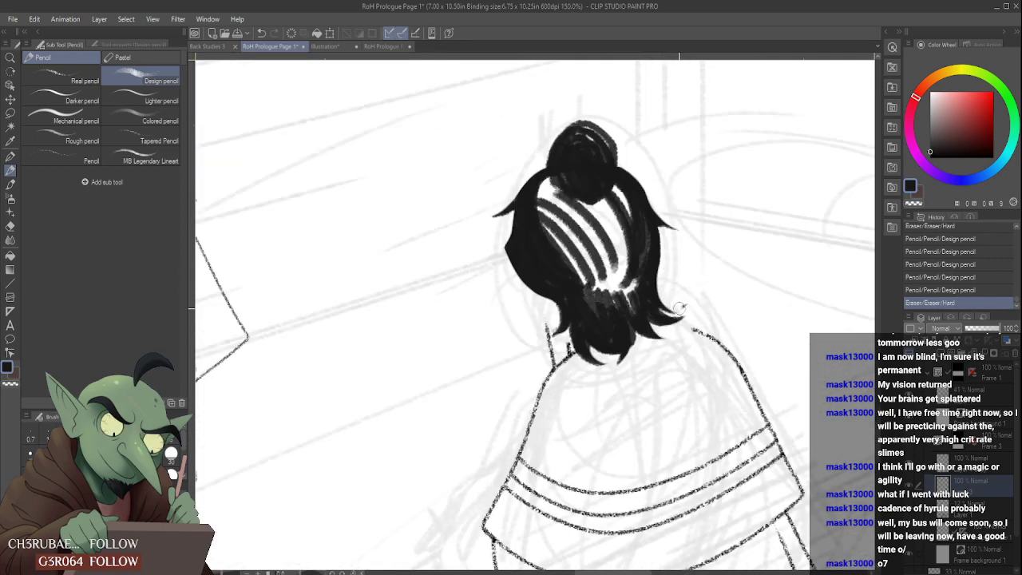
scroll(678, 324, "down", 3)
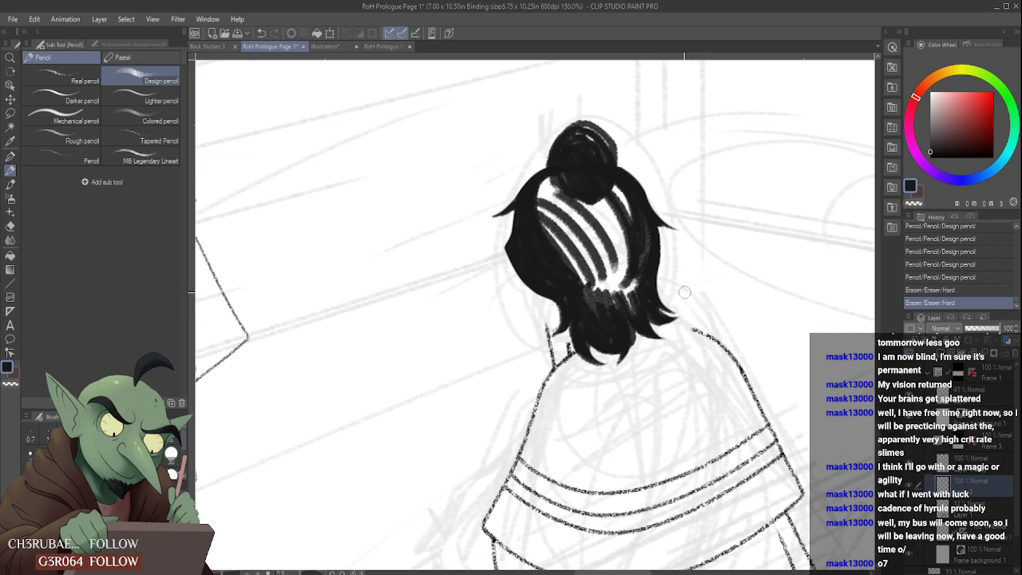
scroll(691, 263, "up", 6)
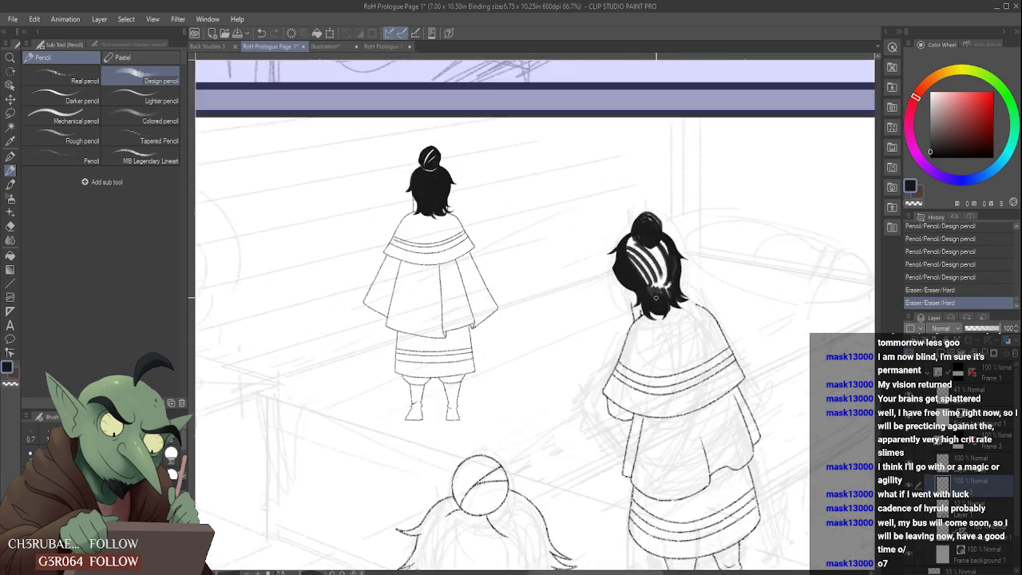
- Draw the neck lines from the hair's lower left edge down to the collar with the Real pencil
left_click(62, 76)
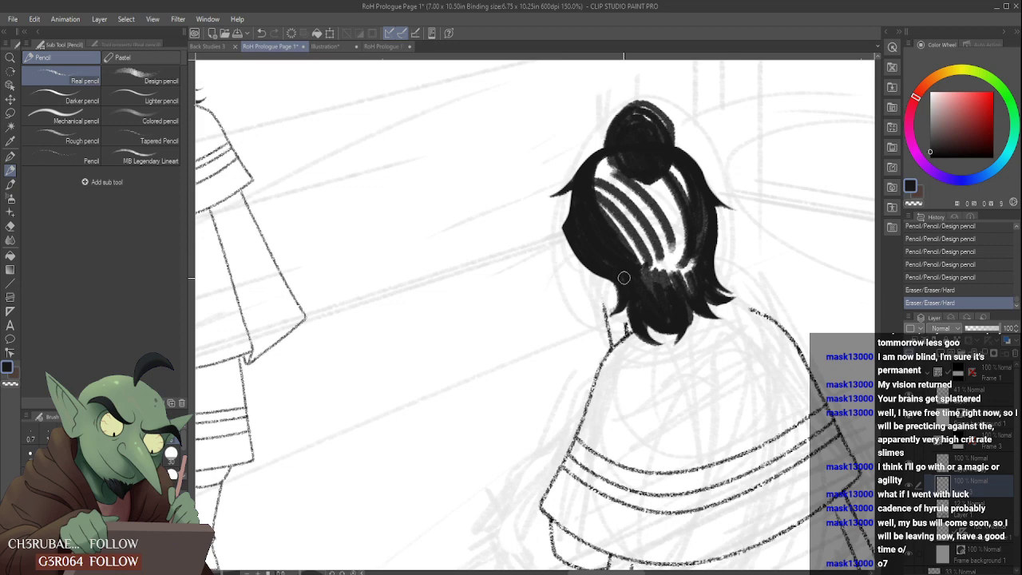
scroll(629, 285, "up", 1)
left_click_drag(585, 271, 599, 319)
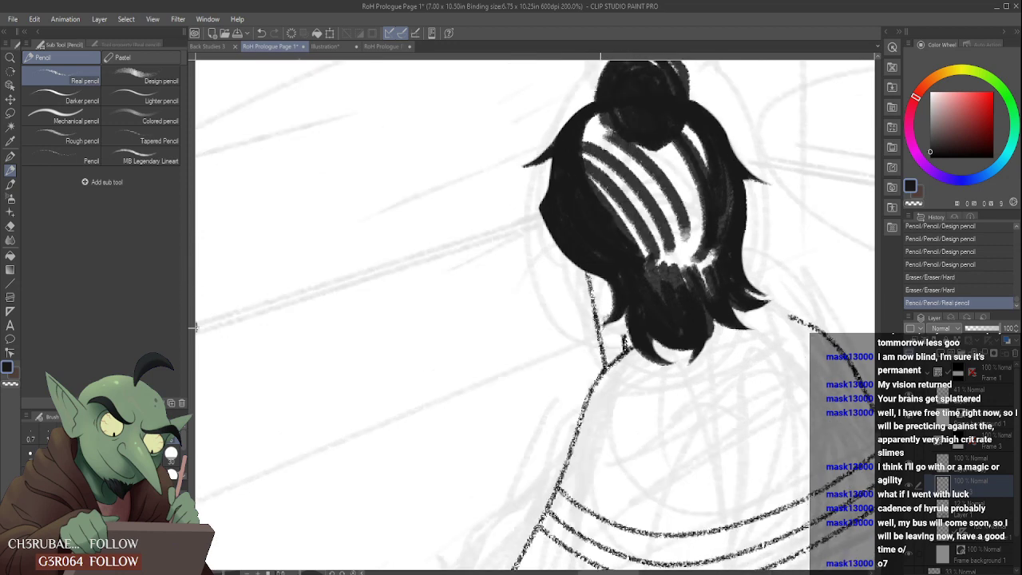
left_click_drag(589, 285, 603, 350)
left_click_drag(621, 317, 626, 349)
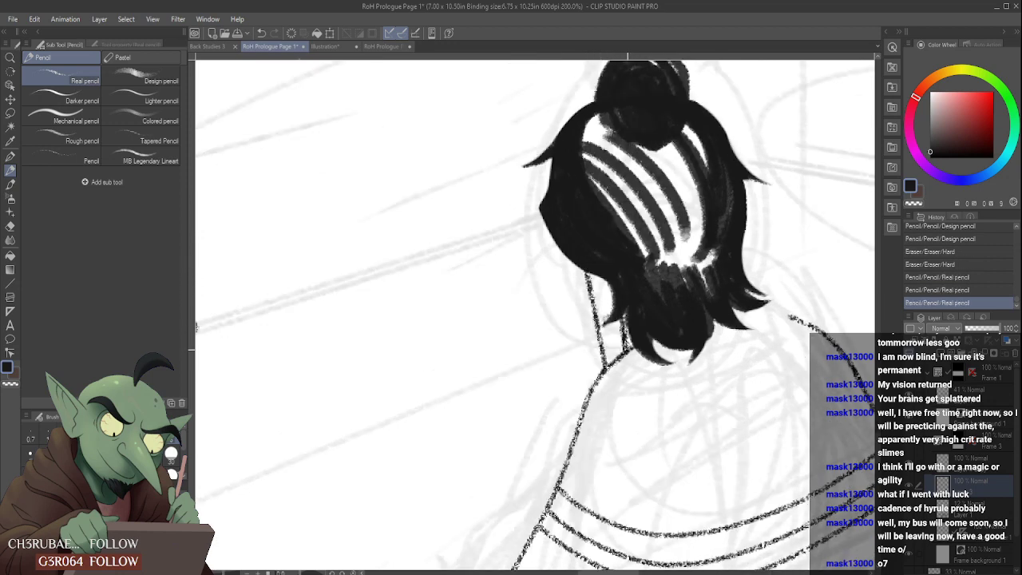
left_click_drag(621, 315, 627, 339)
- Erase the front neck line and redraw it from the hair down to the collar
scroll(623, 311, "down", 4)
scroll(616, 313, "up", 3)
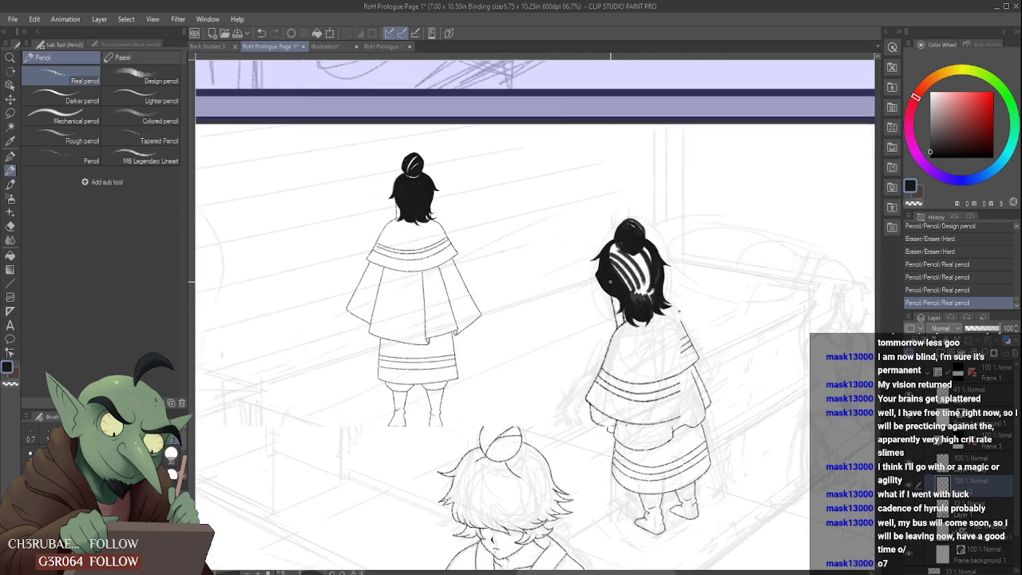
left_click_drag(610, 309, 618, 354)
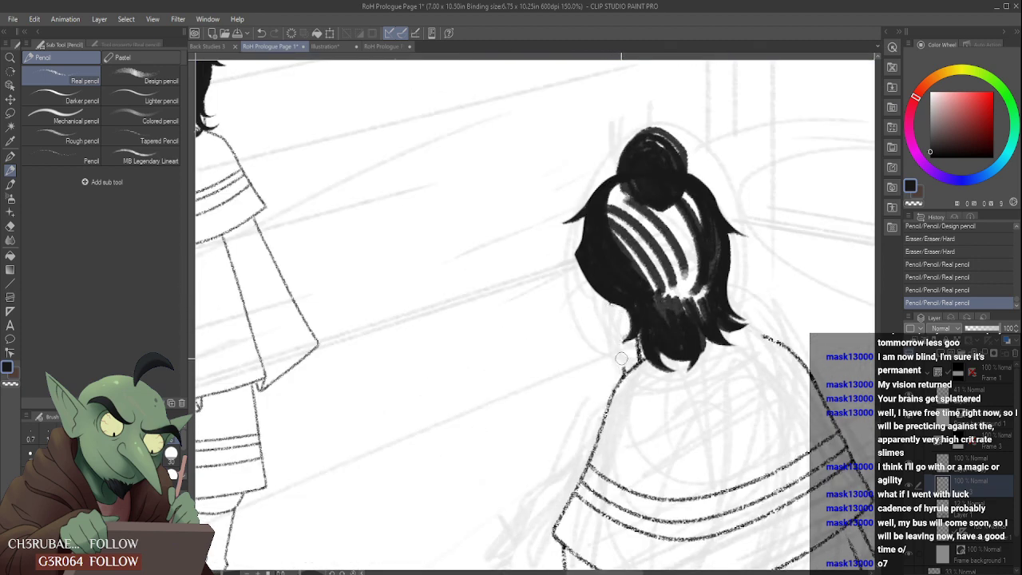
left_click_drag(612, 301, 622, 369)
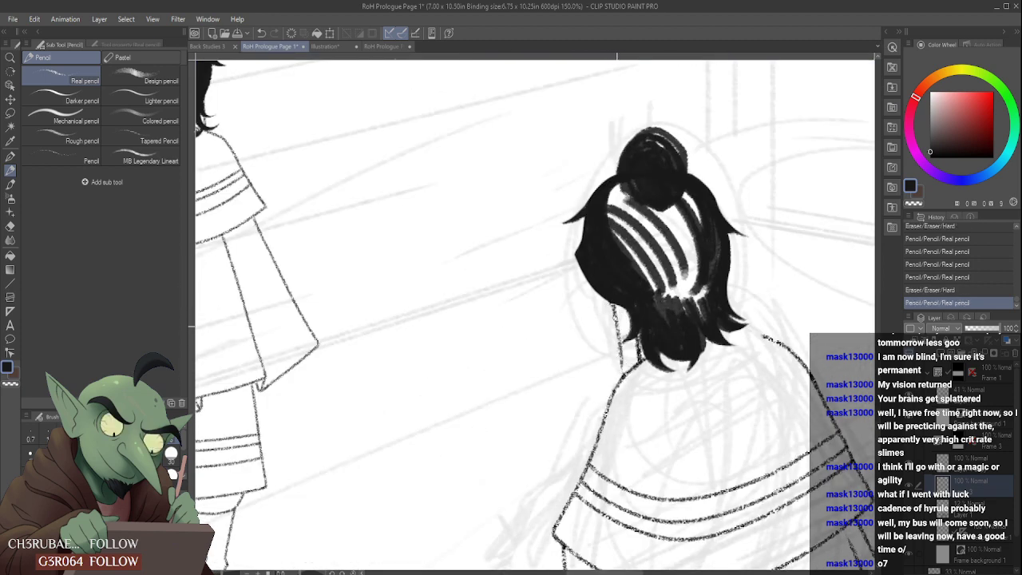
left_click_drag(615, 307, 624, 370)
scroll(619, 291, "down", 3)
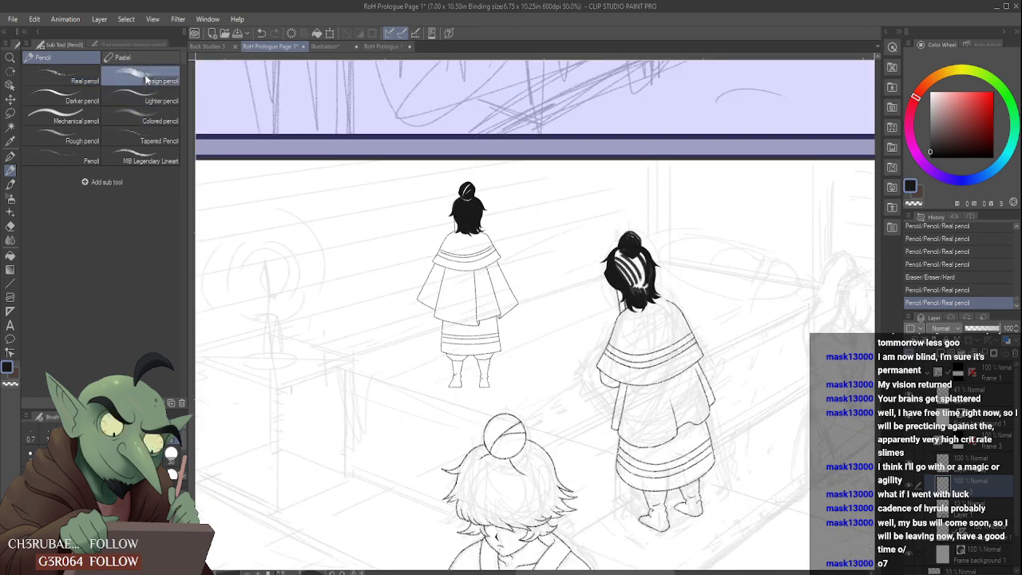
- Reshape the lower left edge of the caped figure's hair with the Design pencil and hard eraser
scroll(618, 300, "up", 4)
left_click_drag(613, 251, 634, 302)
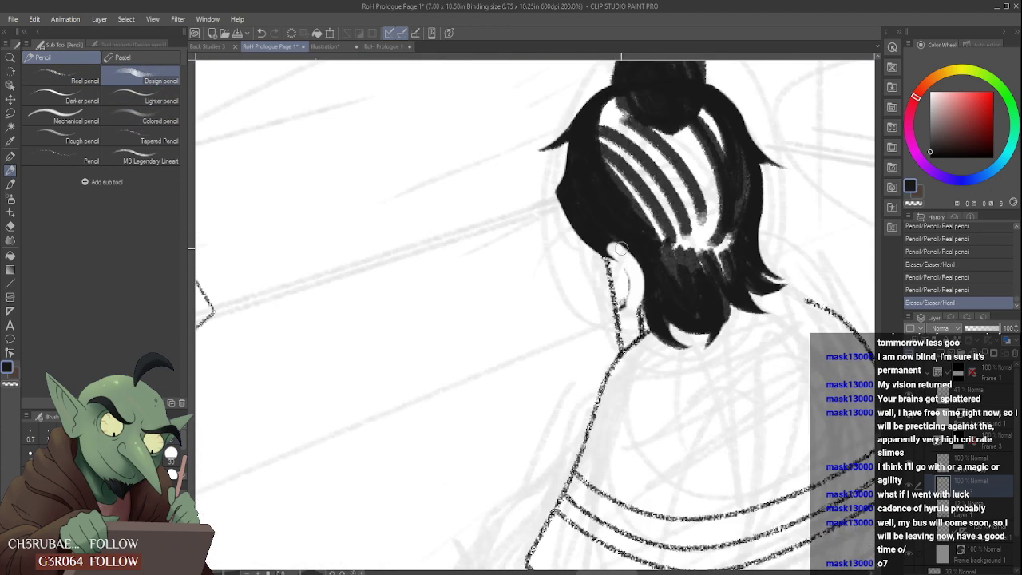
key("ctrl+z")
mouse_move(571, 227)
left_mouse_down()
mouse_move(616, 235)
mouse_move(565, 194)
mouse_move(560, 202)
mouse_move(581, 192)
mouse_move(565, 192)
mouse_move(581, 233)
left_mouse_up()
left_click_drag(559, 194, 580, 226)
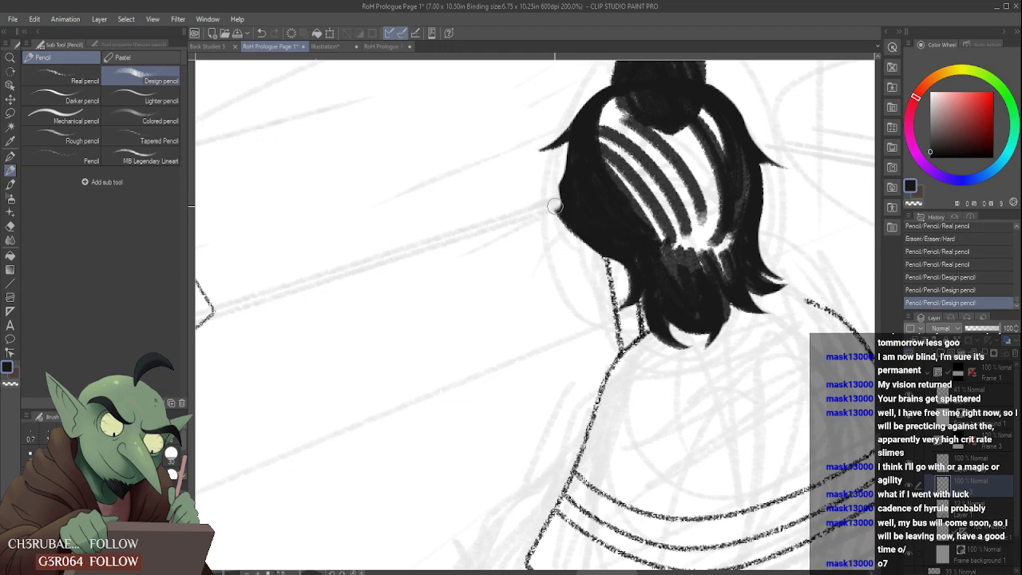
mouse_move(559, 191)
left_mouse_down()
mouse_move(578, 252)
mouse_move(550, 194)
mouse_move(578, 249)
left_mouse_up()
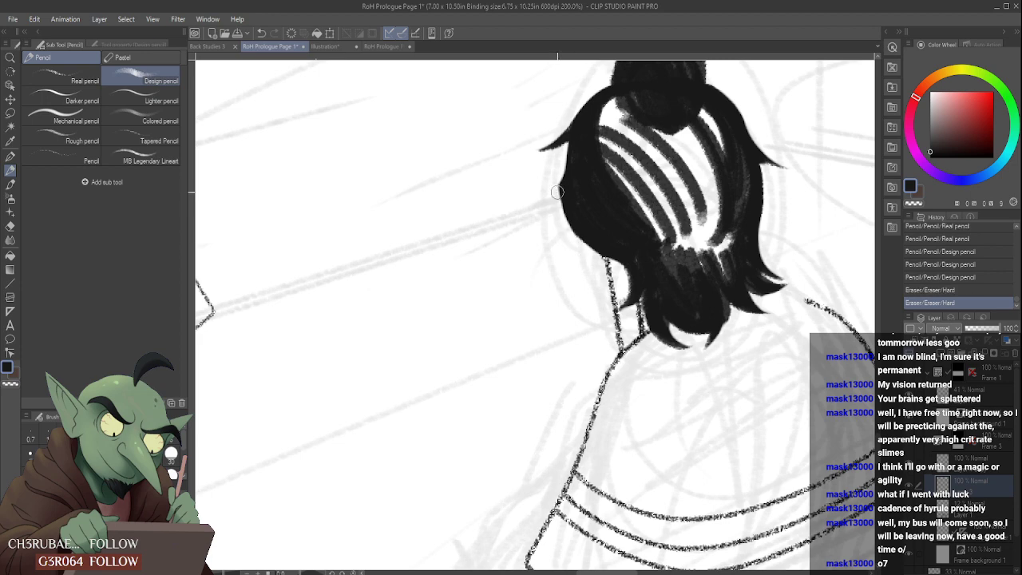
mouse_move(548, 200)
left_mouse_down()
mouse_move(556, 223)
mouse_move(597, 242)
mouse_move(570, 216)
mouse_move(620, 258)
left_mouse_up()
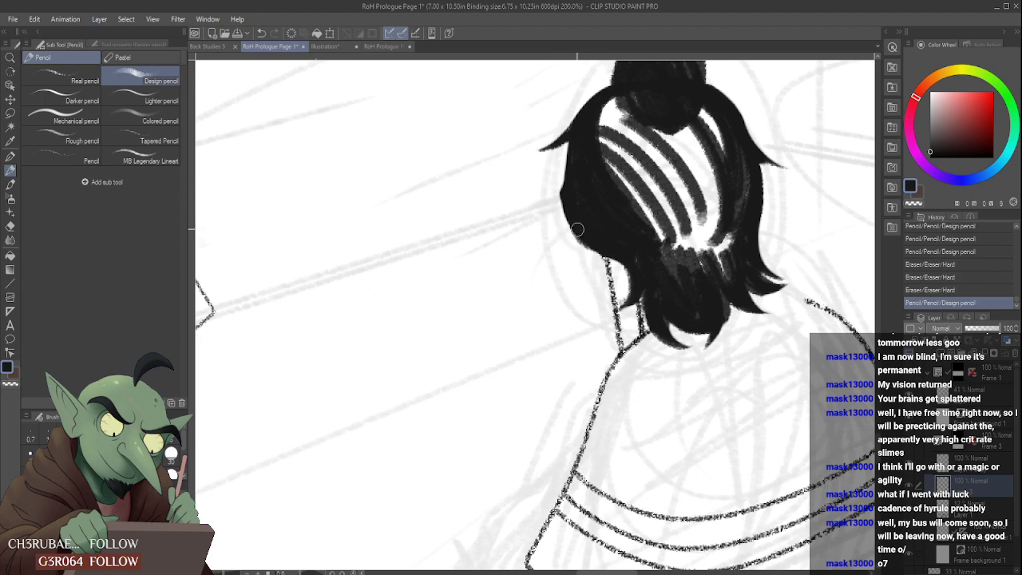
- Draw a pointed lock flicking outward over the neck at the hair's lower left and carve its inner edge with the eraser
mouse_move(572, 224)
left_mouse_down()
mouse_move(626, 245)
mouse_move(624, 303)
left_mouse_up()
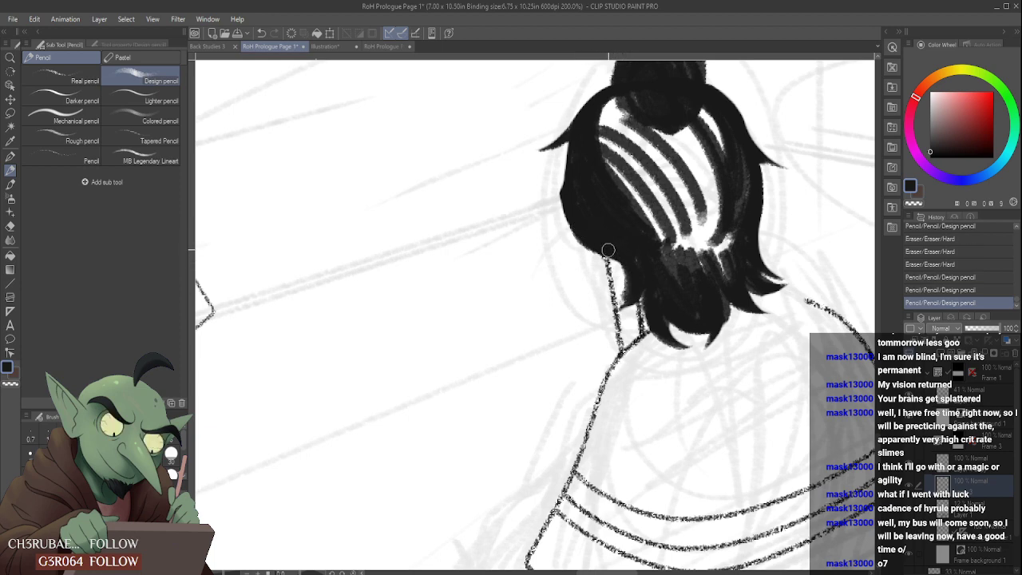
mouse_move(609, 249)
left_mouse_down()
mouse_move(608, 304)
mouse_move(616, 264)
mouse_move(619, 289)
mouse_move(591, 283)
left_mouse_up()
left_click_drag(639, 238, 629, 283)
mouse_move(638, 236)
left_mouse_down()
mouse_move(621, 265)
mouse_move(614, 246)
mouse_move(618, 276)
left_mouse_up()
scroll(633, 282, "down", 4)
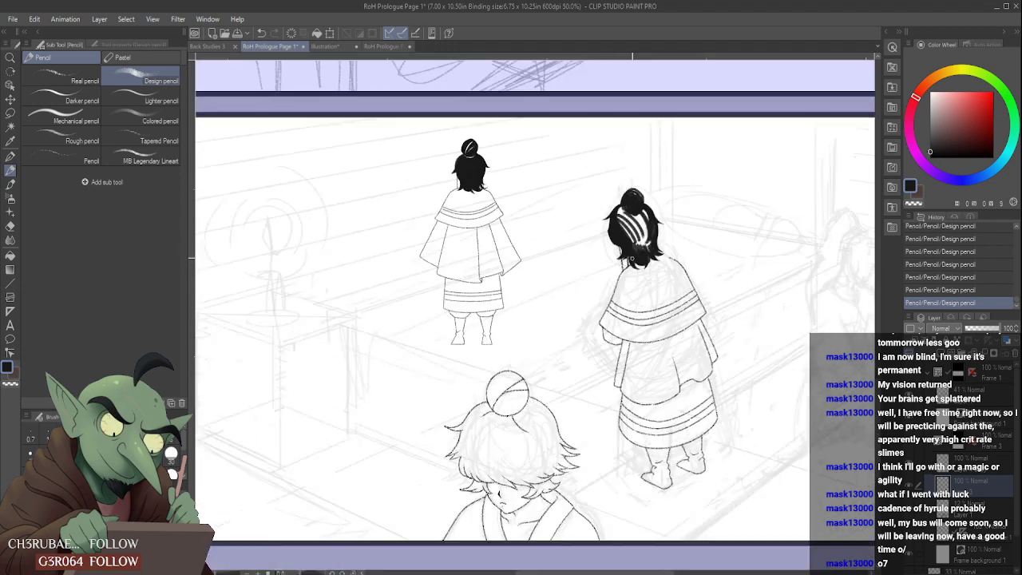
scroll(636, 239, "up", 5)
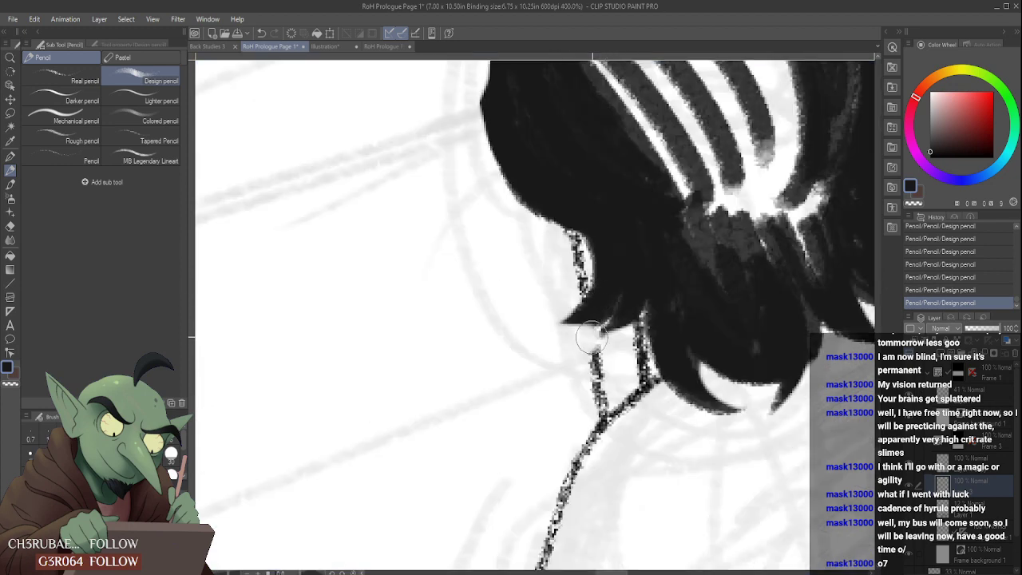
mouse_move(632, 303)
left_mouse_down()
mouse_move(648, 229)
mouse_move(663, 312)
left_mouse_up()
left_click_drag(650, 256, 666, 323)
left_click_drag(642, 227, 663, 339)
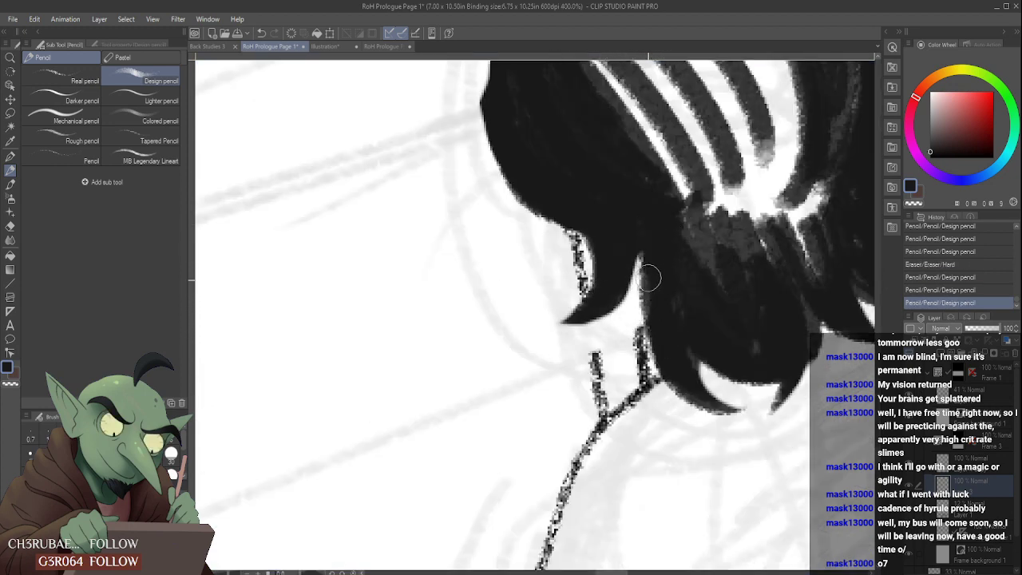
left_click_drag(639, 263, 659, 344)
- Restore the erased parts of both neck lines between the new lock and the collar with the Real pencil
left_click(78, 76)
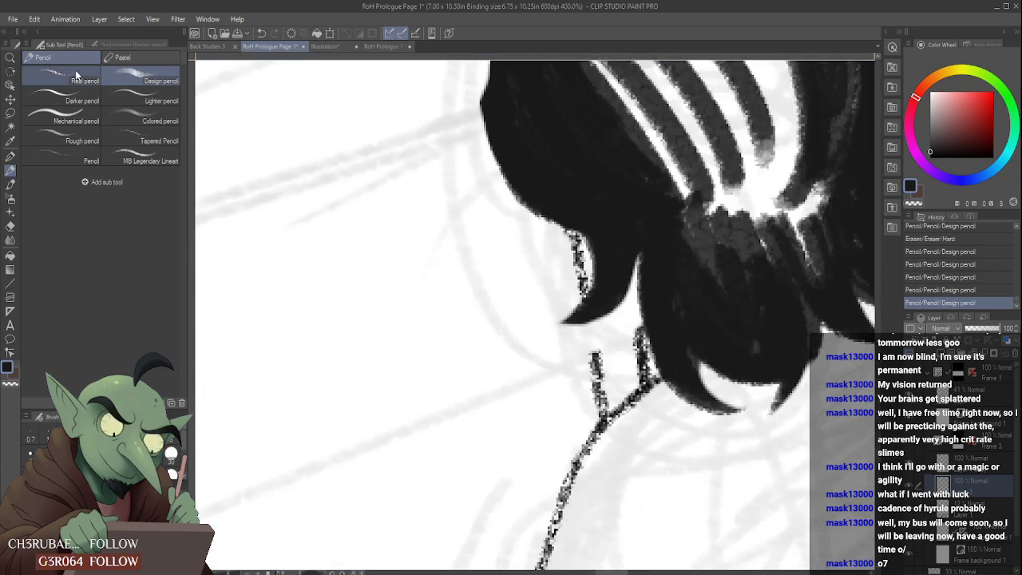
left_click_drag(589, 320, 596, 360)
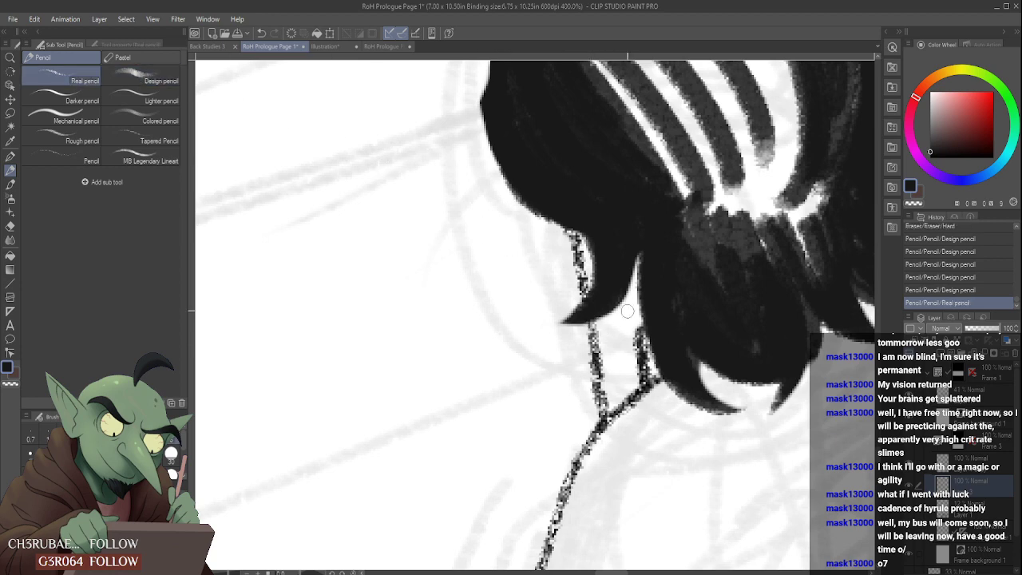
mouse_move(631, 275)
left_mouse_down()
mouse_move(639, 351)
mouse_move(632, 301)
mouse_move(637, 341)
left_mouse_up()
scroll(622, 322, "down", 5)
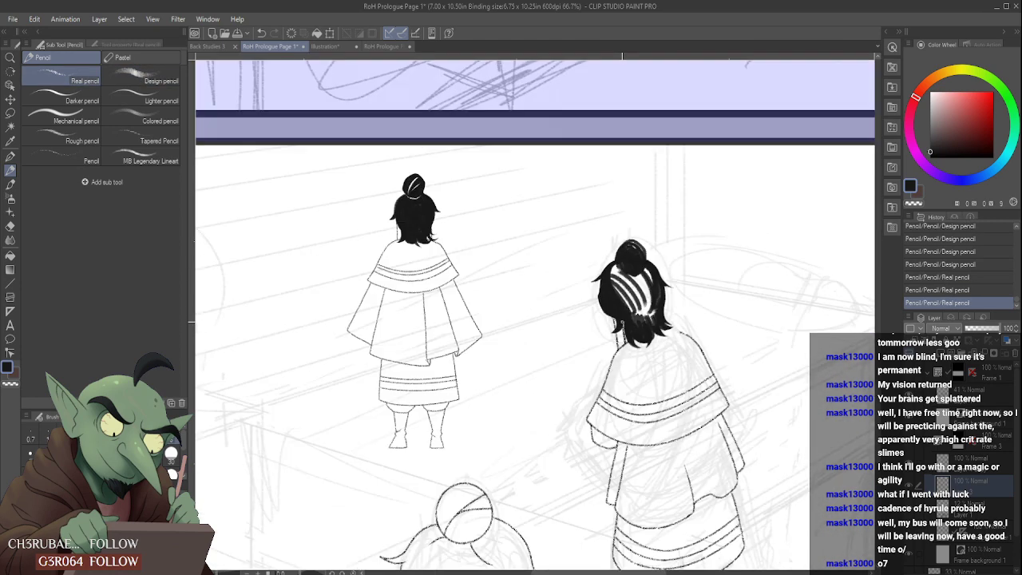
- Thicken the black hair edge beside the back neck line with the Design pencil
left_click(152, 76)
scroll(635, 320, "up", 3)
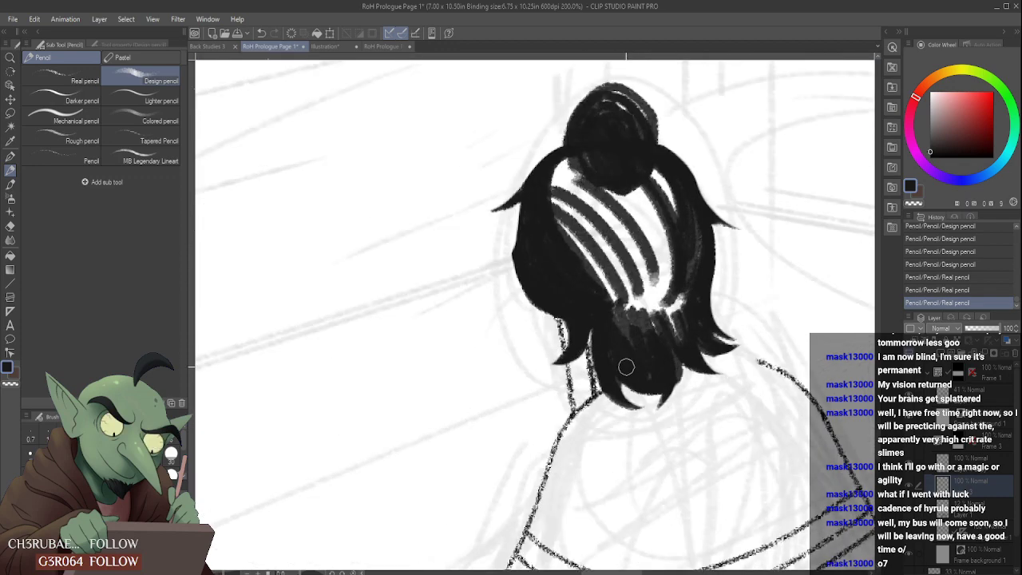
left_click_drag(595, 319, 595, 371)
left_click_drag(596, 324, 593, 385)
scroll(618, 357, "down", 4)
scroll(575, 263, "up", 3)
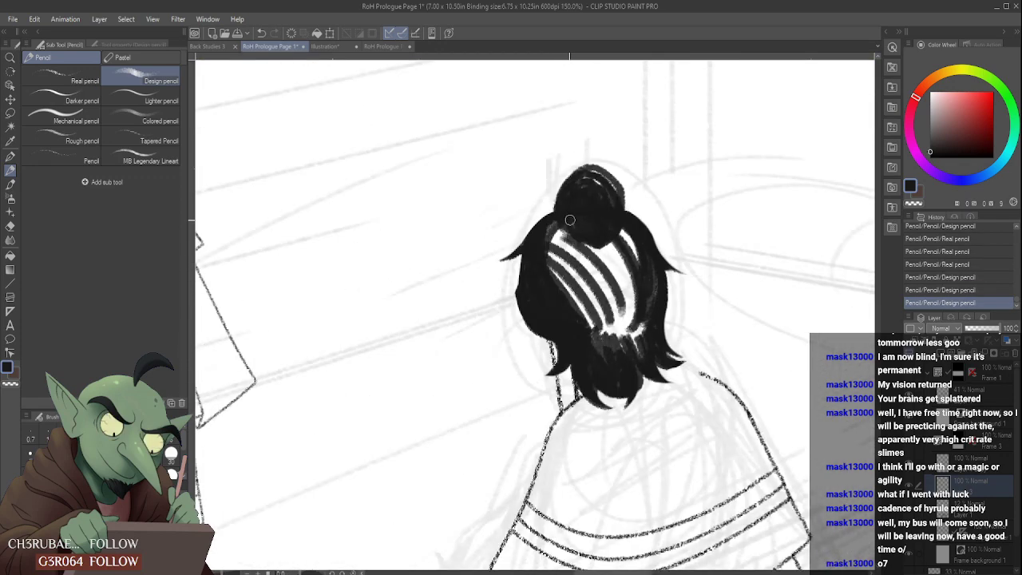
- Fill the white gaps on the left half of the hair and inside the bun, keeping thin highlight streaks
mouse_move(543, 262)
left_mouse_down()
mouse_move(558, 223)
mouse_move(551, 275)
left_mouse_up()
mouse_move(549, 232)
left_mouse_down()
mouse_move(575, 317)
mouse_move(557, 280)
mouse_move(562, 268)
mouse_move(597, 341)
left_mouse_up()
left_click_drag(566, 264, 601, 354)
mouse_move(568, 254)
left_mouse_down()
mouse_move(596, 289)
mouse_move(600, 319)
mouse_move(567, 250)
mouse_move(613, 348)
mouse_move(573, 245)
mouse_move(606, 273)
mouse_move(570, 245)
mouse_move(614, 307)
left_mouse_up()
left_click_drag(598, 270, 620, 340)
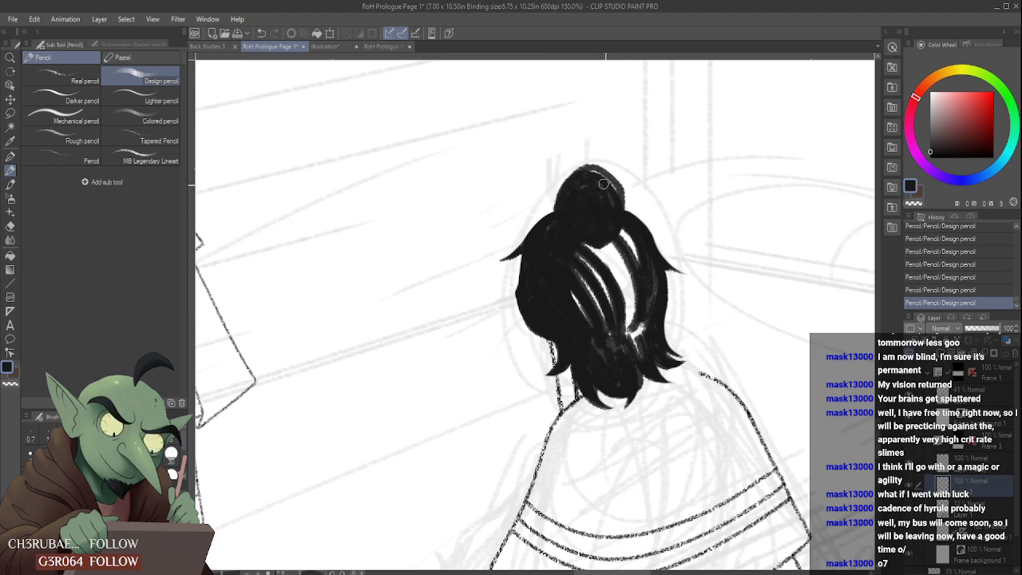
left_click_drag(603, 184, 620, 193)
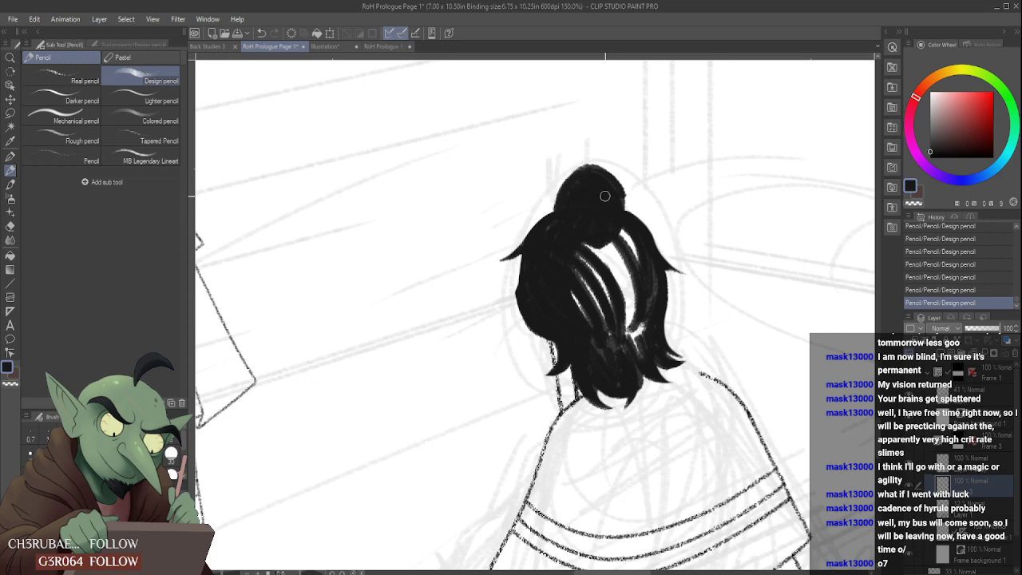
- Narrow the remaining white gaps on the right half of the hair to thin curved highlight streaks
mouse_move(589, 237)
left_mouse_down()
mouse_move(616, 284)
mouse_move(584, 241)
mouse_move(622, 309)
mouse_move(601, 234)
mouse_move(623, 343)
mouse_move(609, 234)
mouse_move(639, 340)
left_mouse_up()
mouse_move(619, 225)
left_mouse_down()
mouse_move(629, 259)
mouse_move(617, 223)
mouse_move(646, 293)
mouse_move(638, 277)
mouse_move(635, 362)
left_mouse_up()
left_click_drag(630, 315, 628, 332)
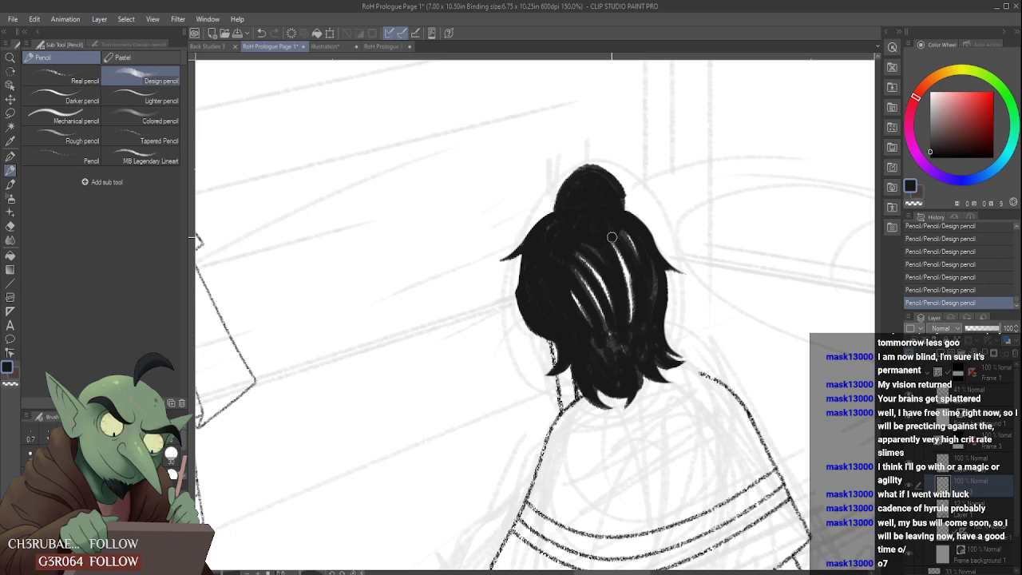
left_click_drag(611, 238, 635, 339)
left_click_drag(633, 279, 629, 326)
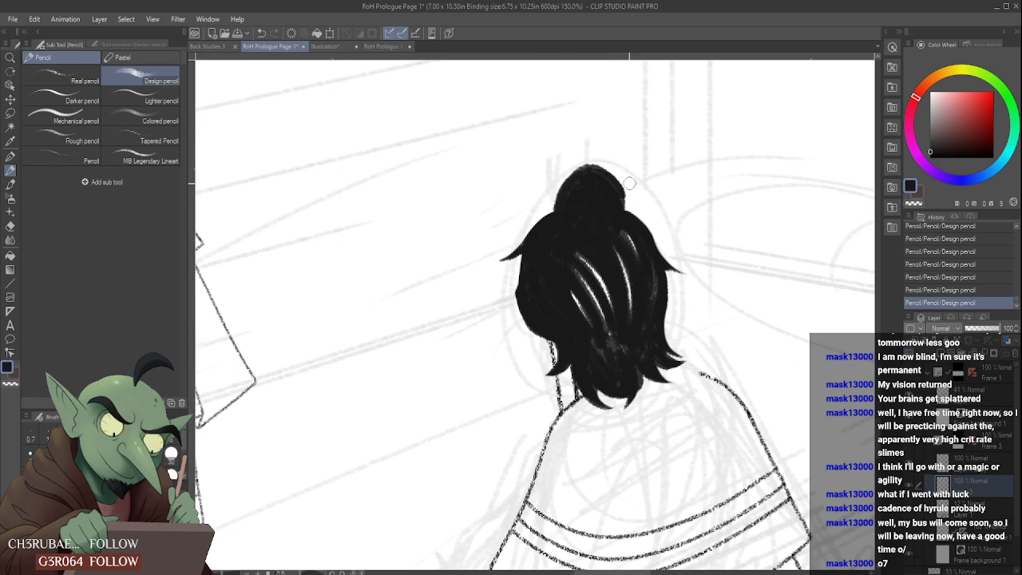
- Trim the bun's outer outline with the hard eraser
scroll(598, 199, "down", 4)
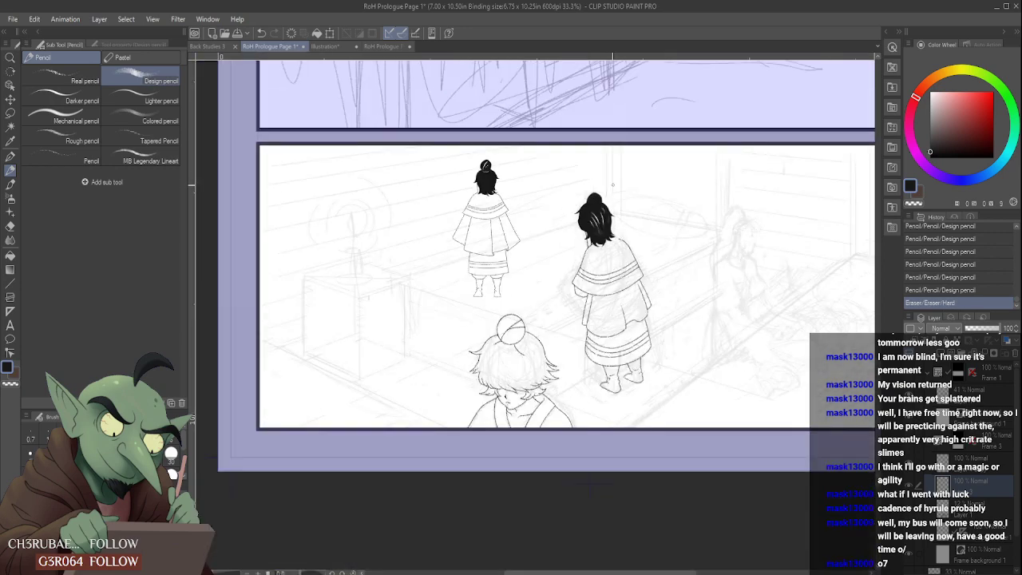
scroll(595, 207, "up", 4)
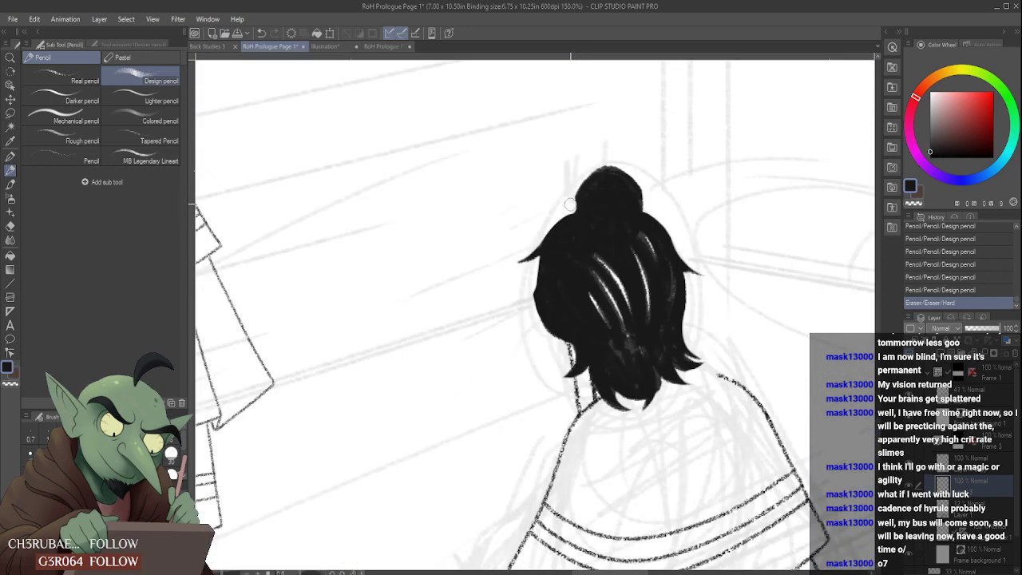
left_click_drag(569, 205, 569, 201)
scroll(580, 216, "down", 4)
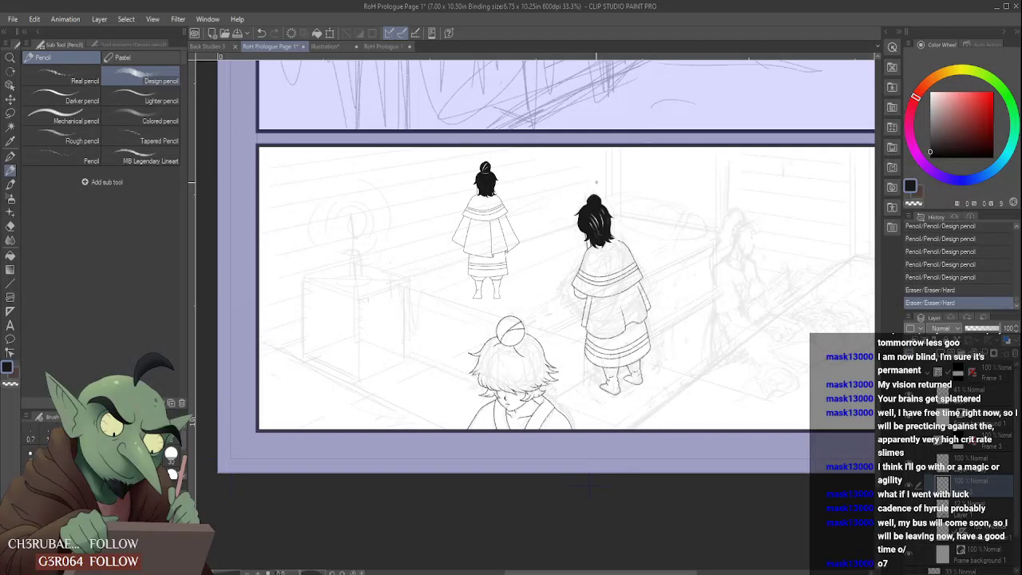
- Erase a small highlight at the bun's left base and refine it and the adjoining hair outline with the Design pencil
scroll(596, 182, "up", 5)
mouse_move(551, 242)
left_mouse_down()
mouse_move(565, 270)
mouse_move(580, 267)
mouse_move(570, 250)
mouse_move(552, 259)
mouse_move(545, 237)
left_mouse_up()
scroll(556, 250, "up", 2)
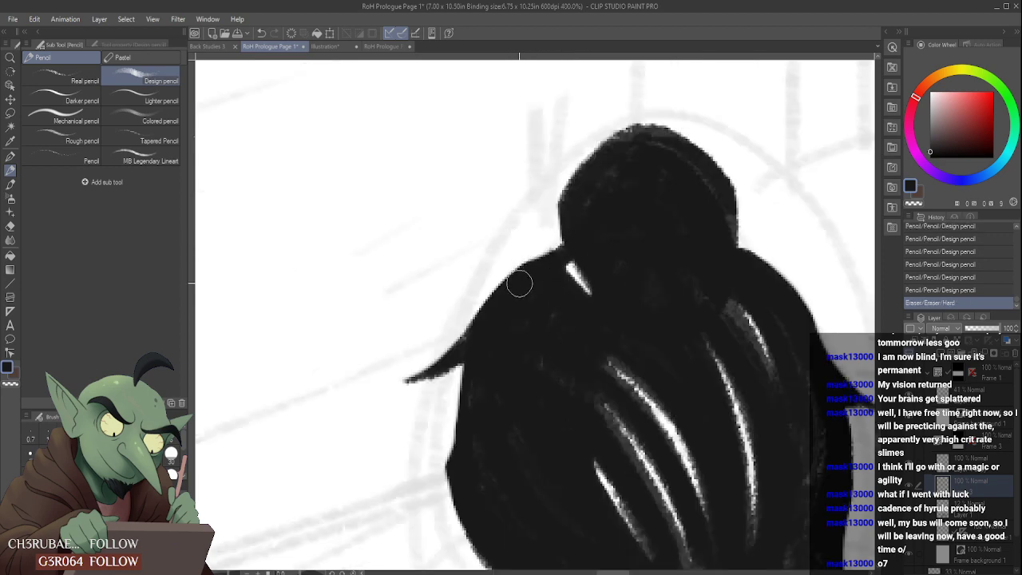
left_click_drag(519, 282, 604, 238)
left_click_drag(554, 265, 569, 280)
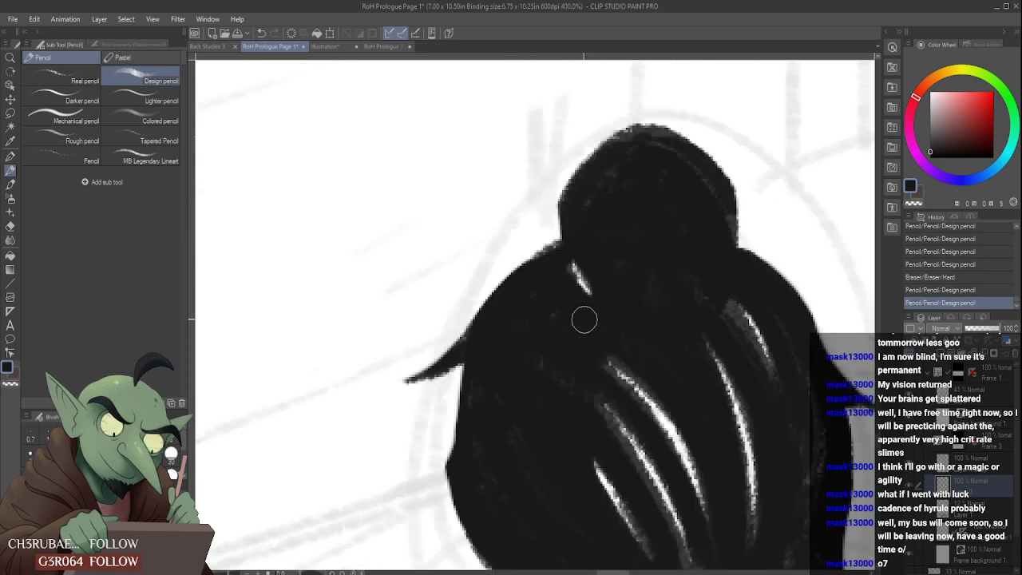
scroll(583, 300, "down", 5)
scroll(602, 271, "up", 4)
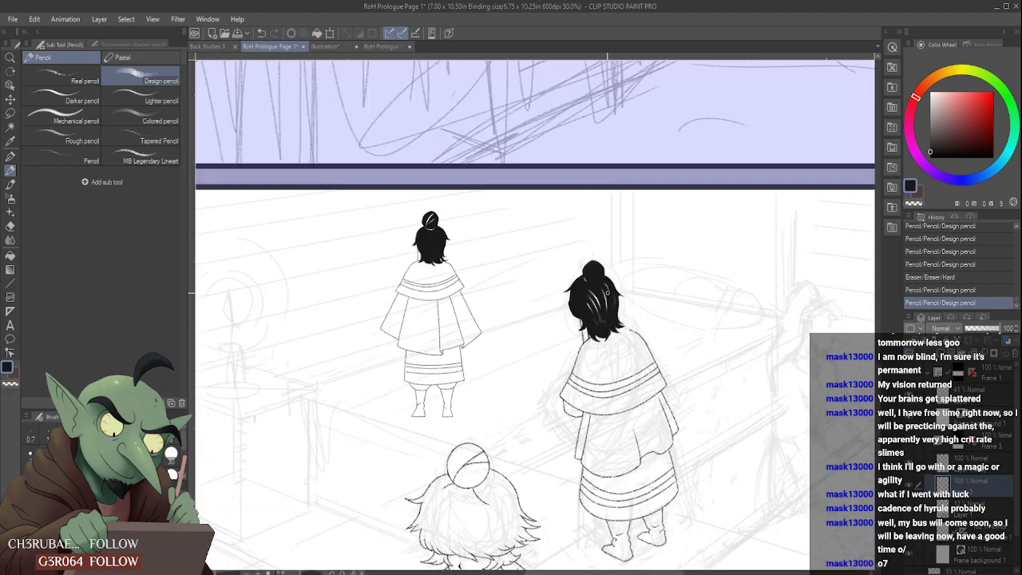
- Add a curved highlight at the bun's right base and fill the remaining grey patches in the hair solid black
scroll(604, 268, "up", 1)
mouse_move(608, 261)
left_mouse_down()
mouse_move(589, 282)
mouse_move(614, 267)
mouse_move(587, 284)
mouse_move(614, 258)
mouse_move(583, 297)
left_mouse_up()
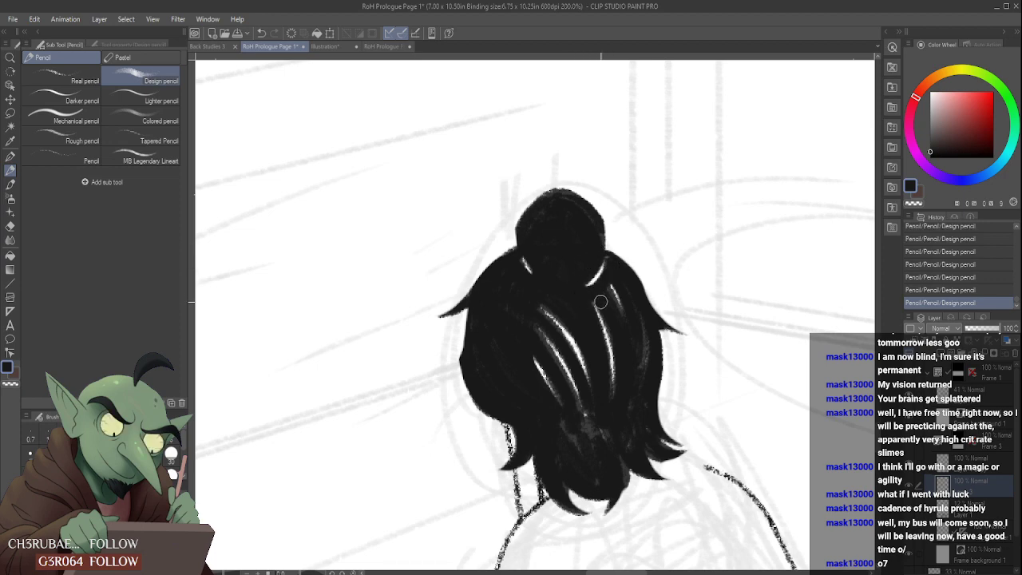
left_click_drag(643, 321, 638, 383)
mouse_move(586, 447)
left_mouse_down()
mouse_move(573, 428)
mouse_move(581, 407)
mouse_move(606, 448)
left_mouse_up()
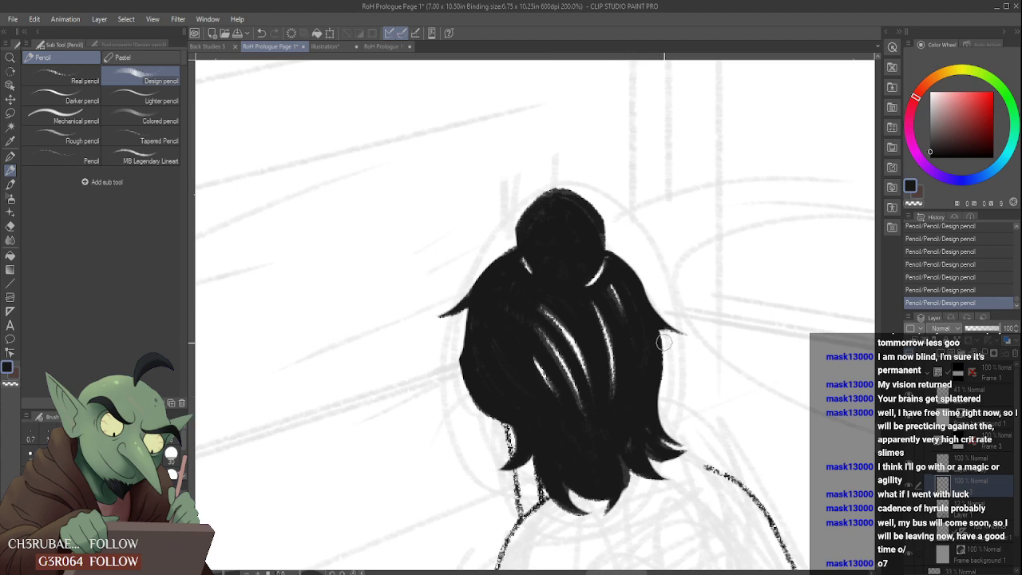
scroll(663, 341, "down", 5)
scroll(643, 342, "up", 5)
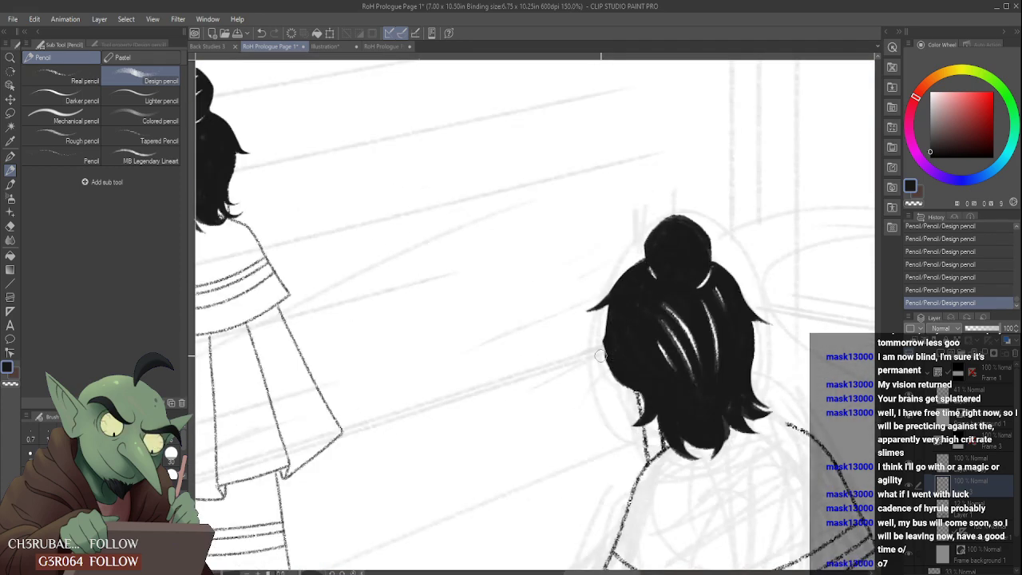
- Round out the hair's left edge from the outward lock down to the neck with the eraser and Design pencil
left_click_drag(627, 390, 642, 391)
scroll(629, 359, "down", 3)
scroll(629, 345, "up", 6)
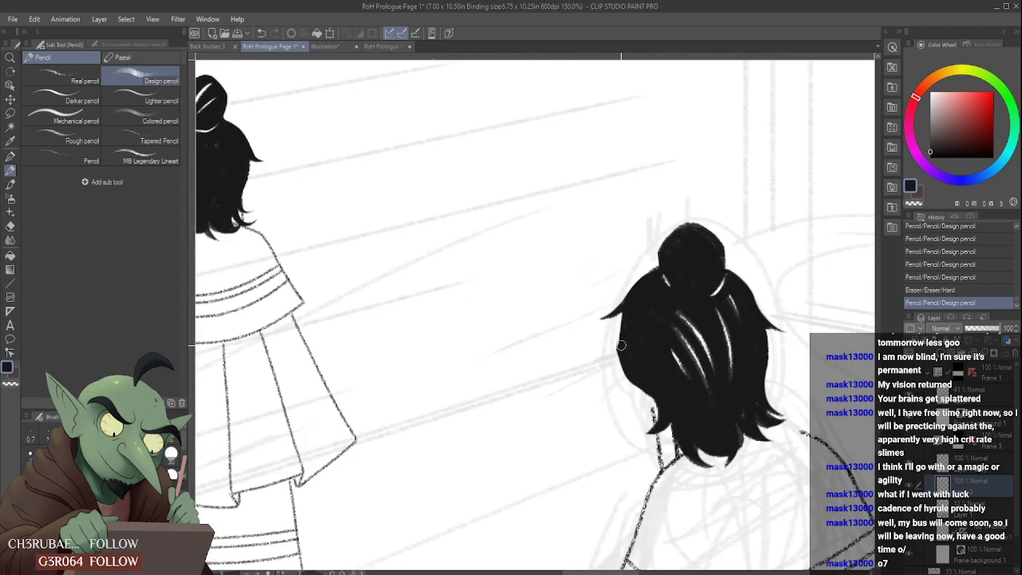
mouse_move(626, 313)
left_mouse_down()
mouse_move(620, 356)
mouse_move(627, 313)
left_mouse_up()
left_click_drag(617, 357, 628, 314)
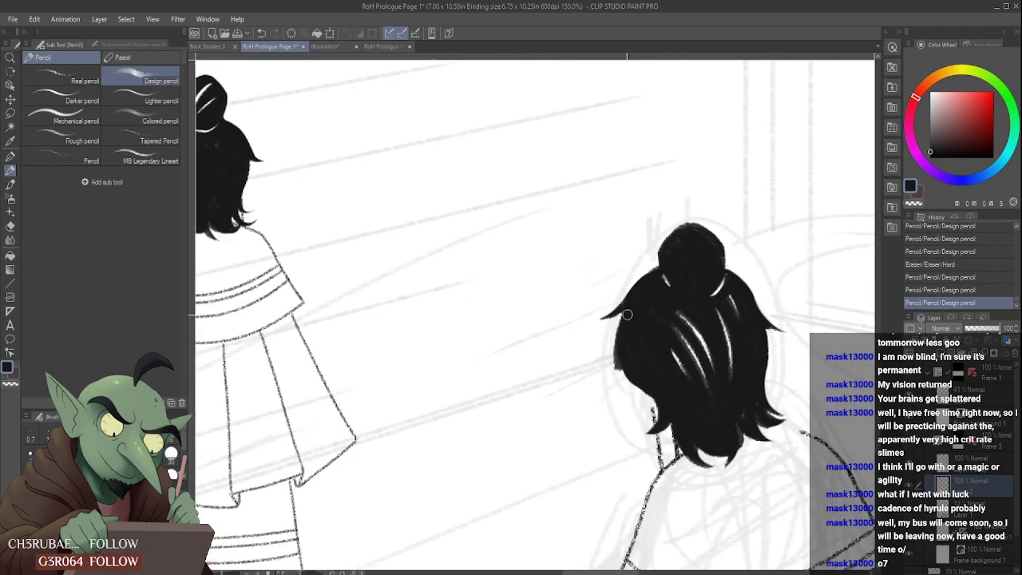
left_click_drag(648, 386, 658, 396)
left_click_drag(649, 385, 664, 391)
- Replace the outward lock on the hair's left side with a downward-pointing one and clean its outline with the eraser
scroll(644, 339, "down", 4)
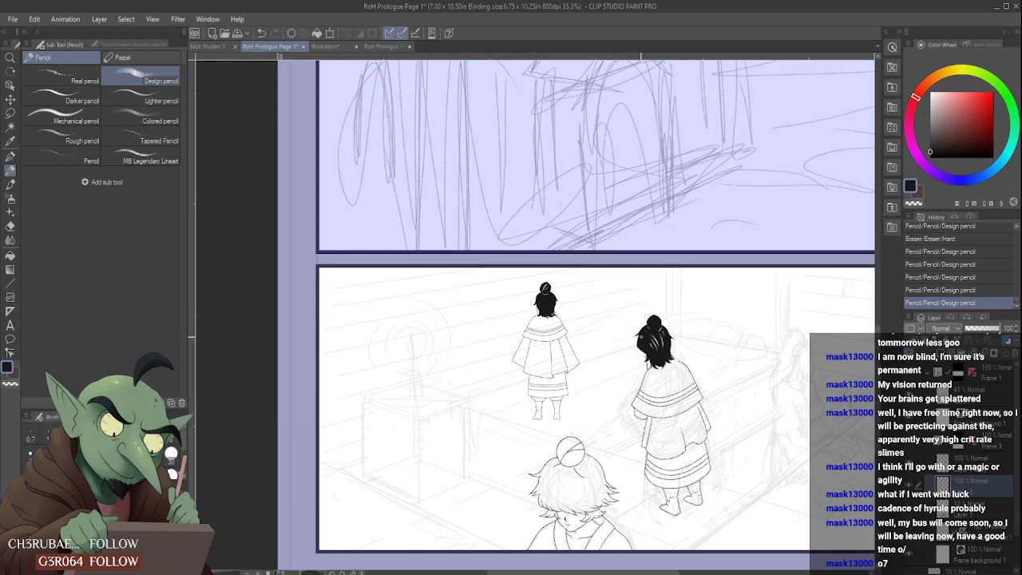
scroll(639, 339, "up", 4)
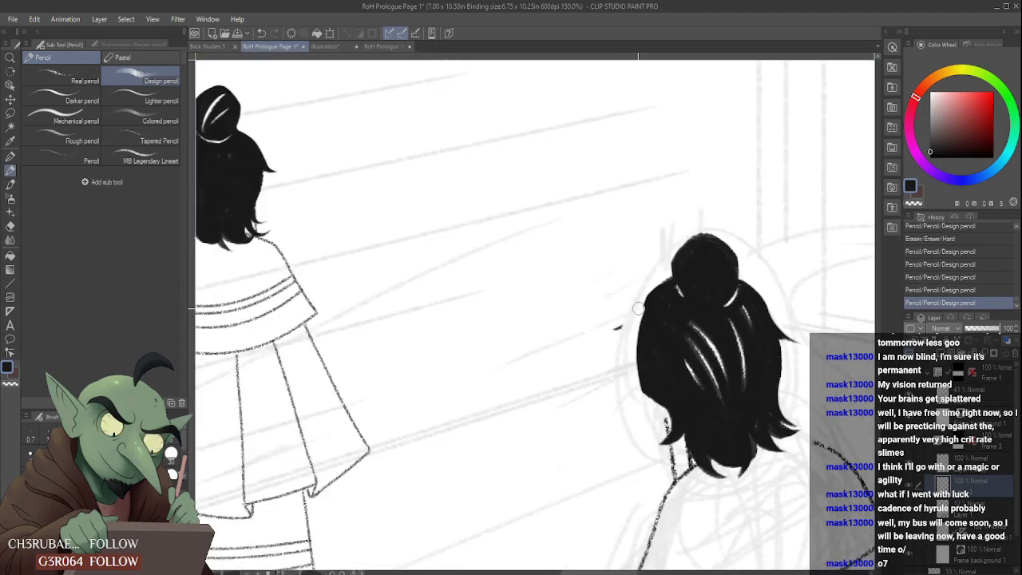
mouse_move(642, 296)
left_mouse_down()
mouse_move(660, 281)
mouse_move(616, 369)
mouse_move(661, 276)
left_mouse_up()
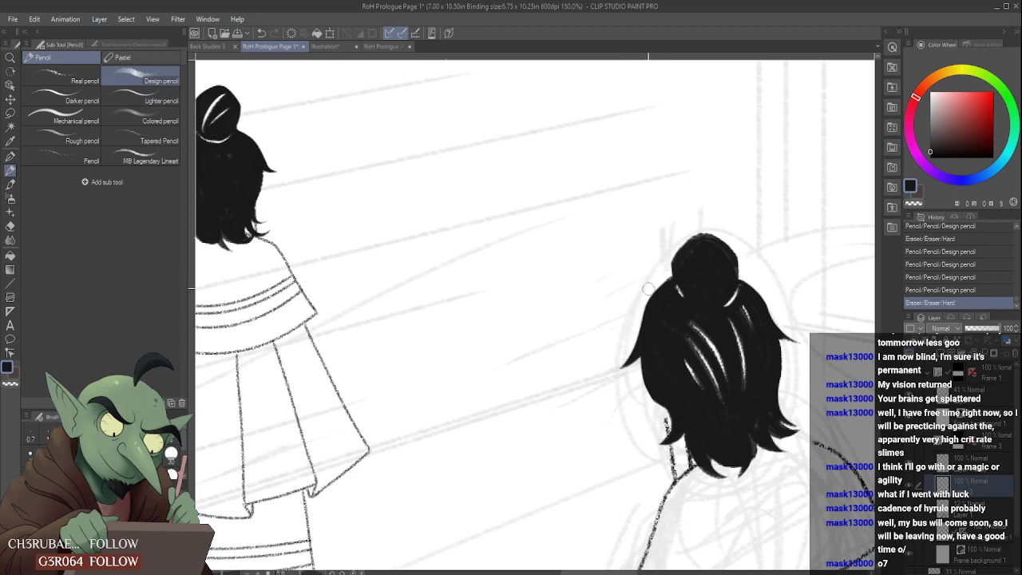
scroll(650, 290, "down", 4)
scroll(644, 298, "up", 4)
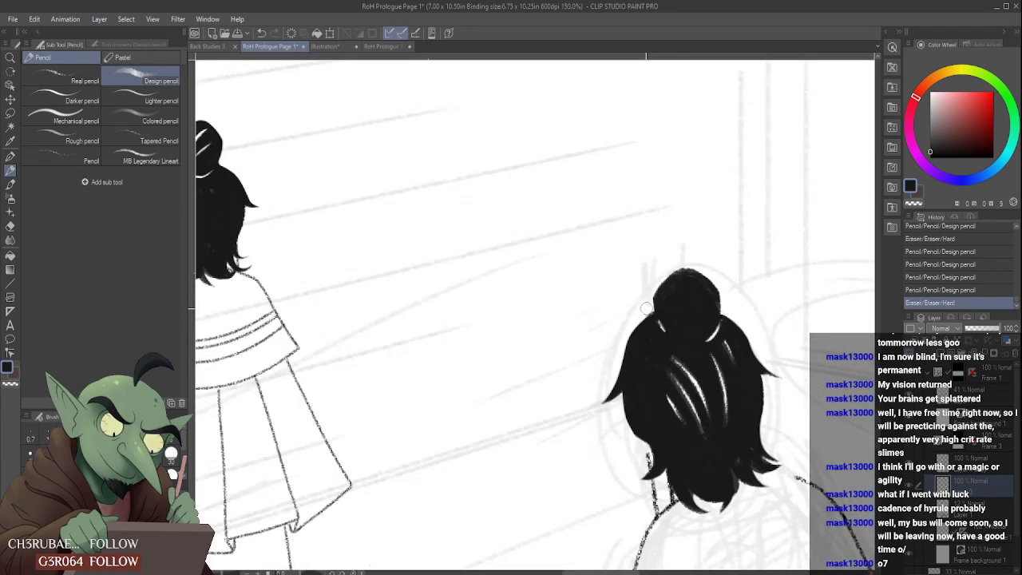
left_click_drag(646, 308, 604, 370)
scroll(593, 391, "down", 4)
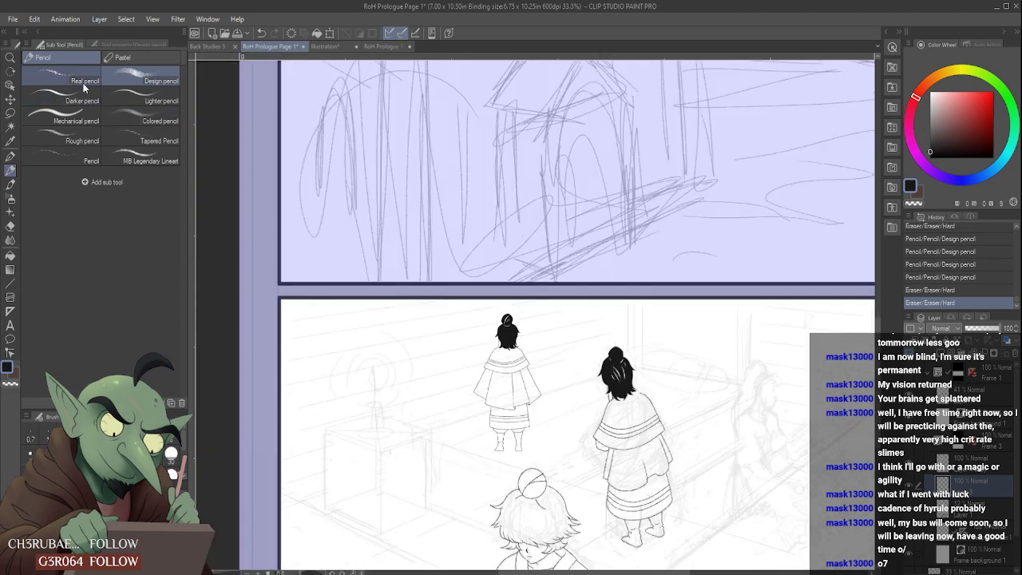
- Extend the front neck line up to the hair's lower left edge with the Real pencil
left_click(84, 88)
scroll(645, 361, "up", 4)
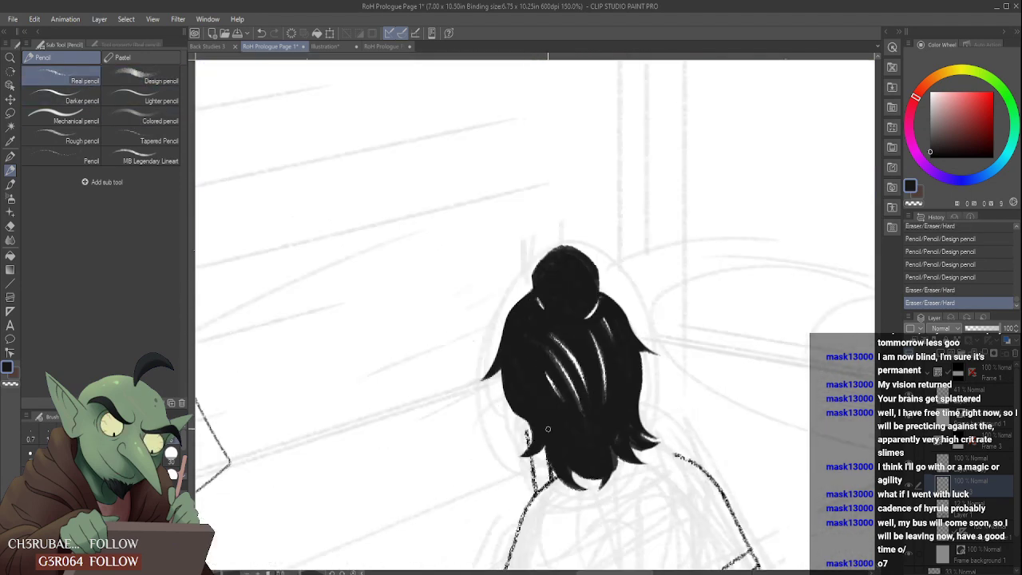
left_click_drag(523, 421, 530, 435)
scroll(529, 431, "down", 4)
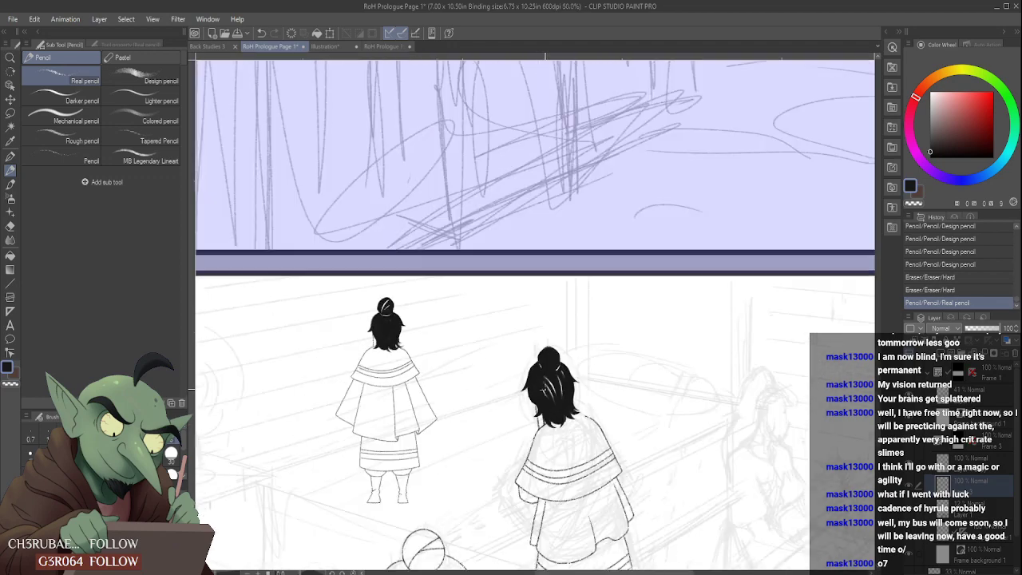
- Extend the cape's right shoulder line up to the lower right hair tips with the Real pencil
scroll(546, 390, "up", 4)
scroll(566, 364, "up", 1)
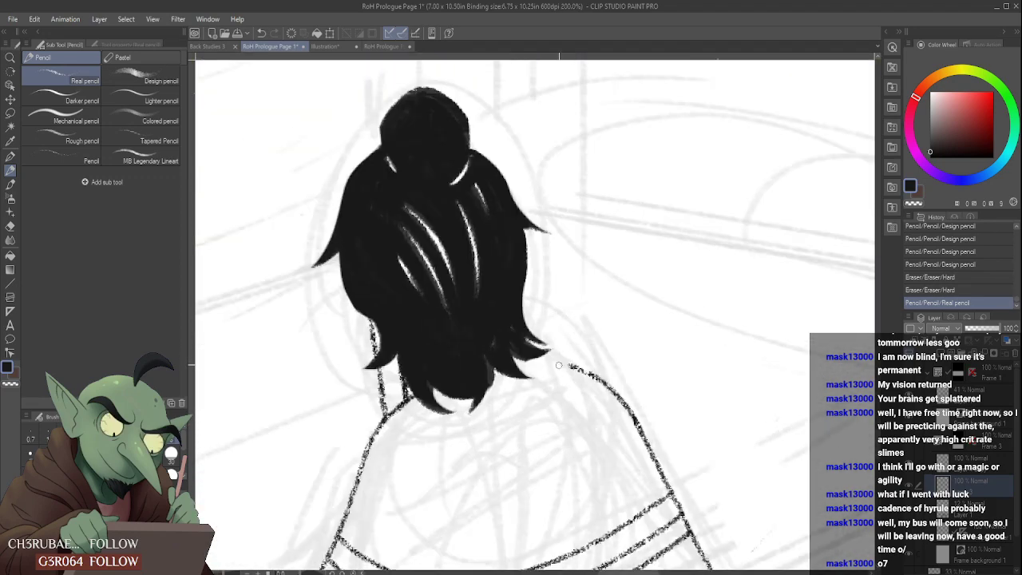
left_click_drag(553, 361, 572, 365)
scroll(559, 295, "down", 5)
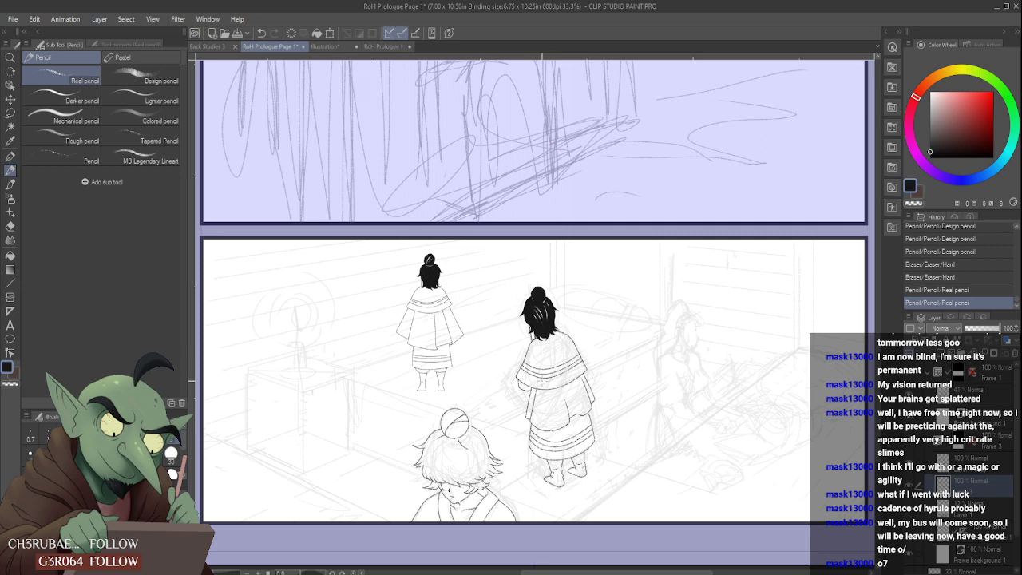
scroll(539, 363, "down", 1)
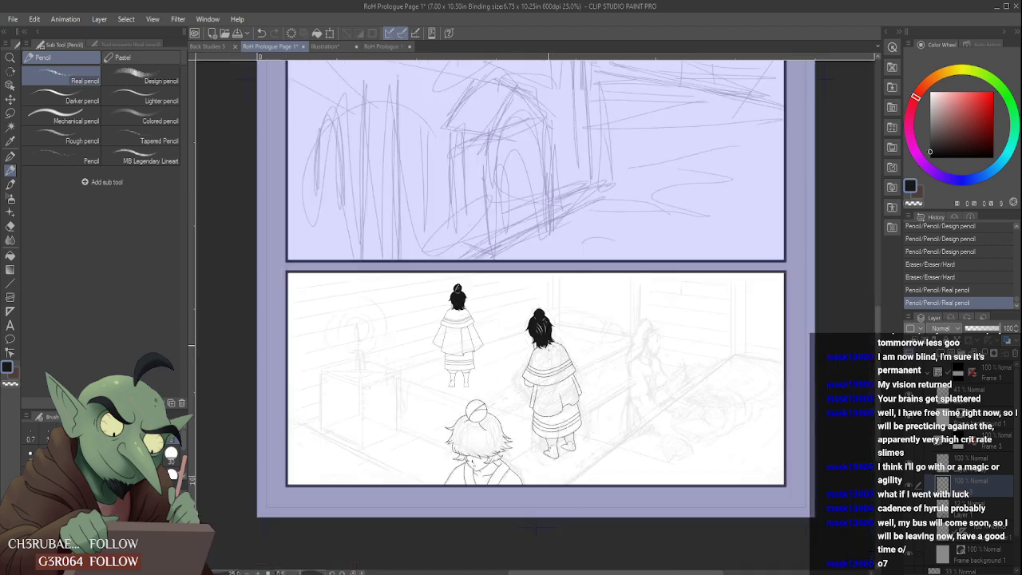
- Lasso the middle caped figure's whole head, including the bun, hair and neck lines, leaving out the shoulder lines
scroll(558, 313, "up", 2)
key("m")
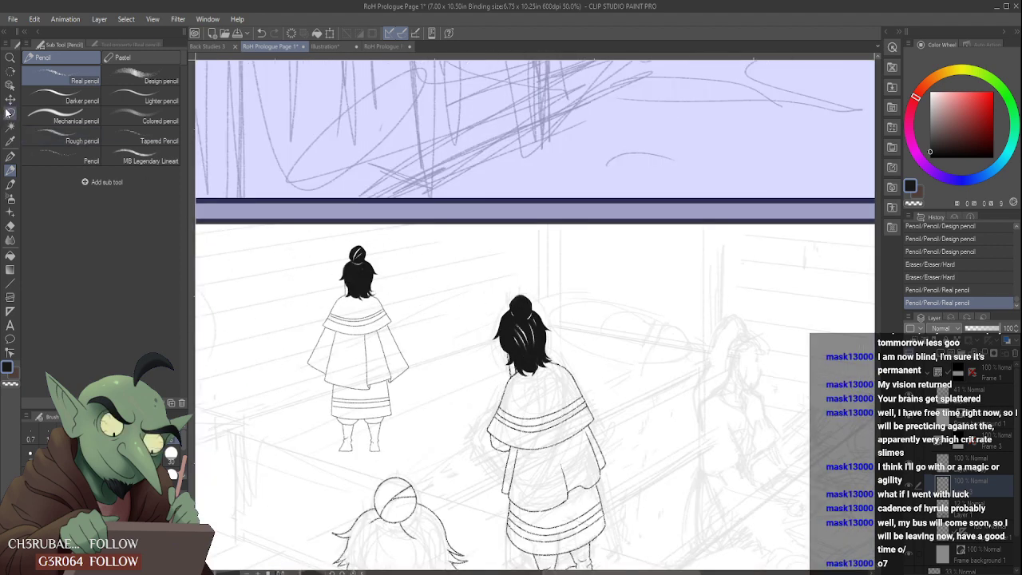
scroll(499, 373, "up", 3)
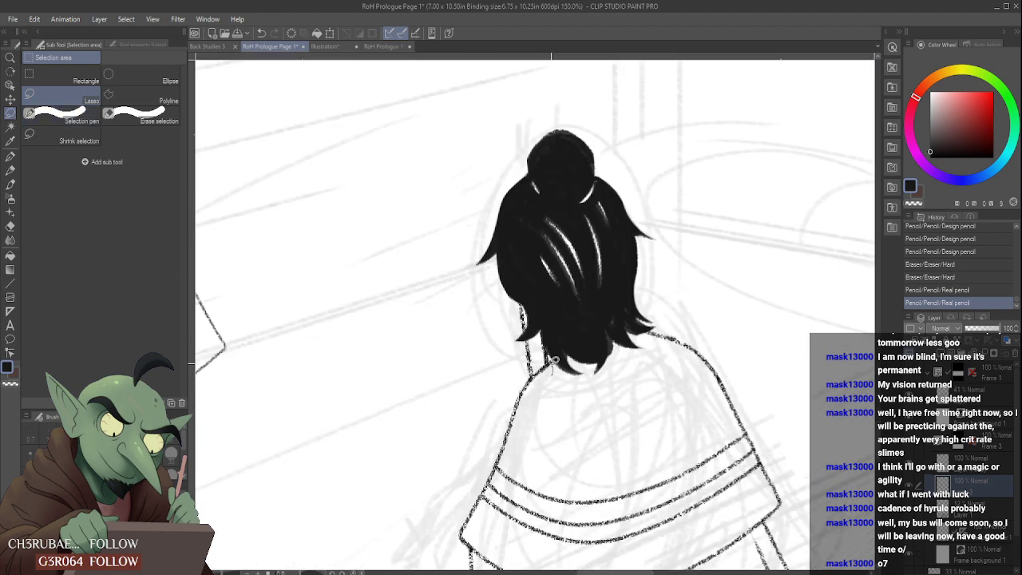
mouse_move(540, 369)
left_mouse_down()
mouse_move(527, 378)
mouse_move(548, 107)
mouse_move(697, 304)
left_mouse_up()
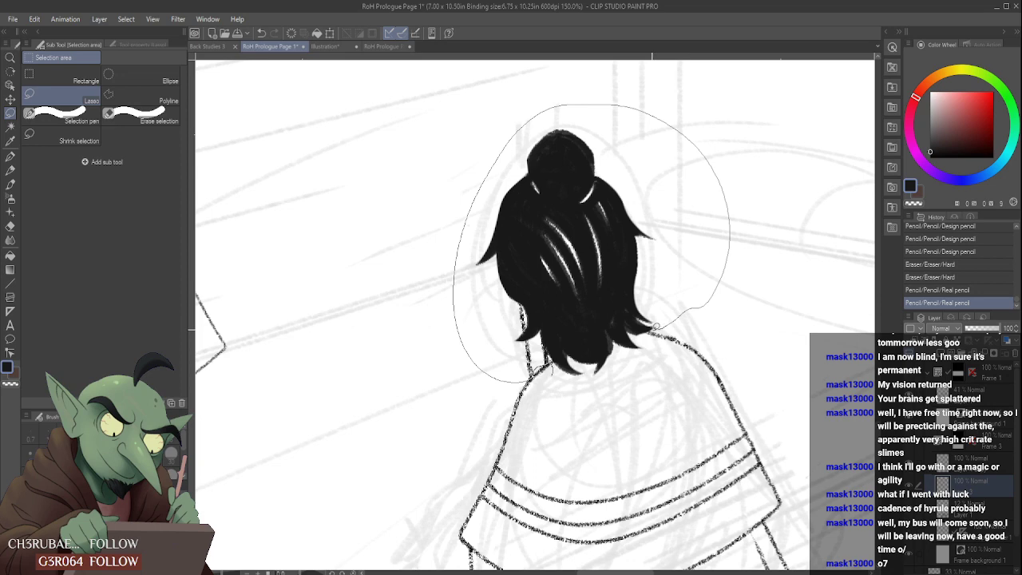
left_click_drag(652, 329, 561, 393)
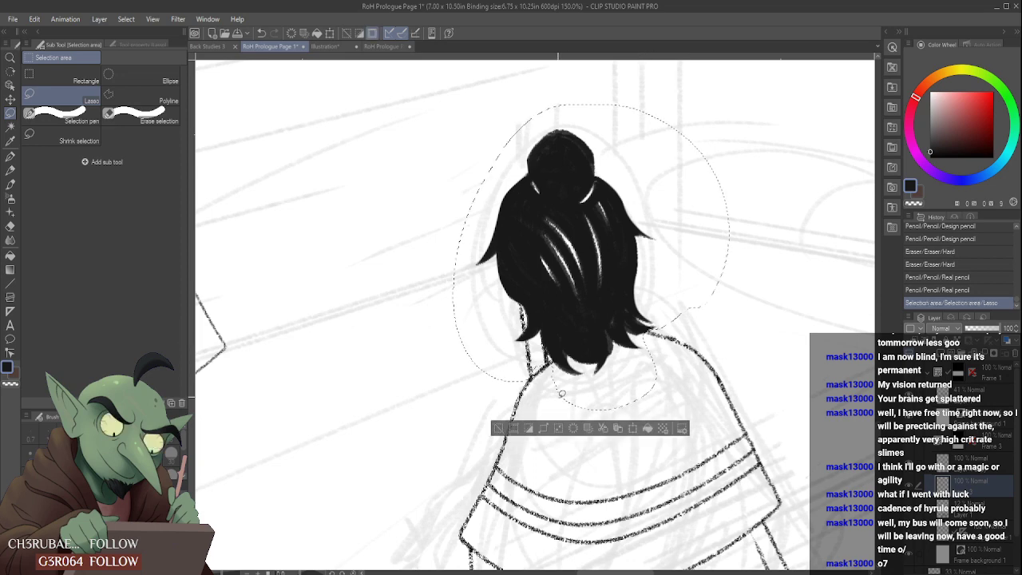
- Transform the selected head by moving it down and slightly right so it sits lower on the cape's shoulders
key("ctrl+t")
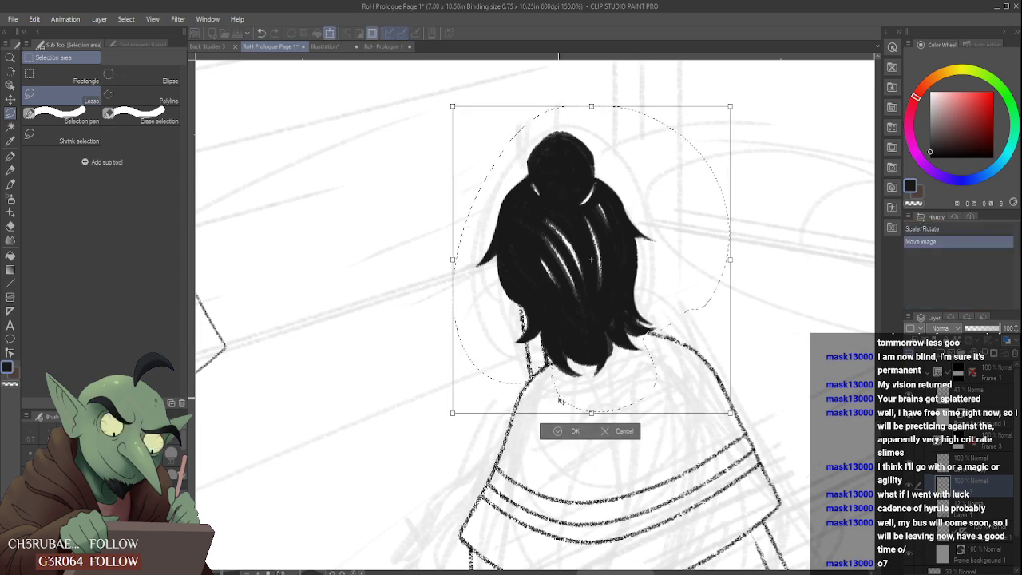
key("Down")
key("Down")
key("Down")
key("Down")
key("Down")
key("Down")
key("Down")
key("Down")
key("Down")
key("Down")
key("Down")
key("Down")
key("Down")
key("Down")
key("Down")
key("Down")
key("Down")
key("Down")
key("Down")
key("Down")
key("Right")
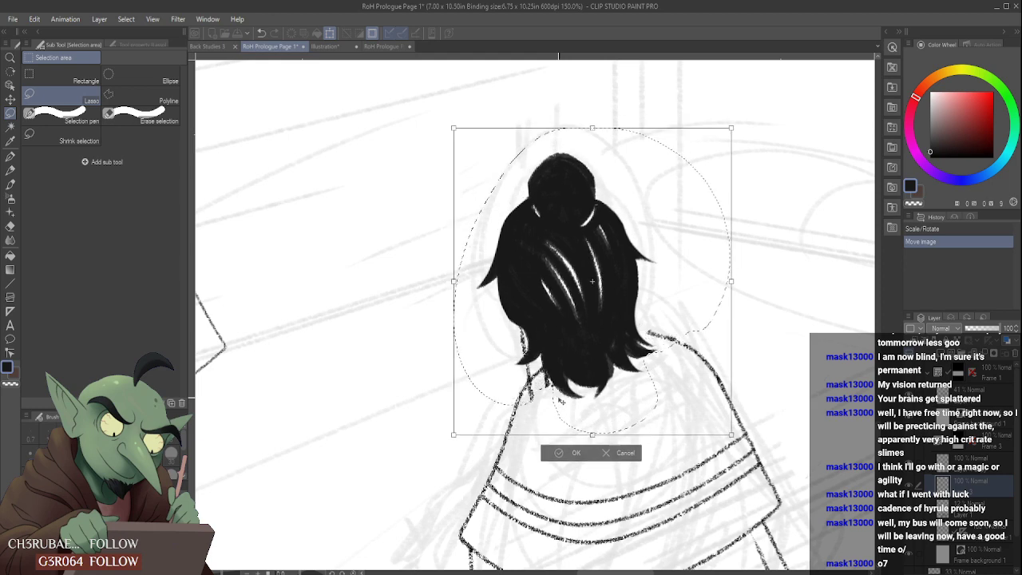
key("Right")
key("Right")
key("Right")
key("Right")
key("Right")
key("Right")
key("Right")
key("Right")
key("Right")
key("Right")
key("Right")
key("Right")
key("Right")
key("Right")
key("Right")
key("Right")
key("Right")
key("Right")
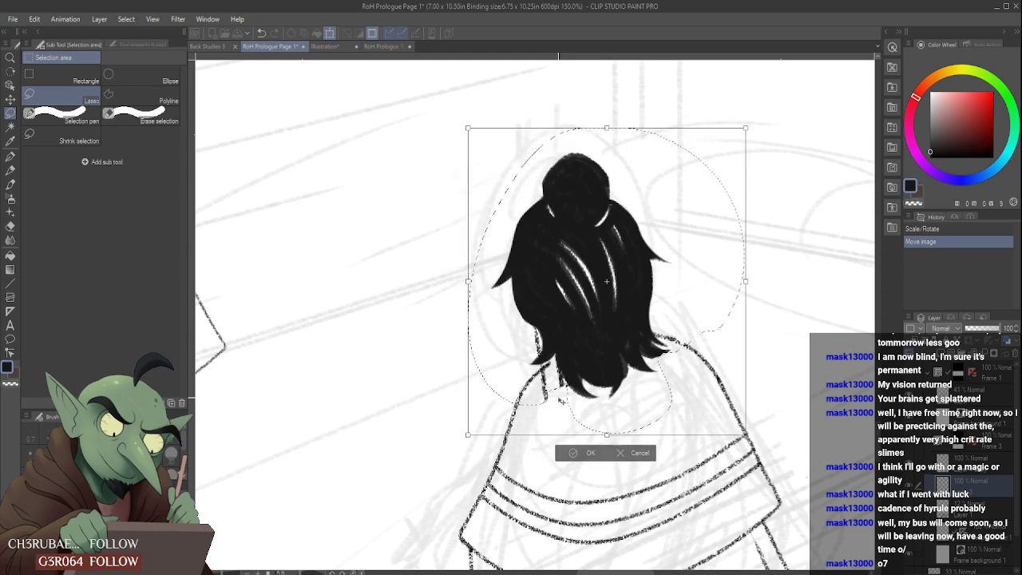
scroll(562, 401, "down", 4)
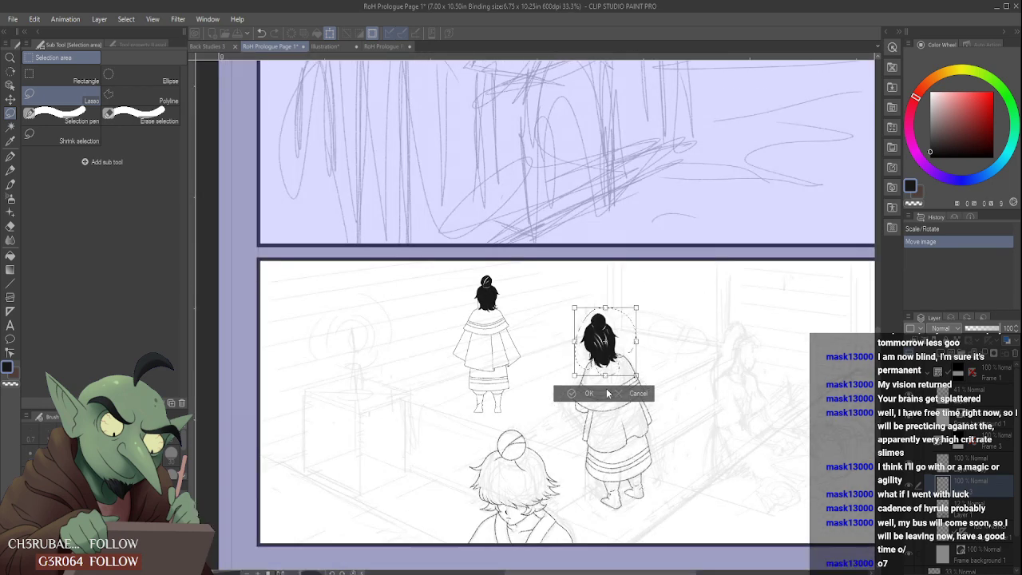
- Scale the head down slightly, nudge it up and right over the shoulders, then apply the transform and deselect
scroll(606, 381, "up", 2)
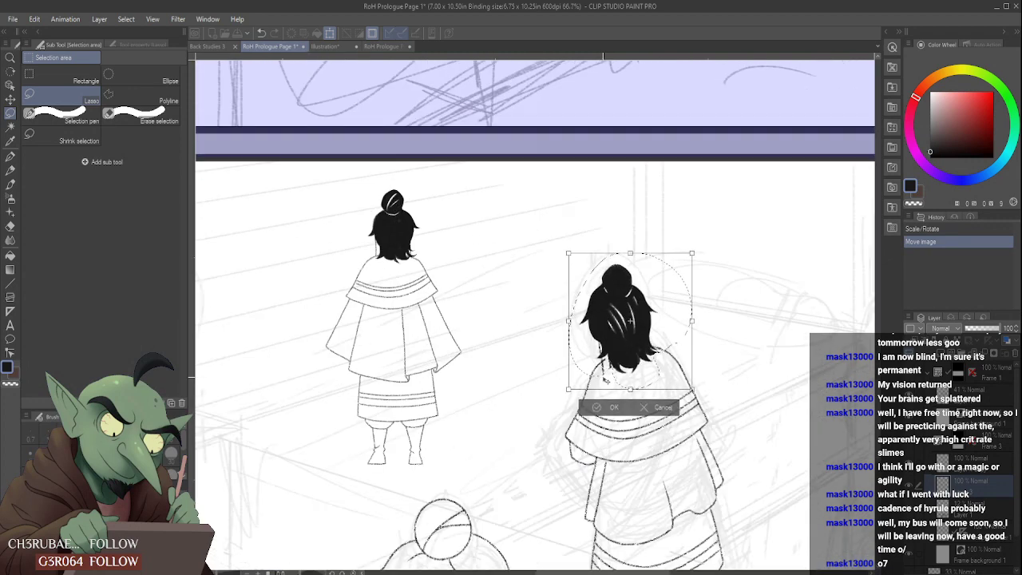
left_click(688, 261)
key("Up")
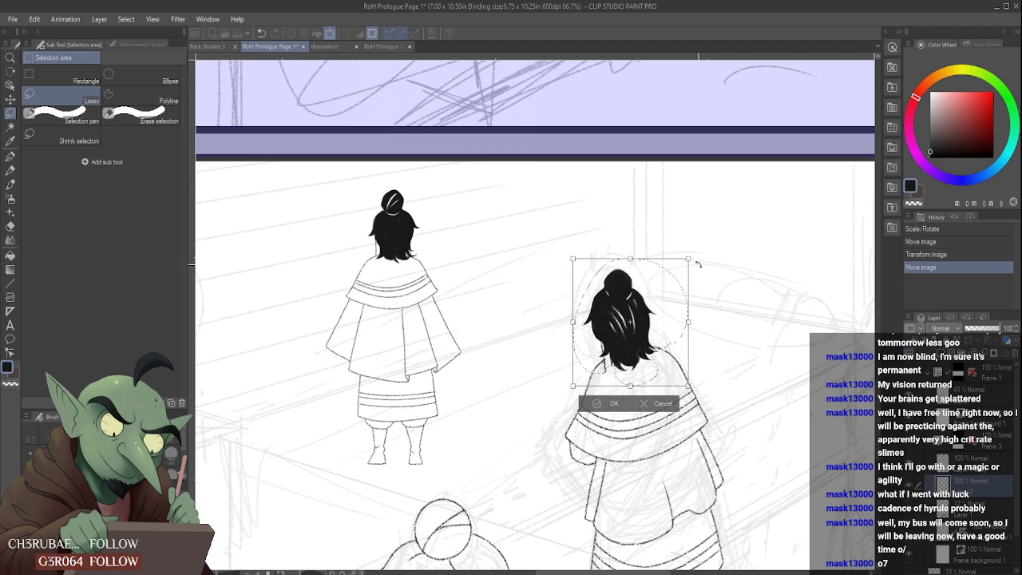
left_click(691, 255)
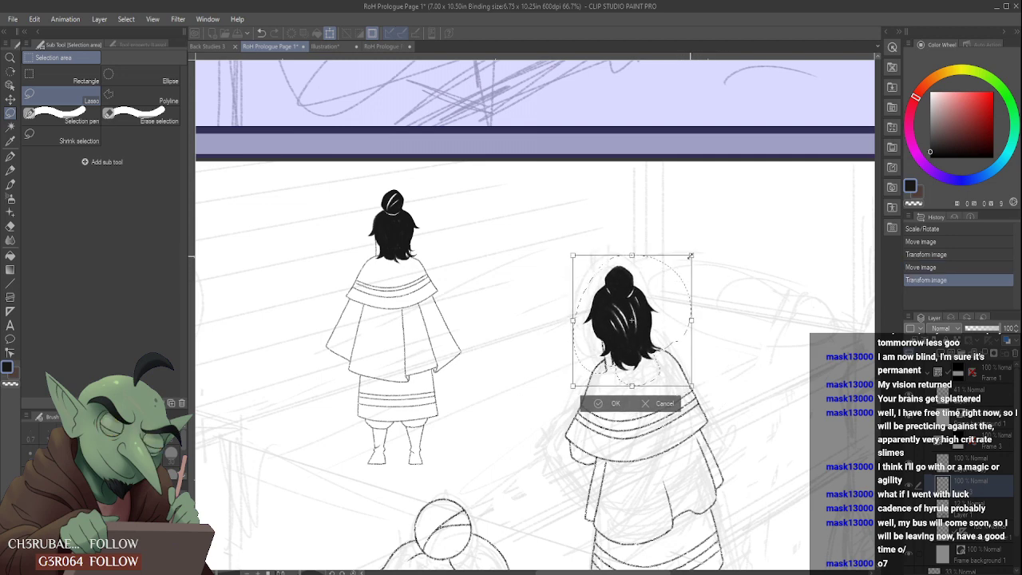
left_click(689, 258)
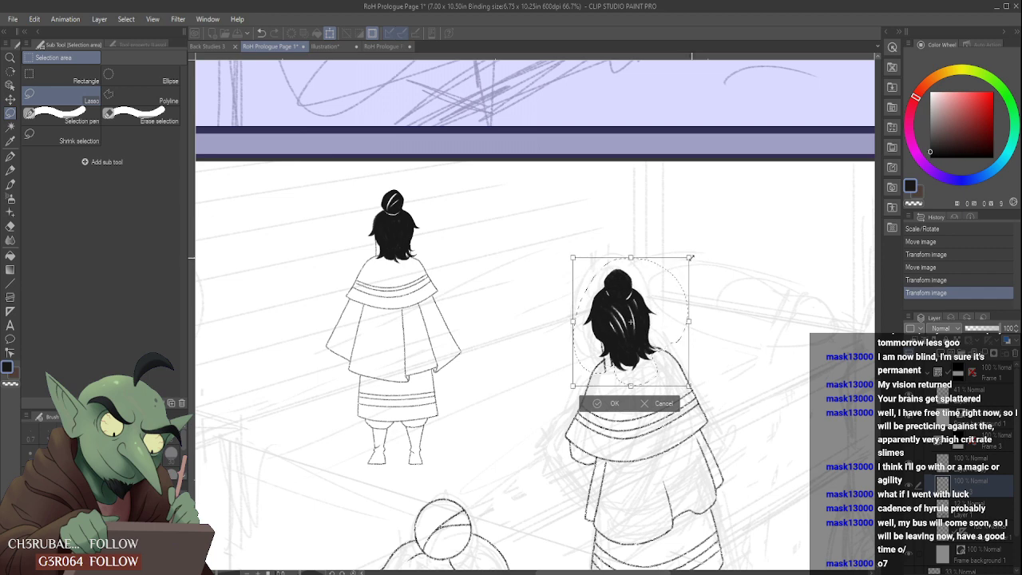
left_click(691, 257)
scroll(618, 366, "down", 3)
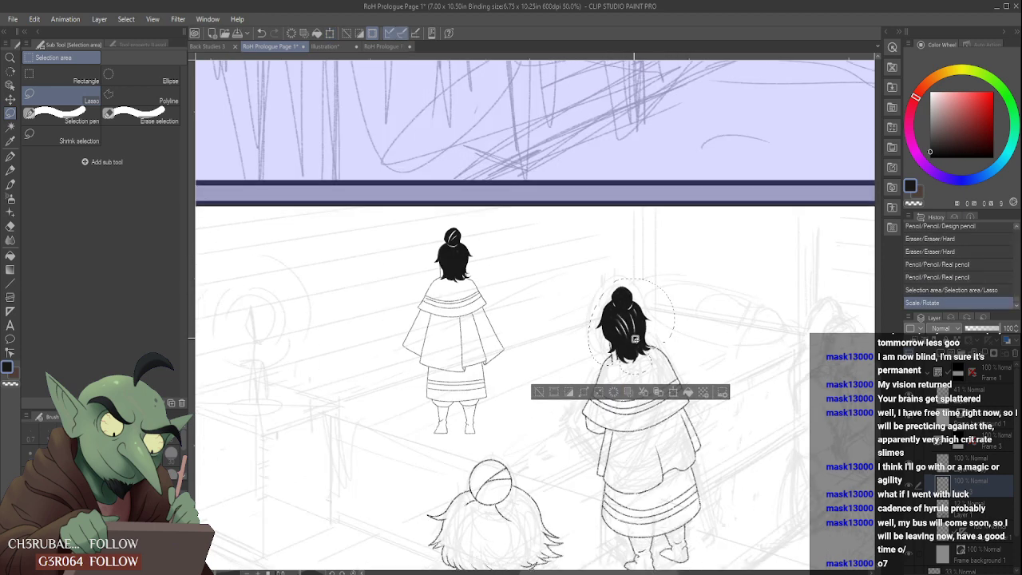
scroll(653, 324, "up", 3)
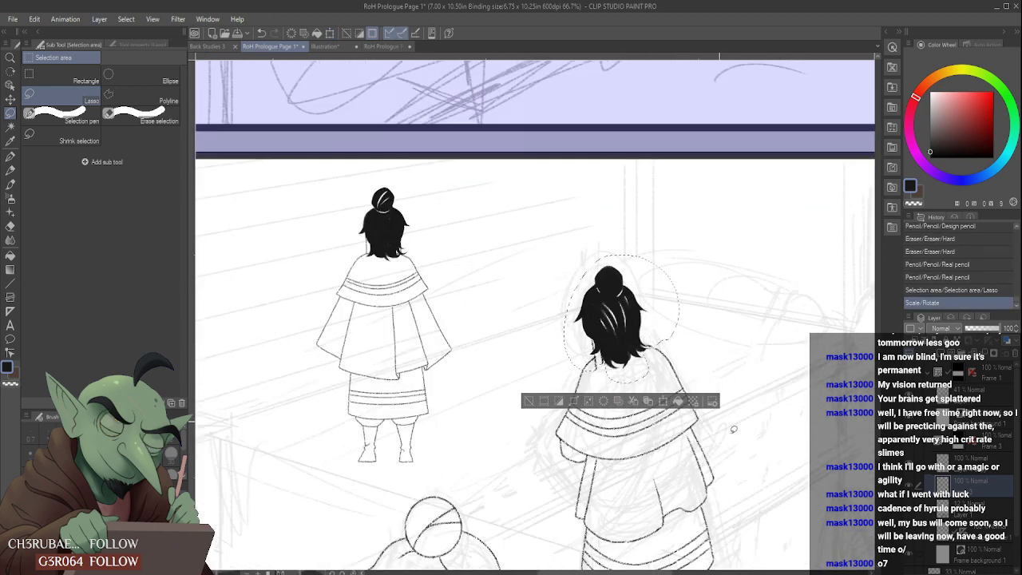
key("ctrl+d")
- Erase the leftover neck line below the hair and extend the cape's left shoulder line up to the hair with the Real pencil
scroll(534, 341, "up", 5)
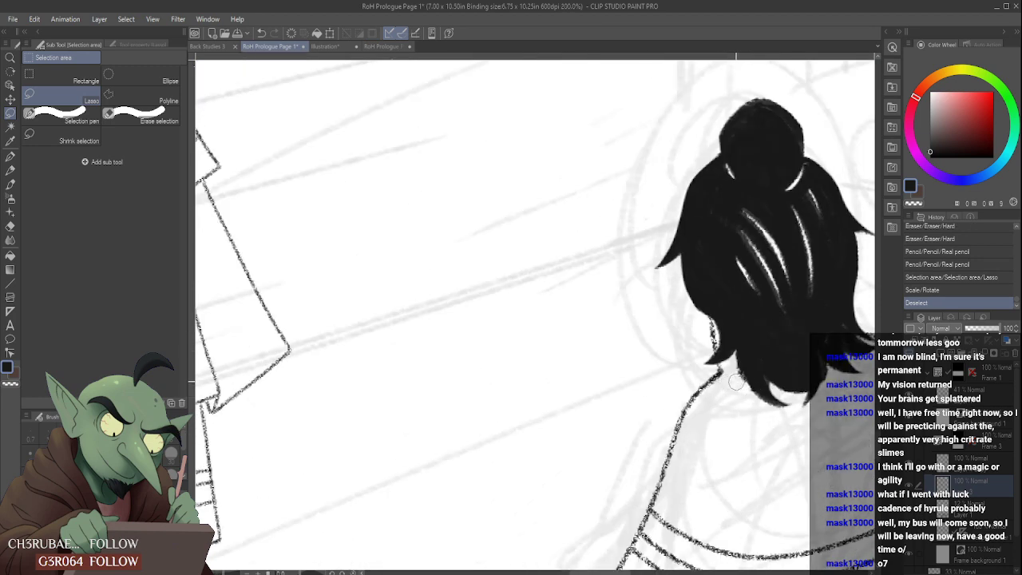
left_click_drag(733, 371, 730, 375)
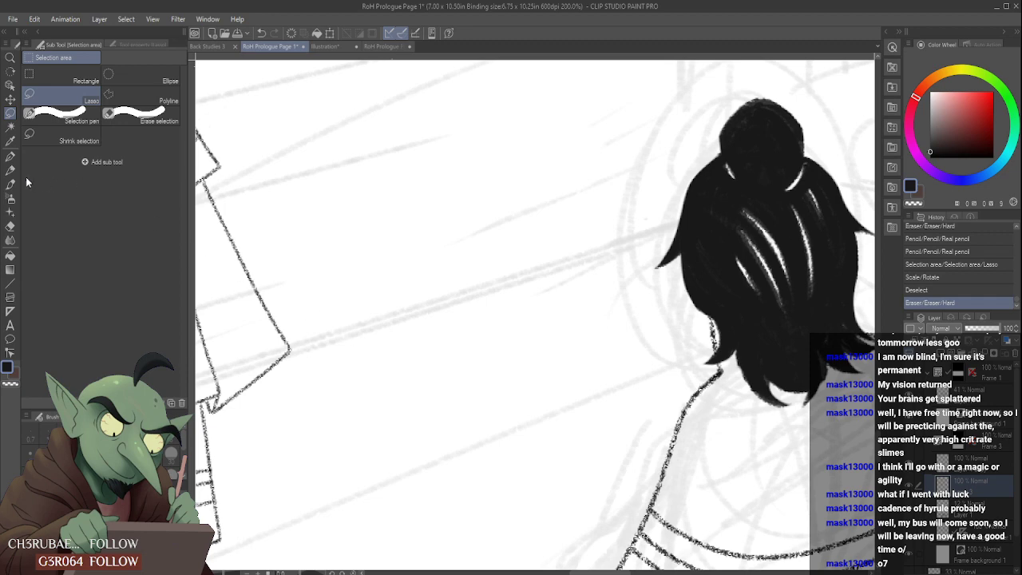
key("p")
scroll(734, 358, "up", 3)
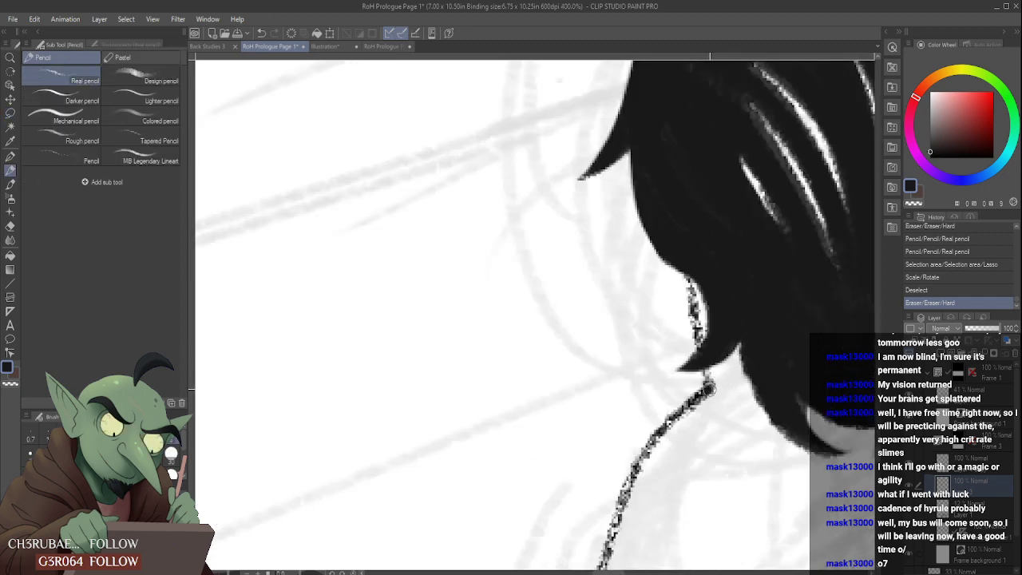
left_click_drag(710, 389, 749, 363)
scroll(745, 360, "down", 5)
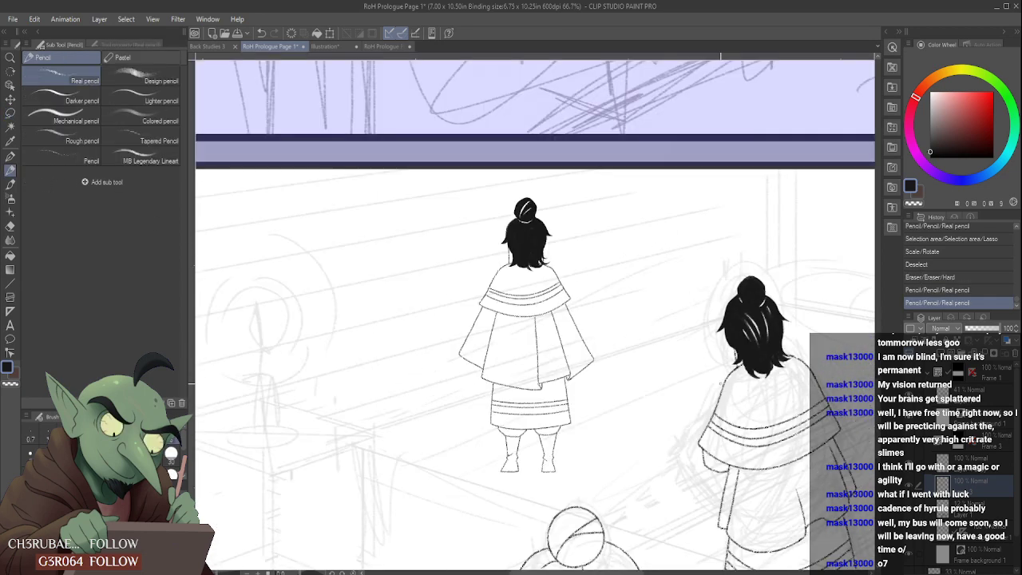
- Check the repositioned head against the whole panel and save the page
scroll(745, 359, "down", 2)
scroll(669, 376, "up", 6)
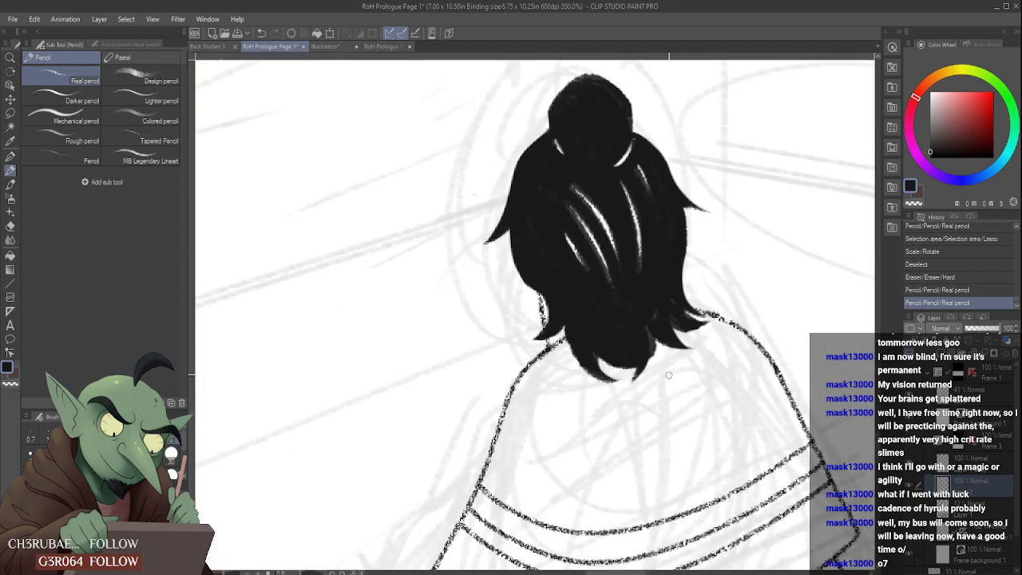
scroll(666, 382, "down", 5)
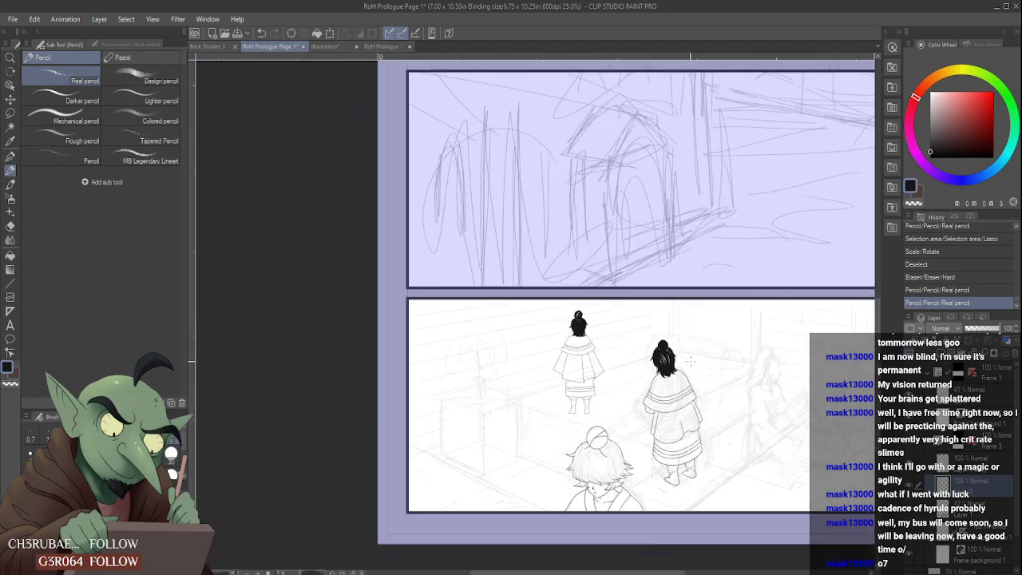
scroll(717, 416, "down", 2)
scroll(767, 431, "up", 2)
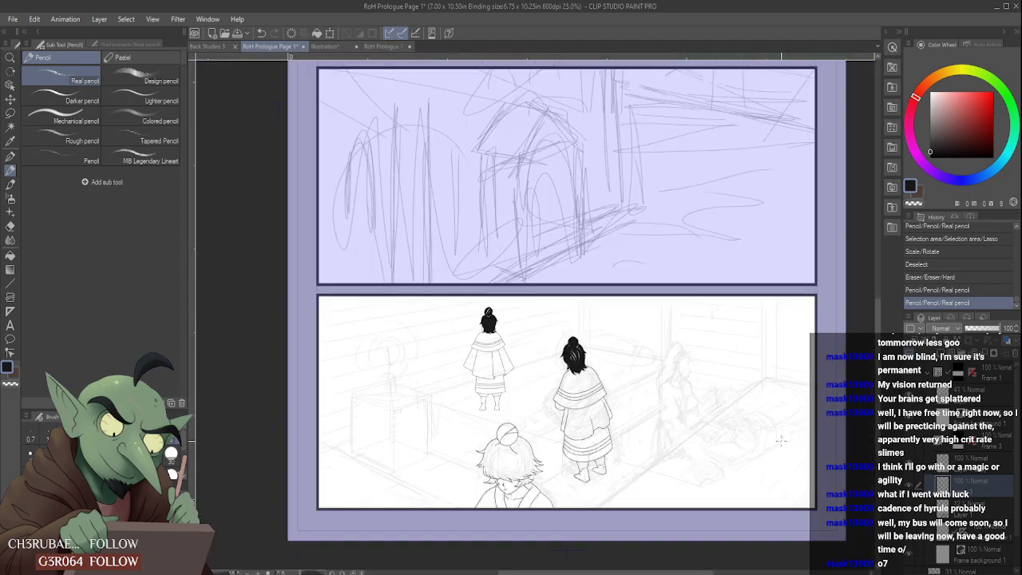
key("ctrl+s")
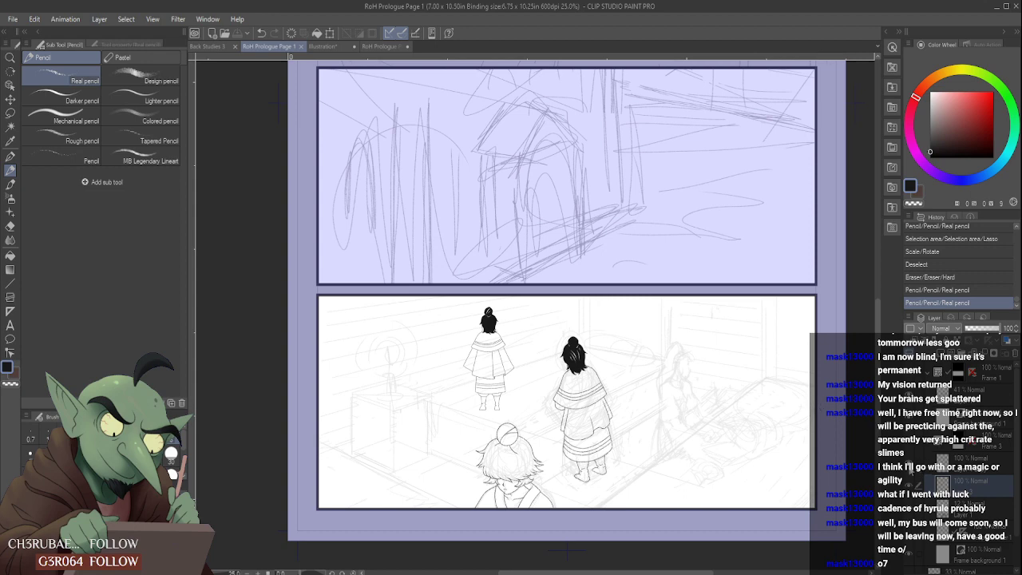
- Delete the layer holding the small standing figure at the back of the bottom panel
left_click(909, 464)
left_click(909, 464)
left_click(974, 465)
left_click(1015, 354)
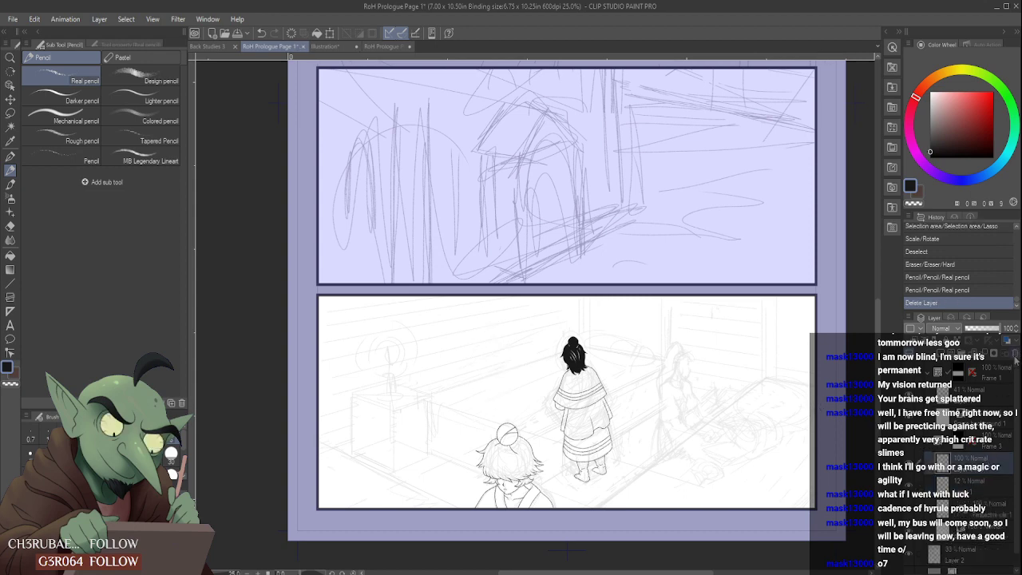
- Draw the neck, shoulder and back contour of the seated figure over the rough sketch with the Real pencil
scroll(641, 352, "up", 4)
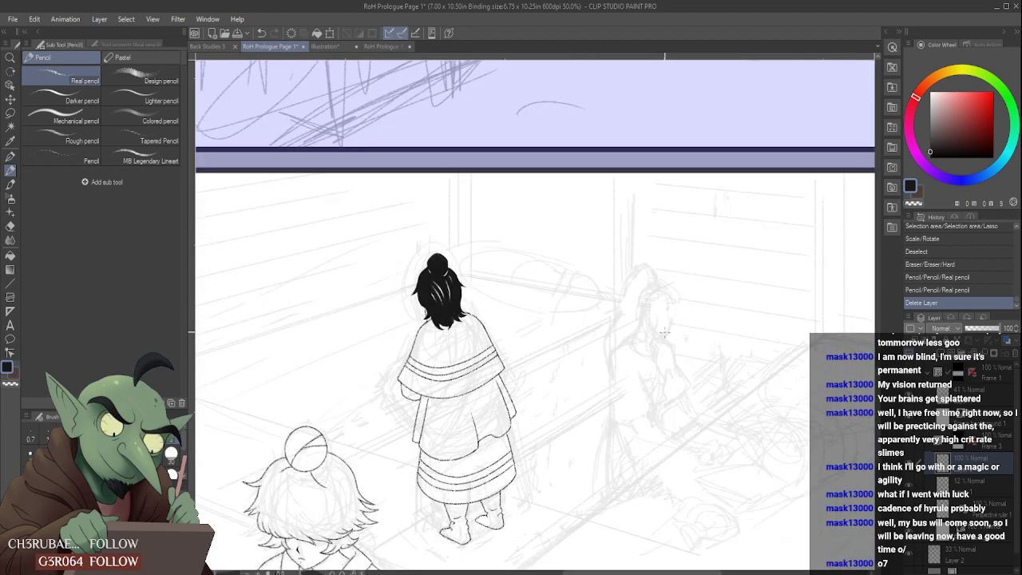
scroll(641, 351, "up", 2)
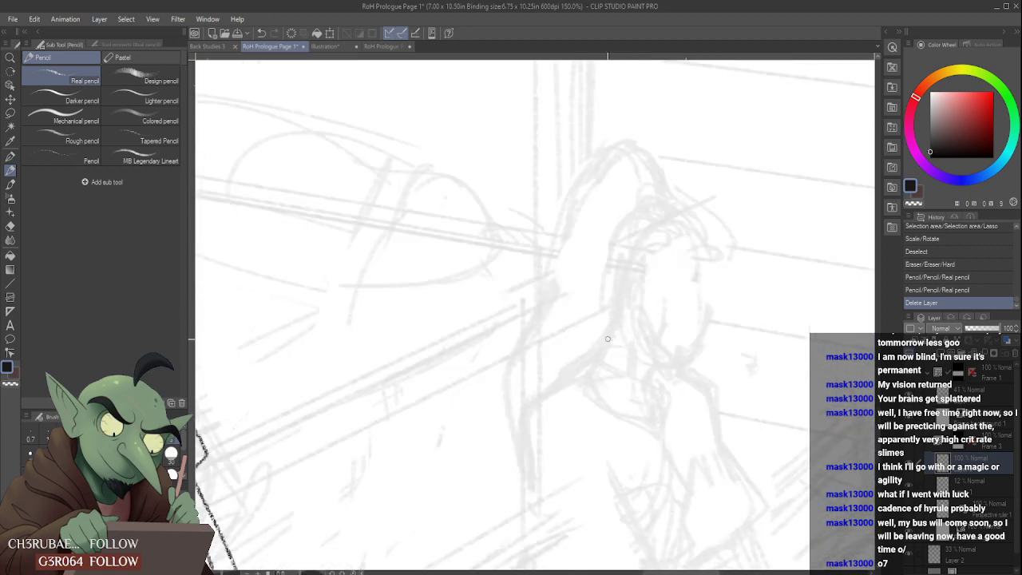
left_click_drag(659, 368, 653, 407)
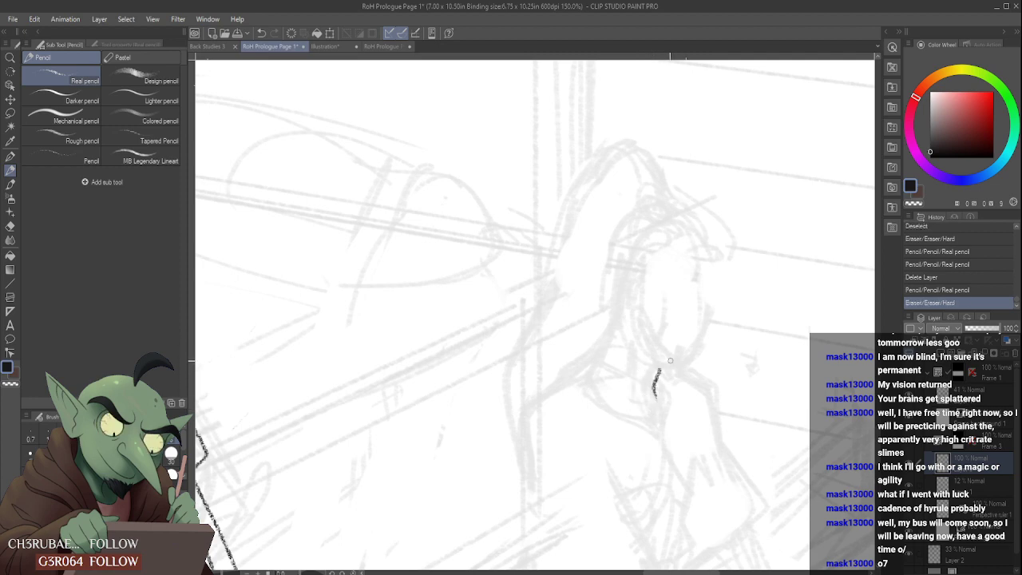
left_click_drag(610, 314, 585, 375)
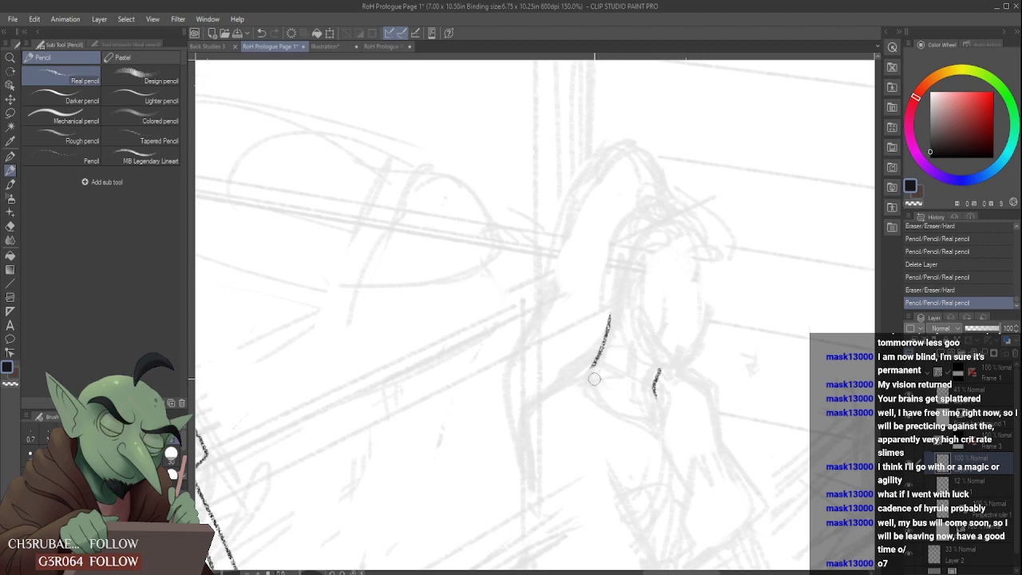
mouse_move(594, 379)
left_mouse_down()
mouse_move(572, 372)
mouse_move(541, 399)
left_mouse_up()
scroll(619, 387, "down", 4)
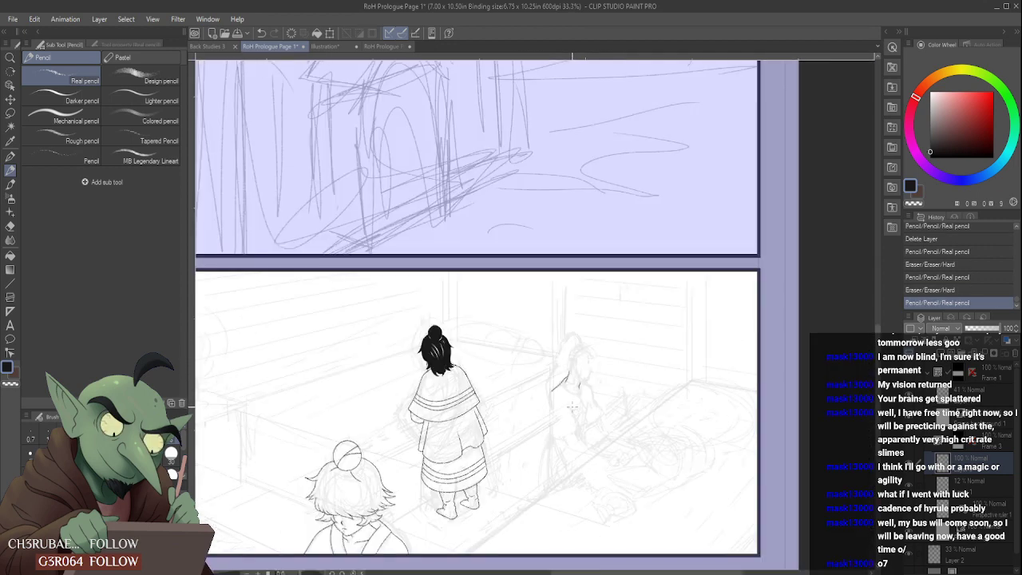
scroll(572, 408, "up", 3)
left_click_drag(518, 364, 521, 488)
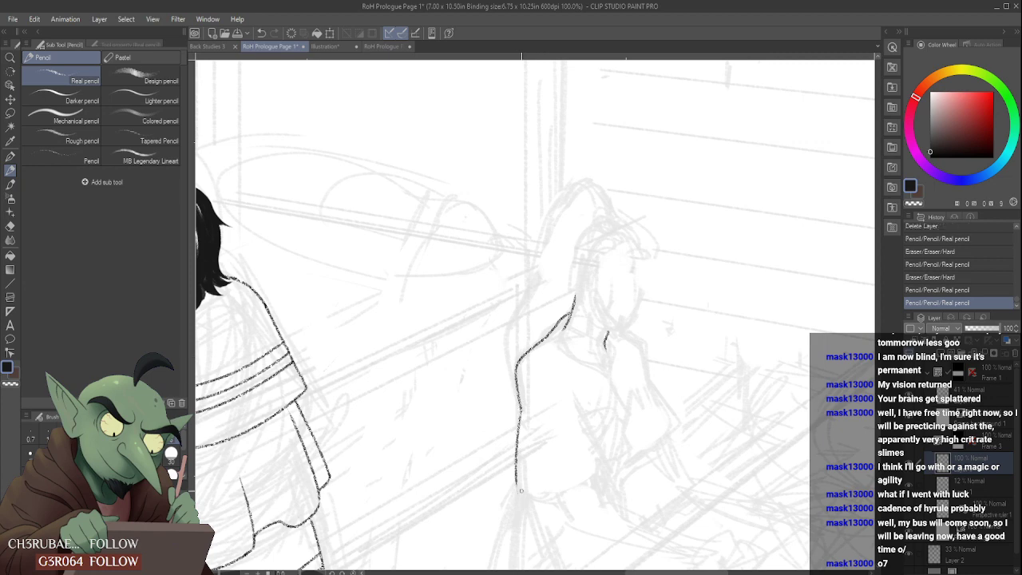
scroll(544, 389, "down", 3)
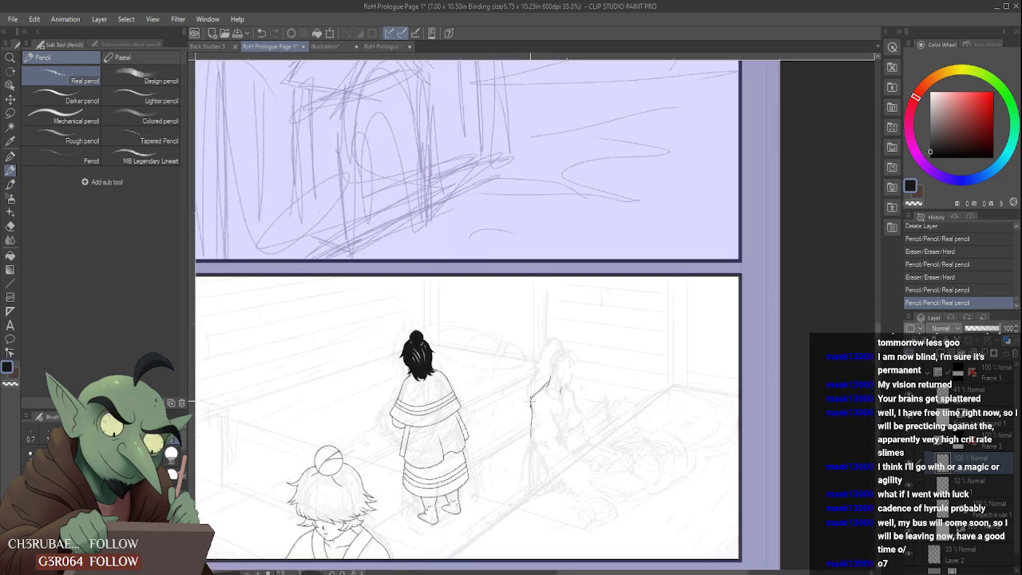
scroll(553, 373, "down", 1)
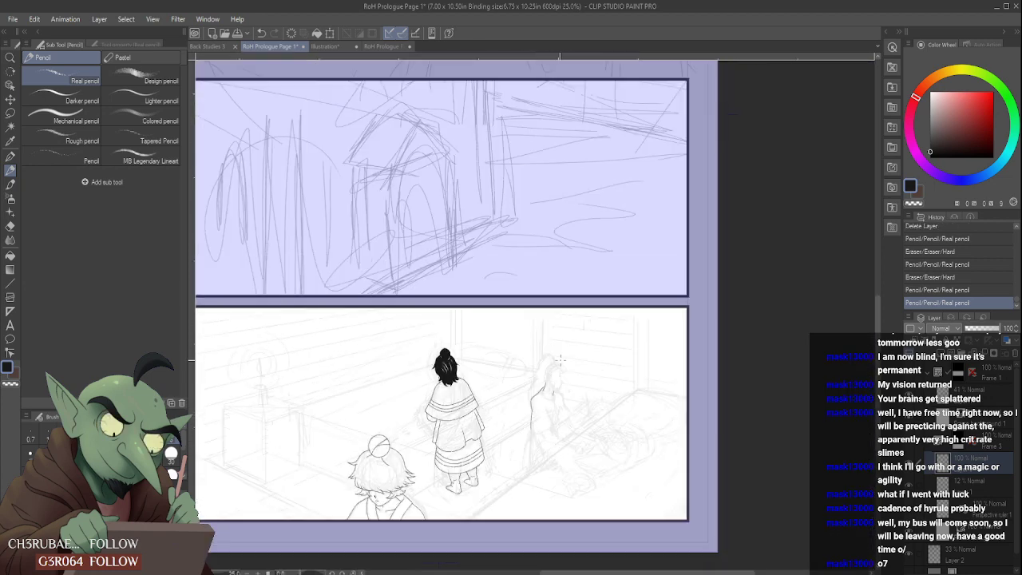
- Draw the inner edge and rounded lower hem of the seated figure's near sleeve, erasing the overshooting line ends
scroll(561, 360, "up", 4)
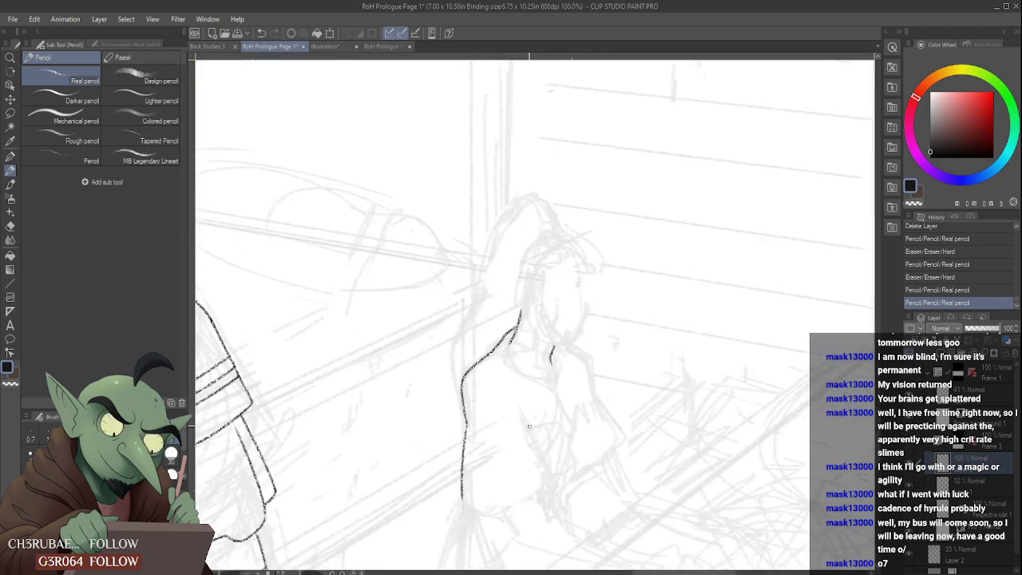
left_click_drag(523, 415, 559, 493)
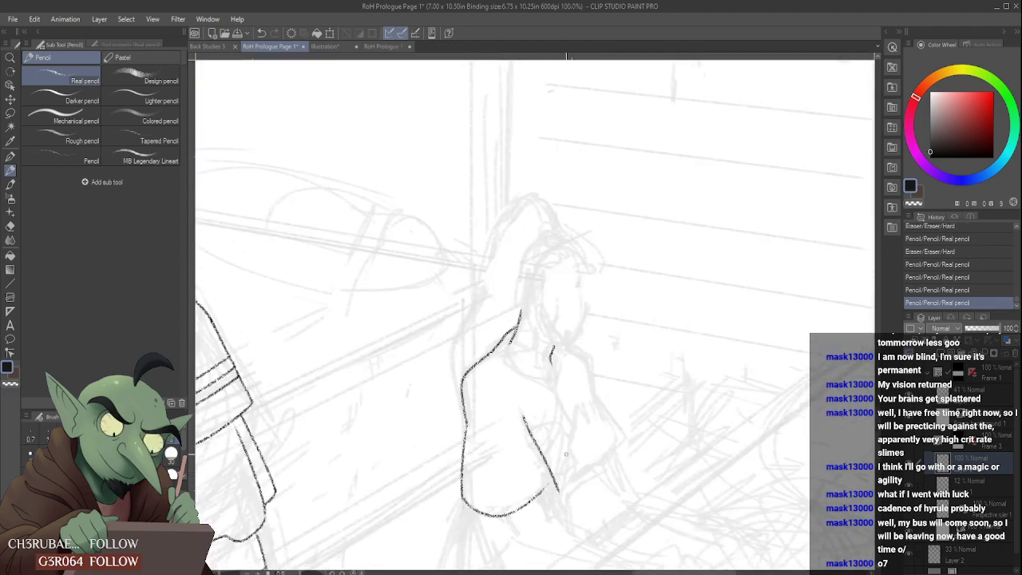
scroll(547, 484, "up", 1)
mouse_move(417, 501)
left_mouse_down()
mouse_move(567, 468)
mouse_move(565, 494)
mouse_move(559, 471)
mouse_move(539, 490)
mouse_move(545, 500)
left_mouse_up()
scroll(559, 481, "up", 1)
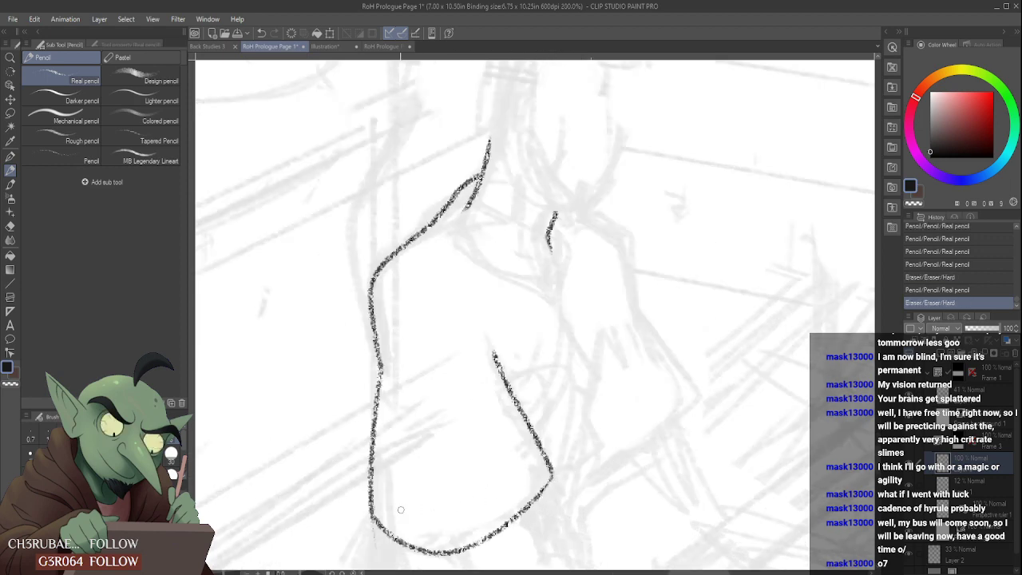
left_click_drag(379, 550, 354, 507)
scroll(354, 507, "down", 2)
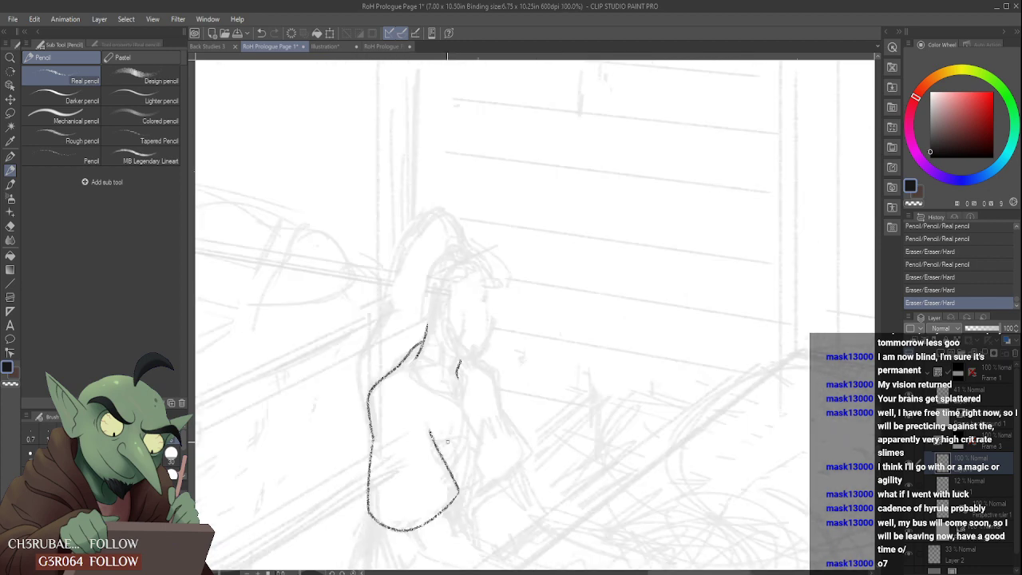
- Draw the seated figure's curved neckline and the pointed collar flap below the chin
scroll(441, 424, "up", 2)
left_click_drag(408, 421, 440, 471)
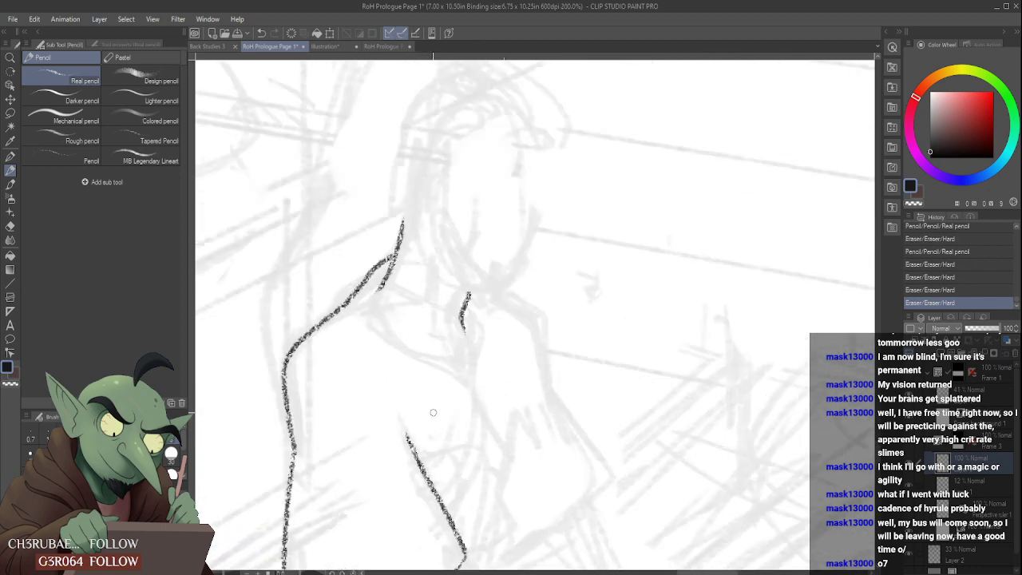
mouse_move(375, 289)
left_mouse_down()
mouse_move(389, 347)
mouse_move(483, 397)
left_mouse_up()
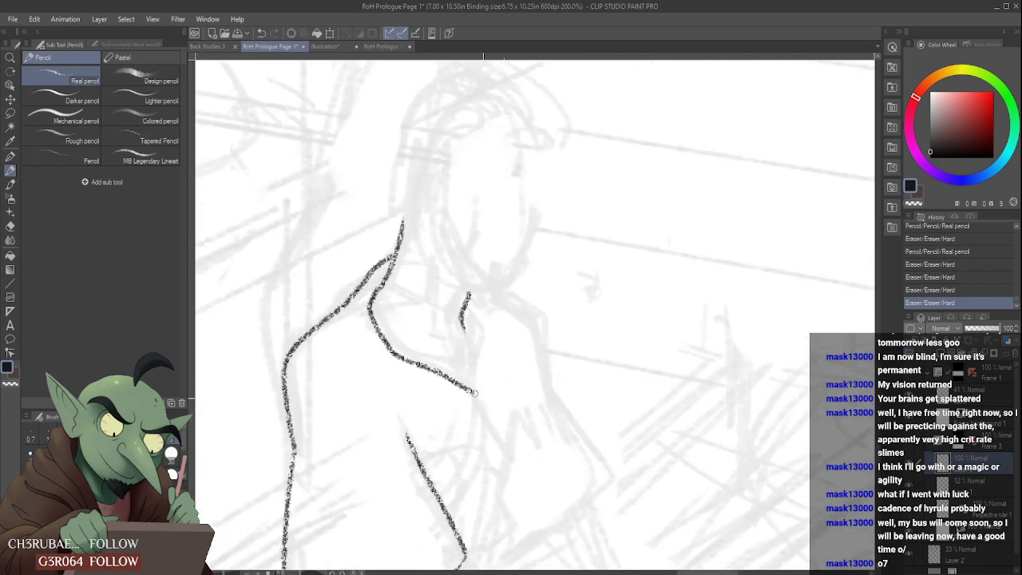
mouse_move(470, 297)
left_mouse_down()
mouse_move(487, 325)
mouse_move(483, 395)
left_mouse_up()
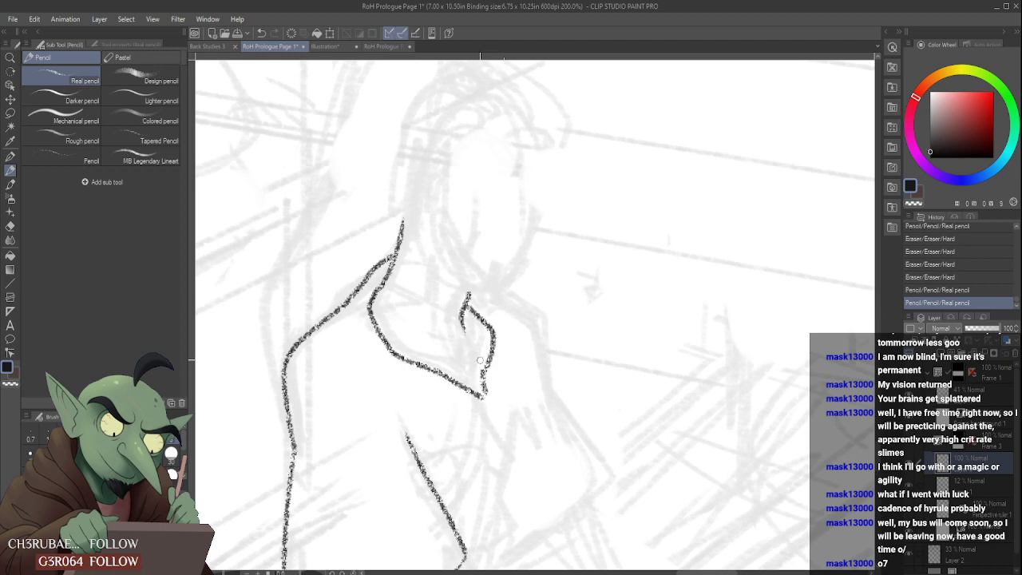
- Add short fold lines inside the seated figure's collar opening, redrawing the lower one
scroll(457, 342, "down", 4)
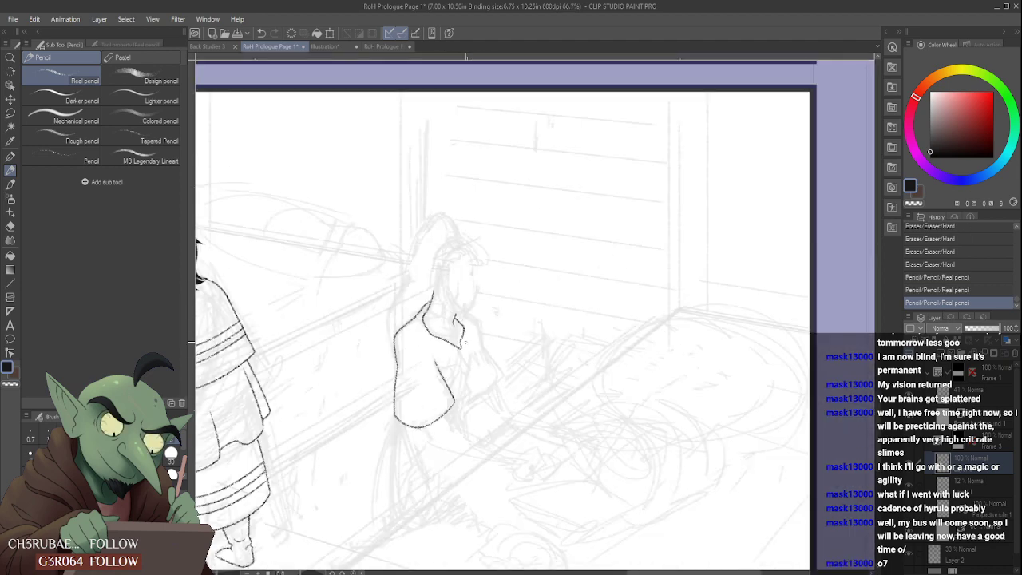
scroll(464, 342, "up", 4)
mouse_move(426, 322)
left_mouse_down()
mouse_move(439, 300)
mouse_move(418, 311)
mouse_move(413, 303)
mouse_move(434, 307)
left_mouse_up()
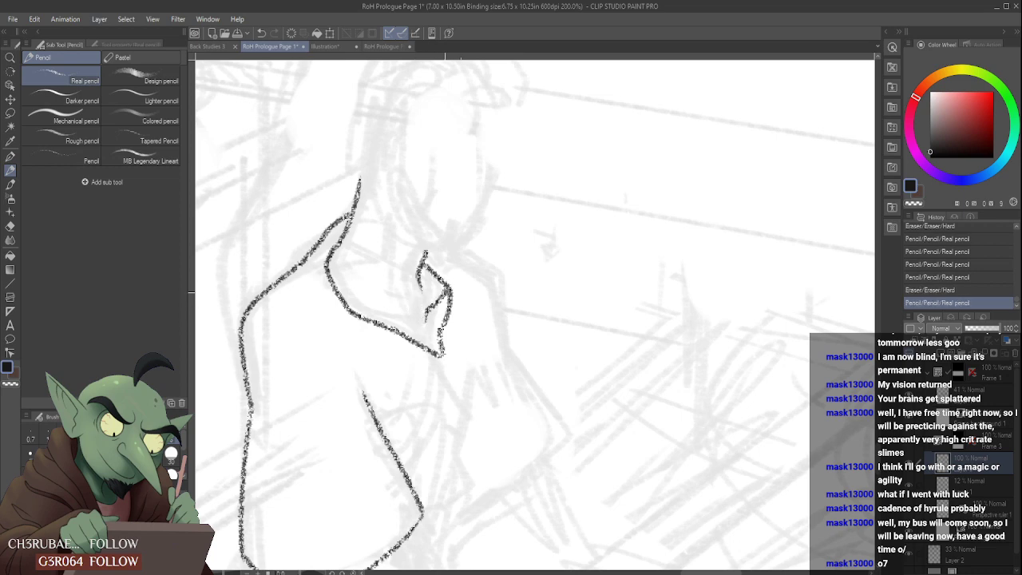
scroll(407, 316, "down", 4)
scroll(404, 327, "up", 4)
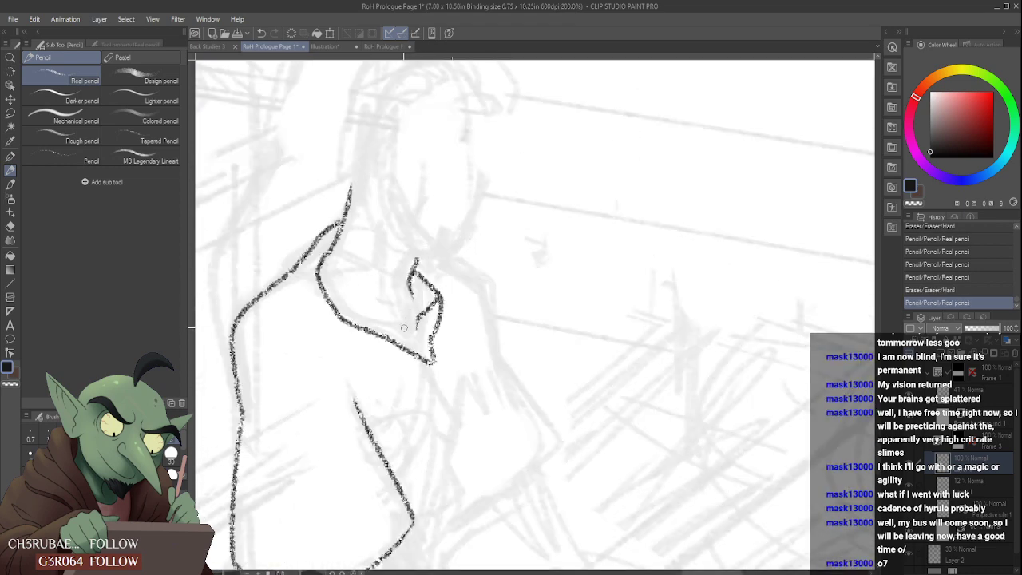
left_click_drag(401, 328, 384, 332)
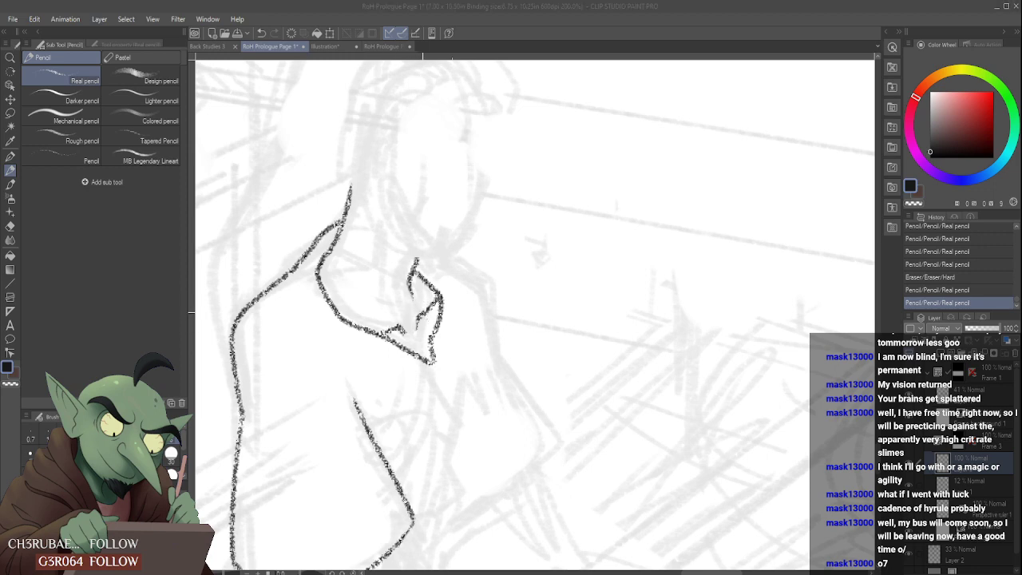
key("ctrl+z")
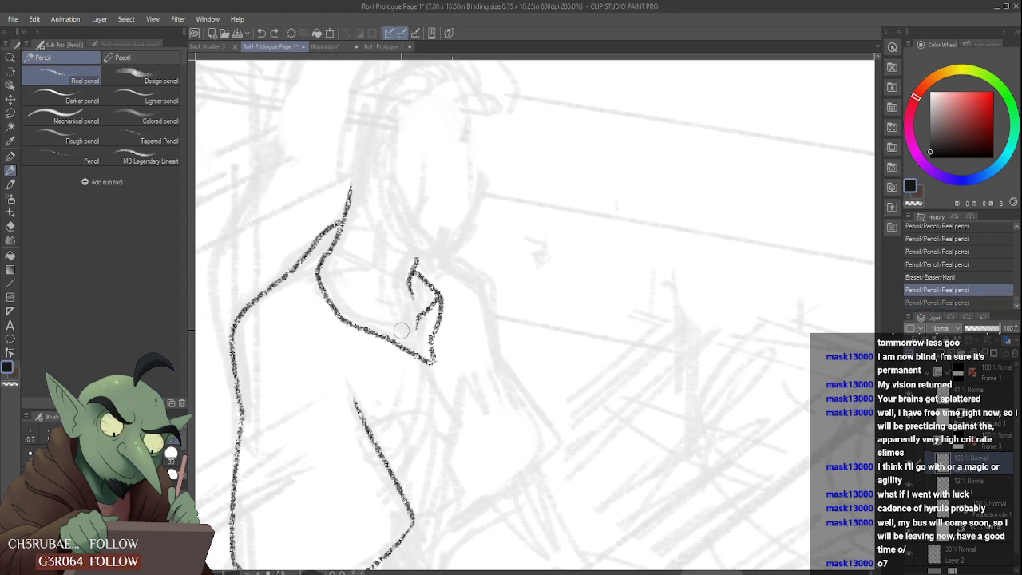
mouse_move(398, 330)
left_mouse_down()
mouse_move(365, 328)
mouse_move(403, 329)
left_mouse_up()
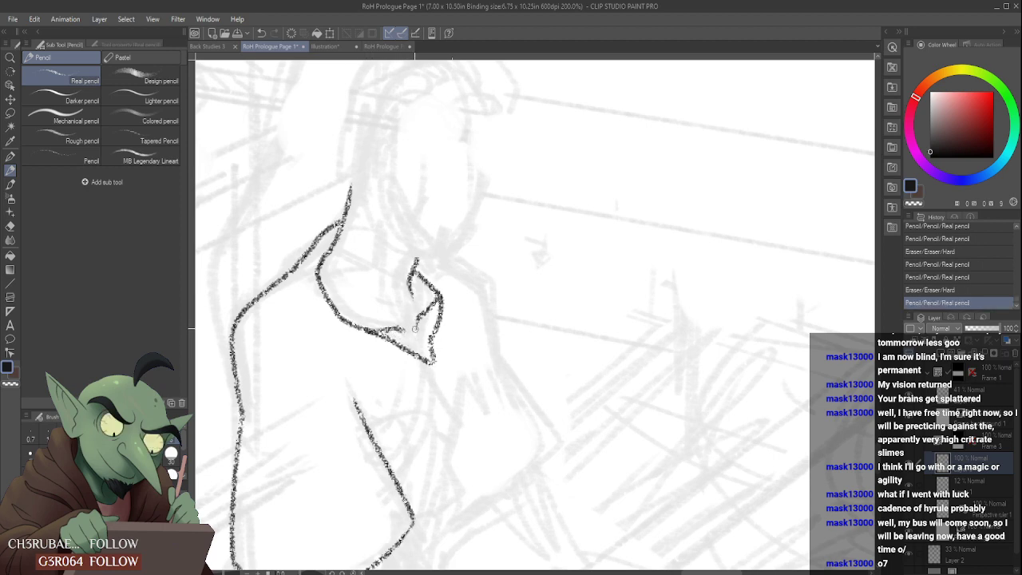
- Draw the seated figure's far shoulder and outer arm line sloping down from the collar
scroll(430, 301, "down", 4)
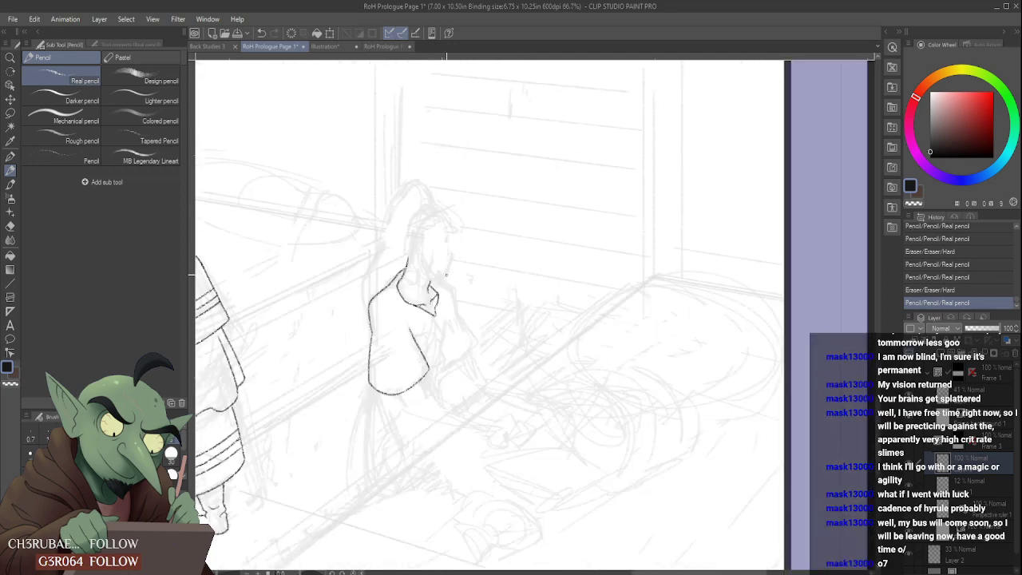
scroll(444, 280, "up", 2)
scroll(445, 280, "up", 1)
mouse_move(438, 287)
left_mouse_down()
mouse_move(465, 302)
mouse_move(492, 381)
mouse_move(485, 357)
mouse_move(535, 424)
left_mouse_up()
scroll(527, 415, "down", 3)
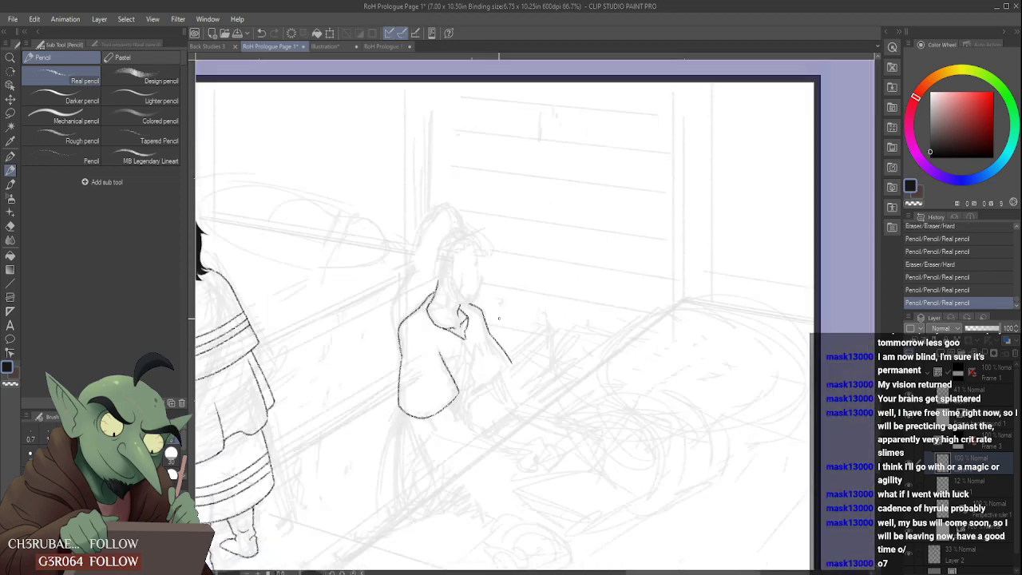
- Add a short fold stroke at the near sleeve's inner edge and redraw the shoulder line up to the collar
scroll(459, 355, "up", 3)
mouse_move(458, 384)
left_mouse_down()
mouse_move(453, 351)
mouse_move(460, 359)
left_mouse_up()
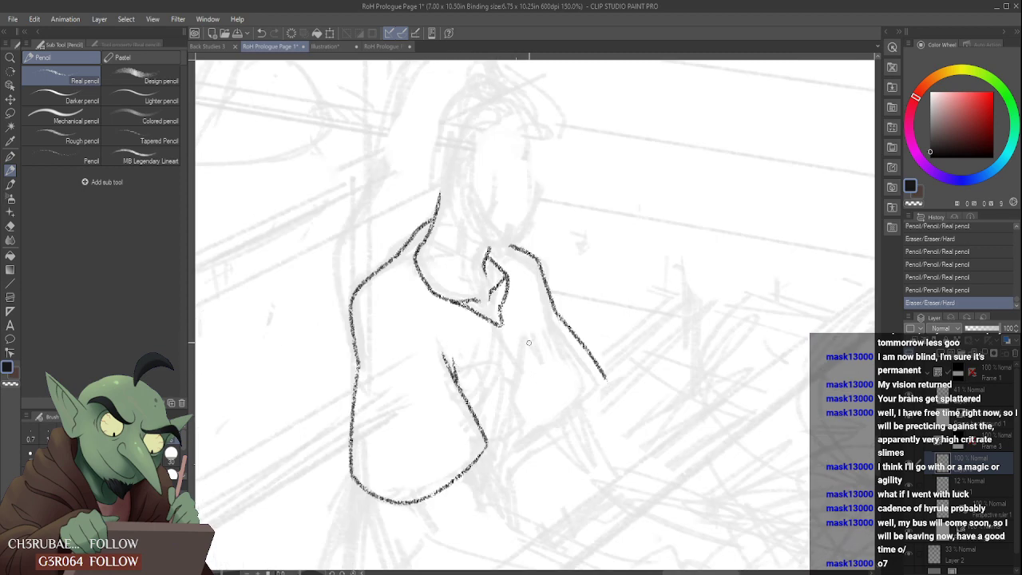
mouse_move(508, 328)
left_mouse_down()
mouse_move(497, 316)
mouse_move(494, 332)
left_mouse_up()
scroll(499, 298, "down", 3)
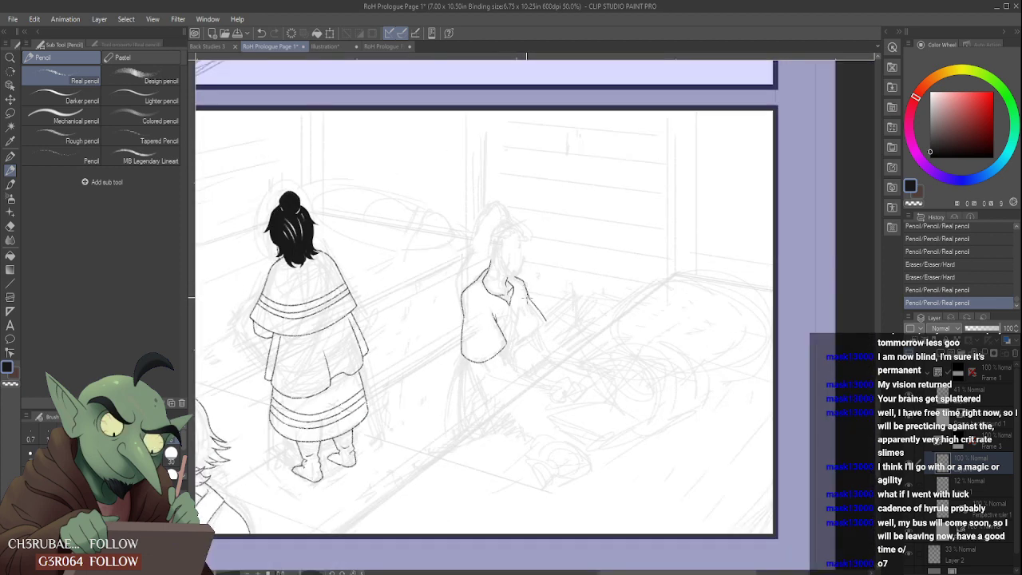
scroll(502, 284, "up", 5)
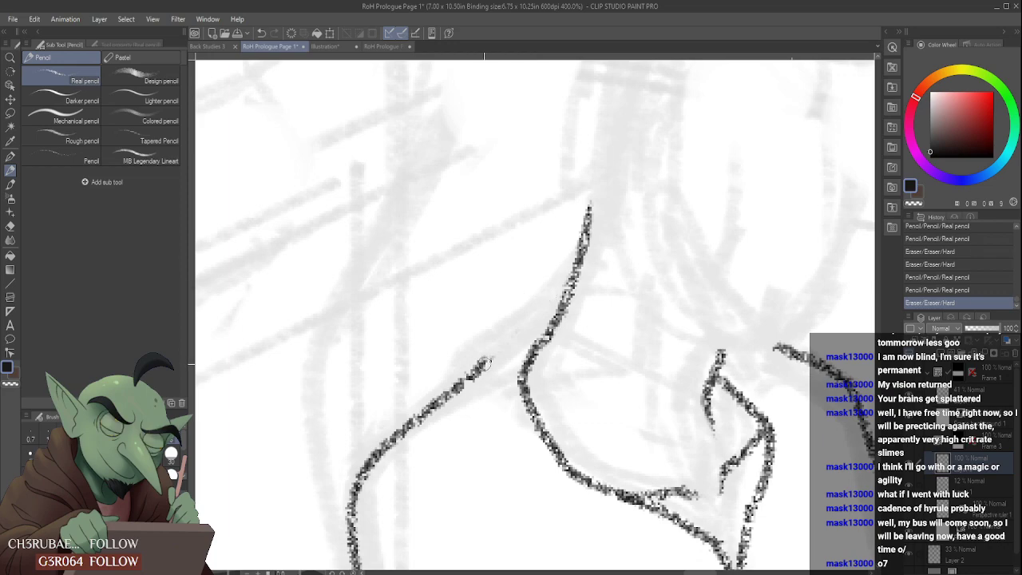
left_click_drag(484, 364, 573, 276)
scroll(496, 364, "down", 6)
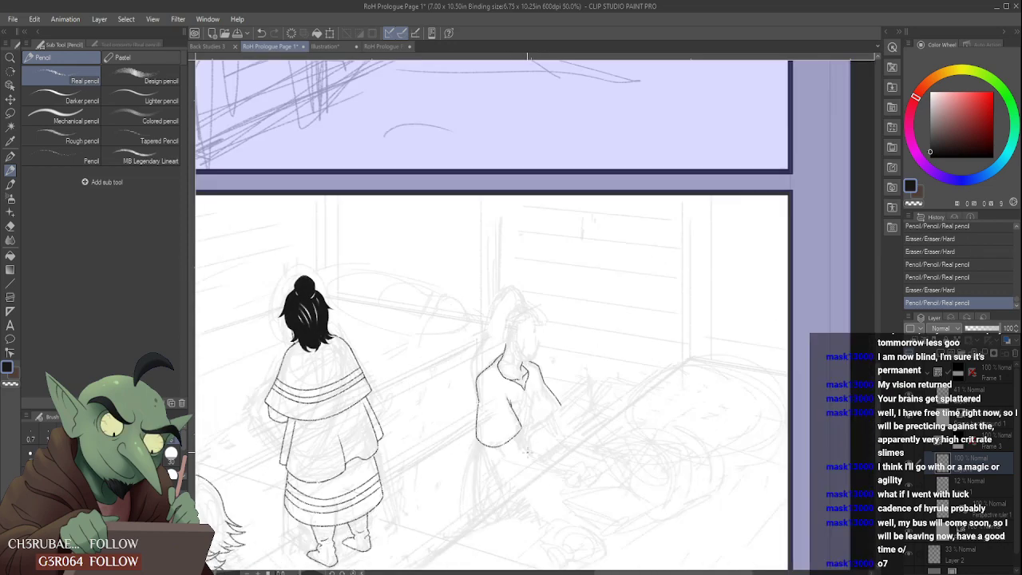
- Draw the small cuff shape beside the near sleeve, with fold lines rising from it across the shirt front
scroll(526, 451, "up", 4)
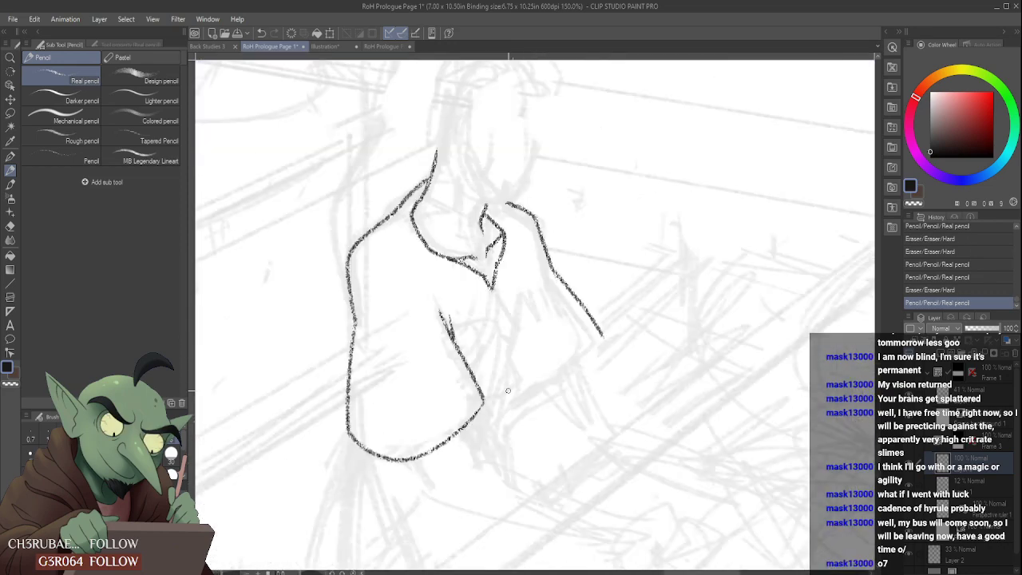
mouse_move(485, 404)
left_mouse_down()
mouse_move(533, 371)
mouse_move(527, 379)
mouse_move(515, 367)
mouse_move(527, 295)
left_mouse_up()
mouse_move(517, 365)
left_mouse_down()
mouse_move(491, 372)
mouse_move(512, 375)
left_mouse_up()
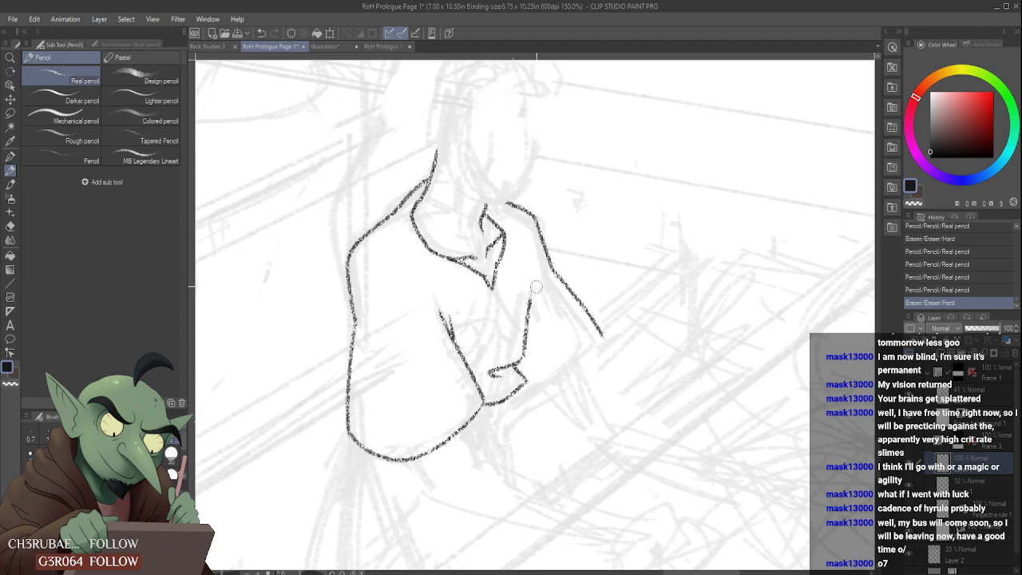
mouse_move(536, 287)
left_mouse_down()
mouse_move(522, 346)
mouse_move(525, 289)
mouse_move(526, 344)
mouse_move(511, 350)
mouse_move(506, 321)
left_mouse_up()
scroll(507, 339, "down", 3)
scroll(504, 343, "up", 3)
scroll(509, 318, "down", 5)
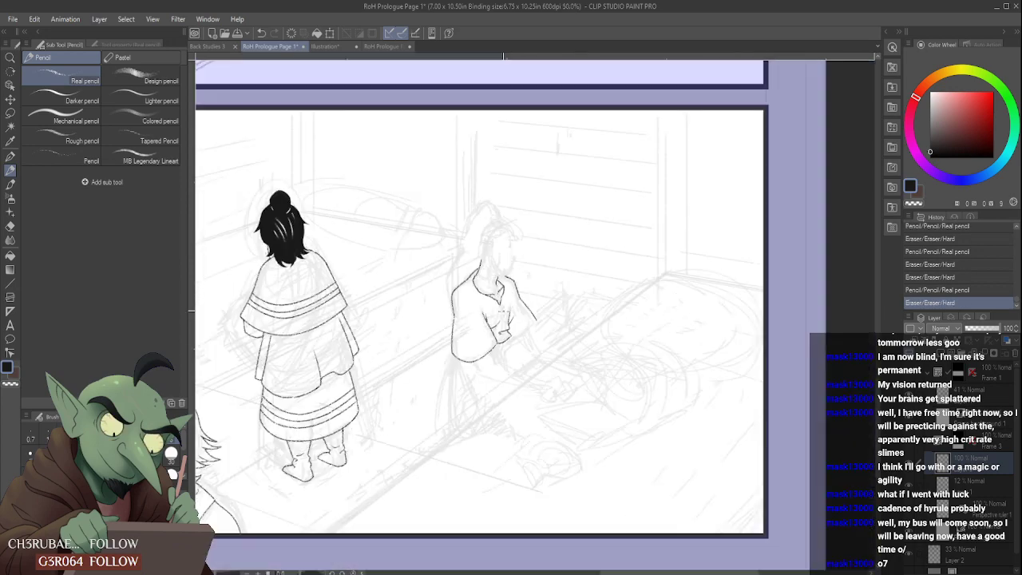
- Draw the far sleeve's lower edge from the cuff to the outer arm line, redoing the first stroke and cleaning up with the eraser
scroll(502, 313, "up", 6)
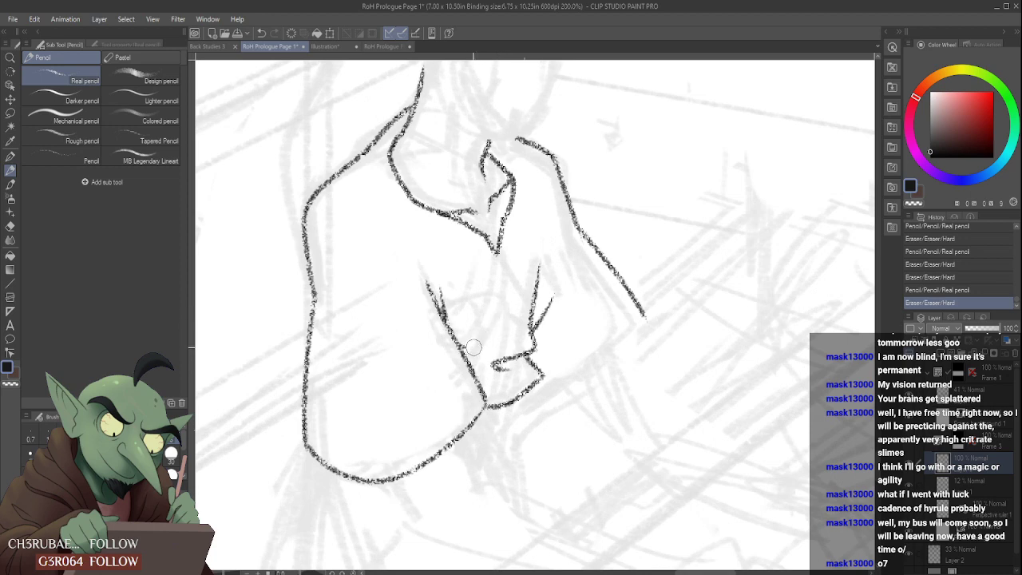
left_click_drag(469, 341, 473, 348)
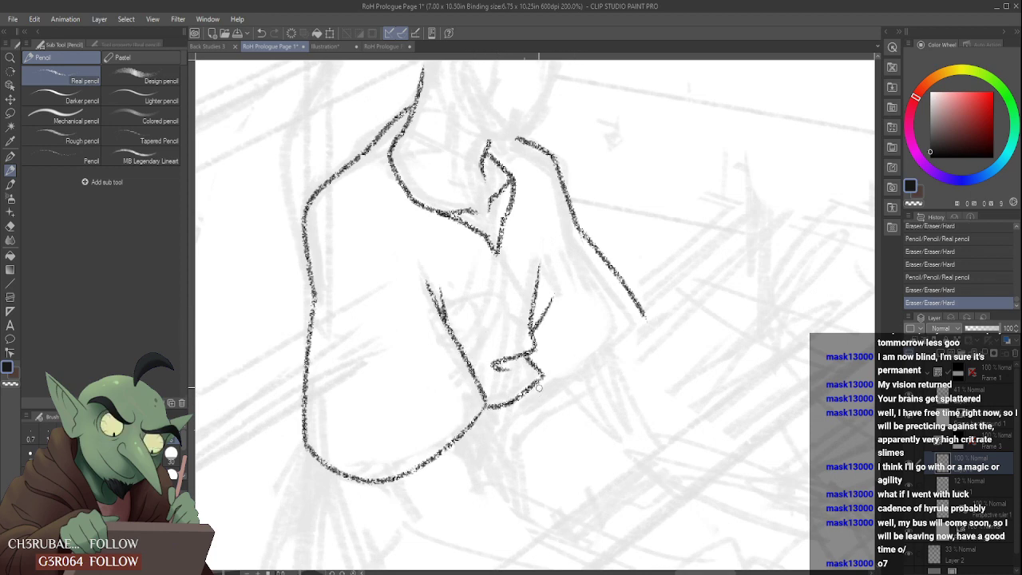
left_click_drag(539, 387, 637, 318)
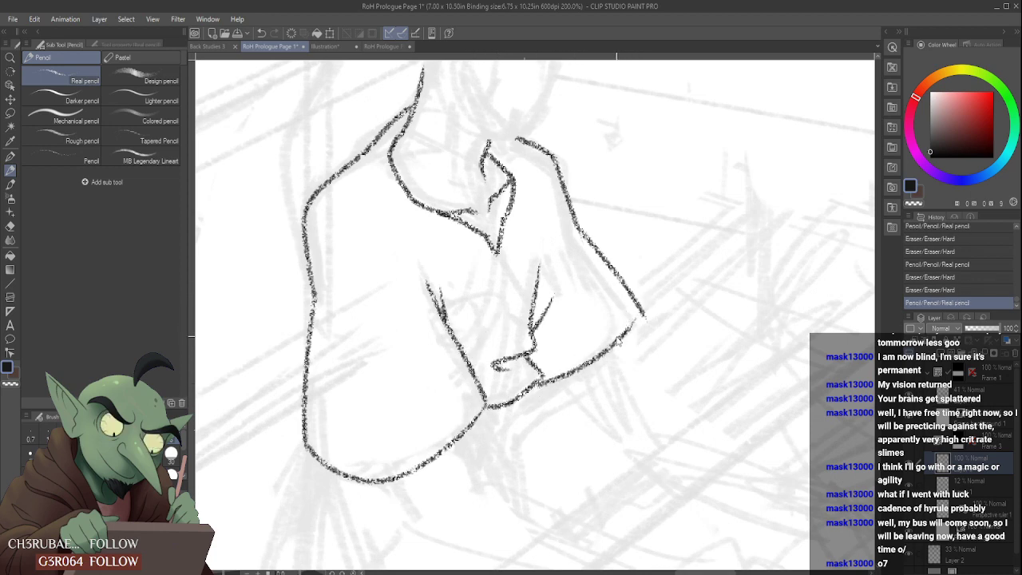
key("ctrl+z")
mouse_move(519, 392)
left_mouse_down()
mouse_move(627, 335)
mouse_move(659, 294)
mouse_move(651, 326)
mouse_move(655, 290)
left_mouse_up()
scroll(618, 366, "down", 3)
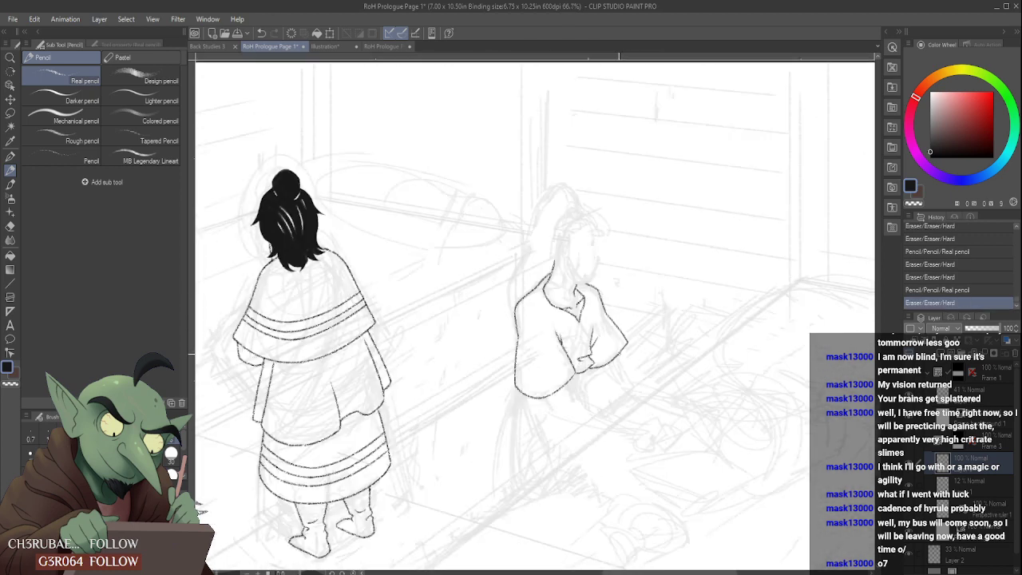
- Draw a short line hanging below the far sleeve's cuff on the seated figure, redoing it with a slight curve
scroll(583, 388, "up", 3)
left_click_drag(578, 373, 577, 410)
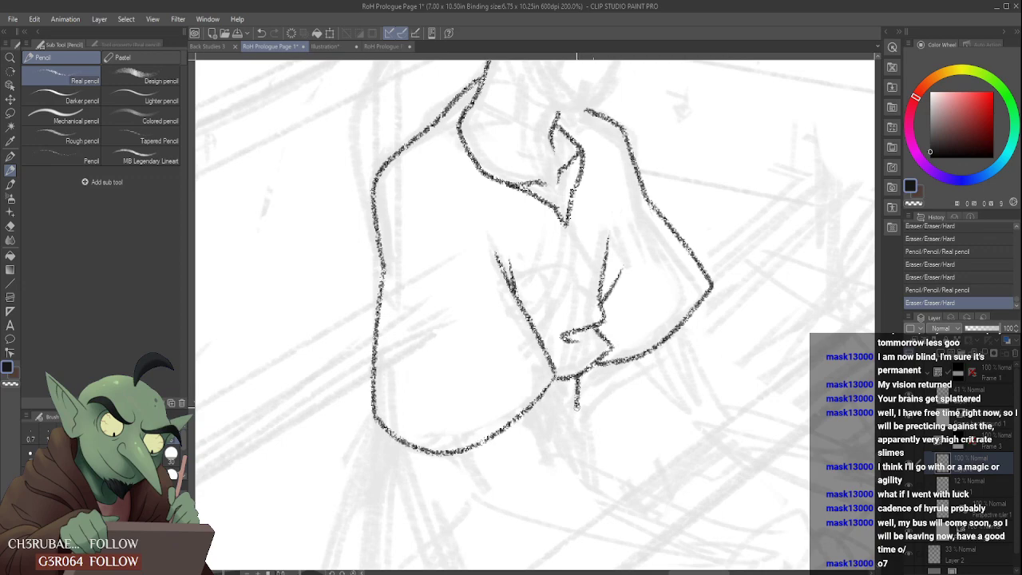
scroll(577, 364, "down", 3)
scroll(598, 342, "down", 2)
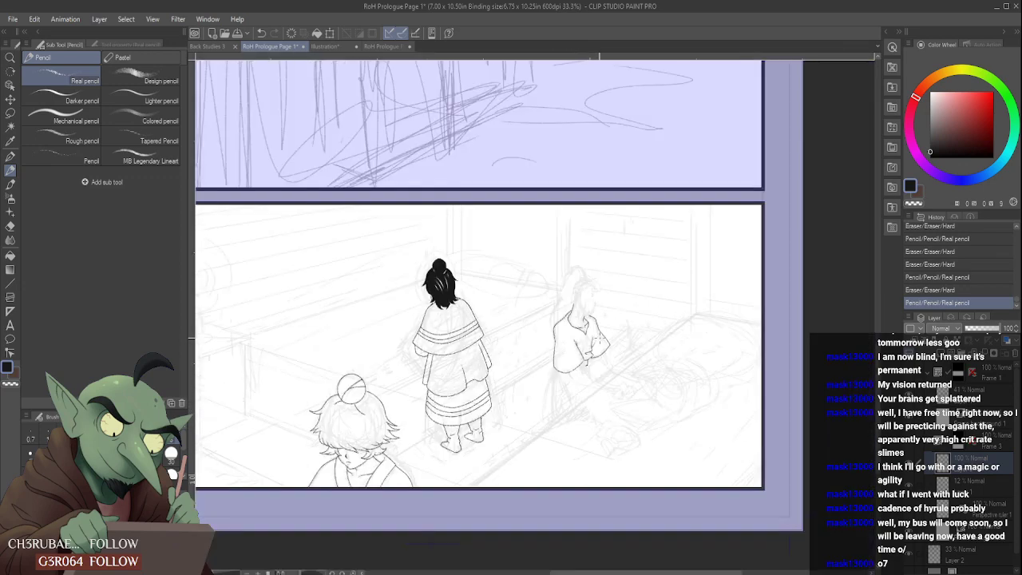
scroll(593, 363, "up", 4)
left_click_drag(556, 365, 566, 327)
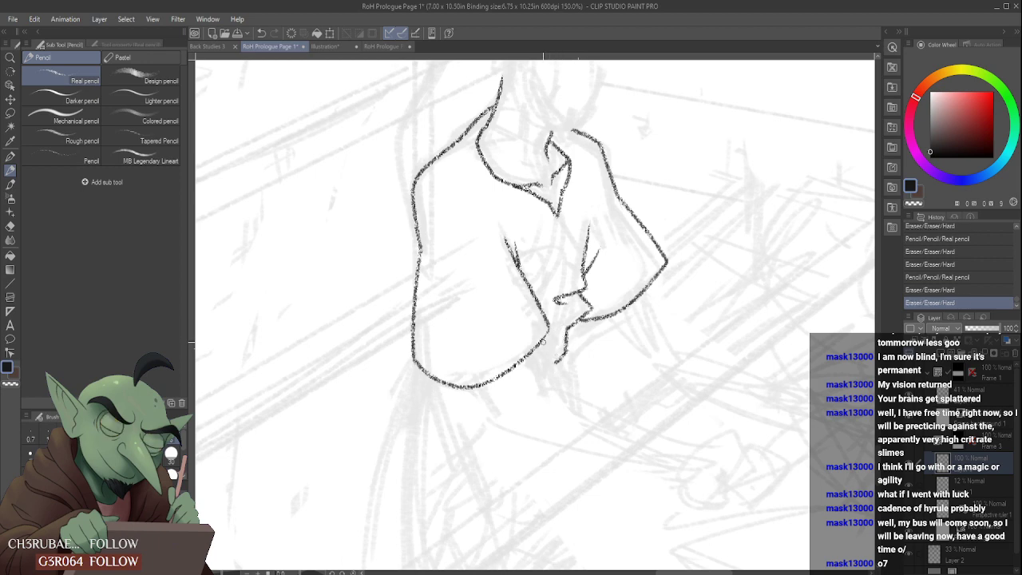
scroll(620, 288, "down", 6)
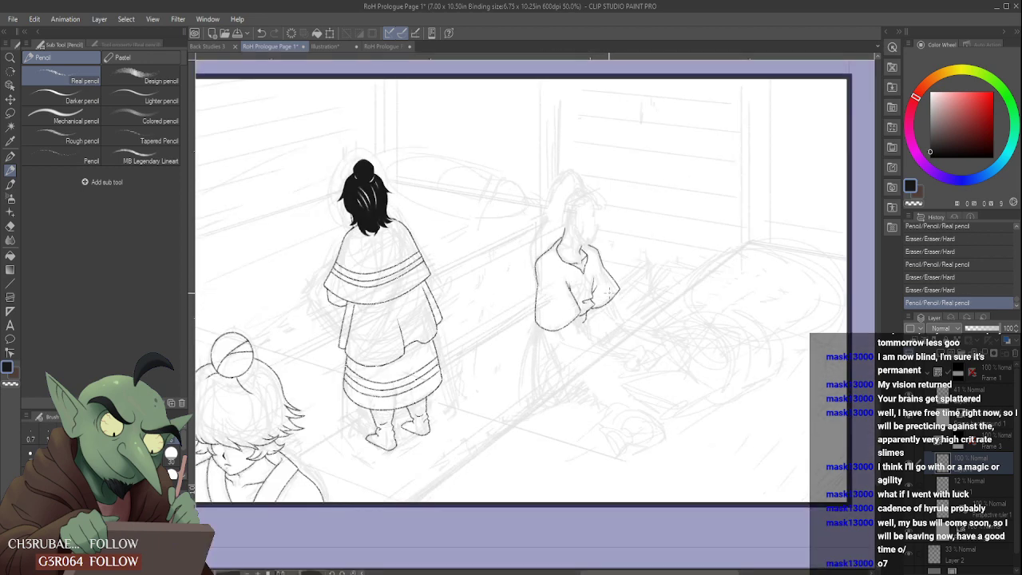
- Draw the far side of the seated figure's face as a line curving down toward the collar
scroll(624, 292, "up", 6)
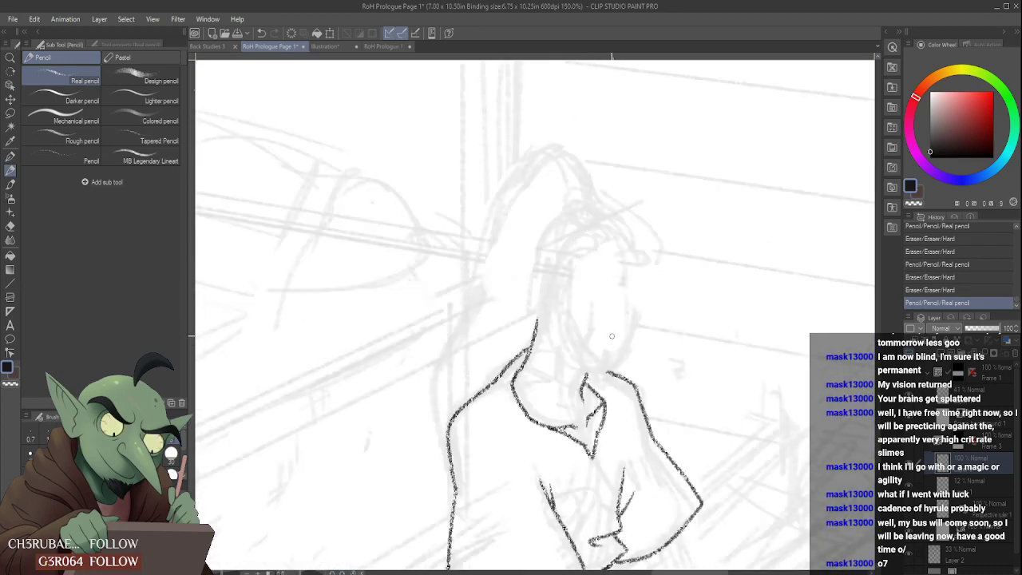
left_click_drag(637, 302, 626, 341)
scroll(628, 296, "down", 3)
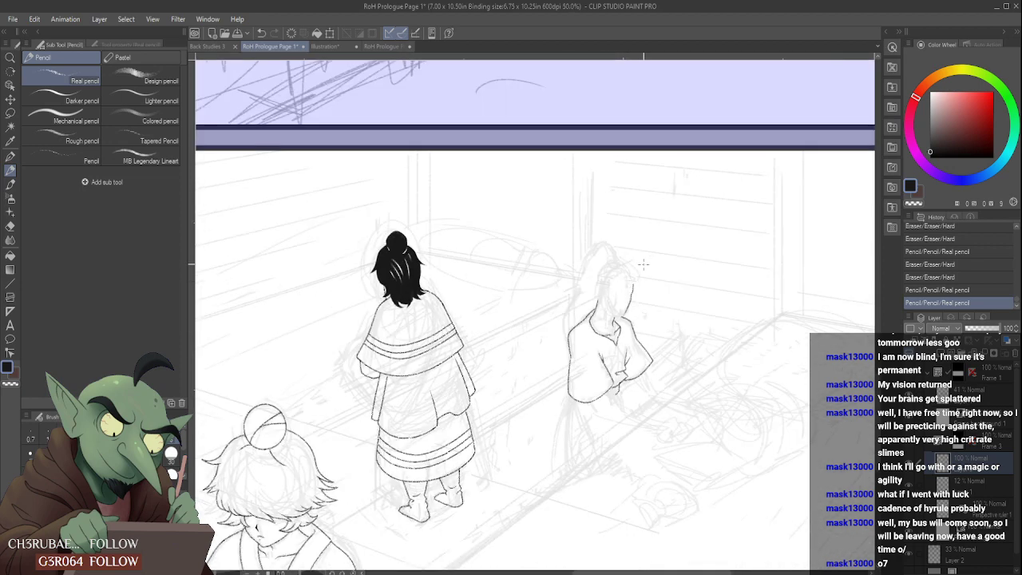
scroll(634, 271, "down", 1)
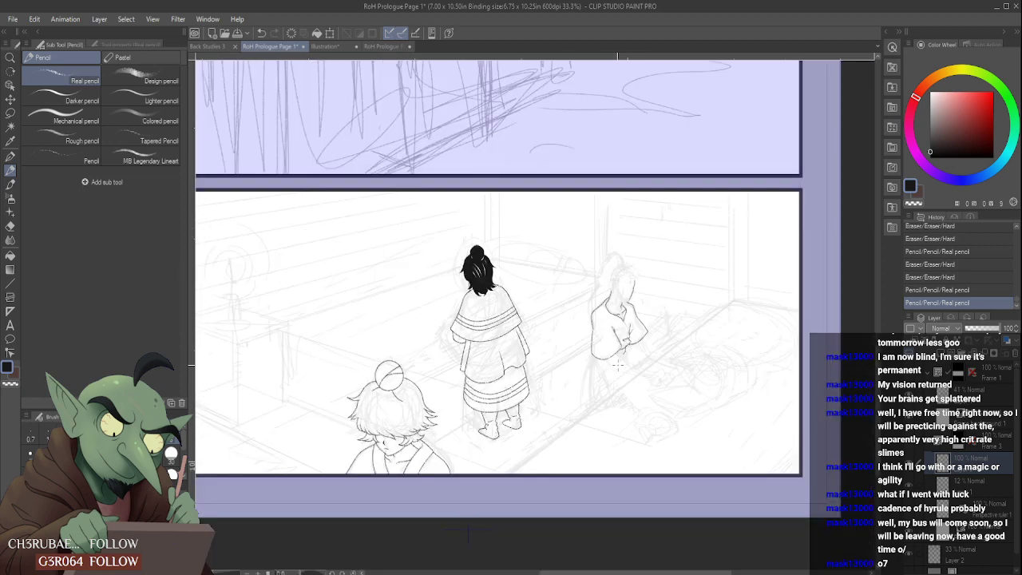
- Draw short starting strokes for both edges of the near forearm where it emerges from the sleeve's lower edge
scroll(618, 364, "up", 4)
left_click_drag(589, 346, 599, 370)
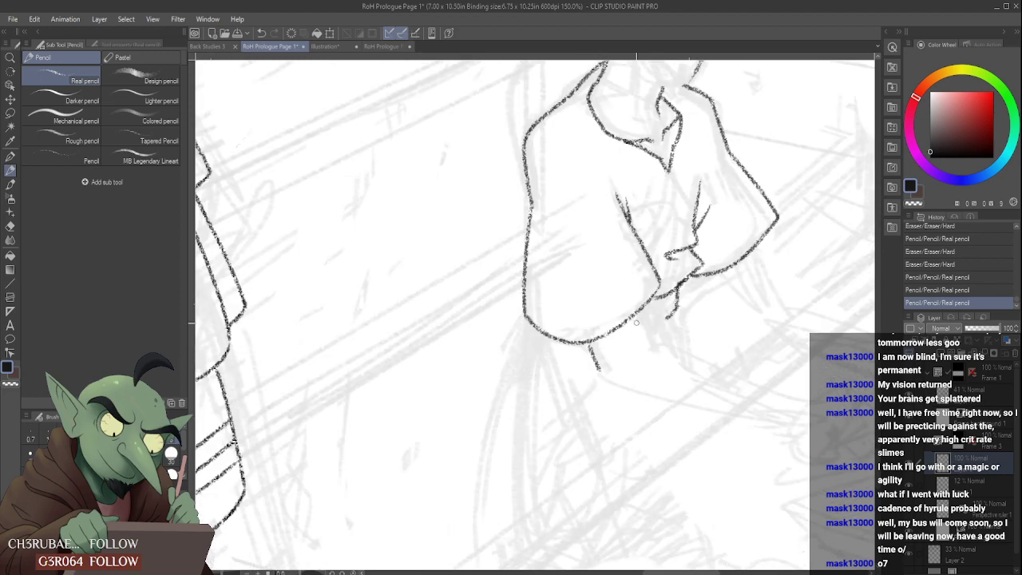
mouse_move(638, 308)
left_mouse_down()
mouse_move(648, 342)
mouse_move(603, 369)
mouse_move(596, 363)
left_mouse_up()
scroll(595, 361, "down", 4)
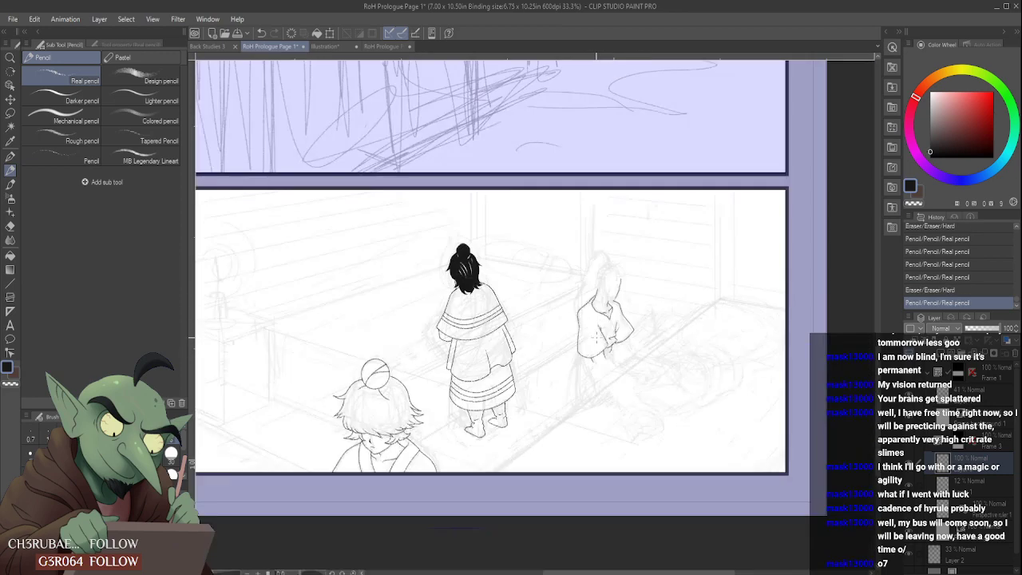
scroll(594, 361, "up", 4)
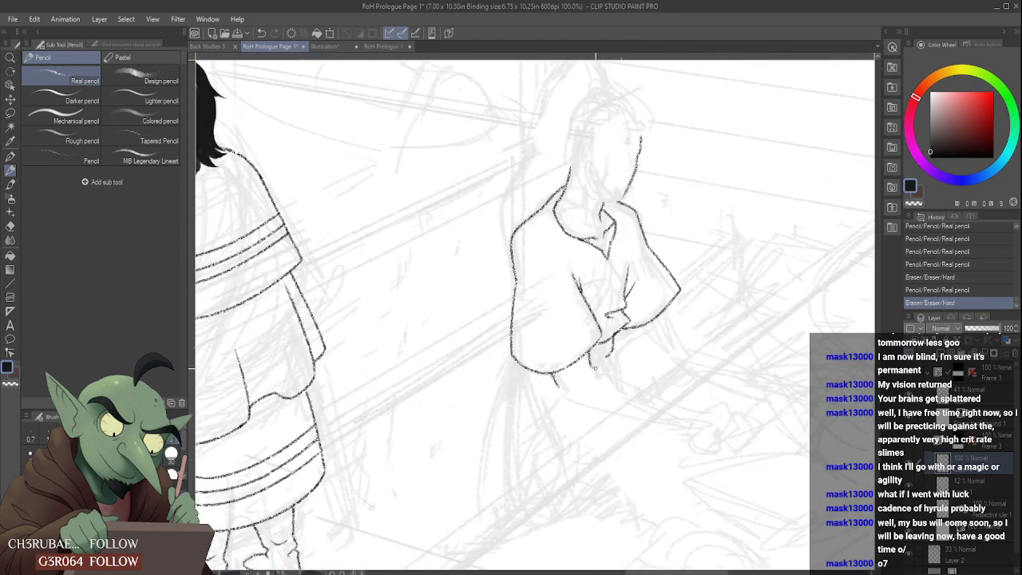
- Extend the near forearm's upper and lower edges out toward the sketched hand, trimming the overlong upper line
left_click_drag(592, 364, 695, 410)
scroll(650, 432, "down", 4)
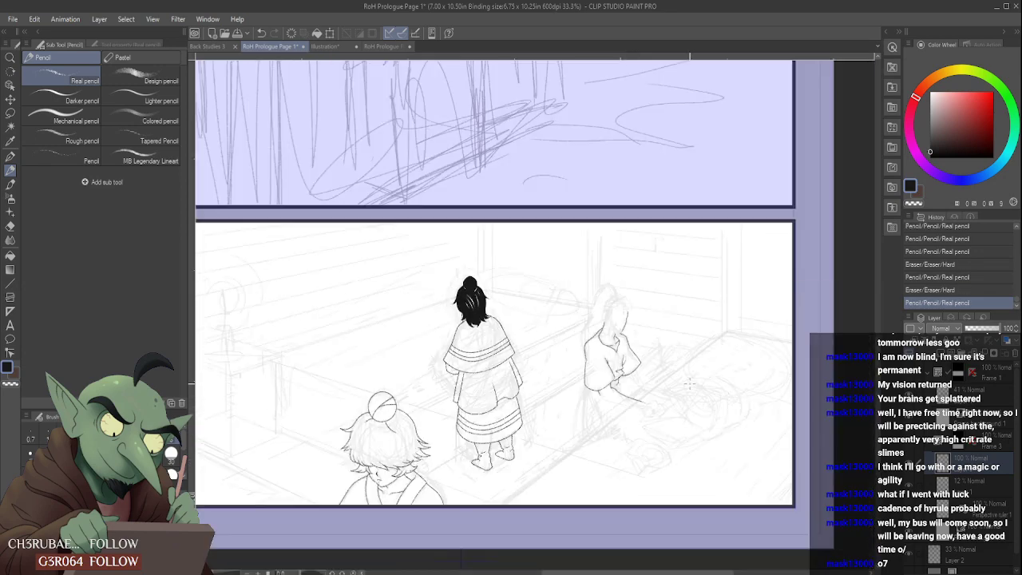
scroll(650, 432, "up", 4)
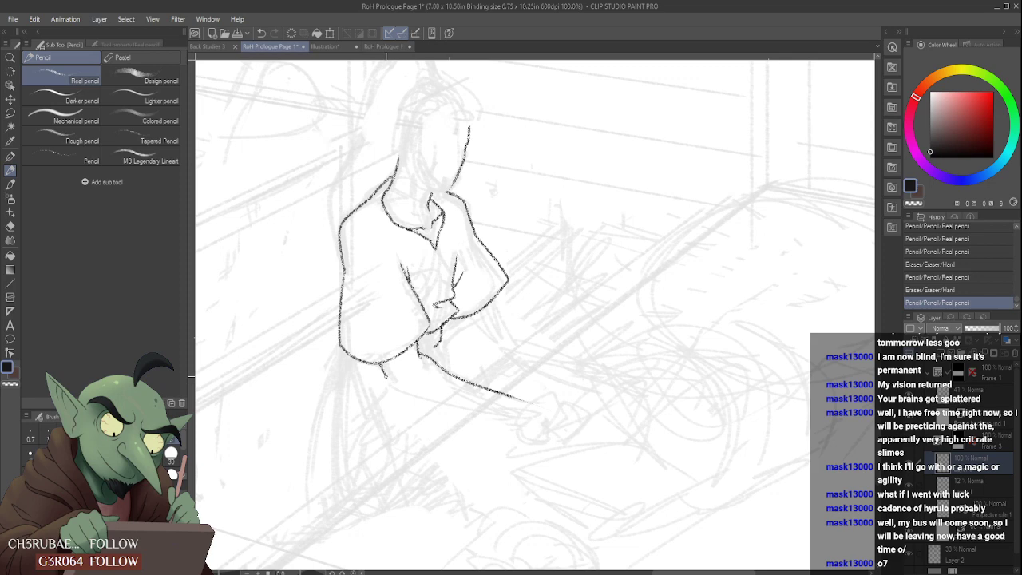
mouse_move(384, 372)
left_mouse_down()
mouse_move(571, 427)
mouse_move(491, 398)
mouse_move(531, 421)
mouse_move(510, 419)
mouse_move(502, 392)
left_mouse_up()
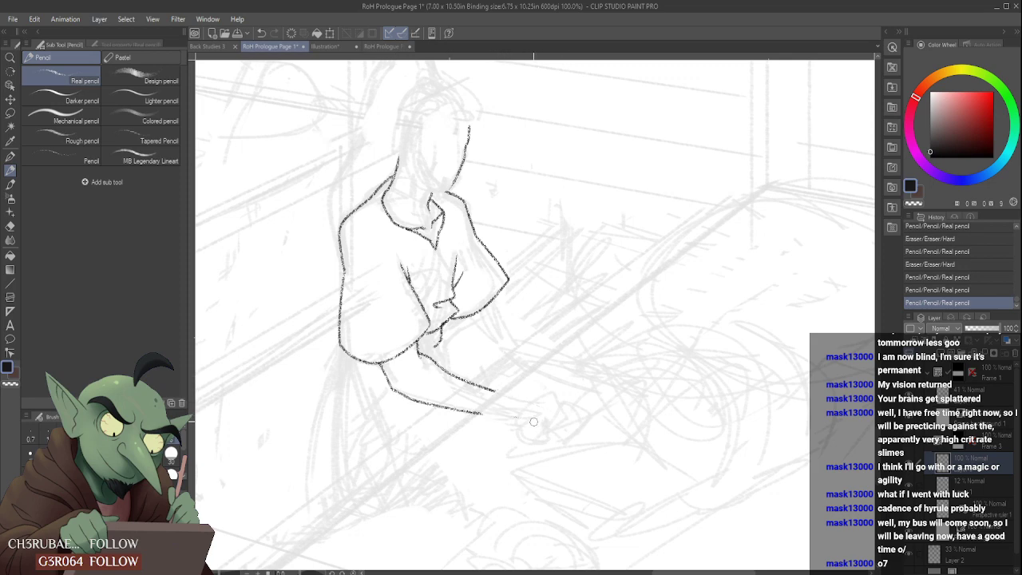
scroll(525, 327, "down", 5)
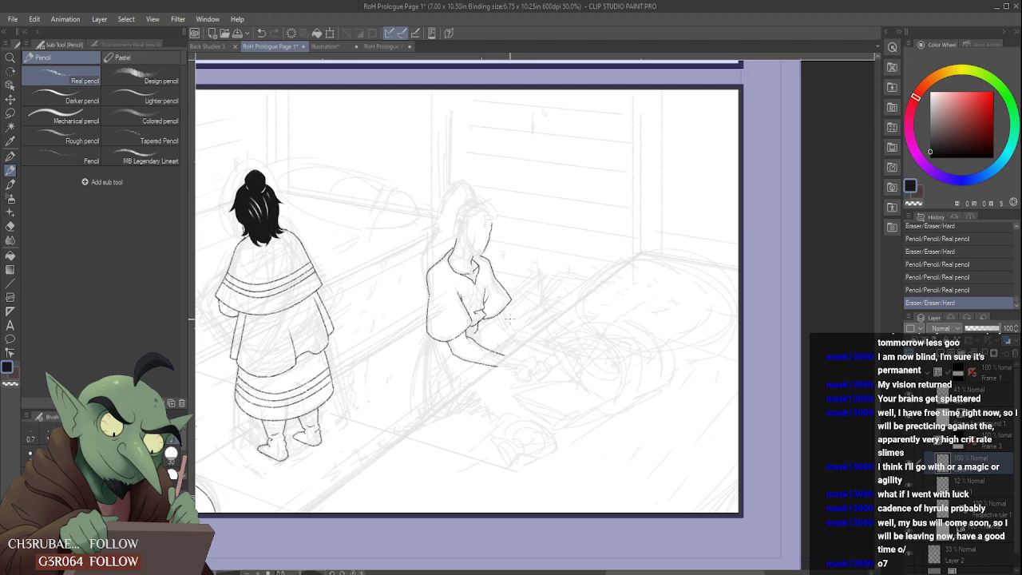
- Close the small shape below the cuff with a curved stroke and draw a line from it down to the near forearm
scroll(502, 336, "up", 5)
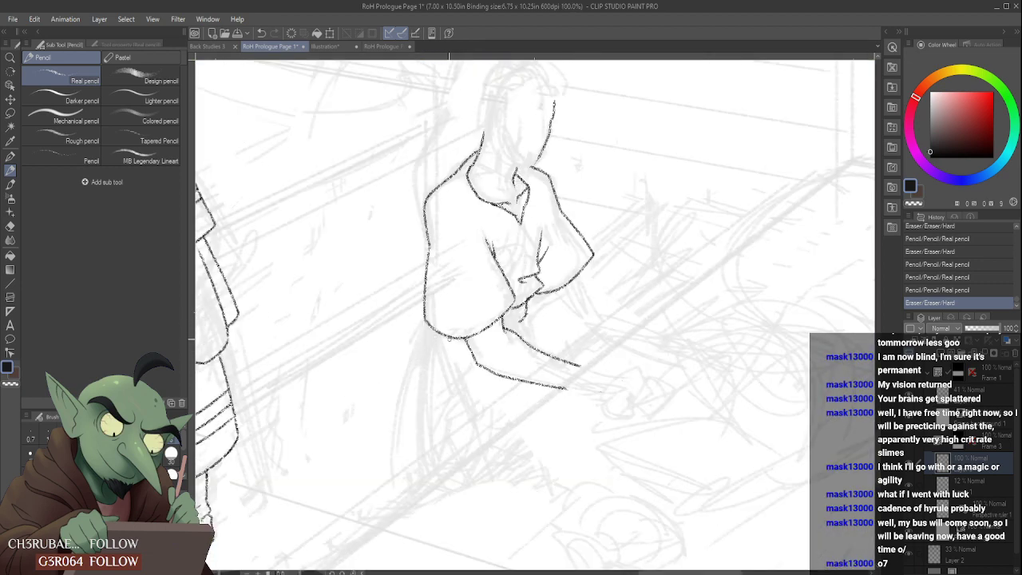
scroll(522, 322, "up", 2)
left_click_drag(519, 316, 497, 332)
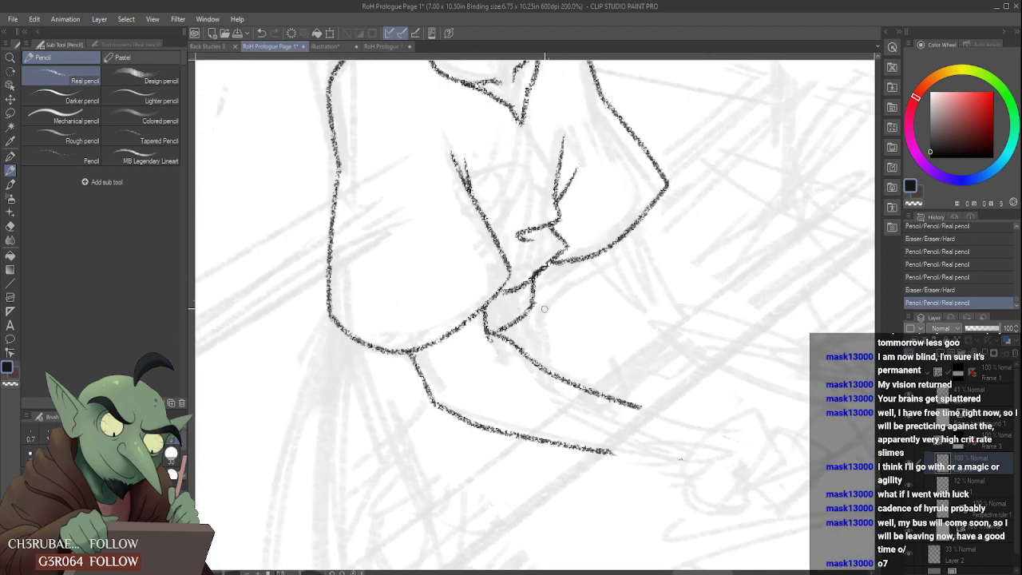
left_click_drag(553, 315, 579, 379)
scroll(580, 385, "down", 4)
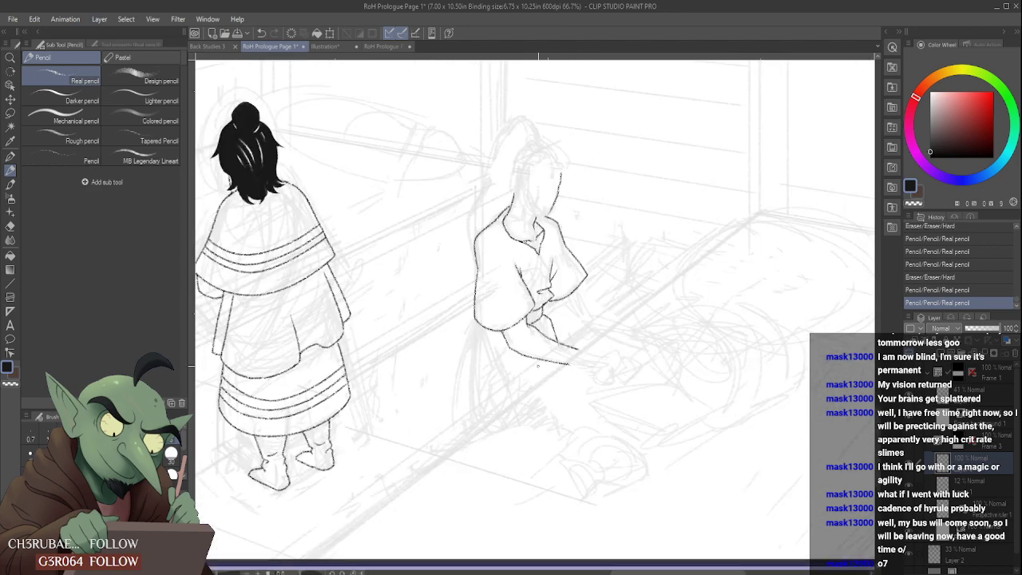
scroll(494, 374, "down", 1)
scroll(486, 390, "up", 4)
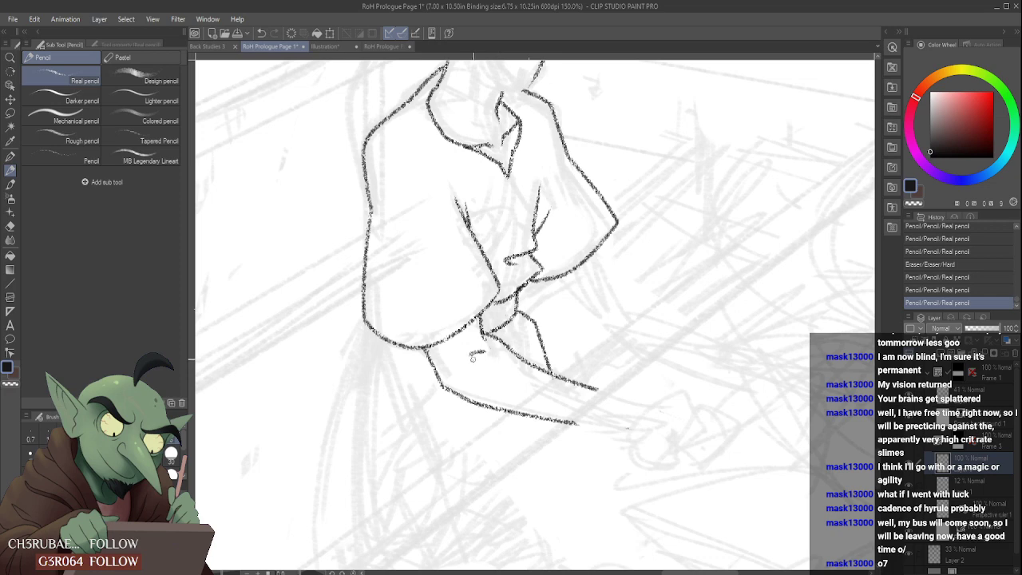
mouse_move(483, 358)
left_mouse_down()
mouse_move(470, 364)
mouse_move(496, 359)
mouse_move(472, 364)
left_mouse_up()
scroll(479, 361, "down", 5)
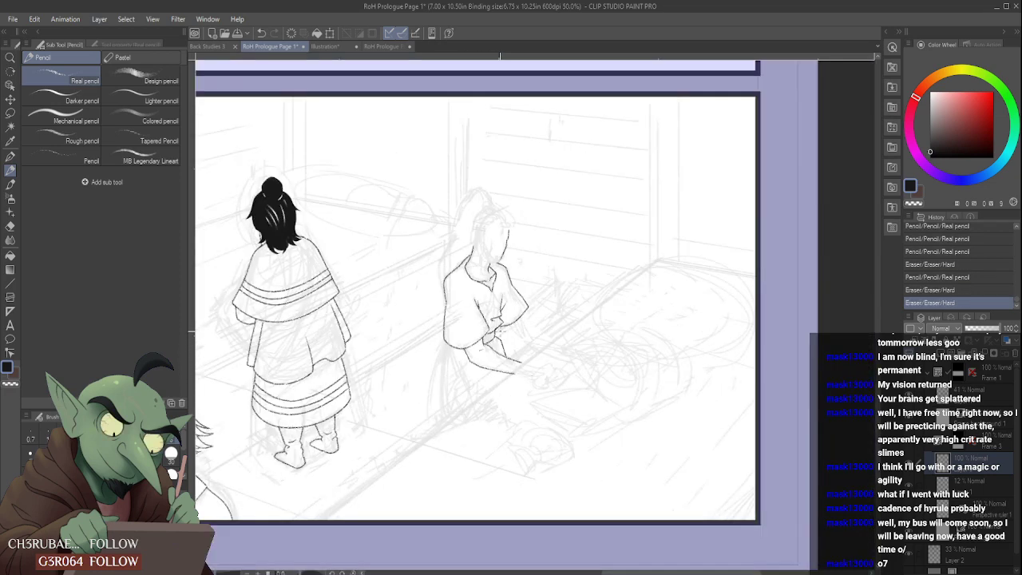
scroll(479, 355, "up", 7)
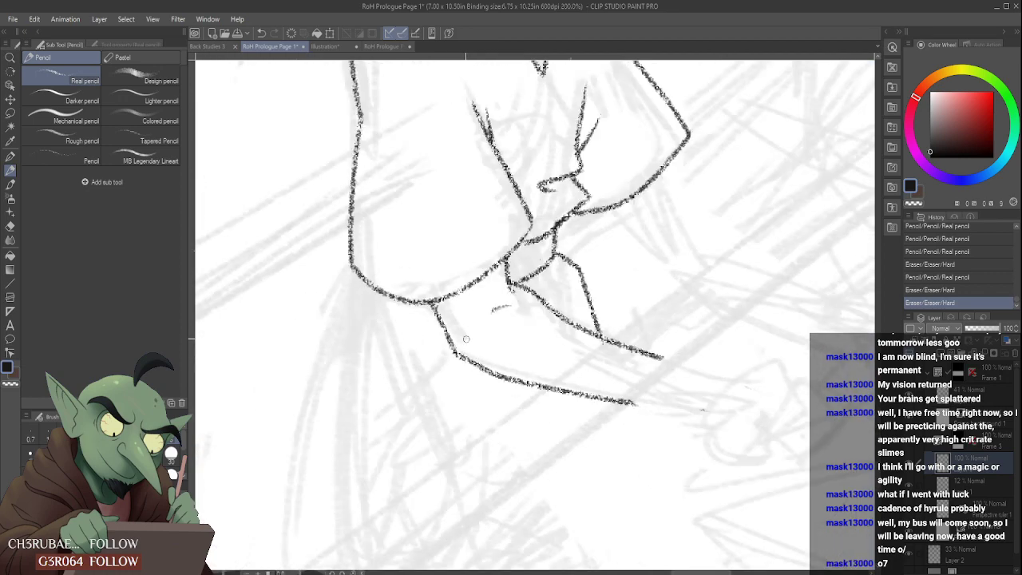
scroll(459, 348, "down", 4)
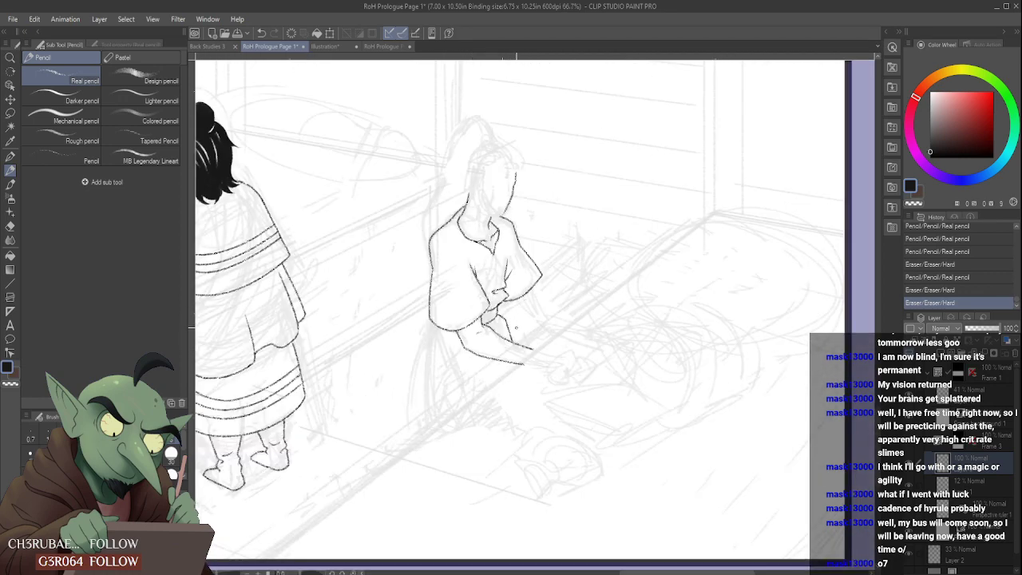
- Extend the start of the near forearm's upper edge slightly back under the sleeve and clean up around it with the eraser
scroll(485, 345, "up", 2)
mouse_move(480, 322)
left_mouse_down()
mouse_move(470, 315)
mouse_move(486, 310)
mouse_move(452, 287)
left_mouse_up()
scroll(474, 316, "down", 2)
scroll(467, 307, "up", 3)
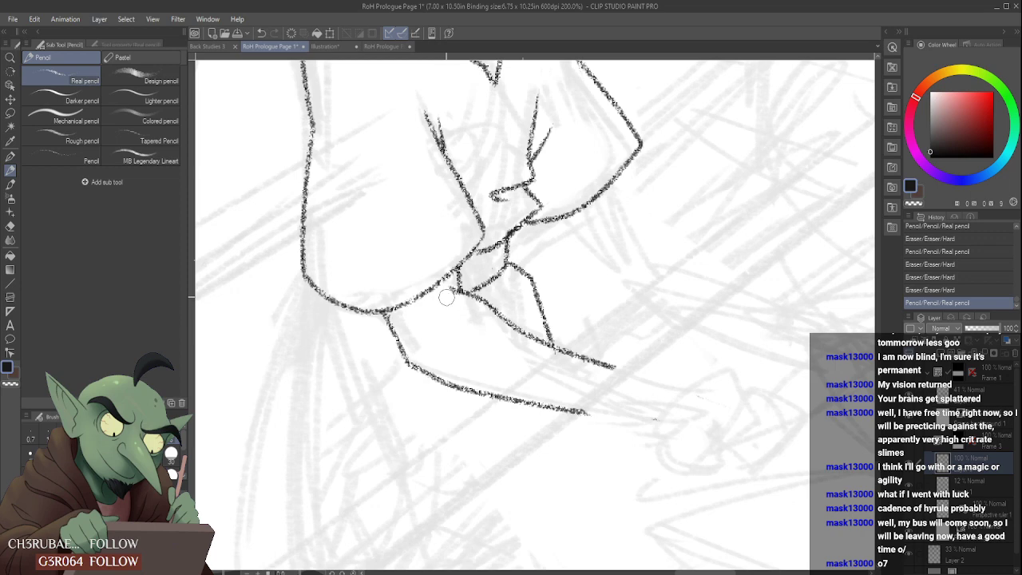
left_click_drag(448, 299, 469, 307)
left_click_drag(415, 332, 482, 350)
mouse_move(423, 329)
left_mouse_down()
mouse_move(431, 342)
mouse_move(454, 343)
mouse_move(460, 365)
left_mouse_up()
scroll(460, 329, "down", 4)
scroll(459, 324, "up", 4)
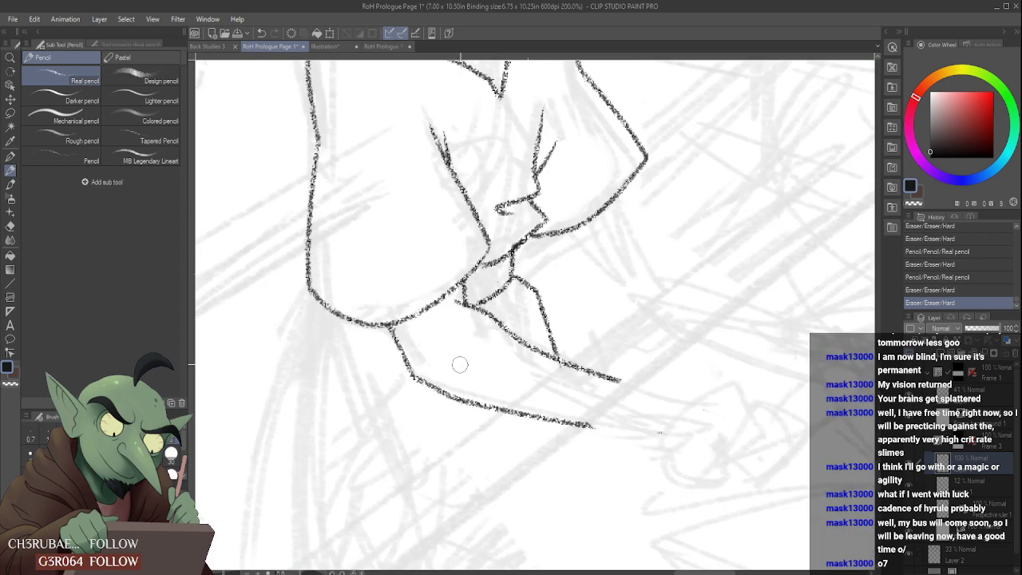
- Draw a small curved crease on the near forearm just below the sleeve's edge and shorten it with the eraser
left_click_drag(414, 326, 470, 332)
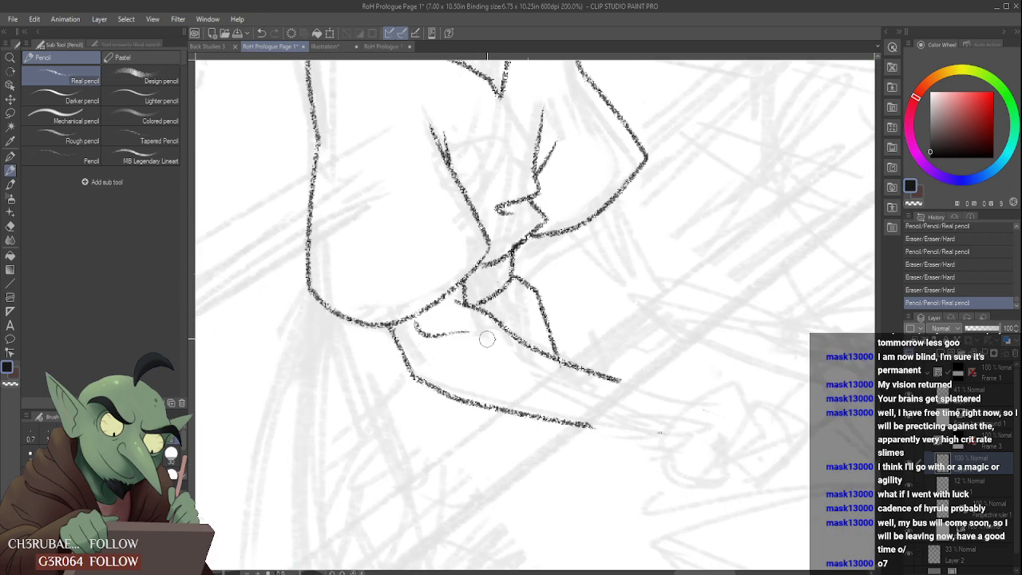
mouse_move(430, 349)
left_mouse_down()
mouse_move(458, 334)
mouse_move(428, 350)
left_mouse_up()
scroll(473, 327, "down", 4)
scroll(471, 327, "up", 4)
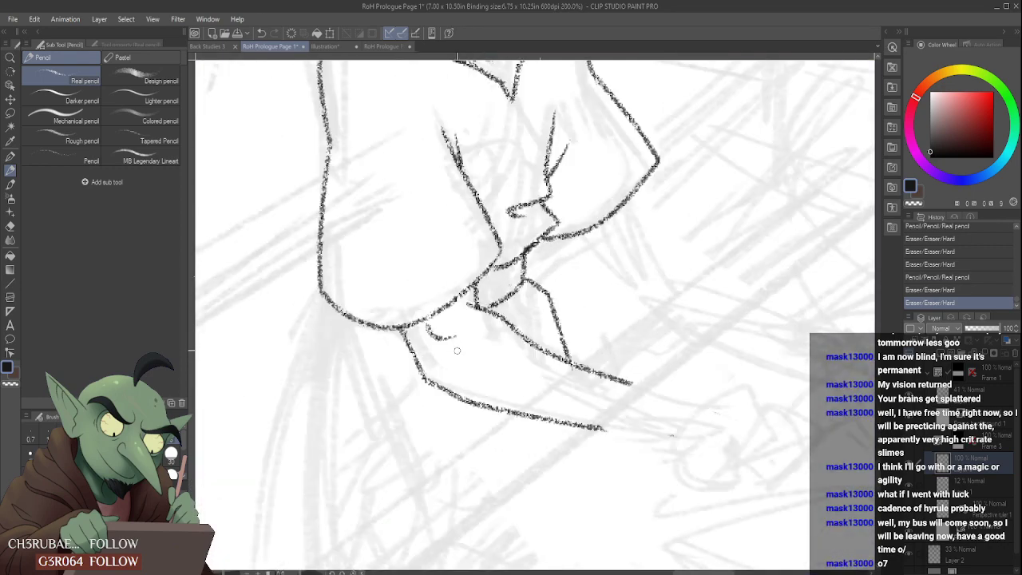
- Add a short stroke inside the near forearm's elbow bend, redoing it and trimming it with the eraser
left_click_drag(438, 339, 504, 381)
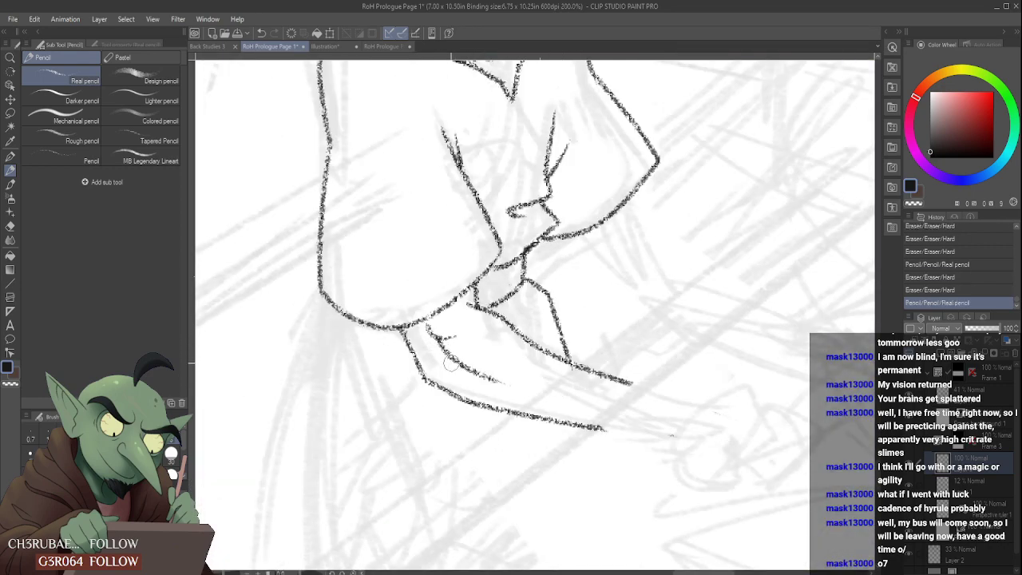
left_click_drag(440, 361, 517, 386)
scroll(498, 371, "down", 4)
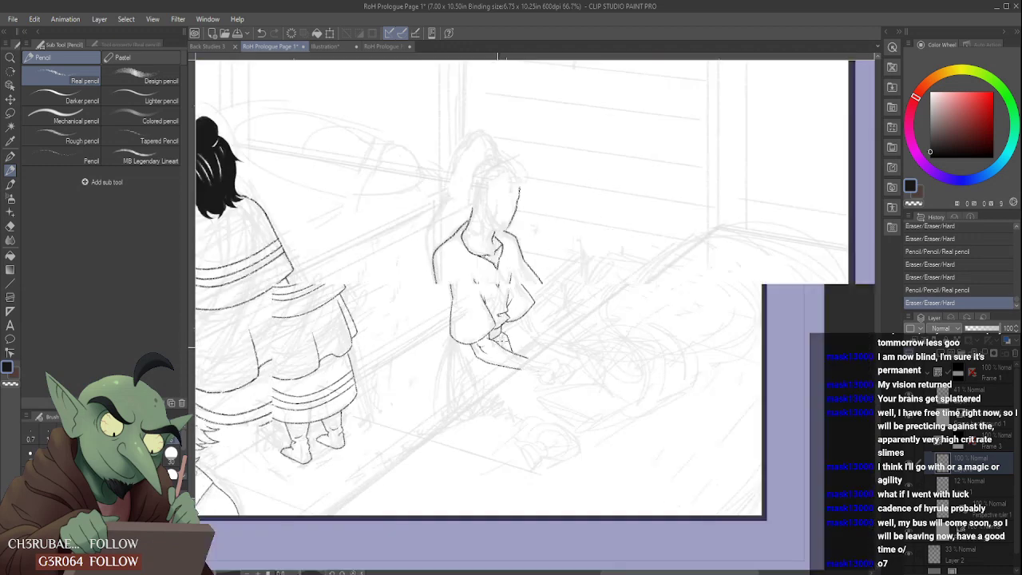
scroll(441, 358, "up", 3)
left_click_drag(442, 357, 513, 371)
left_click_drag(426, 372, 459, 387)
scroll(448, 371, "down", 4)
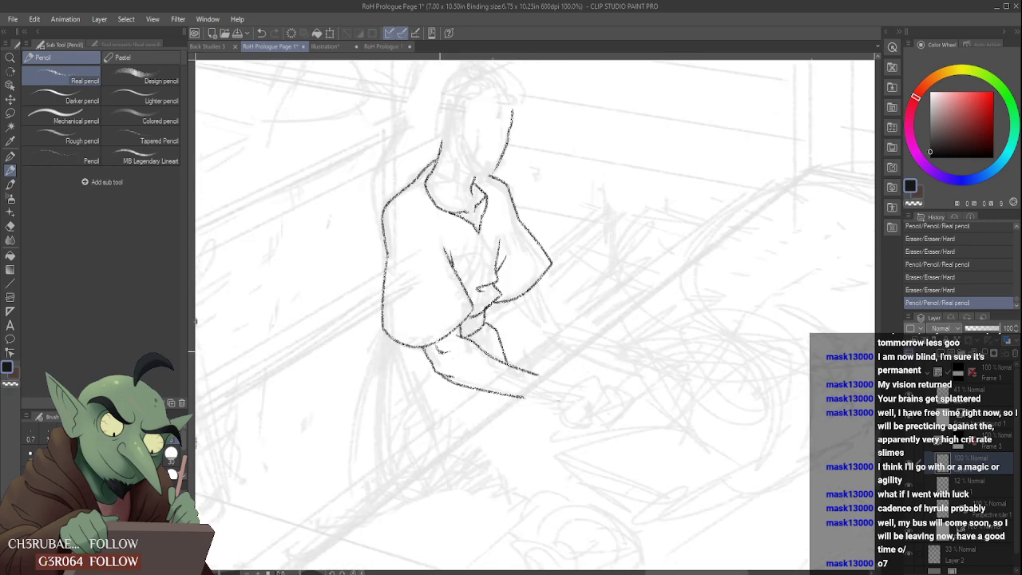
scroll(441, 367, "up", 4)
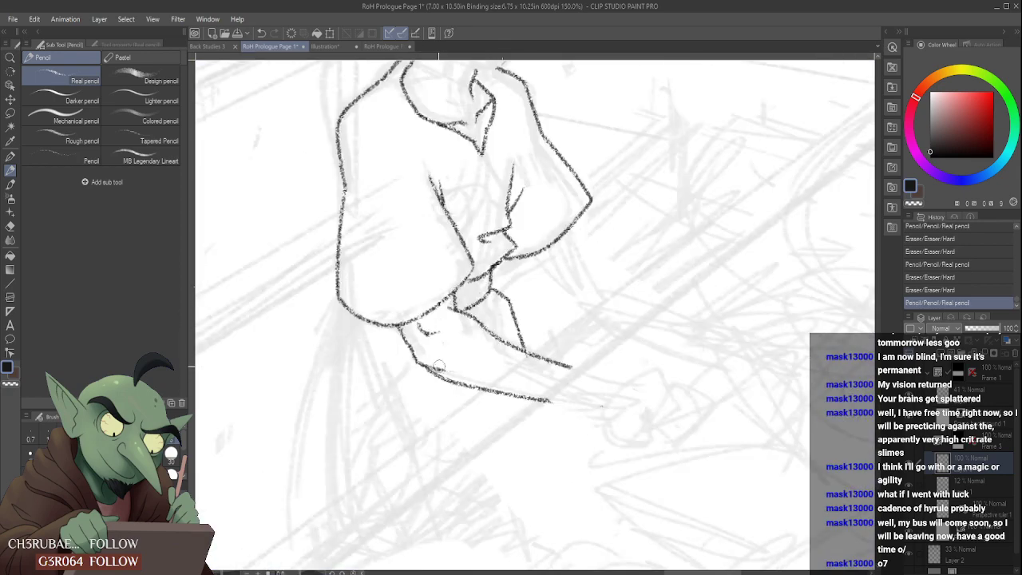
left_click_drag(463, 370, 432, 351)
scroll(503, 254, "down", 5)
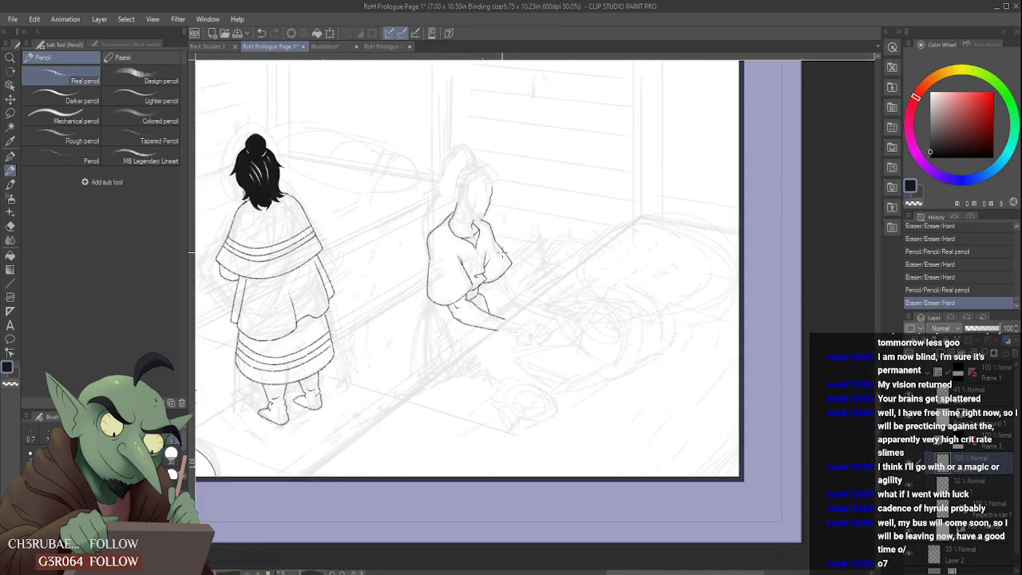
- Draw the body lines below the near sleeve: one sloping toward the lap and two curving down along the back
scroll(456, 306, "up", 5)
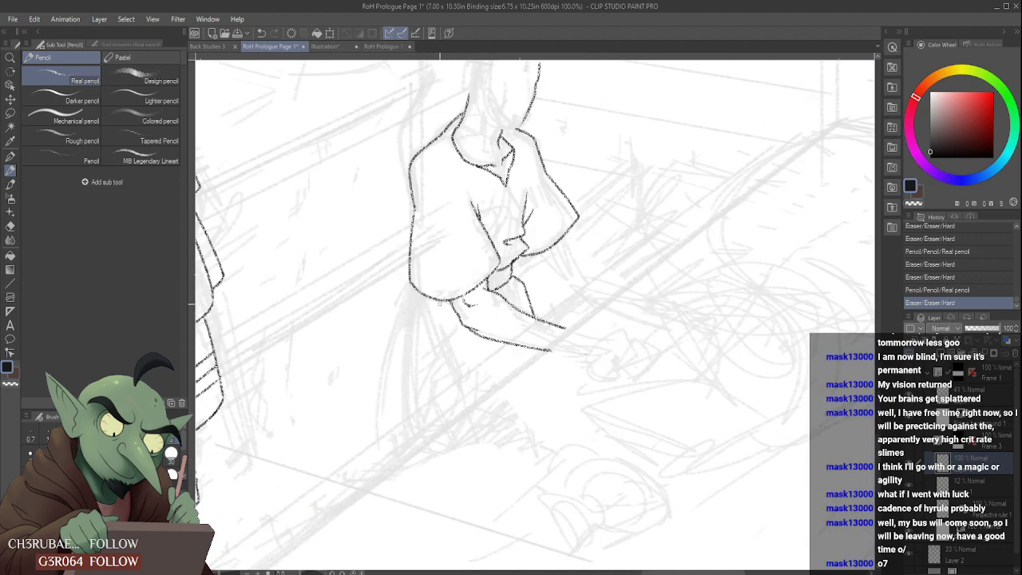
left_click_drag(424, 294, 455, 388)
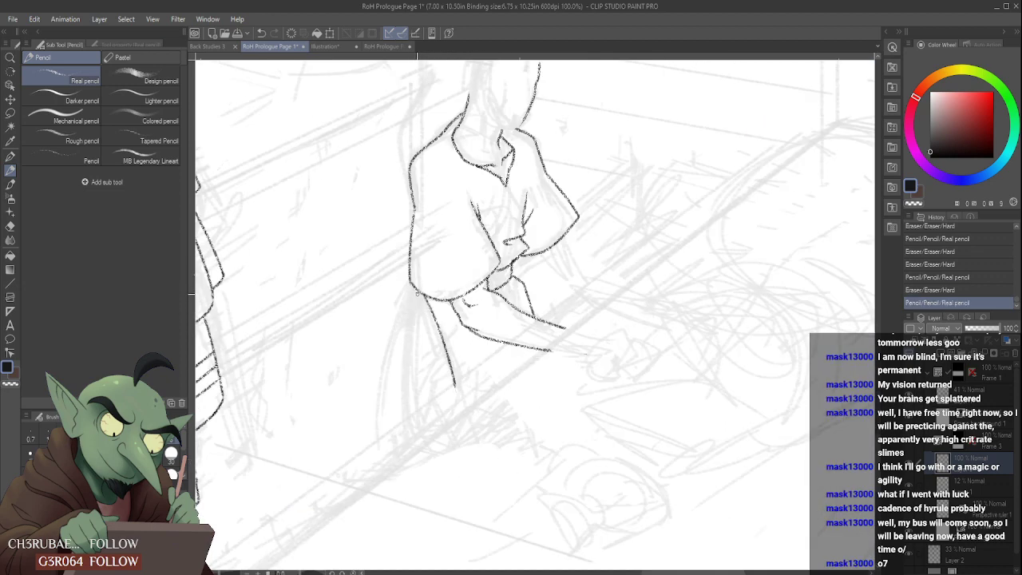
left_click_drag(417, 293, 376, 447)
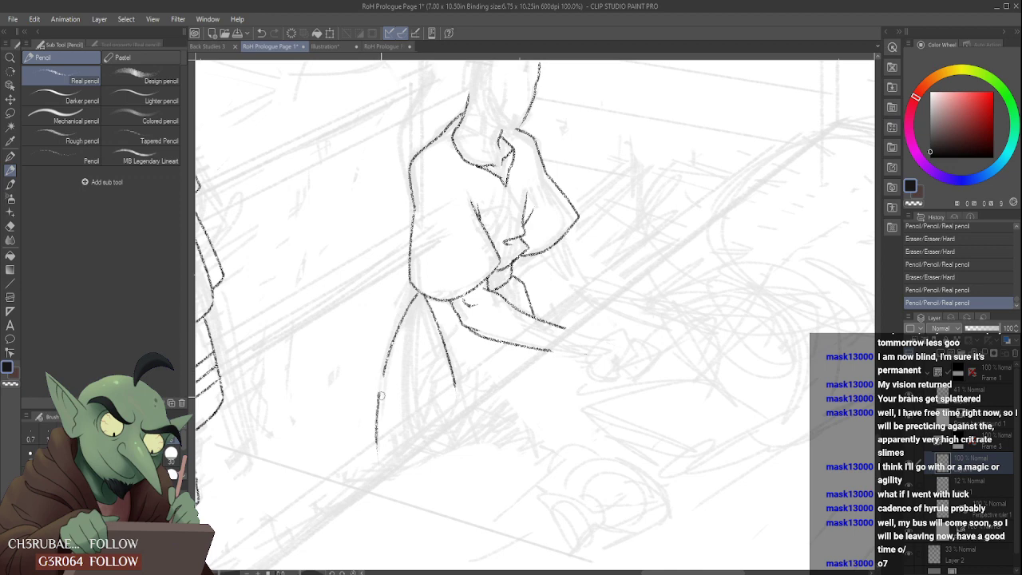
mouse_move(380, 395)
left_mouse_down()
mouse_move(404, 313)
mouse_move(421, 295)
mouse_move(401, 411)
mouse_move(436, 374)
mouse_move(408, 398)
left_mouse_up()
scroll(419, 366, "down", 3)
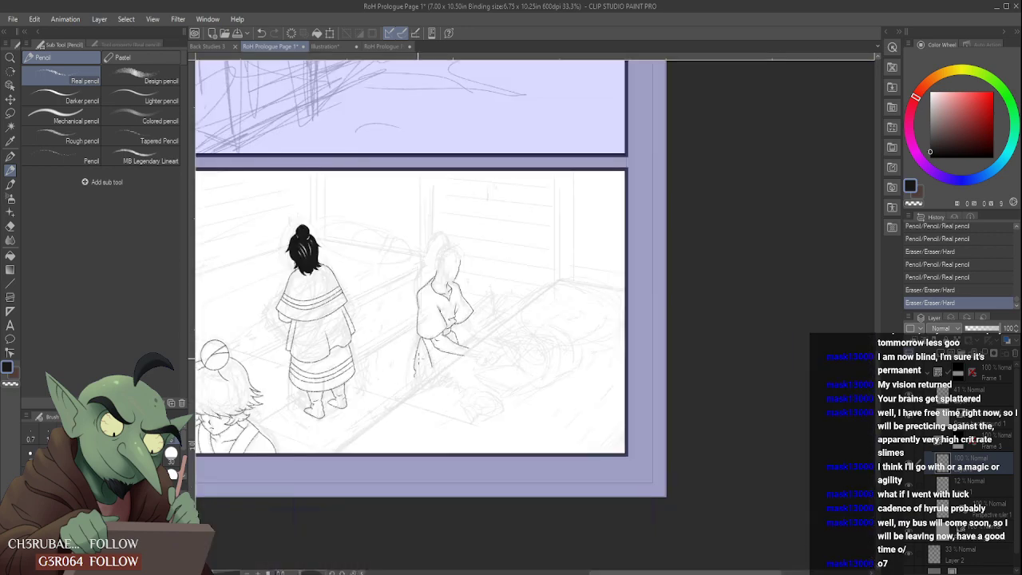
scroll(418, 347, "up", 3)
left_click_drag(413, 326, 388, 457)
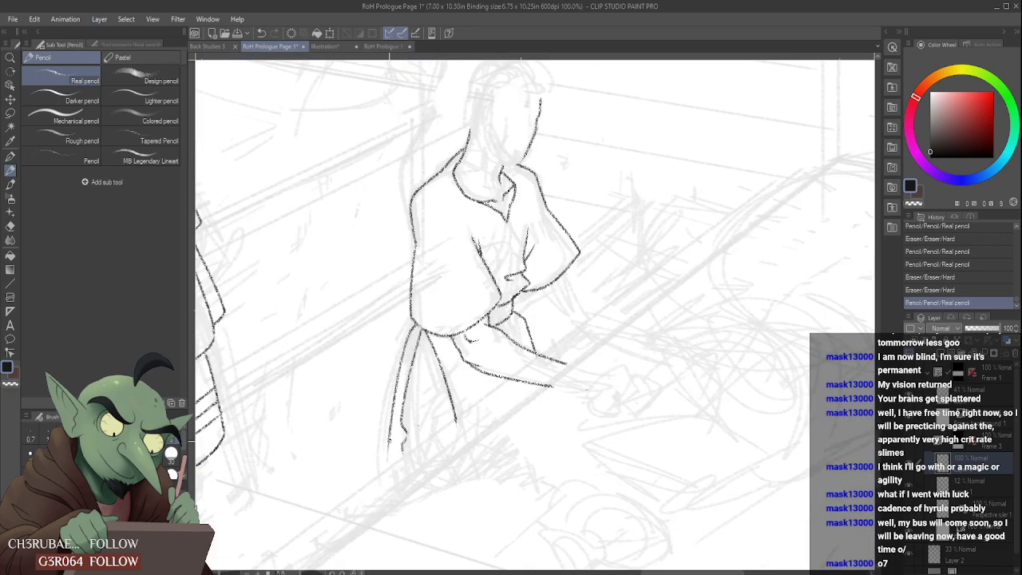
- Extend the lower end of the outer back line further down toward the floor
scroll(388, 460, "up", 3)
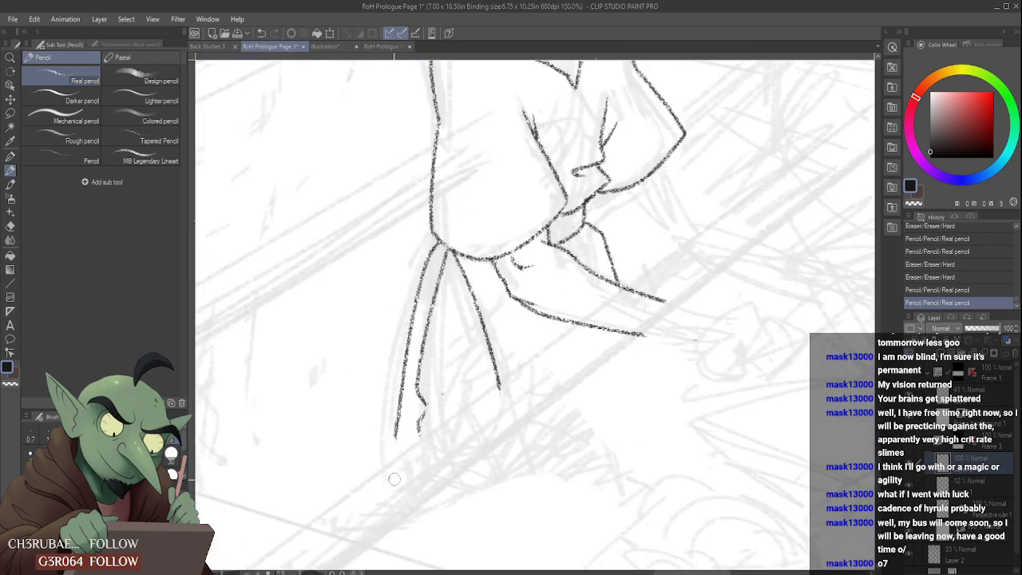
left_click_drag(399, 419, 398, 459)
scroll(398, 451, "down", 5)
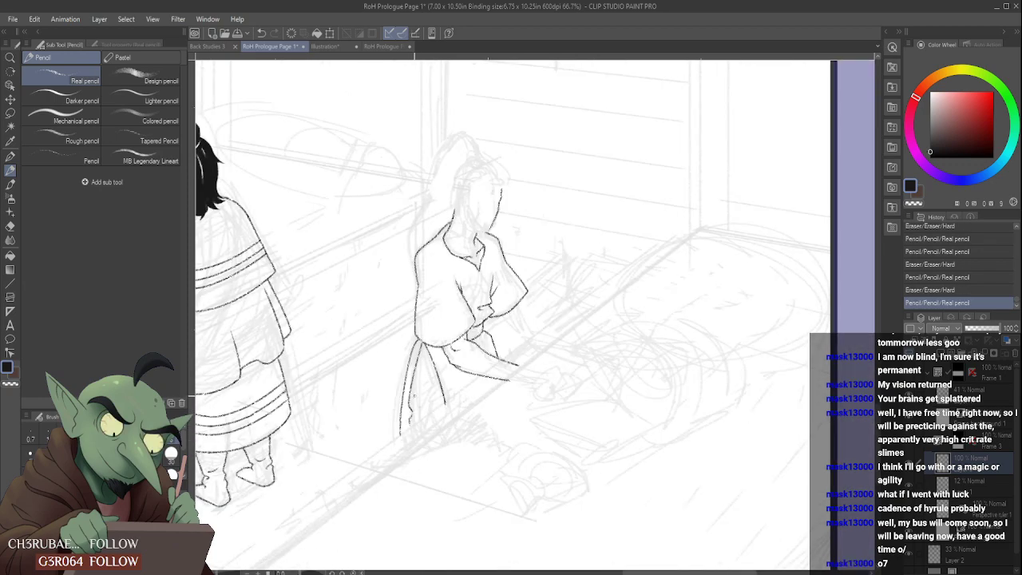
- Try an angular zigzag fold between the body lines below the near sleeve, shaping it with the eraser
scroll(428, 386, "up", 5)
mouse_move(419, 393)
left_mouse_down()
mouse_move(458, 360)
mouse_move(448, 374)
left_mouse_up()
scroll(425, 384, "down", 3)
scroll(438, 365, "up", 5)
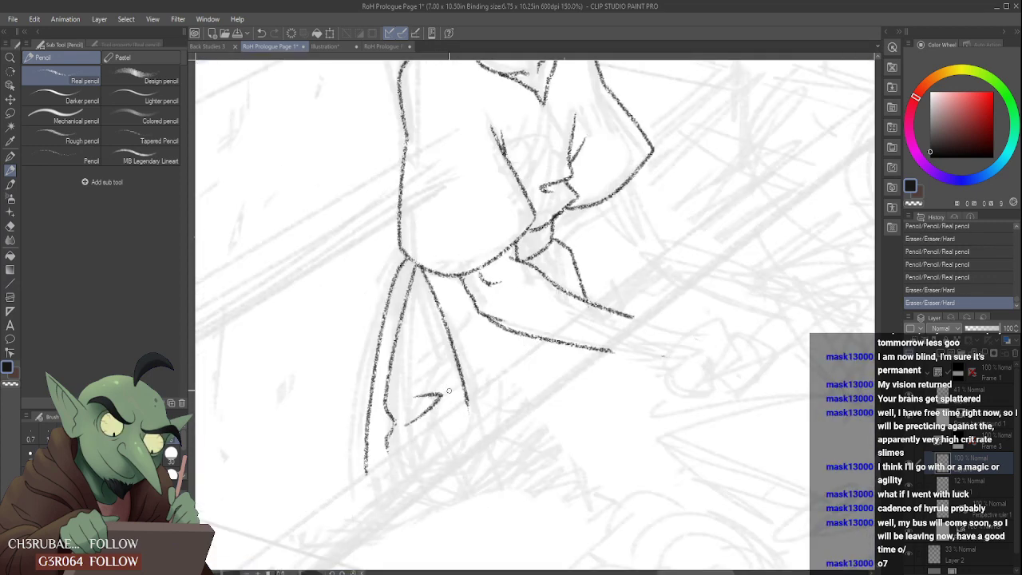
left_click(447, 405)
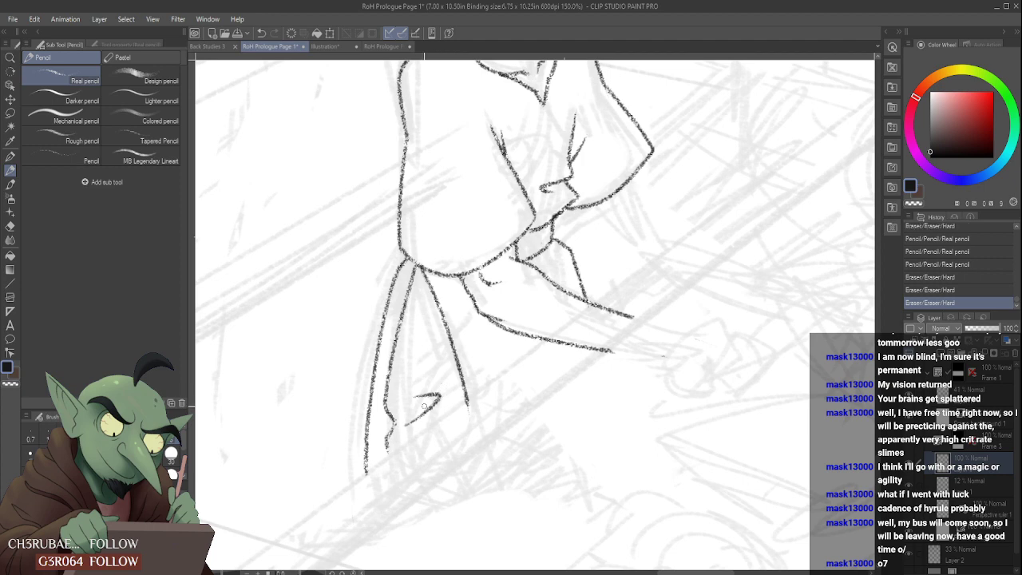
scroll(435, 361, "down", 3)
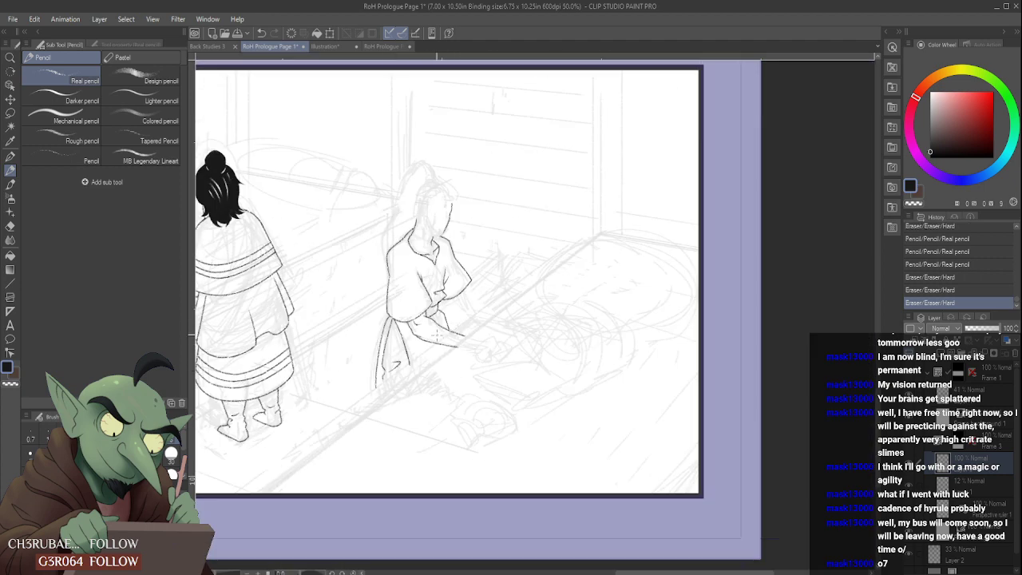
- Draw a shallow curved crease reaching the front body line below the near sleeve and tidy it with the eraser
scroll(436, 334, "up", 3)
mouse_move(414, 333)
left_mouse_down()
mouse_move(368, 323)
mouse_move(394, 341)
left_mouse_up()
scroll(396, 305, "down", 5)
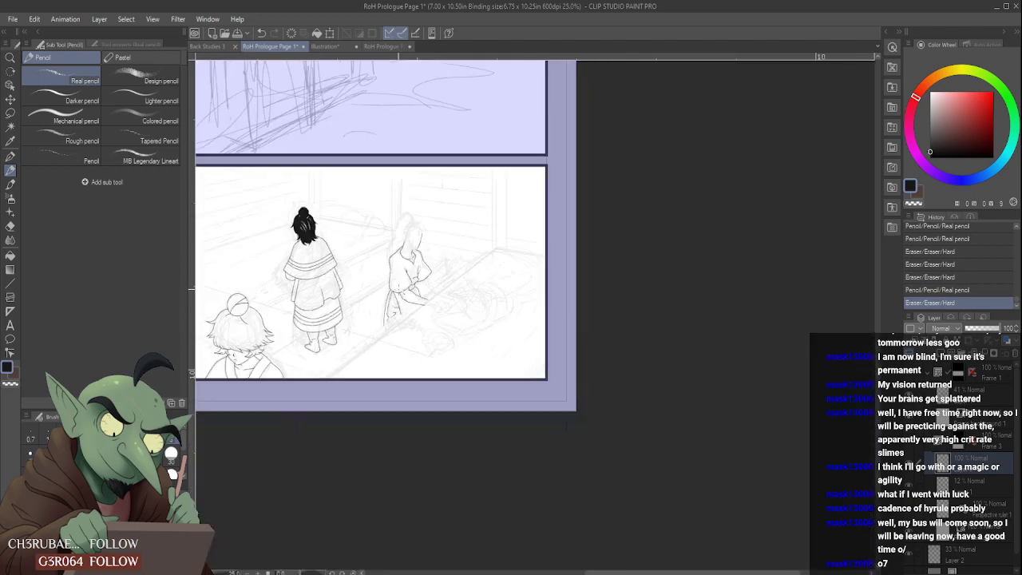
scroll(392, 276, "up", 4)
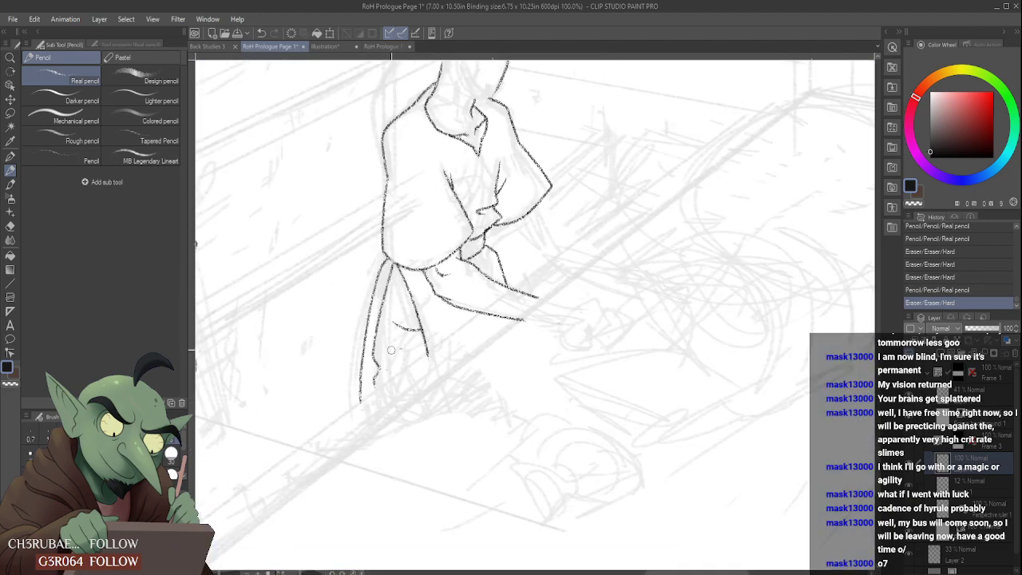
- Try adding short fold strokes between the body lines just below the curved crease
mouse_move(390, 368)
left_mouse_down()
mouse_move(398, 354)
mouse_move(406, 369)
mouse_move(404, 345)
left_mouse_up()
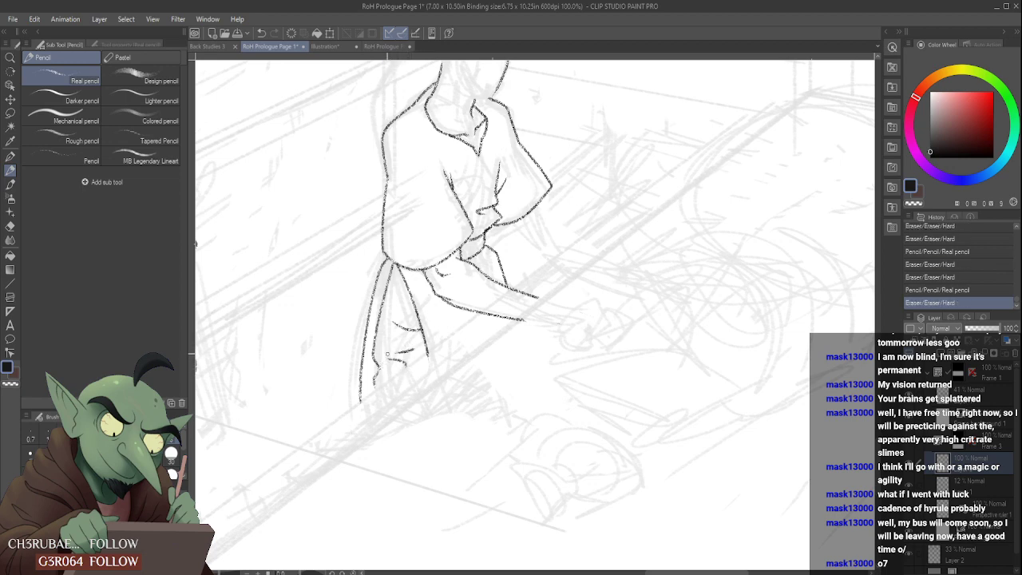
scroll(404, 344, "down", 4)
scroll(394, 331, "up", 3)
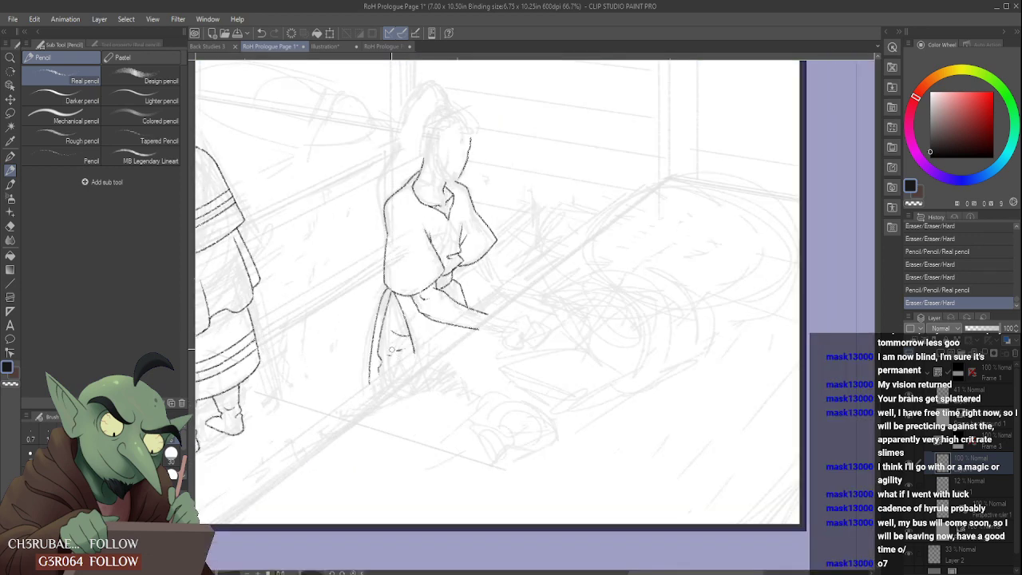
left_click_drag(396, 352, 404, 356)
scroll(399, 353, "down", 3)
scroll(386, 381, "up", 5)
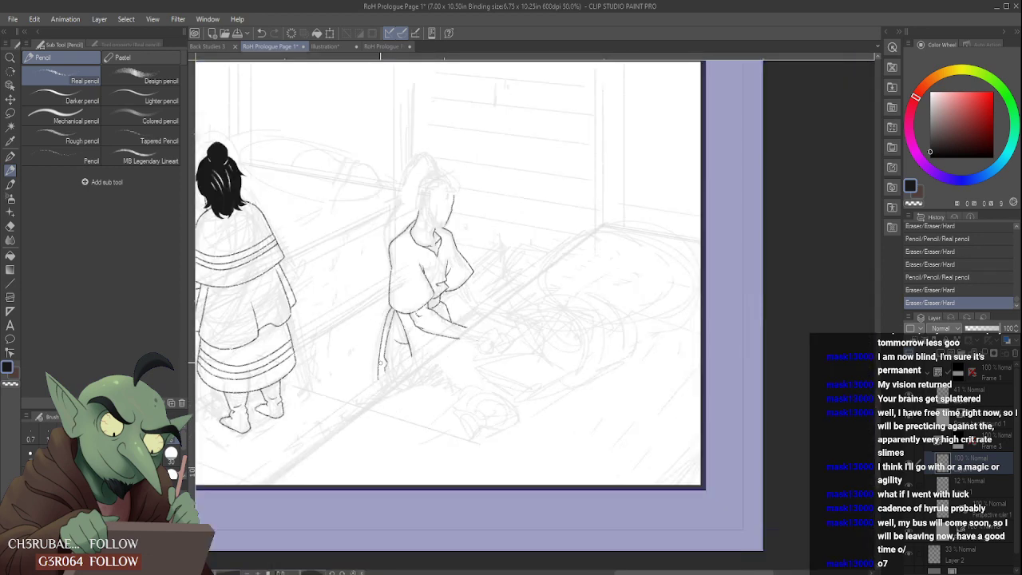
- Clean up and redraw the wavy lower end of the inner back line
left_click(386, 352)
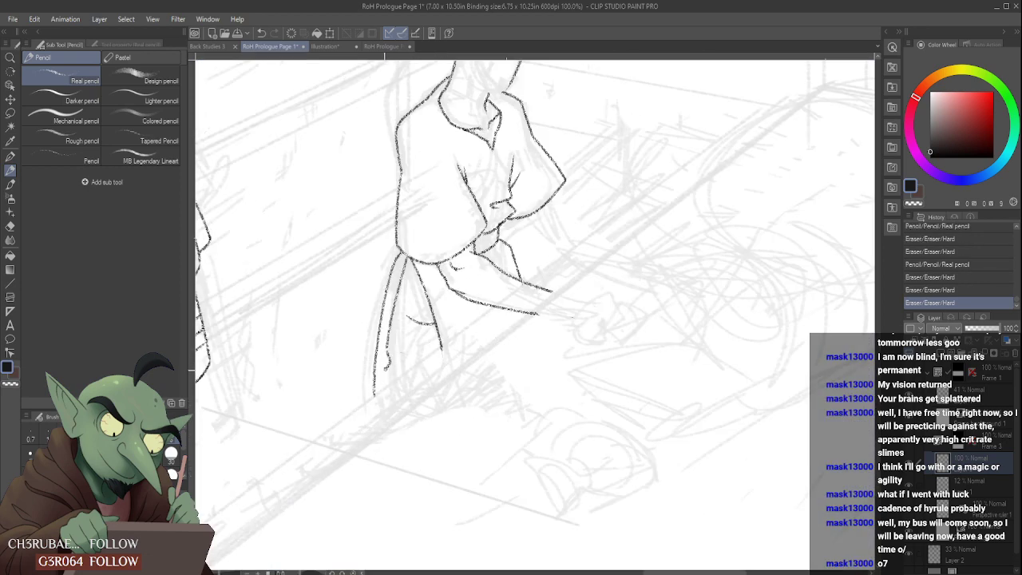
left_click_drag(386, 369, 384, 381)
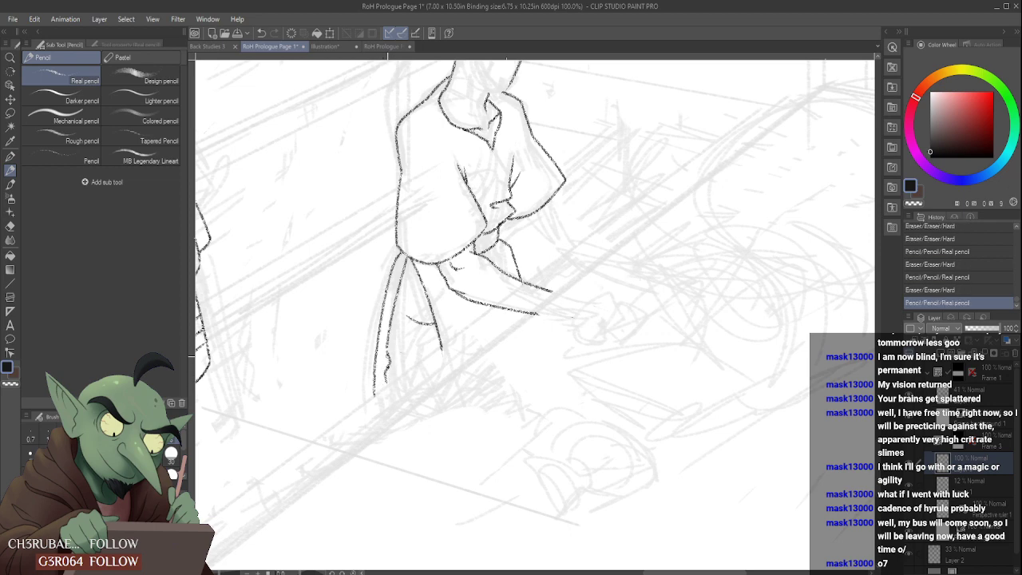
scroll(391, 371, "down", 5)
scroll(423, 326, "up", 5)
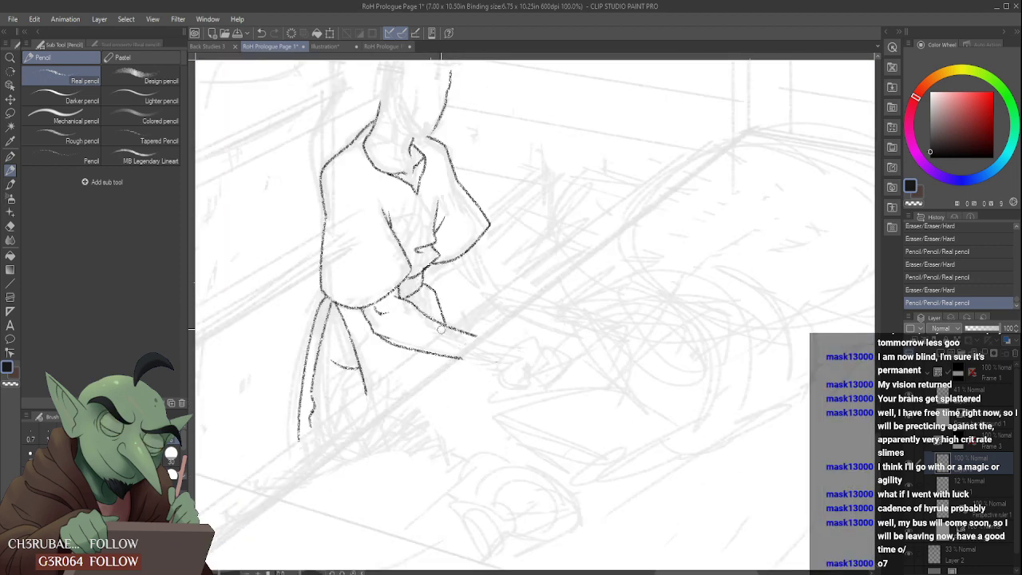
- Draw the far forearm's upper and lower edges from under the far sleeve toward the hand, with a bend at the elbow
left_click_drag(461, 345, 478, 357)
left_click_drag(436, 263, 471, 301)
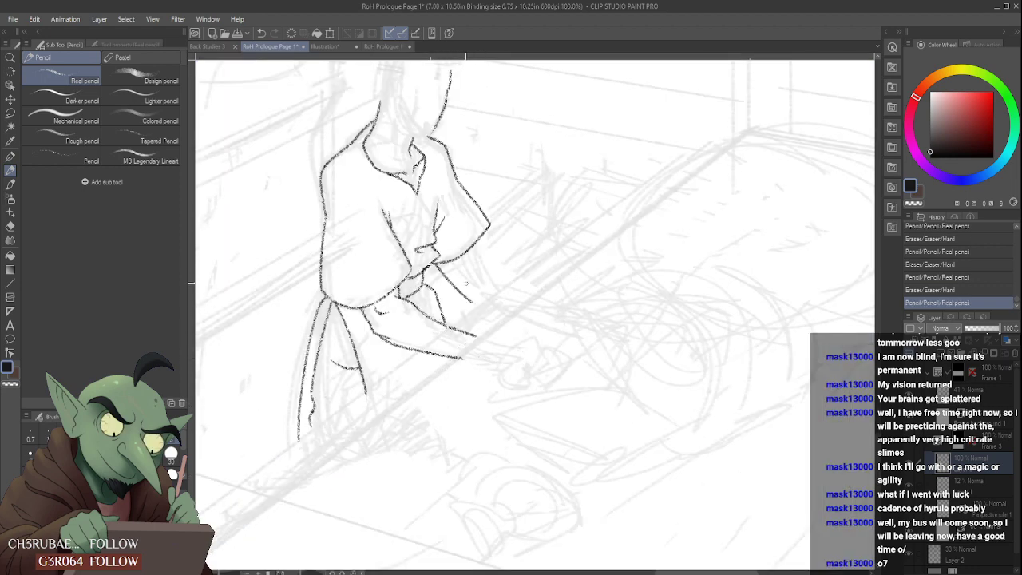
mouse_move(472, 244)
left_mouse_down()
mouse_move(486, 278)
mouse_move(475, 234)
left_mouse_up()
mouse_move(477, 286)
left_mouse_down()
mouse_move(464, 277)
mouse_move(577, 313)
left_mouse_up()
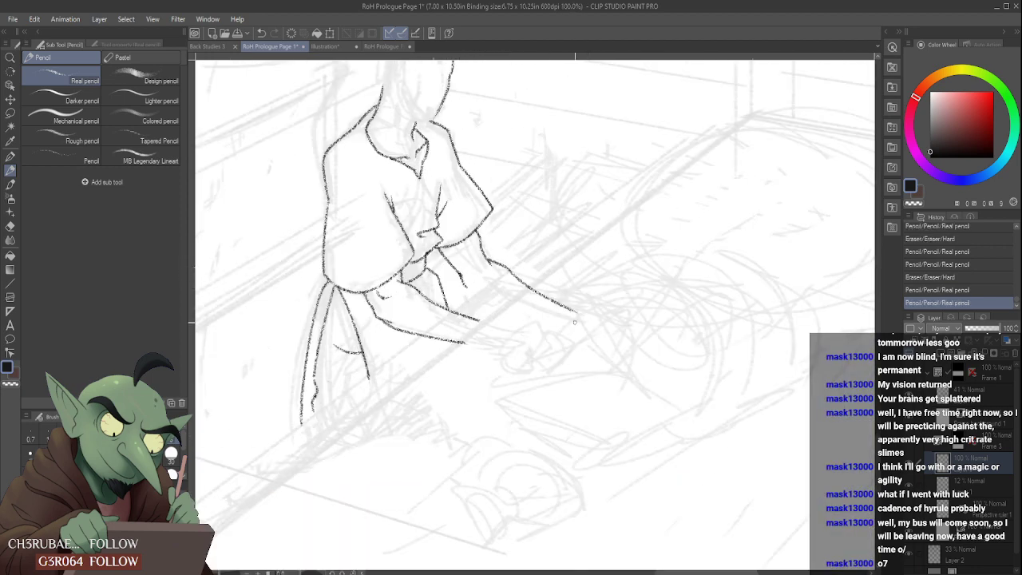
scroll(509, 280, "down", 3)
scroll(505, 283, "up", 3)
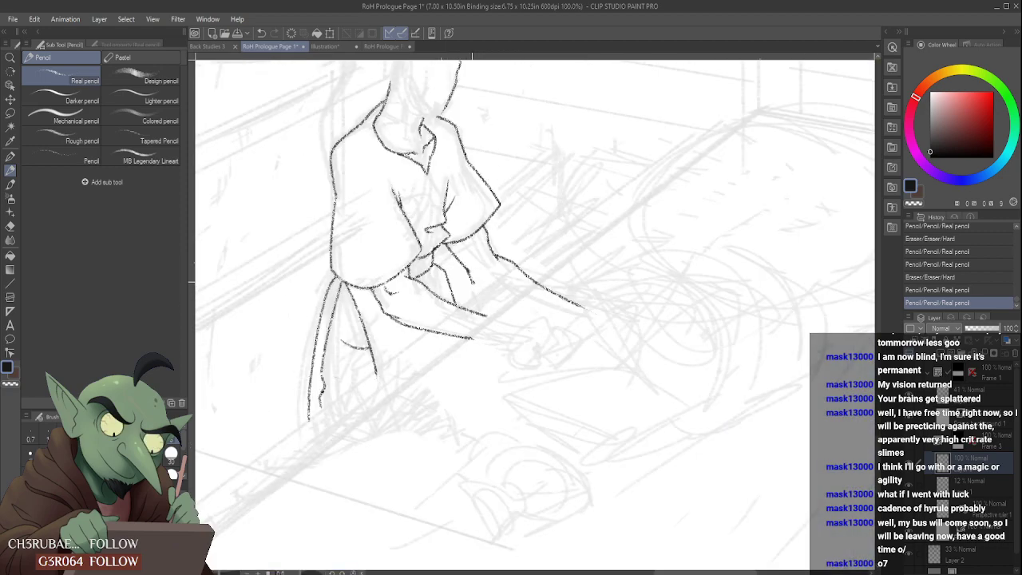
scroll(478, 284, "down", 4)
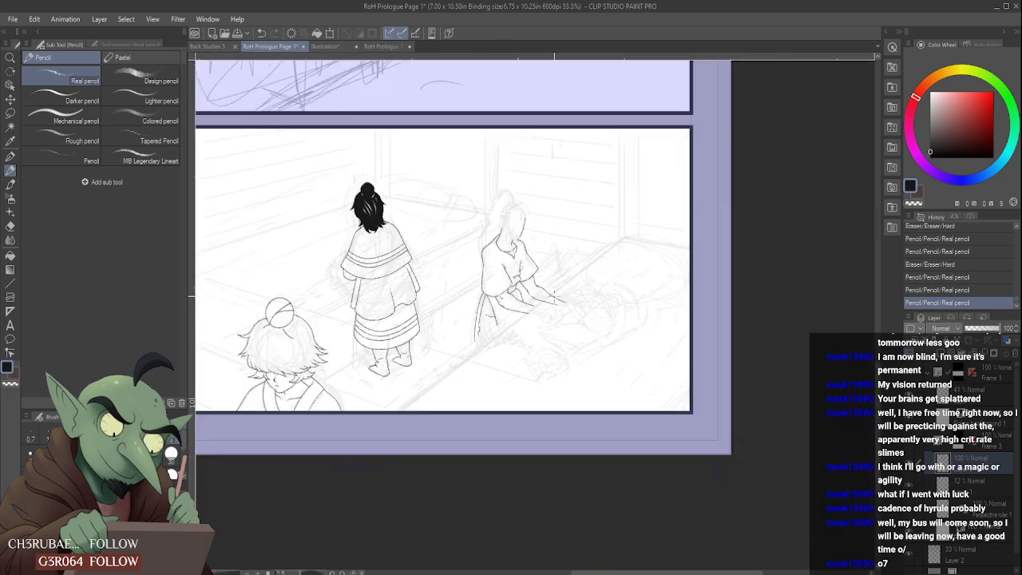
scroll(552, 284, "up", 3)
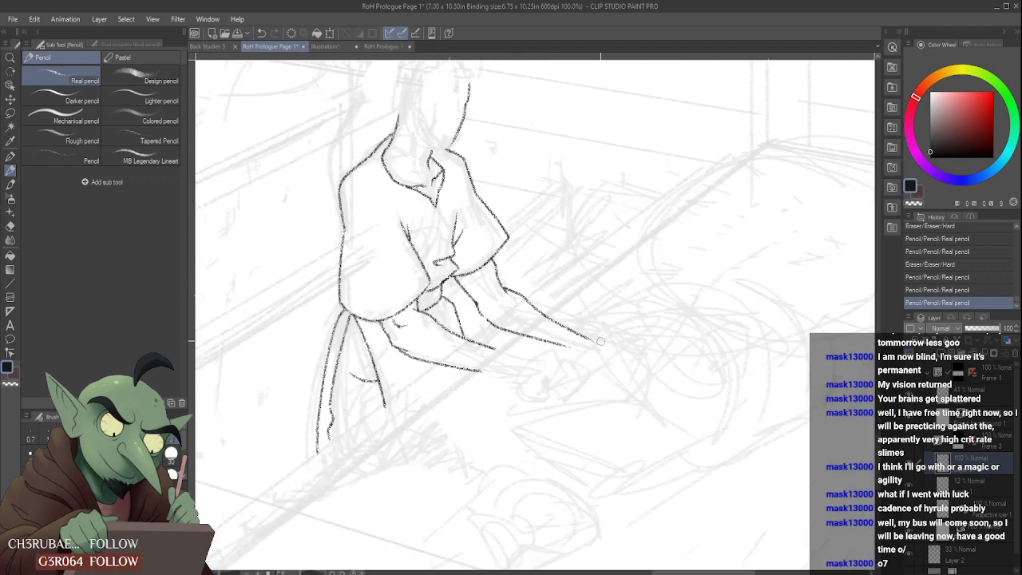
- Refine the far forearm's outline and trim the hand end of its upper edge with the eraser
mouse_move(601, 342)
left_mouse_down()
mouse_move(546, 314)
mouse_move(577, 327)
mouse_move(577, 343)
mouse_move(559, 334)
mouse_move(545, 305)
left_mouse_up()
scroll(563, 345, "down", 2)
scroll(518, 337, "up", 3)
scroll(540, 292, "down", 4)
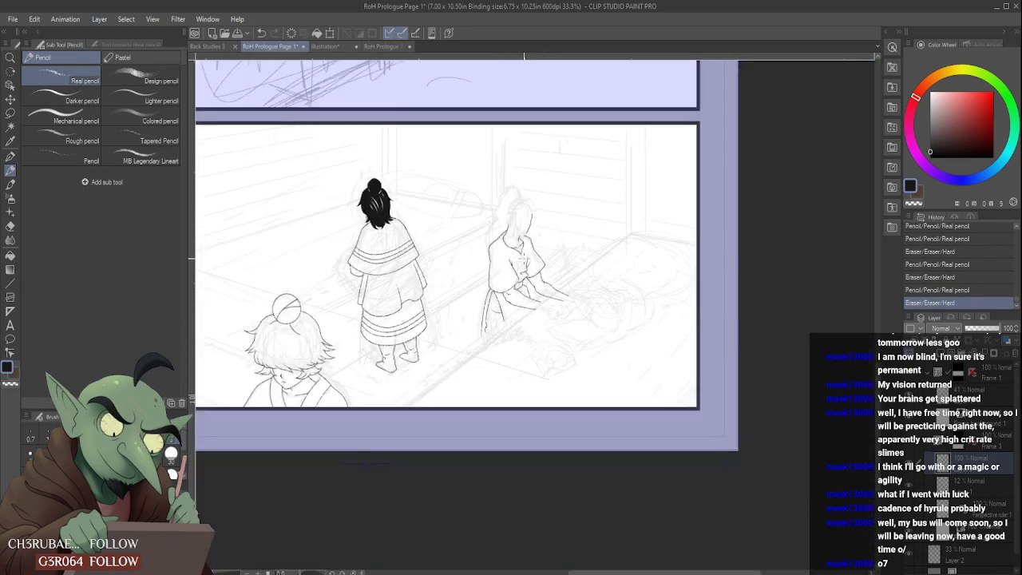
scroll(527, 267, "up", 4)
mouse_move(581, 405)
left_mouse_down()
mouse_move(561, 380)
mouse_move(603, 418)
left_mouse_up()
scroll(576, 404, "down", 3)
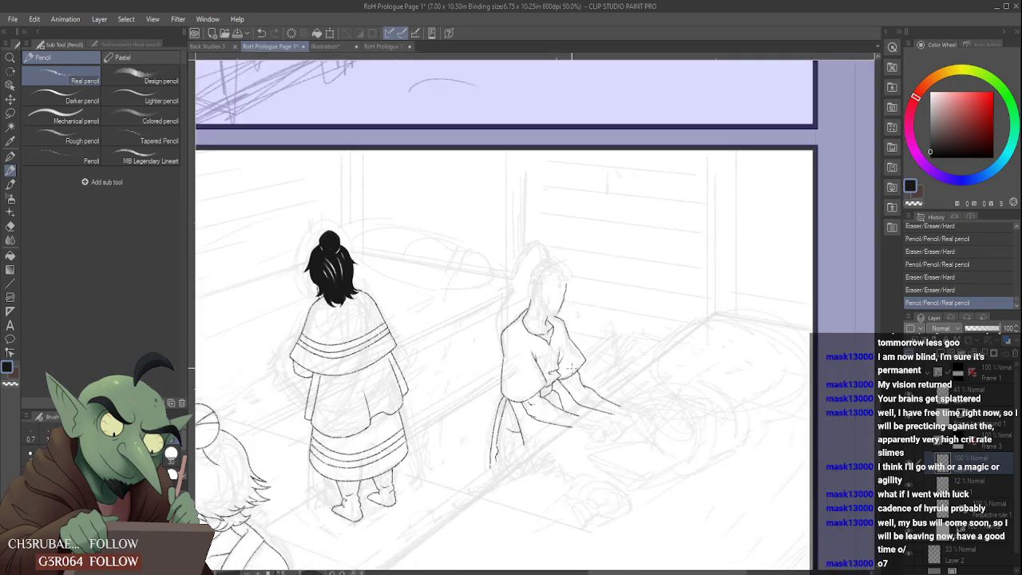
- Add a tiny faint crease inside the far forearm's elbow bend with pencil and eraser, and save the file
scroll(607, 384, "up", 2)
left_click(597, 382)
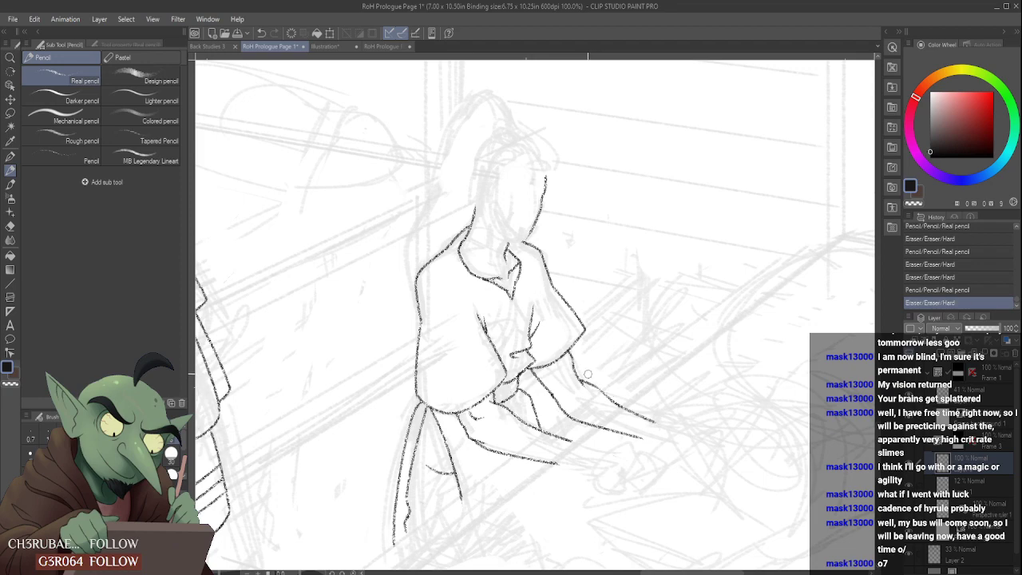
scroll(595, 383, "down", 1)
scroll(594, 383, "up", 3)
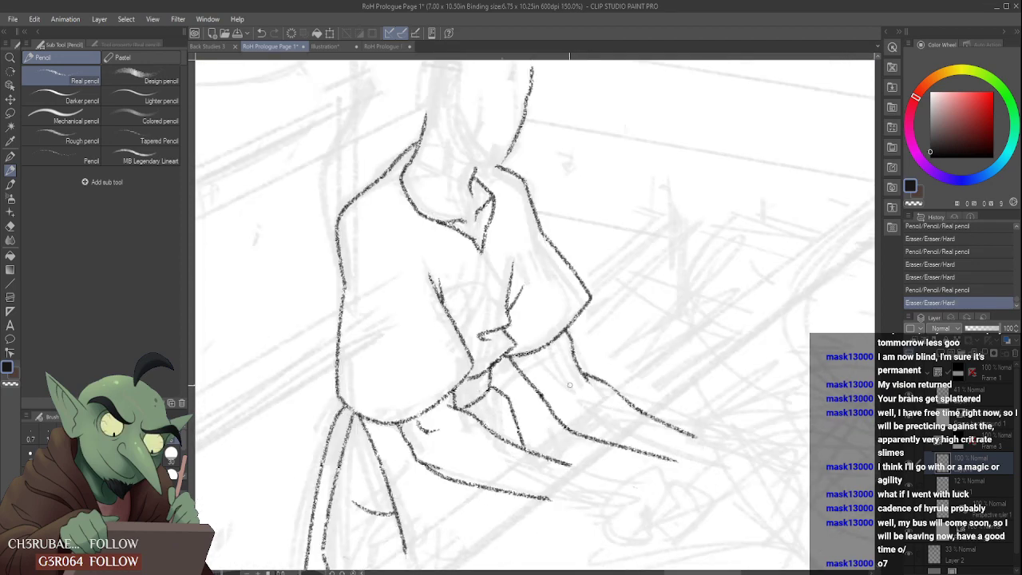
left_click(581, 389)
left_click(575, 390)
scroll(591, 395, "down", 4)
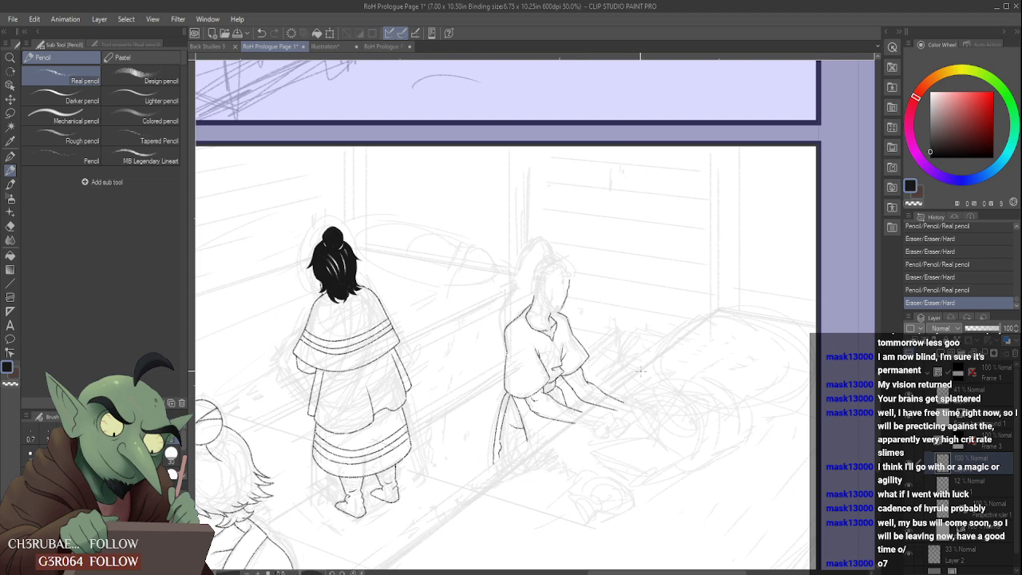
key("ctrl+s")
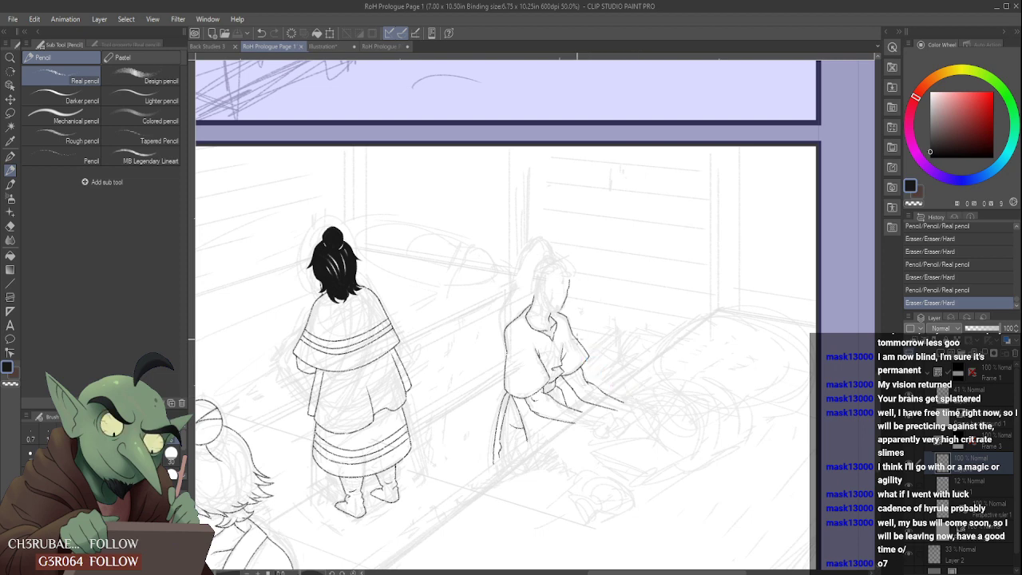
- Extend the near forearm's upper edge over the back of the hand and its lower edge around the wrist
scroll(575, 340, "down", 1)
scroll(582, 338, "up", 6)
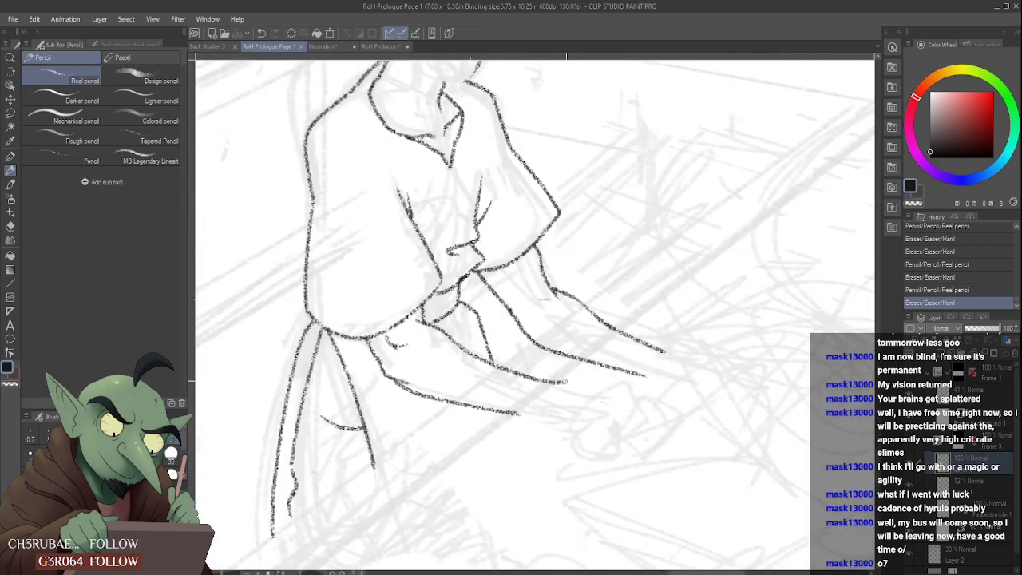
left_click_drag(563, 381, 630, 377)
mouse_move(521, 413)
left_mouse_down()
mouse_move(550, 426)
mouse_move(599, 435)
left_mouse_up()
mouse_move(630, 387)
left_mouse_down()
mouse_move(578, 380)
mouse_move(629, 385)
left_mouse_up()
mouse_move(565, 383)
left_mouse_down()
mouse_move(638, 395)
mouse_move(596, 399)
mouse_move(612, 410)
mouse_move(583, 402)
left_mouse_up()
scroll(608, 387, "down", 3)
scroll(595, 400, "up", 3)
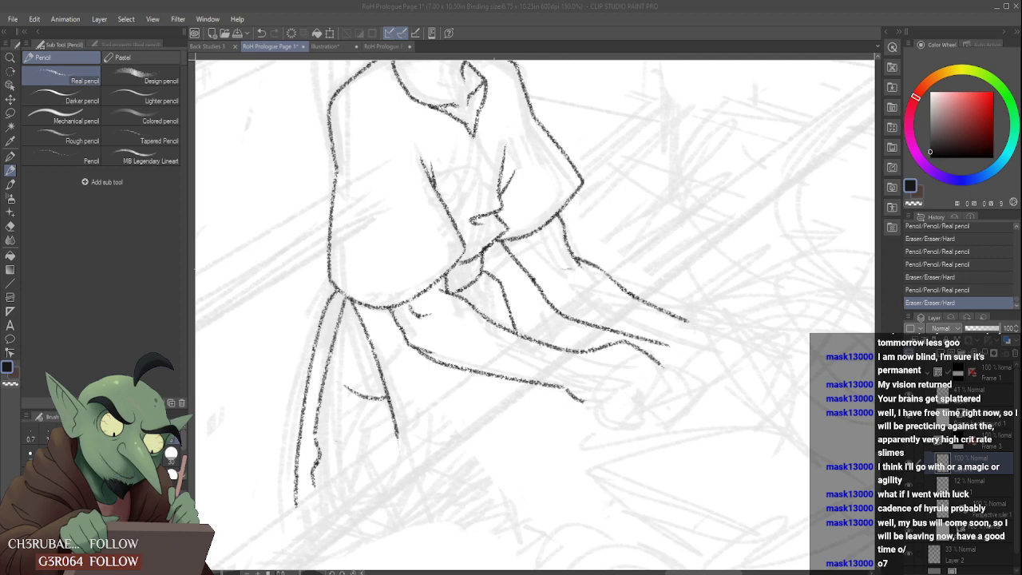
- Draw the underside of the near hand past the wrist and a short line marking the first finger
scroll(599, 391, "up", 1)
mouse_move(589, 408)
left_mouse_down()
mouse_move(624, 391)
mouse_move(608, 396)
mouse_move(658, 393)
left_mouse_up()
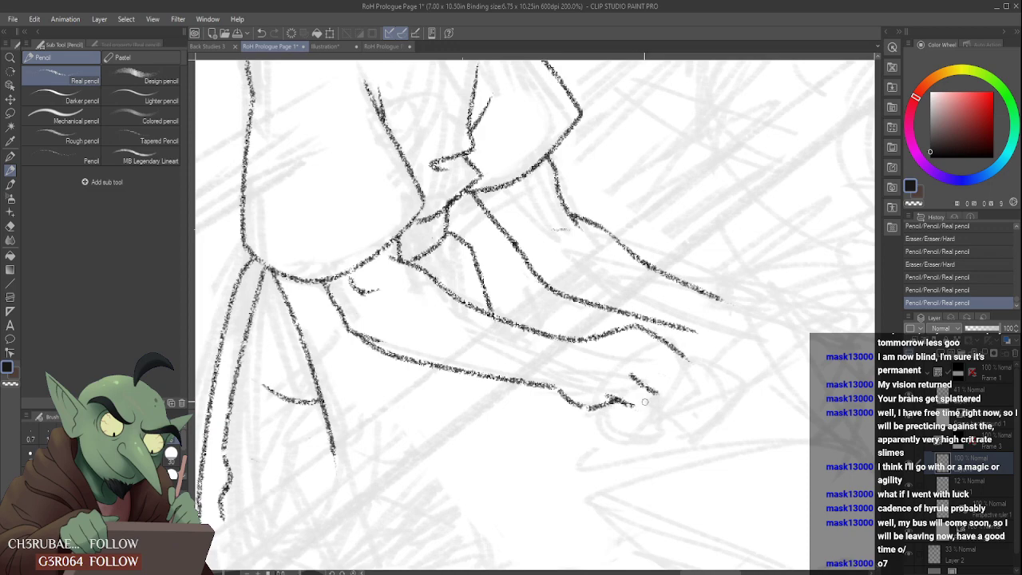
scroll(635, 406, "down", 5)
scroll(640, 389, "up", 4)
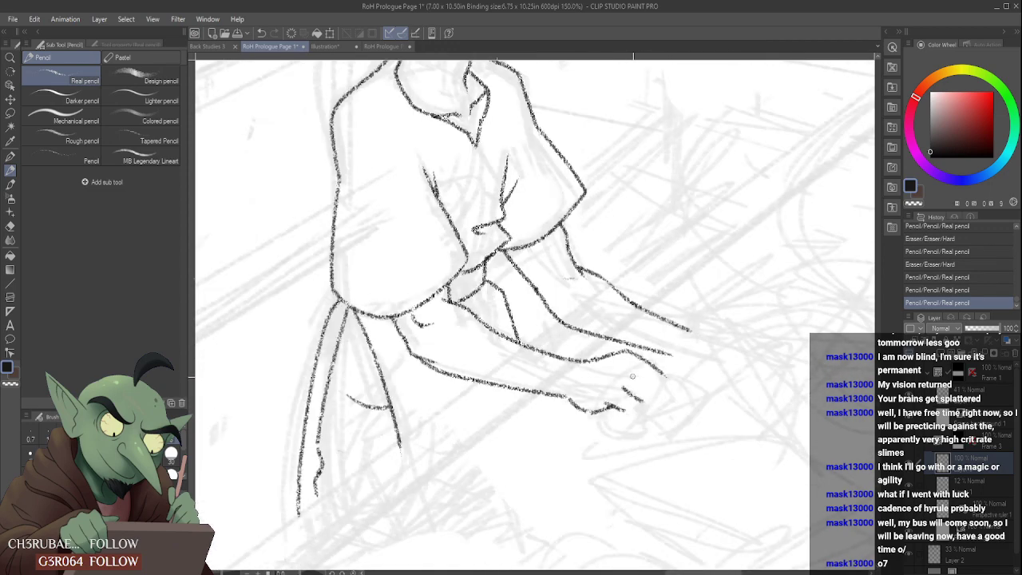
- Draw the near hand's finger separations, fingertips and outer finger contour
mouse_move(632, 376)
left_mouse_down()
mouse_move(657, 389)
mouse_move(637, 364)
mouse_move(665, 384)
mouse_move(648, 393)
mouse_move(680, 391)
left_mouse_up()
scroll(658, 383, "down", 5)
scroll(643, 383, "up", 5)
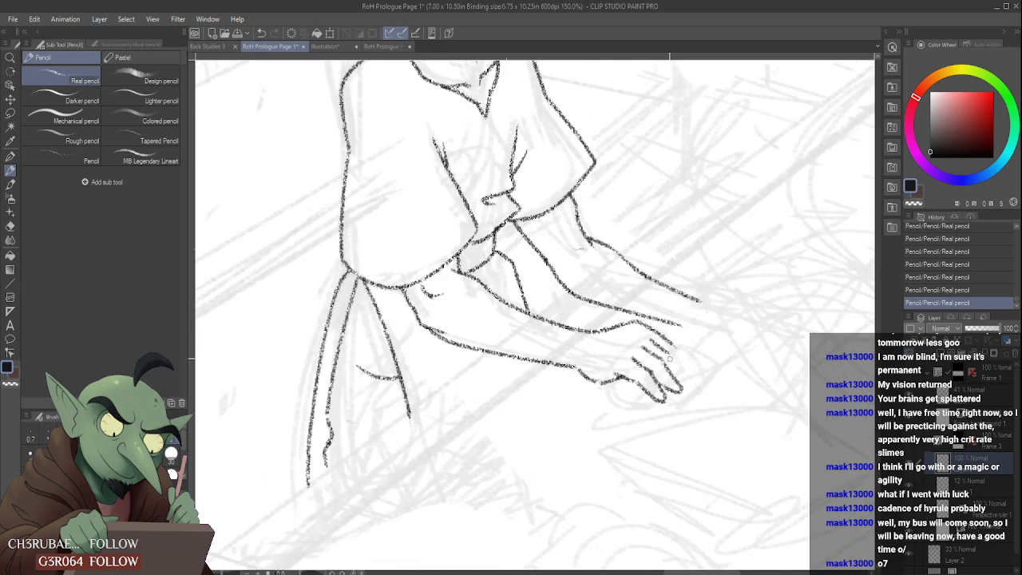
left_click_drag(679, 357, 681, 384)
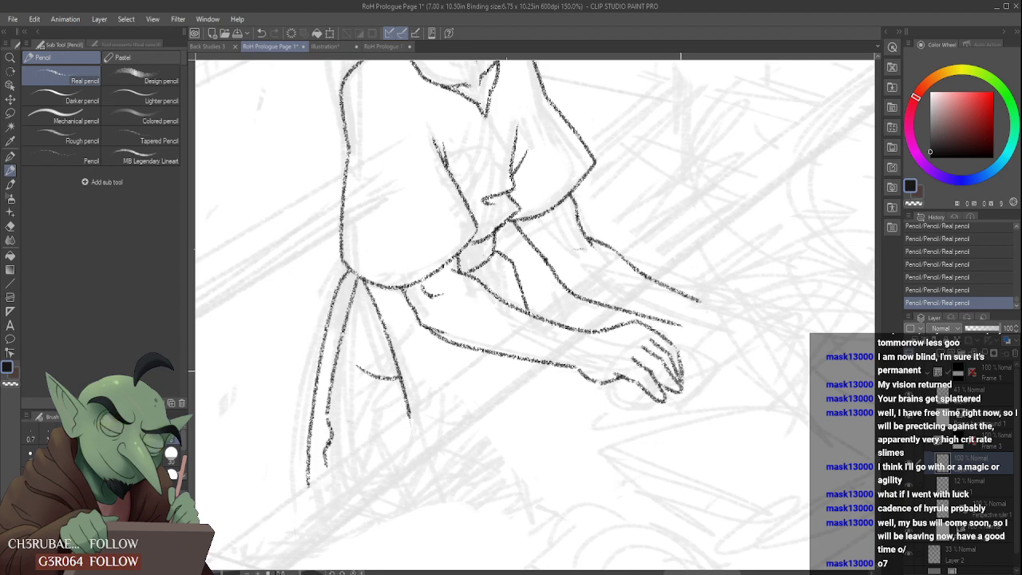
scroll(680, 357, "down", 3)
scroll(685, 356, "up", 3)
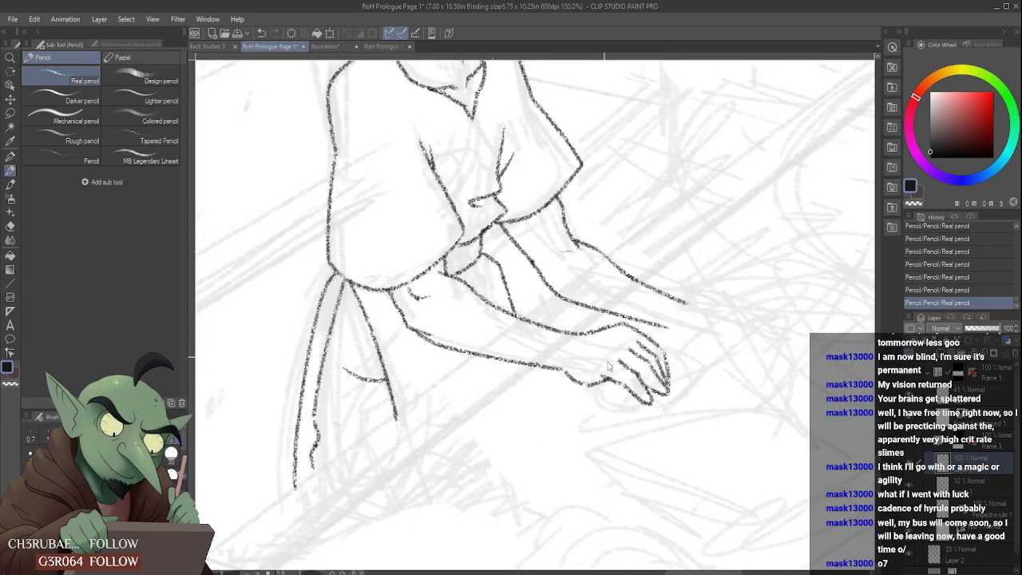
- Undo the last finger strokes on the near hand and redraw the fingers with rounded tips
key("ctrl+z")
key("ctrl+z")
key("ctrl+z")
key("ctrl+z")
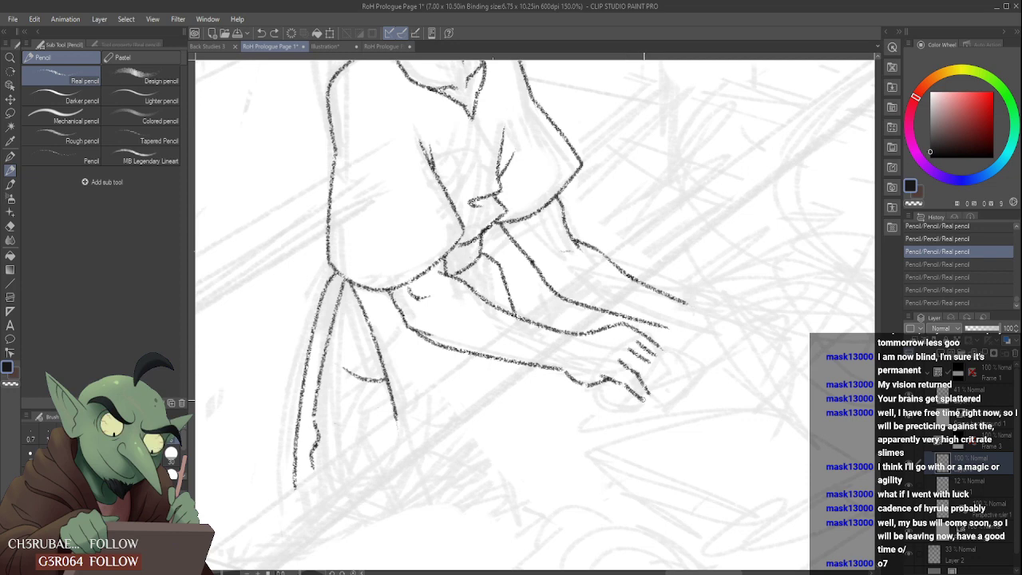
left_click_drag(645, 400, 669, 398)
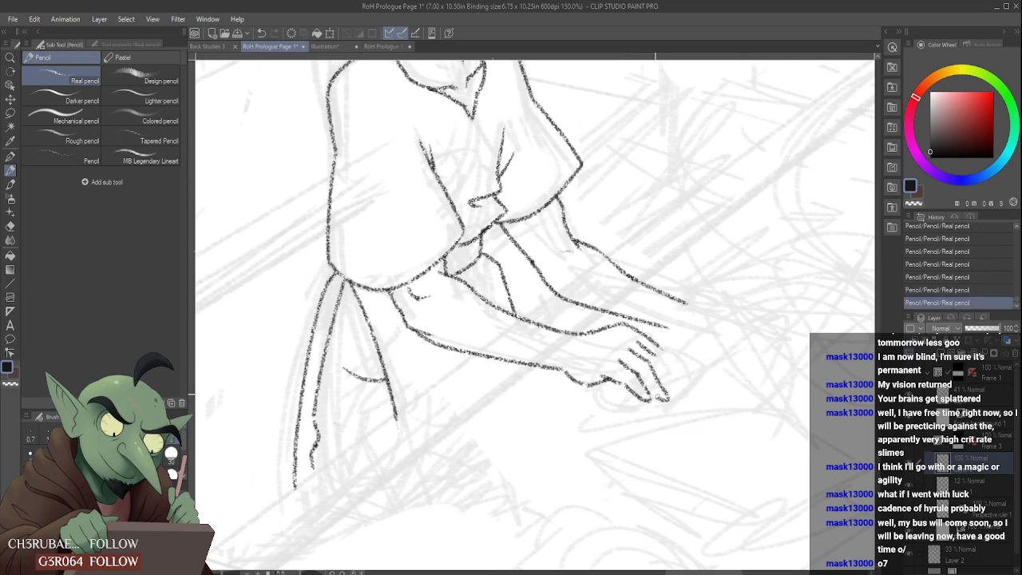
mouse_move(658, 360)
left_mouse_down()
mouse_move(680, 387)
mouse_move(668, 389)
left_mouse_up()
left_click_drag(662, 349, 679, 381)
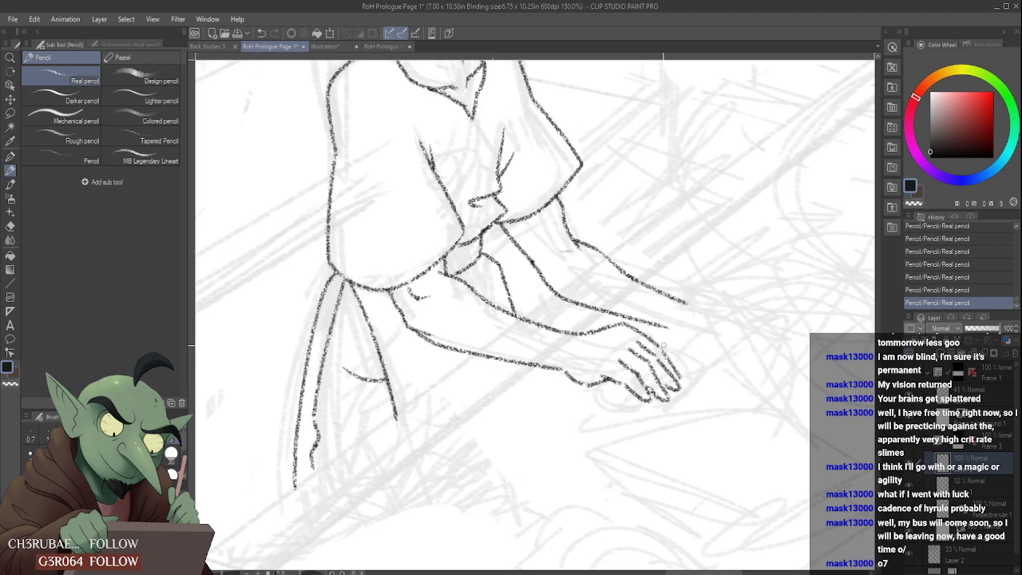
scroll(661, 344, "down", 3)
scroll(664, 326, "up", 6)
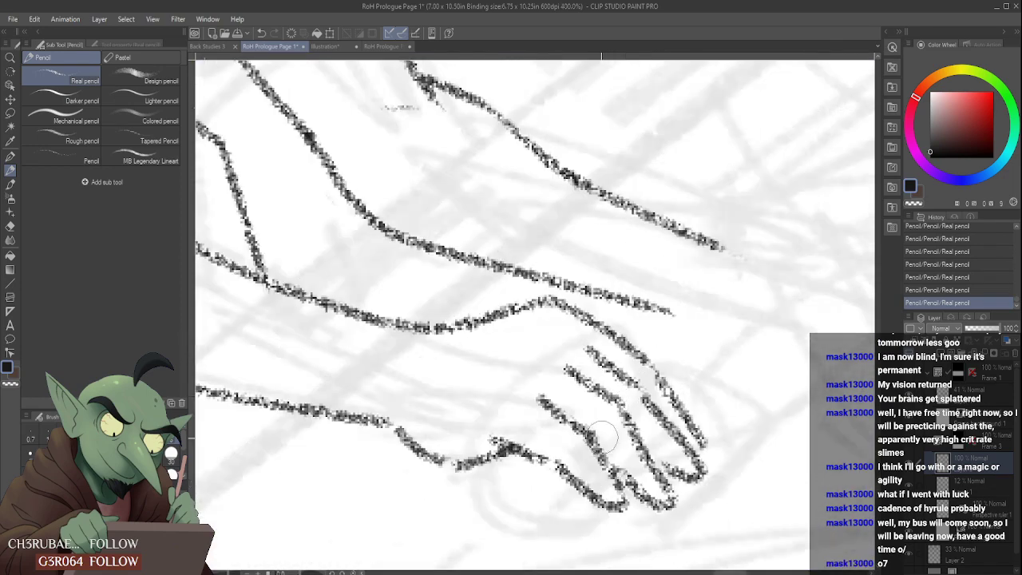
- Erase and redraw stray parts of the near hand's fingers to clean up the separations and fingertip contours
scroll(599, 442, "down", 3)
mouse_move(563, 451)
left_mouse_down()
mouse_move(607, 479)
mouse_move(604, 471)
left_mouse_up()
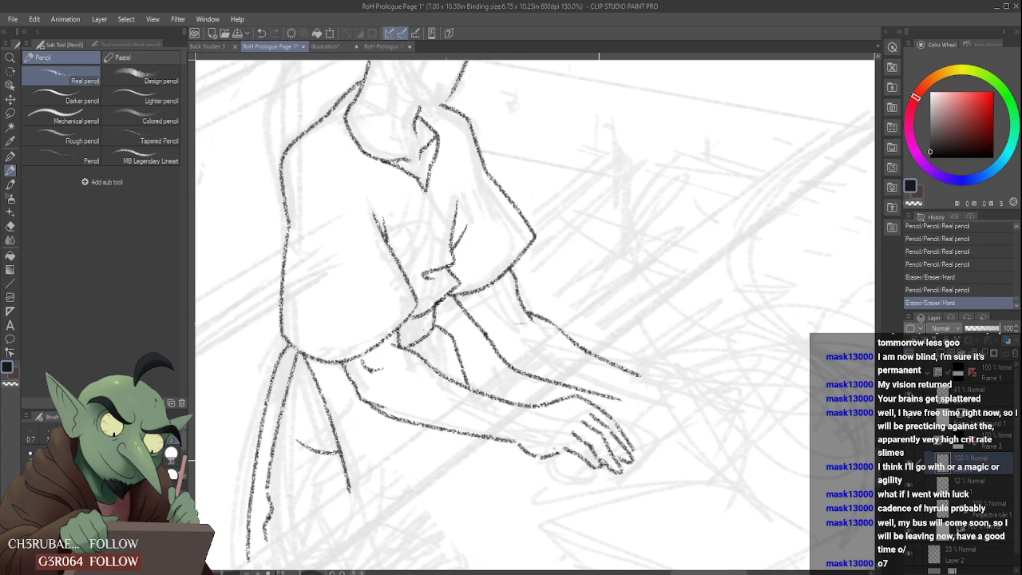
scroll(573, 429, "down", 3)
scroll(574, 432, "up", 5)
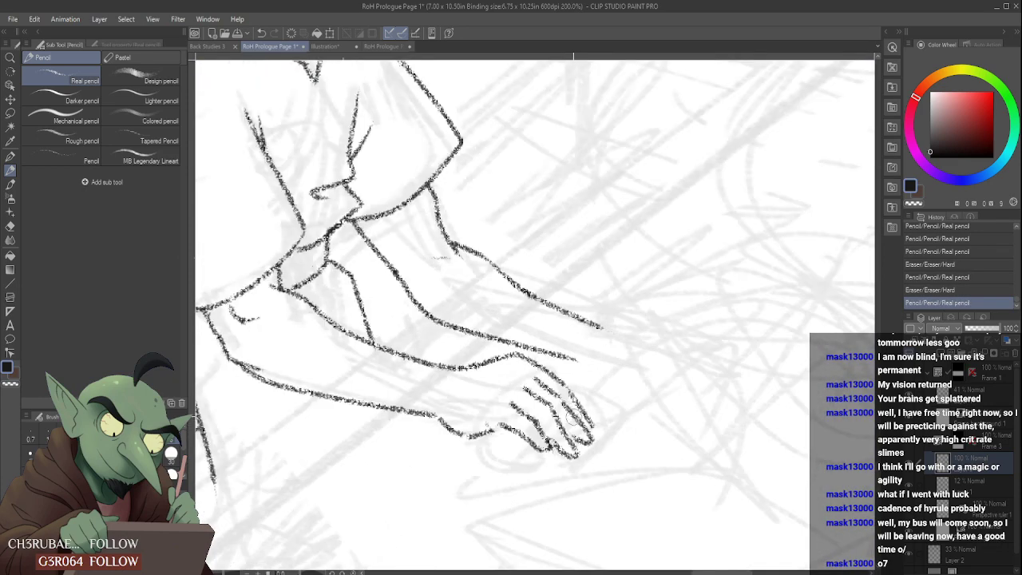
mouse_move(567, 403)
left_mouse_down()
mouse_move(593, 439)
mouse_move(571, 459)
mouse_move(589, 442)
mouse_move(568, 417)
mouse_move(587, 446)
mouse_move(591, 423)
left_mouse_up()
left_click_drag(578, 388, 594, 432)
scroll(588, 410, "down", 1)
scroll(584, 404, "down", 4)
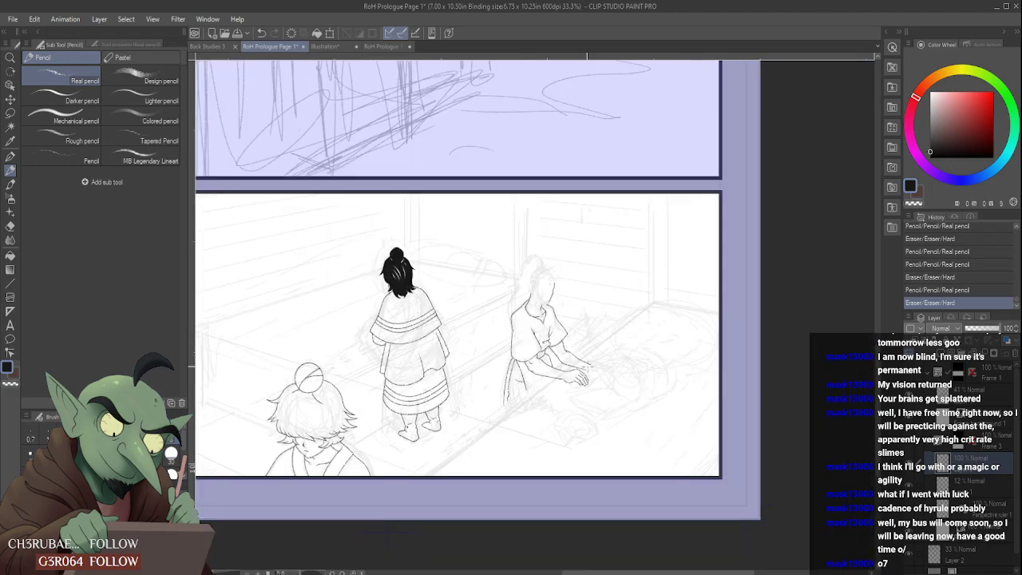
scroll(582, 393, "up", 5)
left_click_drag(595, 417, 572, 391)
scroll(592, 369, "down", 4)
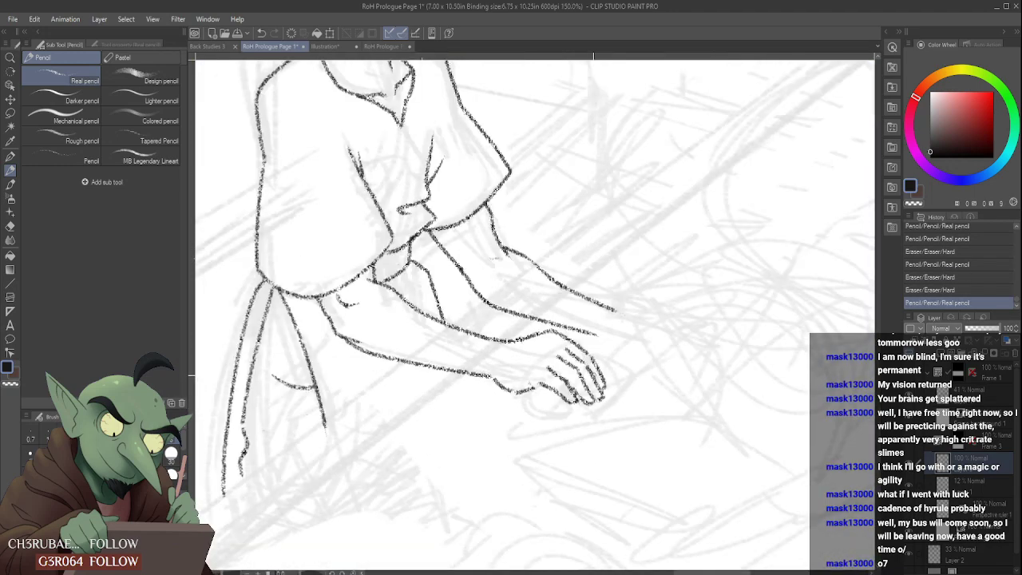
scroll(593, 343, "down", 1)
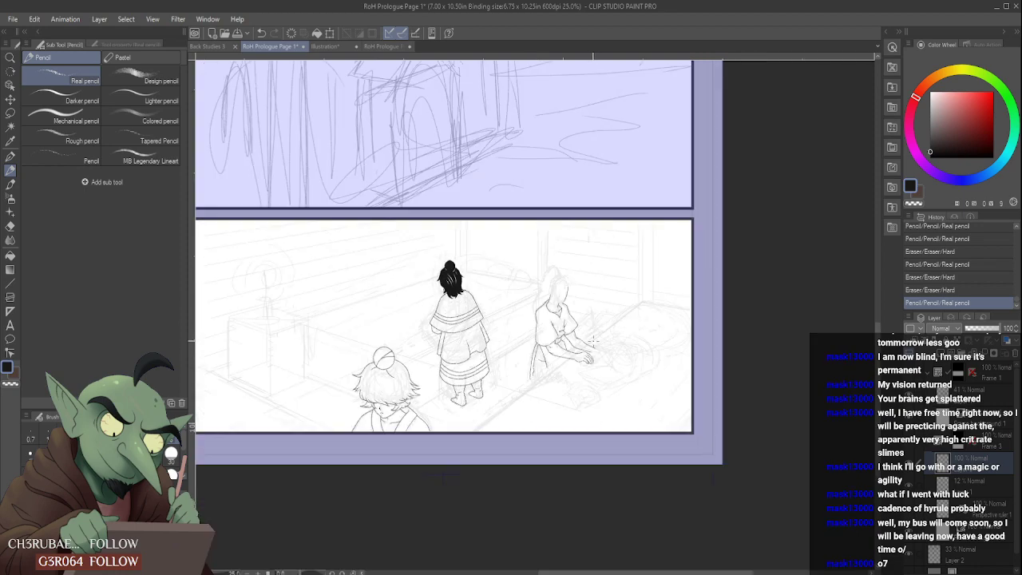
scroll(618, 357, "up", 5)
- Lasso the near hand, scale it down slightly at the wrist, and clear the selection
key("m")
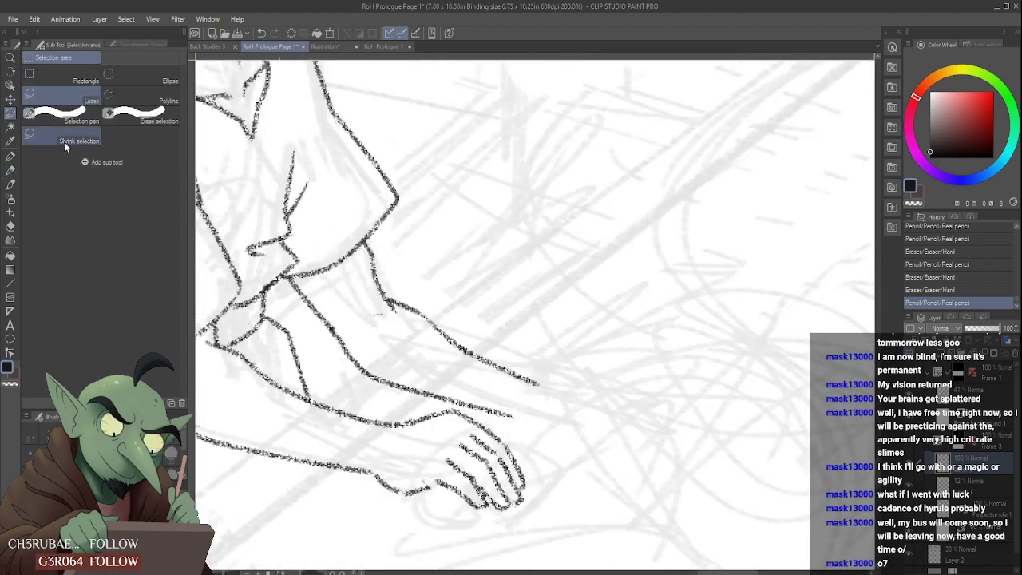
mouse_move(366, 480)
left_mouse_down()
mouse_move(419, 402)
mouse_move(456, 397)
mouse_move(563, 543)
mouse_move(395, 519)
left_mouse_up()
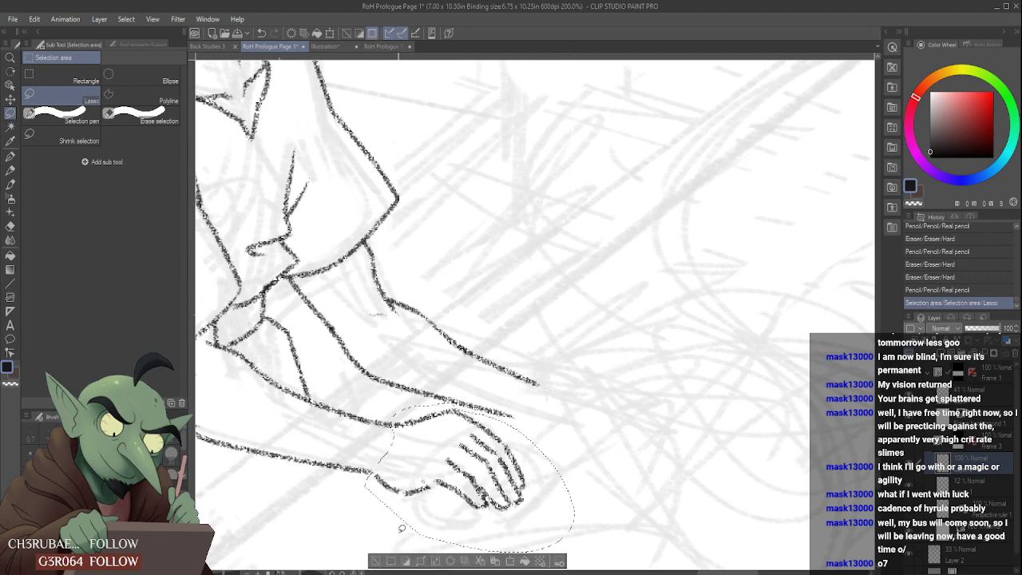
key("ctrl+t")
left_click_drag(575, 553, 538, 513)
left_click(439, 558)
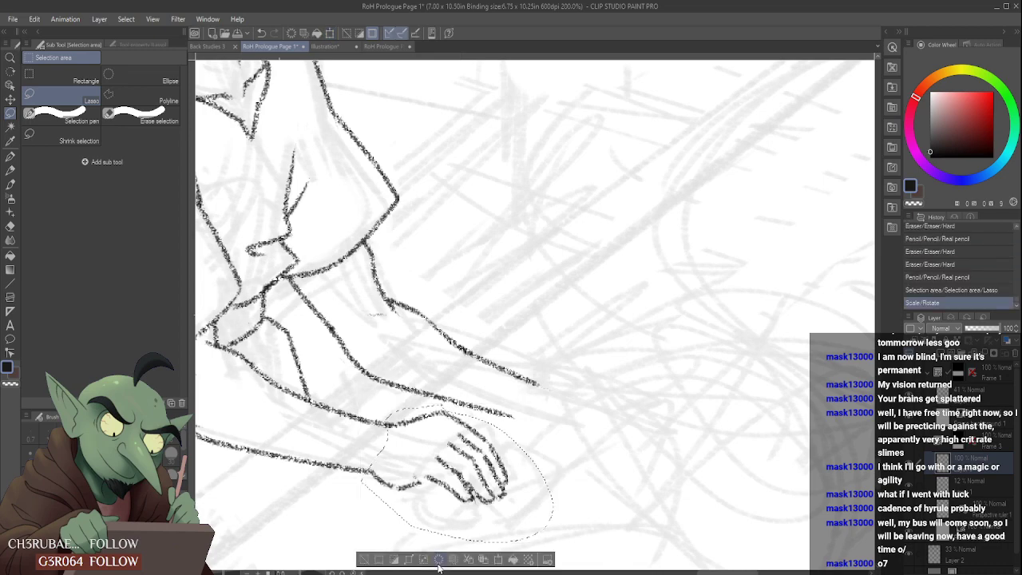
key("ctrl+d")
scroll(377, 353, "down", 3)
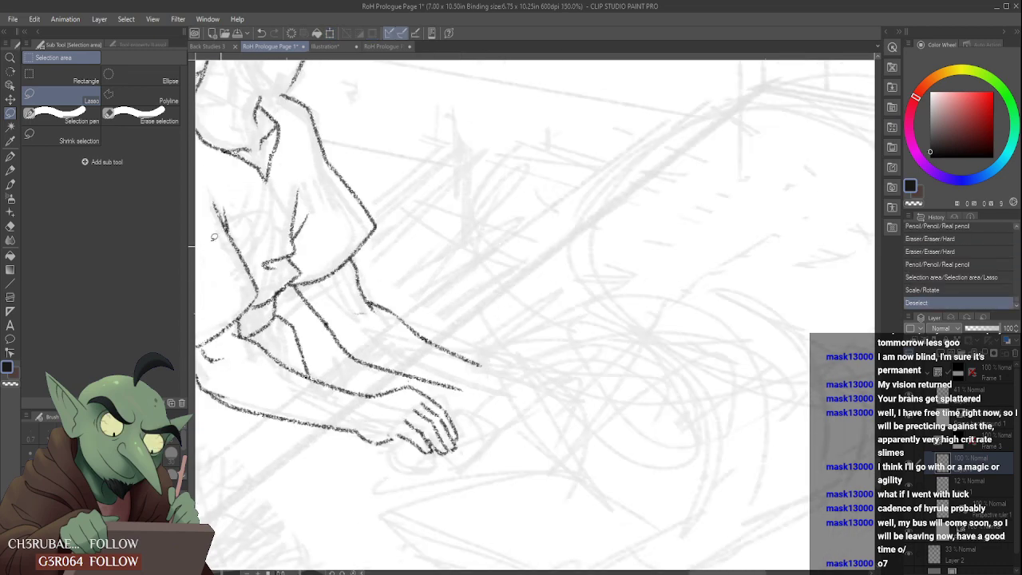
- Rework the near wrist's outline to join the resized hand, and undo the last two strokes
left_click(12, 171)
scroll(407, 282, "down", 1)
scroll(421, 333, "up", 4)
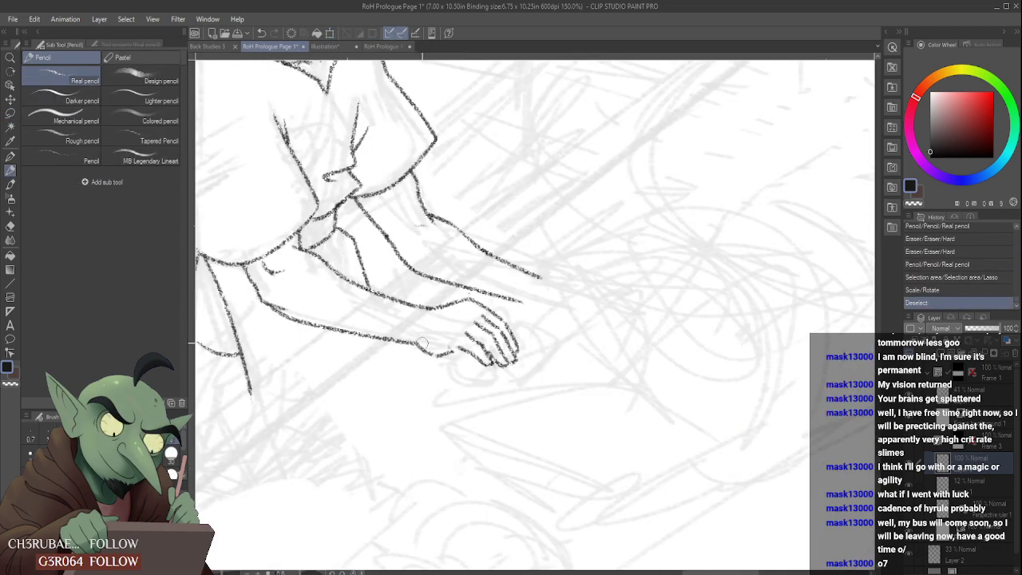
mouse_move(413, 345)
left_mouse_down()
mouse_move(479, 356)
mouse_move(456, 338)
left_mouse_up()
scroll(441, 329, "down", 3)
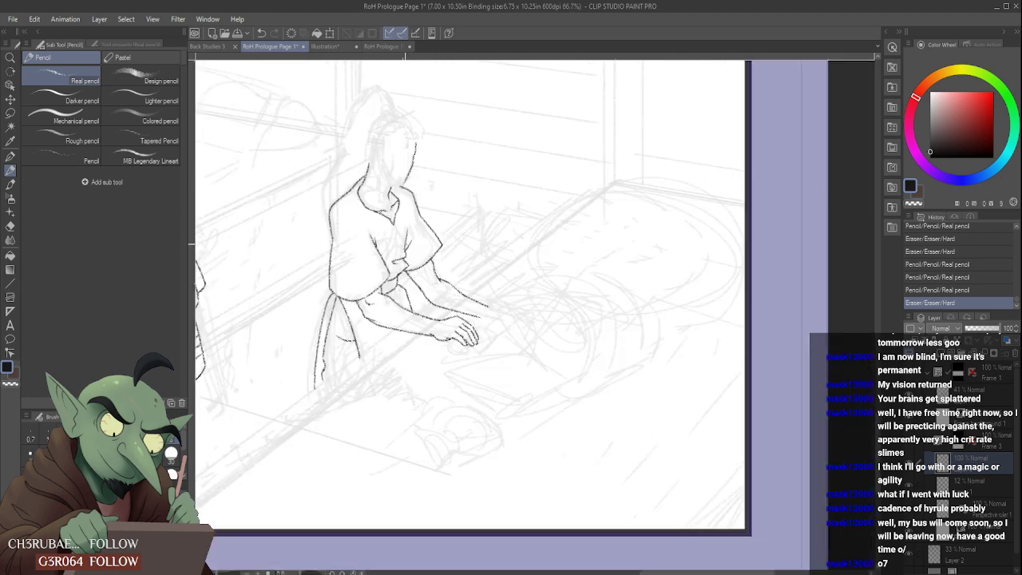
key("ctrl+z")
key("ctrl+z")
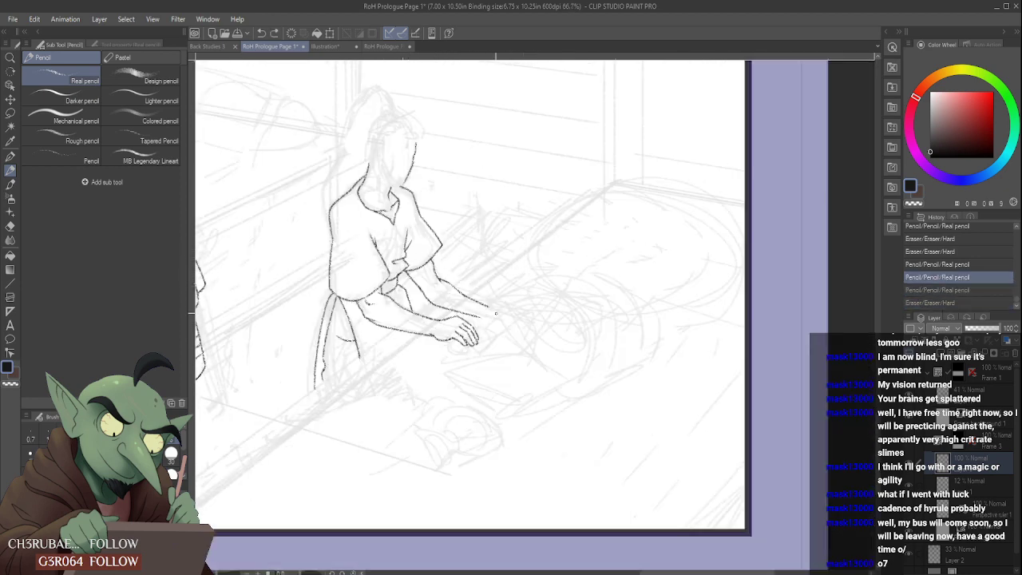
- Extend the far forearm's upper edge over the back of the hand and its lower edge down toward the thumb
scroll(495, 314, "down", 1)
scroll(491, 304, "up", 3)
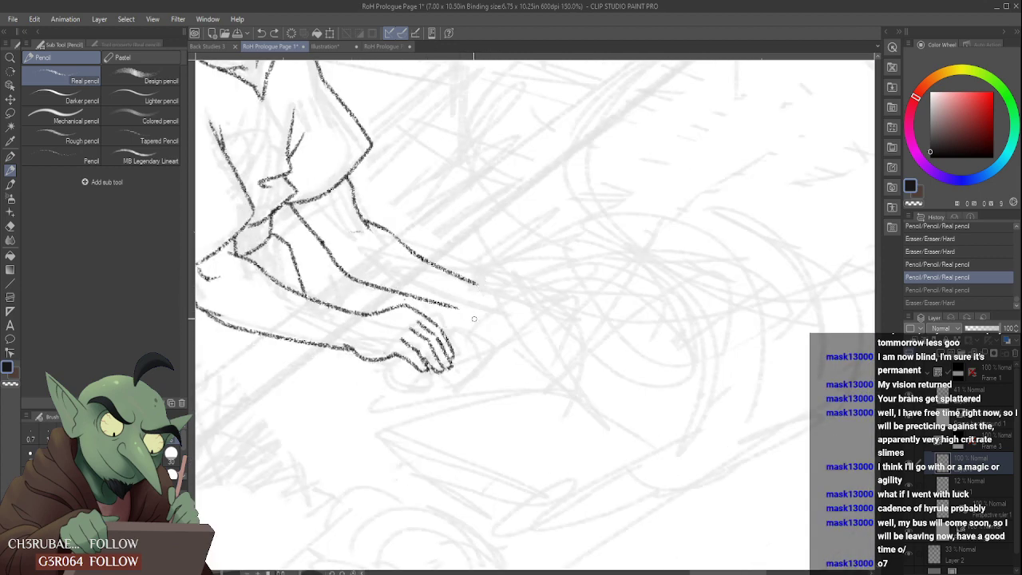
mouse_move(477, 284)
left_mouse_down()
mouse_move(500, 274)
mouse_move(541, 301)
left_mouse_up()
mouse_move(461, 313)
left_mouse_down()
mouse_move(485, 333)
mouse_move(476, 331)
mouse_move(485, 351)
left_mouse_up()
scroll(502, 324, "down", 2)
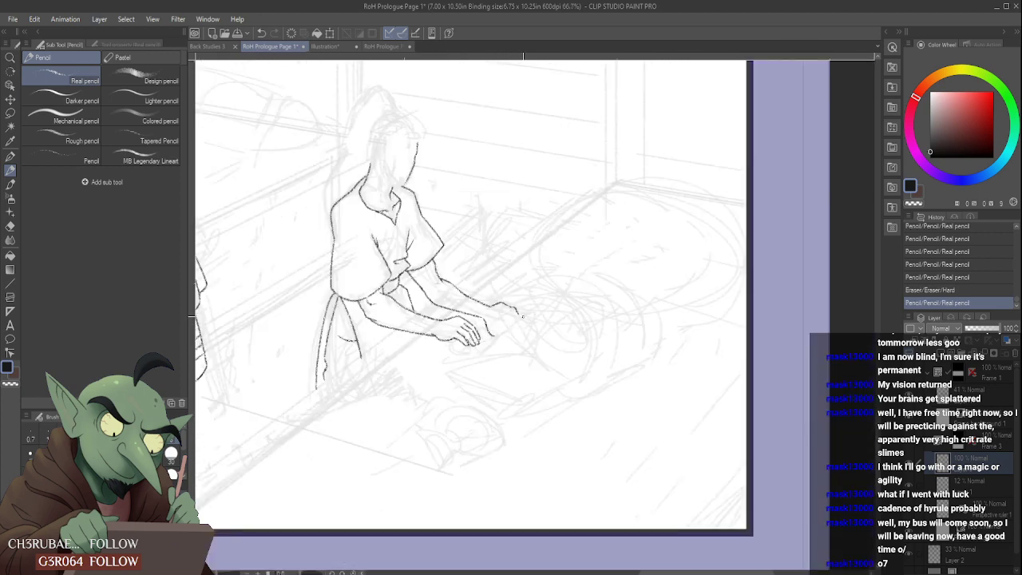
scroll(513, 292, "up", 2)
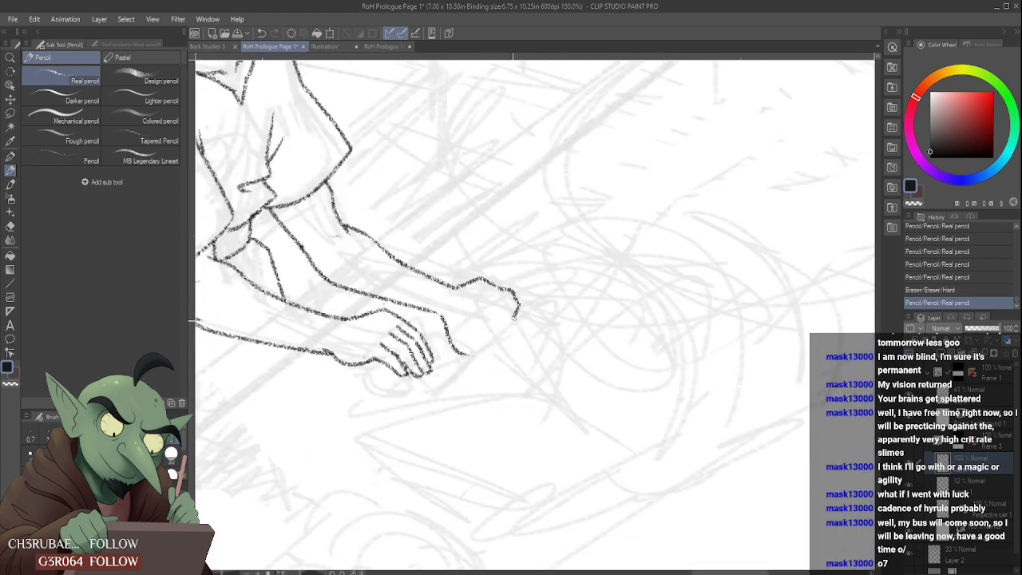
- Redraw the far hand's curled fingertip and draw the inner contour curving from it down to the thumb
mouse_move(499, 327)
left_mouse_down()
mouse_move(503, 310)
mouse_move(505, 325)
mouse_move(492, 306)
mouse_move(504, 328)
left_mouse_up()
scroll(502, 310, "down", 4)
scroll(504, 306, "up", 4)
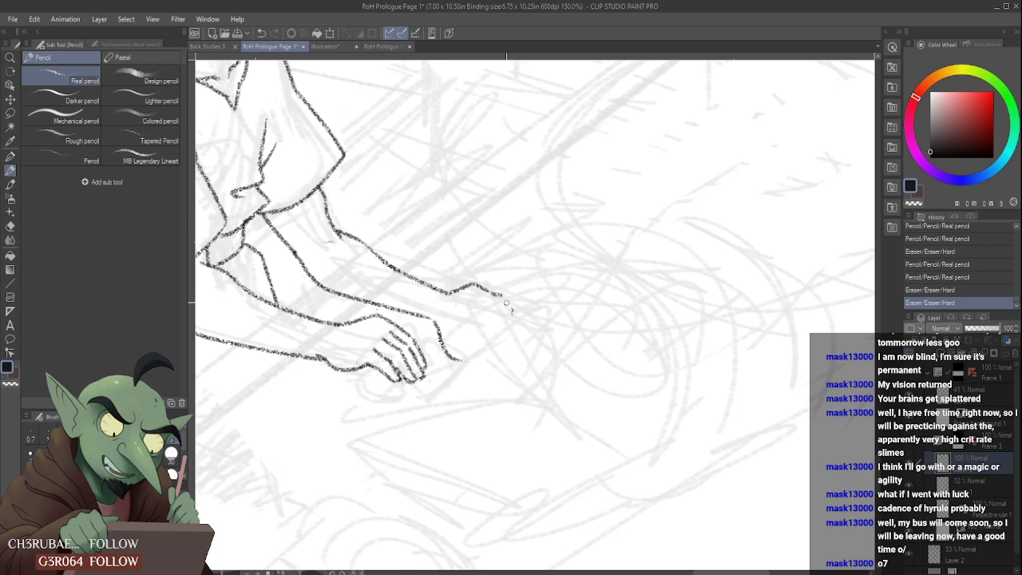
key("ctrl+z")
mouse_move(501, 334)
left_mouse_down()
mouse_move(493, 304)
mouse_move(480, 304)
left_mouse_up()
scroll(495, 303, "down", 3)
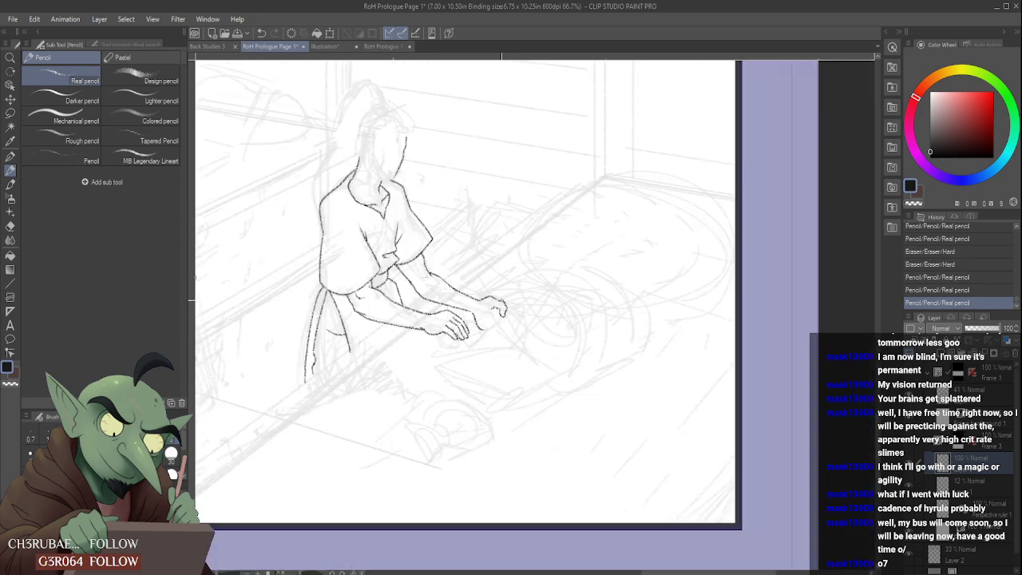
scroll(494, 306, "up", 3)
left_click_drag(482, 308, 477, 374)
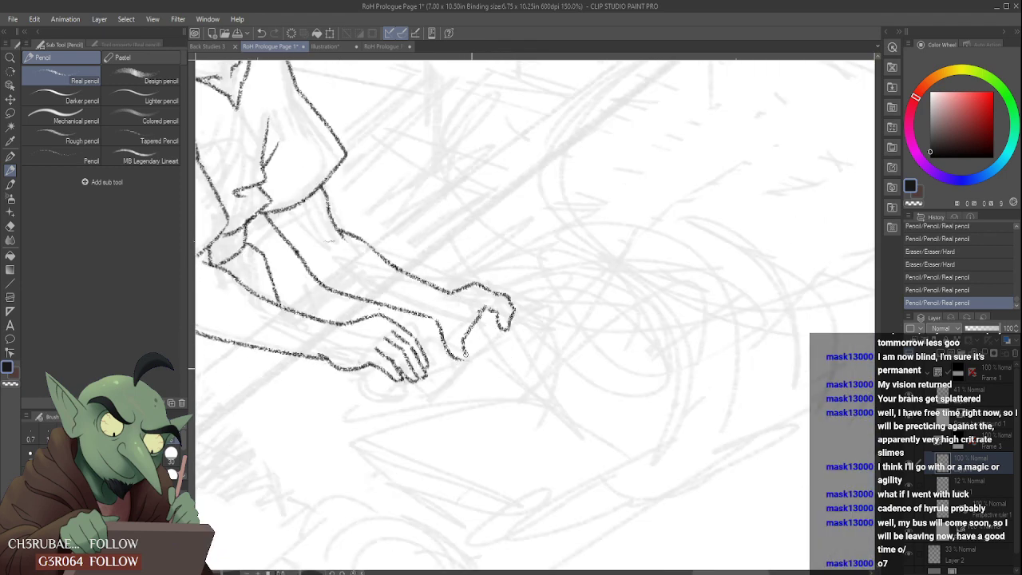
scroll(489, 290, "down", 4)
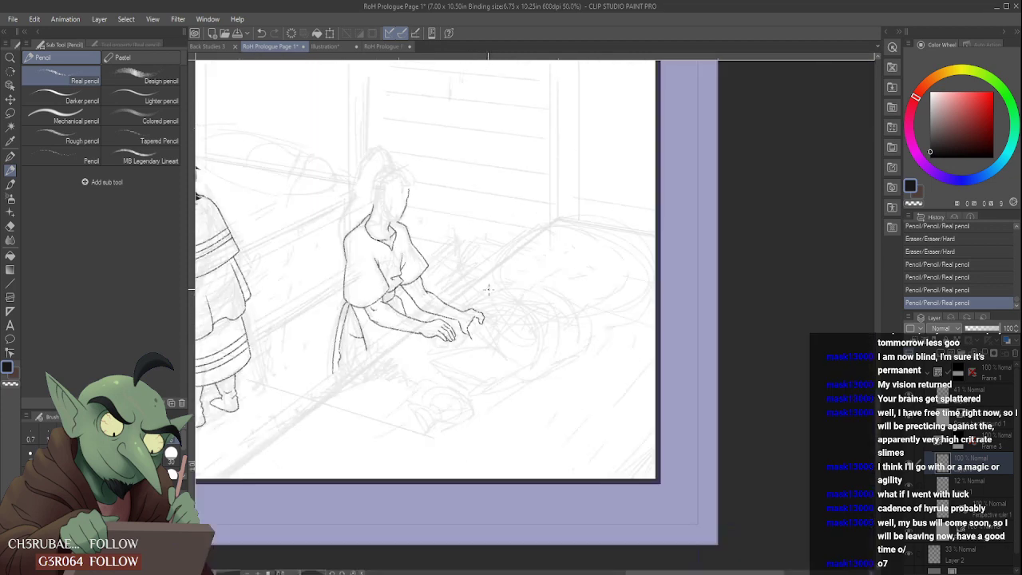
- Redraw the thumb side of the far hand with a longer thumb line and add a short crease at the wrist
scroll(468, 310, "up", 2)
mouse_move(442, 328)
left_mouse_down()
mouse_move(430, 323)
mouse_move(455, 339)
mouse_move(463, 311)
mouse_move(466, 333)
mouse_move(494, 364)
left_mouse_up()
scroll(428, 325, "up", 1)
scroll(479, 318, "down", 3)
scroll(471, 324, "up", 3)
scroll(472, 331, "down", 1)
scroll(489, 280, "up", 1)
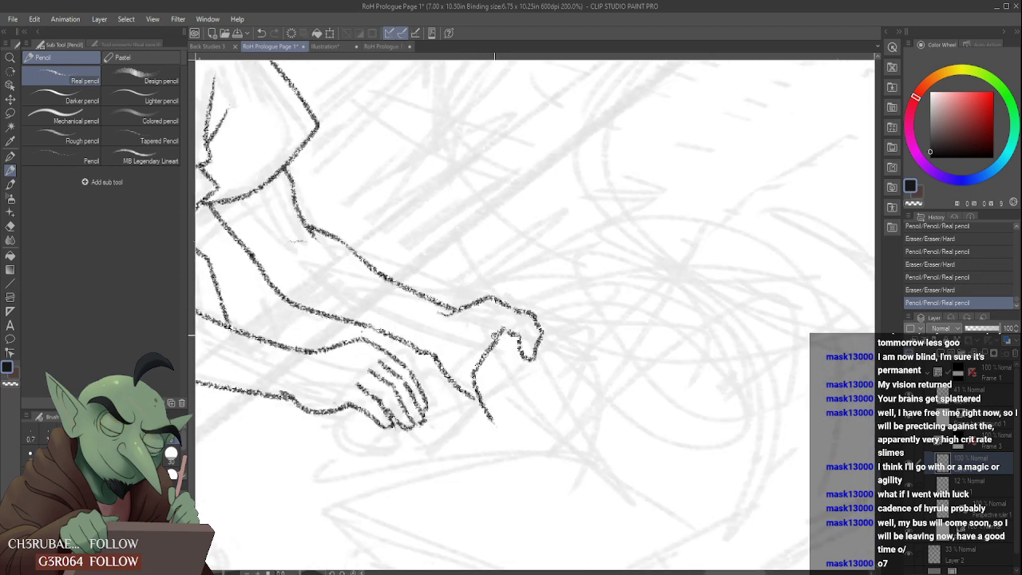
scroll(495, 339, "down", 1)
scroll(514, 319, "down", 1)
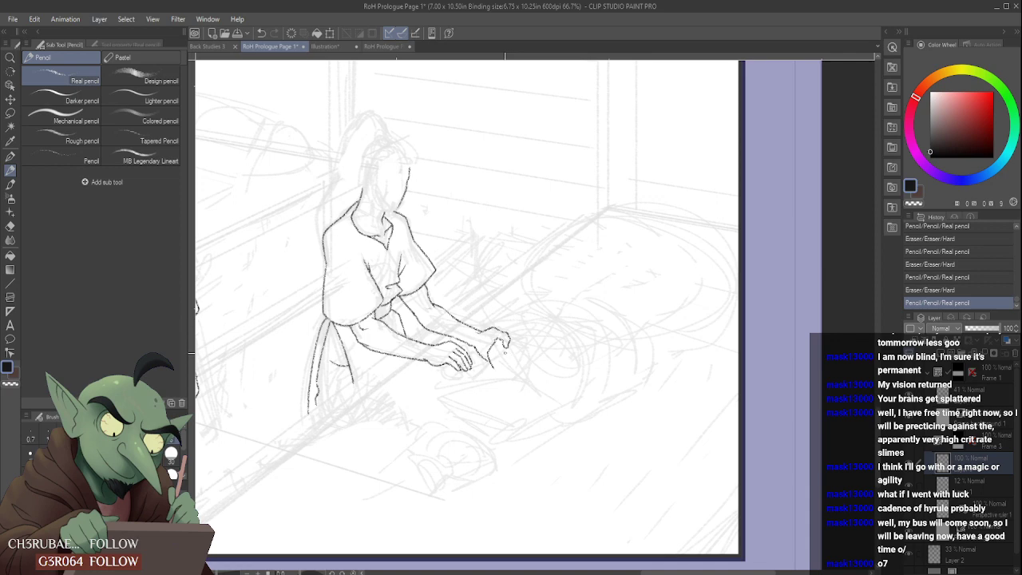
- Draw a short finger line under the far hand's curled finger and the cloth edges extending from its fingertips
scroll(505, 352, "up", 3)
left_click_drag(484, 350, 508, 344)
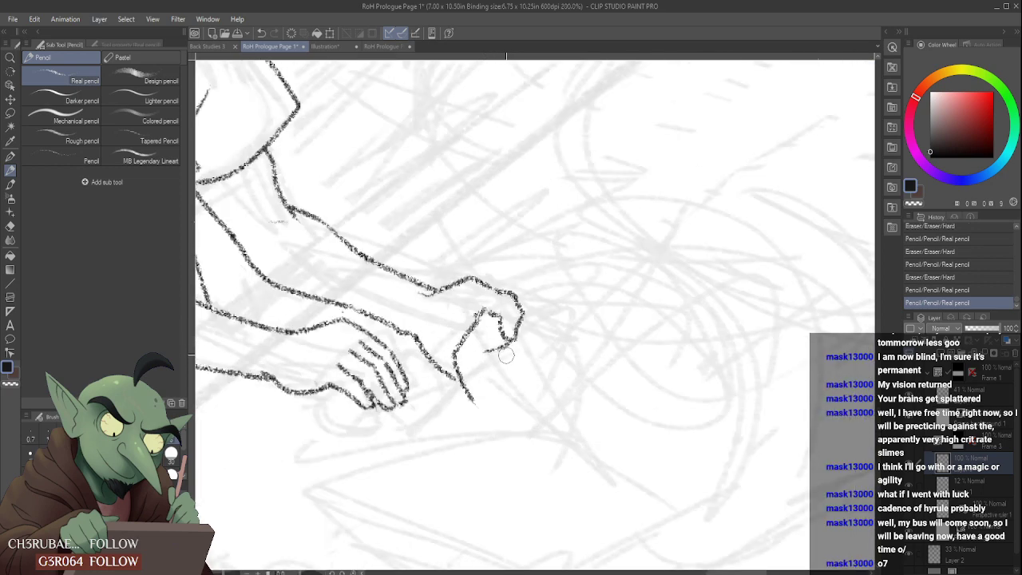
mouse_move(519, 307)
left_mouse_down()
mouse_move(564, 339)
mouse_move(640, 334)
left_mouse_up()
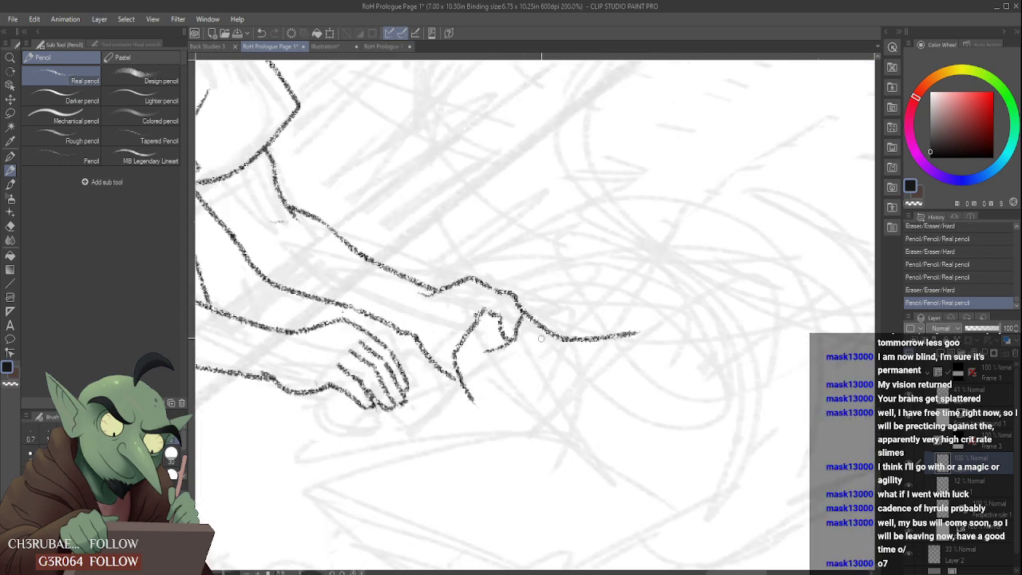
left_click_drag(523, 319, 516, 372)
scroll(523, 341, "down", 3)
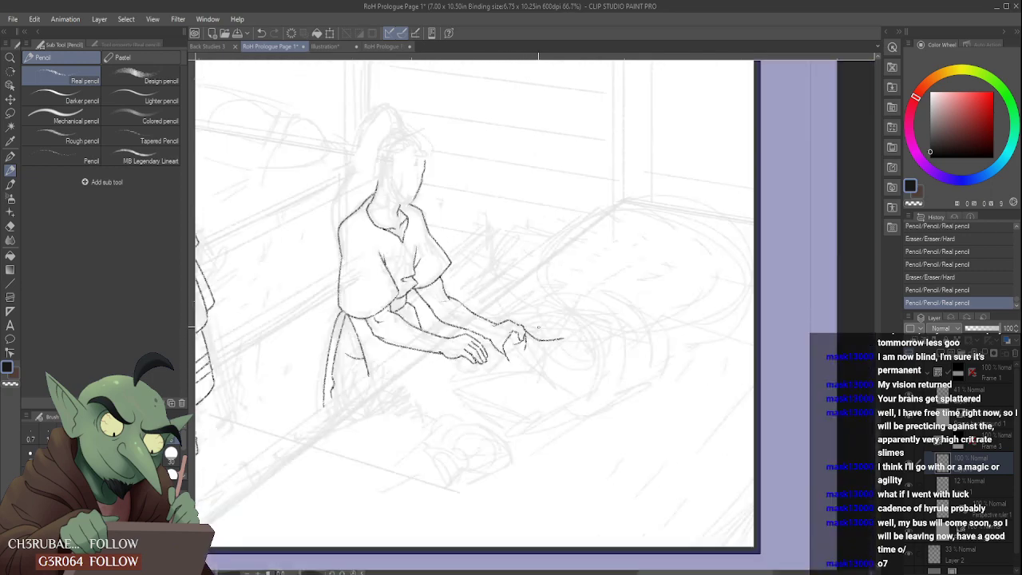
scroll(508, 343, "down", 2)
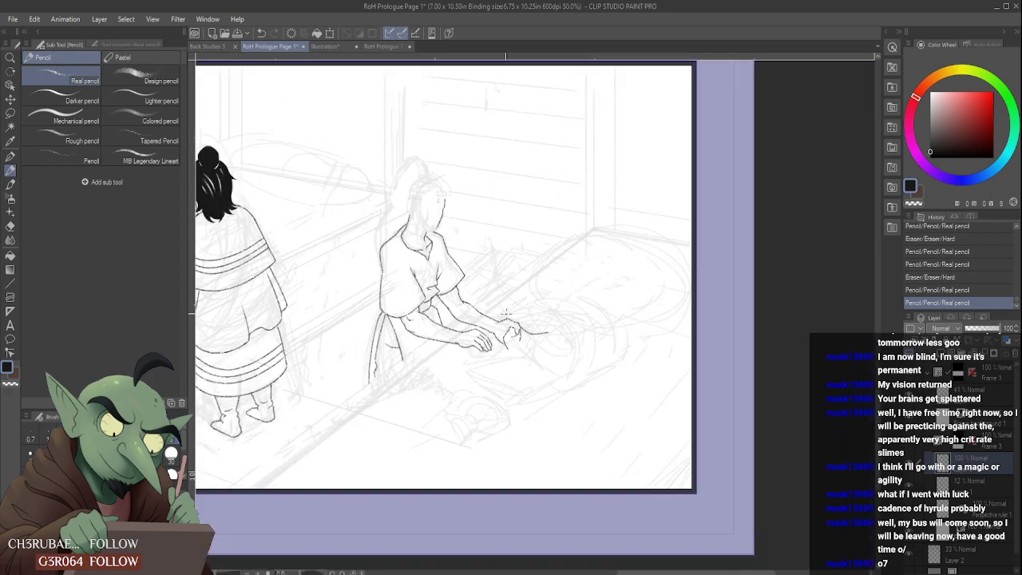
- Erase a gap in both edges of the far forearm near the wrist and lasso the far hand with its cloth
scroll(472, 349, "up", 4)
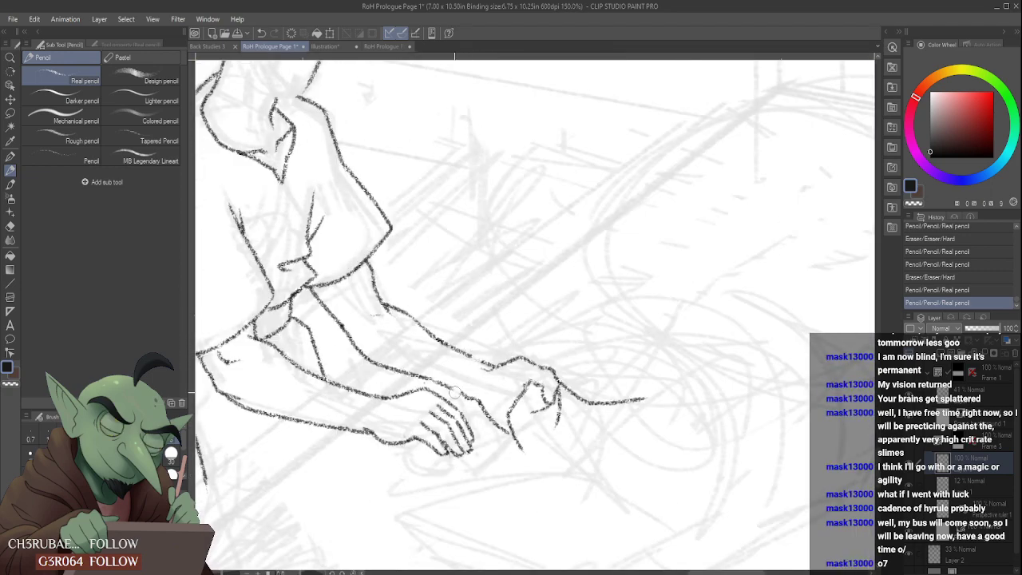
left_click_drag(478, 364, 463, 350)
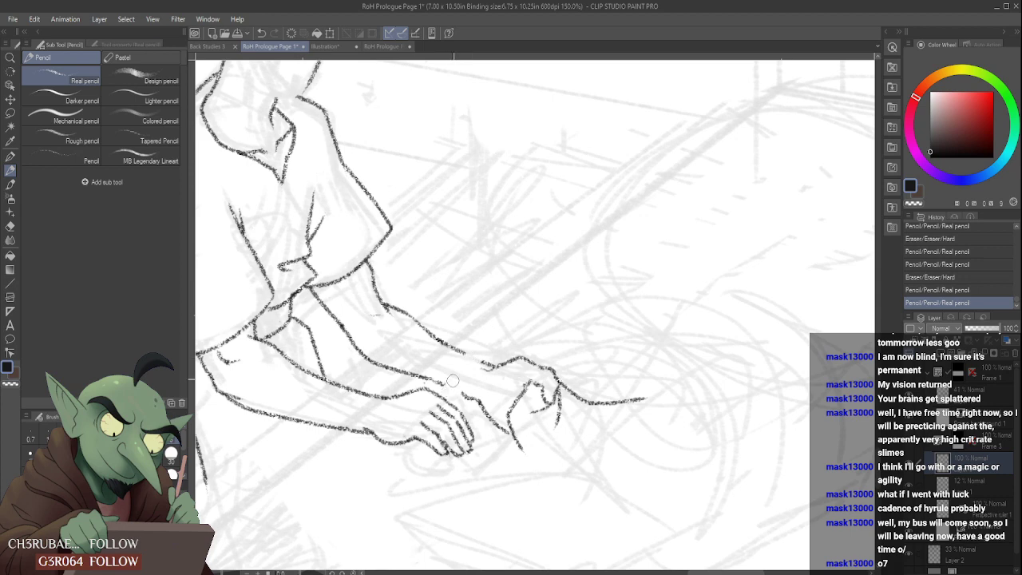
left_click(10, 112)
mouse_move(456, 400)
left_mouse_down()
mouse_move(732, 463)
mouse_move(521, 497)
mouse_move(492, 447)
left_mouse_up()
- Try moving the selected far hand closer to the forearm, and undo the move
key("ctrl+t")
left_click_drag(584, 373, 565, 363)
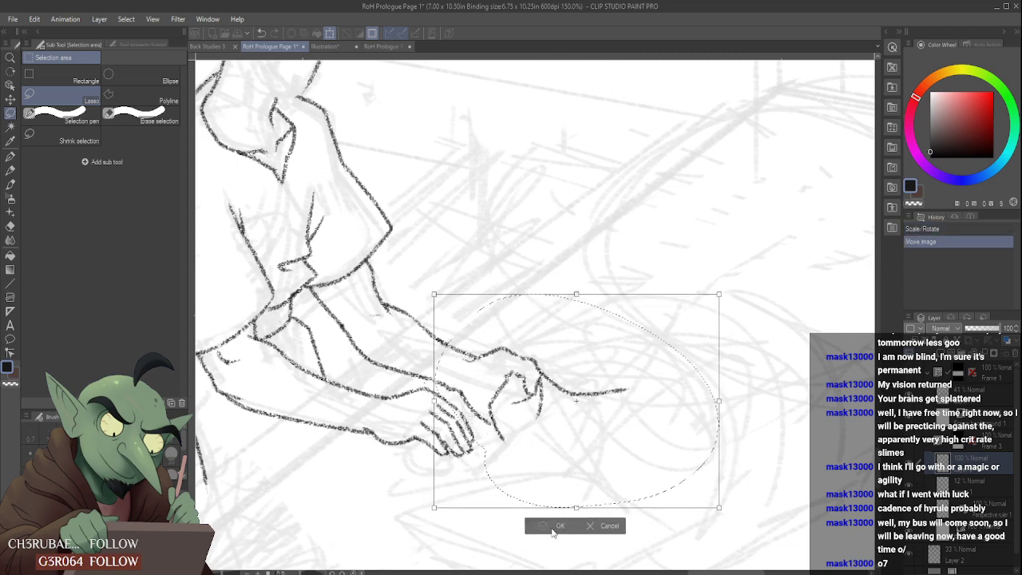
left_click(556, 527)
left_click(555, 525)
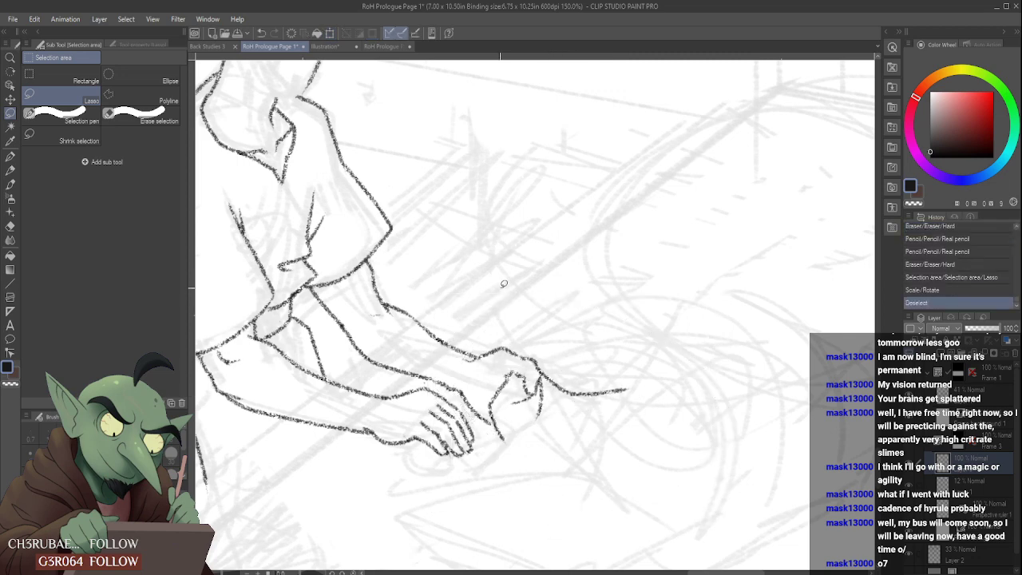
scroll(504, 284, "down", 5)
scroll(505, 292, "up", 4)
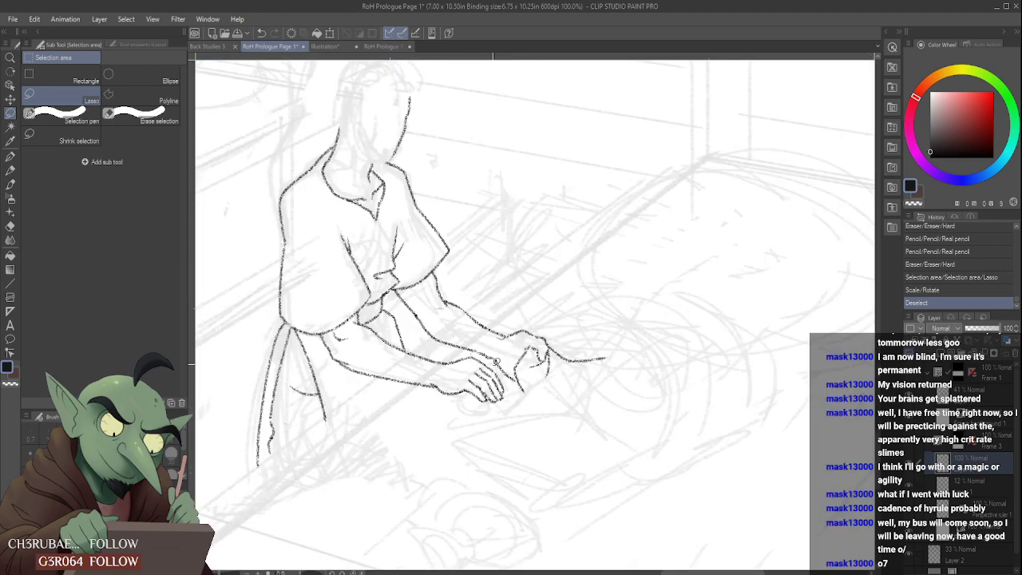
key("ctrl+z")
key("ctrl+z")
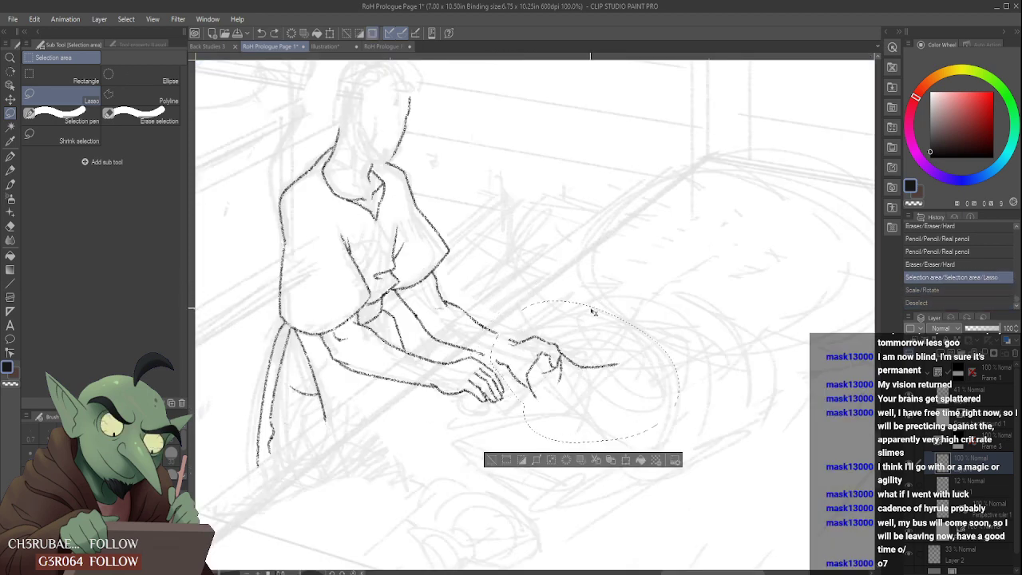
- Scale the selected far hand down slightly, move it in to meet the forearm, and clear the selection
key("ctrl+t")
mouse_move(680, 443)
left_mouse_down()
mouse_move(648, 404)
mouse_move(638, 407)
left_mouse_up()
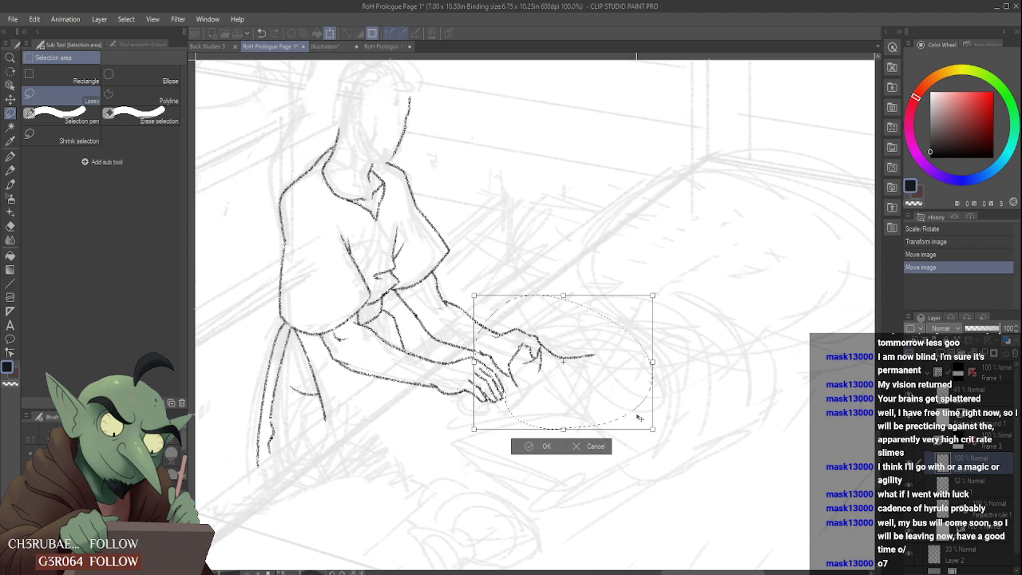
left_click(546, 445)
key("ctrl+d")
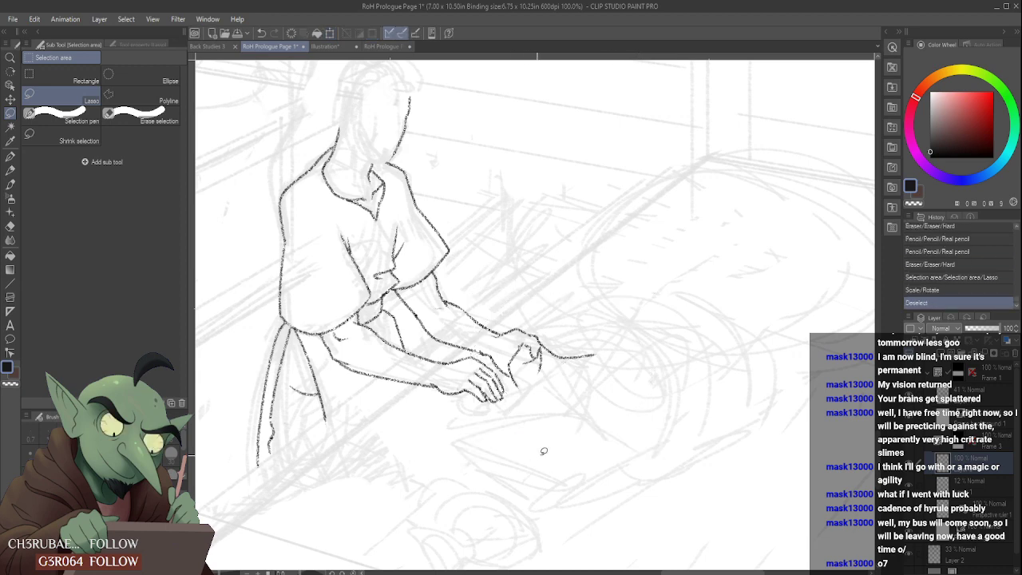
- Erase the rough end of the far forearm's lower line at the wrist and redraw it with the Real pencil to meet the hand
scroll(487, 345, "up", 1)
left_click_drag(474, 352, 488, 361)
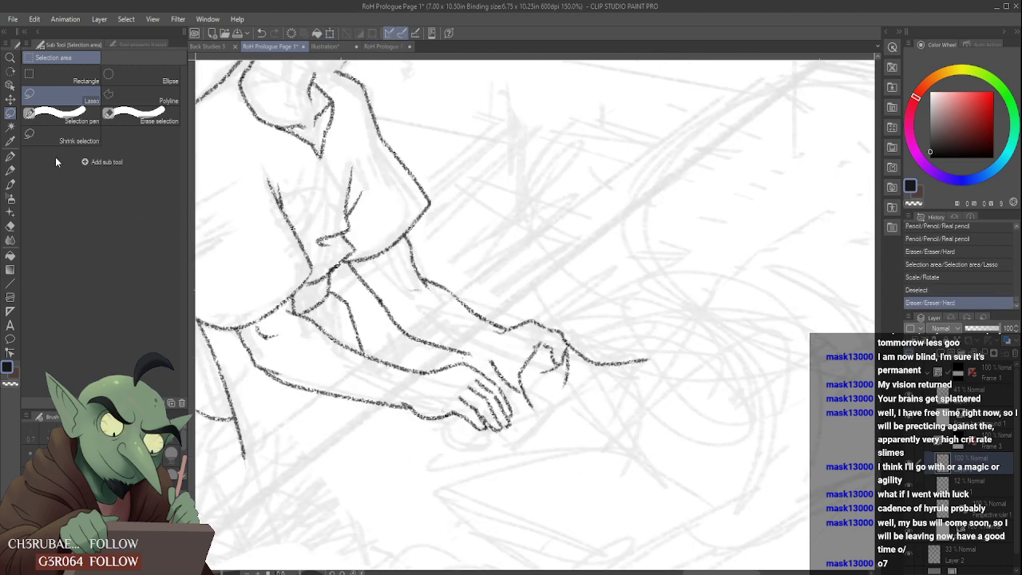
left_click(11, 170)
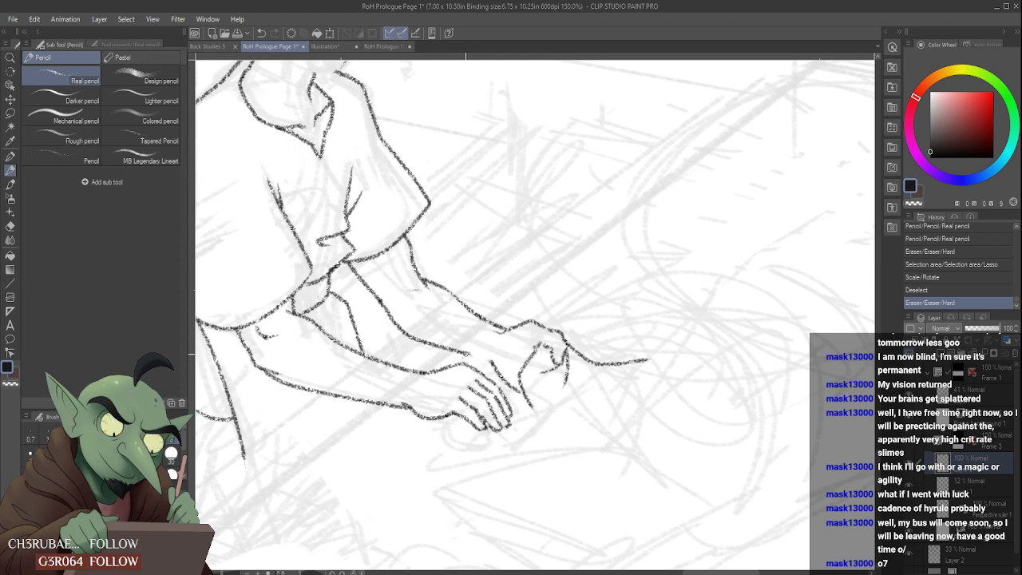
left_click_drag(464, 356, 474, 353)
- Draw the held cloth's wavy inner edge, its curved top edge, a short corner fold and the outer side curving down to the far corner
scroll(492, 360, "down", 6)
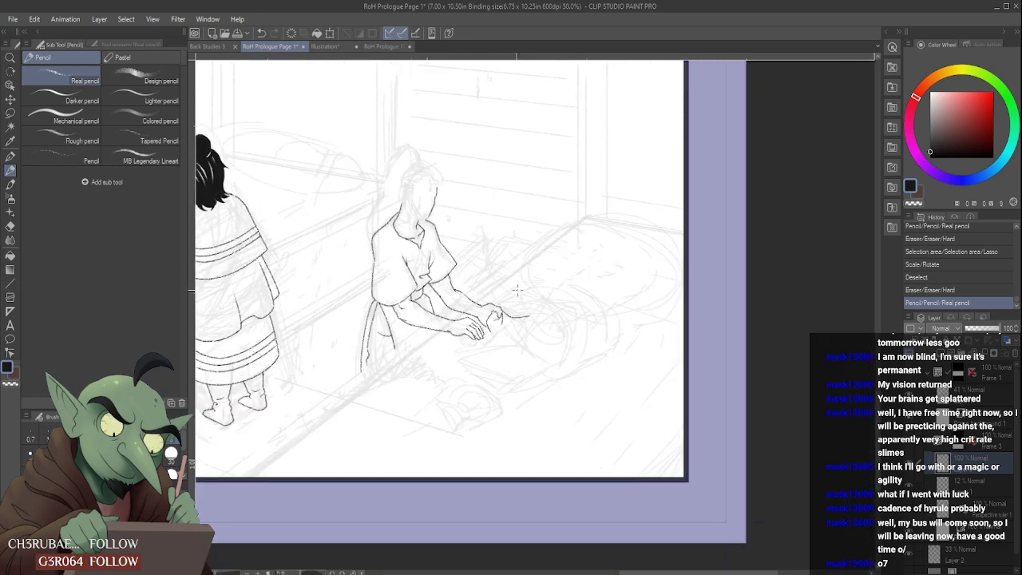
scroll(529, 301, "down", 1)
scroll(534, 303, "up", 6)
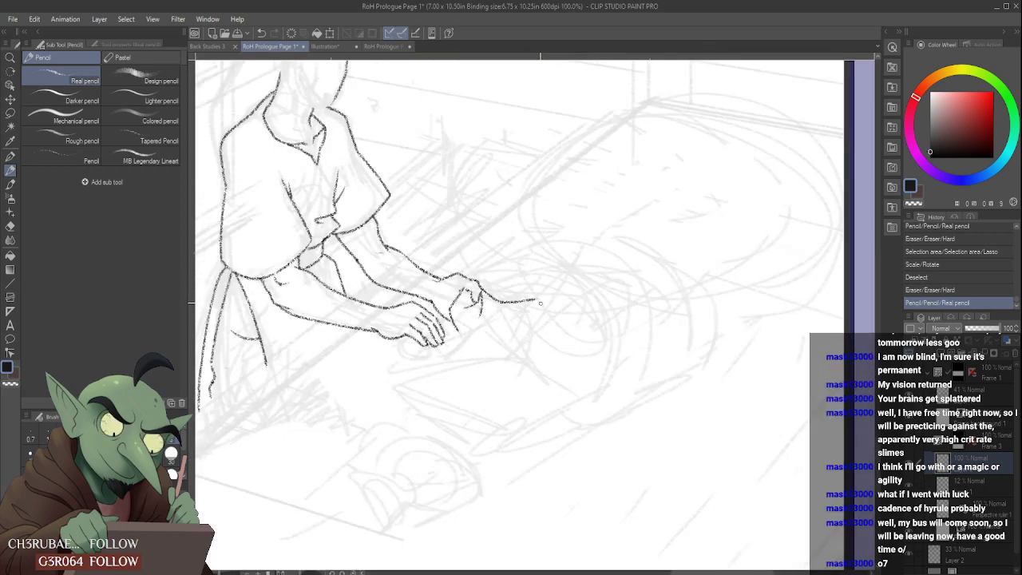
left_click_drag(562, 322, 571, 351)
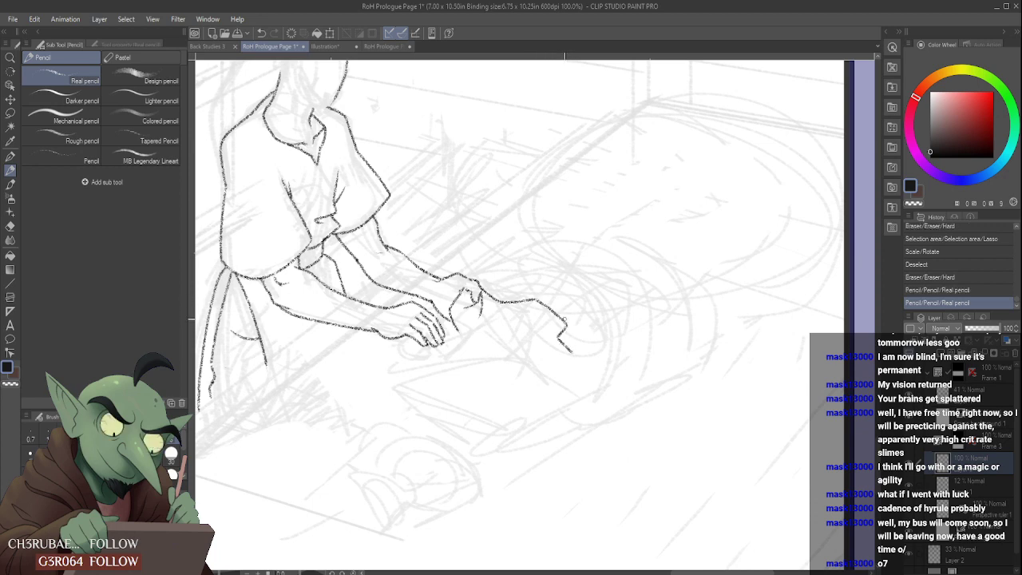
left_click_drag(479, 281, 560, 279)
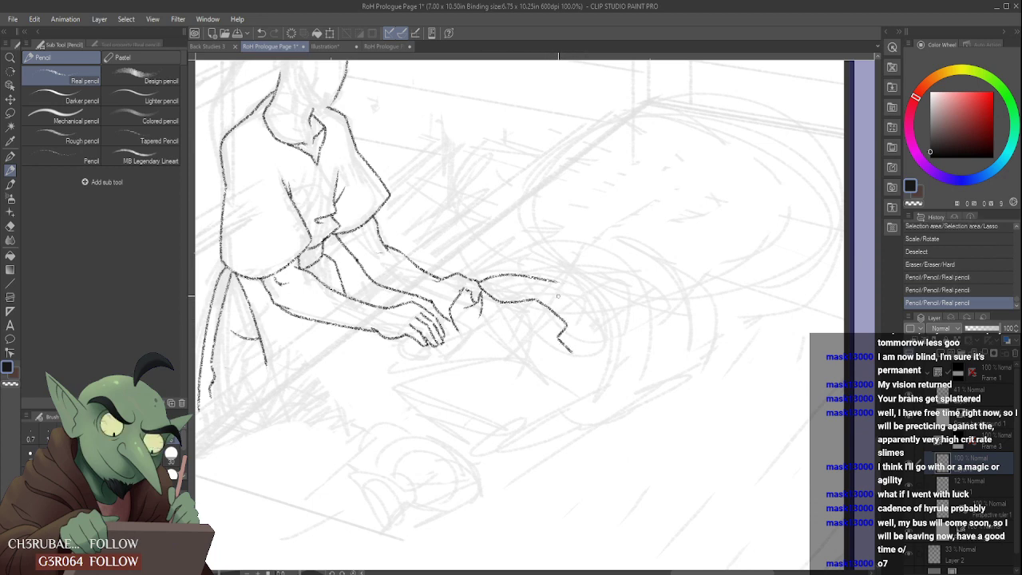
left_click_drag(567, 328, 585, 303)
scroll(573, 326, "up", 2)
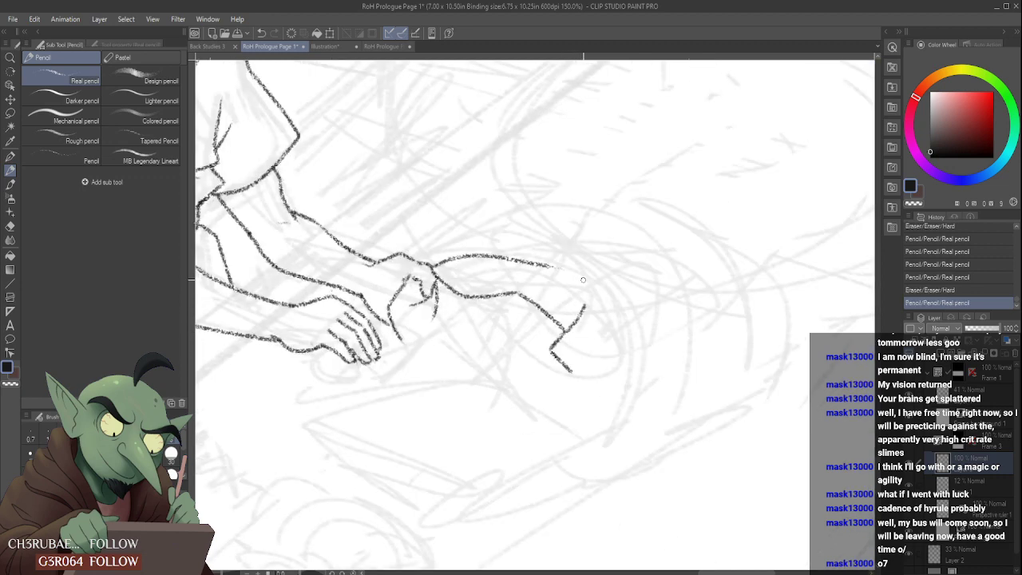
mouse_move(560, 266)
left_mouse_down()
mouse_move(606, 315)
mouse_move(597, 389)
mouse_move(552, 428)
left_mouse_up()
mouse_move(596, 338)
left_mouse_down()
mouse_move(596, 387)
mouse_move(595, 368)
mouse_move(577, 385)
left_mouse_up()
- Draw the cloth bundle's rounded lower edge from beneath the far hand around to its opposite corner
scroll(575, 371, "down", 4)
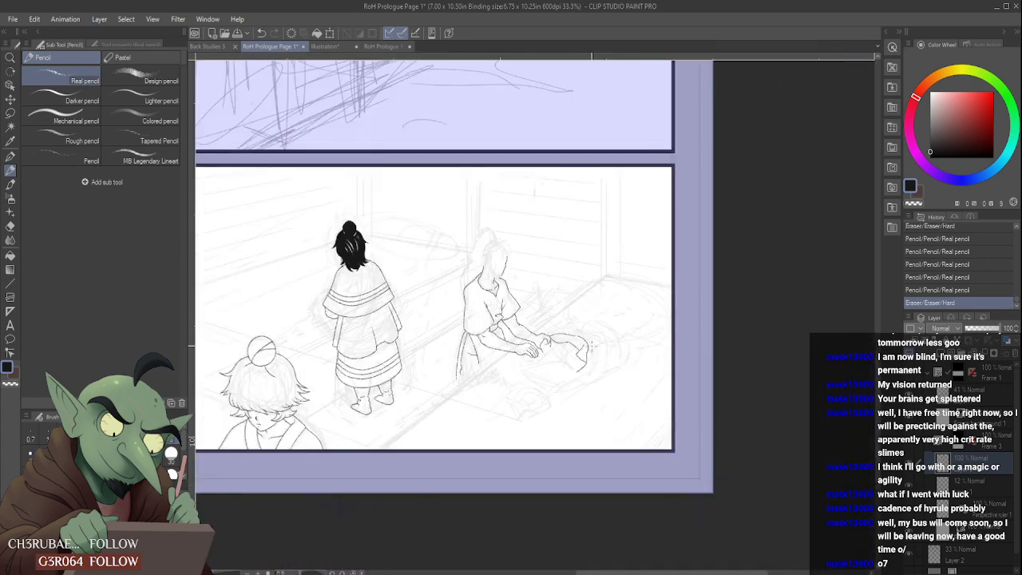
scroll(559, 364, "up", 2)
scroll(554, 365, "up", 2)
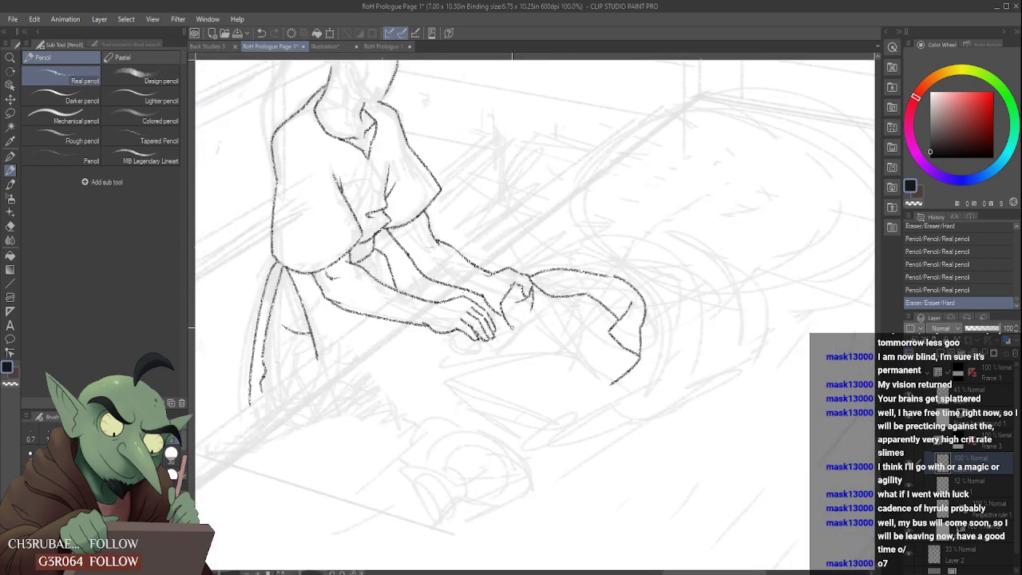
mouse_move(508, 340)
left_mouse_down()
mouse_move(552, 384)
mouse_move(622, 383)
mouse_move(610, 388)
left_mouse_up()
scroll(621, 384, "up", 2)
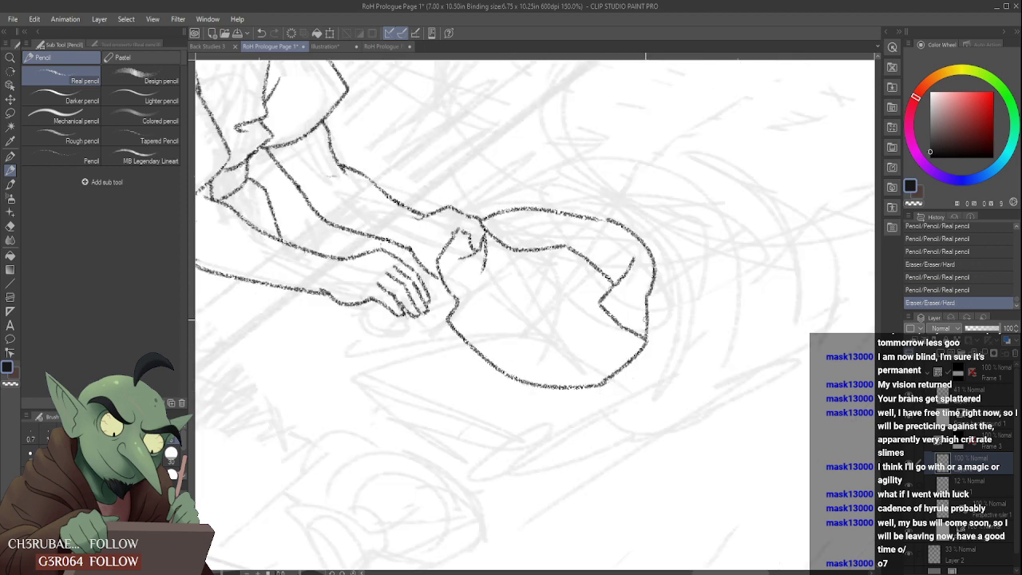
- Draw a second outer curve parallel to the bundle's far side, undoing the strokes that overlap it, and join it to the lower corner
left_click_drag(591, 211, 649, 290)
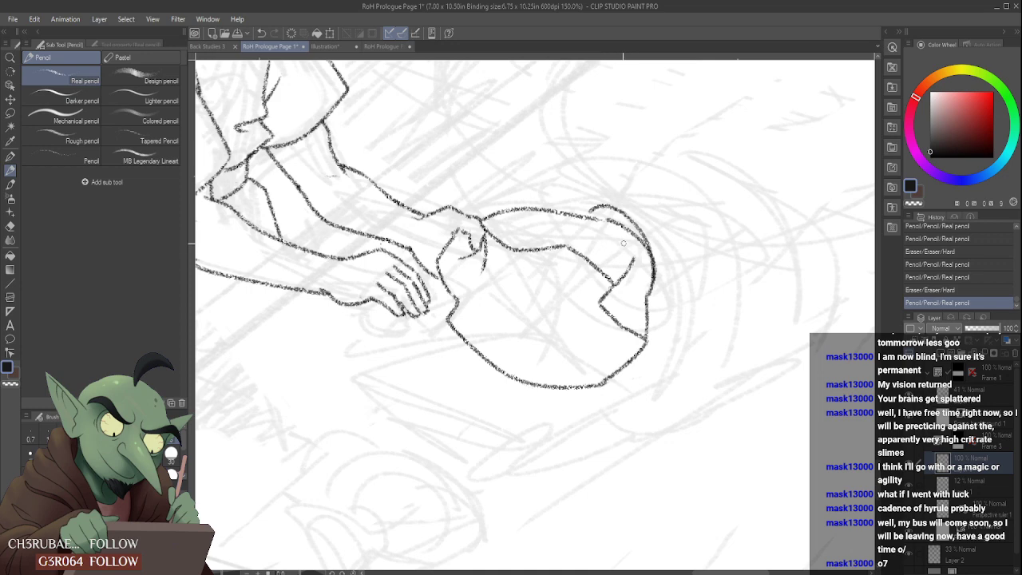
key("ctrl+z")
mouse_move(591, 218)
left_mouse_down()
mouse_move(627, 215)
mouse_move(655, 293)
left_mouse_up()
key("ctrl+z")
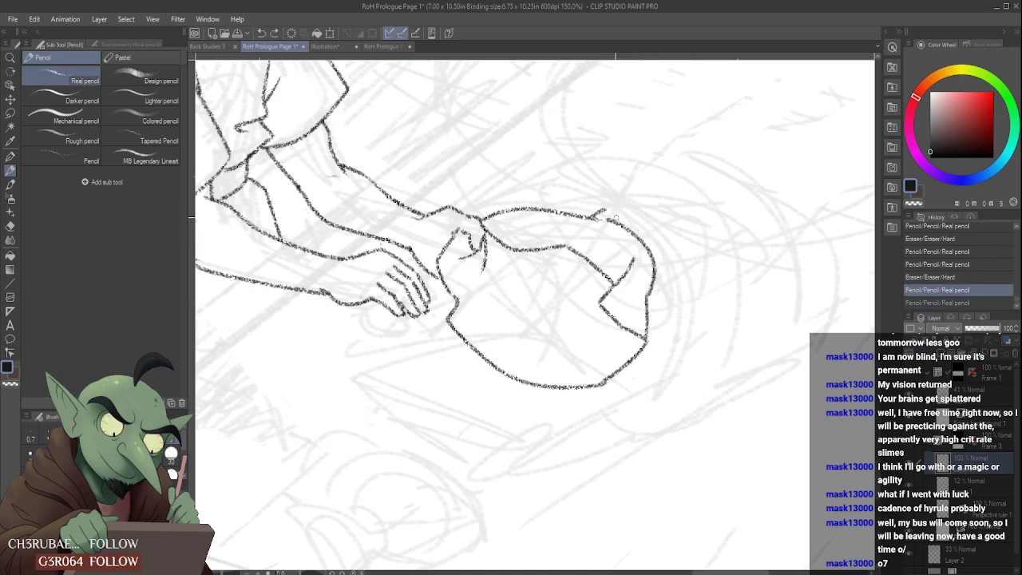
mouse_move(610, 212)
left_mouse_down()
mouse_move(655, 251)
mouse_move(662, 293)
left_mouse_up()
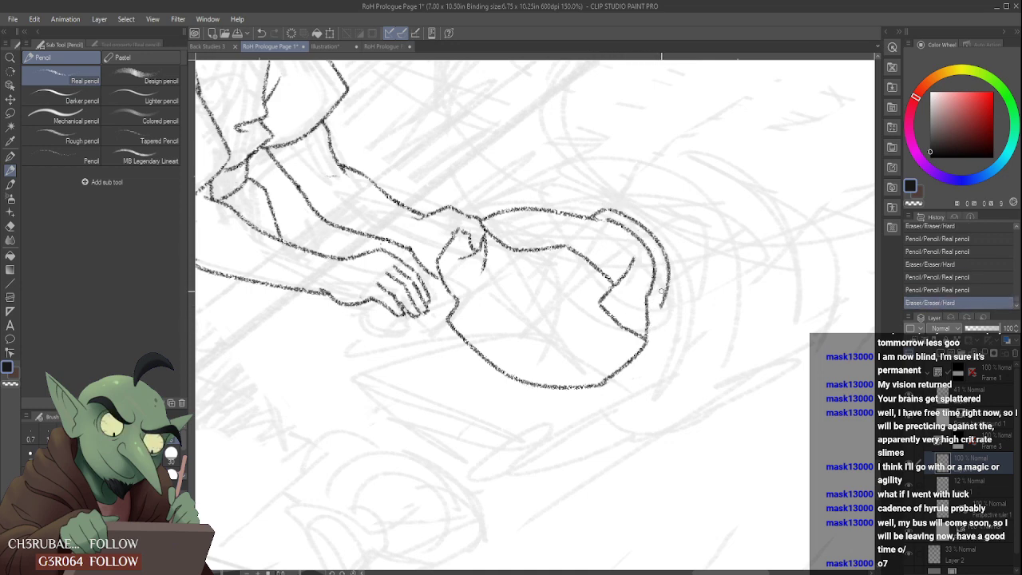
left_click_drag(648, 332, 656, 311)
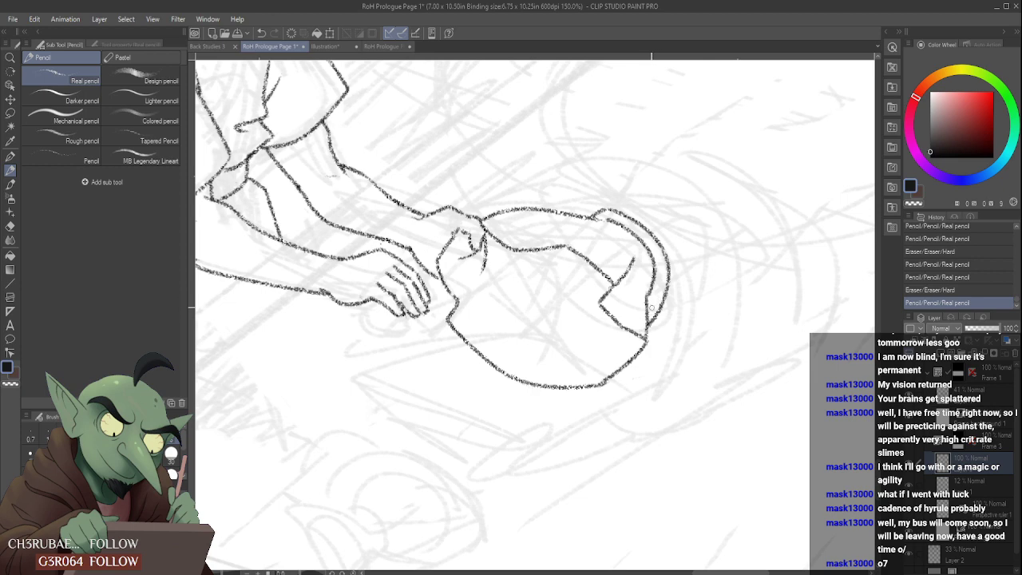
- Try a short fold line inside the cloth bundle below the far hand, and erase it
scroll(648, 312, "down", 2)
scroll(616, 295, "up", 2)
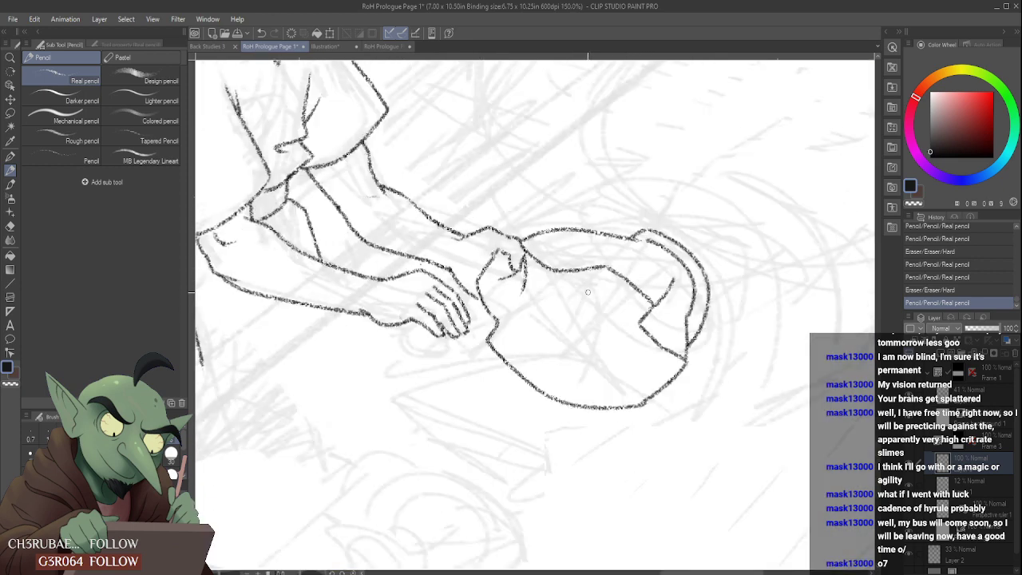
mouse_move(497, 339)
left_mouse_down()
mouse_move(593, 300)
mouse_move(582, 317)
mouse_move(532, 329)
left_mouse_up()
scroll(579, 317, "down", 6)
scroll(573, 313, "up", 5)
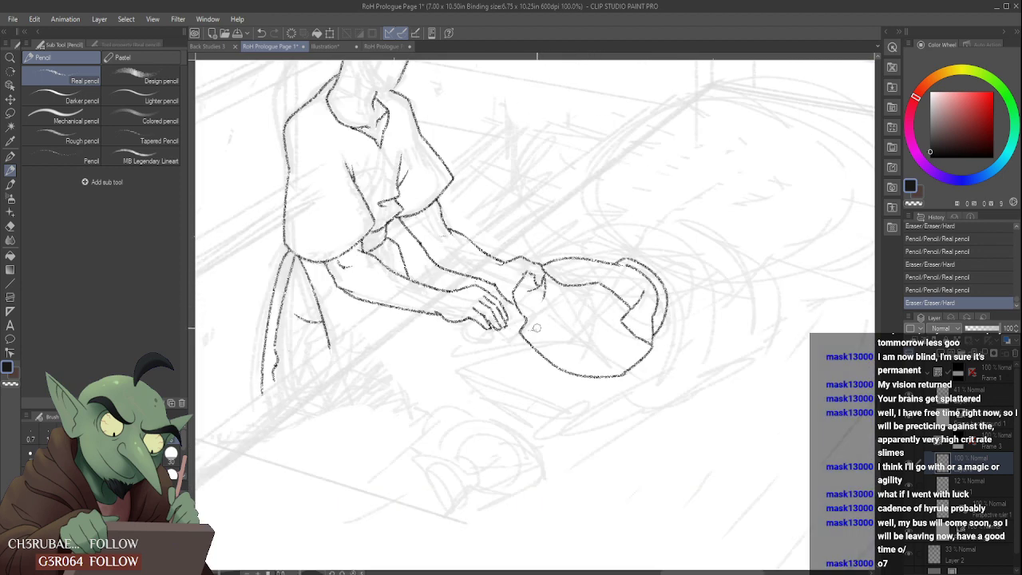
scroll(632, 377, "up", 1)
left_click_drag(619, 383, 614, 381)
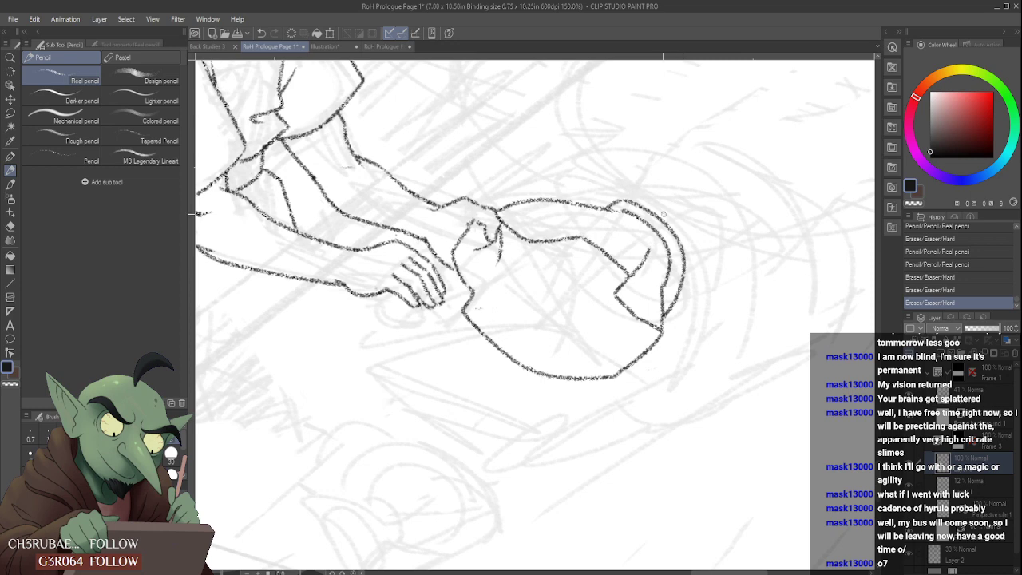
- Draw two narrow strips hanging down from the bundle's outer side, redoing the line between them
mouse_move(684, 286)
left_mouse_down()
mouse_move(675, 369)
mouse_move(695, 360)
left_mouse_up()
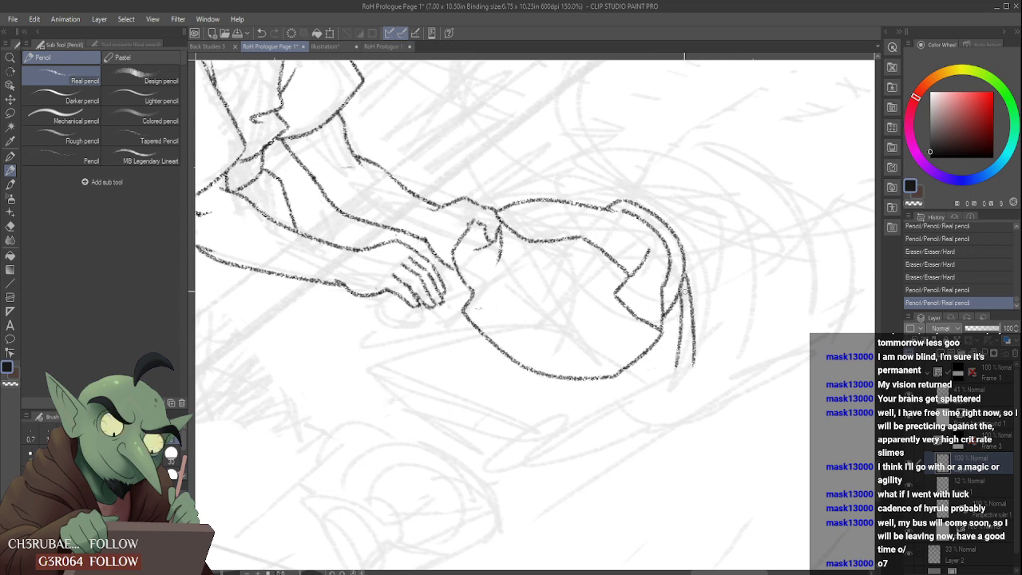
left_click_drag(676, 302, 662, 383)
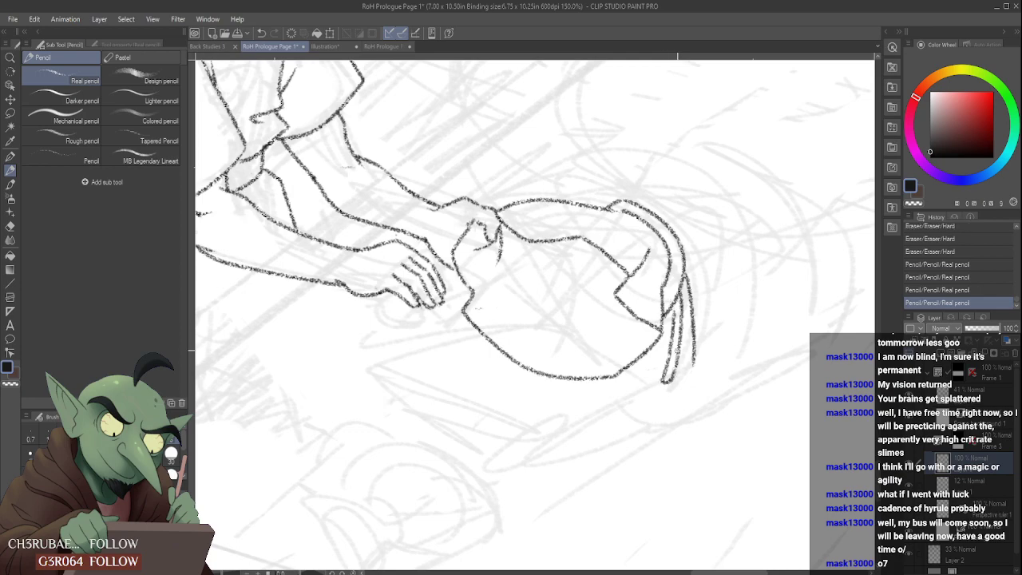
scroll(681, 341, "down", 3)
scroll(681, 341, "up", 4)
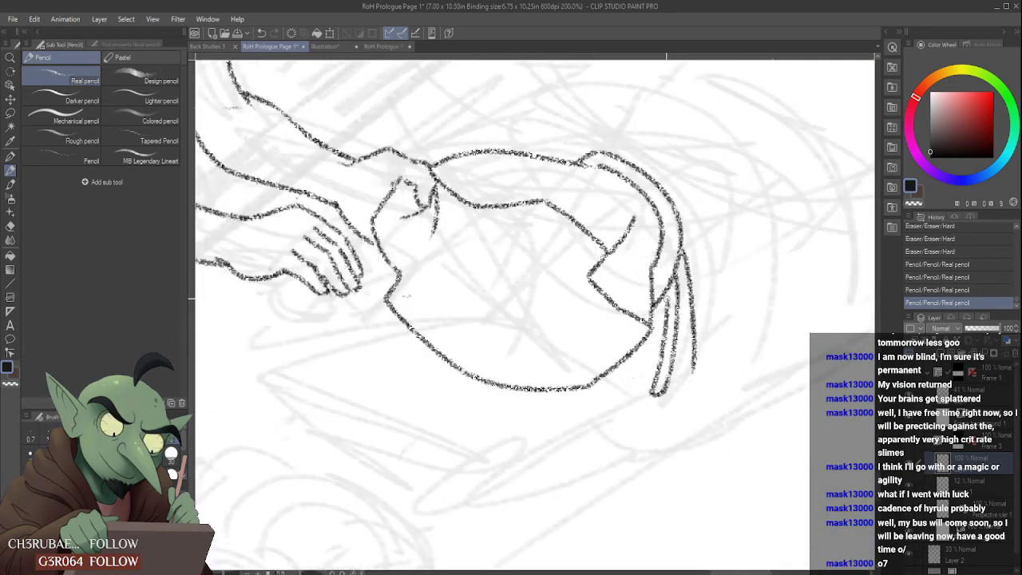
left_click_drag(666, 293, 681, 389)
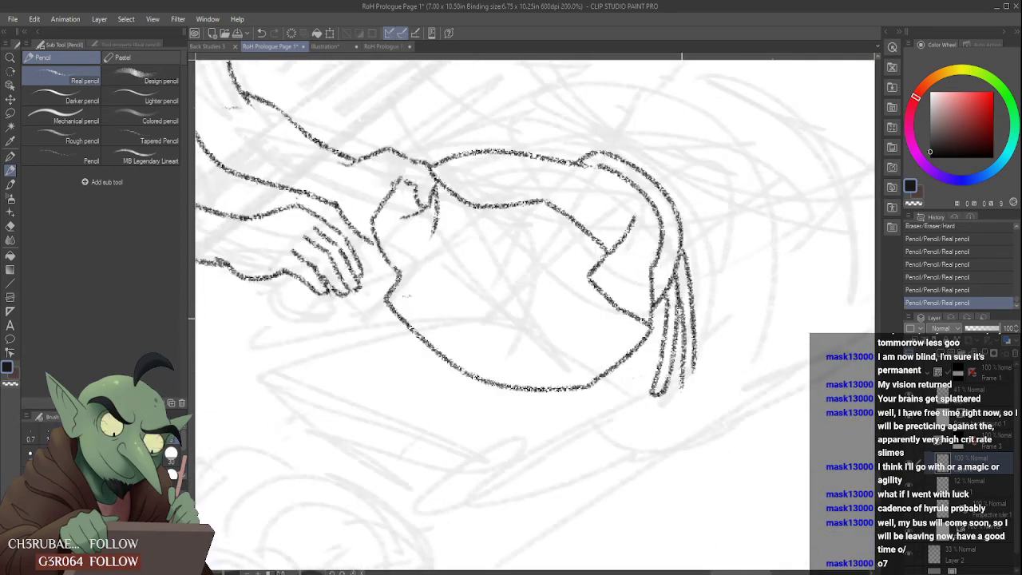
key("ctrl+z")
mouse_move(678, 298)
left_mouse_down()
mouse_move(681, 377)
mouse_move(702, 372)
left_mouse_up()
- Clean up the overlapping lines of the two hanging strips, then erase and redraw the outermost strip's outer edge
scroll(703, 339, "down", 4)
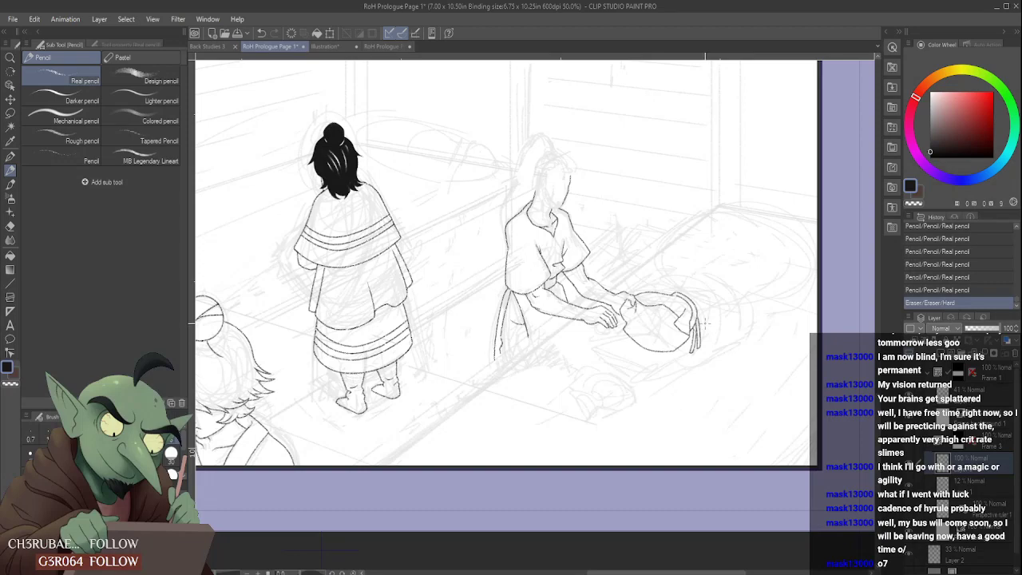
scroll(705, 324, "up", 6)
left_click_drag(646, 338, 641, 389)
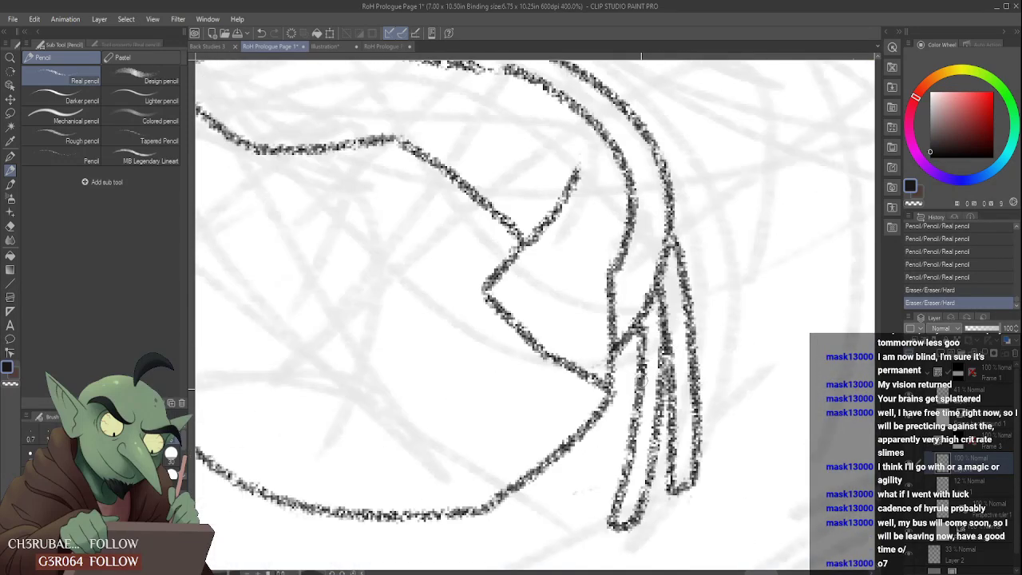
scroll(669, 312, "down", 6)
scroll(669, 312, "down", 1)
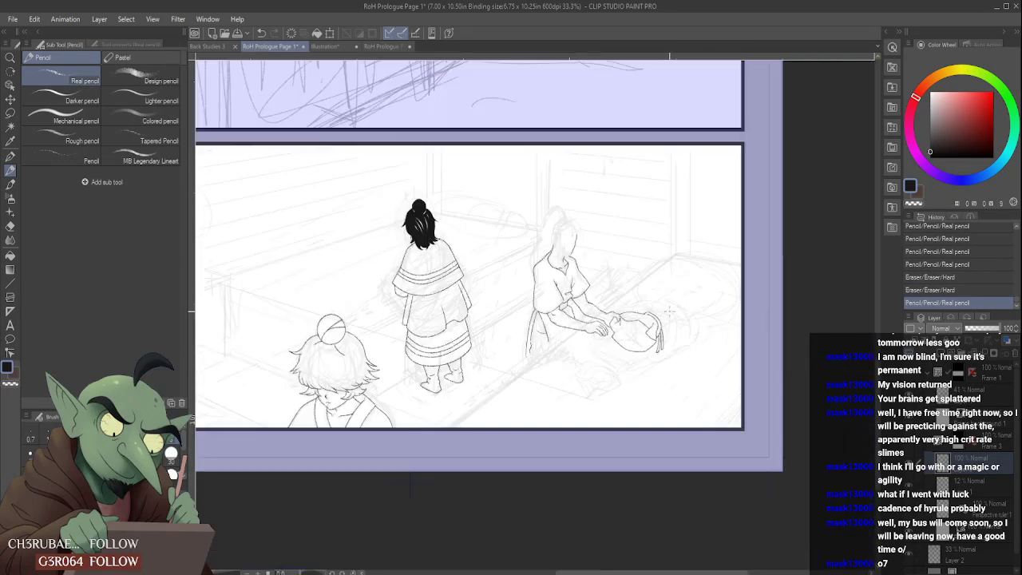
scroll(673, 319, "up", 5)
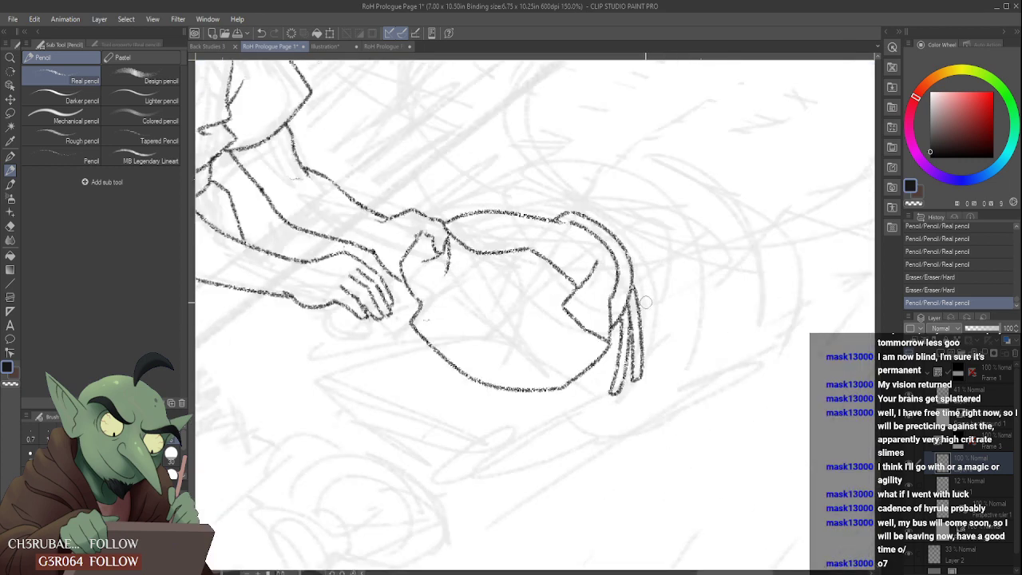
left_click_drag(638, 296, 640, 377)
scroll(637, 295, "up", 1)
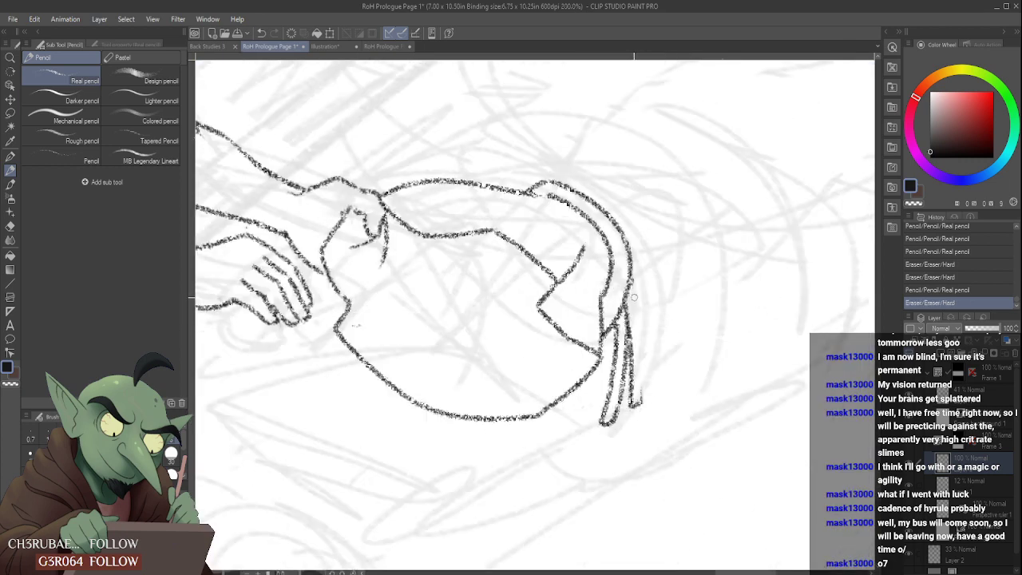
mouse_move(635, 286)
left_mouse_down()
mouse_move(637, 403)
mouse_move(641, 414)
mouse_move(648, 407)
left_mouse_up()
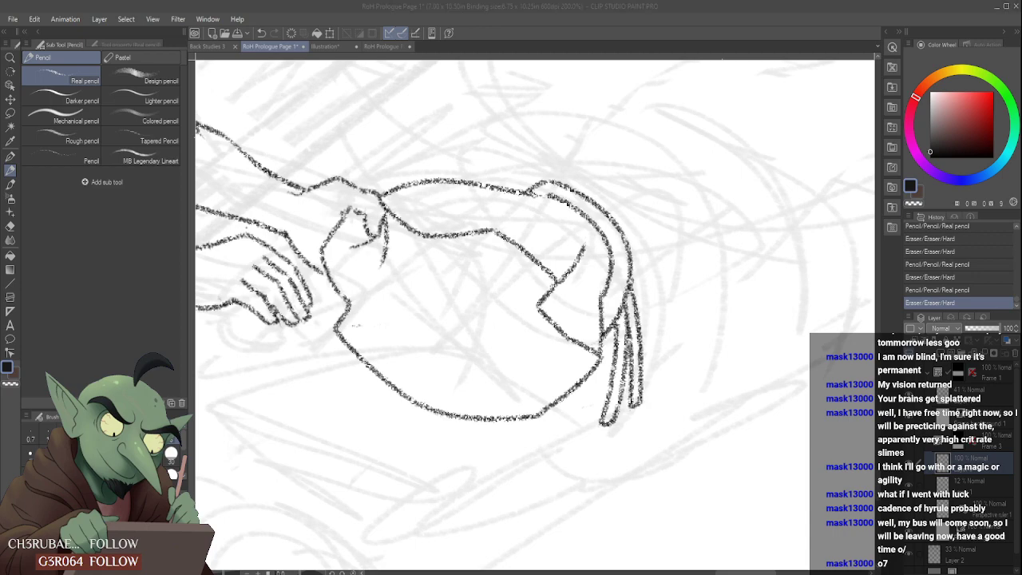
- Draw a large rounded outline arching behind the cloth bundle, keeping its top curve and redrawing its far side further down
scroll(603, 403, "down", 4)
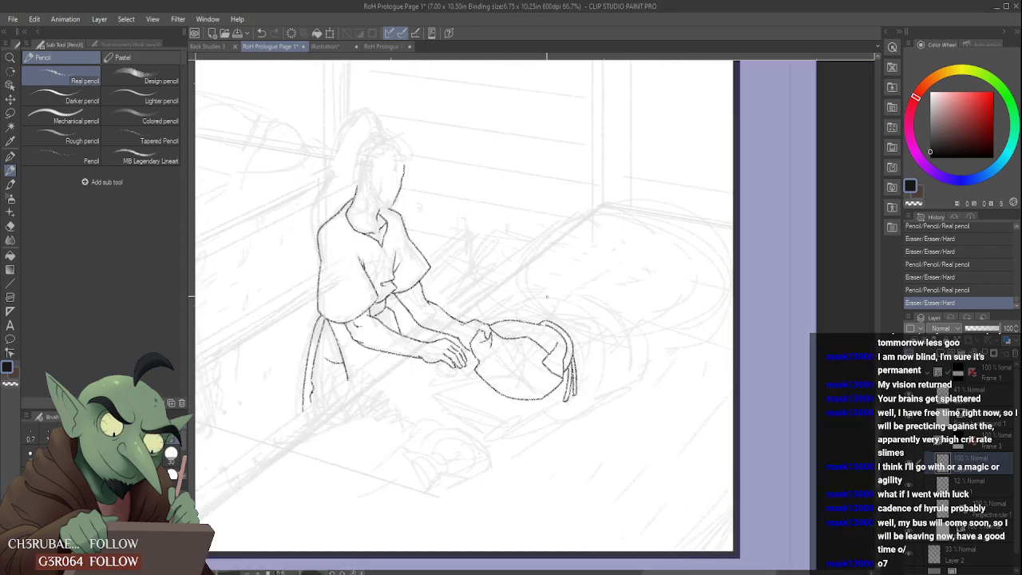
scroll(502, 341, "up", 3)
mouse_move(493, 350)
left_mouse_down()
mouse_move(547, 299)
mouse_move(589, 297)
mouse_move(755, 356)
mouse_move(781, 396)
mouse_move(783, 445)
left_mouse_up()
scroll(784, 446, "down", 3)
scroll(783, 439, "up", 3)
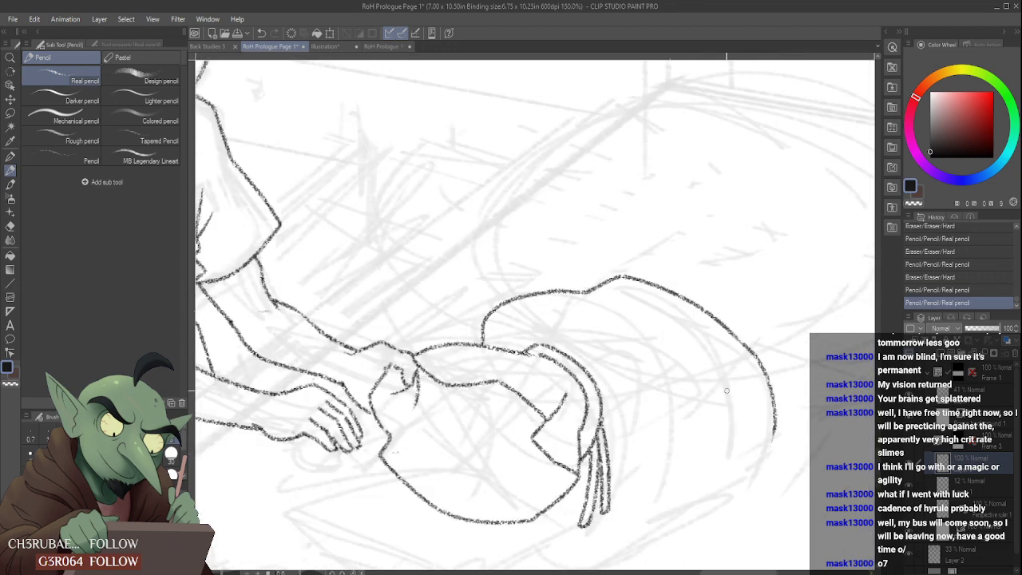
key("ctrl+z")
key("ctrl+z")
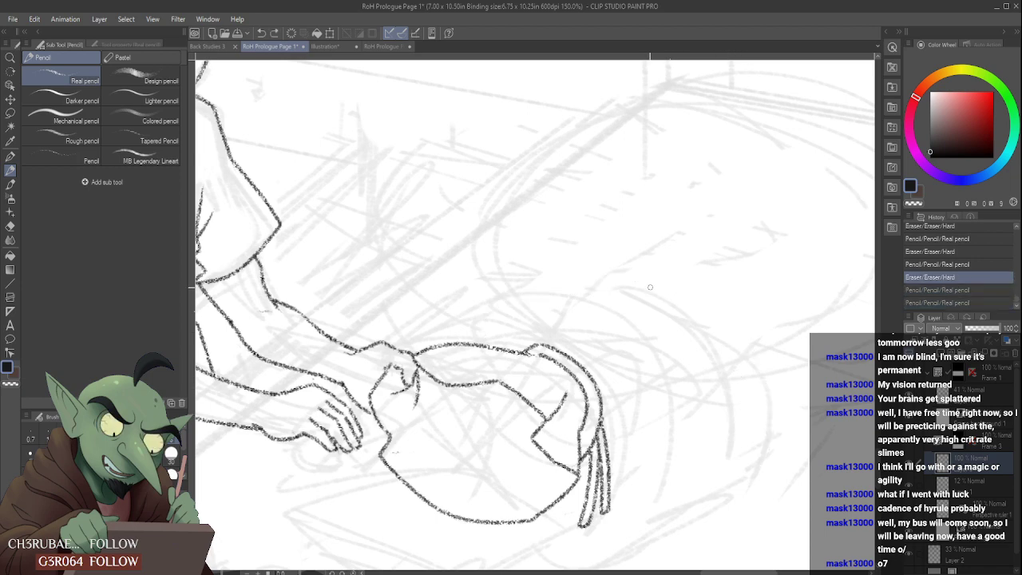
left_click(939, 290)
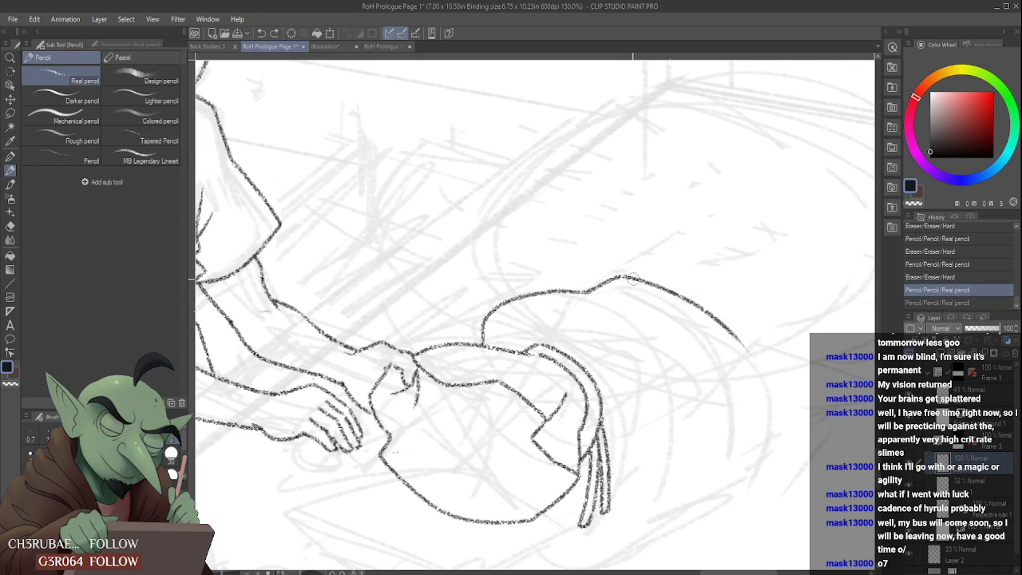
left_click_drag(743, 345, 743, 518)
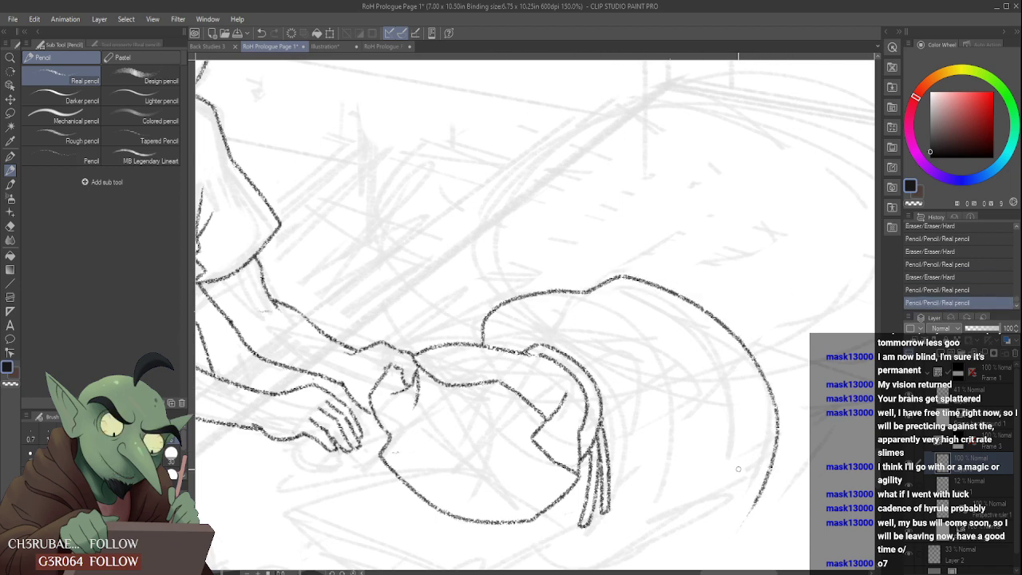
- Close the large outline beneath the cloth bundle with a shallower bottom curve, and rework its lower far corner so the lines join
left_click_drag(521, 528, 757, 506)
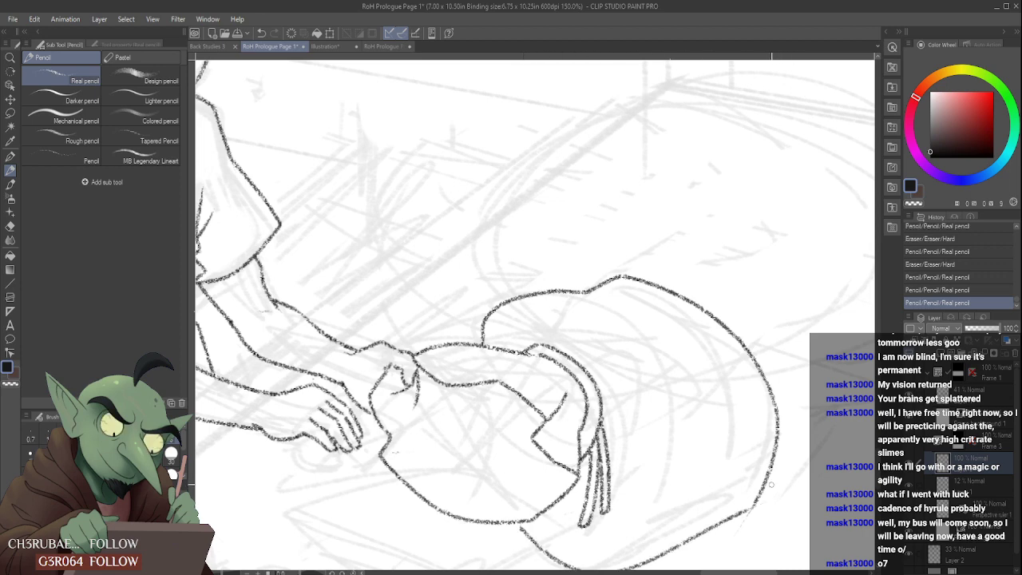
key("ctrl+z")
mouse_move(494, 525)
left_mouse_down()
mouse_move(679, 549)
mouse_move(736, 521)
left_mouse_up()
left_click_drag(728, 518, 696, 530)
mouse_move(701, 528)
left_mouse_down()
mouse_move(767, 503)
mouse_move(758, 490)
left_mouse_up()
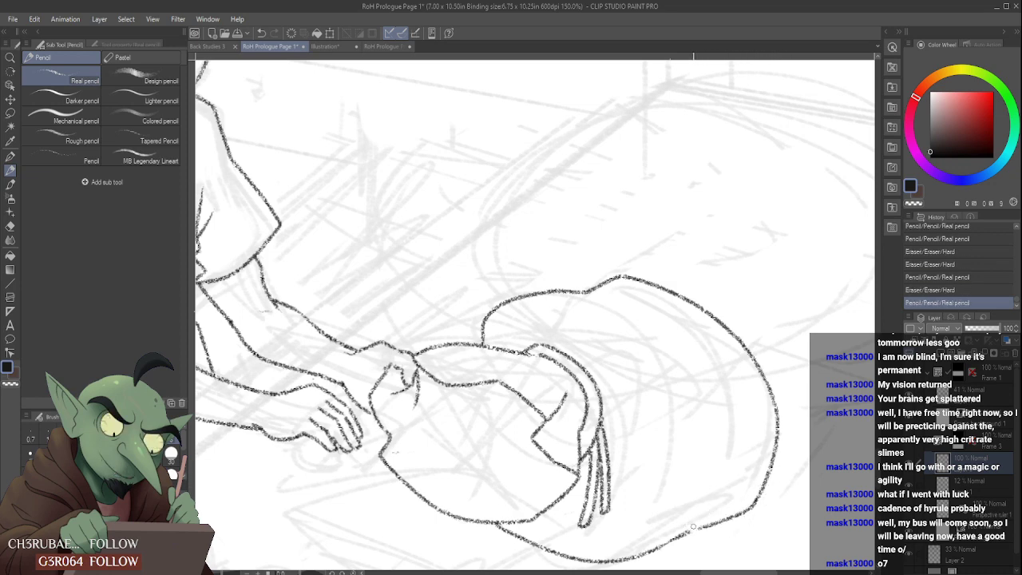
left_click_drag(691, 529, 709, 524)
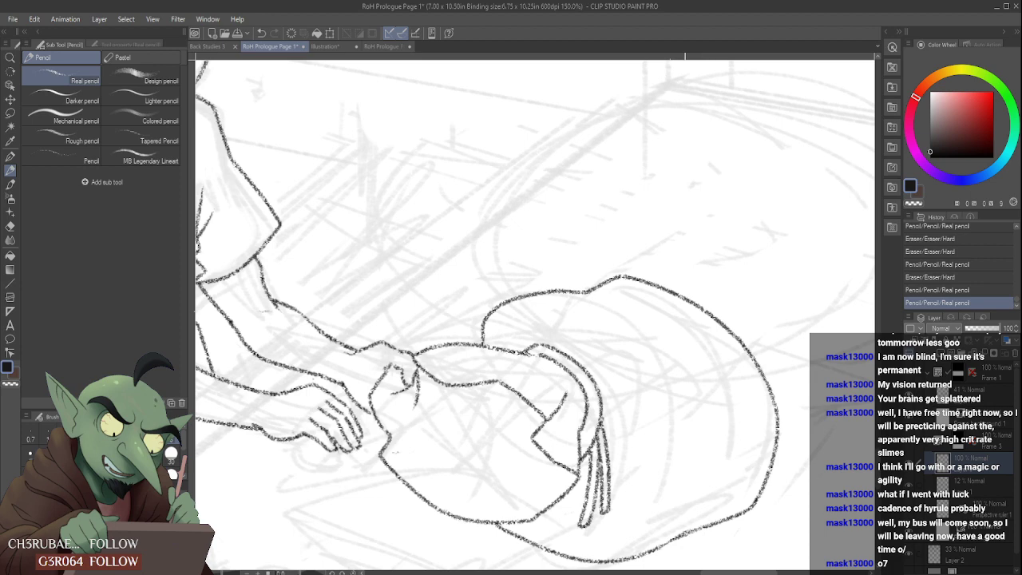
- Clean up the joint along the top curve of the large rounded outline behind the cloth bundle
scroll(686, 531, "down", 3)
scroll(693, 493, "up", 3)
mouse_move(636, 364)
left_mouse_down()
mouse_move(606, 374)
mouse_move(670, 370)
mouse_move(543, 384)
mouse_move(507, 402)
mouse_move(497, 422)
mouse_move(621, 385)
mouse_move(709, 383)
mouse_move(692, 371)
mouse_move(714, 379)
left_mouse_up()
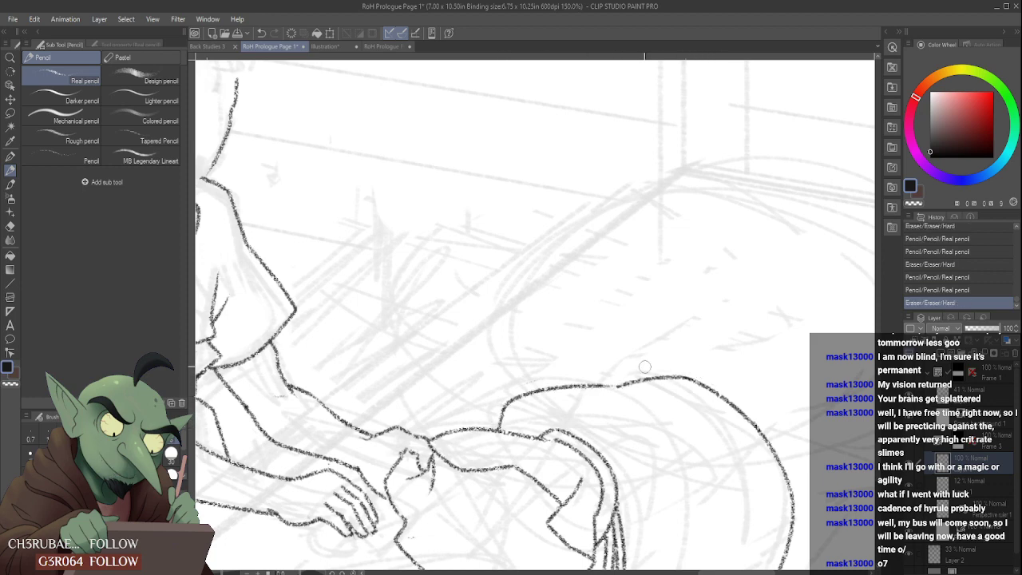
scroll(644, 366, "up", 1)
left_click_drag(602, 389, 625, 388)
scroll(641, 389, "down", 6)
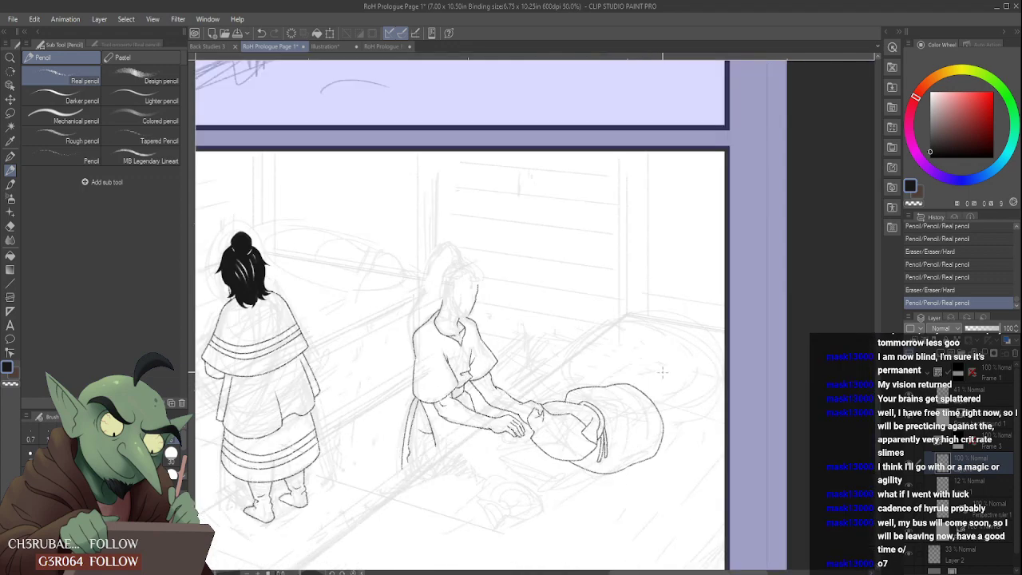
scroll(647, 390, "up", 6)
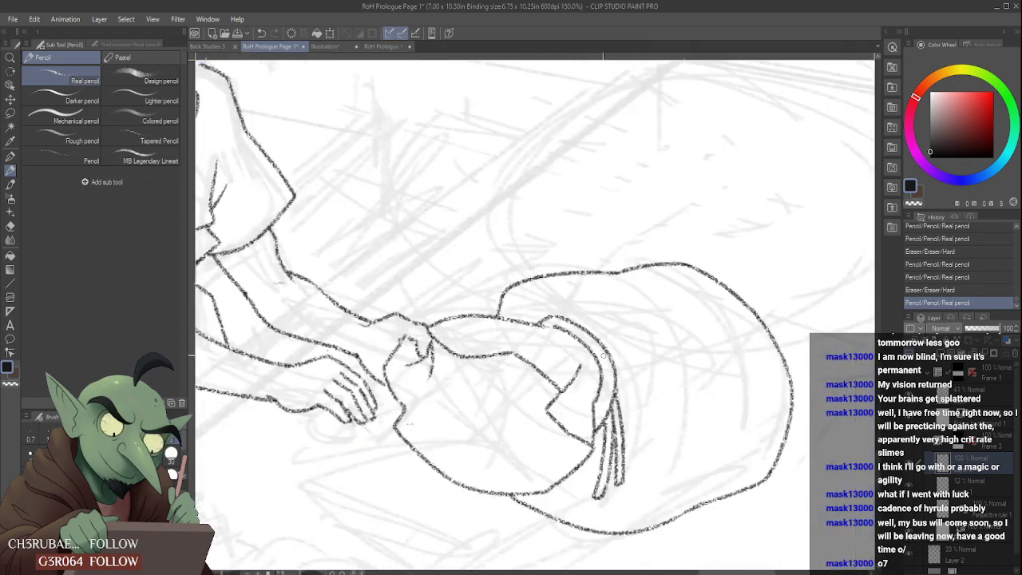
- Erase the upper end of the band's outer line and redraw it curving out from the bundle's top edge
mouse_move(535, 303)
left_mouse_down()
mouse_move(520, 307)
mouse_move(567, 320)
mouse_move(577, 331)
mouse_move(544, 322)
mouse_move(579, 343)
left_mouse_up()
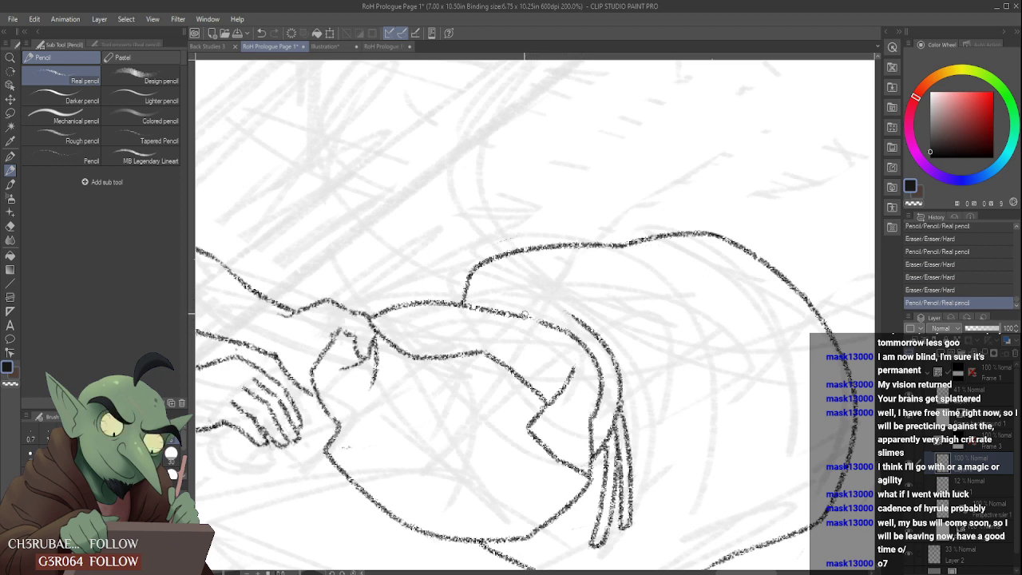
mouse_move(525, 314)
left_mouse_down()
mouse_move(596, 329)
mouse_move(576, 322)
left_mouse_up()
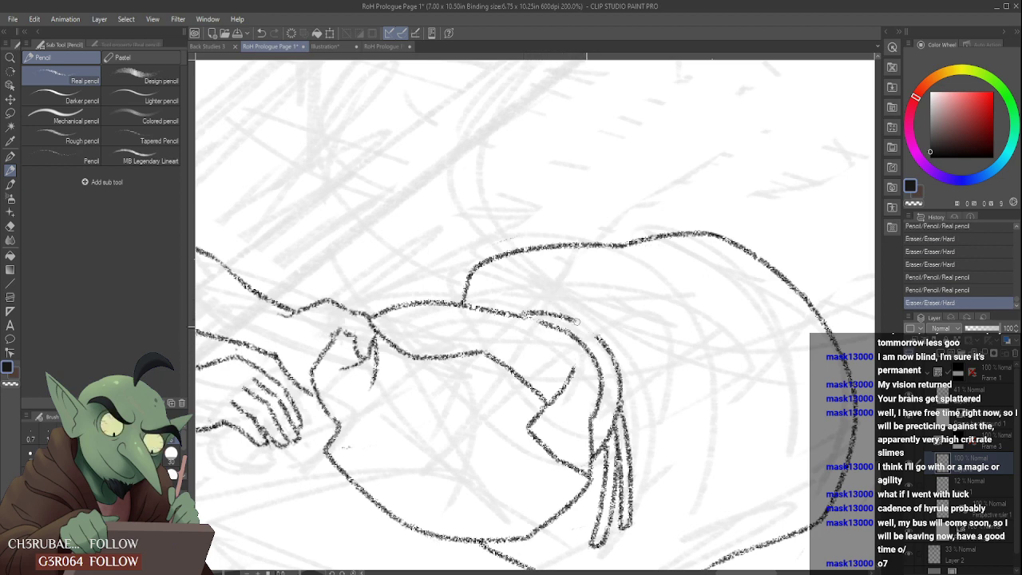
scroll(559, 303, "down", 5)
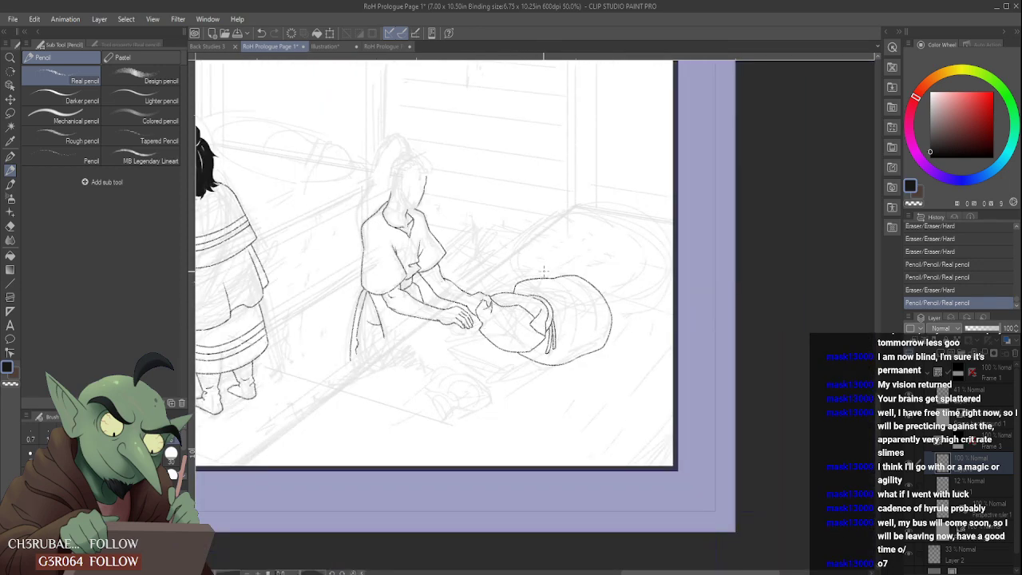
scroll(553, 275, "down", 1)
scroll(553, 276, "up", 5)
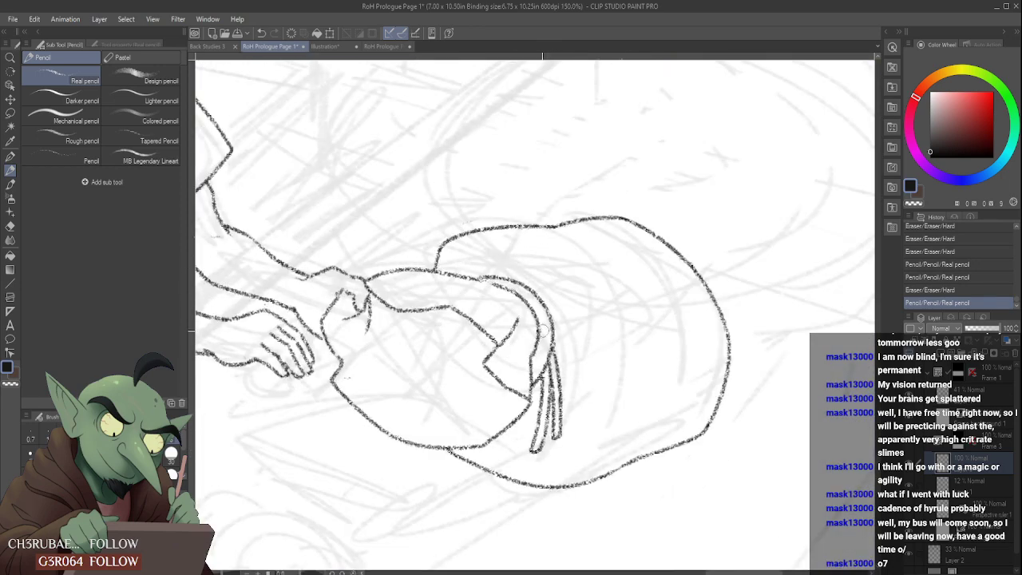
- Remove the hanging strips from the band and tidy its outer edge where it meets the cloth bundle
scroll(560, 367, "up", 1)
mouse_move(562, 337)
left_mouse_down()
mouse_move(534, 393)
mouse_move(536, 464)
mouse_move(566, 379)
mouse_move(561, 461)
mouse_move(559, 364)
mouse_move(524, 377)
left_mouse_up()
scroll(527, 375, "down", 4)
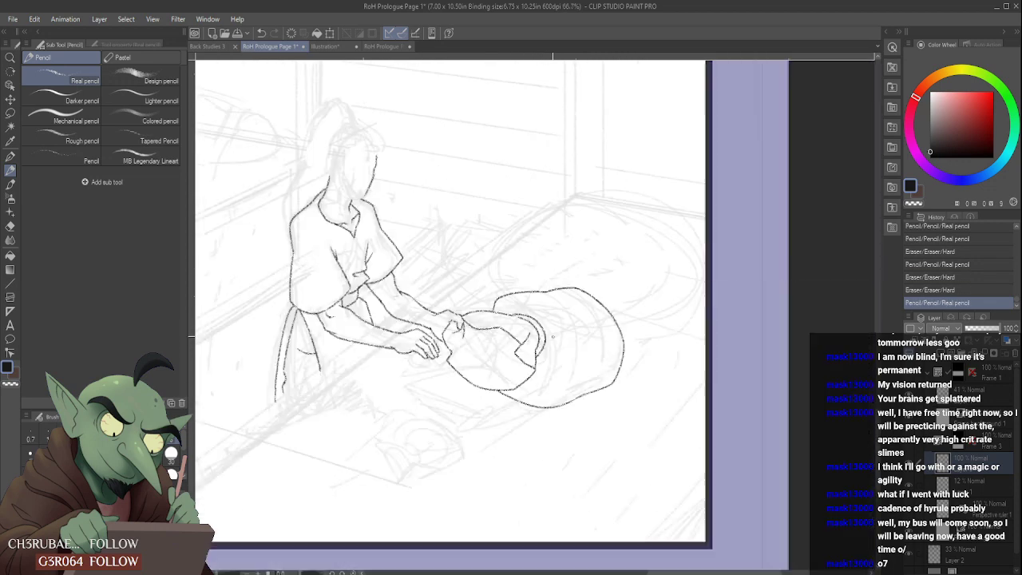
scroll(519, 312, "up", 5)
left_click_drag(492, 338, 487, 334)
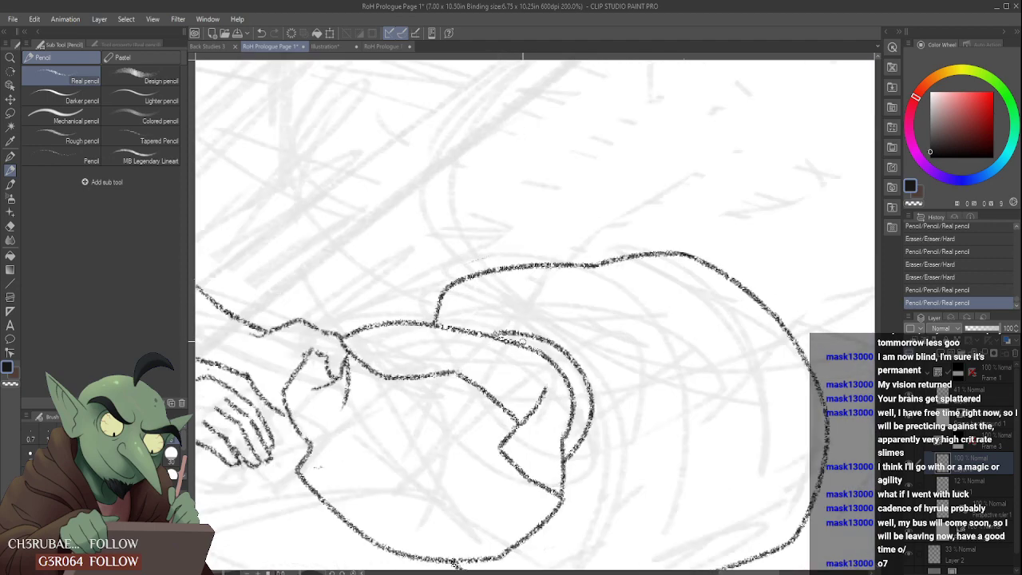
scroll(520, 337, "down", 4)
scroll(553, 358, "up", 4)
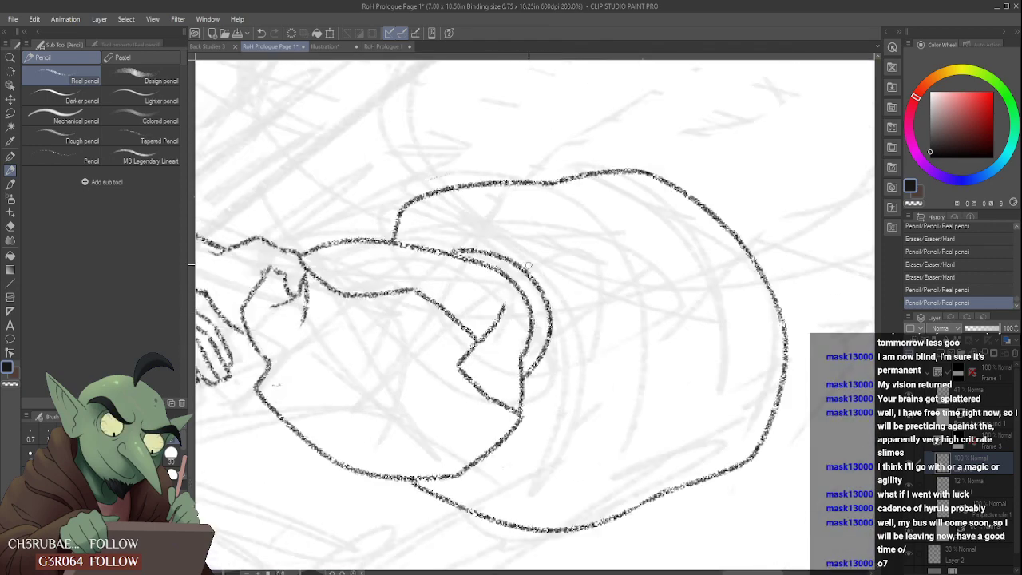
- Draw a short crease branching from the band's outer edge onto the large rounded shape and trim its end
mouse_move(515, 256)
left_mouse_down()
mouse_move(551, 232)
mouse_move(586, 233)
left_mouse_up()
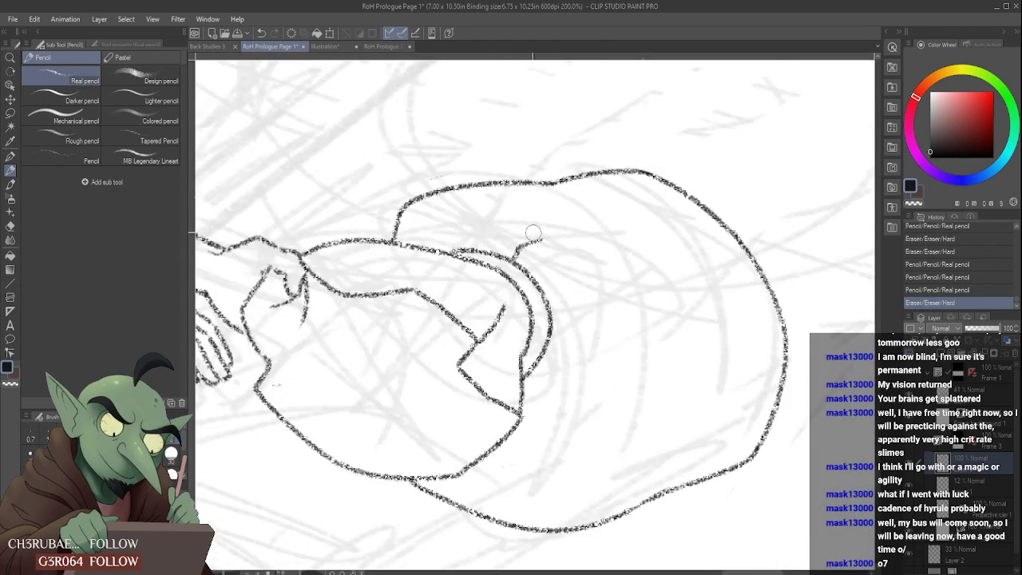
left_click_drag(520, 235, 577, 234)
mouse_move(524, 267)
left_mouse_down()
mouse_move(559, 257)
mouse_move(569, 268)
left_mouse_up()
scroll(566, 270, "down", 5)
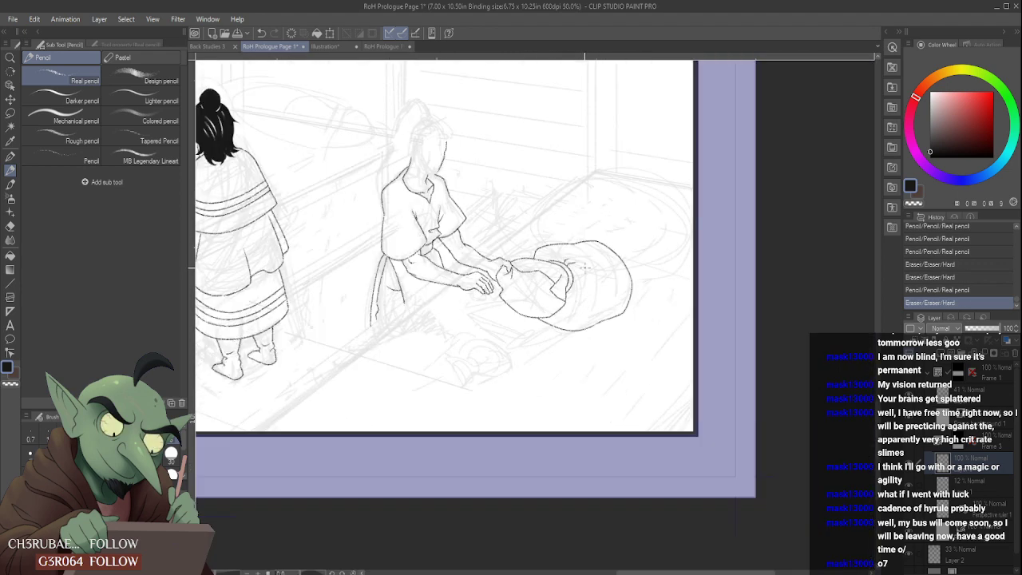
scroll(570, 274, "up", 5)
- Extend the fold line inside the cloth bundle up to the band's inner edge and clean around it
mouse_move(571, 275)
left_mouse_down()
mouse_move(529, 281)
mouse_move(505, 320)
left_mouse_up()
scroll(527, 281, "up", 2)
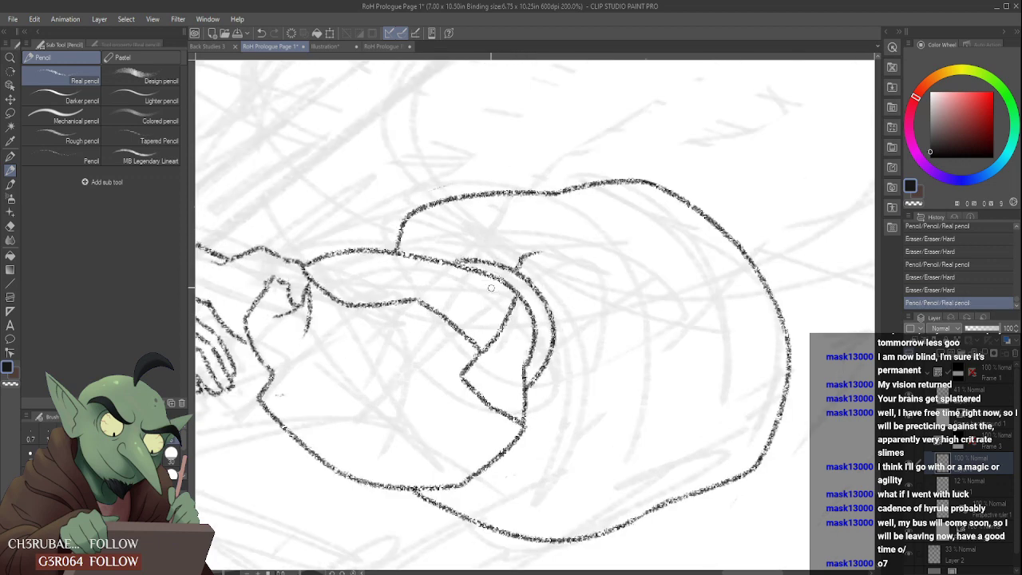
left_click_drag(501, 277, 455, 288)
- Touch up the lower ends of the cloth fold lines hanging below the seated figure's waist
scroll(464, 287, "down", 5)
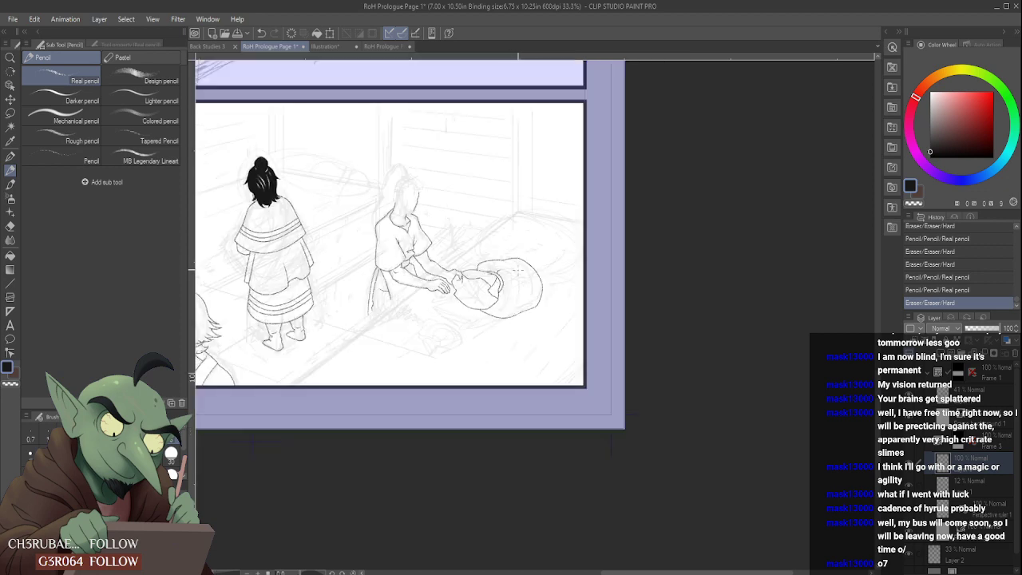
scroll(523, 277, "up", 4)
scroll(533, 277, "down", 2)
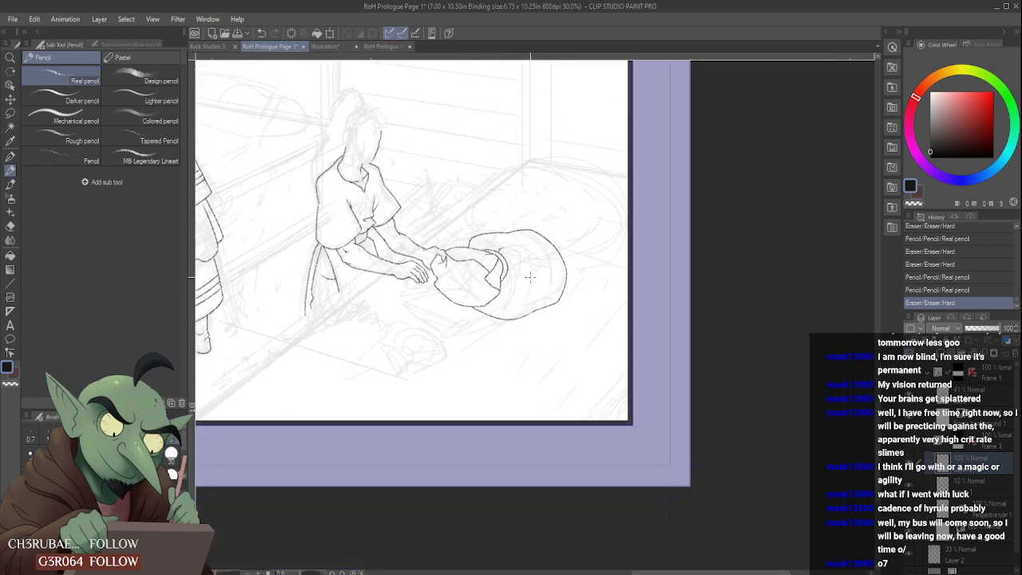
scroll(530, 278, "down", 1)
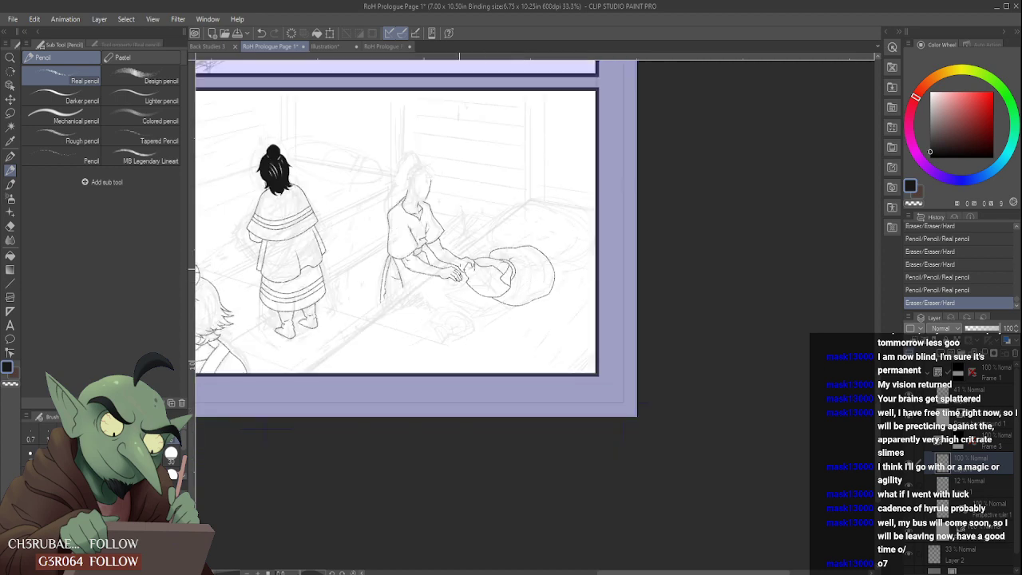
scroll(383, 273, "up", 5)
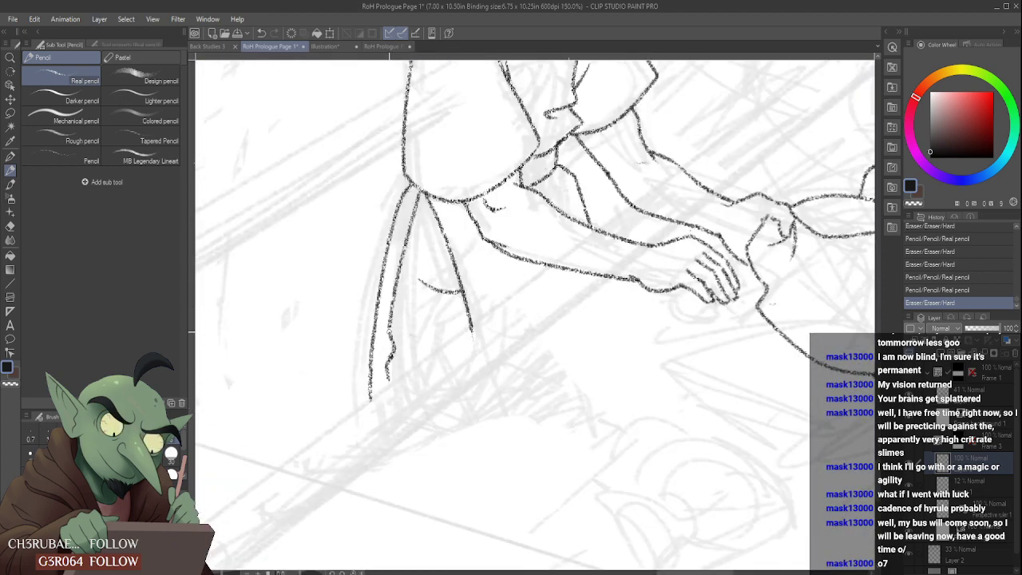
left_click_drag(388, 327, 392, 334)
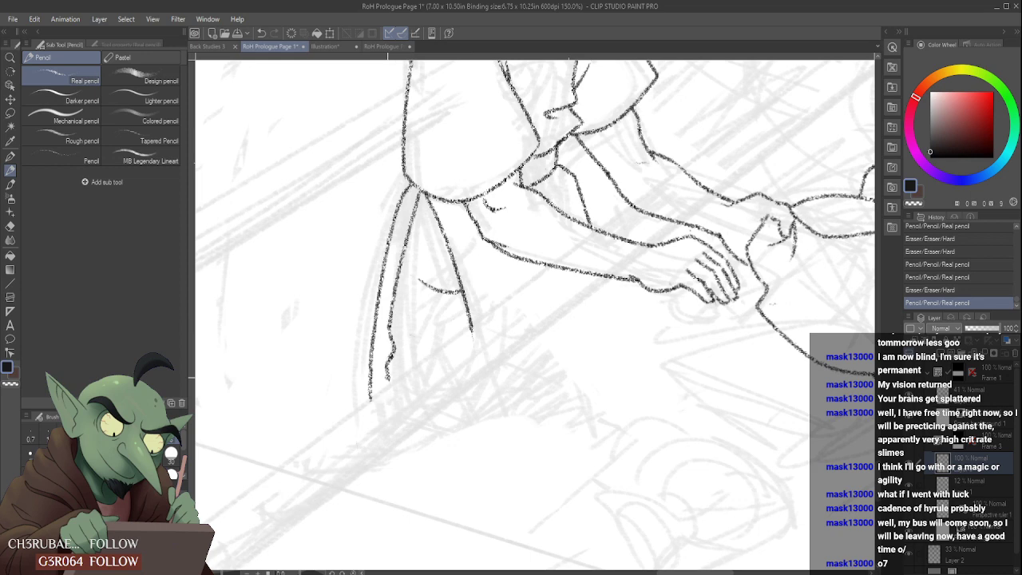
left_click_drag(388, 380, 388, 382)
scroll(394, 364, "down", 2)
scroll(430, 355, "up", 1)
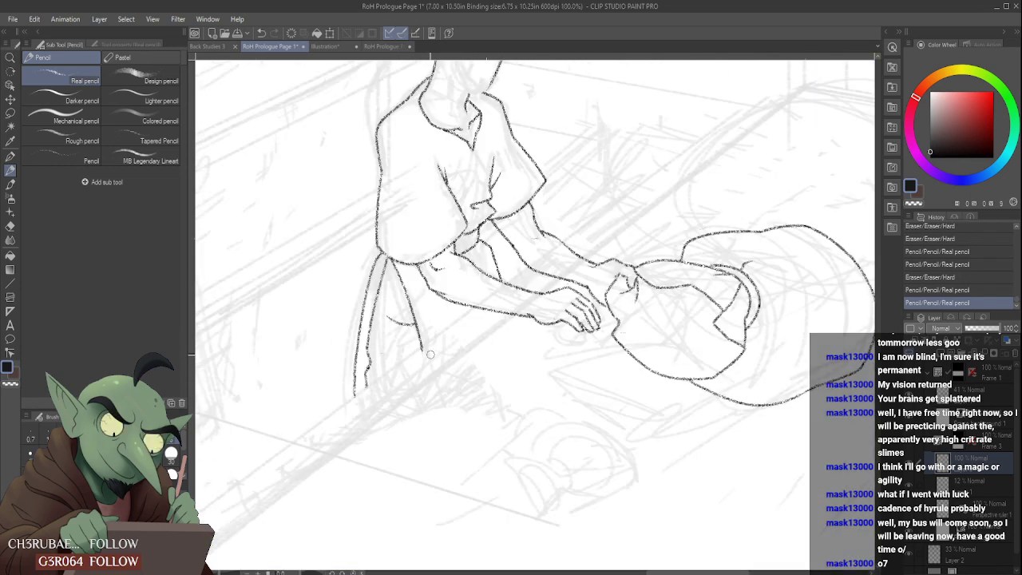
left_click_drag(429, 347, 439, 339)
scroll(418, 359, "down", 2)
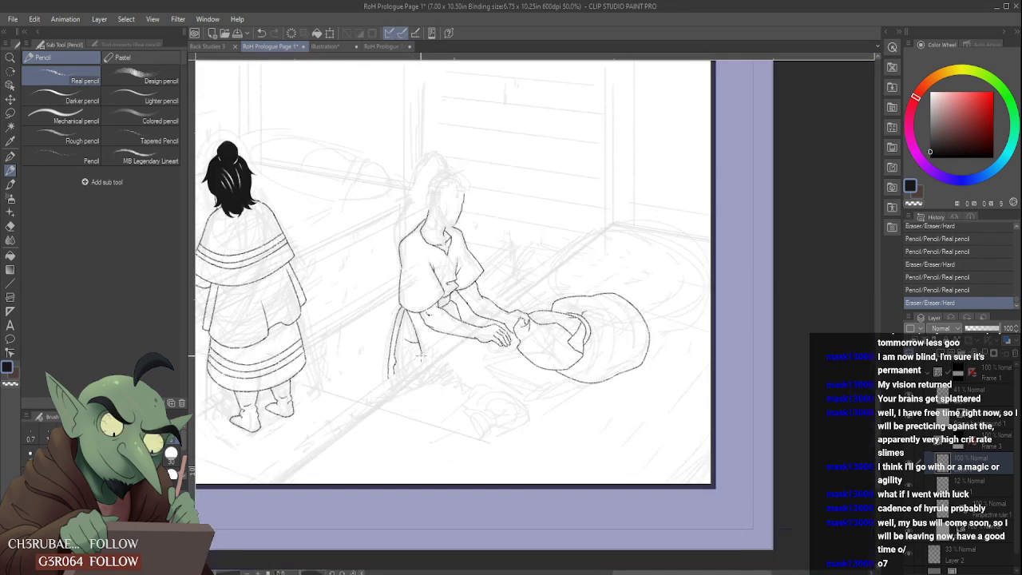
scroll(432, 231, "up", 4)
- Draw the seated figure's pointed ear with the Real pencil, undoing the last stray stroke
left_click(152, 76)
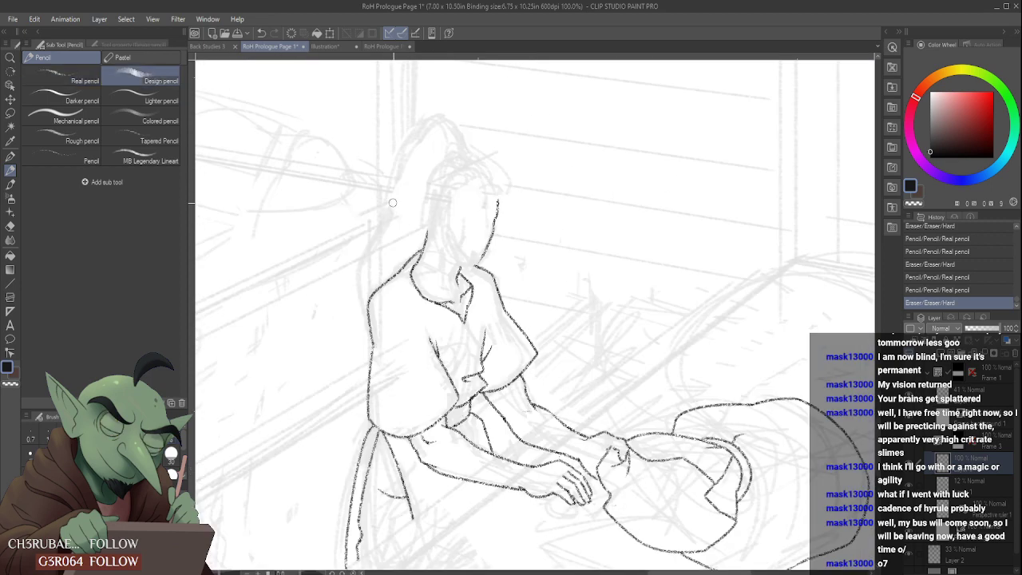
left_click(80, 76)
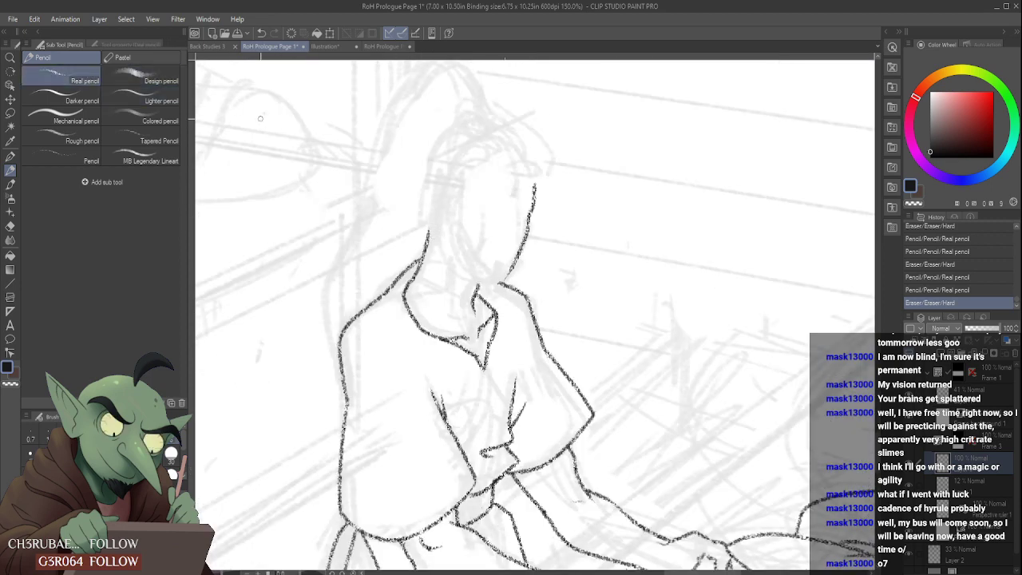
mouse_move(440, 226)
left_mouse_down()
mouse_move(399, 183)
mouse_move(446, 199)
mouse_move(404, 168)
mouse_move(456, 194)
mouse_move(456, 213)
mouse_move(447, 201)
mouse_move(456, 201)
mouse_move(451, 216)
mouse_move(444, 203)
mouse_move(448, 229)
left_mouse_up()
key("ctrl+z")
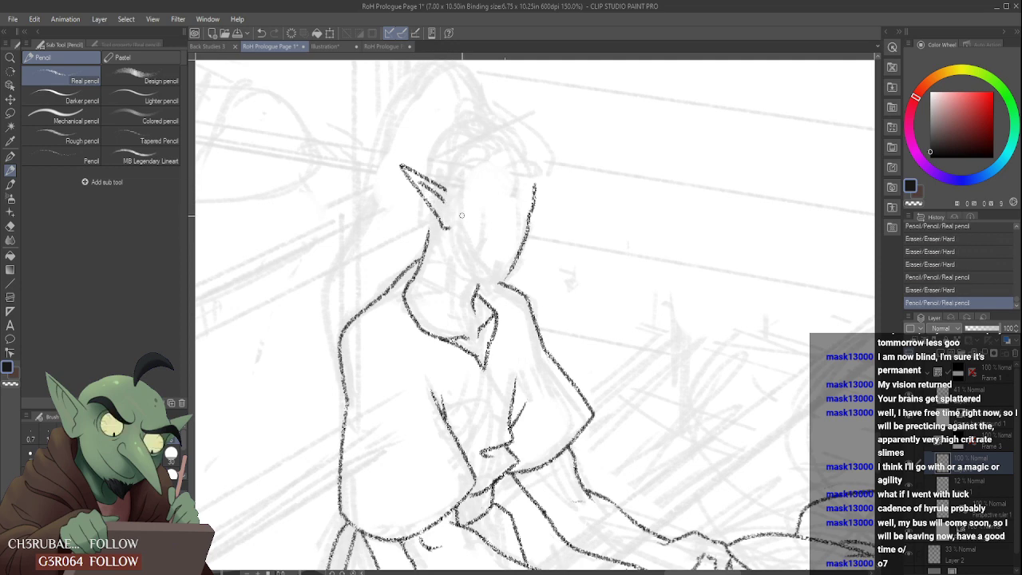
scroll(452, 193, "down", 4)
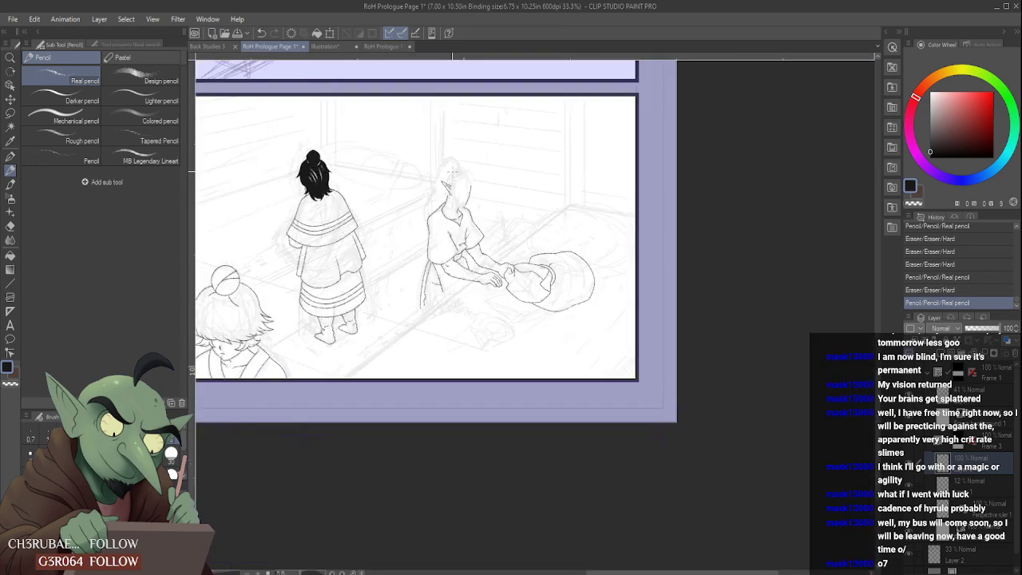
scroll(452, 194, "up", 4)
- Choose the Design pencil and add a new raster layer below the line art layer
left_click(152, 76)
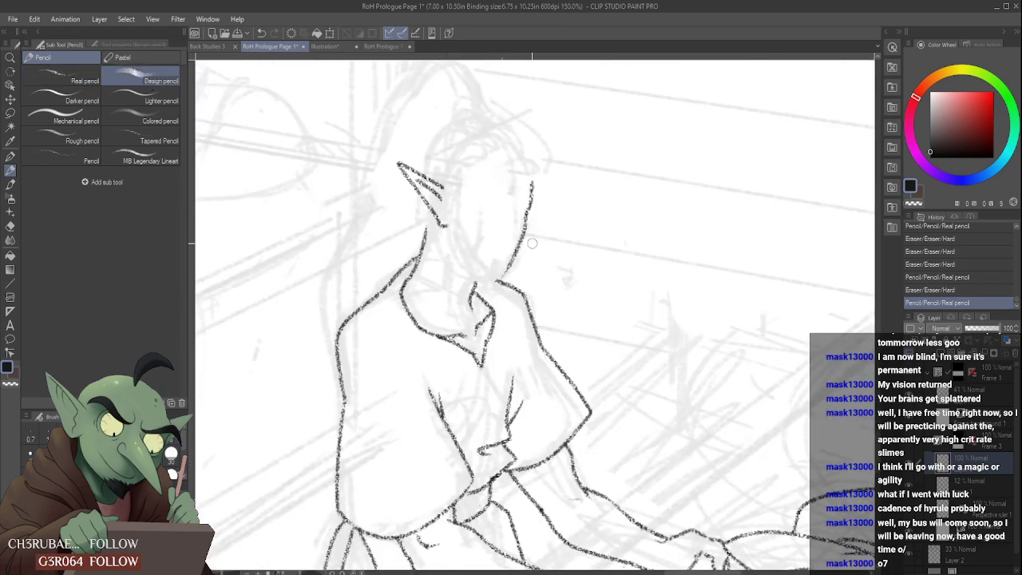
left_click(984, 488)
left_click(941, 353)
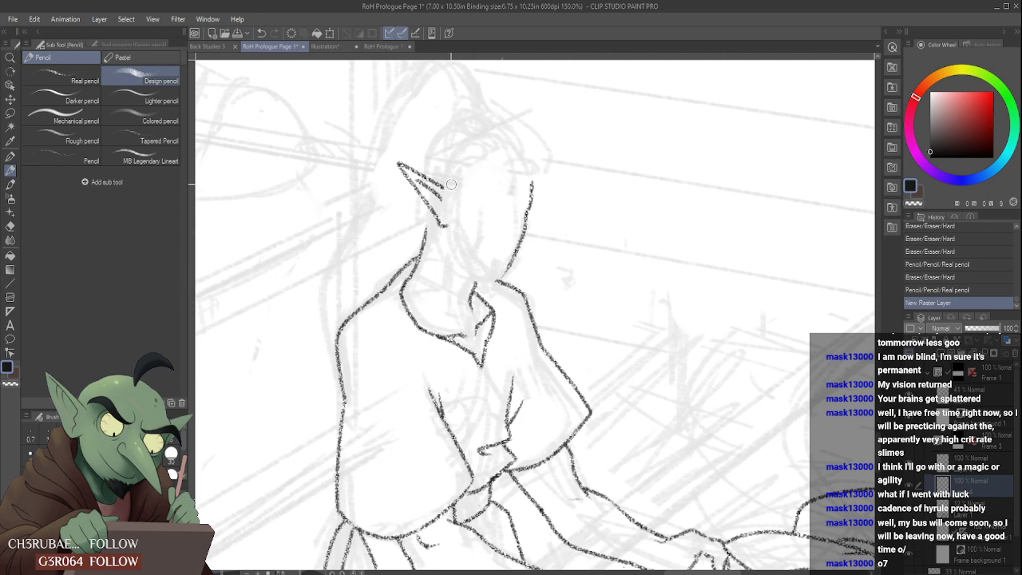
- Block in the seated figure's thick black beard from the sideburn along the jaw to the chin, notching its edges
mouse_move(452, 182)
left_mouse_down()
mouse_move(443, 229)
mouse_move(461, 185)
mouse_move(443, 241)
mouse_move(483, 283)
left_mouse_up()
left_click_drag(440, 233, 485, 282)
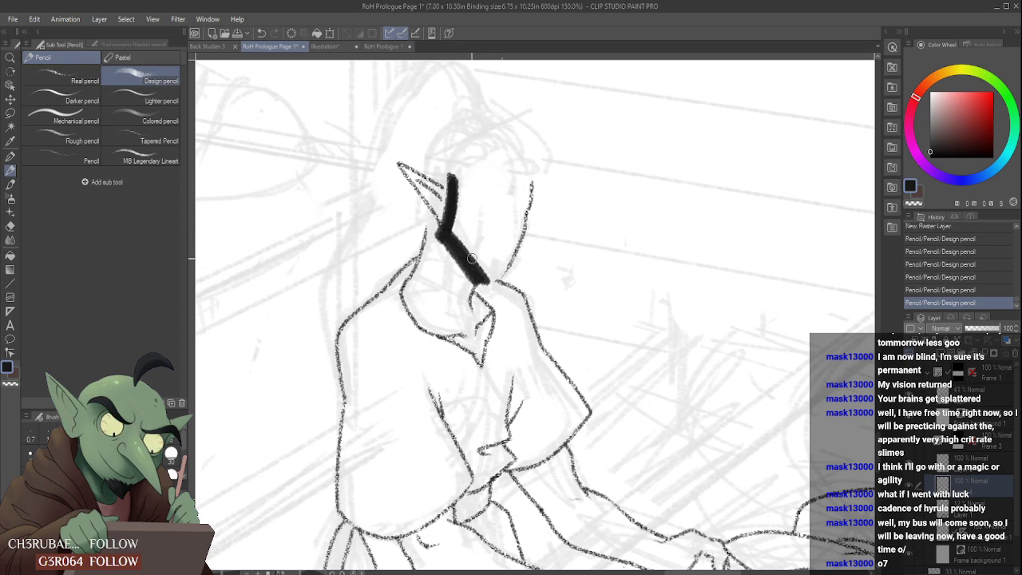
mouse_move(432, 242)
left_mouse_down()
mouse_move(483, 293)
mouse_move(466, 262)
left_mouse_up()
mouse_move(453, 246)
left_mouse_down()
mouse_move(463, 275)
mouse_move(472, 264)
mouse_move(462, 279)
mouse_move(470, 292)
mouse_move(475, 276)
mouse_move(502, 294)
mouse_move(495, 279)
mouse_move(503, 297)
mouse_move(493, 262)
mouse_move(499, 271)
mouse_move(495, 259)
mouse_move(506, 260)
mouse_move(491, 249)
mouse_move(496, 270)
mouse_move(506, 254)
mouse_move(499, 289)
mouse_move(513, 253)
mouse_move(522, 277)
mouse_move(490, 265)
left_mouse_up()
key("ctrl+z")
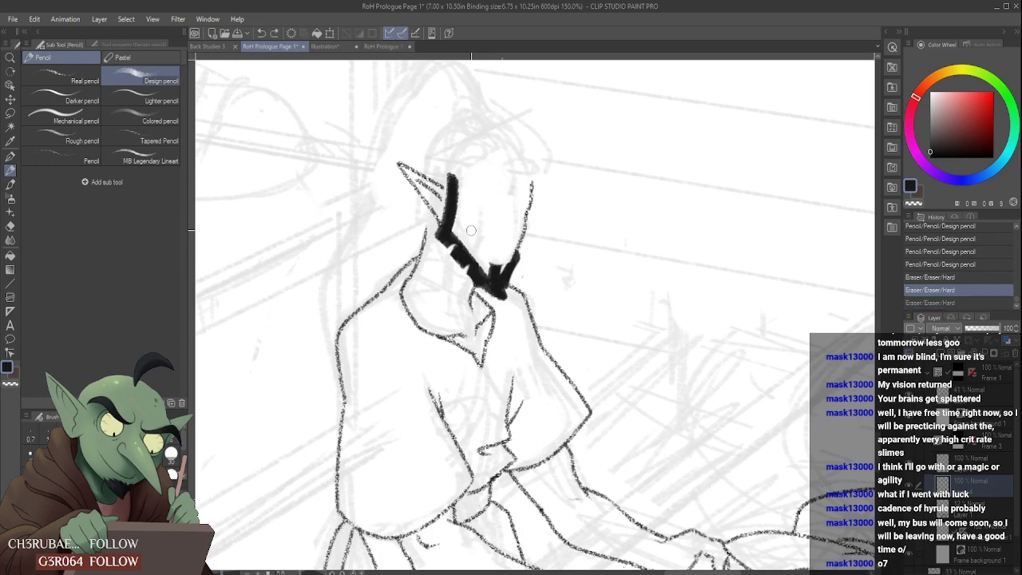
- Thicken the beard where the sideburn meets the jaw, and undo the last two strokes along the jaw
scroll(464, 242, "down", 3)
scroll(455, 230, "up", 4)
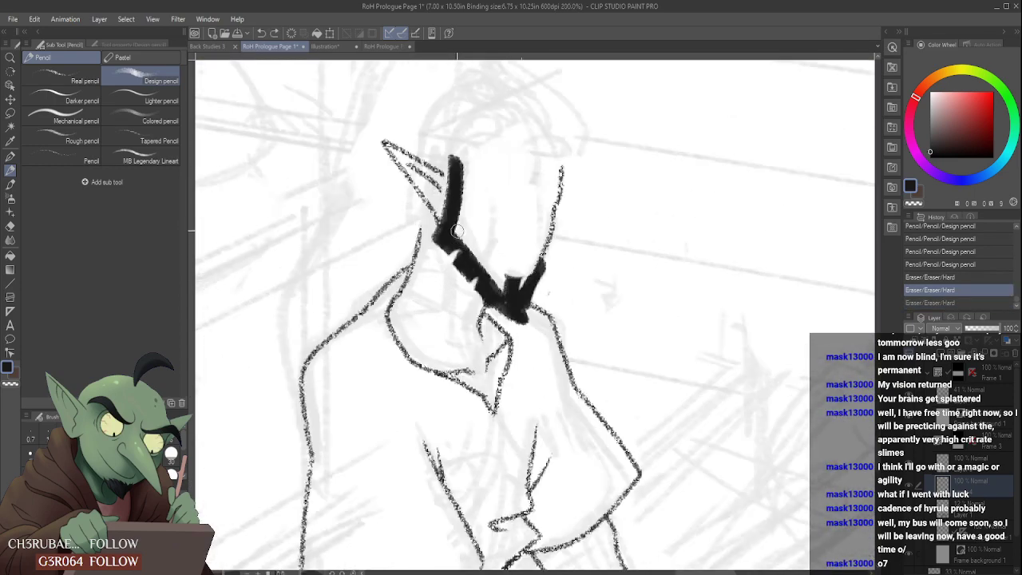
left_click_drag(457, 231, 452, 204)
mouse_move(457, 223)
left_mouse_down()
mouse_move(483, 276)
mouse_move(451, 232)
mouse_move(506, 289)
mouse_move(469, 241)
left_mouse_up()
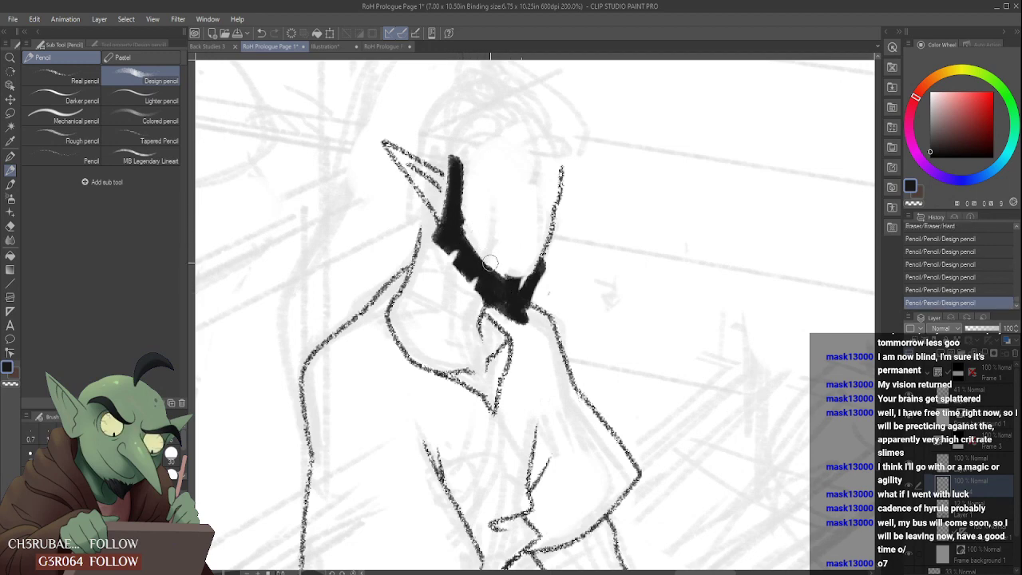
key("ctrl+z")
key("ctrl+z")
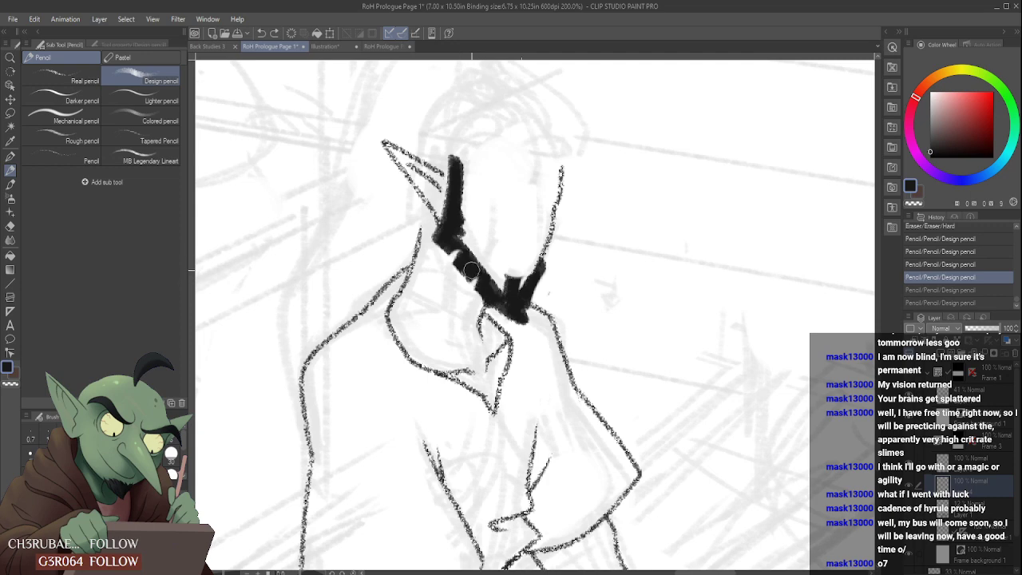
- Draw a black moustache joining the chin beard, redoing the first stroke, and trim its edges with the eraser
left_click_drag(482, 277, 517, 307)
key("ctrl+z")
mouse_move(484, 273)
left_mouse_down()
mouse_move(499, 251)
mouse_move(511, 255)
mouse_move(493, 258)
mouse_move(507, 241)
mouse_move(496, 245)
mouse_move(535, 263)
mouse_move(522, 252)
mouse_move(537, 244)
mouse_move(535, 290)
left_mouse_up()
left_click_drag(536, 278, 538, 299)
left_click_drag(533, 248, 543, 256)
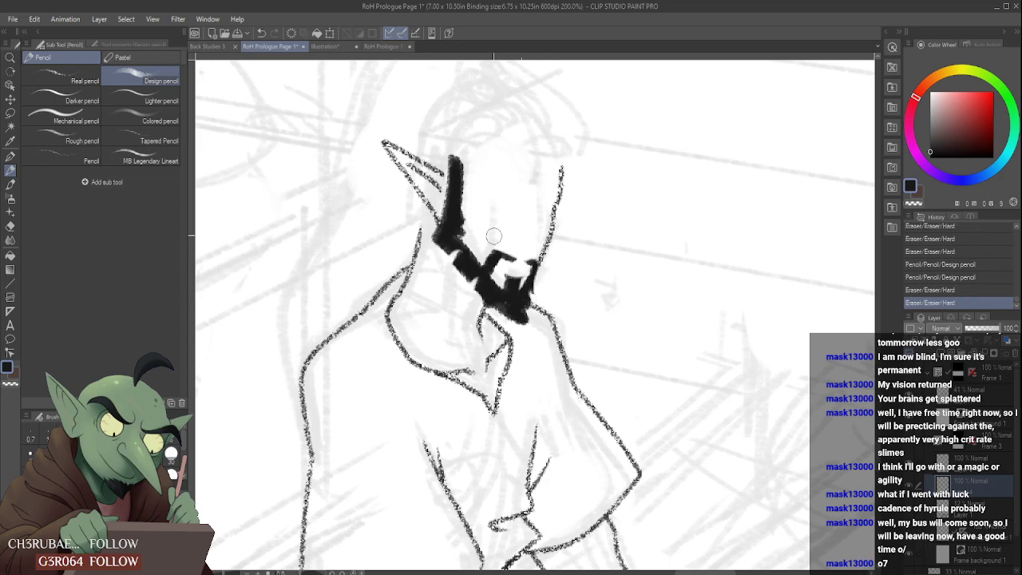
- Refine the white gap around the mouth between the moustache and the chin beard
scroll(494, 236, "down", 3)
scroll(495, 233, "up", 3)
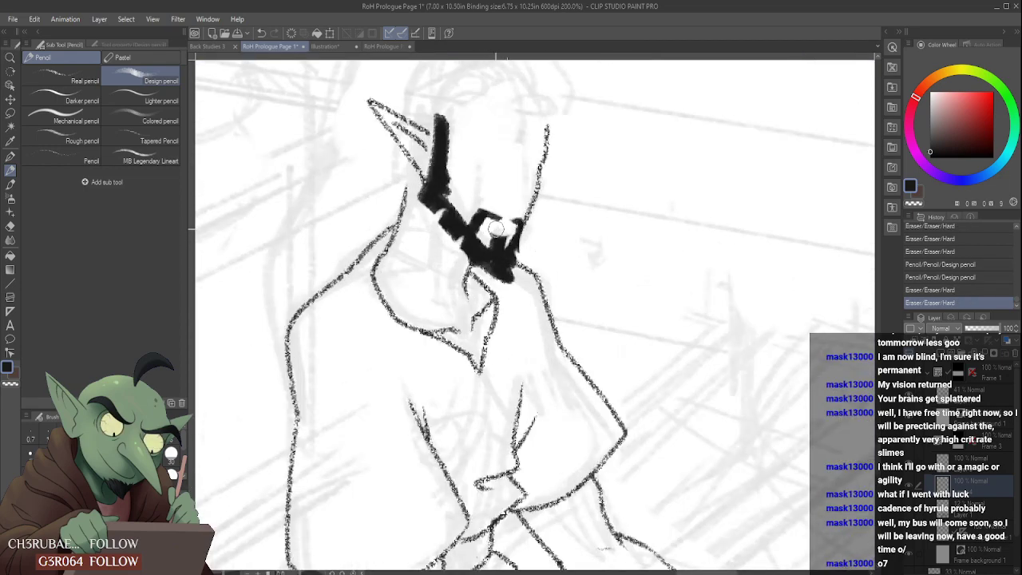
left_click_drag(507, 236, 494, 231)
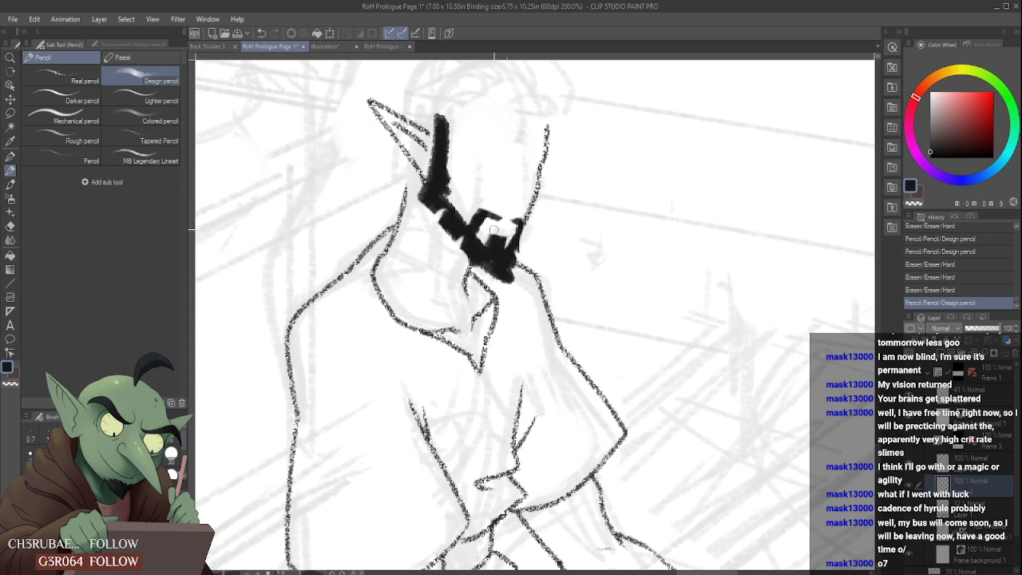
scroll(508, 228, "down", 3)
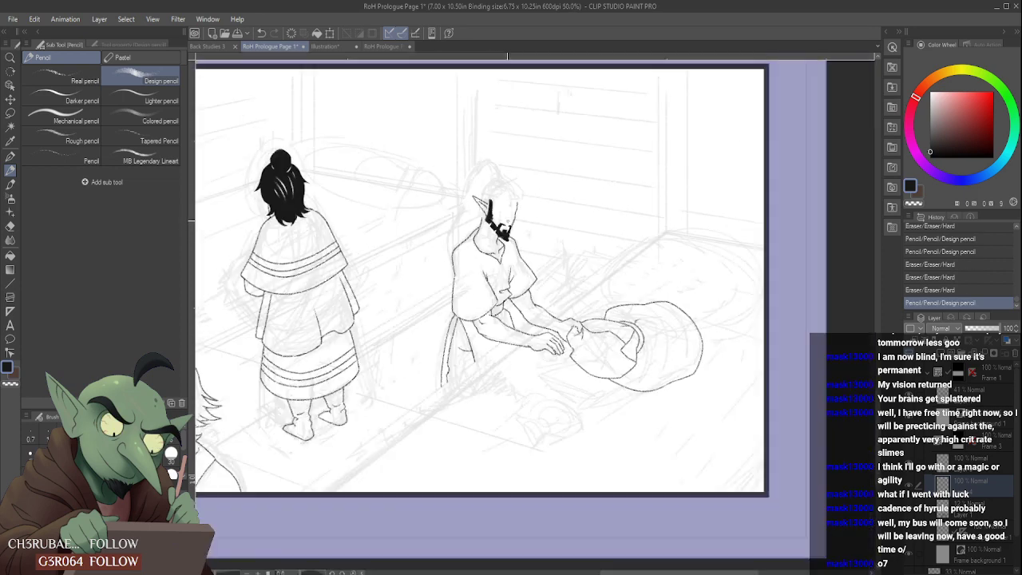
- Trim the lower edge of the seated figure's chin beard with the eraser
scroll(496, 251, "up", 3)
scroll(477, 276, "down", 3)
scroll(476, 272, "up", 3)
mouse_move(477, 274)
left_mouse_down()
mouse_move(511, 289)
mouse_move(520, 246)
mouse_move(520, 280)
left_mouse_up()
scroll(521, 275, "down", 4)
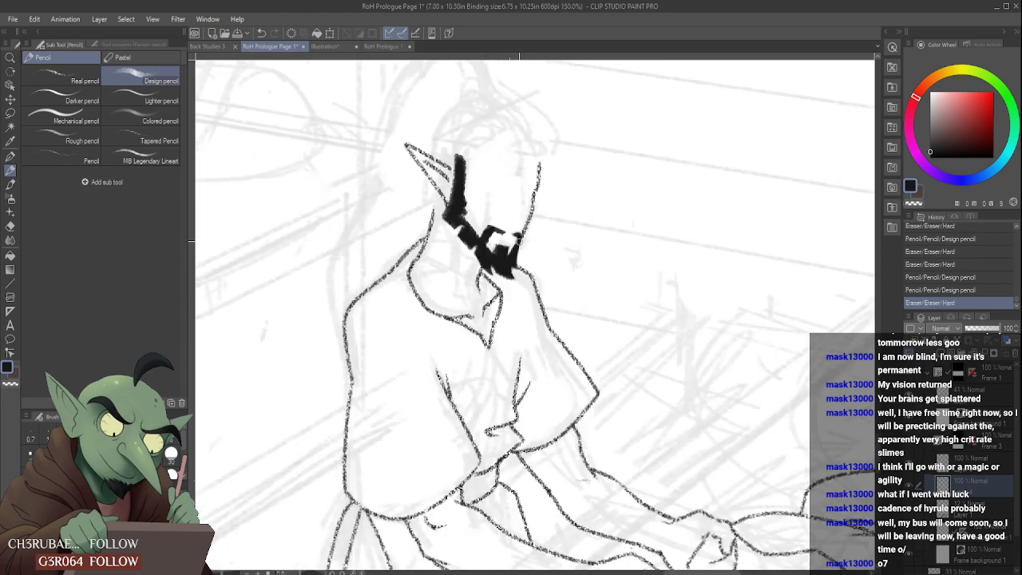
scroll(502, 214, "up", 3)
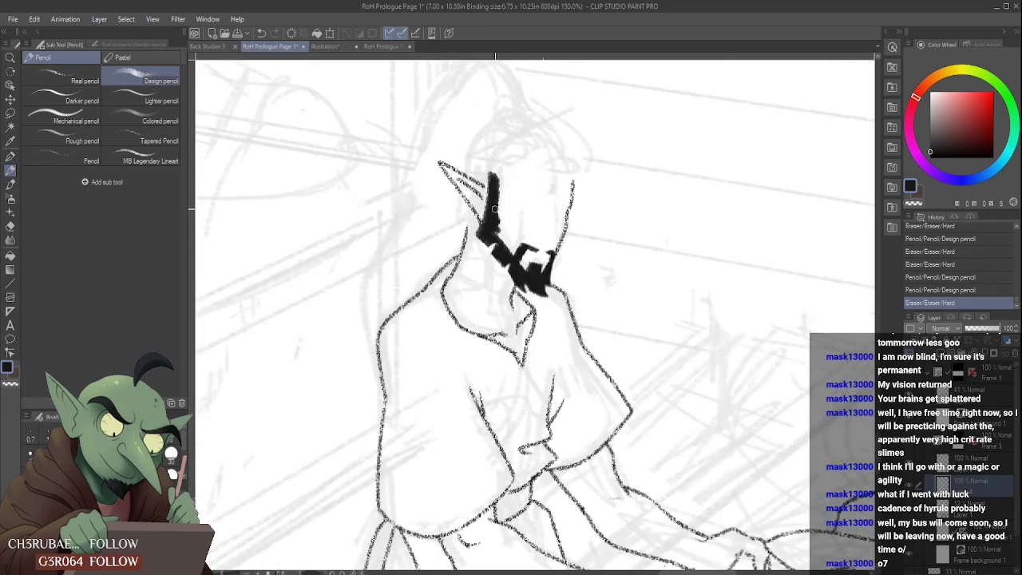
- Widen the seated figure's sideburn, draw a thick wavy hairline across the forehead, and clean up its edges with the eraser
mouse_move(492, 208)
left_mouse_down()
mouse_move(499, 228)
mouse_move(503, 204)
left_mouse_up()
left_click_drag(497, 181, 505, 188)
mouse_move(503, 171)
left_mouse_down()
mouse_move(507, 180)
mouse_move(526, 163)
mouse_move(578, 177)
mouse_move(589, 150)
mouse_move(569, 128)
left_mouse_up()
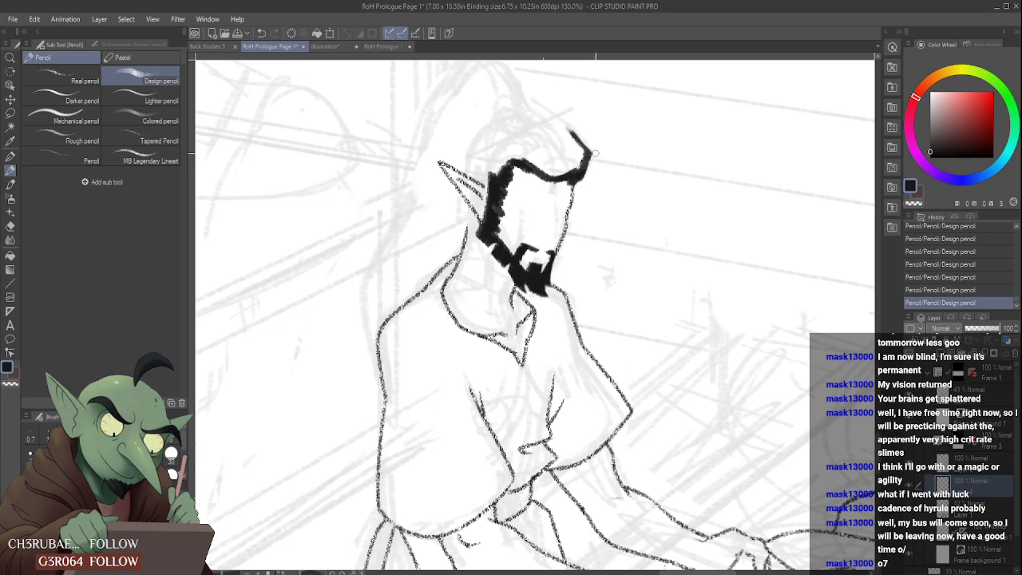
left_click_drag(589, 166, 587, 150)
scroll(576, 154, "down", 3)
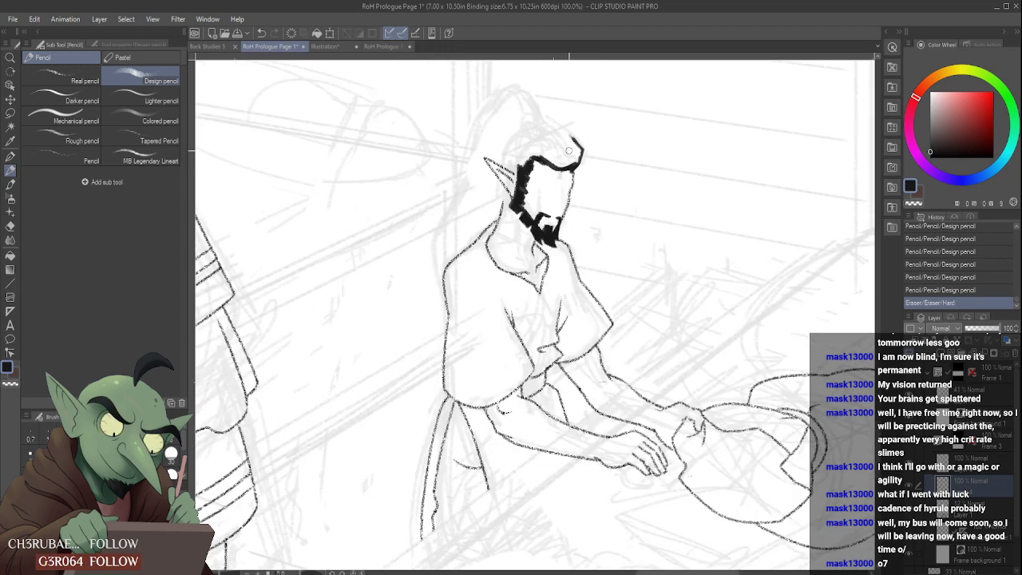
scroll(539, 136, "up", 2)
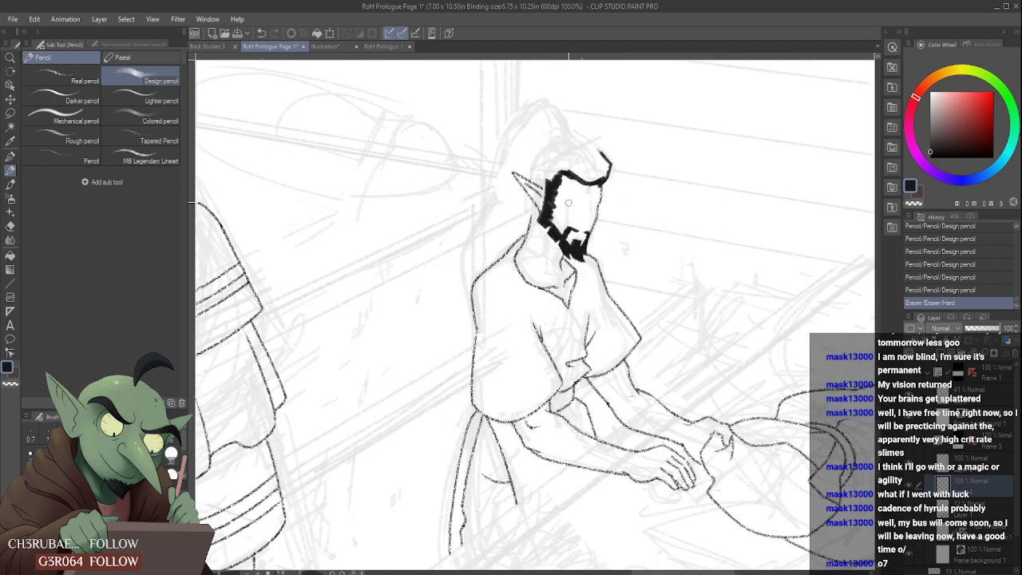
scroll(569, 202, "up", 2)
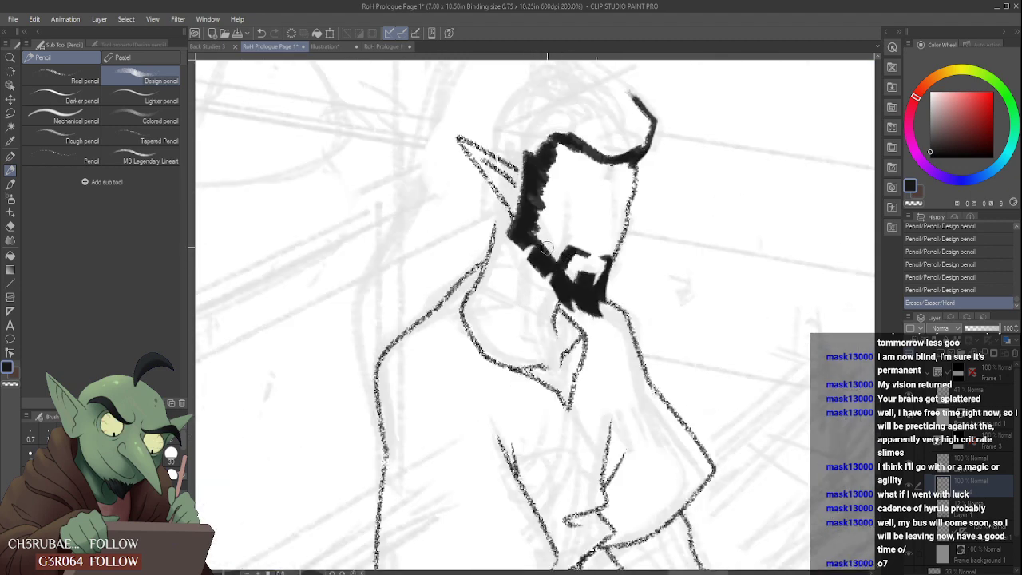
mouse_move(535, 244)
left_mouse_down()
mouse_move(528, 266)
mouse_move(508, 238)
mouse_move(520, 154)
left_mouse_up()
- Draw a black tuft of loose, pointed locks behind the seated figure's ear and trim it against the neck
left_click_drag(501, 206, 481, 236)
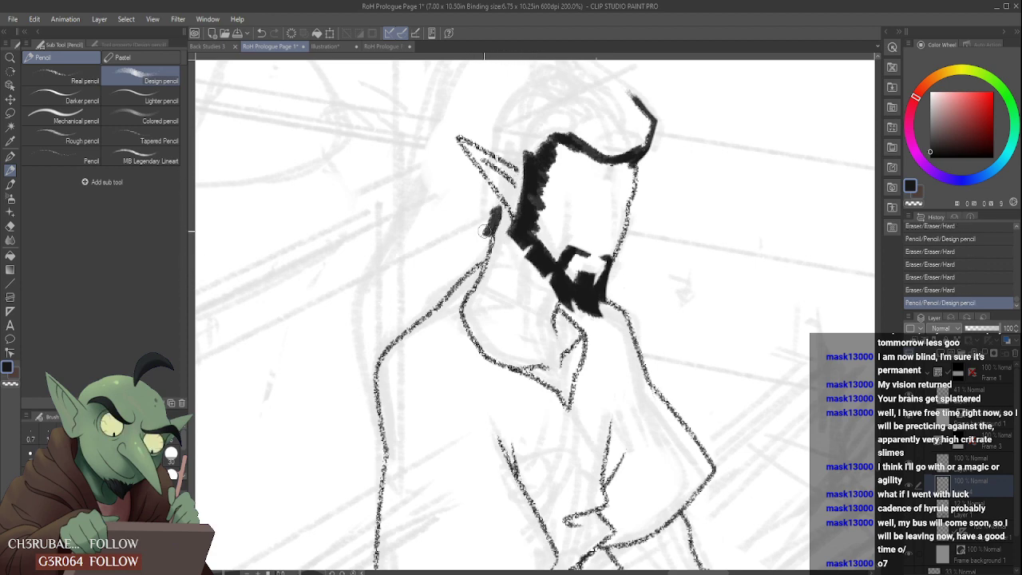
mouse_move(499, 182)
left_mouse_down()
mouse_move(479, 233)
mouse_move(451, 236)
mouse_move(474, 255)
left_mouse_up()
mouse_move(472, 252)
left_mouse_down()
mouse_move(484, 228)
mouse_move(479, 255)
mouse_move(489, 249)
left_mouse_up()
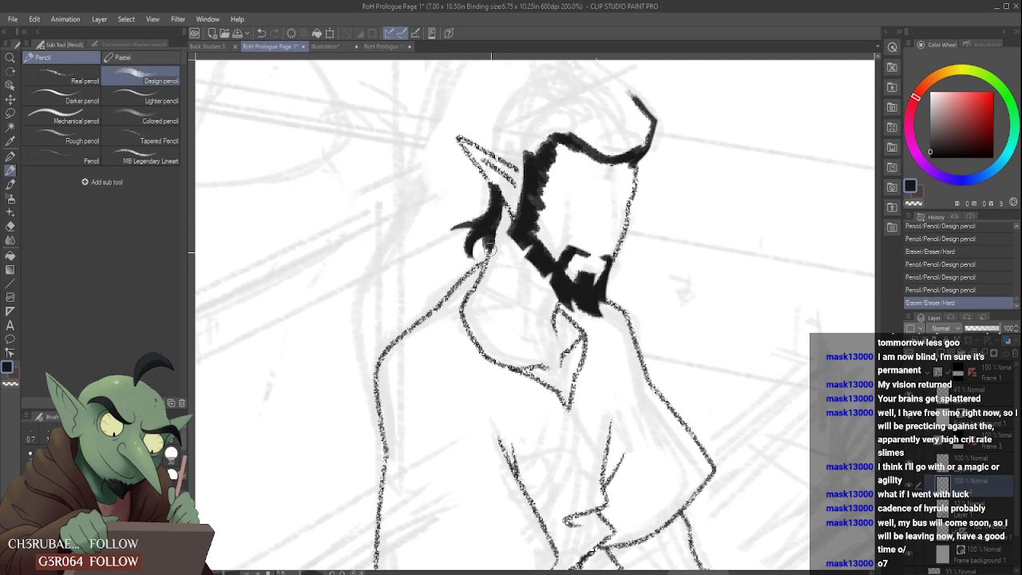
mouse_move(510, 200)
left_mouse_down()
mouse_move(489, 256)
mouse_move(498, 240)
mouse_move(501, 253)
left_mouse_up()
left_click_drag(503, 222, 482, 233)
mouse_move(489, 189)
left_mouse_down()
mouse_move(468, 186)
mouse_move(467, 196)
mouse_move(499, 193)
left_mouse_up()
scroll(467, 186, "down", 3)
scroll(479, 196, "up", 3)
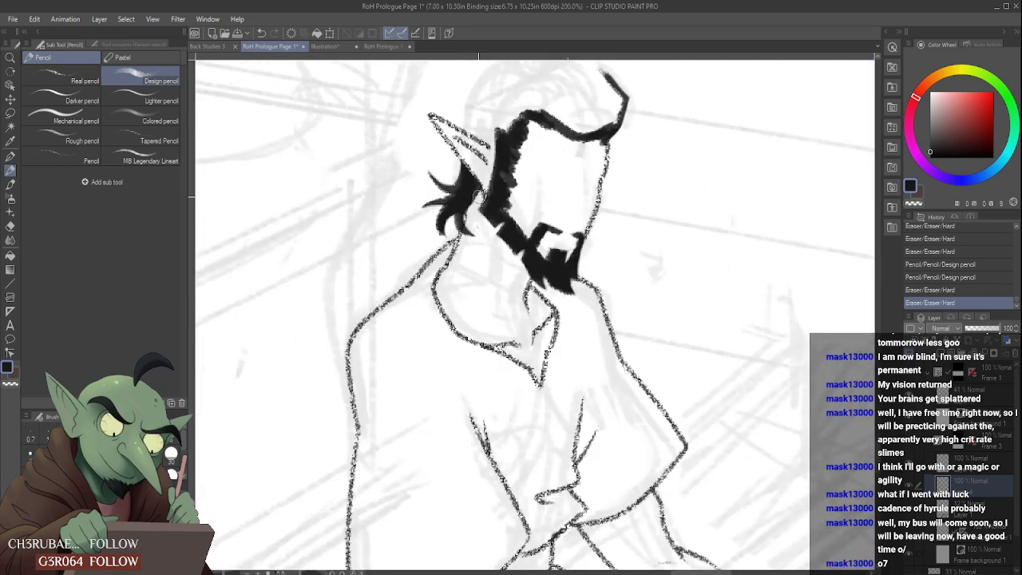
- Add curved strands to the hair tuft at the seated figure's nape and sharpen their tips
scroll(478, 195, "up", 3)
scroll(455, 208, "down", 3)
mouse_move(470, 189)
left_mouse_down()
mouse_move(438, 229)
mouse_move(457, 249)
left_mouse_up()
scroll(431, 195, "down", 3)
scroll(438, 202, "up", 3)
mouse_move(436, 207)
left_mouse_down()
mouse_move(447, 253)
mouse_move(457, 241)
mouse_move(459, 250)
mouse_move(454, 216)
mouse_move(443, 217)
mouse_move(464, 193)
mouse_move(430, 222)
mouse_move(452, 250)
mouse_move(436, 209)
mouse_move(431, 254)
mouse_move(429, 224)
mouse_move(458, 255)
mouse_move(420, 239)
mouse_move(455, 267)
mouse_move(423, 228)
mouse_move(428, 217)
mouse_move(420, 226)
mouse_move(434, 244)
mouse_move(426, 248)
mouse_move(409, 221)
mouse_move(418, 246)
left_mouse_up()
scroll(406, 184, "down", 3)
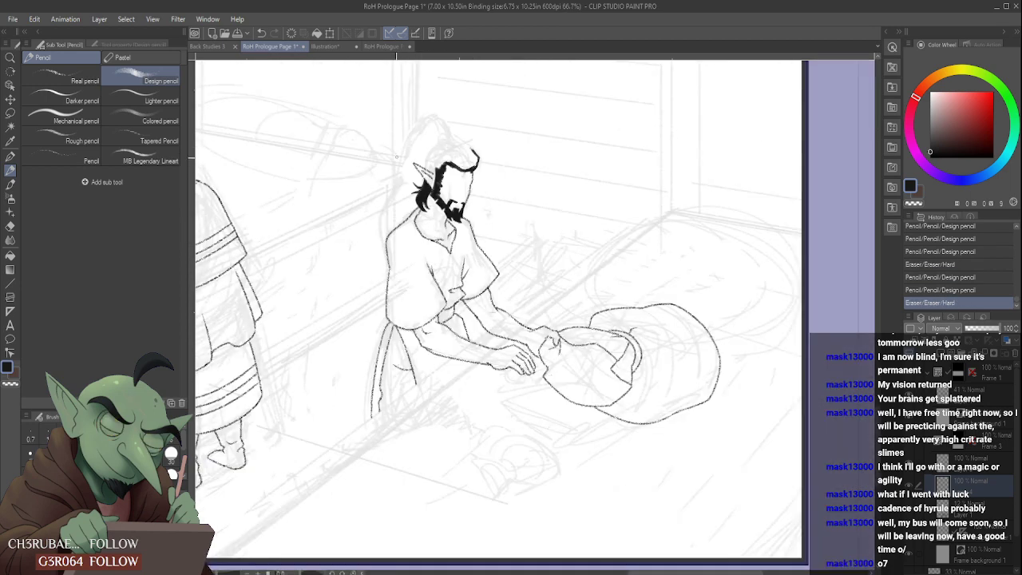
- Reshape the nape tuft by erasing its upper flick, extending the lower locks, and filling the hair up to the ear
scroll(401, 186, "up", 5)
mouse_move(475, 215)
left_mouse_down()
mouse_move(488, 190)
mouse_move(488, 224)
mouse_move(513, 200)
mouse_move(467, 228)
left_mouse_up()
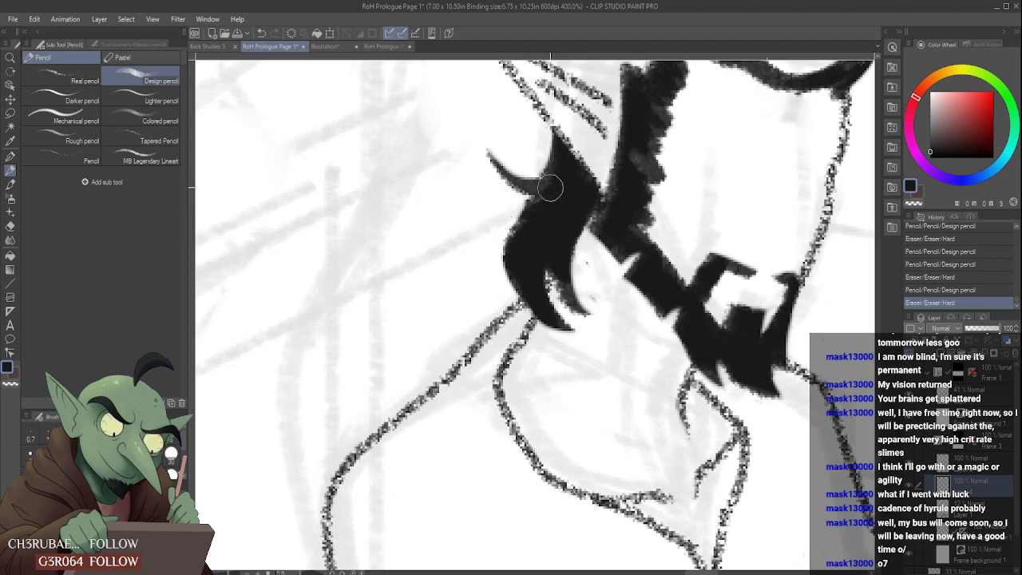
mouse_move(544, 194)
left_mouse_down()
mouse_move(475, 295)
mouse_move(534, 208)
left_mouse_up()
mouse_move(475, 304)
left_mouse_down()
mouse_move(476, 210)
mouse_move(465, 269)
mouse_move(486, 296)
mouse_move(461, 273)
left_mouse_up()
mouse_move(497, 224)
left_mouse_down()
mouse_move(546, 185)
mouse_move(502, 230)
left_mouse_up()
scroll(503, 230, "down", 2)
scroll(502, 229, "down", 3)
scroll(502, 230, "up", 3)
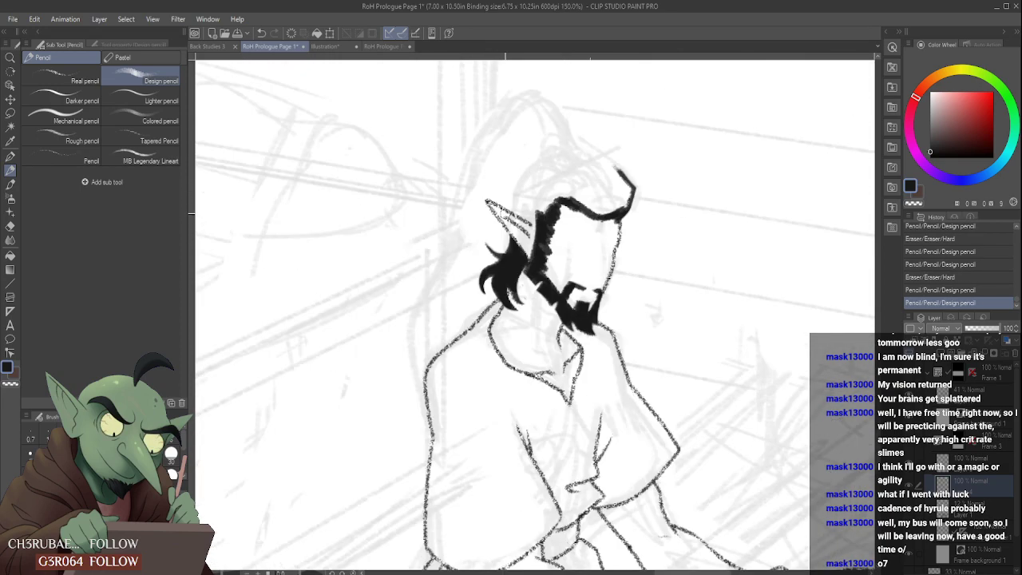
mouse_move(514, 280)
left_mouse_down()
mouse_move(507, 218)
mouse_move(503, 257)
mouse_move(503, 227)
left_mouse_up()
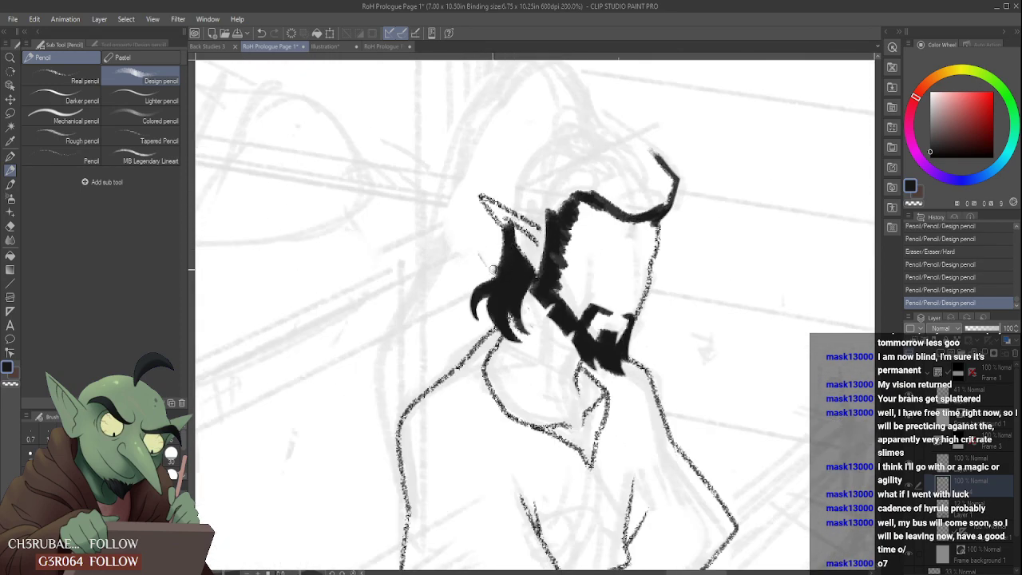
- Draw a thick black contour over the crown of the seated figure's head, from behind the ear to the forehead
mouse_move(495, 264)
left_mouse_down()
mouse_move(476, 248)
mouse_move(469, 266)
mouse_move(489, 264)
mouse_move(473, 259)
mouse_move(517, 238)
mouse_move(524, 249)
mouse_move(515, 234)
mouse_move(510, 258)
mouse_move(508, 184)
mouse_move(516, 249)
mouse_move(507, 238)
mouse_move(550, 209)
left_mouse_up()
scroll(518, 244, "down", 4)
scroll(517, 211, "up", 2)
left_click_drag(507, 243, 559, 213)
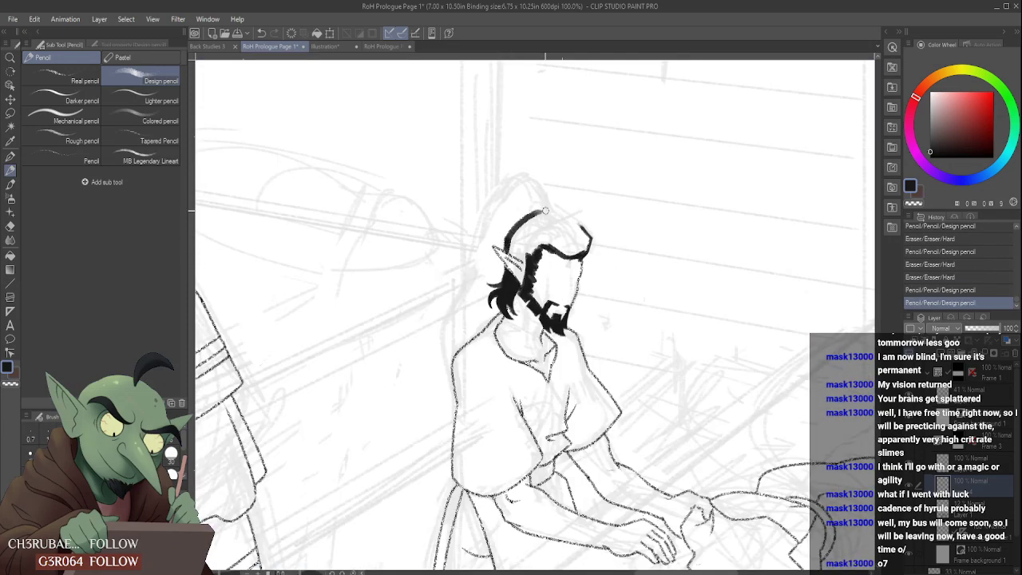
mouse_move(506, 240)
left_mouse_down()
mouse_move(551, 209)
mouse_move(539, 214)
mouse_move(581, 238)
mouse_move(594, 276)
mouse_move(619, 281)
left_mouse_up()
scroll(550, 239, "down", 2)
scroll(548, 233, "up", 4)
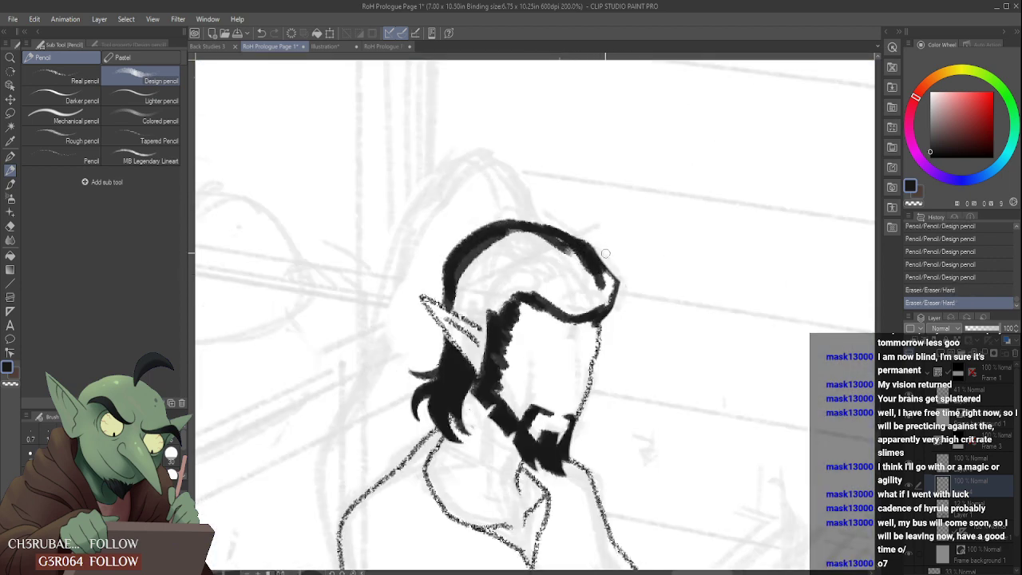
- Clean the front of the crown contour and fill a black band of hair above the ear joining the sideburn
left_click_drag(568, 232, 610, 264)
mouse_move(452, 294)
left_mouse_down()
mouse_move(498, 335)
mouse_move(489, 334)
mouse_move(499, 369)
left_mouse_up()
mouse_move(485, 349)
left_mouse_down()
mouse_move(495, 367)
mouse_move(491, 354)
left_mouse_up()
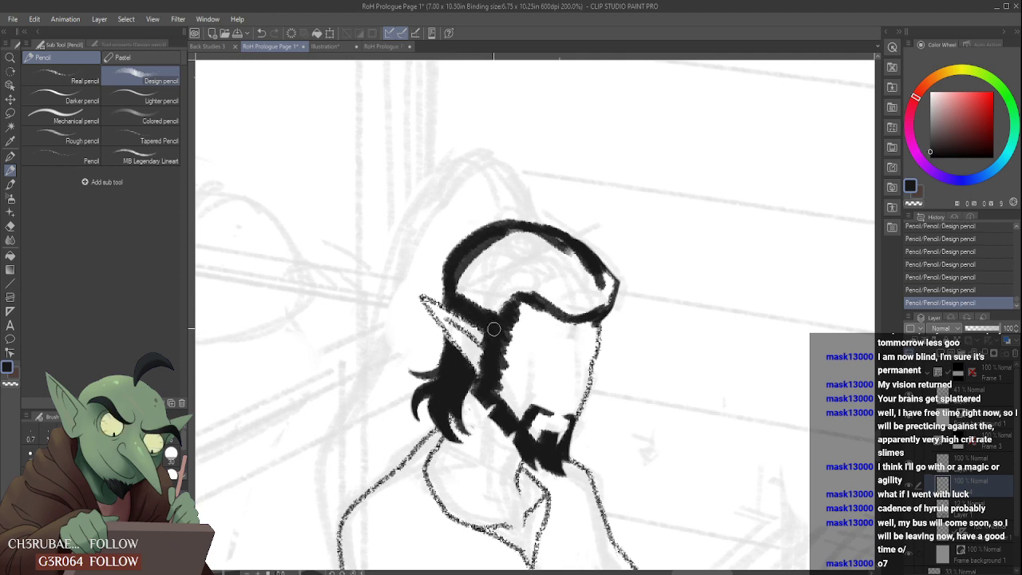
scroll(490, 280, "down", 1)
scroll(540, 291, "up", 2)
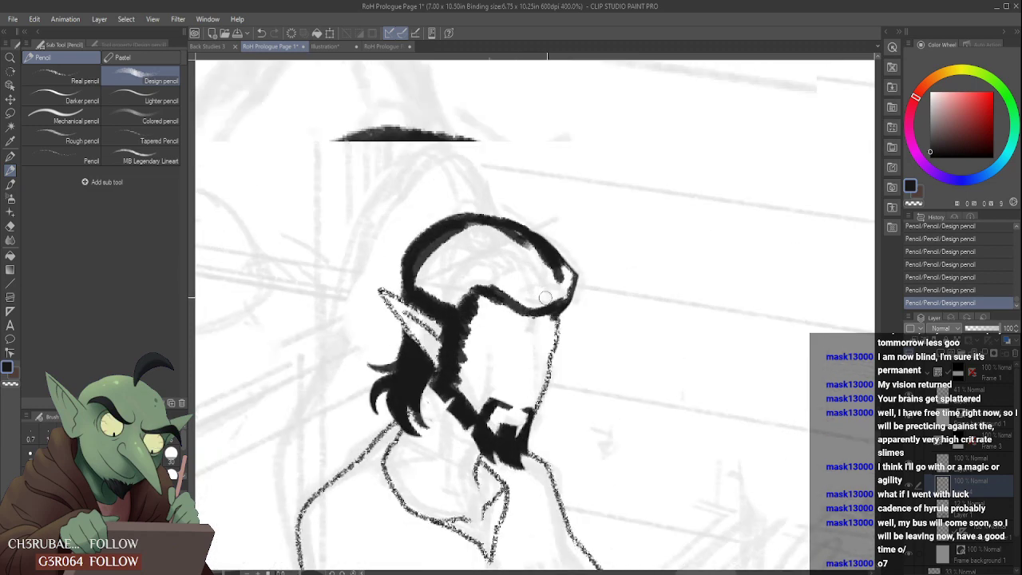
- Thicken the hair at the front corner of the forehead and trim its outer edge with the eraser
mouse_move(579, 329)
left_mouse_down()
mouse_move(571, 340)
mouse_move(585, 339)
mouse_move(609, 275)
mouse_move(572, 338)
left_mouse_up()
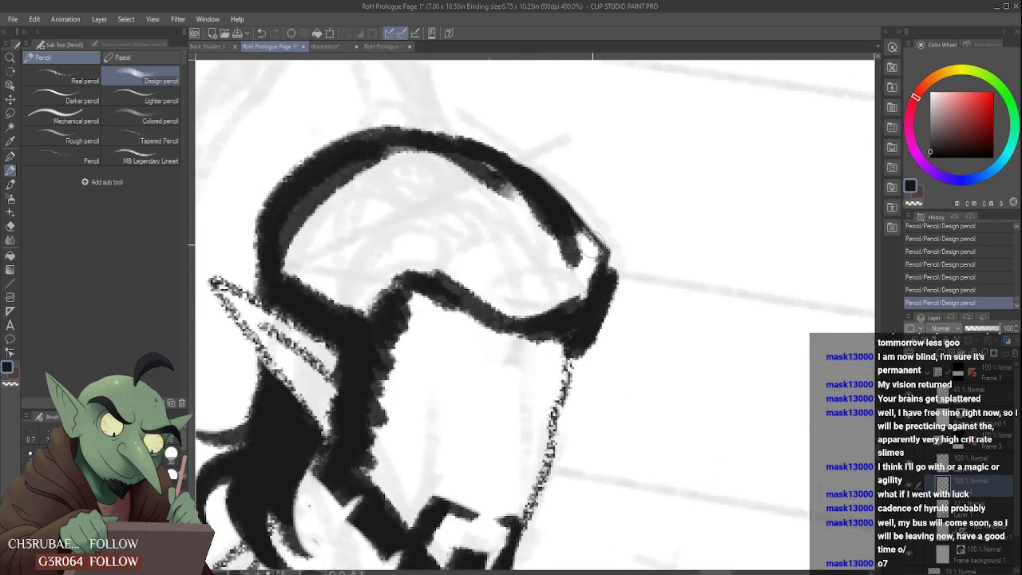
mouse_move(561, 226)
left_mouse_down()
mouse_move(633, 281)
mouse_move(619, 294)
left_mouse_up()
left_click_drag(603, 335, 581, 353)
left_click_drag(628, 248, 599, 333)
scroll(598, 315, "down", 4)
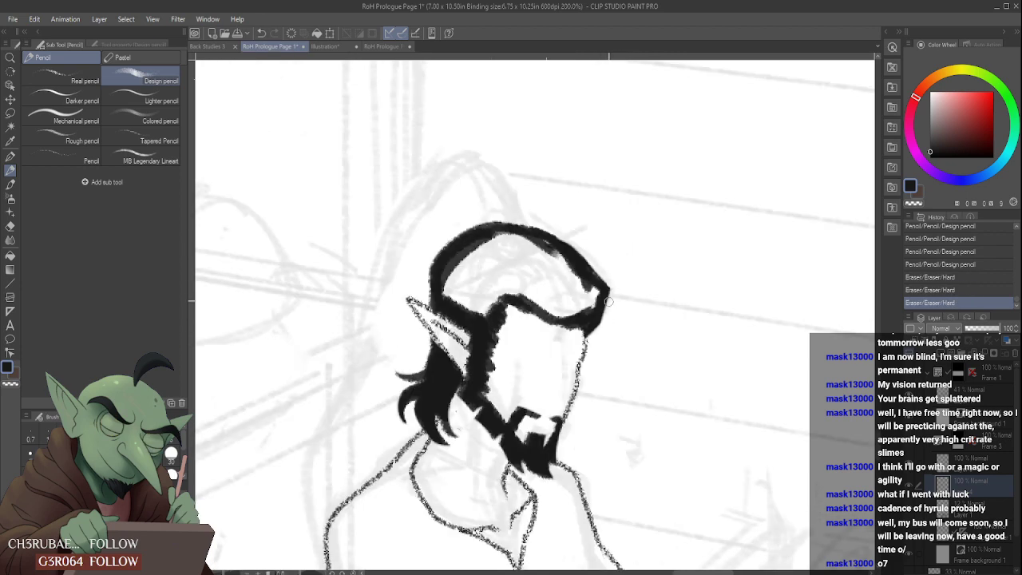
scroll(595, 280, "up", 2)
mouse_move(589, 261)
left_mouse_down()
mouse_move(629, 301)
mouse_move(591, 269)
mouse_move(624, 301)
mouse_move(618, 336)
left_mouse_up()
mouse_move(611, 282)
left_mouse_down()
mouse_move(614, 331)
mouse_move(597, 295)
mouse_move(589, 319)
left_mouse_up()
scroll(579, 259, "down", 2)
scroll(570, 252, "down", 1)
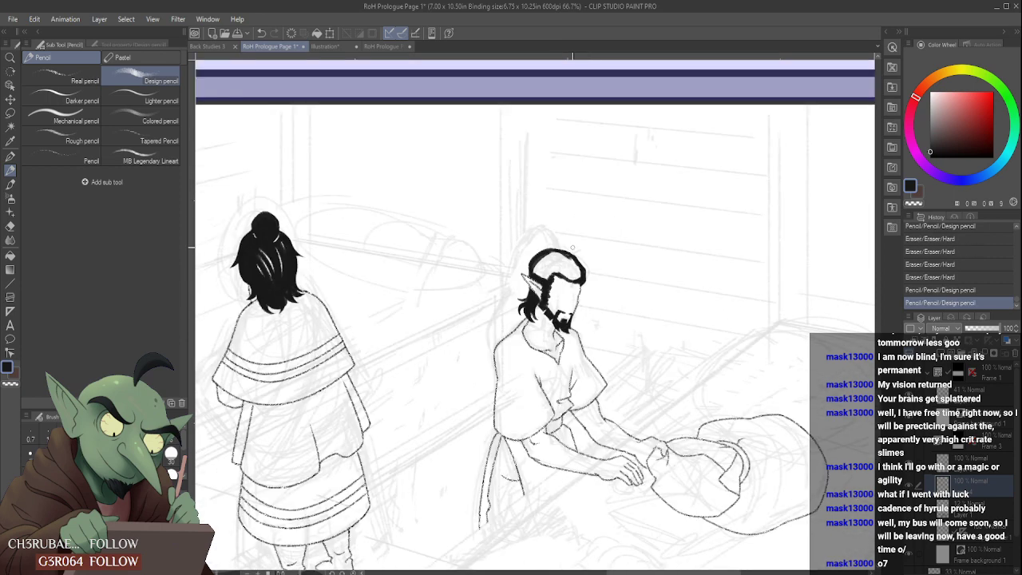
- Outline a high ponytail arching up from the crown of the seated figure's head, with a small loop at its base
scroll(572, 248, "up", 3)
mouse_move(488, 276)
left_mouse_down()
mouse_move(543, 237)
mouse_move(528, 245)
mouse_move(548, 254)
mouse_move(541, 232)
mouse_move(506, 198)
mouse_move(545, 245)
mouse_move(506, 200)
mouse_move(449, 244)
mouse_move(497, 193)
mouse_move(541, 242)
mouse_move(488, 194)
mouse_move(460, 279)
left_mouse_up()
scroll(520, 224, "down", 3)
scroll(516, 211, "up", 2)
scroll(502, 214, "down", 5)
scroll(500, 220, "up", 4)
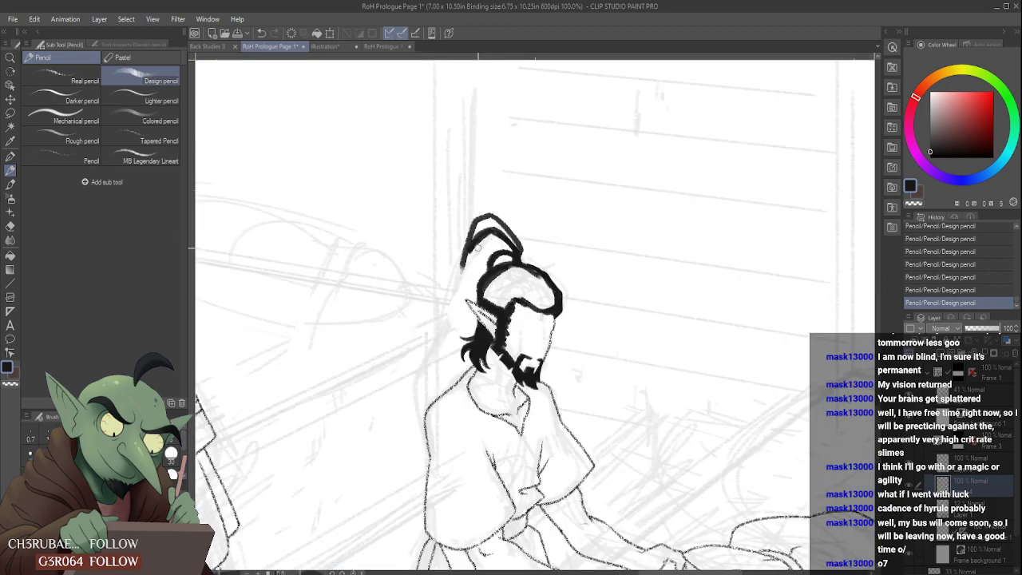
- Fill the upper part of the ponytail solid black, leaving a white gap for the tie at its base
left_click_drag(482, 221, 463, 269)
left_click_drag(485, 220, 476, 245)
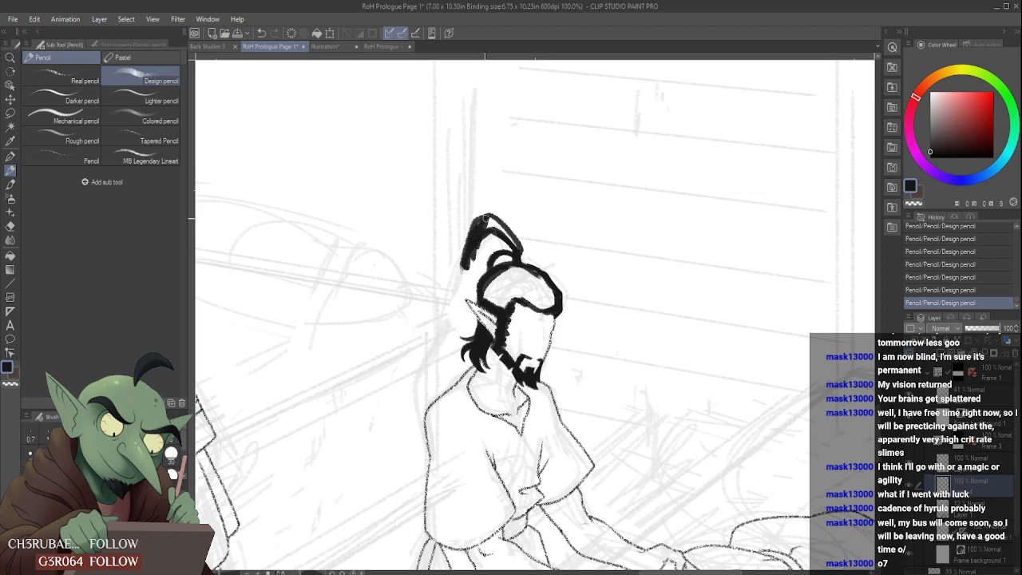
scroll(509, 244, "up", 2)
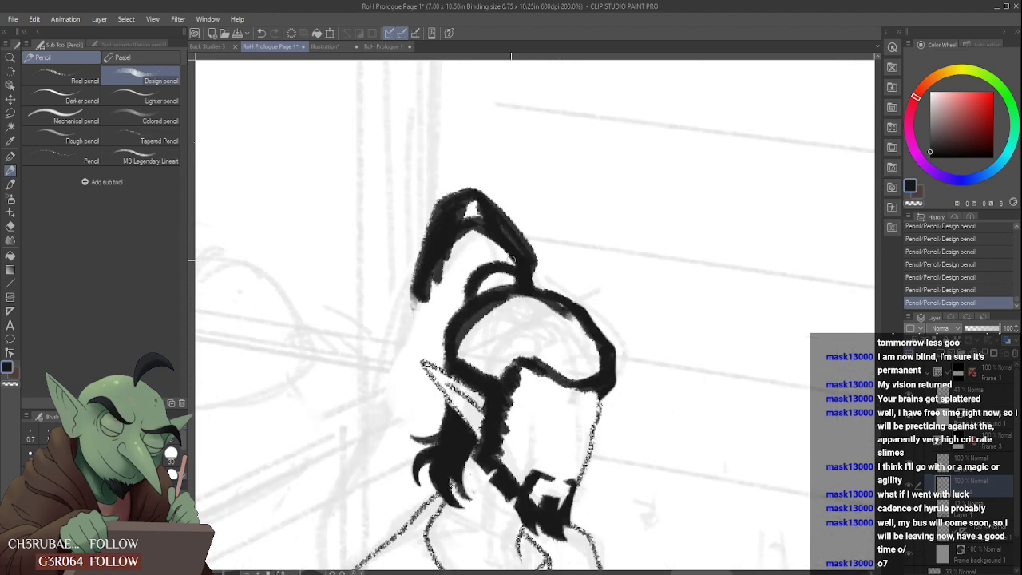
scroll(503, 248, "down", 1)
mouse_move(481, 214)
left_mouse_down()
mouse_move(449, 260)
mouse_move(456, 270)
left_mouse_up()
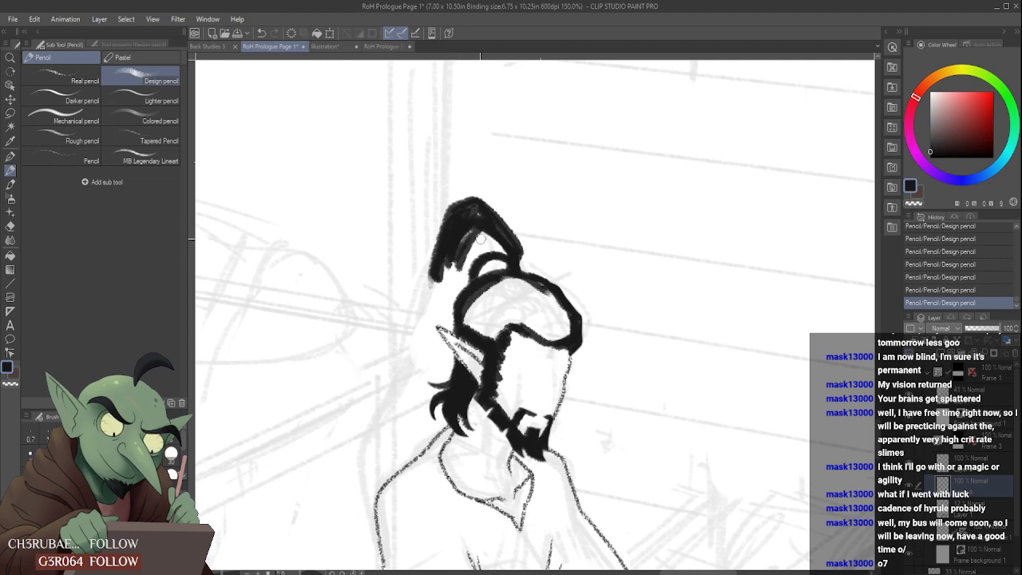
mouse_move(479, 238)
left_mouse_down()
mouse_move(466, 268)
mouse_move(471, 244)
mouse_move(456, 263)
mouse_move(455, 289)
mouse_move(436, 295)
mouse_move(471, 253)
left_mouse_up()
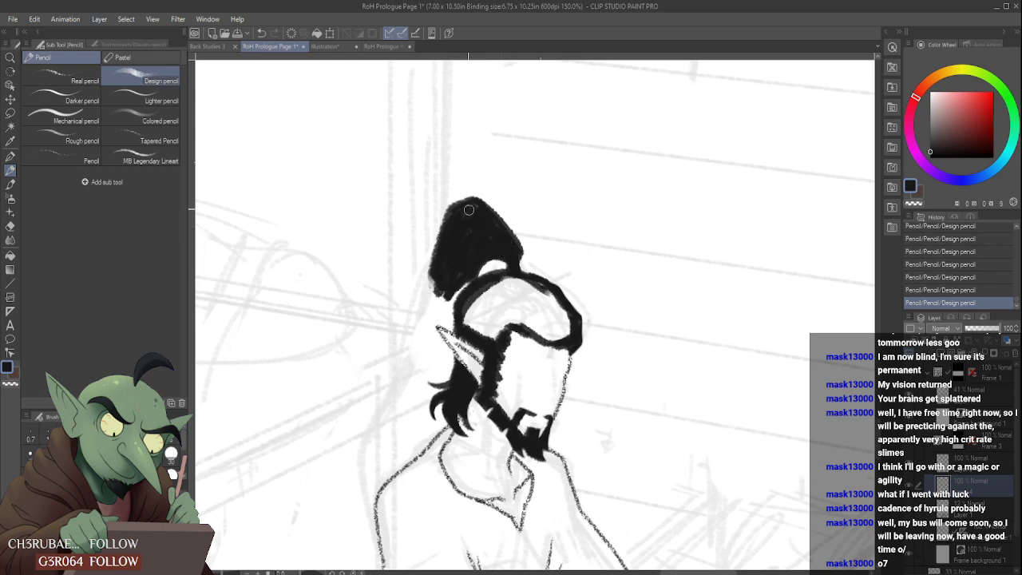
scroll(467, 240, "down", 5)
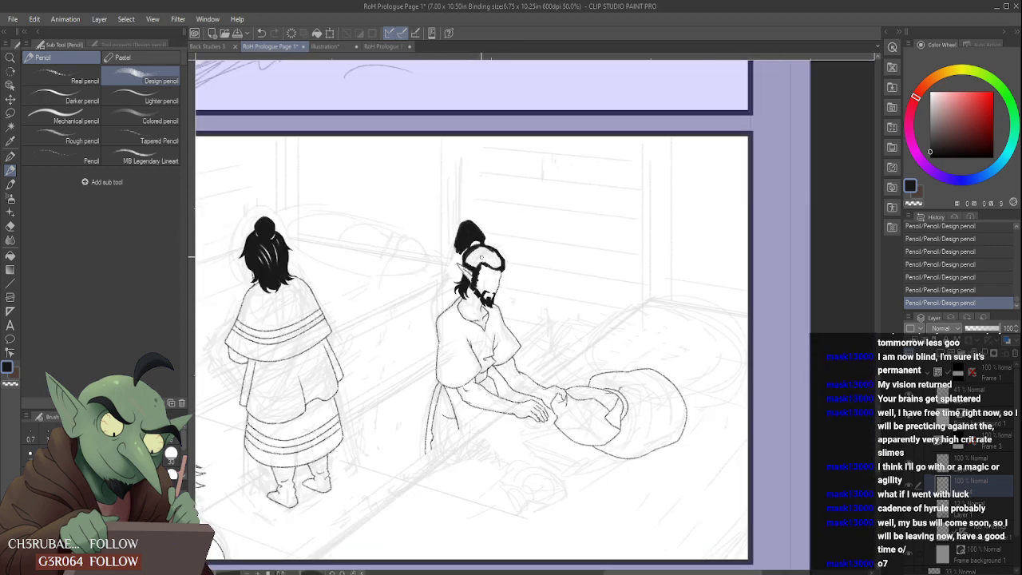
- Add a small loose strand hanging from the front hairline over the forehead and taper it with the eraser
scroll(487, 259, "up", 5)
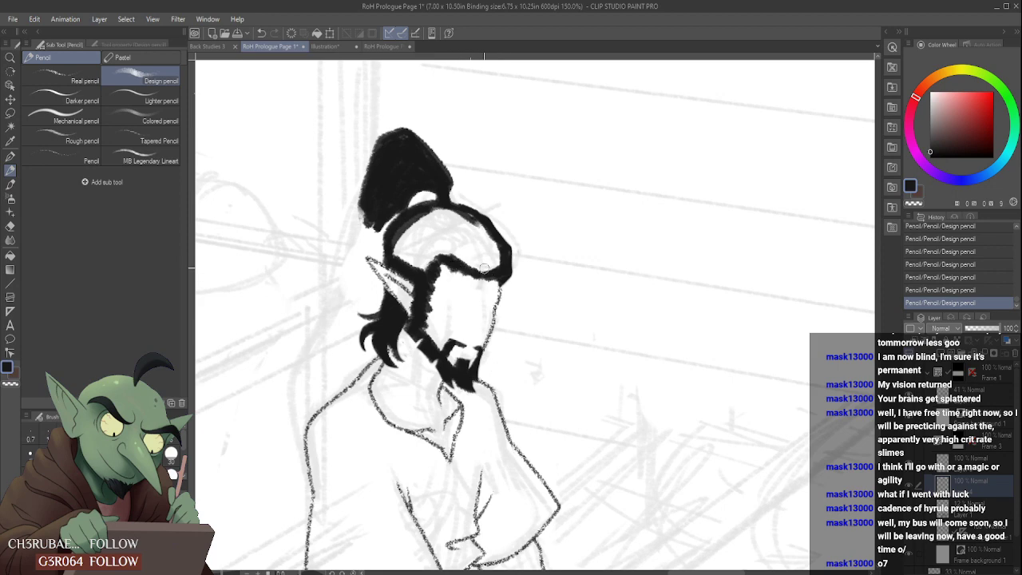
mouse_move(494, 281)
left_mouse_down()
mouse_move(519, 310)
mouse_move(494, 289)
left_mouse_up()
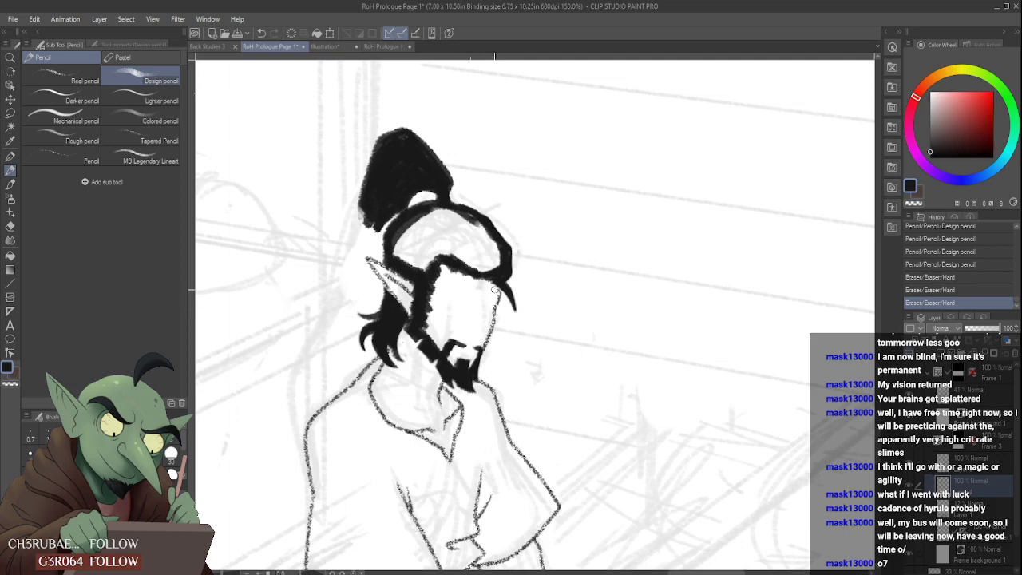
left_click_drag(515, 323, 505, 319)
scroll(503, 280, "down", 3)
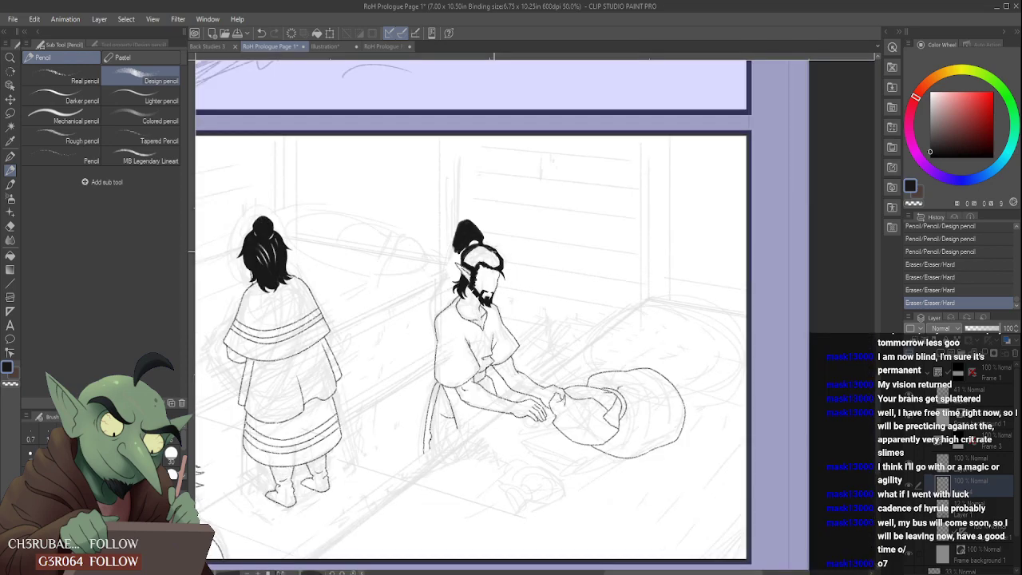
scroll(487, 257, "down", 1)
scroll(467, 204, "up", 4)
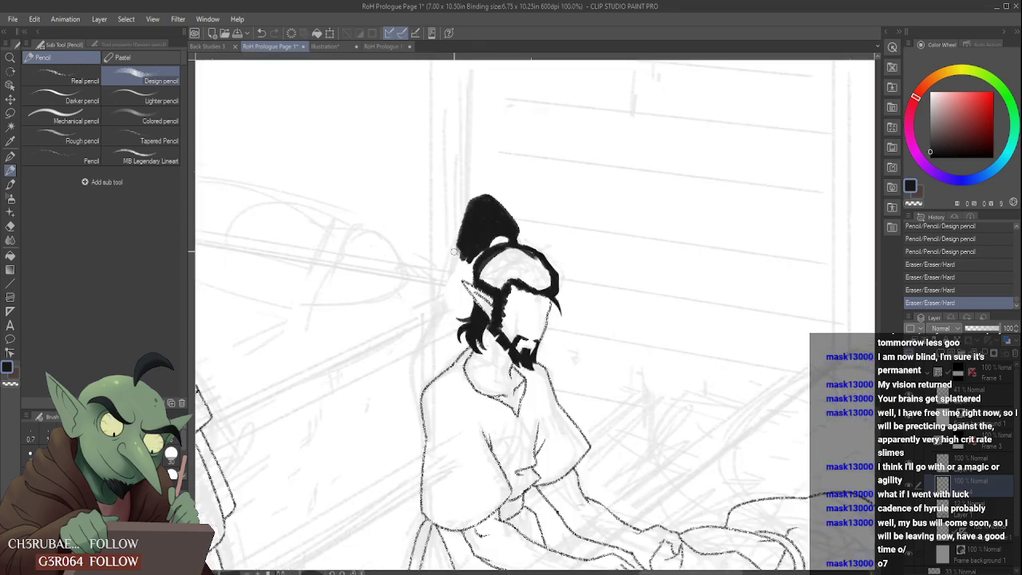
- Extend the ponytail's back edge down behind the head with a thick stroke, and remove the extra strands below it
mouse_move(469, 209)
left_mouse_down()
mouse_move(437, 301)
mouse_move(450, 269)
mouse_move(444, 329)
left_mouse_up()
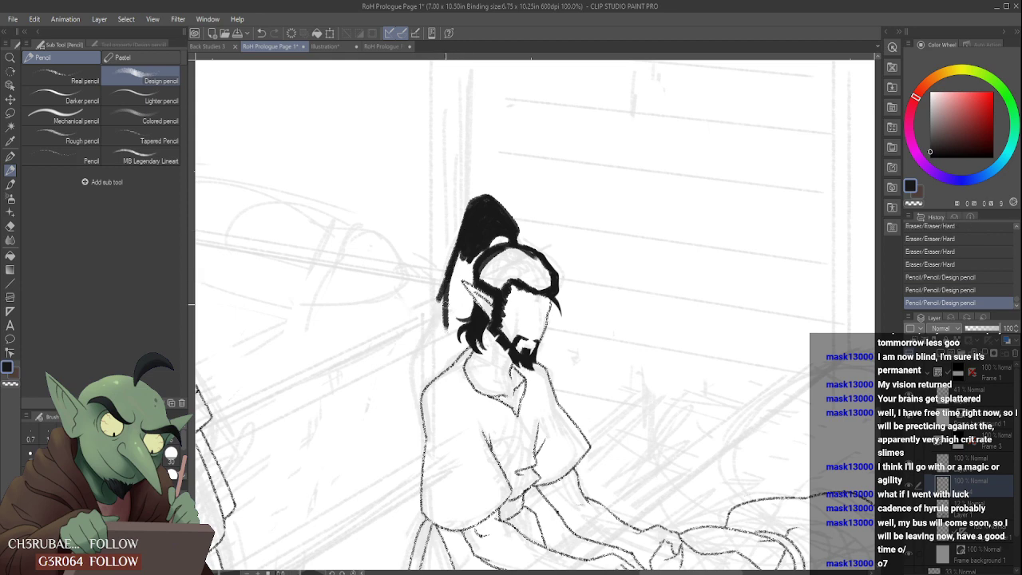
mouse_move(446, 284)
left_mouse_down()
mouse_move(443, 330)
mouse_move(422, 361)
left_mouse_up()
left_click_drag(444, 303, 420, 345)
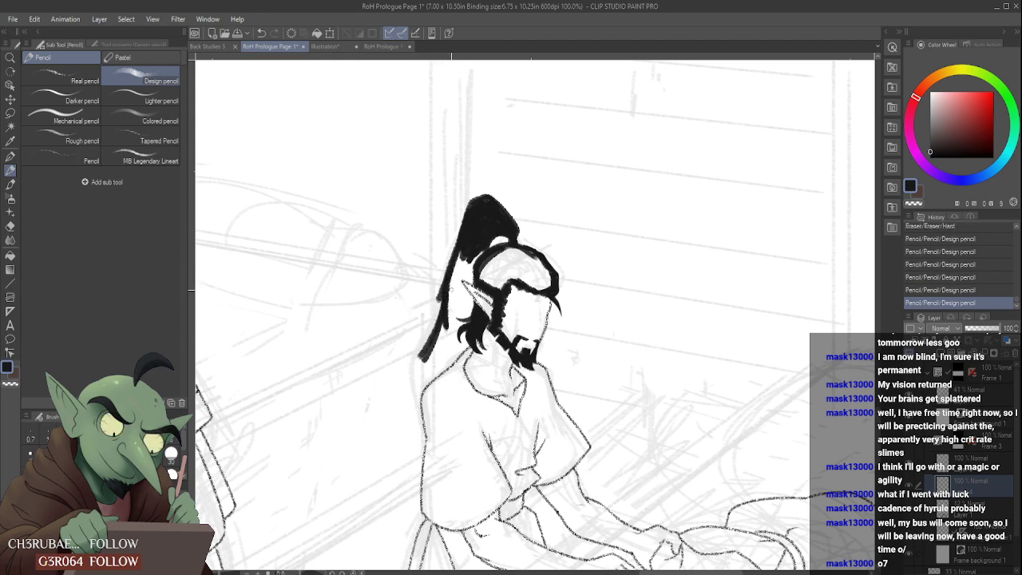
mouse_move(449, 290)
left_mouse_down()
mouse_move(434, 309)
mouse_move(440, 328)
mouse_move(416, 342)
left_mouse_up()
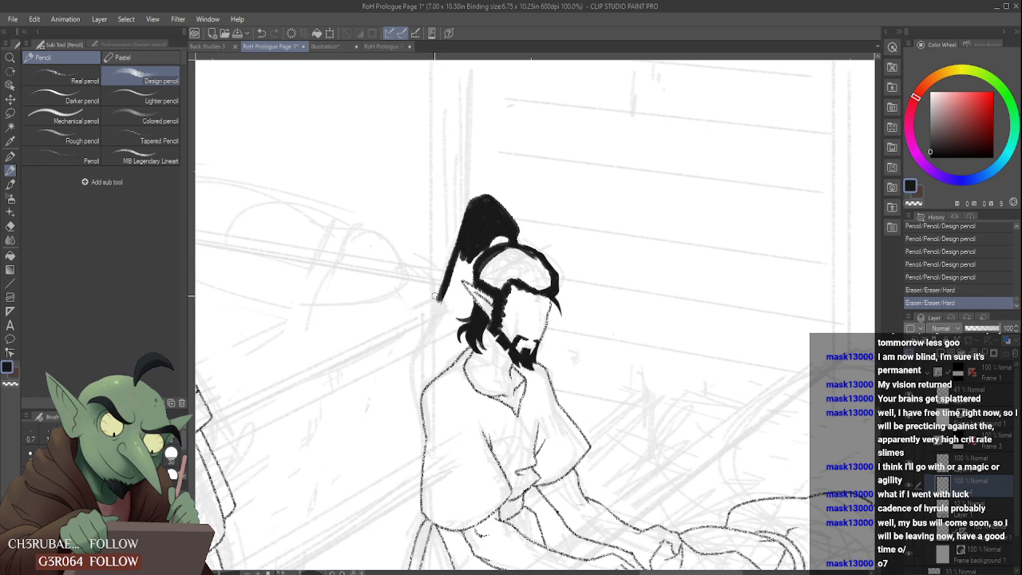
- Extend the seated figure's ponytail down behind the back of the shoulder and fill its tapering lower end solid black
mouse_move(439, 292)
left_mouse_down()
mouse_move(417, 344)
mouse_move(416, 399)
left_mouse_up()
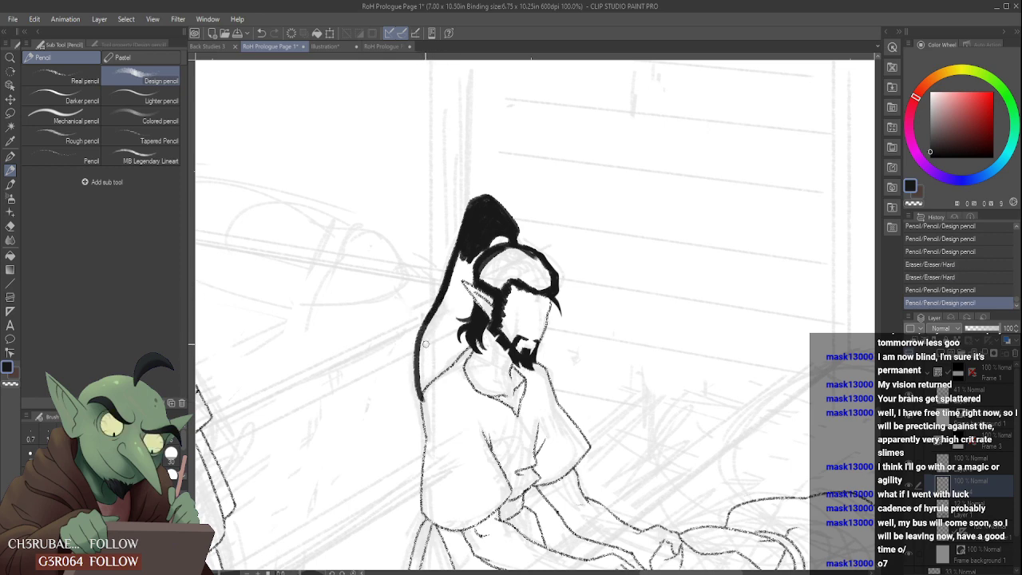
scroll(425, 345, "down", 2)
scroll(423, 363, "up", 2)
mouse_move(437, 283)
left_mouse_down()
mouse_move(407, 342)
mouse_move(425, 400)
left_mouse_up()
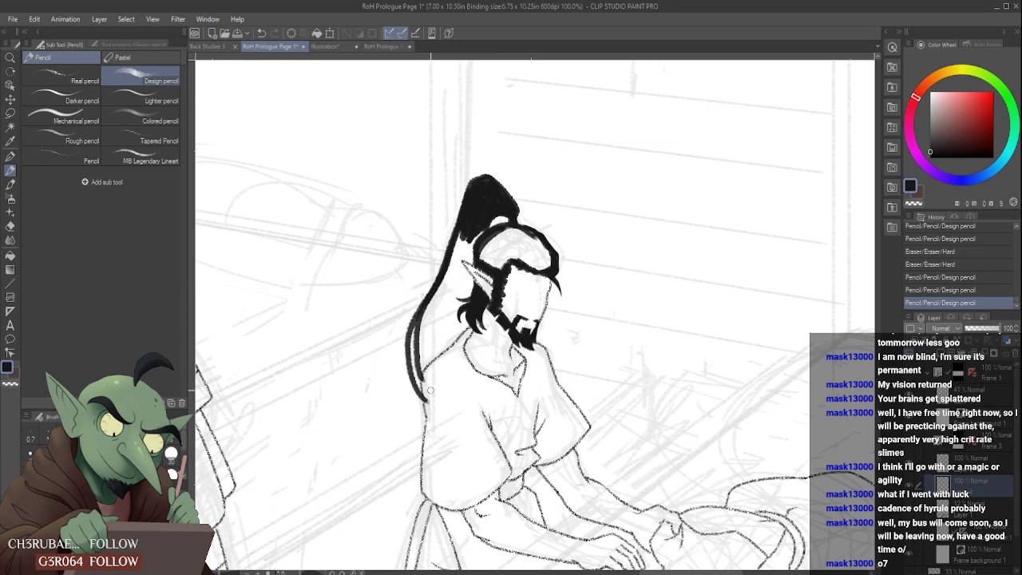
mouse_move(415, 326)
left_mouse_down()
mouse_move(432, 405)
mouse_move(428, 344)
left_mouse_up()
scroll(423, 386, "up", 2)
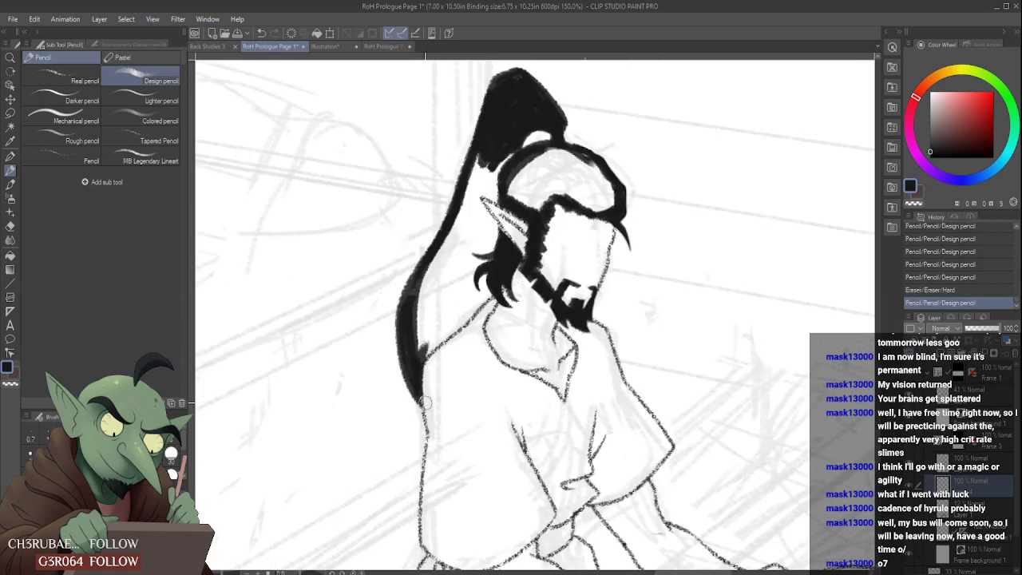
left_click_drag(426, 403, 431, 345)
scroll(436, 352, "down", 3)
scroll(445, 339, "down", 1)
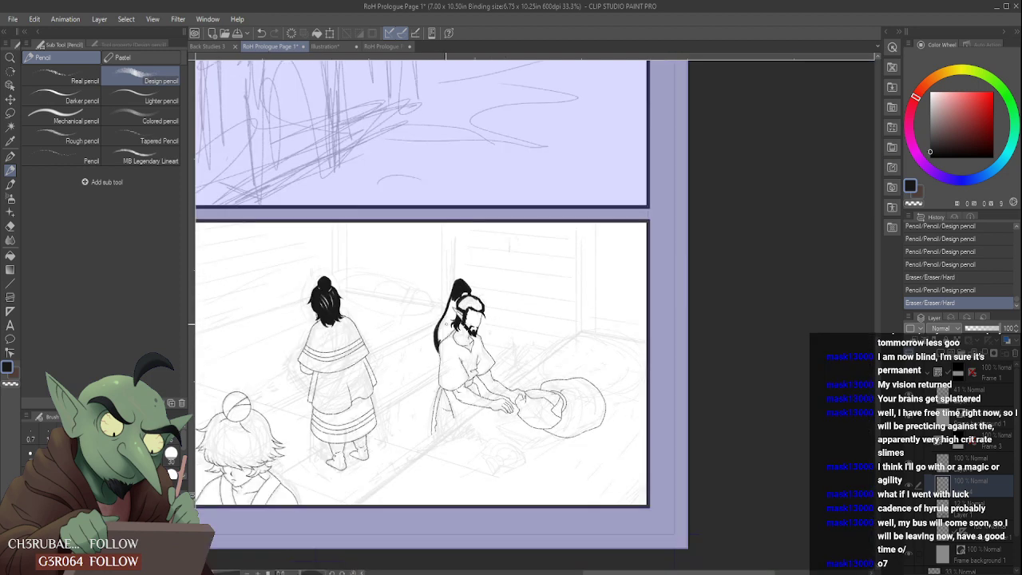
- Thicken the ponytail's middle stretch behind the ear so the upper mass joins the lower end
scroll(448, 307, "up", 3)
left_click_drag(457, 247, 445, 334)
left_click_drag(466, 268, 427, 361)
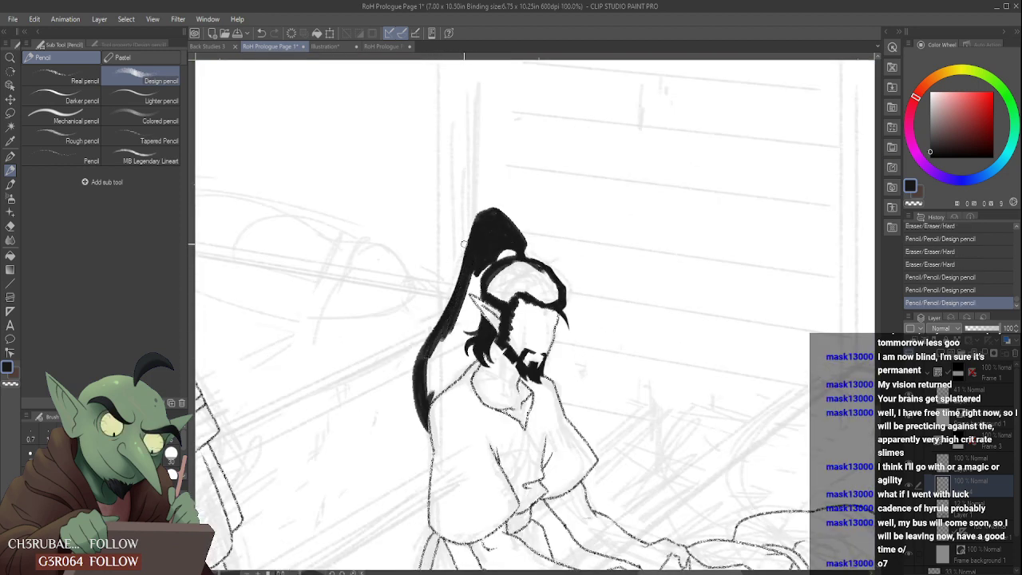
left_click_drag(463, 241, 452, 272)
scroll(459, 242, "down", 3)
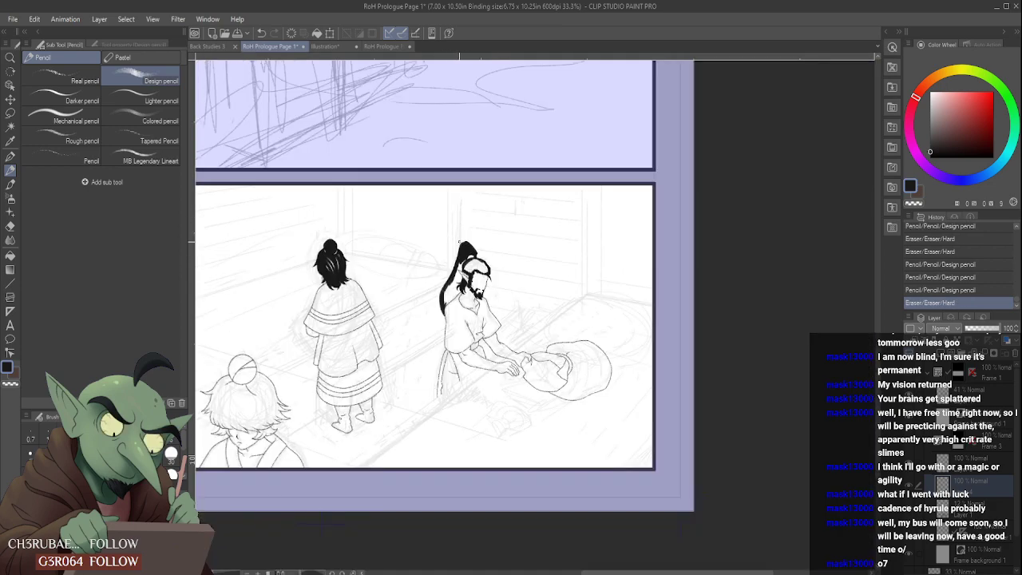
- Fill the hair on top of the seated figure's head black, leaving thin white highlight strands swept toward the forehead
scroll(458, 274, "up", 4)
mouse_move(468, 205)
left_mouse_down()
mouse_move(452, 248)
mouse_move(463, 250)
left_mouse_up()
left_click_drag(499, 185, 483, 206)
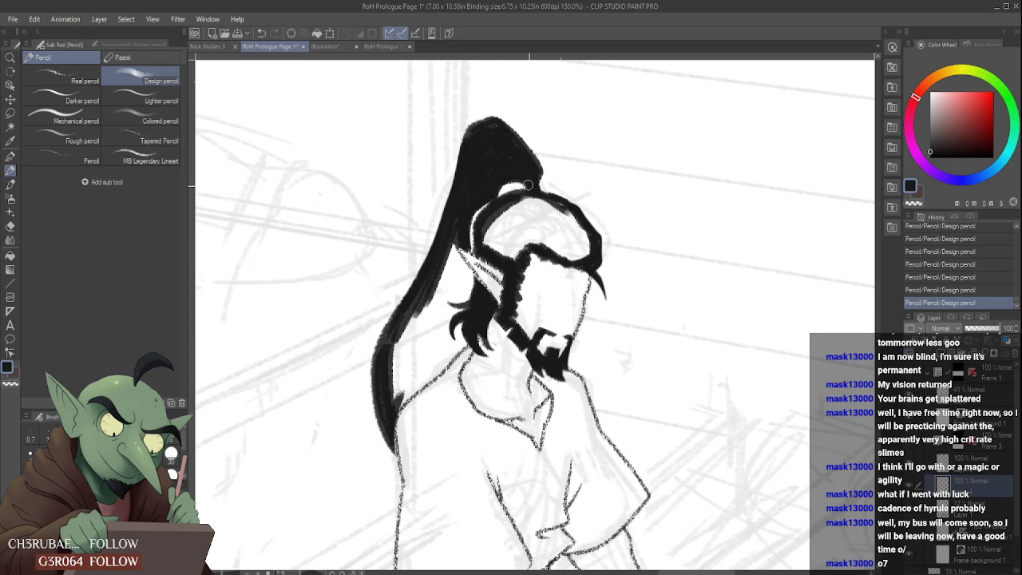
mouse_move(521, 206)
left_mouse_down()
mouse_move(572, 266)
mouse_move(567, 238)
mouse_move(577, 254)
left_mouse_up()
left_click_drag(551, 198, 585, 262)
left_click_drag(568, 214, 583, 263)
mouse_move(484, 226)
left_mouse_down()
mouse_move(513, 263)
mouse_move(522, 249)
left_mouse_up()
left_click_drag(500, 209, 536, 251)
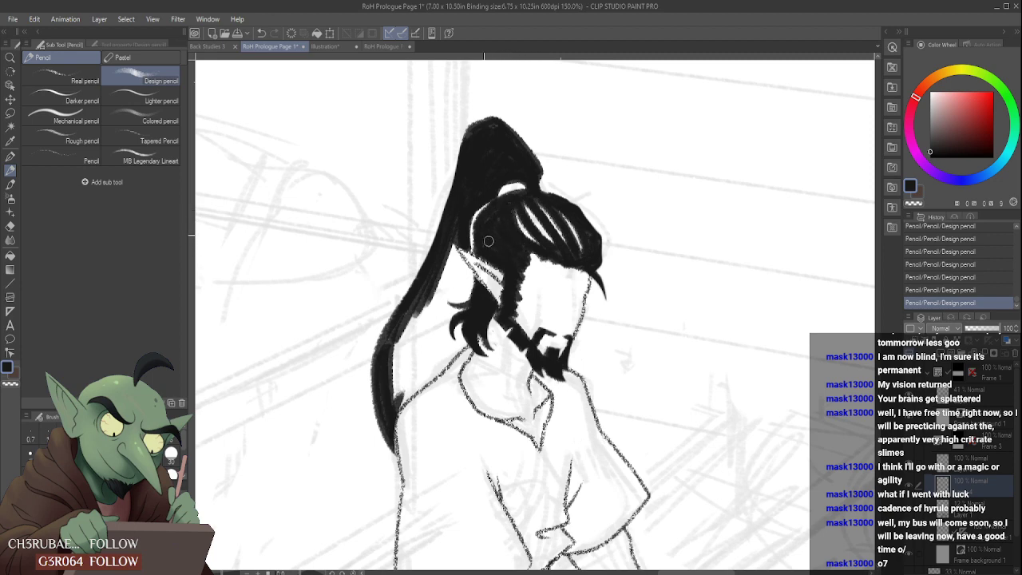
scroll(496, 250, "down", 5)
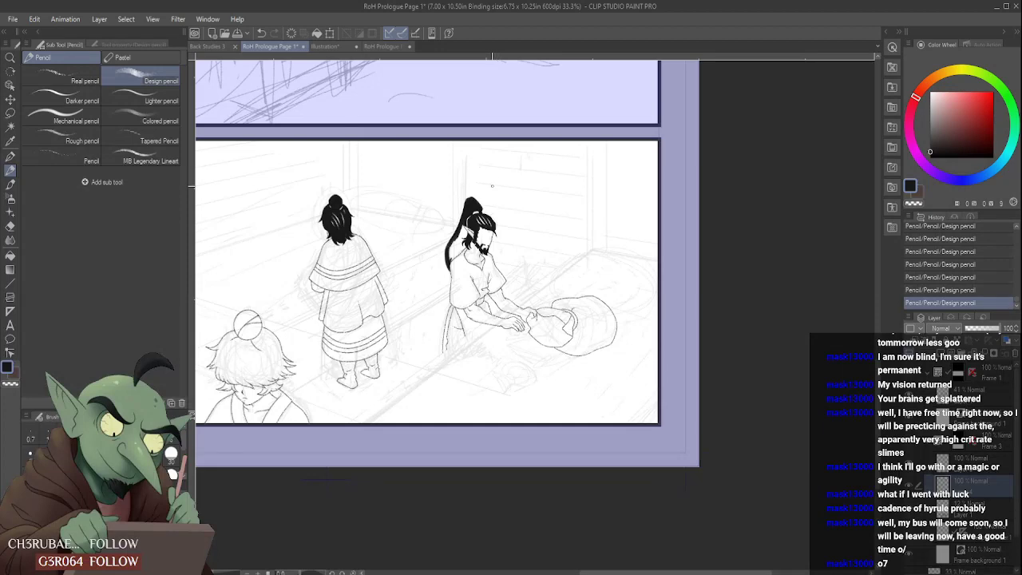
- Fill the ponytail between the head and ear black down to the side locks, keeping a thin white rim around the head
scroll(492, 185, "up", 6)
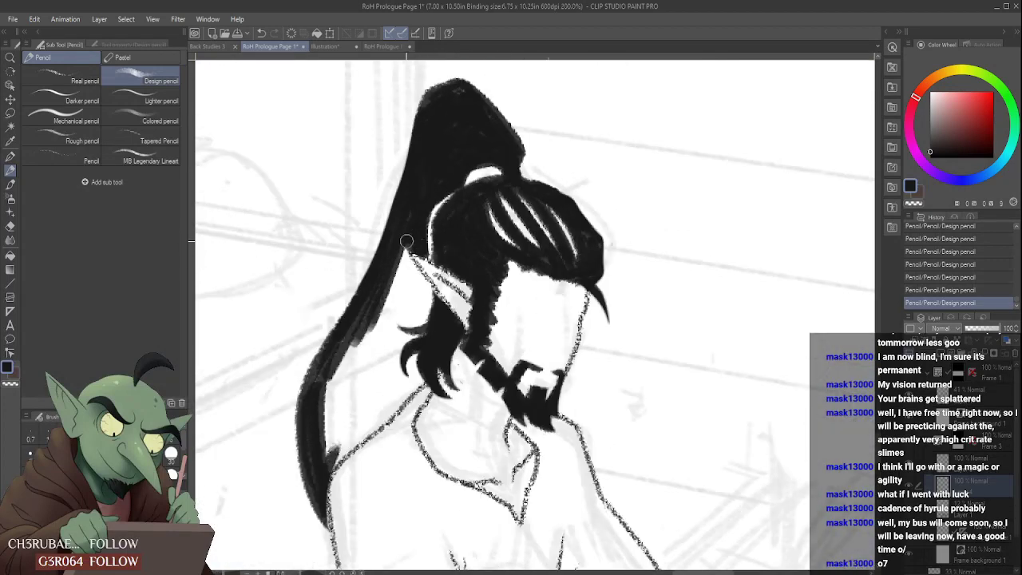
mouse_move(406, 241)
left_mouse_down()
mouse_move(431, 294)
mouse_move(423, 311)
mouse_move(393, 308)
mouse_move(406, 260)
mouse_move(403, 311)
mouse_move(400, 253)
left_mouse_up()
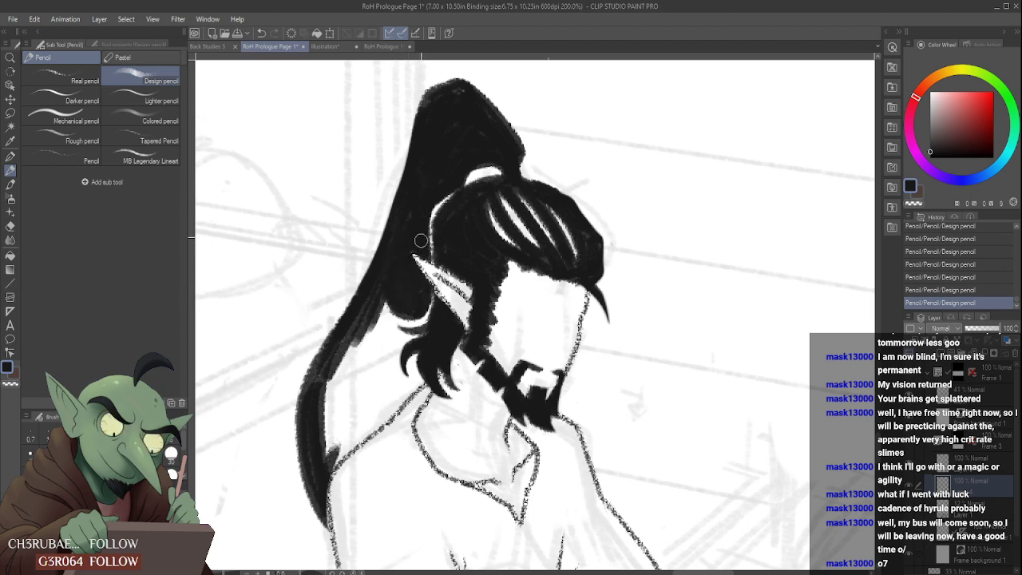
left_click_drag(421, 240, 449, 190)
scroll(420, 234, "down", 5)
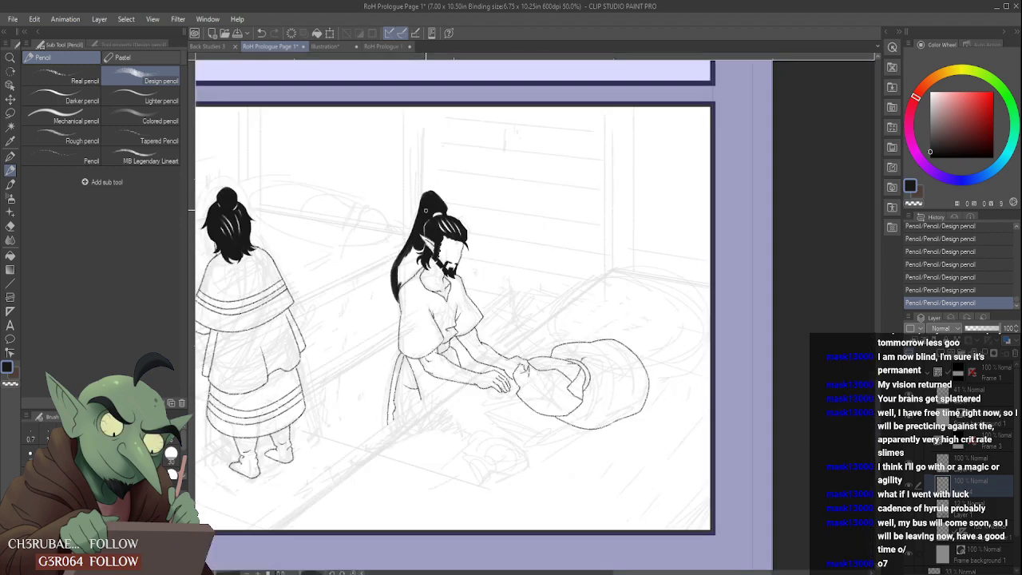
scroll(427, 236, "down", 2)
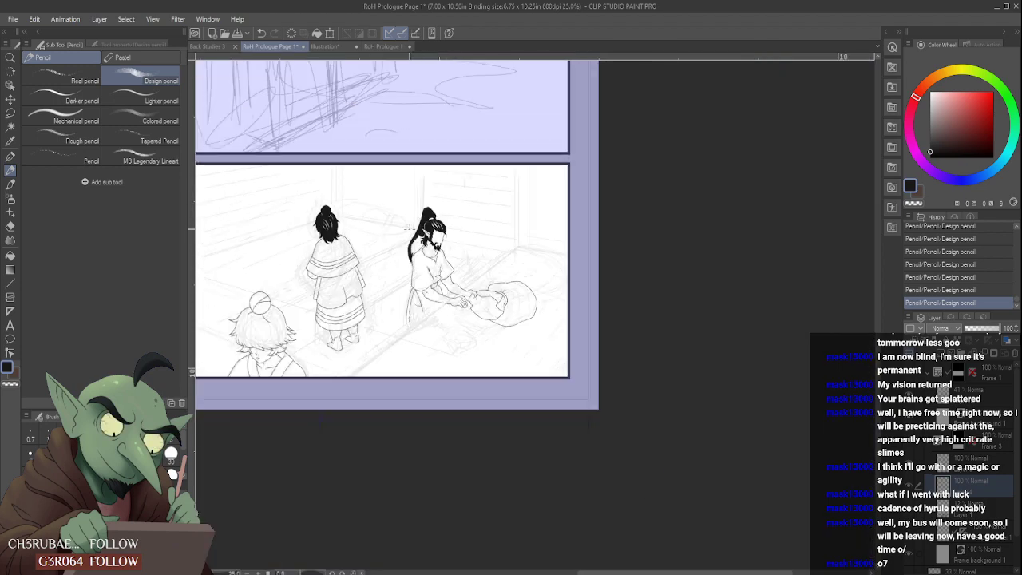
- Outline the ponytail's front edge down to the shoulder line and fill the enclosed lower section solid black
scroll(408, 226, "up", 5)
mouse_move(391, 298)
left_mouse_down()
mouse_move(424, 266)
mouse_move(408, 247)
left_mouse_up()
mouse_move(408, 247)
left_mouse_down()
mouse_move(393, 289)
mouse_move(394, 260)
left_mouse_up()
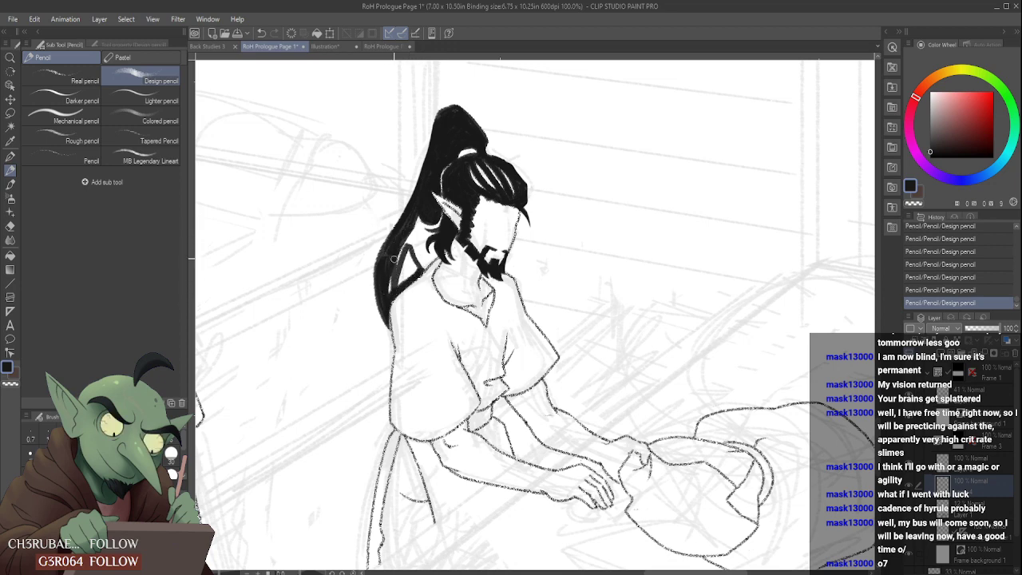
left_click_drag(413, 218, 411, 258)
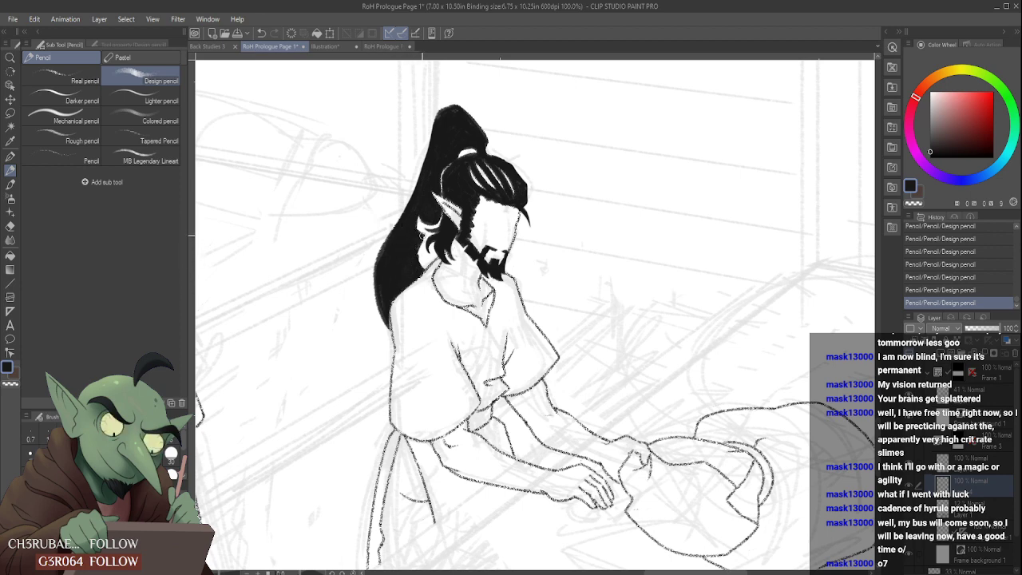
scroll(424, 260, "up", 1)
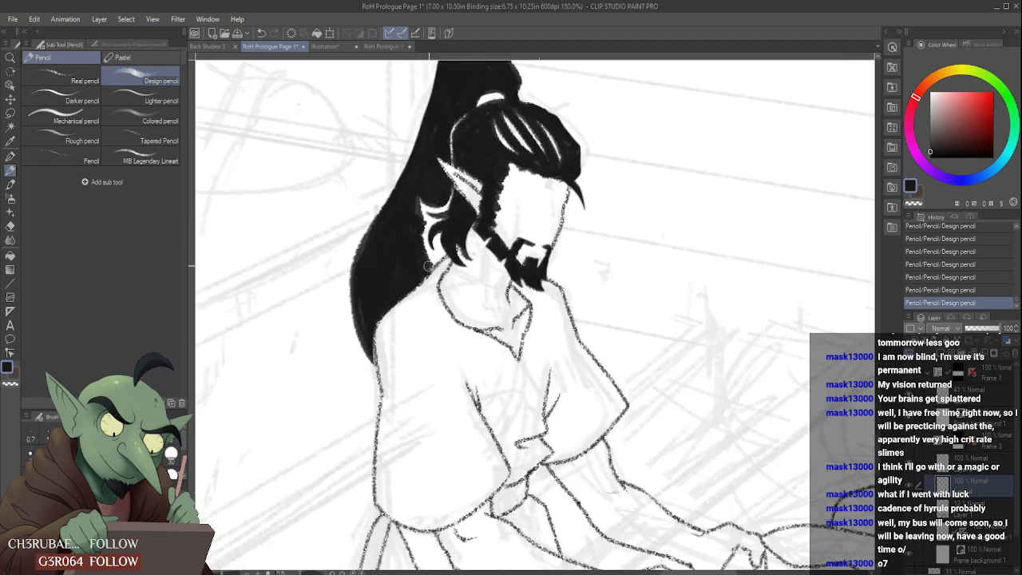
scroll(426, 271, "down", 4)
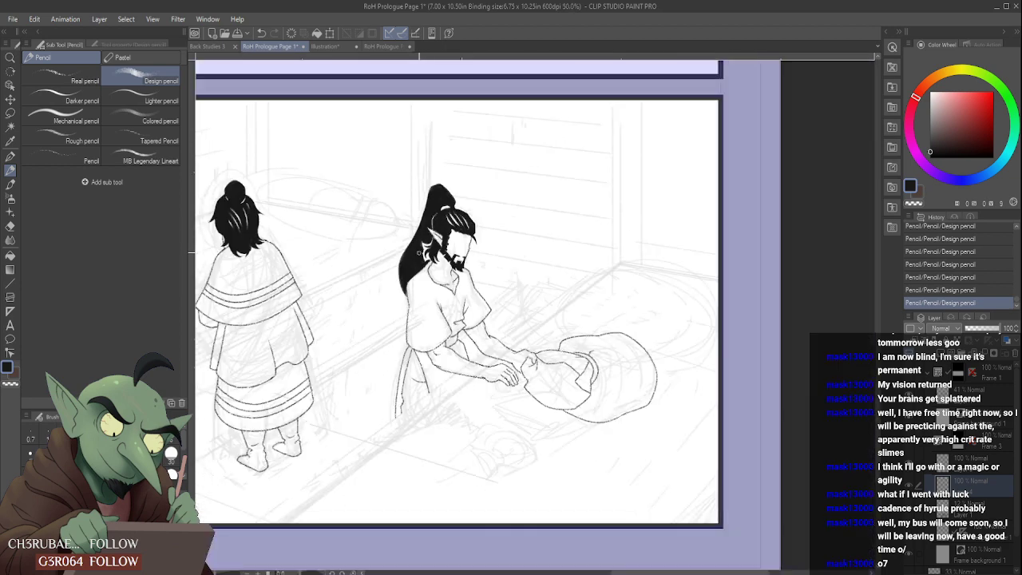
- Reduce the pencil size and fill the gap around the side locks black, leaving a thin white outline along their tips
scroll(427, 246, "up", 5)
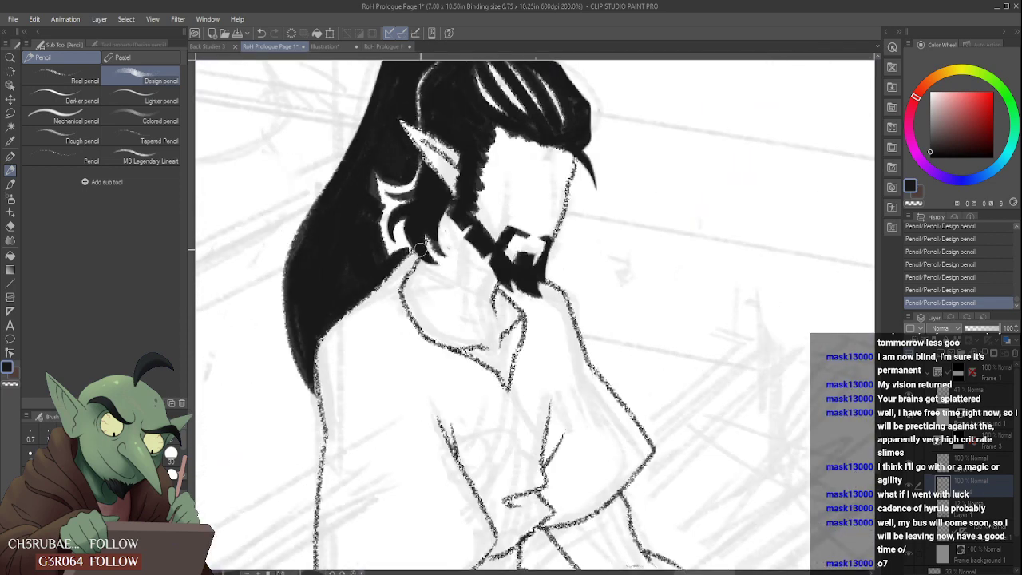
key("bracketleft")
key("bracketleft")
key("bracketleft")
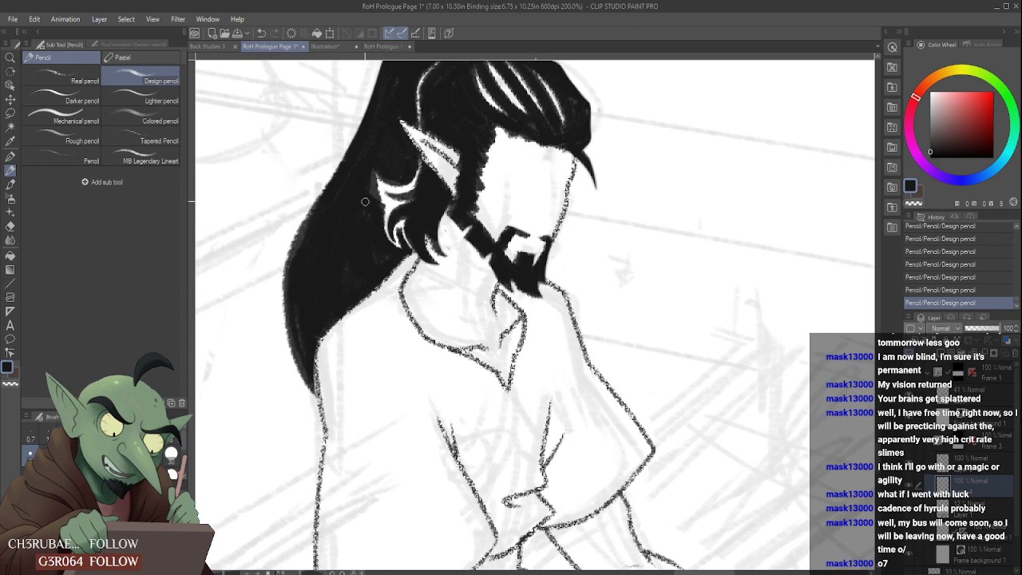
scroll(364, 202, "up", 2)
mouse_move(396, 205)
left_mouse_down()
mouse_move(371, 142)
mouse_move(384, 194)
mouse_move(368, 171)
mouse_move(393, 202)
mouse_move(363, 157)
mouse_move(368, 139)
mouse_move(364, 194)
mouse_move(365, 150)
mouse_move(387, 195)
left_mouse_up()
mouse_move(371, 139)
left_mouse_down()
mouse_move(379, 183)
mouse_move(396, 160)
mouse_move(384, 149)
mouse_move(409, 147)
mouse_move(379, 149)
mouse_move(448, 137)
mouse_move(422, 156)
mouse_move(393, 152)
mouse_move(431, 180)
mouse_move(388, 153)
left_mouse_up()
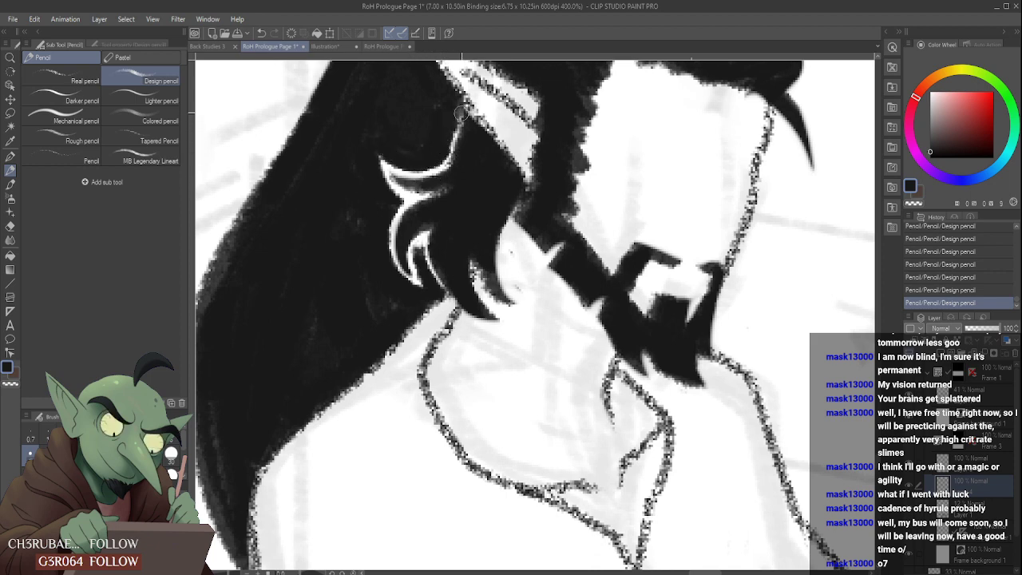
- Try to black out the white line below the ear, undo the last stroke, and touch up the side lock
mouse_move(461, 113)
left_mouse_down()
mouse_move(442, 174)
mouse_move(452, 165)
mouse_move(432, 175)
mouse_move(434, 204)
mouse_move(454, 188)
mouse_move(402, 221)
left_mouse_up()
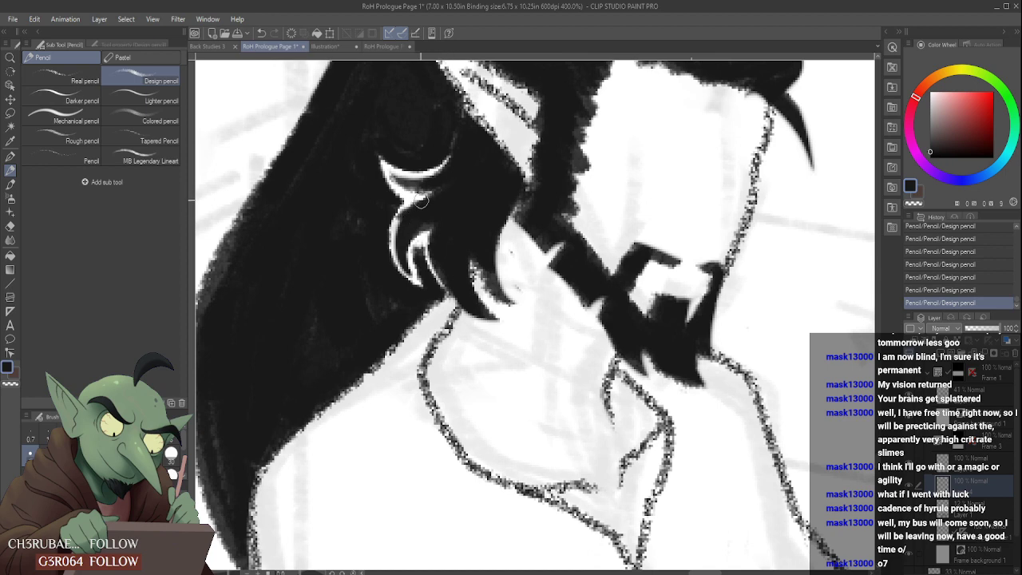
key("ctrl+z")
left_click_drag(452, 194, 452, 200)
scroll(398, 196, "down", 6)
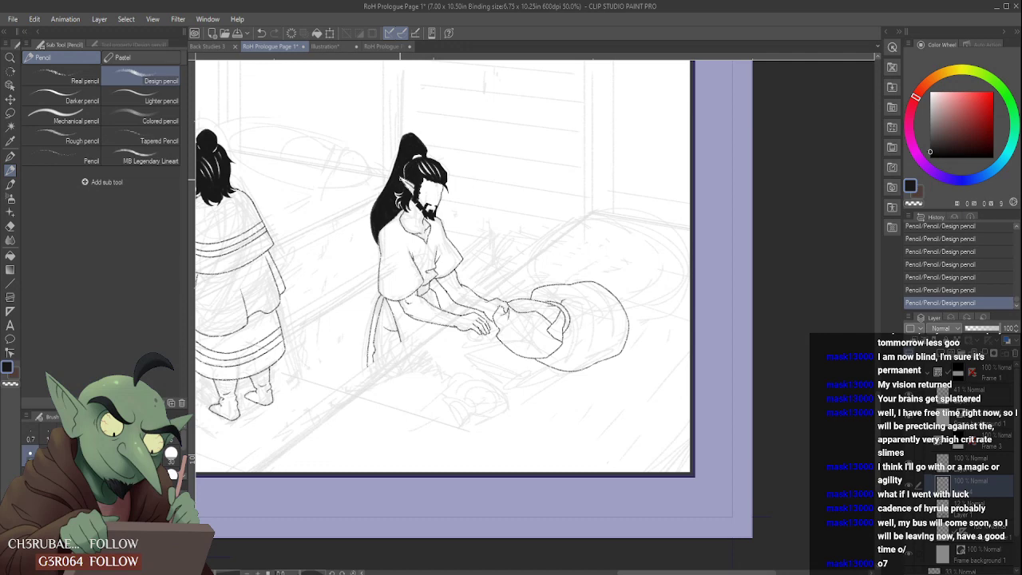
- Examine the finished black hair on the standing and seated figures, both close up and within the whole panel
scroll(398, 182, "down", 1)
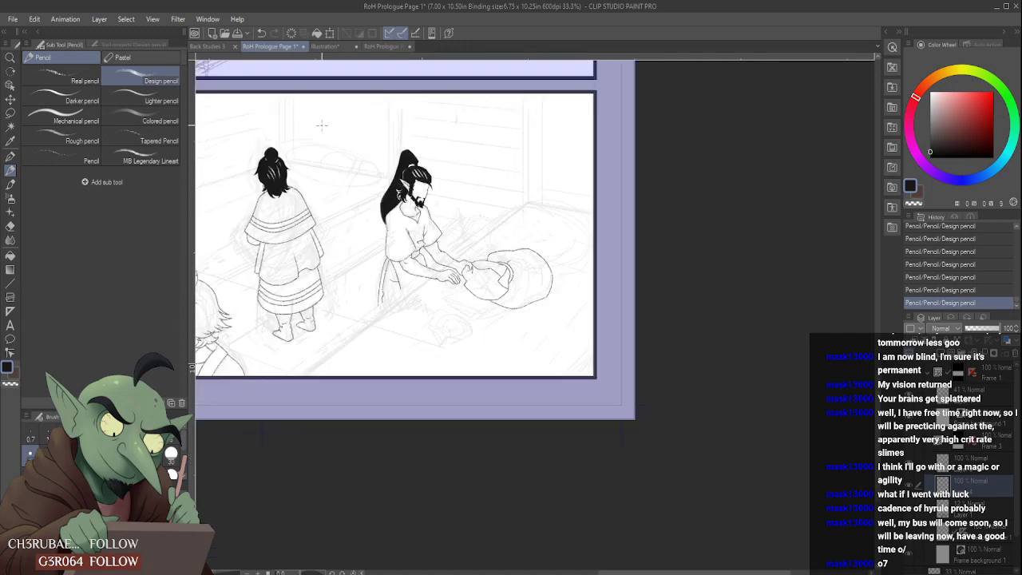
scroll(271, 170, "up", 5)
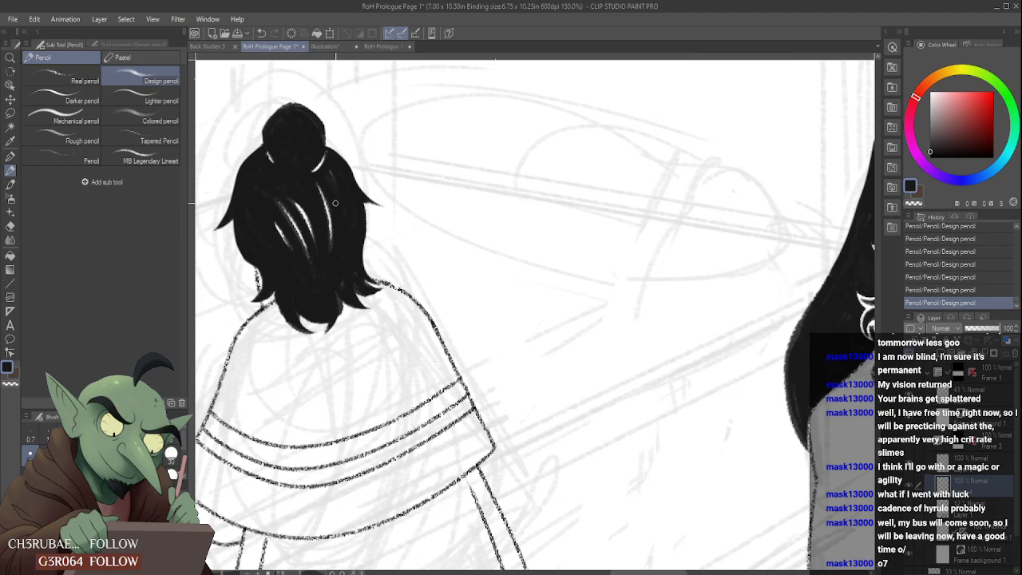
scroll(323, 168, "down", 4)
scroll(323, 167, "up", 1)
scroll(316, 172, "up", 1)
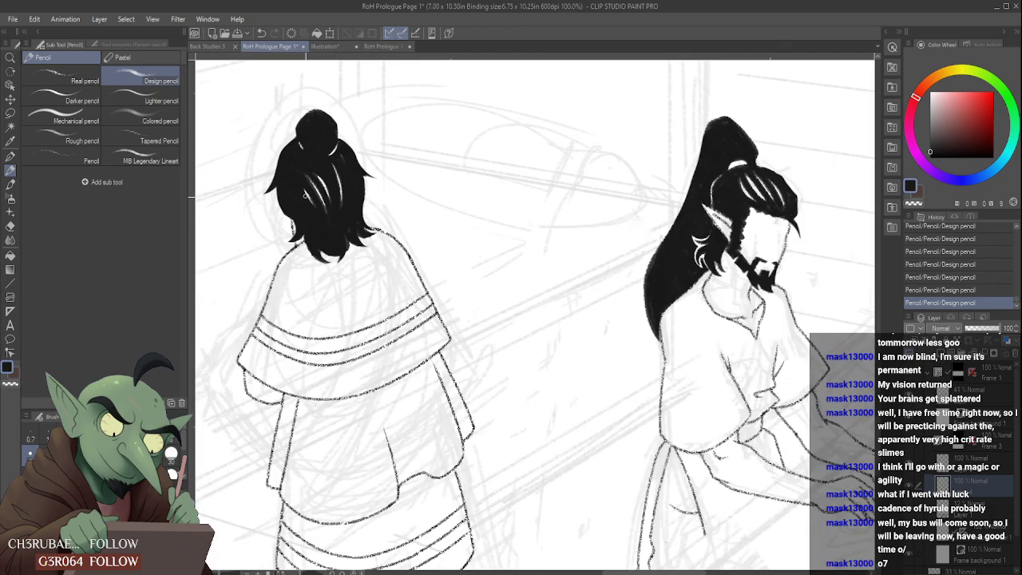
scroll(308, 173, "down", 2)
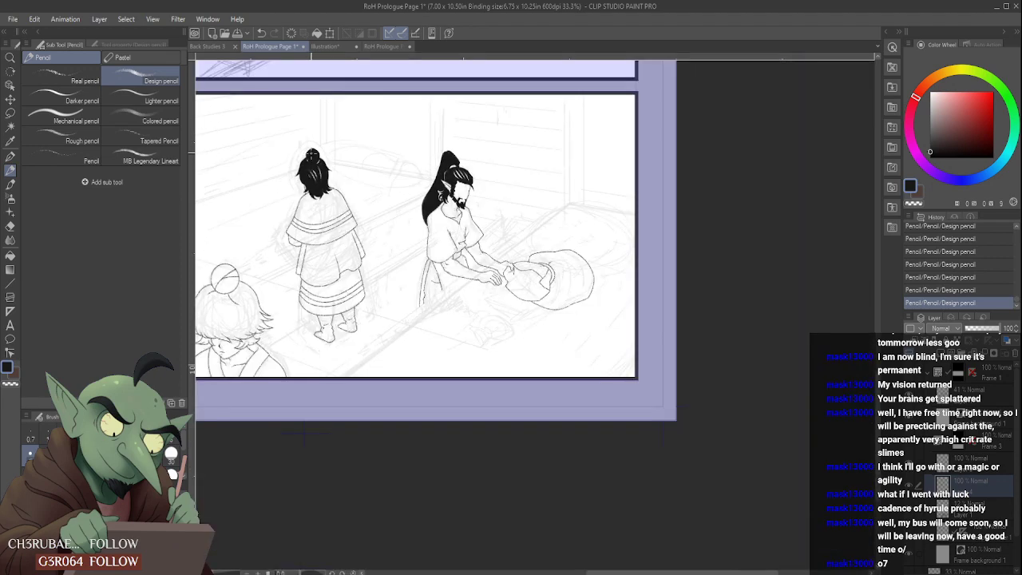
scroll(322, 137, "down", 1)
scroll(370, 164, "up", 2)
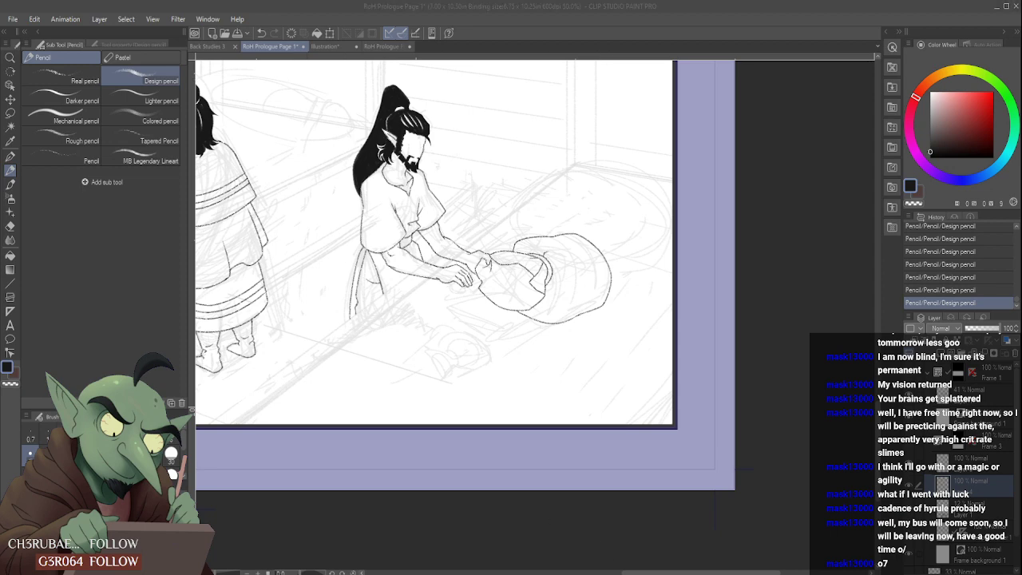
- Save the page and review the inked bottom panel against the rest of the page layout
left_click(912, 31)
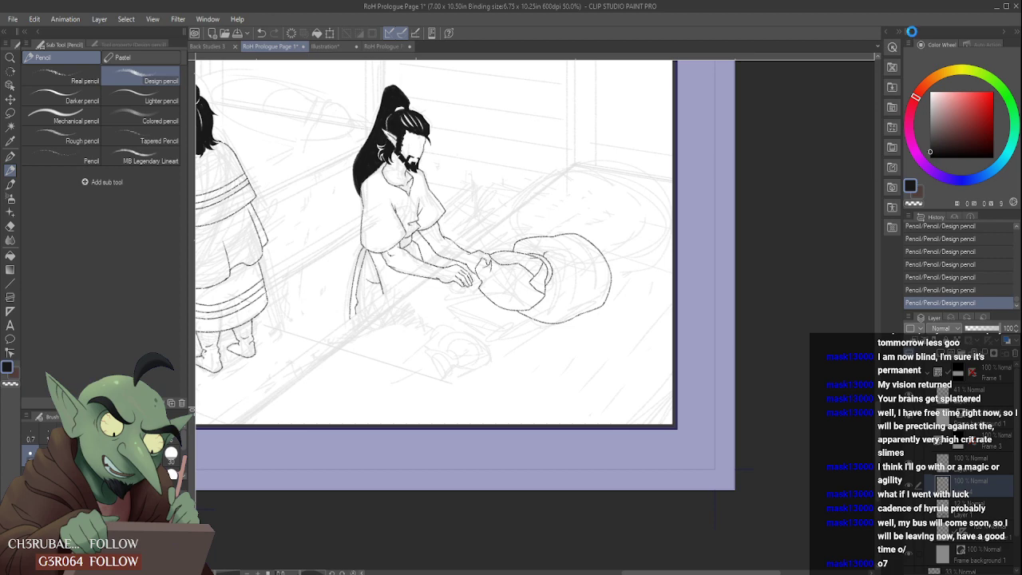
scroll(585, 324, "down", 4)
scroll(484, 277, "down", 2)
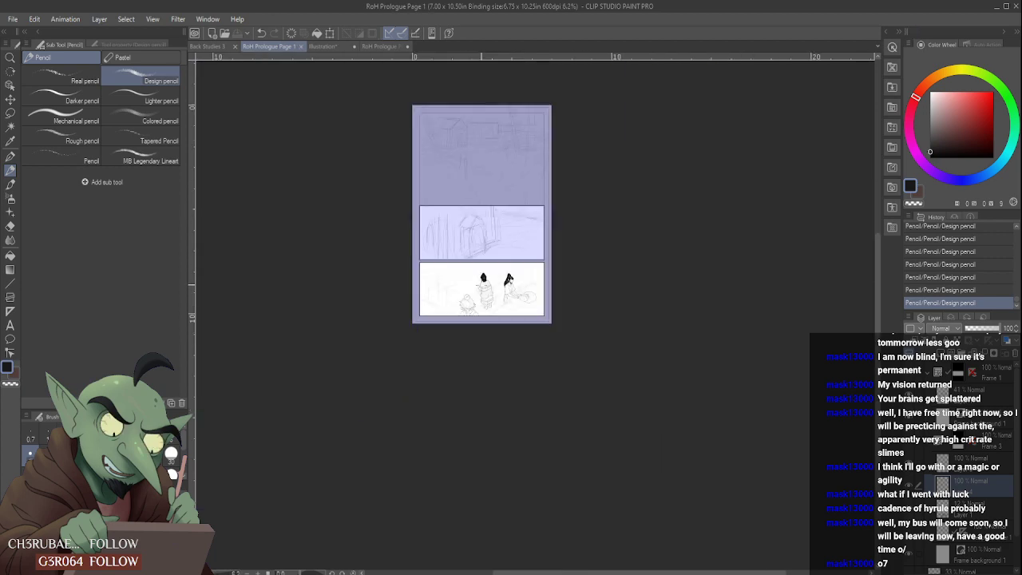
scroll(478, 275, "up", 5)
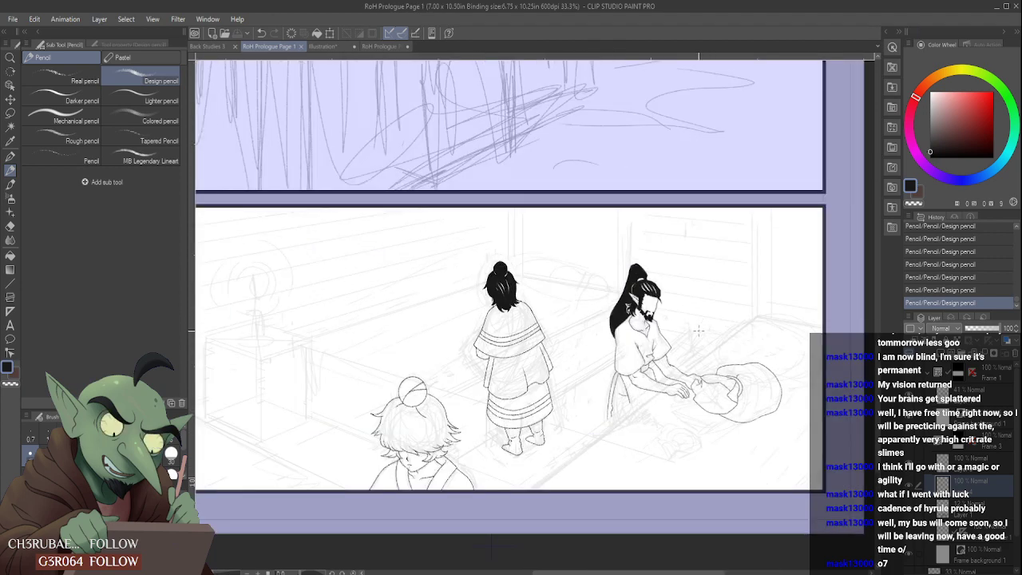
scroll(616, 251, "down", 5)
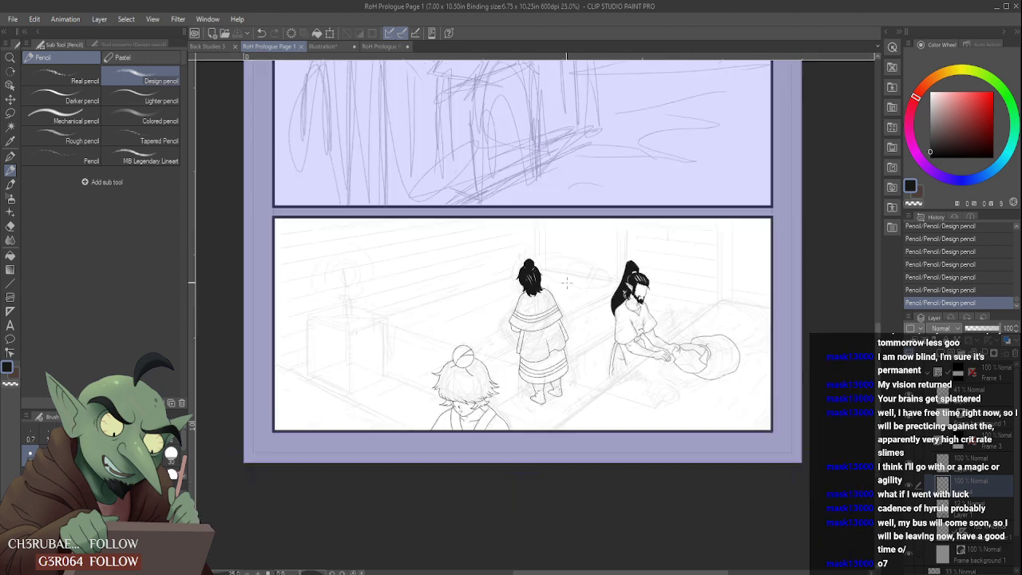
scroll(561, 147, "up", 4)
scroll(573, 192, "down", 4)
scroll(573, 262, "up", 4)
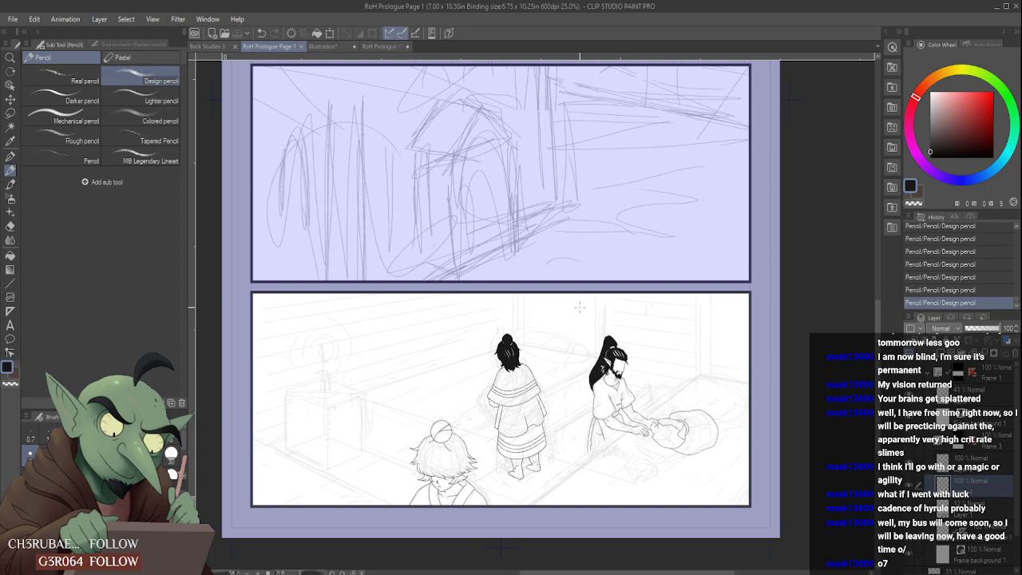
scroll(581, 300, "down", 2)
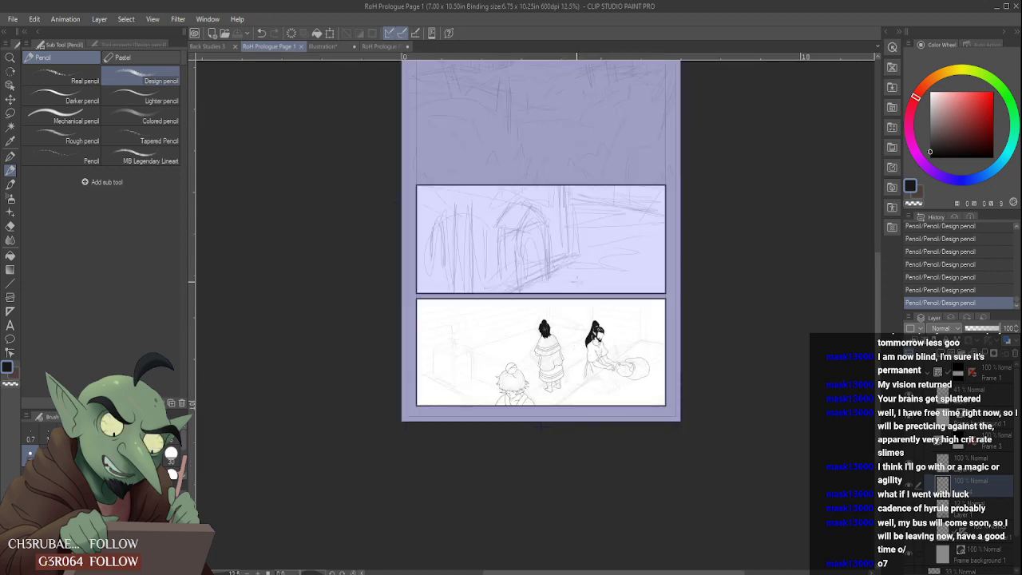